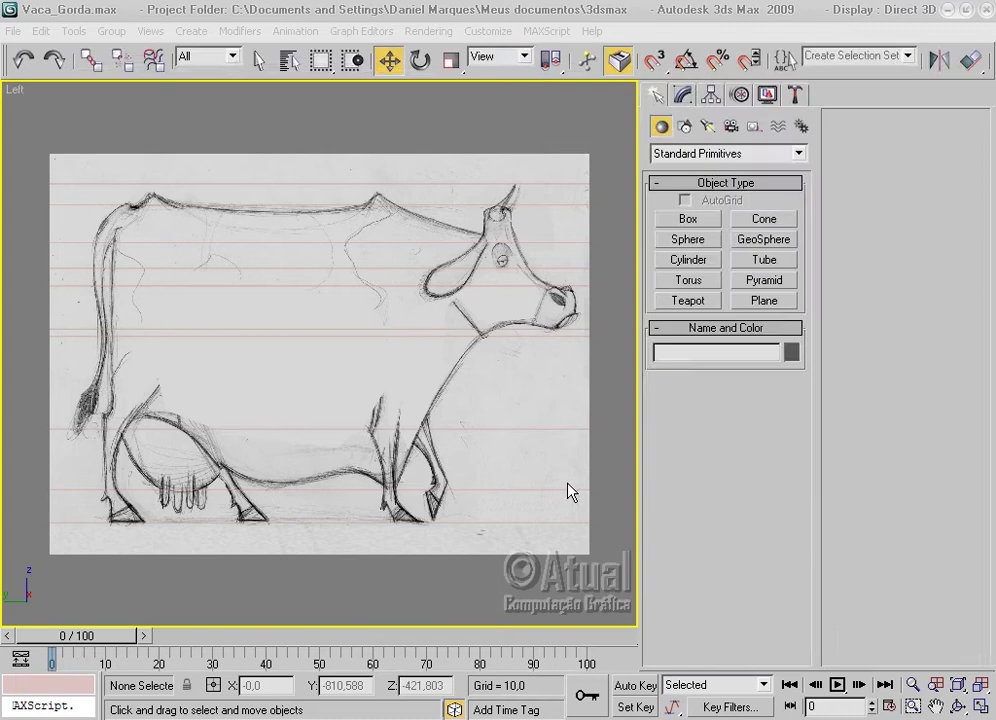
# Draw a new box primitive in the Perspective viewport.
pyautogui.click(689, 219)
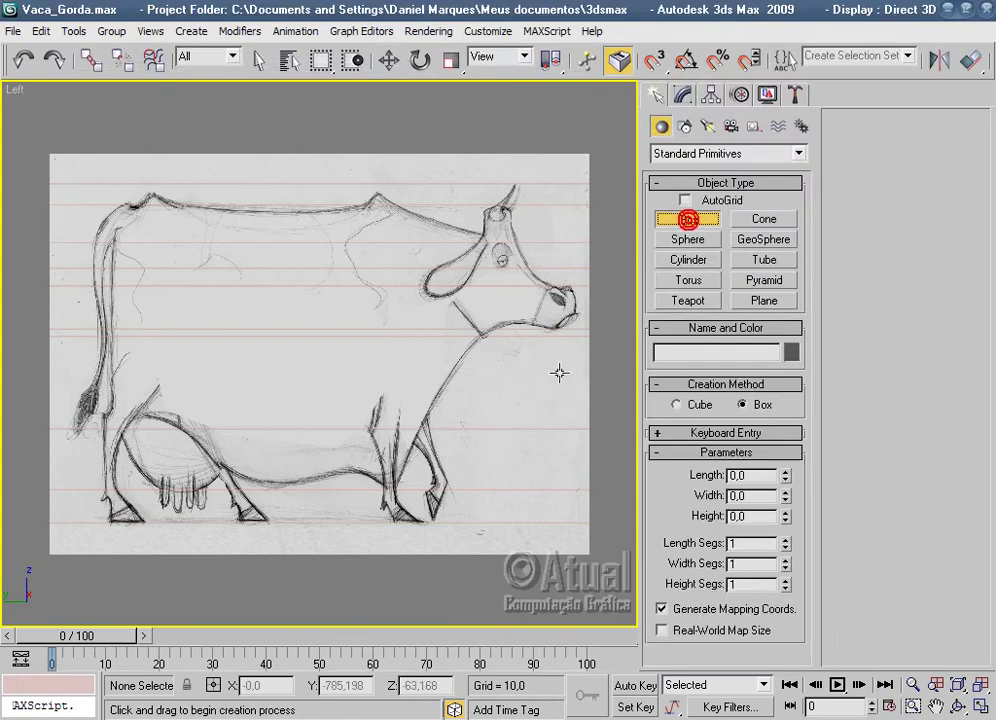
pyautogui.press('p')
pyautogui.scroll(-2, 559, 374)
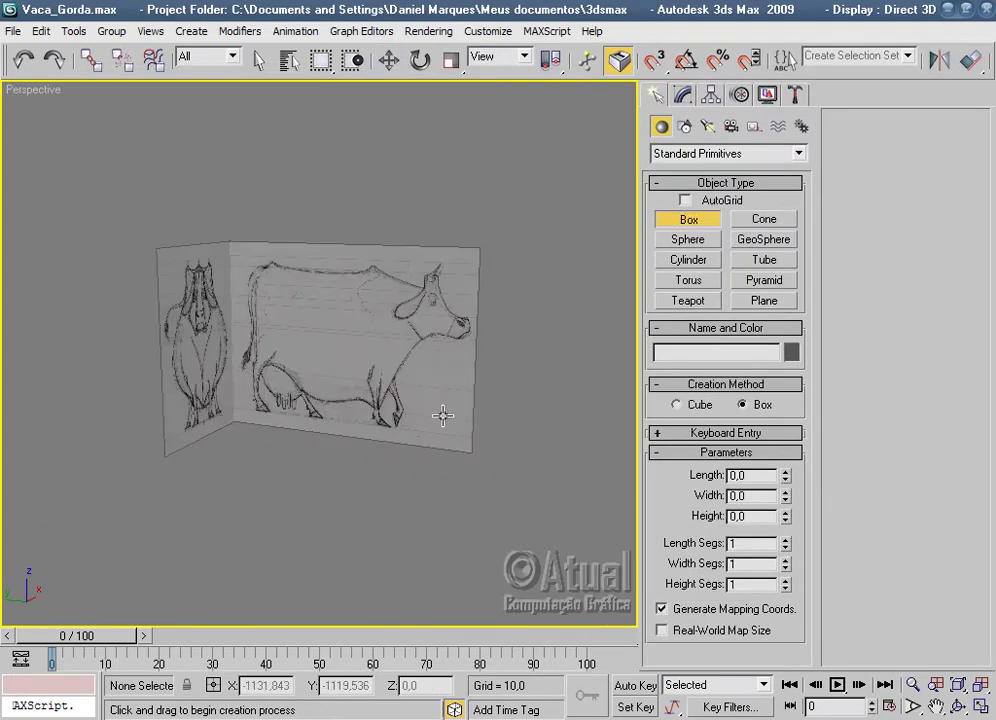
pyautogui.moveTo(243, 438); pyautogui.dragTo(445, 456)
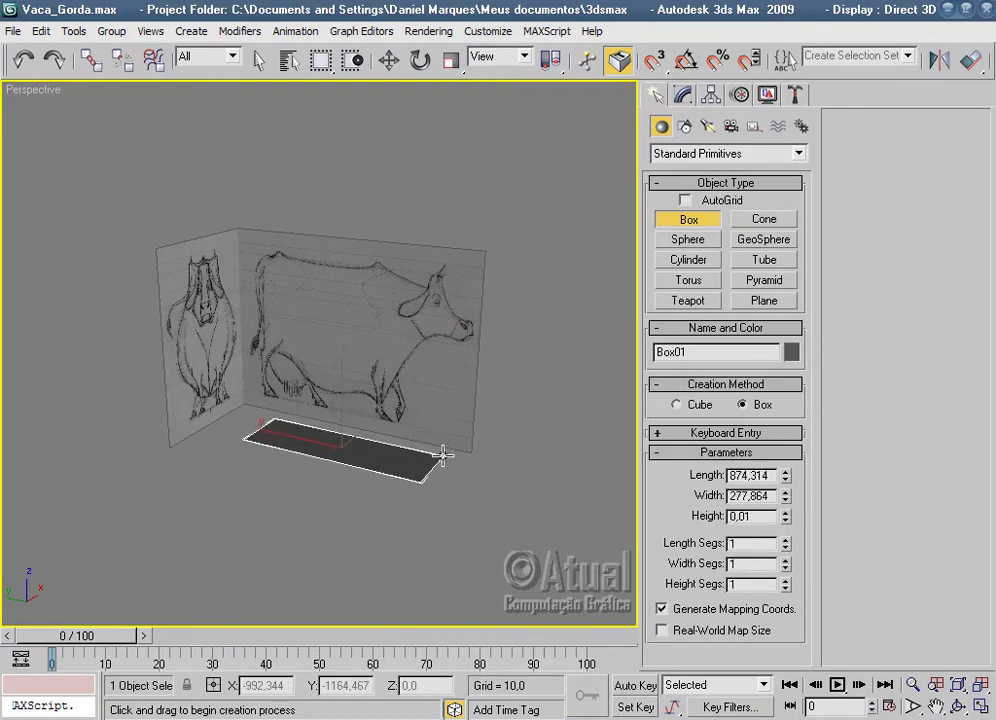
pyautogui.click(388, 60)
# Move Box01 onto the cow's body in the Left view sketch.
pyautogui.press('l')
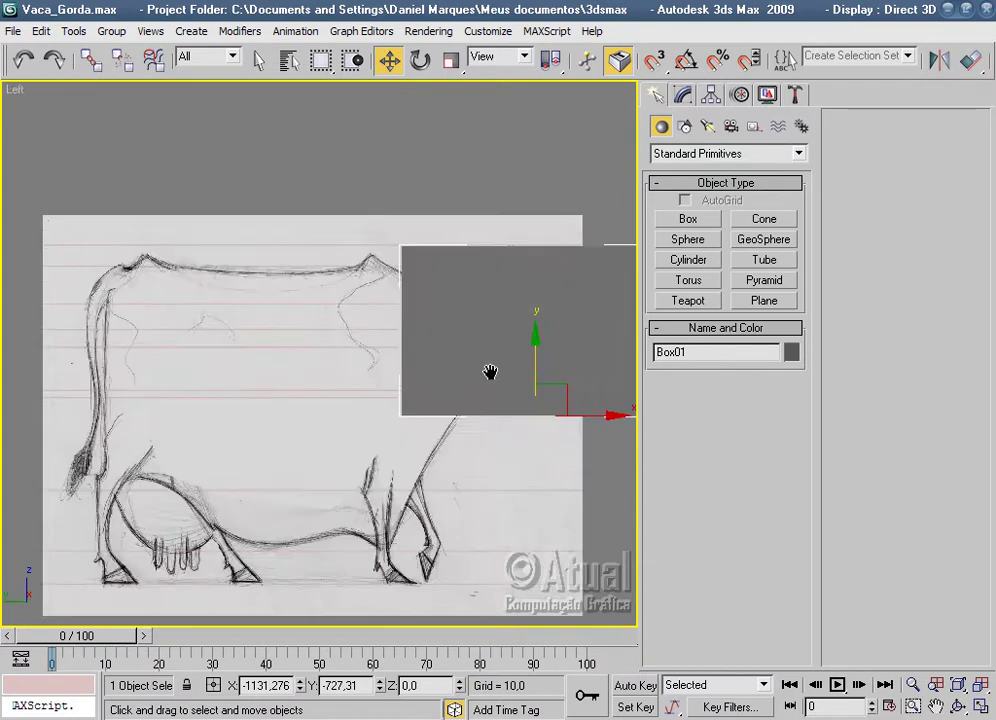
pyautogui.moveTo(494, 377); pyautogui.dragTo(322, 415)
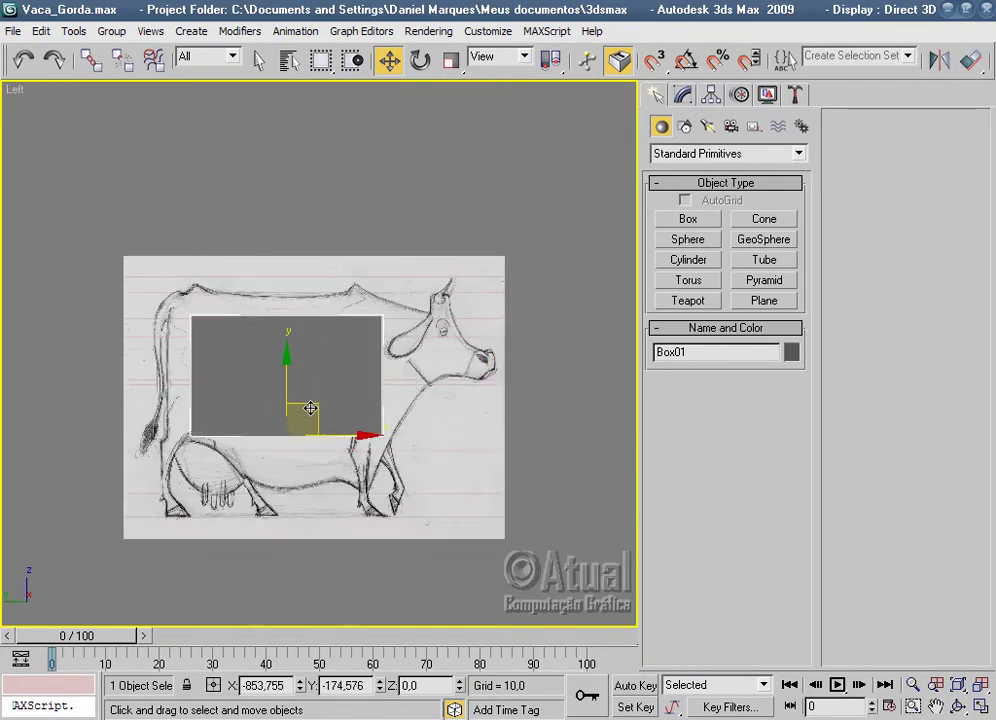
pyautogui.scroll(2, 463, 408)
pyautogui.moveTo(463, 408); pyautogui.dragTo(488, 335, button='middle')
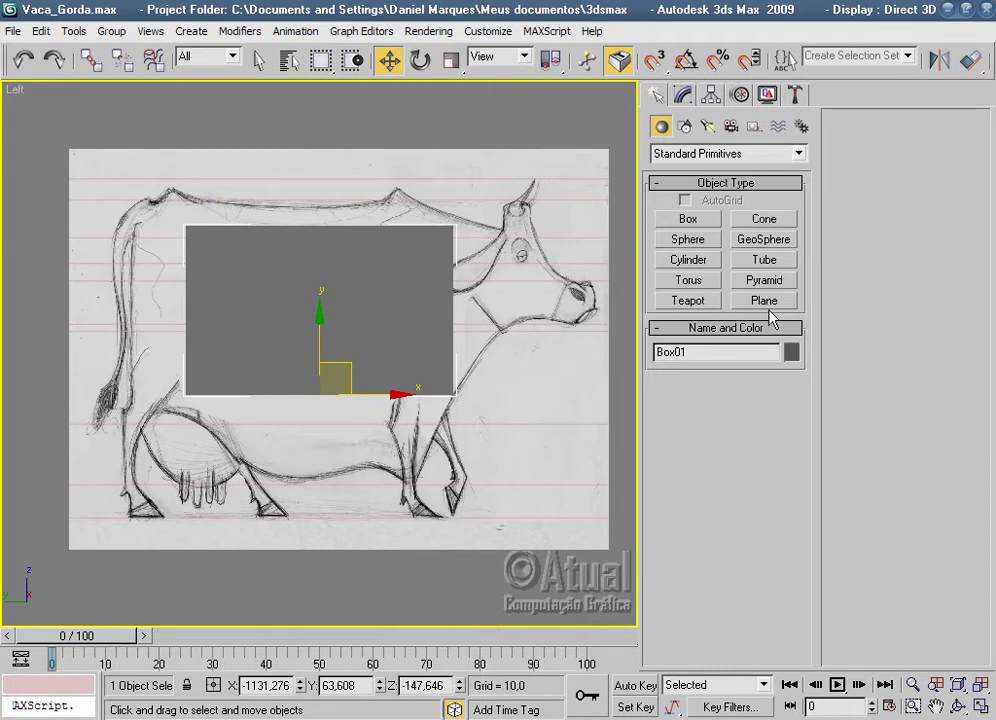
# Make Box01 see-through and set its length to about 1508 along the cow's body.
pyautogui.click(684, 95)
pyautogui.moveTo(785, 531)
pyautogui.mouseDown()
pyautogui.moveTo(786, 489)
pyautogui.moveTo(785, 527)
pyautogui.moveTo(785, 511)
pyautogui.mouseUp()
pyautogui.hotkey('alt', 'x')
pyautogui.moveTo(370, 400); pyautogui.dragTo(402, 396)
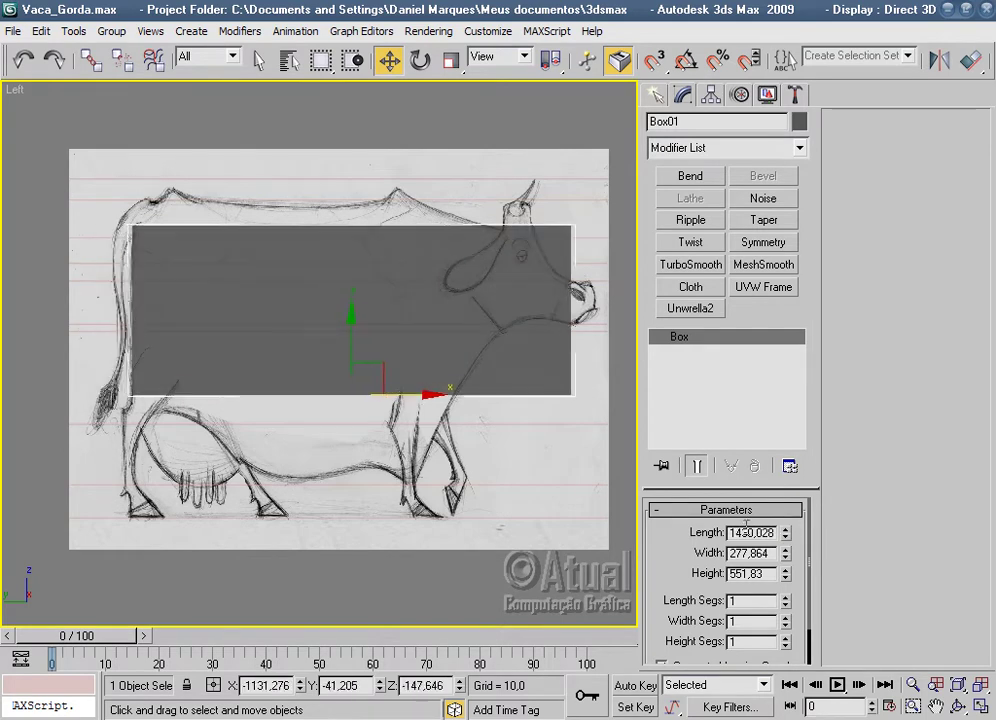
pyautogui.moveTo(784, 533); pyautogui.dragTo(760, 527)
pyautogui.moveTo(398, 393); pyautogui.dragTo(421, 393)
pyautogui.moveTo(785, 533); pyautogui.dragTo(788, 541)
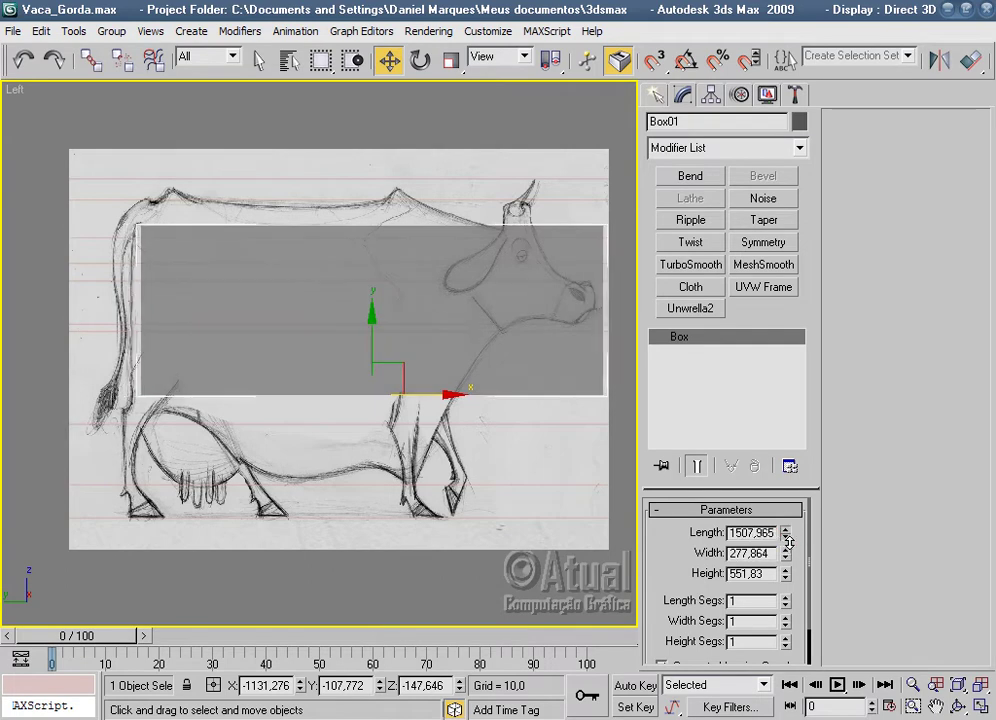
pyautogui.moveTo(440, 405); pyautogui.dragTo(431, 400)
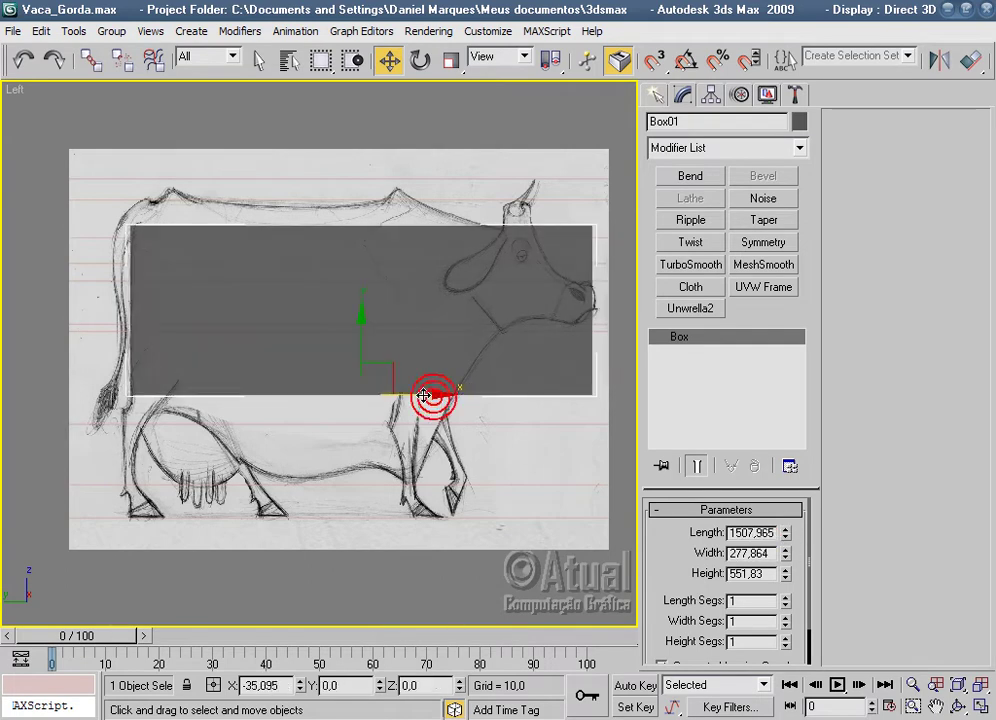
# Raise the box height to 883,259 and lower it to cover the belly.
pyautogui.moveTo(786, 573); pyautogui.dragTo(783, 519)
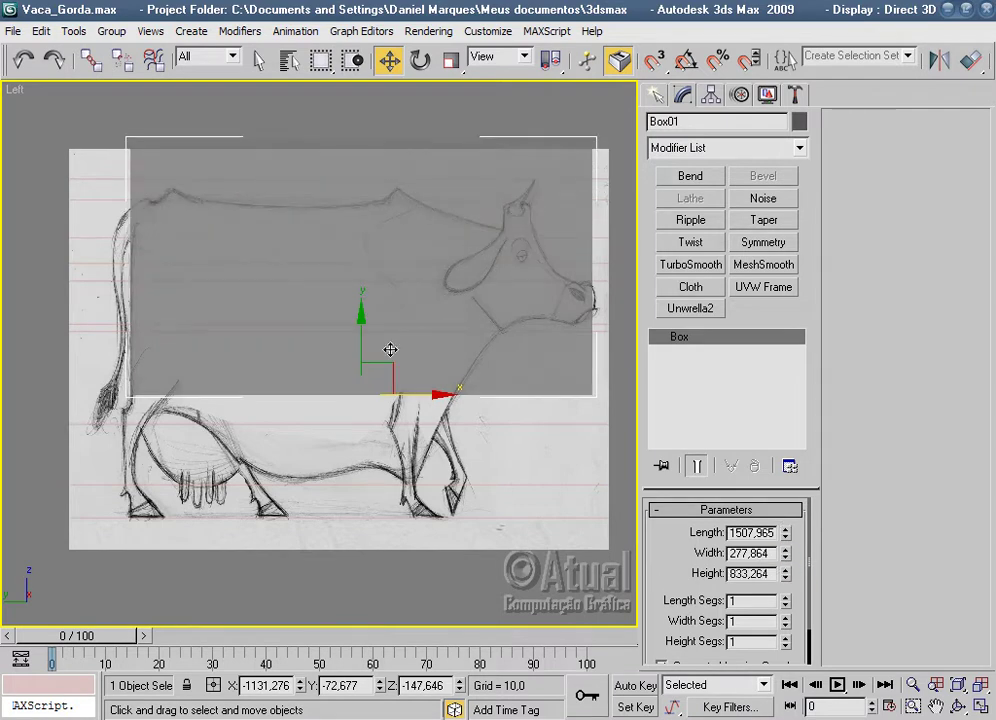
pyautogui.moveTo(360, 339)
pyautogui.mouseDown()
pyautogui.moveTo(360, 418)
pyautogui.moveTo(360, 406)
pyautogui.mouseUp()
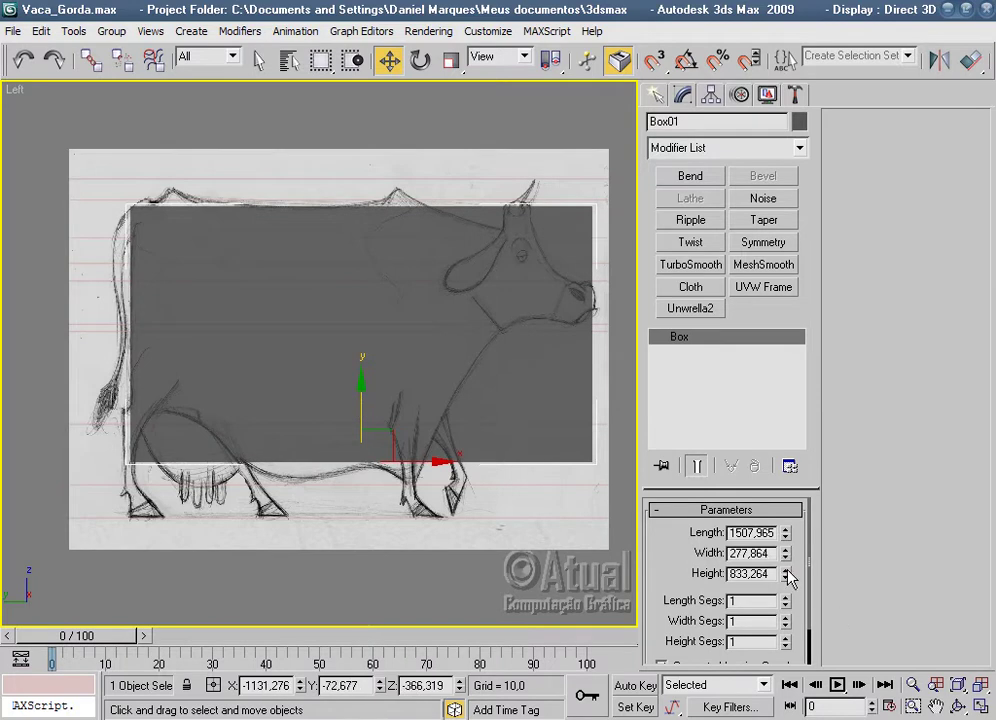
pyautogui.moveTo(786, 568); pyautogui.dragTo(786, 555)
pyautogui.moveTo(361, 402); pyautogui.dragTo(361, 413)
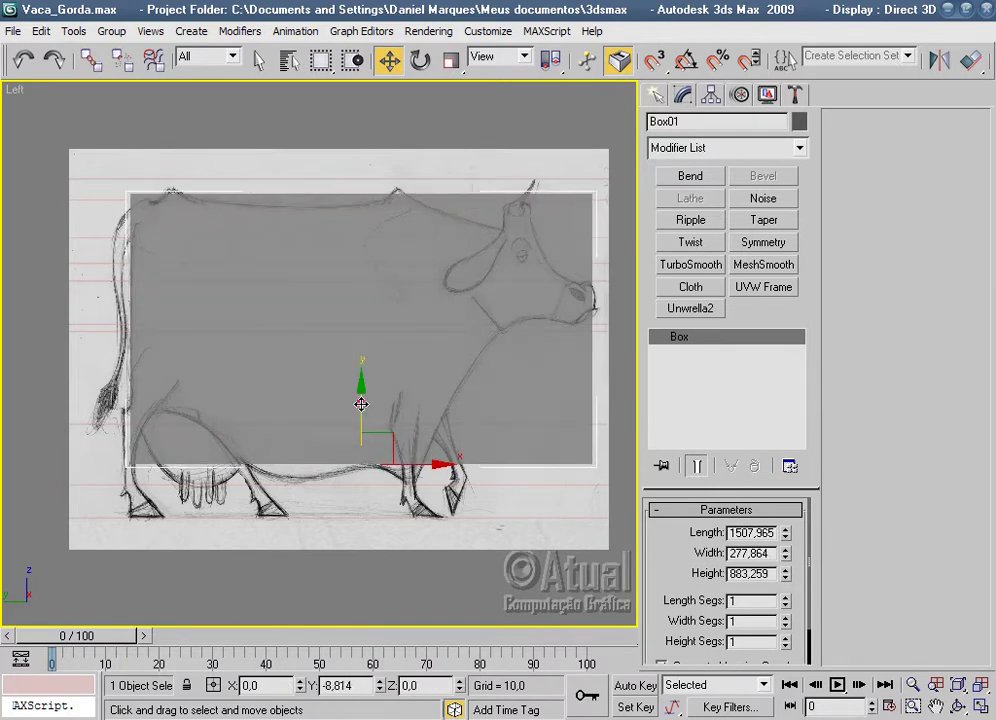
pyautogui.press('f')
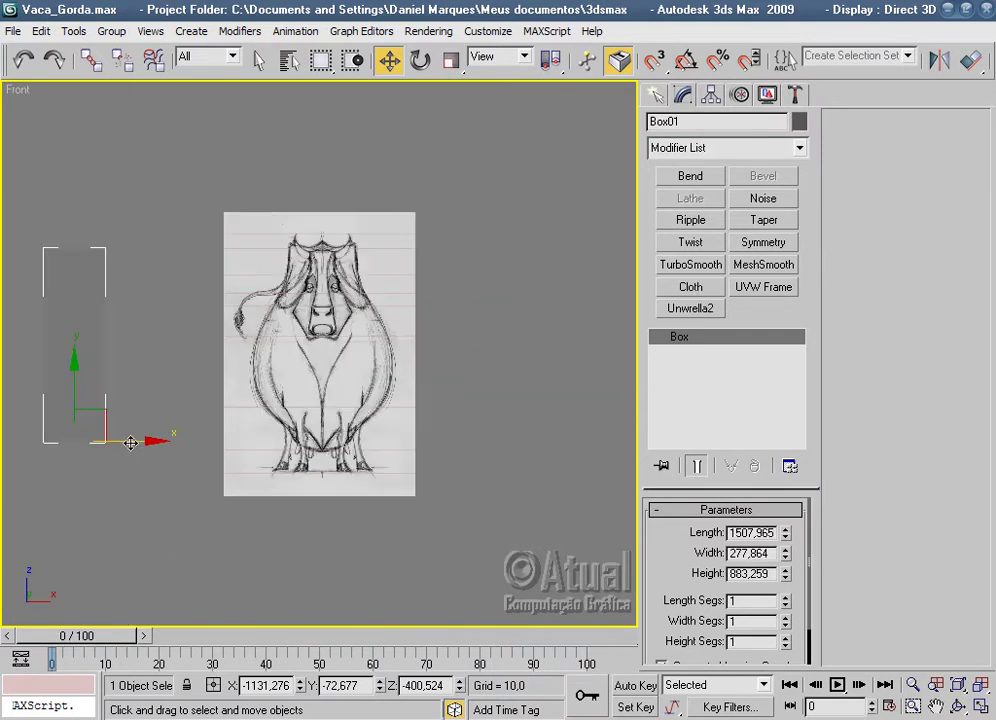
# Widen Box01 to about 650 to match the cow's girth in the Front view.
pyautogui.moveTo(129, 440); pyautogui.dragTo(376, 434)
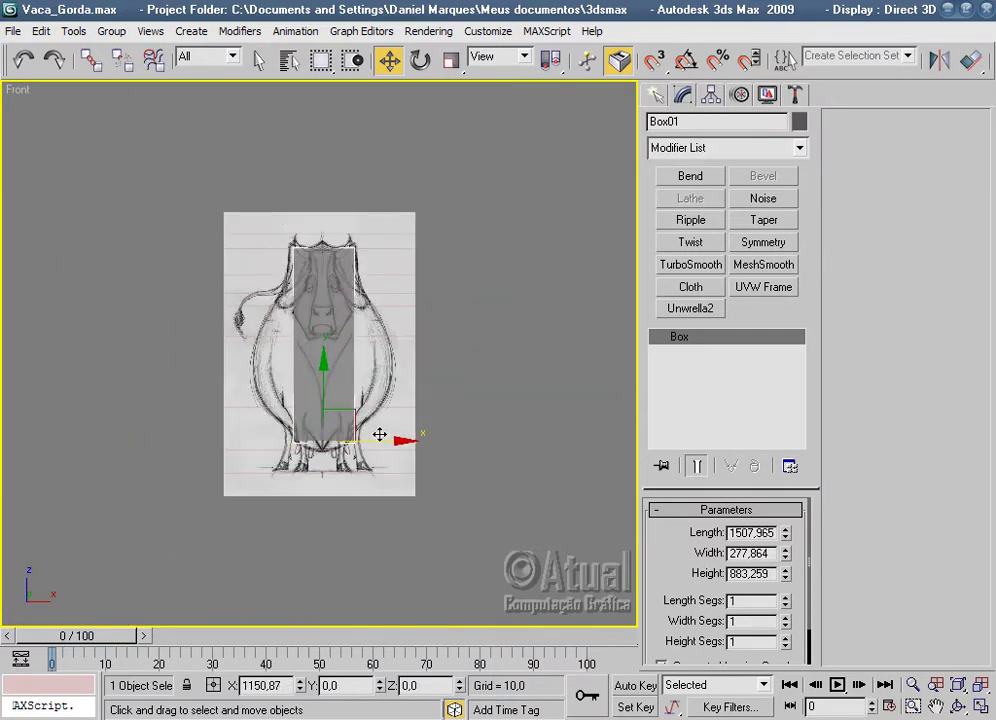
pyautogui.press('[')
pyautogui.moveTo(787, 556); pyautogui.dragTo(788, 419)
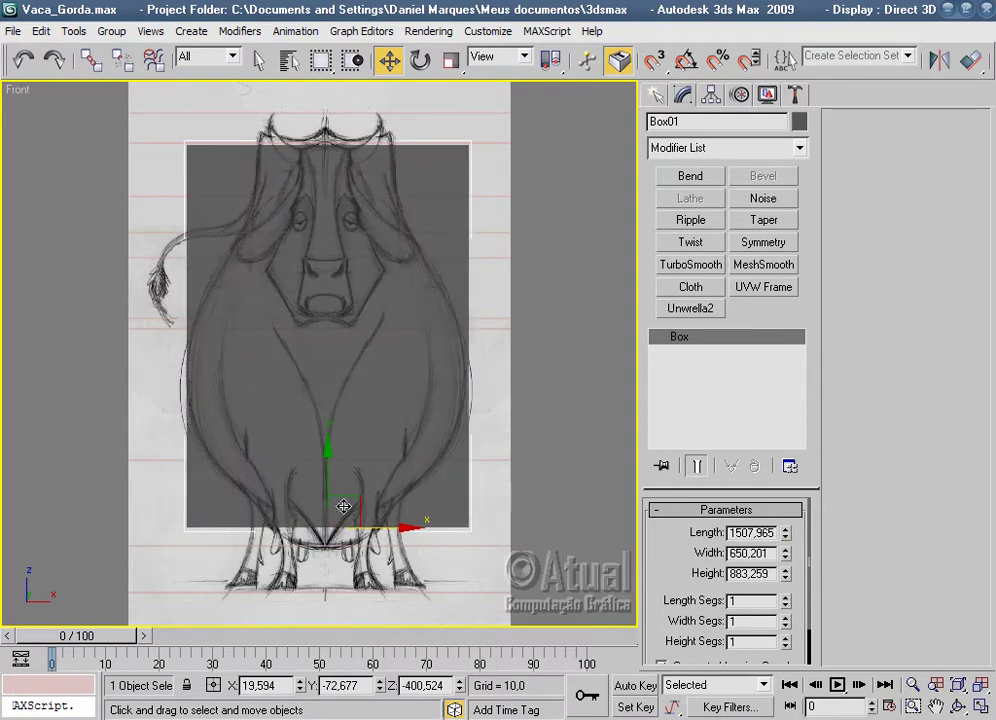
pyautogui.moveTo(327, 460); pyautogui.dragTo(328, 478)
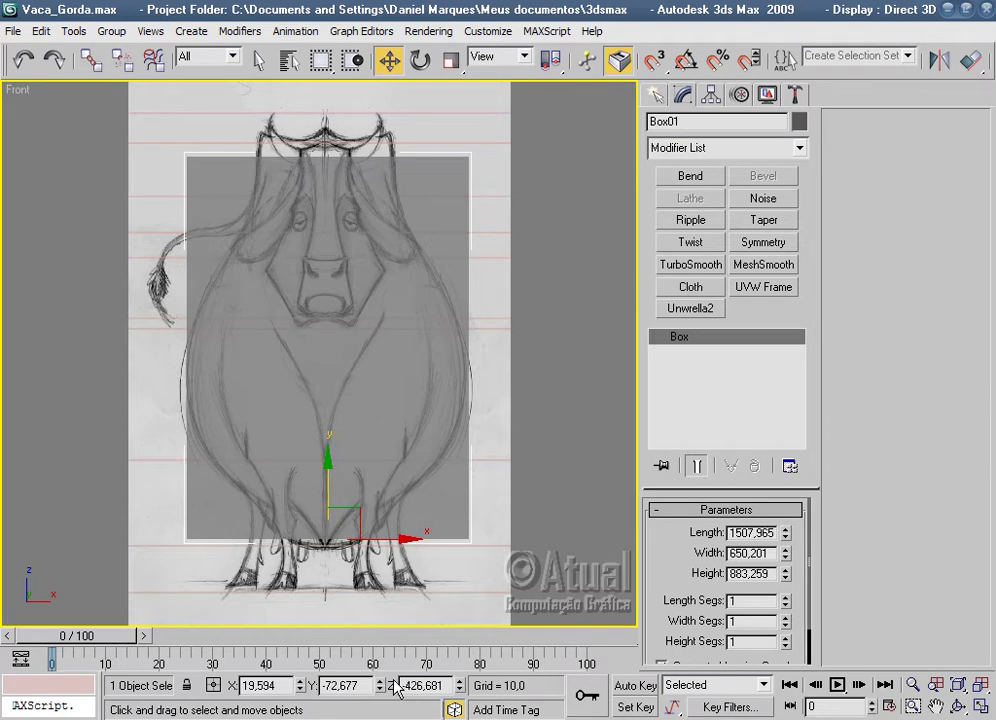
# Set Box01's X and Z positions to 0 and move it down over the body.
pyautogui.doubleClick(266, 685)
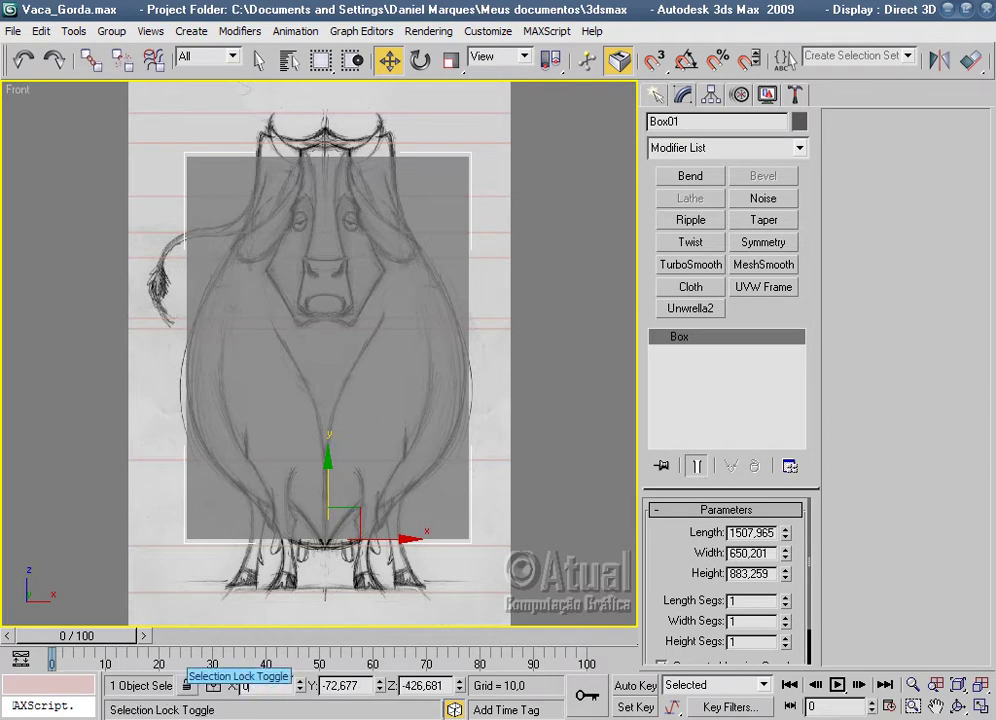
pyautogui.press('Return')
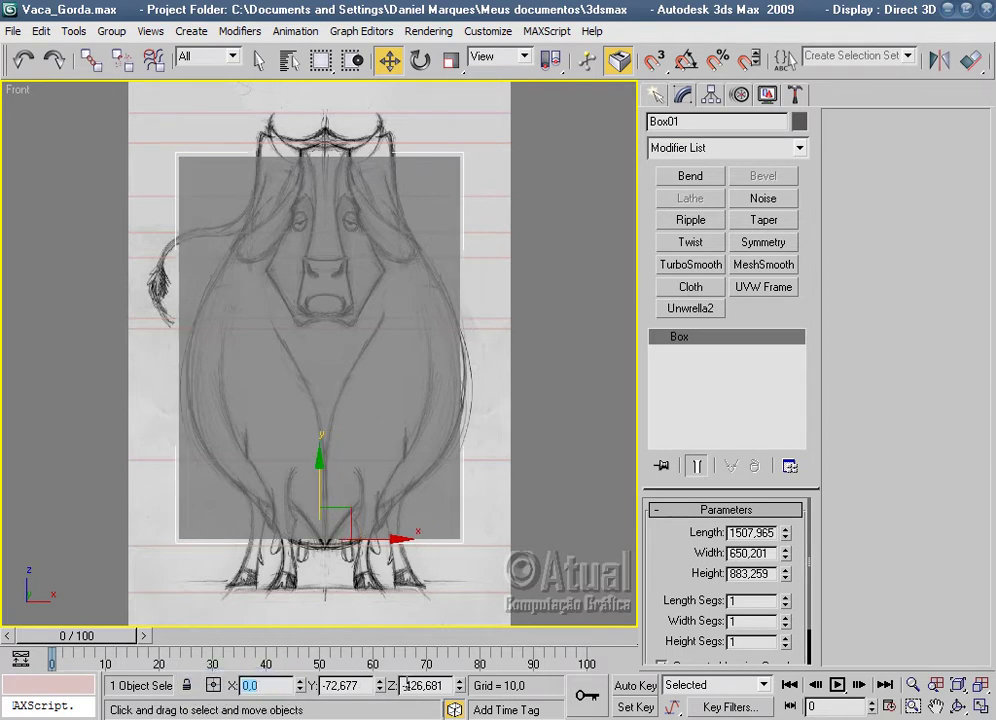
pyautogui.doubleClick(425, 685)
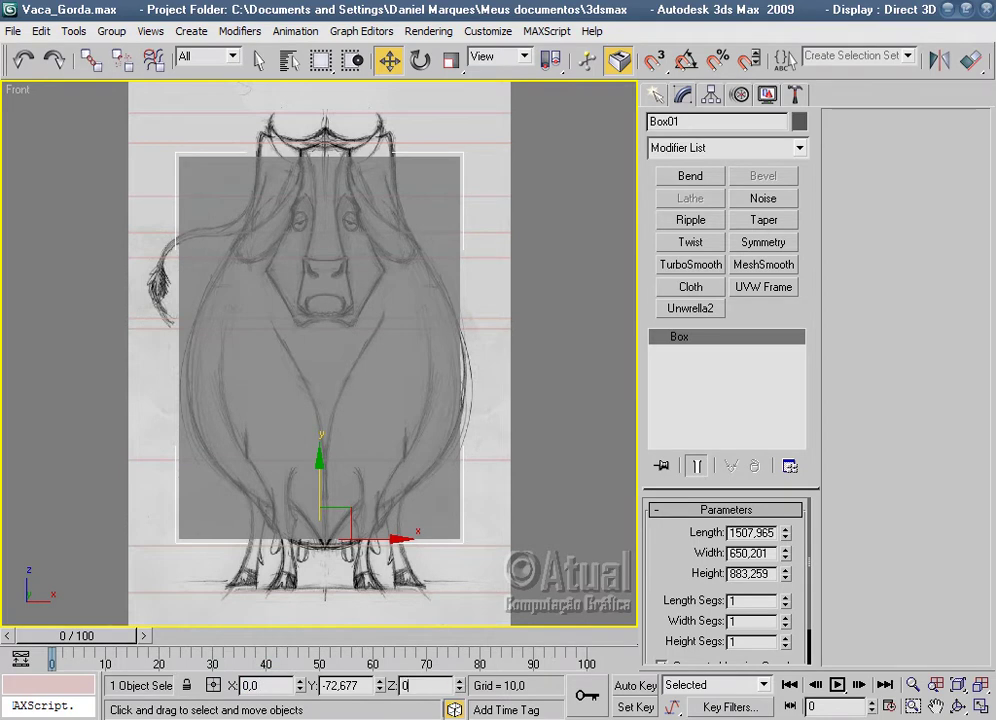
pyautogui.write(',0')
pyautogui.press('Return')
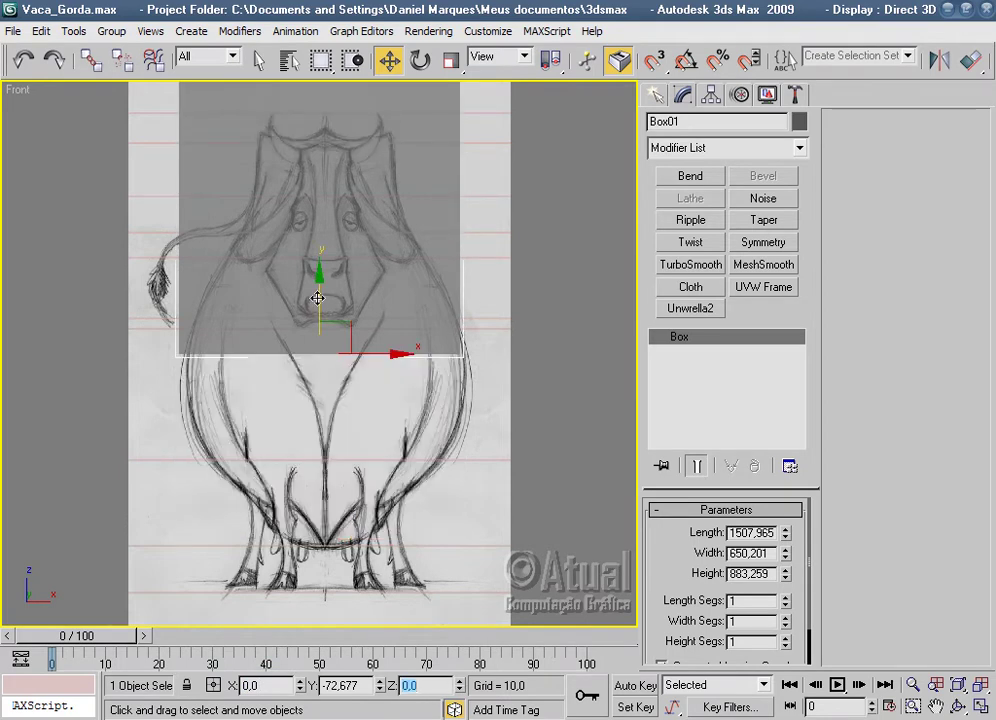
pyautogui.moveTo(317, 298); pyautogui.dragTo(324, 493)
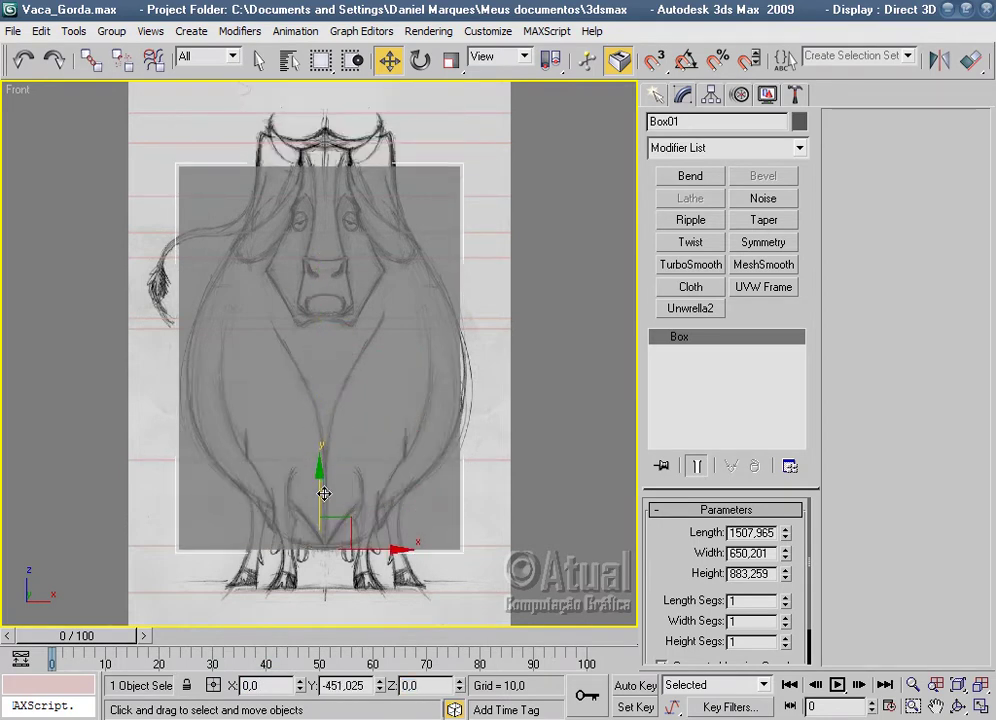
# Center Box01's pivot on the object using Affect Pivot Only.
pyautogui.click(711, 94)
pyautogui.click(722, 218)
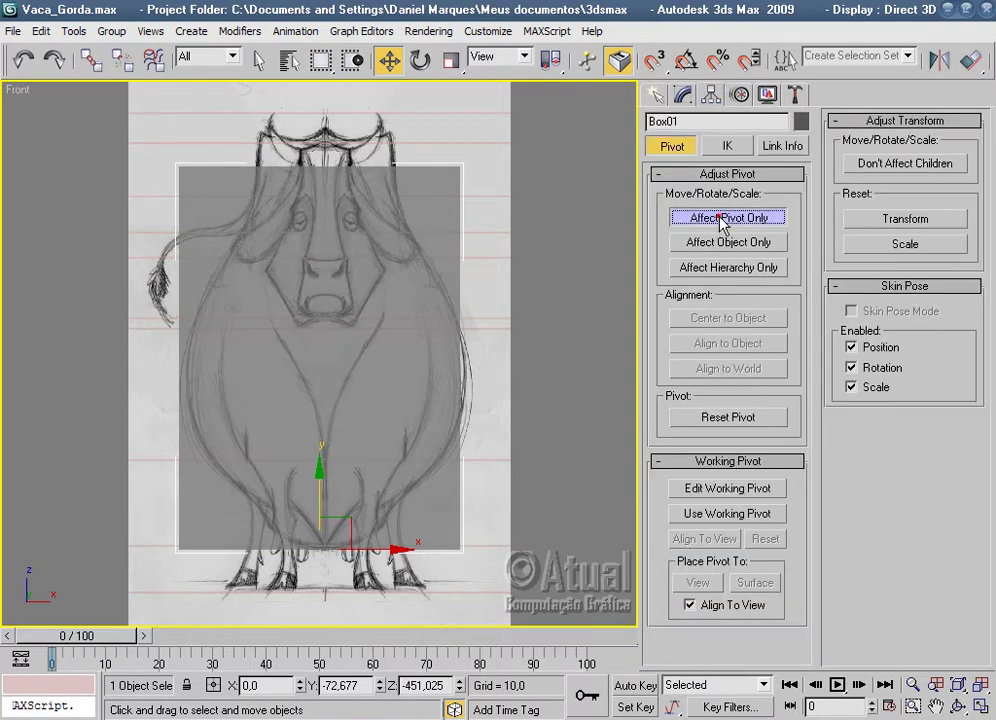
pyautogui.click(706, 318)
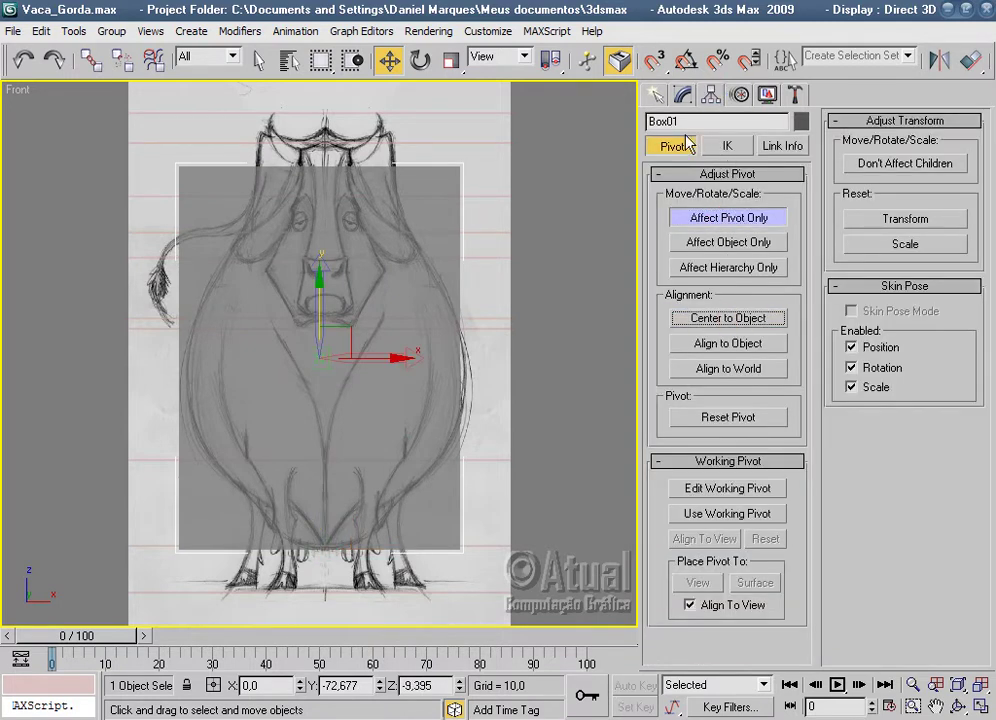
pyautogui.click(656, 94)
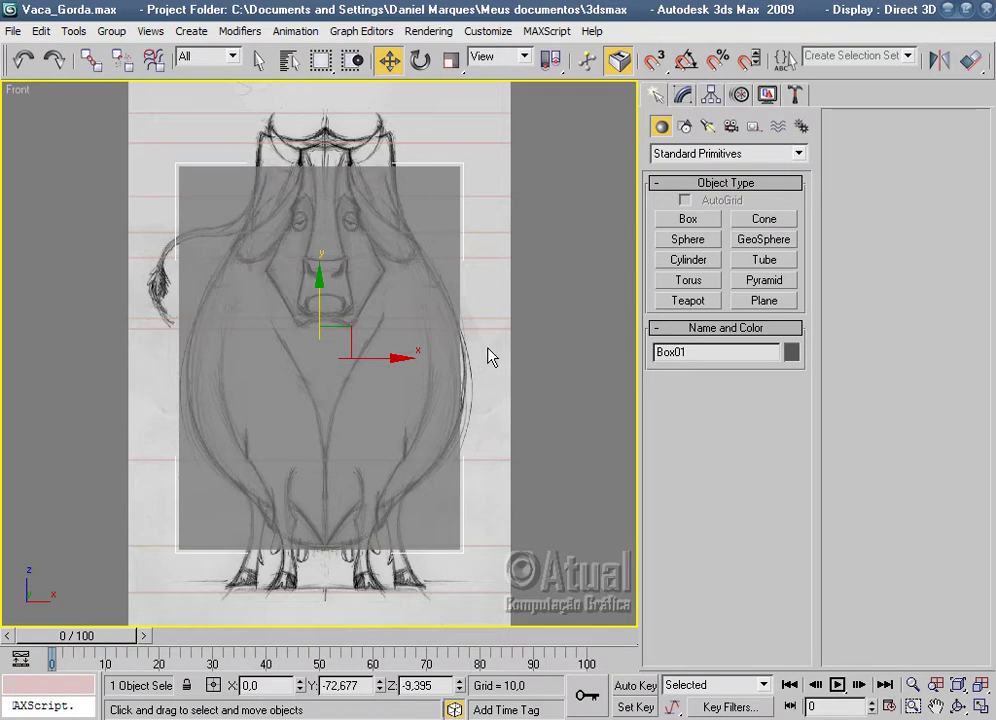
# Raise the box in the Left view to Z 26,641 to fit the cow's back.
pyautogui.press('l')
pyautogui.scroll(-2, 316, 353)
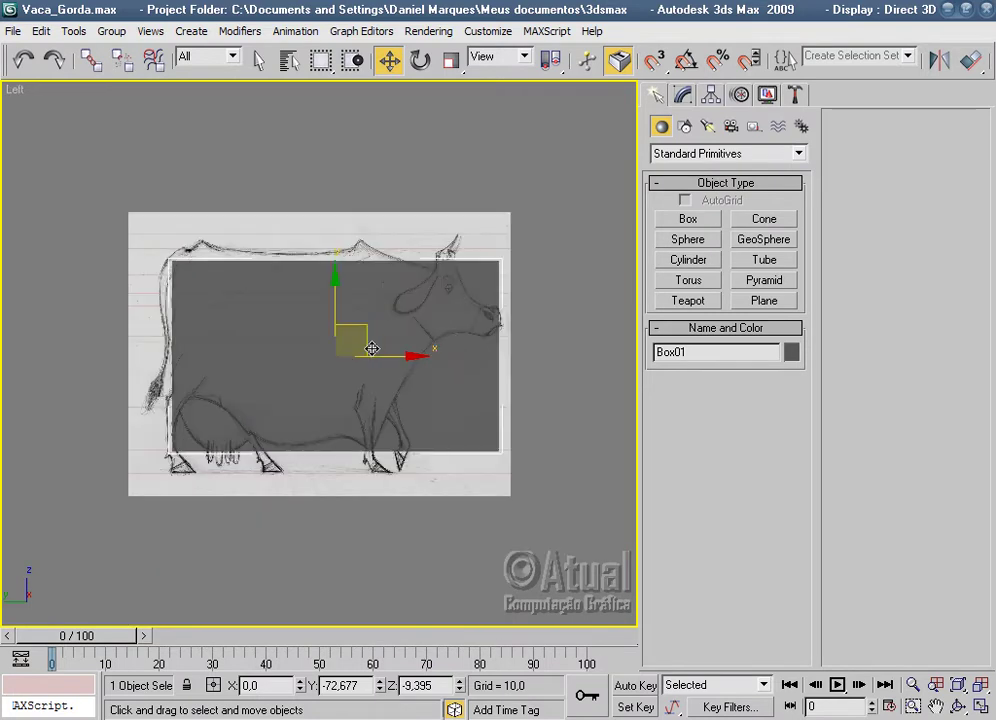
pyautogui.moveTo(336, 312); pyautogui.dragTo(336, 301)
pyautogui.scroll(2, 336, 301)
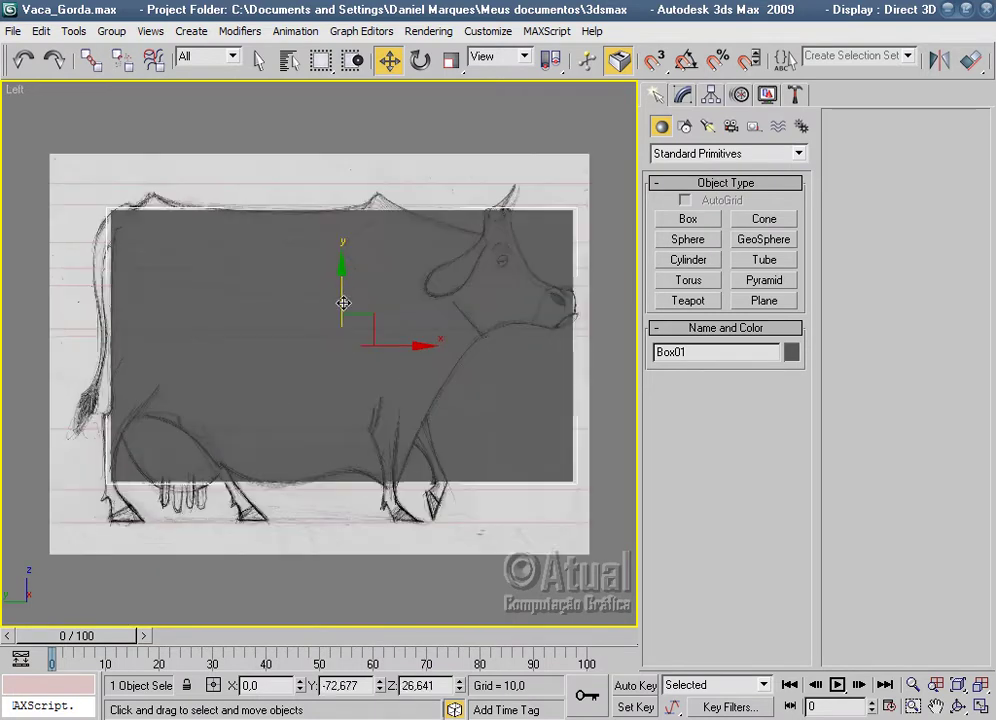
pyautogui.click(684, 95)
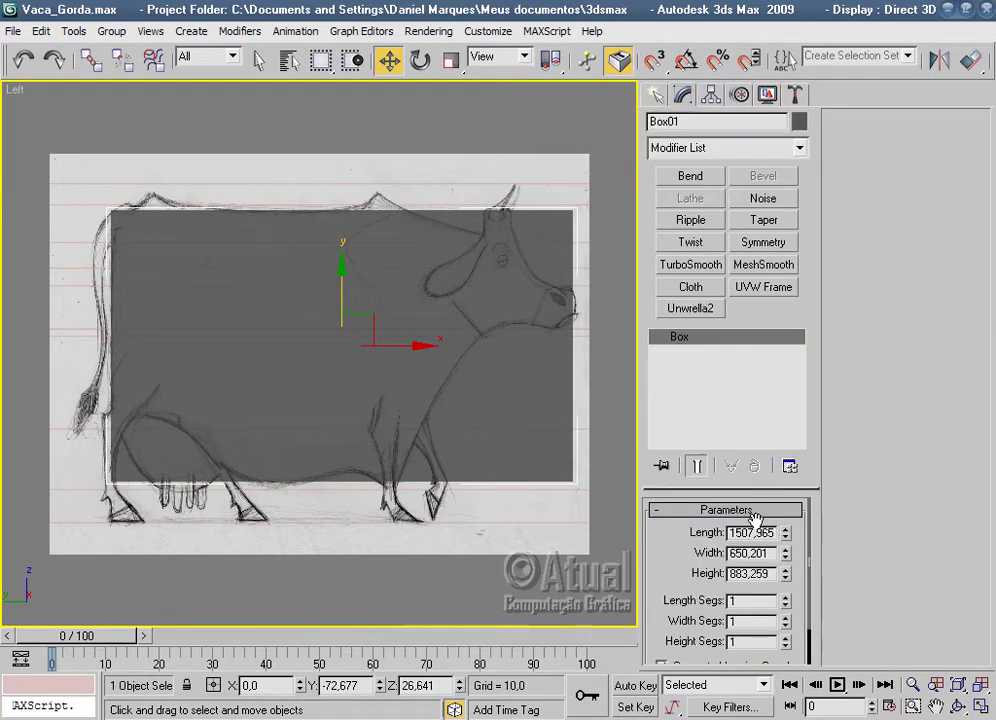
# Give the box 5 length segments and 2 height segments.
pyautogui.click(787, 597)
pyautogui.click(787, 597)
pyautogui.click(787, 597)
pyautogui.click(787, 597)
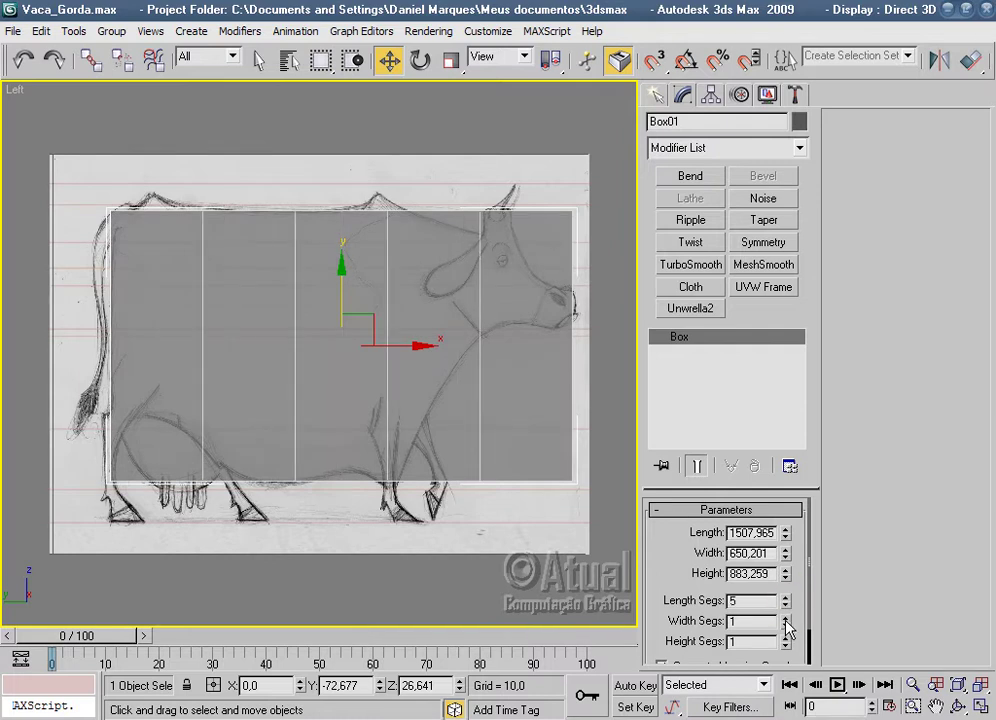
pyautogui.click(786, 637)
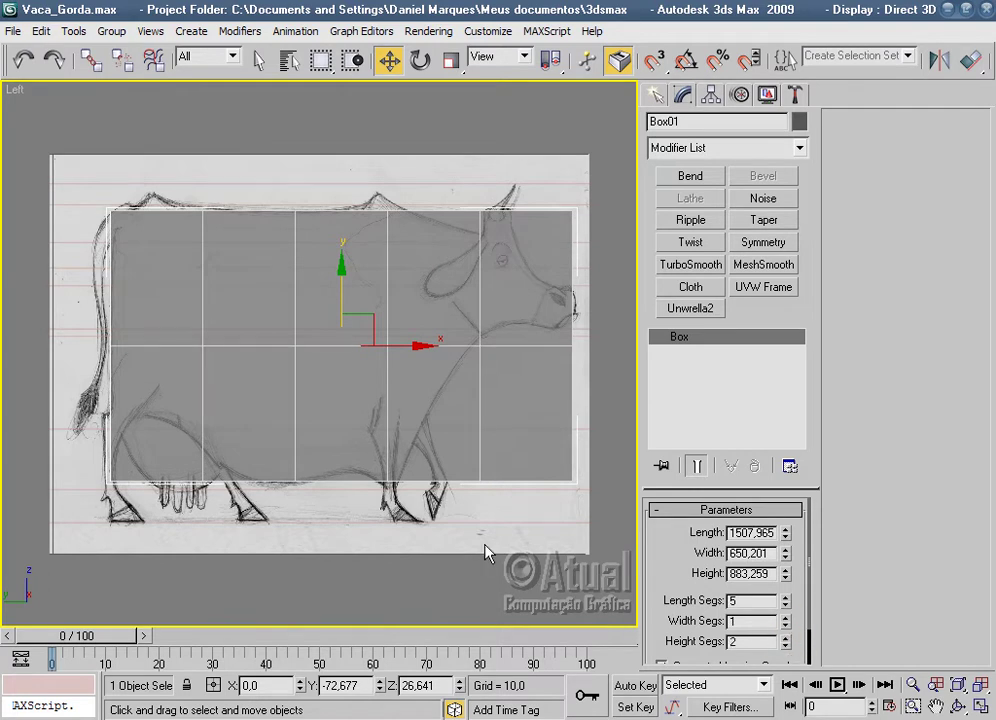
# Nudge the box right in the Front view and try 3 width segments before returning to 2.
pyautogui.press('f')
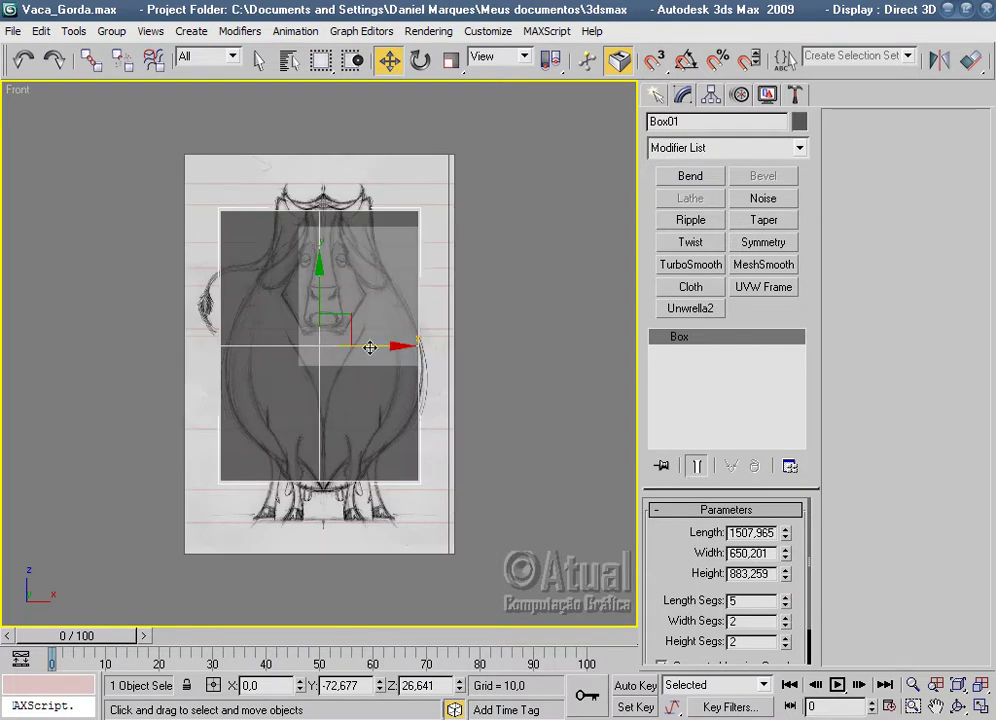
pyautogui.moveTo(369, 347); pyautogui.dragTo(373, 346)
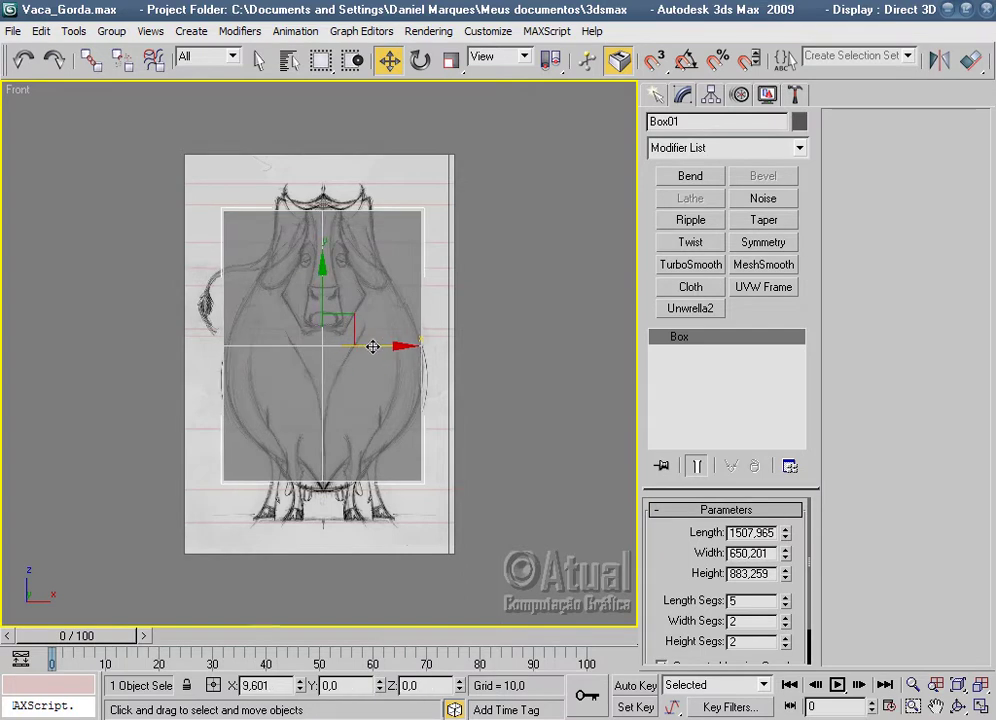
pyautogui.scroll(1, 373, 346)
pyautogui.scroll(2, 374, 345)
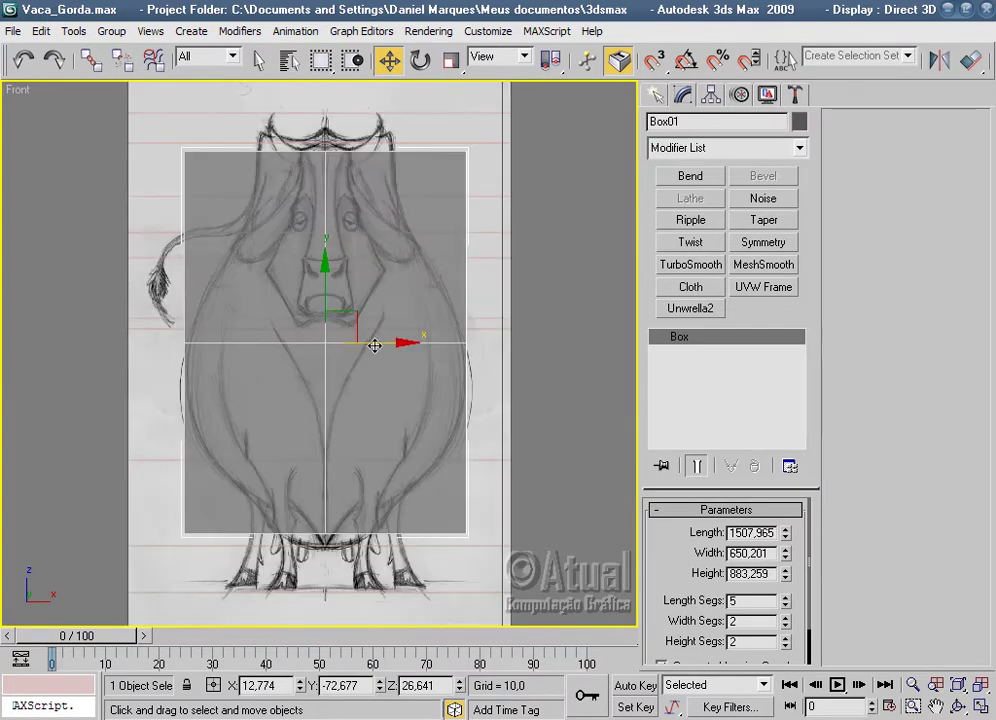
pyautogui.click(785, 618)
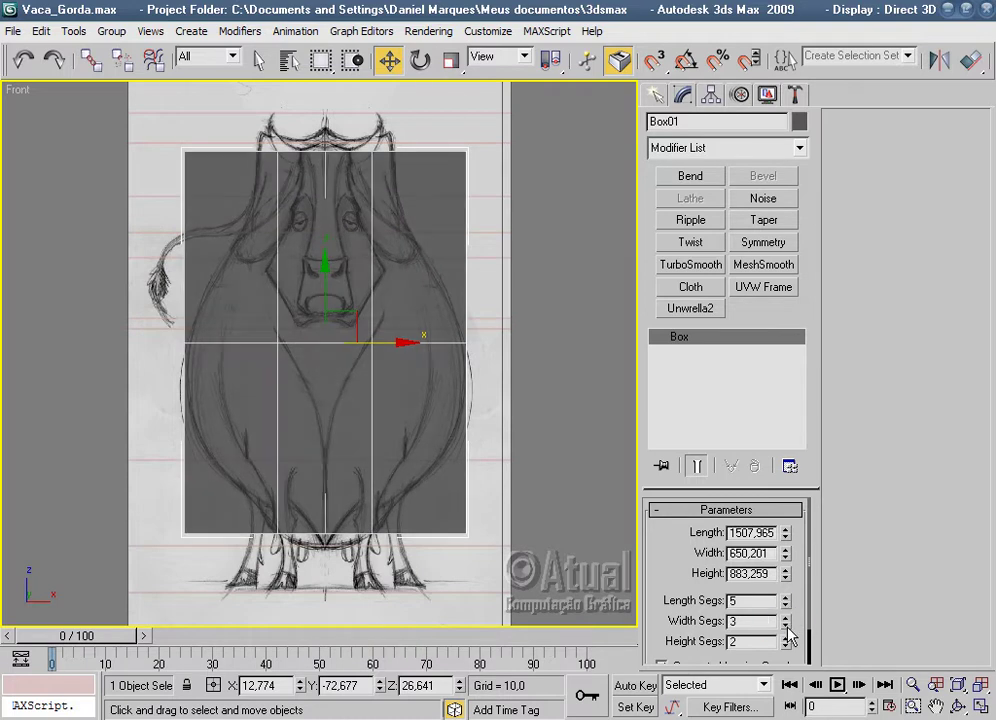
pyautogui.click(785, 626)
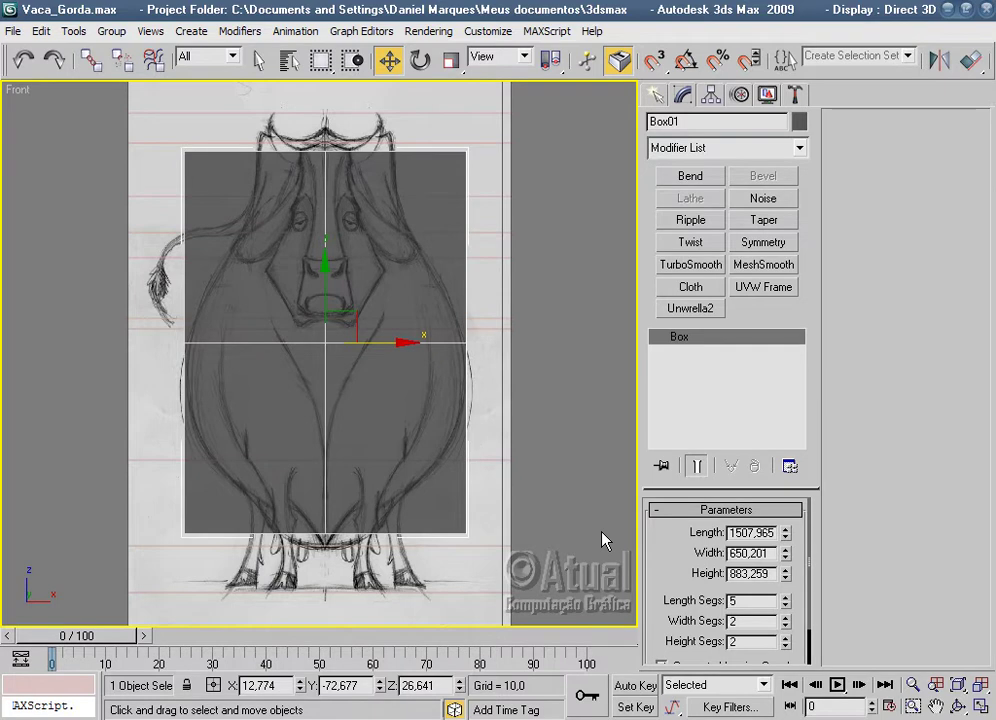
# Convert Box01 to an Editable Poly in the Left view and enter Vertex mode.
pyautogui.press('l')
pyautogui.rightClick(419, 396)
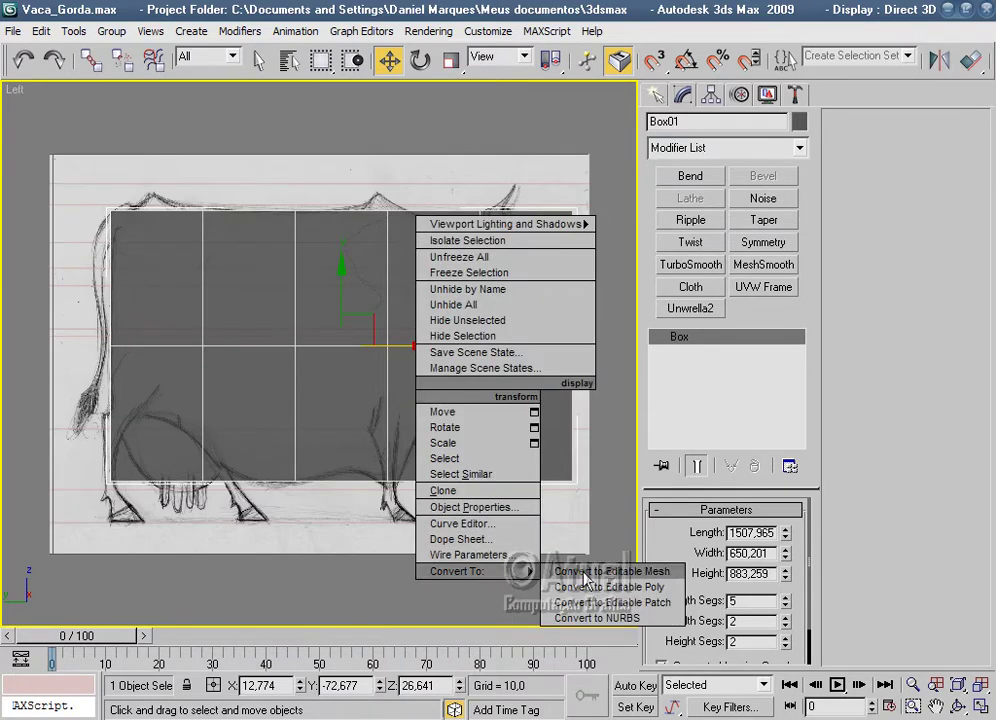
pyautogui.click(570, 587)
pyautogui.click(676, 531)
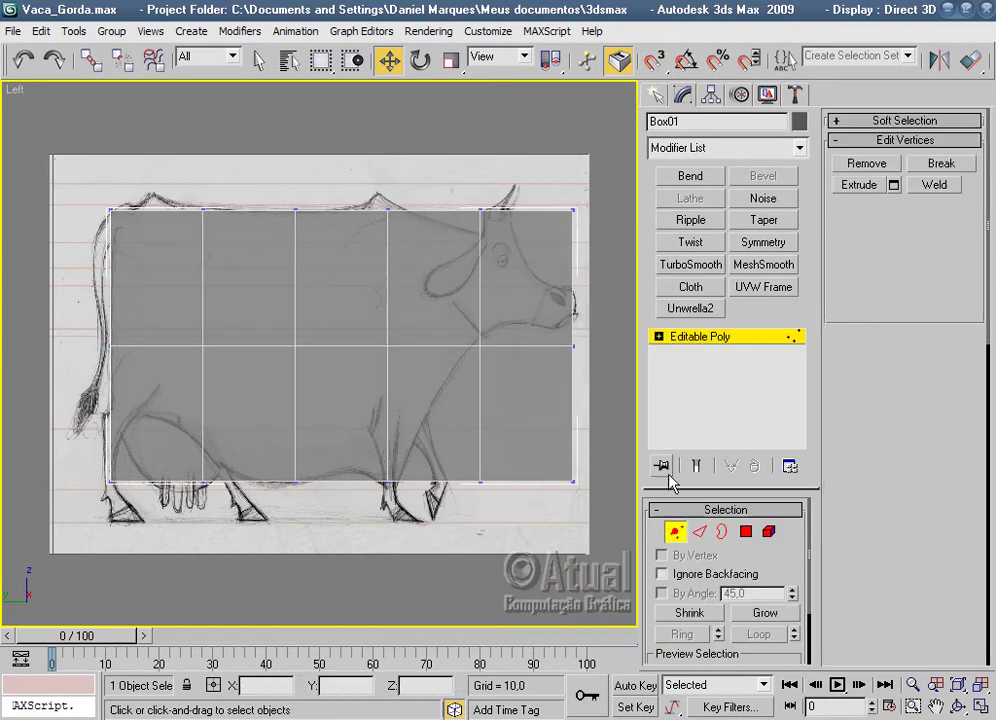
pyautogui.click(658, 336)
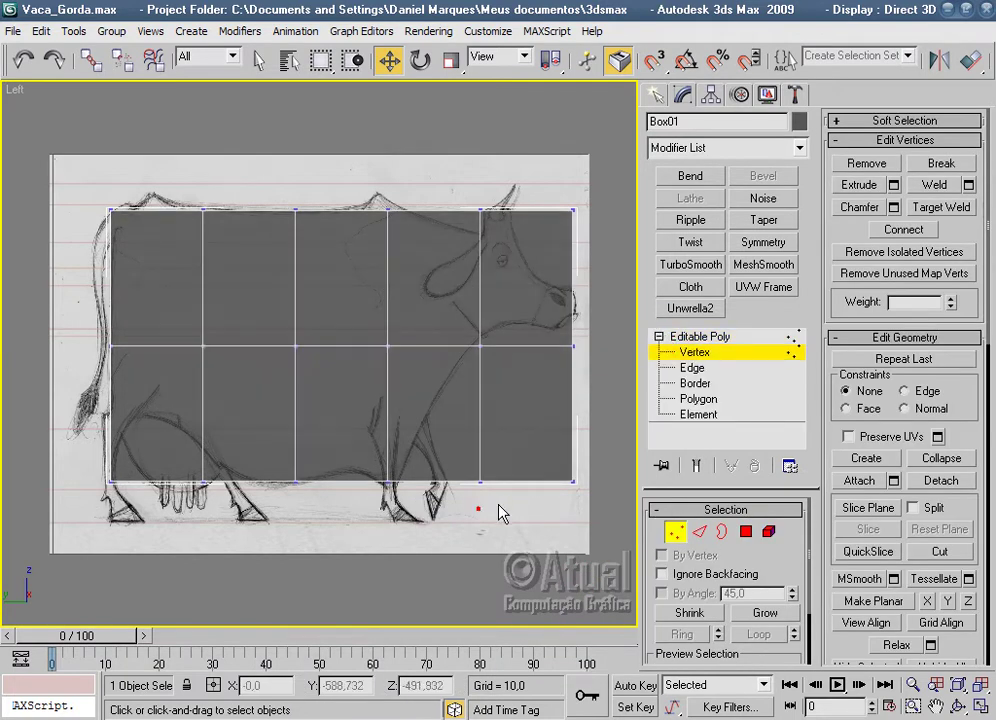
# Move the bottom vertices to trace the front legs, belly, udder and hind leg outline.
pyautogui.click(480, 481)
pyautogui.moveTo(499, 455); pyautogui.dragTo(484, 424)
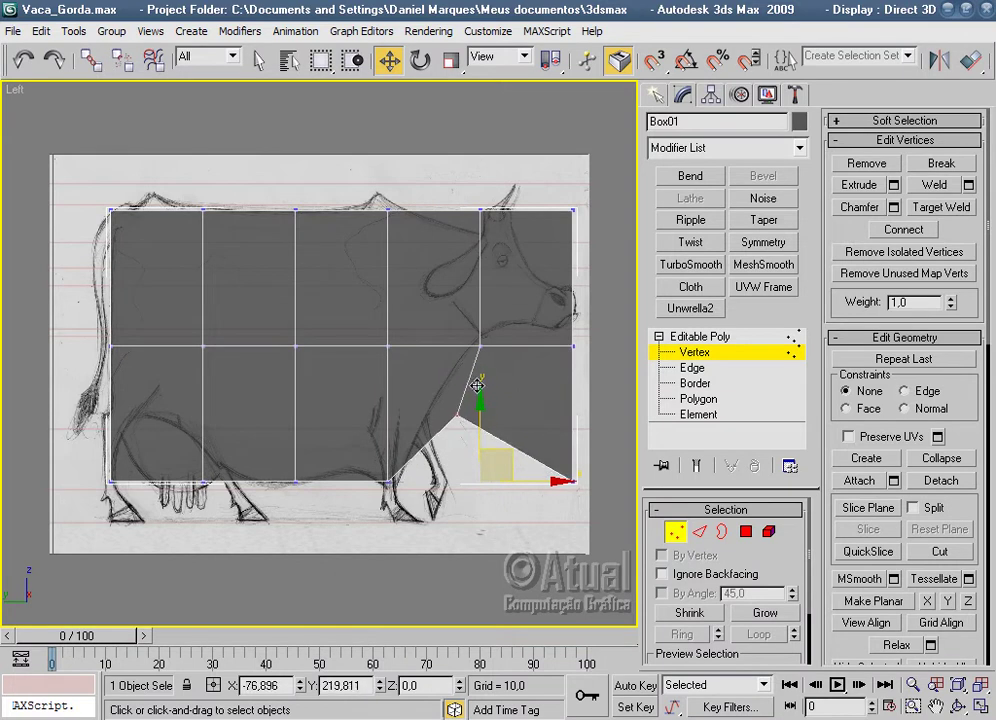
pyautogui.click(388, 484)
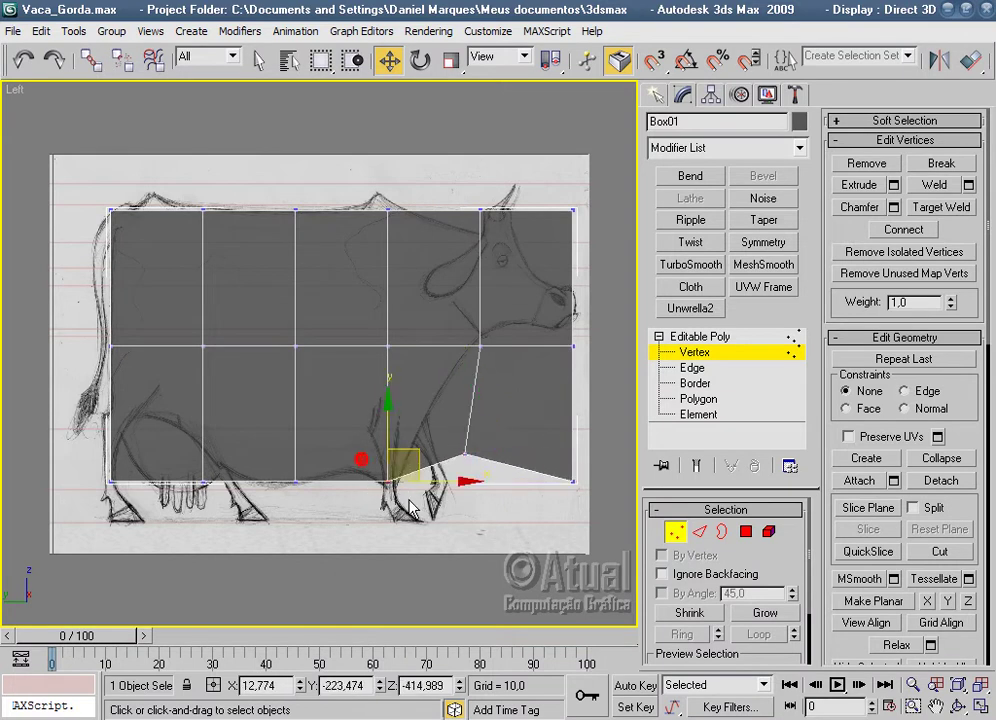
pyautogui.moveTo(421, 456); pyautogui.dragTo(428, 450)
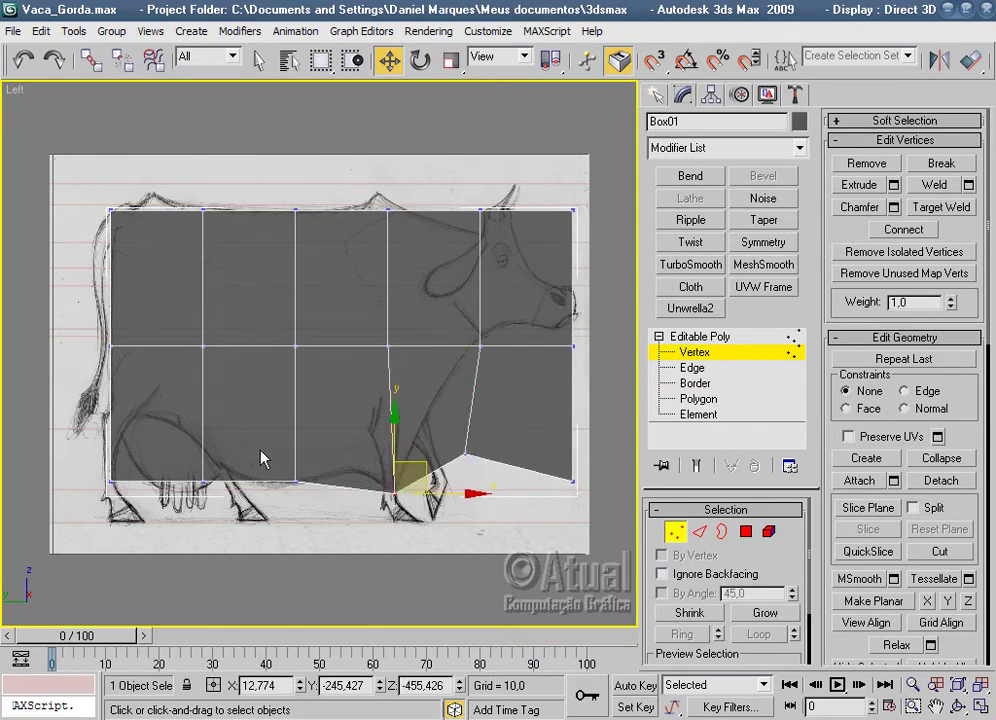
pyautogui.click(296, 484)
pyautogui.moveTo(317, 449); pyautogui.dragTo(315, 453)
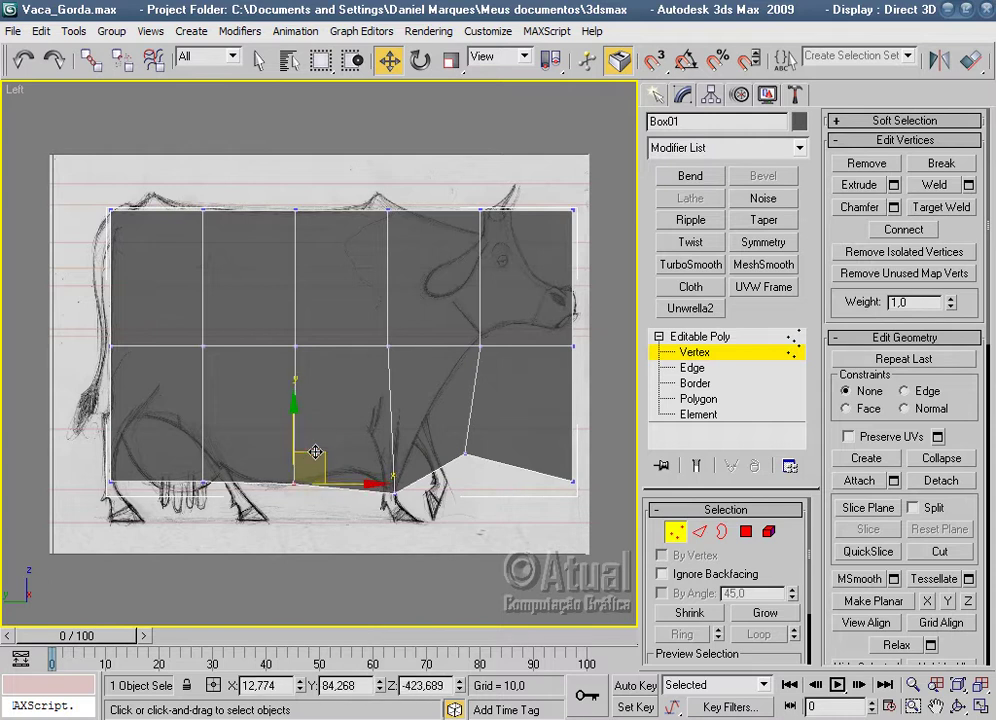
pyautogui.moveTo(208, 487); pyautogui.dragTo(200, 404)
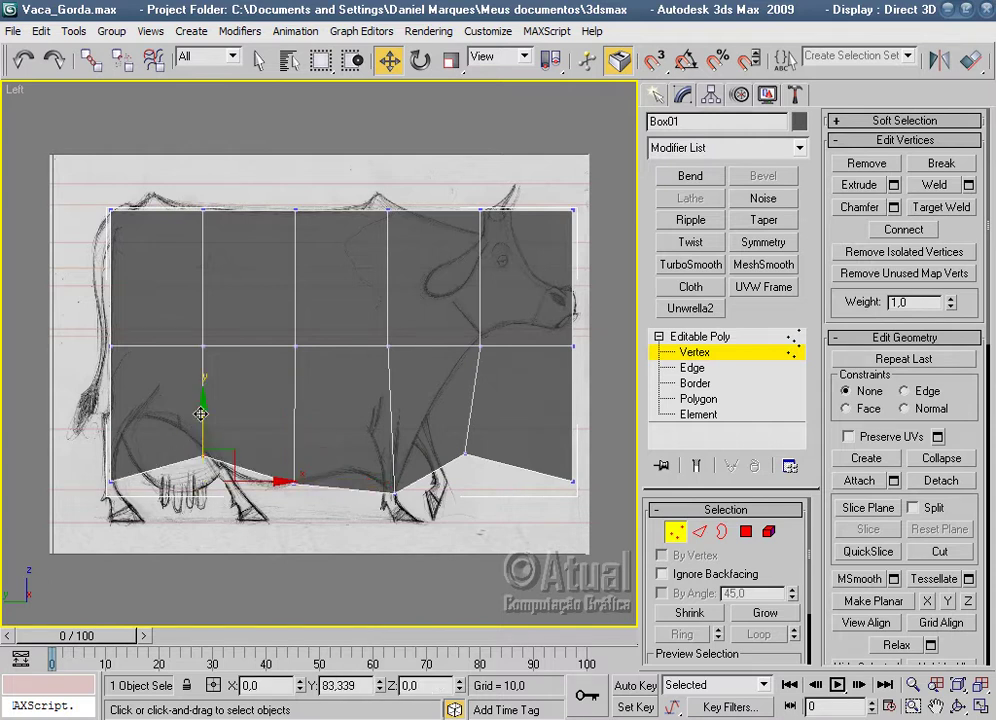
pyautogui.moveTo(201, 404); pyautogui.dragTo(225, 597, button='middle')
pyautogui.click(160, 562)
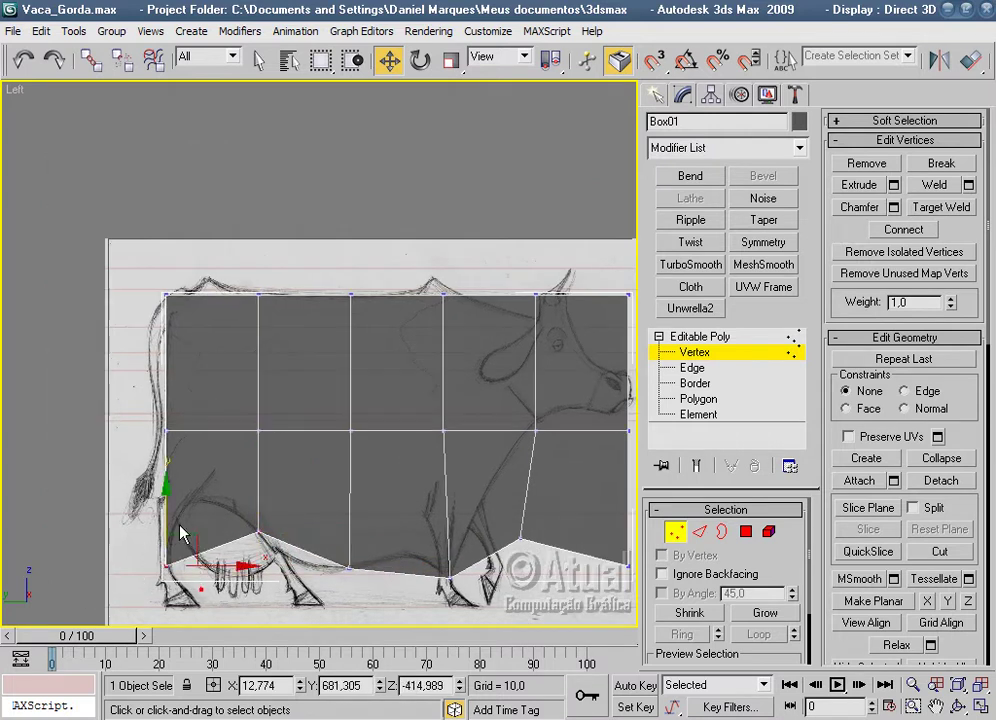
pyautogui.moveTo(182, 527); pyautogui.dragTo(197, 452)
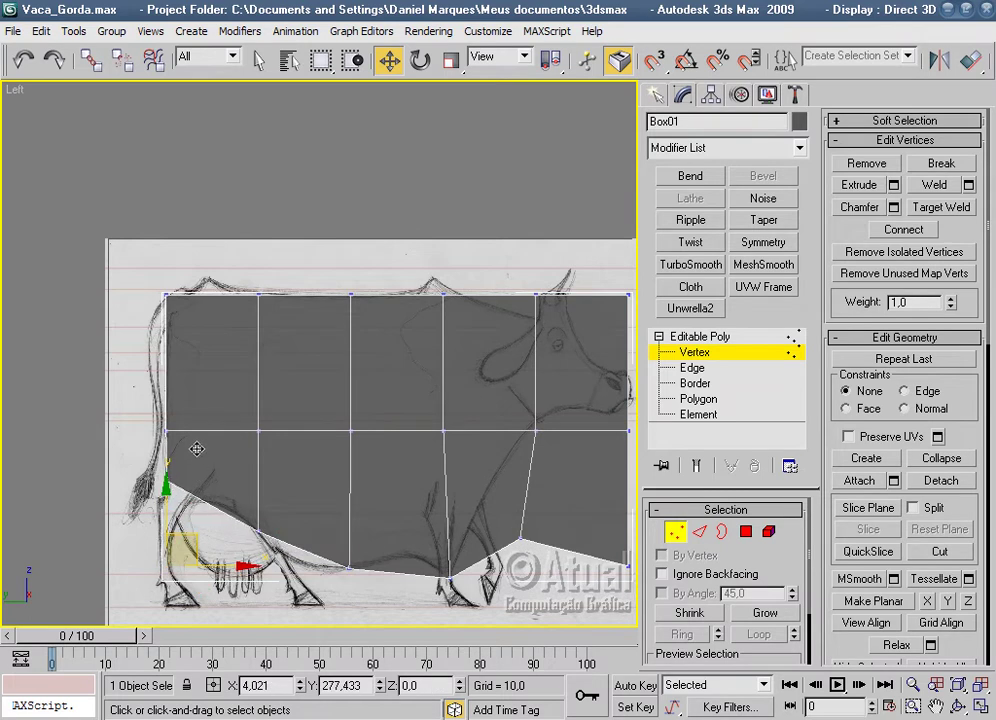
pyautogui.moveTo(213, 396); pyautogui.dragTo(148, 376, button='middle')
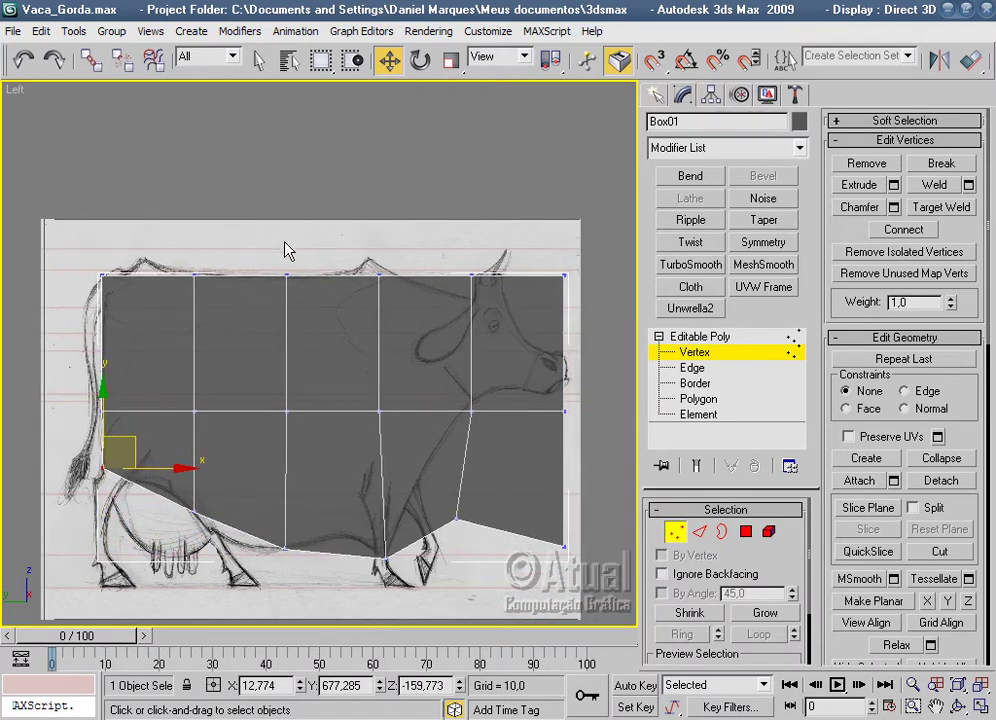
# Raise the top-middle vertex into the back hump and adjust the centre and front leg vertices.
pyautogui.moveTo(420, 316); pyautogui.dragTo(418, 314)
pyautogui.moveTo(382, 253); pyautogui.dragTo(399, 231)
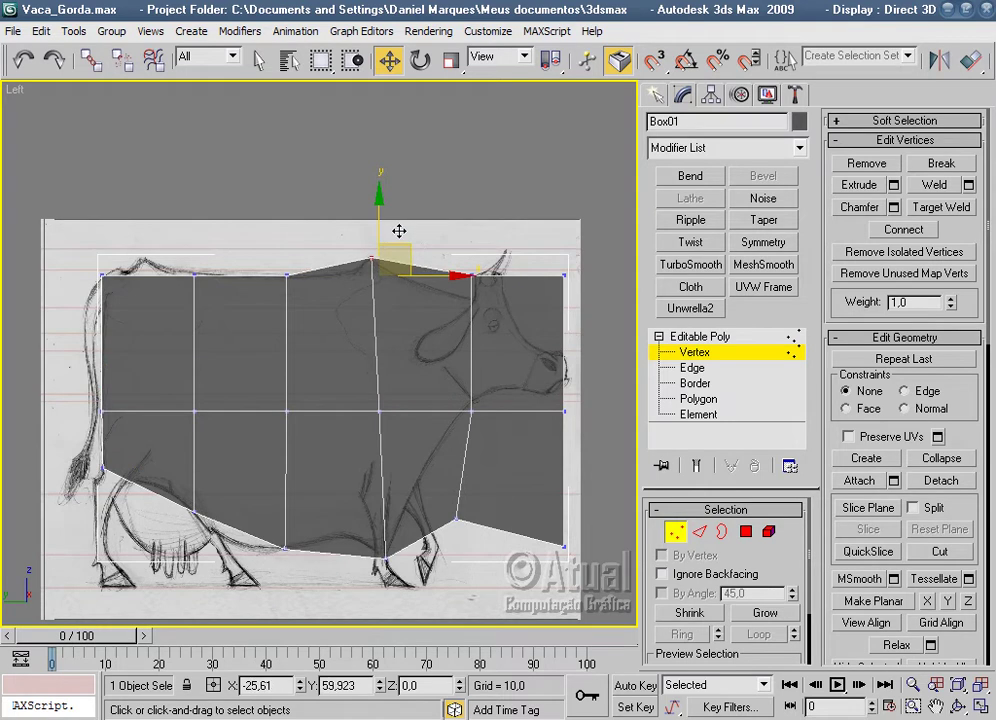
pyautogui.moveTo(355, 398); pyautogui.dragTo(355, 398)
pyautogui.moveTo(422, 411); pyautogui.dragTo(415, 411)
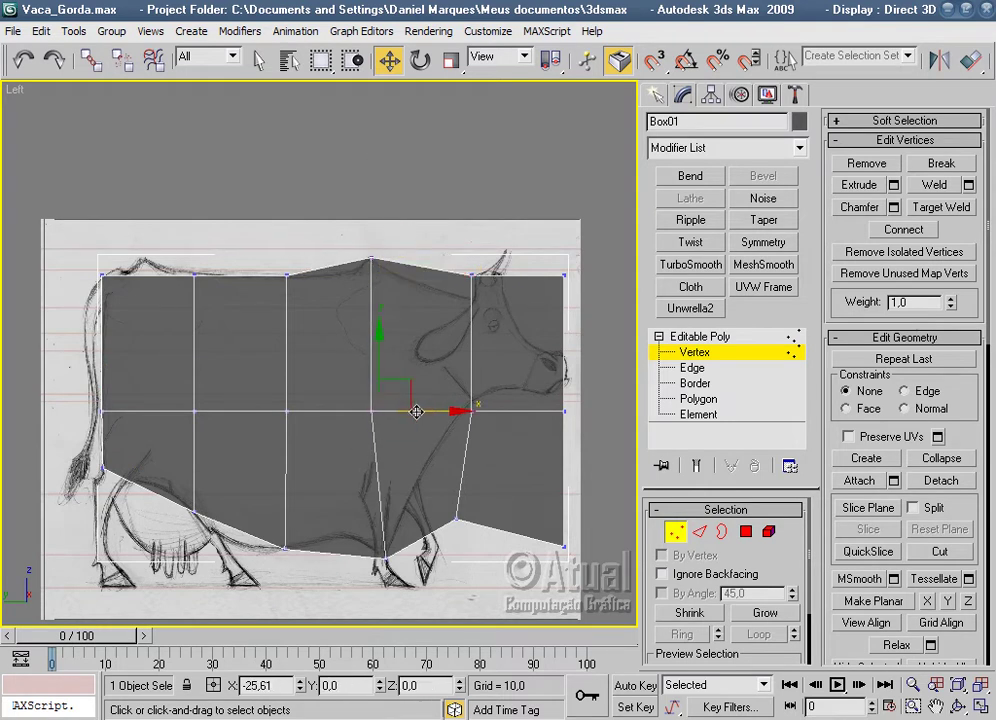
pyautogui.click(385, 557)
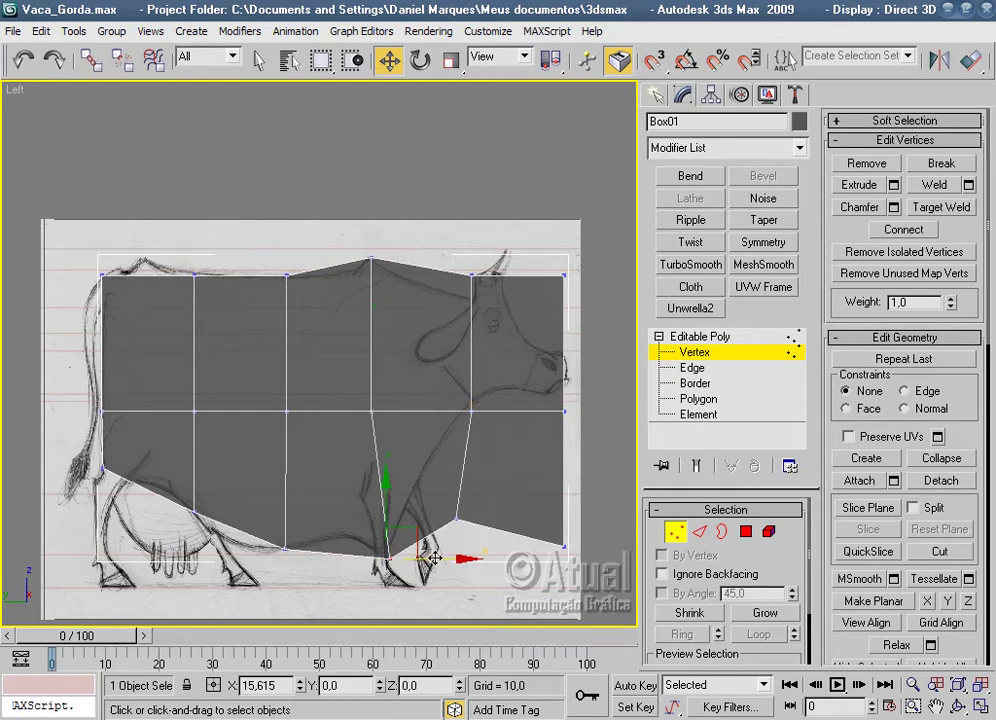
pyautogui.moveTo(429, 556); pyautogui.dragTo(425, 557)
pyautogui.click(471, 533)
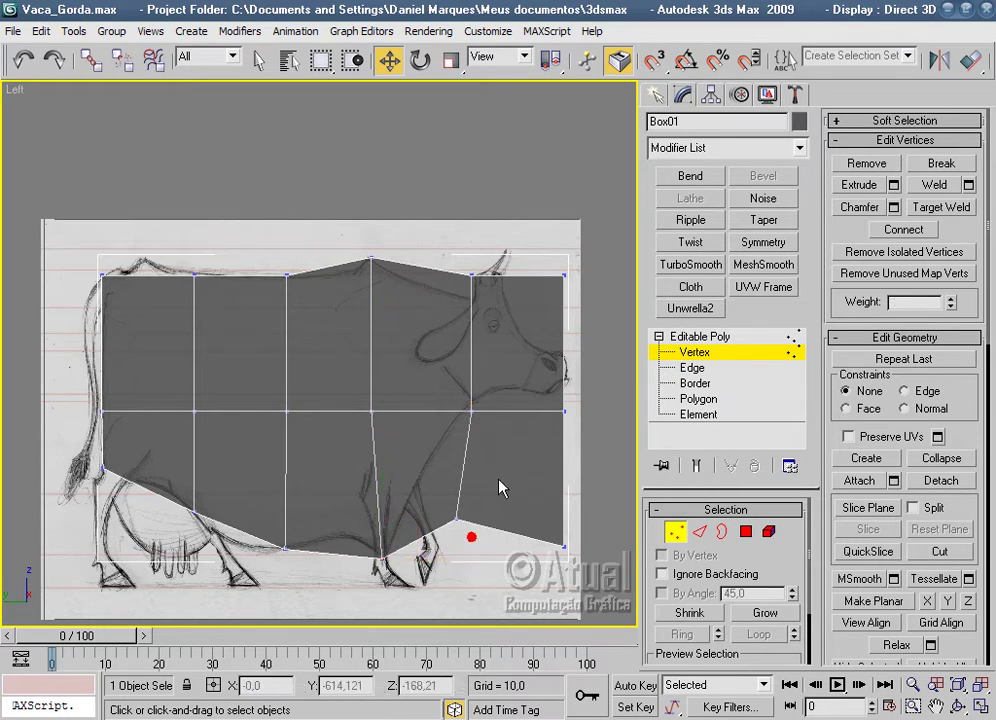
pyautogui.moveTo(462, 533); pyautogui.dragTo(378, 581, button='middle')
# Lower the top neck vertex and raise the middle-row vertices along the neck and body line.
pyautogui.moveTo(361, 288); pyautogui.dragTo(413, 390)
pyautogui.moveTo(388, 300)
pyautogui.mouseDown()
pyautogui.moveTo(389, 278)
pyautogui.moveTo(388, 310)
pyautogui.mouseUp()
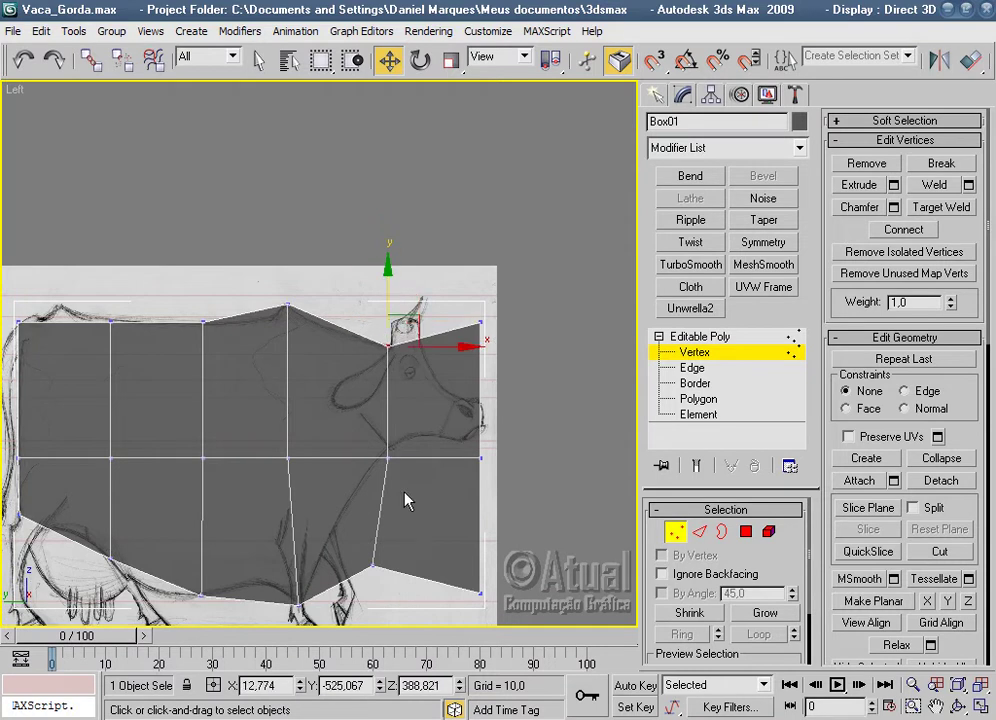
pyautogui.click(389, 458)
pyautogui.moveTo(413, 430)
pyautogui.mouseDown()
pyautogui.moveTo(400, 420)
pyautogui.moveTo(400, 360)
pyautogui.mouseUp()
pyautogui.click(288, 457)
pyautogui.moveTo(300, 447); pyautogui.dragTo(292, 392)
pyautogui.moveTo(166, 444)
pyautogui.mouseDown()
pyautogui.moveTo(204, 385)
pyautogui.moveTo(204, 350)
pyautogui.mouseUp()
pyautogui.moveTo(138, 478)
pyautogui.mouseDown()
pyautogui.moveTo(100, 440)
pyautogui.moveTo(114, 334)
pyautogui.mouseUp()
pyautogui.moveTo(380, 418); pyautogui.dragTo(297, 398, button='middle')
# Raise the right-edge vertex to the snout and lower the top-right corner to the forehead.
pyautogui.click(399, 439)
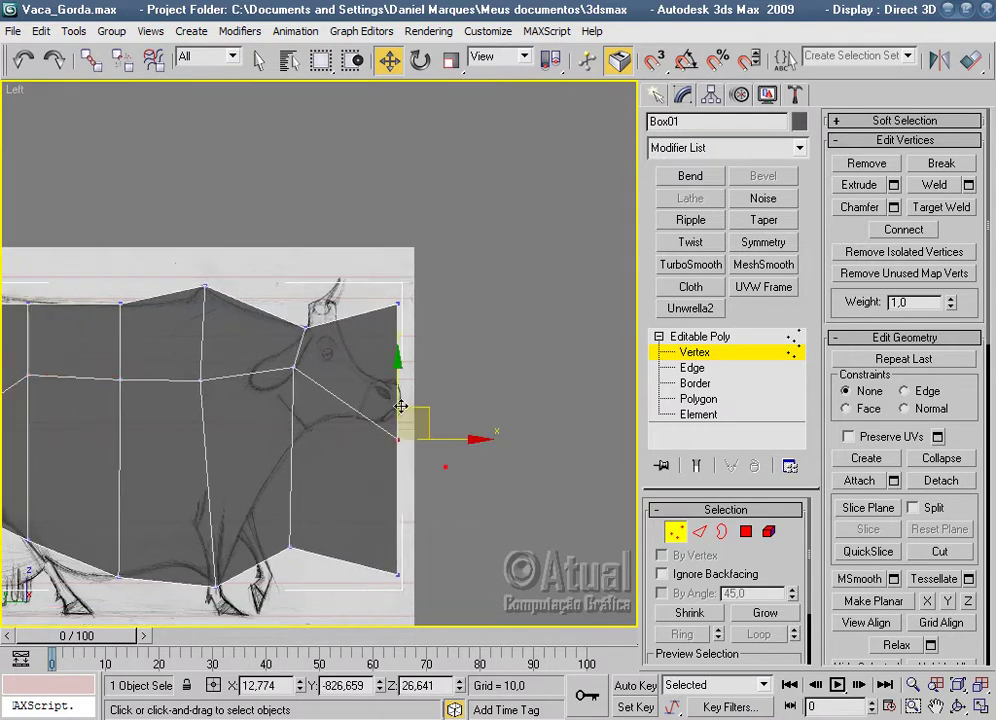
pyautogui.moveTo(400, 406); pyautogui.dragTo(401, 370)
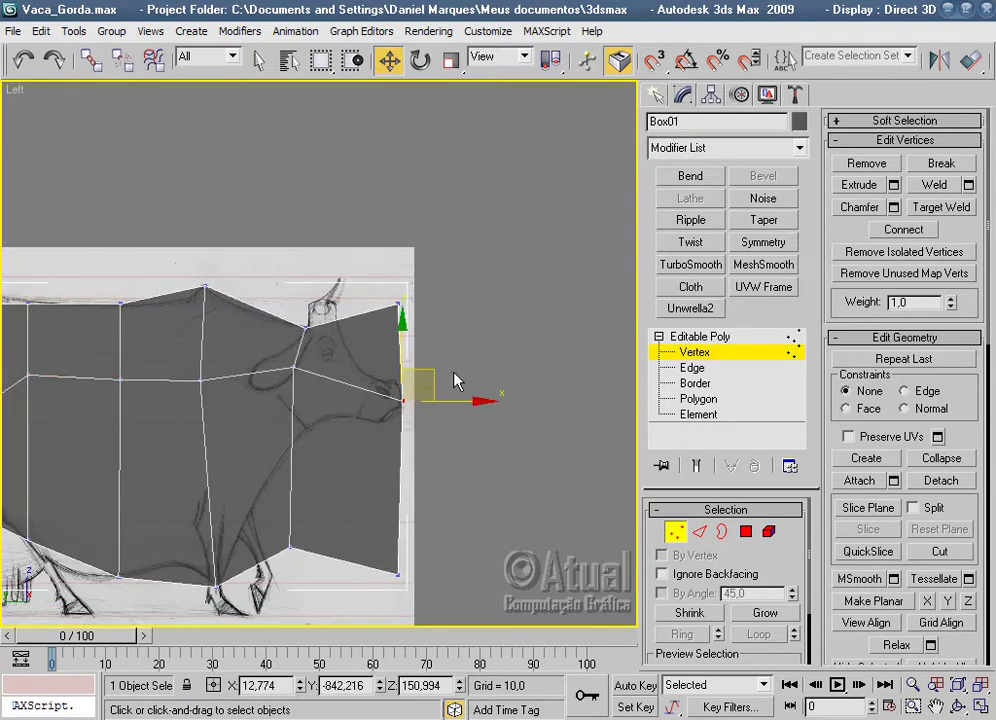
pyautogui.scroll(2, 455, 381)
pyautogui.click(422, 350)
pyautogui.moveTo(445, 338); pyautogui.dragTo(444, 424)
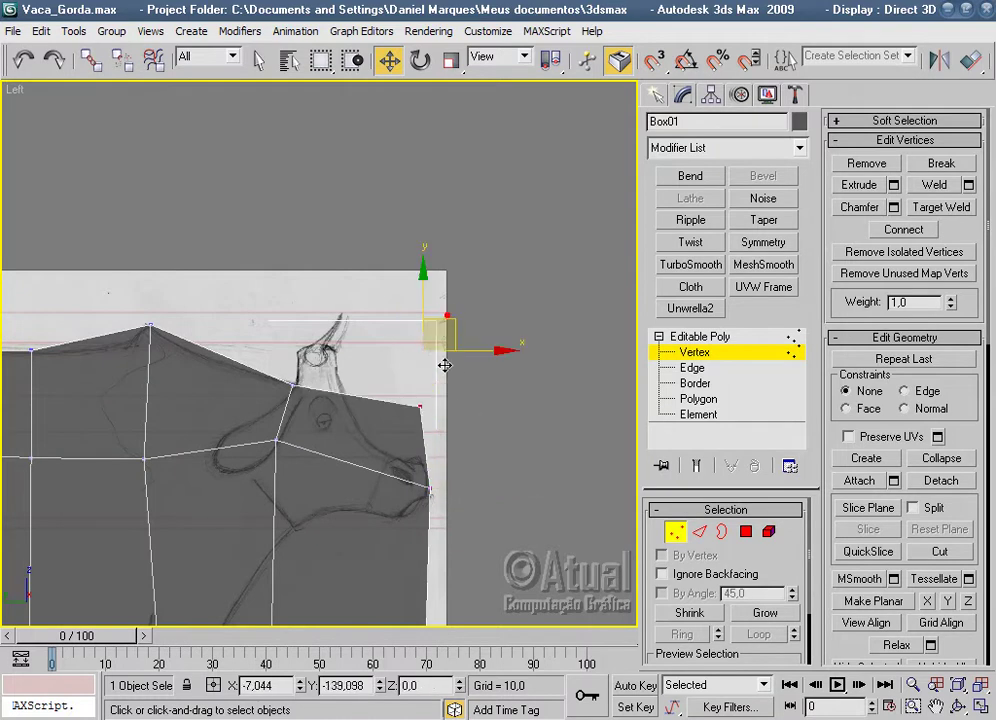
pyautogui.moveTo(444, 424); pyautogui.dragTo(432, 290, button='middle')
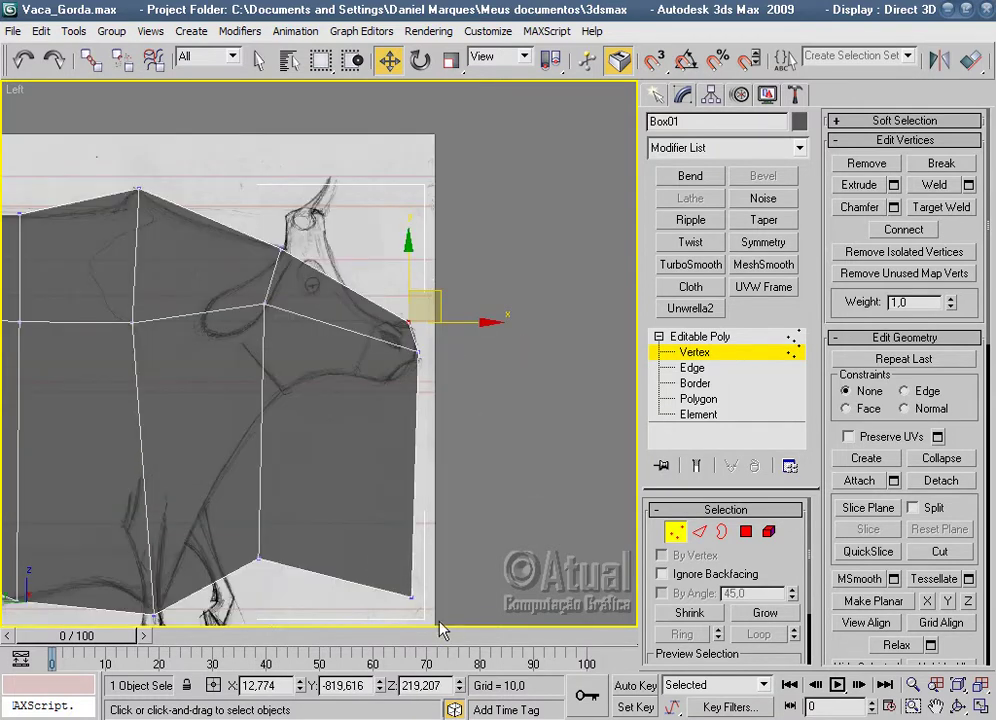
# Pull the bottom-right corner up to the jaw and the bottom-front vertex up to the chest.
pyautogui.click(412, 597)
pyautogui.moveTo(430, 566); pyautogui.dragTo(420, 352)
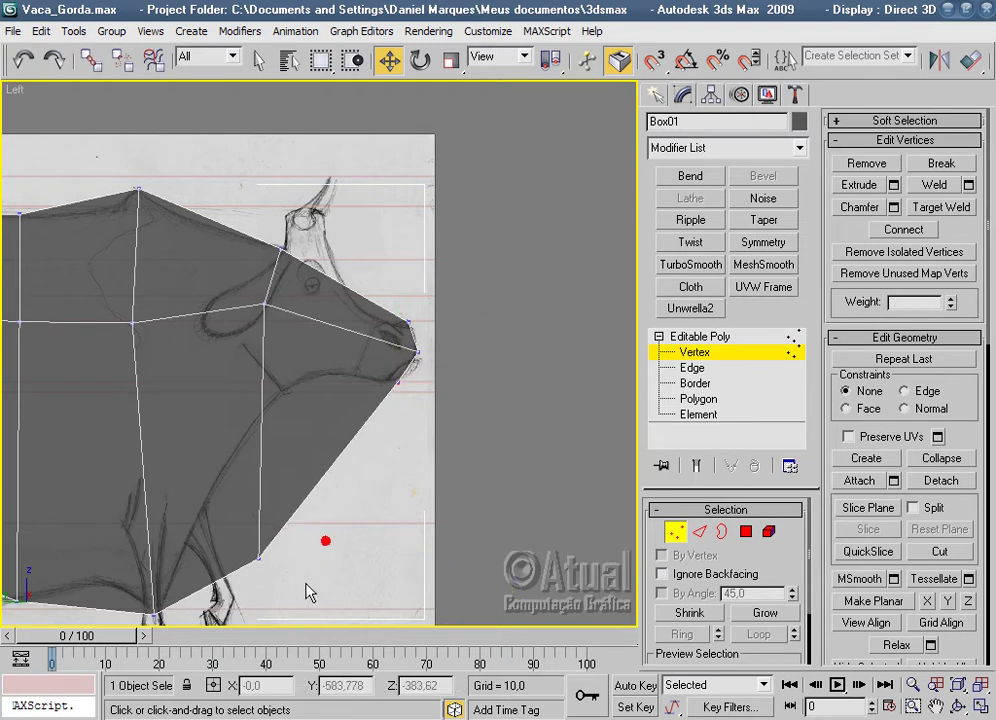
pyautogui.click(259, 557)
pyautogui.moveTo(283, 532)
pyautogui.mouseDown()
pyautogui.moveTo(312, 482)
pyautogui.moveTo(316, 537)
pyautogui.moveTo(306, 367)
pyautogui.mouseUp()
pyautogui.click(259, 556)
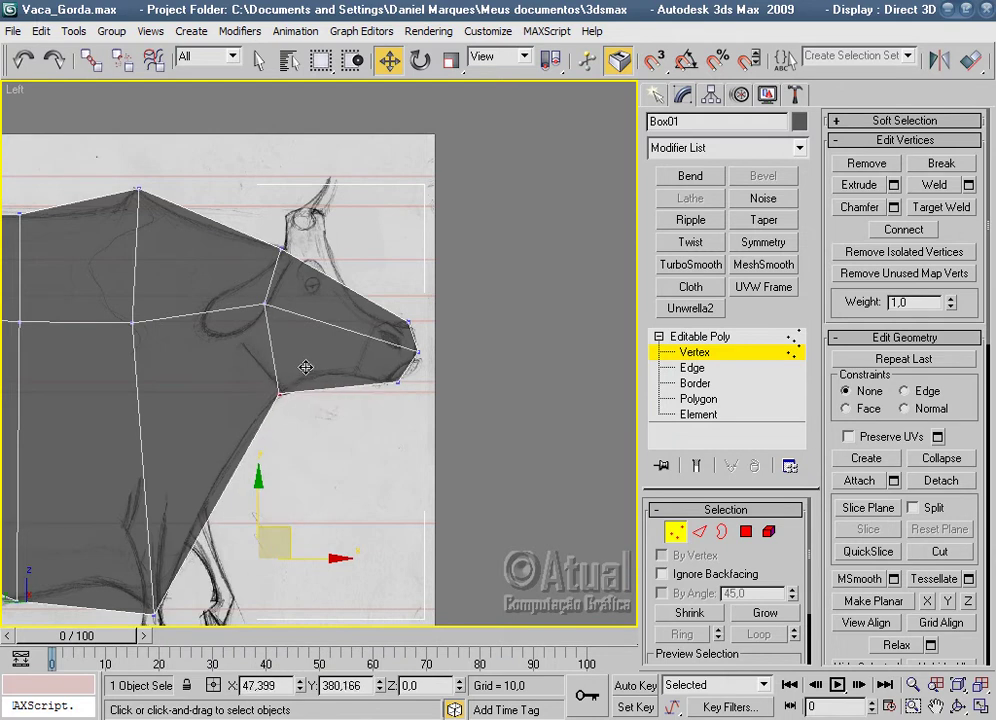
pyautogui.scroll(-3, 400, 410)
pyautogui.moveTo(485, 427)
pyautogui.mouseDown(button='middle')
pyautogui.moveTo(366, 432)
pyautogui.moveTo(423, 429)
pyautogui.mouseUp(button='middle')
pyautogui.moveTo(480, 442); pyautogui.dragTo(497, 418, button='middle')
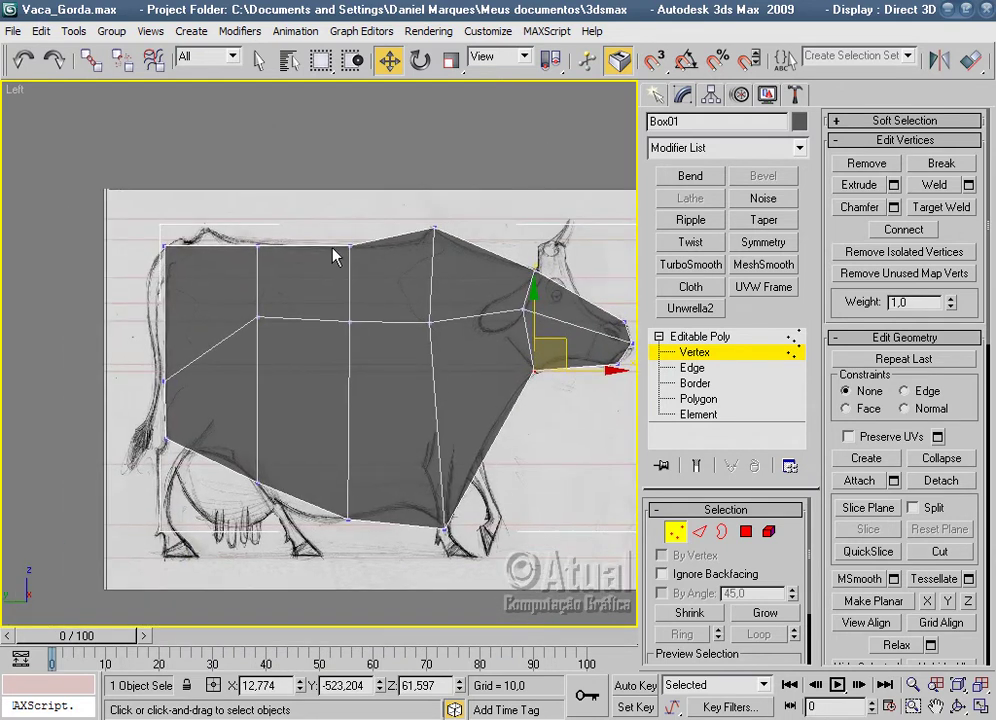
# Shift the back, belly and left-side vertices left to straighten the mesh edges on the sketch.
pyautogui.moveTo(379, 348); pyautogui.dragTo(380, 350)
pyautogui.moveTo(400, 277); pyautogui.dragTo(376, 277)
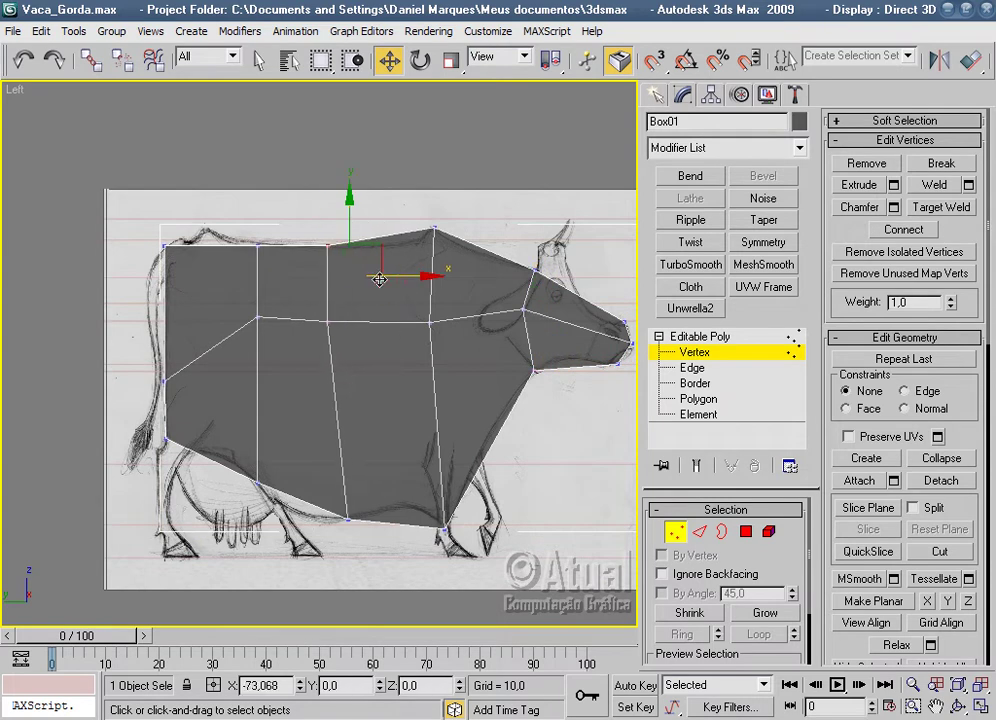
pyautogui.moveTo(315, 492); pyautogui.dragTo(315, 492)
pyautogui.moveTo(378, 490); pyautogui.dragTo(357, 486)
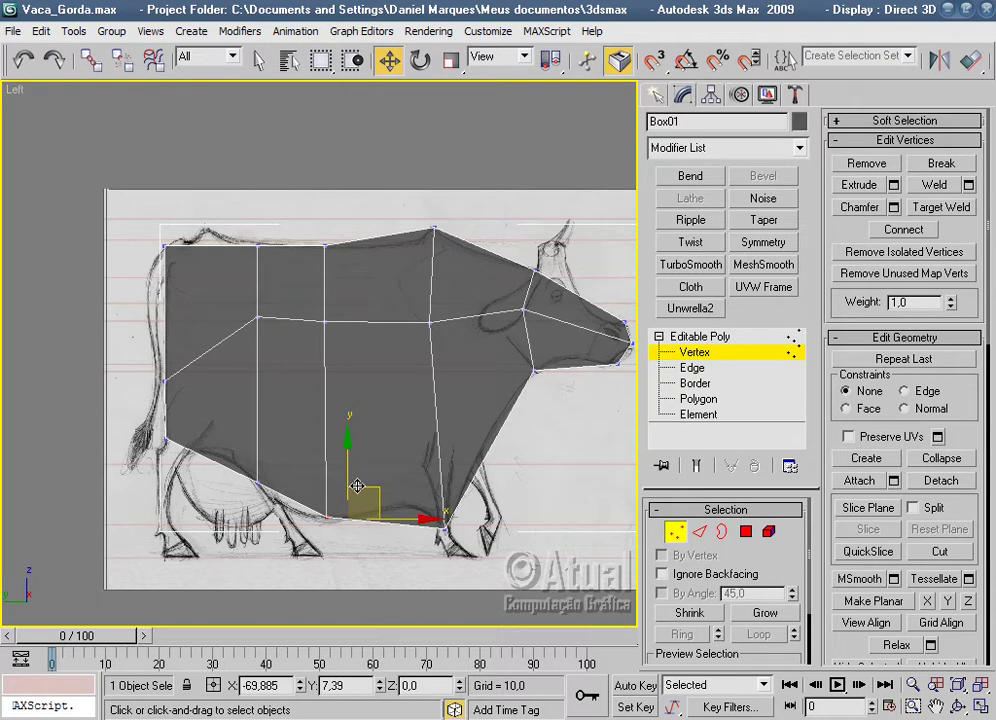
pyautogui.click(258, 483)
pyautogui.moveTo(278, 451); pyautogui.dragTo(271, 444)
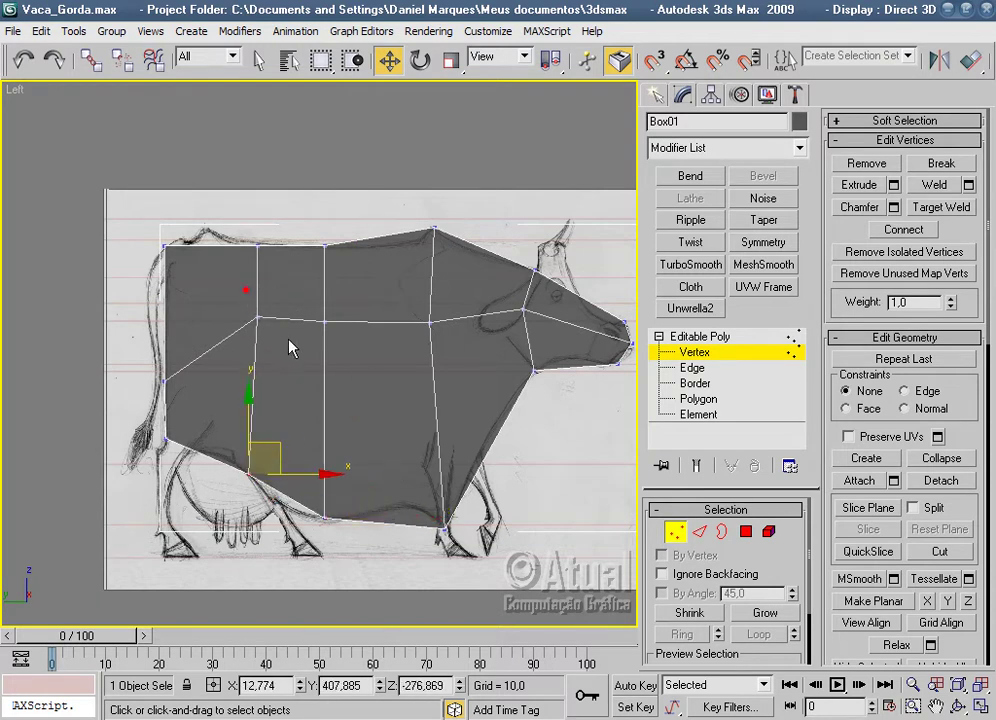
pyautogui.click(258, 318)
pyautogui.moveTo(302, 318); pyautogui.dragTo(284, 318)
pyautogui.moveTo(280, 266); pyautogui.dragTo(284, 268)
pyautogui.moveTo(289, 222); pyautogui.dragTo(282, 218)
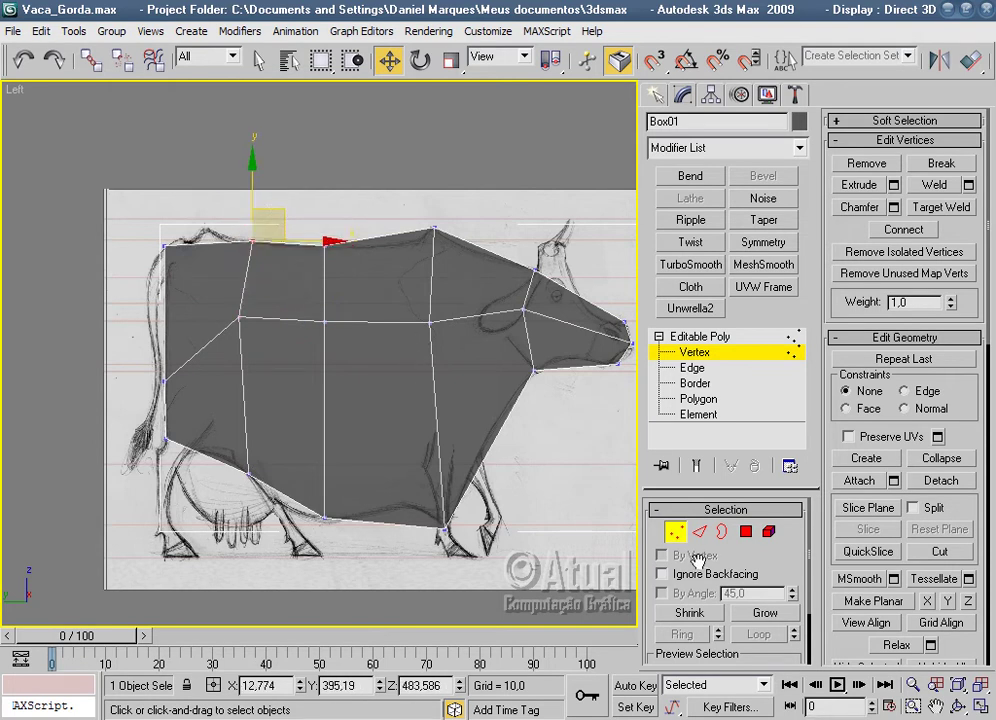
# Select the hump column of vertices and orbit in Perspective to inspect the mesh.
pyautogui.click(699, 532)
pyautogui.click(678, 533)
pyautogui.moveTo(540, 514); pyautogui.dragTo(499, 561, button='middle')
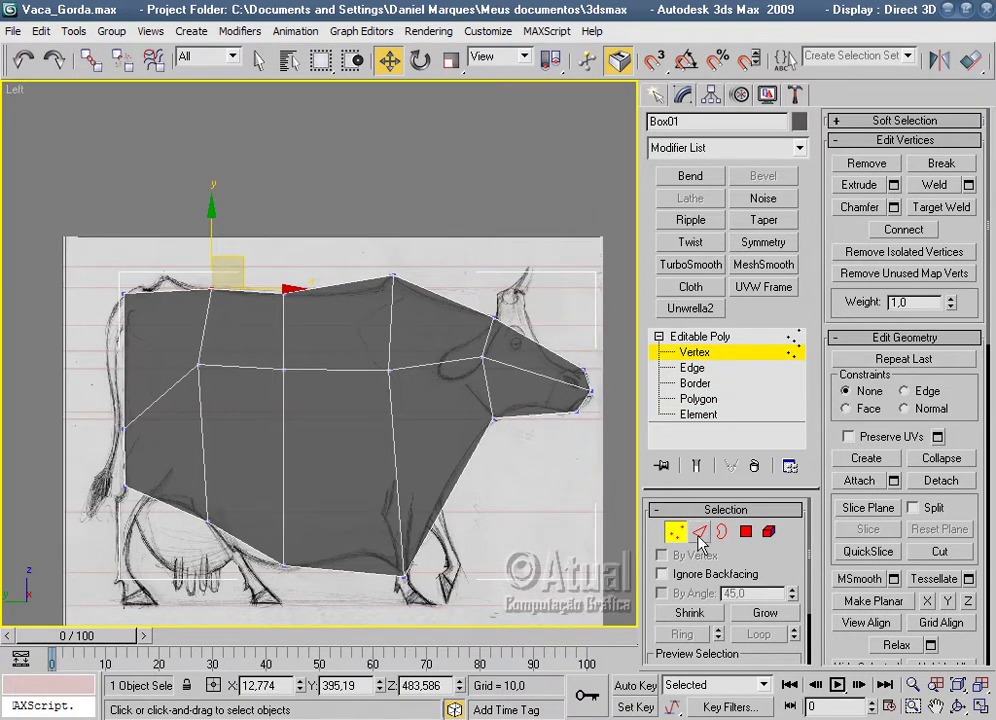
pyautogui.click(392, 277)
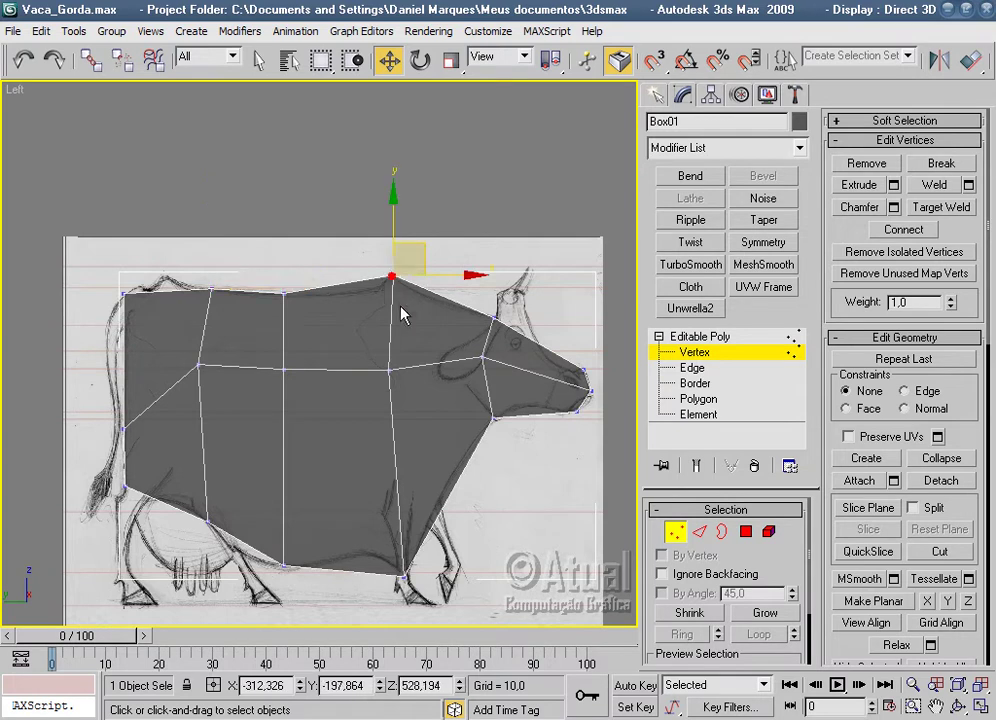
pyautogui.keyDown('ctrl'); pyautogui.click(388, 370); pyautogui.keyUp('ctrl')
pyautogui.keyDown('ctrl'); pyautogui.click(402, 576); pyautogui.keyUp('ctrl')
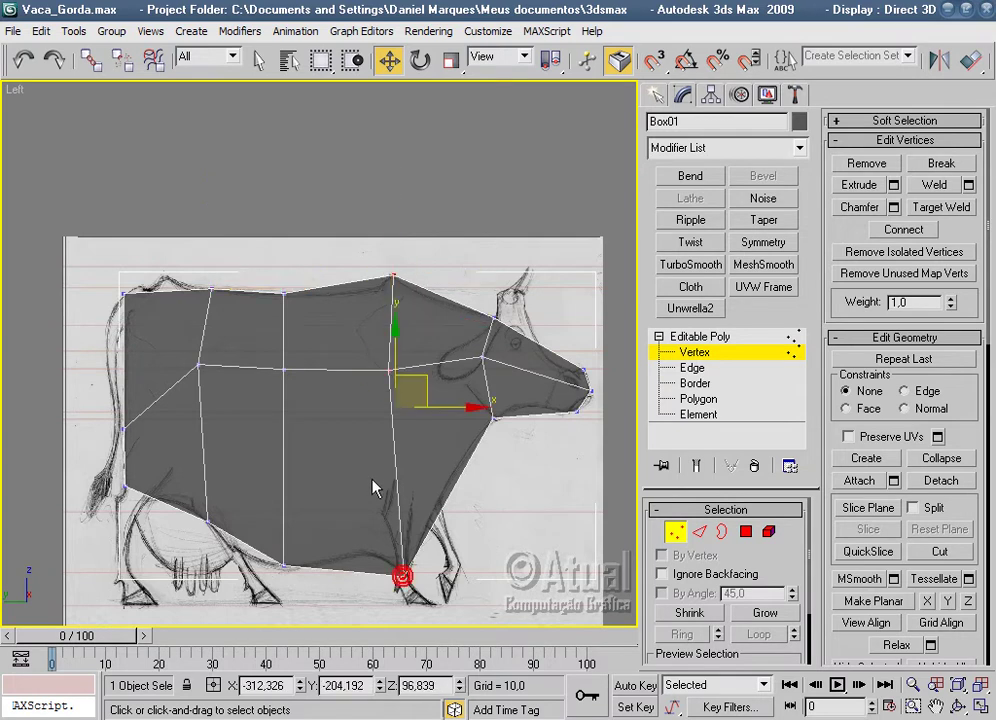
pyautogui.press('p')
pyautogui.moveTo(369, 482)
pyautogui.keyDown('alt'); pyautogui.mouseDown(button='middle')
pyautogui.moveTo(422, 438)
pyautogui.moveTo(356, 485)
pyautogui.moveTo(534, 362)
pyautogui.moveTo(395, 426)
pyautogui.mouseUp(button='middle'); pyautogui.keyUp('alt')
# Pull the selected head vertices outward and down in depth in the Perspective view.
pyautogui.press('f')
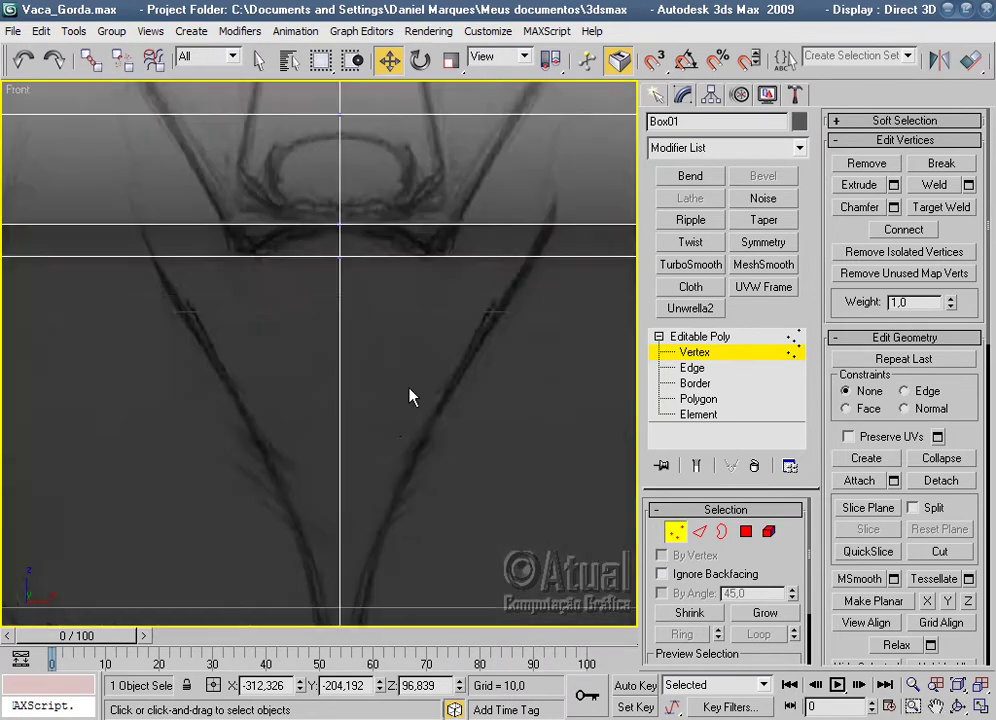
pyautogui.press('z')
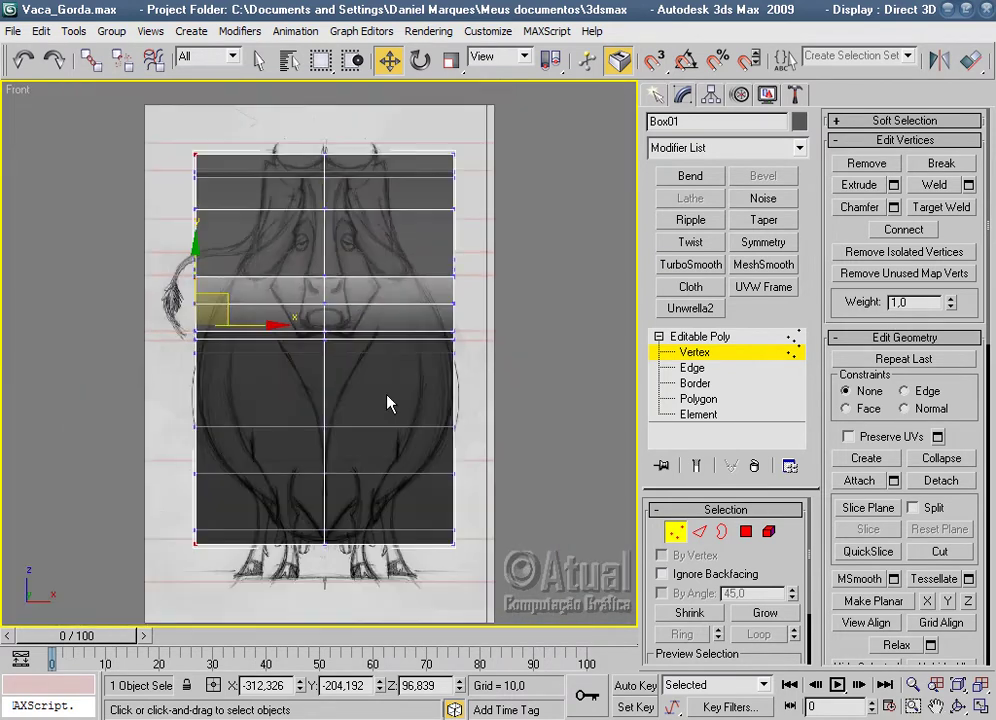
pyautogui.press('p')
pyautogui.moveTo(389, 403)
pyautogui.keyDown('alt'); pyautogui.mouseDown(button='middle')
pyautogui.moveTo(349, 407)
pyautogui.moveTo(487, 433)
pyautogui.moveTo(438, 478)
pyautogui.moveTo(378, 478)
pyautogui.moveTo(319, 308)
pyautogui.mouseUp(button='middle'); pyautogui.keyUp('alt')
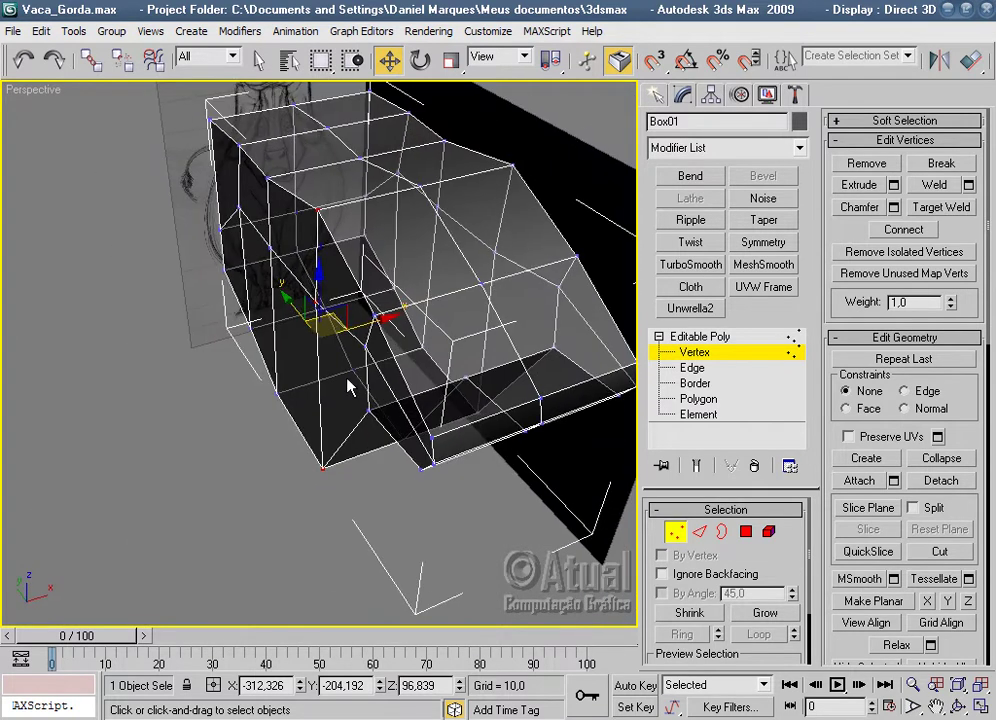
pyautogui.moveTo(360, 318)
pyautogui.mouseDown()
pyautogui.moveTo(406, 337)
pyautogui.moveTo(349, 316)
pyautogui.moveTo(396, 329)
pyautogui.mouseUp()
pyautogui.moveTo(396, 329)
pyautogui.keyDown('alt'); pyautogui.mouseDown(button='middle')
pyautogui.moveTo(440, 300)
pyautogui.moveTo(430, 285)
pyautogui.moveTo(387, 298)
pyautogui.mouseUp(button='middle'); pyautogui.keyUp('alt')
pyautogui.hotkey('ctrl', 'z')
pyautogui.moveTo(365, 255)
pyautogui.mouseDown()
pyautogui.moveTo(345, 360)
pyautogui.moveTo(366, 374)
pyautogui.mouseUp()
pyautogui.moveTo(412, 303); pyautogui.dragTo(419, 405)
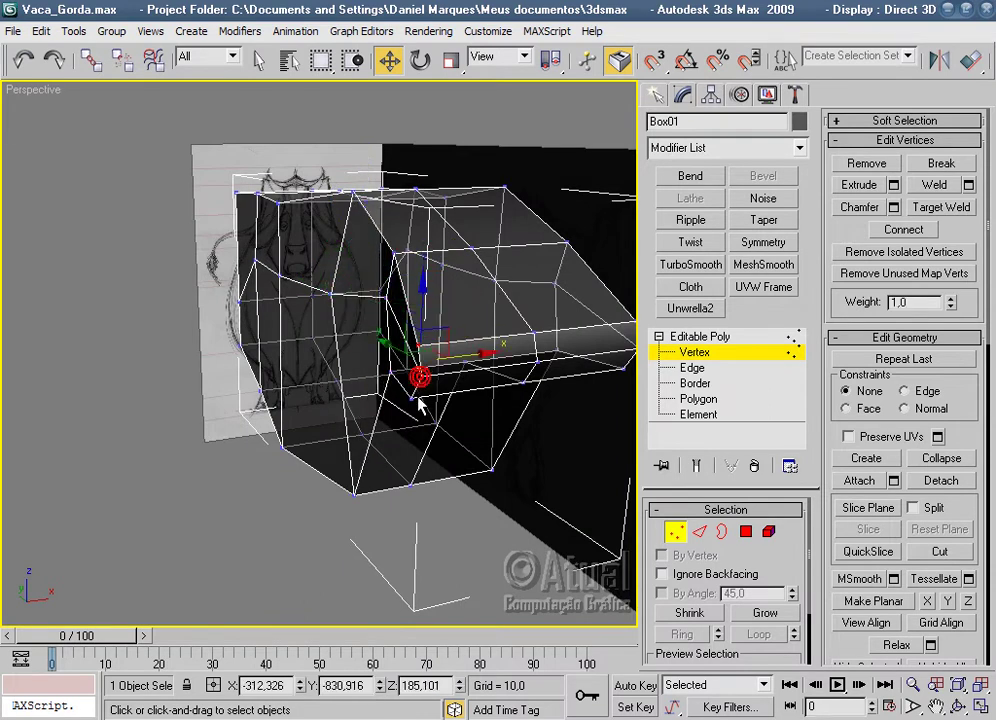
pyautogui.moveTo(508, 410); pyautogui.dragTo(415, 410, button='middle')
# Scale the middle head vertices inward along X in the Front view to narrow the muzzle.
pyautogui.keyDown('ctrl'); pyautogui.click(493, 320); pyautogui.keyUp('ctrl')
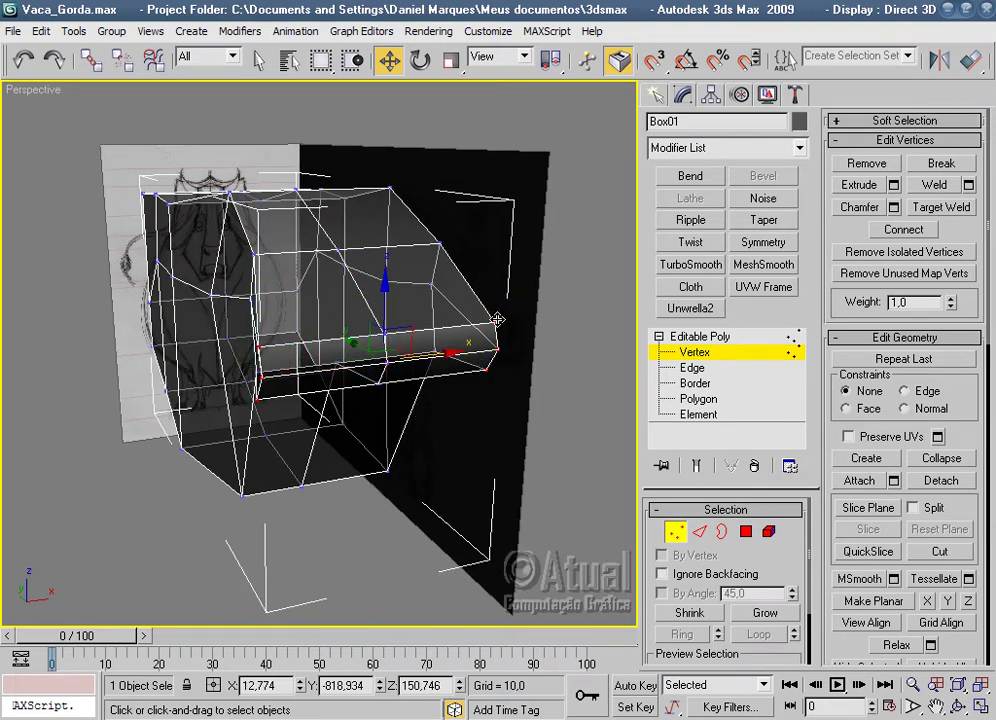
pyautogui.press('f')
pyautogui.click(451, 60)
pyautogui.moveTo(411, 292); pyautogui.dragTo(222, 304)
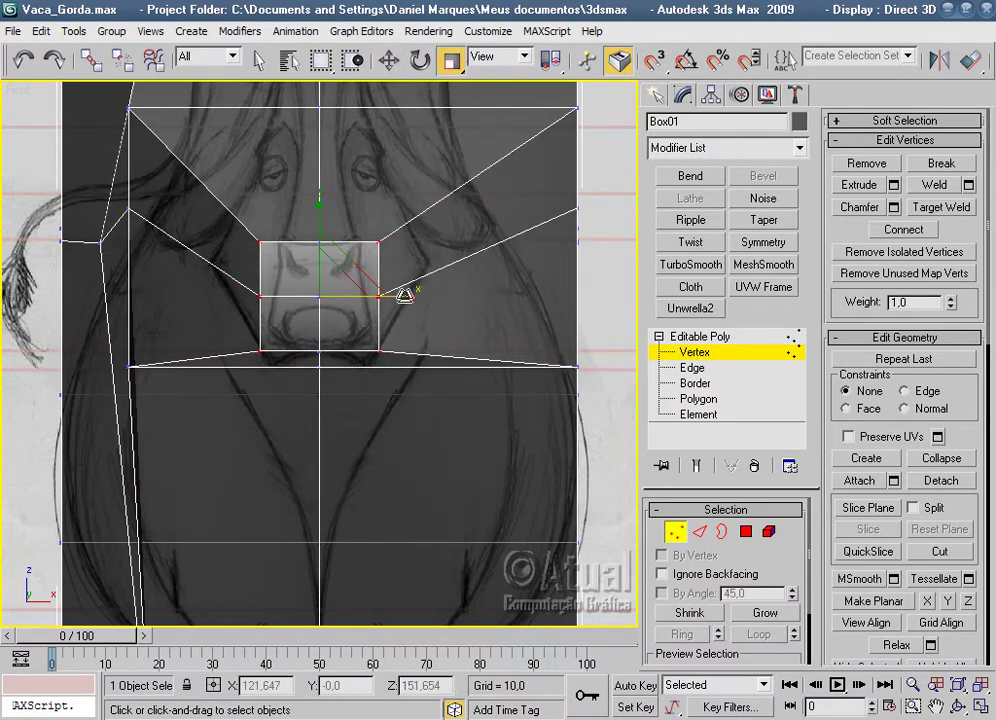
# Lower the upper-left head vertex, then scale the corner and right-side vertices inward toward the centre.
pyautogui.scroll(-2, 476, 269)
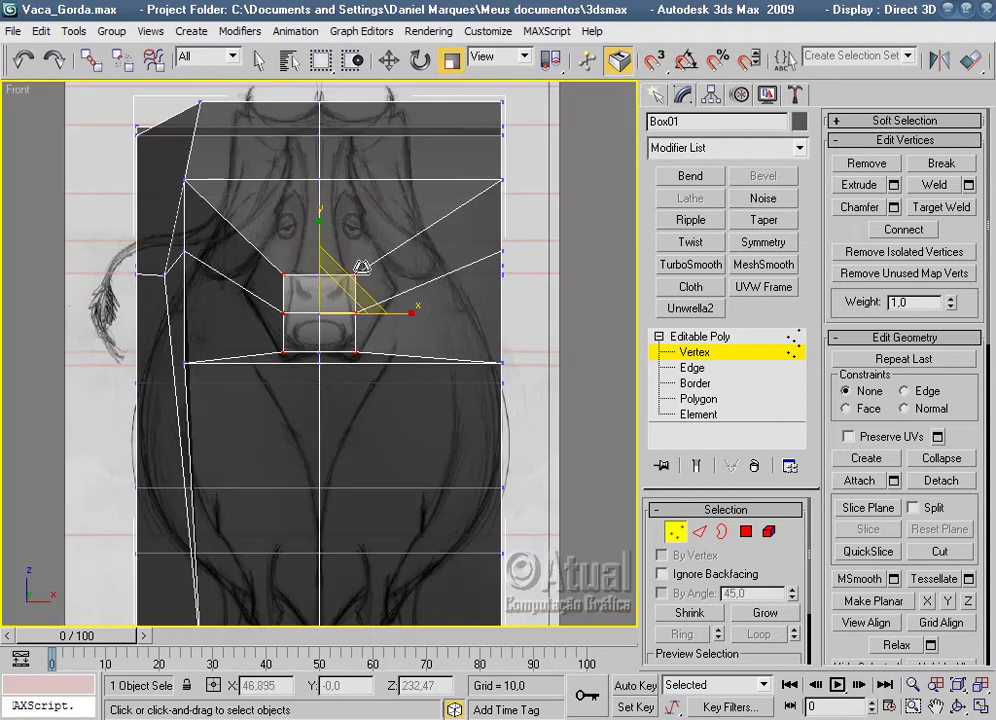
pyautogui.click(184, 182)
pyautogui.moveTo(193, 258); pyautogui.dragTo(198, 293)
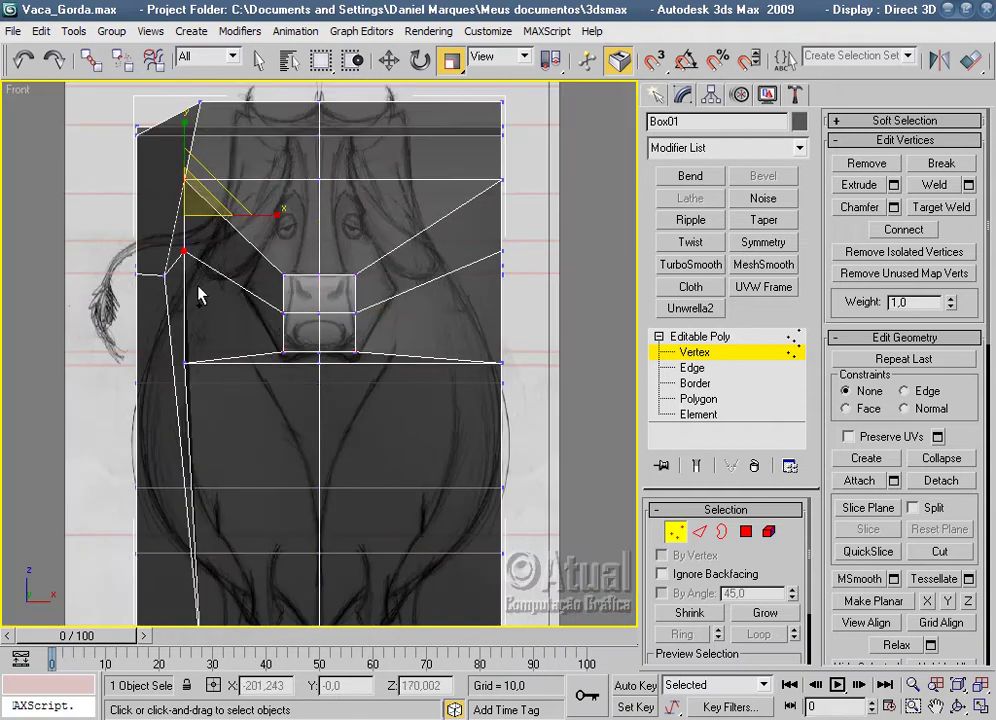
pyautogui.keyDown('ctrl'); pyautogui.click(185, 363); pyautogui.keyUp('ctrl')
pyautogui.keyDown('ctrl'); pyautogui.click(501, 363); pyautogui.keyUp('ctrl')
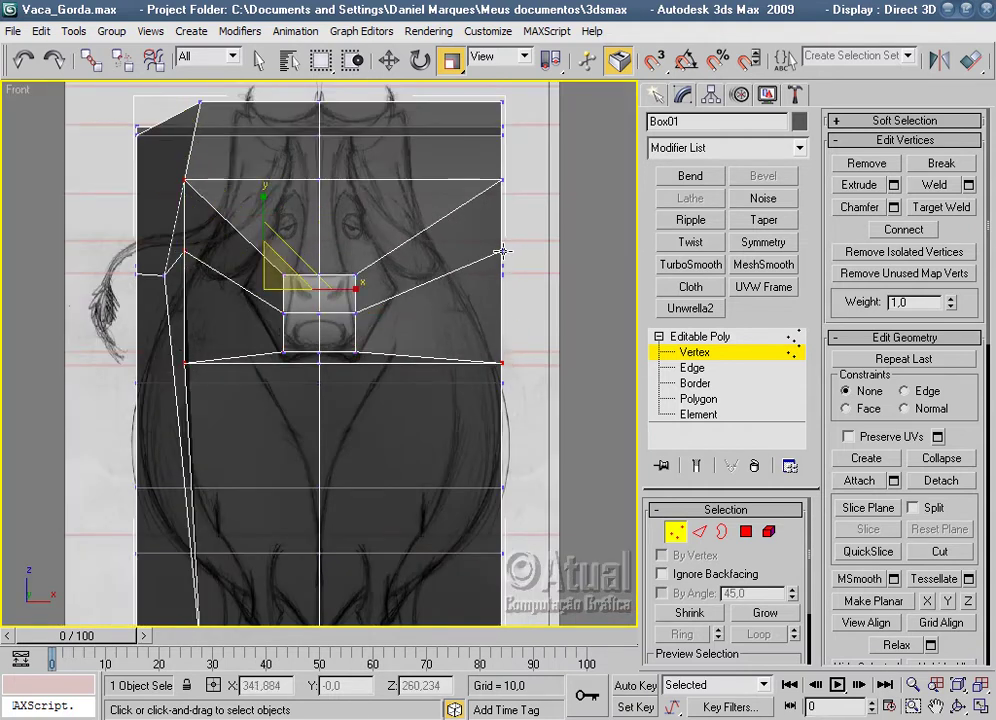
pyautogui.keyDown('ctrl'); pyautogui.click(501, 251); pyautogui.keyUp('ctrl')
pyautogui.keyDown('ctrl'); pyautogui.click(501, 180); pyautogui.keyUp('ctrl')
pyautogui.moveTo(431, 262); pyautogui.dragTo(395, 263)
# Return to Box01's Vertex sub-object level with Select and Move active.
pyautogui.press('w')
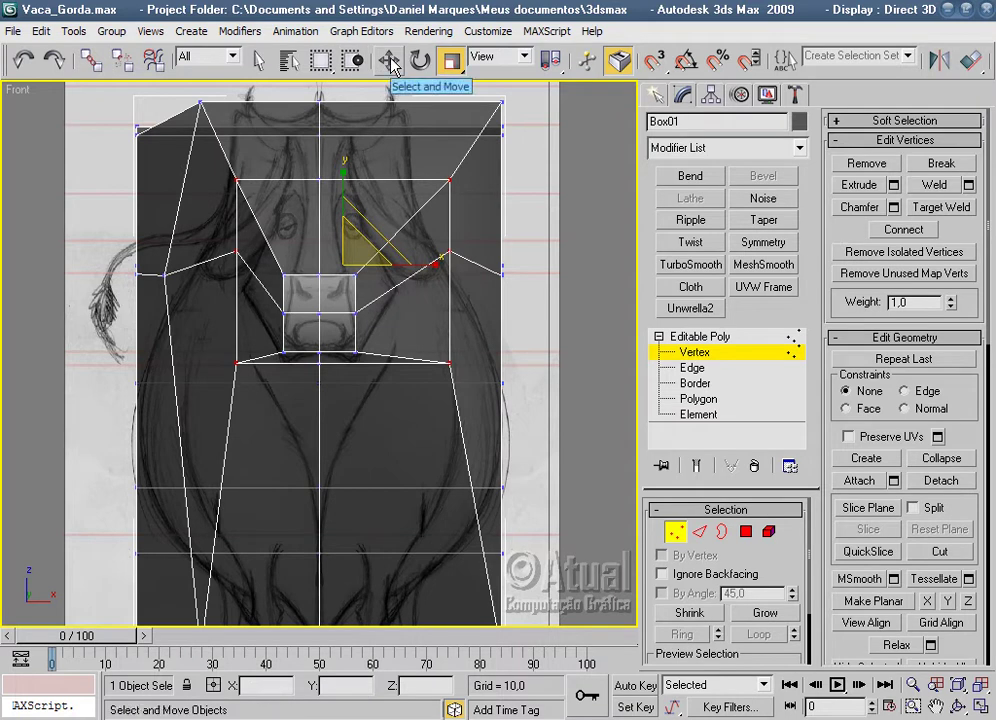
pyautogui.click(655, 94)
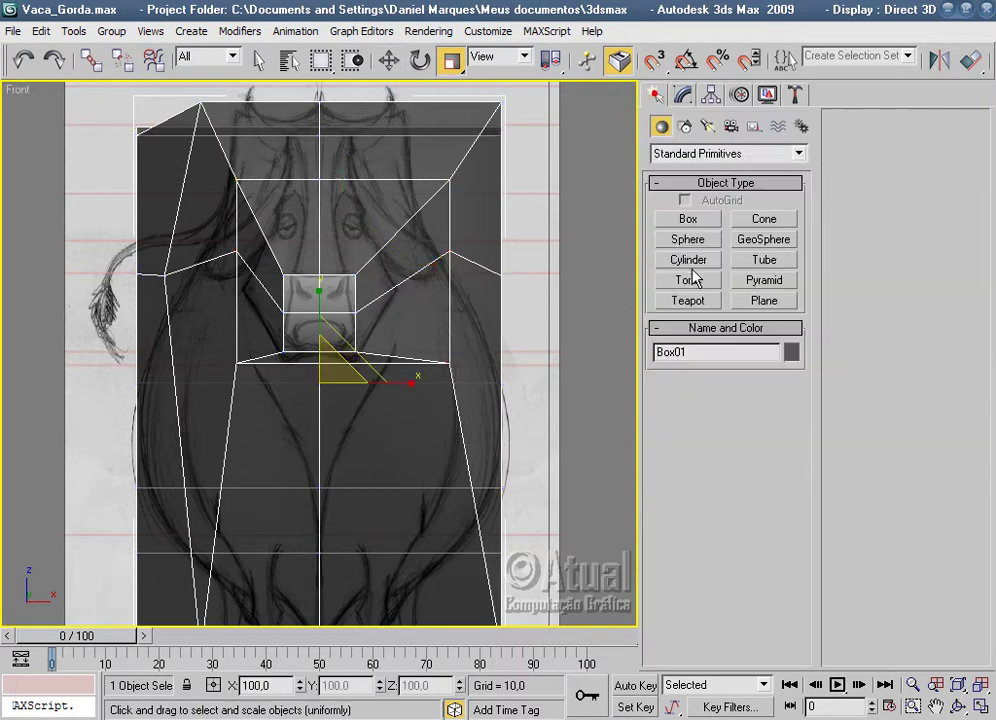
pyautogui.click(683, 94)
pyautogui.click(693, 355)
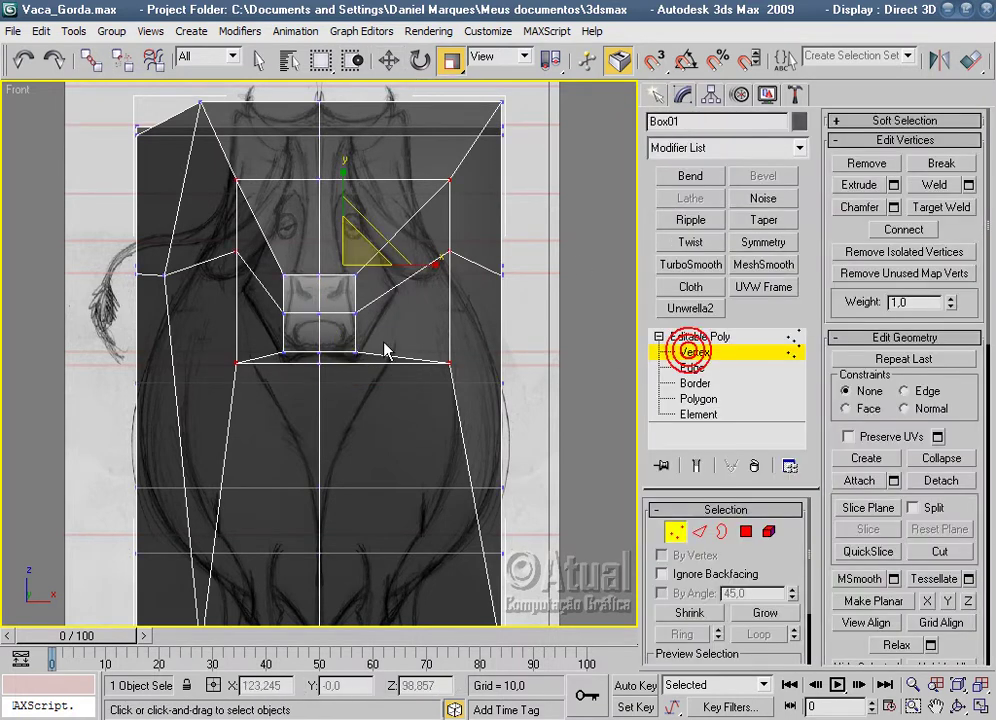
pyautogui.click(390, 61)
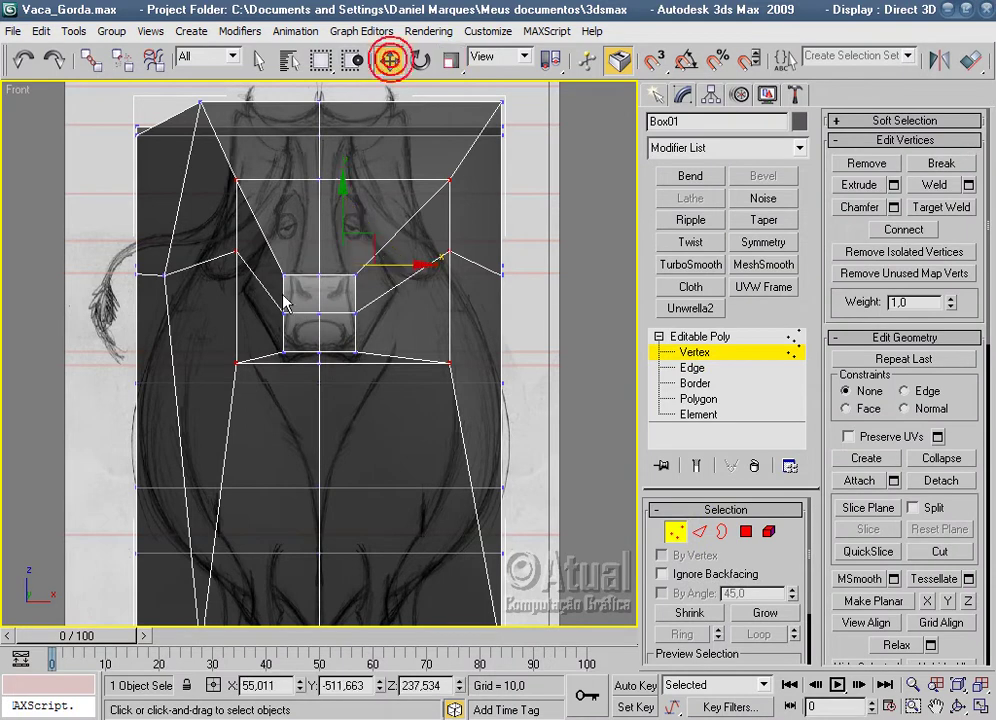
# Move the left and right side head vertices and lower side vertices in toward the muzzle.
pyautogui.click(237, 252)
pyautogui.moveTo(255, 232); pyautogui.dragTo(268, 257)
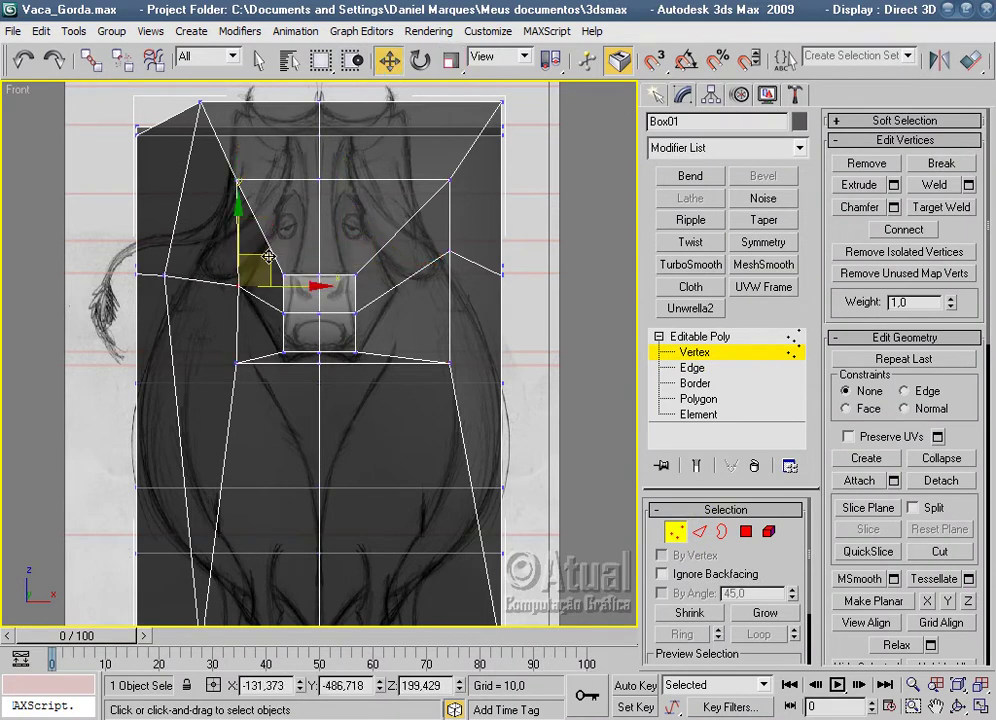
pyautogui.click(450, 252)
pyautogui.moveTo(477, 223); pyautogui.dragTo(425, 258)
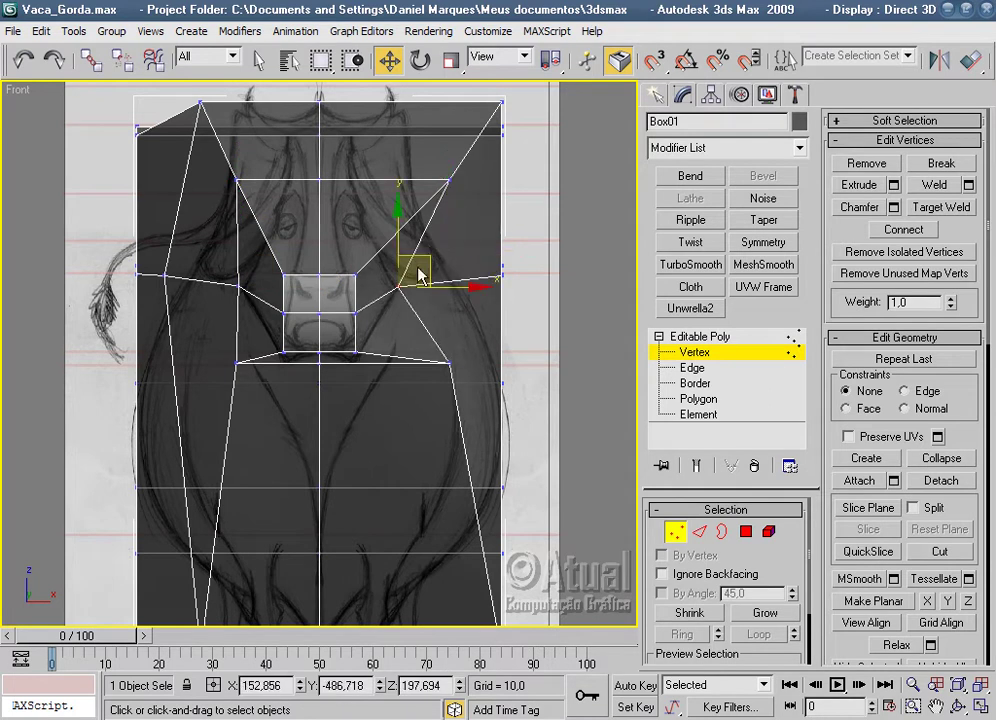
pyautogui.click(237, 362)
pyautogui.moveTo(270, 338); pyautogui.dragTo(318, 336)
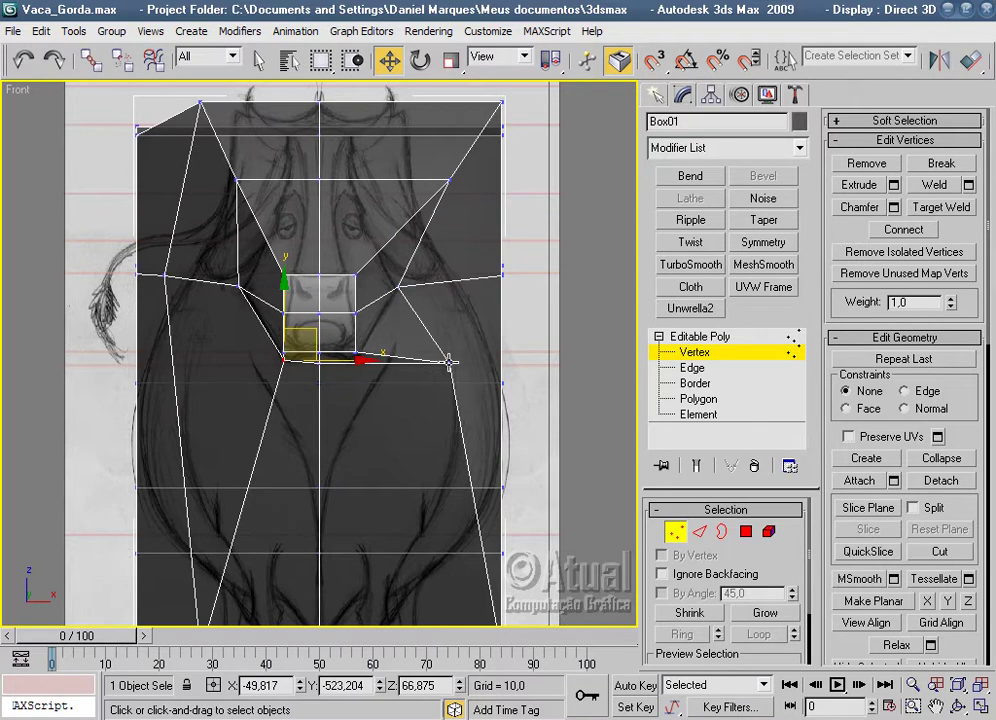
pyautogui.click(450, 360)
pyautogui.moveTo(477, 333); pyautogui.dragTo(386, 337)
pyautogui.rightClick(386, 337)
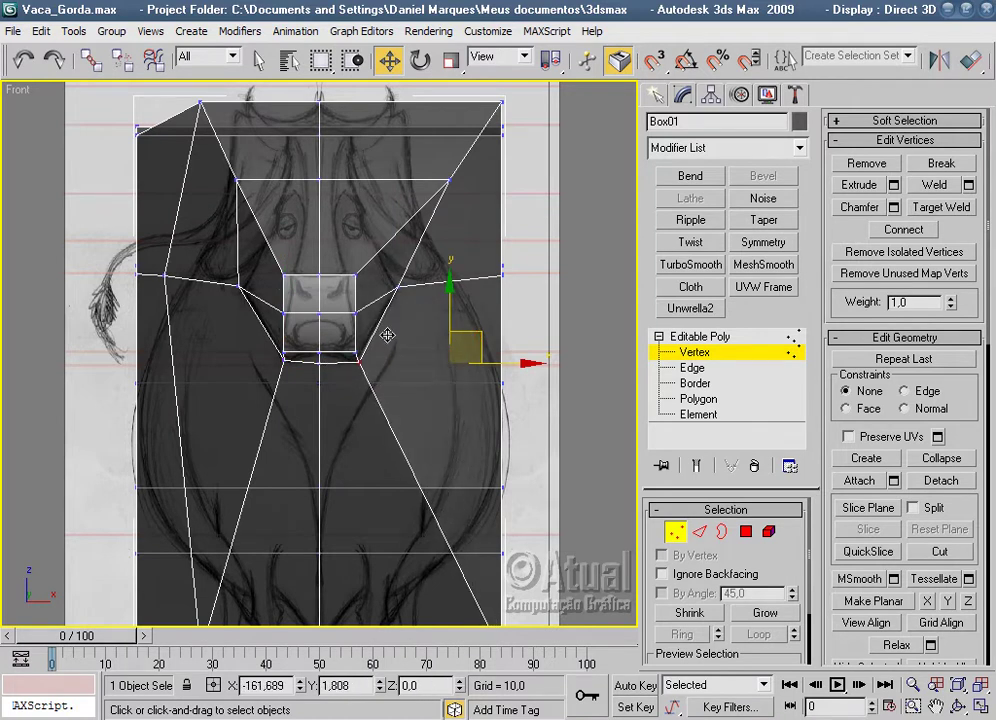
# Raise the centre-bottom vertex under the muzzle slightly.
pyautogui.click(356, 361)
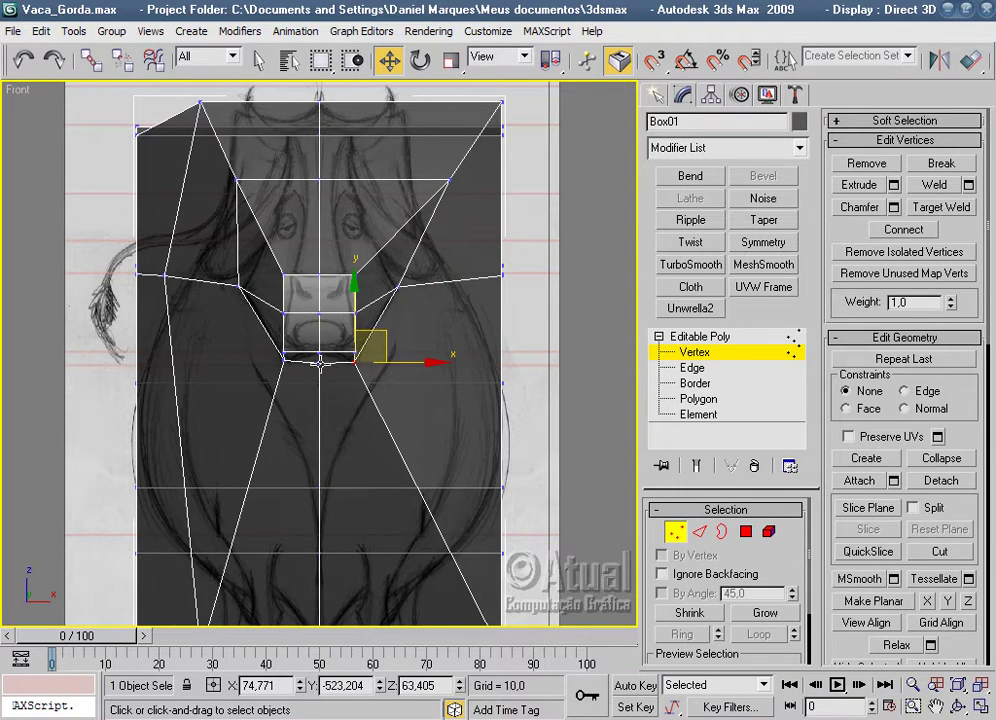
pyautogui.click(321, 363)
pyautogui.click(316, 324)
pyautogui.click(317, 365)
pyautogui.moveTo(318, 316); pyautogui.dragTo(318, 305)
pyautogui.scroll(2, 400, 349)
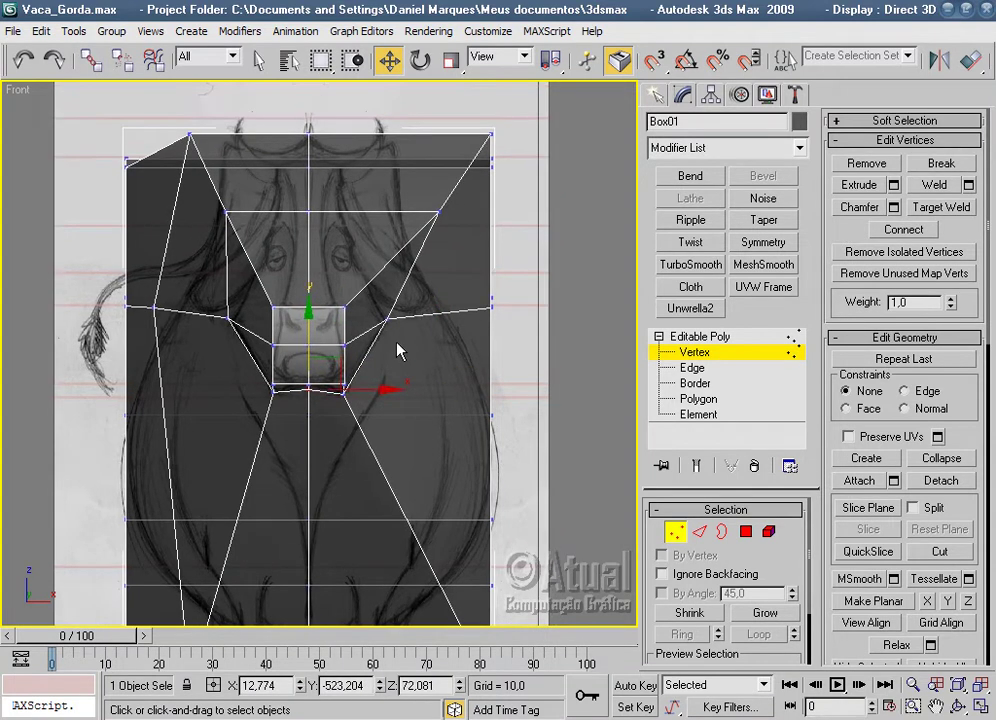
pyautogui.scroll(1, 272, 352)
# Reposition the muzzle's middle and nose vertices along X to fit the sketch.
pyautogui.click(257, 342)
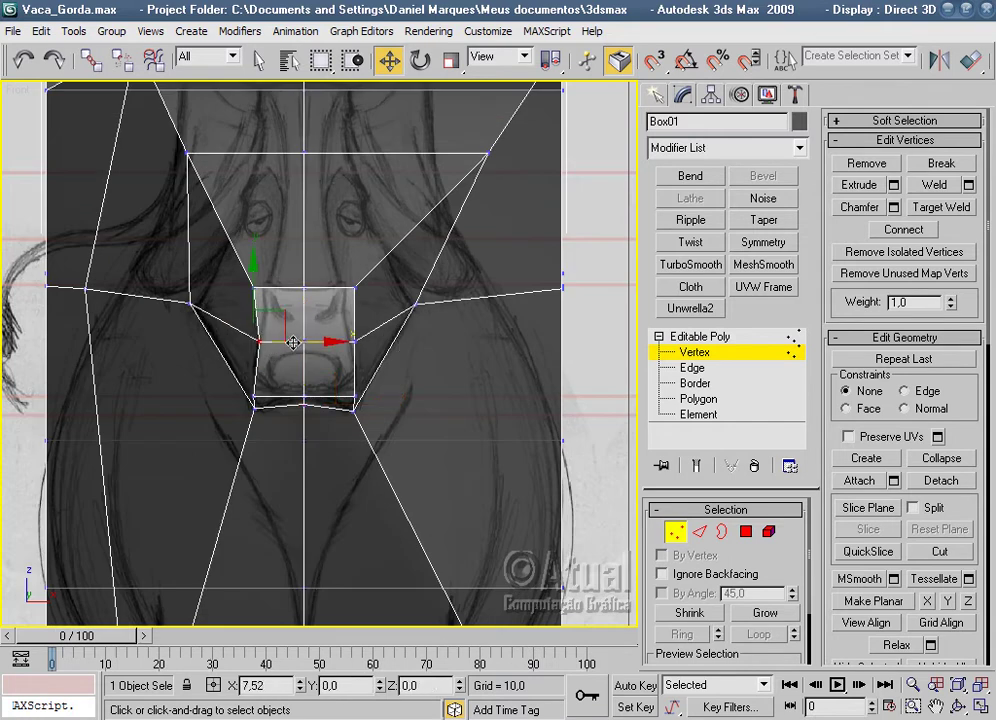
pyautogui.moveTo(357, 342); pyautogui.dragTo(446, 342)
pyautogui.click(355, 397)
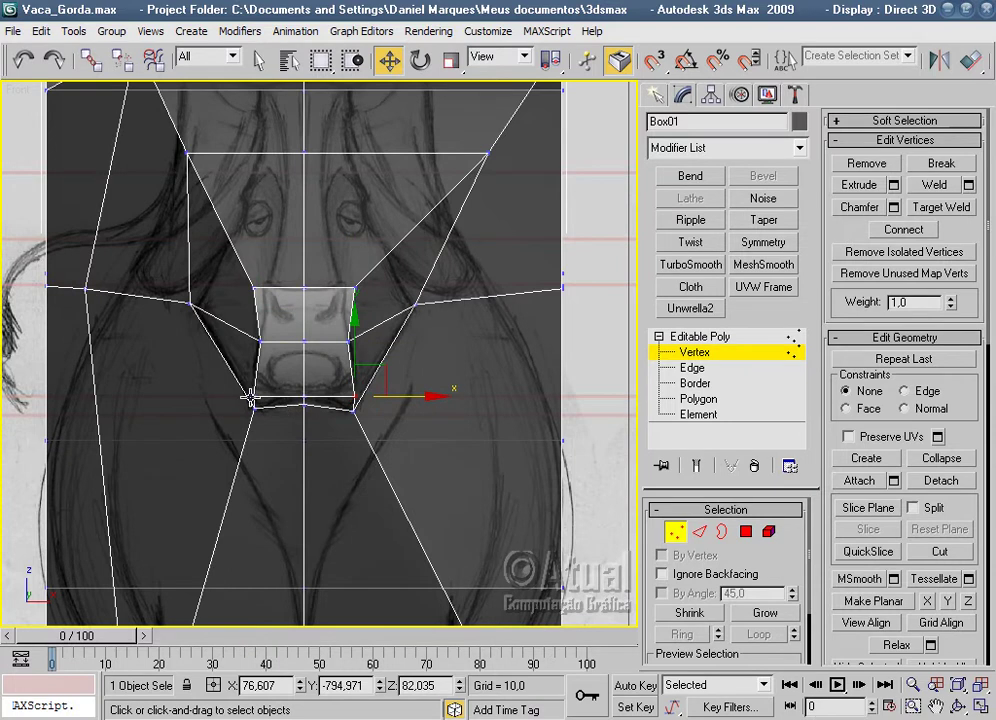
pyautogui.keyDown('ctrl'); pyautogui.click(255, 397); pyautogui.keyUp('ctrl')
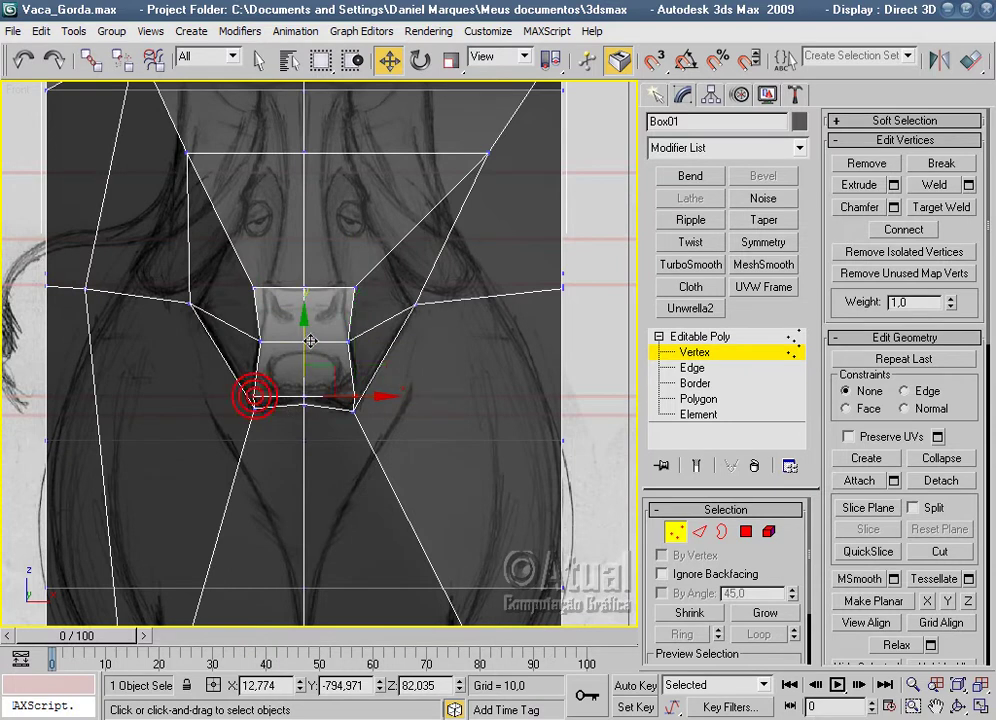
pyautogui.click(254, 287)
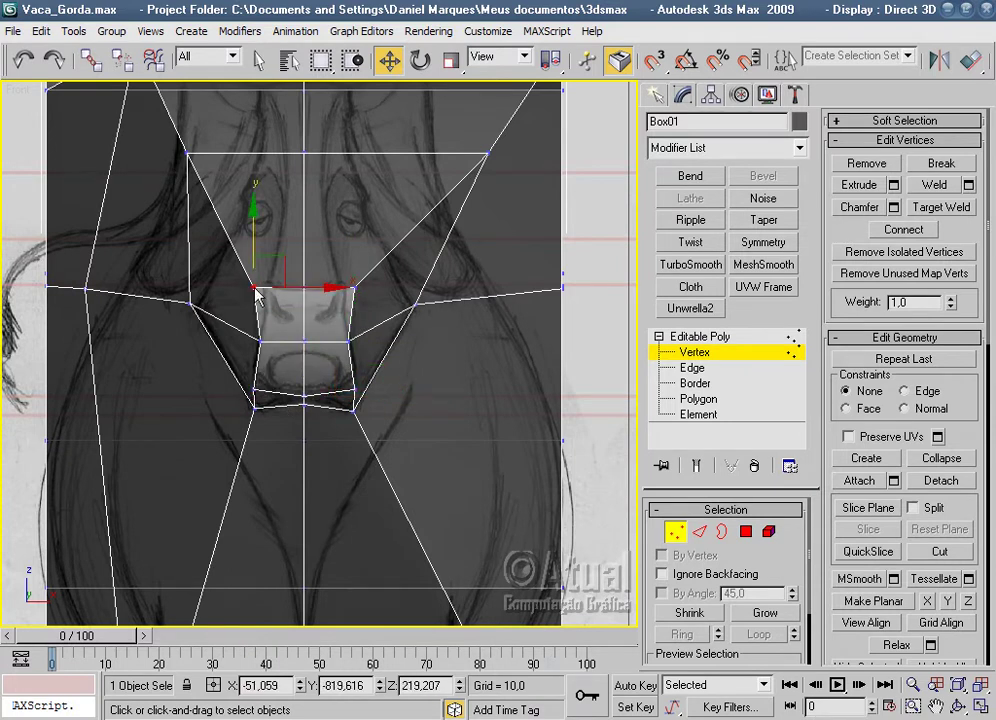
pyautogui.moveTo(298, 289)
pyautogui.mouseDown()
pyautogui.moveTo(446, 288)
pyautogui.moveTo(394, 288)
pyautogui.moveTo(433, 288)
pyautogui.mouseUp()
pyautogui.moveTo(194, 224); pyautogui.dragTo(196, 279, button='middle')
# Pull the upper-left, upper-right, top-left and left-middle vertices inward to trace the forehead.
pyautogui.click(186, 209)
pyautogui.moveTo(253, 208); pyautogui.dragTo(320, 209)
pyautogui.click(486, 212)
pyautogui.moveTo(529, 212)
pyautogui.mouseDown()
pyautogui.moveTo(372, 215)
pyautogui.moveTo(469, 215)
pyautogui.moveTo(394, 216)
pyautogui.mouseUp()
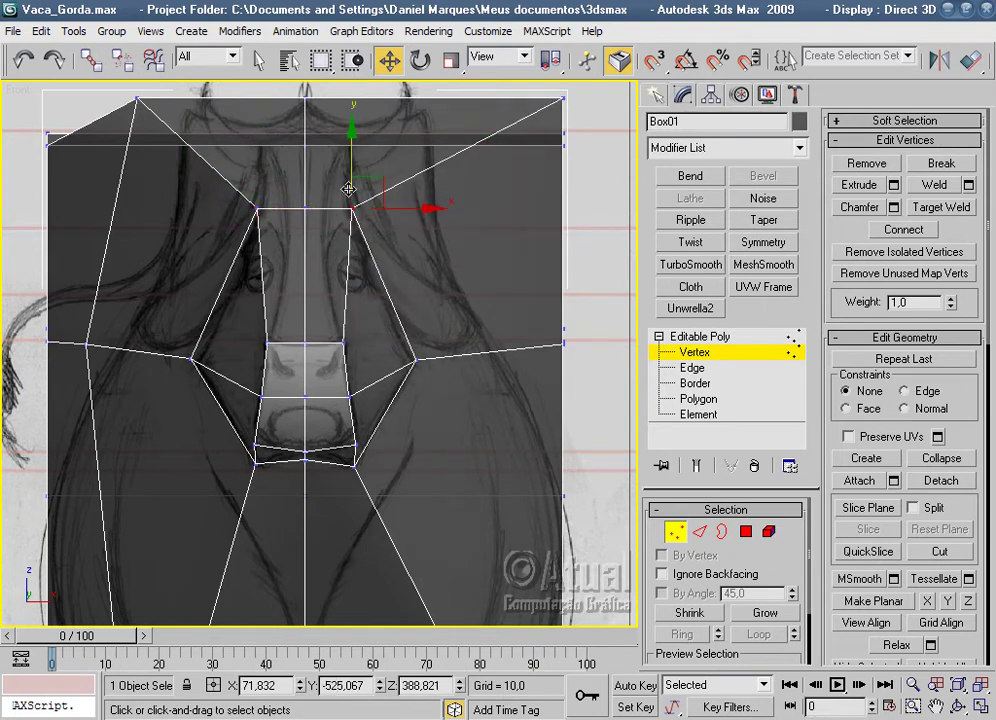
pyautogui.scroll(-2, 370, 198)
pyautogui.click(191, 177)
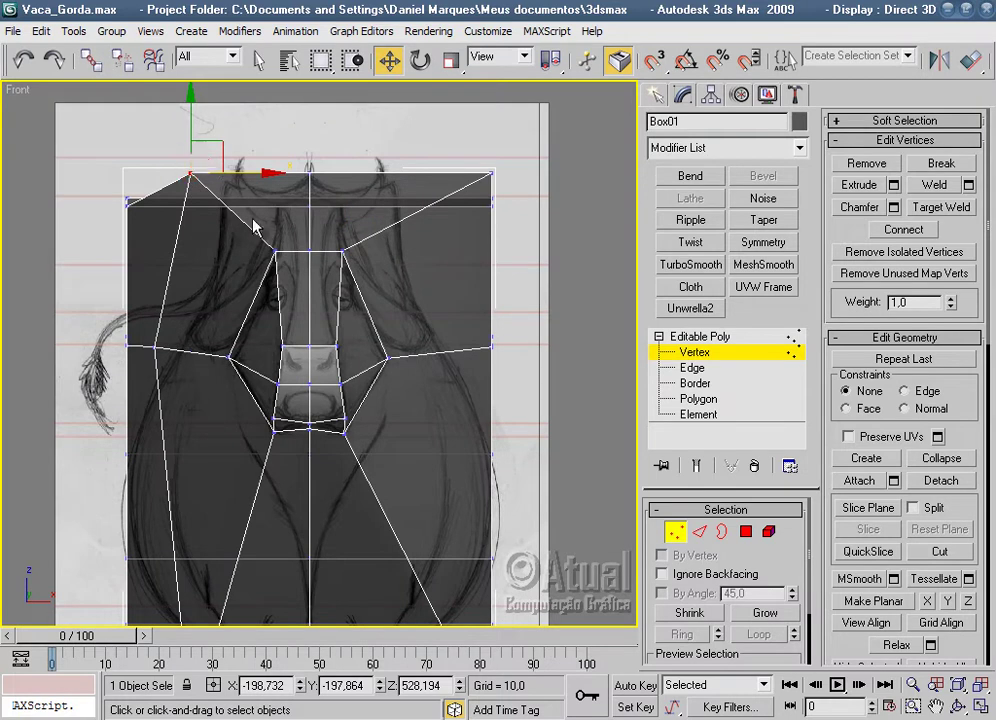
pyautogui.moveTo(218, 145); pyautogui.dragTo(270, 178)
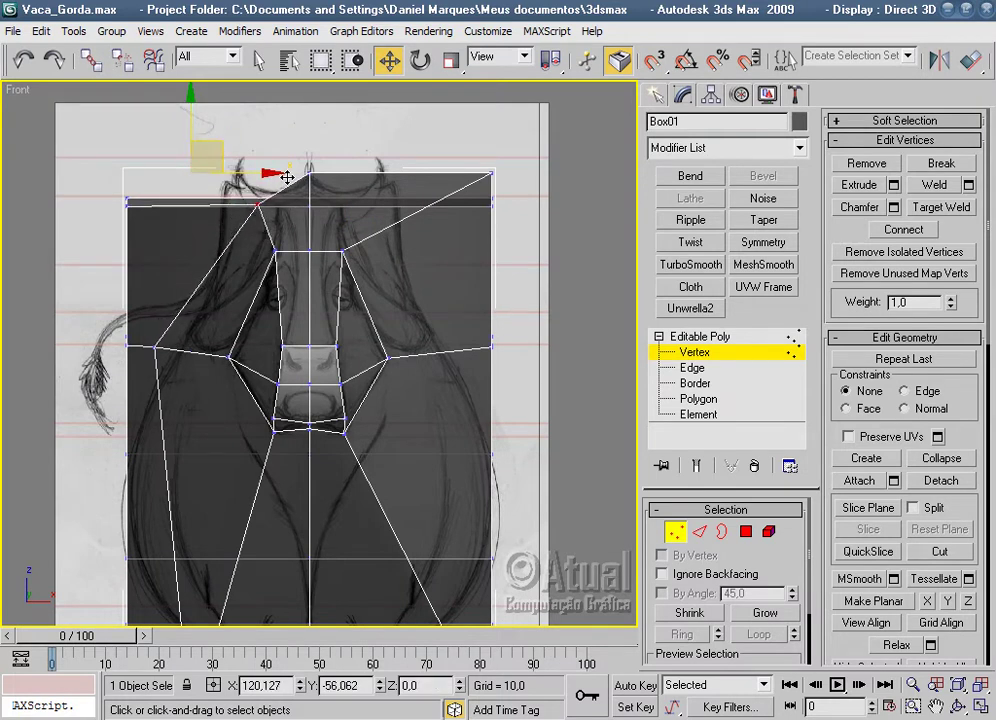
pyautogui.moveTo(270, 178); pyautogui.dragTo(286, 178)
pyautogui.moveTo(163, 350); pyautogui.dragTo(210, 350)
pyautogui.moveTo(328, 347); pyautogui.dragTo(322, 165, button='middle')
# Undo a trial bottom-left vertex move, then pull the right-edge vertex inward.
pyautogui.click(185, 543)
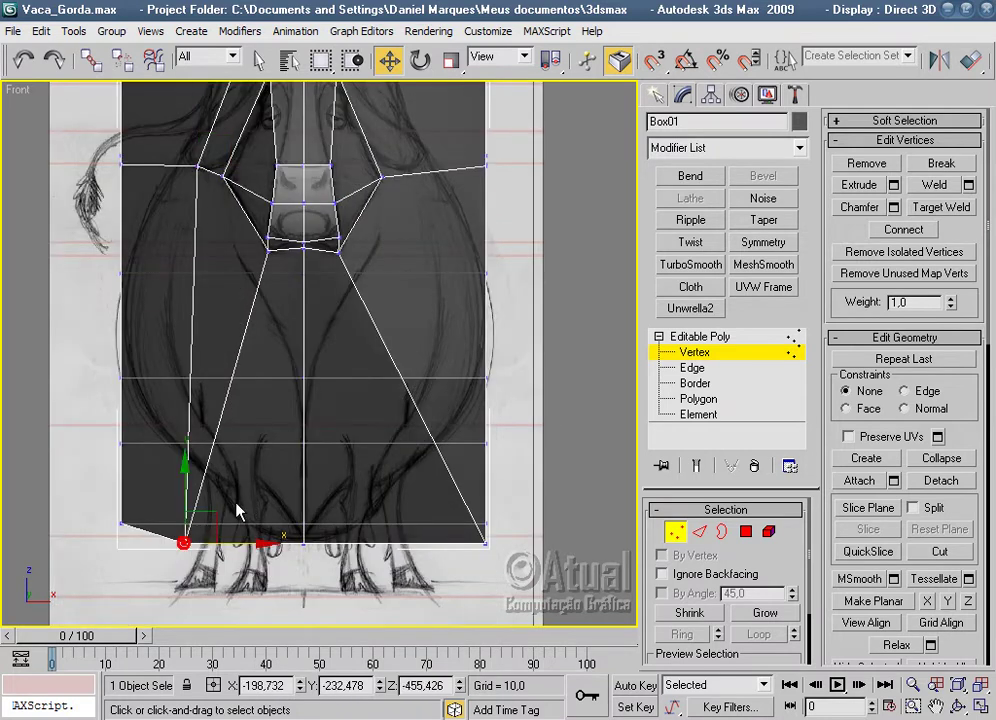
pyautogui.moveTo(213, 510)
pyautogui.mouseDown()
pyautogui.moveTo(243, 447)
pyautogui.moveTo(216, 431)
pyautogui.mouseUp()
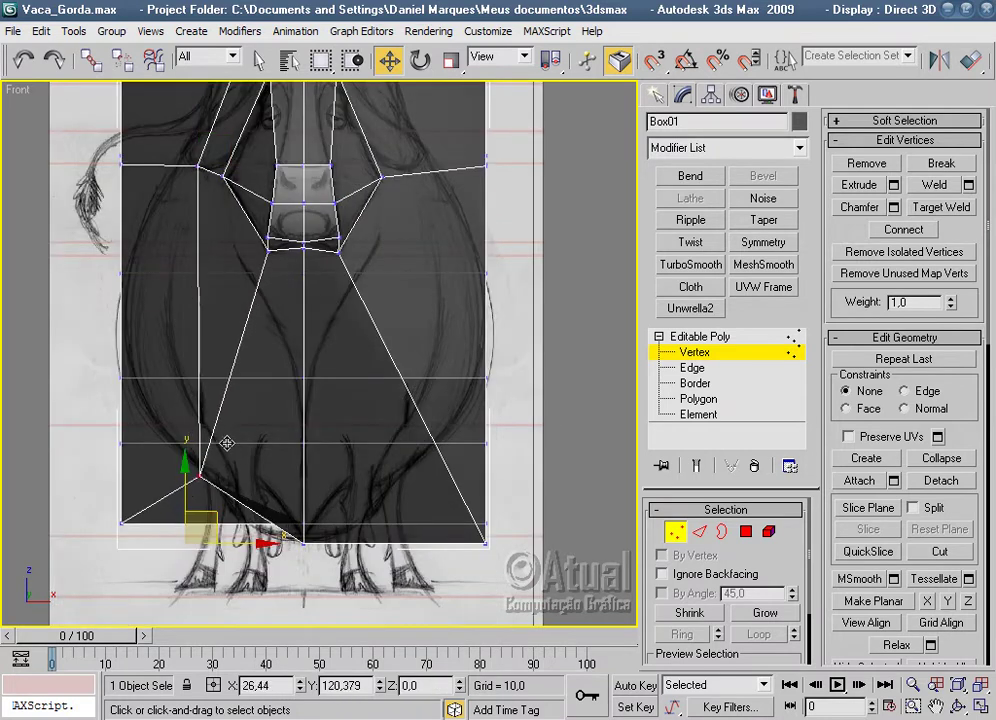
pyautogui.click(28, 64)
pyautogui.scroll(-1, 529, 413)
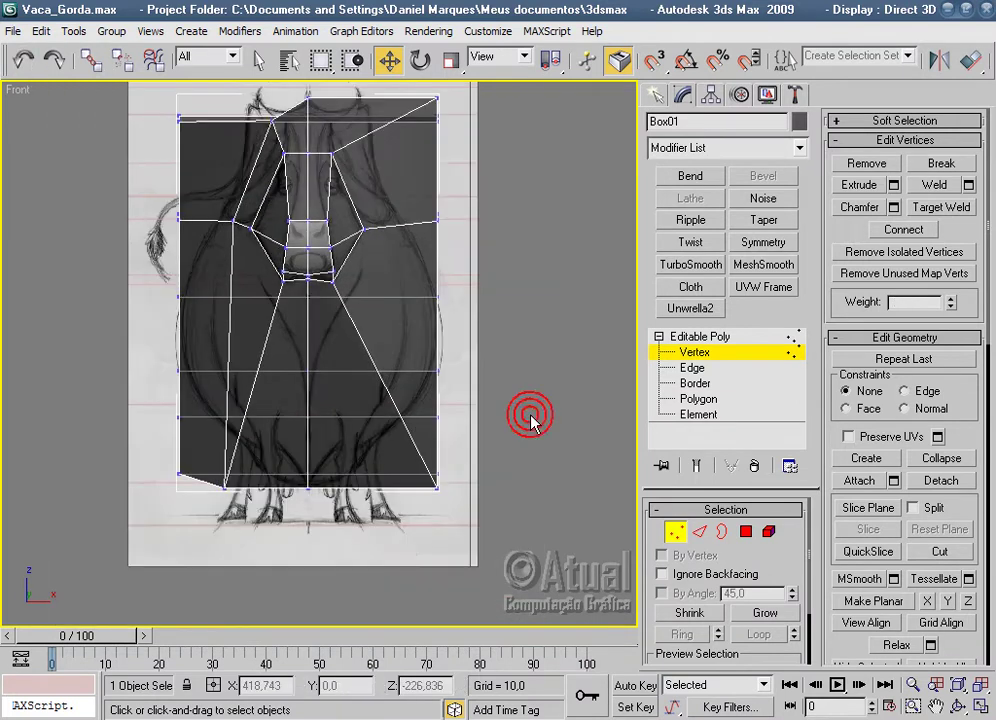
pyautogui.scroll(1, 492, 380)
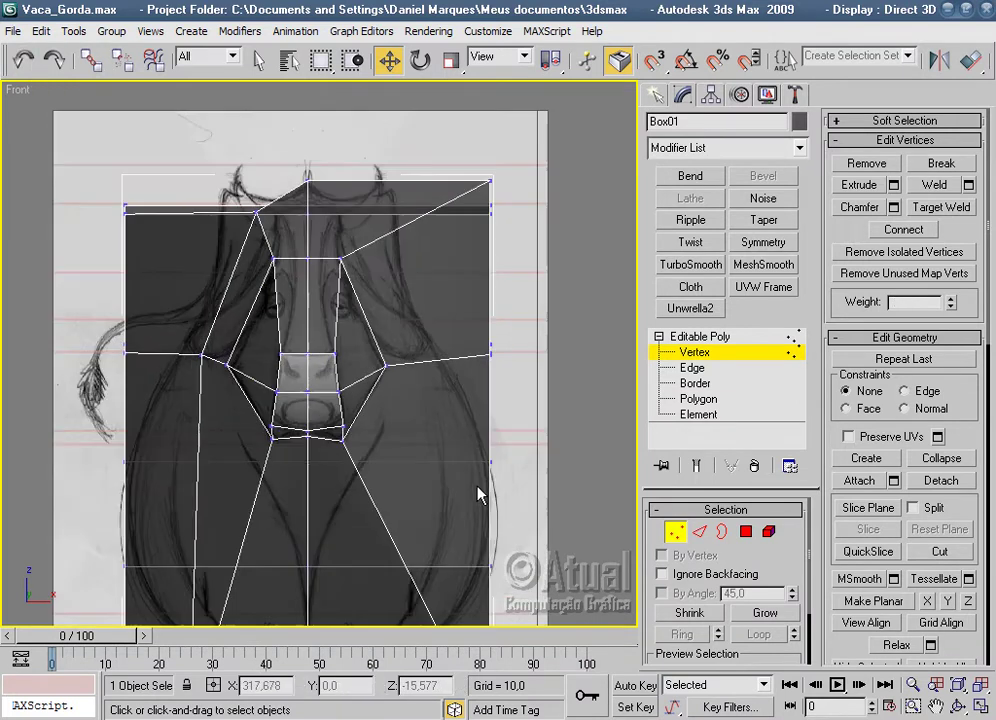
pyautogui.click(489, 354)
pyautogui.moveTo(527, 352); pyautogui.dragTo(461, 364)
# Shift the top-edge vertices and drop the top-right corner down and inward to the forehead line.
pyautogui.click(490, 178)
pyautogui.moveTo(509, 160)
pyautogui.mouseDown()
pyautogui.moveTo(398, 200)
pyautogui.moveTo(410, 192)
pyautogui.mouseUp()
pyautogui.click(22, 60)
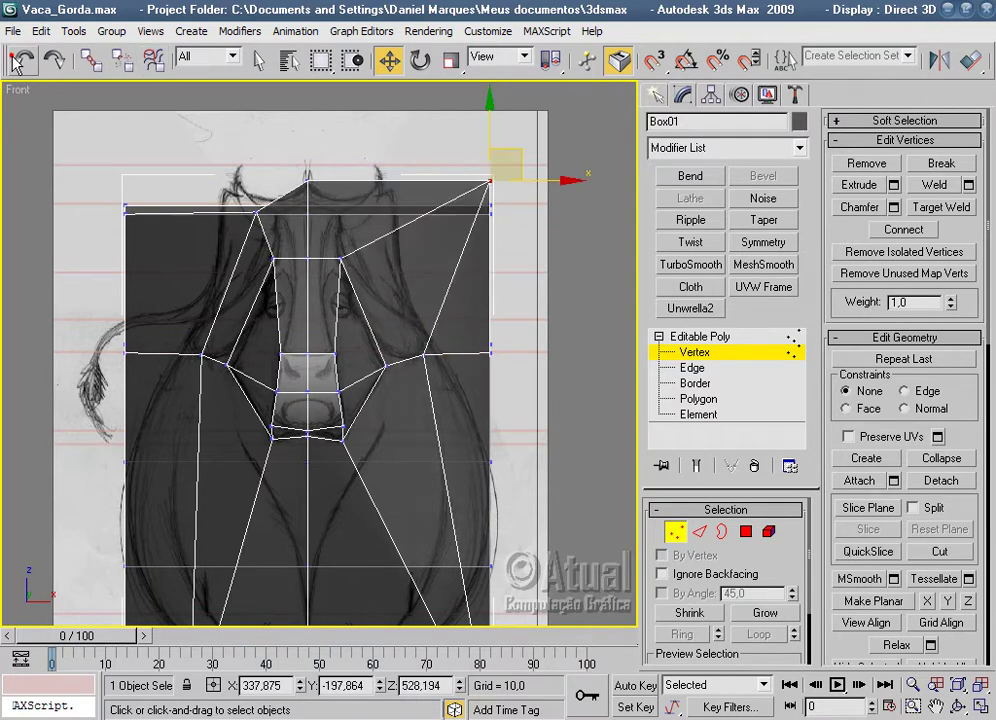
pyautogui.click(257, 211)
pyautogui.moveTo(297, 211)
pyautogui.mouseDown()
pyautogui.moveTo(232, 210)
pyautogui.moveTo(180, 189)
pyautogui.moveTo(315, 173)
pyautogui.moveTo(305, 189)
pyautogui.mouseUp()
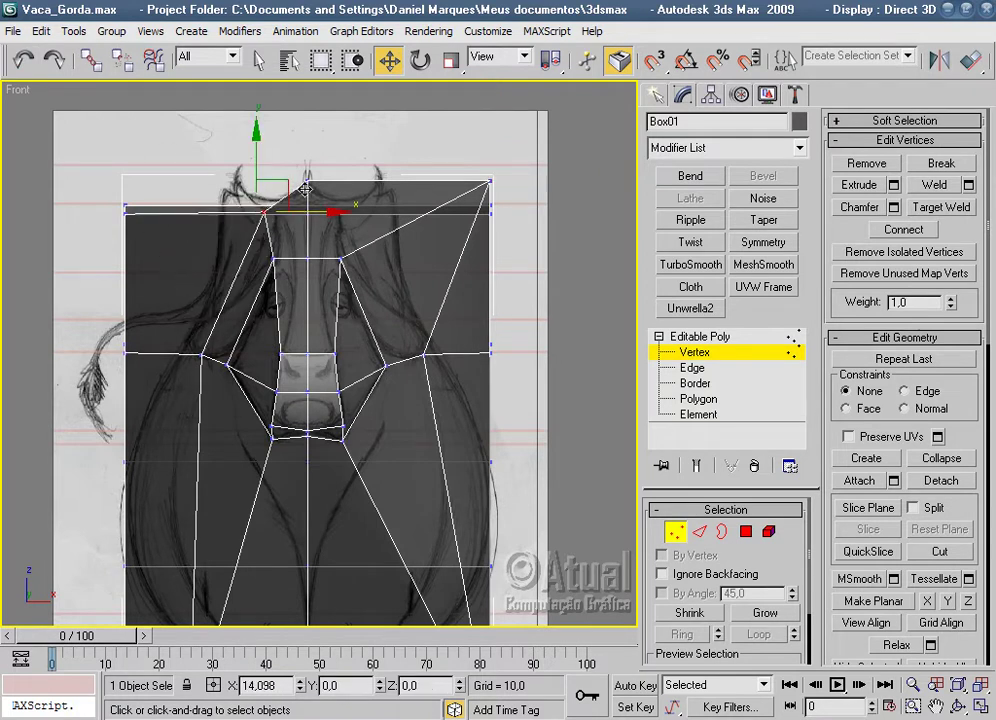
pyautogui.scroll(-2, 537, 266)
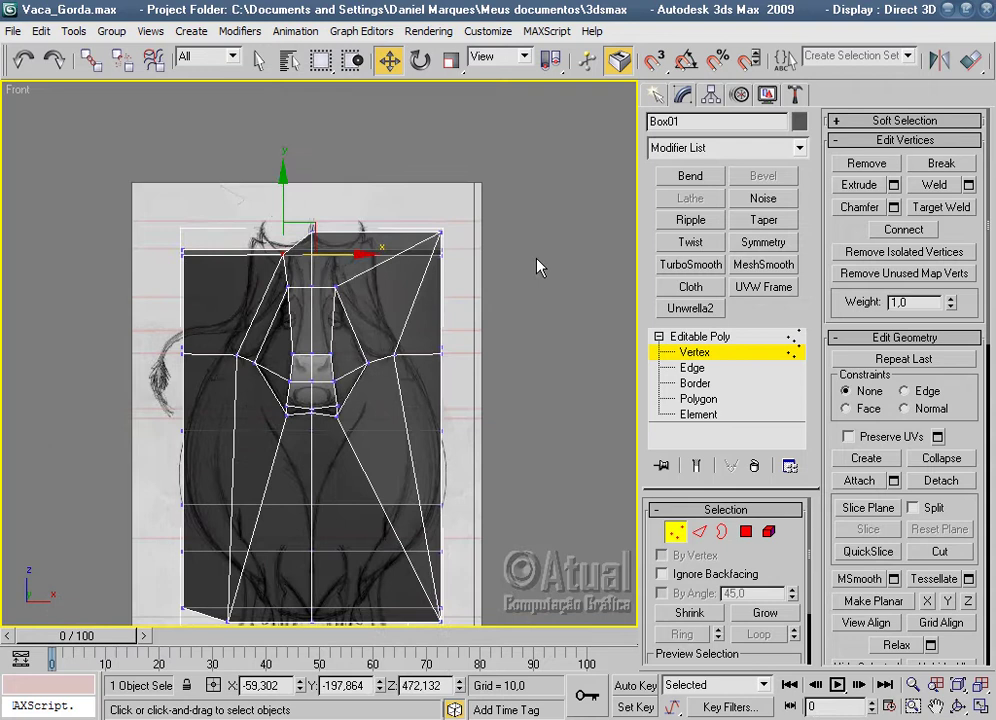
pyautogui.click(442, 232)
pyautogui.moveTo(442, 232)
pyautogui.mouseDown()
pyautogui.moveTo(405, 244)
pyautogui.moveTo(374, 216)
pyautogui.moveTo(370, 227)
pyautogui.moveTo(378, 225)
pyautogui.mouseUp()
# Slide the bottom-right corner vertex inward toward the leg, then clear the selection.
pyautogui.moveTo(460, 598)
pyautogui.mouseDown(button='middle')
pyautogui.moveTo(480, 503)
pyautogui.moveTo(476, 466)
pyautogui.mouseUp(button='middle')
pyautogui.scroll(2, 463, 487)
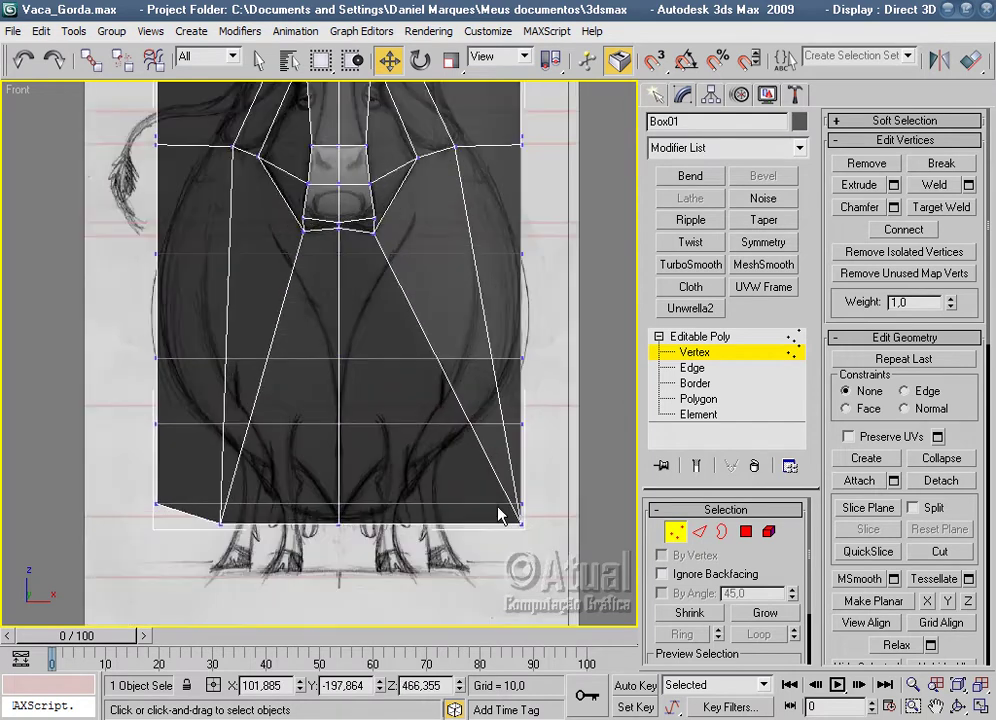
pyautogui.click(522, 526)
pyautogui.moveTo(574, 525); pyautogui.dragTo(506, 520)
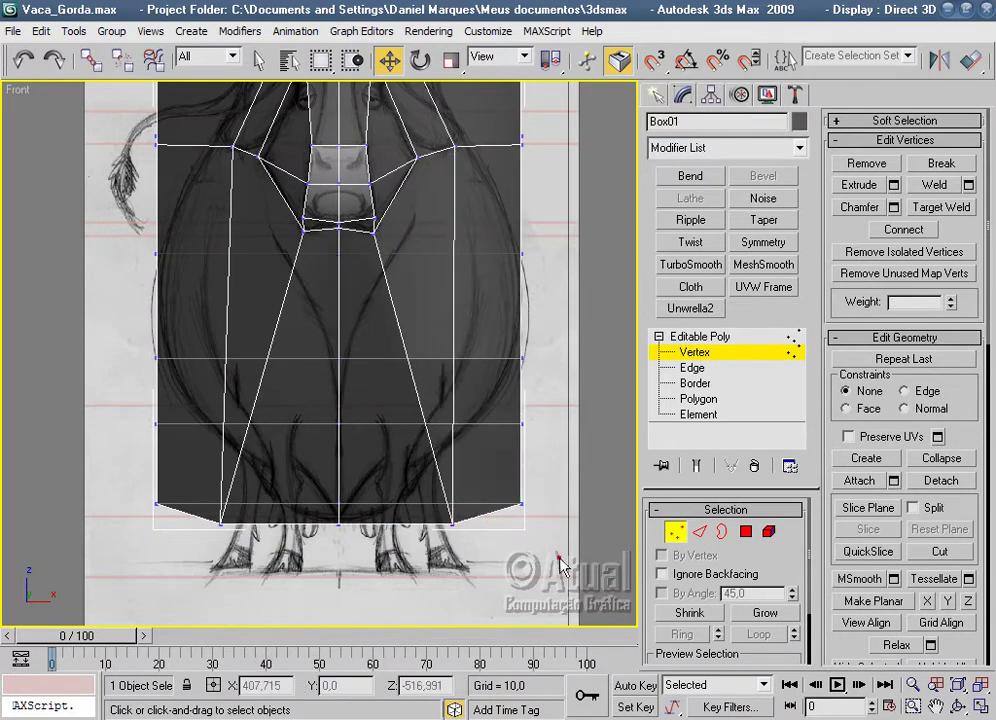
pyautogui.click(556, 567)
pyautogui.scroll(-2, 556, 567)
# In the Perspective view, select side vertices and scale them to 53% width.
pyautogui.press('p')
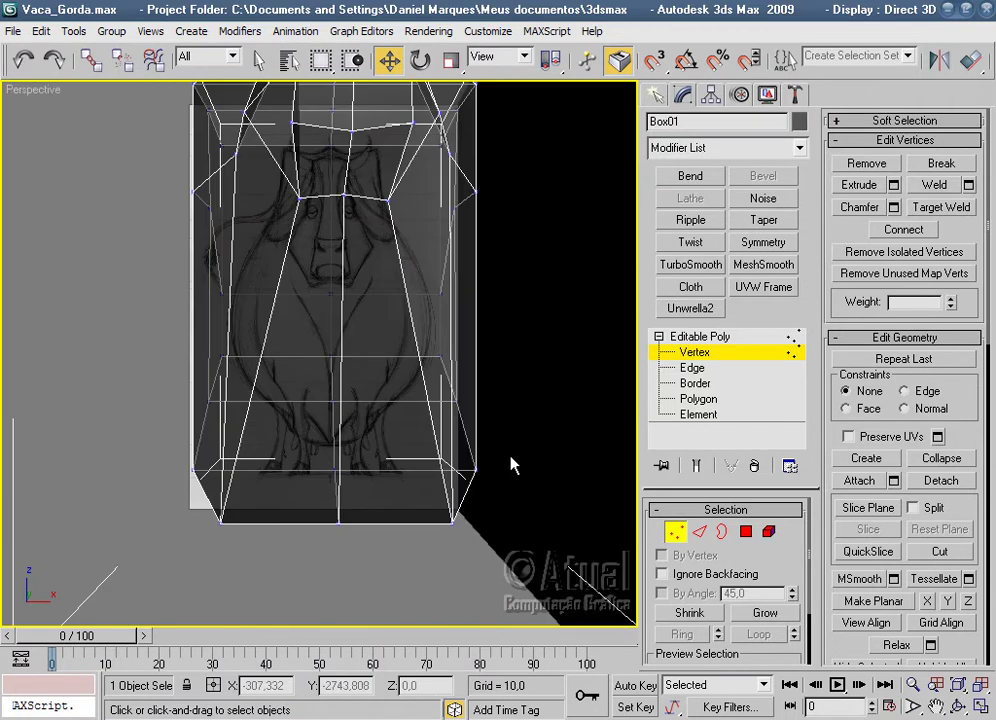
pyautogui.scroll(-3, 389, 453)
pyautogui.moveTo(389, 453)
pyautogui.keyDown('alt'); pyautogui.mouseDown(button='middle')
pyautogui.moveTo(447, 477)
pyautogui.moveTo(380, 515)
pyautogui.moveTo(233, 474)
pyautogui.moveTo(363, 390)
pyautogui.moveTo(471, 422)
pyautogui.moveTo(456, 447)
pyautogui.moveTo(518, 485)
pyautogui.moveTo(474, 540)
pyautogui.moveTo(434, 562)
pyautogui.moveTo(396, 540)
pyautogui.moveTo(490, 515)
pyautogui.mouseUp(button='middle'); pyautogui.keyUp('alt')
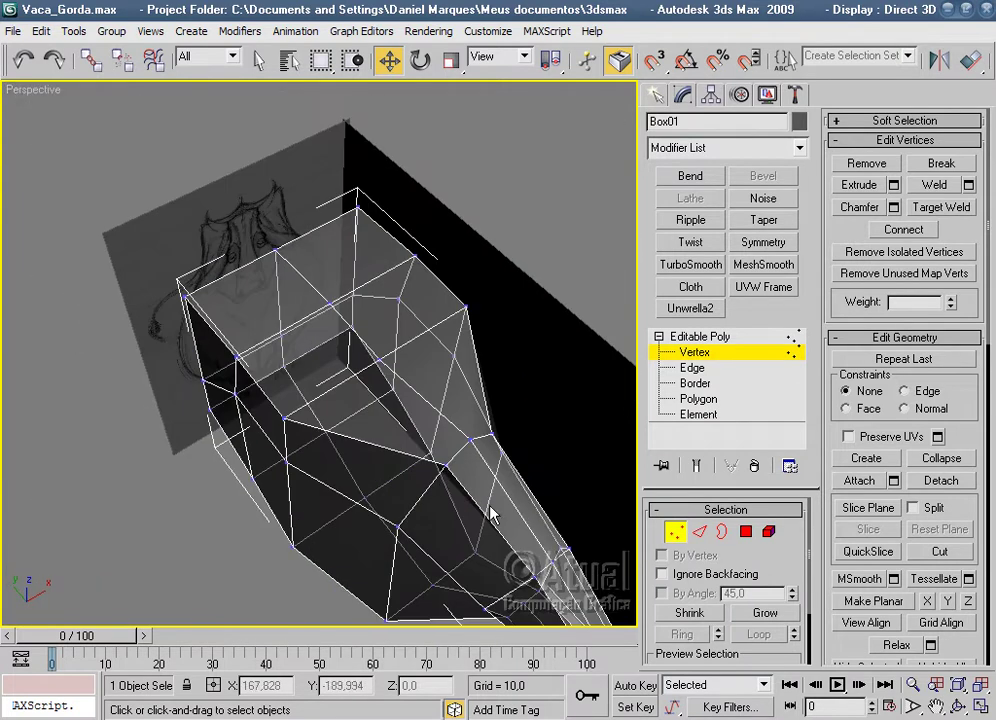
pyautogui.click(288, 418)
pyautogui.click(293, 553)
pyautogui.moveTo(380, 485)
pyautogui.keyDown('alt'); pyautogui.mouseDown(button='middle')
pyautogui.moveTo(338, 427)
pyautogui.moveTo(402, 502)
pyautogui.moveTo(441, 481)
pyautogui.mouseUp(button='middle'); pyautogui.keyUp('alt')
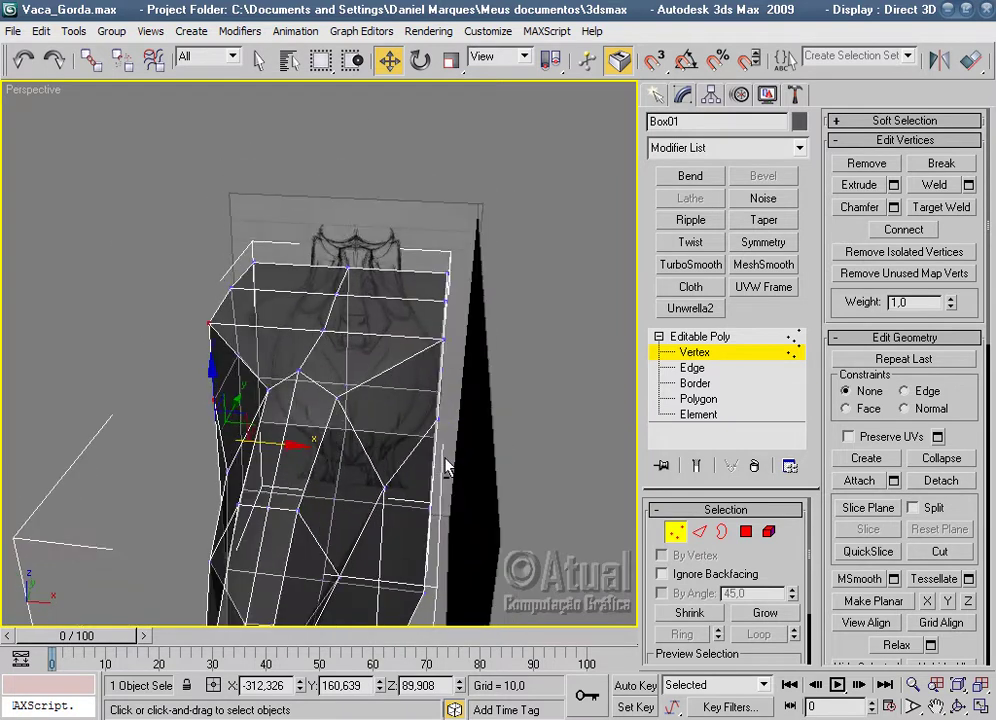
pyautogui.click(443, 358)
pyautogui.click(322, 441)
pyautogui.moveTo(316, 430)
pyautogui.keyDown('alt'); pyautogui.mouseDown(button='middle')
pyautogui.moveTo(473, 538)
pyautogui.moveTo(430, 480)
pyautogui.mouseUp(button='middle'); pyautogui.keyUp('alt')
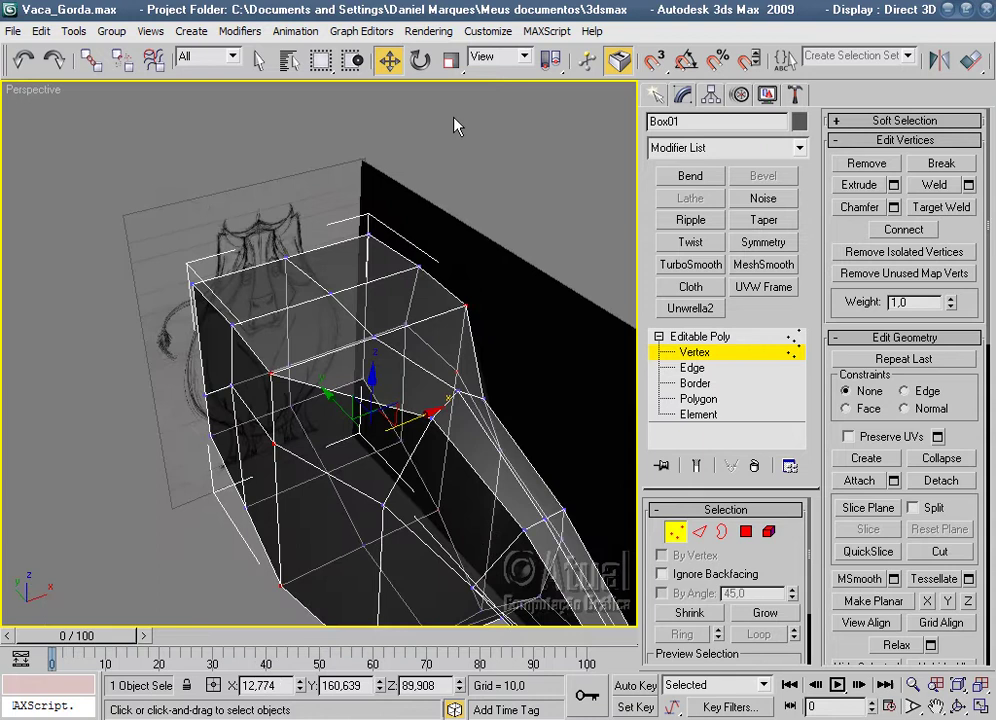
pyautogui.click(451, 60)
pyautogui.moveTo(330, 450); pyautogui.dragTo(358, 465)
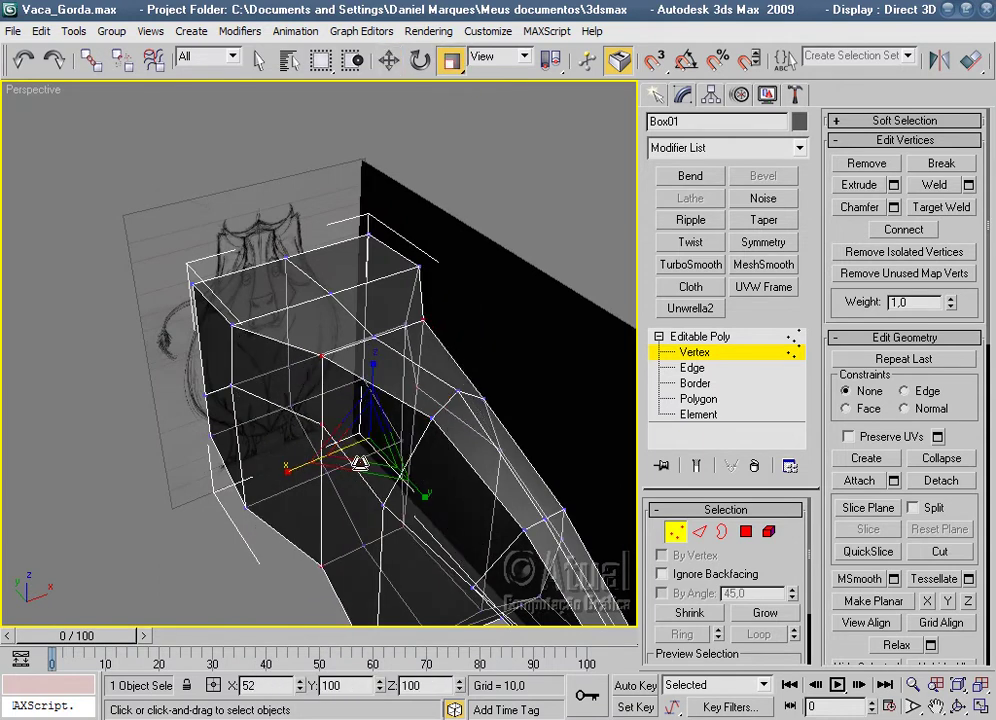
# Scale the upper-left vertex group inward across the mesh width.
pyautogui.click(233, 327)
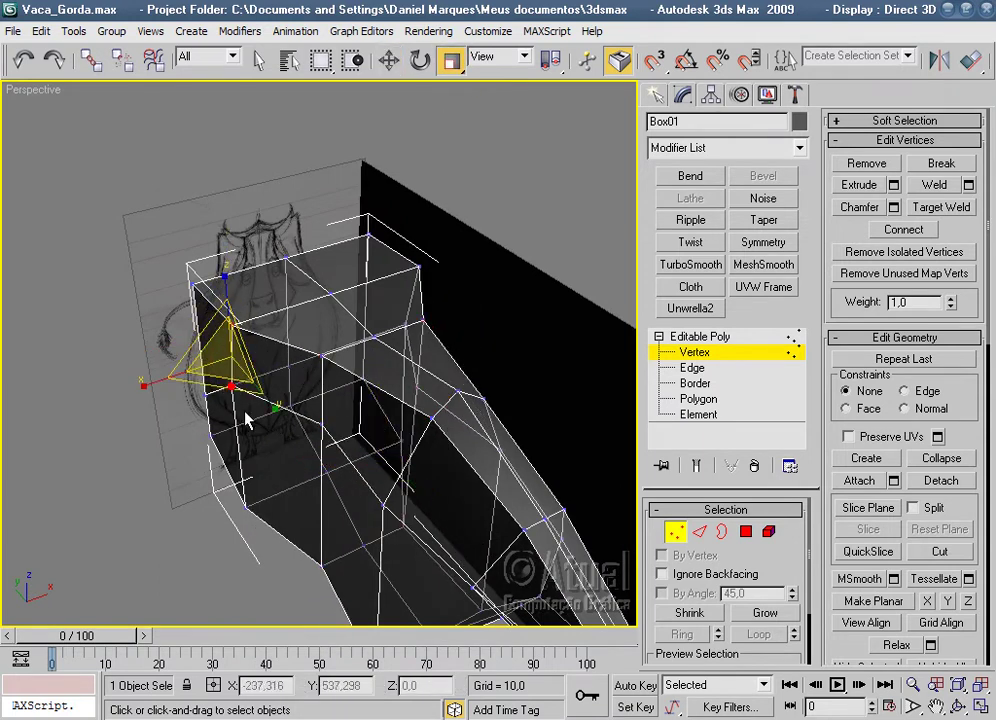
pyautogui.moveTo(247, 508)
pyautogui.keyDown('alt'); pyautogui.mouseDown(button='middle')
pyautogui.moveTo(385, 467)
pyautogui.moveTo(429, 438)
pyautogui.moveTo(457, 370)
pyautogui.moveTo(455, 515)
pyautogui.moveTo(426, 495)
pyautogui.moveTo(458, 511)
pyautogui.moveTo(467, 485)
pyautogui.moveTo(462, 516)
pyautogui.moveTo(446, 462)
pyautogui.mouseUp(button='middle'); pyautogui.keyUp('alt')
pyautogui.moveTo(432, 396); pyautogui.dragTo(402, 395)
pyautogui.moveTo(402, 395)
pyautogui.keyDown('alt'); pyautogui.mouseDown(button='middle')
pyautogui.moveTo(458, 431)
pyautogui.moveTo(192, 326)
pyautogui.mouseUp(button='middle'); pyautogui.keyUp('alt')
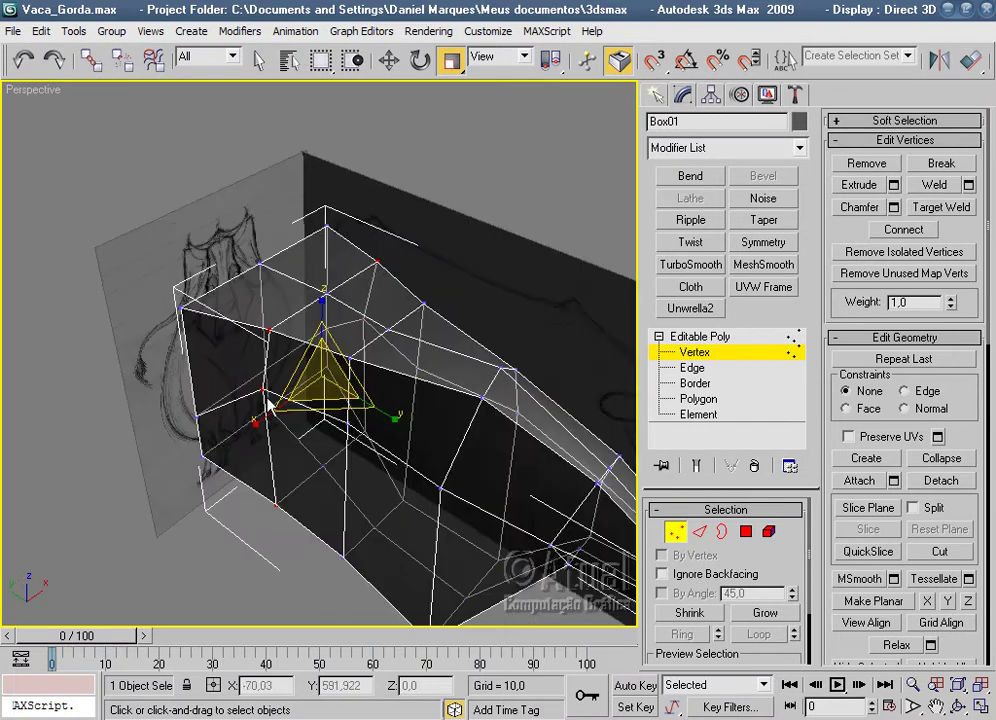
pyautogui.click(185, 310)
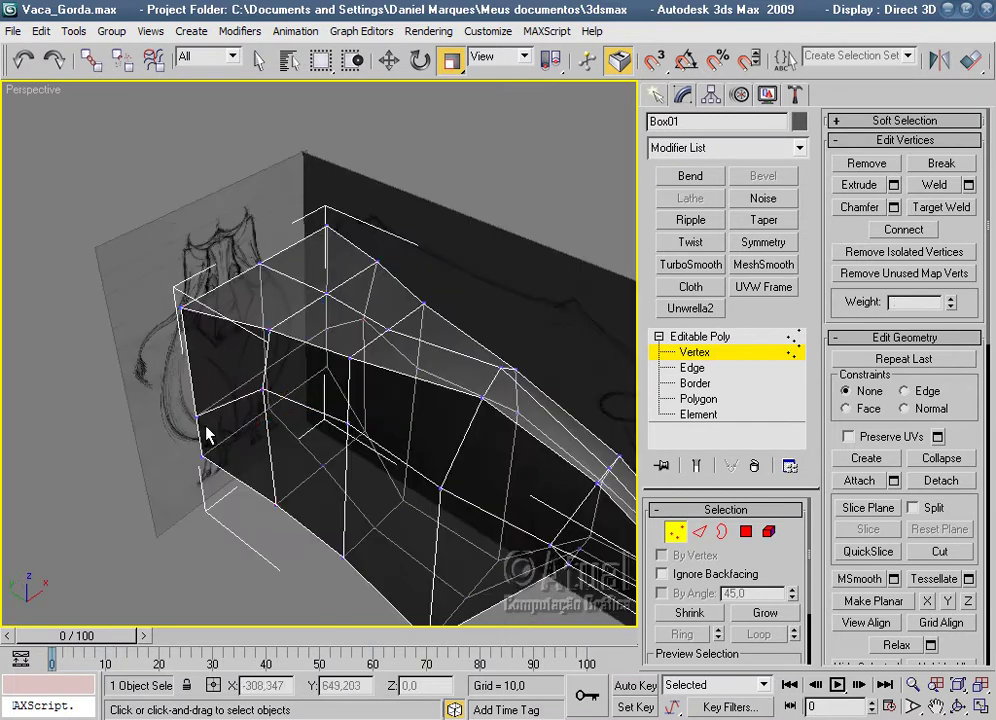
# Select the top corner vertices and squeeze them further inward across the width.
pyautogui.click(177, 306)
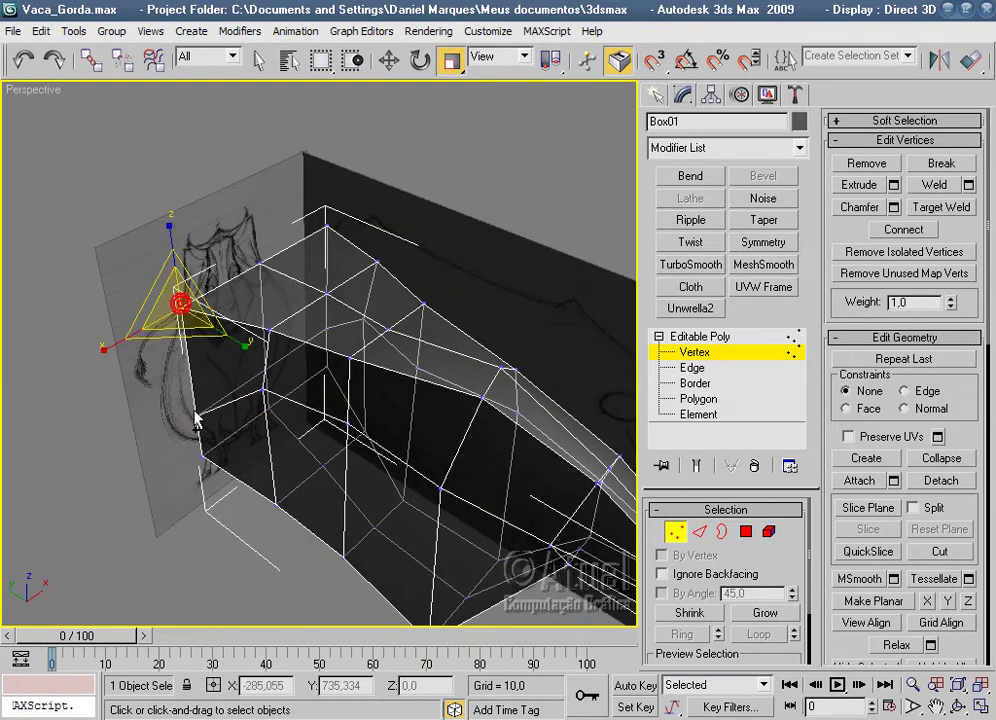
pyautogui.moveTo(469, 367)
pyautogui.keyDown('alt'); pyautogui.mouseDown(button='middle')
pyautogui.moveTo(329, 396)
pyautogui.moveTo(410, 283)
pyautogui.mouseUp(button='middle'); pyautogui.keyUp('alt')
pyautogui.keyDown('ctrl'); pyautogui.click(455, 262); pyautogui.keyUp('ctrl')
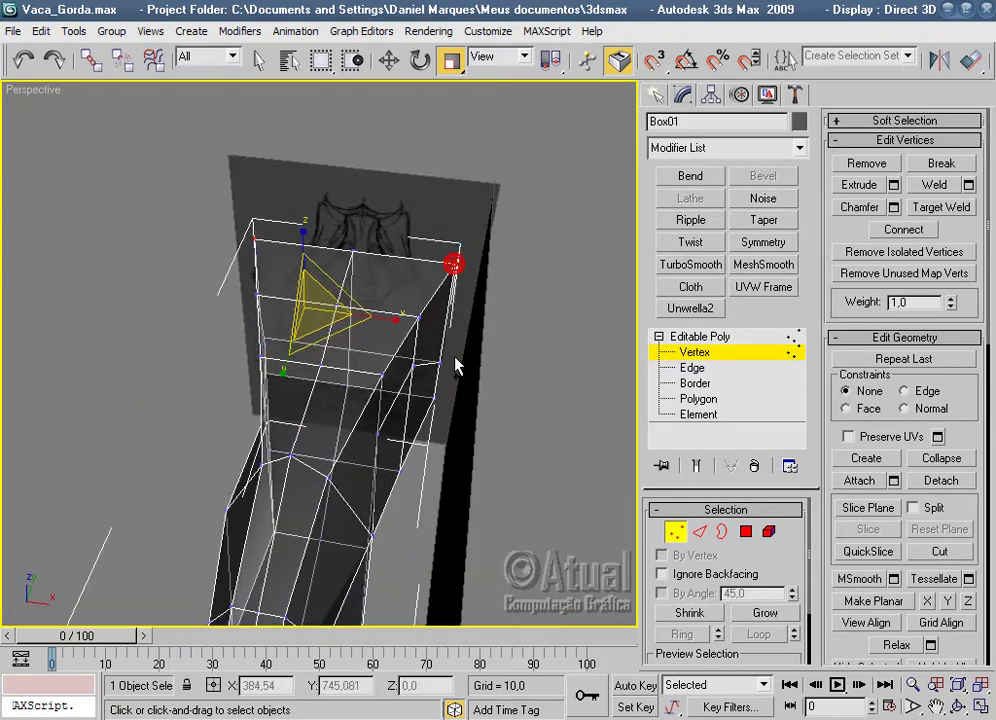
pyautogui.moveTo(437, 349); pyautogui.dragTo(356, 334)
pyautogui.moveTo(356, 334)
pyautogui.keyDown('alt'); pyautogui.mouseDown(button='middle')
pyautogui.moveTo(516, 340)
pyautogui.moveTo(535, 413)
pyautogui.moveTo(495, 443)
pyautogui.mouseUp(button='middle'); pyautogui.keyUp('alt')
pyautogui.moveTo(360, 385)
pyautogui.keyDown('alt'); pyautogui.mouseDown(button='middle')
pyautogui.moveTo(429, 349)
pyautogui.moveTo(389, 345)
pyautogui.moveTo(389, 382)
pyautogui.moveTo(548, 358)
pyautogui.moveTo(527, 480)
pyautogui.moveTo(467, 407)
pyautogui.moveTo(483, 397)
pyautogui.mouseUp(button='middle'); pyautogui.keyUp('alt')
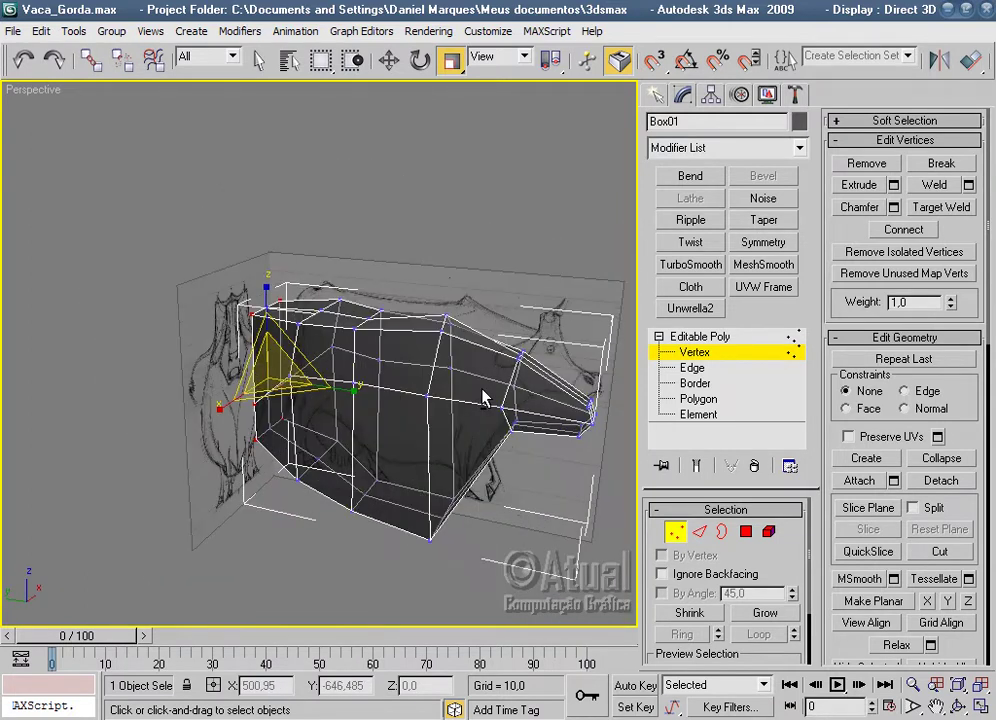
# In the Left view, ring the horizontal body edges and connect them into a new vertical edge loop.
pyautogui.press('l')
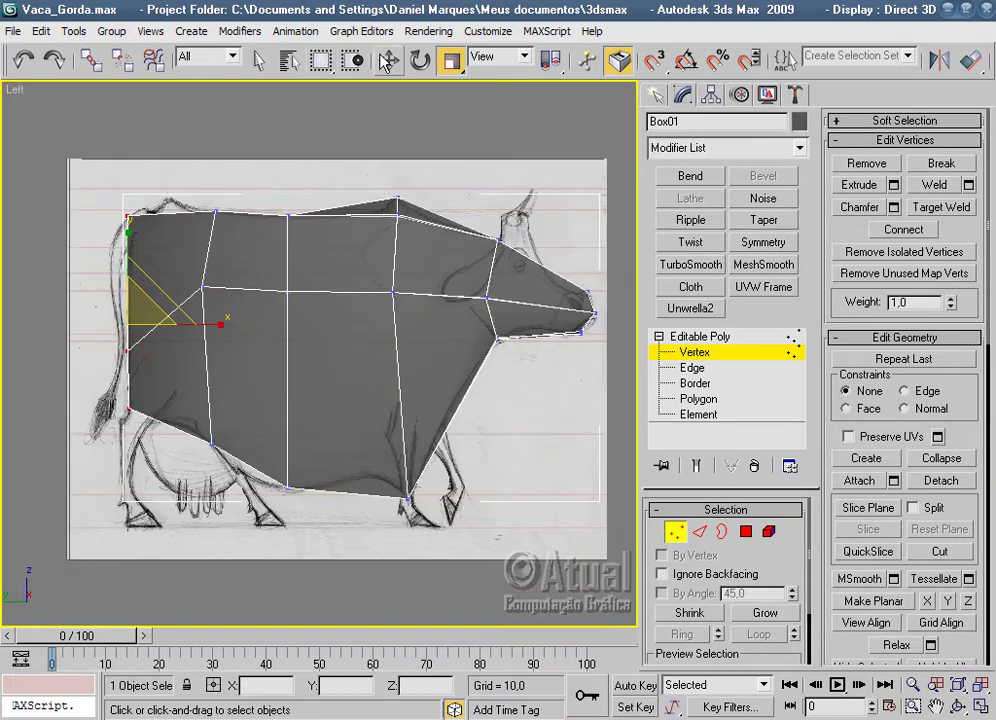
pyautogui.click(386, 60)
pyautogui.scroll(3, 400, 267)
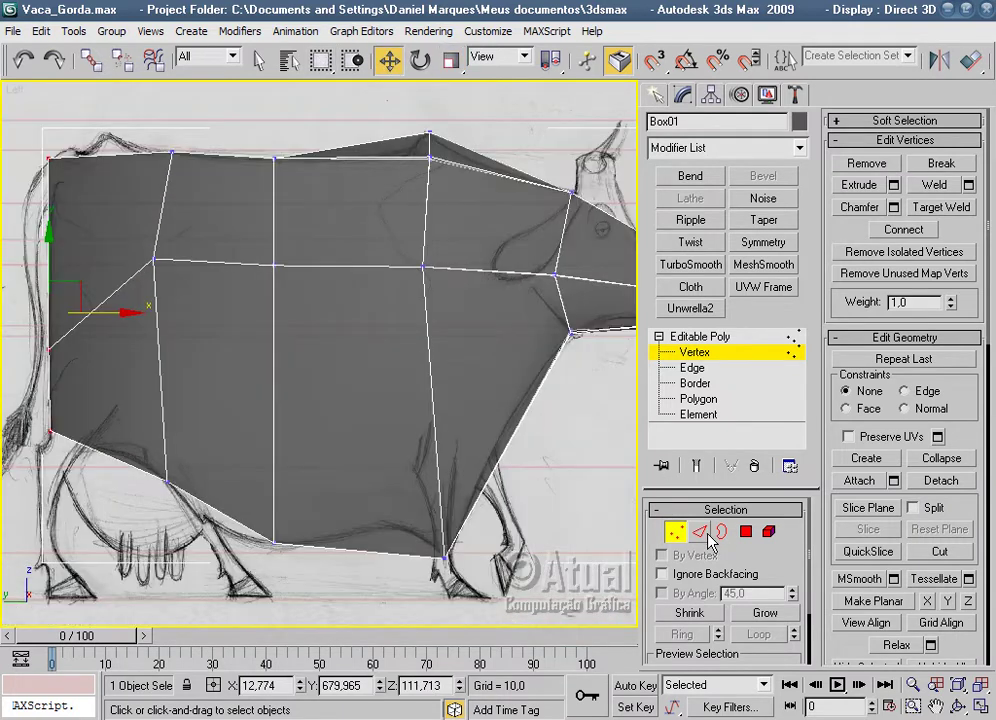
pyautogui.click(699, 532)
pyautogui.click(360, 269)
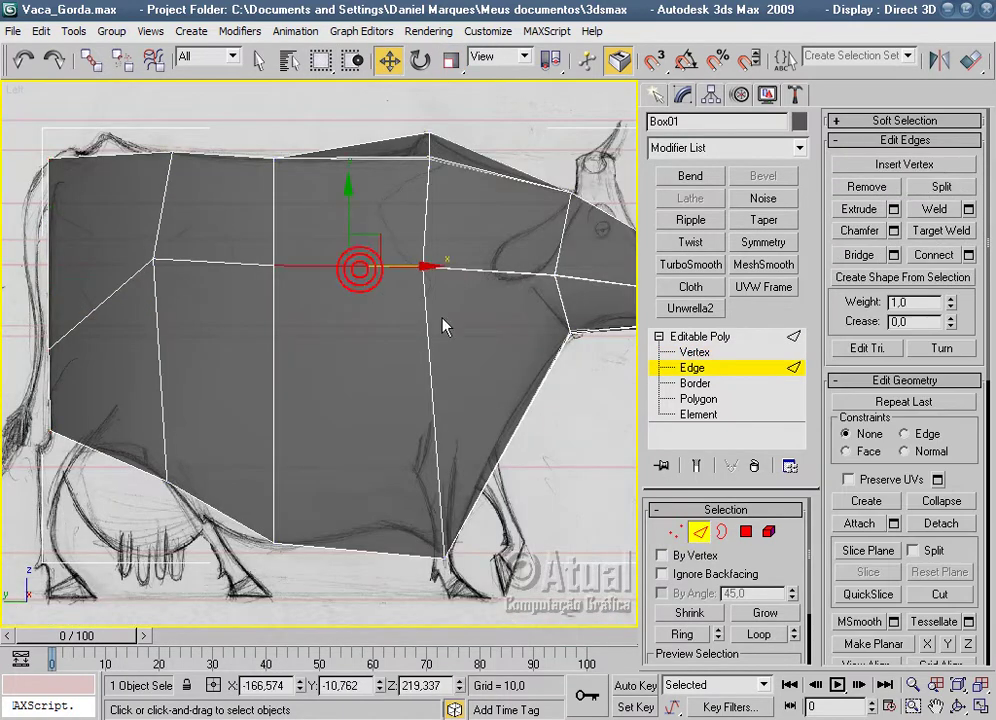
pyautogui.click(682, 634)
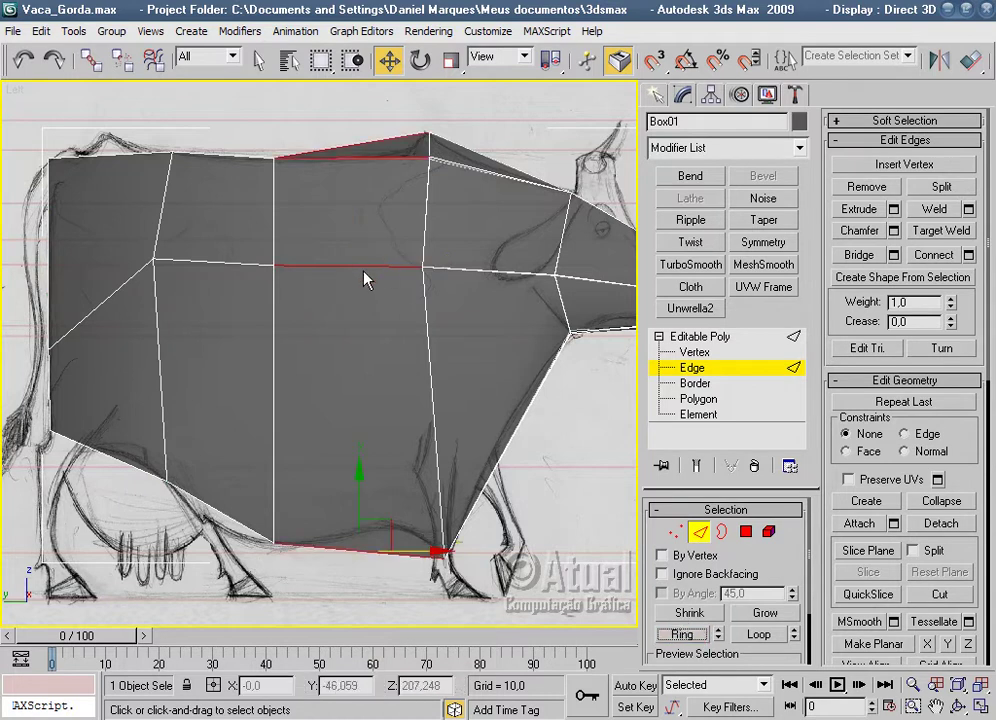
pyautogui.rightClick(363, 272)
pyautogui.click(323, 336)
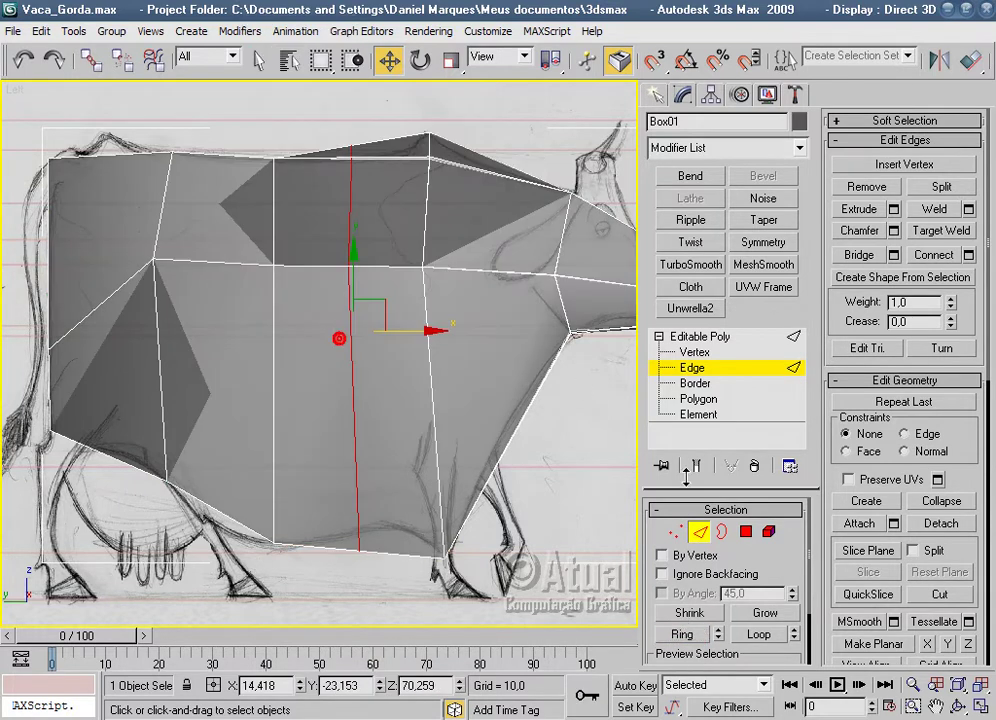
# Lower the vertices along the cow's back to follow the sketched back line.
pyautogui.click(676, 531)
pyautogui.scroll(4, 489, 411)
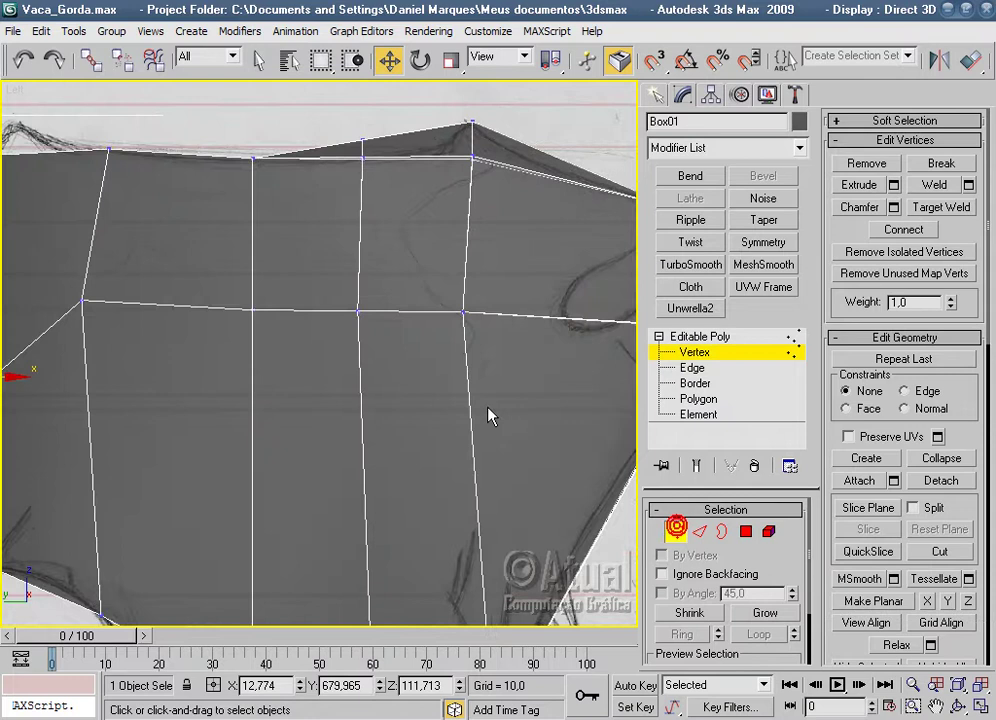
pyautogui.click(334, 114)
pyautogui.moveTo(358, 98); pyautogui.dragTo(360, 117)
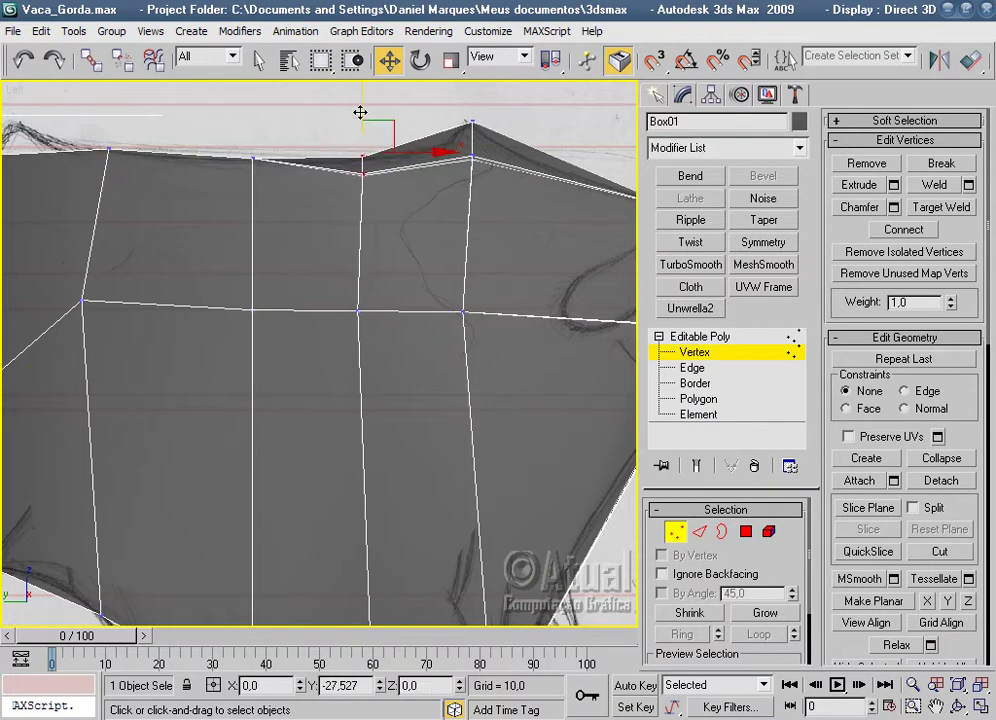
pyautogui.click(255, 158)
pyautogui.moveTo(253, 104); pyautogui.dragTo(253, 121)
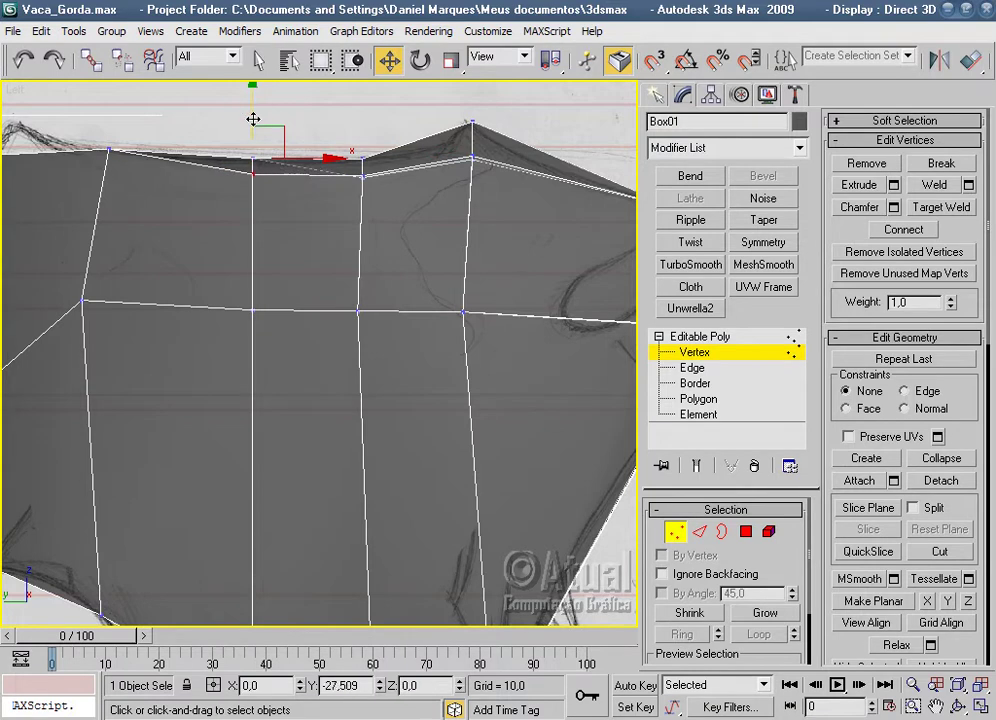
pyautogui.click(109, 149)
pyautogui.moveTo(109, 118); pyautogui.dragTo(109, 108)
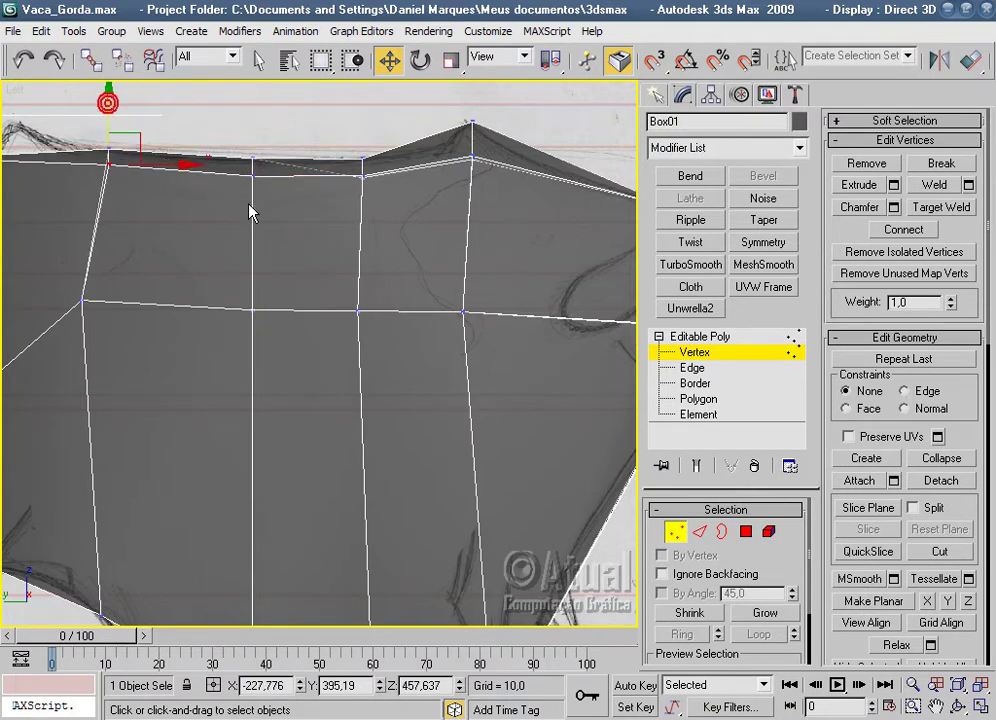
# Raise the bottom vertices onto the sketched belly line.
pyautogui.scroll(-2, 363, 283)
pyautogui.scroll(2, 363, 283)
pyautogui.moveTo(411, 282); pyautogui.dragTo(385, 438, button='middle')
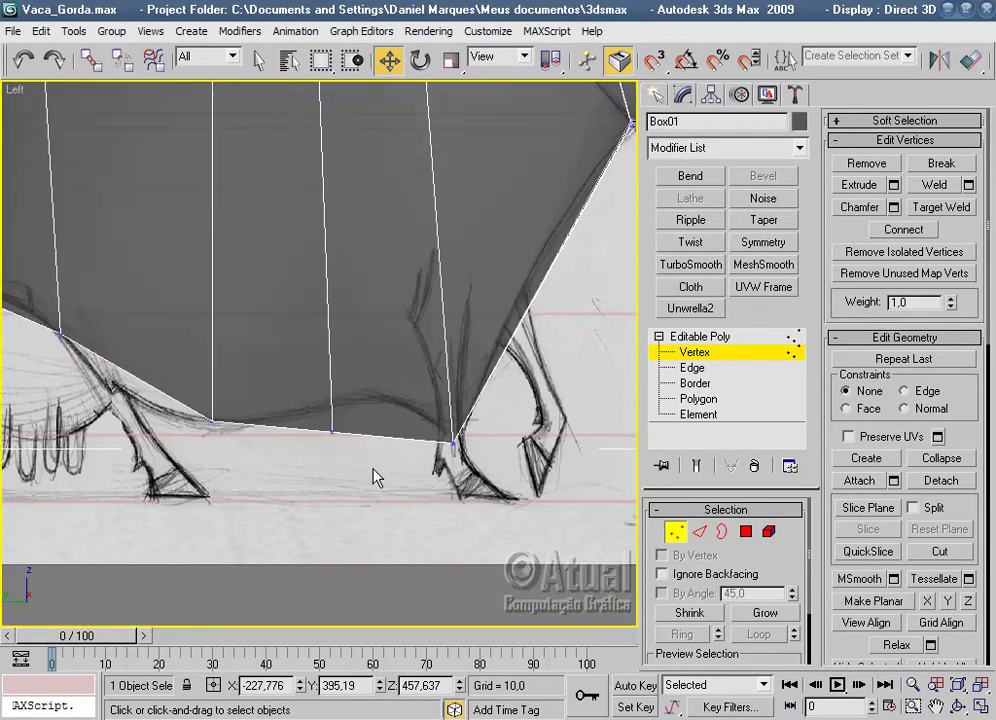
pyautogui.moveTo(361, 470)
pyautogui.mouseDown()
pyautogui.moveTo(315, 415)
pyautogui.moveTo(401, 374)
pyautogui.mouseUp()
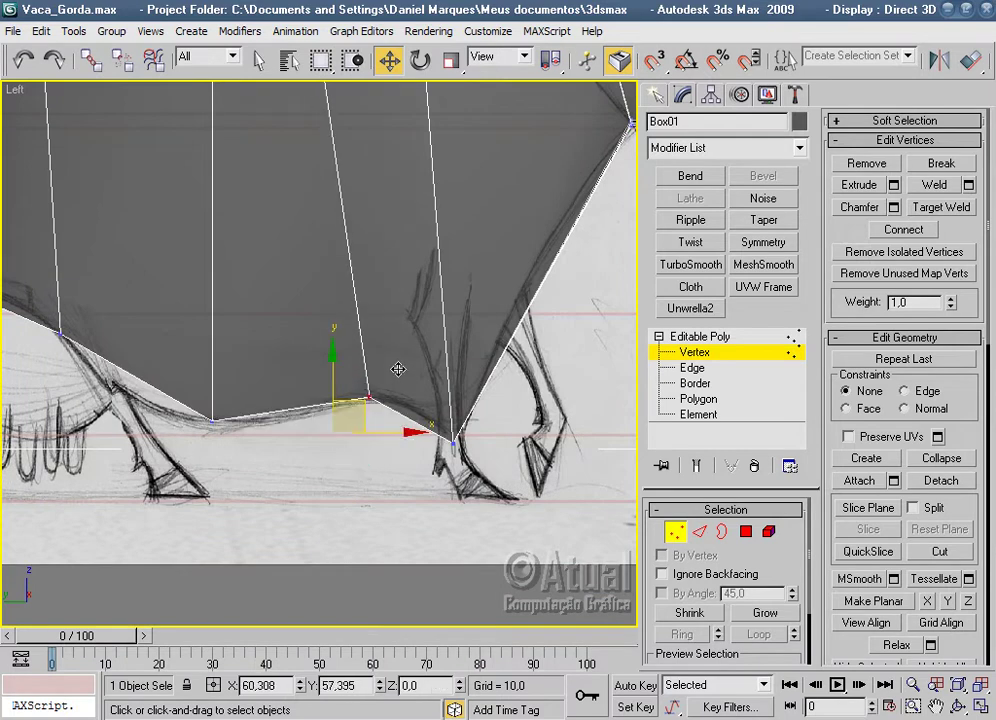
pyautogui.click(192, 388)
pyautogui.moveTo(243, 393); pyautogui.dragTo(236, 410)
# Connect the lower chest edge ring with a new vertical edge loop.
pyautogui.scroll(-3, 469, 413)
pyautogui.scroll(-1, 450, 440)
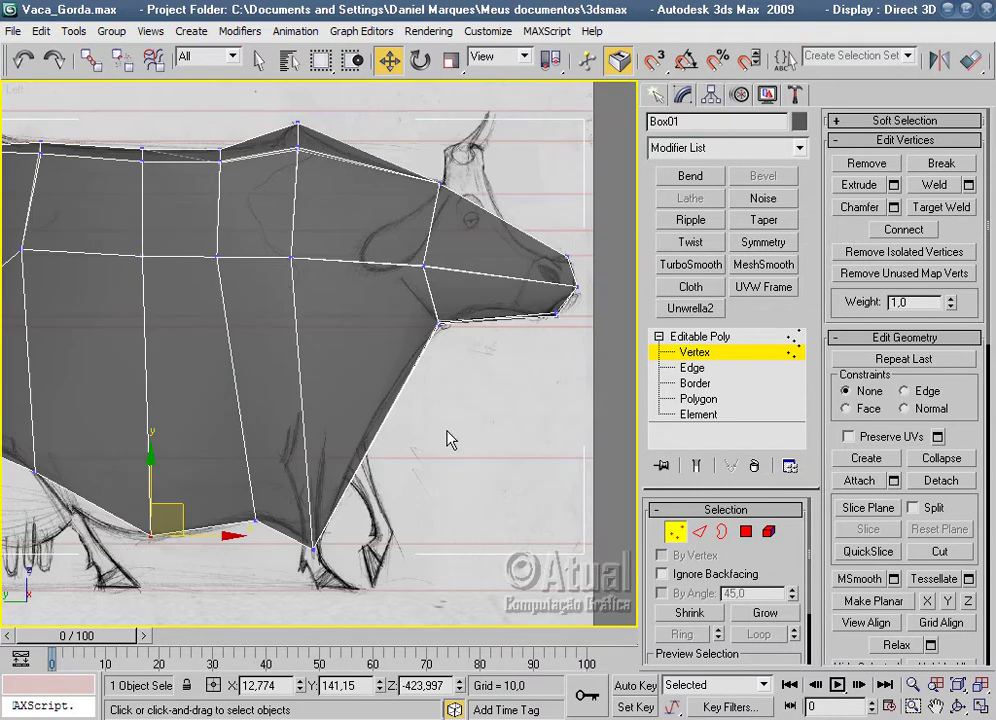
pyautogui.click(699, 531)
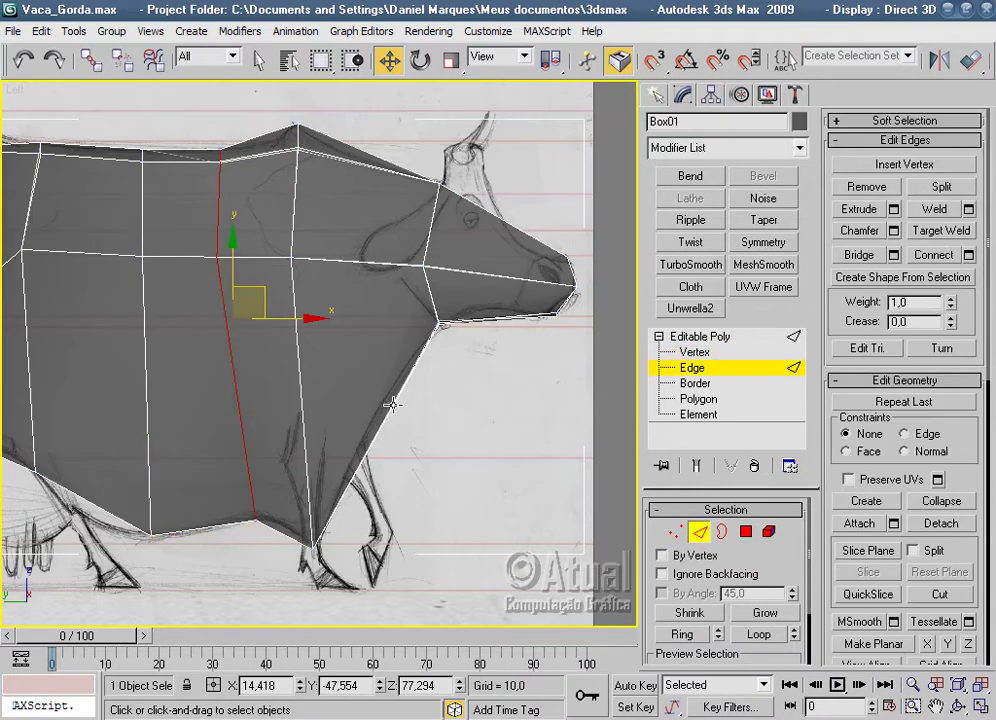
pyautogui.click(392, 404)
pyautogui.click(682, 634)
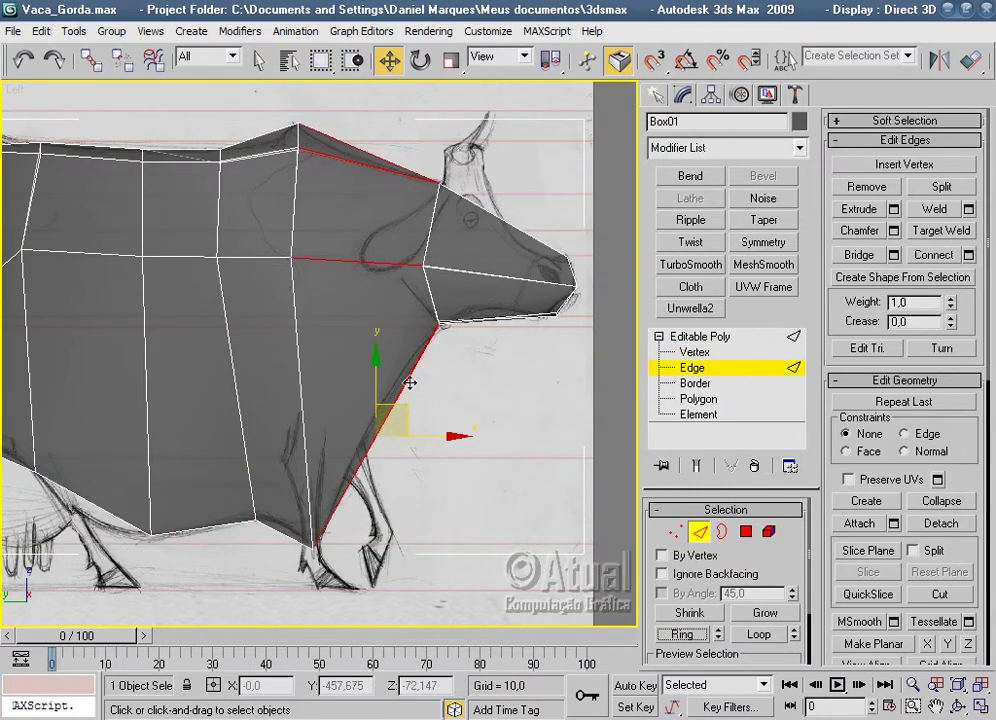
pyautogui.rightClick(452, 447)
pyautogui.click(367, 507)
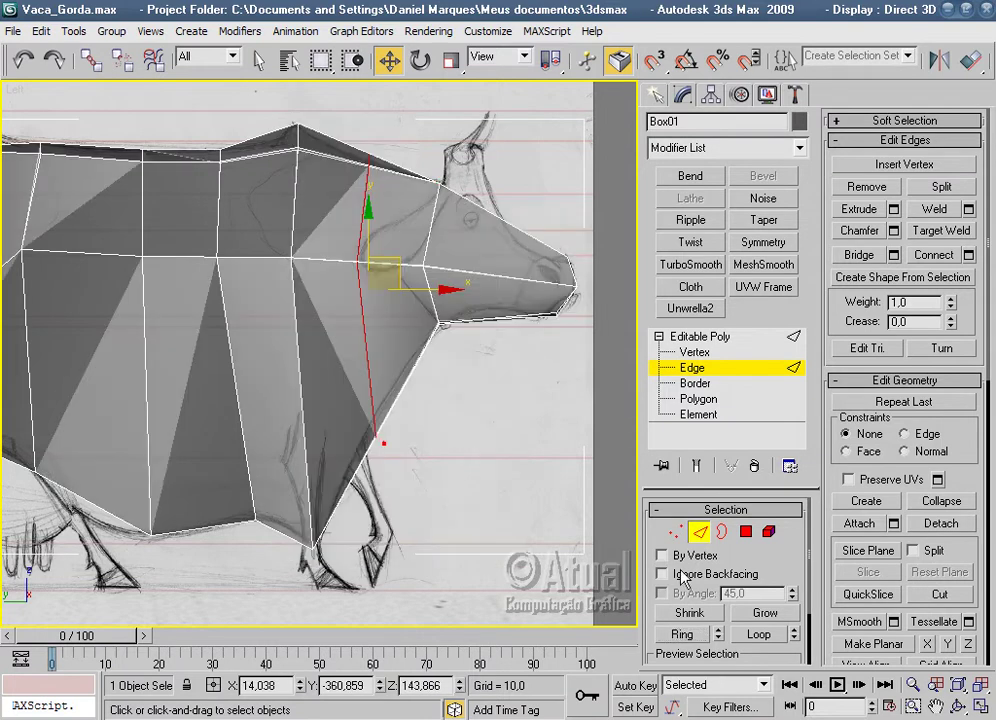
# Lift the chest vertex, lower the neck-top vertex, and move a head vertex left onto the sketch.
pyautogui.click(676, 533)
pyautogui.moveTo(368, 418); pyautogui.dragTo(400, 386)
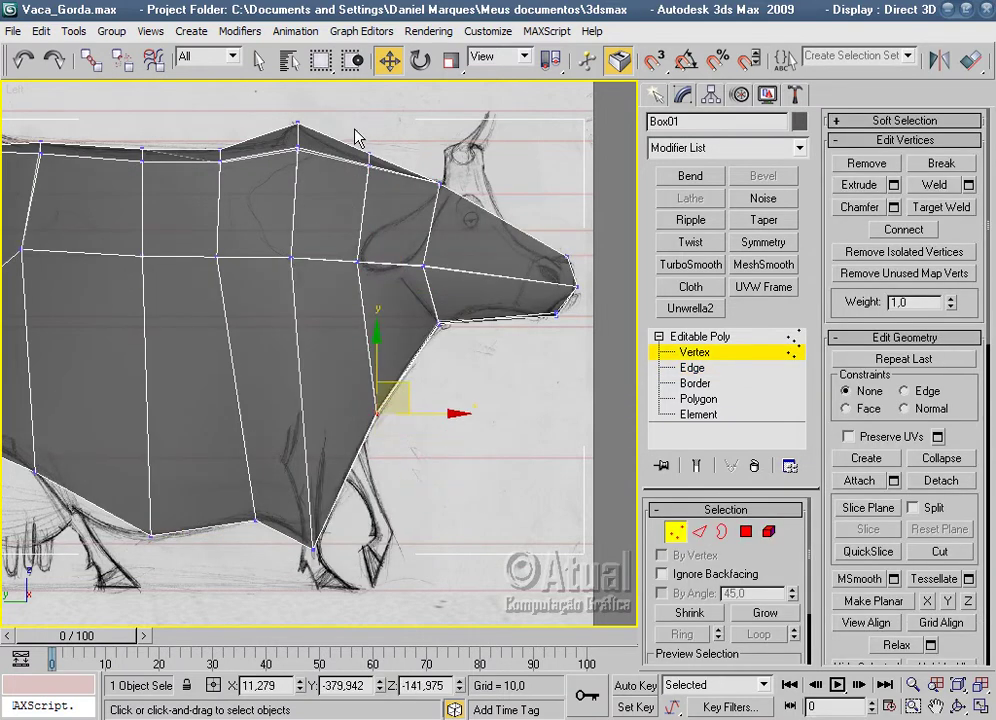
pyautogui.click(370, 161)
pyautogui.moveTo(394, 133); pyautogui.dragTo(396, 146)
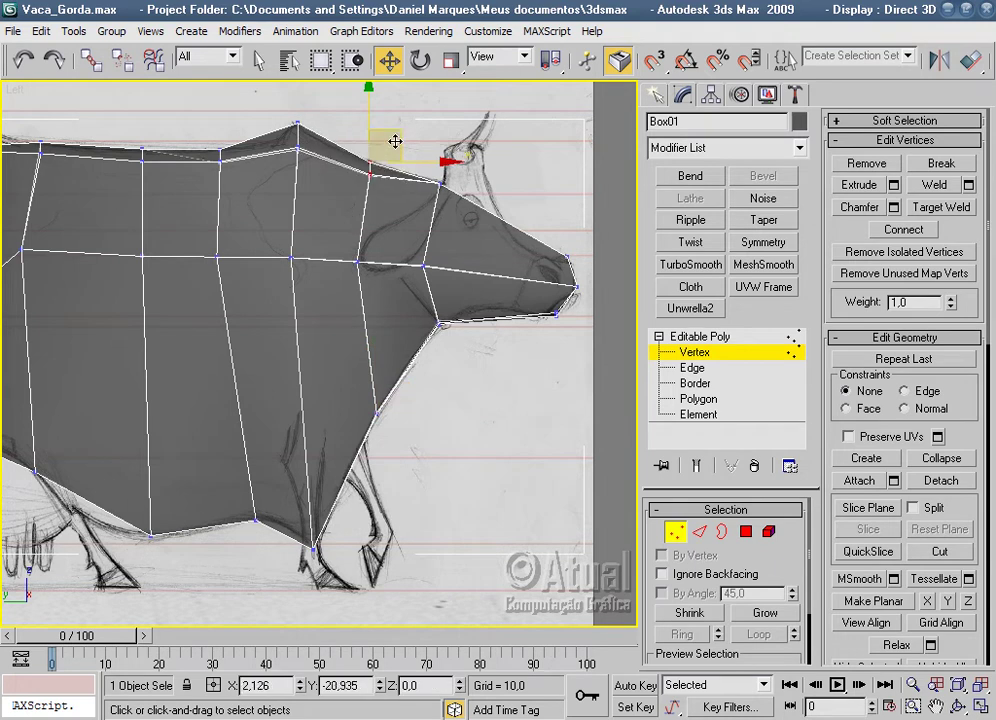
pyautogui.moveTo(432, 252); pyautogui.dragTo(372, 237, button='middle')
pyautogui.scroll(2, 372, 237)
pyautogui.moveTo(422, 316); pyautogui.dragTo(449, 451, button='middle')
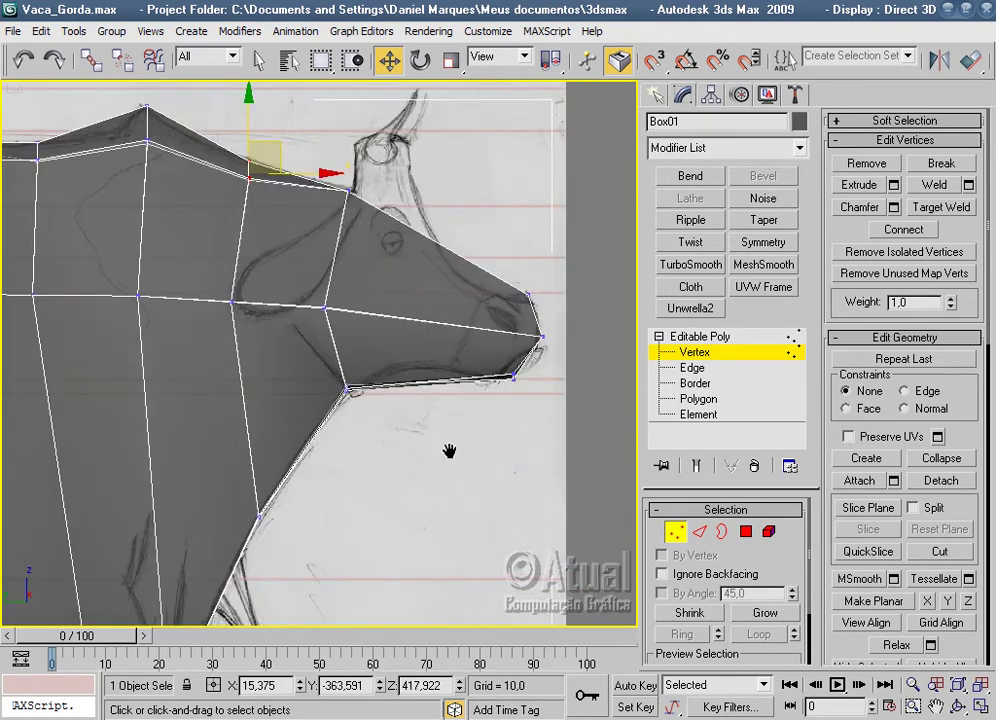
pyautogui.click(323, 306)
pyautogui.moveTo(362, 306)
pyautogui.mouseDown()
pyautogui.moveTo(326, 311)
pyautogui.moveTo(336, 324)
pyautogui.mouseUp()
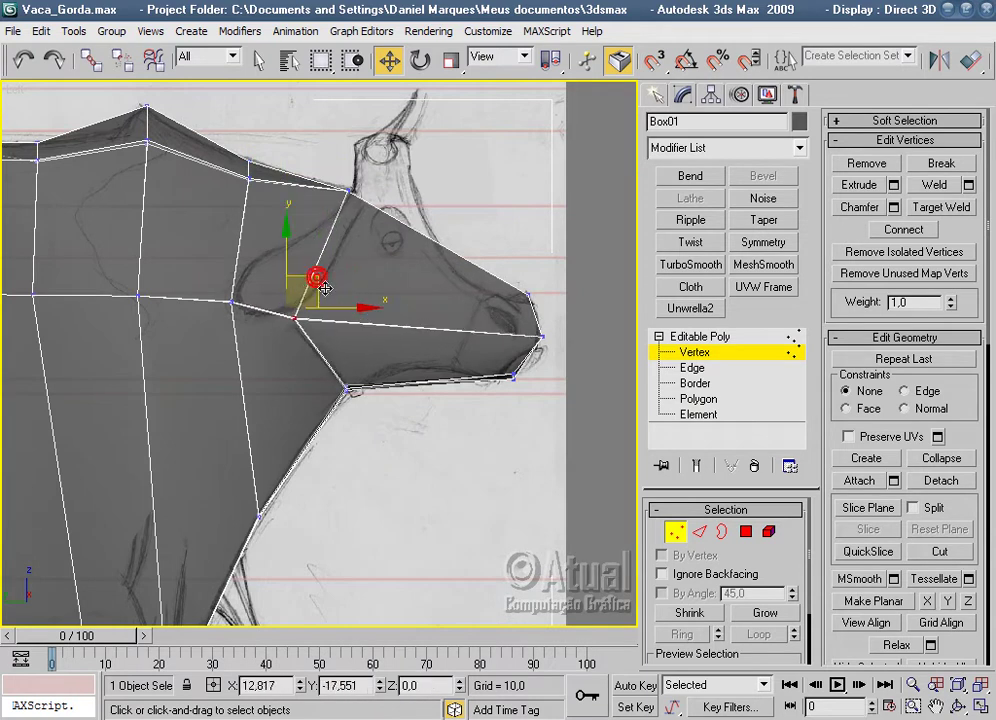
pyautogui.moveTo(476, 264); pyautogui.dragTo(440, 318, button='middle')
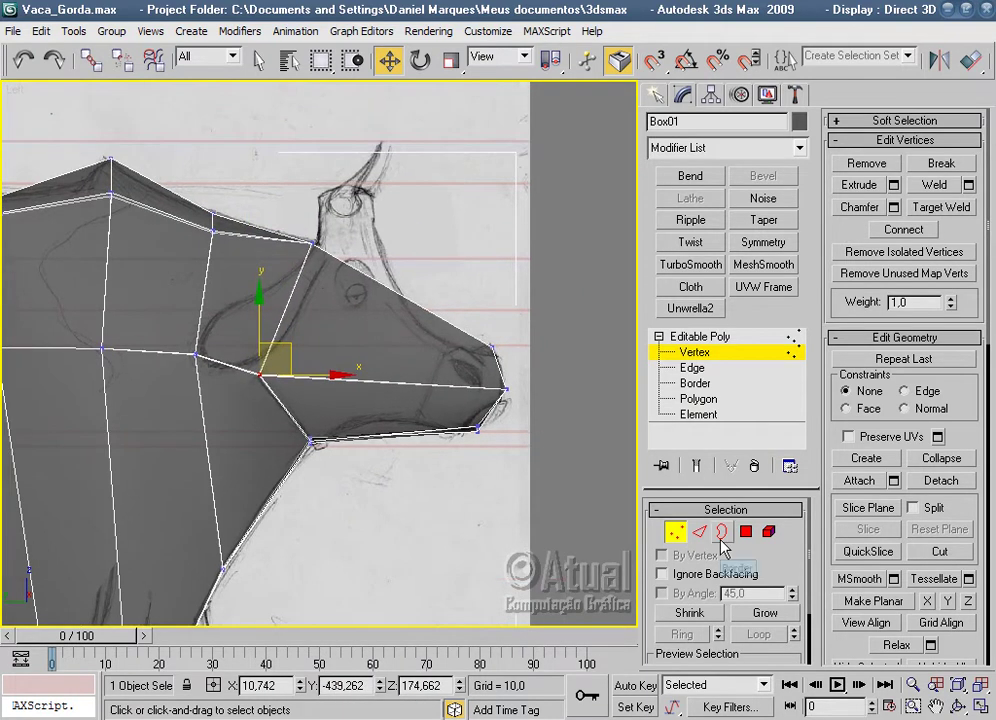
# Add a new edge loop across the nose by connecting its edge ring.
pyautogui.press('2')
pyautogui.click(436, 386)
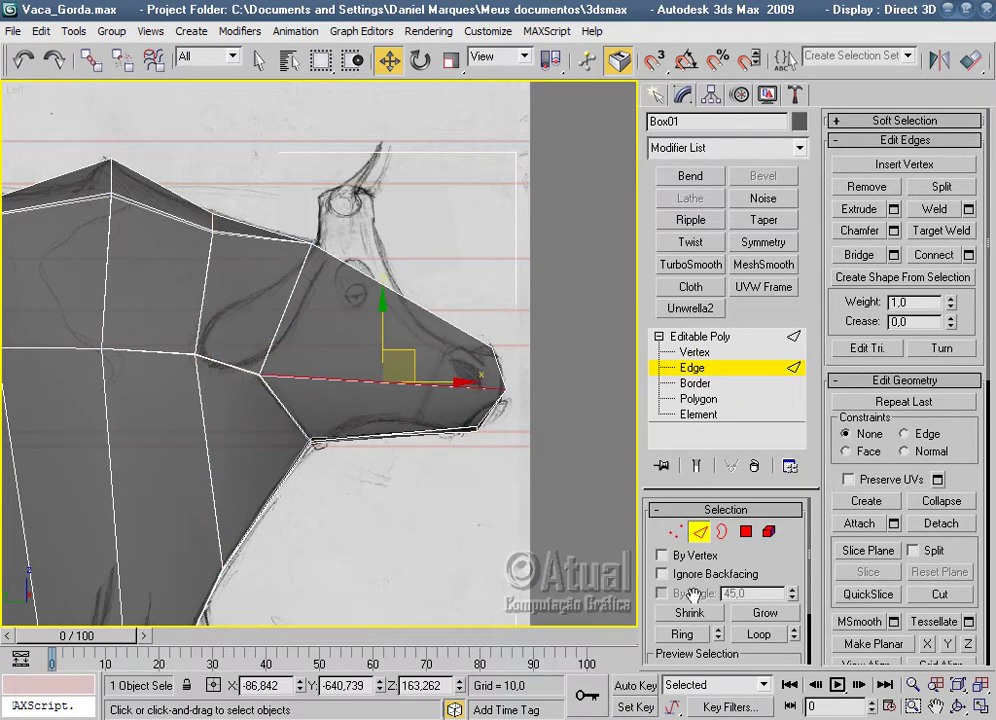
pyautogui.click(686, 634)
pyautogui.rightClick(462, 385)
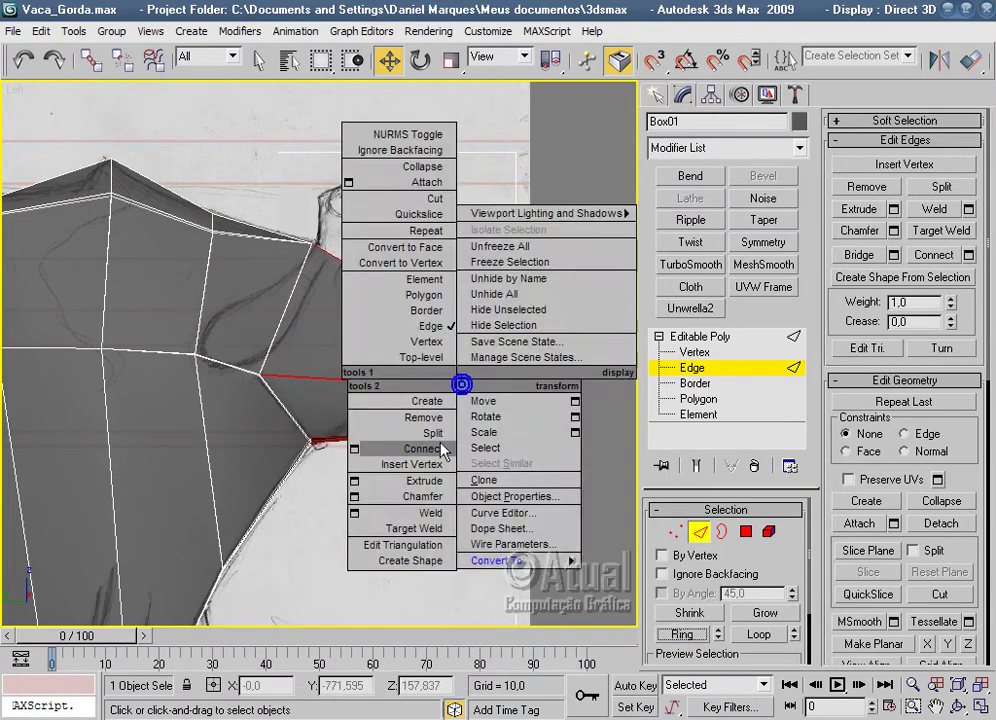
pyautogui.click(441, 460)
pyautogui.click(677, 531)
pyautogui.scroll(3, 400, 400)
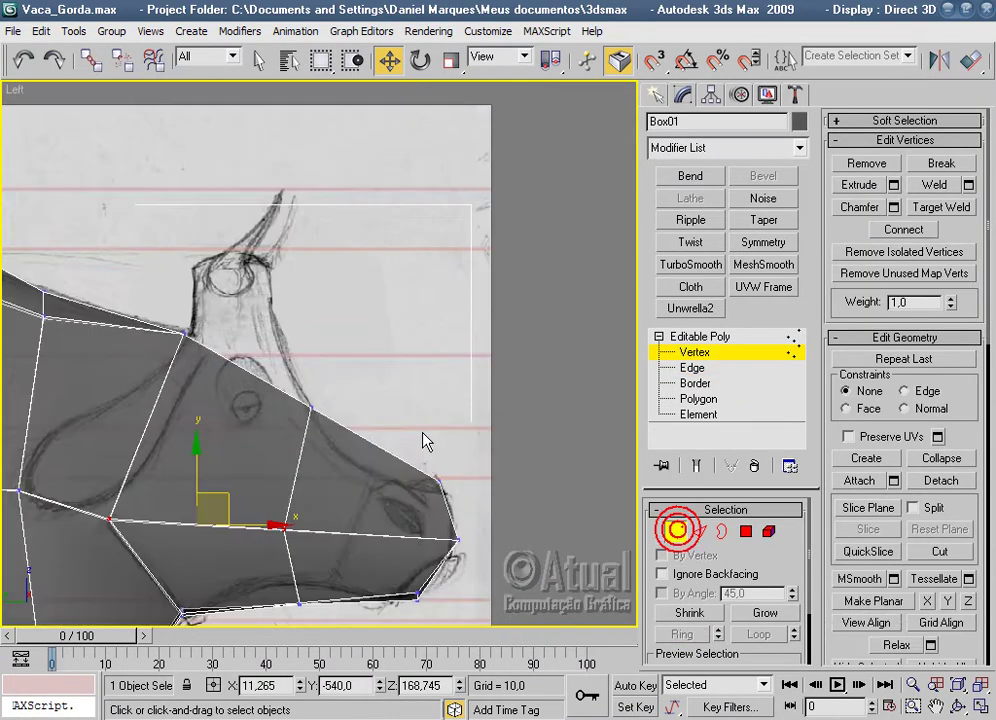
pyautogui.moveTo(400, 400); pyautogui.dragTo(300, 250, button='middle')
pyautogui.moveTo(357, 223)
pyautogui.mouseDown()
pyautogui.moveTo(410, 283)
pyautogui.moveTo(403, 255)
pyautogui.mouseUp()
pyautogui.moveTo(410, 506)
pyautogui.mouseDown()
pyautogui.moveTo(360, 452)
pyautogui.moveTo(385, 405)
pyautogui.mouseUp()
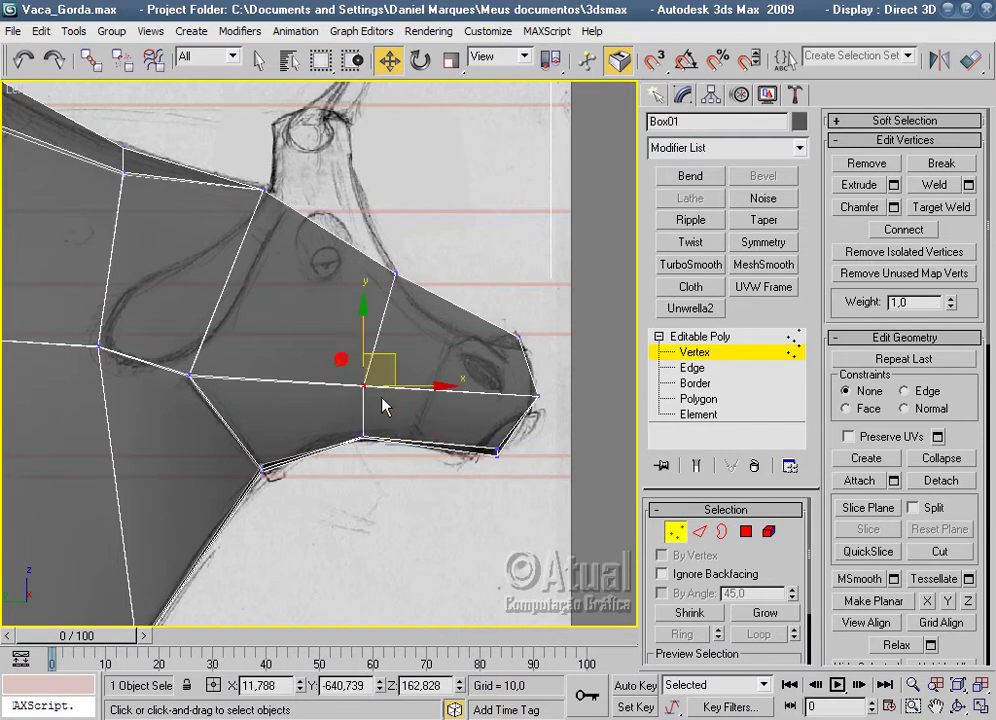
pyautogui.click(477, 265)
# Add another edge loop across the upper snout by connecting its edge ring.
pyautogui.click(698, 532)
pyautogui.click(500, 328)
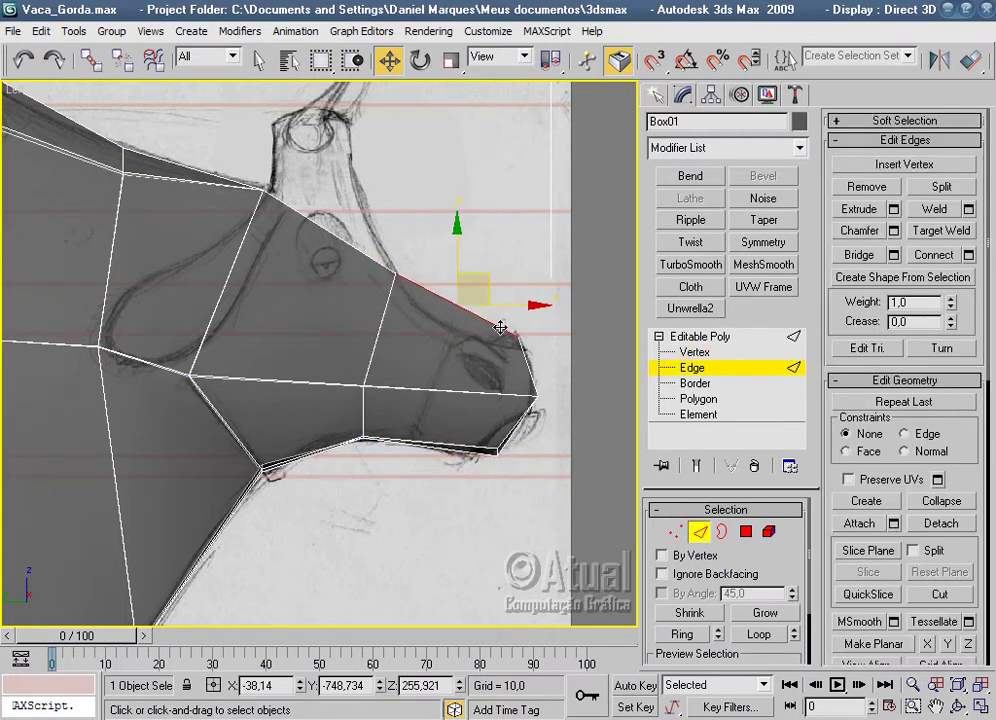
pyautogui.click(681, 634)
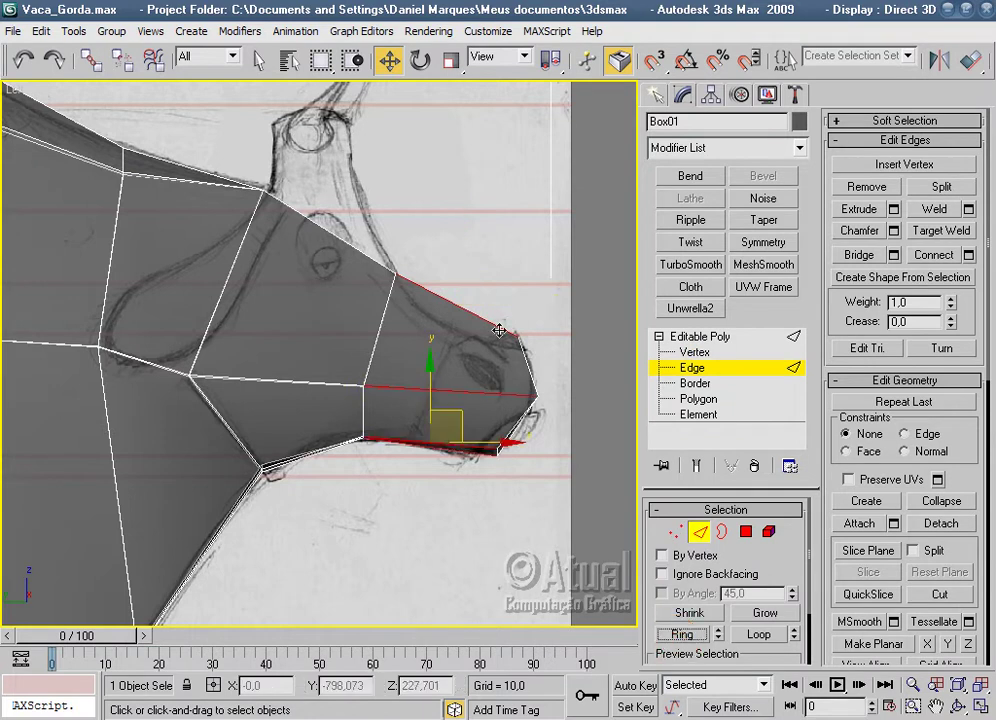
pyautogui.rightClick(495, 325)
pyautogui.click(475, 395)
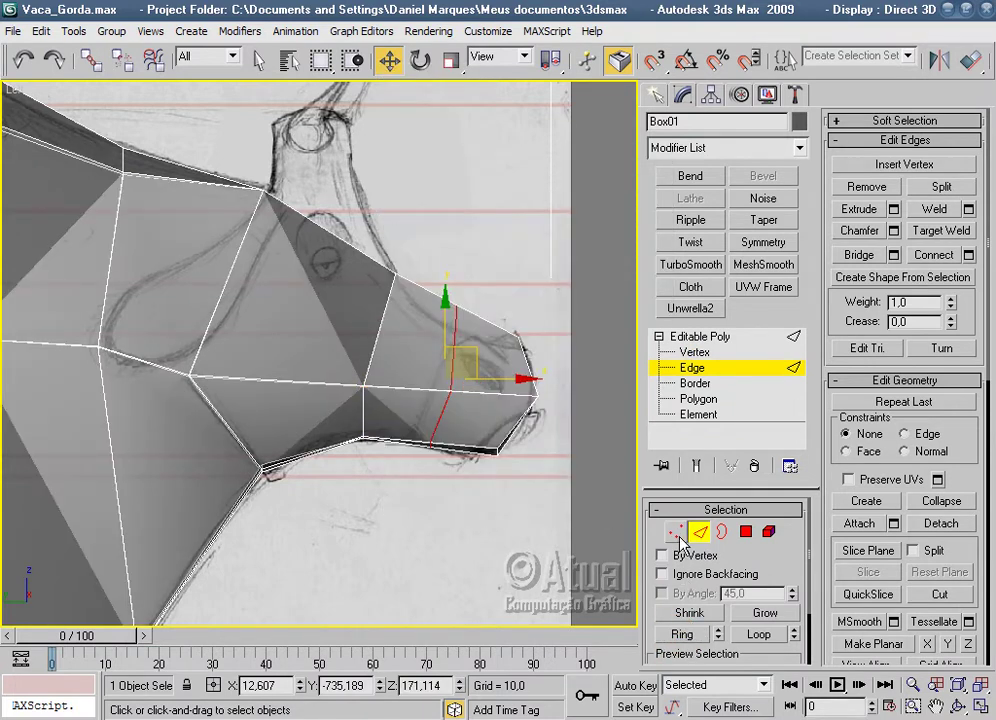
# Move the new snout vertices onto the sketched muzzle outline.
pyautogui.click(676, 532)
pyautogui.scroll(3, 474, 505)
pyautogui.click(440, 482)
pyautogui.moveTo(474, 481); pyautogui.dragTo(447, 470)
pyautogui.click(413, 556)
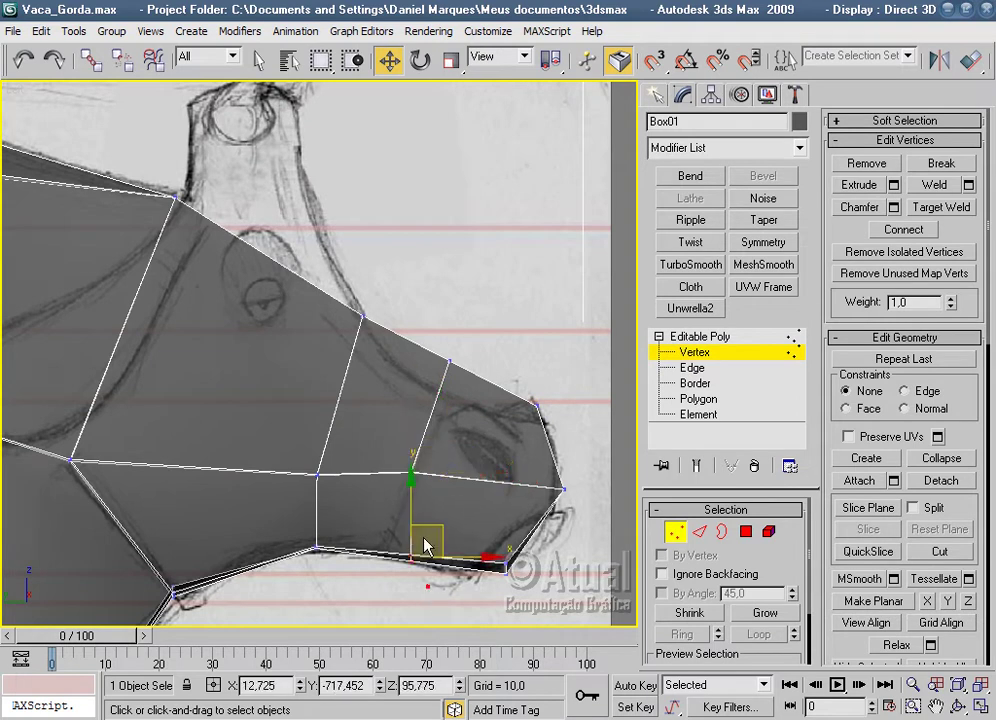
pyautogui.moveTo(440, 530); pyautogui.dragTo(428, 530)
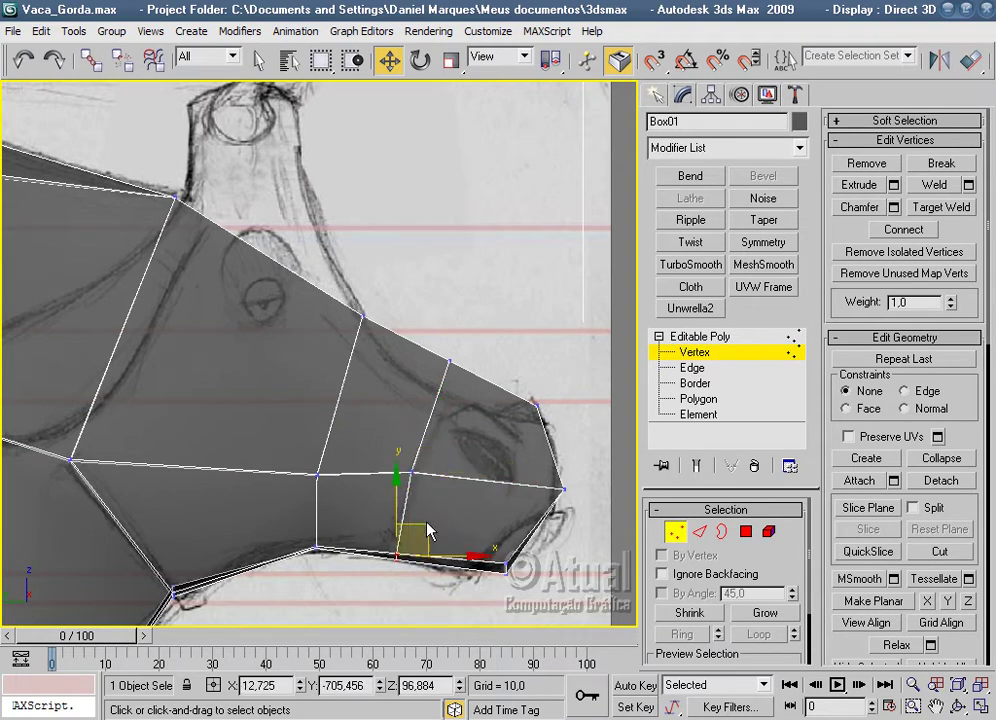
pyautogui.click(447, 359)
pyautogui.moveTo(467, 330); pyautogui.dragTo(469, 367)
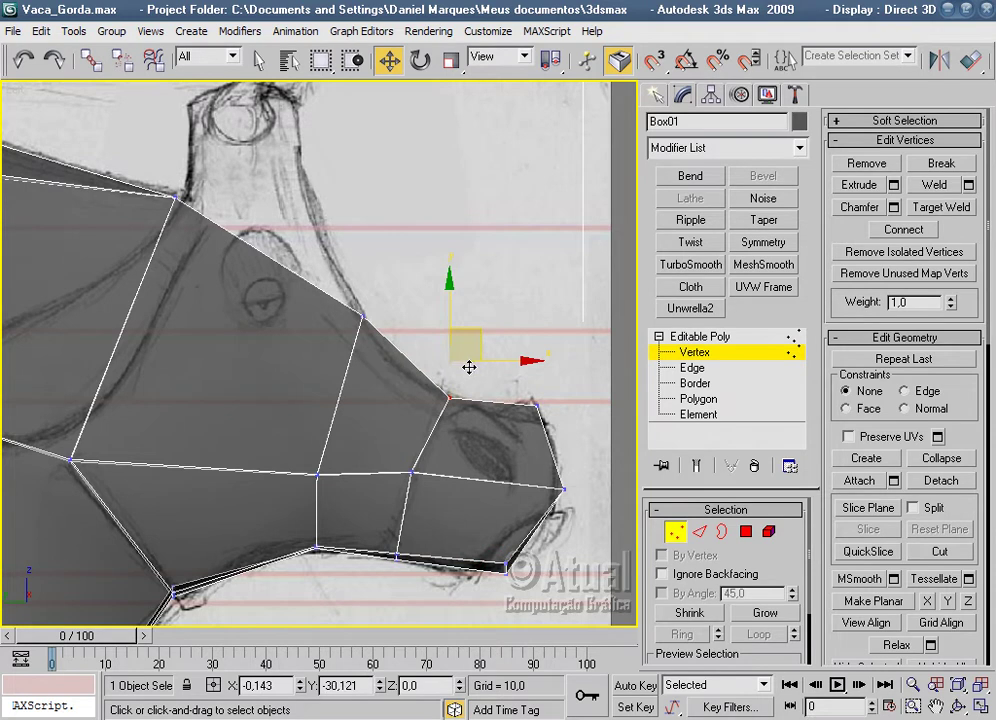
# Lower the head-top, front snout and middle snout vertices onto the nose and jaw outline.
pyautogui.click(352, 298)
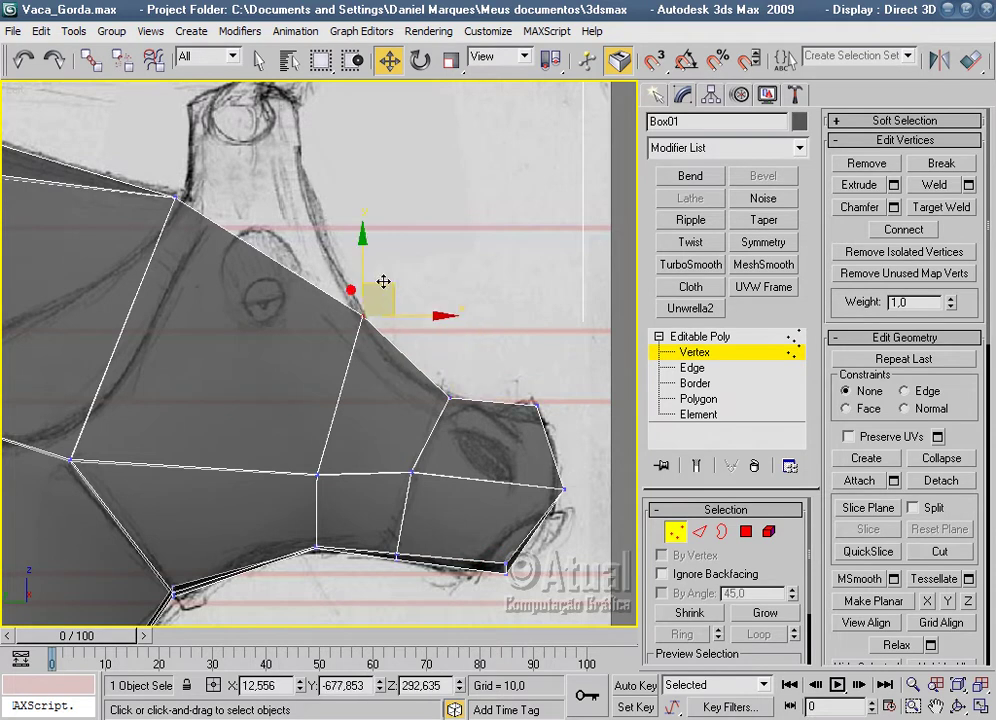
pyautogui.moveTo(383, 283); pyautogui.dragTo(396, 307)
pyautogui.moveTo(396, 307); pyautogui.dragTo(365, 296, button='middle')
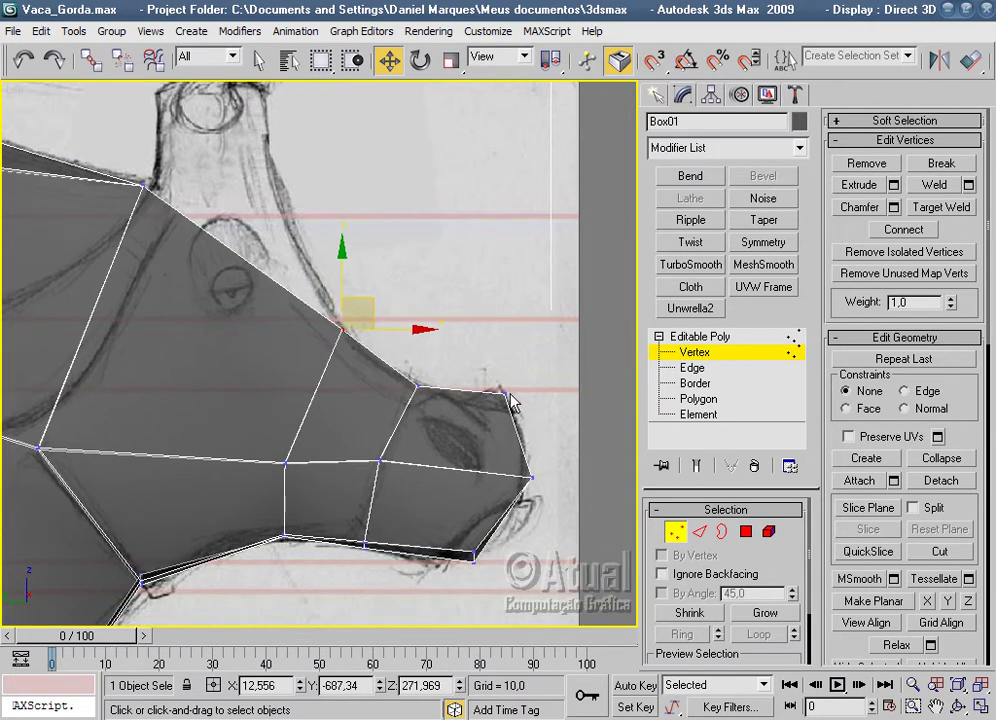
pyautogui.click(505, 393)
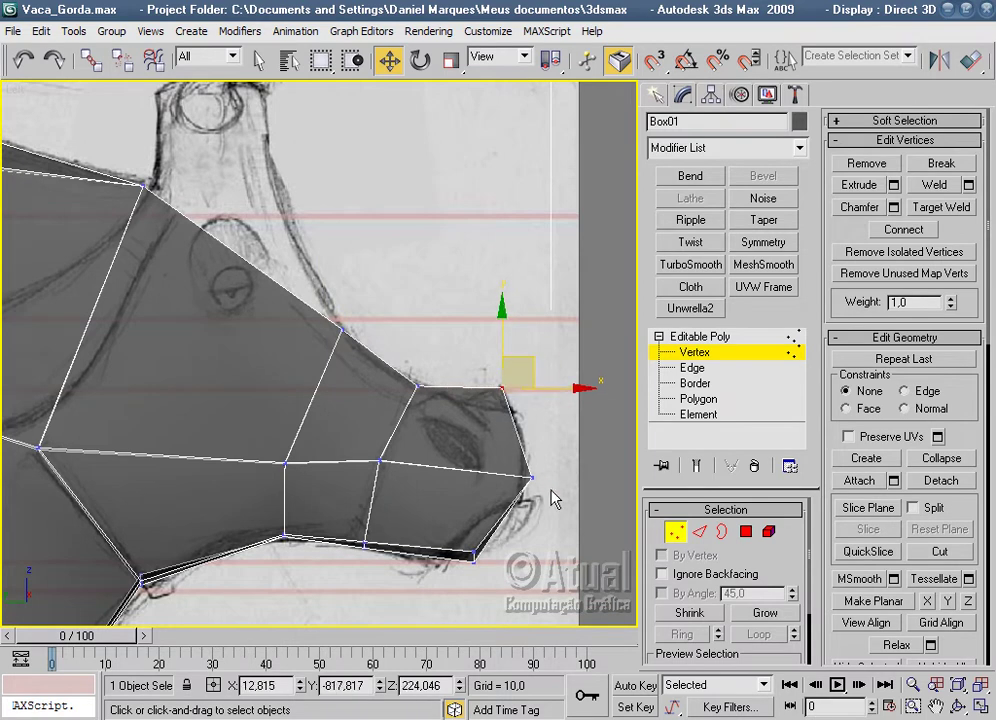
pyautogui.click(521, 471)
pyautogui.moveTo(558, 452); pyautogui.dragTo(552, 472)
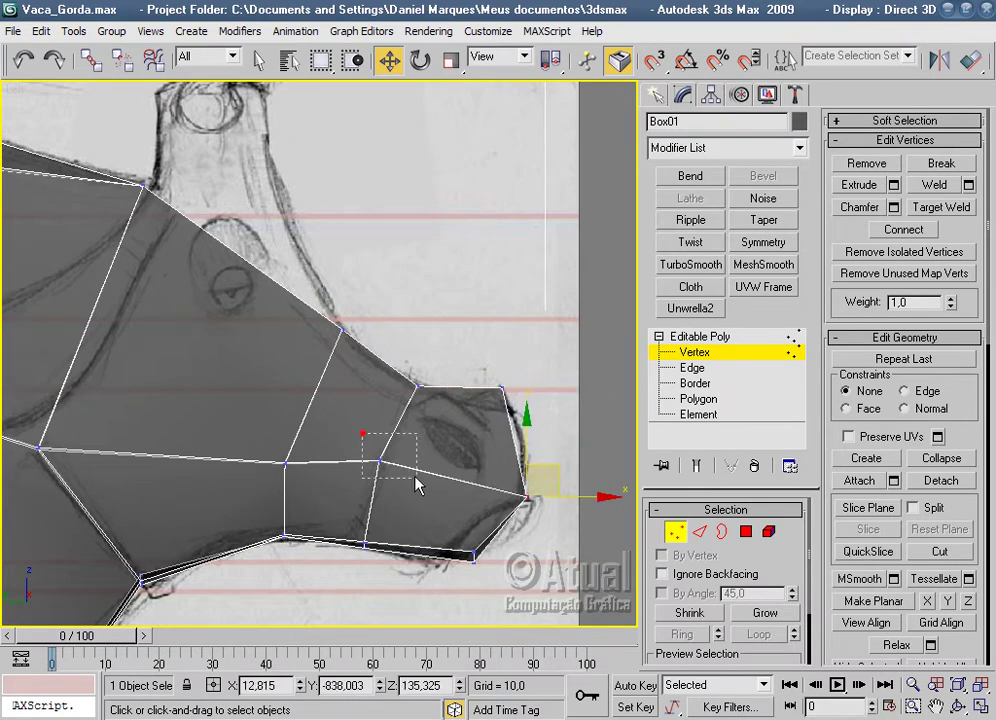
pyautogui.moveTo(396, 462); pyautogui.dragTo(403, 450)
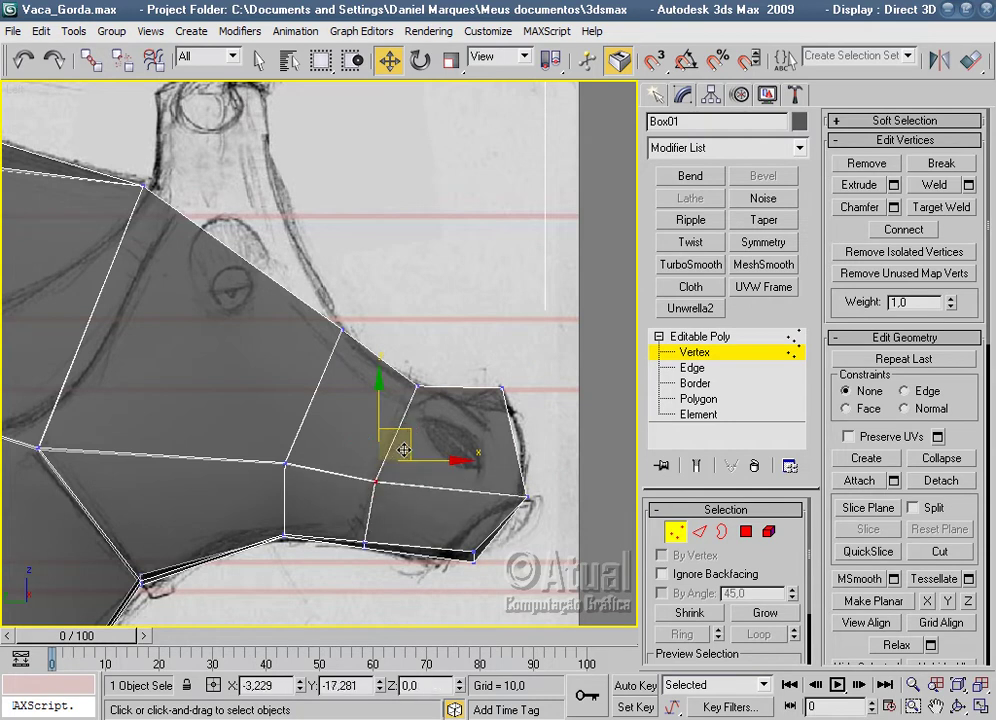
pyautogui.click(699, 533)
pyautogui.click(309, 310)
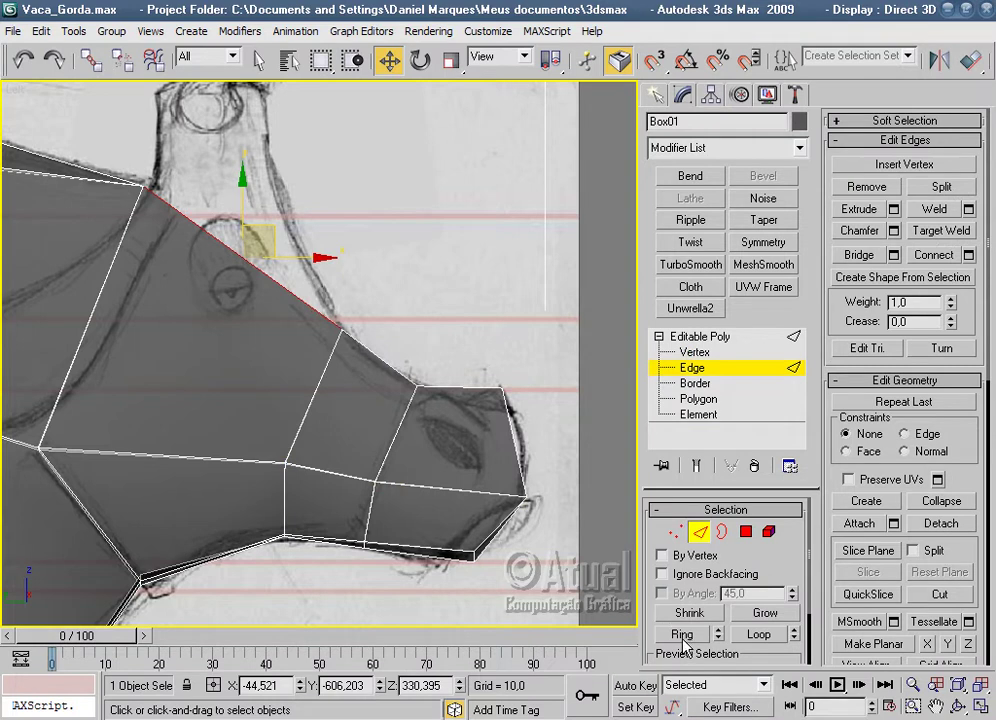
# Connect the head edge ring behind the eye, dropping the throat vertex and lifting the forehead vertex.
pyautogui.click(681, 636)
pyautogui.rightClick(316, 325)
pyautogui.click(233, 290)
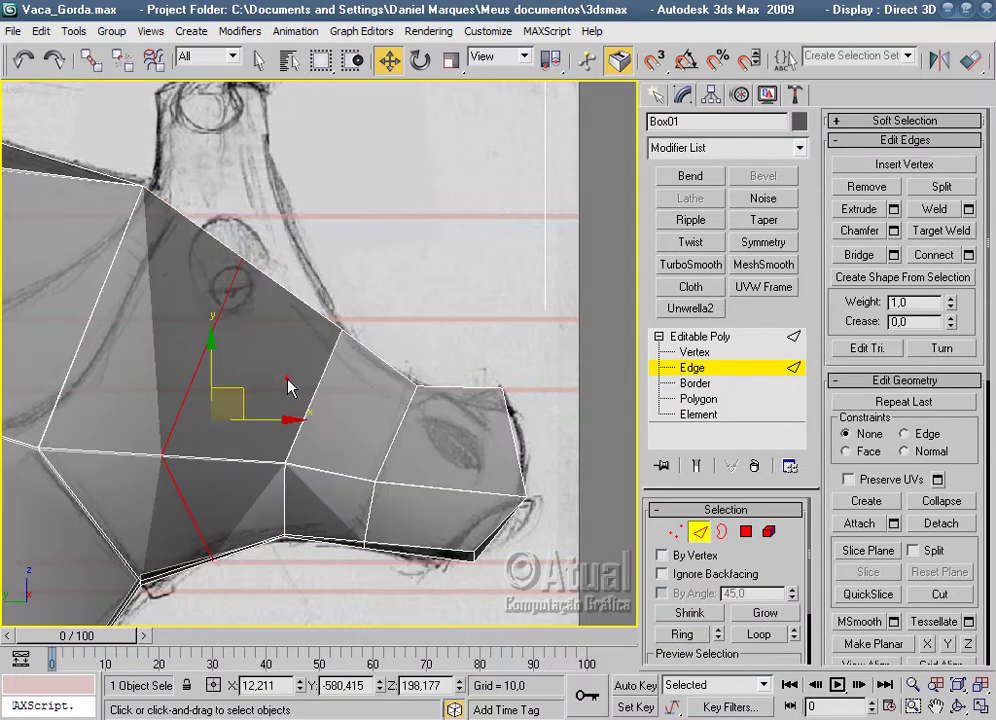
pyautogui.click(675, 531)
pyautogui.click(189, 457)
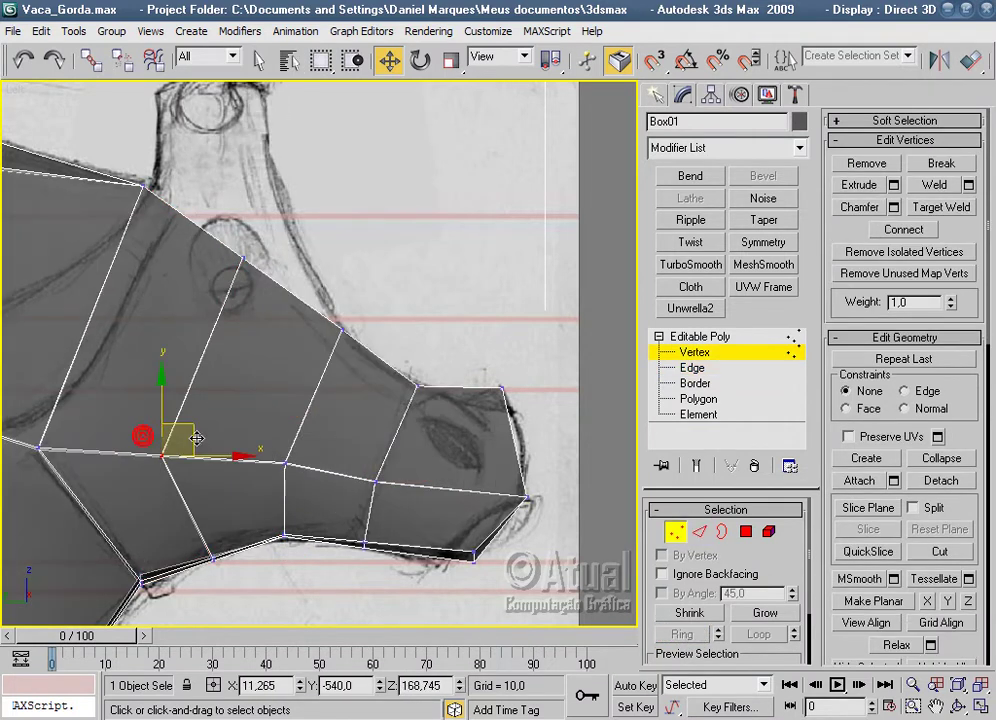
pyautogui.click(190, 425)
pyautogui.moveTo(213, 557); pyautogui.dragTo(211, 553)
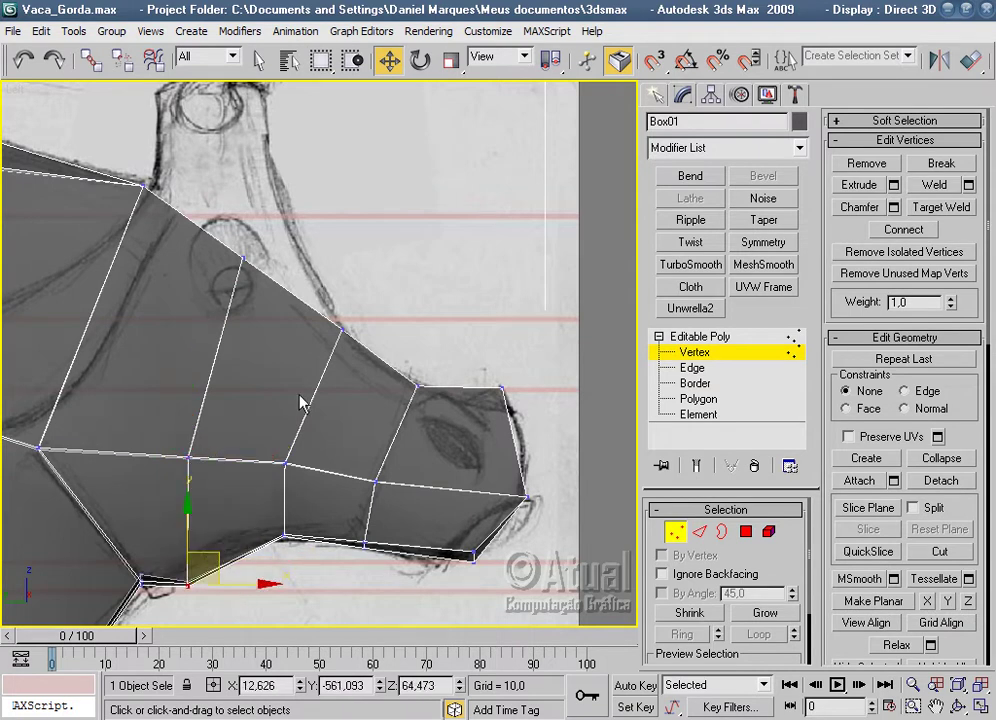
pyautogui.moveTo(230, 229); pyautogui.dragTo(249, 311, button='middle')
pyautogui.moveTo(289, 362); pyautogui.dragTo(290, 358)
pyautogui.moveTo(296, 313); pyautogui.dragTo(343, 281)
pyautogui.scroll(-2, 341, 284)
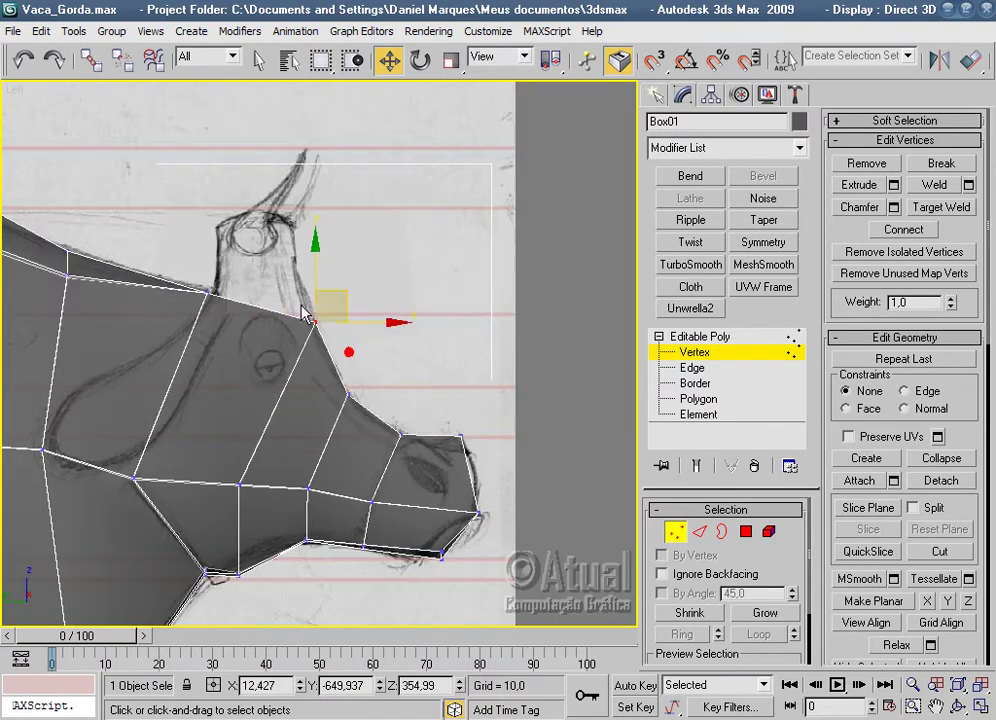
pyautogui.click(333, 279)
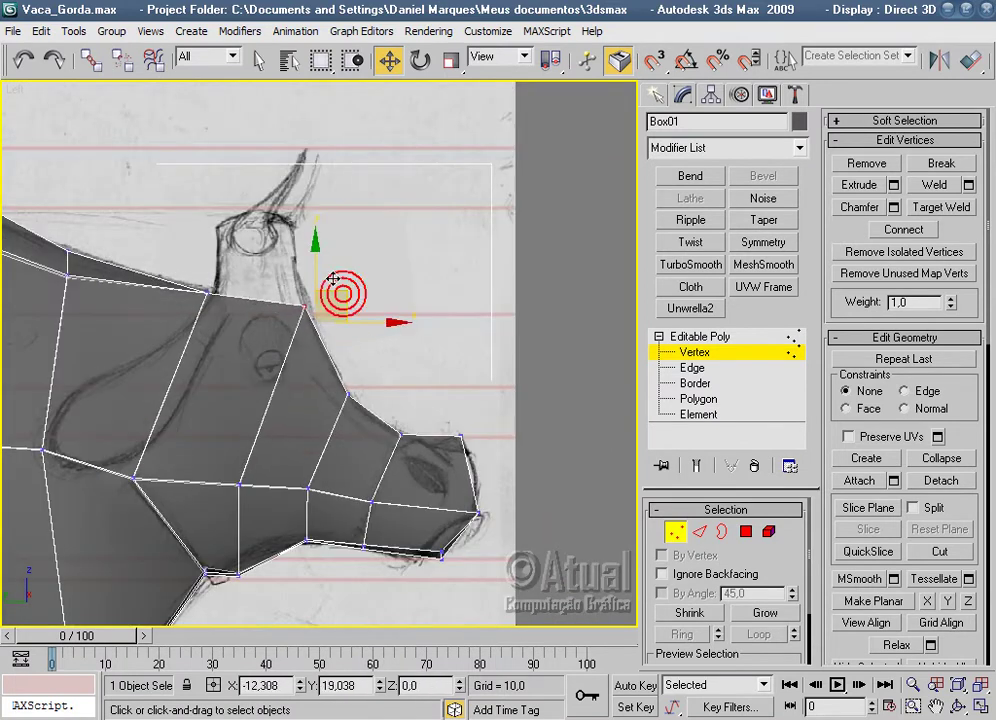
pyautogui.click(378, 373)
pyautogui.scroll(-2, 378, 373)
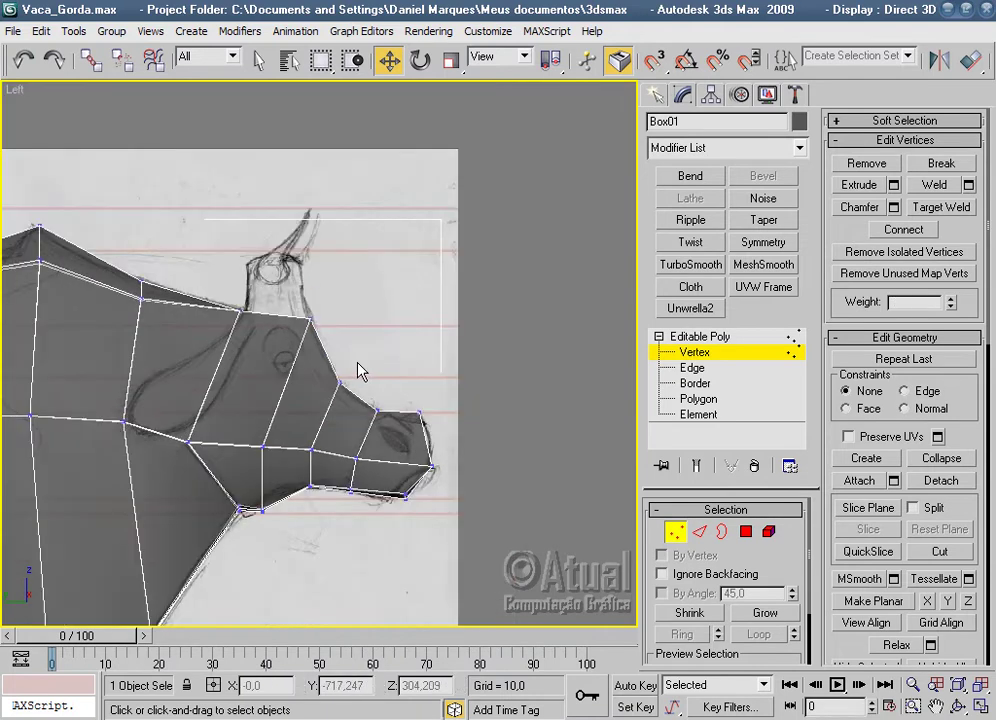
# In Perspective, select vertices on the side of the head and move them along X.
pyautogui.press('p')
pyautogui.keyDown('alt'); pyautogui.moveTo(358, 371); pyautogui.dragTo(396, 400, button='middle'); pyautogui.keyUp('alt')
pyautogui.scroll(4, 467, 417)
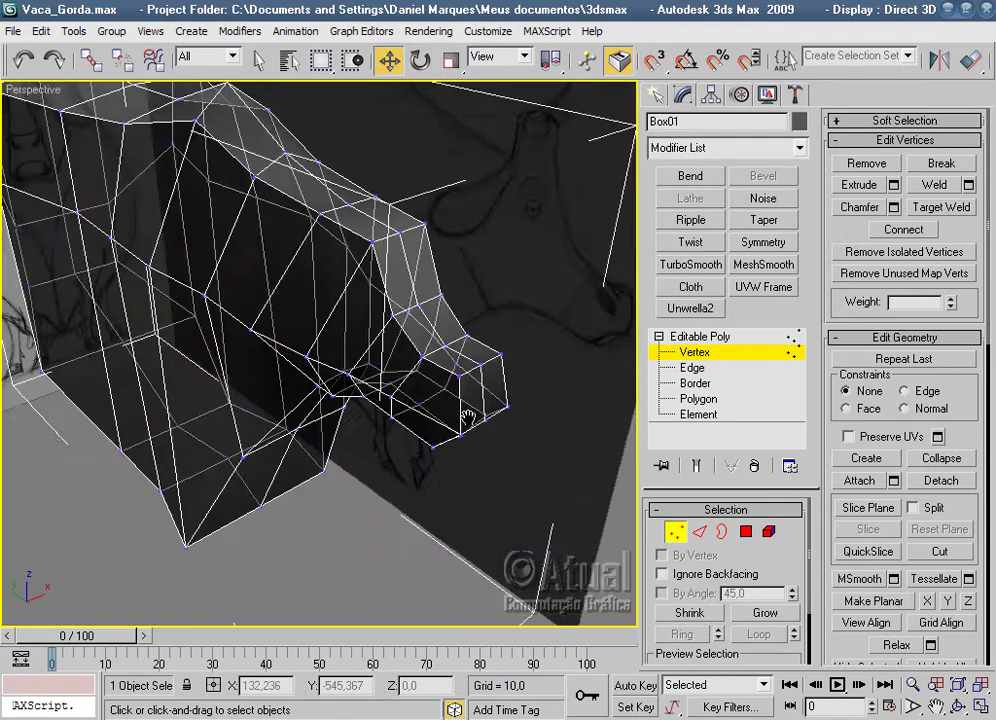
pyautogui.scroll(5, 467, 417)
pyautogui.scroll(-3, 251, 338)
pyautogui.click(385, 356)
pyautogui.keyDown('ctrl'); pyautogui.click(327, 433); pyautogui.keyUp('ctrl')
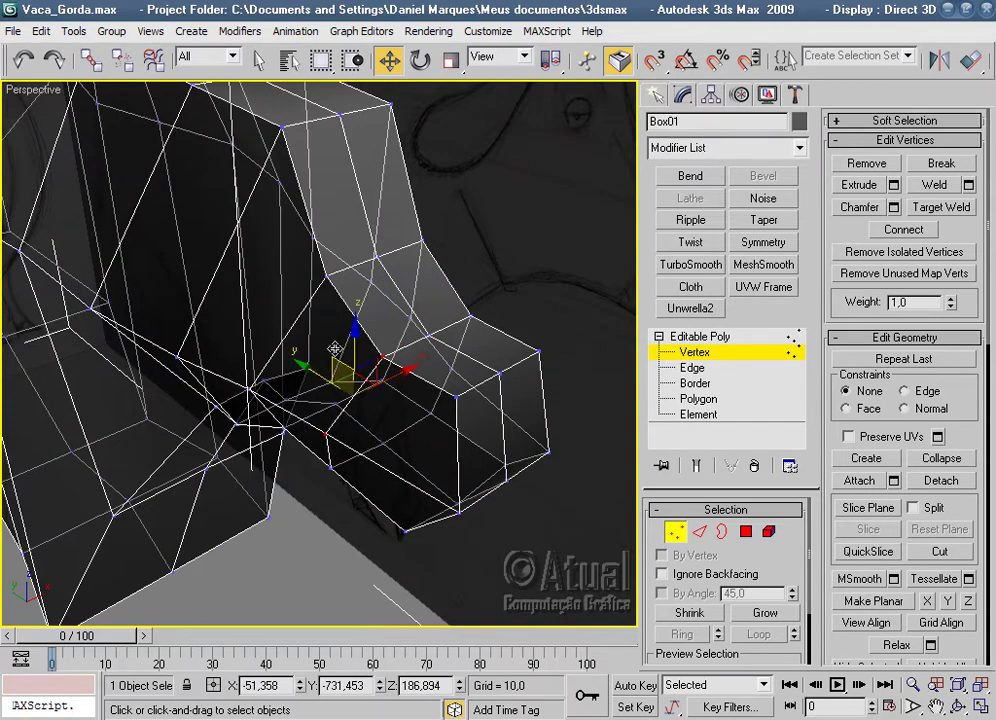
pyautogui.click(346, 425)
pyautogui.moveTo(375, 393); pyautogui.dragTo(520, 395)
# Select the jaw and head vertices and scale them narrower along X.
pyautogui.moveTo(520, 395)
pyautogui.keyDown('alt'); pyautogui.mouseDown(button='middle')
pyautogui.moveTo(429, 373)
pyautogui.moveTo(473, 289)
pyautogui.moveTo(605, 340)
pyautogui.moveTo(422, 382)
pyautogui.moveTo(471, 467)
pyautogui.moveTo(398, 527)
pyautogui.moveTo(389, 467)
pyautogui.moveTo(433, 407)
pyautogui.moveTo(329, 405)
pyautogui.moveTo(446, 474)
pyautogui.mouseUp(button='middle'); pyautogui.keyUp('alt')
pyautogui.click(298, 431)
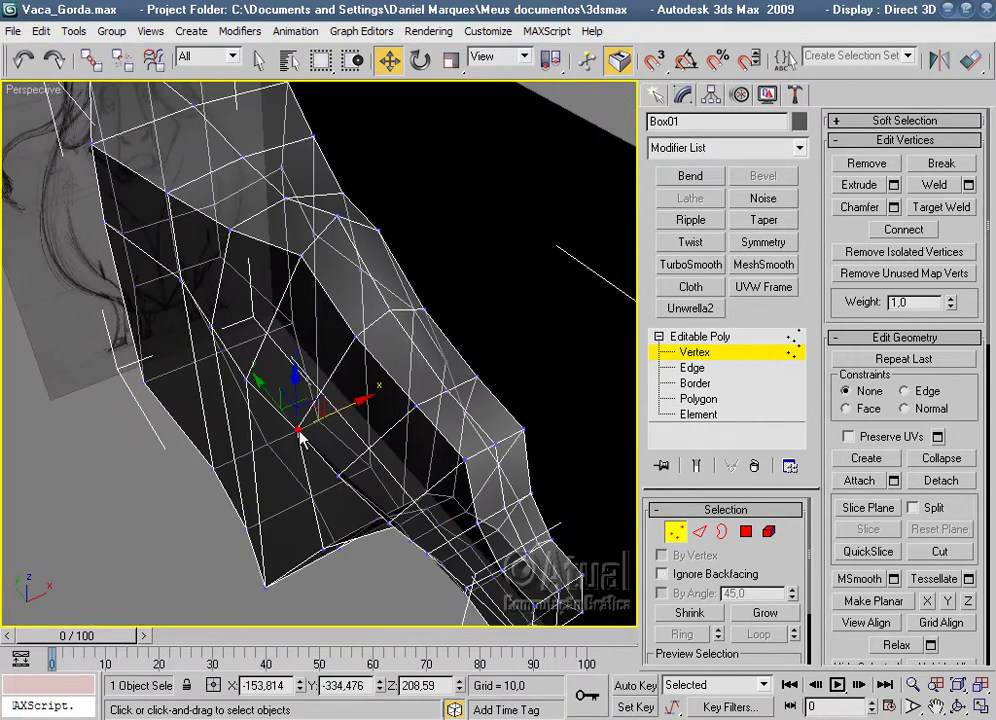
pyautogui.click(354, 335)
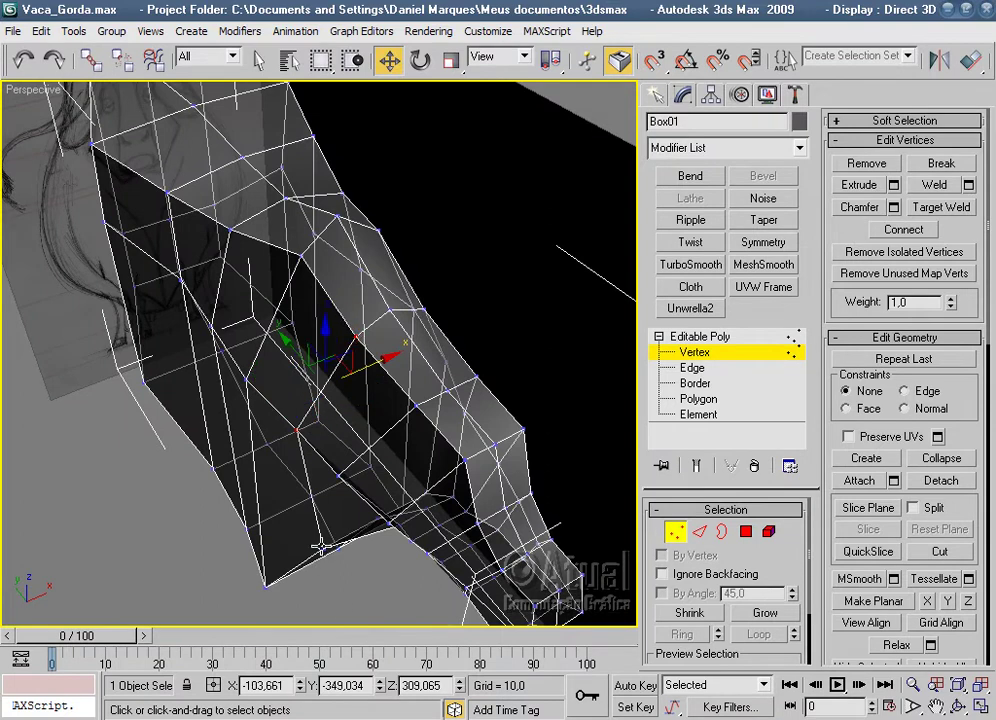
pyautogui.moveTo(367, 534)
pyautogui.keyDown('alt'); pyautogui.mouseDown(button='middle')
pyautogui.moveTo(396, 507)
pyautogui.moveTo(318, 327)
pyautogui.mouseUp(button='middle'); pyautogui.keyUp('alt')
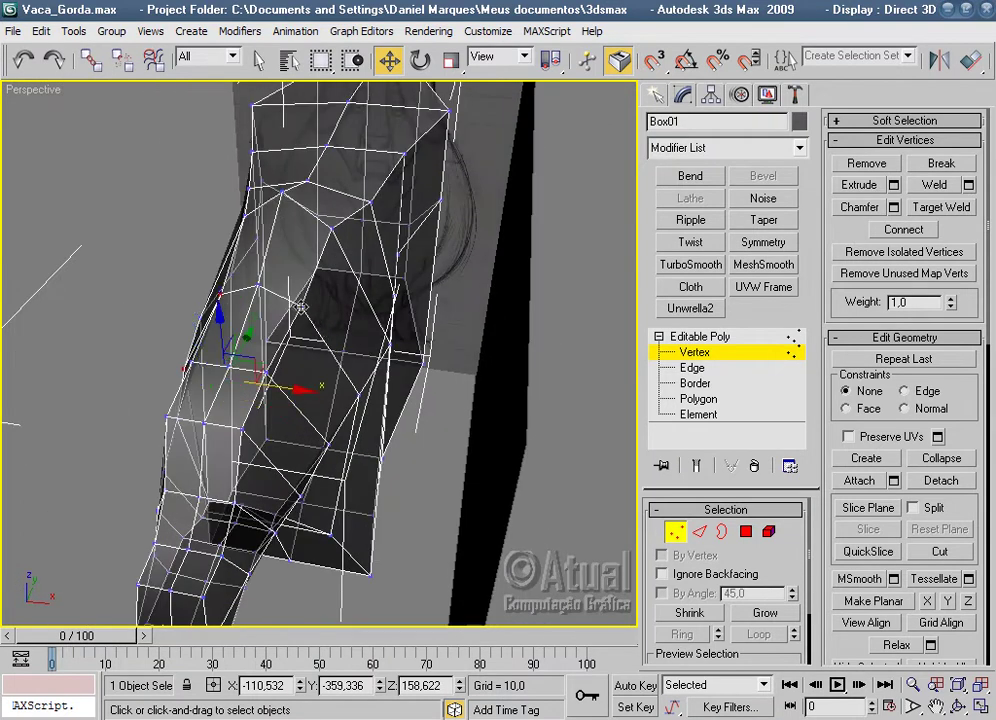
pyautogui.click(357, 393)
pyautogui.moveTo(351, 485)
pyautogui.keyDown('alt'); pyautogui.mouseDown(button='middle')
pyautogui.moveTo(396, 411)
pyautogui.moveTo(333, 467)
pyautogui.mouseUp(button='middle'); pyautogui.keyUp('alt')
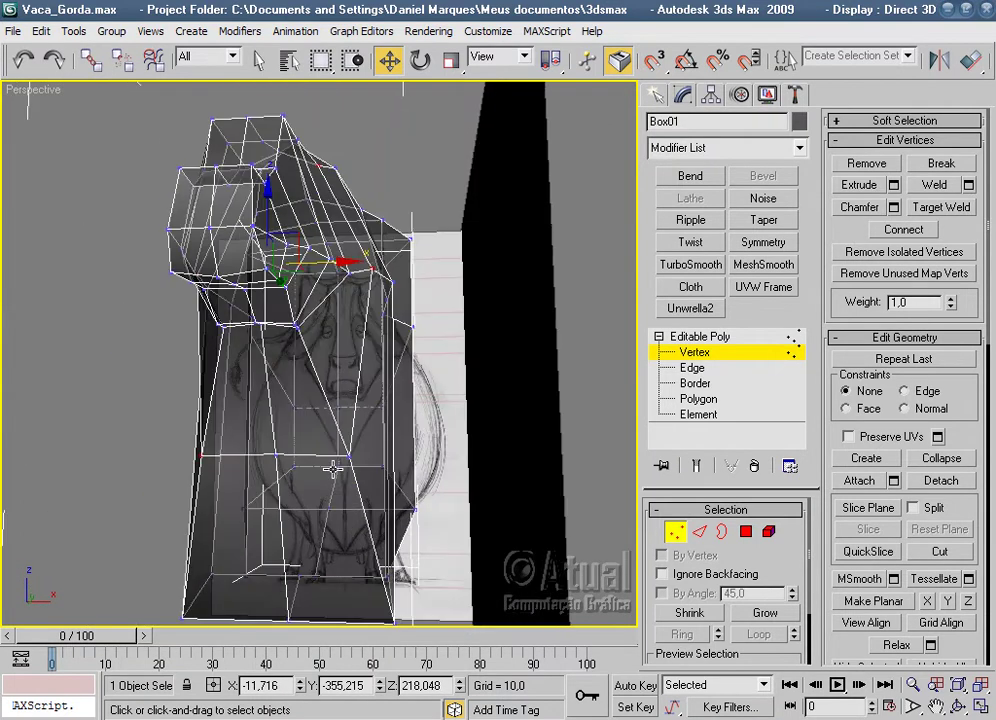
pyautogui.click(451, 60)
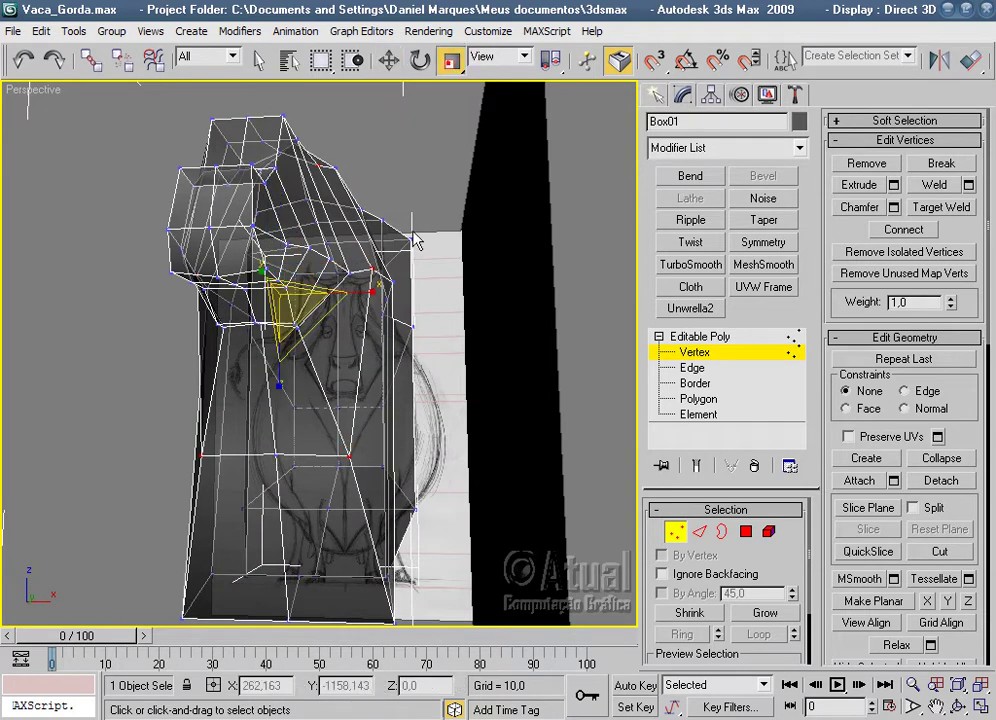
pyautogui.moveTo(372, 290); pyautogui.dragTo(340, 290)
# Switch to the Left view and zoom out to frame the whole cow over its sketch.
pyautogui.moveTo(340, 290)
pyautogui.keyDown('alt'); pyautogui.mouseDown(button='middle')
pyautogui.moveTo(497, 393)
pyautogui.moveTo(550, 262)
pyautogui.mouseUp(button='middle'); pyautogui.keyUp('alt')
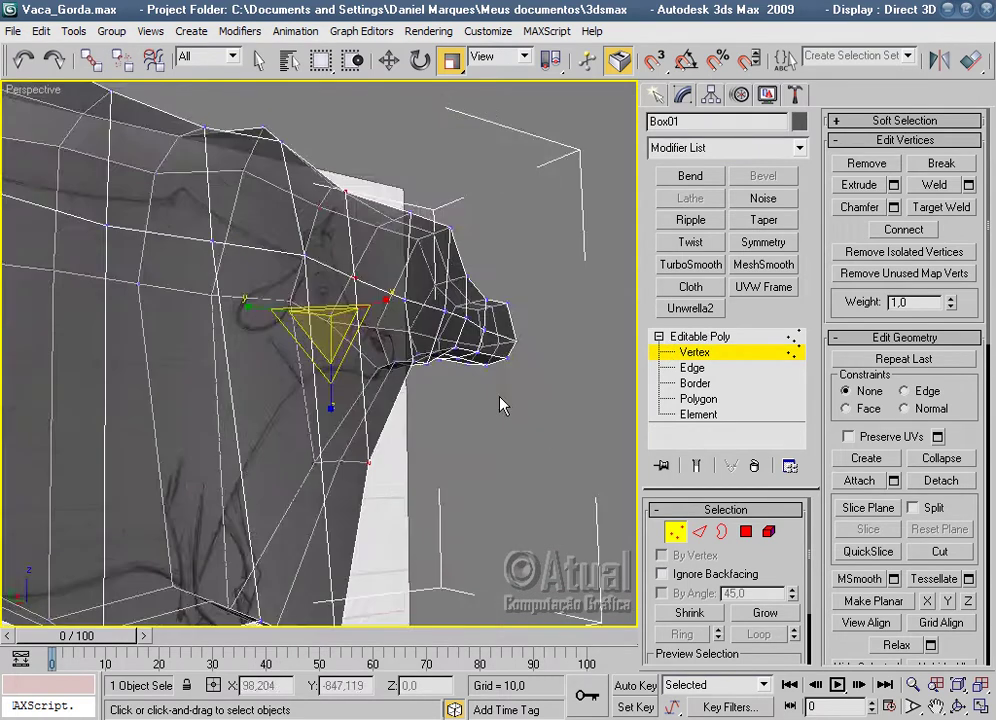
pyautogui.scroll(-3, 502, 404)
pyautogui.scroll(-3, 440, 418)
pyautogui.moveTo(440, 418)
pyautogui.mouseDown(button='middle')
pyautogui.moveTo(485, 371)
pyautogui.moveTo(570, 236)
pyautogui.mouseUp(button='middle')
pyautogui.scroll(3, 485, 371)
pyautogui.press('l')
pyautogui.scroll(-1, 505, 366)
pyautogui.scroll(-2, 527, 329)
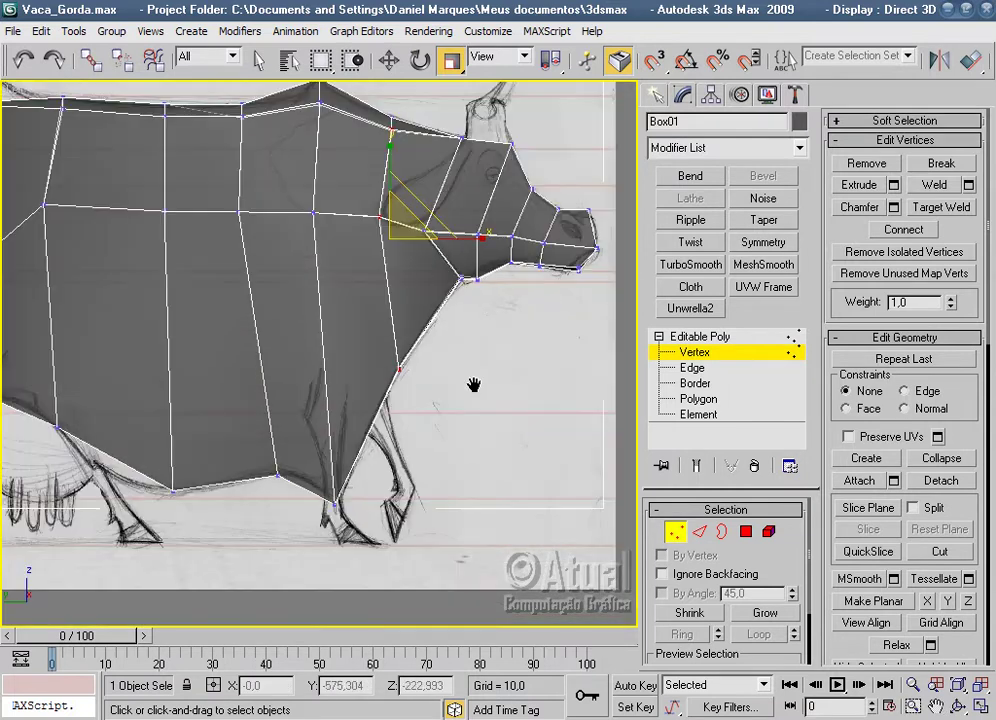
pyautogui.scroll(-2, 471, 385)
pyautogui.scroll(-1, 560, 438)
# Connect the ring of vertical body edges with a new horizontal edge loop.
pyautogui.click(699, 532)
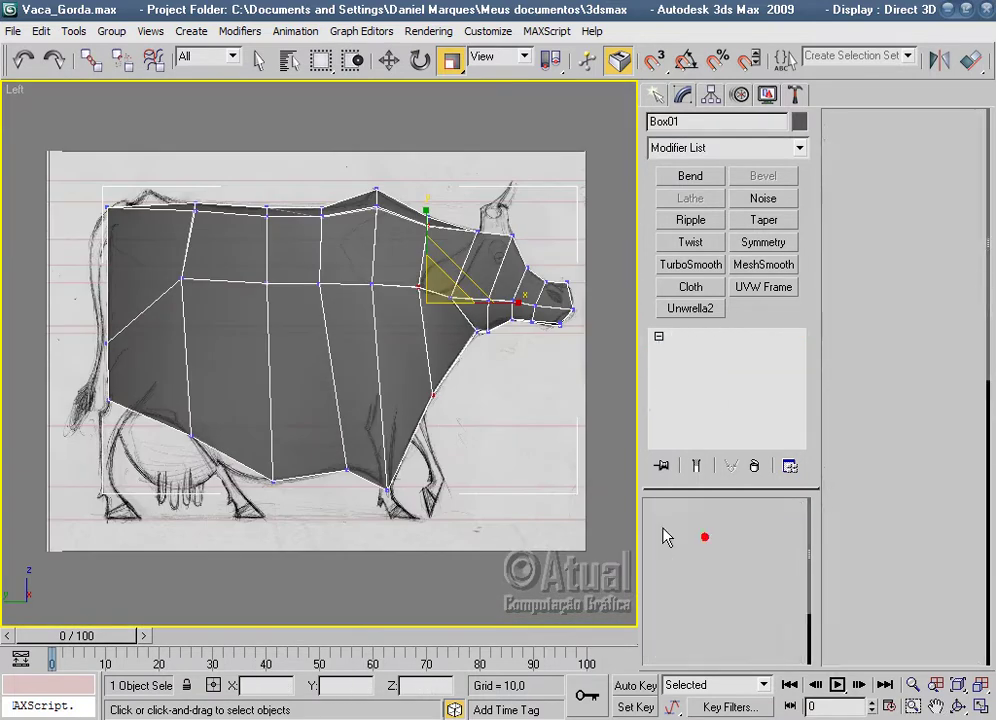
pyautogui.click(681, 634)
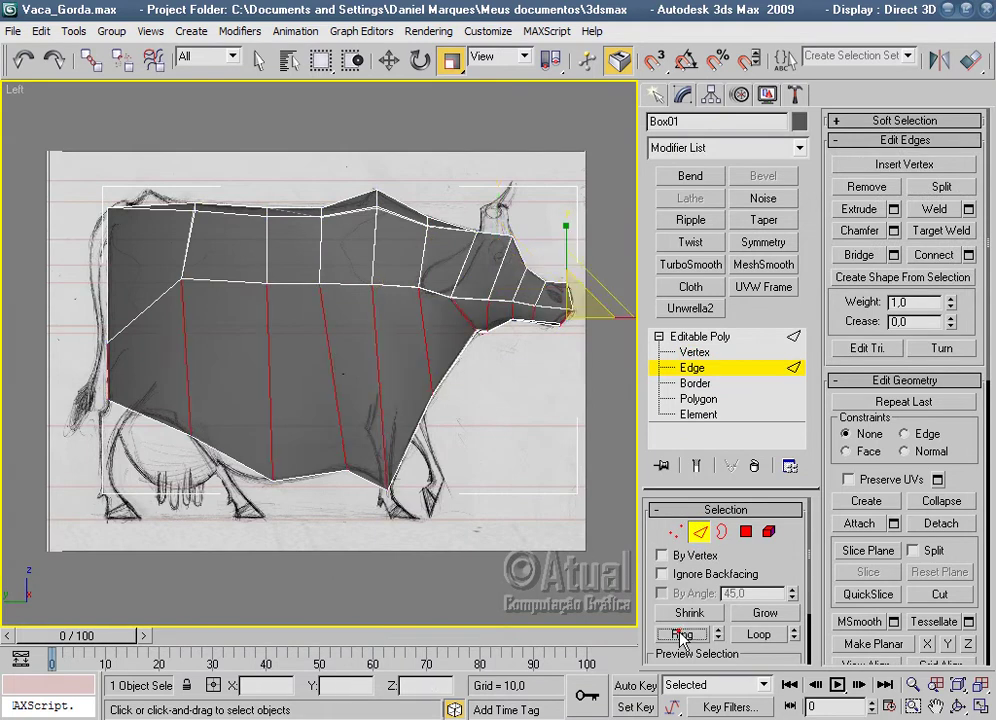
pyautogui.rightClick(378, 370)
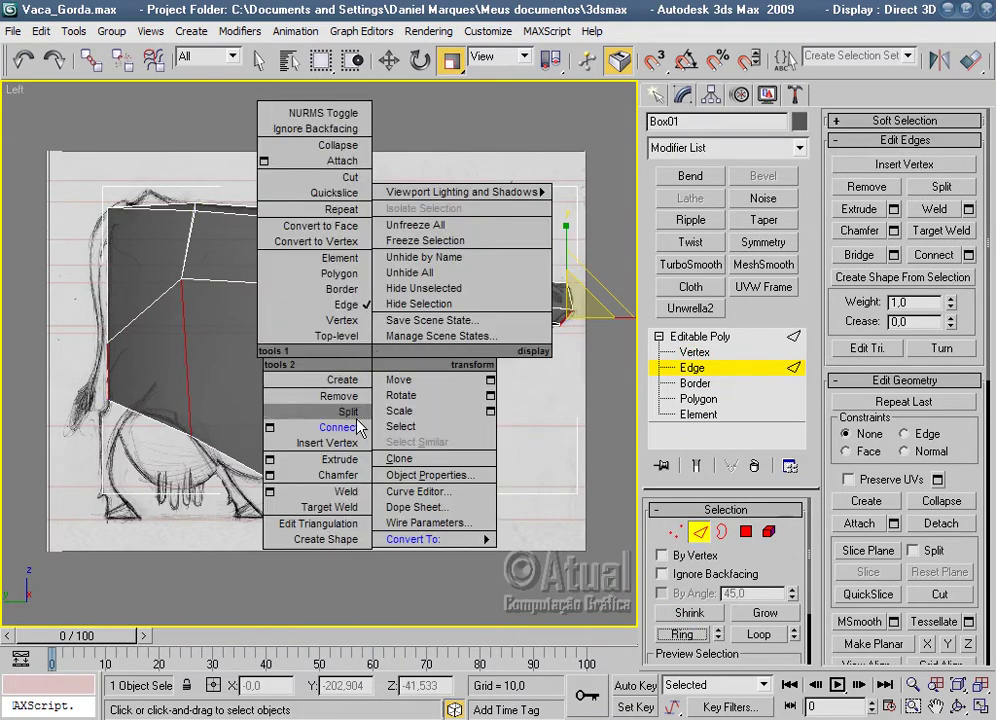
pyautogui.click(338, 427)
# Raise the new loop's rear vertex onto the sketch's rear outline.
pyautogui.scroll(4, 507, 436)
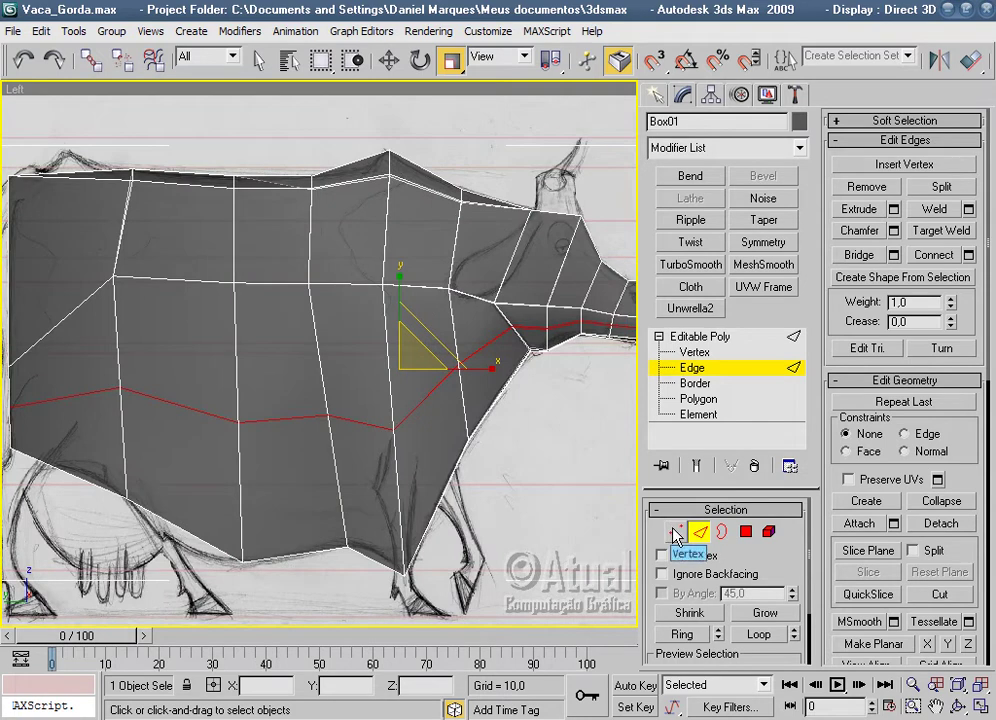
pyautogui.click(676, 532)
pyautogui.scroll(3, 327, 427)
pyautogui.scroll(3, 322, 433)
pyautogui.scroll(2, 205, 398)
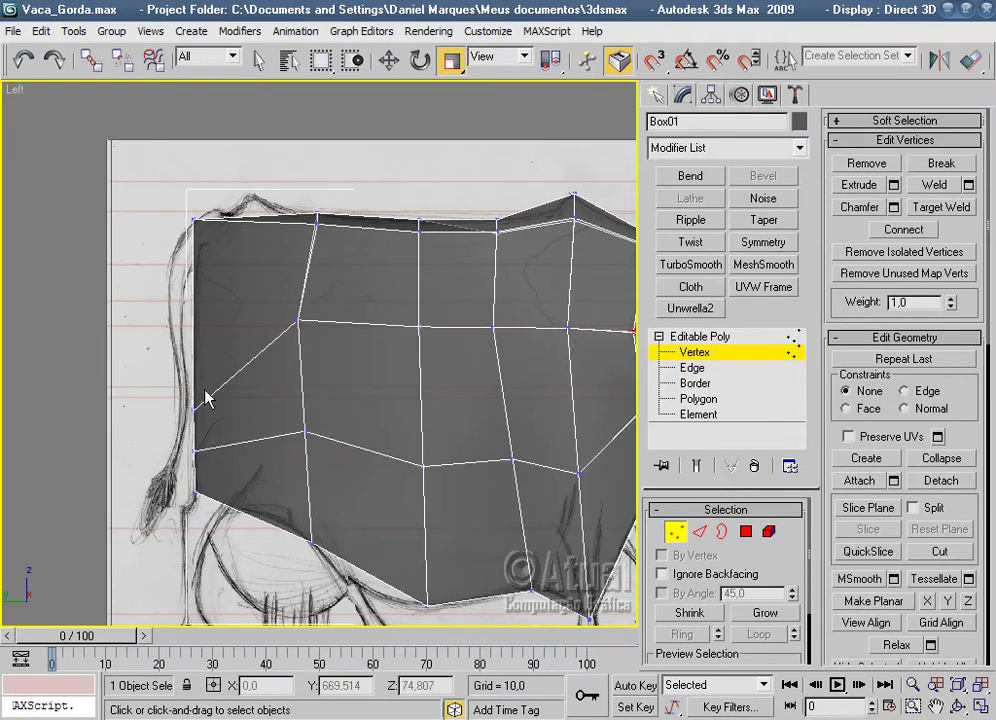
pyautogui.moveTo(151, 418); pyautogui.dragTo(222, 396)
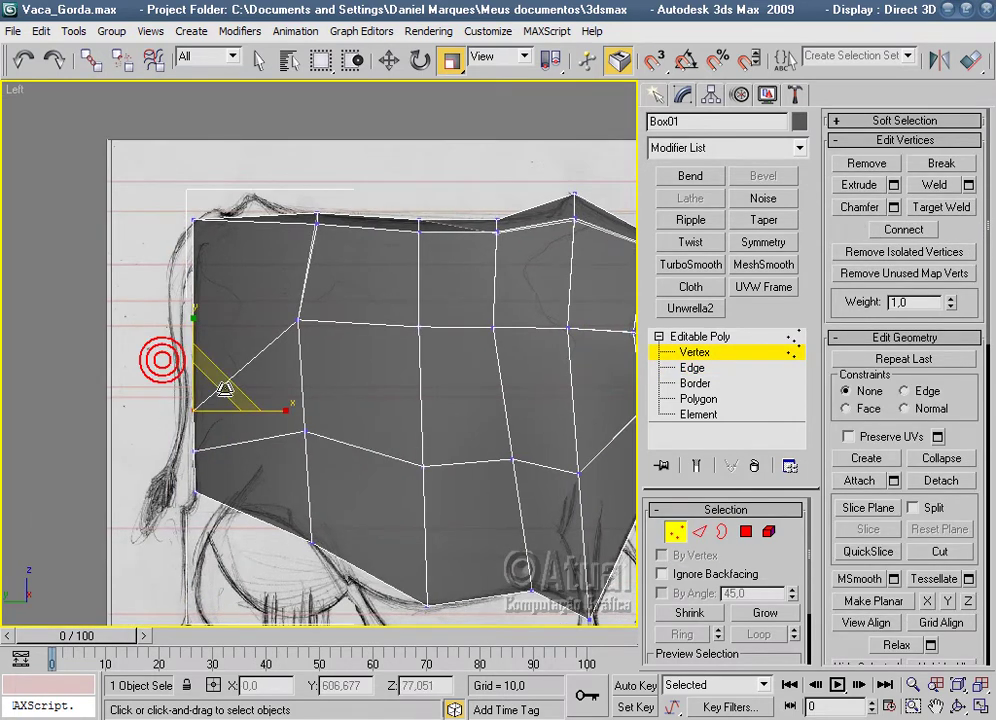
pyautogui.click(389, 60)
pyautogui.moveTo(186, 356); pyautogui.dragTo(194, 274)
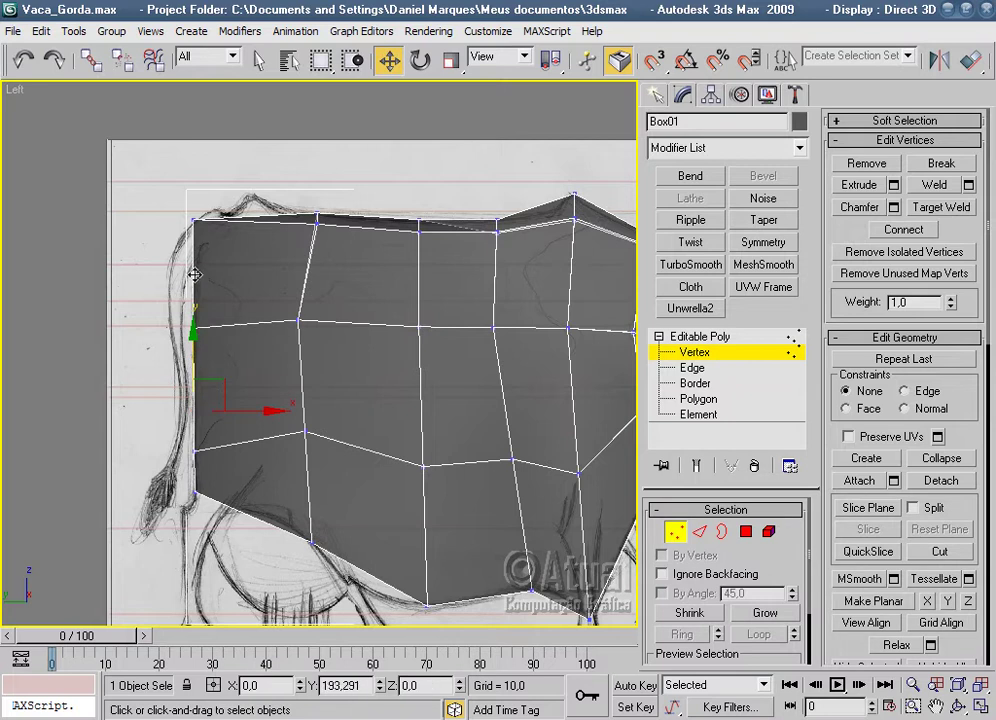
# Fit the remaining rear-edge and belly vertices onto the sketch lines.
pyautogui.moveTo(342, 402); pyautogui.dragTo(222, 307, button='middle')
pyautogui.moveTo(67, 307); pyautogui.dragTo(104, 376)
pyautogui.moveTo(80, 330); pyautogui.dragTo(173, 313)
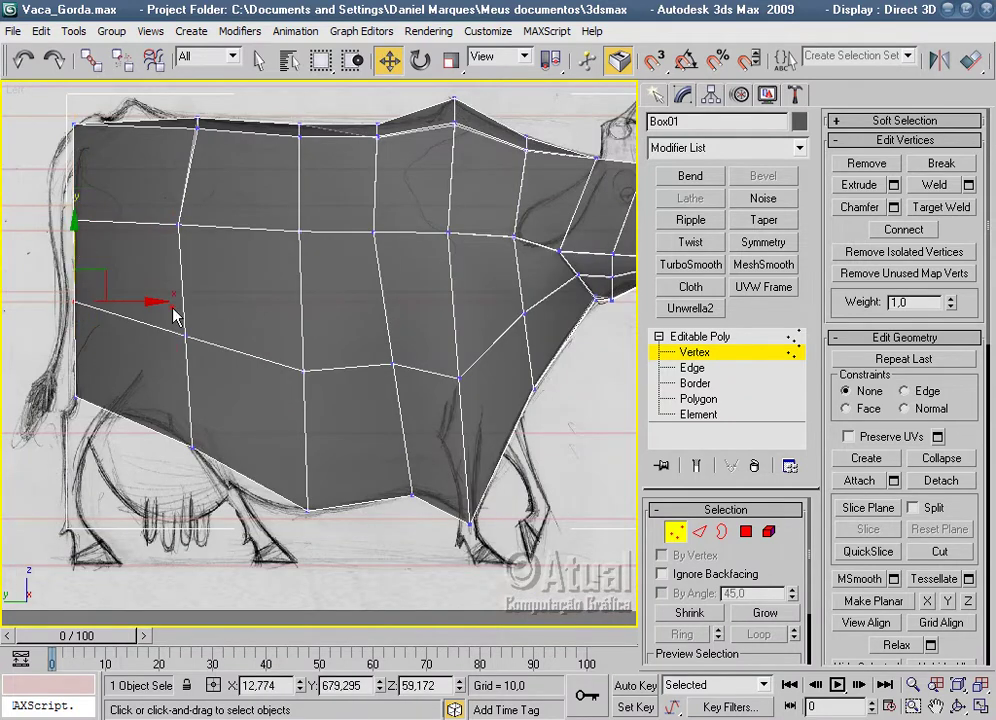
pyautogui.moveTo(222, 377); pyautogui.dragTo(220, 370)
pyautogui.hotkey('ctrl', 'z')
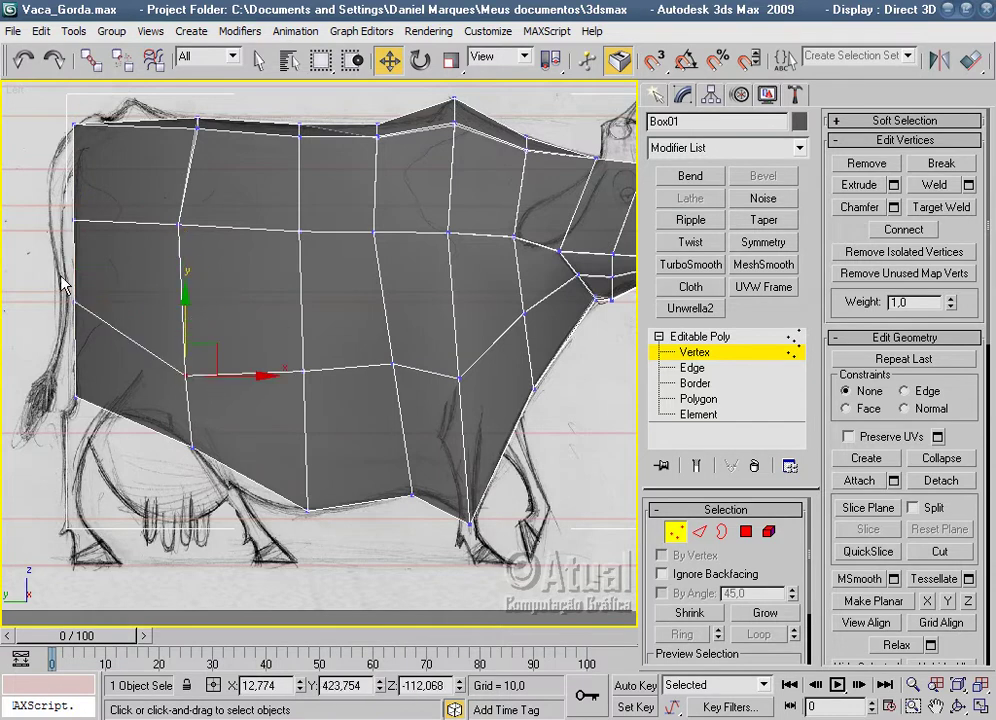
pyautogui.moveTo(72, 262); pyautogui.dragTo(252, 350)
pyautogui.moveTo(330, 405); pyautogui.dragTo(304, 392)
pyautogui.click(392, 365)
pyautogui.moveTo(396, 334); pyautogui.dragTo(396, 370)
# Raise the neck and shoulder vertices up to the sketch outline.
pyautogui.moveTo(436, 360); pyautogui.dragTo(316, 445, button='middle')
pyautogui.scroll(2, 408, 420)
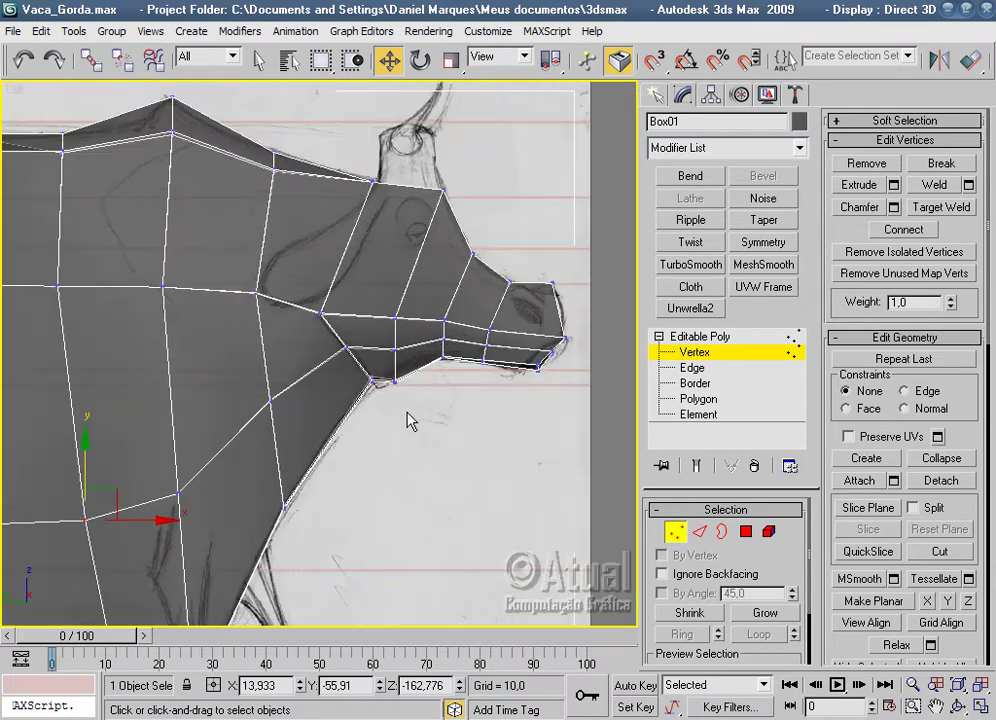
pyautogui.scroll(-1, 408, 420)
pyautogui.scroll(2, 389, 485)
pyautogui.moveTo(192, 375); pyautogui.dragTo(234, 416)
pyautogui.moveTo(236, 370); pyautogui.dragTo(240, 329)
pyautogui.moveTo(133, 385); pyautogui.dragTo(130, 378)
pyautogui.moveTo(124, 370); pyautogui.dragTo(124, 348)
# Move the lower neck, under-head and muzzle vertices onto the jaw line and nose tip.
pyautogui.click(323, 408)
pyautogui.moveTo(342, 379); pyautogui.dragTo(359, 336)
pyautogui.click(389, 410)
pyautogui.moveTo(392, 410); pyautogui.dragTo(425, 381)
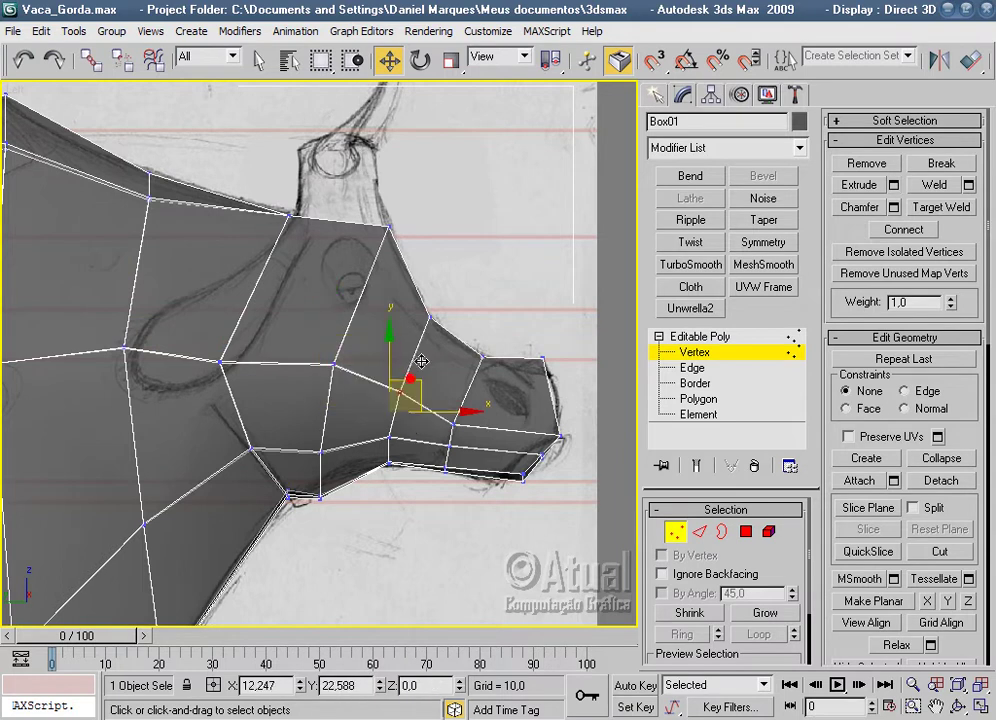
pyautogui.click(449, 430)
pyautogui.moveTo(486, 391)
pyautogui.mouseDown()
pyautogui.moveTo(592, 409)
pyautogui.moveTo(586, 400)
pyautogui.mouseUp()
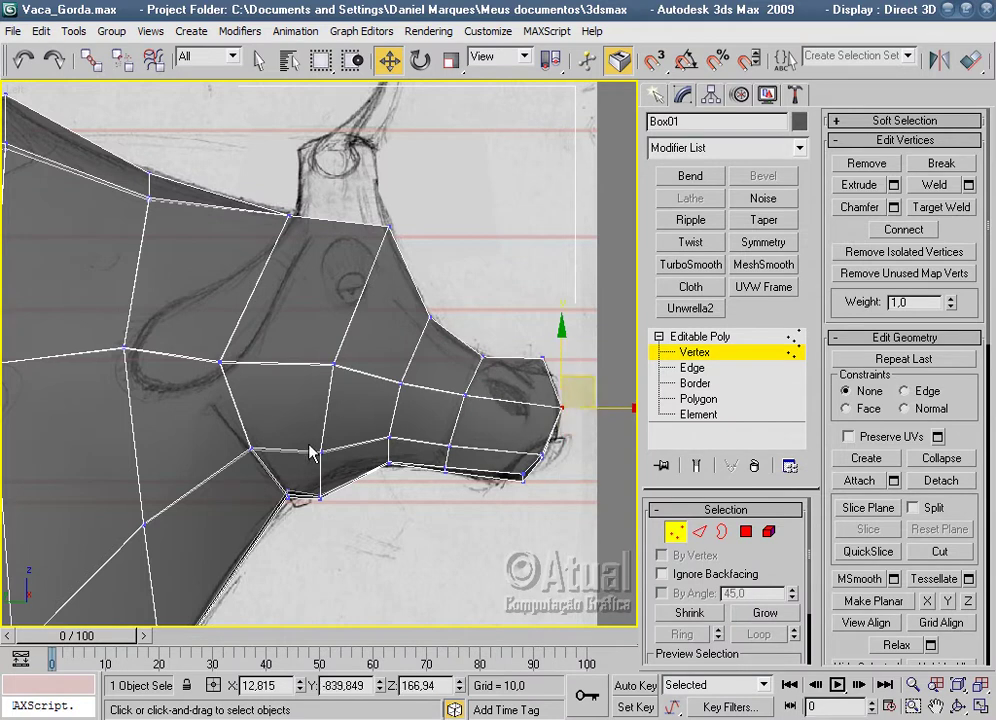
# Adjust the throat, lower jaw and muzzle vertices to follow the head outline.
pyautogui.click(252, 451)
pyautogui.moveTo(270, 422); pyautogui.dragTo(247, 400)
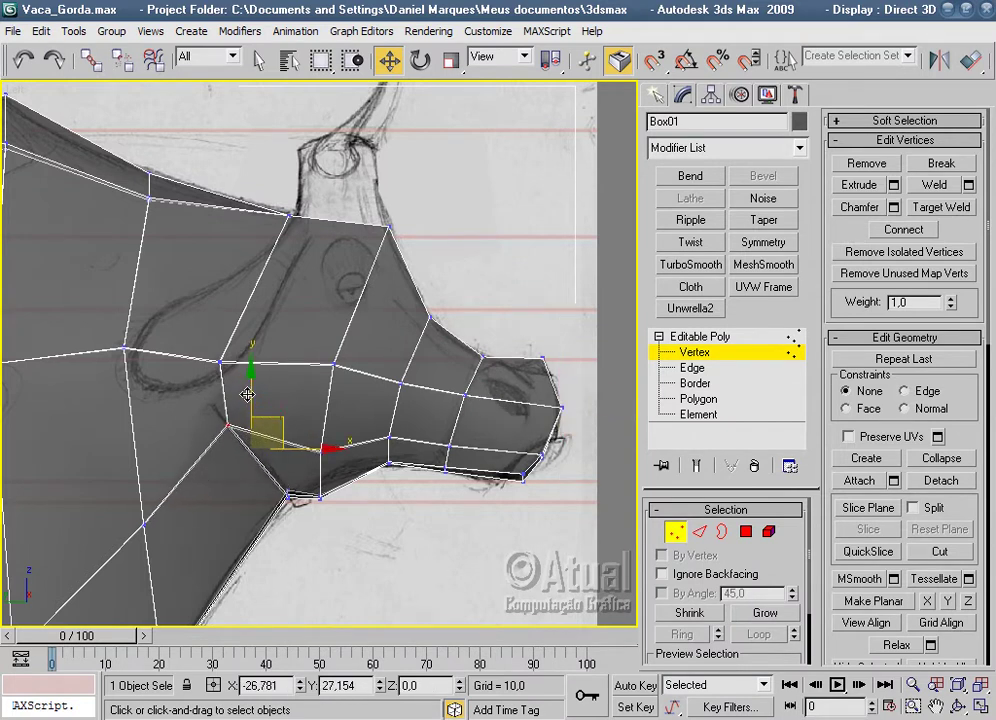
pyautogui.moveTo(340, 470); pyautogui.dragTo(337, 453)
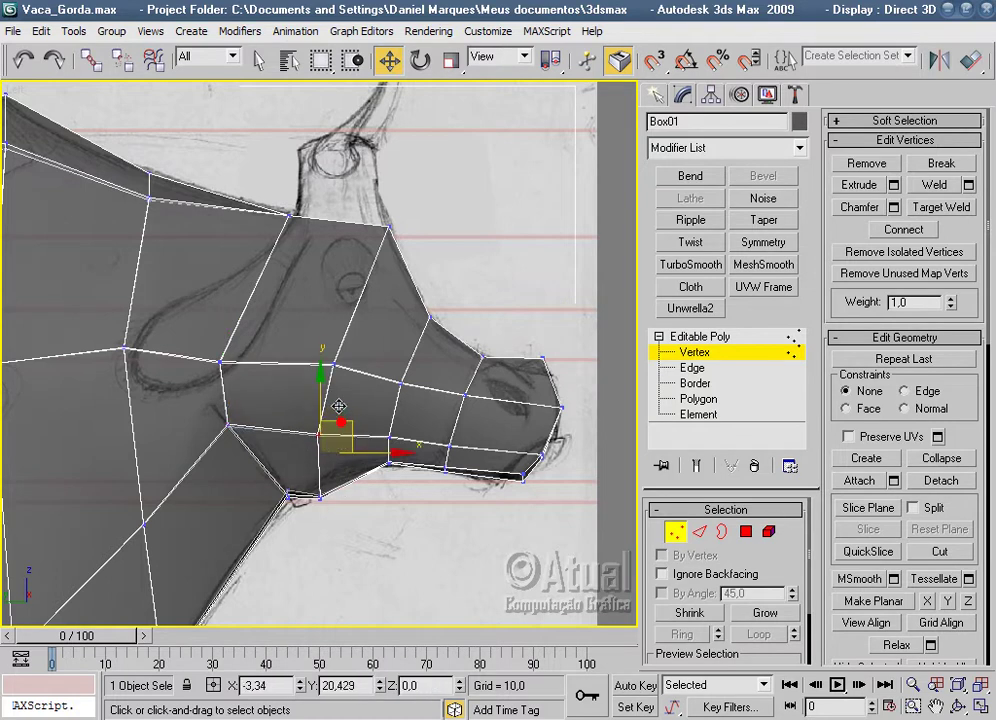
pyautogui.click(406, 462)
pyautogui.moveTo(413, 430); pyautogui.dragTo(413, 407)
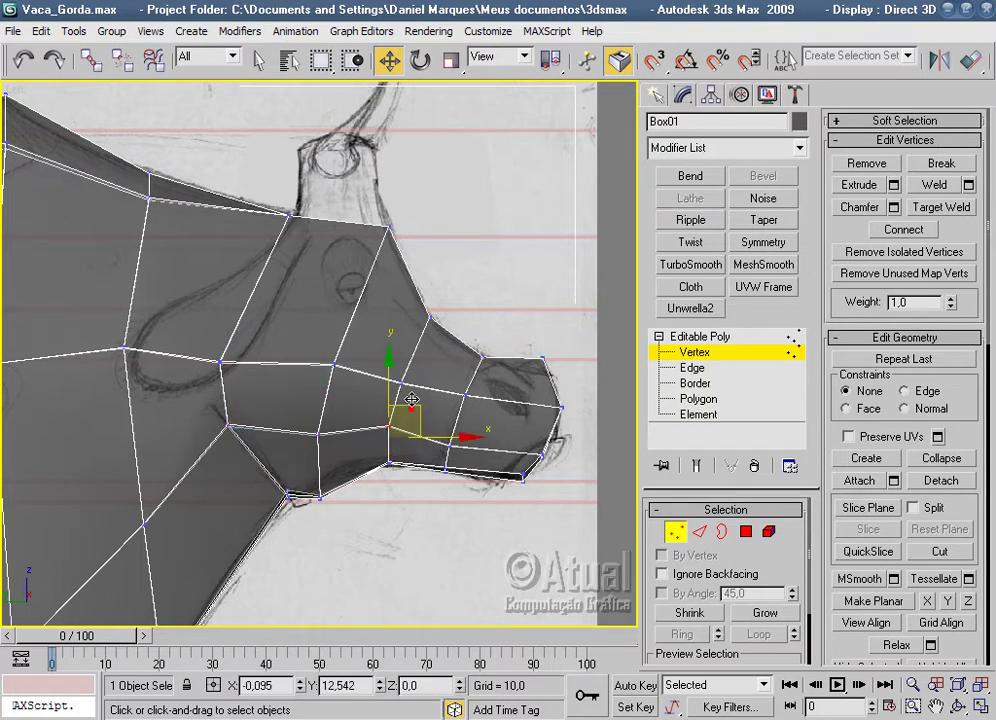
pyautogui.moveTo(467, 456); pyautogui.dragTo(460, 436)
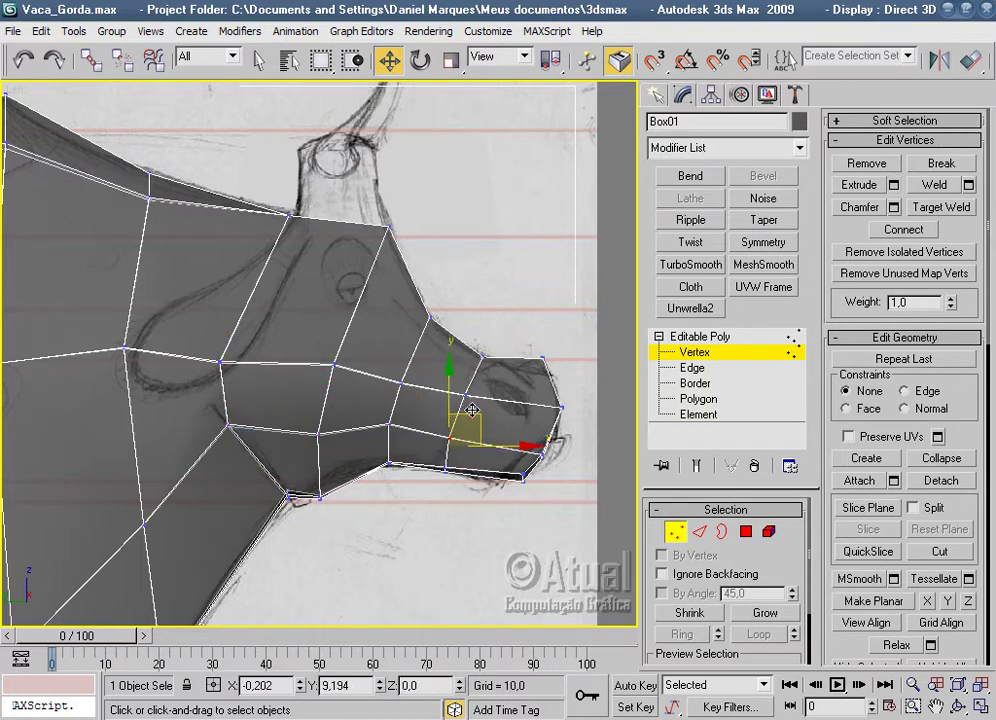
pyautogui.click(532, 447)
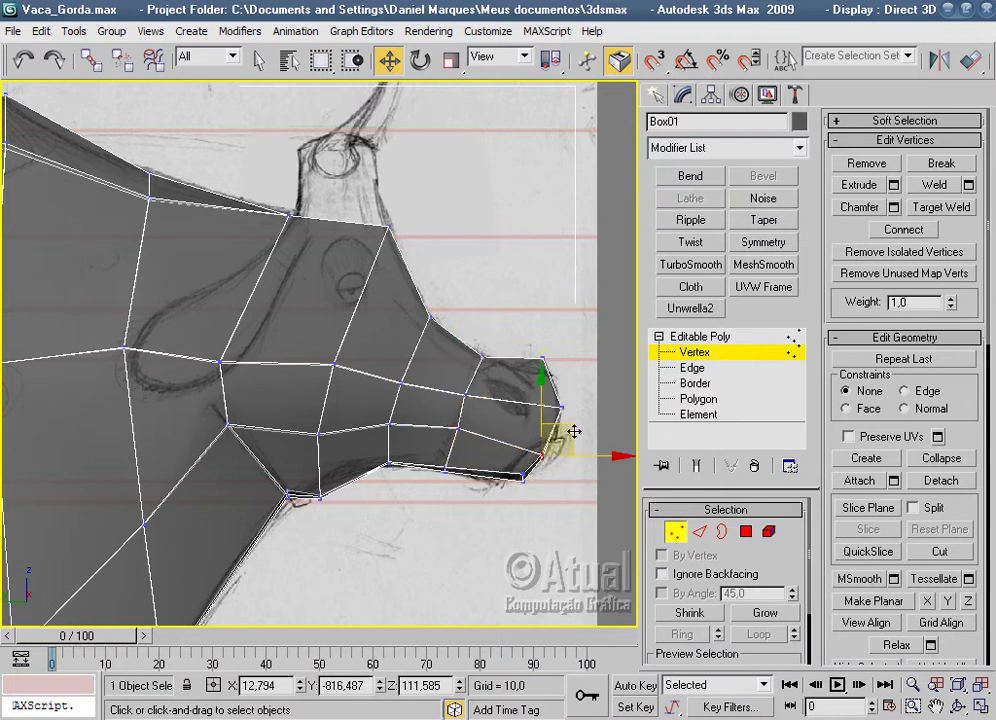
# Raise another neck vertex toward the sketch's neck line.
pyautogui.moveTo(583, 423); pyautogui.dragTo(575, 471, button='middle')
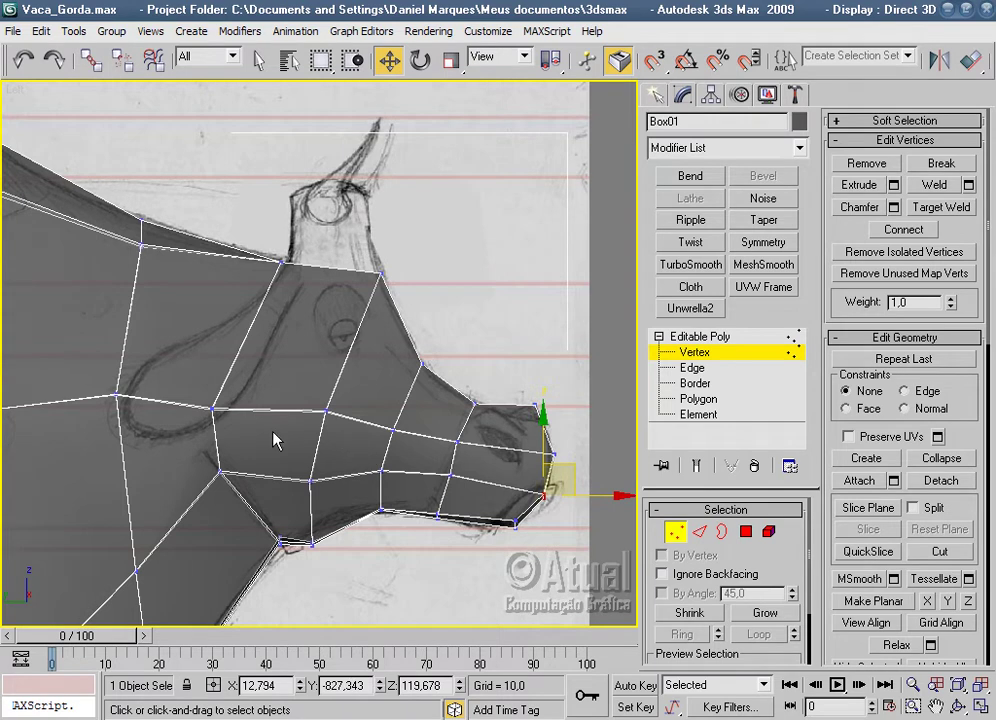
pyautogui.moveTo(275, 440); pyautogui.dragTo(310, 445, button='middle')
pyautogui.moveTo(222, 381); pyautogui.dragTo(312, 462)
pyautogui.moveTo(272, 384); pyautogui.dragTo(272, 360)
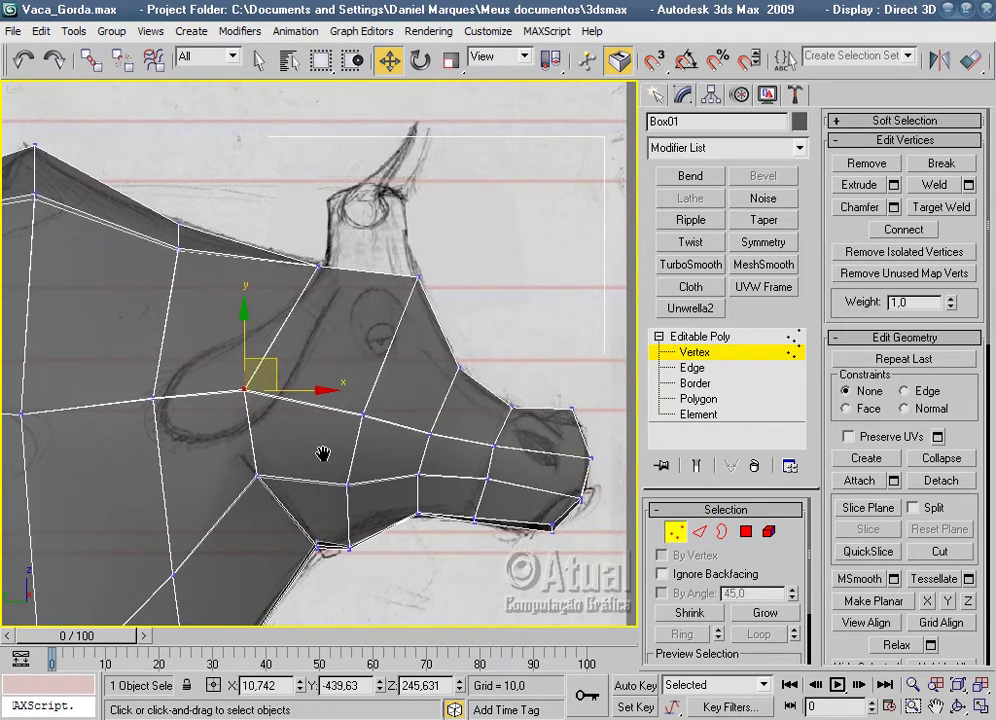
pyautogui.scroll(-4, 322, 456)
# Raise the lower rear body and belly vertices to follow the belly line.
pyautogui.moveTo(445, 356); pyautogui.dragTo(335, 393, button='middle')
pyautogui.scroll(-2, 335, 393)
pyautogui.scroll(2, 422, 429)
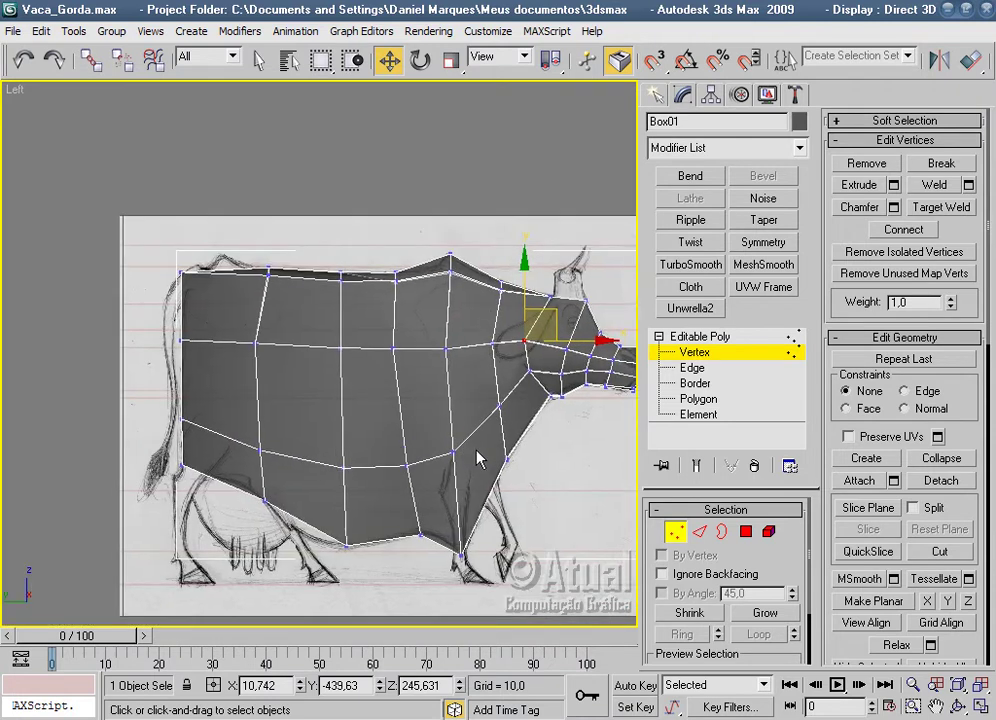
pyautogui.scroll(2, 250, 450)
pyautogui.moveTo(262, 512); pyautogui.dragTo(198, 470)
pyautogui.moveTo(258, 474); pyautogui.dragTo(258, 441)
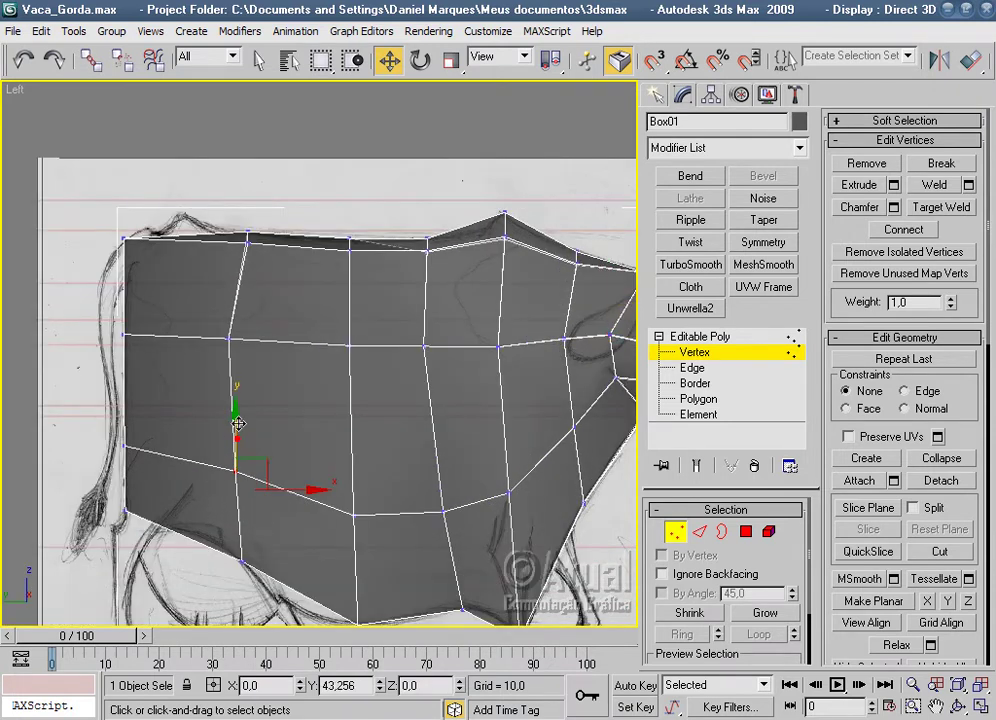
pyautogui.moveTo(357, 517); pyautogui.dragTo(341, 510)
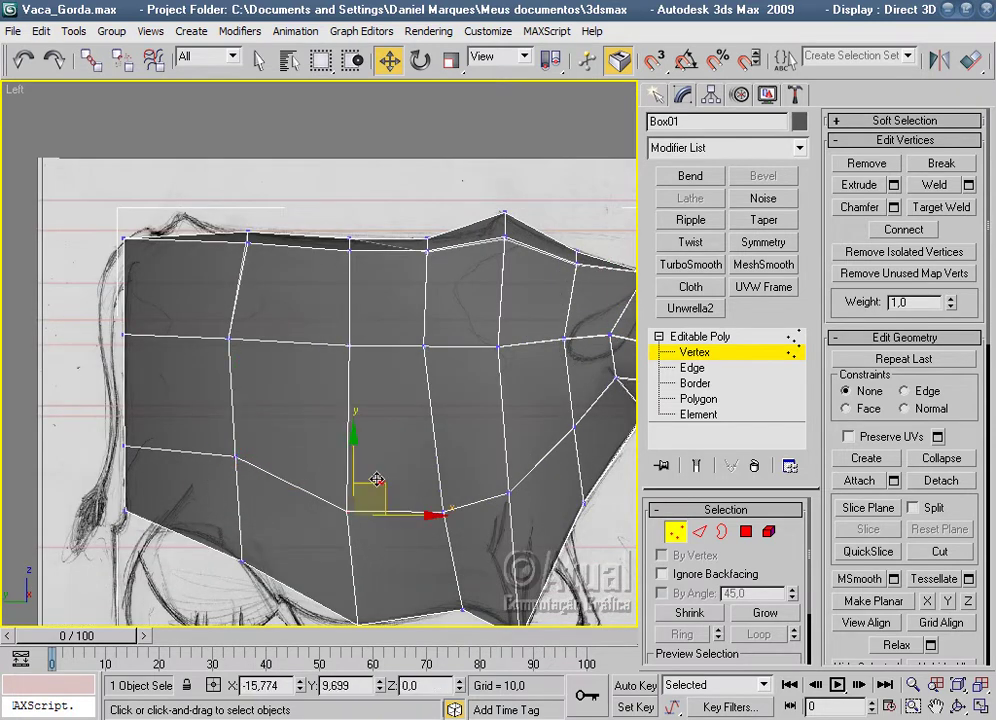
# Shift a middle-loop vertex toward the rear to even out the body grid.
pyautogui.click(349, 345)
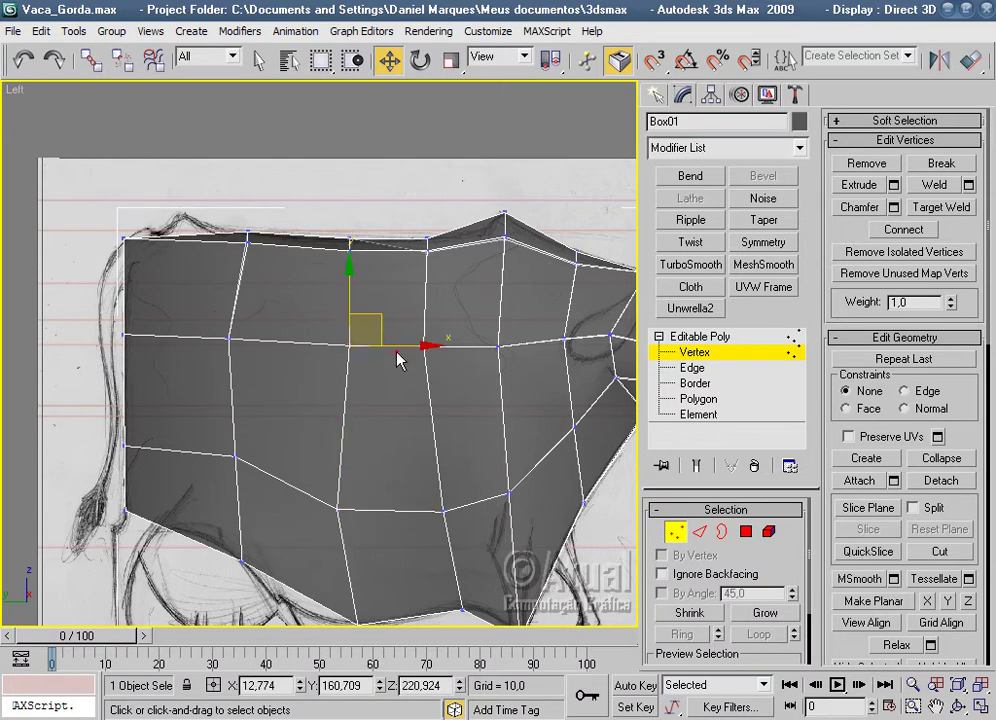
pyautogui.click(397, 358)
pyautogui.click(391, 351)
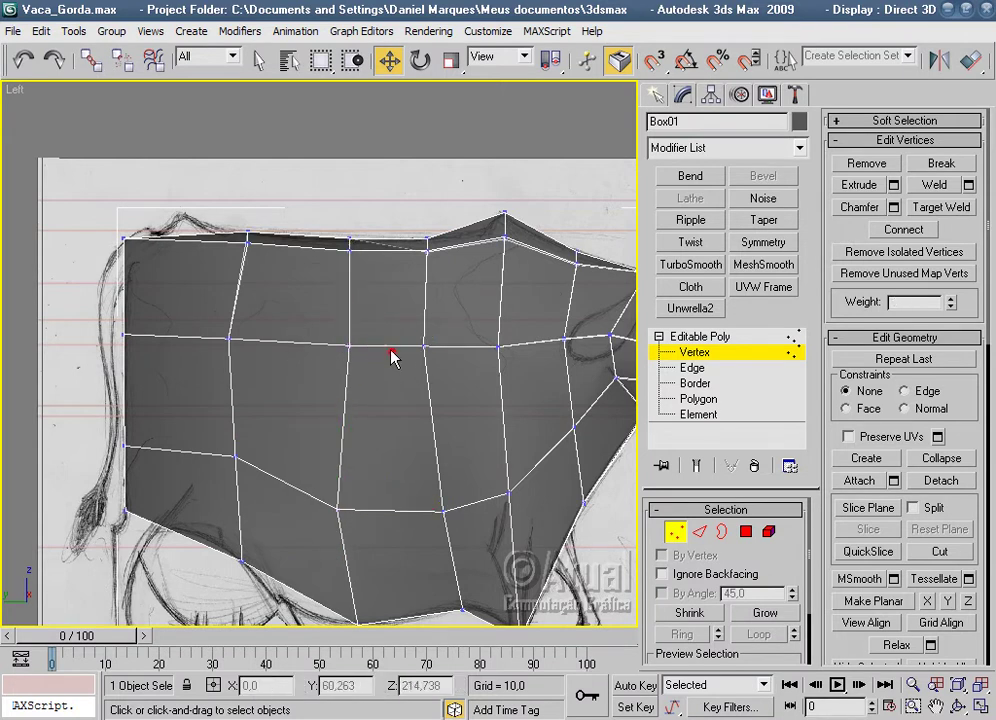
pyautogui.moveTo(311, 330); pyautogui.dragTo(312, 331)
pyautogui.moveTo(379, 362)
pyautogui.mouseDown()
pyautogui.moveTo(350, 363)
pyautogui.moveTo(398, 347)
pyautogui.mouseUp()
pyautogui.scroll(-3, 389, 284)
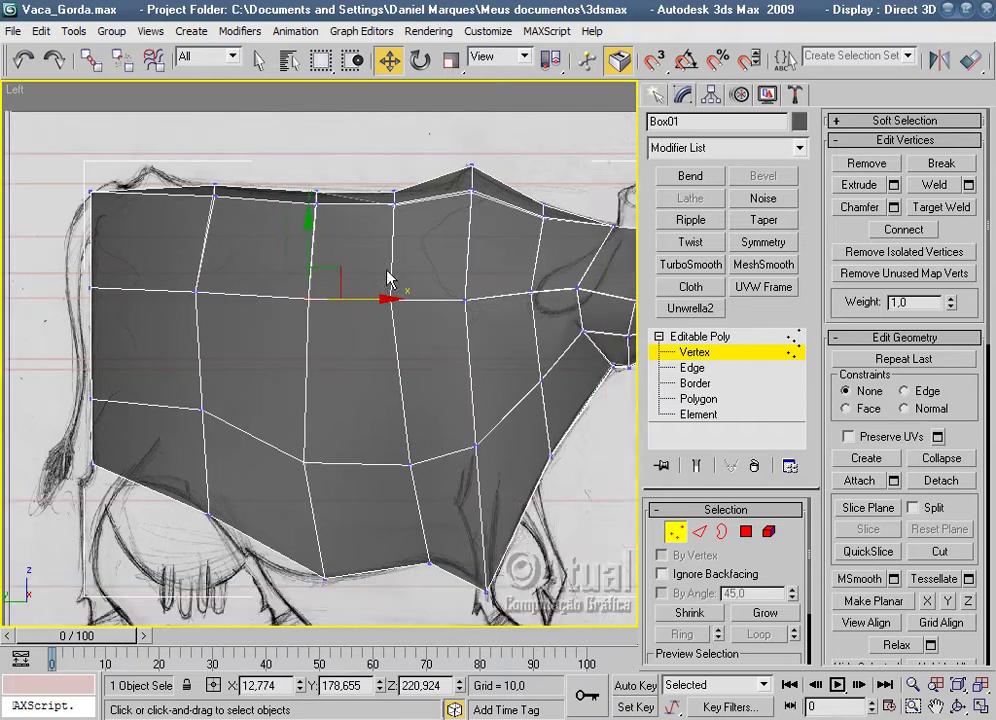
pyautogui.scroll(-2, 431, 415)
pyautogui.scroll(5, 413, 398)
pyautogui.scroll(-4, 418, 400)
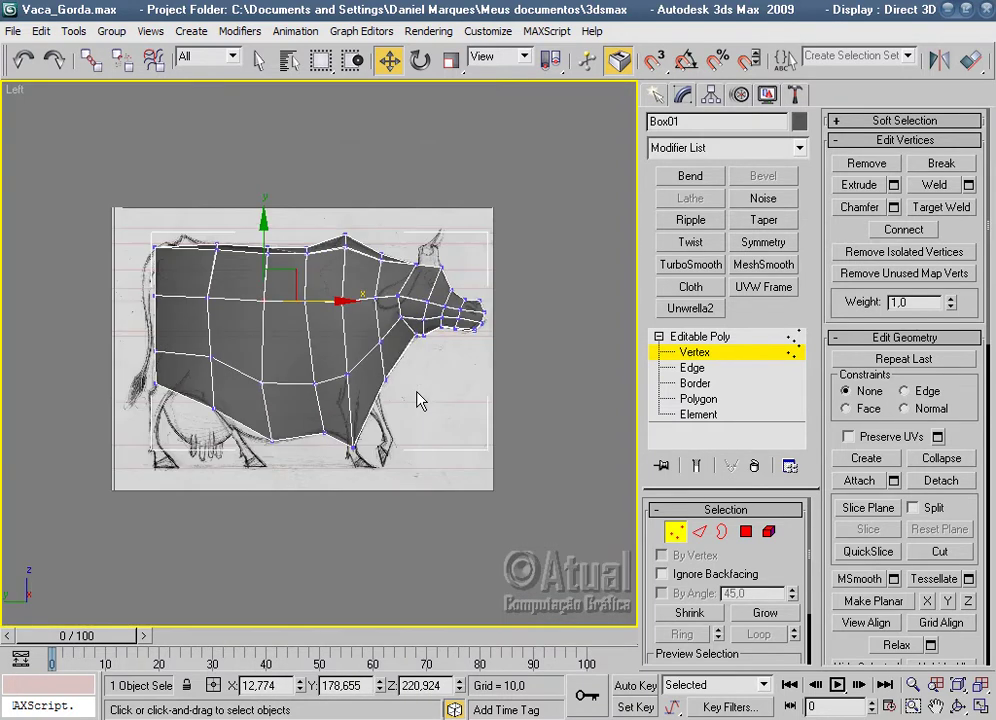
# Switch to the Perspective view and orbit to a three-quarter view of the cow.
pyautogui.press('p')
pyautogui.scroll(5, 410, 395)
pyautogui.scroll(2, 450, 440)
pyautogui.scroll(-4, 430, 455)
pyautogui.scroll(-4, 410, 455)
pyautogui.moveTo(429, 455)
pyautogui.keyDown('alt'); pyautogui.mouseDown(button='middle')
pyautogui.moveTo(371, 522)
pyautogui.moveTo(284, 557)
pyautogui.moveTo(462, 474)
pyautogui.moveTo(347, 494)
pyautogui.mouseUp(button='middle'); pyautogui.keyUp('alt')
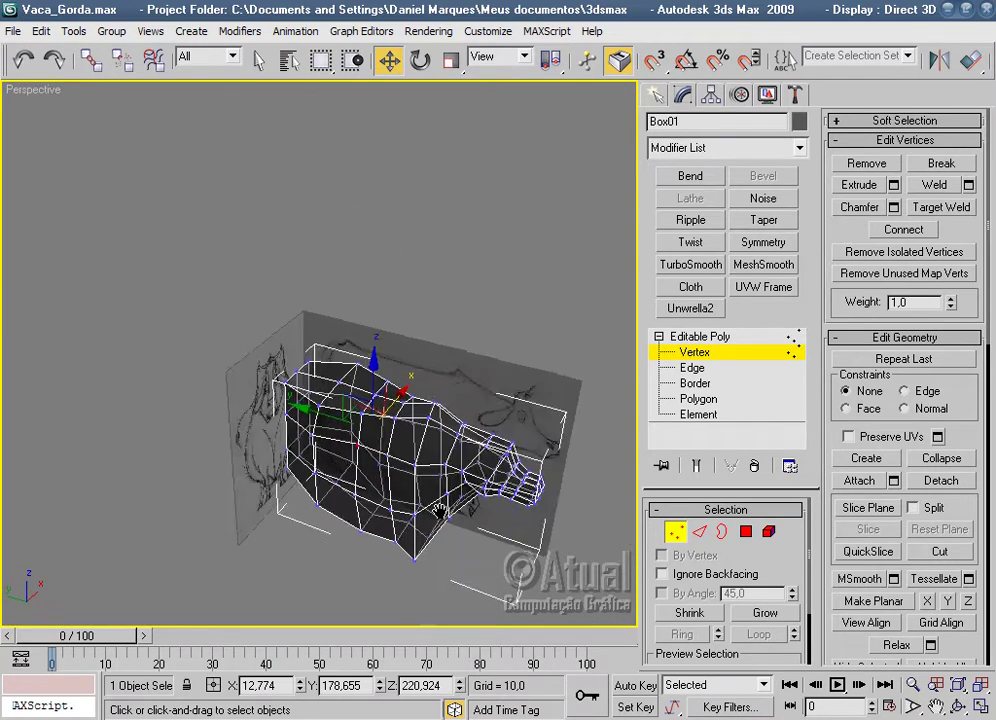
# Scale the selected front body vertices down to about 82 percent.
pyautogui.scroll(5, 347, 494)
pyautogui.click(318, 478)
pyautogui.click(403, 376)
pyautogui.keyDown('alt'); pyautogui.moveTo(377, 296); pyautogui.dragTo(400, 229, button='middle'); pyautogui.keyUp('alt')
pyautogui.click(451, 61)
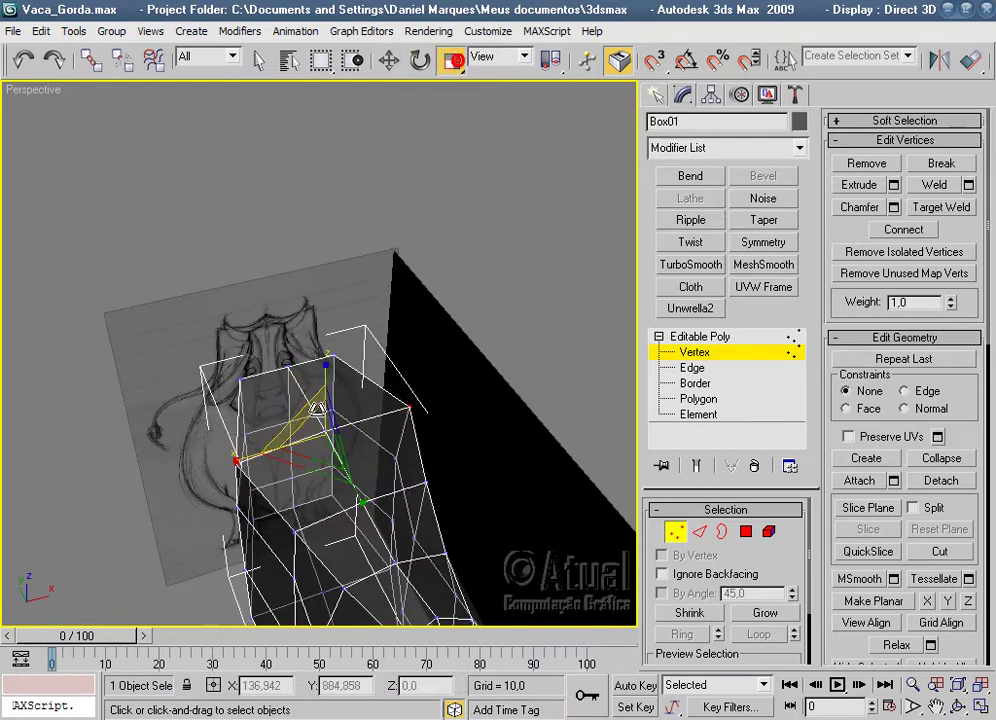
pyautogui.keyDown('alt'); pyautogui.moveTo(291, 453); pyautogui.dragTo(390, 378, button='middle'); pyautogui.keyUp('alt')
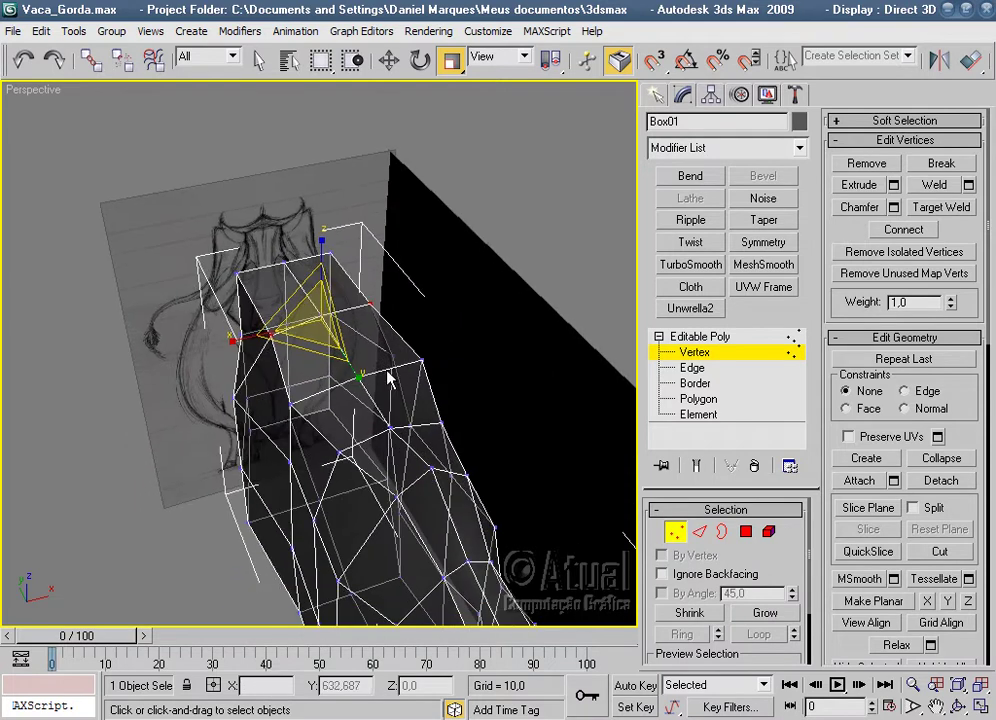
pyautogui.moveTo(287, 404); pyautogui.dragTo(320, 394)
# Scale side vertex pairs to fit the sketch and reshape the rear-end vertices.
pyautogui.keyDown('alt'); pyautogui.moveTo(429, 440); pyautogui.dragTo(419, 500, button='middle'); pyautogui.keyUp('alt')
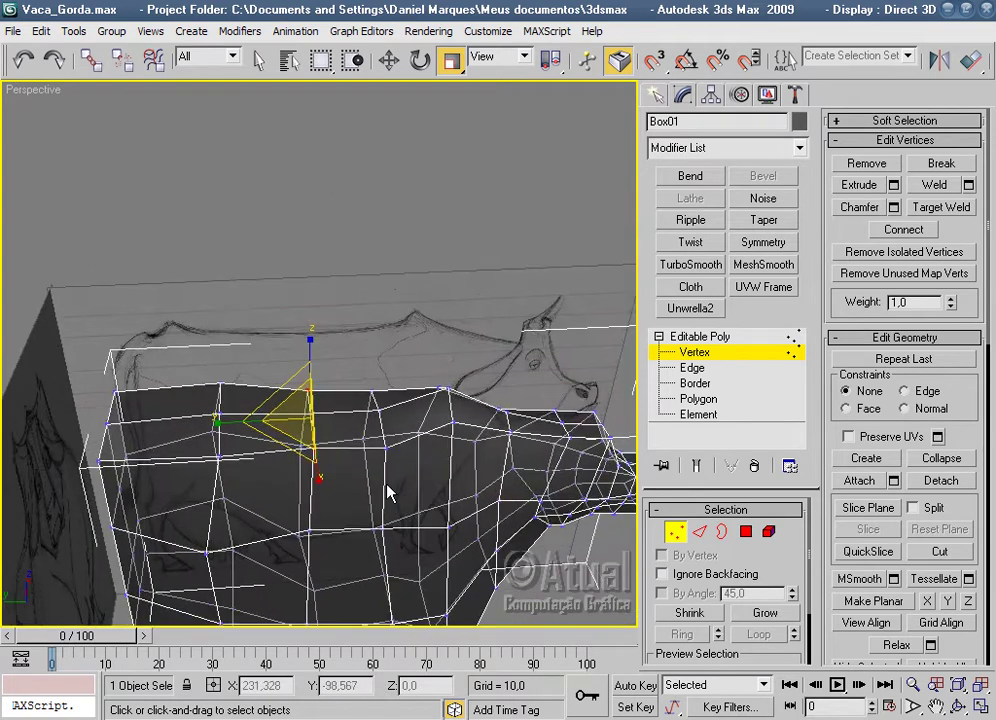
pyautogui.moveTo(419, 500); pyautogui.dragTo(400, 400)
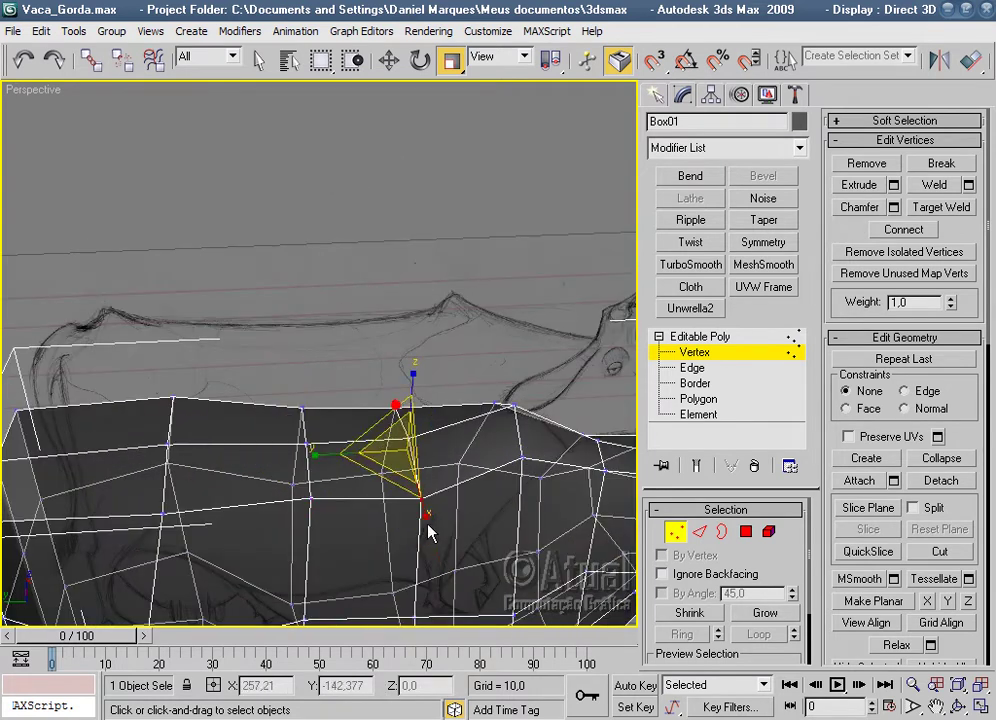
pyautogui.moveTo(419, 498); pyautogui.dragTo(424, 498)
pyautogui.click(309, 496)
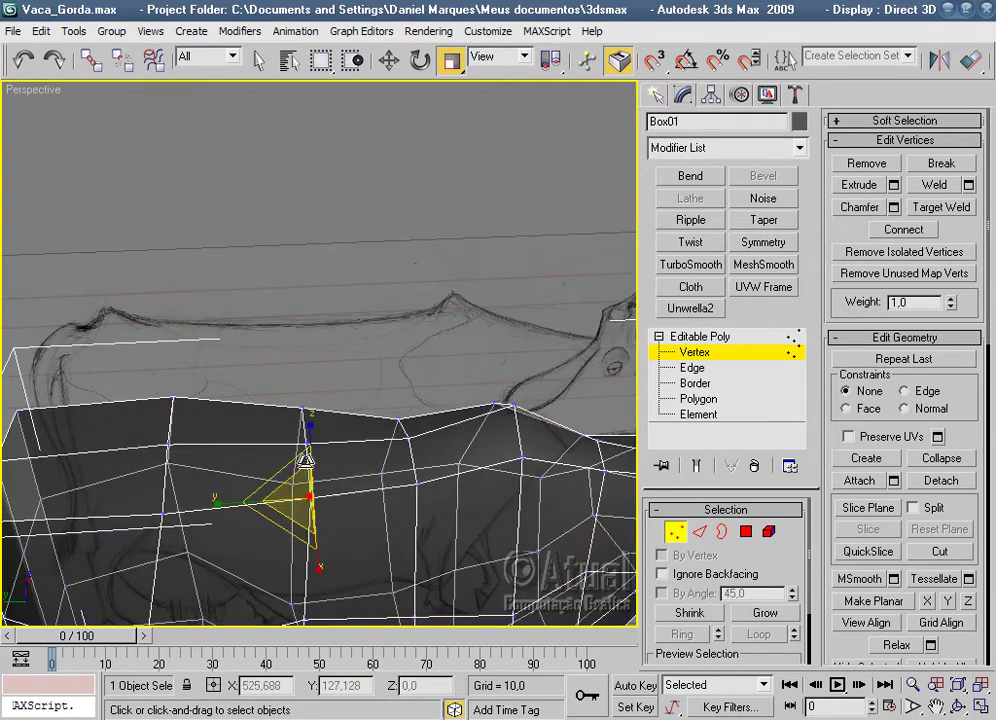
pyautogui.moveTo(313, 494)
pyautogui.keyDown('alt'); pyautogui.mouseDown(button='middle')
pyautogui.moveTo(281, 437)
pyautogui.moveTo(389, 476)
pyautogui.mouseUp(button='middle'); pyautogui.keyUp('alt')
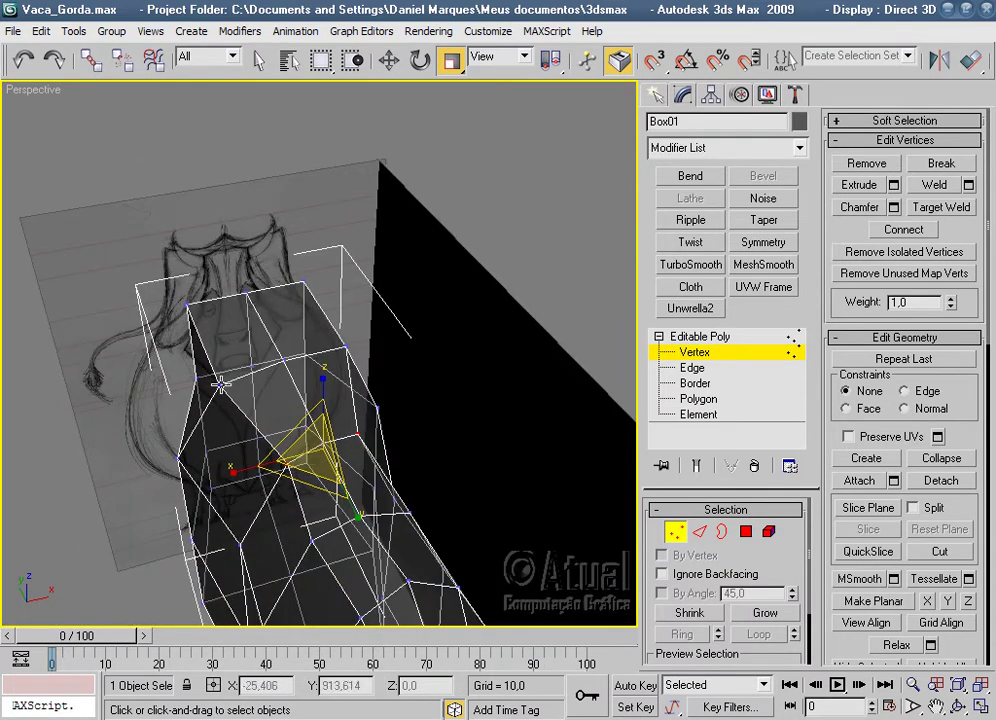
pyautogui.moveTo(229, 390); pyautogui.dragTo(192, 383)
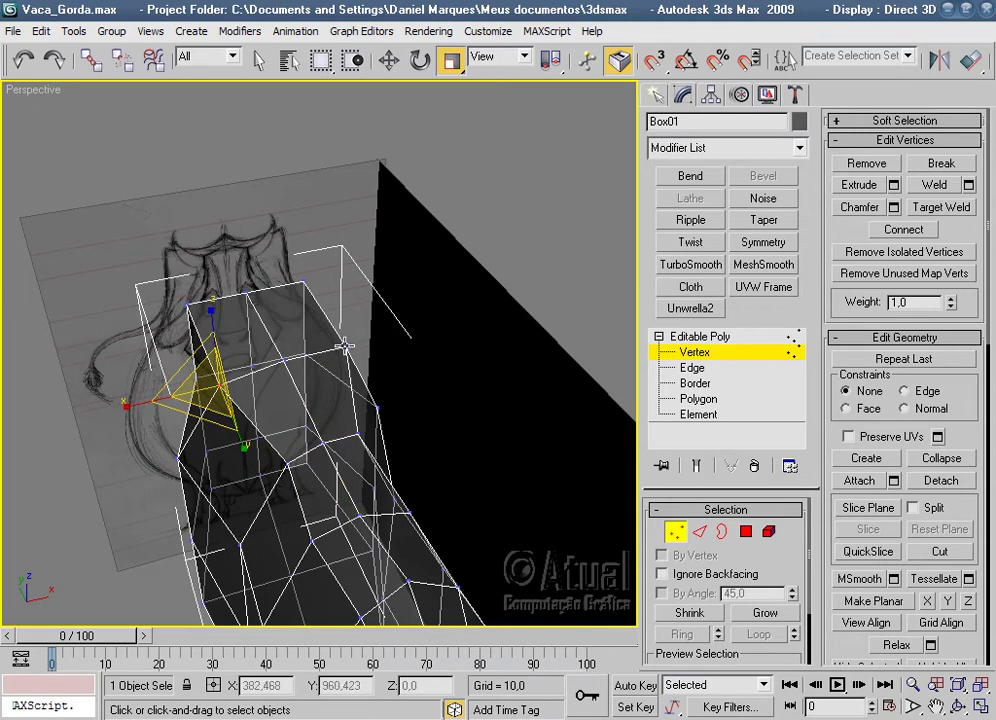
pyautogui.moveTo(213, 382)
pyautogui.keyDown('alt'); pyautogui.mouseDown(button='middle')
pyautogui.moveTo(260, 422)
pyautogui.moveTo(478, 413)
pyautogui.moveTo(507, 484)
pyautogui.moveTo(463, 275)
pyautogui.mouseUp(button='middle'); pyautogui.keyUp('alt')
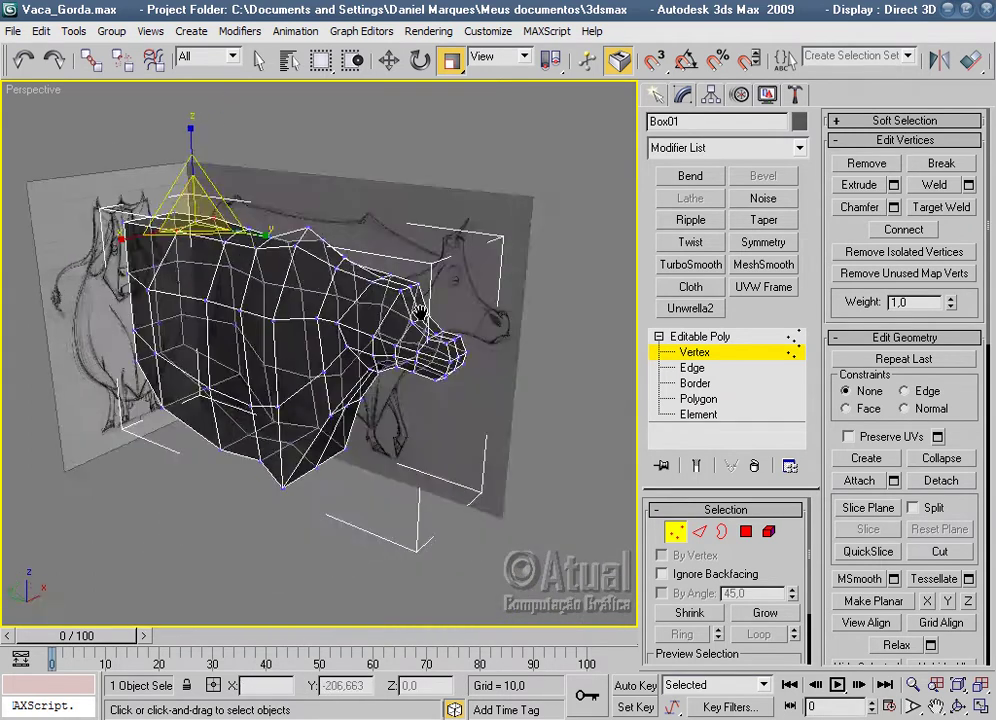
# Turn off See-Through, add MeshSmooth (NURMS, 2 iterations) to Box01, and orbit to inspect.
pyautogui.hotkey('alt', 'x')
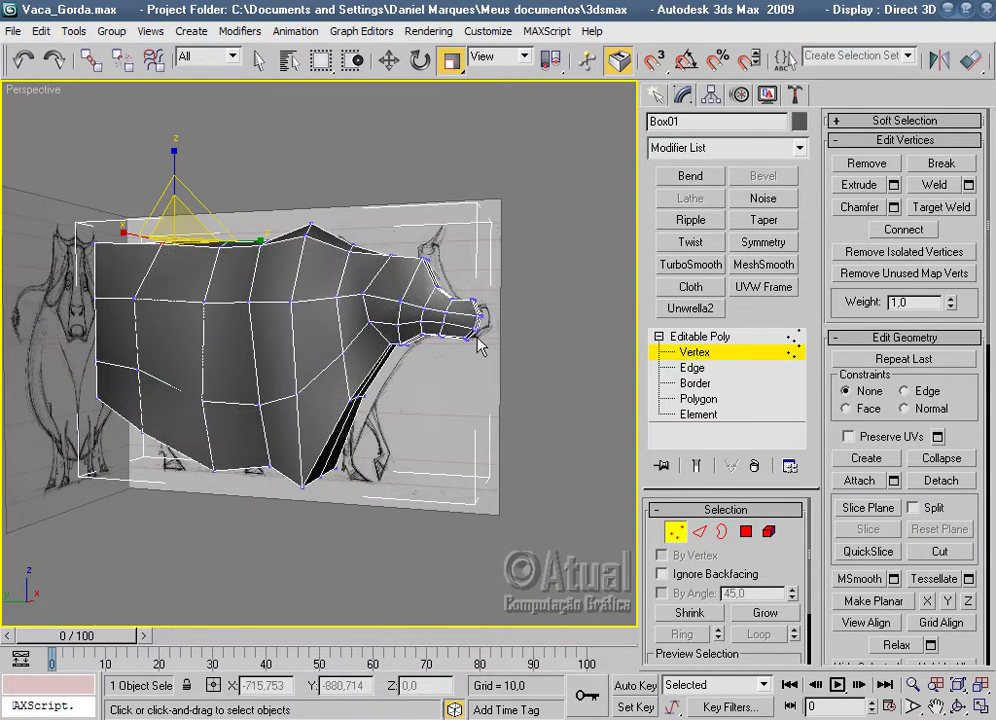
pyautogui.click(725, 336)
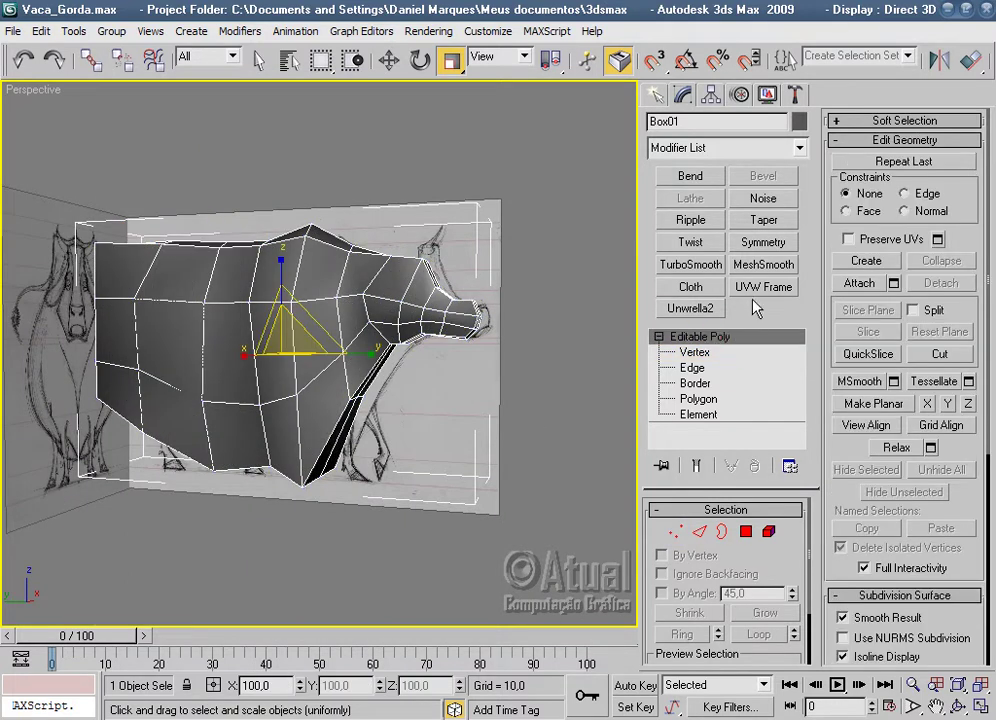
pyautogui.click(762, 265)
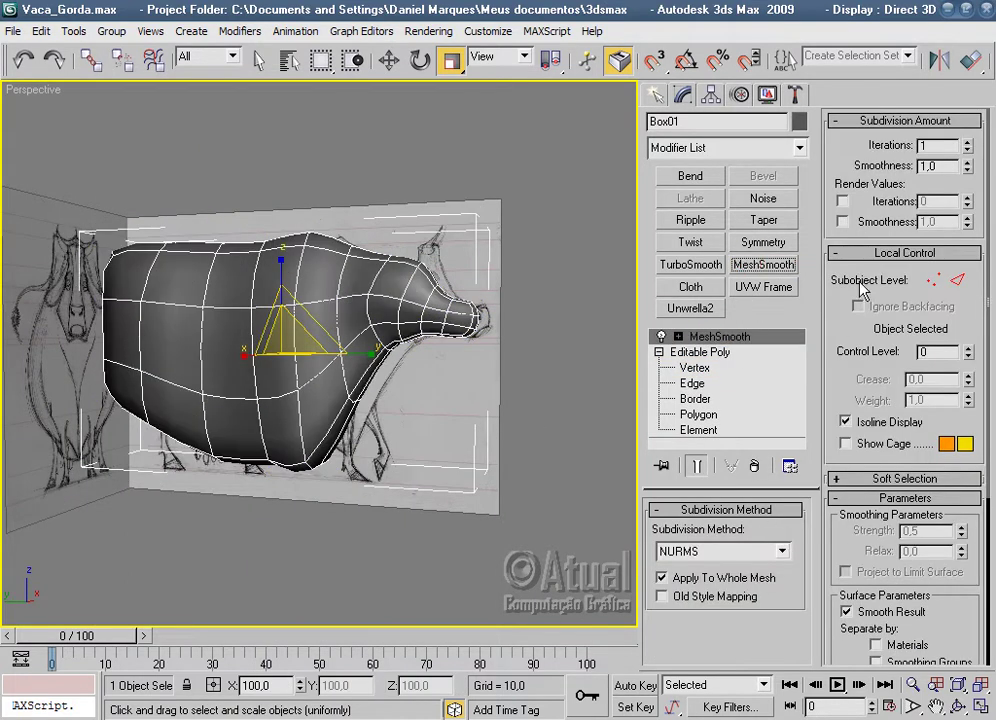
pyautogui.click(546, 456)
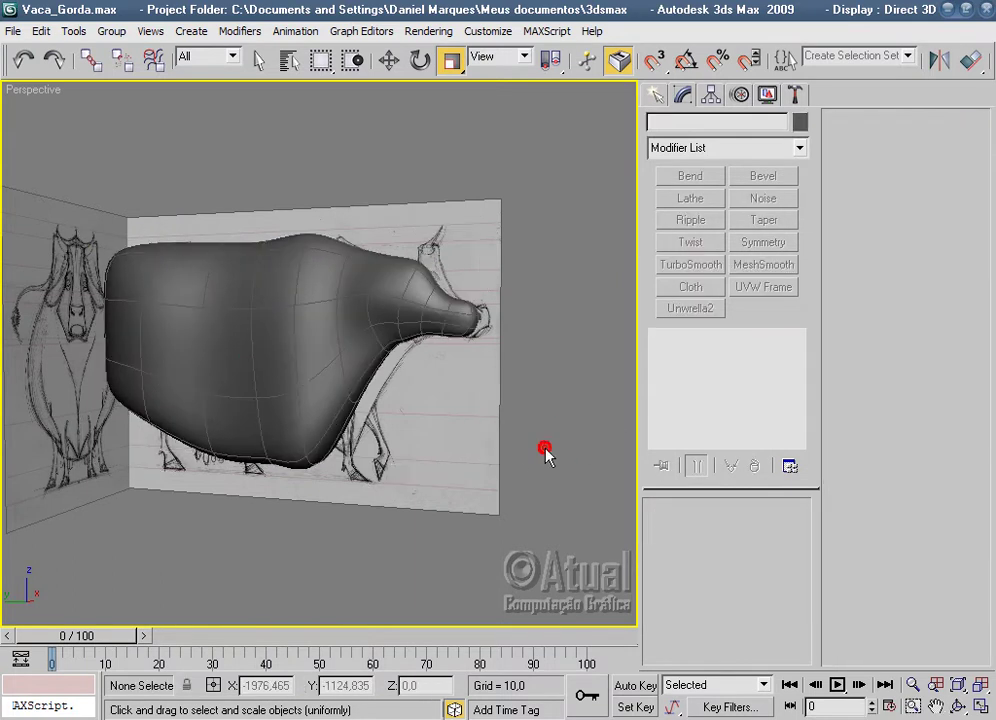
pyautogui.moveTo(537, 460)
pyautogui.keyDown('alt'); pyautogui.mouseDown(button='middle')
pyautogui.moveTo(369, 373)
pyautogui.moveTo(465, 445)
pyautogui.moveTo(522, 469)
pyautogui.moveTo(494, 567)
pyautogui.moveTo(400, 488)
pyautogui.moveTo(385, 451)
pyautogui.mouseUp(button='middle'); pyautogui.keyUp('alt')
pyautogui.scroll(5, 385, 451)
# Reselect the cow and return to its Editable Poly sub-object level.
pyautogui.click(405, 413)
pyautogui.click(683, 373)
pyautogui.scroll(-2, 551, 400)
pyautogui.scroll(-2, 502, 400)
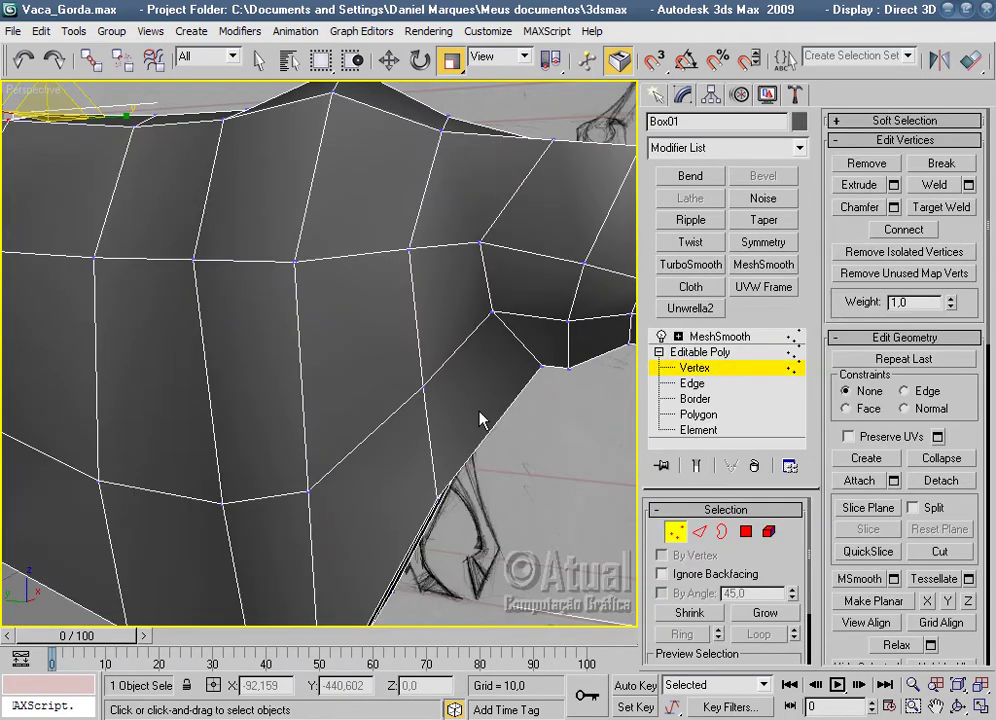
pyautogui.scroll(-4, 510, 432)
pyautogui.moveTo(507, 432)
pyautogui.keyDown('alt'); pyautogui.mouseDown(button='middle')
pyautogui.moveTo(402, 485)
pyautogui.moveTo(369, 516)
pyautogui.moveTo(451, 440)
pyautogui.moveTo(511, 425)
pyautogui.moveTo(485, 389)
pyautogui.moveTo(429, 438)
pyautogui.mouseUp(button='middle'); pyautogui.keyUp('alt')
pyautogui.scroll(3, 492, 432)
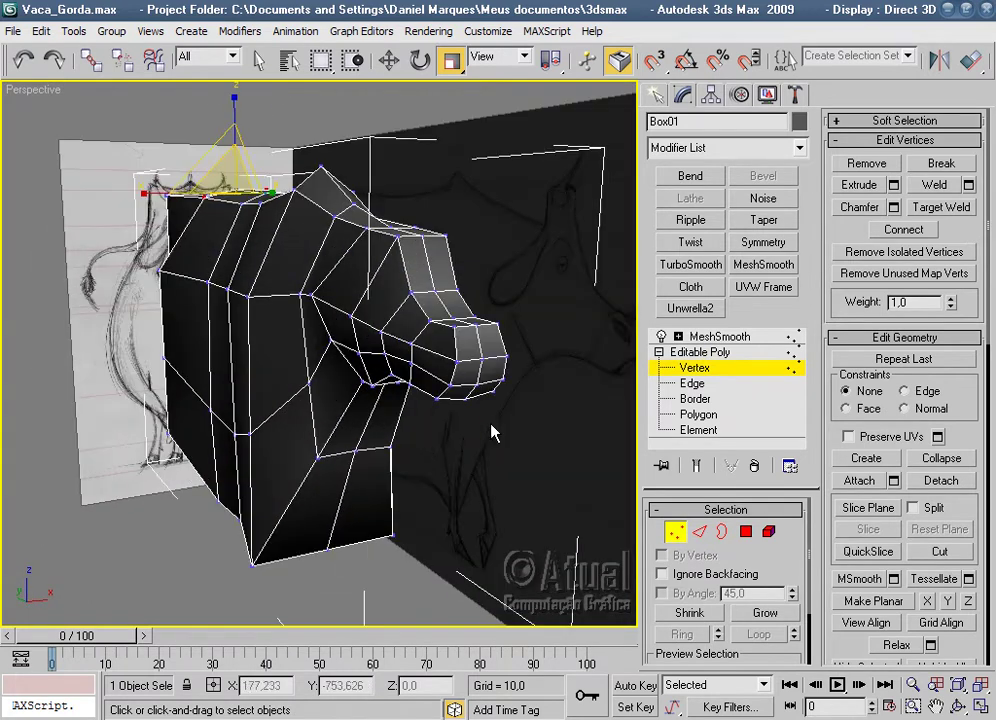
# Connect a ring of edges from the snout with a new loop across the upper front body.
pyautogui.click(699, 533)
pyautogui.click(419, 330)
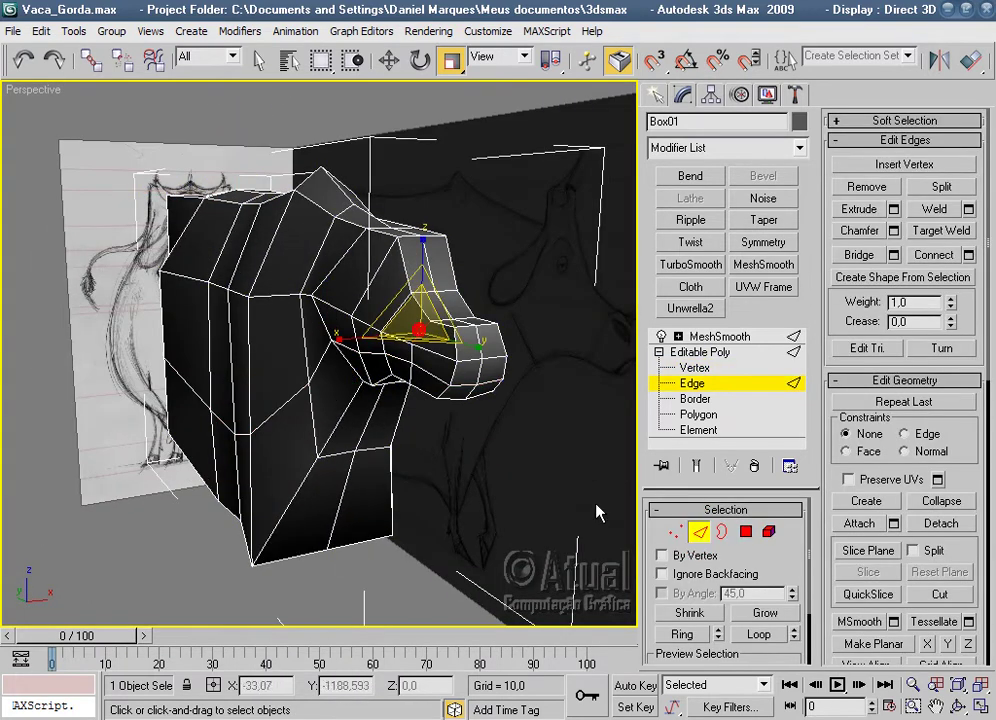
pyautogui.click(683, 635)
pyautogui.rightClick(415, 327)
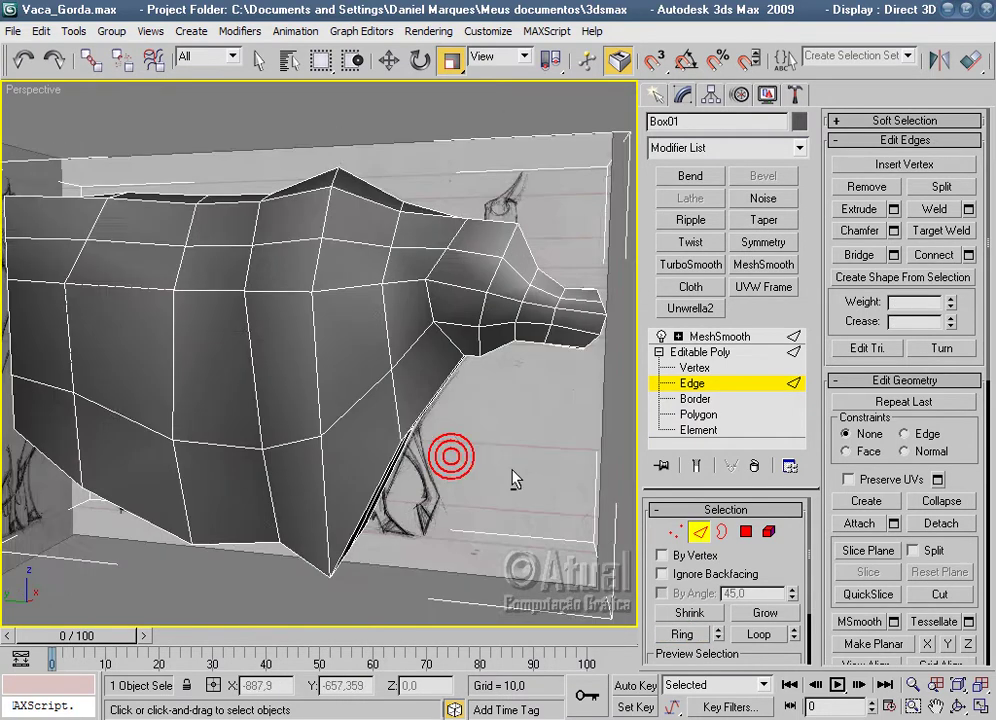
pyautogui.moveTo(516, 474)
pyautogui.mouseDown(button='middle')
pyautogui.moveTo(502, 300)
pyautogui.moveTo(456, 289)
pyautogui.moveTo(382, 240)
pyautogui.moveTo(489, 256)
pyautogui.moveTo(475, 343)
pyautogui.moveTo(491, 442)
pyautogui.moveTo(400, 462)
pyautogui.mouseUp(button='middle')
pyautogui.scroll(-5, 477, 345)
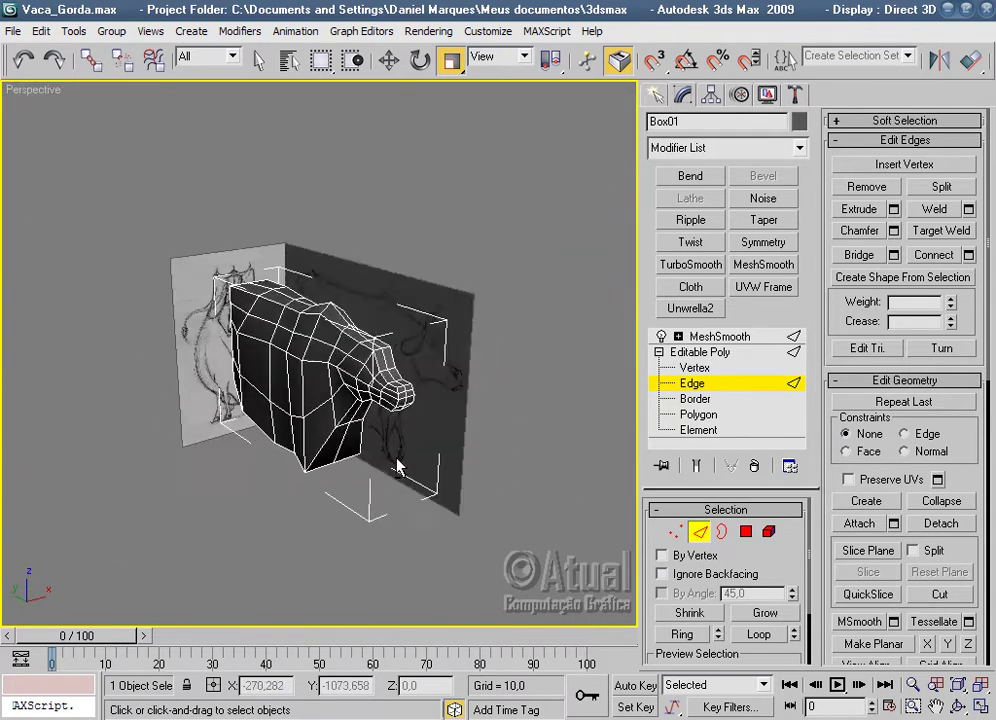
pyautogui.scroll(5, 403, 449)
pyautogui.click(436, 335)
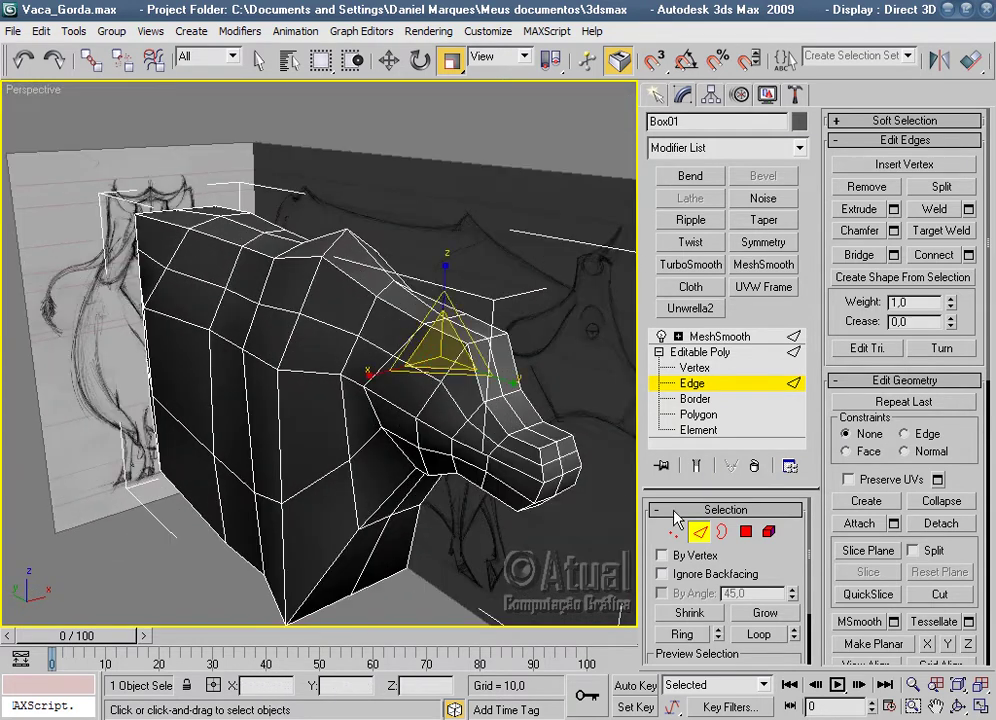
# In Vertex mode with the Move tool, select several vertices on the cow's head.
pyautogui.click(676, 532)
pyautogui.moveTo(560, 480)
pyautogui.keyDown('alt'); pyautogui.mouseDown(button='middle')
pyautogui.moveTo(445, 429)
pyautogui.moveTo(393, 384)
pyautogui.moveTo(481, 388)
pyautogui.mouseUp(button='middle'); pyautogui.keyUp('alt')
pyautogui.click(513, 385)
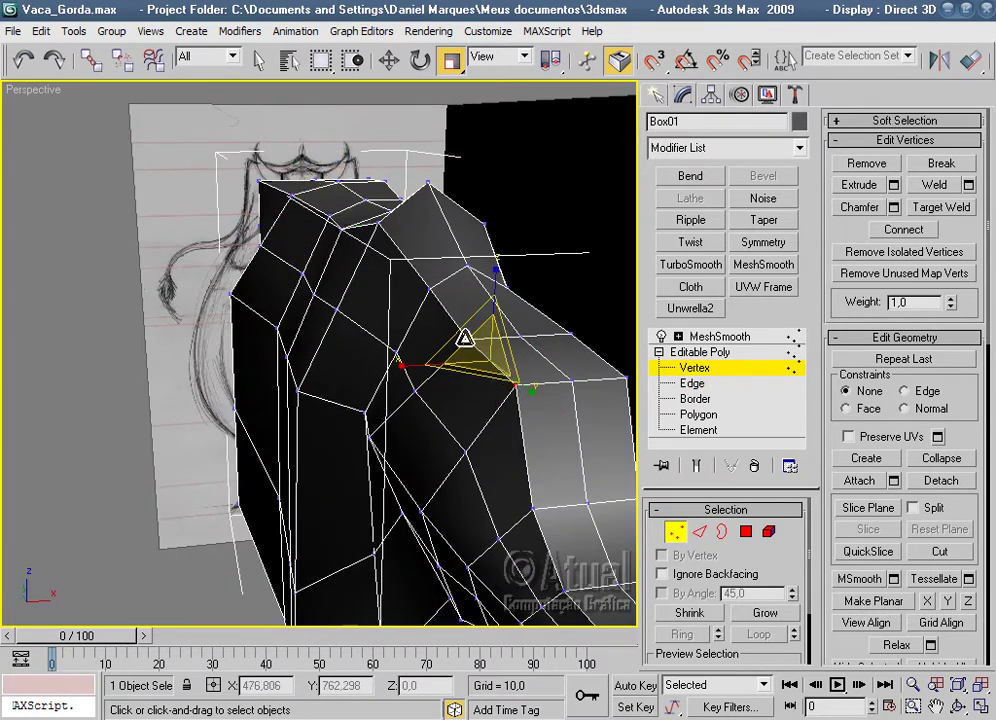
pyautogui.click(389, 60)
pyautogui.keyDown('alt'); pyautogui.moveTo(400, 200); pyautogui.dragTo(388, 112, button='middle'); pyautogui.keyUp('alt')
pyautogui.click(340, 202)
pyautogui.click(357, 262)
pyautogui.click(378, 285)
# Add the neck, corner and top-of-body vertices to the selection.
pyautogui.moveTo(378, 285)
pyautogui.keyDown('alt'); pyautogui.mouseDown(button='middle')
pyautogui.moveTo(389, 493)
pyautogui.moveTo(525, 447)
pyautogui.mouseUp(button='middle'); pyautogui.keyUp('alt')
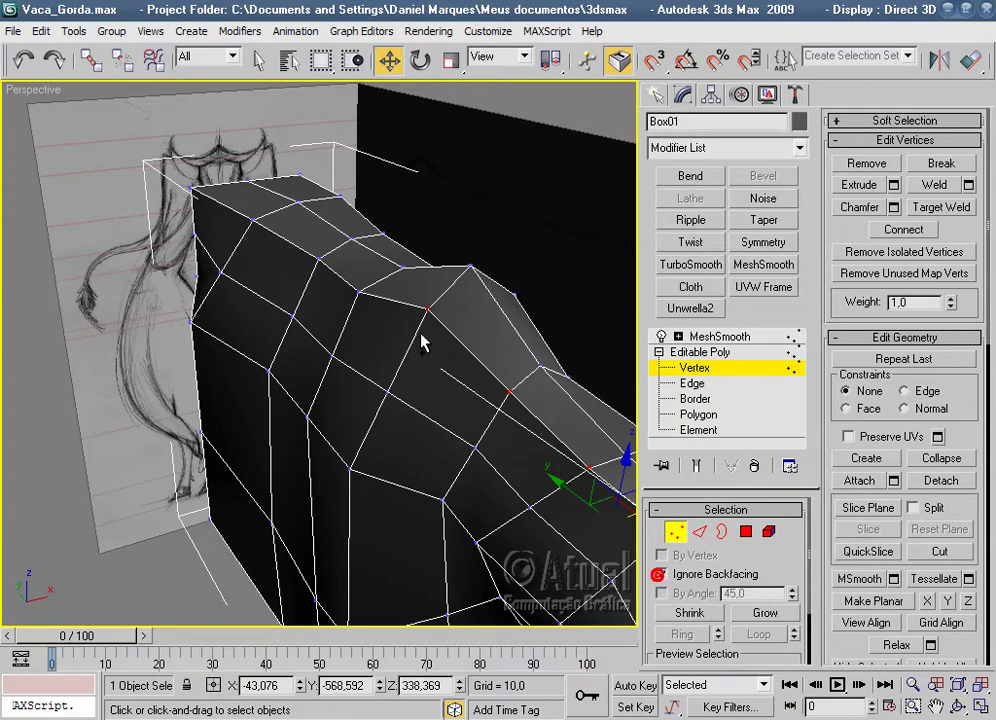
pyautogui.click(359, 290)
pyautogui.keyDown('ctrl'); pyautogui.click(316, 259); pyautogui.keyUp('ctrl')
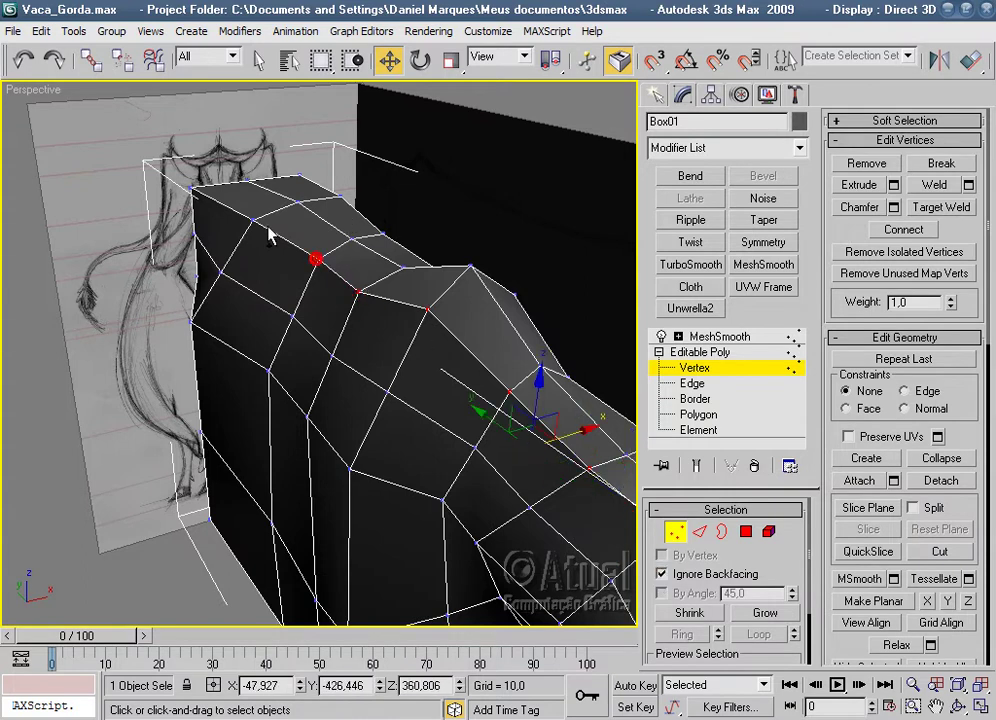
pyautogui.keyDown('ctrl'); pyautogui.click(195, 185); pyautogui.keyUp('ctrl')
pyautogui.moveTo(471, 285)
pyautogui.keyDown('alt'); pyautogui.mouseDown(button='middle')
pyautogui.moveTo(494, 296)
pyautogui.moveTo(502, 140)
pyautogui.mouseUp(button='middle'); pyautogui.keyUp('alt')
pyautogui.keyDown('ctrl'); pyautogui.click(499, 107); pyautogui.keyUp('ctrl')
pyautogui.keyDown('ctrl'); pyautogui.click(450, 135); pyautogui.keyUp('ctrl')
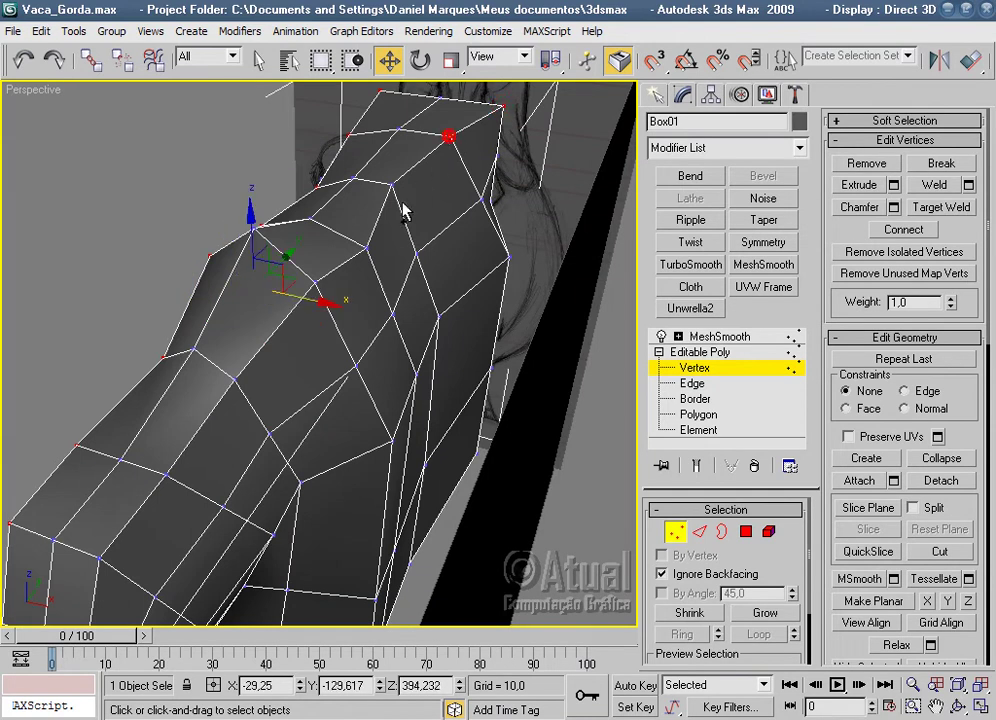
pyautogui.keyDown('ctrl'); pyautogui.click(395, 183); pyautogui.keyUp('ctrl')
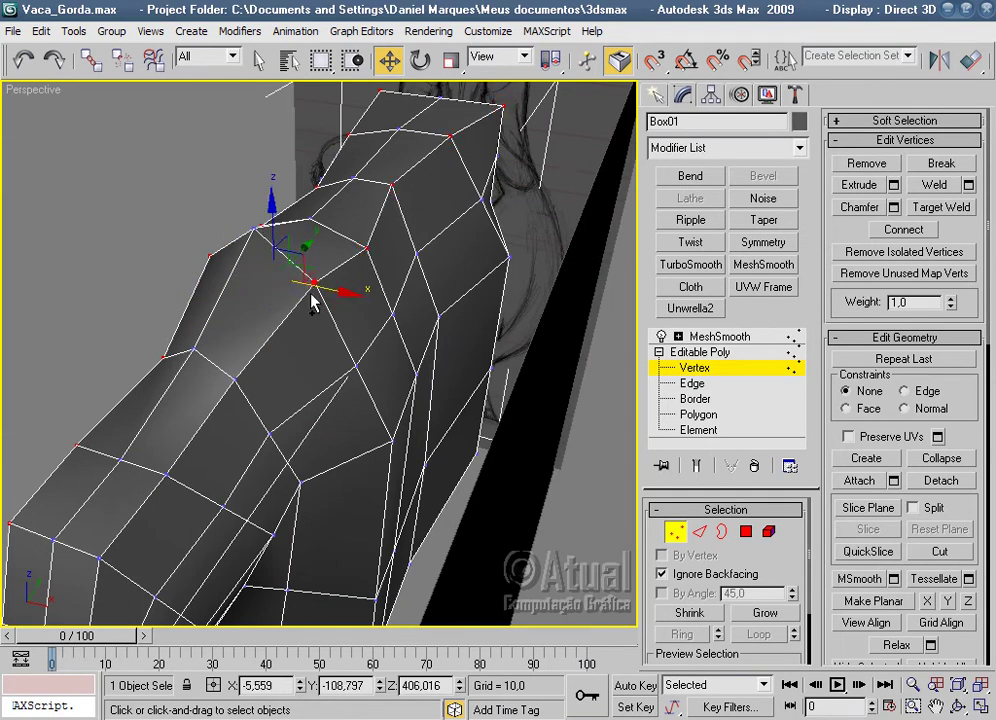
# Raise a top vertex along the back and pull a neck-top vertex into place.
pyautogui.keyDown('alt'); pyautogui.moveTo(340, 423); pyautogui.dragTo(378, 208, button='middle'); pyautogui.keyUp('alt')
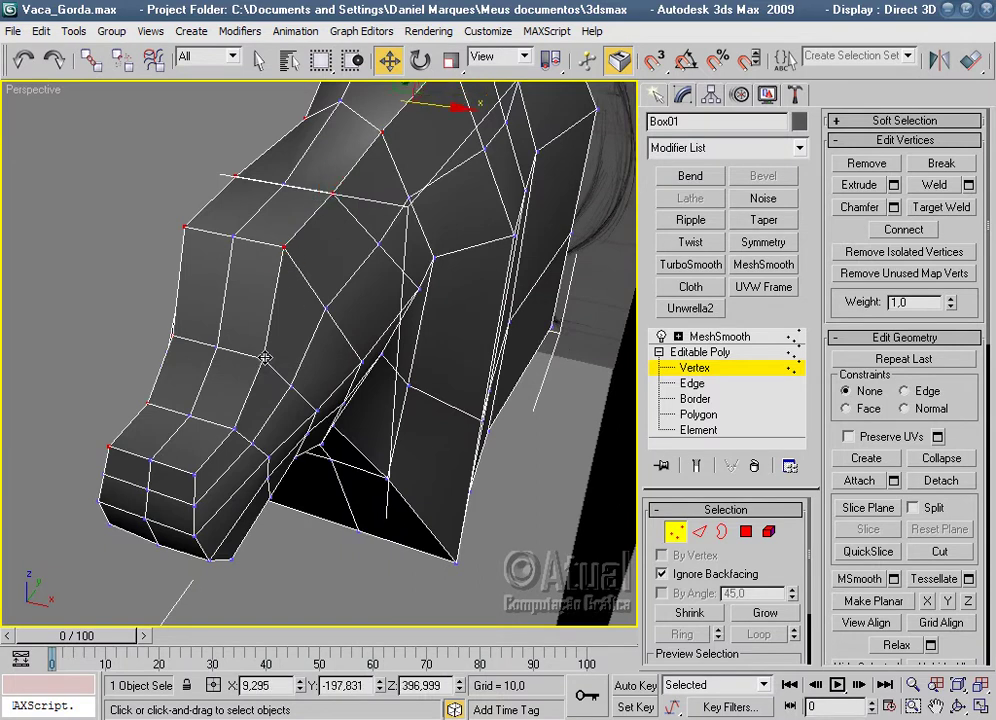
pyautogui.moveTo(238, 461)
pyautogui.keyDown('alt'); pyautogui.mouseDown(button='middle')
pyautogui.moveTo(373, 400)
pyautogui.moveTo(372, 260)
pyautogui.mouseUp(button='middle'); pyautogui.keyUp('alt')
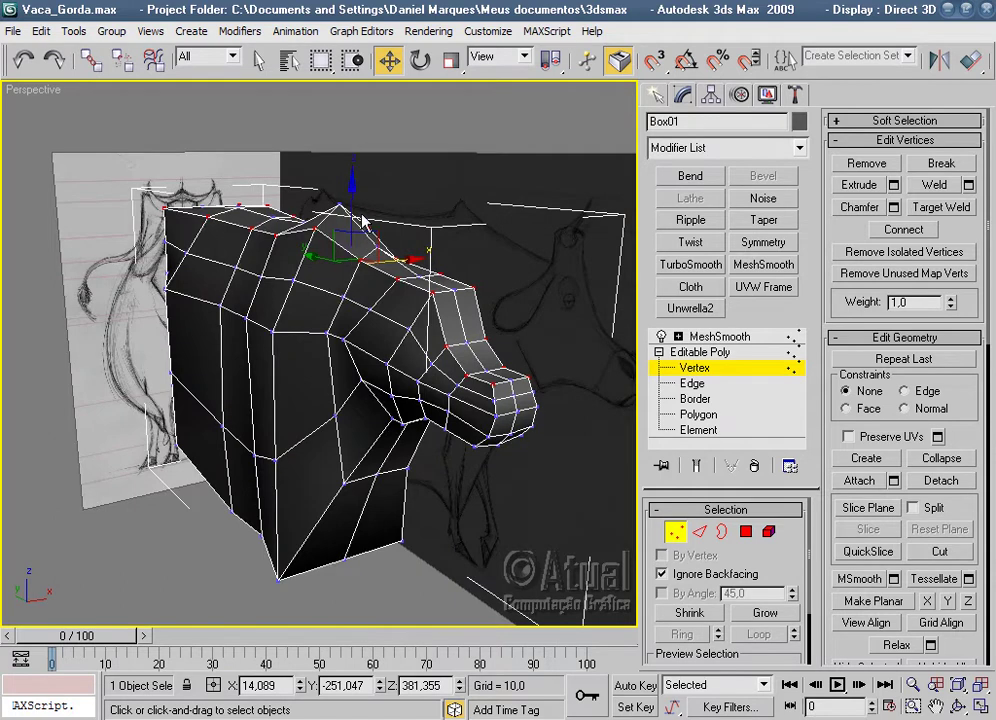
pyautogui.moveTo(353, 203); pyautogui.dragTo(352, 228)
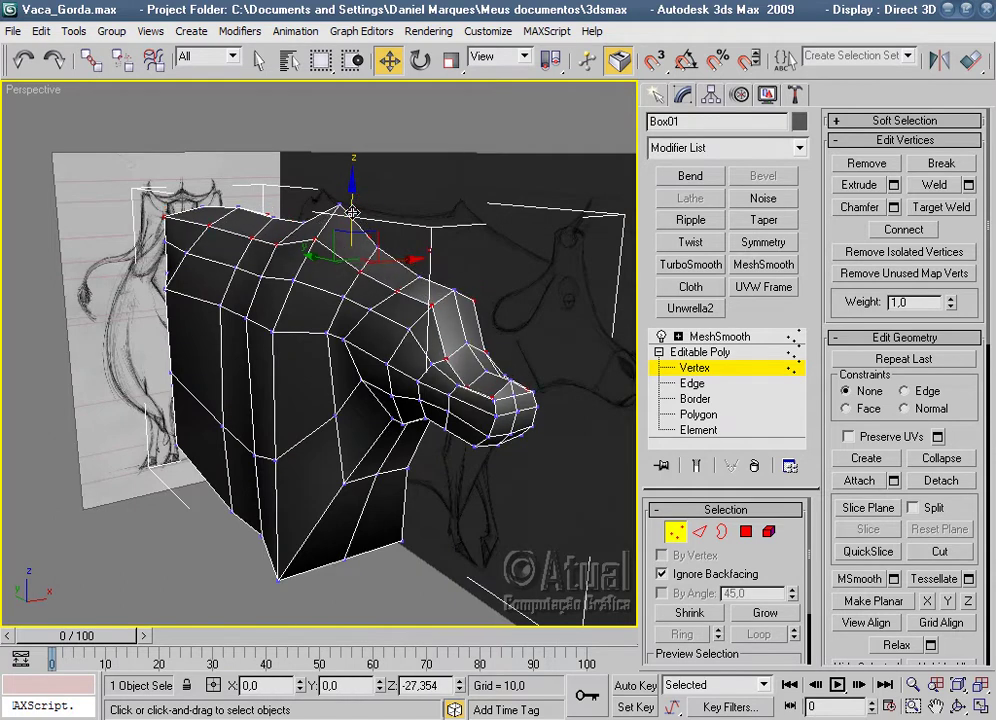
pyautogui.keyDown('alt'); pyautogui.moveTo(352, 228); pyautogui.dragTo(525, 300, button='middle'); pyautogui.keyUp('alt')
pyautogui.scroll(2, 525, 300)
pyautogui.scroll(2, 433, 338)
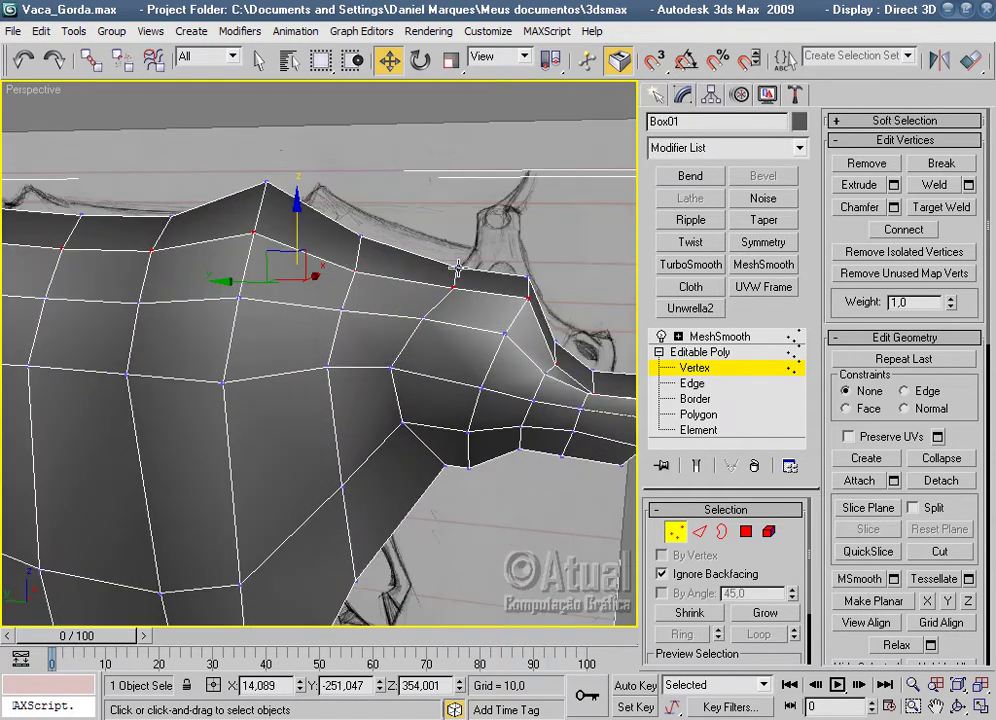
pyautogui.moveTo(456, 268); pyautogui.dragTo(459, 213)
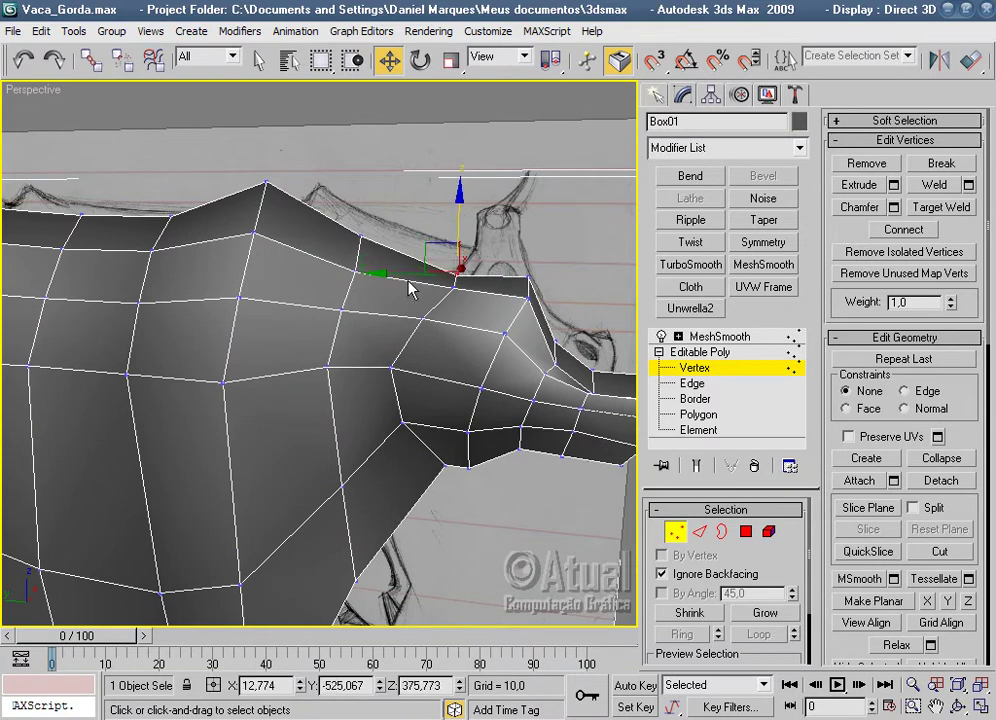
pyautogui.scroll(-3, 485, 271)
# Move a vertex on top of the head to follow the sketch.
pyautogui.moveTo(485, 271)
pyautogui.keyDown('alt'); pyautogui.mouseDown(button='middle')
pyautogui.moveTo(318, 345)
pyautogui.moveTo(551, 296)
pyautogui.moveTo(380, 291)
pyautogui.mouseUp(button='middle'); pyautogui.keyUp('alt')
pyautogui.scroll(3, 551, 296)
pyautogui.moveTo(411, 257); pyautogui.dragTo(455, 272)
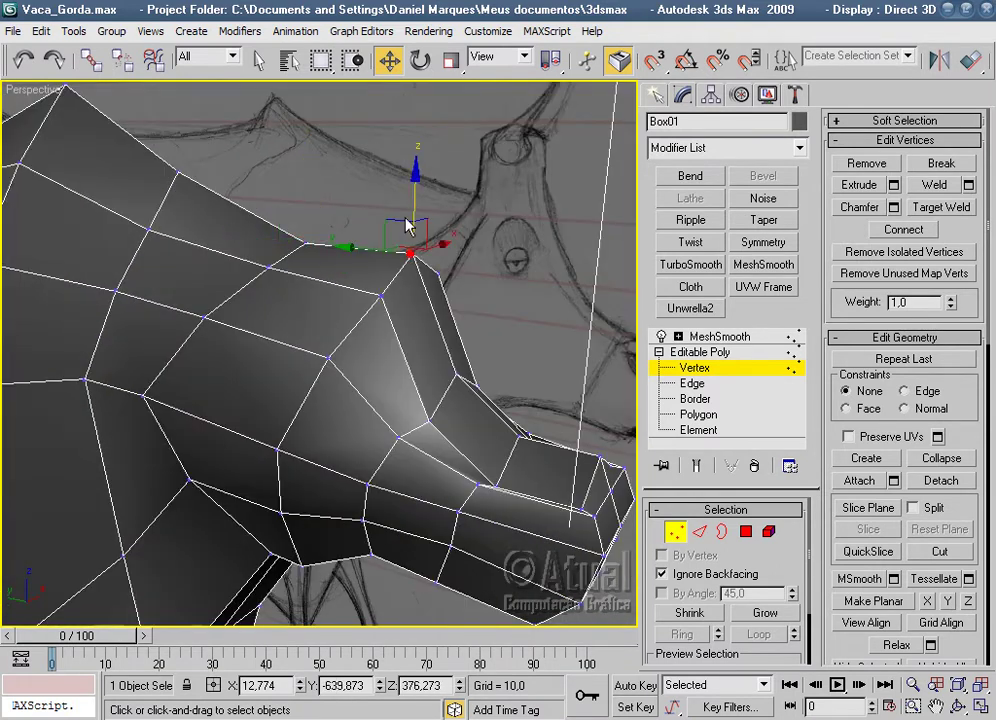
pyautogui.scroll(-3, 485, 345)
pyautogui.moveTo(485, 345)
pyautogui.keyDown('alt'); pyautogui.mouseDown(button='middle')
pyautogui.moveTo(456, 382)
pyautogui.moveTo(396, 333)
pyautogui.mouseUp(button='middle'); pyautogui.keyUp('alt')
pyautogui.scroll(5, 399, 238)
pyautogui.scroll(-5, 398, 238)
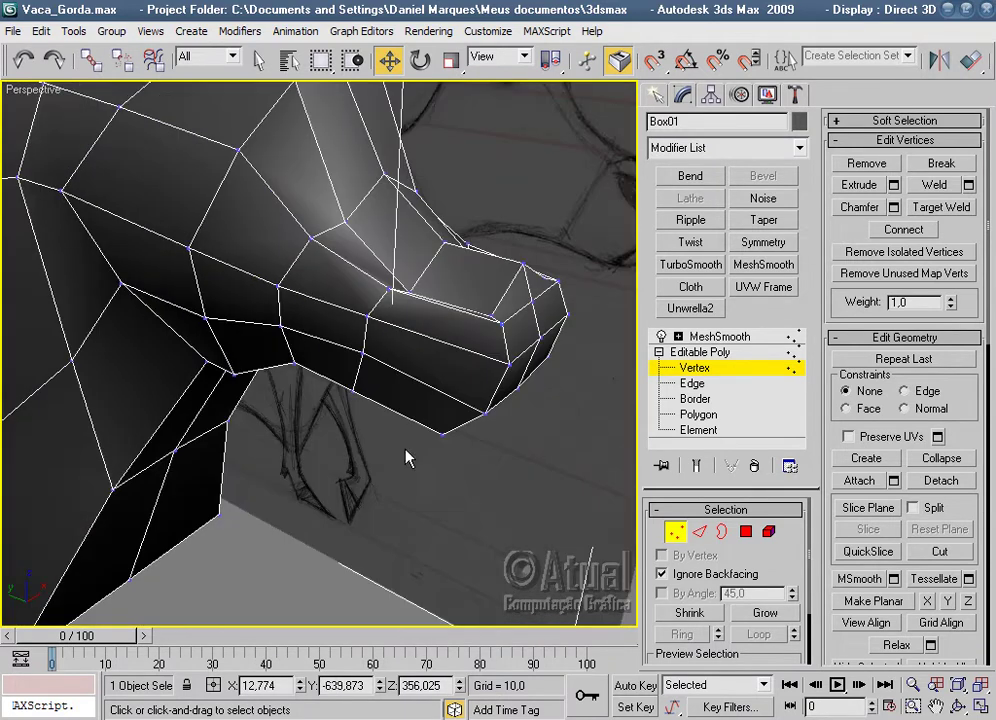
# Undo a trial snout vertex move, then raise the centre forehead vertex.
pyautogui.click(385, 288)
pyautogui.scroll(3, 380, 318)
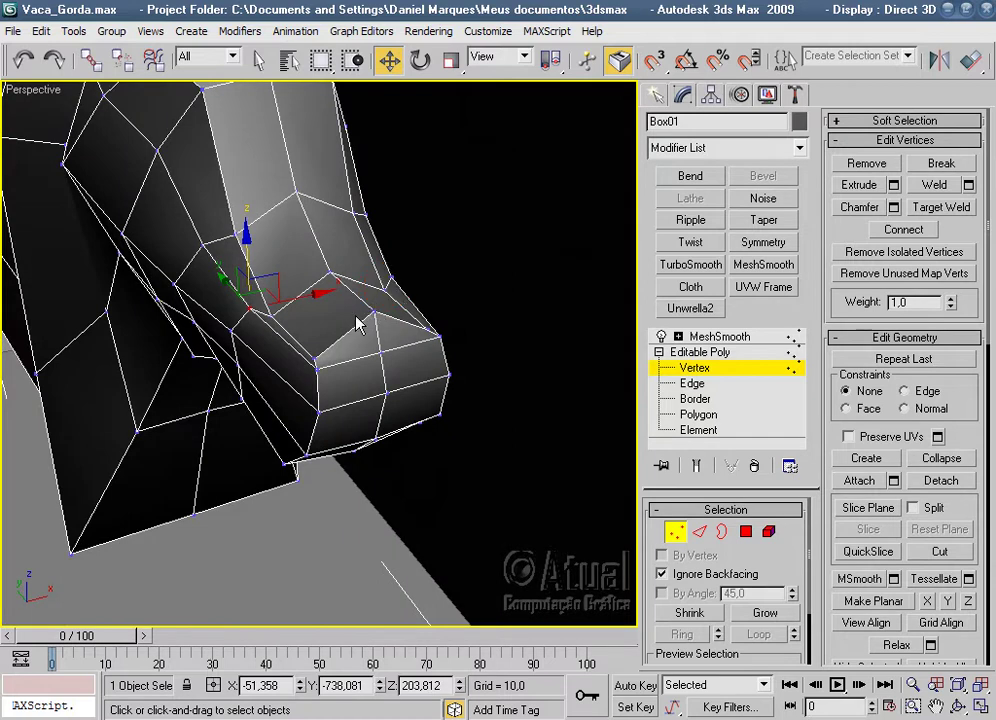
pyautogui.moveTo(275, 315); pyautogui.dragTo(260, 282)
pyautogui.moveTo(387, 267)
pyautogui.keyDown('alt'); pyautogui.mouseDown(button='middle')
pyautogui.moveTo(335, 247)
pyautogui.moveTo(260, 193)
pyautogui.mouseUp(button='middle'); pyautogui.keyUp('alt')
pyautogui.click(24, 66)
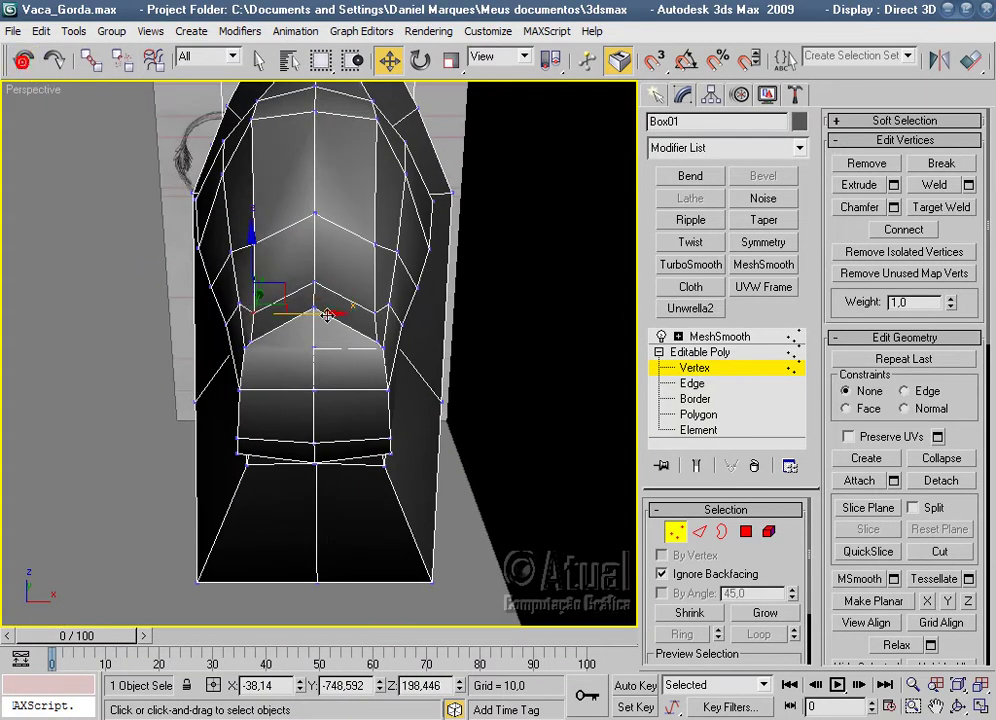
pyautogui.moveTo(315, 256); pyautogui.dragTo(308, 262)
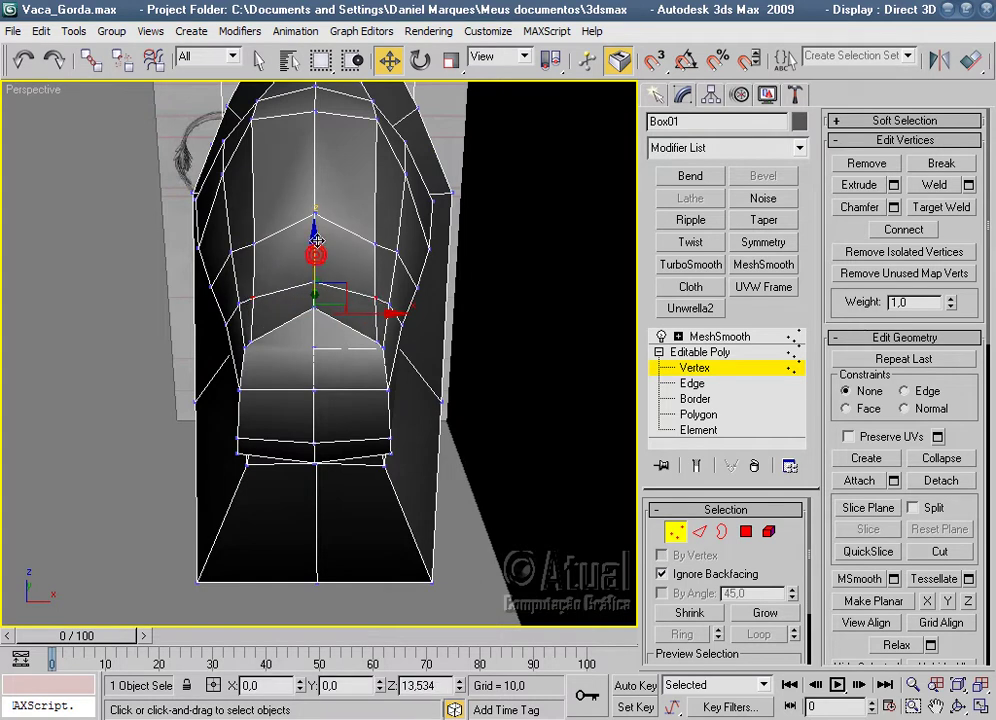
# Raise the left and right face vertices together.
pyautogui.click(250, 342)
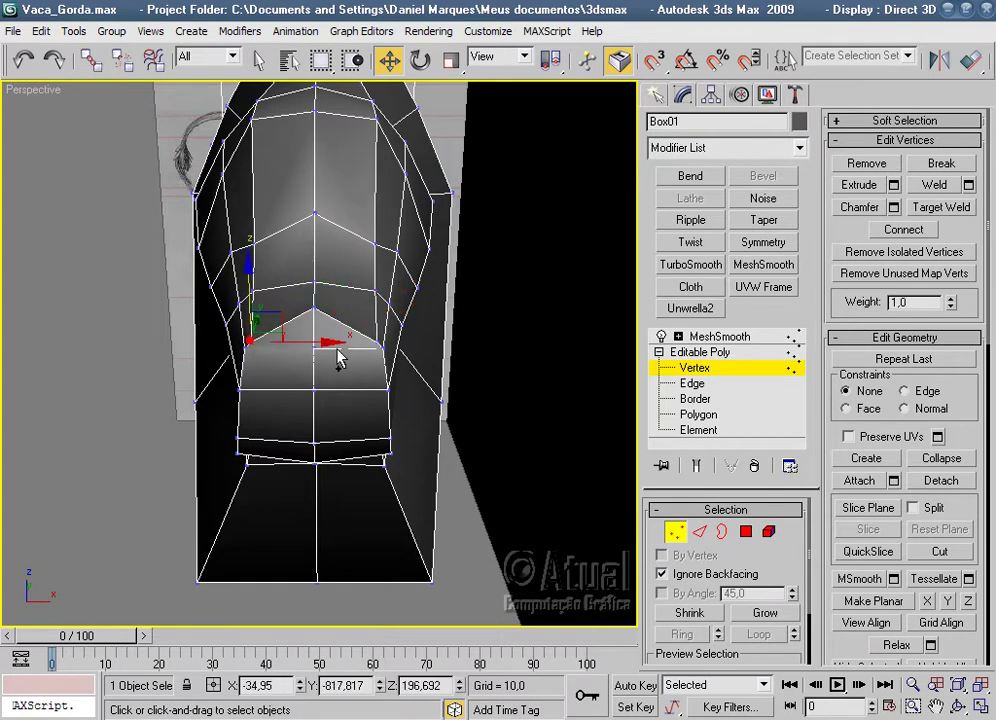
pyautogui.keyDown('ctrl'); pyautogui.click(375, 340); pyautogui.keyUp('ctrl')
pyautogui.moveTo(313, 289); pyautogui.dragTo(313, 280)
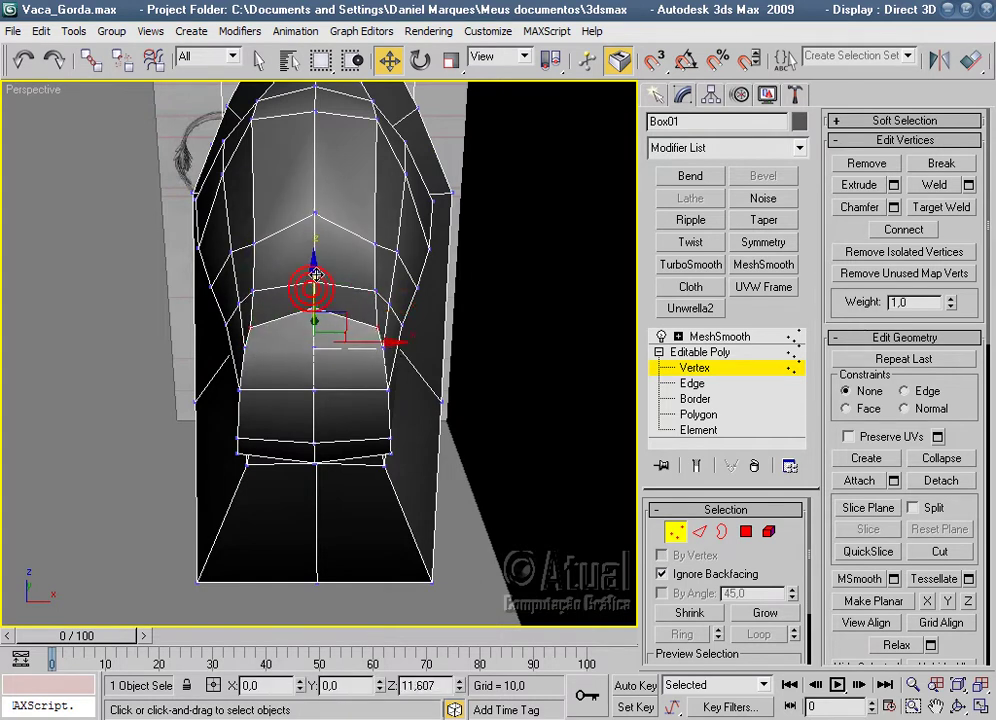
pyautogui.keyDown('alt'); pyautogui.moveTo(313, 280); pyautogui.dragTo(420, 285, button='middle'); pyautogui.keyUp('alt')
pyautogui.scroll(2, 420, 285)
# Lower and shift the lower snout vertices, then lower a vertex on top of the head.
pyautogui.click(389, 236)
pyautogui.keyDown('ctrl'); pyautogui.click(411, 216); pyautogui.keyUp('ctrl')
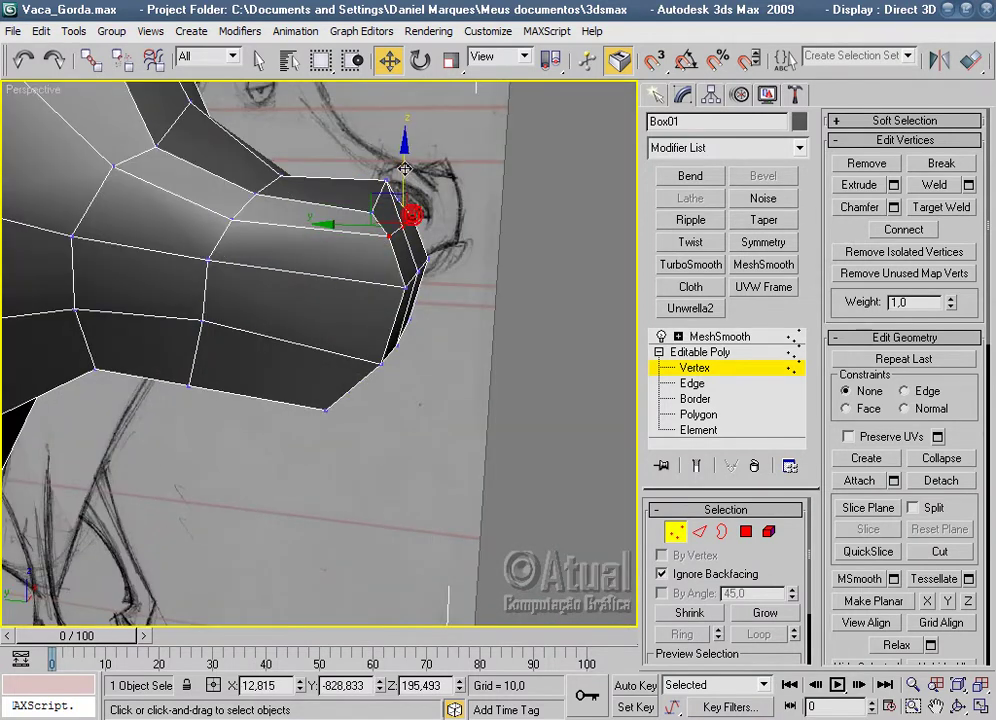
pyautogui.moveTo(404, 169); pyautogui.dragTo(395, 205)
pyautogui.moveTo(349, 240); pyautogui.dragTo(345, 234)
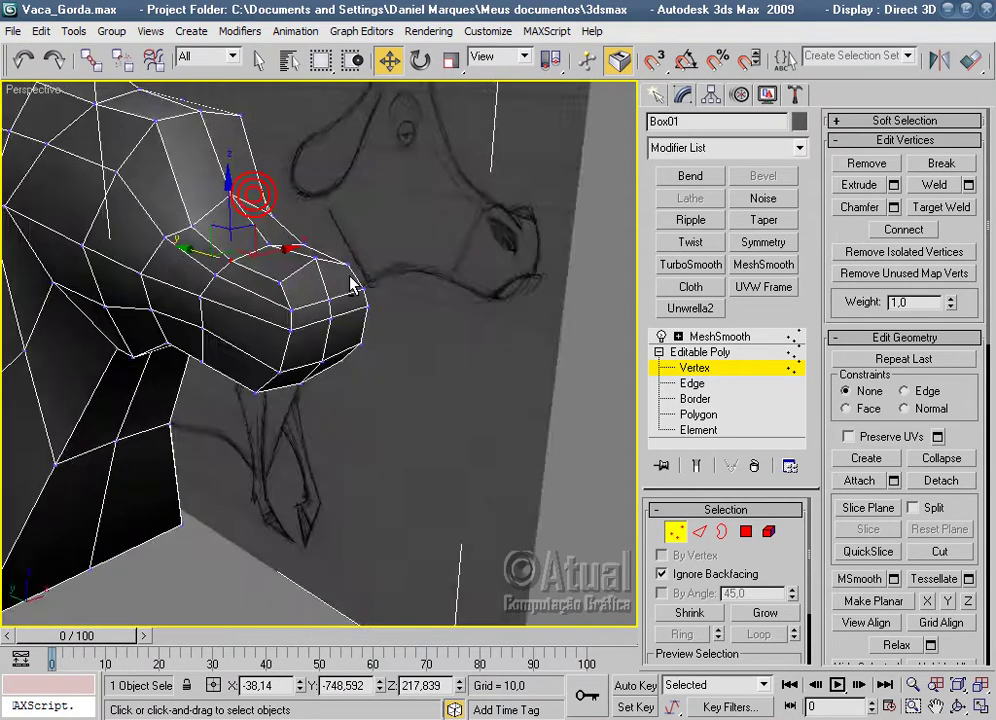
pyautogui.keyDown('alt'); pyautogui.moveTo(349, 229); pyautogui.dragTo(449, 284, button='middle'); pyautogui.keyUp('alt')
pyautogui.moveTo(364, 325)
pyautogui.keyDown('alt'); pyautogui.mouseDown(button='middle')
pyautogui.moveTo(389, 322)
pyautogui.moveTo(349, 266)
pyautogui.mouseUp(button='middle'); pyautogui.keyUp('alt')
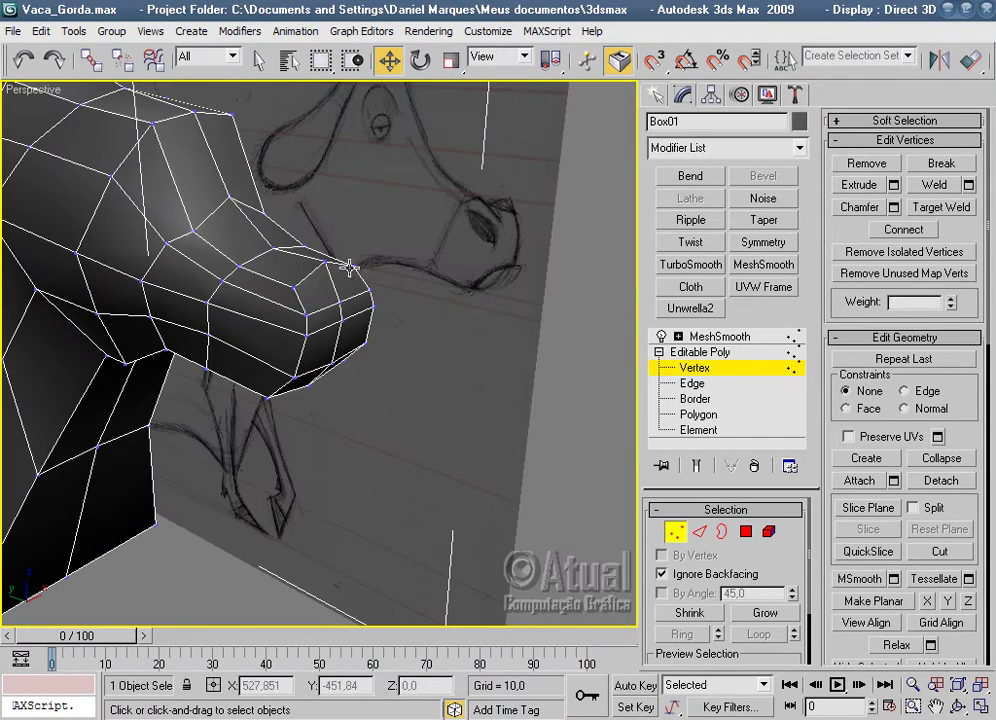
pyautogui.click(228, 197)
pyautogui.moveTo(228, 151); pyautogui.dragTo(228, 172)
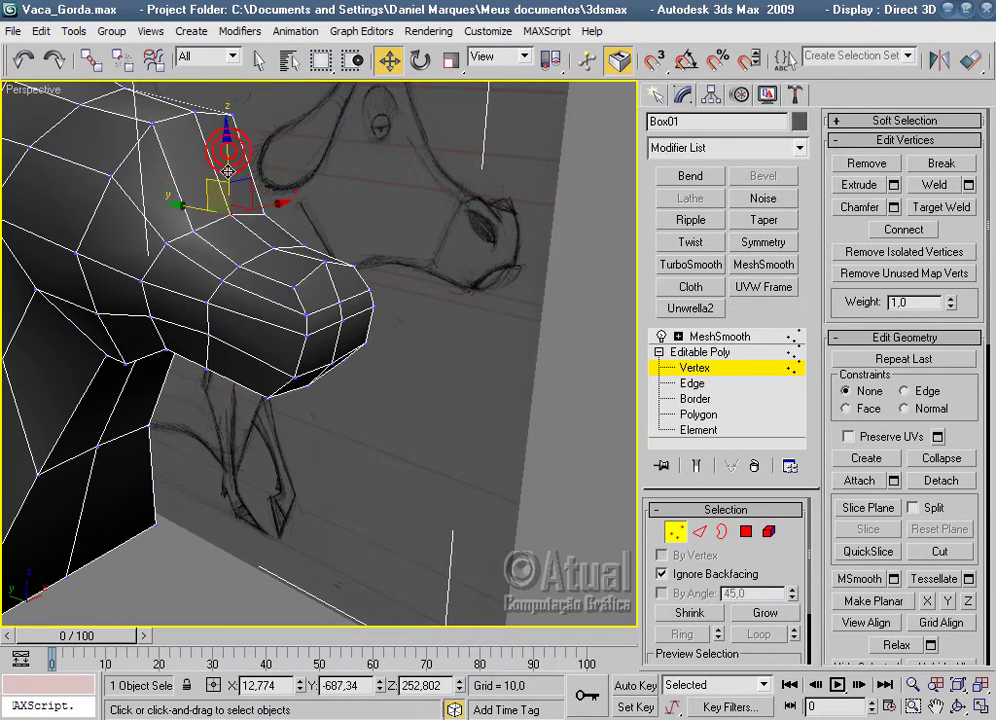
pyautogui.moveTo(198, 207)
pyautogui.keyDown('alt'); pyautogui.mouseDown(button='middle')
pyautogui.moveTo(290, 226)
pyautogui.moveTo(466, 232)
pyautogui.moveTo(456, 304)
pyautogui.moveTo(329, 282)
pyautogui.moveTo(274, 207)
pyautogui.moveTo(474, 229)
pyautogui.moveTo(371, 205)
pyautogui.moveTo(385, 280)
pyautogui.moveTo(340, 420)
pyautogui.mouseUp(button='middle'); pyautogui.keyUp('alt')
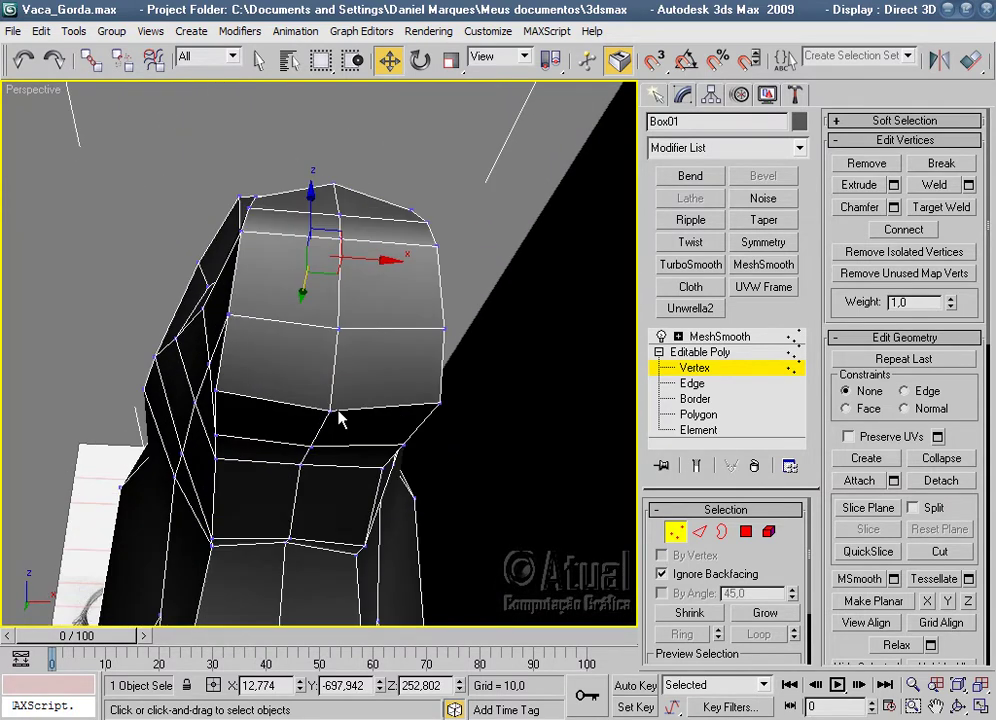
# Select the lower vertices along the cow's underside and head.
pyautogui.click(214, 394)
pyautogui.keyDown('ctrl'); pyautogui.click(432, 410); pyautogui.keyUp('ctrl')
pyautogui.click(437, 400)
pyautogui.moveTo(467, 405)
pyautogui.keyDown('alt'); pyautogui.mouseDown(button='middle')
pyautogui.moveTo(518, 385)
pyautogui.moveTo(456, 284)
pyautogui.moveTo(415, 395)
pyautogui.moveTo(276, 396)
pyautogui.moveTo(507, 378)
pyautogui.moveTo(518, 391)
pyautogui.moveTo(432, 298)
pyautogui.moveTo(356, 285)
pyautogui.moveTo(473, 378)
pyautogui.mouseUp(button='middle'); pyautogui.keyUp('alt')
pyautogui.scroll(-3, 473, 378)
pyautogui.moveTo(380, 300)
pyautogui.mouseDown(button='middle')
pyautogui.moveTo(564, 291)
pyautogui.moveTo(345, 311)
pyautogui.moveTo(280, 270)
pyautogui.moveTo(234, 374)
pyautogui.mouseUp(button='middle')
pyautogui.scroll(2, 256, 255)
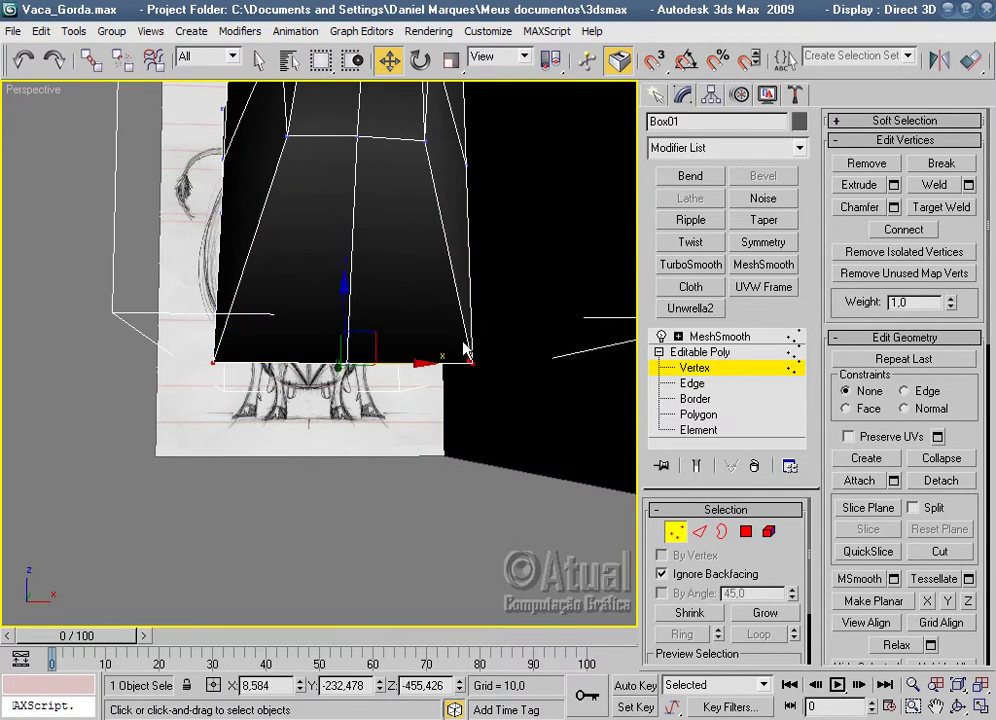
# Scale the bottom vertices narrower to about 48%, undoing the extra scaling step.
pyautogui.click(451, 62)
pyautogui.moveTo(355, 362); pyautogui.dragTo(330, 372)
pyautogui.moveTo(456, 371)
pyautogui.keyDown('alt'); pyautogui.mouseDown(button='middle')
pyautogui.moveTo(422, 218)
pyautogui.moveTo(553, 317)
pyautogui.moveTo(415, 305)
pyautogui.moveTo(445, 351)
pyautogui.moveTo(405, 287)
pyautogui.moveTo(440, 320)
pyautogui.mouseUp(button='middle'); pyautogui.keyUp('alt')
pyautogui.scroll(-3, 485, 367)
pyautogui.scroll(-2, 485, 367)
pyautogui.scroll(2, 453, 335)
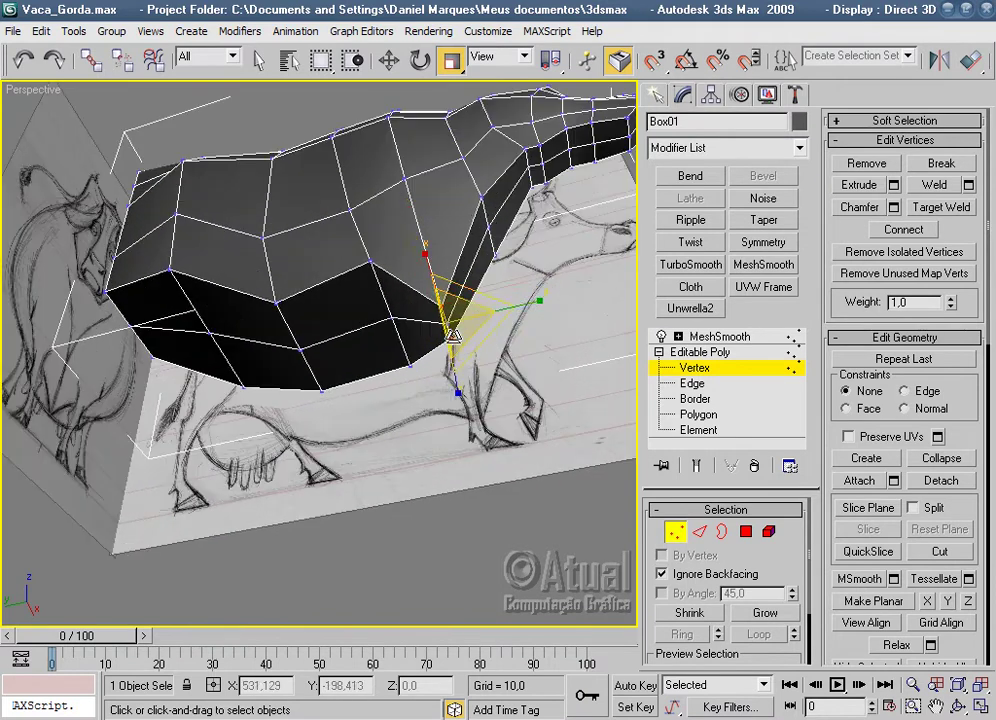
pyautogui.click(22, 60)
pyautogui.moveTo(289, 316)
pyautogui.keyDown('alt'); pyautogui.mouseDown(button='middle')
pyautogui.moveTo(417, 350)
pyautogui.moveTo(664, 472)
pyautogui.mouseUp(button='middle'); pyautogui.keyUp('alt')
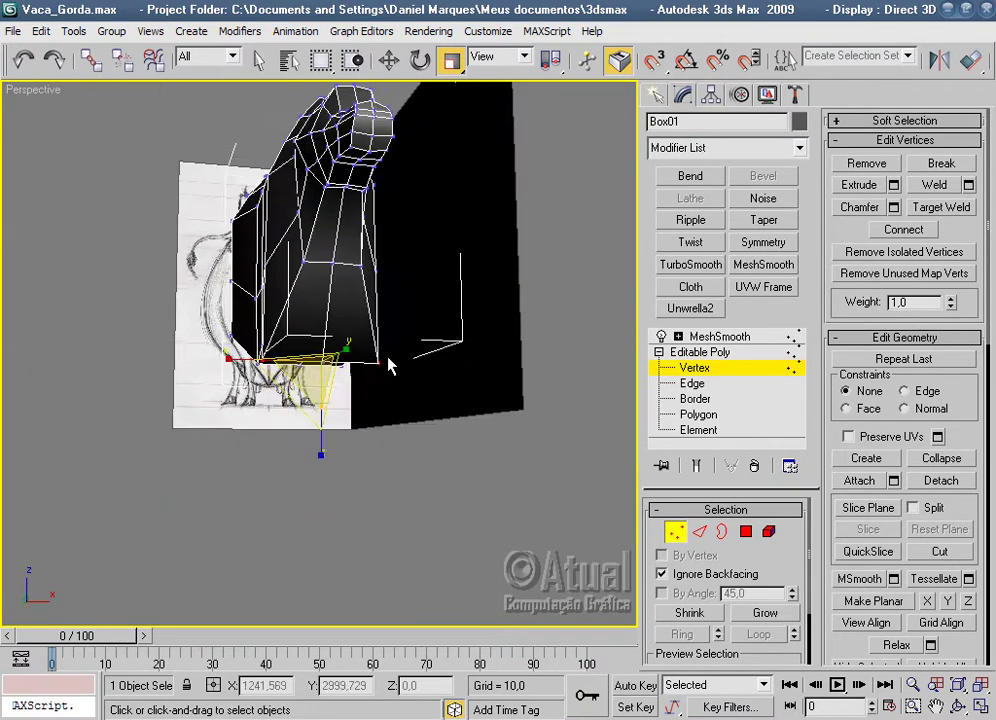
# Preview the MeshSmooth result on the cow, then return to Editable Poly vertex editing.
pyautogui.click(702, 532)
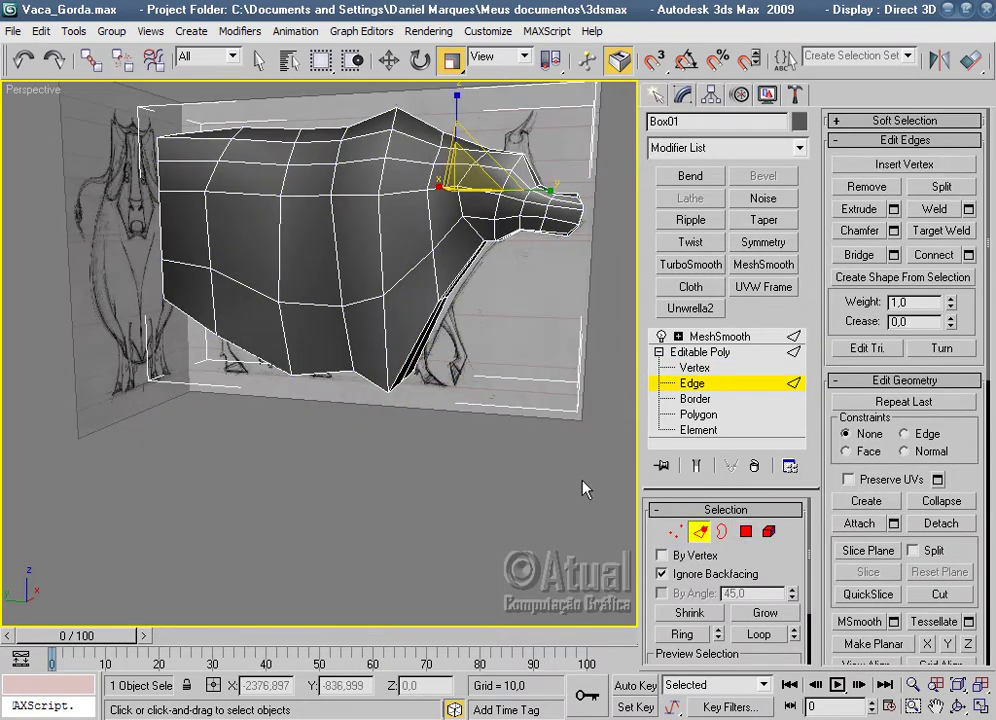
pyautogui.click(745, 338)
pyautogui.keyDown('alt'); pyautogui.moveTo(485, 527); pyautogui.dragTo(365, 452, button='middle'); pyautogui.keyUp('alt')
pyautogui.moveTo(380, 490)
pyautogui.keyDown('alt'); pyautogui.mouseDown(button='middle')
pyautogui.moveTo(445, 476)
pyautogui.moveTo(600, 471)
pyautogui.moveTo(499, 376)
pyautogui.moveTo(407, 444)
pyautogui.moveTo(302, 487)
pyautogui.moveTo(300, 549)
pyautogui.moveTo(489, 437)
pyautogui.moveTo(558, 409)
pyautogui.moveTo(409, 456)
pyautogui.mouseUp(button='middle'); pyautogui.keyUp('alt')
pyautogui.click(438, 476)
pyautogui.scroll(4, 300, 340)
pyautogui.click(284, 324)
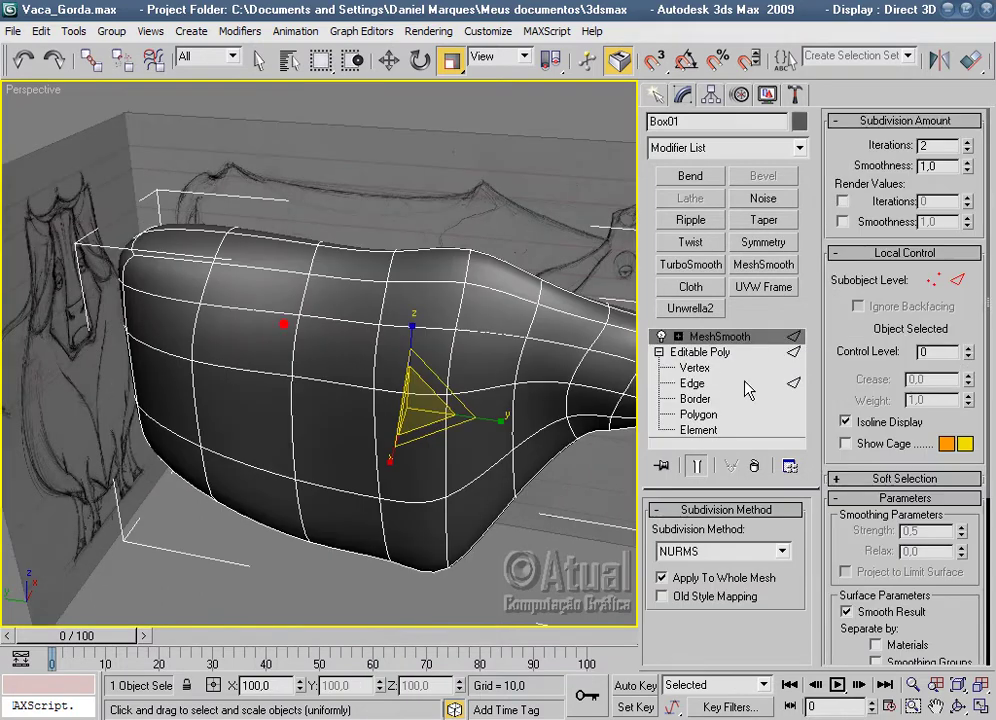
pyautogui.click(694, 367)
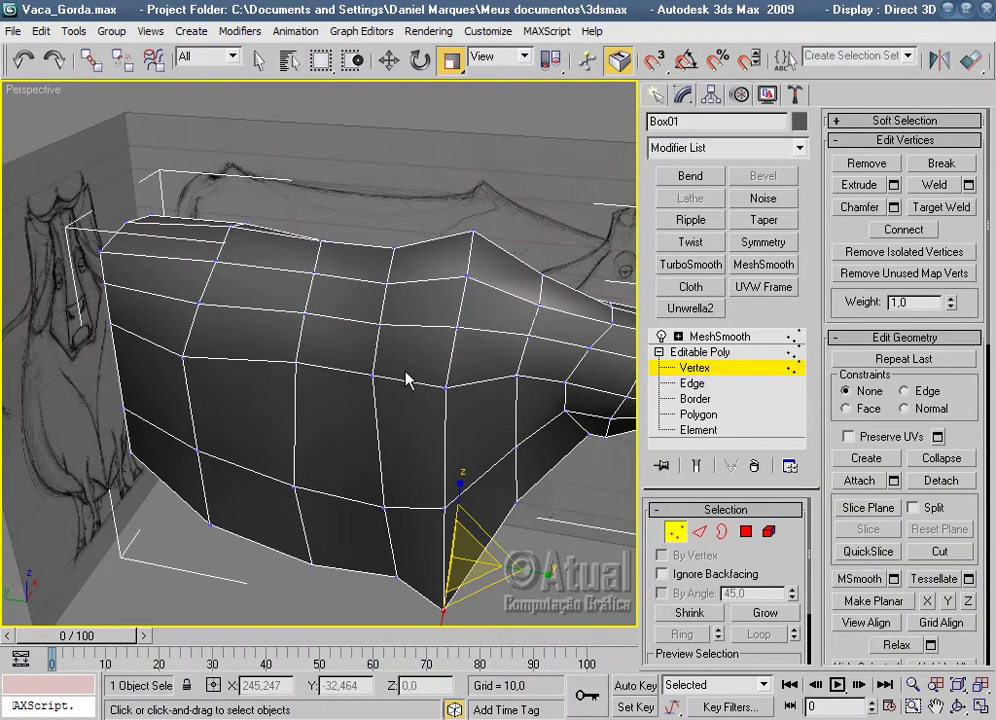
# In the Left view, Connect an edge ring across the rear body, then return to Vertex level.
pyautogui.press('l')
pyautogui.scroll(3, 411, 390)
pyautogui.scroll(-2, 411, 390)
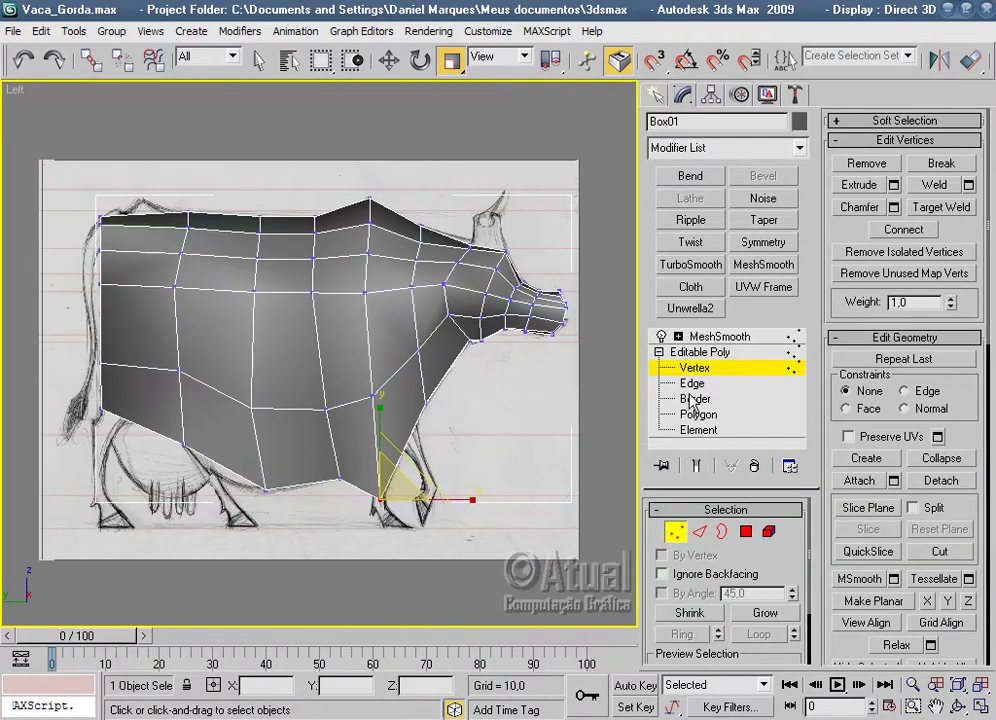
pyautogui.click(386, 62)
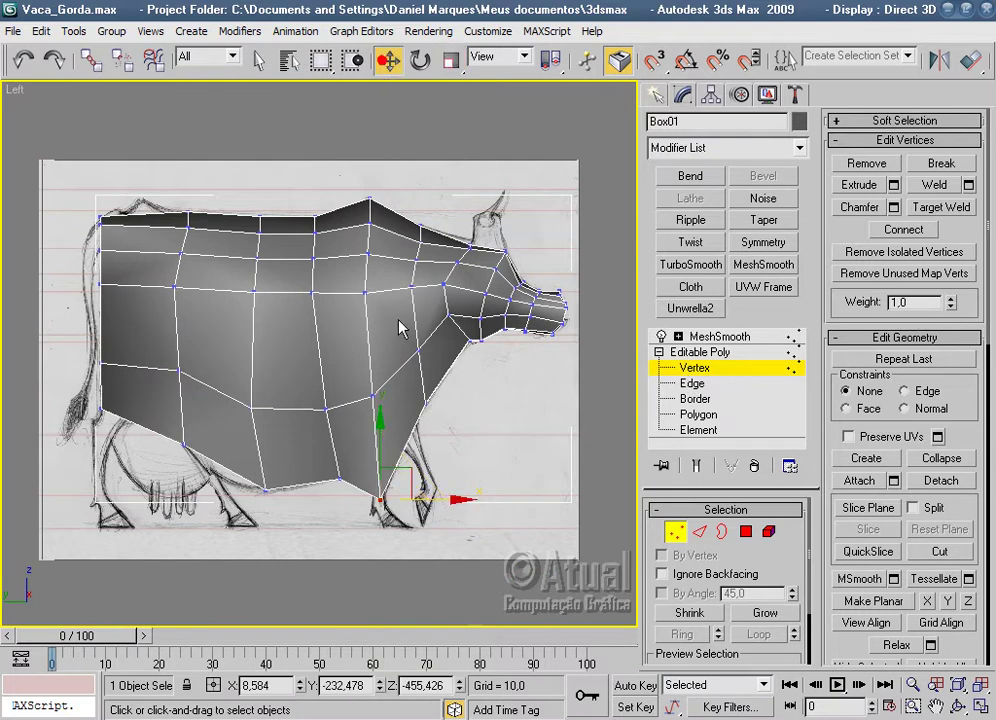
pyautogui.click(372, 394)
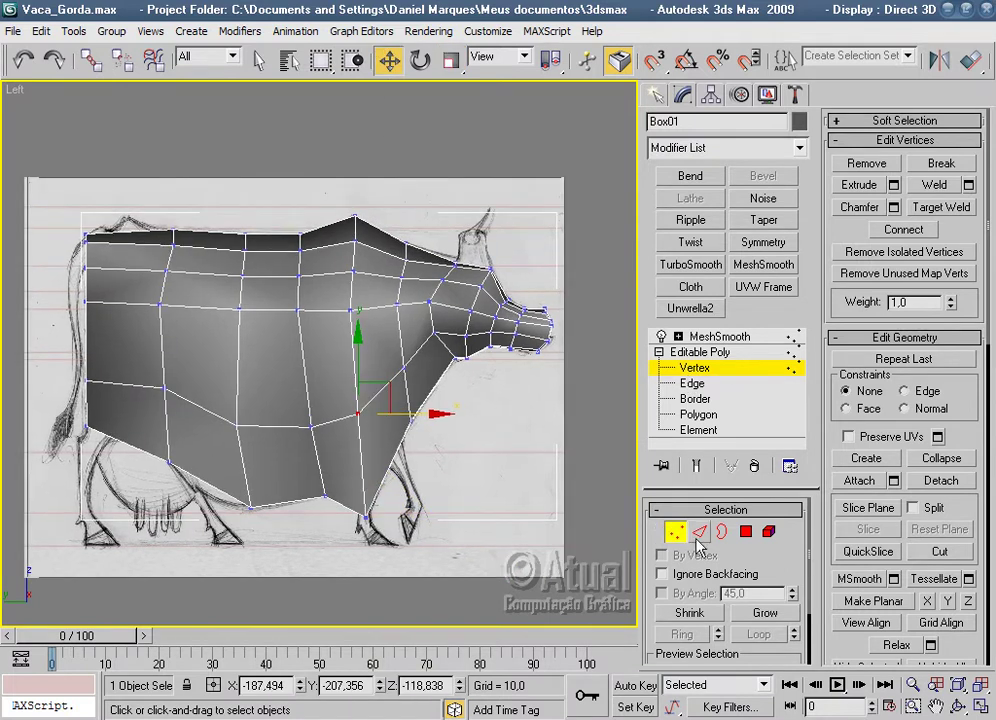
pyautogui.click(699, 533)
pyautogui.keyDown('ctrl'); pyautogui.click(139, 384); pyautogui.keyUp('ctrl')
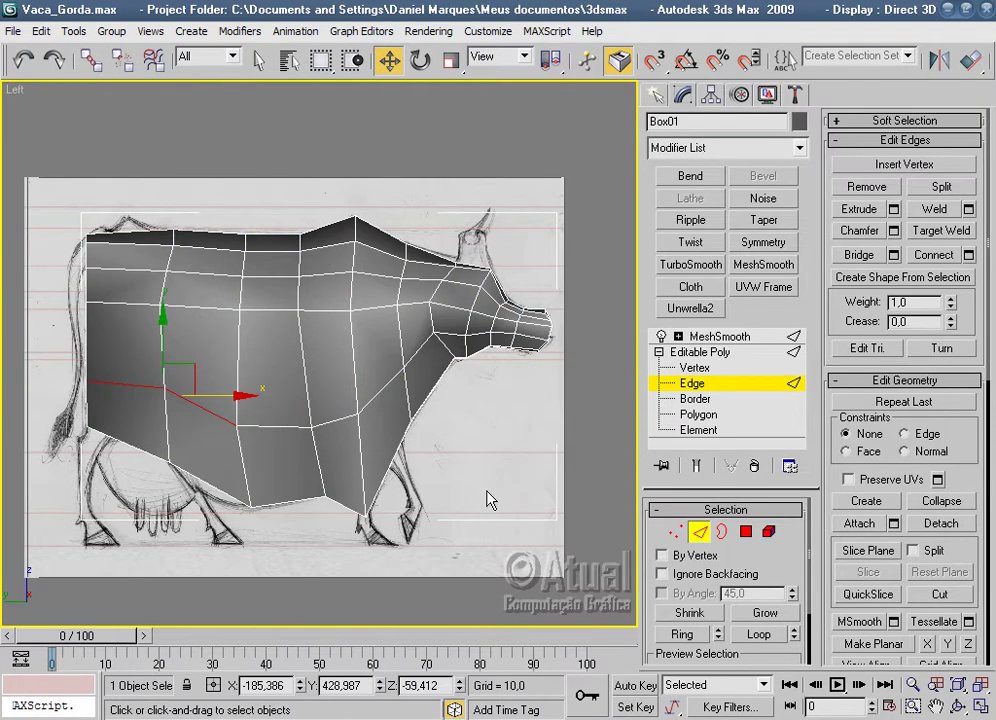
pyautogui.click(697, 641)
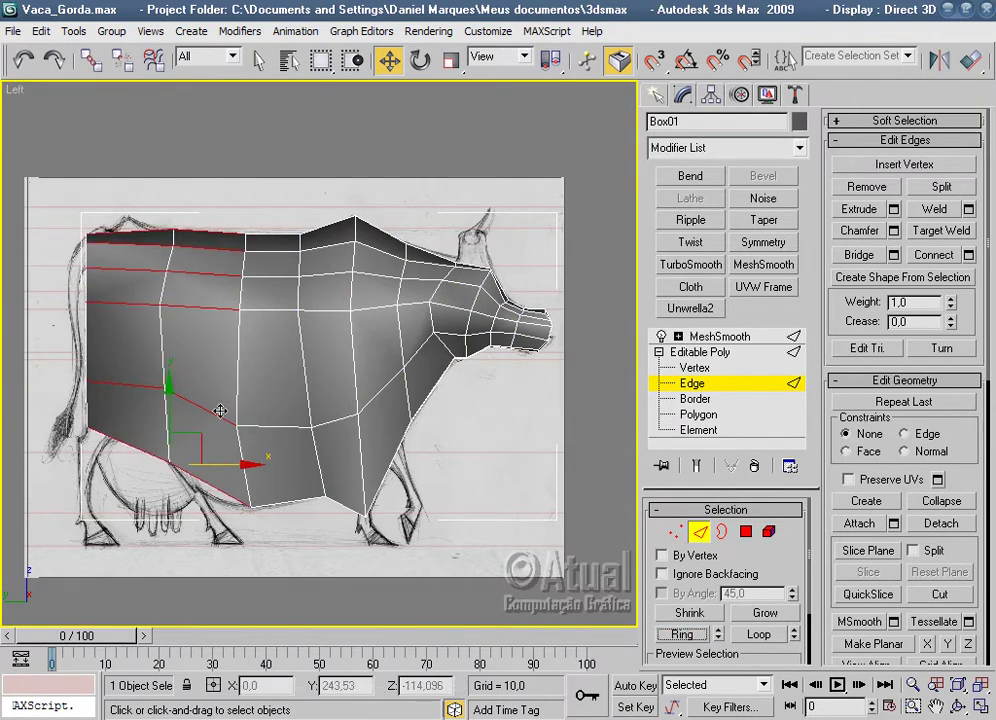
pyautogui.rightClick(210, 410)
pyautogui.click(190, 485)
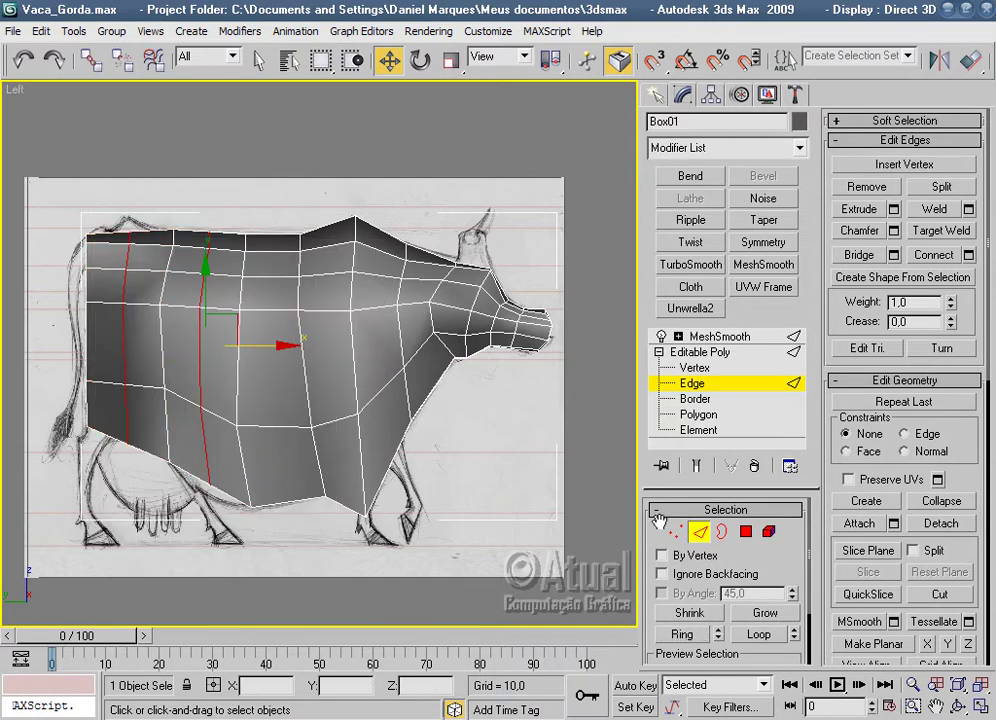
pyautogui.press('1')
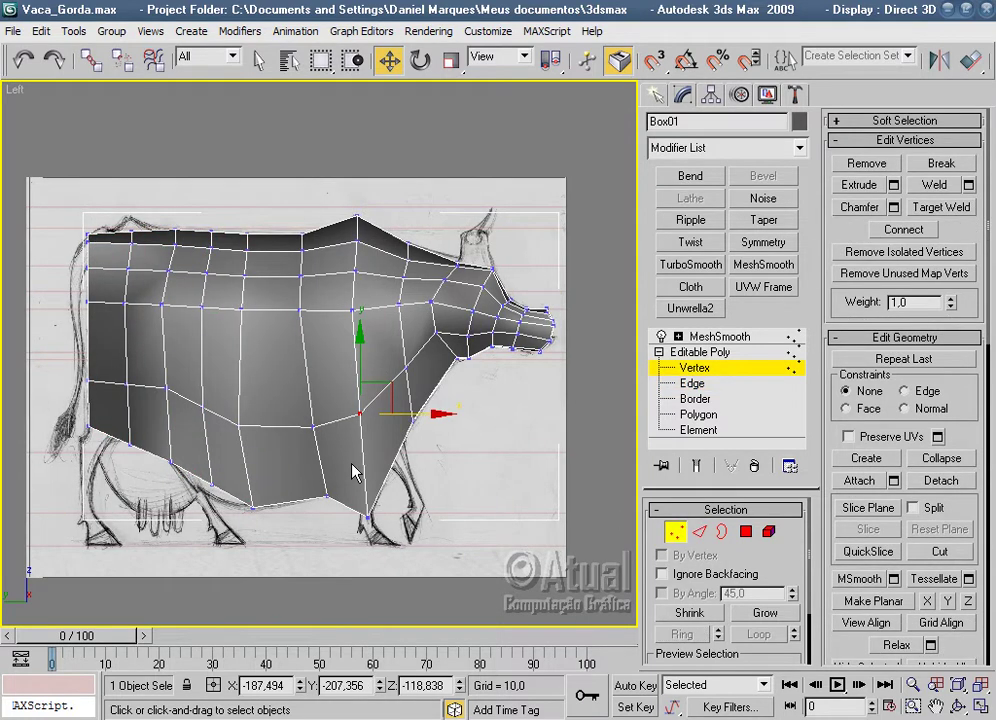
pyautogui.scroll(3, 352, 471)
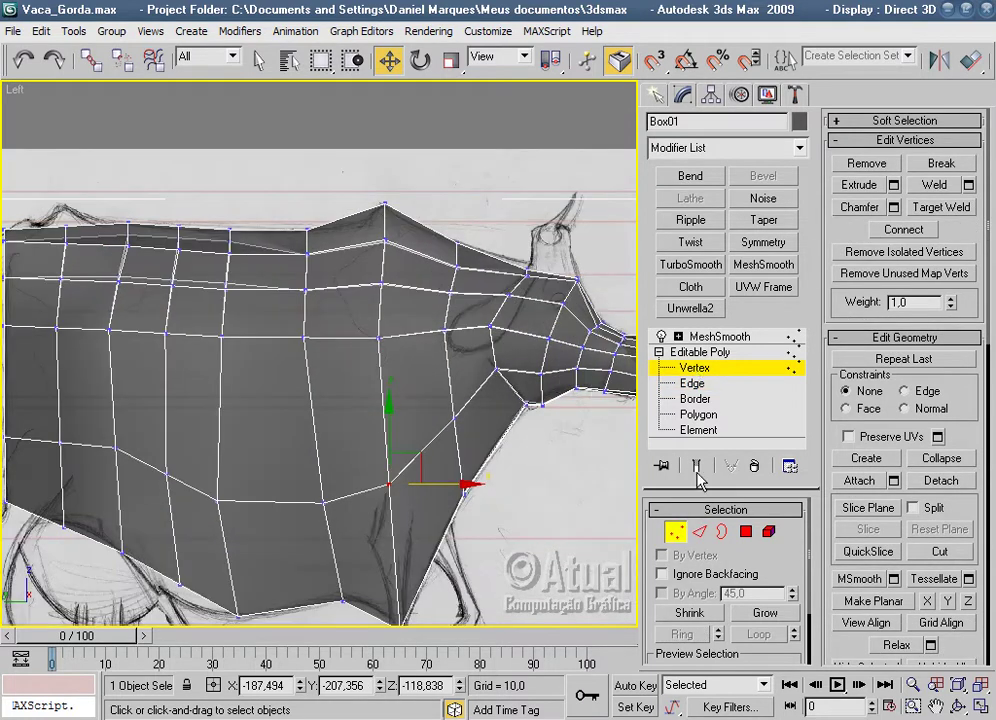
# Shift the rear-edge and top rear corner vertices and raise the hip vertex to the sketch.
pyautogui.moveTo(290, 480); pyautogui.dragTo(490, 443, button='middle')
pyautogui.click(352, 377)
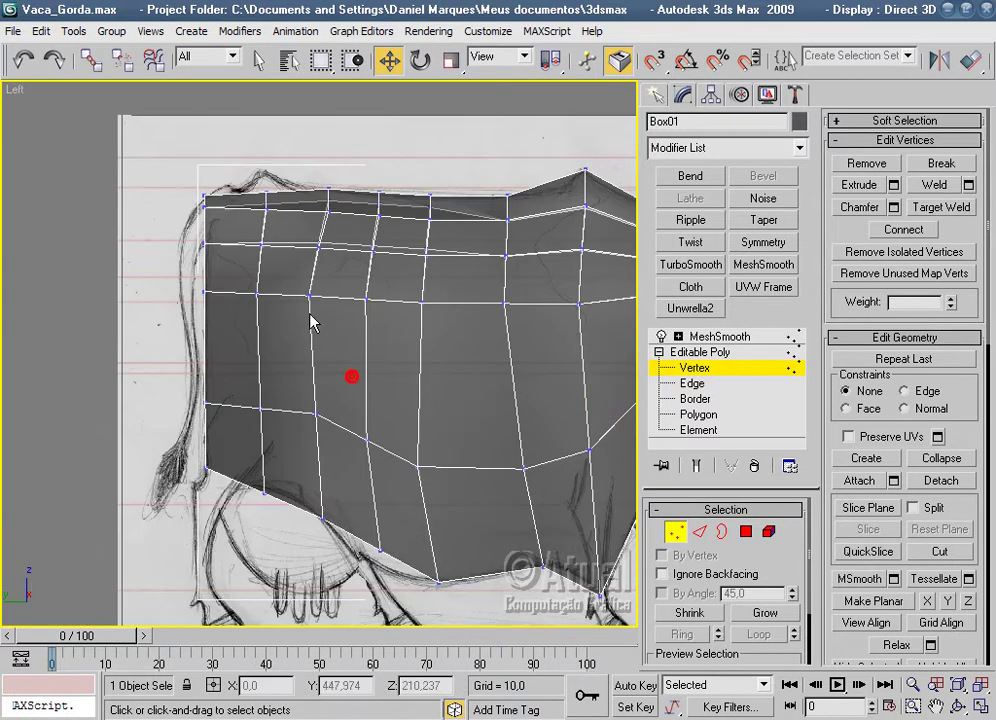
pyautogui.click(203, 290)
pyautogui.moveTo(222, 292)
pyautogui.mouseDown()
pyautogui.moveTo(264, 294)
pyautogui.moveTo(249, 293)
pyautogui.mouseUp()
pyautogui.scroll(2, 264, 291)
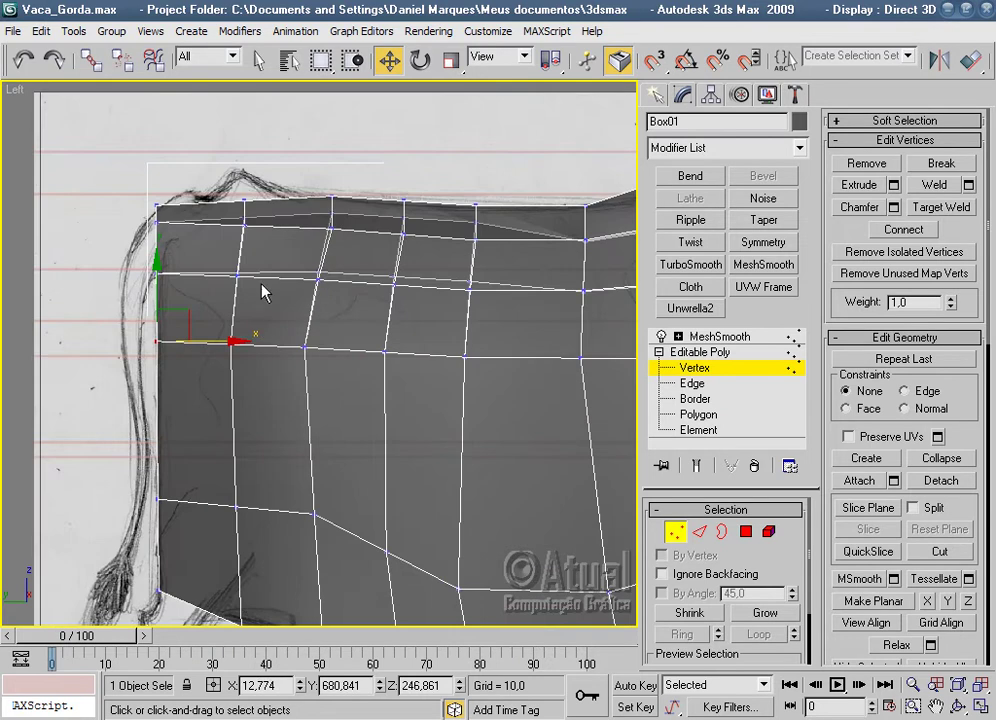
pyautogui.moveTo(190, 238); pyautogui.dragTo(226, 212)
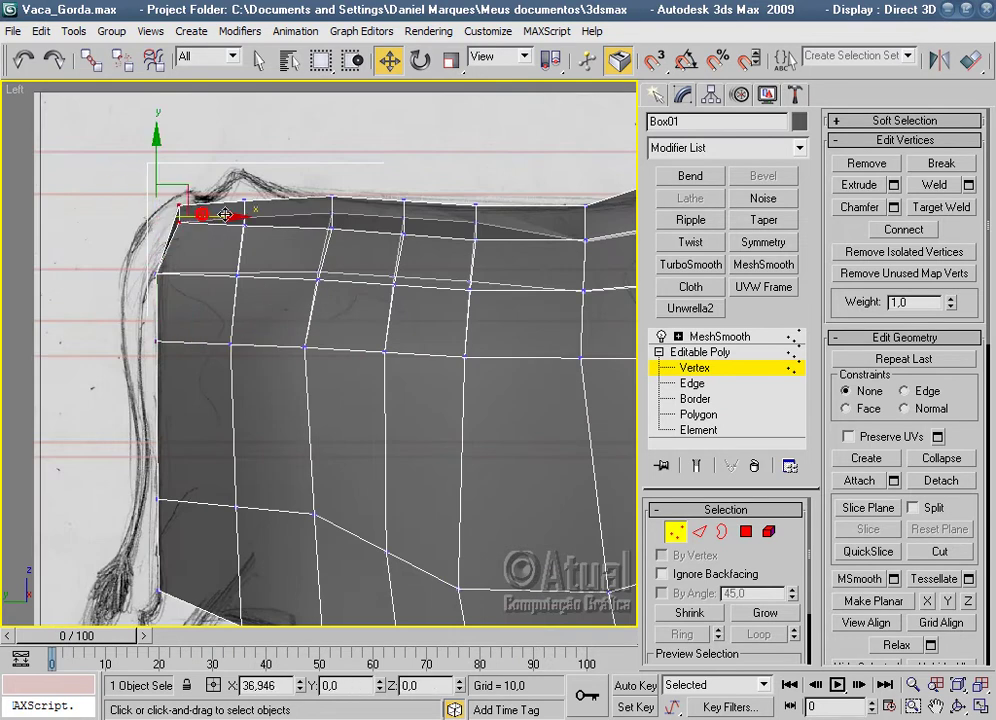
pyautogui.click(269, 185)
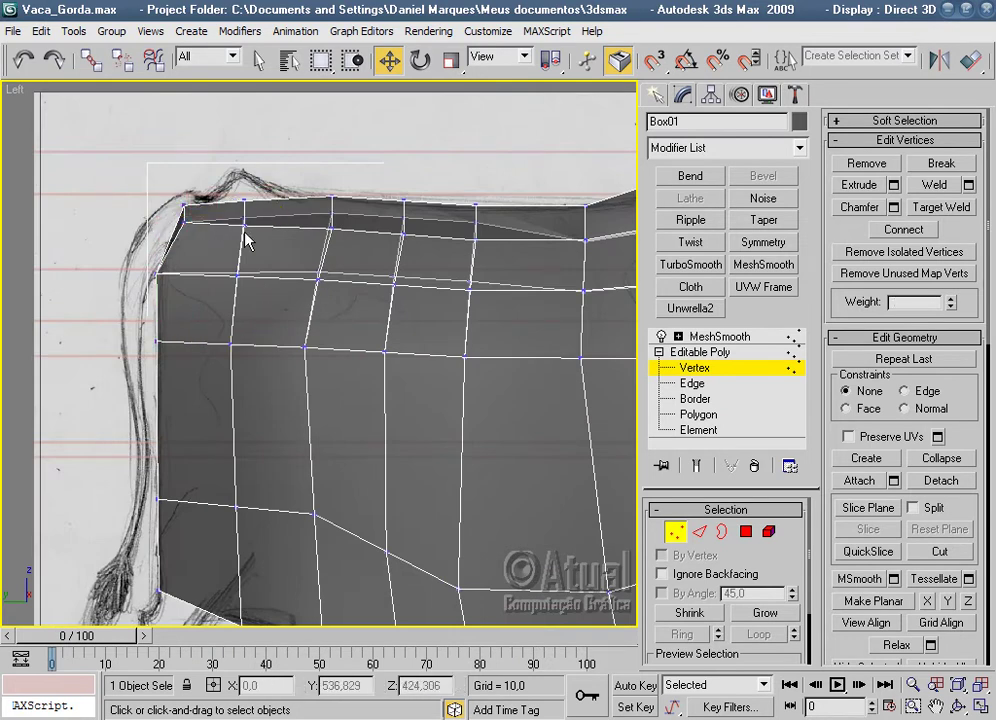
pyautogui.click(237, 189)
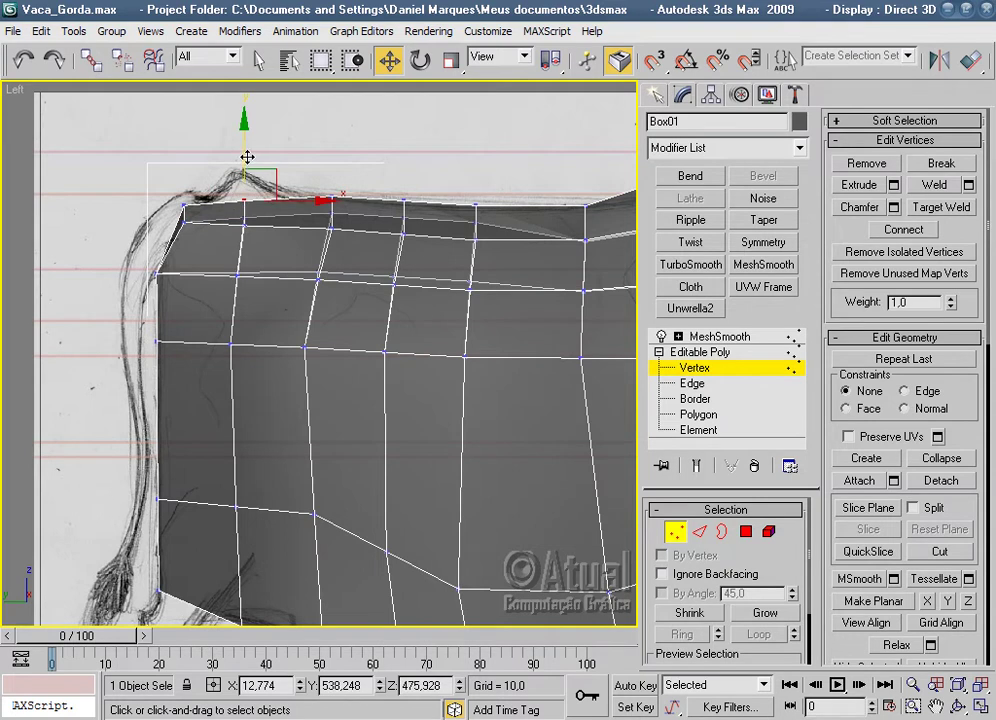
pyautogui.moveTo(246, 157); pyautogui.dragTo(246, 155)
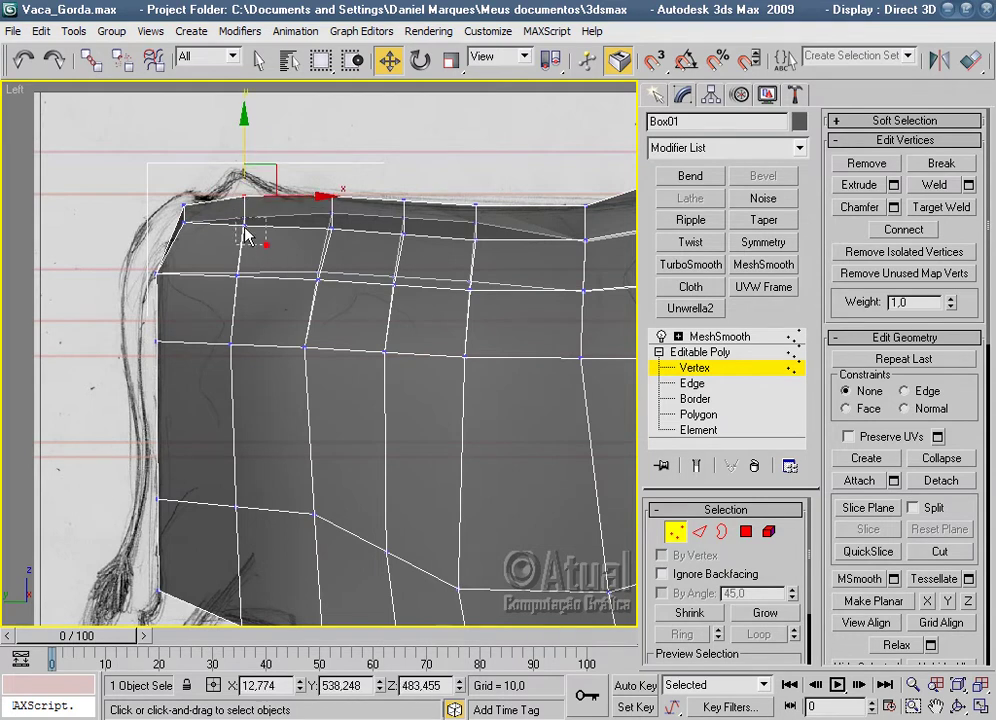
pyautogui.moveTo(250, 200); pyautogui.dragTo(244, 133)
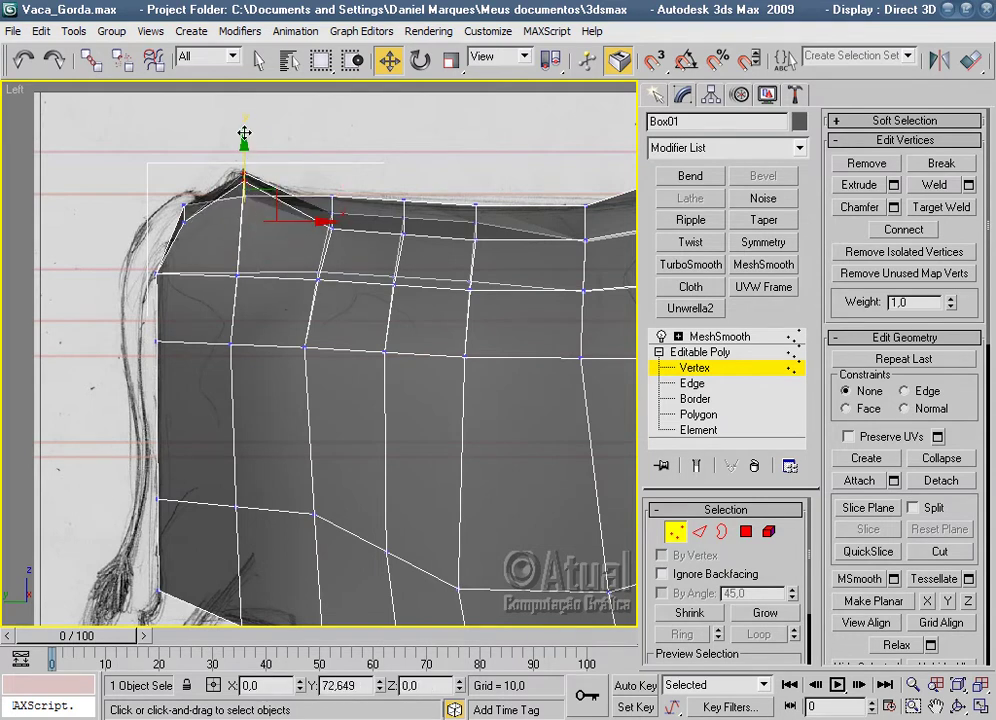
# Raise the bottom rear corner and move two underside vertices up-left along the sketch.
pyautogui.moveTo(260, 300); pyautogui.dragTo(250, 210, button='middle')
pyautogui.click(147, 406)
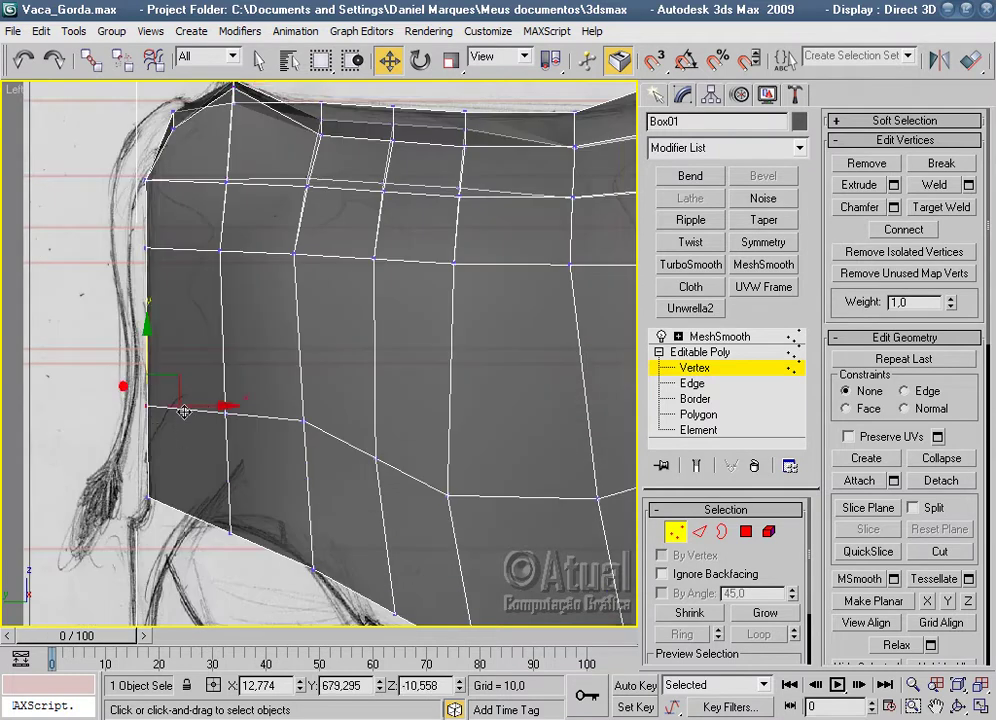
pyautogui.moveTo(235, 406); pyautogui.dragTo(261, 341, button='middle')
pyautogui.click(178, 433)
pyautogui.moveTo(209, 431); pyautogui.dragTo(207, 406)
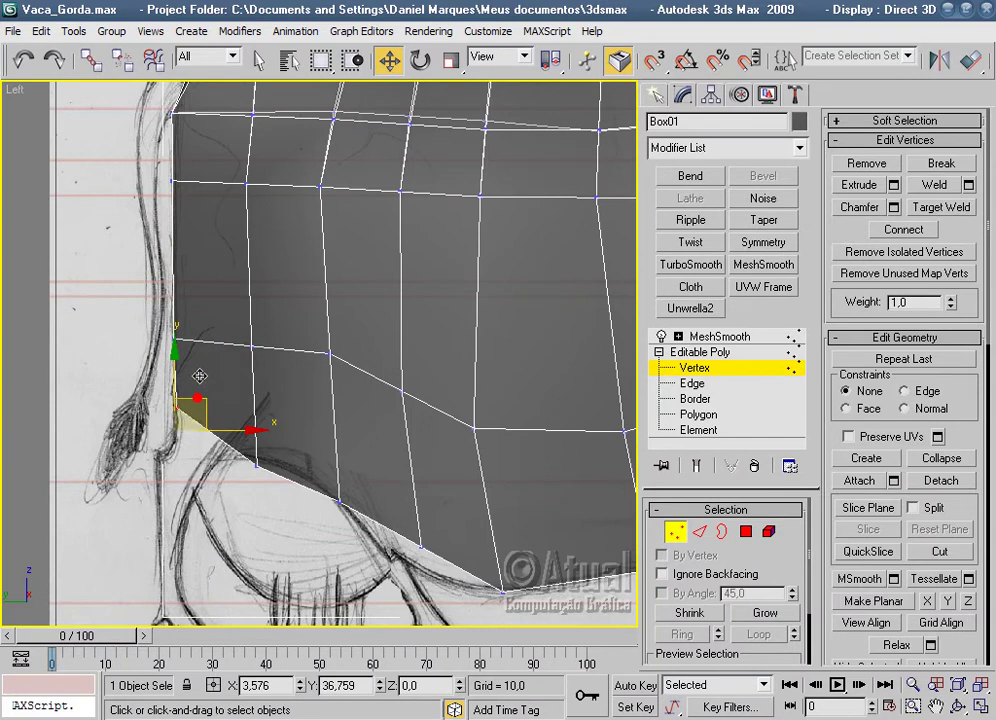
pyautogui.moveTo(222, 451); pyautogui.dragTo(247, 420)
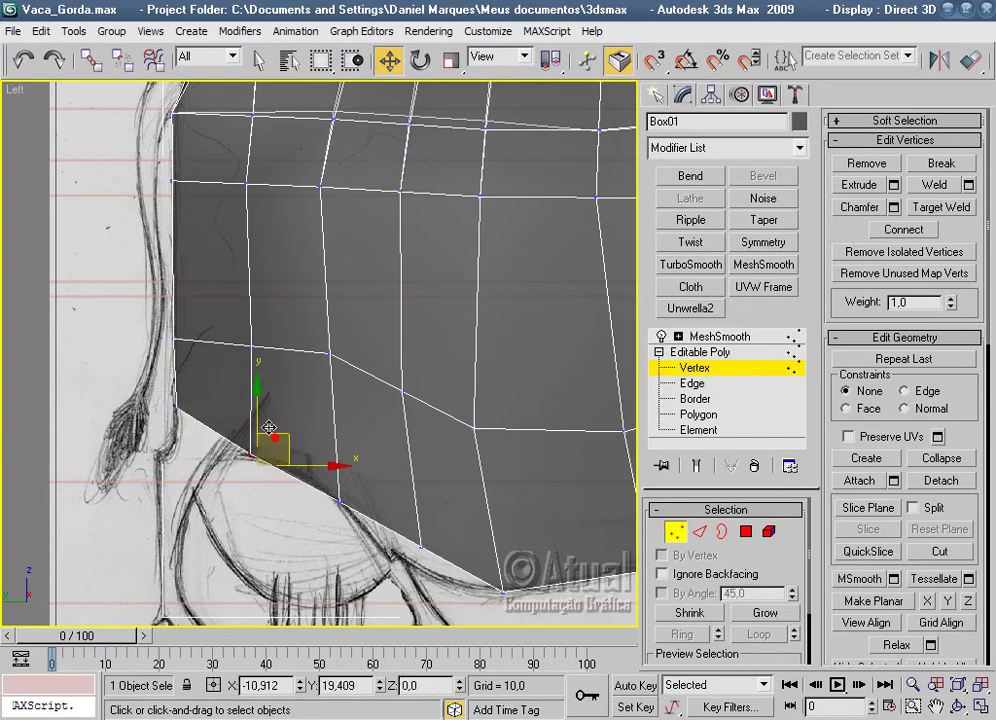
pyautogui.moveTo(316, 474); pyautogui.dragTo(297, 462)
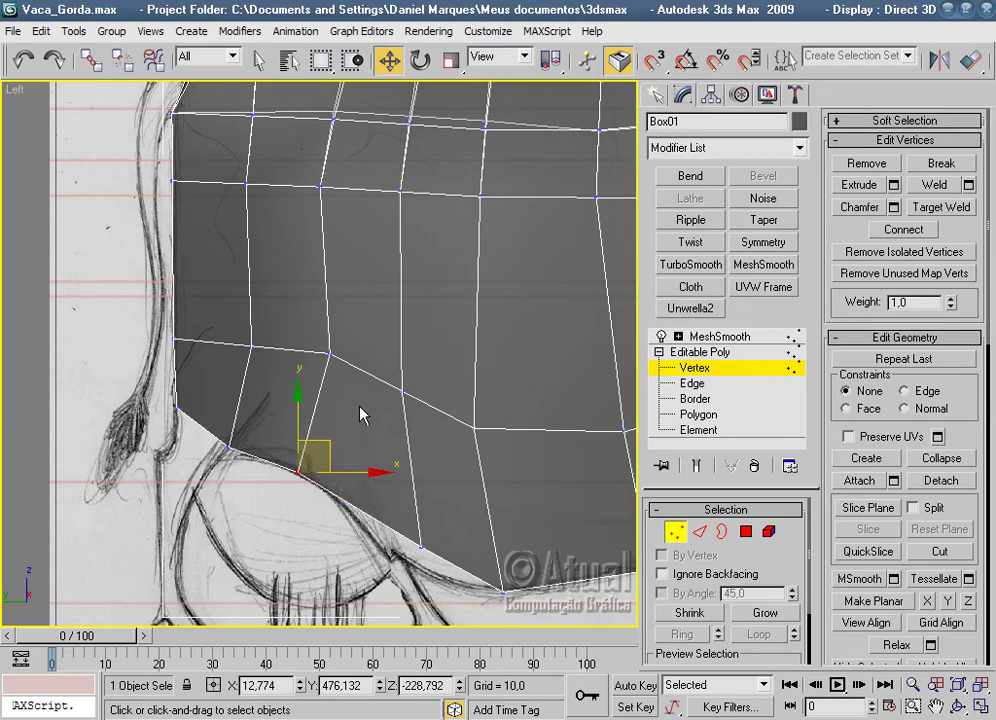
# Slide a lower rear vertex toward the tail and nudge an upper rear vertex.
pyautogui.moveTo(362, 415); pyautogui.dragTo(362, 461, button='middle')
pyautogui.click(249, 388)
pyautogui.moveTo(289, 393); pyautogui.dragTo(262, 393)
pyautogui.click(226, 230)
pyautogui.moveTo(248, 214); pyautogui.dragTo(256, 216)
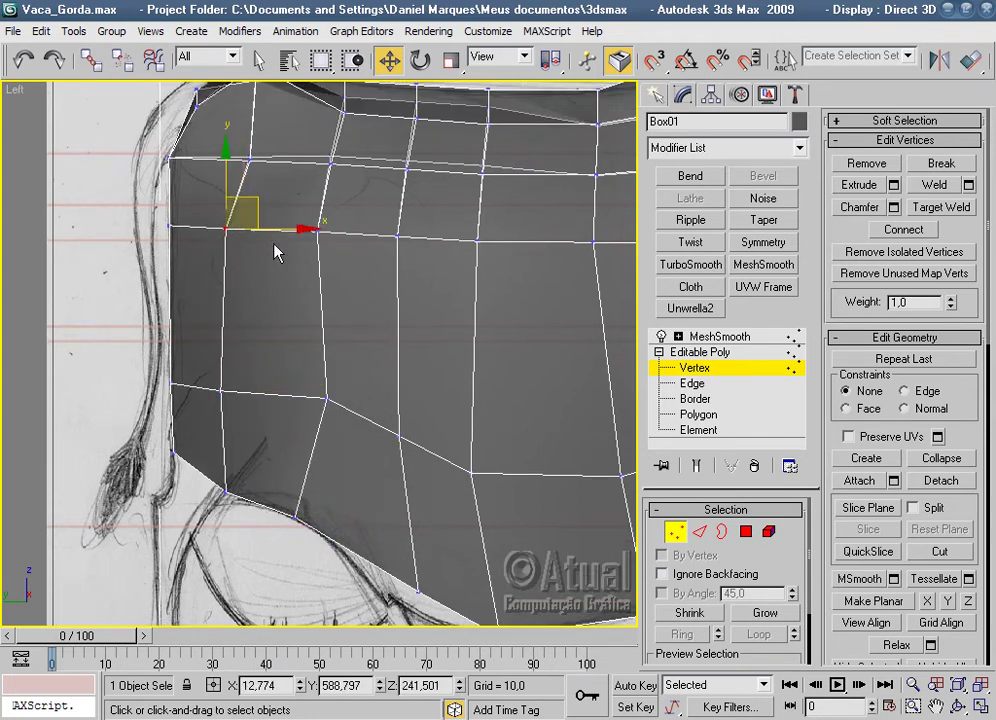
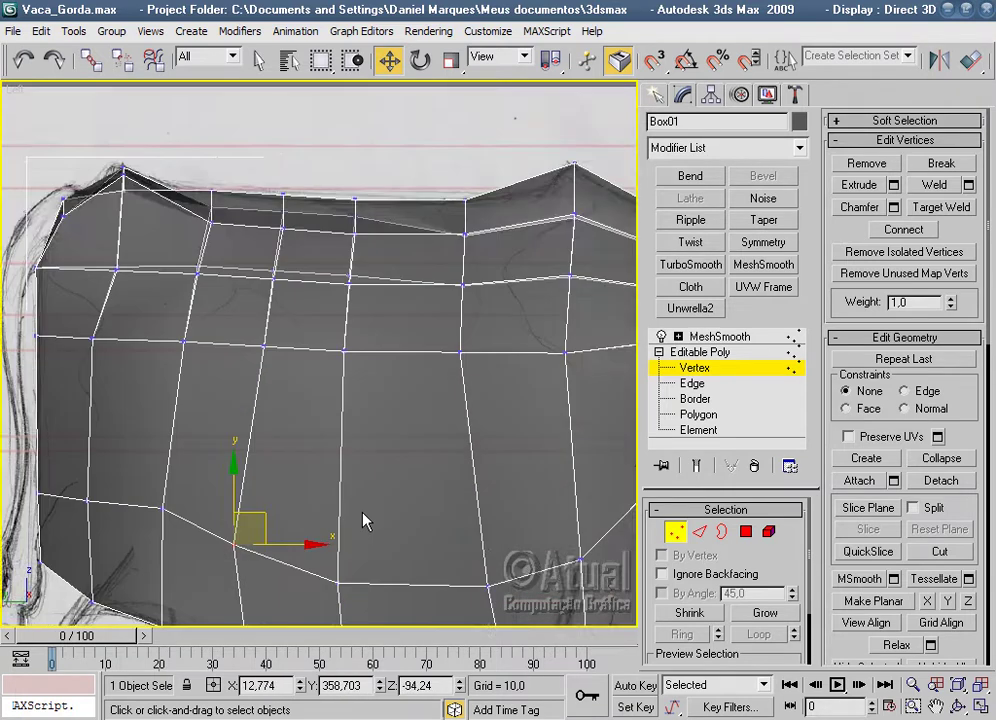
# Pull the cow's back-line vertices up onto the sketched outline in the Left viewport.
pyautogui.moveTo(362, 522); pyautogui.dragTo(414, 443, button='middle')
pyautogui.scroll(2, 342, 382)
pyautogui.moveTo(342, 382); pyautogui.dragTo(383, 425, button='middle')
pyautogui.moveTo(240, 270)
pyautogui.mouseDown()
pyautogui.moveTo(294, 288)
pyautogui.moveTo(271, 269)
pyautogui.mouseUp()
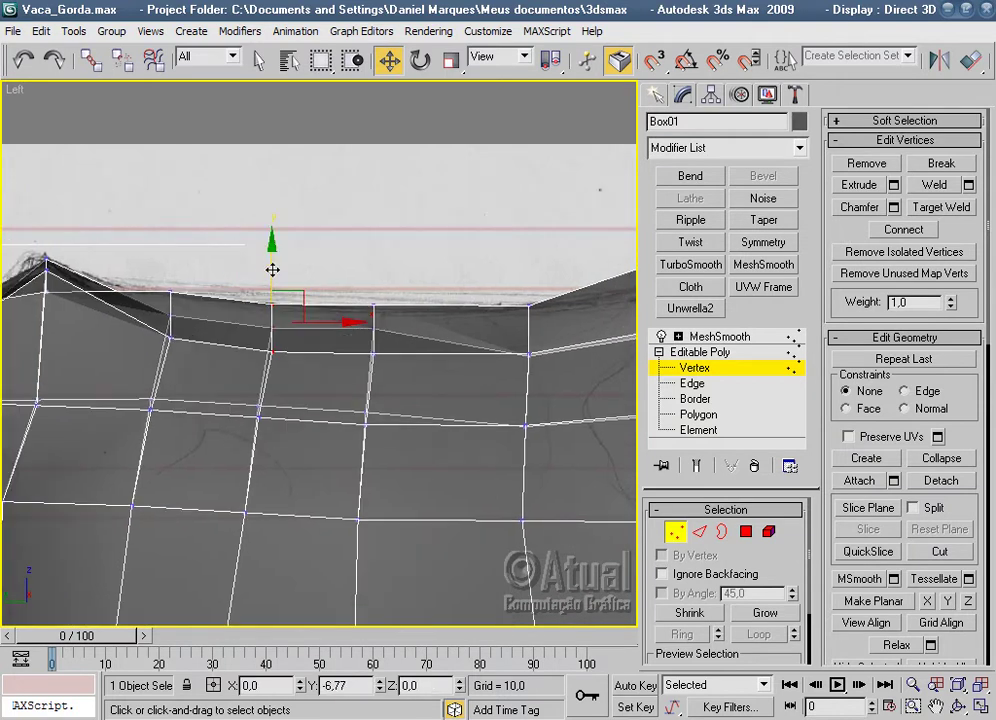
pyautogui.moveTo(412, 413); pyautogui.dragTo(410, 410)
pyautogui.moveTo(373, 271); pyautogui.dragTo(365, 292)
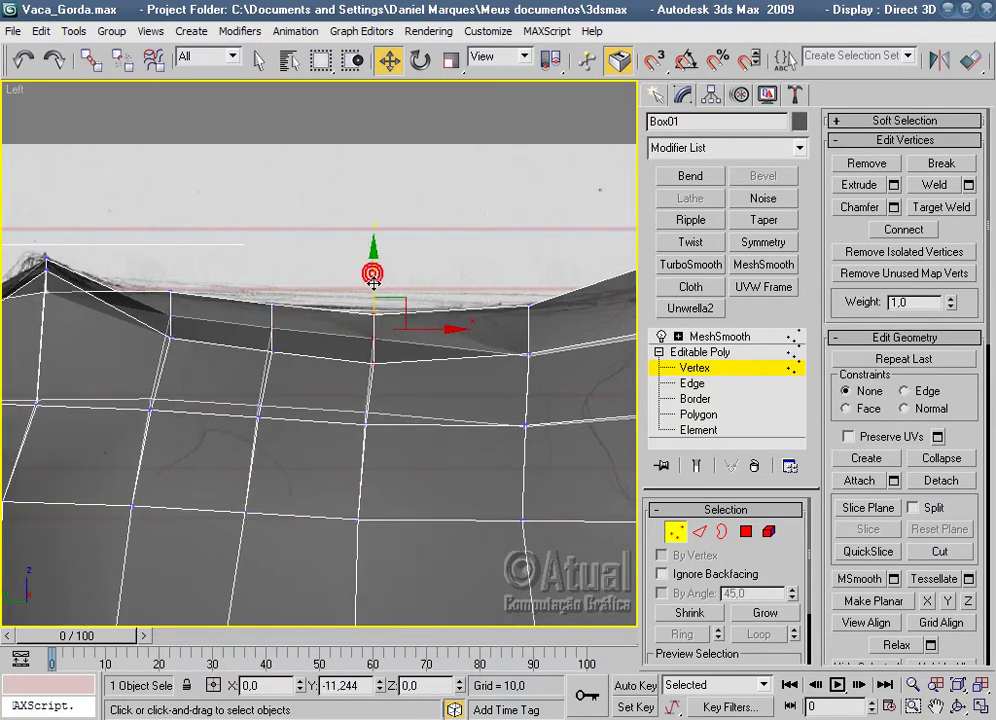
pyautogui.moveTo(192, 370); pyautogui.dragTo(190, 365)
pyautogui.moveTo(178, 262); pyautogui.dragTo(173, 260)
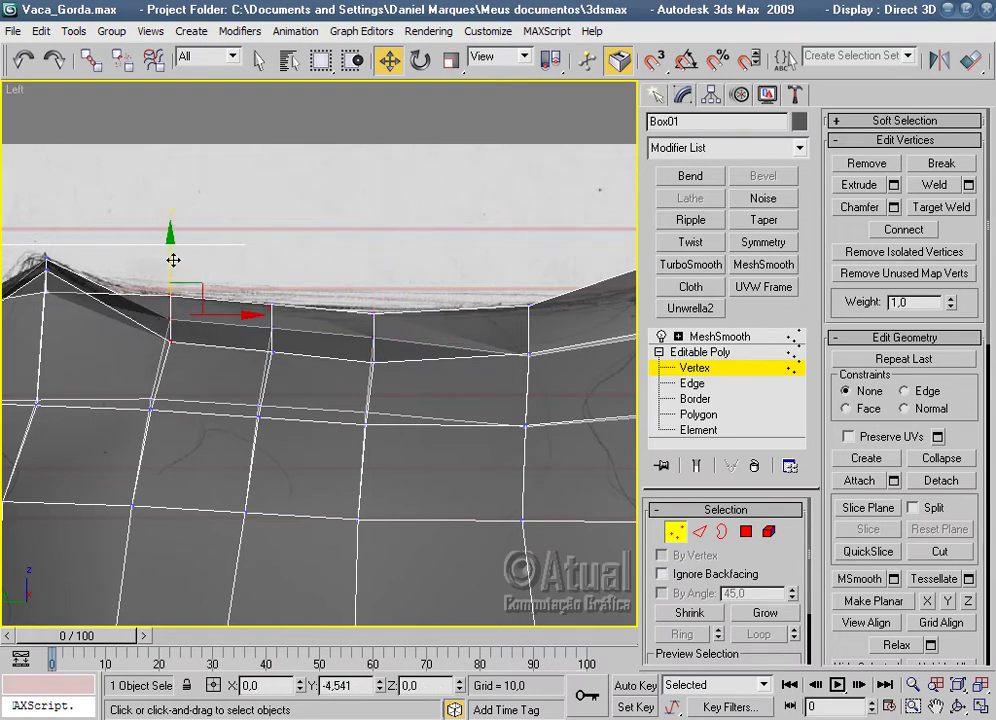
# Lower the bottom belly vertex and shift middle-row vertices sideways to follow the sketch.
pyautogui.scroll(-5, 440, 286)
pyautogui.scroll(3, 440, 286)
pyautogui.scroll(2, 440, 286)
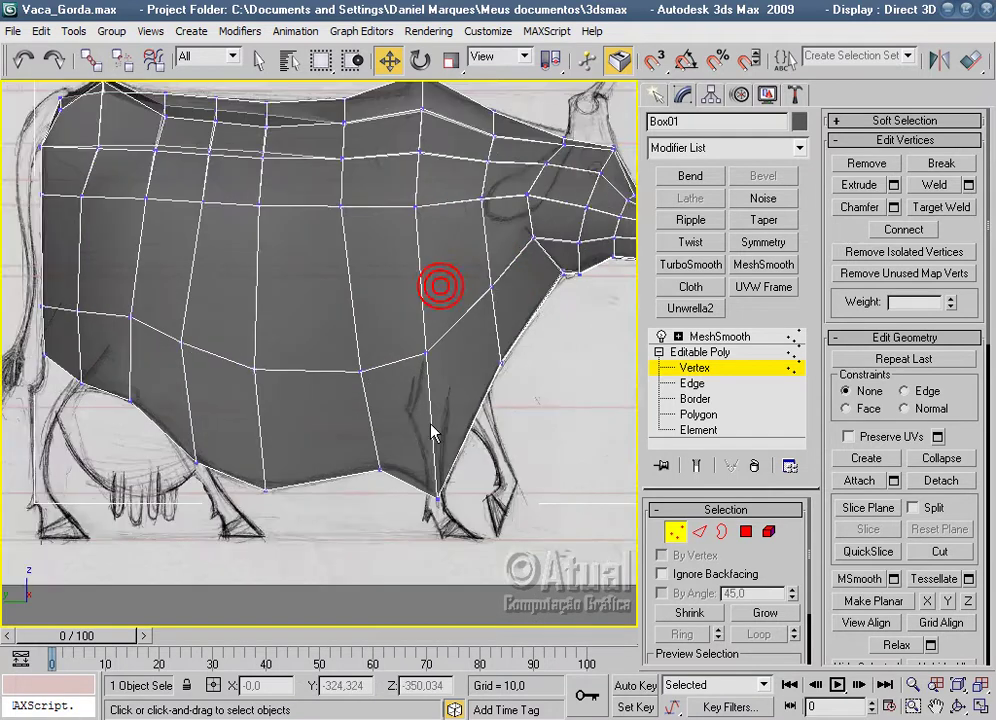
pyautogui.scroll(2, 430, 434)
pyautogui.scroll(-2, 429, 440)
pyautogui.moveTo(305, 500); pyautogui.dragTo(251, 462)
pyautogui.moveTo(328, 486); pyautogui.dragTo(285, 424)
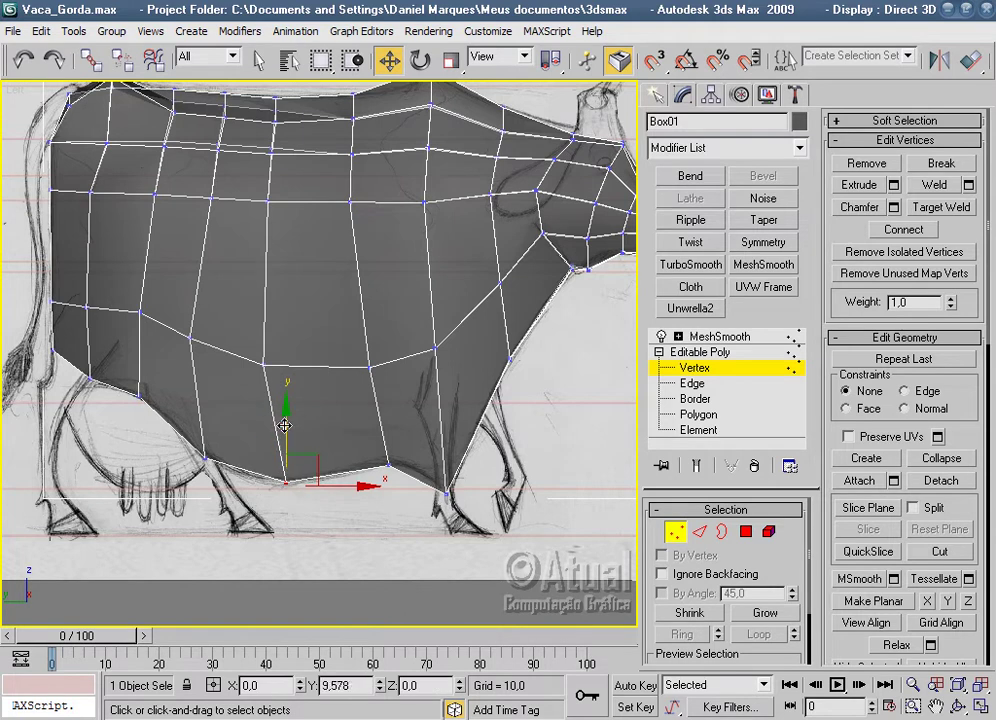
pyautogui.click(264, 362)
pyautogui.moveTo(318, 361); pyautogui.dragTo(326, 367)
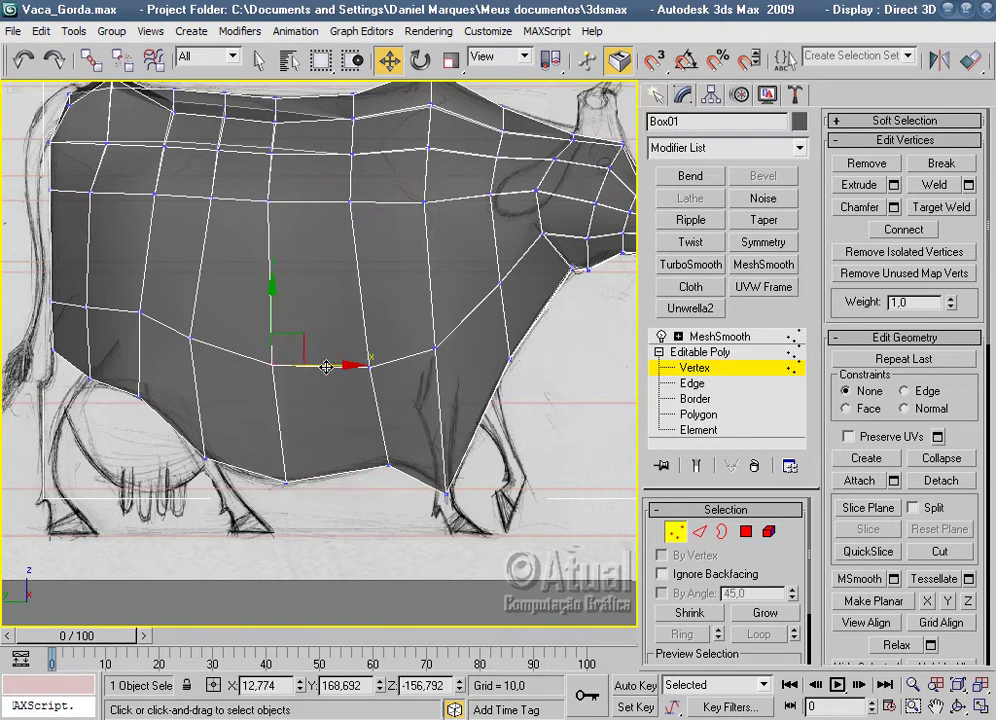
pyautogui.moveTo(326, 367); pyautogui.dragTo(313, 378, button='middle')
# Nudge a vertex just below the back line slightly right, then clear the selection.
pyautogui.click(264, 343)
pyautogui.moveTo(318, 356); pyautogui.dragTo(342, 357)
pyautogui.rightClick(342, 357)
pyautogui.click(340, 309)
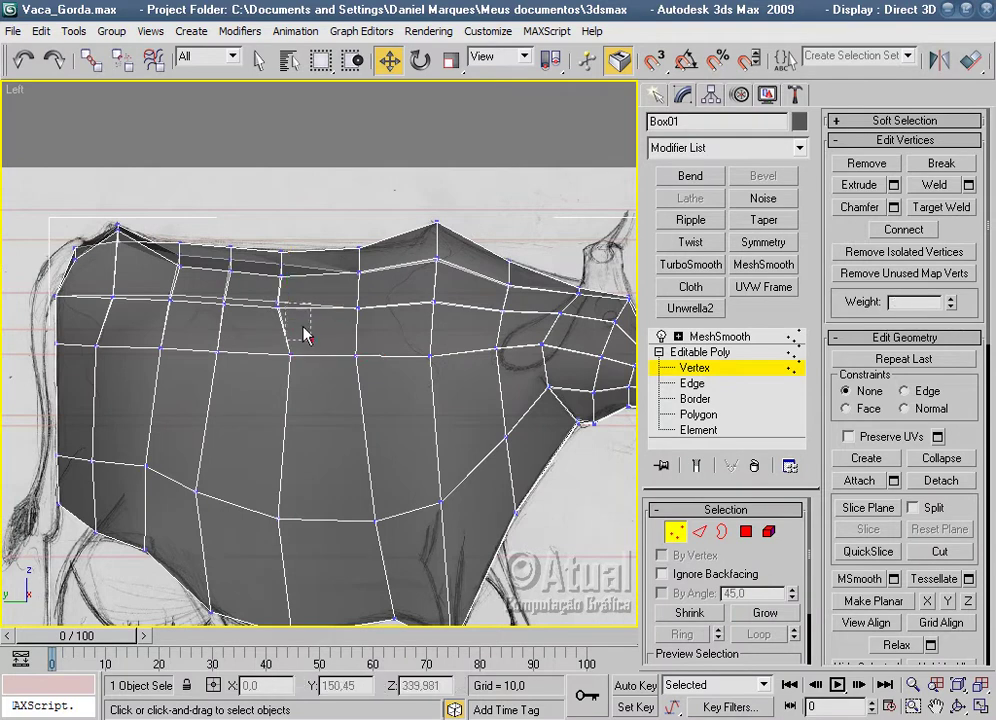
pyautogui.click(281, 272)
pyautogui.moveTo(333, 281); pyautogui.dragTo(347, 283)
pyautogui.click(373, 204)
pyautogui.scroll(-5, 373, 204)
pyautogui.scroll(5, 345, 445)
pyautogui.scroll(3, 345, 445)
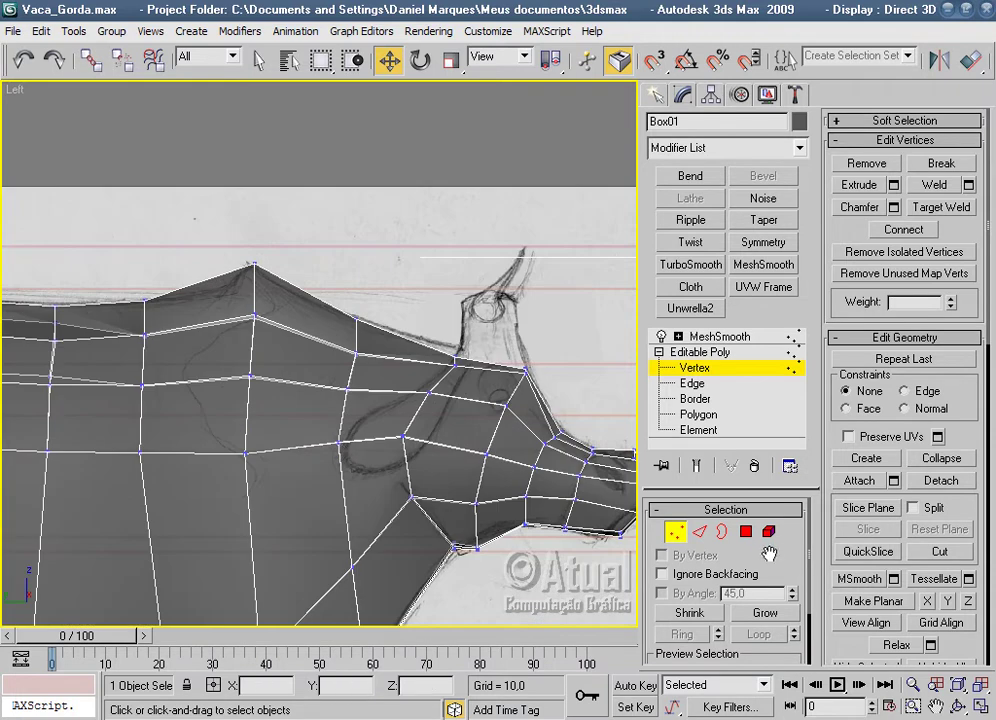
# In Polygon mode, select the polygon on top of the cow's head and inspect it.
pyautogui.click(745, 531)
pyautogui.click(490, 366)
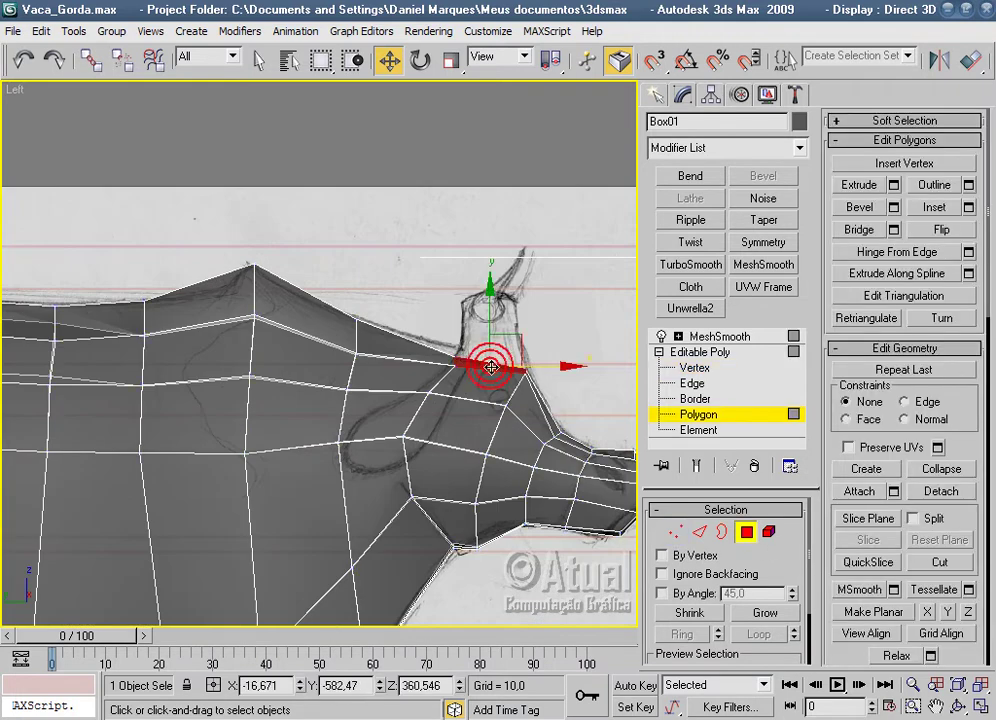
pyautogui.press('p')
pyautogui.press('z')
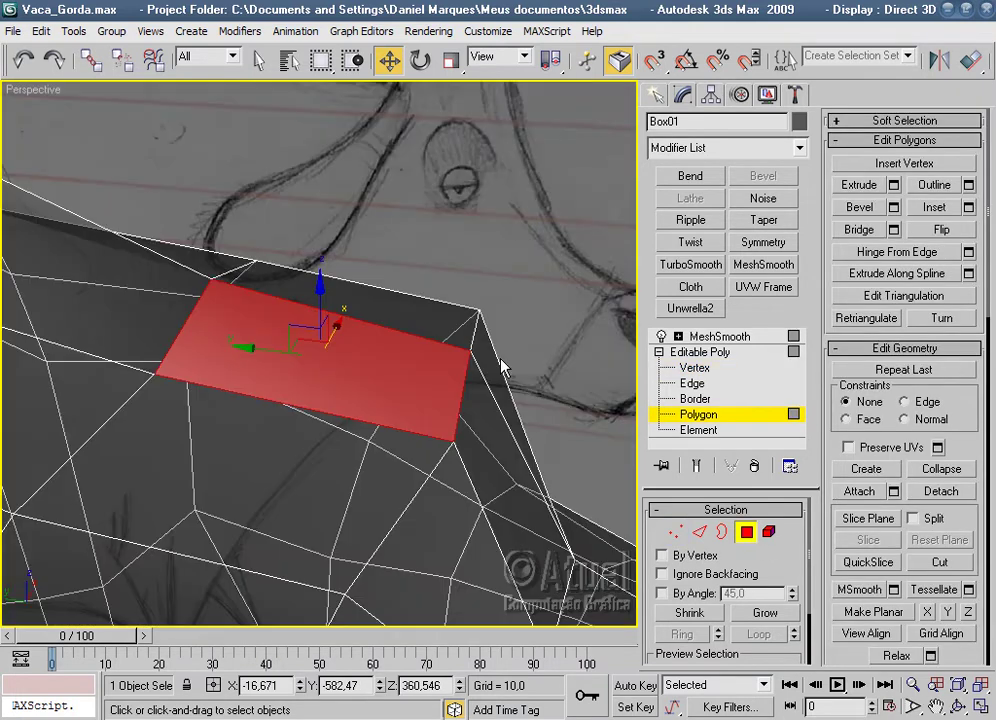
pyautogui.keyDown('alt'); pyautogui.moveTo(502, 367); pyautogui.dragTo(387, 366, button='middle'); pyautogui.keyUp('alt')
pyautogui.scroll(-3, 439, 351)
pyautogui.scroll(-3, 444, 355)
pyautogui.moveTo(451, 422)
pyautogui.keyDown('alt'); pyautogui.mouseDown(button='middle')
pyautogui.moveTo(366, 388)
pyautogui.moveTo(522, 385)
pyautogui.moveTo(441, 385)
pyautogui.mouseUp(button='middle'); pyautogui.keyUp('alt')
pyautogui.press('l')
pyautogui.scroll(3, 503, 399)
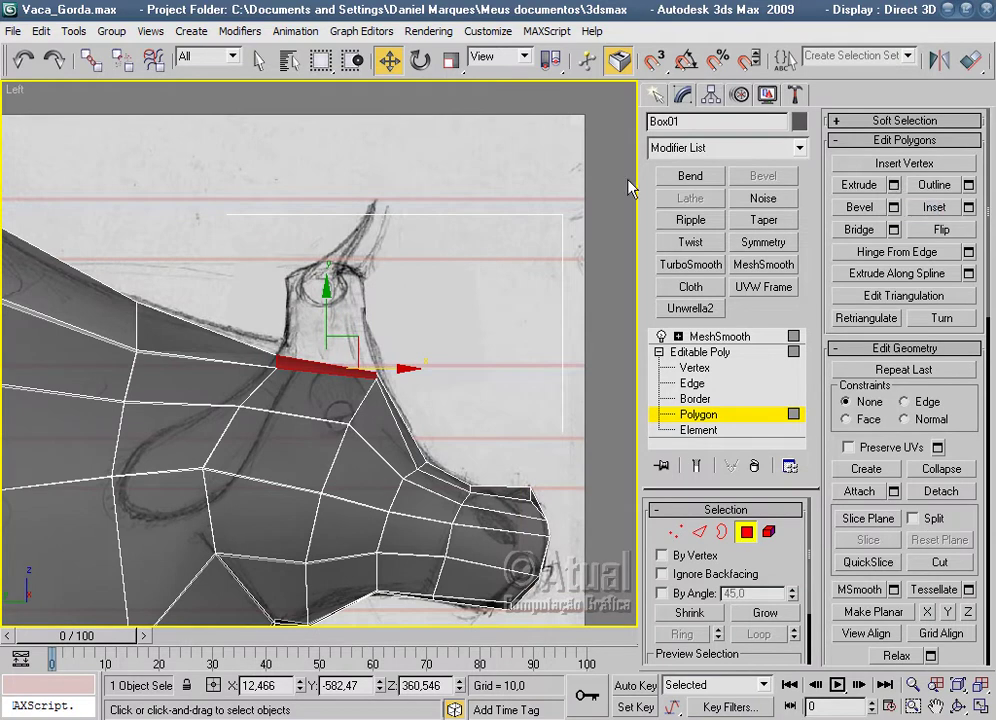
# Extrude the head-top polygon to a height of about 109.7.
pyautogui.click(893, 185)
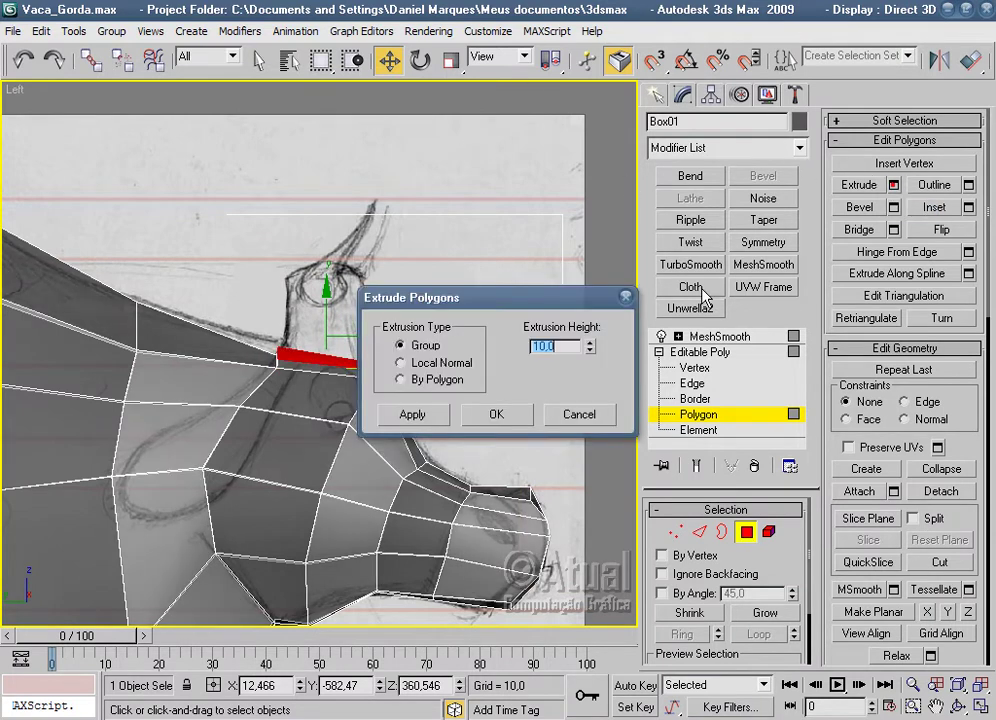
pyautogui.moveTo(590, 346); pyautogui.dragTo(587, 236)
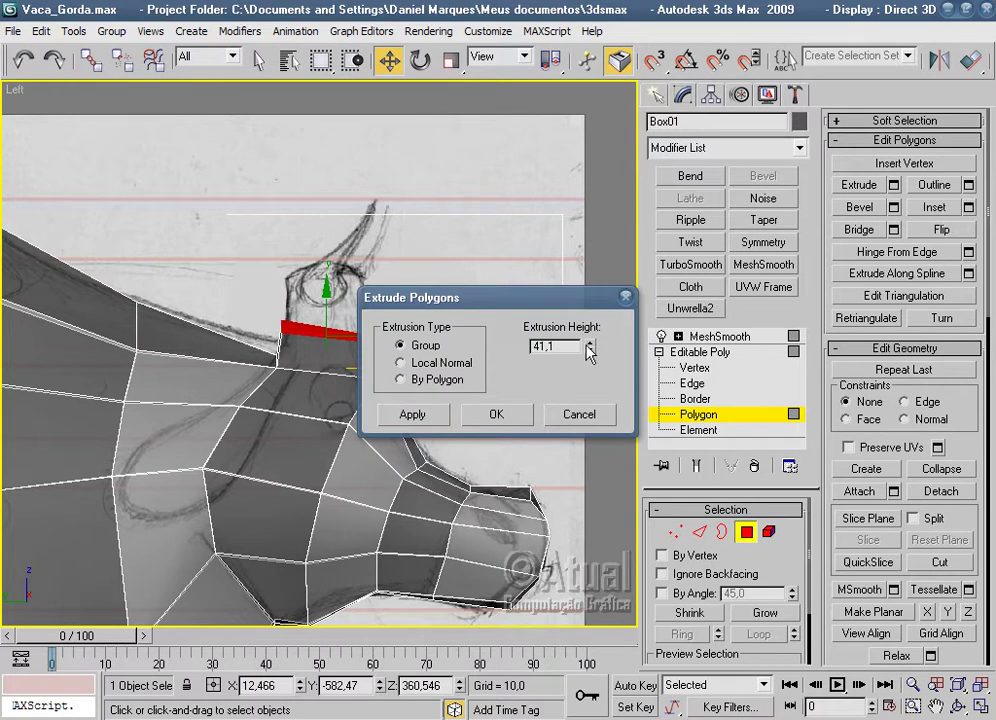
pyautogui.moveTo(590, 352); pyautogui.dragTo(598, 182)
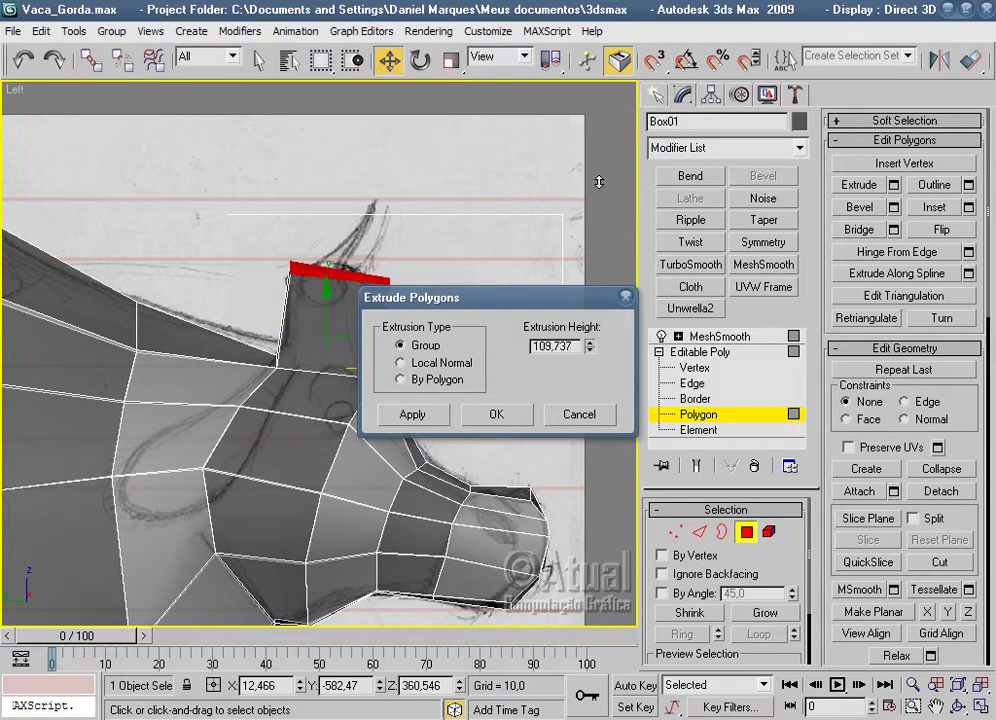
pyautogui.click(520, 411)
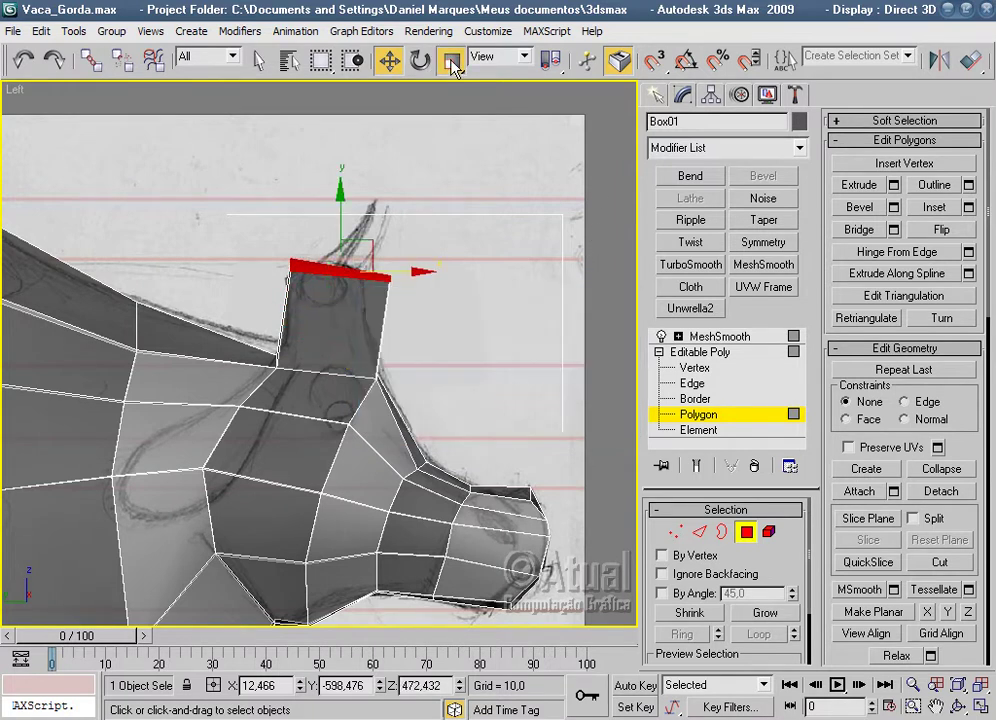
# Scale the extruded top to 69% on X and shift it slightly left.
pyautogui.click(451, 61)
pyautogui.moveTo(340, 218); pyautogui.dragTo(347, 322)
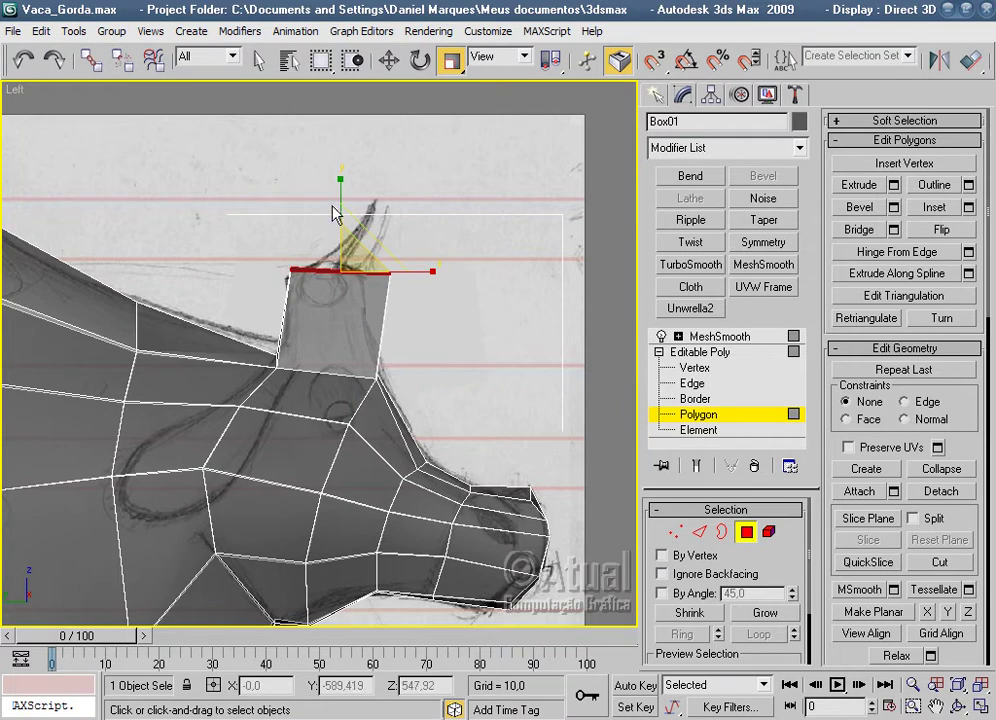
pyautogui.moveTo(333, 194); pyautogui.dragTo(389, 273)
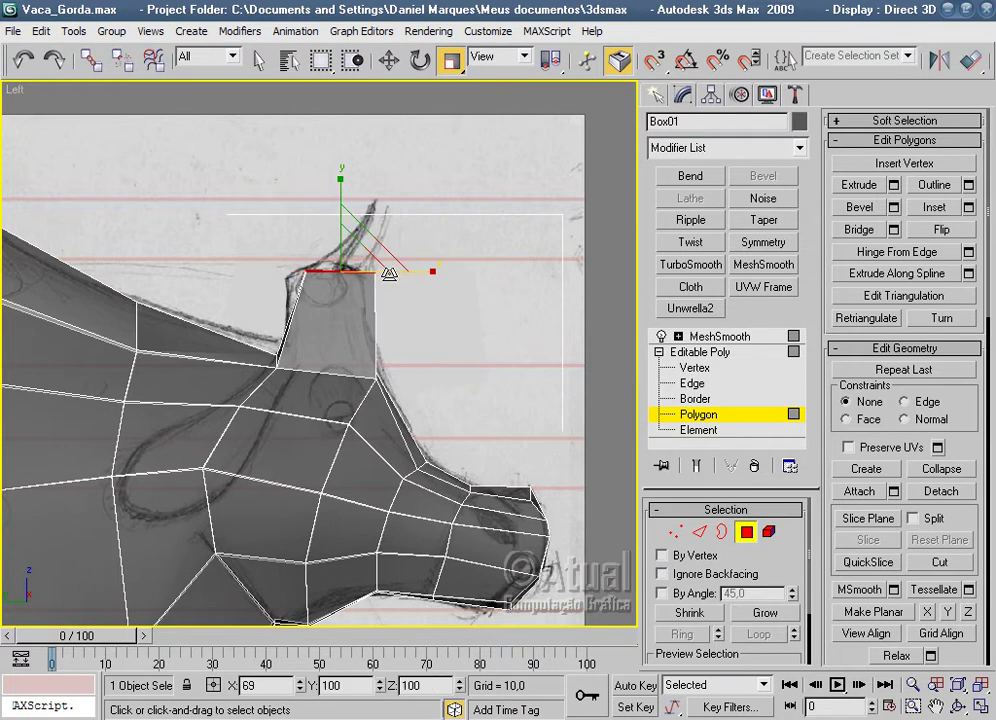
pyautogui.press('w')
pyautogui.moveTo(402, 271); pyautogui.dragTo(387, 270)
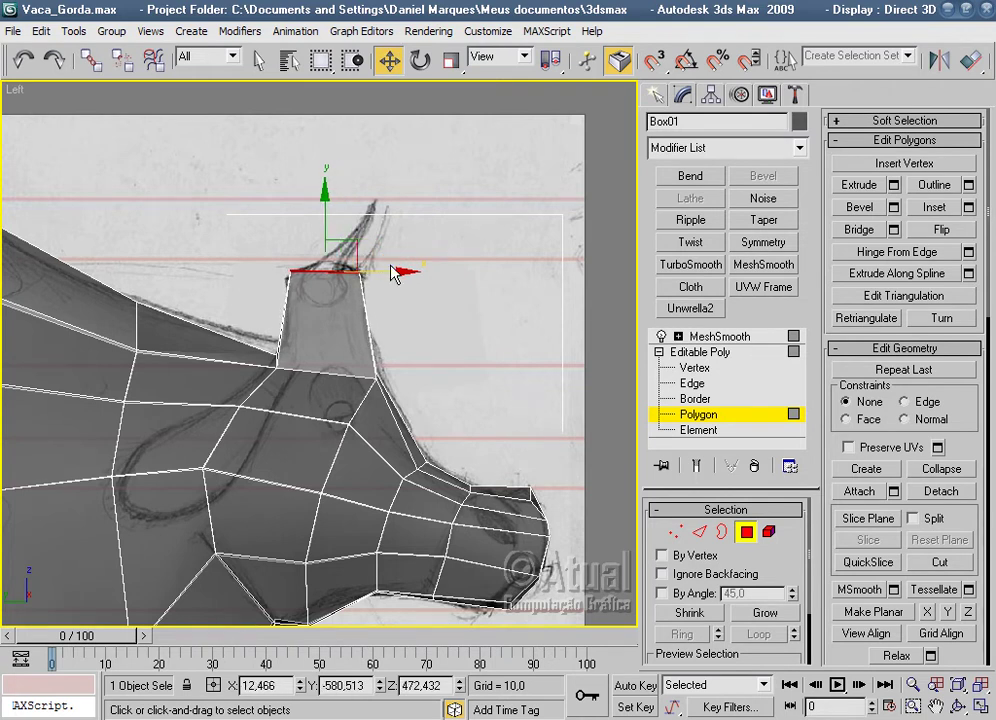
pyautogui.scroll(2, 393, 273)
pyautogui.press('p')
pyautogui.moveTo(391, 269)
pyautogui.keyDown('alt'); pyautogui.mouseDown(button='middle')
pyautogui.moveTo(437, 324)
pyautogui.moveTo(346, 322)
pyautogui.moveTo(396, 396)
pyautogui.moveTo(378, 329)
pyautogui.moveTo(455, 105)
pyautogui.mouseUp(button='middle'); pyautogui.keyUp('alt')
# In the Front view, scale the top polygon narrower, about 82% across, to fit the sketch.
pyautogui.press('f')
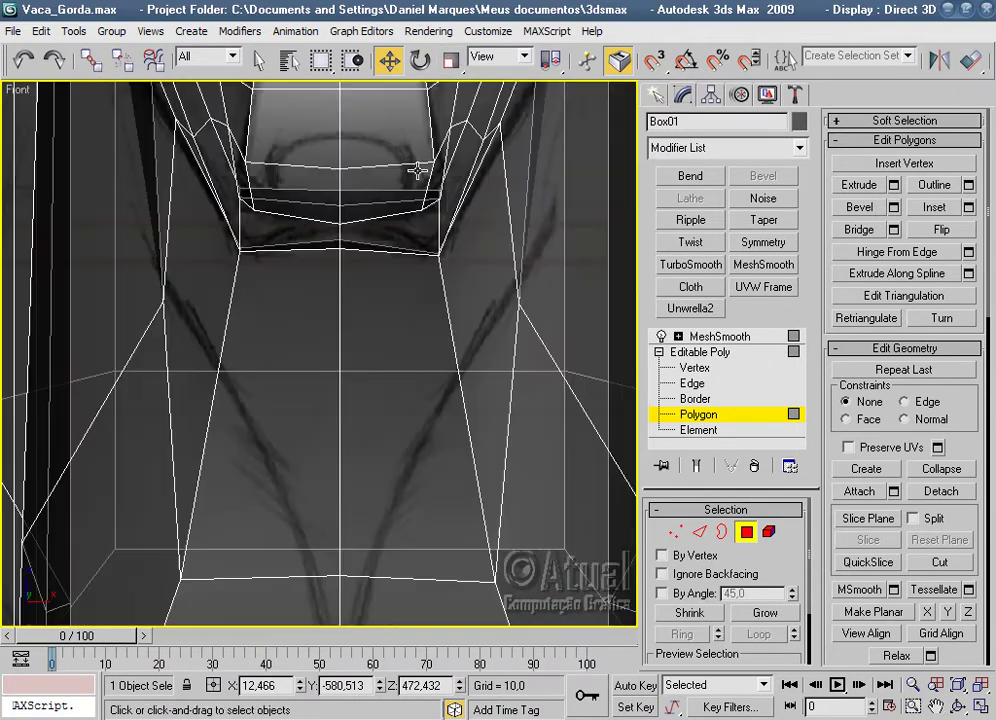
pyautogui.scroll(4, 394, 416)
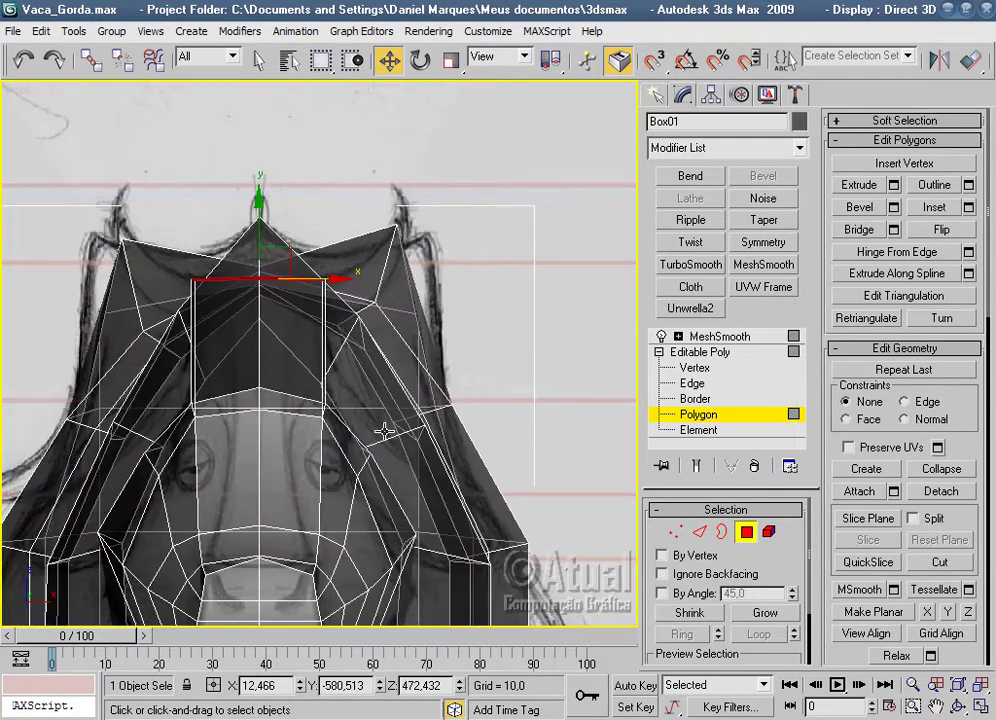
pyautogui.scroll(2, 384, 431)
pyautogui.click(455, 64)
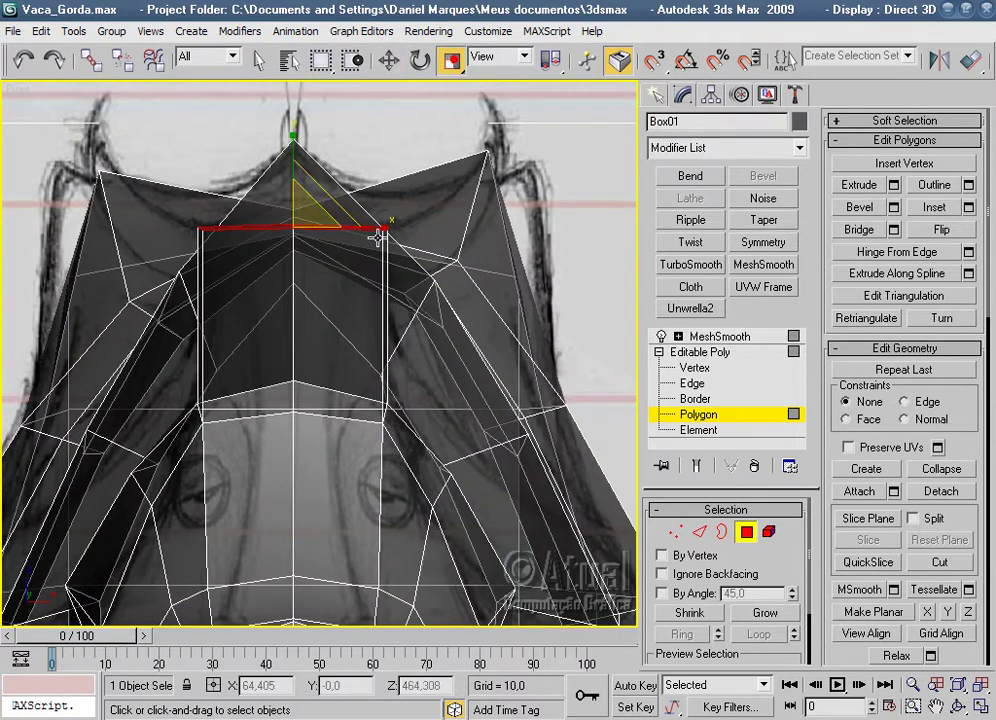
pyautogui.moveTo(387, 228); pyautogui.dragTo(366, 231)
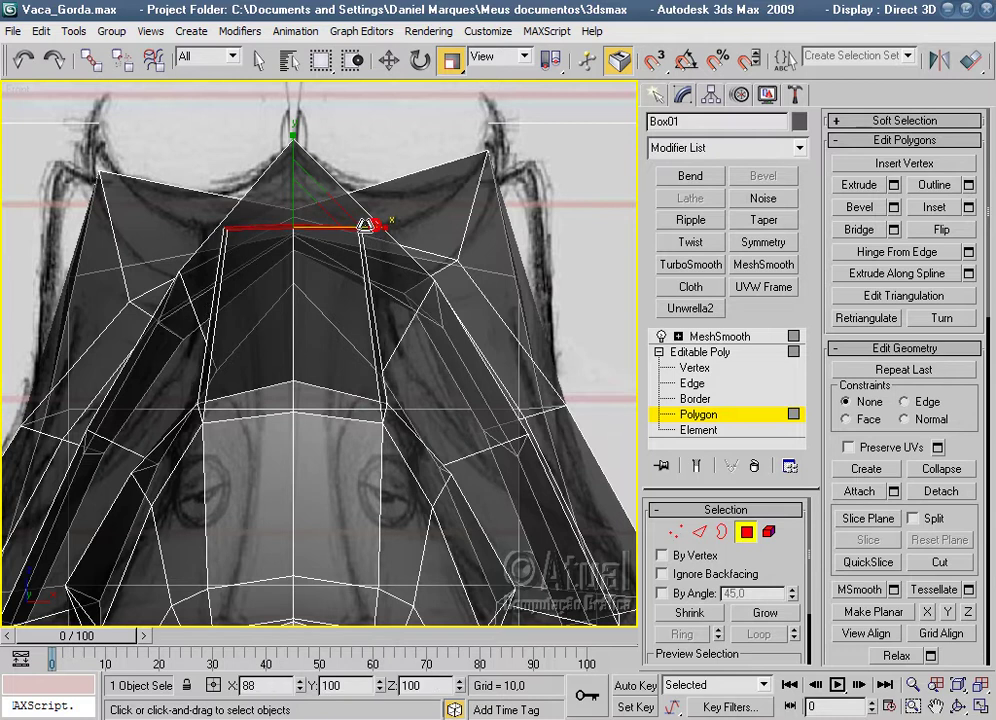
pyautogui.moveTo(375, 225); pyautogui.dragTo(365, 100)
# Lower the stub's two top corner vertices to about Z 458.7.
pyautogui.press('1')
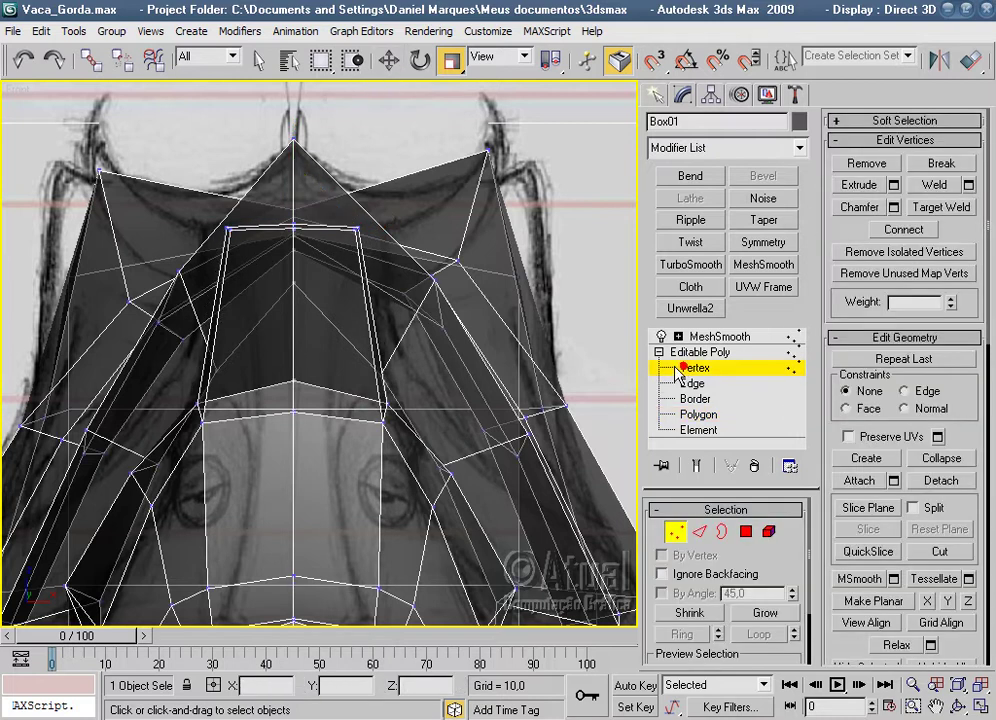
pyautogui.click(229, 230)
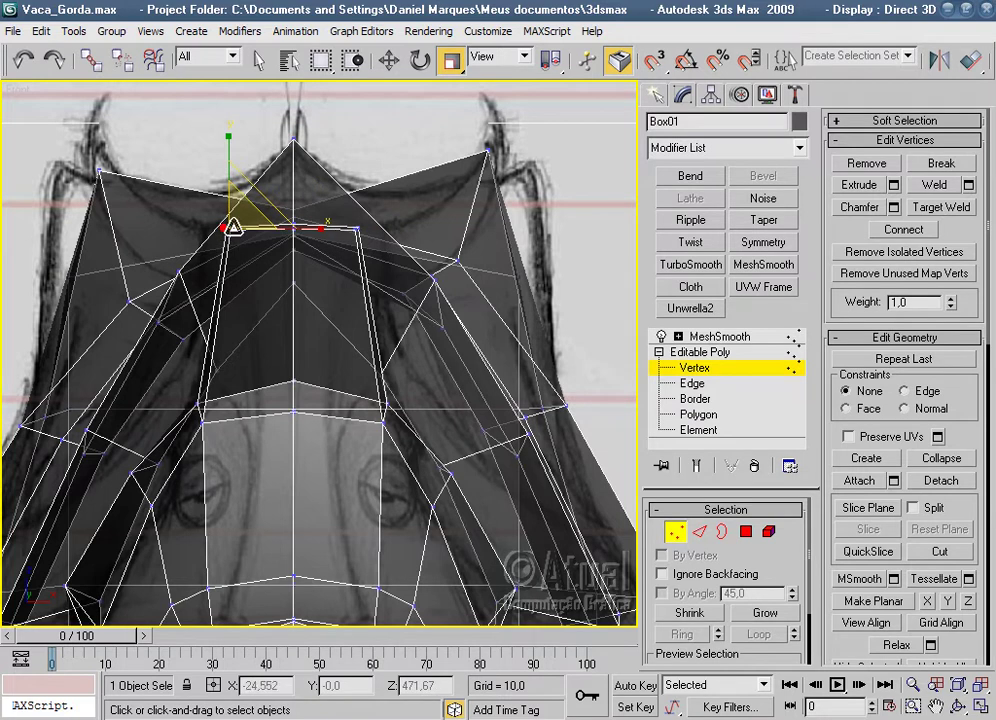
pyautogui.keyDown('ctrl'); pyautogui.click(357, 229); pyautogui.keyUp('ctrl')
pyautogui.click(389, 60)
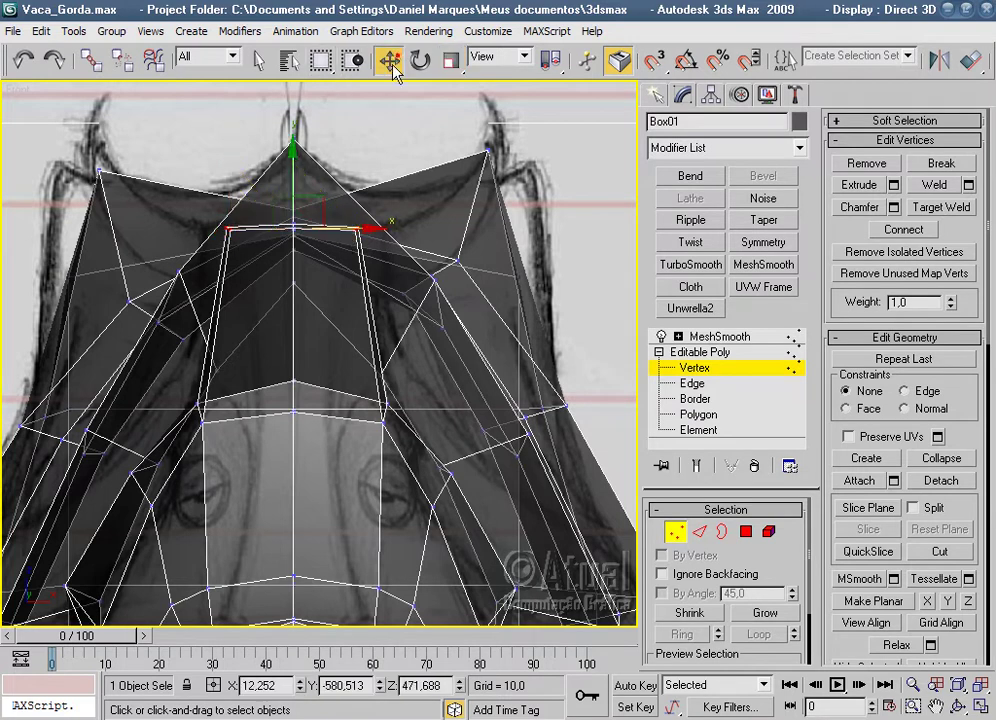
pyautogui.moveTo(293, 162); pyautogui.dragTo(293, 192)
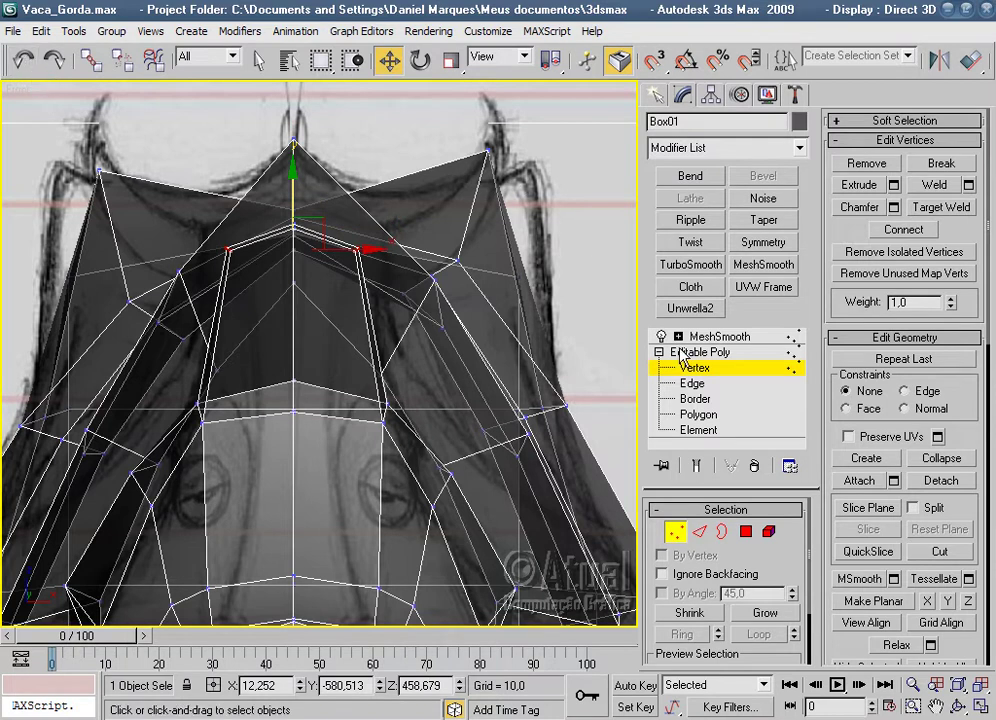
pyautogui.press('p')
pyautogui.scroll(-5, 405, 403)
pyautogui.moveTo(405, 403)
pyautogui.keyDown('alt'); pyautogui.mouseDown(button='middle')
pyautogui.moveTo(490, 388)
pyautogui.moveTo(405, 311)
pyautogui.mouseUp(button='middle'); pyautogui.keyUp('alt')
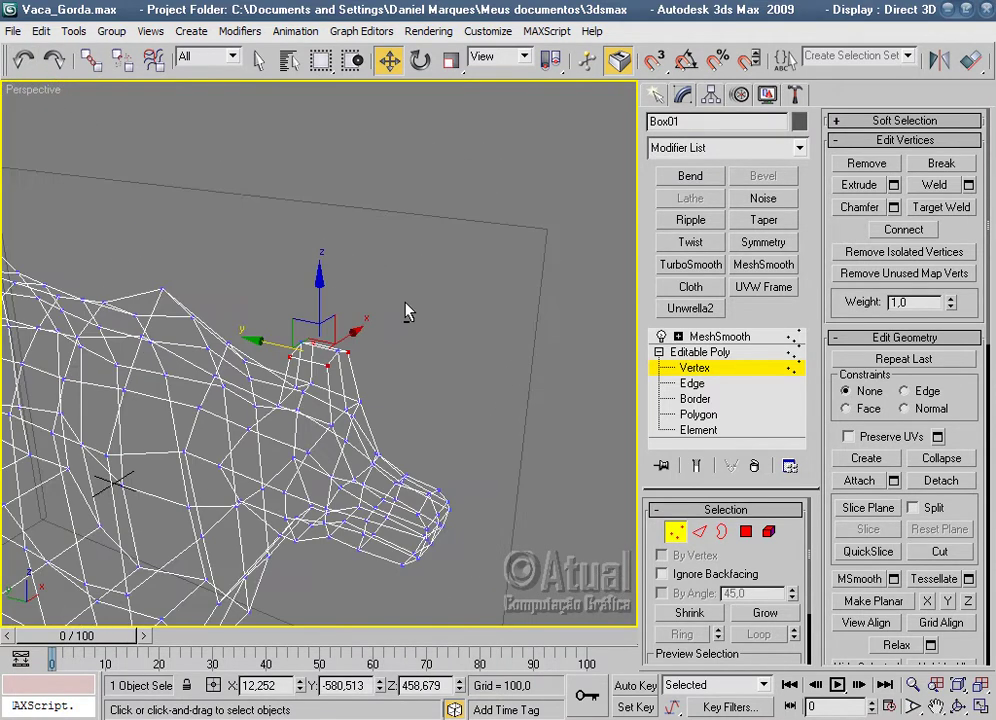
# Set the viewport to smooth shading with edged faces and orbit toward the snout.
pyautogui.rightClick(50, 89)
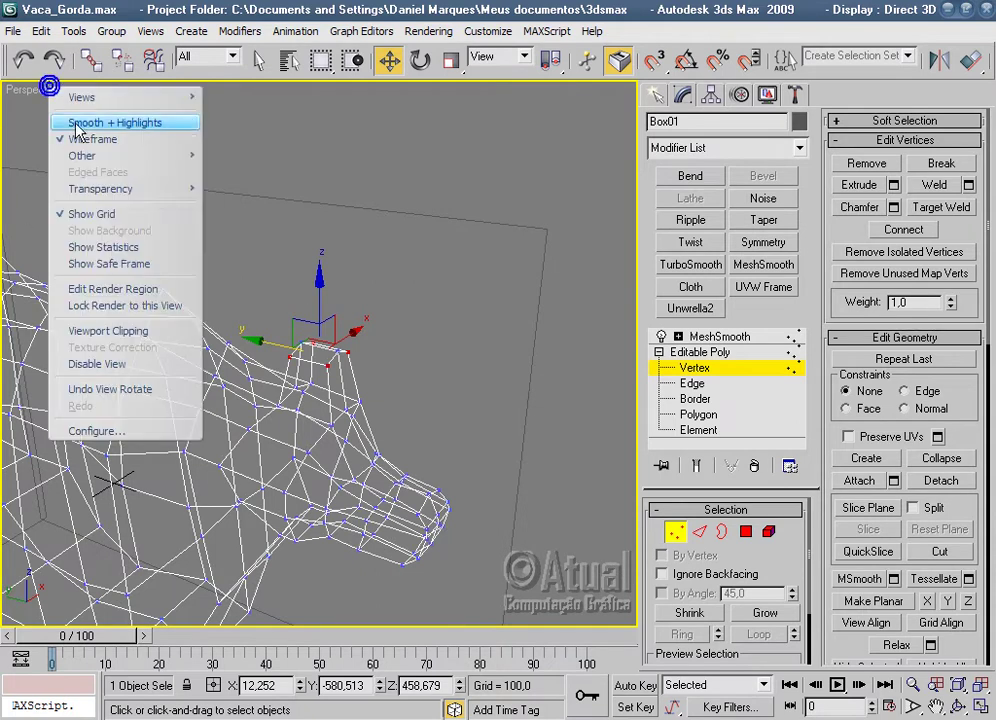
pyautogui.click(73, 127)
pyautogui.rightClick(50, 89)
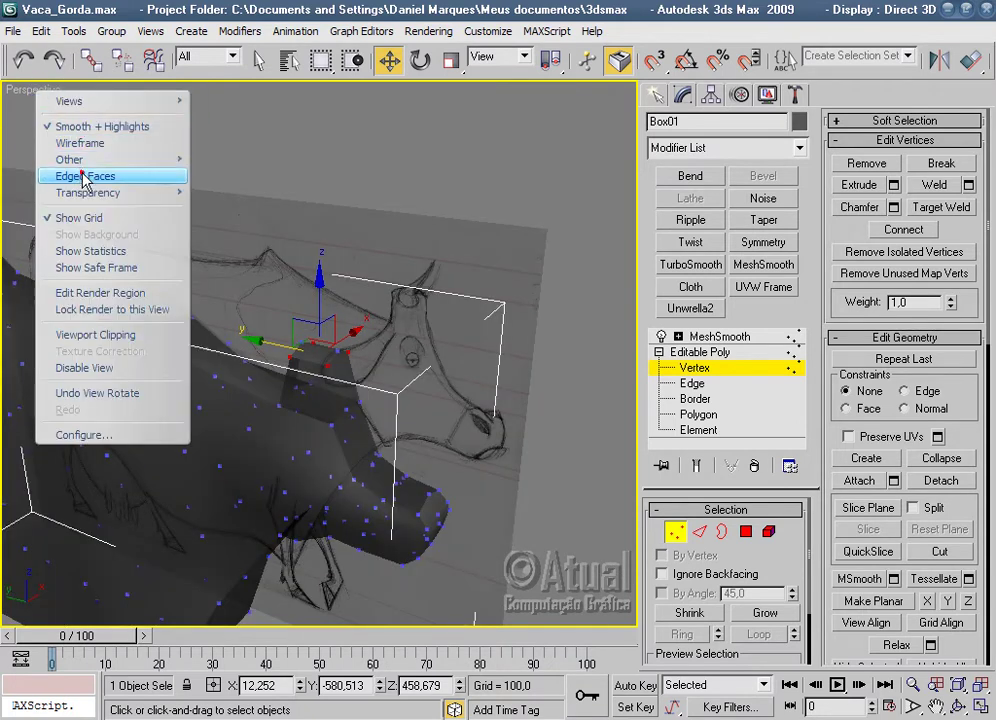
pyautogui.click(82, 176)
pyautogui.moveTo(428, 436)
pyautogui.keyDown('alt'); pyautogui.mouseDown(button='middle')
pyautogui.moveTo(478, 312)
pyautogui.moveTo(442, 400)
pyautogui.mouseUp(button='middle'); pyautogui.keyUp('alt')
pyautogui.scroll(5, 442, 400)
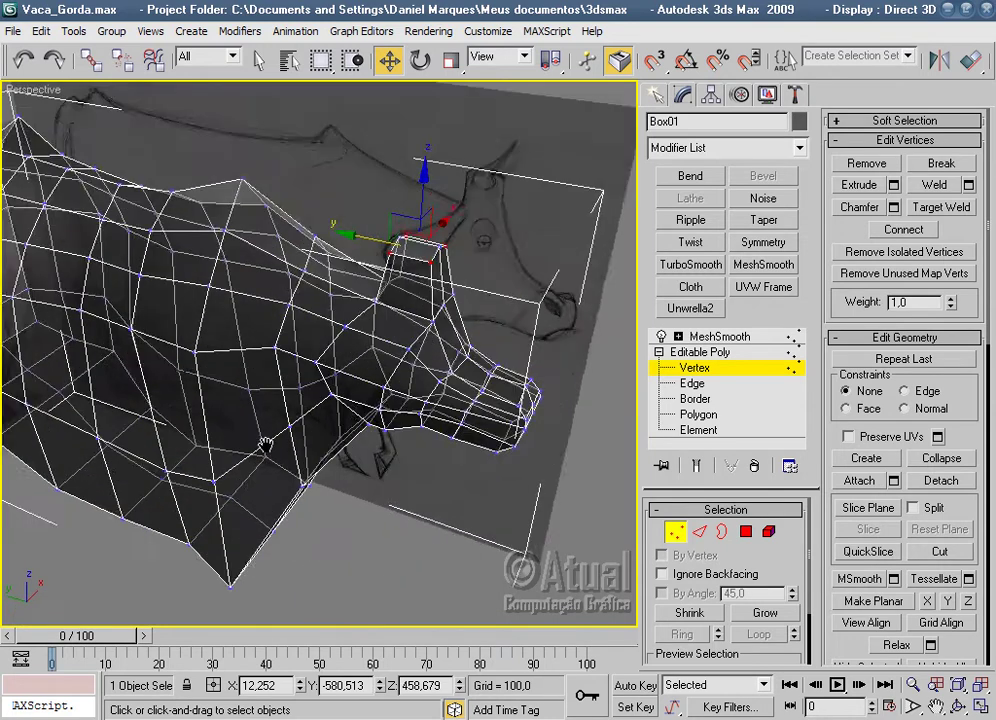
pyautogui.scroll(5, 265, 445)
pyautogui.moveTo(244, 460)
pyautogui.keyDown('alt'); pyautogui.mouseDown(button='middle')
pyautogui.moveTo(272, 433)
pyautogui.moveTo(678, 428)
pyautogui.mouseUp(button='middle'); pyautogui.keyUp('alt')
# Select an edge ring around the head-top stub and Connect it with a new edge loop.
pyautogui.click(700, 535)
pyautogui.click(487, 375)
pyautogui.click(681, 634)
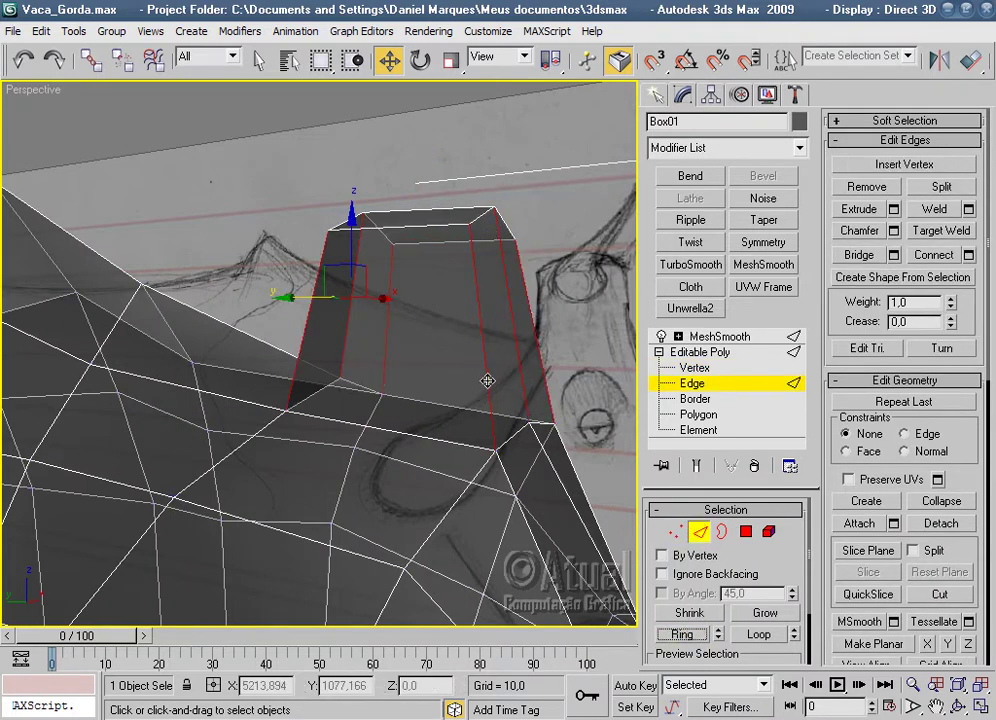
pyautogui.rightClick(486, 380)
pyautogui.click(472, 446)
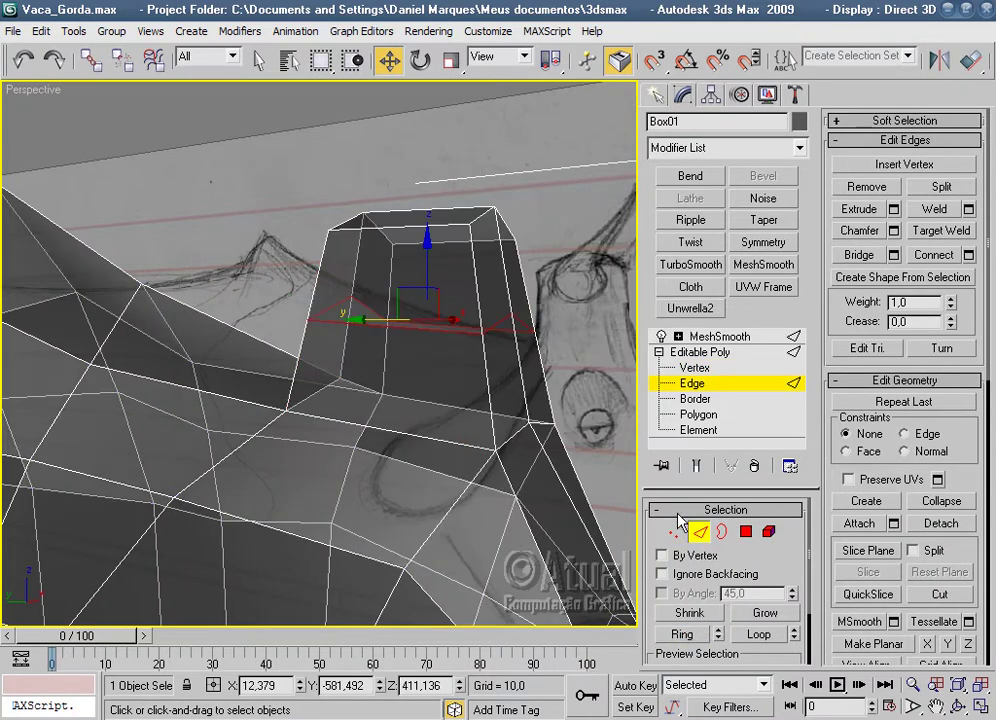
# Lower one vertex on top of the stub.
pyautogui.click(677, 531)
pyautogui.click(368, 294)
pyautogui.moveTo(424, 240); pyautogui.dragTo(424, 262)
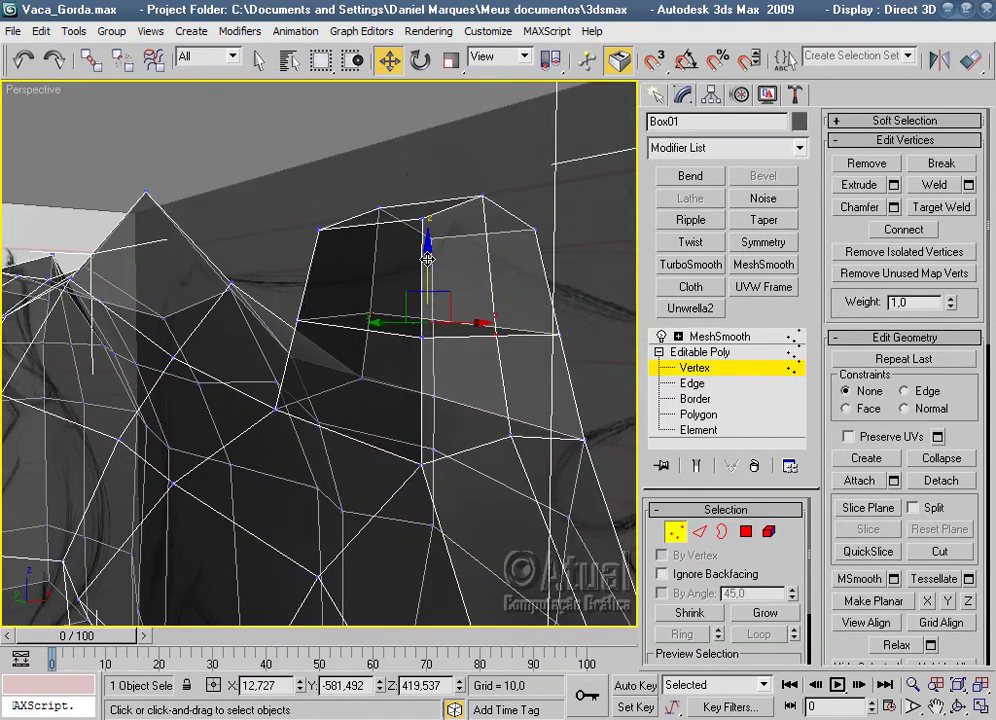
pyautogui.scroll(-3, 496, 356)
pyautogui.scroll(-2, 620, 365)
pyautogui.moveTo(620, 365)
pyautogui.keyDown('alt'); pyautogui.mouseDown(button='middle')
pyautogui.moveTo(560, 368)
pyautogui.moveTo(515, 318)
pyautogui.moveTo(611, 316)
pyautogui.moveTo(552, 335)
pyautogui.mouseUp(button='middle'); pyautogui.keyUp('alt')
# Preview the cow smoothed with MeshSmooth, then return to editing the cage polygons.
pyautogui.click(690, 336)
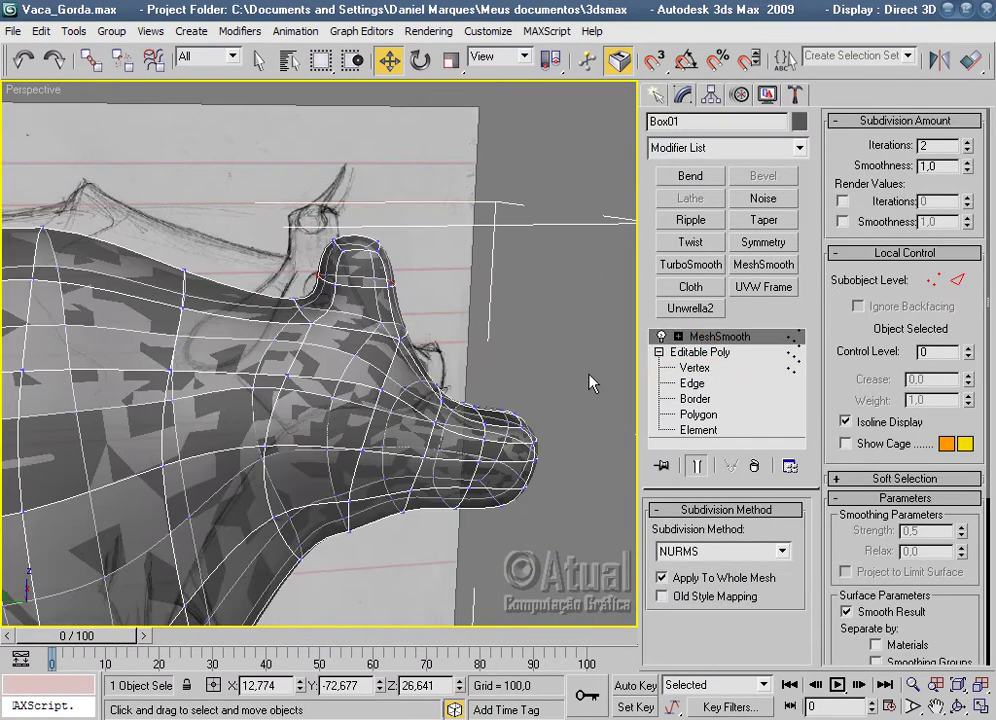
pyautogui.moveTo(588, 383)
pyautogui.keyDown('alt'); pyautogui.mouseDown(button='middle')
pyautogui.moveTo(340, 356)
pyautogui.moveTo(273, 362)
pyautogui.moveTo(402, 340)
pyautogui.moveTo(560, 371)
pyautogui.moveTo(578, 511)
pyautogui.moveTo(407, 447)
pyautogui.moveTo(329, 373)
pyautogui.moveTo(178, 367)
pyautogui.moveTo(509, 338)
pyautogui.moveTo(514, 400)
pyautogui.moveTo(540, 395)
pyautogui.mouseUp(button='middle'); pyautogui.keyUp('alt')
pyautogui.click(560, 378)
pyautogui.click(525, 400)
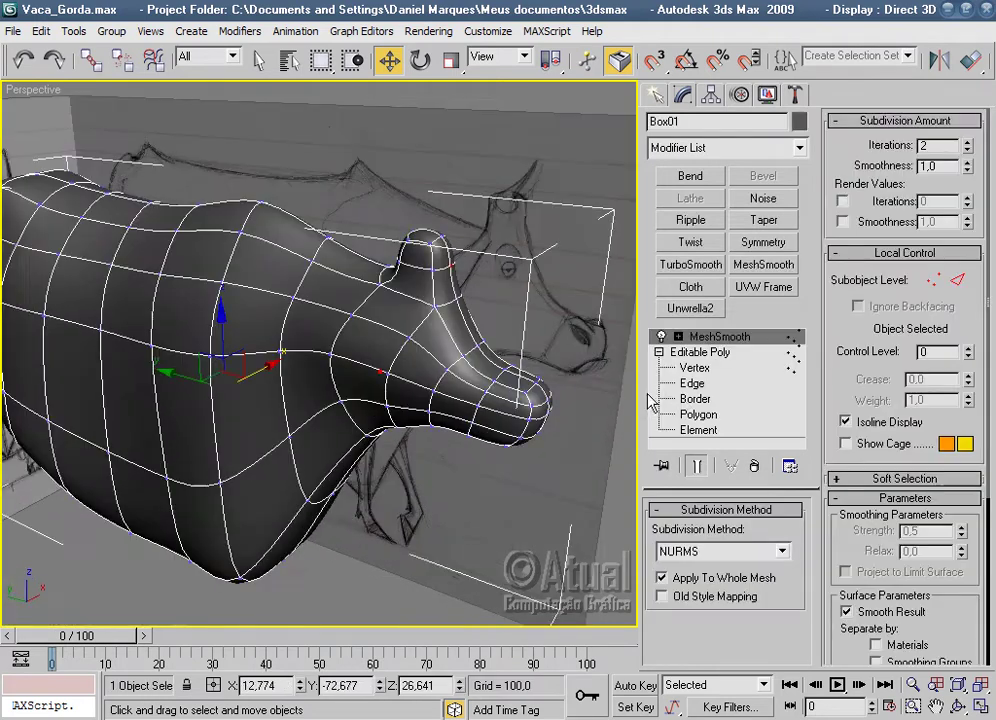
pyautogui.click(700, 414)
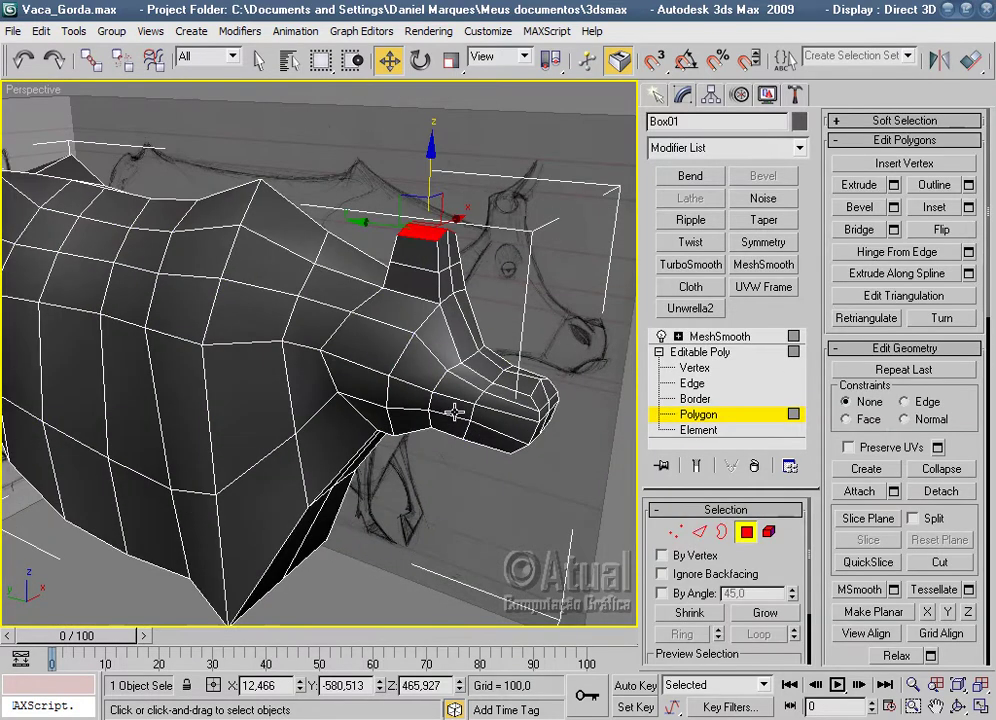
# In the Left view, connect a ring of neck edges with a new edge across the neck.
pyautogui.press('l')
pyautogui.scroll(-5, 286, 357)
pyautogui.scroll(3, 328, 365)
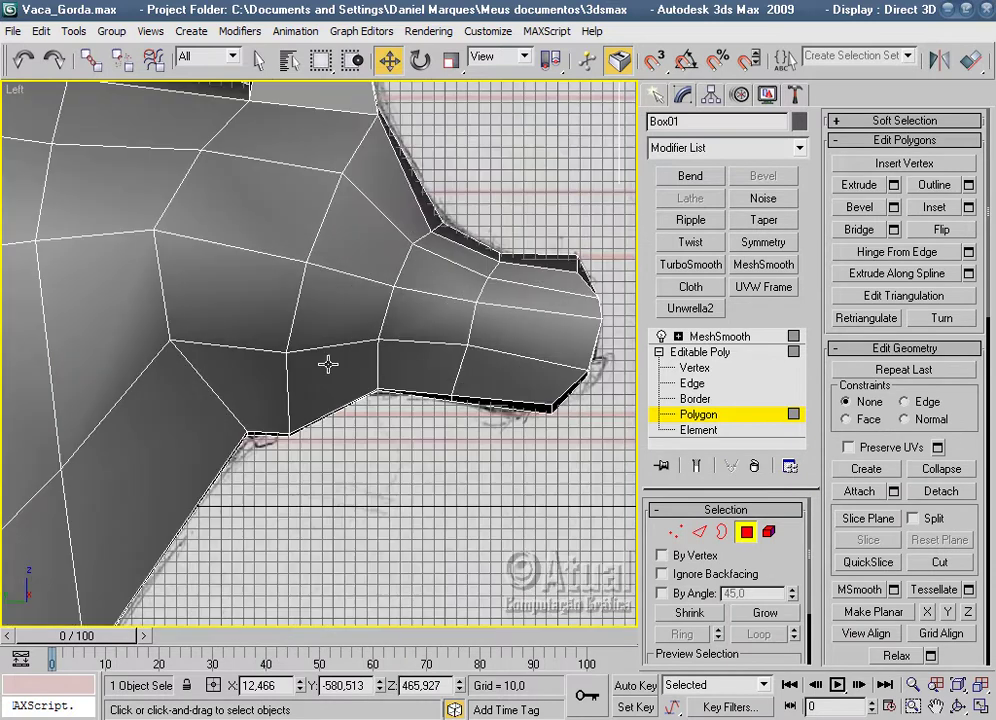
pyautogui.moveTo(328, 365); pyautogui.dragTo(532, 514, button='middle')
pyautogui.click(700, 533)
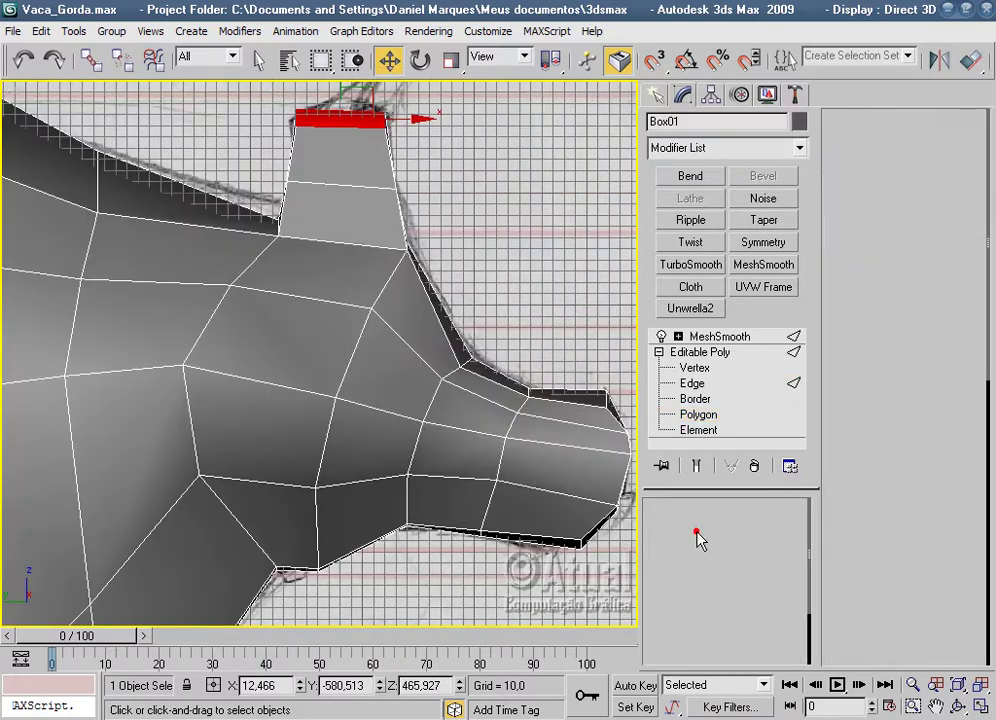
pyautogui.scroll(2, 505, 392)
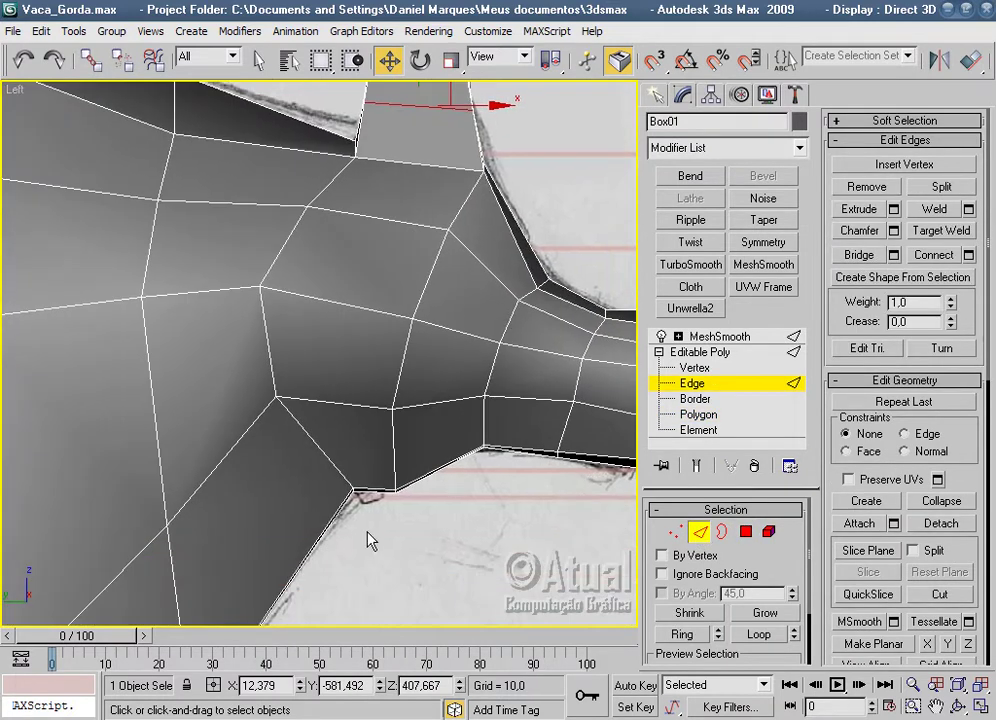
pyautogui.click(247, 437)
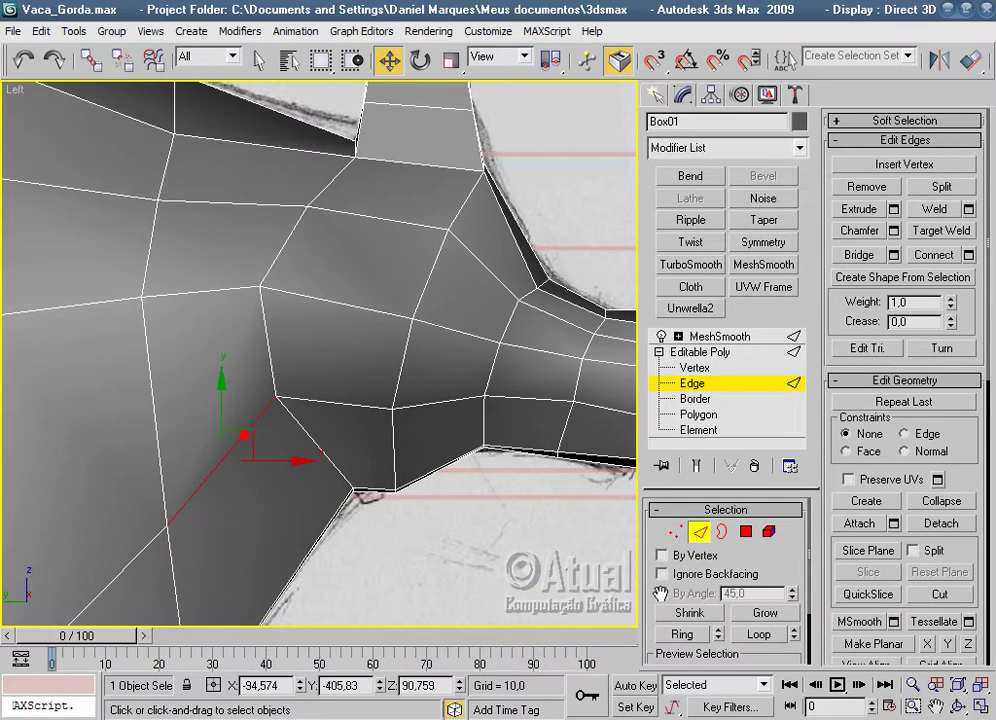
pyautogui.click(686, 636)
pyautogui.click(320, 536)
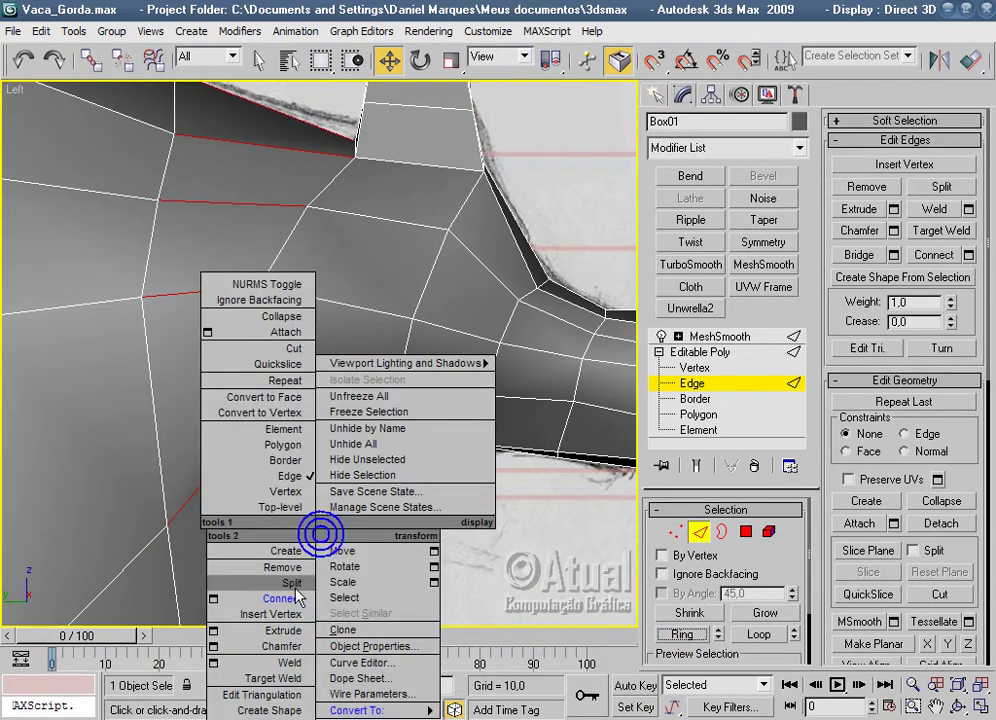
# Pull the throat vertices up and right onto the sketched outline.
pyautogui.press('1')
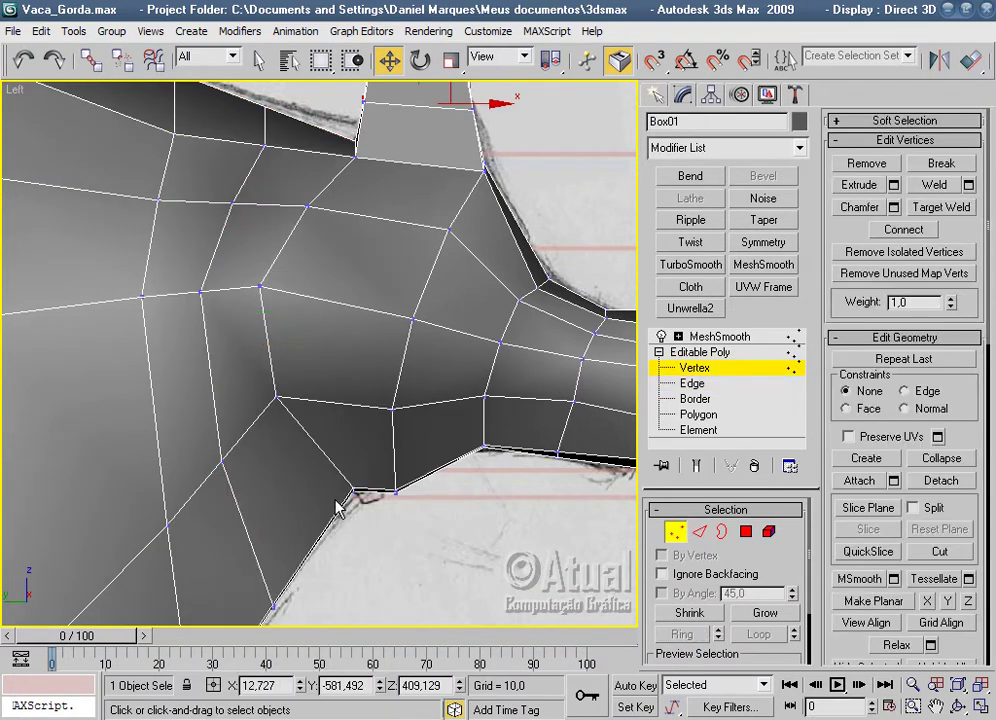
pyautogui.scroll(-5, 335, 508)
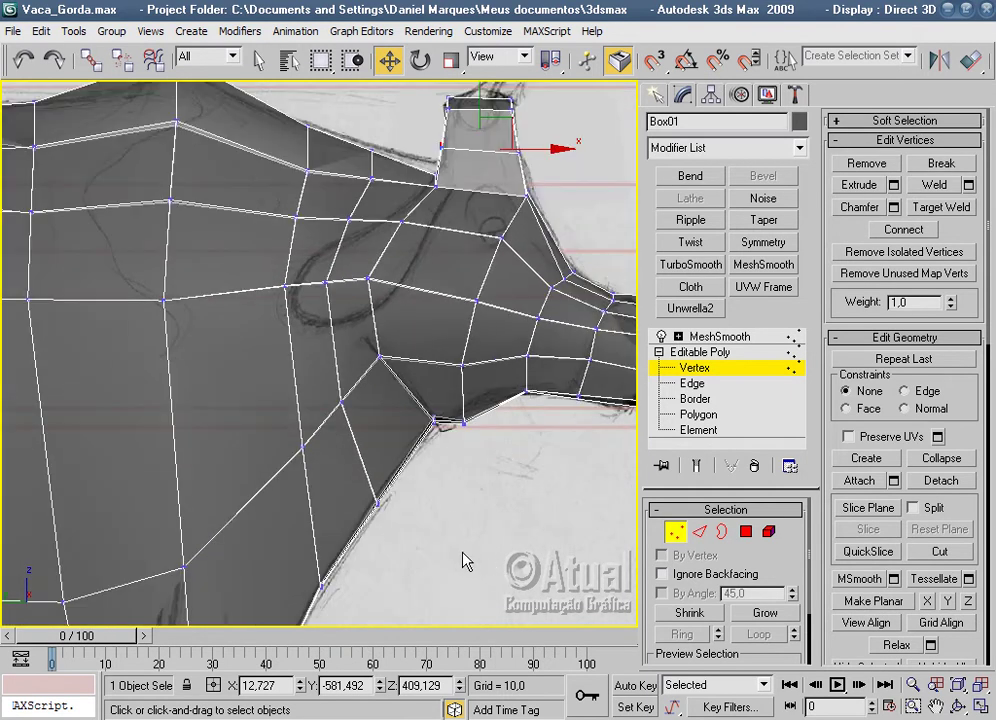
pyautogui.click(378, 503)
pyautogui.moveTo(405, 478); pyautogui.dragTo(453, 407)
pyautogui.moveTo(340, 400); pyautogui.dragTo(390, 345)
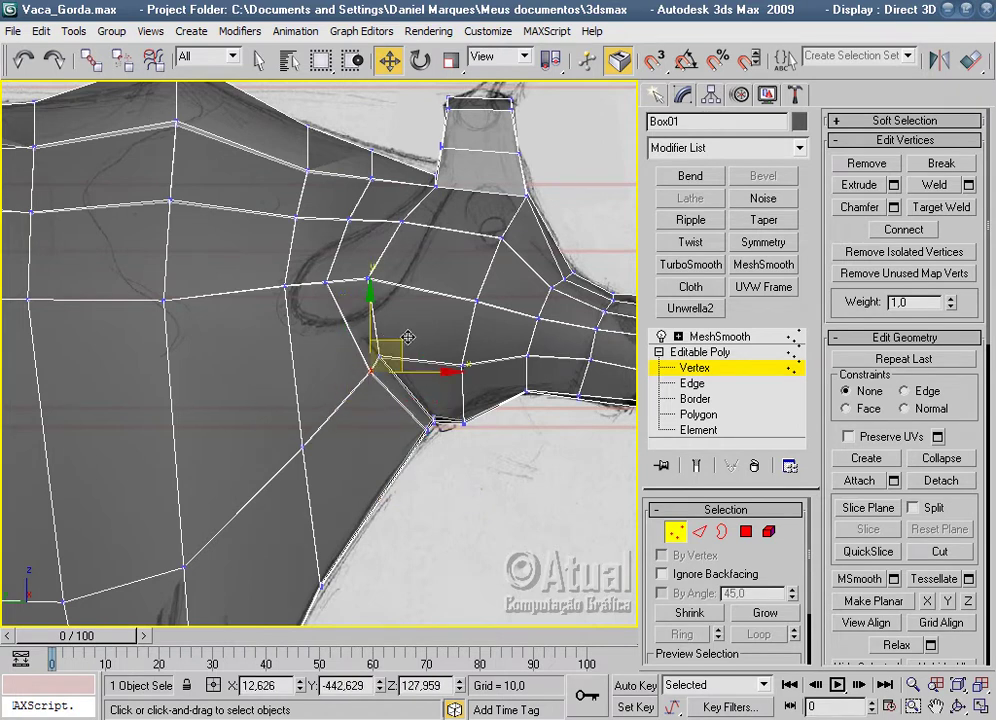
pyautogui.scroll(2, 322, 347)
# Move the head-top vertices behind the stub up and right toward the horn's base.
pyautogui.moveTo(300, 413)
pyautogui.mouseDown()
pyautogui.moveTo(369, 384)
pyautogui.moveTo(357, 383)
pyautogui.moveTo(328, 333)
pyautogui.moveTo(354, 300)
pyautogui.moveTo(441, 334)
pyautogui.mouseUp()
pyautogui.click(356, 286)
pyautogui.moveTo(395, 297); pyautogui.dragTo(458, 250)
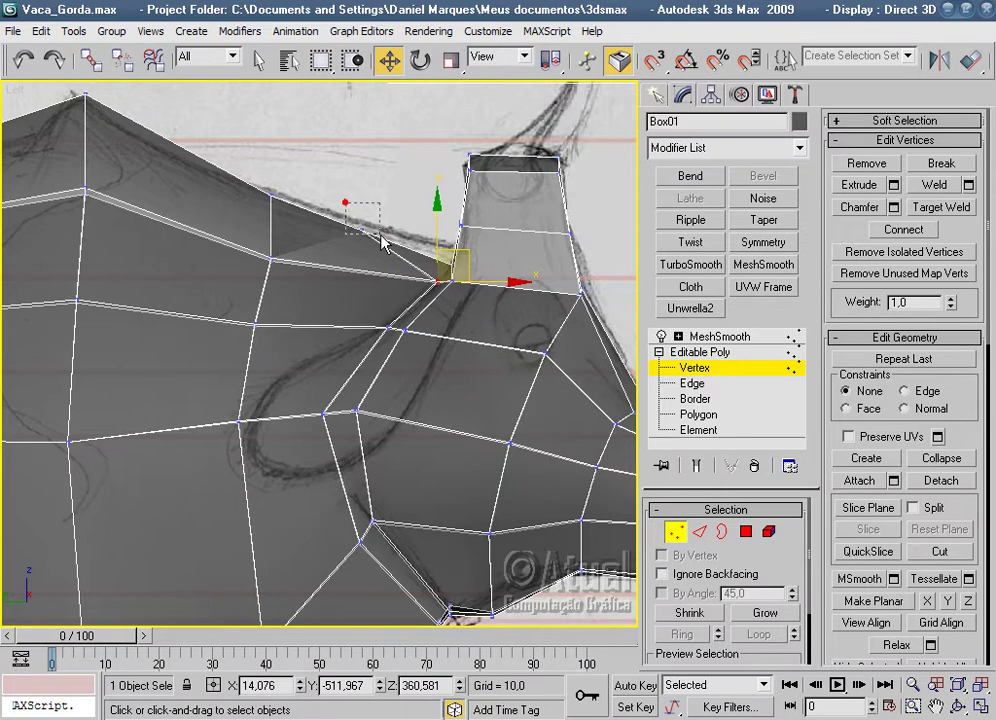
pyautogui.moveTo(381, 241); pyautogui.dragTo(381, 241)
pyautogui.moveTo(390, 205); pyautogui.dragTo(460, 232)
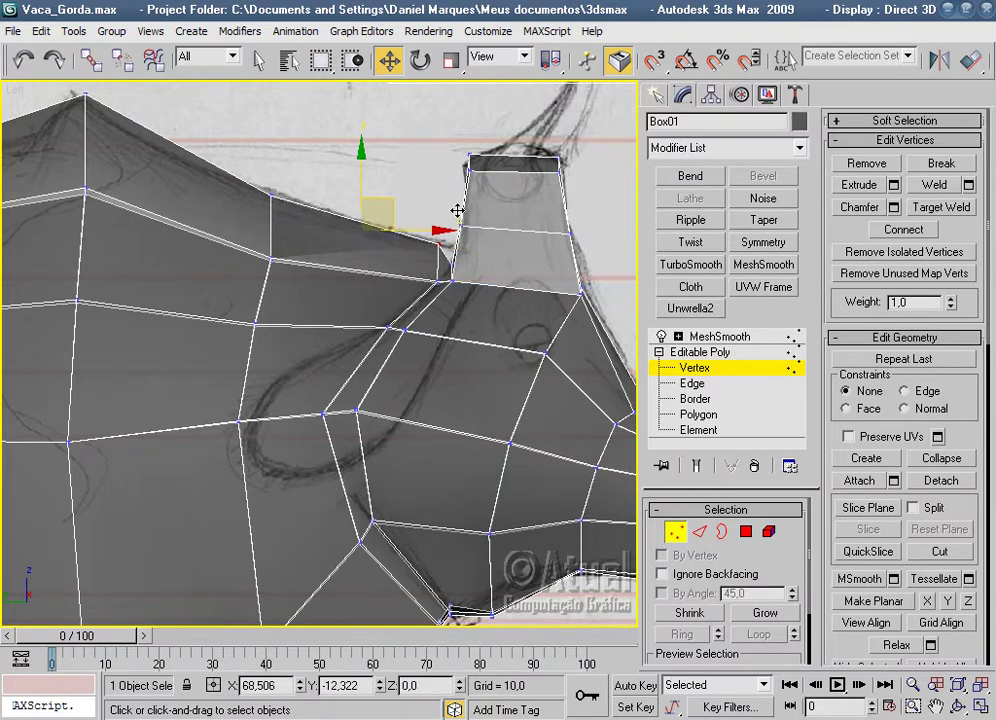
pyautogui.moveTo(460, 232); pyautogui.dragTo(455, 212)
# Shift the head stub's vertices down, right and sideways to match the sketch outline.
pyautogui.moveTo(446, 262); pyautogui.dragTo(481, 211)
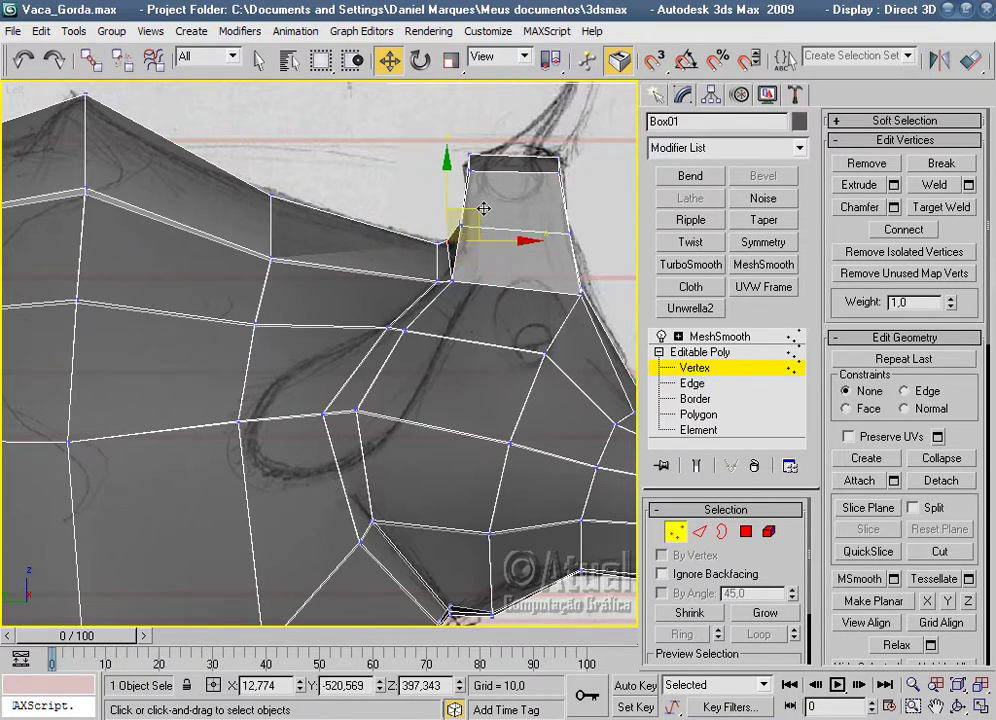
pyautogui.scroll(2, 480, 211)
pyautogui.moveTo(480, 211); pyautogui.dragTo(457, 373, button='middle')
pyautogui.click(445, 372)
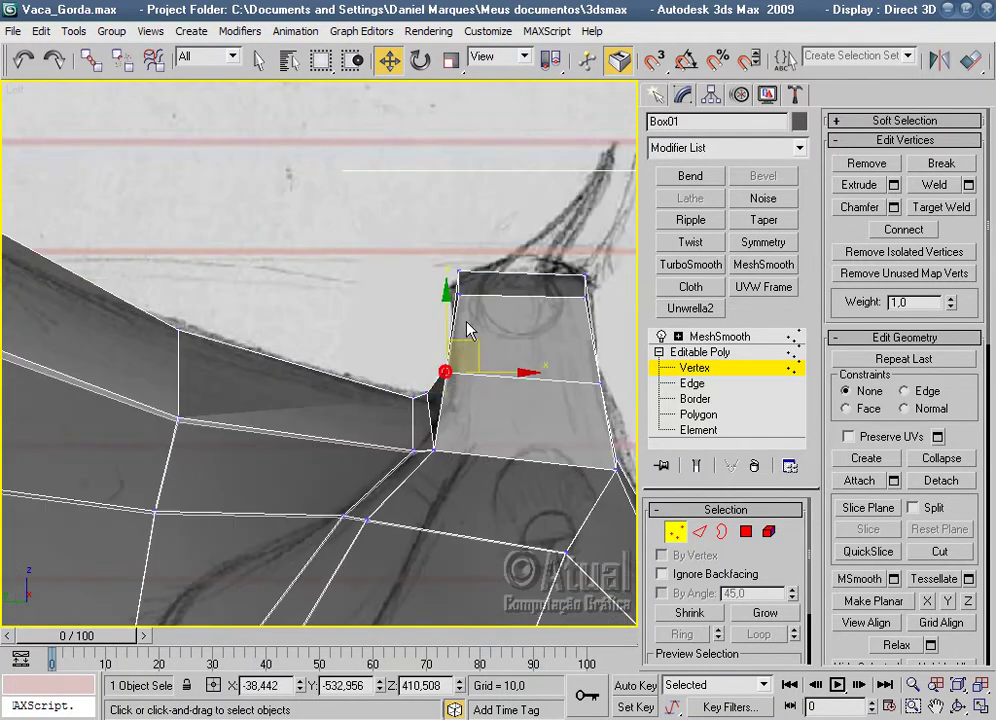
pyautogui.click(511, 351)
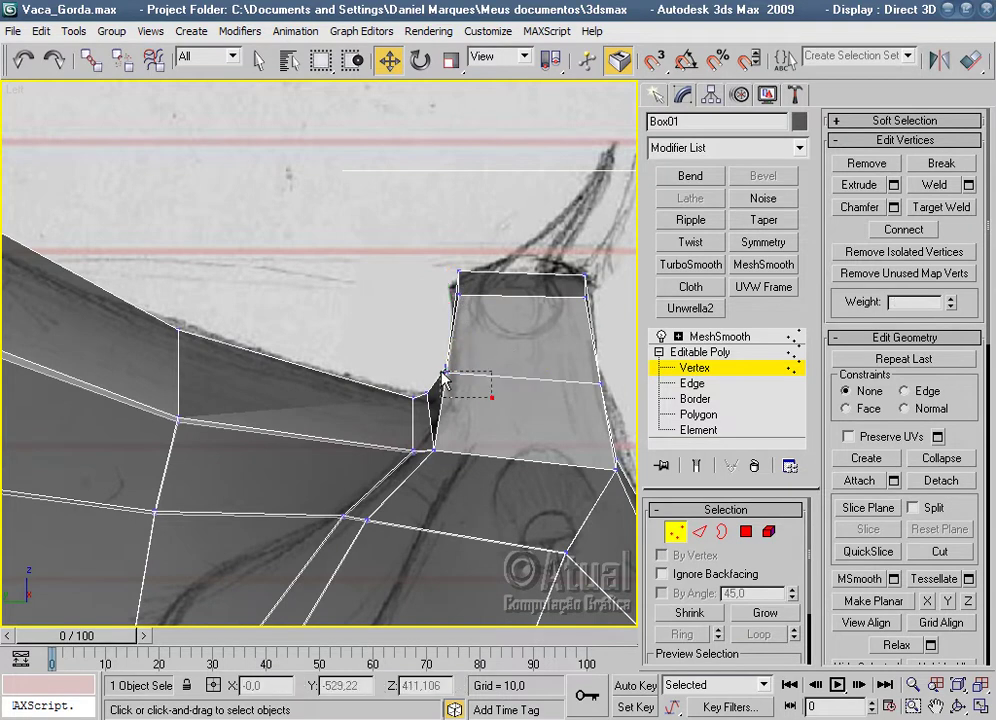
pyautogui.moveTo(491, 398); pyautogui.dragTo(444, 378)
pyautogui.keyDown('ctrl'); pyautogui.click(458, 272); pyautogui.keyUp('ctrl')
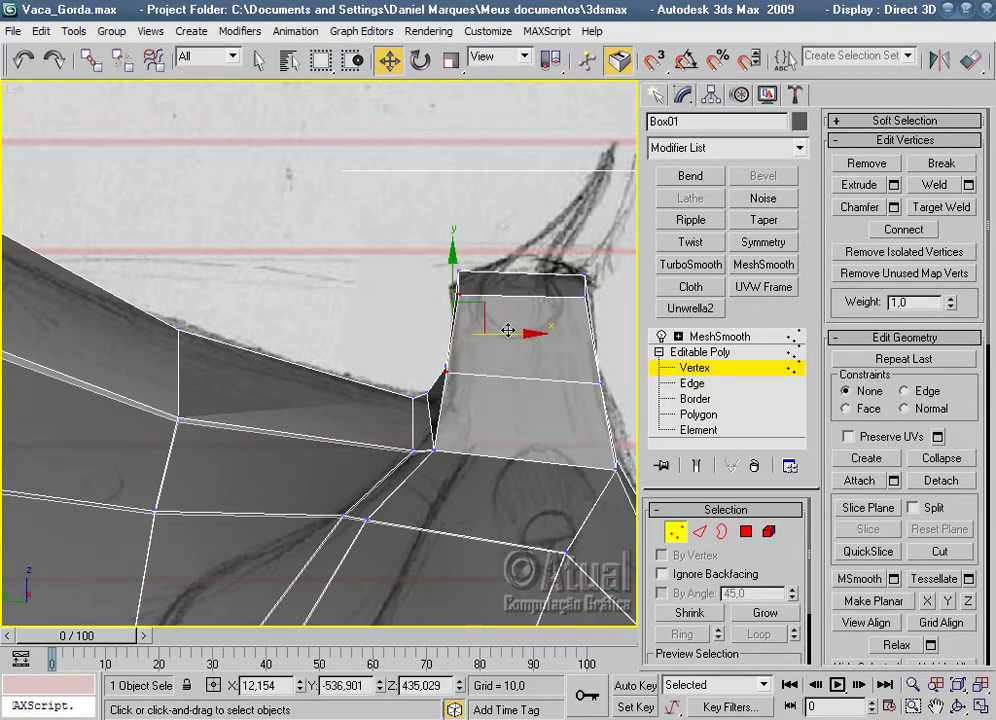
pyautogui.moveTo(508, 330); pyautogui.dragTo(553, 343)
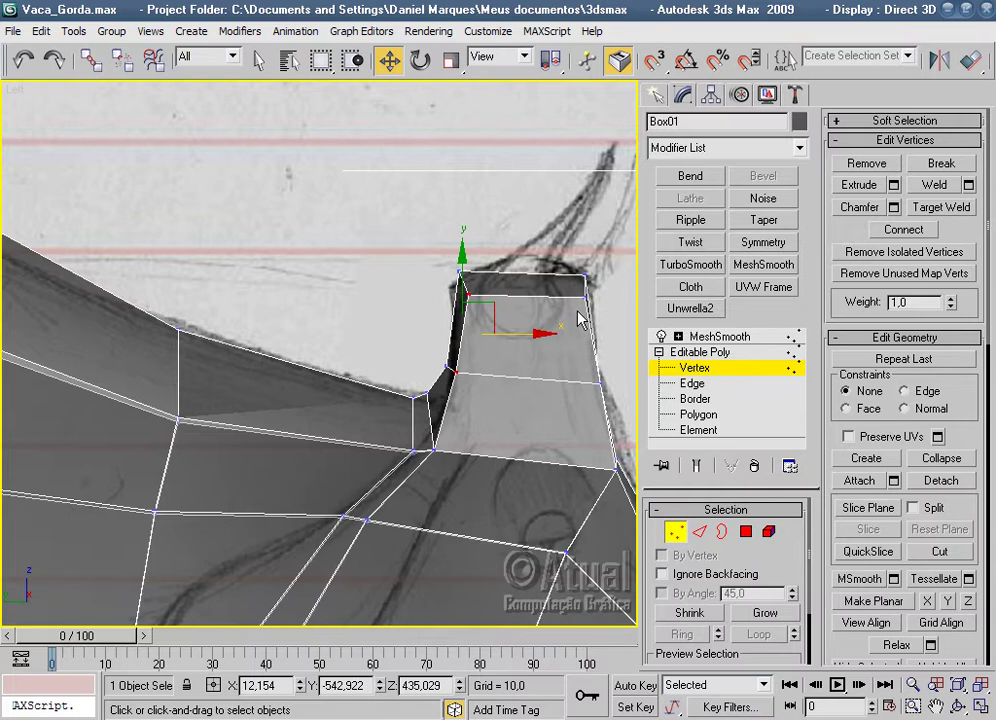
# Select the stub's right-side and top-rim vertices, checking them in Perspective view.
pyautogui.moveTo(547, 291); pyautogui.dragTo(455, 358, button='middle')
pyautogui.keyDown('ctrl'); pyautogui.click(488, 386); pyautogui.keyUp('ctrl')
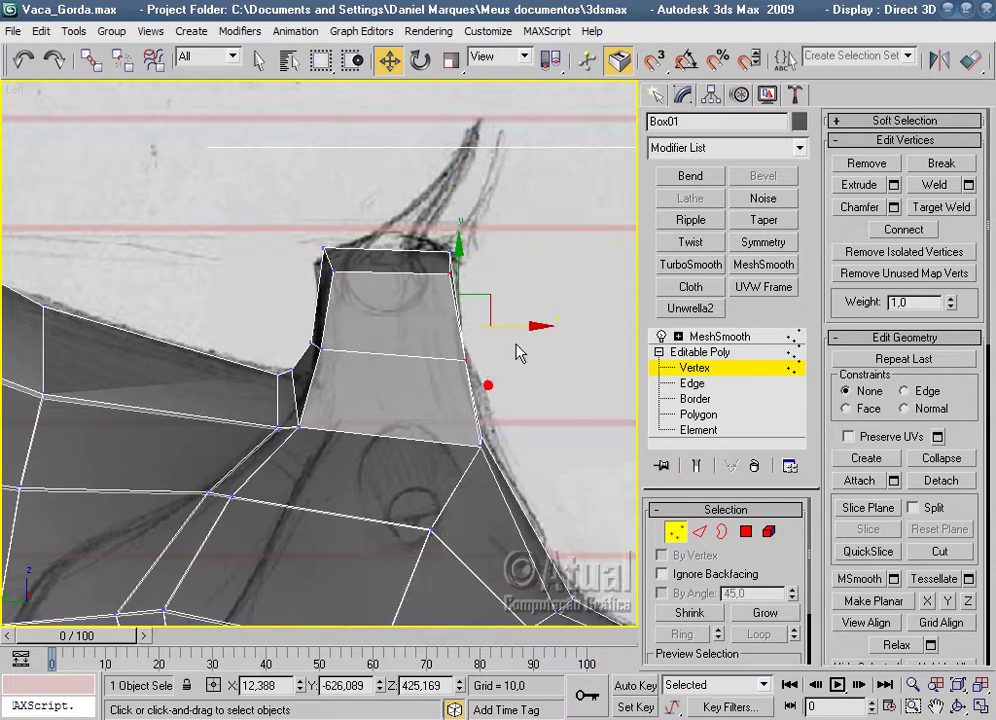
pyautogui.click(533, 372)
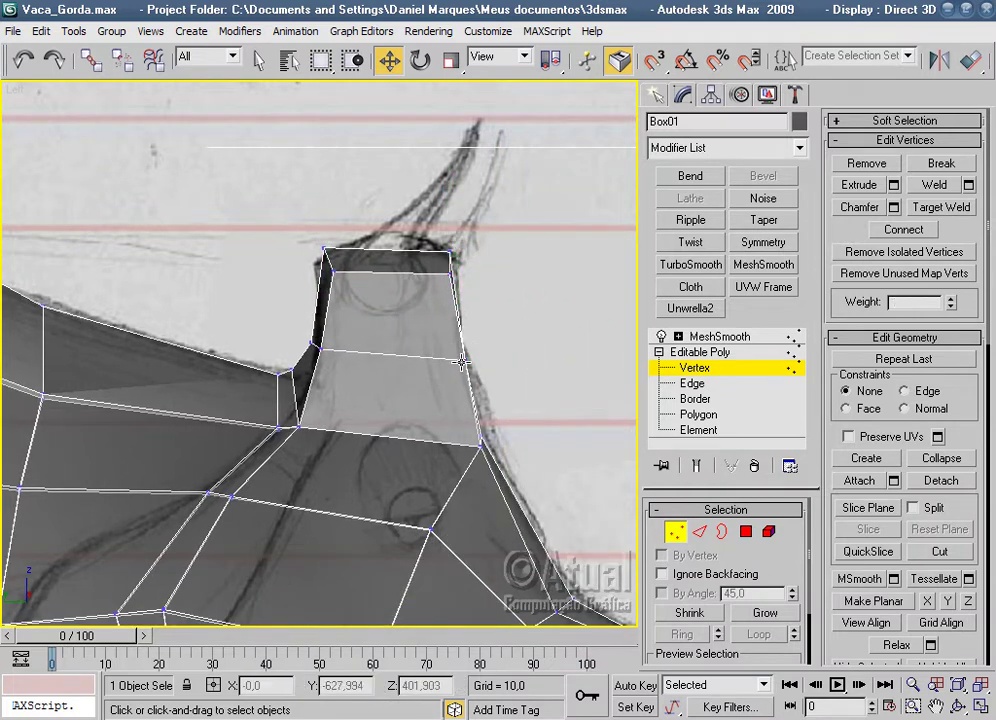
pyautogui.click(461, 361)
pyautogui.scroll(-2, 538, 320)
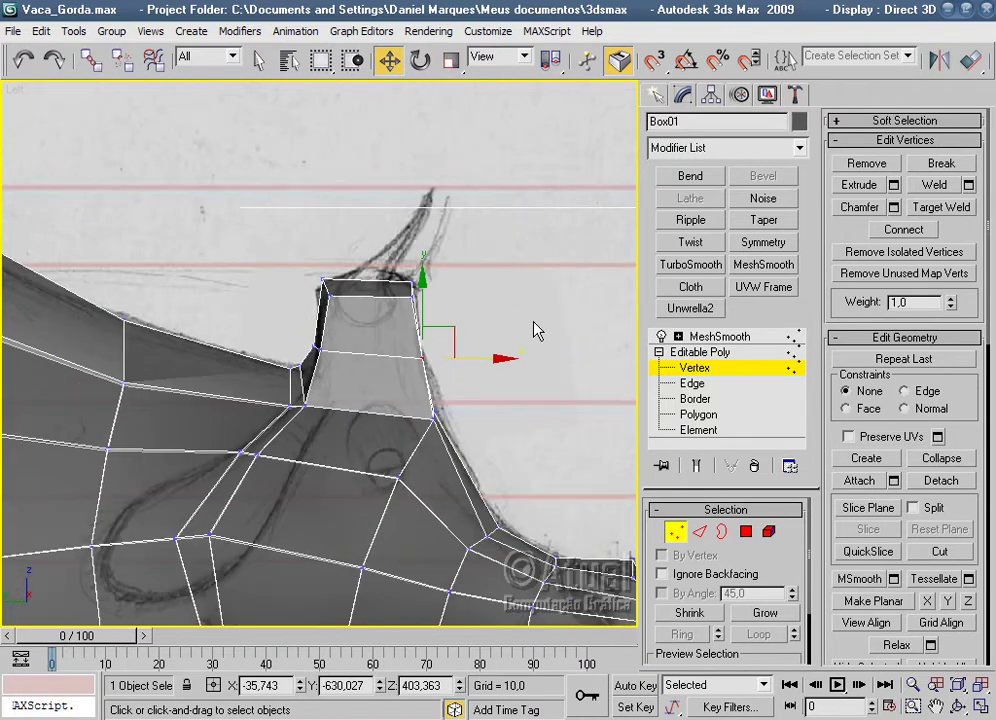
pyautogui.press('p')
pyautogui.keyDown('alt'); pyautogui.moveTo(511, 338); pyautogui.dragTo(370, 390, button='middle'); pyautogui.keyUp('alt')
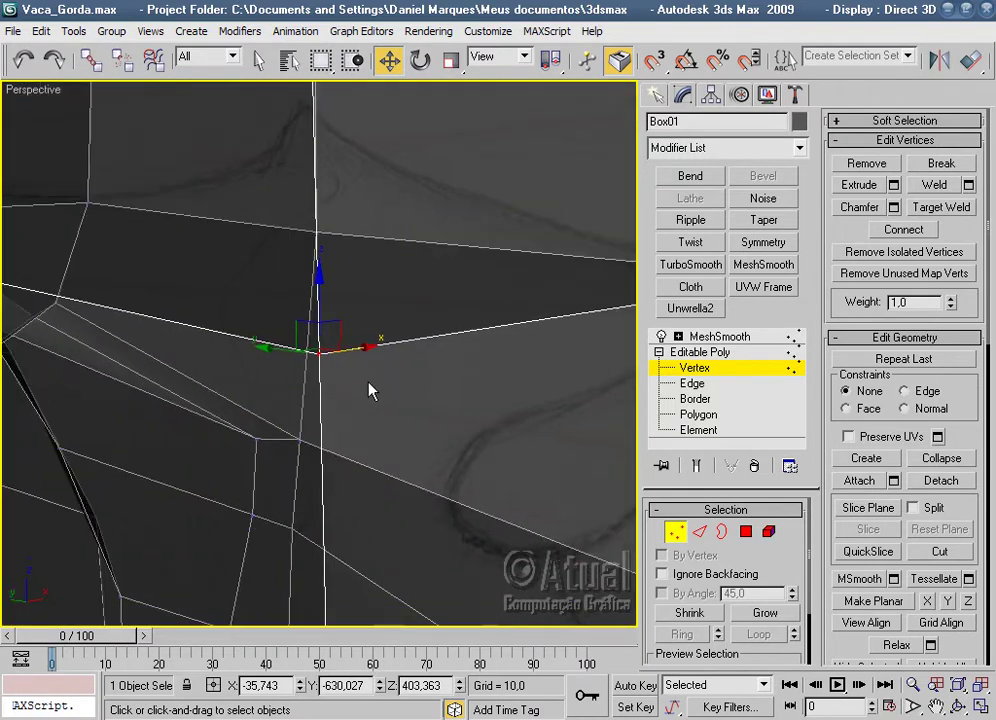
pyautogui.scroll(-3, 370, 390)
pyautogui.scroll(-2, 438, 356)
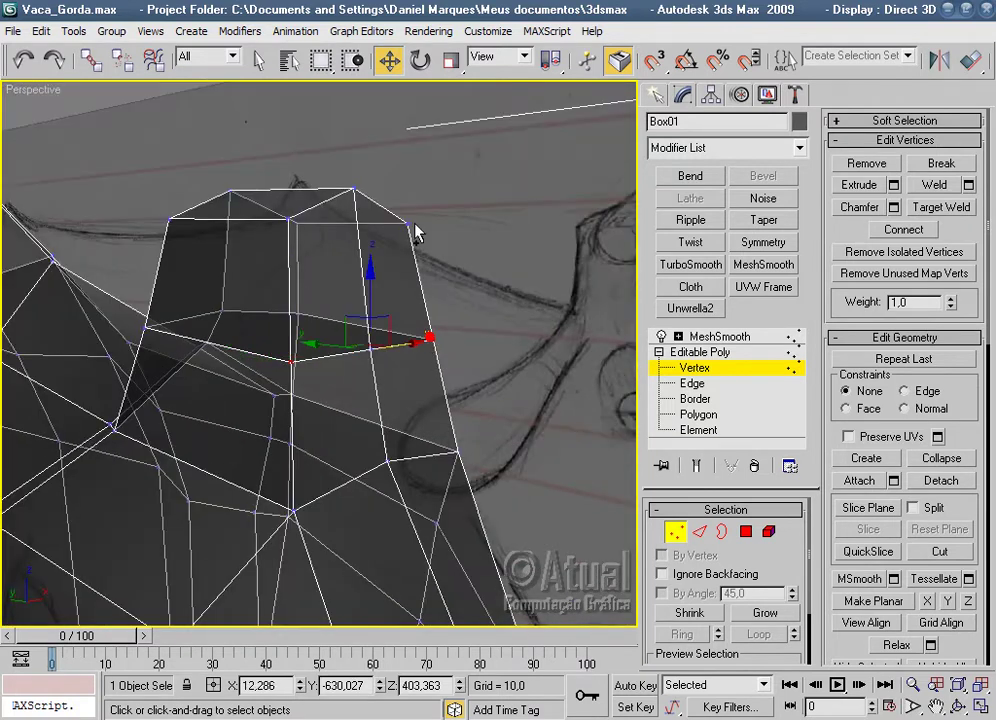
pyautogui.click(408, 220)
pyautogui.keyDown('ctrl'); pyautogui.click(285, 220); pyautogui.keyUp('ctrl')
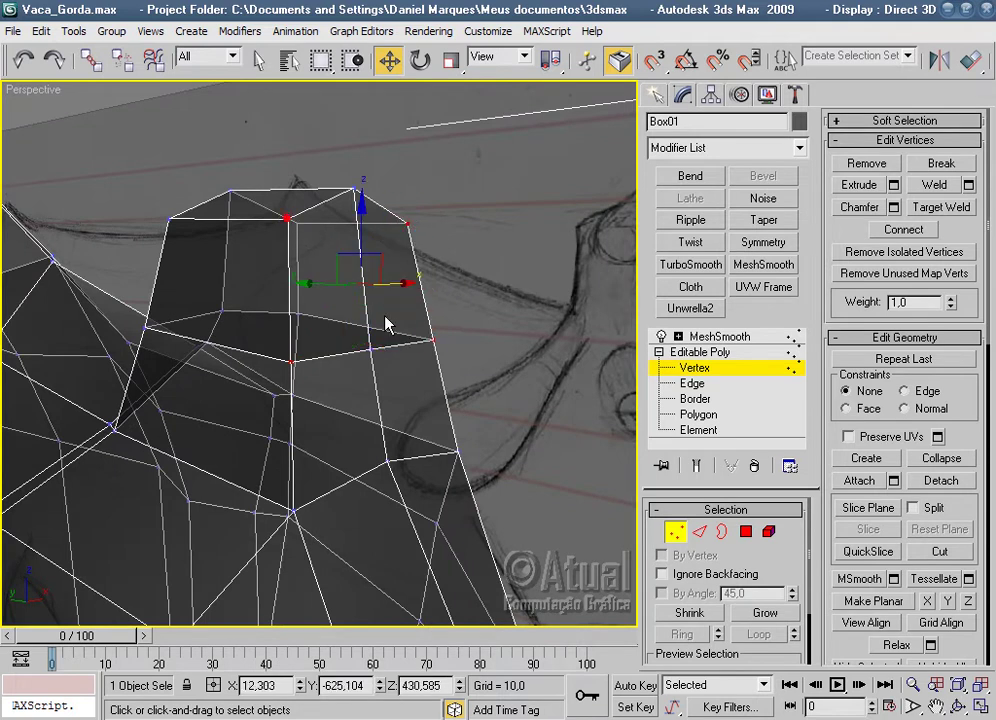
# In the Left view, move the stub's right-edge vertex to match the sketch.
pyautogui.press('l')
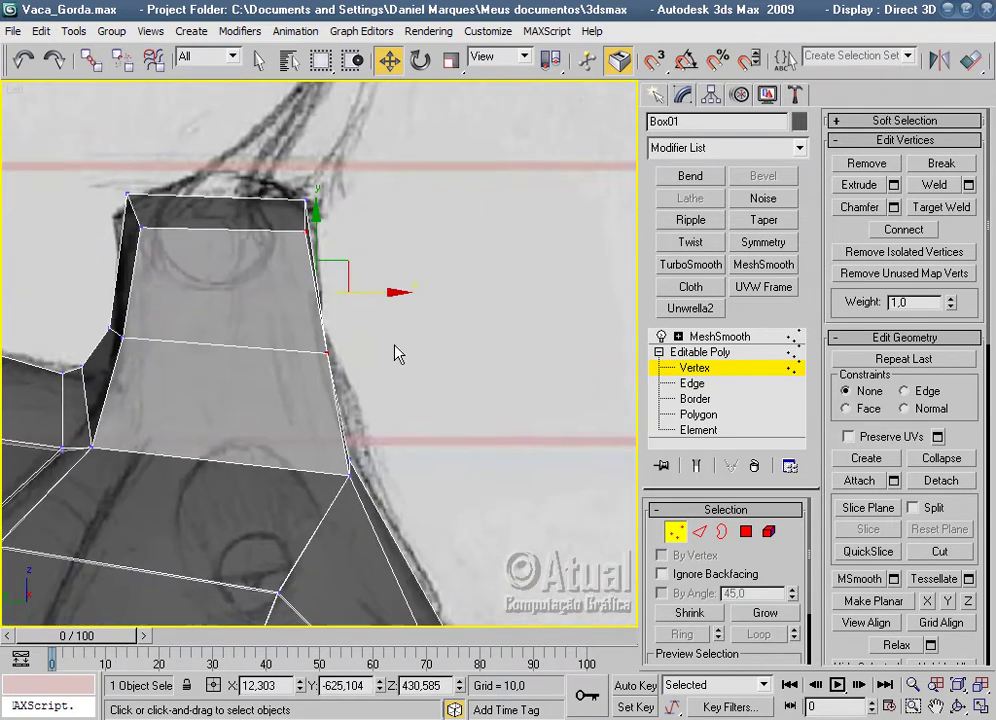
pyautogui.click(364, 378)
pyautogui.click(357, 476)
pyautogui.moveTo(369, 467); pyautogui.dragTo(378, 446)
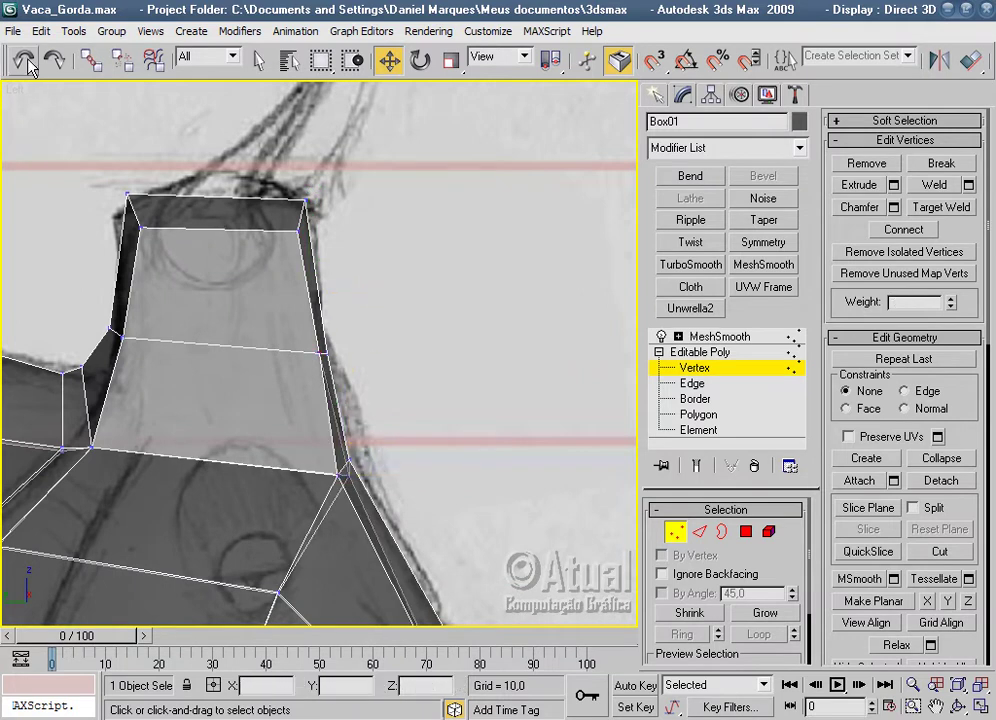
# Undo the accidental move, then raise the forehead corner vertex onto the sketched outline.
pyautogui.moveTo(407, 456); pyautogui.dragTo(373, 296, button='middle')
pyautogui.click(307, 310)
pyautogui.scroll(3, 307, 310)
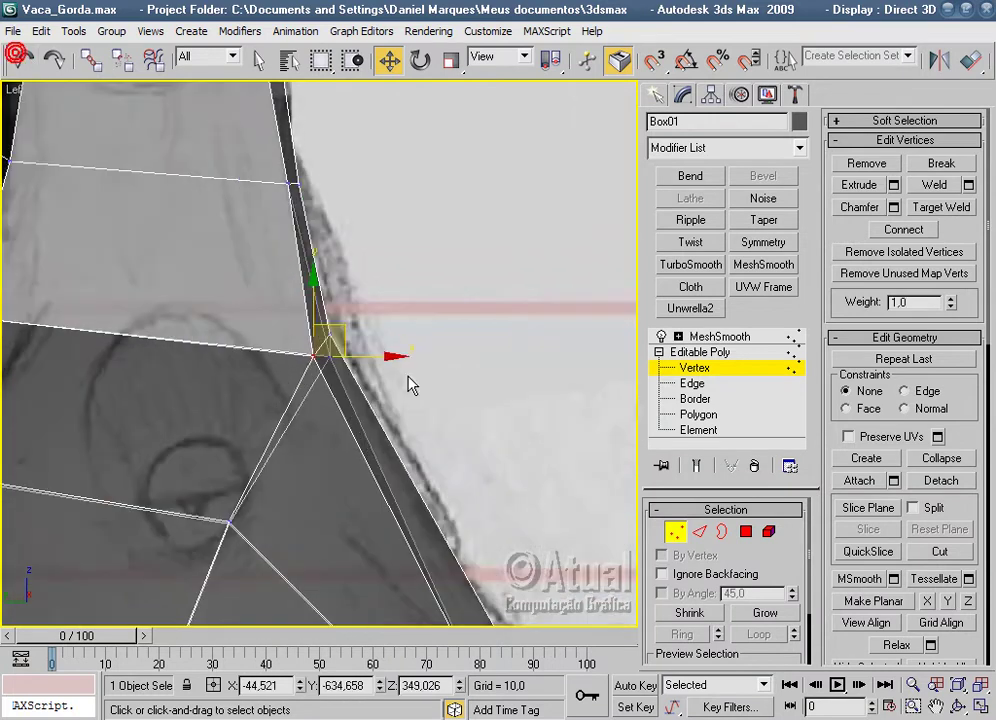
pyautogui.click(25, 62)
pyautogui.click(416, 304)
pyautogui.click(333, 355)
pyautogui.moveTo(363, 326); pyautogui.dragTo(422, 396)
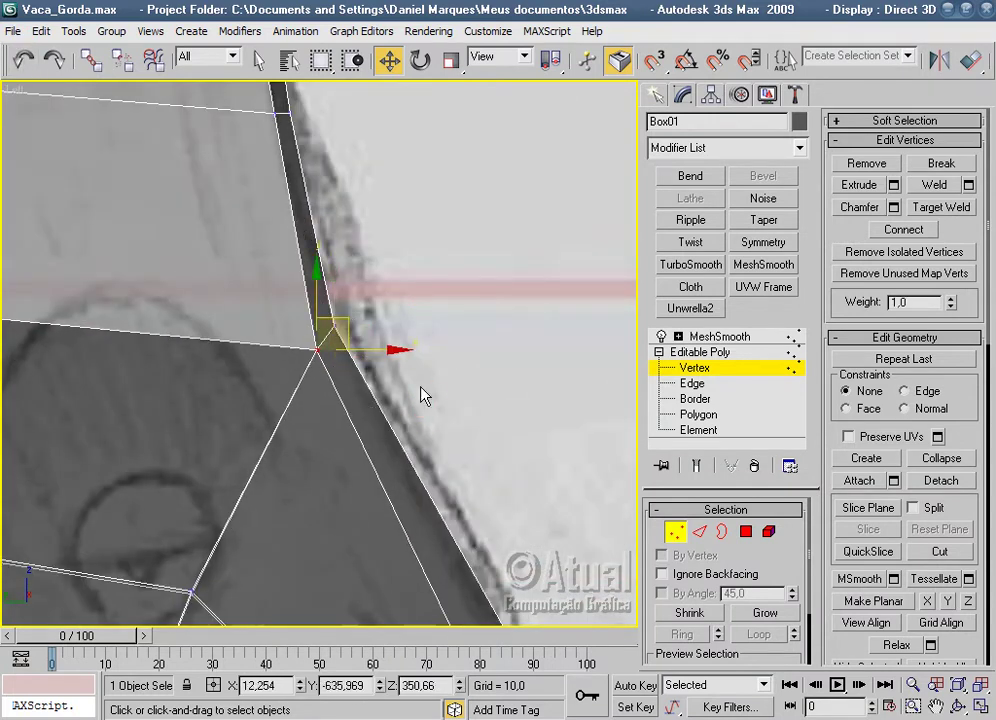
pyautogui.scroll(-4, 422, 396)
pyautogui.moveTo(400, 196); pyautogui.dragTo(407, 289, button='middle')
# Move the corner and muzzle-top vertices onto the sketched muzzle outline.
pyautogui.moveTo(352, 353)
pyautogui.mouseDown()
pyautogui.moveTo(371, 329)
pyautogui.moveTo(380, 340)
pyautogui.moveTo(388, 312)
pyautogui.mouseUp()
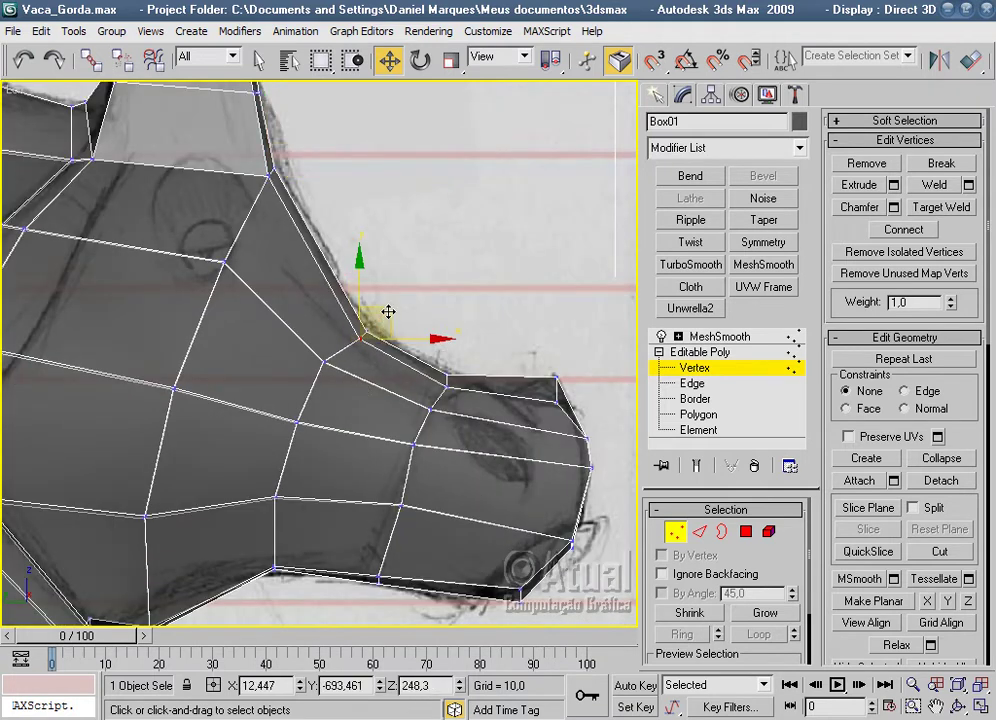
pyautogui.click(441, 385)
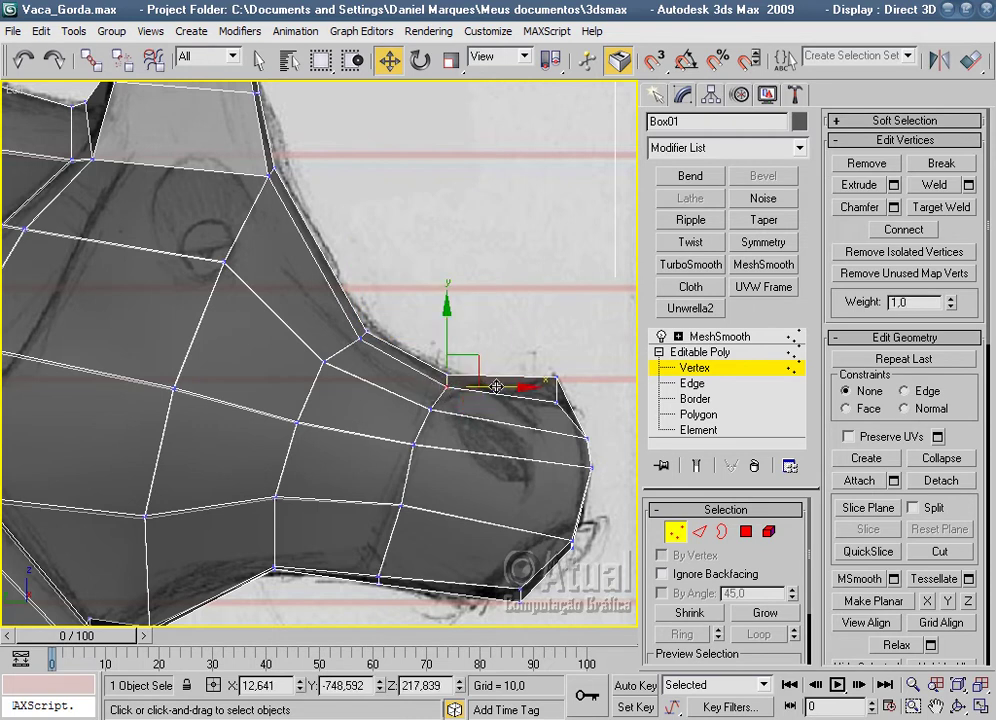
pyautogui.moveTo(455, 357); pyautogui.dragTo(461, 428)
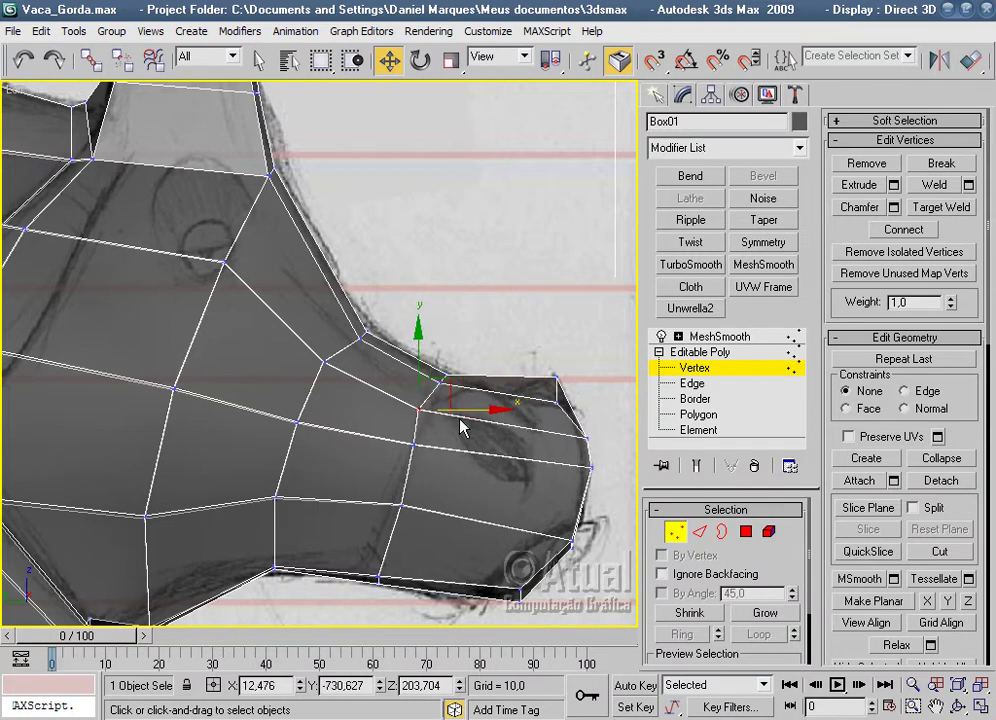
pyautogui.moveTo(444, 475); pyautogui.dragTo(391, 438)
pyautogui.moveTo(459, 445); pyautogui.dragTo(467, 444)
# Lower the jaw vertices to follow the sketch along the muzzle's underside.
pyautogui.moveTo(437, 533)
pyautogui.mouseDown()
pyautogui.moveTo(390, 495)
pyautogui.moveTo(431, 474)
pyautogui.moveTo(451, 516)
pyautogui.moveTo(447, 470)
pyautogui.moveTo(437, 476)
pyautogui.moveTo(449, 508)
pyautogui.mouseUp()
pyautogui.scroll(2, 422, 602)
pyautogui.scroll(2, 416, 481)
pyautogui.click(427, 515)
pyautogui.moveTo(532, 540); pyautogui.dragTo(378, 530, button='middle')
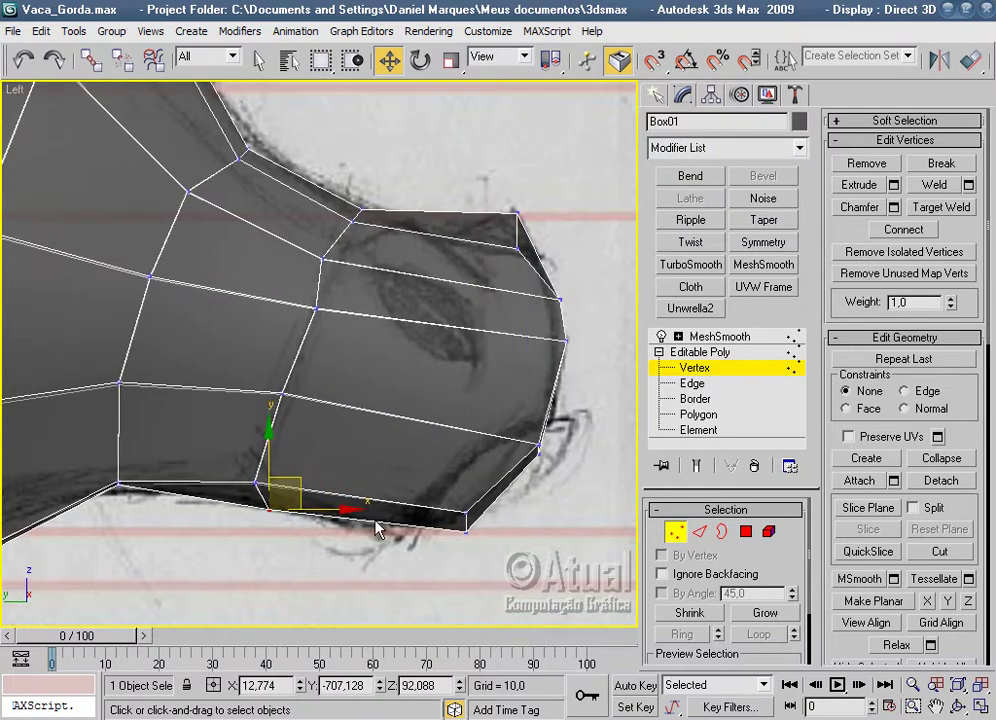
pyautogui.click(699, 531)
# Add an edge loop across the muzzle by connecting a ring of parallel edges.
pyautogui.click(503, 436)
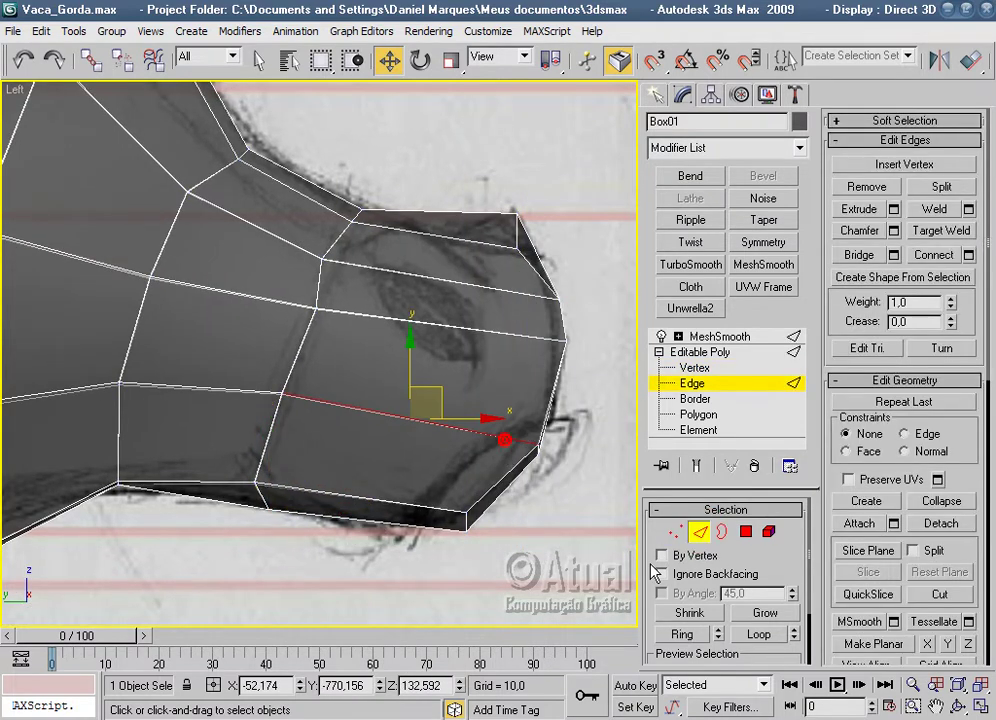
pyautogui.click(682, 634)
pyautogui.rightClick(478, 538)
pyautogui.click(402, 556)
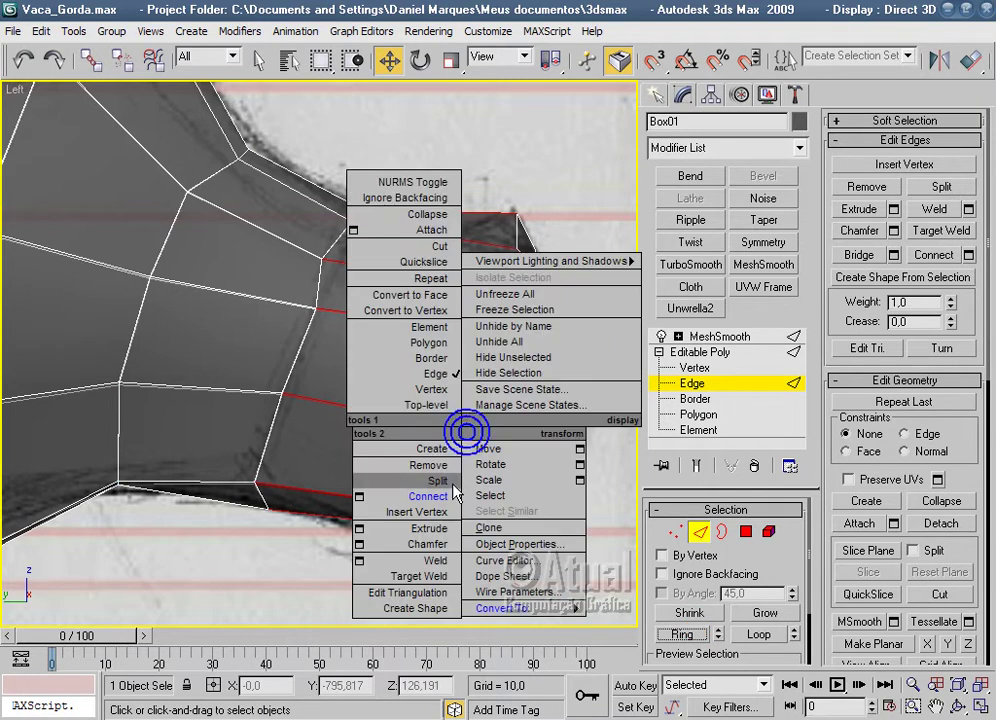
pyautogui.click(673, 534)
# Nudge the new loop's bottom vertex right and raise its middle vertex slightly.
pyautogui.moveTo(467, 549); pyautogui.dragTo(529, 516, button='middle')
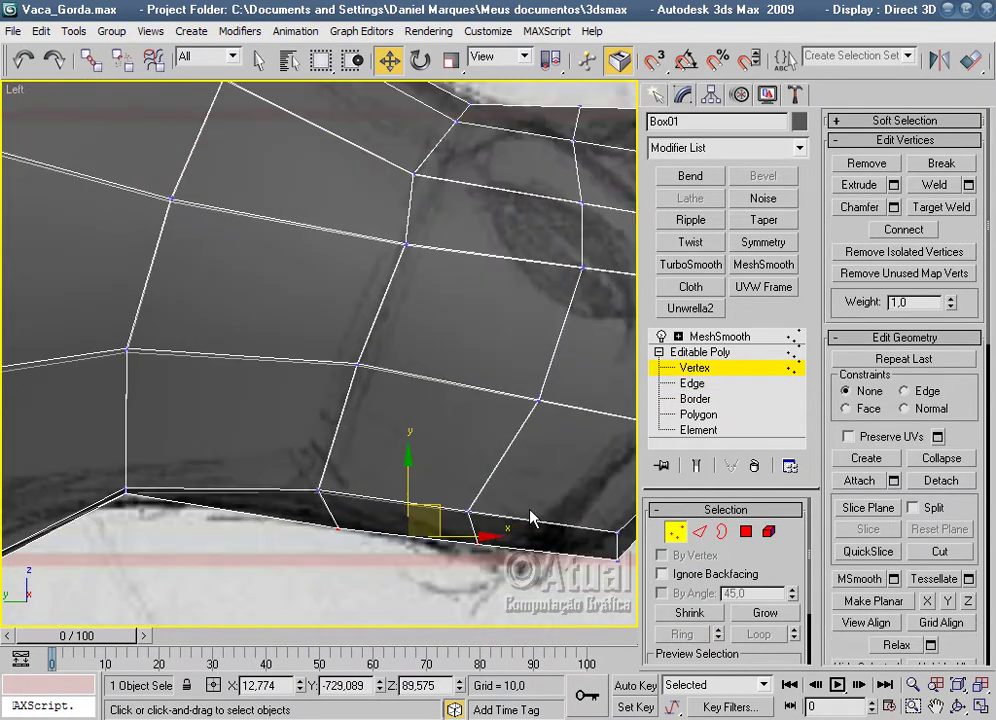
pyautogui.click(428, 464)
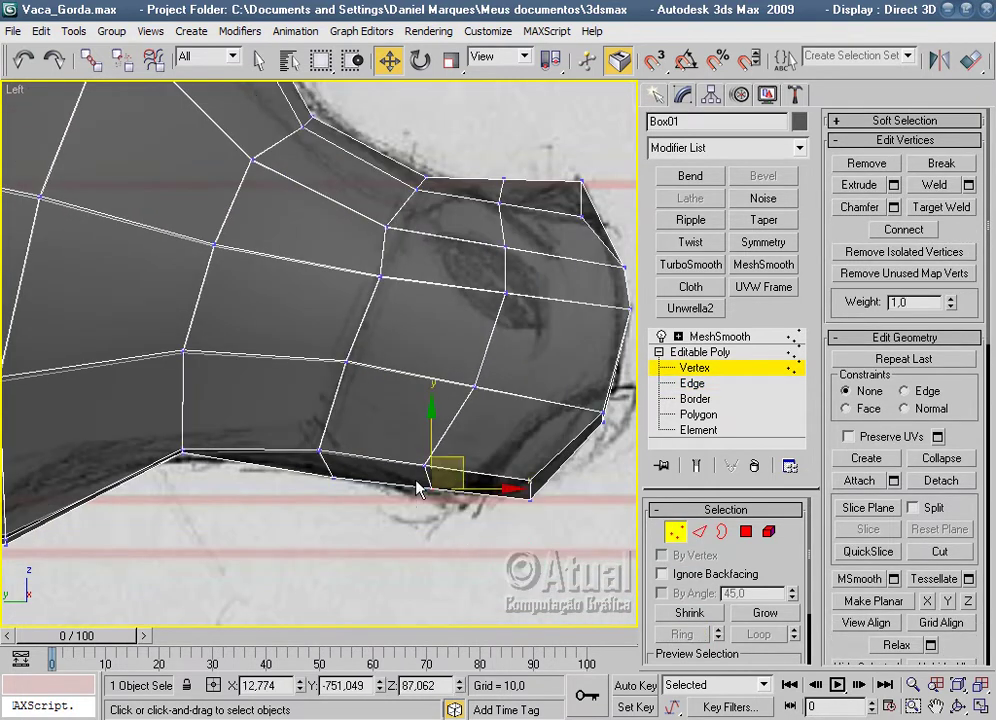
pyautogui.click(486, 480)
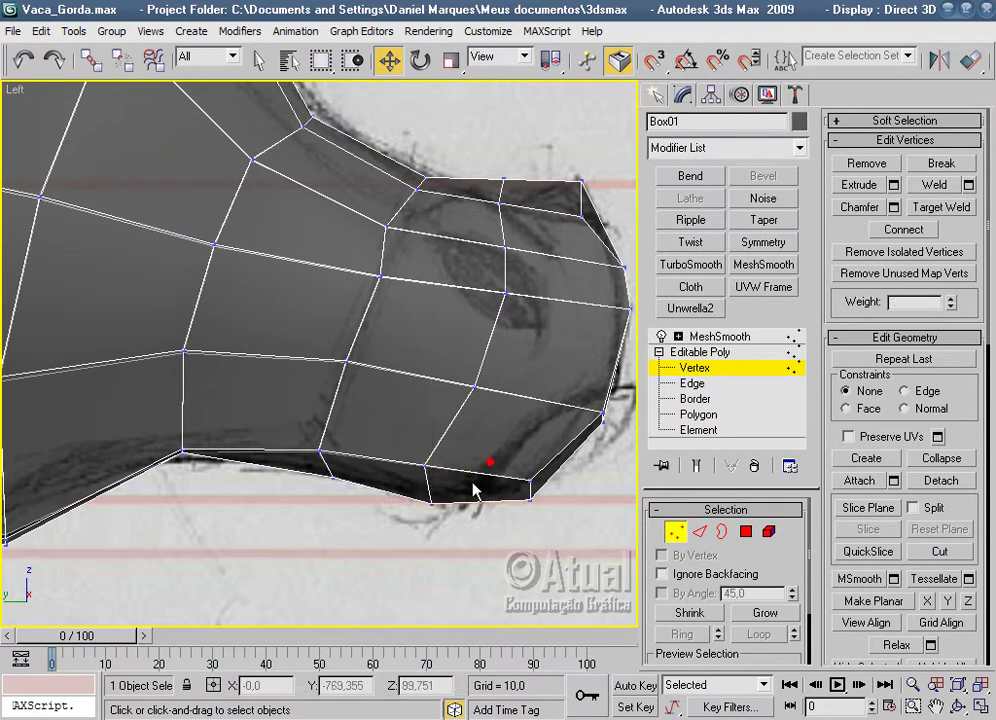
pyautogui.click(412, 461)
pyautogui.moveTo(447, 449); pyautogui.dragTo(455, 450)
pyautogui.click(502, 436)
pyautogui.click(473, 387)
pyautogui.moveTo(506, 352); pyautogui.dragTo(496, 345)
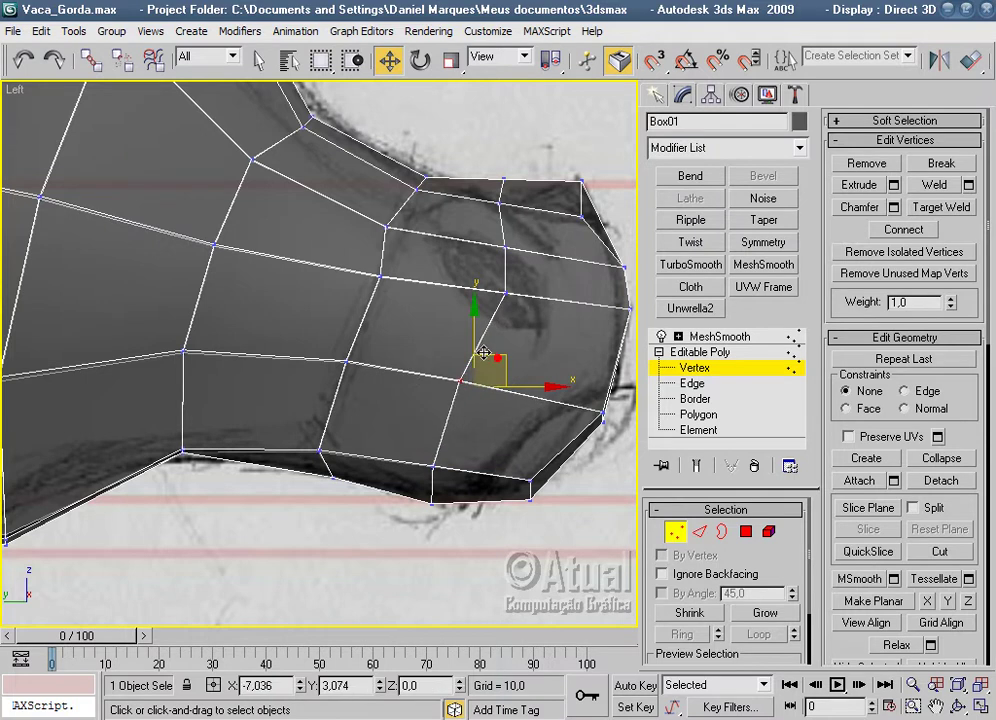
# Pull the loop's upper vertices up to form the muzzle-top peak on the sketch outline.
pyautogui.moveTo(533, 369); pyautogui.dragTo(488, 437, button='middle')
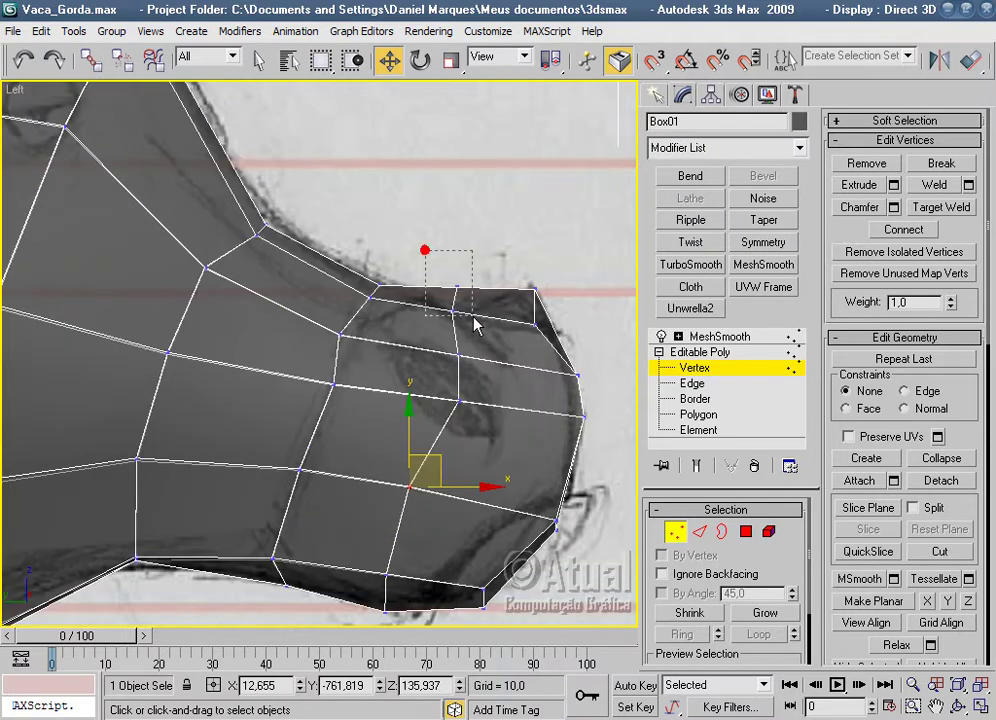
pyautogui.moveTo(474, 323); pyautogui.dragTo(475, 326)
pyautogui.moveTo(433, 402); pyautogui.dragTo(440, 398)
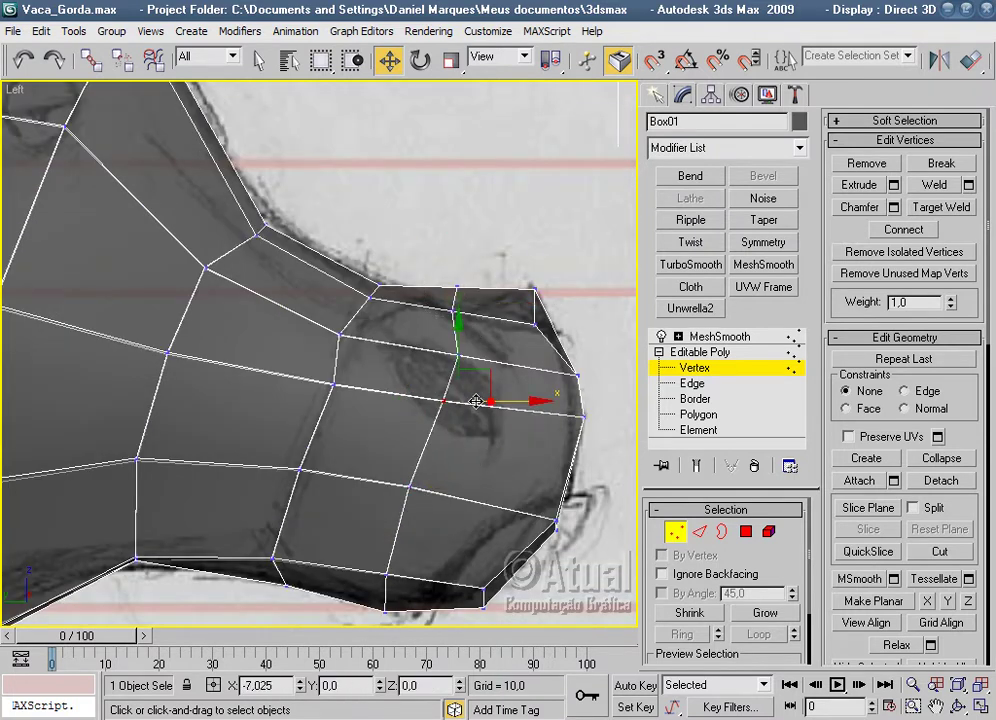
pyautogui.click(508, 385)
pyautogui.click(456, 356)
pyautogui.moveTo(478, 356)
pyautogui.mouseDown()
pyautogui.moveTo(463, 322)
pyautogui.moveTo(467, 331)
pyautogui.mouseUp()
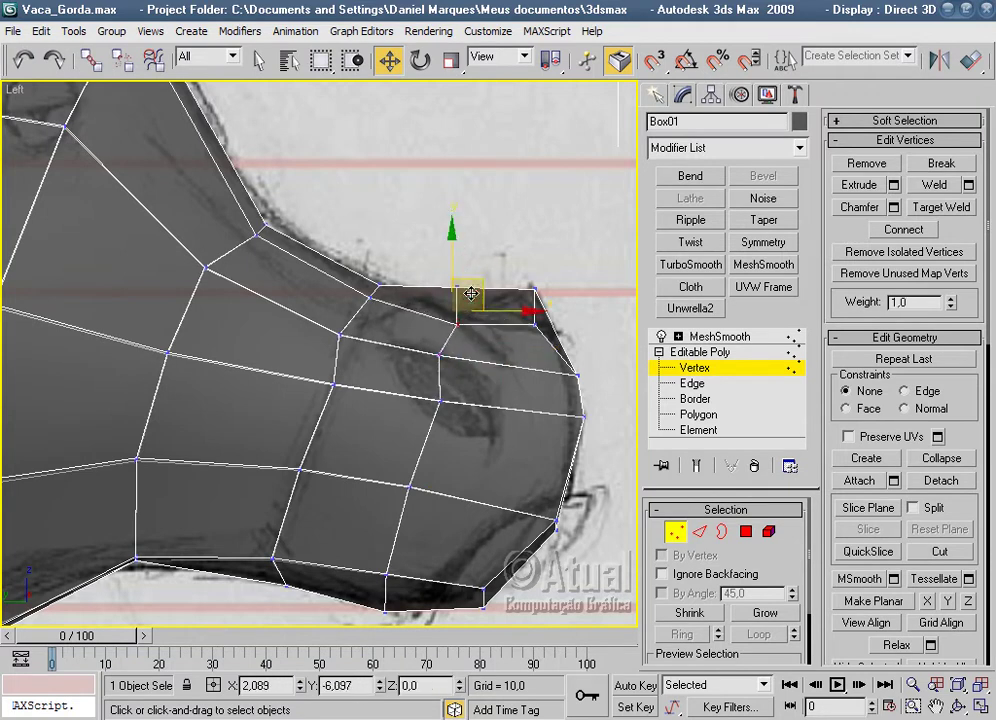
pyautogui.moveTo(467, 285); pyautogui.dragTo(480, 275)
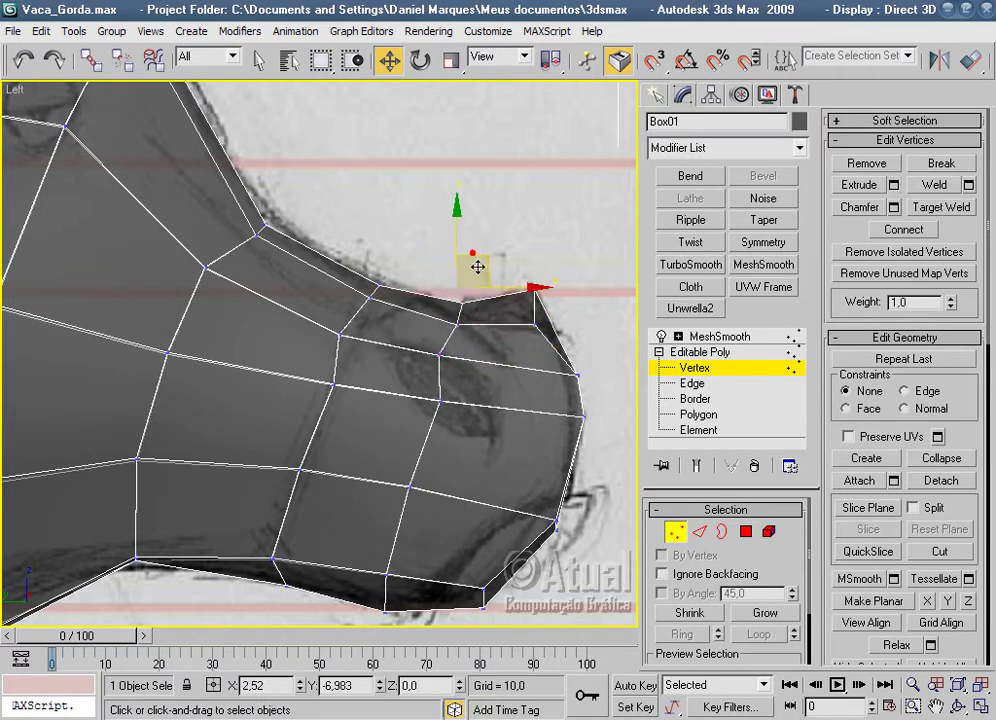
pyautogui.click(562, 258)
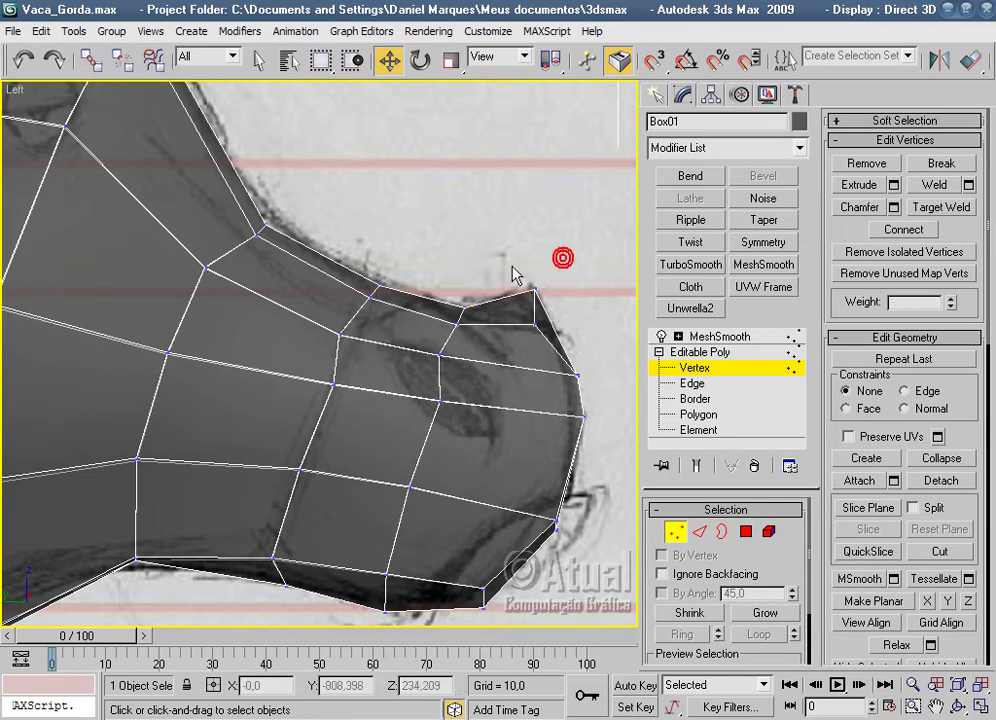
pyautogui.moveTo(513, 268); pyautogui.dragTo(556, 300)
pyautogui.click(521, 332)
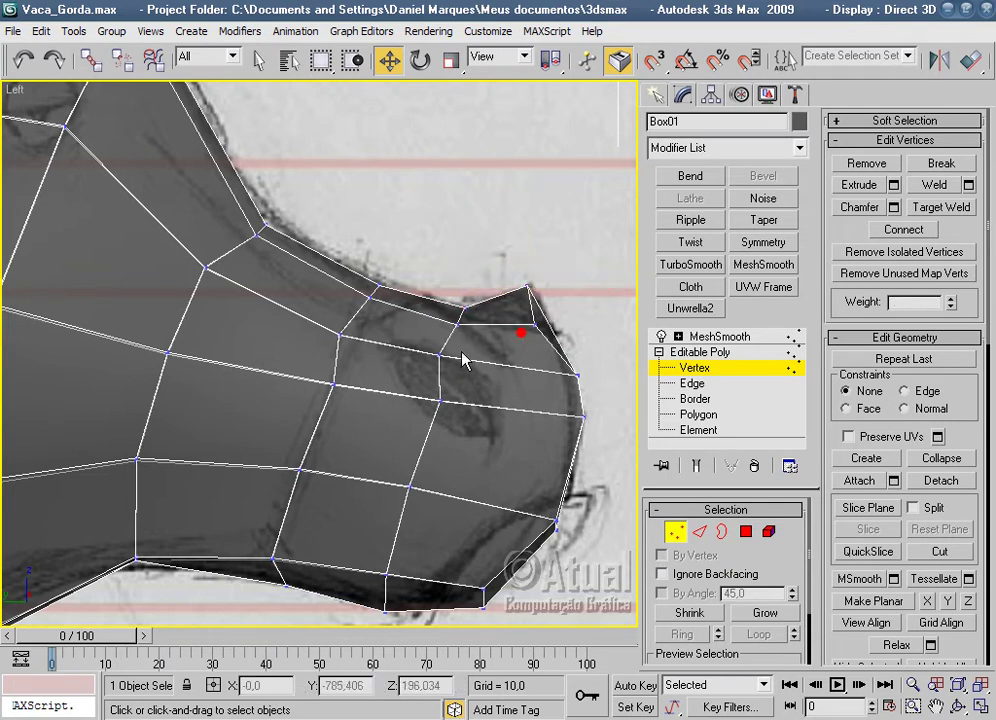
# Shift a middle loop vertex left and move a right-edge vertex onto the outline.
pyautogui.click(441, 408)
pyautogui.moveTo(468, 382)
pyautogui.mouseDown()
pyautogui.moveTo(454, 375)
pyautogui.moveTo(456, 390)
pyautogui.mouseUp()
pyautogui.click(510, 380)
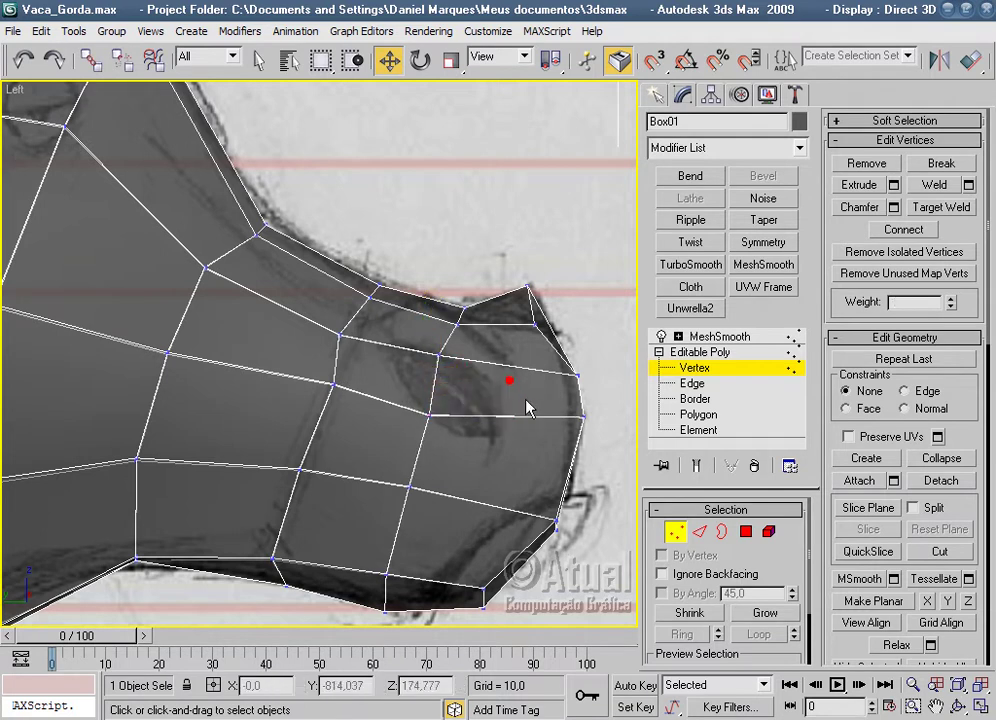
pyautogui.moveTo(565, 412); pyautogui.dragTo(606, 417)
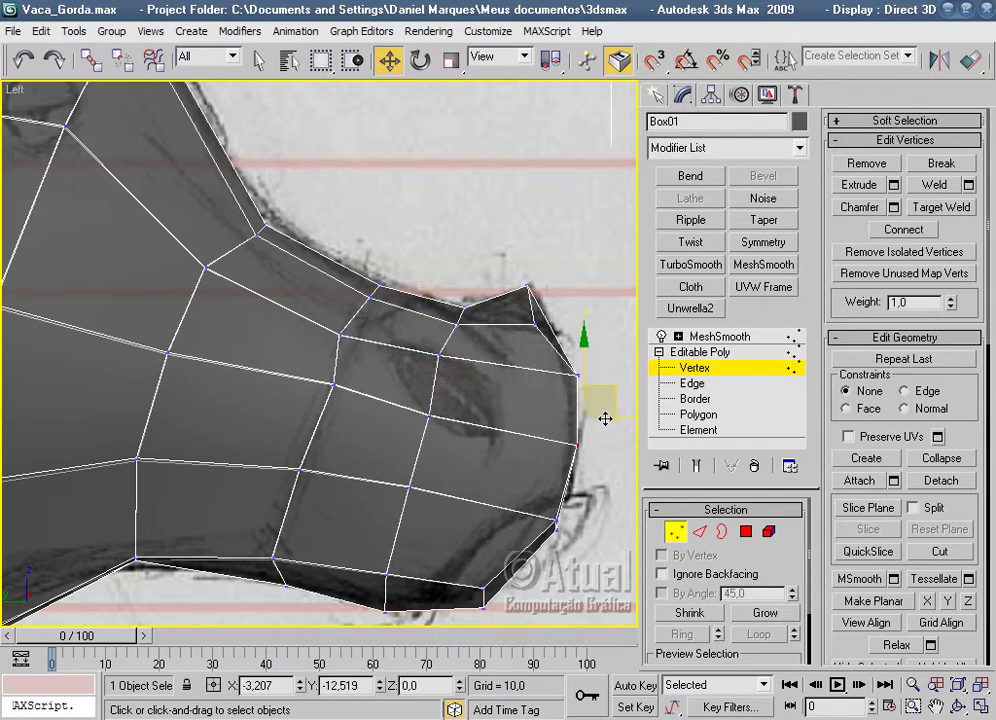
pyautogui.moveTo(606, 417); pyautogui.dragTo(489, 417, button='middle')
pyautogui.click(495, 531)
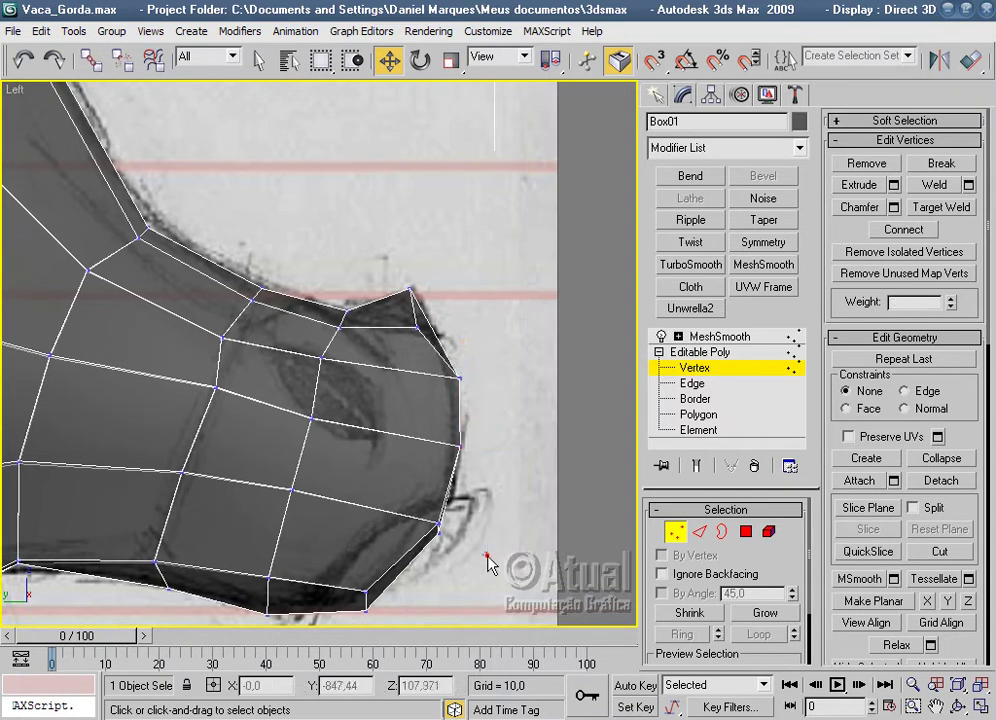
# Raise the lower right-edge vertex onto the muzzle outline and lower the bottom middle vertices.
pyautogui.click(440, 521)
pyautogui.moveTo(456, 507); pyautogui.dragTo(483, 468)
pyautogui.moveTo(331, 527); pyautogui.dragTo(331, 527)
pyautogui.moveTo(313, 465); pyautogui.dragTo(313, 482)
pyautogui.moveTo(154, 453)
pyautogui.mouseDown()
pyautogui.moveTo(203, 459)
pyautogui.moveTo(199, 485)
pyautogui.mouseUp()
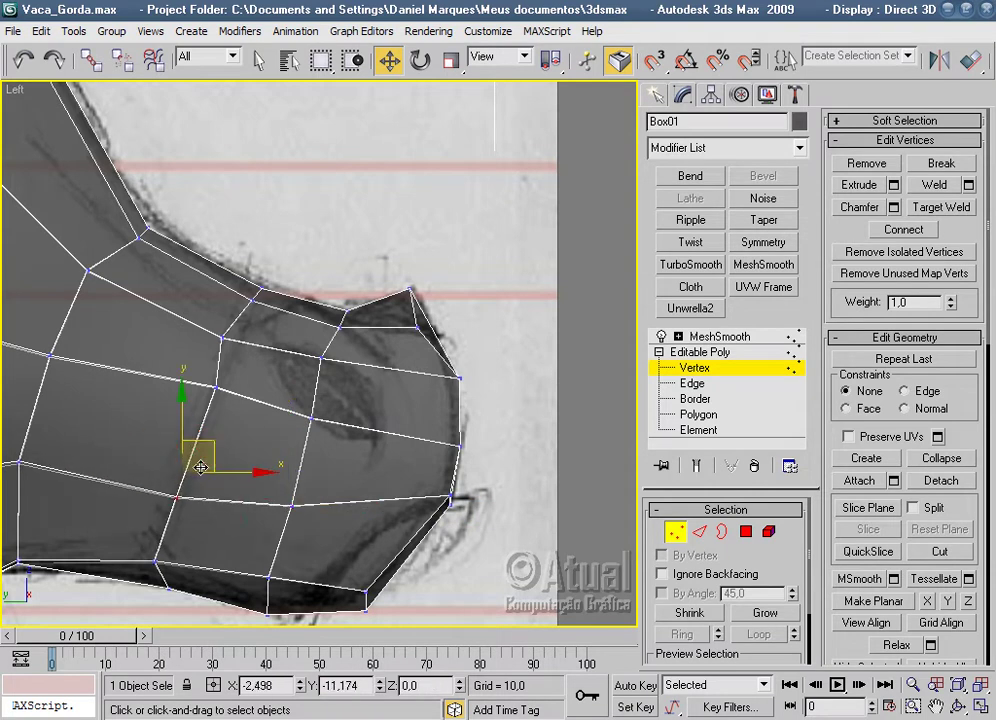
pyautogui.click(253, 416)
# Pull the upper-row vertices near the forehead down toward the muzzle top.
pyautogui.click(215, 385)
pyautogui.moveTo(215, 385); pyautogui.dragTo(204, 410)
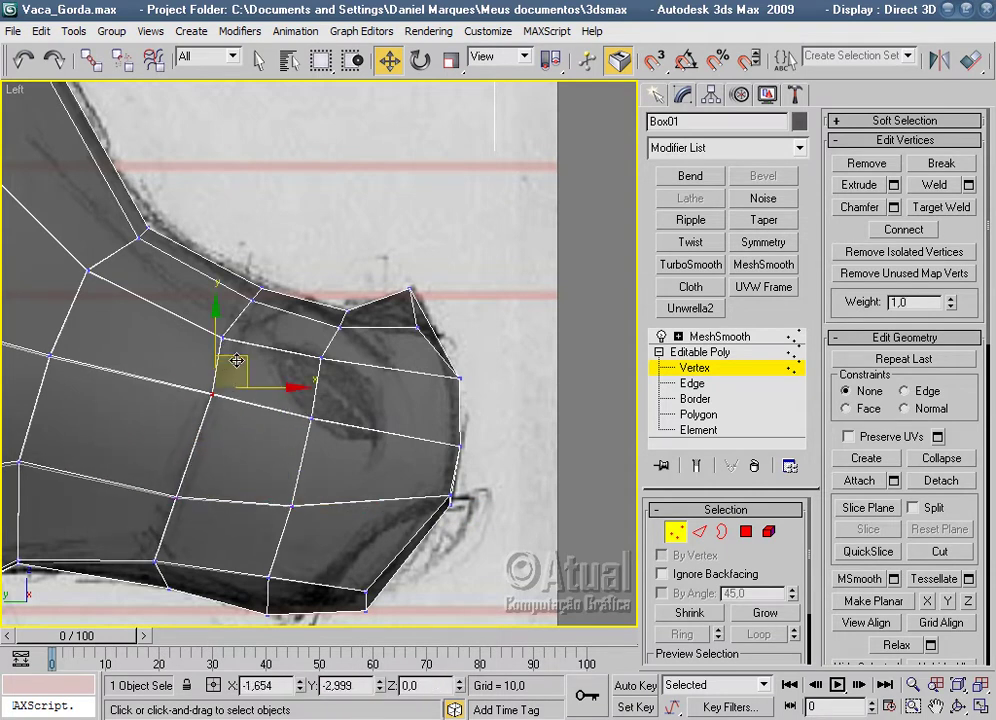
pyautogui.click(332, 408)
pyautogui.moveTo(333, 409); pyautogui.dragTo(348, 429, button='middle')
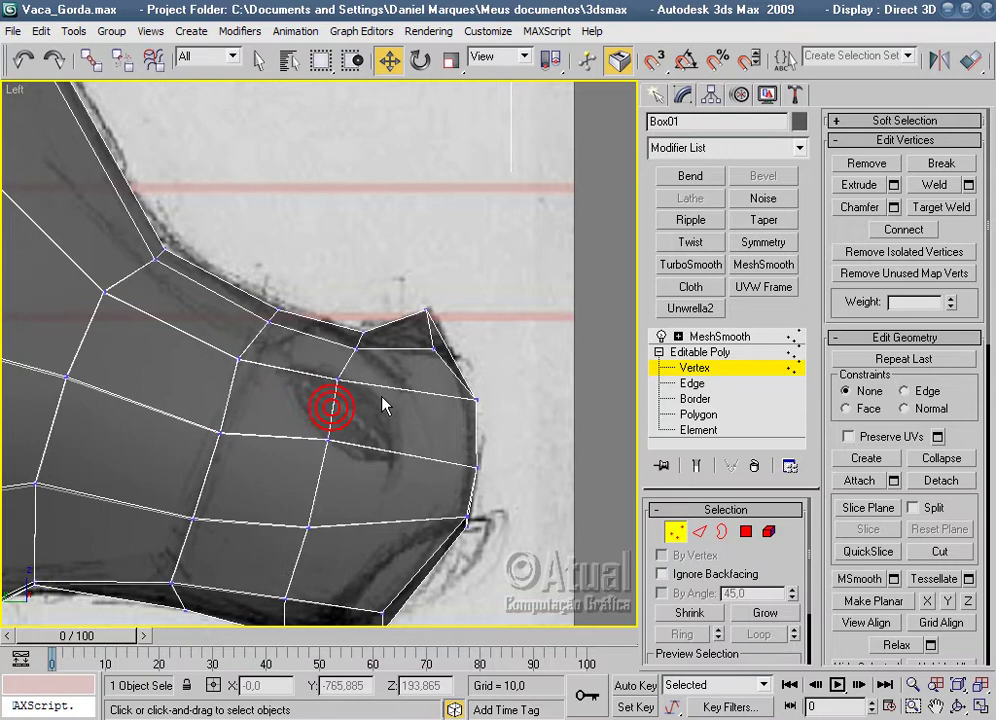
pyautogui.click(234, 354)
pyautogui.moveTo(234, 354); pyautogui.dragTo(248, 373)
pyautogui.click(301, 333)
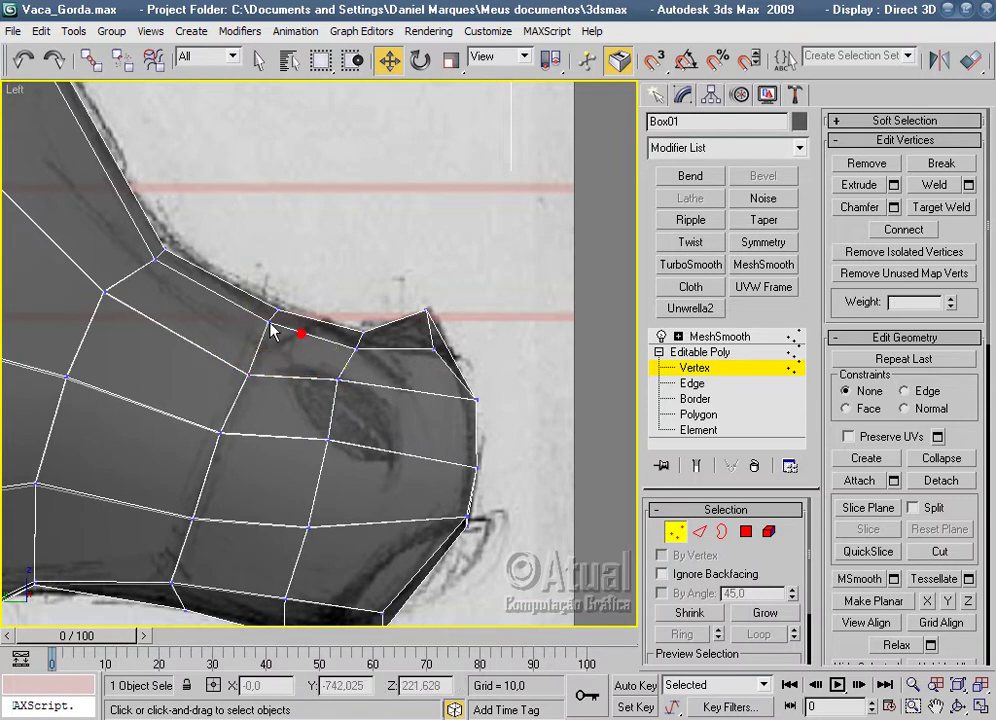
# Place the top-outline vertex on the muzzle's top contour, moving it down and left.
pyautogui.moveTo(268, 320)
pyautogui.mouseDown()
pyautogui.moveTo(292, 302)
pyautogui.moveTo(291, 278)
pyautogui.moveTo(345, 302)
pyautogui.mouseUp()
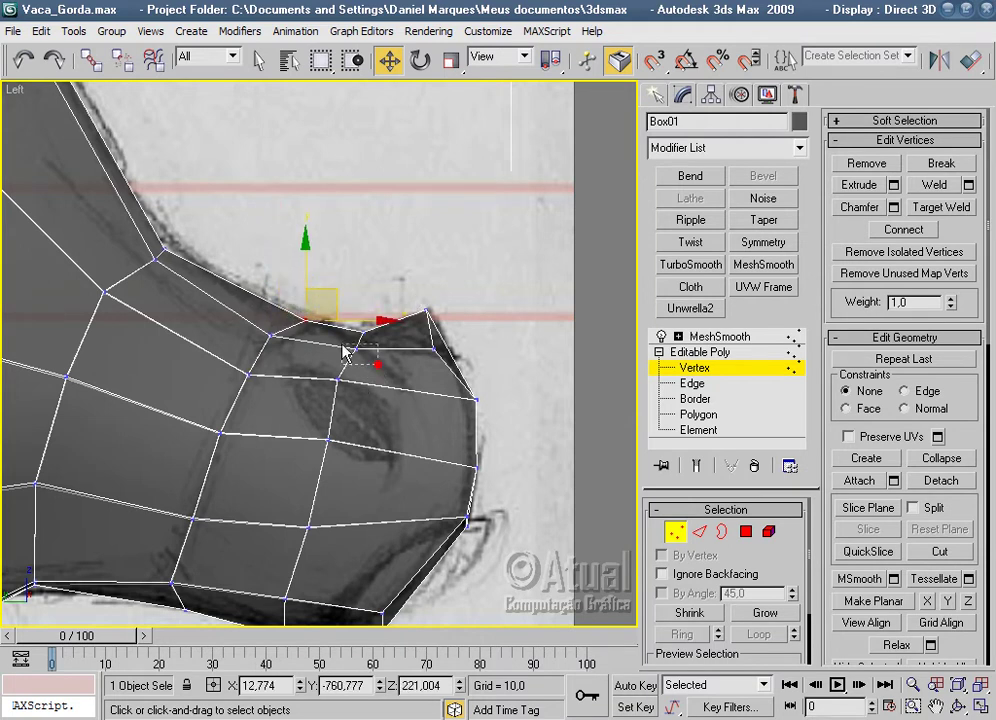
pyautogui.moveTo(343, 351); pyautogui.dragTo(323, 380)
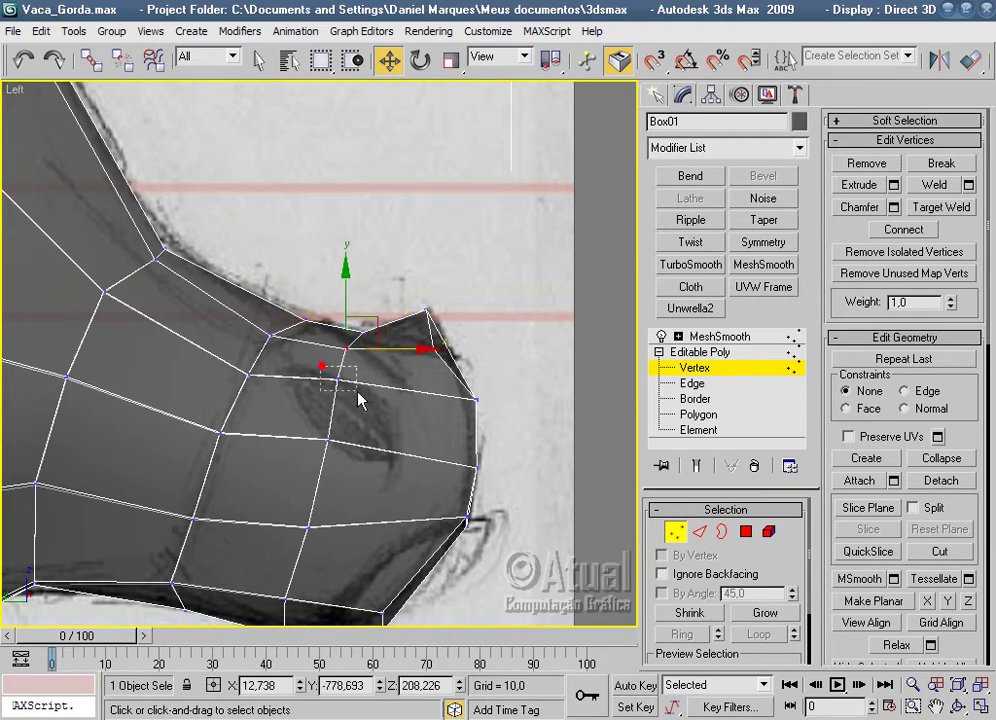
pyautogui.moveTo(360, 400)
pyautogui.mouseDown()
pyautogui.moveTo(350, 459)
pyautogui.moveTo(310, 435)
pyautogui.moveTo(345, 421)
pyautogui.mouseUp()
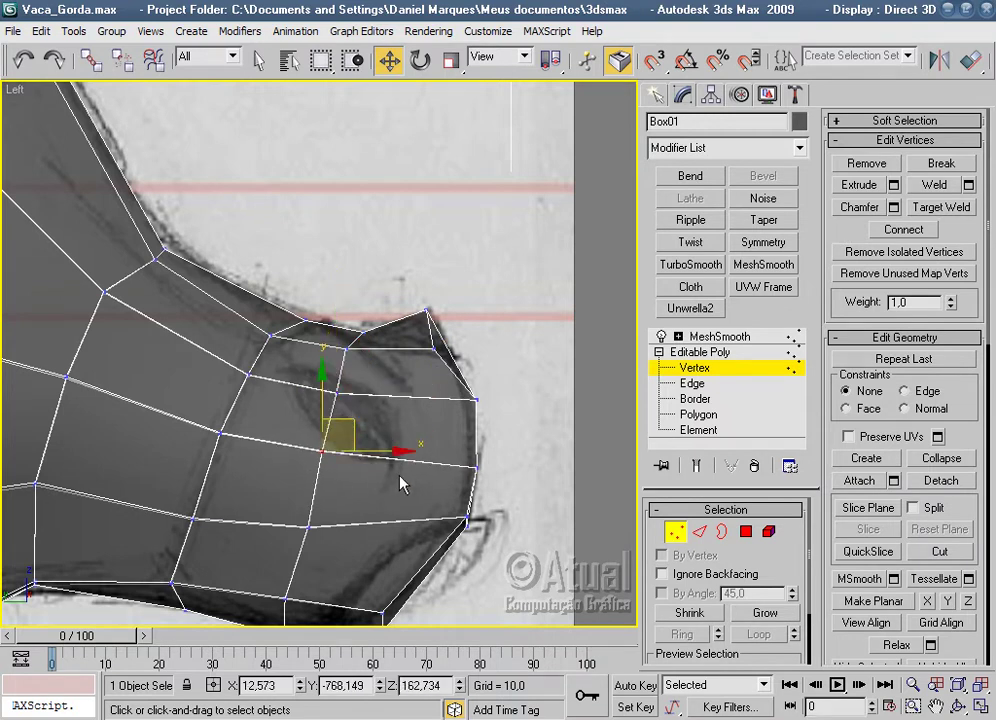
pyautogui.scroll(-2, 340, 425)
pyautogui.moveTo(340, 425); pyautogui.dragTo(514, 456, button='middle')
# Move the neck vertex and the one below it onto the sketch outline.
pyautogui.click(481, 265)
pyautogui.scroll(-2, 481, 265)
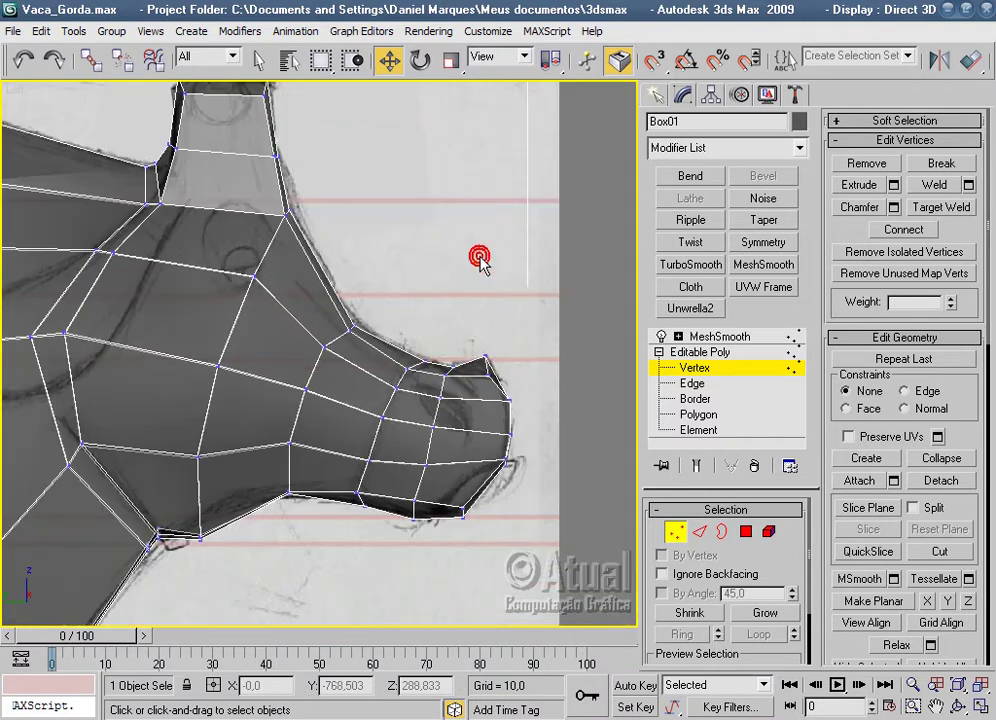
pyautogui.scroll(3, 455, 412)
pyautogui.moveTo(408, 457); pyautogui.dragTo(409, 418)
pyautogui.moveTo(378, 456)
pyautogui.mouseDown()
pyautogui.moveTo(416, 424)
pyautogui.moveTo(443, 455)
pyautogui.mouseUp()
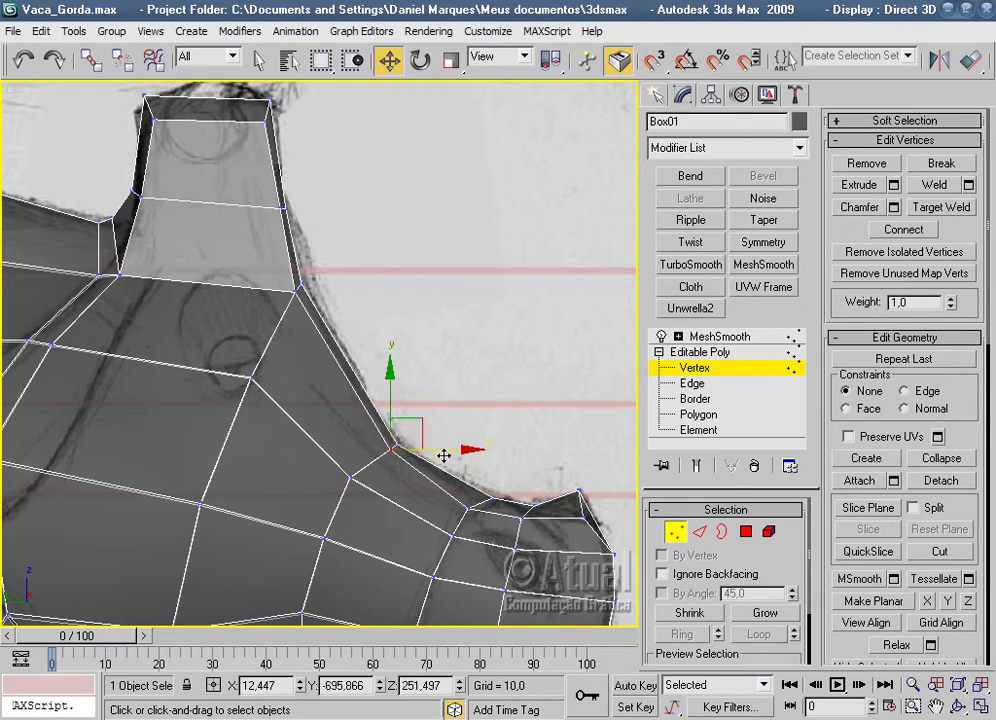
pyautogui.moveTo(478, 500)
pyautogui.mouseDown()
pyautogui.moveTo(502, 472)
pyautogui.moveTo(485, 451)
pyautogui.mouseUp()
pyautogui.scroll(-3, 485, 451)
pyautogui.moveTo(491, 422); pyautogui.dragTo(581, 432, button='middle')
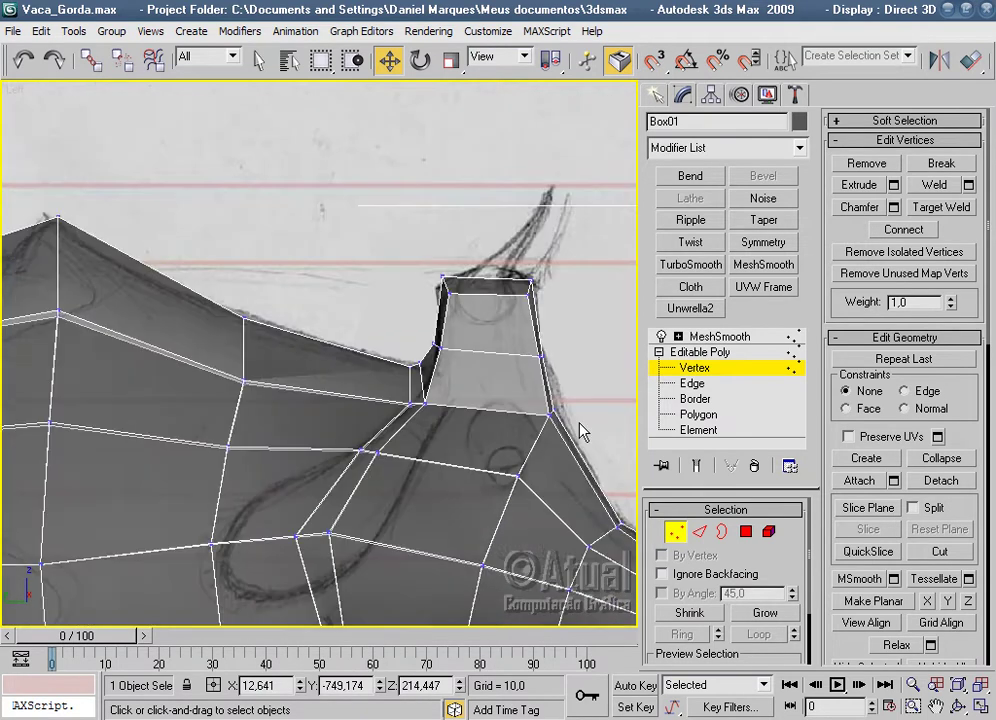
# Move the jaw-corner vertex up and to the right.
pyautogui.scroll(-4, 578, 433)
pyautogui.scroll(1, 467, 400)
pyautogui.scroll(4, 462, 390)
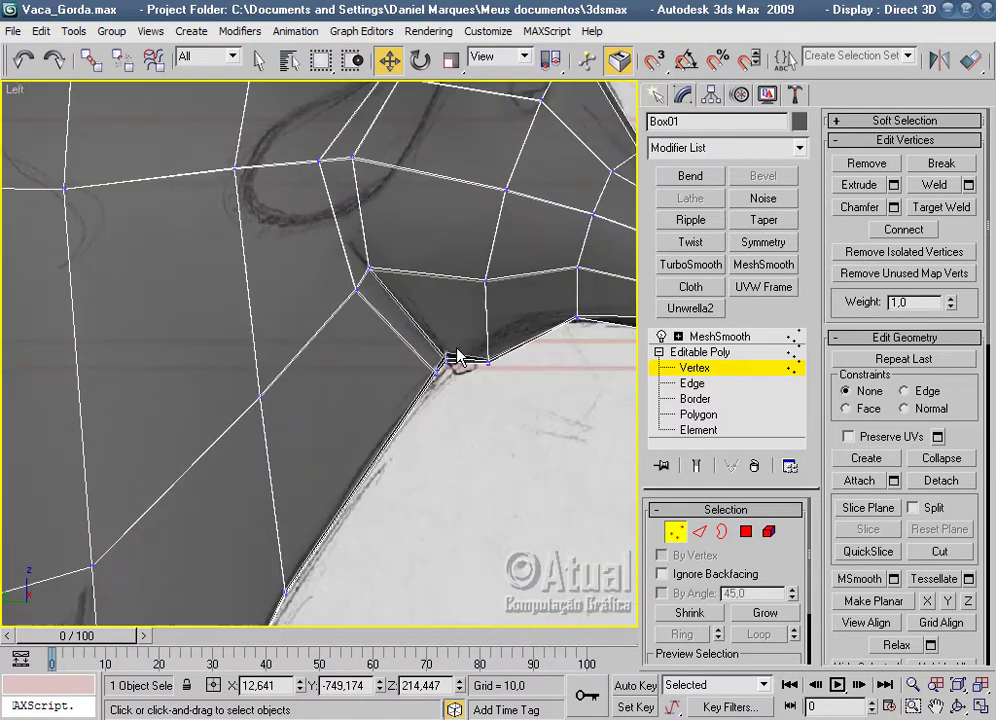
pyautogui.scroll(1, 450, 380)
pyautogui.scroll(1, 480, 435)
pyautogui.moveTo(457, 410)
pyautogui.mouseDown()
pyautogui.moveTo(485, 400)
pyautogui.moveTo(508, 427)
pyautogui.mouseUp()
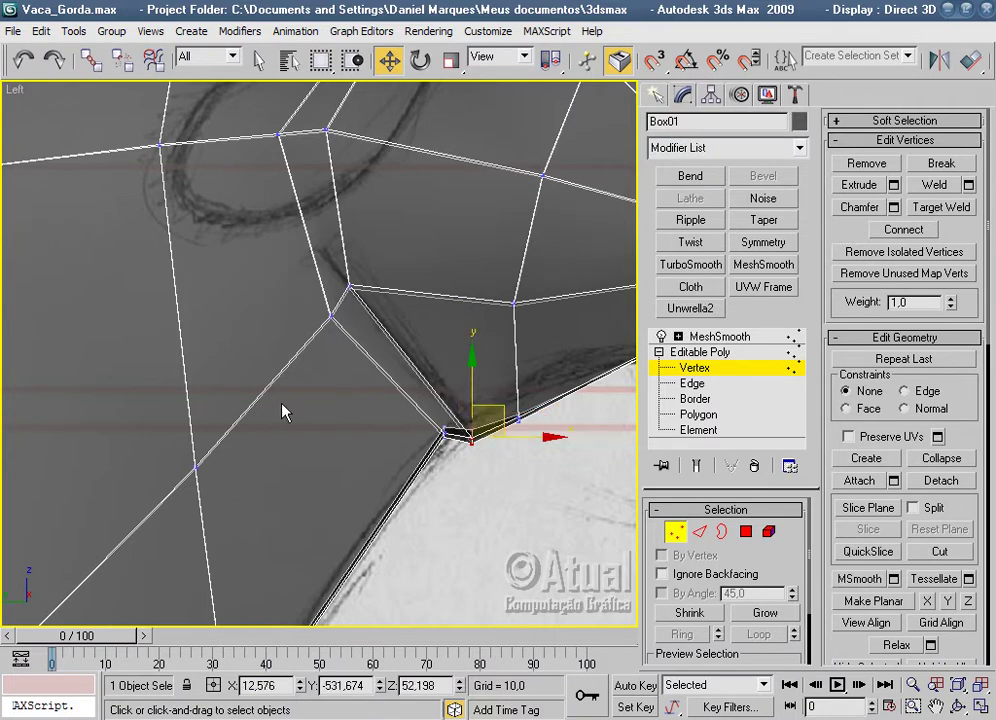
# In Perspective view, uniformly scale a selected vertex pair to spread them apart.
pyautogui.press('p')
pyautogui.press('z')
pyautogui.moveTo(278, 396)
pyautogui.keyDown('alt'); pyautogui.mouseDown(button='middle')
pyautogui.moveTo(245, 371)
pyautogui.moveTo(270, 210)
pyautogui.moveTo(240, 245)
pyautogui.mouseUp(button='middle'); pyautogui.keyUp('alt')
pyautogui.scroll(-3, 288, 370)
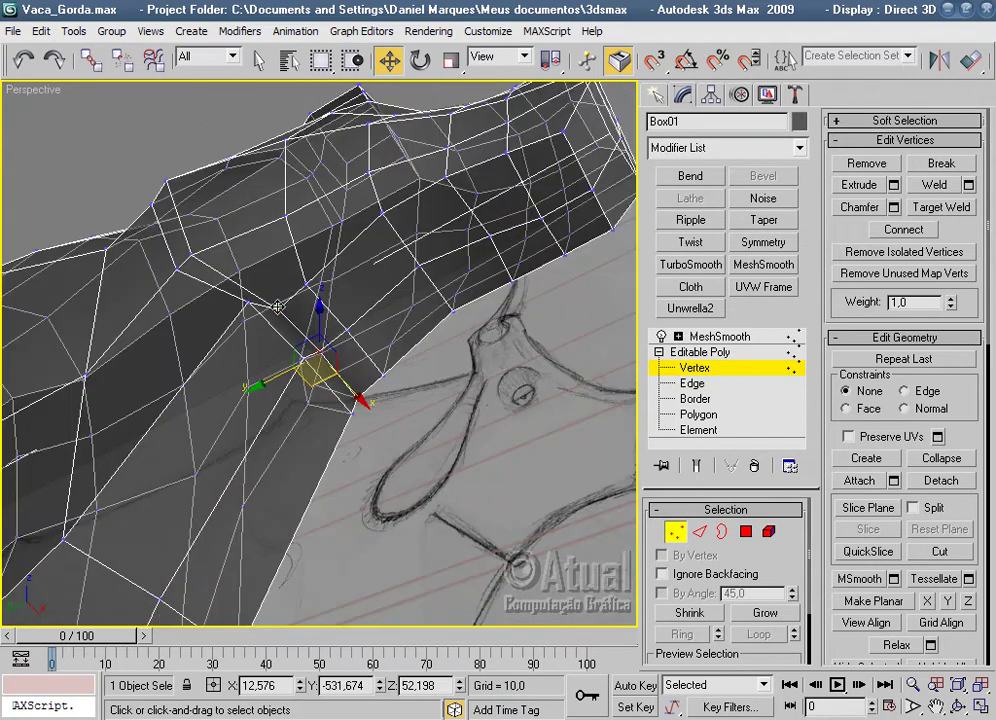
pyautogui.keyDown('alt'); pyautogui.moveTo(410, 392); pyautogui.dragTo(367, 365, button='middle'); pyautogui.keyUp('alt')
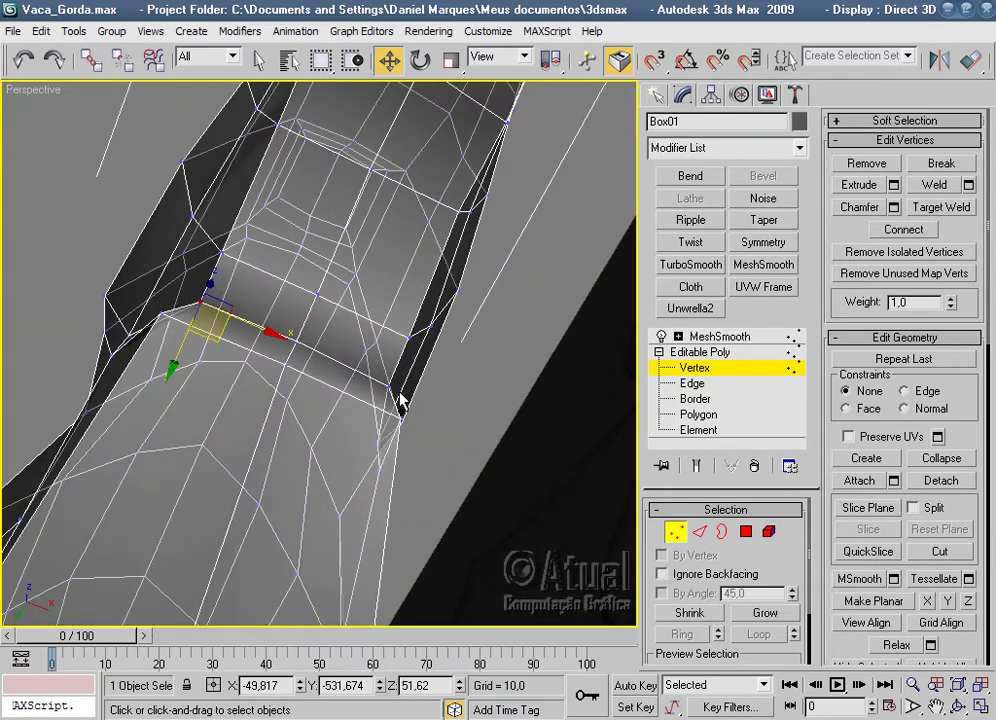
pyautogui.keyDown('ctrl'); pyautogui.click(388, 384); pyautogui.keyUp('ctrl')
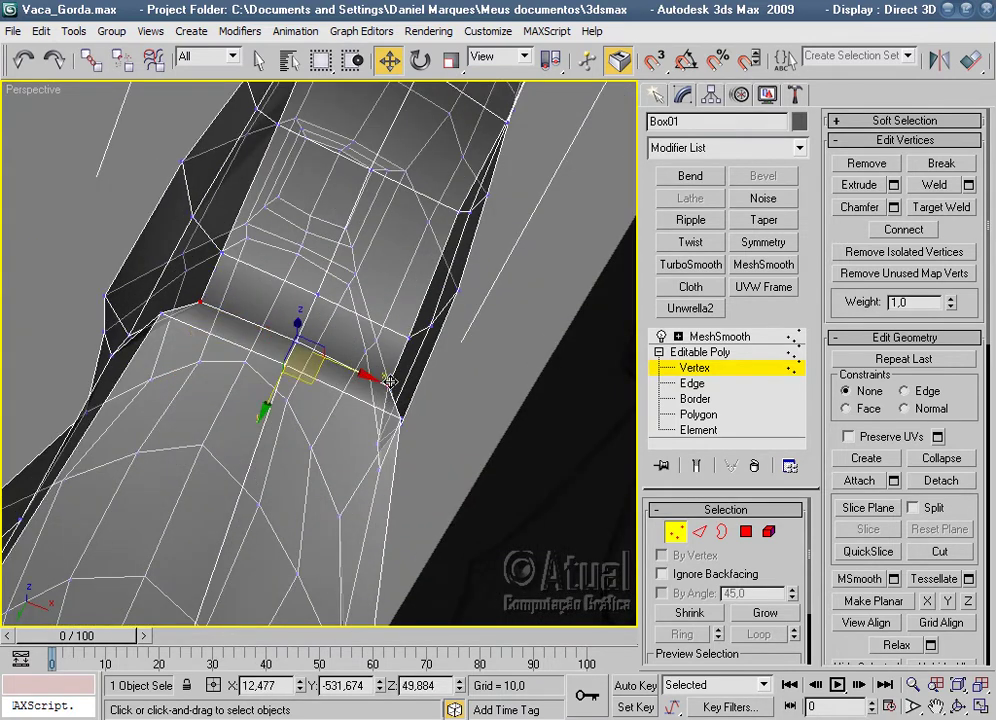
pyautogui.click(452, 65)
pyautogui.moveTo(210, 305); pyautogui.dragTo(178, 290)
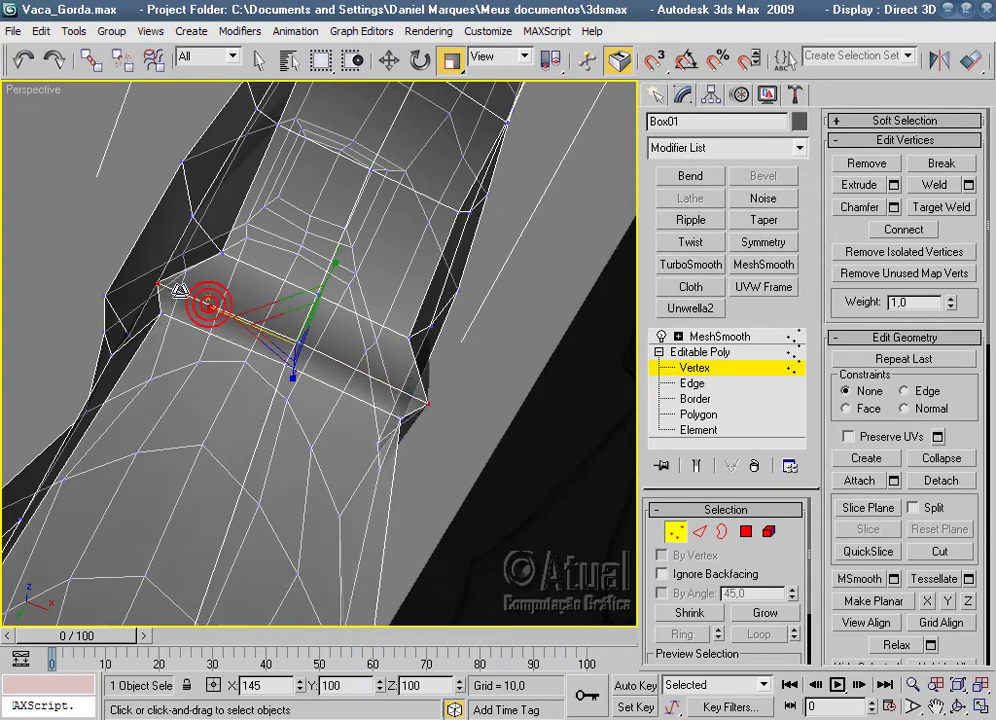
# Lower a nearby edge vertex slightly with Select and Move.
pyautogui.moveTo(205, 300)
pyautogui.keyDown('alt'); pyautogui.mouseDown(button='middle')
pyautogui.moveTo(306, 428)
pyautogui.moveTo(204, 275)
pyautogui.moveTo(378, 378)
pyautogui.moveTo(373, 400)
pyautogui.moveTo(522, 318)
pyautogui.moveTo(456, 382)
pyautogui.moveTo(356, 407)
pyautogui.mouseUp(button='middle'); pyautogui.keyUp('alt')
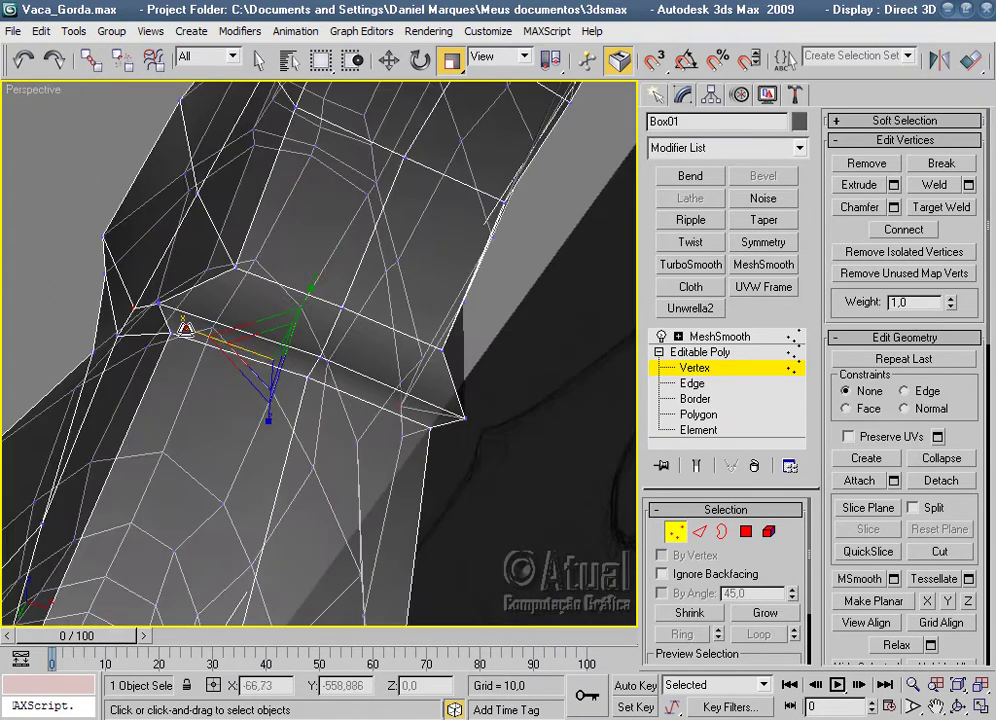
pyautogui.keyDown('alt'); pyautogui.moveTo(222, 338); pyautogui.dragTo(352, 410, button='middle'); pyautogui.keyUp('alt')
pyautogui.click(342, 390)
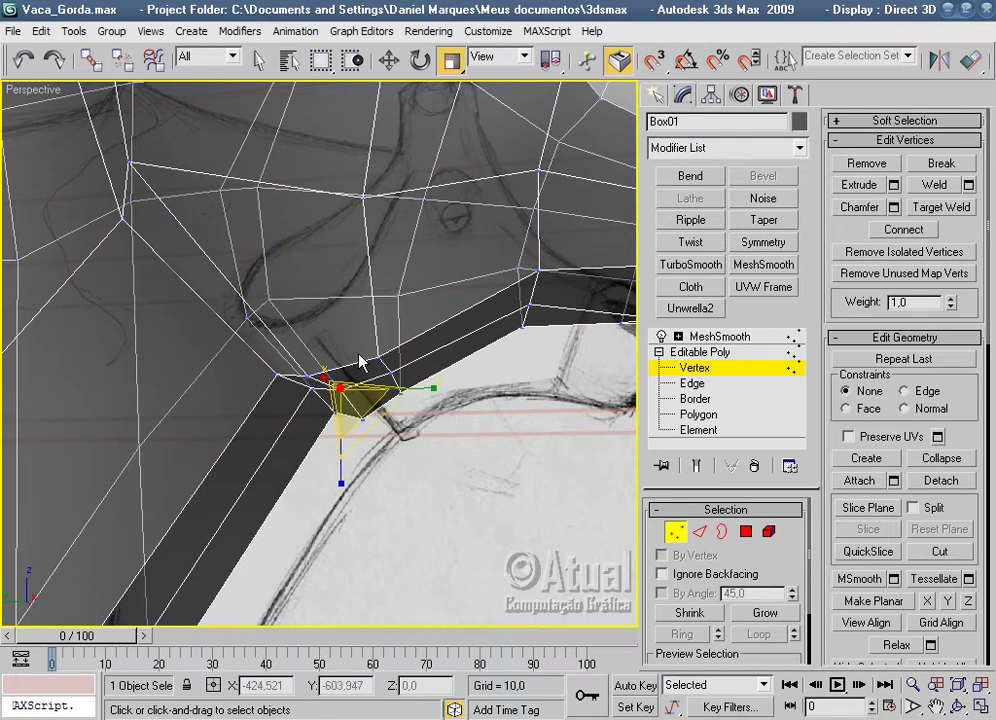
pyautogui.click(389, 61)
pyautogui.moveTo(349, 347); pyautogui.dragTo(378, 382)
pyautogui.moveTo(378, 382)
pyautogui.keyDown('alt'); pyautogui.mouseDown(button='middle')
pyautogui.moveTo(410, 333)
pyautogui.moveTo(294, 393)
pyautogui.mouseUp(button='middle'); pyautogui.keyUp('alt')
# Lower a second nearby vertex in height and orbit to check the result.
pyautogui.keyDown('alt'); pyautogui.moveTo(378, 390); pyautogui.dragTo(367, 485, button='middle'); pyautogui.keyUp('alt')
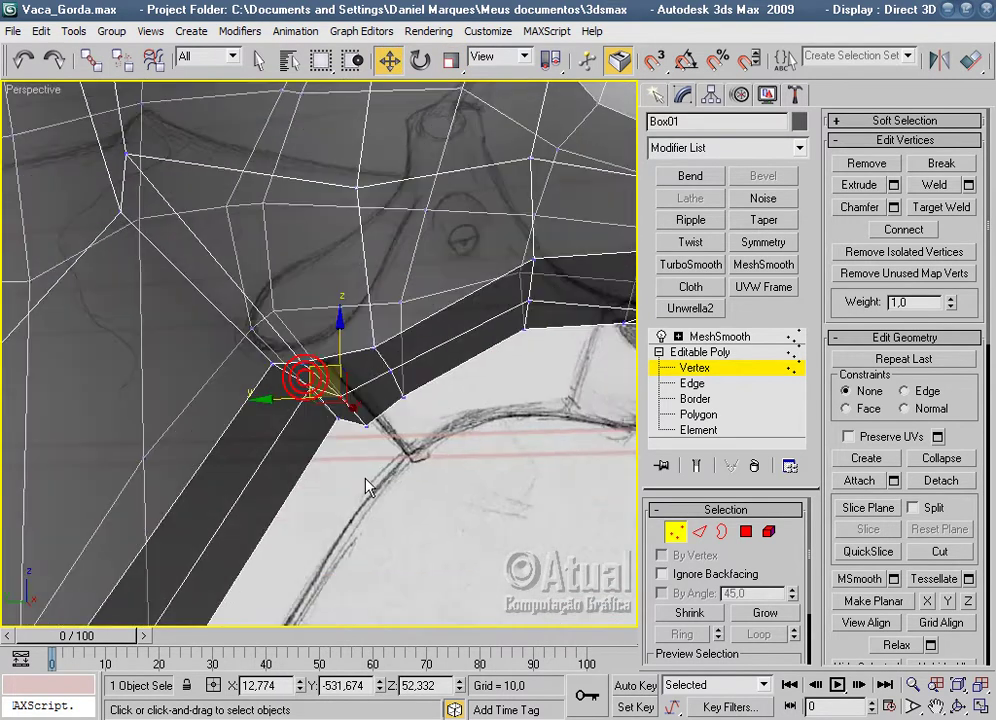
pyautogui.click(362, 476)
pyautogui.click(310, 386)
pyautogui.moveTo(308, 333); pyautogui.dragTo(306, 352)
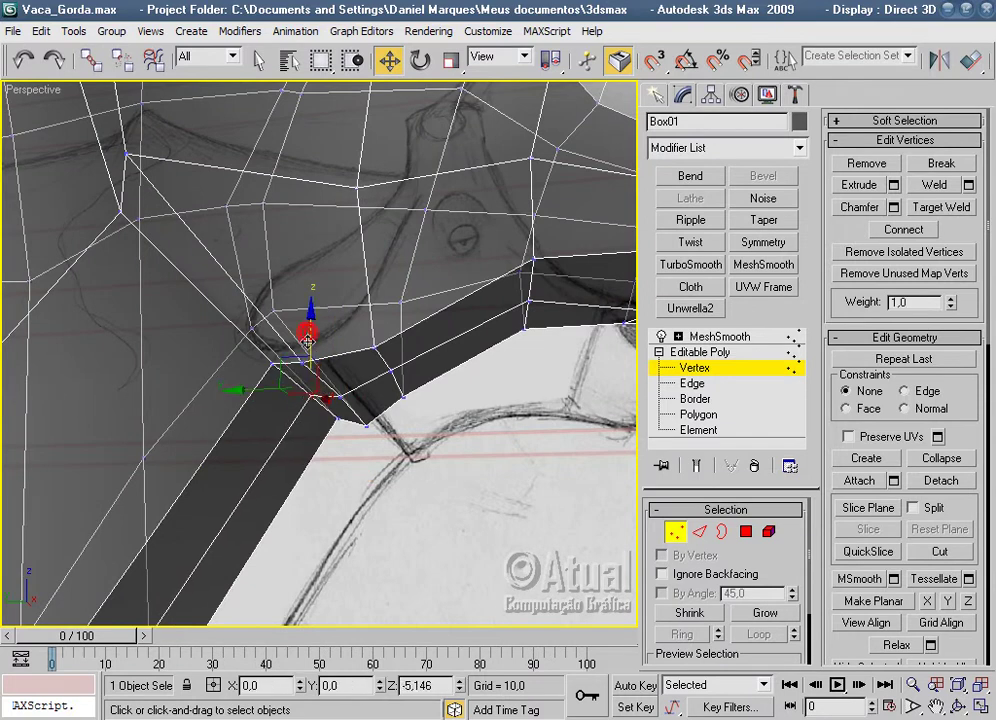
pyautogui.keyDown('alt'); pyautogui.moveTo(306, 352); pyautogui.dragTo(296, 318, button='middle'); pyautogui.keyUp('alt')
pyautogui.keyDown('alt'); pyautogui.moveTo(238, 243); pyautogui.dragTo(336, 400, button='middle'); pyautogui.keyUp('alt')
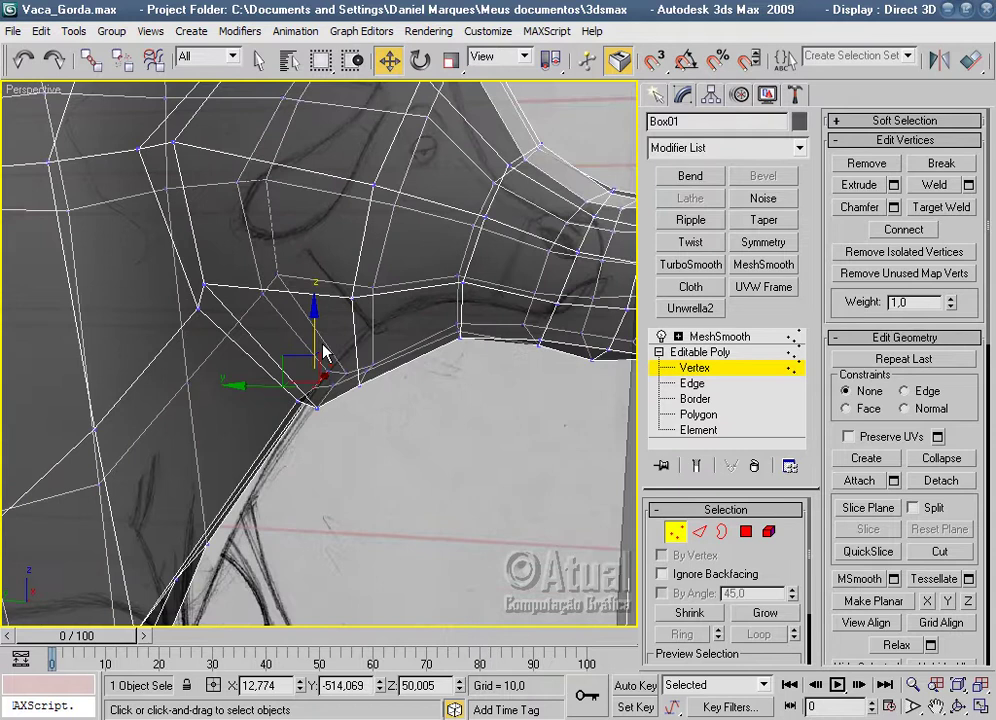
pyautogui.moveTo(322, 352)
pyautogui.keyDown('alt'); pyautogui.mouseDown(button='middle')
pyautogui.moveTo(276, 371)
pyautogui.moveTo(440, 378)
pyautogui.moveTo(205, 367)
pyautogui.moveTo(422, 322)
pyautogui.moveTo(462, 325)
pyautogui.mouseUp(button='middle'); pyautogui.keyUp('alt')
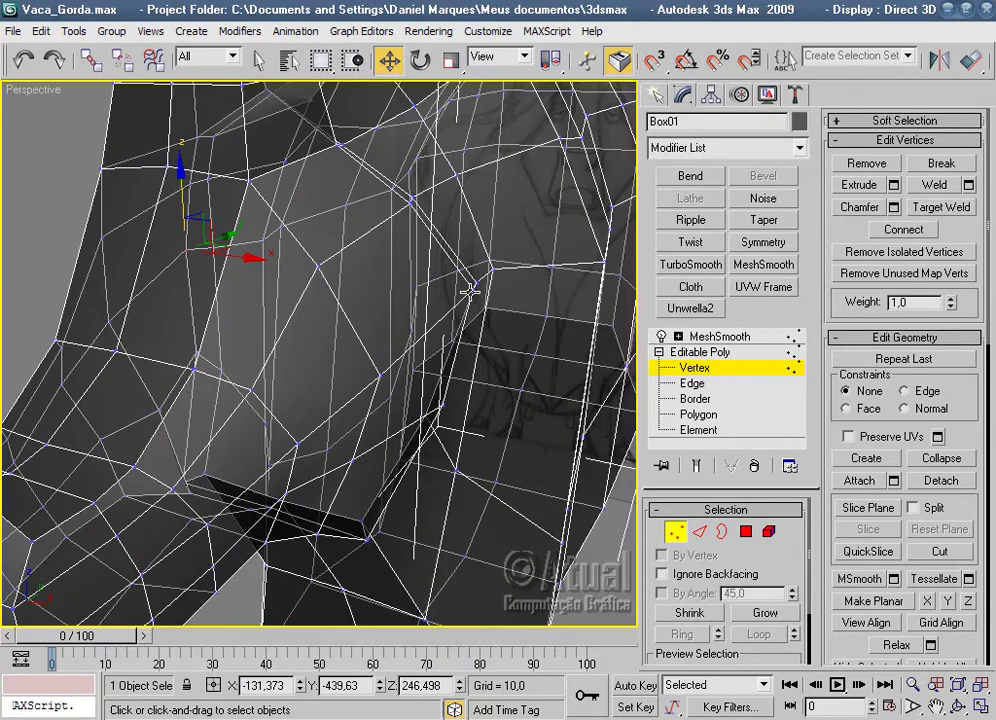
# Pick another vertex with Uniform Scale active and orbit out of the mesh interior.
pyautogui.click(470, 291)
pyautogui.click(451, 61)
pyautogui.keyDown('alt'); pyautogui.moveTo(229, 411); pyautogui.dragTo(335, 418, button='middle'); pyautogui.keyUp('alt')
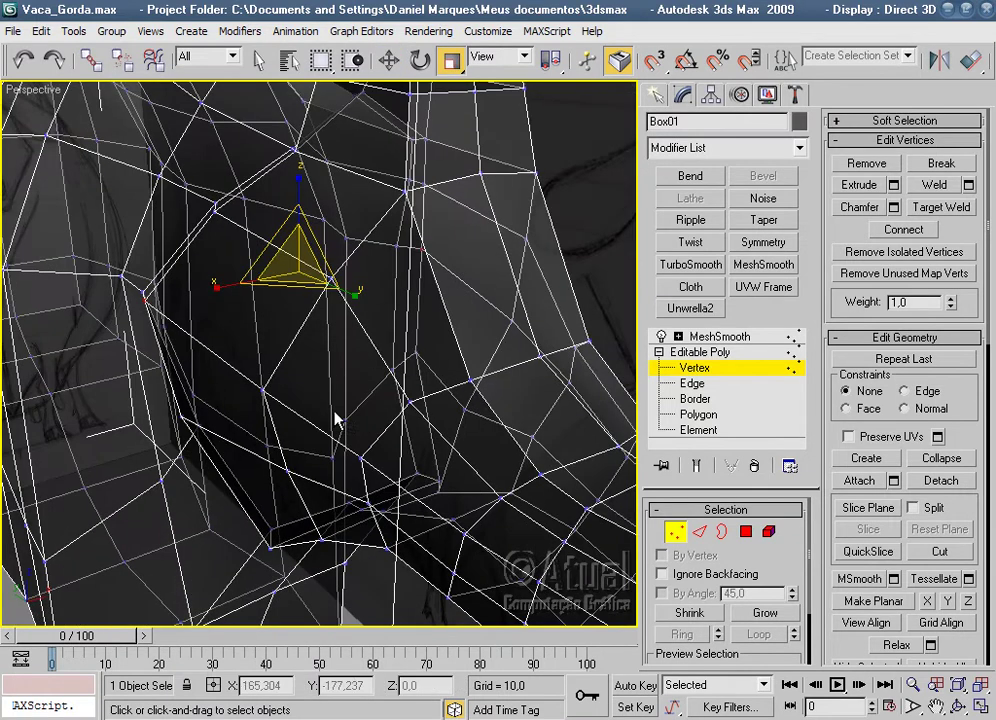
pyautogui.moveTo(219, 283)
pyautogui.keyDown('alt'); pyautogui.mouseDown(button='middle')
pyautogui.moveTo(247, 333)
pyautogui.moveTo(196, 382)
pyautogui.moveTo(285, 297)
pyautogui.moveTo(244, 249)
pyautogui.moveTo(438, 447)
pyautogui.moveTo(420, 379)
pyautogui.moveTo(500, 360)
pyautogui.mouseUp(button='middle'); pyautogui.keyUp('alt')
pyautogui.click(262, 263)
# Scale two opposite leg-ring vertices apart along X to about 107.
pyautogui.click(234, 247)
pyautogui.keyDown('ctrl'); pyautogui.click(455, 331); pyautogui.keyUp('ctrl')
pyautogui.moveTo(451, 333)
pyautogui.mouseDown()
pyautogui.moveTo(396, 347)
pyautogui.moveTo(405, 345)
pyautogui.mouseUp()
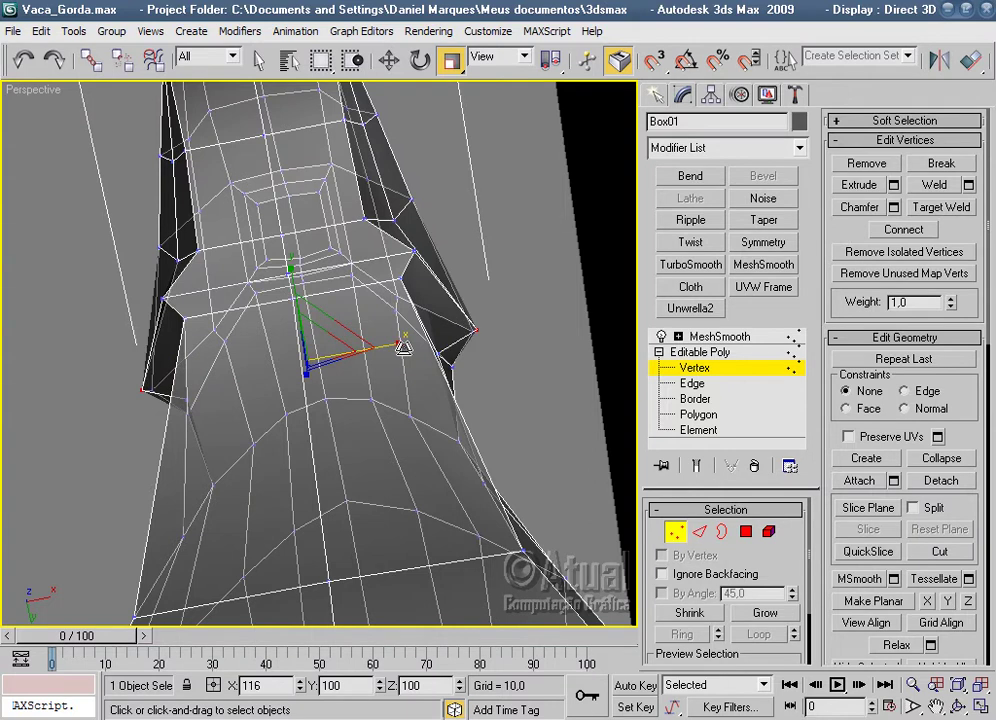
pyautogui.moveTo(422, 277)
pyautogui.keyDown('alt'); pyautogui.mouseDown(button='middle')
pyautogui.moveTo(456, 349)
pyautogui.moveTo(445, 444)
pyautogui.moveTo(422, 410)
pyautogui.moveTo(388, 291)
pyautogui.mouseUp(button='middle'); pyautogui.keyUp('alt')
pyautogui.moveTo(376, 248)
pyautogui.keyDown('alt'); pyautogui.mouseDown(button='middle')
pyautogui.moveTo(422, 422)
pyautogui.moveTo(401, 284)
pyautogui.mouseUp(button='middle'); pyautogui.keyUp('alt')
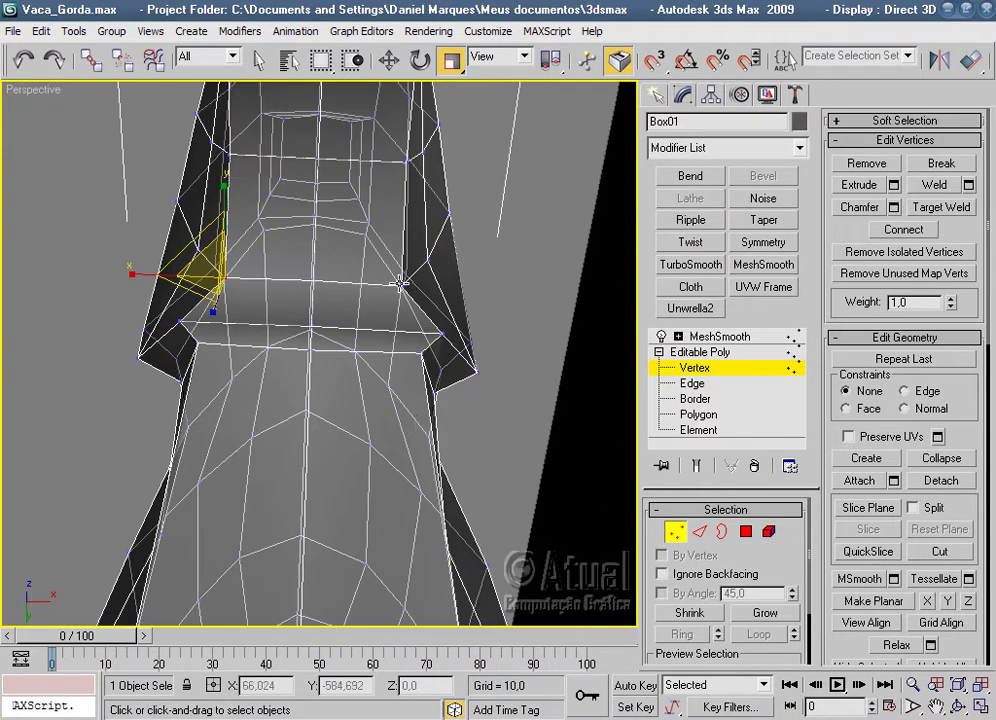
# Select the edge ring's left and right vertices and preview the cow with MeshSmooth.
pyautogui.keyDown('ctrl'); pyautogui.click(198, 250); pyautogui.keyUp('ctrl')
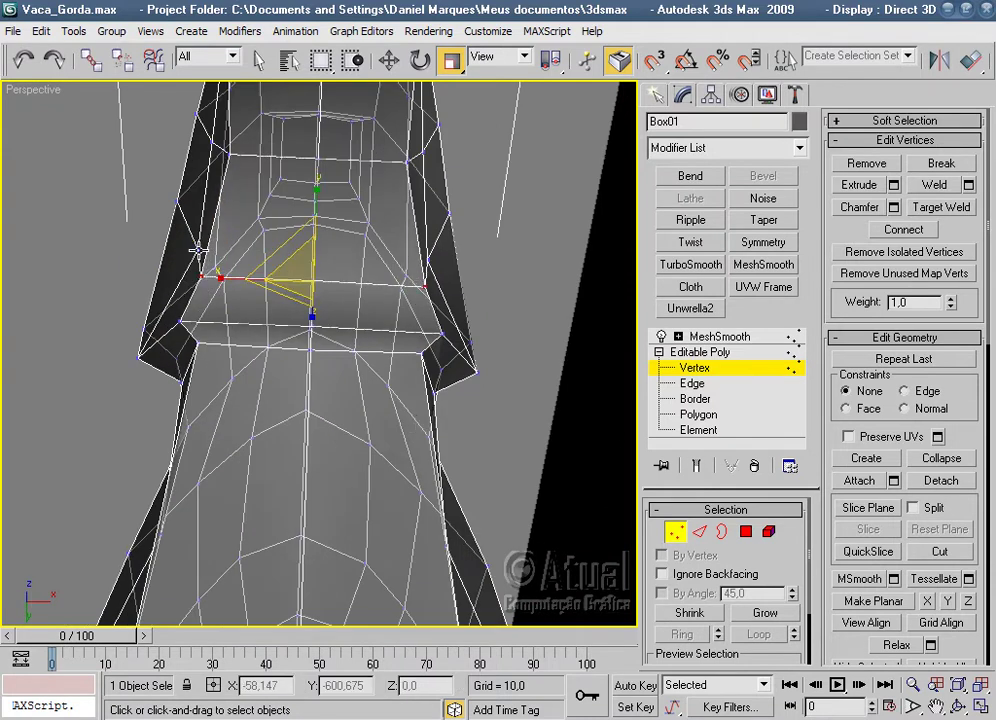
pyautogui.click(197, 248)
pyautogui.keyDown('ctrl'); pyautogui.click(426, 258); pyautogui.keyUp('ctrl')
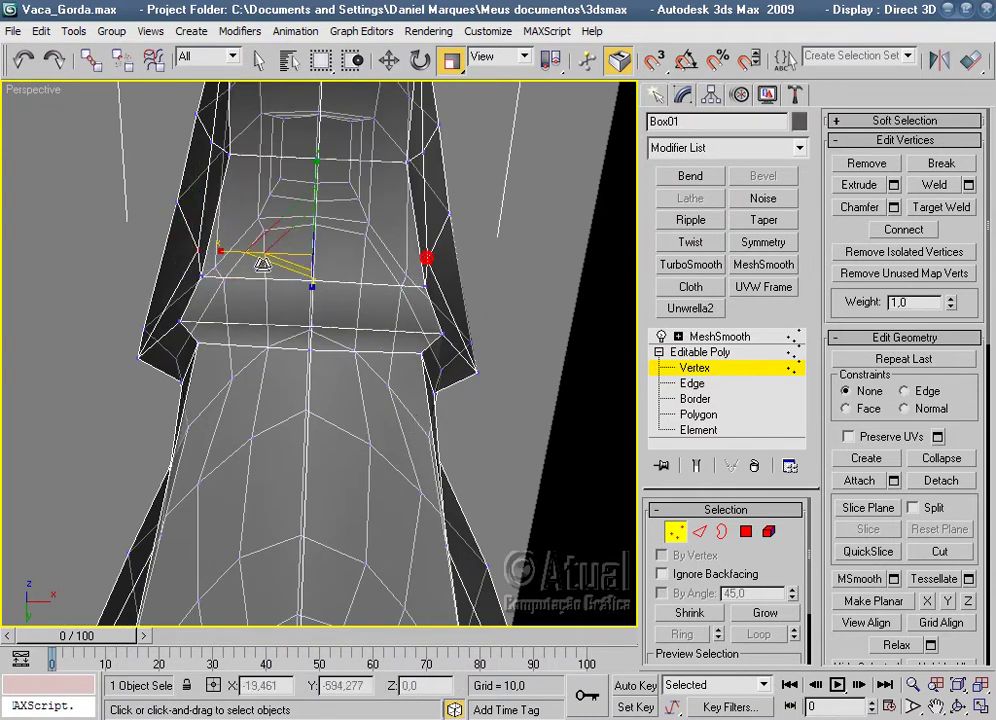
pyautogui.click(705, 338)
# Preview the MeshSmoothed cow from around its head, then reselect it for vertex editing.
pyautogui.click(553, 393)
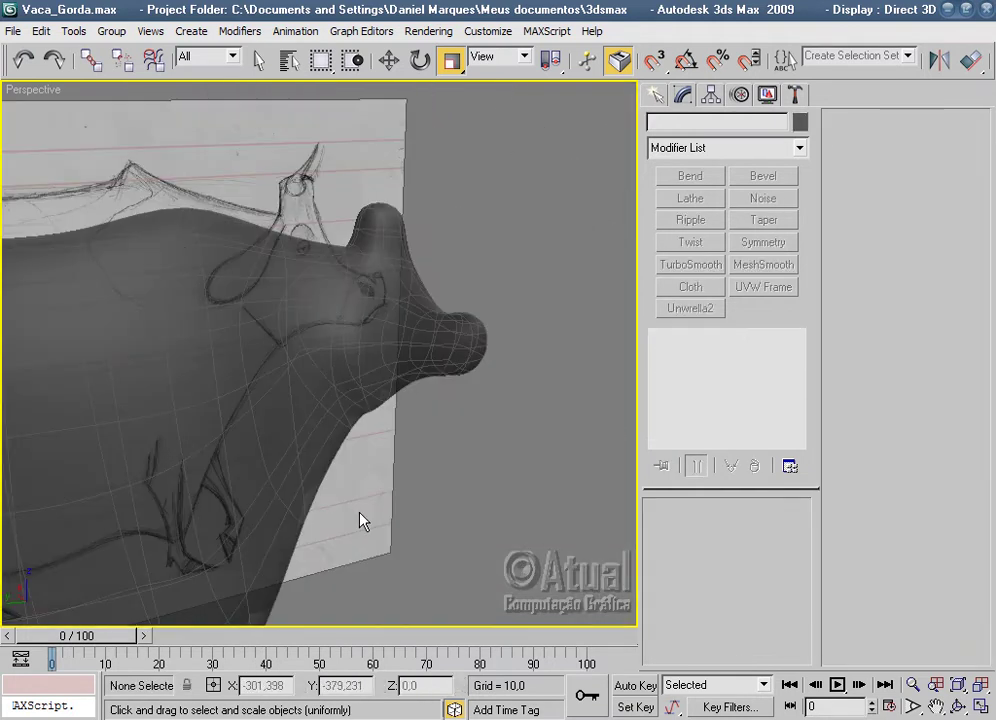
pyautogui.moveTo(528, 470)
pyautogui.keyDown('alt'); pyautogui.mouseDown(button='middle')
pyautogui.moveTo(391, 467)
pyautogui.moveTo(407, 442)
pyautogui.moveTo(382, 391)
pyautogui.moveTo(305, 438)
pyautogui.moveTo(456, 489)
pyautogui.moveTo(565, 502)
pyautogui.moveTo(347, 482)
pyautogui.moveTo(302, 468)
pyautogui.moveTo(471, 516)
pyautogui.moveTo(447, 522)
pyautogui.moveTo(460, 391)
pyautogui.moveTo(338, 409)
pyautogui.moveTo(556, 498)
pyautogui.moveTo(629, 491)
pyautogui.moveTo(507, 485)
pyautogui.mouseUp(button='middle'); pyautogui.keyUp('alt')
pyautogui.scroll(5, 447, 522)
pyautogui.scroll(-5, 400, 511)
pyautogui.scroll(3, 516, 451)
pyautogui.click(516, 447)
pyautogui.click(695, 369)
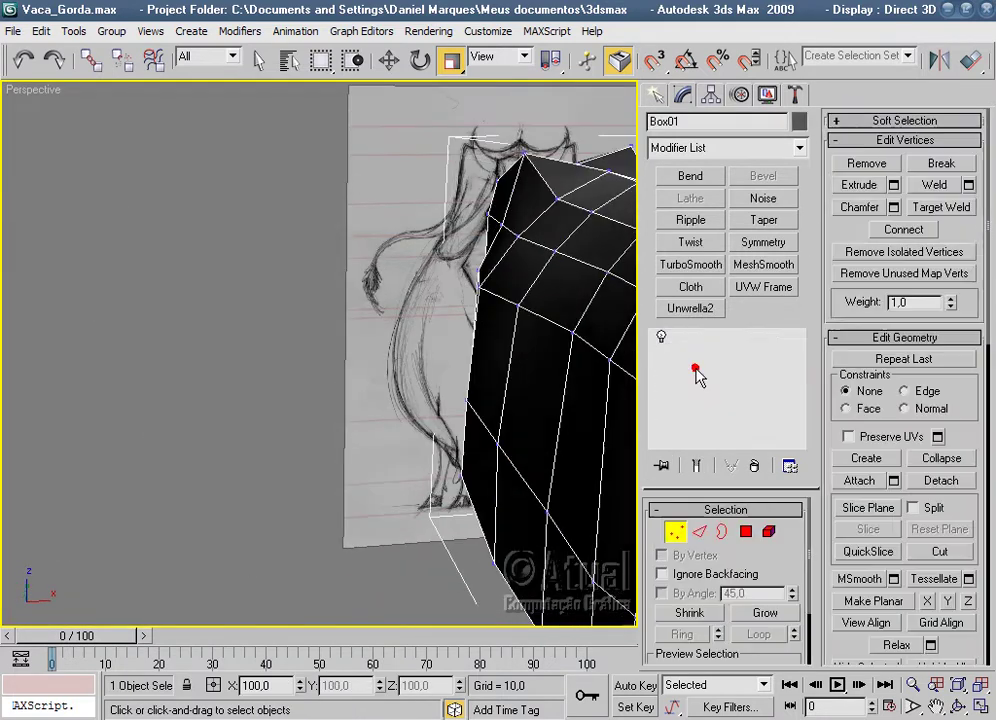
# In Front view, scale the left and right upper side vertices outward.
pyautogui.press('f')
pyautogui.scroll(-3, 436, 493)
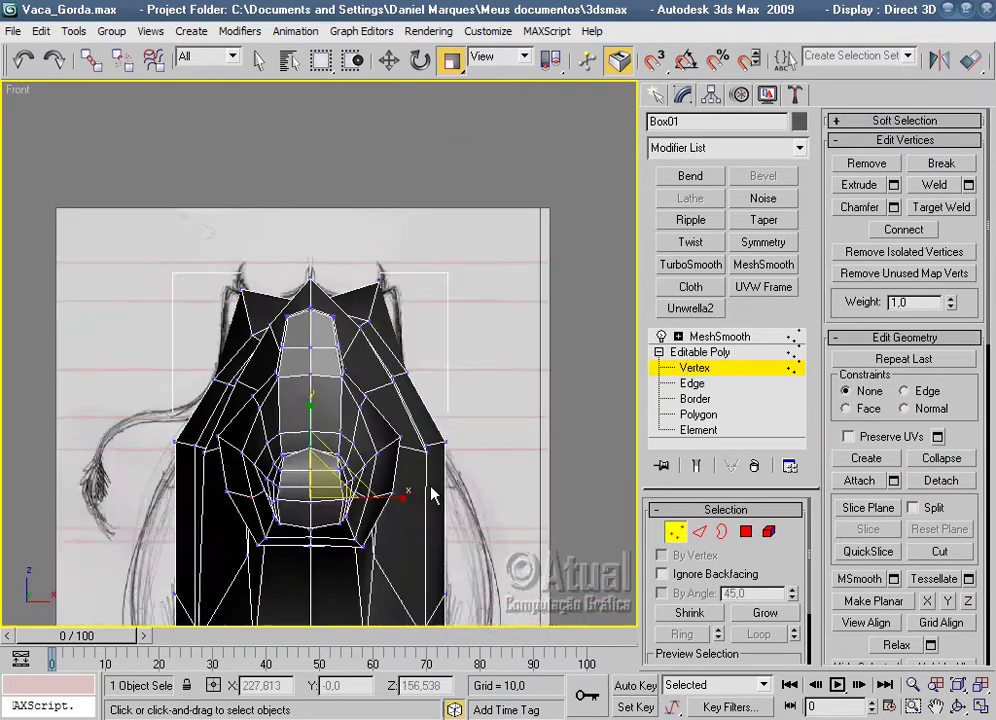
pyautogui.scroll(-2, 436, 493)
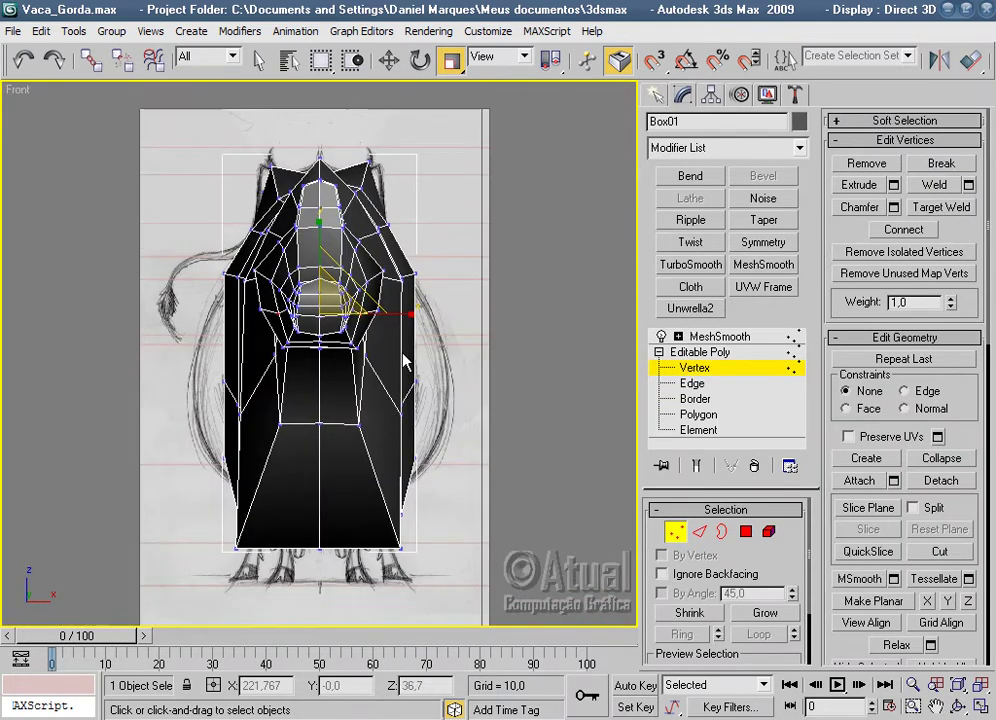
pyautogui.scroll(1, 404, 360)
pyautogui.scroll(2, 370, 380)
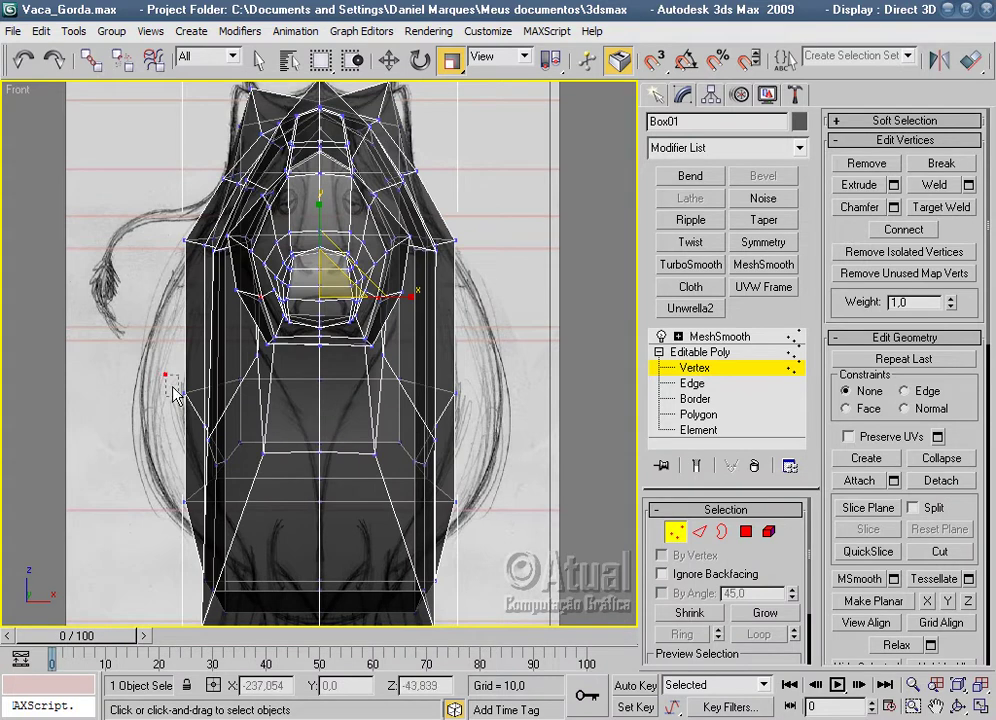
pyautogui.moveTo(174, 393); pyautogui.dragTo(211, 396)
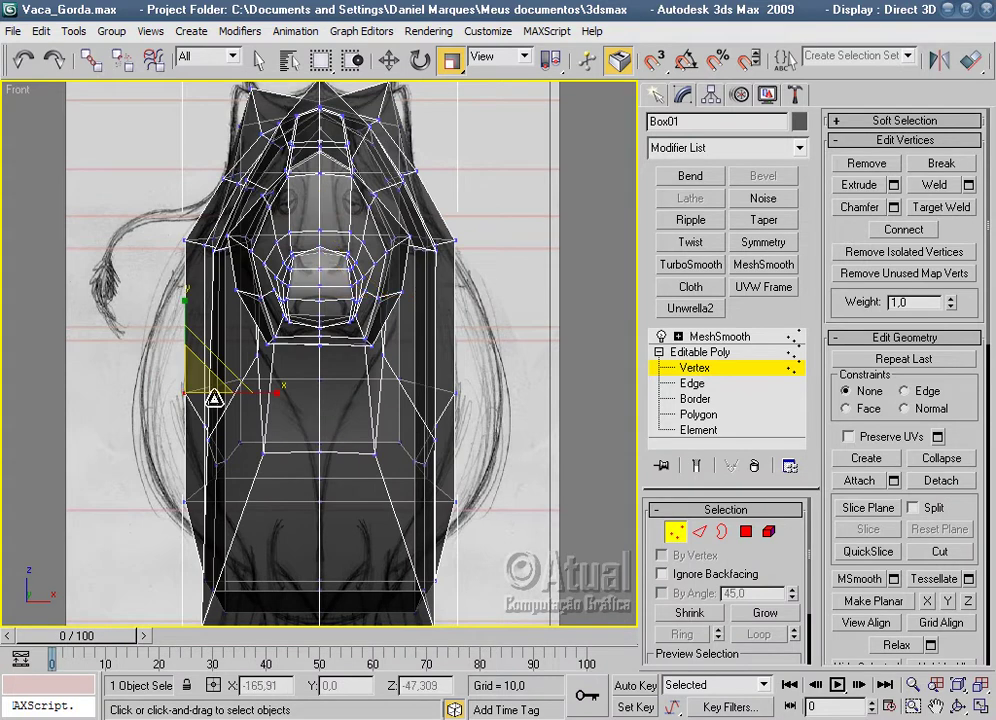
pyautogui.click(389, 60)
pyautogui.keyDown('ctrl'); pyautogui.moveTo(460, 398); pyautogui.dragTo(471, 407); pyautogui.keyUp('ctrl')
pyautogui.press('r')
pyautogui.moveTo(402, 391)
pyautogui.mouseDown()
pyautogui.moveTo(435, 395)
pyautogui.moveTo(405, 425)
pyautogui.mouseUp()
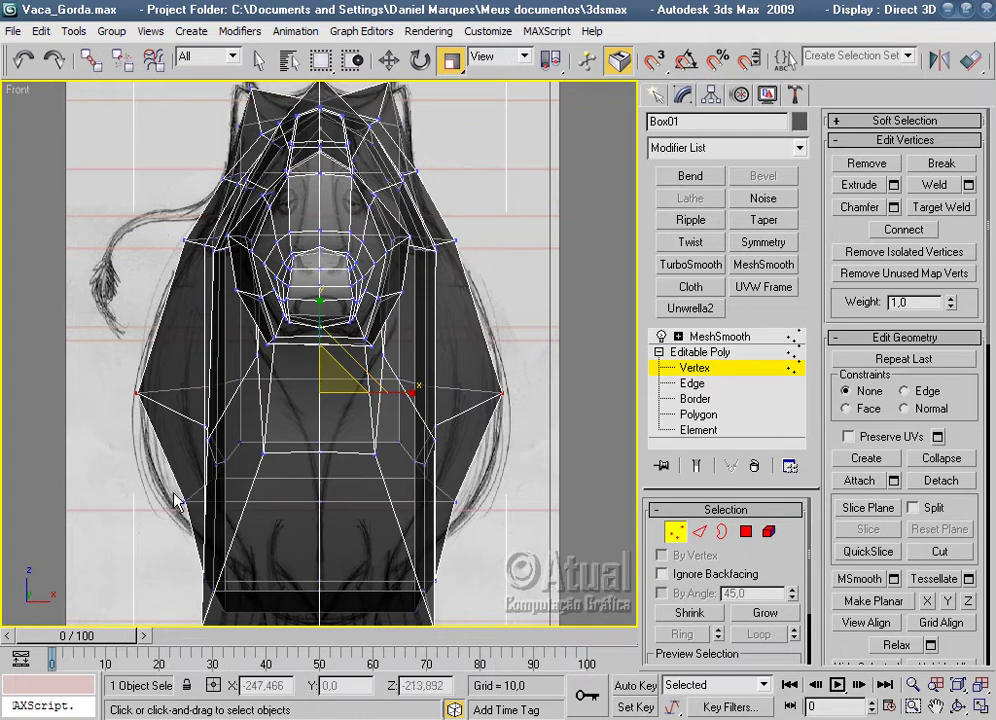
# Widen the belly by scaling the lower side vertices, then undo all the side widening.
pyautogui.moveTo(172, 489); pyautogui.dragTo(193, 528)
pyautogui.keyDown('ctrl'); pyautogui.click(460, 499); pyautogui.keyUp('ctrl')
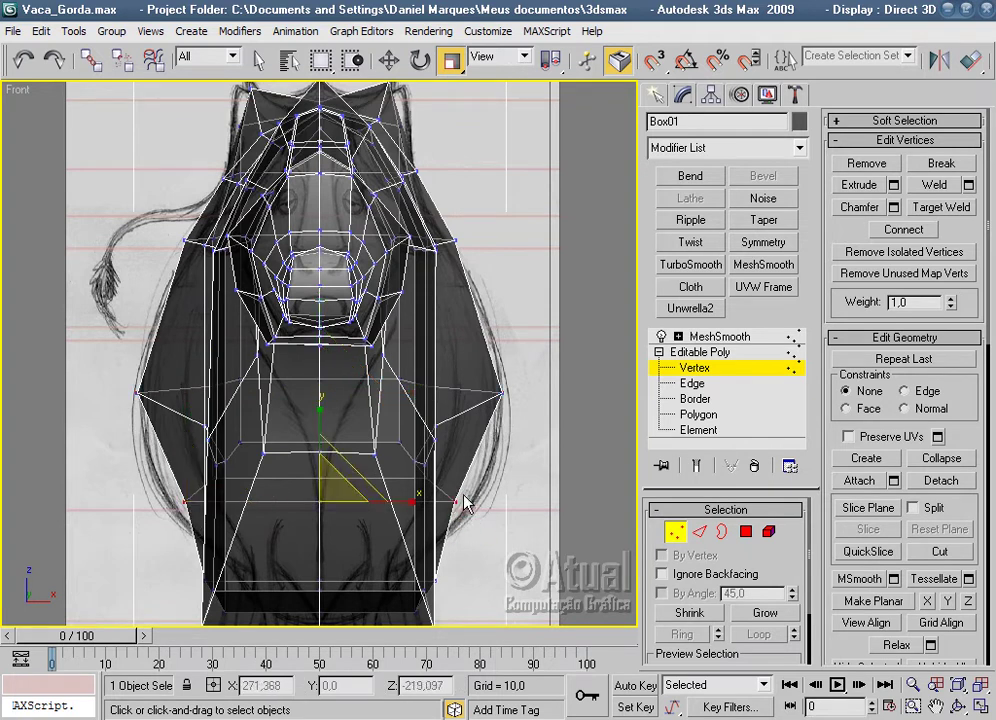
pyautogui.moveTo(400, 500); pyautogui.dragTo(417, 502)
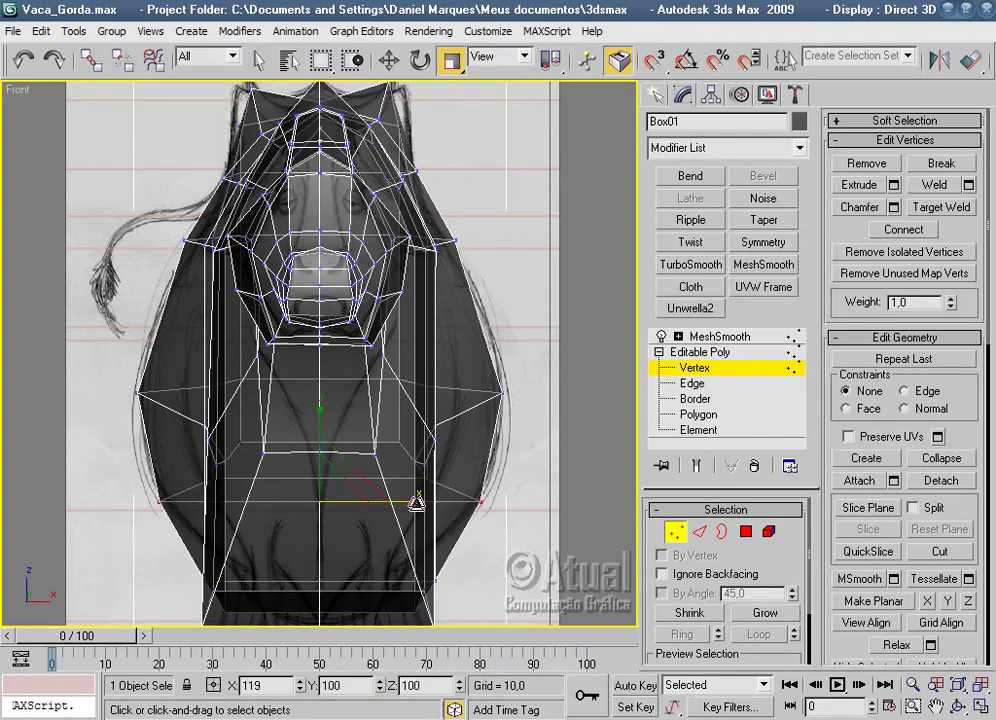
pyautogui.scroll(-4, 422, 493)
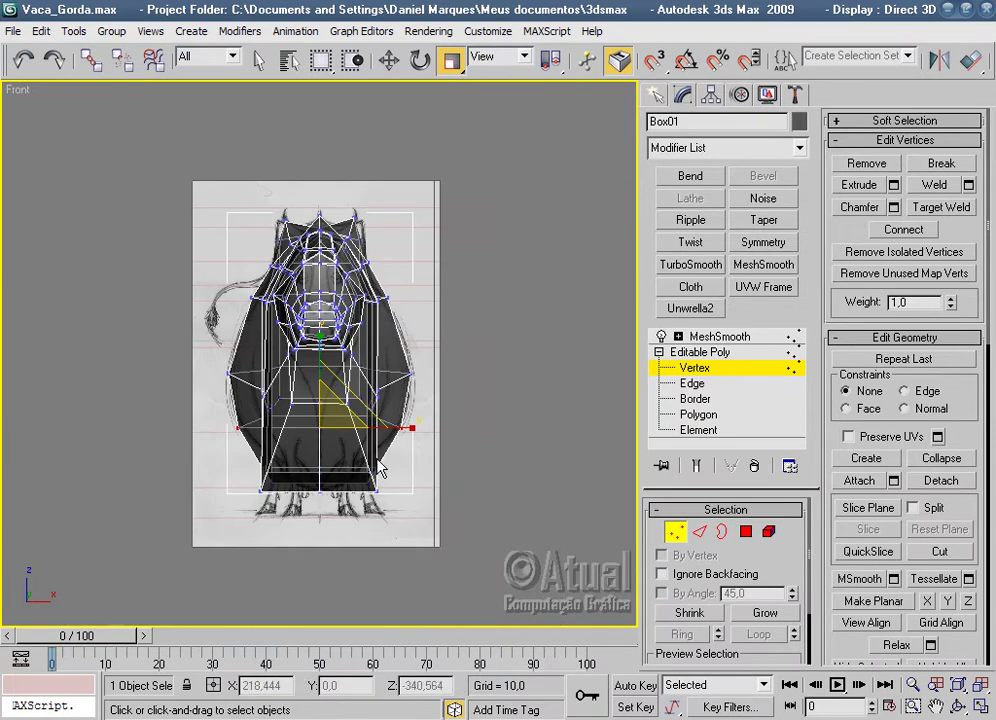
pyautogui.scroll(1, 445, 452)
pyautogui.scroll(3, 445, 455)
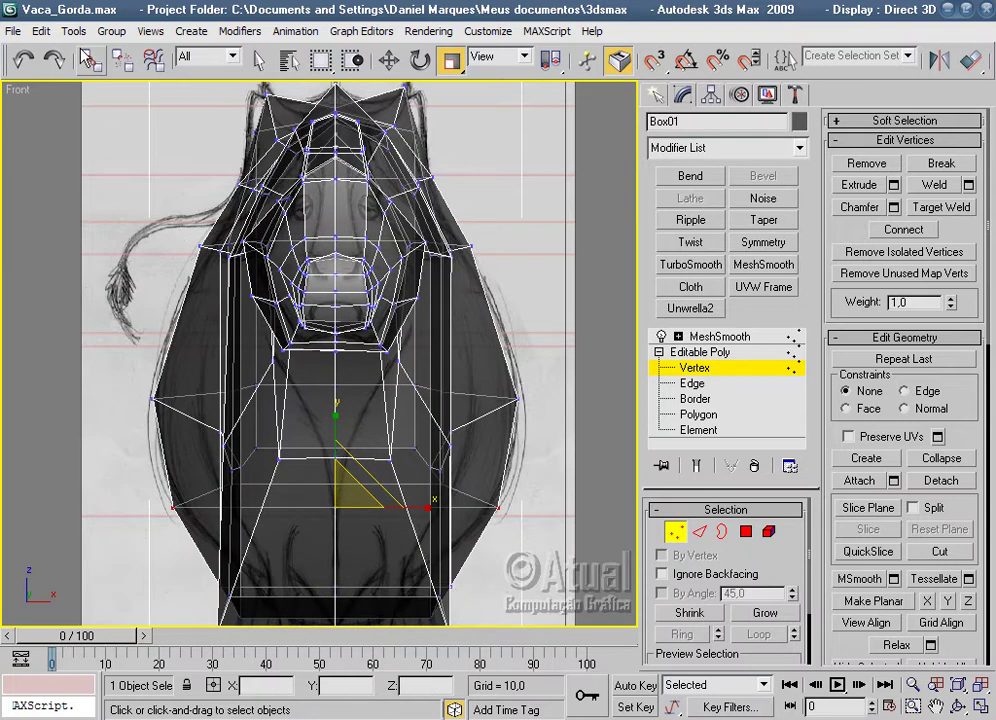
pyautogui.click(25, 68)
pyautogui.click(24, 62)
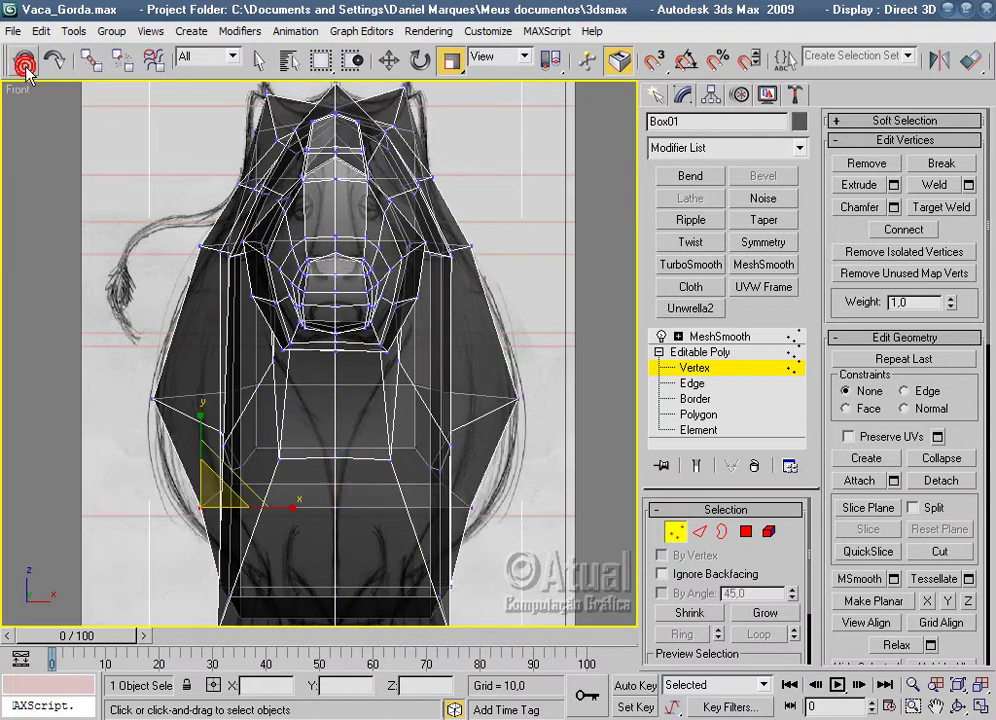
pyautogui.click(24, 62)
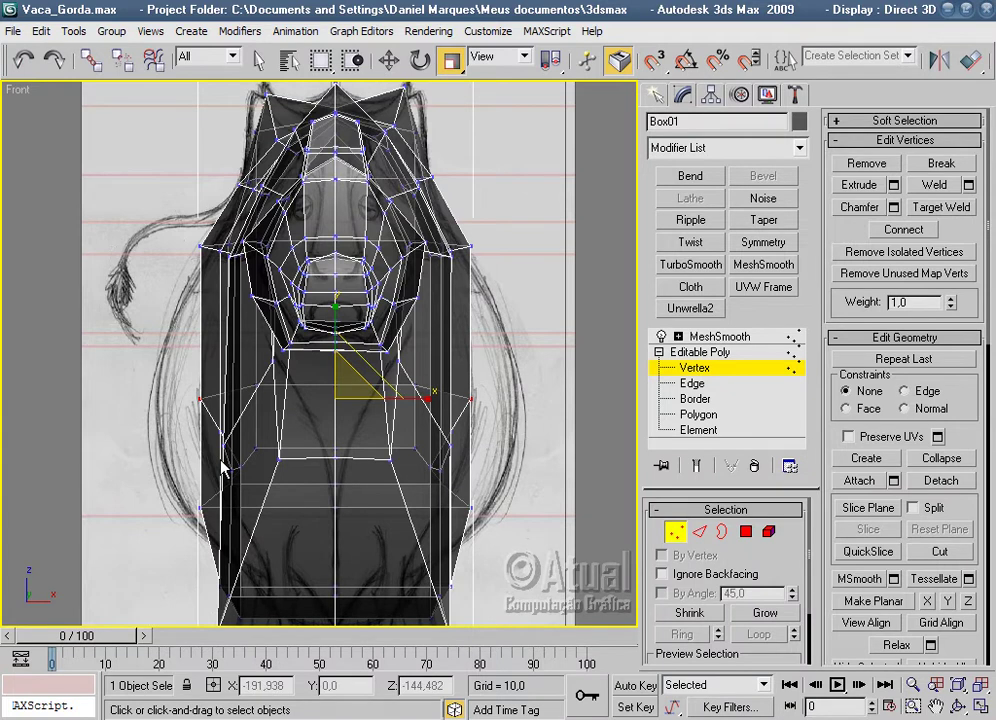
# Switch to Perspective, orbit around the cow and clear the vertex selection.
pyautogui.press('p')
pyautogui.moveTo(222, 467)
pyautogui.keyDown('alt'); pyautogui.mouseDown(button='middle')
pyautogui.moveTo(402, 451)
pyautogui.moveTo(338, 396)
pyautogui.moveTo(280, 410)
pyautogui.moveTo(438, 418)
pyautogui.moveTo(507, 393)
pyautogui.moveTo(473, 322)
pyautogui.moveTo(408, 337)
pyautogui.mouseUp(button='middle'); pyautogui.keyUp('alt')
pyautogui.click(303, 585)
# Select a flank vertex, orbit to face the head, and pick a chest vertex.
pyautogui.click(396, 326)
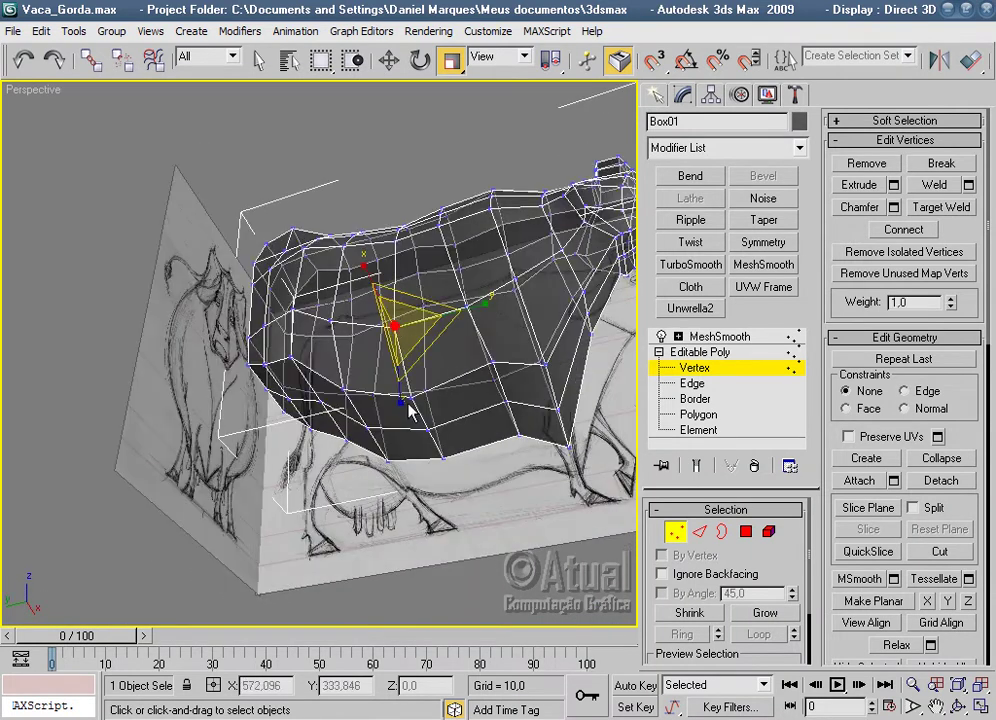
pyautogui.moveTo(389, 238)
pyautogui.keyDown('alt'); pyautogui.mouseDown(button='middle')
pyautogui.moveTo(436, 429)
pyautogui.moveTo(369, 465)
pyautogui.moveTo(393, 493)
pyautogui.moveTo(400, 596)
pyautogui.moveTo(418, 611)
pyautogui.moveTo(422, 582)
pyautogui.moveTo(382, 520)
pyautogui.moveTo(347, 410)
pyautogui.mouseUp(button='middle'); pyautogui.keyUp('alt')
pyautogui.click(340, 516)
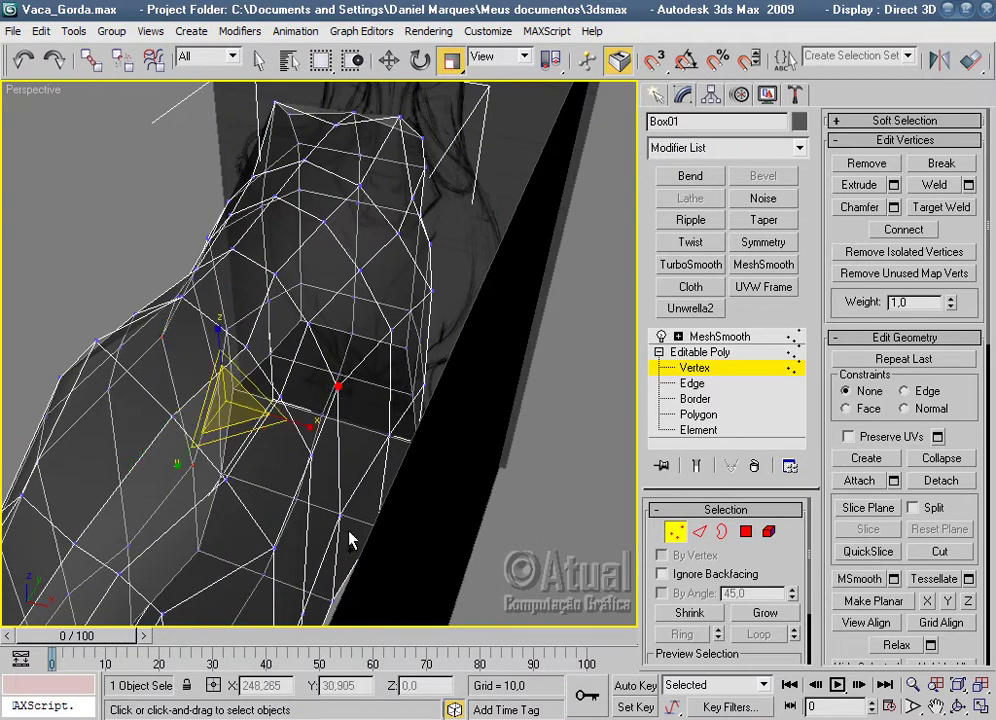
# In Front view, push a side vertex outward and select both upper edge vertices.
pyautogui.press('f')
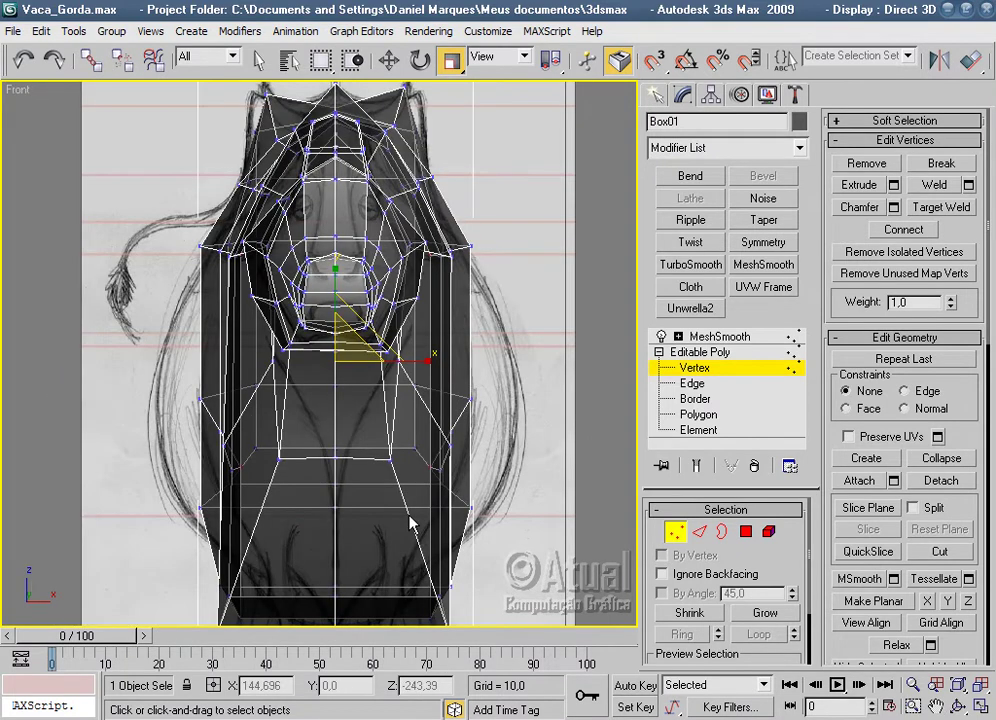
pyautogui.moveTo(428, 360)
pyautogui.mouseDown()
pyautogui.moveTo(474, 360)
pyautogui.moveTo(469, 391)
pyautogui.moveTo(411, 356)
pyautogui.moveTo(409, 364)
pyautogui.mouseUp()
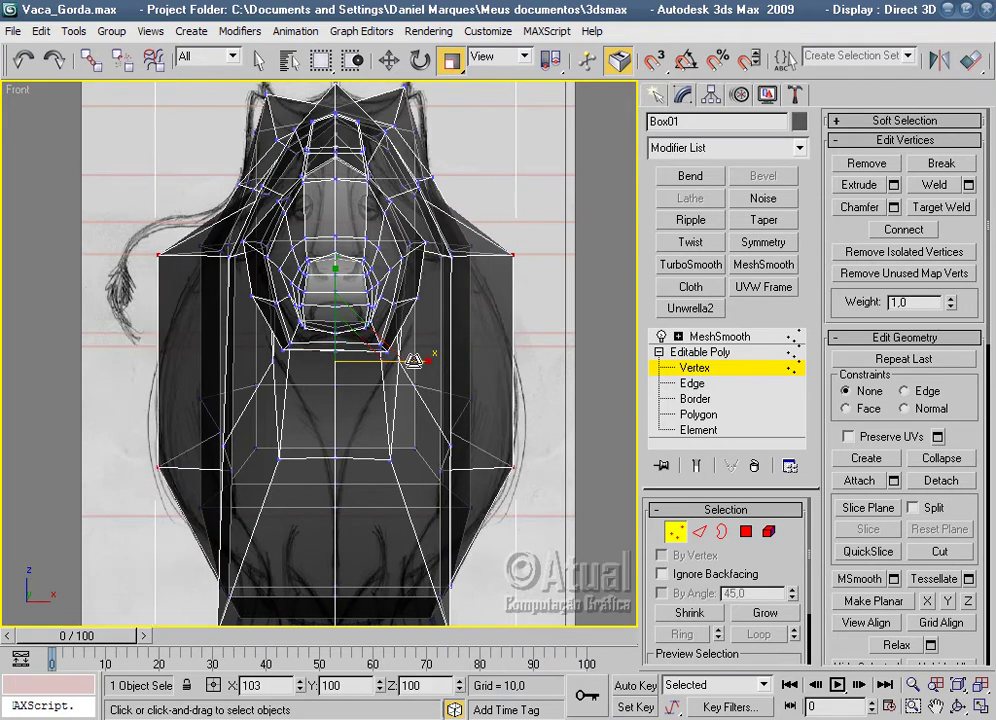
pyautogui.click(389, 60)
pyautogui.moveTo(180, 290); pyautogui.dragTo(181, 290)
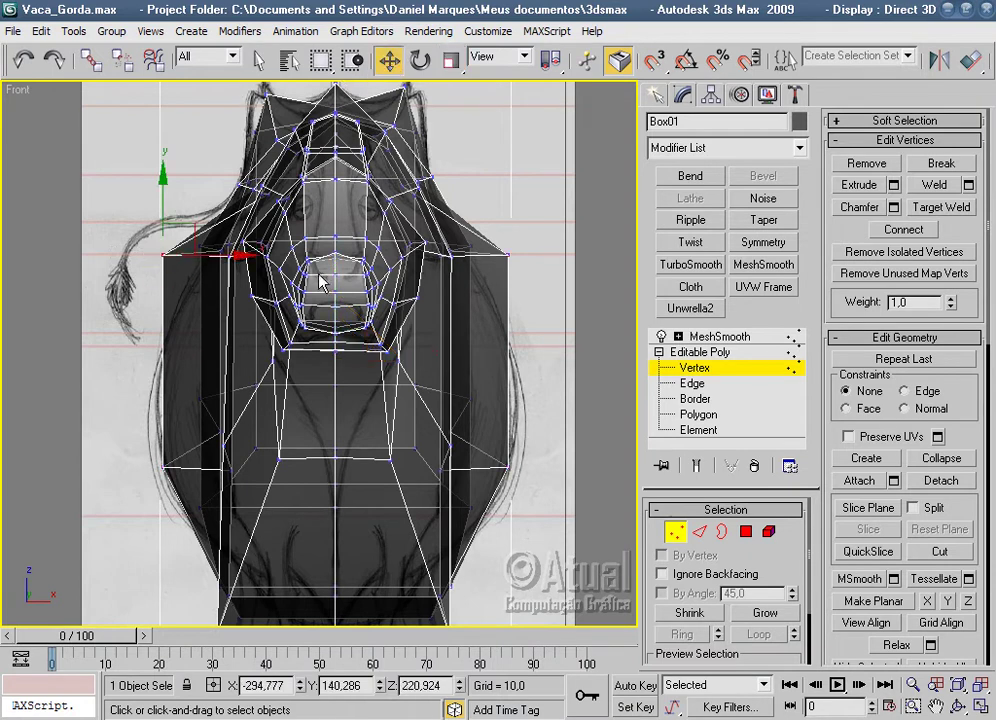
pyautogui.moveTo(520, 240); pyautogui.dragTo(497, 262)
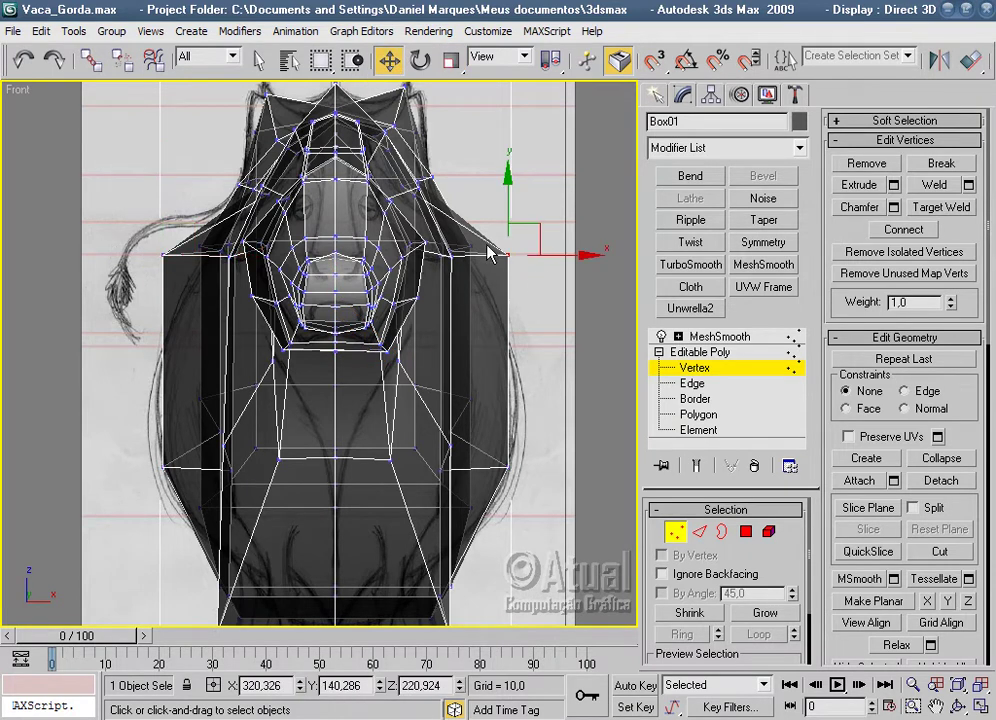
pyautogui.keyDown('ctrl'); pyautogui.moveTo(131, 231); pyautogui.dragTo(190, 272); pyautogui.keyUp('ctrl')
# Scale the two upper side vertices inward, then view the whole cow in Perspective.
pyautogui.click(451, 60)
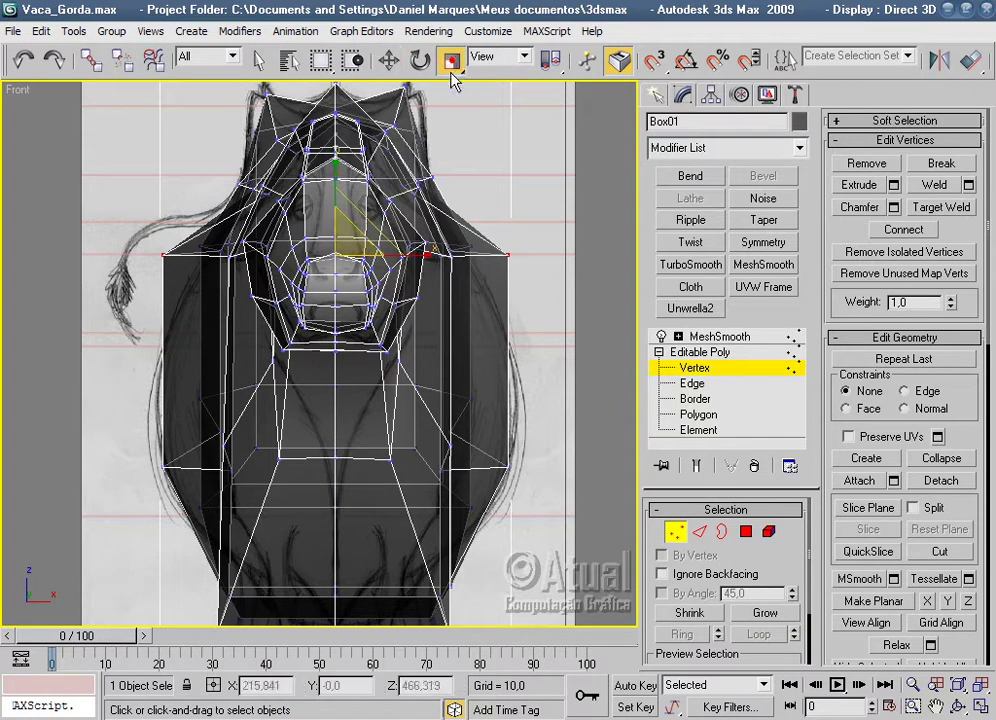
pyautogui.moveTo(411, 252); pyautogui.dragTo(400, 262)
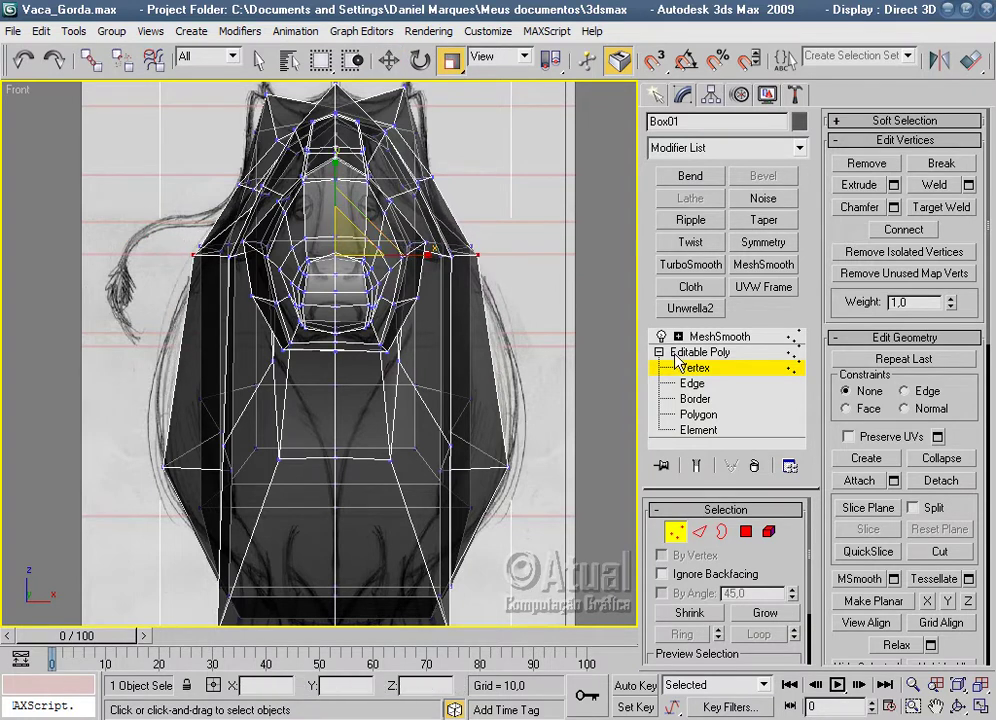
pyautogui.press('p')
pyautogui.moveTo(229, 429)
pyautogui.keyDown('alt'); pyautogui.mouseDown(button='middle')
pyautogui.moveTo(189, 411)
pyautogui.moveTo(344, 382)
pyautogui.moveTo(396, 456)
pyautogui.moveTo(422, 296)
pyautogui.moveTo(447, 240)
pyautogui.moveTo(398, 290)
pyautogui.moveTo(376, 438)
pyautogui.moveTo(478, 416)
pyautogui.moveTo(428, 420)
pyautogui.moveTo(311, 460)
pyautogui.mouseUp(button='middle'); pyautogui.keyUp('alt')
pyautogui.scroll(-10, 344, 382)
pyautogui.scroll(2, 428, 420)
# Preview the MeshSmooth result deselected from a front-side angle.
pyautogui.scroll(2, 311, 460)
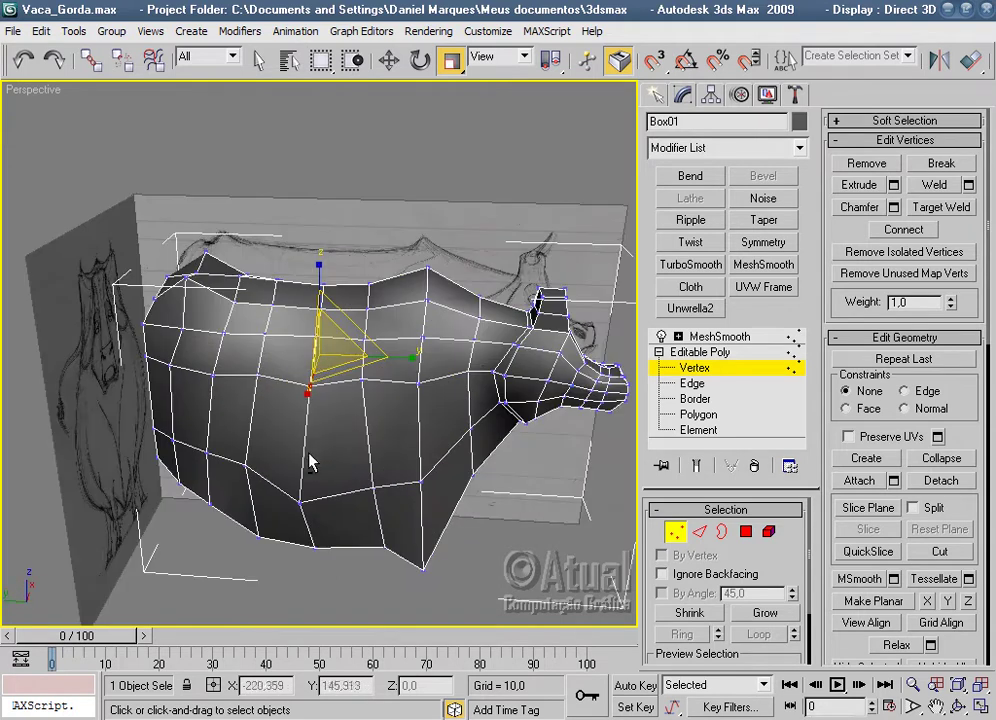
pyautogui.click(720, 336)
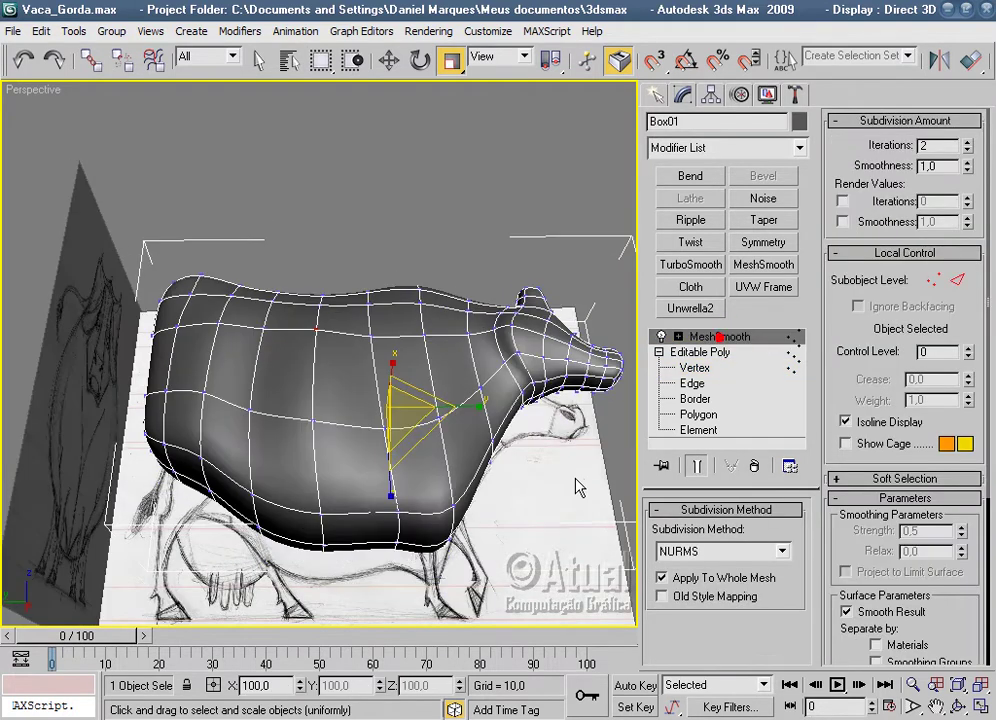
pyautogui.click(534, 497)
pyautogui.scroll(-3, 534, 497)
pyautogui.moveTo(534, 497)
pyautogui.keyDown('alt'); pyautogui.mouseDown(button='middle')
pyautogui.moveTo(460, 549)
pyautogui.moveTo(403, 558)
pyautogui.moveTo(576, 551)
pyautogui.moveTo(405, 573)
pyautogui.moveTo(500, 450)
pyautogui.moveTo(505, 396)
pyautogui.moveTo(571, 536)
pyautogui.moveTo(498, 585)
pyautogui.mouseUp(button='middle'); pyautogui.keyUp('alt')
pyautogui.scroll(3, 476, 577)
pyautogui.scroll(2, 460, 550)
# Reselect the cow's base mesh and pick a side edge at Edge level.
pyautogui.click(449, 529)
pyautogui.press('1')
pyautogui.scroll(2, 449, 529)
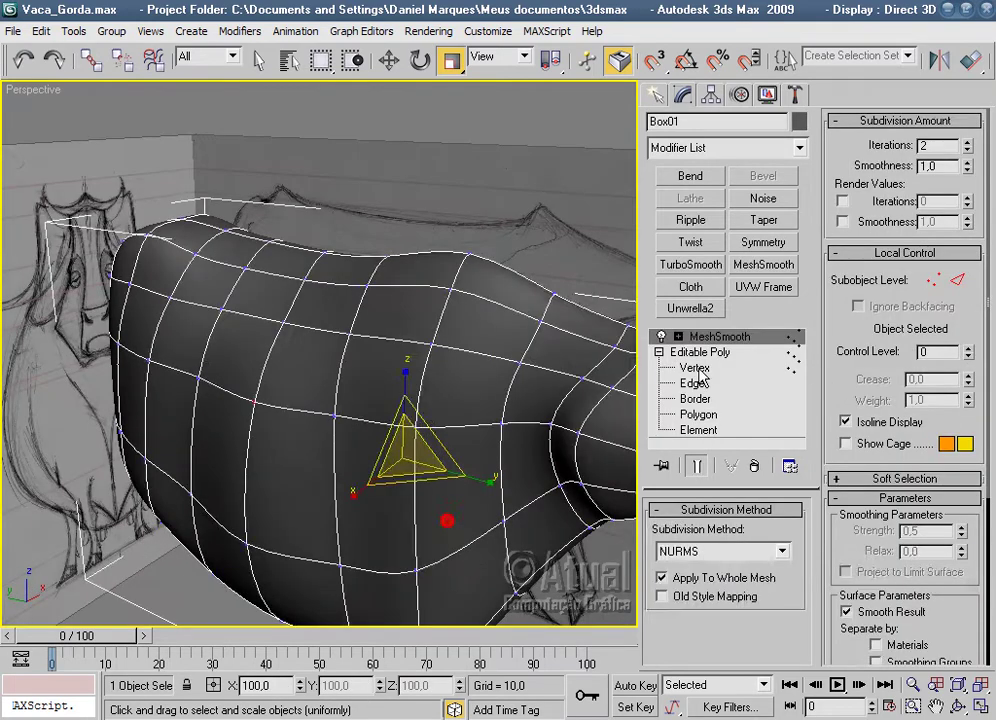
pyautogui.scroll(2, 601, 461)
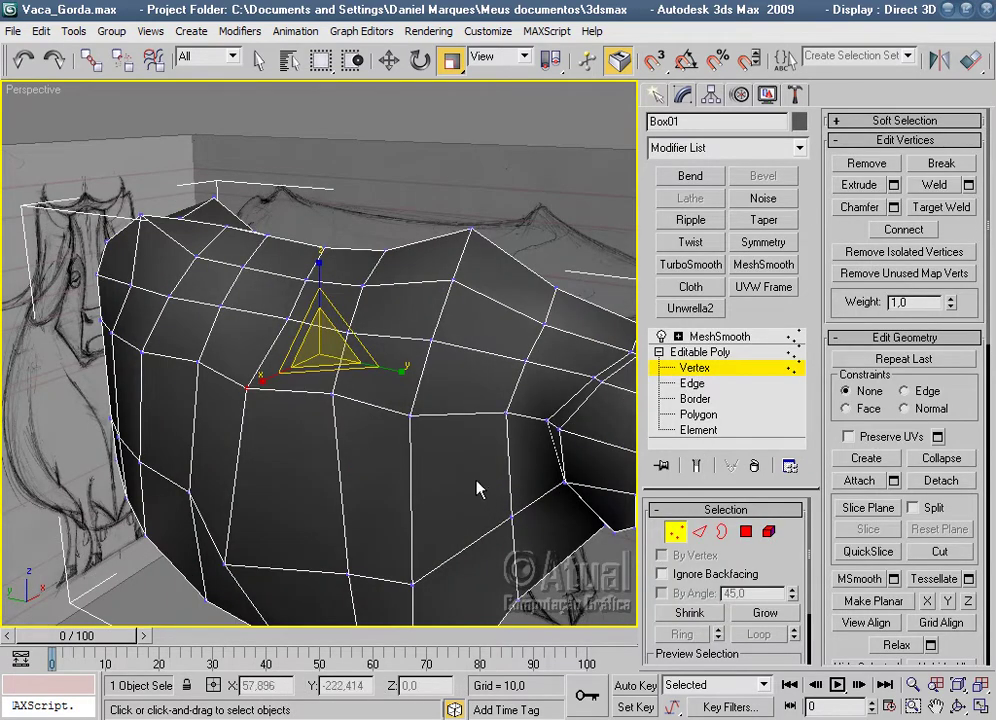
pyautogui.scroll(-3, 480, 495)
pyautogui.moveTo(480, 495)
pyautogui.keyDown('alt'); pyautogui.mouseDown(button='middle')
pyautogui.moveTo(420, 393)
pyautogui.moveTo(474, 339)
pyautogui.mouseUp(button='middle'); pyautogui.keyUp('alt')
pyautogui.scroll(3, 472, 340)
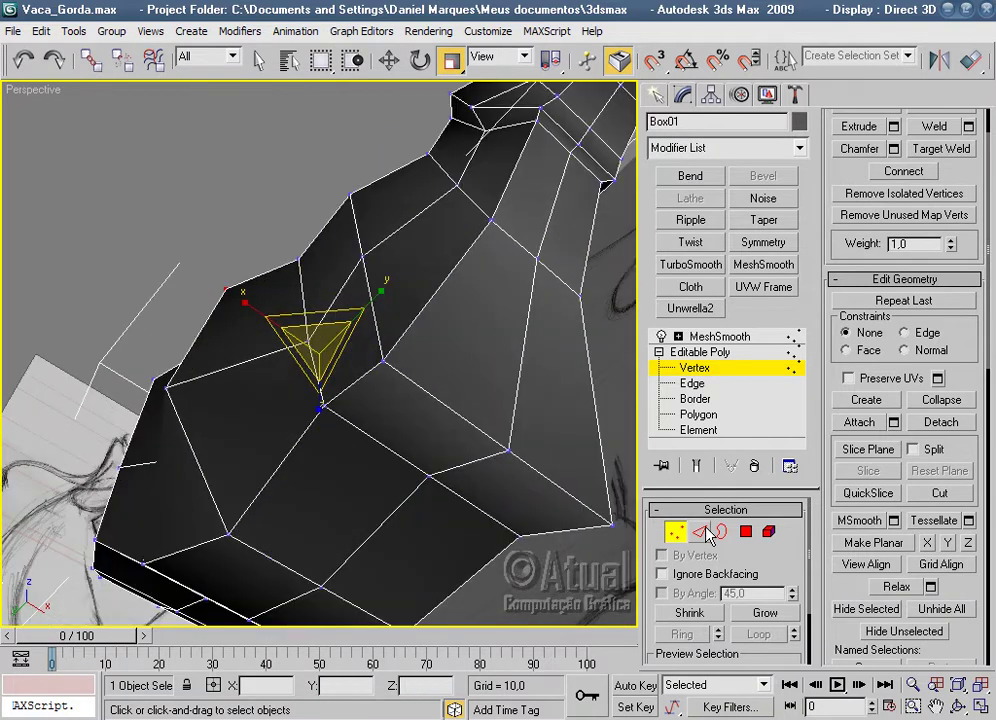
pyautogui.click(703, 531)
pyautogui.click(377, 326)
# Select the ring of parallel edges around the cow's body.
pyautogui.scroll(-5, 449, 396)
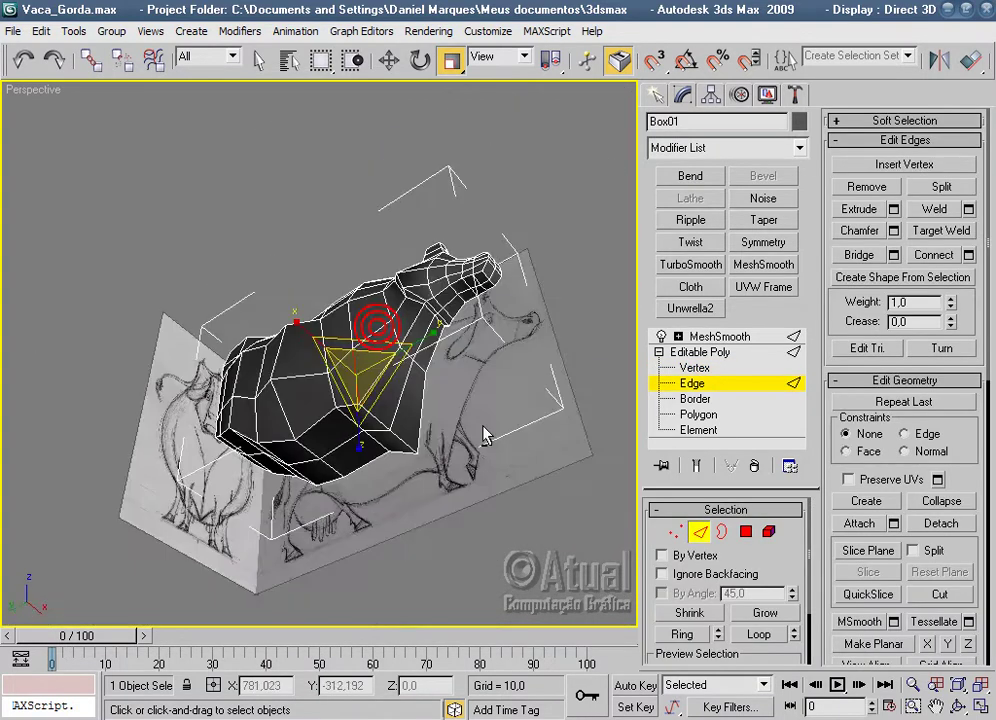
pyautogui.keyDown('alt'); pyautogui.moveTo(449, 396); pyautogui.dragTo(560, 500, button='middle'); pyautogui.keyUp('alt')
pyautogui.scroll(3, 560, 497)
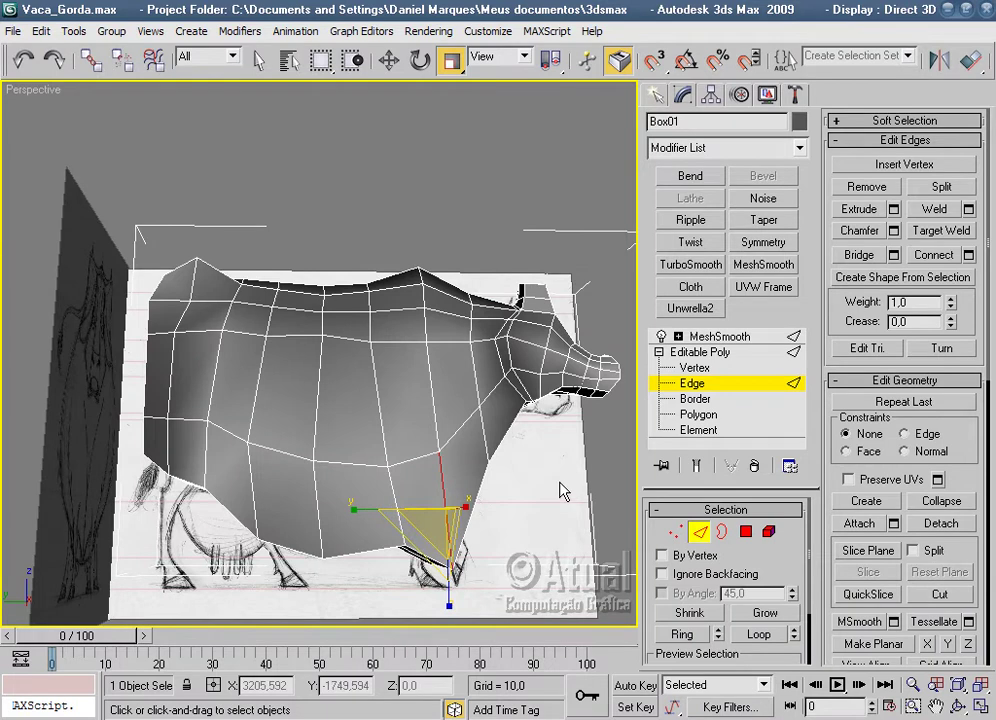
pyautogui.click(689, 634)
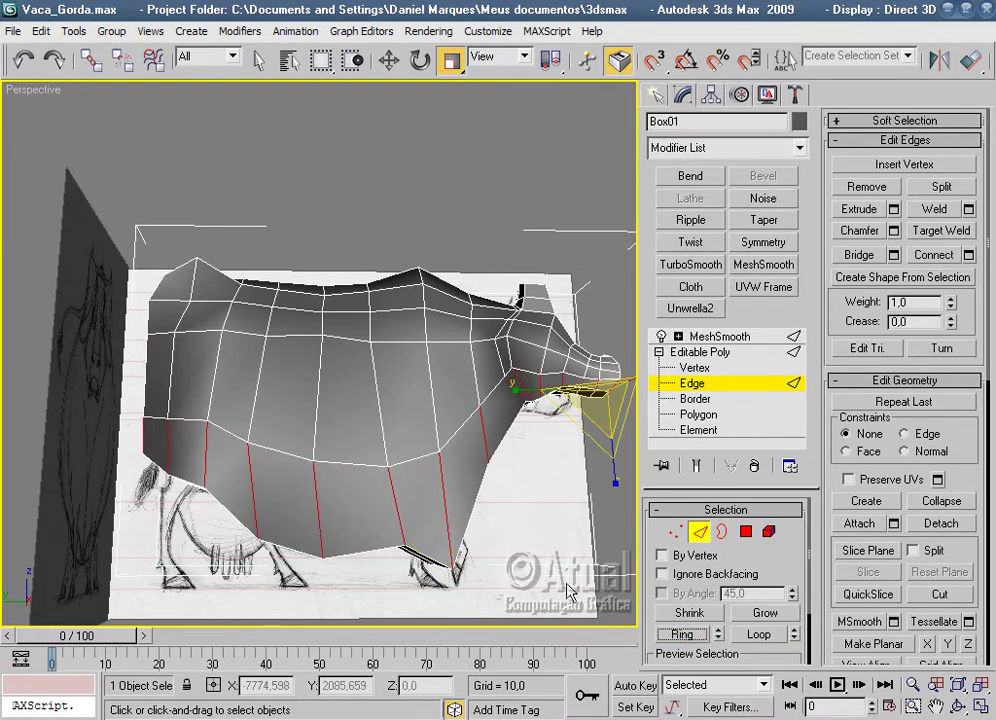
pyautogui.scroll(5, 568, 587)
pyautogui.scroll(-2, 560, 540)
pyautogui.scroll(-3, 440, 522)
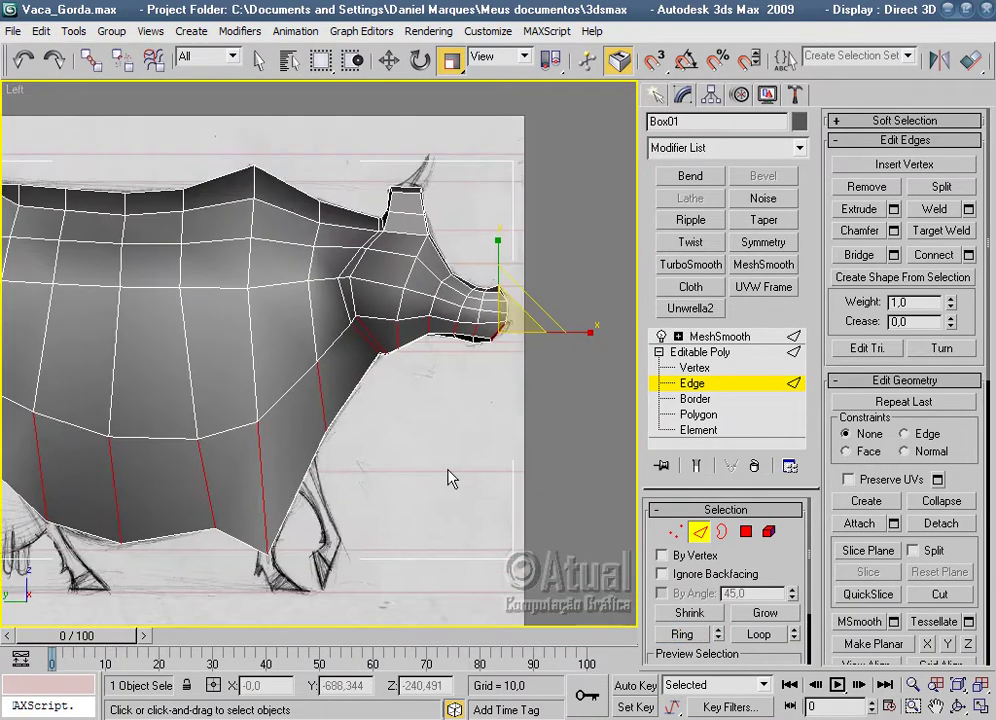
pyautogui.scroll(2, 451, 473)
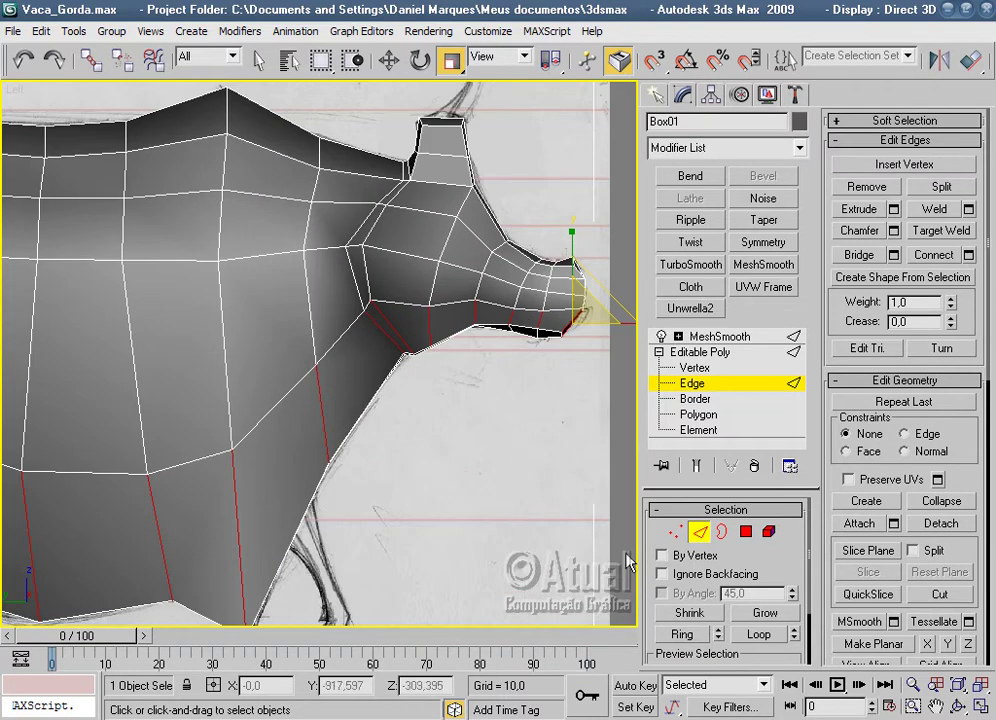
# Connect the ringed edges into a lengthwise loop and preview it with MeshSmooth.
pyautogui.rightClick(321, 427)
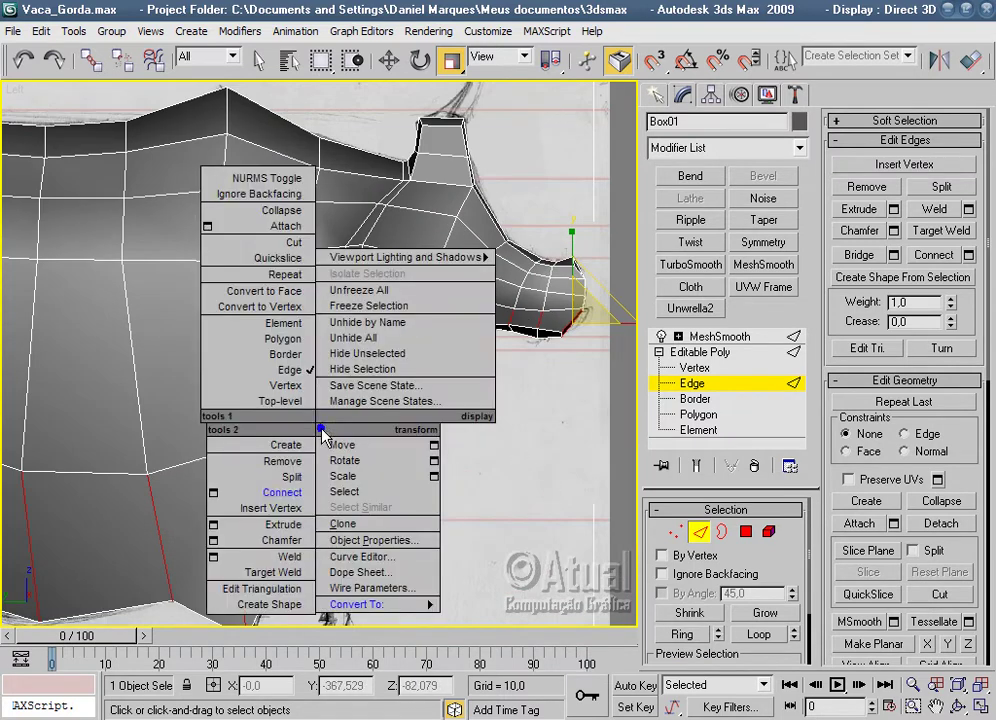
pyautogui.click(300, 487)
pyautogui.click(506, 482)
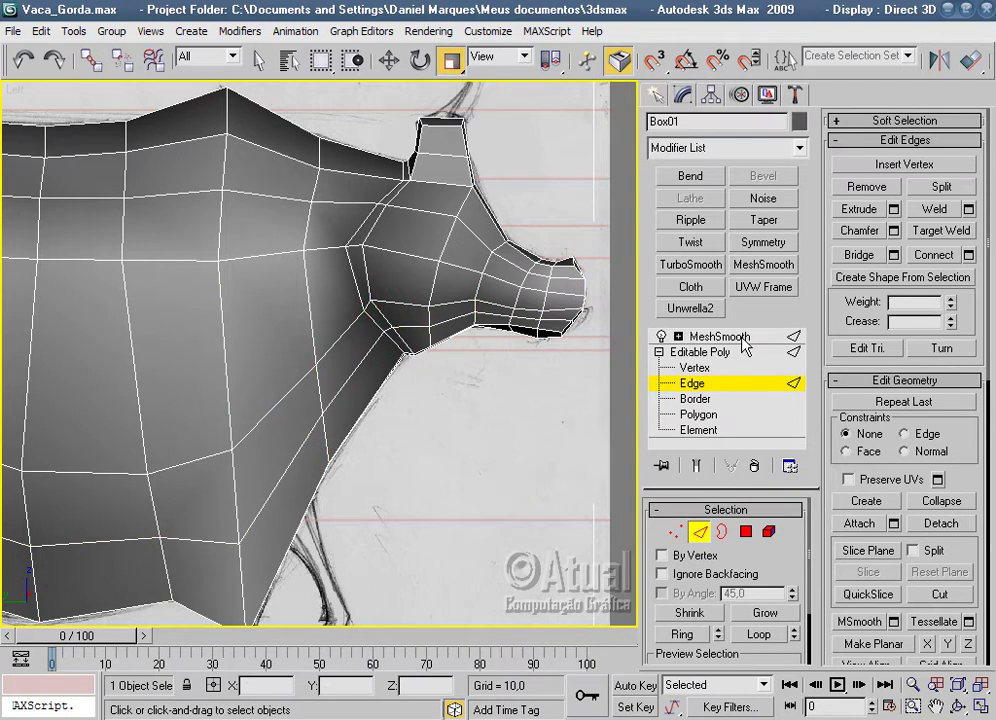
pyautogui.click(705, 336)
pyautogui.click(530, 475)
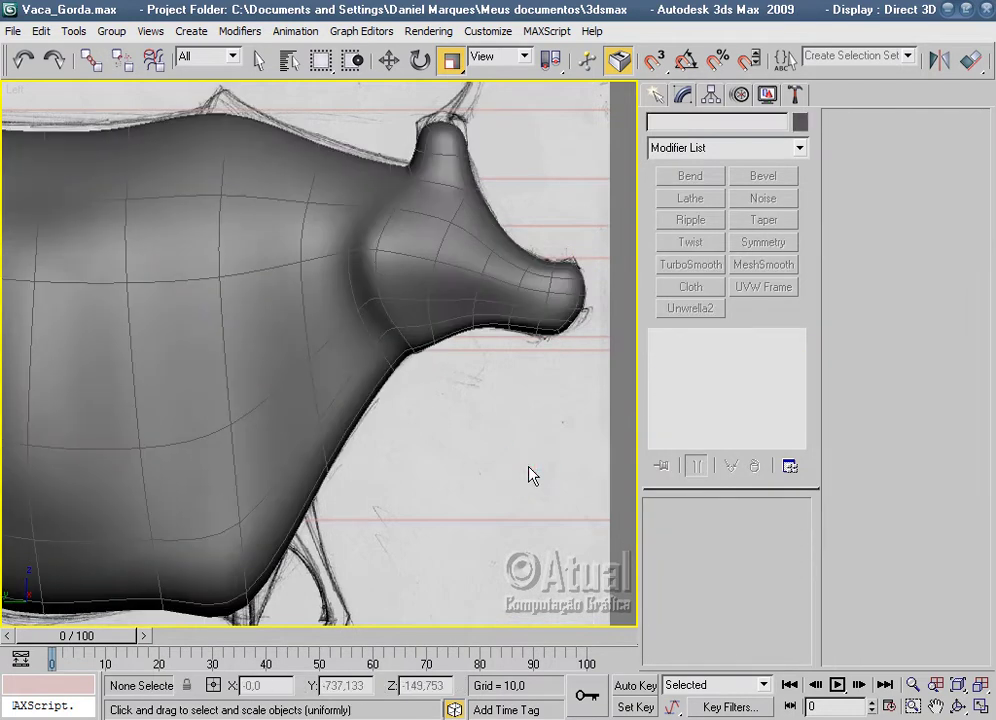
# Frame the whole cow in Perspective and view the smoothed head from the front.
pyautogui.scroll(-3, 512, 473)
pyautogui.press('p')
pyautogui.press('z')
pyautogui.moveTo(498, 469)
pyautogui.keyDown('alt'); pyautogui.mouseDown(button='middle')
pyautogui.moveTo(362, 451)
pyautogui.moveTo(307, 484)
pyautogui.moveTo(529, 474)
pyautogui.moveTo(382, 469)
pyautogui.mouseUp(button='middle'); pyautogui.keyUp('alt')
pyautogui.scroll(5, 369, 469)
pyautogui.scroll(2, 371, 467)
pyautogui.scroll(2, 371, 467)
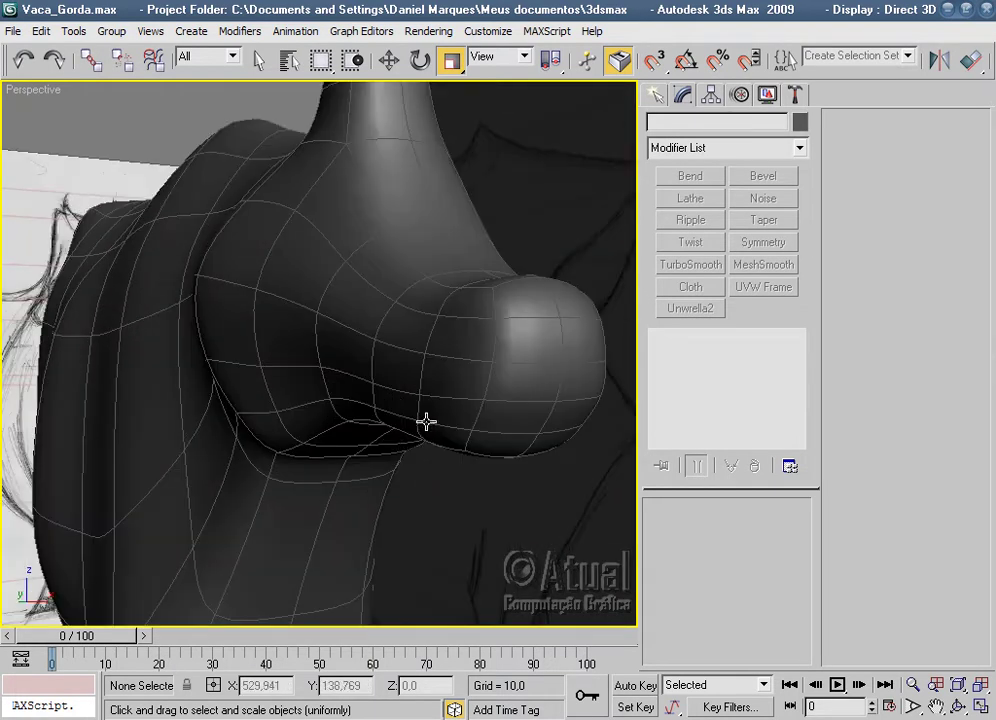
# Make the cow see-through with edges shown in Left view, at Vertex level.
pyautogui.click(425, 420)
pyautogui.click(698, 414)
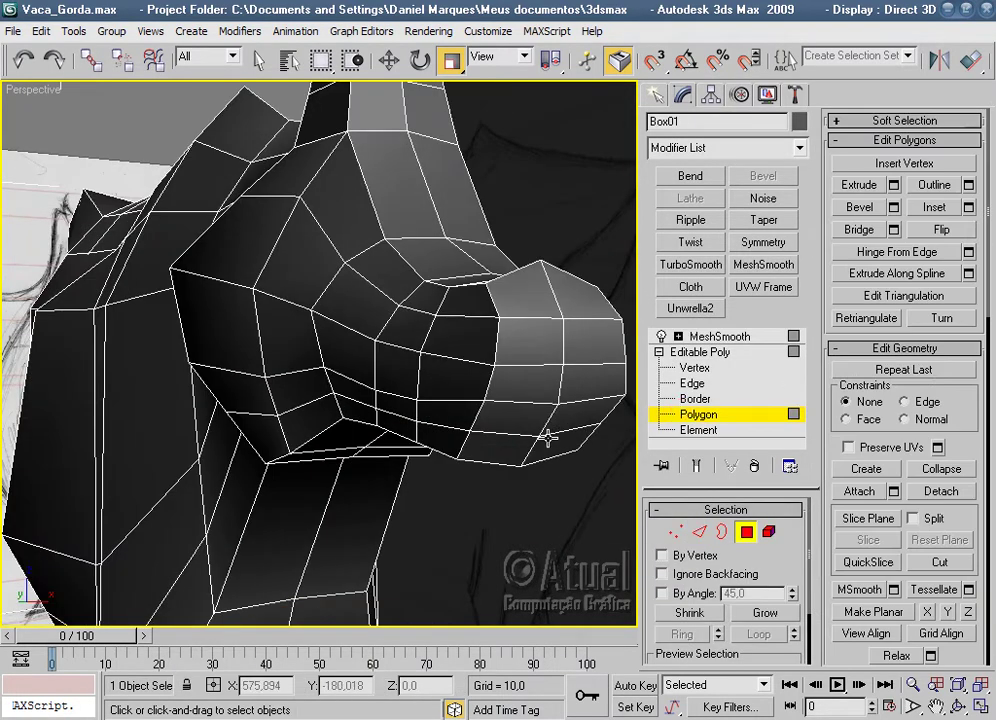
pyautogui.hotkey('alt', 'x')
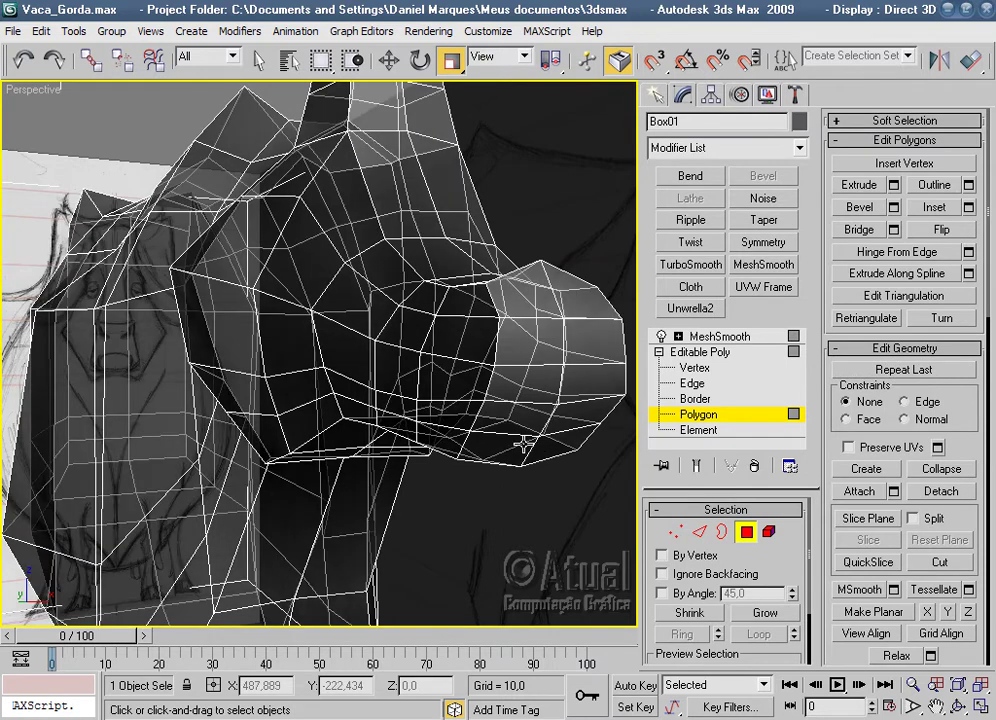
pyautogui.press('l')
pyautogui.scroll(5, 307, 416)
pyautogui.click(350, 432)
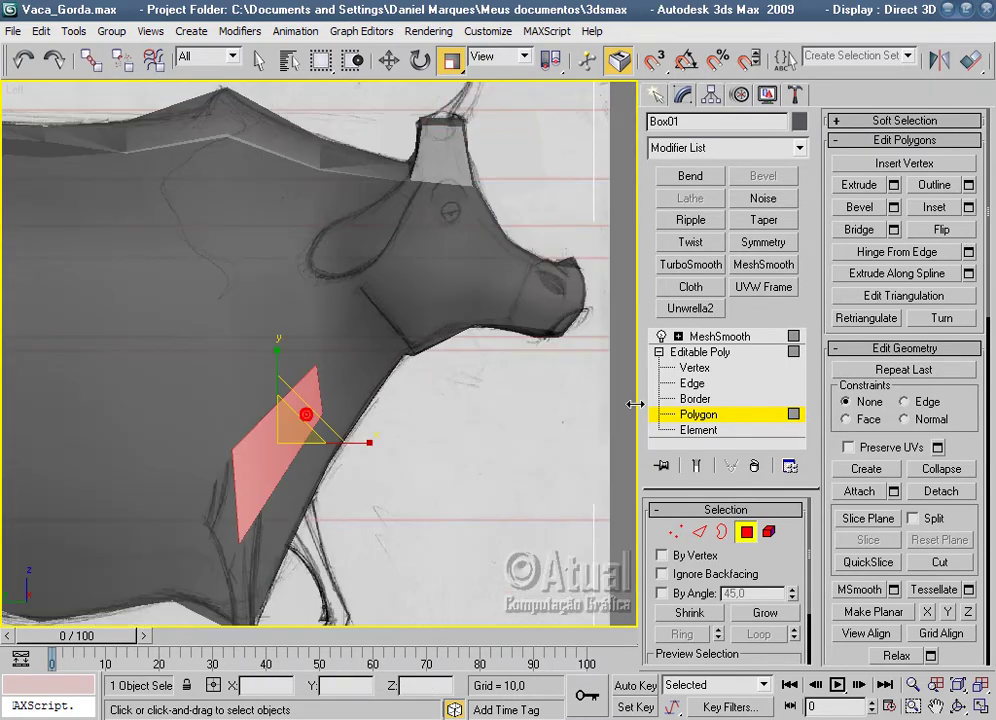
pyautogui.press('F4')
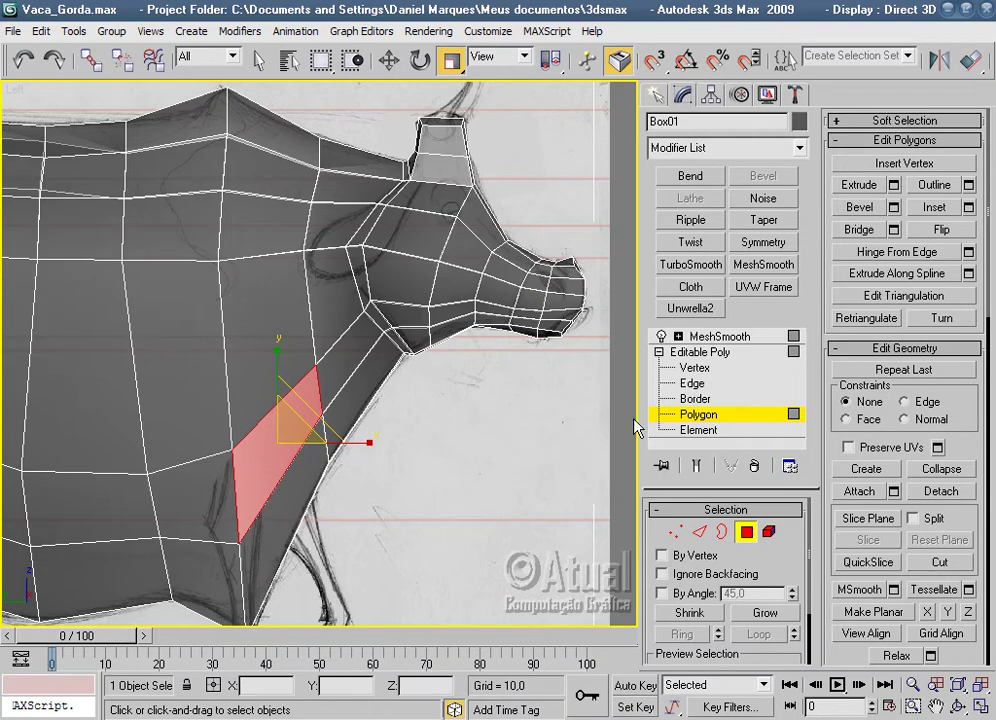
pyautogui.click(694, 367)
pyautogui.moveTo(478, 425); pyautogui.dragTo(578, 345, button='middle')
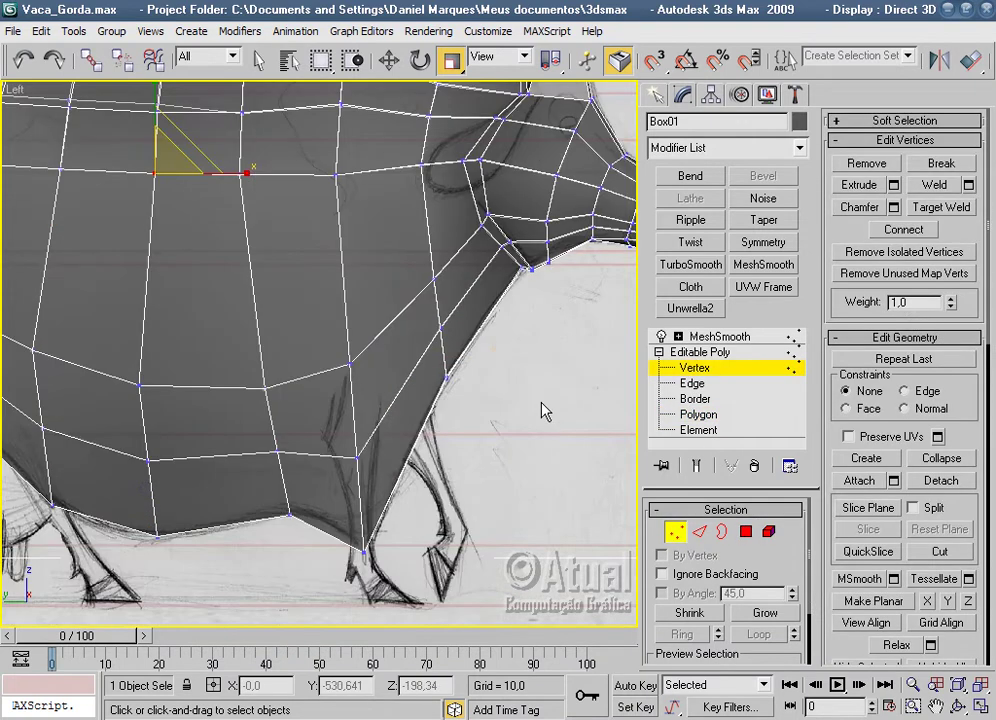
# Raise the chest vertex above the front leg slightly.
pyautogui.moveTo(541, 411); pyautogui.dragTo(541, 413, button='middle')
pyautogui.click(437, 424)
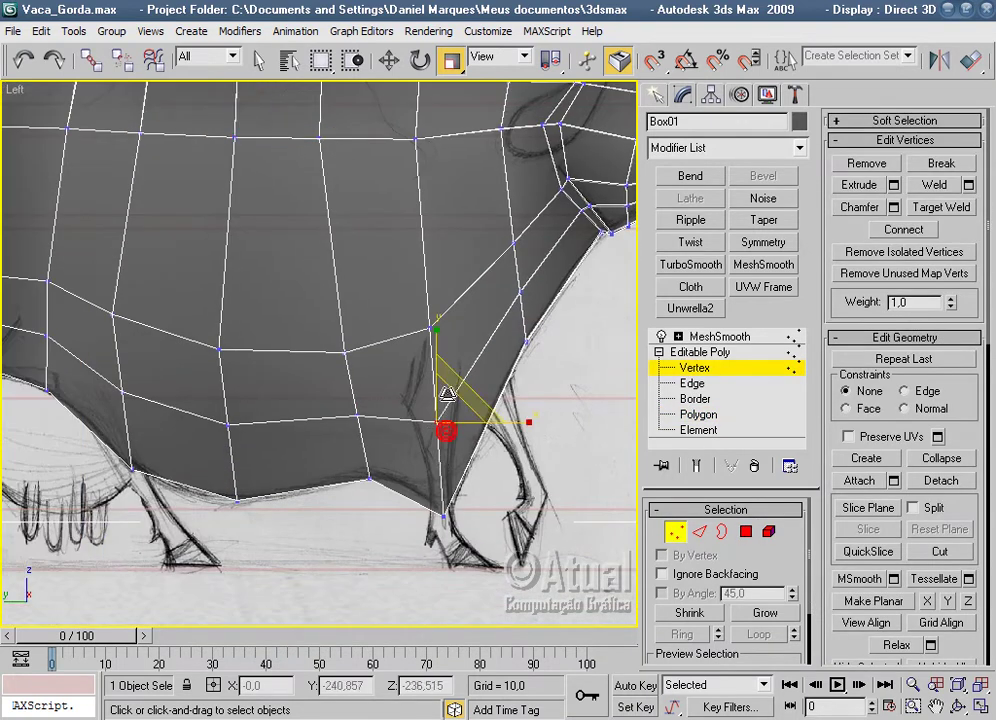
pyautogui.click(389, 62)
pyautogui.moveTo(437, 373); pyautogui.dragTo(437, 354)
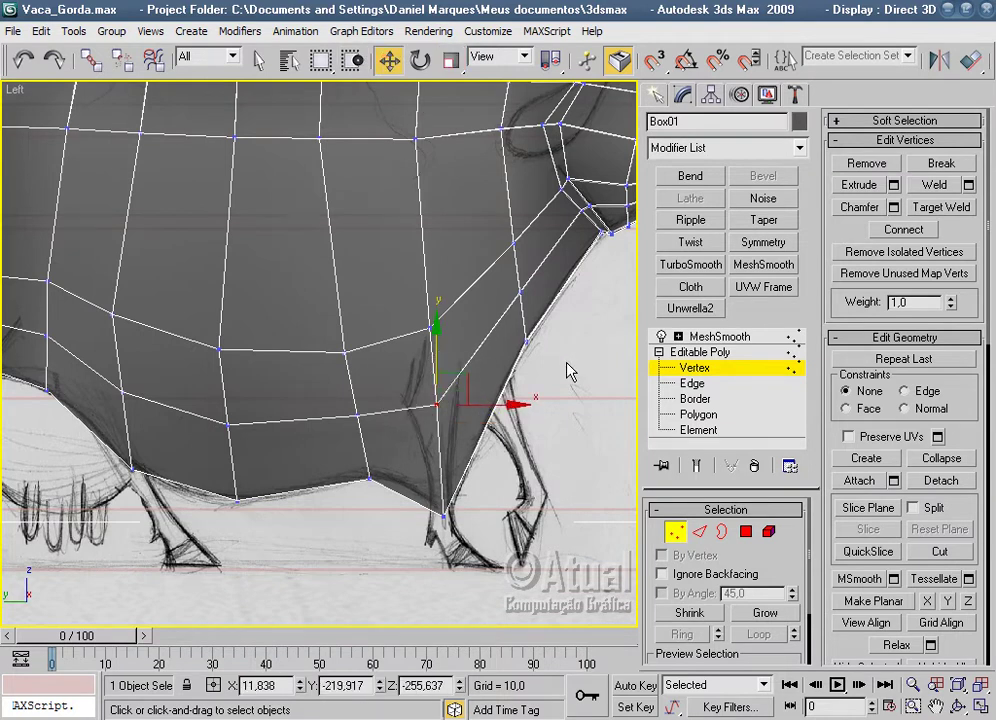
pyautogui.scroll(-5, 566, 362)
pyautogui.scroll(5, 338, 438)
pyautogui.moveTo(338, 438)
pyautogui.mouseDown(button='middle')
pyautogui.moveTo(444, 402)
pyautogui.moveTo(343, 476)
pyautogui.mouseUp(button='middle')
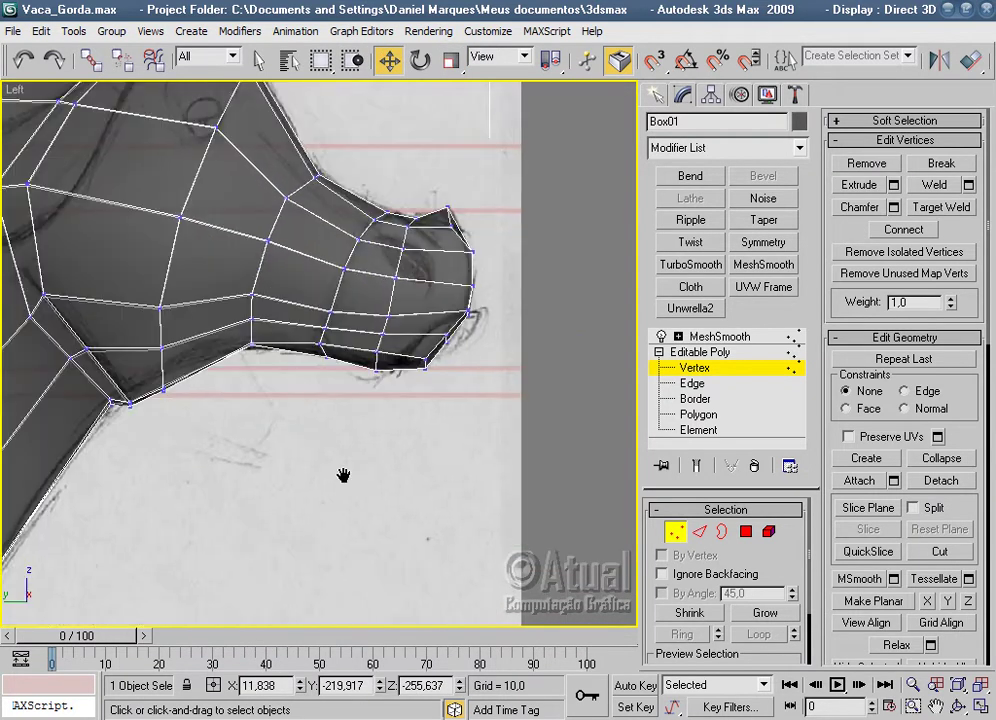
pyautogui.scroll(2, 343, 476)
# Lift the neck-corner vertex under the jaw to about Z 58.5.
pyautogui.click(329, 391)
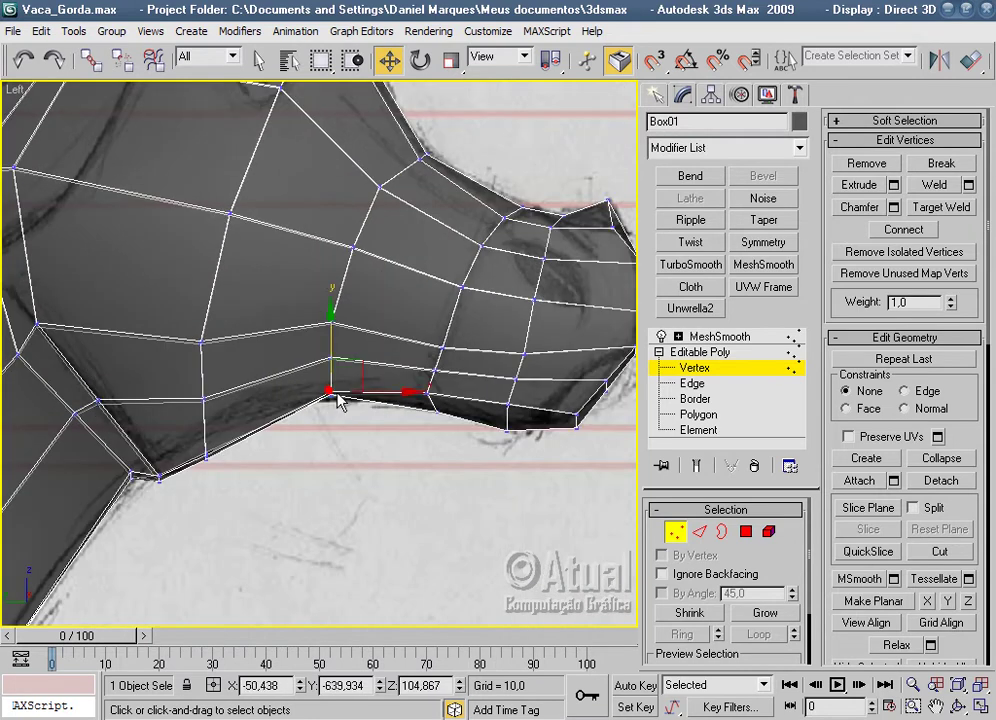
pyautogui.scroll(2, 338, 400)
pyautogui.scroll(2, 377, 426)
pyautogui.moveTo(371, 437); pyautogui.dragTo(358, 392)
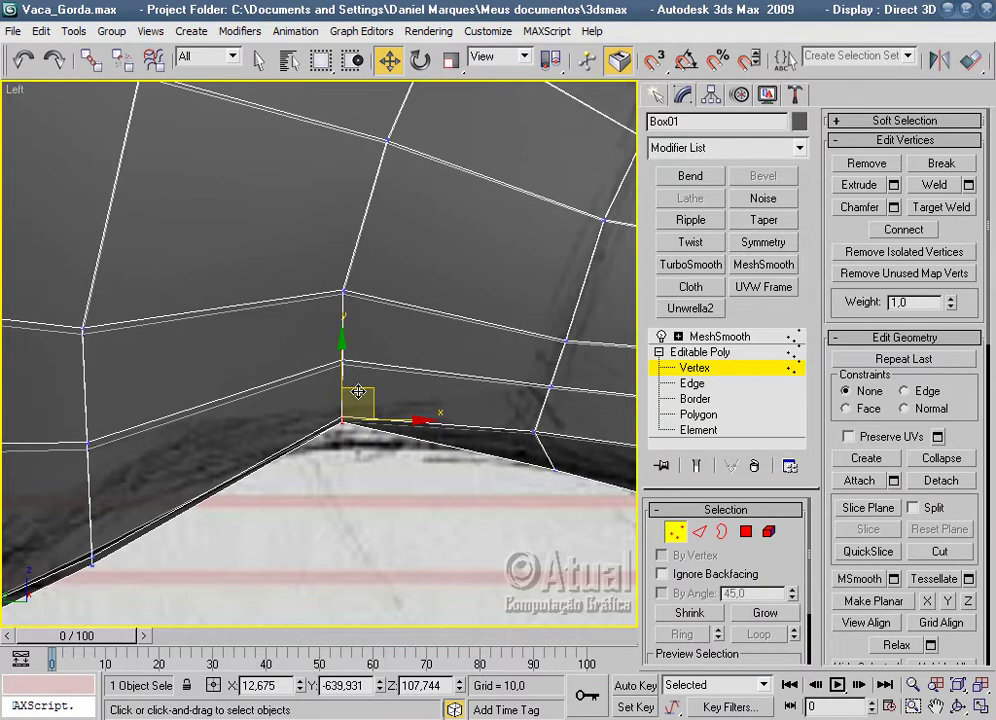
pyautogui.hotkey('ctrl', 'z')
pyautogui.hotkey('ctrl', 'z')
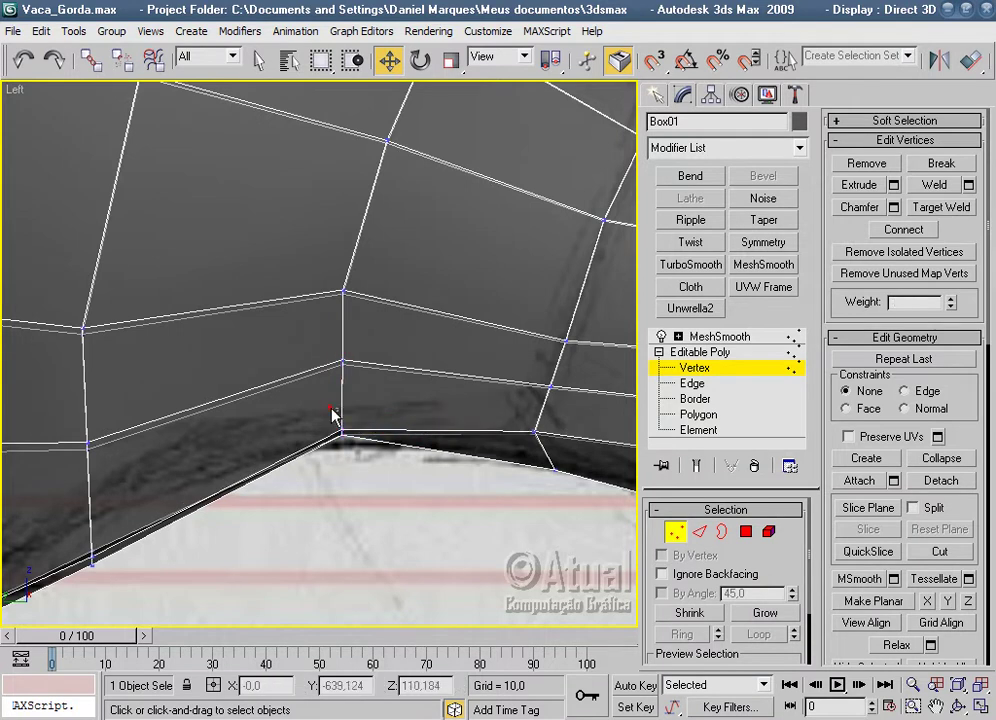
pyautogui.click(345, 432)
pyautogui.moveTo(357, 416); pyautogui.dragTo(357, 403)
pyautogui.moveTo(148, 535); pyautogui.dragTo(306, 440, button='middle')
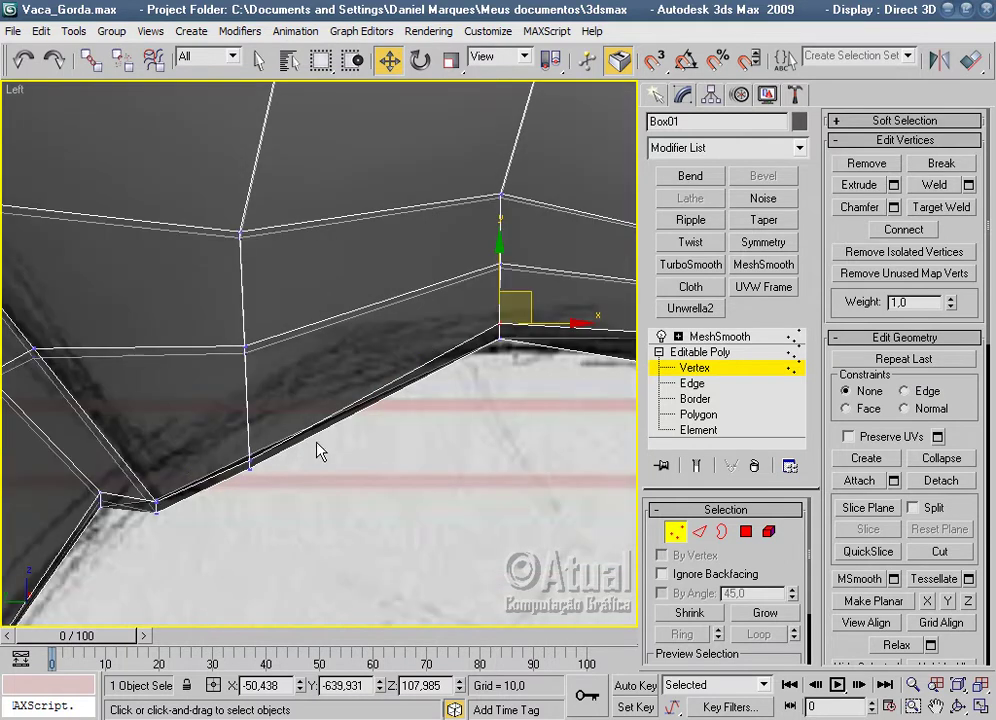
# In Perspective, move a lower chest vertex sideways along X.
pyautogui.press('p')
pyautogui.scroll(3, 389, 389)
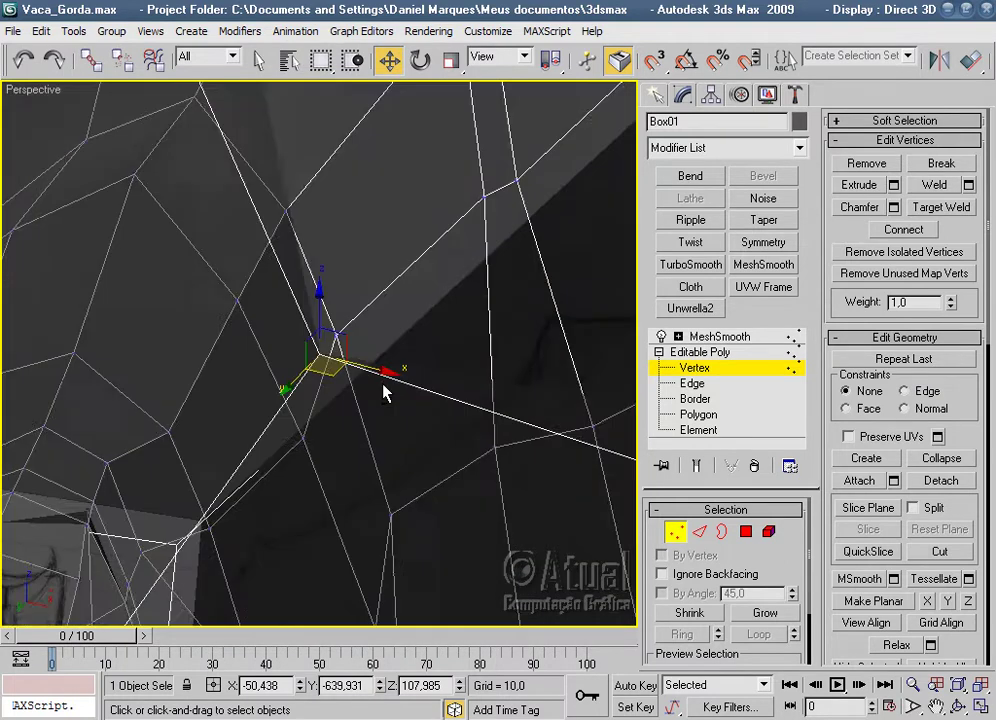
pyautogui.scroll(-2, 402, 396)
pyautogui.scroll(-5, 400, 397)
pyautogui.scroll(-3, 398, 397)
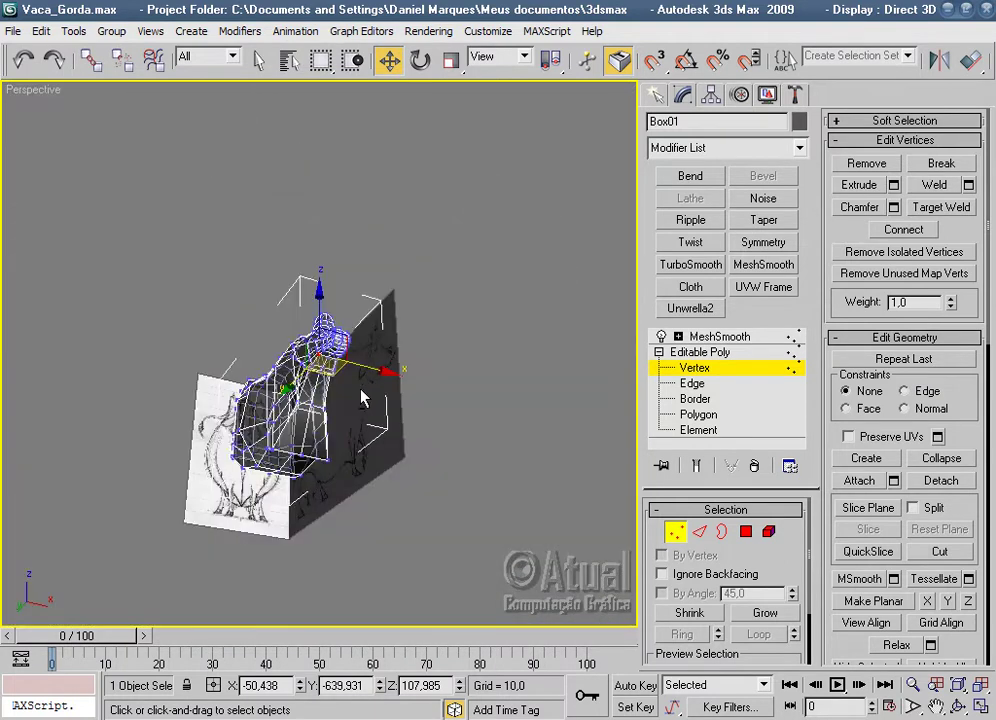
pyautogui.keyDown('alt'); pyautogui.moveTo(366, 395); pyautogui.dragTo(437, 444, button='middle'); pyautogui.keyUp('alt')
pyautogui.scroll(5, 437, 444)
pyautogui.scroll(3, 442, 428)
pyautogui.keyDown('alt'); pyautogui.moveTo(350, 422); pyautogui.dragTo(363, 398, button='middle'); pyautogui.keyUp('alt')
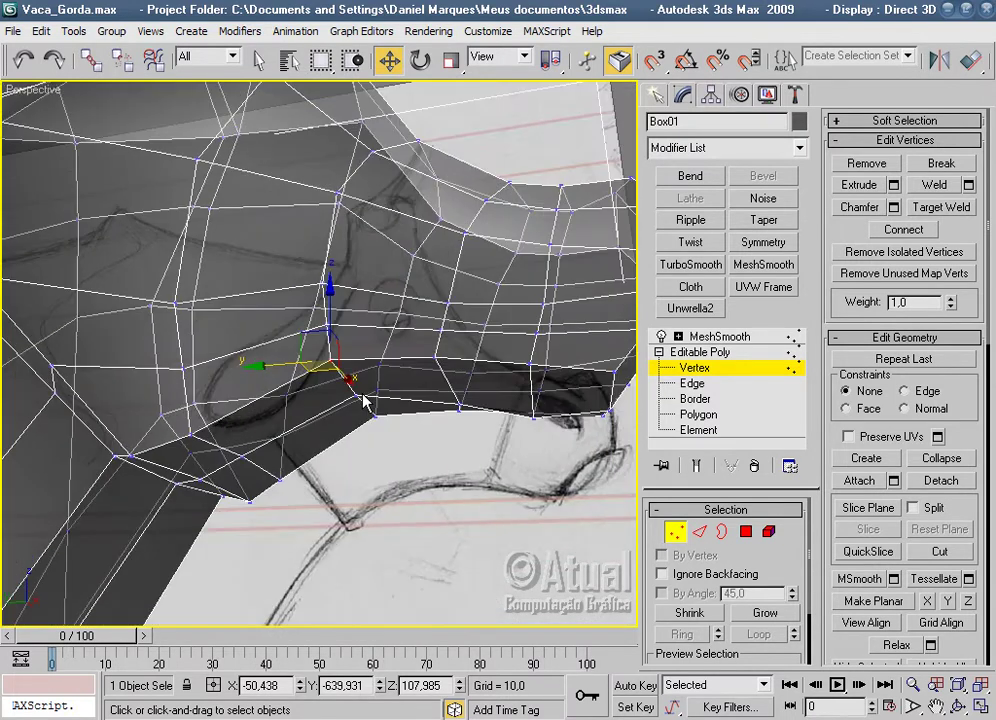
pyautogui.moveTo(331, 362)
pyautogui.mouseDown()
pyautogui.moveTo(354, 396)
pyautogui.moveTo(300, 383)
pyautogui.moveTo(241, 452)
pyautogui.moveTo(202, 425)
pyautogui.mouseUp()
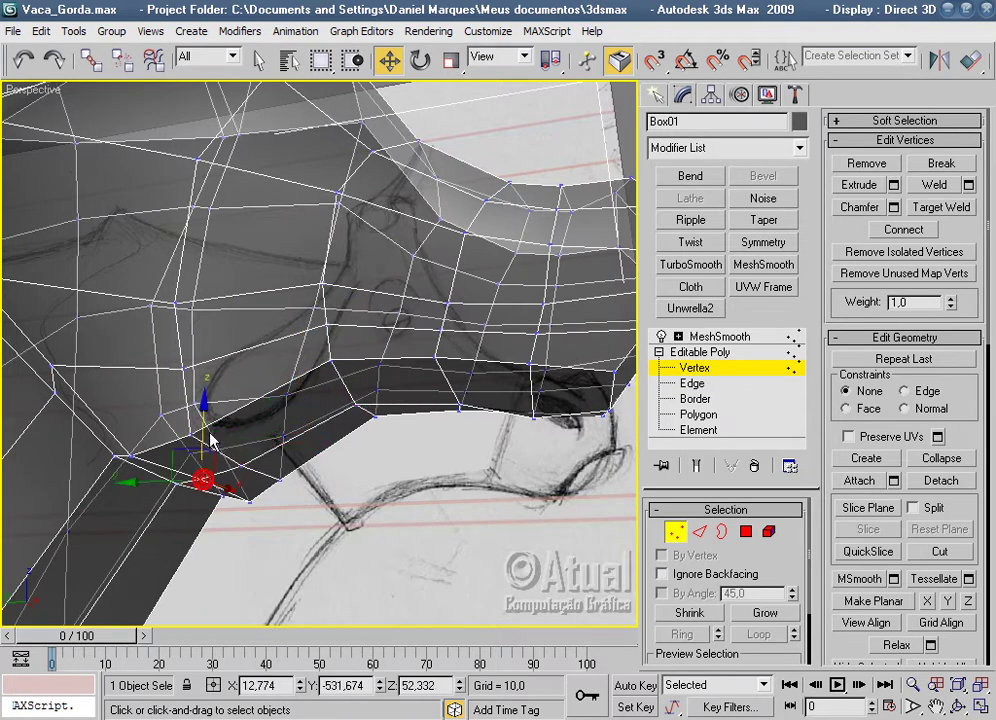
# Shift the next chest vertex along X and Y, then select two opposite lower-chest vertices.
pyautogui.moveTo(202, 425)
pyautogui.keyDown('alt'); pyautogui.mouseDown(button='middle')
pyautogui.moveTo(289, 438)
pyautogui.moveTo(389, 407)
pyautogui.moveTo(467, 411)
pyautogui.moveTo(422, 430)
pyautogui.moveTo(389, 429)
pyautogui.mouseUp(button='middle'); pyautogui.keyUp('alt')
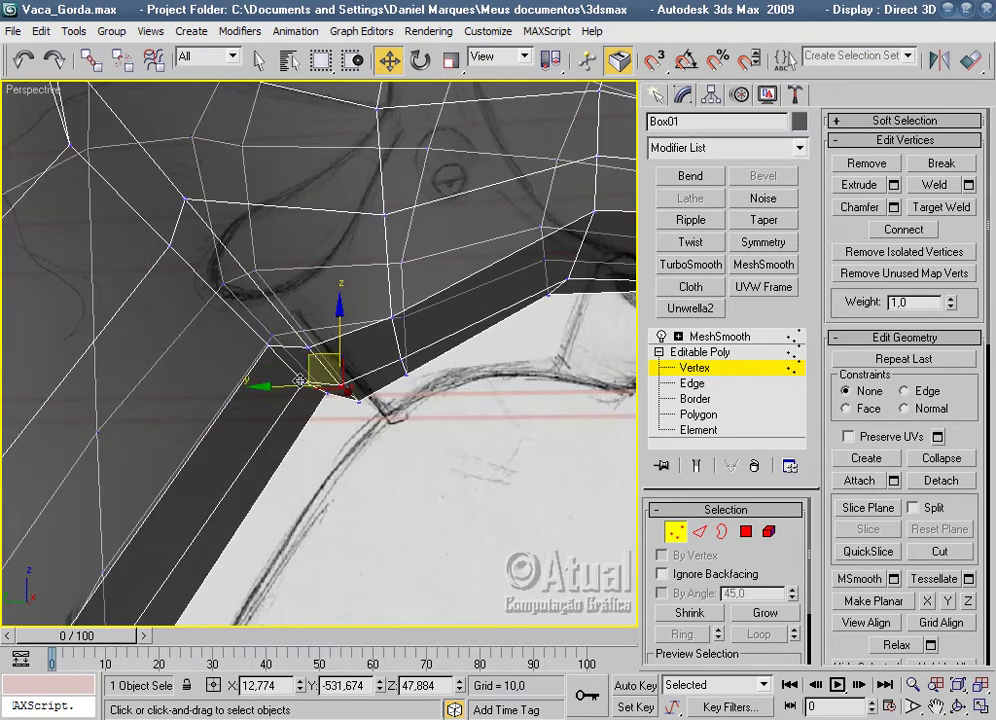
pyautogui.moveTo(324, 396); pyautogui.dragTo(303, 315)
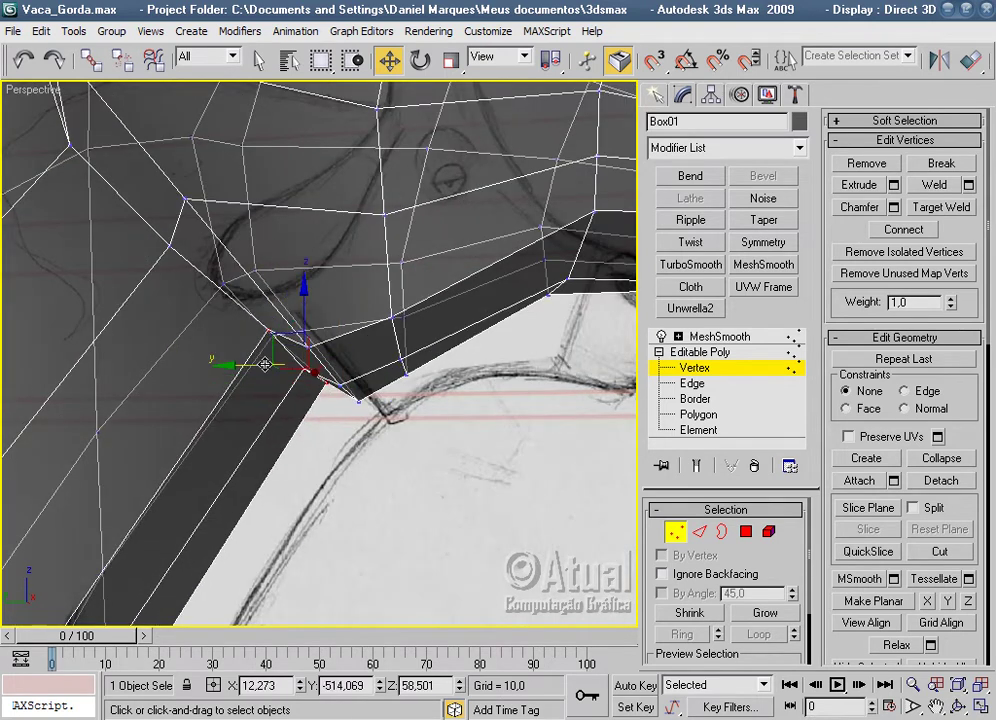
pyautogui.moveTo(251, 369); pyautogui.dragTo(232, 370)
pyautogui.moveTo(389, 445)
pyautogui.keyDown('alt'); pyautogui.mouseDown(button='middle')
pyautogui.moveTo(400, 434)
pyautogui.moveTo(488, 435)
pyautogui.moveTo(462, 436)
pyautogui.moveTo(358, 305)
pyautogui.moveTo(198, 432)
pyautogui.moveTo(216, 433)
pyautogui.moveTo(187, 338)
pyautogui.moveTo(333, 402)
pyautogui.mouseUp(button='middle'); pyautogui.keyUp('alt')
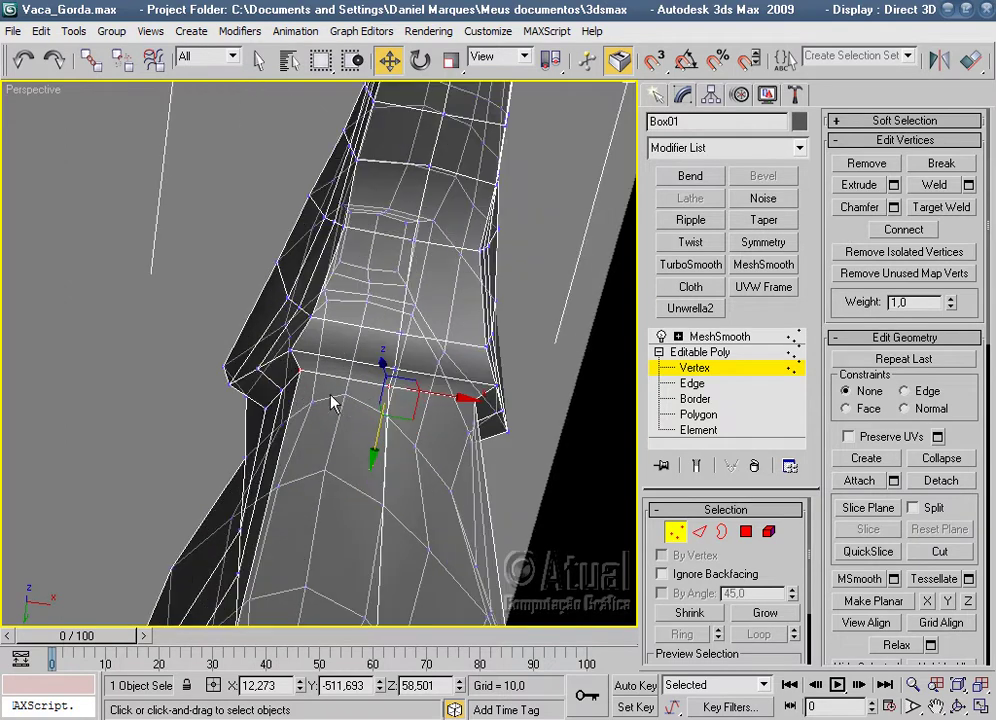
pyautogui.click(299, 373)
pyautogui.keyDown('ctrl'); pyautogui.click(476, 400); pyautogui.keyUp('ctrl')
# Scale the two chest vertices together, then clear the selection.
pyautogui.press('r')
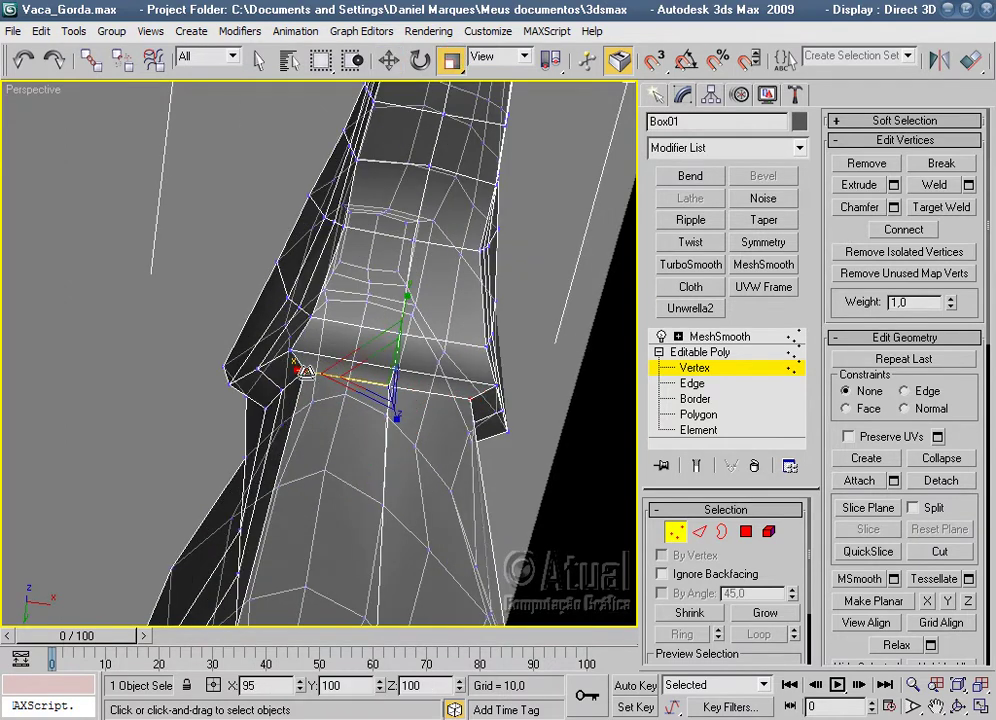
pyautogui.moveTo(305, 372); pyautogui.dragTo(330, 375)
pyautogui.click(540, 387)
pyautogui.moveTo(540, 387)
pyautogui.keyDown('alt'); pyautogui.mouseDown(button='middle')
pyautogui.moveTo(450, 435)
pyautogui.moveTo(558, 533)
pyautogui.moveTo(411, 533)
pyautogui.moveTo(394, 428)
pyautogui.moveTo(329, 418)
pyautogui.mouseUp(button='middle'); pyautogui.keyUp('alt')
# Scale the bottom row of underside vertices inward along X.
pyautogui.click(222, 447)
pyautogui.moveTo(401, 446); pyautogui.dragTo(313, 442)
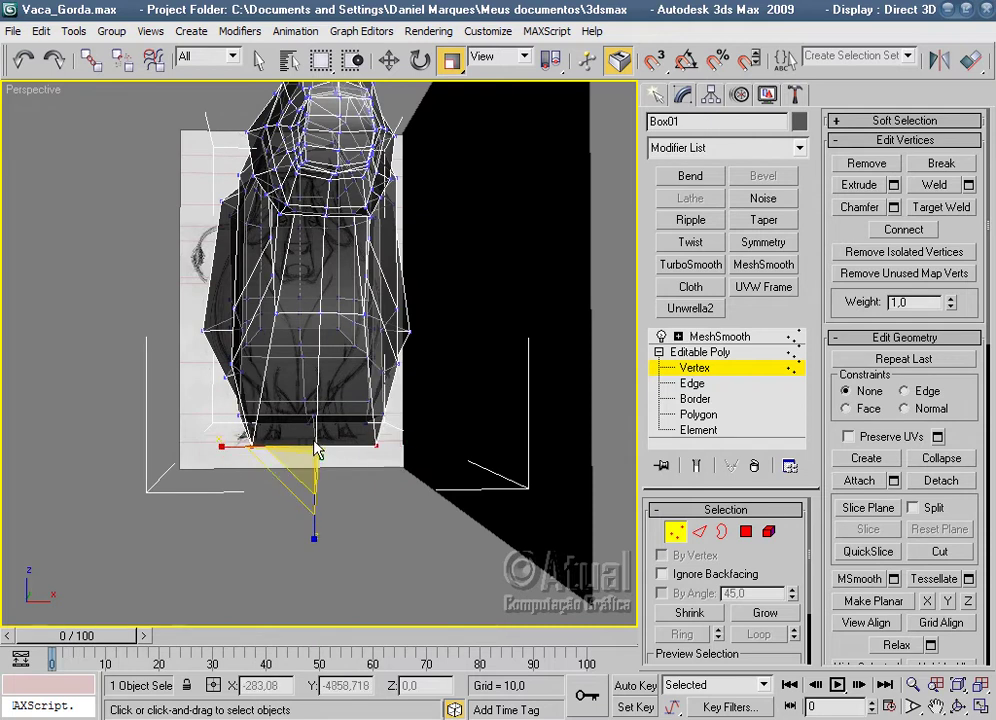
pyautogui.scroll(5, 316, 451)
pyautogui.scroll(2, 322, 204)
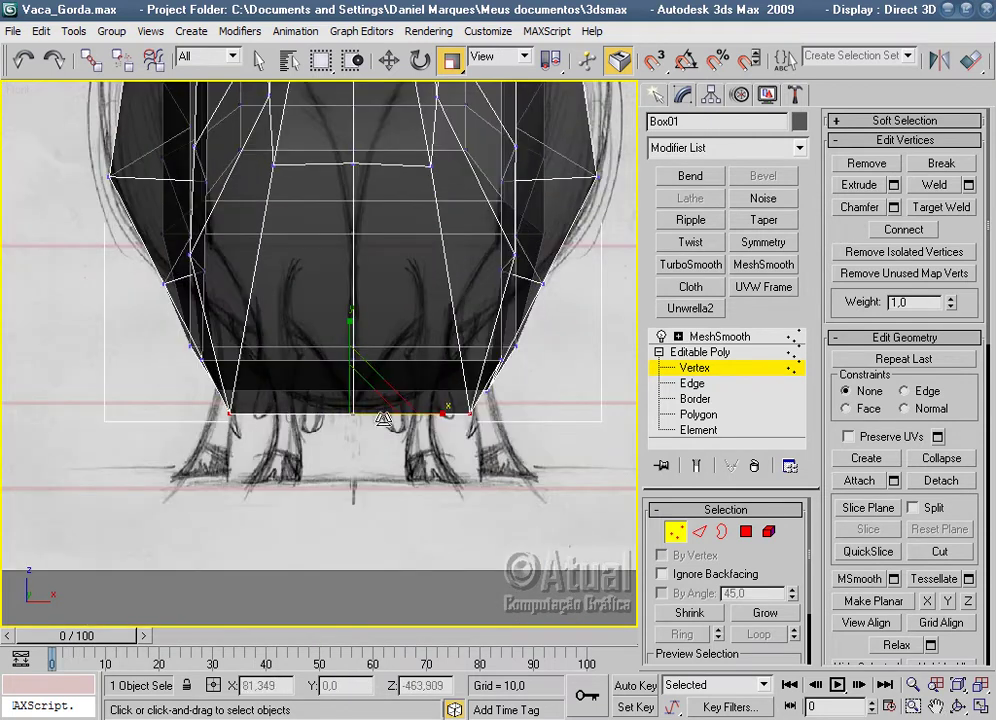
pyautogui.moveTo(441, 414)
pyautogui.mouseDown()
pyautogui.moveTo(207, 420)
pyautogui.moveTo(113, 327)
pyautogui.mouseUp()
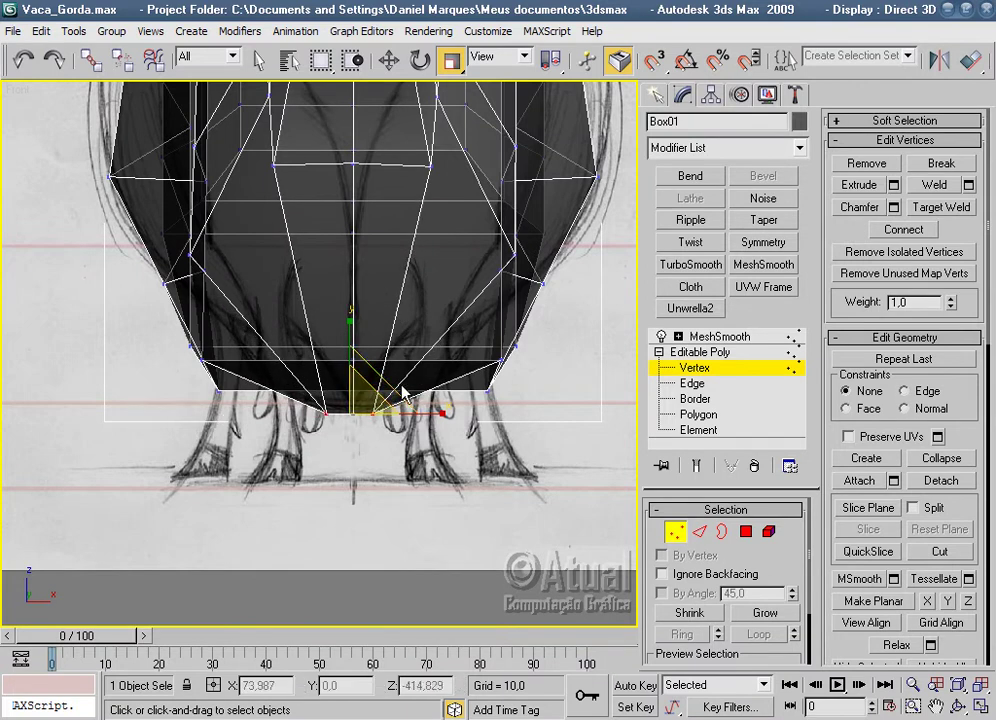
# Scale the selected chest vertices in the Perspective view.
pyautogui.press('p')
pyautogui.moveTo(402, 385)
pyautogui.keyDown('alt'); pyautogui.mouseDown(button='middle')
pyautogui.moveTo(482, 362)
pyautogui.moveTo(560, 373)
pyautogui.moveTo(464, 388)
pyautogui.moveTo(300, 240)
pyautogui.mouseUp(button='middle'); pyautogui.keyUp('alt')
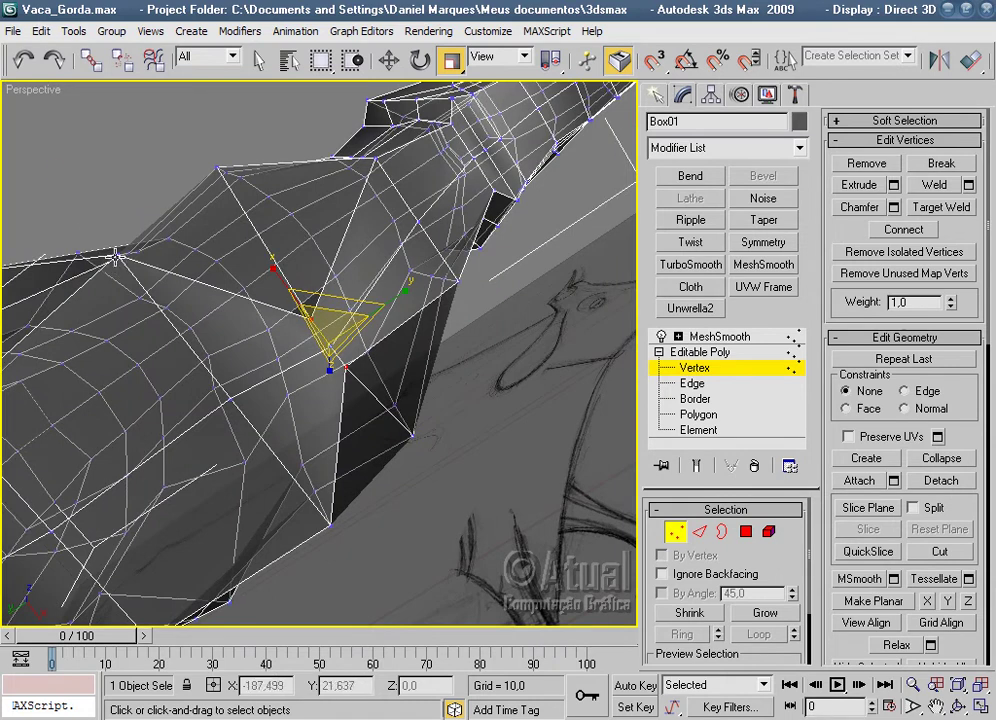
pyautogui.keyDown('alt'); pyautogui.moveTo(133, 289); pyautogui.dragTo(300, 490, button='middle'); pyautogui.keyUp('alt')
pyautogui.click(330, 524)
pyautogui.moveTo(189, 351); pyautogui.dragTo(215, 378)
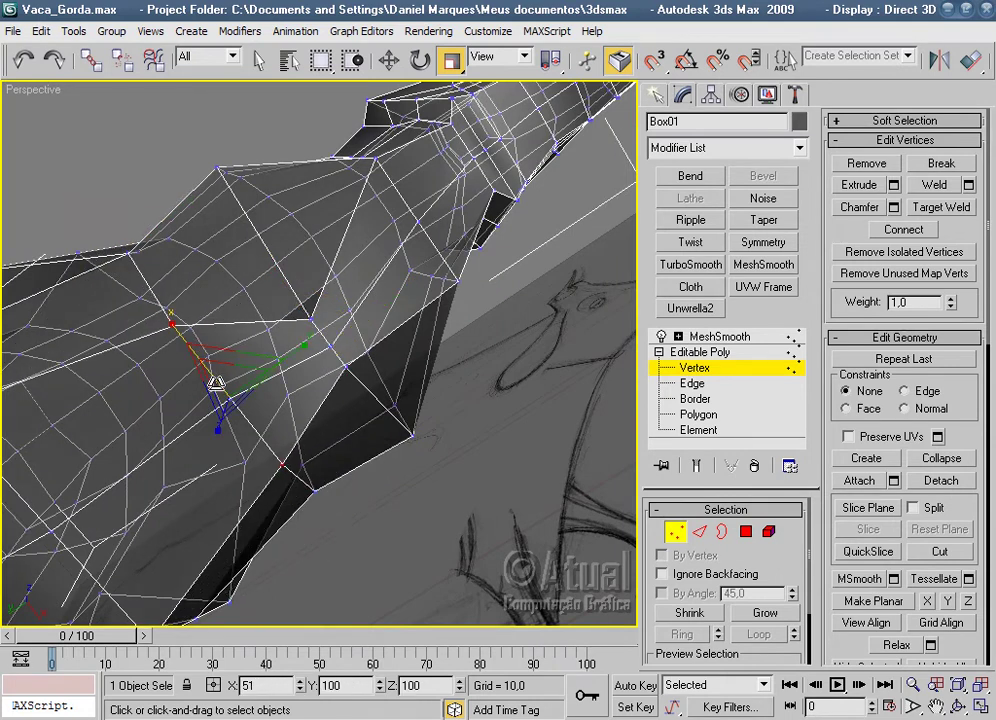
pyautogui.scroll(-3, 275, 393)
pyautogui.moveTo(222, 378)
pyautogui.keyDown('alt'); pyautogui.mouseDown(button='middle')
pyautogui.moveTo(275, 393)
pyautogui.moveTo(300, 440)
pyautogui.moveTo(304, 288)
pyautogui.mouseUp(button='middle'); pyautogui.keyUp('alt')
pyautogui.scroll(3, 321, 474)
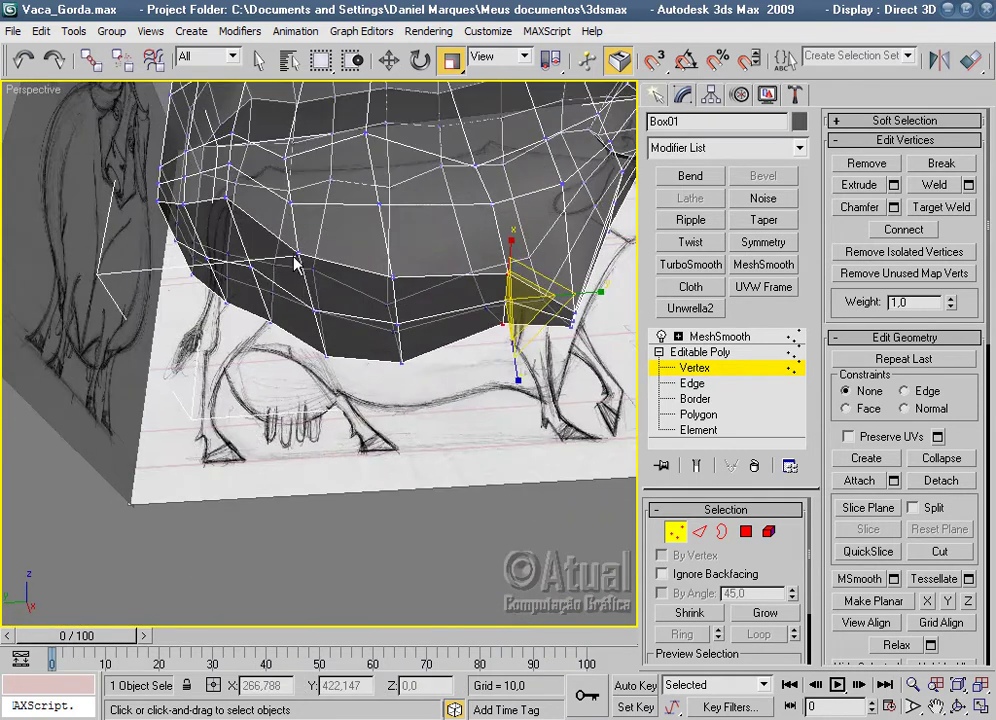
# Raise the lower chest vertex and select the bottom chest vertices.
pyautogui.click(295, 258)
pyautogui.keyDown('alt'); pyautogui.moveTo(326, 357); pyautogui.dragTo(383, 245, button='middle'); pyautogui.keyUp('alt')
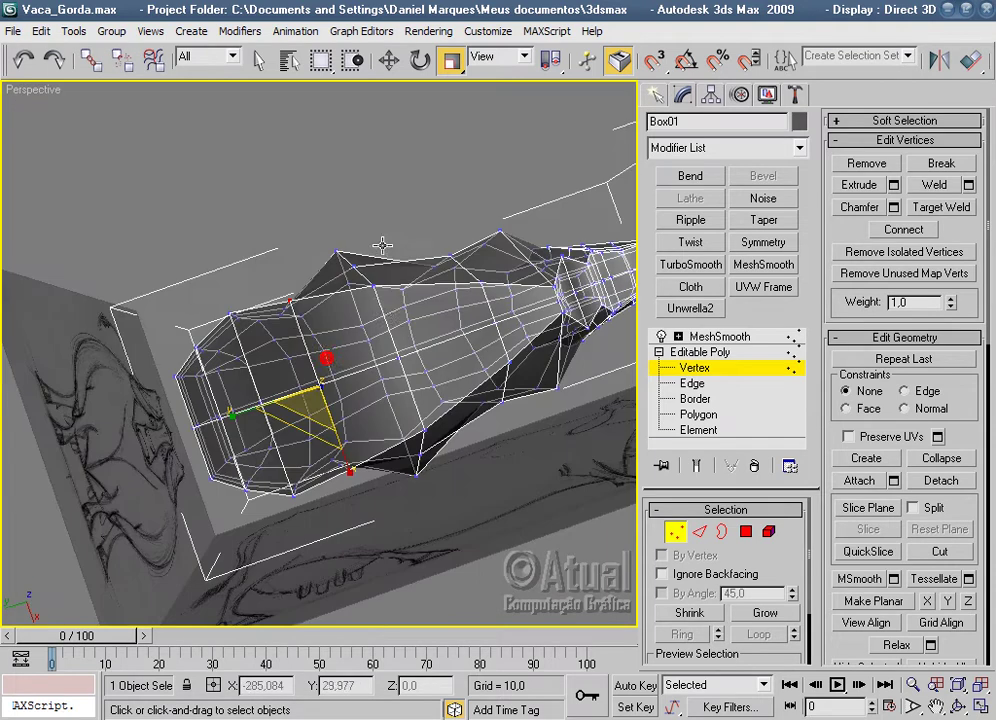
pyautogui.scroll(3, 358, 485)
pyautogui.moveTo(345, 485); pyautogui.dragTo(339, 408)
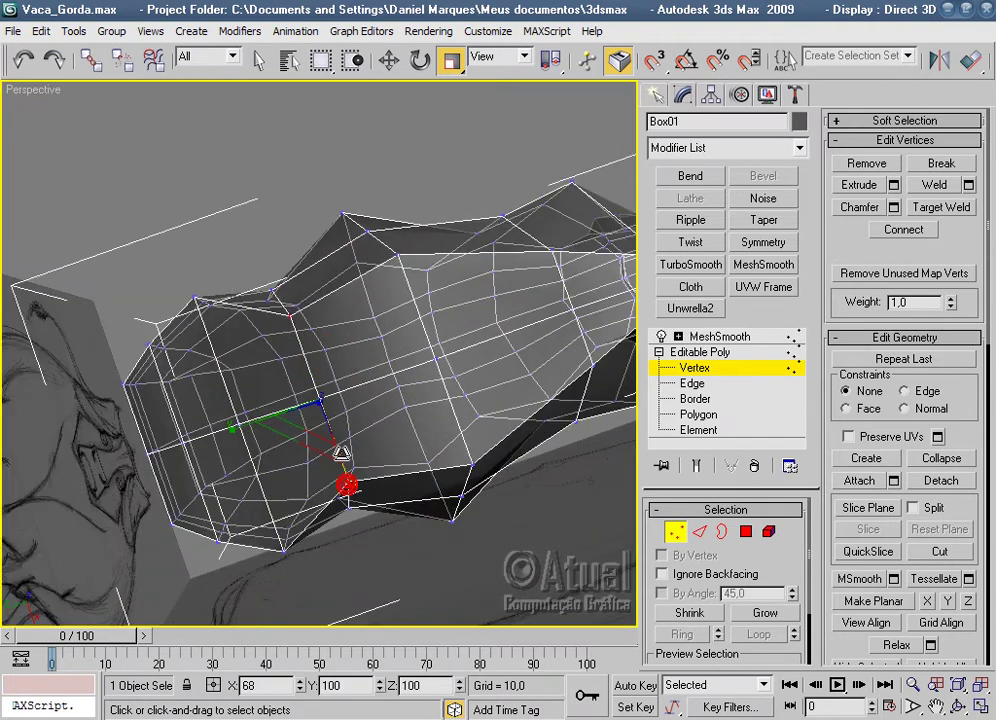
pyautogui.click(286, 548)
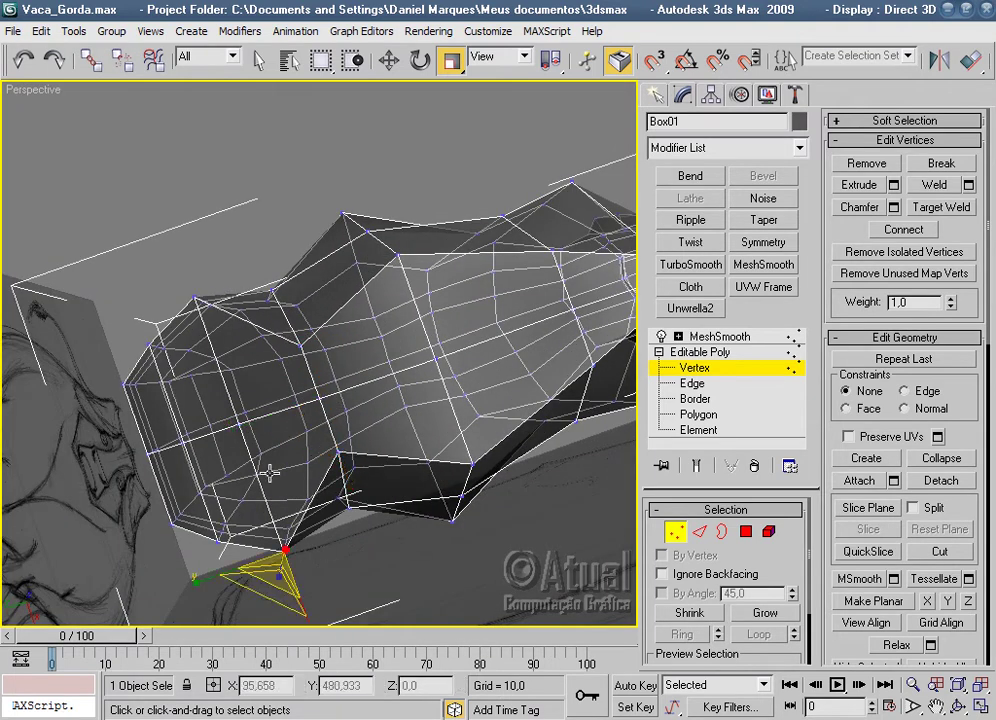
pyautogui.keyDown('ctrl'); pyautogui.click(195, 297); pyautogui.keyUp('ctrl')
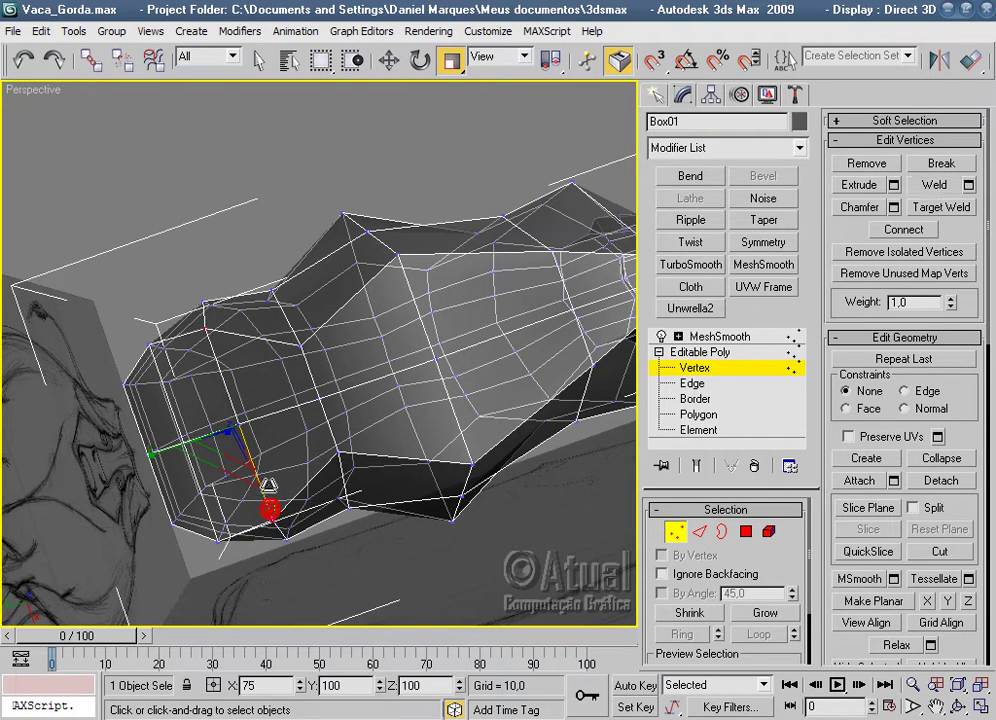
pyautogui.moveTo(469, 456)
pyautogui.keyDown('alt'); pyautogui.mouseDown(button='middle')
pyautogui.moveTo(517, 543)
pyautogui.moveTo(462, 453)
pyautogui.moveTo(509, 427)
pyautogui.moveTo(462, 276)
pyautogui.moveTo(463, 302)
pyautogui.moveTo(507, 373)
pyautogui.moveTo(402, 447)
pyautogui.moveTo(442, 473)
pyautogui.moveTo(340, 491)
pyautogui.moveTo(483, 497)
pyautogui.mouseUp(button='middle'); pyautogui.keyUp('alt')
# Switch to Polygon level and zoom in on the chest in the Left view.
pyautogui.click(742, 530)
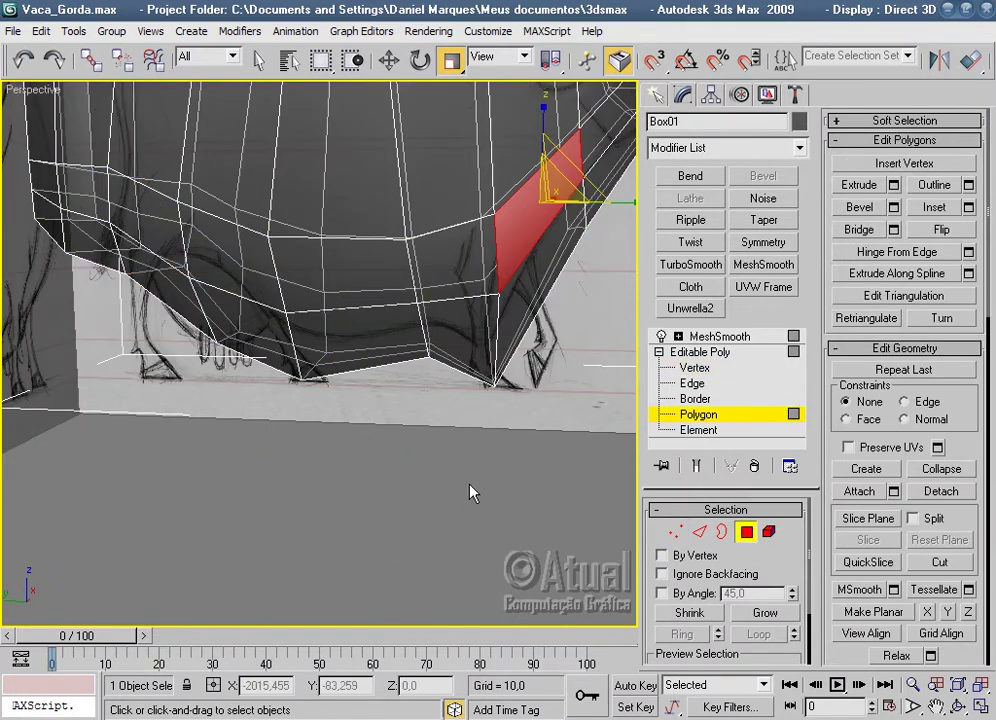
pyautogui.press('l')
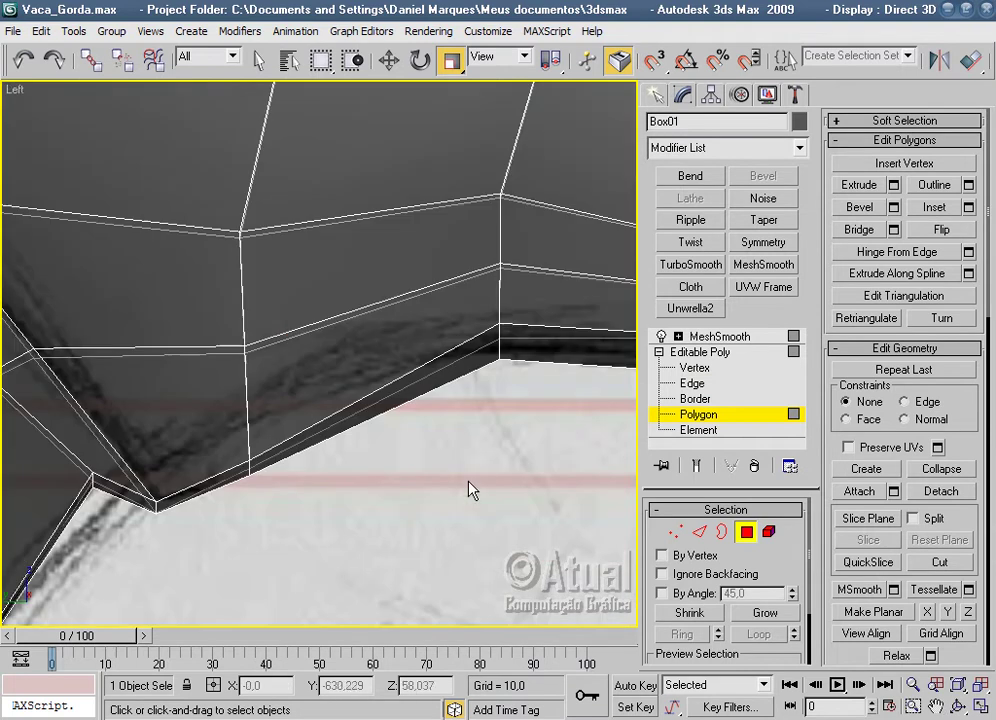
pyautogui.scroll(-1, 471, 470)
pyautogui.scroll(-4, 476, 450)
pyautogui.scroll(2, 369, 315)
pyautogui.scroll(1, 545, 333)
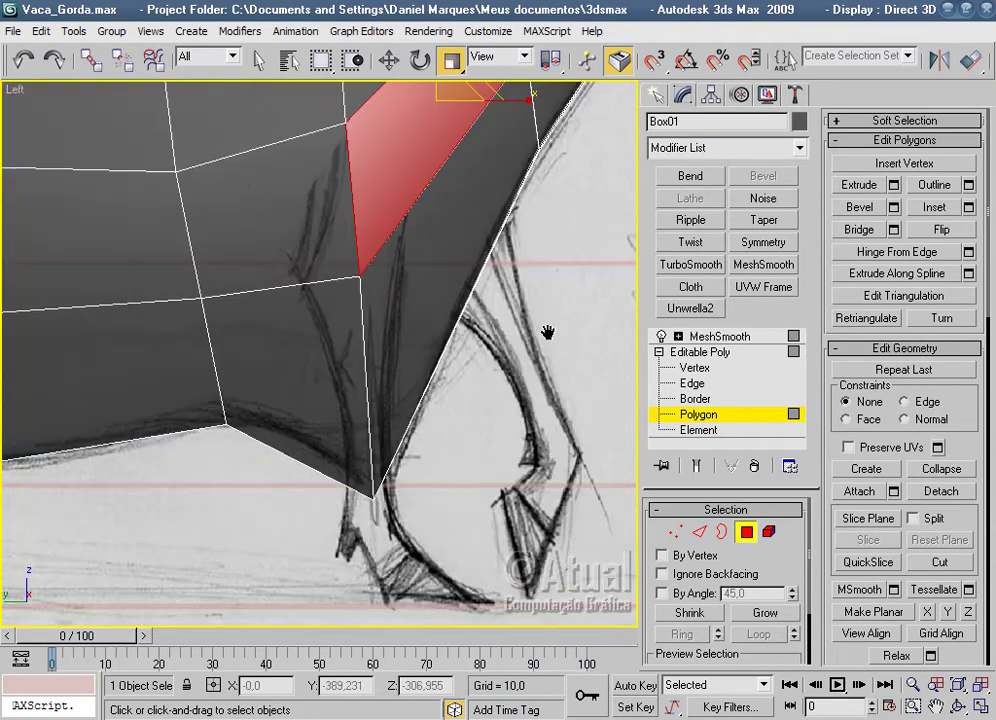
pyautogui.scroll(-1, 528, 332)
pyautogui.scroll(-1, 524, 335)
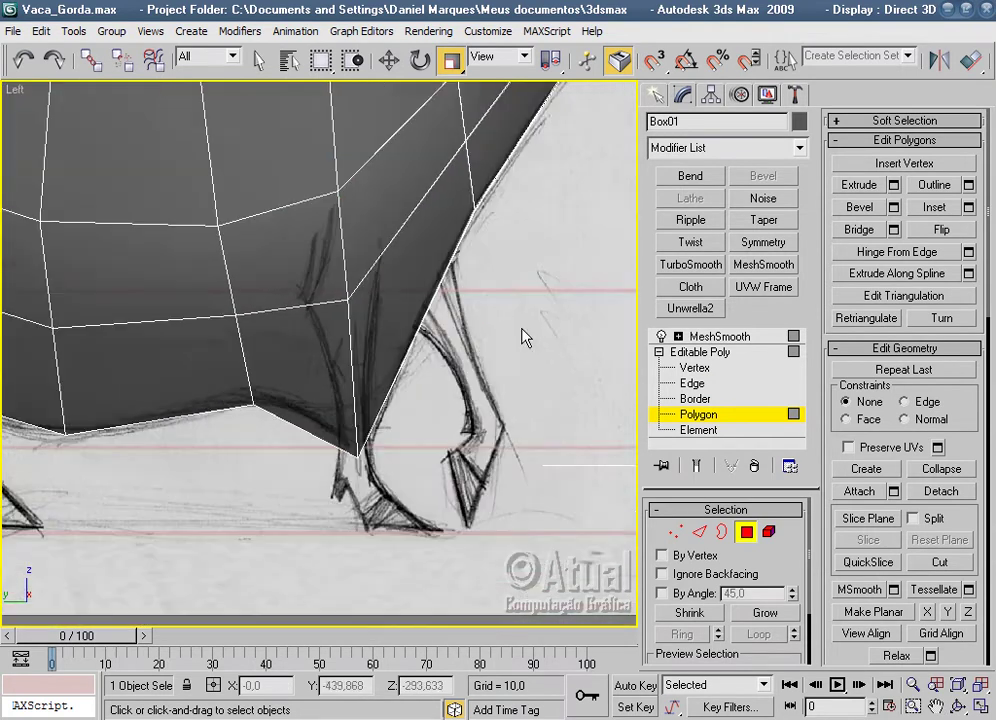
pyautogui.scroll(1, 515, 380)
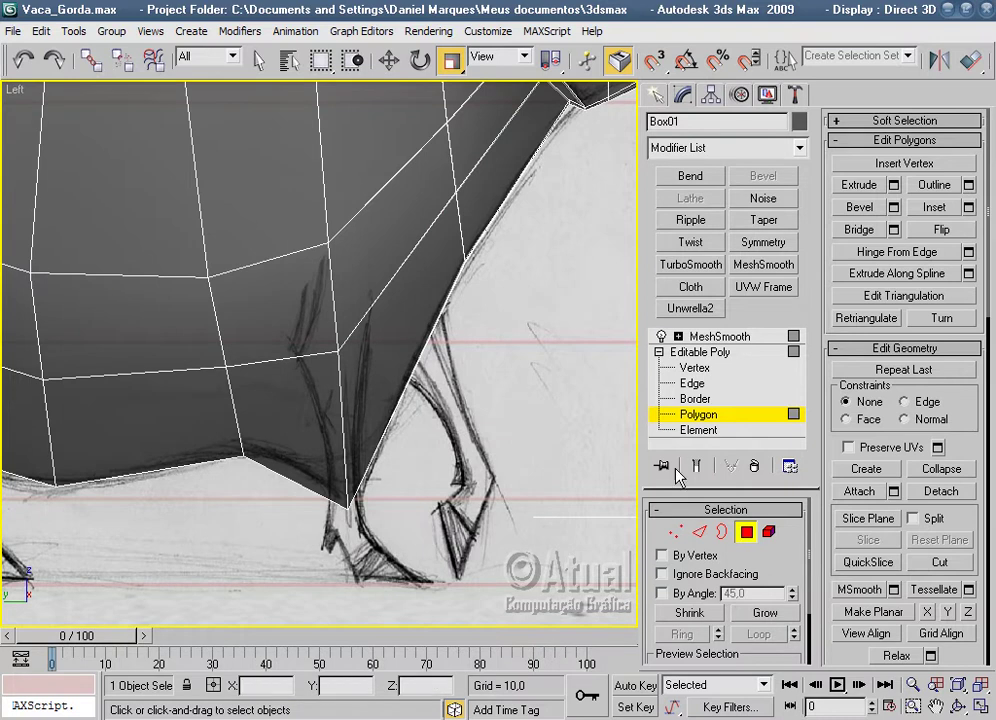
# Select the ring of edges around the chest beside the front leg.
pyautogui.click(699, 532)
pyautogui.click(305, 378)
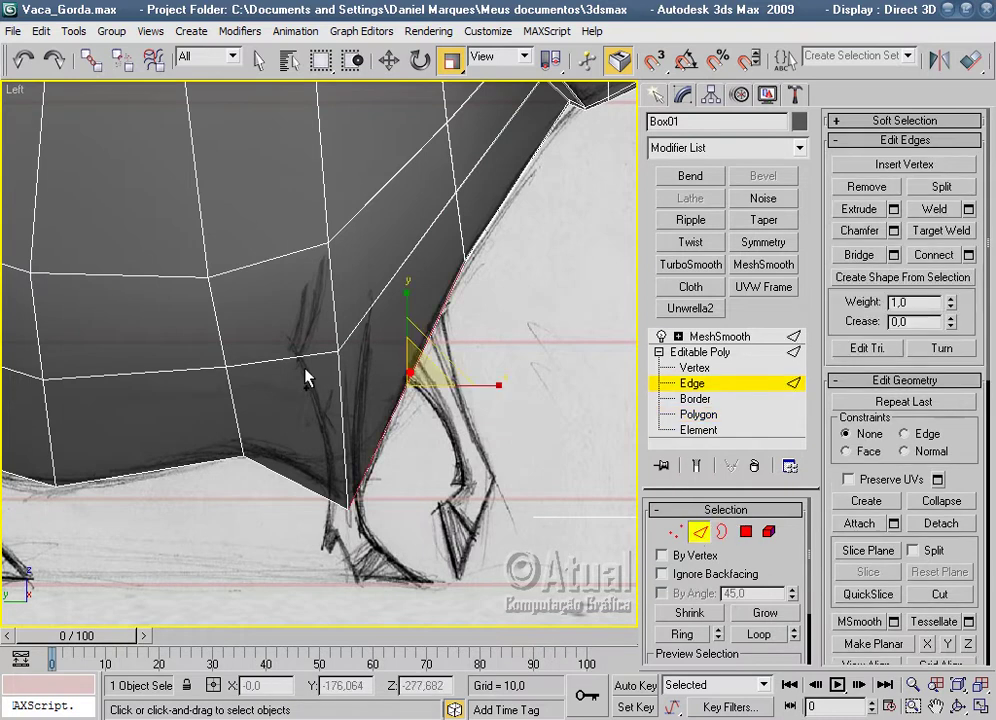
pyautogui.click(371, 307)
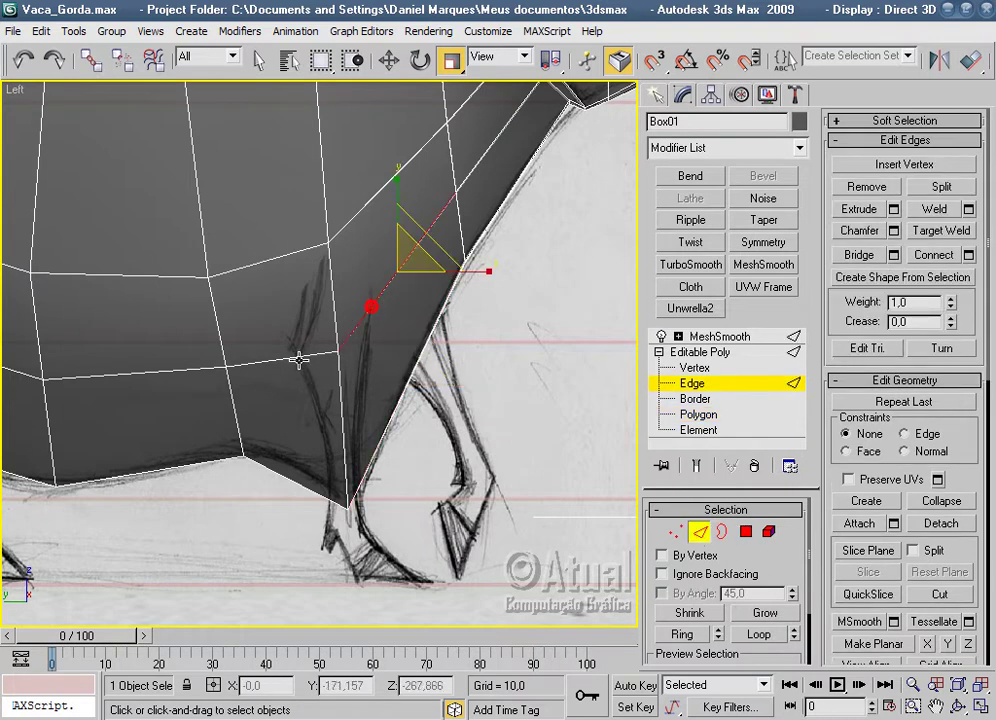
pyautogui.click(300, 356)
pyautogui.click(682, 634)
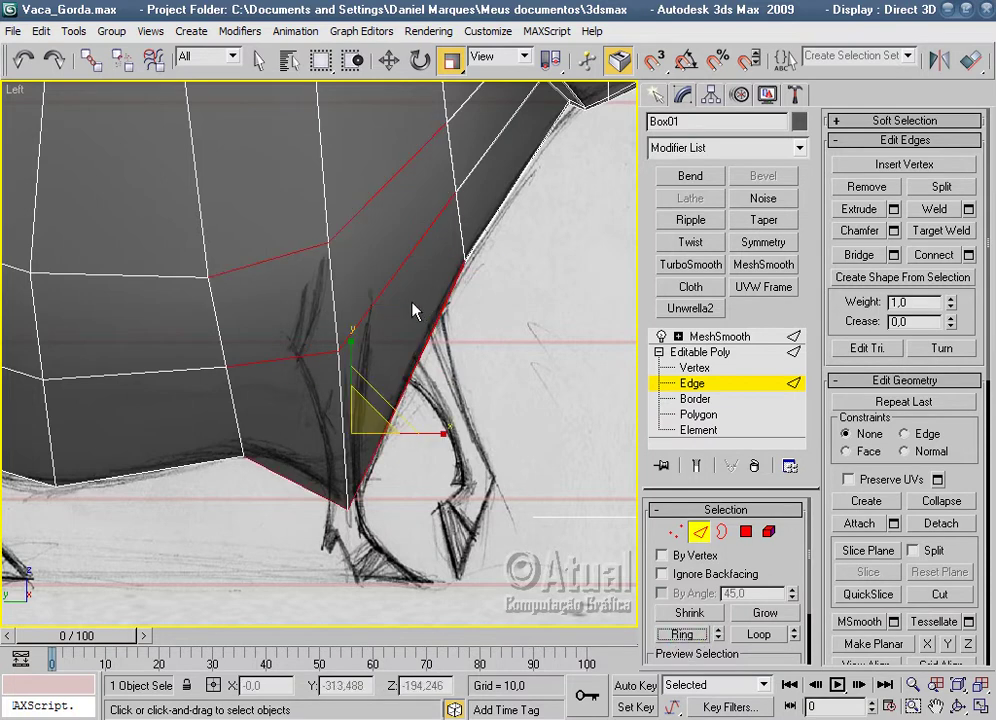
pyautogui.scroll(-5, 413, 311)
pyautogui.scroll(2, 405, 380)
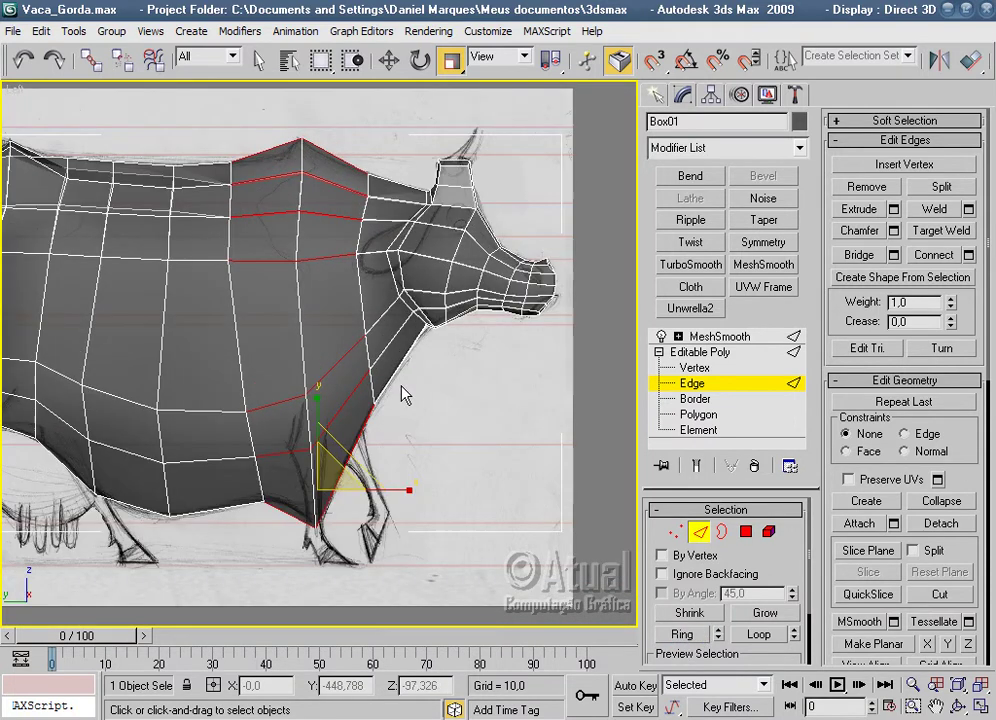
# Connect the chest edge ring to add new vertical loops, returning to Vertex level.
pyautogui.rightClick(347, 356)
pyautogui.click(310, 415)
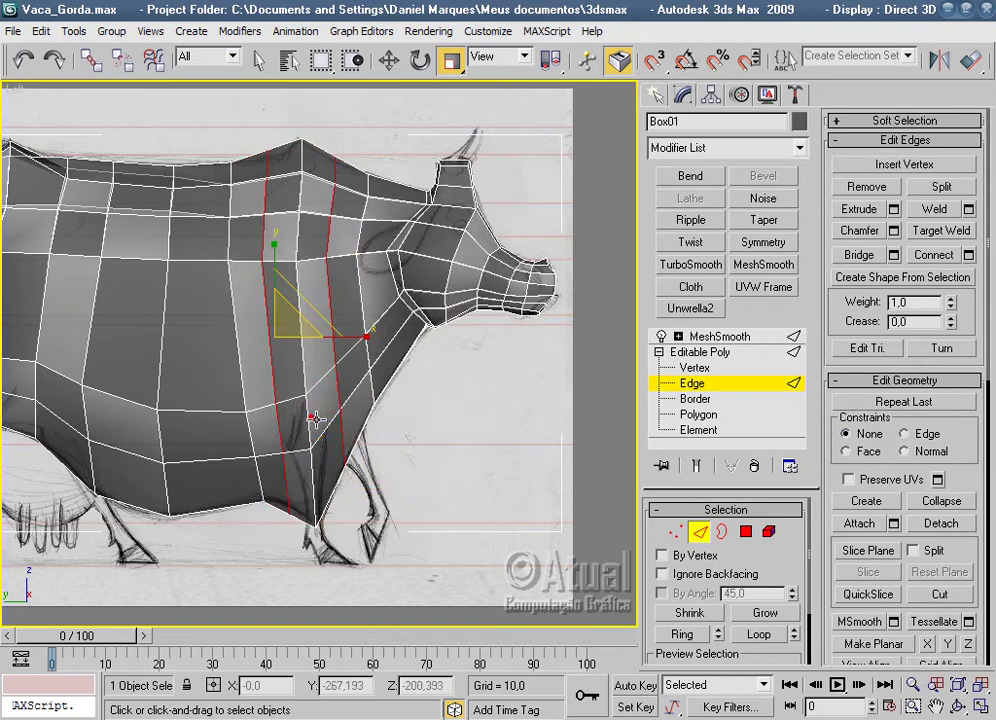
pyautogui.click(667, 532)
pyautogui.click(521, 457)
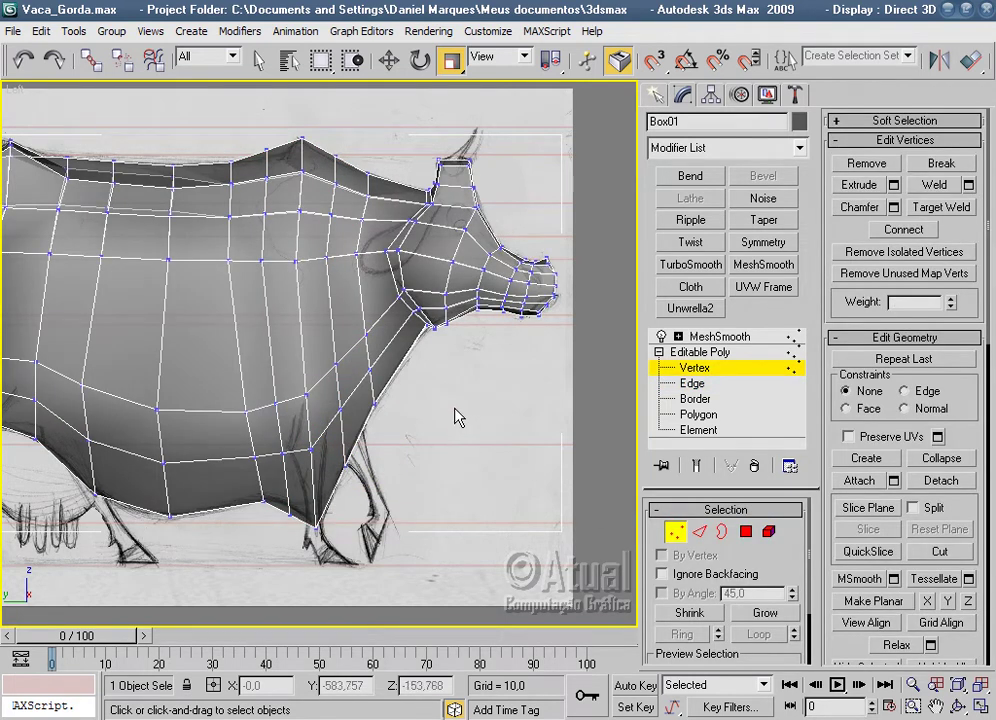
pyautogui.click(705, 337)
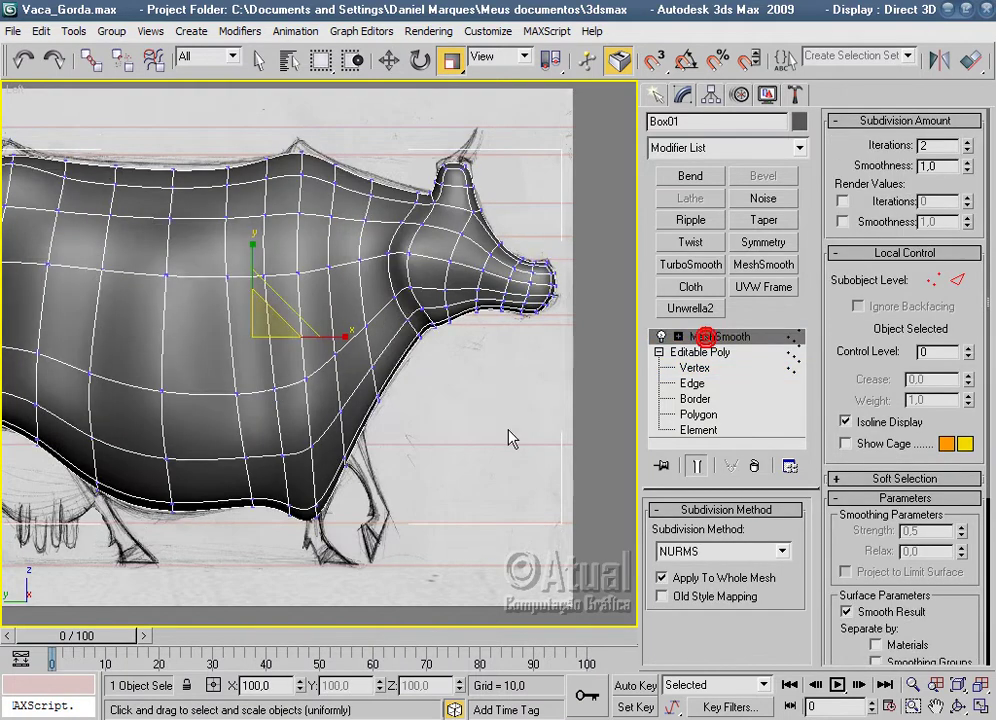
pyautogui.click(508, 437)
pyautogui.press('F4')
pyautogui.scroll(-2, 481, 438)
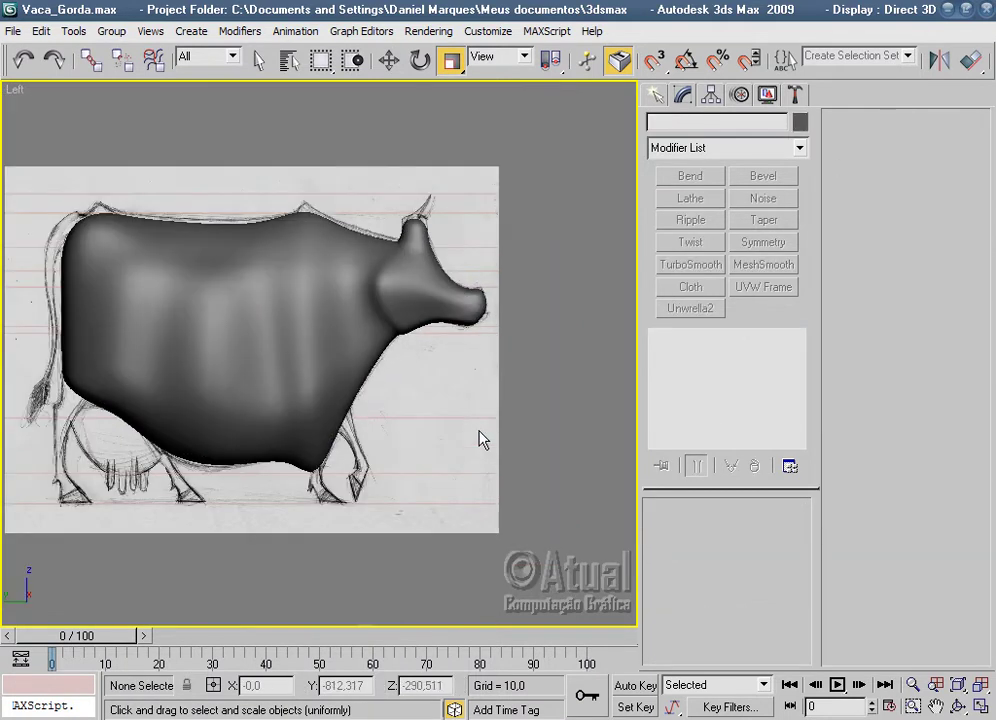
pyautogui.moveTo(391, 421)
pyautogui.keyDown('alt'); pyautogui.mouseDown(button='middle')
pyautogui.moveTo(229, 422)
pyautogui.moveTo(307, 413)
pyautogui.moveTo(398, 430)
pyautogui.moveTo(516, 400)
pyautogui.moveTo(576, 430)
pyautogui.moveTo(494, 349)
pyautogui.moveTo(551, 438)
pyautogui.moveTo(596, 469)
pyautogui.moveTo(389, 507)
pyautogui.moveTo(371, 565)
pyautogui.moveTo(582, 485)
pyautogui.moveTo(447, 432)
pyautogui.moveTo(551, 469)
pyautogui.moveTo(547, 580)
pyautogui.moveTo(556, 574)
pyautogui.moveTo(381, 462)
pyautogui.moveTo(362, 407)
pyautogui.mouseUp(button='middle'); pyautogui.keyUp('alt')
pyautogui.press('p')
pyautogui.scroll(5, 356, 402)
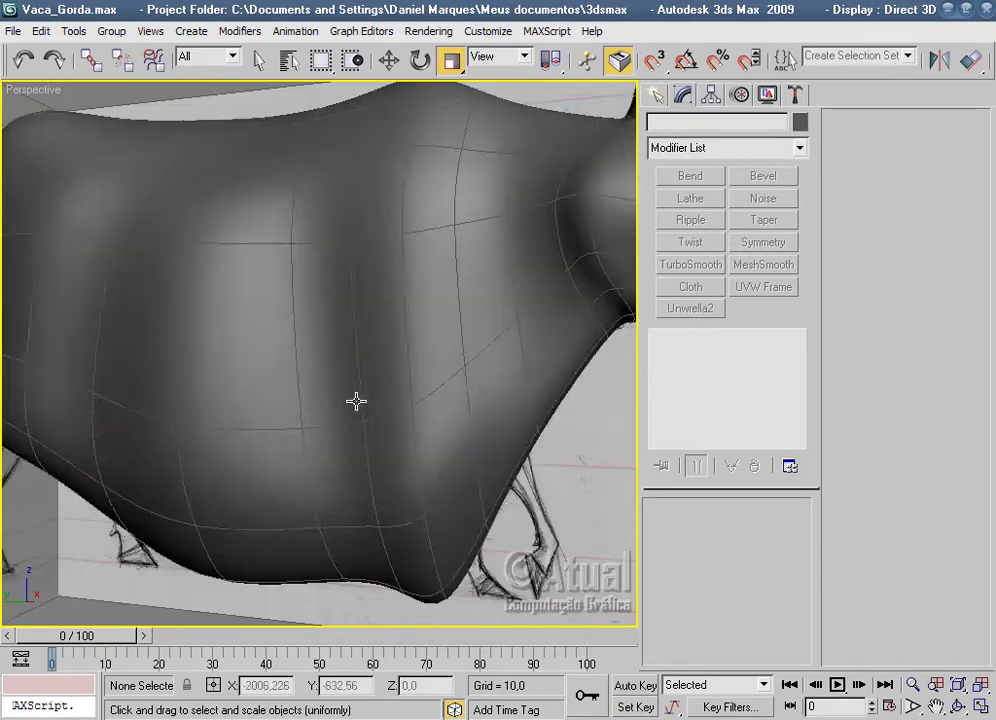
pyautogui.click(430, 396)
pyautogui.click(695, 414)
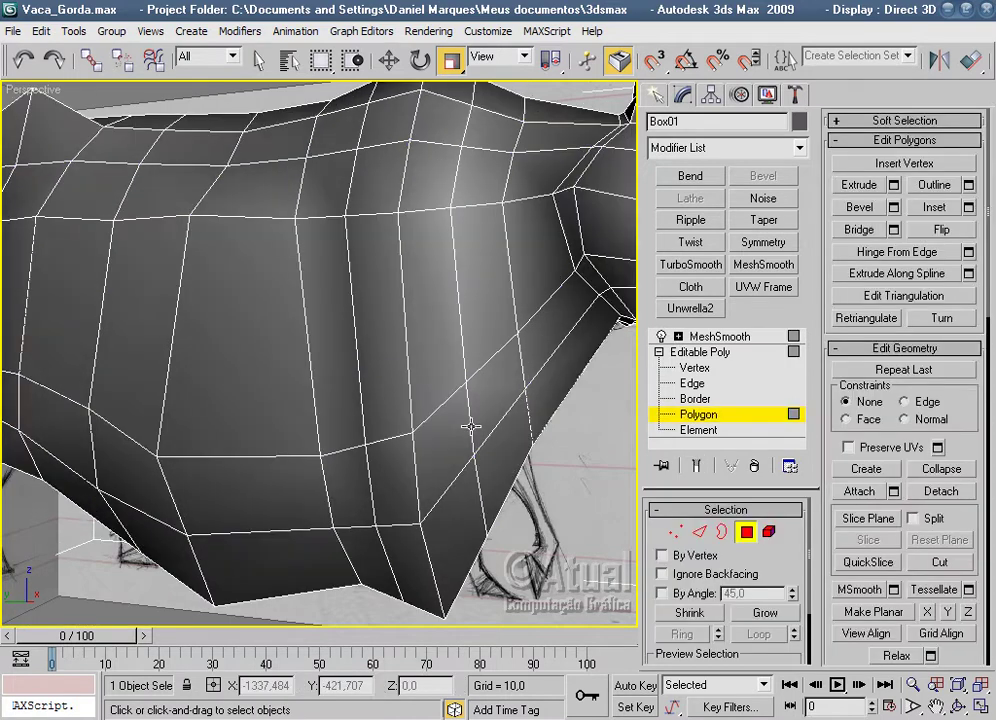
pyautogui.press('l')
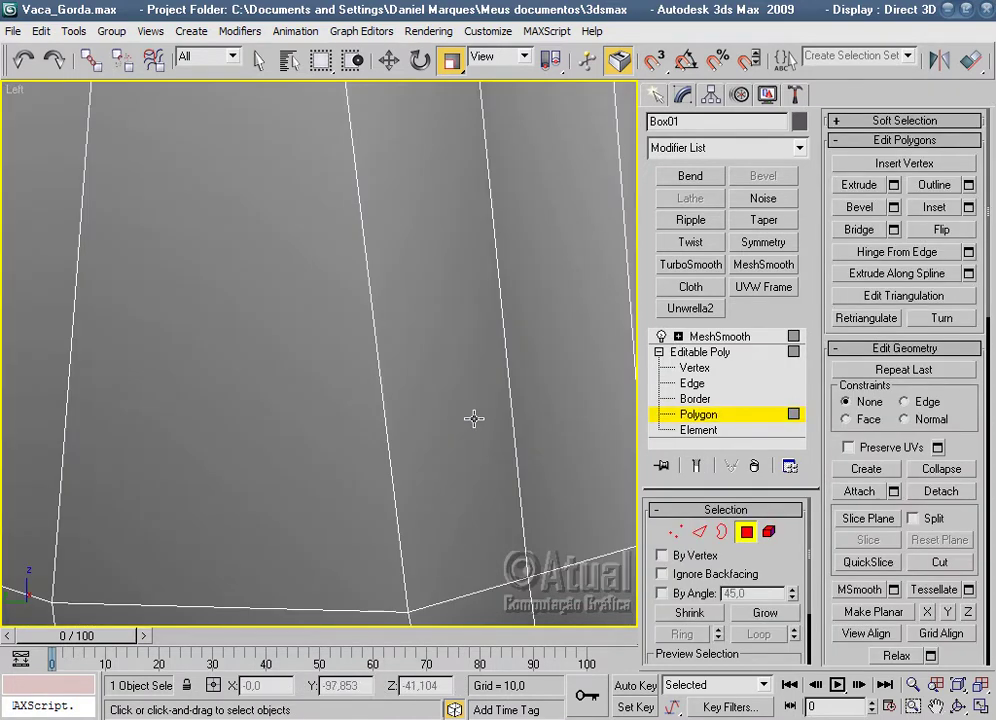
# Pick two lower-belly edges at Edge level and extend them to a full Ring.
pyautogui.scroll(-5, 475, 418)
pyautogui.scroll(-3, 273, 278)
pyautogui.scroll(3, 433, 352)
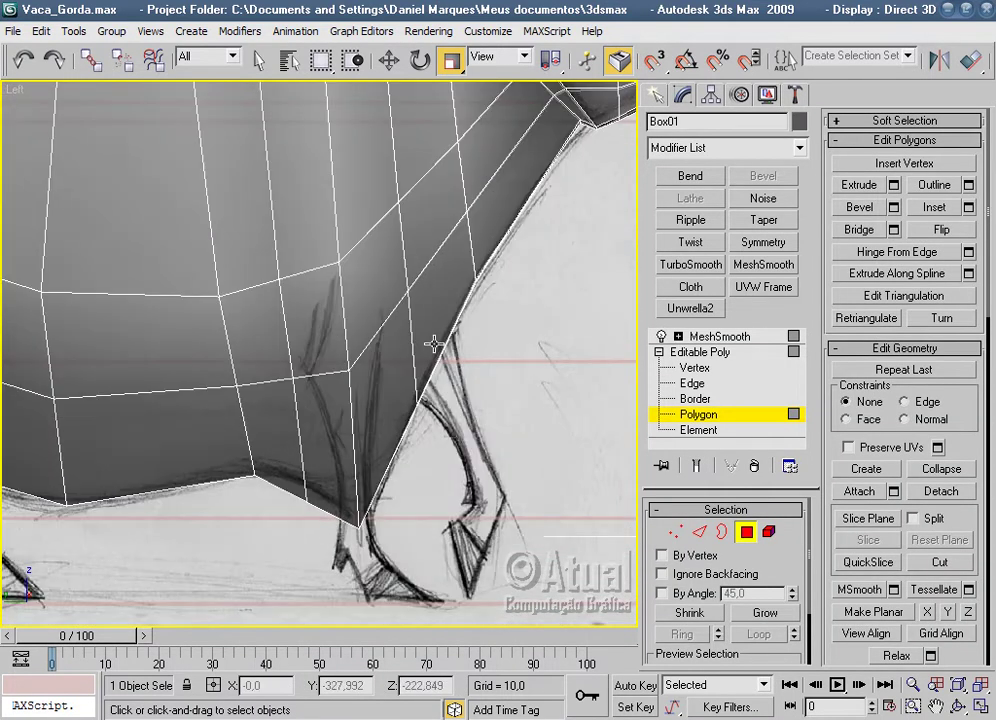
pyautogui.scroll(-3, 437, 328)
pyautogui.scroll(-2, 449, 351)
pyautogui.scroll(1, 473, 371)
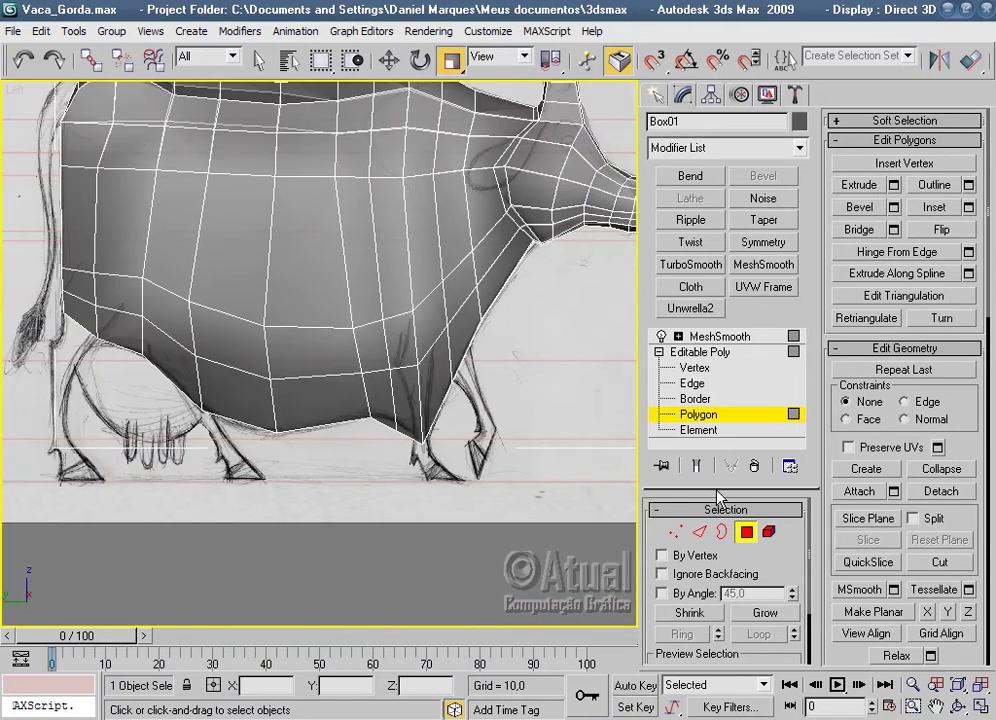
pyautogui.click(700, 533)
pyautogui.click(267, 345)
pyautogui.keyDown('ctrl'); pyautogui.click(274, 394); pyautogui.keyUp('ctrl')
pyautogui.click(690, 634)
# Undo the stray box selection around the snout, keeping the belly ring selected.
pyautogui.moveTo(560, 330); pyautogui.dragTo(598, 402, button='middle')
pyautogui.moveTo(596, 386); pyautogui.dragTo(420, 208)
pyautogui.moveTo(467, 349)
pyautogui.mouseDown(button='middle')
pyautogui.moveTo(541, 337)
pyautogui.moveTo(351, 434)
pyautogui.moveTo(396, 429)
pyautogui.moveTo(351, 438)
pyautogui.moveTo(458, 443)
pyautogui.moveTo(460, 418)
pyautogui.moveTo(440, 433)
pyautogui.moveTo(467, 427)
pyautogui.mouseUp(button='middle')
pyautogui.scroll(-2, 455, 428)
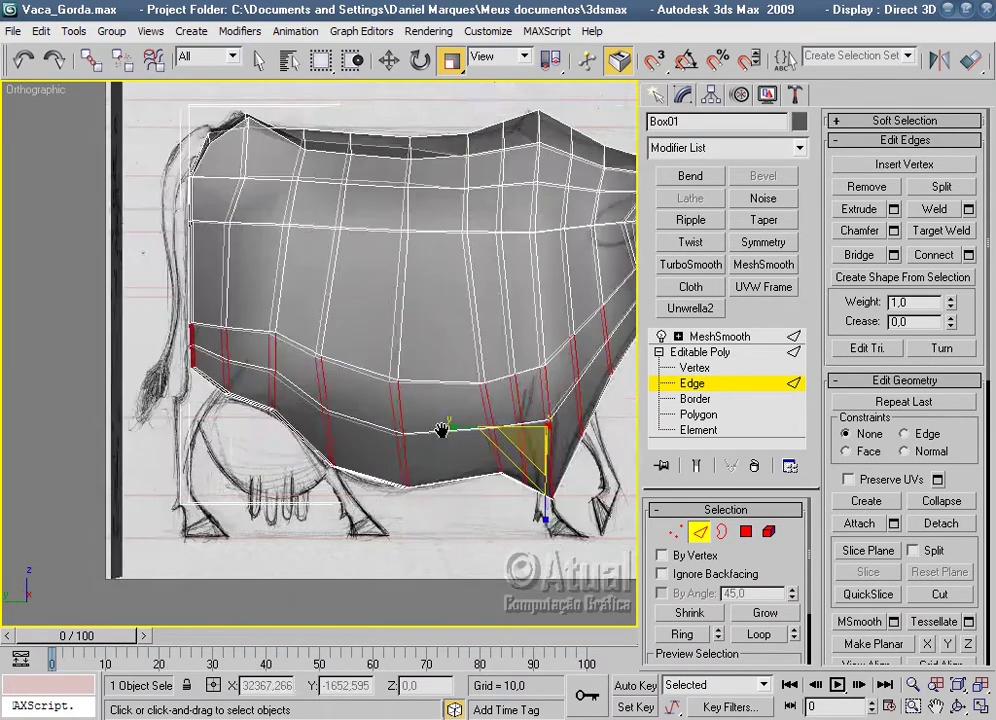
pyautogui.scroll(-2, 440, 425)
pyautogui.scroll(-2, 417, 418)
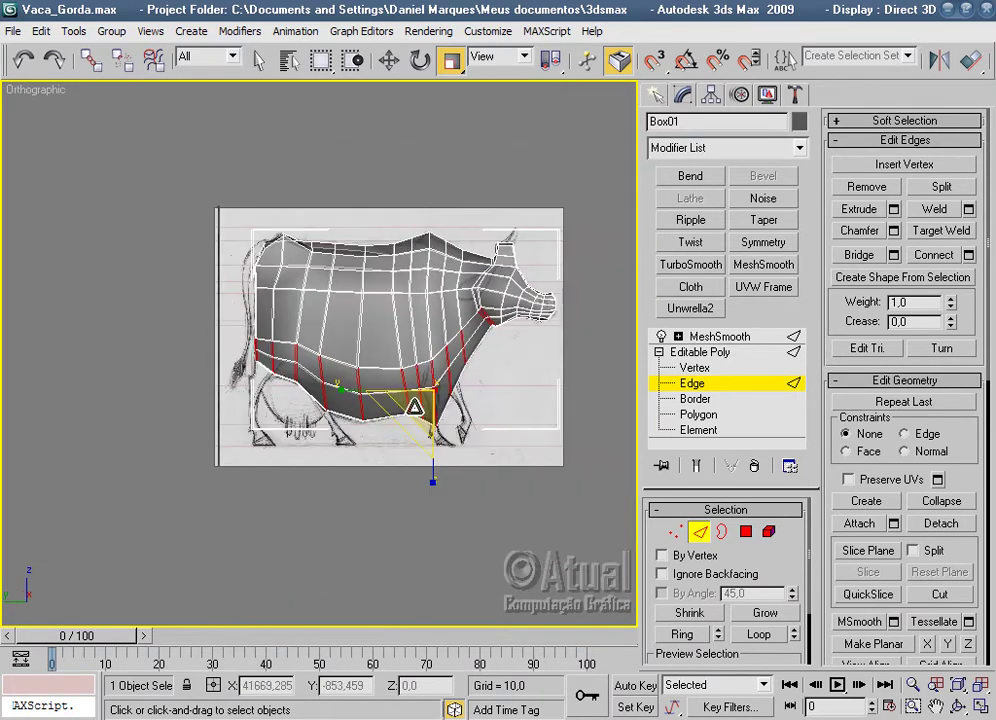
pyautogui.press('l')
pyautogui.scroll(-3, 382, 369)
pyautogui.scroll(-2, 393, 380)
pyautogui.scroll(3, 327, 349)
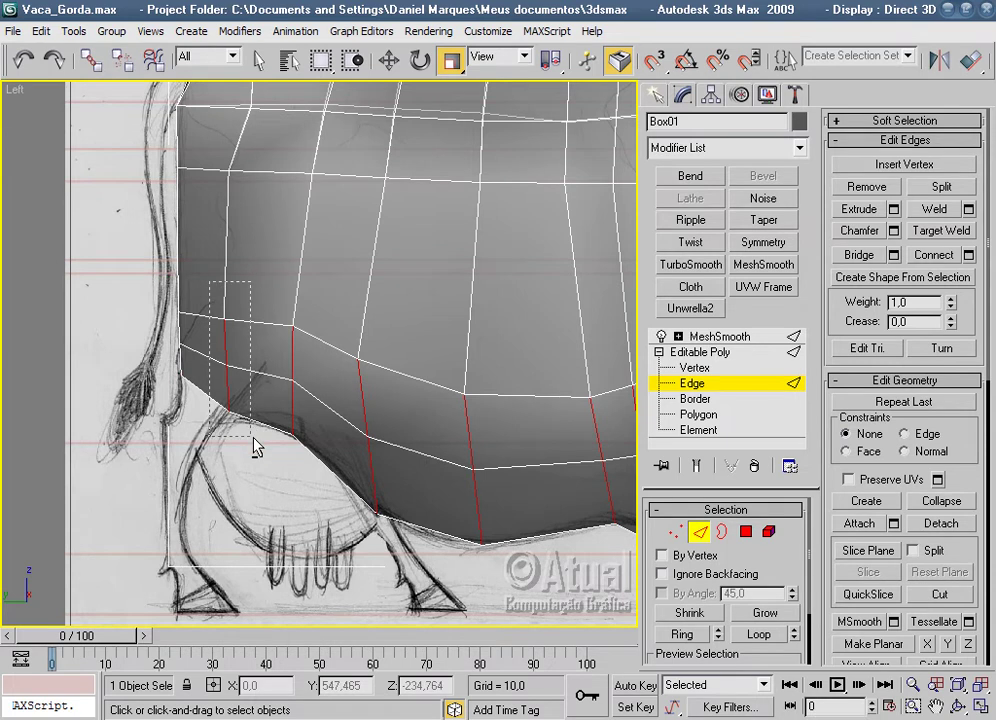
pyautogui.click(25, 66)
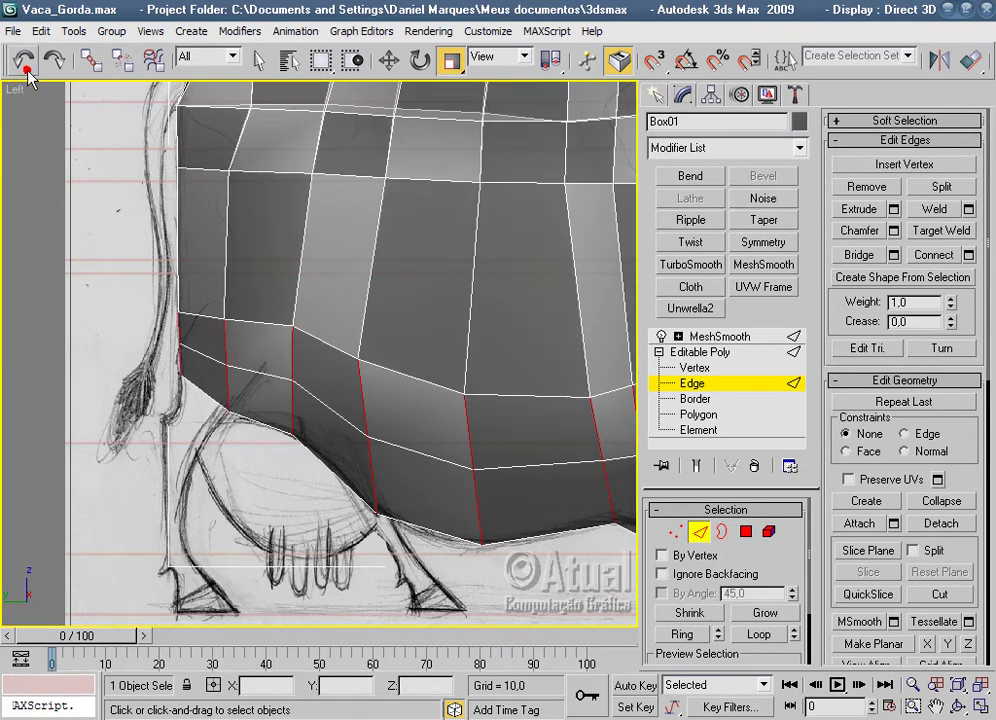
pyautogui.scroll(-3, 338, 451)
pyautogui.scroll(-2, 390, 437)
# Connect the belly edge ring to add a new horizontal loop.
pyautogui.rightClick(401, 428)
pyautogui.click(335, 498)
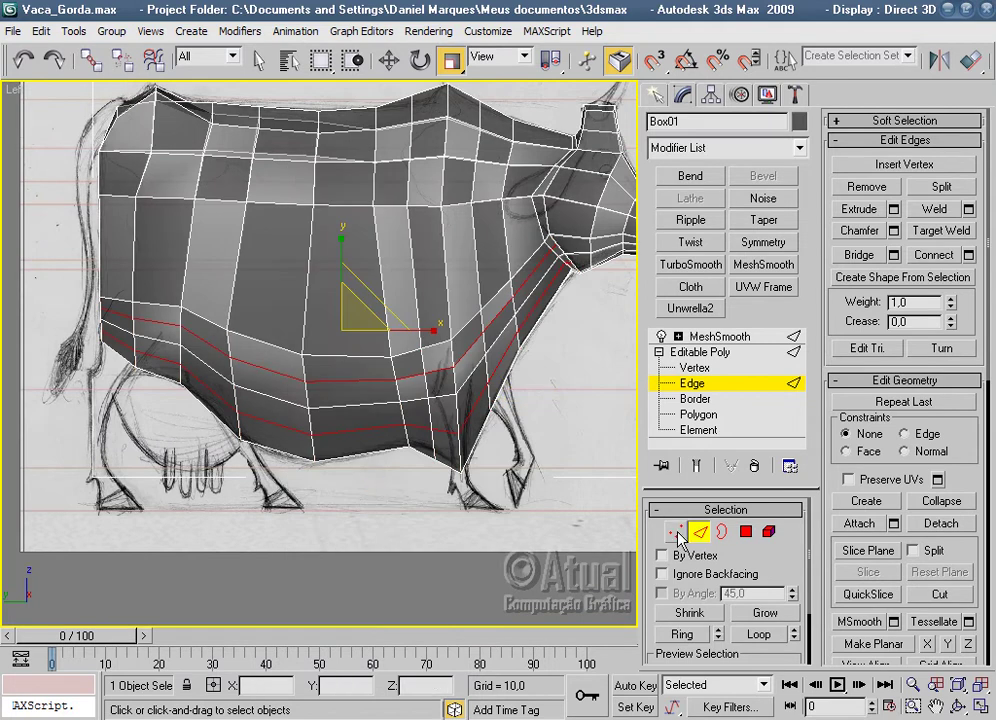
pyautogui.click(677, 533)
# Preview the MeshSmooth result with the cow deselected and wireframe overlay off (F4).
pyautogui.click(714, 336)
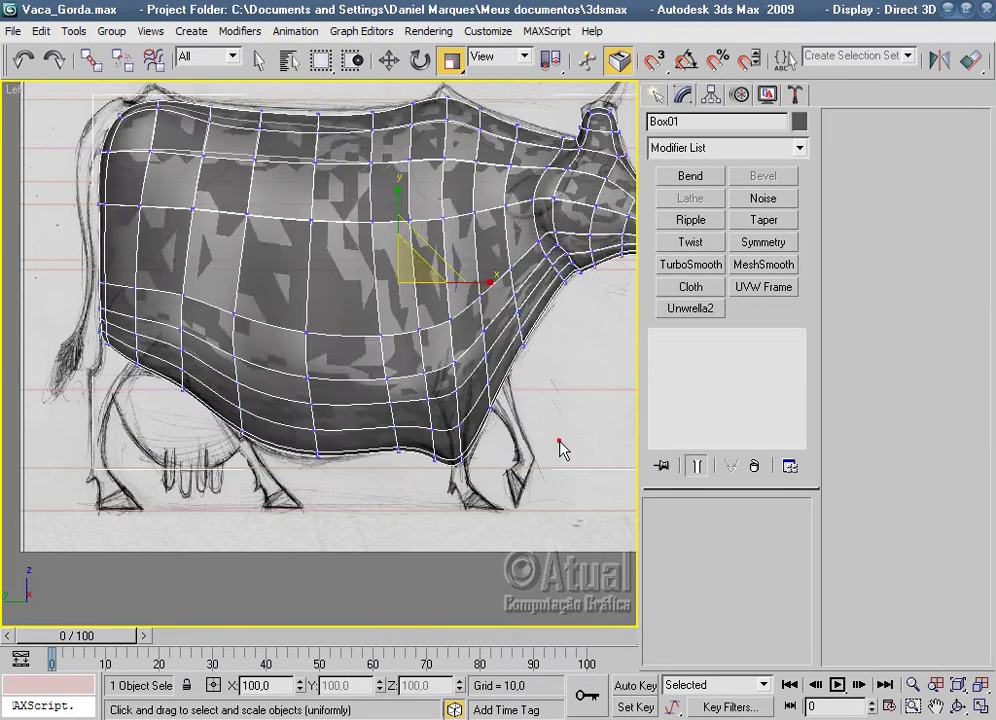
pyautogui.click(562, 449)
pyautogui.click(398, 260)
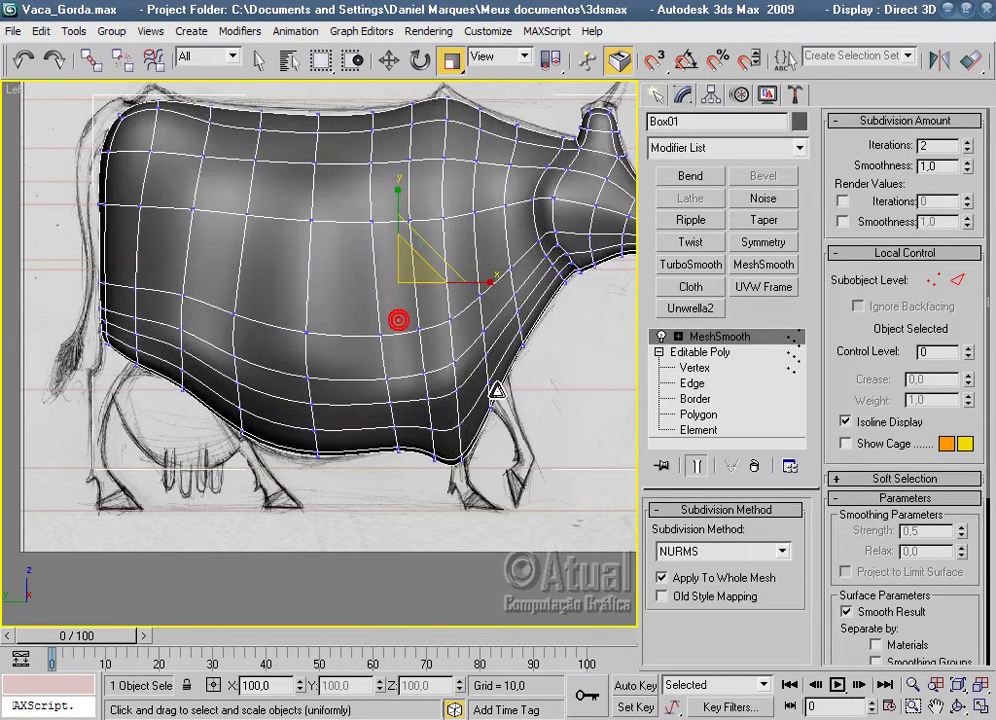
pyautogui.click(574, 432)
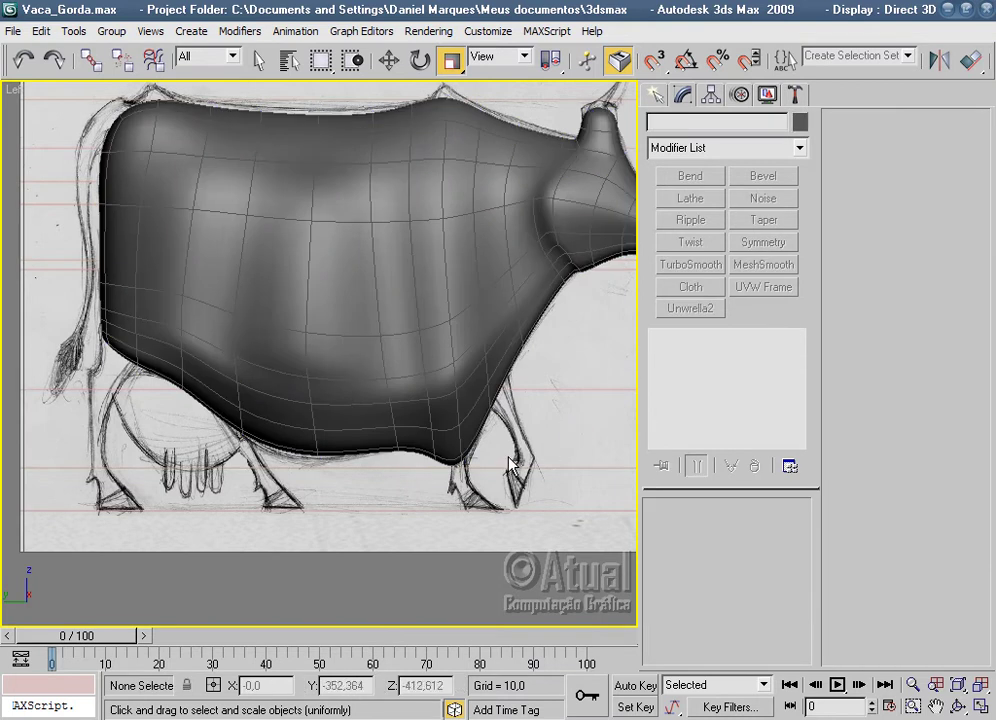
pyautogui.press('F4')
# Orbit the smoothed cow in Perspective, checking it from the front.
pyautogui.press('p')
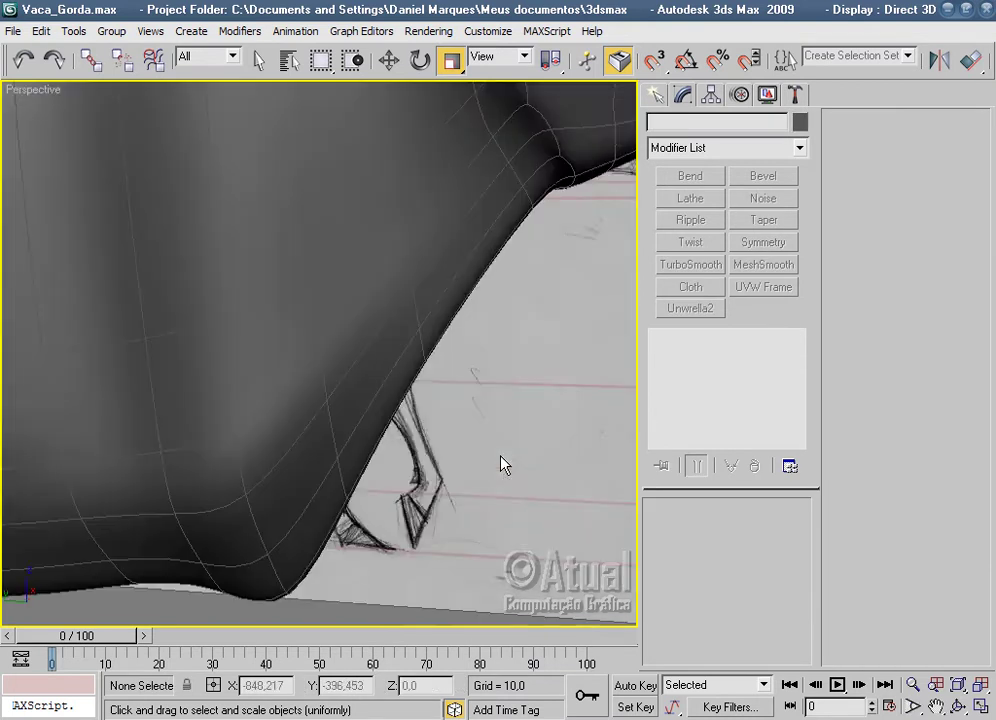
pyautogui.scroll(-5, 431, 473)
pyautogui.moveTo(431, 473)
pyautogui.keyDown('alt'); pyautogui.mouseDown(button='middle')
pyautogui.moveTo(364, 410)
pyautogui.moveTo(429, 249)
pyautogui.moveTo(433, 367)
pyautogui.mouseUp(button='middle'); pyautogui.keyUp('alt')
pyautogui.scroll(3, 385, 407)
pyautogui.scroll(3, 387, 410)
pyautogui.moveTo(388, 410)
pyautogui.keyDown('alt'); pyautogui.mouseDown(button='middle')
pyautogui.moveTo(396, 338)
pyautogui.moveTo(345, 498)
pyautogui.moveTo(254, 524)
pyautogui.moveTo(485, 542)
pyautogui.moveTo(369, 537)
pyautogui.mouseUp(button='middle'); pyautogui.keyUp('alt')
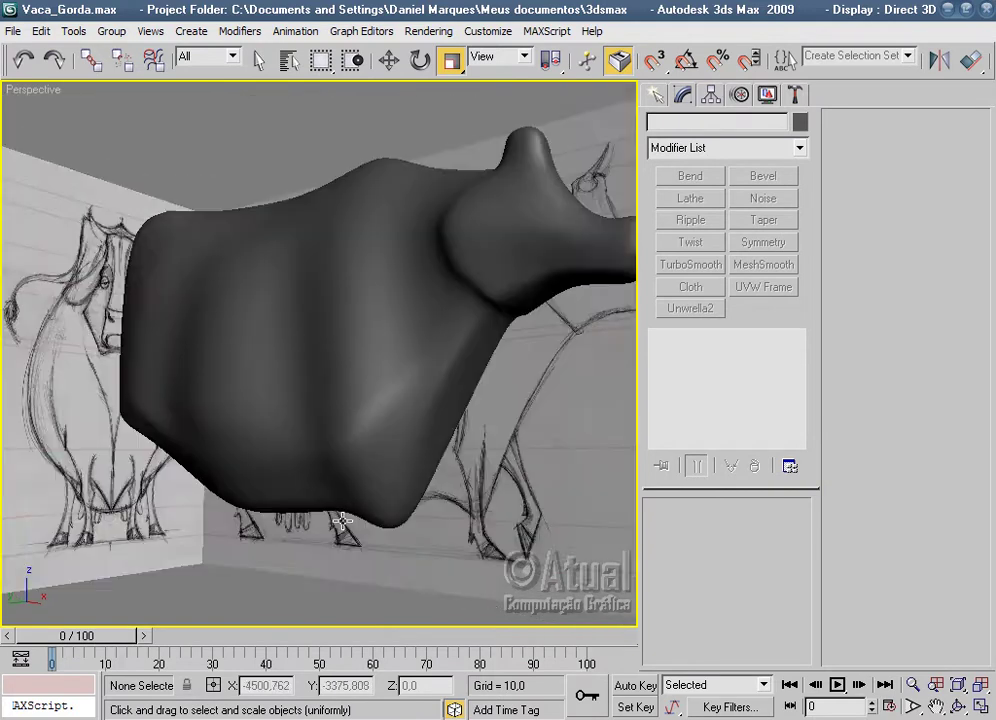
pyautogui.scroll(5, 360, 505)
# Select a lower chest vertex at Vertex level and scale it inward.
pyautogui.click(482, 445)
pyautogui.click(690, 368)
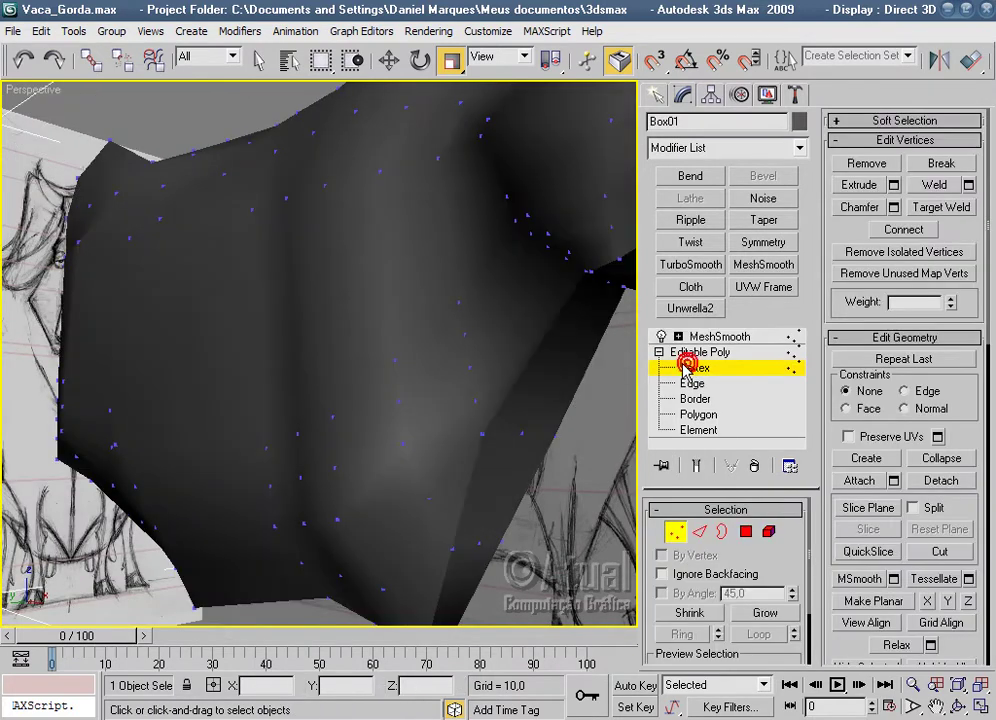
pyautogui.scroll(2, 356, 429)
pyautogui.scroll(2, 390, 437)
pyautogui.scroll(2, 390, 437)
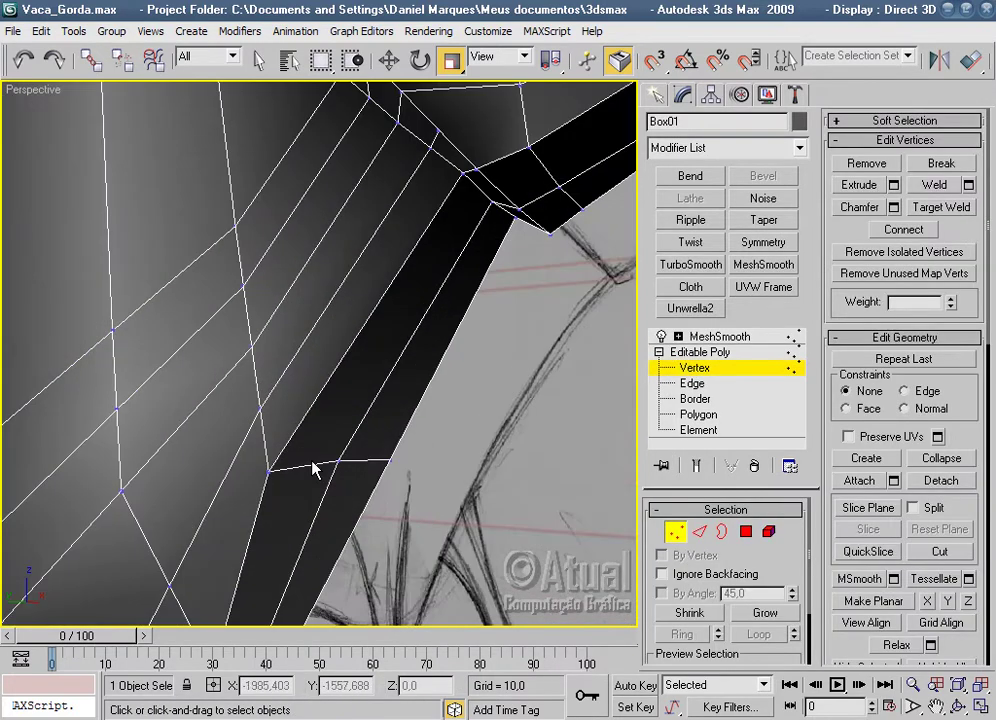
pyautogui.click(270, 471)
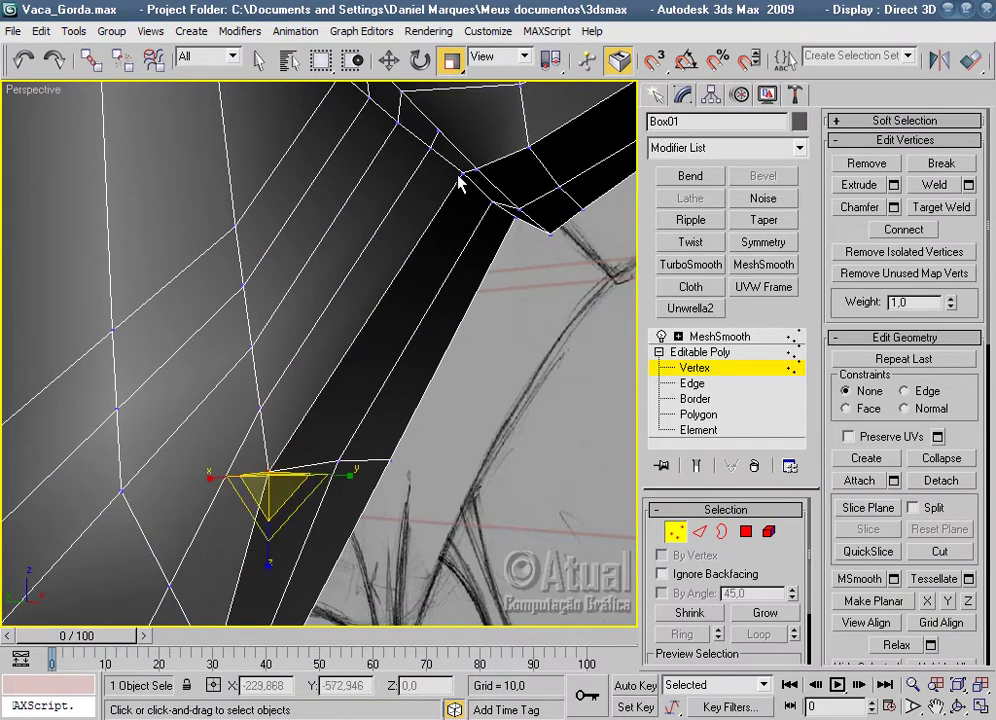
pyautogui.moveTo(456, 172)
pyautogui.keyDown('alt'); pyautogui.mouseDown(button='middle')
pyautogui.moveTo(332, 418)
pyautogui.moveTo(286, 110)
pyautogui.mouseUp(button='middle'); pyautogui.keyUp('alt')
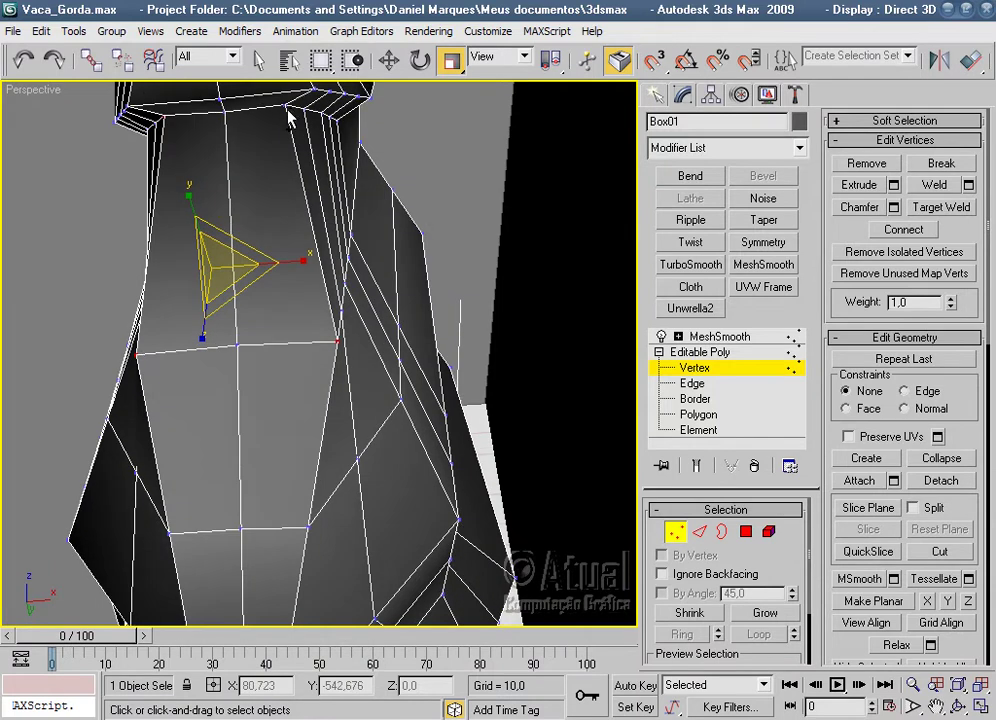
pyautogui.moveTo(311, 218); pyautogui.dragTo(281, 225)
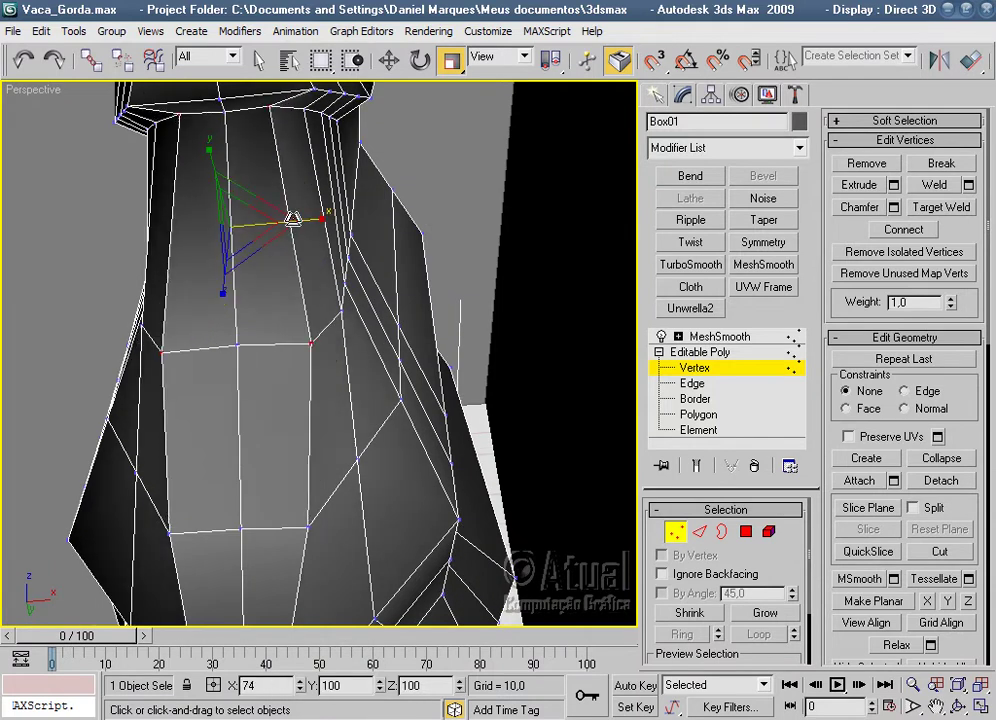
pyautogui.keyDown('alt'); pyautogui.moveTo(281, 225); pyautogui.dragTo(391, 373, button='middle'); pyautogui.keyUp('alt')
# Move two chest vertices sideways along Y and lower them along Z.
pyautogui.click(347, 364)
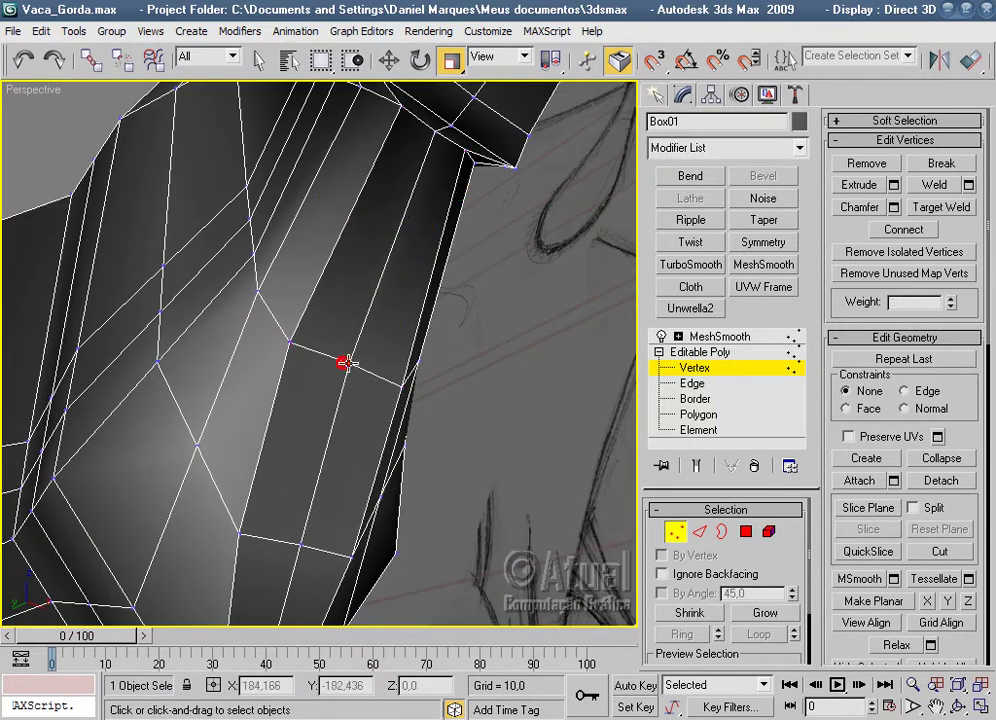
pyautogui.keyDown('ctrl'); pyautogui.click(299, 542); pyautogui.keyUp('ctrl')
pyautogui.moveTo(437, 323)
pyautogui.keyDown('alt'); pyautogui.mouseDown(button='middle')
pyautogui.moveTo(465, 458)
pyautogui.moveTo(372, 265)
pyautogui.mouseUp(button='middle'); pyautogui.keyUp('alt')
pyautogui.click(388, 60)
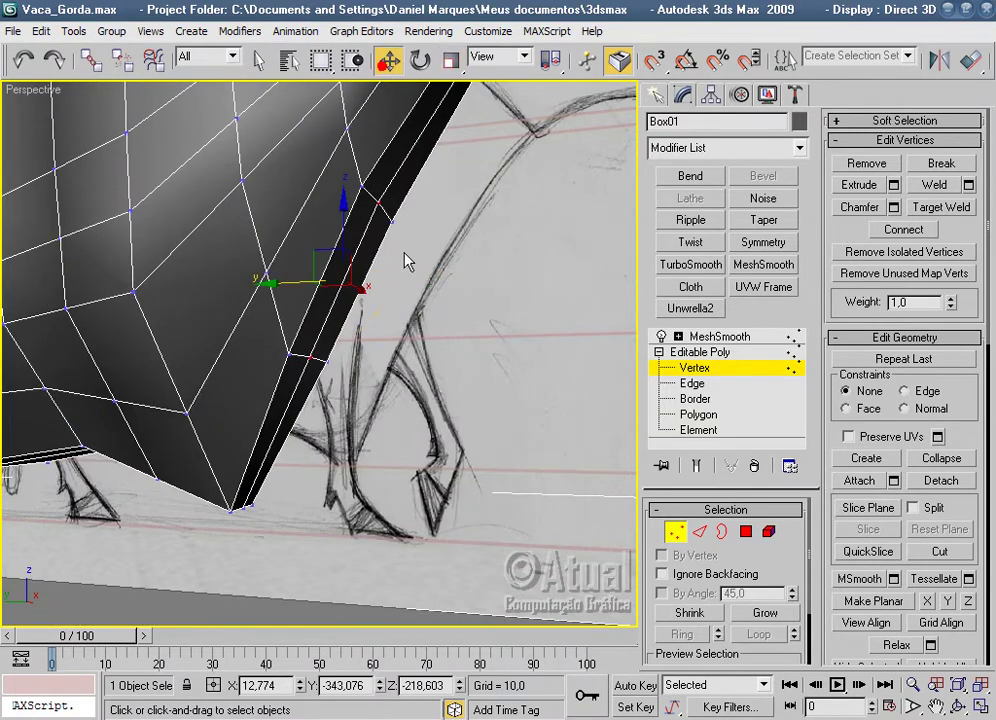
pyautogui.moveTo(405, 260); pyautogui.dragTo(310, 283)
pyautogui.moveTo(310, 283)
pyautogui.keyDown('alt'); pyautogui.mouseDown(button='middle')
pyautogui.moveTo(367, 322)
pyautogui.moveTo(335, 259)
pyautogui.mouseUp(button='middle'); pyautogui.keyUp('alt')
pyautogui.moveTo(330, 231); pyautogui.dragTo(332, 258)
# Show the MeshSmooth preview again with the cow deselected.
pyautogui.moveTo(356, 360)
pyautogui.keyDown('alt'); pyautogui.mouseDown(button='middle')
pyautogui.moveTo(445, 322)
pyautogui.moveTo(378, 382)
pyautogui.moveTo(600, 345)
pyautogui.mouseUp(button='middle'); pyautogui.keyUp('alt')
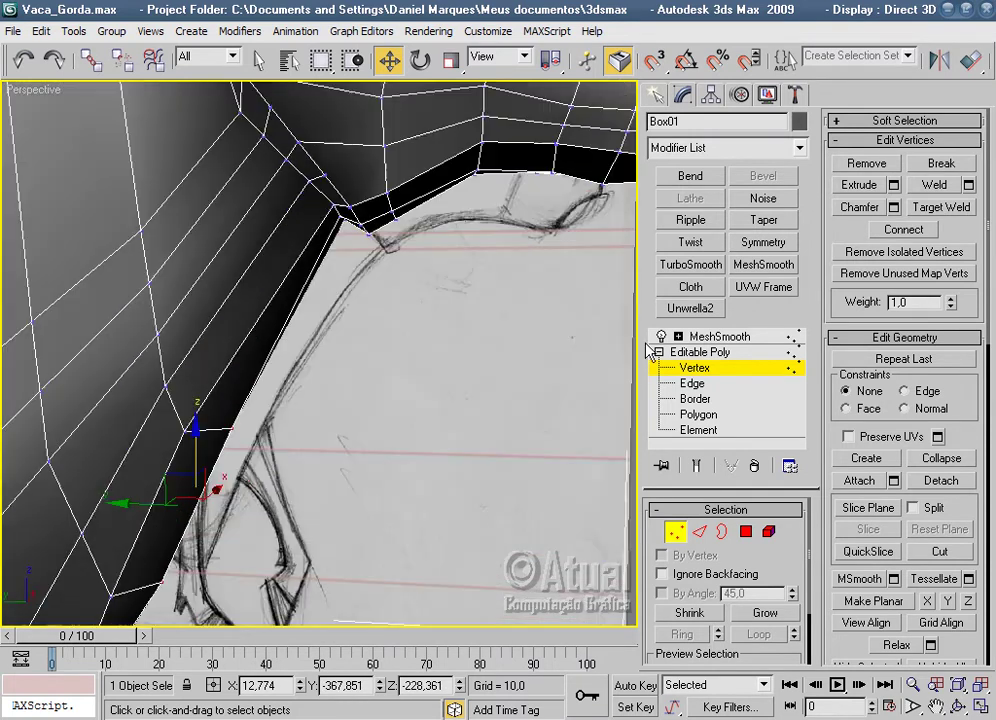
pyautogui.click(716, 336)
pyautogui.click(463, 394)
pyautogui.moveTo(462, 391)
pyautogui.keyDown('alt'); pyautogui.mouseDown(button='middle')
pyautogui.moveTo(367, 380)
pyautogui.moveTo(278, 351)
pyautogui.moveTo(230, 365)
pyautogui.moveTo(400, 396)
pyautogui.moveTo(285, 387)
pyautogui.moveTo(449, 329)
pyautogui.moveTo(549, 312)
pyautogui.moveTo(462, 356)
pyautogui.mouseUp(button='middle'); pyautogui.keyUp('alt')
# Return to Vertex level on the cow and frame it in the Left view.
pyautogui.scroll(3, 455, 350)
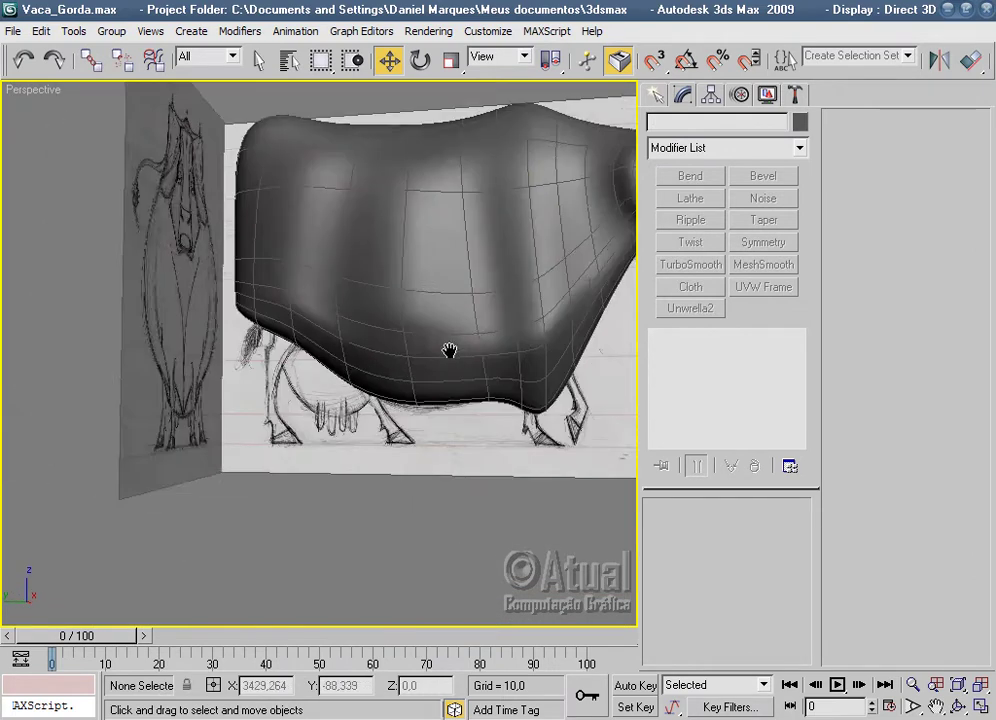
pyautogui.scroll(2, 318, 333)
pyautogui.click(308, 333)
pyautogui.click(694, 367)
pyautogui.keyDown('alt'); pyautogui.moveTo(600, 367); pyautogui.dragTo(438, 407, button='middle'); pyautogui.keyUp('alt')
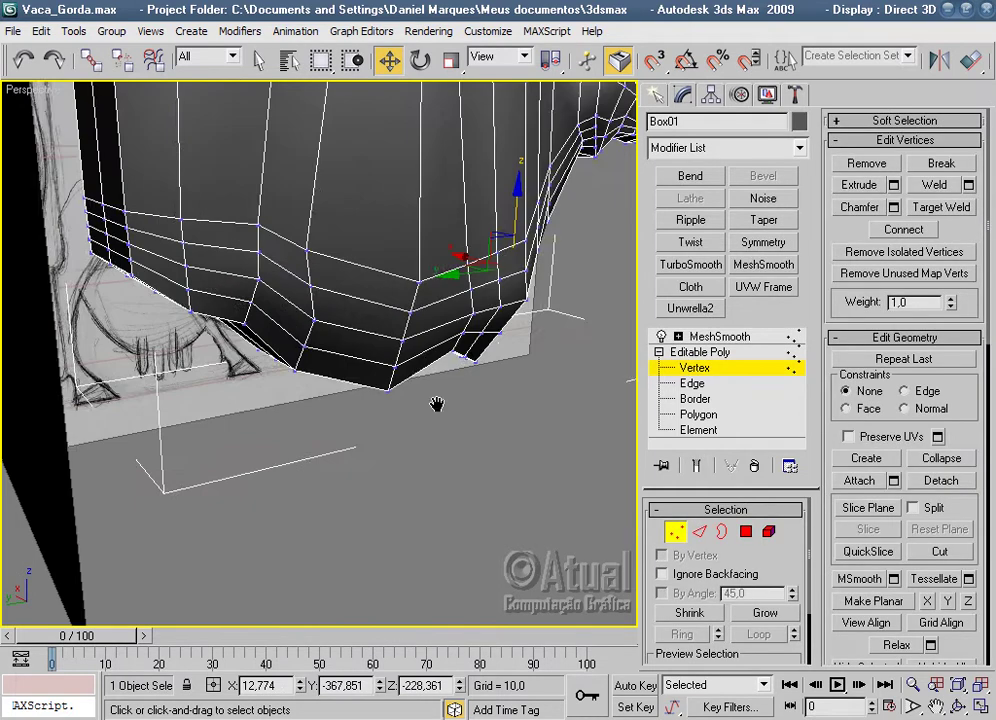
pyautogui.scroll(2, 438, 407)
pyautogui.scroll(2, 340, 393)
pyautogui.keyDown('alt'); pyautogui.moveTo(338, 393); pyautogui.dragTo(250, 327, button='middle'); pyautogui.keyUp('alt')
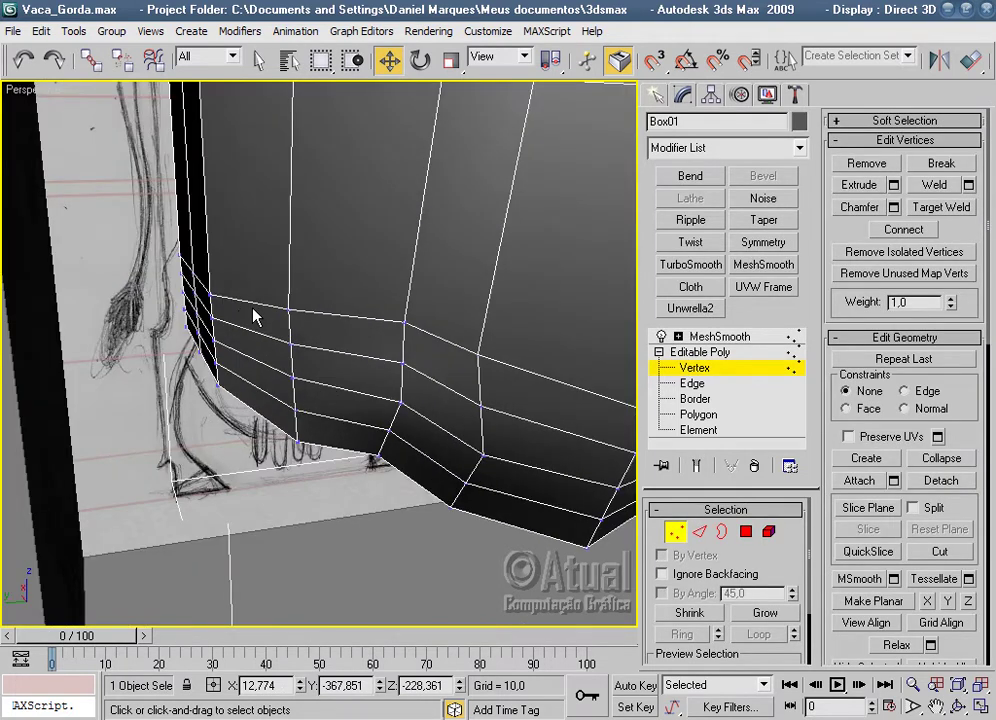
pyautogui.hotkey('shift', 'z')
pyautogui.hotkey('shift', 'z')
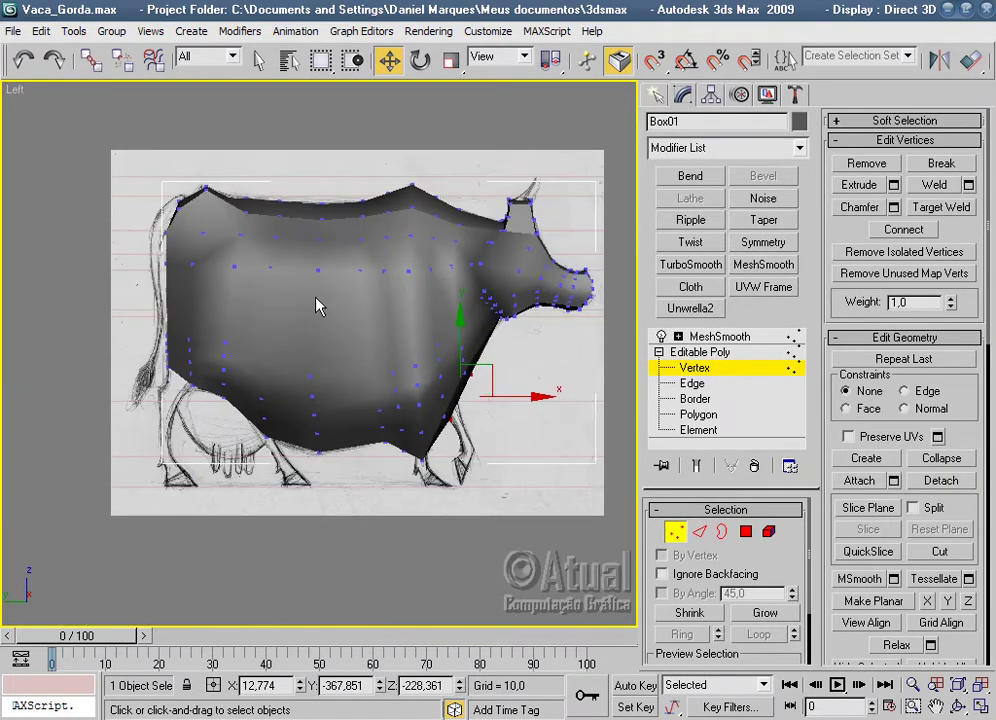
pyautogui.scroll(5, 318, 305)
pyautogui.press('l')
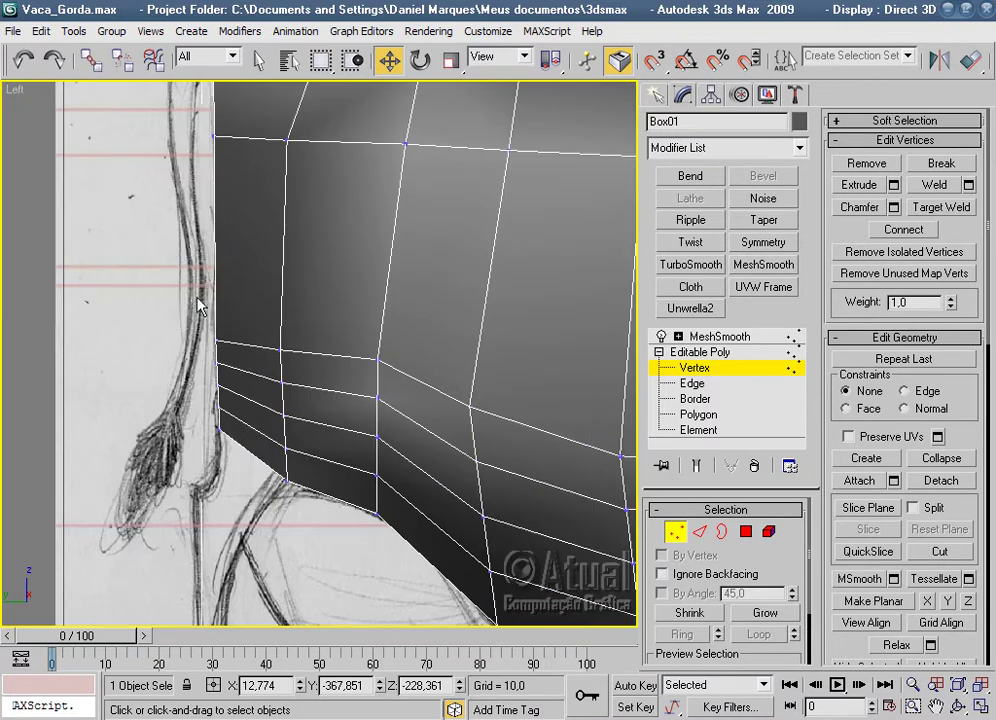
# Raise the rear belly edge vertices along the row toward the side sketch.
pyautogui.moveTo(265, 365); pyautogui.dragTo(265, 362)
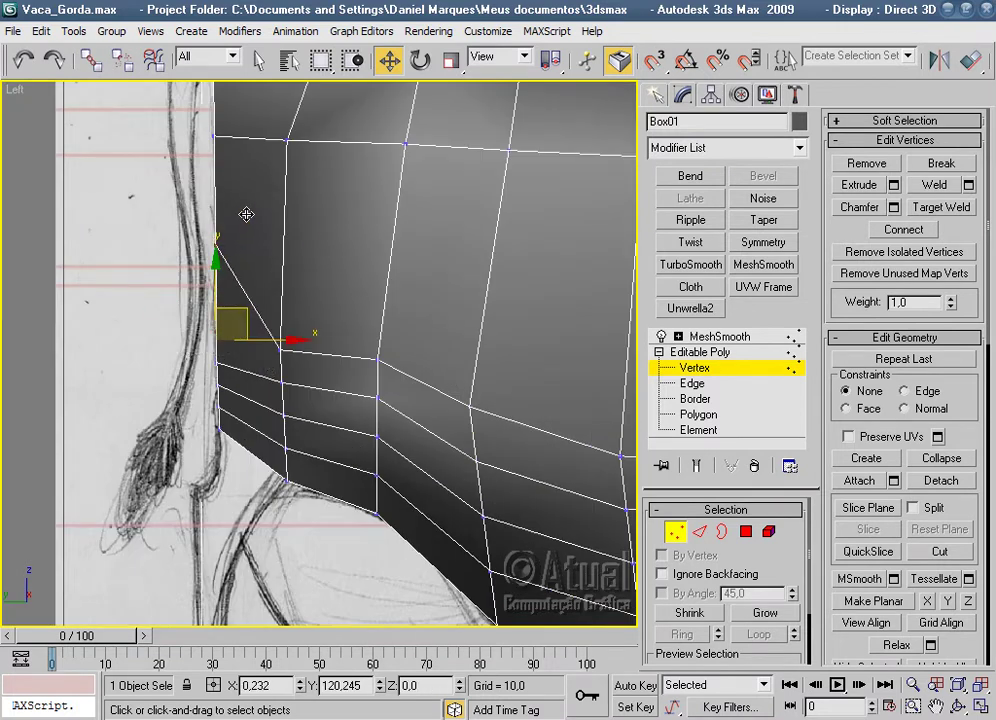
pyautogui.moveTo(218, 318); pyautogui.dragTo(218, 216)
pyautogui.moveTo(248, 330); pyautogui.dragTo(248, 330)
pyautogui.moveTo(335, 360); pyautogui.dragTo(290, 272)
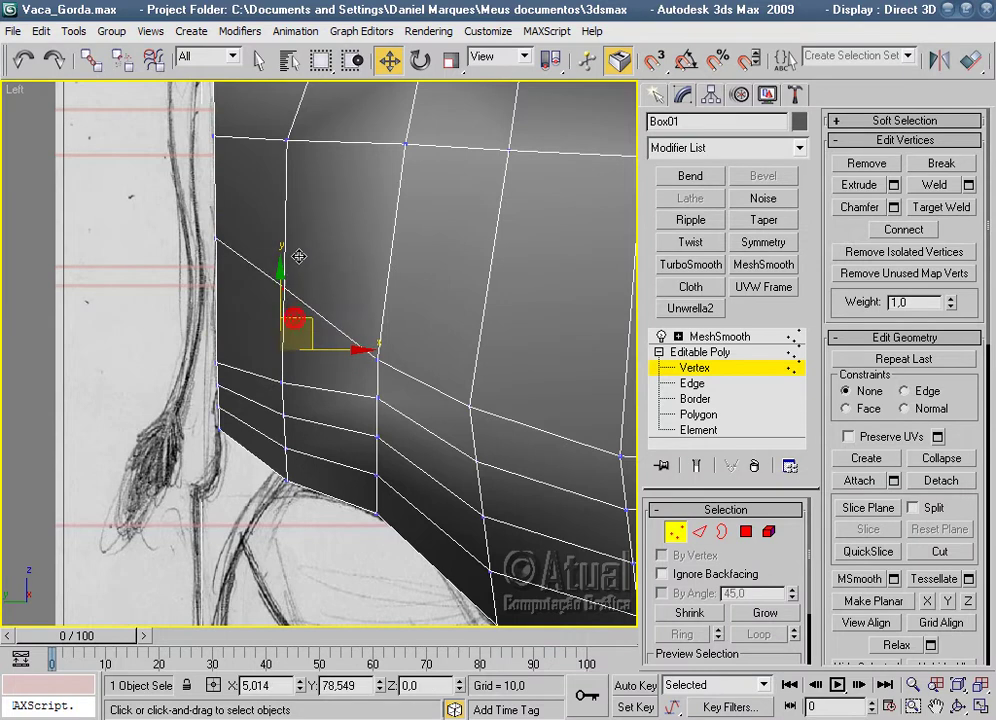
pyautogui.moveTo(398, 390)
pyautogui.mouseDown()
pyautogui.moveTo(368, 348)
pyautogui.moveTo(388, 312)
pyautogui.mouseUp()
pyautogui.moveTo(497, 434)
pyautogui.mouseDown()
pyautogui.moveTo(462, 385)
pyautogui.moveTo(503, 347)
pyautogui.mouseUp()
# Align the remaining rear-edge and belly-corner vertices with the side sketch.
pyautogui.moveTo(248, 376); pyautogui.dragTo(248, 285)
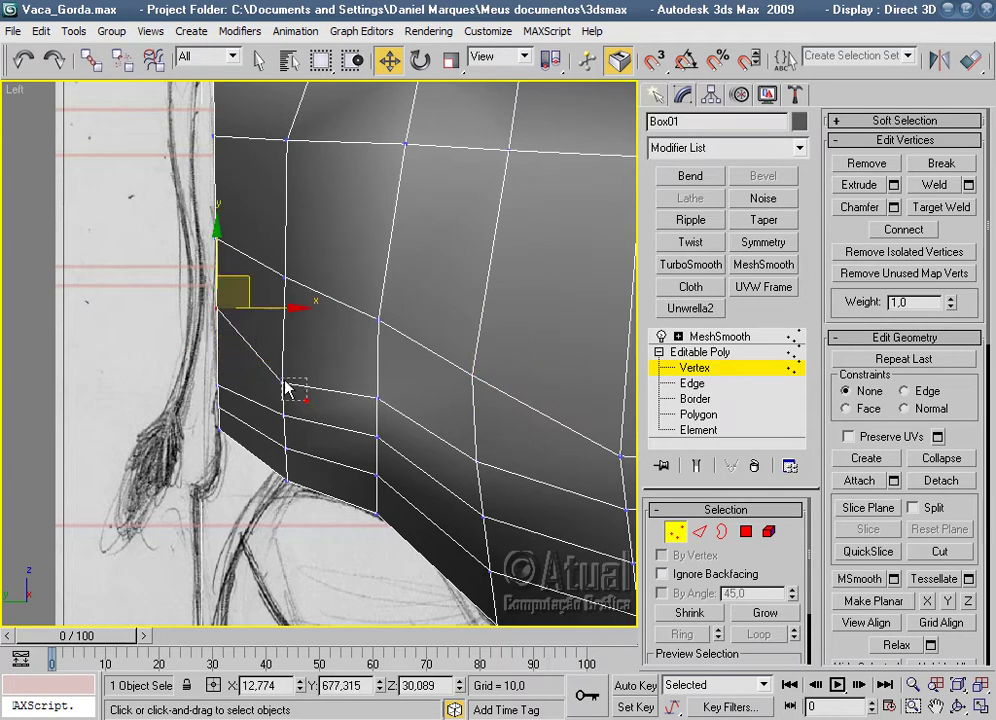
pyautogui.click(285, 389)
pyautogui.moveTo(325, 360)
pyautogui.mouseDown()
pyautogui.moveTo(308, 317)
pyautogui.moveTo(312, 275)
pyautogui.mouseUp()
pyautogui.moveTo(358, 375); pyautogui.dragTo(396, 368)
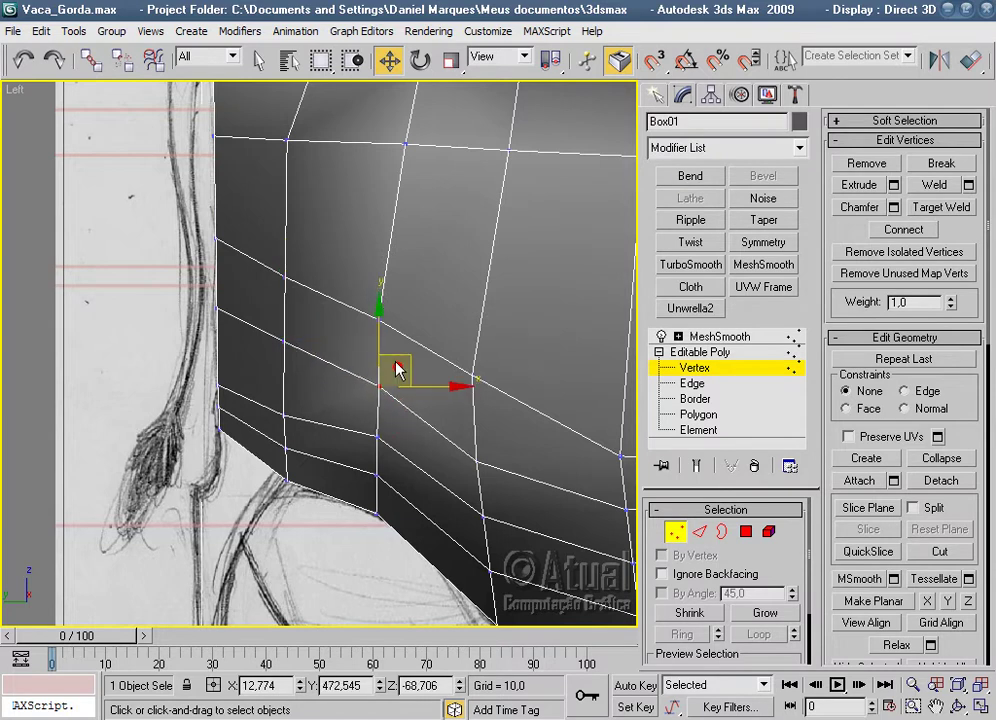
pyautogui.moveTo(258, 398); pyautogui.dragTo(258, 396)
pyautogui.moveTo(226, 358); pyautogui.dragTo(256, 362)
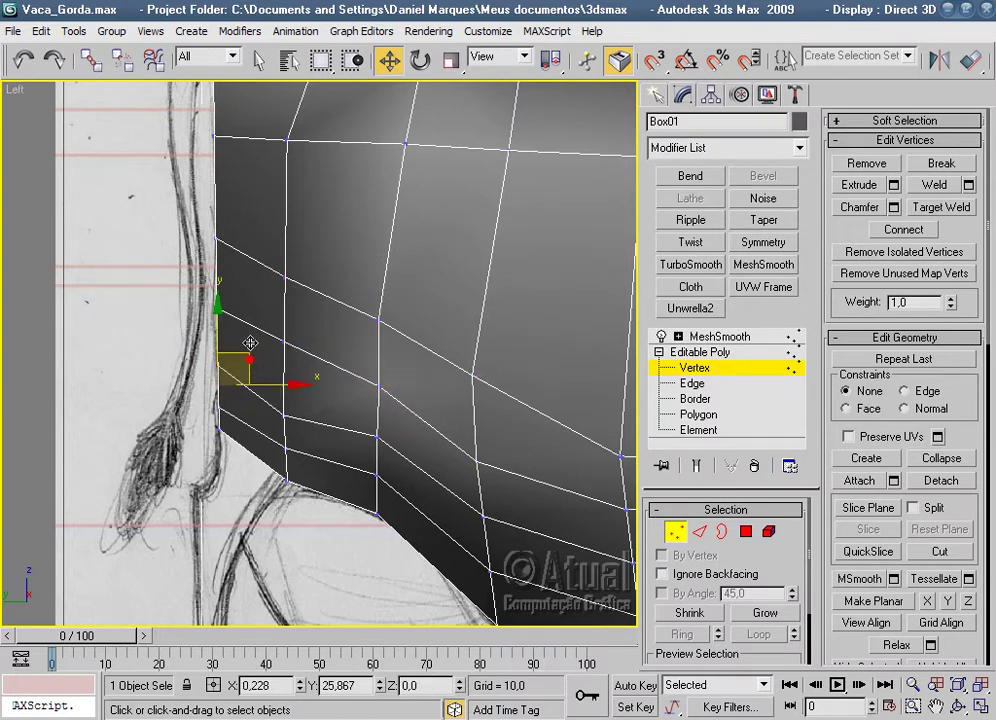
pyautogui.moveTo(307, 398)
pyautogui.mouseDown()
pyautogui.moveTo(309, 366)
pyautogui.moveTo(300, 377)
pyautogui.moveTo(243, 380)
pyautogui.moveTo(245, 351)
pyautogui.moveTo(390, 425)
pyautogui.mouseUp()
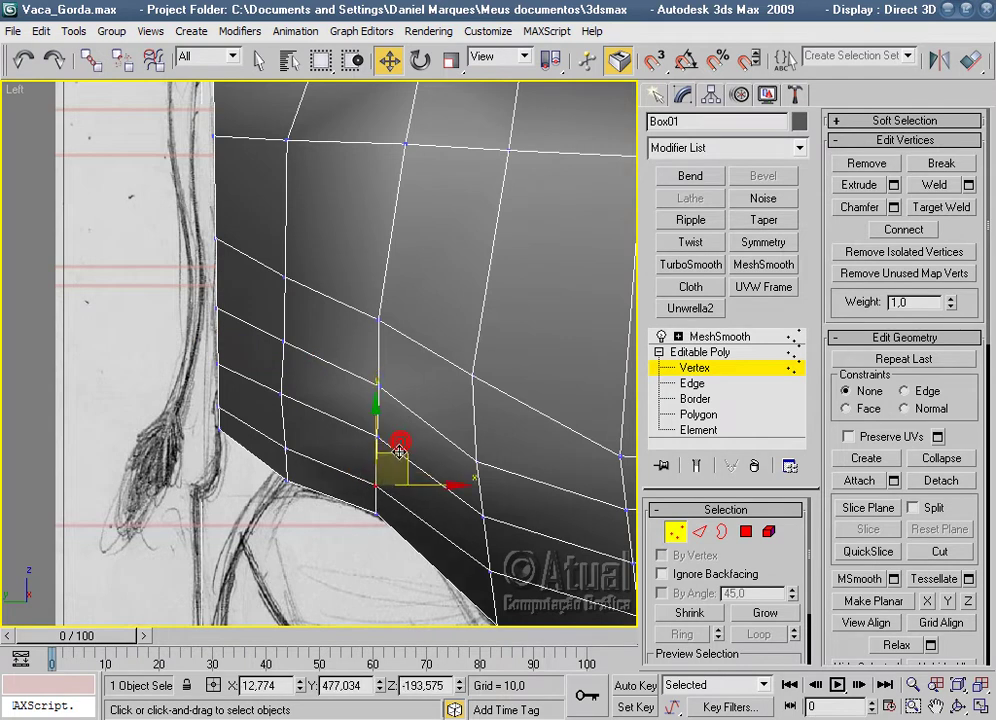
pyautogui.click(470, 462)
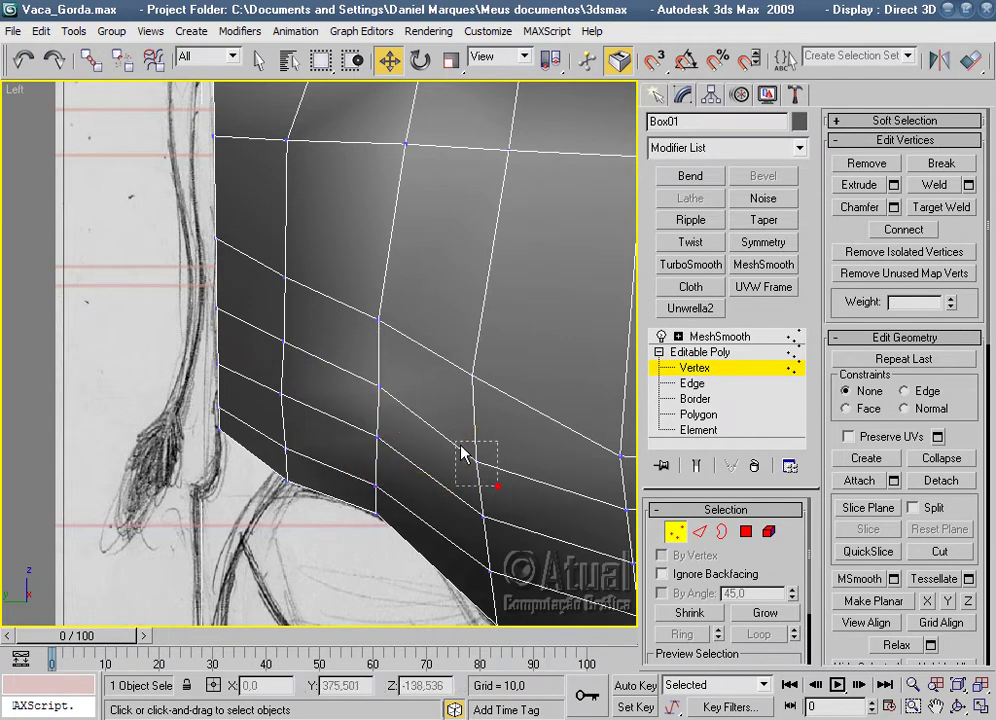
pyautogui.moveTo(507, 454); pyautogui.dragTo(507, 427)
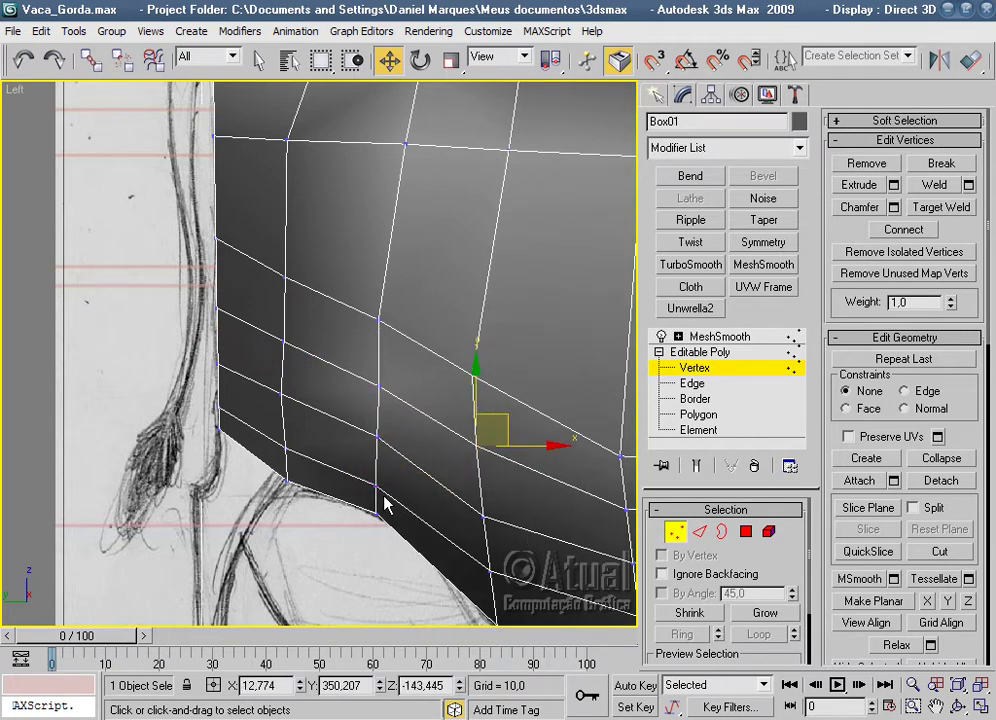
# Raise the lower belly vertices and pull them up toward the rear flank in the Left viewport.
pyautogui.scroll(-2, 386, 503)
pyautogui.scroll(-2, 385, 500)
pyautogui.scroll(3, 385, 500)
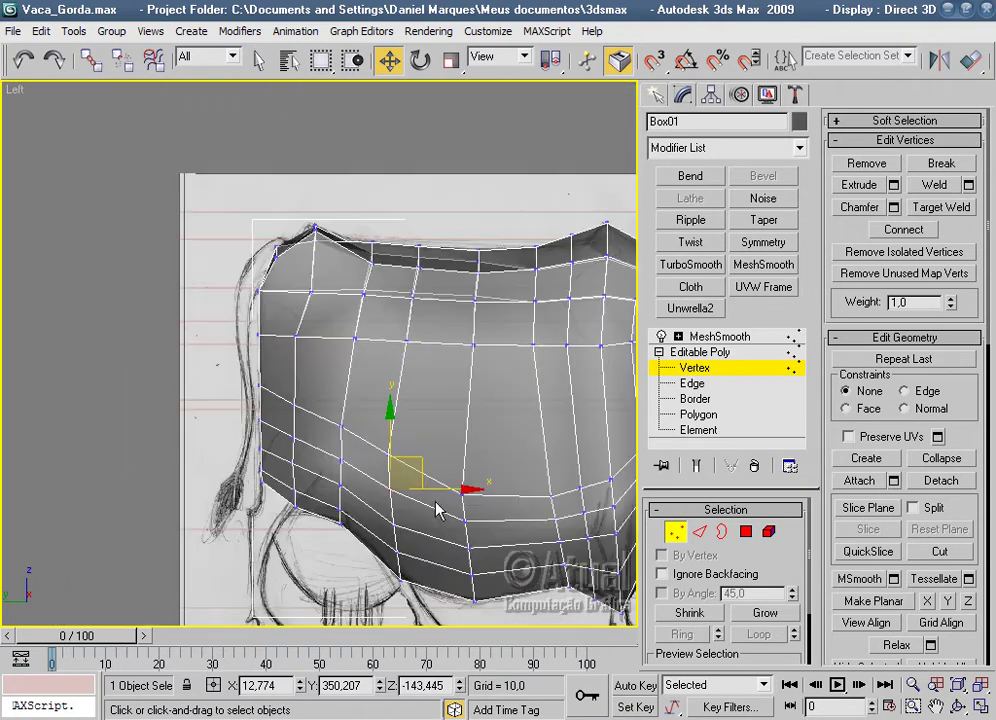
pyautogui.moveTo(520, 487); pyautogui.dragTo(538, 502, button='middle')
pyautogui.moveTo(538, 502); pyautogui.dragTo(430, 470)
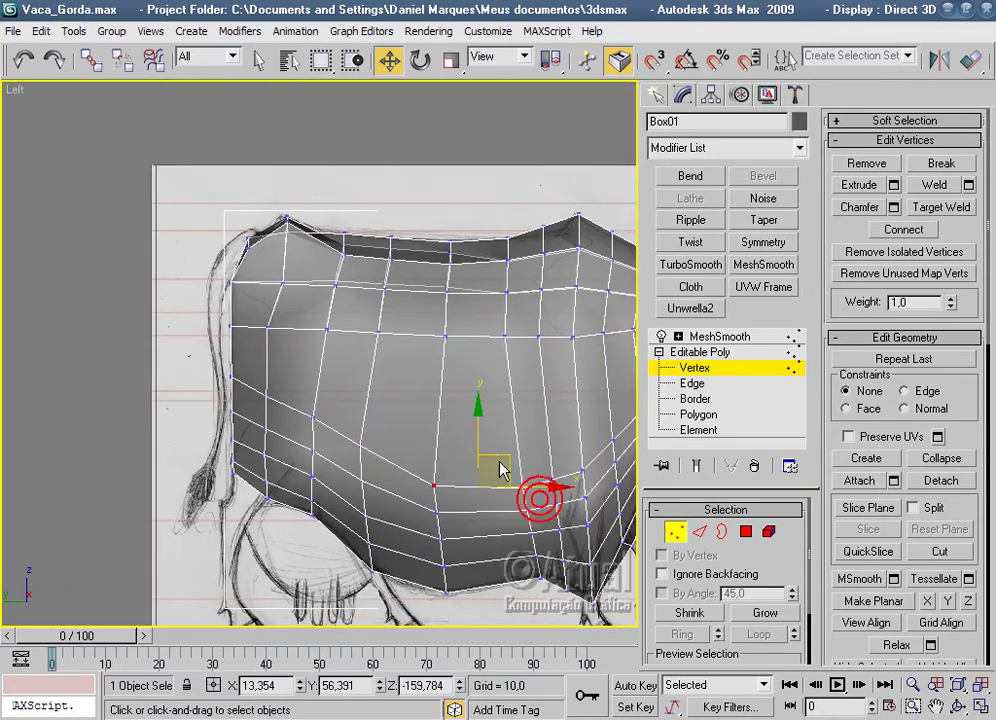
pyautogui.moveTo(481, 432); pyautogui.dragTo(481, 379)
pyautogui.moveTo(388, 462)
pyautogui.mouseDown()
pyautogui.moveTo(362, 415)
pyautogui.moveTo(377, 385)
pyautogui.mouseUp()
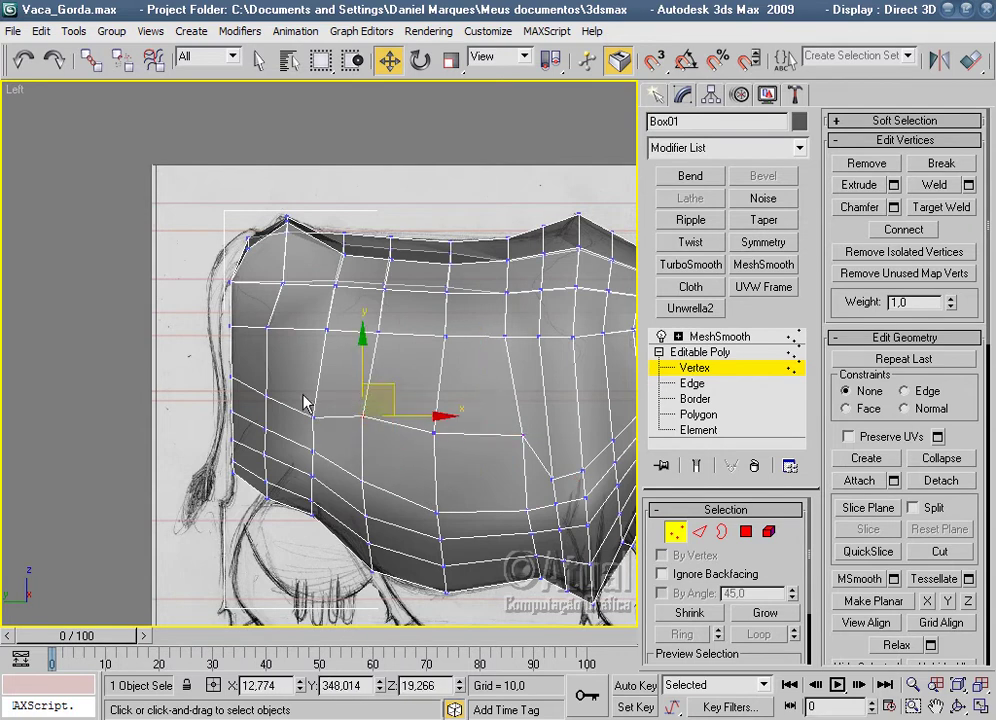
pyautogui.moveTo(333, 432); pyautogui.dragTo(296, 410)
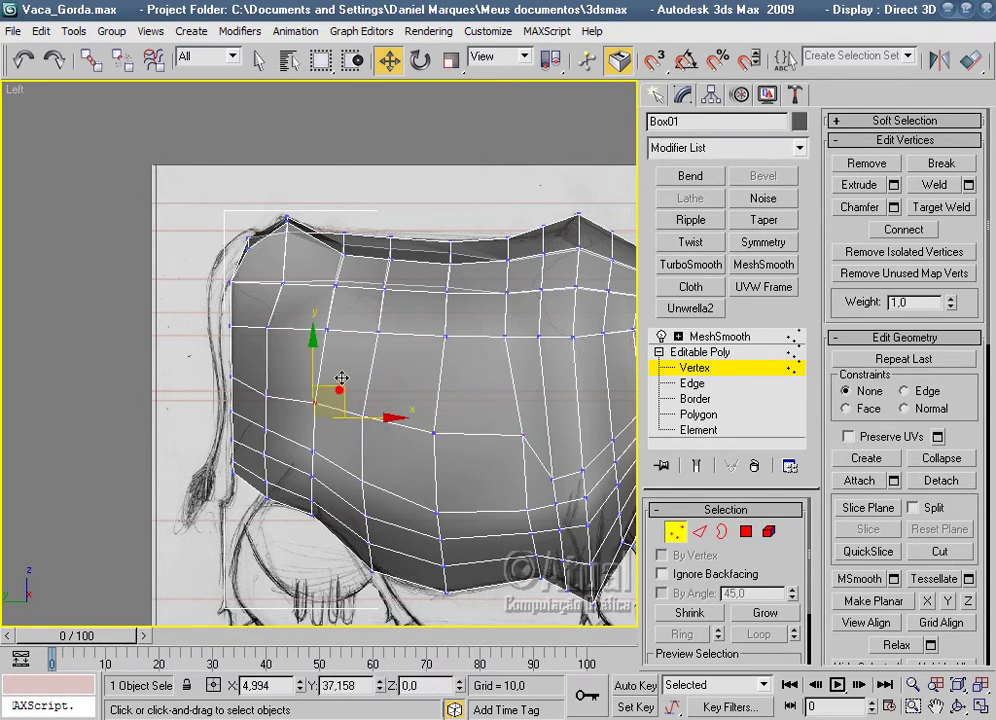
pyautogui.click(266, 396)
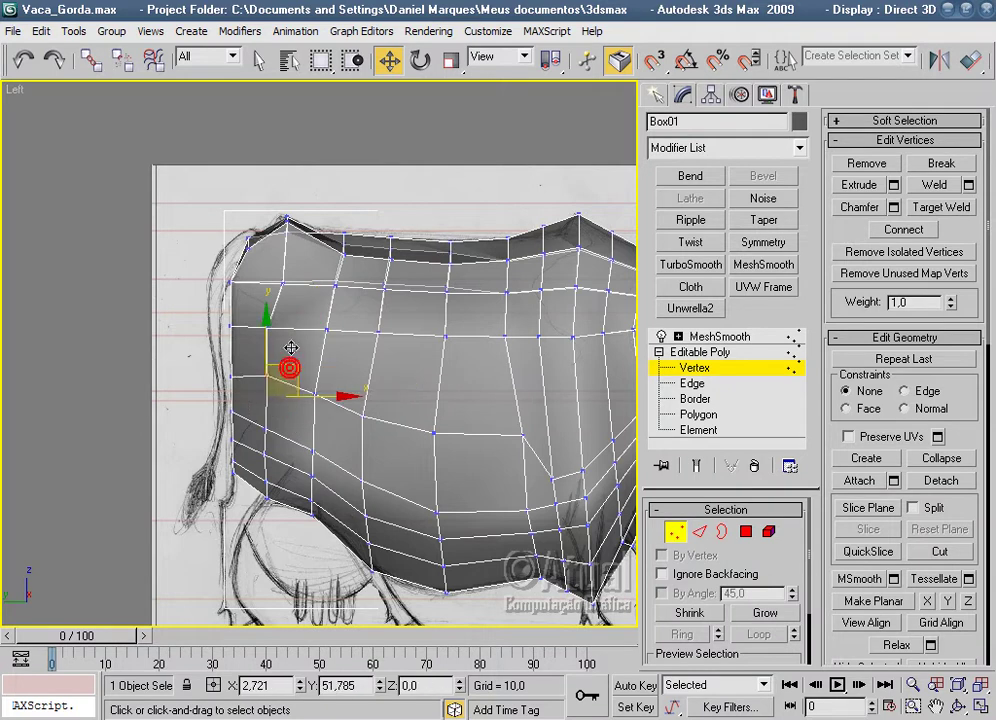
# Reposition a lower belly vertex, raise the one below the chest, and shift a middle vertex rearward.
pyautogui.moveTo(600, 430); pyautogui.dragTo(434, 413, button='middle')
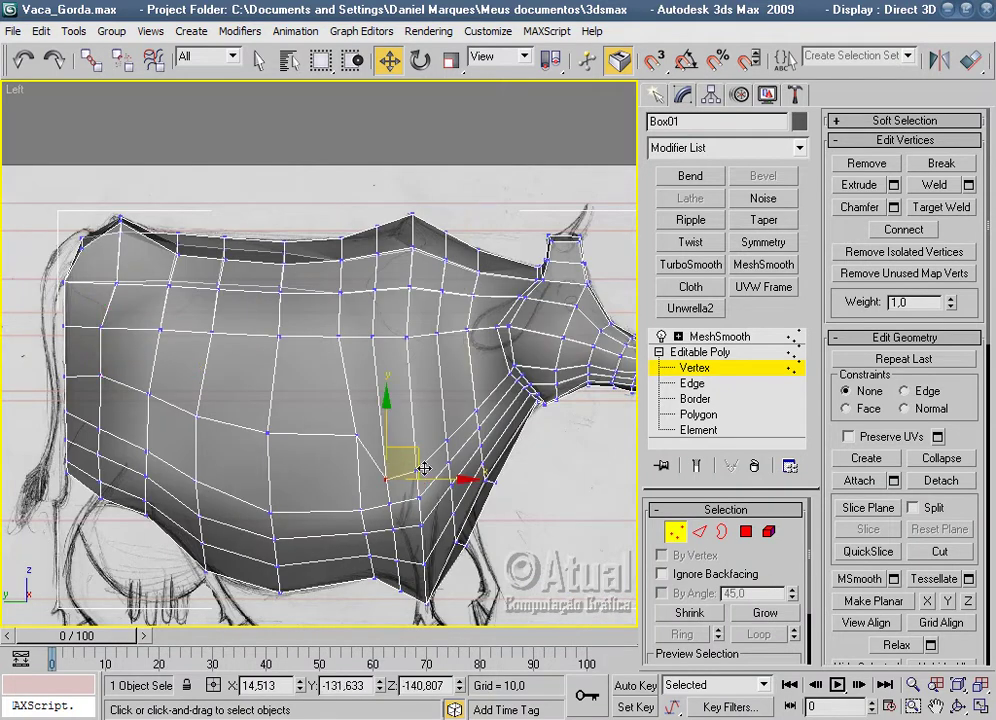
pyautogui.moveTo(374, 456); pyautogui.dragTo(430, 497)
pyautogui.moveTo(411, 450); pyautogui.dragTo(425, 465)
pyautogui.click(386, 440)
pyautogui.moveTo(411, 419); pyautogui.dragTo(411, 412)
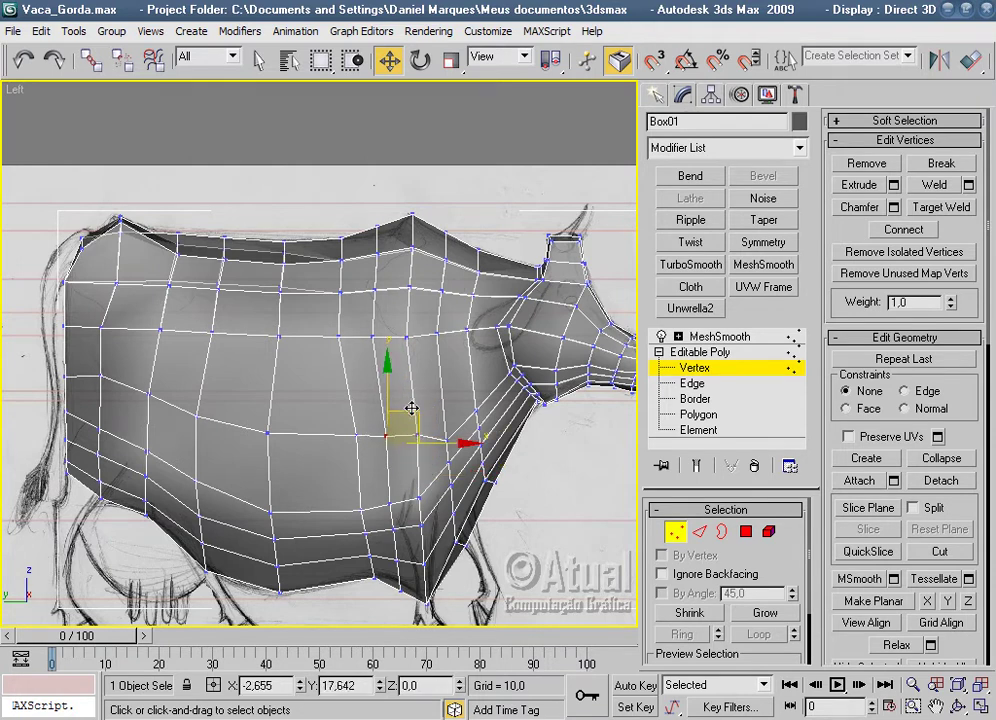
pyautogui.click(384, 334)
pyautogui.moveTo(378, 338); pyautogui.dragTo(360, 338)
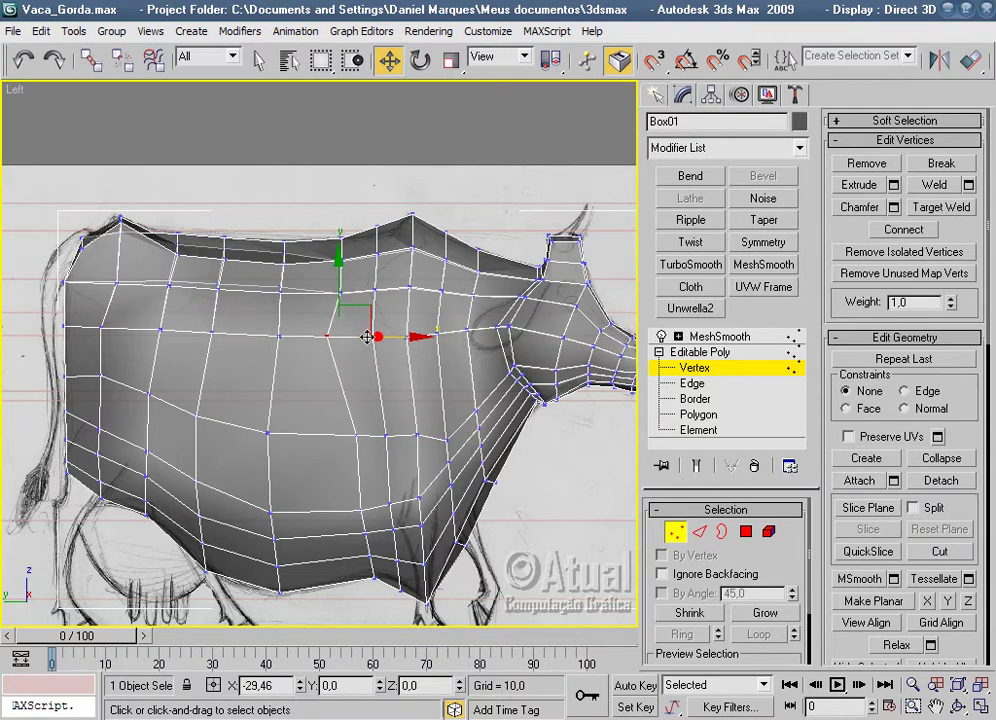
# Shift further middle and lower belly vertices along the belly, cancelling an unwanted move.
pyautogui.click(373, 437)
pyautogui.moveTo(373, 437); pyautogui.dragTo(329, 437)
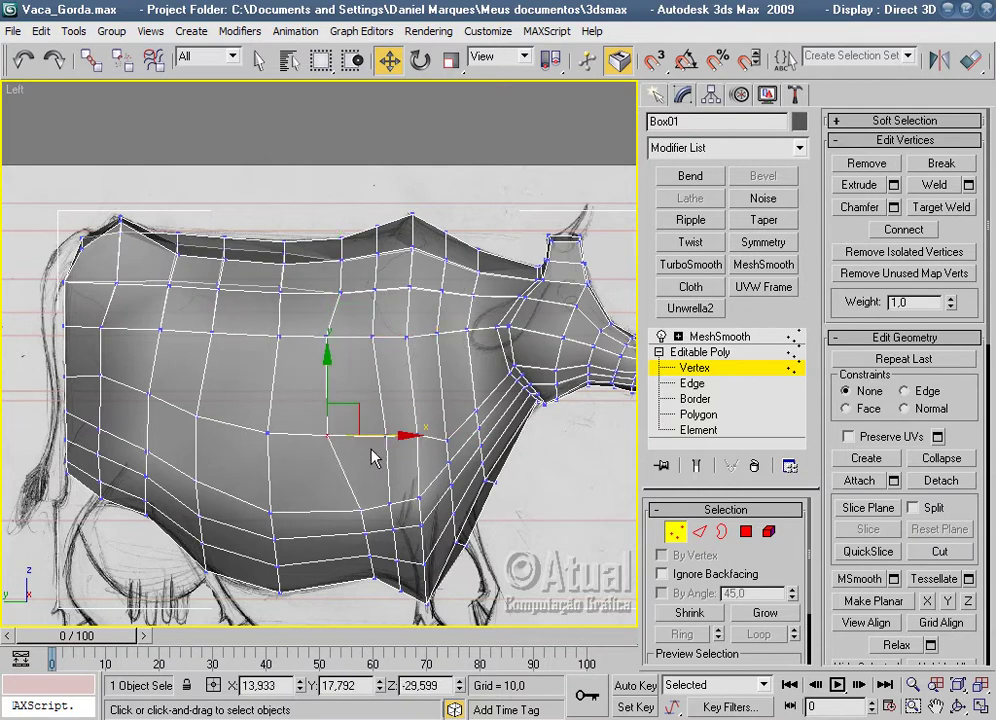
pyautogui.click(371, 519)
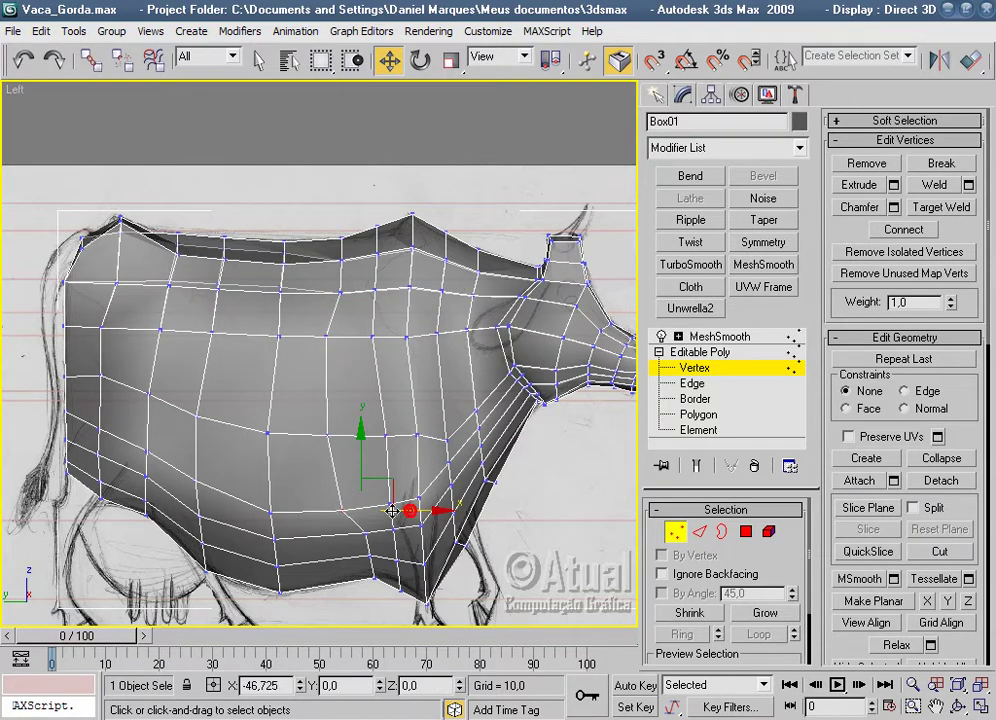
pyautogui.moveTo(371, 516)
pyautogui.mouseDown()
pyautogui.moveTo(340, 512)
pyautogui.moveTo(387, 543)
pyautogui.moveTo(375, 550)
pyautogui.mouseUp()
pyautogui.click(362, 534)
pyautogui.moveTo(455, 511)
pyautogui.mouseDown(button='middle')
pyautogui.moveTo(405, 535)
pyautogui.moveTo(365, 397)
pyautogui.mouseUp(button='middle')
pyautogui.moveTo(339, 364); pyautogui.dragTo(395, 376)
pyautogui.rightClick(397, 379)
# Nudge the belly vertex near the chest and the vertex under the chest toward the sketch.
pyautogui.click(367, 463)
pyautogui.moveTo(368, 460); pyautogui.dragTo(400, 467)
pyautogui.click(362, 467)
pyautogui.rightClick(400, 467)
pyautogui.scroll(2, 430, 455)
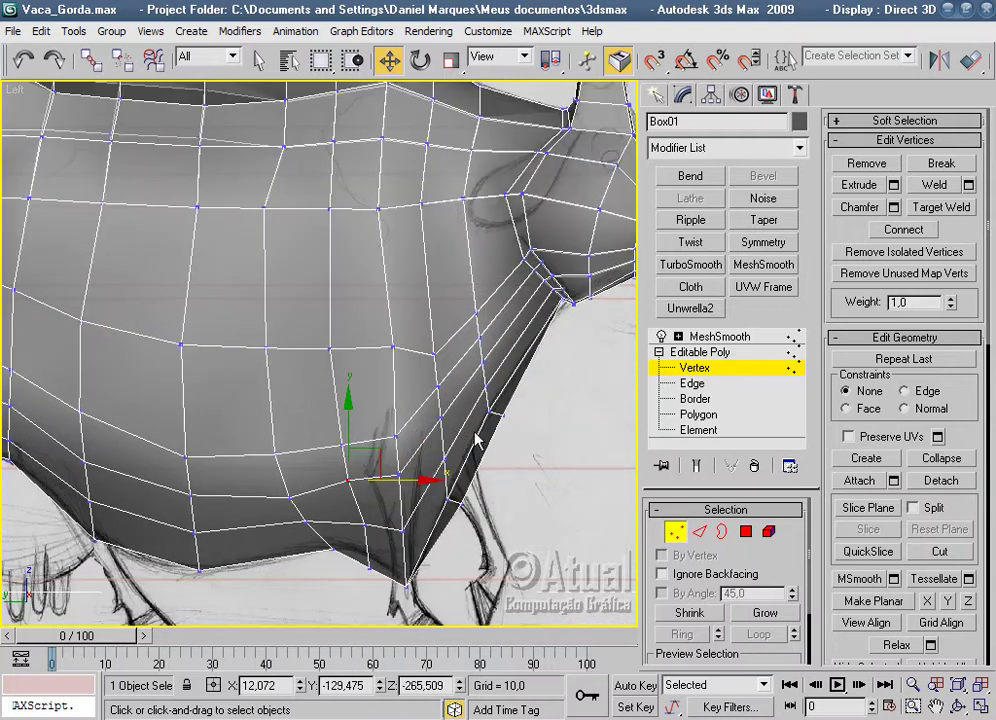
pyautogui.moveTo(475, 440); pyautogui.dragTo(472, 418, button='middle')
pyautogui.click(432, 330)
pyautogui.moveTo(438, 279)
pyautogui.mouseDown()
pyautogui.moveTo(450, 284)
pyautogui.moveTo(513, 242)
pyautogui.mouseUp()
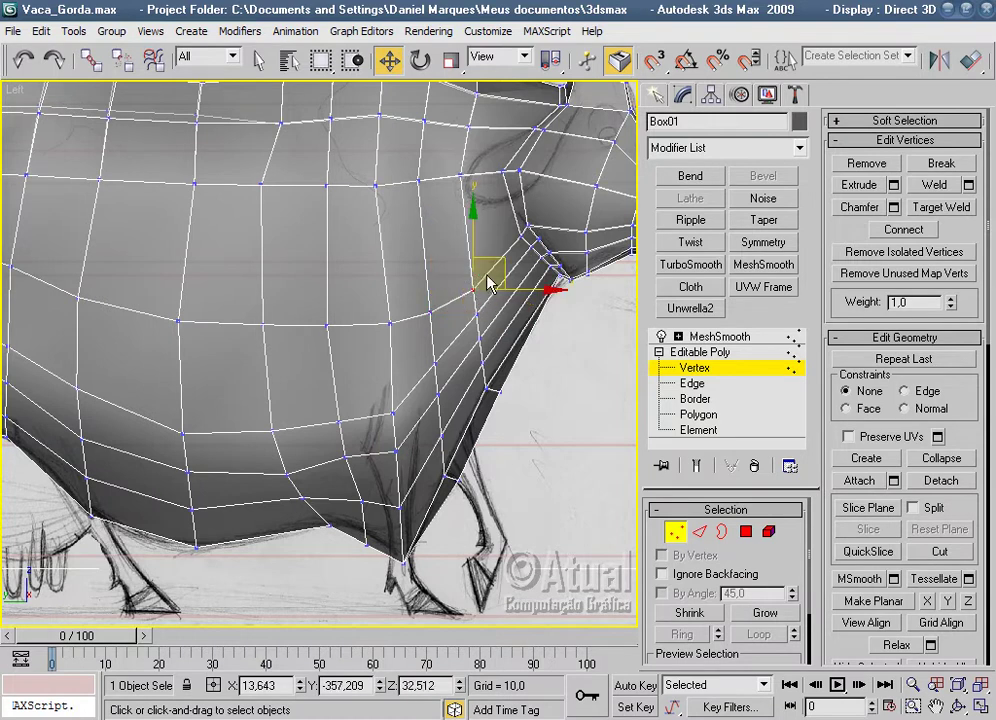
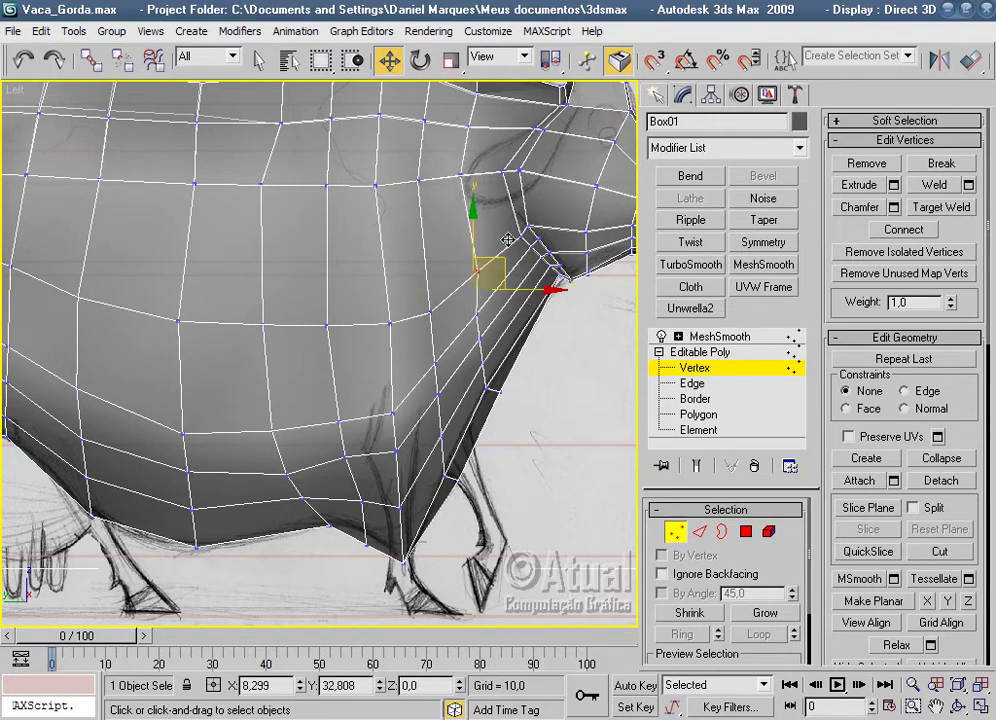
# Undo the last move and pull the belly vertices toward the sketch outline.
pyautogui.hotkey('ctrl', 'z')
pyautogui.moveTo(457, 287); pyautogui.dragTo(457, 276)
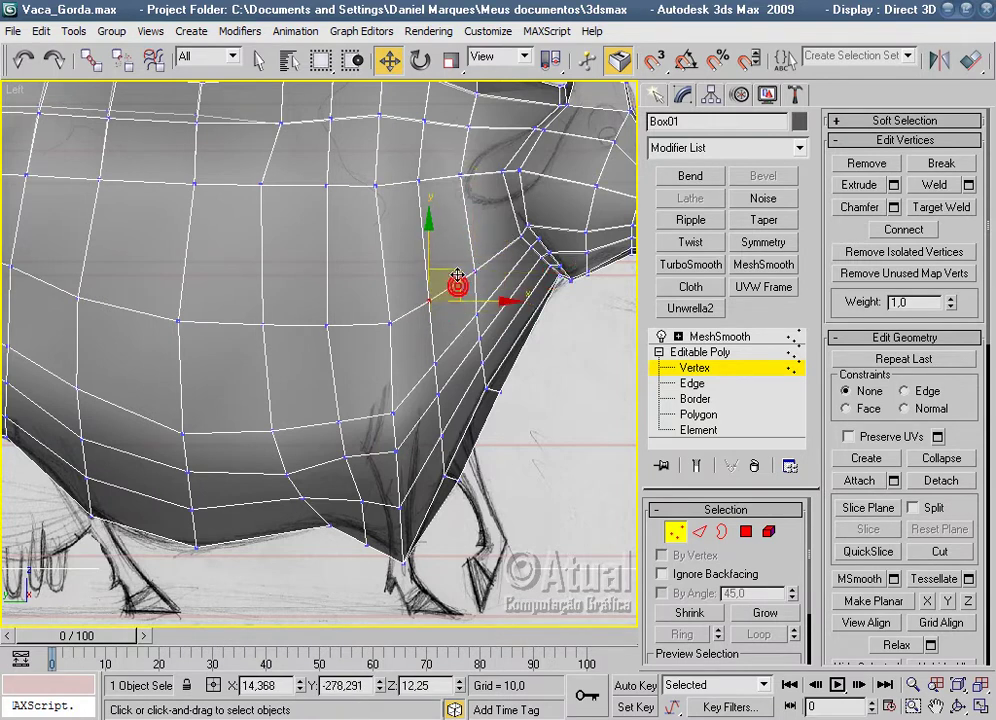
pyautogui.moveTo(370, 322); pyautogui.dragTo(378, 323)
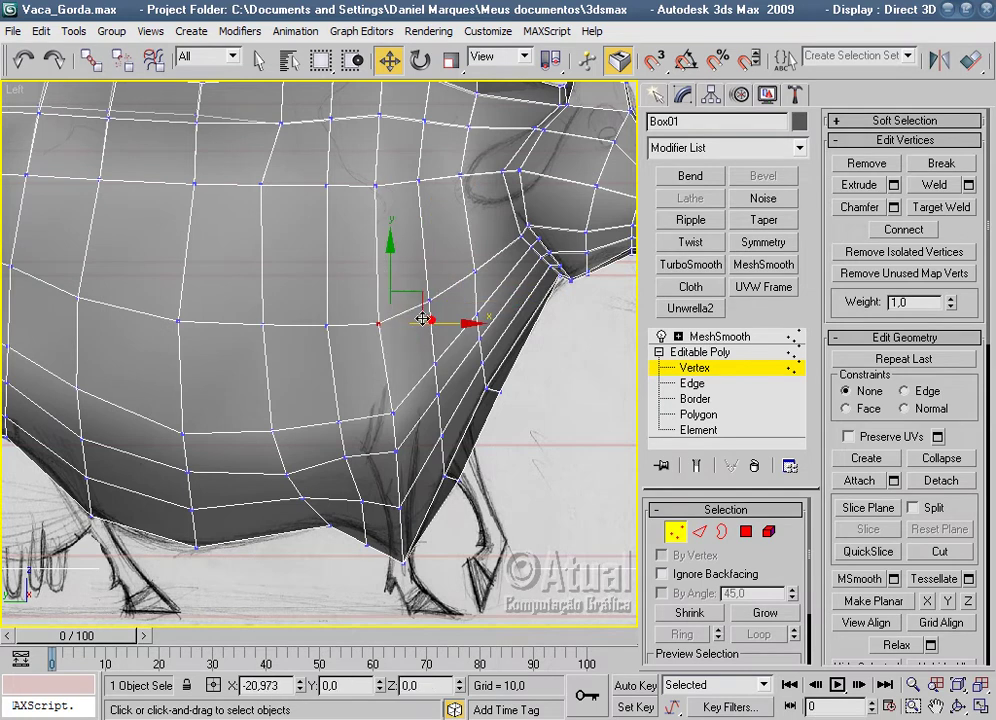
pyautogui.click(391, 413)
pyautogui.moveTo(446, 446); pyautogui.dragTo(436, 390, button='middle')
pyautogui.click(330, 430)
pyautogui.moveTo(361, 408)
pyautogui.mouseDown()
pyautogui.moveTo(418, 401)
pyautogui.moveTo(418, 390)
pyautogui.mouseUp()
# Pull the chest and lower belly vertices down onto the sketch line.
pyautogui.click(451, 378)
pyautogui.scroll(-3, 457, 422)
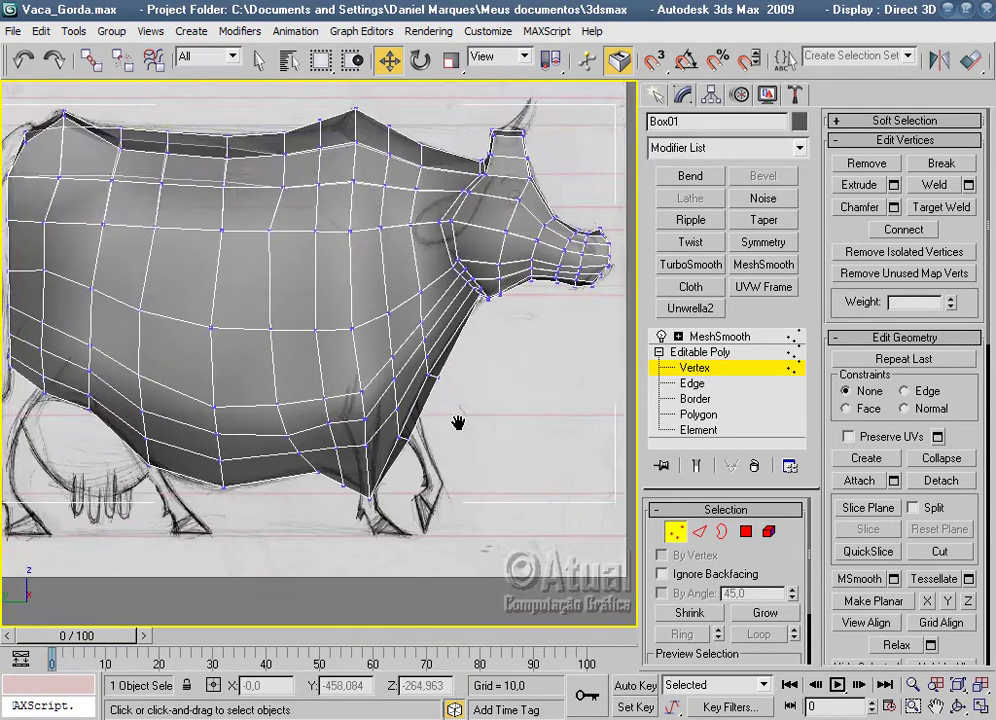
pyautogui.scroll(3, 457, 422)
pyautogui.click(405, 340)
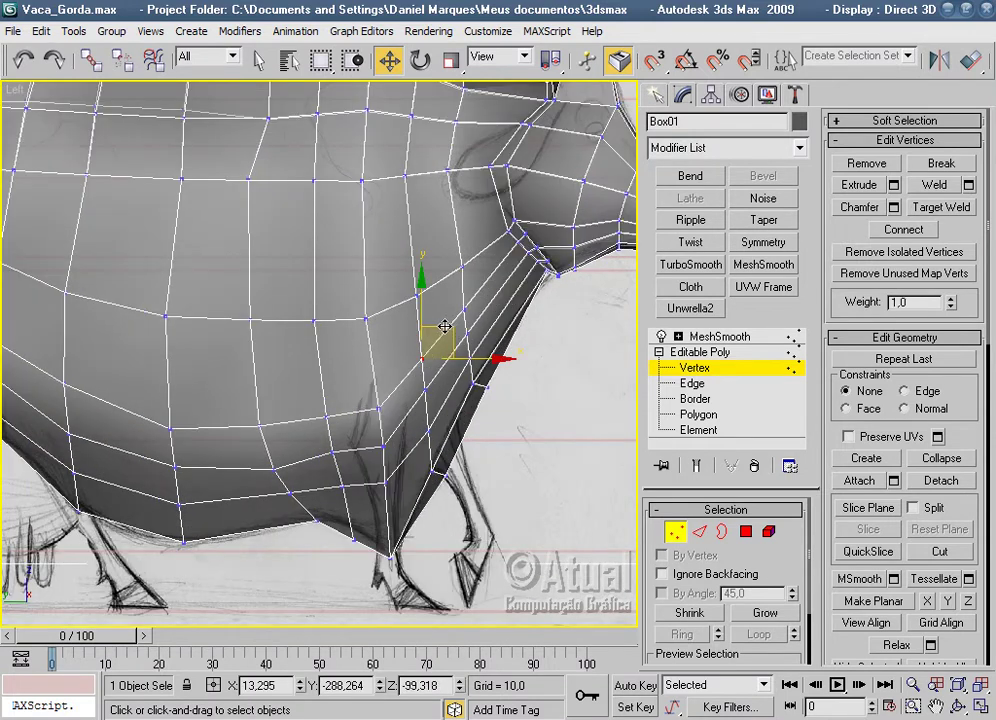
pyautogui.moveTo(440, 322); pyautogui.dragTo(445, 398)
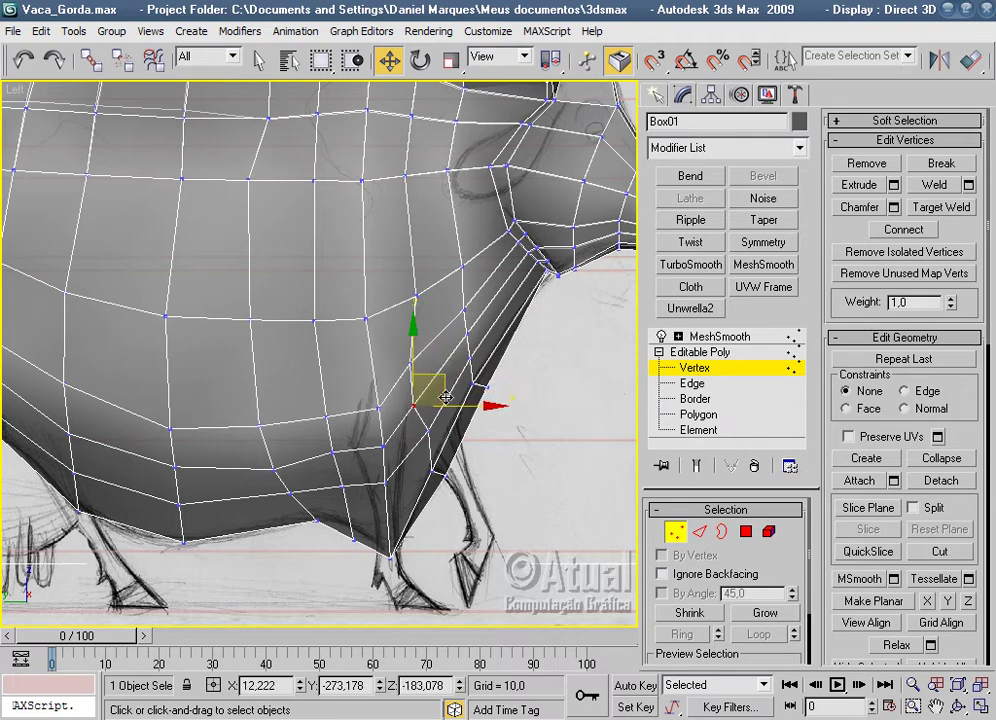
pyautogui.click(446, 410)
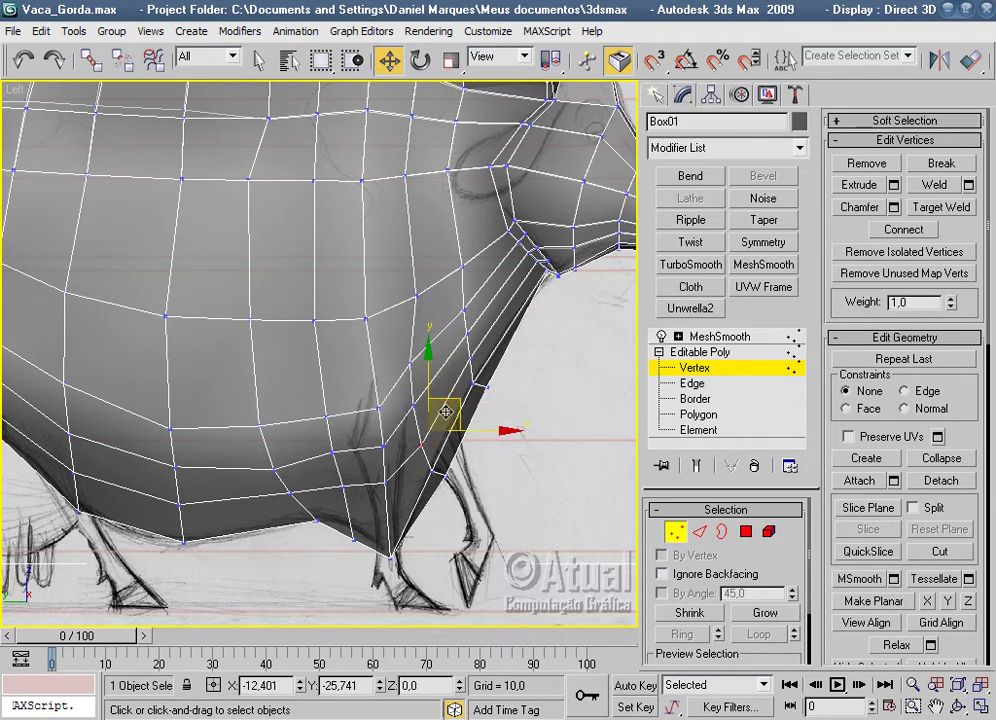
pyautogui.click(371, 446)
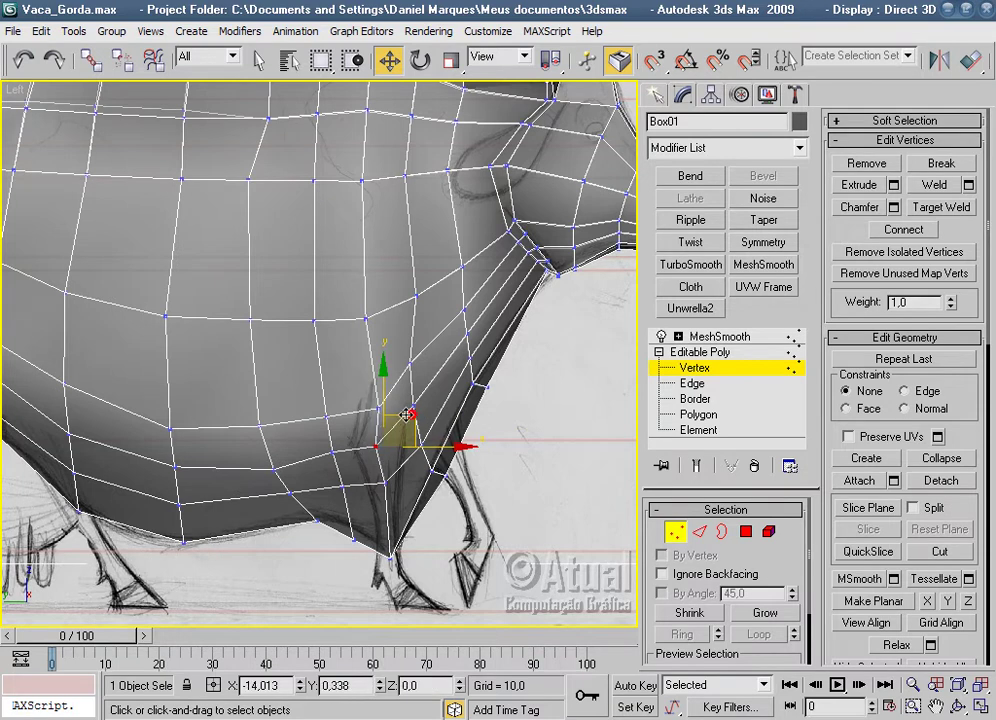
pyautogui.click(378, 408)
pyautogui.moveTo(403, 382); pyautogui.dragTo(396, 376)
# Switch the Editable Poly to Polygon sub-object level.
pyautogui.scroll(-2, 345, 433)
pyautogui.scroll(-2, 295, 422)
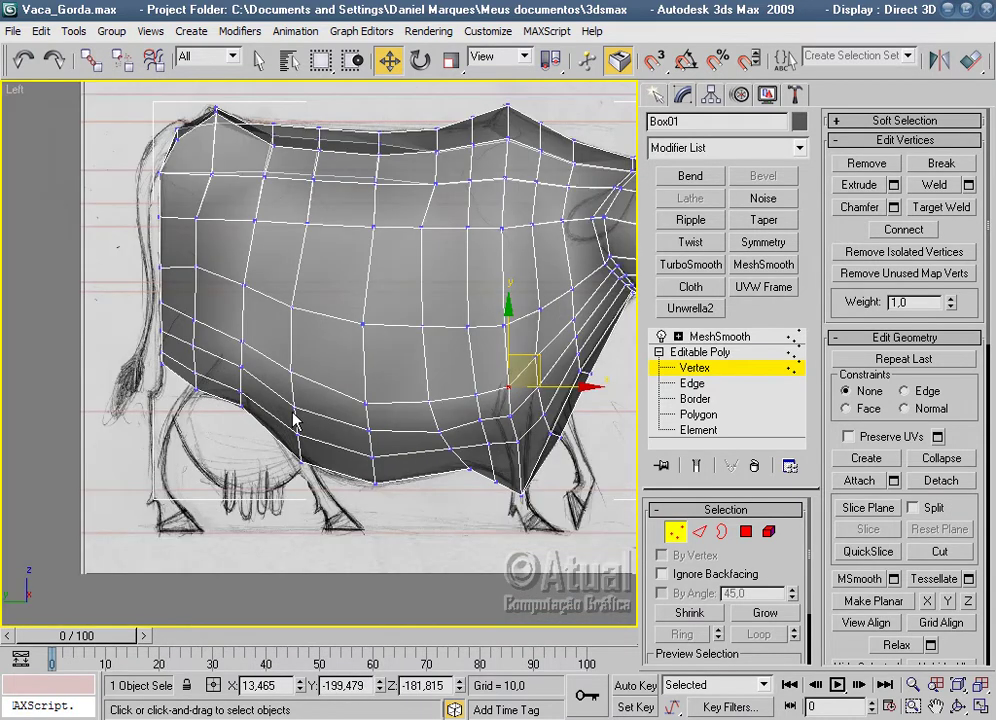
pyautogui.scroll(3, 293, 420)
pyautogui.click(745, 532)
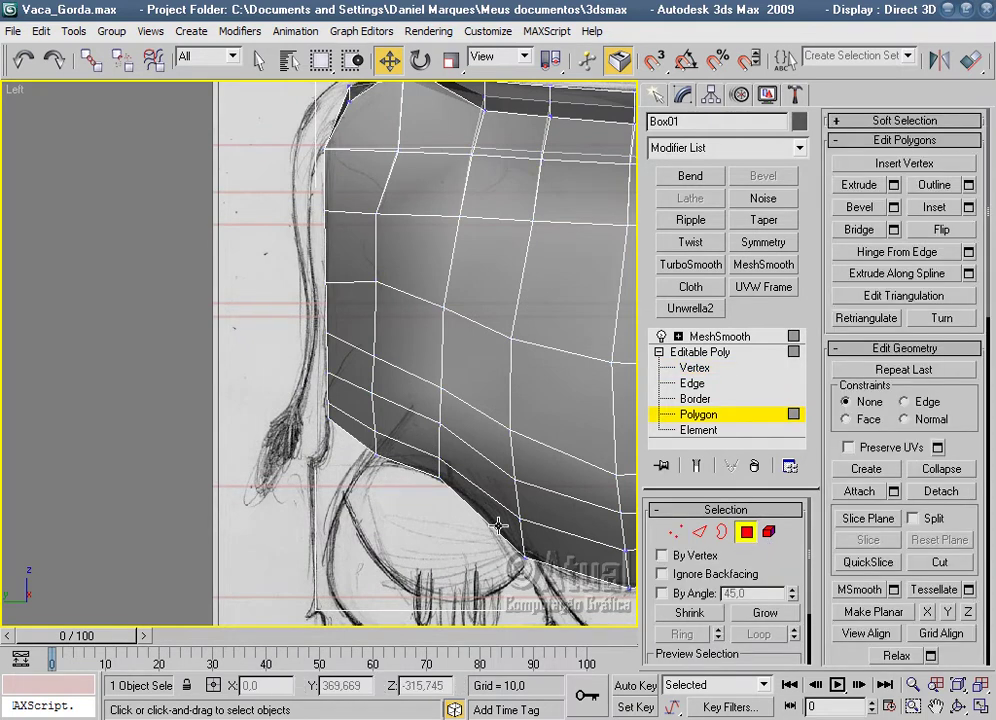
# Show the MeshSmooth result in the stack with edged faces hidden.
pyautogui.moveTo(430, 493); pyautogui.dragTo(245, 493, button='middle')
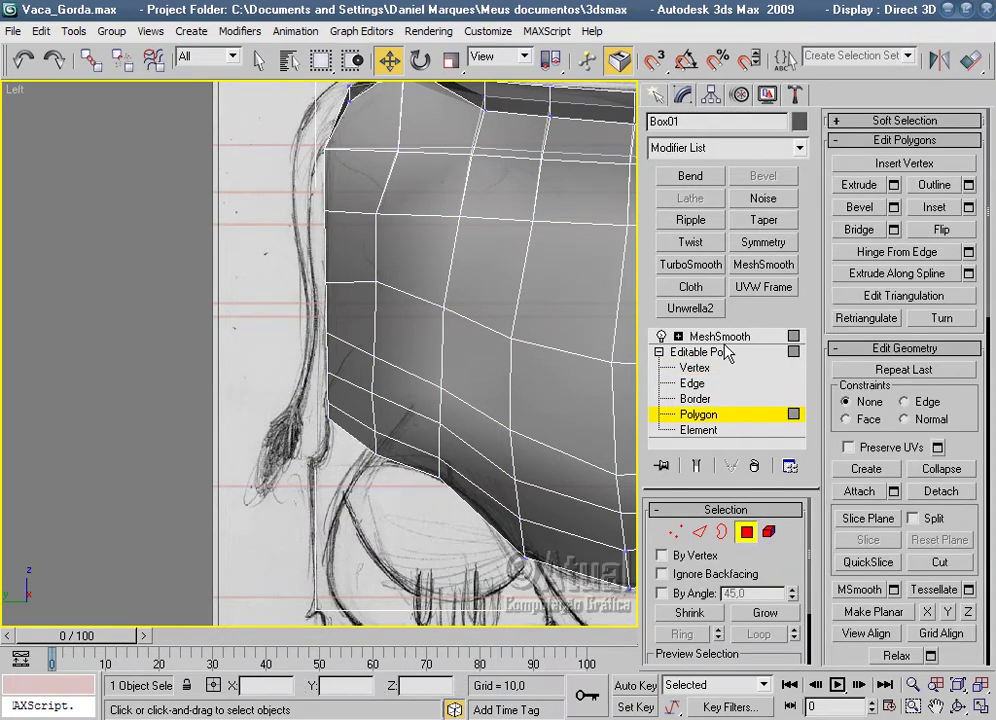
pyautogui.click(708, 336)
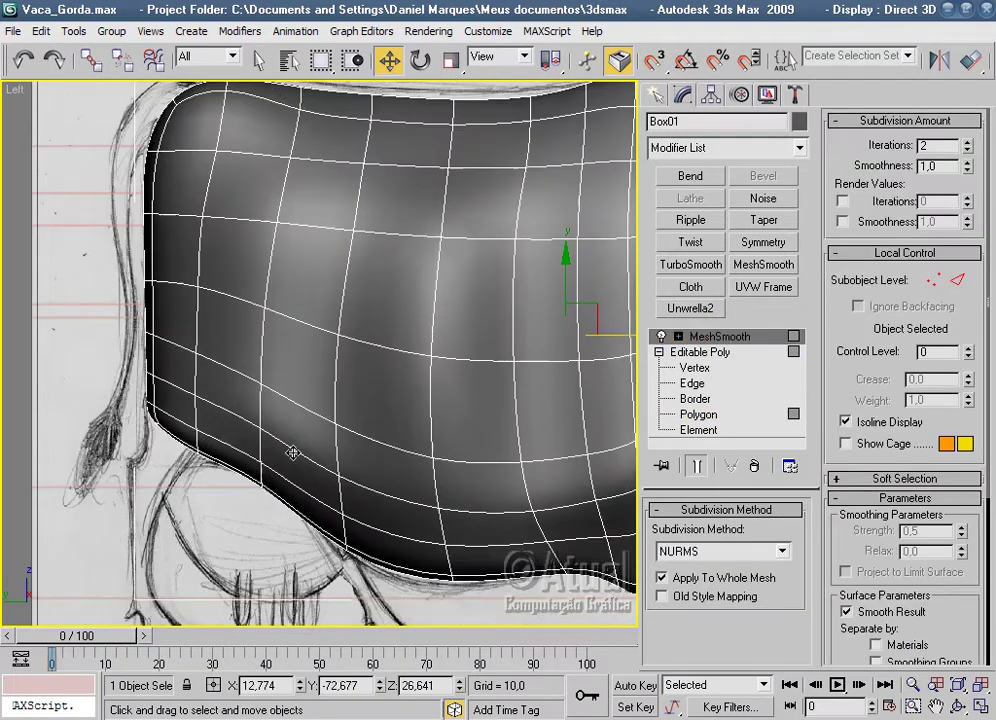
pyautogui.scroll(-4, 384, 467)
pyautogui.press('F4')
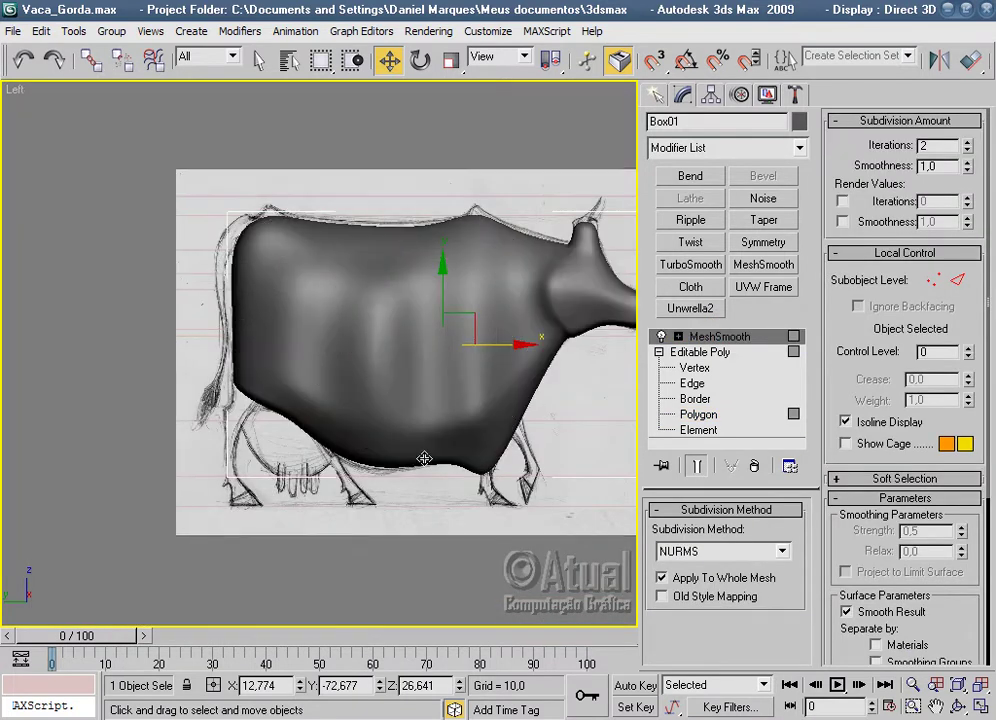
# Orbit the smoothed cow in Perspective, then return to Vertex level with edged faces on.
pyautogui.press('p')
pyautogui.scroll(-5, 424, 458)
pyautogui.moveTo(424, 458)
pyautogui.keyDown('alt'); pyautogui.mouseDown(button='middle')
pyautogui.moveTo(380, 460)
pyautogui.moveTo(407, 461)
pyautogui.moveTo(407, 471)
pyautogui.moveTo(460, 422)
pyautogui.moveTo(493, 436)
pyautogui.moveTo(521, 310)
pyautogui.moveTo(516, 276)
pyautogui.moveTo(349, 378)
pyautogui.moveTo(396, 445)
pyautogui.moveTo(532, 434)
pyautogui.moveTo(485, 296)
pyautogui.moveTo(400, 422)
pyautogui.moveTo(436, 322)
pyautogui.moveTo(418, 344)
pyautogui.mouseUp(button='middle'); pyautogui.keyUp('alt')
pyautogui.scroll(4, 385, 442)
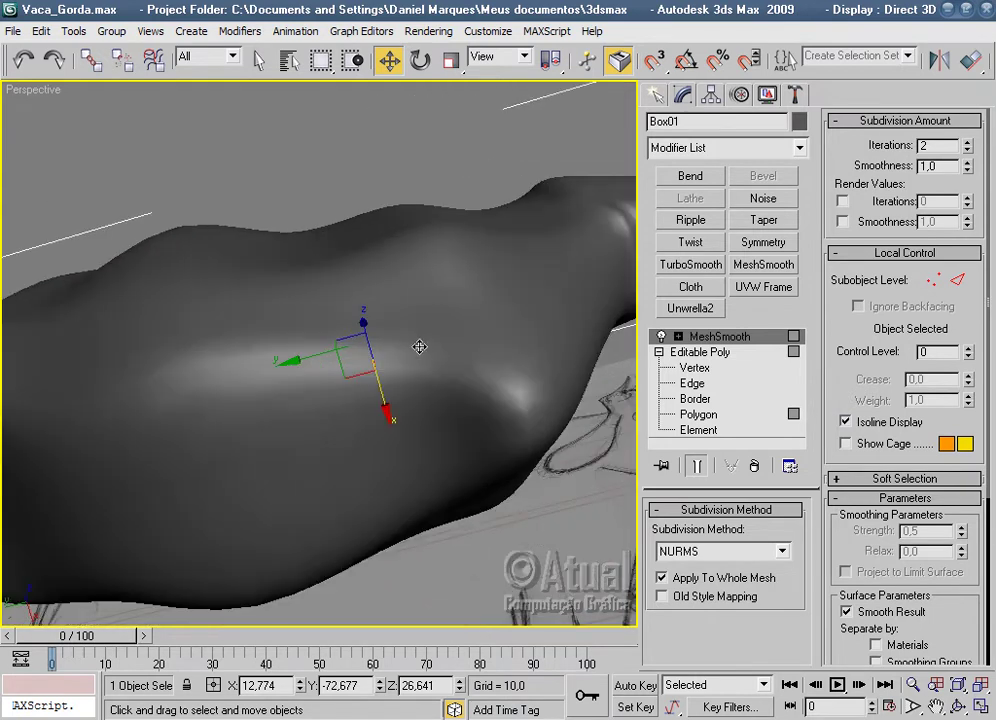
pyautogui.click(695, 368)
pyautogui.press('F4')
# Select four rear-body vertices and scale them slightly.
pyautogui.keyDown('alt'); pyautogui.moveTo(400, 440); pyautogui.dragTo(327, 340, button='middle'); pyautogui.keyUp('alt')
pyautogui.click(257, 316)
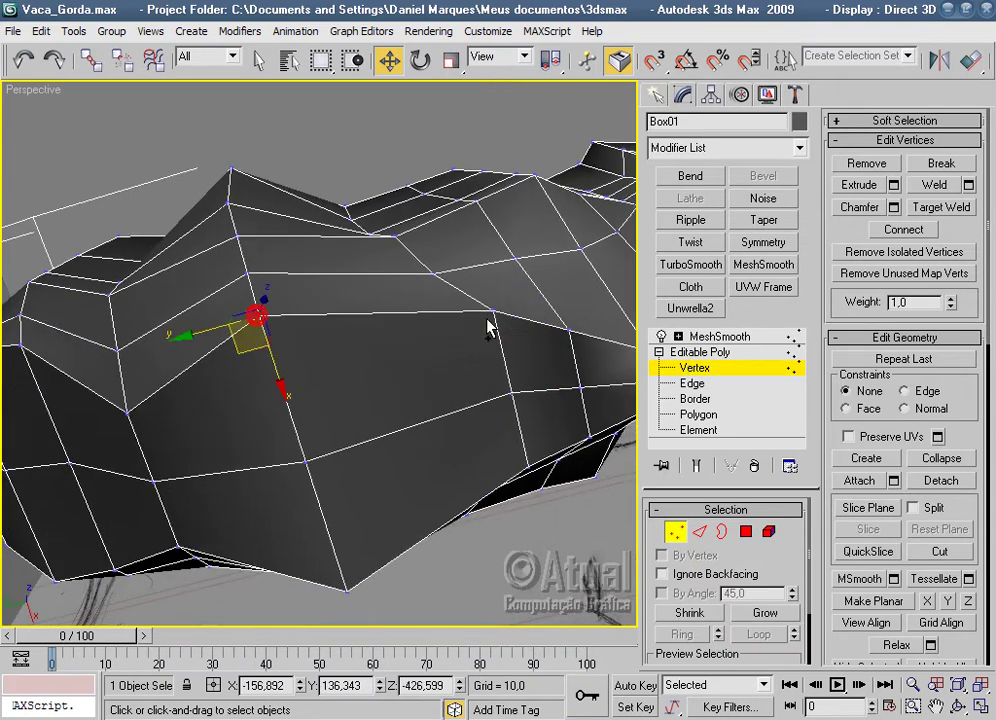
pyautogui.keyDown('ctrl'); pyautogui.click(491, 311); pyautogui.keyUp('ctrl')
pyautogui.keyDown('ctrl'); pyautogui.click(527, 463); pyautogui.keyUp('ctrl')
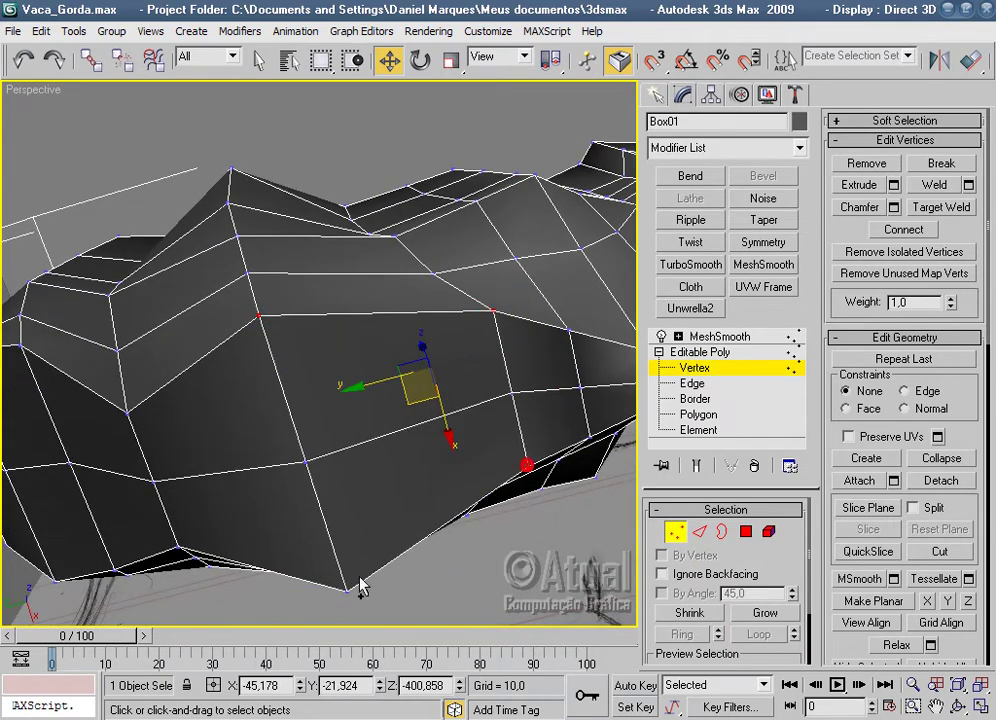
pyautogui.keyDown('ctrl'); pyautogui.click(347, 588); pyautogui.keyUp('ctrl')
pyautogui.click(451, 60)
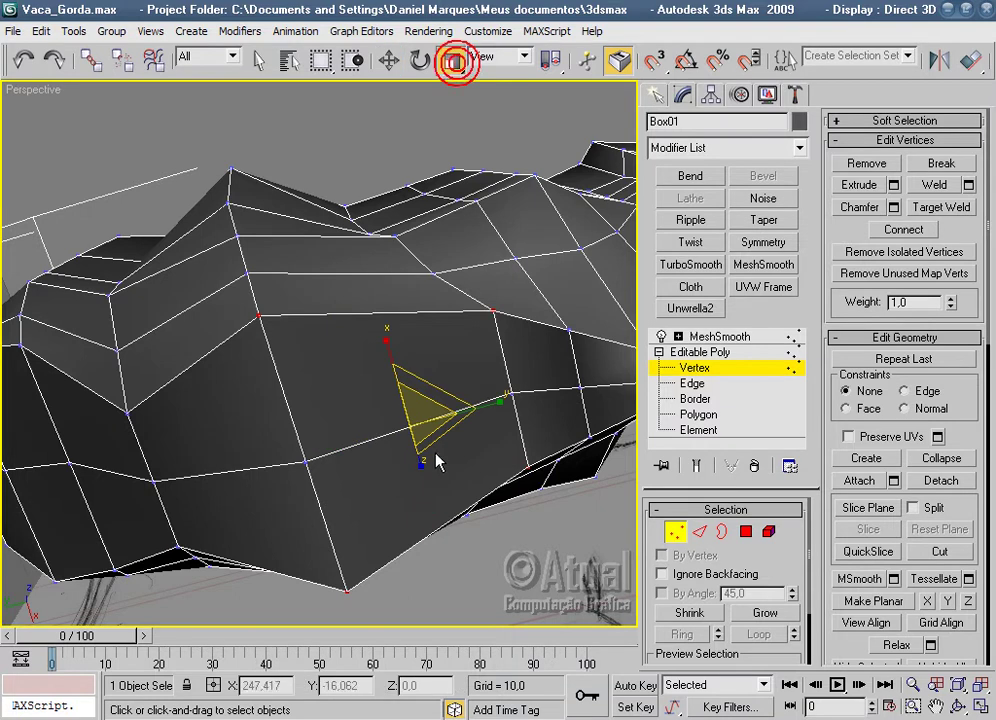
pyautogui.keyDown('alt'); pyautogui.moveTo(390, 342); pyautogui.dragTo(389, 349, button='middle'); pyautogui.keyUp('alt')
# Add more upper and underside body vertices to the selection.
pyautogui.moveTo(396, 456)
pyautogui.mouseDown(button='middle')
pyautogui.moveTo(396, 487)
pyautogui.moveTo(409, 407)
pyautogui.moveTo(447, 393)
pyautogui.moveTo(373, 316)
pyautogui.mouseUp(button='middle')
pyautogui.keyDown('ctrl'); pyautogui.click(377, 312); pyautogui.keyUp('ctrl')
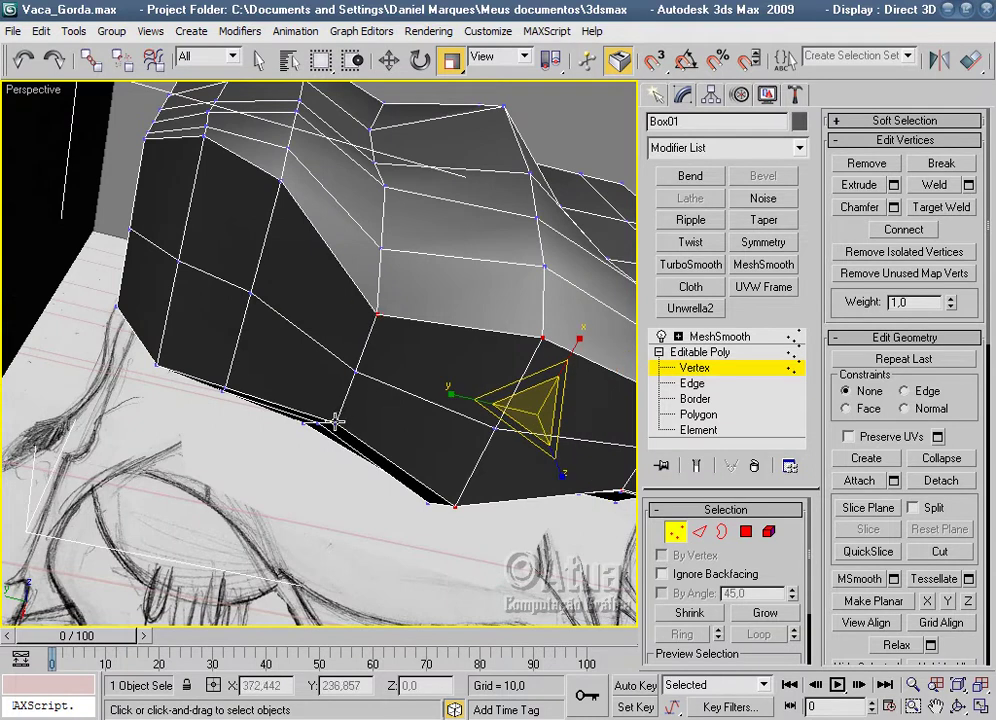
pyautogui.keyDown('ctrl'); pyautogui.click(334, 421); pyautogui.keyUp('ctrl')
pyautogui.keyDown('ctrl'); pyautogui.click(281, 180); pyautogui.keyUp('ctrl')
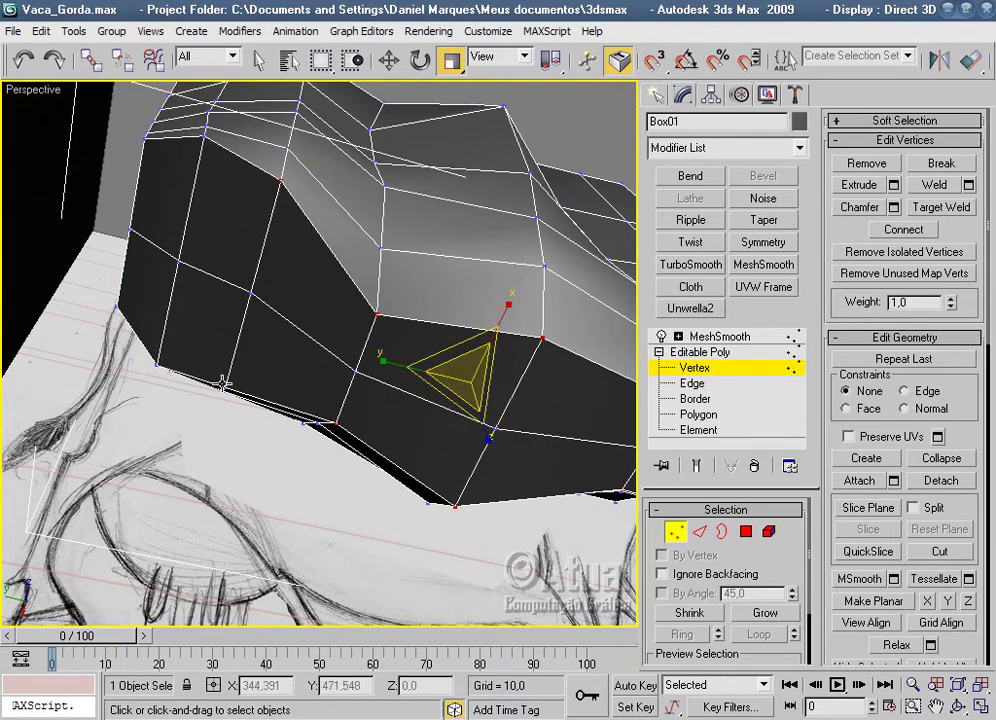
pyautogui.keyDown('ctrl'); pyautogui.click(222, 384); pyautogui.keyUp('ctrl')
pyautogui.keyDown('ctrl'); pyautogui.click(203, 138); pyautogui.keyUp('ctrl')
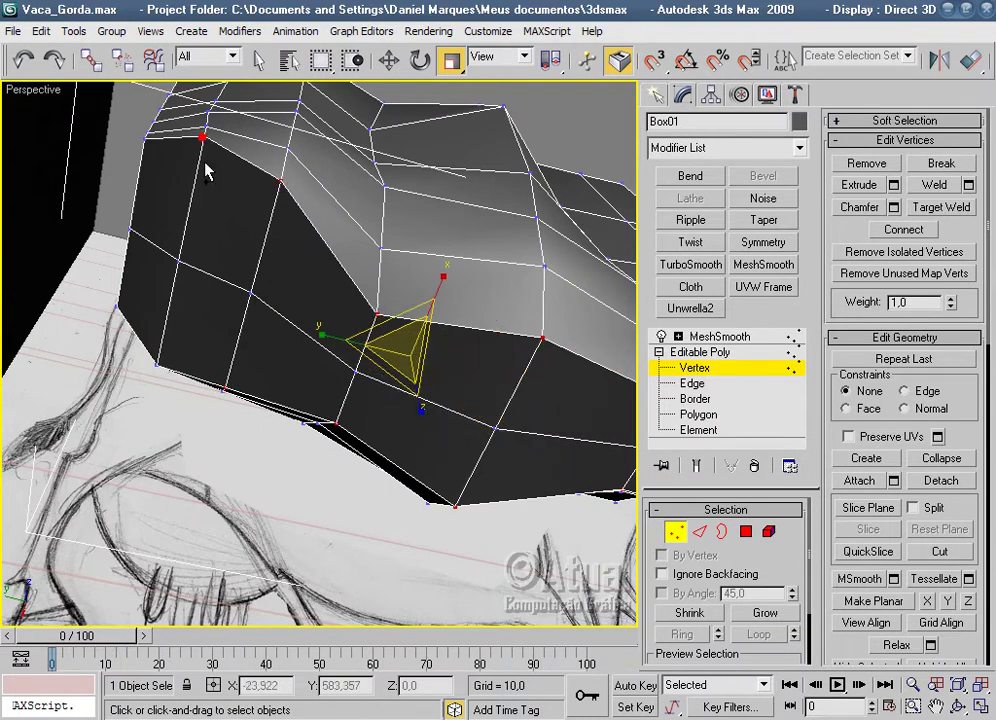
pyautogui.keyDown('ctrl'); pyautogui.click(155, 363); pyautogui.keyUp('ctrl')
pyautogui.keyDown('ctrl'); pyautogui.click(115, 307); pyautogui.keyUp('ctrl')
pyautogui.keyDown('ctrl'); pyautogui.click(145, 138); pyautogui.keyUp('ctrl')
# Add the side and lower vertices and move the whole selection upward.
pyautogui.keyDown('alt'); pyautogui.moveTo(385, 389); pyautogui.dragTo(298, 412, button='middle'); pyautogui.keyUp('alt')
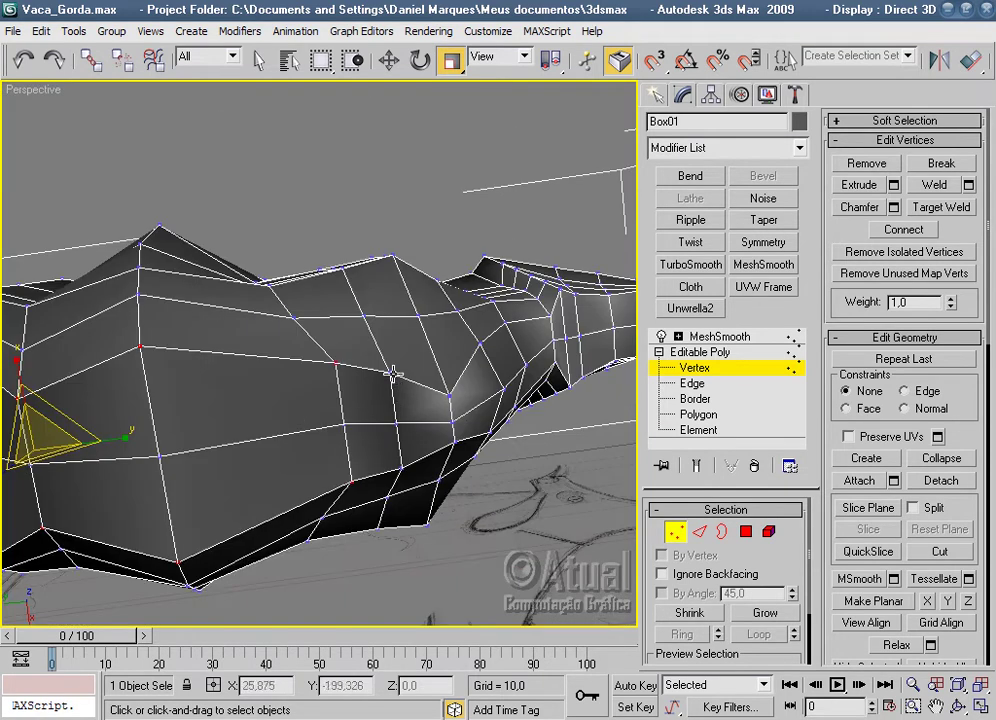
pyautogui.keyDown('ctrl'); pyautogui.click(391, 372); pyautogui.keyUp('ctrl')
pyautogui.keyDown('ctrl'); pyautogui.click(402, 467); pyautogui.keyUp('ctrl')
pyautogui.keyDown('ctrl'); pyautogui.click(451, 443); pyautogui.keyUp('ctrl')
pyautogui.keyDown('ctrl'); pyautogui.click(445, 396); pyautogui.keyUp('ctrl')
pyautogui.keyDown('alt'); pyautogui.moveTo(445, 396); pyautogui.dragTo(481, 414, button='middle'); pyautogui.keyUp('alt')
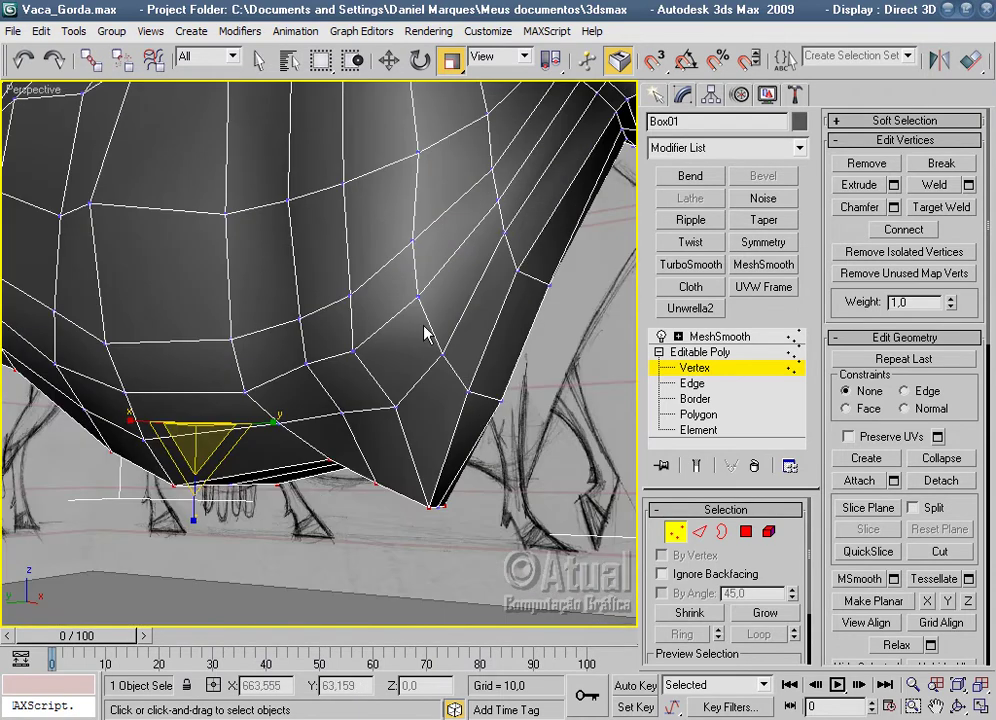
pyautogui.click(389, 61)
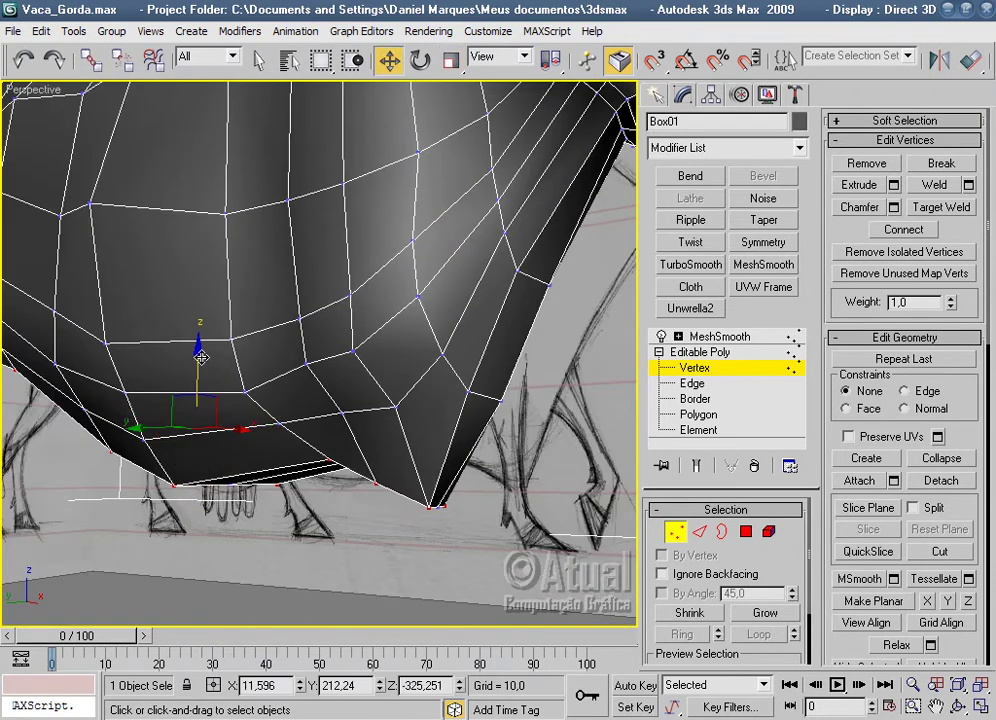
pyautogui.moveTo(201, 357); pyautogui.dragTo(202, 345)
# Select a single neck vertex and slide it along X and Y.
pyautogui.moveTo(200, 356)
pyautogui.keyDown('alt'); pyautogui.mouseDown(button='middle')
pyautogui.moveTo(358, 407)
pyautogui.moveTo(352, 360)
pyautogui.moveTo(456, 405)
pyautogui.mouseUp(button='middle'); pyautogui.keyUp('alt')
pyautogui.scroll(3, 549, 520)
pyautogui.moveTo(549, 520)
pyautogui.mouseDown(button='middle')
pyautogui.moveTo(449, 453)
pyautogui.moveTo(458, 456)
pyautogui.moveTo(452, 373)
pyautogui.mouseUp(button='middle')
pyautogui.click(367, 424)
pyautogui.click(348, 418)
pyautogui.moveTo(499, 393); pyautogui.dragTo(493, 390)
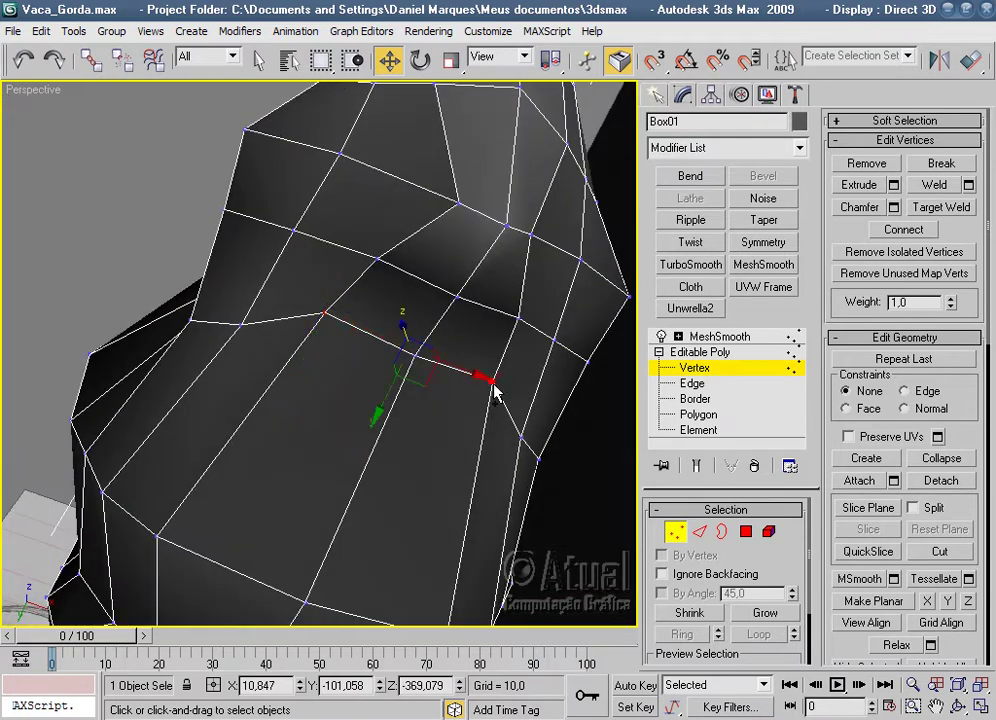
pyautogui.moveTo(386, 396); pyautogui.dragTo(387, 398)
# Slide the neighbouring neck vertex along X, then view the MeshSmooth result from the side.
pyautogui.click(374, 261)
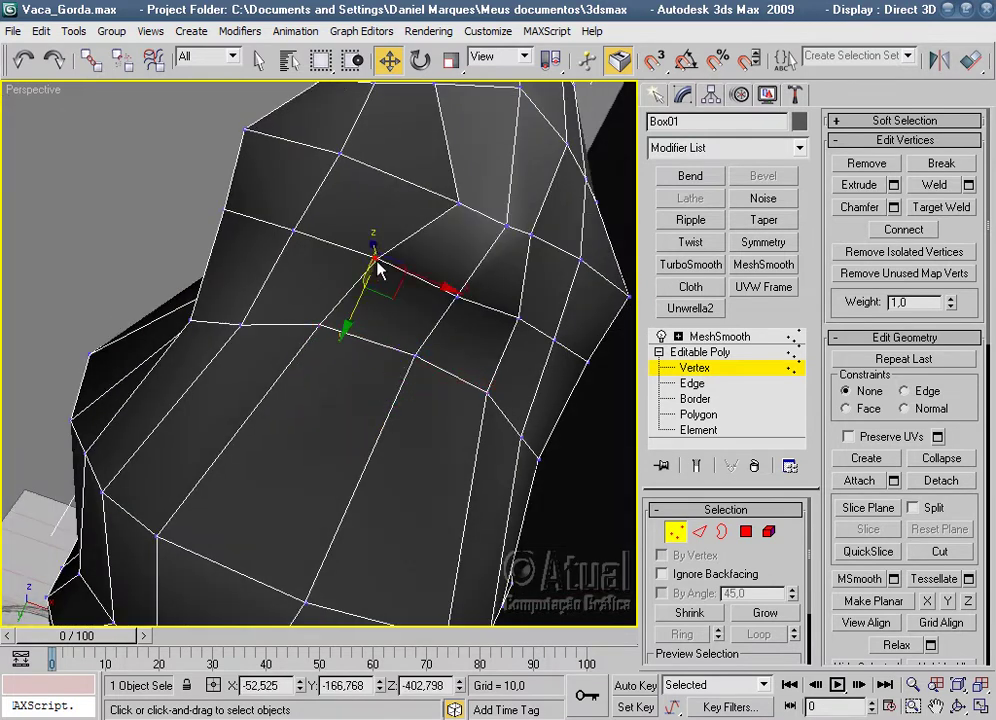
pyautogui.moveTo(410, 285)
pyautogui.mouseDown()
pyautogui.moveTo(478, 349)
pyautogui.moveTo(447, 349)
pyautogui.mouseUp()
pyautogui.click(712, 336)
pyautogui.click(580, 474)
pyautogui.moveTo(582, 478)
pyautogui.keyDown('alt'); pyautogui.mouseDown(button='middle')
pyautogui.moveTo(460, 522)
pyautogui.moveTo(577, 597)
pyautogui.moveTo(431, 576)
pyautogui.moveTo(431, 540)
pyautogui.moveTo(569, 551)
pyautogui.moveTo(652, 534)
pyautogui.moveTo(569, 494)
pyautogui.mouseUp(button='middle'); pyautogui.keyUp('alt')
# Reselect the cow and pick a few belly faces at Polygon level.
pyautogui.scroll(5, 569, 494)
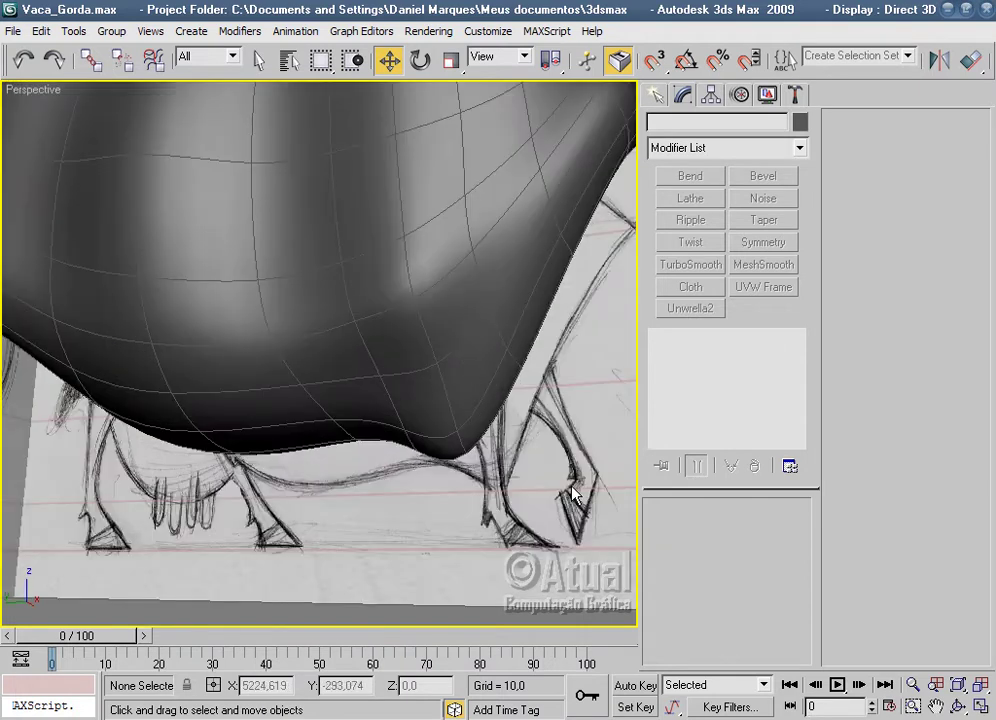
pyautogui.click(489, 367)
pyautogui.click(690, 414)
pyautogui.click(392, 338)
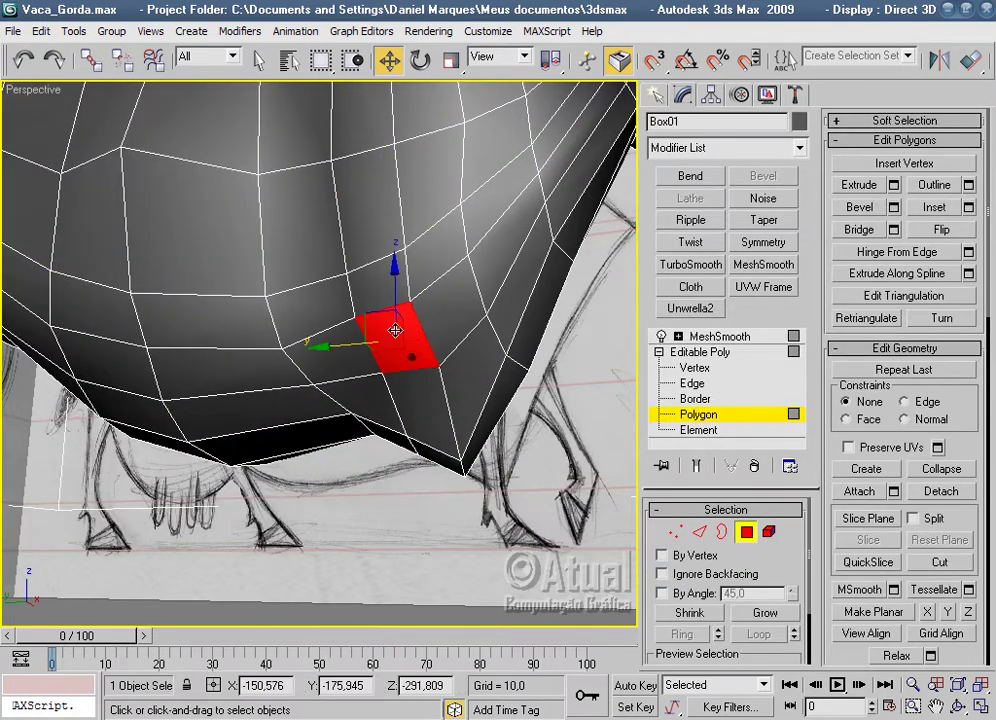
pyautogui.keyDown('ctrl'); pyautogui.click(440, 350); pyautogui.keyUp('ctrl')
pyautogui.keyDown('ctrl'); pyautogui.click(391, 292); pyautogui.keyUp('ctrl')
pyautogui.moveTo(391, 292)
pyautogui.keyDown('alt'); pyautogui.mouseDown(button='middle')
pyautogui.moveTo(380, 474)
pyautogui.moveTo(350, 483)
pyautogui.mouseUp(button='middle'); pyautogui.keyUp('alt')
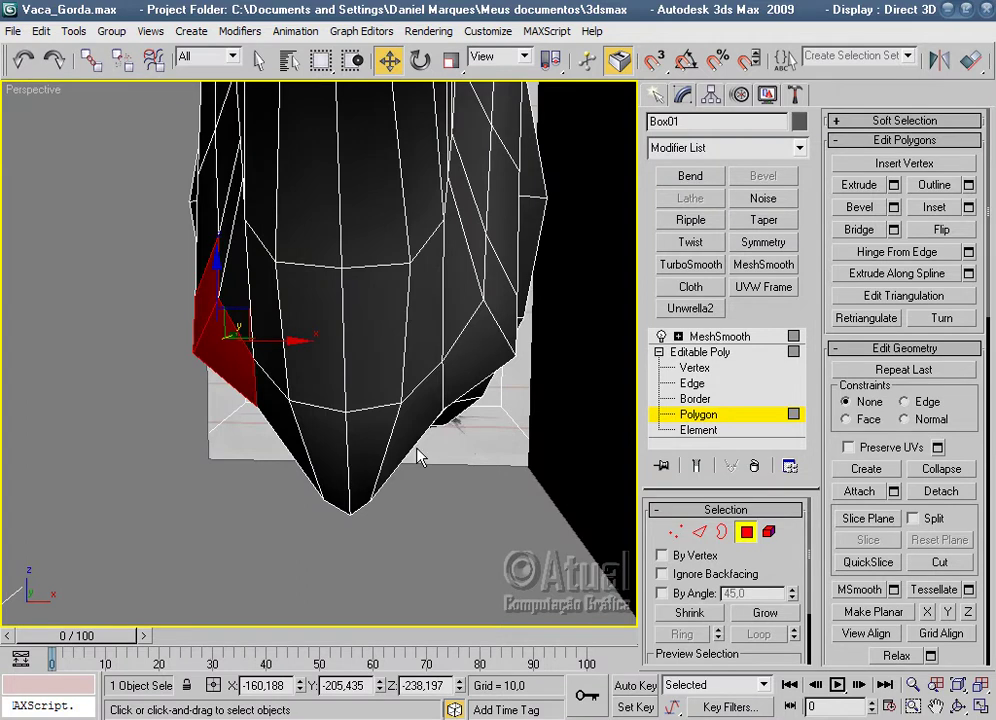
pyautogui.keyDown('alt'); pyautogui.moveTo(418, 457); pyautogui.dragTo(497, 490, button='middle'); pyautogui.keyUp('alt')
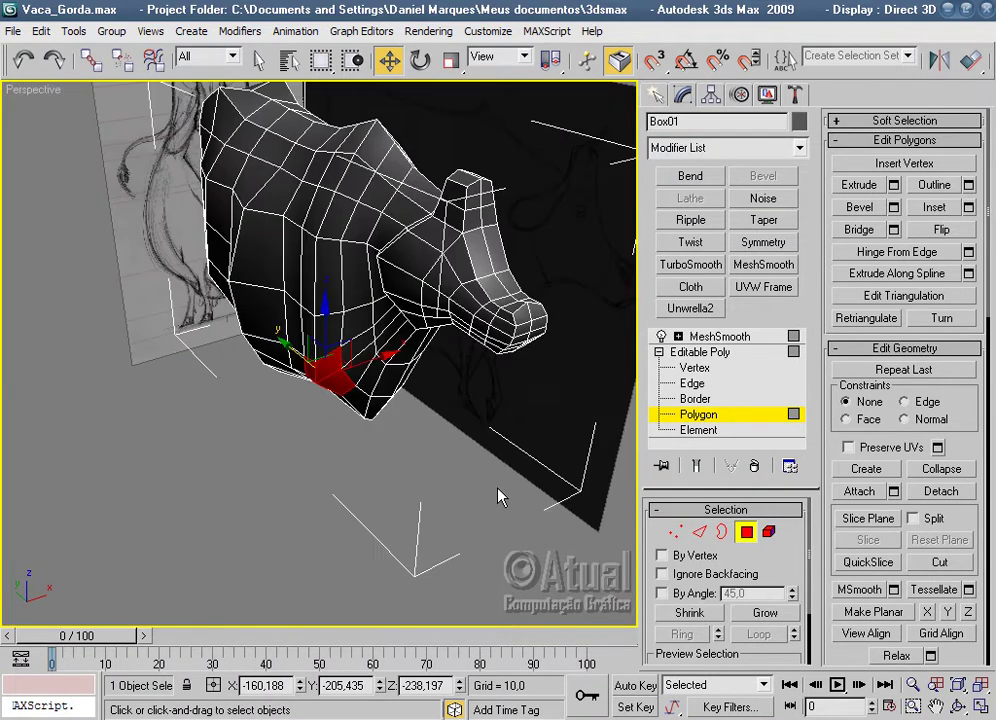
# In Top view, box-select all faces on one half of the body.
pyautogui.press('t')
pyautogui.scroll(-3, 530, 442)
pyautogui.scroll(-2, 538, 441)
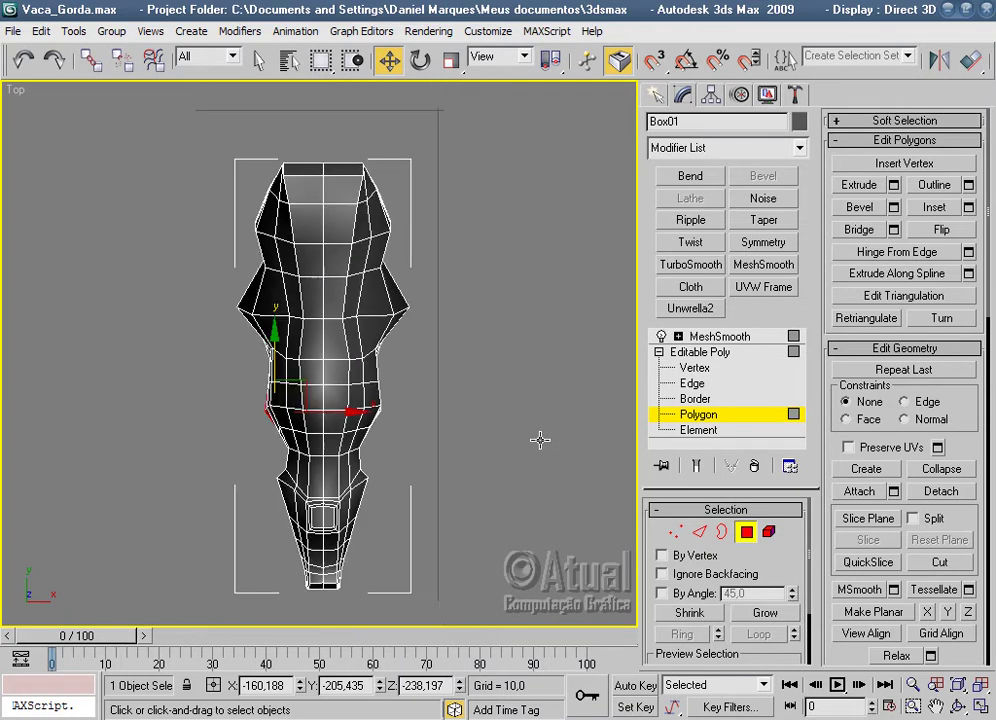
pyautogui.click(516, 467)
pyautogui.moveTo(516, 613); pyautogui.dragTo(324, 122)
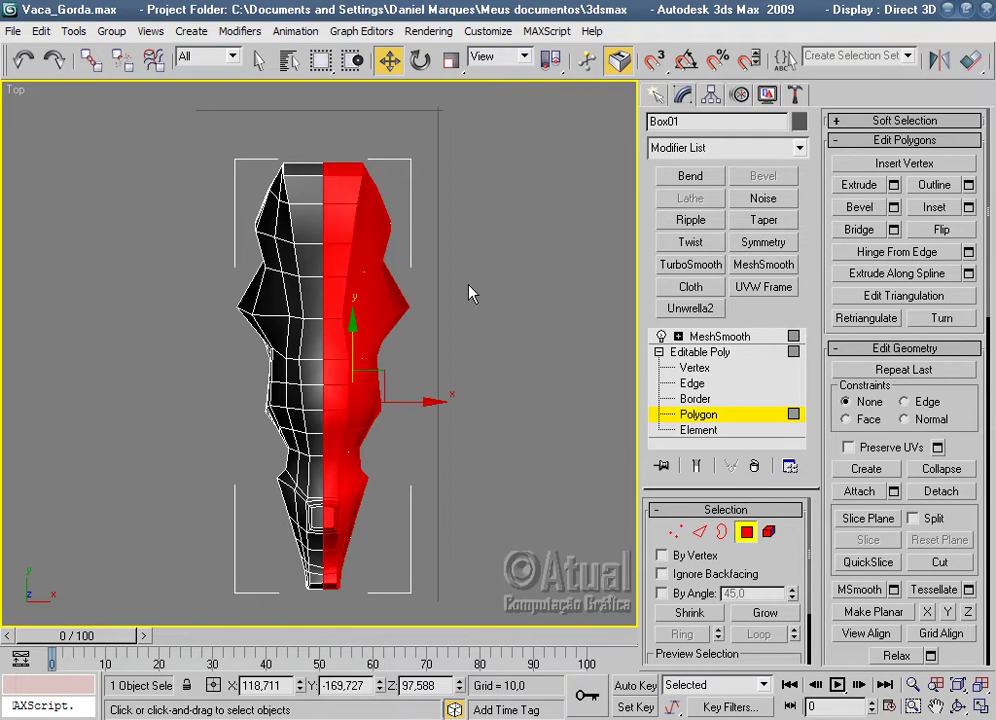
# Check the selected half in Perspective, then clear it and look from the Top view.
pyautogui.press('p')
pyautogui.moveTo(469, 289)
pyautogui.keyDown('alt'); pyautogui.mouseDown(button='middle')
pyautogui.moveTo(440, 427)
pyautogui.moveTo(420, 256)
pyautogui.moveTo(389, 289)
pyautogui.moveTo(422, 407)
pyautogui.moveTo(343, 463)
pyautogui.moveTo(364, 514)
pyautogui.mouseUp(button='middle'); pyautogui.keyUp('alt')
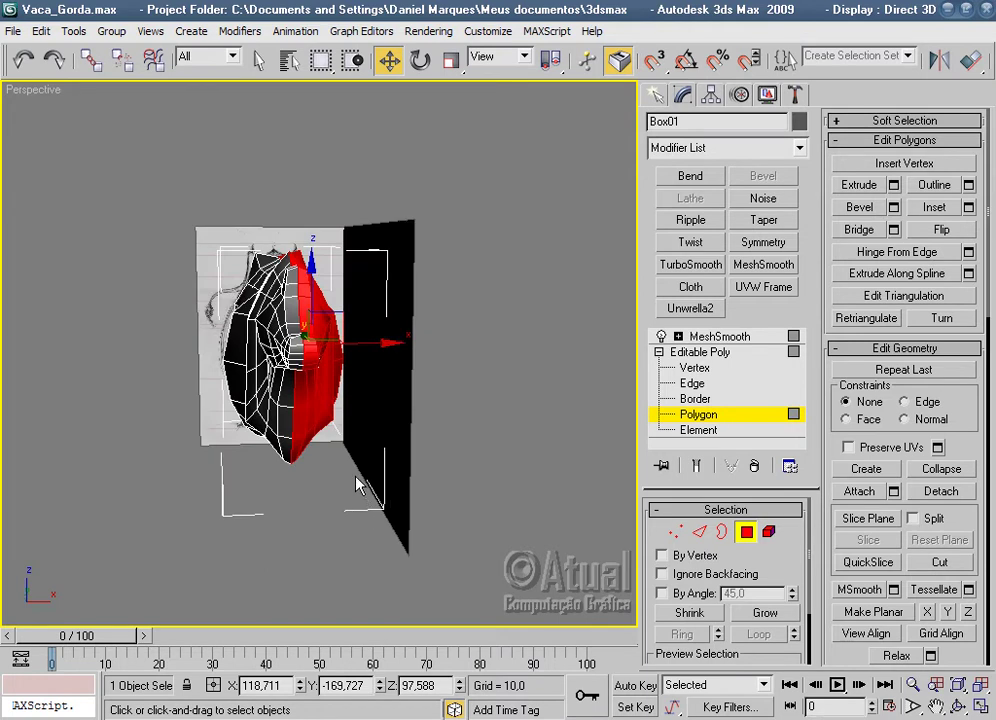
pyautogui.click(357, 485)
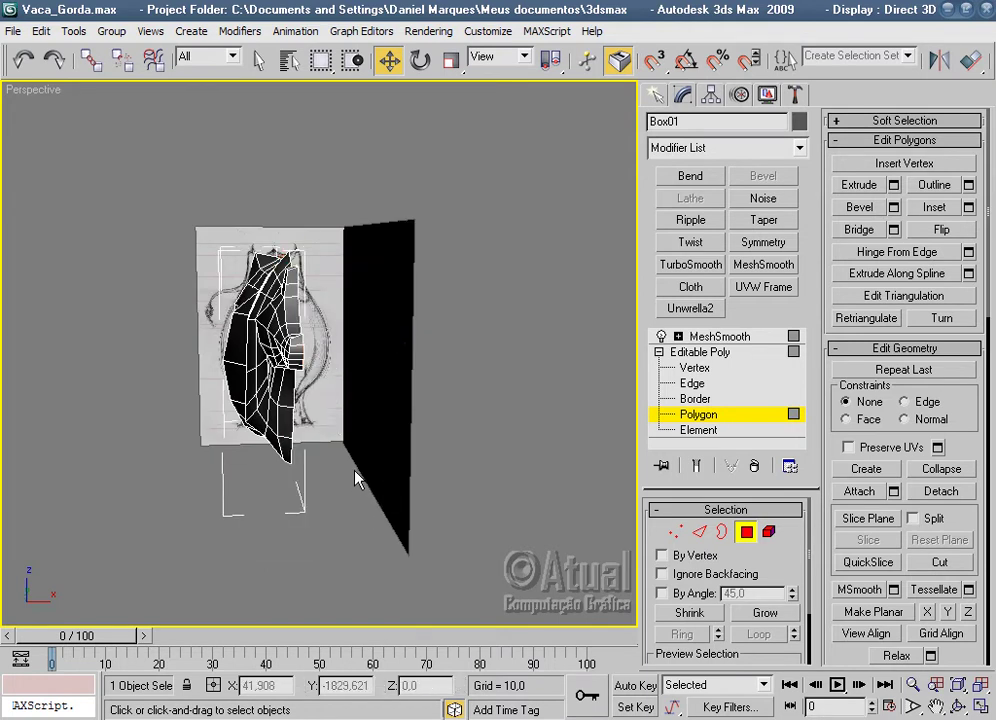
pyautogui.press('t')
pyautogui.scroll(2, 407, 360)
pyautogui.scroll(-2, 409, 460)
pyautogui.scroll(2, 409, 460)
pyautogui.scroll(-2, 409, 460)
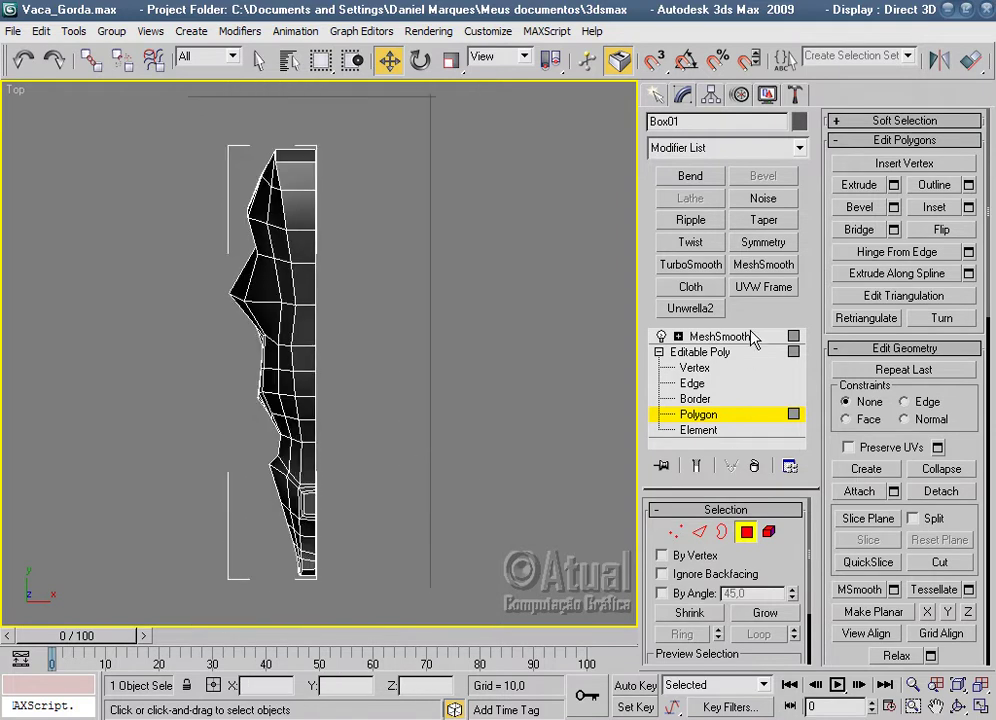
# Add a Symmetry modifier with Flip on to mirror the half body.
pyautogui.click(764, 243)
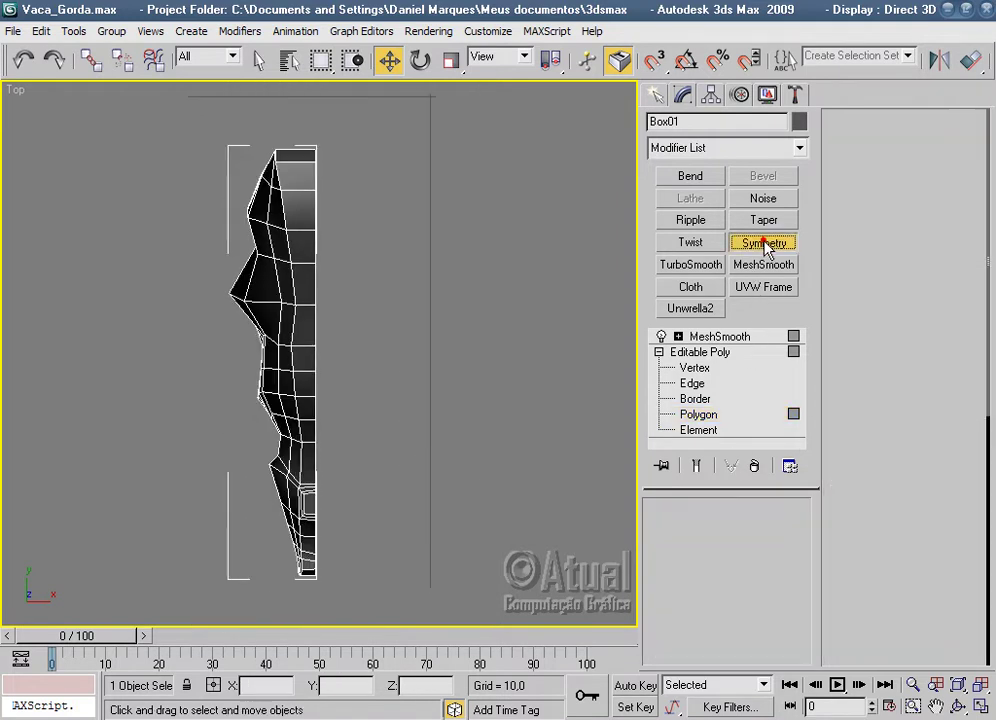
pyautogui.click(686, 567)
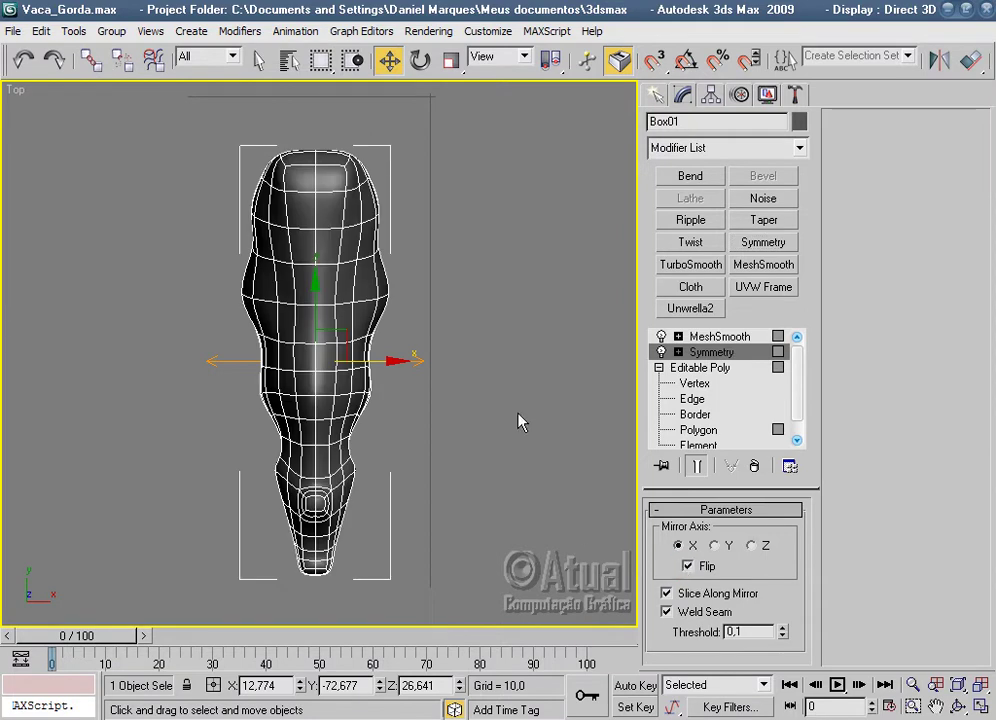
pyautogui.scroll(5, 511, 394)
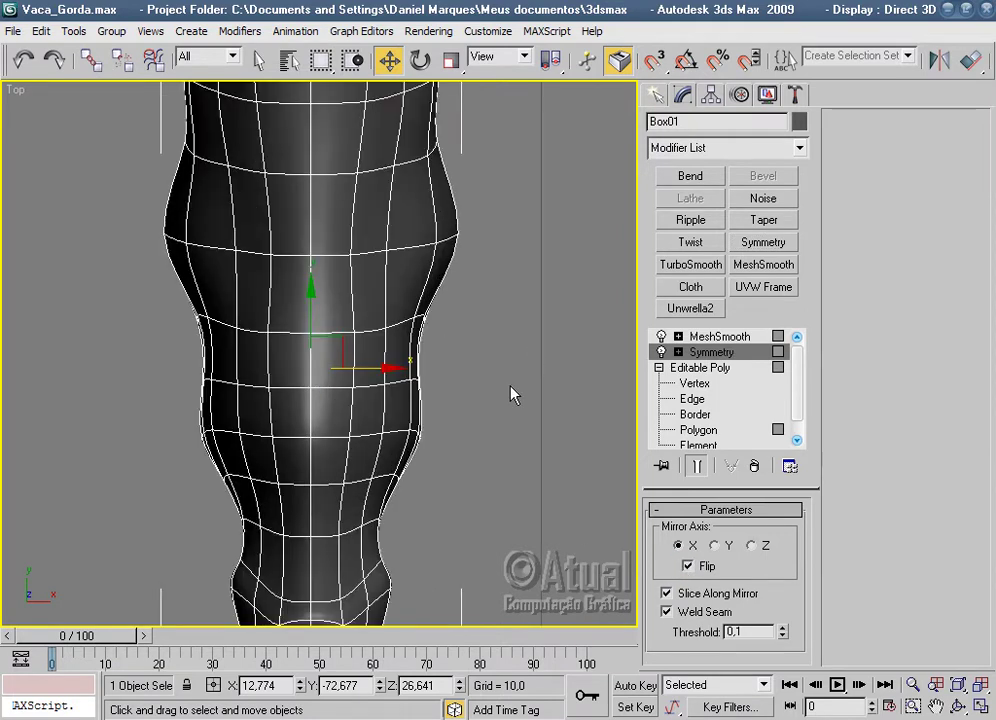
pyautogui.press('z')
# Expand and collapse the Symmetry modifier, then select MeshSmooth in the stack.
pyautogui.click(678, 352)
pyautogui.click(678, 352)
pyautogui.click(678, 352)
pyautogui.click(672, 368)
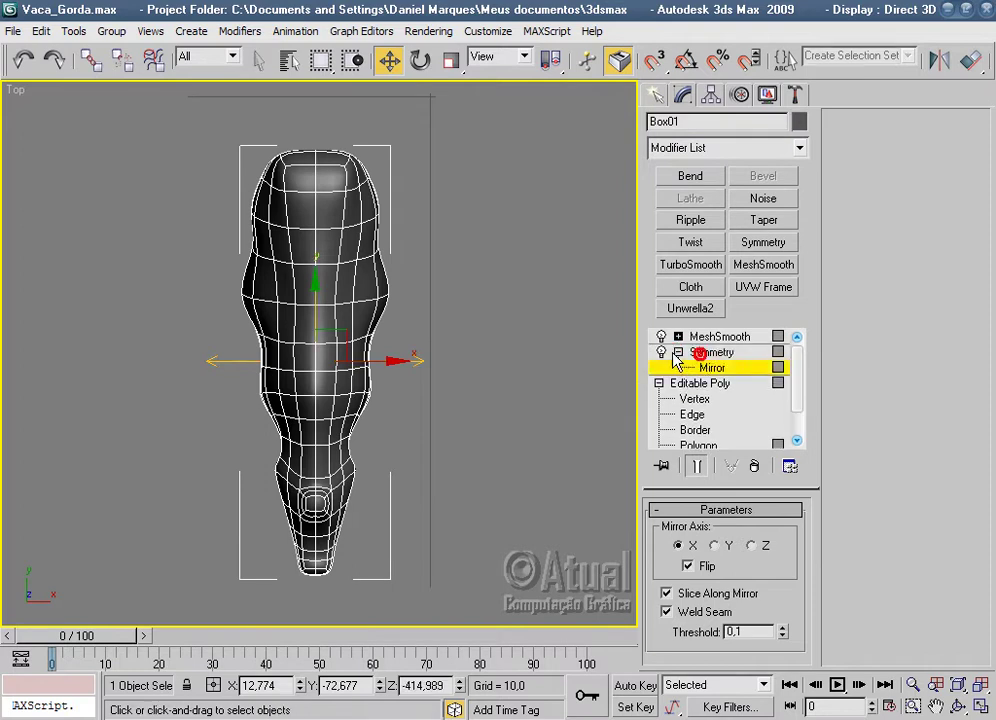
pyautogui.click(678, 352)
pyautogui.click(700, 336)
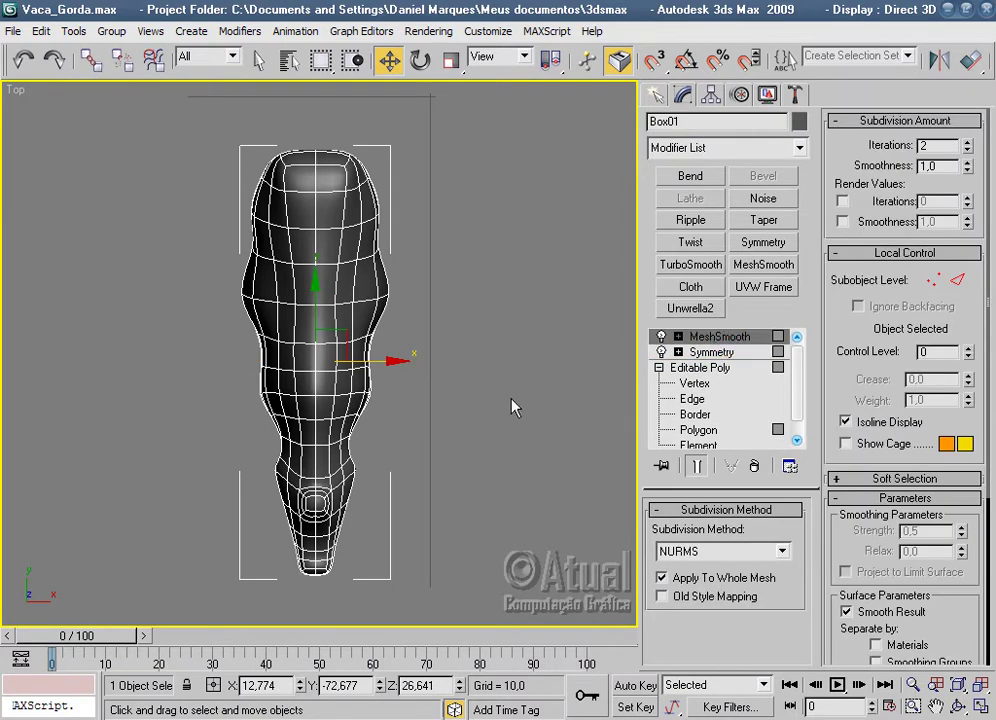
# Preview the full smoothed cow without edges in Perspective beside the sketches.
pyautogui.click(511, 400)
pyautogui.press('F4')
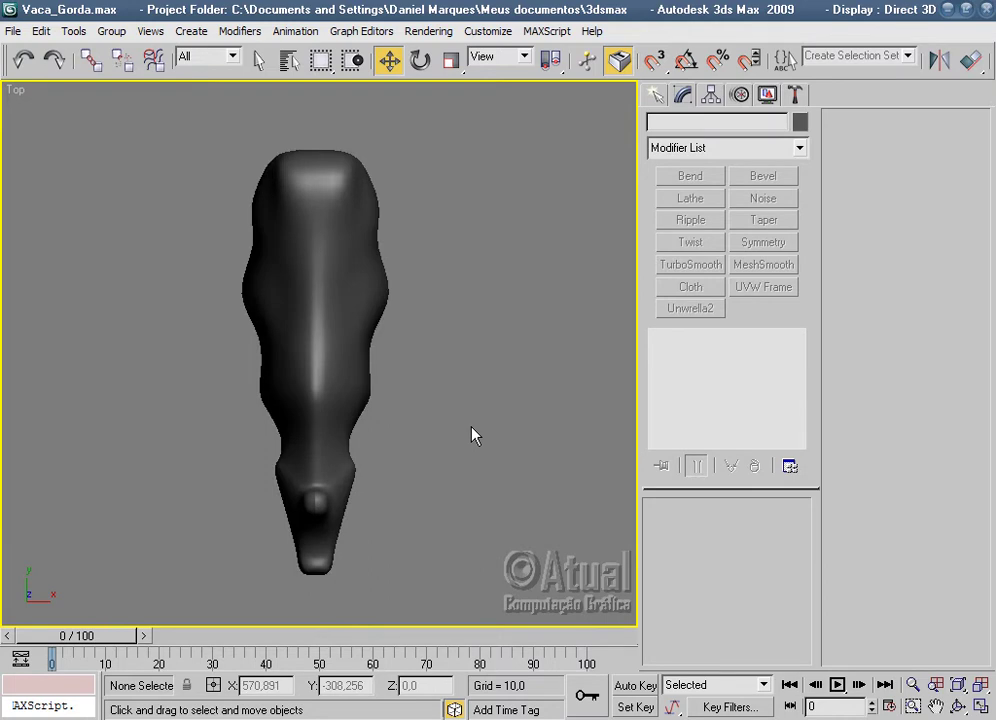
pyautogui.press('p')
pyautogui.moveTo(474, 435)
pyautogui.keyDown('alt'); pyautogui.mouseDown(button='middle')
pyautogui.moveTo(436, 471)
pyautogui.moveTo(534, 236)
pyautogui.moveTo(580, 346)
pyautogui.moveTo(489, 462)
pyautogui.moveTo(534, 418)
pyautogui.mouseUp(button='middle'); pyautogui.keyUp('alt')
pyautogui.scroll(5, 500, 415)
# Reselect the cow and pick the belly polygon for the leg, viewed from the Left.
pyautogui.click(480, 413)
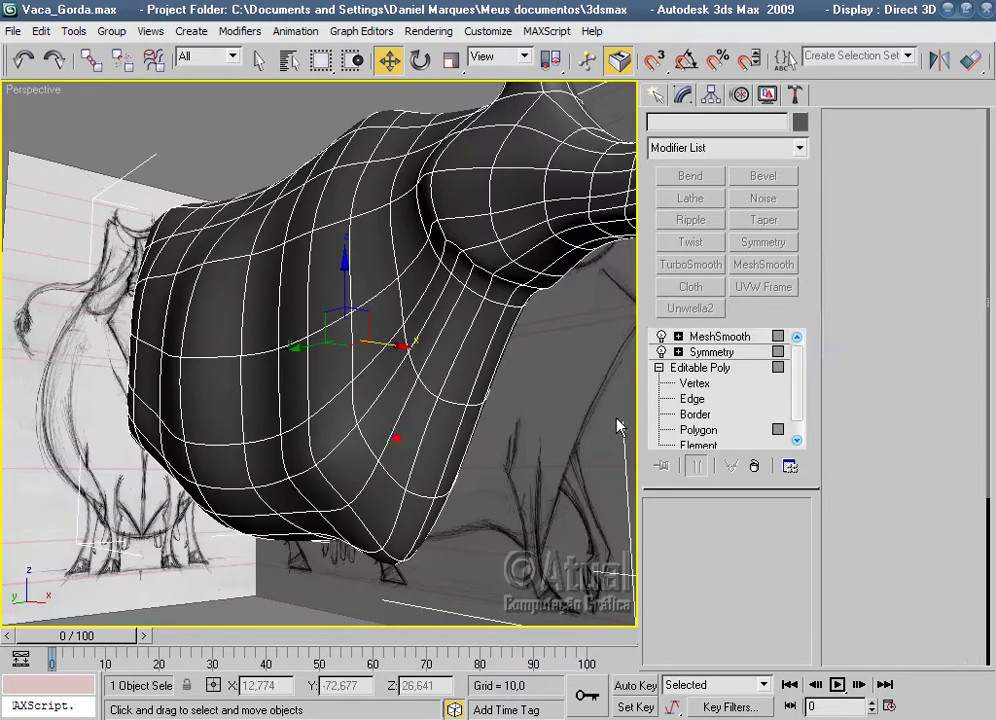
pyautogui.click(700, 430)
pyautogui.moveTo(560, 470)
pyautogui.keyDown('alt'); pyautogui.mouseDown(button='middle')
pyautogui.moveTo(507, 505)
pyautogui.moveTo(373, 467)
pyautogui.mouseUp(button='middle'); pyautogui.keyUp('alt')
pyautogui.click(381, 494)
pyautogui.press('l')
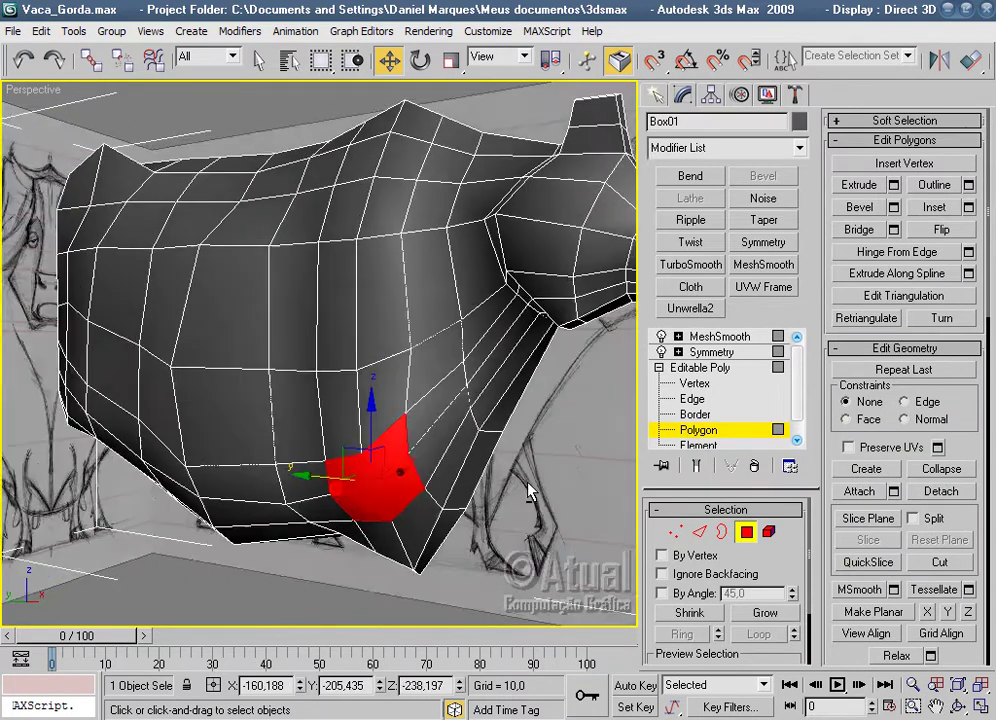
pyautogui.scroll(5, 561, 473)
# Extrude the belly polygon 207.966 units downward into a leg.
pyautogui.scroll(-5, 551, 473)
pyautogui.scroll(-4, 387, 327)
pyautogui.scroll(2, 400, 290)
pyautogui.moveTo(410, 320); pyautogui.dragTo(416, 343, button='middle')
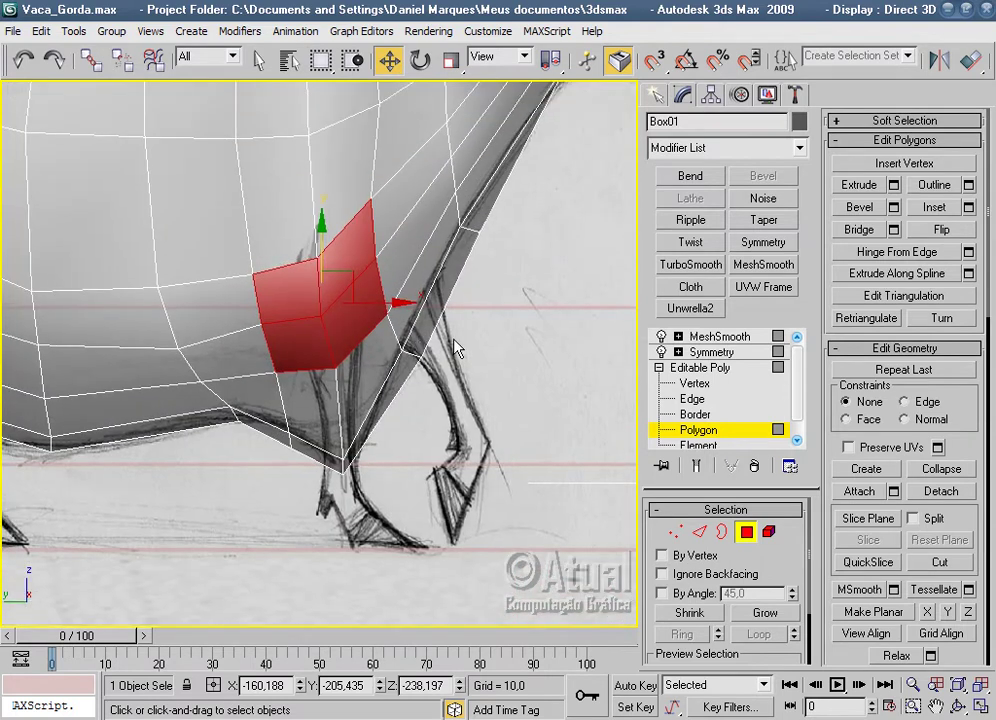
pyautogui.scroll(-2, 454, 349)
pyautogui.scroll(3, 456, 407)
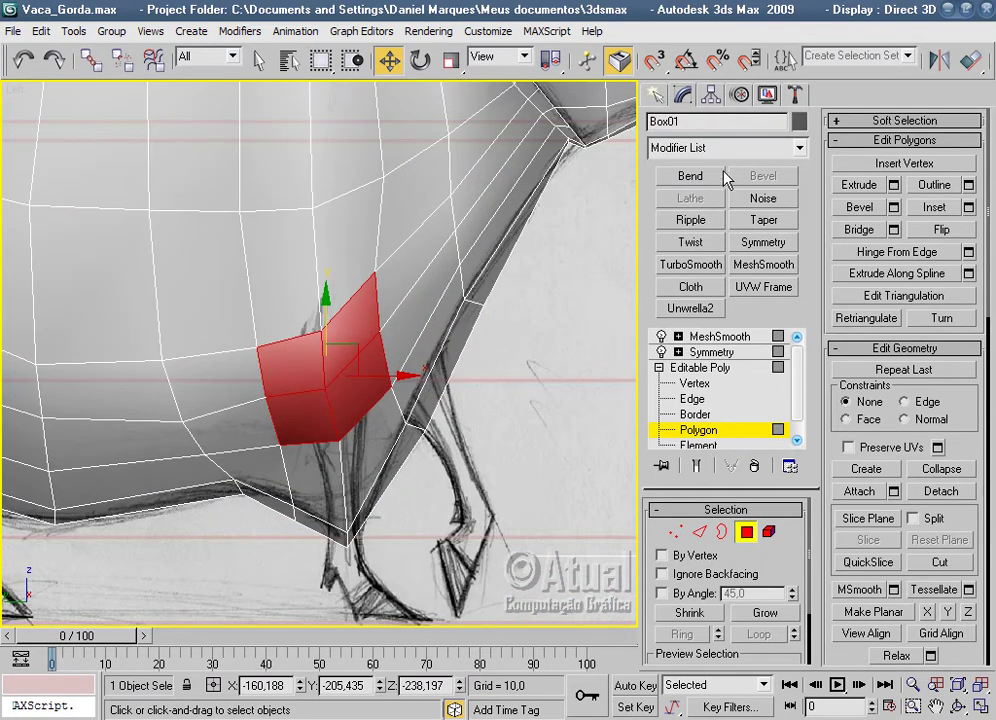
pyautogui.click(894, 185)
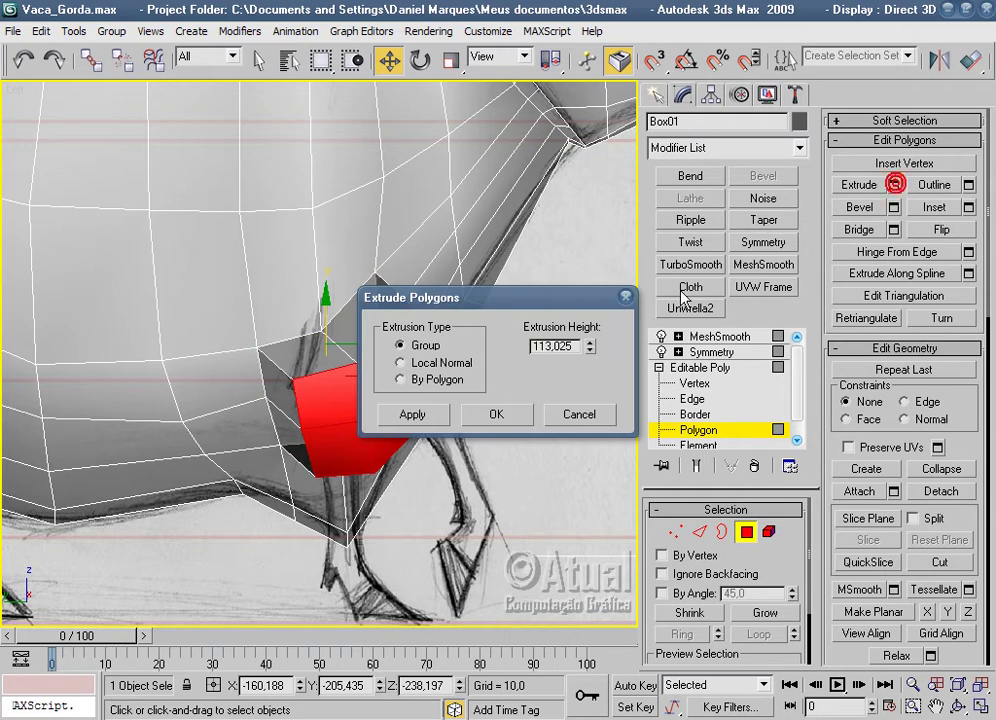
pyautogui.moveTo(591, 346); pyautogui.dragTo(604, 268)
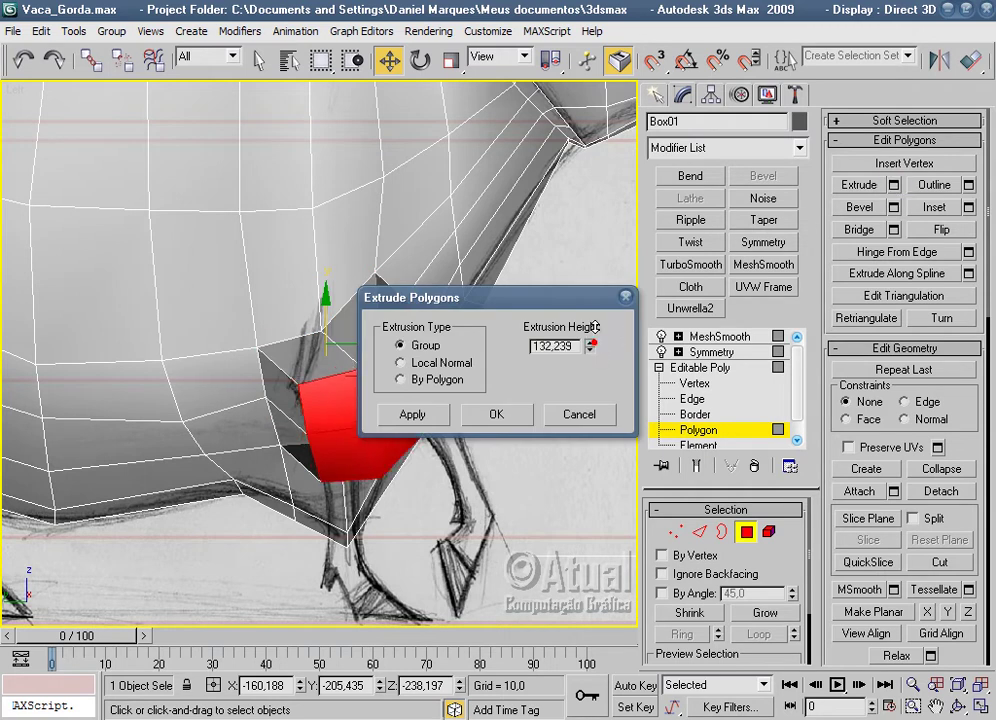
pyautogui.click(500, 416)
pyautogui.moveTo(441, 433); pyautogui.dragTo(400, 435)
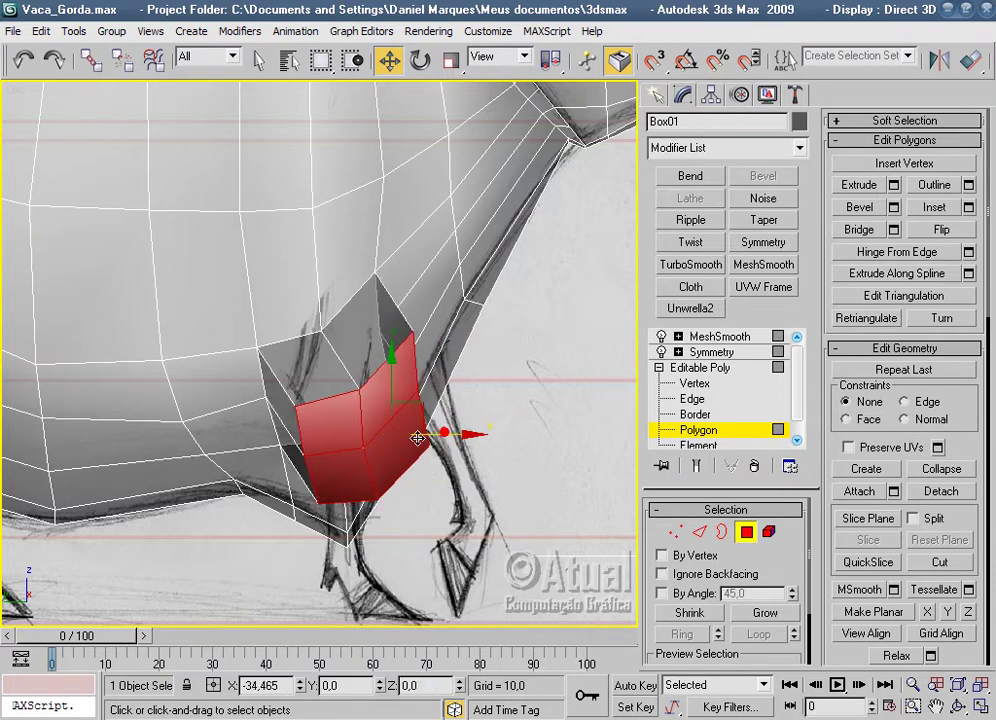
# Flatten the leg's end polygon, move it along the sketch and narrow it to 58%.
pyautogui.click(451, 60)
pyautogui.moveTo(331, 357); pyautogui.dragTo(354, 537)
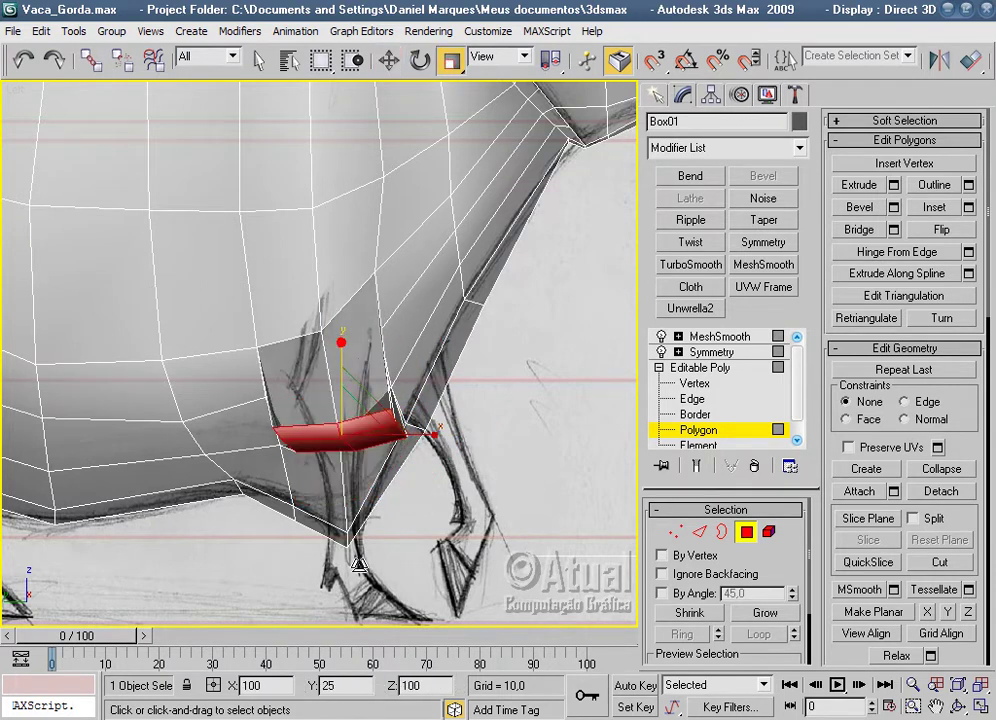
pyautogui.moveTo(354, 537)
pyautogui.mouseDown()
pyautogui.moveTo(341, 448)
pyautogui.moveTo(395, 112)
pyautogui.mouseUp()
pyautogui.click(390, 63)
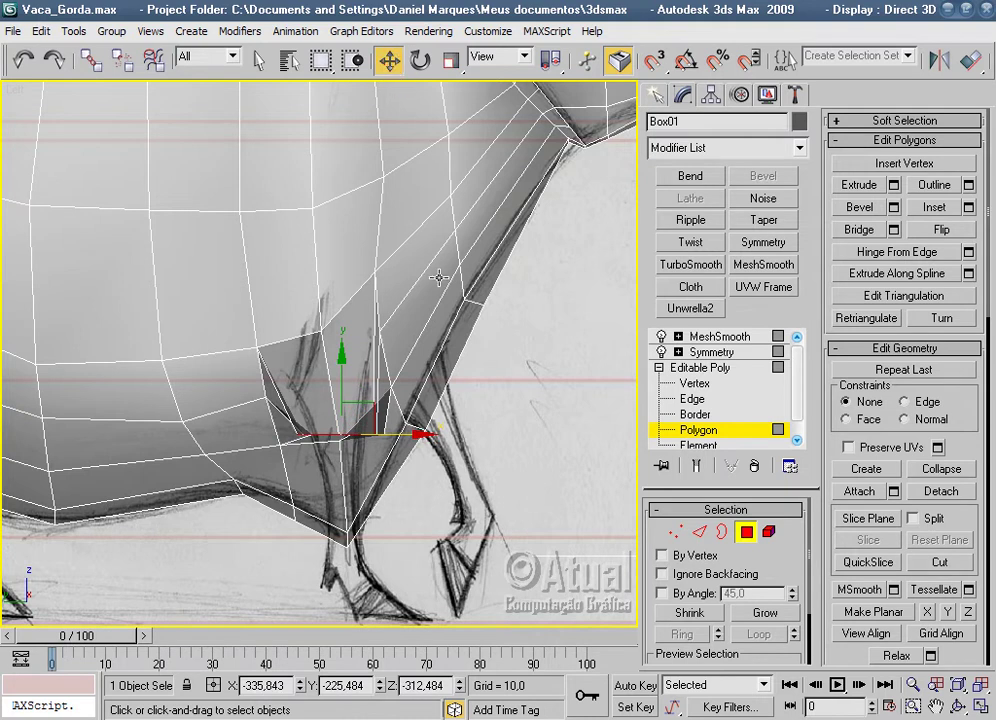
pyautogui.moveTo(439, 277)
pyautogui.keyDown('alt'); pyautogui.mouseDown(button='middle')
pyautogui.moveTo(422, 338)
pyautogui.moveTo(422, 400)
pyautogui.moveTo(481, 384)
pyautogui.mouseUp(button='middle'); pyautogui.keyUp('alt')
pyautogui.moveTo(121, 416)
pyautogui.mouseDown()
pyautogui.moveTo(356, 467)
pyautogui.moveTo(318, 473)
pyautogui.moveTo(329, 473)
pyautogui.mouseUp()
pyautogui.click(451, 60)
pyautogui.moveTo(399, 502); pyautogui.dragTo(345, 498)
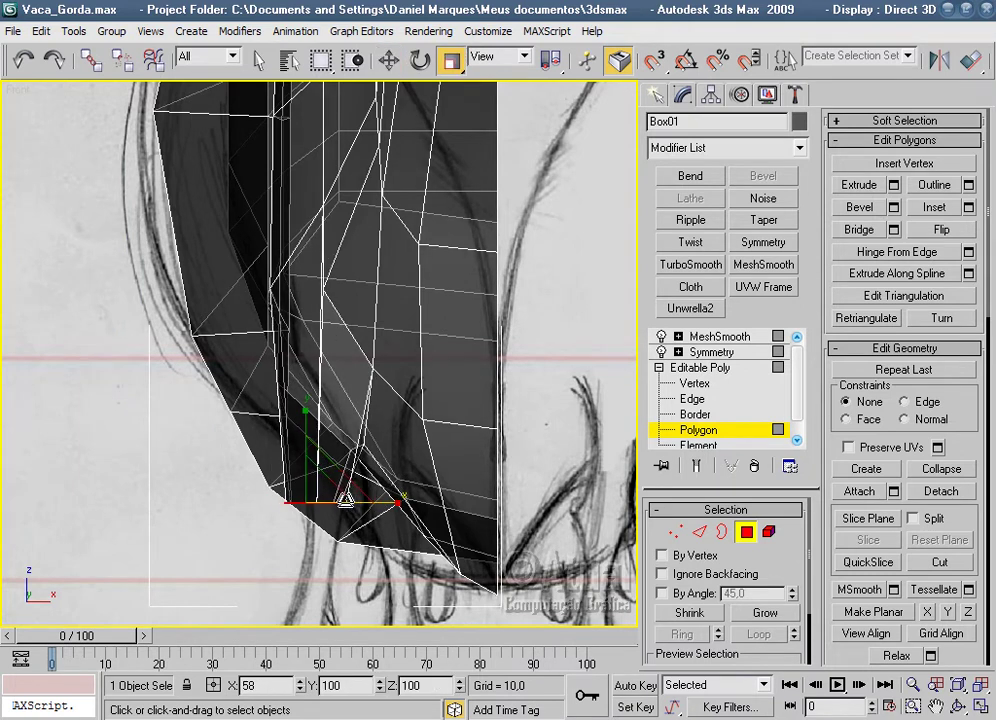
# At Vertex level, select a vertex on the new leg and frame it in the Front view.
pyautogui.press('1')
pyautogui.scroll(2, 440, 403)
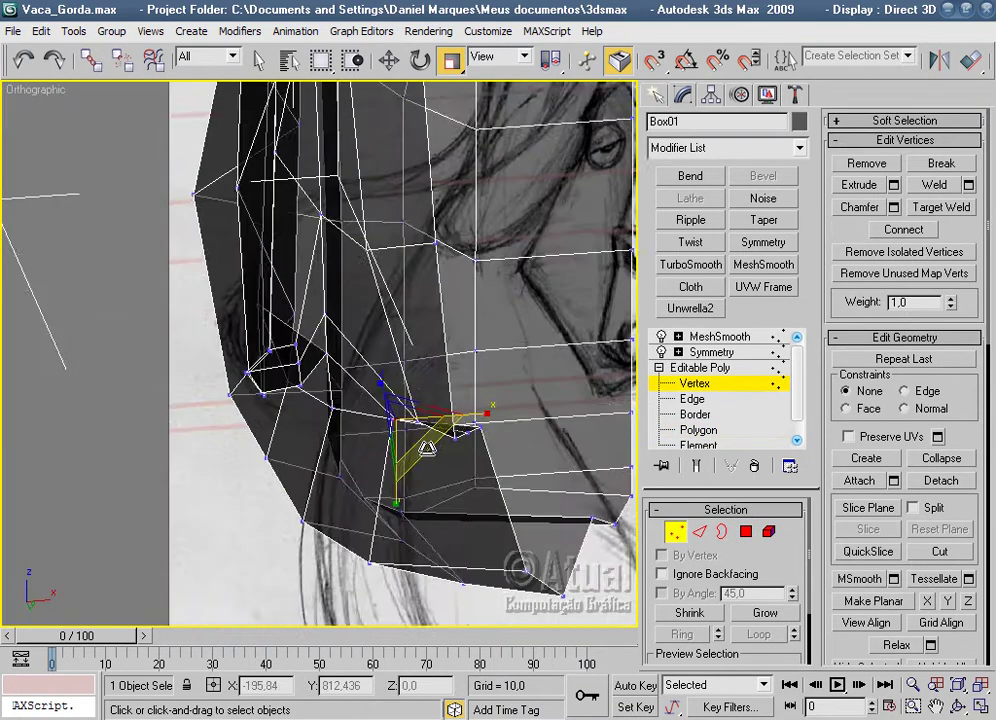
pyautogui.keyDown('alt'); pyautogui.moveTo(427, 449); pyautogui.dragTo(330, 222, button='middle'); pyautogui.keyUp('alt')
pyautogui.click(323, 197)
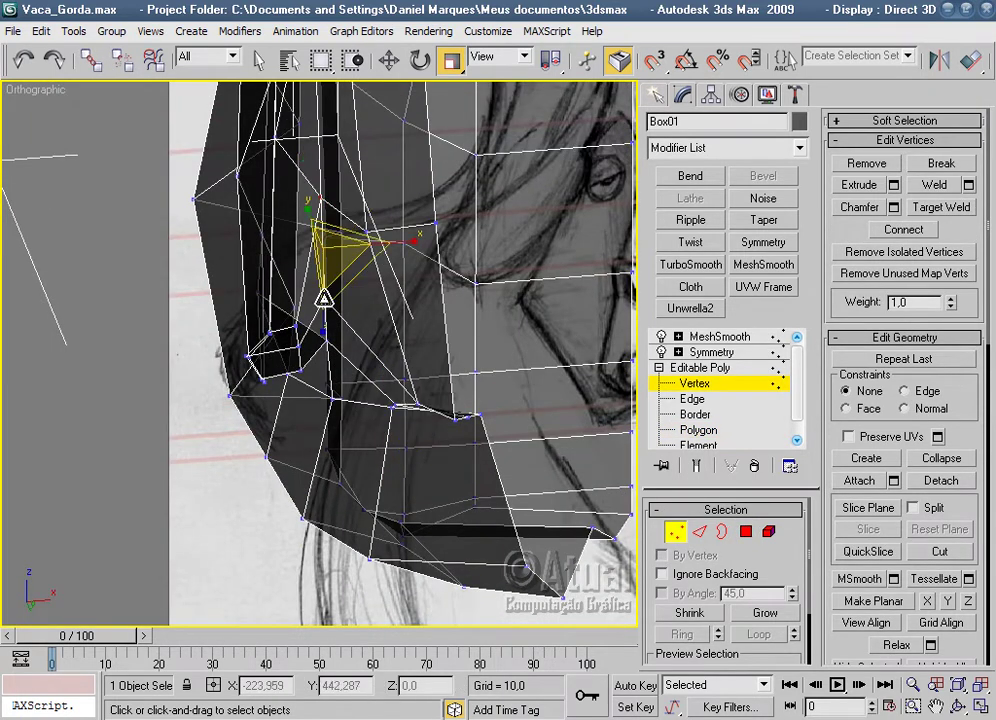
pyautogui.click(326, 344)
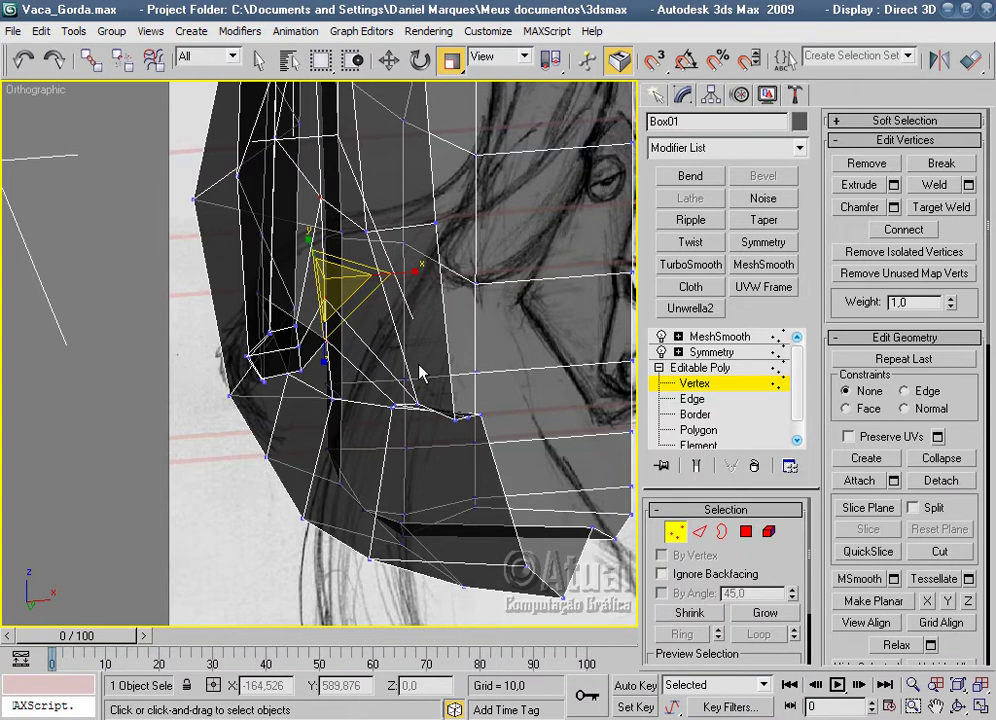
pyautogui.press('f')
pyautogui.moveTo(420, 371); pyautogui.dragTo(470, 304, button='middle')
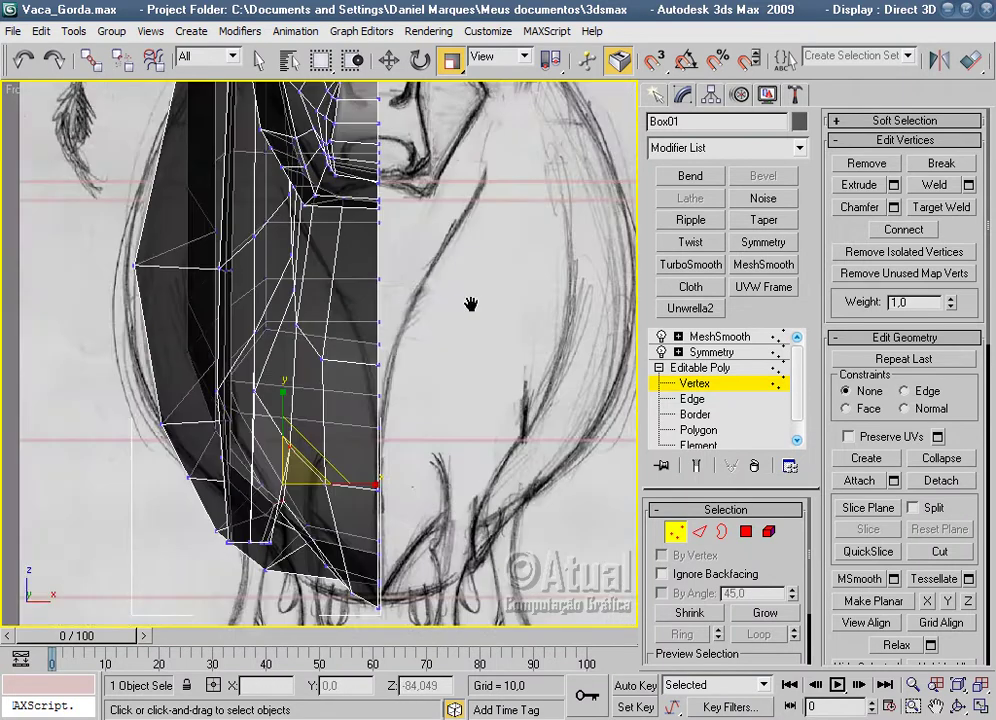
pyautogui.scroll(-2, 470, 304)
pyautogui.scroll(2, 474, 309)
pyautogui.scroll(2, 467, 280)
pyautogui.scroll(2, 467, 282)
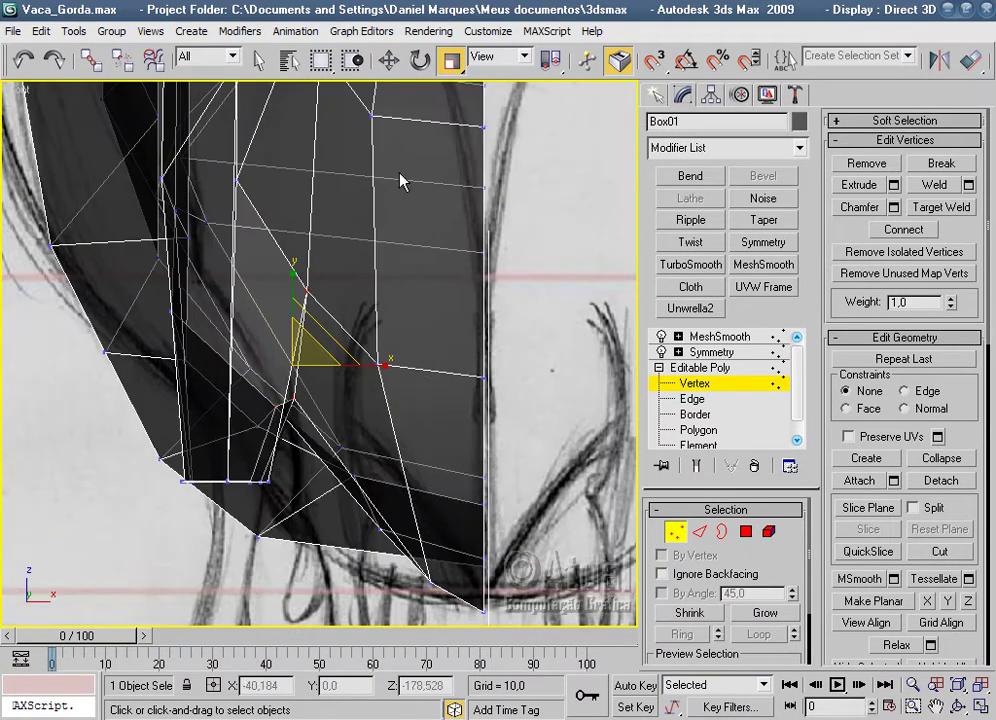
# Move the leg vertex right and down so it follows the sketch at the belly.
pyautogui.click(387, 68)
pyautogui.moveTo(320, 334)
pyautogui.mouseDown()
pyautogui.moveTo(381, 364)
pyautogui.moveTo(400, 356)
pyautogui.mouseUp()
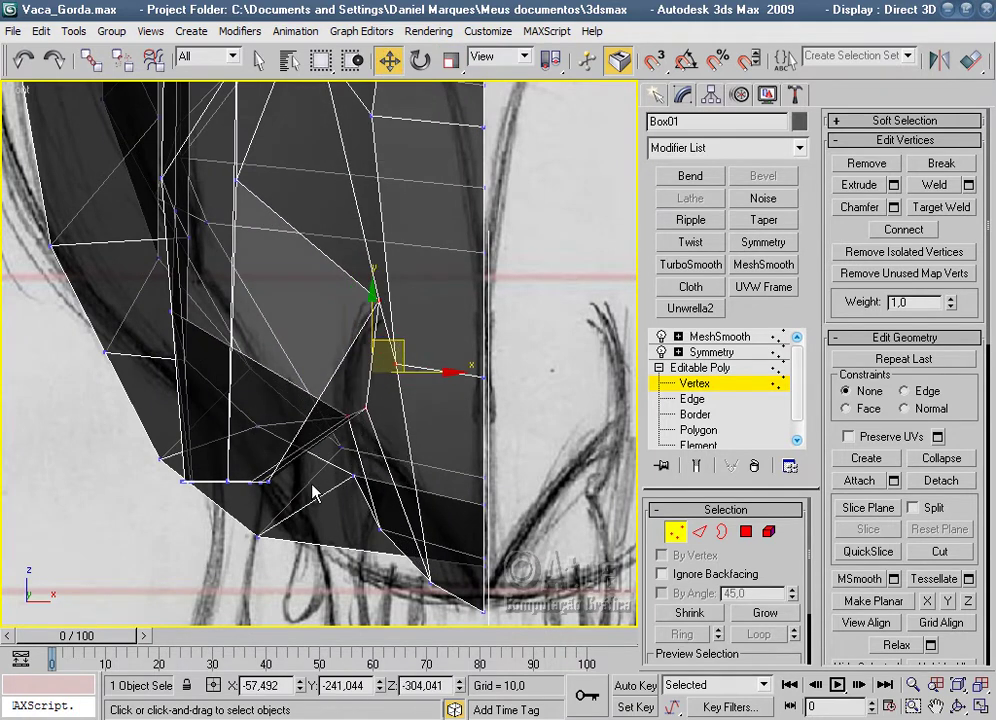
pyautogui.scroll(-3, 322, 278)
pyautogui.scroll(2, 326, 411)
pyautogui.scroll(2, 331, 335)
pyautogui.scroll(2, 445, 97)
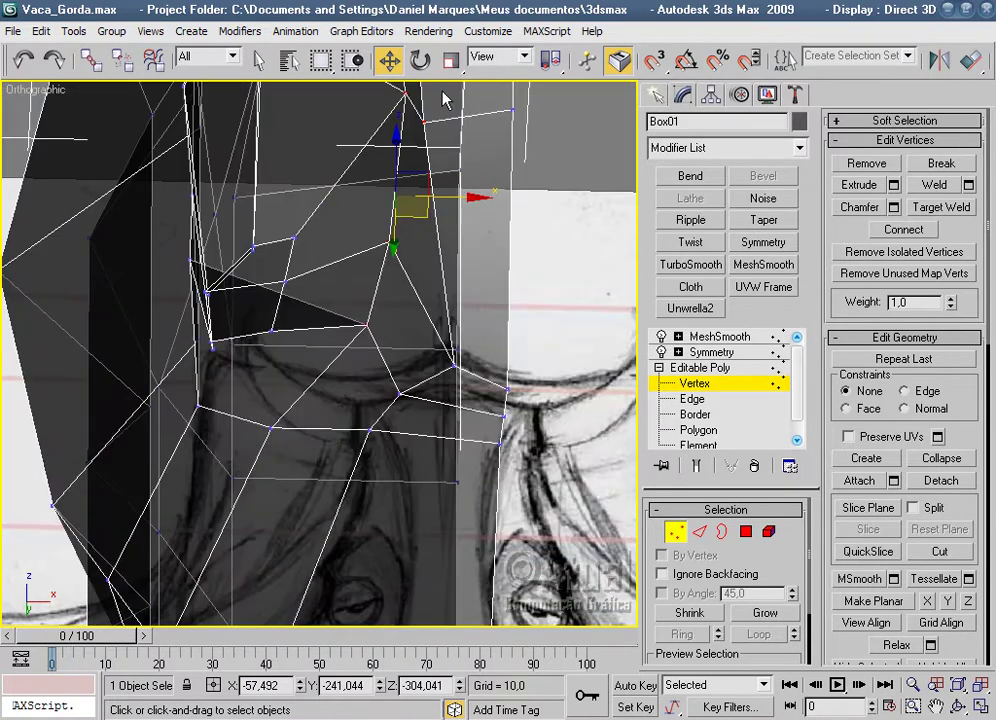
# Slide a rear-body polygon right along X, then shift one vertex along X.
pyautogui.click(698, 430)
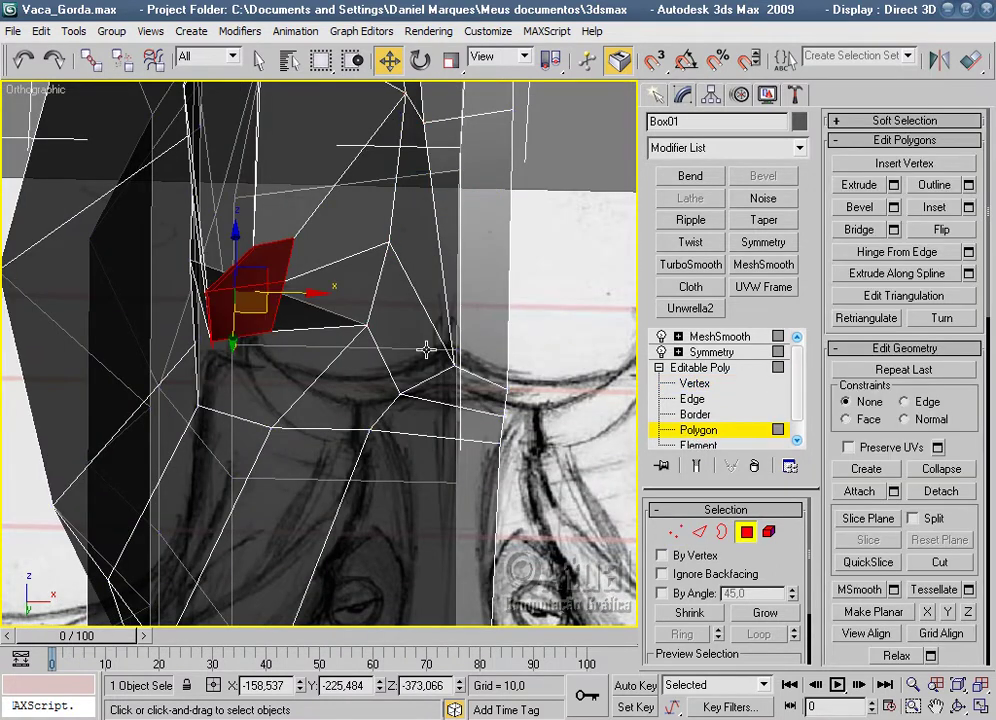
pyautogui.moveTo(297, 298); pyautogui.dragTo(367, 296)
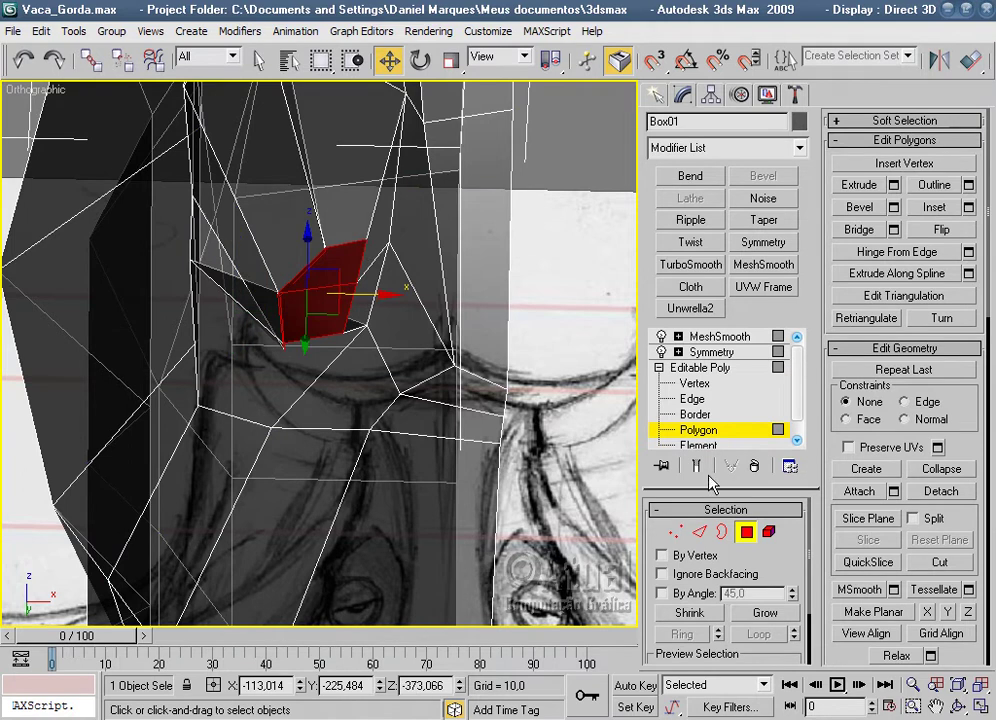
pyautogui.click(676, 532)
pyautogui.scroll(2, 411, 401)
pyautogui.scroll(1, 367, 312)
pyautogui.moveTo(321, 288)
pyautogui.mouseDown()
pyautogui.moveTo(346, 291)
pyautogui.moveTo(334, 301)
pyautogui.moveTo(290, 295)
pyautogui.moveTo(309, 305)
pyautogui.mouseUp()
# Nudge two inner-leg vertices left, then shift a three-vertex group right along X.
pyautogui.scroll(5, 345, 278)
pyautogui.scroll(-3, 385, 585)
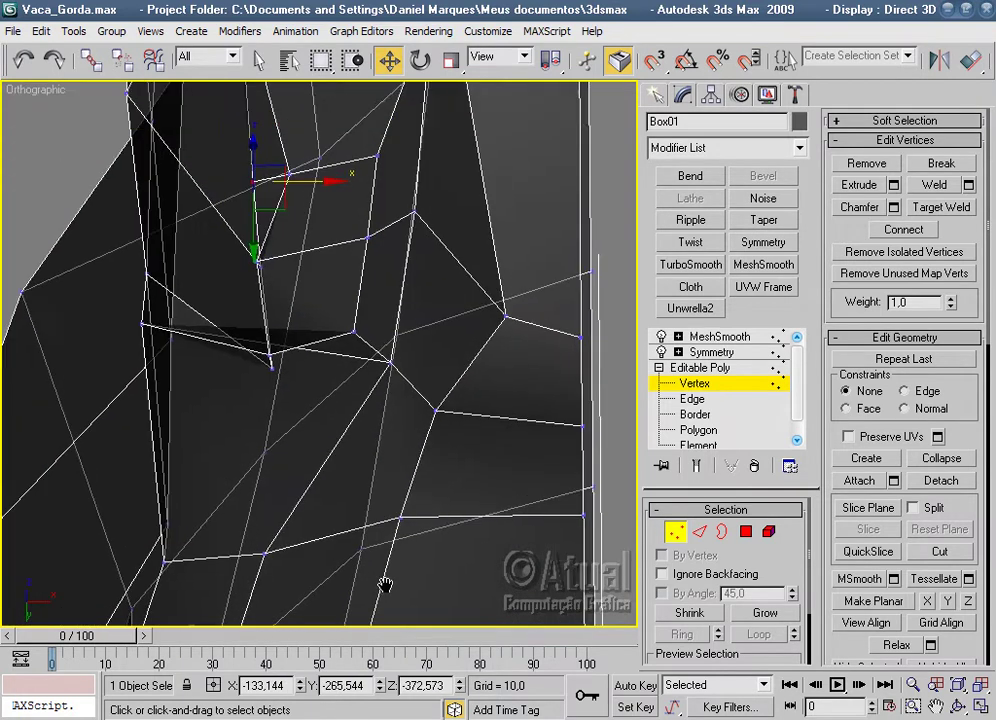
pyautogui.click(280, 413)
pyautogui.moveTo(284, 415); pyautogui.dragTo(259, 410)
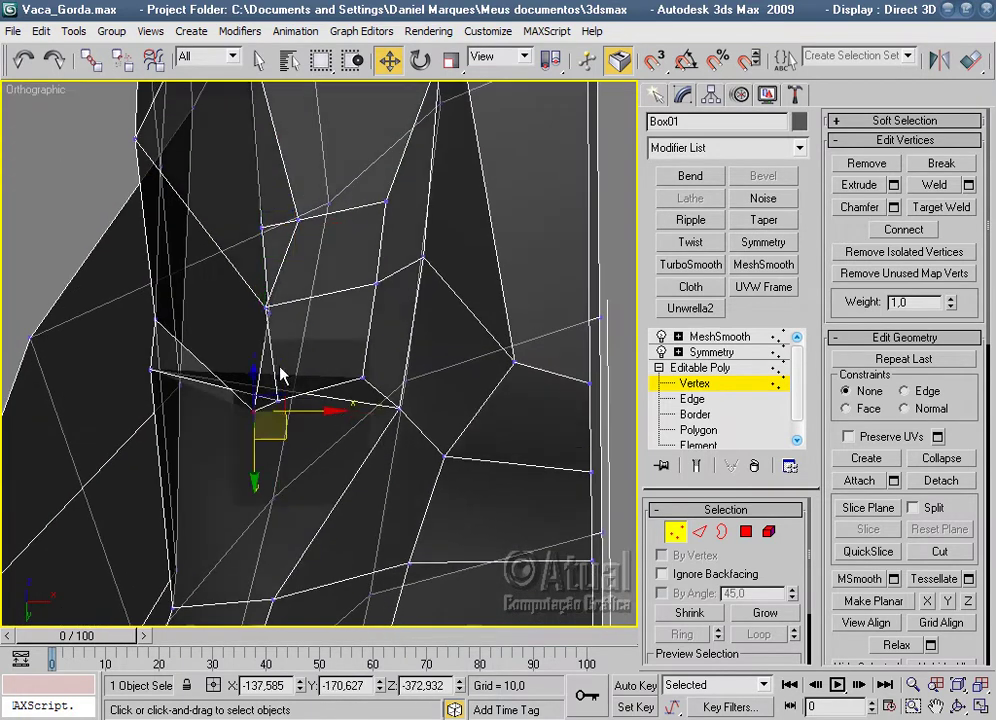
pyautogui.click(269, 313)
pyautogui.moveTo(300, 311); pyautogui.dragTo(268, 308)
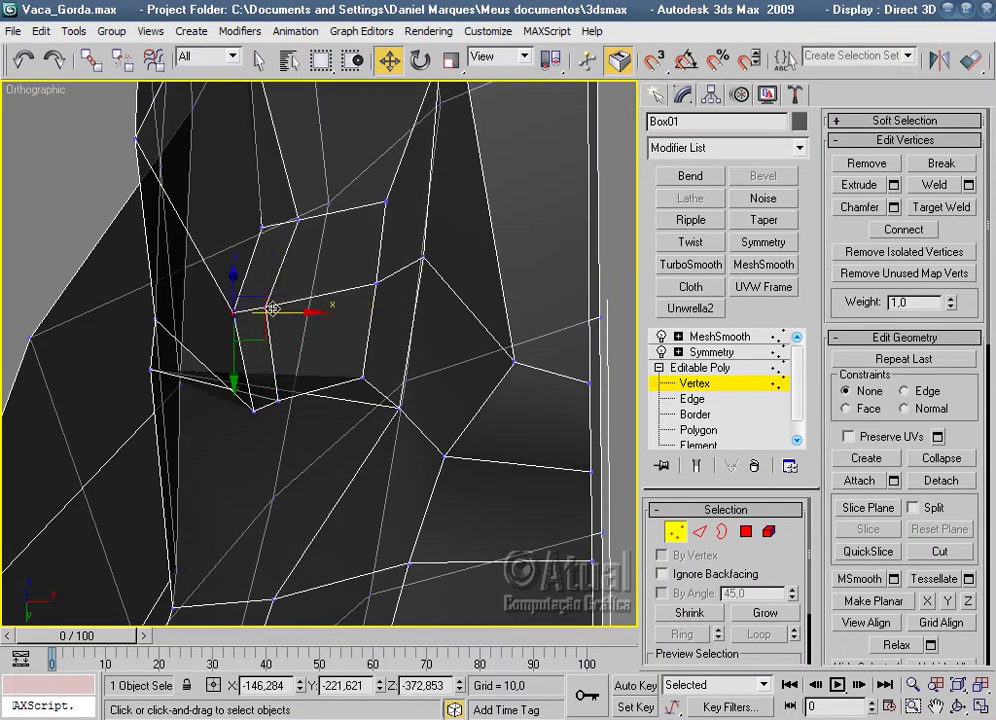
pyautogui.keyDown('ctrl'); pyautogui.click(298, 216); pyautogui.keyUp('ctrl')
pyautogui.keyDown('ctrl'); pyautogui.click(282, 404); pyautogui.keyUp('ctrl')
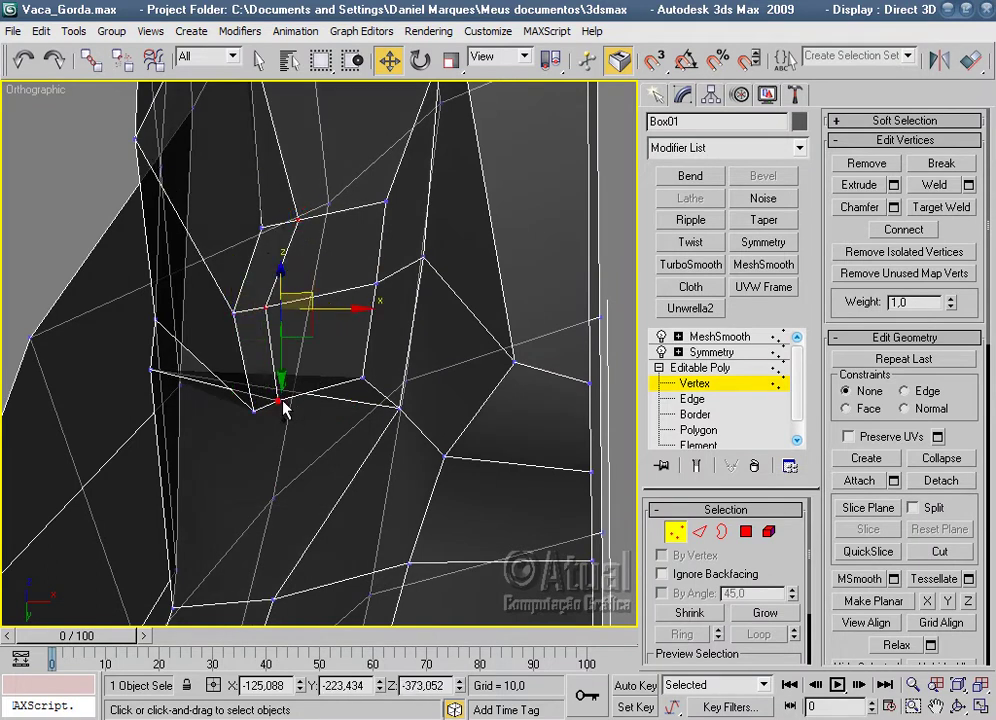
pyautogui.moveTo(338, 312); pyautogui.dragTo(381, 313)
pyautogui.moveTo(344, 221)
pyautogui.mouseDown()
pyautogui.moveTo(312, 310)
pyautogui.moveTo(379, 310)
pyautogui.mouseUp()
# Move two upper vertices right along X, checking the shape from another angle.
pyautogui.click(258, 229)
pyautogui.moveTo(313, 230); pyautogui.dragTo(337, 230)
pyautogui.keyDown('alt'); pyautogui.moveTo(337, 230); pyautogui.dragTo(357, 383, button='middle'); pyautogui.keyUp('alt')
pyautogui.click(258, 195)
pyautogui.moveTo(313, 196); pyautogui.dragTo(371, 210)
pyautogui.moveTo(370, 210)
pyautogui.keyDown('alt'); pyautogui.mouseDown(button='middle')
pyautogui.moveTo(398, 270)
pyautogui.moveTo(214, 324)
pyautogui.mouseUp(button='middle'); pyautogui.keyUp('alt')
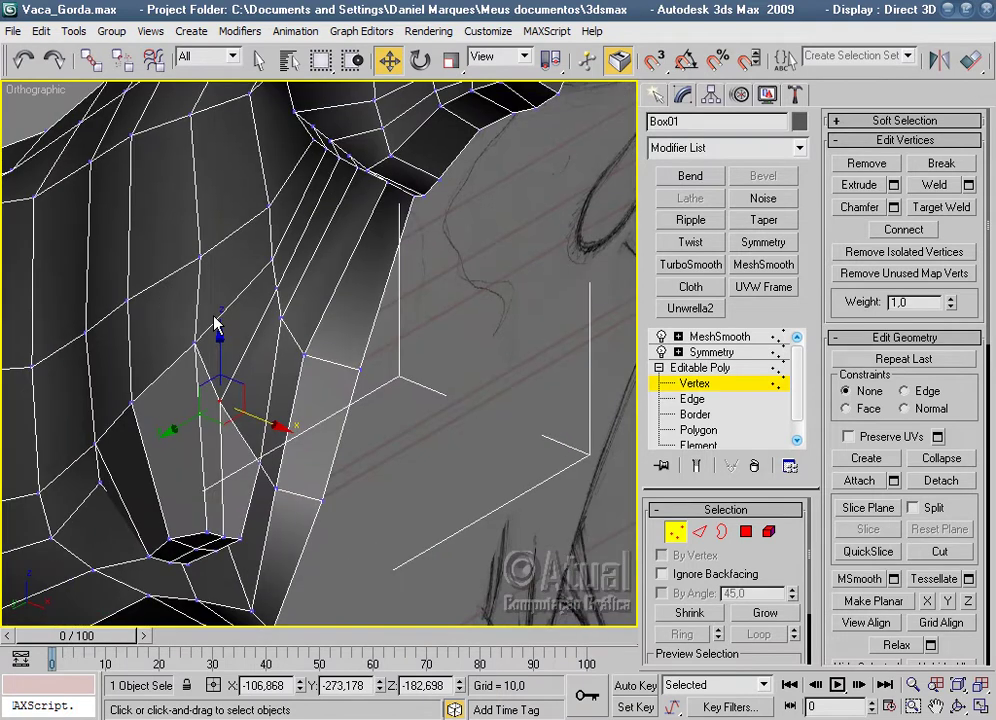
pyautogui.scroll(3, 216, 323)
# Shift a rear-body vertex and a lower vertex to the right.
pyautogui.click(265, 301)
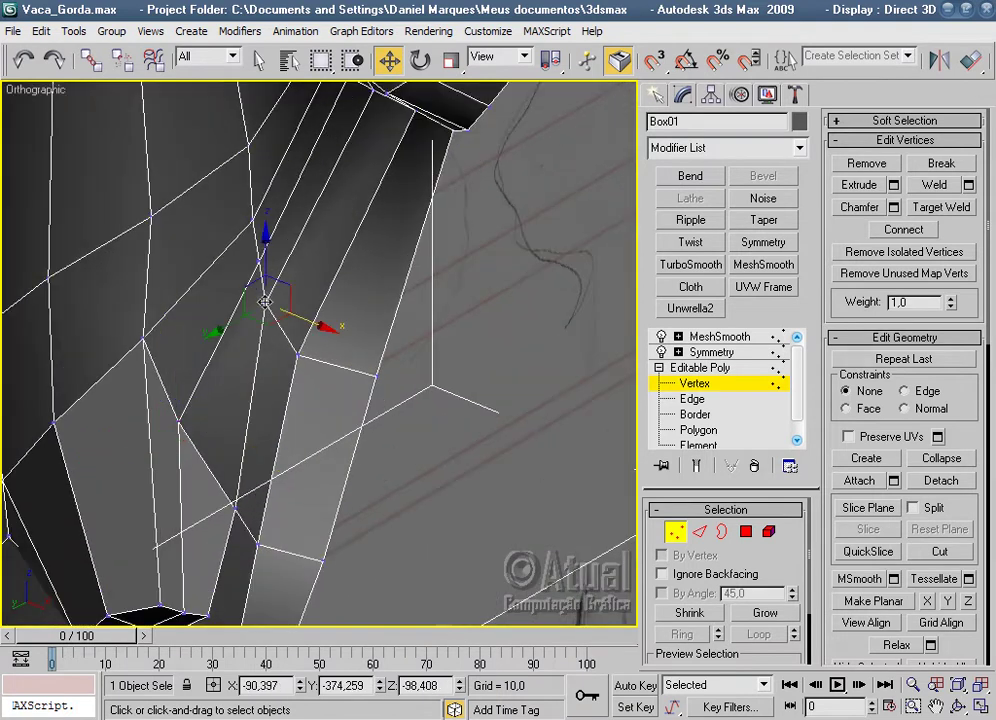
pyautogui.click(294, 313)
pyautogui.keyDown('alt'); pyautogui.moveTo(294, 313); pyautogui.dragTo(234, 340, button='middle'); pyautogui.keyUp('alt')
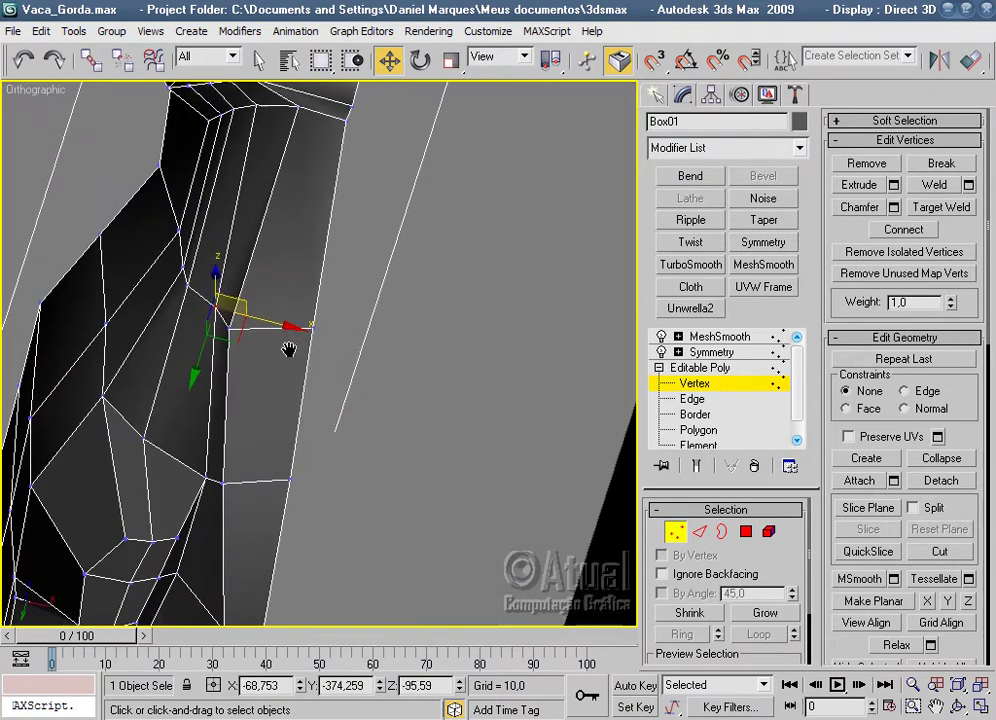
pyautogui.click(231, 334)
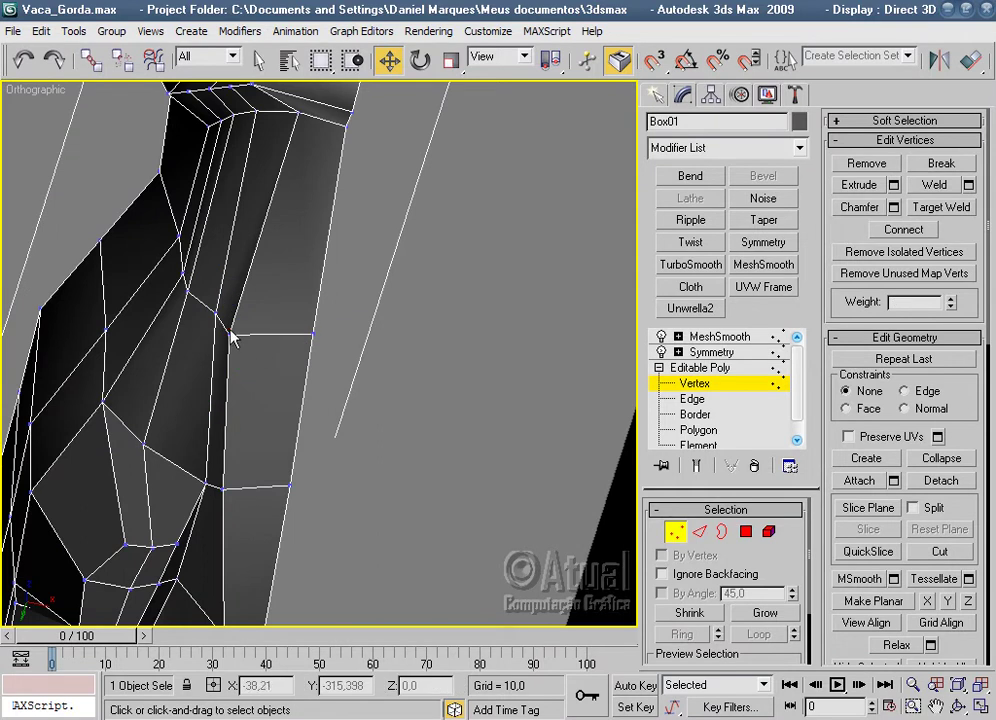
pyautogui.moveTo(236, 336); pyautogui.dragTo(278, 436)
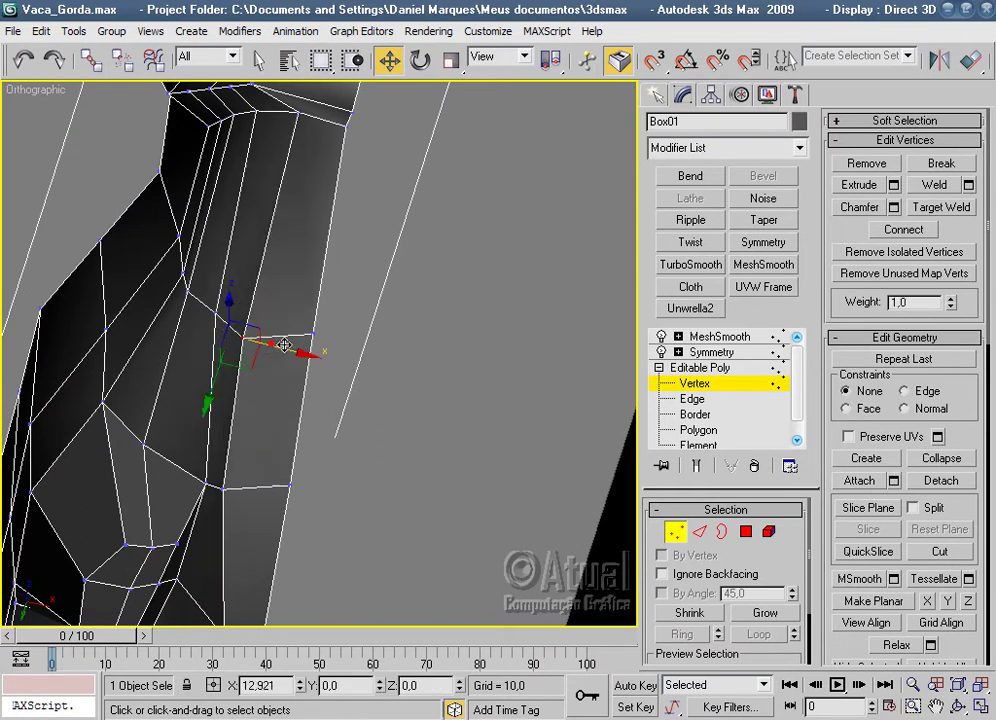
pyautogui.click(225, 488)
pyautogui.moveTo(230, 490); pyautogui.dragTo(369, 457)
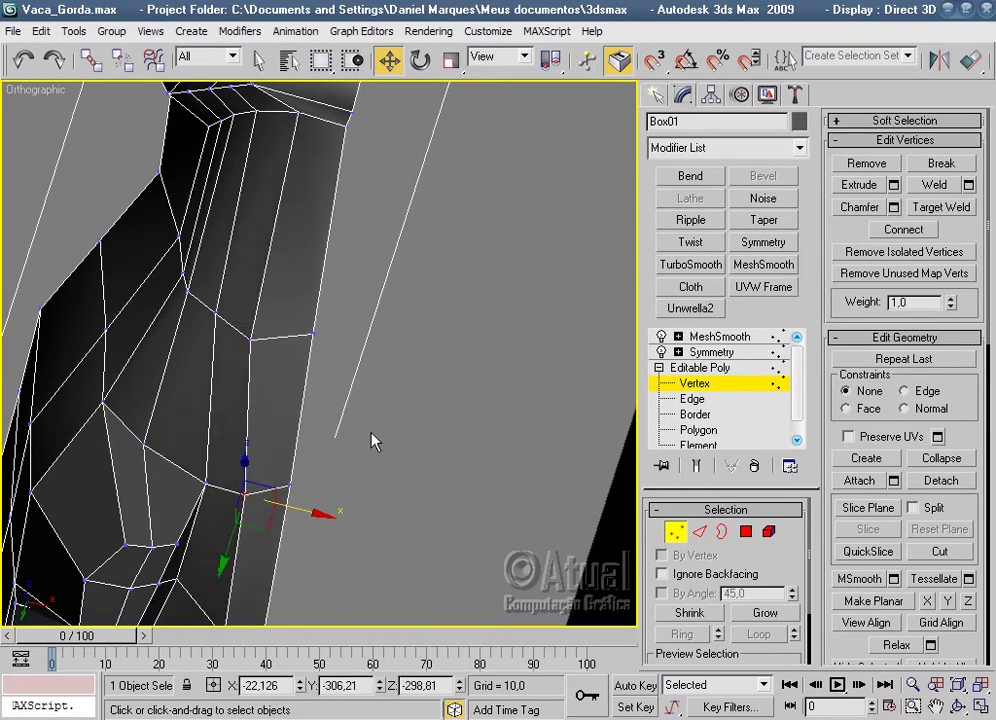
# Return to the Front view and zoom to compare the mesh with the sketch.
pyautogui.press('f')
pyautogui.scroll(-2, 336, 418)
pyautogui.scroll(-3, 345, 415)
pyautogui.scroll(5, 330, 360)
pyautogui.scroll(-2, 329, 365)
pyautogui.scroll(-2, 345, 320)
pyautogui.scroll(-2, 335, 450)
# Place the bottom tip vertex on the centre line and move two higher vertices right.
pyautogui.click(288, 556)
pyautogui.moveTo(289, 556); pyautogui.dragTo(305, 553)
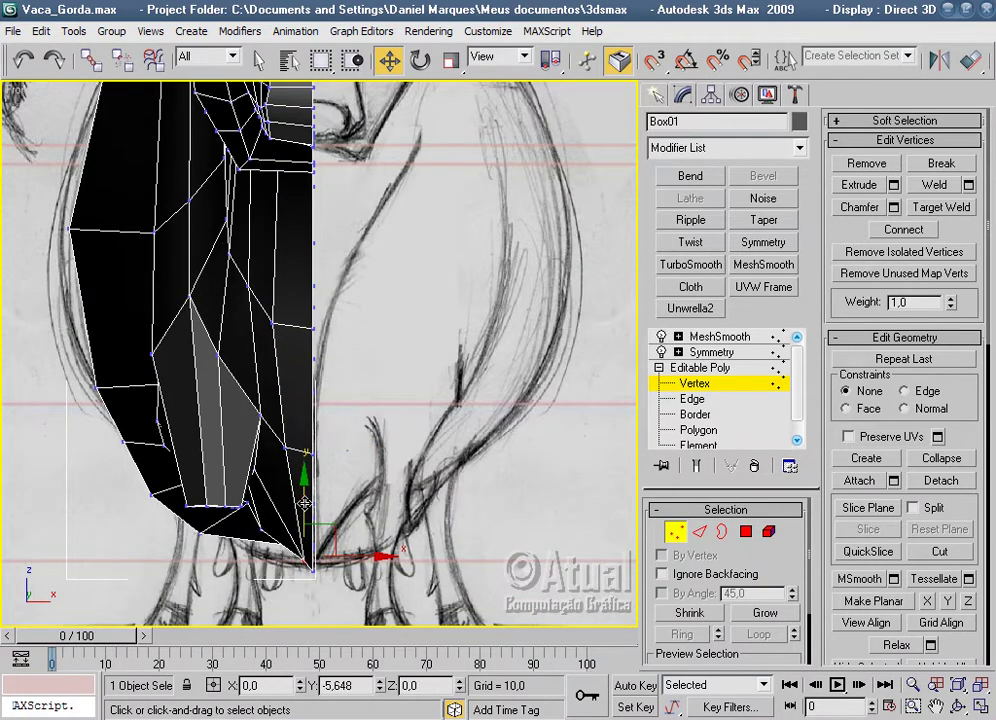
pyautogui.moveTo(313, 455)
pyautogui.mouseDown()
pyautogui.moveTo(333, 461)
pyautogui.moveTo(353, 450)
pyautogui.mouseUp()
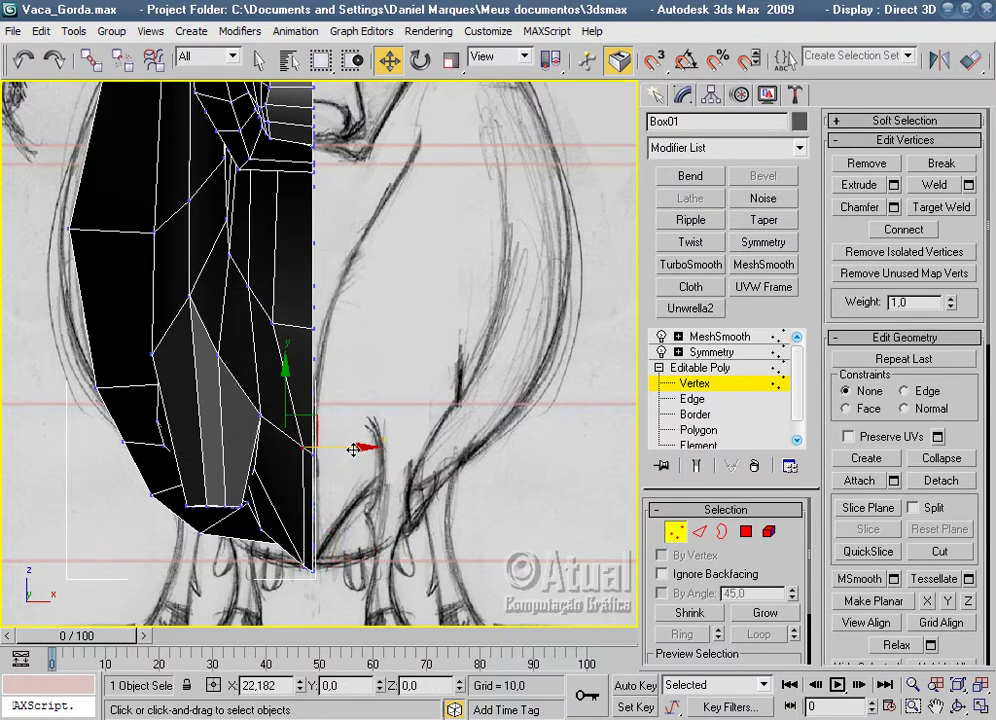
pyautogui.moveTo(278, 325); pyautogui.dragTo(308, 327)
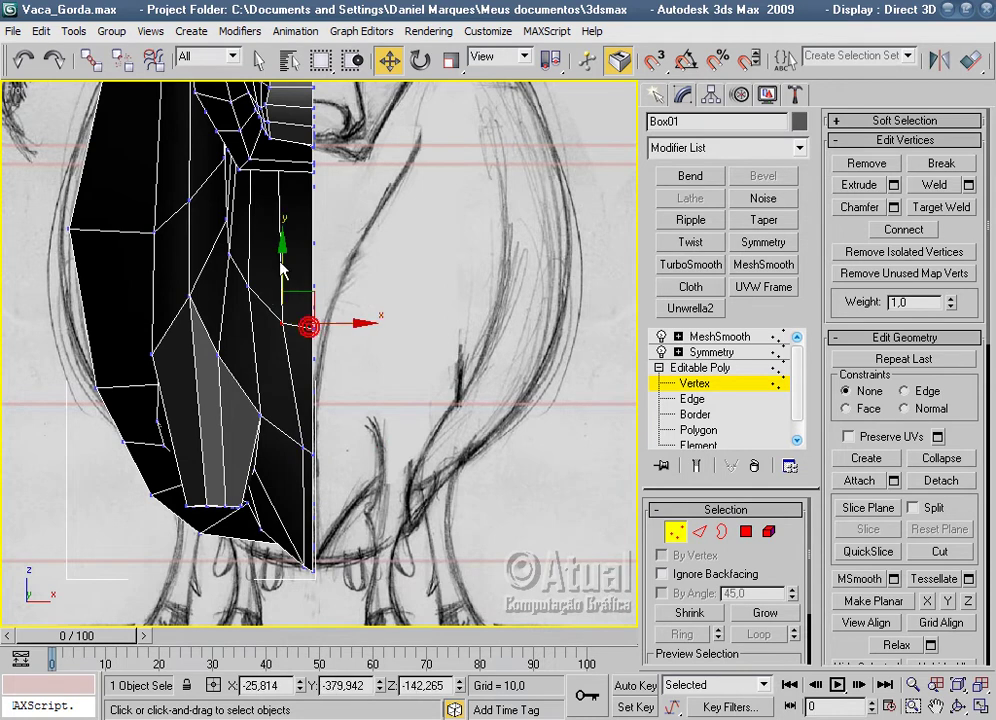
pyautogui.scroll(2, 283, 268)
pyautogui.scroll(2, 320, 360)
pyautogui.scroll(2, 376, 411)
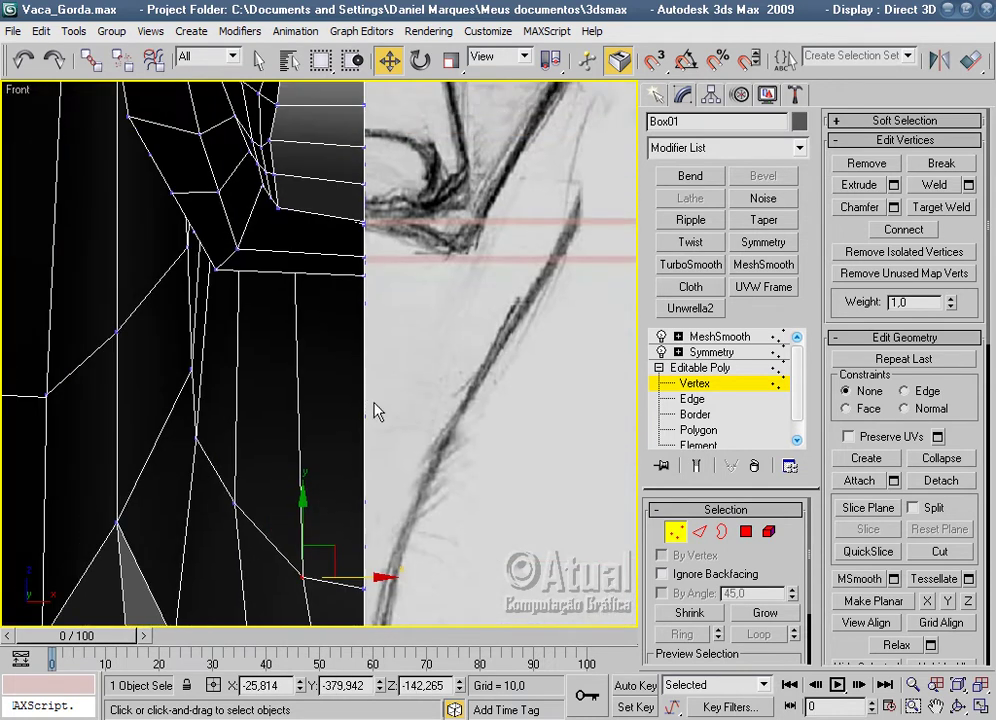
# Nudge a top vertex sideways, raise another, and shift a third near the leg top.
pyautogui.click(295, 270)
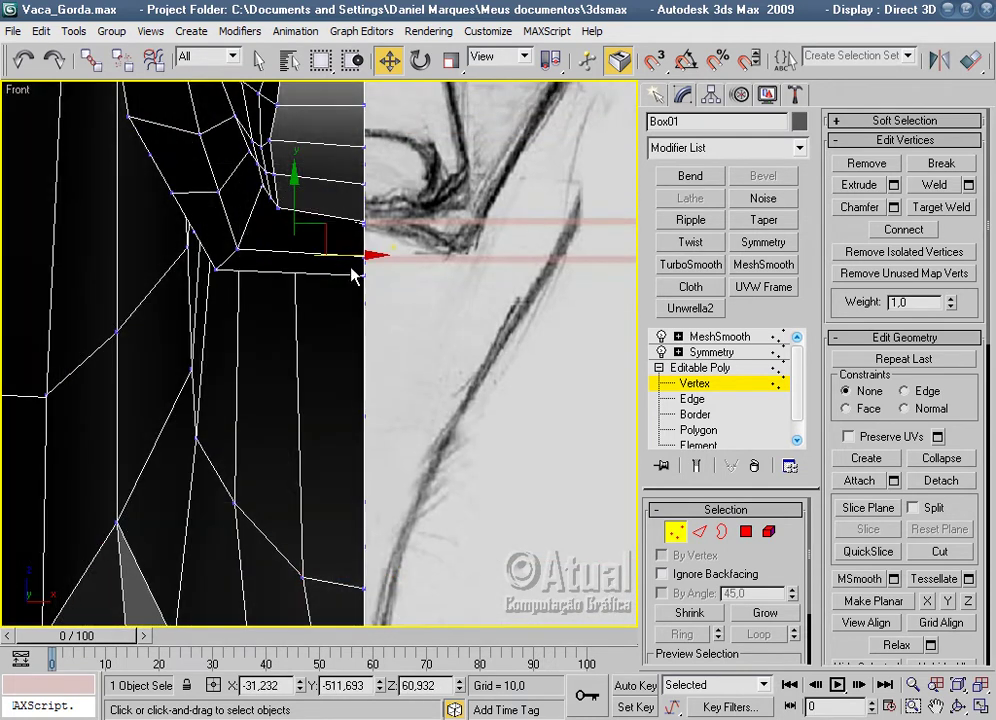
pyautogui.moveTo(345, 257); pyautogui.dragTo(322, 256)
pyautogui.moveTo(322, 256); pyautogui.dragTo(349, 200, button='middle')
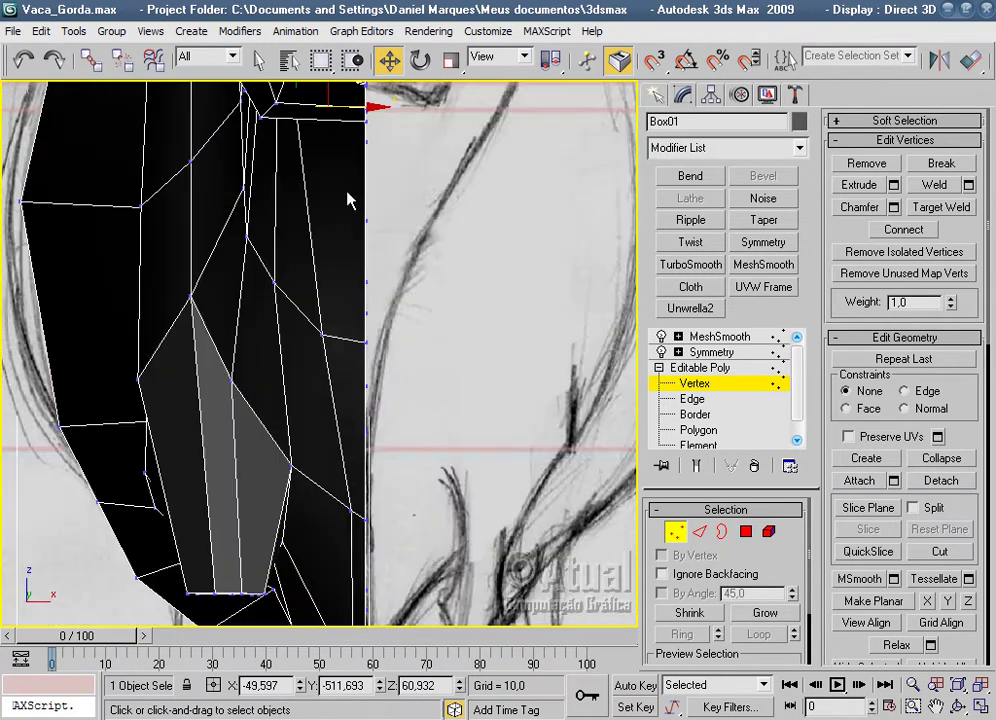
pyautogui.click(235, 384)
pyautogui.moveTo(271, 400)
pyautogui.mouseDown()
pyautogui.moveTo(247, 237)
pyautogui.moveTo(275, 237)
pyautogui.mouseUp()
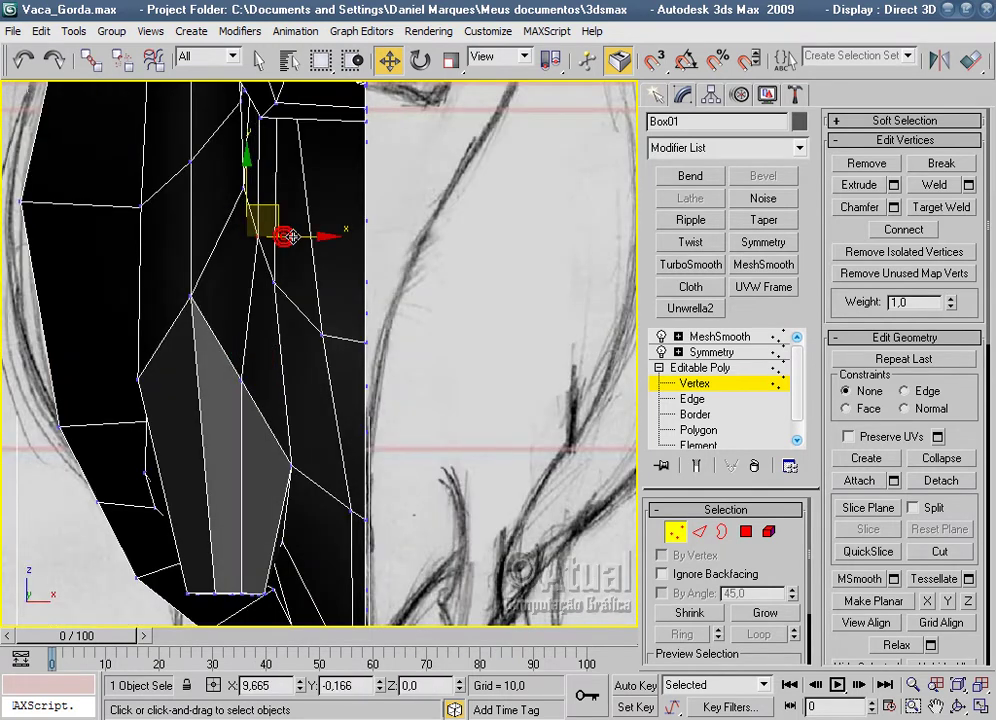
pyautogui.moveTo(244, 210); pyautogui.dragTo(247, 393, button='middle')
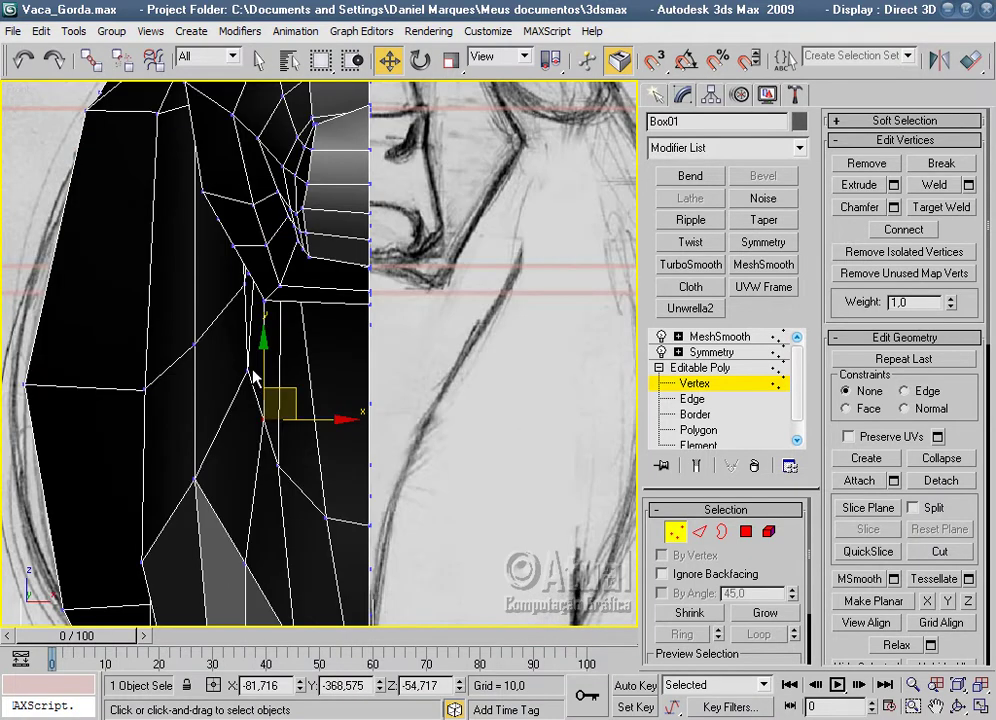
pyautogui.click(251, 368)
pyautogui.moveTo(296, 372); pyautogui.dragTo(302, 370)
pyautogui.press('p')
pyautogui.moveTo(302, 365)
pyautogui.keyDown('alt'); pyautogui.mouseDown(button='middle')
pyautogui.moveTo(251, 376)
pyautogui.moveTo(305, 384)
pyautogui.mouseUp(button='middle'); pyautogui.keyUp('alt')
# Orbit and zoom the Perspective view around the cow to bring the neck into view.
pyautogui.scroll(-3, 305, 384)
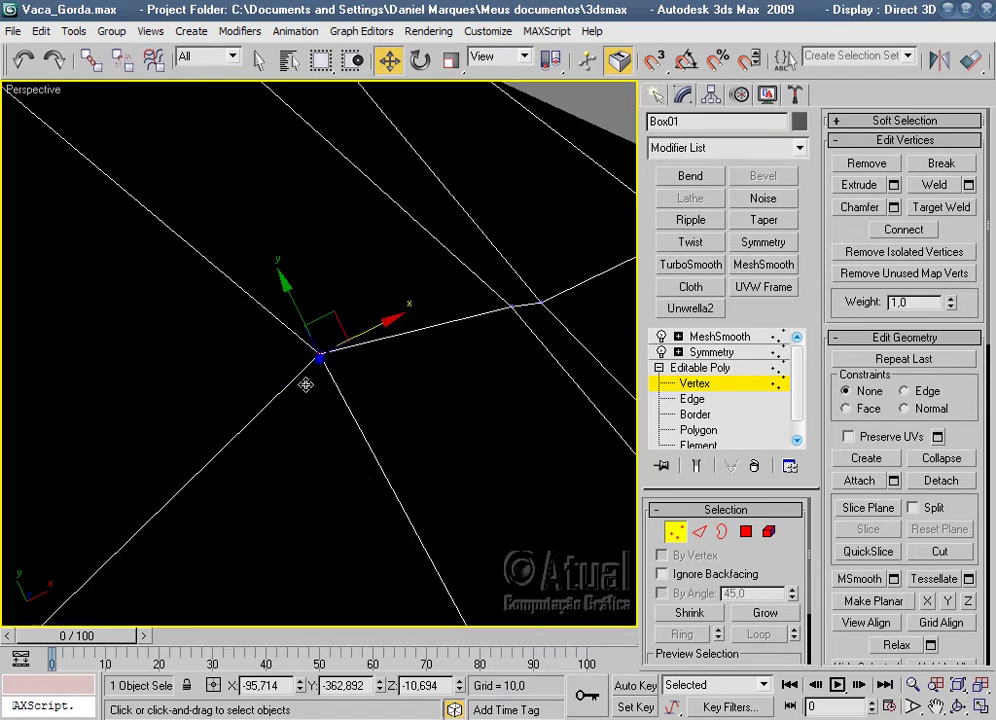
pyautogui.scroll(-2, 307, 391)
pyautogui.scroll(-3, 307, 391)
pyautogui.scroll(-2, 318, 408)
pyautogui.keyDown('alt'); pyautogui.moveTo(326, 417); pyautogui.dragTo(391, 349, button='middle'); pyautogui.keyUp('alt')
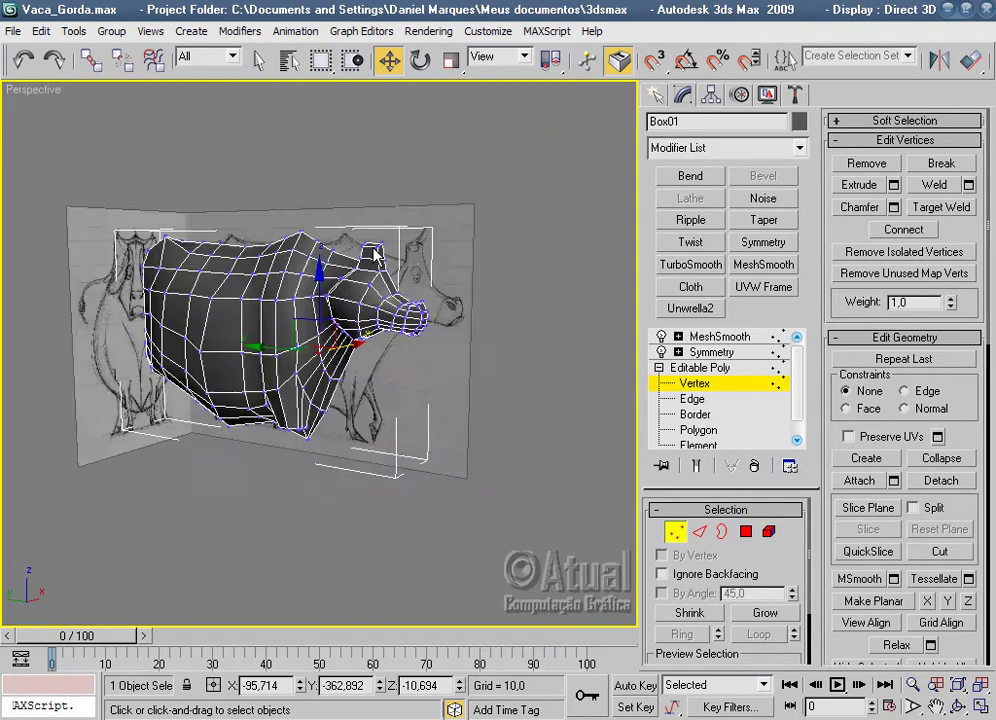
pyautogui.scroll(5, 391, 349)
pyautogui.scroll(3, 338, 422)
pyautogui.scroll(2, 270, 290)
pyautogui.click(250, 270)
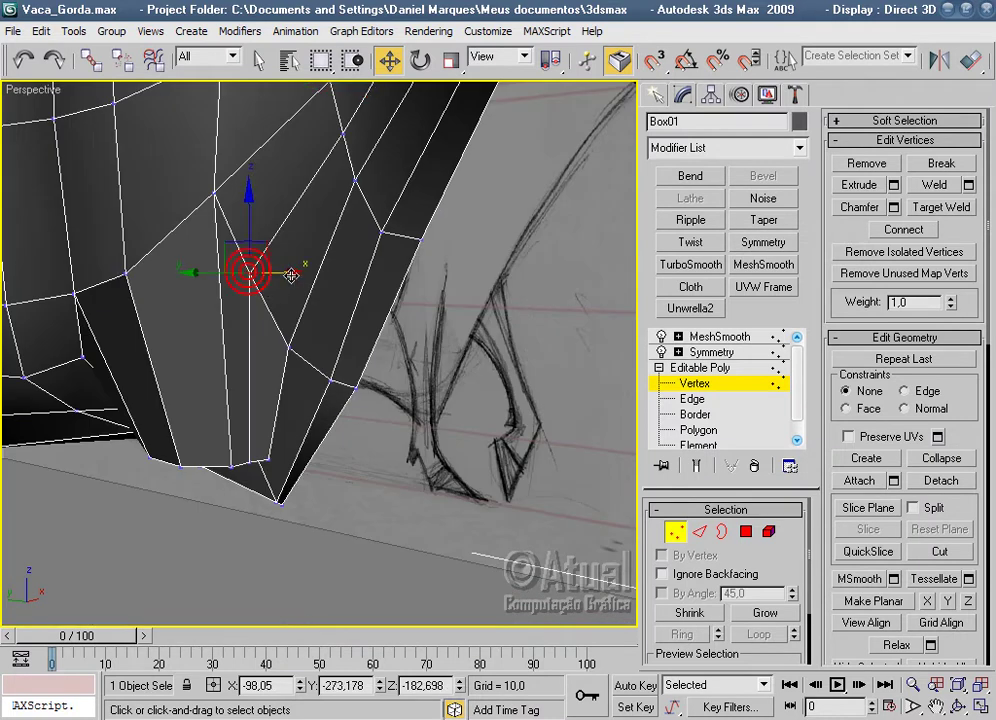
pyautogui.click(697, 430)
pyautogui.keyDown('alt'); pyautogui.moveTo(480, 230); pyautogui.dragTo(271, 213, button='middle'); pyautogui.keyUp('alt')
pyautogui.moveTo(411, 311)
pyautogui.keyDown('alt'); pyautogui.mouseDown(button='middle')
pyautogui.moveTo(420, 300)
pyautogui.moveTo(415, 500)
pyautogui.moveTo(349, 482)
pyautogui.mouseUp(button='middle'); pyautogui.keyUp('alt')
pyautogui.scroll(3, 453, 264)
pyautogui.scroll(2, 377, 313)
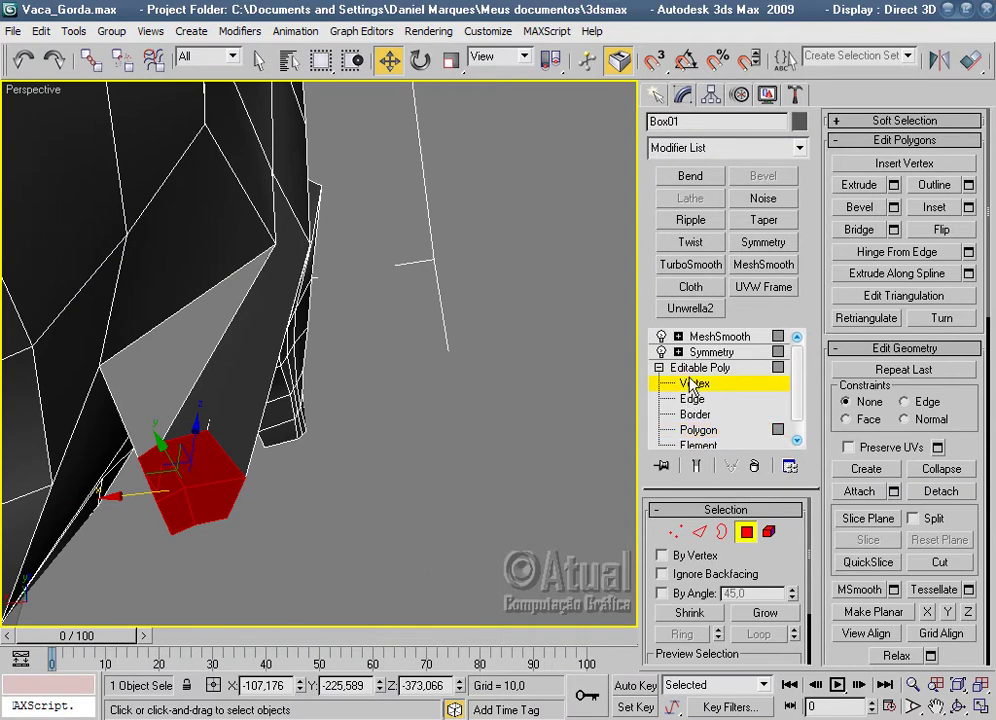
pyautogui.click(694, 383)
# Move a neck vertex sideways and down, and shift another neck vertex along Y.
pyautogui.click(276, 242)
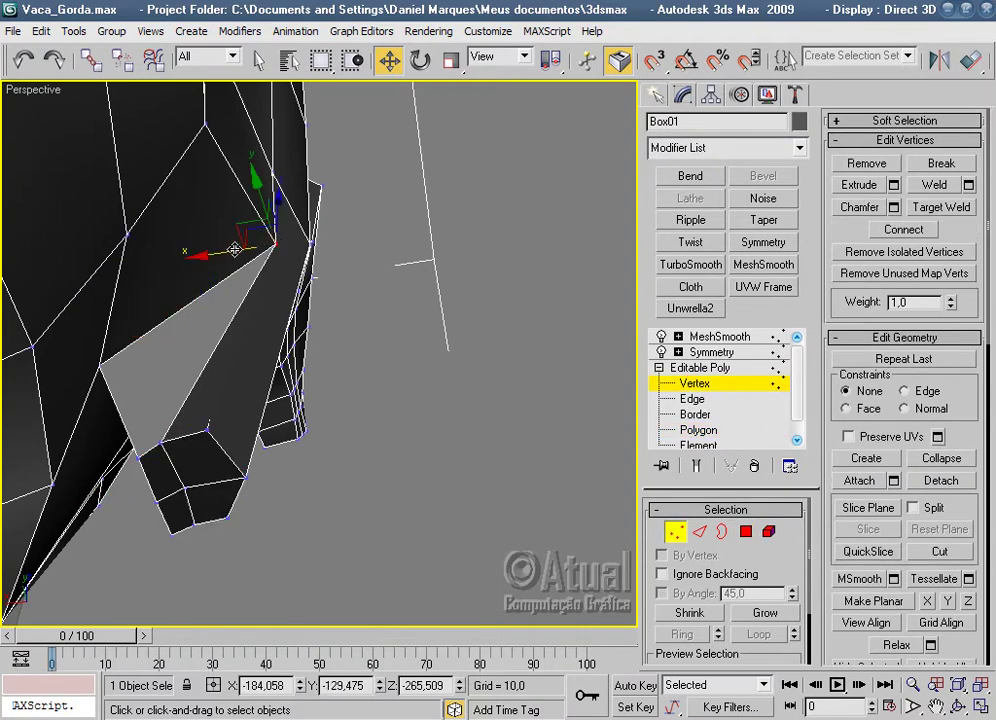
pyautogui.moveTo(234, 249); pyautogui.dragTo(265, 260)
pyautogui.moveTo(265, 260)
pyautogui.keyDown('alt'); pyautogui.mouseDown(button='middle')
pyautogui.moveTo(231, 282)
pyautogui.moveTo(316, 357)
pyautogui.mouseUp(button='middle'); pyautogui.keyUp('alt')
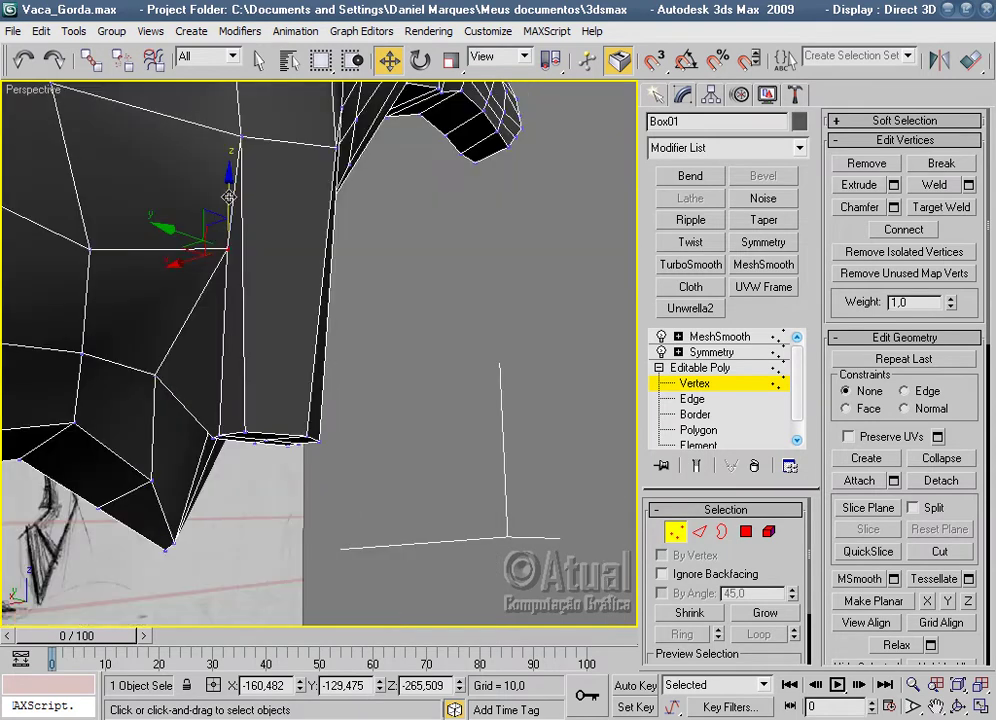
pyautogui.moveTo(229, 198)
pyautogui.mouseDown()
pyautogui.moveTo(185, 279)
pyautogui.moveTo(240, 349)
pyautogui.mouseUp()
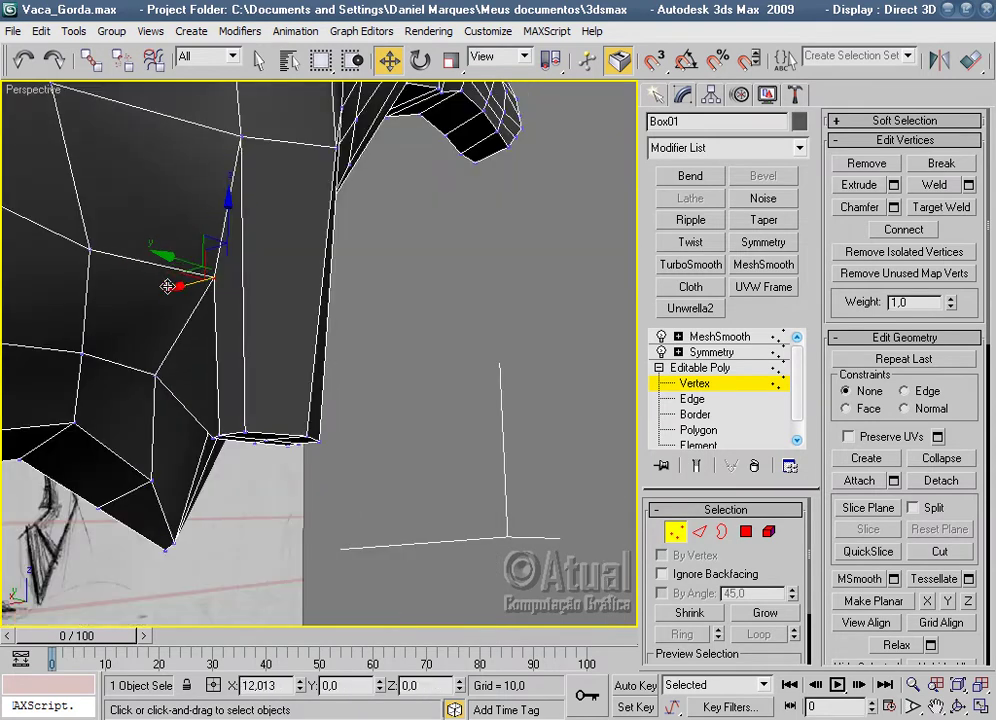
pyautogui.moveTo(240, 349)
pyautogui.keyDown('alt'); pyautogui.mouseDown(button='middle')
pyautogui.moveTo(195, 171)
pyautogui.moveTo(296, 365)
pyautogui.moveTo(238, 378)
pyautogui.moveTo(269, 468)
pyautogui.mouseUp(button='middle'); pyautogui.keyUp('alt')
pyautogui.click(152, 395)
pyautogui.moveTo(90, 390); pyautogui.dragTo(118, 390)
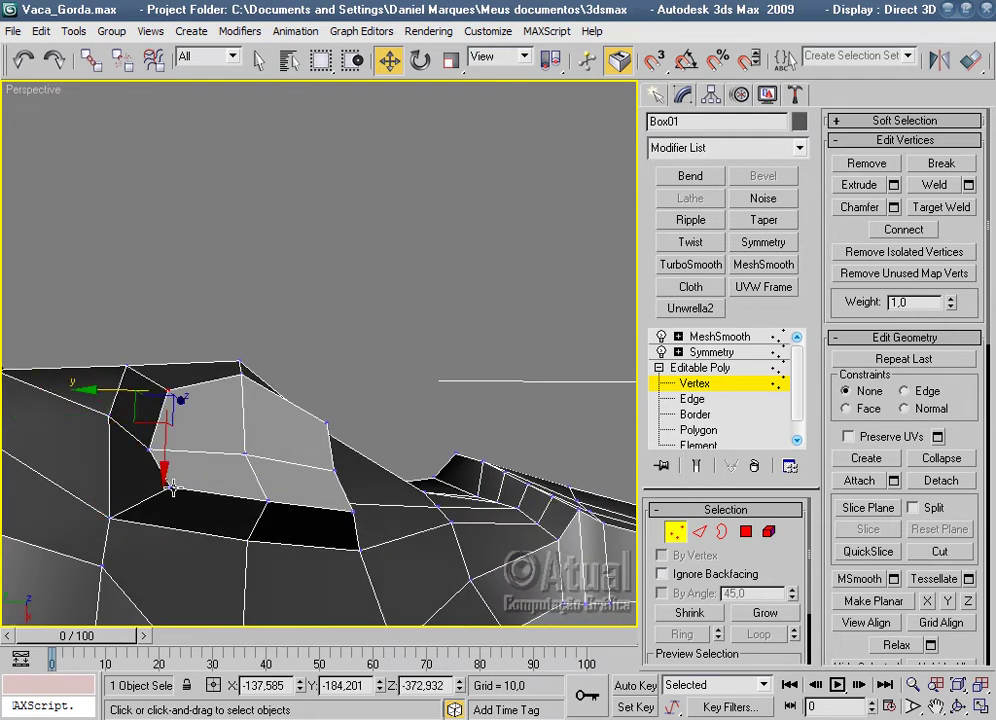
# Inspect a polygon under the neck, briefly trying Scale before returning to vertex Move.
pyautogui.click(746, 534)
pyautogui.moveTo(395, 449)
pyautogui.keyDown('alt'); pyautogui.mouseDown(button='middle')
pyautogui.moveTo(445, 418)
pyautogui.moveTo(432, 440)
pyautogui.moveTo(428, 89)
pyautogui.mouseUp(button='middle'); pyautogui.keyUp('alt')
pyautogui.click(452, 58)
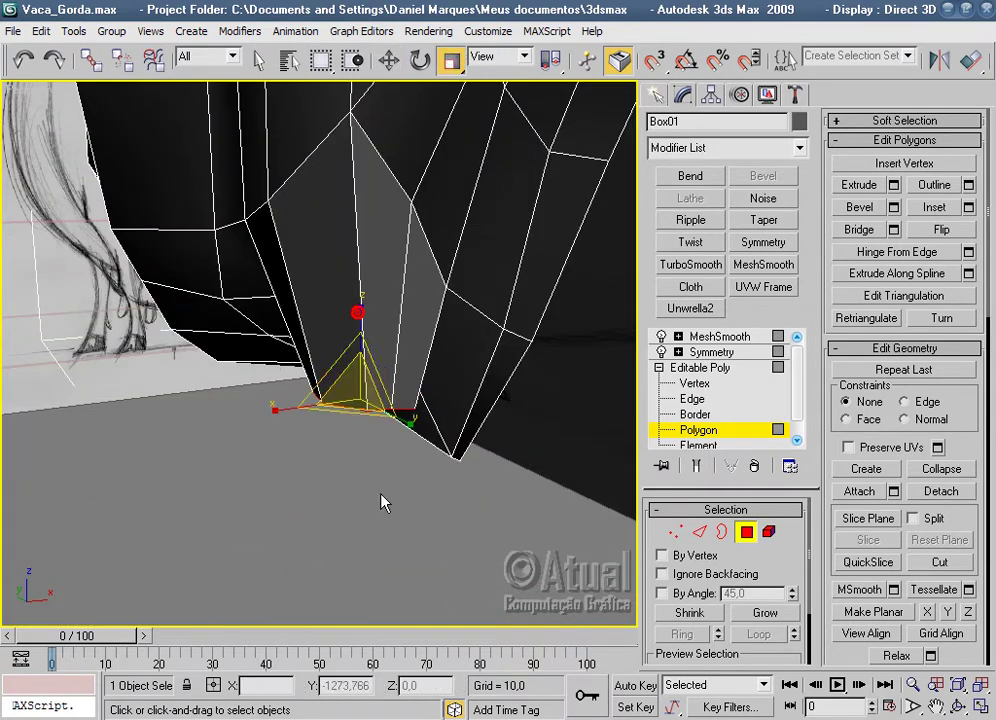
pyautogui.moveTo(382, 502)
pyautogui.keyDown('alt'); pyautogui.mouseDown(button='middle')
pyautogui.moveTo(427, 414)
pyautogui.moveTo(596, 406)
pyautogui.moveTo(511, 356)
pyautogui.moveTo(373, 311)
pyautogui.moveTo(370, 283)
pyautogui.moveTo(365, 342)
pyautogui.moveTo(371, 324)
pyautogui.mouseUp(button='middle'); pyautogui.keyUp('alt')
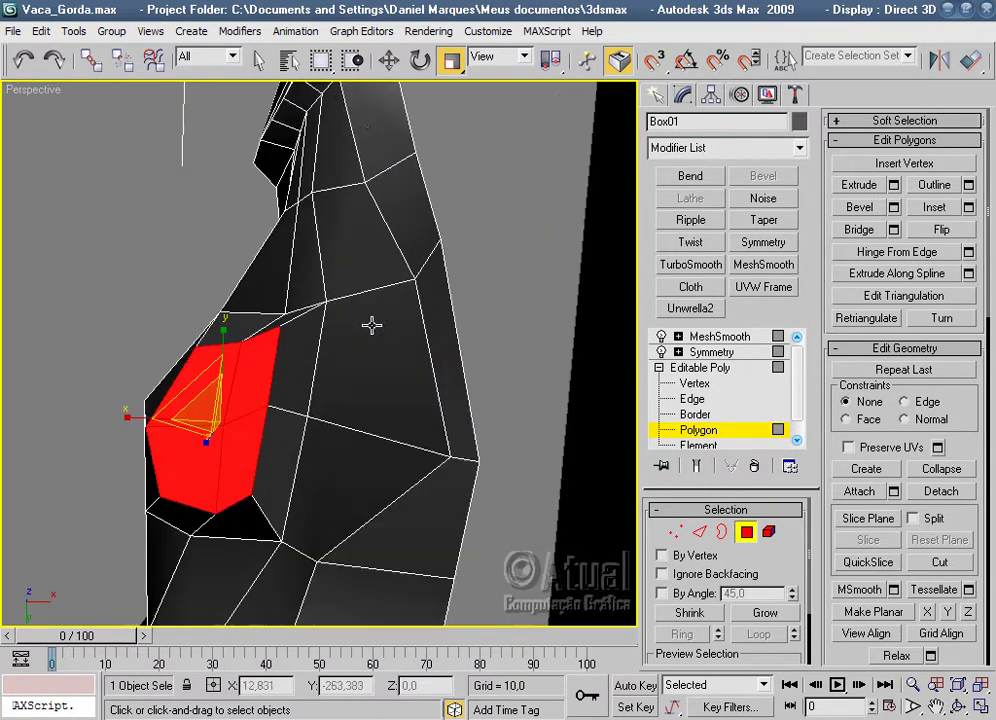
pyautogui.click(389, 60)
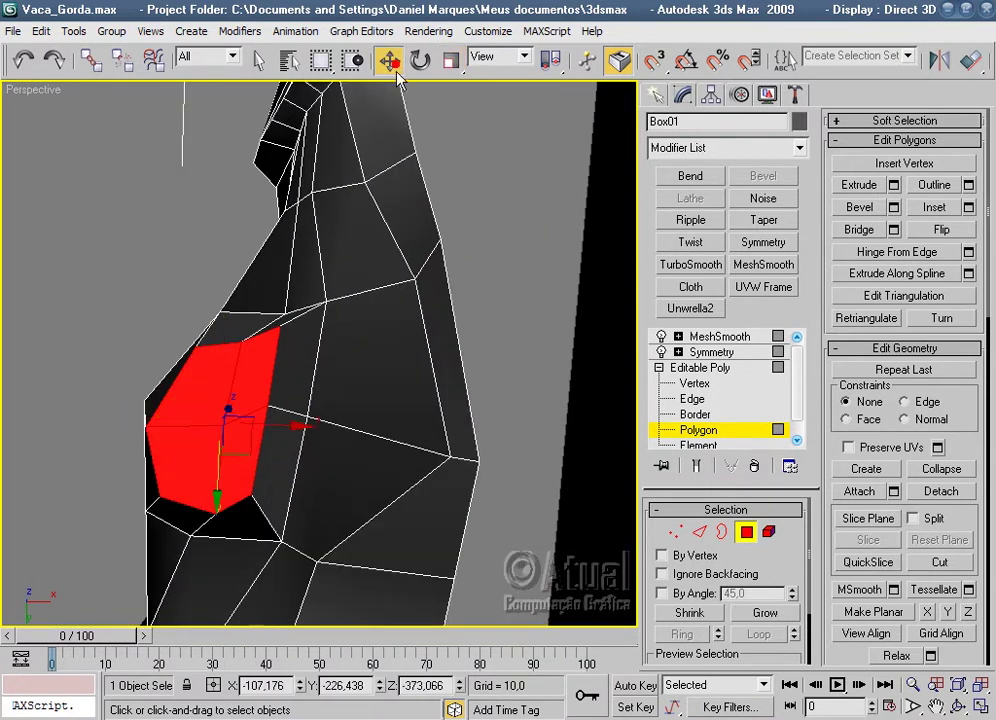
pyautogui.click(694, 385)
# Pull down the vertex above the red face and adjust four more neck vertices.
pyautogui.click(280, 321)
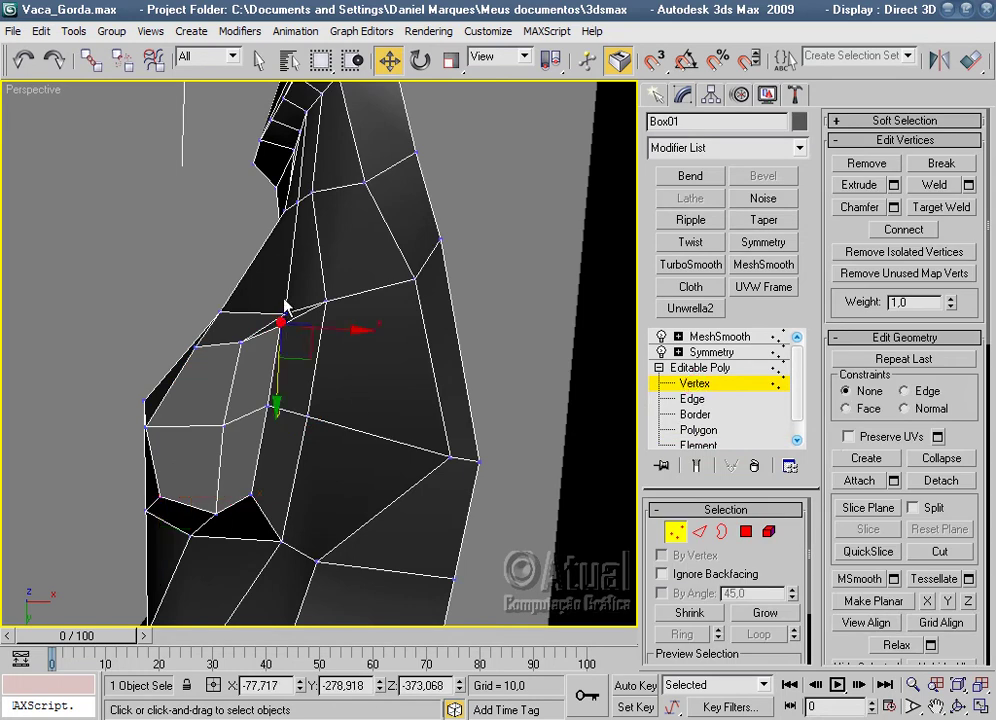
pyautogui.moveTo(277, 379)
pyautogui.mouseDown()
pyautogui.moveTo(265, 407)
pyautogui.moveTo(281, 472)
pyautogui.mouseUp()
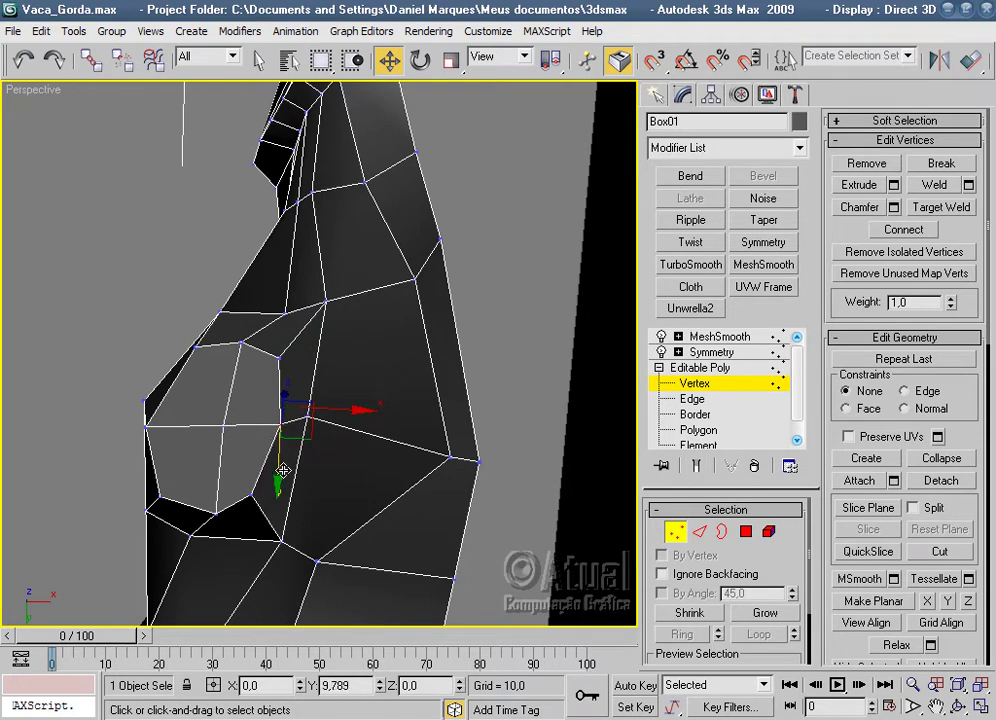
pyautogui.moveTo(281, 472); pyautogui.dragTo(281, 472)
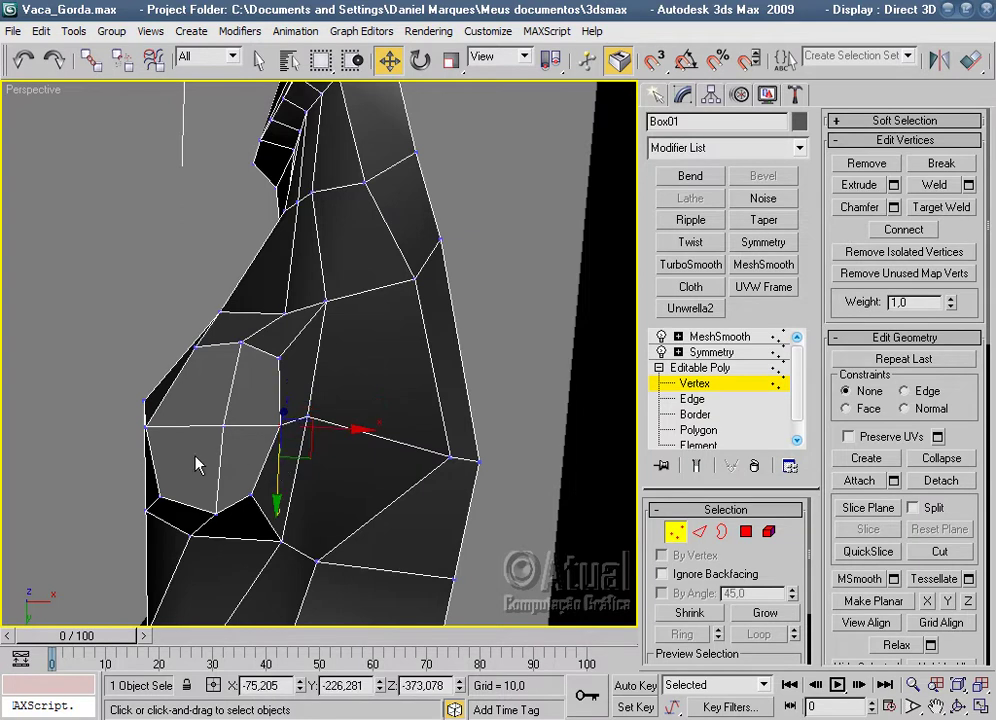
pyautogui.click(146, 430)
pyautogui.moveTo(143, 490); pyautogui.dragTo(144, 486)
pyautogui.click(305, 419)
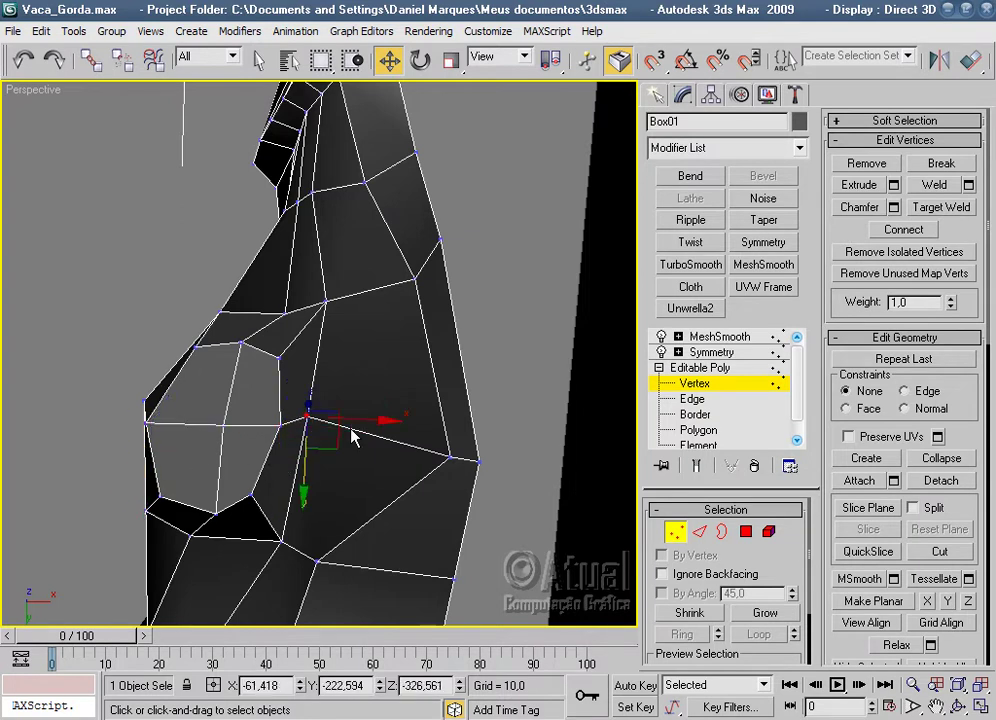
pyautogui.moveTo(352, 417); pyautogui.dragTo(388, 417)
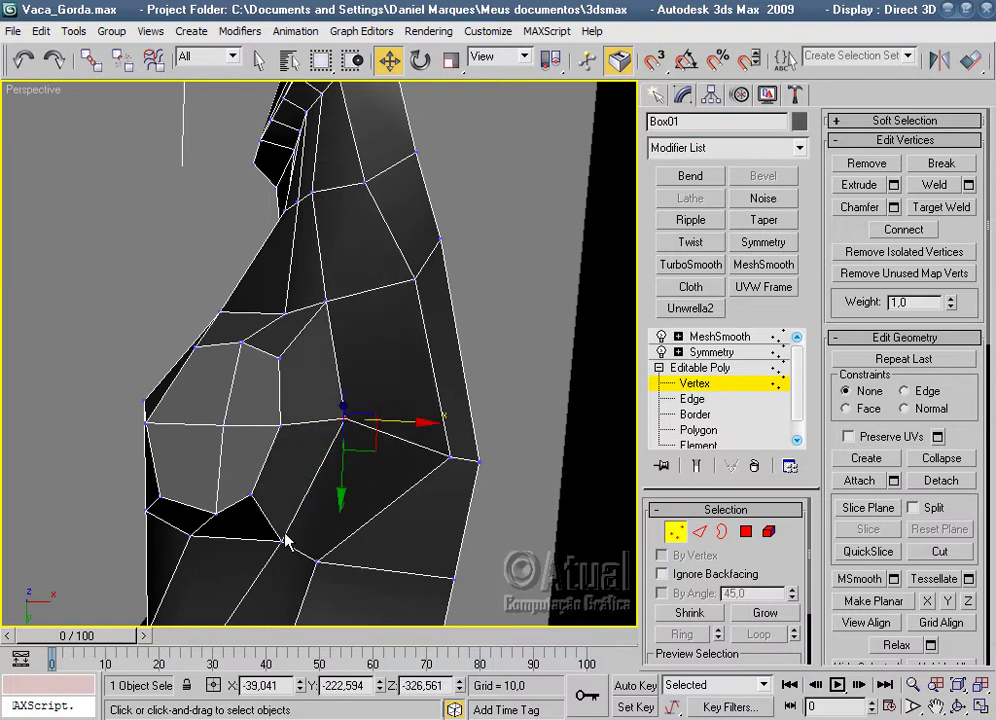
pyautogui.click(217, 516)
pyautogui.moveTo(240, 526)
pyautogui.mouseDown()
pyautogui.moveTo(250, 515)
pyautogui.moveTo(230, 513)
pyautogui.mouseUp()
pyautogui.click(285, 311)
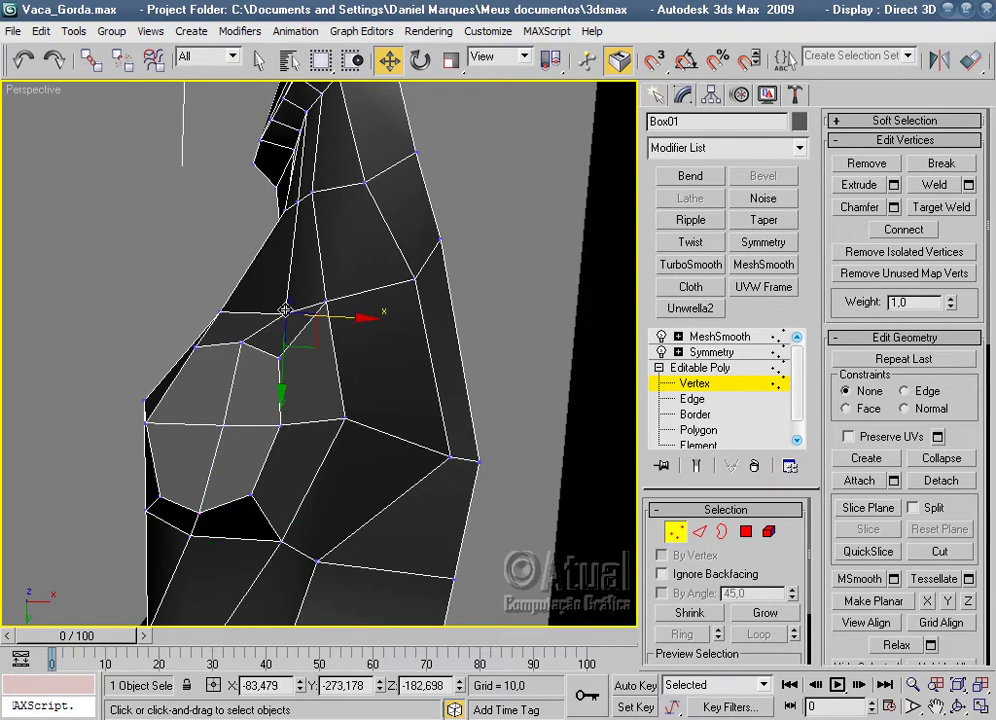
pyautogui.moveTo(332, 318); pyautogui.dragTo(311, 313)
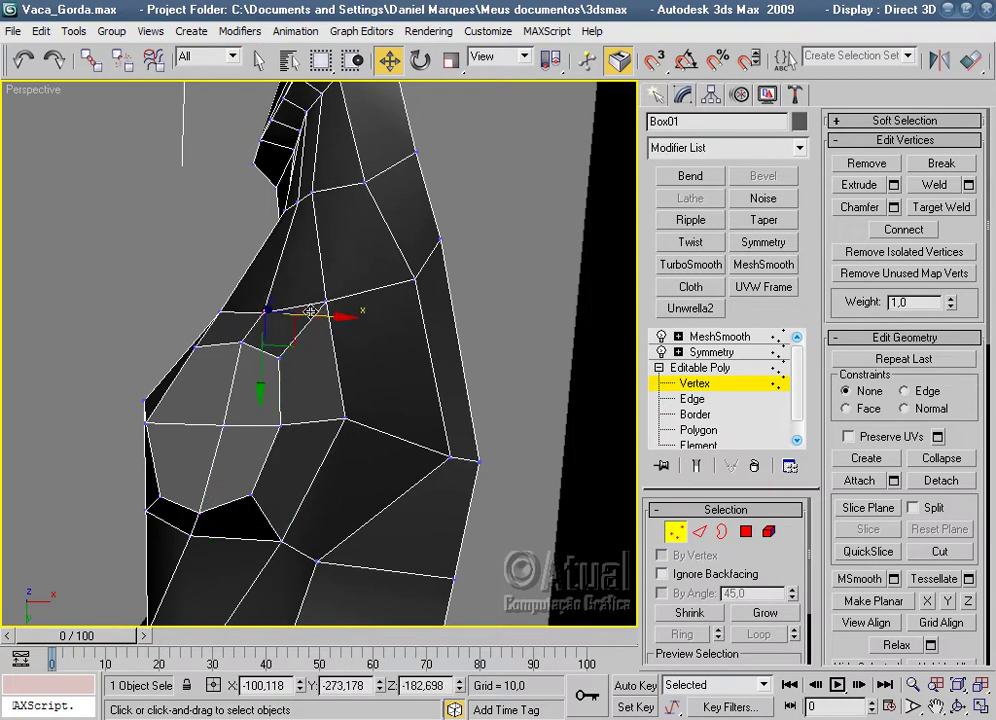
# Shift the lower neck and upper front-leg vertices sideways along X toward the sketch.
pyautogui.click(316, 563)
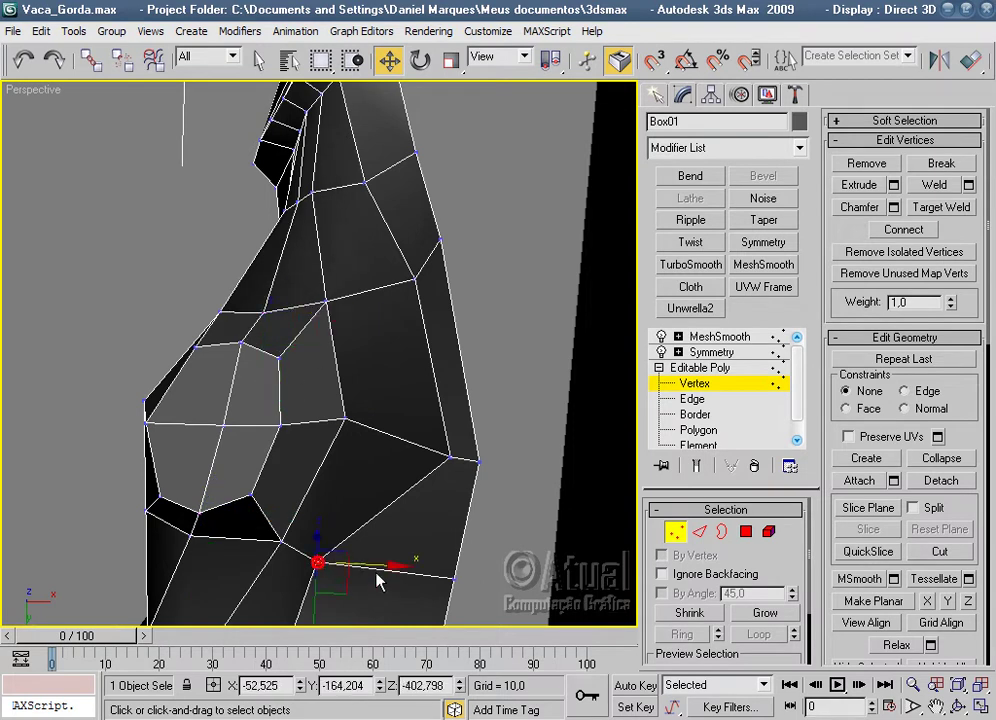
pyautogui.moveTo(378, 582); pyautogui.dragTo(430, 570)
pyautogui.moveTo(430, 570)
pyautogui.mouseDown(button='middle')
pyautogui.moveTo(427, 492)
pyautogui.moveTo(318, 322)
pyautogui.mouseUp(button='middle')
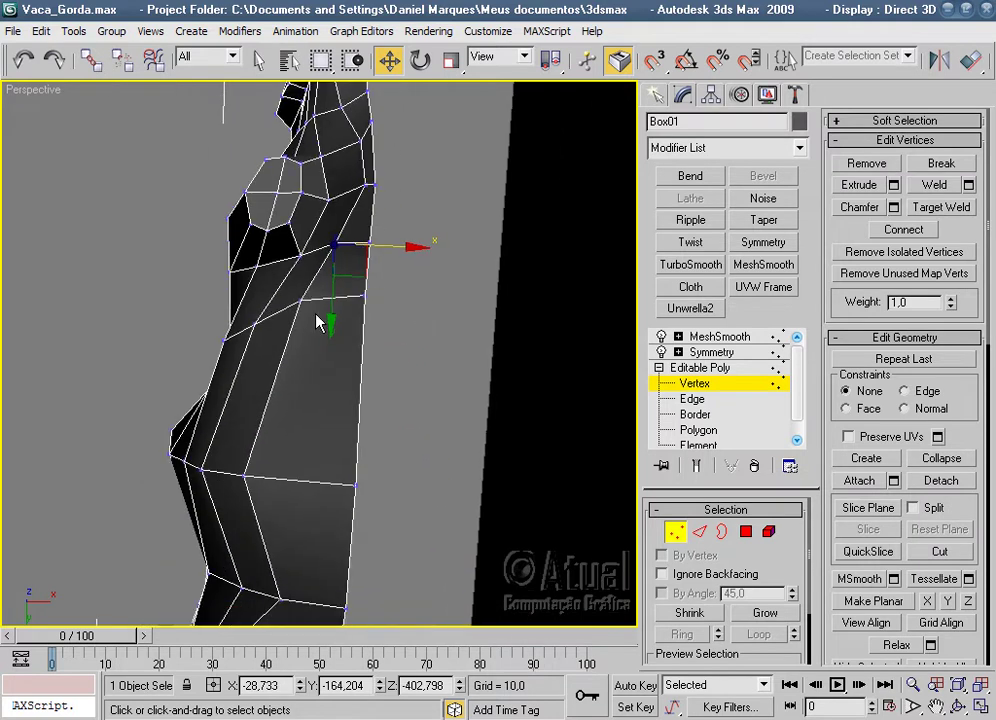
pyautogui.click(303, 300)
pyautogui.moveTo(303, 300); pyautogui.dragTo(327, 301)
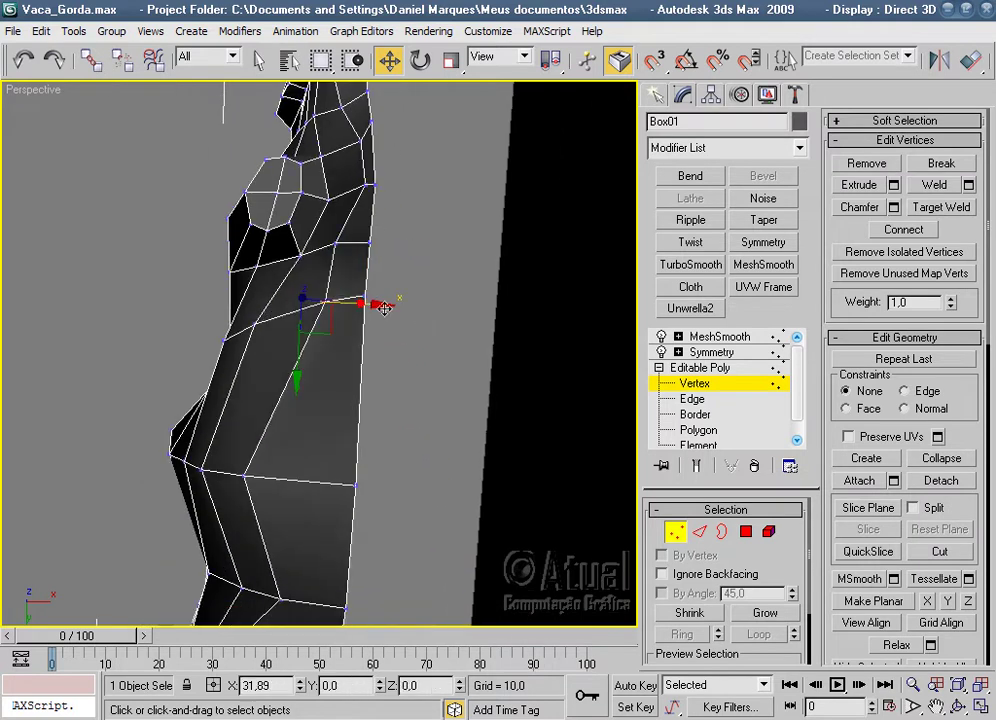
pyautogui.click(296, 478)
pyautogui.moveTo(296, 478); pyautogui.dragTo(349, 491)
pyautogui.moveTo(349, 491); pyautogui.dragTo(366, 325, button='middle')
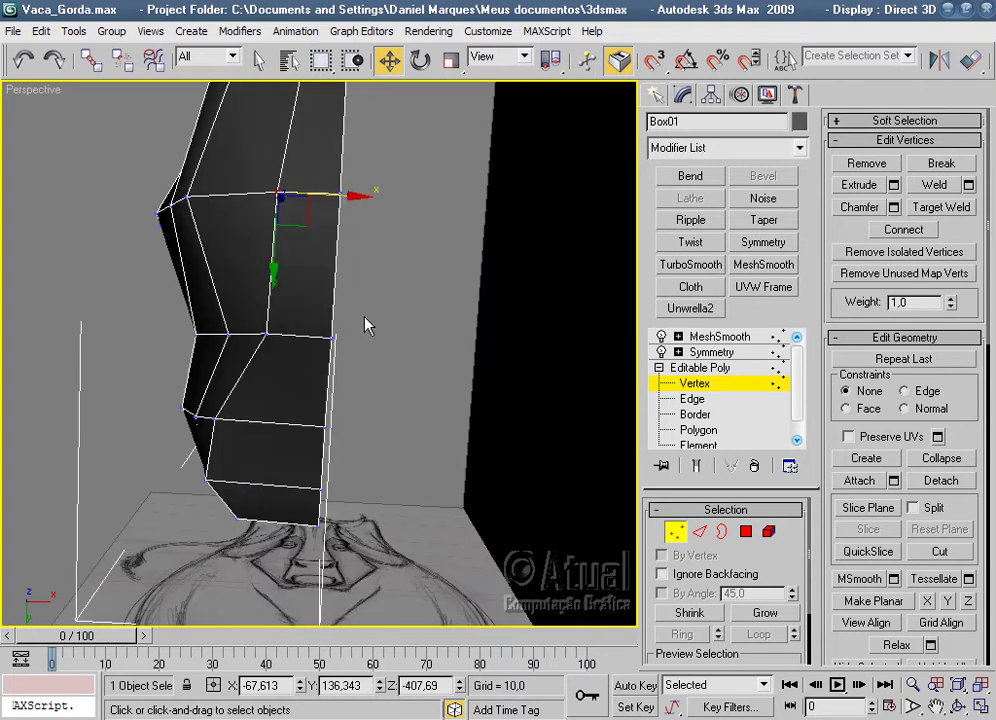
# Move the leg's bottom, middle-ring and upper vertices along X to taper the leg.
pyautogui.click(208, 481)
pyautogui.moveTo(252, 481)
pyautogui.mouseDown()
pyautogui.moveTo(280, 495)
pyautogui.moveTo(285, 521)
pyautogui.mouseUp()
pyautogui.moveTo(301, 521); pyautogui.dragTo(285, 518)
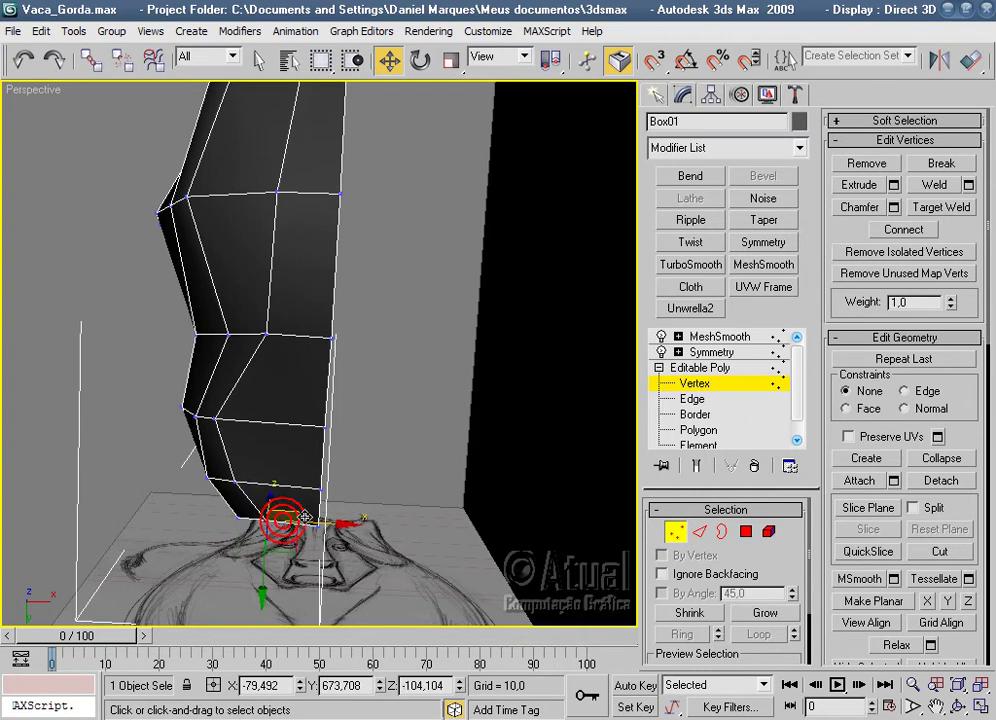
pyautogui.click(217, 416)
pyautogui.moveTo(224, 416); pyautogui.dragTo(271, 418)
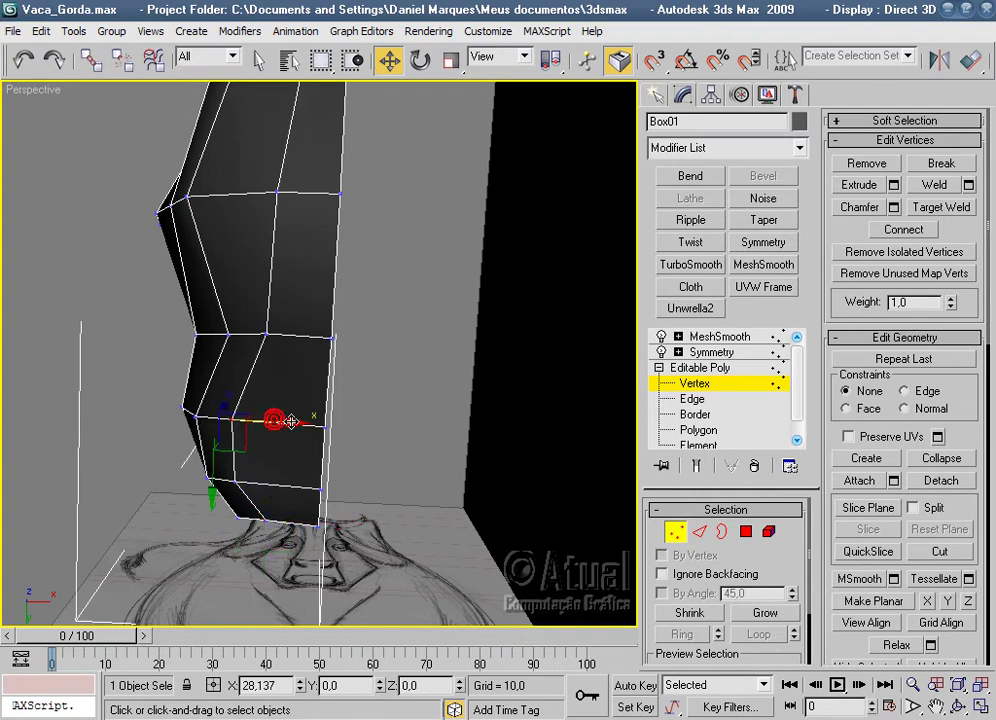
pyautogui.click(238, 481)
pyautogui.moveTo(287, 483); pyautogui.dragTo(300, 483)
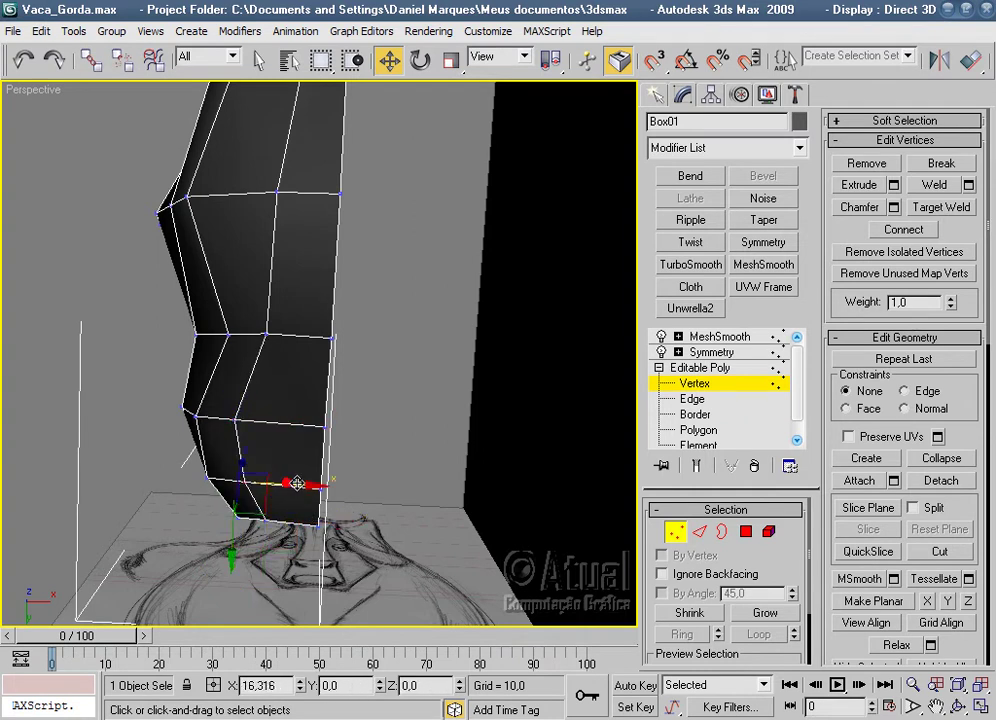
pyautogui.click(268, 332)
pyautogui.moveTo(308, 335); pyautogui.dragTo(326, 337)
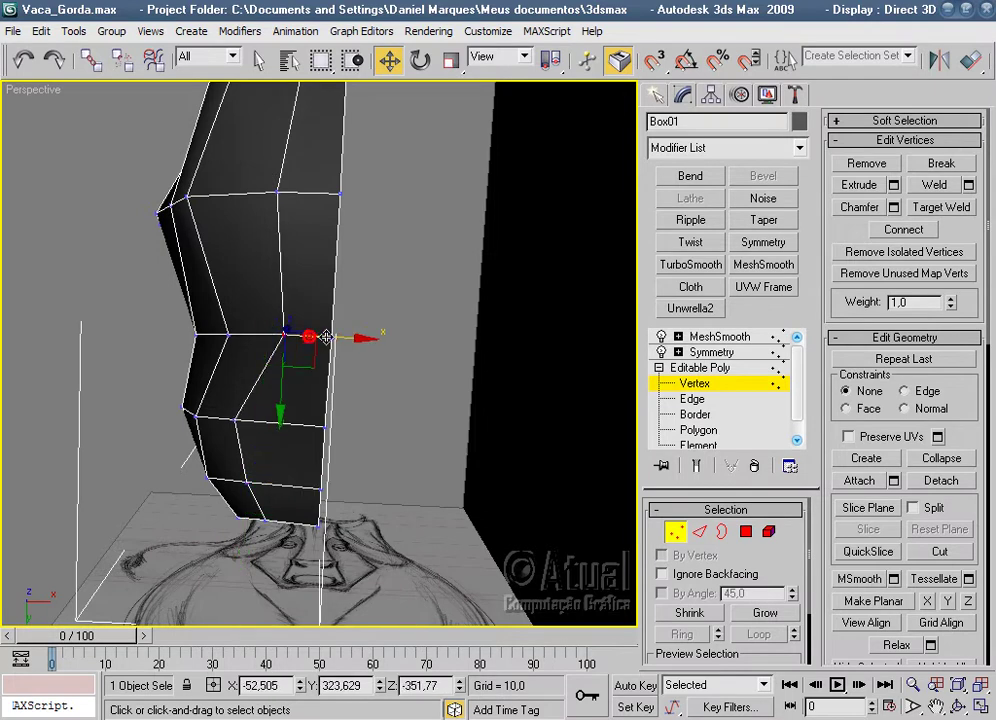
pyautogui.click(282, 192)
pyautogui.moveTo(284, 192); pyautogui.dragTo(300, 192)
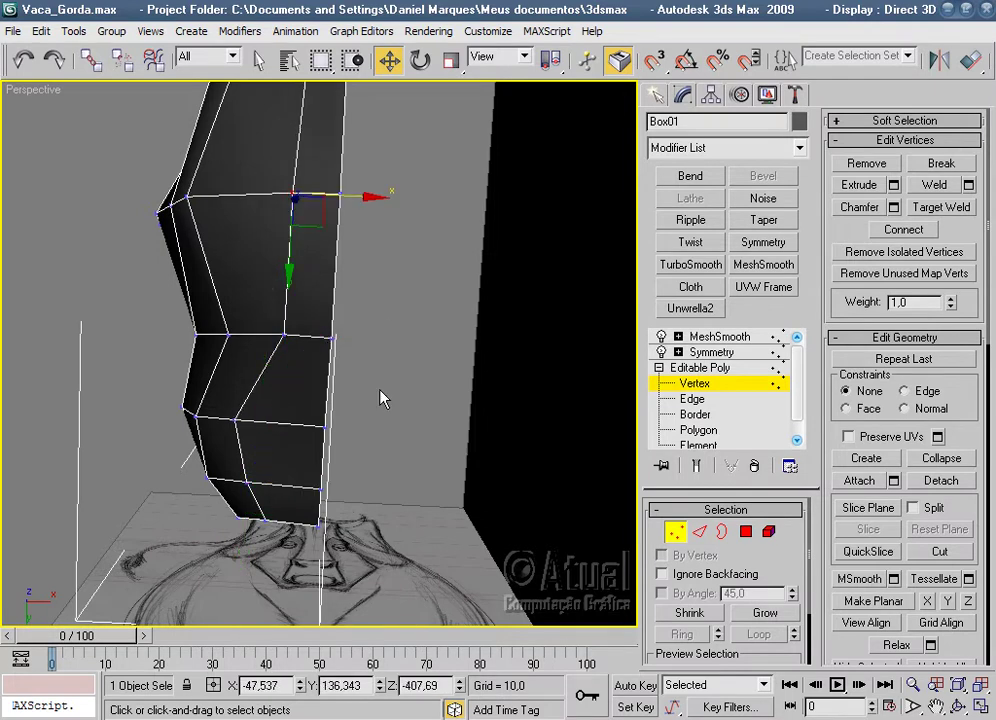
# Orbit and zoom around the leg to check its shape, pulling one belly vertex down and outward.
pyautogui.moveTo(384, 396); pyautogui.dragTo(383, 452, button='middle')
pyautogui.scroll(-3, 388, 335)
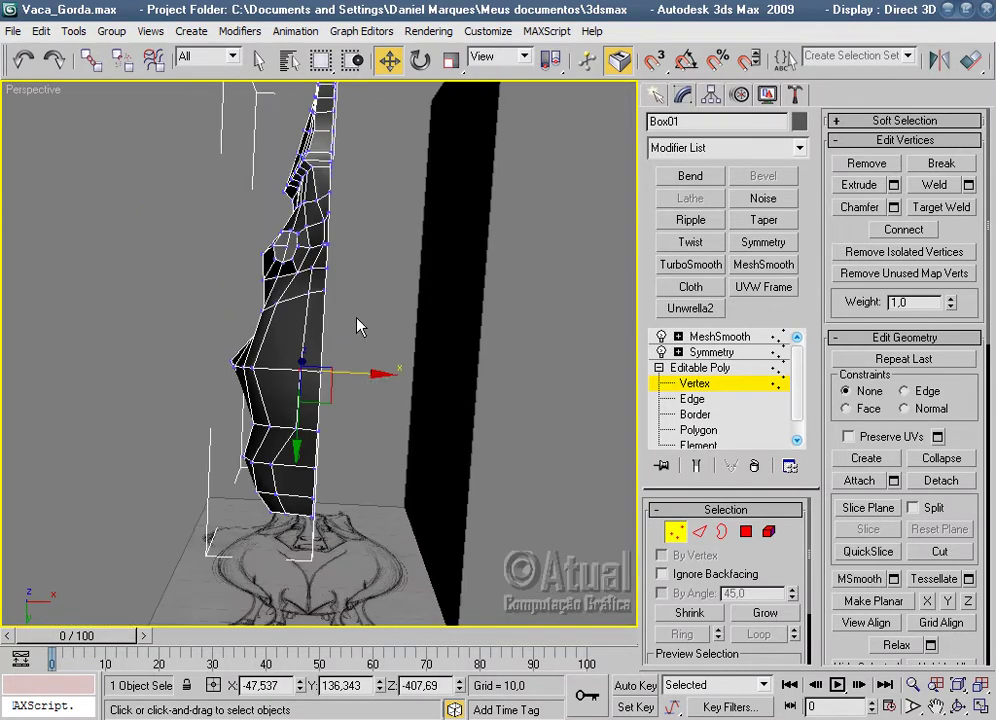
pyautogui.scroll(5, 357, 326)
pyautogui.moveTo(356, 318)
pyautogui.keyDown('alt'); pyautogui.mouseDown(button='middle')
pyautogui.moveTo(500, 412)
pyautogui.moveTo(440, 407)
pyautogui.moveTo(440, 376)
pyautogui.moveTo(422, 345)
pyautogui.mouseUp(button='middle'); pyautogui.keyUp('alt')
pyautogui.scroll(-5, 444, 373)
pyautogui.scroll(5, 377, 396)
pyautogui.scroll(3, 377, 396)
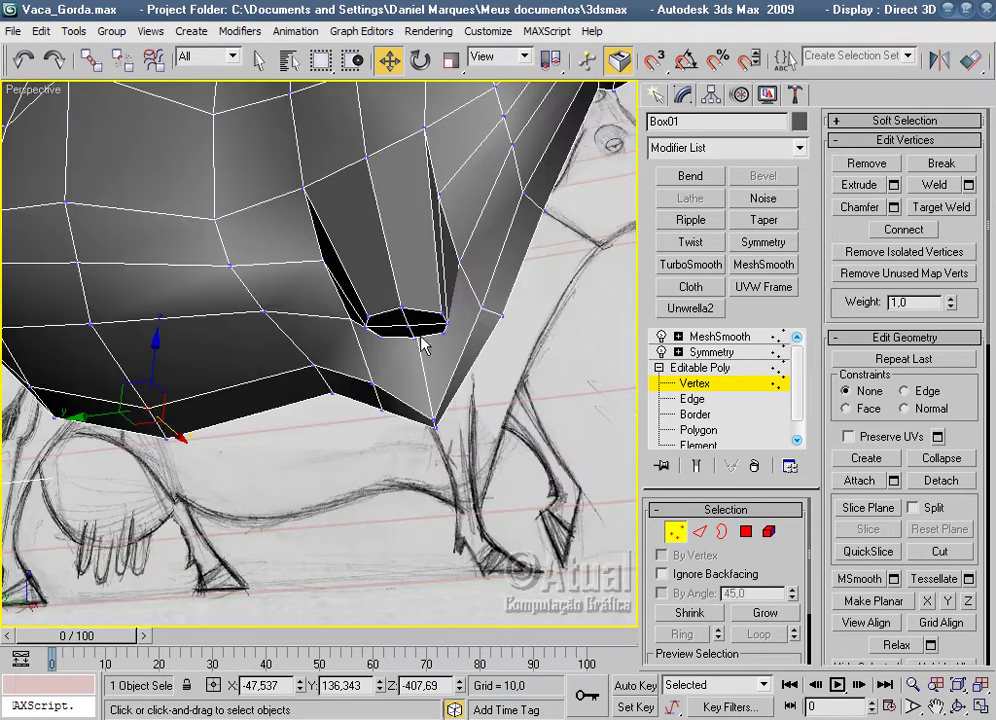
pyautogui.moveTo(460, 420)
pyautogui.keyDown('alt'); pyautogui.mouseDown(button='middle')
pyautogui.moveTo(478, 429)
pyautogui.moveTo(427, 436)
pyautogui.moveTo(440, 447)
pyautogui.moveTo(404, 393)
pyautogui.moveTo(151, 287)
pyautogui.mouseUp(button='middle'); pyautogui.keyUp('alt')
pyautogui.scroll(3, 404, 393)
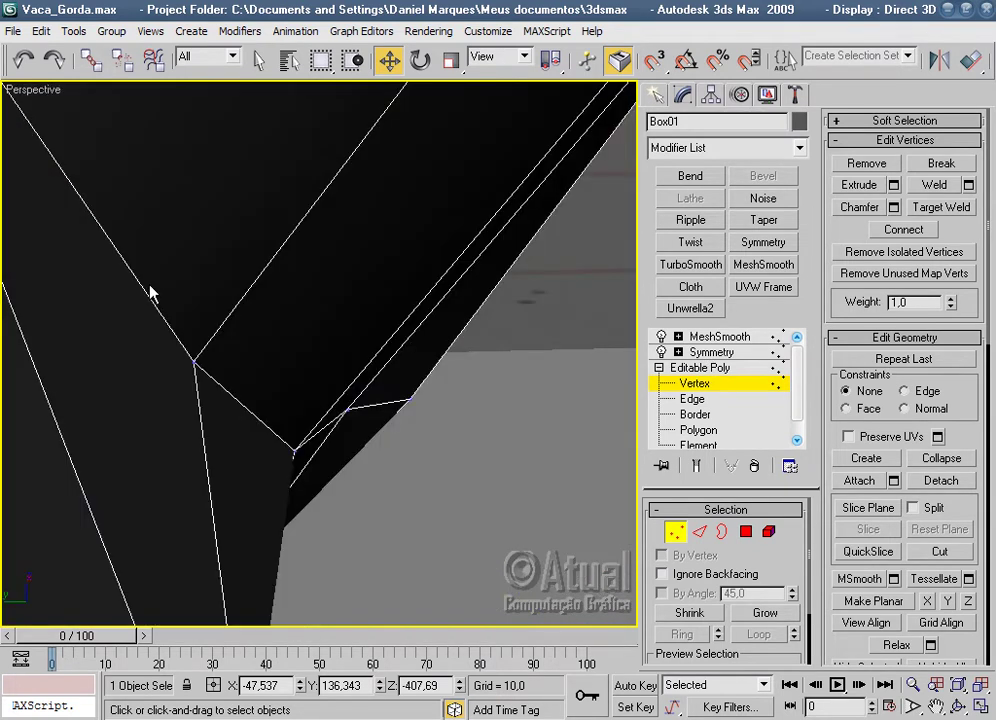
pyautogui.scroll(-3, 200, 300)
pyautogui.keyDown('alt'); pyautogui.moveTo(276, 318); pyautogui.dragTo(608, 416, button='middle'); pyautogui.keyUp('alt')
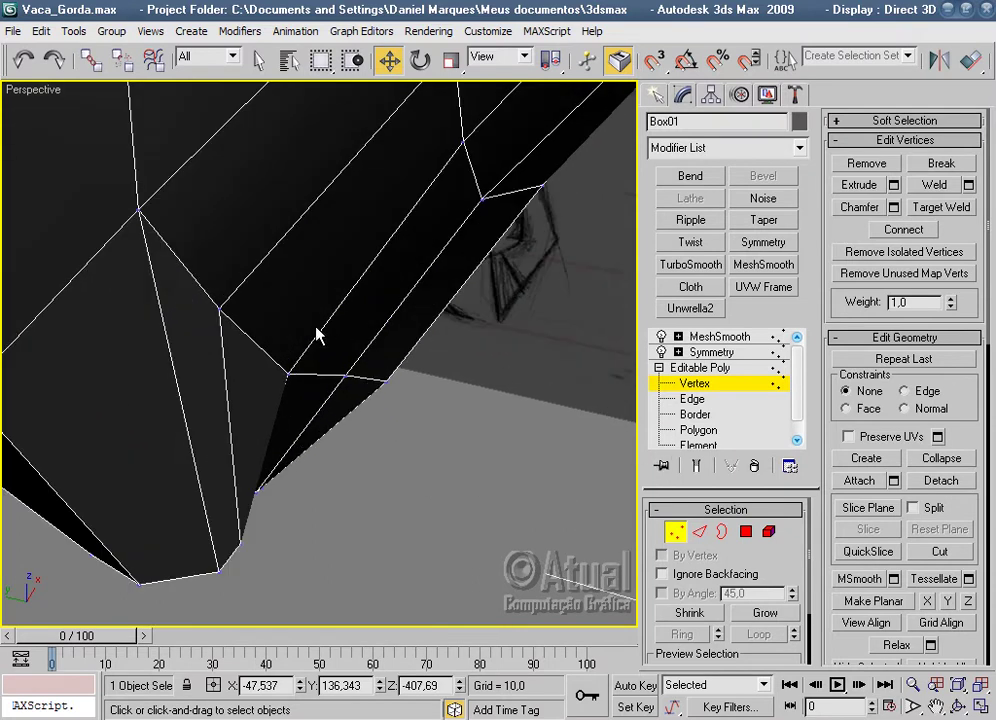
pyautogui.moveTo(223, 311); pyautogui.dragTo(294, 316)
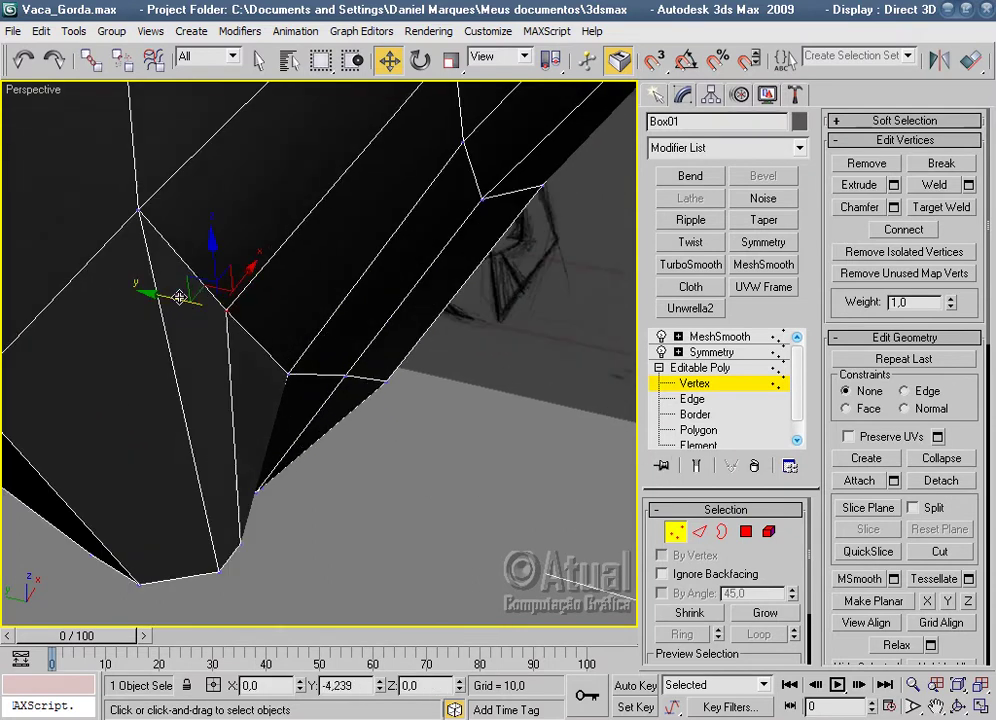
pyautogui.scroll(-3, 294, 316)
pyautogui.keyDown('alt'); pyautogui.moveTo(300, 320); pyautogui.dragTo(345, 397, button='middle'); pyautogui.keyUp('alt')
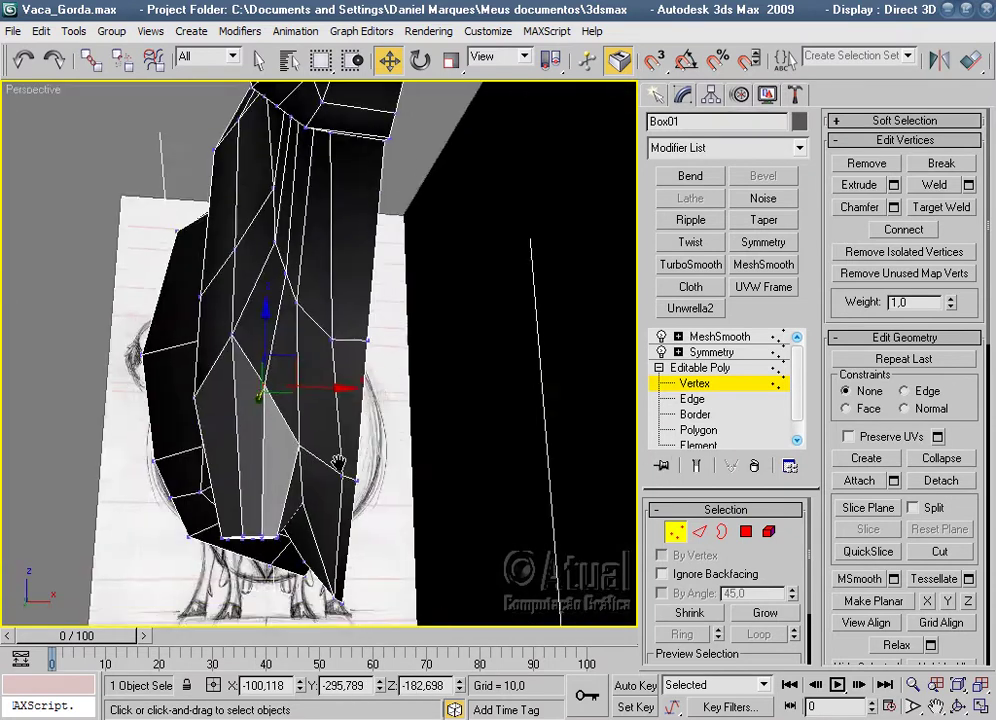
pyautogui.scroll(3, 345, 397)
# Preview the MeshSmooth result around the new leg, then return to the base mesh at Polygon level.
pyautogui.click(721, 338)
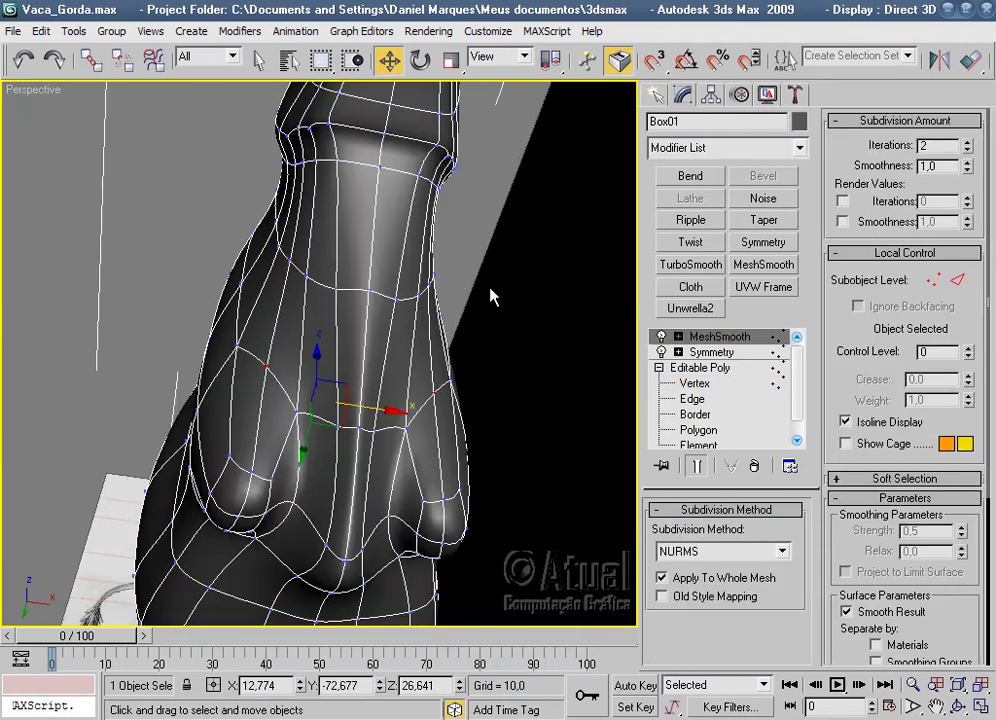
pyautogui.click(489, 292)
pyautogui.scroll(-4, 489, 292)
pyautogui.moveTo(295, 352)
pyautogui.keyDown('alt'); pyautogui.mouseDown(button='middle')
pyautogui.moveTo(390, 517)
pyautogui.moveTo(427, 525)
pyautogui.moveTo(542, 489)
pyautogui.moveTo(427, 449)
pyautogui.moveTo(556, 529)
pyautogui.moveTo(500, 534)
pyautogui.mouseUp(button='middle'); pyautogui.keyUp('alt')
pyautogui.scroll(3, 432, 416)
pyautogui.scroll(2, 432, 416)
pyautogui.click(420, 300)
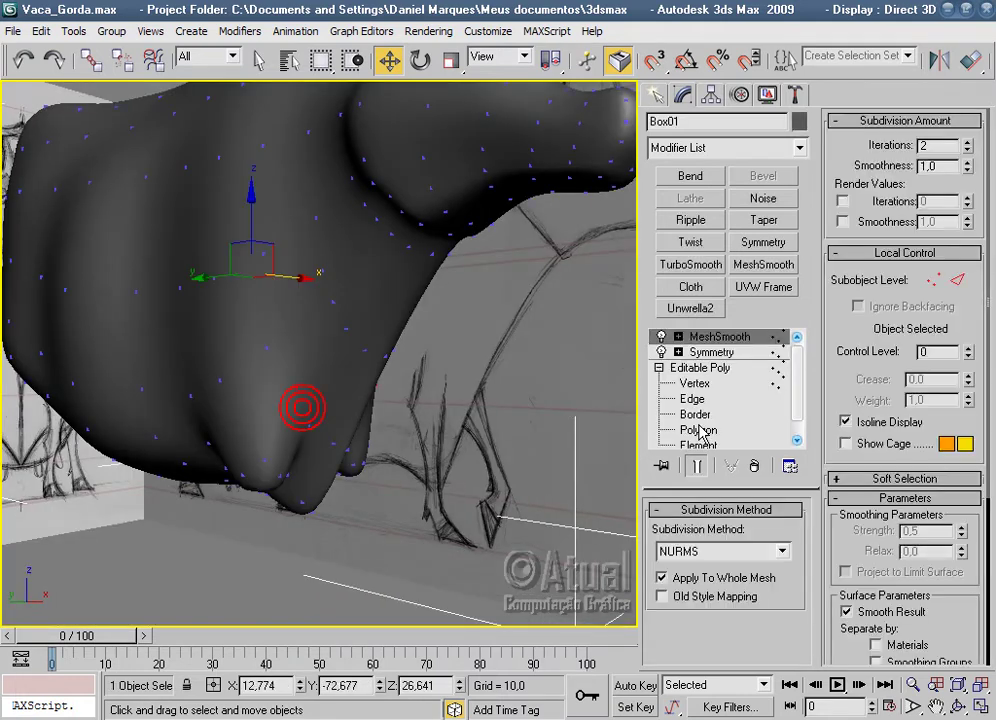
pyautogui.click(697, 429)
# Show edged faces in the Left view and narrow the selected leg polygons along X.
pyautogui.press('F4')
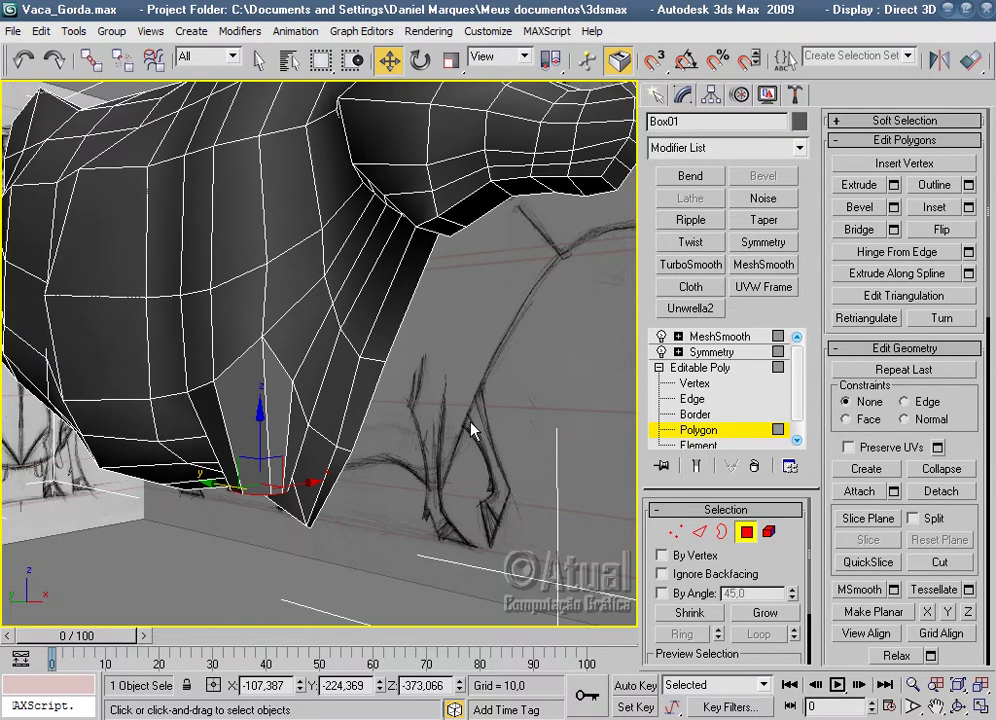
pyautogui.press('l')
pyautogui.scroll(-3, 456, 411)
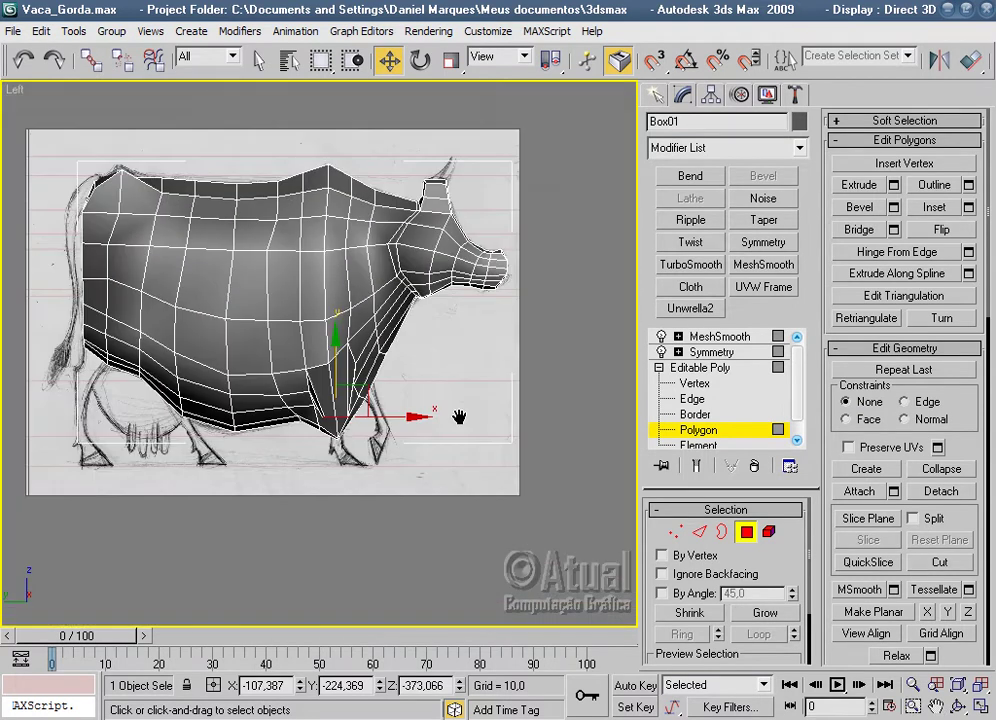
pyautogui.scroll(3, 438, 400)
pyautogui.moveTo(438, 400); pyautogui.dragTo(489, 420, button='middle')
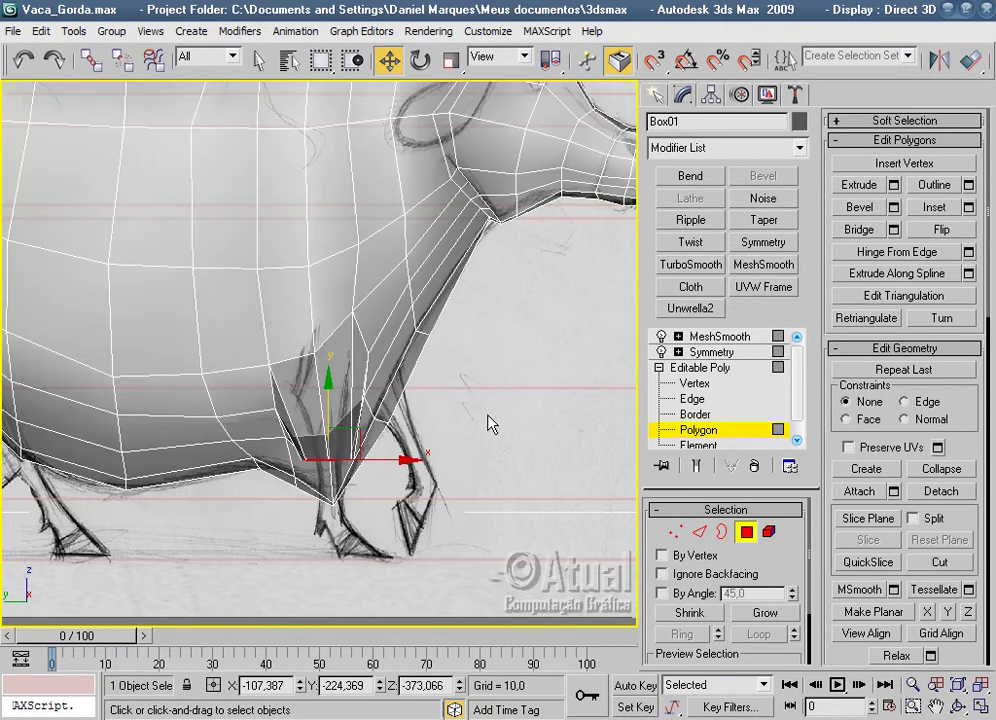
pyautogui.scroll(4, 490, 414)
pyautogui.click(452, 64)
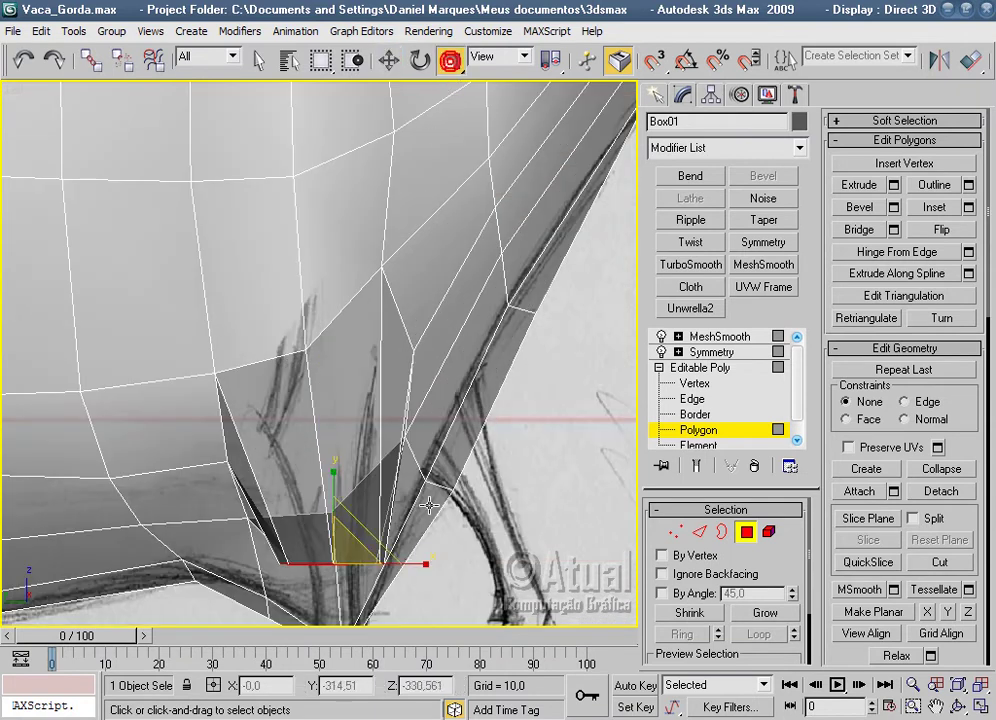
pyautogui.moveTo(405, 563); pyautogui.dragTo(362, 560)
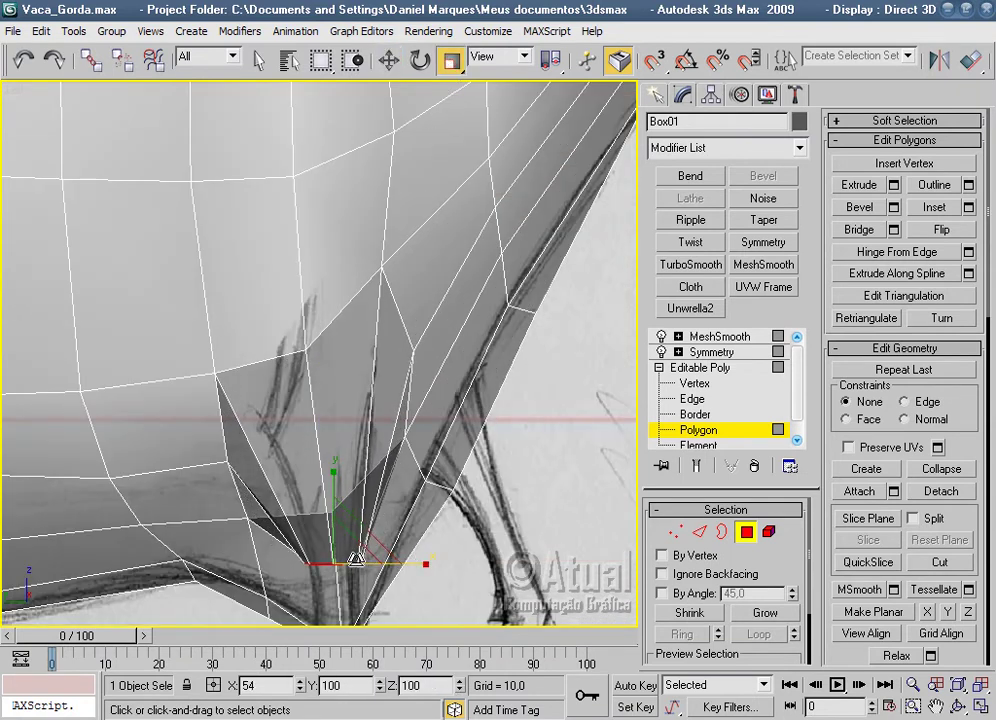
pyautogui.moveTo(445, 545); pyautogui.dragTo(450, 335, button='middle')
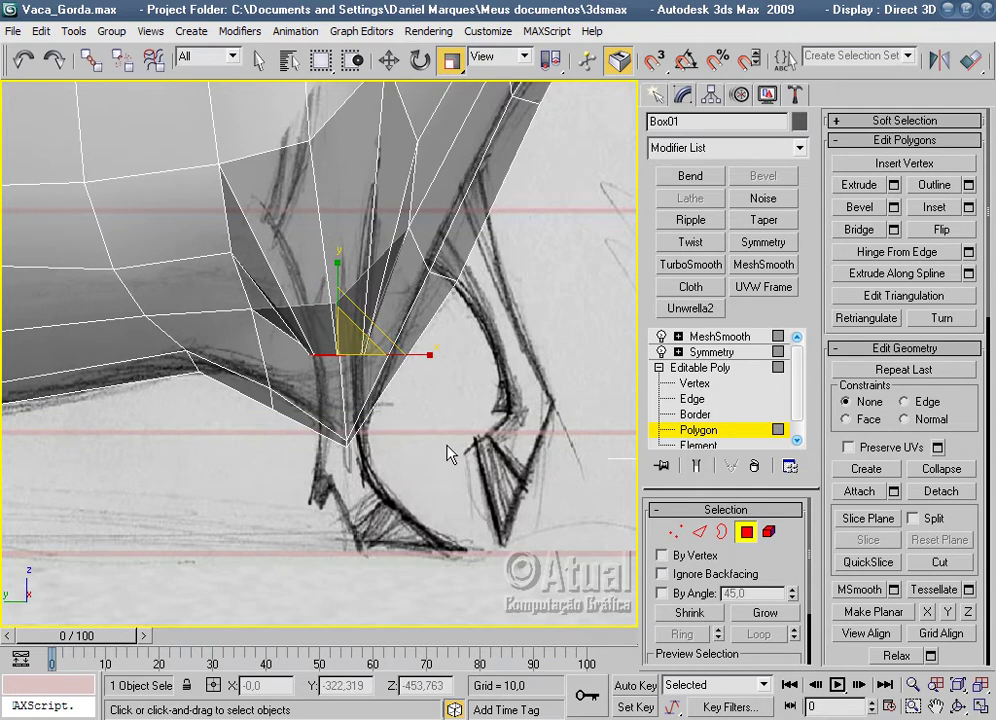
# In the Front view, shift the leg-bottom polygons slightly to the right.
pyautogui.press('f')
pyautogui.moveTo(440, 457); pyautogui.dragTo(451, 289, button='middle')
pyautogui.scroll(-5, 411, 333)
pyautogui.scroll(5, 390, 437)
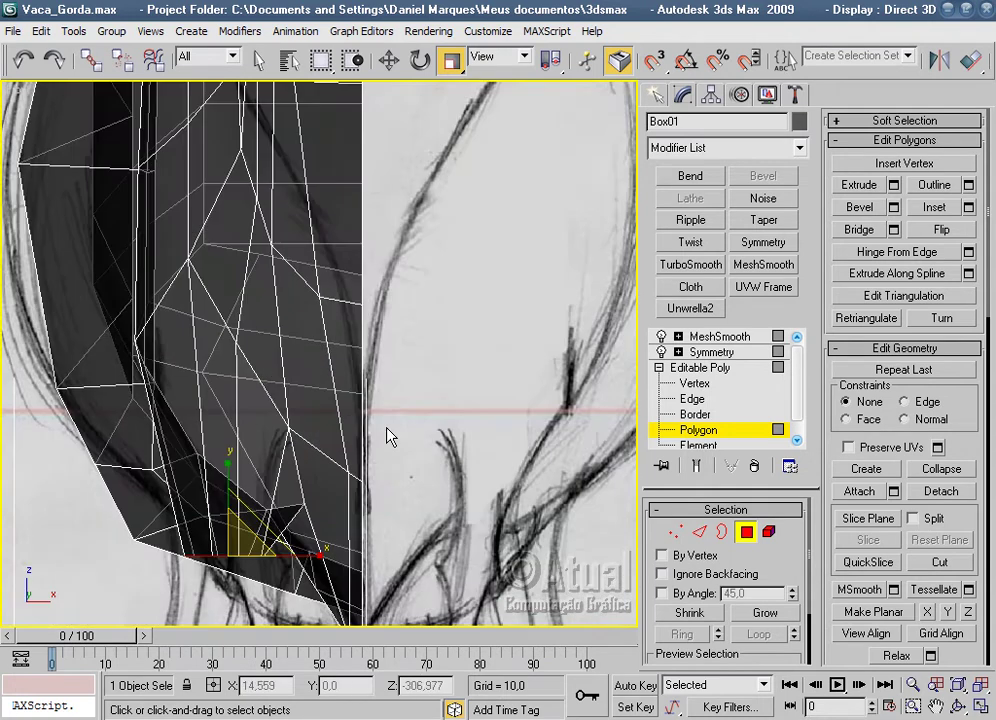
pyautogui.click(389, 60)
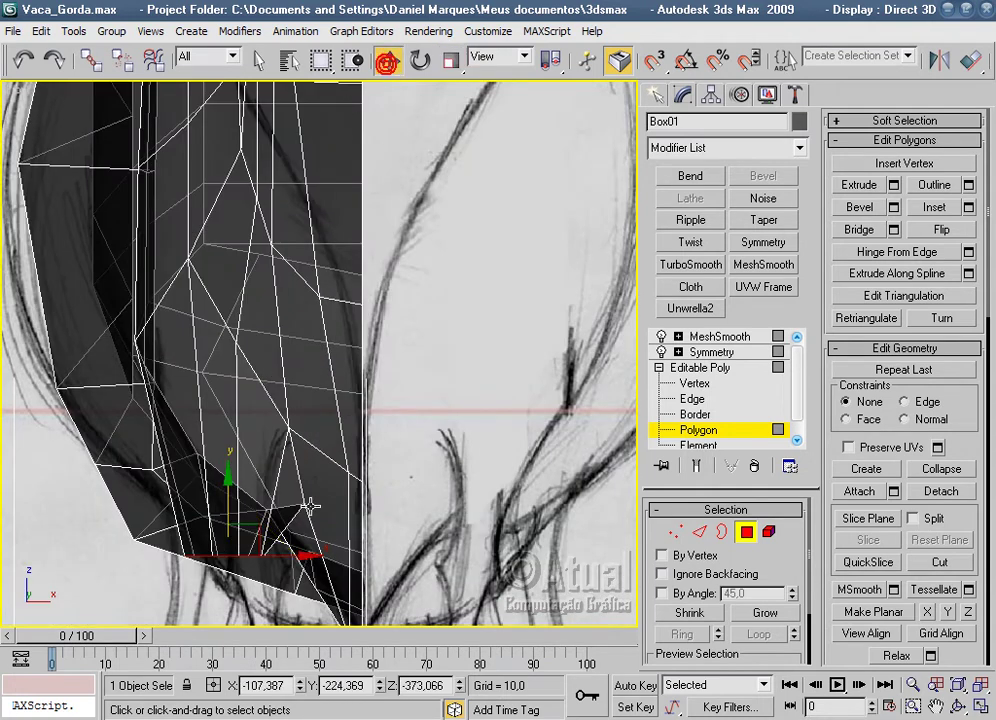
pyautogui.moveTo(293, 554); pyautogui.dragTo(315, 554)
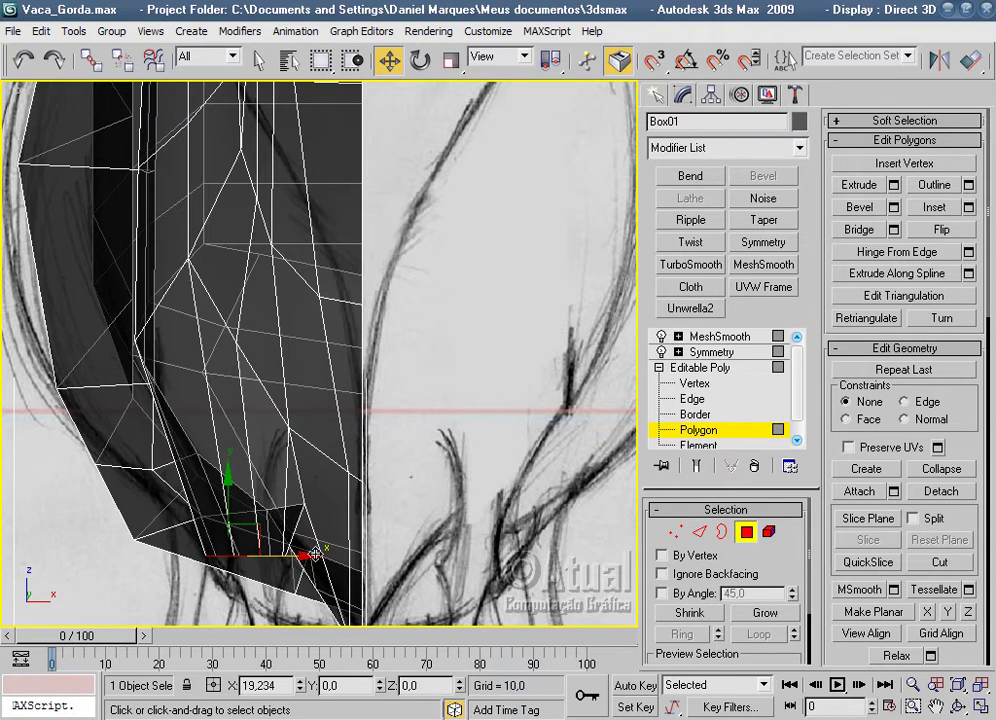
pyautogui.click(449, 62)
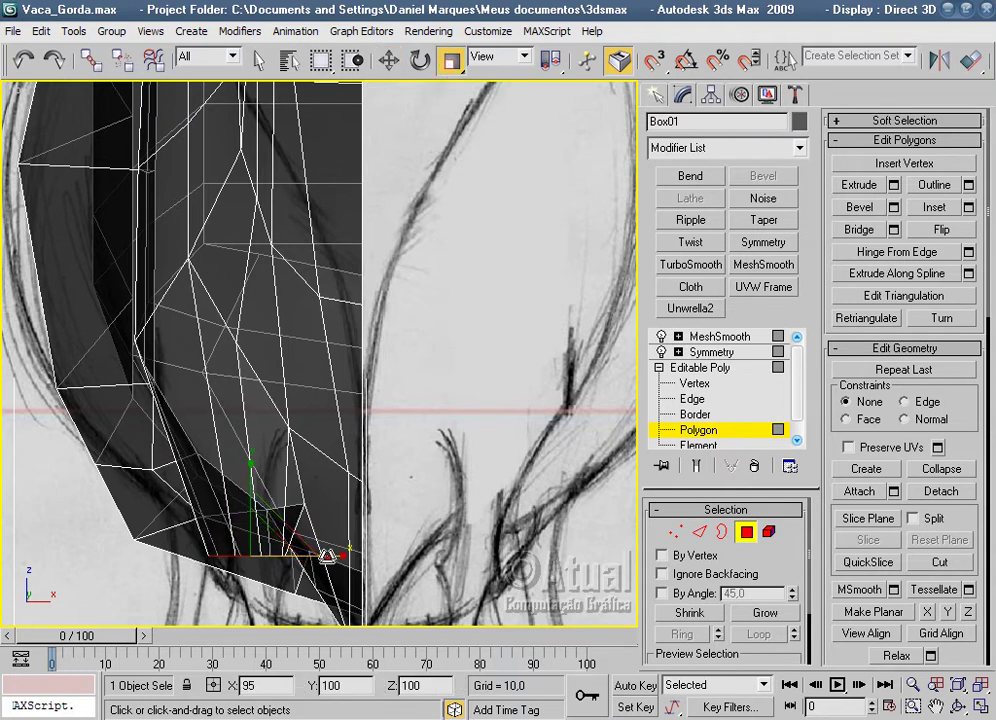
pyautogui.click(389, 60)
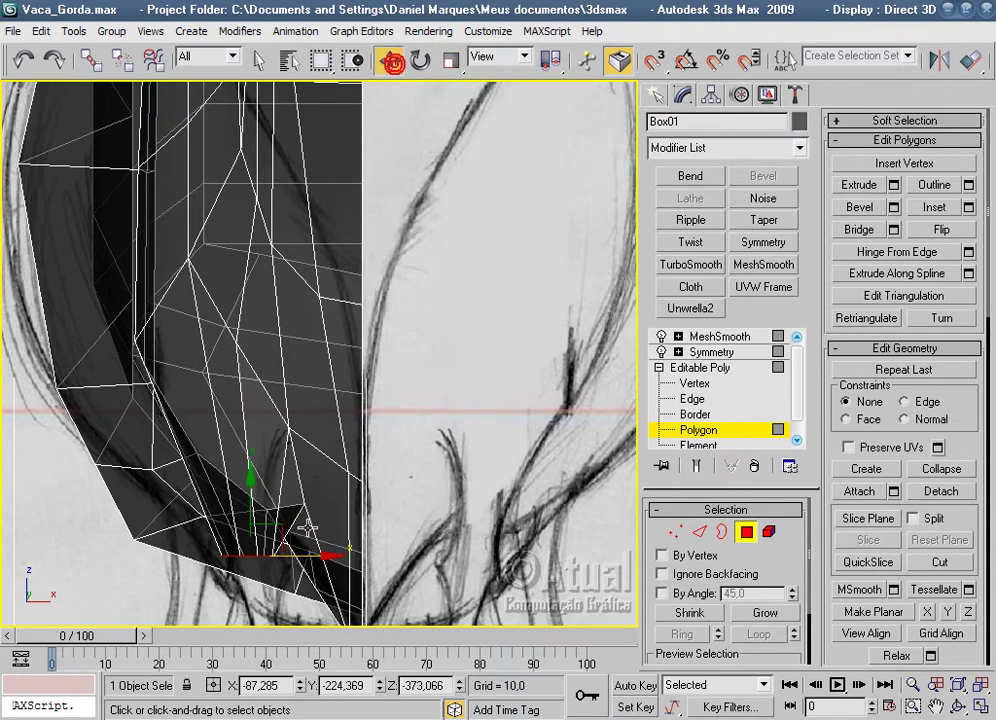
pyautogui.moveTo(313, 560); pyautogui.dragTo(318, 560)
pyautogui.moveTo(442, 491)
pyautogui.mouseDown(button='middle')
pyautogui.moveTo(467, 304)
pyautogui.moveTo(458, 428)
pyautogui.mouseUp(button='middle')
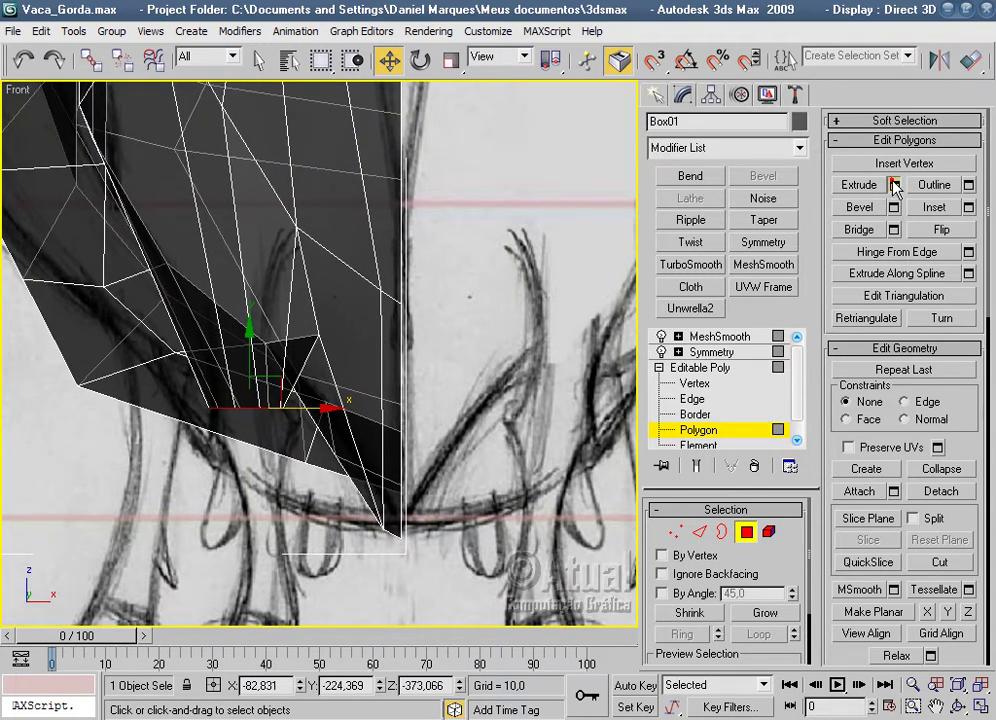
# Extrude the bottom polygon by 14.558, then stretch it along X and lower it slightly.
pyautogui.click(893, 185)
pyautogui.moveTo(590, 346); pyautogui.dragTo(595, 437)
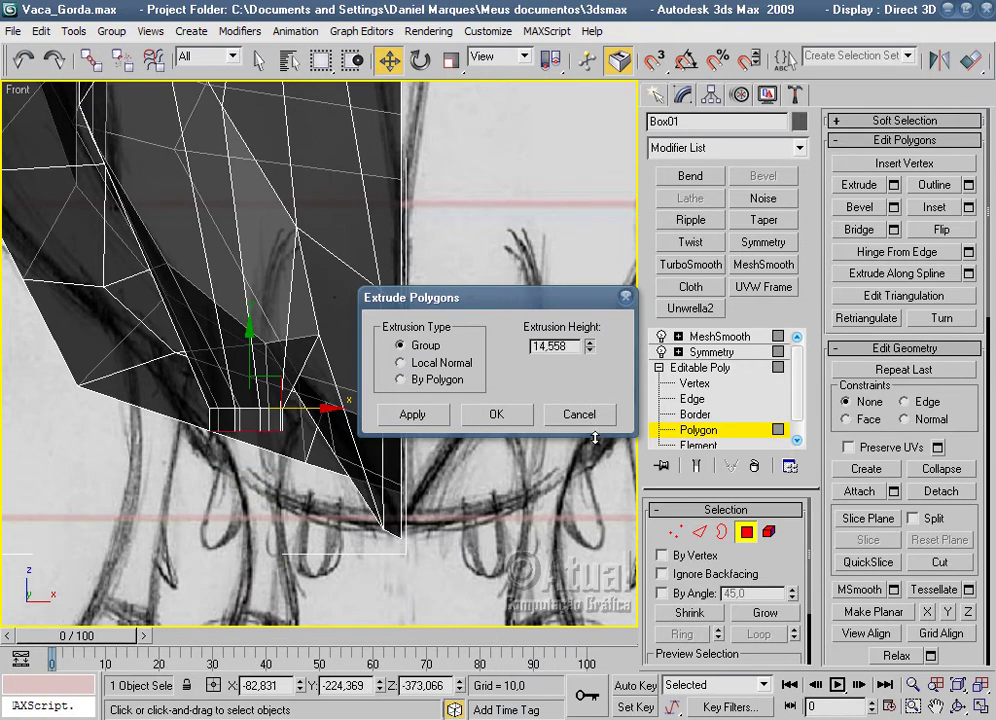
pyautogui.click(484, 415)
pyautogui.click(451, 60)
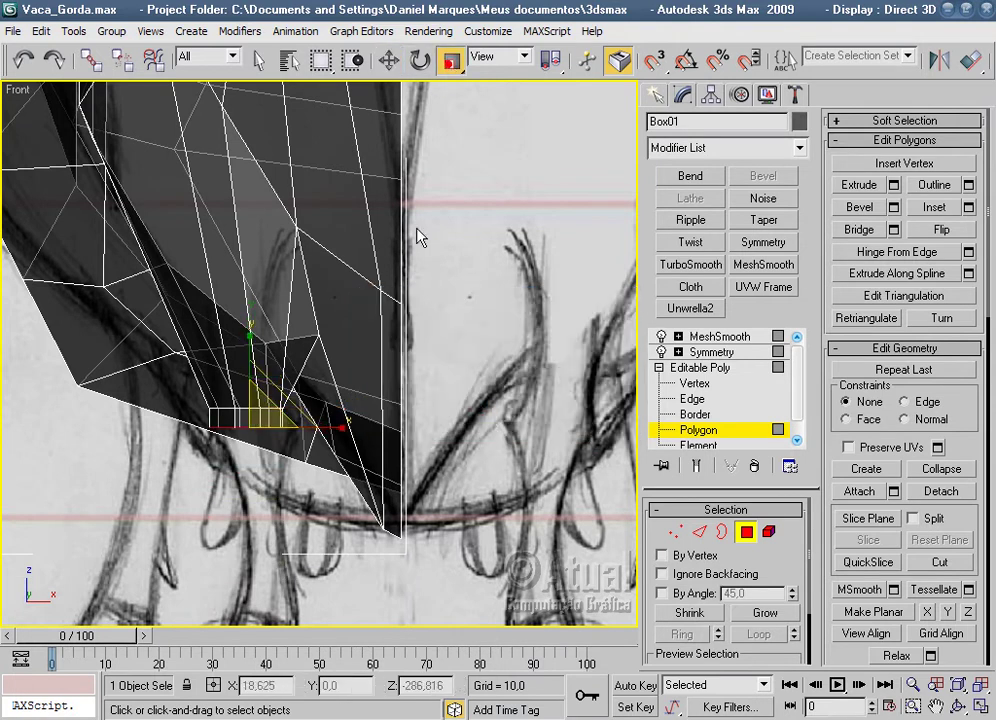
pyautogui.moveTo(345, 433)
pyautogui.mouseDown()
pyautogui.moveTo(363, 430)
pyautogui.moveTo(358, 415)
pyautogui.mouseUp()
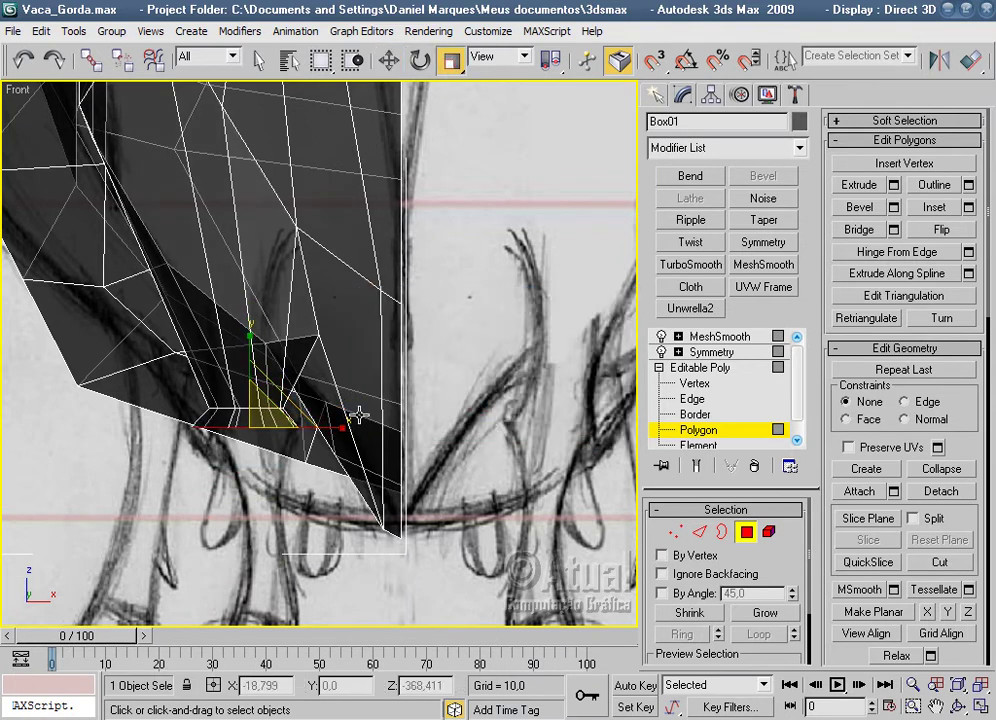
pyautogui.click(388, 60)
pyautogui.moveTo(247, 374); pyautogui.dragTo(268, 400)
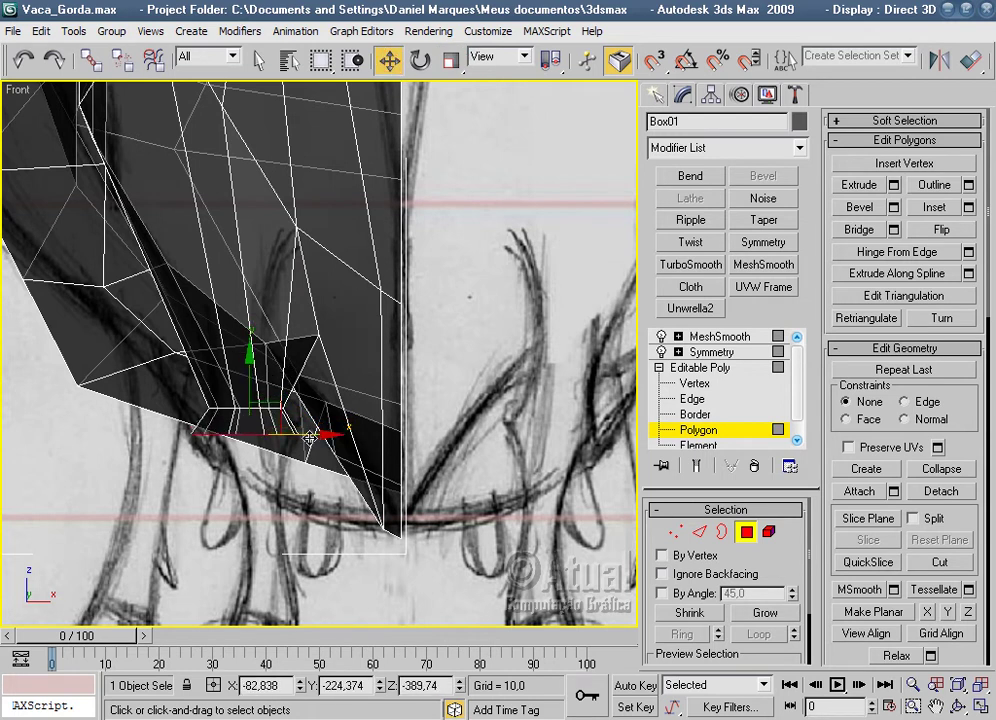
# Extrude the bottom polygon again and lower the new face slightly.
pyautogui.scroll(-3, 310, 434)
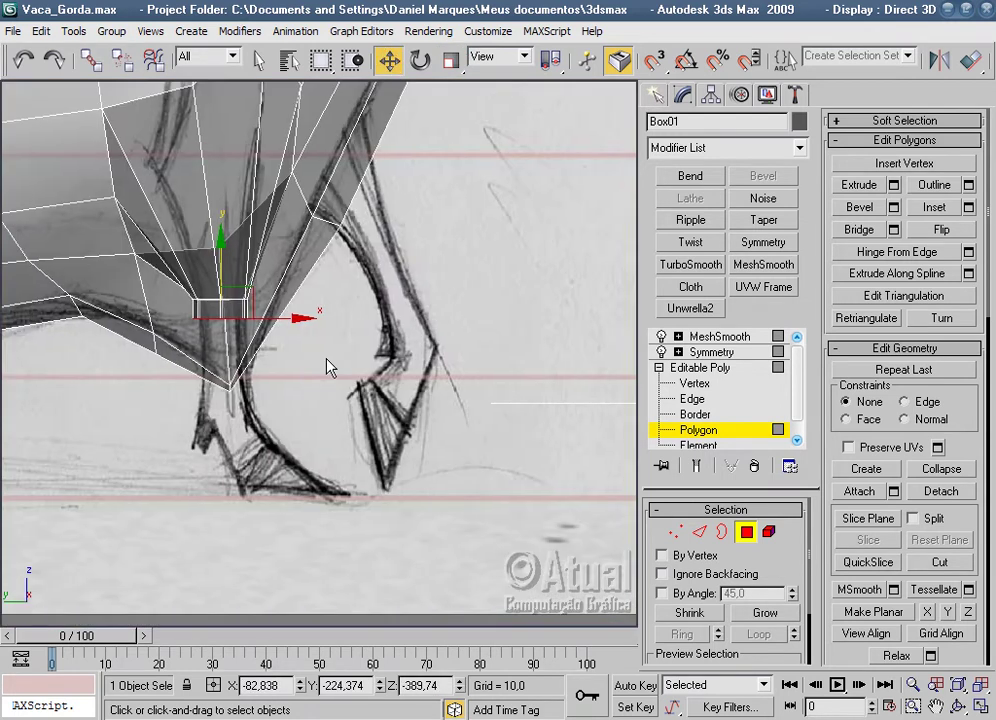
pyautogui.scroll(3, 375, 427)
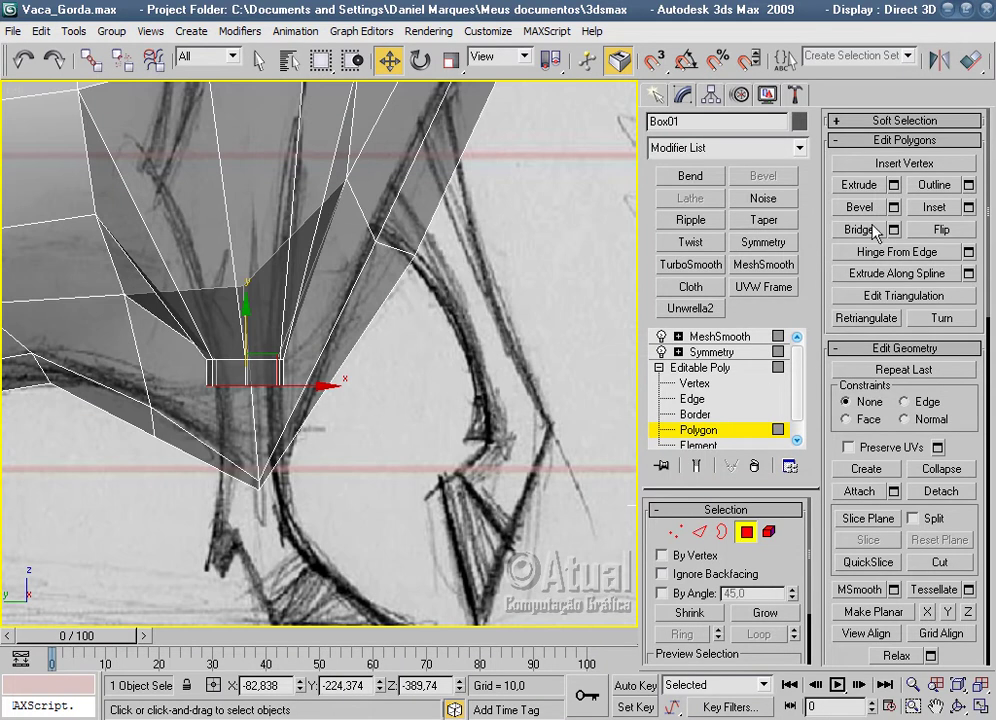
pyautogui.click(893, 185)
pyautogui.click(522, 418)
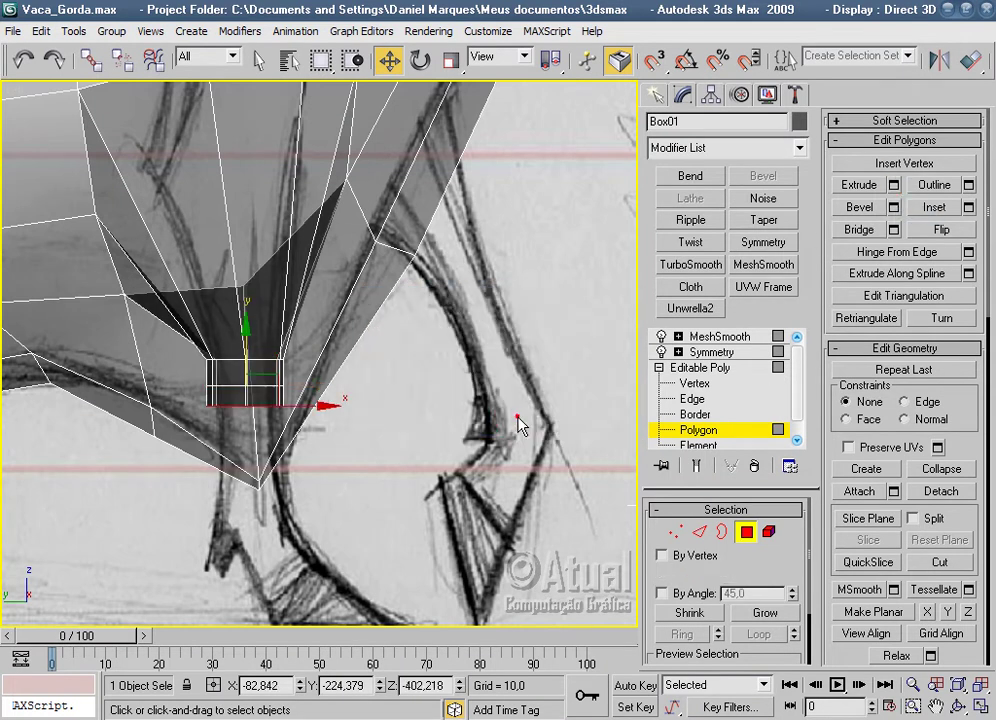
pyautogui.scroll(2, 518, 420)
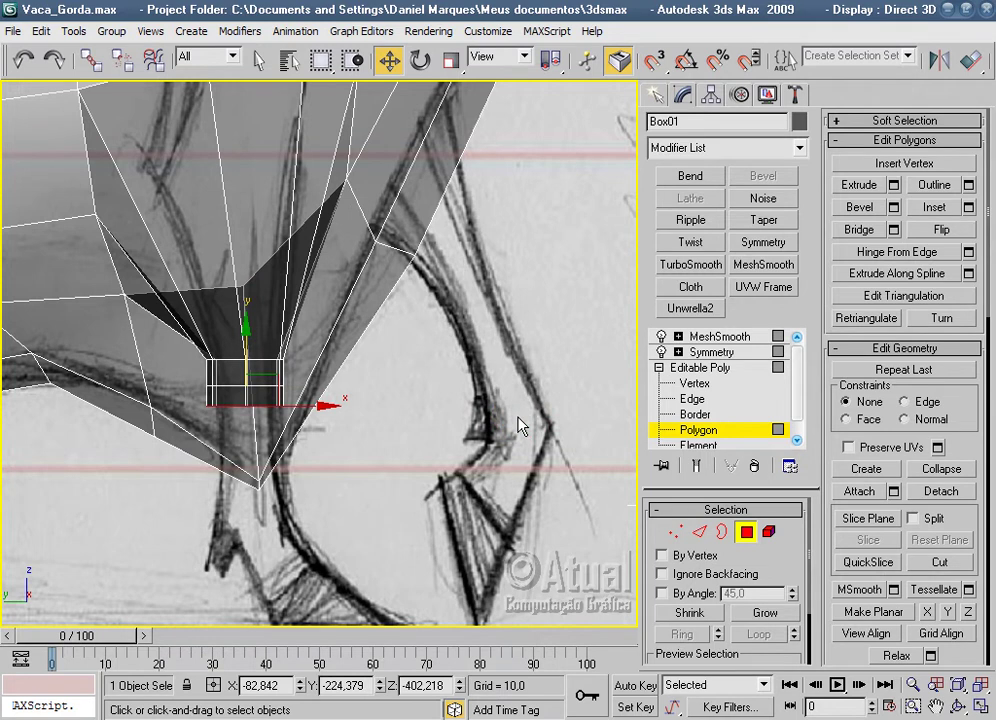
pyautogui.moveTo(437, 482)
pyautogui.mouseDown(button='middle')
pyautogui.moveTo(349, 354)
pyautogui.moveTo(373, 378)
pyautogui.moveTo(365, 407)
pyautogui.mouseUp(button='middle')
pyautogui.scroll(2, 349, 354)
pyautogui.moveTo(264, 356); pyautogui.dragTo(265, 356)
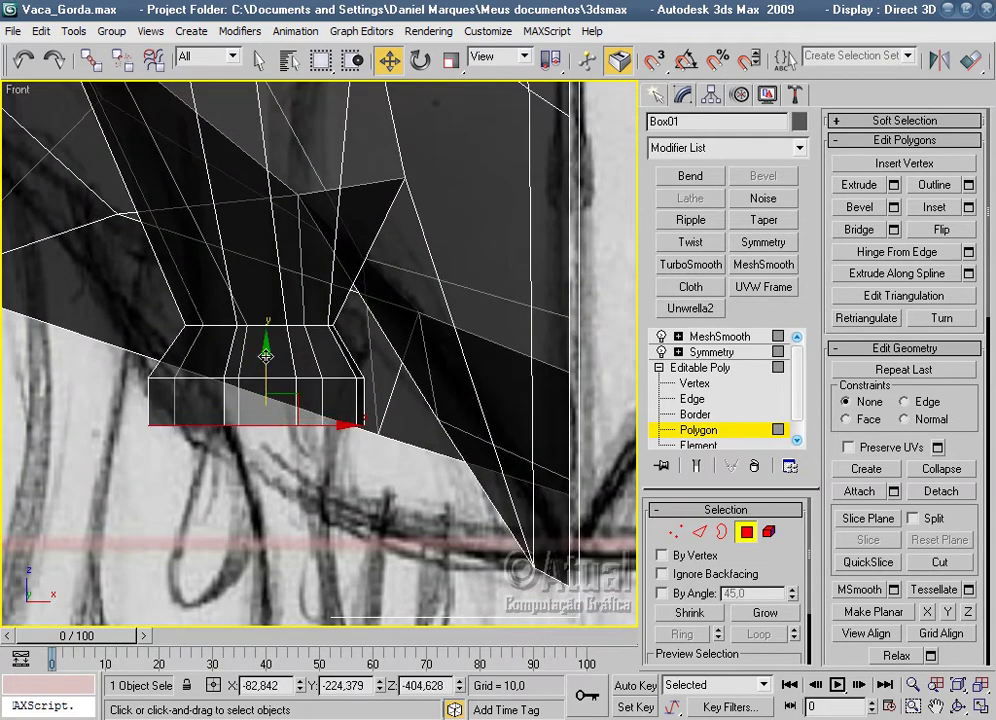
# Narrow the leg's bottom polygon horizontally and shift it slightly sideways.
pyautogui.click(451, 60)
pyautogui.moveTo(360, 424); pyautogui.dragTo(298, 425)
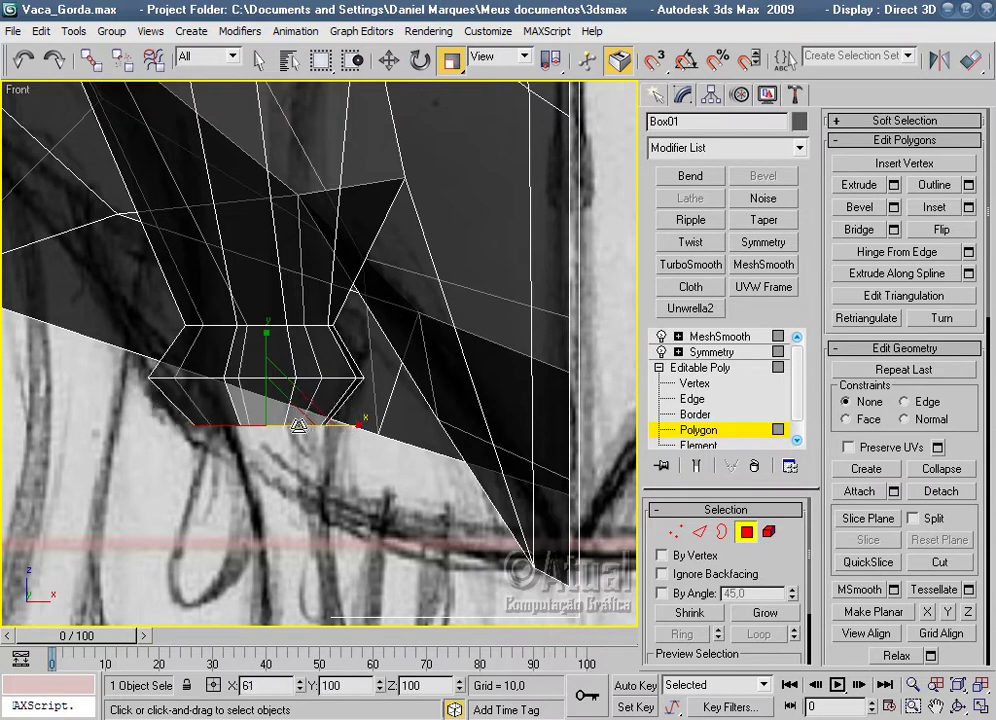
pyautogui.click(391, 60)
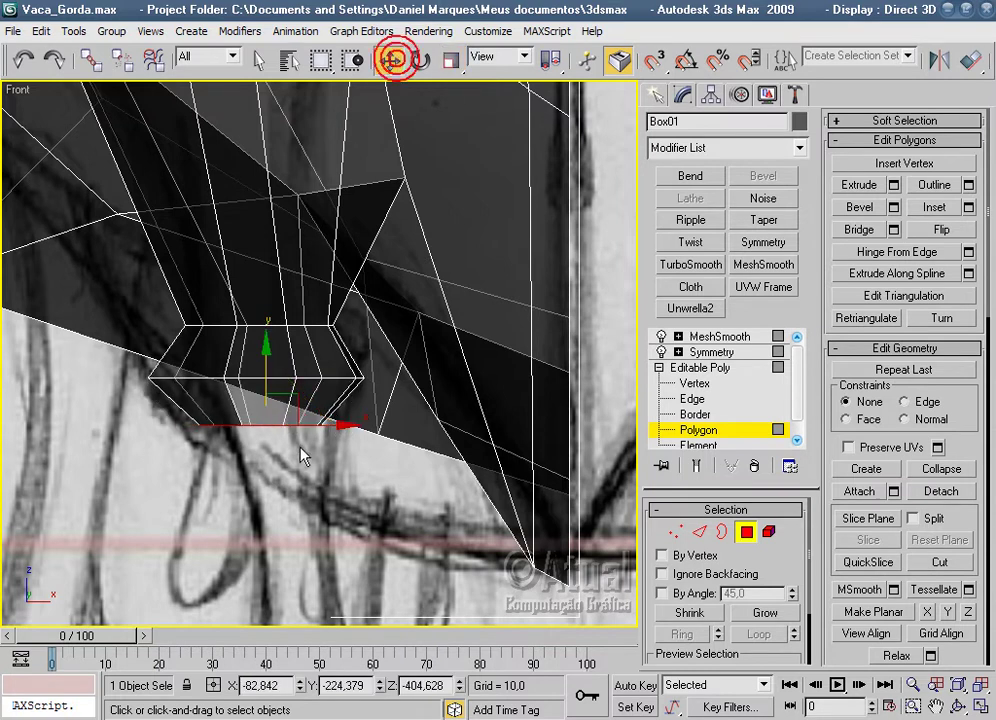
pyautogui.moveTo(316, 422); pyautogui.dragTo(329, 424)
pyautogui.moveTo(419, 480)
pyautogui.mouseDown(button='middle')
pyautogui.moveTo(430, 410)
pyautogui.moveTo(419, 310)
pyautogui.mouseUp(button='middle')
# Extrude the bottom polygon further down to lengthen the leg, then narrow its end.
pyautogui.click(893, 186)
pyautogui.moveTo(589, 352); pyautogui.dragTo(589, 328)
pyautogui.click(524, 416)
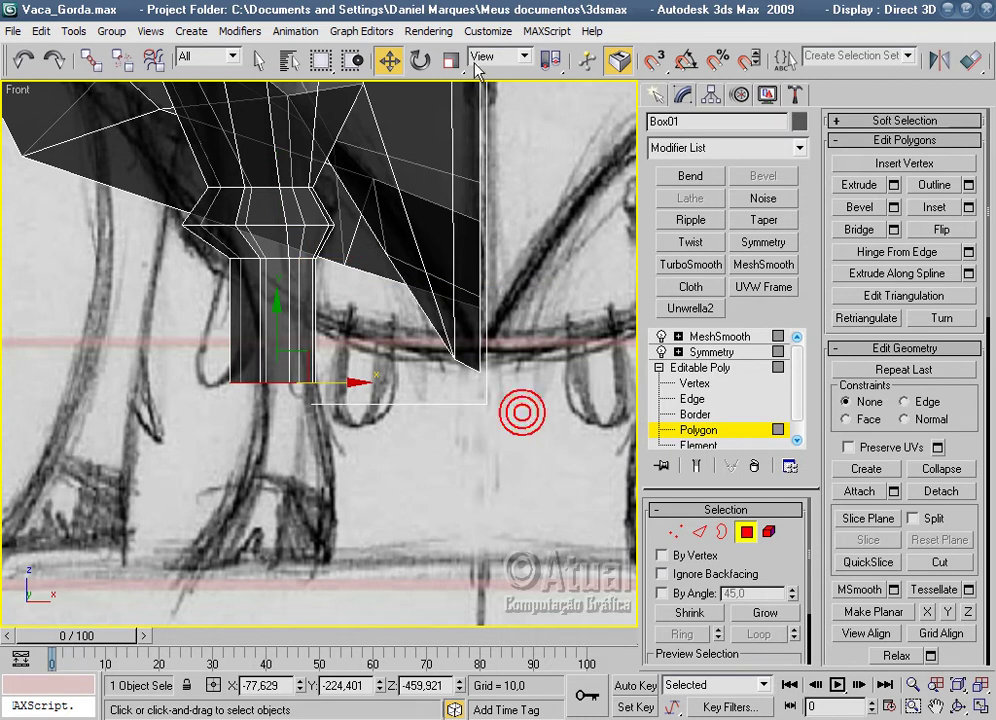
pyautogui.press('r')
pyautogui.moveTo(364, 379); pyautogui.dragTo(348, 386)
pyautogui.press('w')
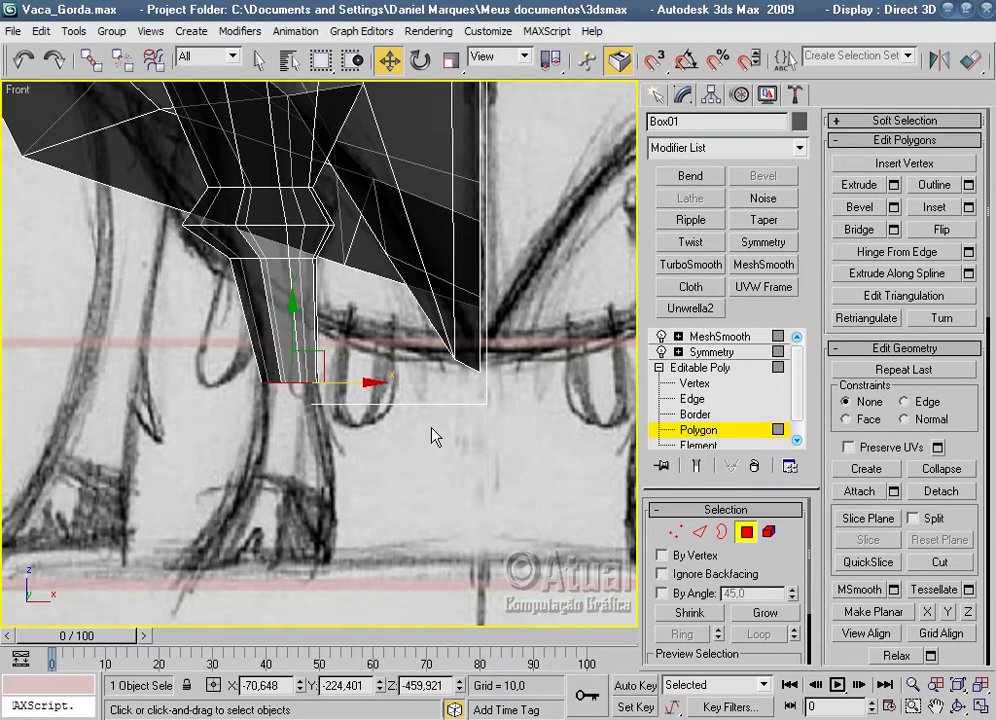
# In the Left view, narrow the leg bottom and pinch the middle vertex row inward.
pyautogui.press('l')
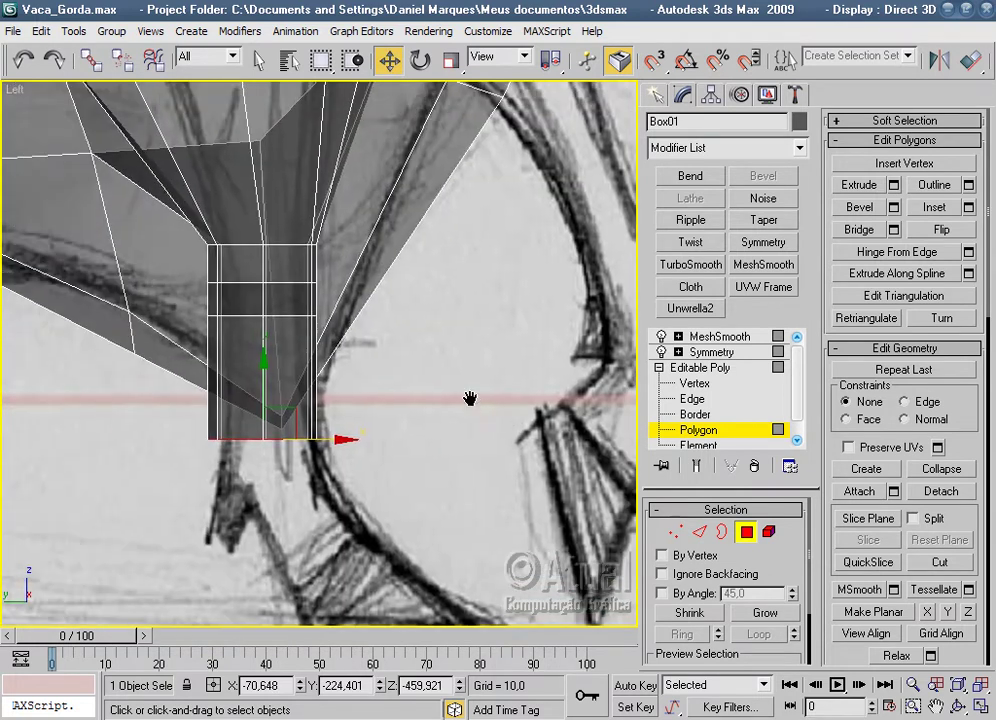
pyautogui.click(450, 60)
pyautogui.moveTo(351, 437); pyautogui.dragTo(325, 438)
pyautogui.moveTo(597, 369); pyautogui.dragTo(648, 435, button='middle')
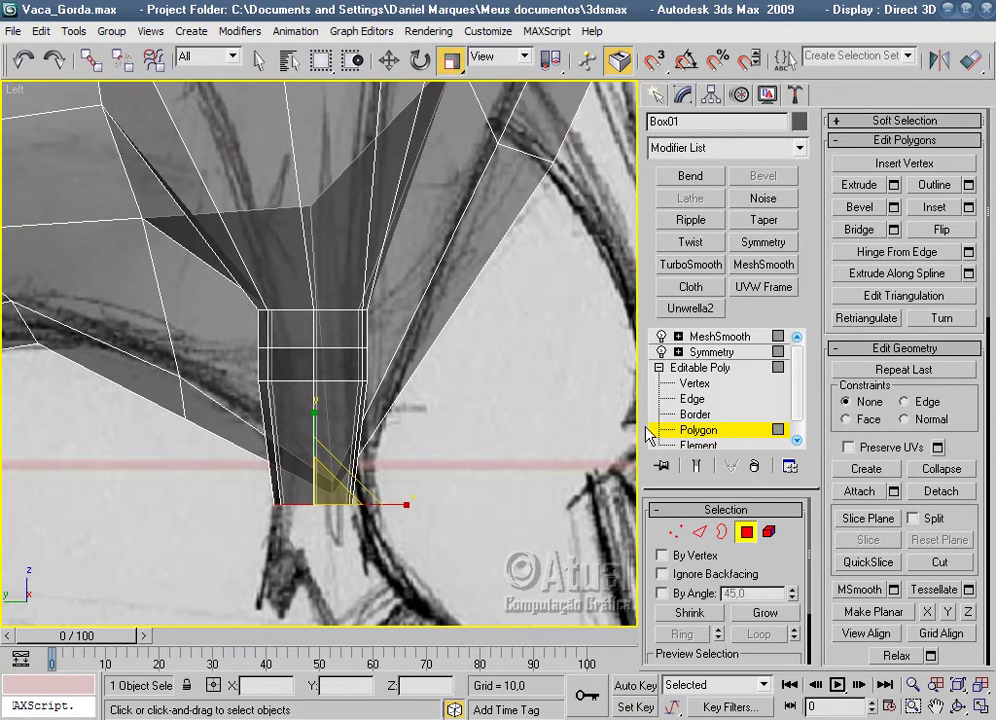
pyautogui.click(677, 531)
pyautogui.moveTo(299, 376); pyautogui.dragTo(243, 377)
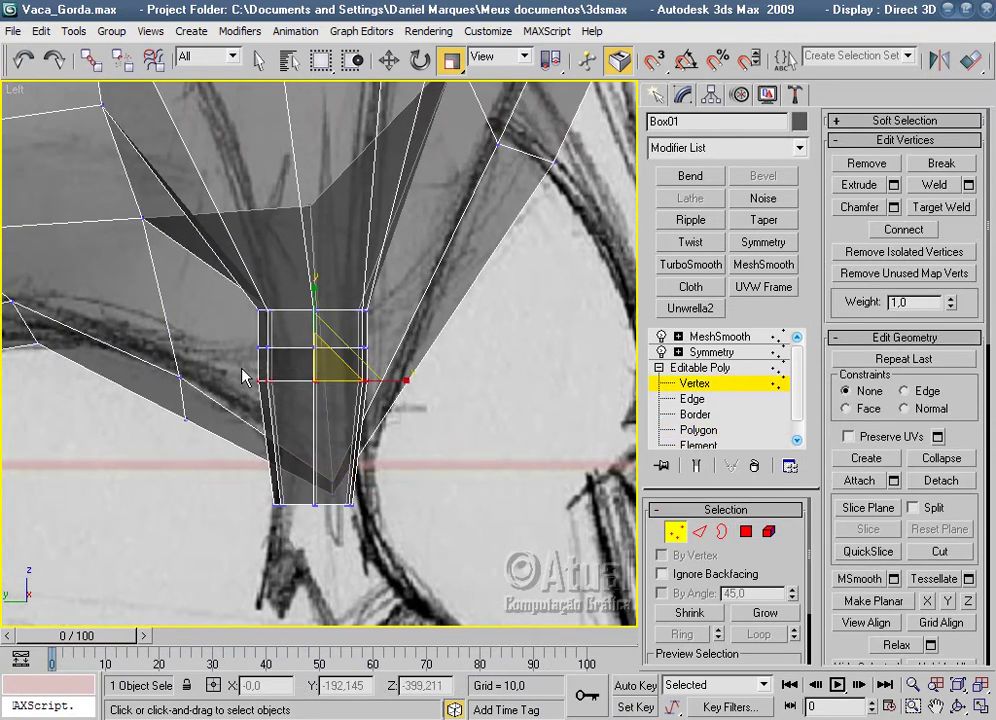
pyautogui.moveTo(392, 380); pyautogui.dragTo(375, 380)
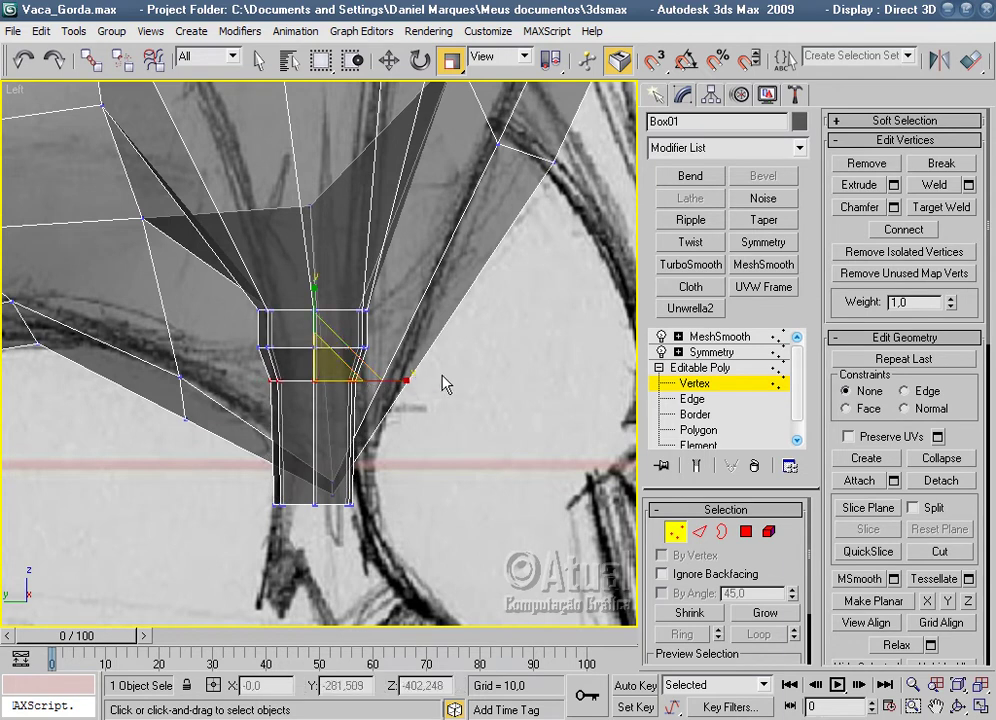
pyautogui.moveTo(421, 432); pyautogui.dragTo(398, 376, button='middle')
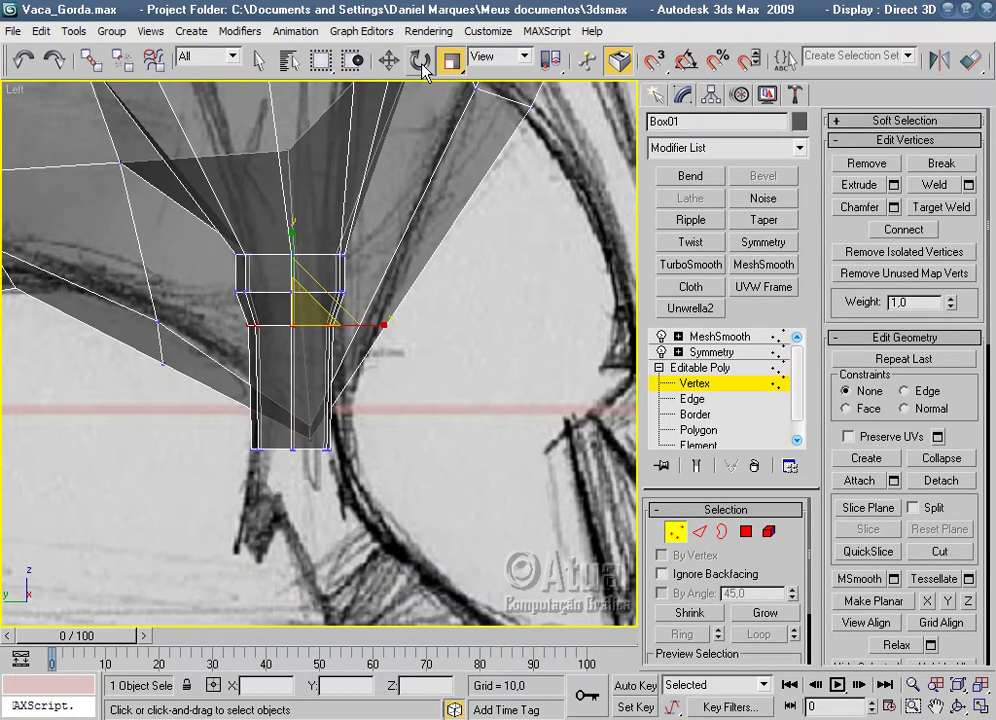
pyautogui.click(698, 430)
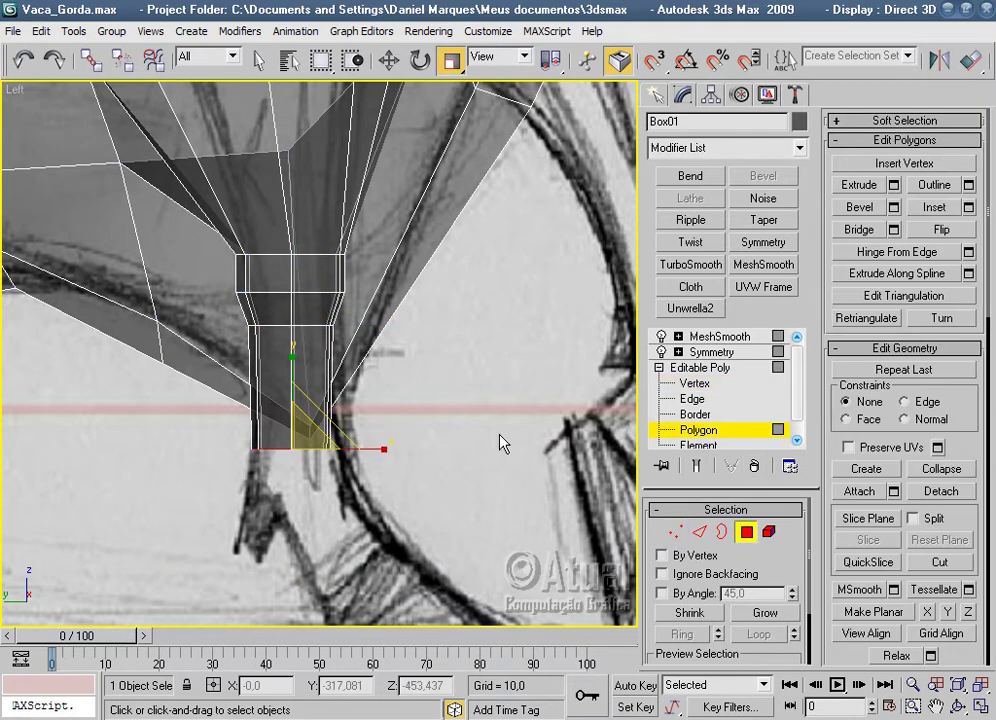
# Widen and reposition the bottom polygon, extrude it a shorter distance, and tilt it with Rotate.
pyautogui.moveTo(381, 450); pyautogui.dragTo(392, 449)
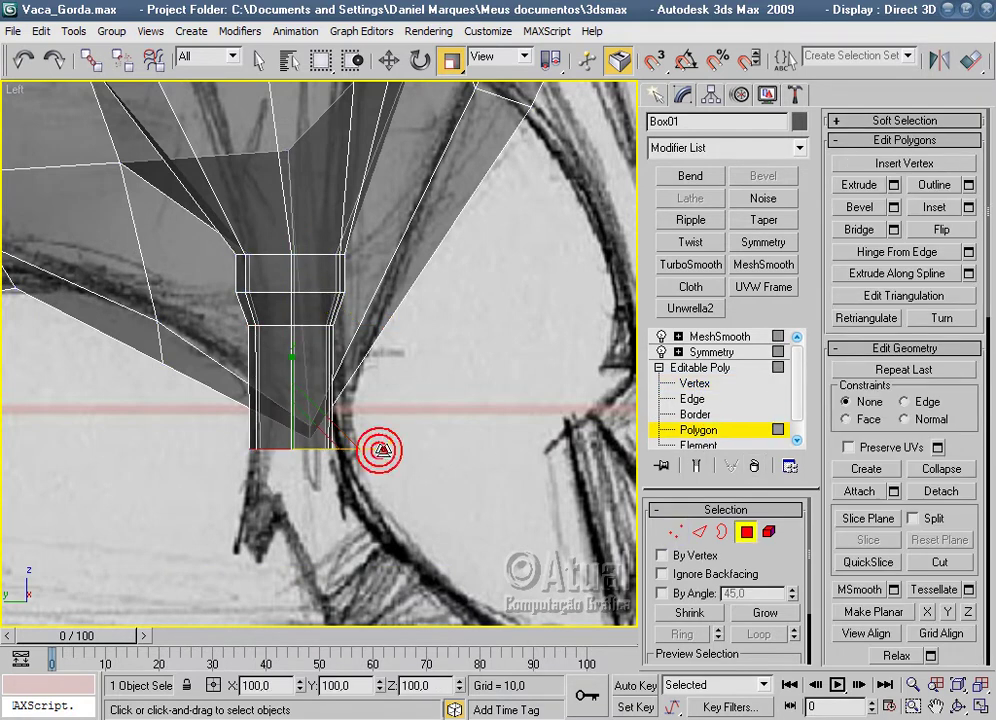
pyautogui.press('w')
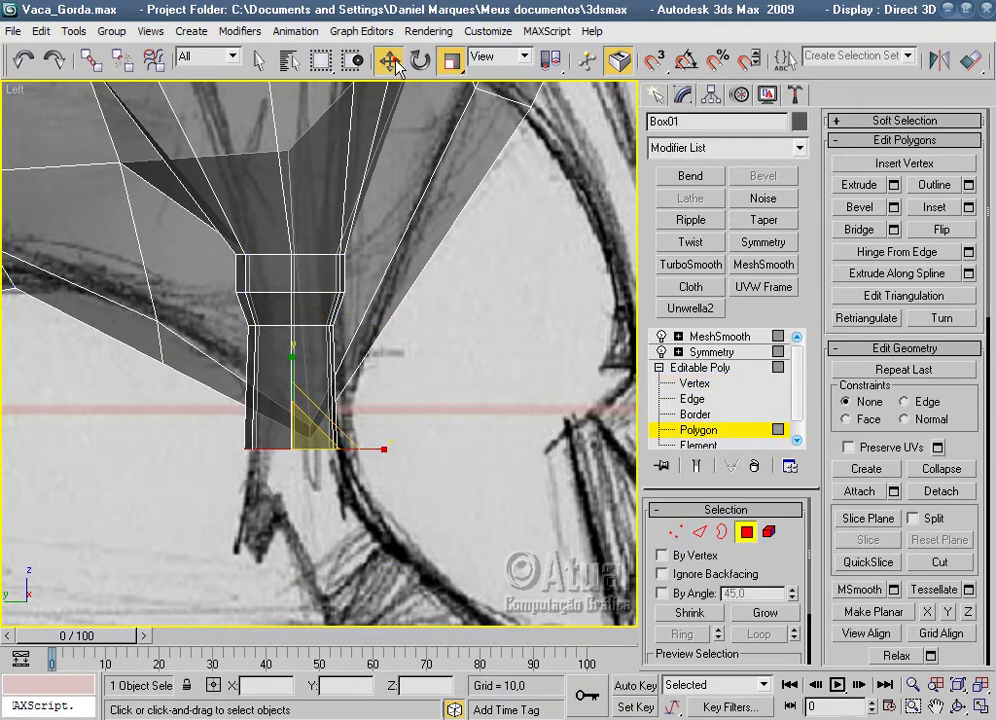
pyautogui.moveTo(361, 450); pyautogui.dragTo(371, 447)
pyautogui.moveTo(455, 447); pyautogui.dragTo(445, 347, button='middle')
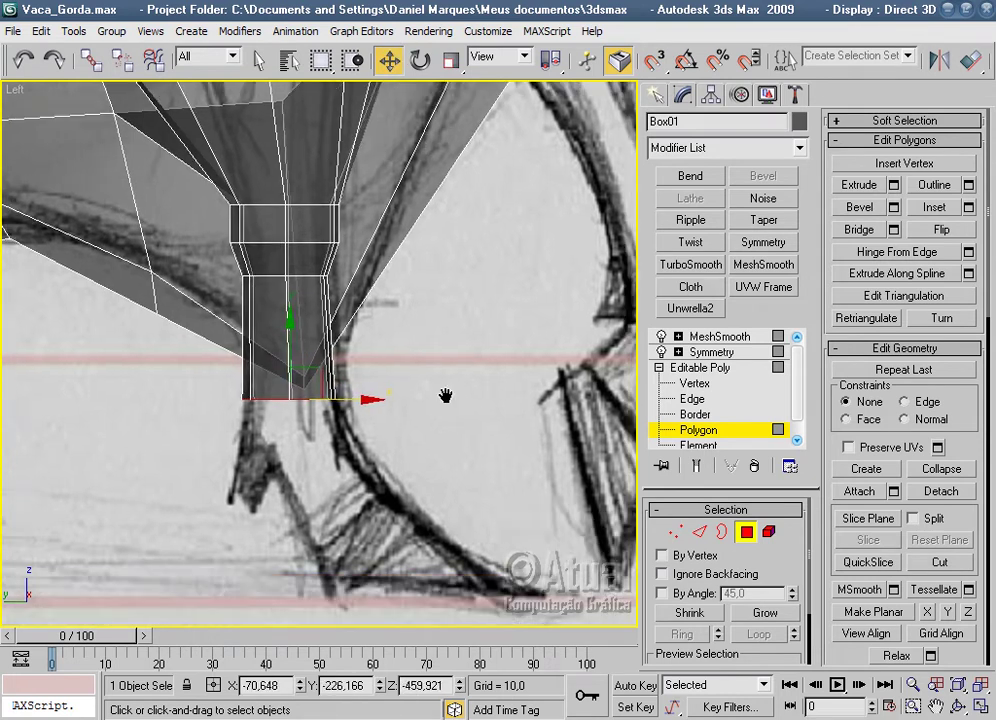
pyautogui.click(893, 186)
pyautogui.moveTo(590, 346); pyautogui.dragTo(590, 392)
pyautogui.click(496, 414)
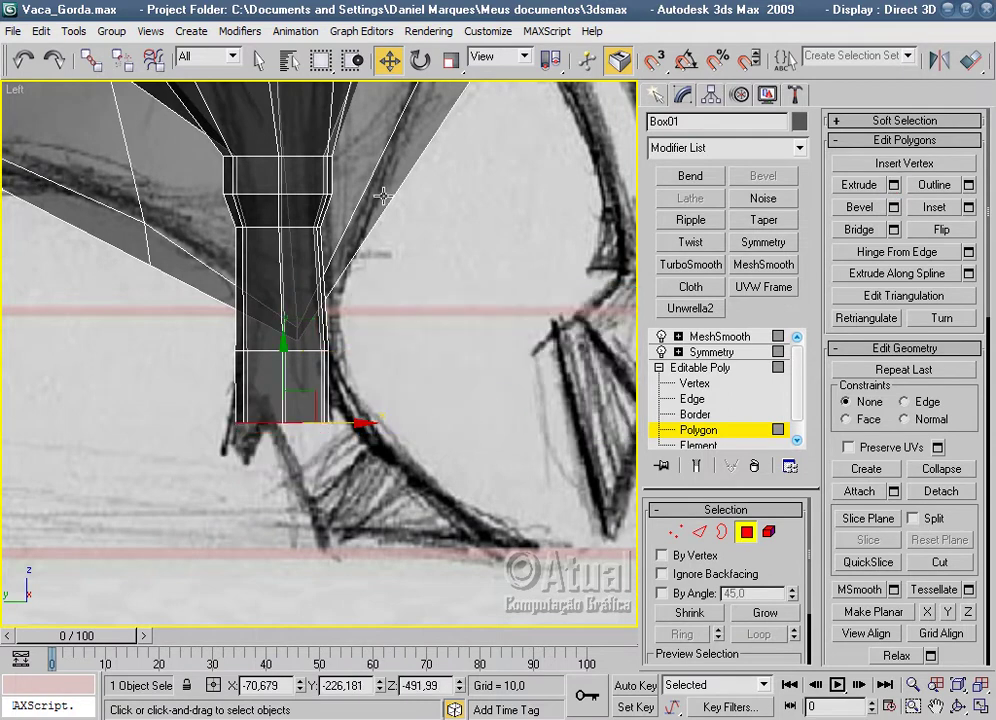
pyautogui.click(421, 61)
pyautogui.moveTo(344, 386); pyautogui.dragTo(429, 176)
pyautogui.press('r')
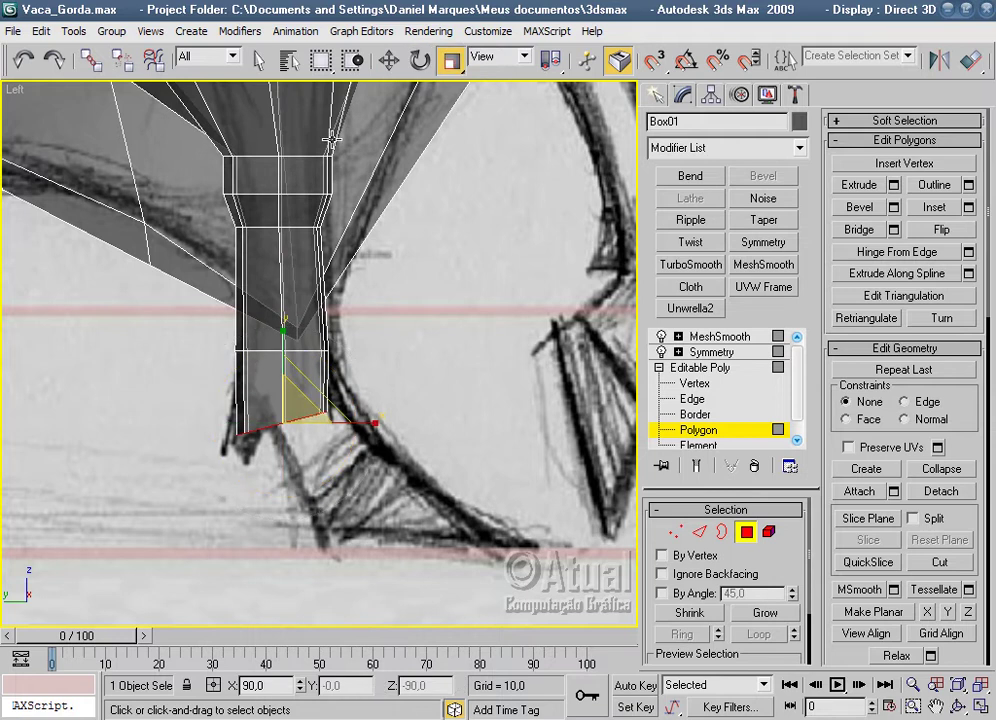
# Move the lower leg's front and lower vertices forward onto the sketch outline.
pyautogui.click(690, 383)
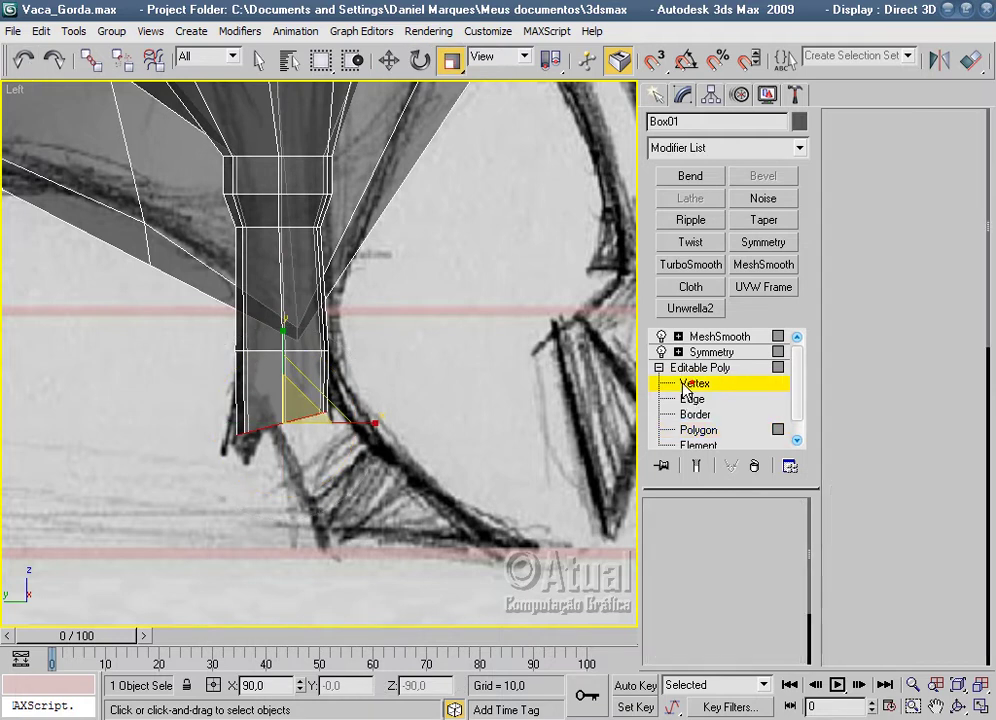
pyautogui.moveTo(394, 438); pyautogui.dragTo(305, 400)
pyautogui.click(390, 61)
pyautogui.moveTo(362, 373); pyautogui.dragTo(385, 371)
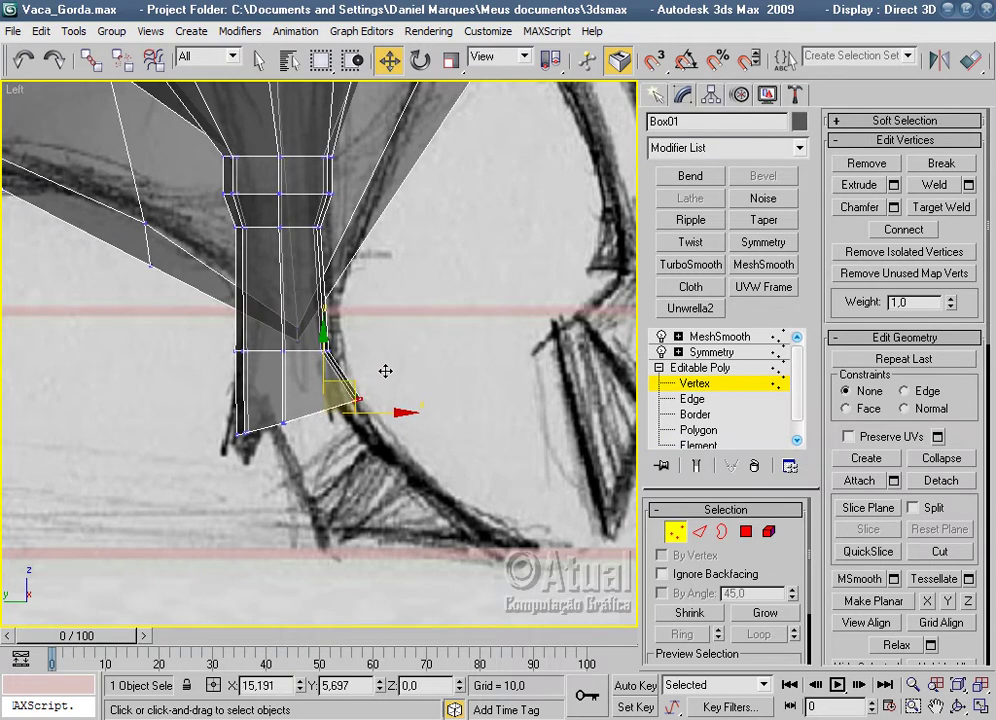
pyautogui.moveTo(304, 453)
pyautogui.mouseDown()
pyautogui.moveTo(327, 413)
pyautogui.moveTo(280, 402)
pyautogui.mouseUp()
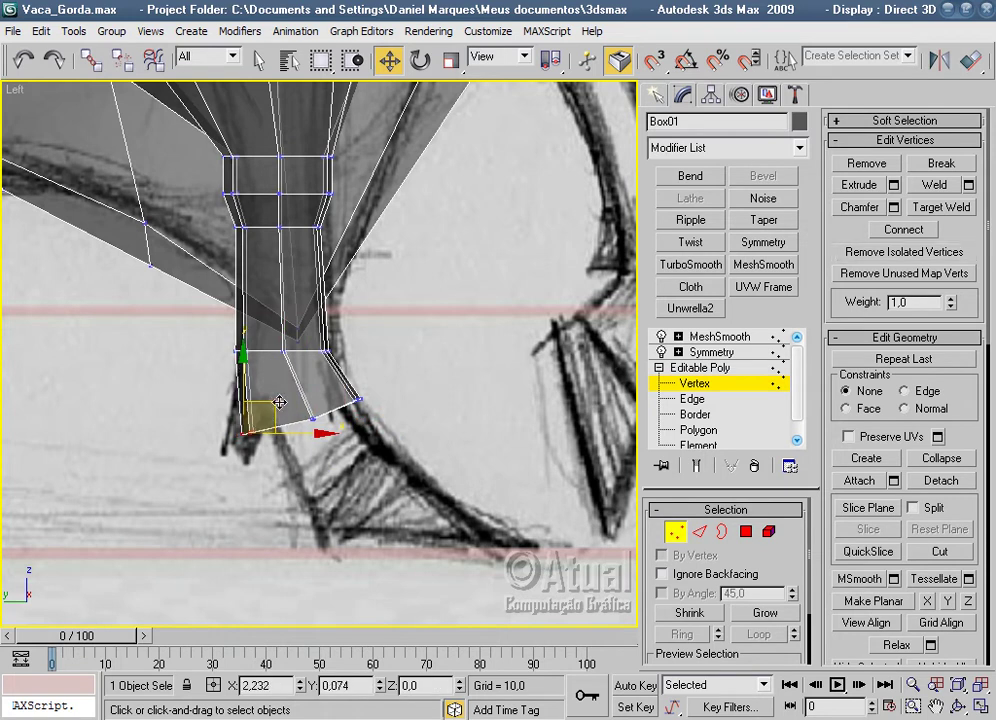
pyautogui.moveTo(280, 402)
pyautogui.mouseDown()
pyautogui.moveTo(334, 412)
pyautogui.moveTo(352, 392)
pyautogui.moveTo(384, 385)
pyautogui.mouseUp()
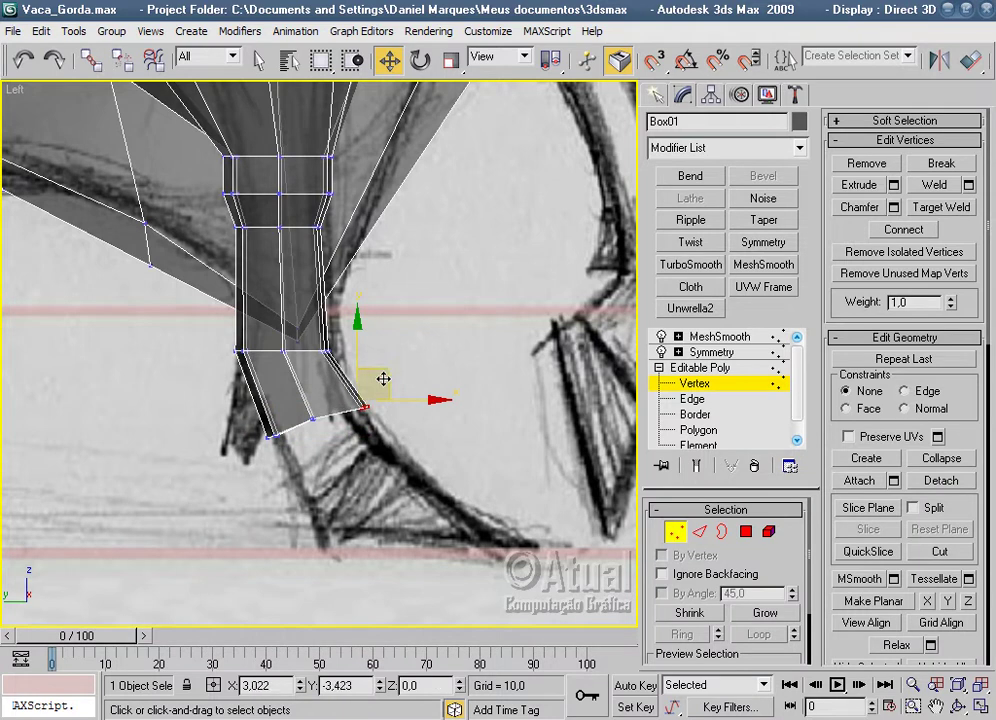
# Nudge the vertex at the leg's back bottom into place and return to Polygon level.
pyautogui.click(438, 282)
pyautogui.moveTo(220, 333)
pyautogui.mouseDown()
pyautogui.moveTo(258, 362)
pyautogui.moveTo(316, 345)
pyautogui.moveTo(384, 351)
pyautogui.mouseUp()
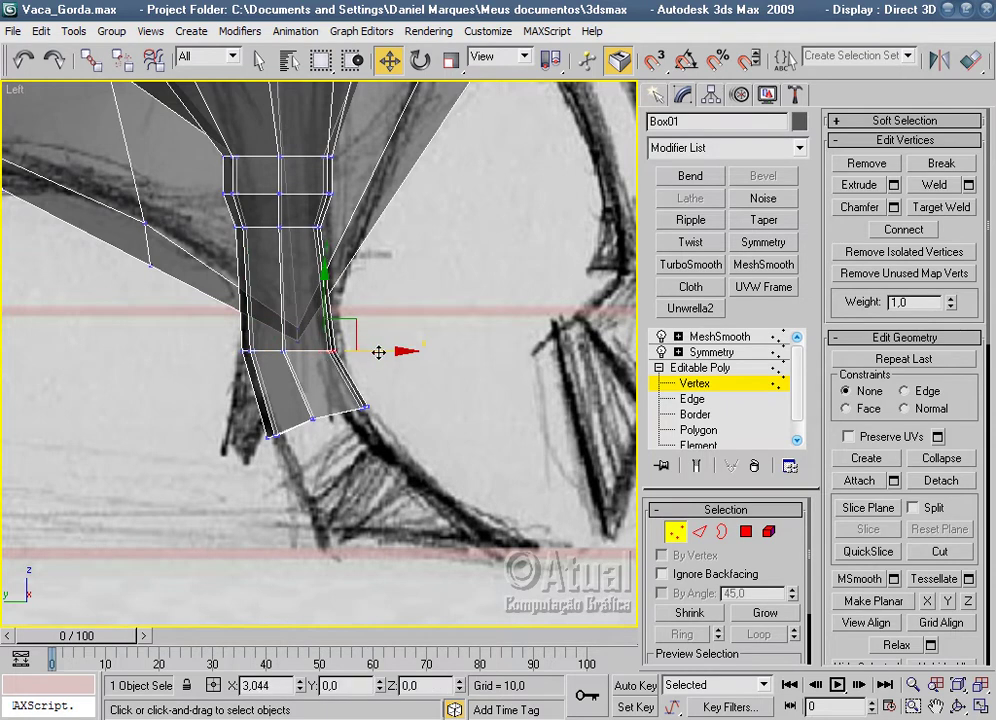
pyautogui.moveTo(405, 290); pyautogui.dragTo(411, 345, button='middle')
pyautogui.click(745, 533)
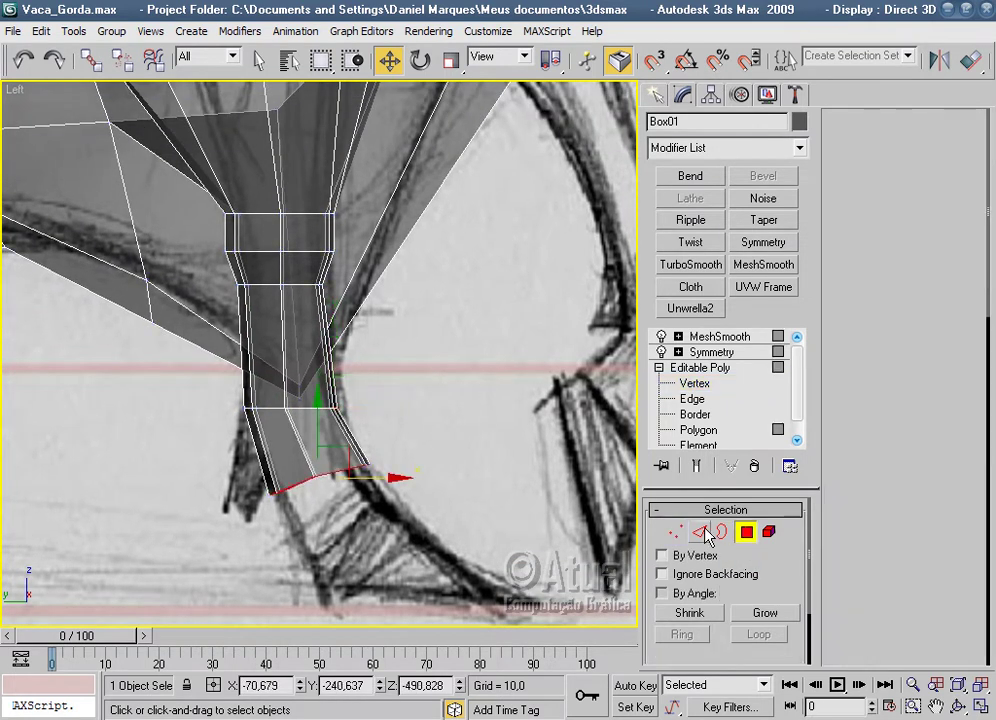
pyautogui.click(699, 382)
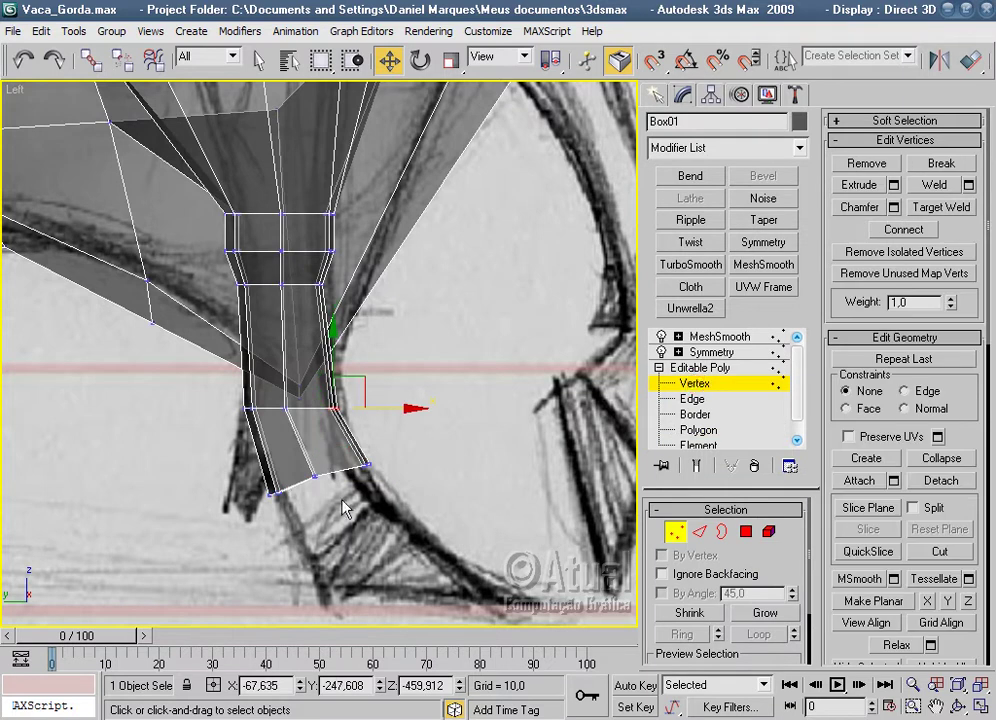
pyautogui.moveTo(314, 424); pyautogui.dragTo(316, 432)
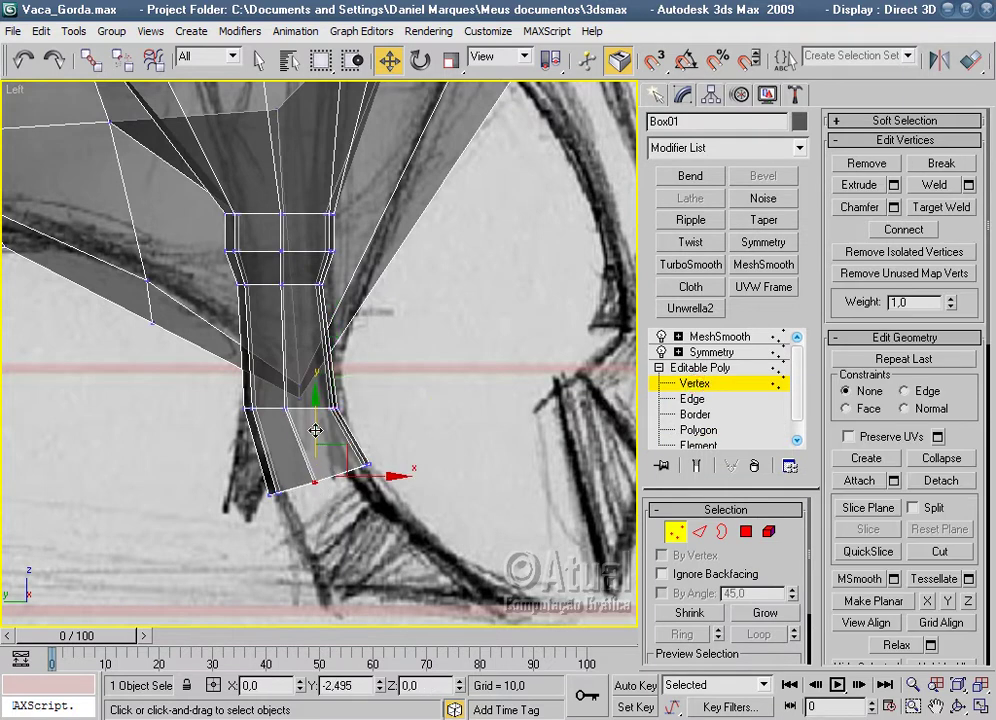
pyautogui.click(745, 532)
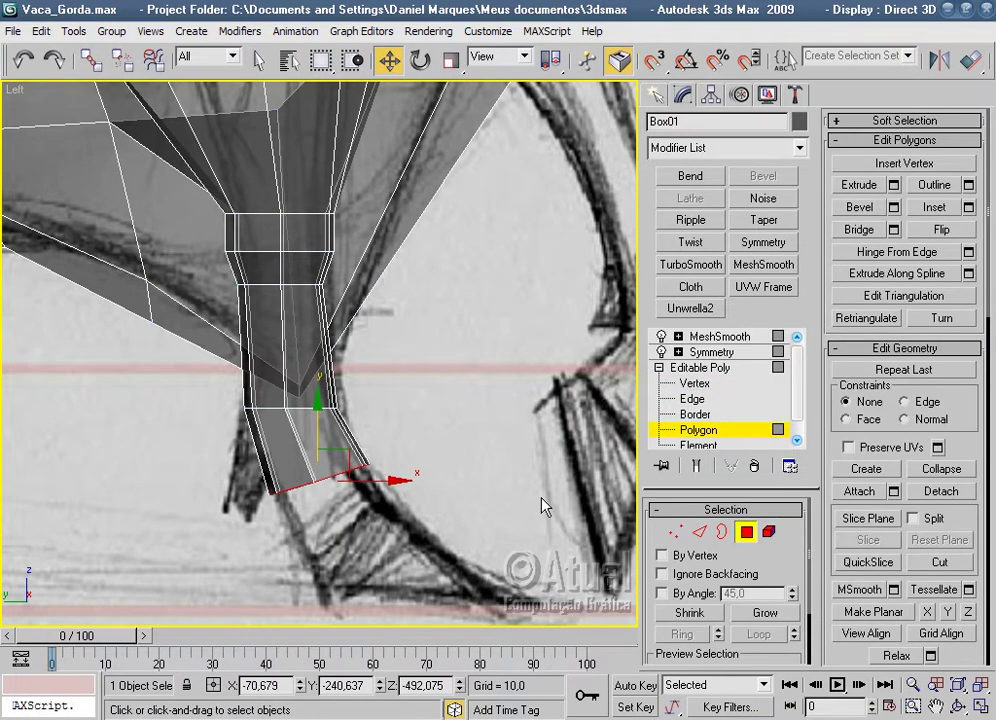
pyautogui.scroll(-3, 541, 506)
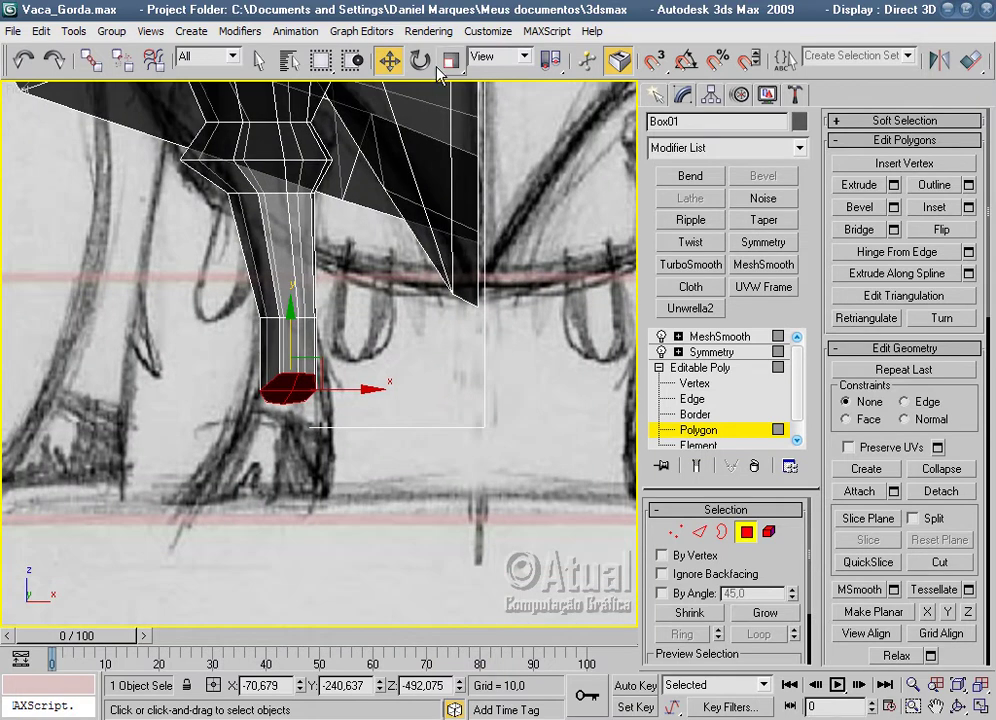
# Widen the leg's bottom polygon and extrude it about 21 units to form the hoof.
pyautogui.click(451, 60)
pyautogui.moveTo(362, 385); pyautogui.dragTo(395, 389)
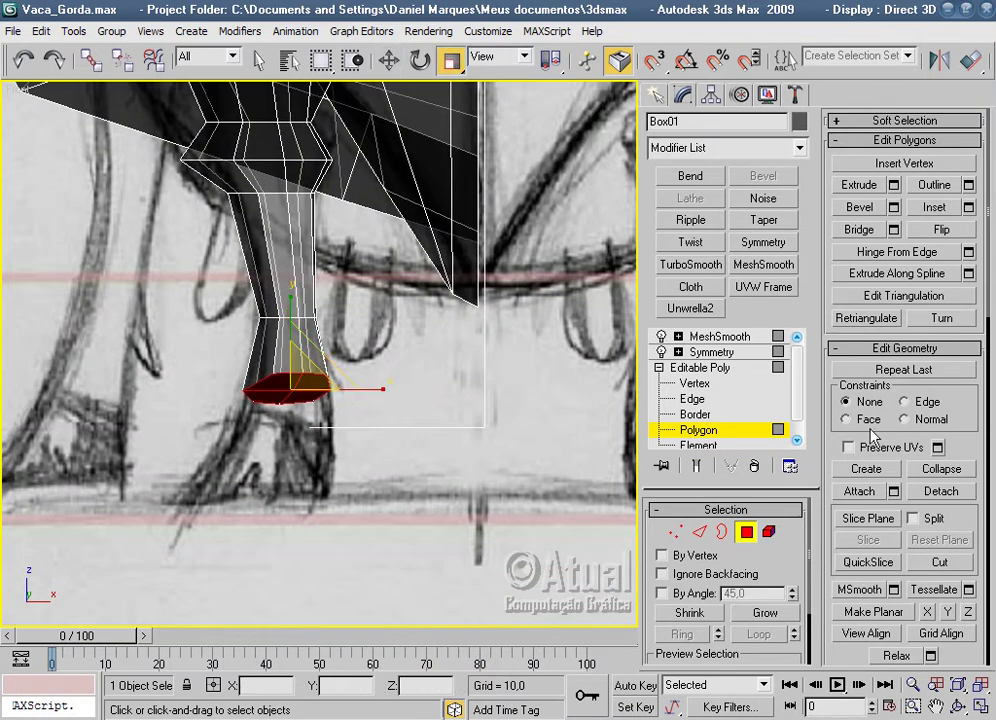
pyautogui.click(893, 185)
pyautogui.moveTo(590, 346)
pyautogui.mouseDown()
pyautogui.moveTo(590, 370)
pyautogui.moveTo(517, 440)
pyautogui.mouseUp()
pyautogui.click(498, 415)
pyautogui.moveTo(436, 416); pyautogui.dragTo(398, 437)
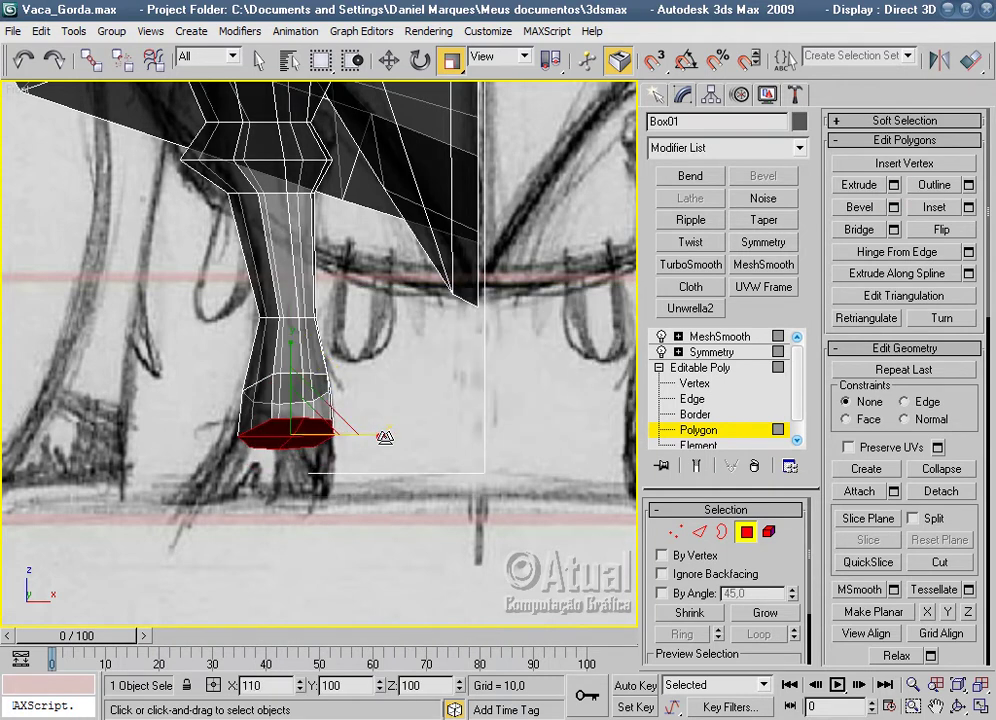
pyautogui.press('w')
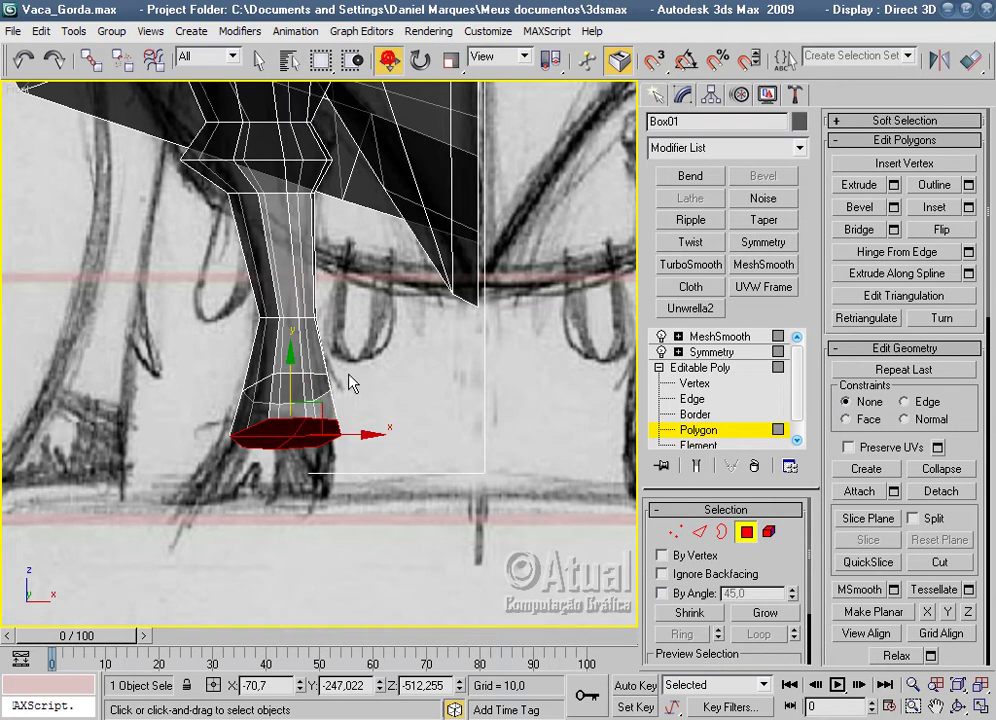
pyautogui.moveTo(319, 406); pyautogui.dragTo(320, 406)
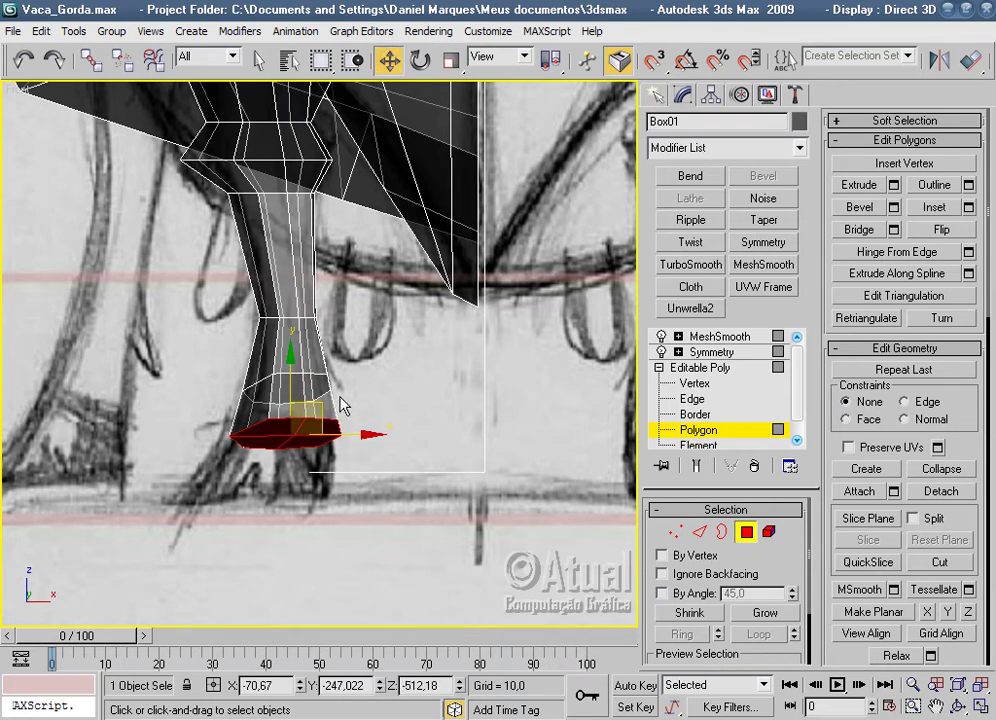
# In the Left view, move the foot vertices down and outward onto the sketched hoof.
pyautogui.press('l')
pyautogui.moveTo(458, 469); pyautogui.dragTo(428, 289, button='middle')
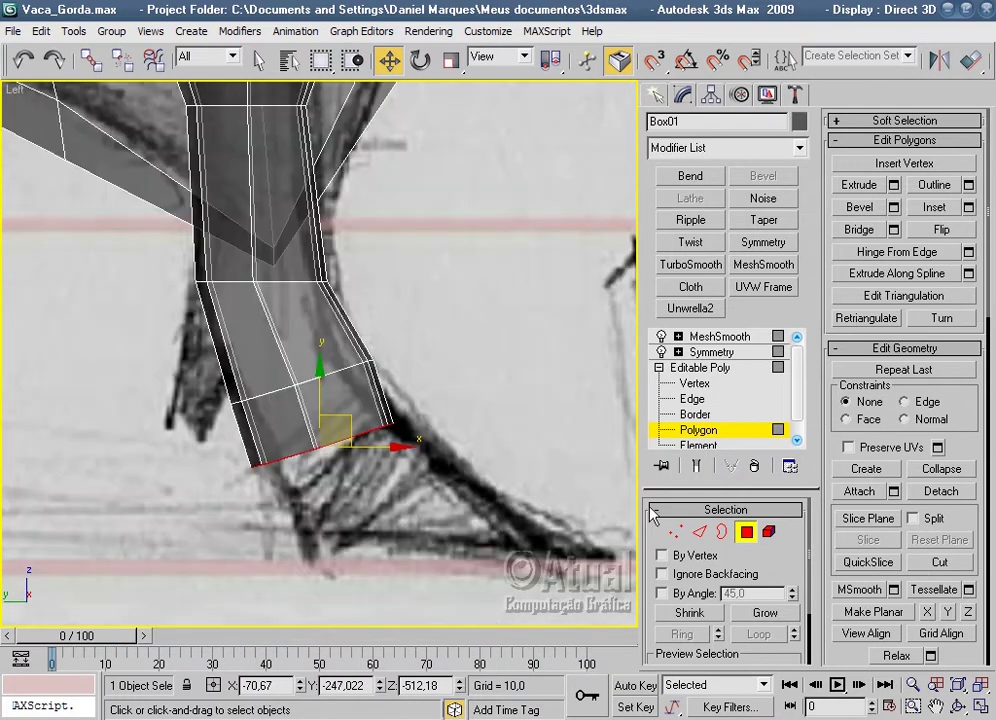
pyautogui.click(678, 533)
pyautogui.moveTo(371, 412); pyautogui.dragTo(440, 392)
pyautogui.moveTo(334, 466); pyautogui.dragTo(331, 461)
pyautogui.moveTo(278, 488); pyautogui.dragTo(289, 468)
pyautogui.moveTo(378, 495)
pyautogui.mouseDown()
pyautogui.moveTo(320, 448)
pyautogui.moveTo(361, 433)
pyautogui.mouseUp()
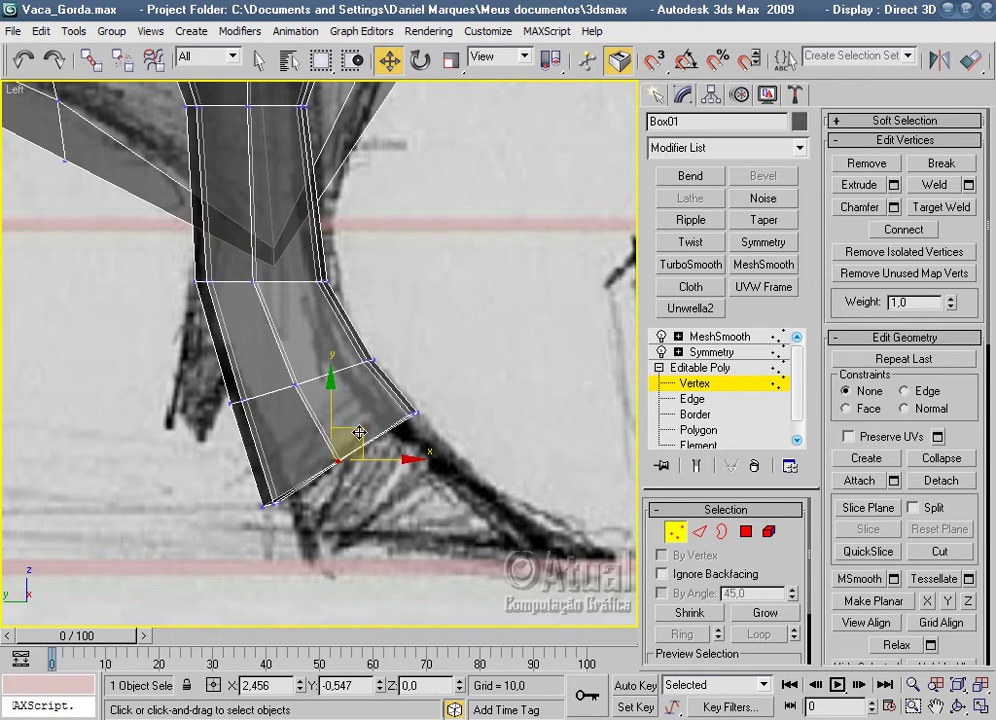
pyautogui.click(750, 532)
pyautogui.scroll(-2, 531, 525)
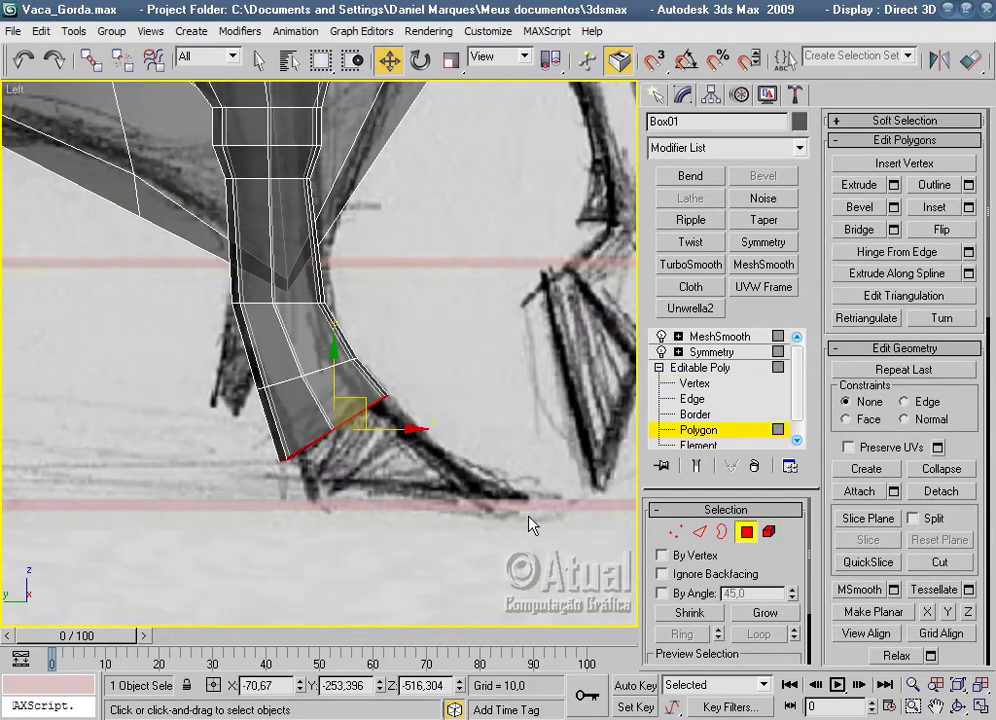
# Show the MeshSmooth result with edges hidden, then orbit the Perspective view around the whole cow.
pyautogui.click(718, 336)
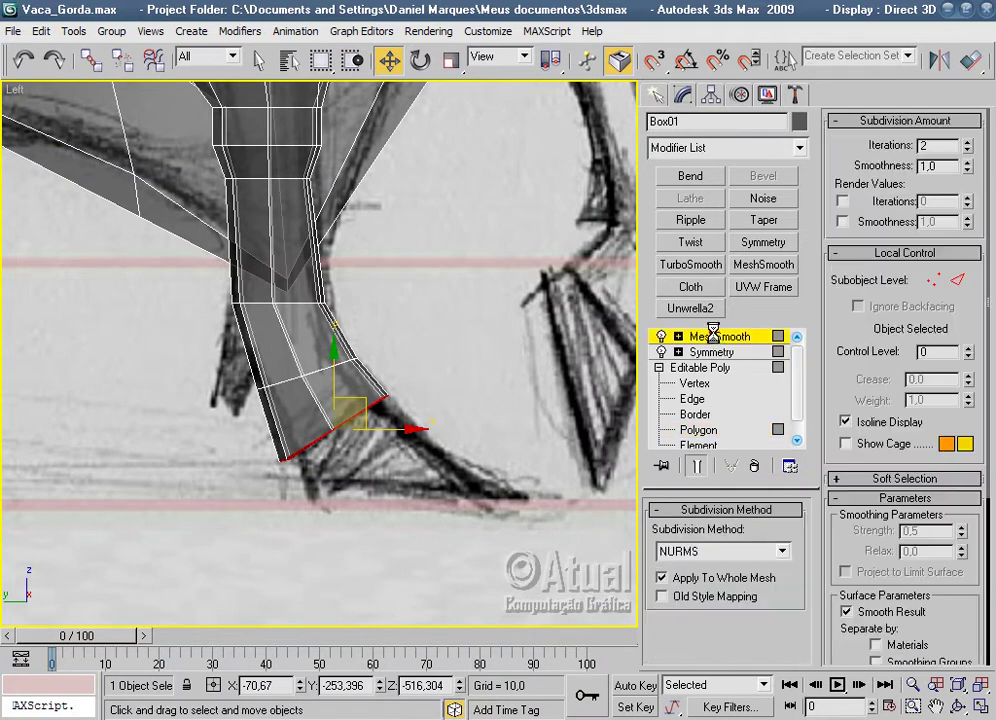
pyautogui.scroll(-5, 379, 479)
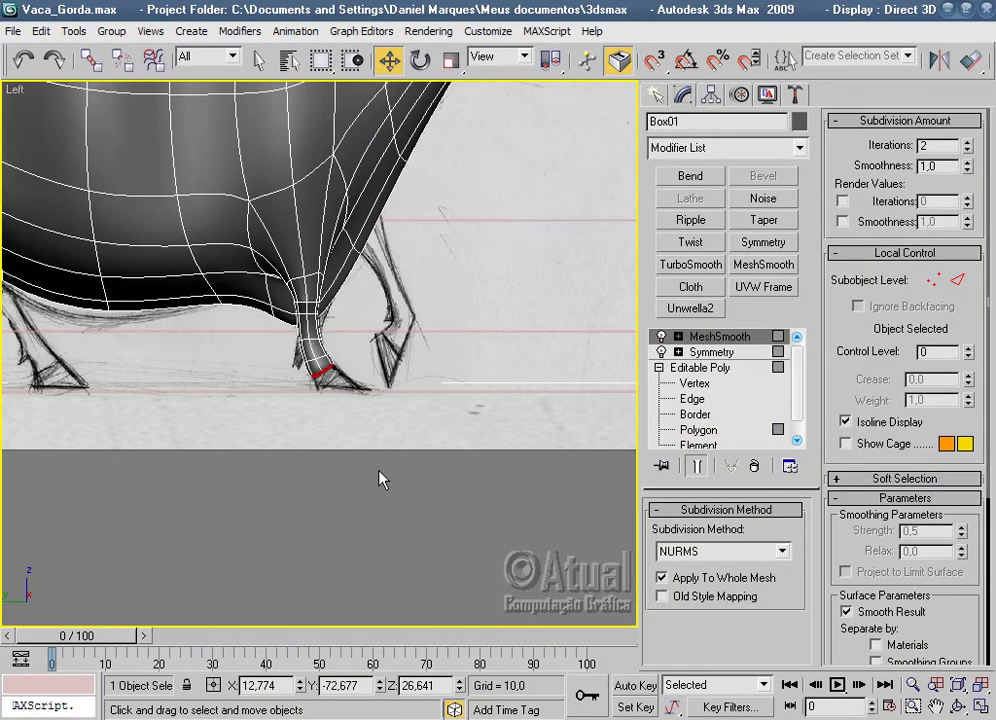
pyautogui.press('F4')
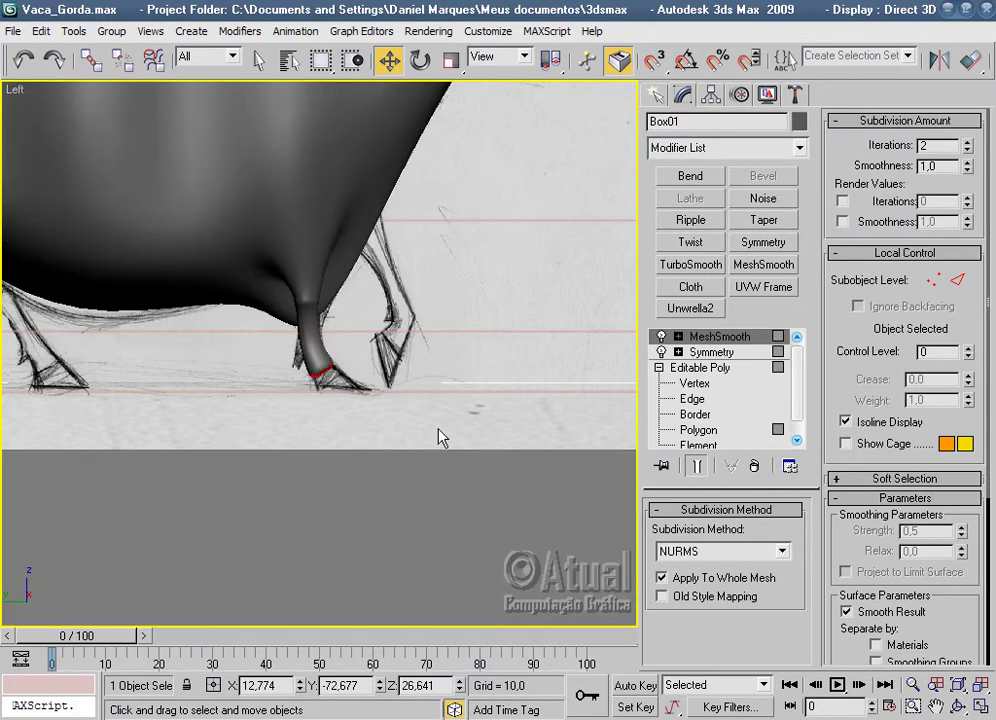
pyautogui.press('p')
pyautogui.press('z')
pyautogui.moveTo(458, 440)
pyautogui.keyDown('alt'); pyautogui.mouseDown(button='middle')
pyautogui.moveTo(265, 451)
pyautogui.moveTo(467, 460)
pyautogui.moveTo(494, 396)
pyautogui.moveTo(422, 440)
pyautogui.mouseUp(button='middle'); pyautogui.keyUp('alt')
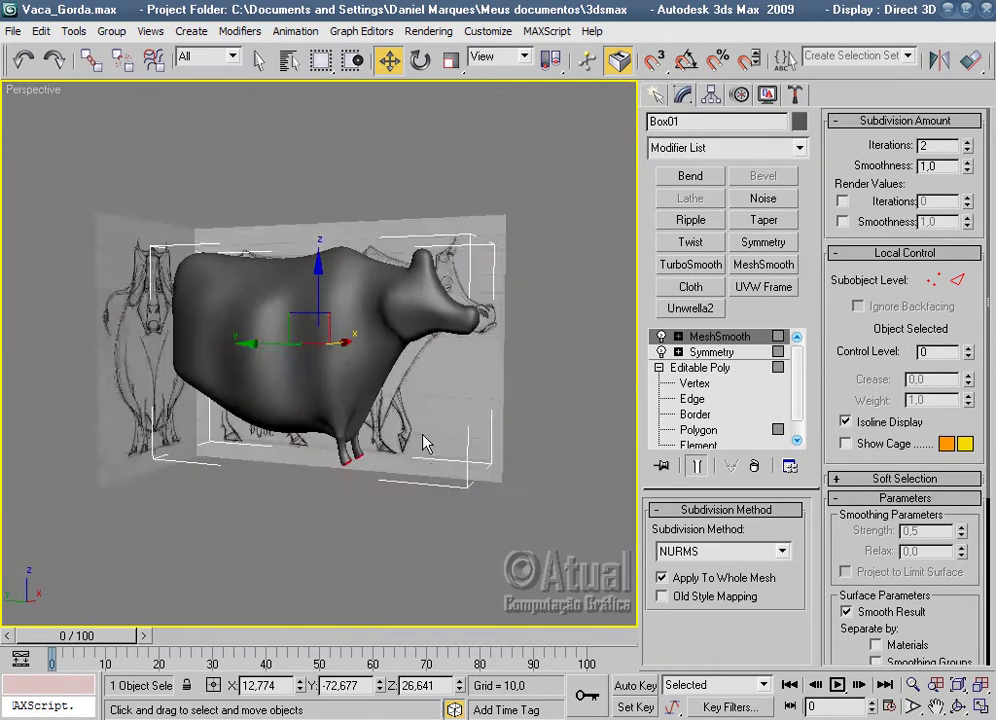
pyautogui.scroll(5, 452, 490)
pyautogui.moveTo(452, 490)
pyautogui.keyDown('alt'); pyautogui.mouseDown(button='middle')
pyautogui.moveTo(445, 356)
pyautogui.moveTo(547, 376)
pyautogui.moveTo(616, 333)
pyautogui.moveTo(528, 276)
pyautogui.moveTo(391, 345)
pyautogui.moveTo(498, 400)
pyautogui.moveTo(498, 413)
pyautogui.moveTo(371, 425)
pyautogui.moveTo(454, 429)
pyautogui.moveTo(322, 349)
pyautogui.moveTo(440, 338)
pyautogui.mouseUp(button='middle'); pyautogui.keyUp('alt')
pyautogui.scroll(-4, 462, 420)
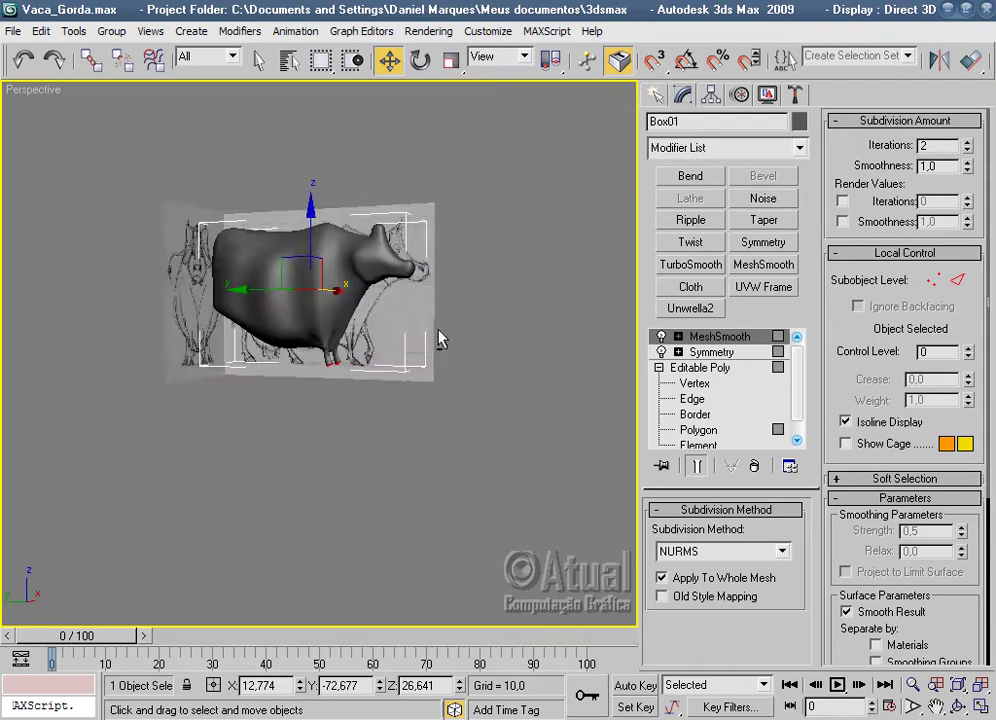
pyautogui.scroll(4, 445, 400)
# Return to the unsmoothed base mesh with wireframe edges shown and frame the leg.
pyautogui.scroll(3, 445, 400)
pyautogui.click(687, 431)
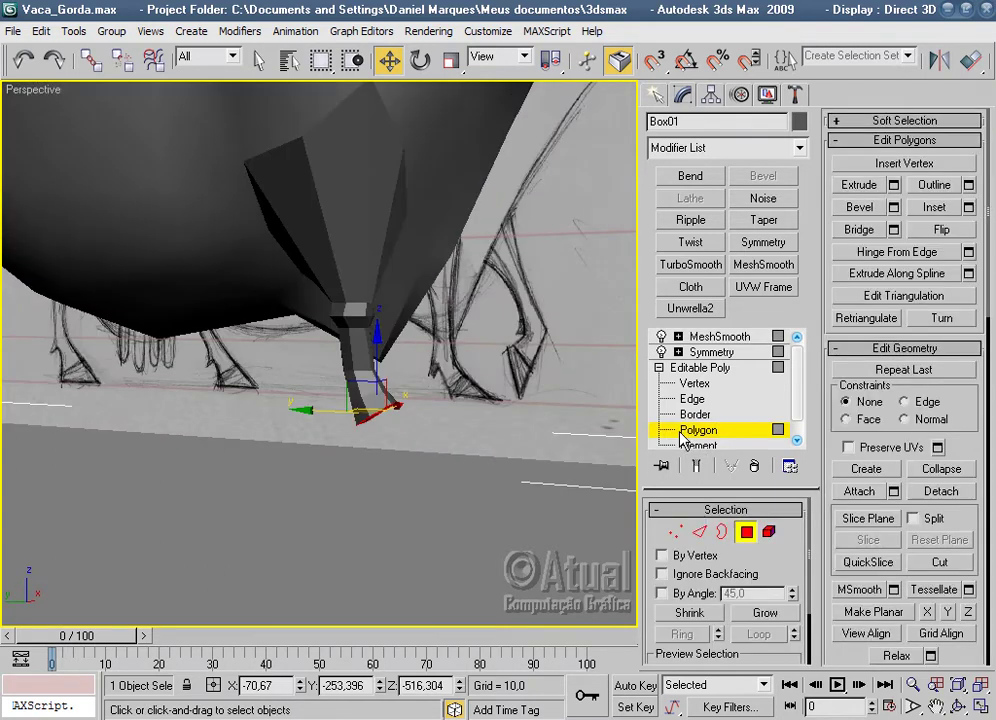
pyautogui.press('F4')
pyautogui.press('l')
pyautogui.scroll(-2, 425, 436)
pyautogui.scroll(-4, 425, 436)
pyautogui.scroll(2, 425, 433)
pyautogui.scroll(2, 400, 296)
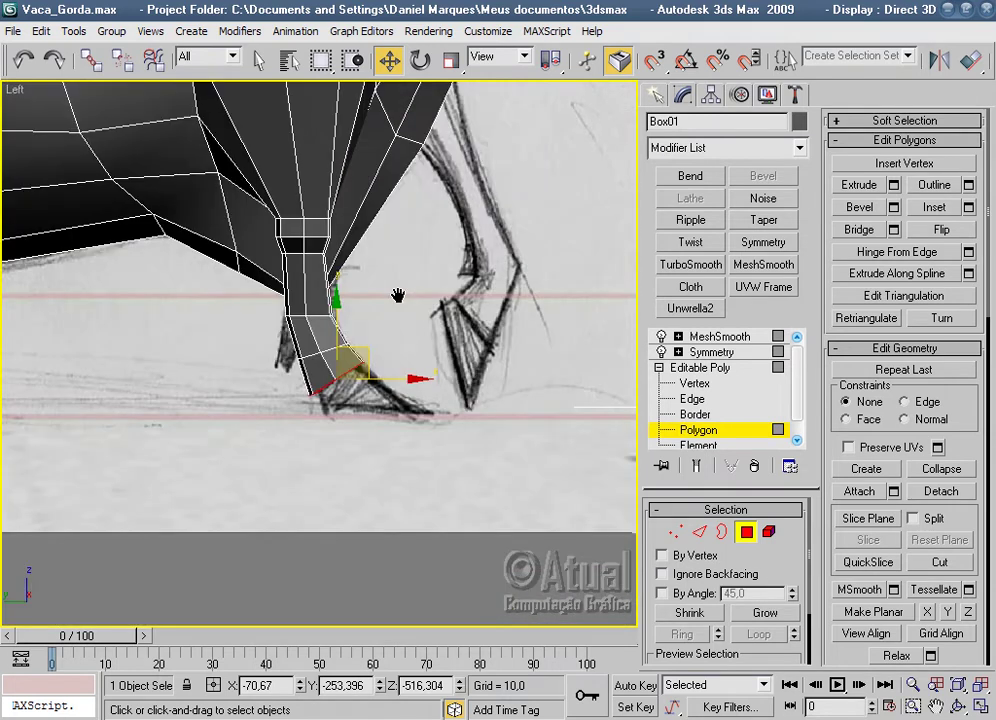
pyautogui.scroll(2, 460, 371)
pyautogui.scroll(2, 460, 371)
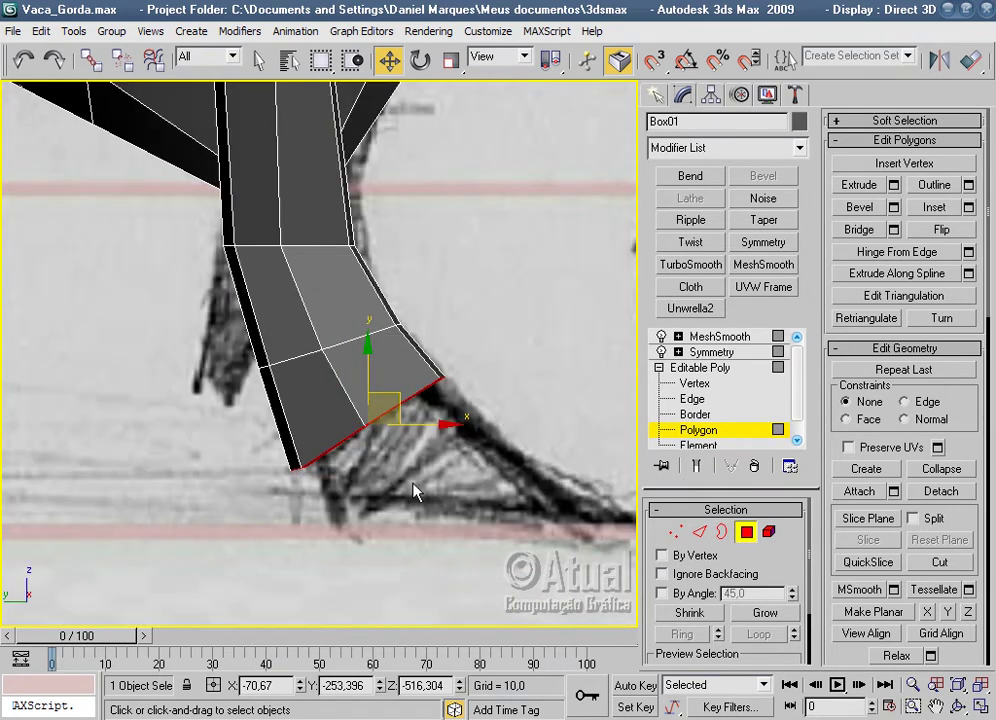
pyautogui.press('p')
# Inset the hoof's bottom face with a wider border.
pyautogui.moveTo(414, 487)
pyautogui.keyDown('alt'); pyautogui.mouseDown(button='middle')
pyautogui.moveTo(300, 372)
pyautogui.moveTo(260, 396)
pyautogui.moveTo(424, 420)
pyautogui.mouseUp(button='middle'); pyautogui.keyUp('alt')
pyautogui.click(968, 206)
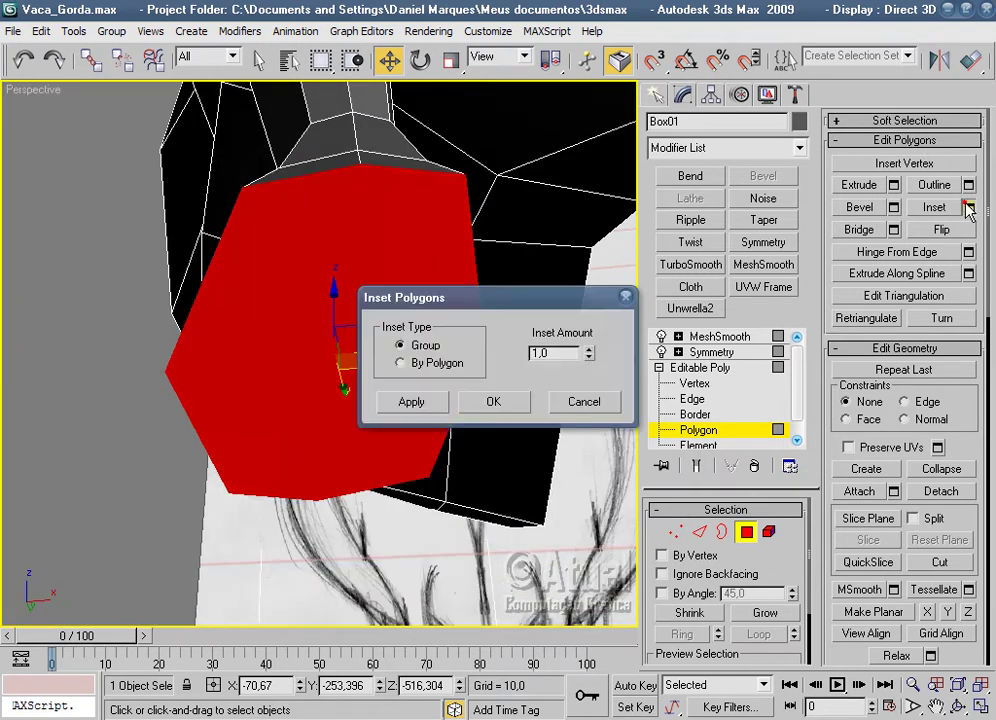
pyautogui.moveTo(588, 356); pyautogui.dragTo(600, 80)
pyautogui.click(492, 401)
# Bevel the hoof face inward with height -2.9 and outline -2.466 to recess the sole.
pyautogui.moveTo(474, 405)
pyautogui.keyDown('alt'); pyautogui.mouseDown(button='middle')
pyautogui.moveTo(600, 463)
pyautogui.moveTo(340, 501)
pyautogui.moveTo(572, 492)
pyautogui.mouseUp(button='middle'); pyautogui.keyUp('alt')
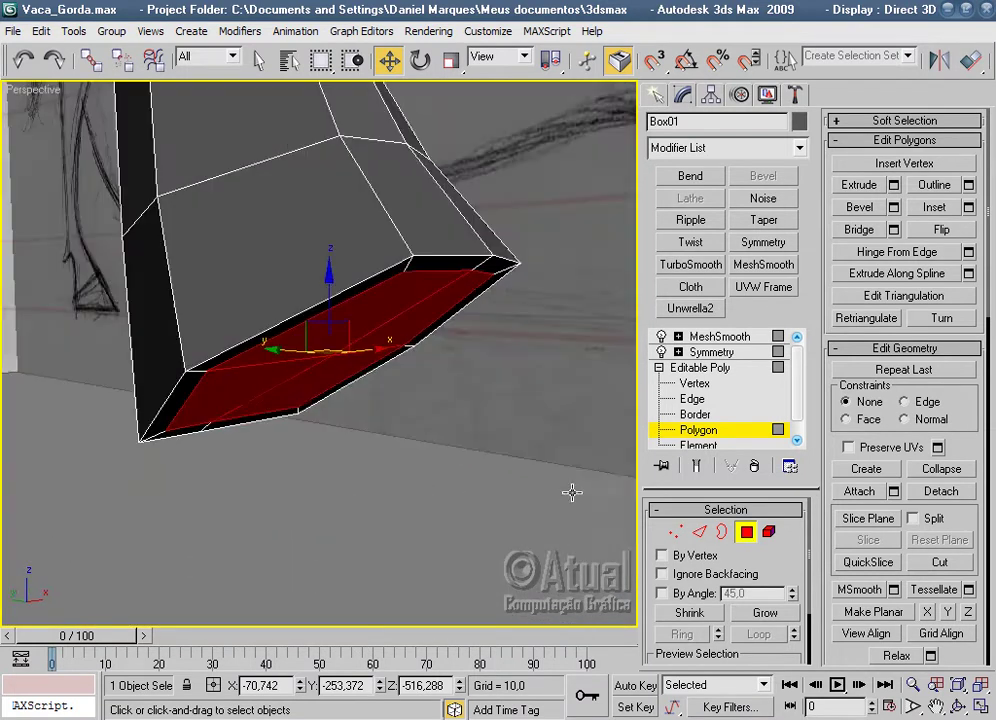
pyautogui.click(893, 207)
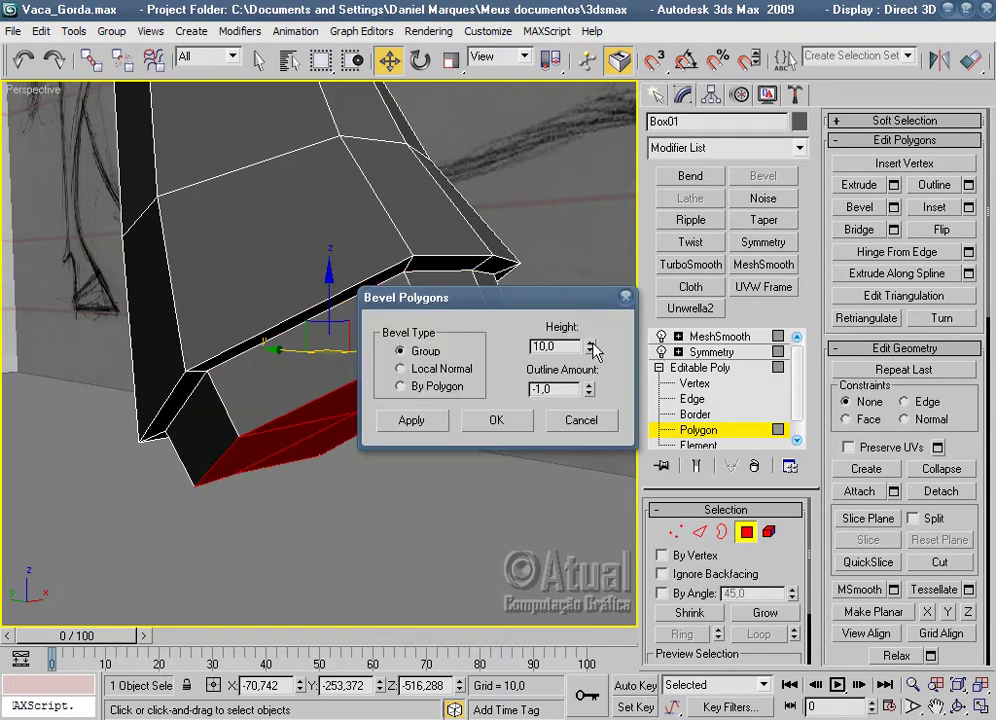
pyautogui.moveTo(590, 354); pyautogui.dragTo(601, 475)
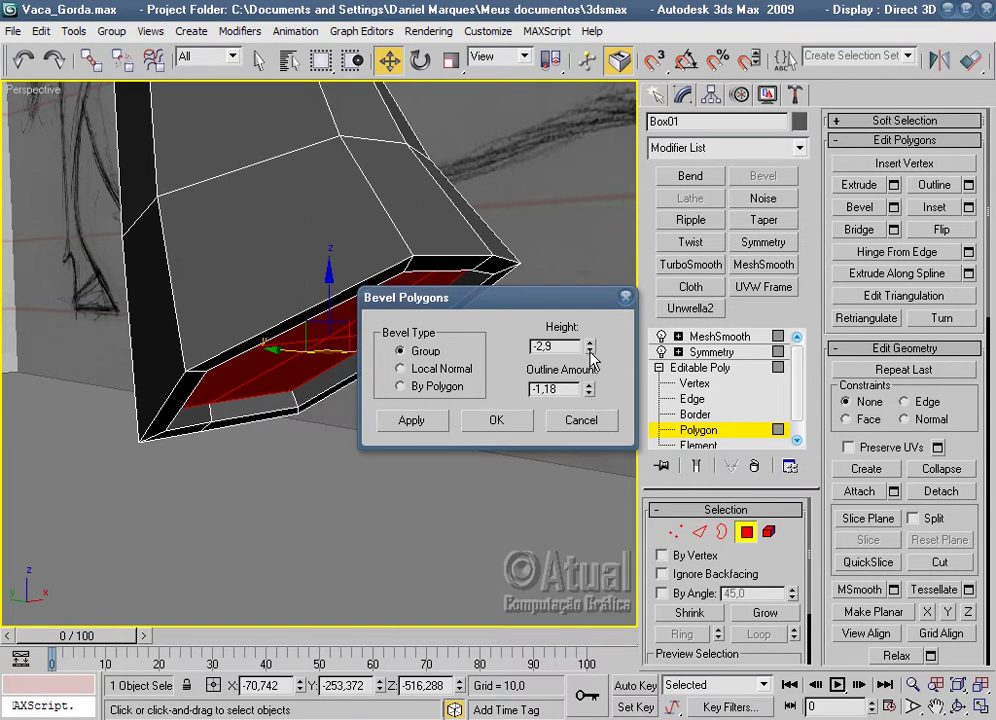
pyautogui.moveTo(592, 421); pyautogui.dragTo(615, 405)
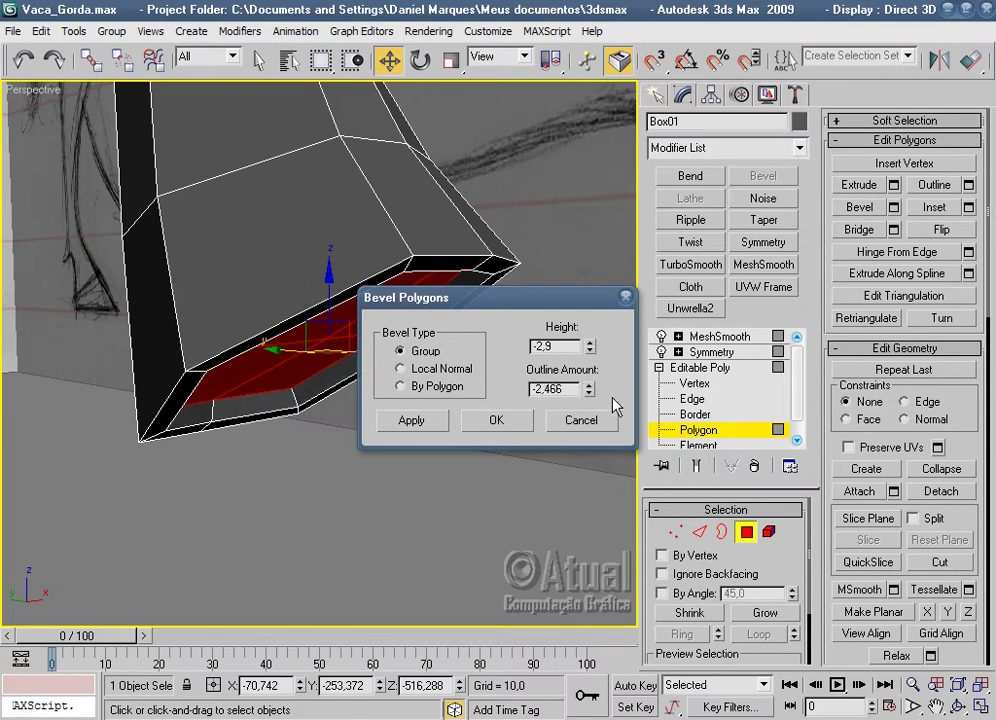
pyautogui.moveTo(592, 358); pyautogui.dragTo(592, 330)
pyautogui.click(507, 420)
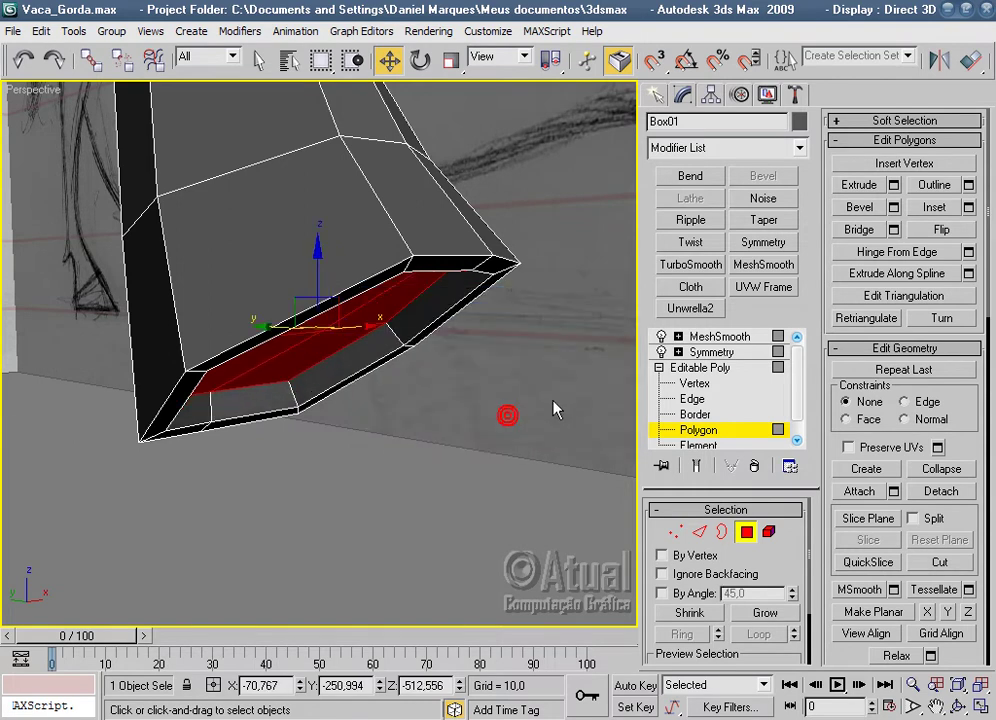
# Bring the bevelled hoof into view and try a trial extrusion, then discard it.
pyautogui.scroll(-5, 557, 406)
pyautogui.scroll(-3, 547, 384)
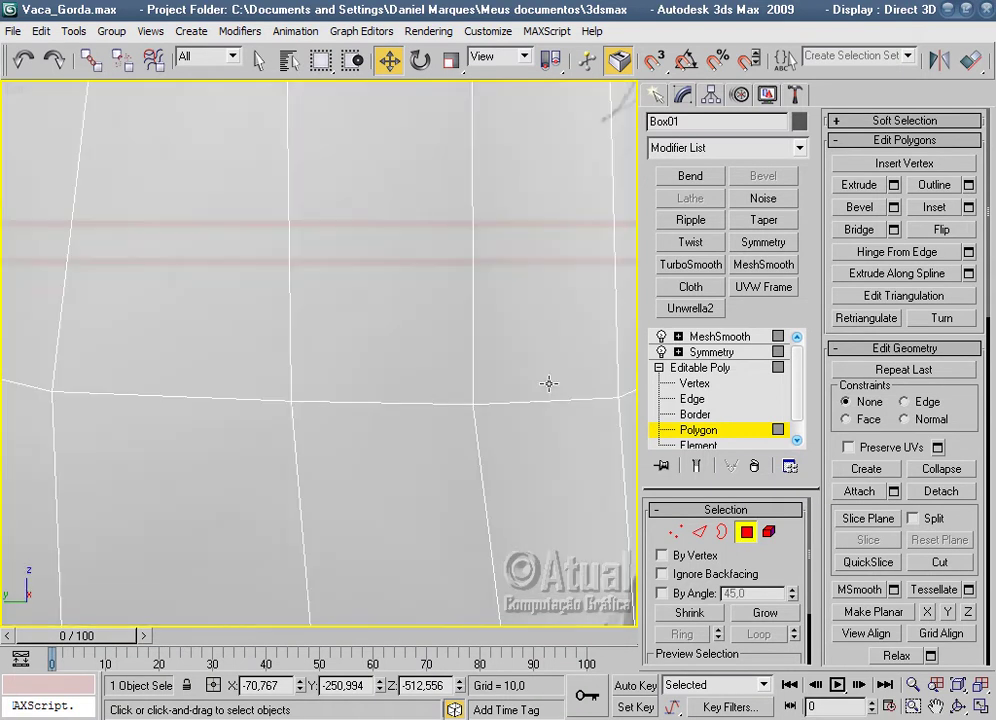
pyautogui.scroll(-3, 436, 282)
pyautogui.scroll(3, 440, 278)
pyautogui.moveTo(440, 278); pyautogui.dragTo(407, 367, button='middle')
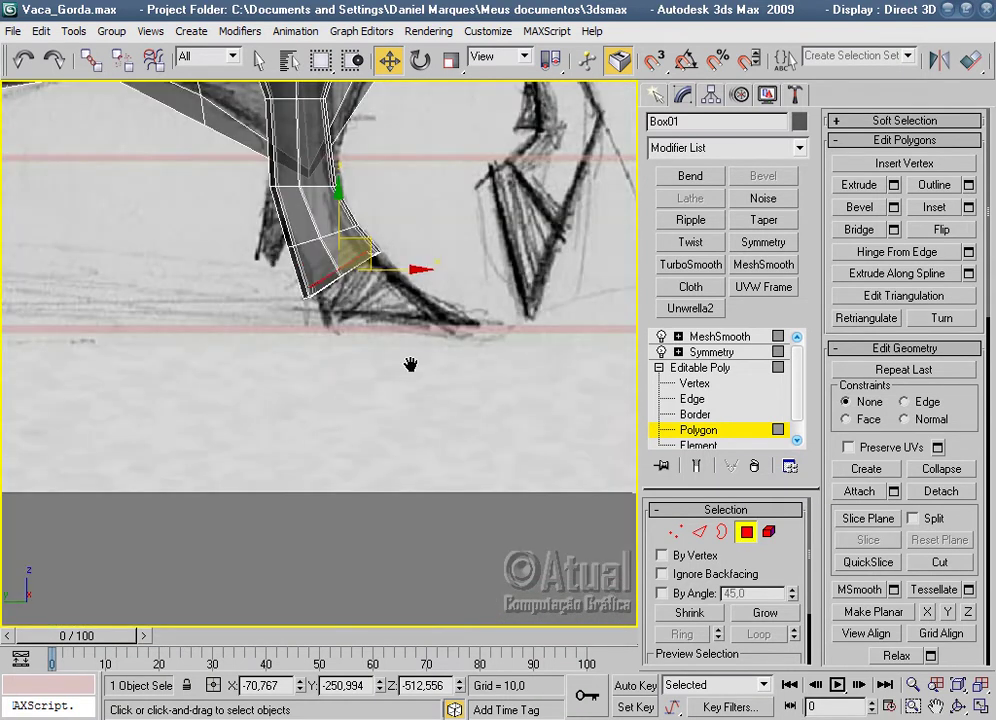
pyautogui.scroll(2, 435, 376)
pyautogui.scroll(2, 434, 374)
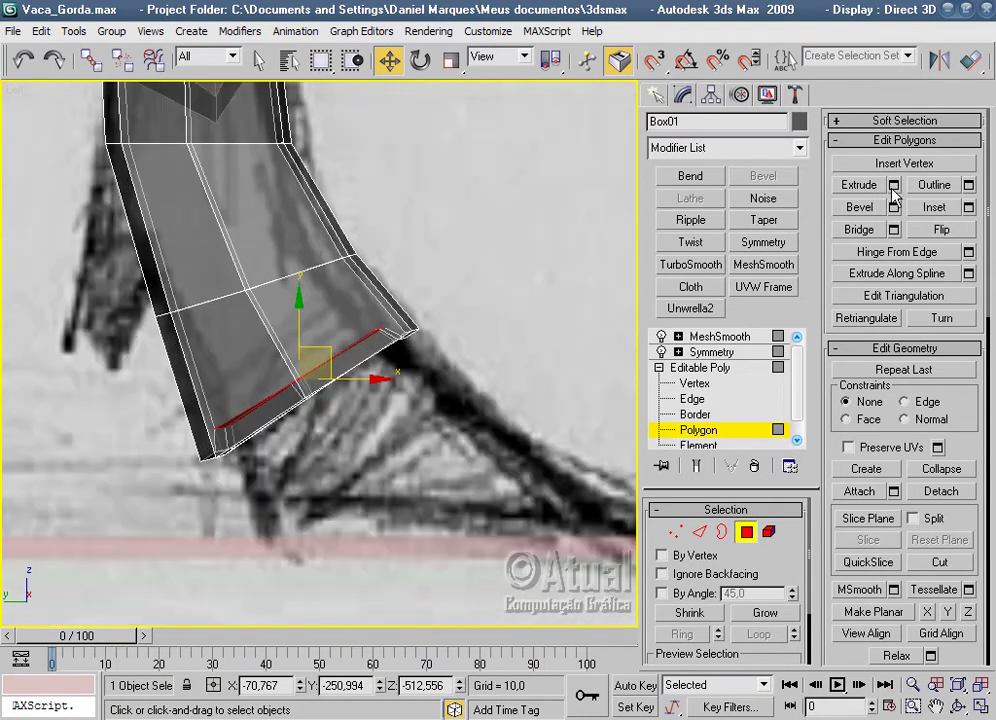
pyautogui.click(893, 185)
pyautogui.click(590, 344)
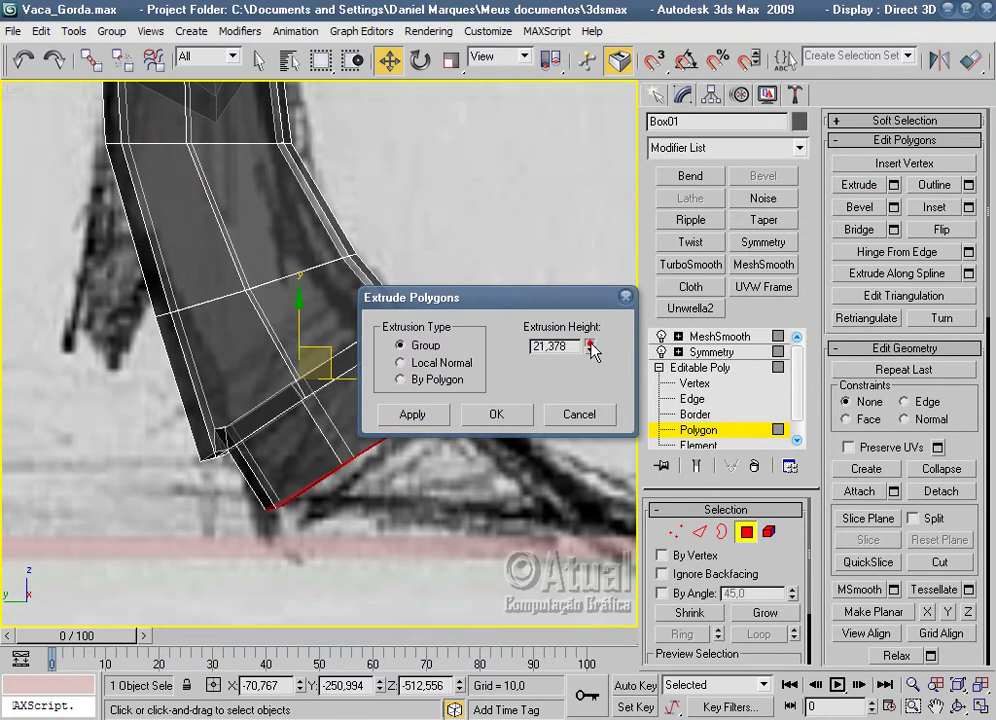
pyautogui.press('Escape')
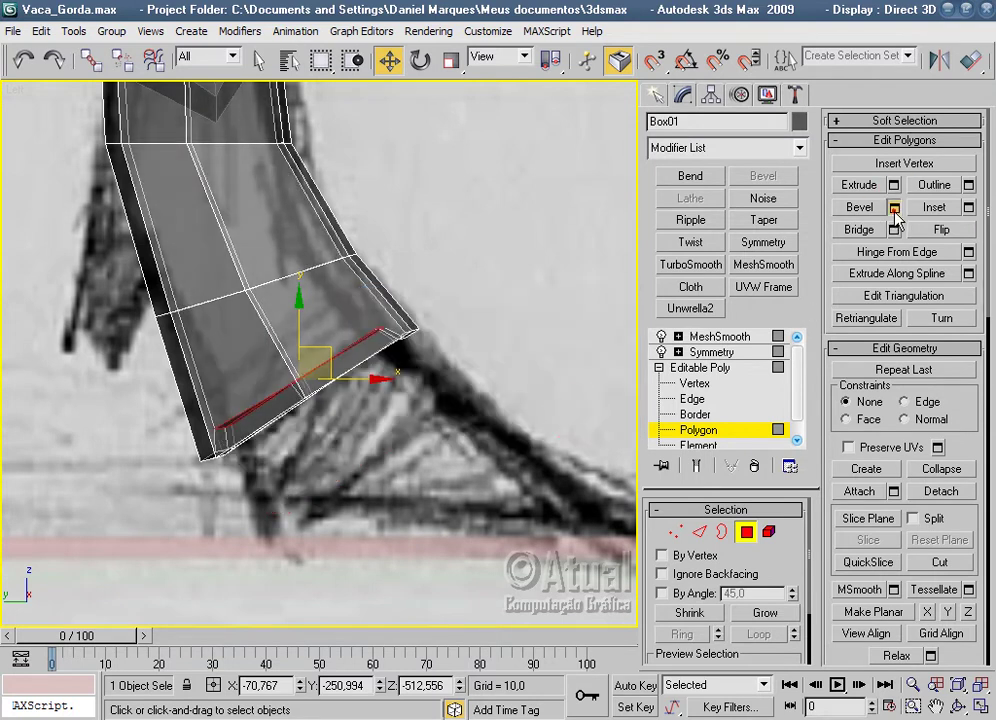
# Bevel the hoof face down with height 10.888 and a flared outline of 3.329.
pyautogui.click(894, 207)
pyautogui.moveTo(589, 345); pyautogui.dragTo(602, 90)
pyautogui.moveTo(539, 300); pyautogui.dragTo(700, 300)
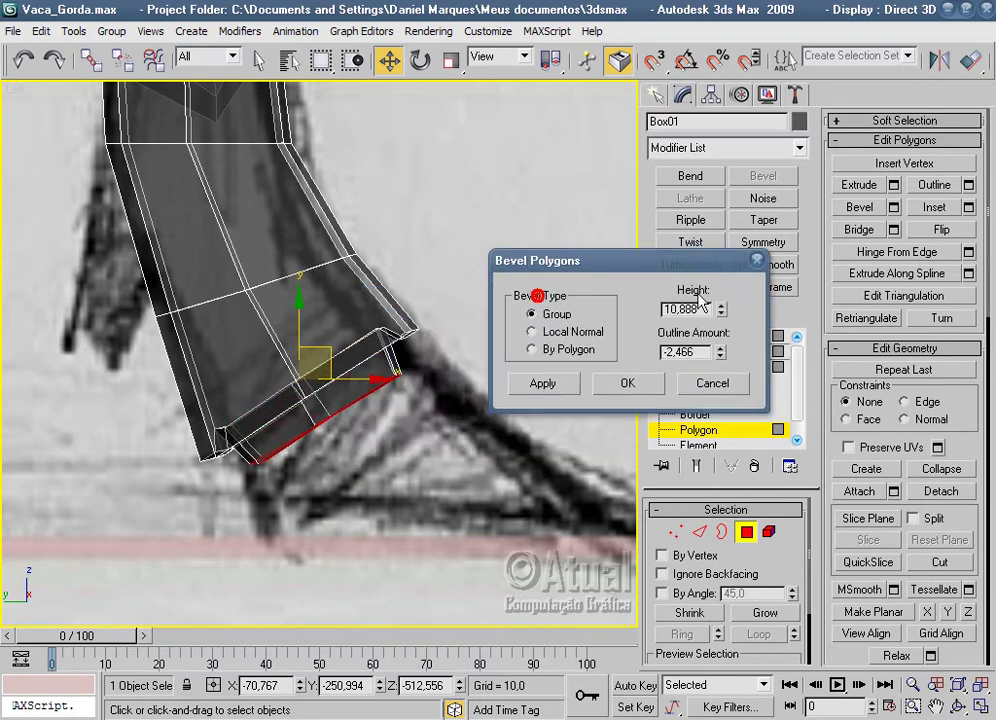
pyautogui.moveTo(722, 355); pyautogui.dragTo(717, 122)
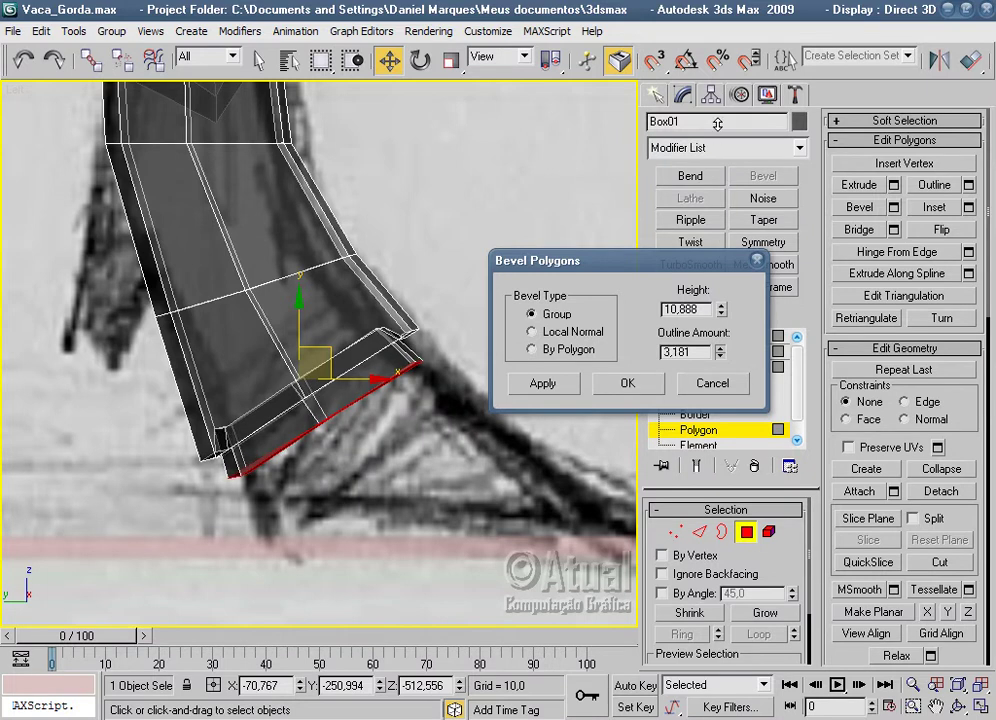
pyautogui.click(649, 385)
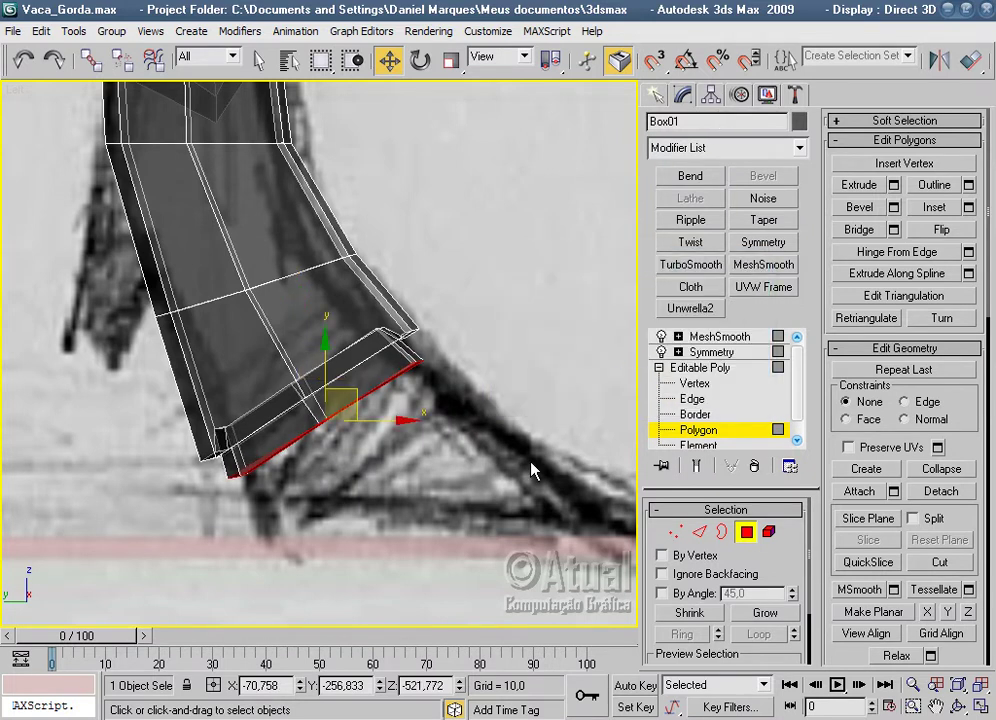
# Scale the hoof faces slightly in the Front view.
pyautogui.press('f')
pyautogui.moveTo(531, 470); pyautogui.dragTo(390, 482, button='middle')
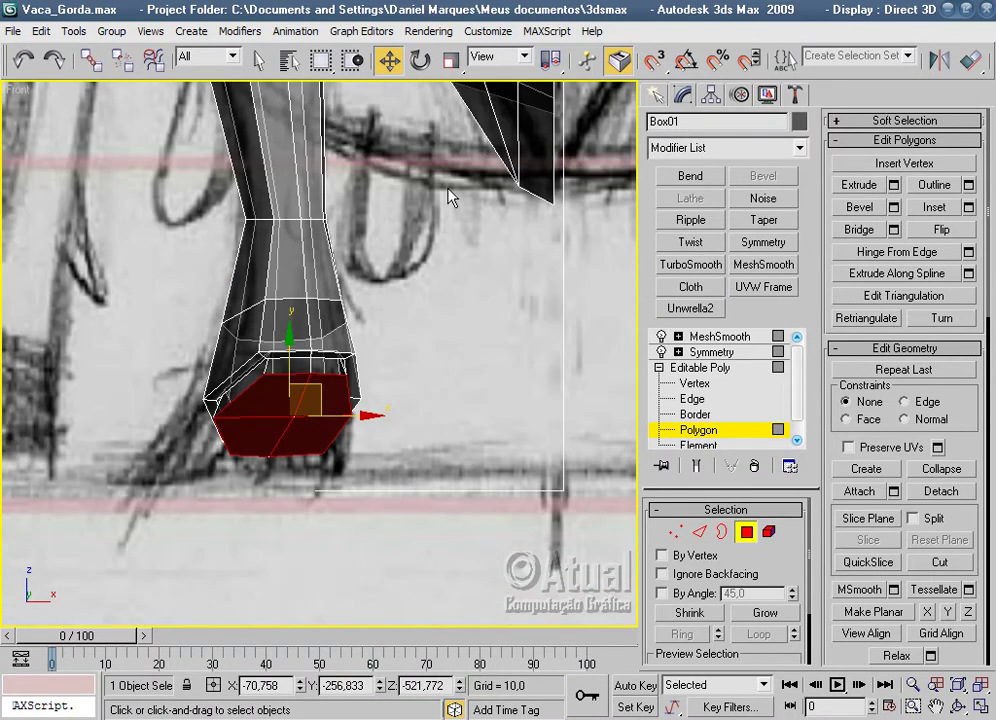
pyautogui.click(451, 61)
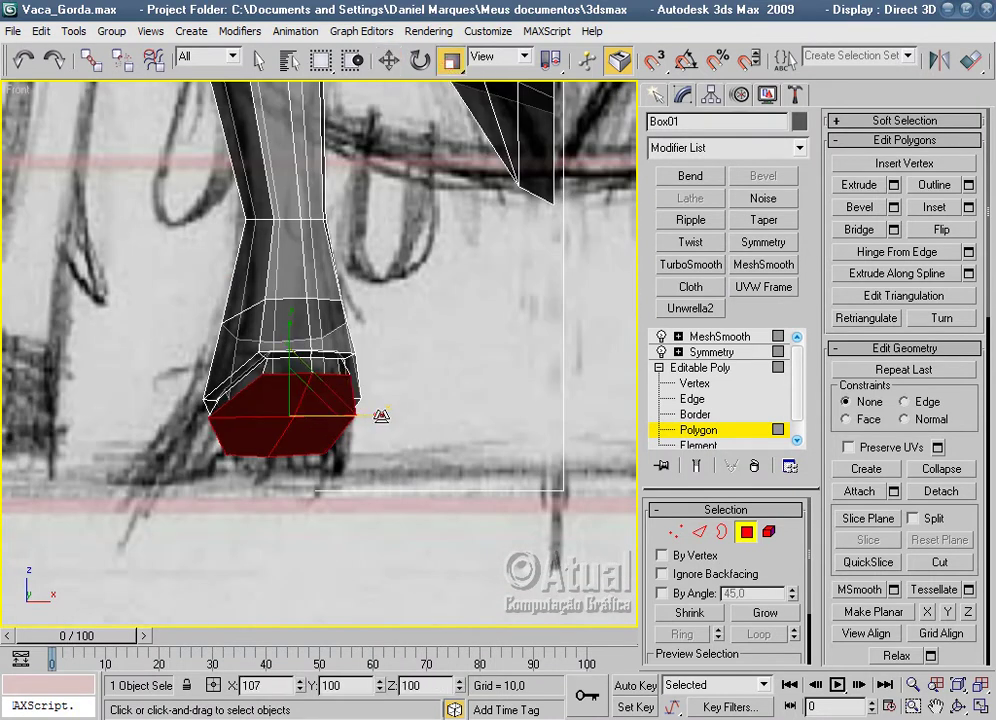
pyautogui.moveTo(376, 414); pyautogui.dragTo(379, 413)
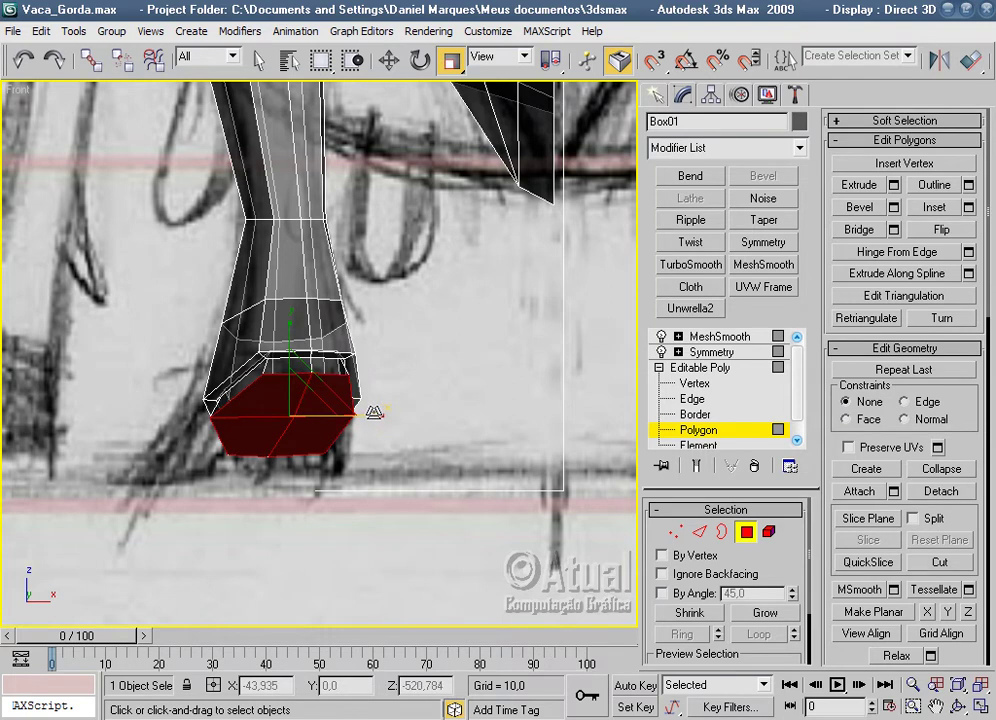
# Extrude the hoof face further down by about 27 units in the side view.
pyautogui.press('l')
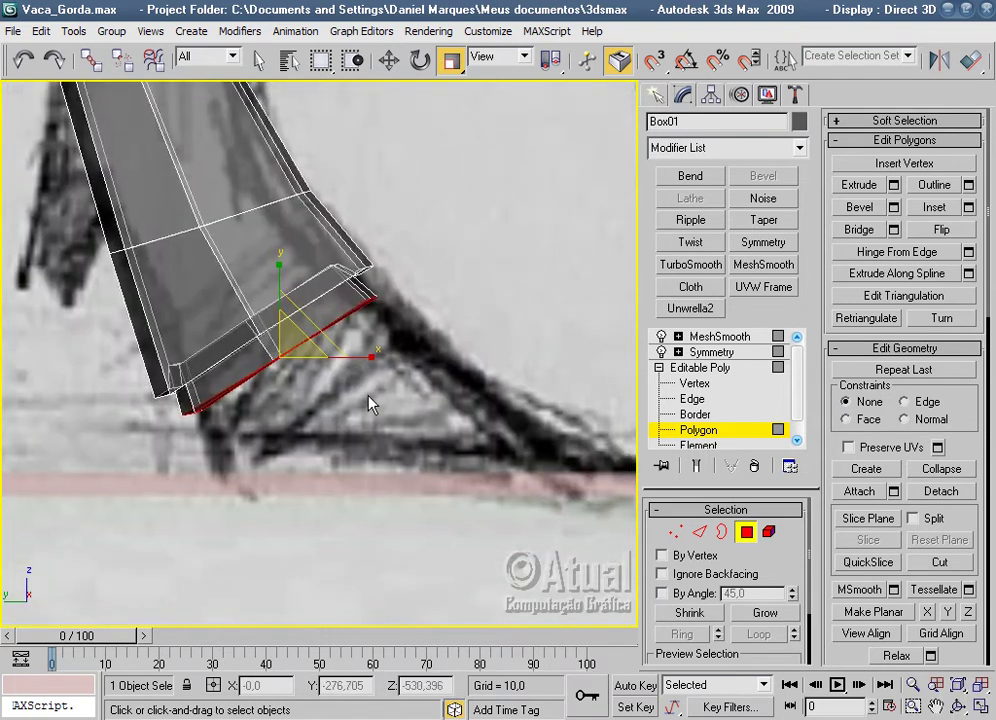
pyautogui.scroll(3, 371, 402)
pyautogui.click(893, 186)
pyautogui.moveTo(721, 309)
pyautogui.mouseDown()
pyautogui.moveTo(722, 265)
pyautogui.moveTo(722, 300)
pyautogui.mouseUp()
pyautogui.click(627, 377)
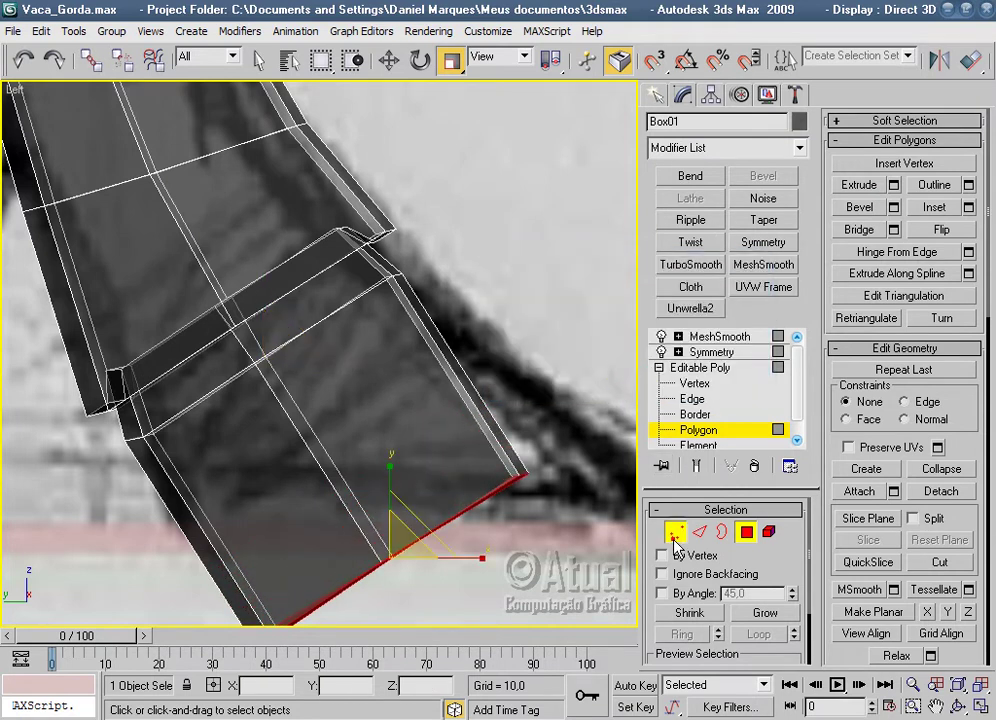
# Move the foot's tip, heel and middle vertices onto the sketch's hoof outline and ground line.
pyautogui.click(675, 532)
pyautogui.moveTo(498, 407); pyautogui.dragTo(406, 398, button='middle')
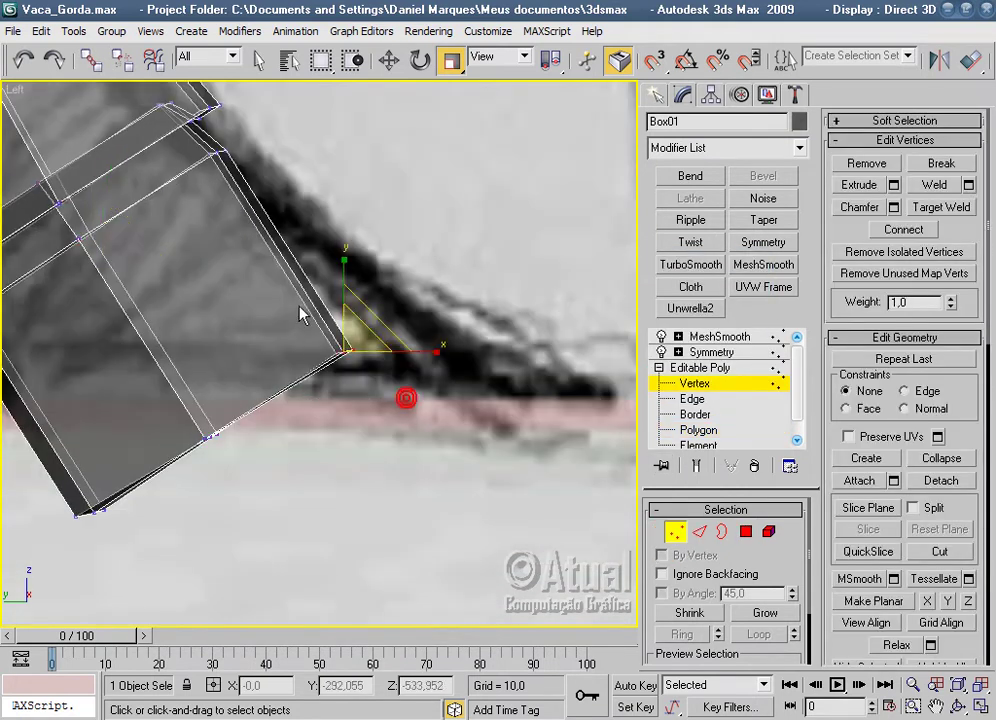
pyautogui.moveTo(354, 318); pyautogui.dragTo(590, 354)
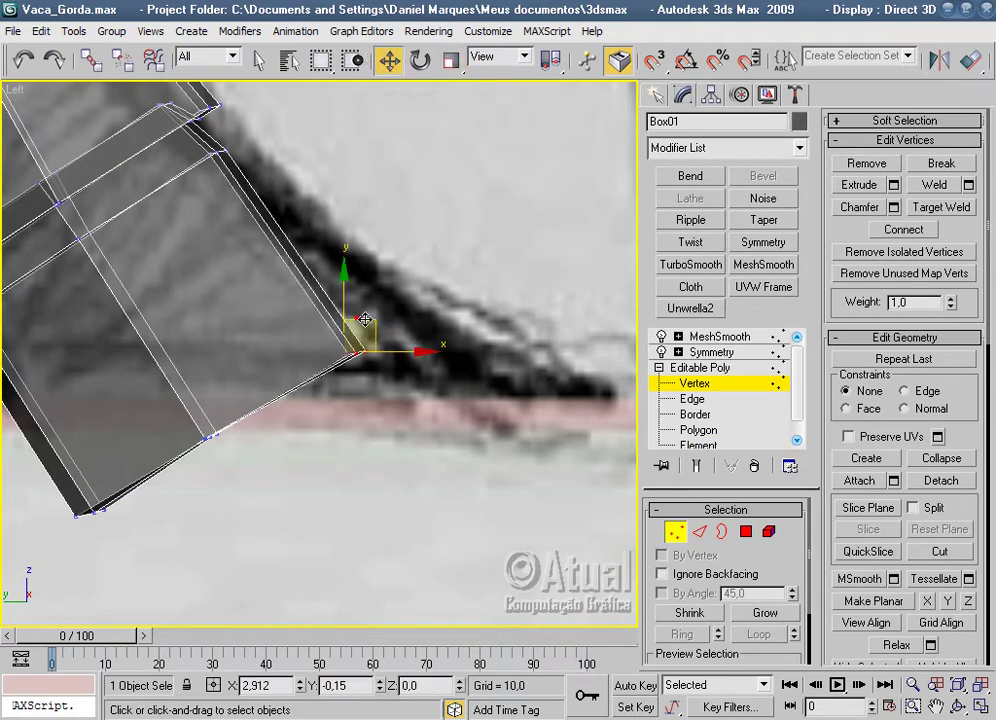
pyautogui.moveTo(157, 533); pyautogui.dragTo(385, 530, button='middle')
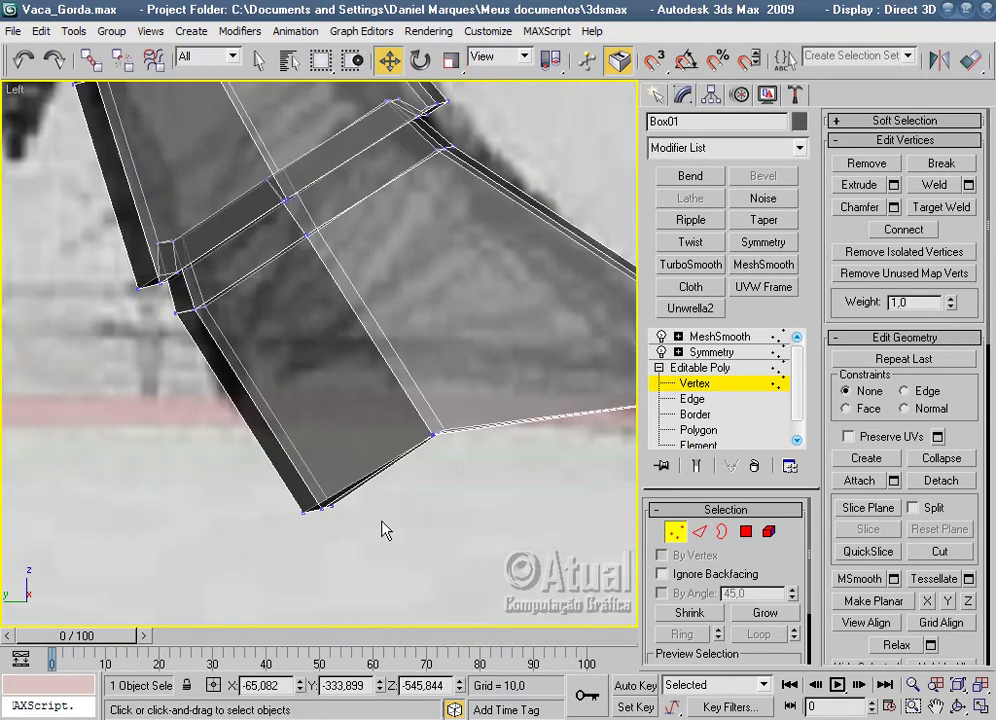
pyautogui.moveTo(332, 473); pyautogui.dragTo(227, 361)
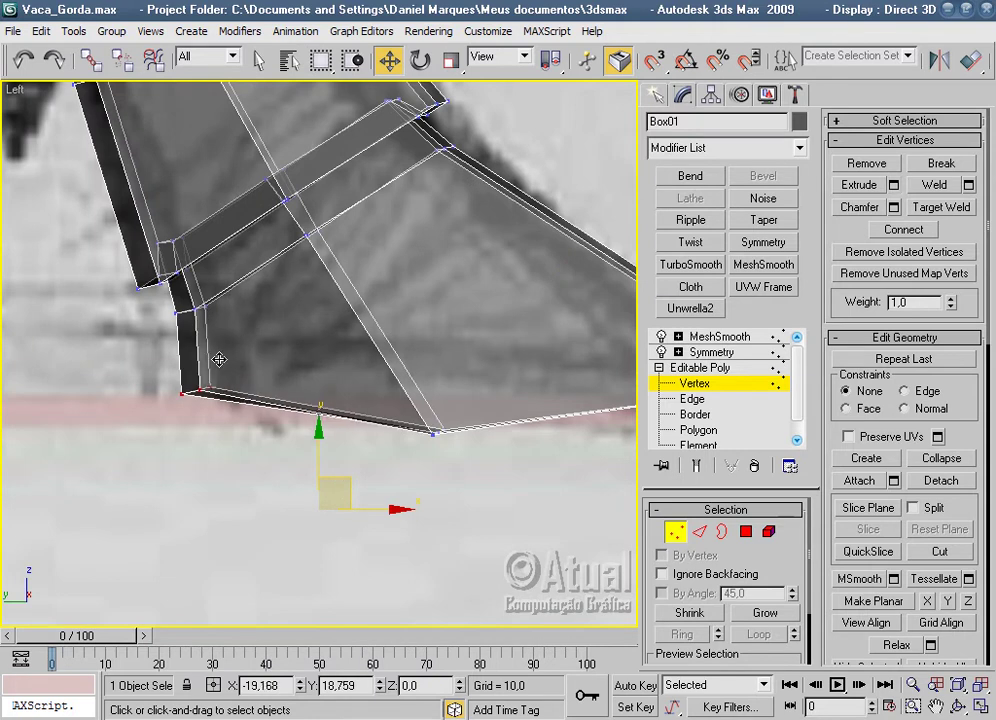
pyautogui.moveTo(475, 479)
pyautogui.mouseDown()
pyautogui.moveTo(420, 400)
pyautogui.moveTo(422, 340)
pyautogui.mouseUp()
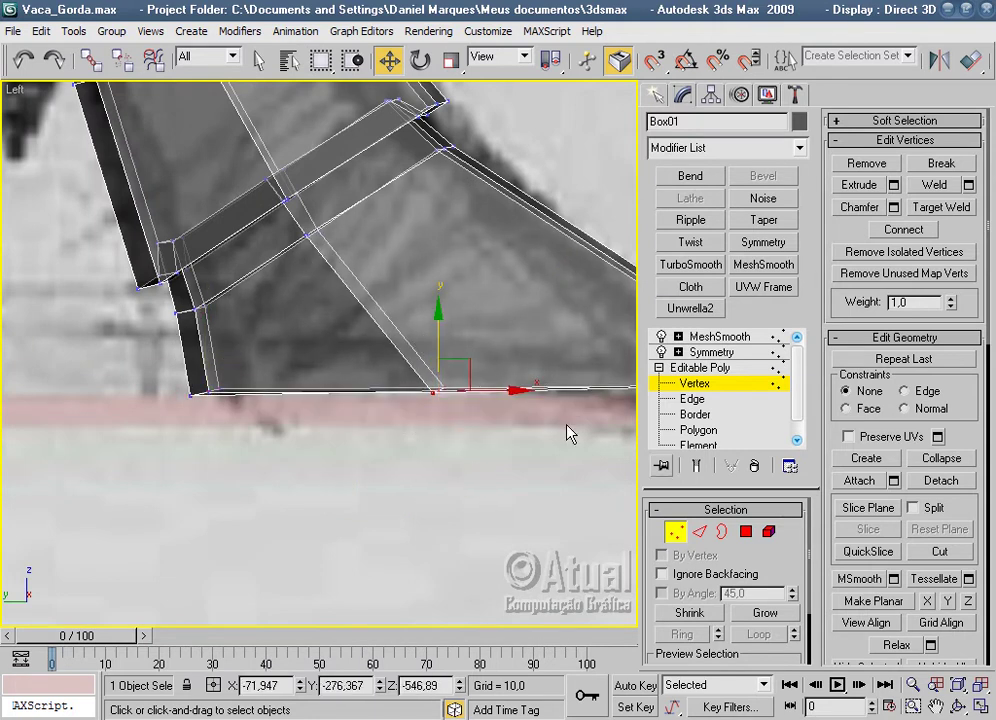
# Flatten the sole polygon vertically to 25% with Scale.
pyautogui.click(746, 531)
pyautogui.scroll(-3, 505, 500)
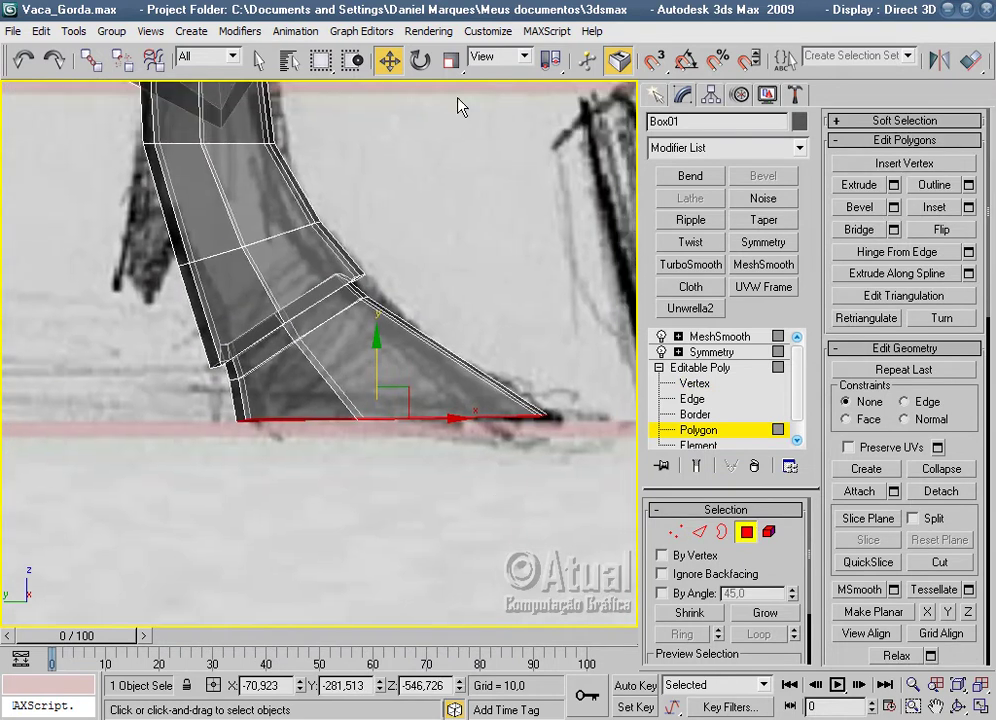
pyautogui.click(451, 60)
pyautogui.moveTo(397, 373); pyautogui.dragTo(404, 552)
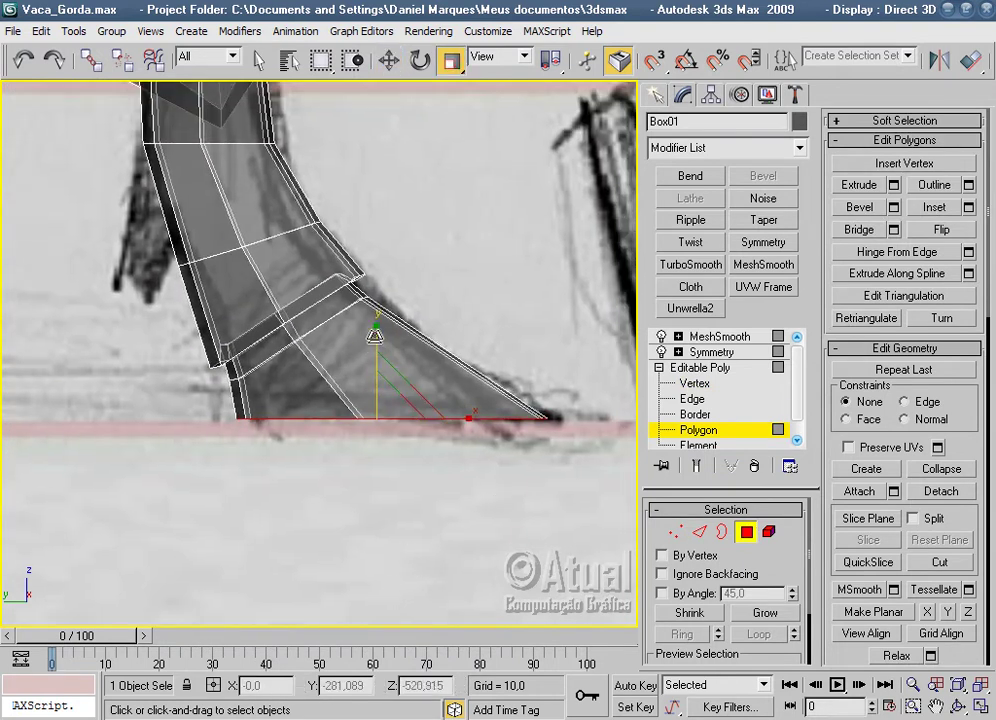
pyautogui.press('w')
pyautogui.scroll(2, 330, 350)
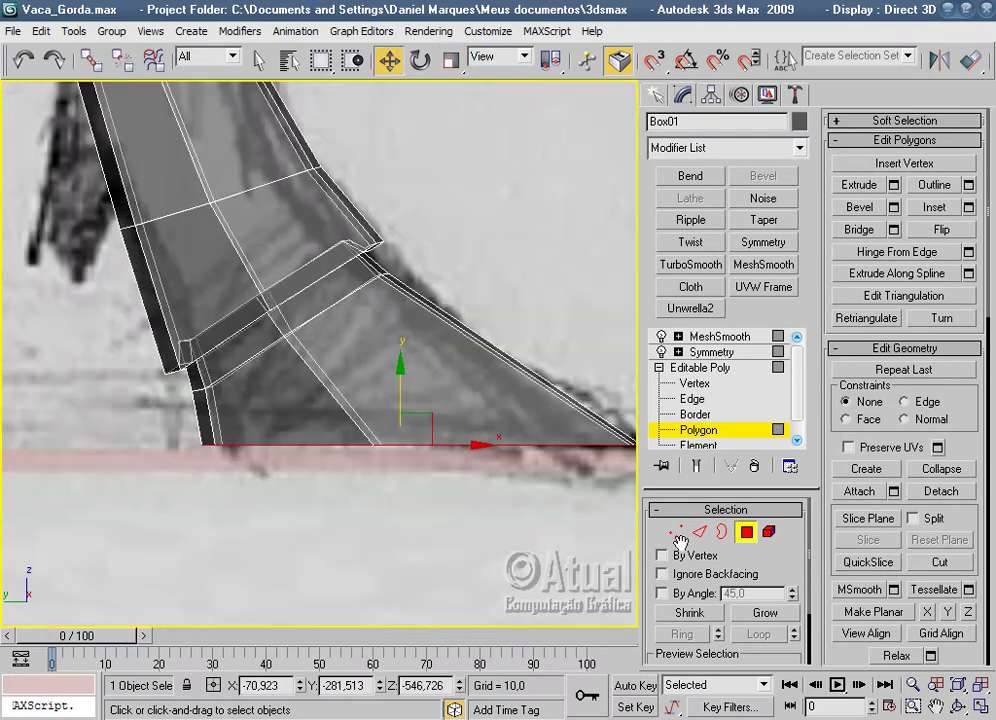
# Ring the edges across the foot and Connect them into a new edge loop.
pyautogui.click(699, 533)
pyautogui.click(381, 443)
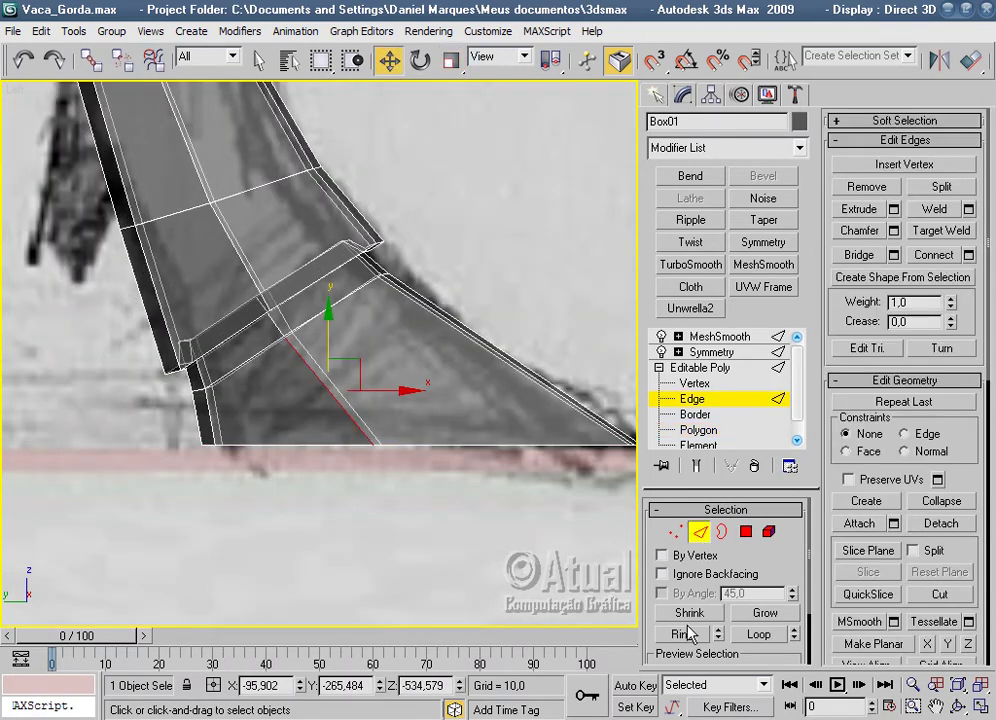
pyautogui.click(680, 634)
pyautogui.rightClick(360, 490)
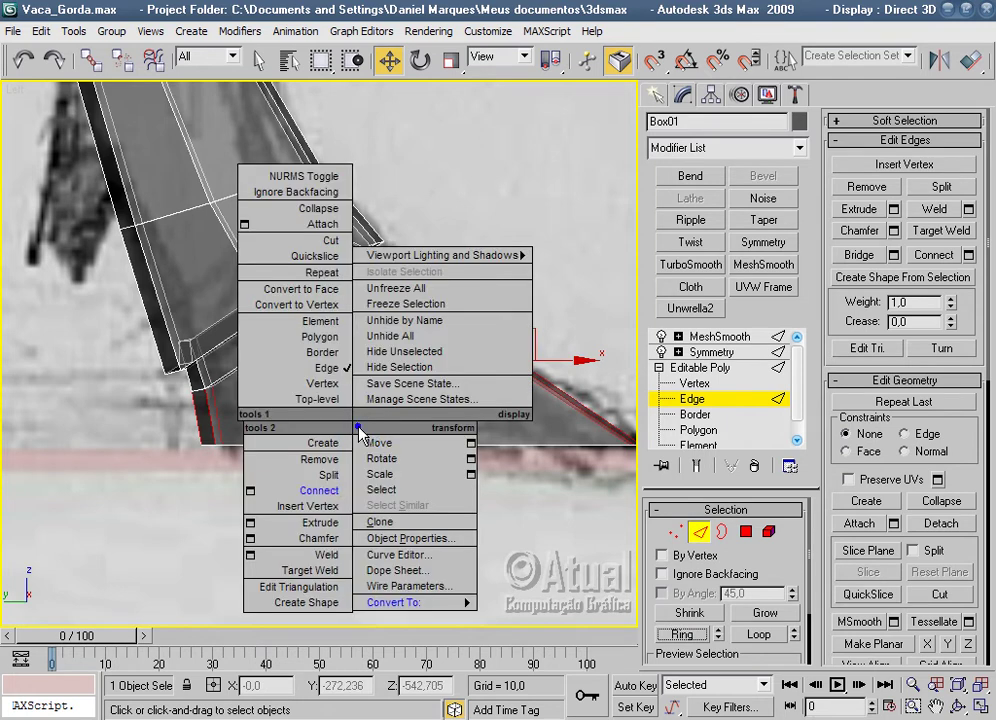
pyautogui.click(311, 549)
# Orbit to a low angled view of the hoof and select its vertices.
pyautogui.click(336, 500)
pyautogui.press('1')
pyautogui.scroll(2, 413, 511)
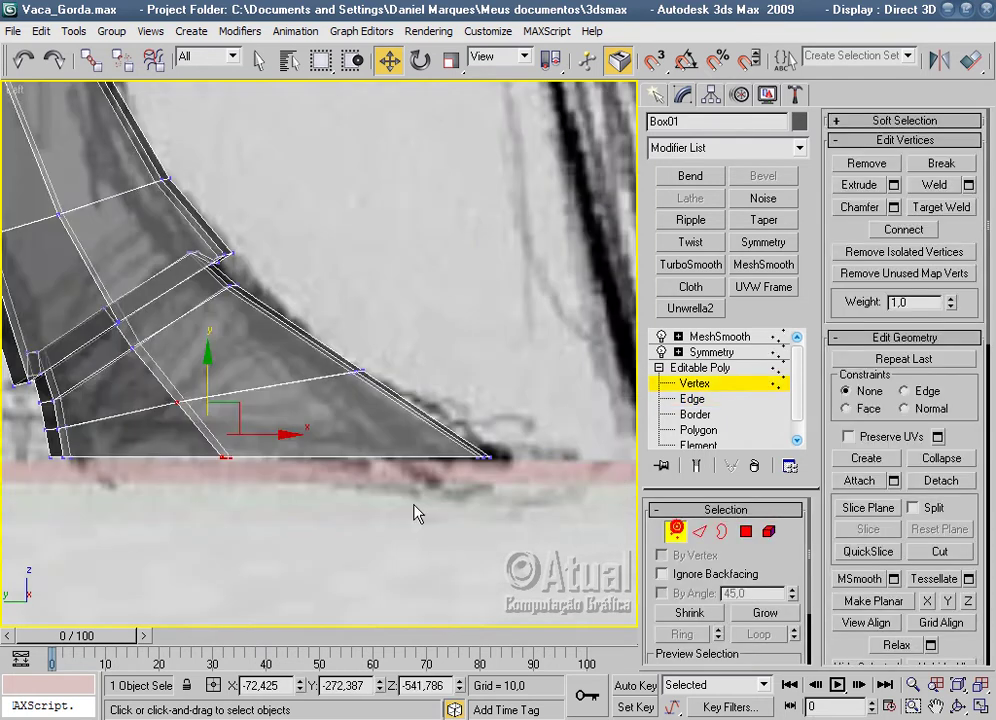
pyautogui.scroll(2, 440, 432)
pyautogui.scroll(-2, 485, 415)
pyautogui.press('4')
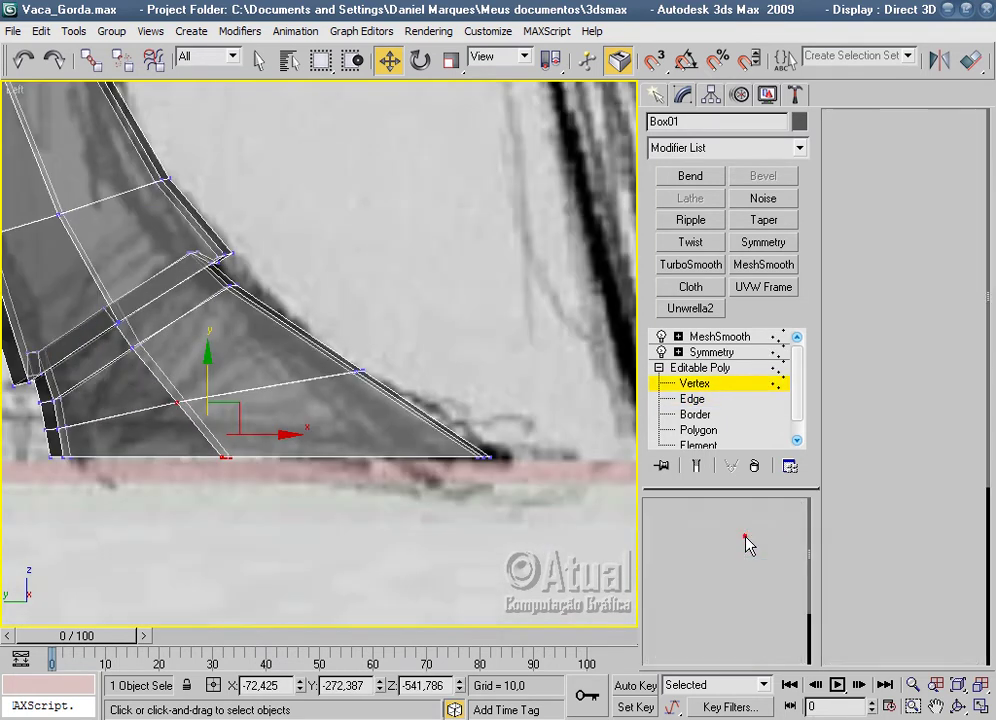
pyautogui.scroll(-2, 454, 540)
pyautogui.moveTo(454, 540)
pyautogui.keyDown('alt'); pyautogui.mouseDown(button='middle')
pyautogui.moveTo(482, 489)
pyautogui.moveTo(367, 549)
pyautogui.moveTo(456, 528)
pyautogui.moveTo(418, 496)
pyautogui.moveTo(420, 517)
pyautogui.mouseUp(button='middle'); pyautogui.keyUp('alt')
pyautogui.click(678, 532)
pyautogui.moveTo(507, 502)
pyautogui.keyDown('alt'); pyautogui.mouseDown(button='middle')
pyautogui.moveTo(451, 369)
pyautogui.moveTo(474, 409)
pyautogui.moveTo(280, 370)
pyautogui.mouseUp(button='middle'); pyautogui.keyUp('alt')
pyautogui.click(440, 355)
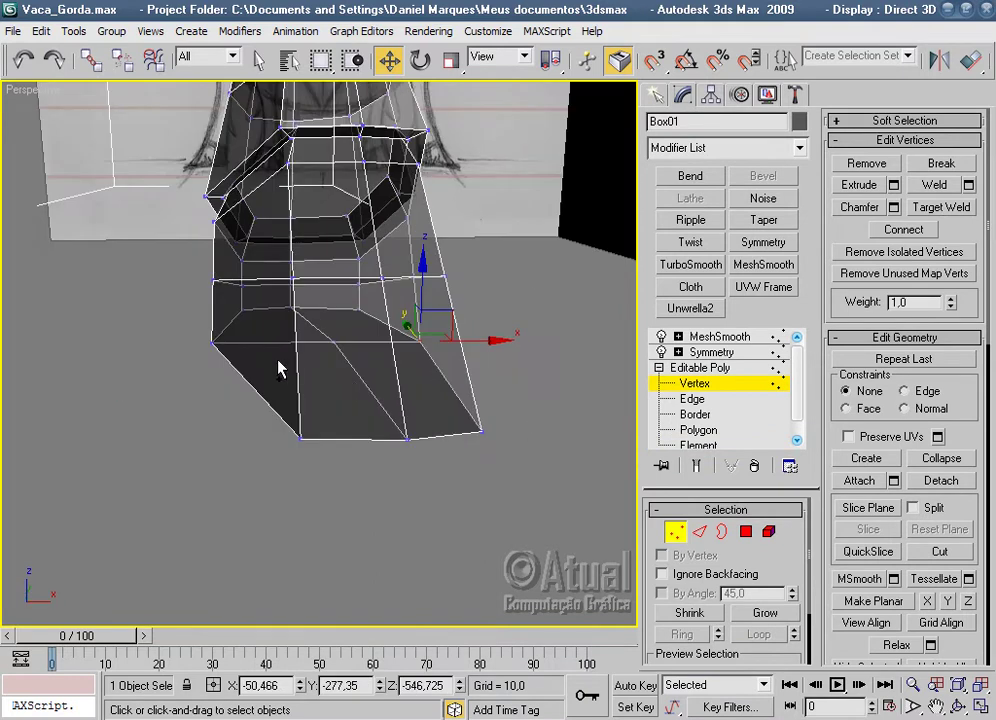
# Scale the selected hoof vertices outward to widen the hoof, and check the leg shape.
pyautogui.moveTo(209, 343)
pyautogui.keyDown('alt'); pyautogui.mouseDown(button='middle')
pyautogui.moveTo(311, 429)
pyautogui.moveTo(370, 225)
pyautogui.mouseUp(button='middle'); pyautogui.keyUp('alt')
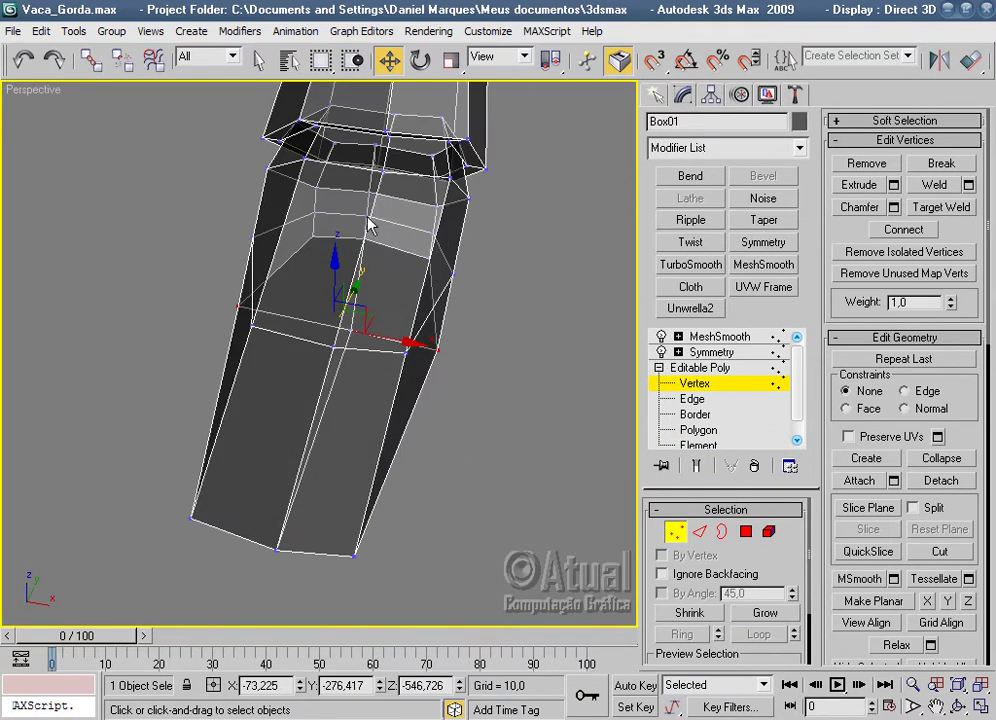
pyautogui.click(451, 62)
pyautogui.moveTo(411, 345); pyautogui.dragTo(433, 352)
pyautogui.moveTo(433, 352)
pyautogui.keyDown('alt'); pyautogui.mouseDown(button='middle')
pyautogui.moveTo(230, 267)
pyautogui.moveTo(333, 300)
pyautogui.moveTo(494, 318)
pyautogui.moveTo(481, 312)
pyautogui.moveTo(489, 325)
pyautogui.moveTo(516, 291)
pyautogui.mouseUp(button='middle'); pyautogui.keyUp('alt')
pyautogui.scroll(3, 442, 218)
pyautogui.moveTo(442, 218); pyautogui.dragTo(424, 418, button='middle')
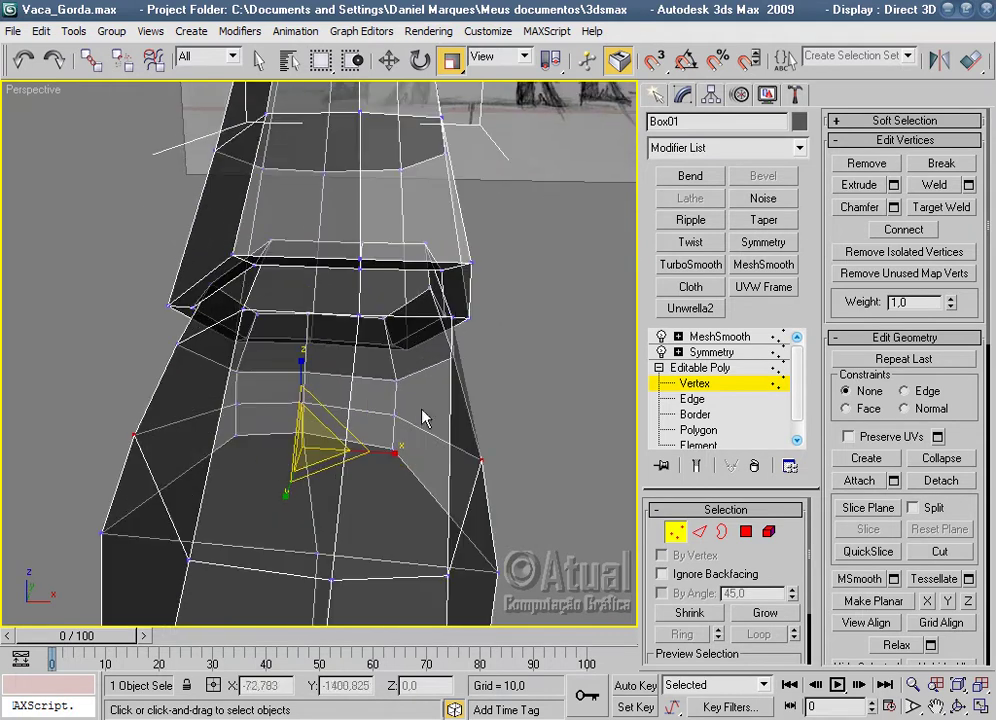
# Nudge one hoof rim vertex slightly sideways.
pyautogui.click(394, 66)
pyautogui.click(453, 318)
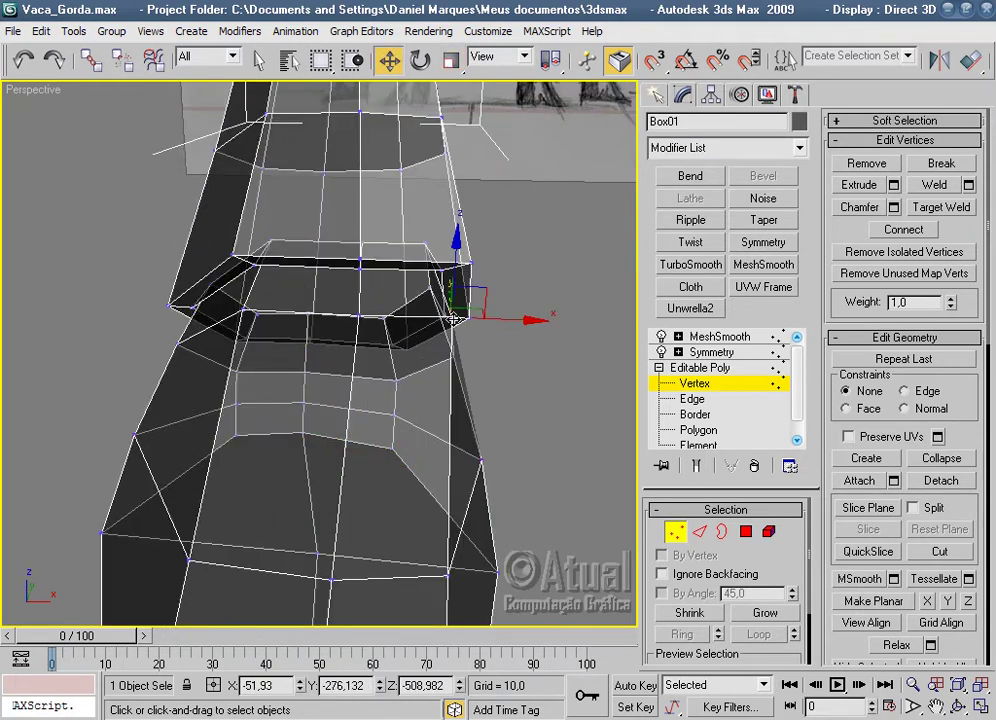
pyautogui.moveTo(499, 319); pyautogui.dragTo(482, 313)
pyautogui.moveTo(482, 313)
pyautogui.keyDown('alt'); pyautogui.mouseDown(button='middle')
pyautogui.moveTo(404, 436)
pyautogui.moveTo(475, 445)
pyautogui.moveTo(478, 507)
pyautogui.moveTo(518, 460)
pyautogui.moveTo(425, 422)
pyautogui.moveTo(677, 345)
pyautogui.mouseUp(button='middle'); pyautogui.keyUp('alt')
# Preview the smoothed hooves from below, then return to polygon editing on the cow.
pyautogui.click(700, 336)
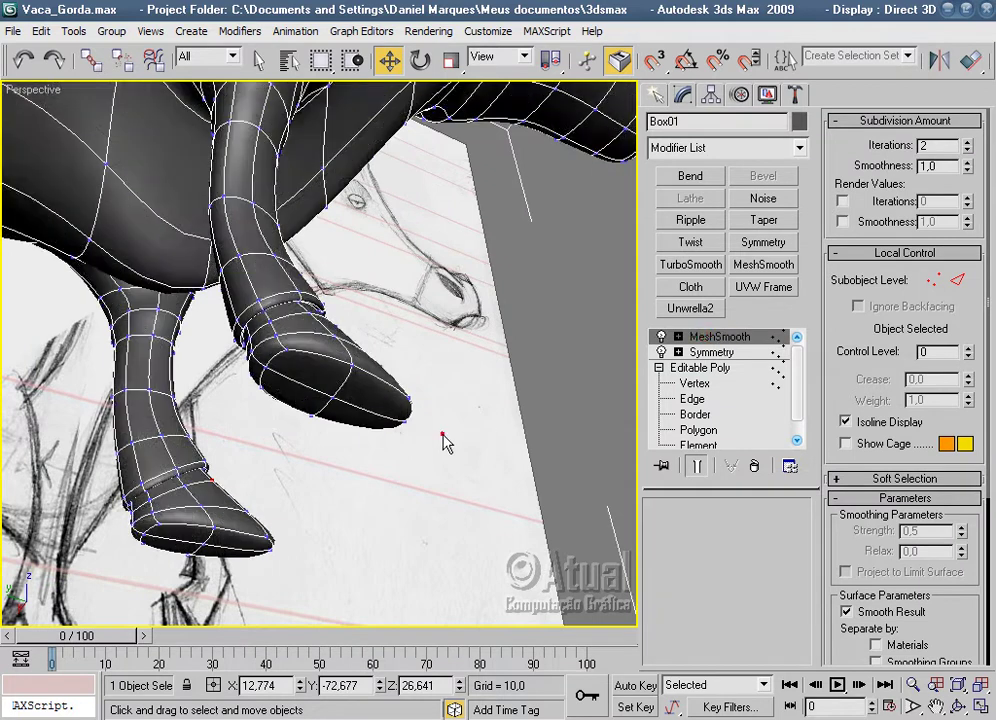
pyautogui.click(442, 434)
pyautogui.moveTo(470, 465)
pyautogui.keyDown('alt'); pyautogui.mouseDown(button='middle')
pyautogui.moveTo(216, 516)
pyautogui.moveTo(193, 536)
pyautogui.moveTo(400, 516)
pyautogui.moveTo(406, 398)
pyautogui.mouseUp(button='middle'); pyautogui.keyUp('alt')
pyautogui.click(389, 356)
pyautogui.click(690, 429)
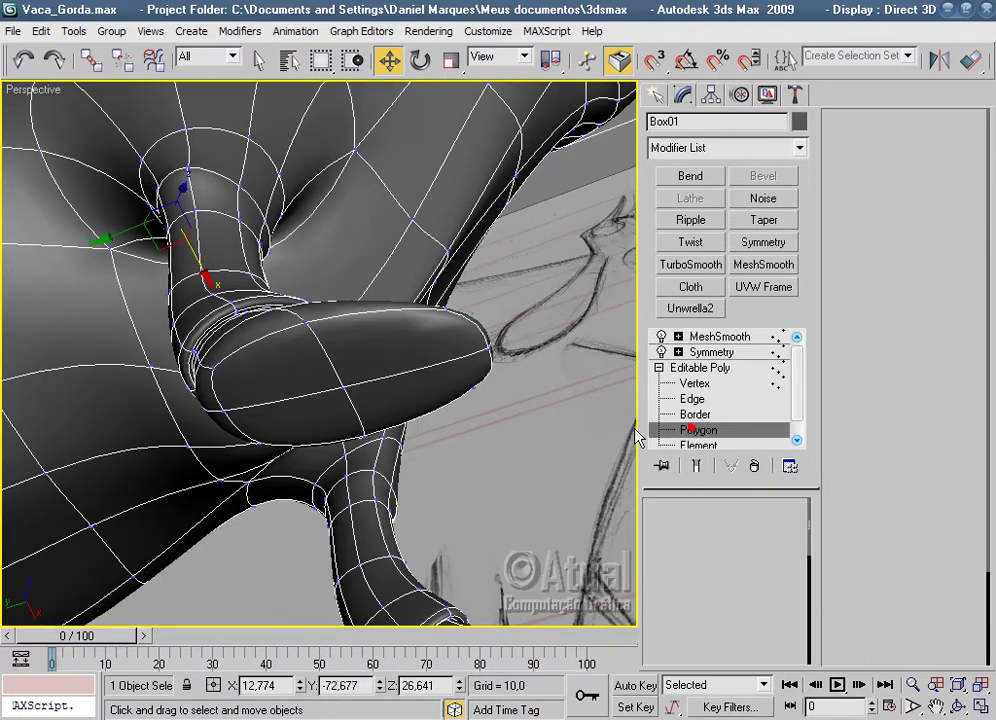
# Inset the hoof end face three times, the final ring at amount 6.439.
pyautogui.press('z')
pyautogui.click(968, 207)
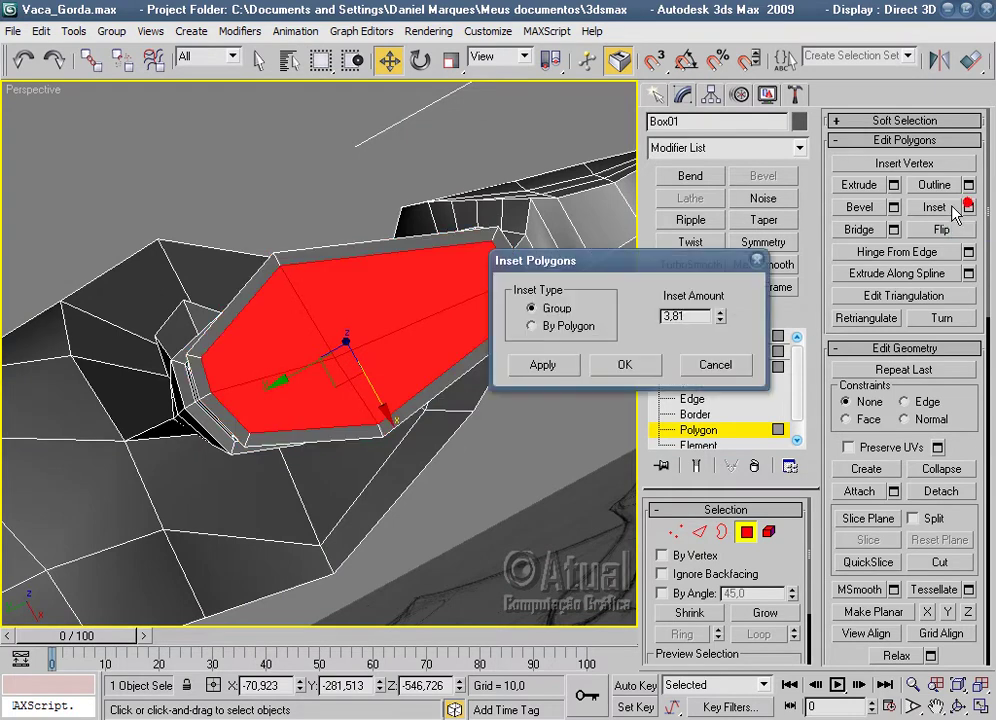
pyautogui.click(545, 365)
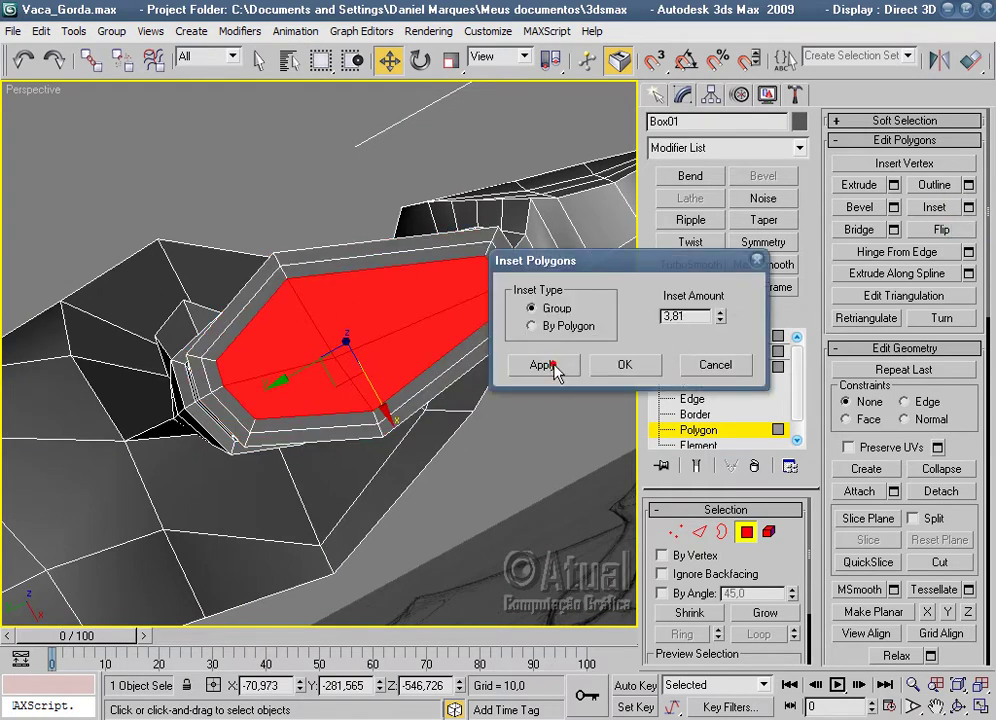
pyautogui.click(567, 361)
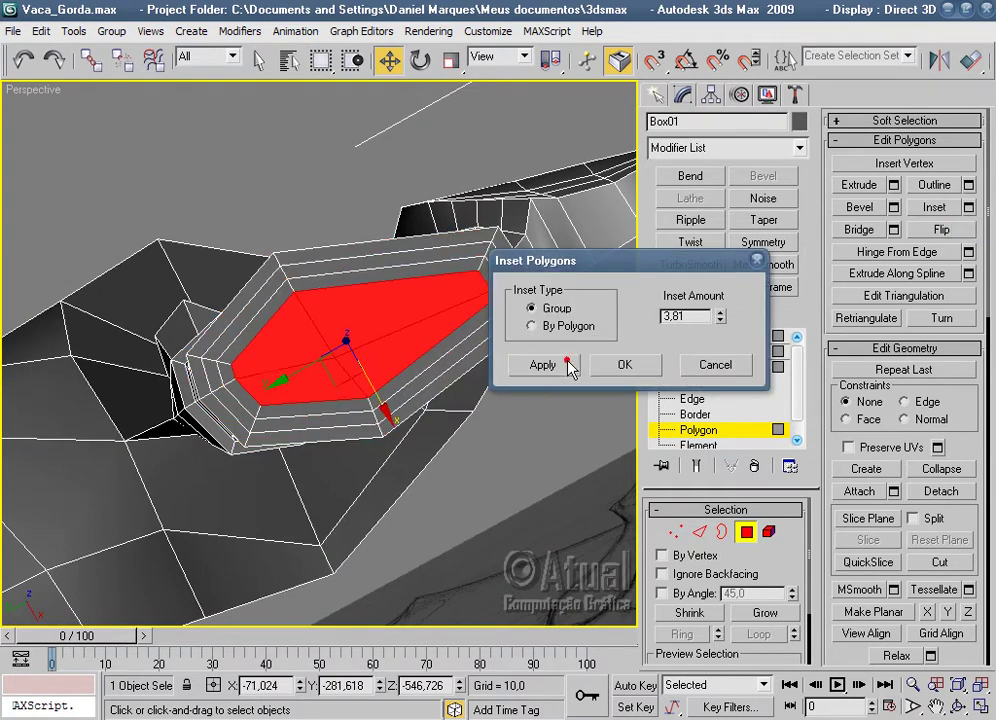
pyautogui.moveTo(722, 318); pyautogui.dragTo(731, 278)
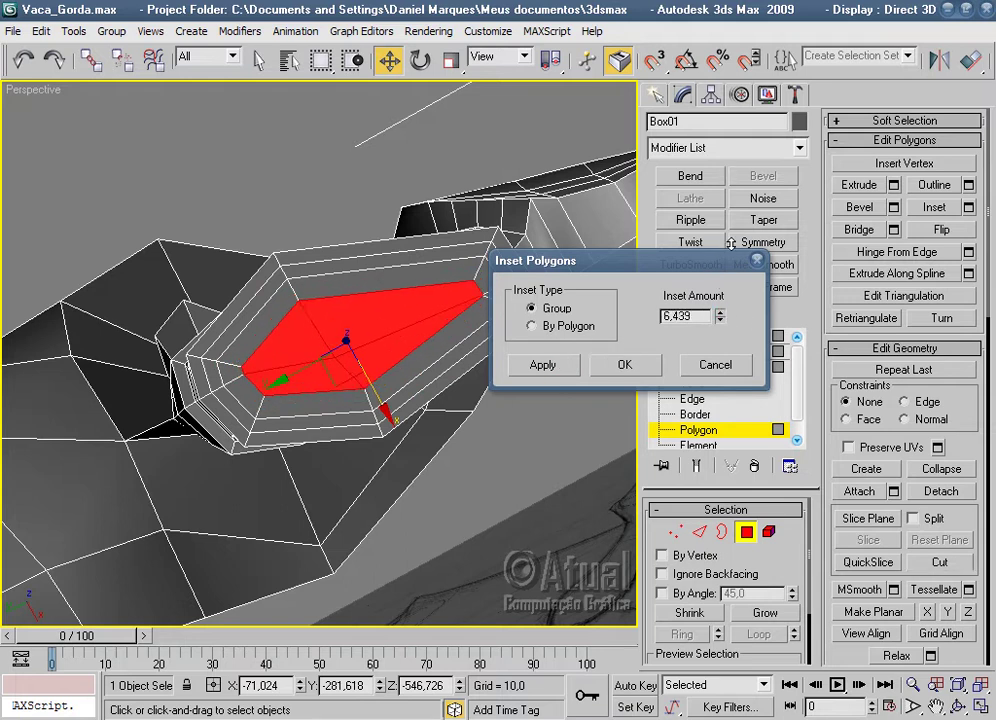
pyautogui.click(624, 365)
pyautogui.click(540, 437)
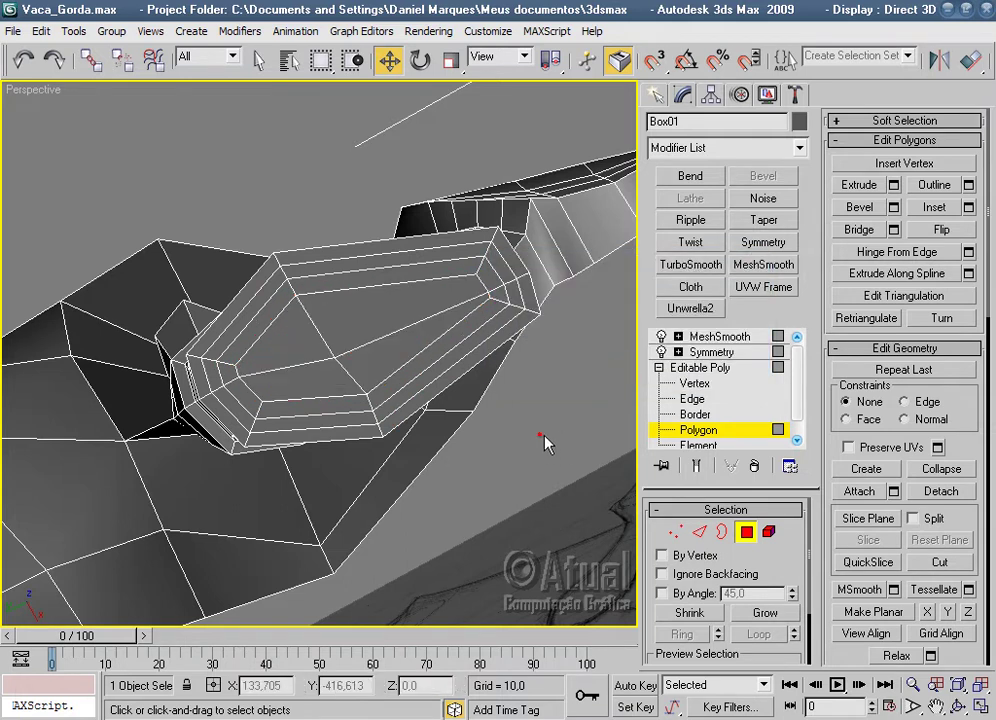
# Inspect the smoothed legs from below, then return to polygon editing on the base mesh.
pyautogui.click(724, 340)
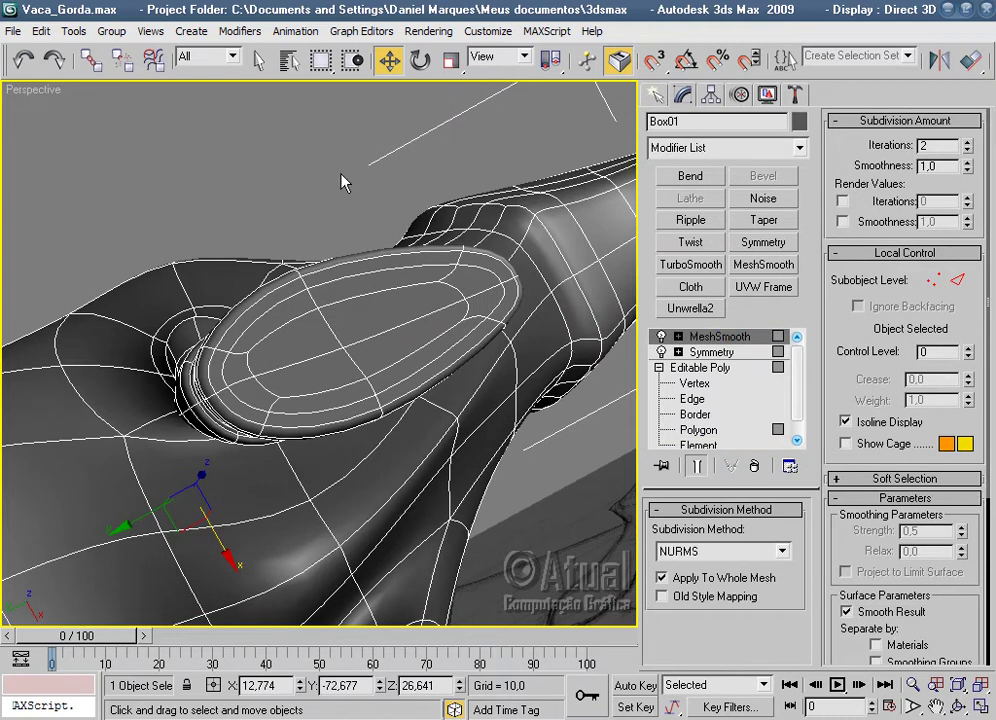
pyautogui.click(338, 173)
pyautogui.keyDown('alt'); pyautogui.moveTo(424, 350); pyautogui.dragTo(326, 535, button='middle'); pyautogui.keyUp('alt')
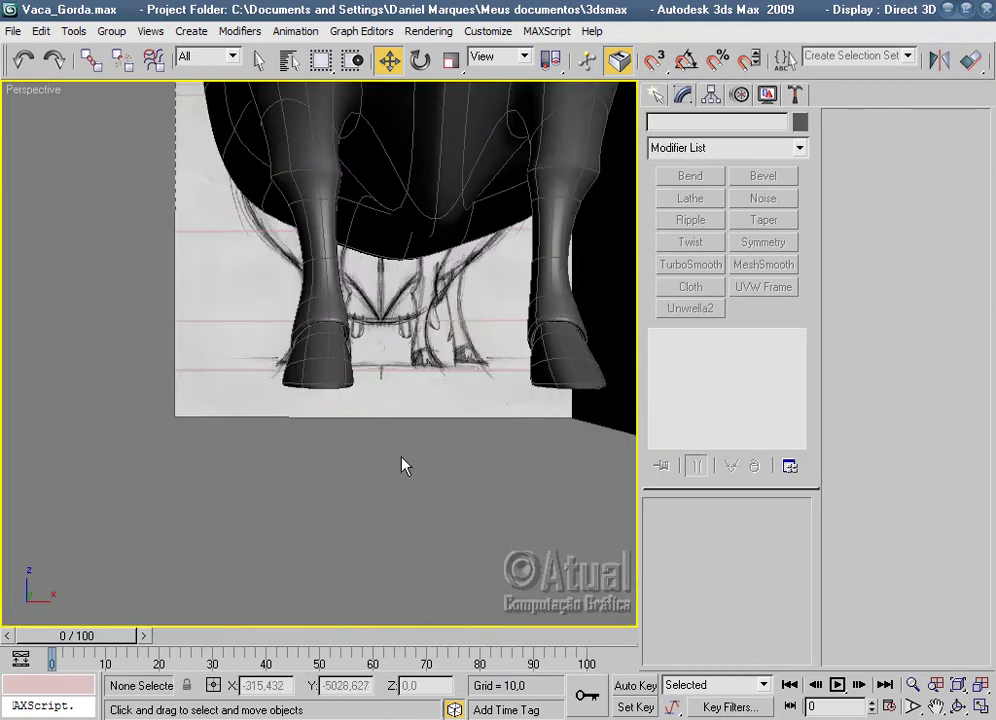
pyautogui.moveTo(398, 462)
pyautogui.keyDown('alt'); pyautogui.mouseDown(button='middle')
pyautogui.moveTo(433, 449)
pyautogui.moveTo(534, 473)
pyautogui.moveTo(440, 460)
pyautogui.moveTo(531, 352)
pyautogui.moveTo(373, 416)
pyautogui.moveTo(451, 282)
pyautogui.moveTo(451, 249)
pyautogui.moveTo(573, 467)
pyautogui.moveTo(469, 487)
pyautogui.moveTo(505, 478)
pyautogui.moveTo(350, 373)
pyautogui.mouseUp(button='middle'); pyautogui.keyUp('alt')
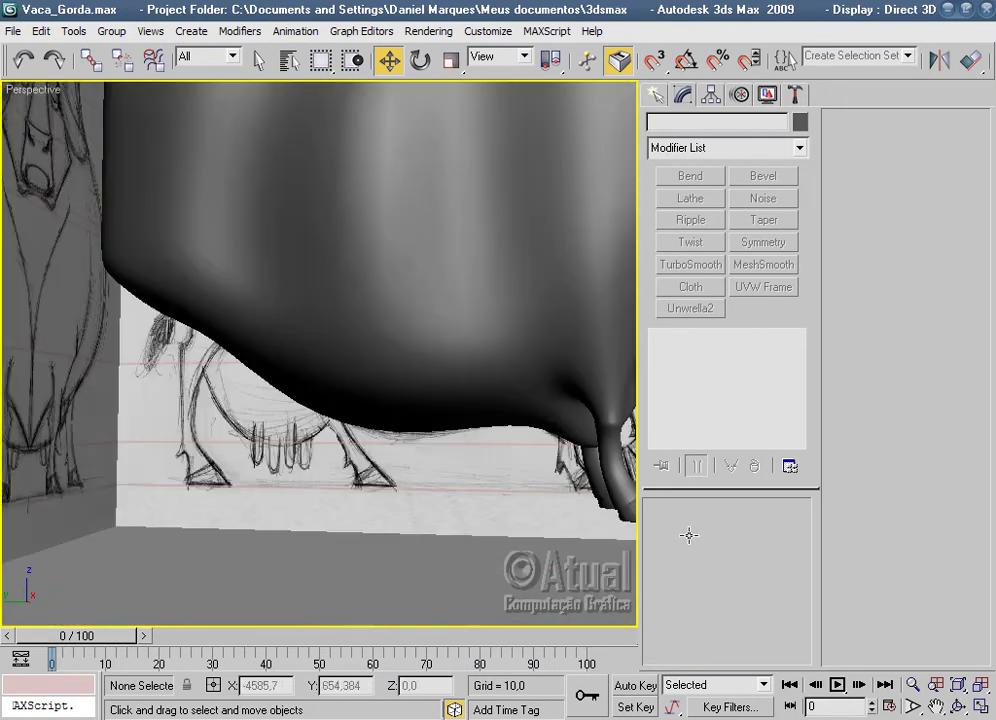
pyautogui.click(350, 373)
pyautogui.click(680, 430)
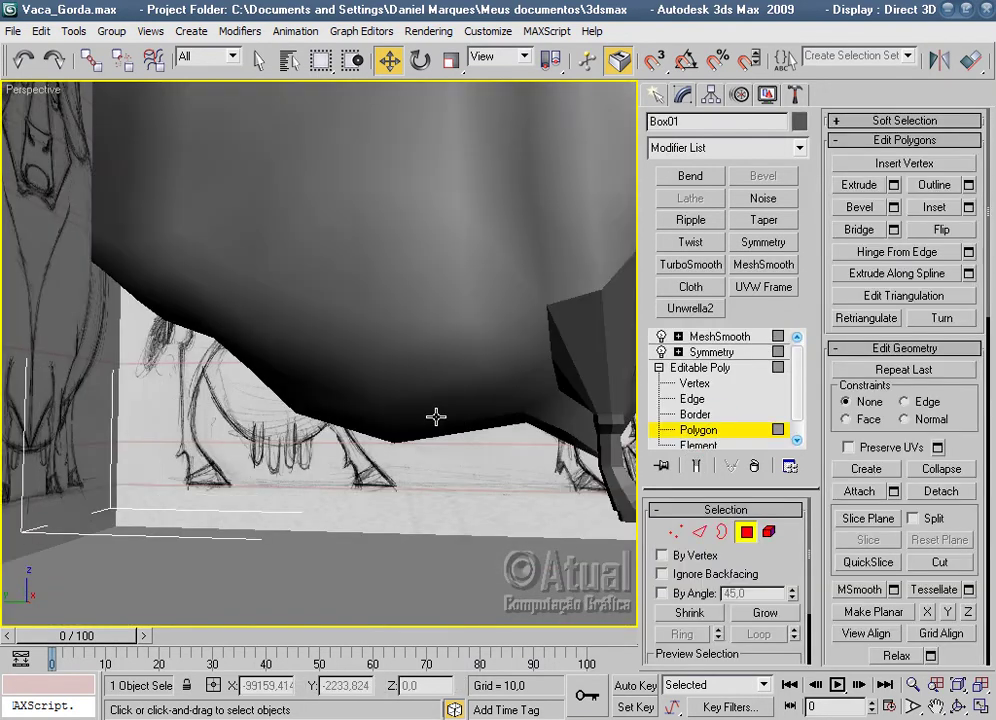
pyautogui.keyDown('alt'); pyautogui.moveTo(413, 418); pyautogui.dragTo(591, 422, button='middle'); pyautogui.keyUp('alt')
# Select the rear-belly polygons in the Left view and switch to vertex editing.
pyautogui.click(341, 366)
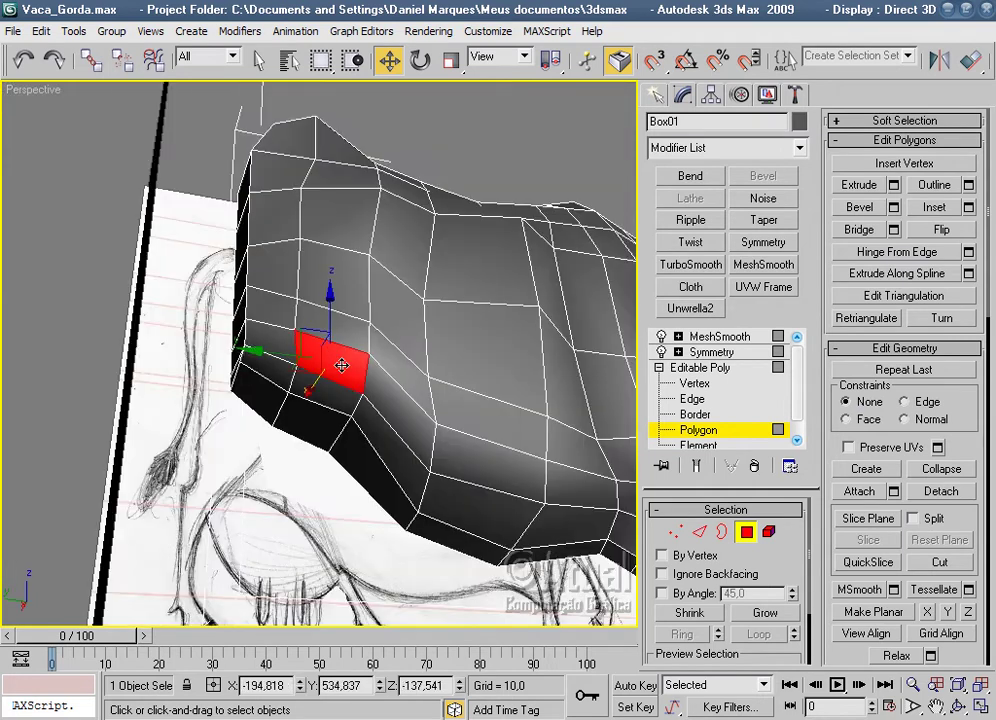
pyautogui.keyDown('ctrl'); pyautogui.click(268, 322); pyautogui.keyUp('ctrl')
pyautogui.keyDown('ctrl'); pyautogui.click(332, 322); pyautogui.keyUp('ctrl')
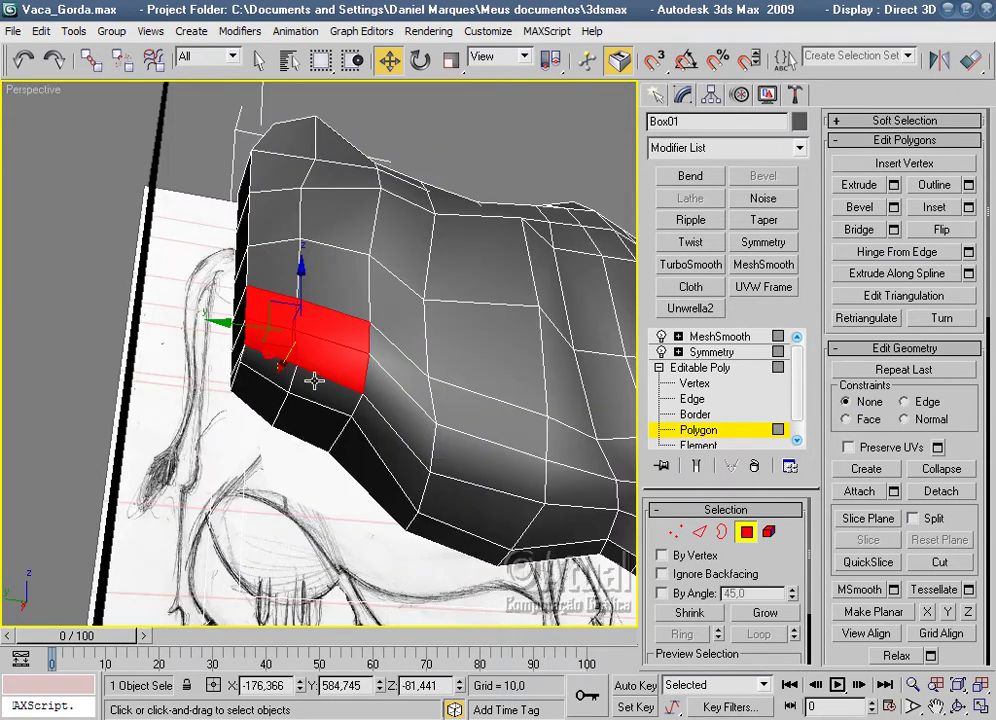
pyautogui.press('l')
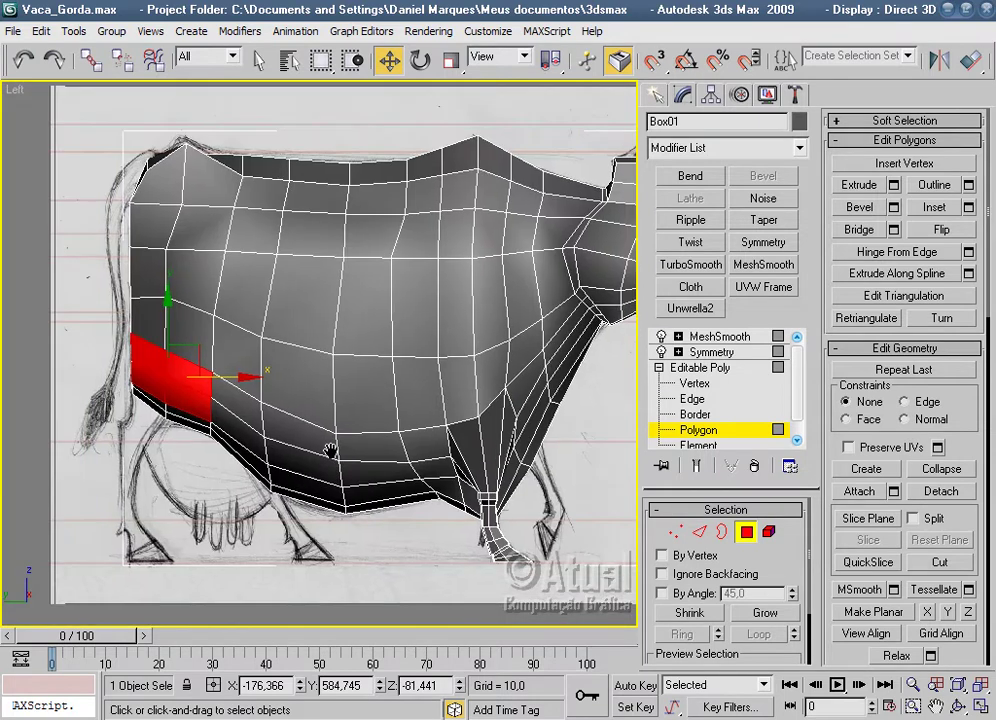
pyautogui.scroll(5, 377, 451)
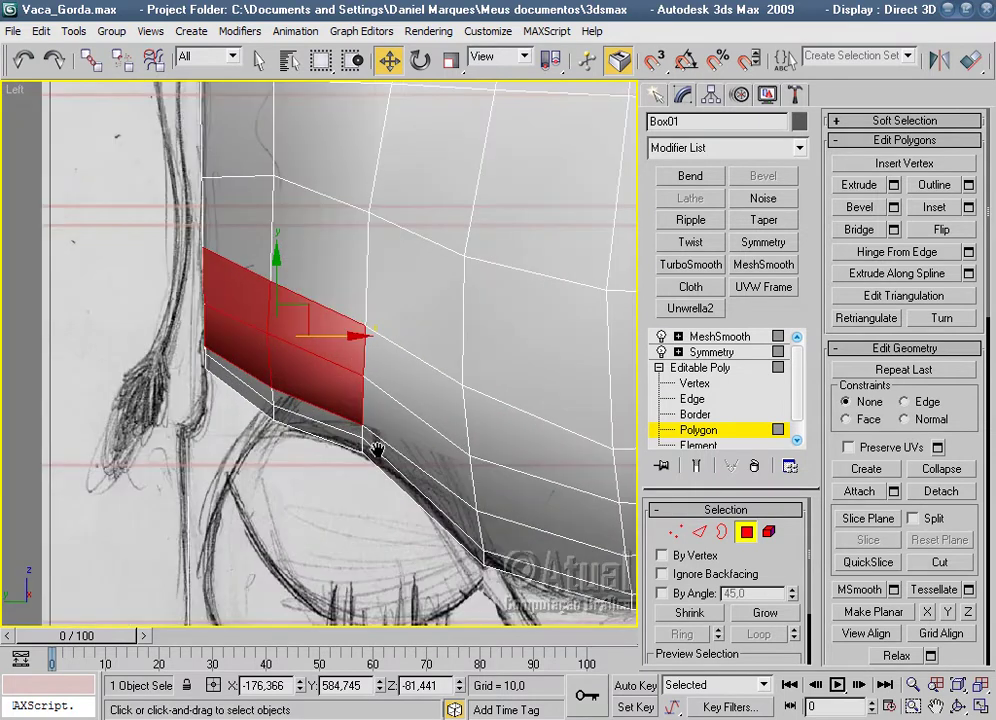
pyautogui.scroll(3, 377, 447)
pyautogui.click(330, 400)
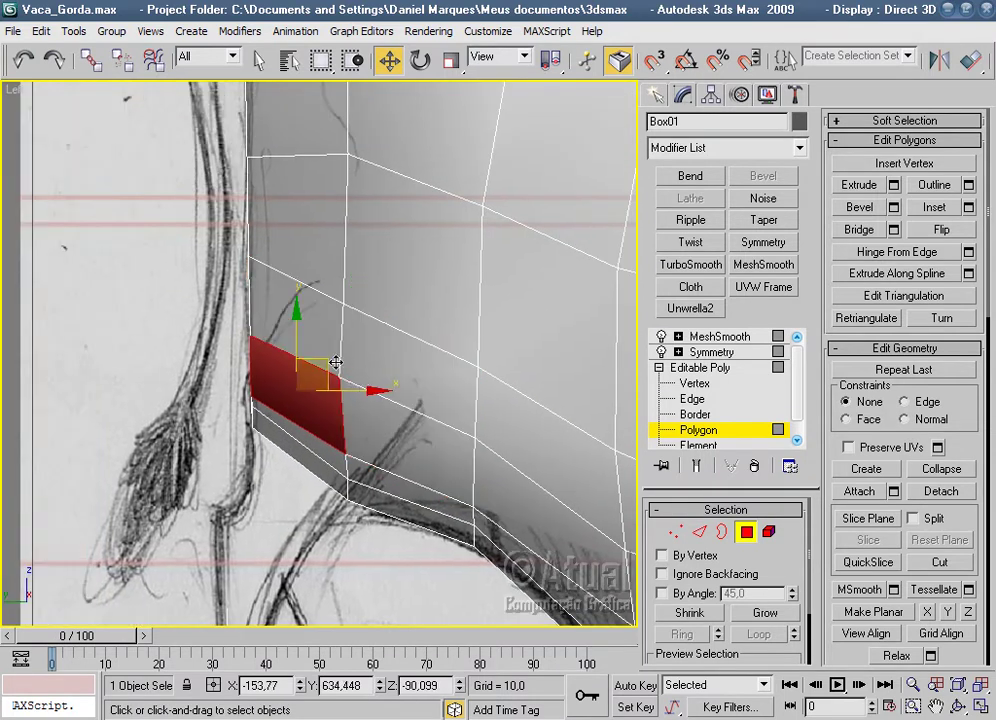
pyautogui.click(426, 424)
pyautogui.click(677, 532)
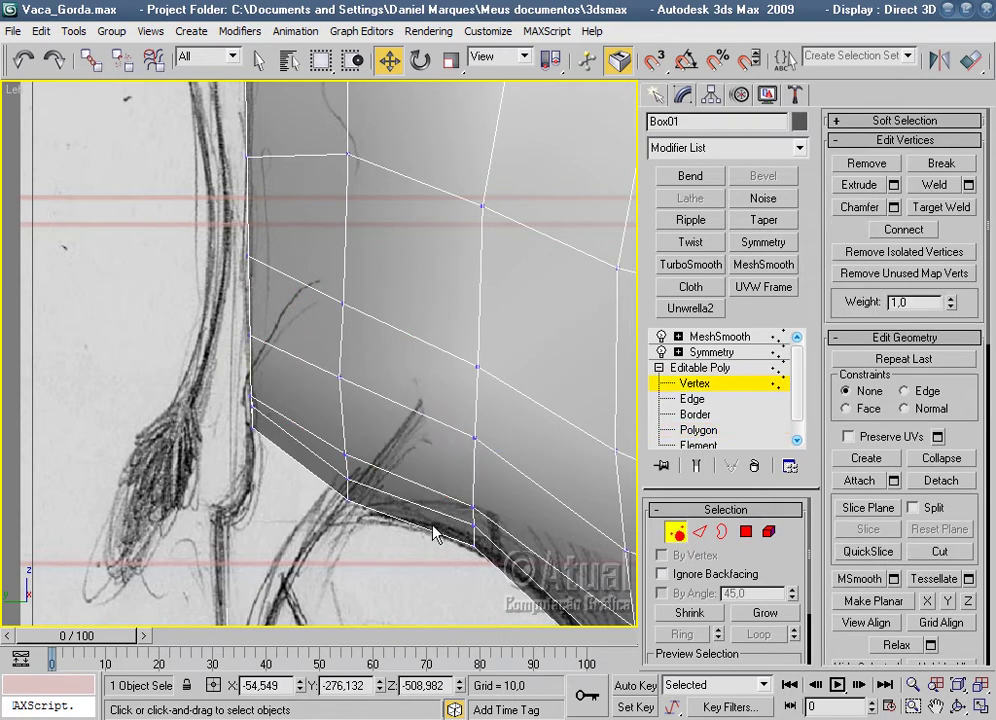
# Move the body's rear-edge vertices onto the sketch outline to round the corner.
pyautogui.scroll(1, 216, 286)
pyautogui.scroll(1, 190, 289)
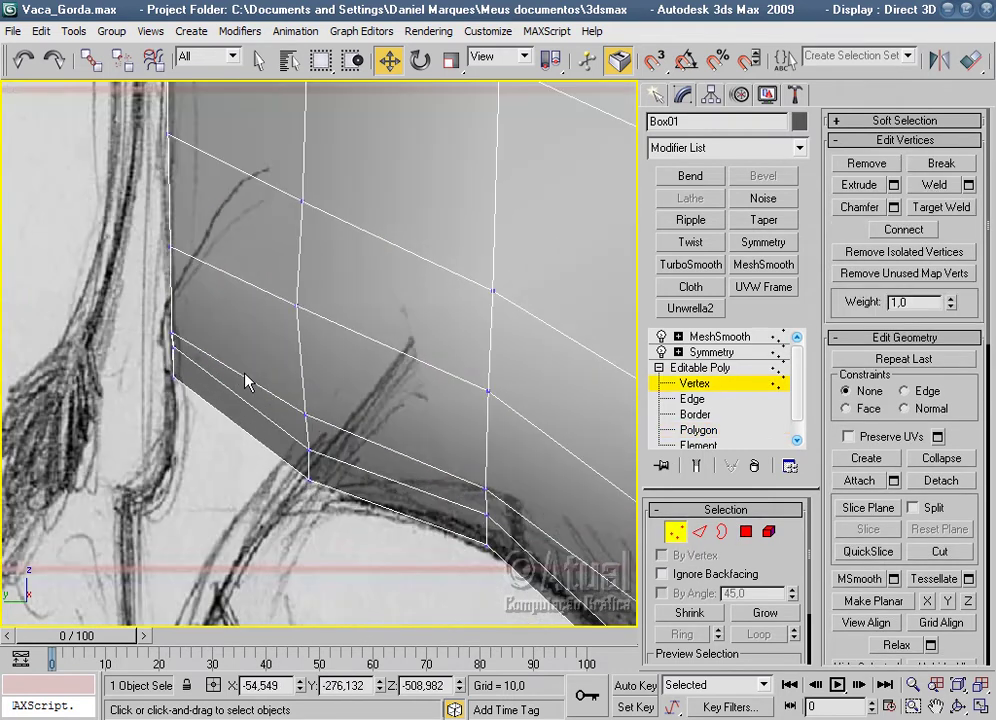
pyautogui.click(174, 351)
pyautogui.moveTo(176, 350); pyautogui.dragTo(176, 340)
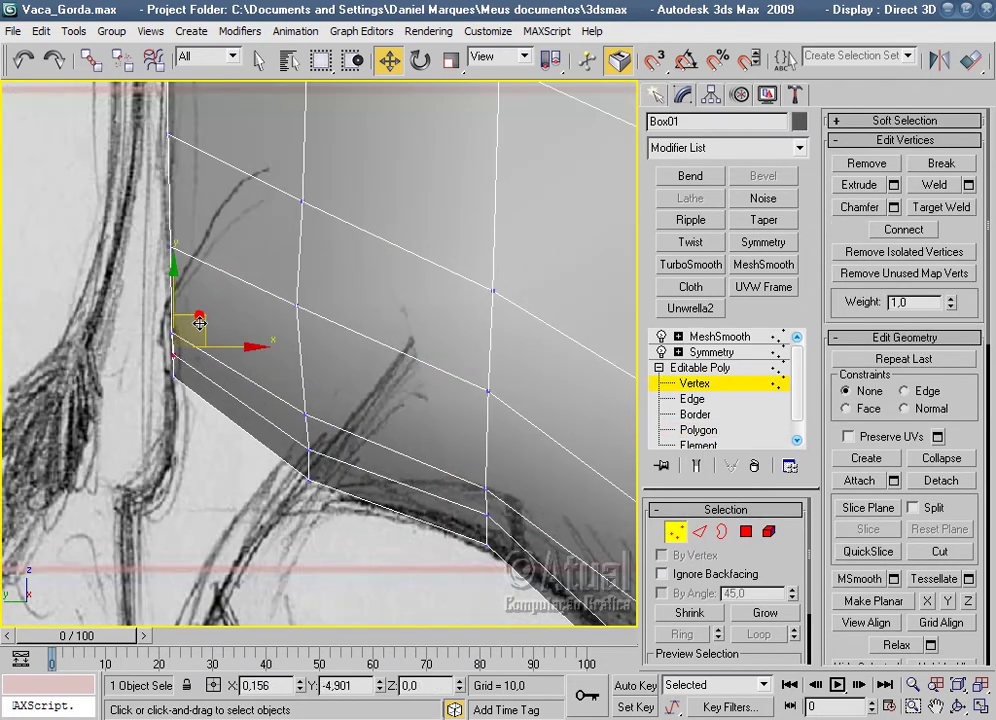
pyautogui.moveTo(321, 420); pyautogui.dragTo(308, 365, button='middle')
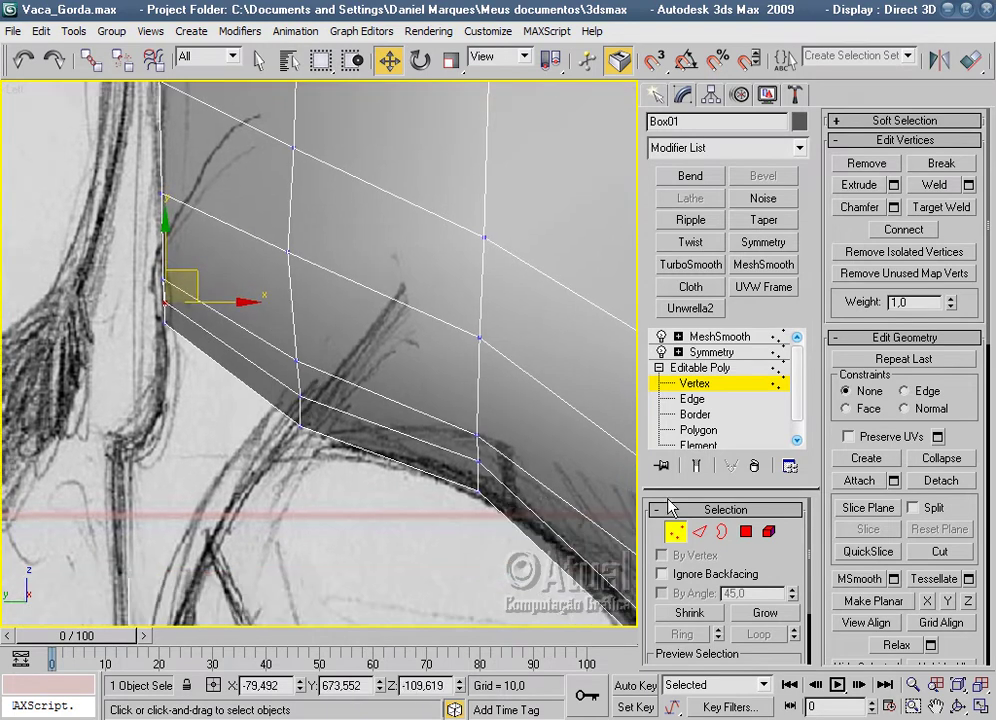
pyautogui.click(289, 250)
pyautogui.click(297, 360)
pyautogui.moveTo(329, 333)
pyautogui.mouseDown()
pyautogui.moveTo(266, 300)
pyautogui.moveTo(235, 343)
pyautogui.mouseUp()
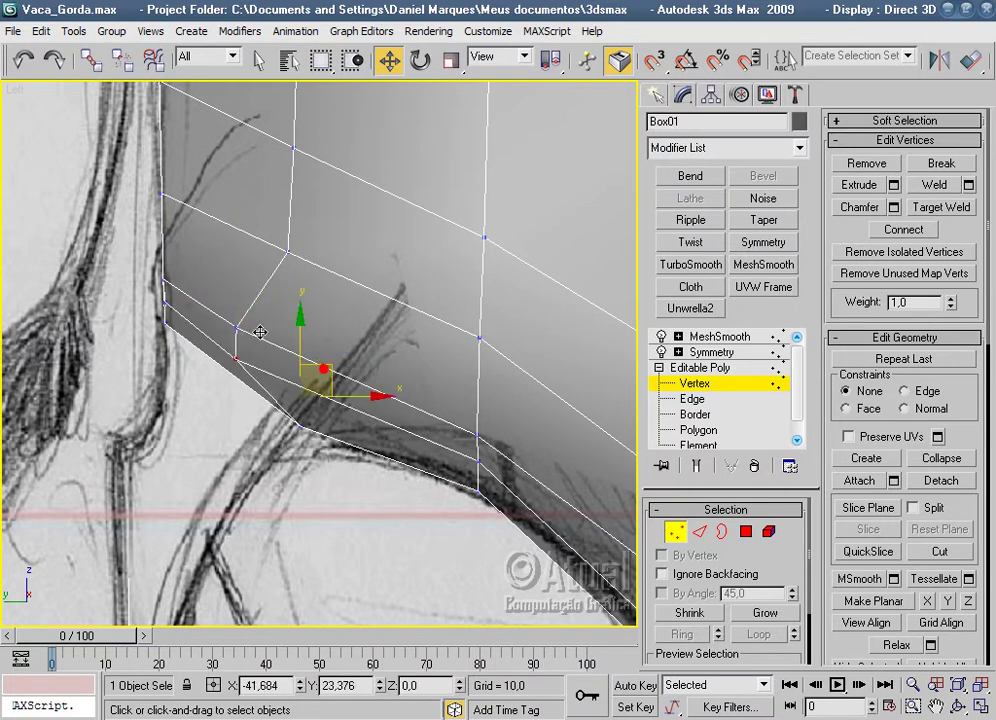
# Pull the lower belly vertices up-left along the sketch and select an edge across the body.
pyautogui.click(297, 427)
pyautogui.moveTo(332, 397); pyautogui.dragTo(251, 355)
pyautogui.click(225, 355)
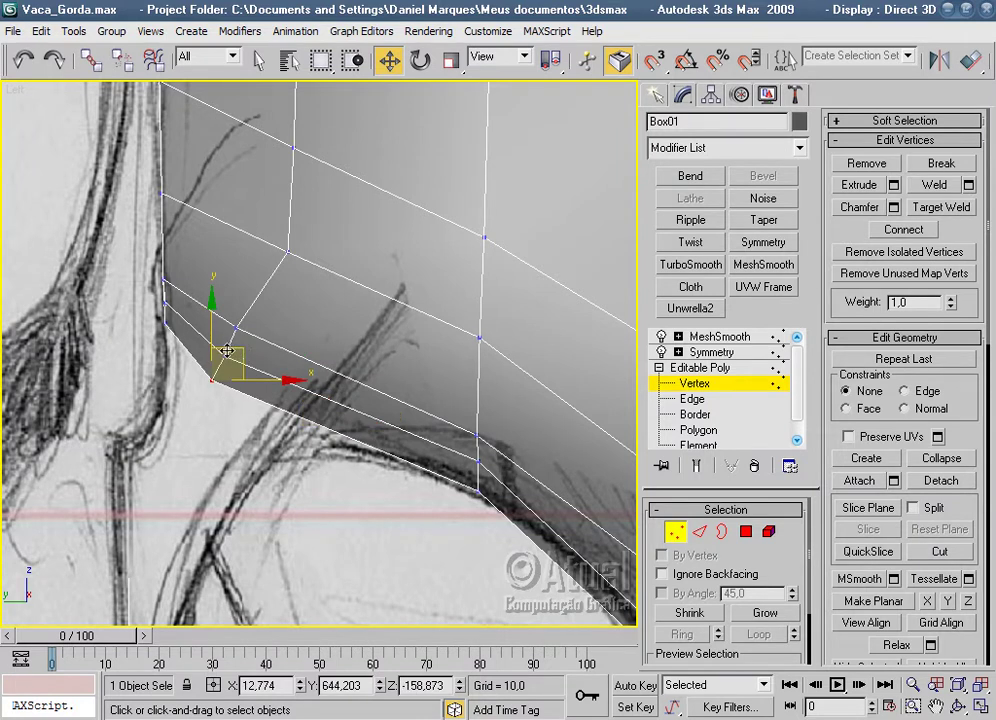
pyautogui.click(245, 327)
pyautogui.moveTo(245, 327); pyautogui.dragTo(252, 322)
pyautogui.click(698, 531)
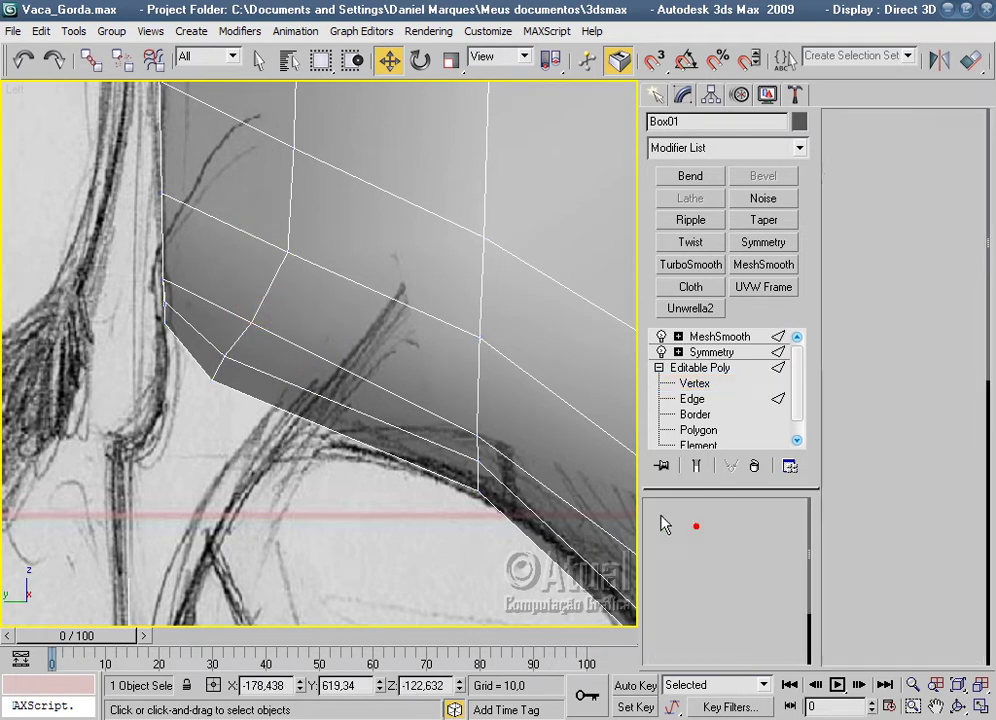
pyautogui.click(428, 410)
# Connect the rear-body edge ring into a new loop and slide its first vertex onto the sketch.
pyautogui.click(686, 636)
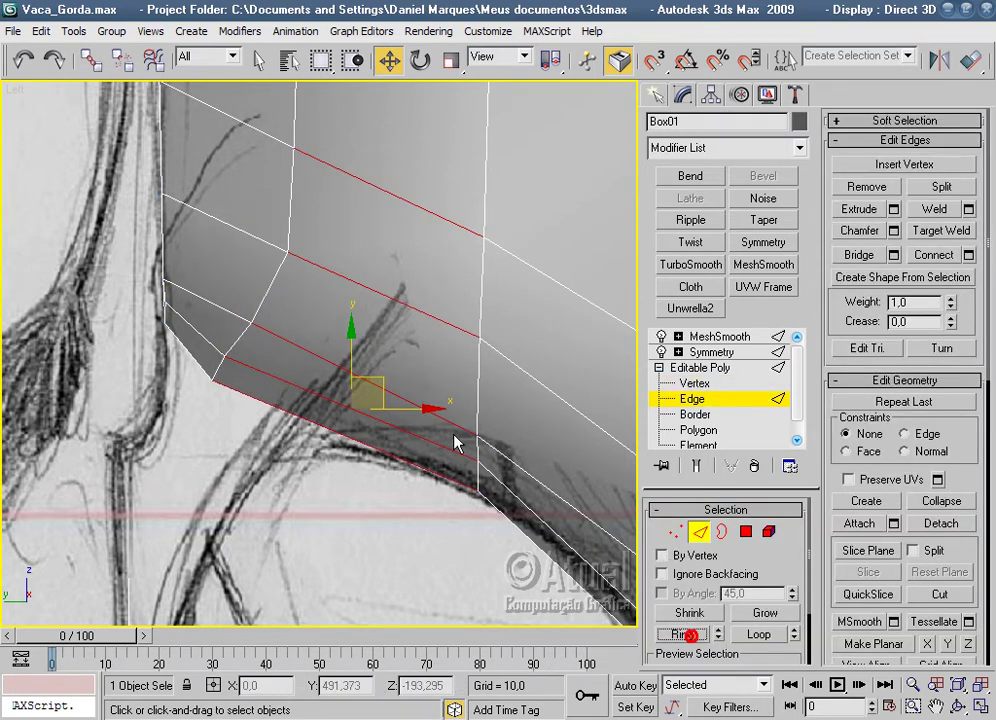
pyautogui.rightClick(426, 407)
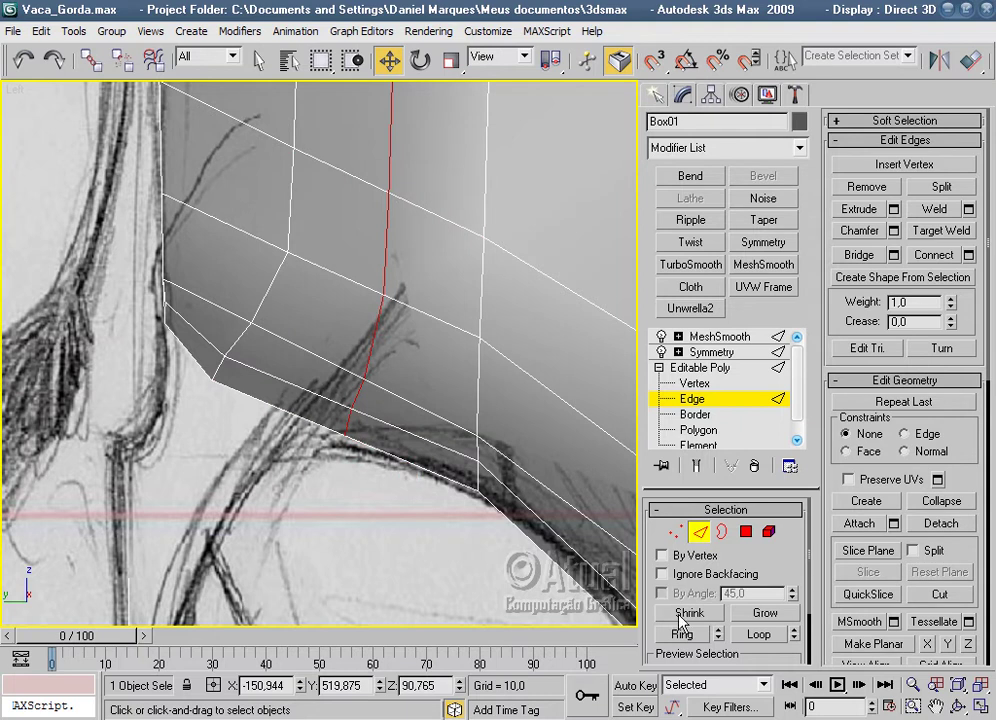
pyautogui.click(677, 533)
pyautogui.scroll(3, 335, 558)
pyautogui.moveTo(339, 528); pyautogui.dragTo(233, 527)
pyautogui.moveTo(240, 530); pyautogui.dragTo(235, 452, button='middle')
# Move two more vertices of the new loop to line up with the sketch.
pyautogui.click(270, 440)
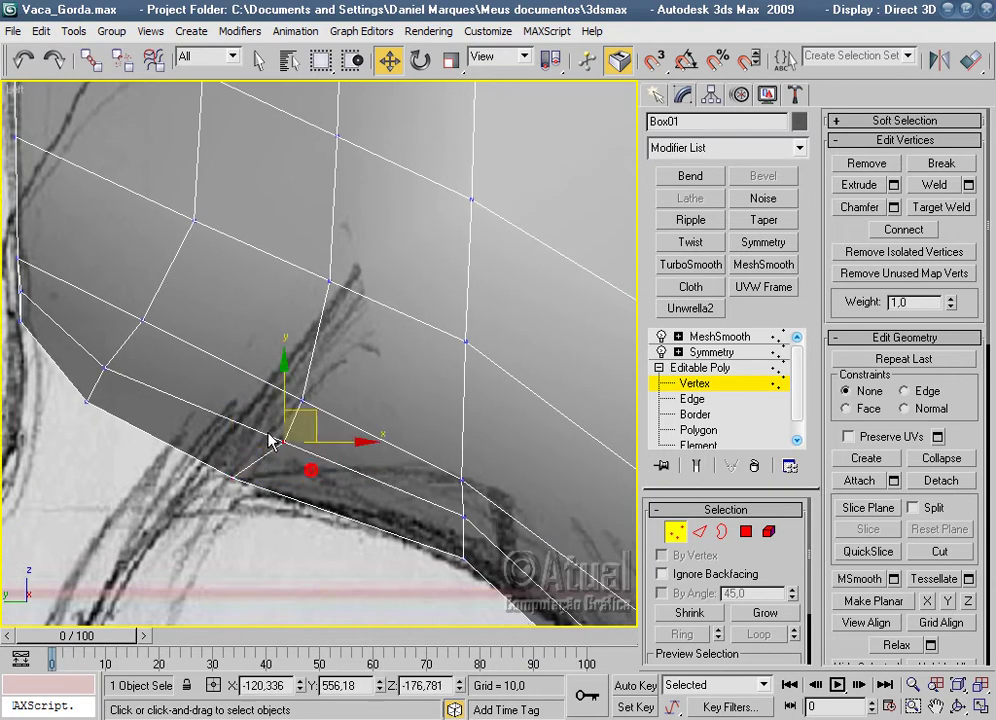
pyautogui.moveTo(313, 416); pyautogui.dragTo(345, 438)
pyautogui.moveTo(285, 378)
pyautogui.mouseDown()
pyautogui.moveTo(320, 346)
pyautogui.moveTo(324, 356)
pyautogui.mouseUp()
pyautogui.moveTo(306, 250)
pyautogui.mouseDown()
pyautogui.moveTo(357, 321)
pyautogui.moveTo(395, 282)
pyautogui.mouseUp()
pyautogui.moveTo(340, 285); pyautogui.dragTo(300, 410, button='middle')
# Raise the vertex near the lower body corner and inspect it in Perspective view.
pyautogui.scroll(-2, 291, 368)
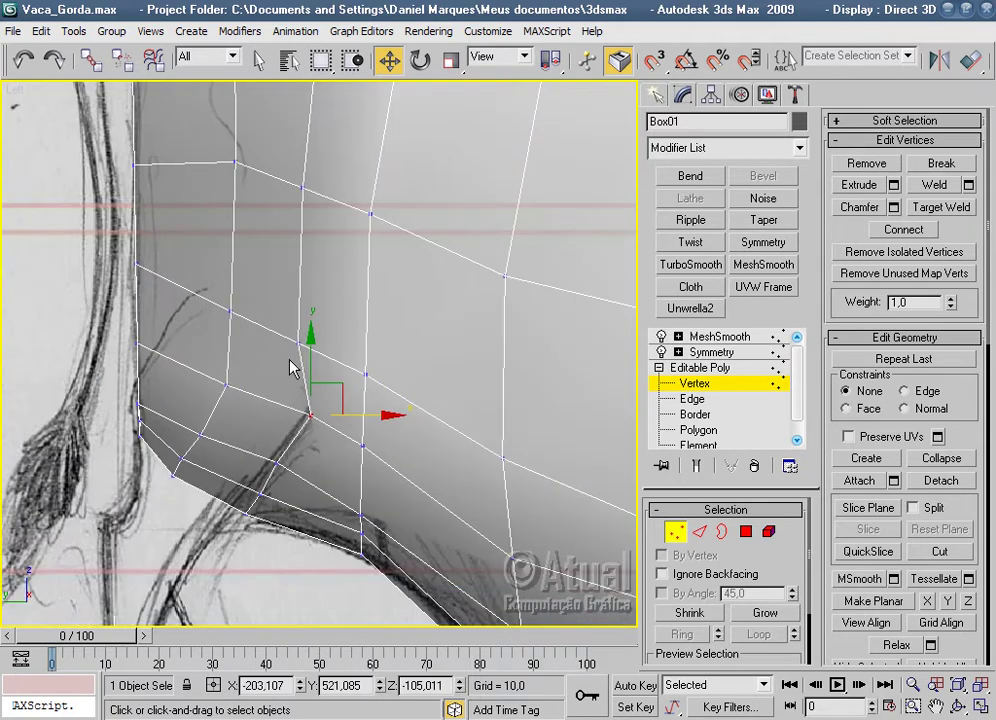
pyautogui.moveTo(288, 326)
pyautogui.mouseDown()
pyautogui.moveTo(278, 267)
pyautogui.moveTo(300, 267)
pyautogui.mouseUp()
pyautogui.moveTo(300, 267)
pyautogui.mouseDown(button='middle')
pyautogui.moveTo(415, 400)
pyautogui.moveTo(405, 478)
pyautogui.moveTo(500, 460)
pyautogui.mouseUp(button='middle')
pyautogui.scroll(1, 407, 474)
pyautogui.press('p')
pyautogui.scroll(3, 567, 429)
pyautogui.moveTo(567, 429)
pyautogui.keyDown('alt'); pyautogui.mouseDown(button='middle')
pyautogui.moveTo(396, 440)
pyautogui.moveTo(447, 358)
pyautogui.moveTo(416, 251)
pyautogui.moveTo(493, 327)
pyautogui.moveTo(411, 497)
pyautogui.moveTo(429, 456)
pyautogui.moveTo(399, 487)
pyautogui.moveTo(391, 478)
pyautogui.moveTo(498, 442)
pyautogui.moveTo(285, 452)
pyautogui.mouseUp(button='middle'); pyautogui.keyUp('alt')
pyautogui.scroll(-2, 447, 358)
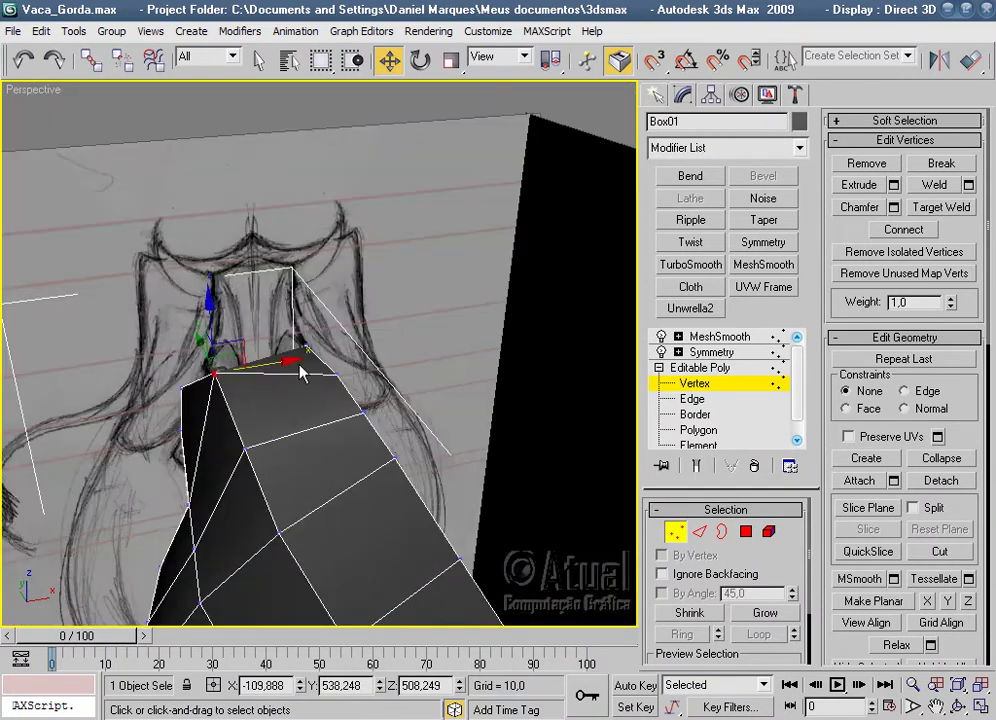
# In Front view, pull the neck's top-left corner vertex up-left and nudge the vertex below it left.
pyautogui.moveTo(265, 365); pyautogui.dragTo(232, 372)
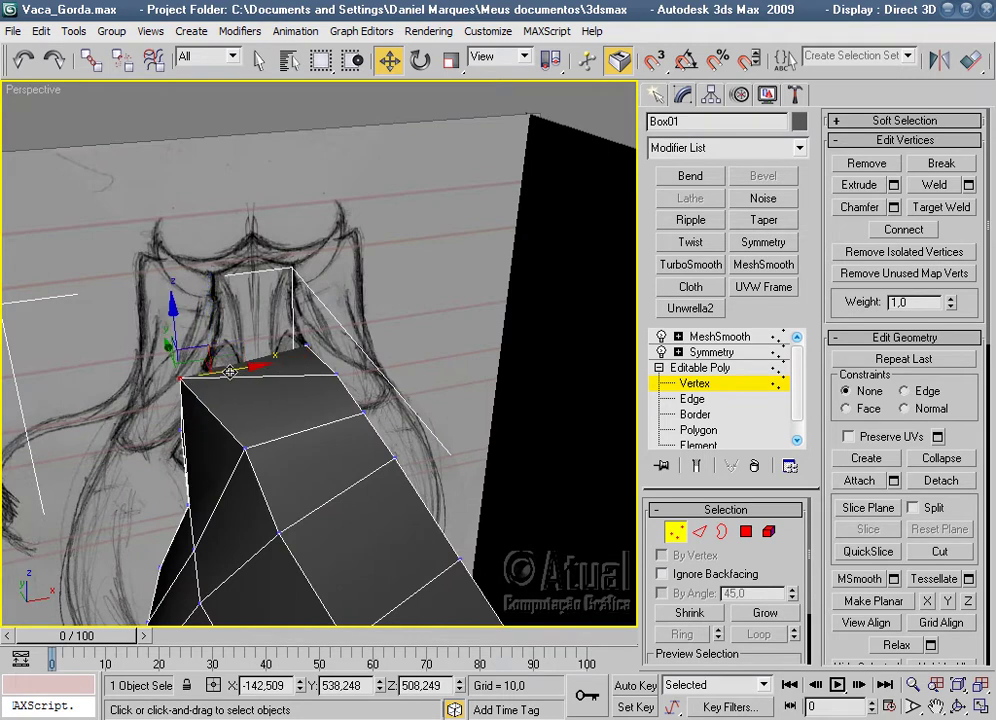
pyautogui.press('f')
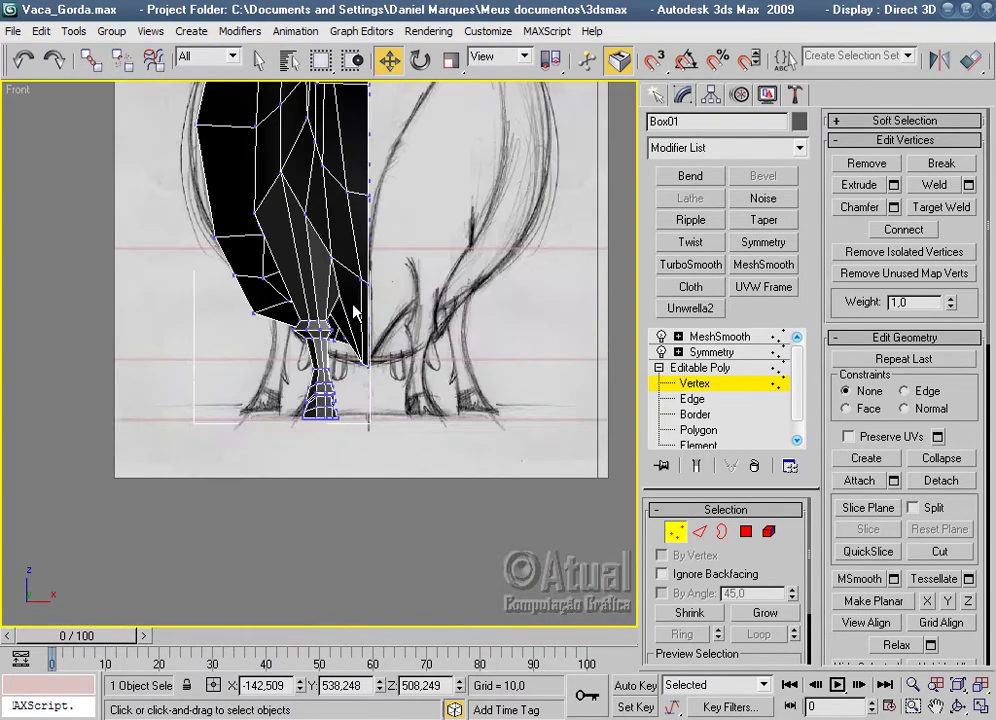
pyautogui.scroll(4, 395, 343)
pyautogui.moveTo(395, 343)
pyautogui.mouseDown(button='middle')
pyautogui.moveTo(389, 467)
pyautogui.moveTo(370, 543)
pyautogui.mouseUp(button='middle')
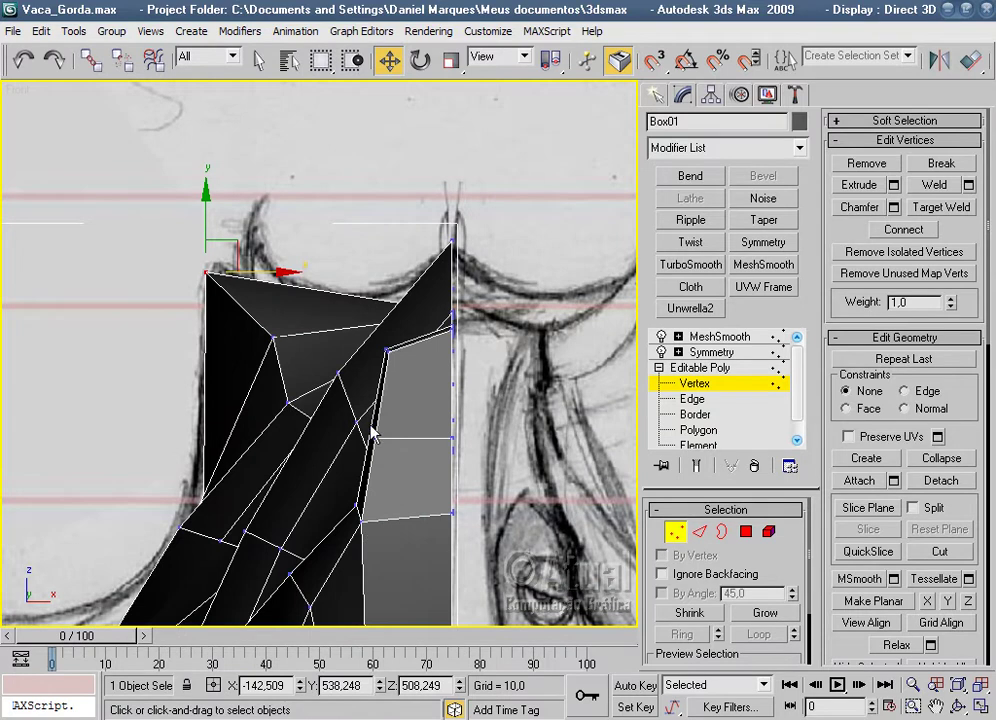
pyautogui.moveTo(232, 246); pyautogui.dragTo(226, 238)
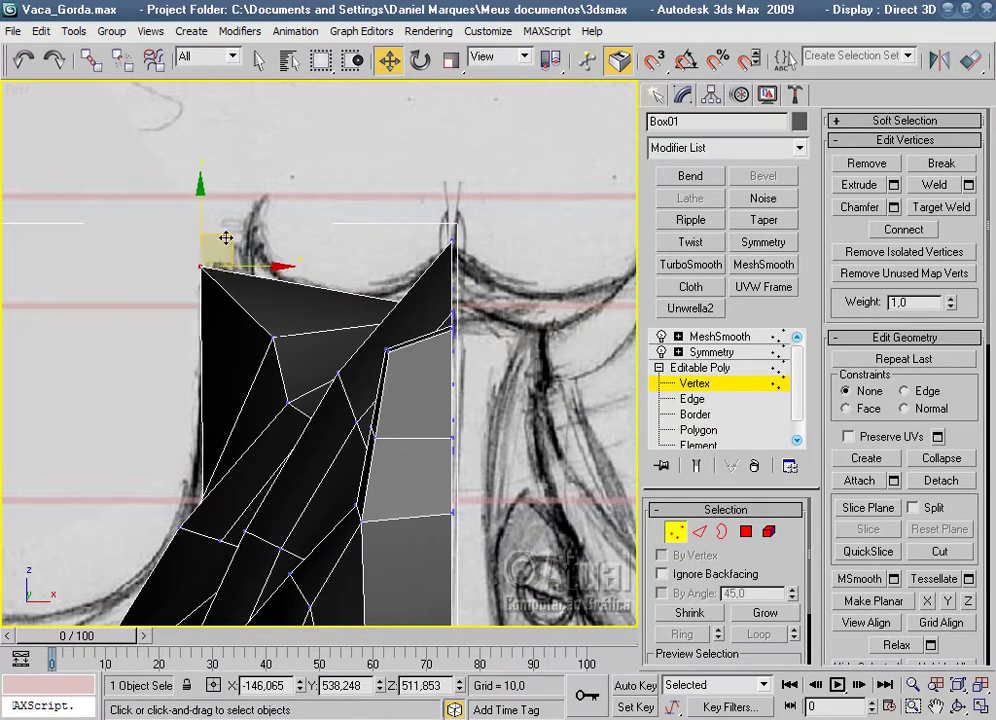
pyautogui.click(273, 339)
pyautogui.moveTo(300, 306); pyautogui.dragTo(290, 306)
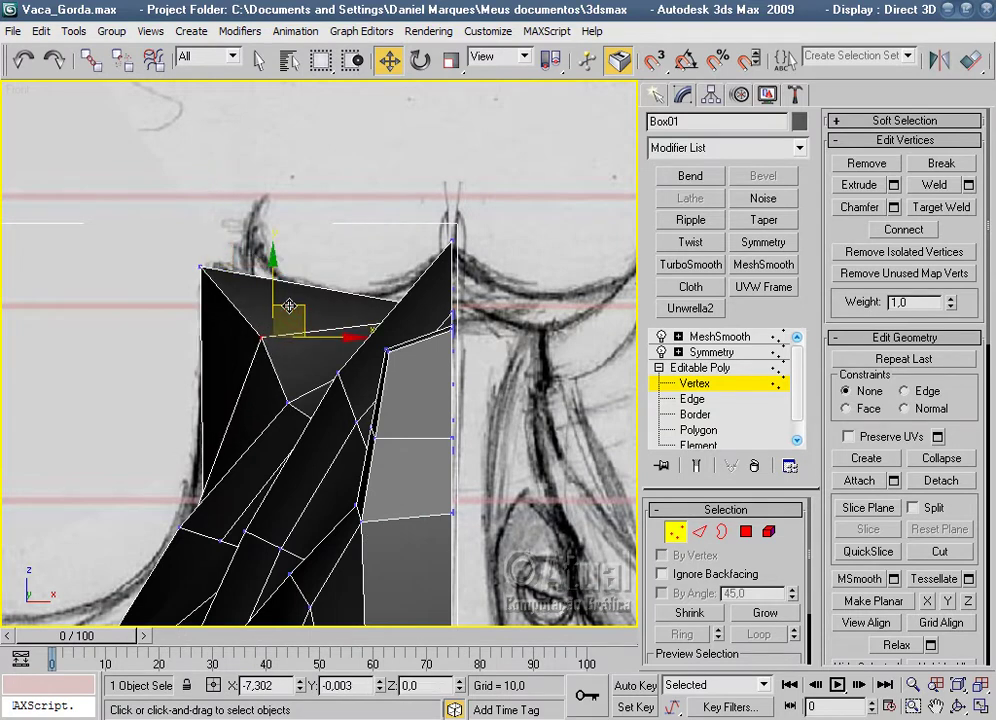
pyautogui.click(203, 266)
pyautogui.moveTo(229, 239); pyautogui.dragTo(216, 233)
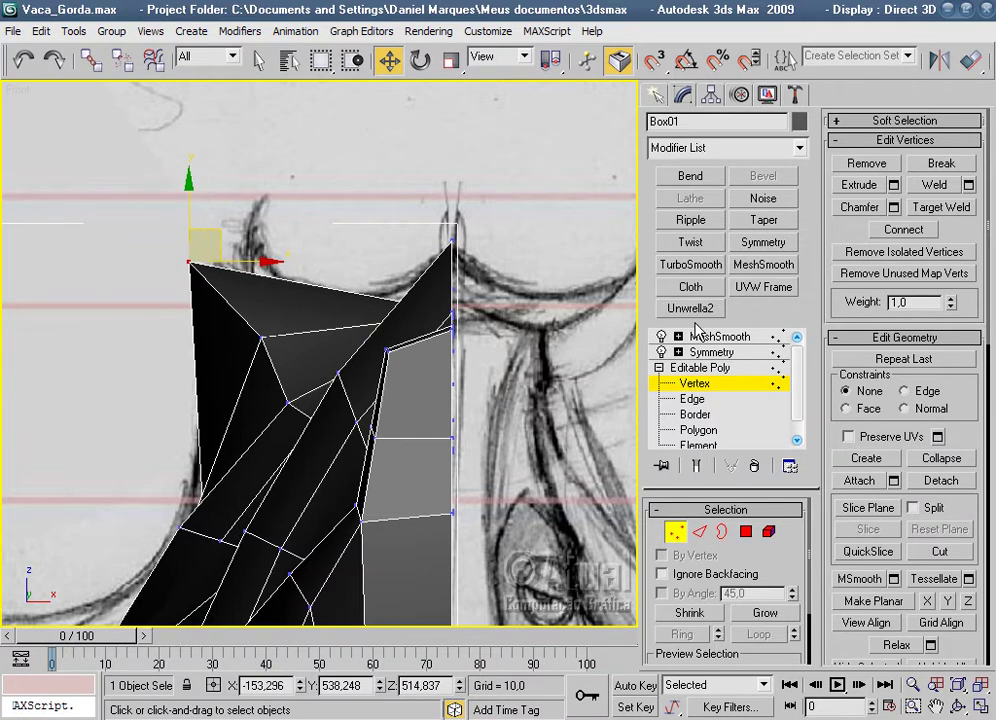
# Preview the MeshSmooth result and orbit the smoothed cow in Perspective view.
pyautogui.click(715, 336)
pyautogui.scroll(-3, 378, 222)
pyautogui.click(375, 214)
pyautogui.scroll(-2, 379, 328)
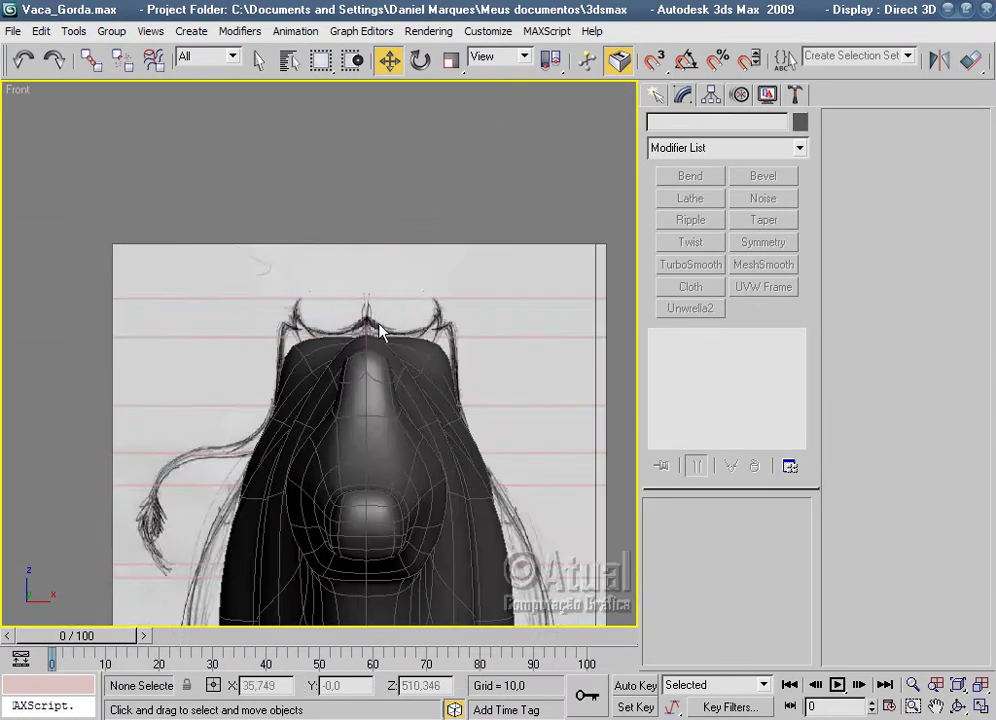
pyautogui.scroll(-3, 380, 330)
pyautogui.press('p')
pyautogui.moveTo(279, 387)
pyautogui.keyDown('alt'); pyautogui.mouseDown(button='middle')
pyautogui.moveTo(469, 349)
pyautogui.moveTo(434, 456)
pyautogui.moveTo(329, 427)
pyautogui.moveTo(335, 413)
pyautogui.mouseUp(button='middle'); pyautogui.keyUp('alt')
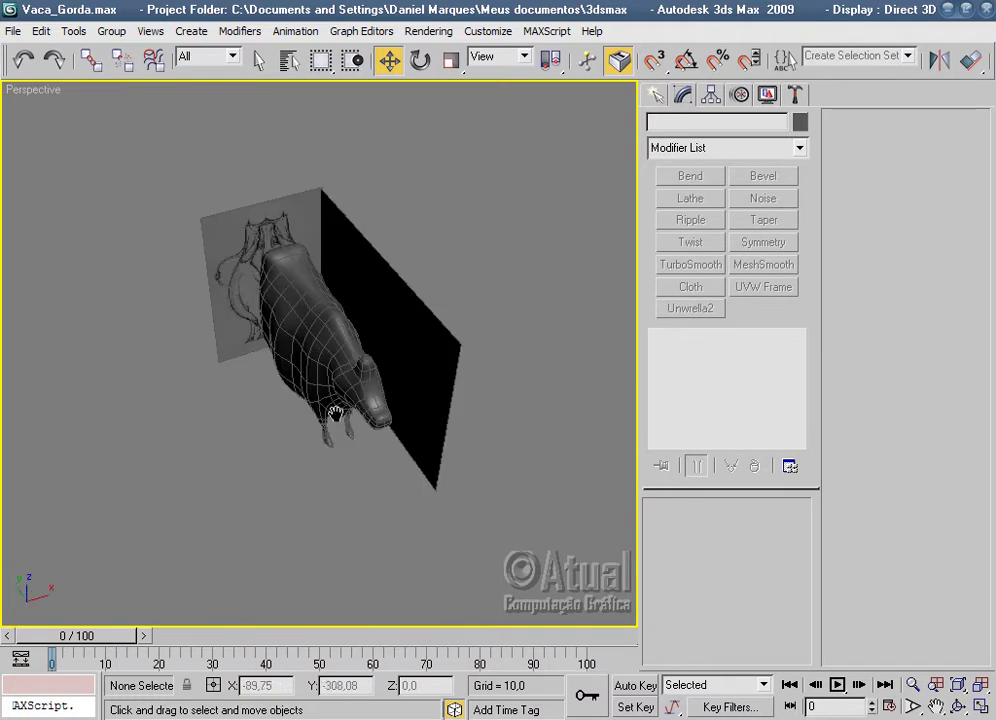
pyautogui.scroll(5, 335, 413)
# Back in vertex editing, lower the neck's top-right corner vertex to match the front sketch.
pyautogui.click(329, 456)
pyautogui.press('1')
pyautogui.moveTo(415, 475)
pyautogui.keyDown('alt'); pyautogui.mouseDown(button='middle')
pyautogui.moveTo(345, 440)
pyautogui.moveTo(413, 448)
pyautogui.mouseUp(button='middle'); pyautogui.keyUp('alt')
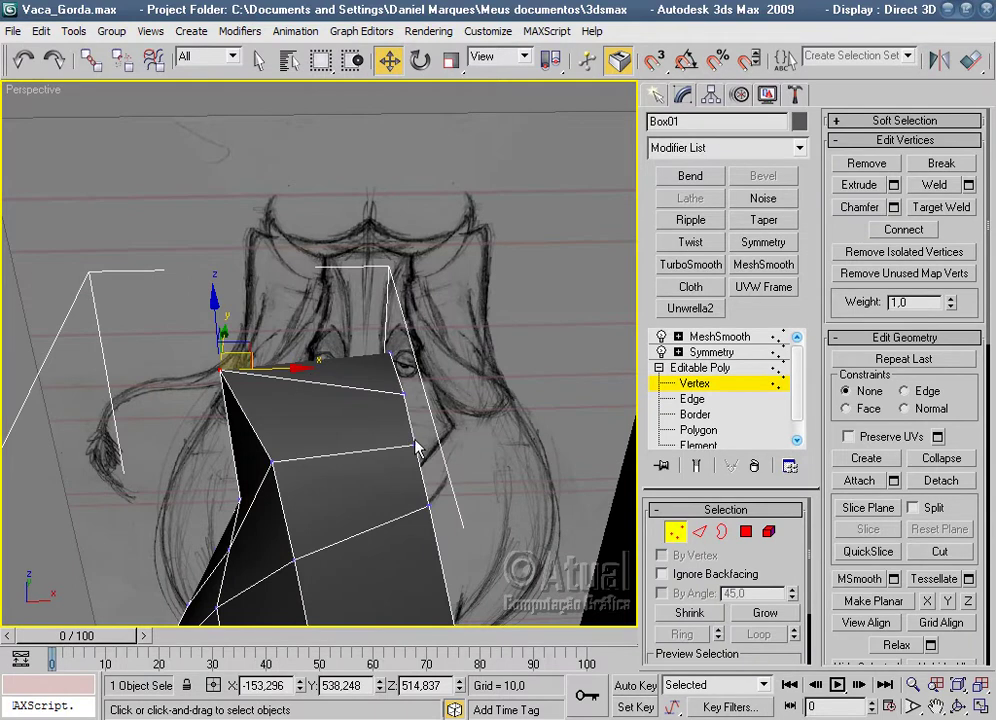
pyautogui.click(405, 394)
pyautogui.moveTo(390, 352); pyautogui.dragTo(415, 450)
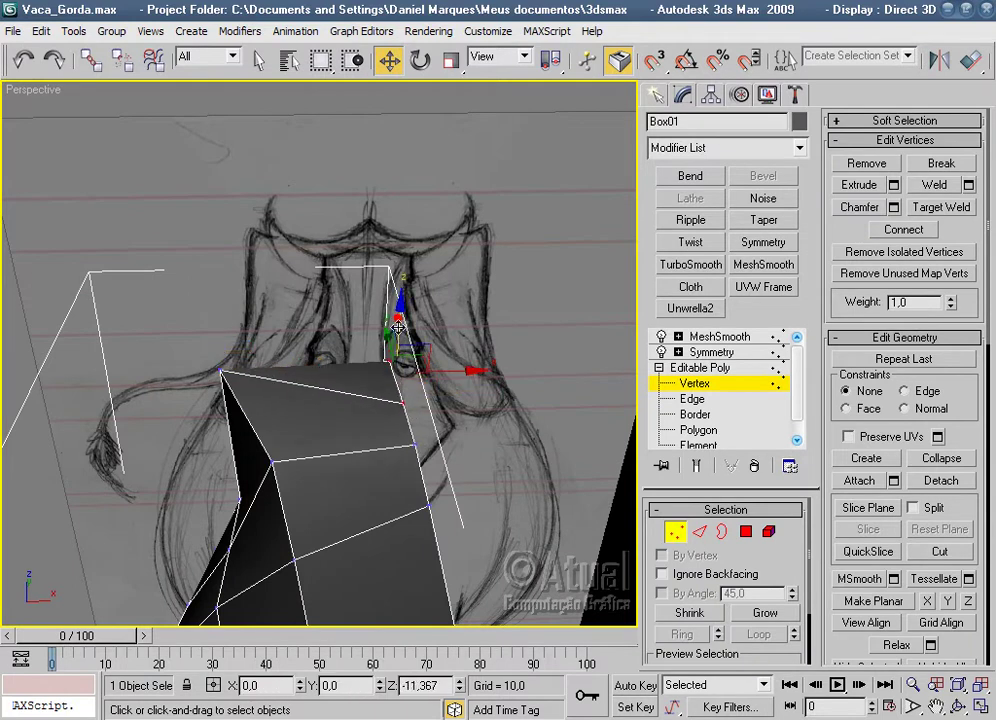
pyautogui.moveTo(400, 358); pyautogui.dragTo(417, 410)
# Check the smoothed neck by orbiting around the MeshSmooth result to a side view.
pyautogui.click(719, 336)
pyautogui.keyDown('alt'); pyautogui.moveTo(450, 300); pyautogui.dragTo(518, 357, button='middle'); pyautogui.keyUp('alt')
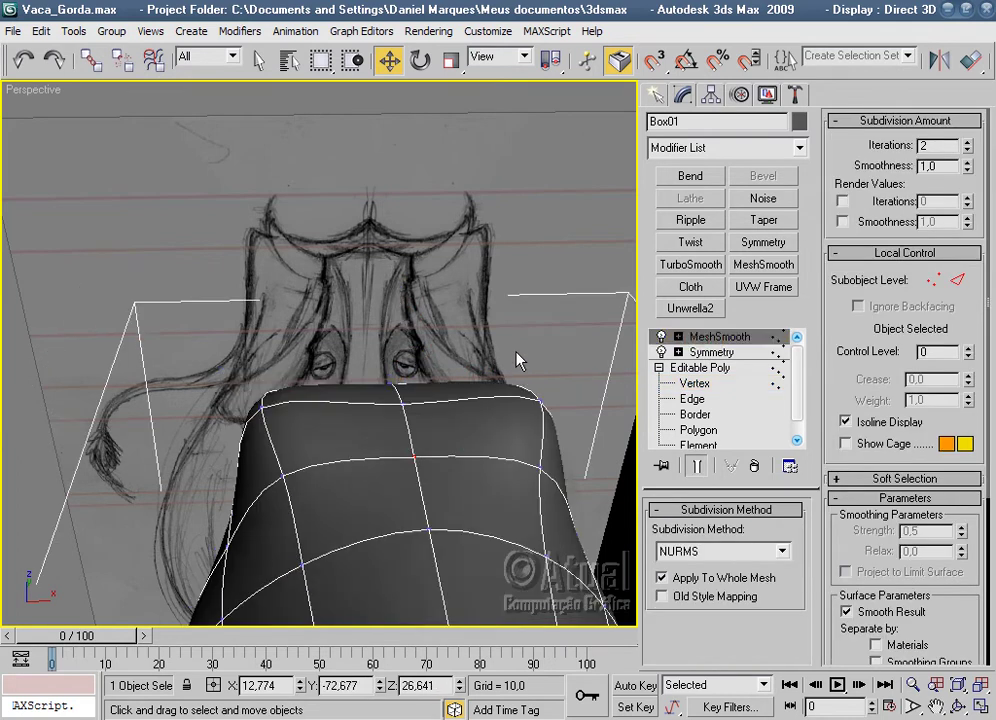
pyautogui.click(515, 351)
pyautogui.moveTo(480, 418)
pyautogui.keyDown('alt'); pyautogui.mouseDown(button='middle')
pyautogui.moveTo(518, 453)
pyautogui.moveTo(500, 460)
pyautogui.moveTo(511, 471)
pyautogui.moveTo(453, 512)
pyautogui.moveTo(456, 418)
pyautogui.moveTo(442, 378)
pyautogui.mouseUp(button='middle'); pyautogui.keyUp('alt')
pyautogui.scroll(3, 400, 433)
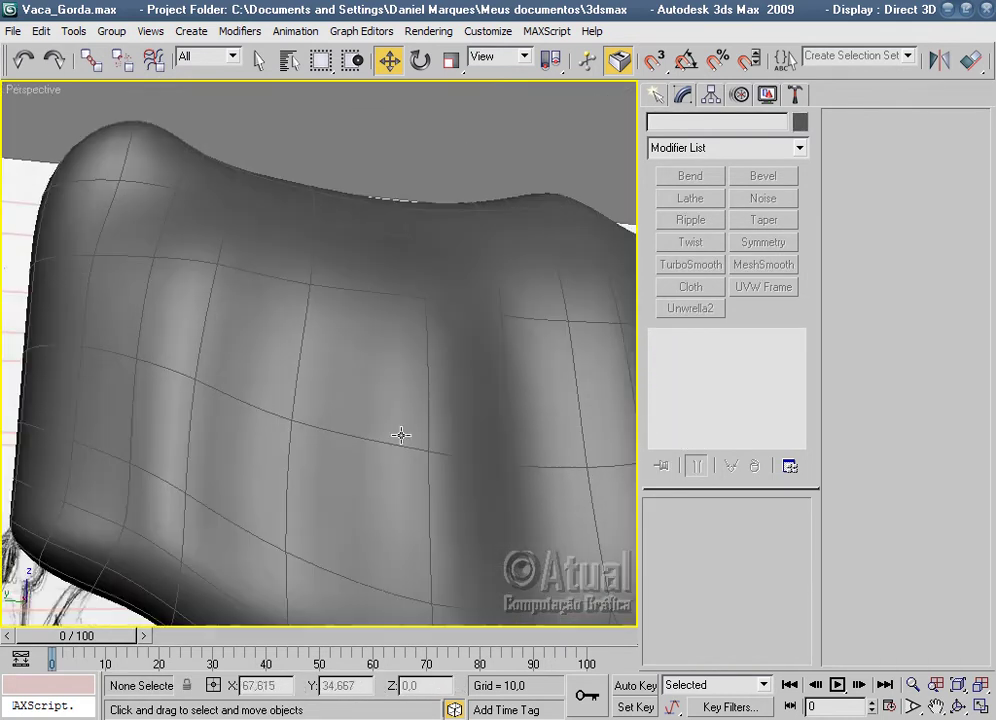
pyautogui.scroll(-1, 401, 435)
pyautogui.scroll(-2, 401, 435)
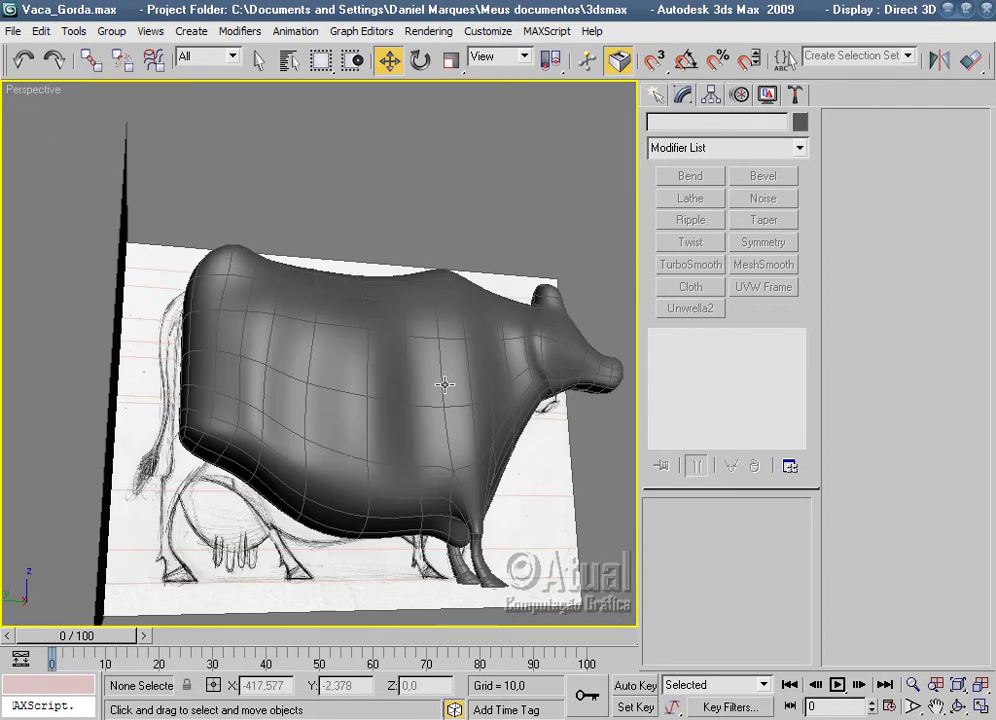
pyautogui.keyDown('alt'); pyautogui.moveTo(445, 384); pyautogui.dragTo(410, 408, button='middle'); pyautogui.keyUp('alt')
pyautogui.scroll(2, 251, 429)
# At Box01's Polygon level, select a body-side polygon near the lower chest plus the one below it.
pyautogui.click(250, 429)
pyautogui.click(672, 383)
pyautogui.scroll(2, 484, 445)
pyautogui.scroll(2, 484, 445)
pyautogui.scroll(1, 545, 356)
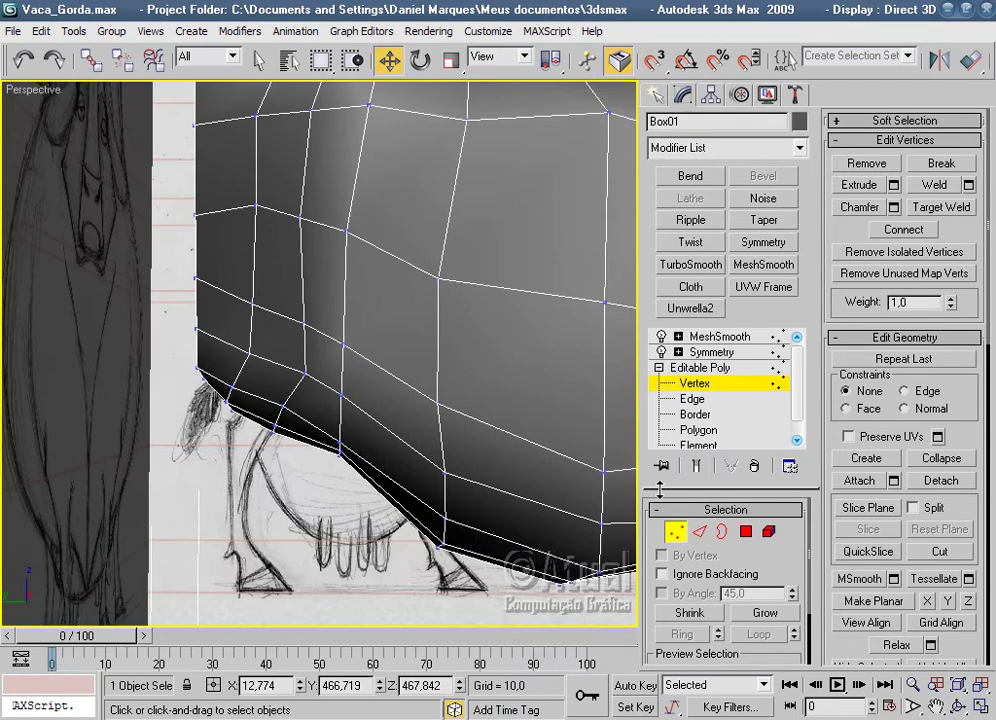
pyautogui.click(746, 531)
pyautogui.click(280, 398)
pyautogui.click(258, 382)
pyautogui.keyDown('alt'); pyautogui.moveTo(258, 382); pyautogui.dragTo(283, 406, button='middle'); pyautogui.keyUp('alt')
pyautogui.keyDown('ctrl'); pyautogui.click(252, 418); pyautogui.keyUp('ctrl')
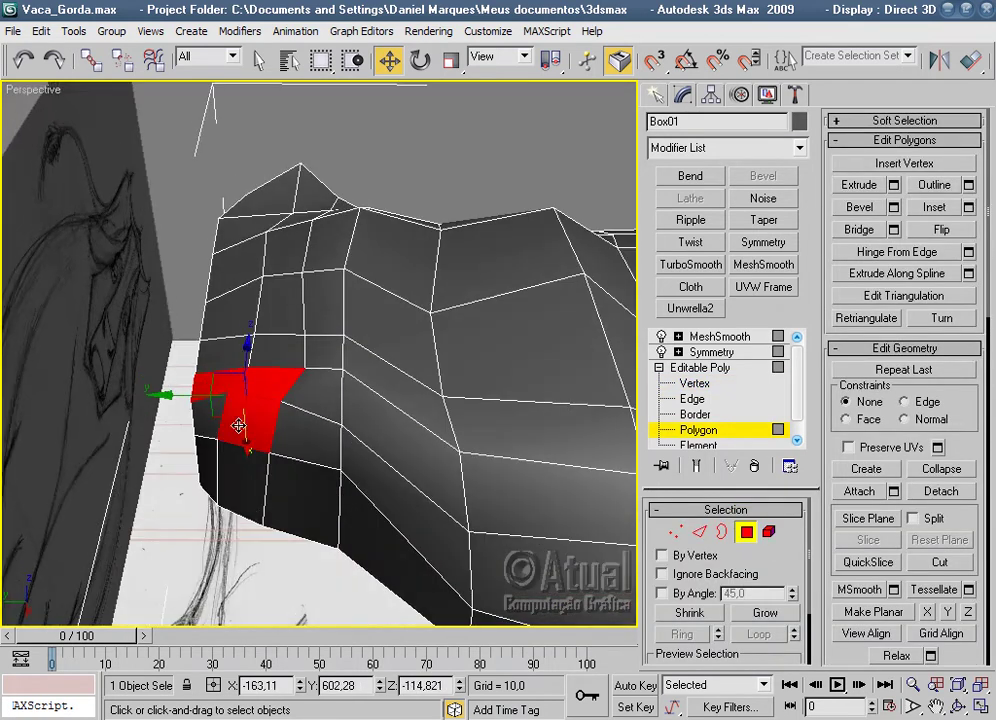
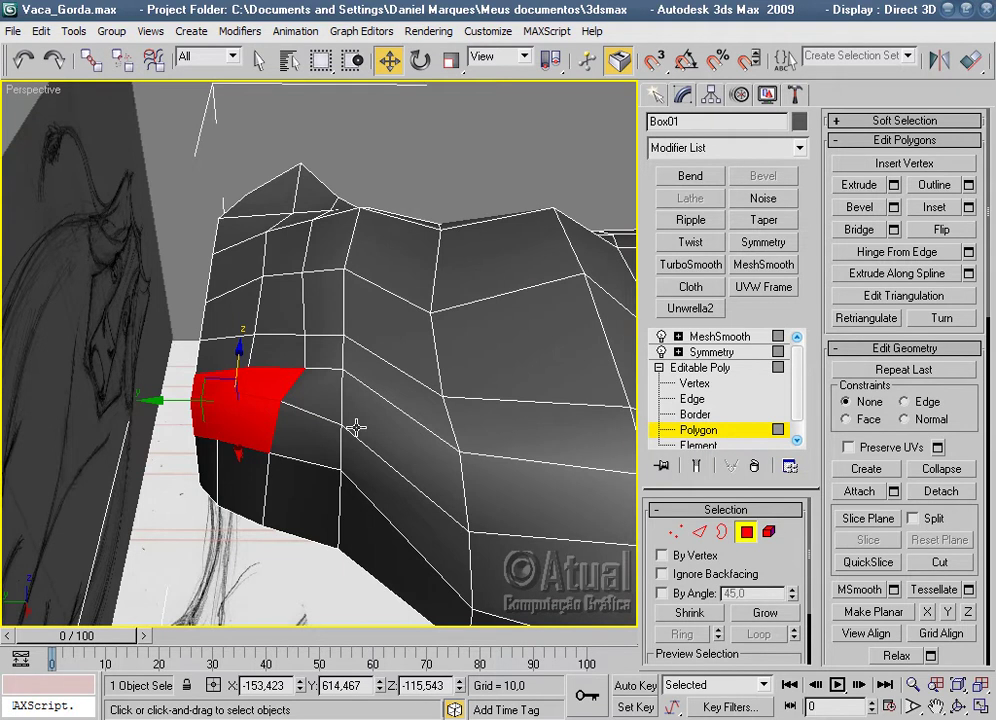
# In the Left view, extrude the selected lower-front polygons with a height of about 91.
pyautogui.press('l')
pyautogui.scroll(-3, 356, 428)
pyautogui.scroll(3, 382, 413)
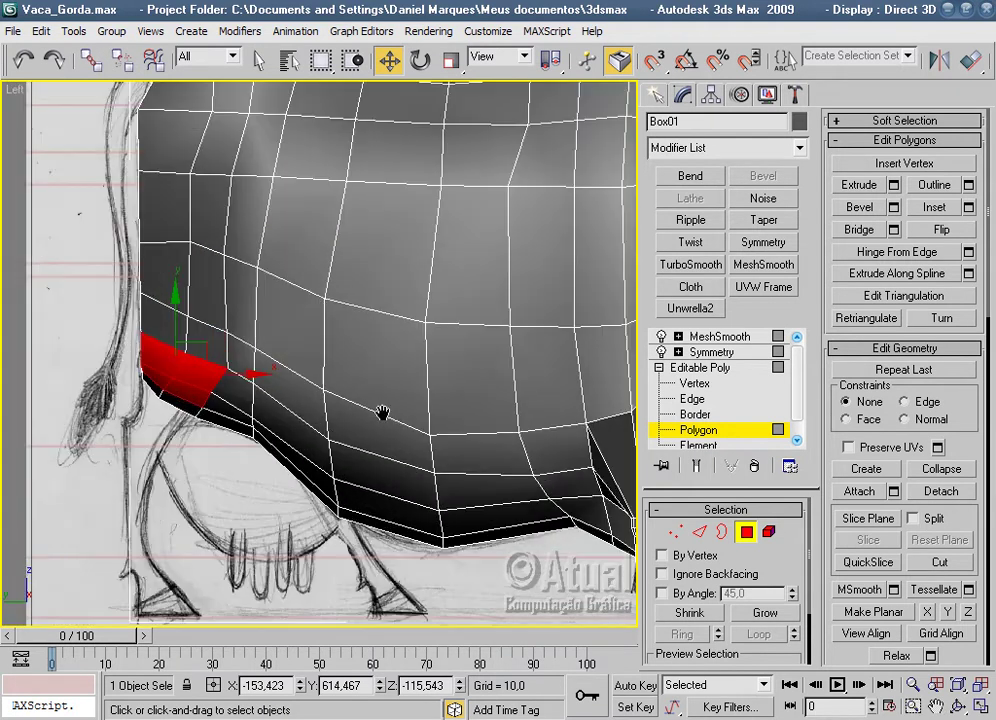
pyautogui.scroll(2, 382, 413)
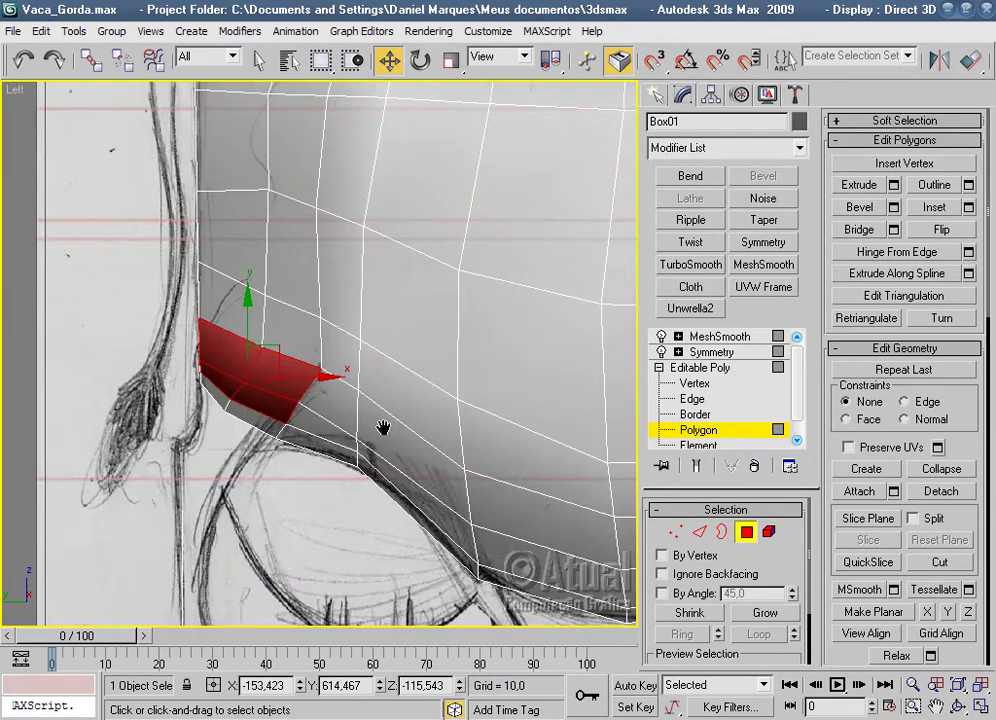
pyautogui.click(894, 185)
pyautogui.moveTo(720, 313); pyautogui.dragTo(723, 163)
pyautogui.click(635, 374)
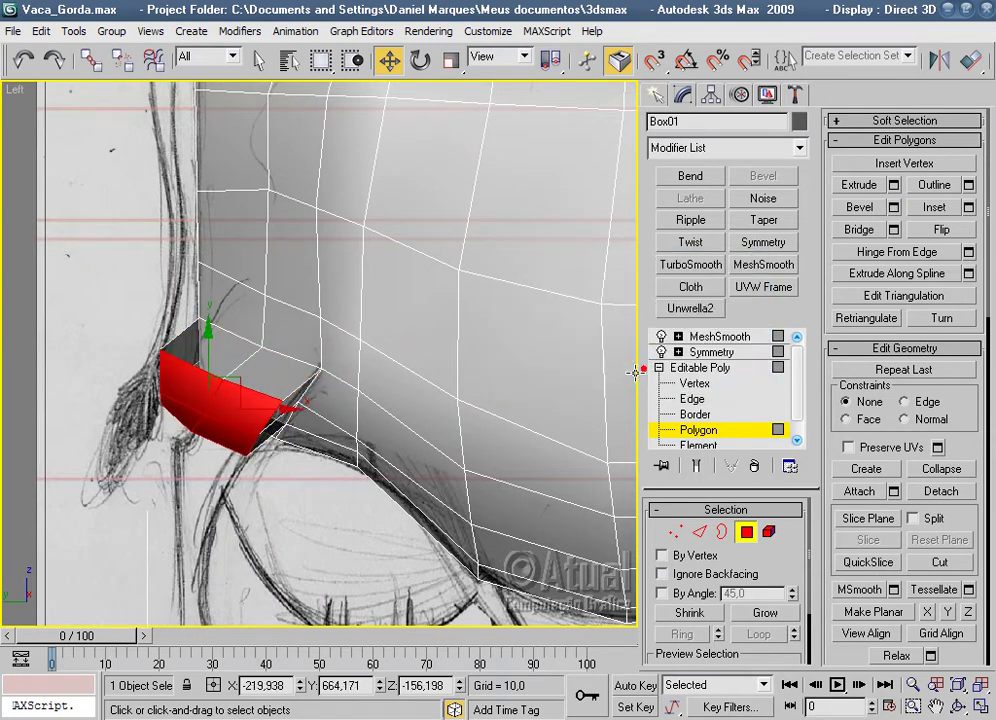
# Flatten the extrusion to 50% Y, move it down, narrow to 71% X, nudge it up.
pyautogui.click(450, 63)
pyautogui.moveTo(230, 328); pyautogui.dragTo(226, 530)
pyautogui.moveTo(204, 322); pyautogui.dragTo(208, 385)
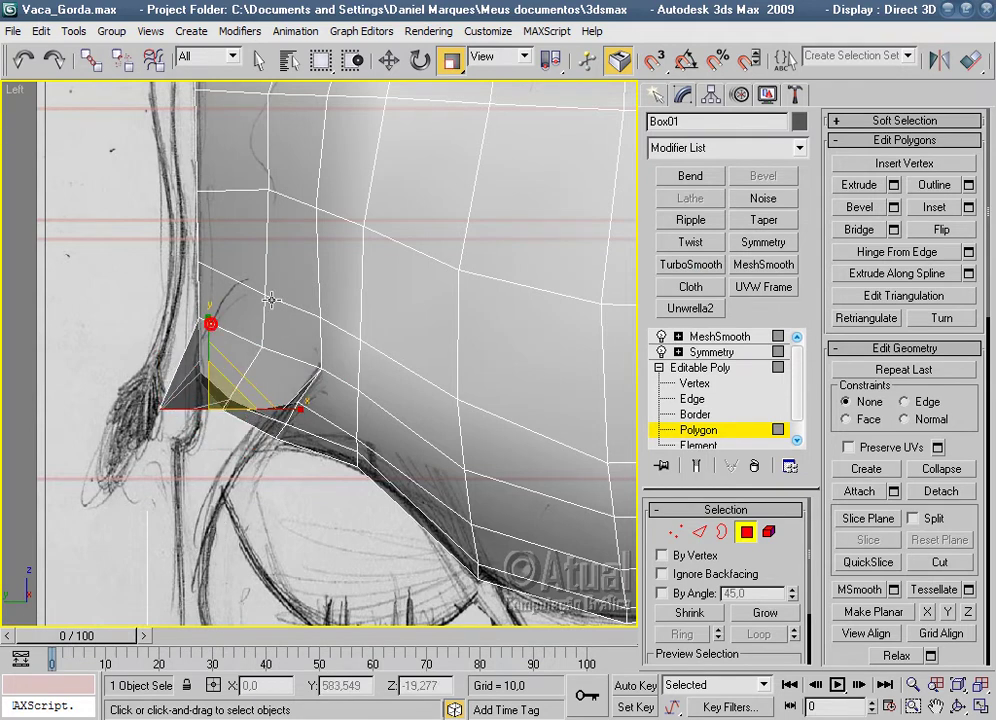
pyautogui.click(387, 62)
pyautogui.moveTo(237, 379); pyautogui.dragTo(248, 416)
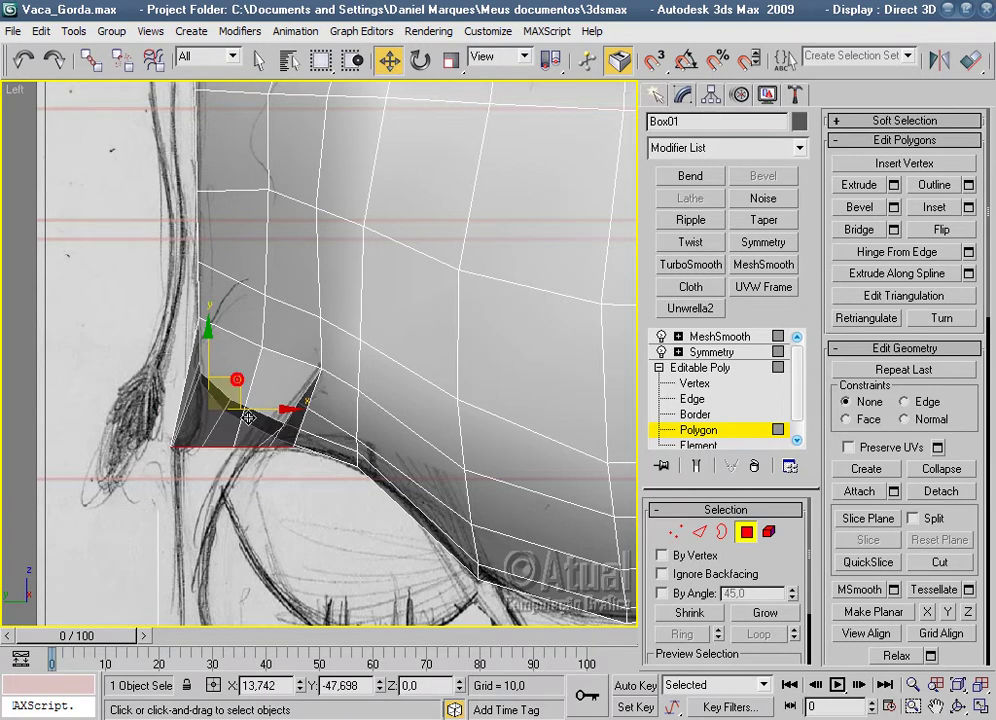
pyautogui.click(451, 62)
pyautogui.moveTo(300, 448); pyautogui.dragTo(270, 449)
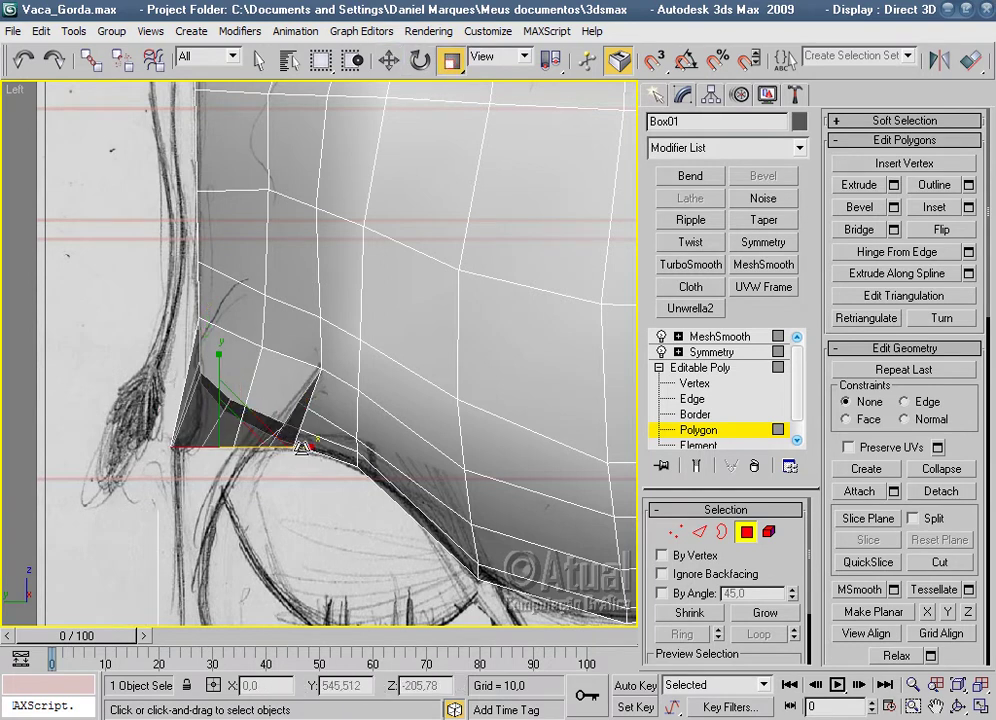
pyautogui.click(390, 62)
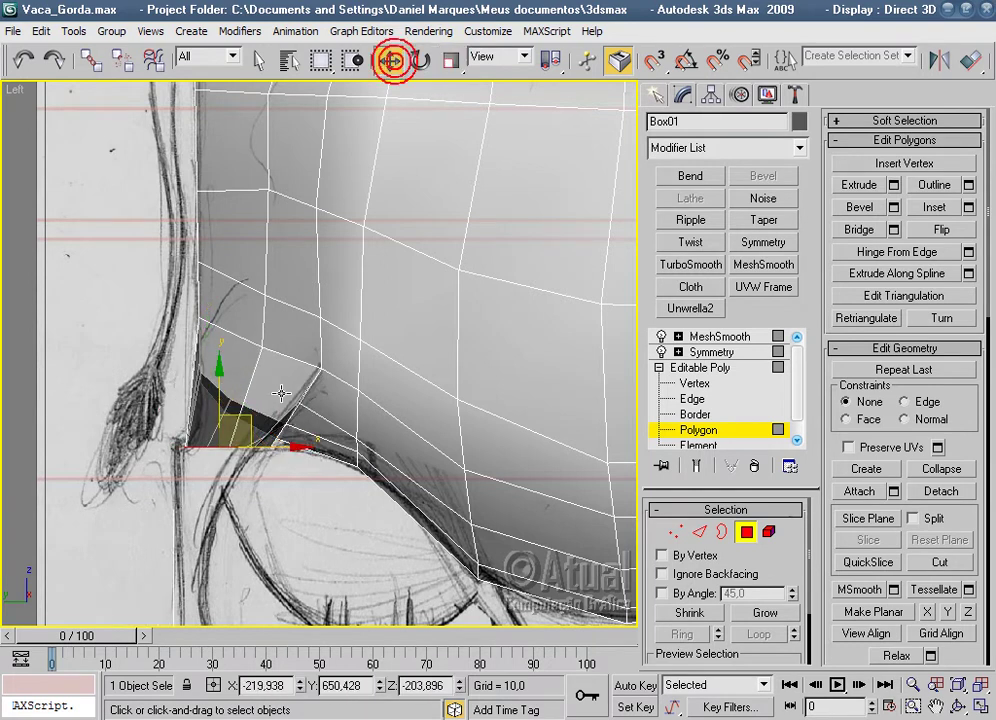
pyautogui.moveTo(245, 418); pyautogui.dragTo(245, 416)
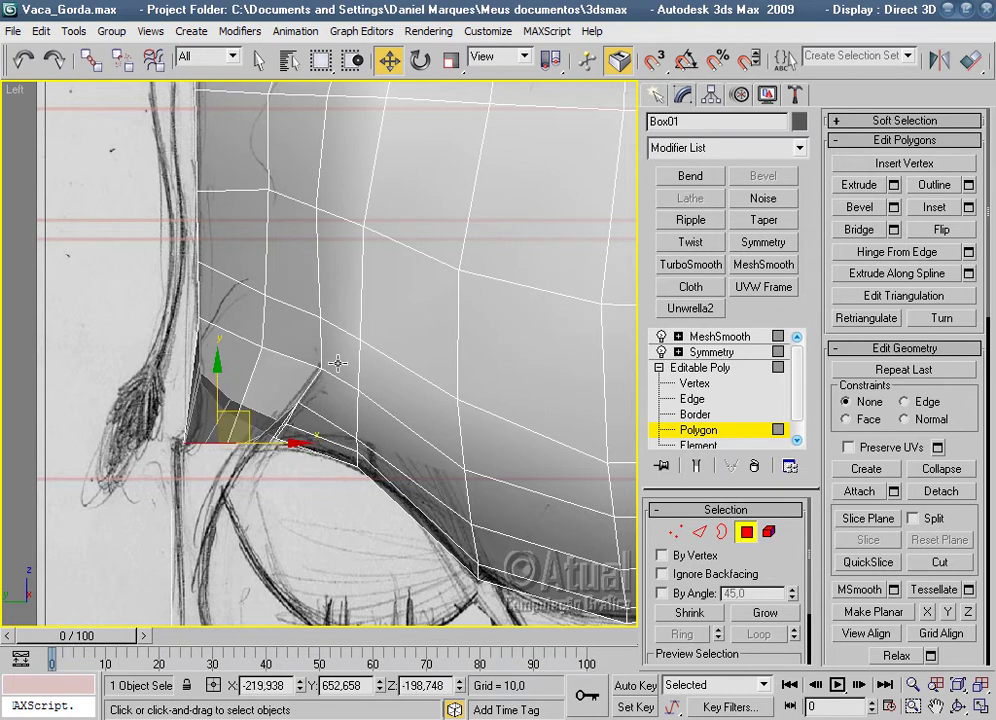
# In the Front view, slide the extruded polygon along X to match the front sketch.
pyautogui.press('f')
pyautogui.scroll(-3, 385, 378)
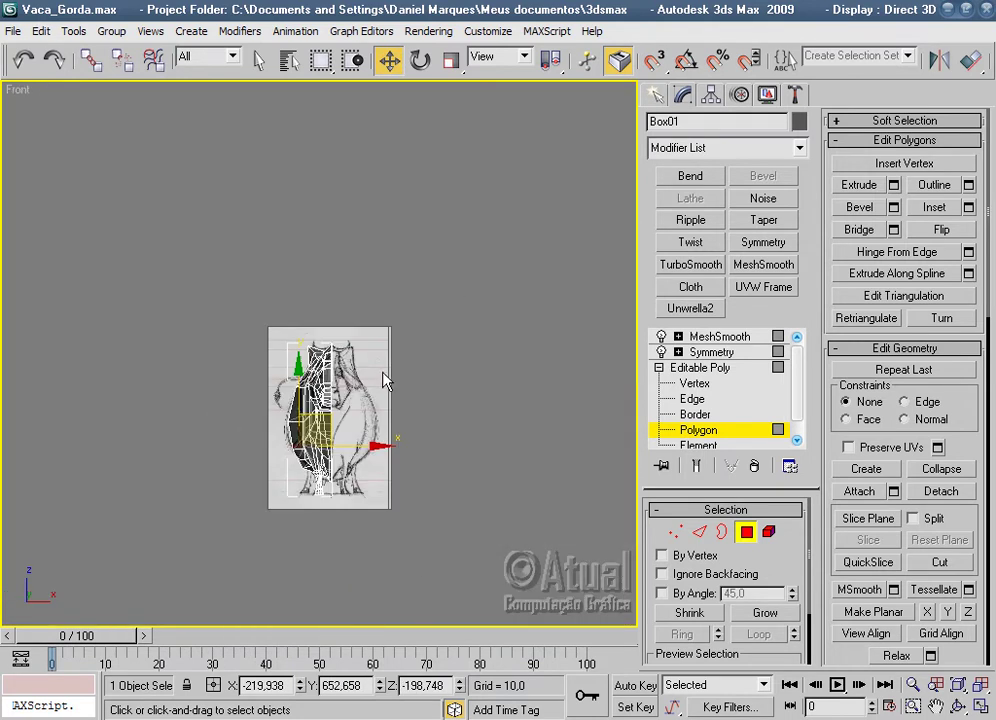
pyautogui.scroll(5, 411, 285)
pyautogui.scroll(2, 411, 287)
pyautogui.moveTo(411, 287); pyautogui.dragTo(411, 340, button='middle')
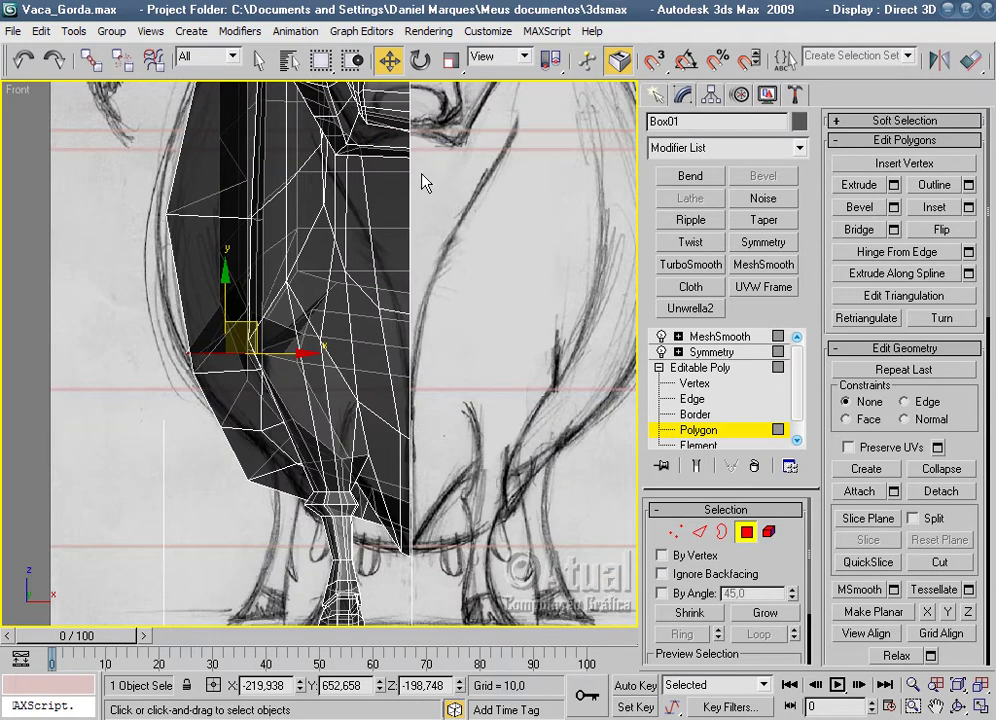
pyautogui.click(450, 60)
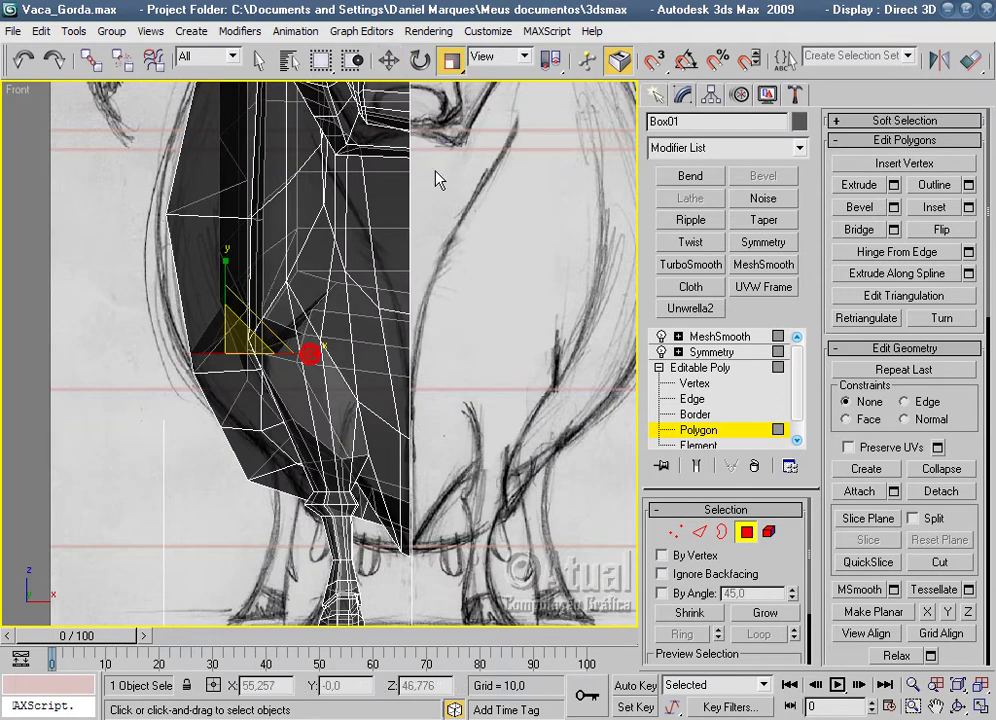
pyautogui.click(390, 60)
pyautogui.moveTo(340, 347); pyautogui.dragTo(351, 358)
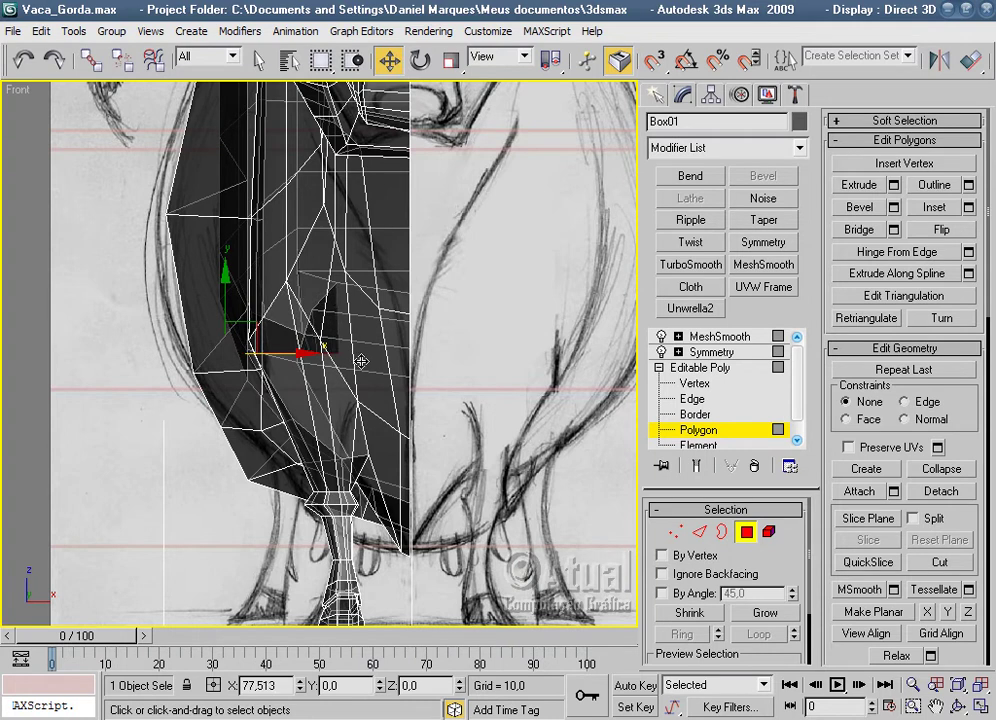
# Select another polygon and orbit around it in the Perspective view.
pyautogui.click(364, 351)
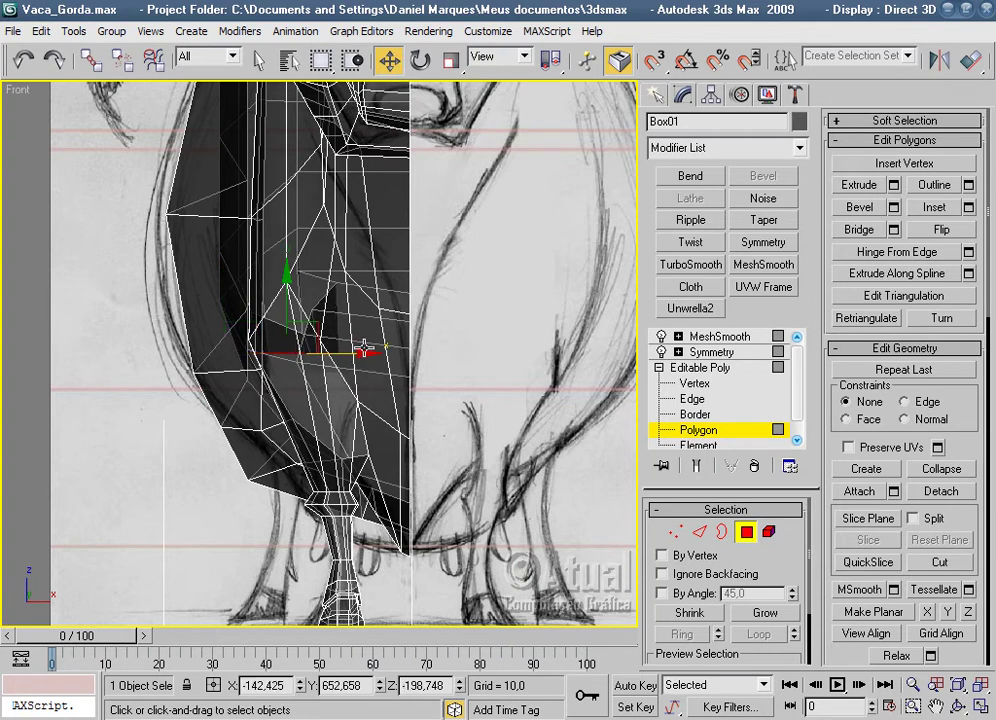
pyautogui.press('p')
pyautogui.scroll(3, 271, 411)
pyautogui.moveTo(271, 411)
pyautogui.keyDown('alt'); pyautogui.mouseDown(button='middle')
pyautogui.moveTo(460, 300)
pyautogui.moveTo(495, 430)
pyautogui.moveTo(499, 421)
pyautogui.mouseUp(button='middle'); pyautogui.keyUp('alt')
# At Vertex level, move the extrusion's top-edge vertices along X with the mesh opaque.
pyautogui.click(694, 383)
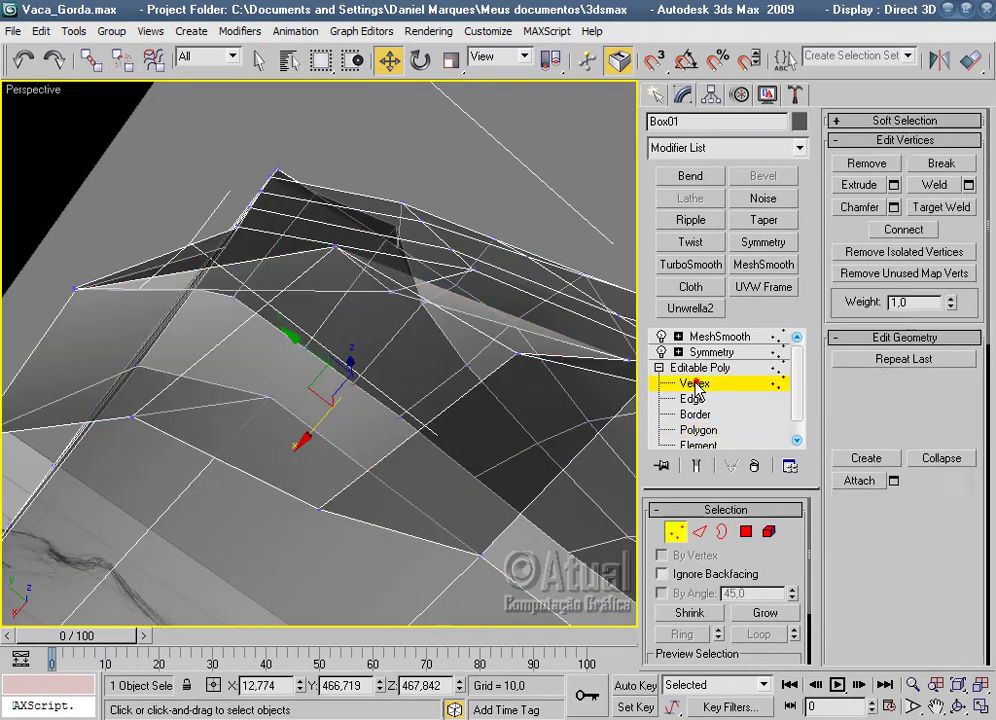
pyautogui.click(336, 244)
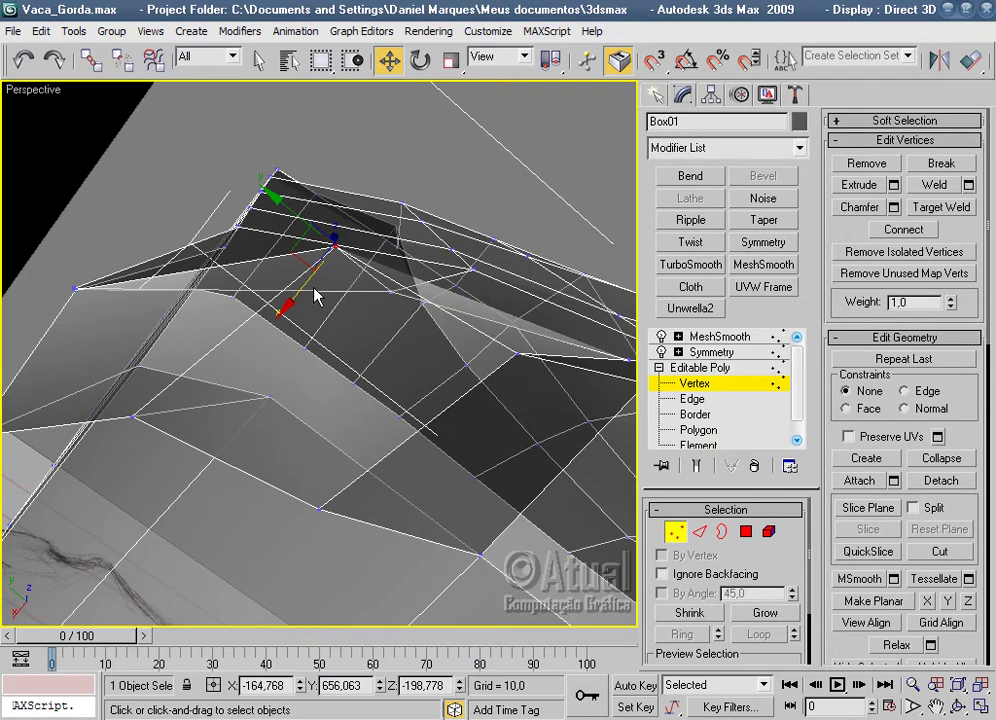
pyautogui.hotkey('alt', 'x')
pyautogui.moveTo(301, 290); pyautogui.dragTo(248, 391)
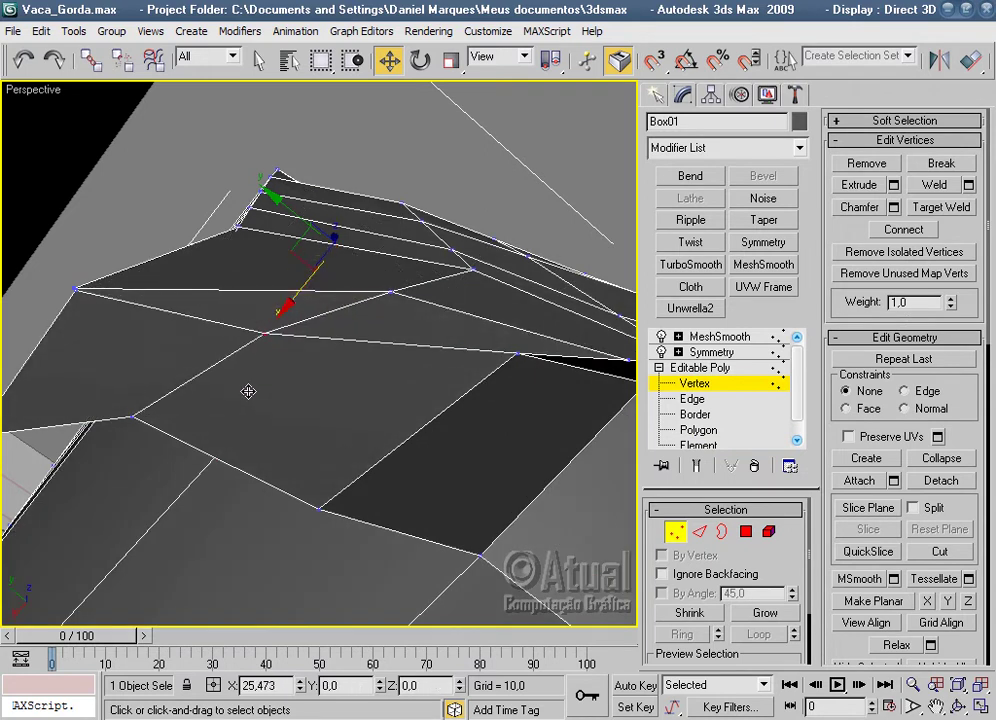
pyautogui.moveTo(467, 400)
pyautogui.mouseDown()
pyautogui.moveTo(465, 429)
pyautogui.moveTo(551, 456)
pyautogui.mouseUp()
pyautogui.moveTo(551, 456)
pyautogui.keyDown('alt'); pyautogui.mouseDown(button='middle')
pyautogui.moveTo(389, 396)
pyautogui.moveTo(391, 242)
pyautogui.mouseUp(button='middle'); pyautogui.keyUp('alt')
pyautogui.click(383, 230)
pyautogui.moveTo(383, 230)
pyautogui.mouseDown()
pyautogui.moveTo(437, 327)
pyautogui.moveTo(471, 349)
pyautogui.mouseUp()
pyautogui.moveTo(471, 349)
pyautogui.keyDown('alt'); pyautogui.mouseDown(button='middle')
pyautogui.moveTo(511, 397)
pyautogui.moveTo(522, 396)
pyautogui.moveTo(471, 429)
pyautogui.moveTo(451, 462)
pyautogui.moveTo(431, 282)
pyautogui.moveTo(369, 380)
pyautogui.moveTo(505, 455)
pyautogui.moveTo(509, 445)
pyautogui.moveTo(420, 437)
pyautogui.mouseUp(button='middle'); pyautogui.keyUp('alt')
# Undo a vertex move, raise that vertex instead, and turn See-Through back on.
pyautogui.click(340, 401)
pyautogui.moveTo(281, 395); pyautogui.dragTo(378, 418)
pyautogui.moveTo(378, 418)
pyautogui.keyDown('alt'); pyautogui.mouseDown(button='middle')
pyautogui.moveTo(393, 356)
pyautogui.moveTo(352, 290)
pyautogui.mouseUp(button='middle'); pyautogui.keyUp('alt')
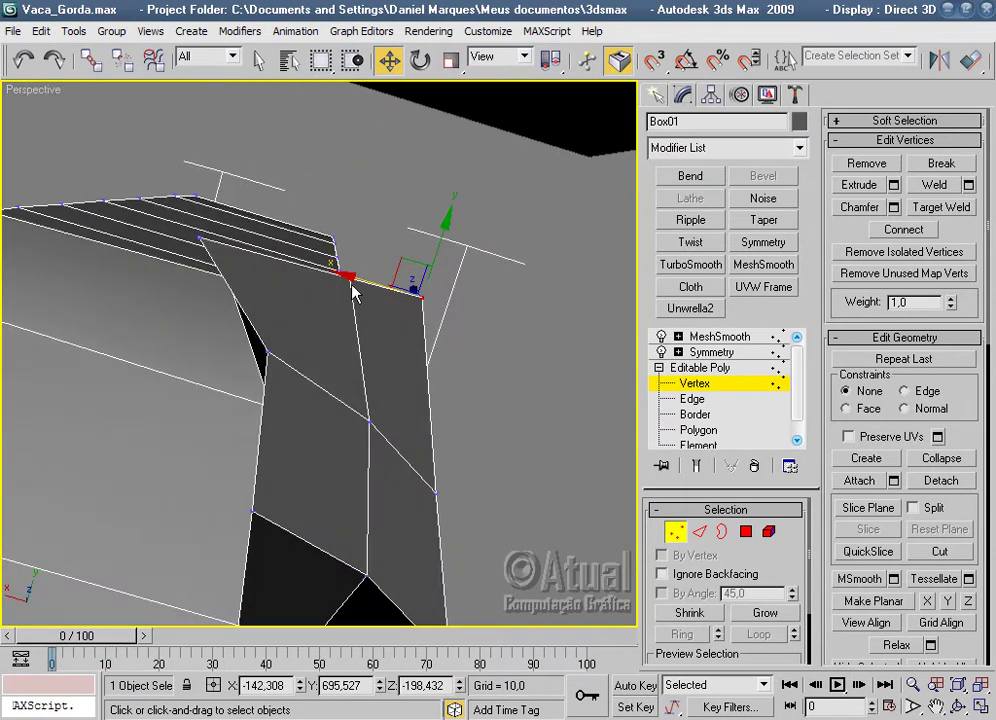
pyautogui.hotkey('ctrl', 'z')
pyautogui.moveTo(358, 232); pyautogui.dragTo(378, 180)
pyautogui.moveTo(378, 180)
pyautogui.keyDown('alt'); pyautogui.mouseDown(button='middle')
pyautogui.moveTo(429, 407)
pyautogui.moveTo(295, 350)
pyautogui.moveTo(371, 360)
pyautogui.moveTo(402, 347)
pyautogui.moveTo(310, 216)
pyautogui.mouseUp(button='middle'); pyautogui.keyUp('alt')
pyautogui.hotkey('alt', 'x')
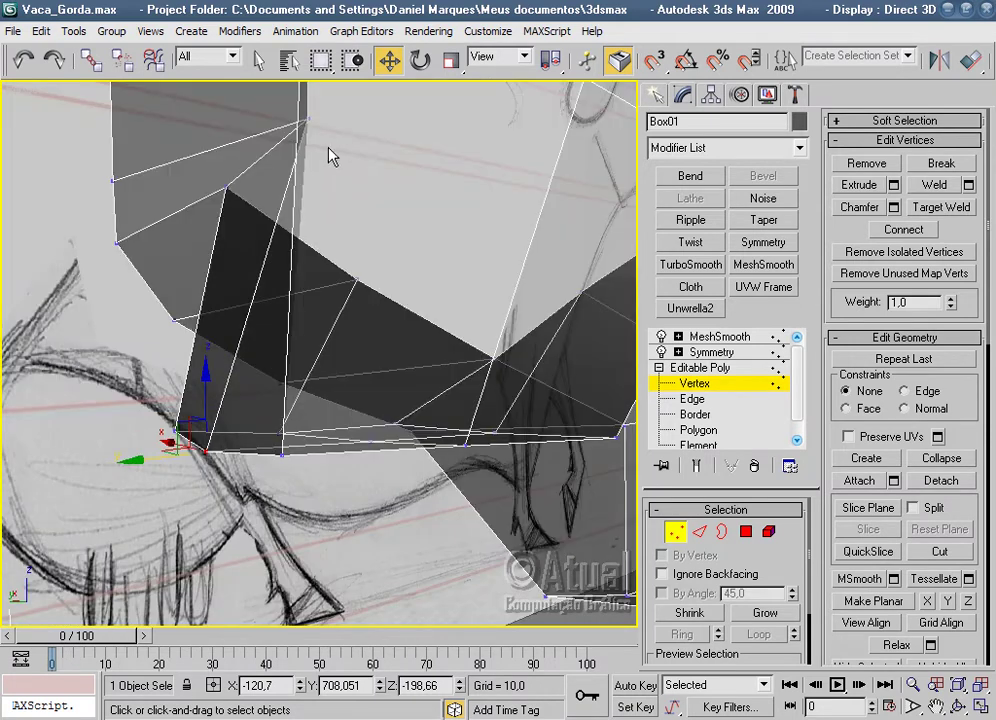
pyautogui.moveTo(310, 119)
pyautogui.keyDown('alt'); pyautogui.mouseDown(button='middle')
pyautogui.moveTo(382, 171)
pyautogui.moveTo(460, 180)
pyautogui.moveTo(451, 235)
pyautogui.mouseUp(button='middle'); pyautogui.keyUp('alt')
# Shift a vertex along X, then pull the corner vertex along X to reshape edges.
pyautogui.moveTo(296, 165); pyautogui.dragTo(267, 151)
pyautogui.moveTo(267, 151)
pyautogui.keyDown('alt'); pyautogui.mouseDown(button='middle')
pyautogui.moveTo(393, 267)
pyautogui.moveTo(378, 354)
pyautogui.moveTo(393, 222)
pyautogui.mouseUp(button='middle'); pyautogui.keyUp('alt')
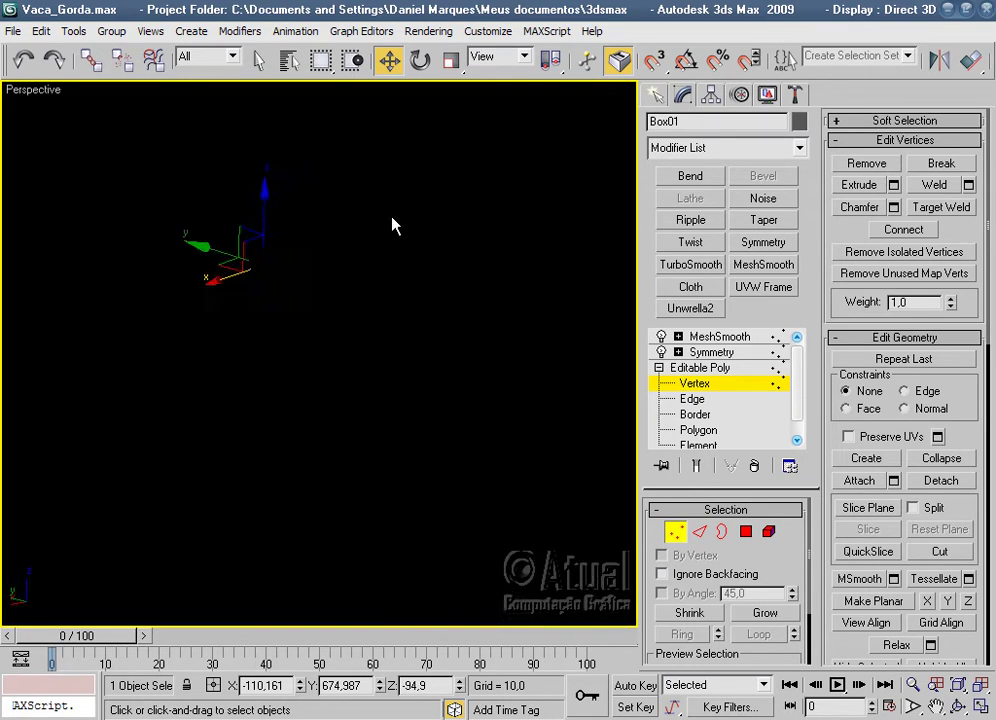
pyautogui.moveTo(509, 205)
pyautogui.mouseDown(button='middle')
pyautogui.moveTo(448, 370)
pyautogui.moveTo(343, 334)
pyautogui.mouseUp(button='middle')
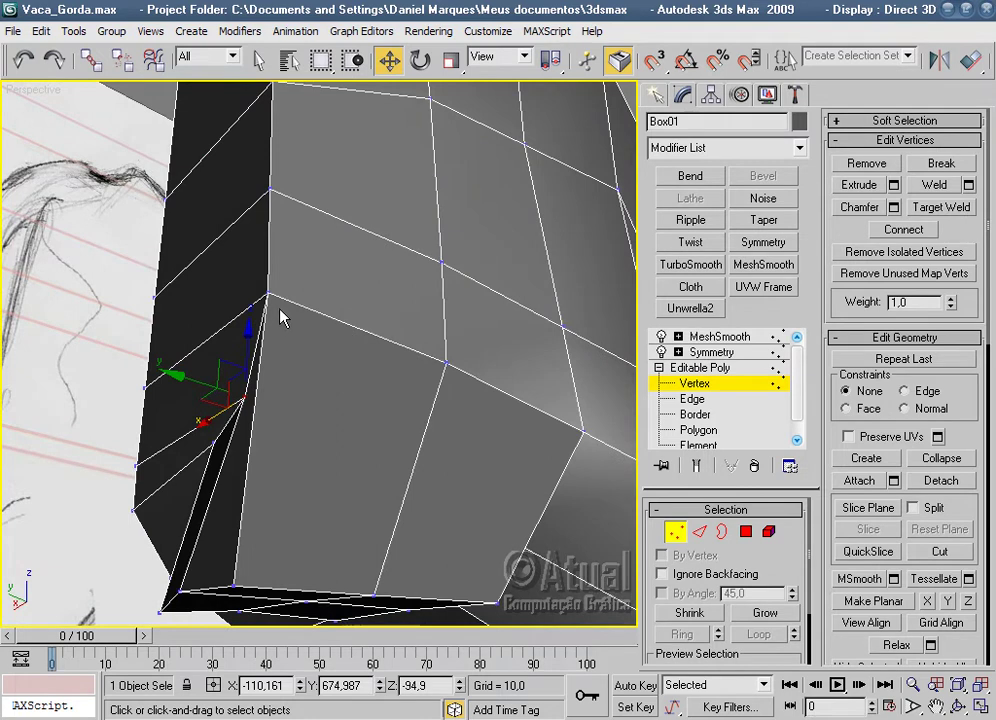
pyautogui.scroll(5, 300, 305)
pyautogui.scroll(-3, 413, 367)
pyautogui.scroll(-1, 370, 296)
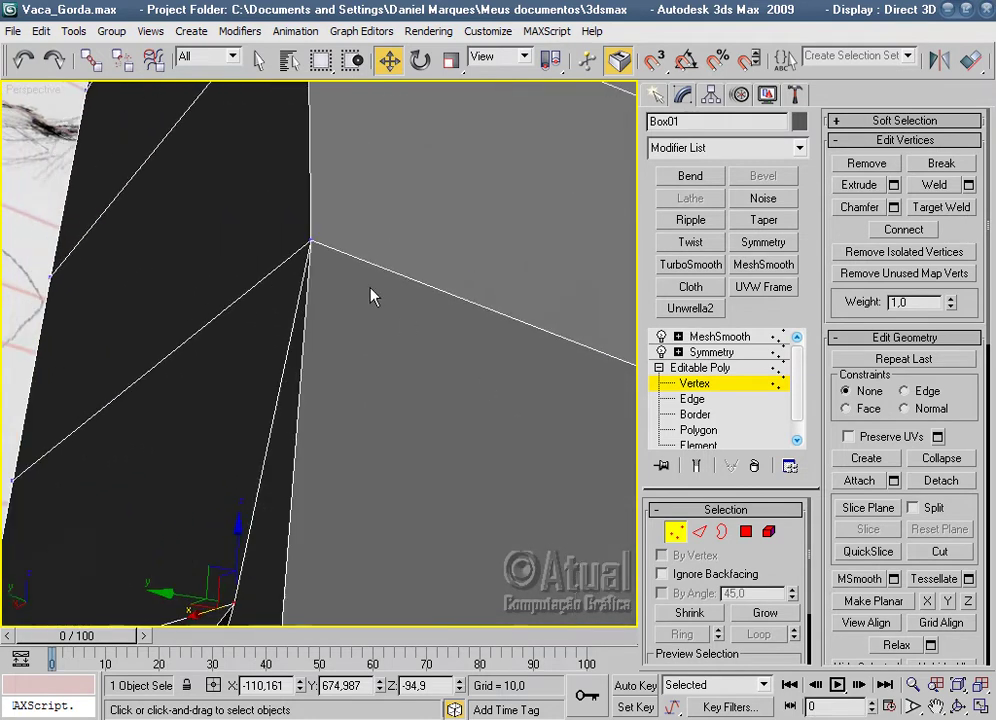
pyautogui.click(308, 244)
pyautogui.moveTo(272, 262); pyautogui.dragTo(320, 262)
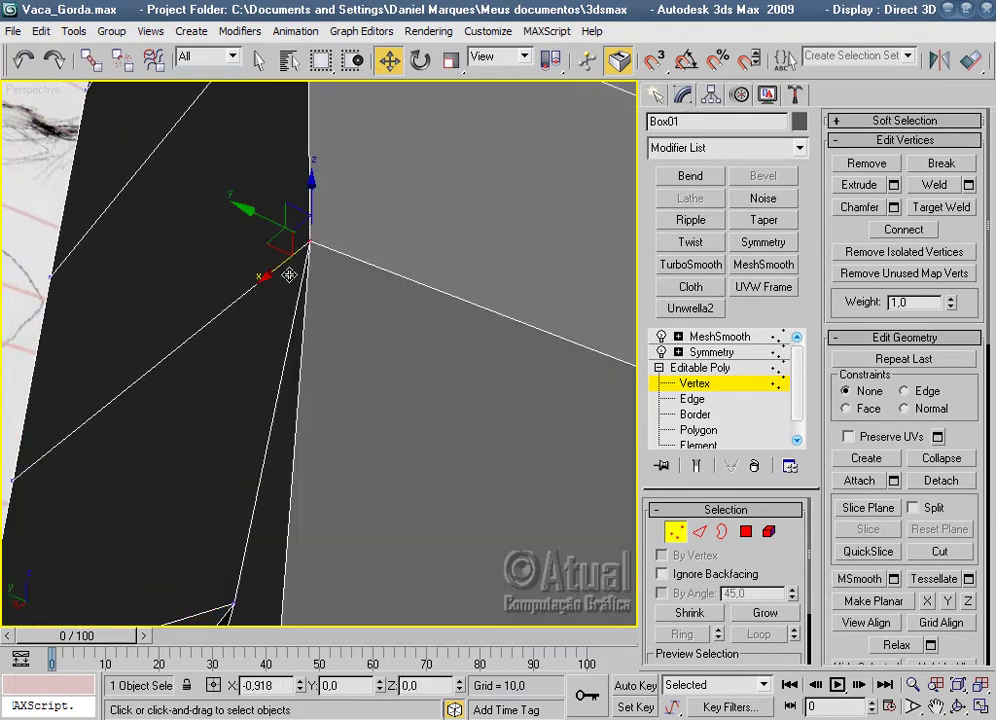
pyautogui.scroll(-1, 400, 300)
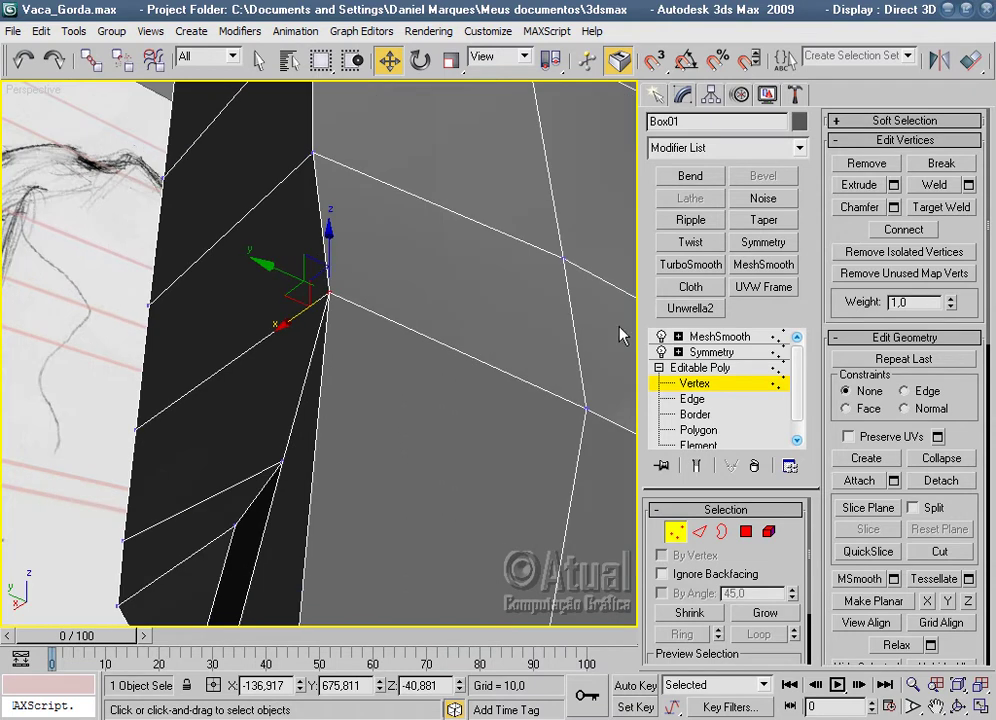
pyautogui.click(766, 341)
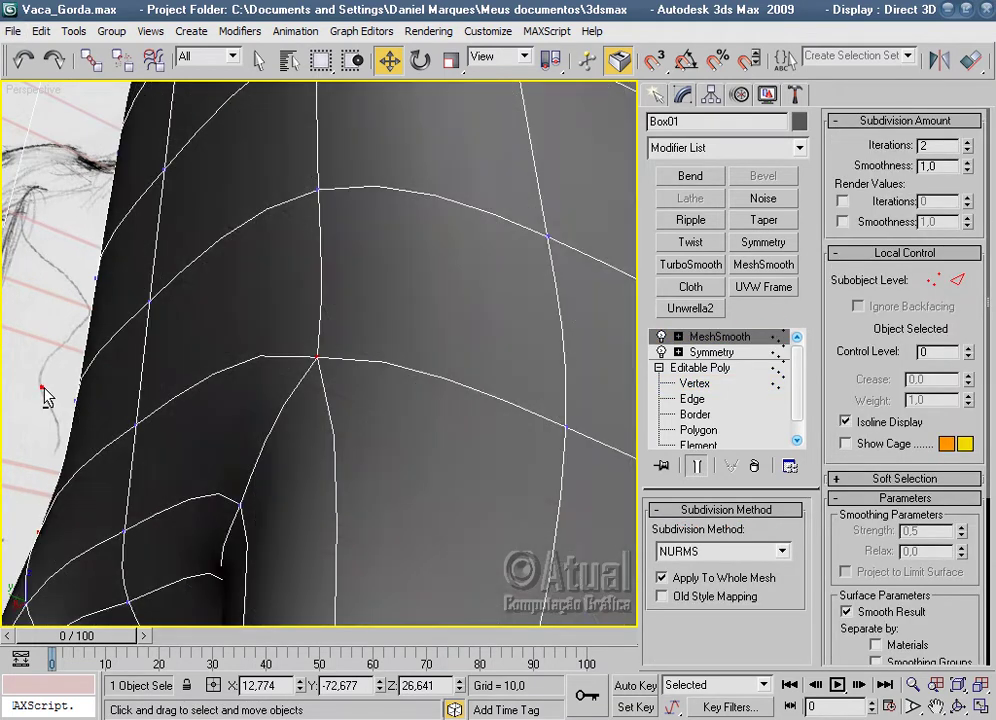
pyautogui.click(44, 396)
pyautogui.scroll(-3, 451, 400)
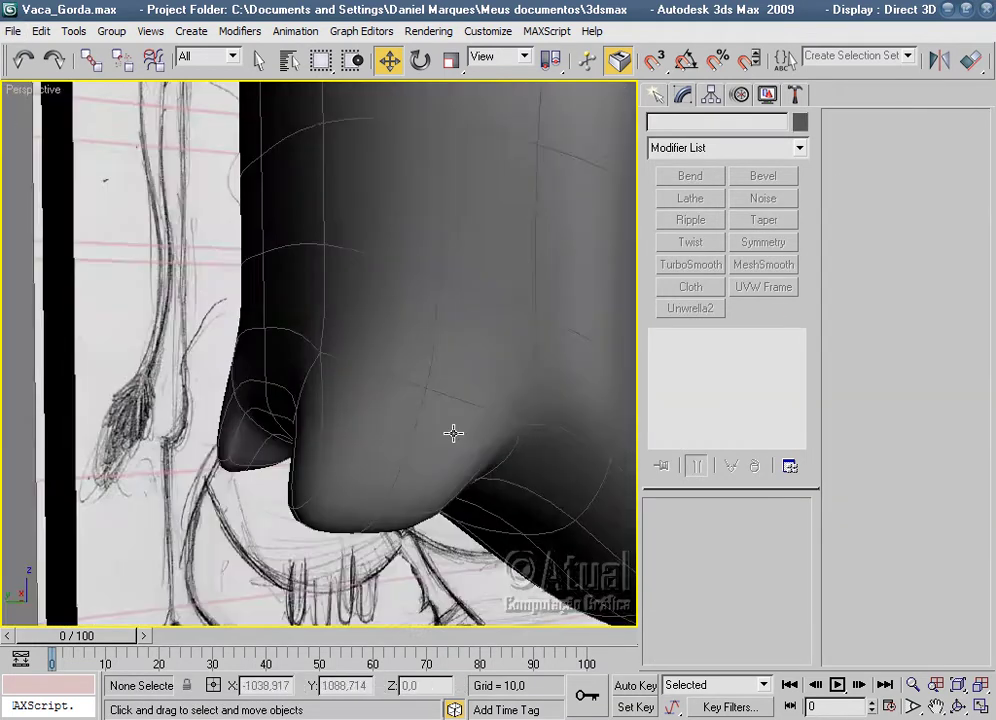
pyautogui.scroll(2, 453, 435)
pyautogui.scroll(3, 455, 440)
pyautogui.click(453, 438)
pyautogui.click(693, 384)
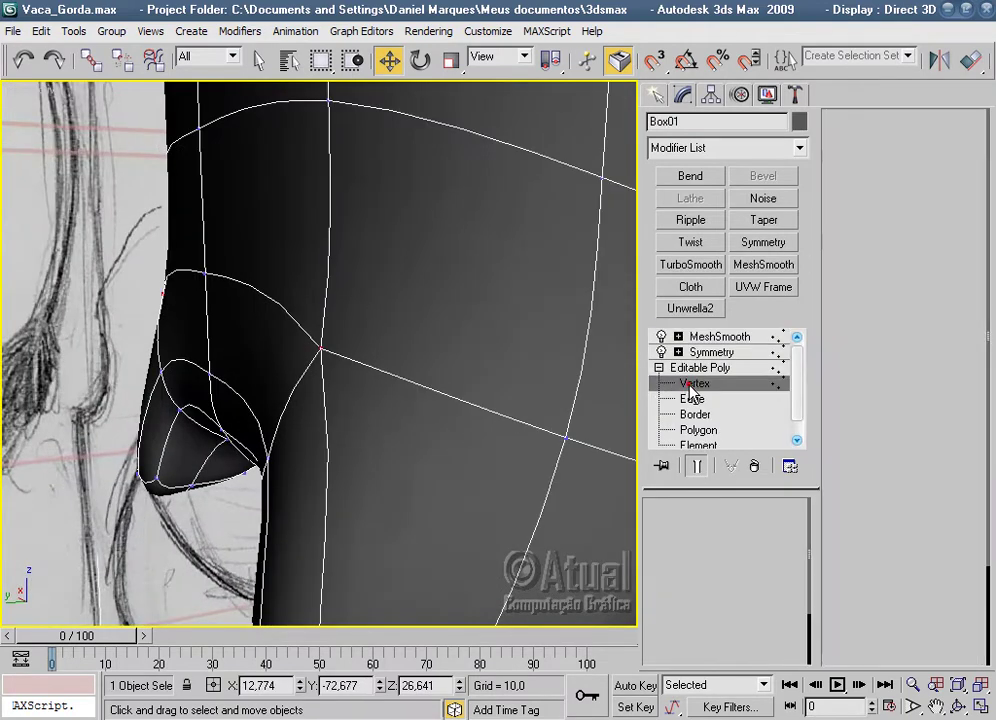
pyautogui.moveTo(496, 400)
pyautogui.keyDown('alt'); pyautogui.mouseDown(button='middle')
pyautogui.moveTo(429, 269)
pyautogui.moveTo(474, 238)
pyautogui.moveTo(498, 180)
pyautogui.moveTo(243, 296)
pyautogui.mouseUp(button='middle'); pyautogui.keyUp('alt')
# Reposition the vertices around the extrusion's top corner along X and Y.
pyautogui.click(231, 271)
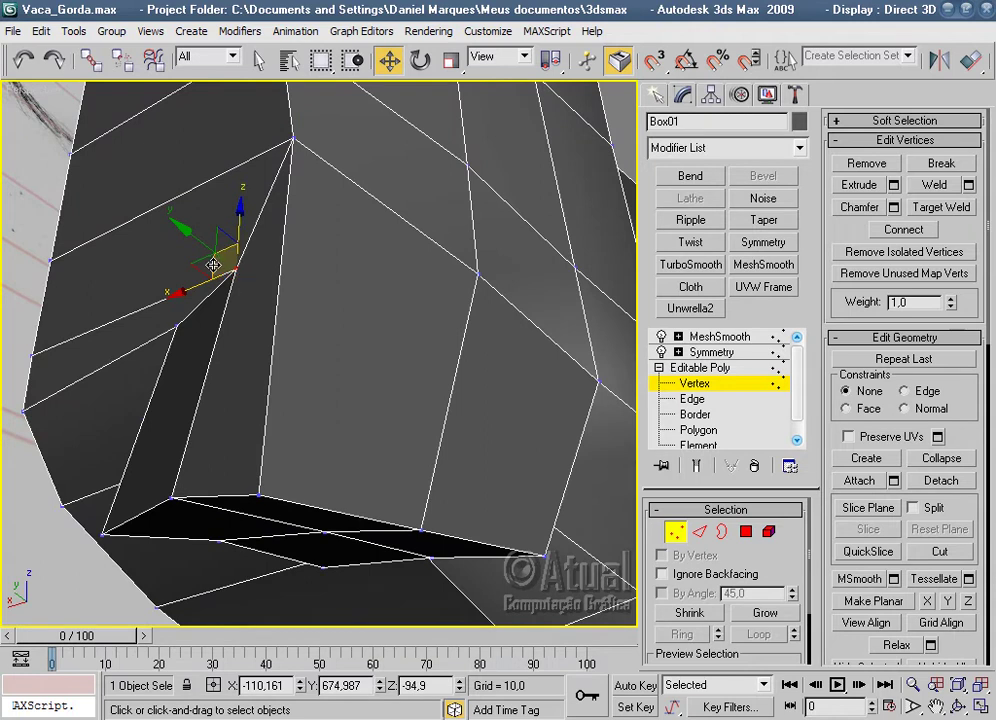
pyautogui.moveTo(206, 240); pyautogui.dragTo(190, 226)
pyautogui.moveTo(207, 229)
pyautogui.keyDown('alt'); pyautogui.mouseDown(button='middle')
pyautogui.moveTo(329, 151)
pyautogui.moveTo(372, 84)
pyautogui.moveTo(427, 78)
pyautogui.moveTo(389, 251)
pyautogui.moveTo(237, 262)
pyautogui.mouseUp(button='middle'); pyautogui.keyUp('alt')
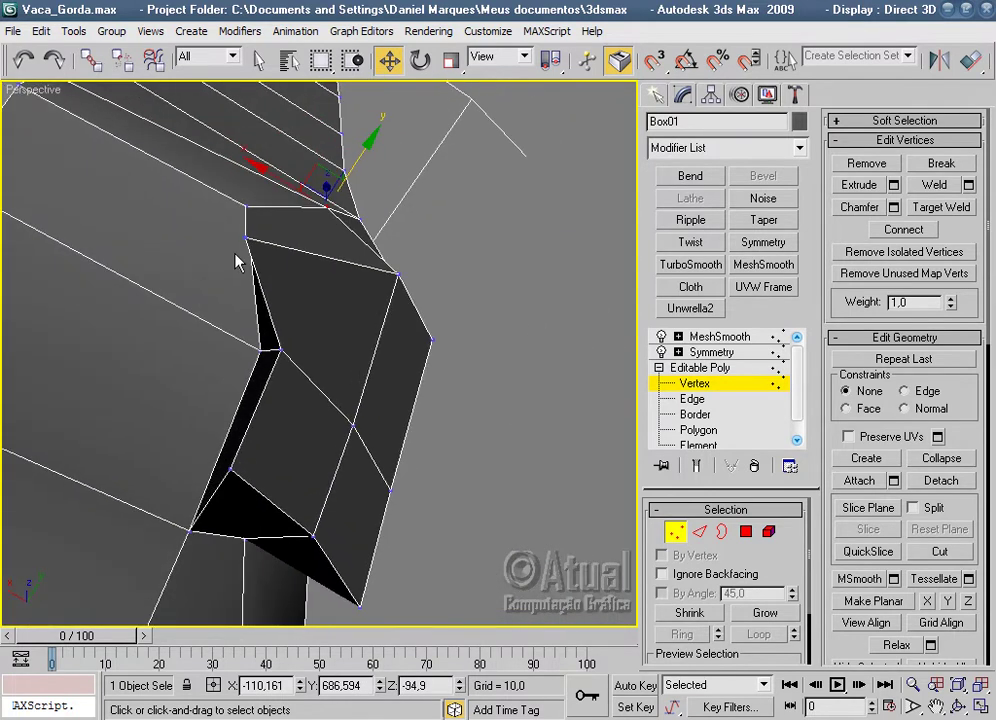
pyautogui.click(246, 240)
pyautogui.moveTo(246, 240); pyautogui.dragTo(287, 295)
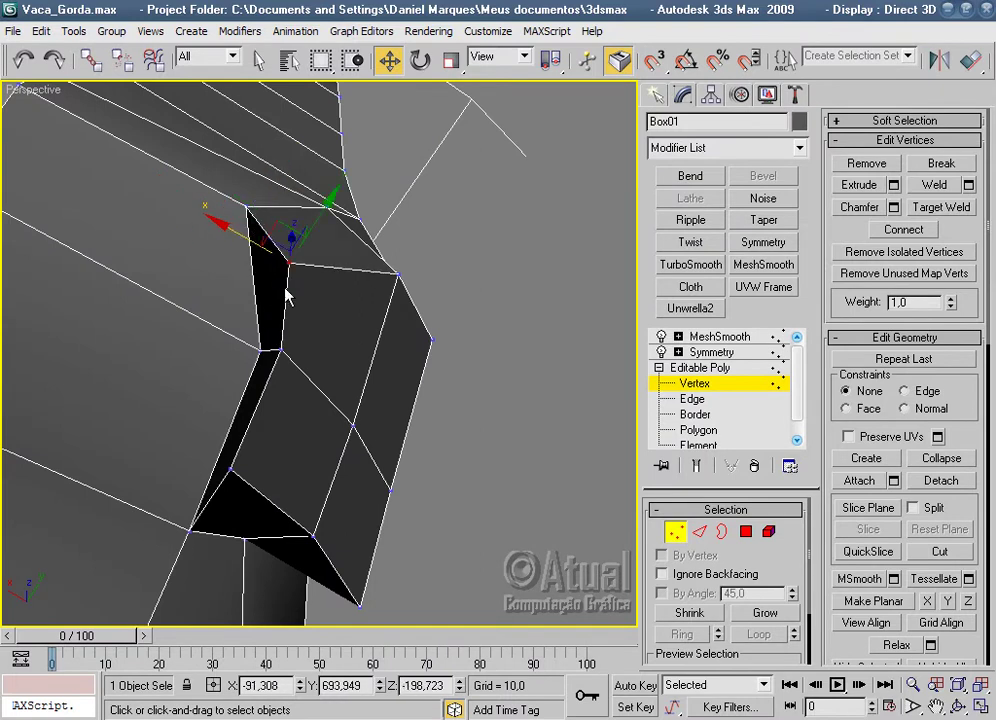
pyautogui.click(262, 347)
pyautogui.moveTo(267, 351)
pyautogui.mouseDown()
pyautogui.moveTo(187, 304)
pyautogui.moveTo(271, 360)
pyautogui.mouseUp()
pyautogui.moveTo(271, 360)
pyautogui.mouseDown(button='middle')
pyautogui.moveTo(302, 244)
pyautogui.moveTo(333, 289)
pyautogui.moveTo(270, 260)
pyautogui.mouseUp(button='middle')
pyautogui.click(240, 236)
pyautogui.moveTo(222, 218); pyautogui.dragTo(211, 216)
pyautogui.moveTo(211, 216)
pyautogui.keyDown('alt'); pyautogui.mouseDown(button='middle')
pyautogui.moveTo(296, 262)
pyautogui.moveTo(256, 258)
pyautogui.moveTo(335, 422)
pyautogui.moveTo(207, 400)
pyautogui.moveTo(410, 415)
pyautogui.mouseUp(button='middle'); pyautogui.keyUp('alt')
# Reshape the muzzle by pulling its vertices, raising the upper-left one and nudging the front edge.
pyautogui.click(186, 442)
pyautogui.click(400, 347)
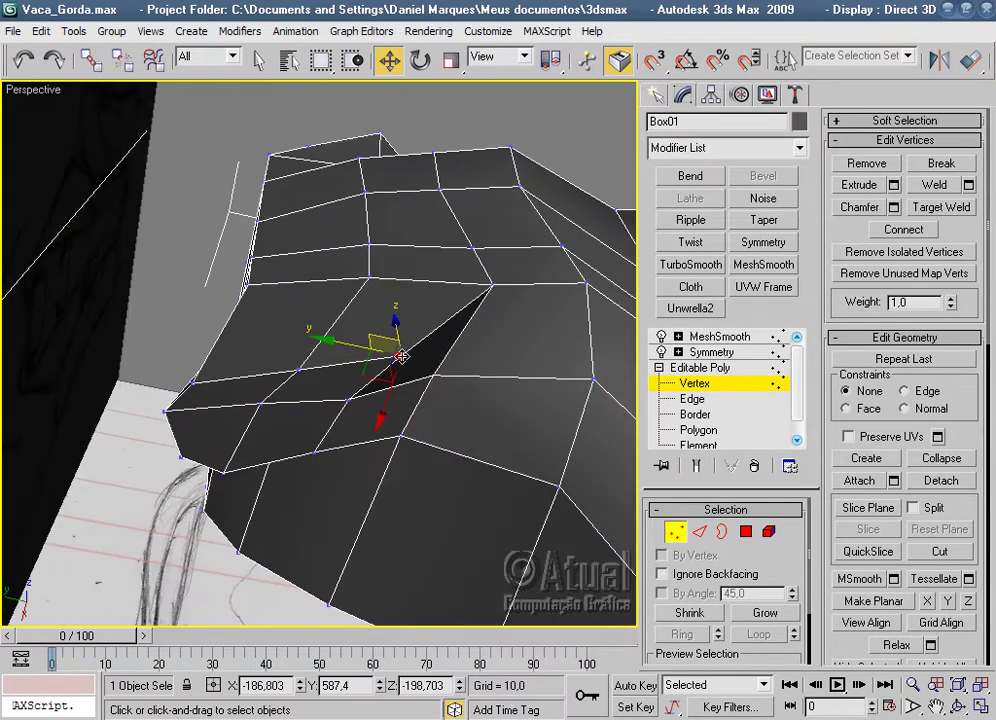
pyautogui.moveTo(400, 347)
pyautogui.keyDown('alt'); pyautogui.mouseDown(button='middle')
pyautogui.moveTo(452, 330)
pyautogui.moveTo(426, 347)
pyautogui.mouseUp(button='middle'); pyautogui.keyUp('alt')
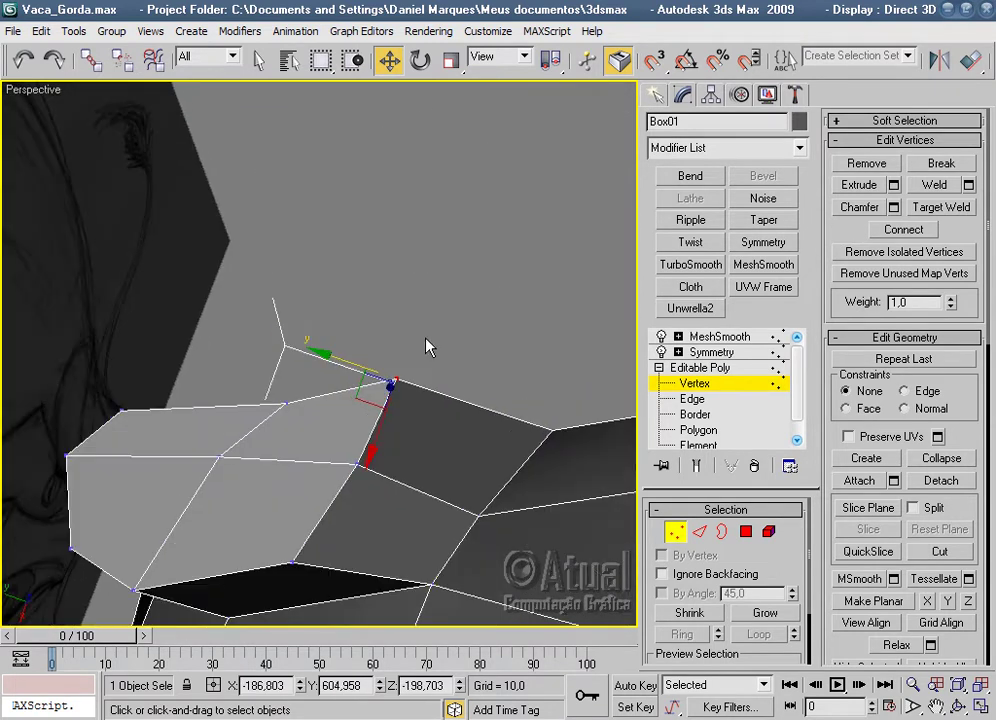
pyautogui.moveTo(289, 404)
pyautogui.mouseDown()
pyautogui.moveTo(291, 429)
pyautogui.moveTo(263, 438)
pyautogui.moveTo(267, 455)
pyautogui.moveTo(243, 468)
pyautogui.mouseUp()
pyautogui.moveTo(121, 411); pyautogui.dragTo(133, 383)
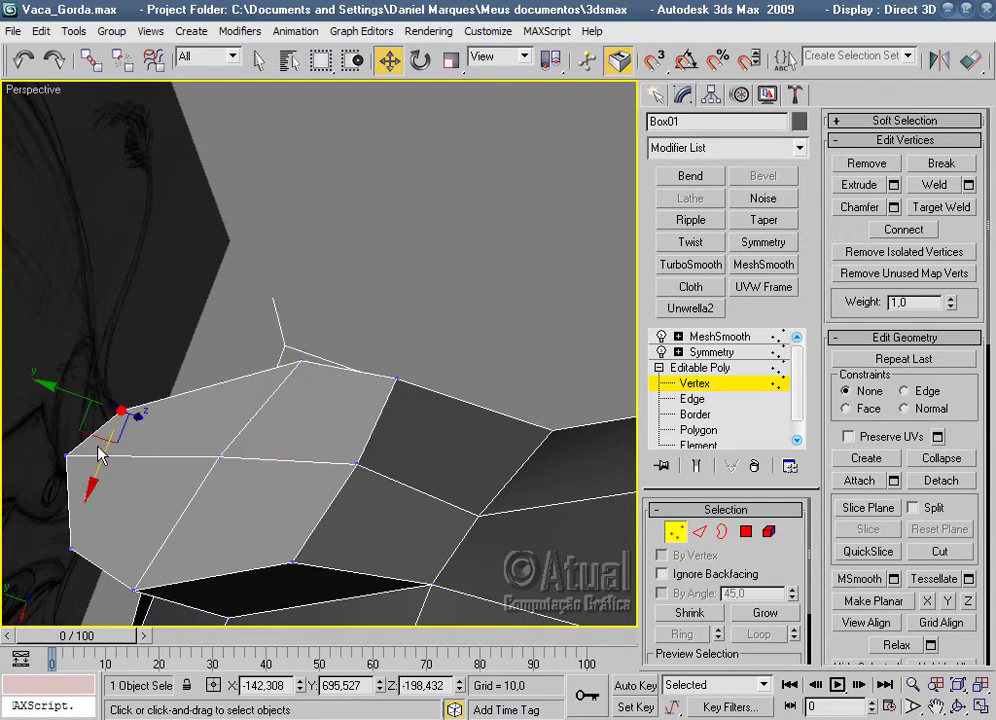
pyautogui.click(63, 453)
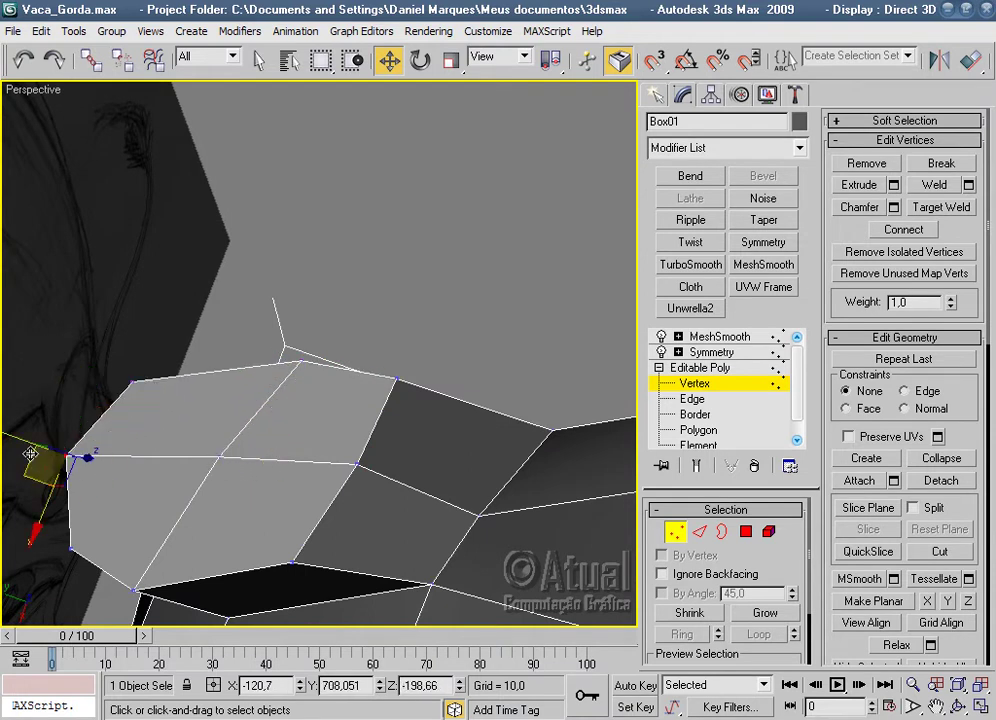
pyautogui.moveTo(30, 454); pyautogui.dragTo(38, 447)
pyautogui.moveTo(238, 469)
pyautogui.keyDown('alt'); pyautogui.mouseDown(button='middle')
pyautogui.moveTo(420, 413)
pyautogui.moveTo(388, 507)
pyautogui.moveTo(489, 422)
pyautogui.moveTo(462, 438)
pyautogui.moveTo(369, 428)
pyautogui.mouseUp(button='middle'); pyautogui.keyUp('alt')
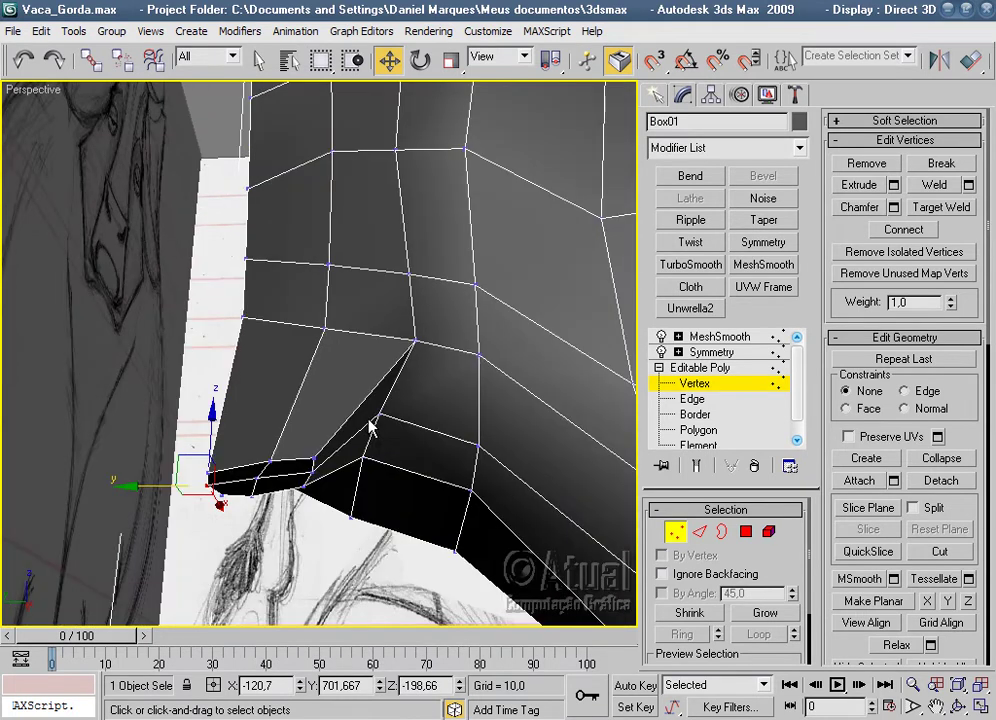
# Move a jaw vertex along X and a head-edge vertex onto the sketch outline.
pyautogui.click(328, 330)
pyautogui.click(330, 263)
pyautogui.moveTo(330, 263)
pyautogui.keyDown('alt'); pyautogui.mouseDown(button='middle')
pyautogui.moveTo(382, 378)
pyautogui.moveTo(427, 267)
pyautogui.mouseUp(button='middle'); pyautogui.keyUp('alt')
pyautogui.moveTo(427, 267); pyautogui.dragTo(393, 247)
pyautogui.keyDown('alt'); pyautogui.moveTo(393, 247); pyautogui.dragTo(407, 313, button='middle'); pyautogui.keyUp('alt')
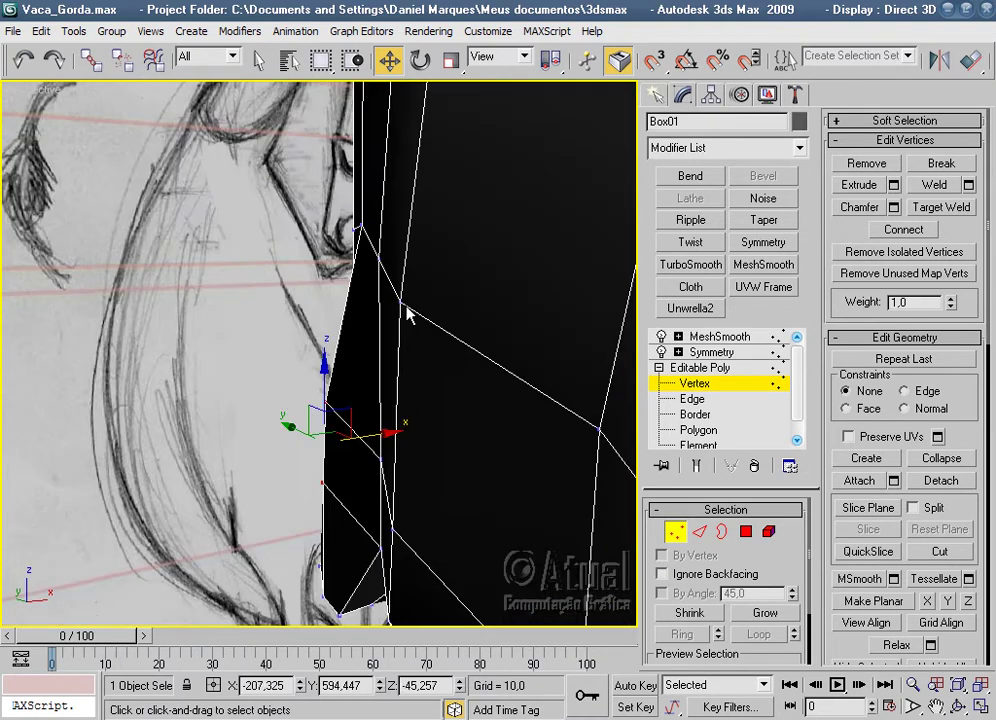
pyautogui.click(365, 226)
pyautogui.moveTo(365, 226); pyautogui.dragTo(393, 246)
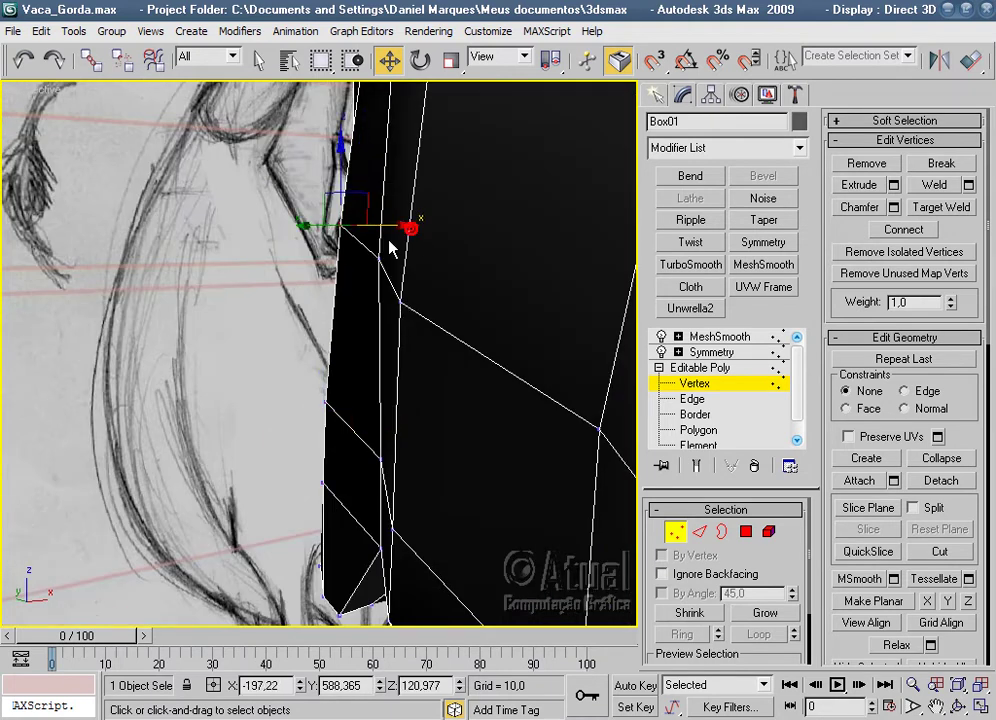
pyautogui.scroll(-5, 447, 335)
pyautogui.keyDown('alt'); pyautogui.moveTo(447, 335); pyautogui.dragTo(509, 333, button='middle'); pyautogui.keyUp('alt')
pyautogui.scroll(3, 422, 316)
# Pull the under-jaw vertex down and slide the jaw's lower-corner vertex along X.
pyautogui.click(422, 316)
pyautogui.moveTo(422, 313); pyautogui.dragTo(425, 370)
pyautogui.click(416, 510)
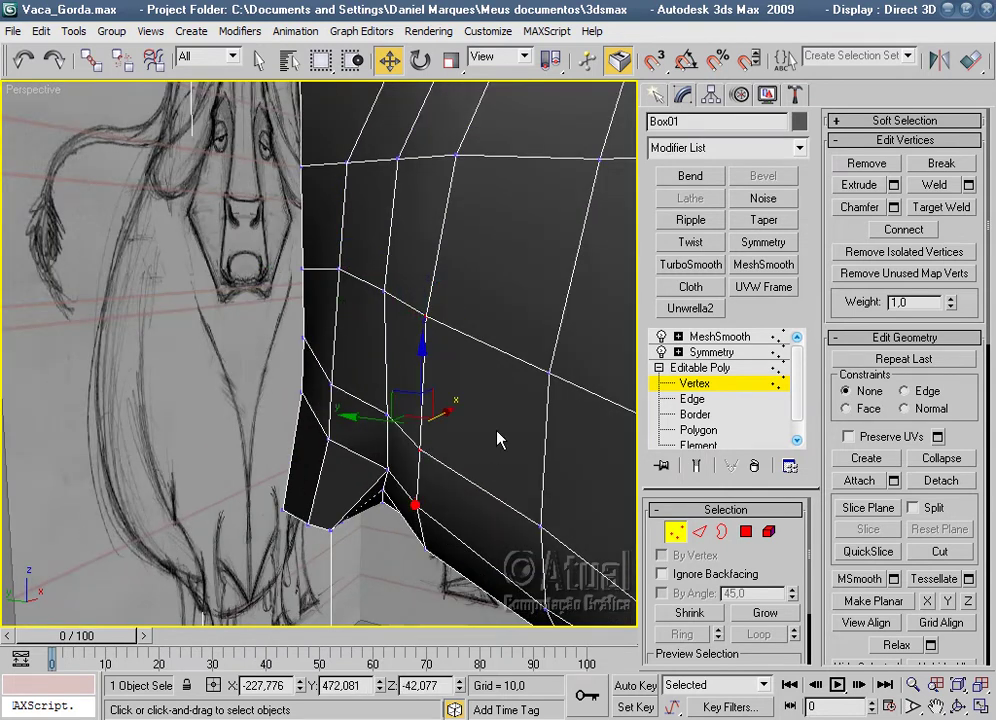
pyautogui.keyDown('alt'); pyautogui.moveTo(500, 438); pyautogui.dragTo(447, 452, button='middle'); pyautogui.keyUp('alt')
pyautogui.moveTo(396, 402); pyautogui.dragTo(402, 402)
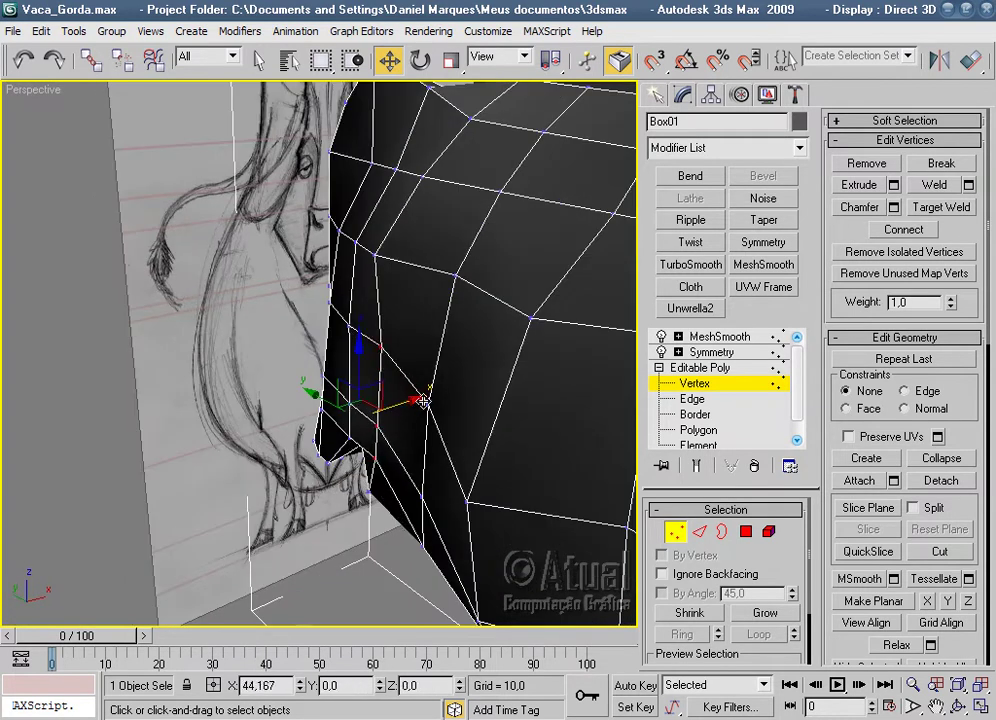
pyautogui.keyDown('alt'); pyautogui.moveTo(402, 402); pyautogui.dragTo(488, 356, button='middle'); pyautogui.keyUp('alt')
pyautogui.moveTo(489, 422)
pyautogui.keyDown('alt'); pyautogui.mouseDown(button='middle')
pyautogui.moveTo(389, 411)
pyautogui.moveTo(437, 315)
pyautogui.mouseUp(button='middle'); pyautogui.keyUp('alt')
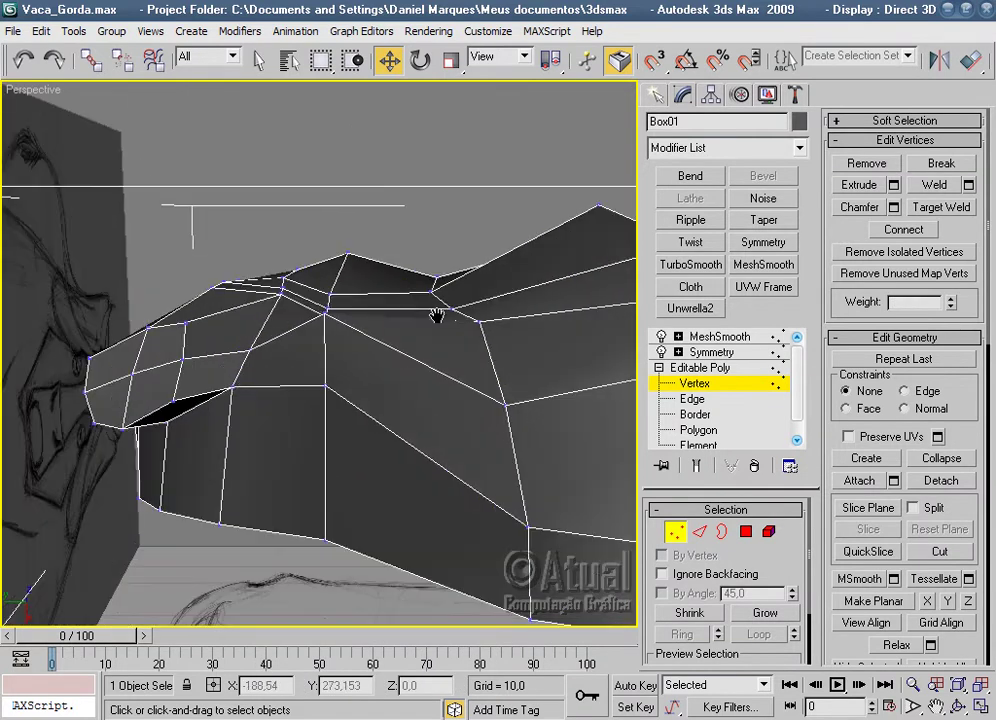
# Adjust the top-of-head vertex, undoing a downward move, then shift it up the head's side.
pyautogui.click(324, 314)
pyautogui.moveTo(324, 316); pyautogui.dragTo(334, 450)
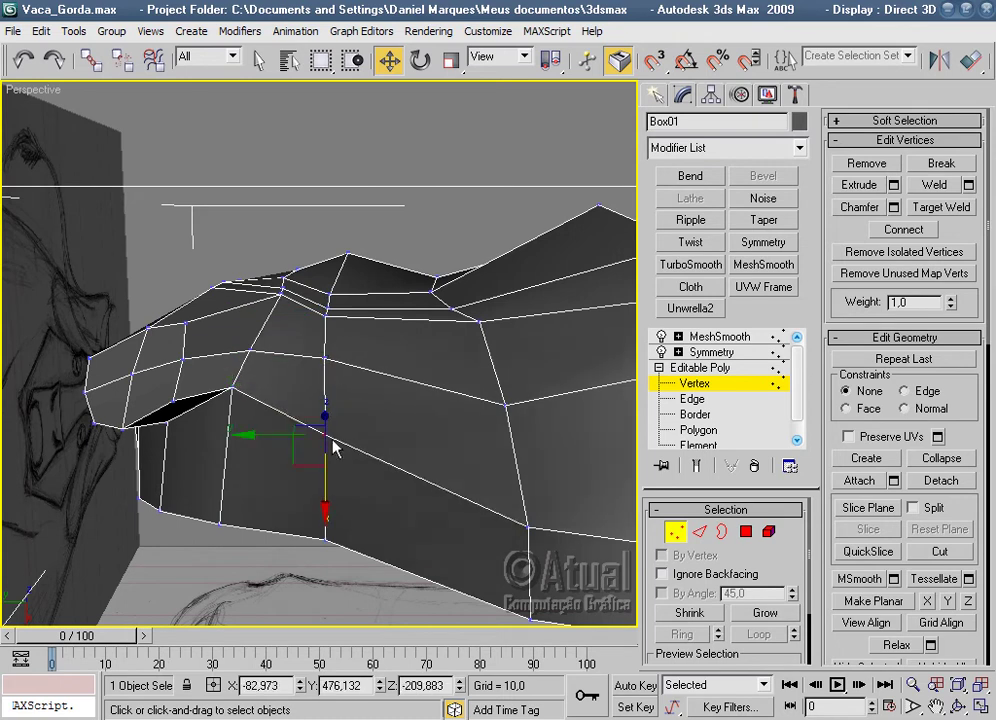
pyautogui.hotkey('ctrl', 'z')
pyautogui.moveTo(325, 318); pyautogui.dragTo(325, 350)
pyautogui.moveTo(411, 351)
pyautogui.keyDown('alt'); pyautogui.mouseDown(button='middle')
pyautogui.moveTo(360, 455)
pyautogui.moveTo(380, 427)
pyautogui.mouseUp(button='middle'); pyautogui.keyUp('alt')
pyautogui.moveTo(285, 440); pyautogui.dragTo(327, 396)
pyautogui.keyDown('alt'); pyautogui.moveTo(318, 274); pyautogui.dragTo(427, 262, button='middle'); pyautogui.keyUp('alt')
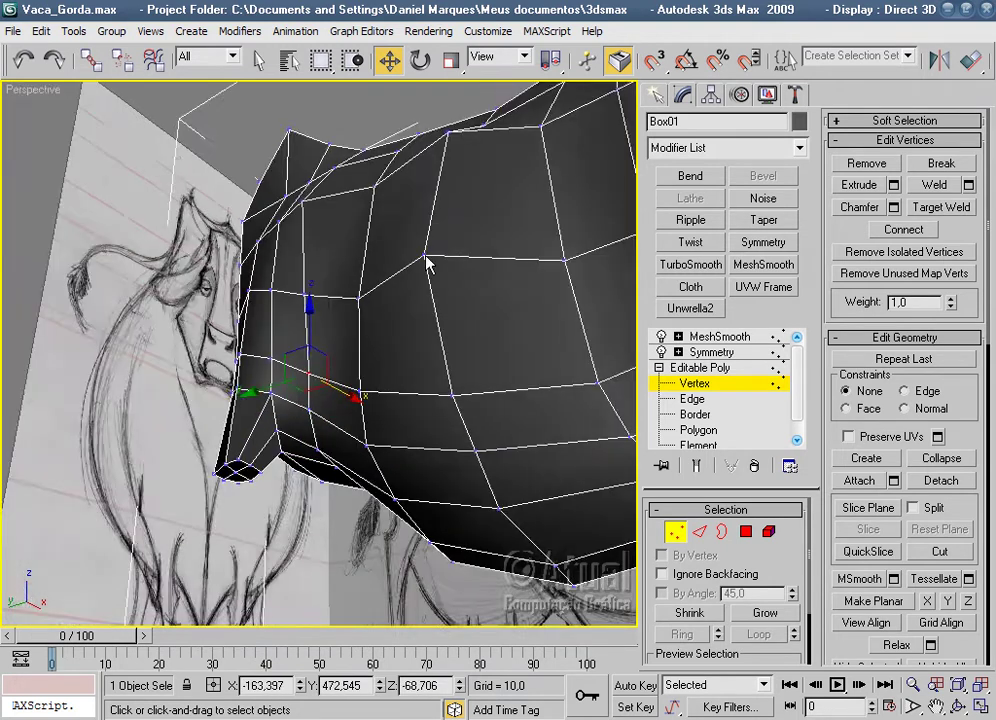
pyautogui.scroll(3, 437, 340)
pyautogui.scroll(-3, 316, 250)
pyautogui.scroll(3, 290, 345)
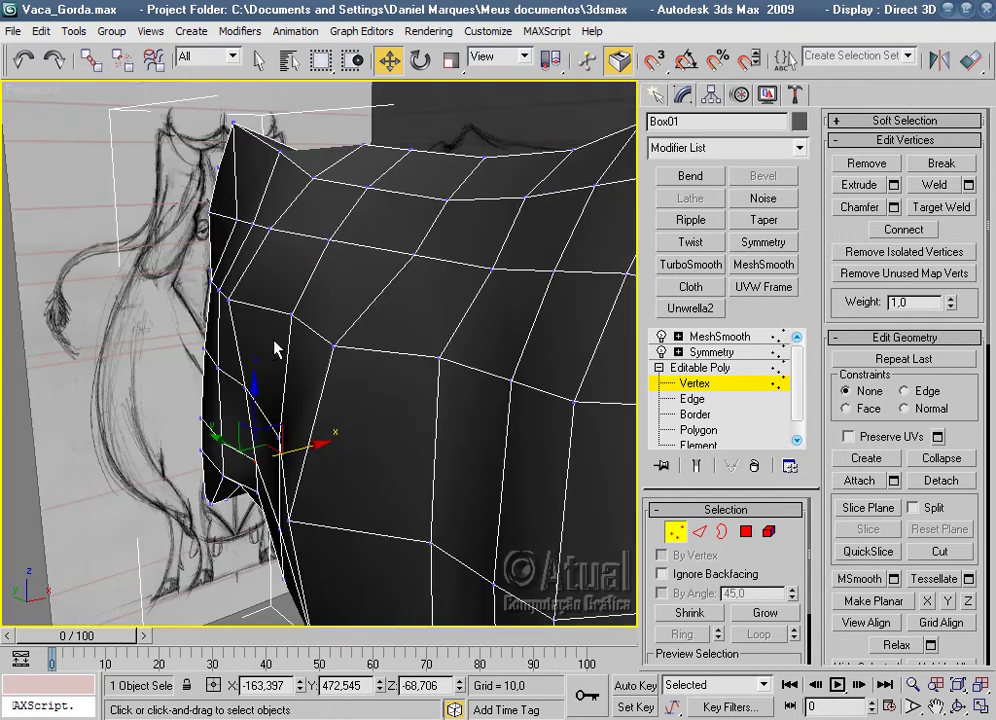
# Move the upper and lower head-front vertices into line, then preview with MeshSmooth.
pyautogui.click(229, 298)
pyautogui.moveTo(270, 291); pyautogui.dragTo(298, 295)
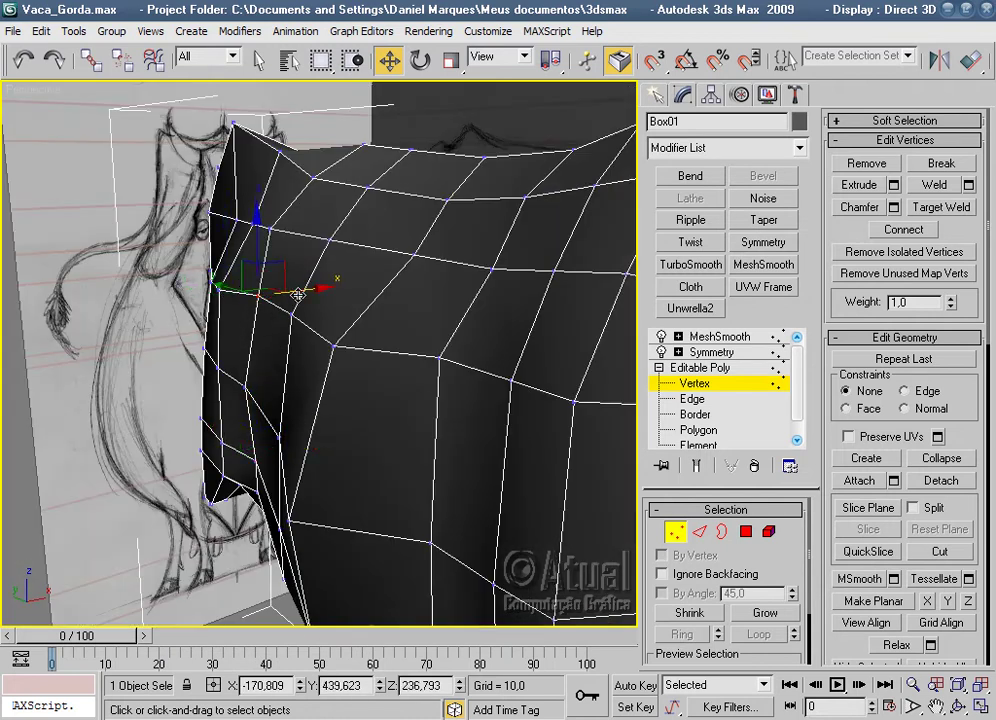
pyautogui.moveTo(276, 318)
pyautogui.keyDown('alt'); pyautogui.mouseDown(button='middle')
pyautogui.moveTo(313, 291)
pyautogui.moveTo(313, 278)
pyautogui.moveTo(228, 451)
pyautogui.mouseUp(button='middle'); pyautogui.keyUp('alt')
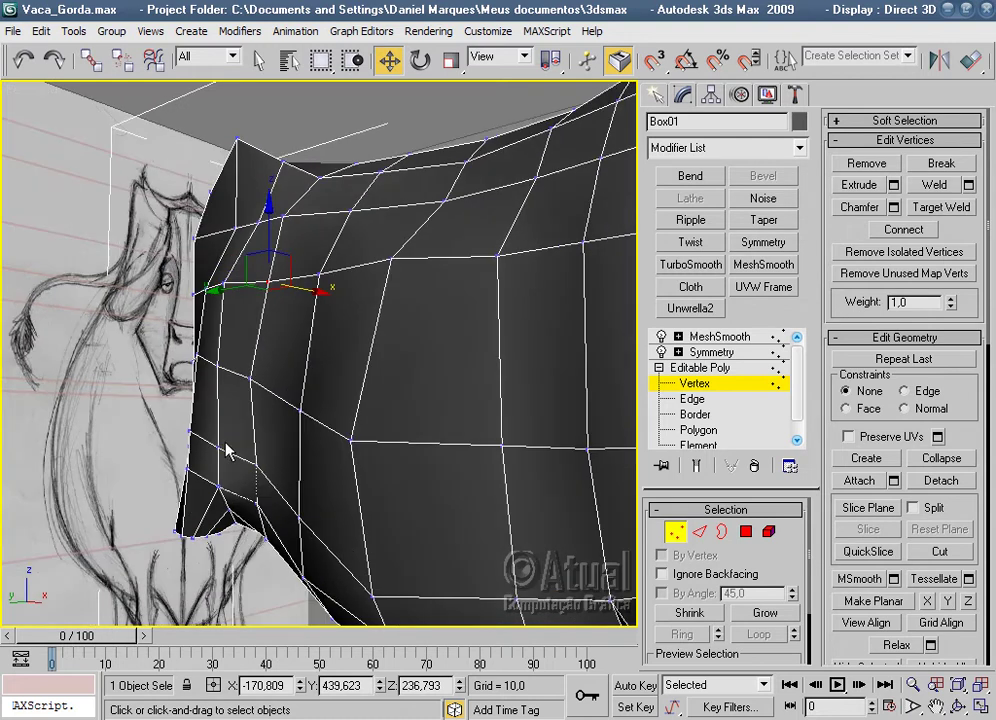
pyautogui.click(216, 444)
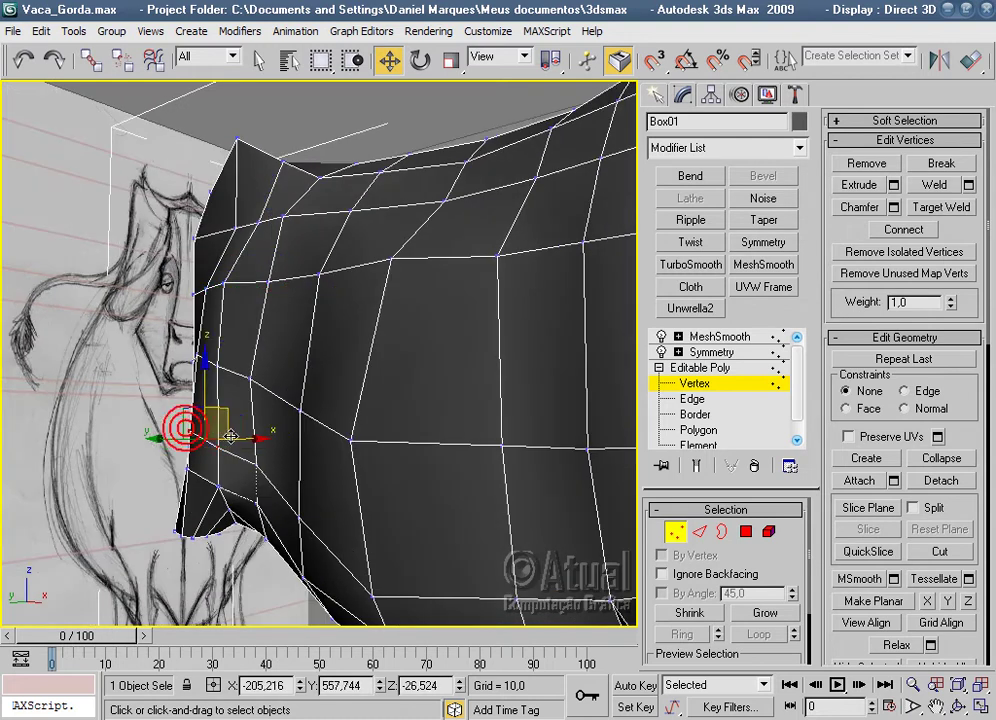
pyautogui.moveTo(225, 436)
pyautogui.mouseDown()
pyautogui.moveTo(246, 362)
pyautogui.moveTo(233, 358)
pyautogui.mouseUp()
pyautogui.moveTo(233, 358)
pyautogui.keyDown('alt'); pyautogui.mouseDown(button='middle')
pyautogui.moveTo(322, 327)
pyautogui.moveTo(409, 349)
pyautogui.moveTo(436, 218)
pyautogui.moveTo(373, 351)
pyautogui.moveTo(605, 360)
pyautogui.mouseUp(button='middle'); pyautogui.keyUp('alt')
pyautogui.click(706, 338)
pyautogui.click(706, 338)
pyautogui.click(443, 204)
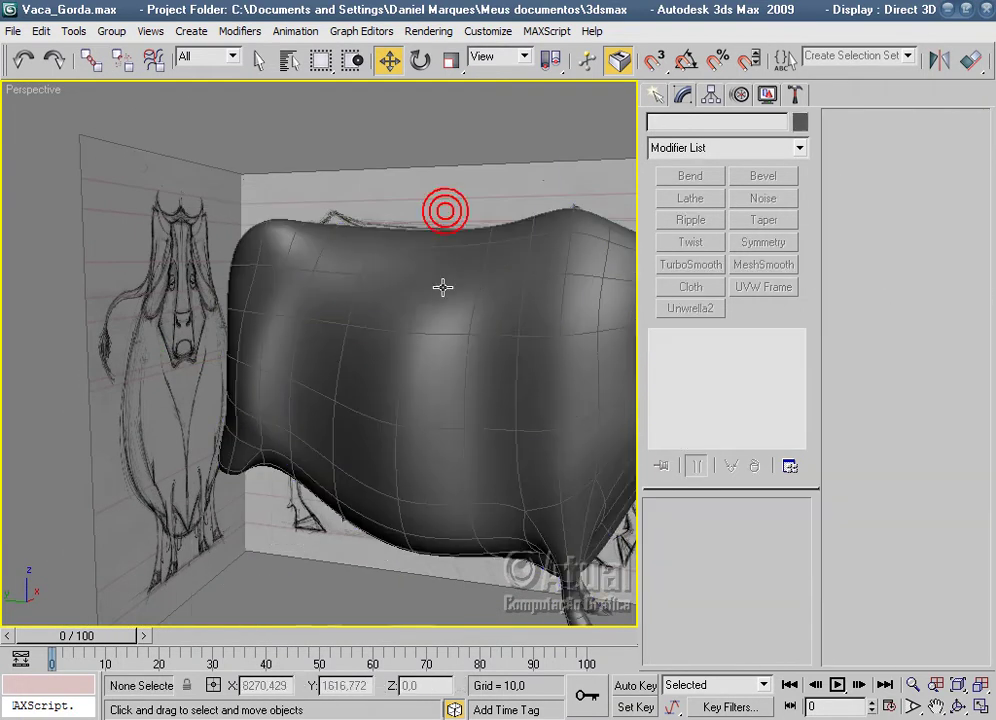
pyautogui.scroll(-3, 298, 570)
pyautogui.click(402, 460)
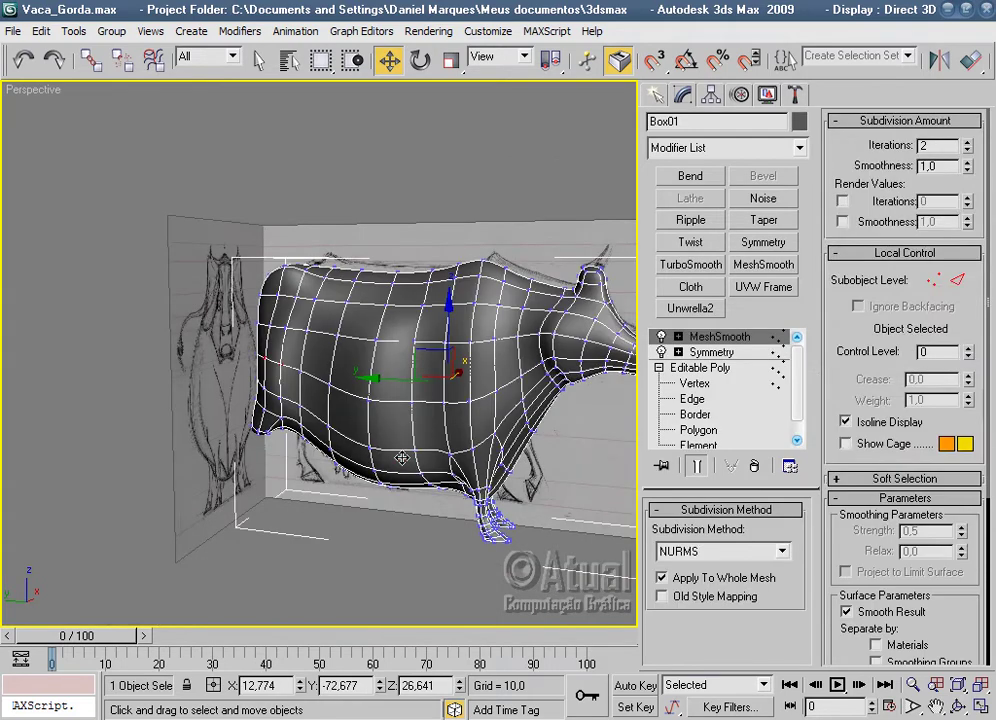
pyautogui.click(413, 580)
pyautogui.moveTo(411, 520)
pyautogui.keyDown('alt'); pyautogui.mouseDown(button='middle')
pyautogui.moveTo(525, 476)
pyautogui.moveTo(370, 428)
pyautogui.moveTo(318, 536)
pyautogui.moveTo(456, 542)
pyautogui.moveTo(511, 447)
pyautogui.moveTo(502, 534)
pyautogui.moveTo(411, 378)
pyautogui.moveTo(416, 329)
pyautogui.moveTo(465, 338)
pyautogui.moveTo(425, 300)
pyautogui.mouseUp(button='middle'); pyautogui.keyUp('alt')
pyautogui.scroll(3, 440, 340)
pyautogui.click(256, 425)
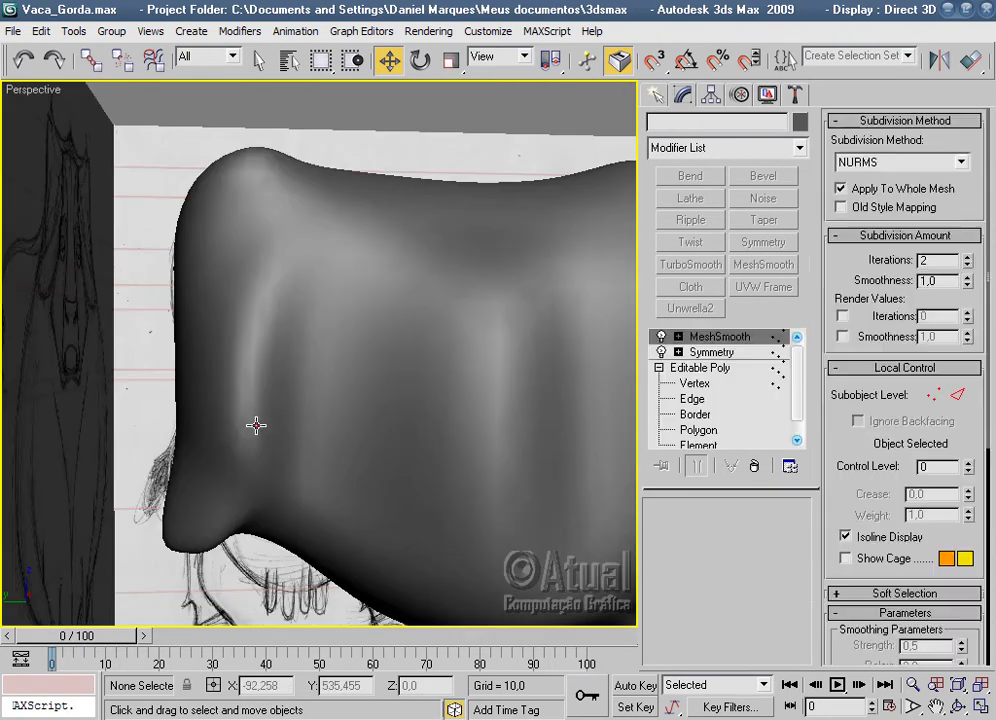
pyautogui.click(695, 384)
# With edged faces shown, shift the lower and upper neck vertices along Y.
pyautogui.press('F4')
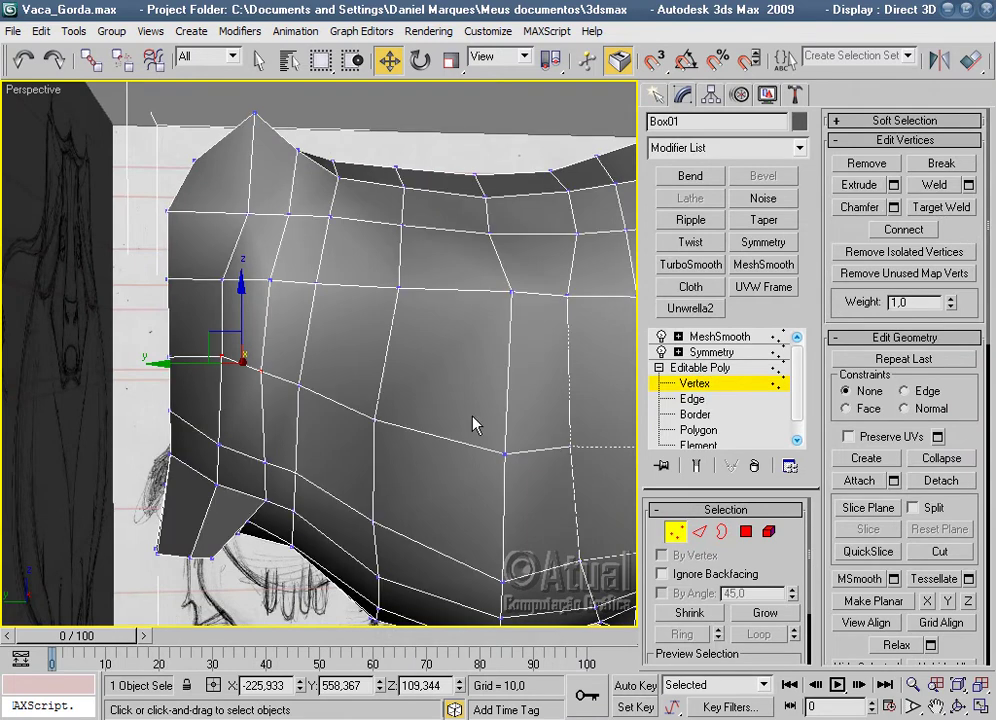
pyautogui.scroll(3, 351, 422)
pyautogui.scroll(2, 344, 500)
pyautogui.click(236, 502)
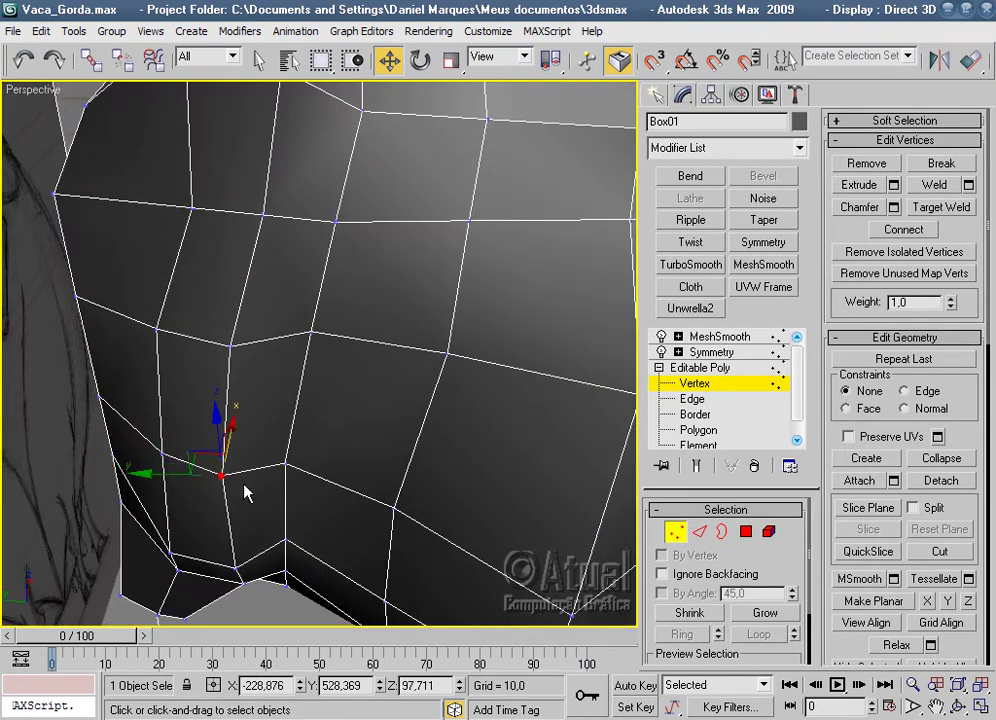
pyautogui.moveTo(161, 478); pyautogui.dragTo(196, 480)
pyautogui.click(238, 578)
pyautogui.moveTo(175, 568)
pyautogui.mouseDown()
pyautogui.moveTo(190, 569)
pyautogui.moveTo(178, 566)
pyautogui.mouseUp()
pyautogui.click(245, 502)
pyautogui.click(253, 468)
pyautogui.moveTo(203, 477); pyautogui.dragTo(233, 477)
pyautogui.click(231, 346)
pyautogui.moveTo(178, 352)
pyautogui.mouseDown()
pyautogui.moveTo(107, 329)
pyautogui.moveTo(115, 328)
pyautogui.mouseUp()
# Move the vertices under the chin along Y, then switch to Polygon level.
pyautogui.moveTo(351, 378)
pyautogui.keyDown('alt'); pyautogui.mouseDown(button='middle')
pyautogui.moveTo(276, 329)
pyautogui.moveTo(348, 214)
pyautogui.moveTo(373, 393)
pyautogui.moveTo(400, 378)
pyautogui.moveTo(342, 473)
pyautogui.moveTo(284, 408)
pyautogui.mouseUp(button='middle'); pyautogui.keyUp('alt')
pyautogui.click(279, 332)
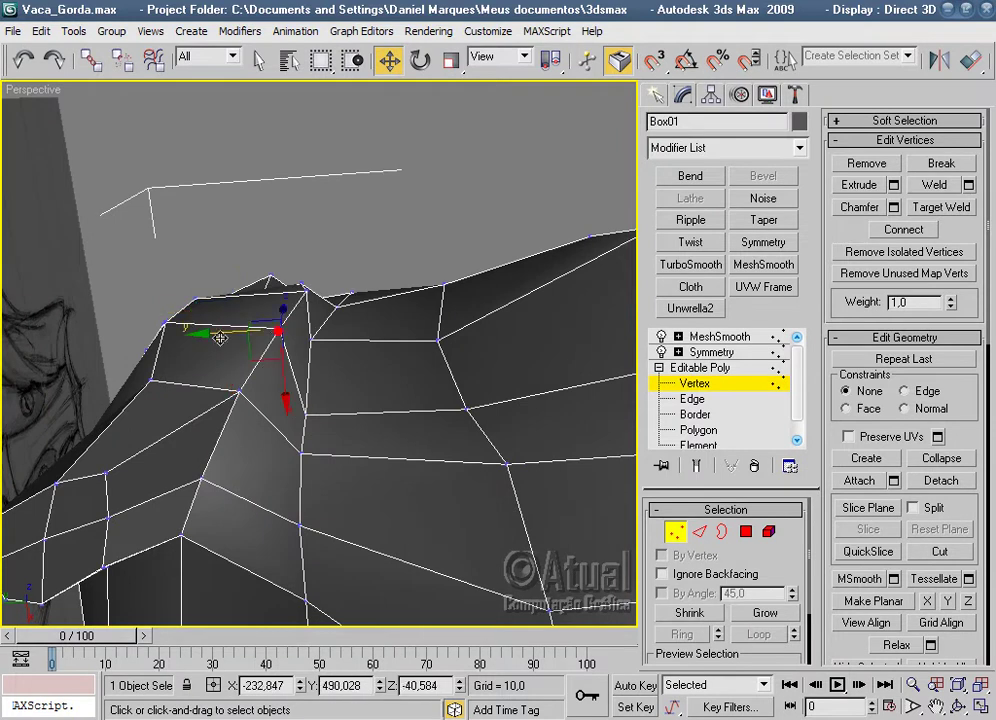
pyautogui.moveTo(279, 332)
pyautogui.mouseDown()
pyautogui.moveTo(203, 418)
pyautogui.moveTo(222, 397)
pyautogui.mouseUp()
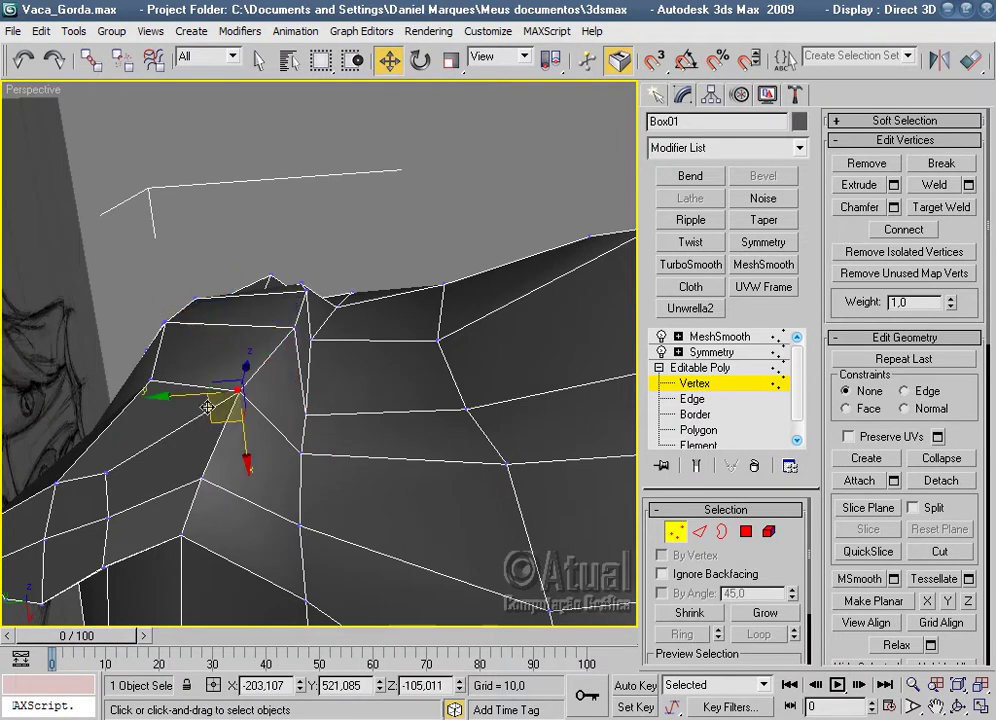
pyautogui.click(201, 484)
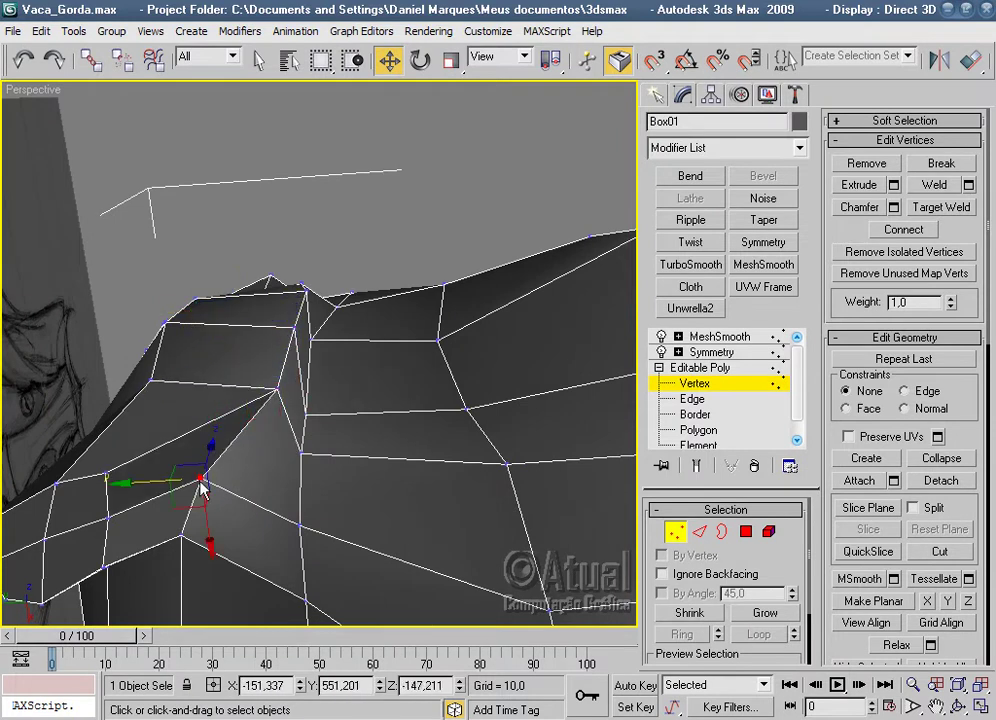
pyautogui.moveTo(147, 485); pyautogui.dragTo(128, 488)
pyautogui.keyDown('alt'); pyautogui.moveTo(128, 488); pyautogui.dragTo(382, 433, button='middle'); pyautogui.keyUp('alt')
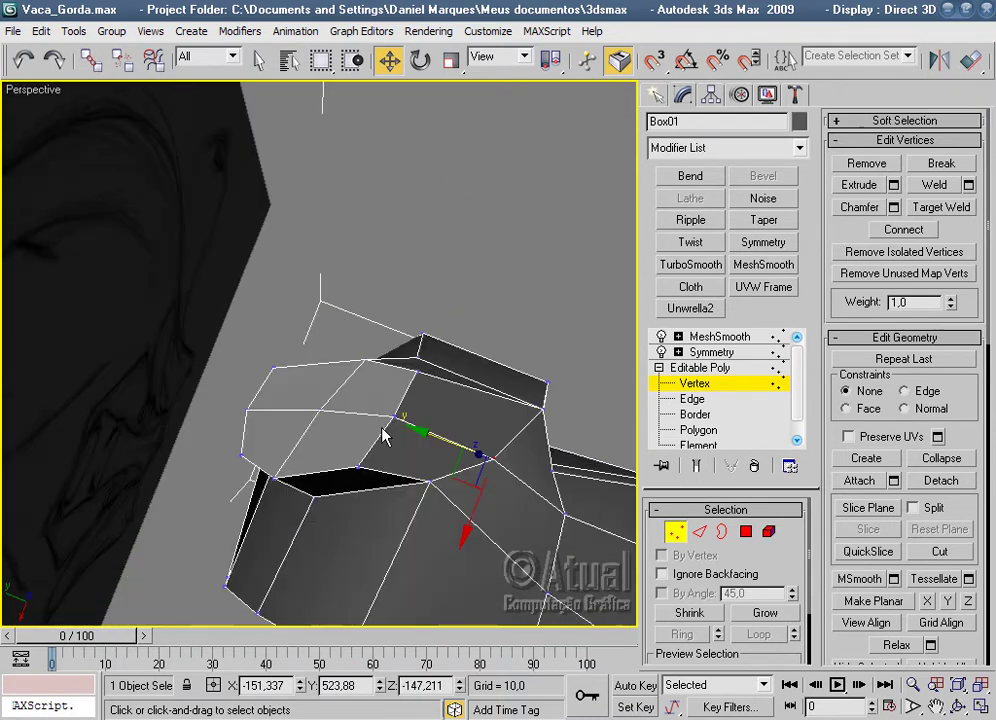
pyautogui.moveTo(377, 433); pyautogui.dragTo(285, 483)
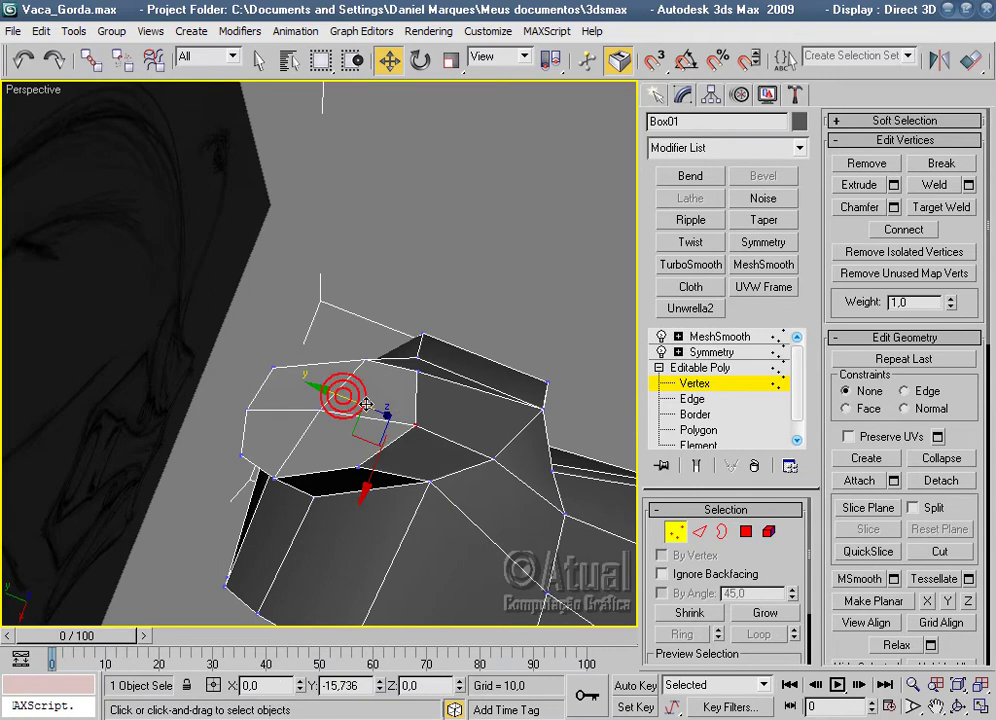
pyautogui.keyDown('alt'); pyautogui.moveTo(338, 432); pyautogui.dragTo(467, 525, button='middle'); pyautogui.keyUp('alt')
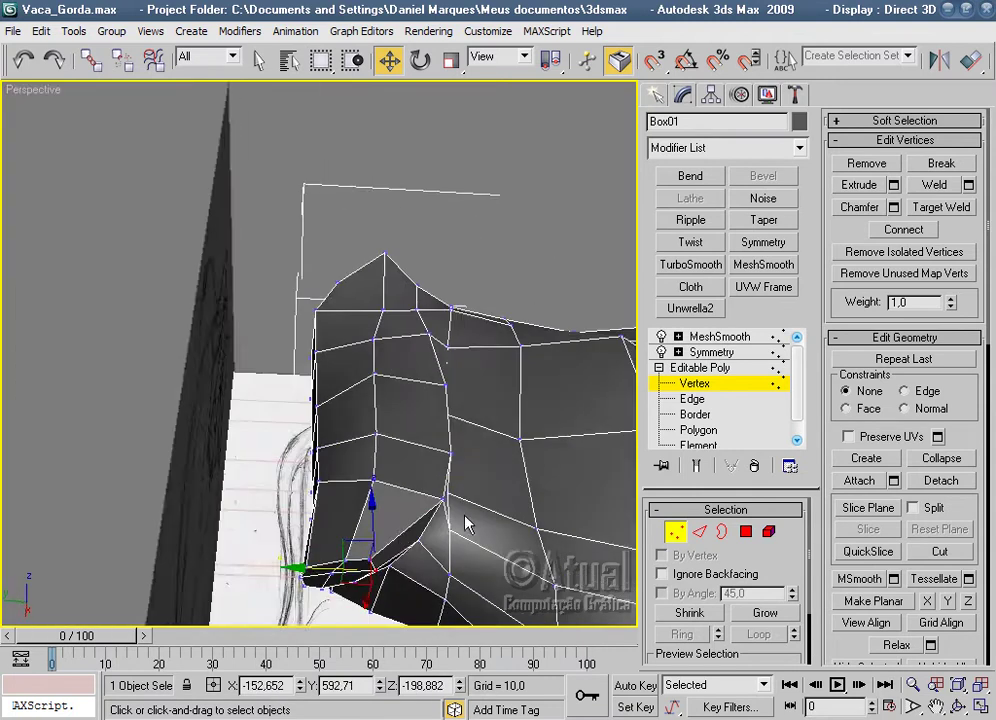
pyautogui.click(747, 533)
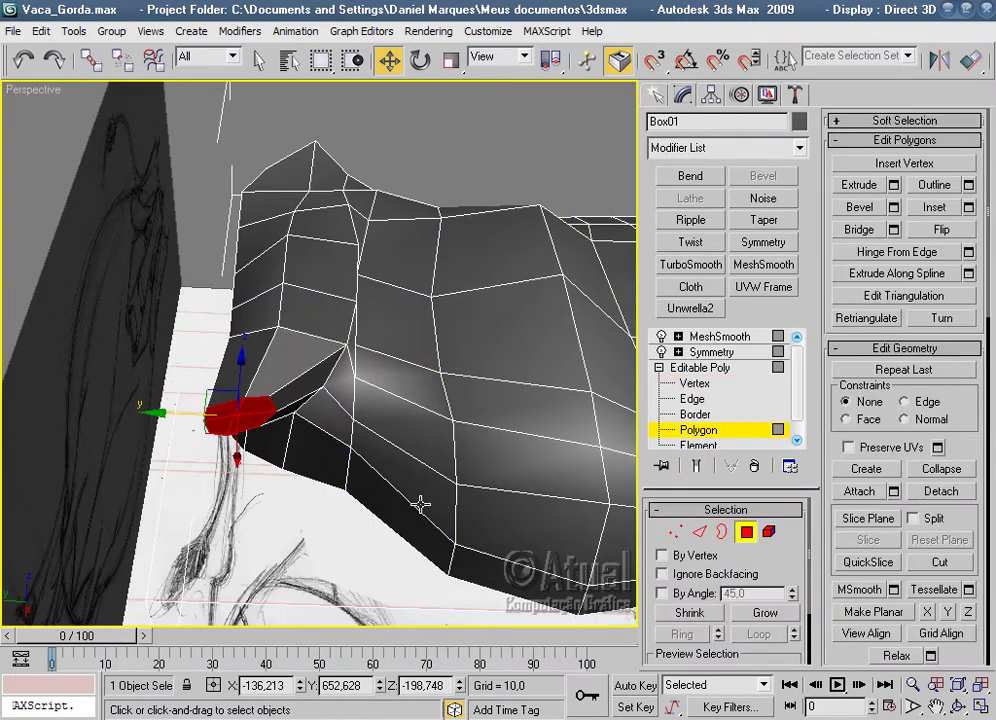
# In the Left view with see-through mode on, tilt the underside polygons to follow the sketched leg.
pyautogui.press('f')
pyautogui.scroll(-4, 397, 429)
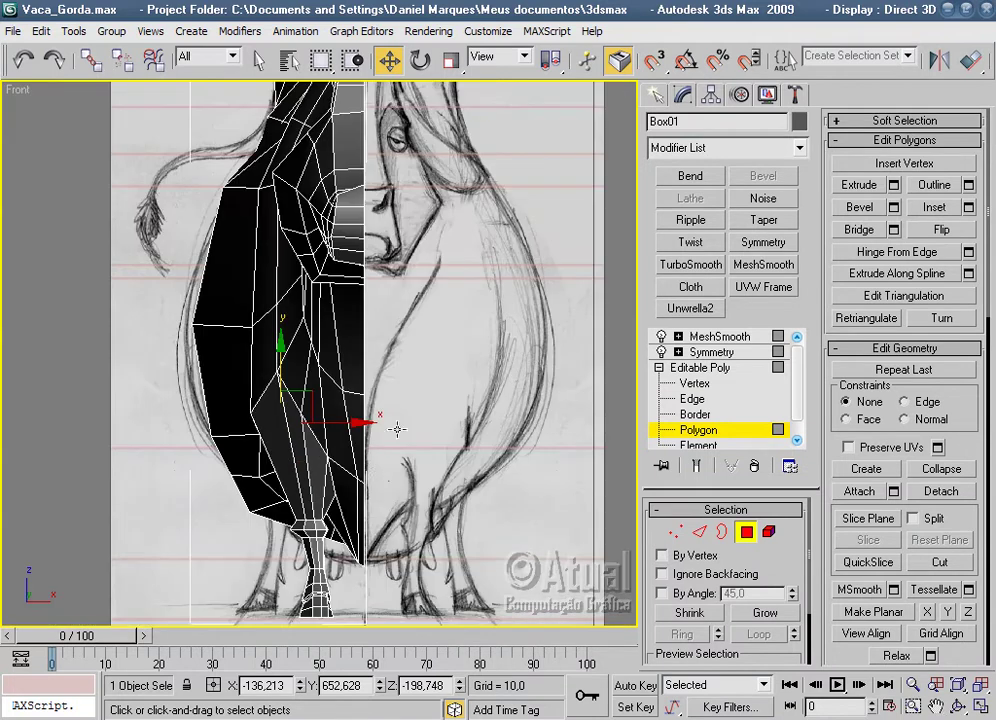
pyautogui.press('l')
pyautogui.scroll(-1, 357, 458)
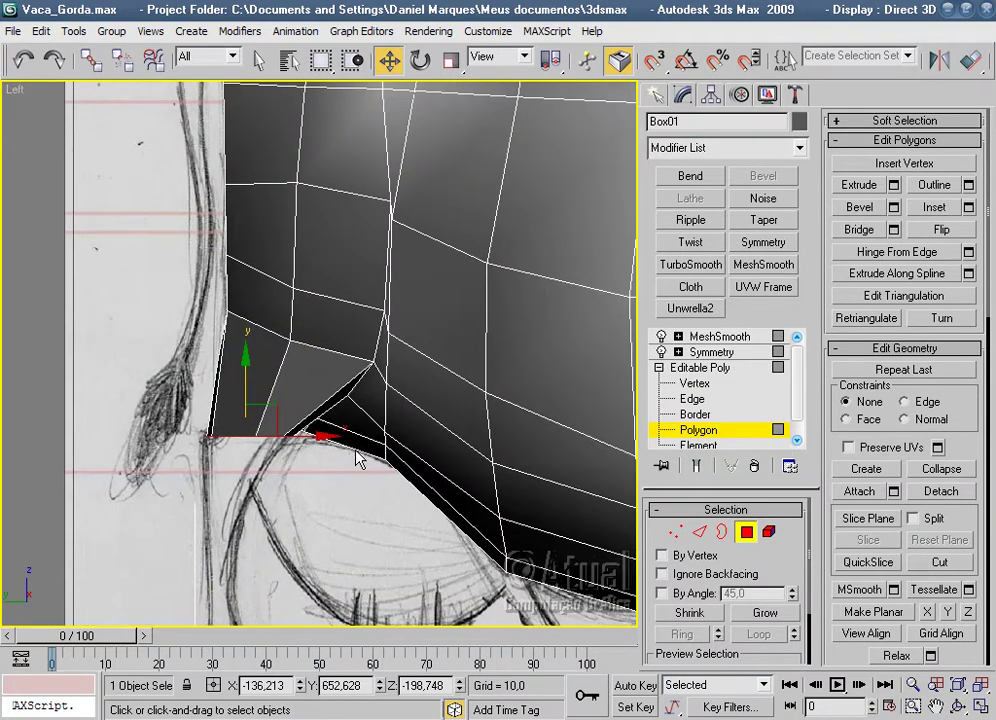
pyautogui.scroll(1, 360, 440)
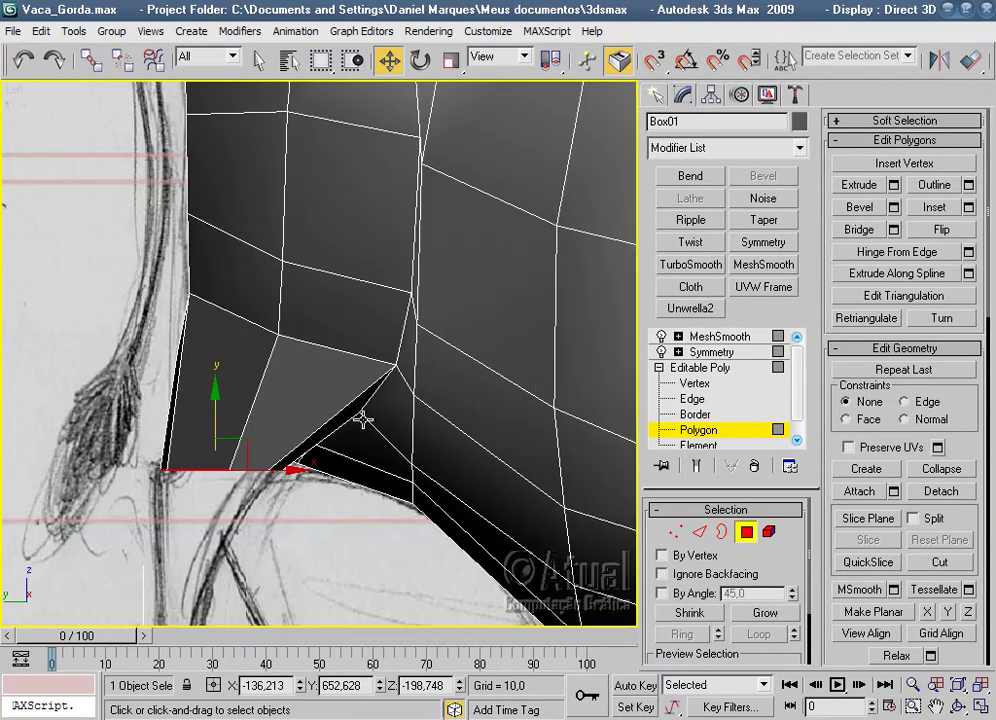
pyautogui.click(420, 60)
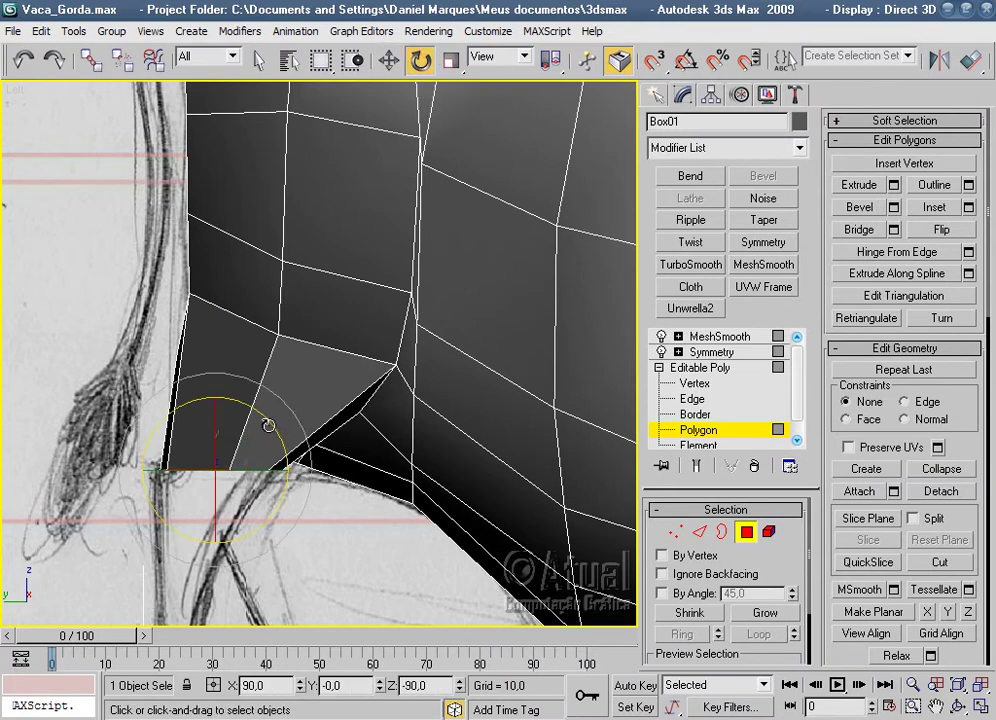
pyautogui.hotkey('alt', 'x')
pyautogui.moveTo(268, 426); pyautogui.dragTo(277, 470)
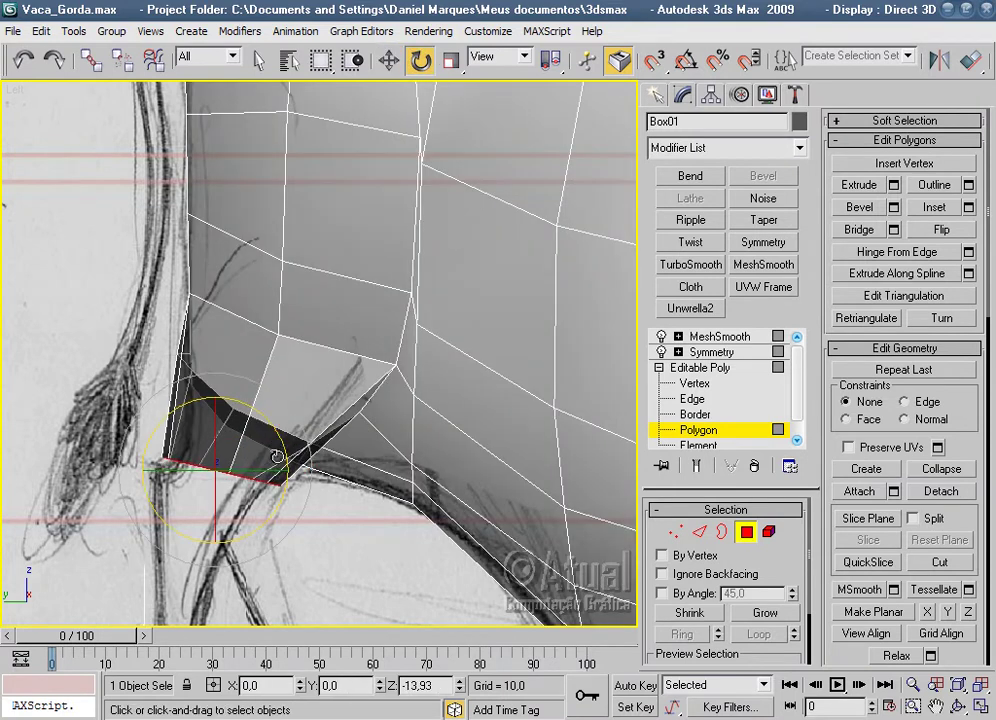
# Scale down the underside polygons and shift them slightly up to fit the sketch's underside line.
pyautogui.click(451, 60)
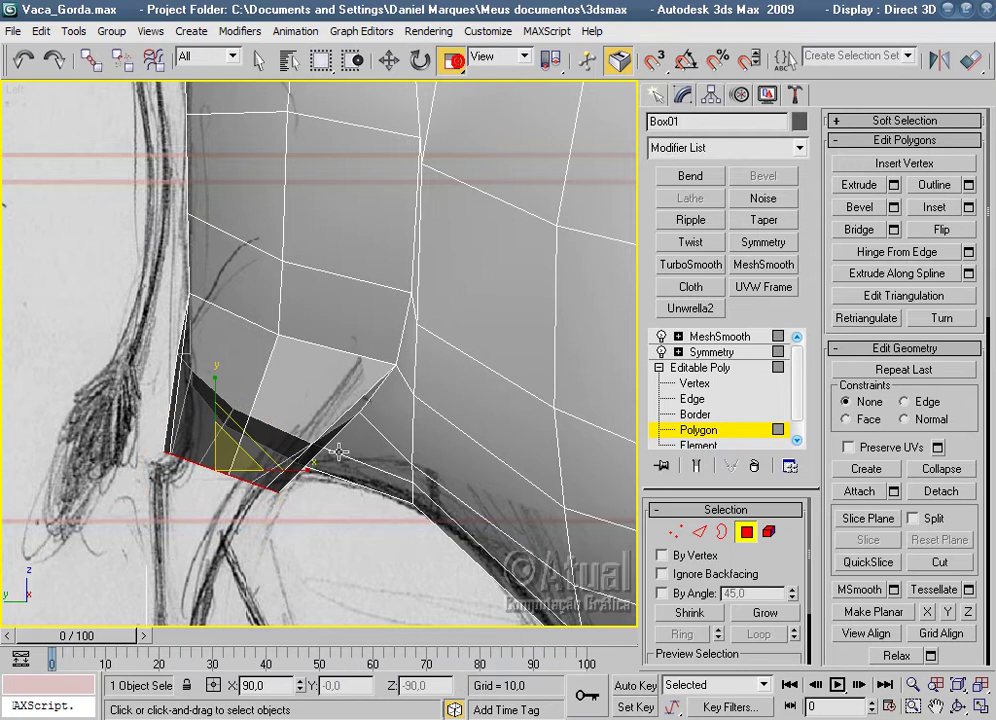
pyautogui.moveTo(248, 437); pyautogui.dragTo(353, 149)
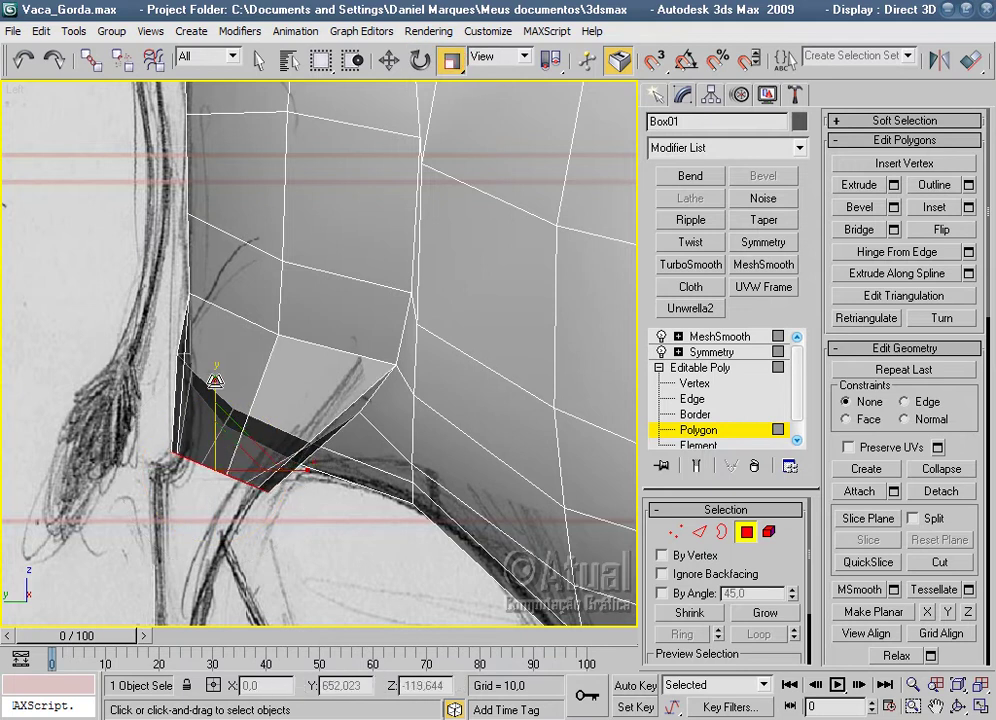
pyautogui.click(390, 62)
pyautogui.moveTo(244, 437); pyautogui.dragTo(255, 423)
pyautogui.moveTo(255, 423); pyautogui.dragTo(267, 243, button='middle')
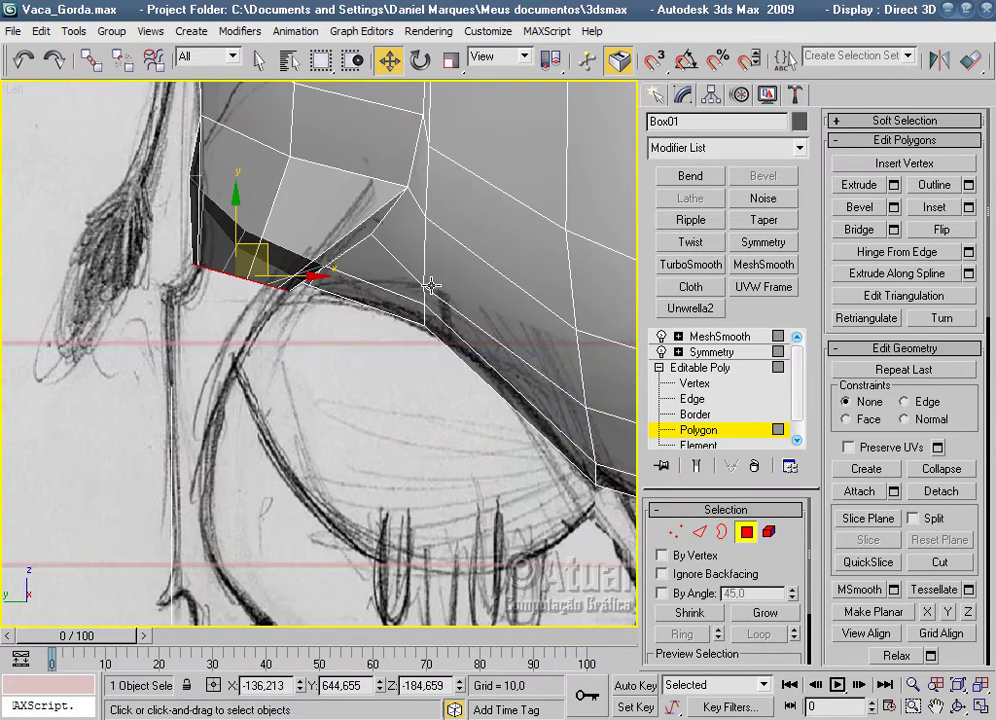
# Extrude the underside polygons downward with a height of about 67.
pyautogui.click(894, 186)
pyautogui.moveTo(720, 312); pyautogui.dragTo(717, 330)
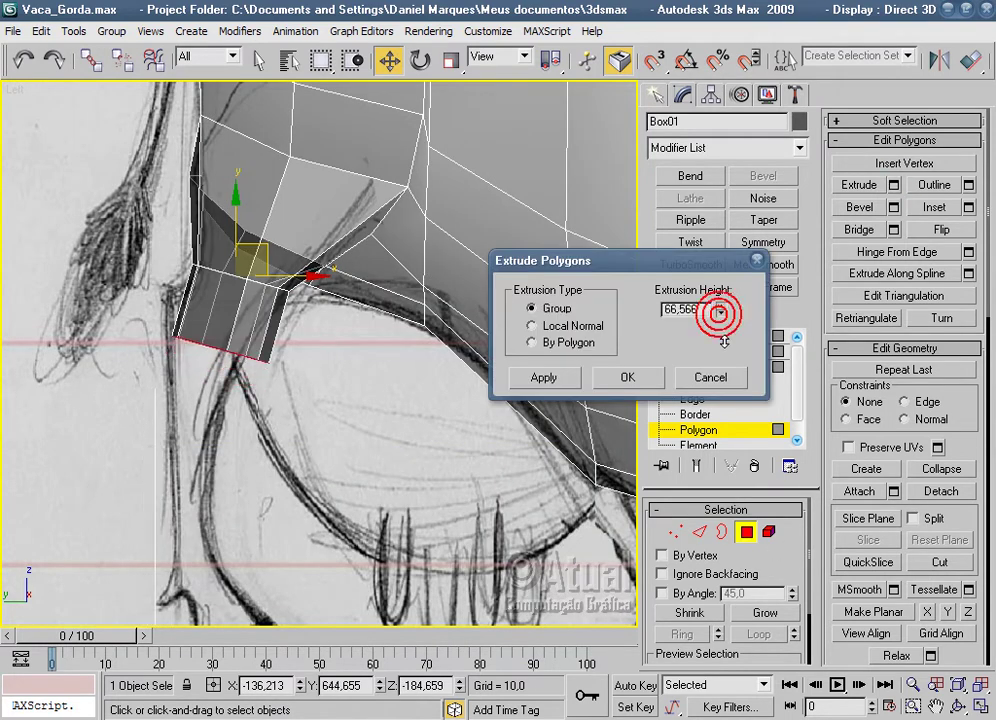
pyautogui.press('Return')
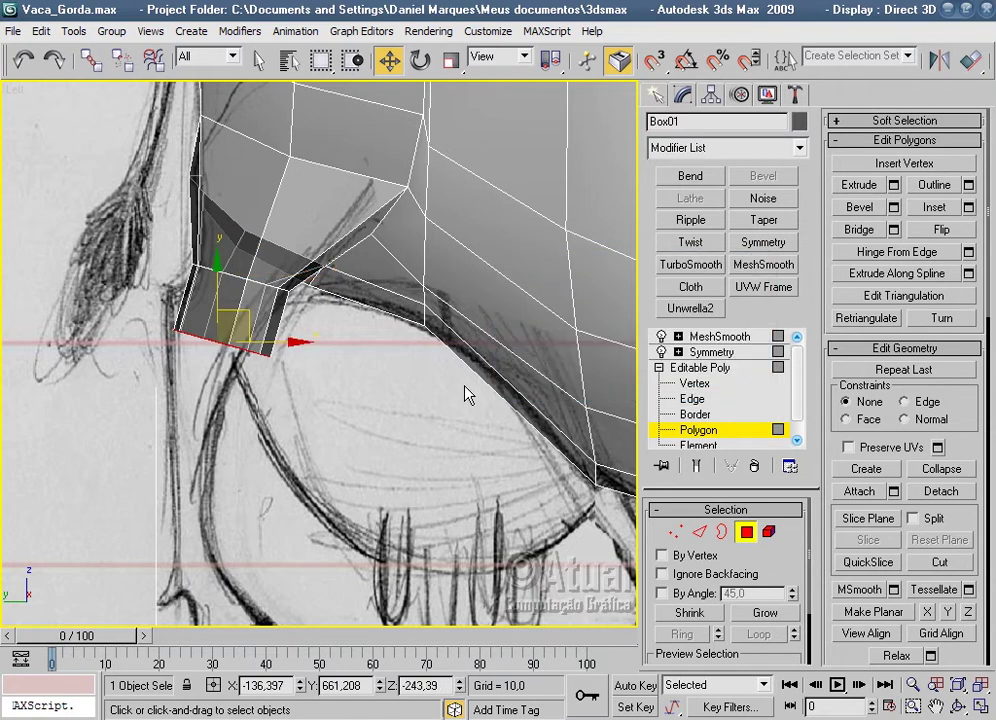
# In the Front view, narrow the extruded leg section to 73% width.
pyautogui.press('f')
pyautogui.scroll(5, 422, 400)
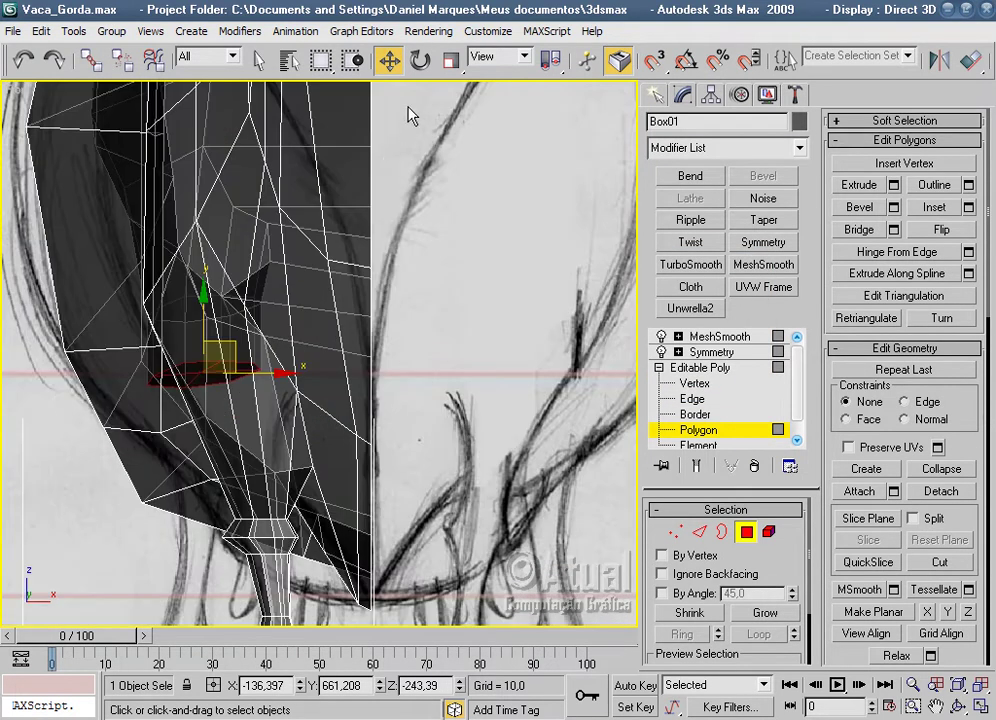
pyautogui.click(451, 61)
pyautogui.moveTo(296, 376); pyautogui.dragTo(272, 379)
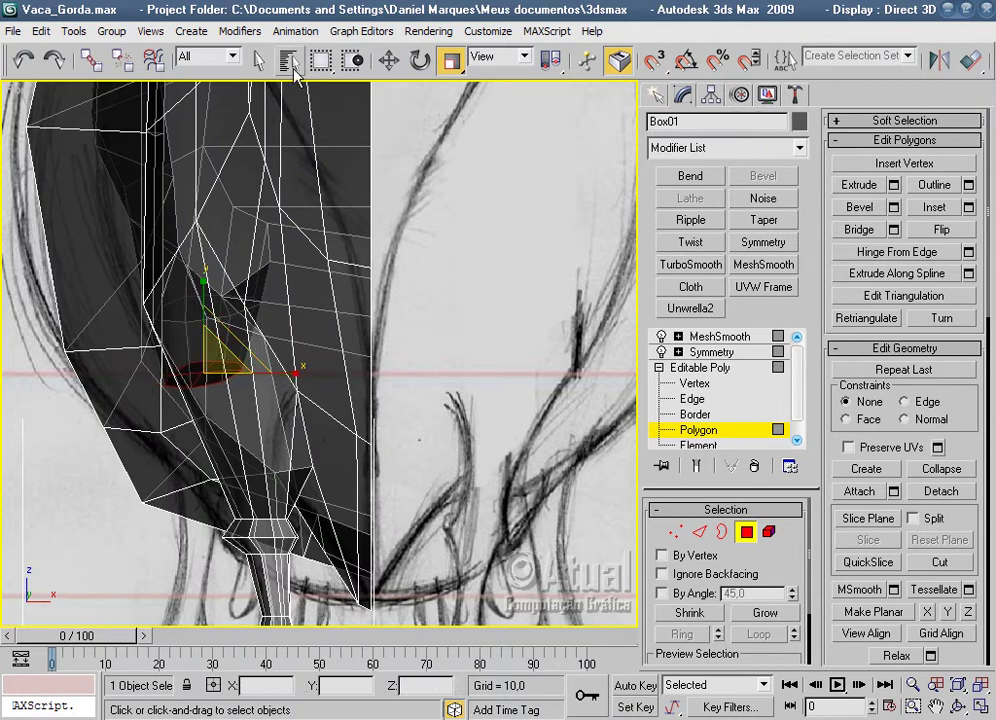
# In the Left view, move the extruded end to sit over the sketched front leg.
pyautogui.click(390, 61)
pyautogui.press('l')
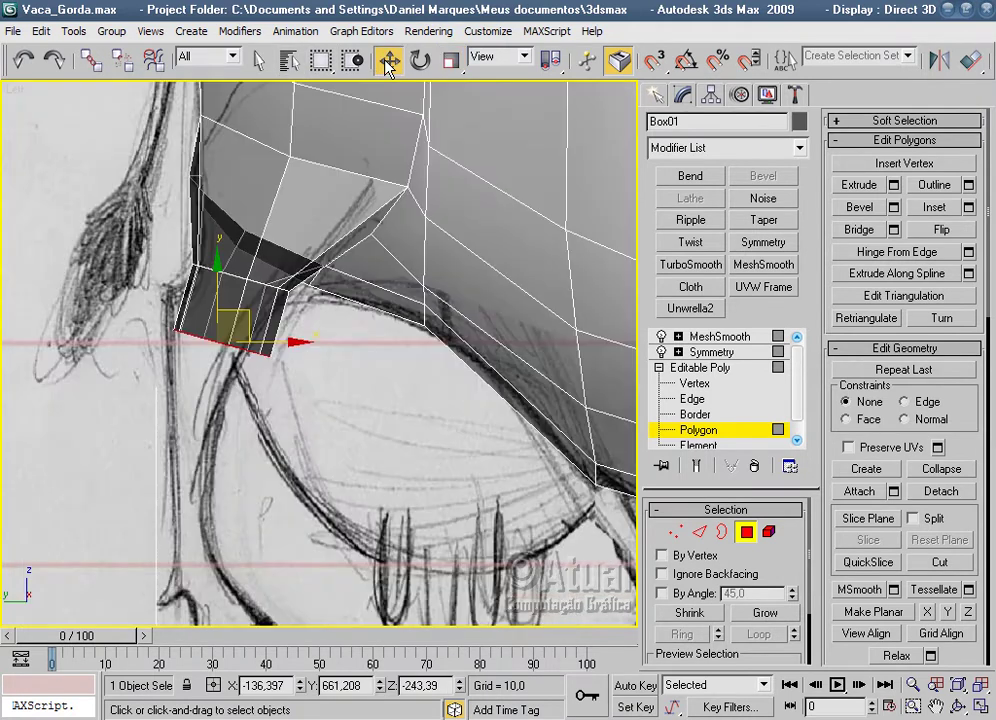
pyautogui.scroll(3, 308, 193)
pyautogui.moveTo(459, 292); pyautogui.dragTo(398, 357, button='middle')
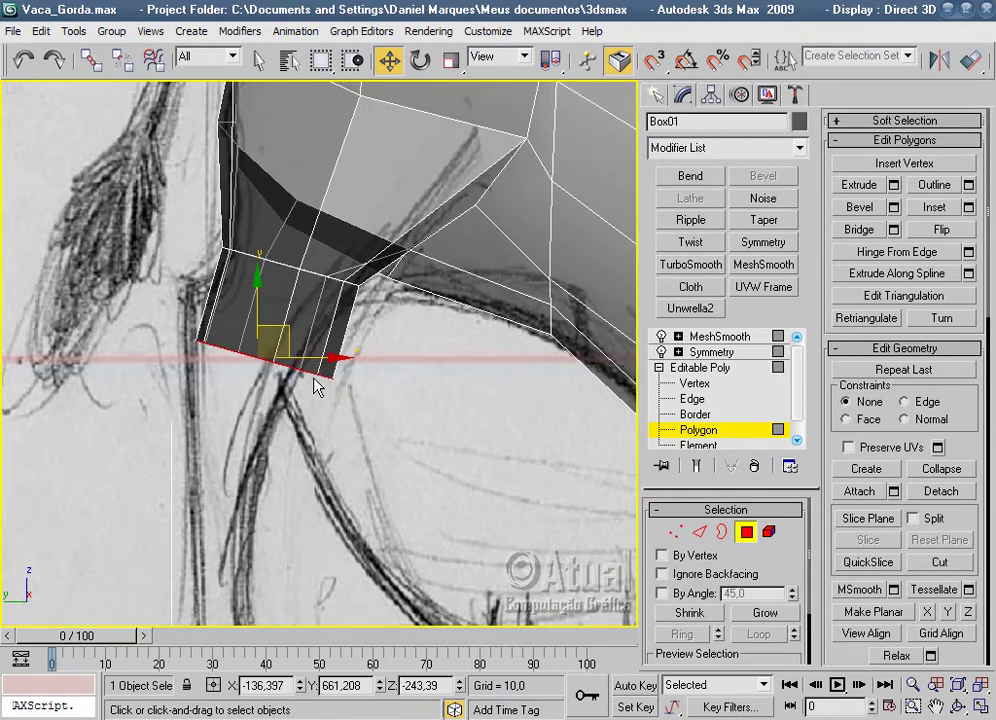
pyautogui.moveTo(295, 362)
pyautogui.mouseDown()
pyautogui.moveTo(262, 352)
pyautogui.moveTo(252, 316)
pyautogui.mouseUp()
pyautogui.moveTo(382, 329); pyautogui.dragTo(391, 277, button='middle')
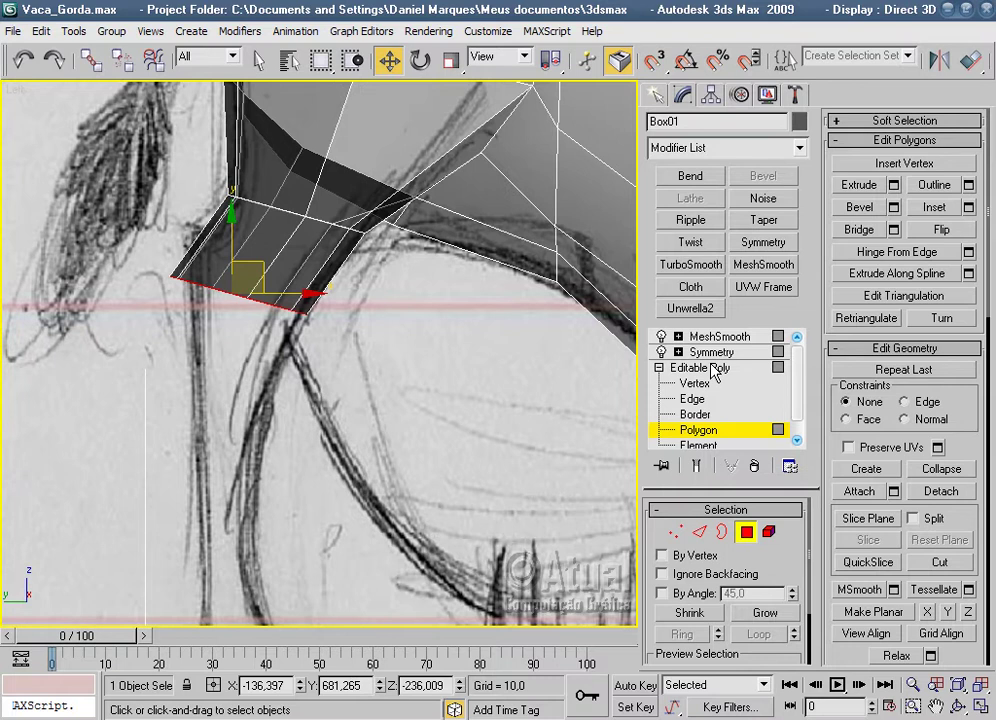
# Extrude a second leg section about 76 high, then flatten and resize its end polygon.
pyautogui.click(894, 186)
pyautogui.moveTo(727, 312); pyautogui.dragTo(727, 280)
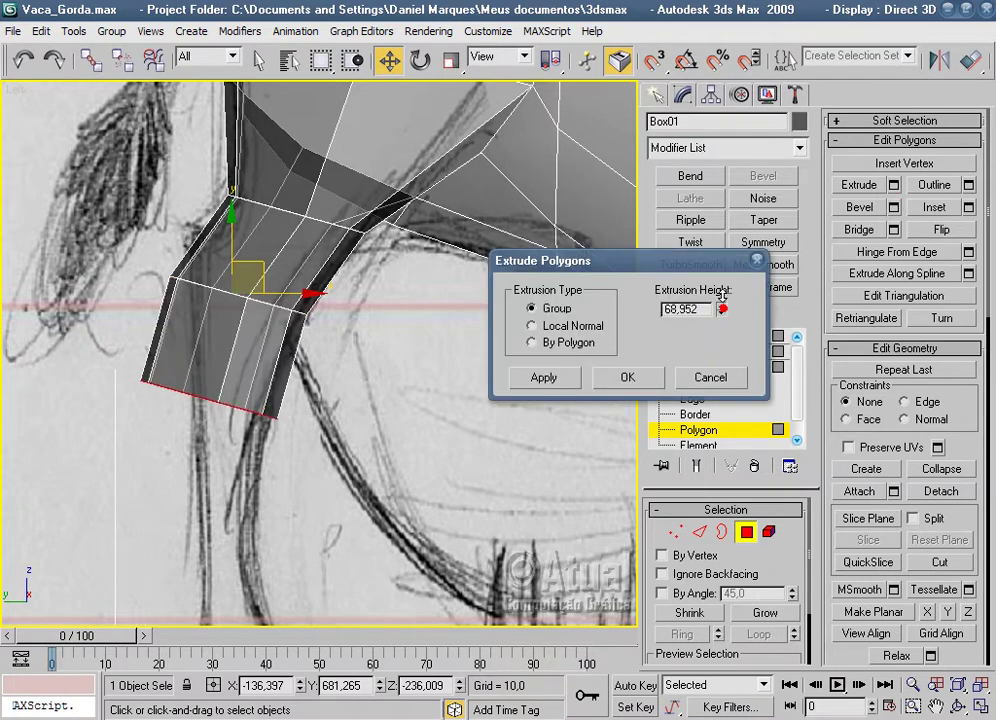
pyautogui.click(603, 380)
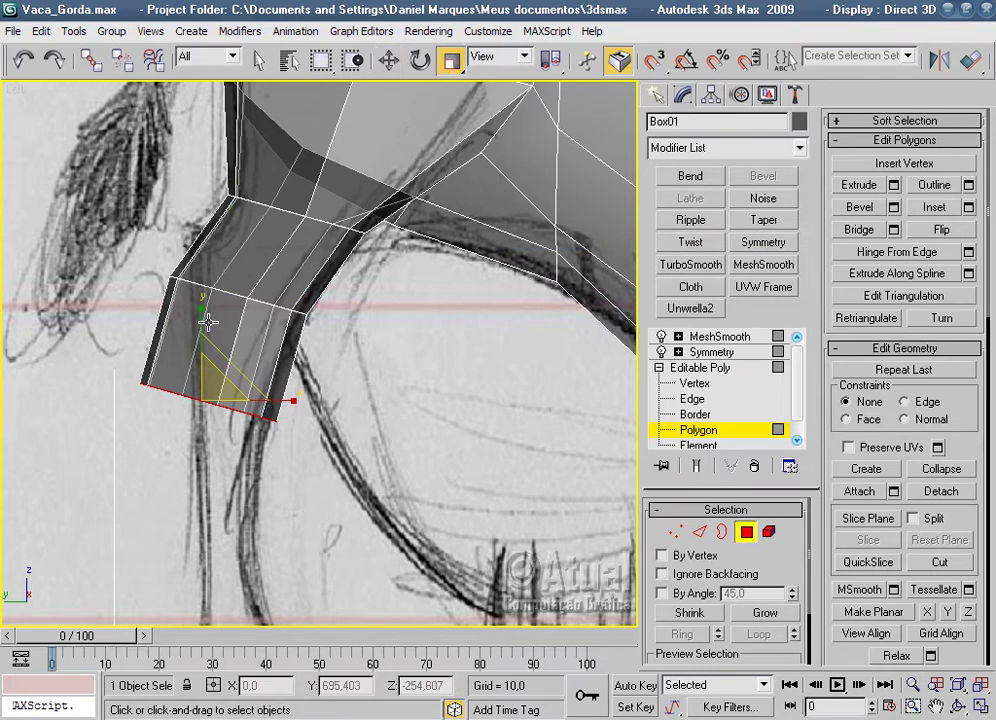
pyautogui.press('r')
pyautogui.moveTo(190, 371); pyautogui.dragTo(224, 578)
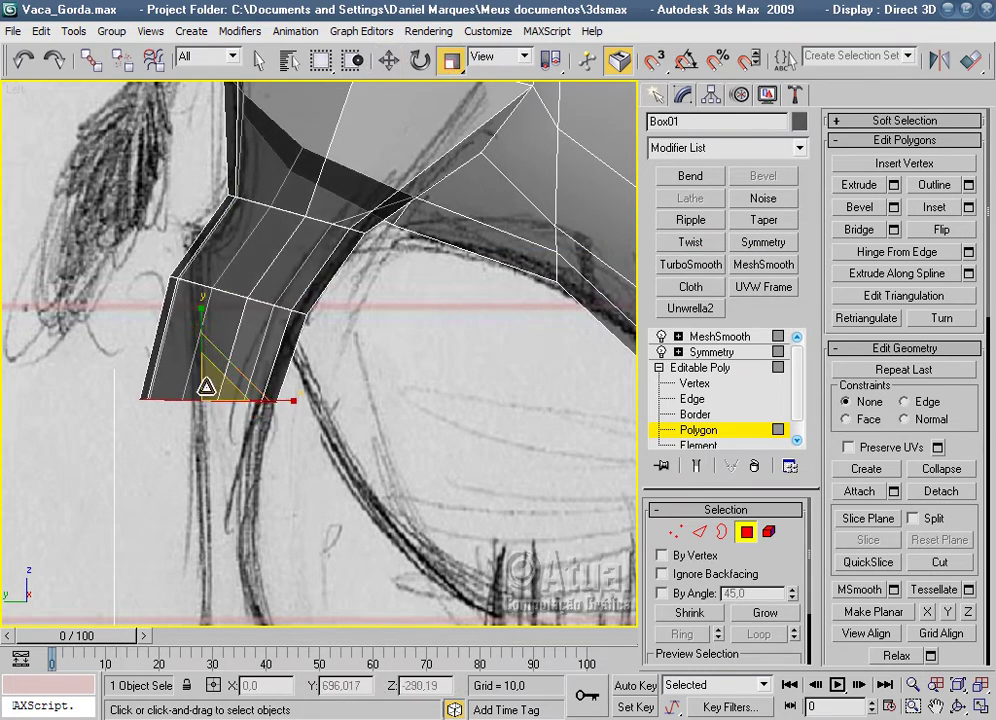
pyautogui.moveTo(269, 401)
pyautogui.mouseDown()
pyautogui.moveTo(258, 402)
pyautogui.moveTo(282, 400)
pyautogui.mouseUp()
# Widen the leg's end polygon slightly and shift it sideways in the front view.
pyautogui.click(390, 62)
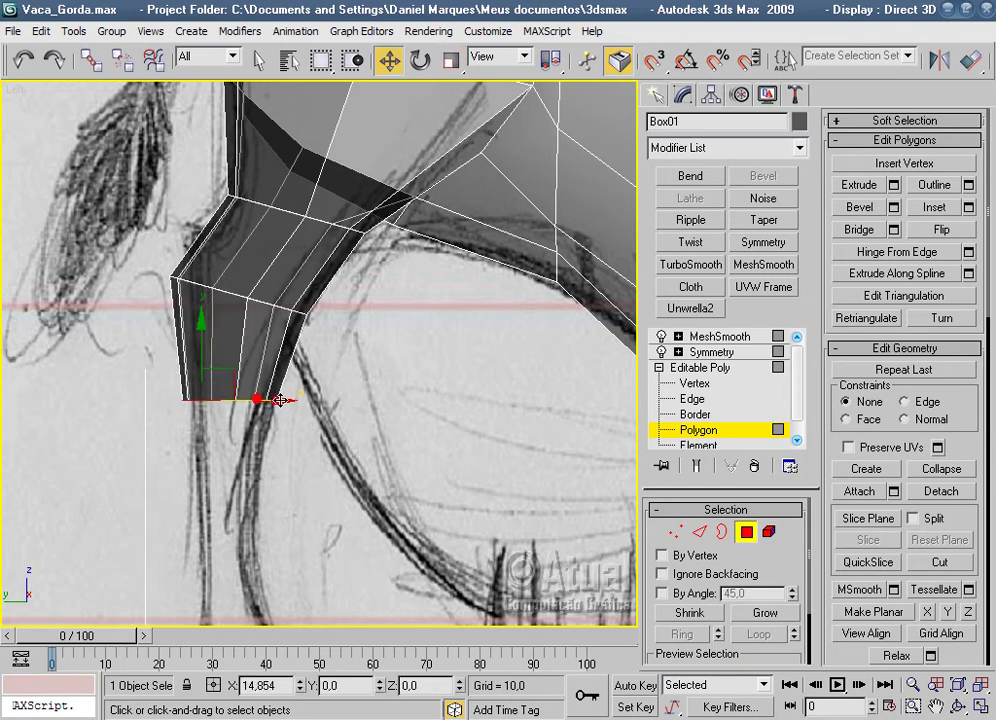
pyautogui.click(452, 62)
pyautogui.moveTo(311, 400); pyautogui.dragTo(320, 400)
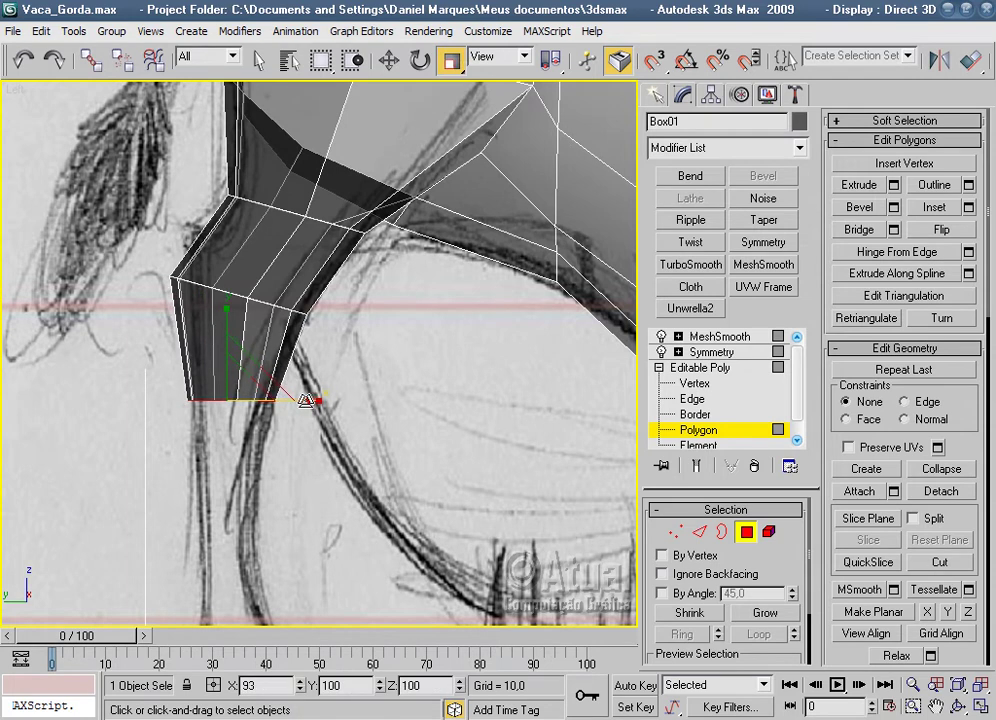
pyautogui.click(386, 64)
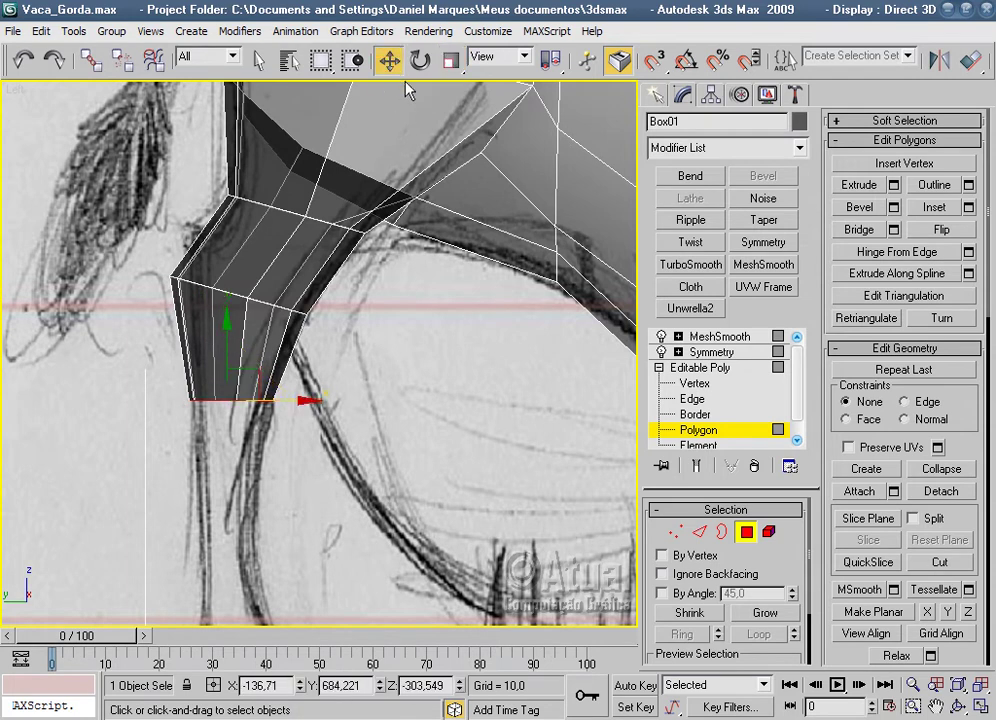
pyautogui.scroll(-3, 300, 300)
pyautogui.moveTo(400, 300); pyautogui.dragTo(476, 294, button='middle')
pyautogui.scroll(3, 476, 294)
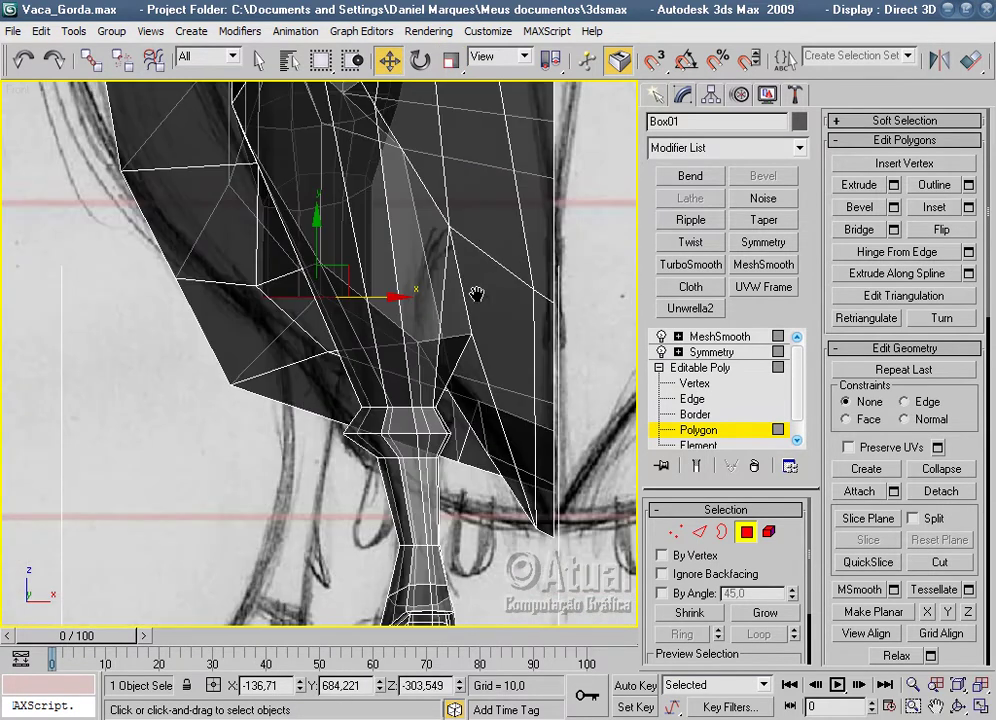
pyautogui.click(451, 61)
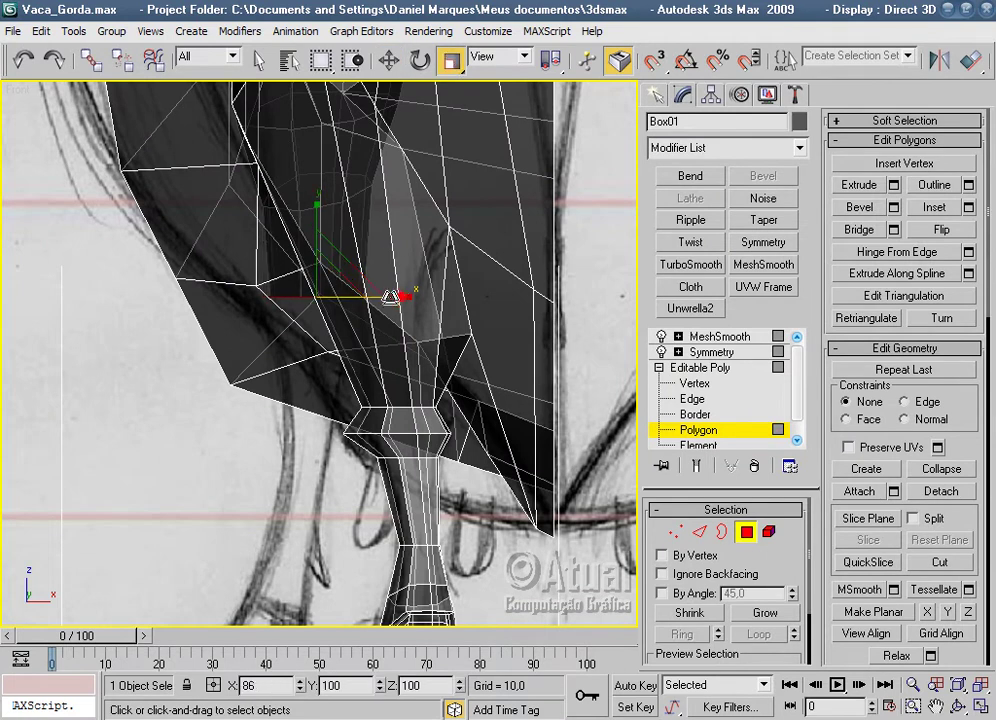
pyautogui.click(388, 60)
pyautogui.moveTo(378, 298); pyautogui.dragTo(380, 308)
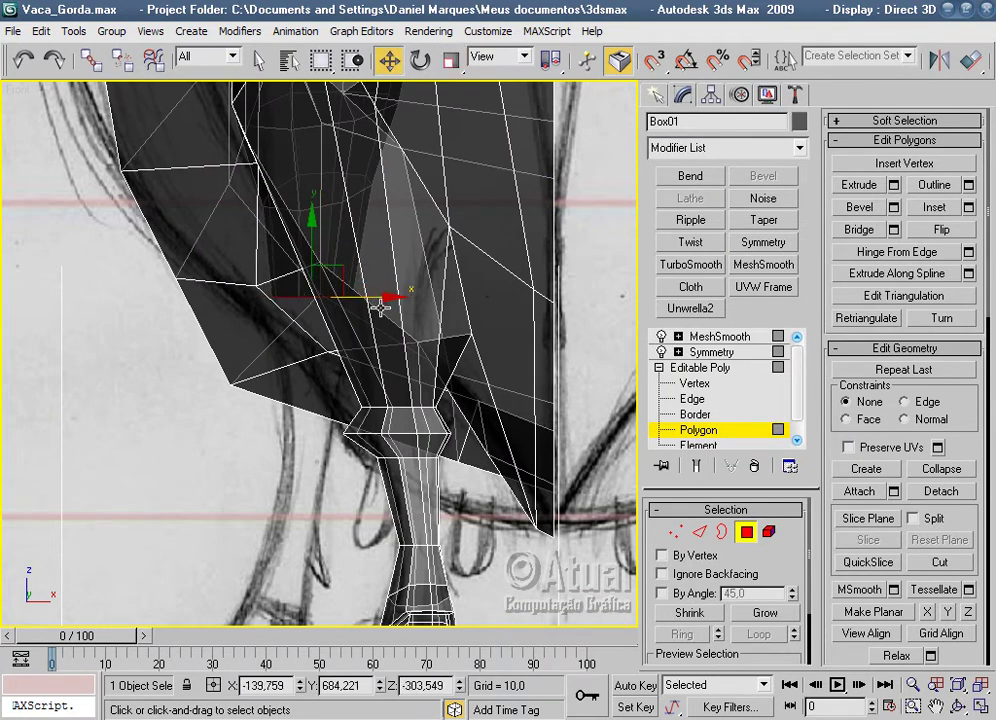
# Extrude a third leg section and narrow it to 75 percent.
pyautogui.click(893, 185)
pyautogui.click(629, 378)
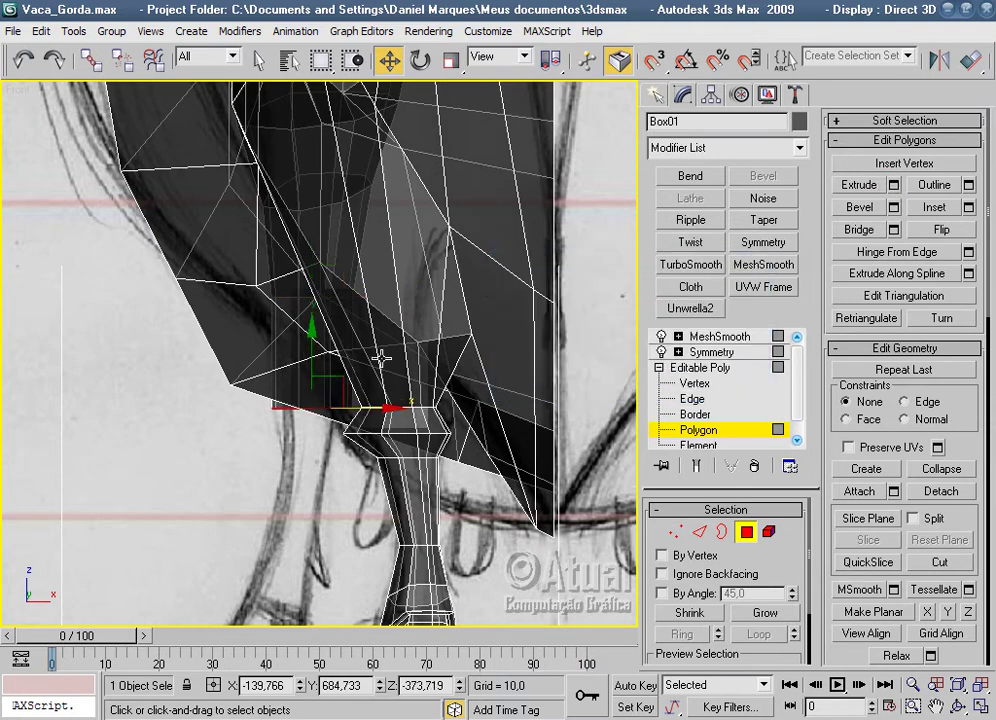
pyautogui.click(450, 60)
pyautogui.moveTo(402, 408); pyautogui.dragTo(363, 410)
# From the side, narrow the lower leg polygons to 67 percent.
pyautogui.click(389, 60)
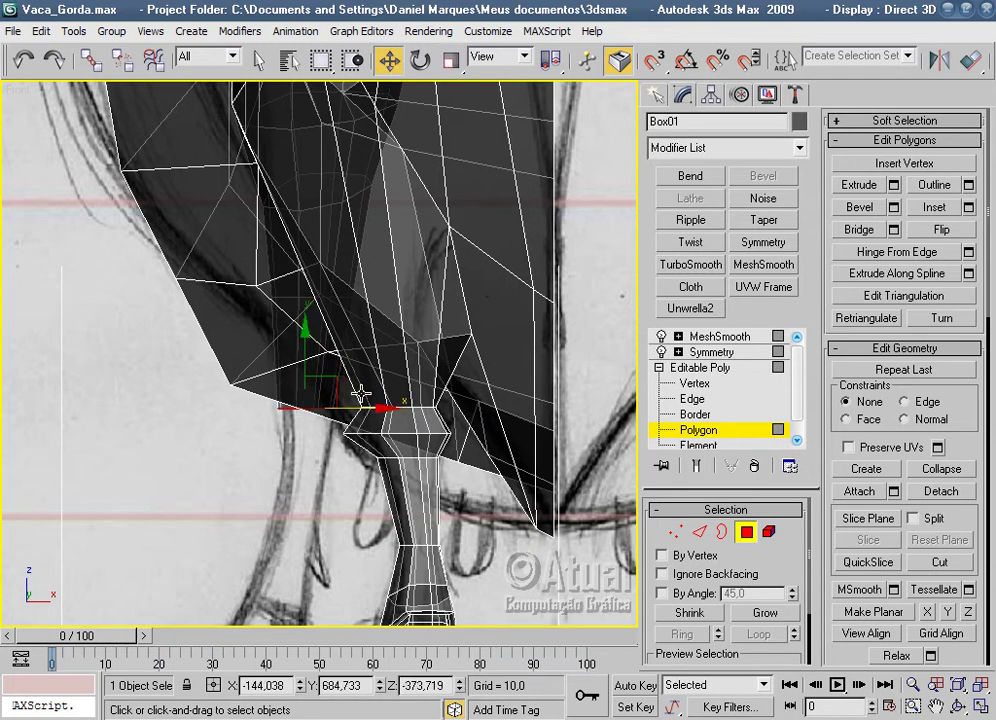
pyautogui.moveTo(360, 386)
pyautogui.keyDown('alt'); pyautogui.mouseDown(button='middle')
pyautogui.moveTo(406, 304)
pyautogui.moveTo(411, 377)
pyautogui.moveTo(425, 300)
pyautogui.mouseUp(button='middle'); pyautogui.keyUp('alt')
pyautogui.press('r')
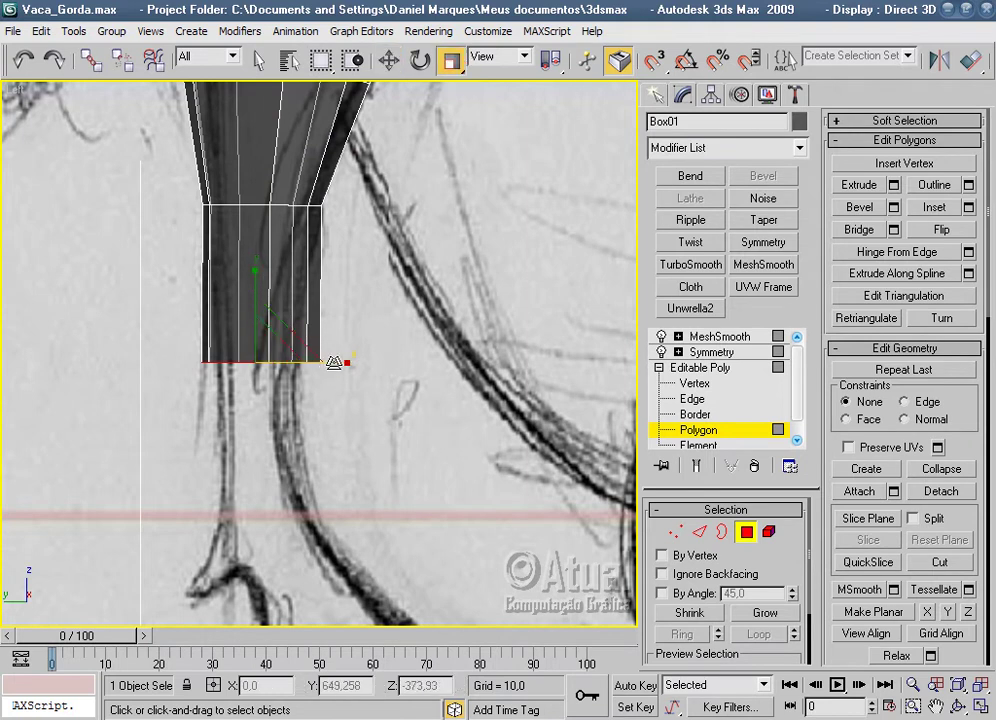
pyautogui.moveTo(340, 361); pyautogui.dragTo(297, 362)
pyautogui.moveTo(371, 378); pyautogui.dragTo(338, 309, button='middle')
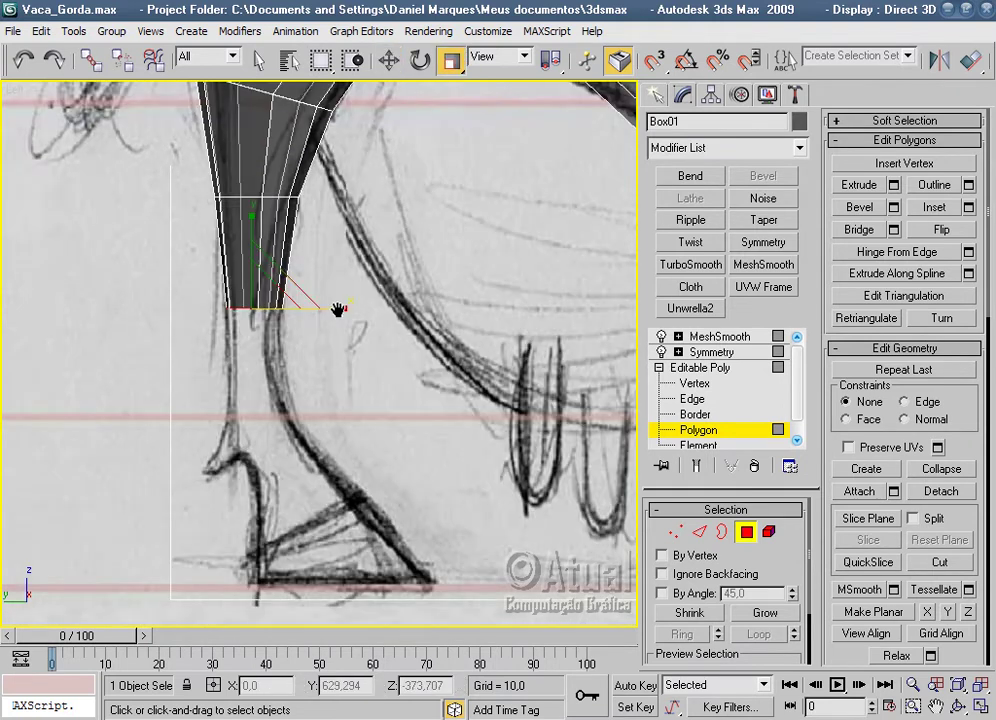
pyautogui.scroll(-1, 338, 309)
# Extrude a fourth section about 68 high, narrow it to 84%, and nudge it left.
pyautogui.click(893, 185)
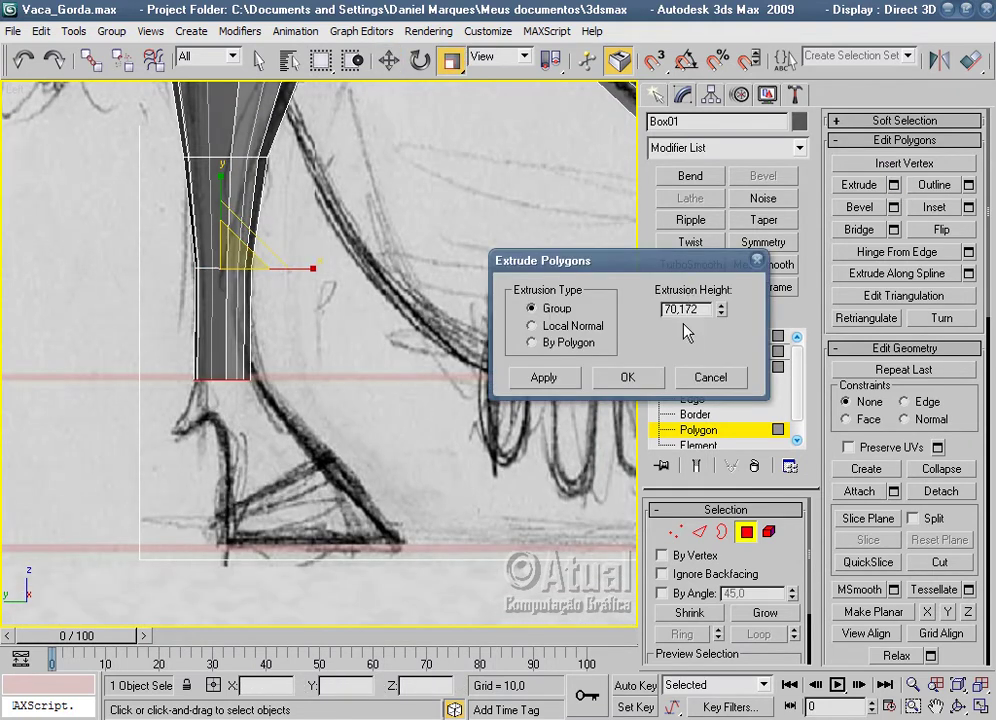
pyautogui.moveTo(722, 313); pyautogui.dragTo(722, 310)
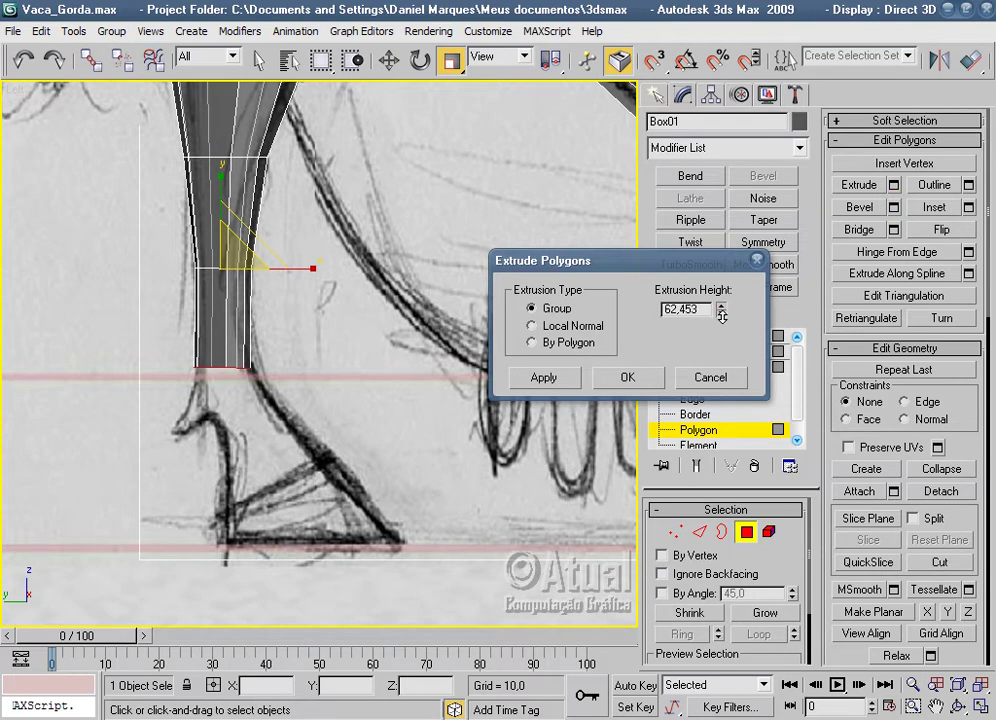
pyautogui.click(624, 379)
pyautogui.press('f')
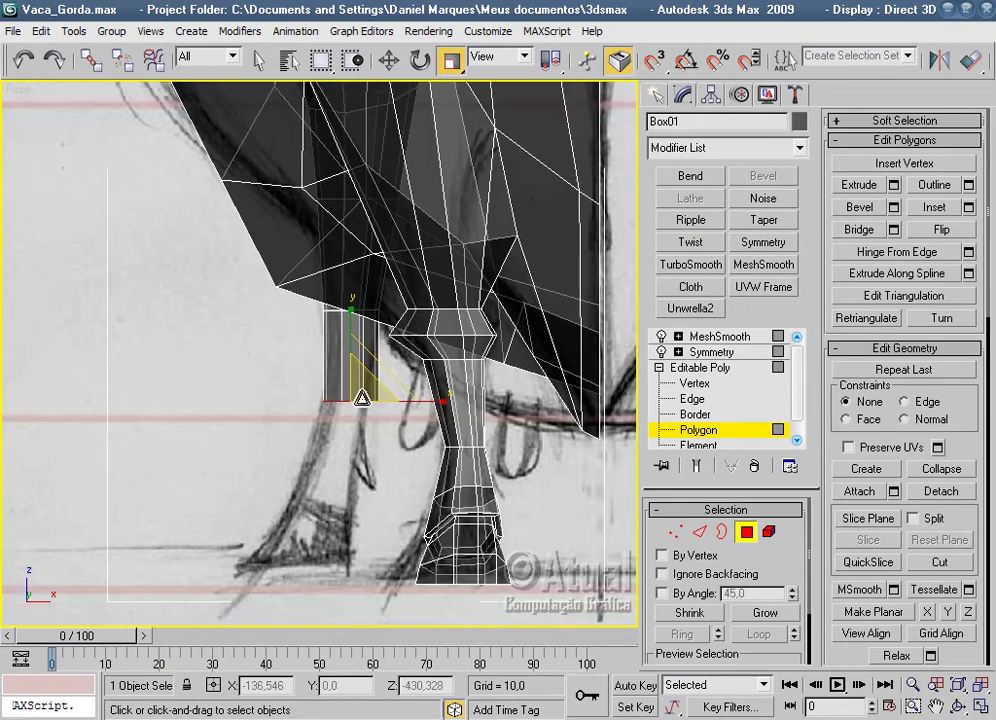
pyautogui.scroll(2, 362, 398)
pyautogui.moveTo(411, 308); pyautogui.dragTo(403, 312)
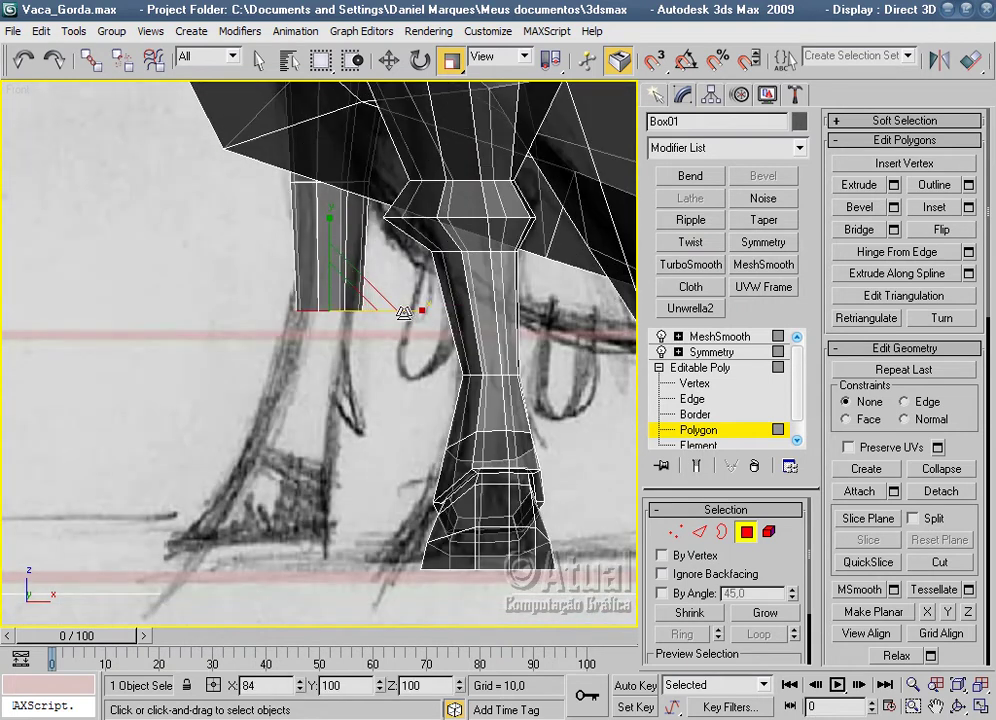
pyautogui.press('w')
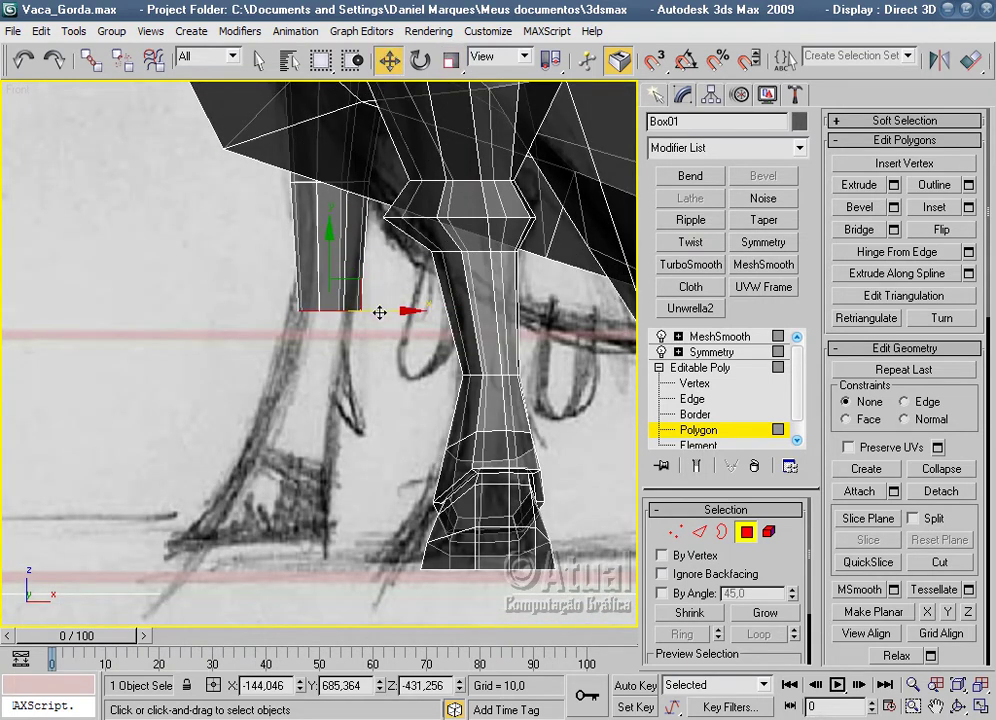
pyautogui.moveTo(380, 313); pyautogui.dragTo(375, 312)
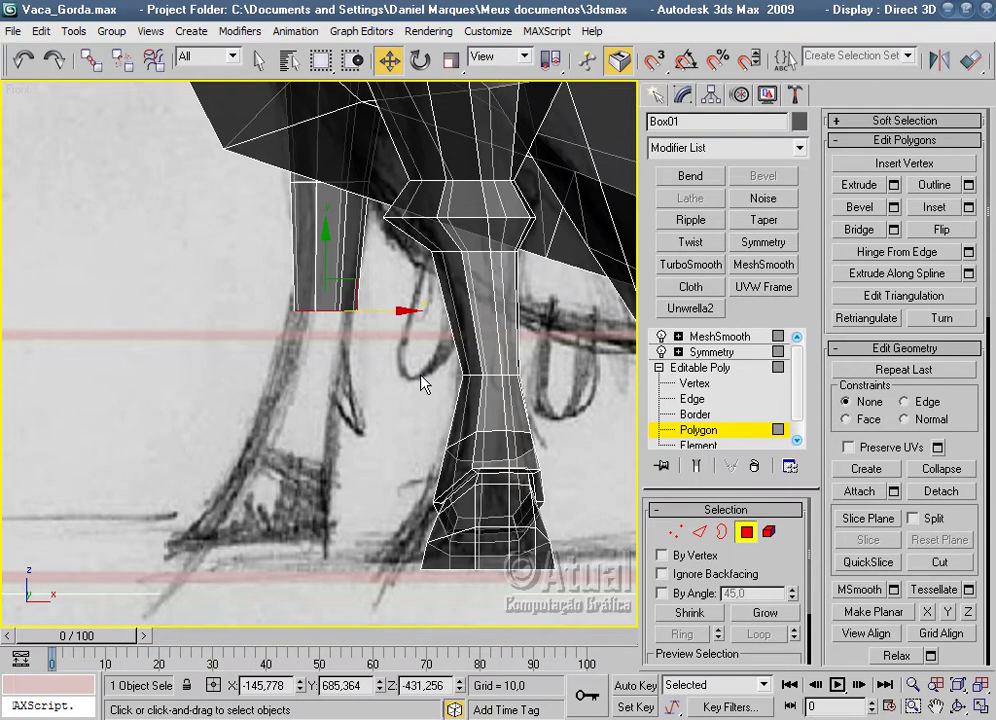
# Extrude the leg's bottom face a short 23,592, undoing a trial tilt.
pyautogui.scroll(2, 422, 384)
pyautogui.moveTo(422, 380); pyautogui.dragTo(411, 333, button='middle')
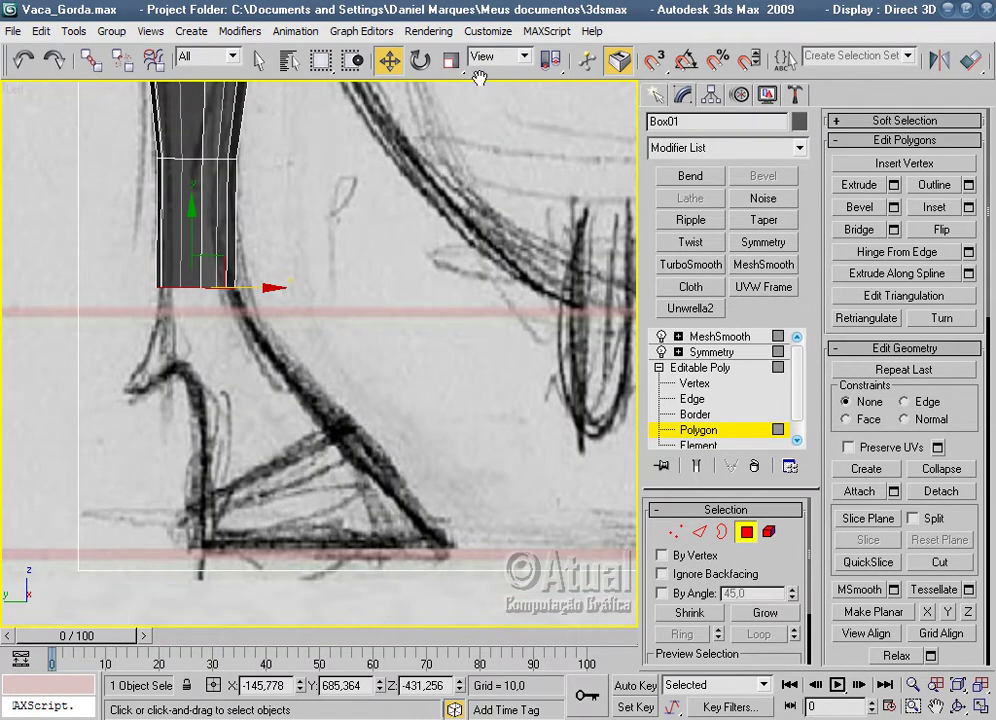
pyautogui.click(893, 185)
pyautogui.moveTo(720, 314); pyautogui.dragTo(720, 350)
pyautogui.click(627, 377)
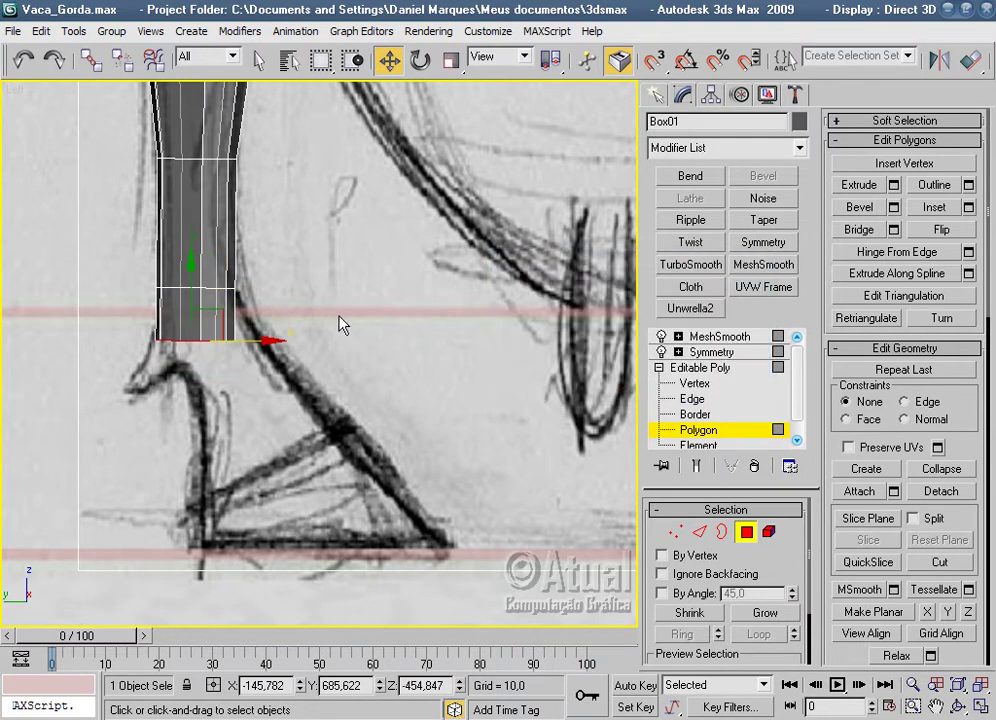
pyautogui.click(422, 62)
pyautogui.moveTo(240, 289)
pyautogui.mouseDown()
pyautogui.moveTo(242, 259)
pyautogui.moveTo(265, 254)
pyautogui.mouseUp()
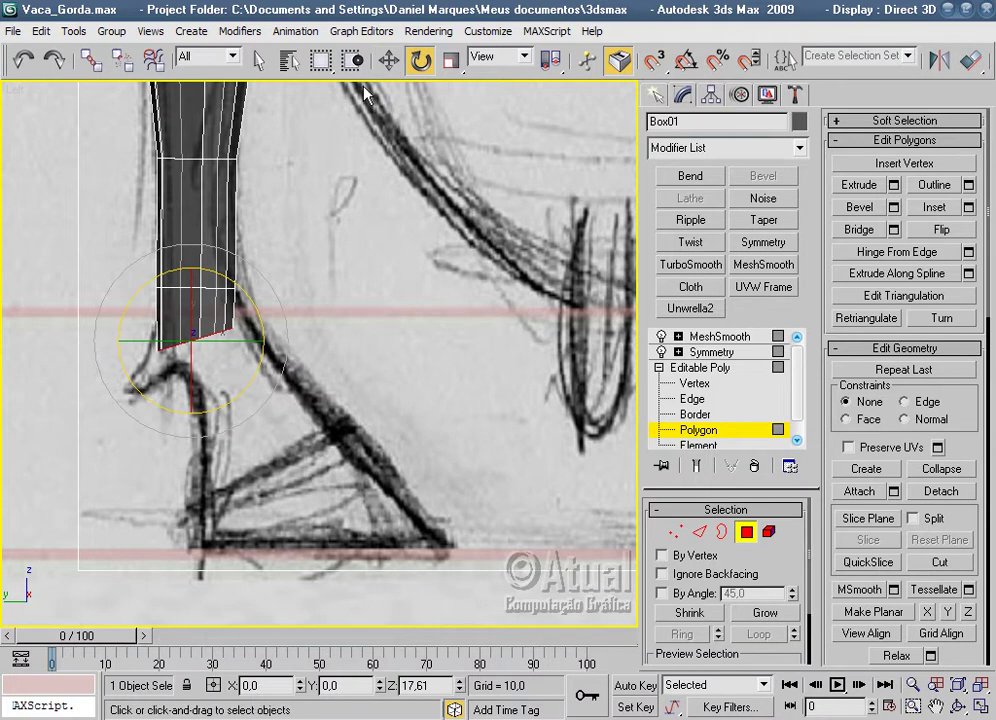
pyautogui.click(20, 62)
# Widen the bottom face along X, tilt it about 12.56°, and slide it right.
pyautogui.click(451, 61)
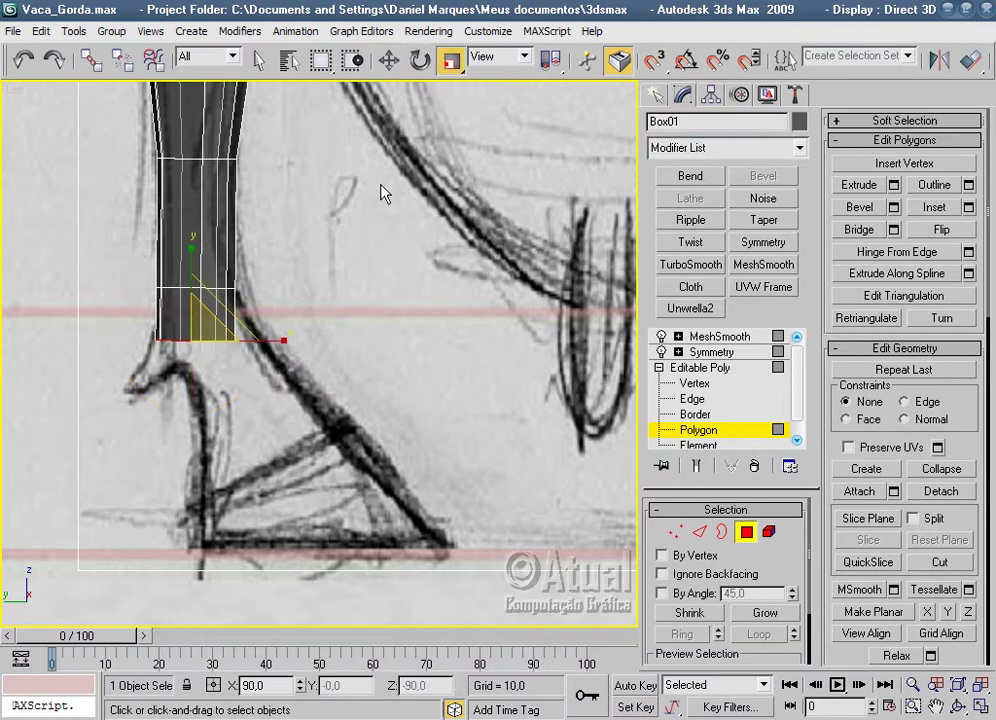
pyautogui.moveTo(230, 340); pyautogui.dragTo(300, 340)
pyautogui.press('w')
pyautogui.press('e')
pyautogui.moveTo(256, 313); pyautogui.dragTo(256, 288)
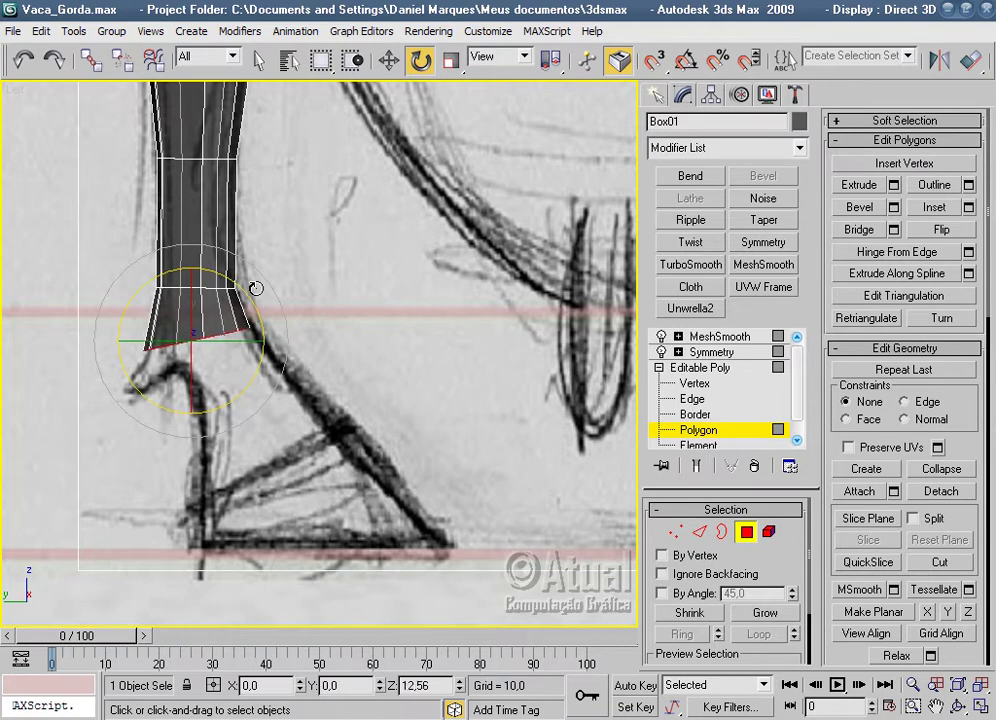
pyautogui.press('w')
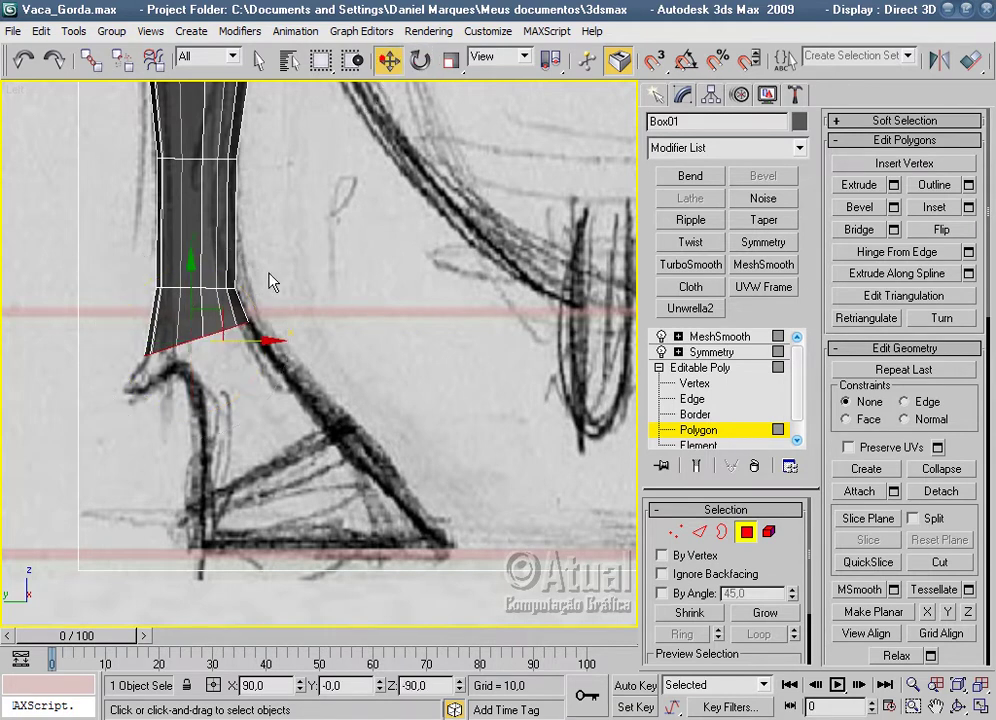
pyautogui.moveTo(240, 340)
pyautogui.mouseDown()
pyautogui.moveTo(289, 338)
pyautogui.moveTo(265, 338)
pyautogui.mouseUp()
pyautogui.press('r')
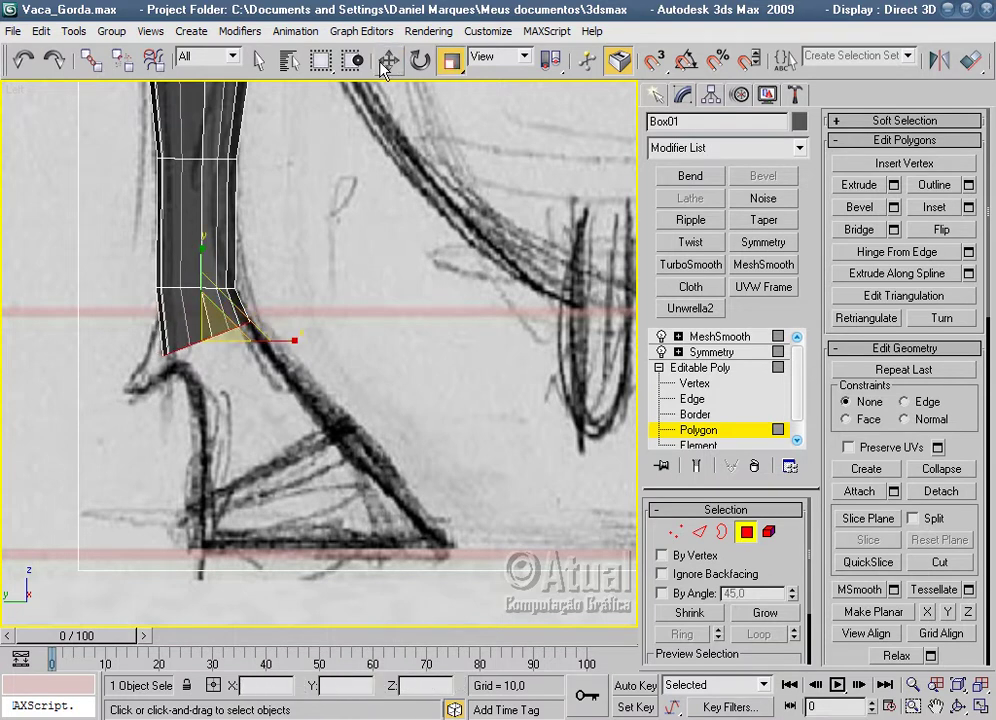
# Cancel a trial 36,331 extrusion, then enlarge the leg's bottom face.
pyautogui.click(388, 62)
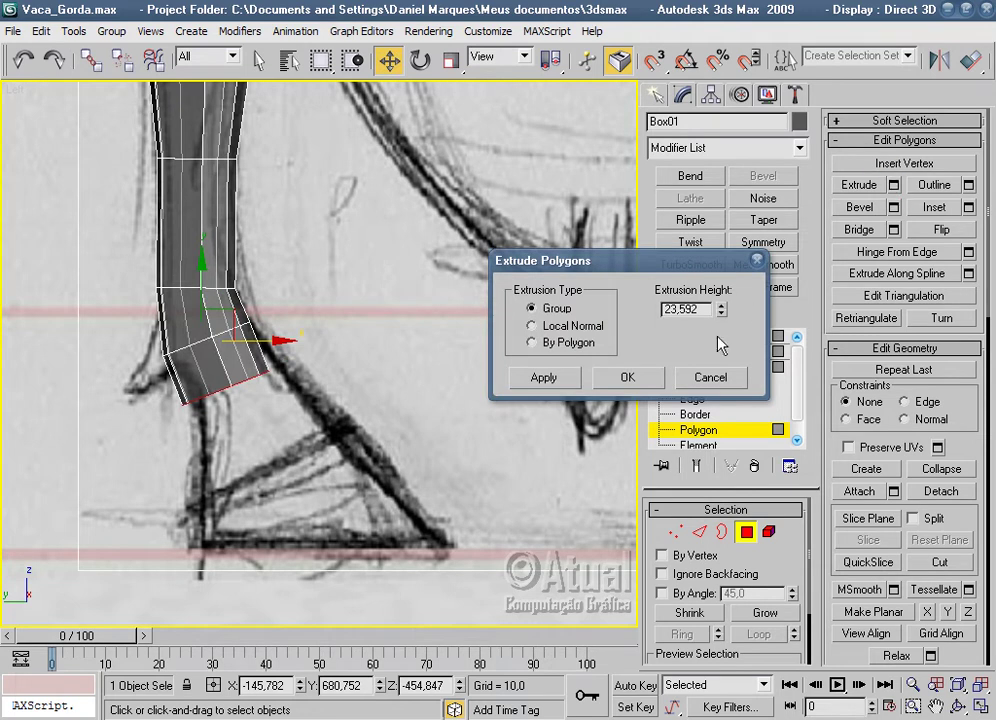
pyautogui.moveTo(726, 316); pyautogui.dragTo(724, 256)
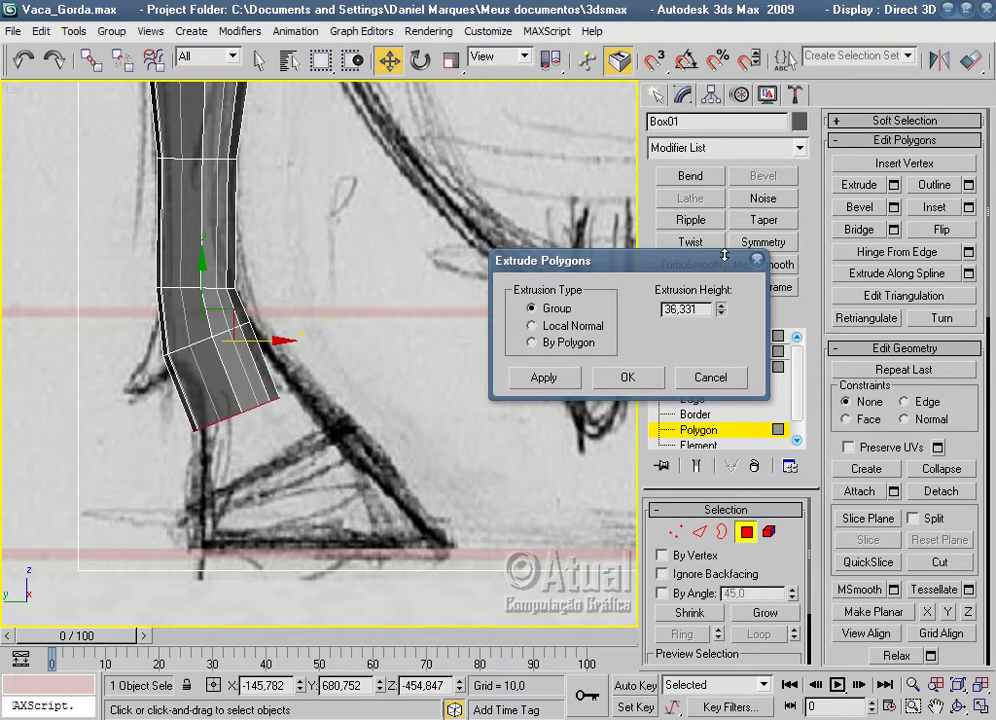
pyautogui.click(708, 377)
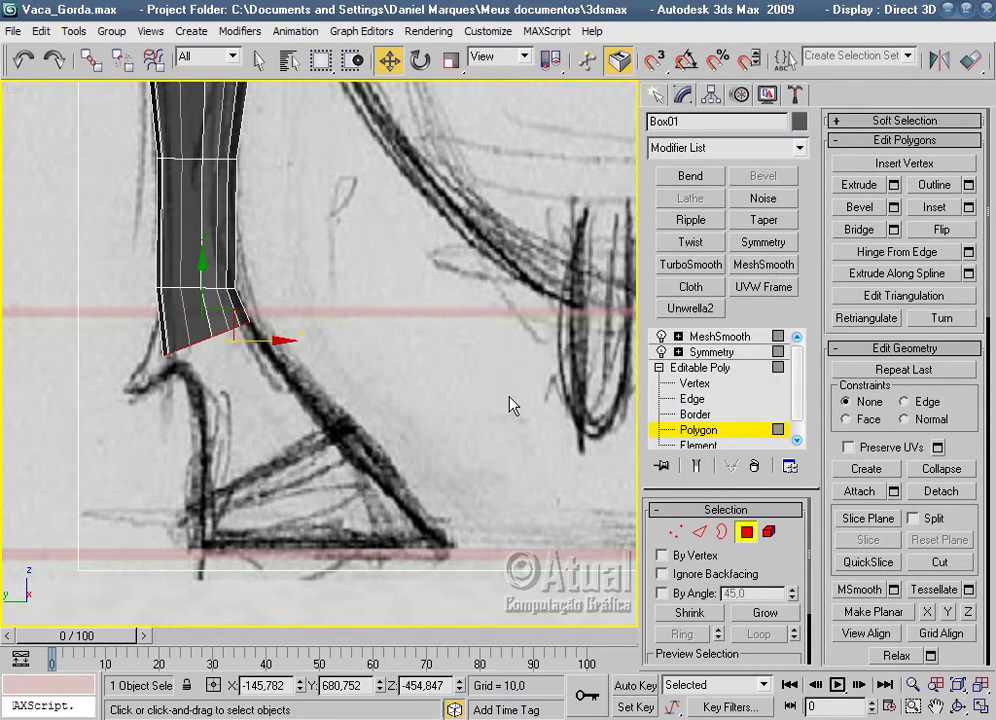
pyautogui.moveTo(511, 407); pyautogui.dragTo(326, 408, button='middle')
pyautogui.scroll(3, 326, 408)
pyautogui.click(451, 60)
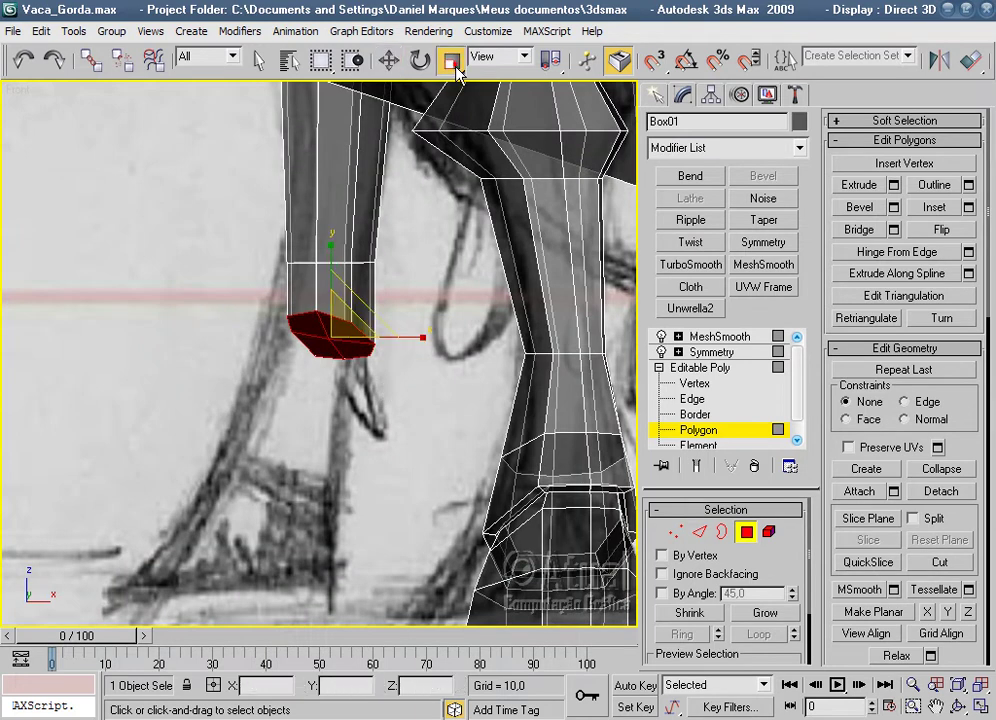
pyautogui.moveTo(417, 337)
pyautogui.mouseDown()
pyautogui.moveTo(430, 337)
pyautogui.moveTo(366, 338)
pyautogui.mouseUp()
pyautogui.click(389, 60)
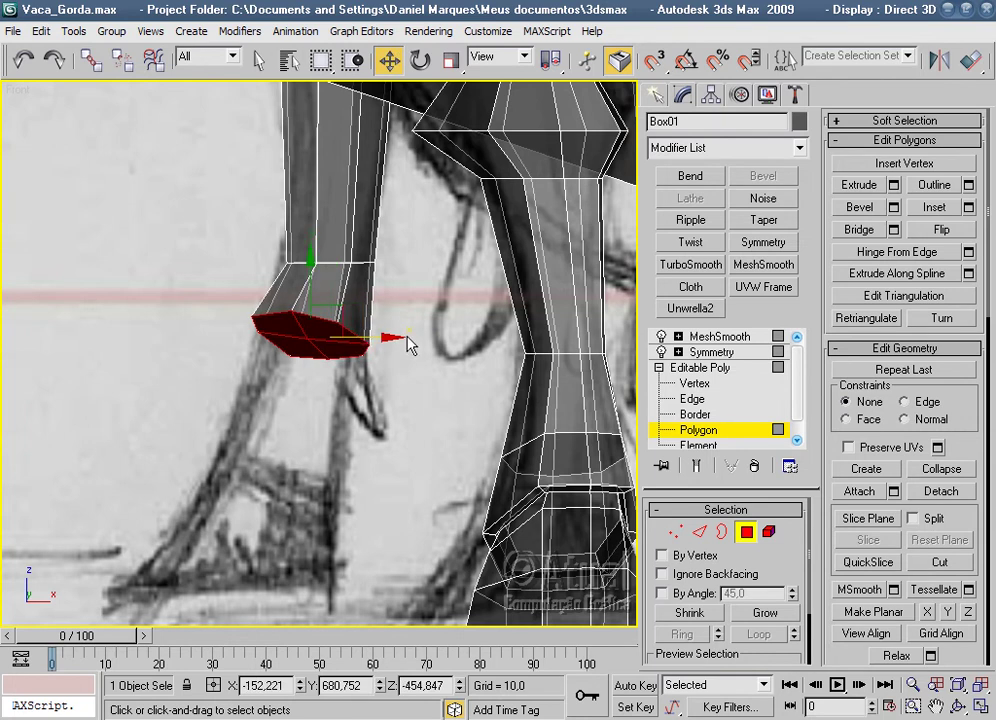
# In the Left view, extrude the bottom face 36,331 and move it down along the sketch.
pyautogui.press('l')
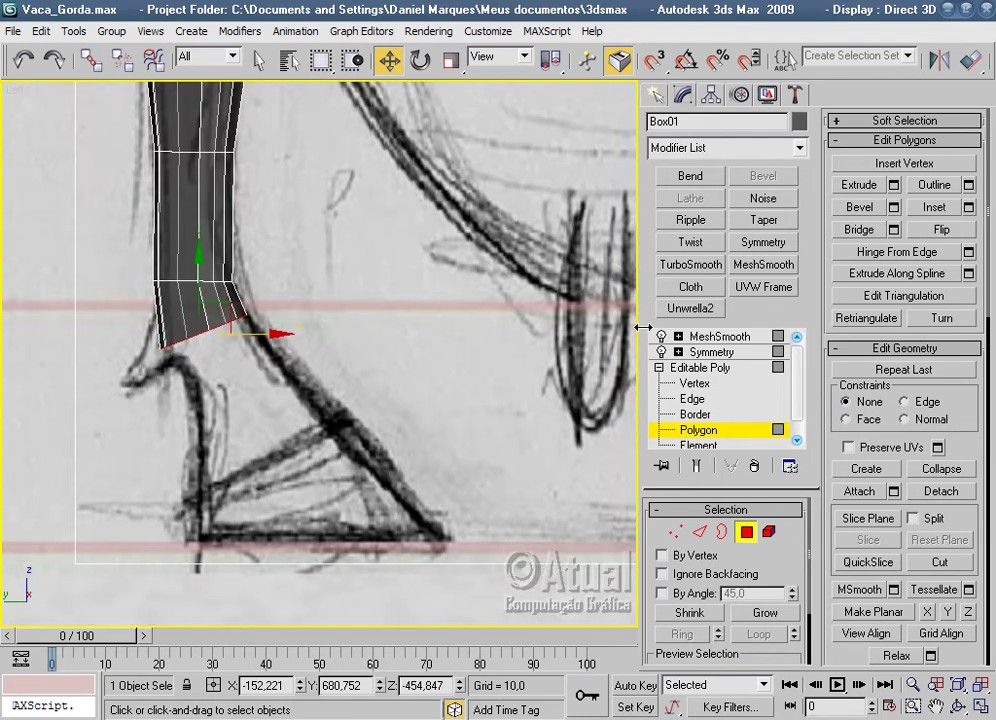
pyautogui.click(895, 188)
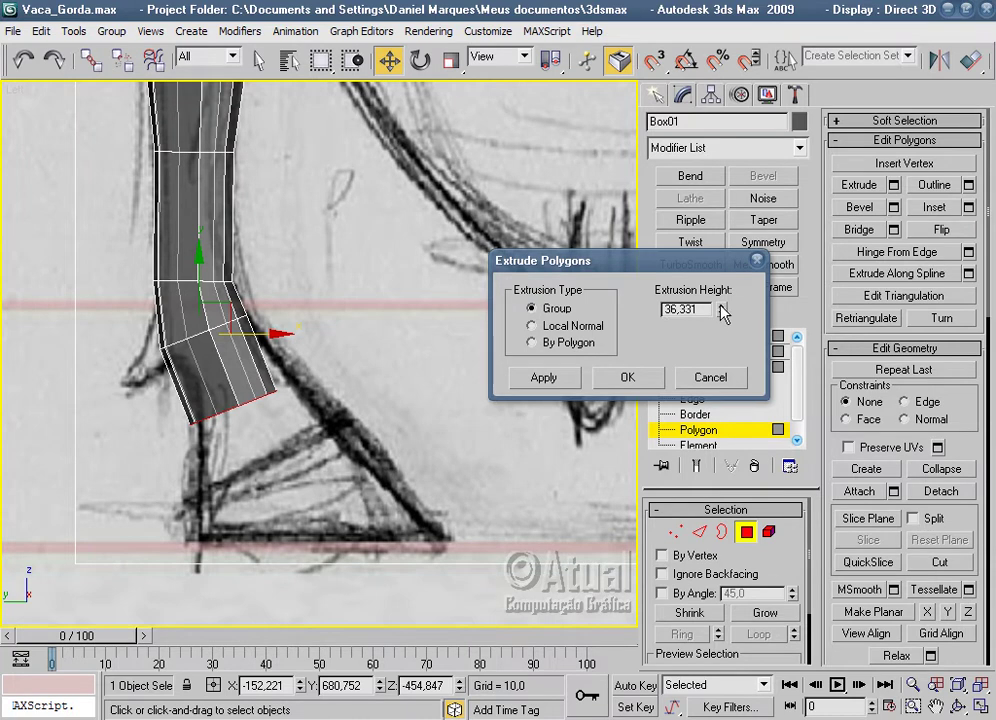
pyautogui.click(622, 378)
pyautogui.press('r')
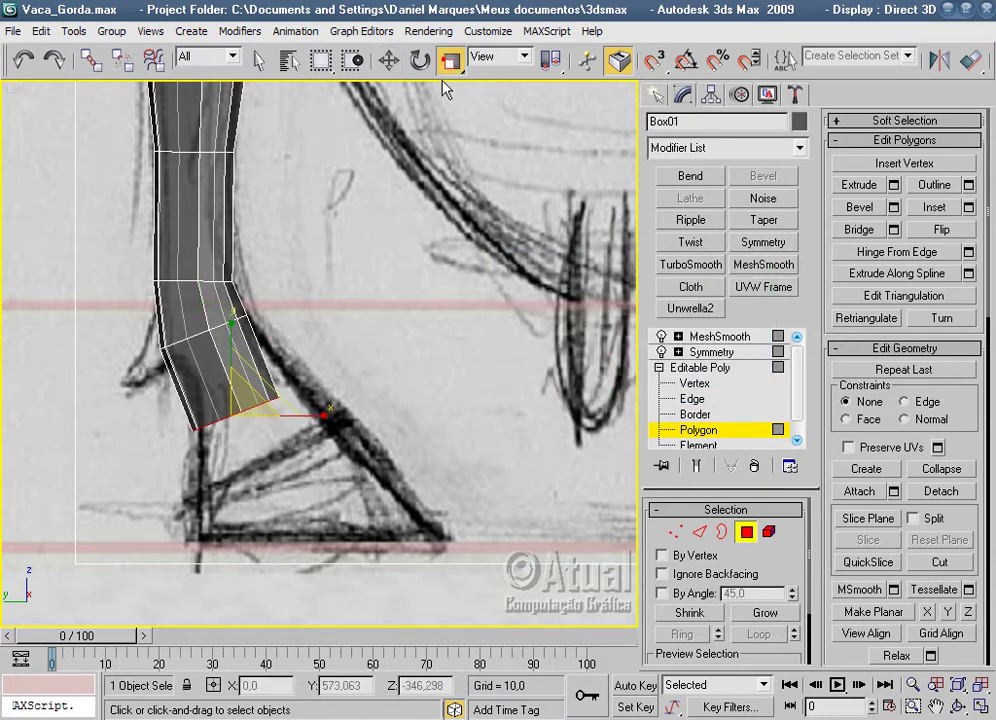
pyautogui.moveTo(328, 416); pyautogui.dragTo(352, 372)
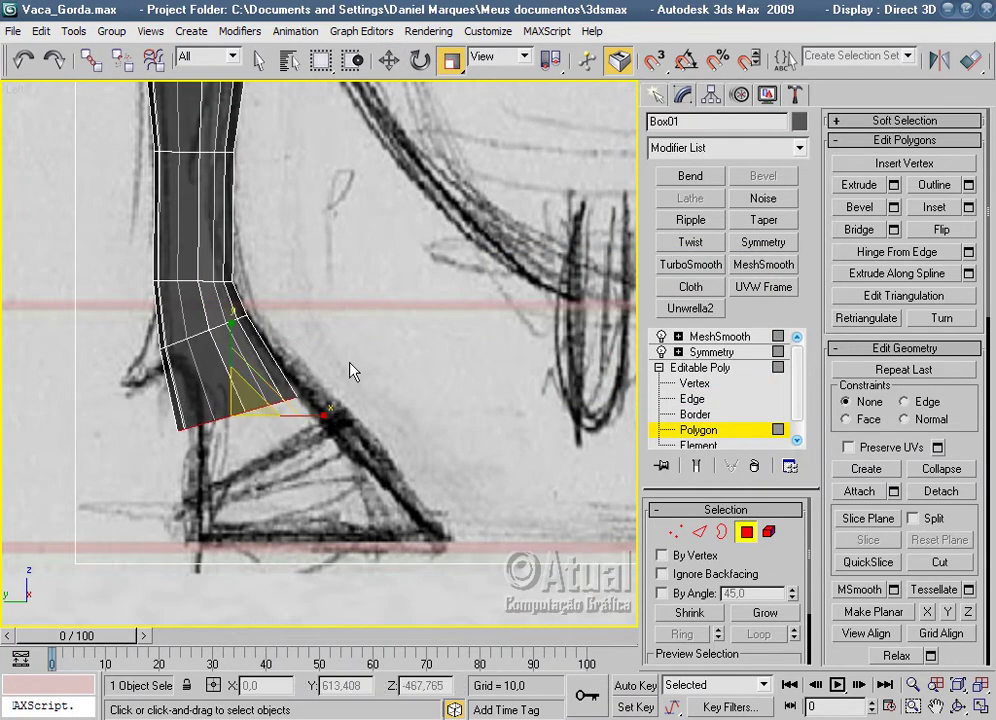
pyautogui.click(388, 62)
pyautogui.moveTo(290, 418); pyautogui.dragTo(331, 420)
pyautogui.moveTo(255, 368)
pyautogui.mouseDown()
pyautogui.moveTo(258, 393)
pyautogui.moveTo(355, 444)
pyautogui.mouseUp()
# Rescale the bottom face vertically, shift it along Y, and tilt it slightly.
pyautogui.click(452, 63)
pyautogui.moveTo(268, 367); pyautogui.dragTo(272, 395)
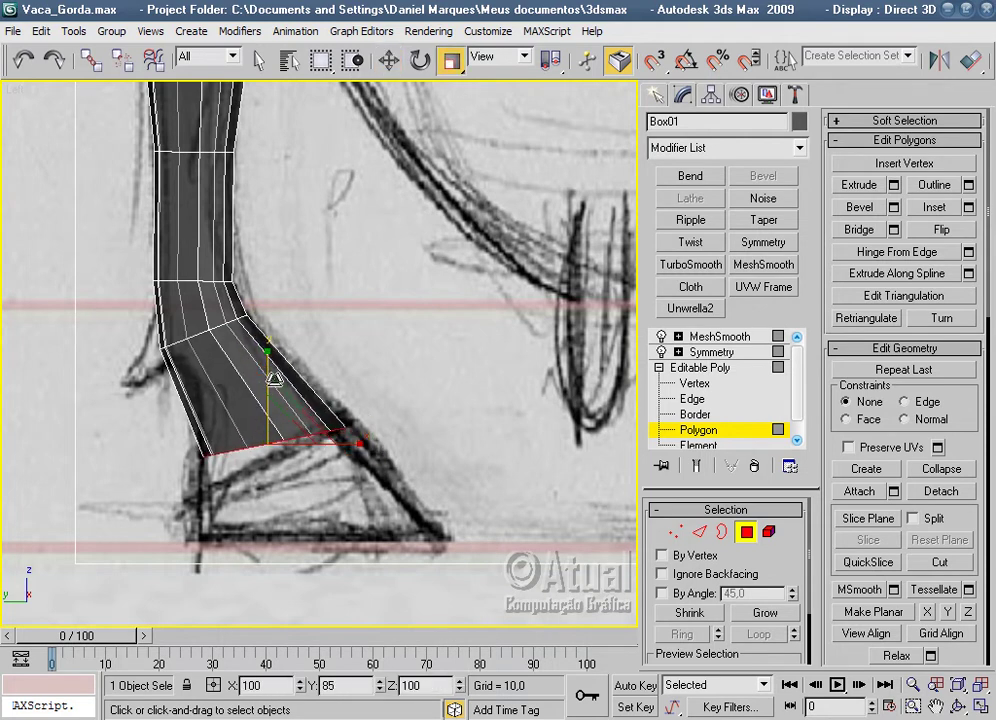
pyautogui.press('w')
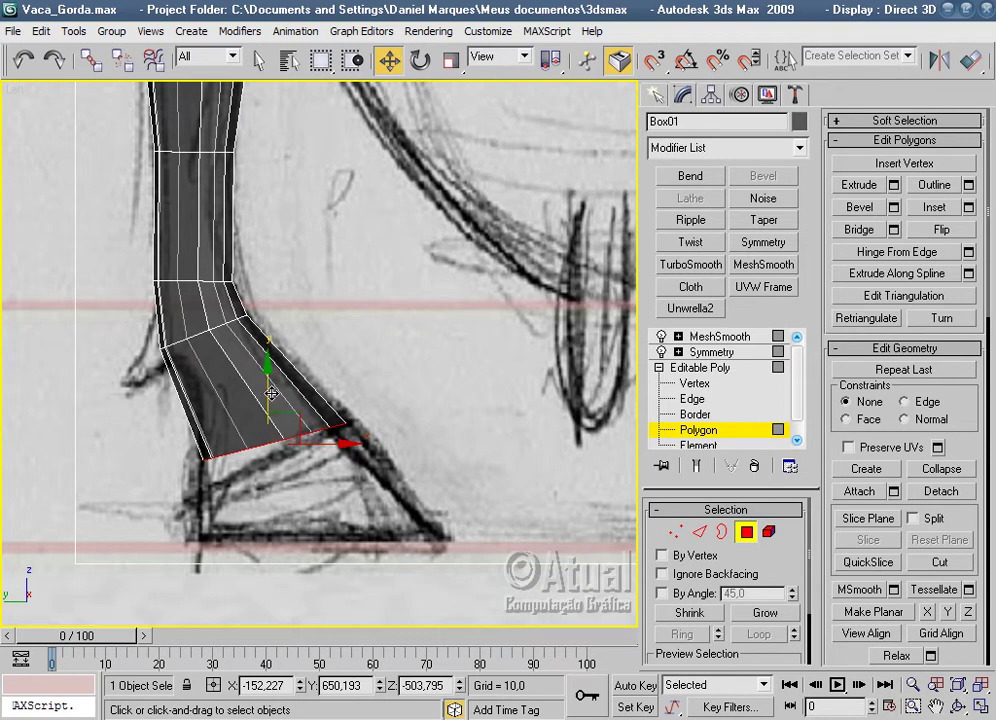
pyautogui.moveTo(268, 390); pyautogui.dragTo(272, 403)
pyautogui.click(420, 60)
pyautogui.moveTo(318, 420)
pyautogui.mouseDown()
pyautogui.moveTo(324, 392)
pyautogui.moveTo(291, 437)
pyautogui.mouseUp()
pyautogui.click(389, 60)
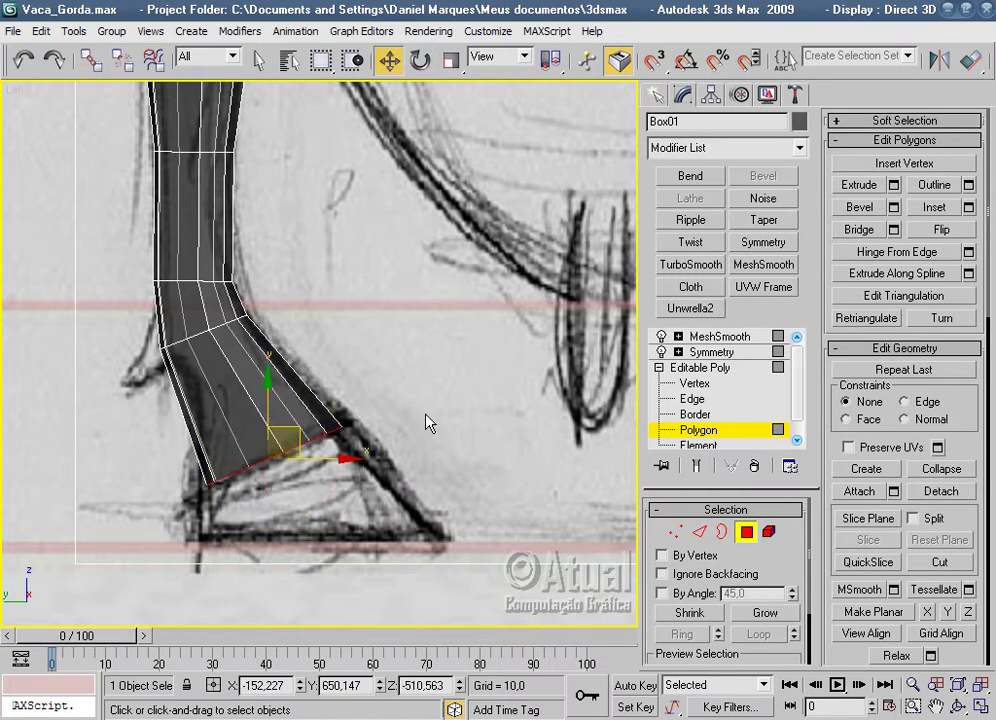
pyautogui.scroll(-3, 393, 340)
# Widen the leg's bottom face along X and shift it left and slightly up.
pyautogui.click(451, 60)
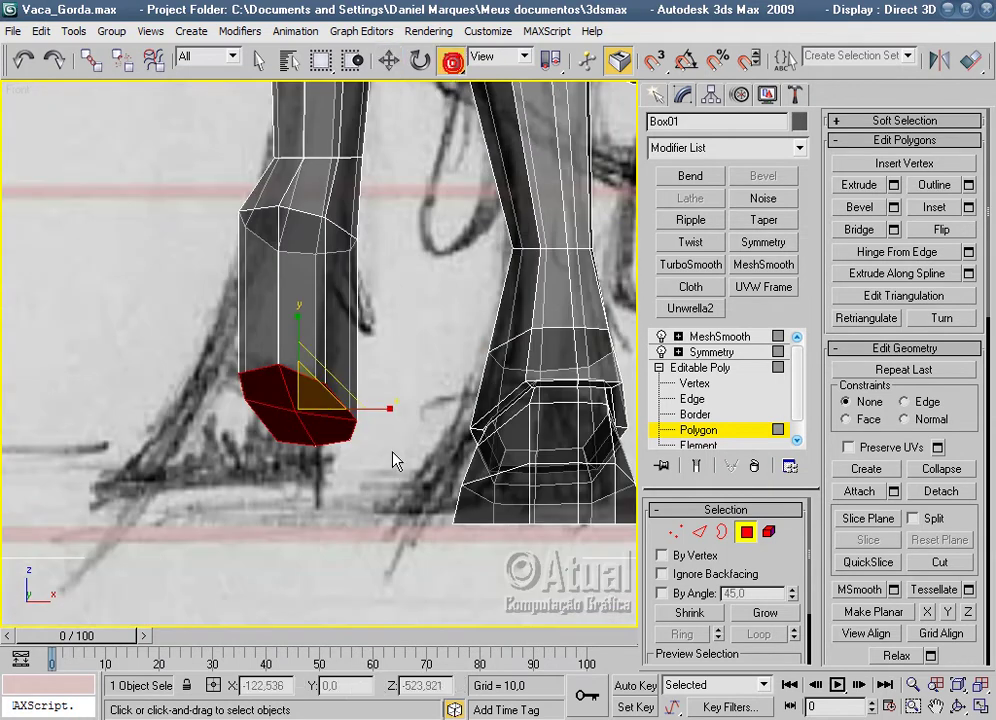
pyautogui.moveTo(388, 408); pyautogui.dragTo(433, 420)
pyautogui.click(389, 60)
pyautogui.moveTo(330, 380); pyautogui.dragTo(280, 368)
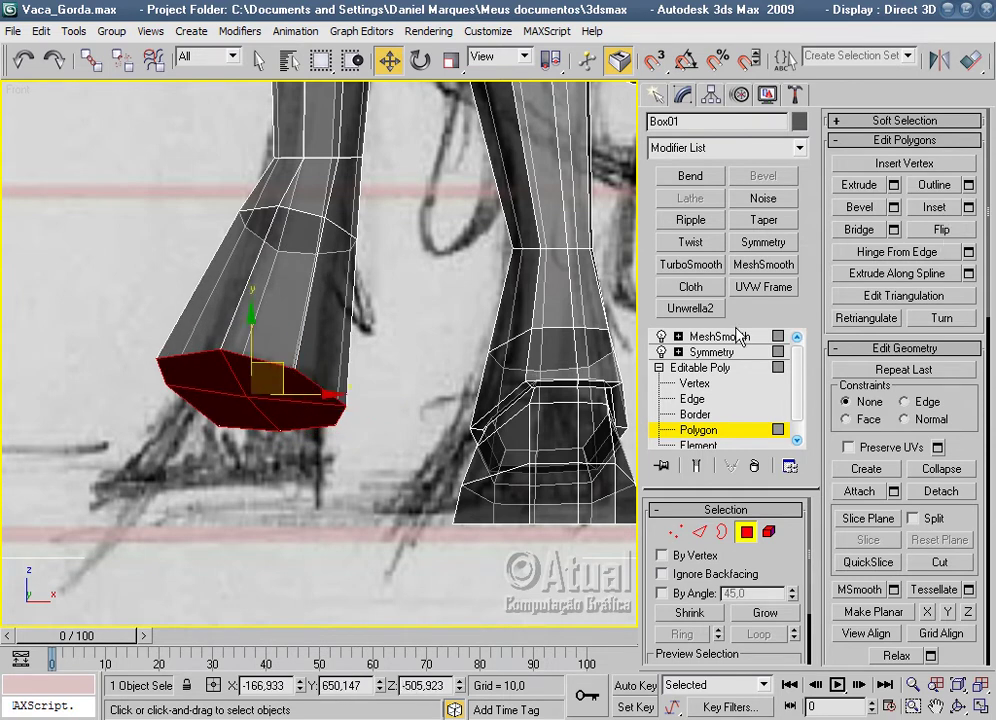
# Orbit the Perspective view around the leg to inspect its bottom face.
pyautogui.press('p')
pyautogui.scroll(5, 489, 427)
pyautogui.moveTo(340, 429)
pyautogui.keyDown('alt'); pyautogui.mouseDown(button='middle')
pyautogui.moveTo(529, 436)
pyautogui.moveTo(391, 433)
pyautogui.moveTo(511, 420)
pyautogui.moveTo(460, 373)
pyautogui.moveTo(378, 482)
pyautogui.moveTo(445, 478)
pyautogui.moveTo(402, 356)
pyautogui.moveTo(470, 376)
pyautogui.mouseUp(button='middle'); pyautogui.keyUp('alt')
pyautogui.scroll(-3, 518, 432)
pyautogui.scroll(3, 429, 427)
pyautogui.moveTo(429, 427)
pyautogui.keyDown('alt'); pyautogui.mouseDown(button='middle')
pyautogui.moveTo(494, 418)
pyautogui.moveTo(468, 385)
pyautogui.moveTo(436, 422)
pyautogui.mouseUp(button='middle'); pyautogui.keyUp('alt')
# At Vertex level, raise the centre and lower-right bottom vertices and shift the left one.
pyautogui.press('z')
pyautogui.click(676, 531)
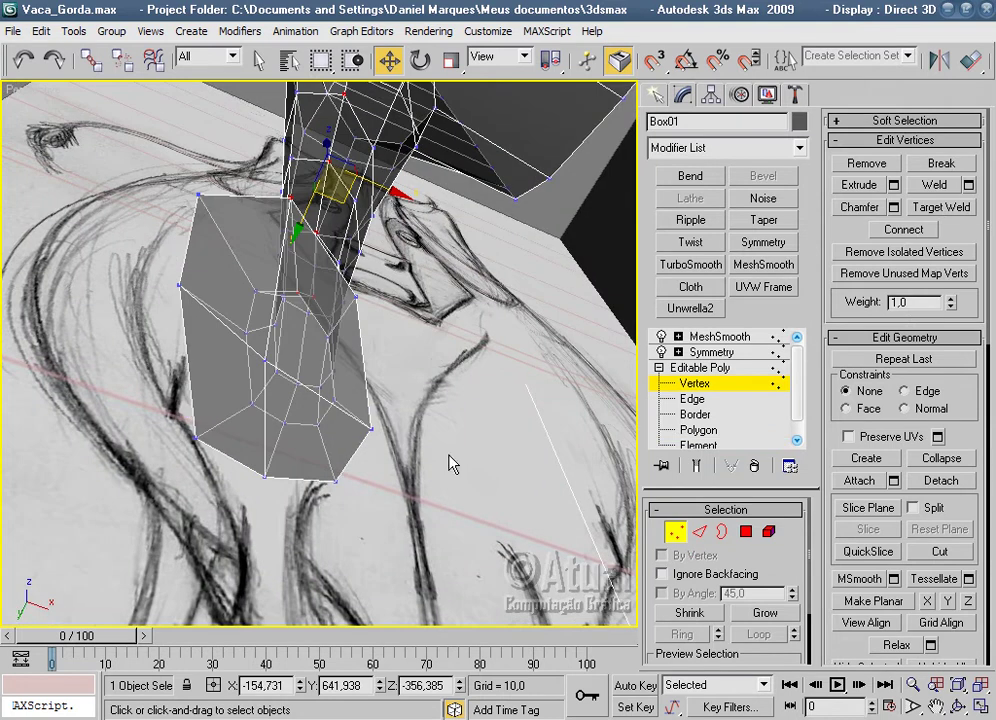
pyautogui.keyDown('alt'); pyautogui.moveTo(349, 353); pyautogui.dragTo(290, 395, button='middle'); pyautogui.keyUp('alt')
pyautogui.click(265, 363)
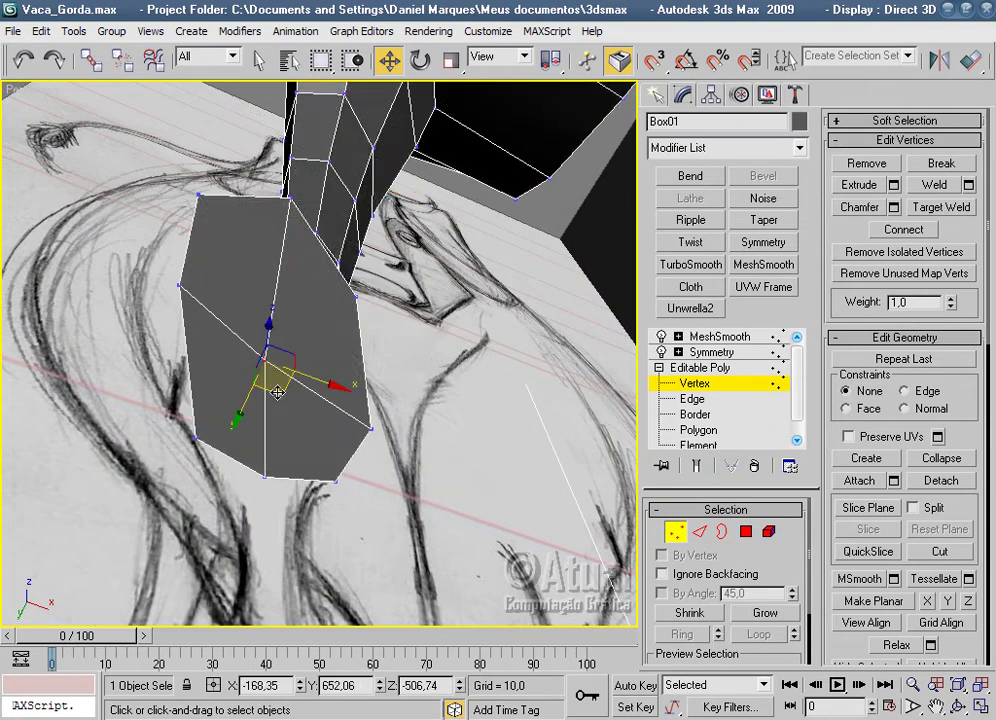
pyautogui.moveTo(267, 365); pyautogui.dragTo(270, 344)
pyautogui.click(373, 433)
pyautogui.moveTo(383, 453); pyautogui.dragTo(388, 421)
pyautogui.click(178, 285)
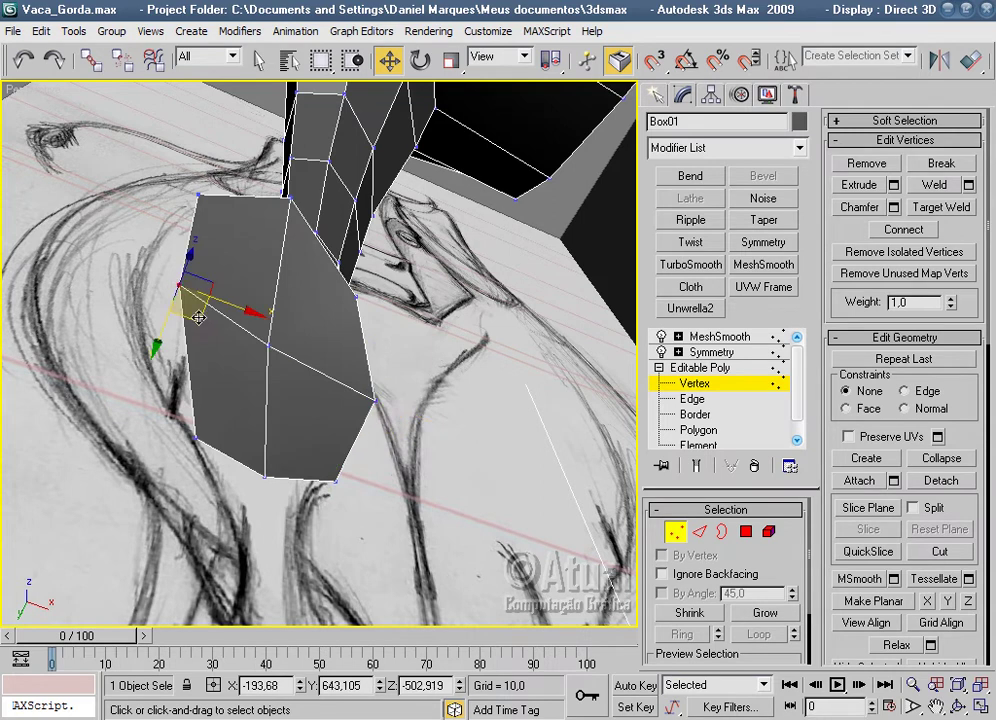
pyautogui.moveTo(199, 317); pyautogui.dragTo(197, 306)
# From a new angle, move the left loop vertex up and to the right.
pyautogui.moveTo(197, 306)
pyautogui.keyDown('alt'); pyautogui.mouseDown(button='middle')
pyautogui.moveTo(392, 382)
pyautogui.moveTo(499, 519)
pyautogui.moveTo(422, 534)
pyautogui.moveTo(385, 471)
pyautogui.mouseUp(button='middle'); pyautogui.keyUp('alt')
pyautogui.scroll(2, 375, 437)
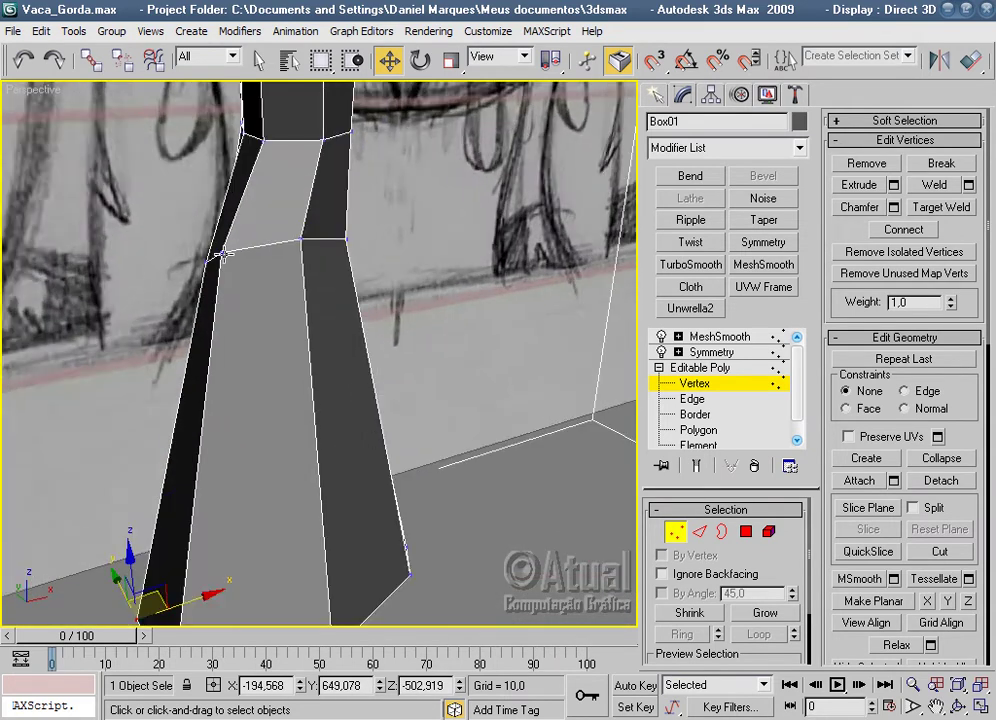
pyautogui.moveTo(222, 256); pyautogui.dragTo(232, 248)
pyautogui.moveTo(311, 258)
pyautogui.mouseDown()
pyautogui.moveTo(315, 240)
pyautogui.moveTo(334, 238)
pyautogui.mouseUp()
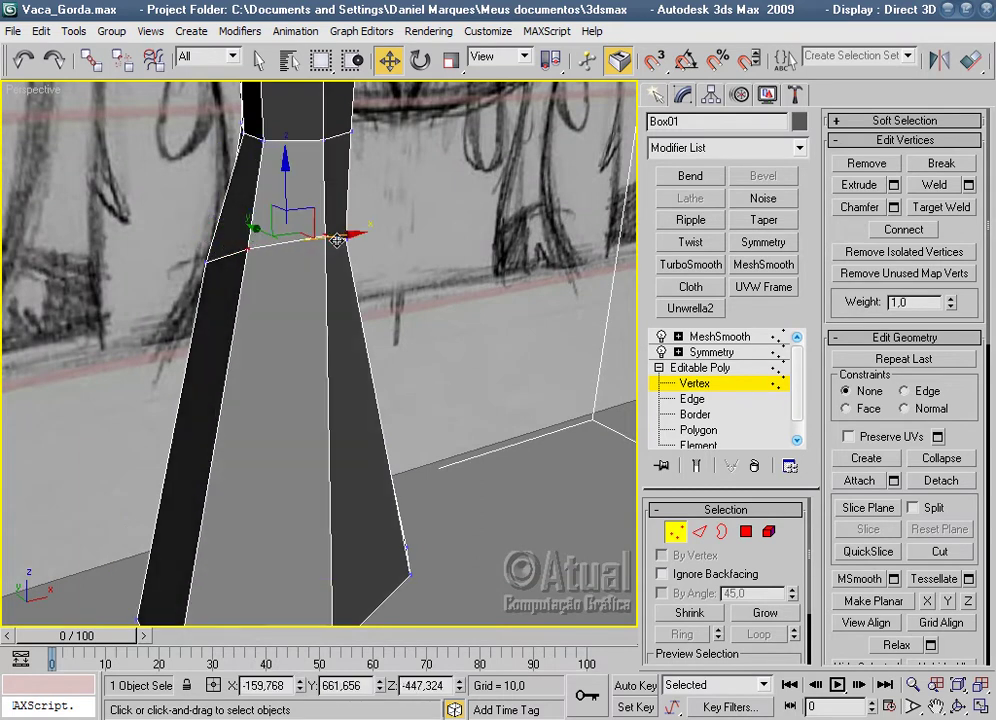
pyautogui.scroll(-2, 352, 345)
# Slide the bottom front vertex along X, then return to Polygon level.
pyautogui.moveTo(352, 345)
pyautogui.keyDown('alt'); pyautogui.mouseDown(button='middle')
pyautogui.moveTo(511, 276)
pyautogui.moveTo(471, 156)
pyautogui.moveTo(486, 147)
pyautogui.moveTo(533, 233)
pyautogui.moveTo(427, 356)
pyautogui.moveTo(525, 422)
pyautogui.moveTo(467, 400)
pyautogui.moveTo(281, 508)
pyautogui.moveTo(369, 538)
pyautogui.mouseUp(button='middle'); pyautogui.keyUp('alt')
pyautogui.click(281, 490)
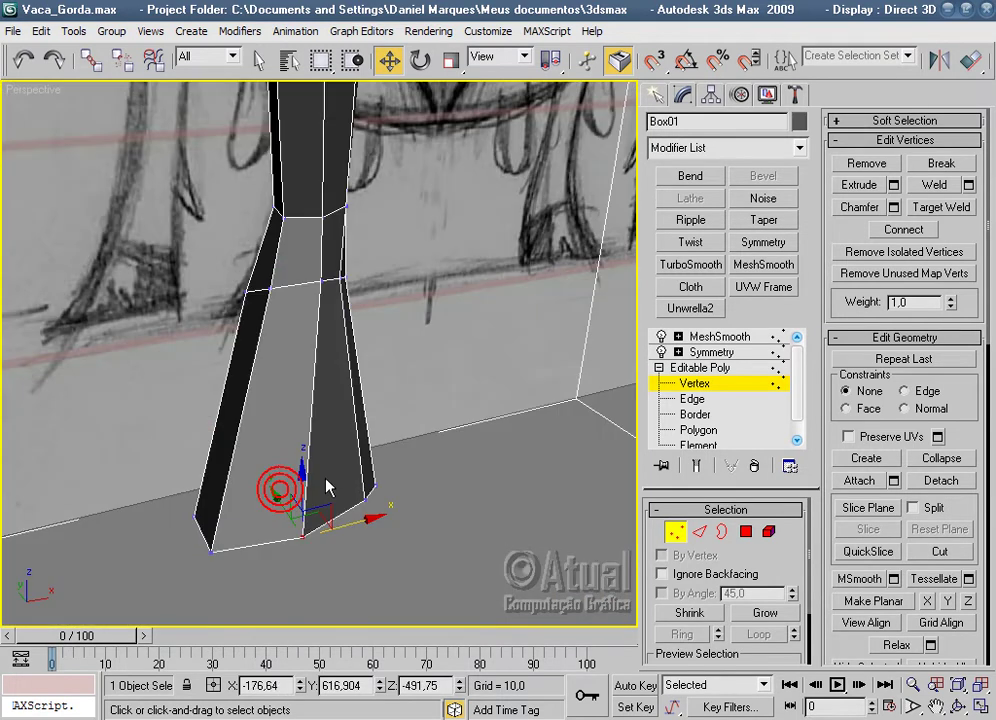
pyautogui.moveTo(369, 527); pyautogui.dragTo(380, 522)
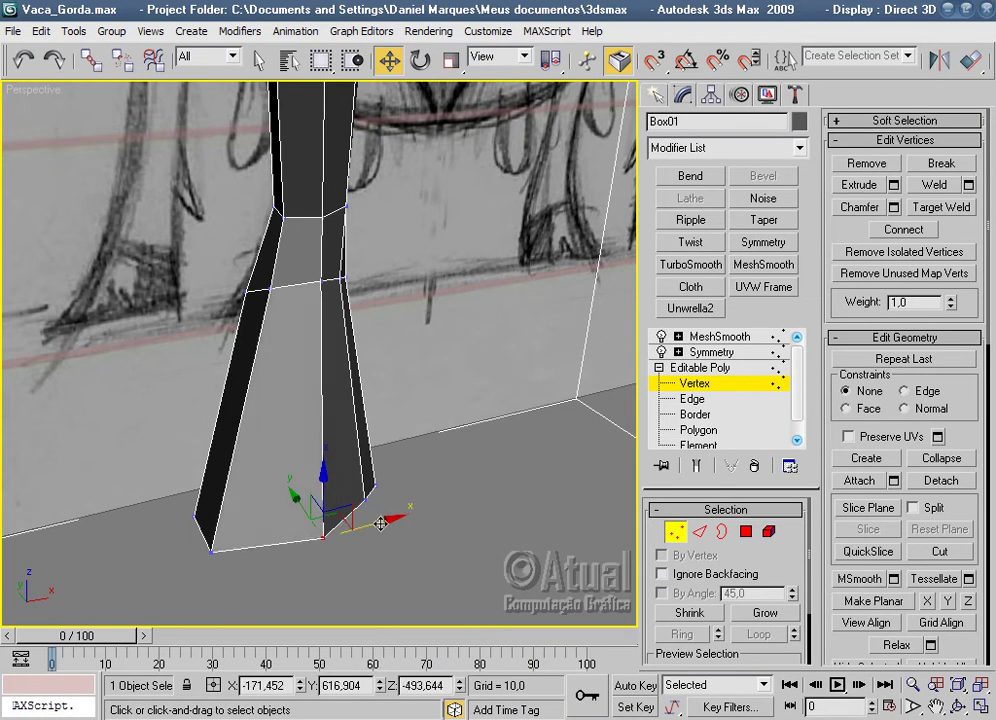
pyautogui.click(742, 531)
pyautogui.moveTo(560, 420)
pyautogui.keyDown('alt'); pyautogui.mouseDown(button='middle')
pyautogui.moveTo(474, 382)
pyautogui.moveTo(451, 427)
pyautogui.moveTo(464, 402)
pyautogui.moveTo(418, 373)
pyautogui.moveTo(356, 451)
pyautogui.moveTo(447, 416)
pyautogui.moveTo(442, 509)
pyautogui.moveTo(373, 467)
pyautogui.moveTo(420, 480)
pyautogui.mouseUp(button='middle'); pyautogui.keyUp('alt')
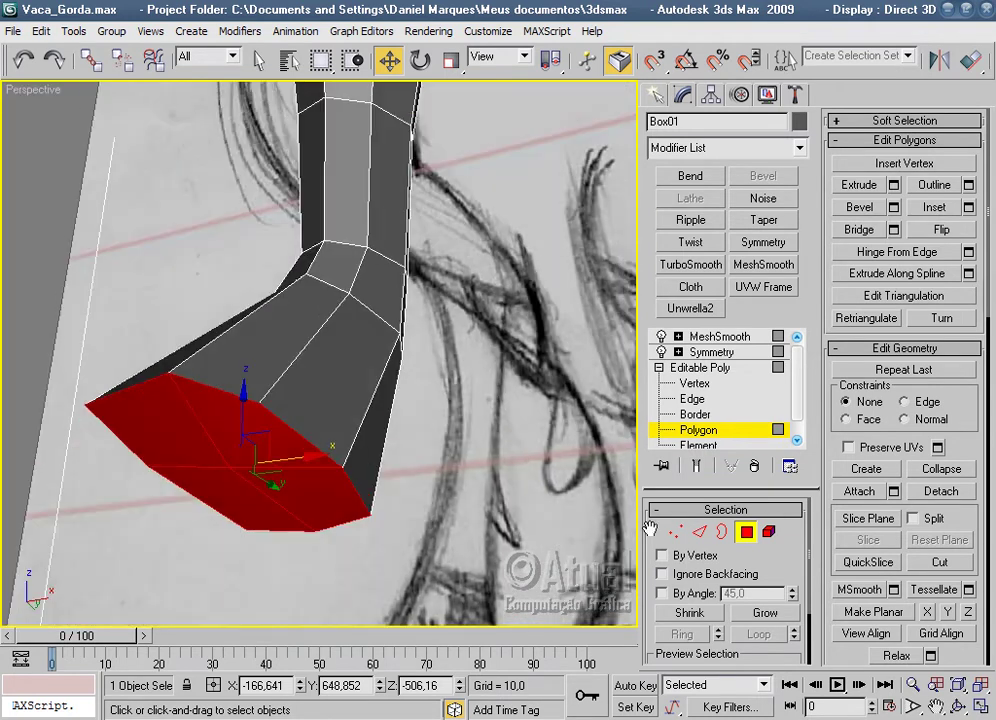
# Nudge a foot vertex into place at Vertex level.
pyautogui.click(676, 533)
pyautogui.moveTo(262, 401)
pyautogui.keyDown('alt'); pyautogui.mouseDown(button='middle')
pyautogui.moveTo(327, 460)
pyautogui.moveTo(231, 542)
pyautogui.moveTo(231, 456)
pyautogui.mouseUp(button='middle'); pyautogui.keyUp('alt')
pyautogui.moveTo(206, 403); pyautogui.dragTo(220, 444)
pyautogui.moveTo(220, 444)
pyautogui.keyDown('alt'); pyautogui.mouseDown(button='middle')
pyautogui.moveTo(344, 393)
pyautogui.moveTo(411, 262)
pyautogui.moveTo(456, 262)
pyautogui.moveTo(396, 424)
pyautogui.mouseUp(button='middle'); pyautogui.keyUp('alt')
pyautogui.scroll(-2, 406, 400)
pyautogui.keyDown('alt'); pyautogui.moveTo(416, 378); pyautogui.dragTo(473, 356, button='middle'); pyautogui.keyUp('alt')
pyautogui.scroll(5, 463, 437)
pyautogui.moveTo(463, 437)
pyautogui.keyDown('alt'); pyautogui.mouseDown(button='middle')
pyautogui.moveTo(498, 316)
pyautogui.moveTo(429, 413)
pyautogui.moveTo(433, 378)
pyautogui.moveTo(396, 456)
pyautogui.moveTo(240, 476)
pyautogui.moveTo(345, 378)
pyautogui.moveTo(318, 337)
pyautogui.mouseUp(button='middle'); pyautogui.keyUp('alt')
pyautogui.scroll(3, 429, 413)
pyautogui.scroll(-3, 433, 387)
pyautogui.scroll(2, 345, 378)
pyautogui.scroll(2, 345, 378)
pyautogui.scroll(-3, 333, 340)
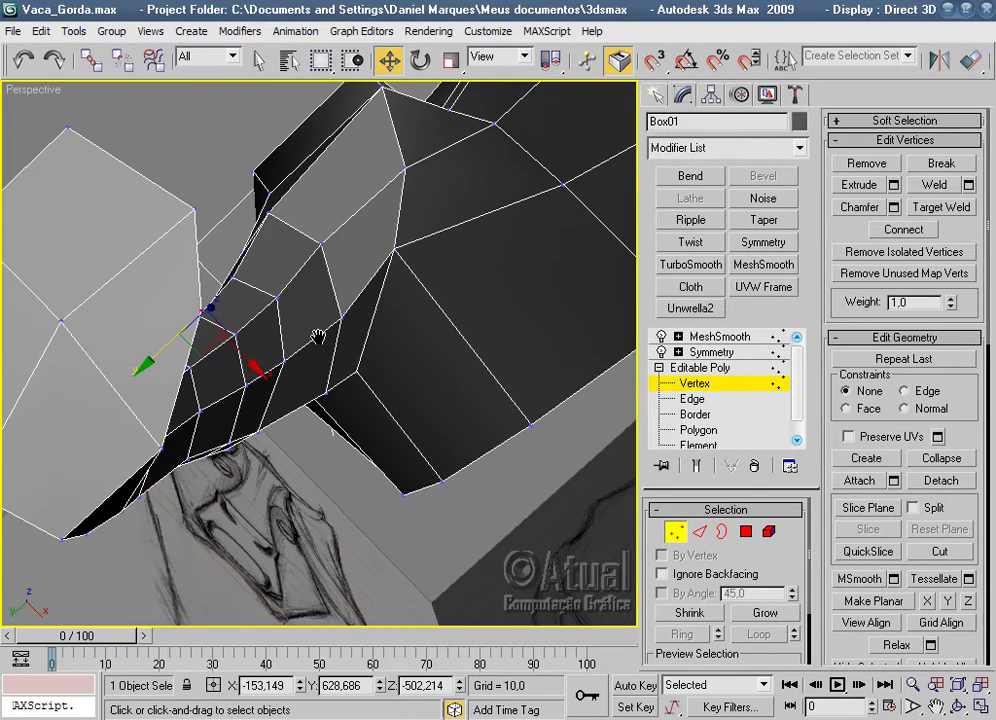
pyautogui.scroll(3, 316, 348)
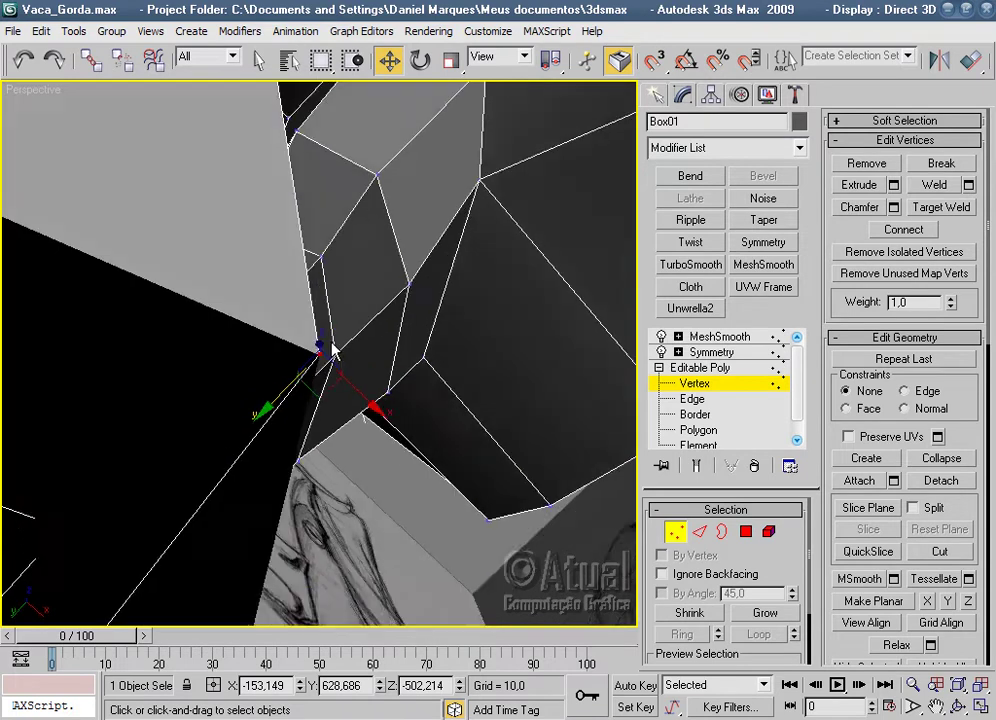
pyautogui.scroll(-1, 262, 407)
pyautogui.scroll(-1, 278, 402)
pyautogui.scroll(-4, 283, 403)
pyautogui.moveTo(283, 403)
pyautogui.keyDown('alt'); pyautogui.mouseDown(button='middle')
pyautogui.moveTo(189, 491)
pyautogui.moveTo(356, 471)
pyautogui.moveTo(385, 424)
pyautogui.moveTo(442, 449)
pyautogui.moveTo(560, 380)
pyautogui.mouseUp(button='middle'); pyautogui.keyUp('alt')
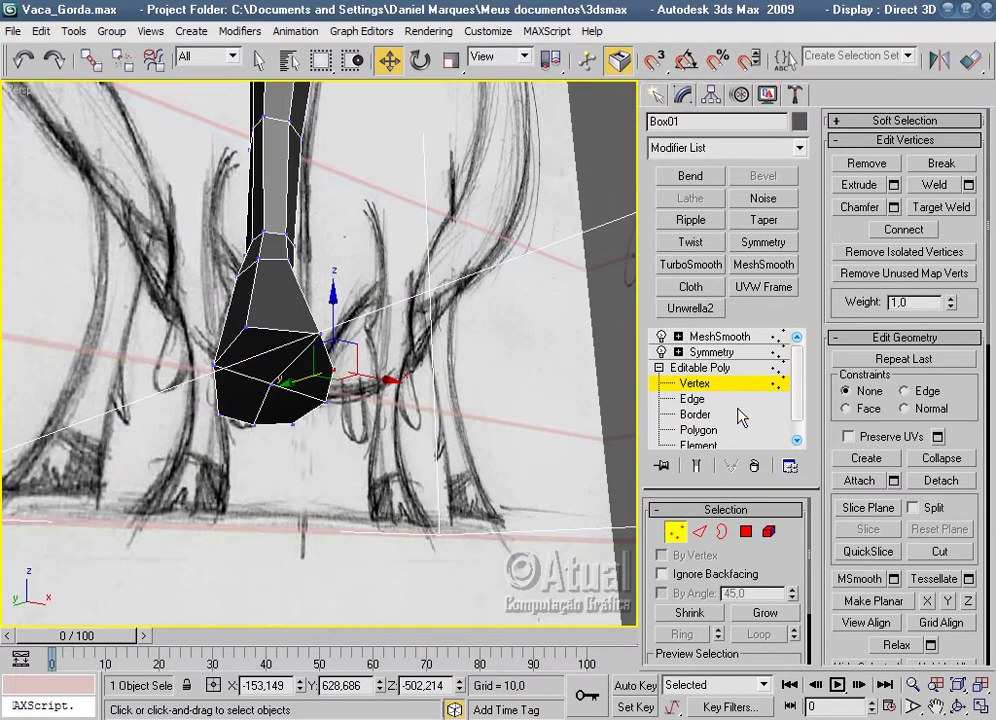
# Inset the leg's bottom polygon by 4,801.
pyautogui.click(705, 430)
pyautogui.click(968, 207)
pyautogui.moveTo(634, 362)
pyautogui.keyDown('alt'); pyautogui.mouseDown(button='middle')
pyautogui.moveTo(465, 329)
pyautogui.moveTo(625, 362)
pyautogui.moveTo(489, 516)
pyautogui.moveTo(458, 463)
pyautogui.mouseUp(button='middle'); pyautogui.keyUp('alt')
pyautogui.click(627, 363)
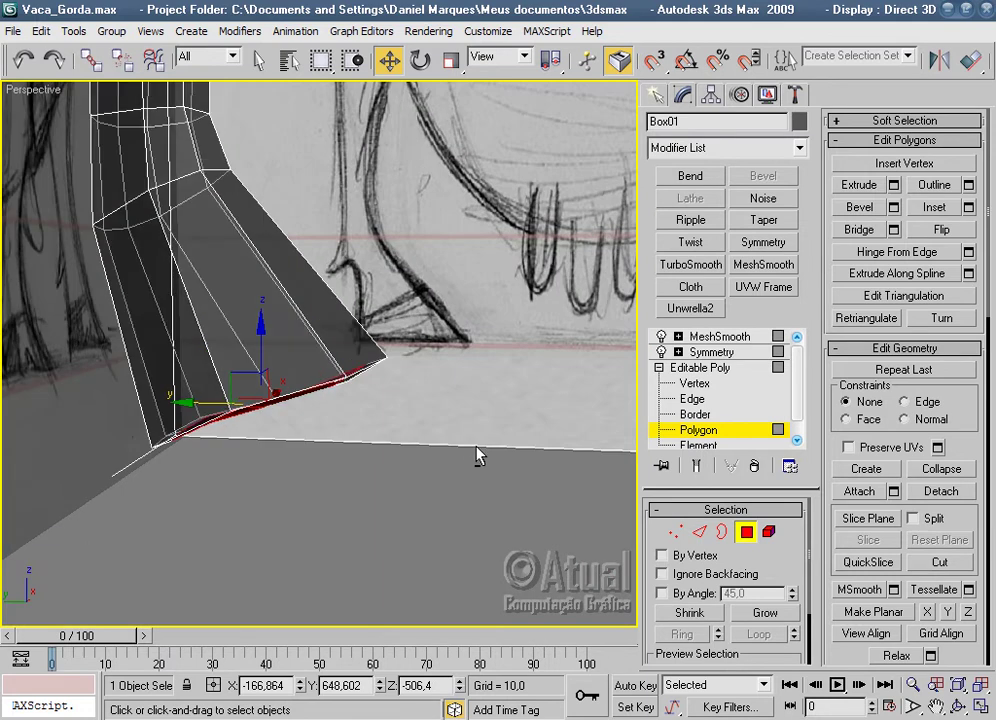
# In Left view, bevel the bottom polygon inward with height -7,842 and outline -3,429.
pyautogui.press('l')
pyautogui.scroll(2, 509, 351)
pyautogui.scroll(2, 413, 360)
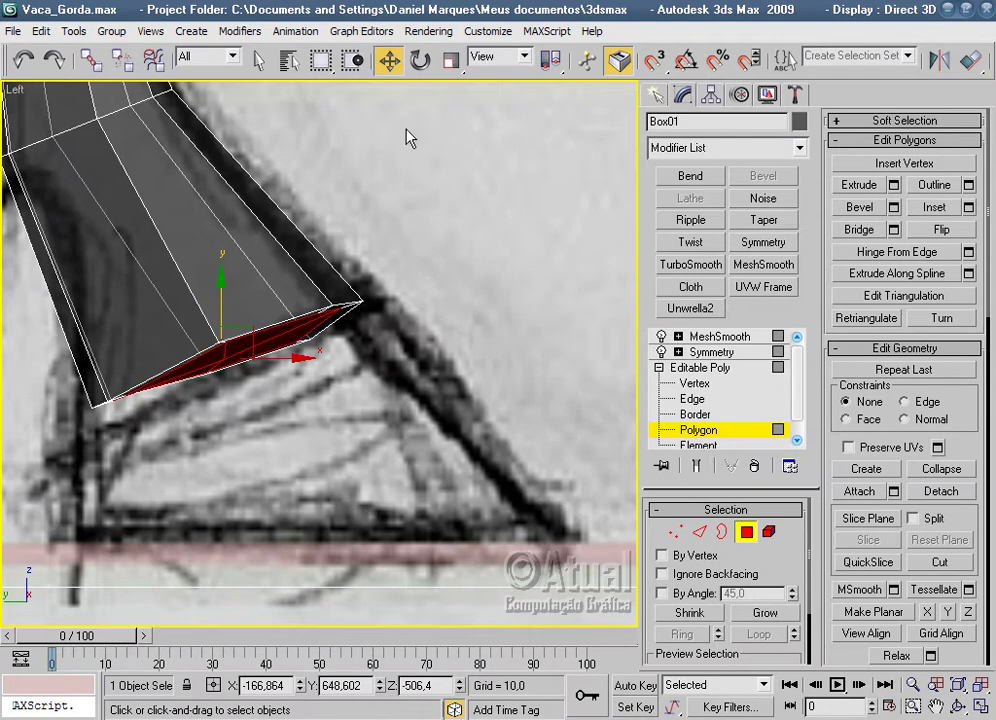
pyautogui.click(893, 207)
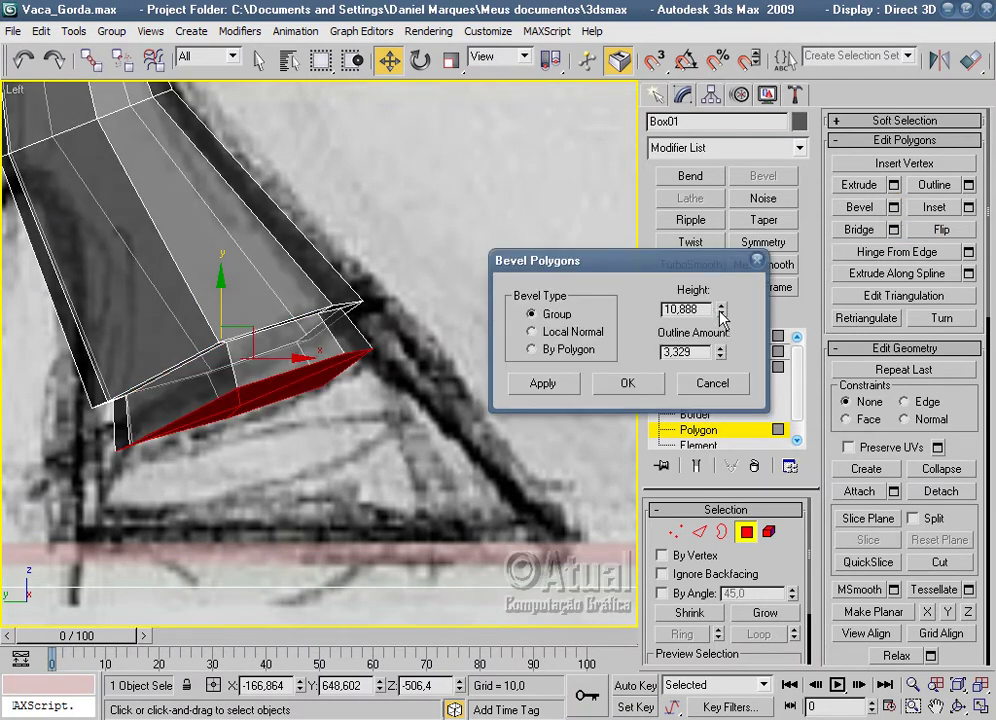
pyautogui.moveTo(722, 318); pyautogui.dragTo(731, 460)
pyautogui.moveTo(719, 362); pyautogui.dragTo(727, 425)
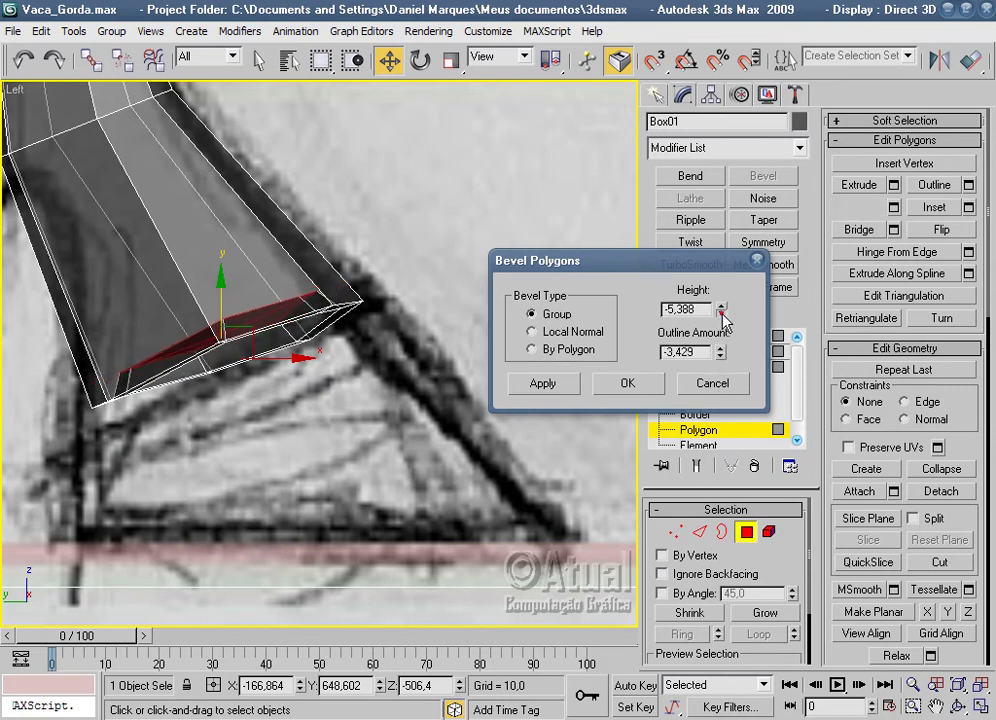
pyautogui.moveTo(722, 314); pyautogui.dragTo(721, 356)
pyautogui.click(645, 390)
# Bevel it again outward with height 15,058 and outline 6,769.
pyautogui.click(893, 208)
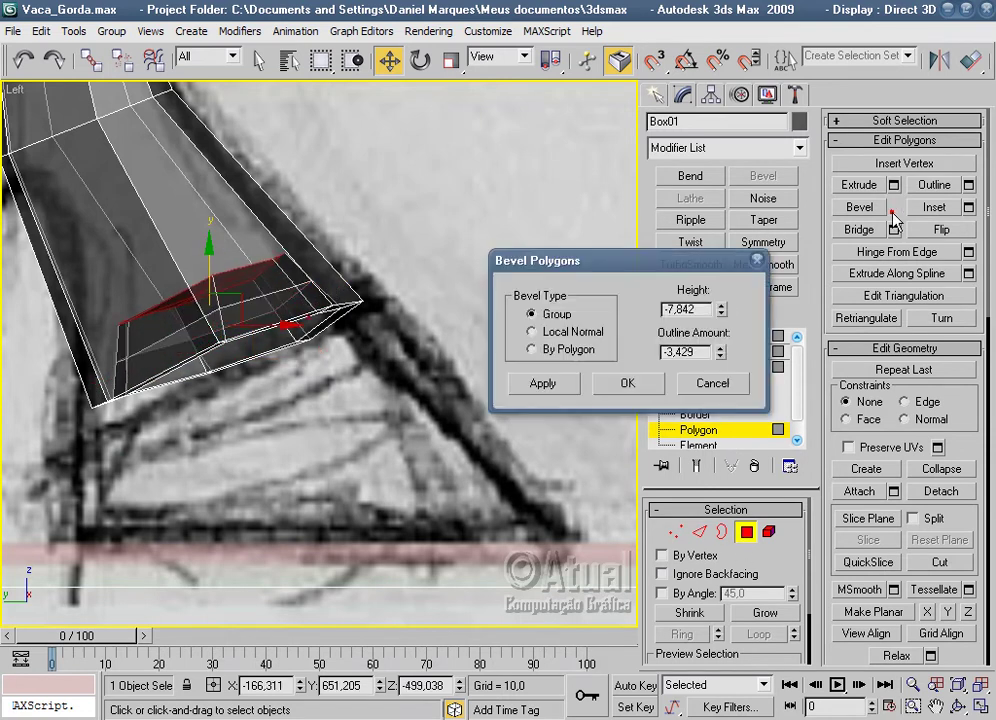
pyautogui.moveTo(721, 306); pyautogui.dragTo(716, 226)
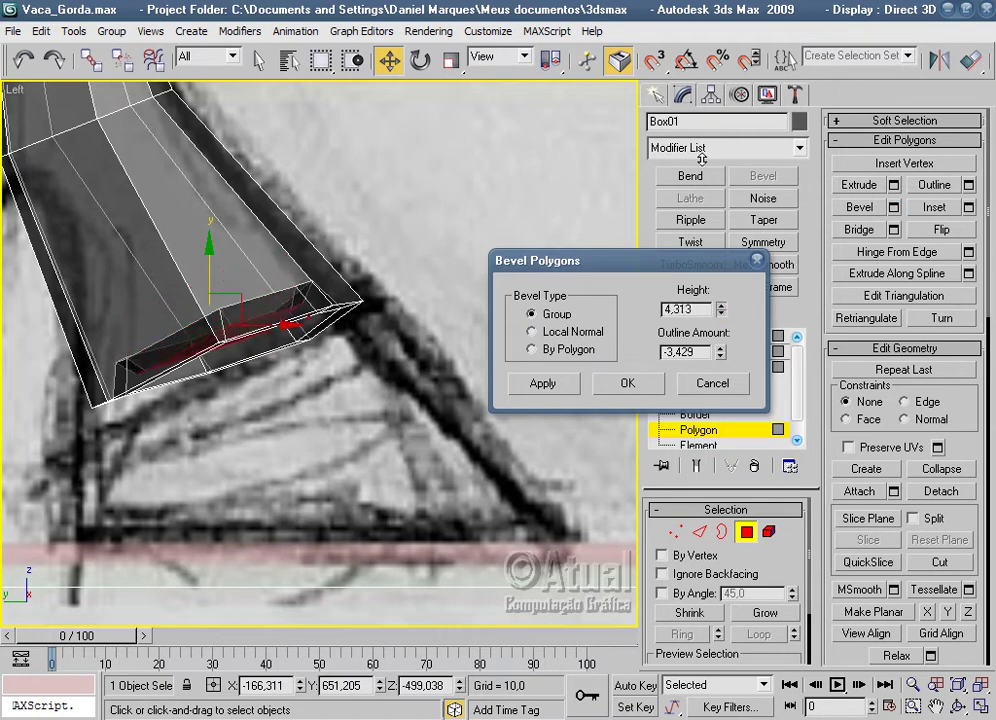
pyautogui.moveTo(719, 356); pyautogui.dragTo(723, 258)
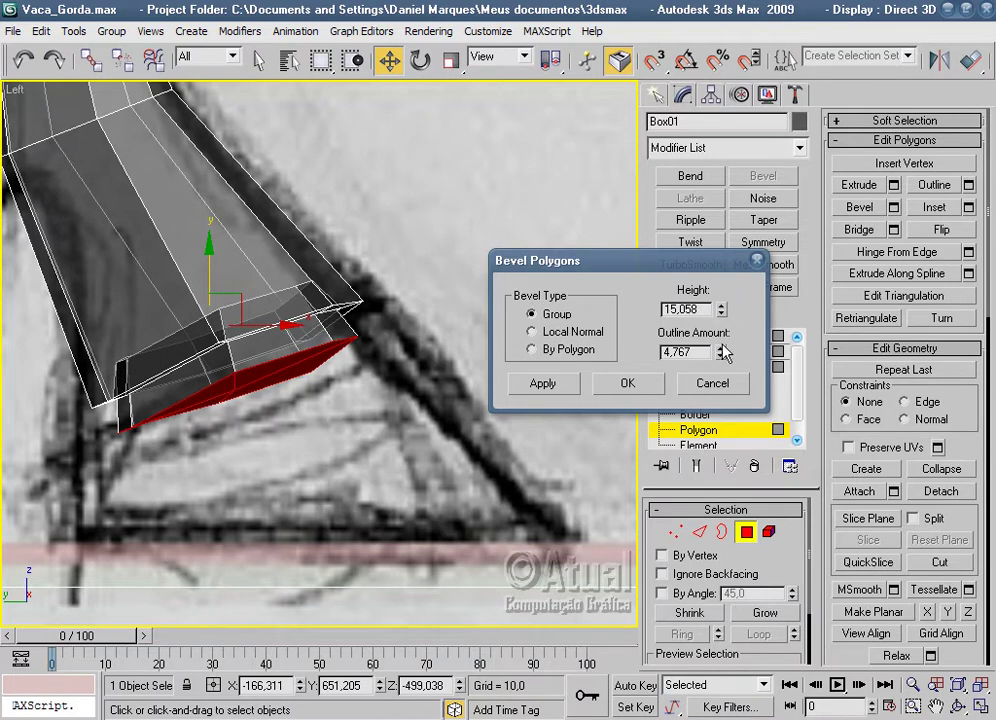
pyautogui.moveTo(724, 357); pyautogui.dragTo(725, 308)
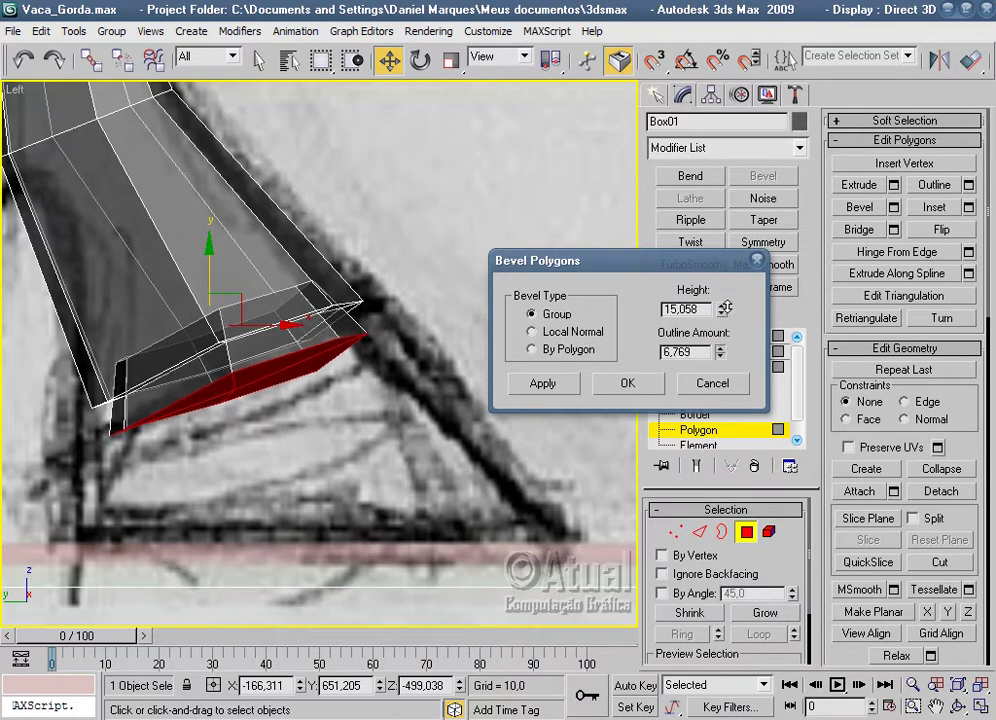
pyautogui.click(638, 381)
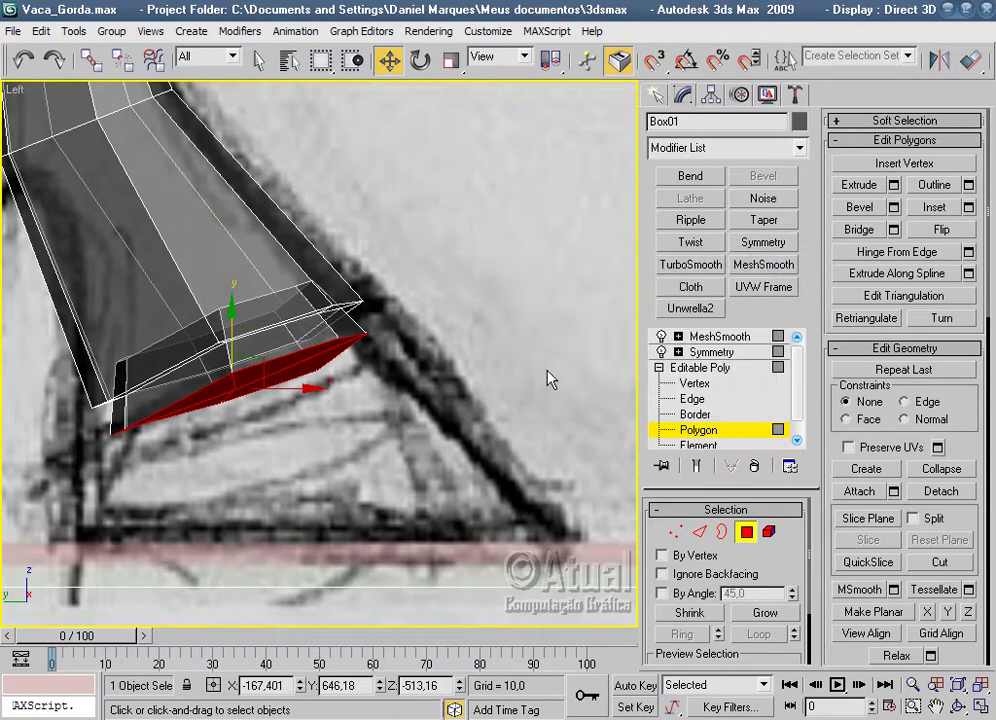
# In Front view, extrude the hoof polygon downward and scale its bottom face flat.
pyautogui.press('f')
pyautogui.scroll(-5, 378, 378)
pyautogui.scroll(-5, 416, 382)
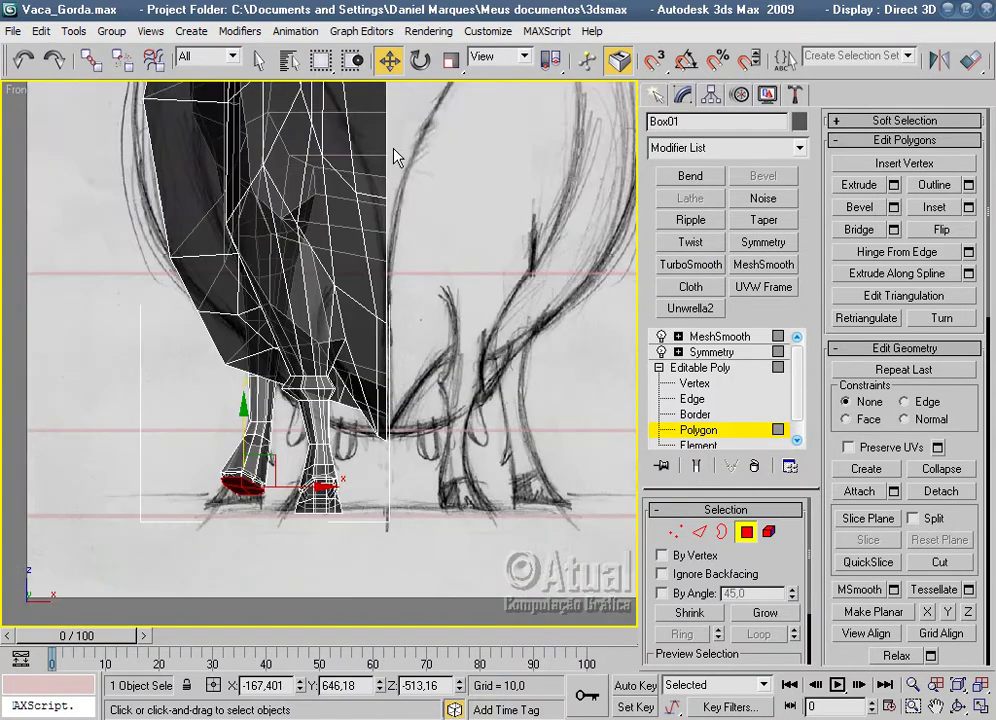
pyautogui.scroll(5, 375, 381)
pyautogui.moveTo(255, 363); pyautogui.dragTo(383, 449, button='middle')
pyautogui.scroll(2, 383, 449)
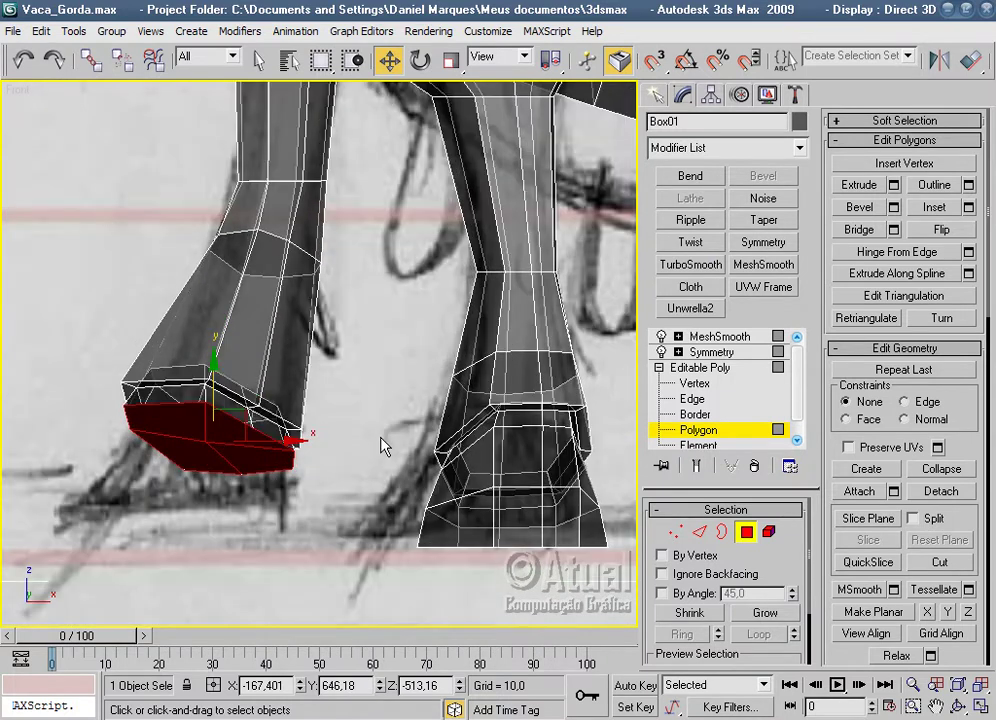
pyautogui.scroll(5, 381, 446)
pyautogui.scroll(-3, 381, 445)
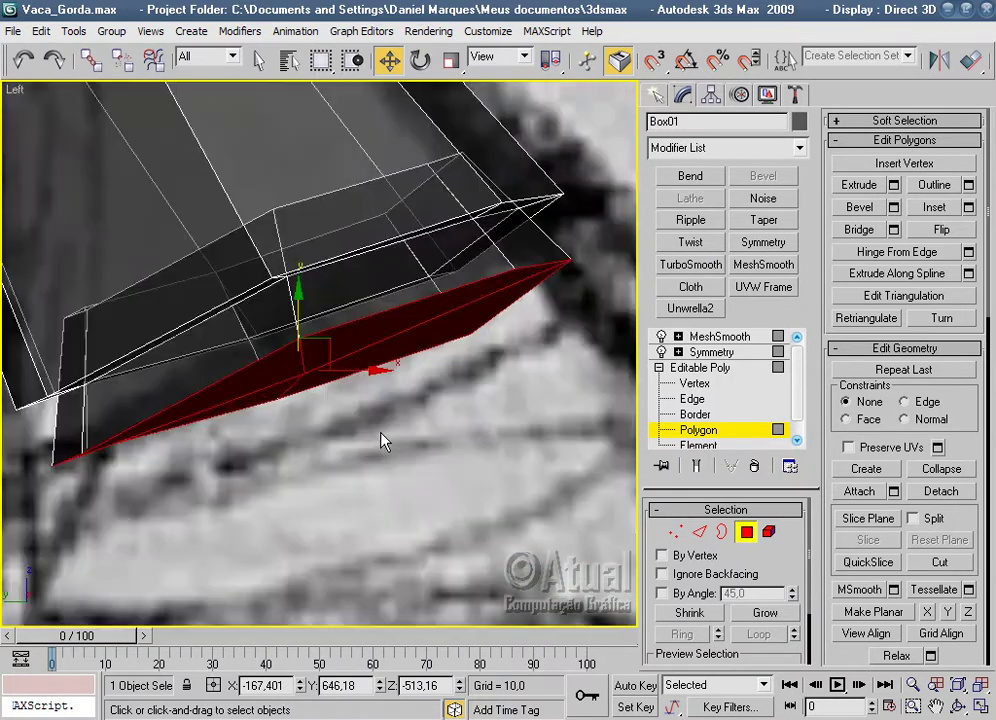
pyautogui.scroll(-2, 382, 441)
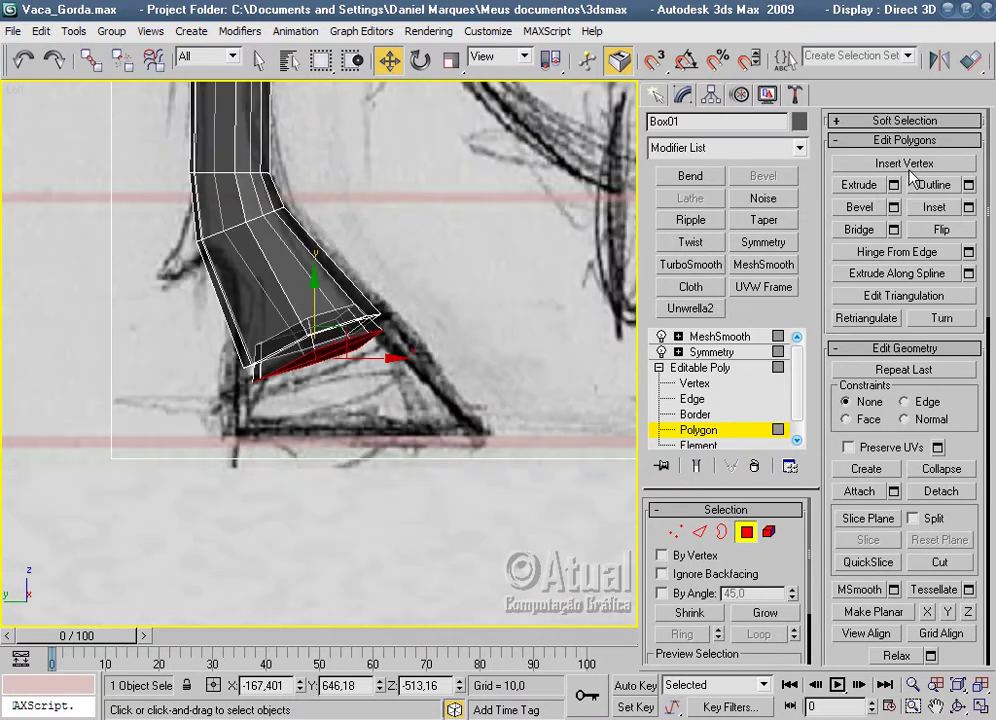
pyautogui.click(893, 185)
pyautogui.moveTo(721, 312); pyautogui.dragTo(721, 371)
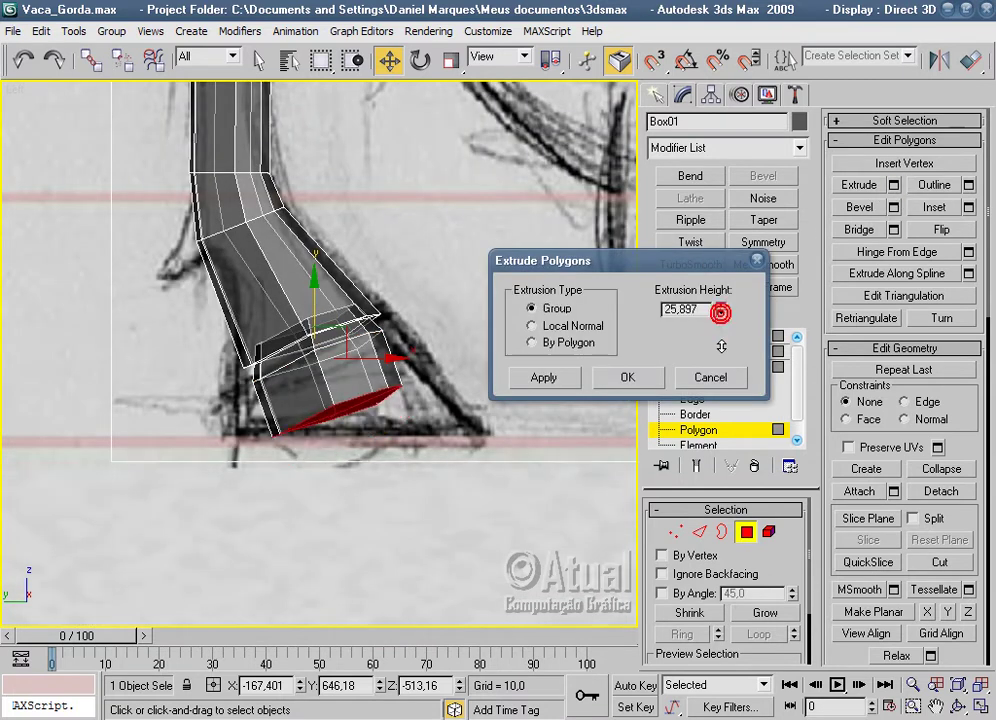
pyautogui.click(646, 372)
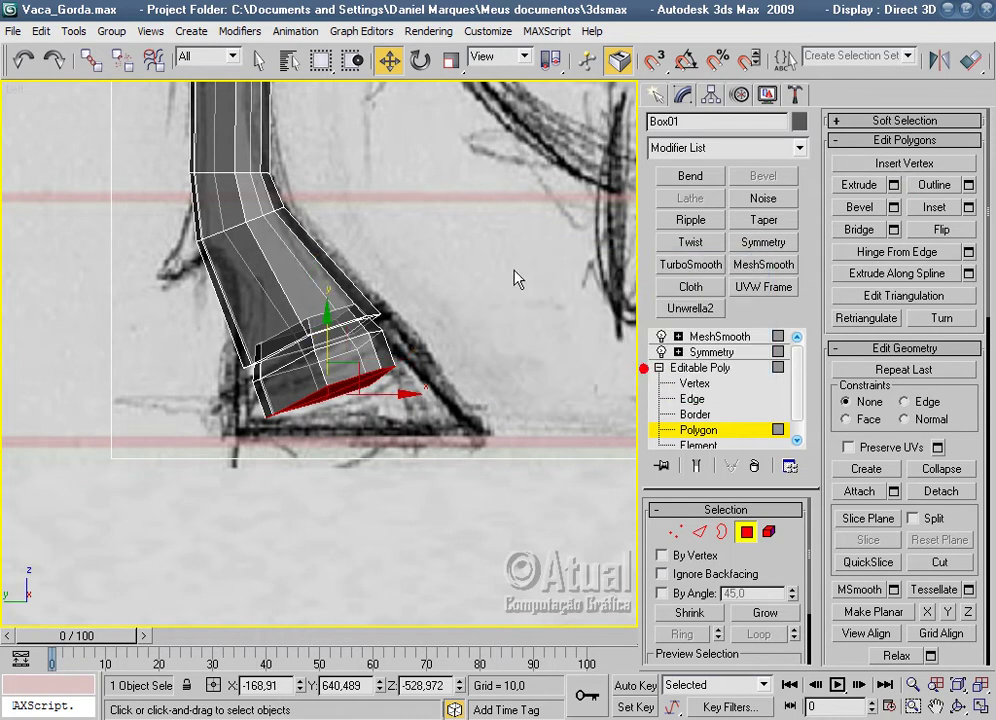
pyautogui.click(451, 60)
pyautogui.moveTo(335, 360)
pyautogui.mouseDown()
pyautogui.moveTo(342, 420)
pyautogui.moveTo(329, 345)
pyautogui.mouseUp()
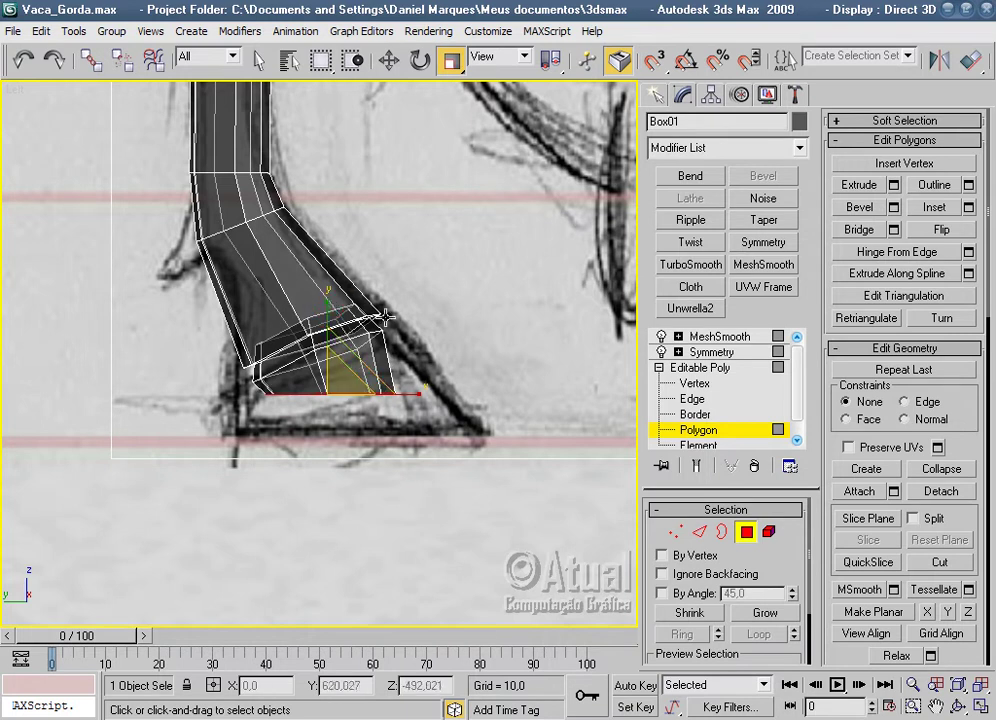
# Slide the bottom-right hoof vertex right along X to the sketch.
pyautogui.click(676, 532)
pyautogui.scroll(2, 467, 436)
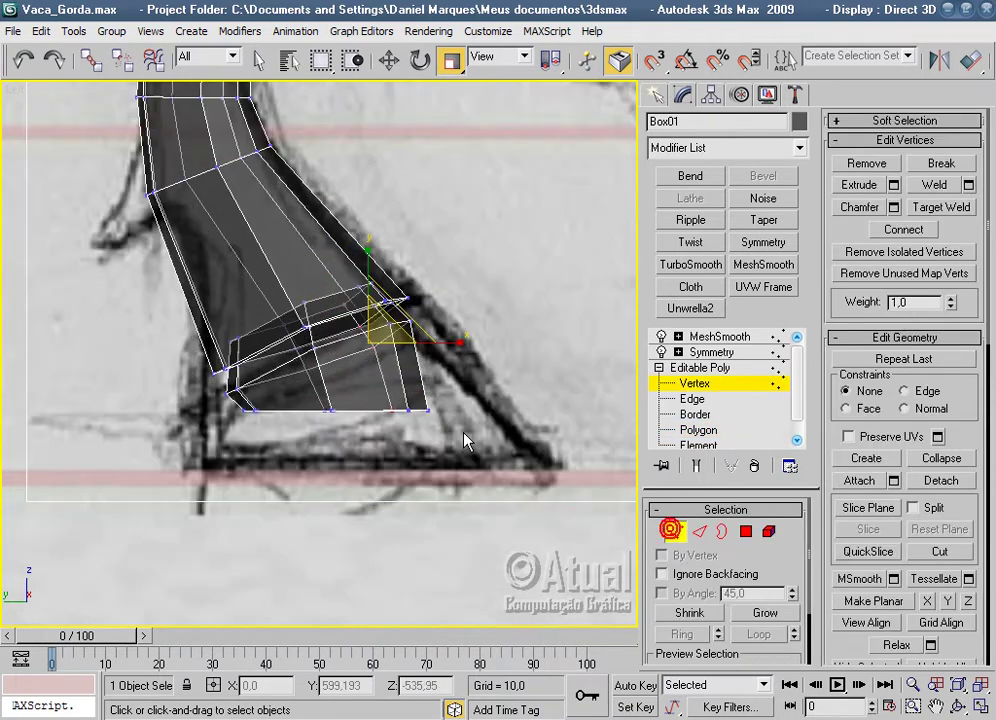
pyautogui.click(409, 410)
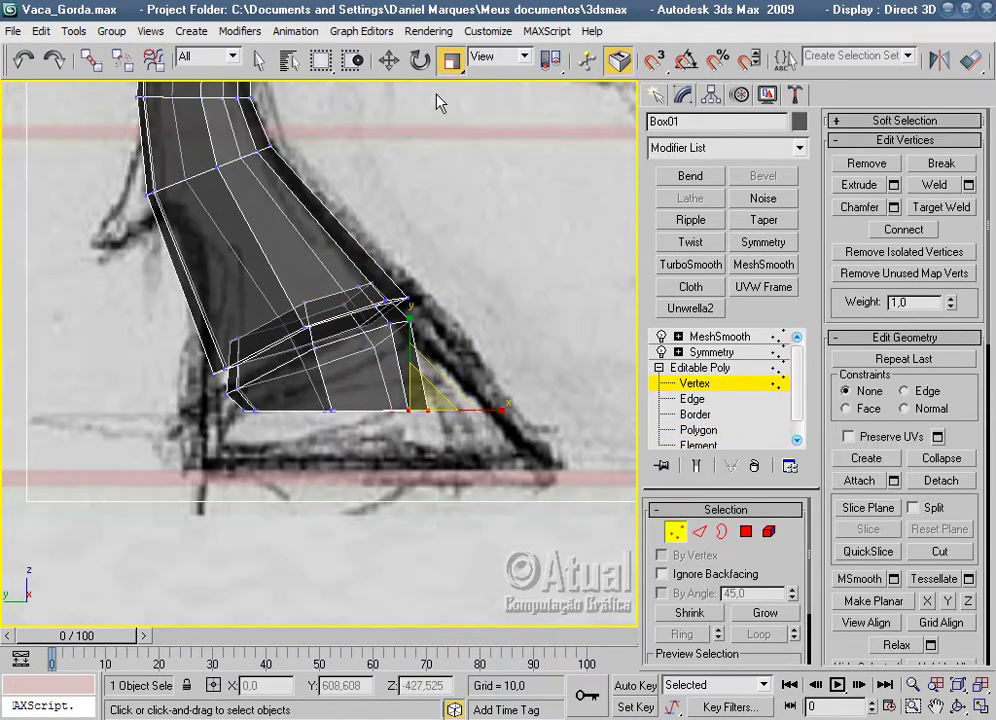
pyautogui.press('w')
pyautogui.moveTo(440, 409); pyautogui.dragTo(502, 409)
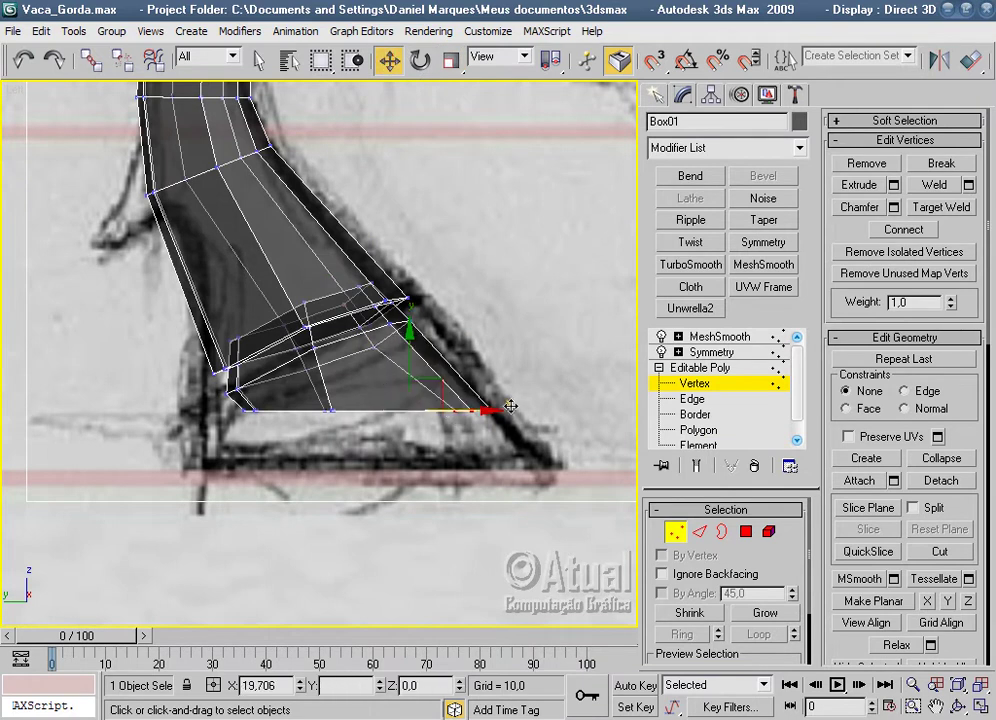
# Shift the remaining bottom hoof vertices sideways to follow the sketched outline.
pyautogui.moveTo(226, 413); pyautogui.dragTo(280, 415)
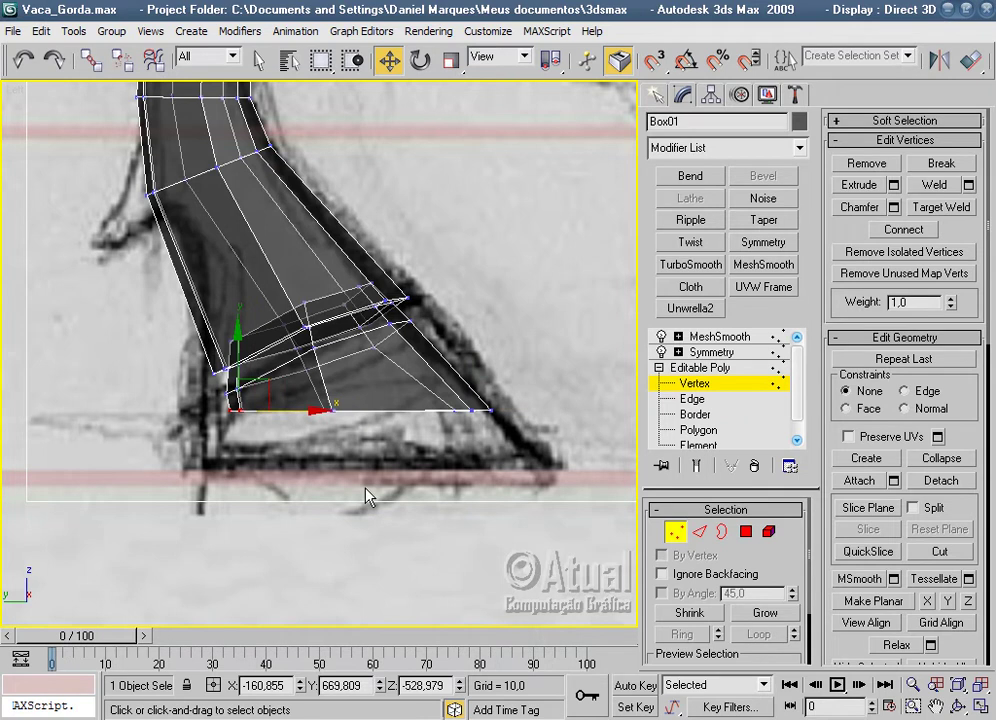
pyautogui.scroll(3, 366, 497)
pyautogui.moveTo(228, 458)
pyautogui.mouseDown()
pyautogui.moveTo(248, 453)
pyautogui.moveTo(246, 496)
pyautogui.mouseUp()
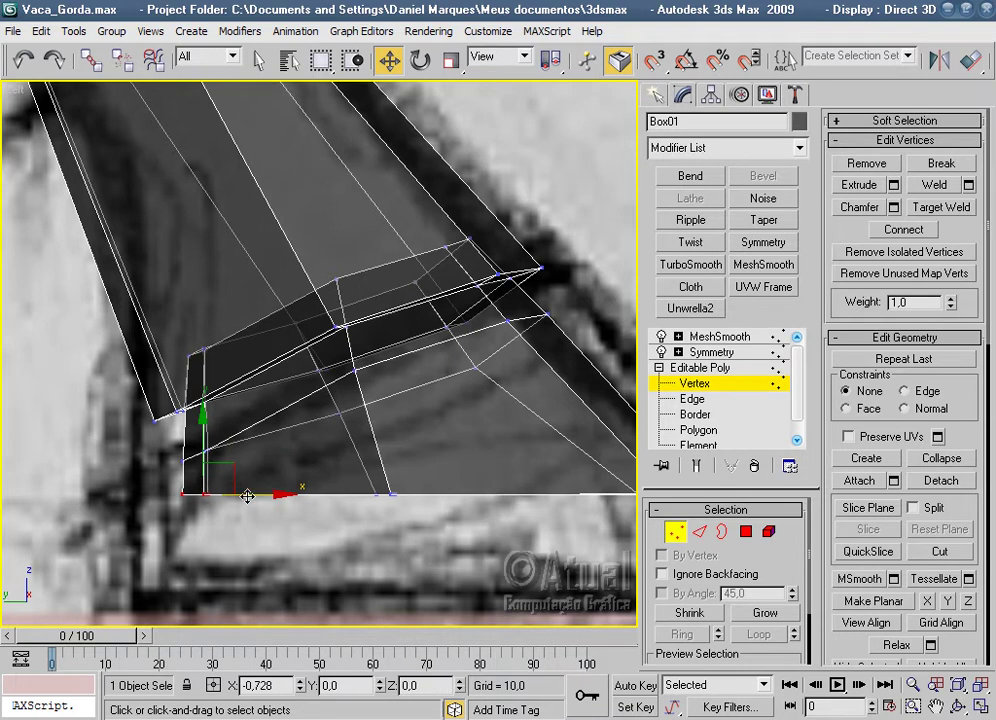
pyautogui.moveTo(316, 406); pyautogui.dragTo(260, 362, button='middle')
pyautogui.moveTo(393, 451); pyautogui.dragTo(400, 451)
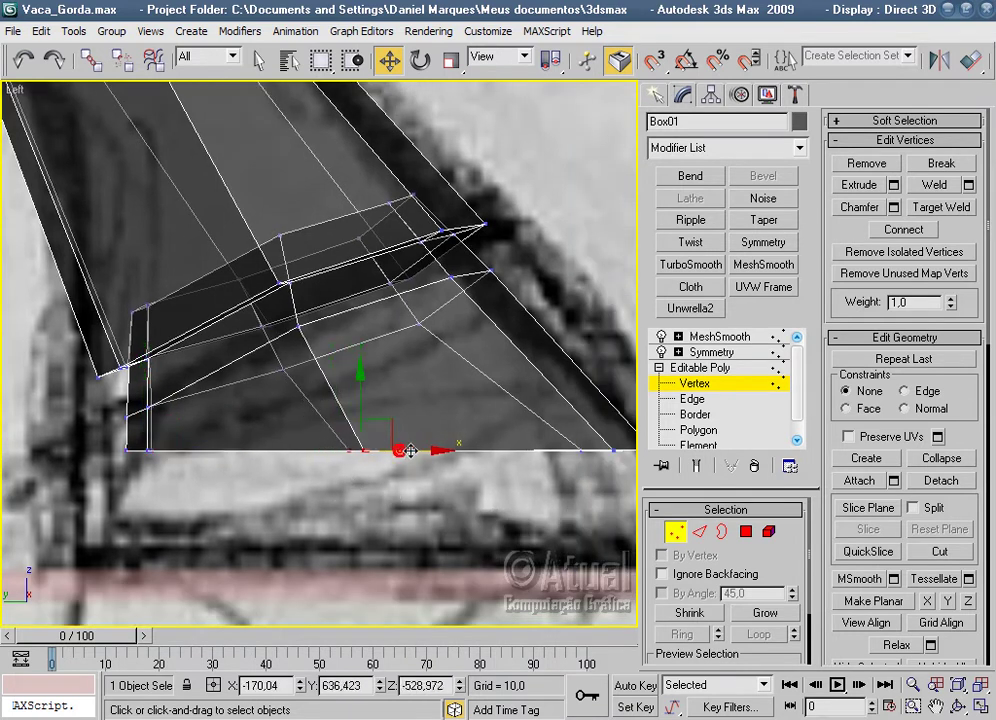
pyautogui.moveTo(498, 473); pyautogui.dragTo(373, 470, button='middle')
pyautogui.moveTo(449, 434); pyautogui.dragTo(450, 432)
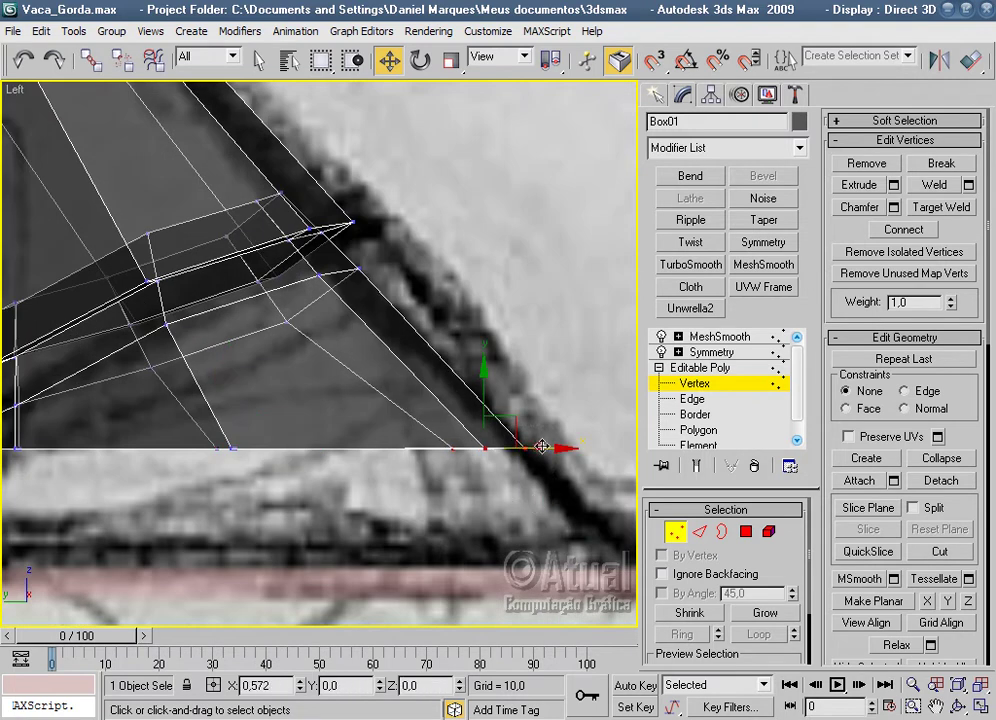
pyautogui.click(746, 531)
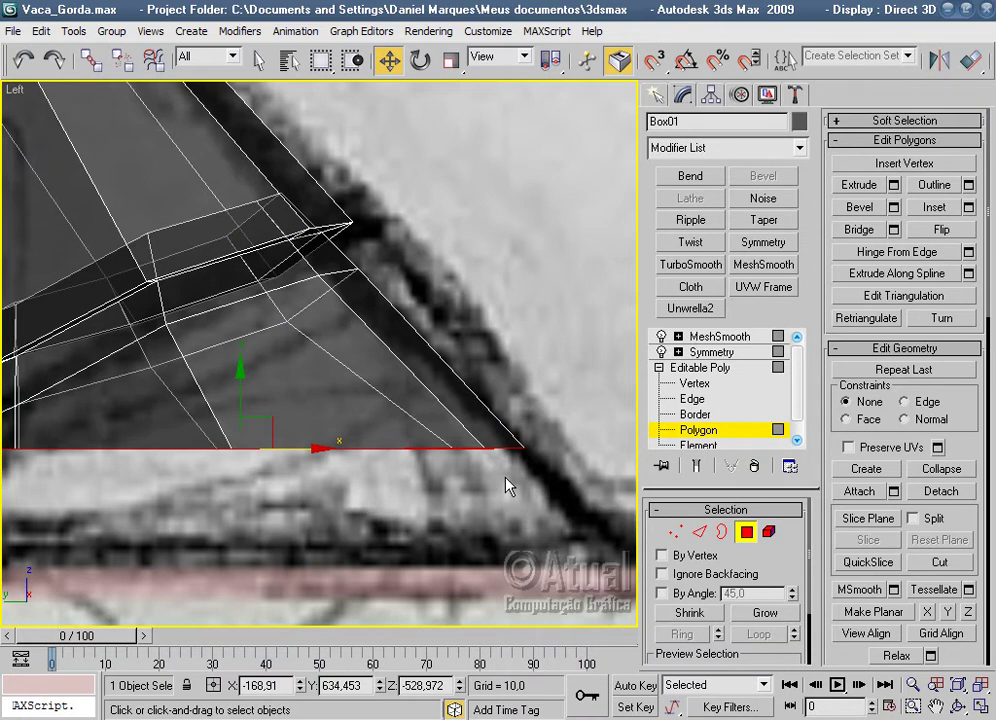
# In Front view, scale the hoof's bottom polygon sideways.
pyautogui.press('f')
pyautogui.moveTo(506, 480); pyautogui.dragTo(364, 411, button='middle')
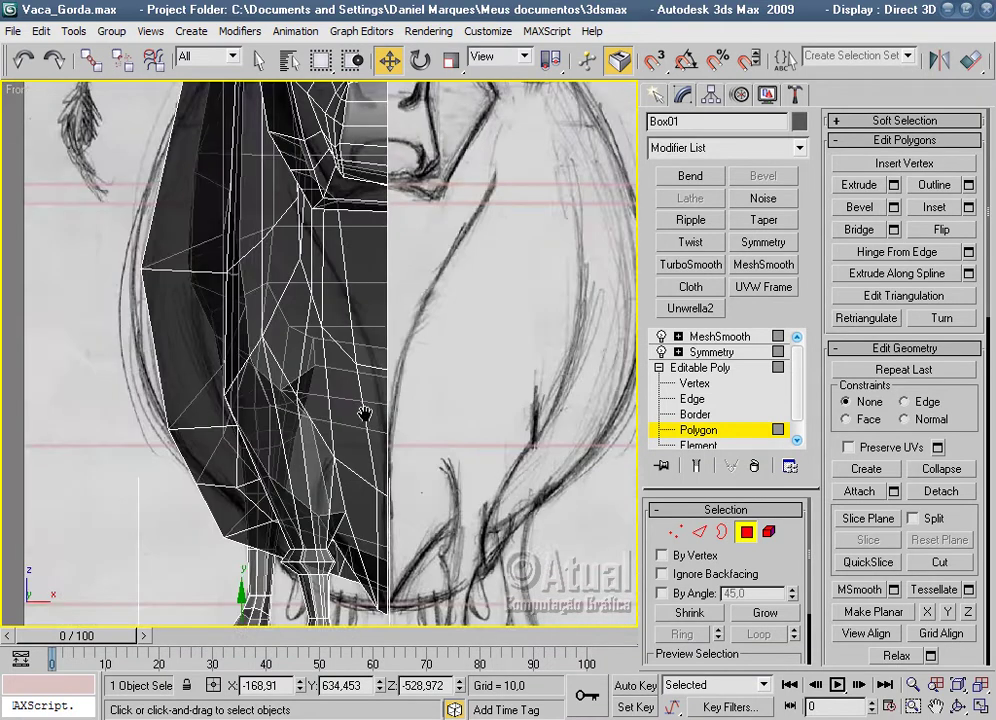
pyautogui.scroll(5, 445, 411)
pyautogui.keyDown('alt'); pyautogui.moveTo(445, 411); pyautogui.dragTo(447, 256, button='middle'); pyautogui.keyUp('alt')
pyautogui.scroll(3, 447, 260)
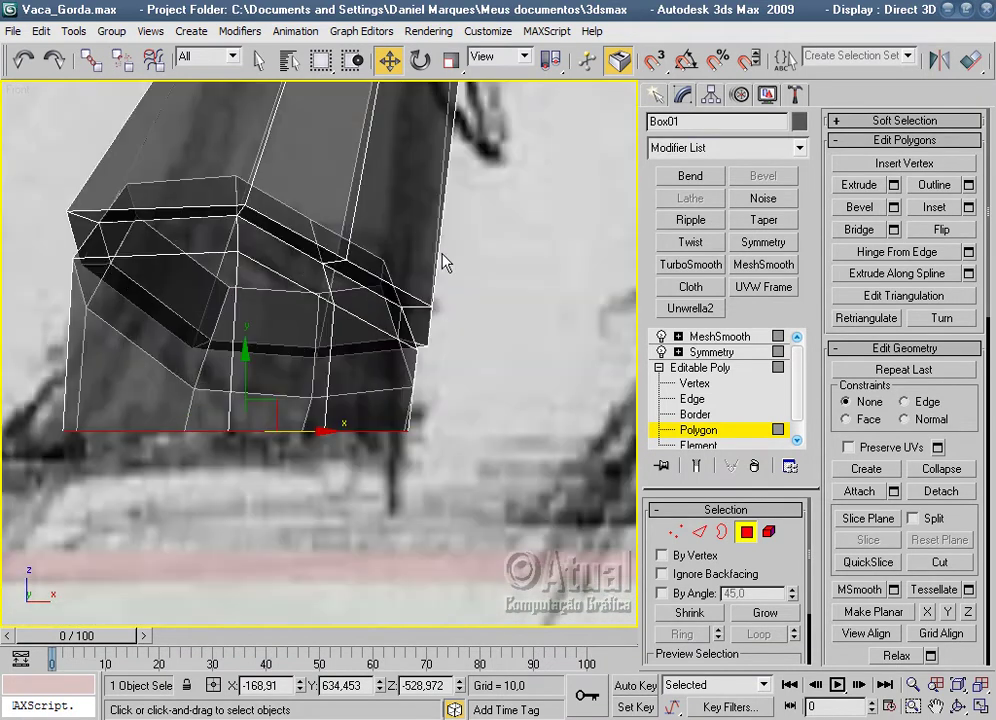
pyautogui.click(451, 61)
pyautogui.moveTo(338, 433); pyautogui.dragTo(351, 432)
pyautogui.moveTo(351, 431); pyautogui.dragTo(298, 432)
# Widen the bottom face slightly more and extrude it downward by 16,872.
pyautogui.click(396, 65)
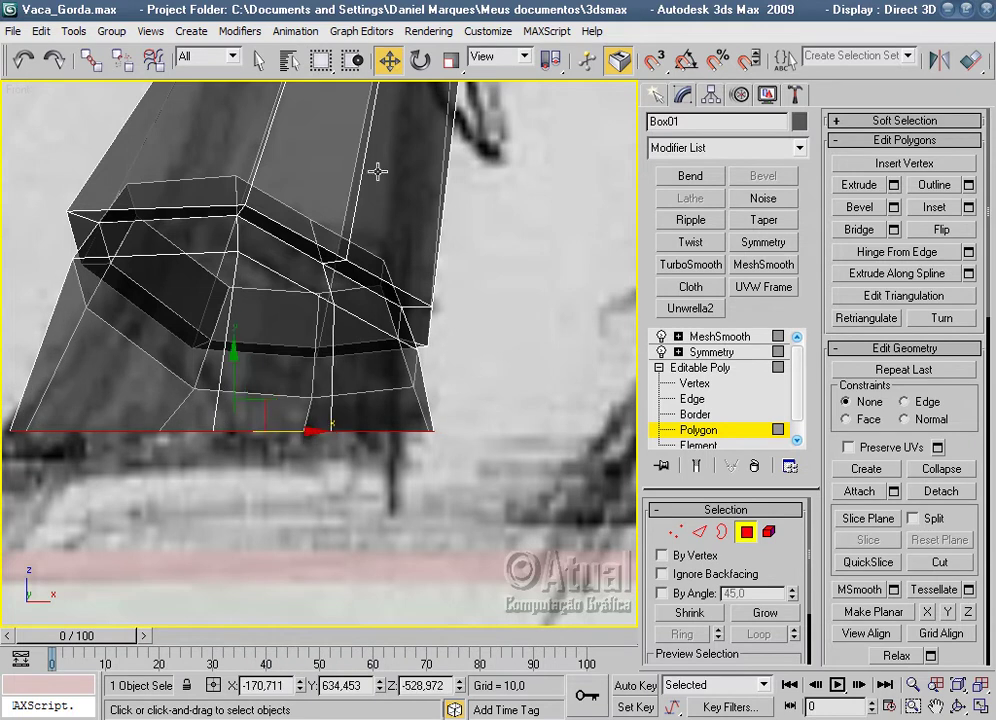
pyautogui.click(454, 62)
pyautogui.moveTo(322, 432); pyautogui.dragTo(328, 431)
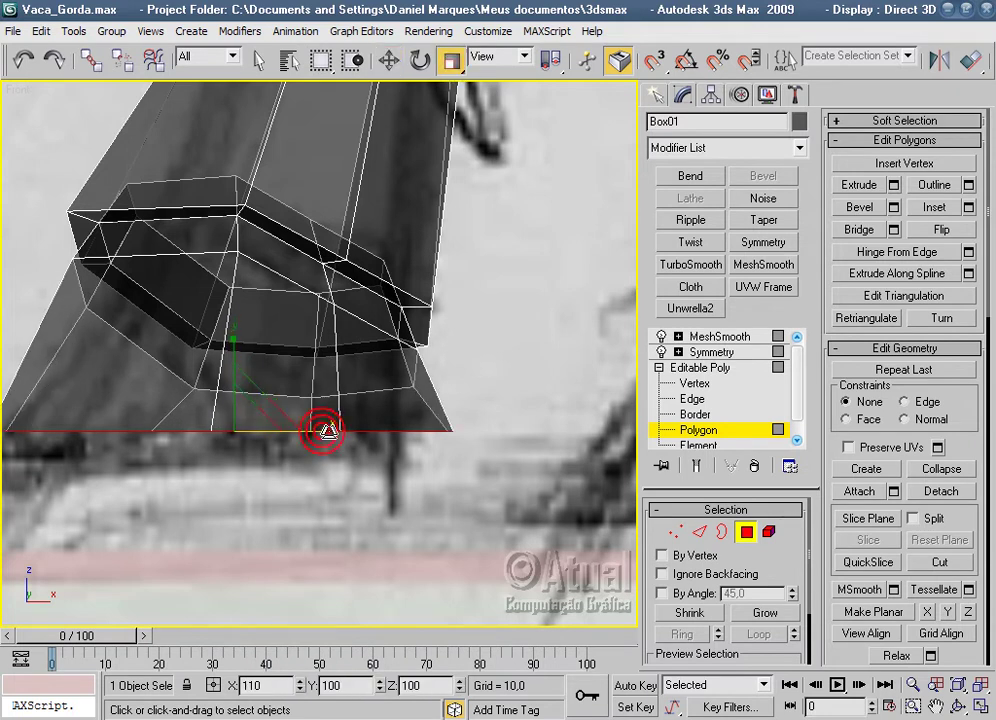
pyautogui.click(393, 64)
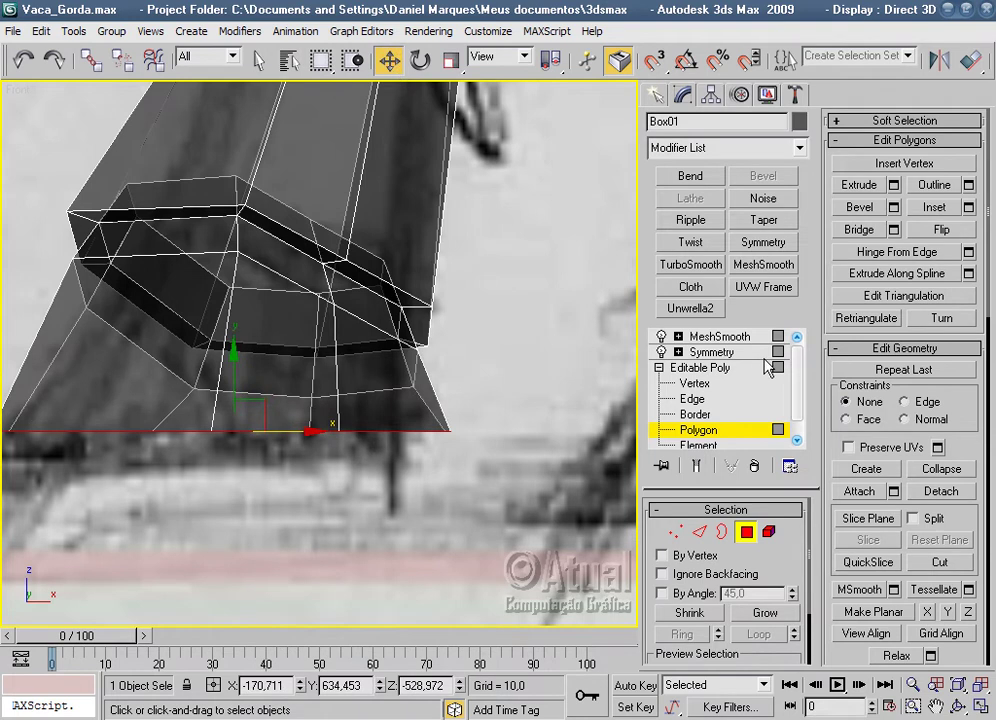
pyautogui.click(895, 185)
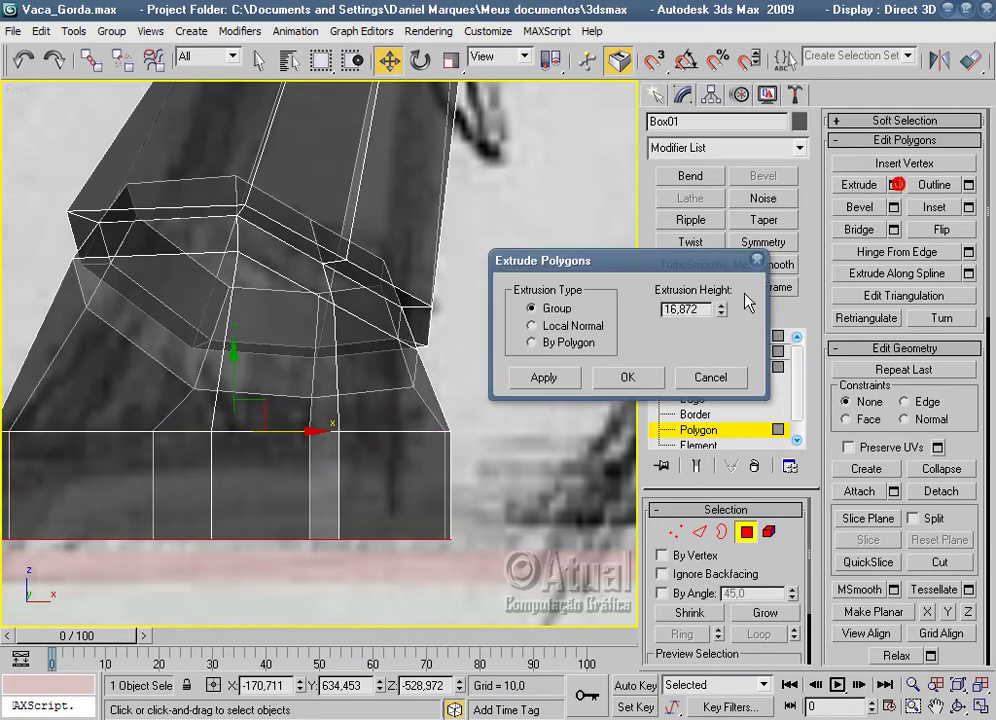
pyautogui.click(627, 378)
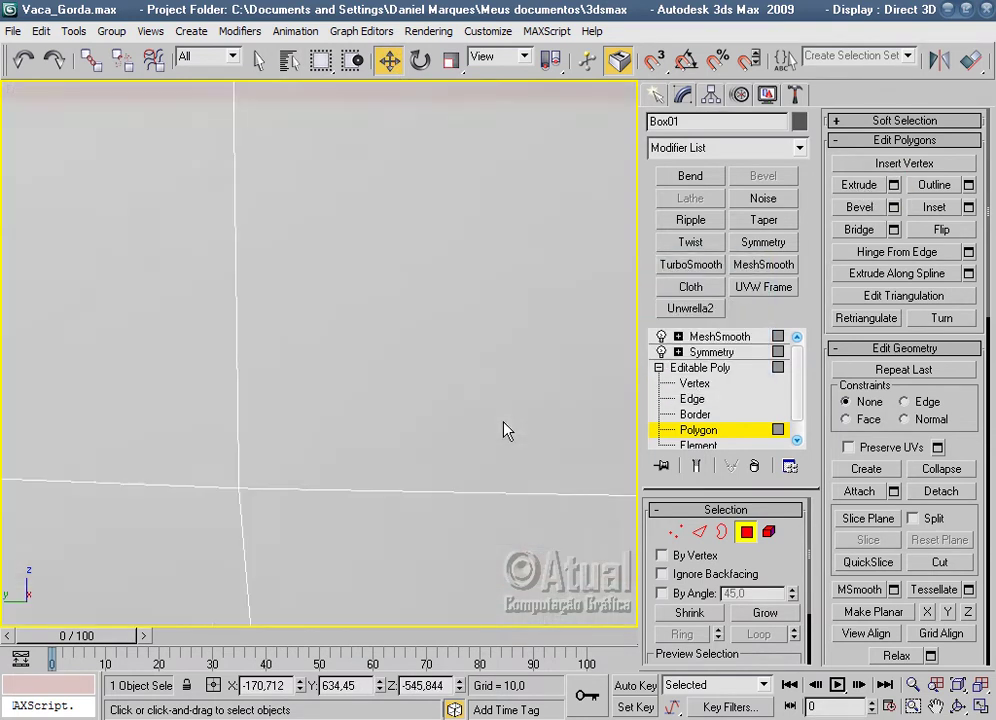
# Scale the new hoof bottom to 123% front to back.
pyautogui.scroll(-2, 505, 430)
pyautogui.scroll(-3, 505, 430)
pyautogui.scroll(-2, 368, 410)
pyautogui.moveTo(368, 410); pyautogui.dragTo(433, 422, button='middle')
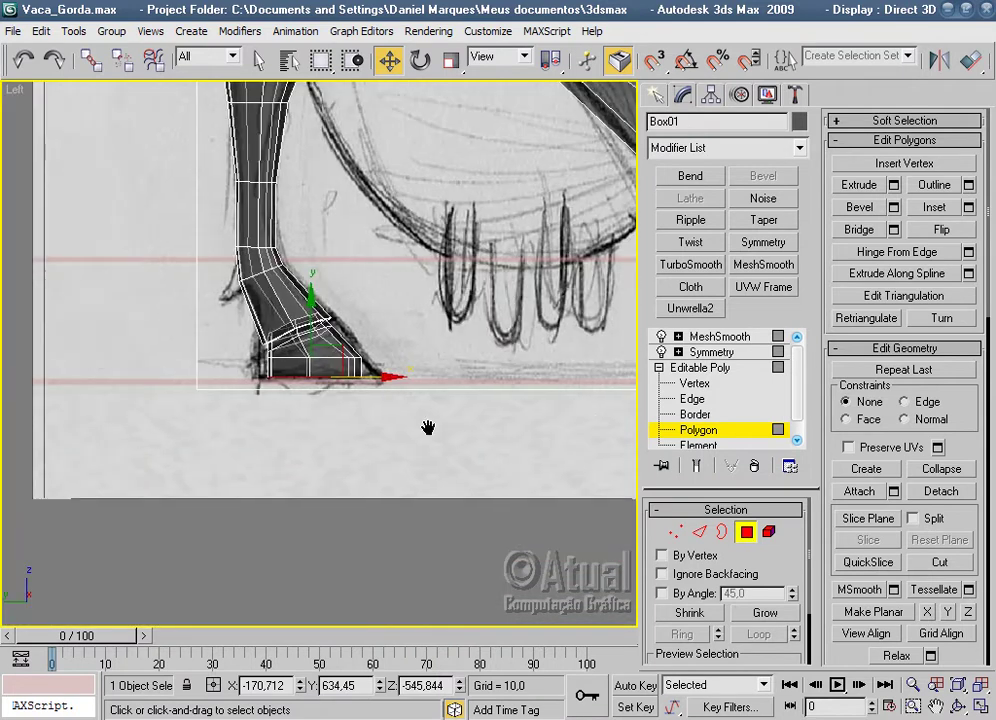
pyautogui.scroll(2, 433, 422)
pyautogui.scroll(2, 427, 428)
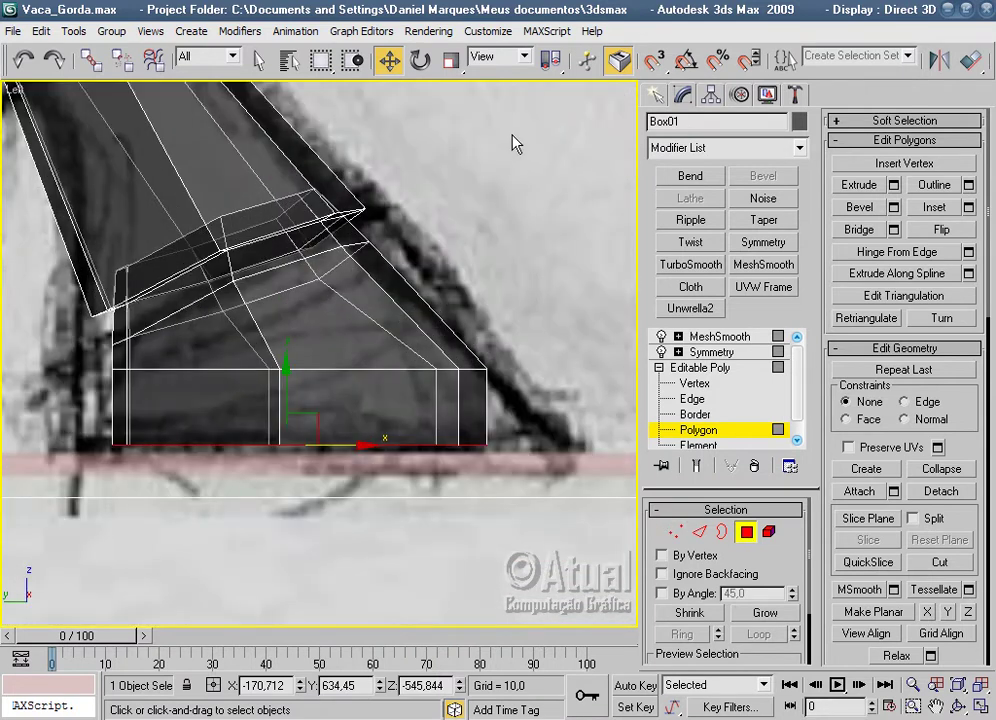
pyautogui.click(451, 60)
pyautogui.moveTo(371, 445); pyautogui.dragTo(379, 445)
pyautogui.press('w')
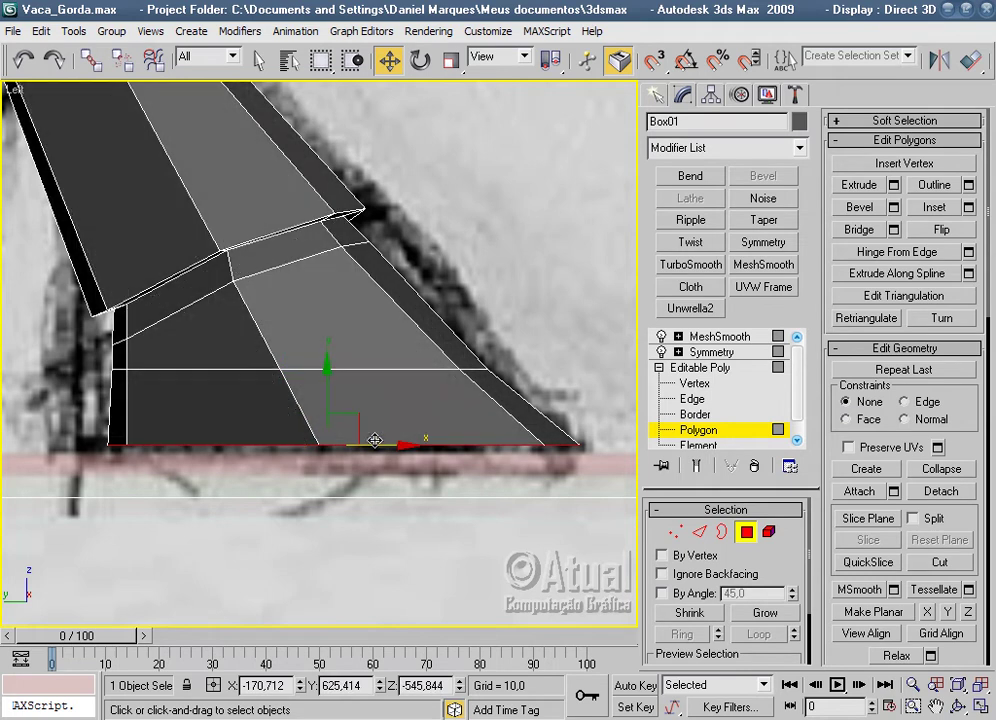
pyautogui.moveTo(374, 440); pyautogui.dragTo(294, 440, button='middle')
# Nudge a vertex on the hoof's slope slightly lower.
pyautogui.click(672, 531)
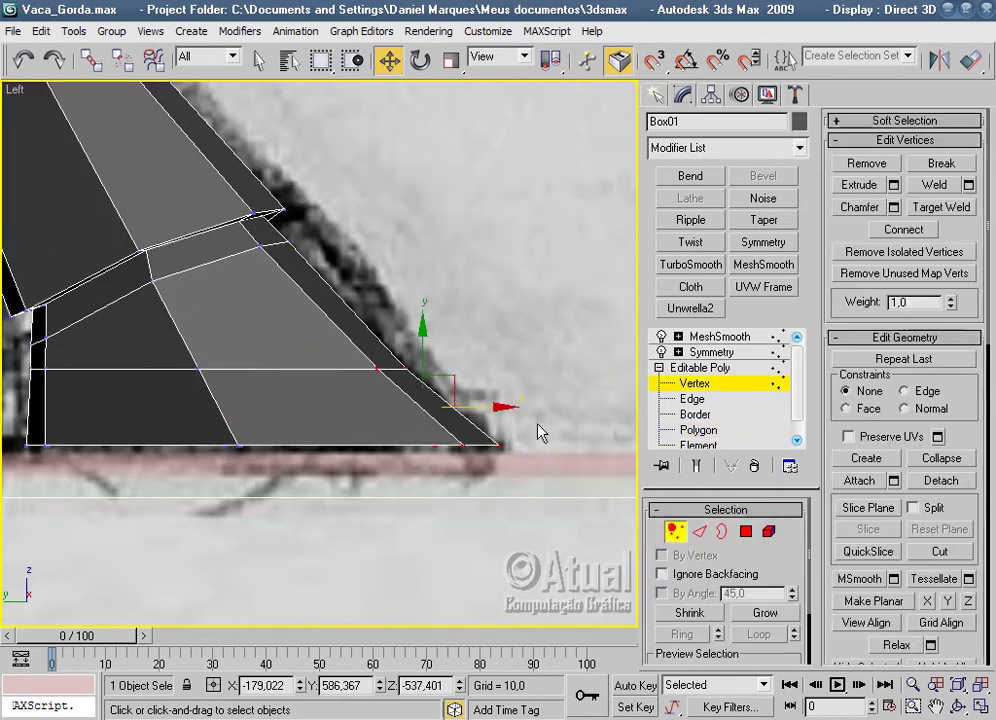
pyautogui.moveTo(507, 382); pyautogui.dragTo(350, 323)
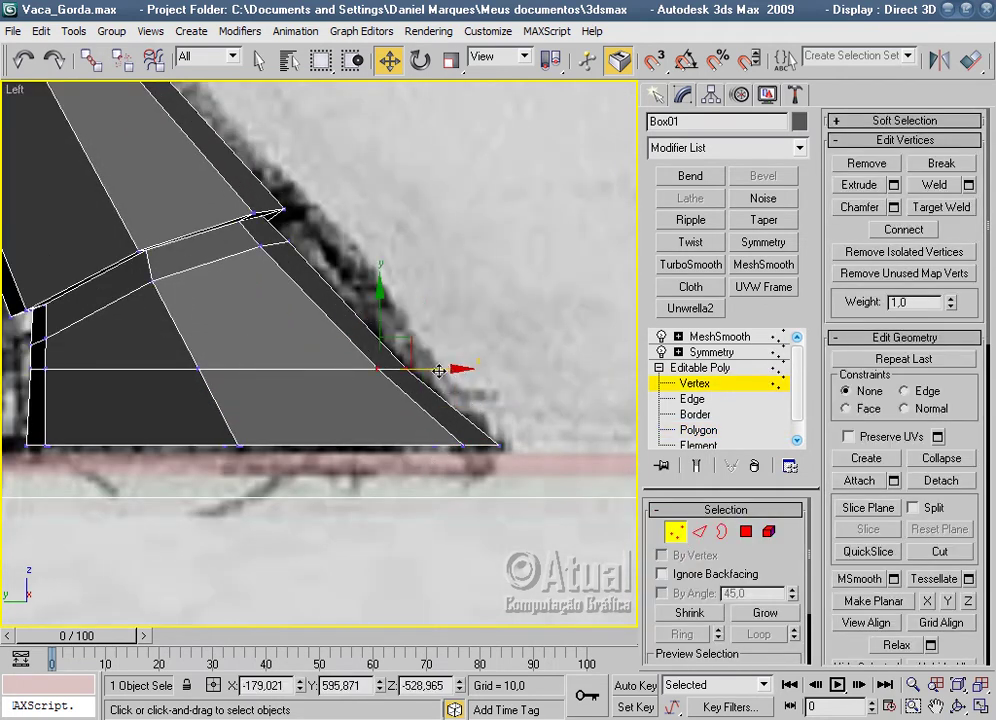
pyautogui.moveTo(438, 371); pyautogui.dragTo(430, 371)
pyautogui.scroll(-2, 434, 429)
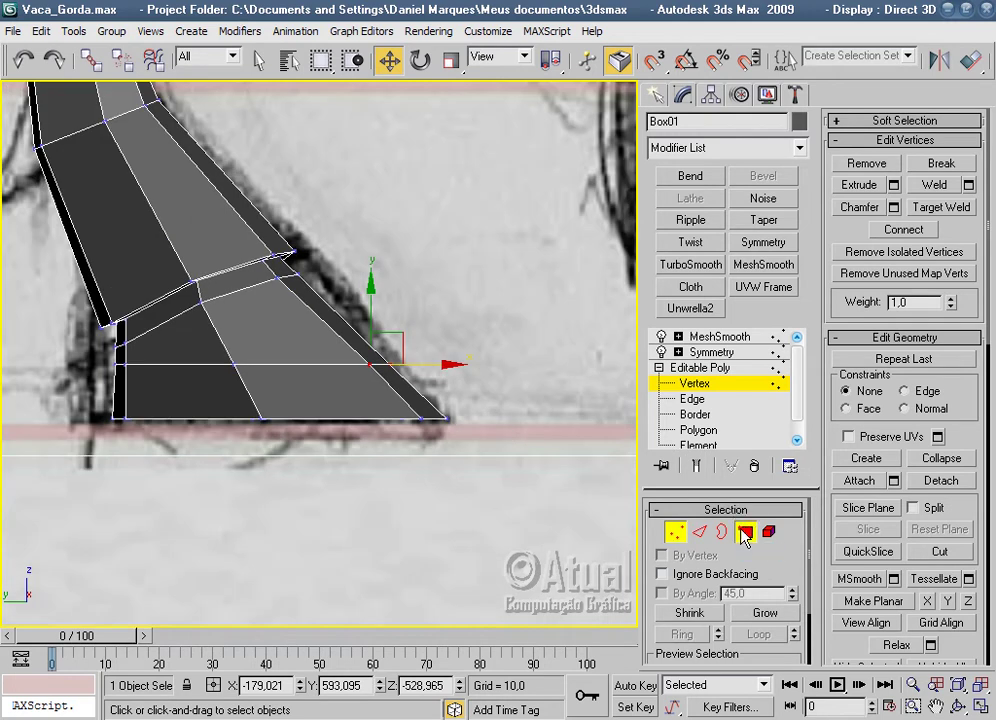
pyautogui.click(743, 531)
# Inset the hoof's bottom face repeatedly, ending with an inset of 7,729.
pyautogui.press('p')
pyautogui.scroll(-2, 470, 462)
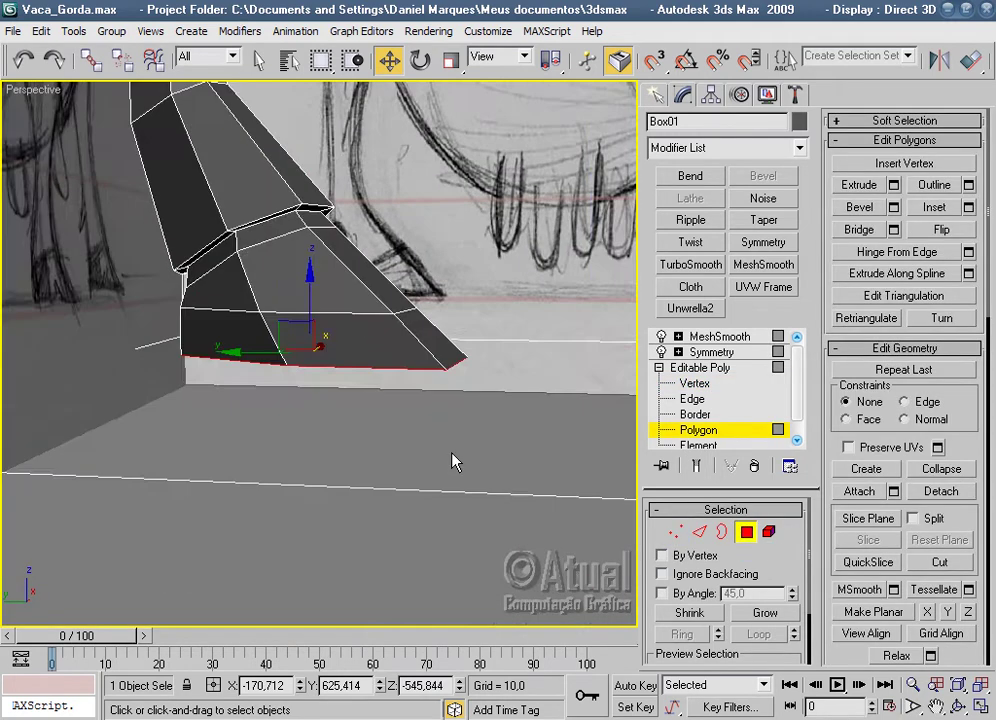
pyautogui.keyDown('alt'); pyautogui.moveTo(452, 462); pyautogui.dragTo(400, 304, button='middle'); pyautogui.keyUp('alt')
pyautogui.scroll(2, 524, 322)
pyautogui.click(969, 207)
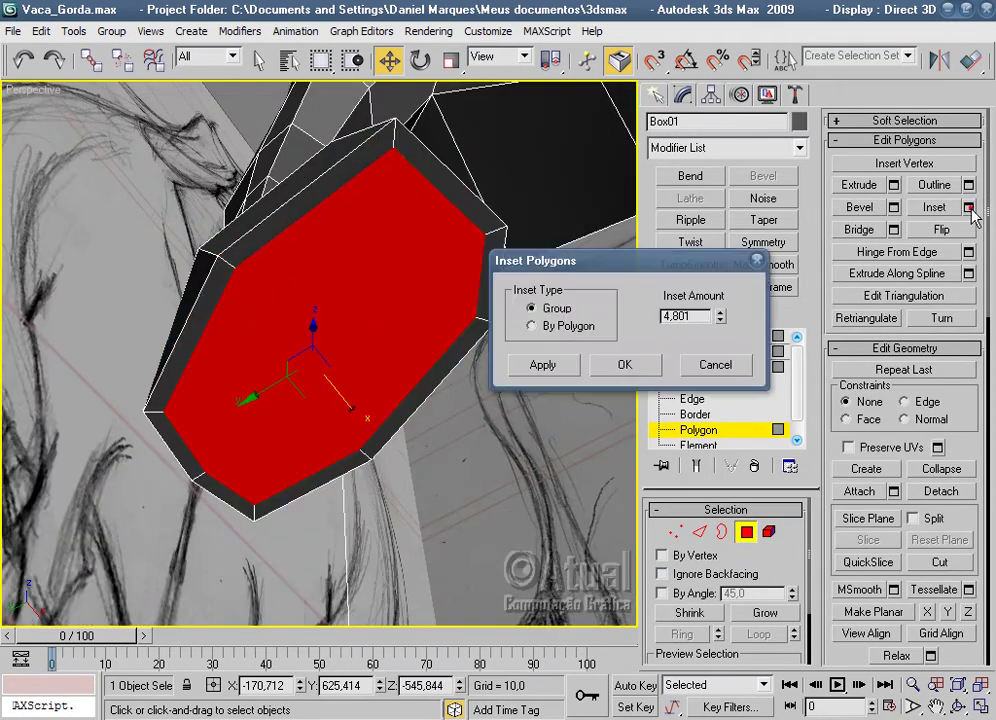
pyautogui.click(552, 368)
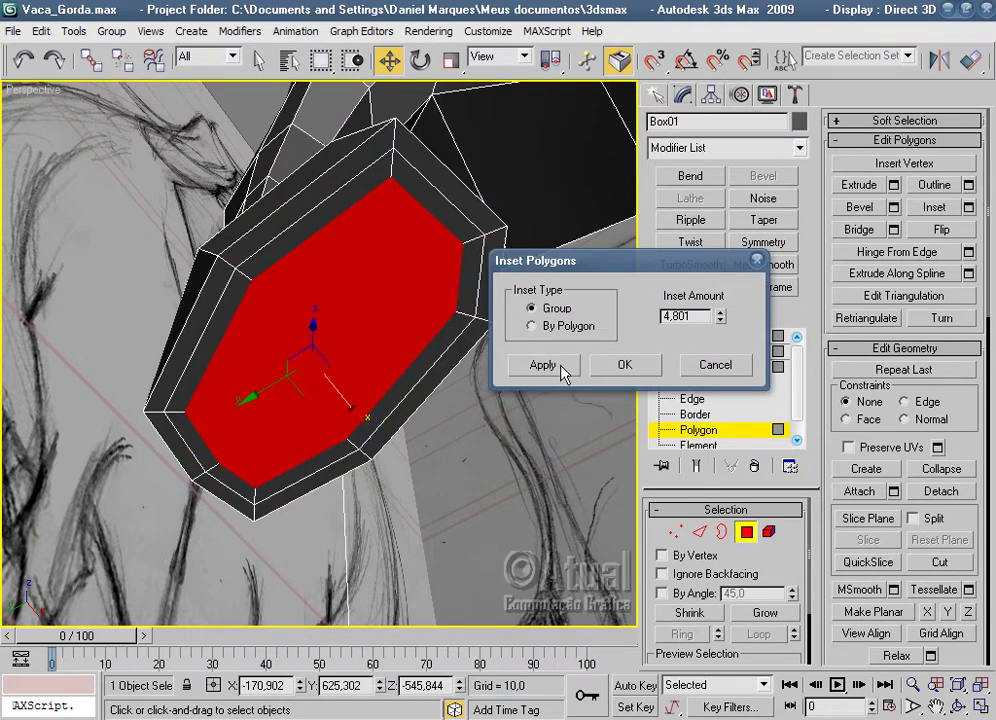
pyautogui.click(558, 367)
pyautogui.moveTo(718, 318); pyautogui.dragTo(716, 311)
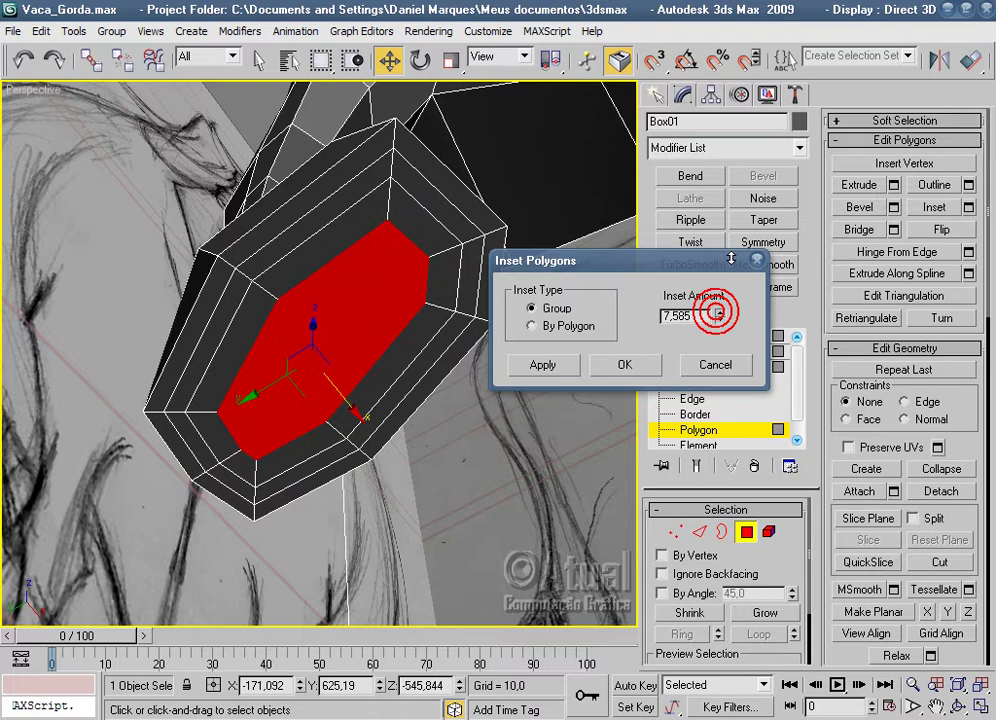
pyautogui.click(616, 360)
# Inspect the hoof with MeshSmooth shown, then reselect the cow's vertices.
pyautogui.click(700, 336)
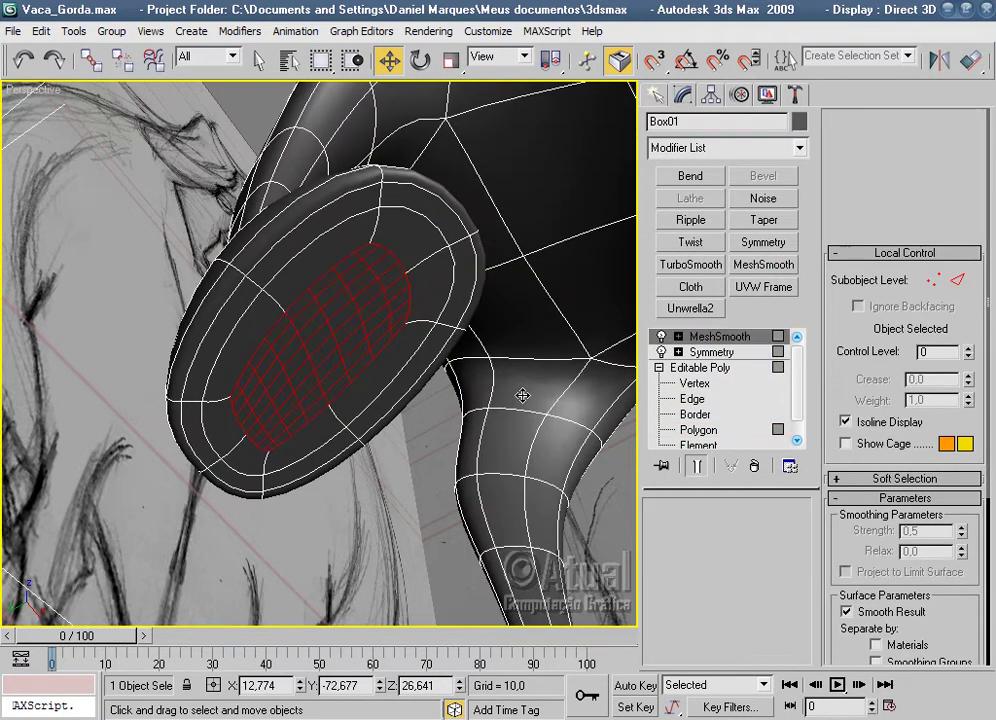
pyautogui.click(429, 416)
pyautogui.moveTo(430, 413)
pyautogui.keyDown('alt'); pyautogui.mouseDown(button='middle')
pyautogui.moveTo(489, 364)
pyautogui.moveTo(446, 461)
pyautogui.moveTo(347, 429)
pyautogui.moveTo(585, 436)
pyautogui.moveTo(413, 507)
pyautogui.moveTo(516, 507)
pyautogui.moveTo(460, 520)
pyautogui.moveTo(549, 491)
pyautogui.mouseUp(button='middle'); pyautogui.keyUp('alt')
pyautogui.scroll(-3, 446, 461)
pyautogui.scroll(5, 377, 302)
pyautogui.click(377, 302)
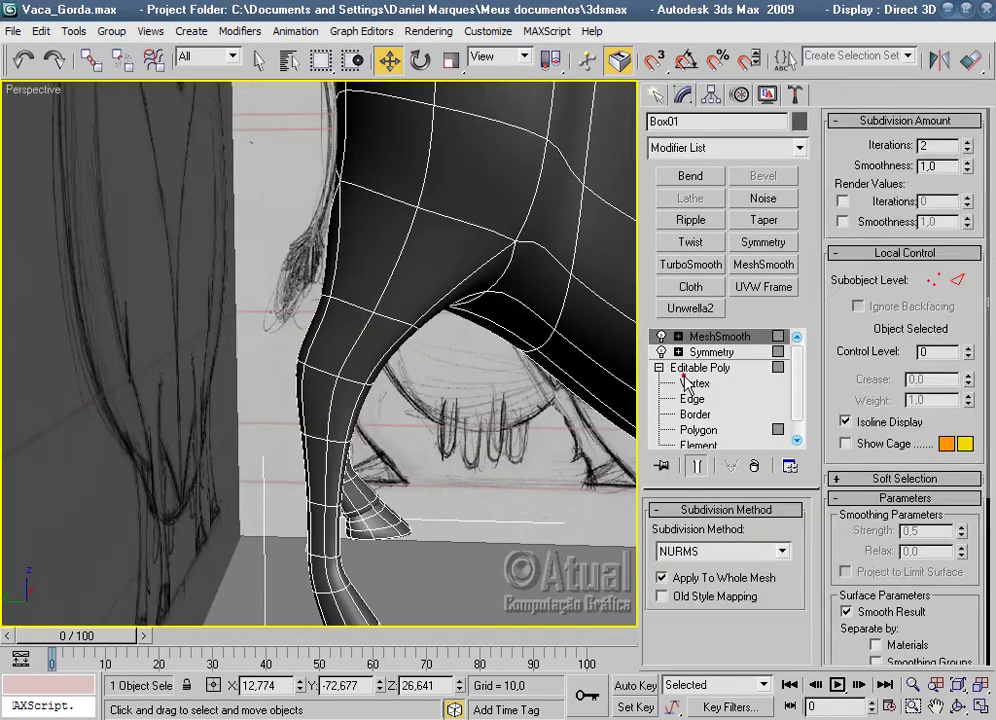
pyautogui.click(690, 383)
# In the Left view, try raising two leg-joint vertices.
pyautogui.press('l')
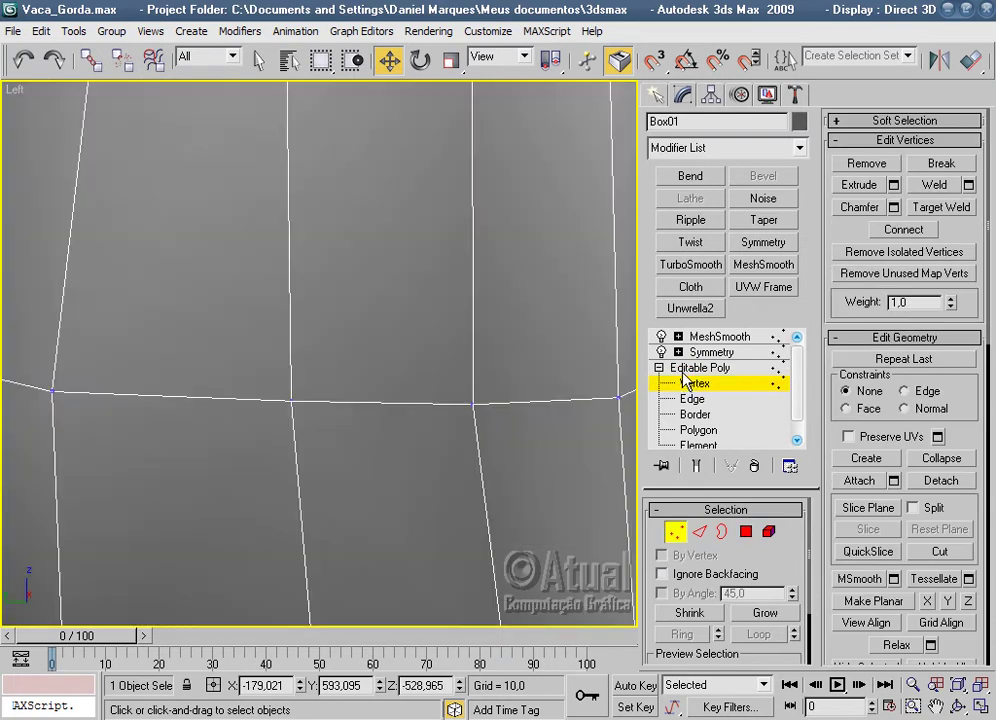
pyautogui.press('z')
pyautogui.scroll(3, 451, 411)
pyautogui.scroll(3, 474, 356)
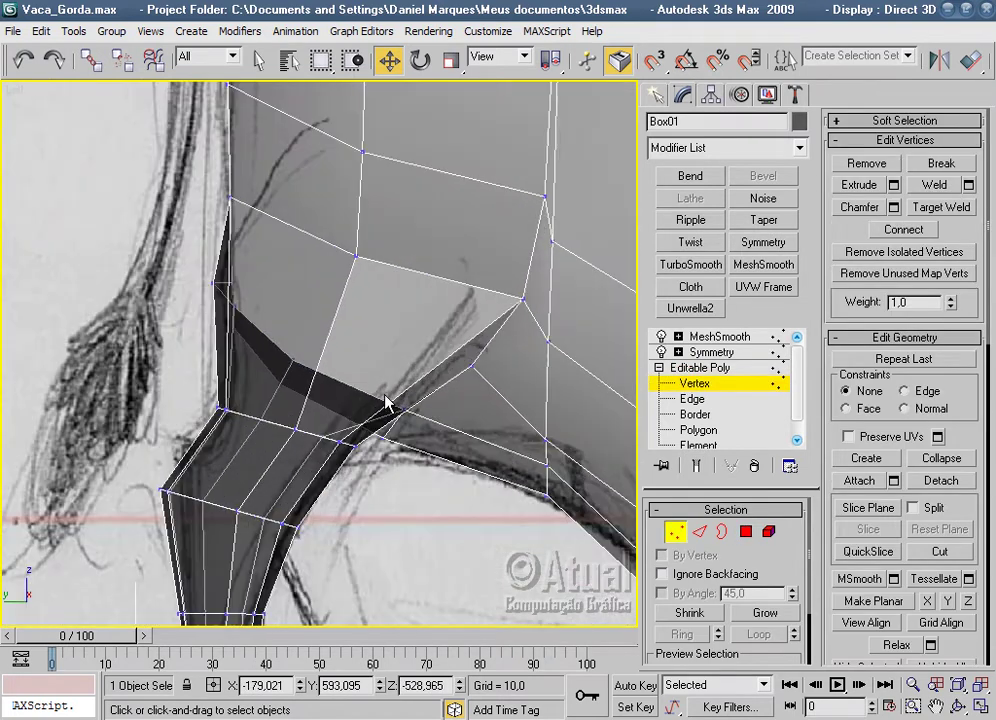
pyautogui.scroll(2, 512, 337)
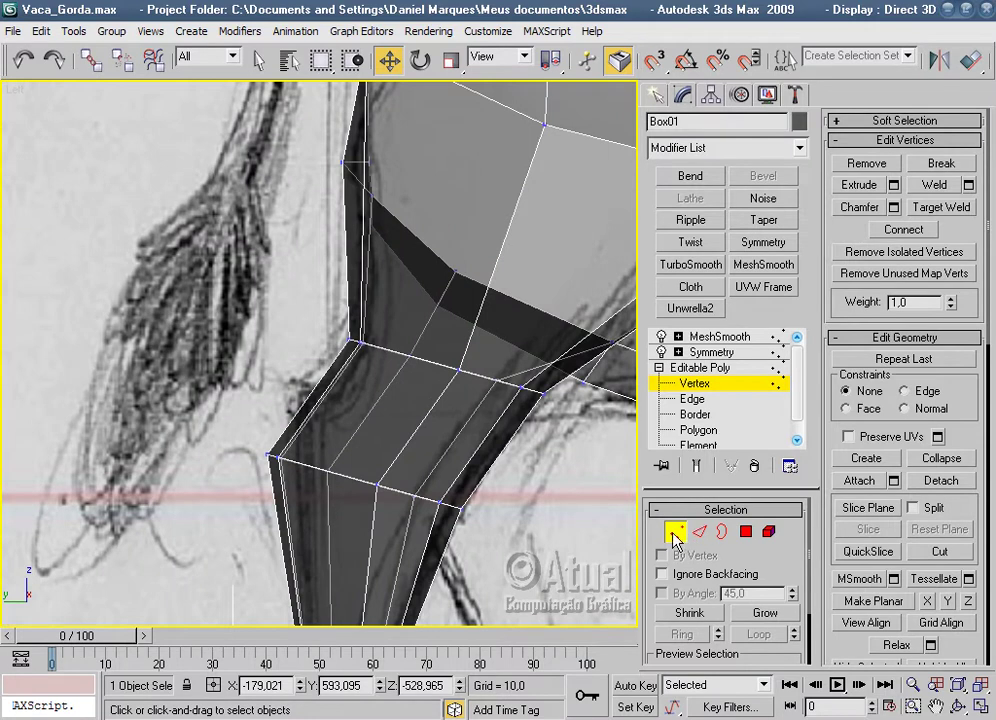
pyautogui.click(270, 457)
pyautogui.moveTo(300, 428); pyautogui.dragTo(302, 387)
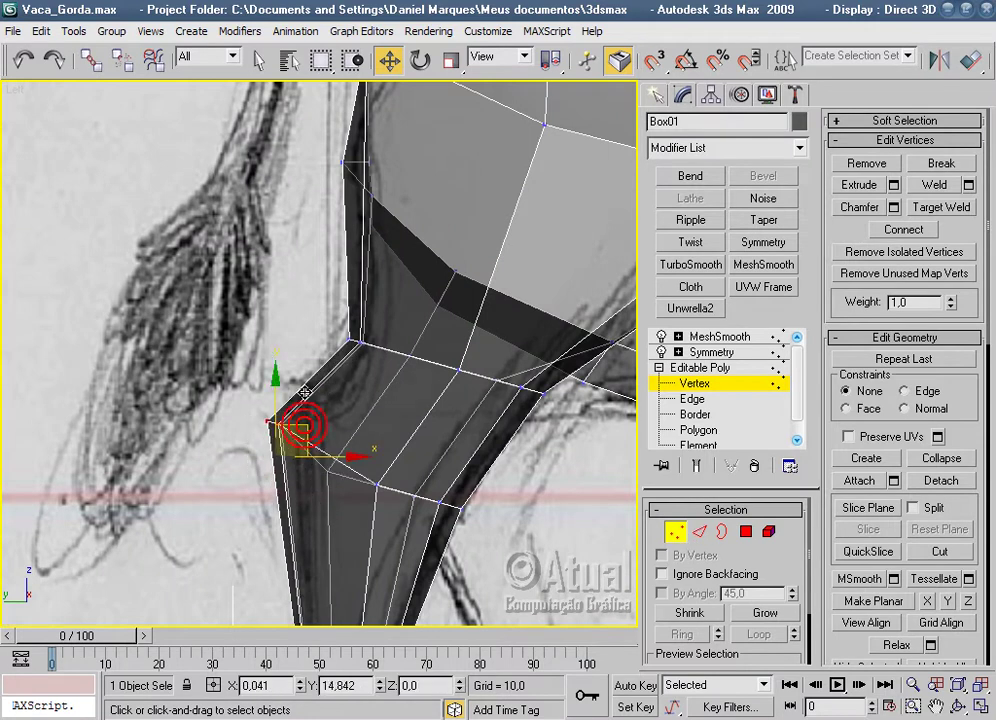
pyautogui.click(377, 485)
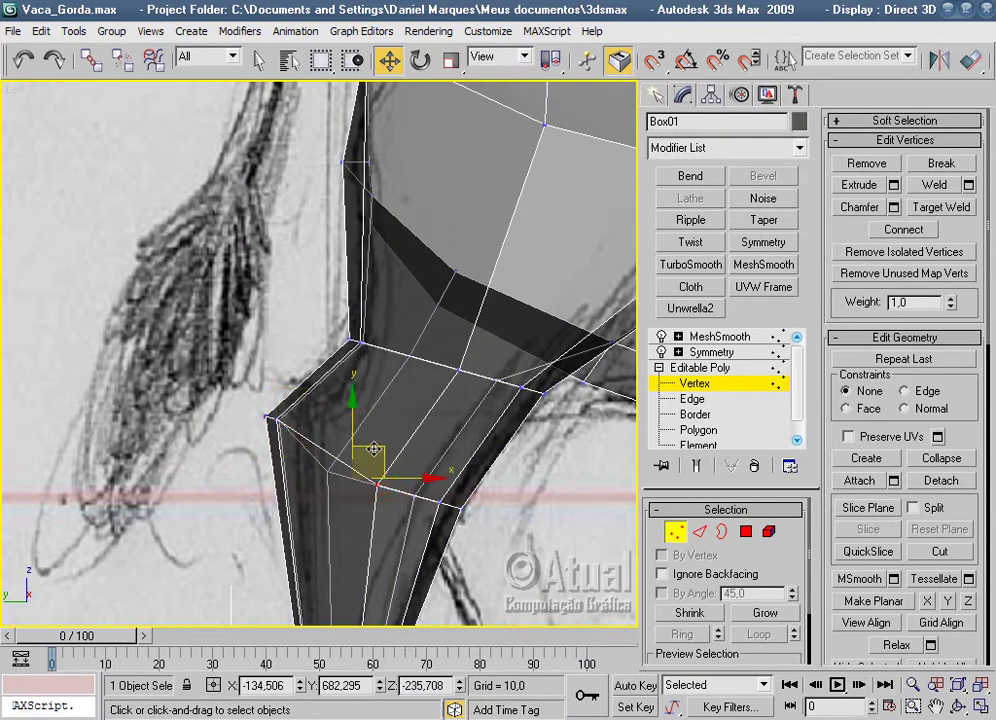
pyautogui.moveTo(373, 449); pyautogui.dragTo(373, 428)
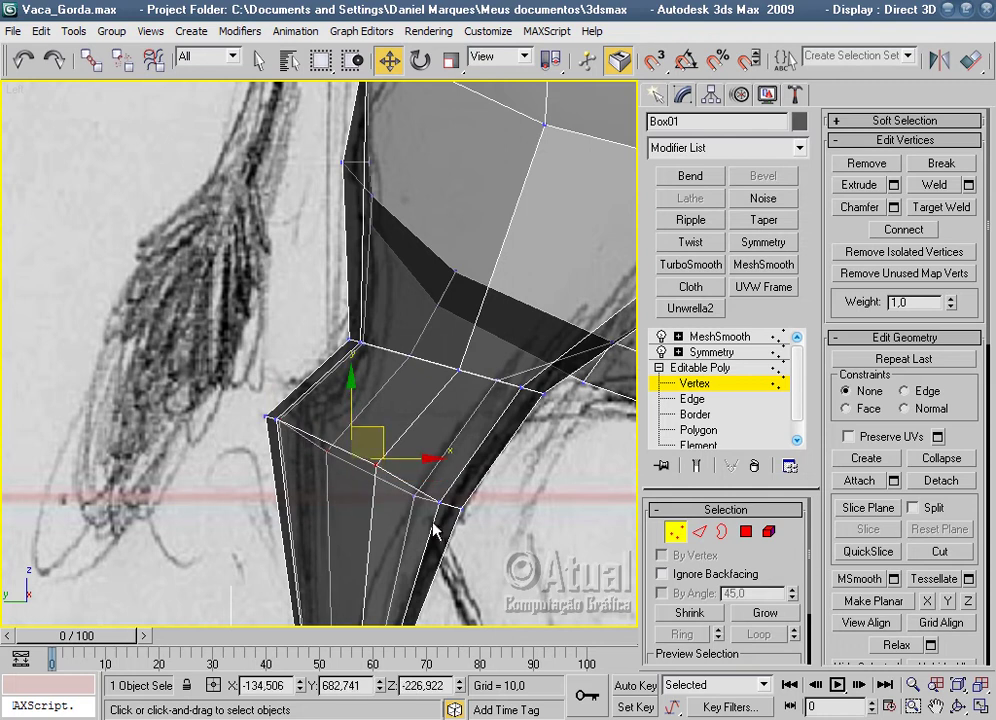
# Undo the trial leg-joint vertex raises and clear the selection.
pyautogui.click(413, 400)
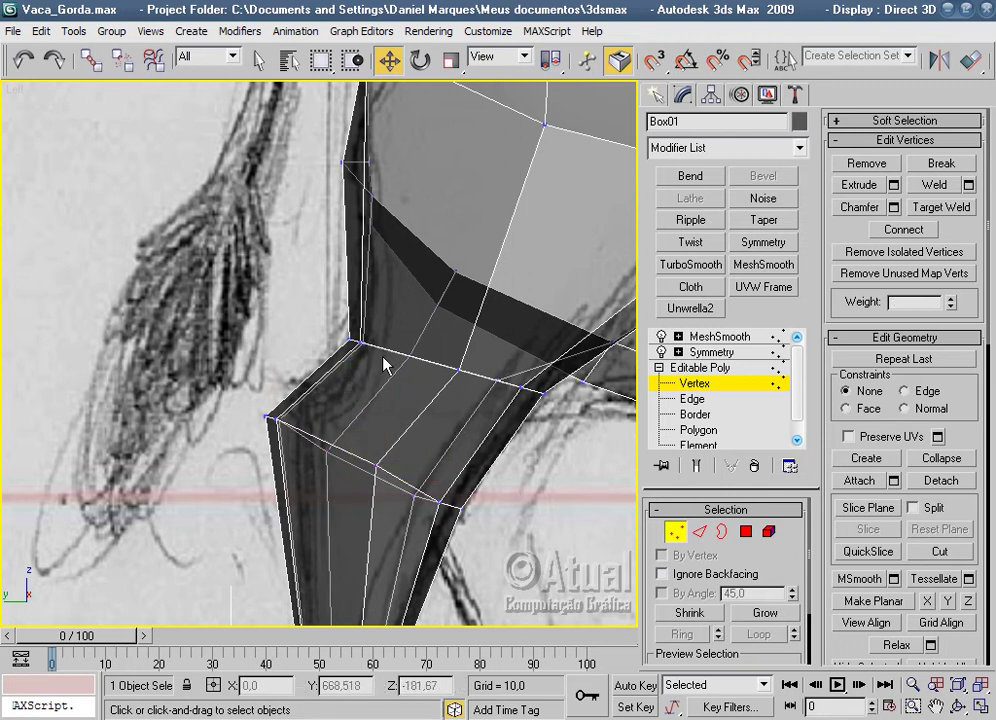
pyautogui.click(31, 70)
pyautogui.click(31, 70)
pyautogui.click(31, 70)
pyautogui.click(31, 70)
pyautogui.click(533, 514)
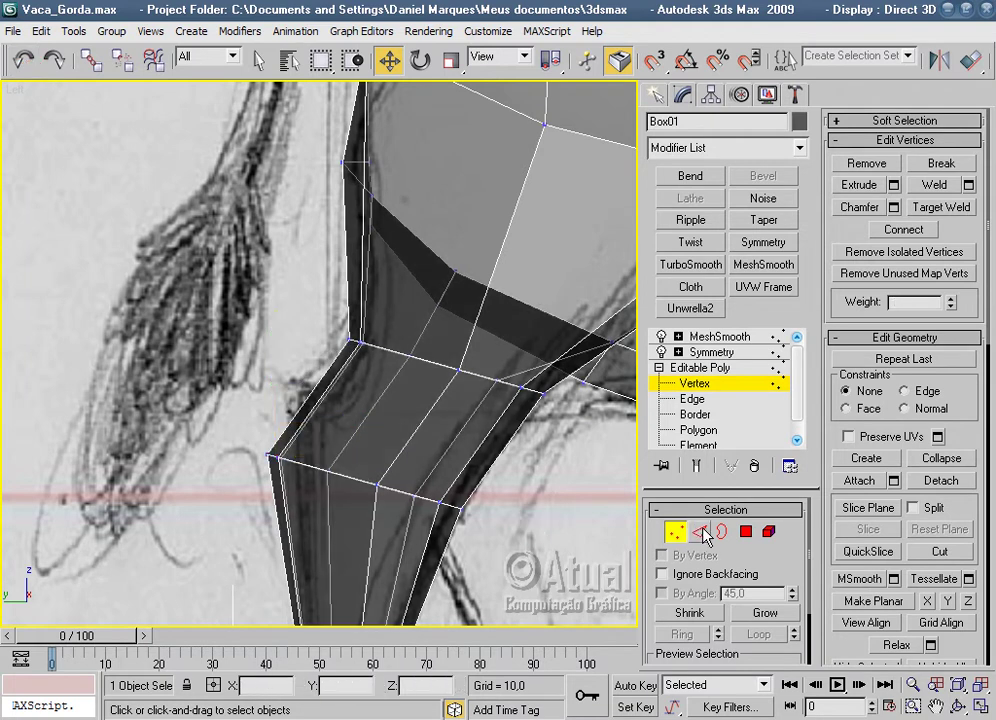
# Connect a new edge loop around the leg's edge ring and move its corner vertex outward.
pyautogui.click(700, 532)
pyautogui.click(684, 634)
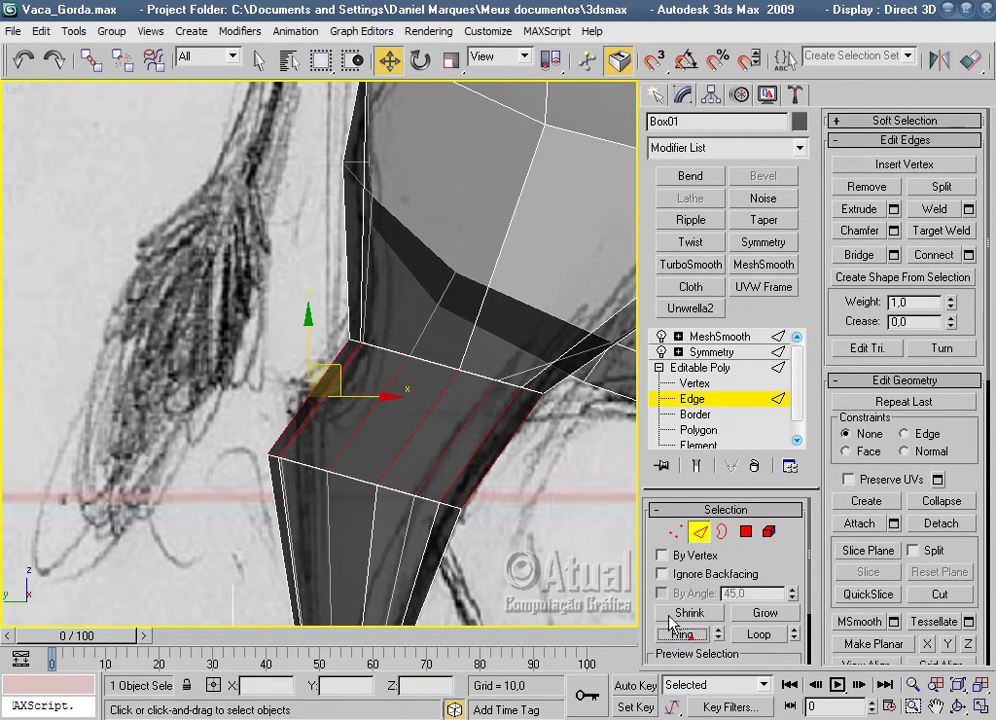
pyautogui.rightClick(497, 456)
pyautogui.click(481, 520)
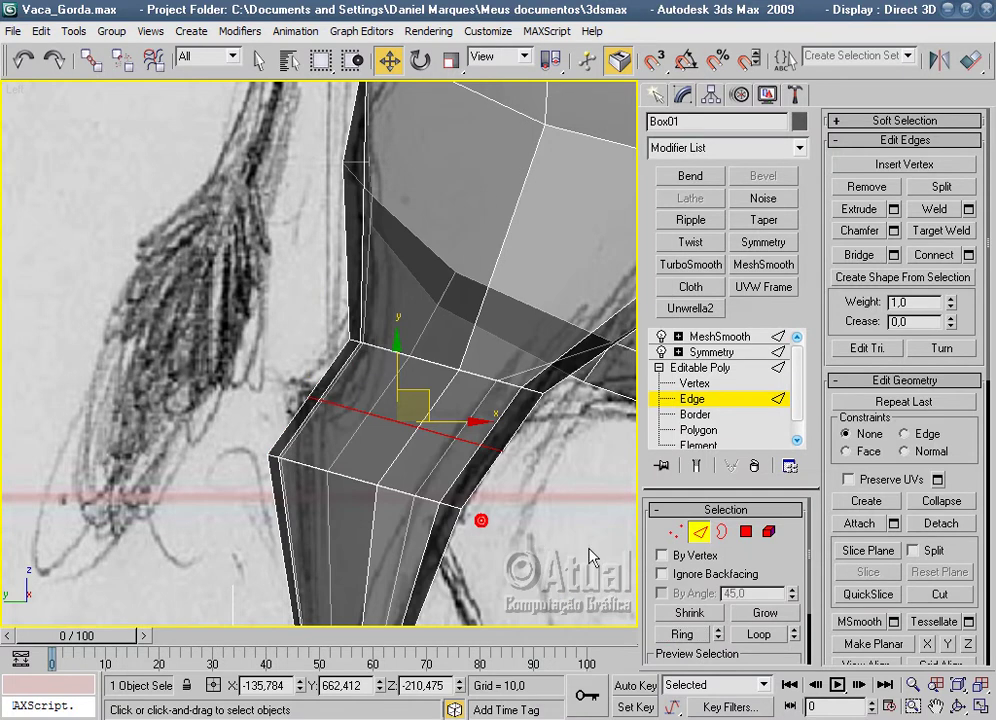
pyautogui.click(674, 534)
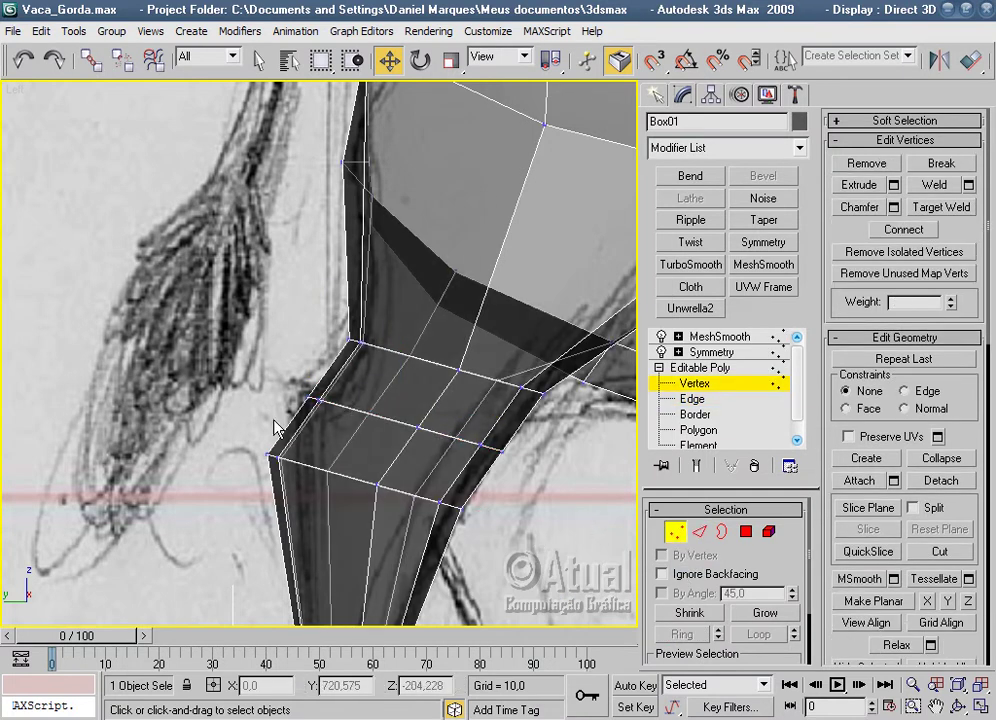
pyautogui.moveTo(348, 418)
pyautogui.mouseDown()
pyautogui.moveTo(383, 401)
pyautogui.moveTo(363, 369)
pyautogui.mouseUp()
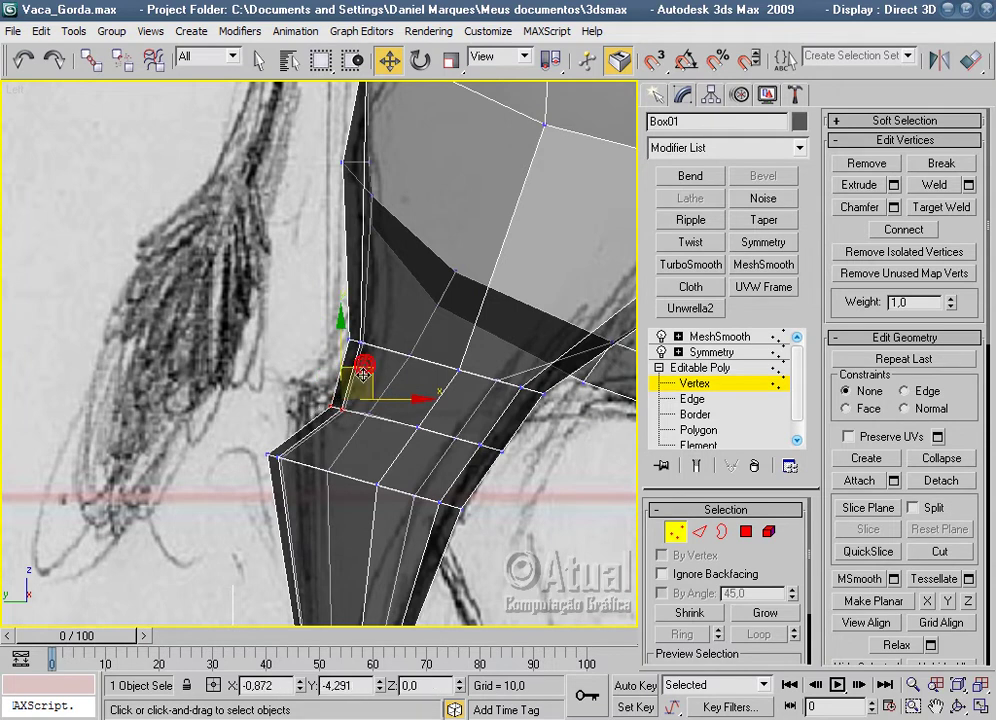
pyautogui.moveTo(208, 323); pyautogui.dragTo(213, 138, button='middle')
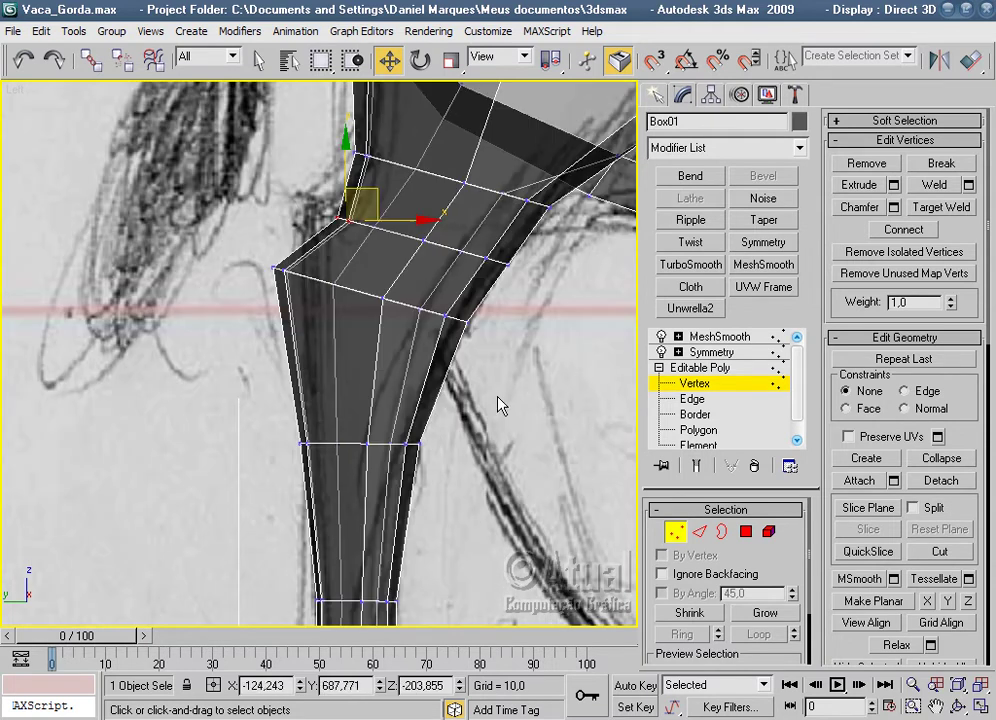
# Add another edge loop across the lower leg's vertical edge ring.
pyautogui.click(700, 532)
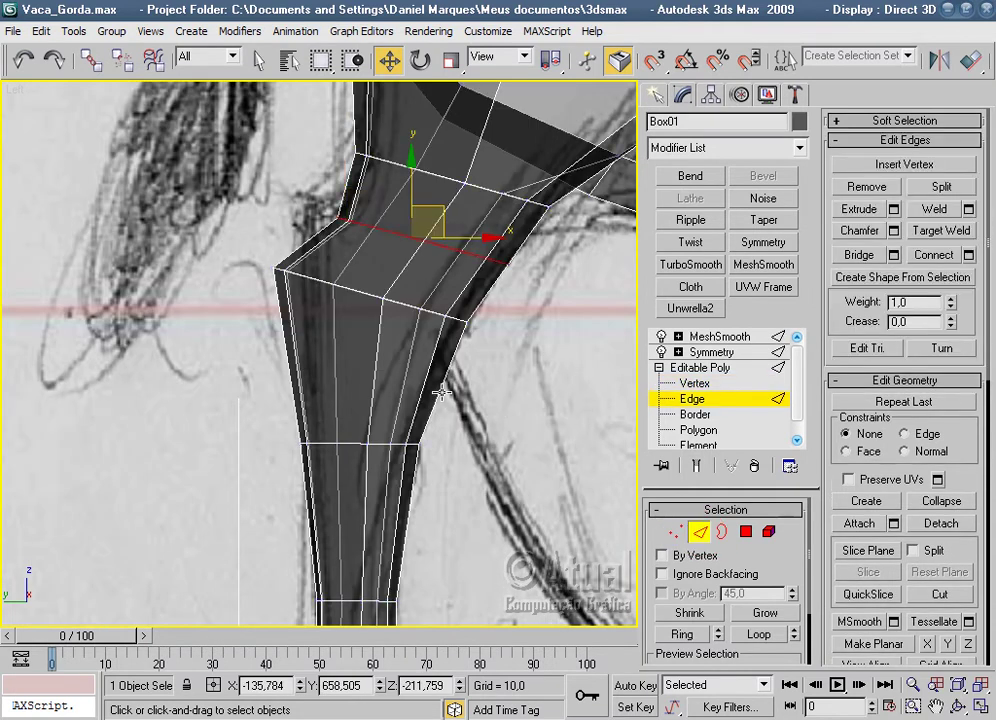
pyautogui.click(443, 394)
pyautogui.hotkey('alt', 'r')
pyautogui.rightClick(433, 399)
pyautogui.click(413, 460)
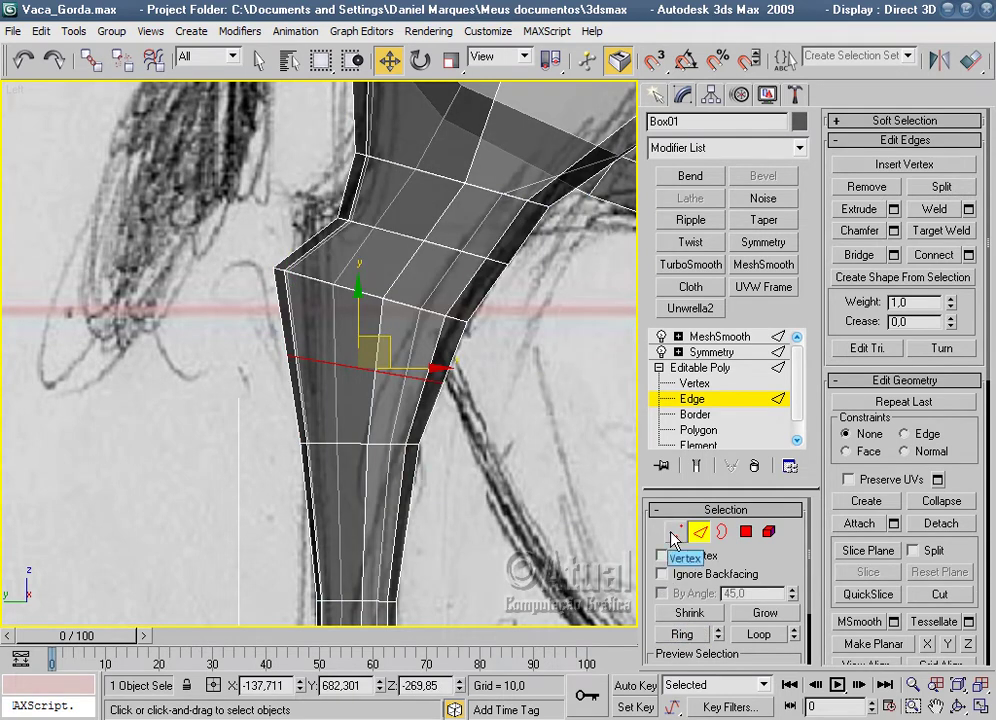
# Nudge the leg's left-edge vertices right along X to match the sketch outline.
pyautogui.click(675, 538)
pyautogui.click(562, 478)
pyautogui.click(287, 357)
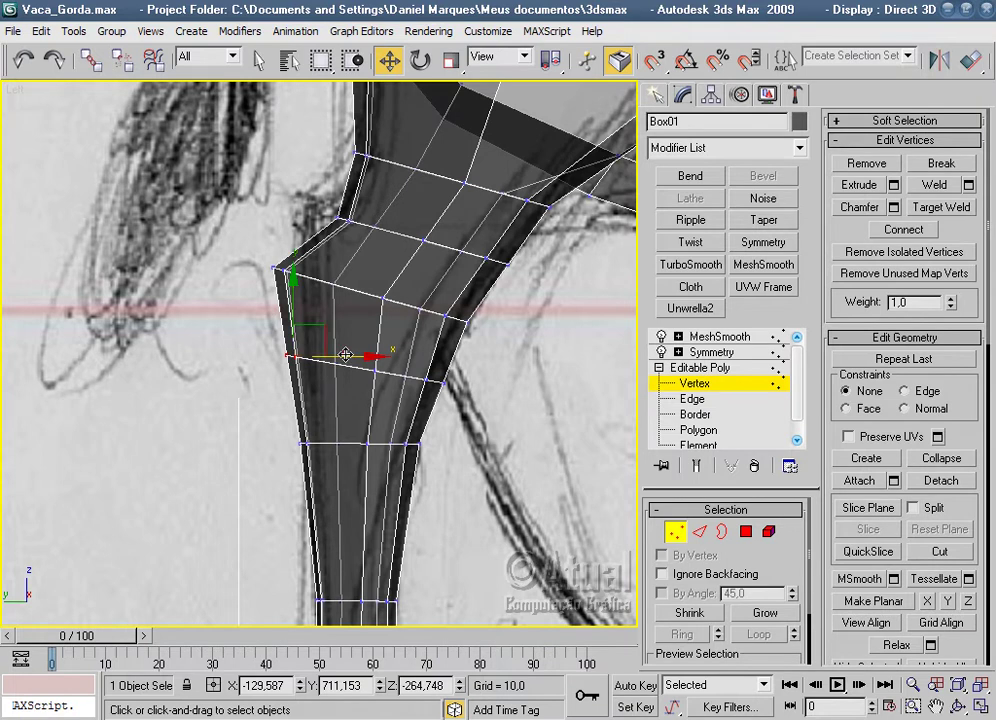
pyautogui.moveTo(345, 355); pyautogui.dragTo(357, 352)
pyautogui.click(302, 443)
pyautogui.moveTo(345, 444); pyautogui.dragTo(362, 444)
# Preview the leg down to the hoof with MeshSmooth and the model deselected.
pyautogui.scroll(-2, 497, 442)
pyautogui.moveTo(497, 442)
pyautogui.mouseDown(button='middle')
pyautogui.moveTo(482, 321)
pyautogui.moveTo(521, 185)
pyautogui.mouseUp(button='middle')
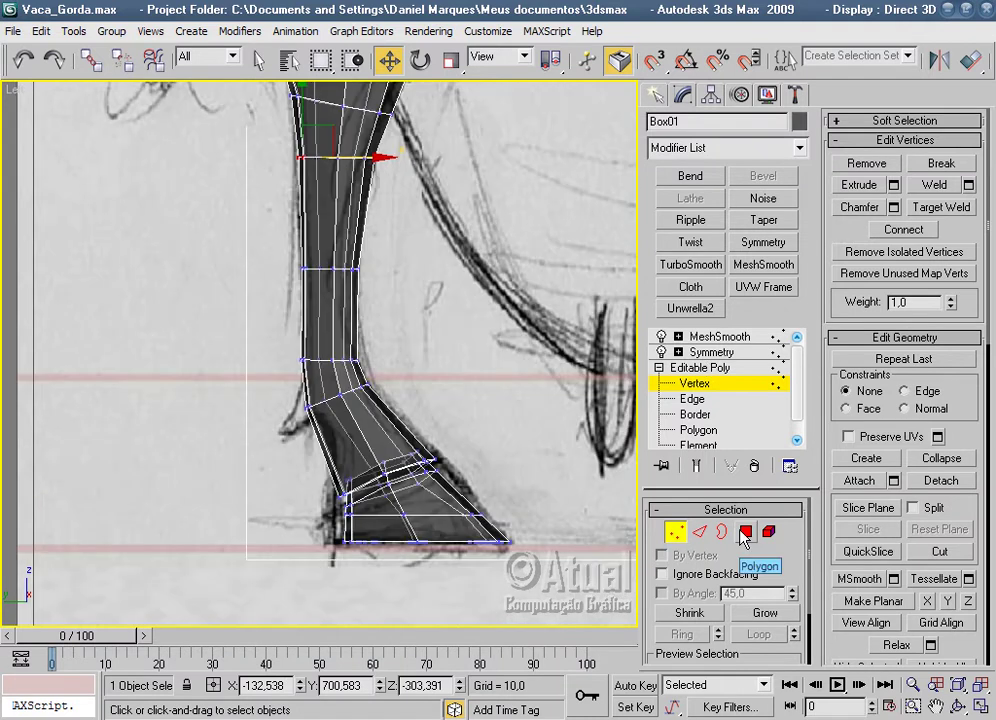
pyautogui.click(722, 337)
pyautogui.click(527, 430)
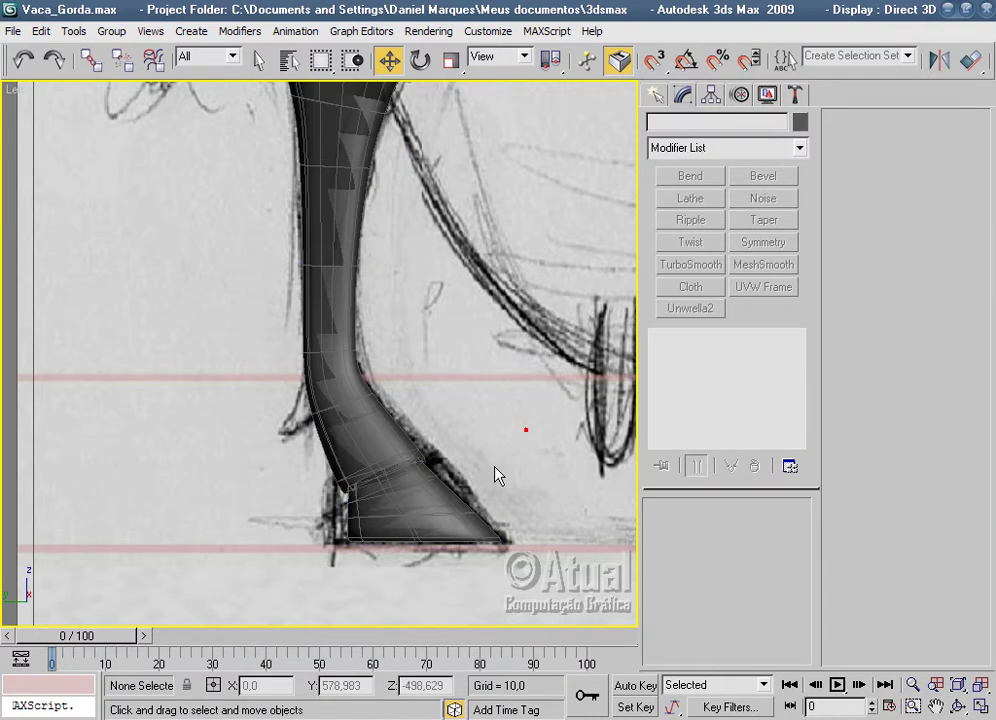
pyautogui.click(419, 500)
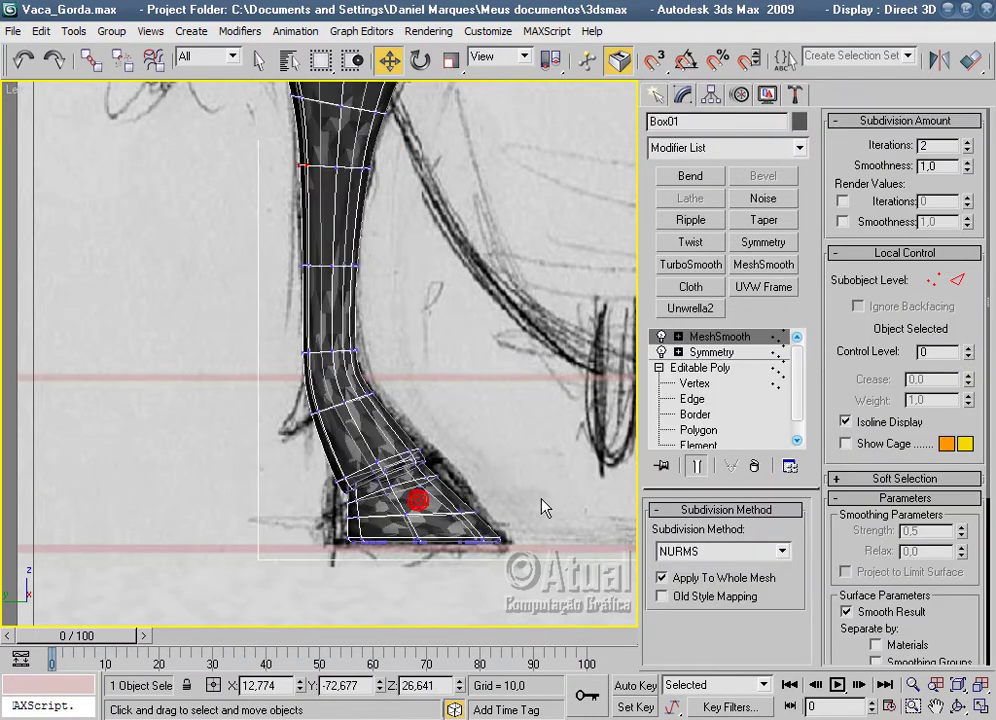
pyautogui.click(540, 505)
pyautogui.scroll(-3, 540, 505)
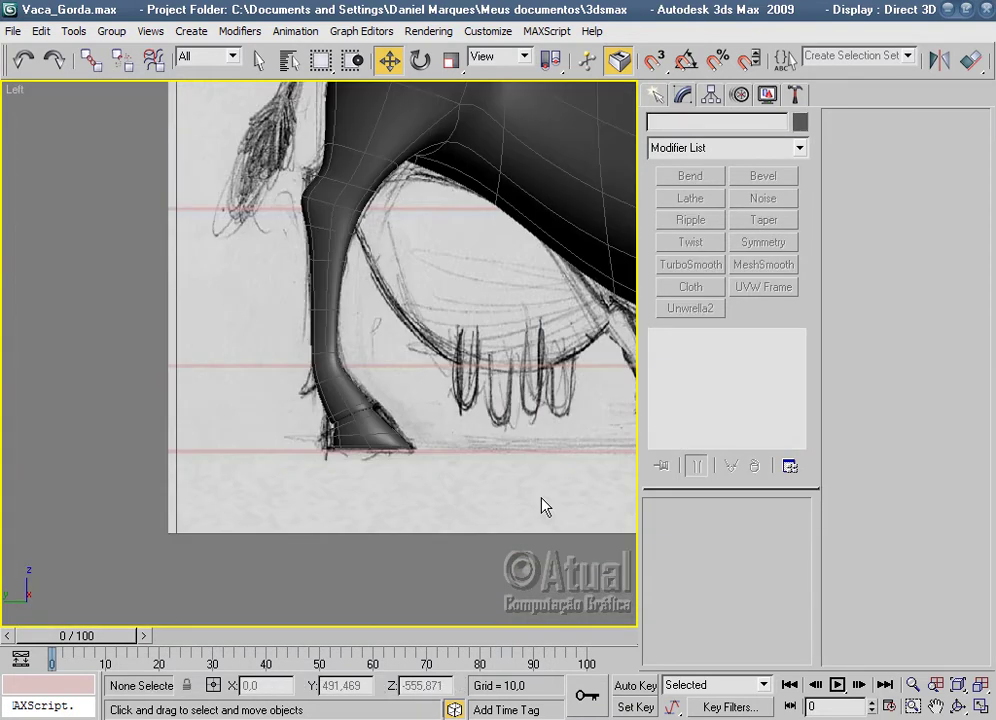
pyautogui.scroll(-3, 507, 473)
pyautogui.moveTo(422, 589)
pyautogui.keyDown('alt'); pyautogui.mouseDown(button='middle')
pyautogui.moveTo(502, 530)
pyautogui.moveTo(474, 407)
pyautogui.moveTo(382, 514)
pyautogui.moveTo(395, 541)
pyautogui.moveTo(442, 529)
pyautogui.moveTo(352, 522)
pyautogui.moveTo(453, 494)
pyautogui.moveTo(340, 457)
pyautogui.moveTo(311, 482)
pyautogui.moveTo(380, 489)
pyautogui.moveTo(469, 478)
pyautogui.mouseUp(button='middle'); pyautogui.keyUp('alt')
pyautogui.press('p')
pyautogui.scroll(-3, 345, 510)
pyautogui.scroll(4, 322, 428)
# At Vertex level on the cow, select and shift the chest vertices.
pyautogui.click(322, 428)
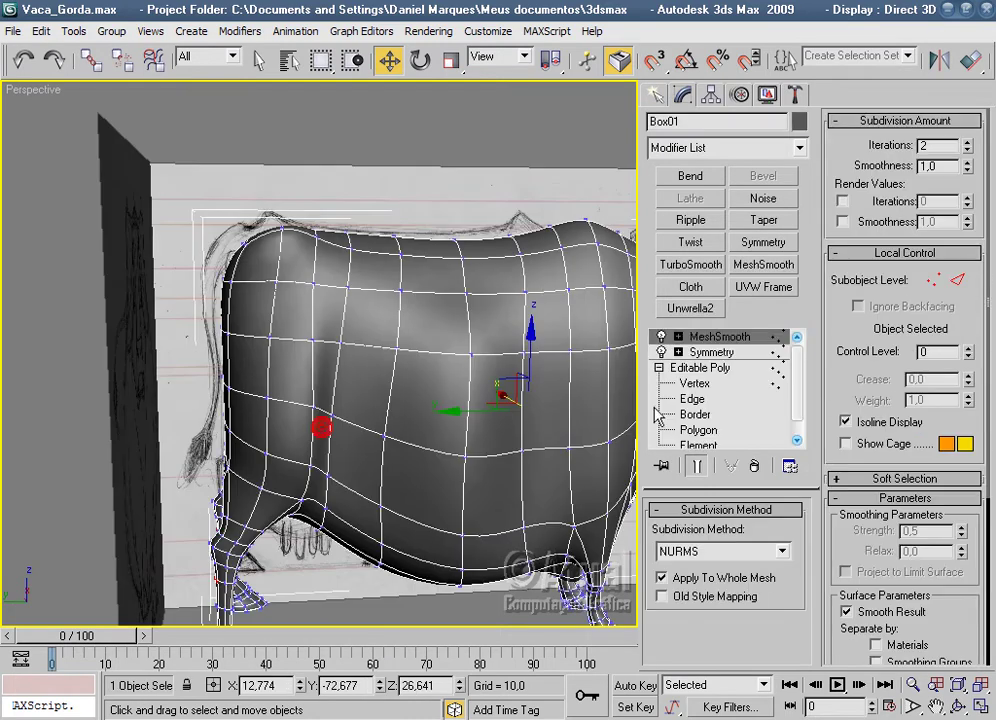
pyautogui.click(690, 382)
pyautogui.moveTo(411, 456); pyautogui.dragTo(419, 413, button='middle')
pyautogui.scroll(2, 419, 413)
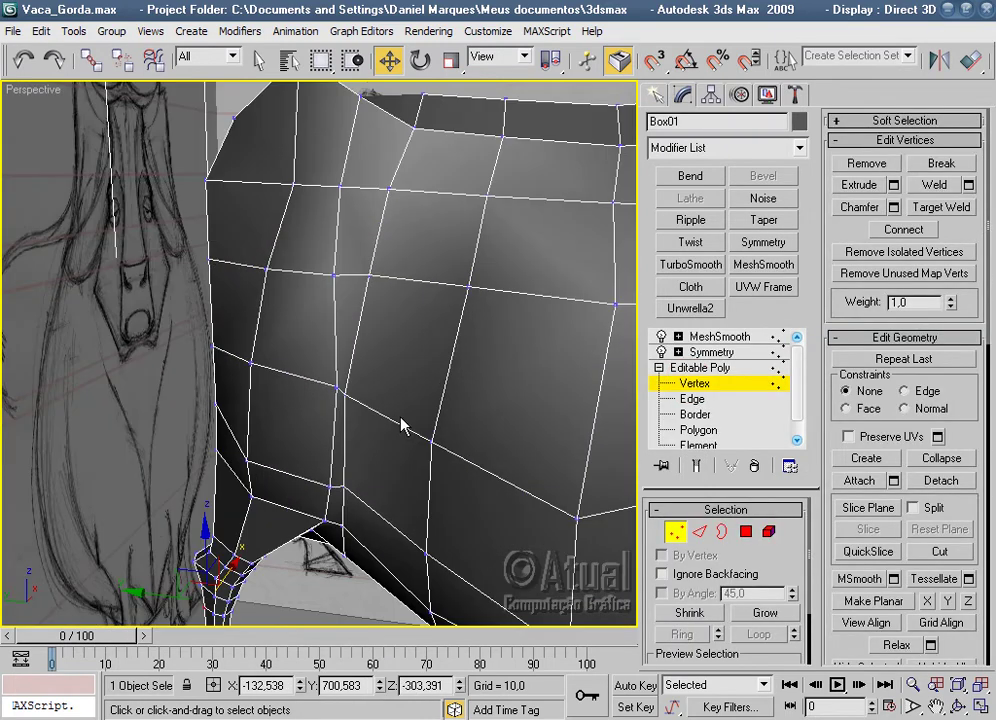
pyautogui.click(343, 389)
pyautogui.click(329, 487)
pyautogui.scroll(2, 380, 532)
pyautogui.scroll(2, 376, 530)
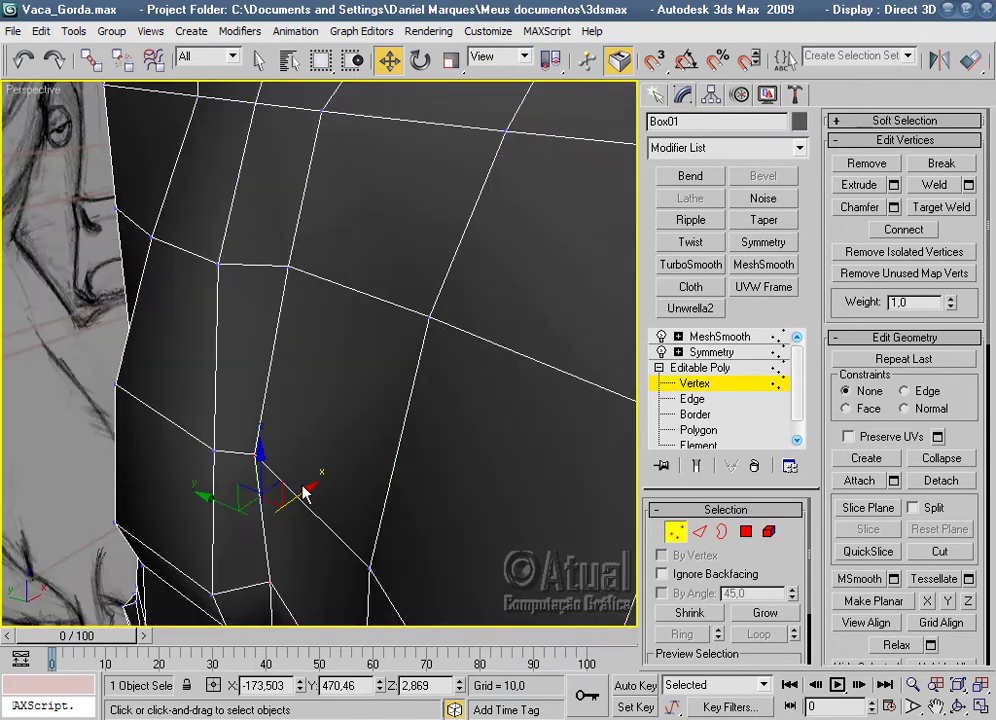
pyautogui.moveTo(302, 493); pyautogui.dragTo(311, 491)
pyautogui.moveTo(224, 500); pyautogui.dragTo(205, 500)
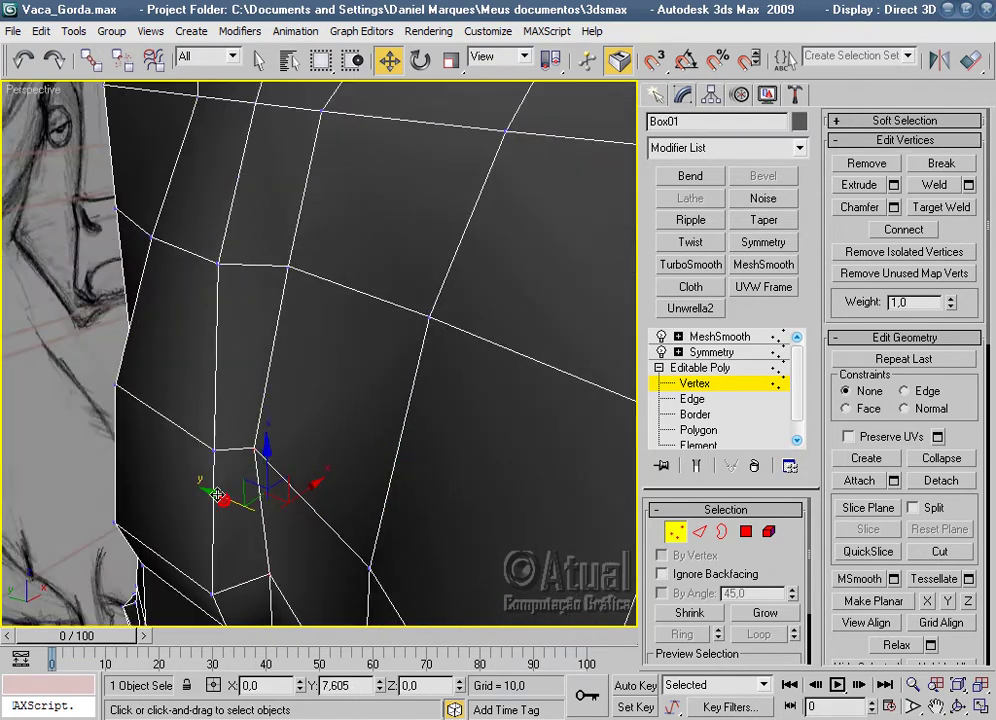
# From the front, nudge a leg-joint vertex and move an upper chest vertex along Y.
pyautogui.keyDown('alt'); pyautogui.moveTo(205, 500); pyautogui.dragTo(433, 561, button='middle'); pyautogui.keyUp('alt')
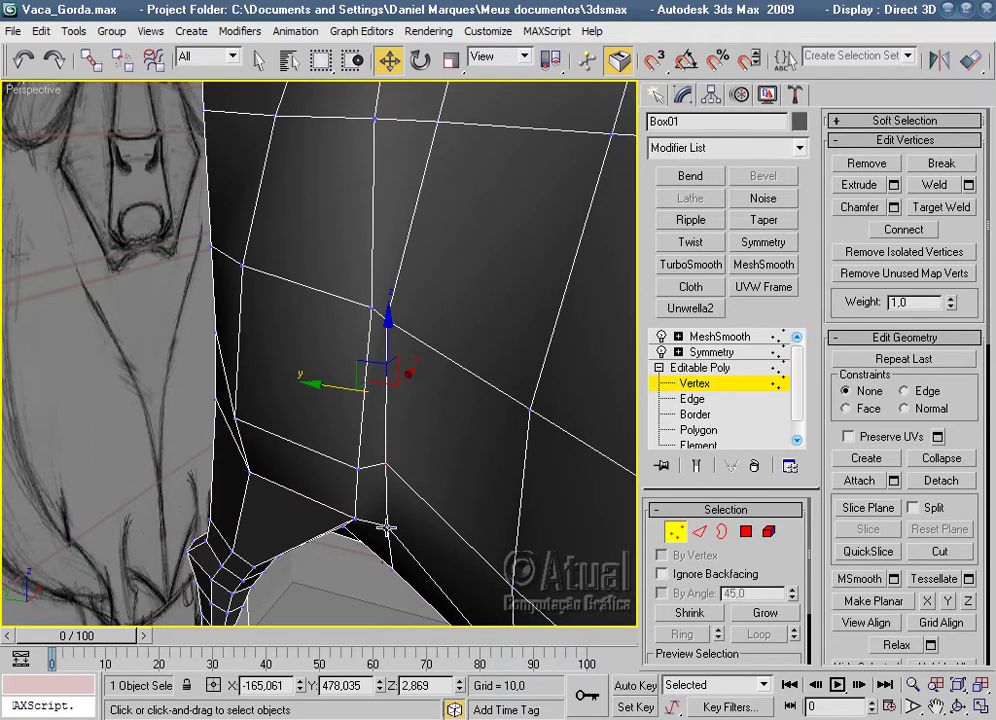
pyautogui.click(354, 522)
pyautogui.moveTo(356, 532)
pyautogui.mouseDown()
pyautogui.moveTo(368, 545)
pyautogui.moveTo(371, 468)
pyautogui.mouseUp()
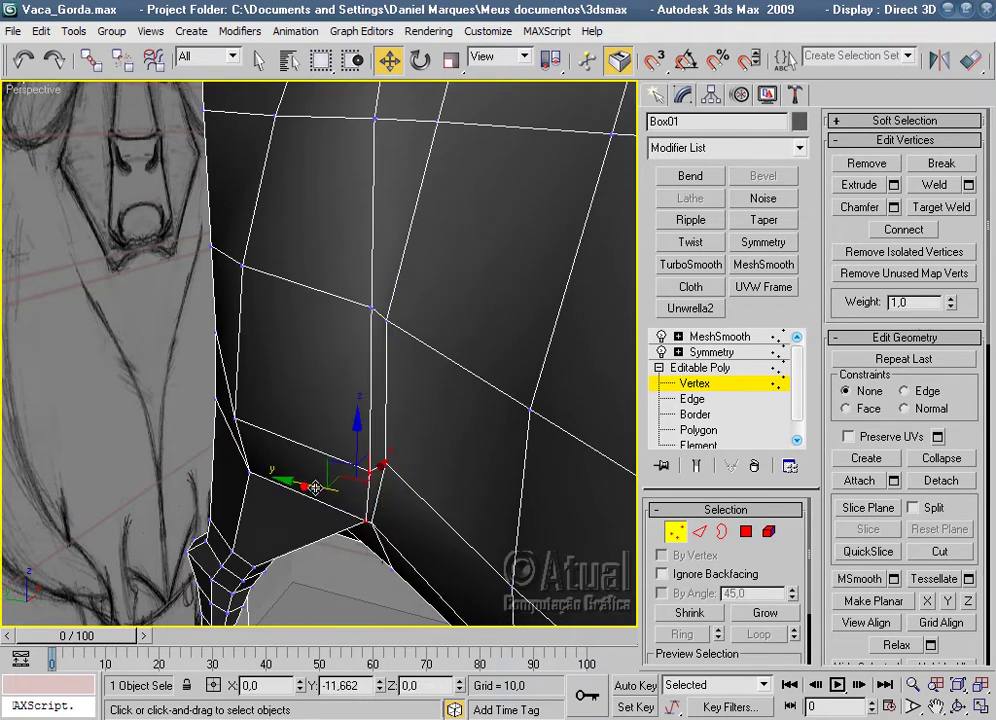
pyautogui.click(370, 307)
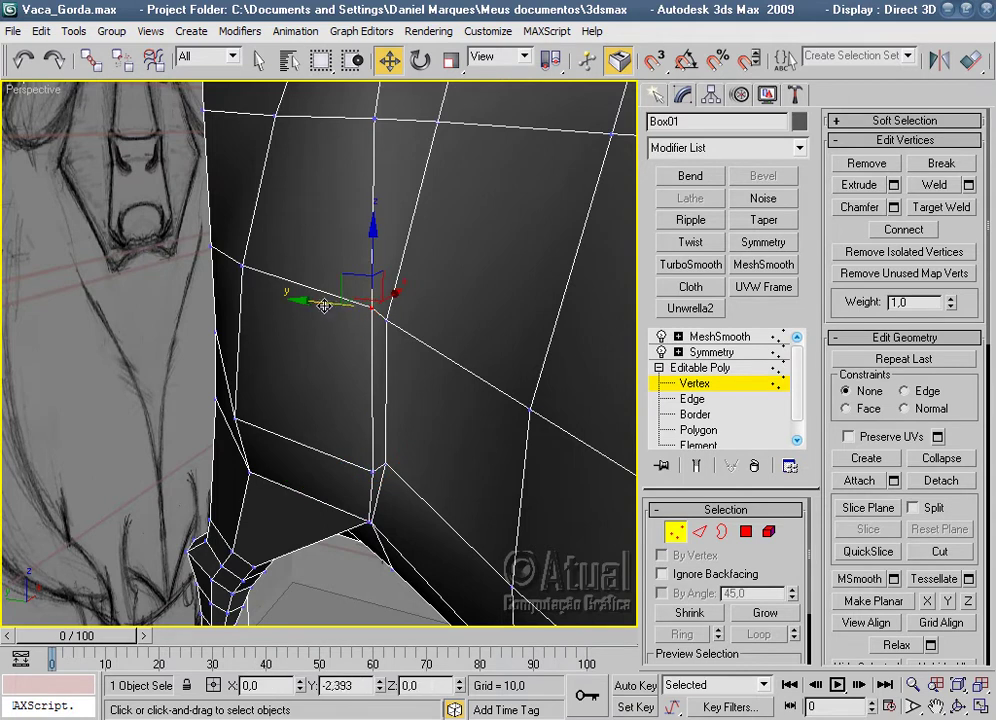
pyautogui.moveTo(324, 306); pyautogui.dragTo(333, 304)
# From the side, move a body-side vertex and a leg-joint vertex along X.
pyautogui.keyDown('alt'); pyautogui.moveTo(307, 279); pyautogui.dragTo(393, 430, button='middle'); pyautogui.keyUp('alt')
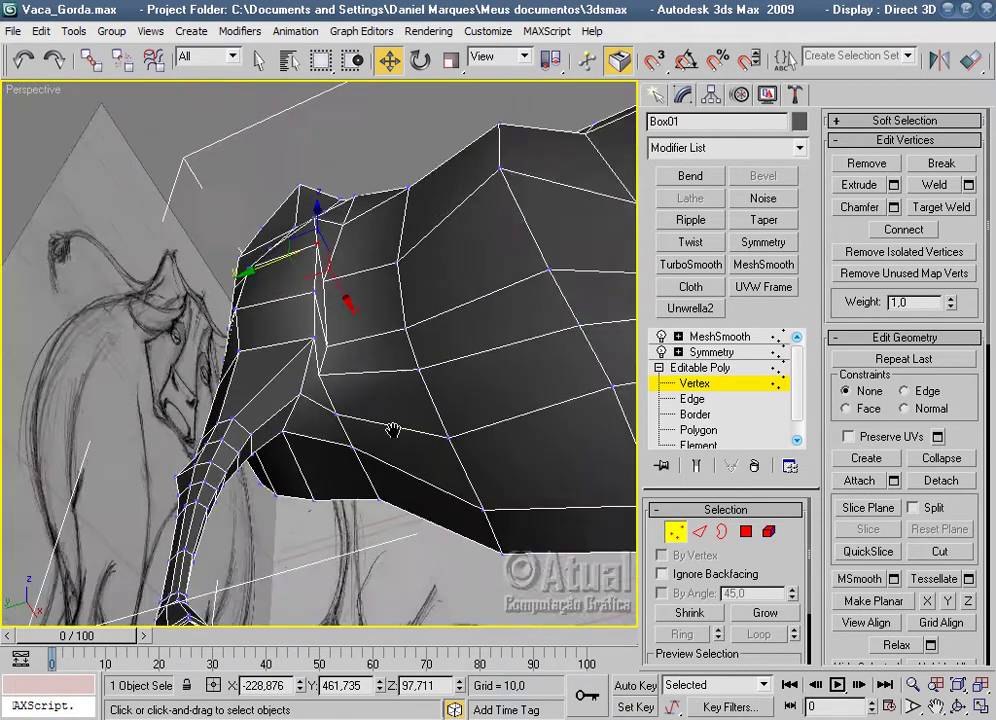
pyautogui.scroll(4, 393, 430)
pyautogui.click(333, 366)
pyautogui.moveTo(349, 403); pyautogui.dragTo(380, 442)
pyautogui.keyDown('alt'); pyautogui.moveTo(380, 442); pyautogui.dragTo(352, 467, button='middle'); pyautogui.keyUp('alt')
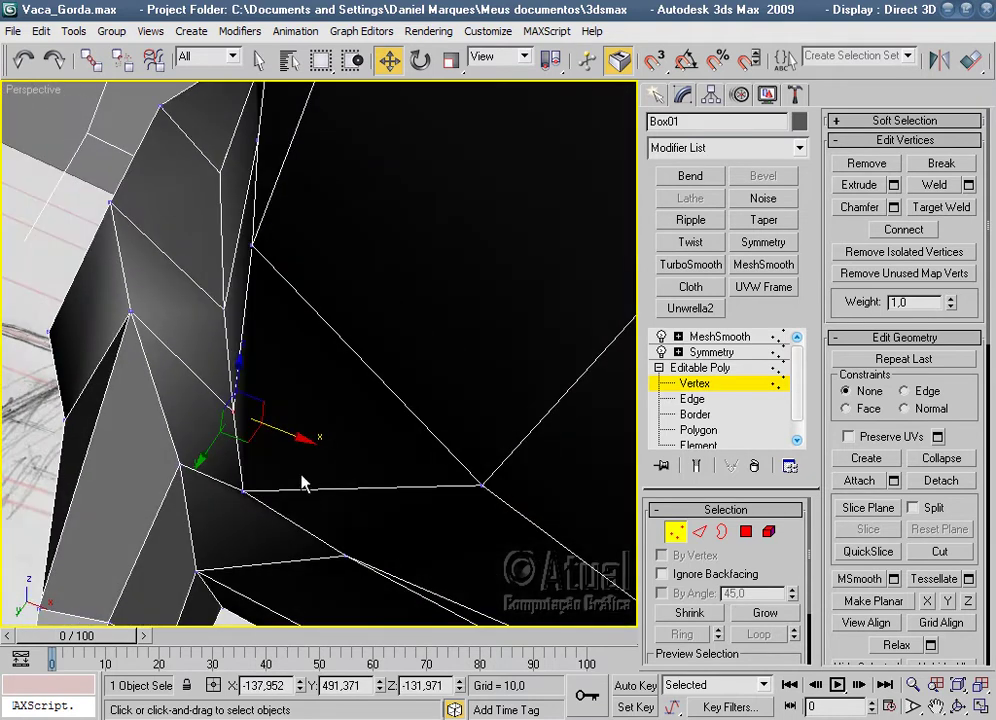
pyautogui.click(241, 490)
pyautogui.moveTo(323, 511); pyautogui.dragTo(365, 525)
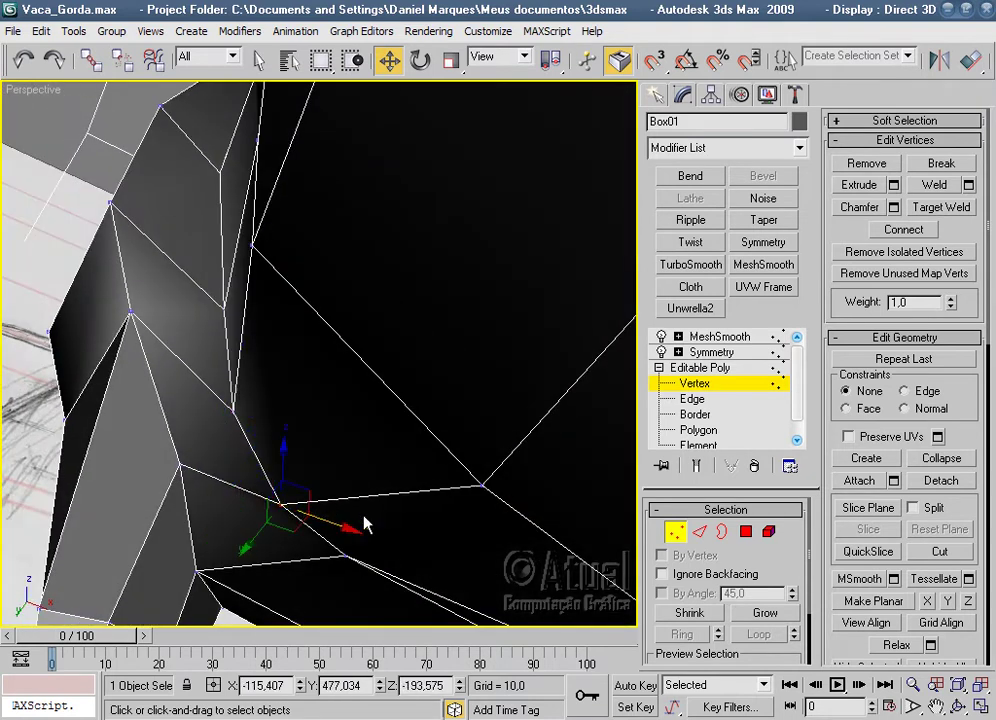
# Preview the smoothed body with MeshSmooth, deselected and orbited to the side.
pyautogui.click(722, 340)
pyautogui.click(58, 118)
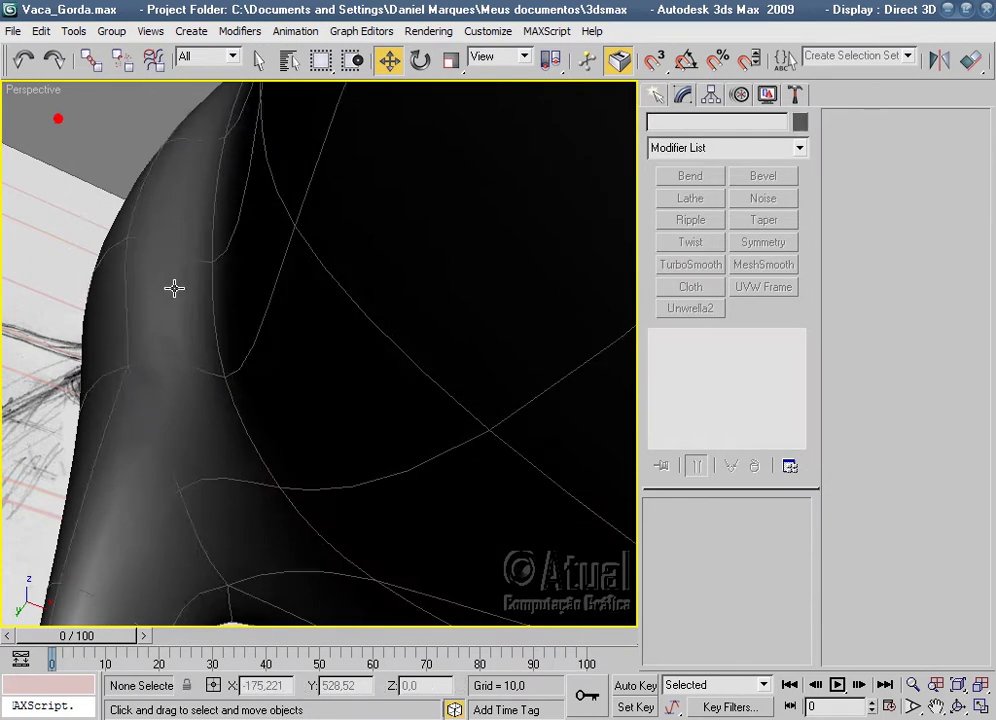
pyautogui.scroll(-5, 316, 426)
pyautogui.moveTo(316, 426)
pyautogui.keyDown('alt'); pyautogui.mouseDown(button='middle')
pyautogui.moveTo(507, 515)
pyautogui.moveTo(367, 478)
pyautogui.moveTo(516, 494)
pyautogui.moveTo(422, 489)
pyautogui.mouseUp(button='middle'); pyautogui.keyUp('alt')
pyautogui.scroll(-5, 509, 476)
pyautogui.scroll(5, 511, 416)
# In Left view, test-move a belly-leg vertex along the sketch, then cancel the move.
pyautogui.click(584, 419)
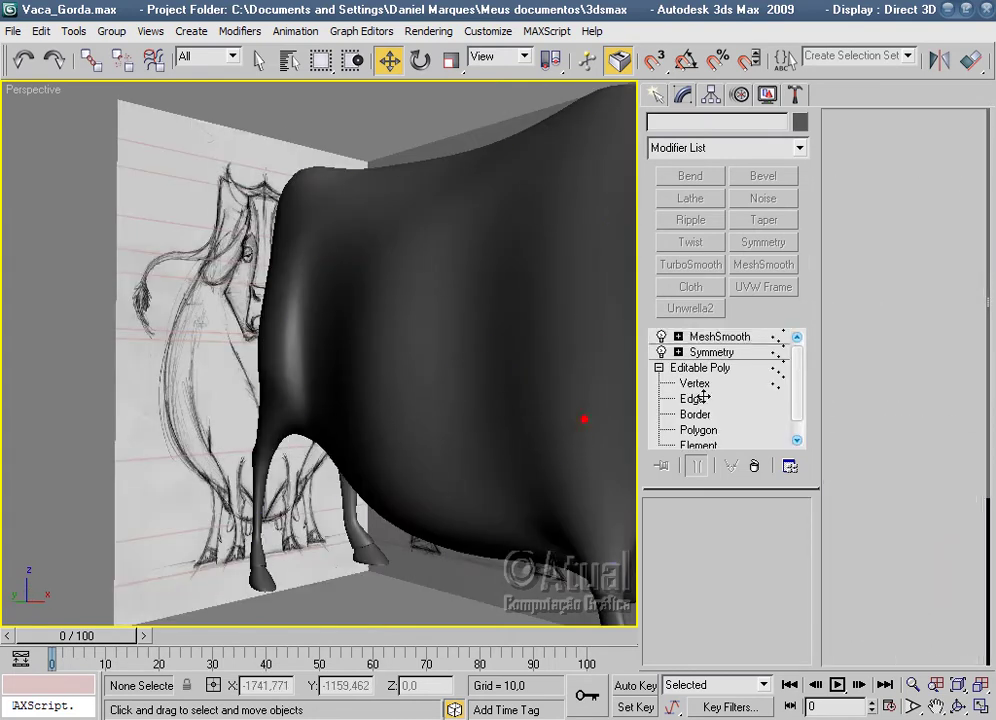
pyautogui.click(690, 383)
pyautogui.scroll(3, 389, 525)
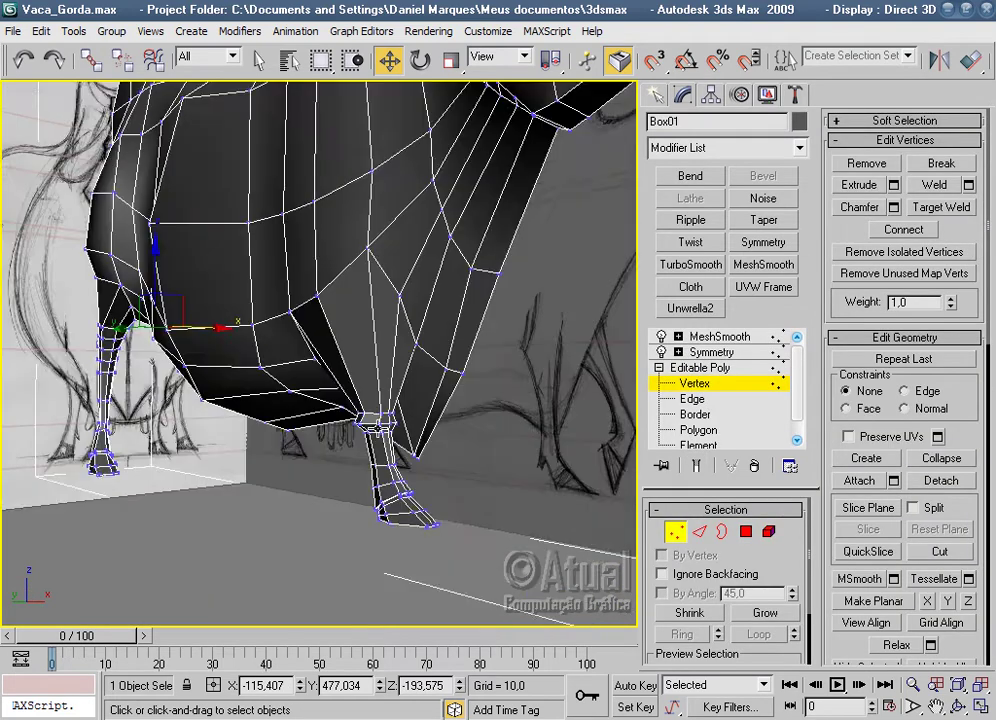
pyautogui.keyDown('alt'); pyautogui.moveTo(389, 525); pyautogui.dragTo(394, 484, button='middle'); pyautogui.keyUp('alt')
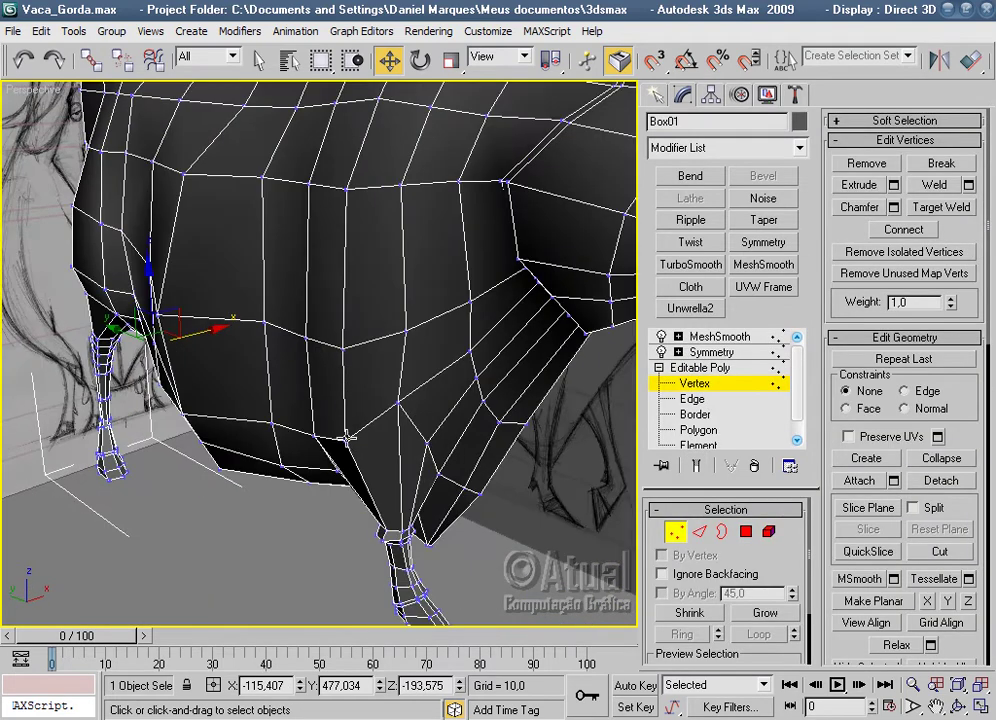
pyautogui.press('l')
pyautogui.scroll(-2, 347, 442)
pyautogui.scroll(-2, 400, 462)
pyautogui.scroll(-2, 249, 431)
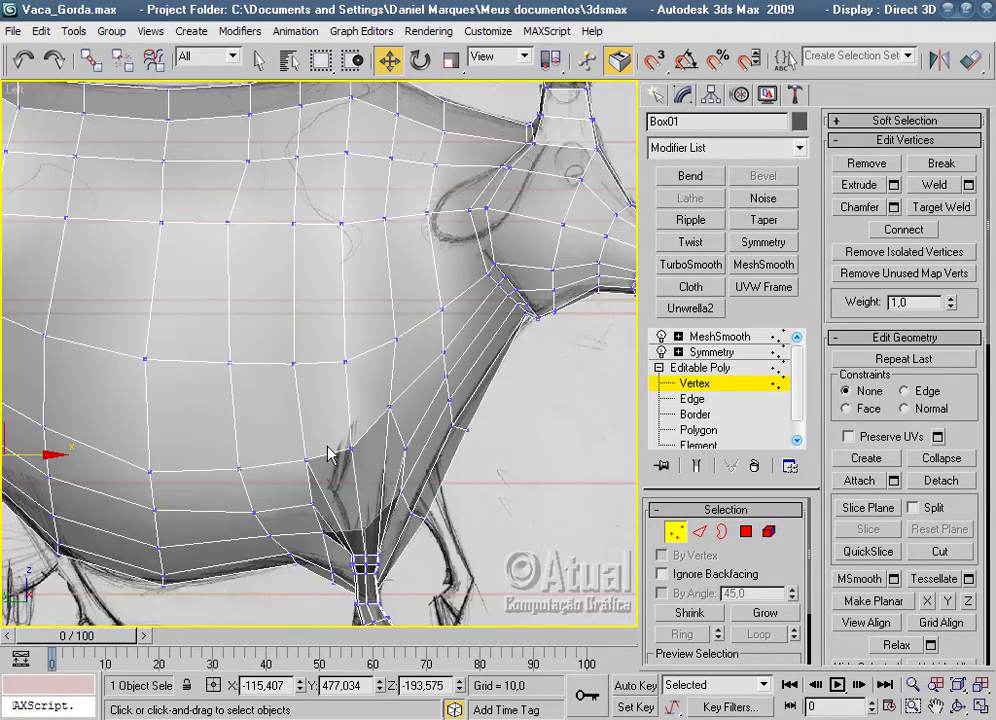
pyautogui.scroll(2, 340, 390)
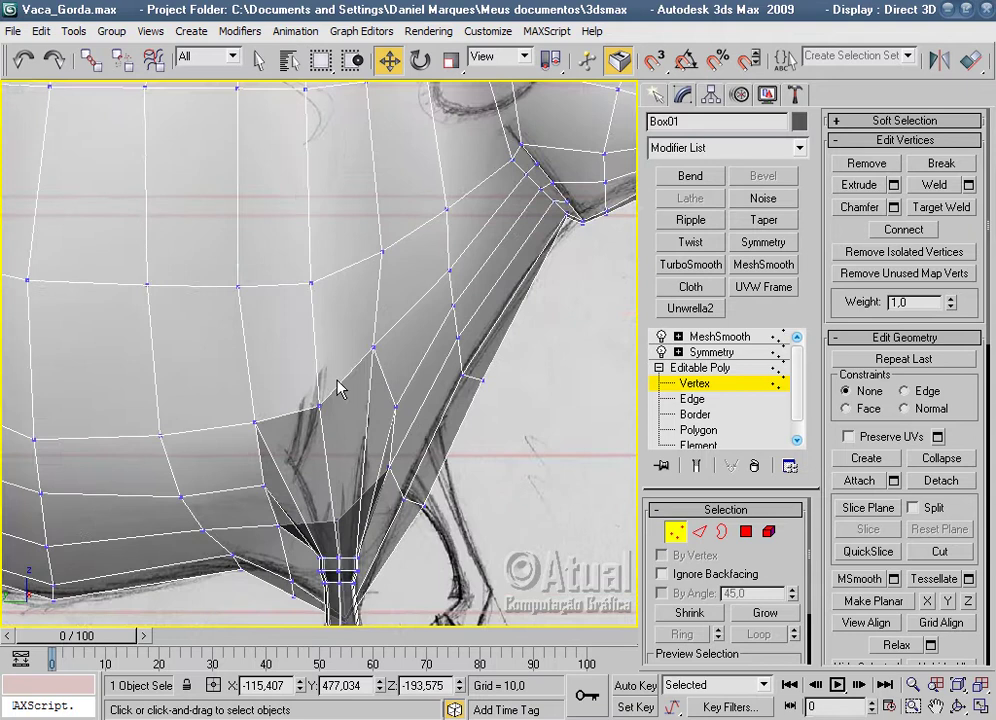
pyautogui.click(257, 421)
pyautogui.moveTo(307, 424)
pyautogui.mouseDown()
pyautogui.moveTo(285, 420)
pyautogui.moveTo(352, 404)
pyautogui.mouseUp()
pyautogui.rightClick(280, 412)
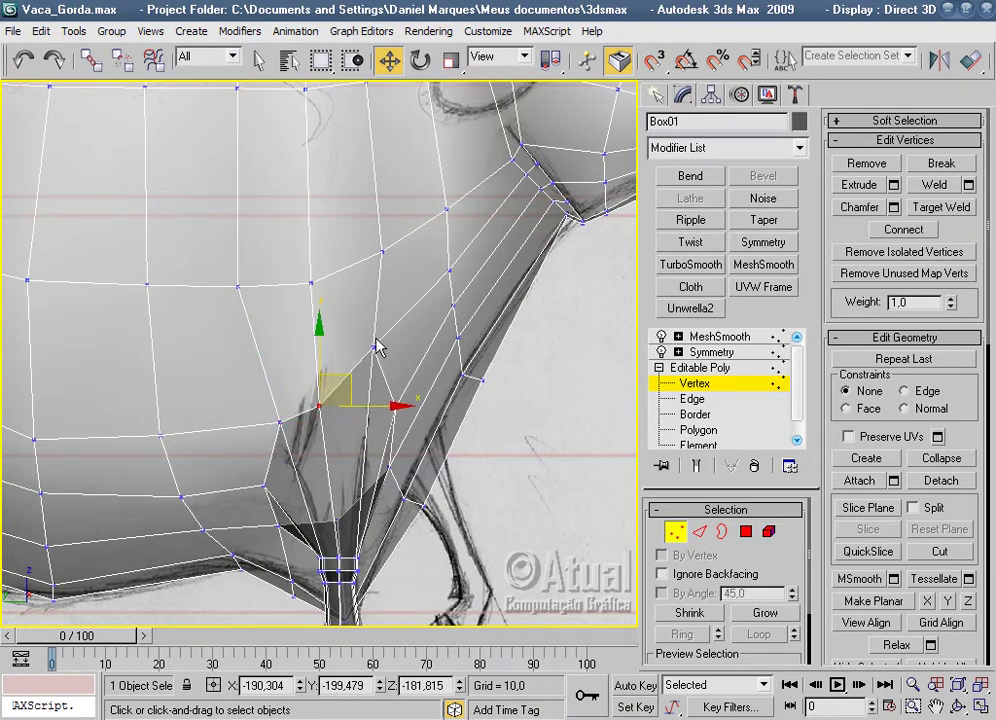
# In Perspective, pull the chest-leg vertex left along X from a low front angle.
pyautogui.press('p')
pyautogui.press('z')
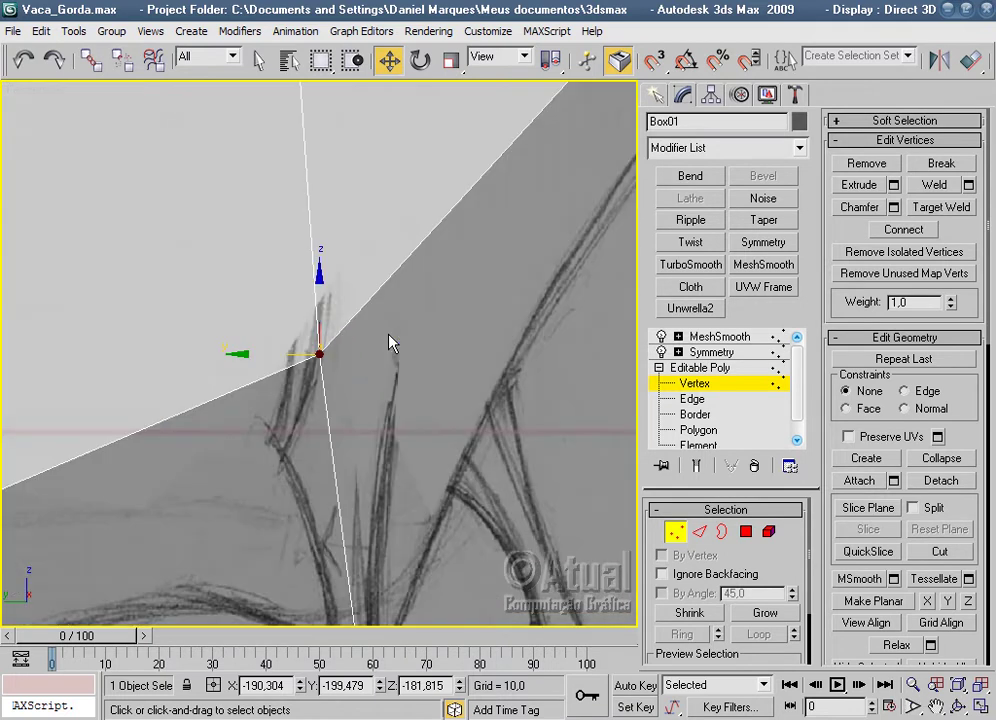
pyautogui.scroll(-10, 435, 340)
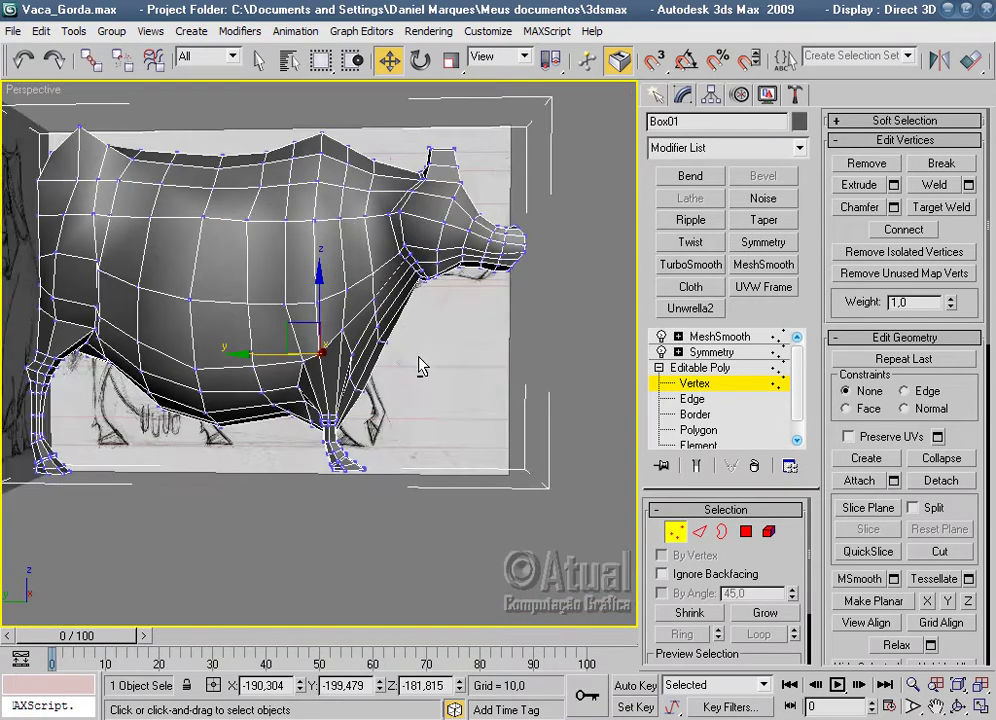
pyautogui.keyDown('alt'); pyautogui.moveTo(420, 362); pyautogui.dragTo(383, 370, button='middle'); pyautogui.keyUp('alt')
pyautogui.moveTo(367, 350); pyautogui.dragTo(330, 350)
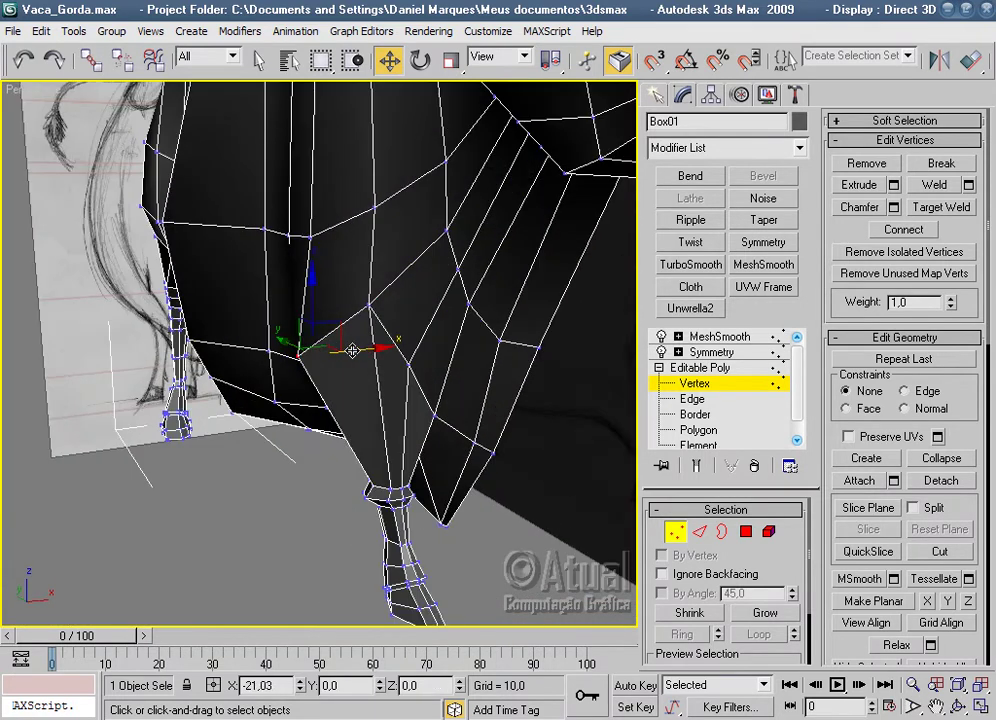
pyautogui.moveTo(340, 345)
pyautogui.keyDown('alt'); pyautogui.mouseDown(button='middle')
pyautogui.moveTo(478, 397)
pyautogui.moveTo(390, 341)
pyautogui.mouseUp(button='middle'); pyautogui.keyUp('alt')
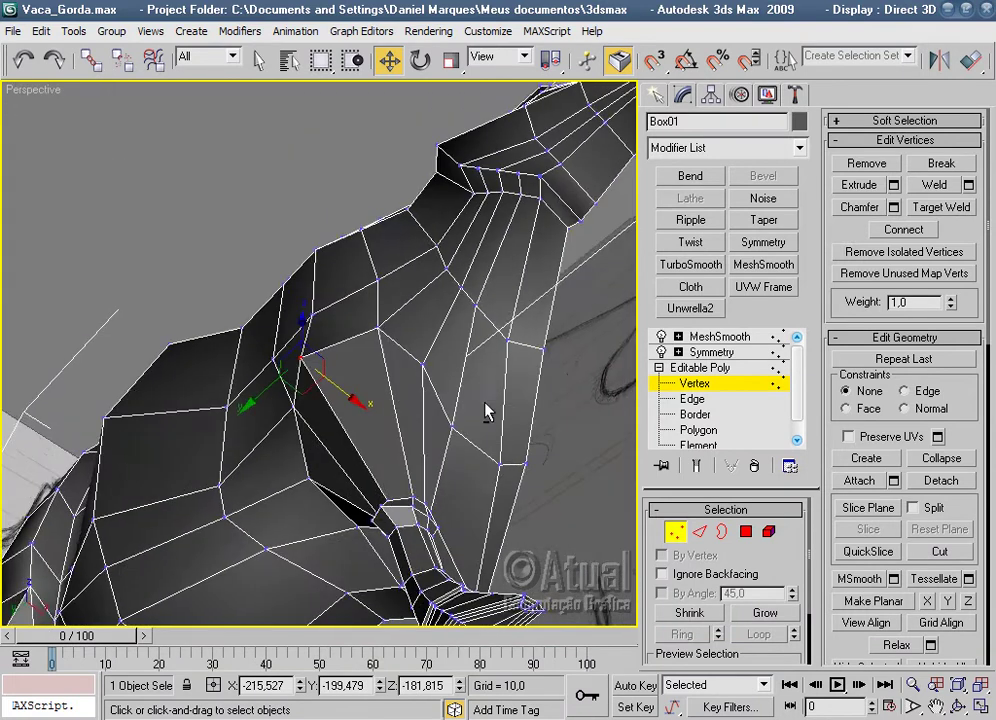
# Add an edge loop across the leg's edge ring above the hoof.
pyautogui.press('2')
pyautogui.click(372, 321)
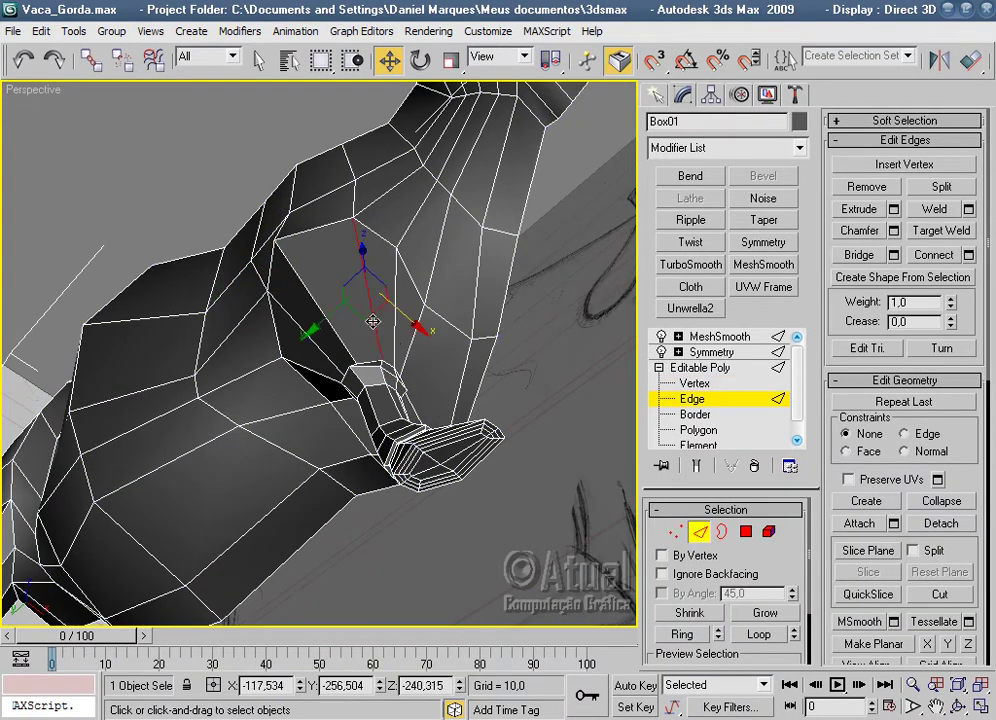
pyautogui.click(681, 637)
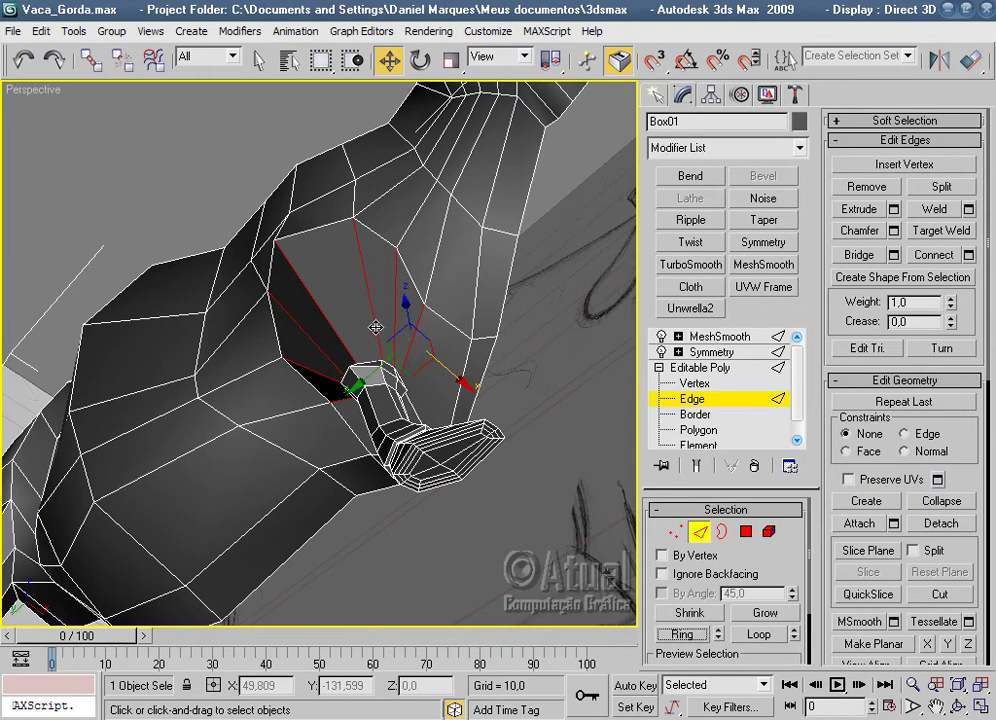
pyautogui.rightClick(372, 322)
pyautogui.click(349, 395)
pyautogui.moveTo(356, 389)
pyautogui.keyDown('alt'); pyautogui.mouseDown(button='middle')
pyautogui.moveTo(476, 568)
pyautogui.moveTo(487, 411)
pyautogui.moveTo(411, 543)
pyautogui.moveTo(385, 533)
pyautogui.mouseUp(button='middle'); pyautogui.keyUp('alt')
pyautogui.scroll(3, 485, 473)
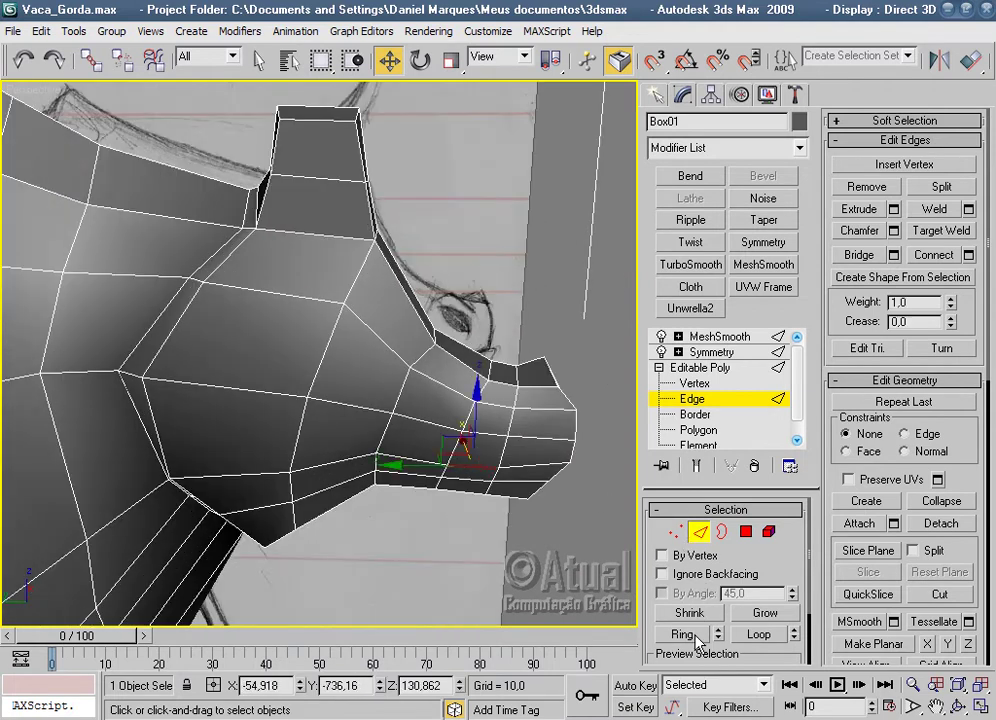
# Show a zoomed Left view of the snout over the reference sketch.
pyautogui.press('l')
pyautogui.scroll(-3, 502, 502)
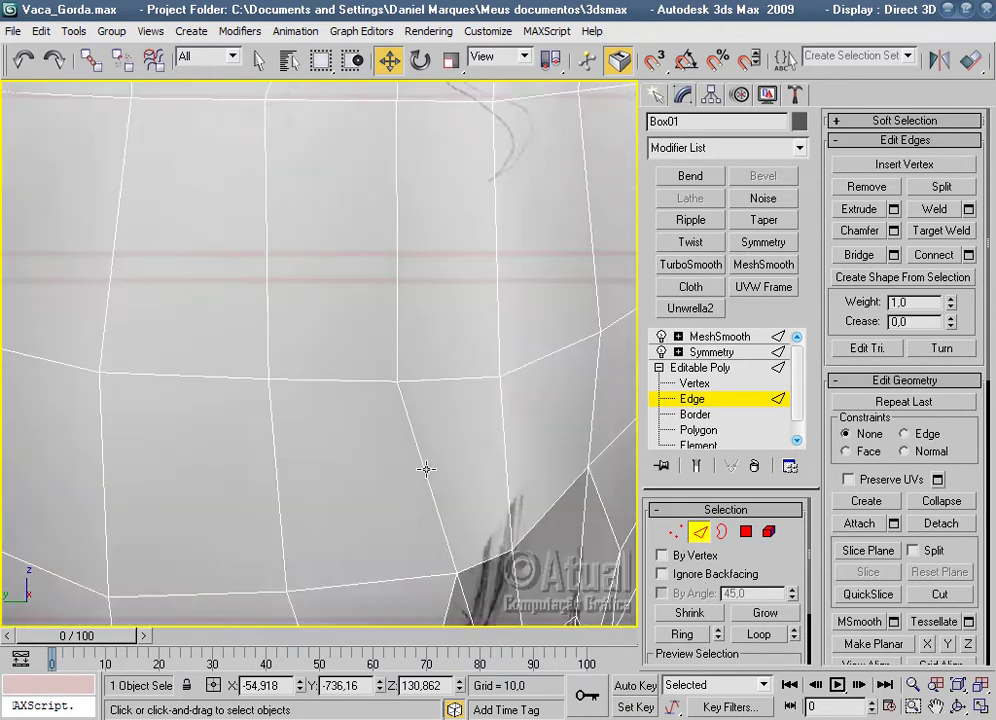
pyautogui.scroll(-3, 425, 467)
pyautogui.scroll(2, 427, 382)
pyautogui.scroll(3, 318, 489)
pyautogui.scroll(3, 529, 467)
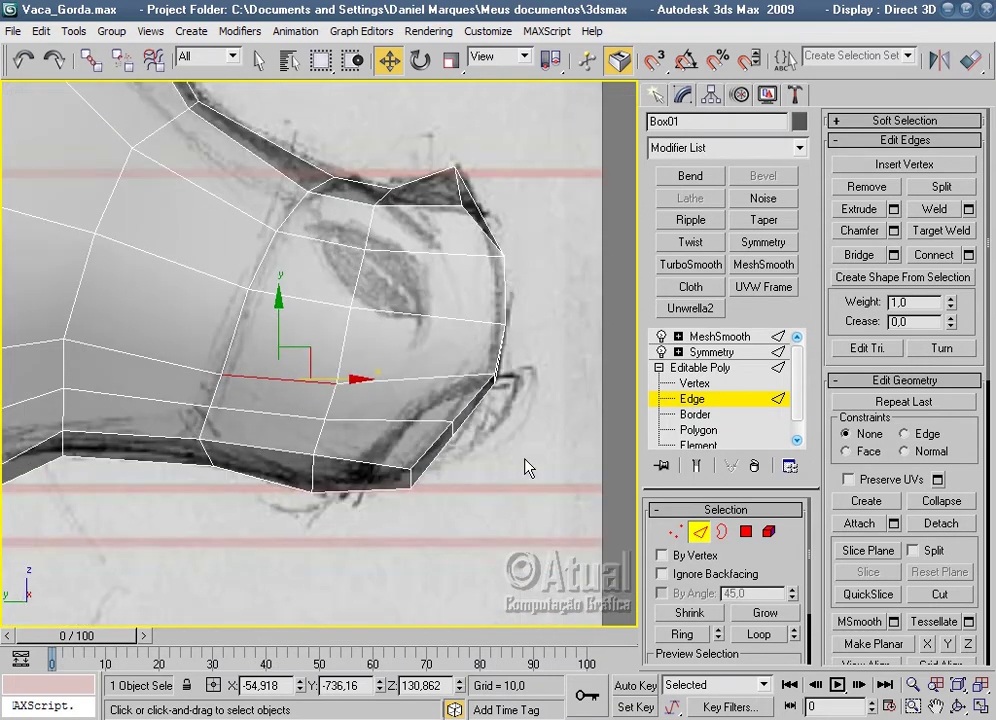
# Select the polygon at the front of the snout and delete it to open the mouth.
pyautogui.click(746, 532)
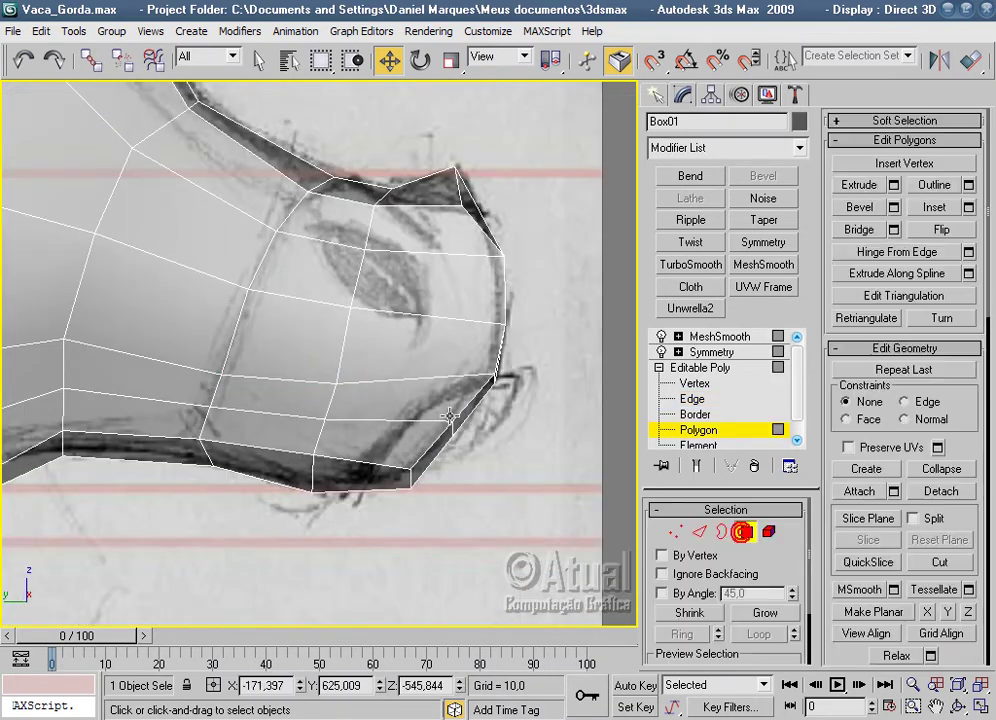
pyautogui.click(425, 398)
pyautogui.scroll(1, 497, 447)
pyautogui.scroll(1, 497, 447)
pyautogui.scroll(1, 497, 447)
pyautogui.scroll(1, 496, 442)
pyautogui.press('p')
pyautogui.scroll(2, 462, 378)
pyautogui.moveTo(532, 412)
pyautogui.keyDown('alt'); pyautogui.mouseDown(button='middle')
pyautogui.moveTo(465, 322)
pyautogui.moveTo(471, 298)
pyautogui.moveTo(499, 347)
pyautogui.mouseUp(button='middle'); pyautogui.keyUp('alt')
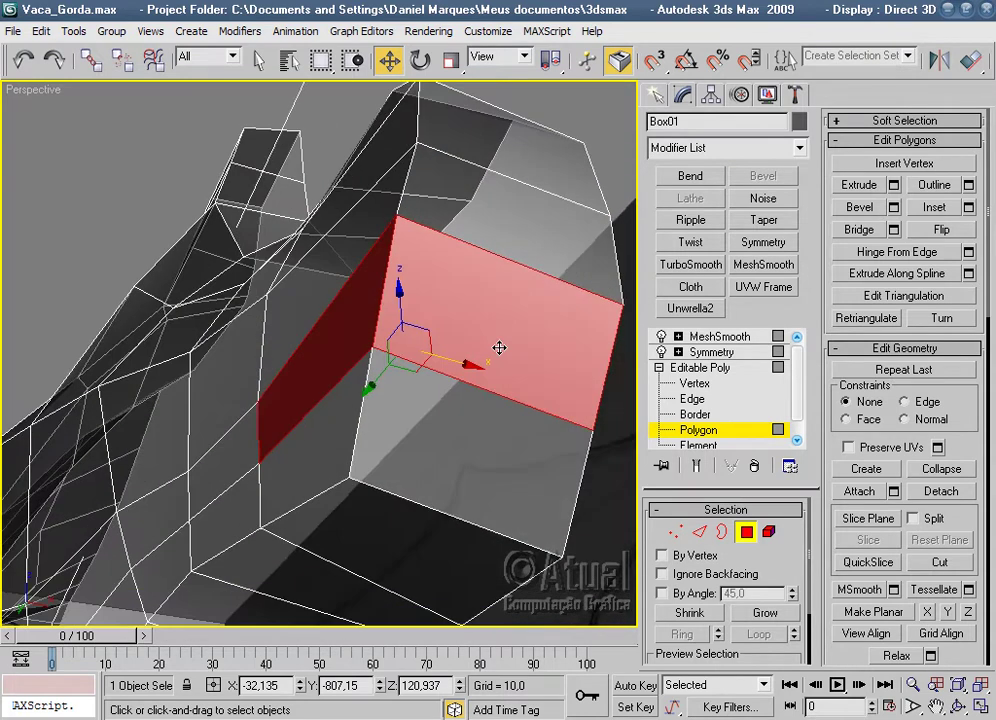
pyautogui.press('l')
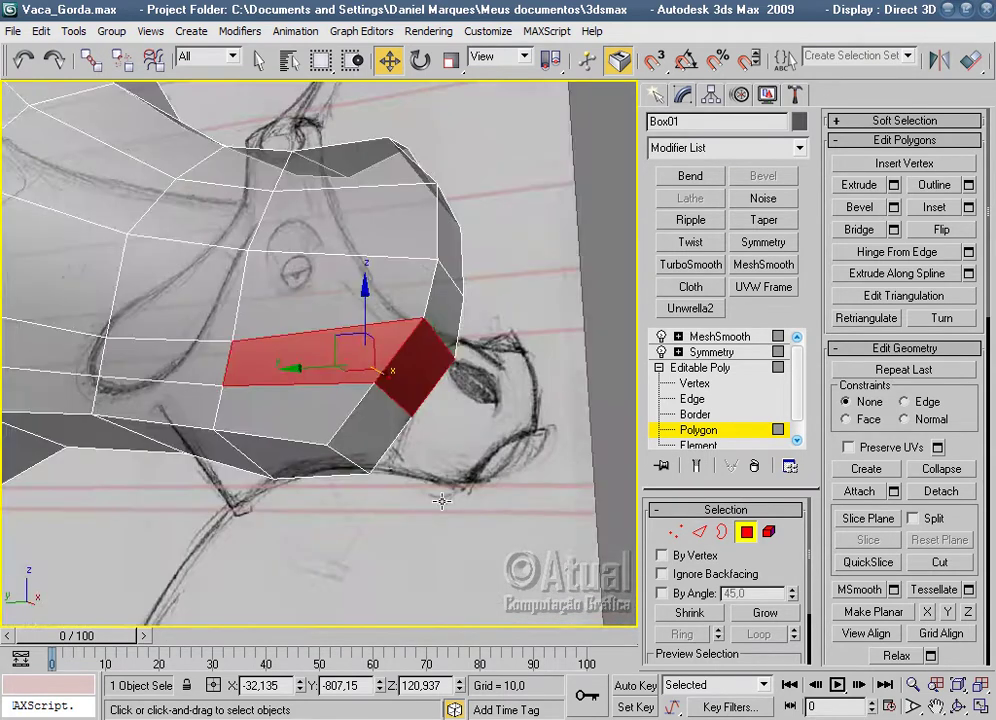
pyautogui.press('Delete')
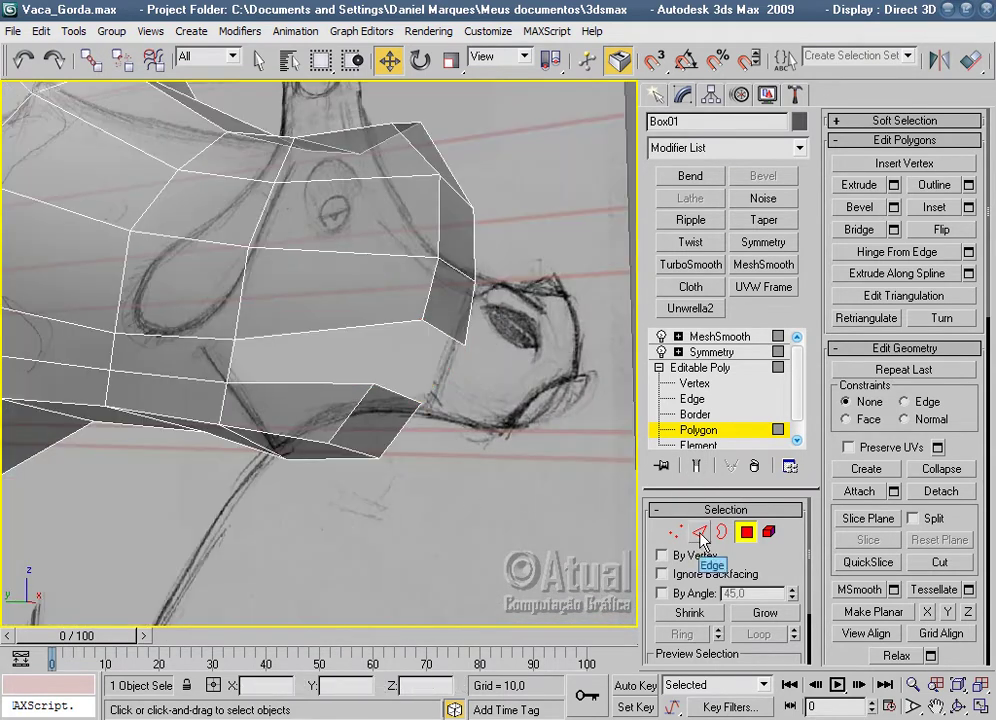
# From a side-on perspective, pull a lip vertex up to follow the sketch.
pyautogui.click(700, 533)
pyautogui.press('p')
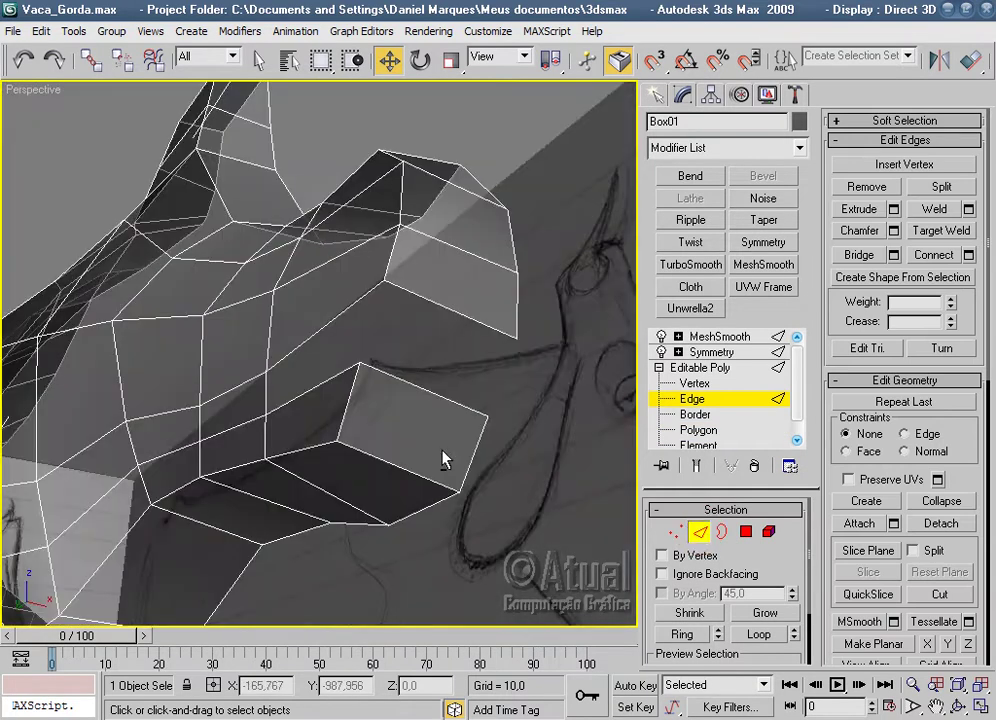
pyautogui.moveTo(443, 458)
pyautogui.keyDown('alt'); pyautogui.mouseDown(button='middle')
pyautogui.moveTo(467, 444)
pyautogui.moveTo(503, 494)
pyautogui.moveTo(511, 473)
pyautogui.moveTo(362, 500)
pyautogui.moveTo(475, 470)
pyautogui.mouseUp(button='middle'); pyautogui.keyUp('alt')
pyautogui.scroll(-3, 222, 462)
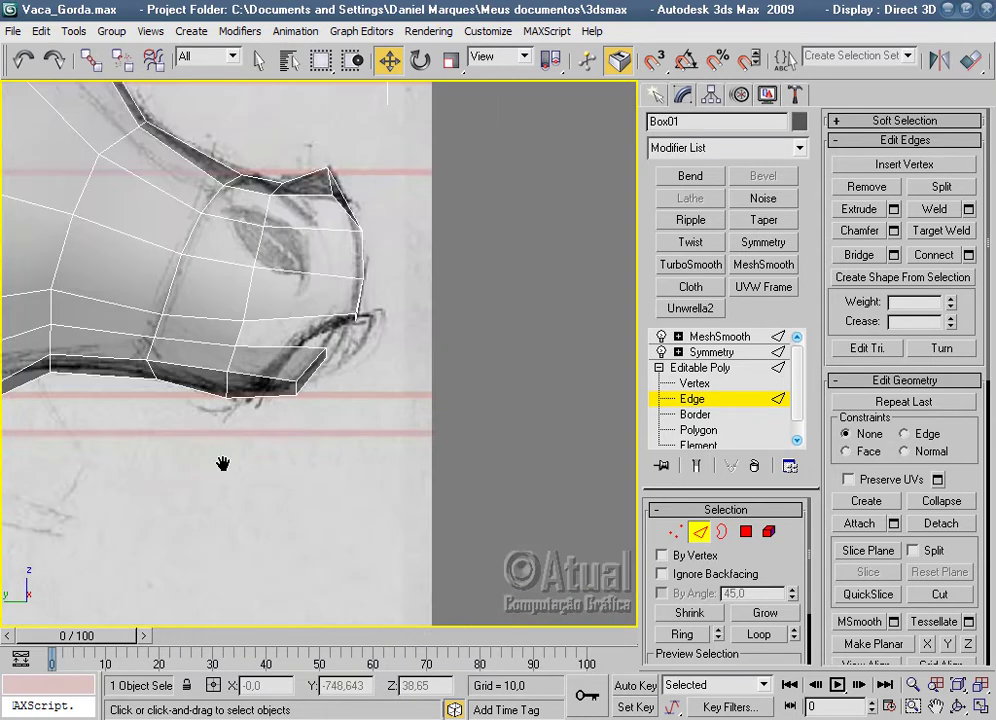
pyautogui.scroll(3, 329, 433)
pyautogui.scroll(2, 345, 433)
pyautogui.scroll(2, 439, 481)
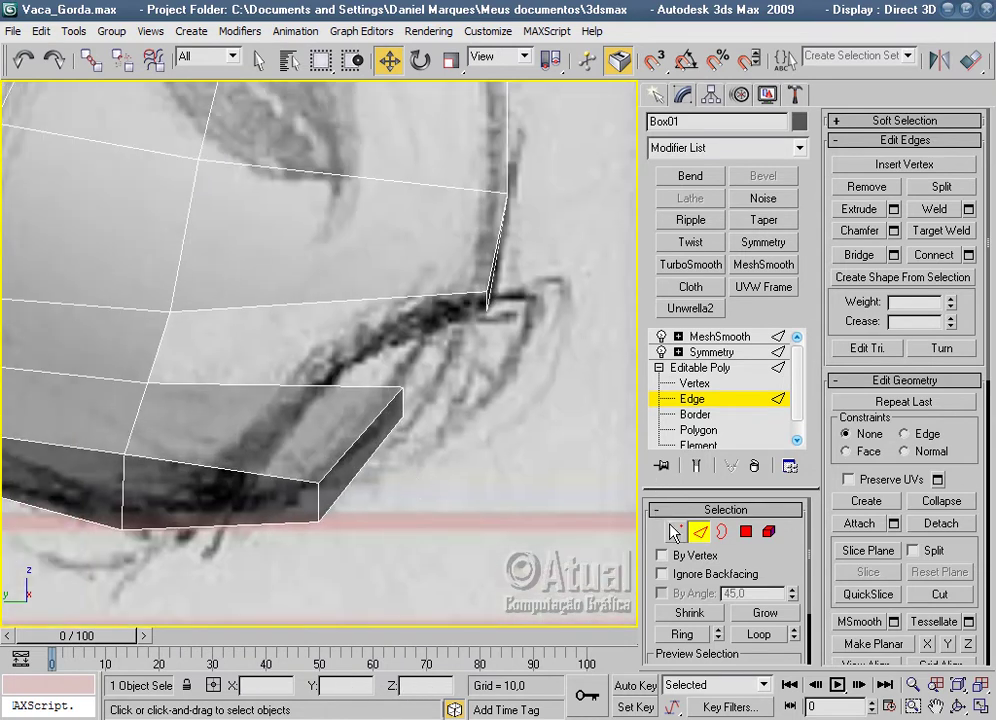
pyautogui.click(670, 527)
pyautogui.click(487, 293)
pyautogui.moveTo(482, 282); pyautogui.dragTo(487, 254)
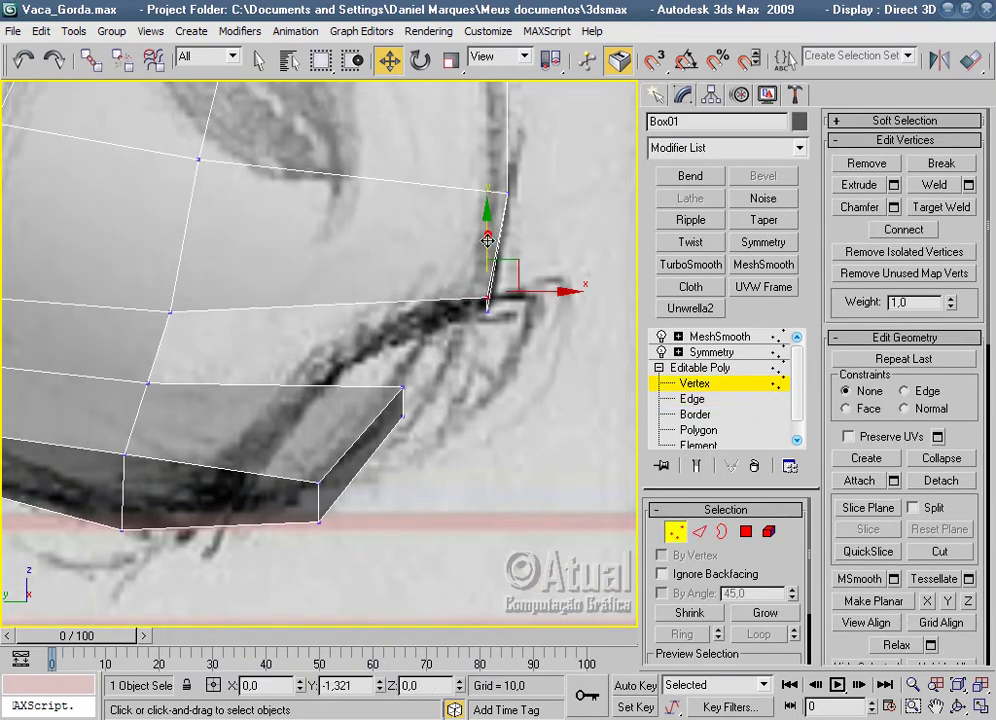
# Slide the upper-mouth and upper-snout vertices right along X and nudge the jaw corner.
pyautogui.moveTo(161, 403); pyautogui.dragTo(220, 403, button='middle')
pyautogui.click(209, 385)
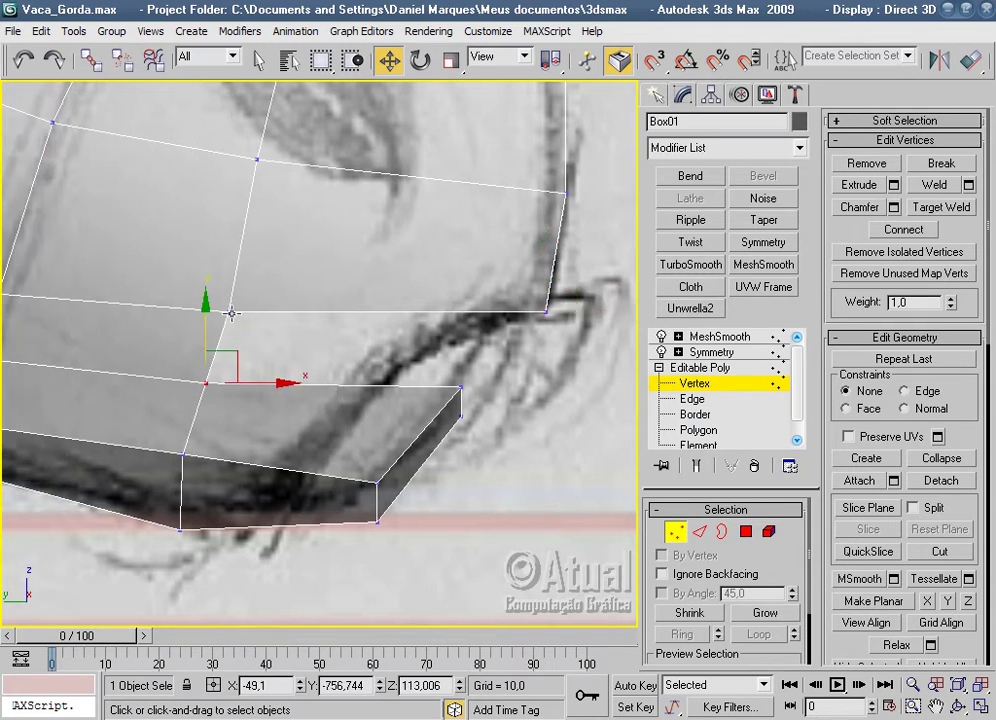
pyautogui.click(231, 313)
pyautogui.moveTo(285, 327); pyautogui.dragTo(344, 317)
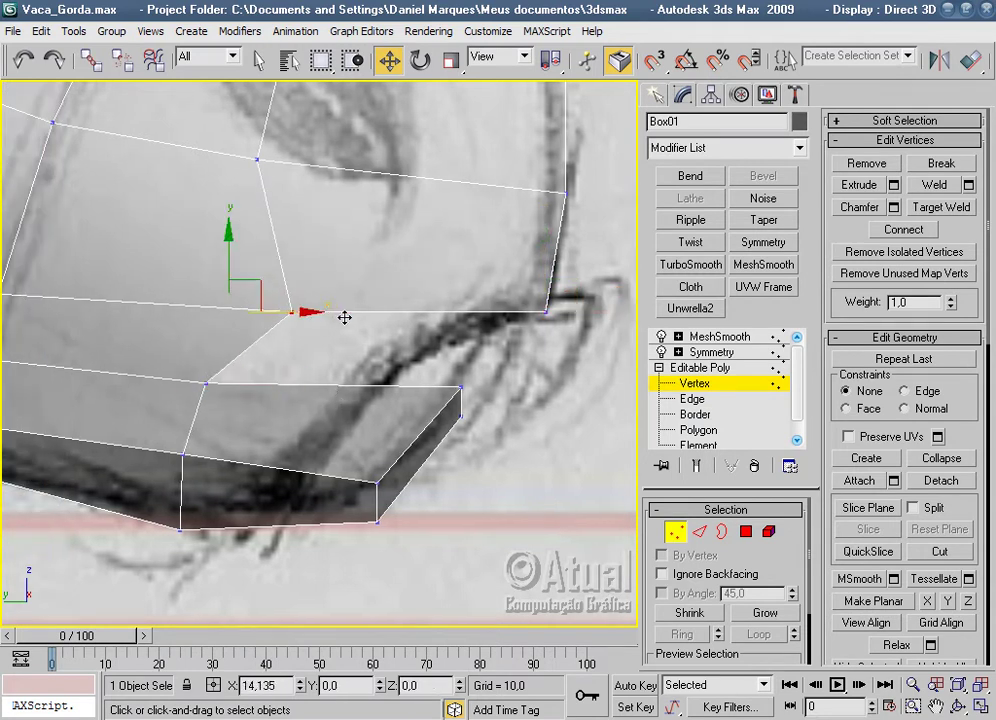
pyautogui.click(258, 159)
pyautogui.moveTo(262, 160); pyautogui.dragTo(327, 161)
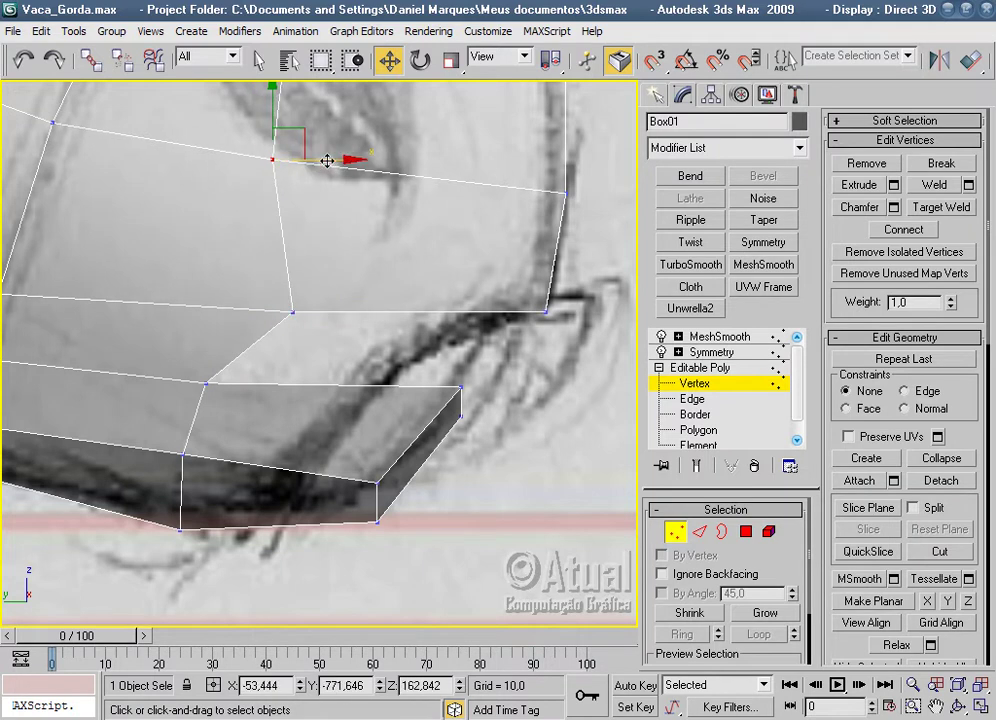
pyautogui.click(461, 396)
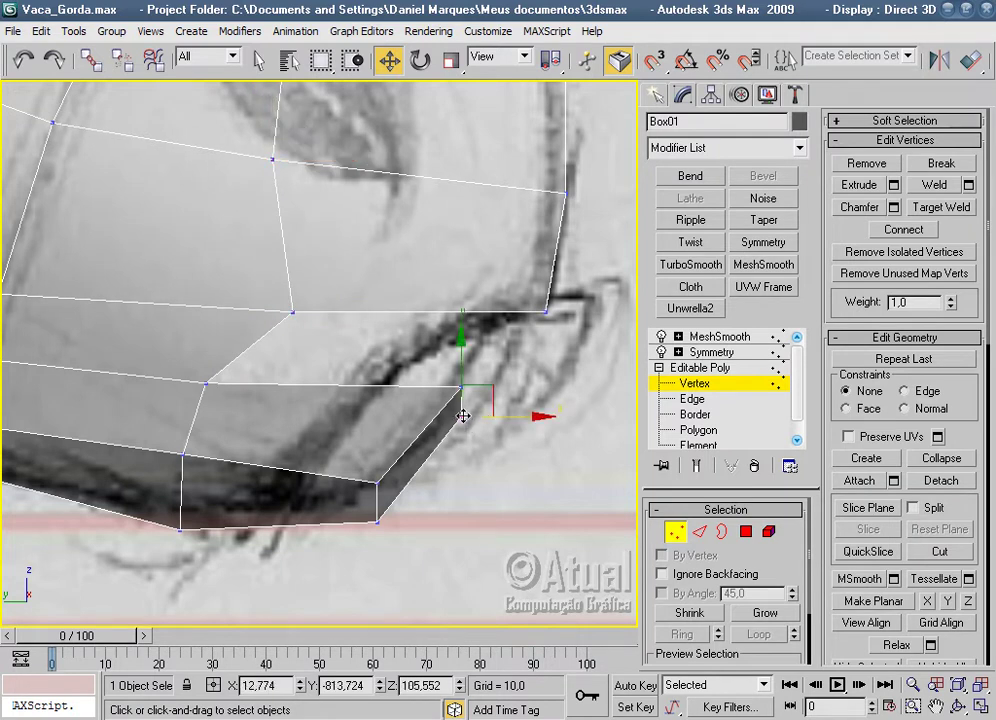
pyautogui.moveTo(494, 391)
pyautogui.mouseDown()
pyautogui.moveTo(516, 362)
pyautogui.moveTo(540, 438)
pyautogui.mouseUp()
# In Perspective view, shift the upper-left corner vertex of the face along X.
pyautogui.press('l')
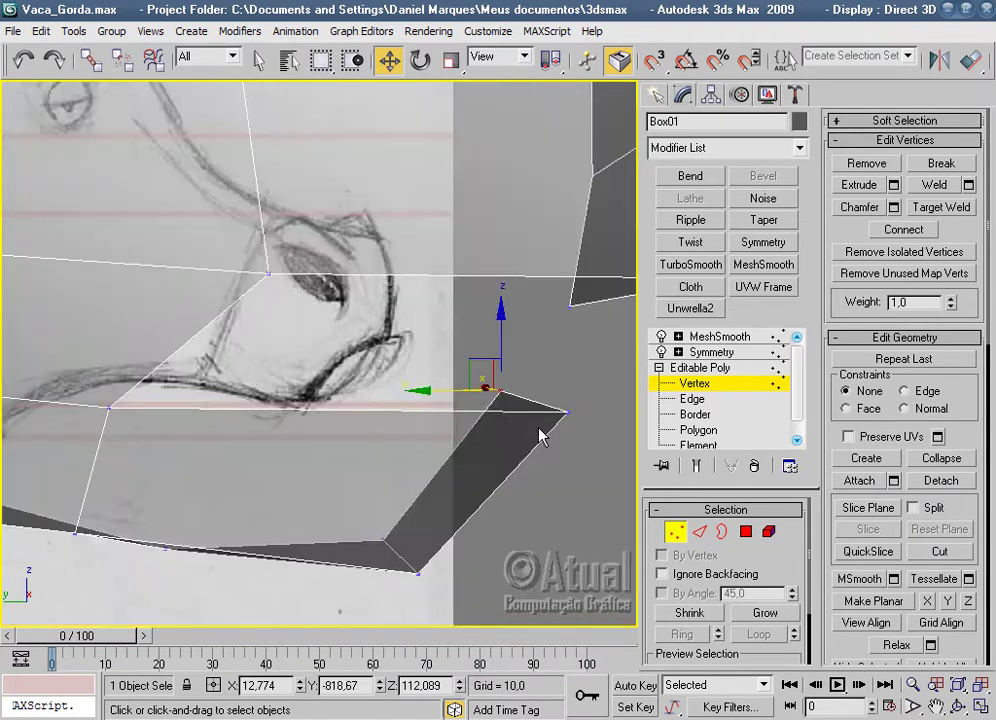
pyautogui.press('p')
pyautogui.keyDown('alt'); pyautogui.moveTo(451, 429); pyautogui.dragTo(350, 441, button='middle'); pyautogui.keyUp('alt')
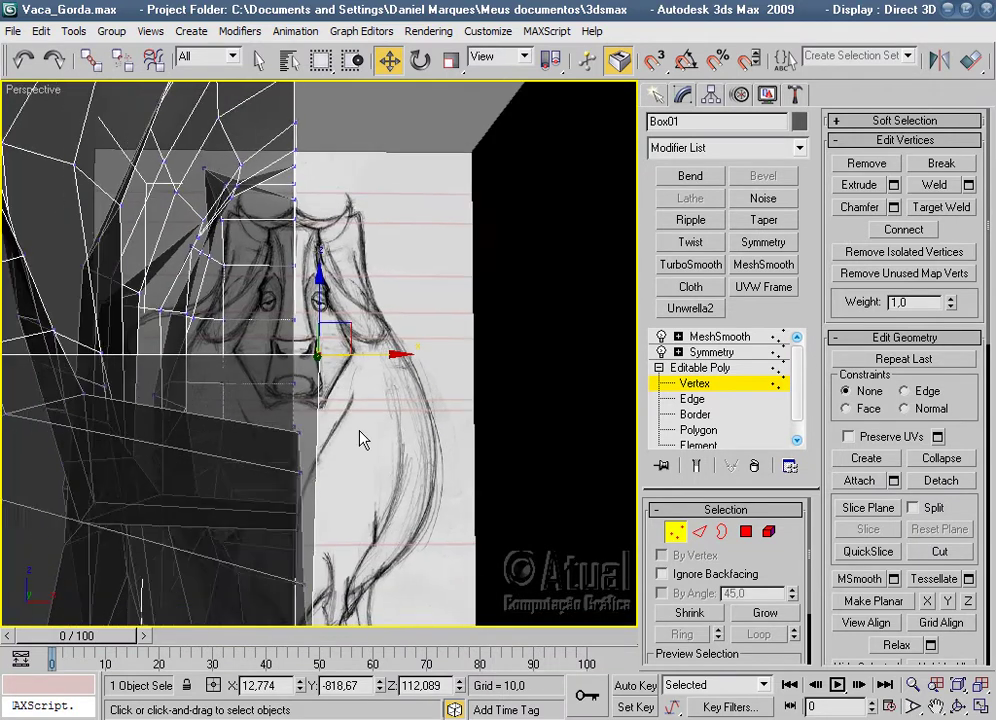
pyautogui.press('z')
pyautogui.moveTo(389, 296)
pyautogui.keyDown('alt'); pyautogui.mouseDown(button='middle')
pyautogui.moveTo(402, 360)
pyautogui.moveTo(115, 298)
pyautogui.mouseUp(button='middle'); pyautogui.keyUp('alt')
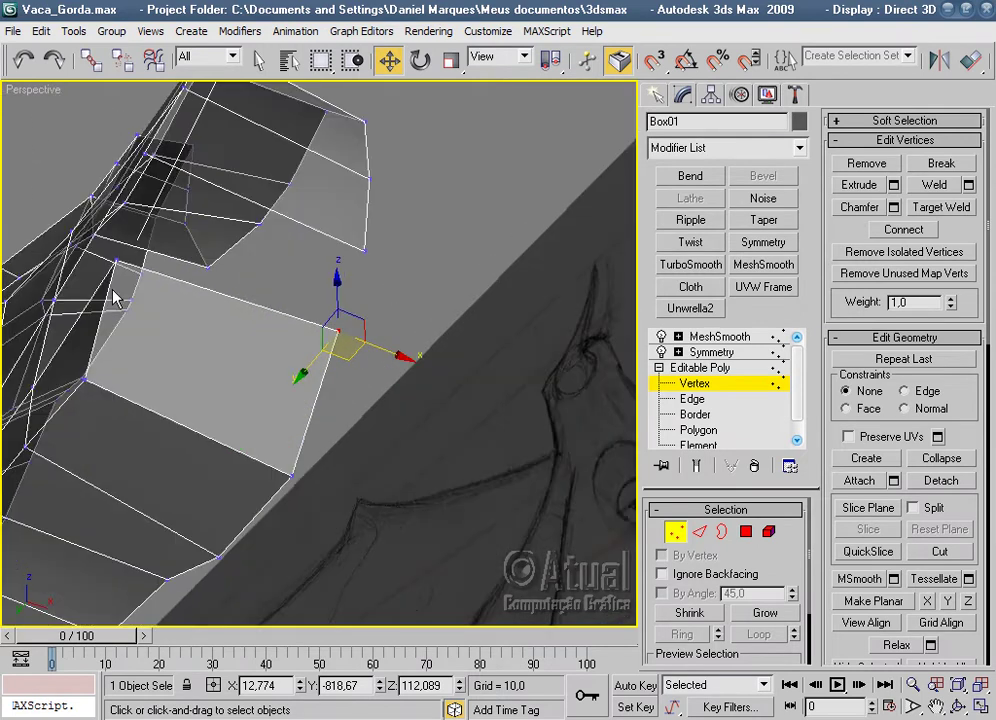
pyautogui.click(114, 264)
pyautogui.moveTo(160, 283); pyautogui.dragTo(177, 285)
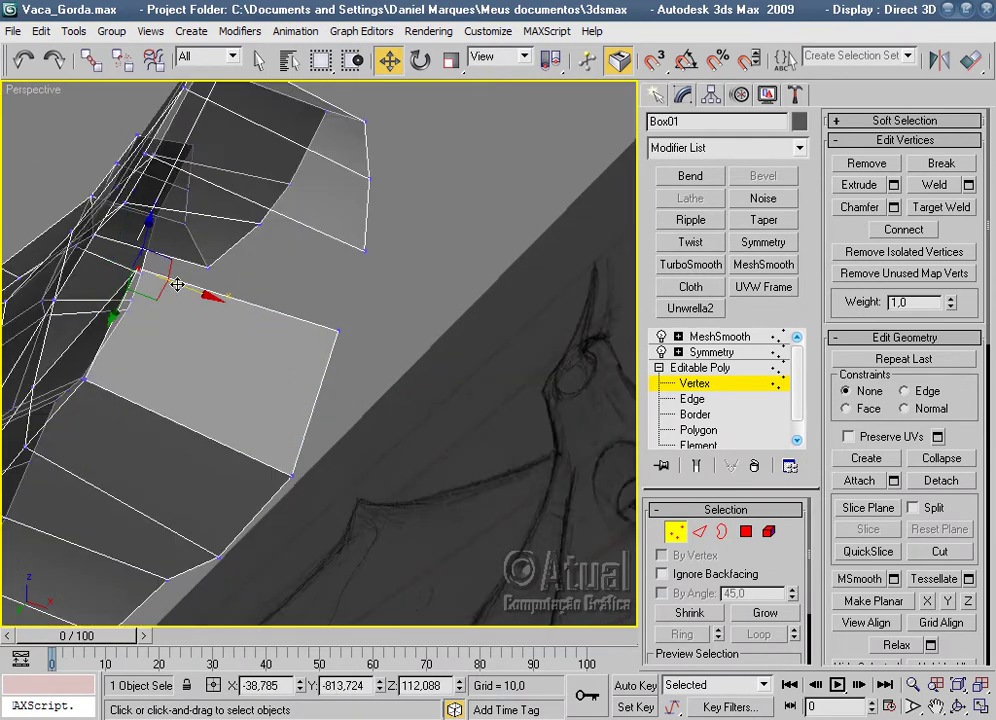
pyautogui.moveTo(338, 310)
pyautogui.keyDown('alt'); pyautogui.mouseDown(button='middle')
pyautogui.moveTo(373, 311)
pyautogui.moveTo(329, 244)
pyautogui.moveTo(432, 382)
pyautogui.moveTo(467, 396)
pyautogui.moveTo(389, 418)
pyautogui.moveTo(333, 451)
pyautogui.moveTo(355, 472)
pyautogui.moveTo(462, 478)
pyautogui.moveTo(565, 468)
pyautogui.mouseUp(button='middle'); pyautogui.keyUp('alt')
# Slide an edge inside the mouth opening along X.
pyautogui.click(699, 531)
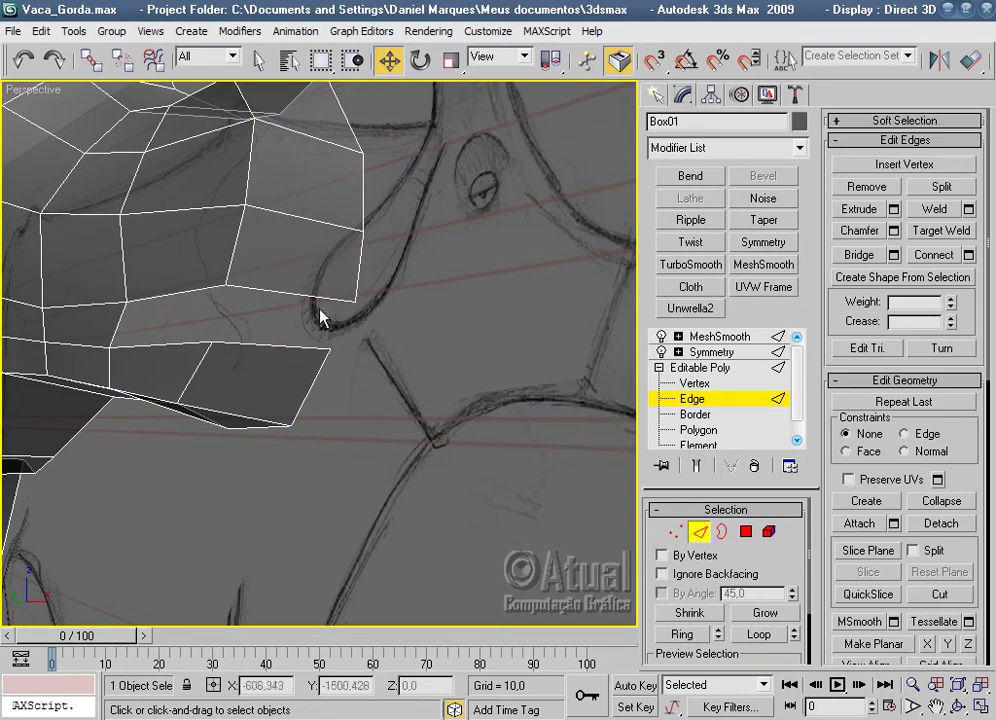
pyautogui.moveTo(345, 296)
pyautogui.keyDown('alt'); pyautogui.mouseDown(button='middle')
pyautogui.moveTo(289, 289)
pyautogui.moveTo(462, 377)
pyautogui.mouseUp(button='middle'); pyautogui.keyUp('alt')
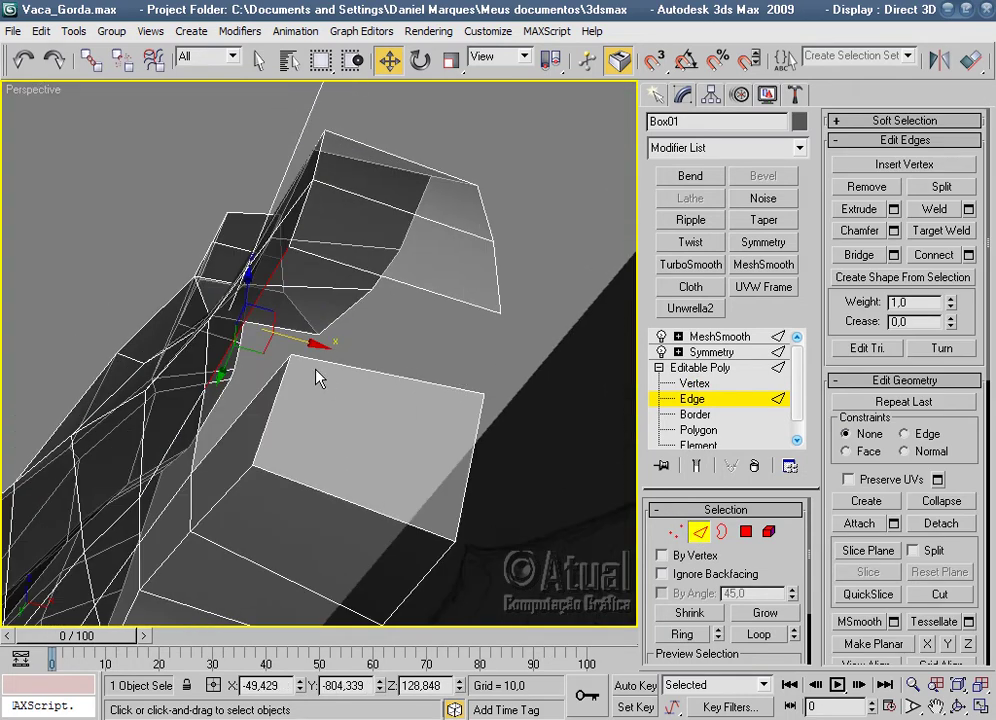
pyautogui.click(260, 389)
pyautogui.moveTo(296, 340); pyautogui.dragTo(368, 352)
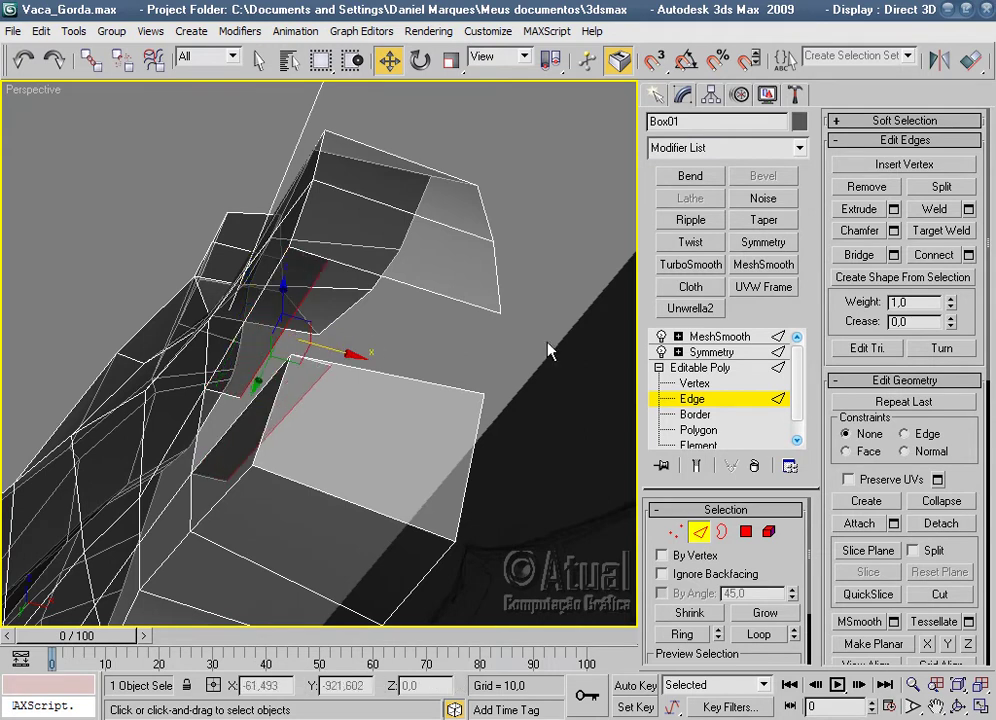
# Move the upper and lower mouth vertices together along Y.
pyautogui.click(675, 530)
pyautogui.keyDown('alt'); pyautogui.moveTo(362, 289); pyautogui.dragTo(349, 272, button='middle'); pyautogui.keyUp('alt')
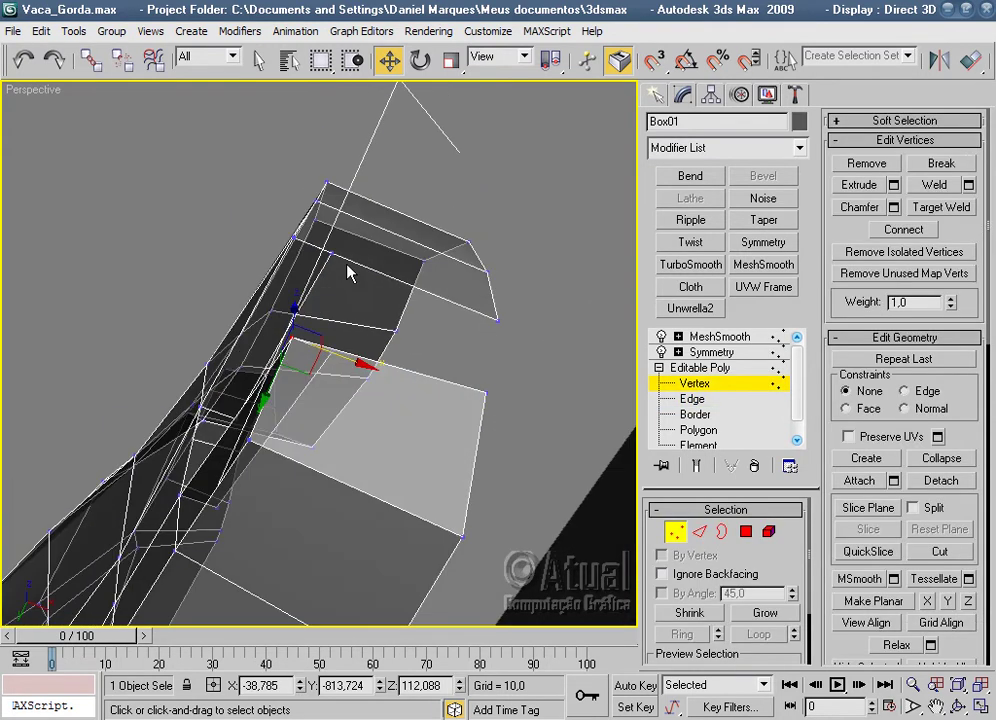
pyautogui.click(333, 253)
pyautogui.keyDown('ctrl'); pyautogui.click(329, 352); pyautogui.keyUp('ctrl')
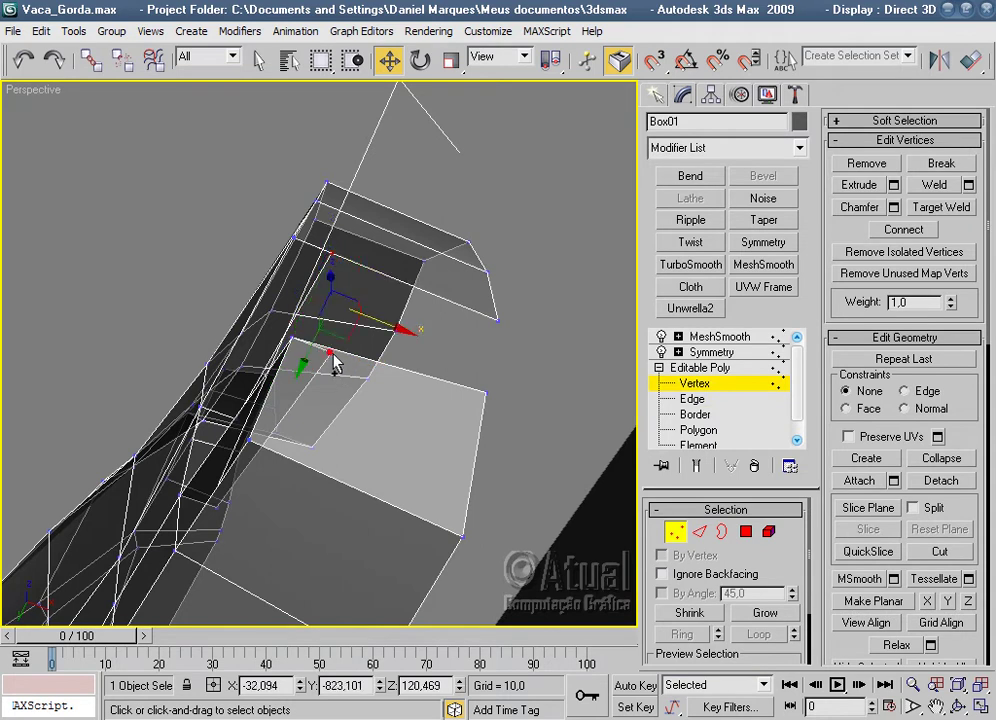
pyautogui.moveTo(315, 346); pyautogui.dragTo(299, 390)
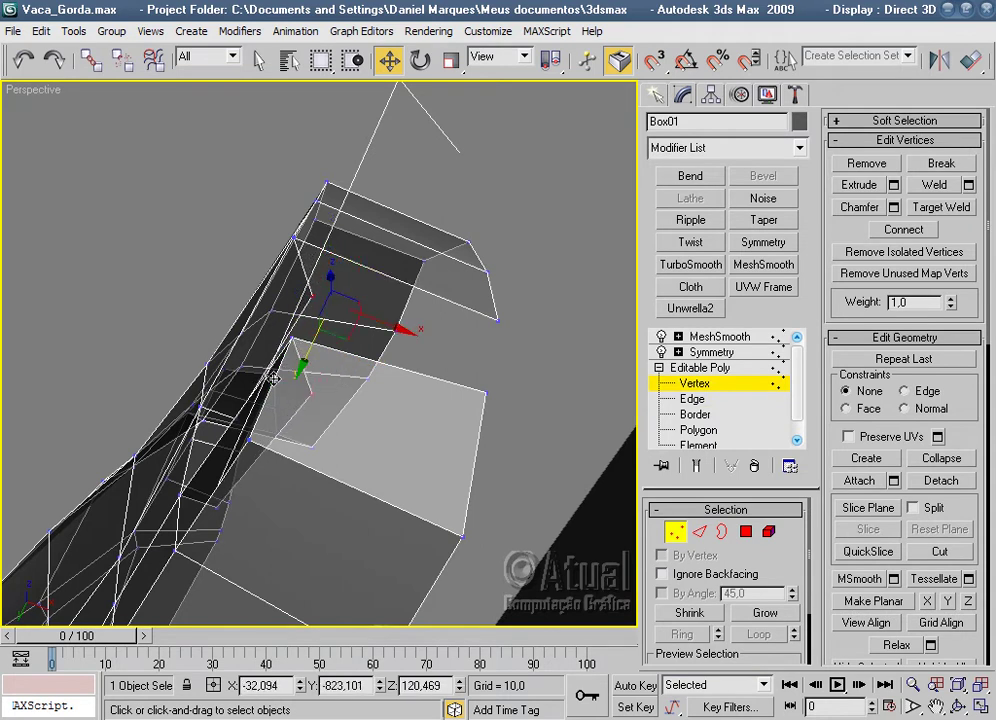
# Add a second mouth edge and slide both edges down along Y.
pyautogui.click(698, 533)
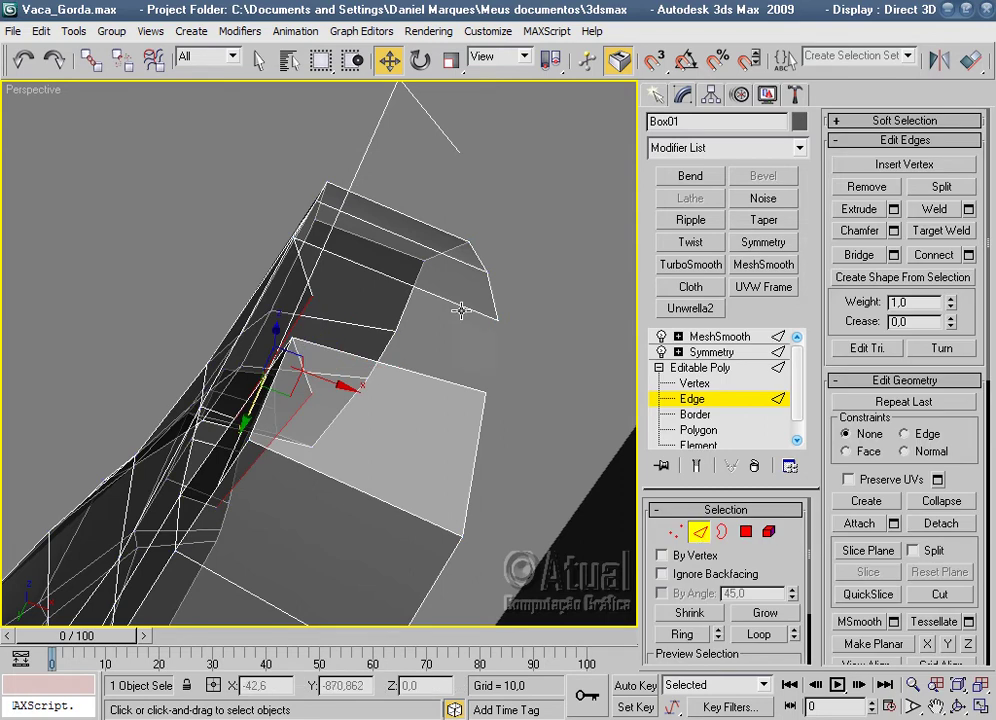
pyautogui.keyDown('ctrl'); pyautogui.click(447, 381); pyautogui.keyUp('ctrl')
pyautogui.moveTo(485, 378)
pyautogui.keyDown('alt'); pyautogui.mouseDown(button='middle')
pyautogui.moveTo(407, 382)
pyautogui.moveTo(349, 320)
pyautogui.mouseUp(button='middle'); pyautogui.keyUp('alt')
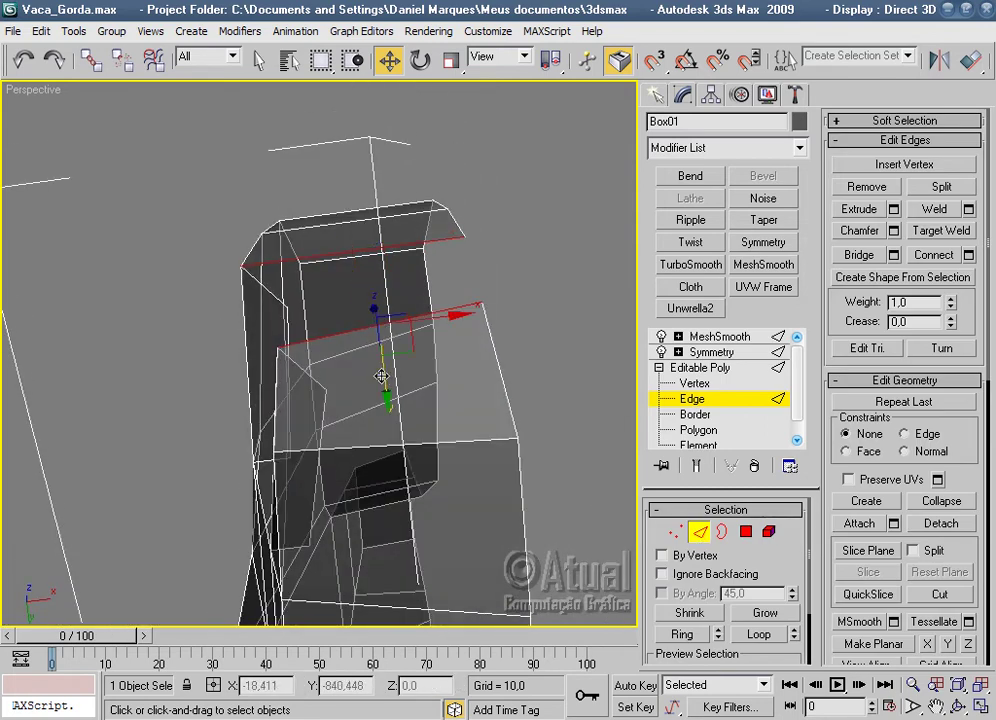
pyautogui.moveTo(381, 376); pyautogui.dragTo(445, 414)
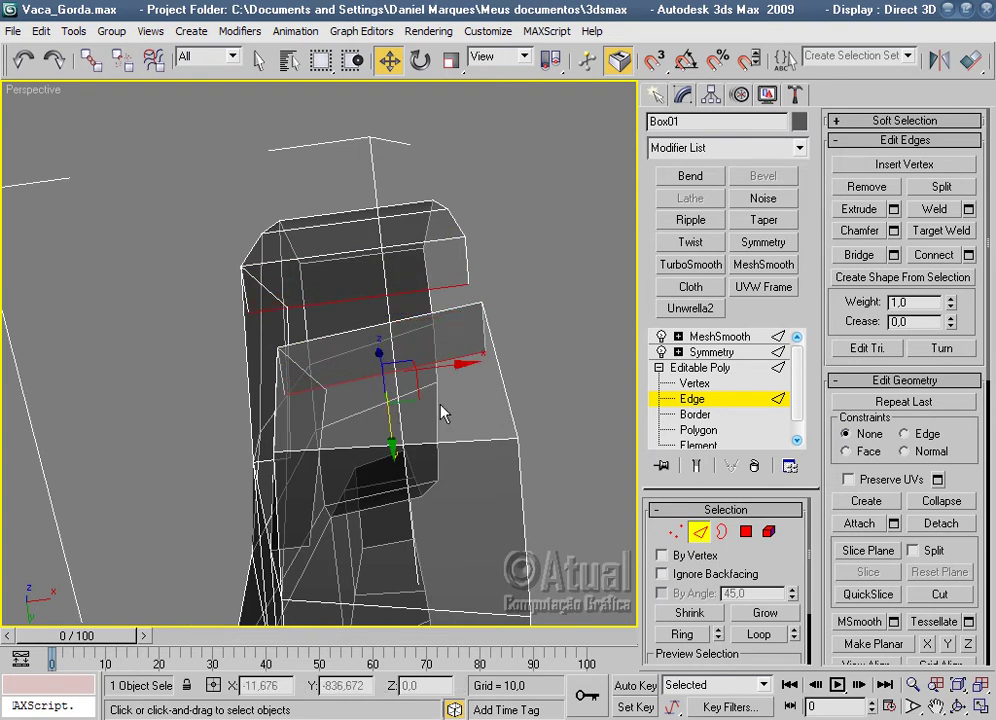
pyautogui.click(676, 532)
pyautogui.keyDown('alt'); pyautogui.moveTo(418, 395); pyautogui.dragTo(538, 413, button='middle'); pyautogui.keyUp('alt')
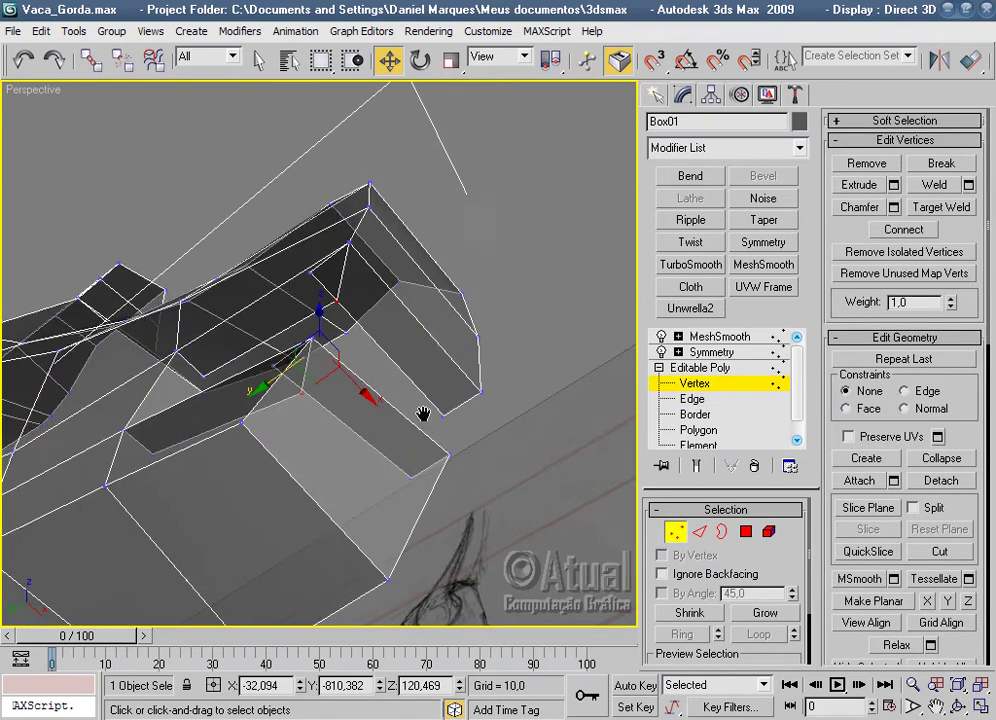
pyautogui.scroll(3, 450, 420)
# Target-weld the stray vertices near the mouth corner onto their neighbours.
pyautogui.keyDown('alt'); pyautogui.moveTo(450, 420); pyautogui.dragTo(458, 451, button='middle'); pyautogui.keyUp('alt')
pyautogui.click(456, 446)
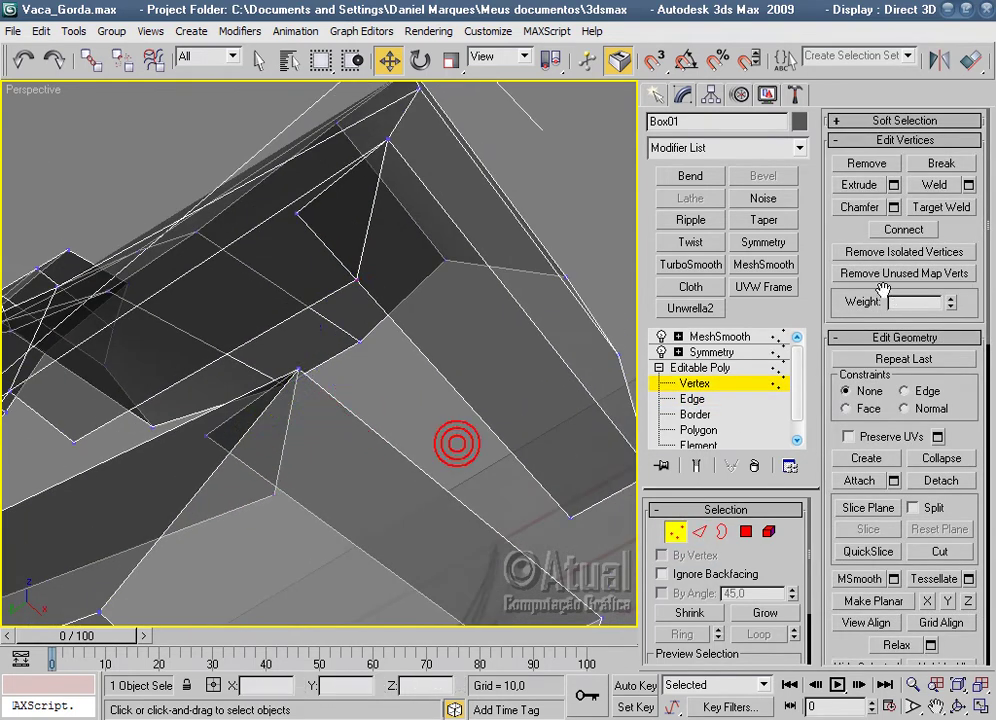
pyautogui.click(940, 208)
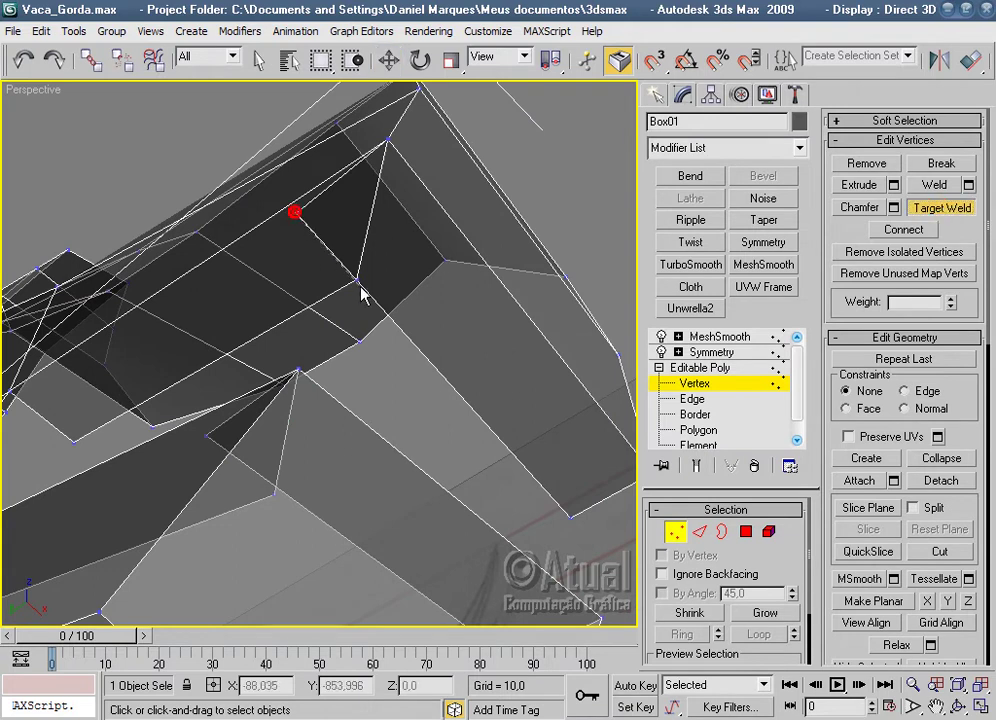
pyautogui.click(356, 281)
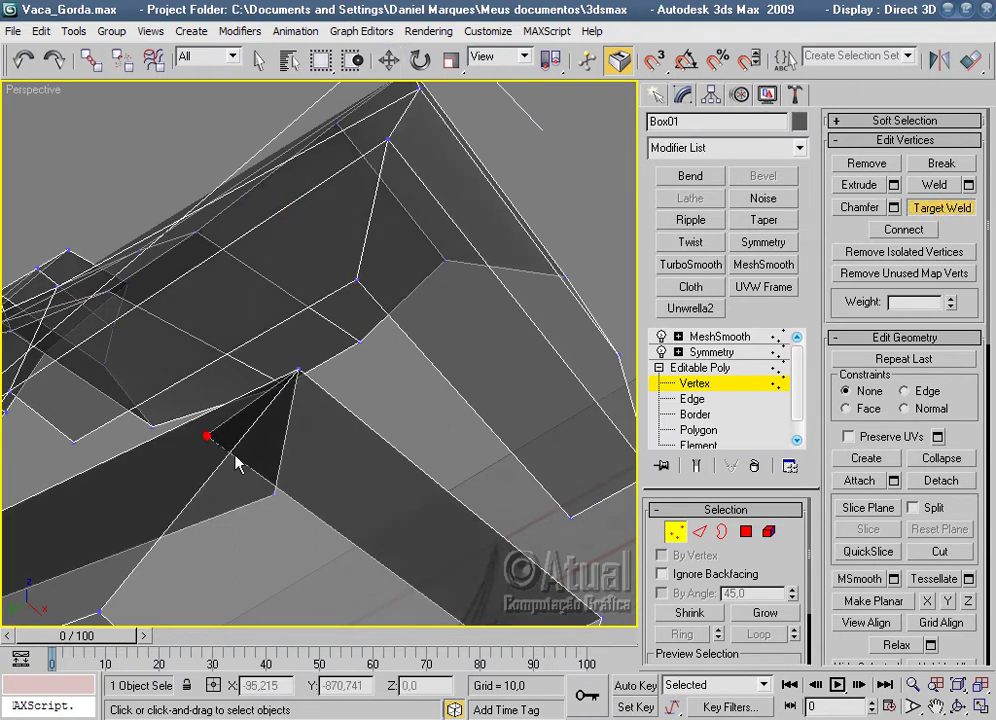
pyautogui.click(273, 492)
pyautogui.click(276, 494)
pyautogui.moveTo(284, 500)
pyautogui.keyDown('alt'); pyautogui.mouseDown(button='middle')
pyautogui.moveTo(297, 612)
pyautogui.moveTo(318, 507)
pyautogui.moveTo(422, 436)
pyautogui.moveTo(418, 489)
pyautogui.moveTo(474, 609)
pyautogui.moveTo(435, 531)
pyautogui.mouseUp(button='middle'); pyautogui.keyUp('alt')
pyautogui.scroll(-2, 422, 436)
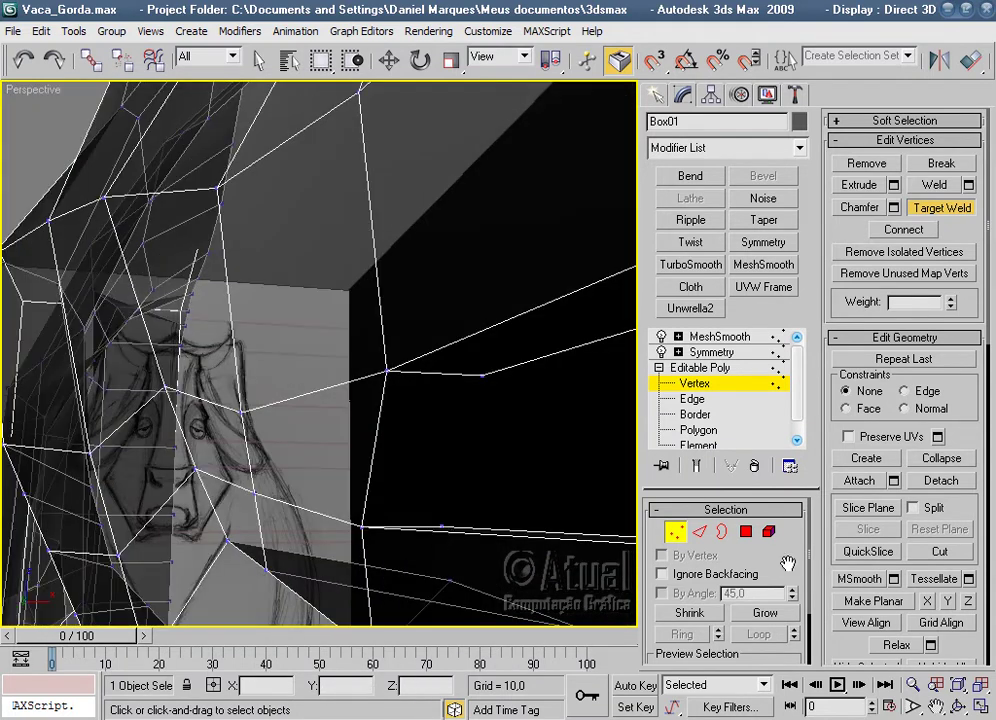
# Extrude a new strip of polygons by Shift-moving an edge along X.
pyautogui.click(701, 535)
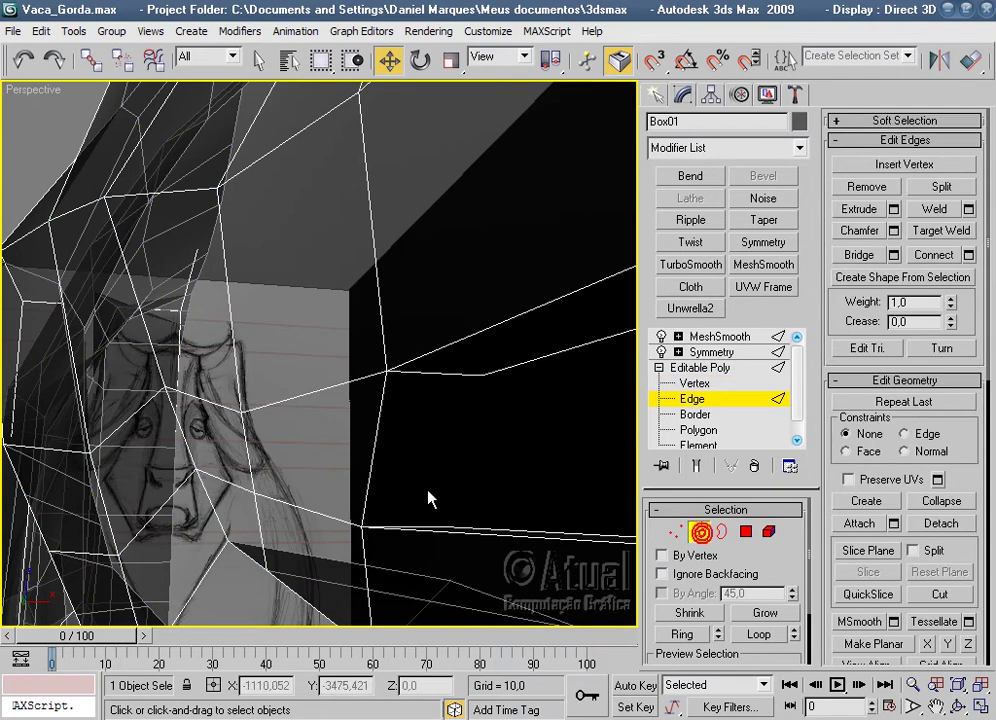
pyautogui.click(371, 467)
pyautogui.keyDown('shift'); pyautogui.moveTo(405, 473); pyautogui.dragTo(532, 467); pyautogui.keyUp('shift')
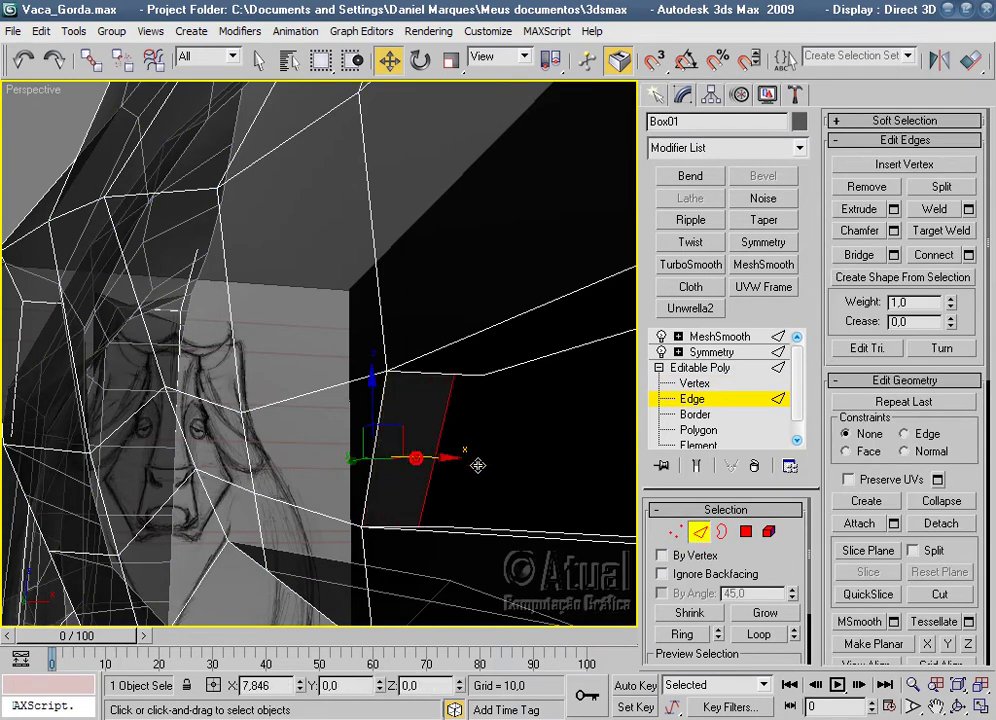
pyautogui.moveTo(532, 467)
pyautogui.keyDown('alt'); pyautogui.mouseDown(button='middle')
pyautogui.moveTo(402, 480)
pyautogui.moveTo(425, 509)
pyautogui.moveTo(318, 438)
pyautogui.moveTo(340, 387)
pyautogui.mouseUp(button='middle'); pyautogui.keyUp('alt')
pyautogui.moveTo(482, 410); pyautogui.dragTo(350, 383, button='middle')
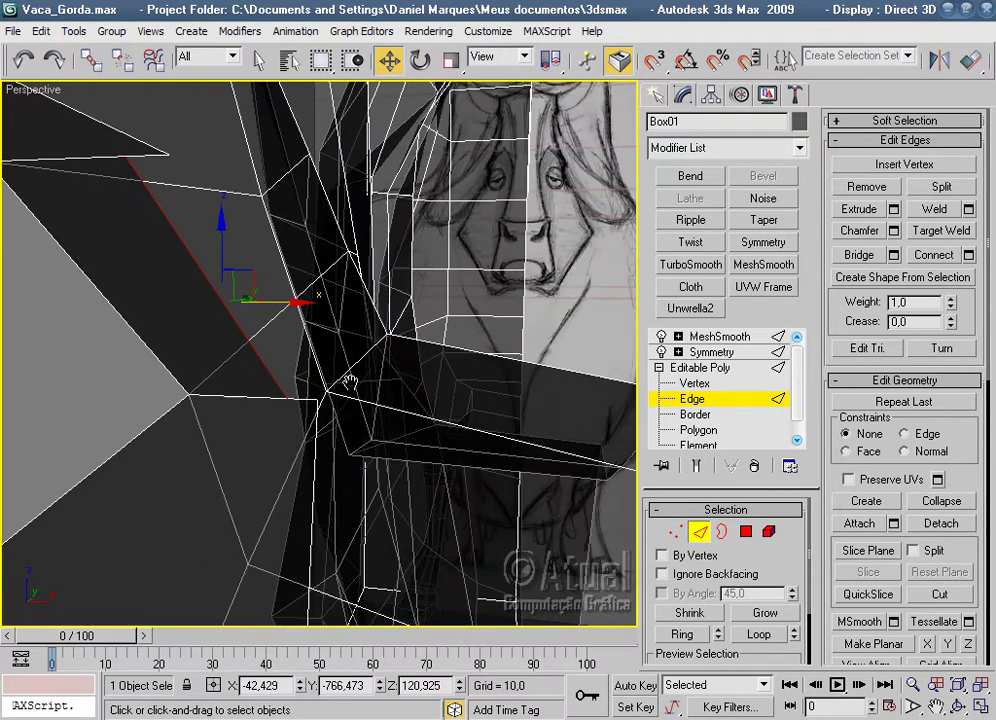
pyautogui.keyDown('alt'); pyautogui.moveTo(615, 490); pyautogui.dragTo(632, 545, button='middle'); pyautogui.keyUp('alt')
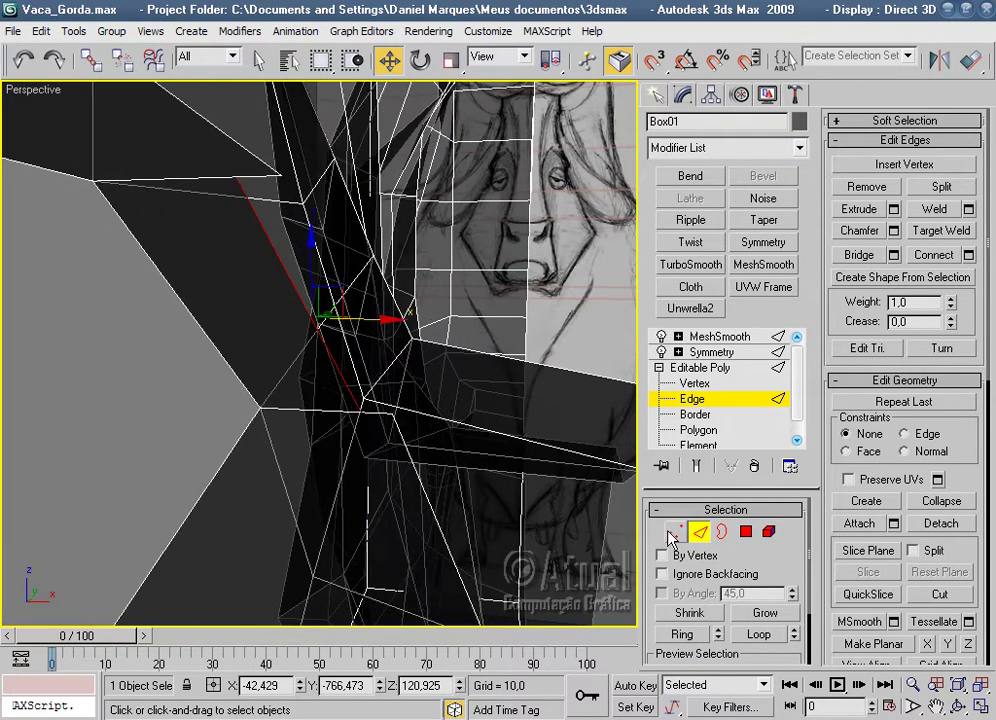
# Target-weld the leftover vertices onto their neighbouring vertices.
pyautogui.click(674, 533)
pyautogui.click(928, 212)
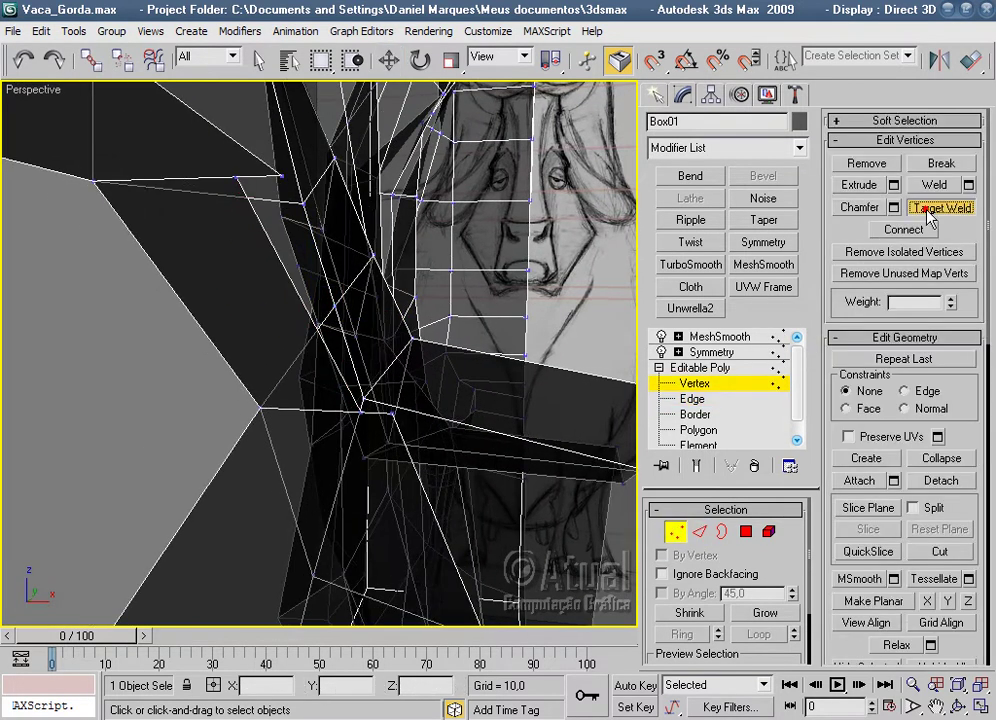
pyautogui.click(234, 177)
pyautogui.click(281, 177)
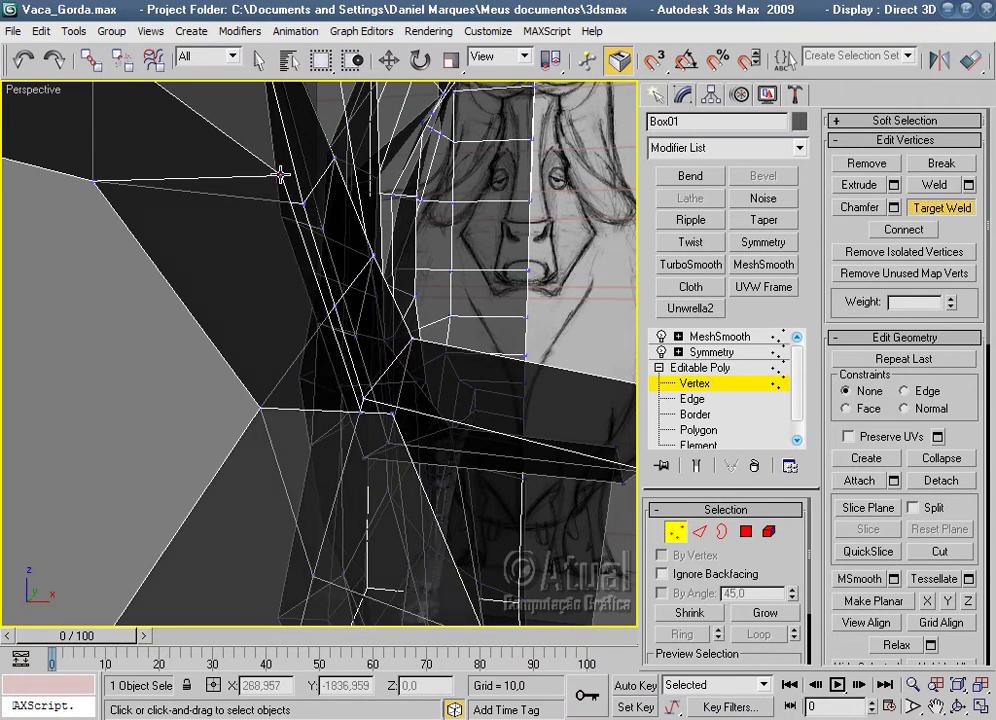
pyautogui.click(394, 412)
pyautogui.click(953, 208)
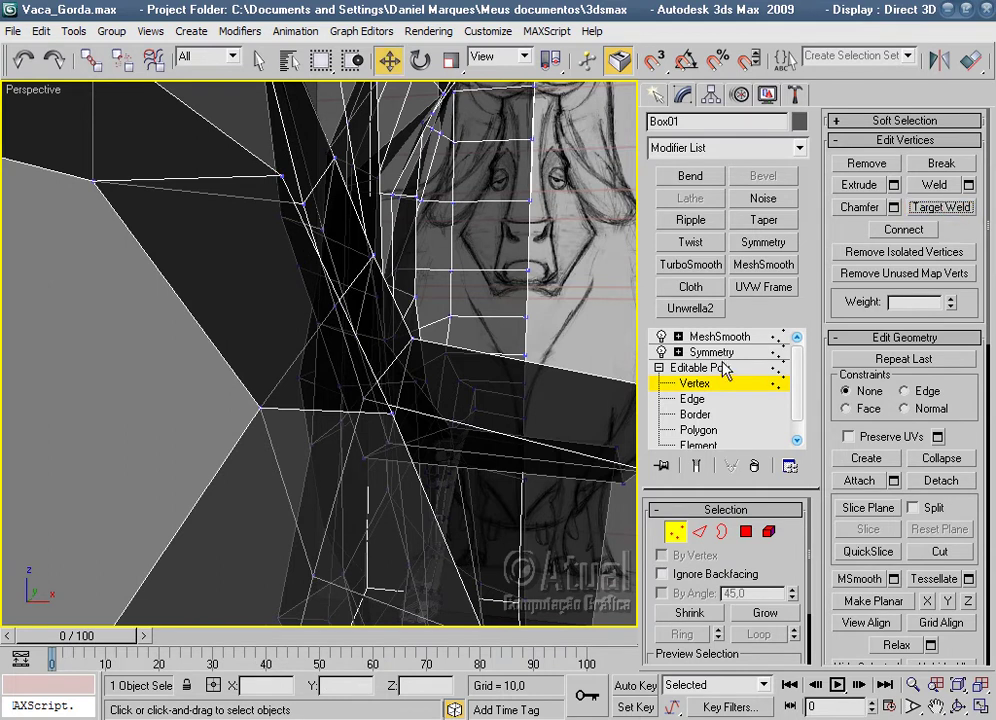
pyautogui.moveTo(31, 427)
pyautogui.keyDown('alt'); pyautogui.mouseDown(button='middle')
pyautogui.moveTo(205, 478)
pyautogui.moveTo(256, 444)
pyautogui.moveTo(59, 460)
pyautogui.moveTo(2, 482)
pyautogui.moveTo(432, 420)
pyautogui.moveTo(414, 403)
pyautogui.mouseUp(button='middle'); pyautogui.keyUp('alt')
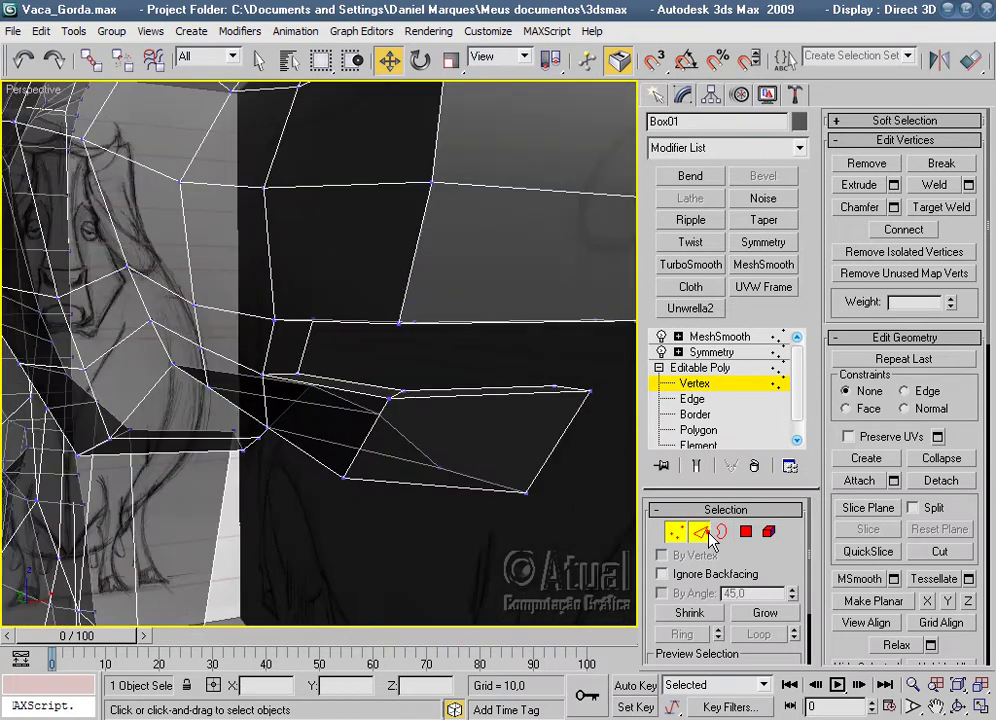
# Connect a new edge loop through the mouth-edge ring and scale it flatter into lips.
pyautogui.click(700, 532)
pyautogui.click(399, 393)
pyautogui.moveTo(578, 474)
pyautogui.keyDown('alt'); pyautogui.mouseDown(button='middle')
pyautogui.moveTo(497, 491)
pyautogui.moveTo(505, 436)
pyautogui.mouseUp(button='middle'); pyautogui.keyUp('alt')
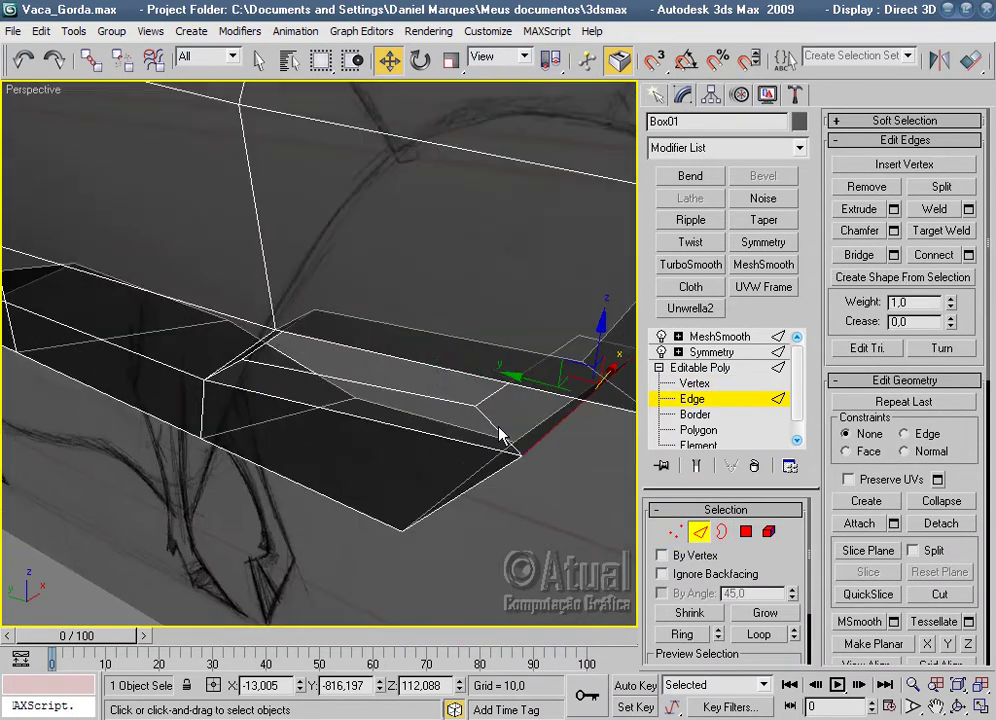
pyautogui.click(699, 635)
pyautogui.rightClick(376, 420)
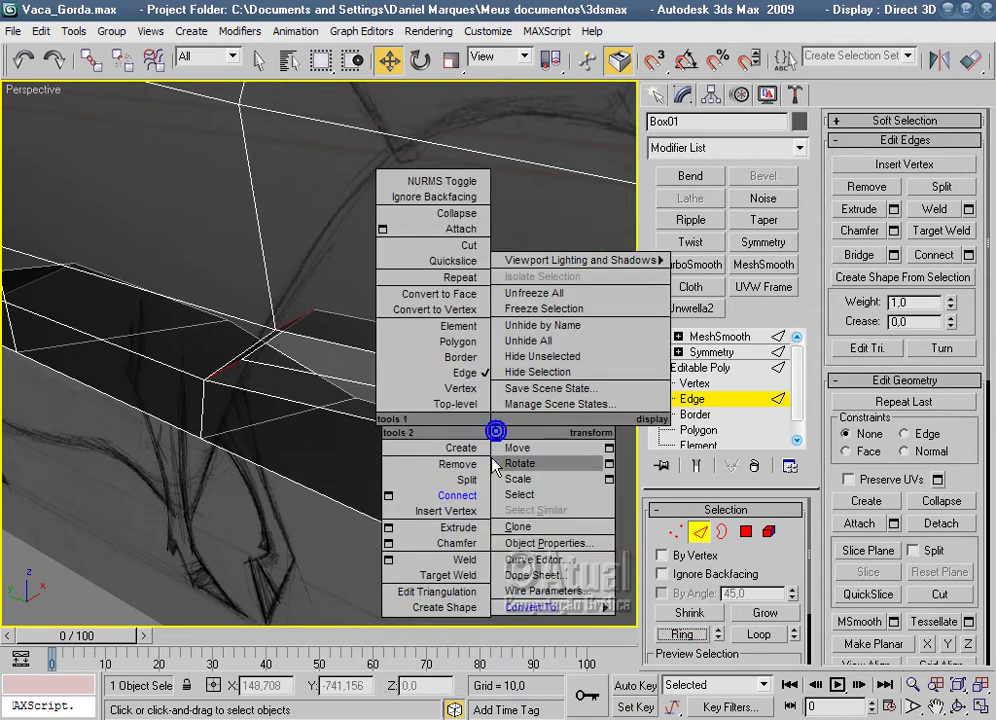
pyautogui.click(333, 493)
pyautogui.moveTo(474, 505)
pyautogui.keyDown('alt'); pyautogui.mouseDown(button='middle')
pyautogui.moveTo(527, 462)
pyautogui.moveTo(484, 426)
pyautogui.mouseUp(button='middle'); pyautogui.keyUp('alt')
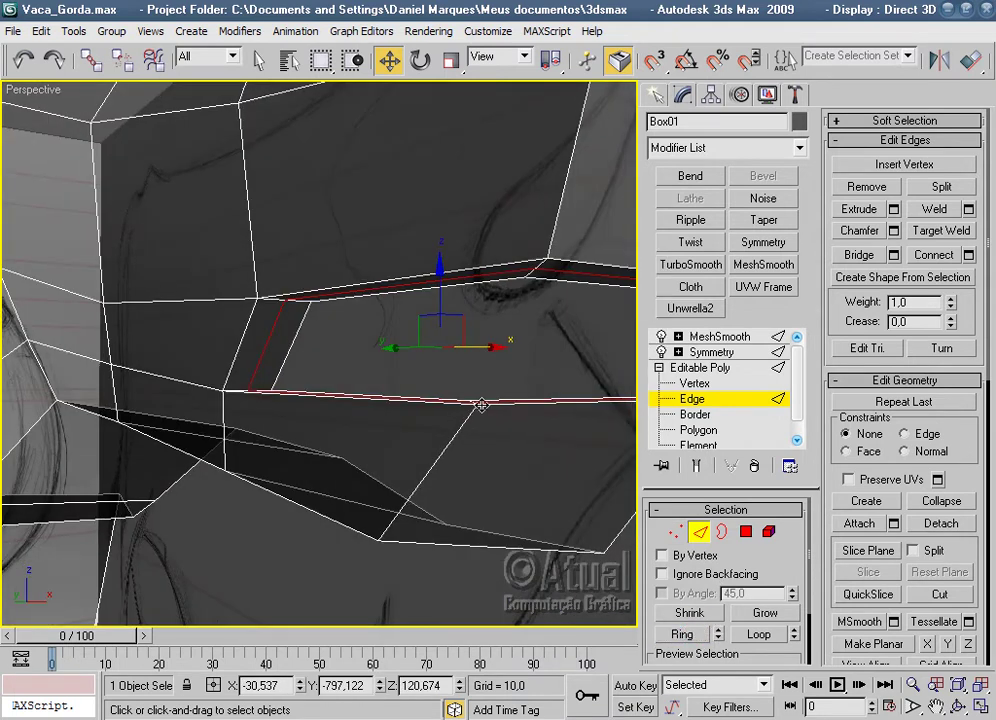
pyautogui.click(451, 61)
pyautogui.moveTo(443, 427); pyautogui.dragTo(446, 407)
pyautogui.scroll(-3, 516, 449)
pyautogui.moveTo(516, 449)
pyautogui.keyDown('alt'); pyautogui.mouseDown(button='middle')
pyautogui.moveTo(333, 473)
pyautogui.moveTo(282, 511)
pyautogui.moveTo(224, 490)
pyautogui.moveTo(279, 485)
pyautogui.mouseUp(button='middle'); pyautogui.keyUp('alt')
# Show the MeshSmooth result and zoom out to compare the head with the sketch.
pyautogui.click(690, 337)
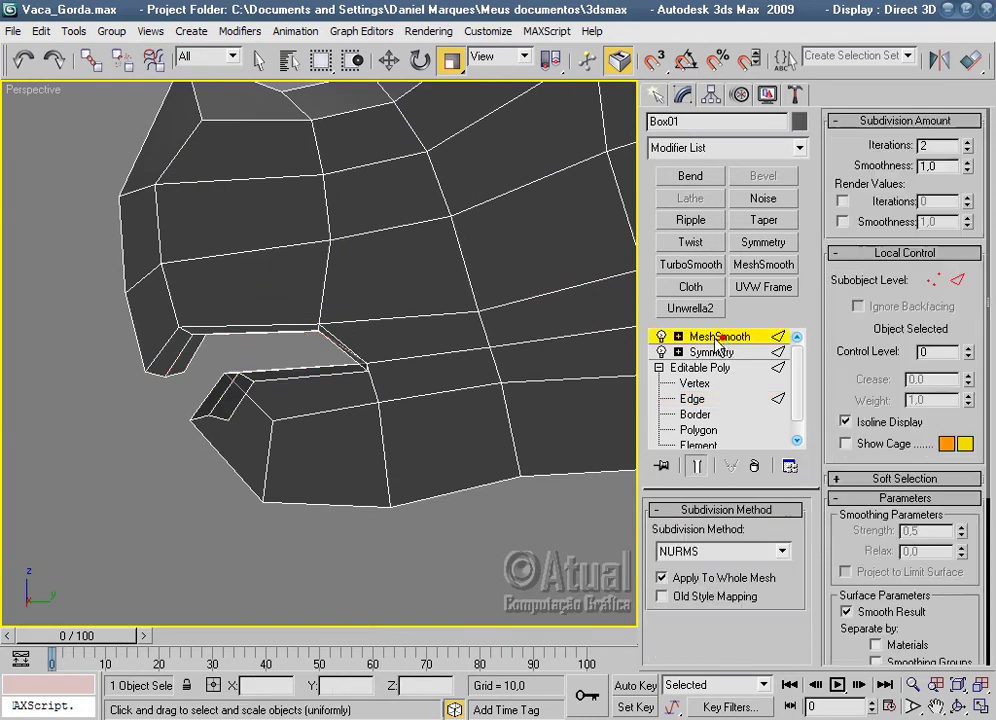
pyautogui.click(143, 527)
pyautogui.scroll(-5, 298, 438)
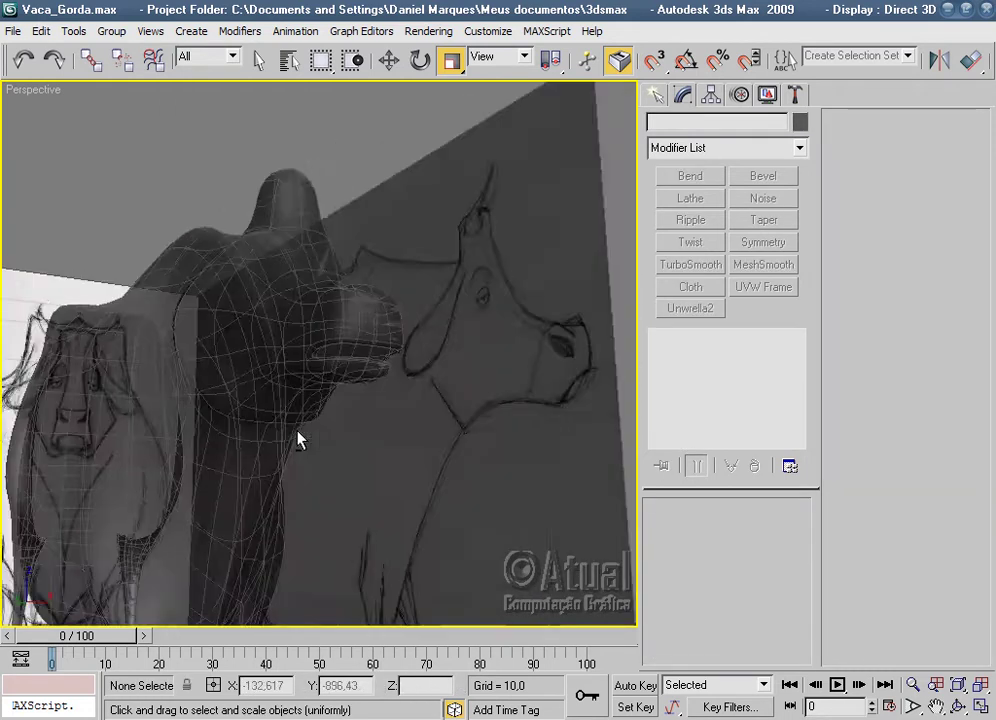
pyautogui.keyDown('alt'); pyautogui.moveTo(298, 438); pyautogui.dragTo(344, 433, button='middle'); pyautogui.keyUp('alt')
pyautogui.click(338, 311)
pyautogui.scroll(3, 336, 312)
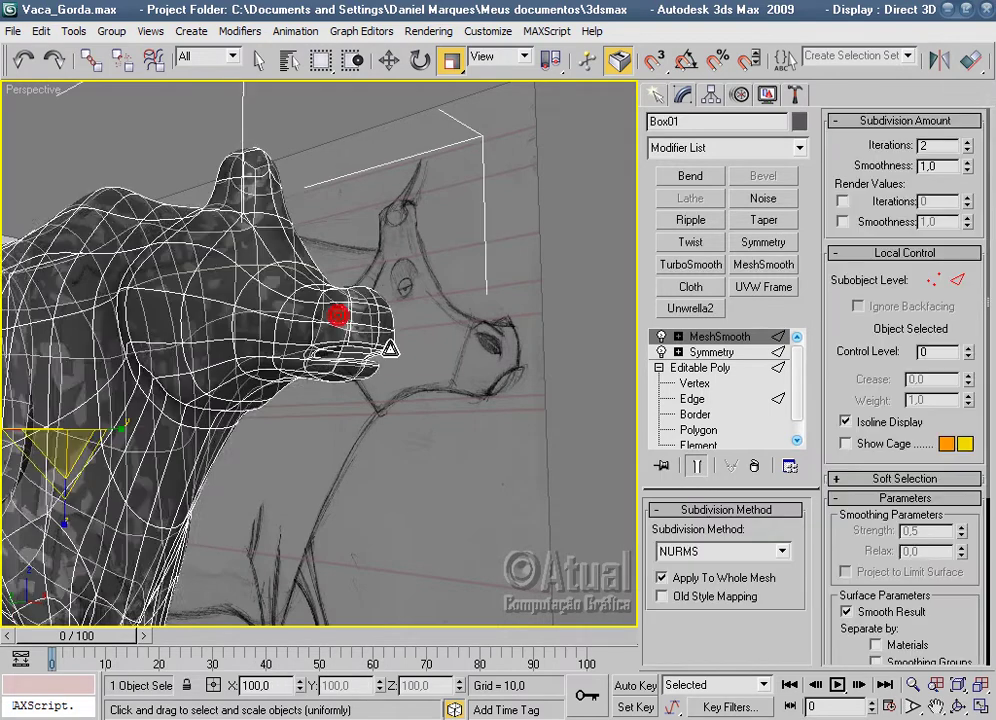
pyautogui.scroll(2, 336, 312)
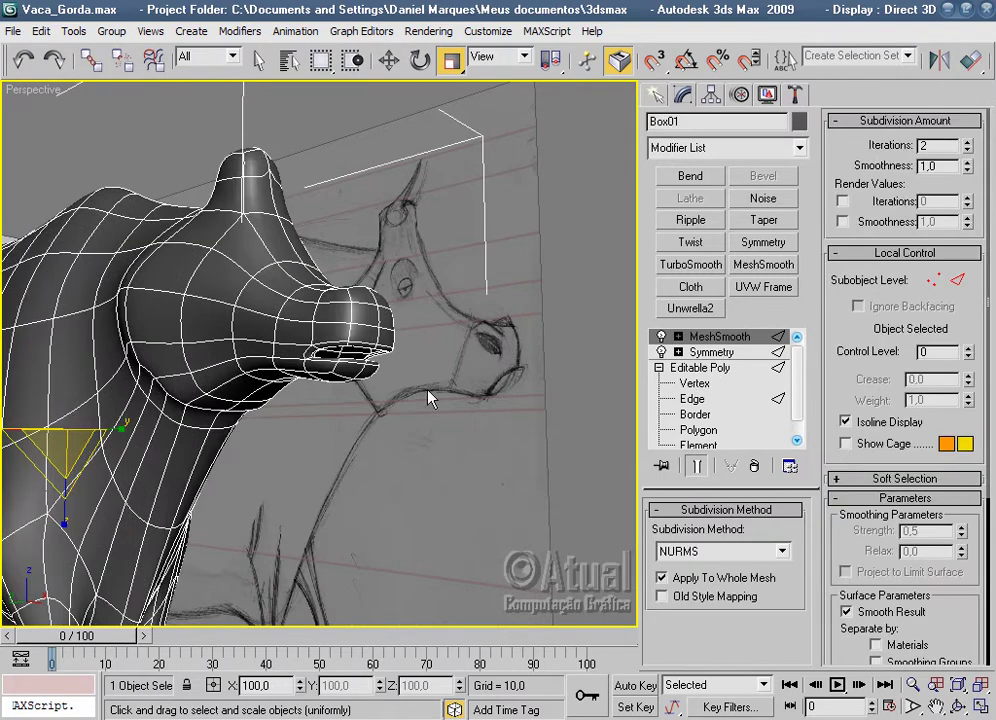
# Inspect the smoothed cow head, then reselect it at Editable Poly Vertex level.
pyautogui.click(382, 411)
pyautogui.scroll(3, 387, 449)
pyautogui.moveTo(510, 466)
pyautogui.keyDown('alt'); pyautogui.mouseDown(button='middle')
pyautogui.moveTo(340, 473)
pyautogui.moveTo(260, 429)
pyautogui.moveTo(260, 311)
pyautogui.moveTo(422, 483)
pyautogui.moveTo(458, 485)
pyautogui.moveTo(276, 338)
pyautogui.moveTo(447, 438)
pyautogui.mouseUp(button='middle'); pyautogui.keyUp('alt')
pyautogui.scroll(3, 527, 493)
pyautogui.scroll(4, 542, 476)
pyautogui.moveTo(542, 476); pyautogui.dragTo(234, 428, button='middle')
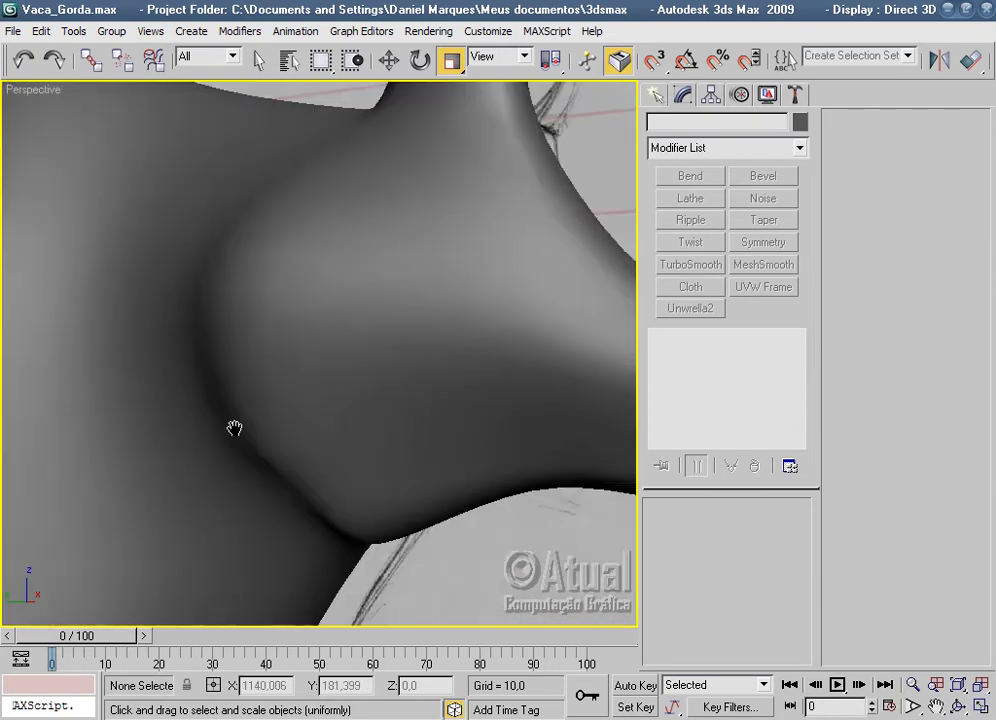
pyautogui.click(271, 405)
pyautogui.click(680, 383)
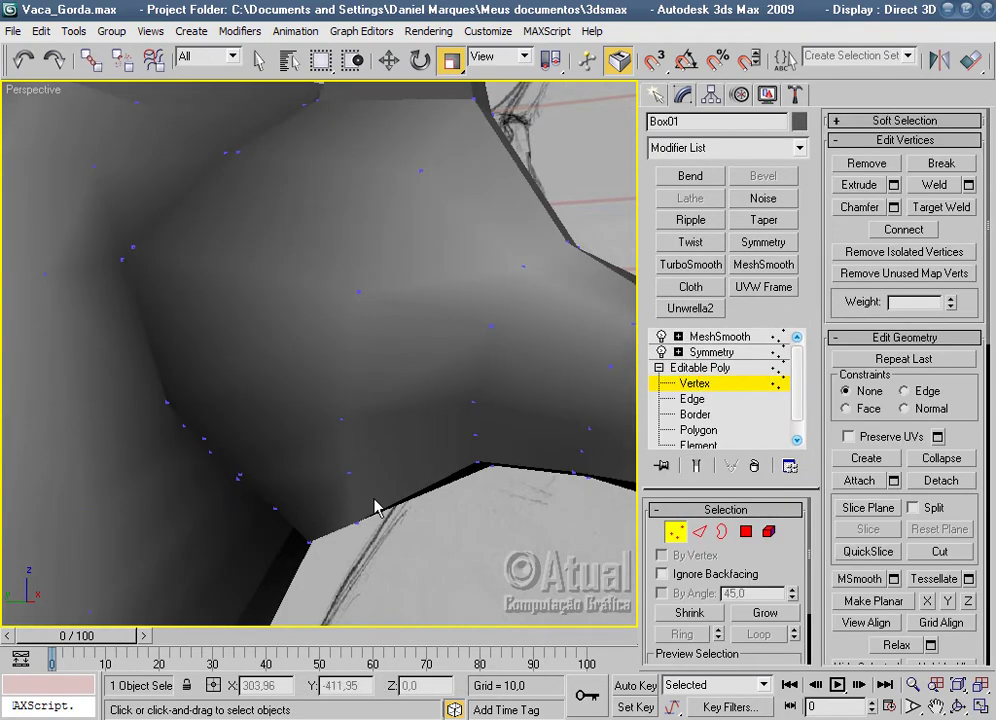
# With the cage shown, target-weld the extra lower-jaw vertex into the vertex below it.
pyautogui.press('F4')
pyautogui.moveTo(325, 511)
pyautogui.mouseDown(button='middle')
pyautogui.moveTo(291, 456)
pyautogui.moveTo(338, 407)
pyautogui.moveTo(288, 405)
pyautogui.moveTo(371, 400)
pyautogui.moveTo(390, 476)
pyautogui.moveTo(433, 396)
pyautogui.mouseUp(button='middle')
pyautogui.click(270, 392)
pyautogui.scroll(3, 382, 484)
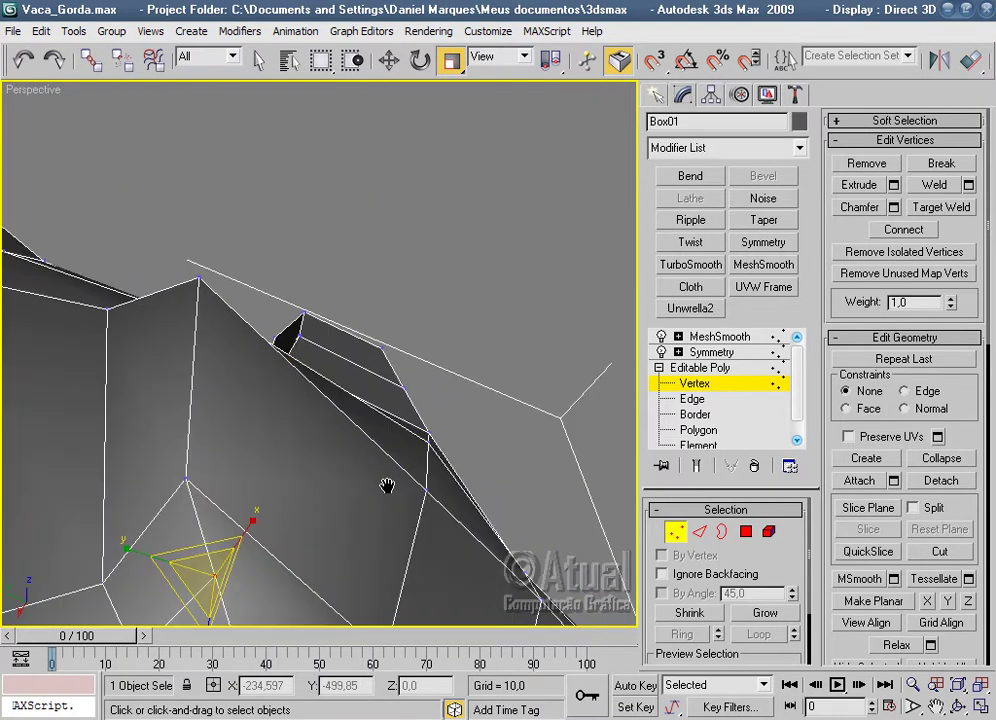
pyautogui.moveTo(296, 502); pyautogui.dragTo(386, 327, button='middle')
pyautogui.scroll(-2, 357, 370)
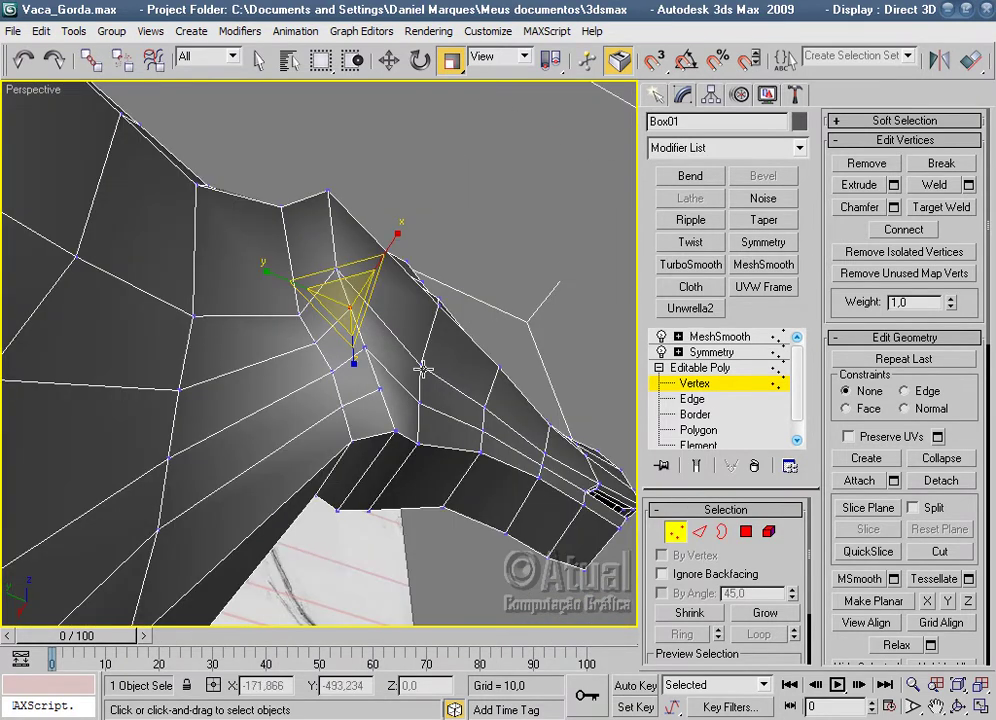
pyautogui.click(946, 208)
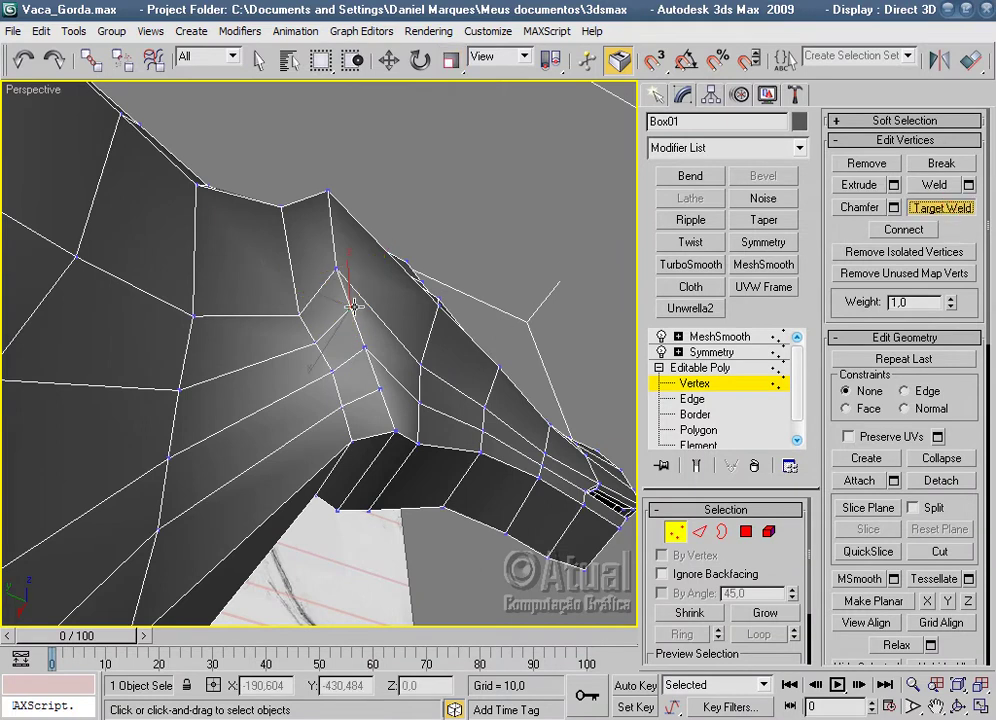
pyautogui.click(358, 346)
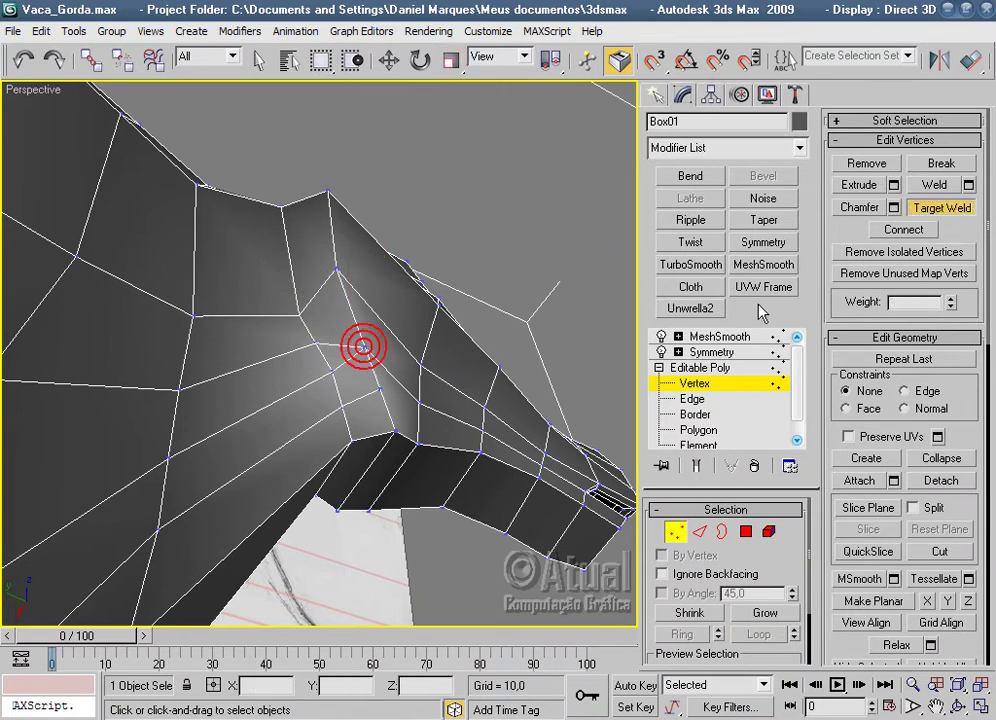
pyautogui.click(742, 337)
# Preview the smoothed head from the side, then reselect the cow mesh for editing.
pyautogui.click(545, 260)
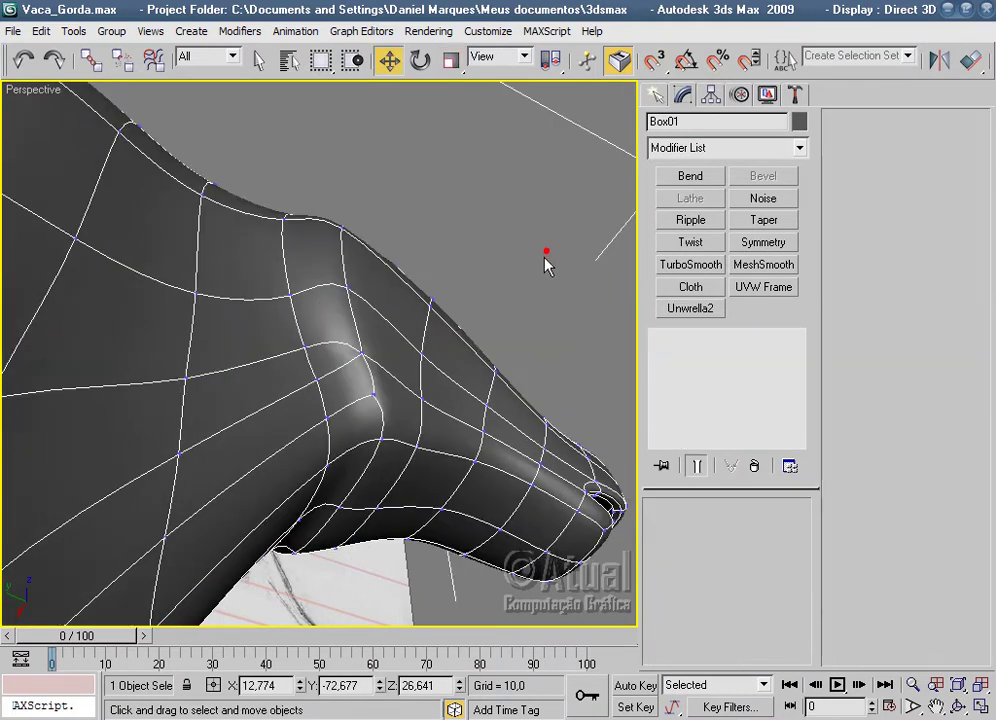
pyautogui.scroll(-3, 518, 293)
pyautogui.scroll(1, 447, 389)
pyautogui.keyDown('alt'); pyautogui.moveTo(447, 389); pyautogui.dragTo(495, 277, button='middle'); pyautogui.keyUp('alt')
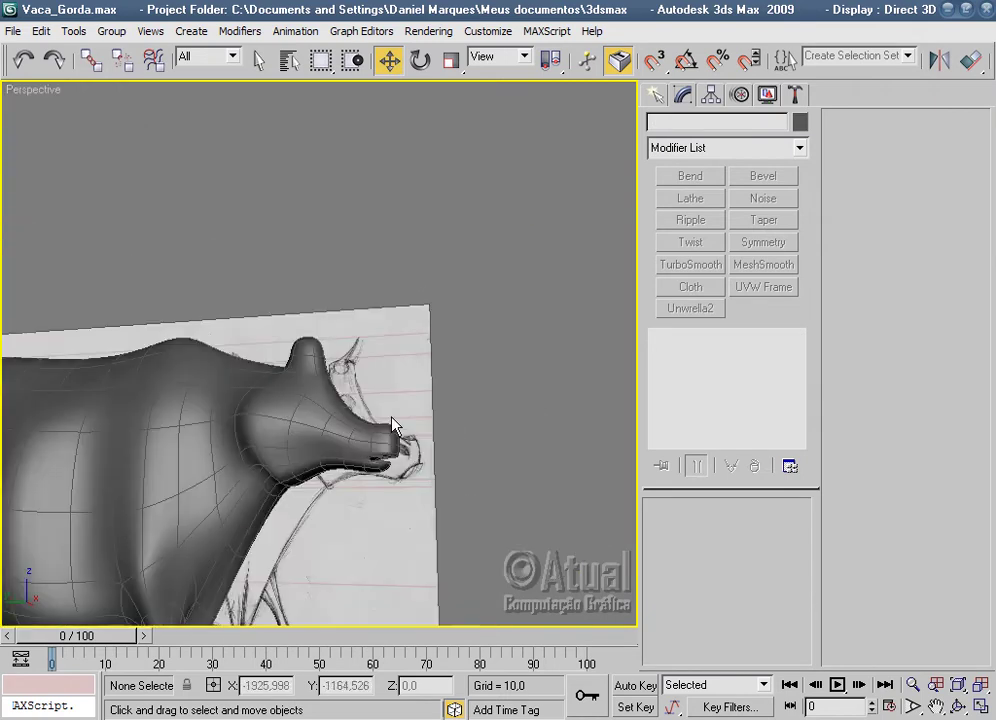
pyautogui.scroll(5, 495, 277)
pyautogui.click(495, 277)
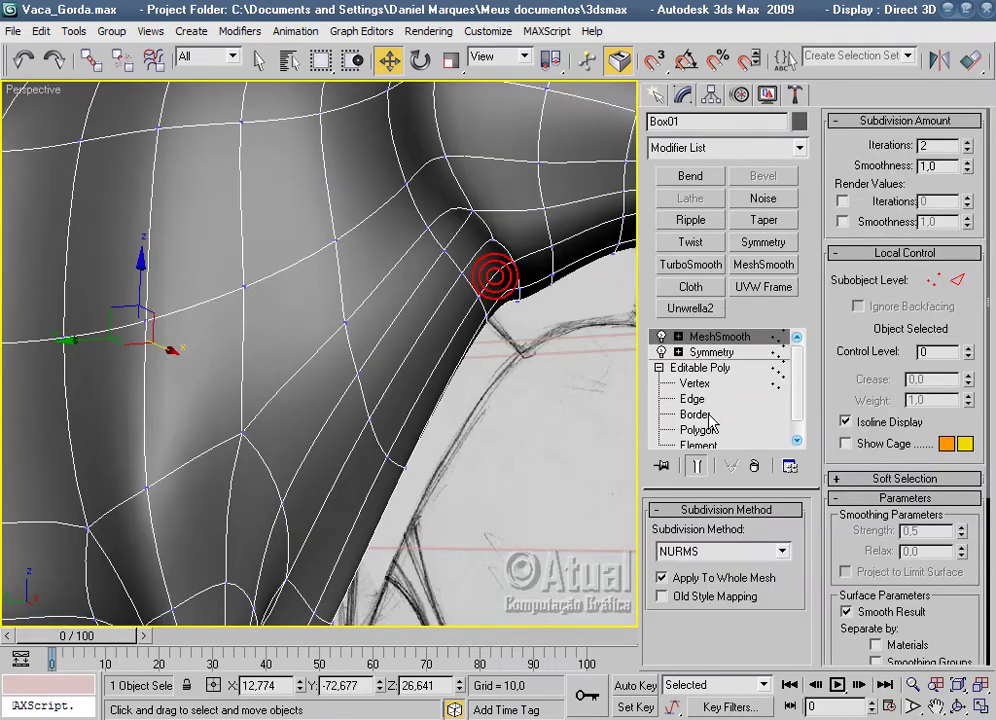
pyautogui.click(699, 430)
# In Left view, move the horn-base and neck-outline vertices to follow the sketch.
pyautogui.press('l')
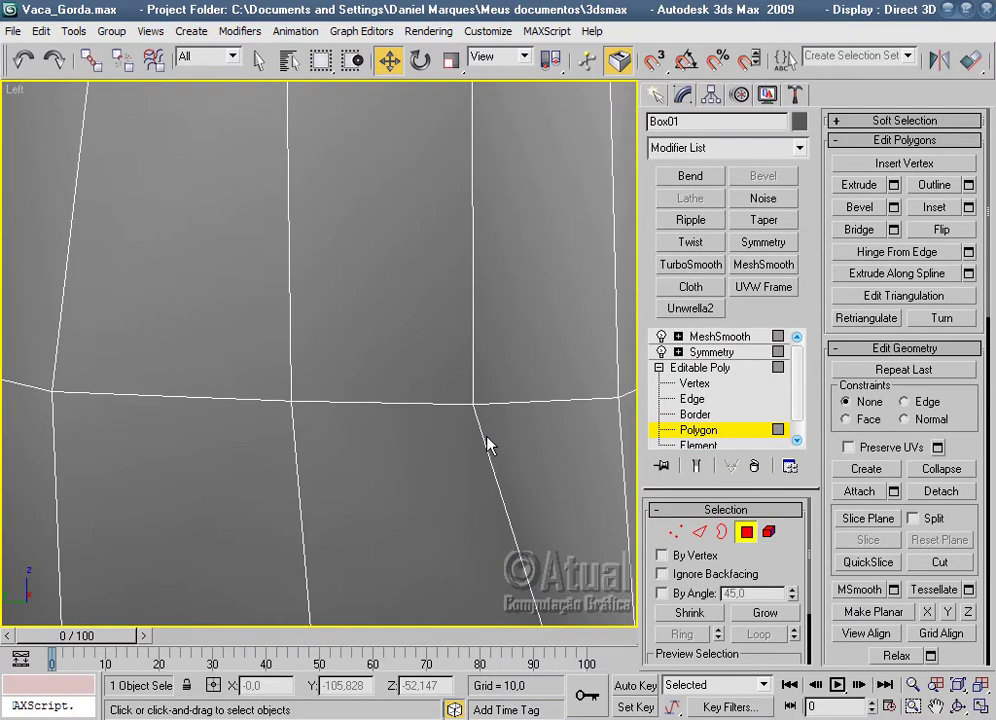
pyautogui.moveTo(487, 445); pyautogui.dragTo(351, 453, button='middle')
pyautogui.scroll(-5, 418, 418)
pyautogui.scroll(3, 442, 440)
pyautogui.scroll(2, 443, 441)
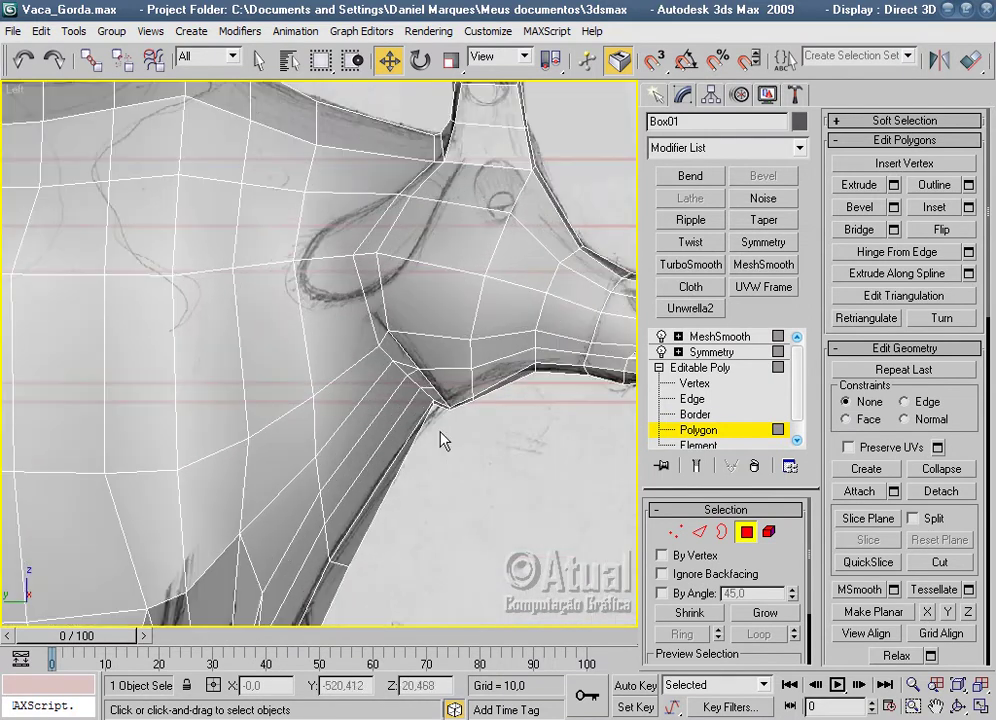
pyautogui.moveTo(510, 330); pyautogui.dragTo(470, 430, button='middle')
pyautogui.scroll(2, 520, 393)
pyautogui.moveTo(520, 393); pyautogui.dragTo(449, 455, button='middle')
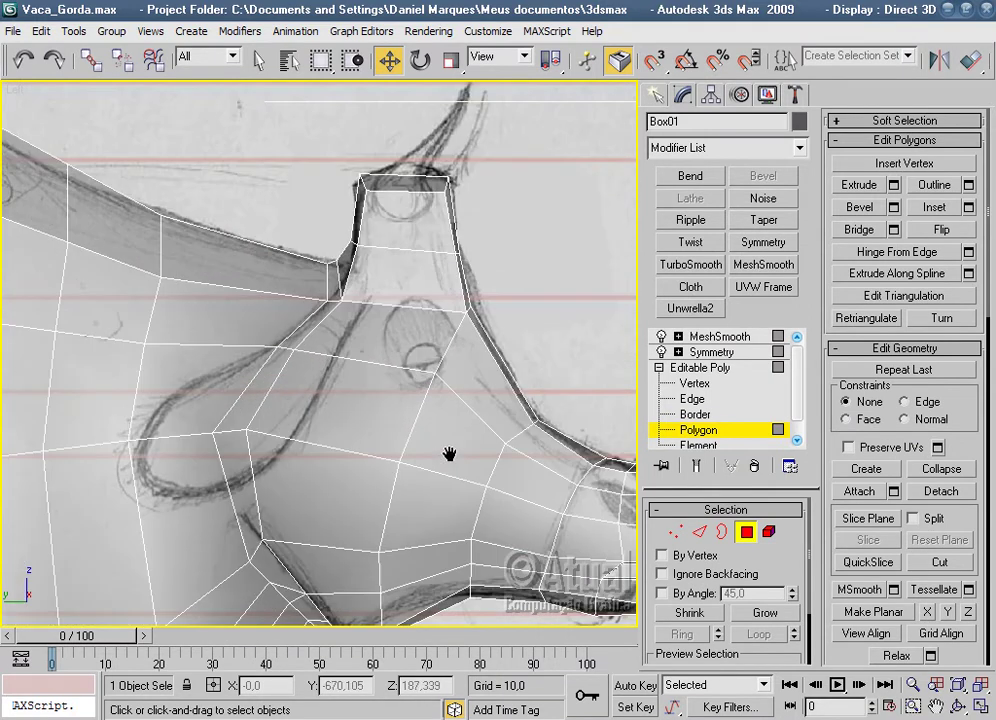
pyautogui.click(673, 533)
pyautogui.click(436, 373)
pyautogui.moveTo(446, 364); pyautogui.dragTo(461, 378)
pyautogui.click(486, 307)
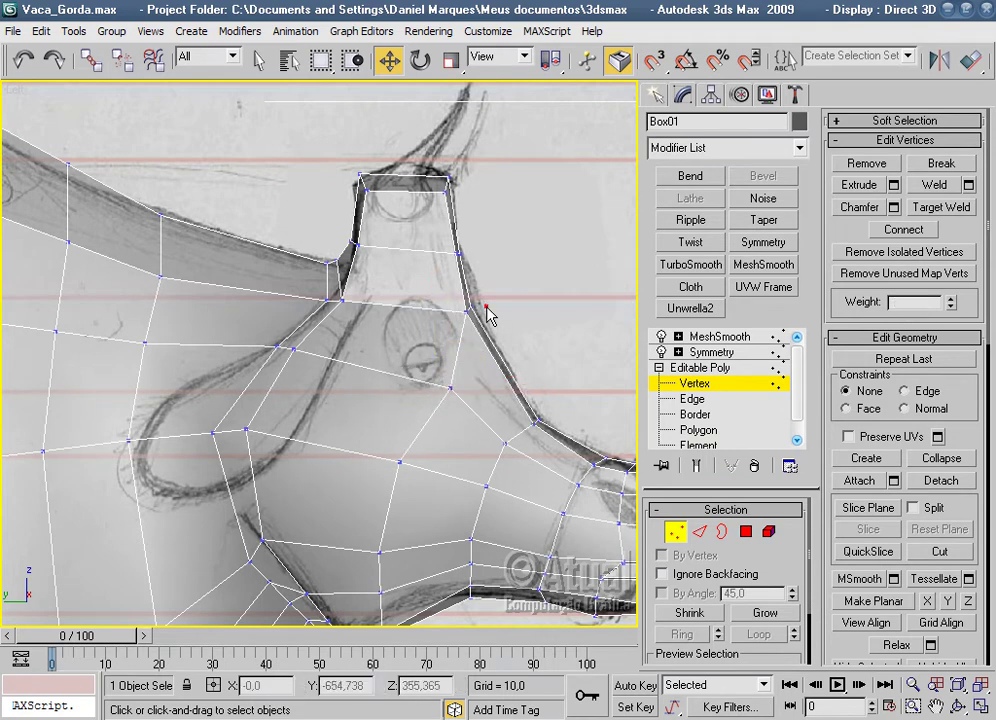
pyautogui.moveTo(474, 314); pyautogui.dragTo(510, 299)
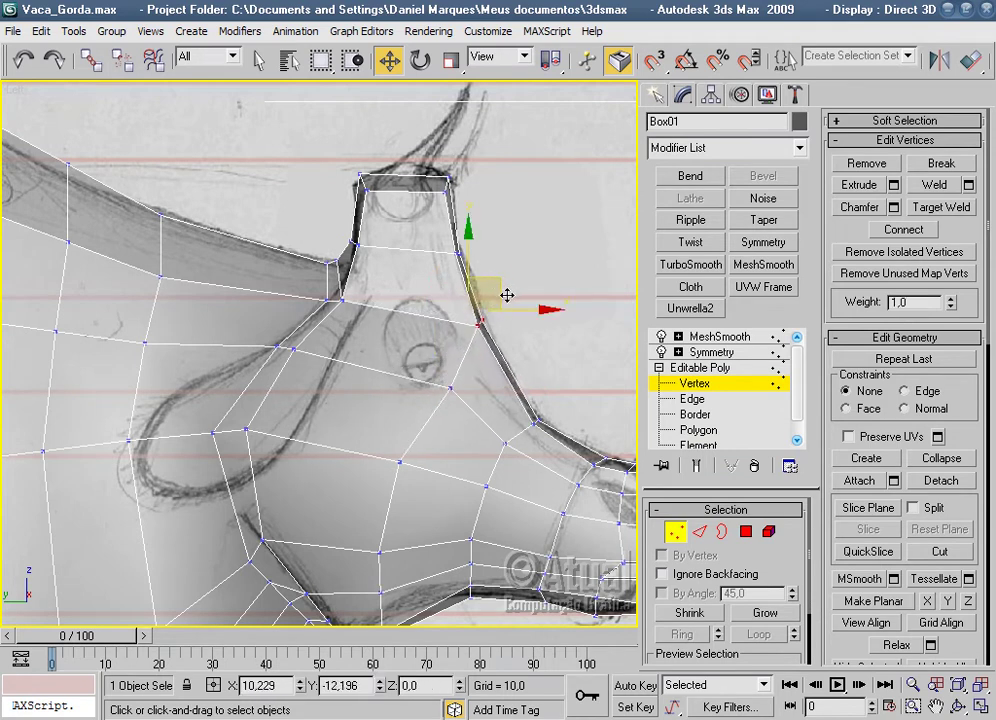
pyautogui.click(565, 360)
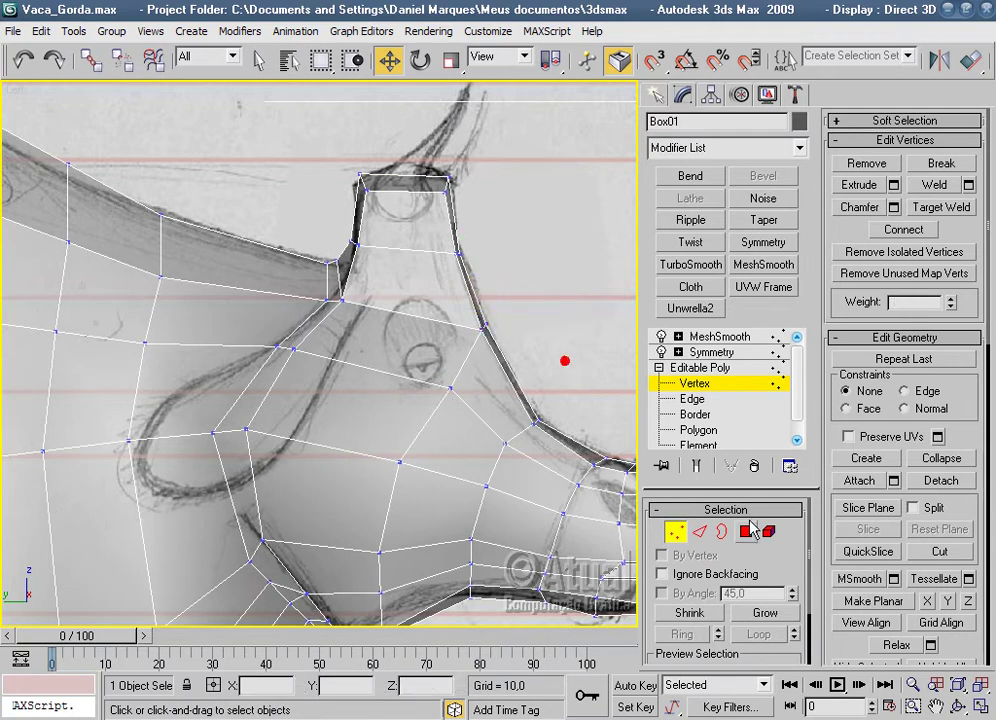
# Connect a new vertical edge loop through the ring of cheek edges.
pyautogui.click(699, 532)
pyautogui.click(390, 458)
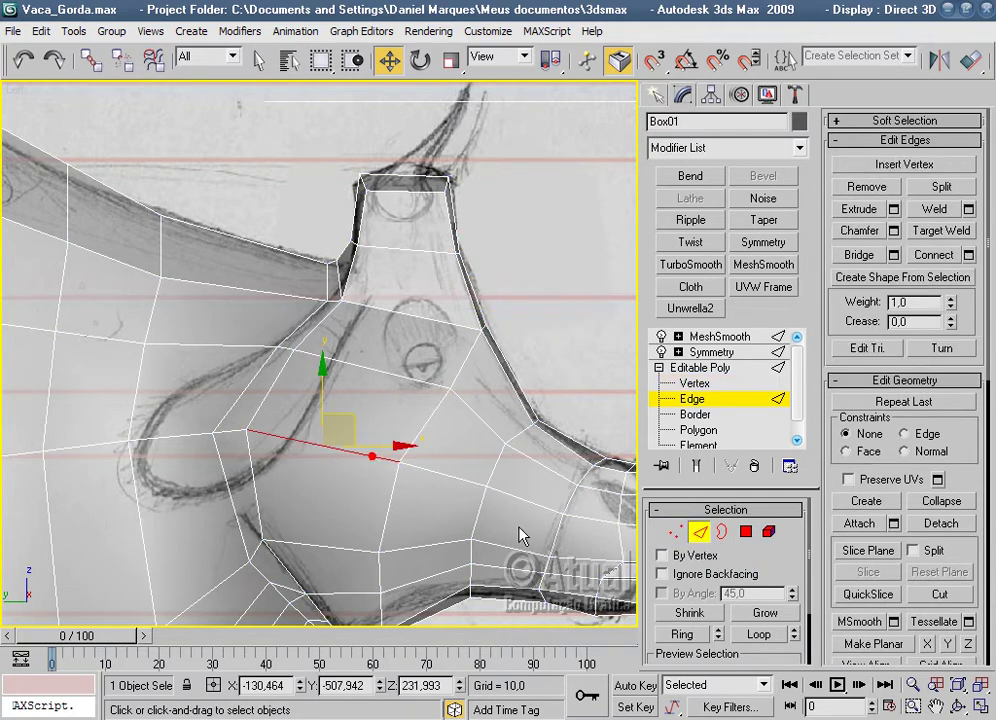
pyautogui.click(697, 636)
pyautogui.rightClick(362, 514)
pyautogui.click(345, 522)
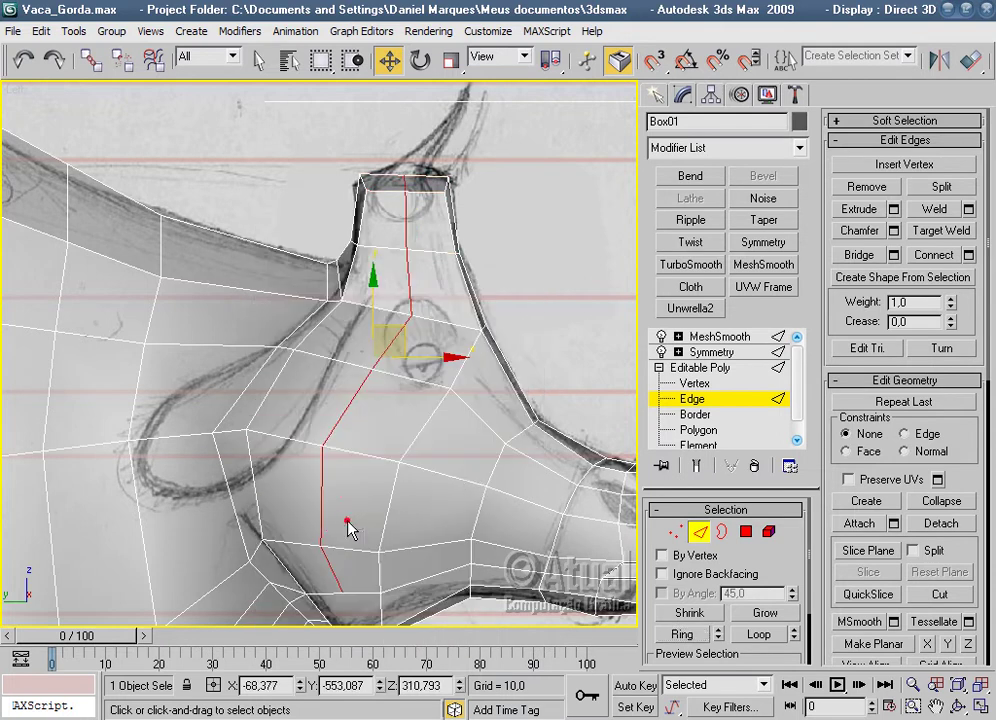
pyautogui.moveTo(348, 530); pyautogui.dragTo(334, 458, button='middle')
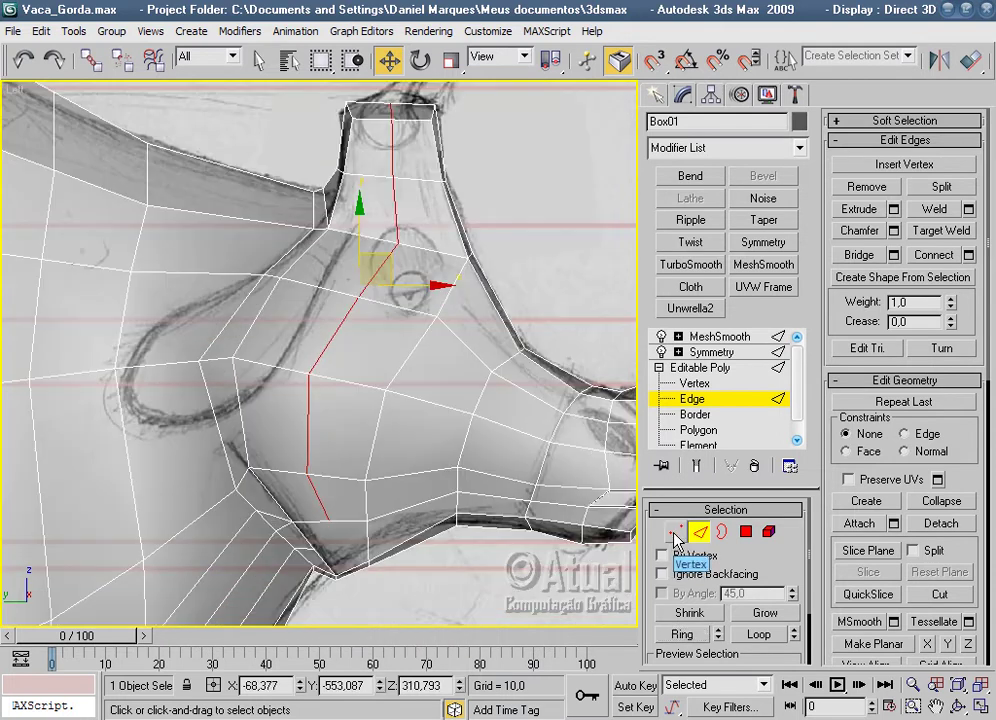
pyautogui.moveTo(570, 538)
pyautogui.mouseDown(button='middle')
pyautogui.moveTo(577, 407)
pyautogui.moveTo(418, 469)
pyautogui.moveTo(408, 346)
pyautogui.moveTo(422, 362)
pyautogui.moveTo(391, 356)
pyautogui.moveTo(398, 434)
pyautogui.mouseUp(button='middle')
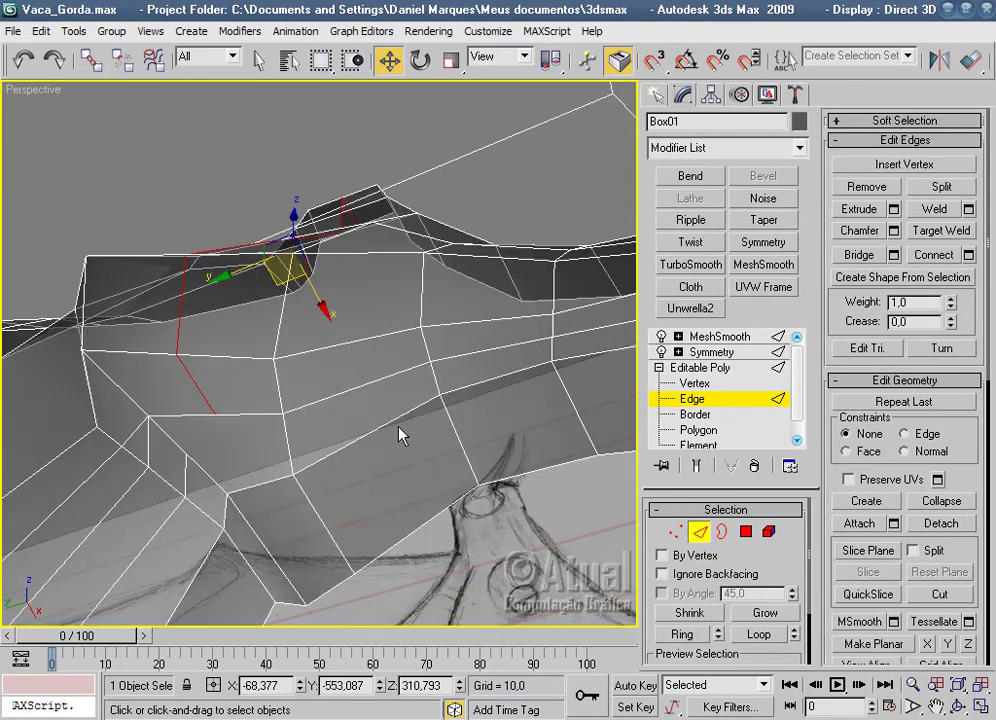
# Preview the MeshSmooth result of the whole cow, then return to Vertex level.
pyautogui.click(715, 336)
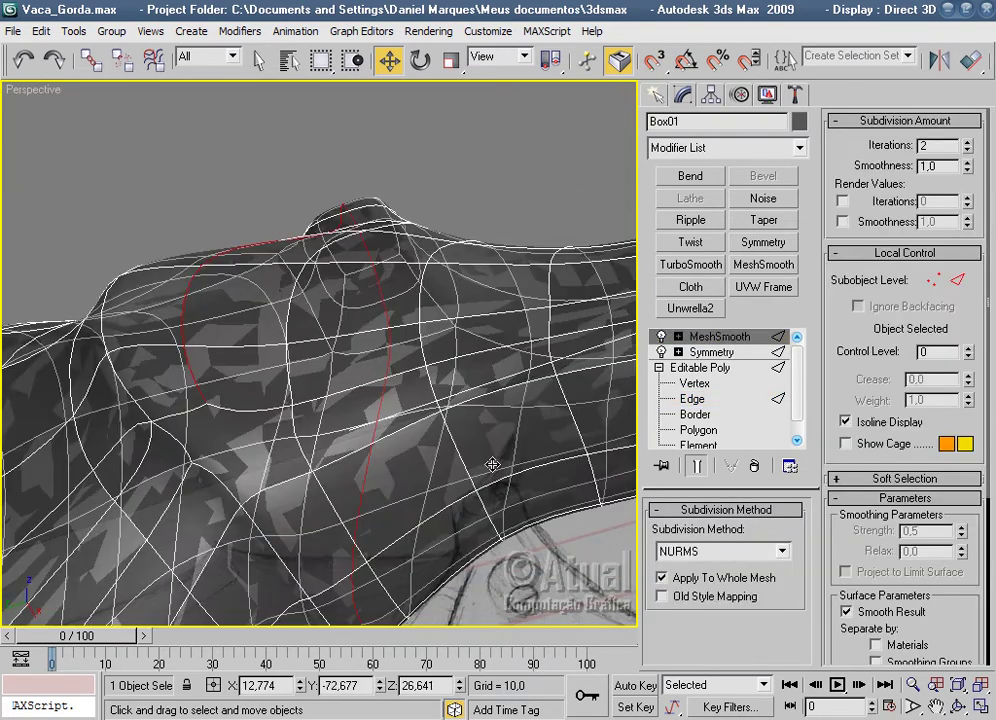
pyautogui.hotkey('ctrl', 'd')
pyautogui.scroll(-5, 499, 461)
pyautogui.moveTo(462, 427)
pyautogui.keyDown('alt'); pyautogui.mouseDown(button='middle')
pyautogui.moveTo(536, 549)
pyautogui.moveTo(462, 524)
pyautogui.mouseUp(button='middle'); pyautogui.keyUp('alt')
pyautogui.scroll(4, 462, 525)
pyautogui.click(405, 400)
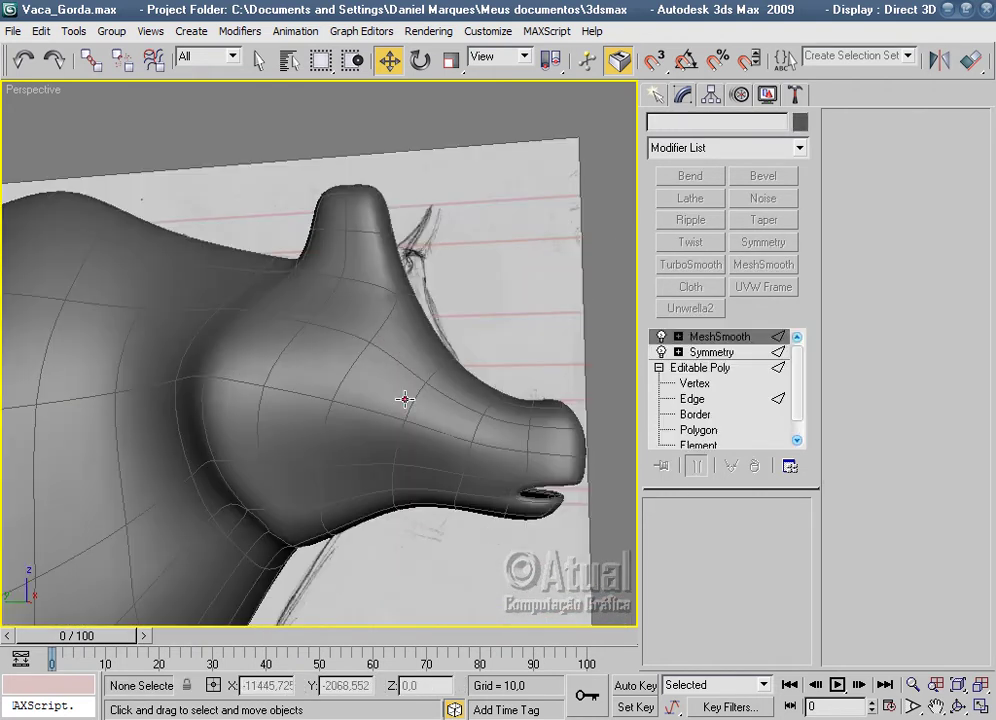
pyautogui.click(695, 384)
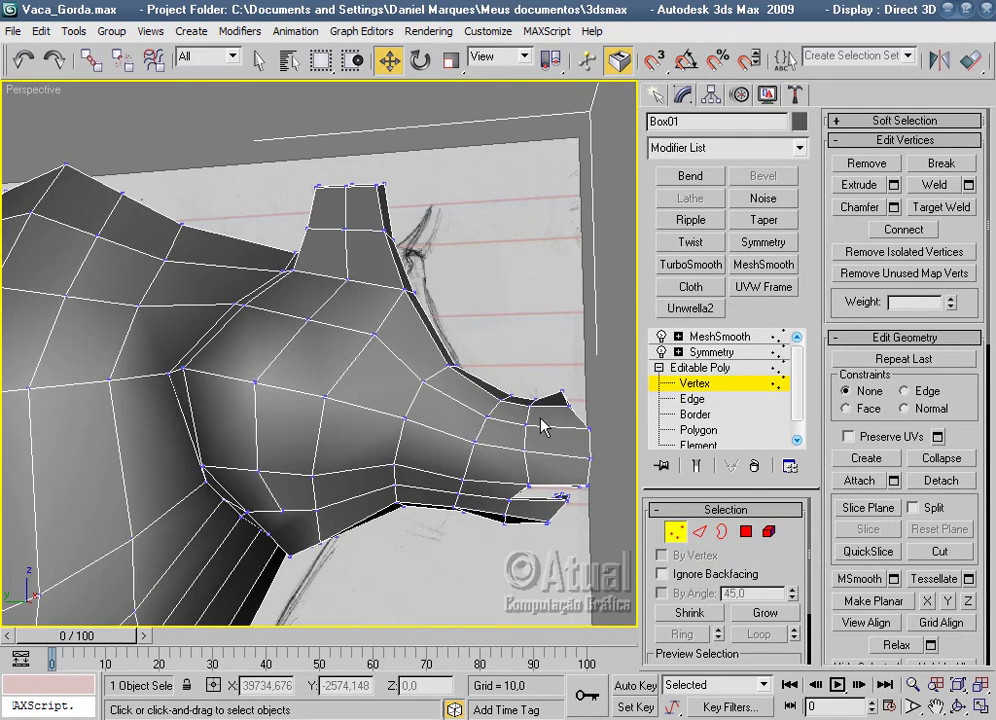
# In Left view, move the cheek and upper vertices up toward the eye.
pyautogui.press('l')
pyautogui.scroll(5, 540, 427)
pyautogui.moveTo(540, 425)
pyautogui.mouseDown(button='middle')
pyautogui.moveTo(409, 449)
pyautogui.moveTo(303, 413)
pyautogui.mouseUp(button='middle')
pyautogui.scroll(-3, 409, 449)
pyautogui.scroll(-3, 411, 345)
pyautogui.scroll(5, 350, 484)
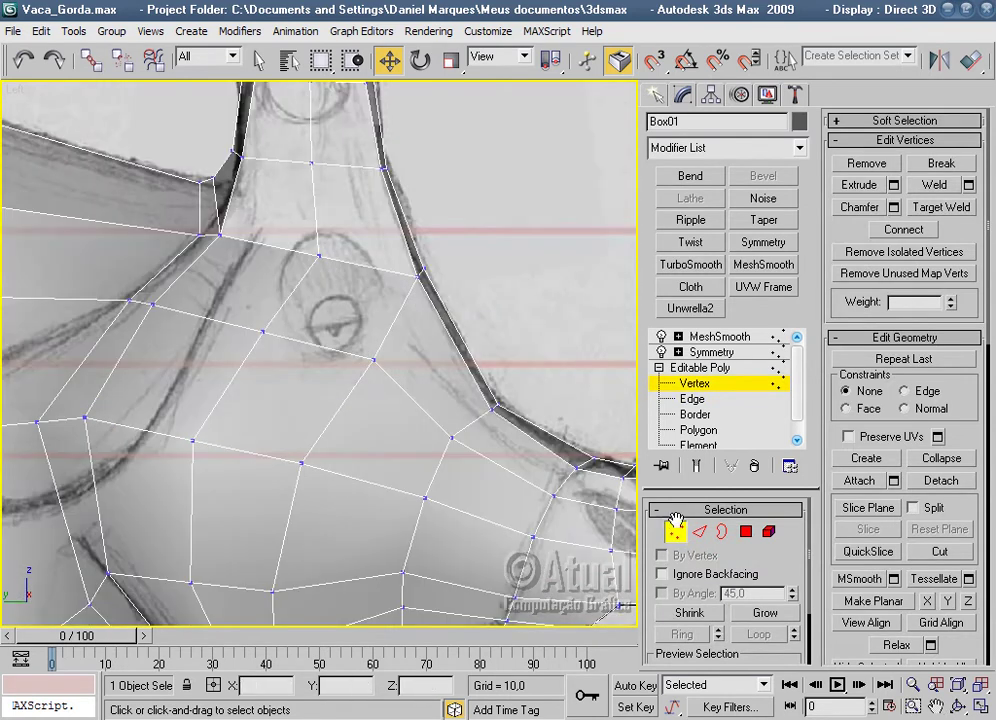
pyautogui.moveTo(180, 411)
pyautogui.mouseDown()
pyautogui.moveTo(213, 460)
pyautogui.moveTo(294, 327)
pyautogui.moveTo(345, 340)
pyautogui.mouseUp()
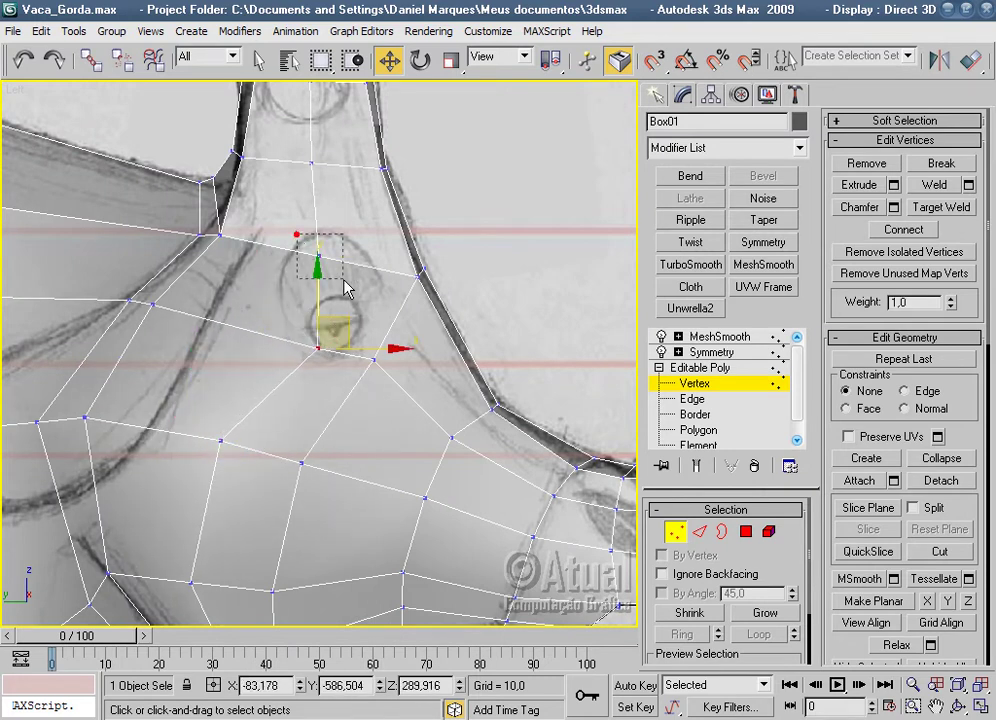
pyautogui.moveTo(345, 289); pyautogui.dragTo(345, 289)
pyautogui.moveTo(349, 231); pyautogui.dragTo(361, 212)
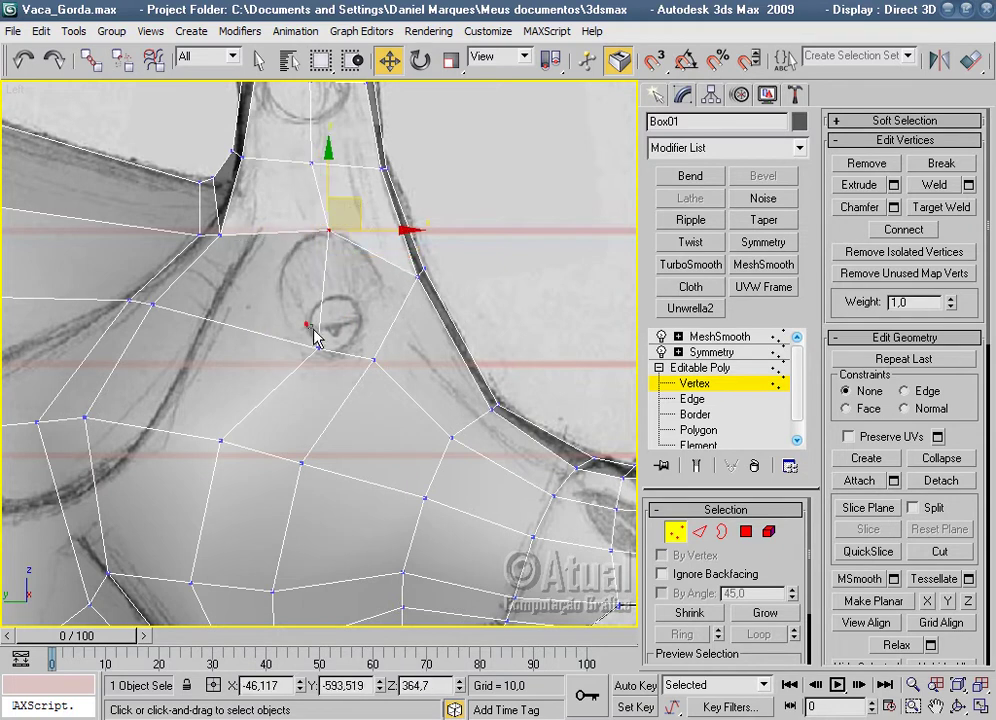
# Connect three edges beside the eye to add a new edge loop.
pyautogui.moveTo(382, 377)
pyautogui.mouseDown()
pyautogui.moveTo(396, 389)
pyautogui.moveTo(353, 360)
pyautogui.moveTo(389, 370)
pyautogui.mouseUp()
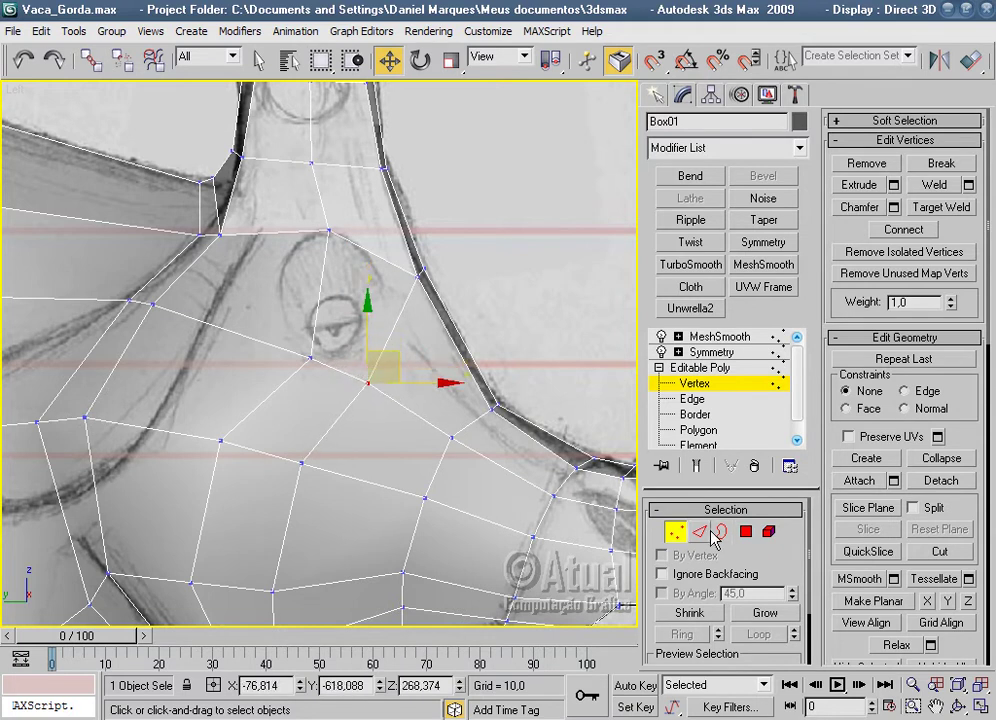
pyautogui.click(709, 532)
pyautogui.click(384, 347)
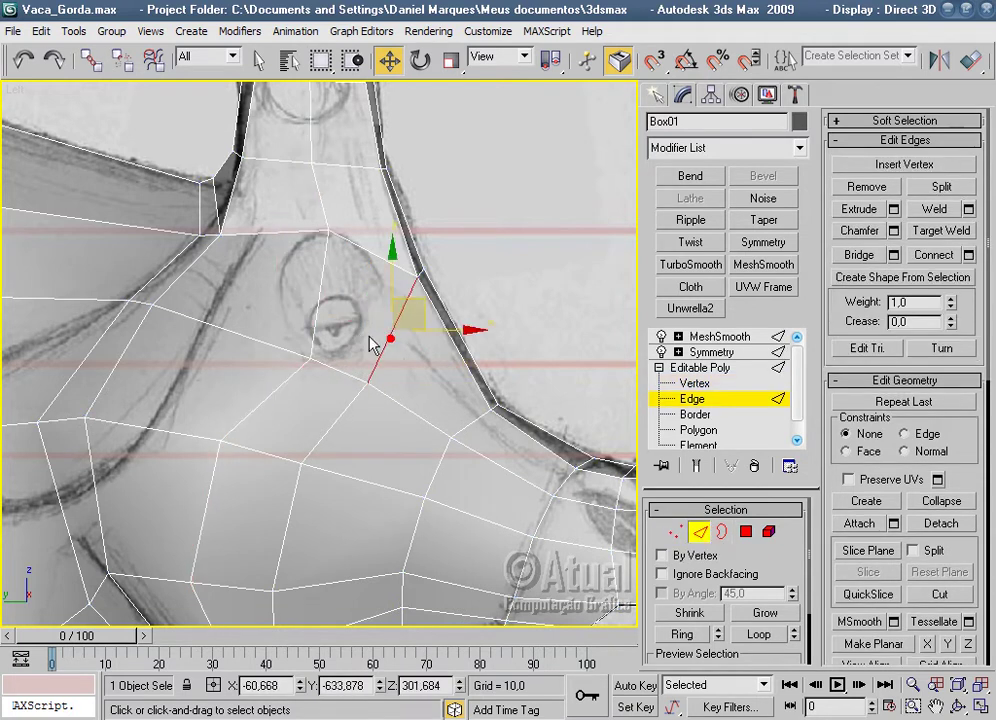
pyautogui.keyDown('ctrl'); pyautogui.click(321, 312); pyautogui.keyUp('ctrl')
pyautogui.keyDown('ctrl'); pyautogui.click(191, 267); pyautogui.keyUp('ctrl')
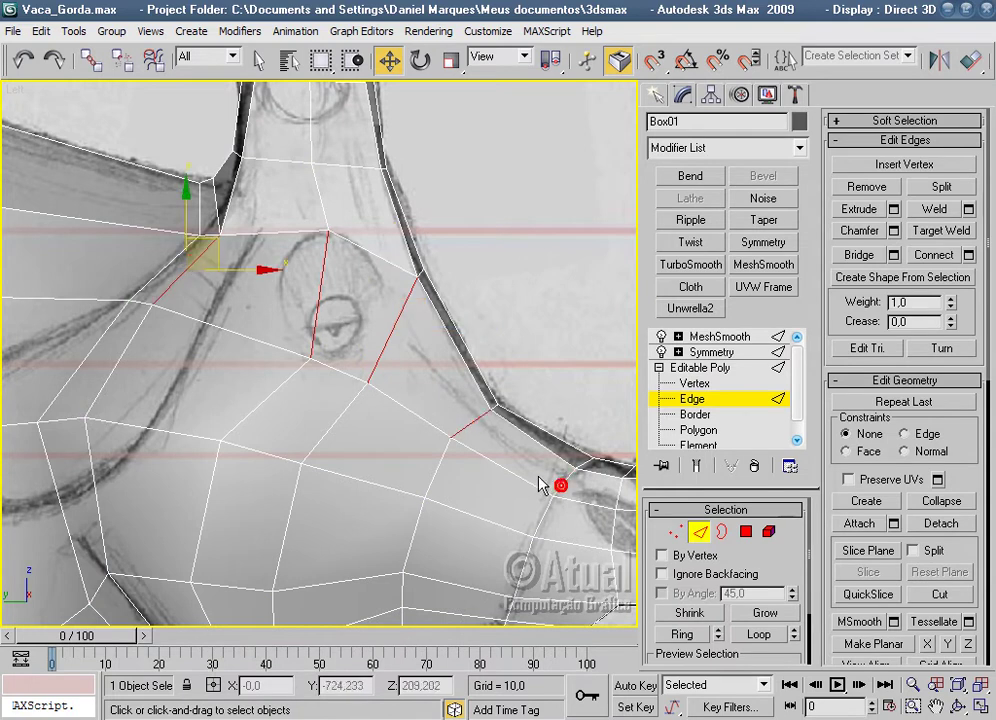
pyautogui.rightClick(474, 422)
pyautogui.click(460, 487)
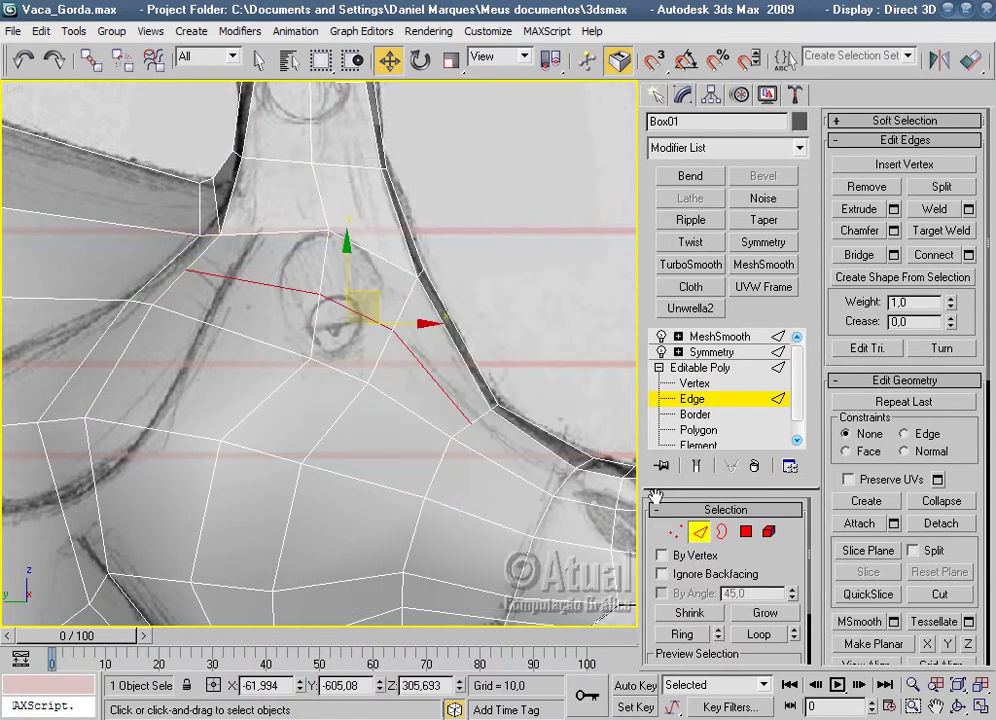
# Reshape the new loop's vertices around the eye and along the sketched neck outline.
pyautogui.click(676, 531)
pyautogui.click(320, 293)
pyautogui.moveTo(341, 297); pyautogui.dragTo(306, 291)
pyautogui.click(310, 357)
pyautogui.click(348, 368)
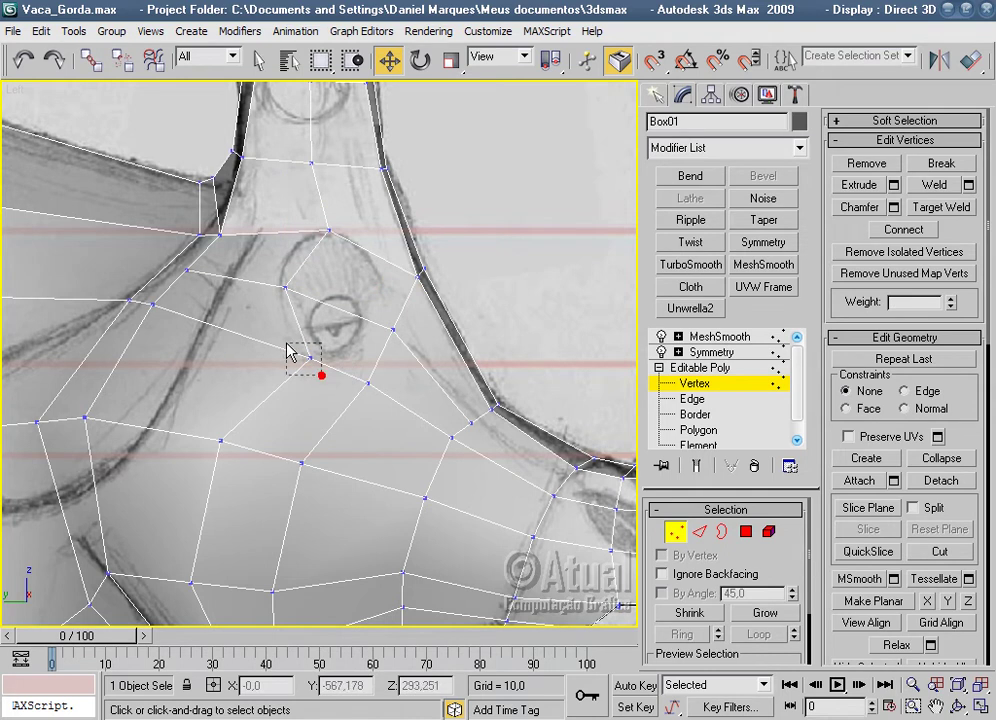
pyautogui.moveTo(288, 350); pyautogui.dragTo(294, 327)
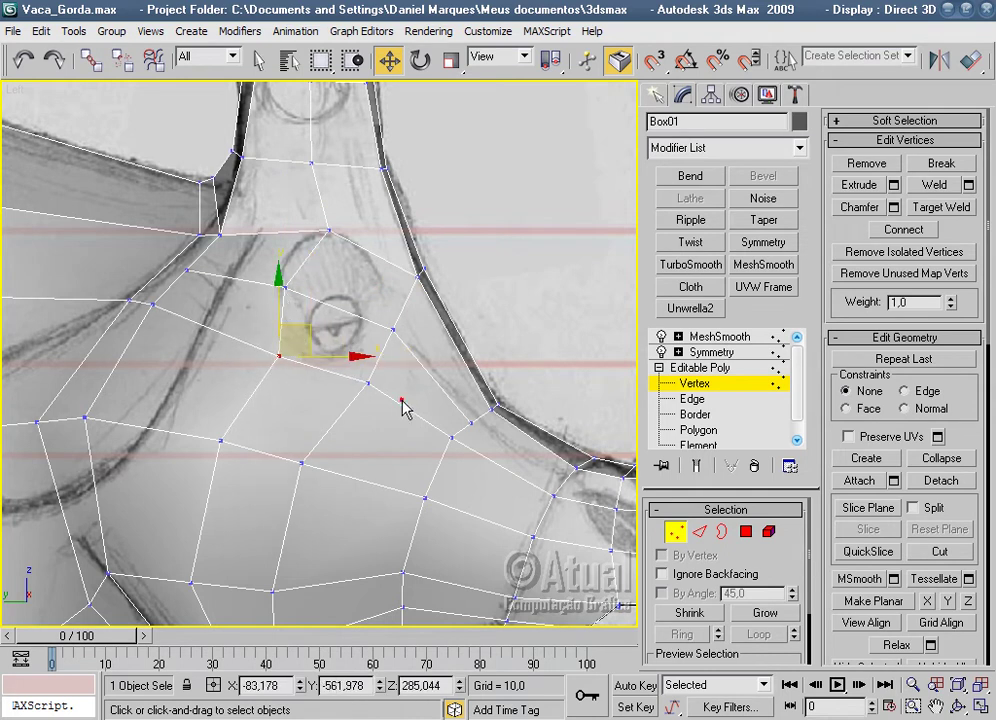
pyautogui.click(419, 276)
pyautogui.moveTo(444, 246)
pyautogui.mouseDown()
pyautogui.moveTo(429, 229)
pyautogui.moveTo(388, 240)
pyautogui.moveTo(314, 224)
pyautogui.mouseUp()
pyautogui.click(334, 238)
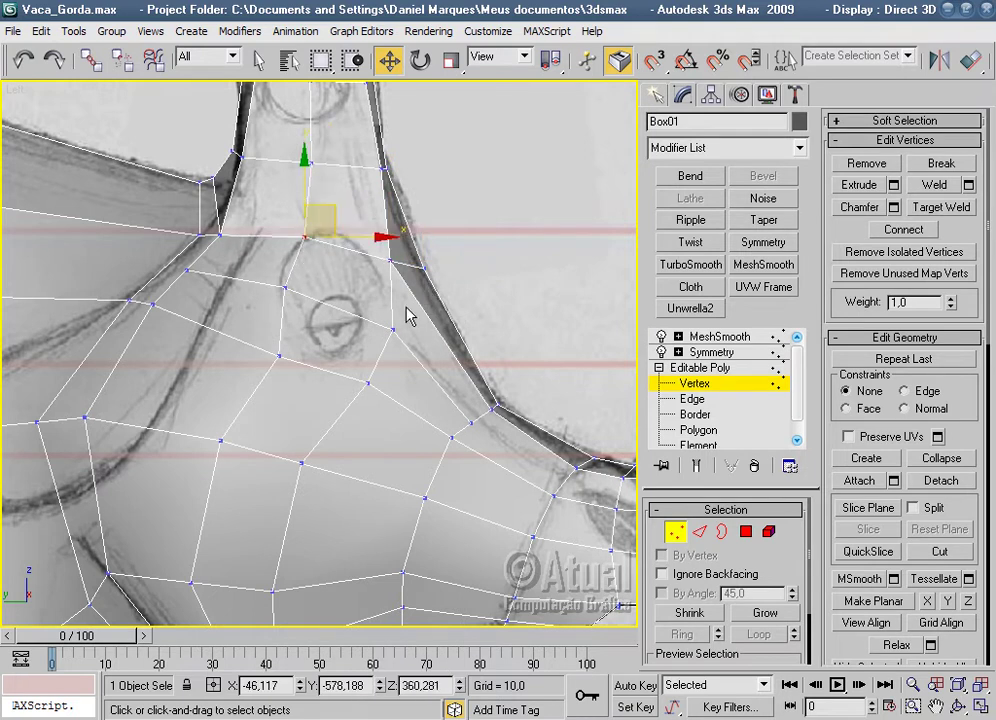
# Connect the chest edges into a second loop, then preview it with MeshSmooth.
pyautogui.click(699, 531)
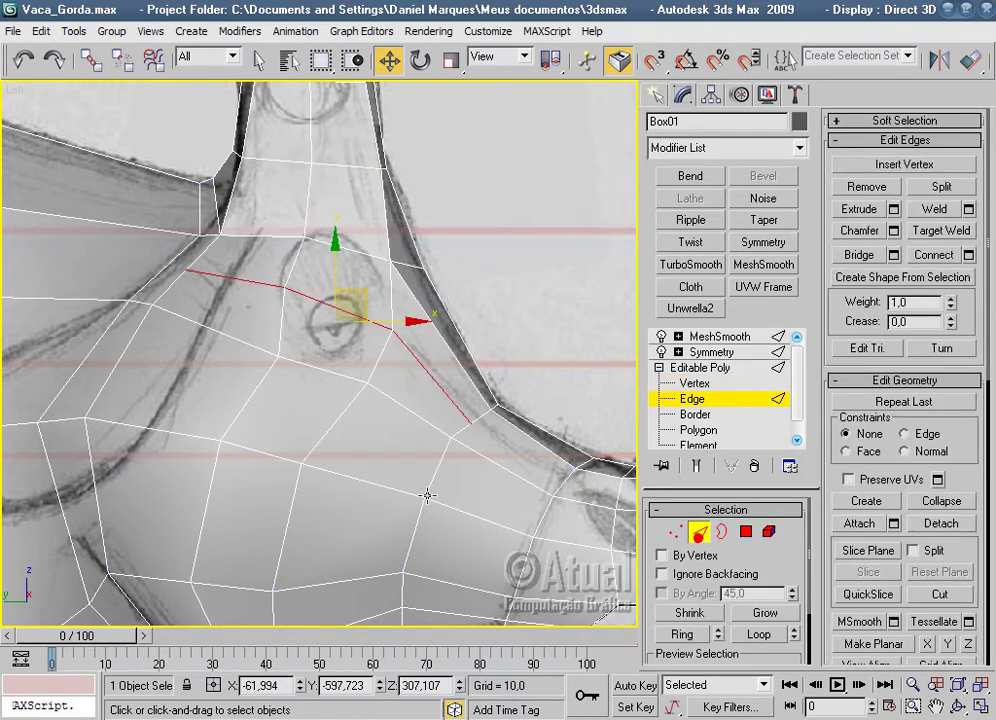
pyautogui.click(288, 466)
pyautogui.keyDown('ctrl'); pyautogui.click(340, 372); pyautogui.keyUp('ctrl')
pyautogui.keyDown('ctrl'); pyautogui.click(366, 320); pyautogui.keyUp('ctrl')
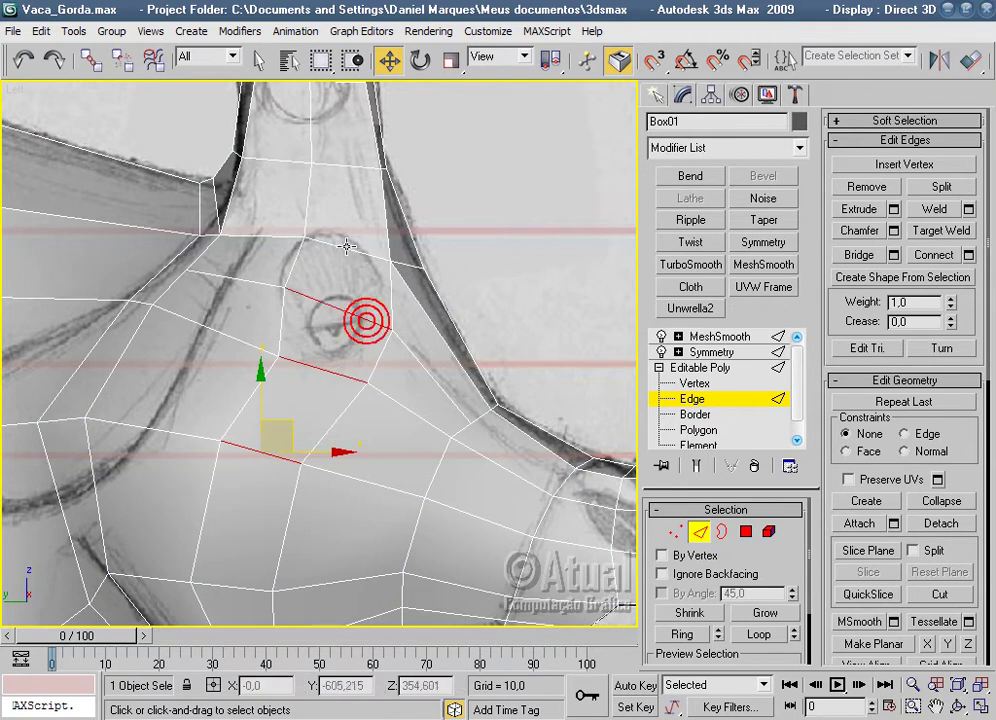
pyautogui.keyDown('ctrl'); pyautogui.click(347, 246); pyautogui.keyUp('ctrl')
pyautogui.rightClick(353, 255)
pyautogui.click(300, 327)
pyautogui.click(516, 304)
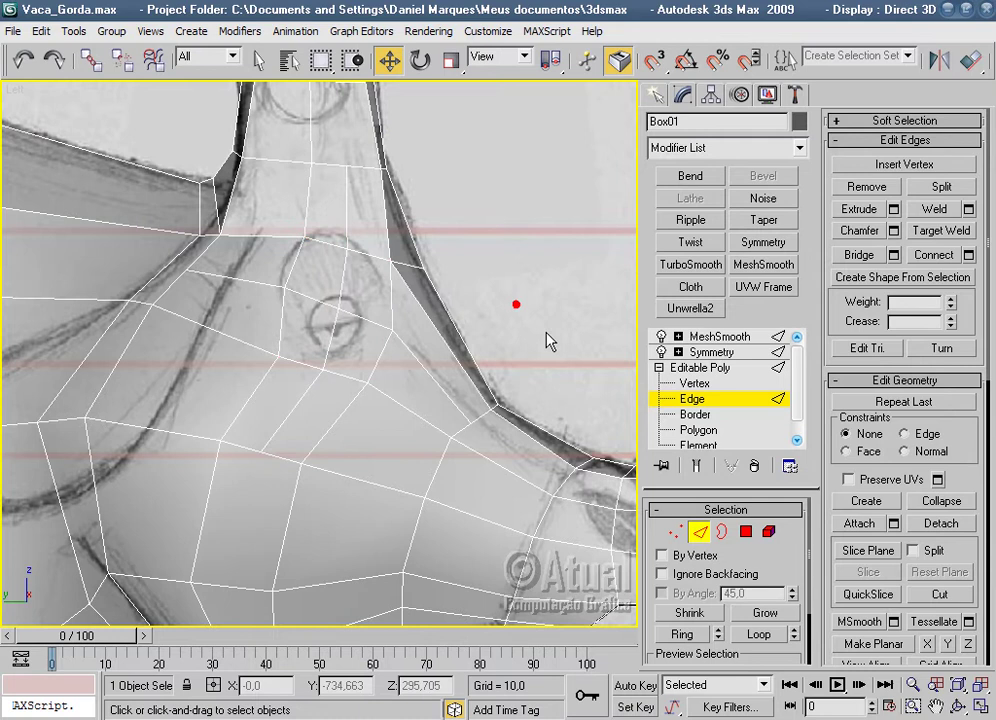
pyautogui.click(733, 340)
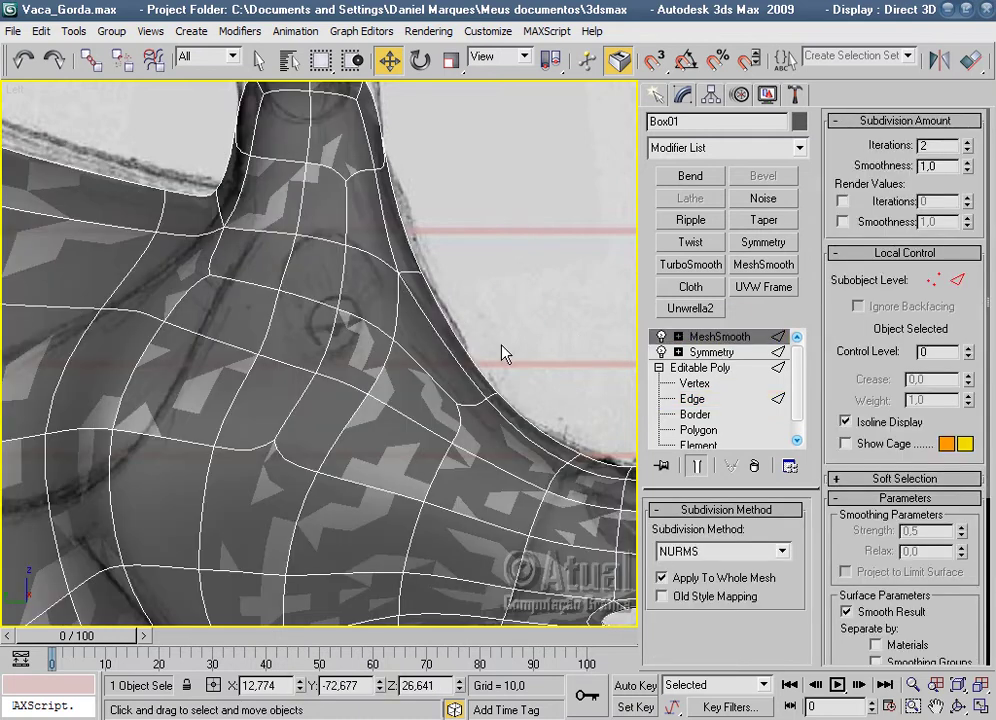
# Turn off edged faces and orbit the Perspective view around the smoothed cow.
pyautogui.scroll(-2, 518, 371)
pyautogui.click(517, 362)
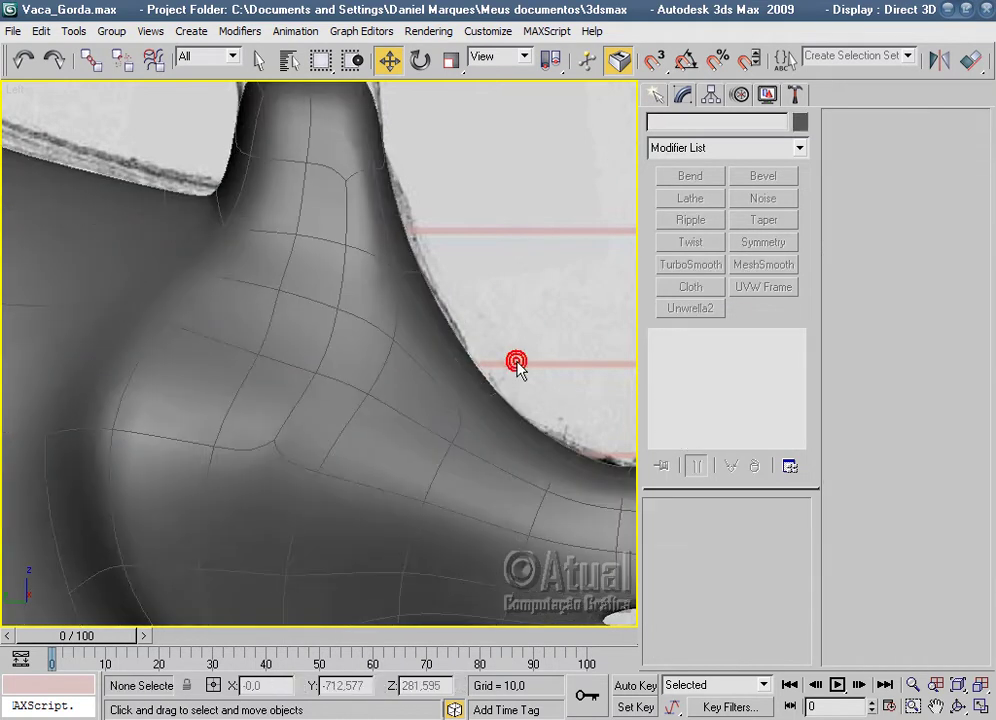
pyautogui.scroll(-4, 518, 380)
pyautogui.press('F4')
pyautogui.moveTo(416, 416)
pyautogui.keyDown('alt'); pyautogui.mouseDown(button='middle')
pyautogui.moveTo(362, 465)
pyautogui.moveTo(351, 411)
pyautogui.mouseUp(button='middle'); pyautogui.keyUp('alt')
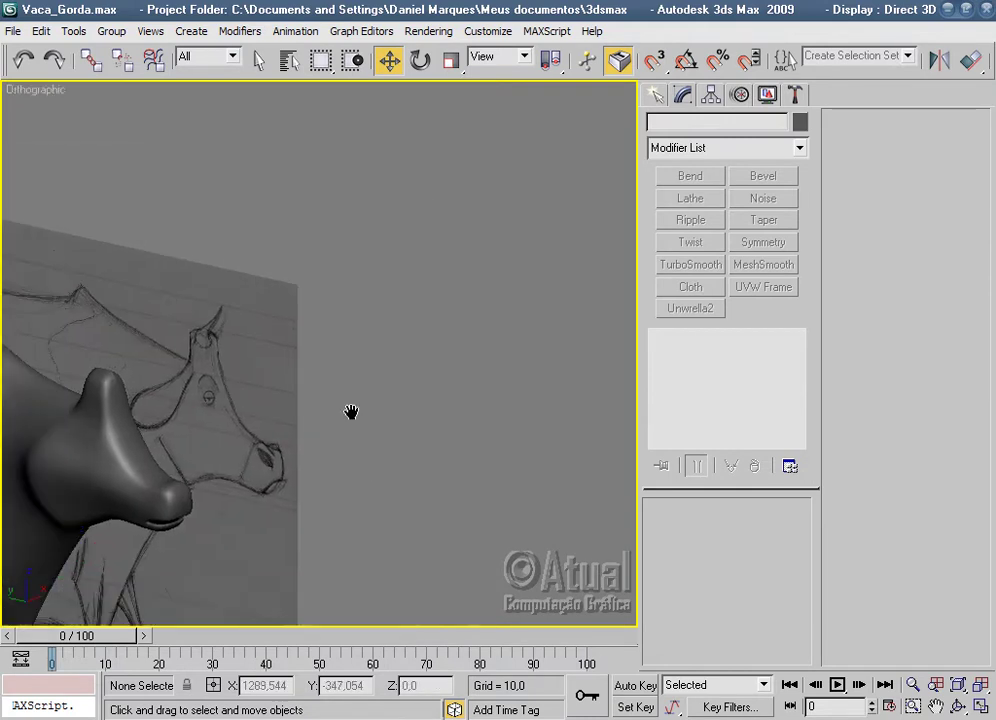
pyautogui.press('p')
pyautogui.scroll(-3, 494, 340)
pyautogui.moveTo(447, 373)
pyautogui.keyDown('alt'); pyautogui.mouseDown(button='middle')
pyautogui.moveTo(516, 338)
pyautogui.moveTo(389, 402)
pyautogui.mouseUp(button='middle'); pyautogui.keyUp('alt')
pyautogui.scroll(5, 389, 402)
pyautogui.moveTo(455, 425)
pyautogui.keyDown('alt'); pyautogui.mouseDown(button='middle')
pyautogui.moveTo(476, 363)
pyautogui.moveTo(465, 276)
pyautogui.moveTo(600, 358)
pyautogui.moveTo(536, 407)
pyautogui.moveTo(299, 430)
pyautogui.mouseUp(button='middle'); pyautogui.keyUp('alt')
# Zoom in on the head, turn edged faces back on, and return to Edge level.
pyautogui.scroll(3, 536, 407)
pyautogui.scroll(2, 256, 362)
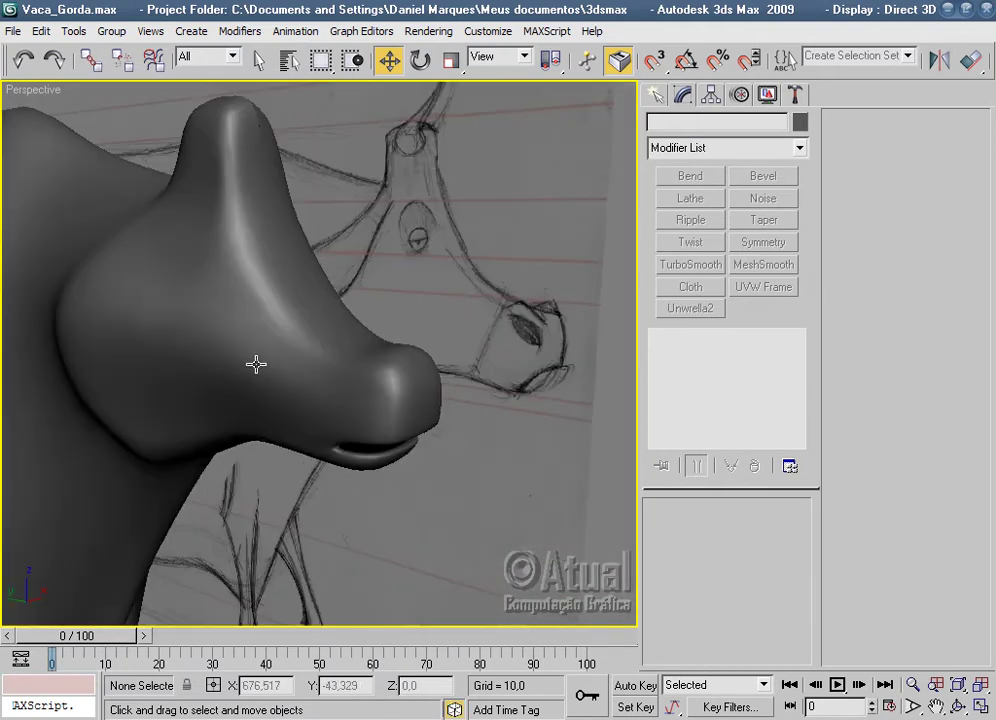
pyautogui.click(256, 364)
pyautogui.scroll(2, 407, 382)
pyautogui.scroll(3, 424, 374)
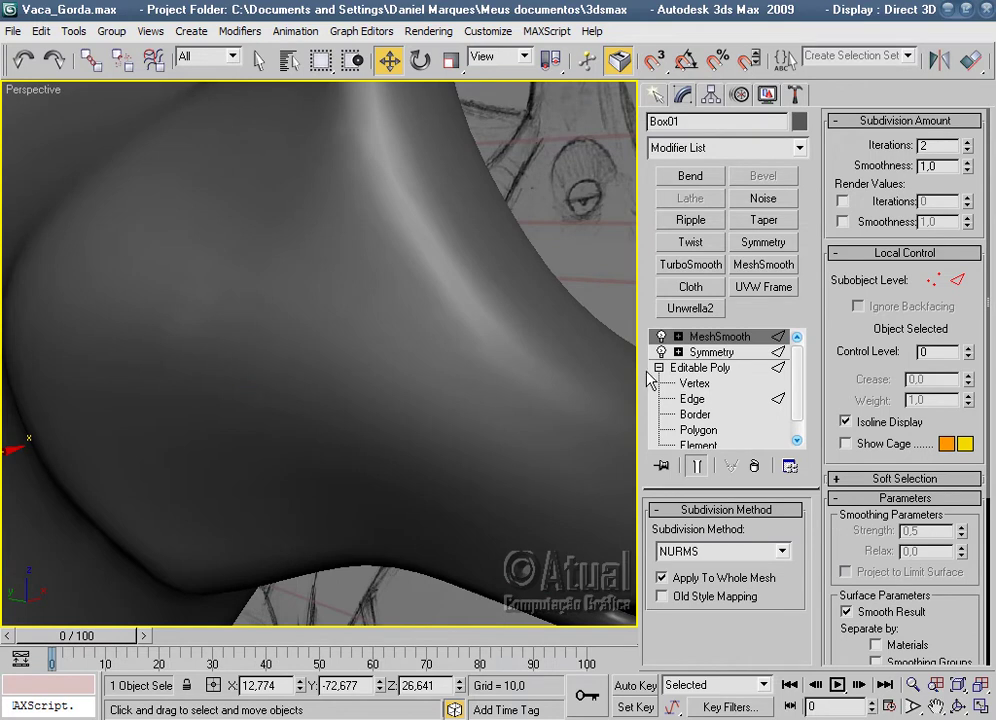
pyautogui.press('F4')
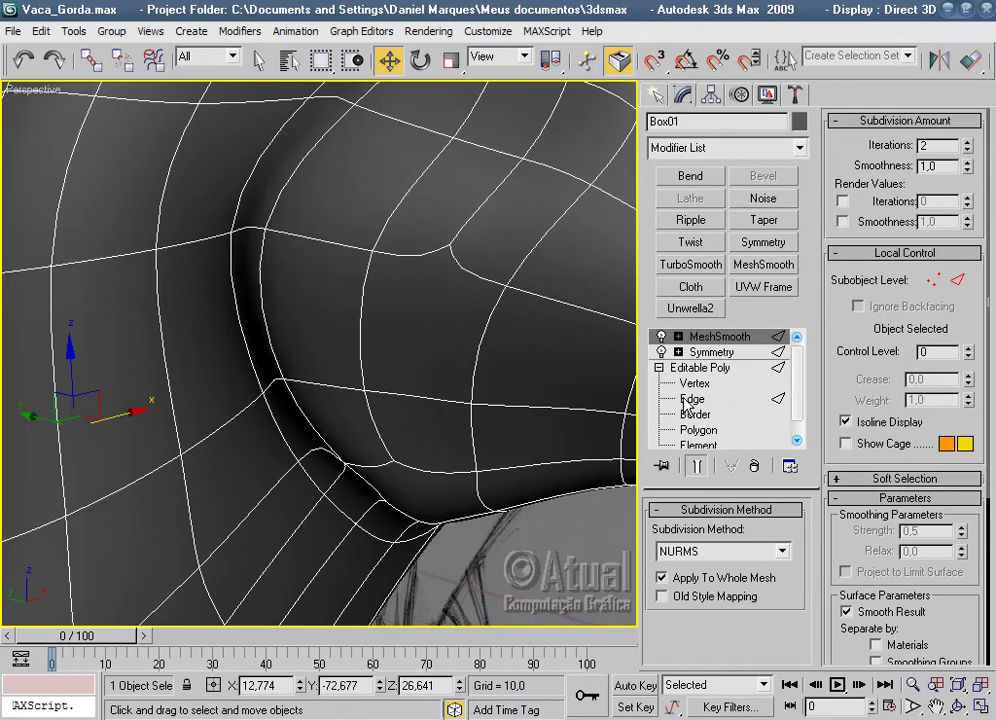
pyautogui.click(690, 399)
pyautogui.moveTo(478, 445)
pyautogui.keyDown('alt'); pyautogui.mouseDown(button='middle')
pyautogui.moveTo(419, 423)
pyautogui.moveTo(583, 522)
pyautogui.mouseUp(button='middle'); pyautogui.keyUp('alt')
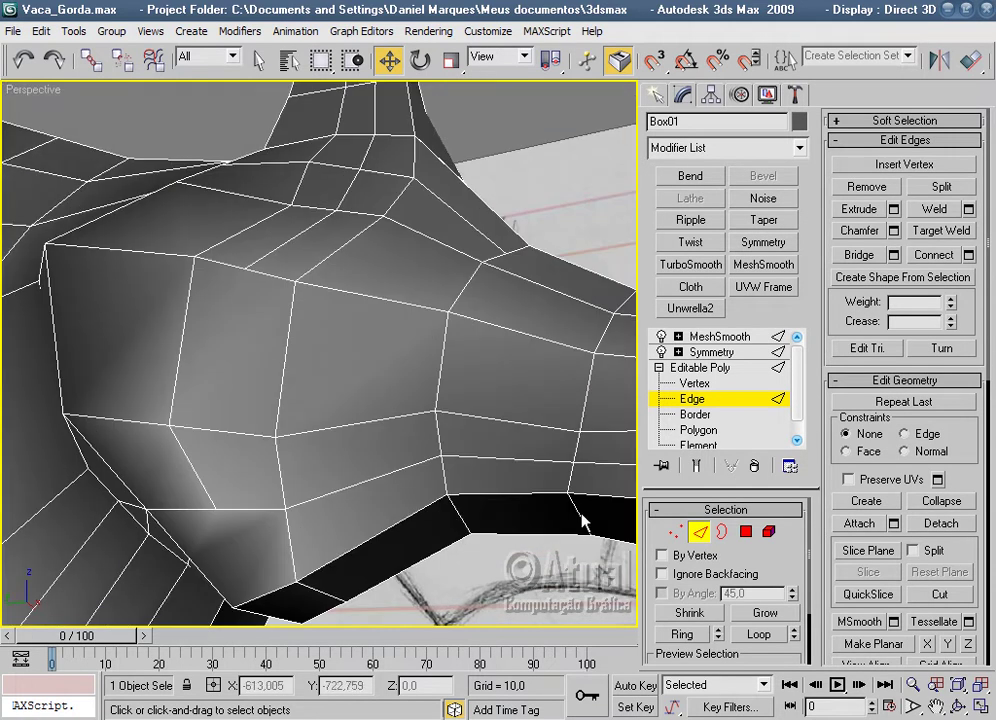
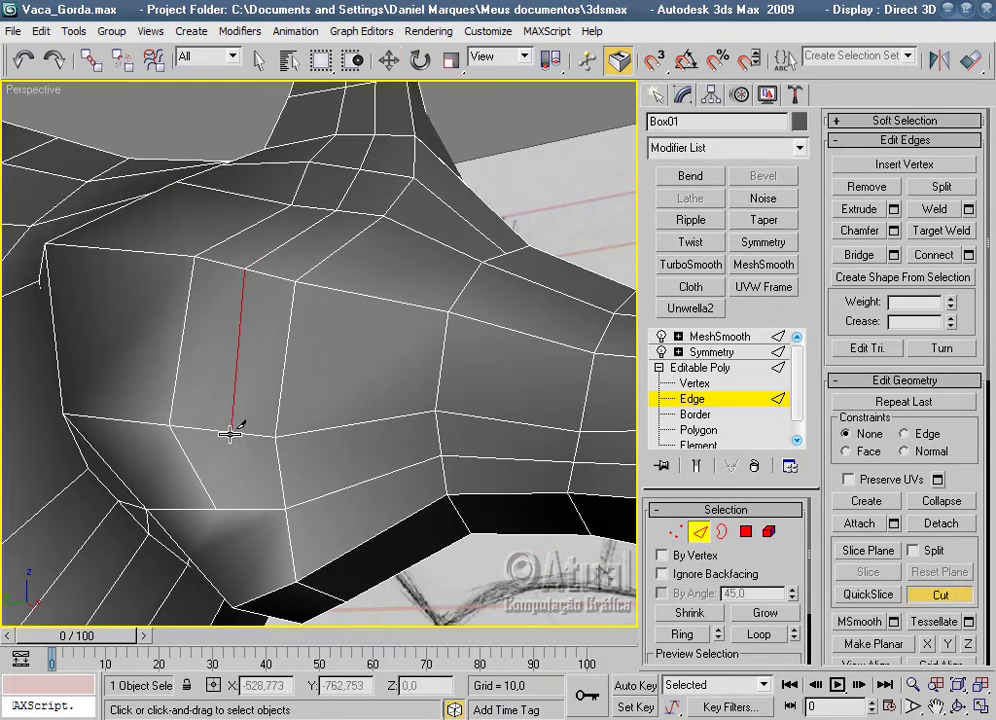
# Place the final points to finish the new cut line down the cow's cheek.
pyautogui.click(243, 510)
pyautogui.click(268, 594)
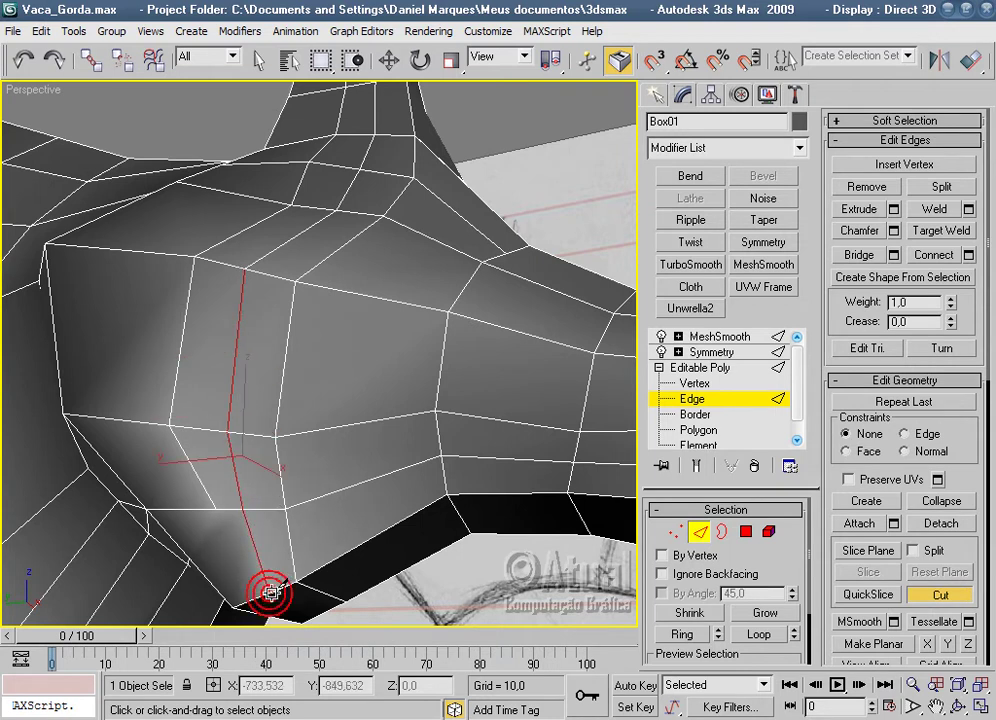
pyautogui.moveTo(389, 509)
pyautogui.keyDown('alt'); pyautogui.mouseDown(button='middle')
pyautogui.moveTo(371, 527)
pyautogui.moveTo(317, 346)
pyautogui.mouseUp(button='middle'); pyautogui.keyUp('alt')
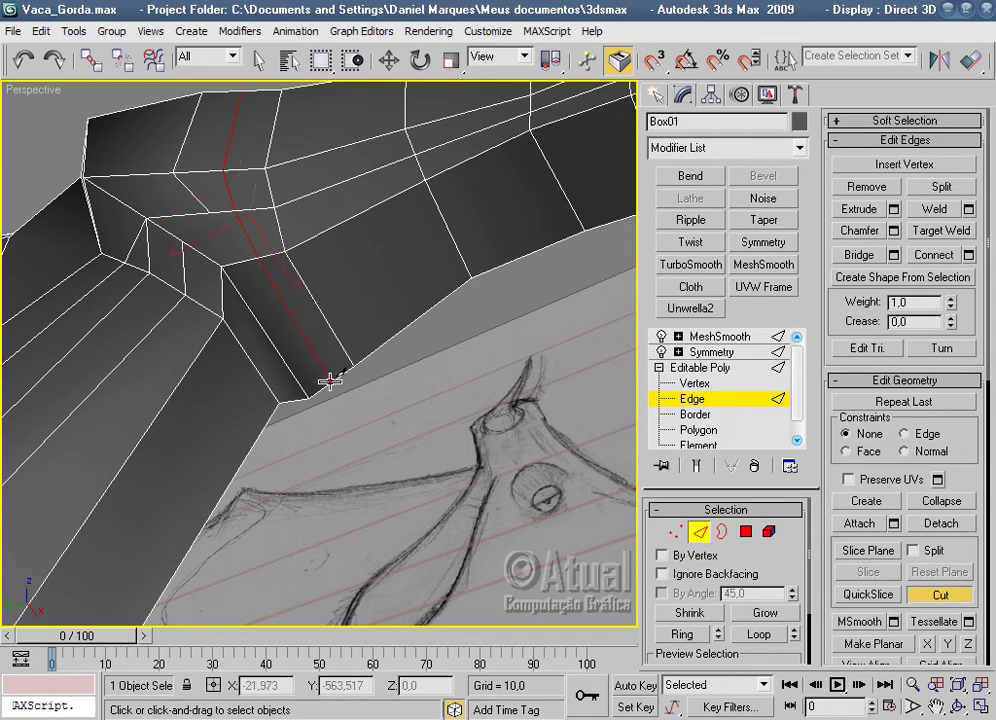
# Select every vertex of the cow mesh and weld them with a 0.1 threshold.
pyautogui.click(943, 596)
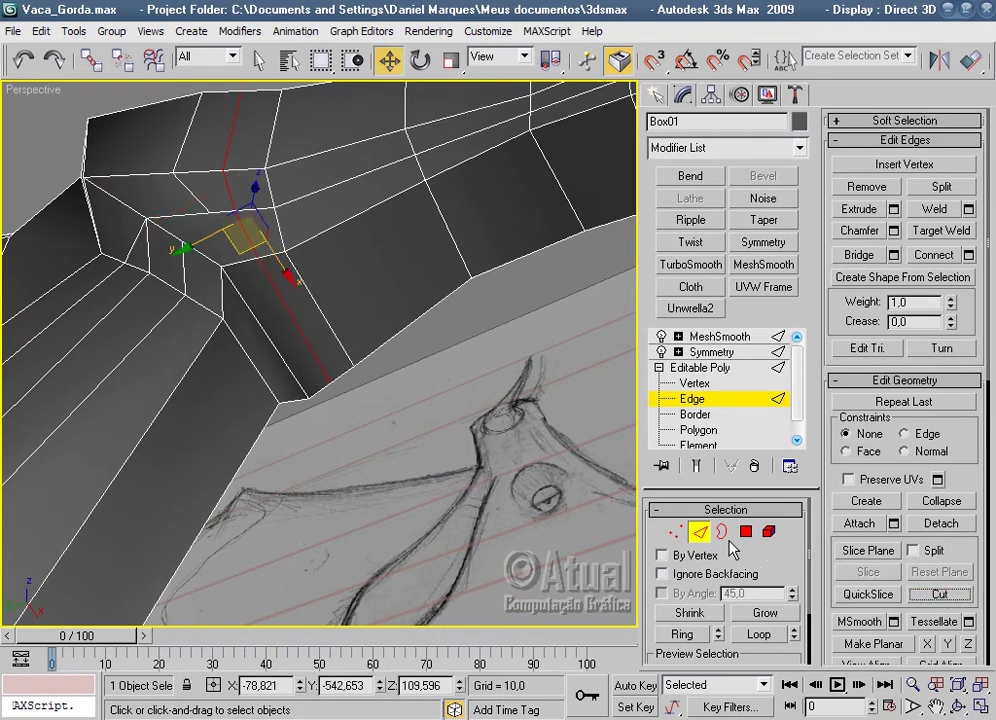
pyautogui.click(676, 532)
pyautogui.press('z')
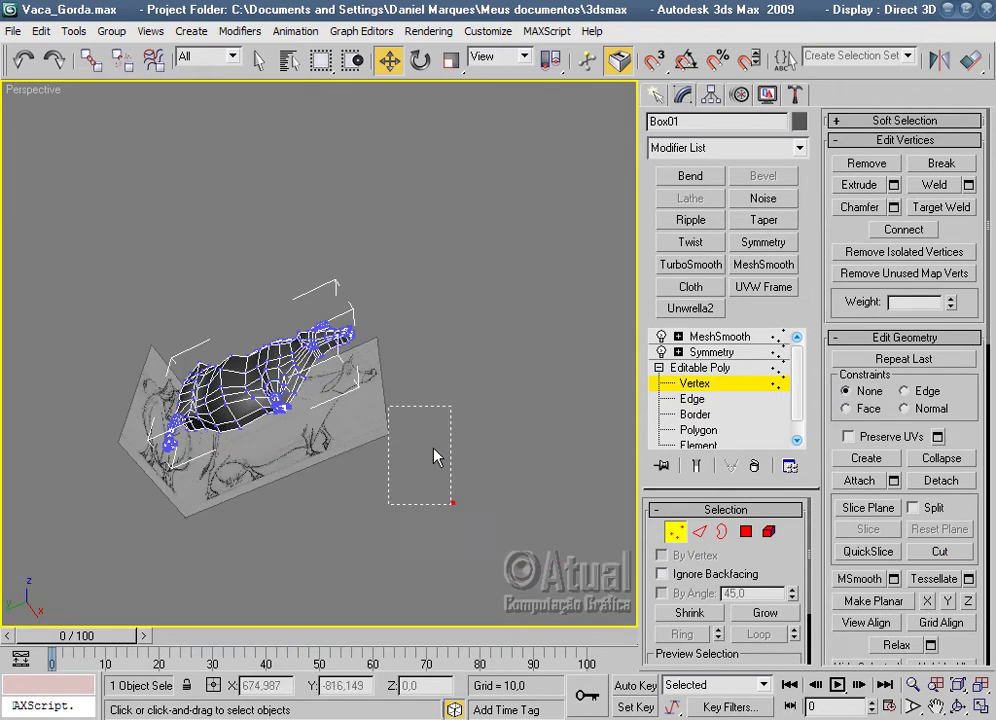
pyautogui.moveTo(433, 456); pyautogui.dragTo(85, 250)
pyautogui.click(968, 185)
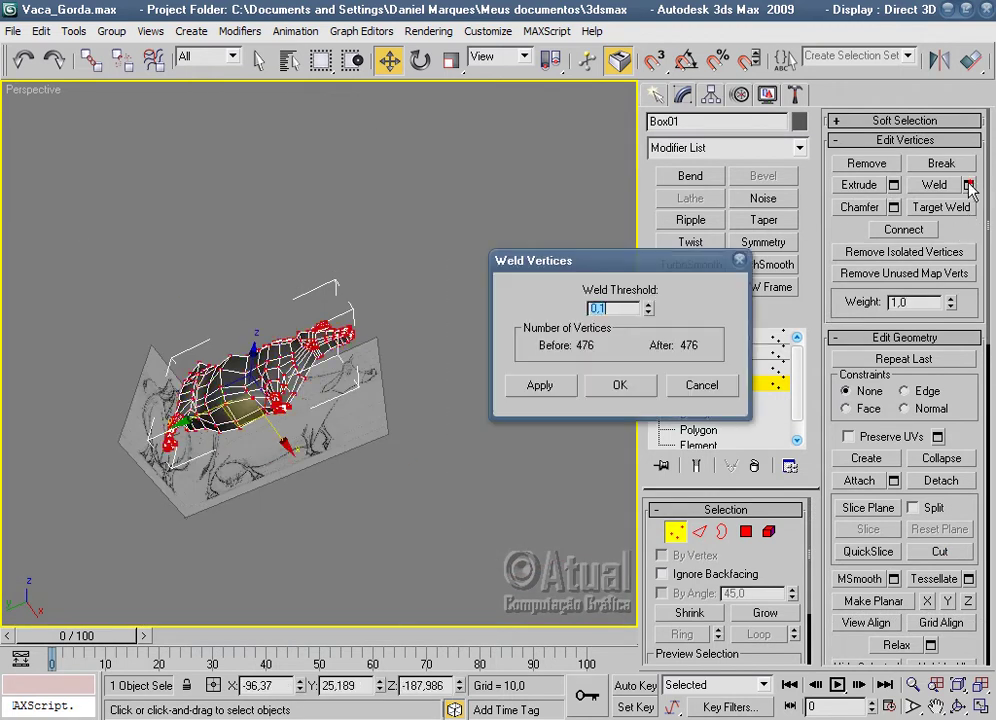
pyautogui.click(624, 386)
# Show the MeshSmooth result and deselect the cow.
pyautogui.click(728, 336)
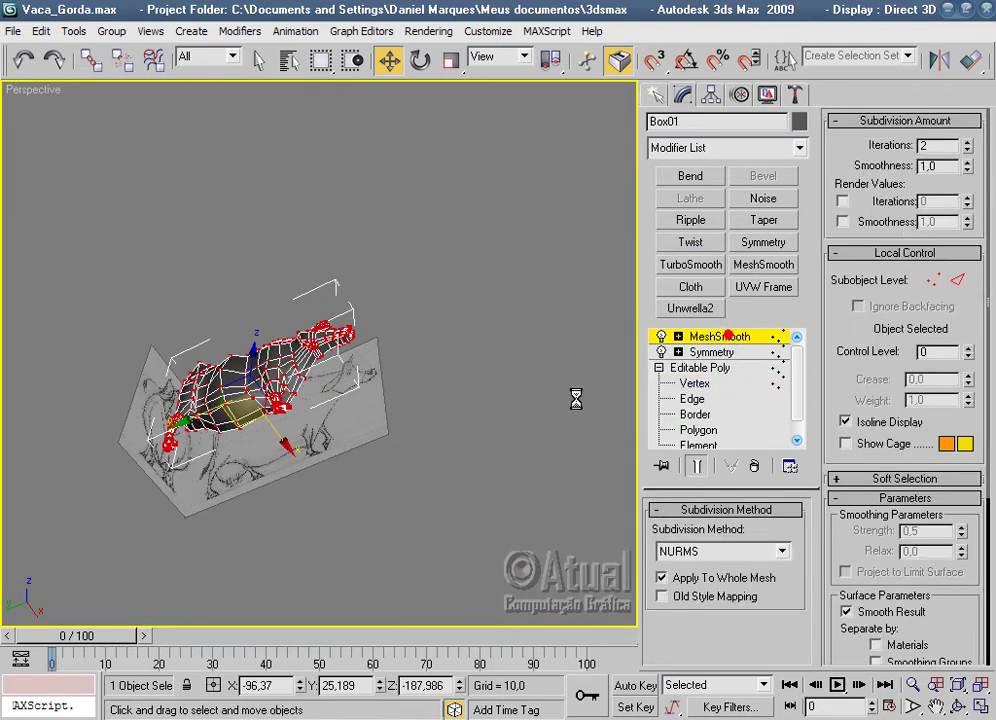
pyautogui.click(497, 422)
pyautogui.scroll(3, 497, 425)
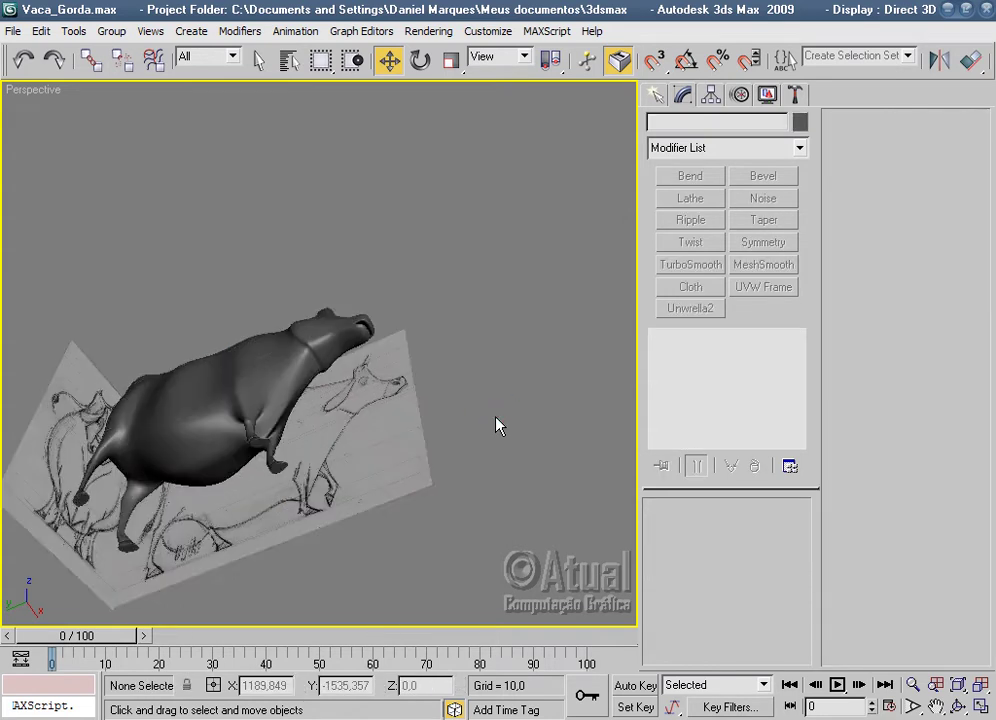
pyautogui.scroll(5, 500, 422)
# Move the shoulder cage vertices and preview the smoothed result.
pyautogui.moveTo(505, 422)
pyautogui.keyDown('alt'); pyautogui.mouseDown(button='middle')
pyautogui.moveTo(534, 525)
pyautogui.moveTo(378, 560)
pyautogui.moveTo(416, 560)
pyautogui.moveTo(400, 560)
pyautogui.moveTo(378, 509)
pyautogui.moveTo(618, 422)
pyautogui.moveTo(453, 402)
pyautogui.moveTo(414, 418)
pyautogui.mouseUp(button='middle'); pyautogui.keyUp('alt')
pyautogui.scroll(5, 400, 560)
pyautogui.click(585, 418)
pyautogui.click(690, 383)
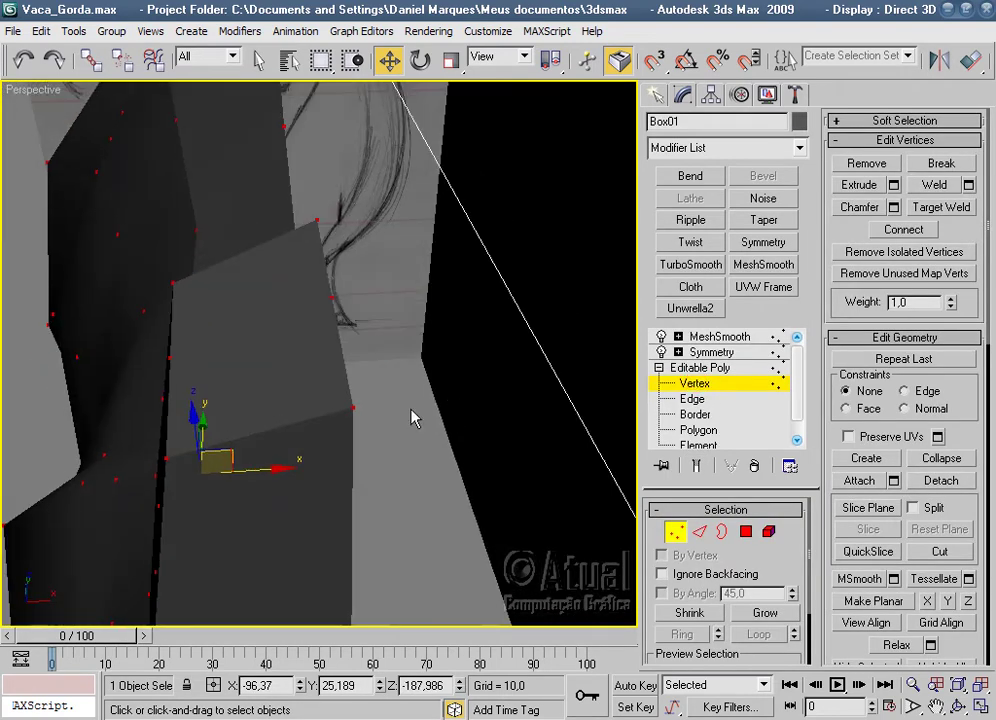
pyautogui.click(323, 235)
pyautogui.moveTo(333, 296); pyautogui.dragTo(352, 416)
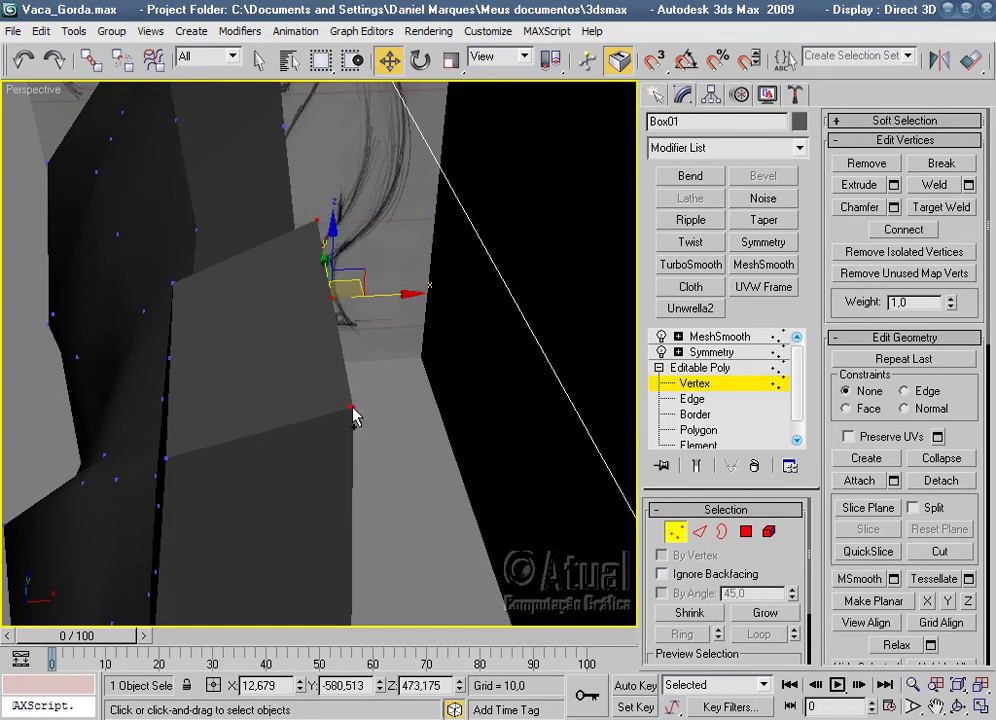
pyautogui.moveTo(391, 295); pyautogui.dragTo(424, 324)
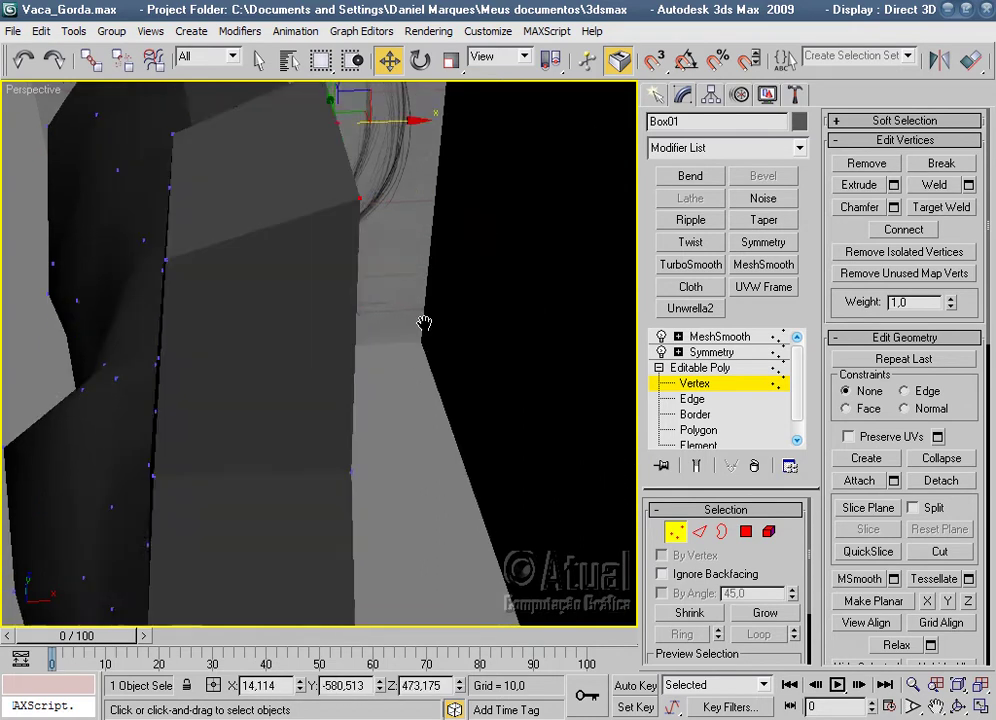
pyautogui.click(354, 447)
pyautogui.moveTo(357, 447); pyautogui.dragTo(402, 445)
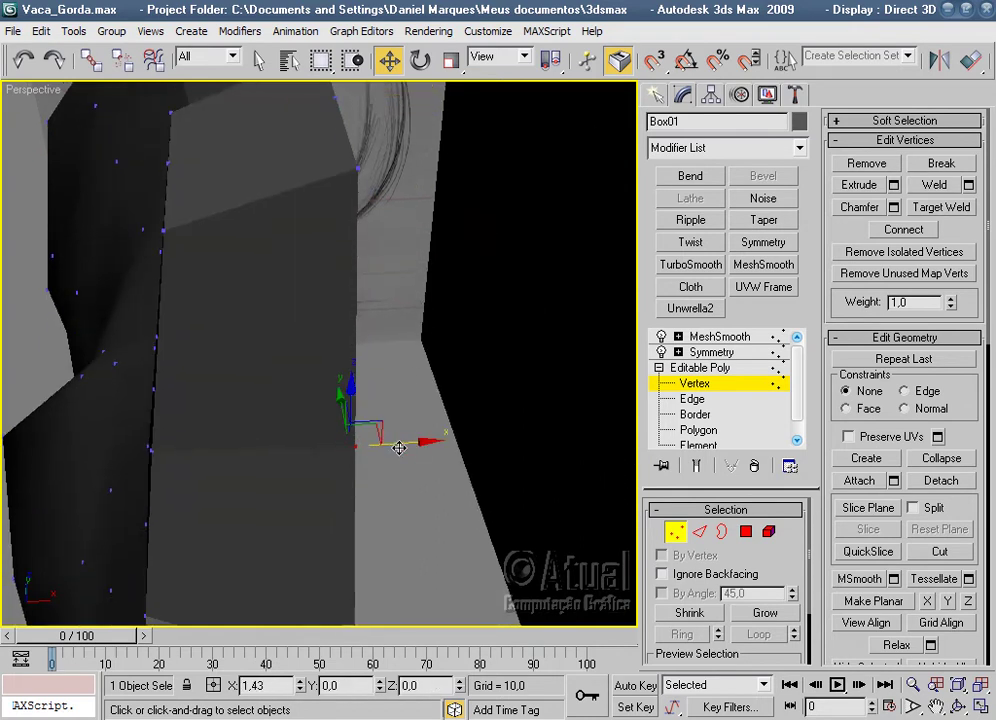
pyautogui.click(691, 335)
pyautogui.click(607, 393)
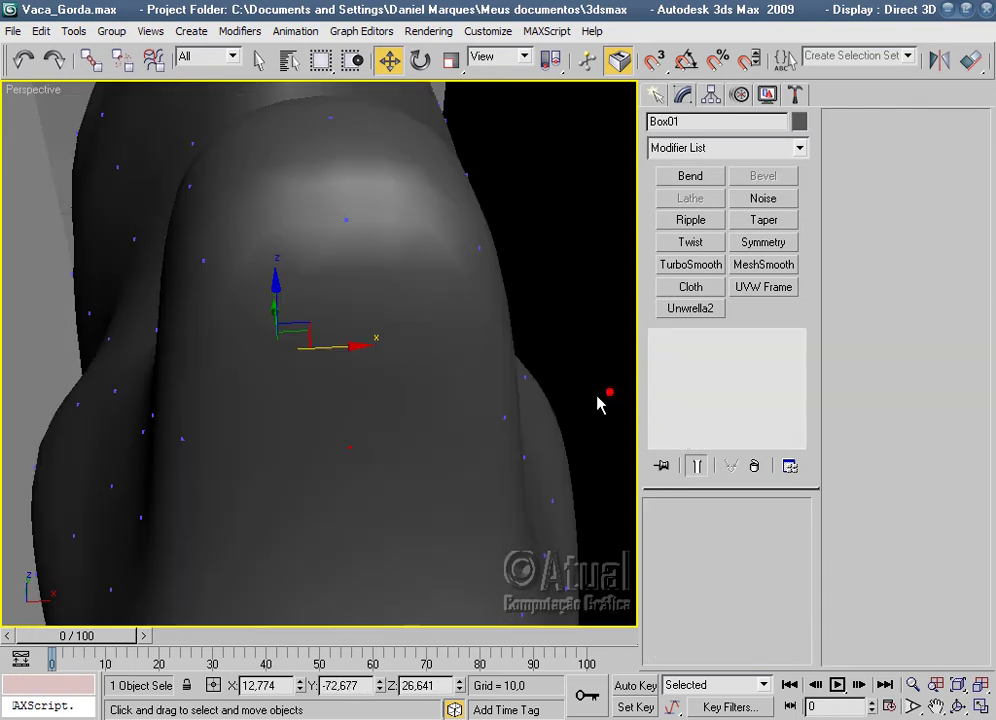
pyautogui.scroll(-3, 302, 449)
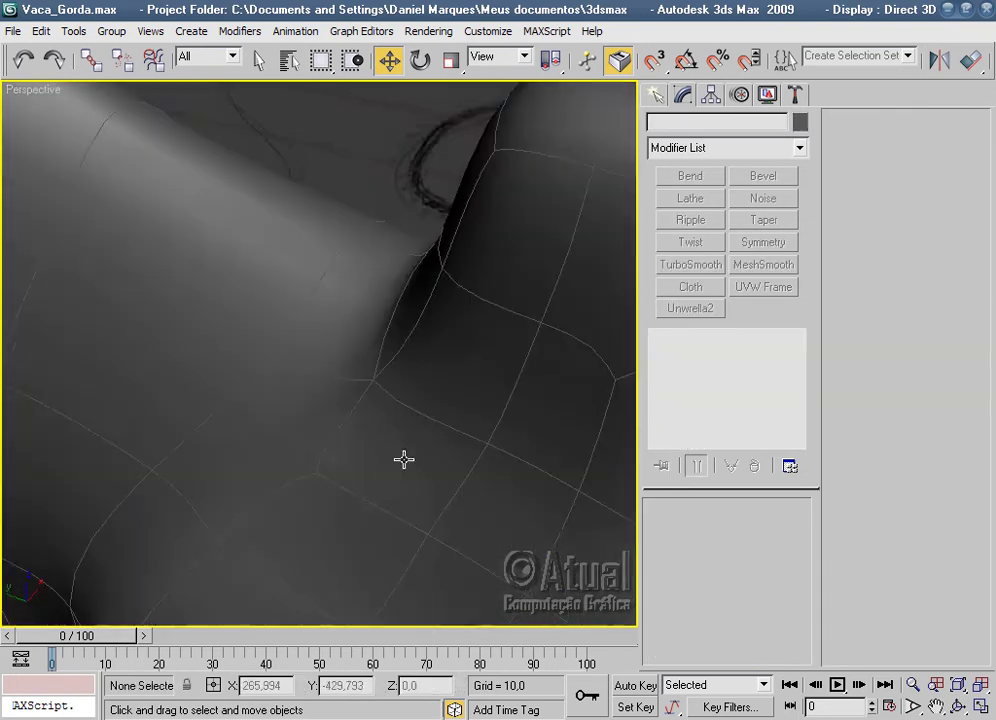
pyautogui.moveTo(282, 473)
pyautogui.mouseDown(button='middle')
pyautogui.moveTo(298, 584)
pyautogui.moveTo(407, 560)
pyautogui.moveTo(394, 561)
pyautogui.mouseUp(button='middle')
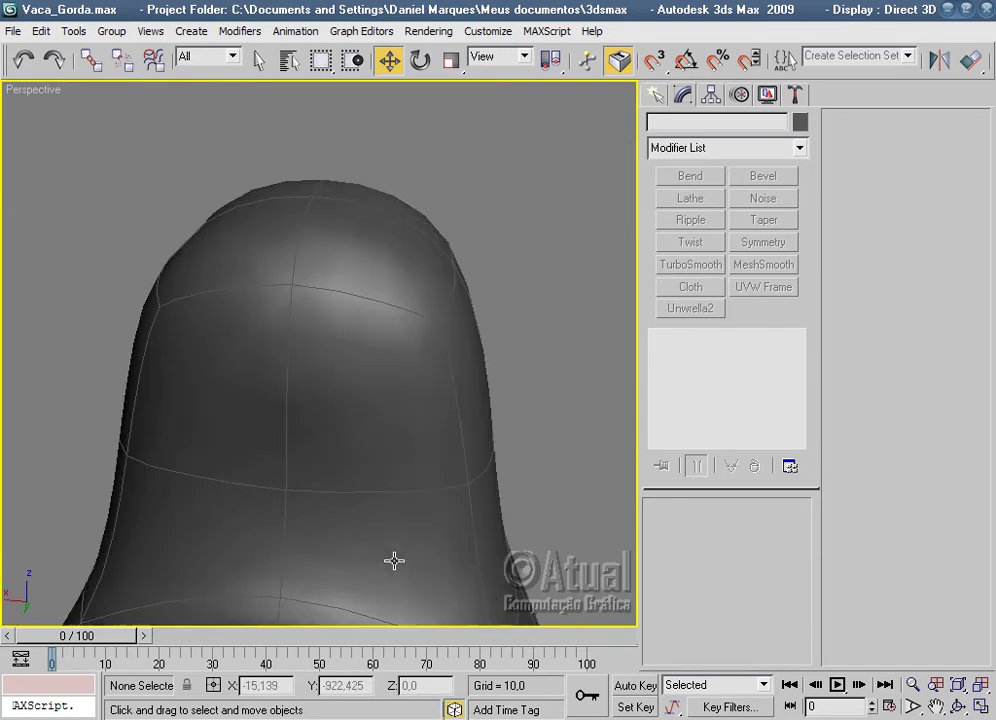
# Nudge the neck cage vertices slightly along X and check the smoothed mesh.
pyautogui.click(355, 464)
pyautogui.click(692, 383)
pyautogui.click(285, 485)
pyautogui.keyDown('ctrl'); pyautogui.click(280, 582); pyautogui.keyUp('ctrl')
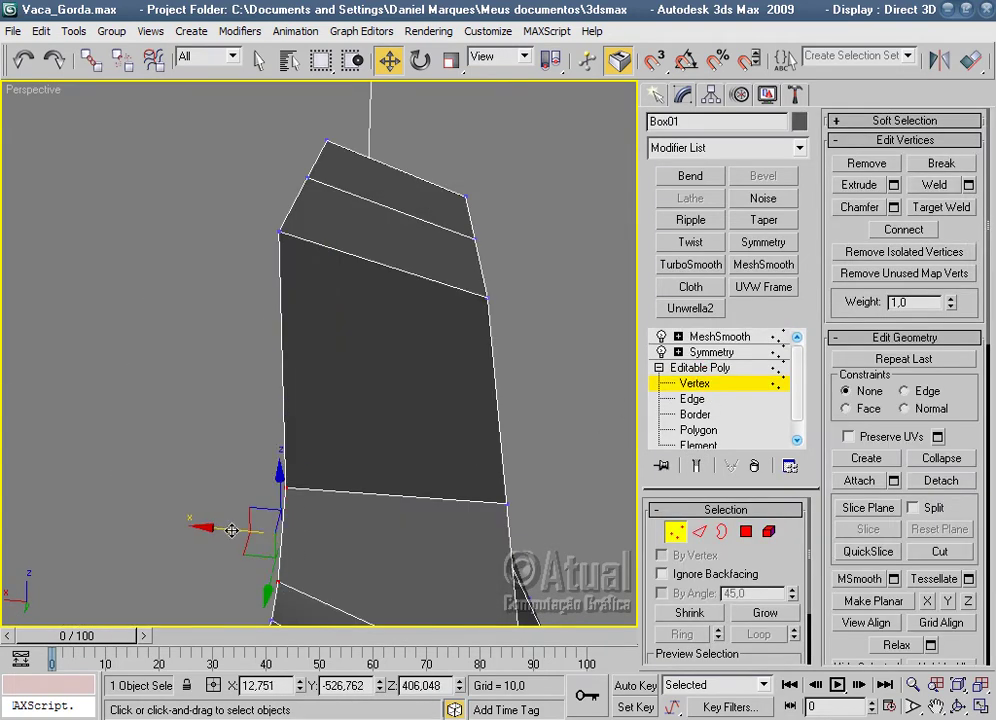
pyautogui.click(279, 235)
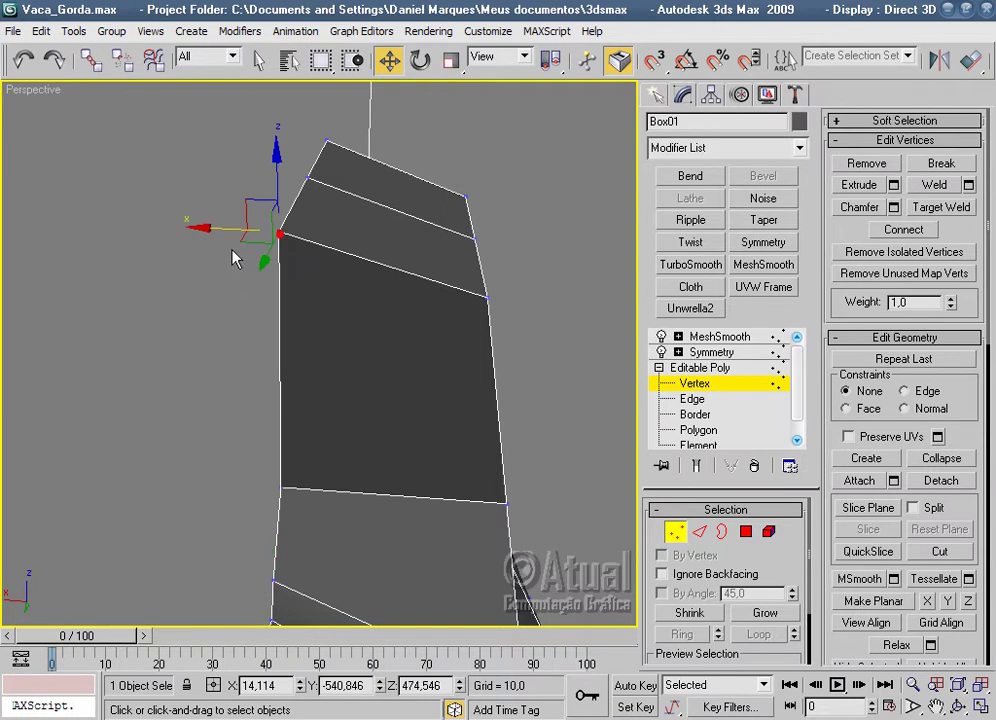
pyautogui.moveTo(220, 229); pyautogui.dragTo(224, 229)
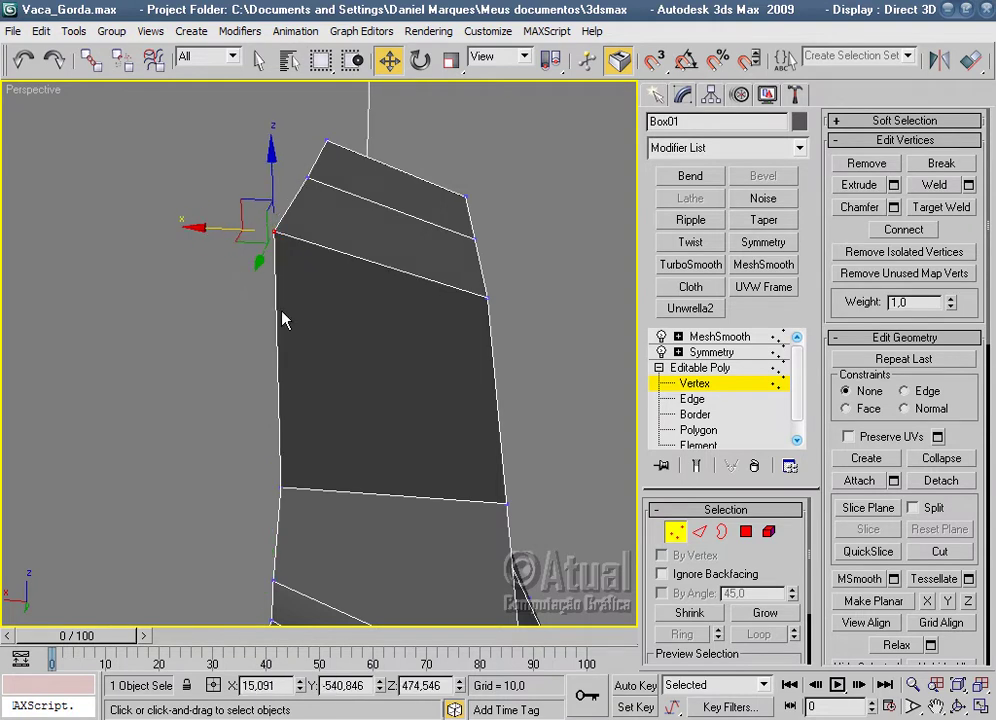
pyautogui.keyDown('alt'); pyautogui.moveTo(282, 318); pyautogui.dragTo(276, 432, button='middle'); pyautogui.keyUp('alt')
pyautogui.moveTo(252, 478); pyautogui.dragTo(256, 478)
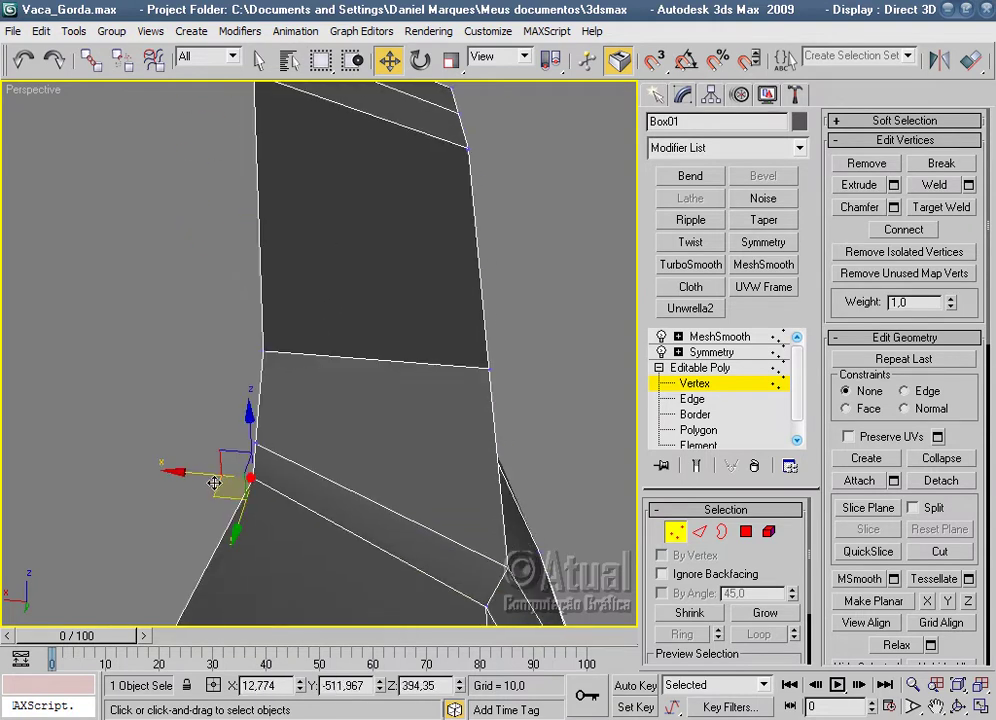
pyautogui.click(724, 338)
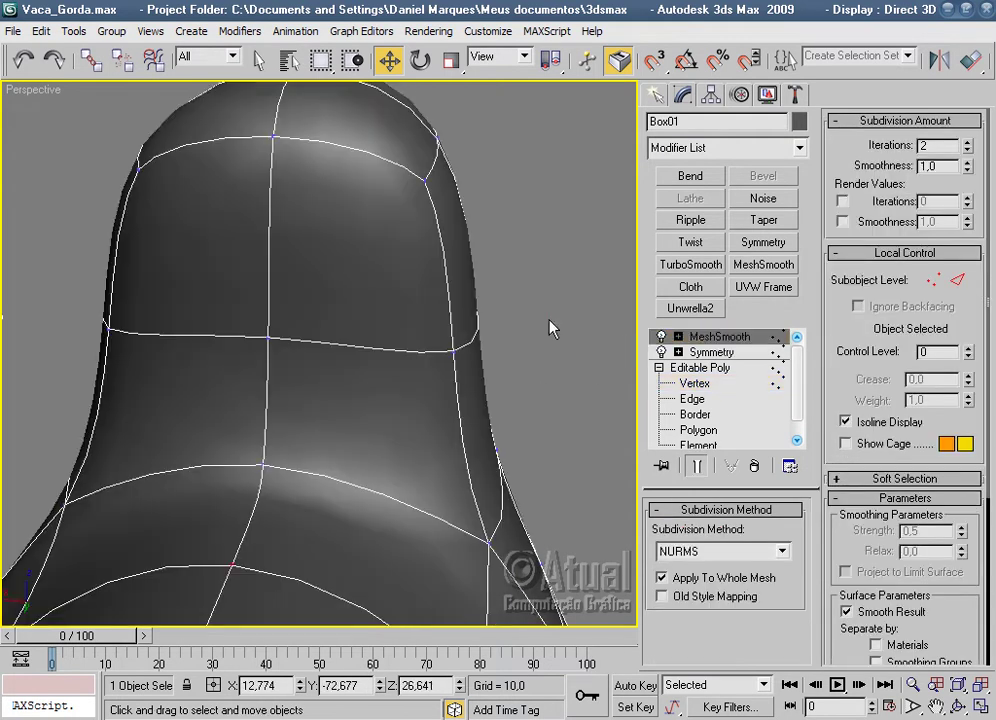
pyautogui.click(549, 329)
# Move head and jaw vertices to reshape the head, checking the smoothed muzzle.
pyautogui.moveTo(549, 329)
pyautogui.keyDown('alt'); pyautogui.mouseDown(button='middle')
pyautogui.moveTo(547, 380)
pyautogui.moveTo(268, 372)
pyautogui.moveTo(302, 325)
pyautogui.moveTo(389, 296)
pyautogui.moveTo(362, 400)
pyautogui.mouseUp(button='middle'); pyautogui.keyUp('alt')
pyautogui.click(362, 400)
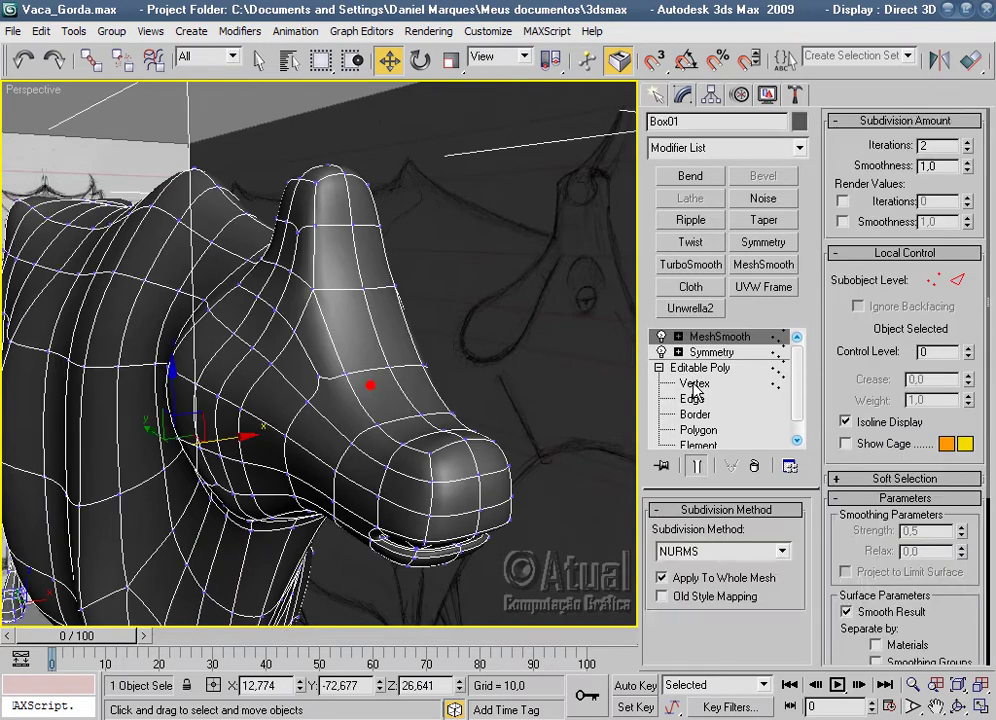
pyautogui.click(694, 383)
pyautogui.keyDown('alt'); pyautogui.moveTo(346, 308); pyautogui.dragTo(296, 279, button='middle'); pyautogui.keyUp('alt')
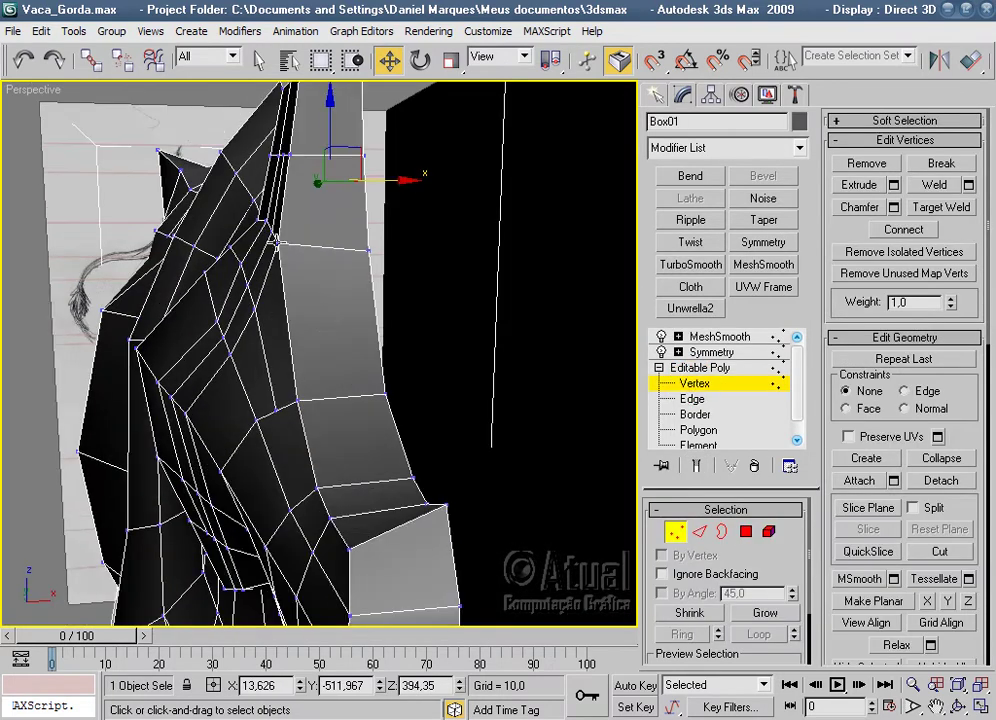
pyautogui.click(276, 241)
pyautogui.moveTo(299, 399); pyautogui.dragTo(362, 470)
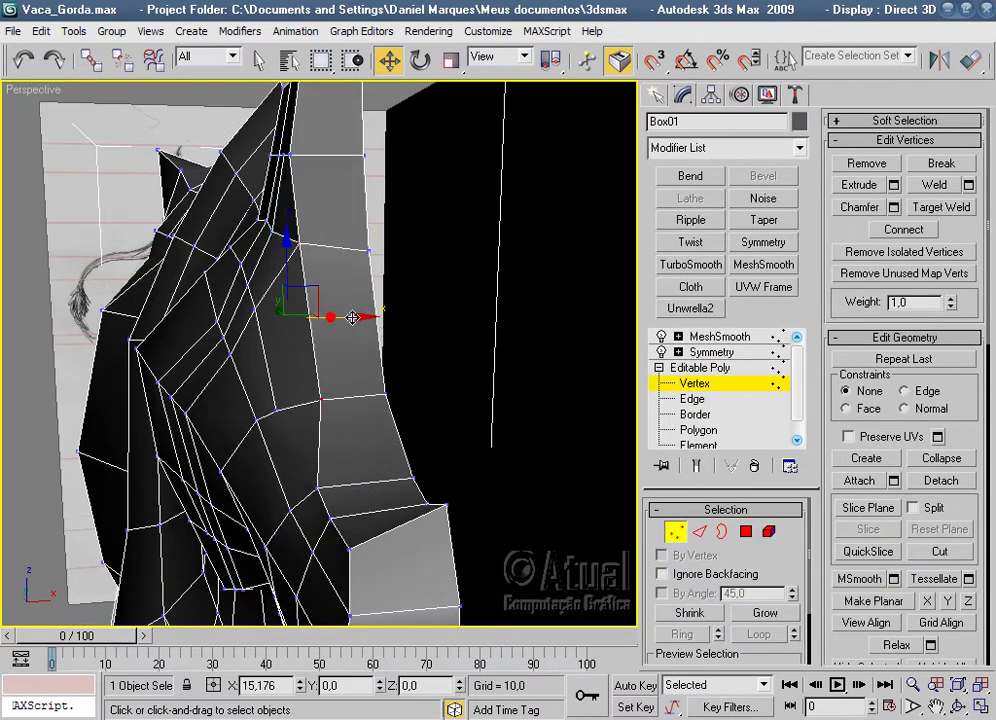
pyautogui.click(319, 488)
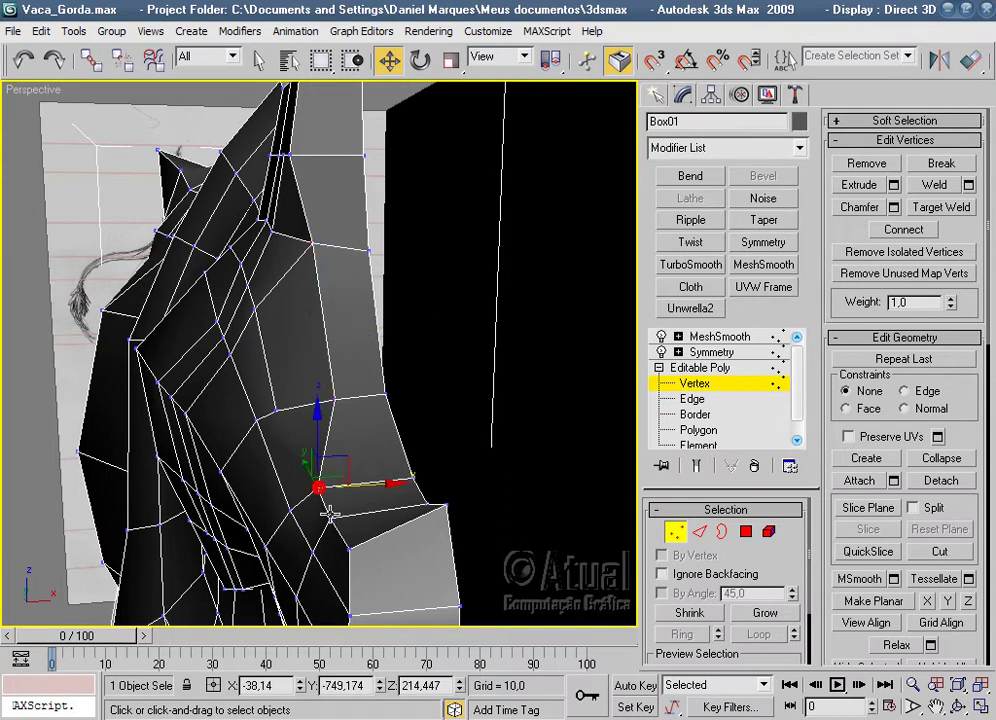
pyautogui.moveTo(383, 485); pyautogui.dragTo(410, 483)
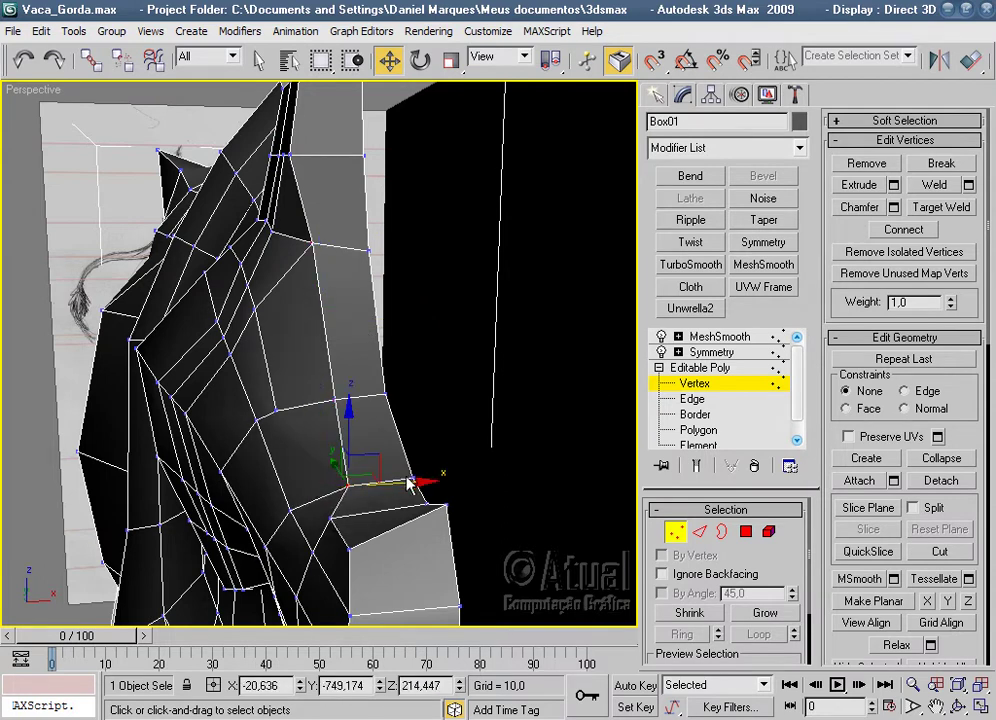
pyautogui.click(692, 338)
pyautogui.click(529, 396)
pyautogui.moveTo(529, 396)
pyautogui.keyDown('alt'); pyautogui.mouseDown(button='middle')
pyautogui.moveTo(352, 462)
pyautogui.moveTo(271, 460)
pyautogui.moveTo(545, 449)
pyautogui.mouseUp(button='middle'); pyautogui.keyUp('alt')
pyautogui.scroll(3, 369, 391)
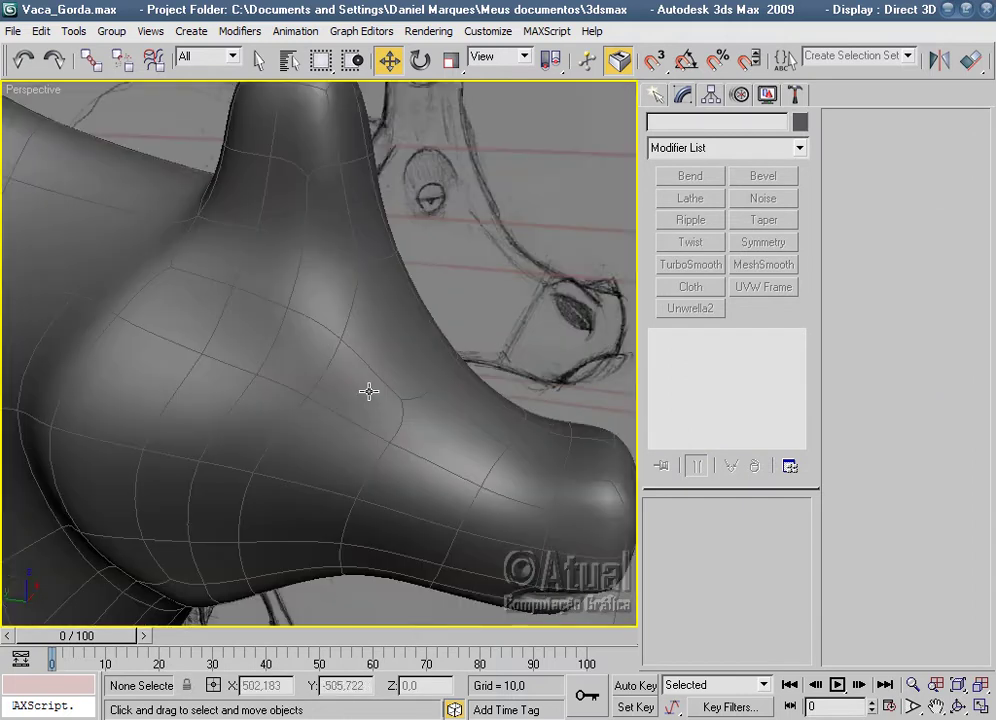
pyautogui.scroll(2, 331, 382)
# Frame the cow's head over the eye sketch in Left view at Vertex level.
pyautogui.click(331, 382)
pyautogui.click(668, 431)
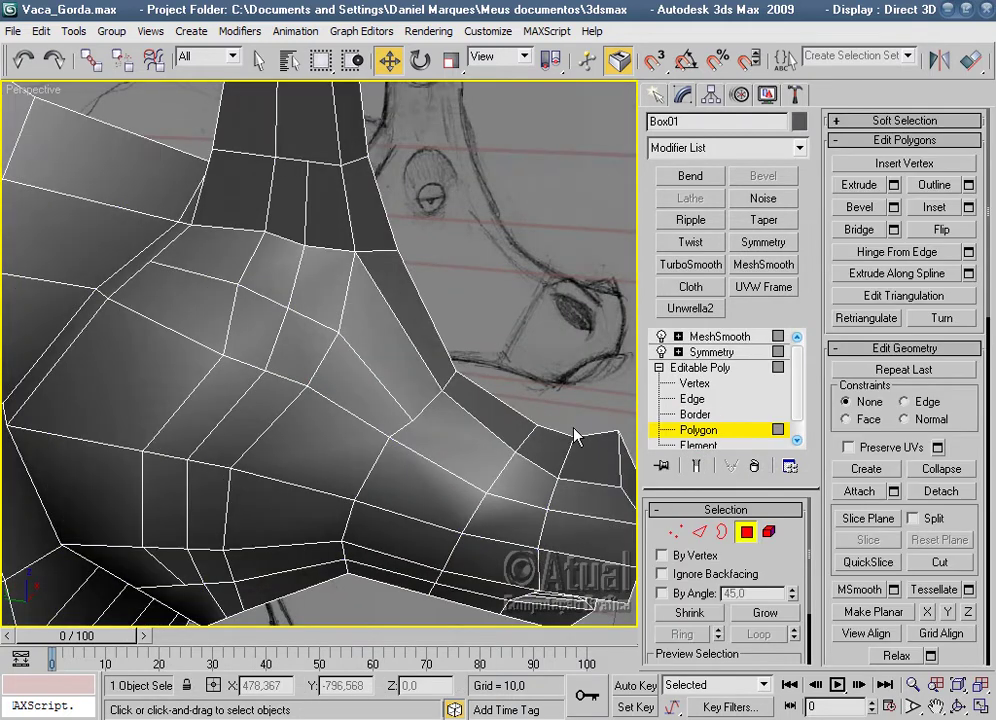
pyautogui.press('z')
pyautogui.press('l')
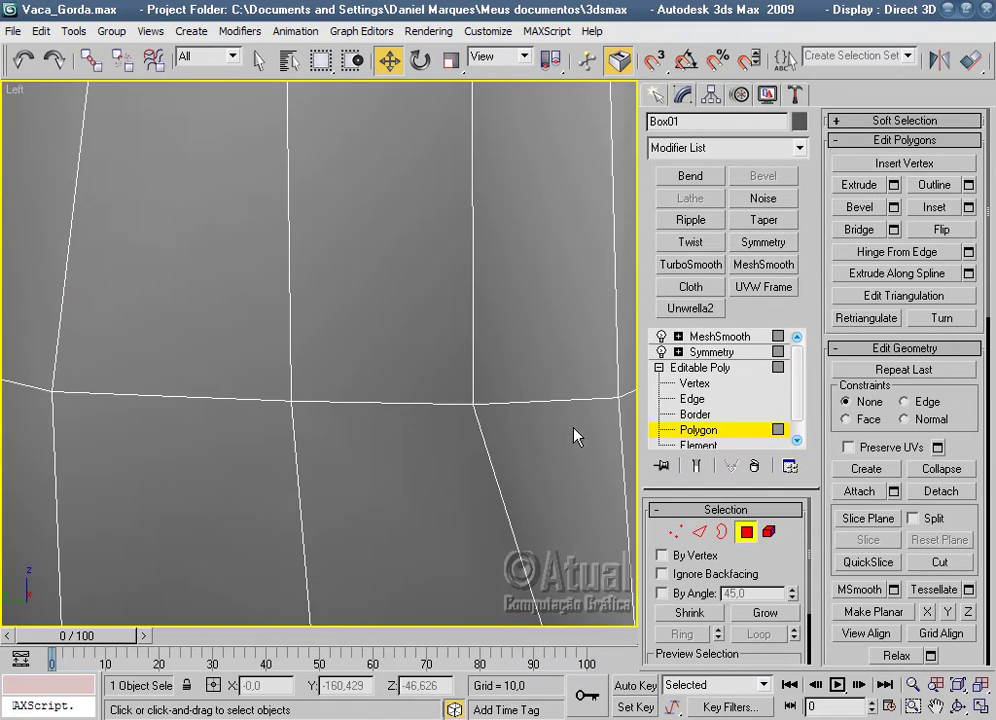
pyautogui.scroll(-4, 262, 498)
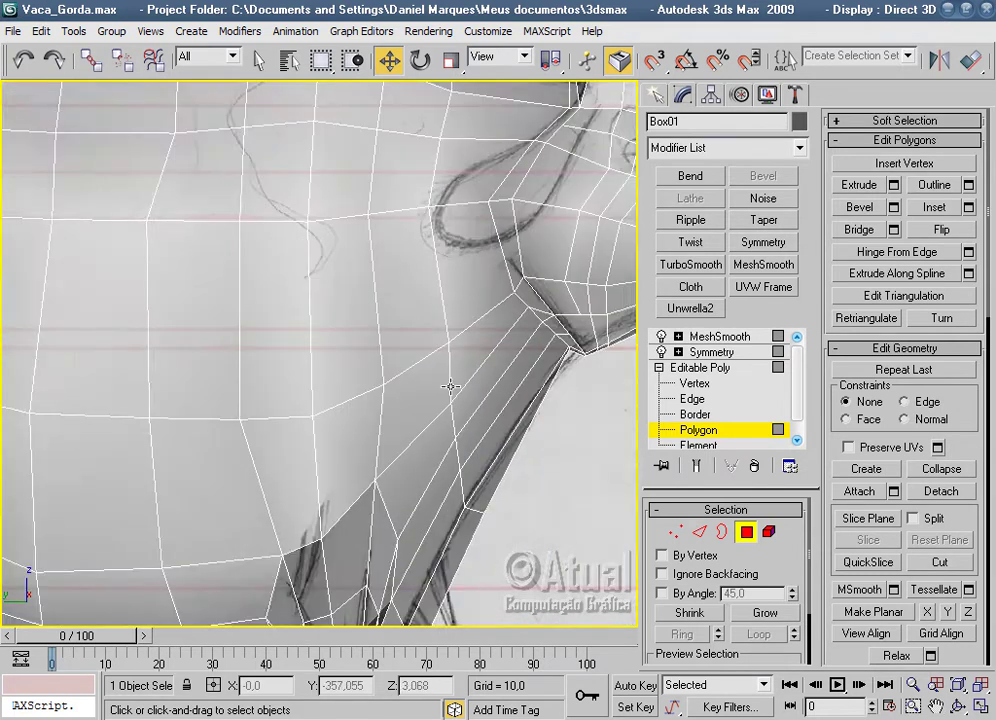
pyautogui.moveTo(262, 498); pyautogui.dragTo(403, 392, button='middle')
pyautogui.scroll(3, 403, 392)
pyautogui.scroll(2, 345, 445)
pyautogui.scroll(2, 382, 478)
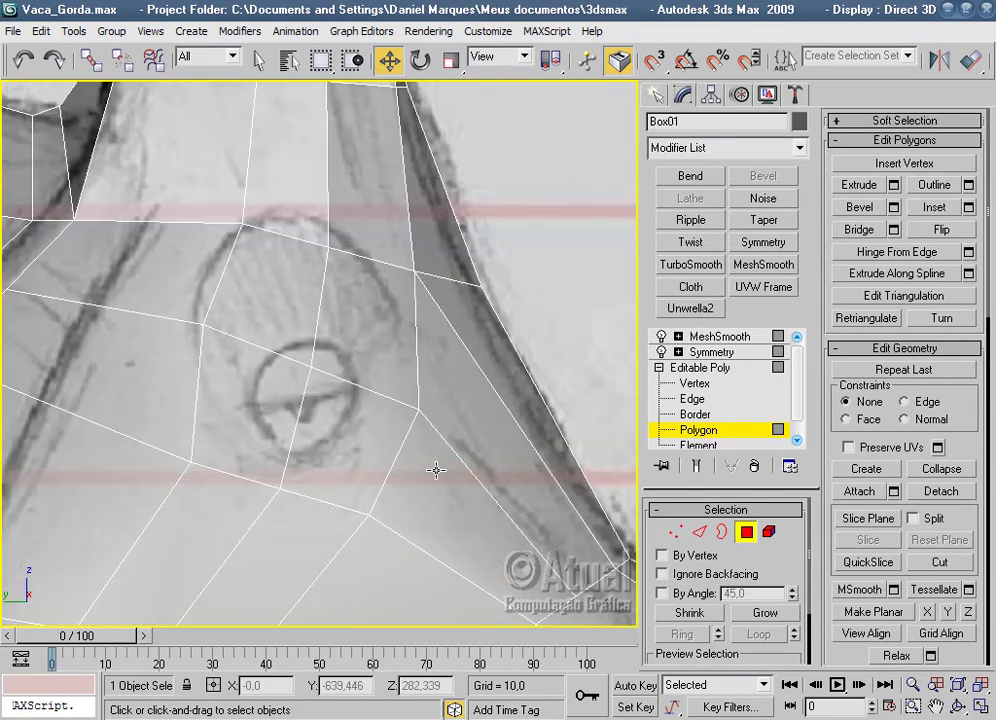
pyautogui.scroll(2, 436, 467)
pyautogui.click(678, 537)
# Pull the vertices below, left and below-right of the eye onto the sketched circle.
pyautogui.click(331, 470)
pyautogui.click(349, 455)
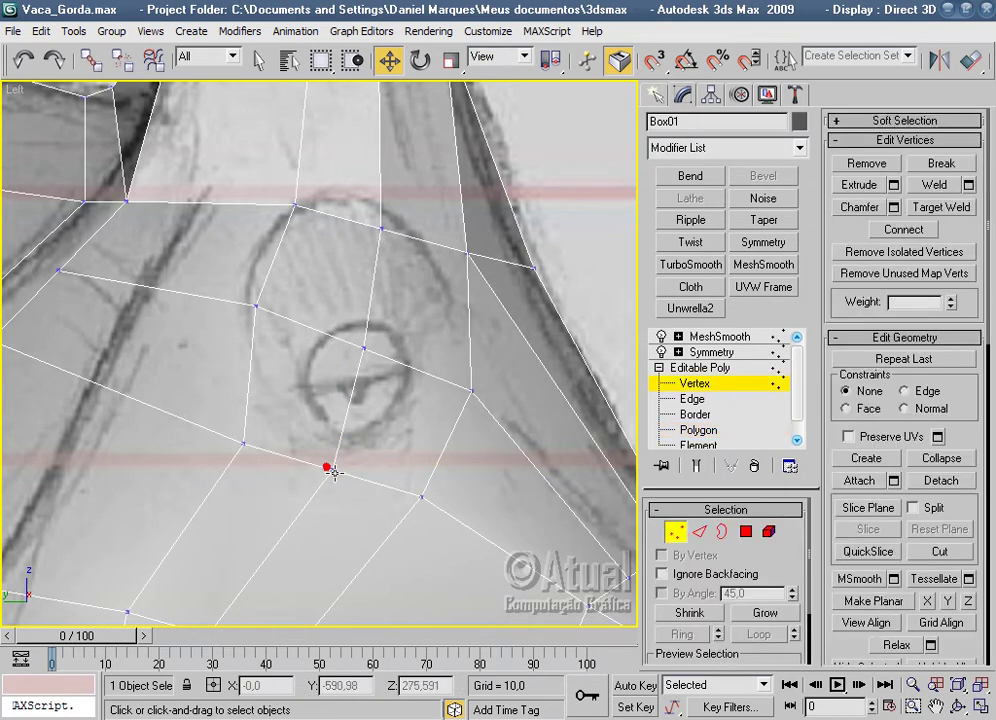
pyautogui.click(334, 472)
pyautogui.moveTo(339, 441); pyautogui.dragTo(334, 468)
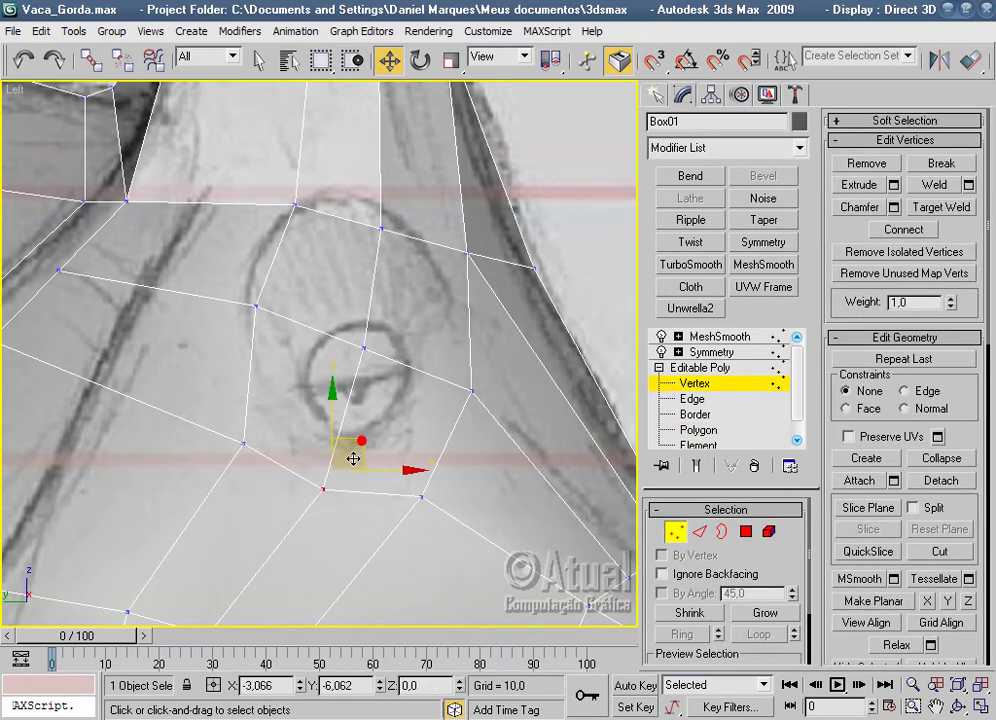
pyautogui.click(245, 443)
pyautogui.moveTo(267, 415); pyautogui.dragTo(283, 405)
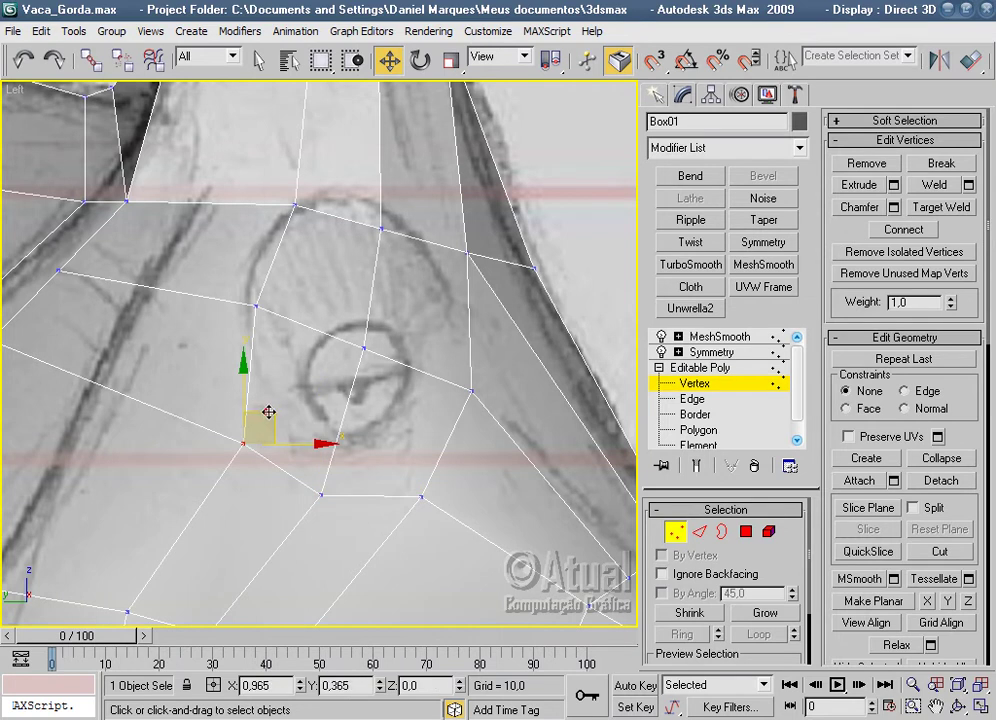
pyautogui.click(420, 496)
pyautogui.moveTo(445, 478); pyautogui.dragTo(452, 459)
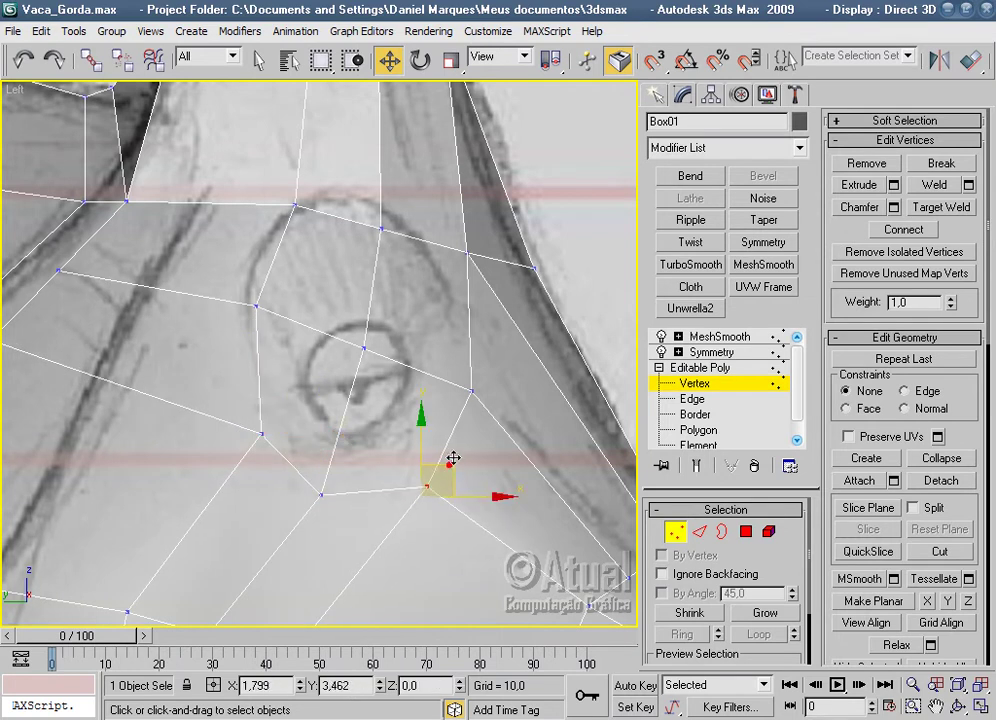
# Move the vertices above and upper-right of the eye to hug the eye outline.
pyautogui.click(295, 205)
pyautogui.moveTo(311, 196); pyautogui.dragTo(306, 228)
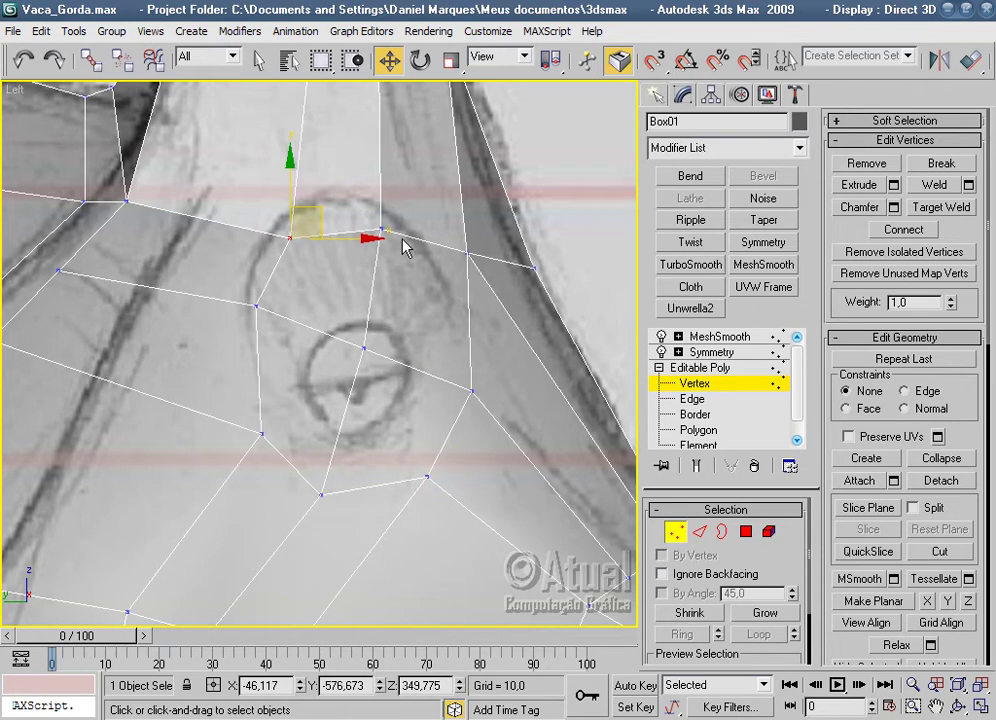
pyautogui.click(467, 254)
pyautogui.moveTo(478, 242); pyautogui.dragTo(467, 256)
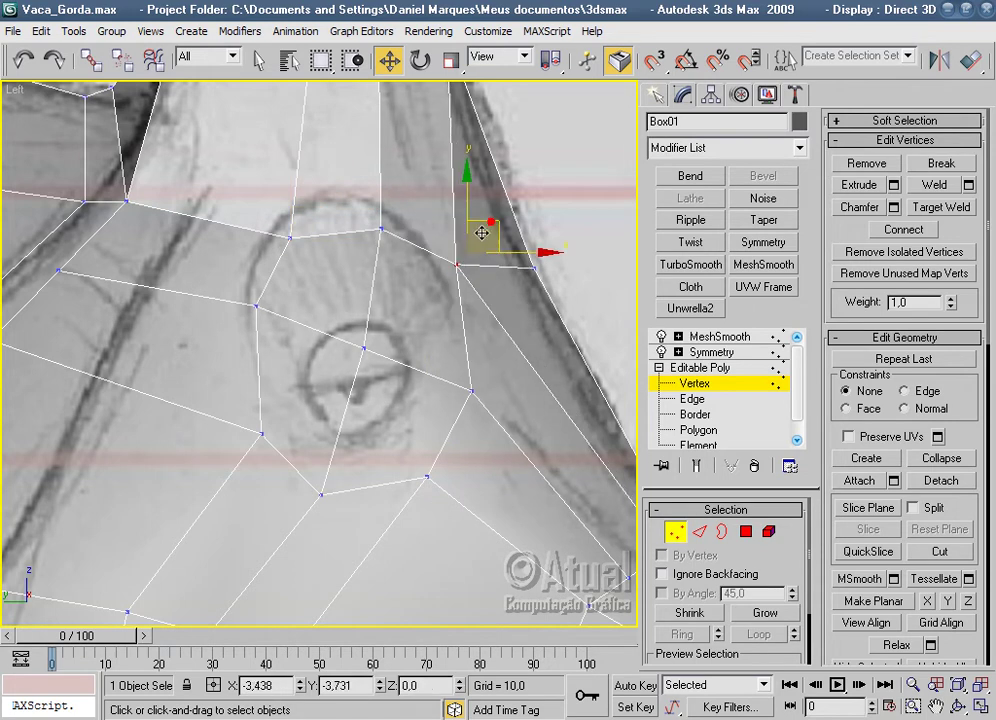
pyautogui.click(378, 230)
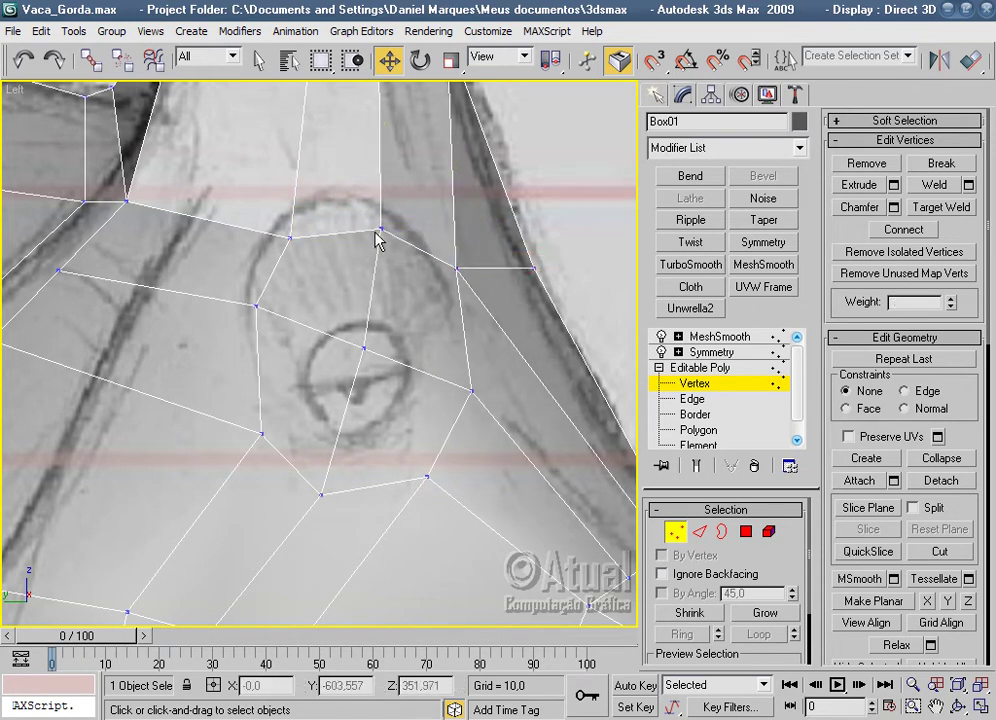
pyautogui.moveTo(403, 219); pyautogui.dragTo(405, 202)
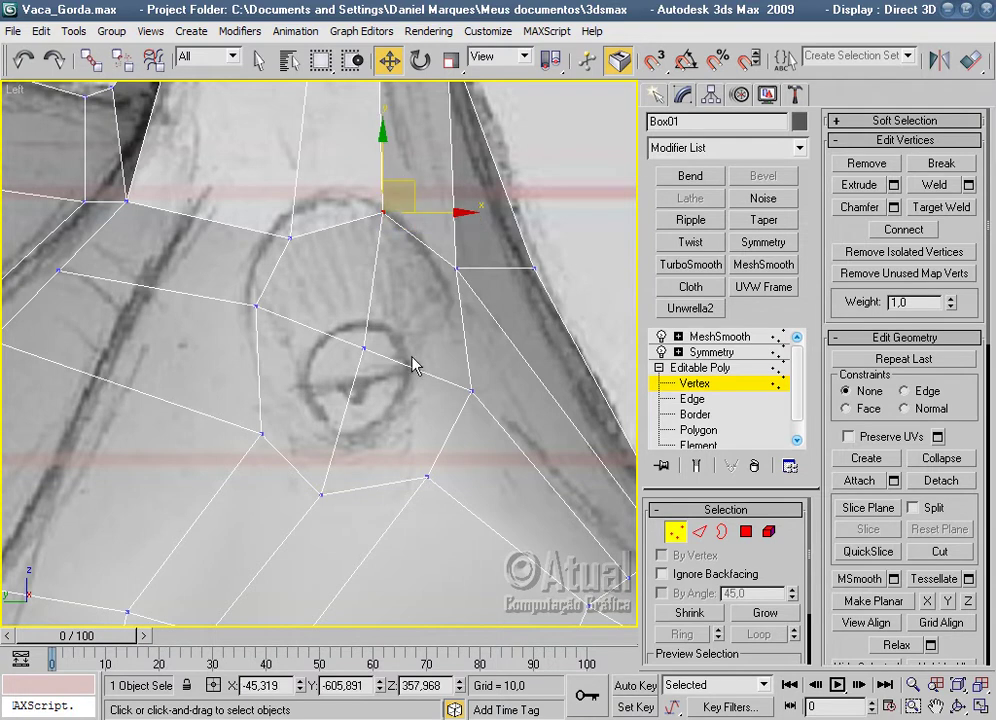
pyautogui.click(746, 532)
# Inset the four polygons over the eye by about 15.4.
pyautogui.click(395, 406)
pyautogui.keyDown('ctrl'); pyautogui.click(318, 378); pyautogui.keyUp('ctrl')
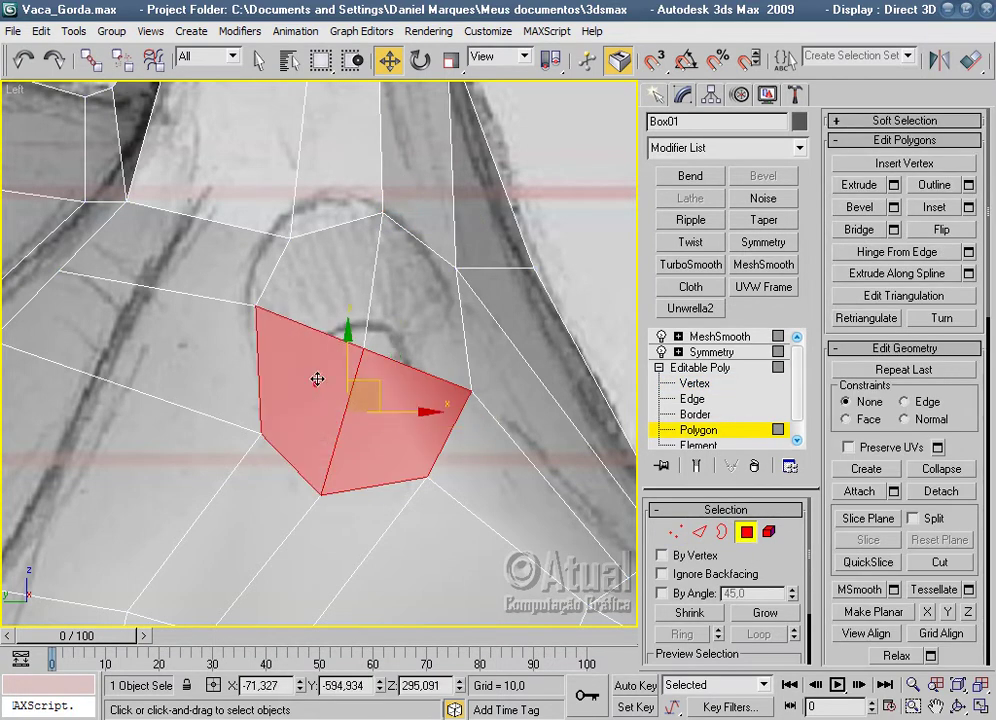
pyautogui.keyDown('ctrl'); pyautogui.click(335, 285); pyautogui.keyUp('ctrl')
pyautogui.keyDown('ctrl'); pyautogui.click(416, 327); pyautogui.keyUp('ctrl')
pyautogui.click(968, 207)
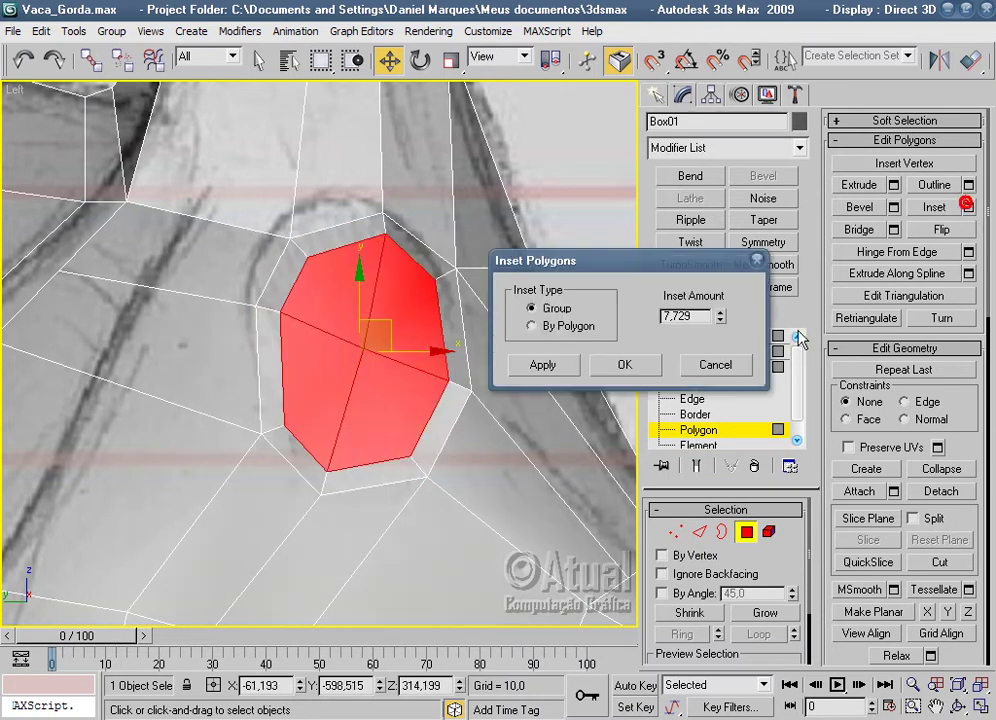
pyautogui.moveTo(723, 318); pyautogui.dragTo(723, 290)
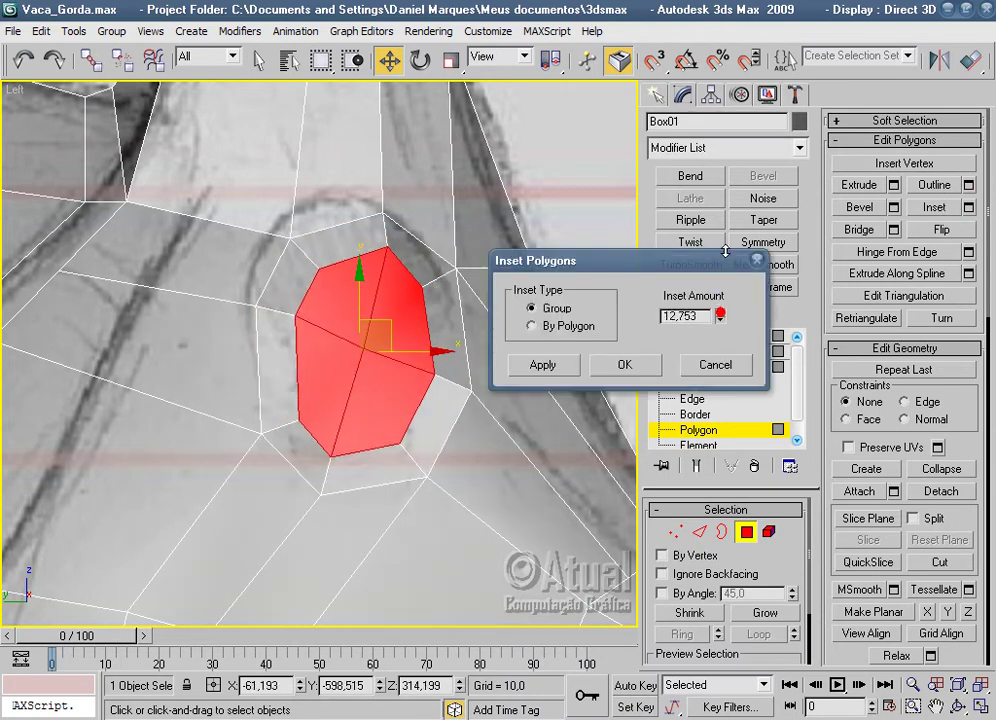
pyautogui.click(626, 366)
# Move the inset's top, left and right inner-ring vertices to round it onto the eye circle.
pyautogui.click(677, 538)
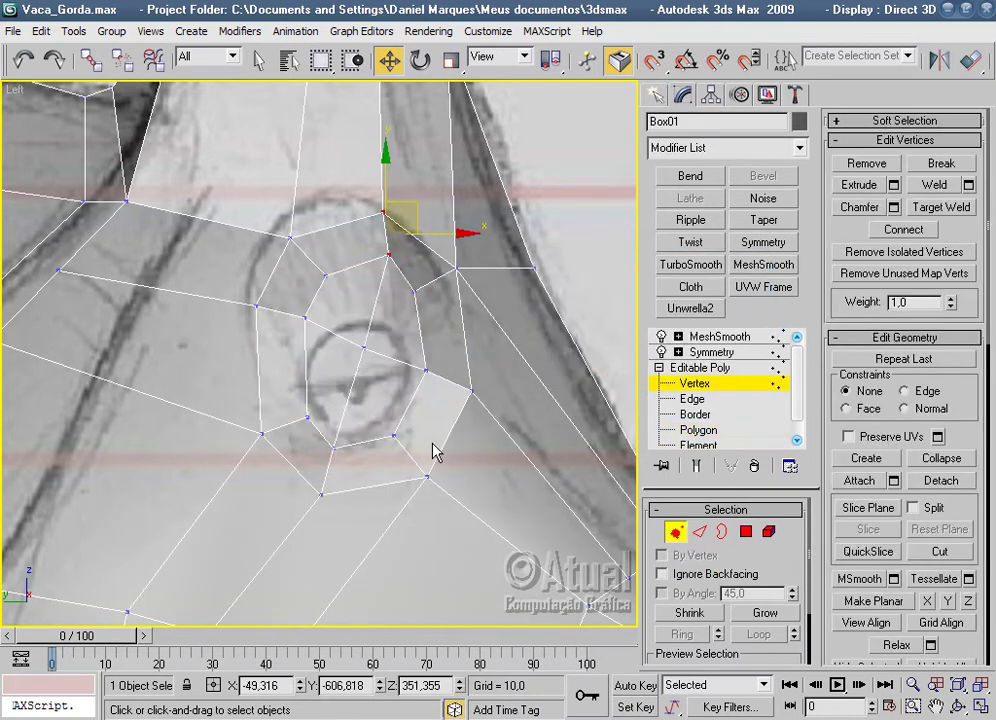
pyautogui.click(304, 318)
pyautogui.moveTo(332, 283)
pyautogui.mouseDown()
pyautogui.moveTo(332, 452)
pyautogui.moveTo(362, 410)
pyautogui.moveTo(448, 393)
pyautogui.mouseUp()
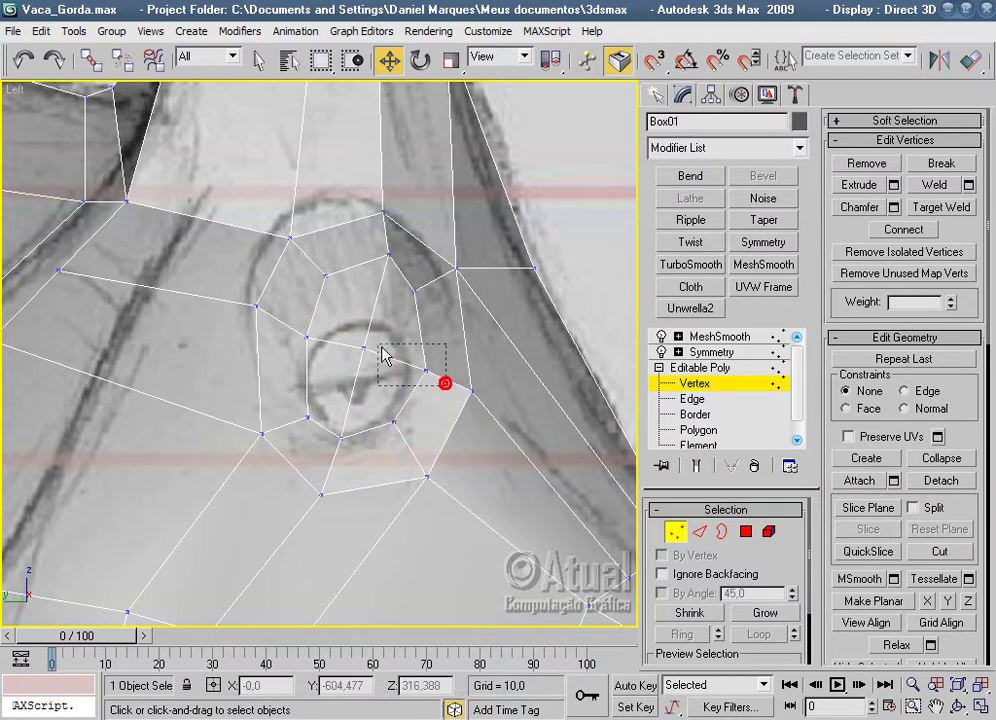
pyautogui.moveTo(381, 346); pyautogui.dragTo(358, 342)
pyautogui.moveTo(419, 333); pyautogui.dragTo(406, 349)
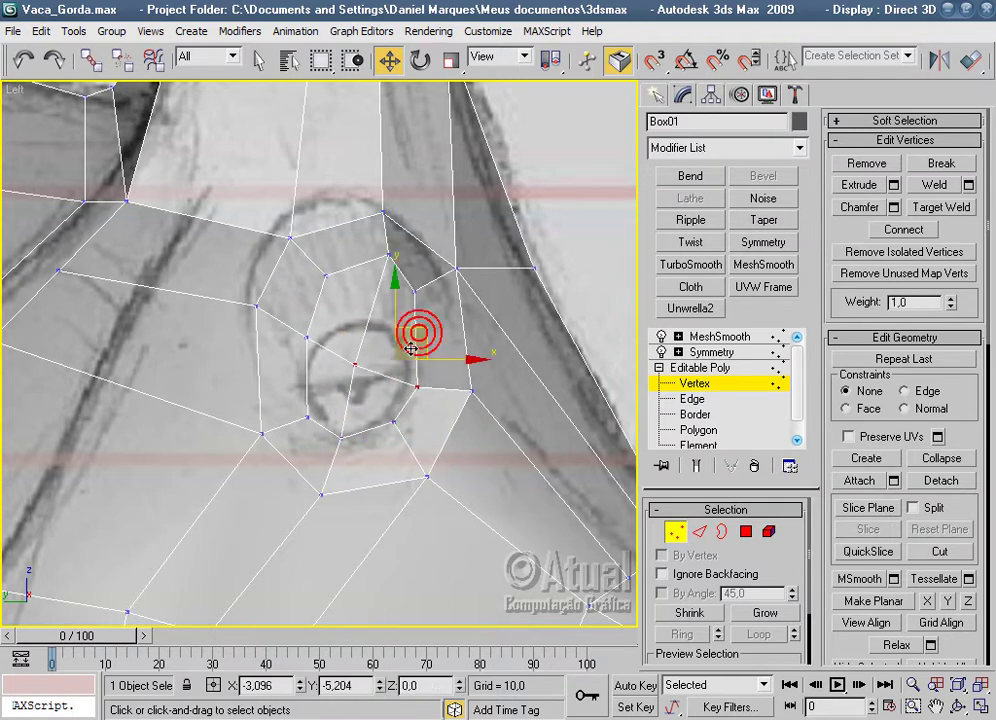
pyautogui.moveTo(318, 358); pyautogui.dragTo(318, 358)
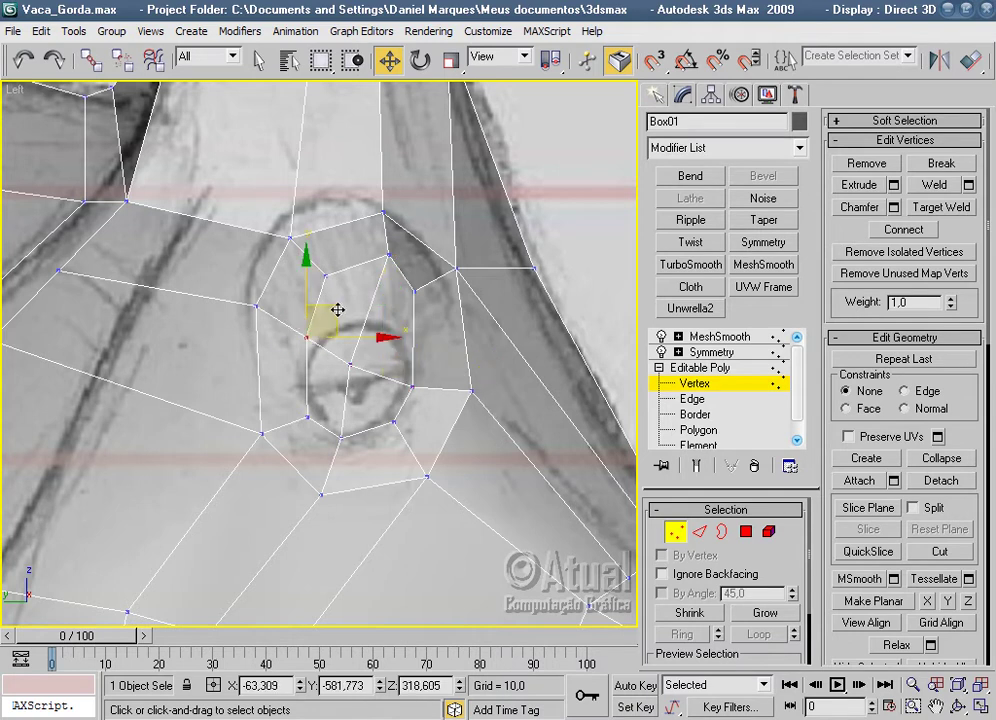
pyautogui.moveTo(329, 303)
pyautogui.mouseDown()
pyautogui.moveTo(333, 318)
pyautogui.moveTo(337, 302)
pyautogui.mouseUp()
pyautogui.moveTo(345, 247)
pyautogui.mouseDown()
pyautogui.moveTo(359, 303)
pyautogui.moveTo(386, 265)
pyautogui.moveTo(441, 317)
pyautogui.moveTo(404, 284)
pyautogui.moveTo(397, 432)
pyautogui.mouseUp()
# Adjust the remaining inner-ring vertices to match the eye outline.
pyautogui.moveTo(296, 411)
pyautogui.mouseDown()
pyautogui.moveTo(316, 425)
pyautogui.moveTo(334, 374)
pyautogui.mouseUp()
pyautogui.click(358, 445)
pyautogui.click(393, 421)
pyautogui.moveTo(408, 400)
pyautogui.mouseDown()
pyautogui.moveTo(455, 408)
pyautogui.moveTo(445, 375)
pyautogui.mouseUp()
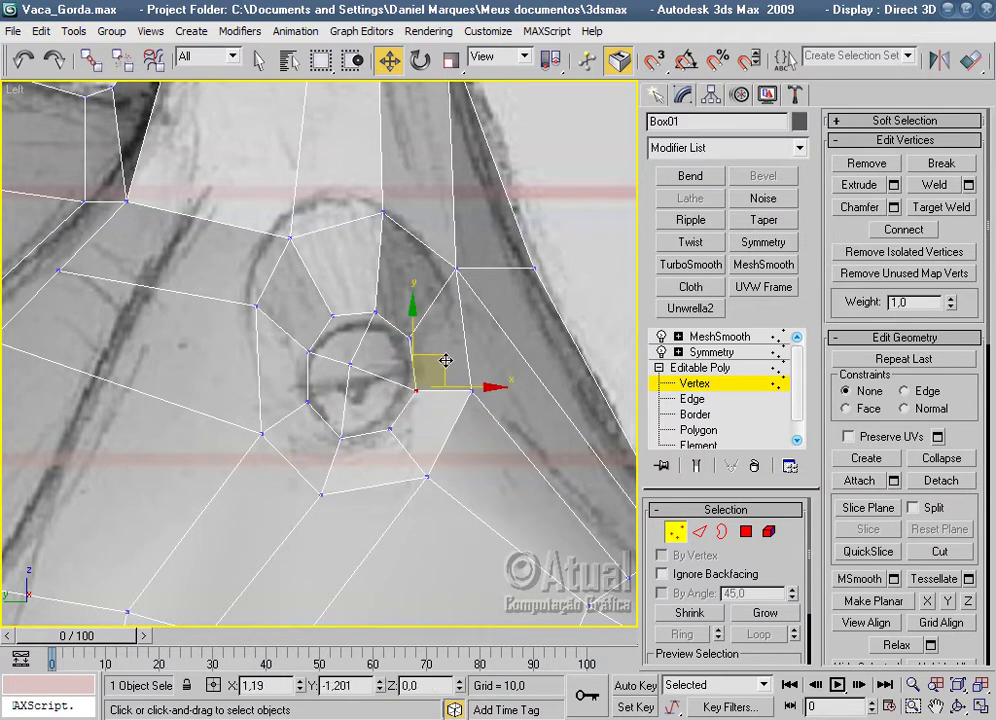
pyautogui.click(325, 308)
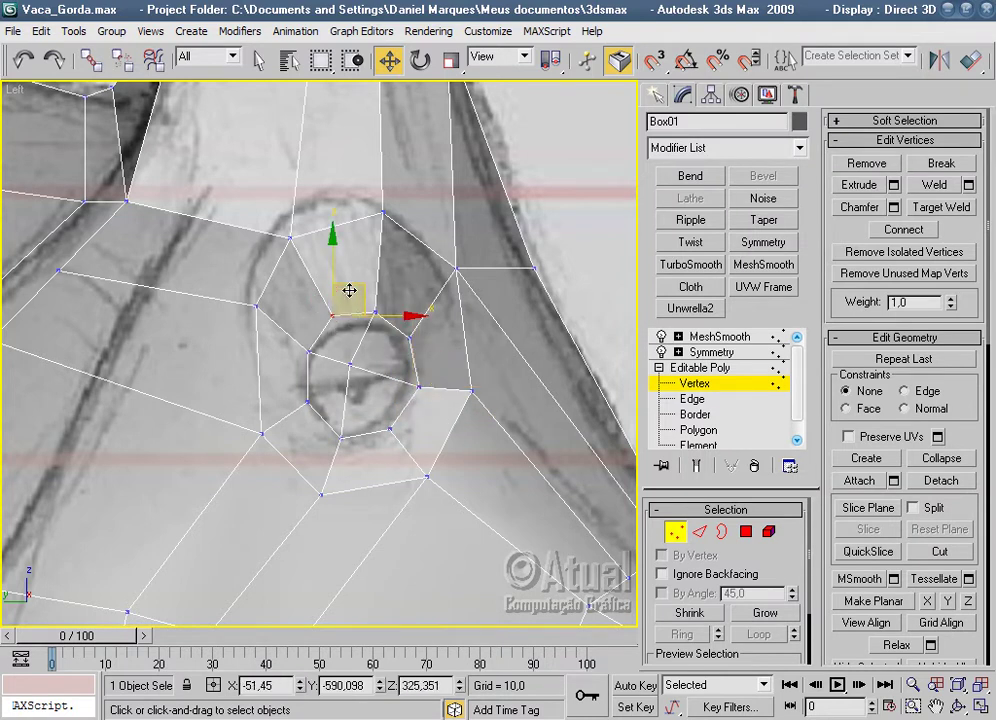
pyautogui.moveTo(333, 310)
pyautogui.mouseDown()
pyautogui.moveTo(373, 297)
pyautogui.moveTo(392, 312)
pyautogui.moveTo(396, 300)
pyautogui.mouseUp()
pyautogui.click(409, 338)
pyautogui.moveTo(433, 311); pyautogui.dragTo(429, 313)
# Try shifting the eye patch sideways in Front view, then undo two changes.
pyautogui.click(746, 531)
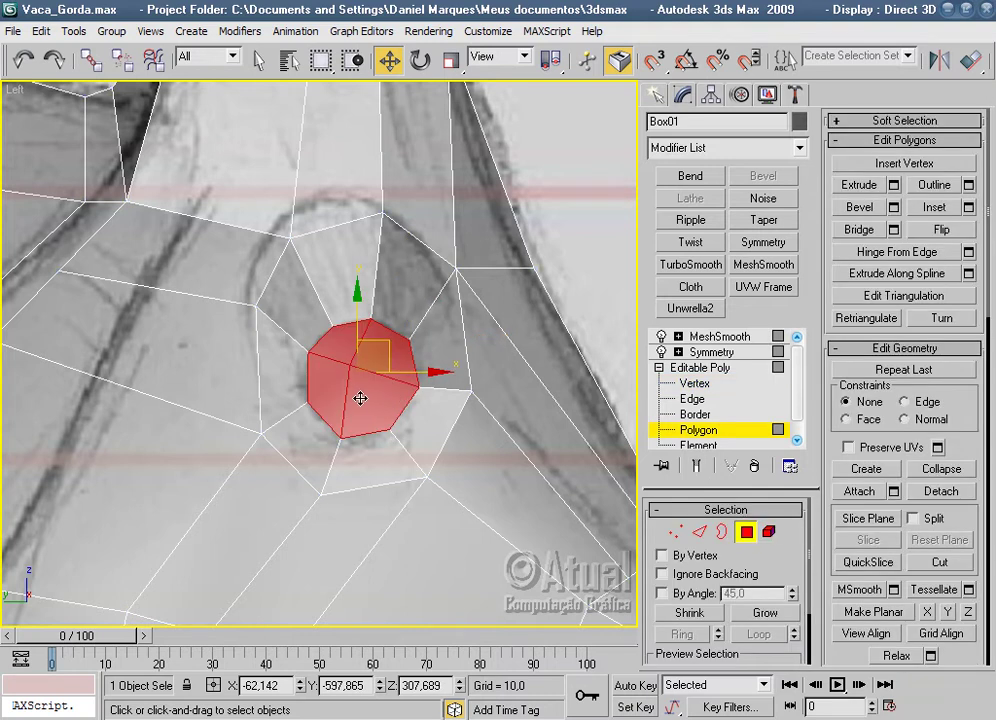
pyautogui.scroll(-5, 360, 398)
pyautogui.scroll(-3, 316, 442)
pyautogui.scroll(-1, 393, 413)
pyautogui.scroll(3, 392, 413)
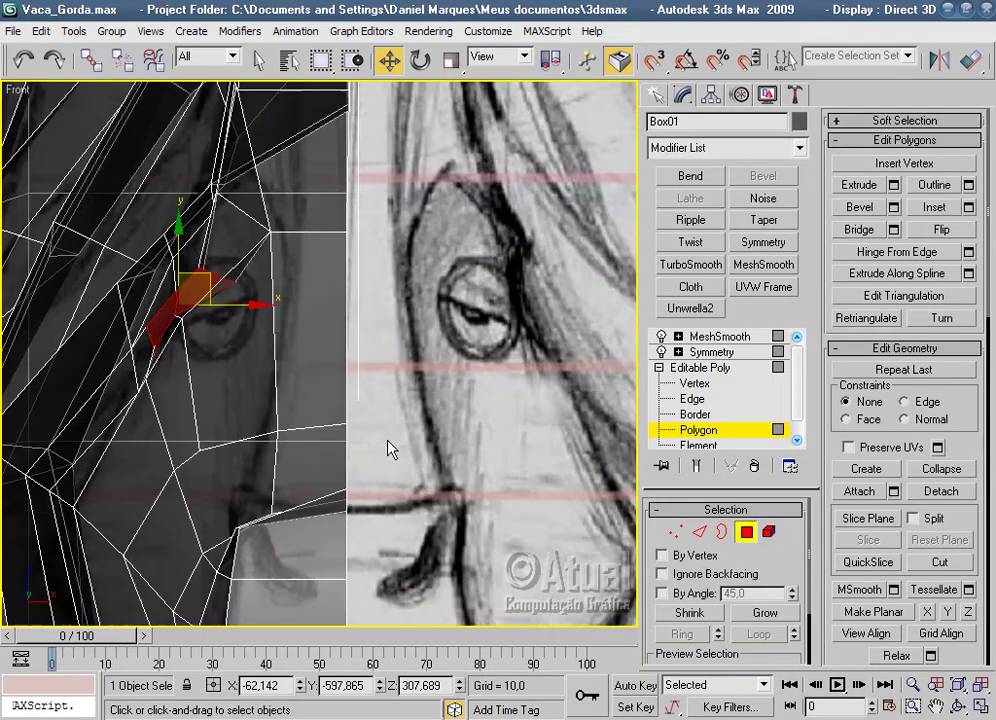
pyautogui.moveTo(285, 305)
pyautogui.mouseDown()
pyautogui.moveTo(267, 311)
pyautogui.moveTo(308, 304)
pyautogui.mouseUp()
pyautogui.click(420, 60)
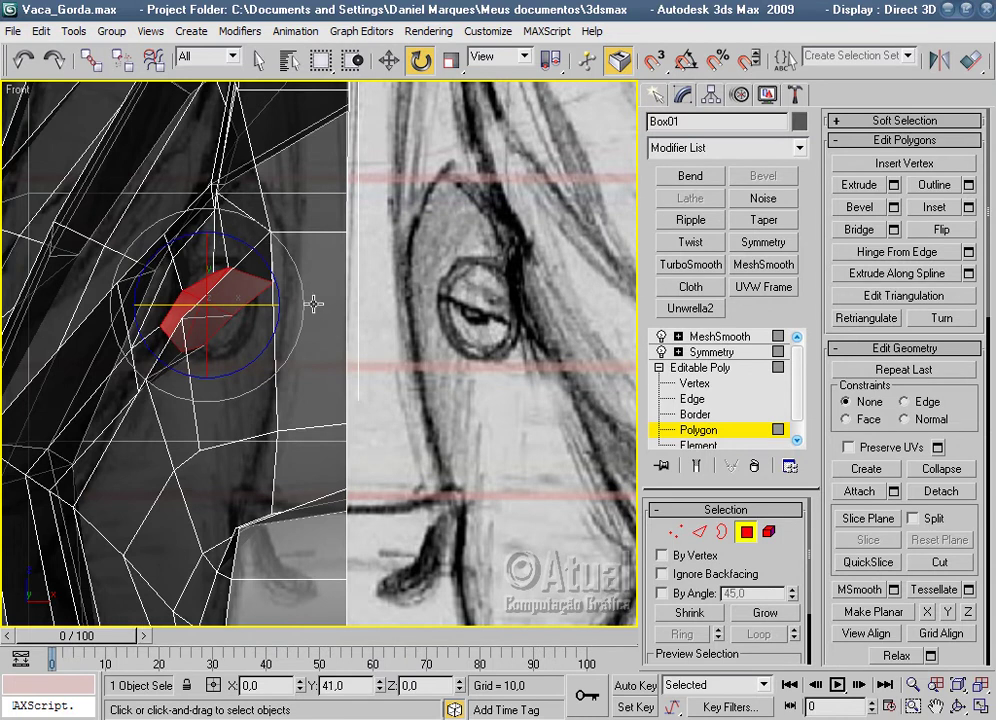
pyautogui.hotkey('ctrl', 'z')
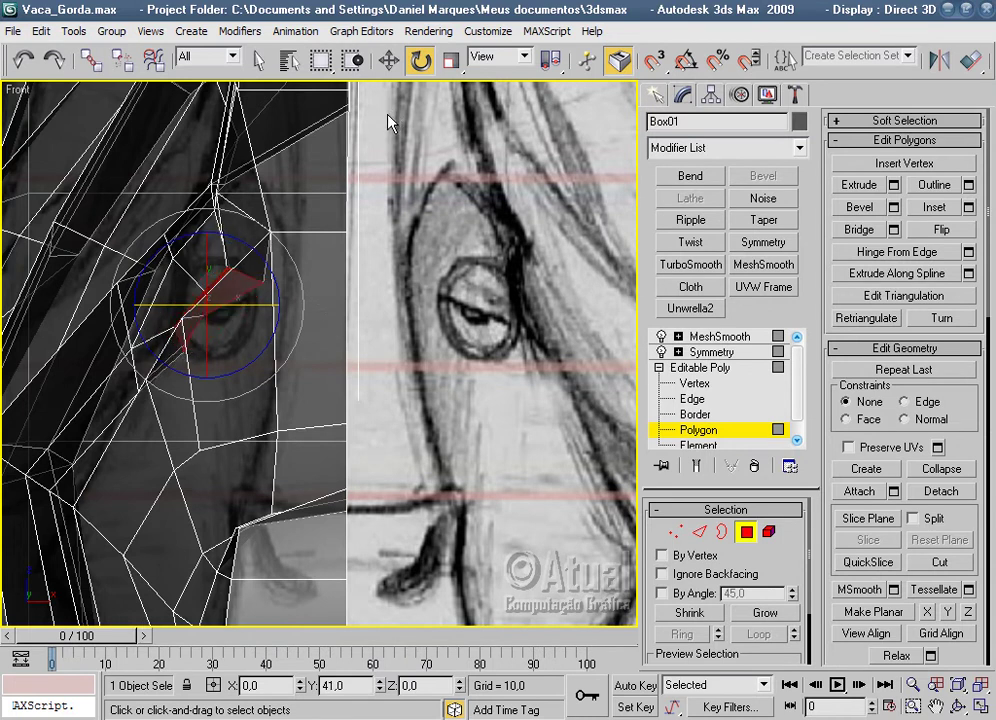
pyautogui.hotkey('ctrl', 'z')
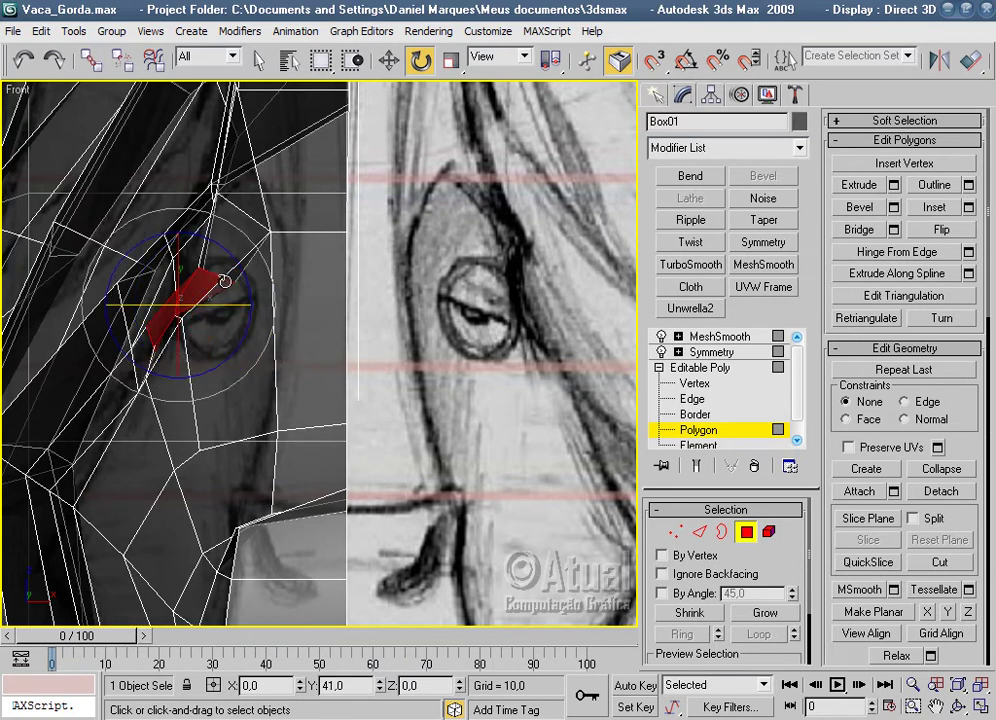
# Rotate the eye polygons in the Perspective view.
pyautogui.press('p')
pyautogui.press('z')
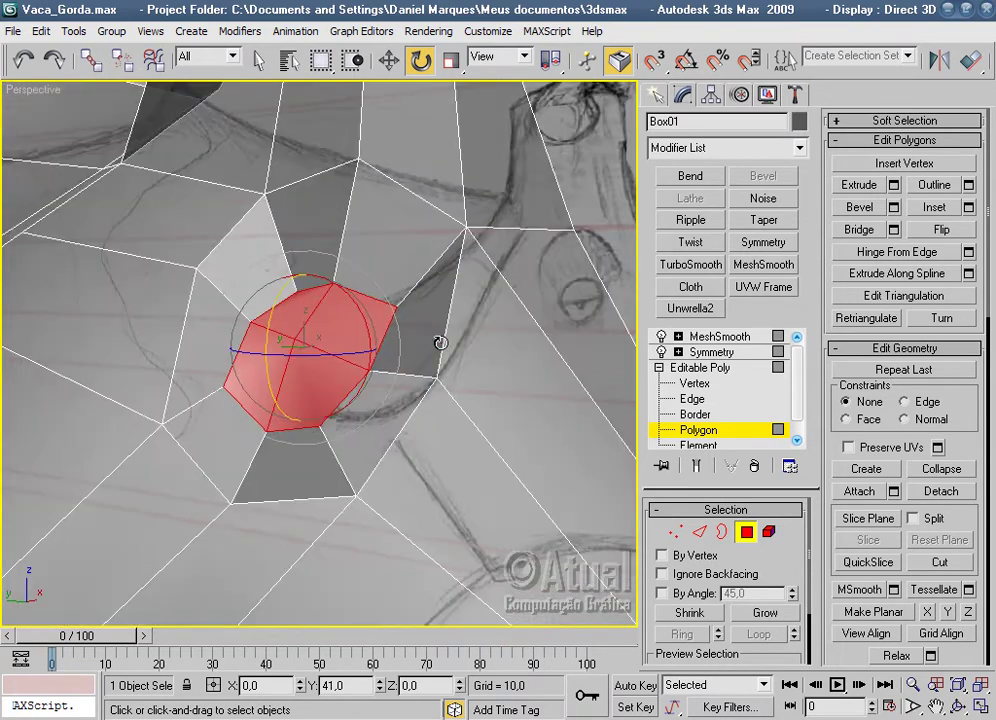
pyautogui.keyDown('alt'); pyautogui.moveTo(440, 343); pyautogui.dragTo(349, 375, button='middle'); pyautogui.keyUp('alt')
pyautogui.moveTo(371, 381)
pyautogui.mouseDown()
pyautogui.moveTo(395, 304)
pyautogui.moveTo(262, 289)
pyautogui.moveTo(291, 437)
pyautogui.moveTo(281, 440)
pyautogui.mouseUp()
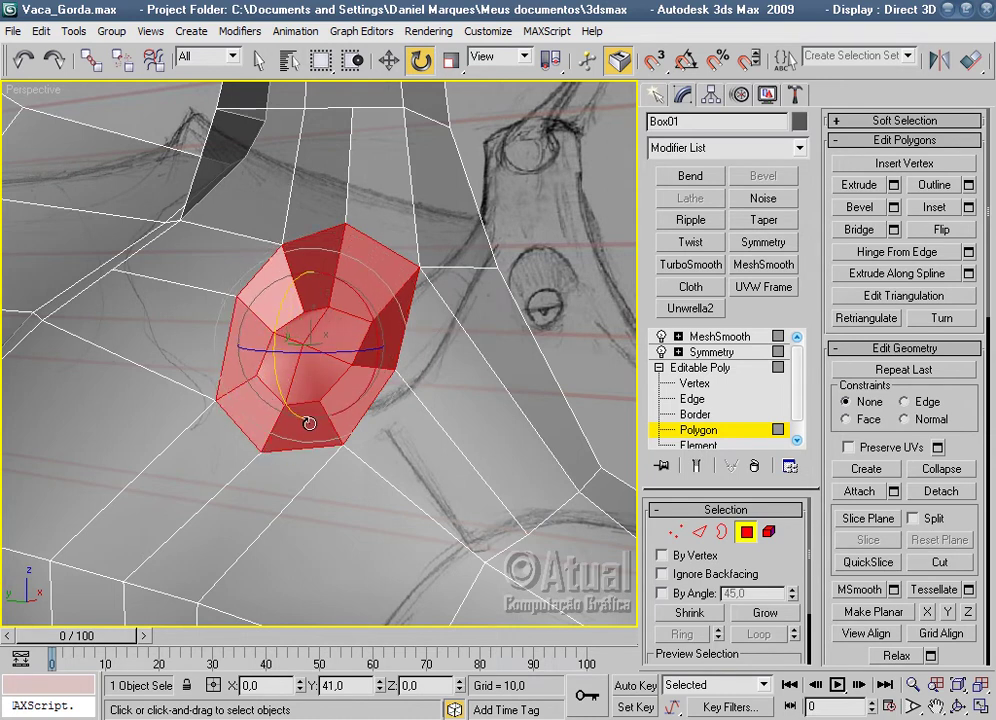
# Tilt the eye patch to follow the sketch and move it along X in Front view.
pyautogui.press('f')
pyautogui.scroll(-3, 349, 560)
pyautogui.scroll(-3, 349, 560)
pyautogui.moveTo(201, 406); pyautogui.dragTo(276, 301, button='middle')
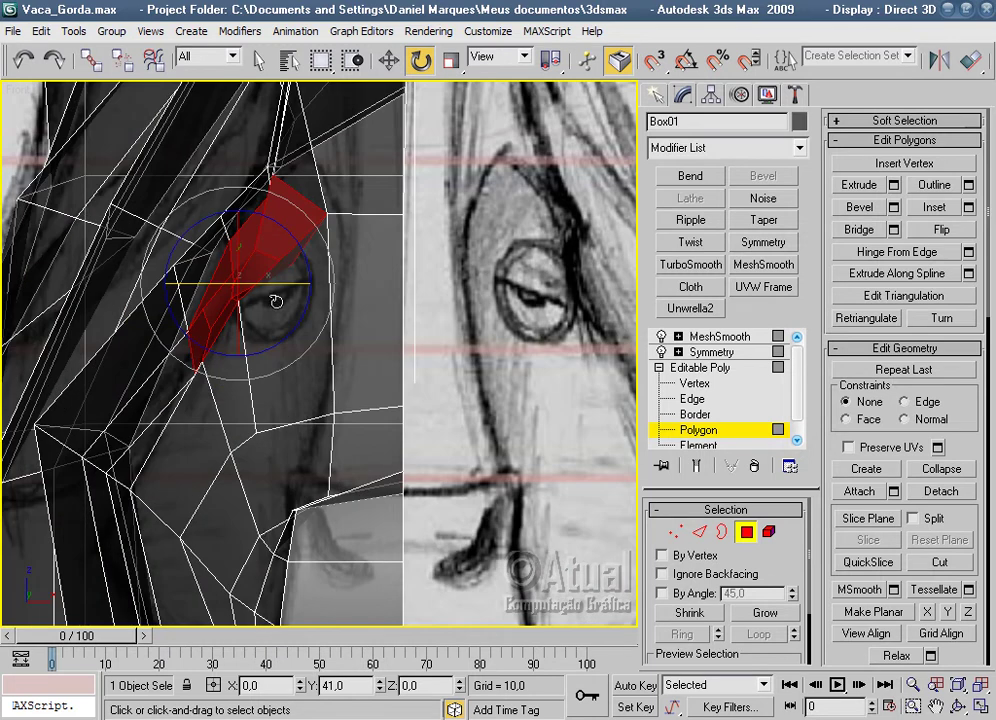
pyautogui.moveTo(280, 285); pyautogui.dragTo(395, 88)
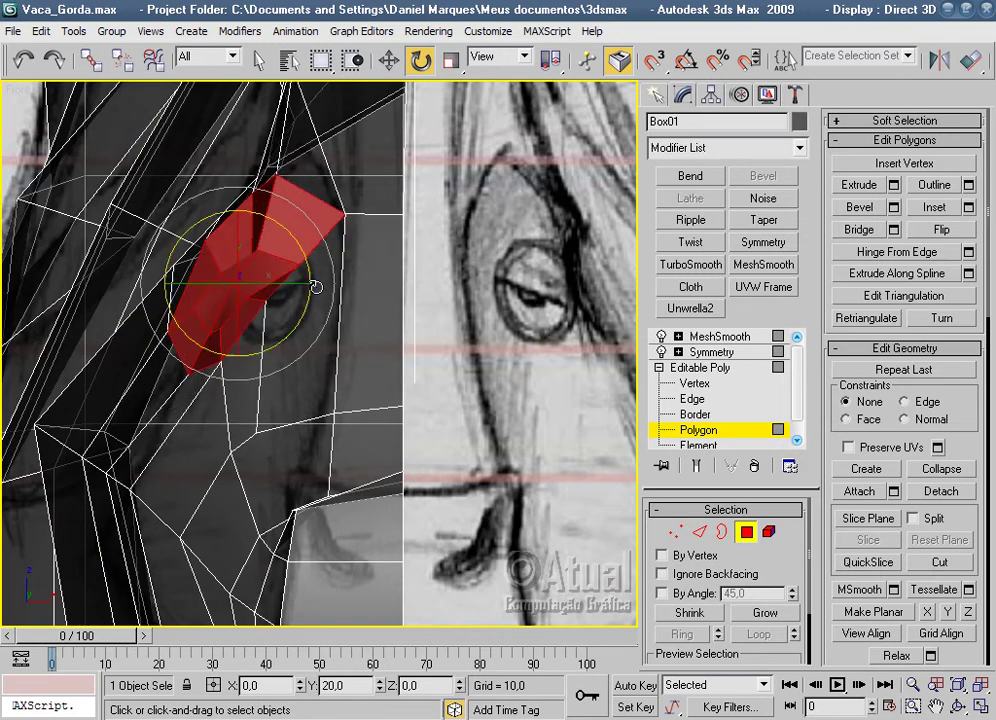
pyautogui.press('w')
pyautogui.moveTo(288, 286)
pyautogui.mouseDown()
pyautogui.moveTo(329, 294)
pyautogui.moveTo(307, 285)
pyautogui.moveTo(367, 127)
pyautogui.mouseUp()
pyautogui.click(421, 61)
pyautogui.click(389, 62)
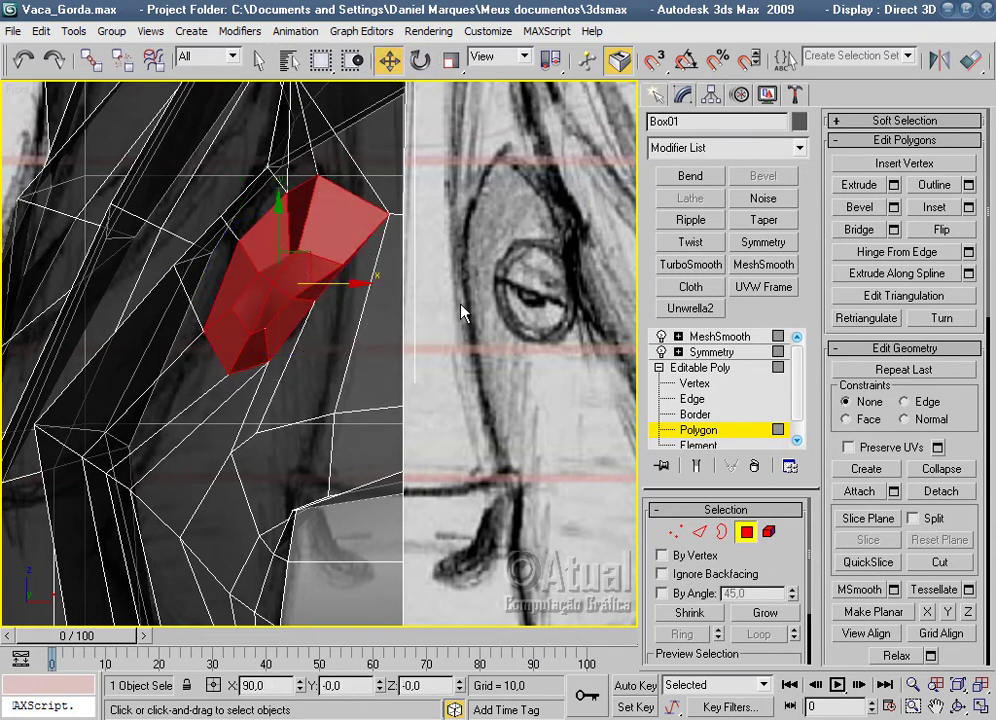
# Preview the smoothed cow and orbit the Perspective view up the neck and head.
pyautogui.click(722, 338)
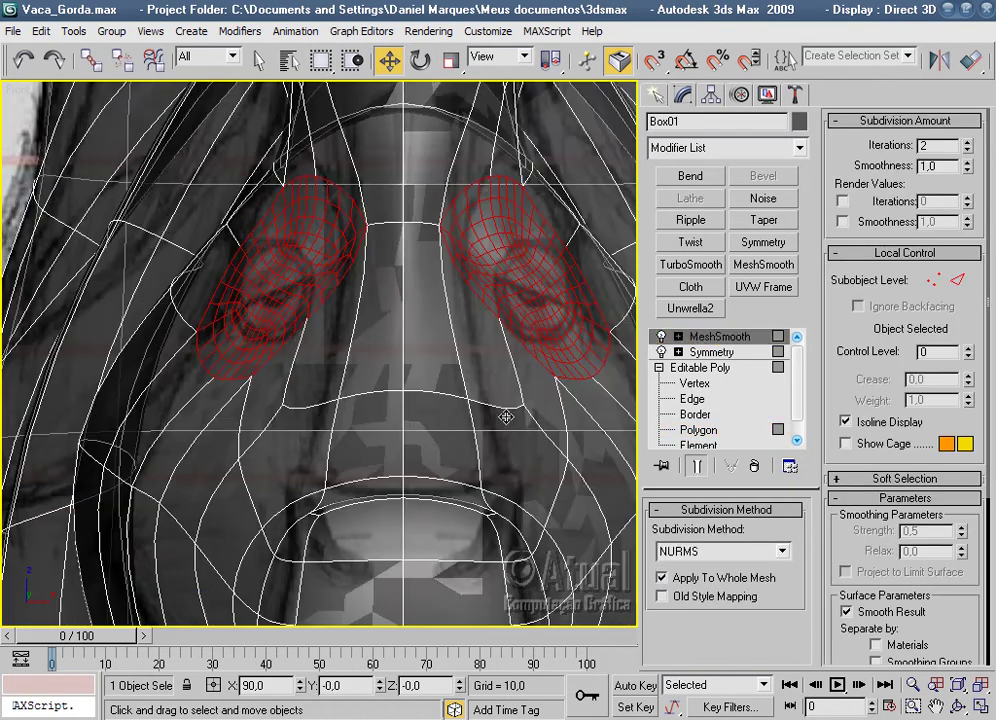
pyautogui.scroll(-5, 442, 455)
pyautogui.scroll(2, 440, 450)
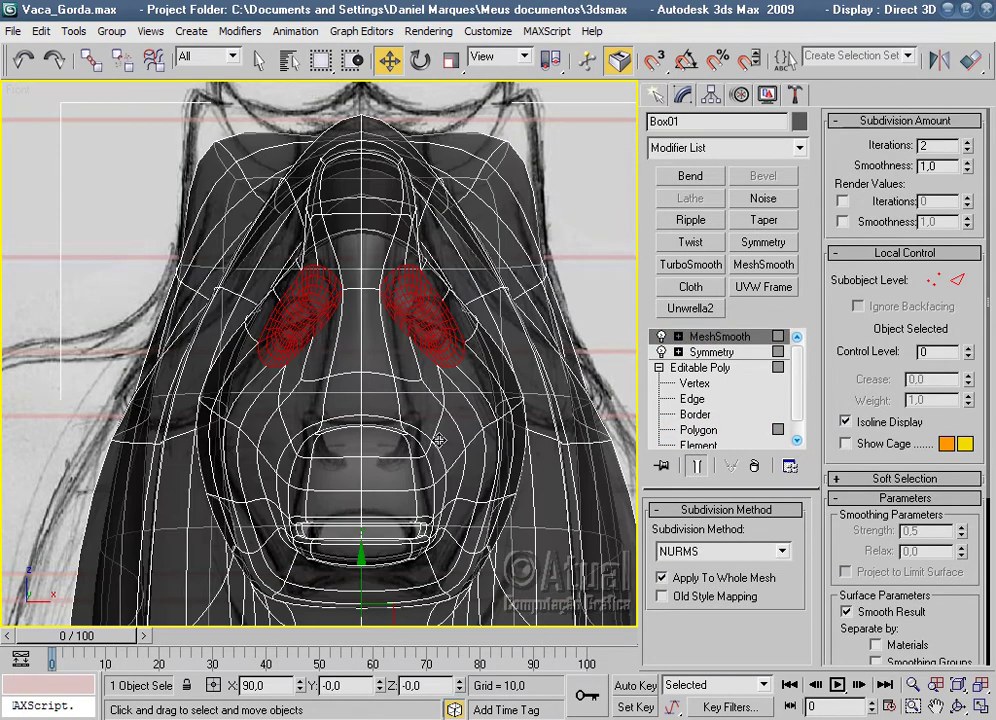
pyautogui.click(597, 314)
pyautogui.scroll(-4, 597, 314)
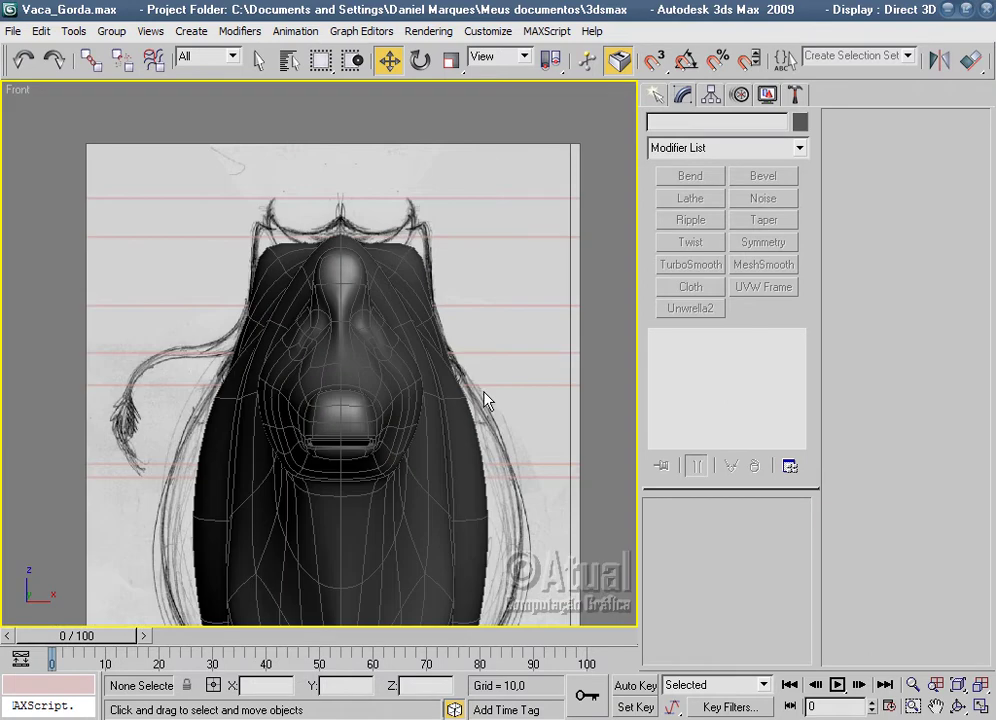
pyautogui.press('p')
pyautogui.scroll(-5, 407, 385)
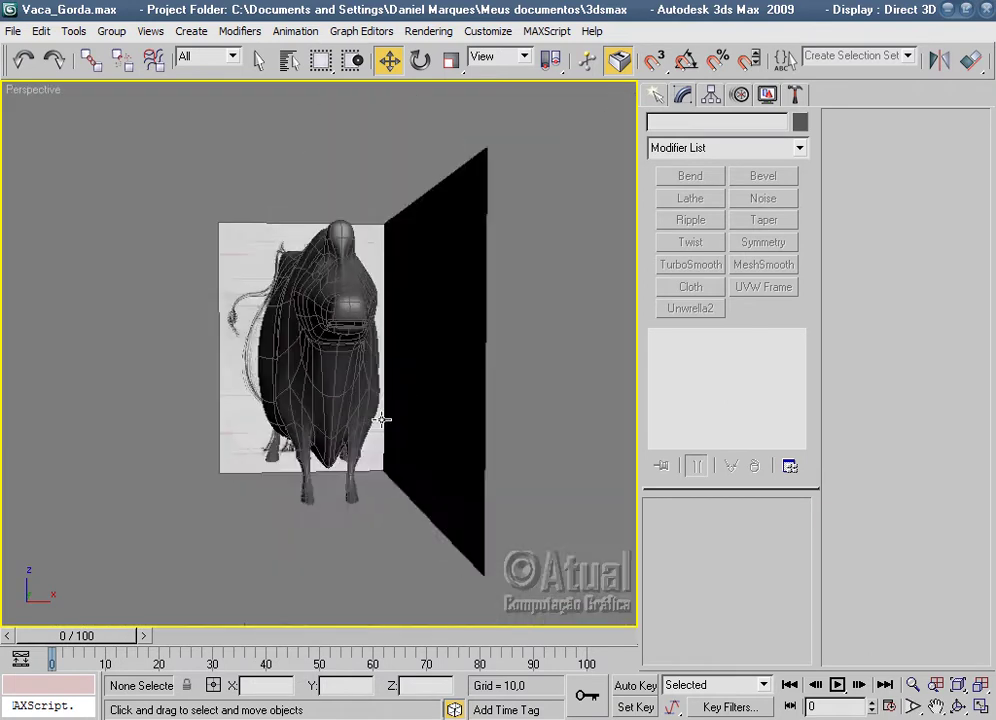
pyautogui.scroll(8, 530, 406)
pyautogui.moveTo(530, 406)
pyautogui.keyDown('alt'); pyautogui.mouseDown(button='middle')
pyautogui.moveTo(458, 482)
pyautogui.moveTo(387, 471)
pyautogui.moveTo(333, 433)
pyautogui.moveTo(387, 450)
pyautogui.mouseUp(button='middle'); pyautogui.keyUp('alt')
# Select Box01 and undo three edits to restore the eye area, back at Polygon level.
pyautogui.click(19, 60)
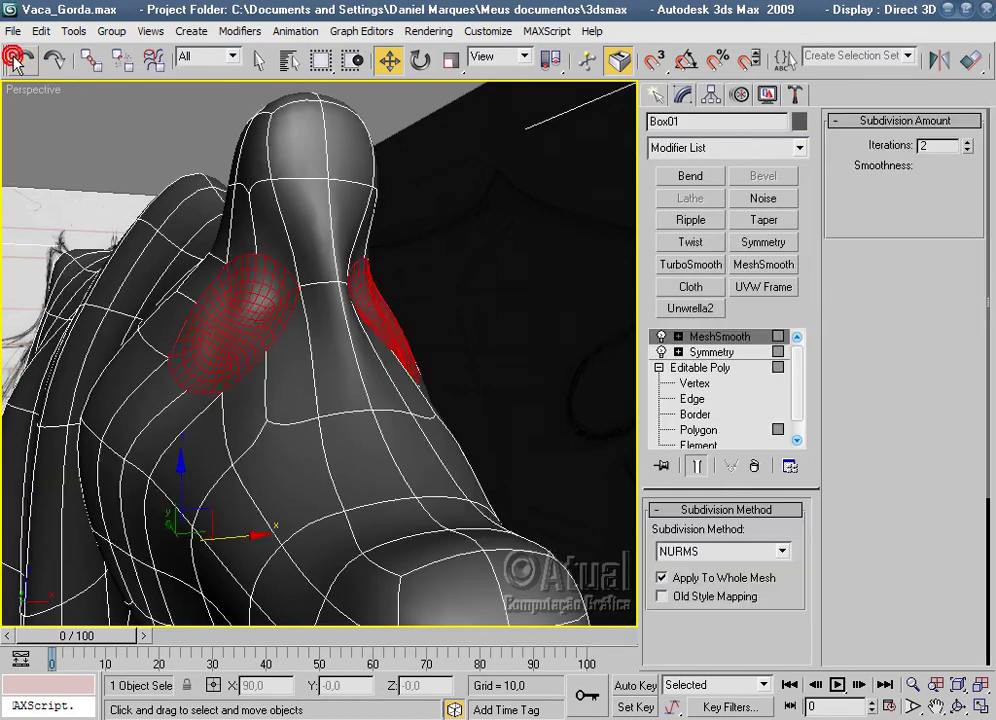
pyautogui.click(19, 60)
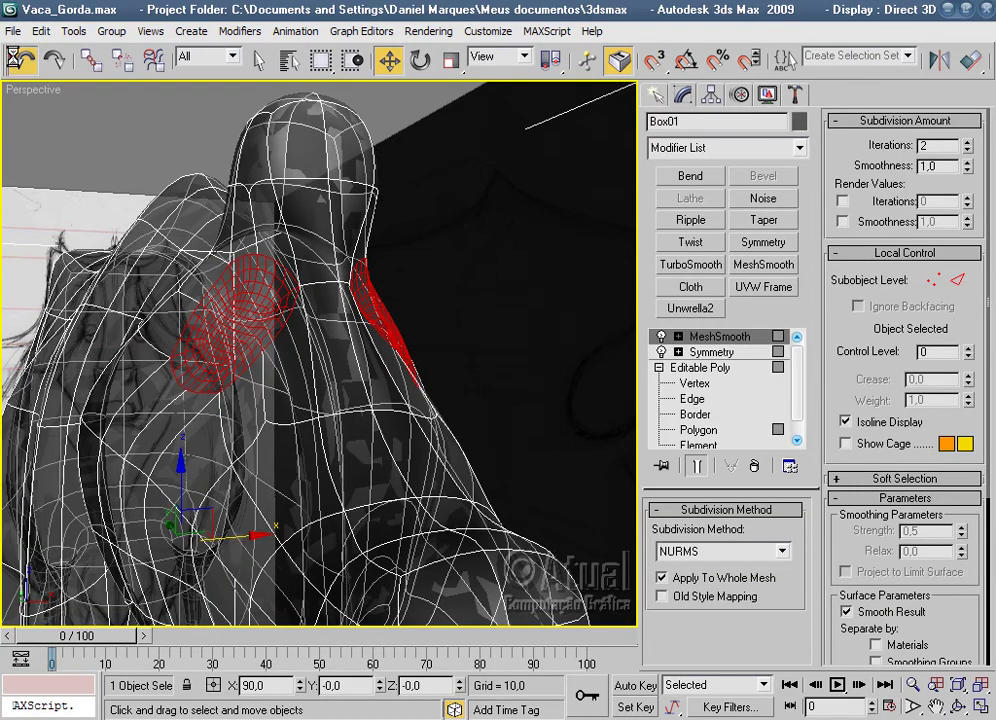
pyautogui.click(18, 61)
pyautogui.click(19, 60)
pyautogui.moveTo(386, 351)
pyautogui.keyDown('alt'); pyautogui.mouseDown(button='middle')
pyautogui.moveTo(507, 373)
pyautogui.moveTo(380, 370)
pyautogui.mouseUp(button='middle'); pyautogui.keyUp('alt')
pyautogui.keyDown('alt'); pyautogui.moveTo(437, 385); pyautogui.dragTo(485, 389, button='middle'); pyautogui.keyUp('alt')
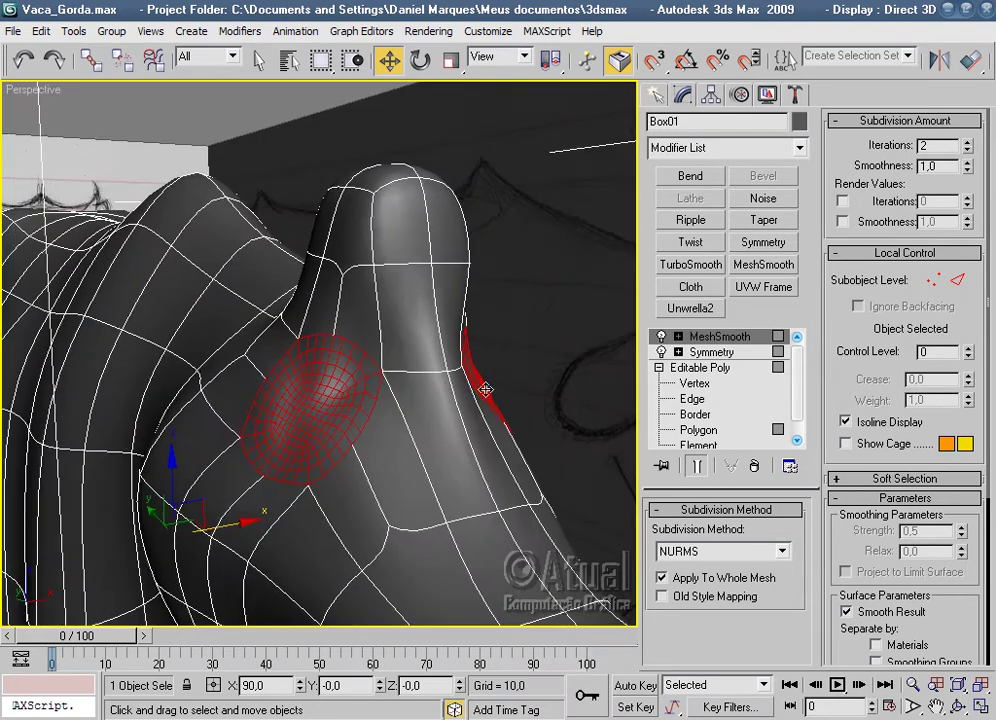
pyautogui.click(700, 433)
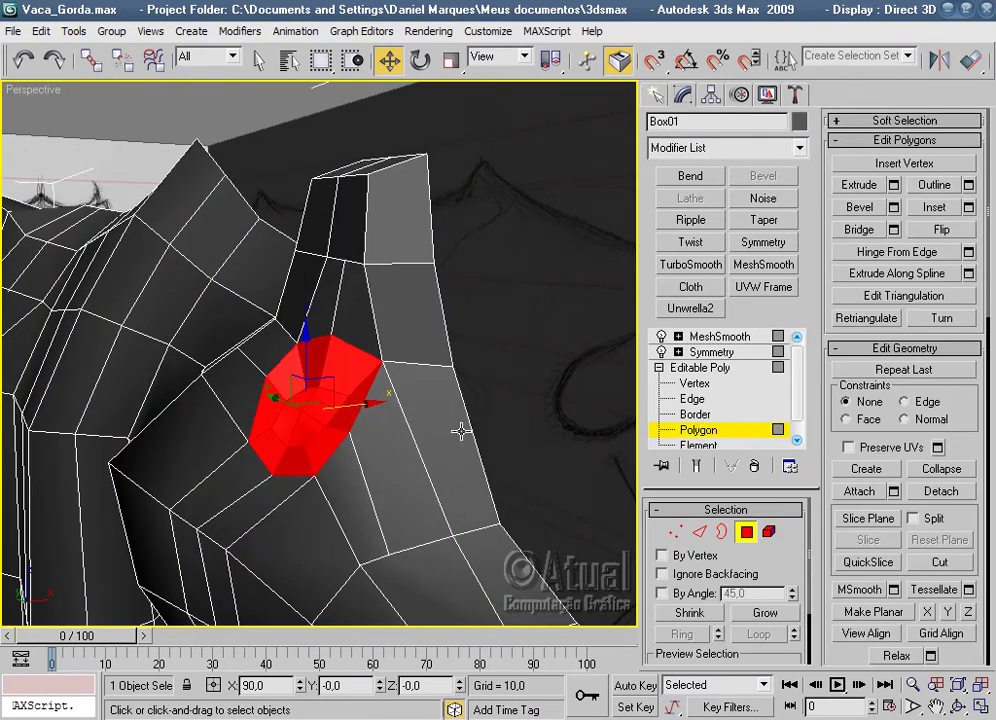
# Select the two eye polygons and view them see-through in Front view over the sketch.
pyautogui.click(319, 407)
pyautogui.keyDown('ctrl'); pyautogui.click(283, 414); pyautogui.keyUp('ctrl')
pyautogui.press('f')
pyautogui.scroll(3, 324, 309)
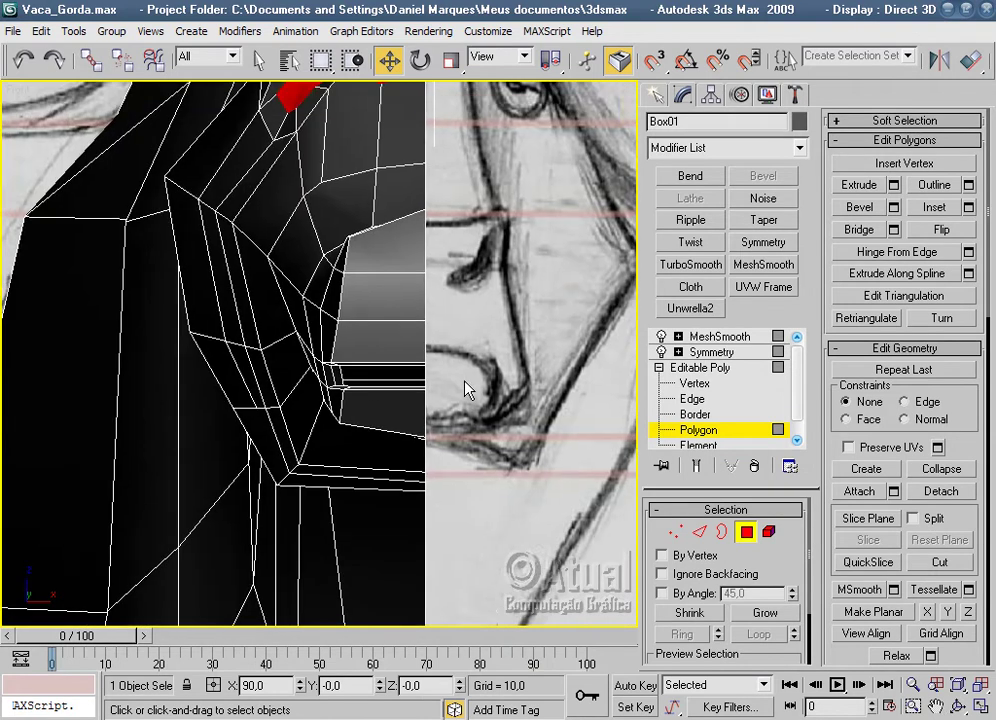
pyautogui.scroll(2, 361, 296)
pyautogui.hotkey('alt', 'x')
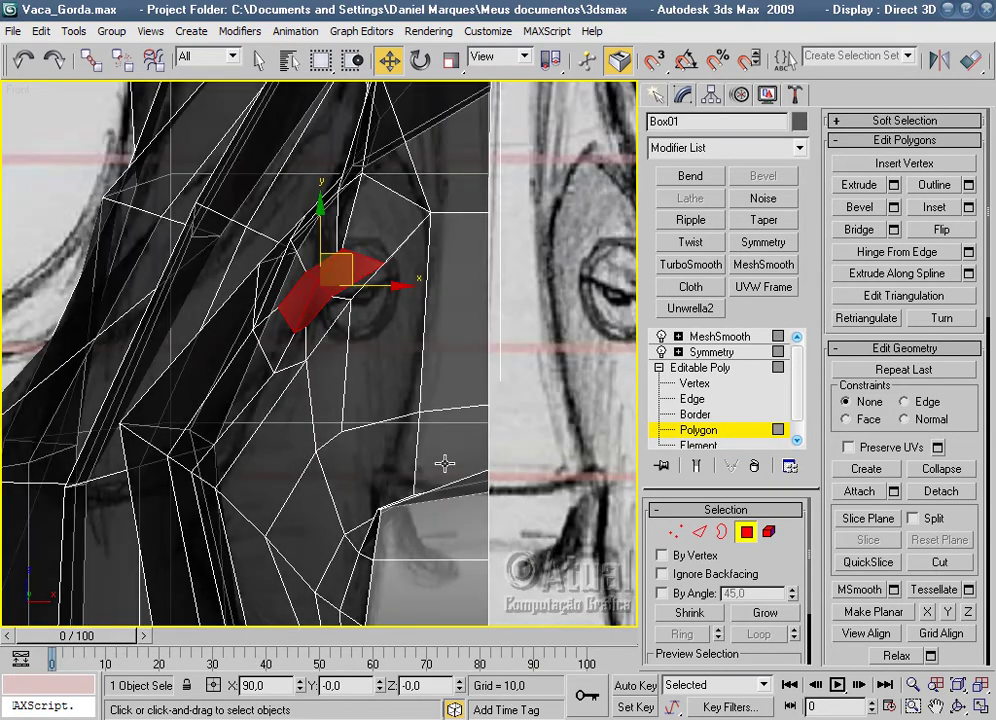
# Rotate the eye polygons into line with the sketched eye and shift them along X.
pyautogui.click(427, 62)
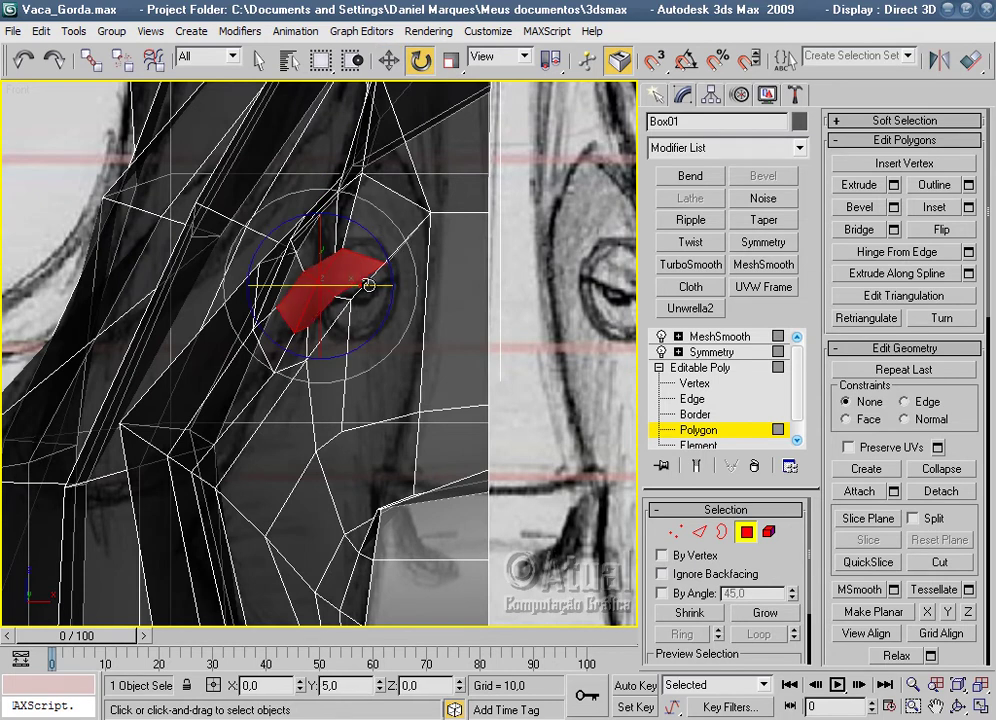
pyautogui.moveTo(367, 285); pyautogui.dragTo(408, 285)
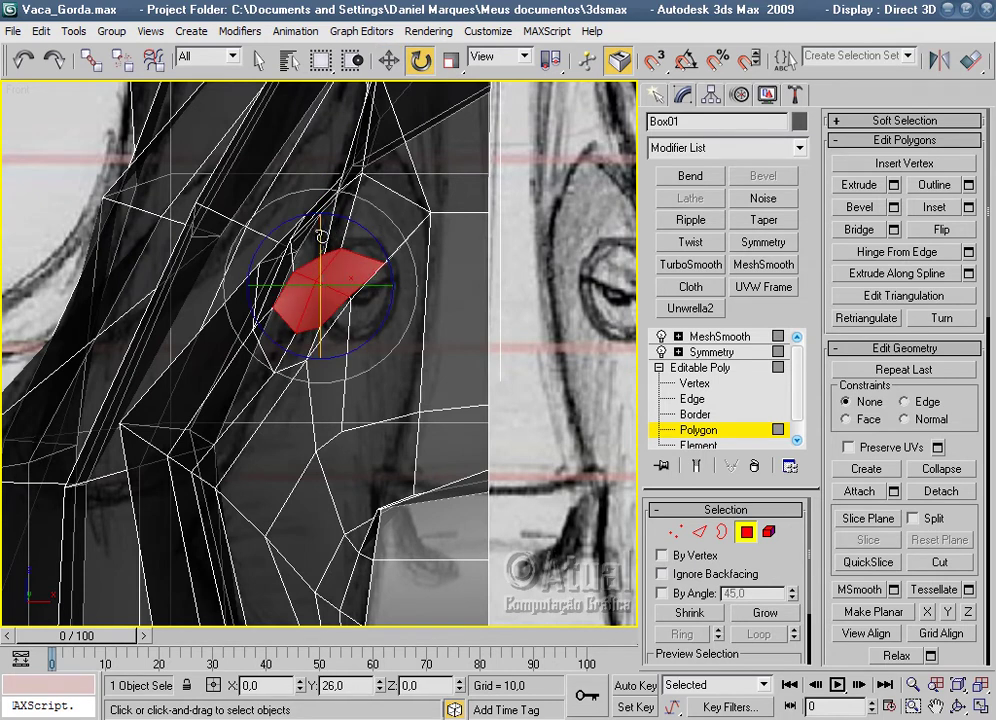
pyautogui.moveTo(321, 236)
pyautogui.mouseDown()
pyautogui.moveTo(367, 288)
pyautogui.moveTo(333, 284)
pyautogui.moveTo(405, 287)
pyautogui.mouseUp()
pyautogui.click(388, 60)
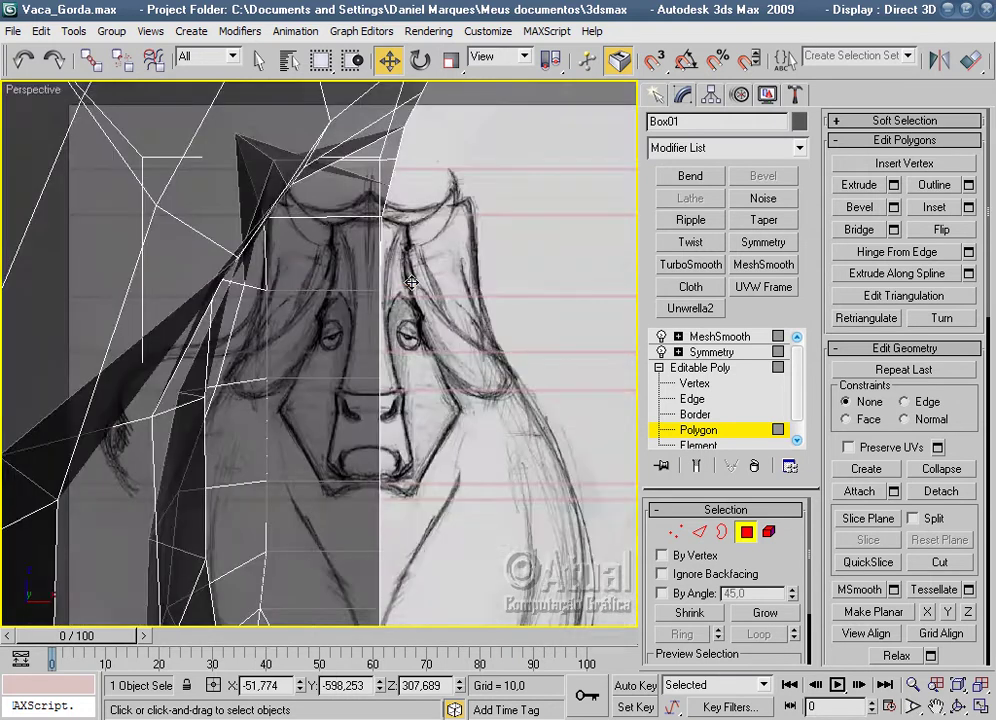
# Delete the selected eye polygon to open an eye-socket hole.
pyautogui.scroll(5, 414, 287)
pyautogui.hotkey('alt', 'c')
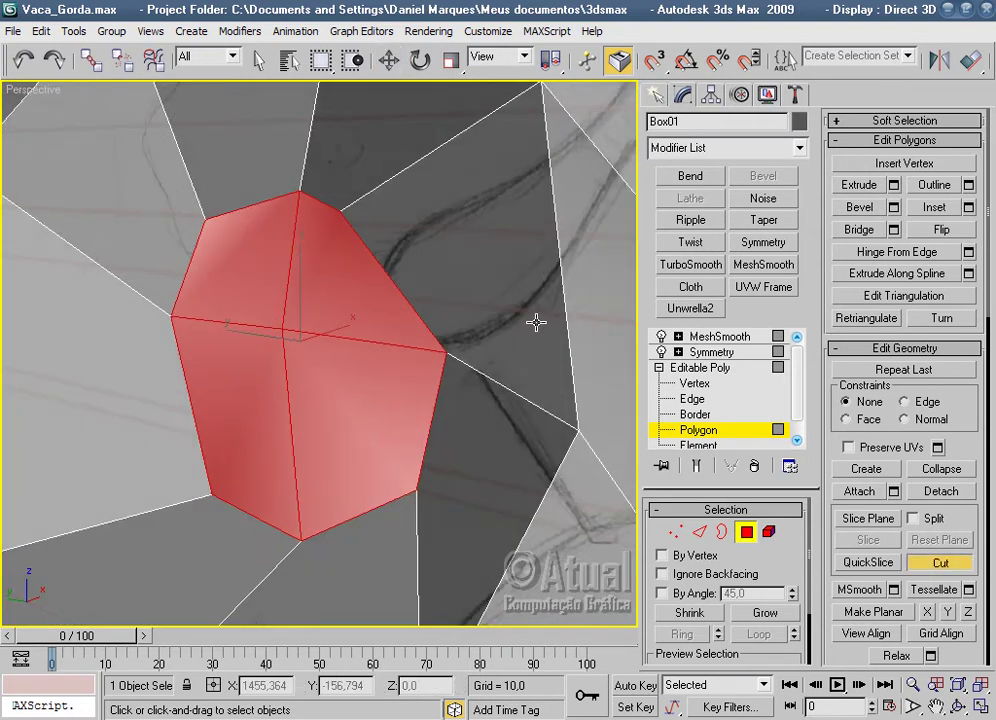
pyautogui.scroll(-1, 536, 322)
pyautogui.scroll(-3, 536, 322)
pyautogui.scroll(-2, 536, 322)
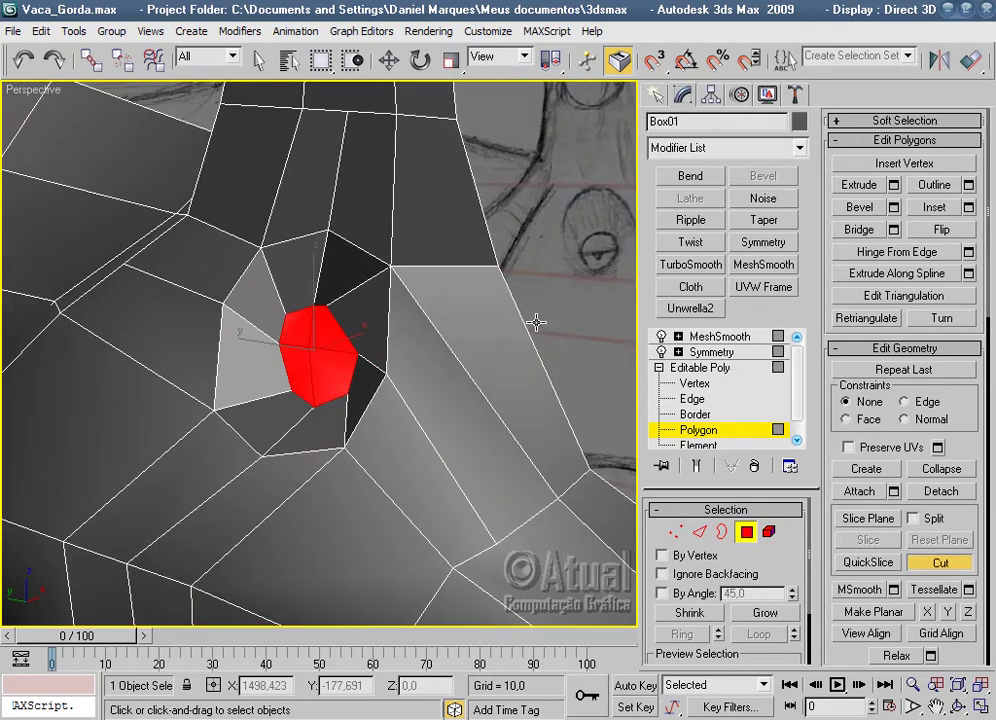
pyautogui.click(933, 563)
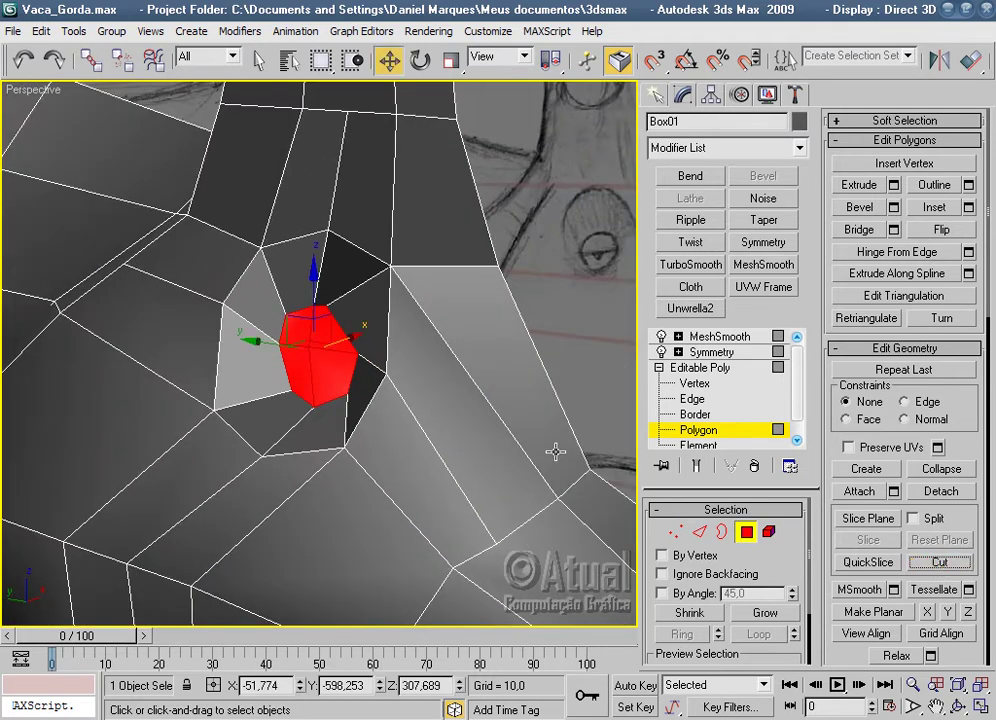
pyautogui.moveTo(551, 441)
pyautogui.keyDown('alt'); pyautogui.mouseDown(button='middle')
pyautogui.moveTo(493, 443)
pyautogui.moveTo(422, 422)
pyautogui.moveTo(440, 428)
pyautogui.mouseUp(button='middle'); pyautogui.keyUp('alt')
pyautogui.press('Delete')
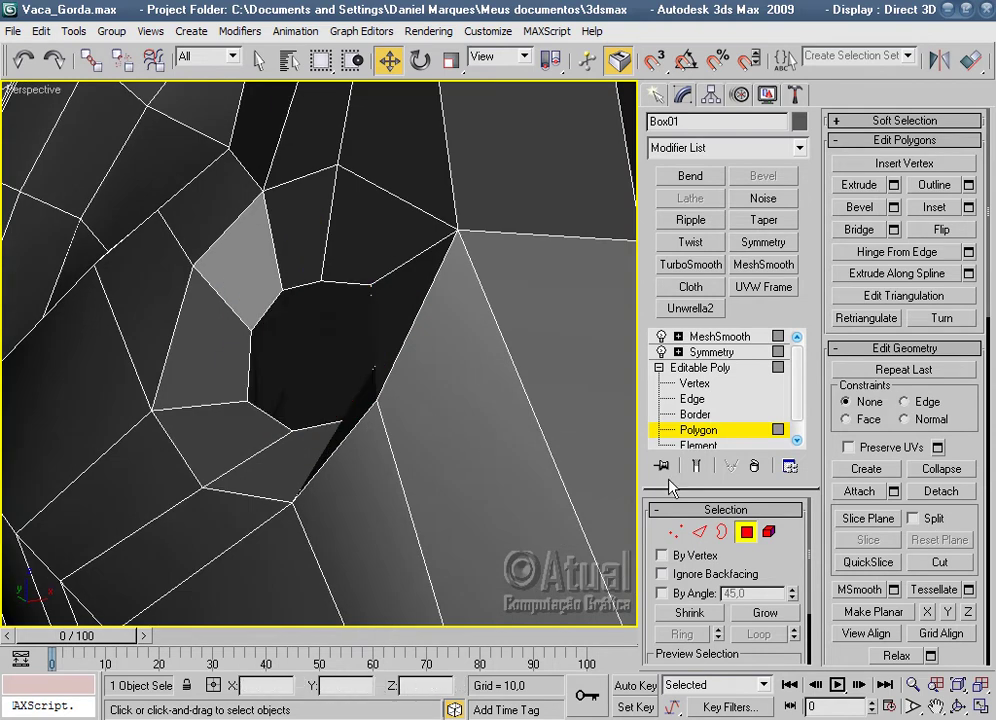
# Push the upper and lower rim vertices of the eye hole outward along X.
pyautogui.click(677, 532)
pyautogui.moveTo(474, 502)
pyautogui.keyDown('alt'); pyautogui.mouseDown(button='middle')
pyautogui.moveTo(430, 370)
pyautogui.moveTo(360, 444)
pyautogui.moveTo(231, 438)
pyautogui.moveTo(345, 422)
pyautogui.mouseUp(button='middle'); pyautogui.keyUp('alt')
pyautogui.click(430, 355)
pyautogui.moveTo(360, 426); pyautogui.dragTo(413, 436)
pyautogui.moveTo(413, 436); pyautogui.dragTo(424, 216, button='middle')
pyautogui.click(242, 513)
pyautogui.moveTo(262, 513); pyautogui.dragTo(378, 518)
pyautogui.moveTo(378, 518)
pyautogui.keyDown('alt'); pyautogui.mouseDown(button='middle')
pyautogui.moveTo(383, 509)
pyautogui.moveTo(562, 502)
pyautogui.moveTo(514, 527)
pyautogui.moveTo(574, 525)
pyautogui.moveTo(389, 521)
pyautogui.moveTo(534, 429)
pyautogui.moveTo(378, 453)
pyautogui.moveTo(250, 275)
pyautogui.mouseUp(button='middle'); pyautogui.keyUp('alt')
# Nudge a vertex beside the eye hole slightly upward.
pyautogui.click(241, 280)
pyautogui.moveTo(327, 285)
pyautogui.keyDown('alt'); pyautogui.mouseDown(button='middle')
pyautogui.moveTo(349, 430)
pyautogui.moveTo(370, 355)
pyautogui.mouseUp(button='middle'); pyautogui.keyUp('alt')
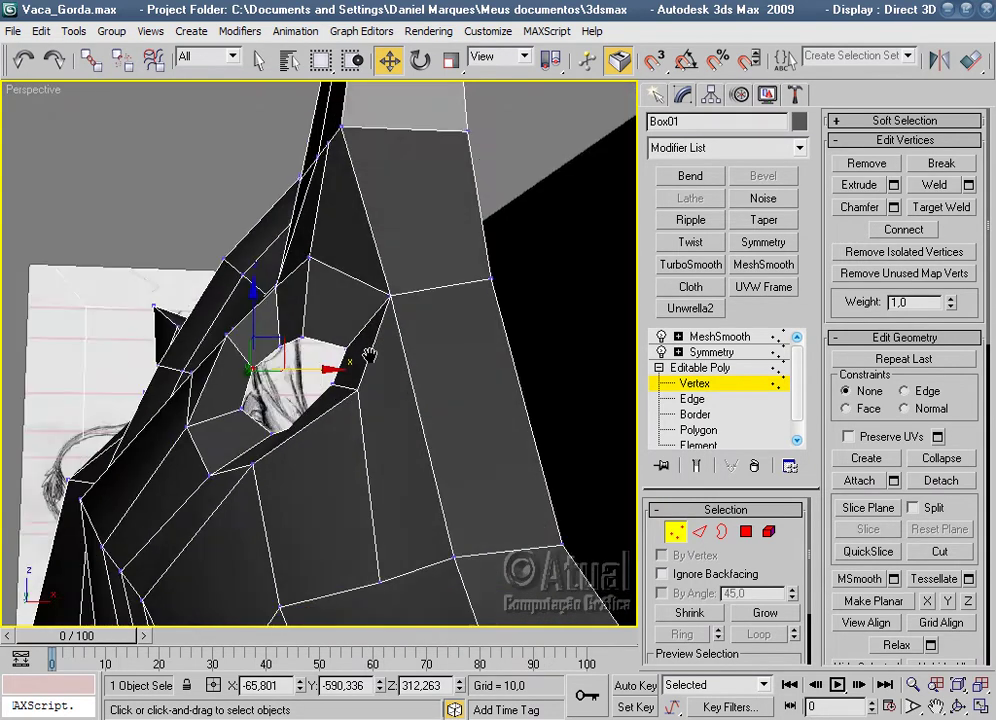
pyautogui.moveTo(352, 342); pyautogui.dragTo(345, 340)
pyautogui.moveTo(345, 340)
pyautogui.keyDown('alt'); pyautogui.mouseDown(button='middle')
pyautogui.moveTo(367, 438)
pyautogui.moveTo(449, 492)
pyautogui.mouseUp(button='middle'); pyautogui.keyUp('alt')
pyautogui.moveTo(298, 348); pyautogui.dragTo(292, 341)
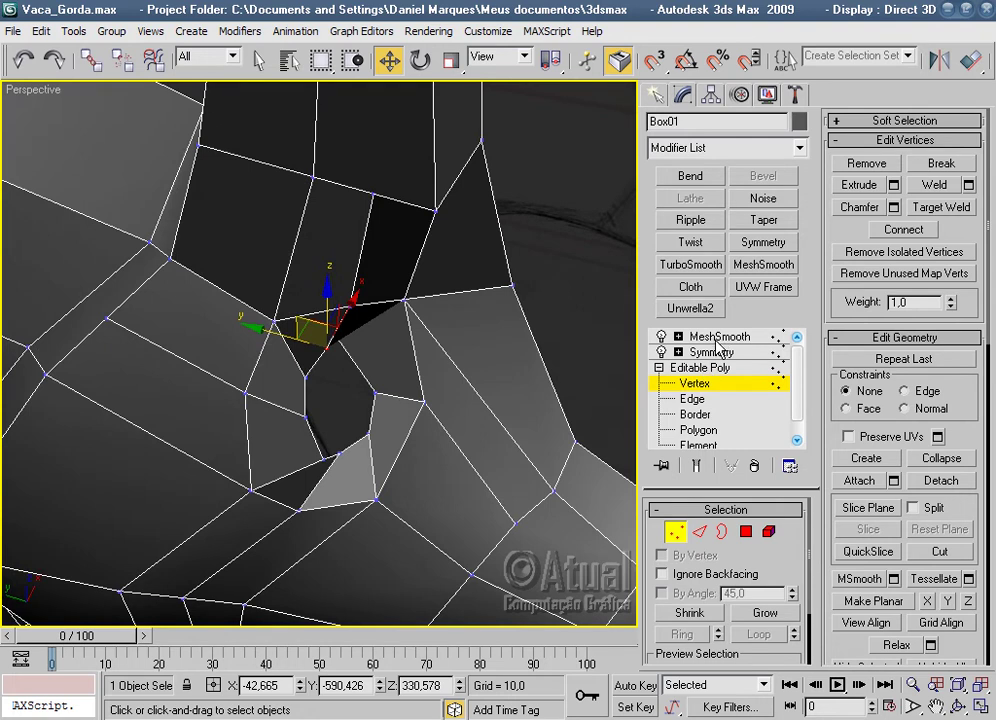
# Preview the smoothed head through MeshSmooth from the front.
pyautogui.click(719, 337)
pyautogui.click(585, 373)
pyautogui.scroll(-5, 462, 413)
pyautogui.moveTo(462, 413)
pyautogui.keyDown('alt'); pyautogui.mouseDown(button='middle')
pyautogui.moveTo(306, 329)
pyautogui.moveTo(449, 344)
pyautogui.mouseUp(button='middle'); pyautogui.keyUp('alt')
pyautogui.scroll(5, 335, 431)
# Pull the vertex below the eye hole up and to the left.
pyautogui.click(299, 441)
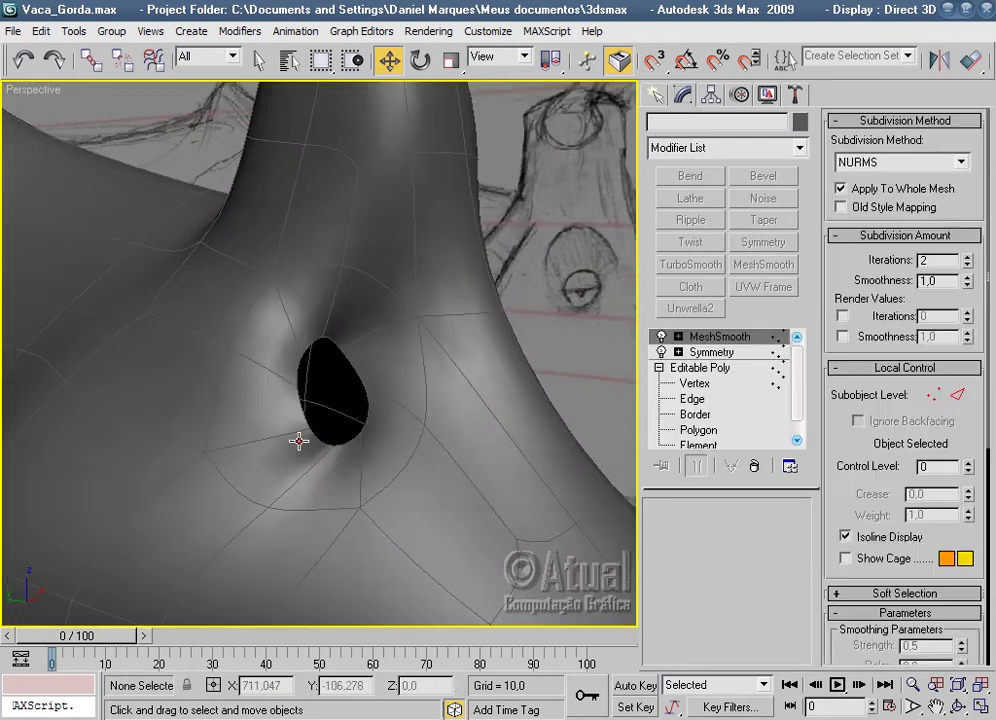
pyautogui.click(700, 367)
pyautogui.click(695, 383)
pyautogui.click(307, 433)
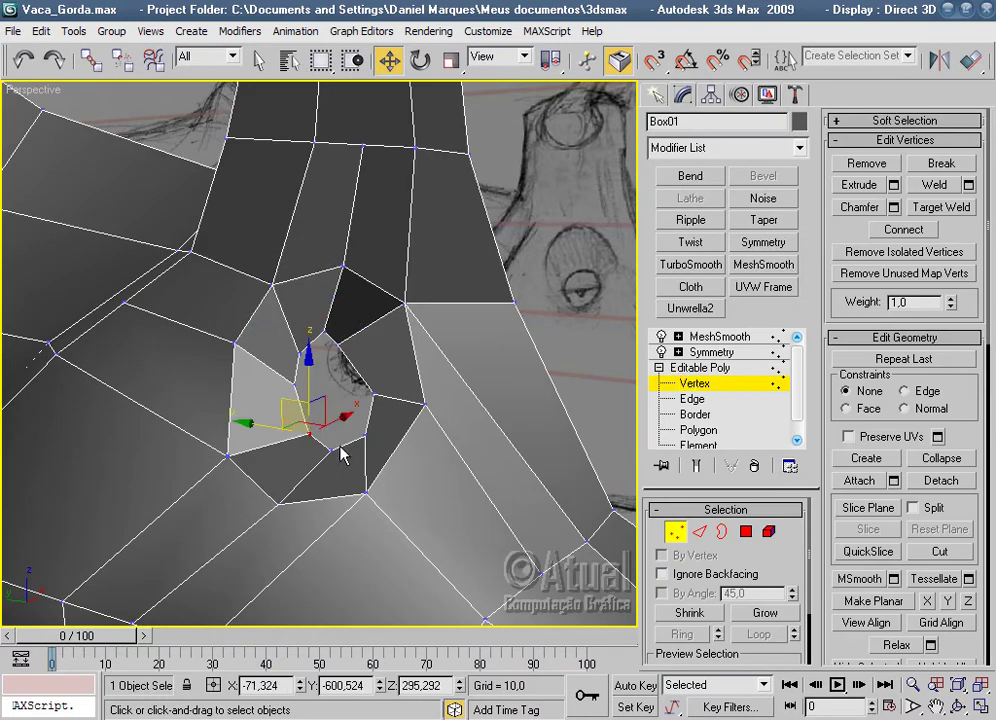
pyautogui.keyDown('alt'); pyautogui.moveTo(340, 455); pyautogui.dragTo(303, 475, button='middle'); pyautogui.keyUp('alt')
pyautogui.moveTo(294, 447); pyautogui.dragTo(270, 491)
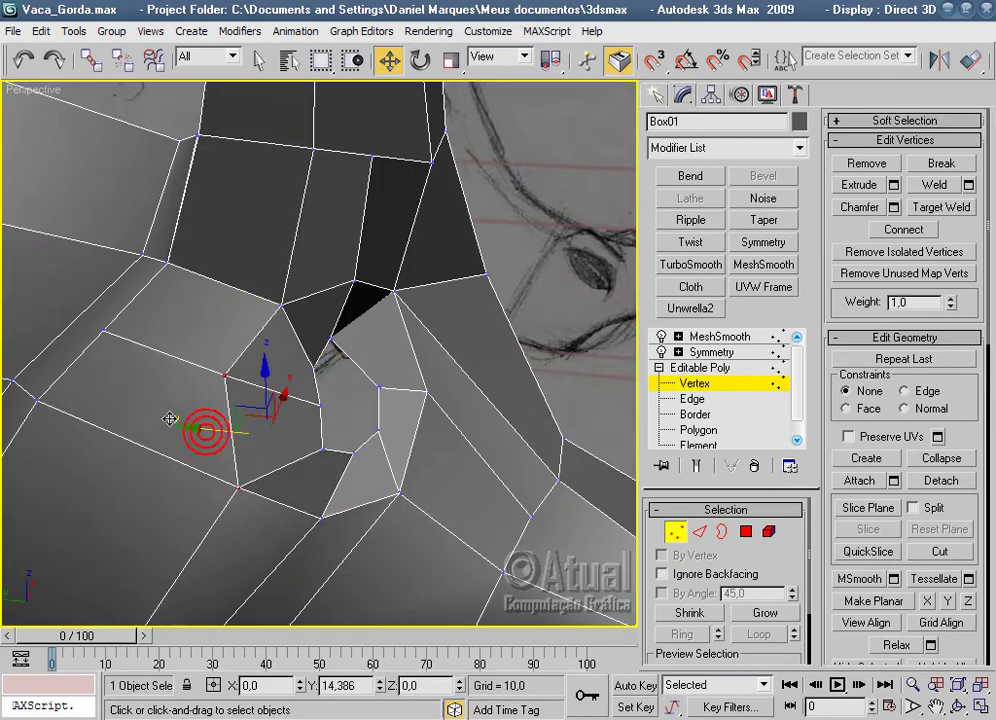
pyautogui.moveTo(206, 432); pyautogui.dragTo(164, 428)
# Nudge another rim vertex into place, readjusting it from several angles.
pyautogui.click(316, 516)
pyautogui.moveTo(322, 522); pyautogui.dragTo(351, 507)
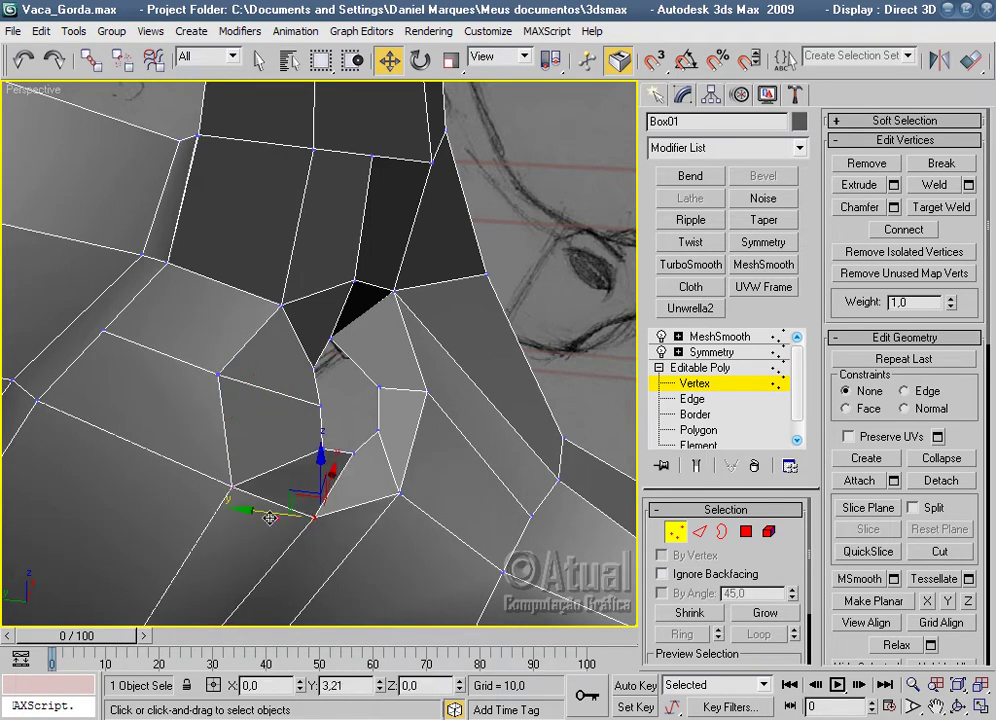
pyautogui.moveTo(351, 507)
pyautogui.keyDown('alt'); pyautogui.mouseDown(button='middle')
pyautogui.moveTo(283, 487)
pyautogui.moveTo(285, 467)
pyautogui.mouseUp(button='middle'); pyautogui.keyUp('alt')
pyautogui.moveTo(261, 434)
pyautogui.mouseDown()
pyautogui.moveTo(247, 410)
pyautogui.moveTo(318, 422)
pyautogui.mouseUp()
pyautogui.moveTo(318, 422)
pyautogui.keyDown('alt'); pyautogui.mouseDown(button='middle')
pyautogui.moveTo(435, 443)
pyautogui.moveTo(285, 436)
pyautogui.mouseUp(button='middle'); pyautogui.keyUp('alt')
pyautogui.moveTo(285, 436); pyautogui.dragTo(262, 443)
pyautogui.moveTo(261, 443)
pyautogui.keyDown('alt'); pyautogui.mouseDown(button='middle')
pyautogui.moveTo(389, 373)
pyautogui.moveTo(382, 345)
pyautogui.moveTo(348, 326)
pyautogui.mouseUp(button='middle'); pyautogui.keyUp('alt')
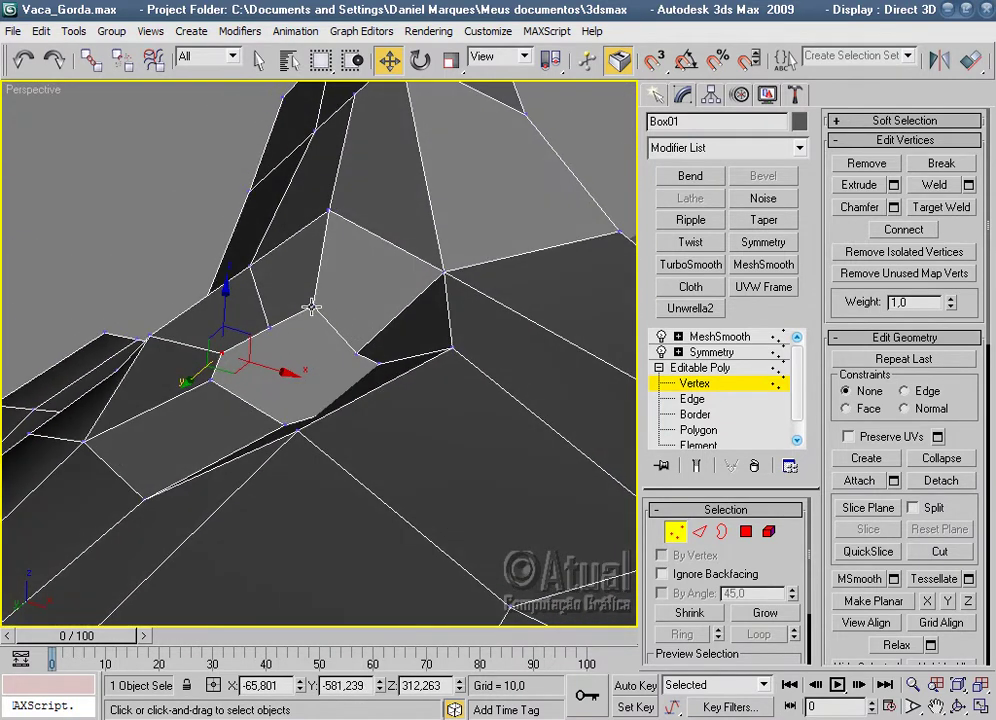
# Move the vertex at the hole's edge to reshape the opening.
pyautogui.click(312, 307)
pyautogui.moveTo(314, 328); pyautogui.dragTo(318, 346)
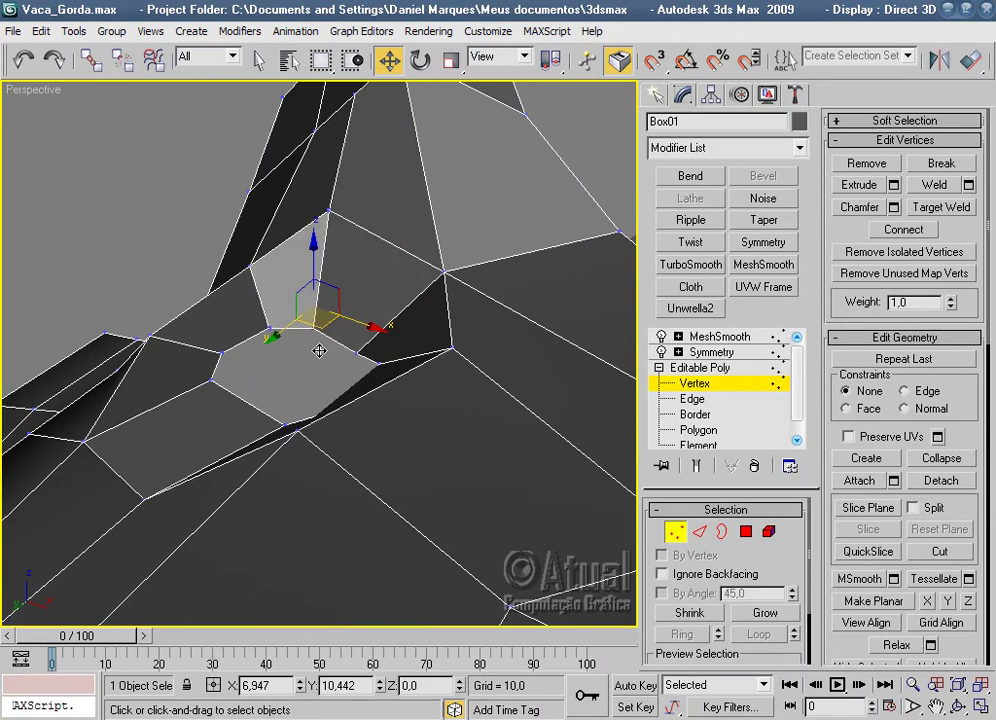
pyautogui.moveTo(318, 346)
pyautogui.keyDown('alt'); pyautogui.mouseDown(button='middle')
pyautogui.moveTo(397, 452)
pyautogui.moveTo(331, 447)
pyautogui.moveTo(262, 358)
pyautogui.mouseUp(button='middle'); pyautogui.keyUp('alt')
pyautogui.moveTo(262, 358); pyautogui.dragTo(271, 347)
# Check the smoothed head again, then return to base-vertex editing.
pyautogui.click(692, 336)
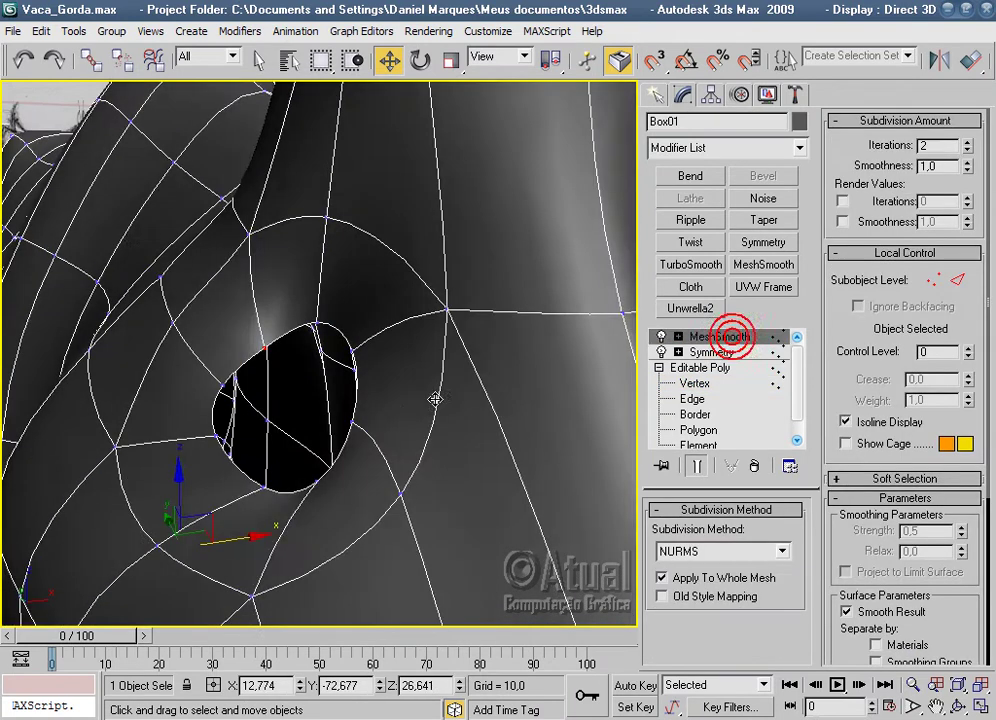
pyautogui.scroll(-5, 327, 404)
pyautogui.click(511, 376)
pyautogui.moveTo(511, 376)
pyautogui.keyDown('alt'); pyautogui.mouseDown(button='middle')
pyautogui.moveTo(345, 393)
pyautogui.moveTo(433, 416)
pyautogui.moveTo(644, 413)
pyautogui.moveTo(533, 420)
pyautogui.moveTo(582, 427)
pyautogui.mouseUp(button='middle'); pyautogui.keyUp('alt')
pyautogui.scroll(4, 498, 398)
pyautogui.click(493, 392)
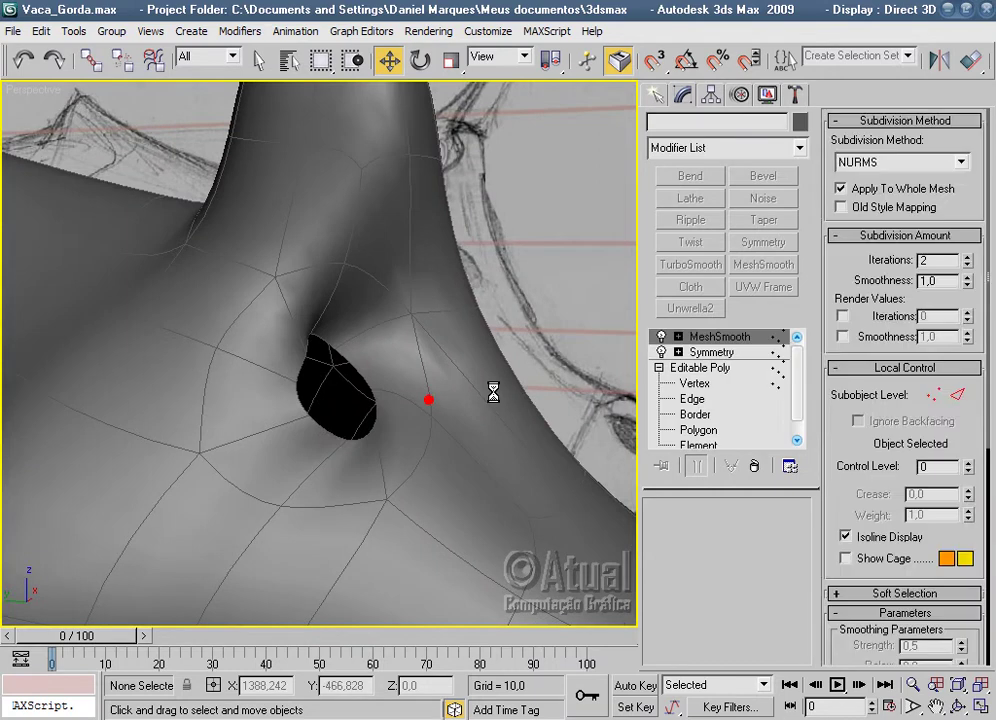
pyautogui.click(694, 383)
pyautogui.moveTo(502, 396)
pyautogui.keyDown('alt'); pyautogui.mouseDown(button='middle')
pyautogui.moveTo(352, 303)
pyautogui.moveTo(356, 347)
pyautogui.moveTo(369, 351)
pyautogui.mouseUp(button='middle'); pyautogui.keyUp('alt')
# Move the vertex on the hole's upper edge up and to the right.
pyautogui.scroll(3, 372, 356)
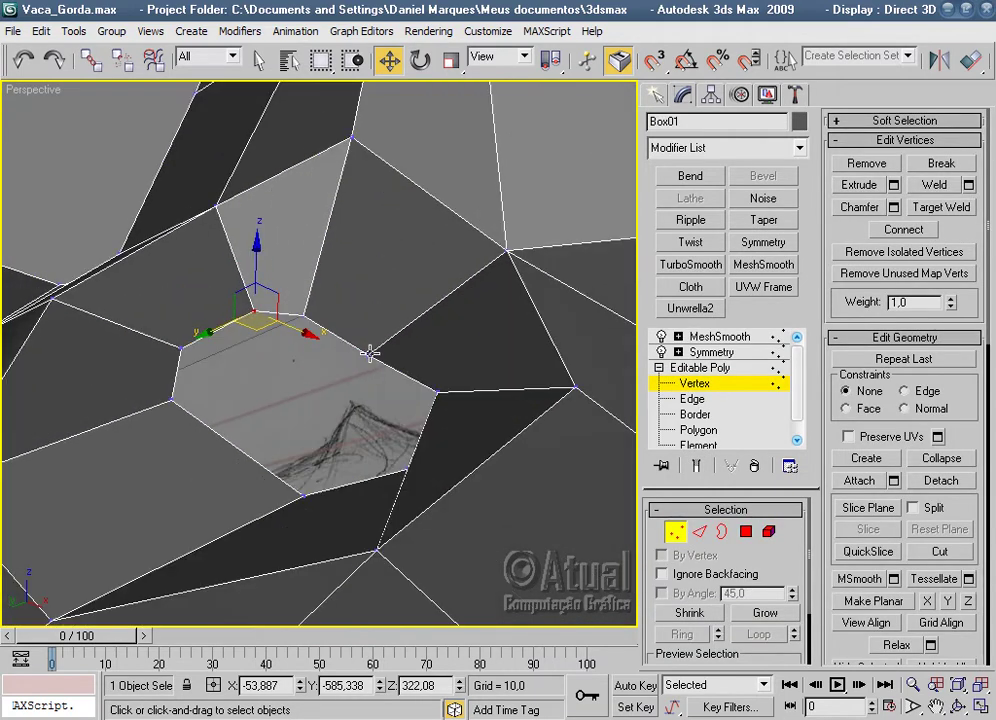
pyautogui.click(369, 352)
pyautogui.moveTo(342, 369); pyautogui.dragTo(397, 340)
pyautogui.click(302, 315)
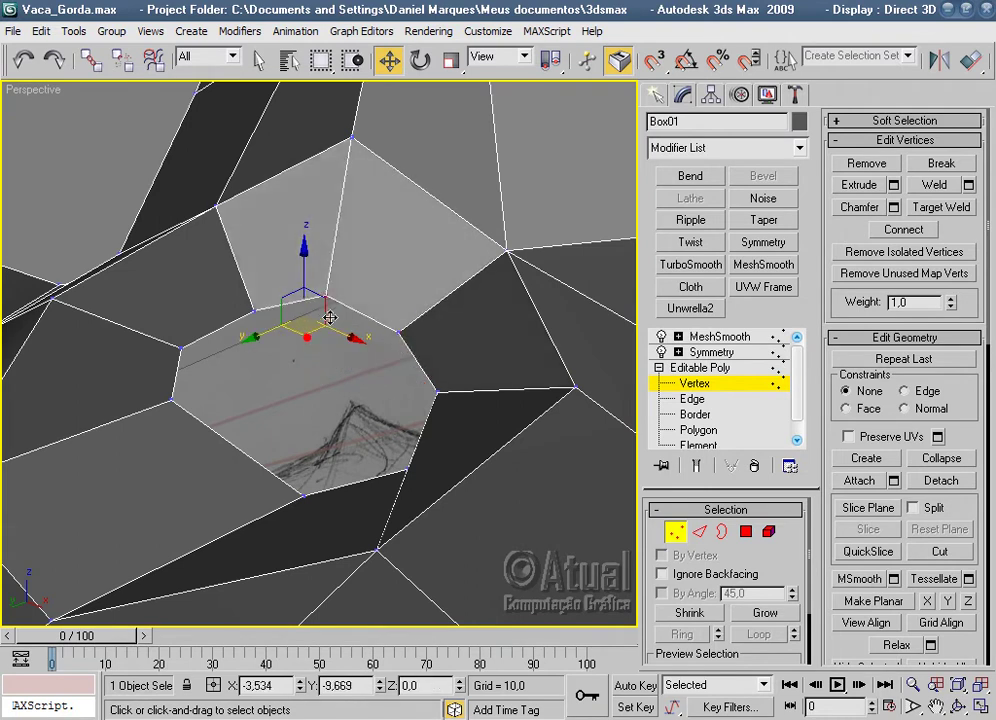
pyautogui.moveTo(310, 312)
pyautogui.keyDown('alt'); pyautogui.mouseDown(button='middle')
pyautogui.moveTo(380, 316)
pyautogui.moveTo(411, 280)
pyautogui.moveTo(366, 311)
pyautogui.mouseUp(button='middle'); pyautogui.keyUp('alt')
# Shift the lower hole vertex along X and move the vertex beneath it up-left.
pyautogui.click(367, 407)
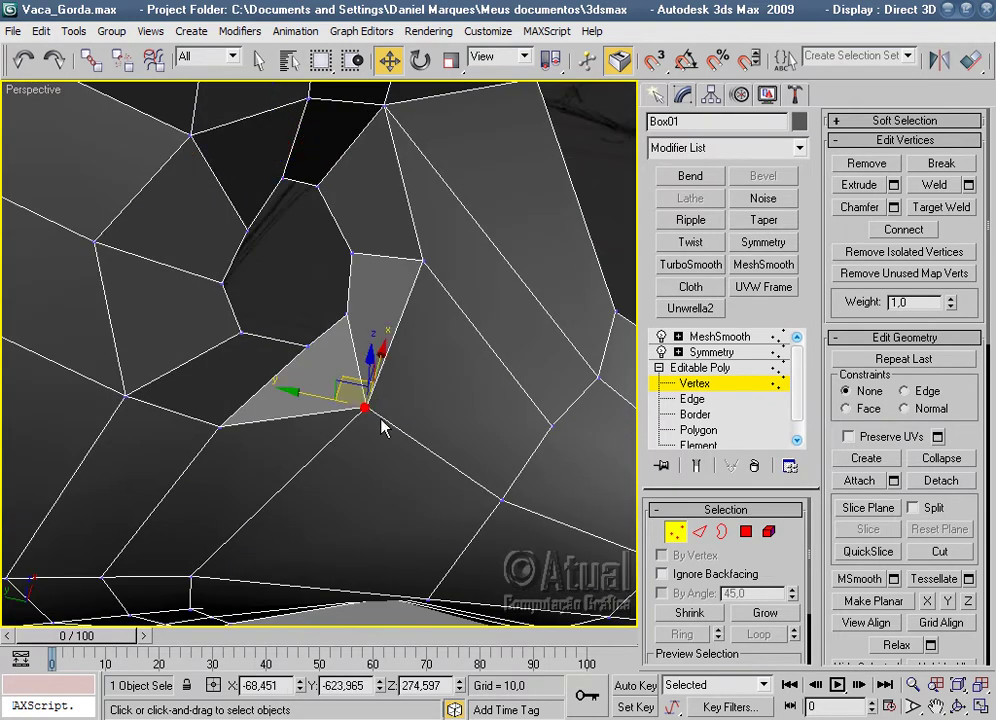
pyautogui.keyDown('alt'); pyautogui.moveTo(436, 388); pyautogui.dragTo(385, 410, button='middle'); pyautogui.keyUp('alt')
pyautogui.moveTo(385, 410); pyautogui.dragTo(440, 417)
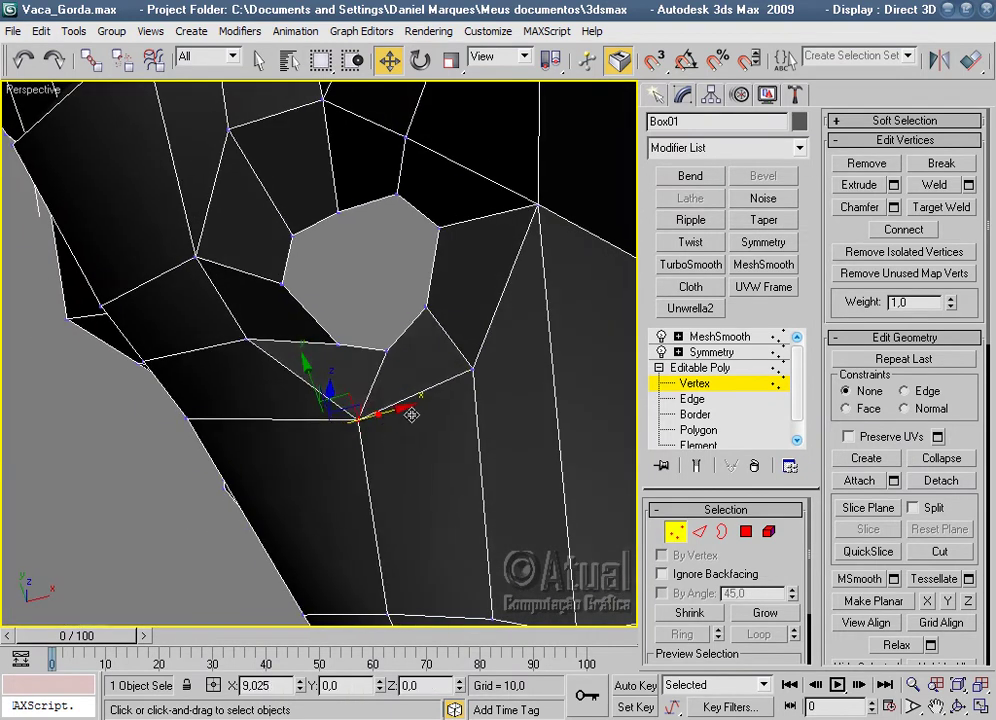
pyautogui.keyDown('alt'); pyautogui.moveTo(440, 417); pyautogui.dragTo(427, 373, button='middle'); pyautogui.keyUp('alt')
pyautogui.click(340, 344)
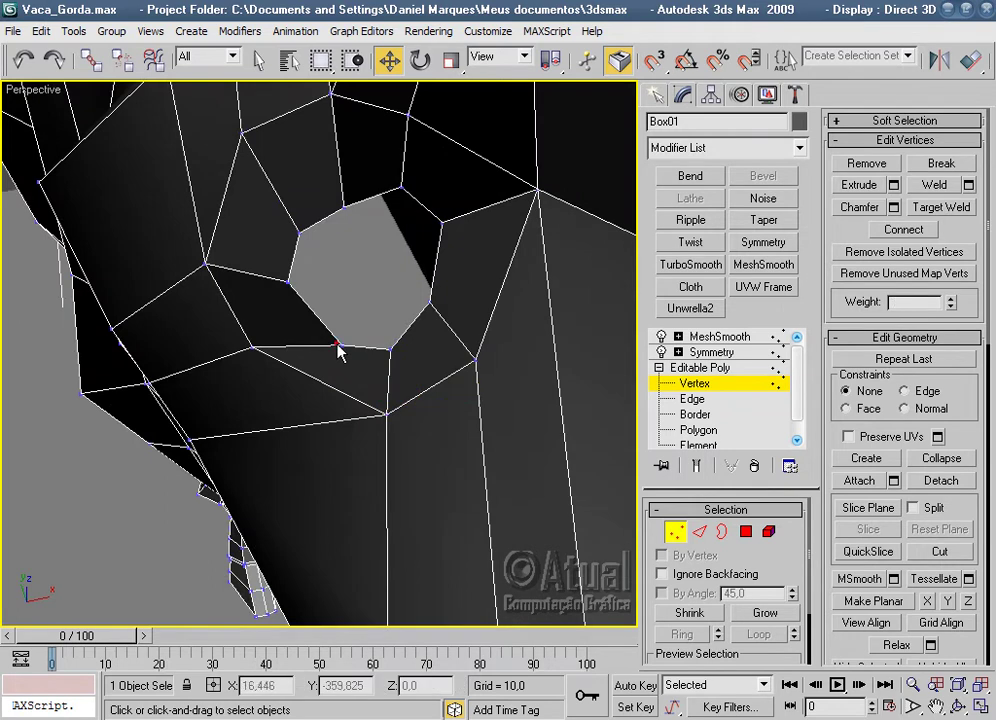
pyautogui.keyDown('alt'); pyautogui.moveTo(360, 337); pyautogui.dragTo(392, 384, button='middle'); pyautogui.keyUp('alt')
pyautogui.moveTo(369, 314); pyautogui.dragTo(351, 286)
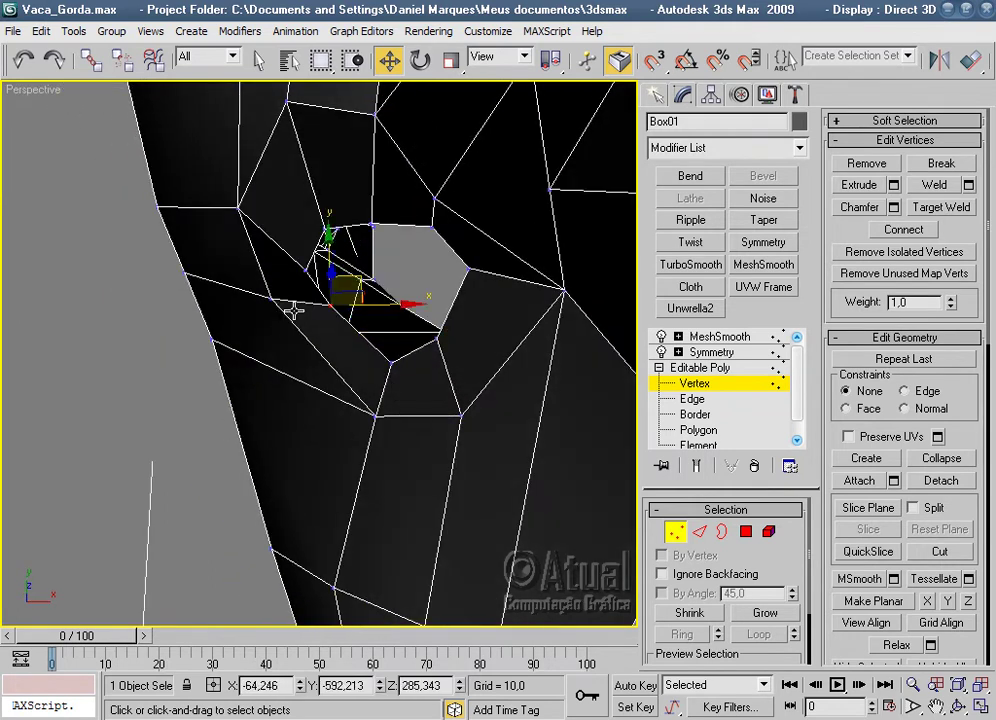
# Reposition the left and upper rim vertices to round out the eye socket.
pyautogui.scroll(-5, 293, 311)
pyautogui.moveTo(455, 251)
pyautogui.keyDown('alt'); pyautogui.mouseDown(button='middle')
pyautogui.moveTo(318, 402)
pyautogui.moveTo(355, 269)
pyautogui.moveTo(273, 278)
pyautogui.moveTo(378, 345)
pyautogui.moveTo(345, 402)
pyautogui.moveTo(440, 385)
pyautogui.moveTo(388, 400)
pyautogui.mouseUp(button='middle'); pyautogui.keyUp('alt')
pyautogui.moveTo(279, 393)
pyautogui.mouseDown()
pyautogui.moveTo(258, 400)
pyautogui.moveTo(226, 338)
pyautogui.moveTo(167, 318)
pyautogui.mouseUp()
pyautogui.click(213, 307)
pyautogui.moveTo(167, 318)
pyautogui.keyDown('alt'); pyautogui.mouseDown(button='middle')
pyautogui.moveTo(315, 262)
pyautogui.moveTo(260, 151)
pyautogui.moveTo(185, 231)
pyautogui.moveTo(255, 367)
pyautogui.moveTo(234, 422)
pyautogui.mouseUp(button='middle'); pyautogui.keyUp('alt')
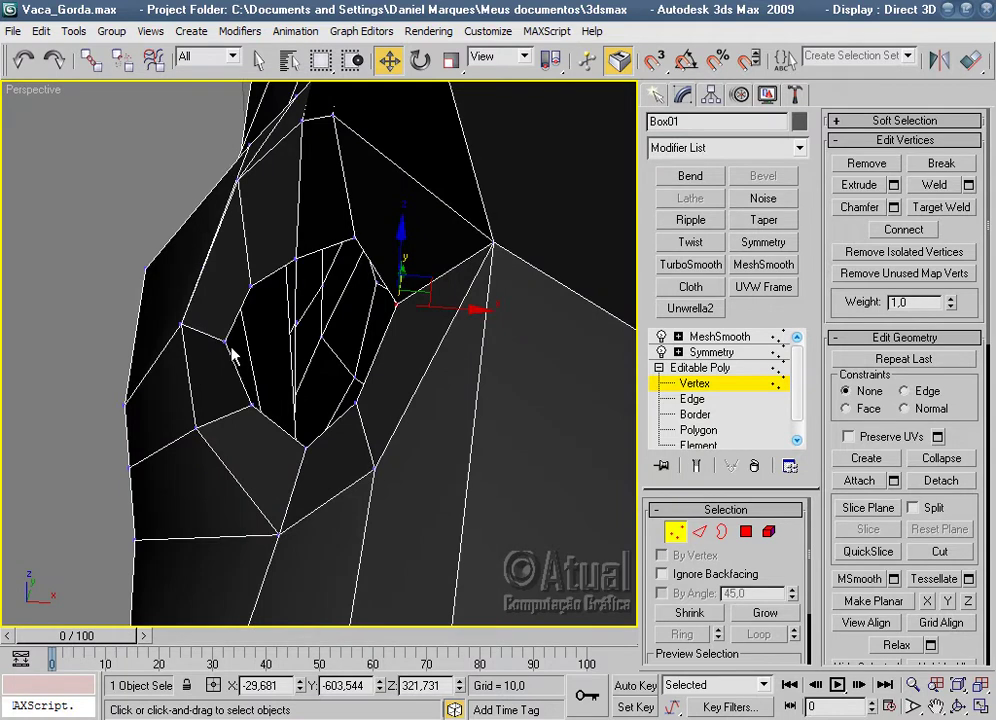
pyautogui.keyDown('alt'); pyautogui.moveTo(230, 346); pyautogui.dragTo(251, 386, button='middle'); pyautogui.keyUp('alt')
pyautogui.moveTo(320, 289)
pyautogui.mouseDown()
pyautogui.moveTo(310, 246)
pyautogui.moveTo(366, 249)
pyautogui.mouseUp()
# Preview the smoothed oval socket, then return to Editable Poly vertex level.
pyautogui.click(720, 337)
pyautogui.click(151, 316)
pyautogui.moveTo(157, 318)
pyautogui.keyDown('alt'); pyautogui.mouseDown(button='middle')
pyautogui.moveTo(409, 276)
pyautogui.moveTo(482, 253)
pyautogui.moveTo(305, 222)
pyautogui.moveTo(244, 279)
pyautogui.moveTo(425, 285)
pyautogui.moveTo(474, 329)
pyautogui.moveTo(442, 313)
pyautogui.moveTo(316, 337)
pyautogui.moveTo(585, 360)
pyautogui.moveTo(389, 389)
pyautogui.moveTo(382, 402)
pyautogui.moveTo(333, 380)
pyautogui.mouseUp(button='middle'); pyautogui.keyUp('alt')
pyautogui.scroll(5, 475, 357)
pyautogui.click(333, 380)
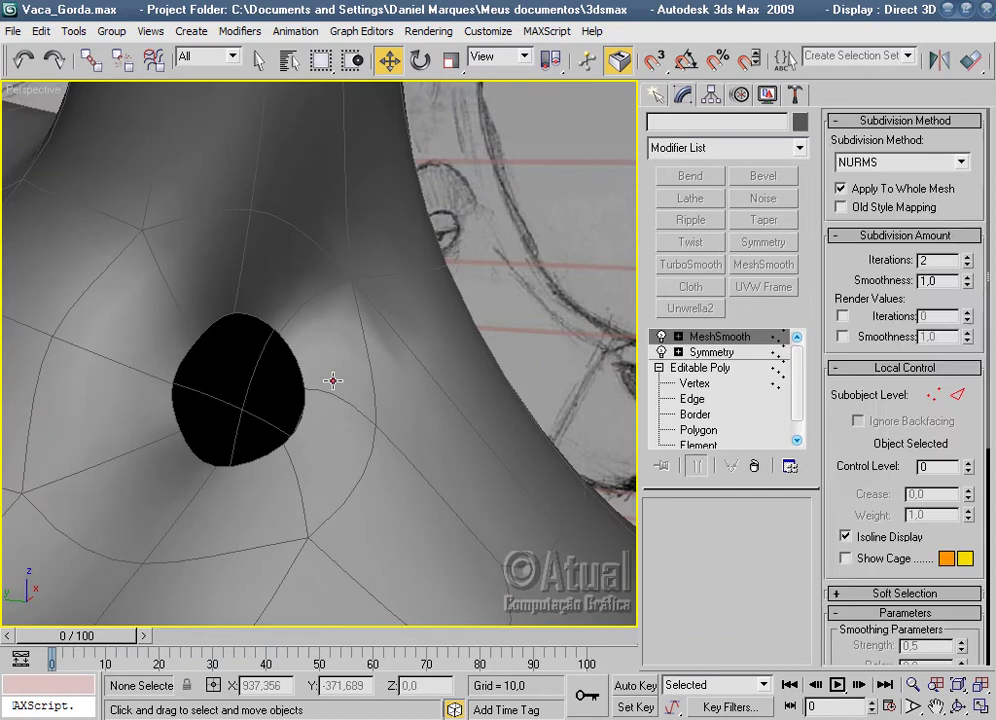
pyautogui.click(333, 380)
pyautogui.click(694, 383)
pyautogui.moveTo(374, 295)
pyautogui.keyDown('alt'); pyautogui.mouseDown(button='middle')
pyautogui.moveTo(446, 398)
pyautogui.moveTo(440, 373)
pyautogui.moveTo(333, 267)
pyautogui.moveTo(411, 300)
pyautogui.mouseUp(button='middle'); pyautogui.keyUp('alt')
# Cut a new edge from the upper head across the top of the snout toward the muzzle tip.
pyautogui.scroll(2, 399, 271)
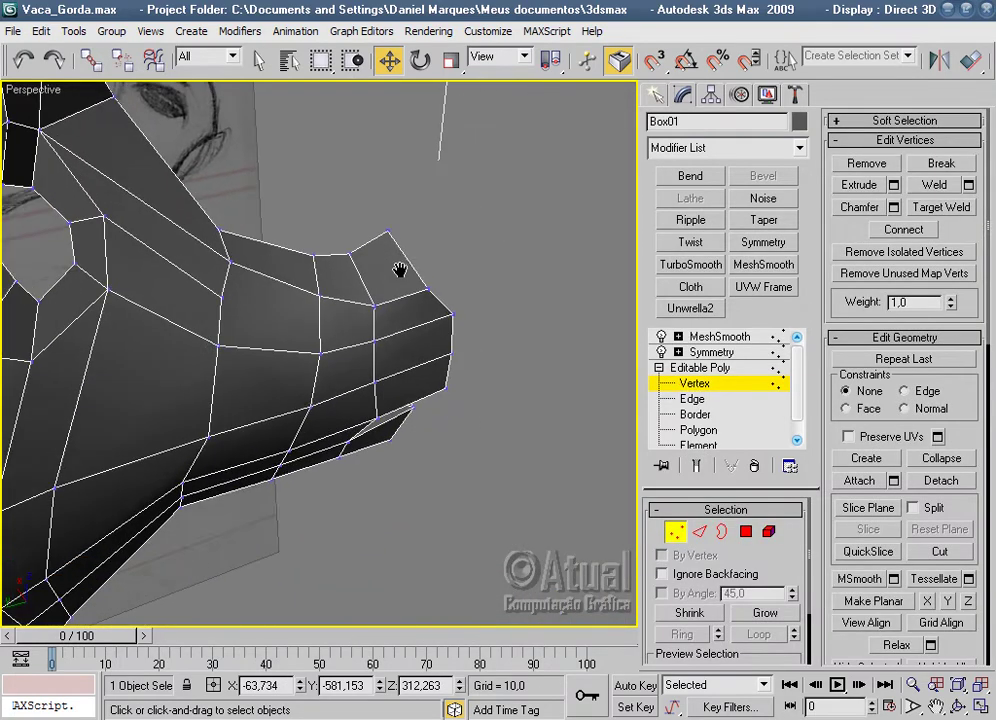
pyautogui.scroll(2, 399, 271)
pyautogui.click(700, 531)
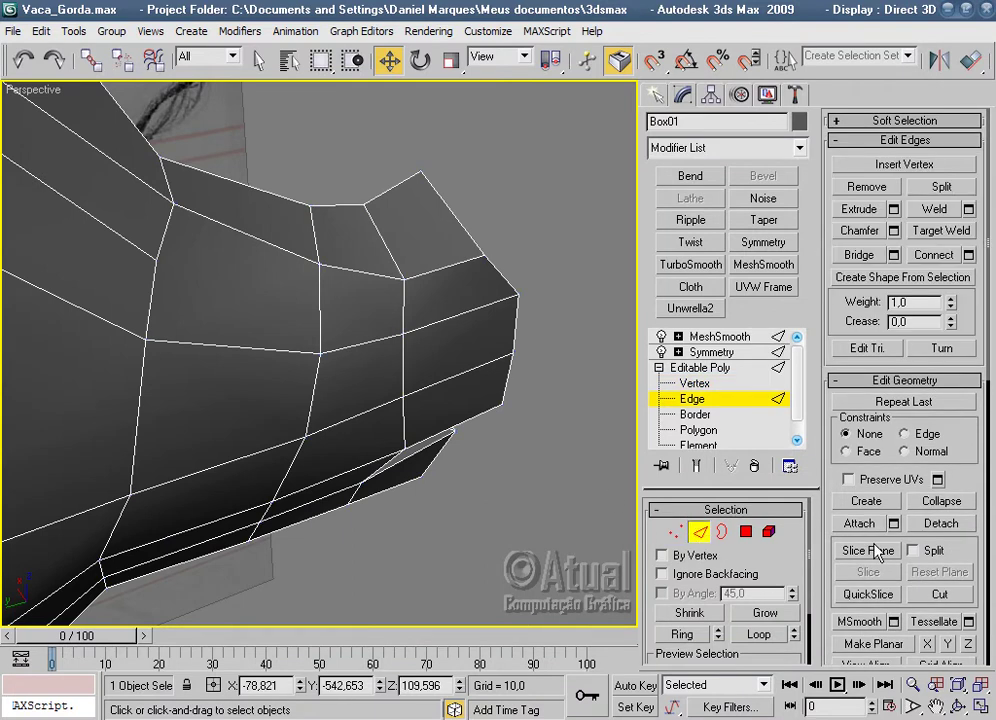
pyautogui.click(938, 595)
pyautogui.keyDown('alt'); pyautogui.moveTo(300, 260); pyautogui.dragTo(238, 282, button='middle'); pyautogui.keyUp('alt')
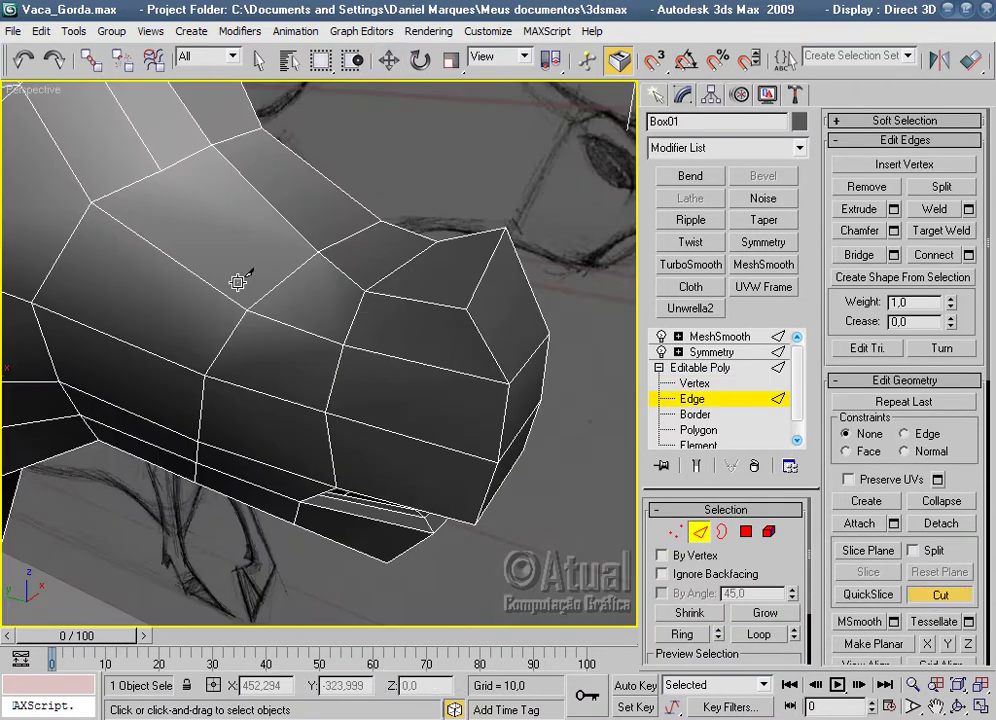
pyautogui.click(160, 171)
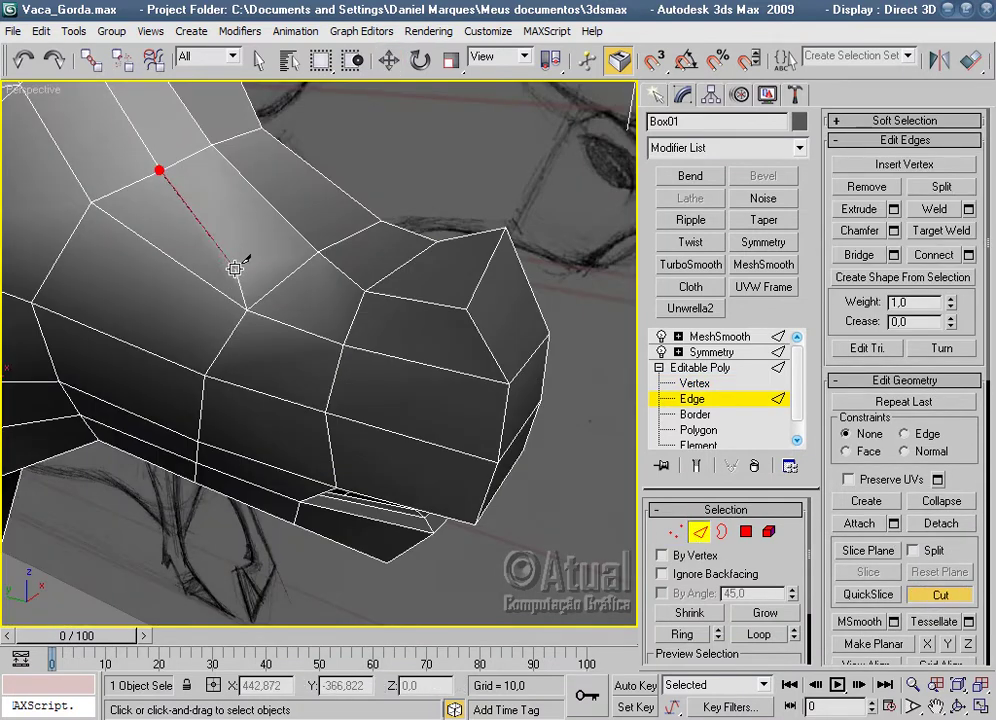
pyautogui.click(284, 279)
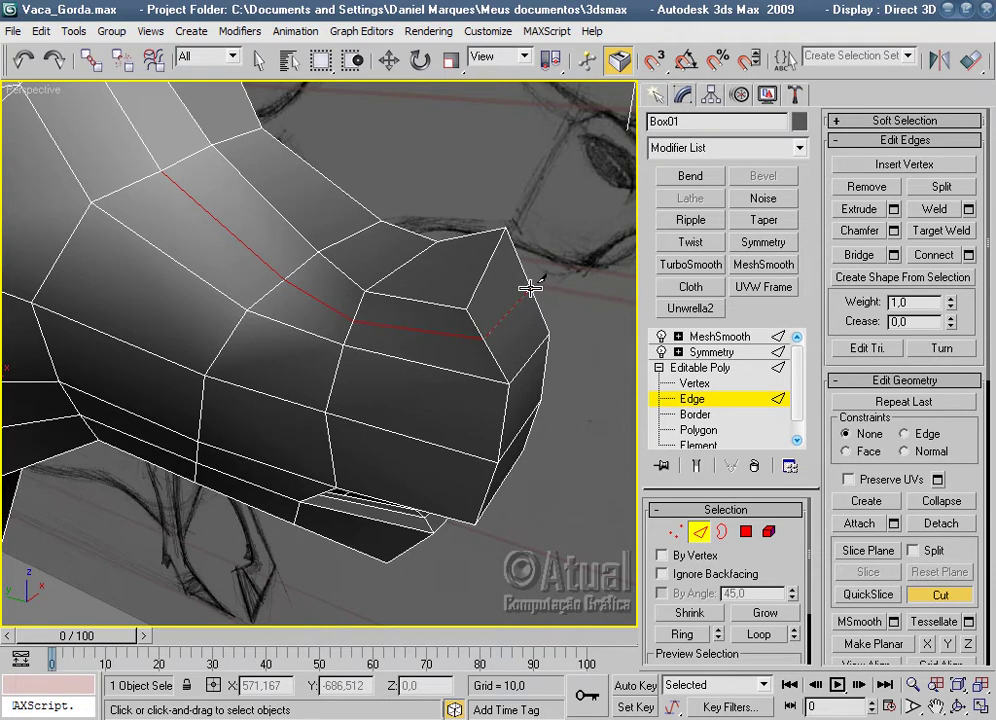
pyautogui.click(932, 596)
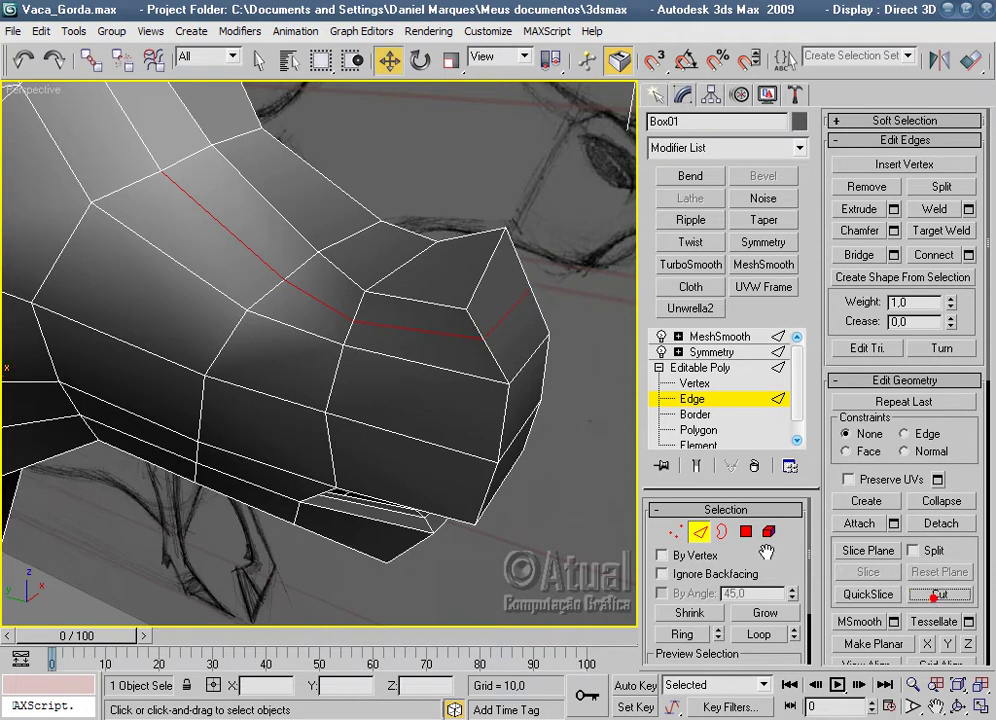
pyautogui.click(676, 531)
pyautogui.click(543, 525)
# Select all the cow's vertices and weld them at a 0.1 threshold.
pyautogui.press('z')
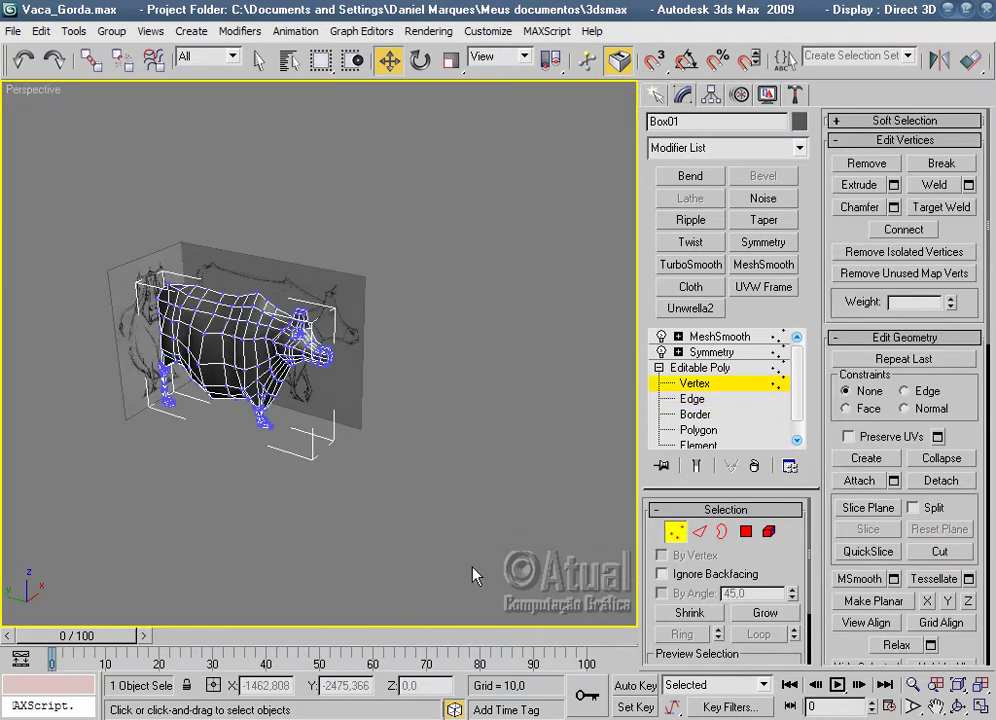
pyautogui.moveTo(474, 576); pyautogui.dragTo(39, 192)
pyautogui.click(967, 185)
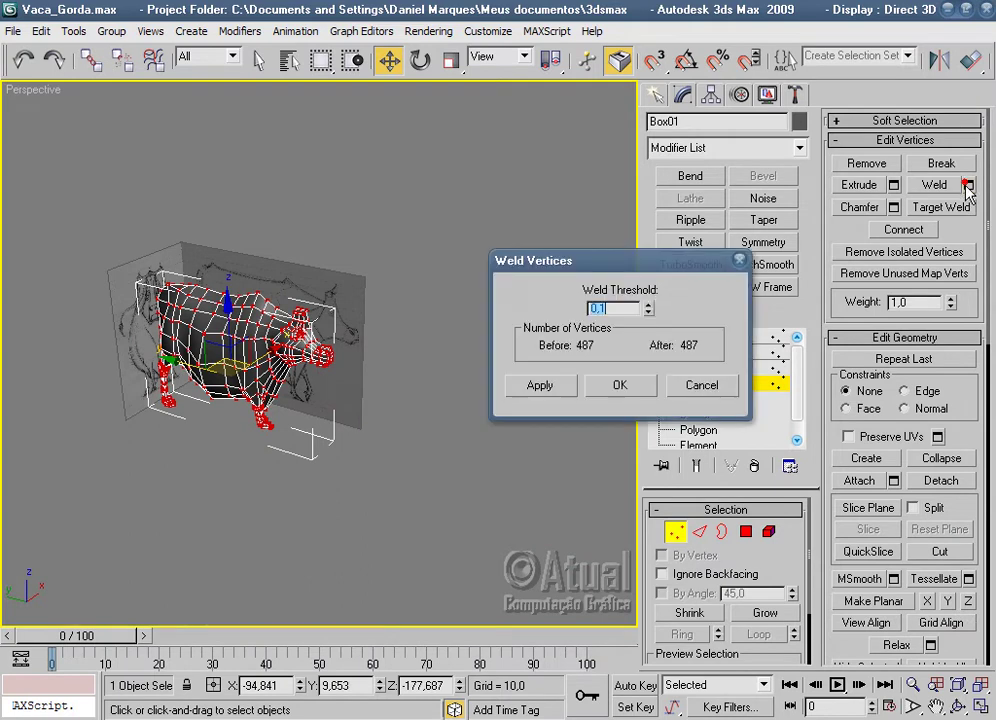
pyautogui.click(648, 385)
# Preview the smoothed head with MeshSmooth from side and front views.
pyautogui.keyDown('alt'); pyautogui.moveTo(463, 403); pyautogui.dragTo(389, 373, button='middle'); pyautogui.keyUp('alt')
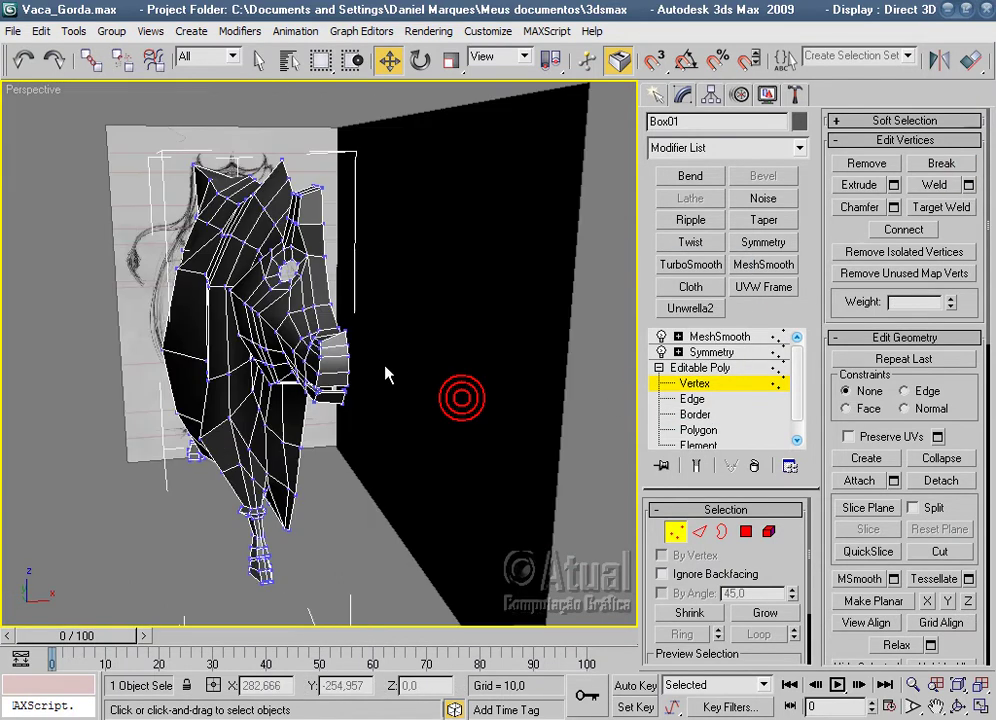
pyautogui.scroll(3, 389, 373)
pyautogui.moveTo(494, 342)
pyautogui.keyDown('alt'); pyautogui.mouseDown(button='middle')
pyautogui.moveTo(440, 355)
pyautogui.moveTo(531, 360)
pyautogui.moveTo(591, 389)
pyautogui.moveTo(630, 370)
pyautogui.mouseUp(button='middle'); pyautogui.keyUp('alt')
pyautogui.click(720, 337)
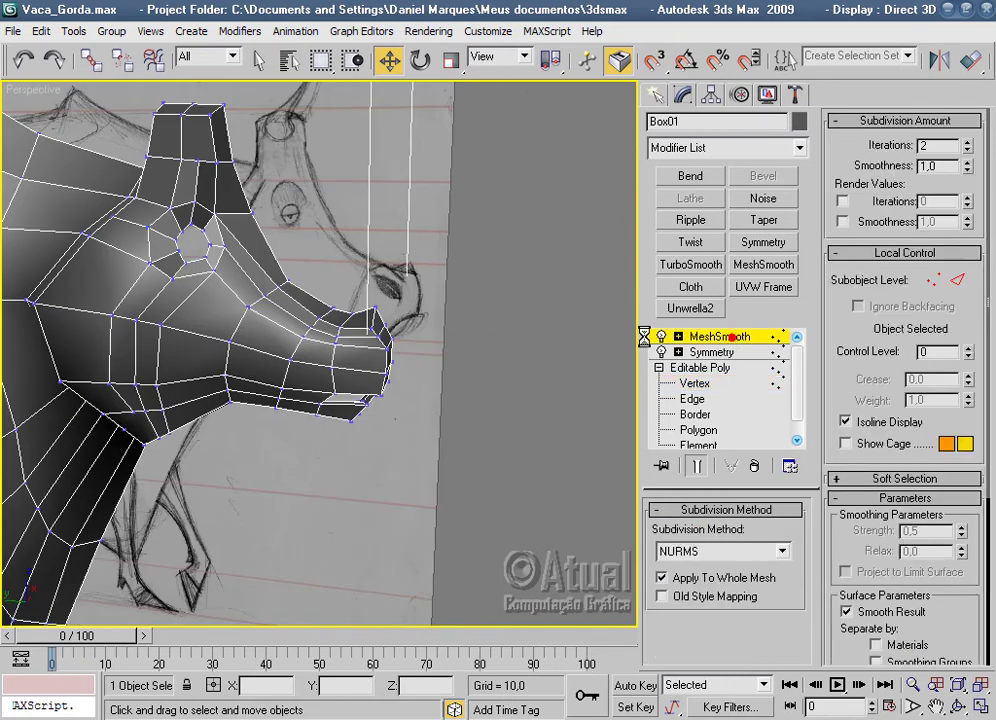
pyautogui.click(494, 376)
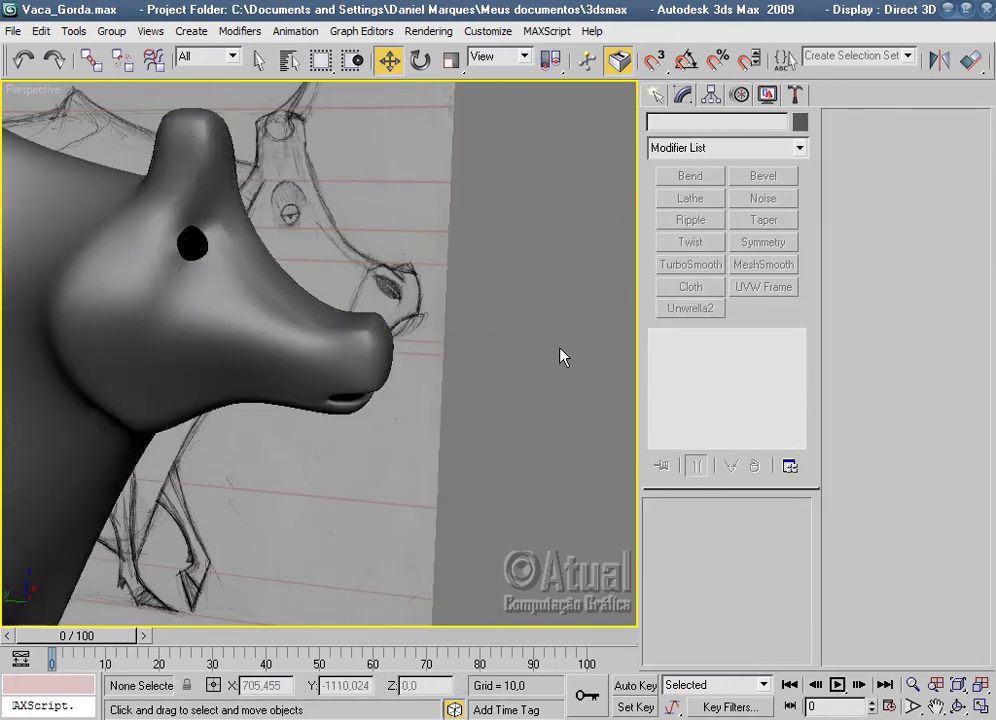
pyautogui.moveTo(522, 420)
pyautogui.keyDown('alt'); pyautogui.mouseDown(button='middle')
pyautogui.moveTo(349, 409)
pyautogui.moveTo(305, 425)
pyautogui.moveTo(382, 387)
pyautogui.mouseUp(button='middle'); pyautogui.keyUp('alt')
pyautogui.scroll(-2, 327, 411)
pyautogui.moveTo(327, 411)
pyautogui.keyDown('alt'); pyautogui.mouseDown(button='middle')
pyautogui.moveTo(545, 427)
pyautogui.moveTo(372, 442)
pyautogui.moveTo(442, 411)
pyautogui.moveTo(382, 438)
pyautogui.moveTo(478, 542)
pyautogui.moveTo(478, 574)
pyautogui.moveTo(589, 416)
pyautogui.moveTo(458, 422)
pyautogui.moveTo(421, 412)
pyautogui.mouseUp(button='middle'); pyautogui.keyUp('alt')
# Reselect the cow and return to polygon-level editing of the head cage.
pyautogui.click(421, 412)
pyautogui.scroll(3, 507, 345)
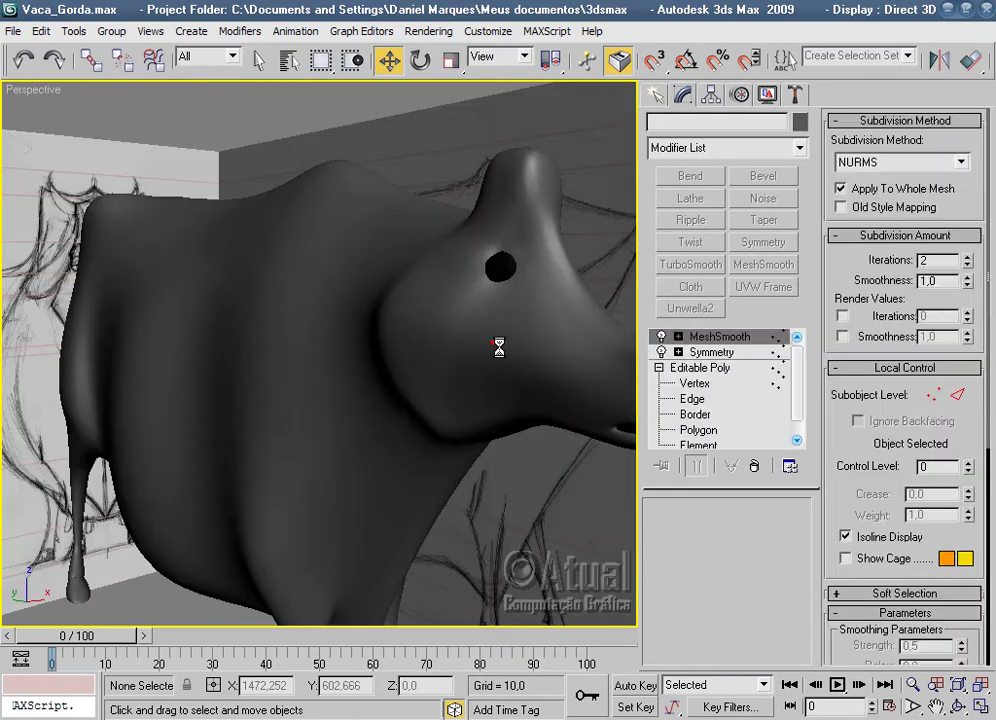
pyautogui.scroll(3, 507, 345)
pyautogui.click(698, 430)
pyautogui.scroll(2, 445, 435)
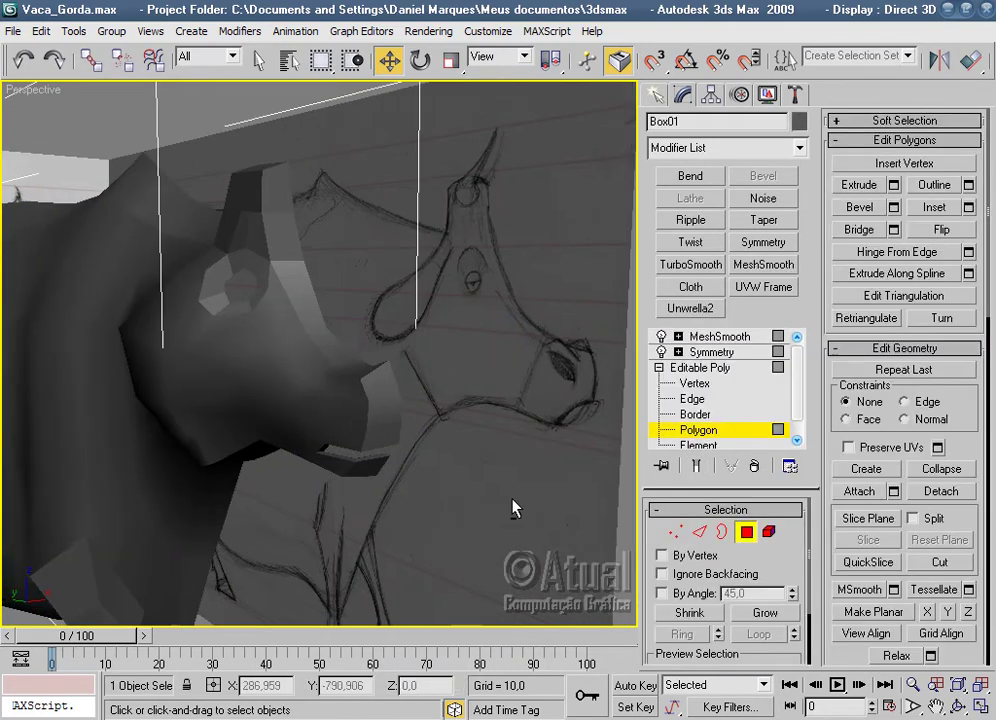
# Show edged faces with F4 and frame the view on the cow's eye-socket hole.
pyautogui.keyDown('alt'); pyautogui.moveTo(438, 451); pyautogui.dragTo(483, 468, button='middle'); pyautogui.keyUp('alt')
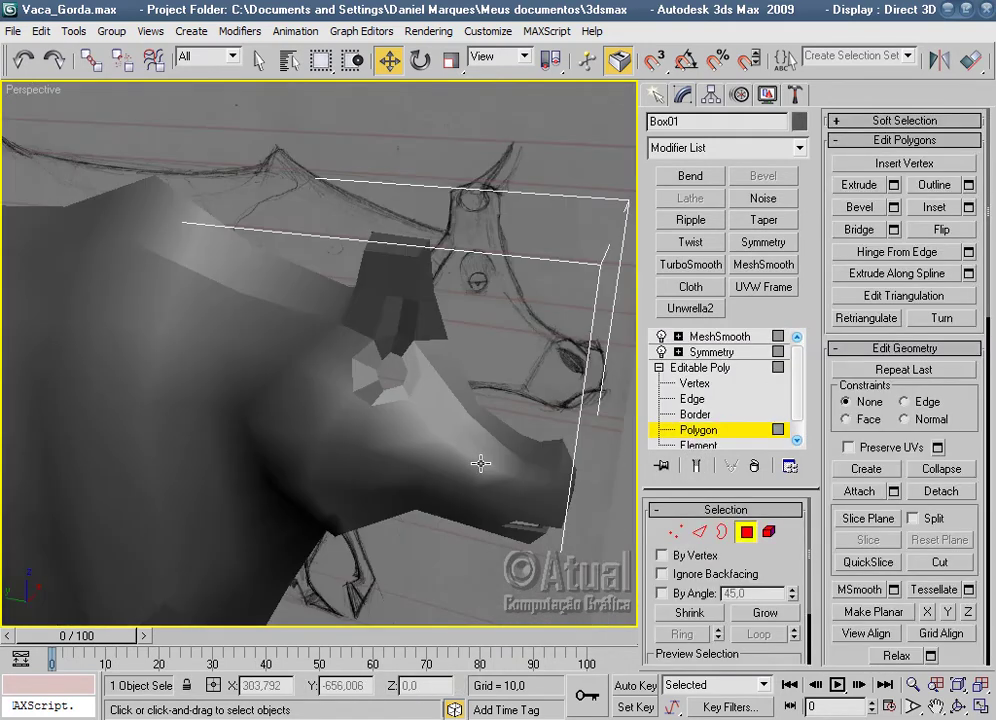
pyautogui.press('F4')
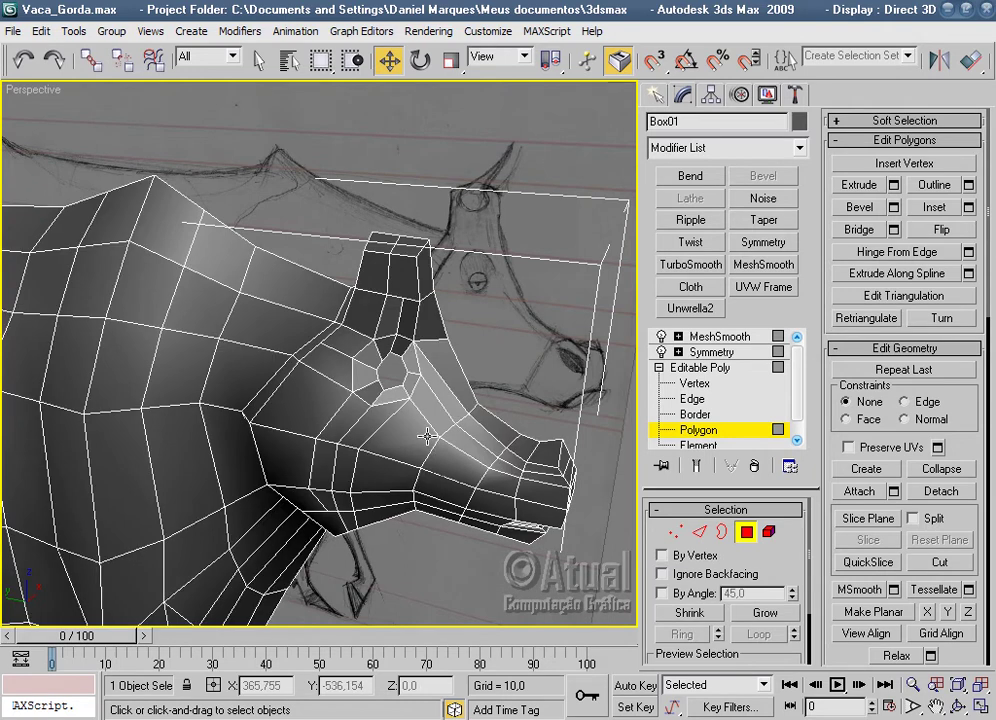
pyautogui.scroll(2, 427, 436)
pyautogui.scroll(2, 400, 425)
pyautogui.scroll(2, 436, 451)
pyautogui.scroll(2, 445, 432)
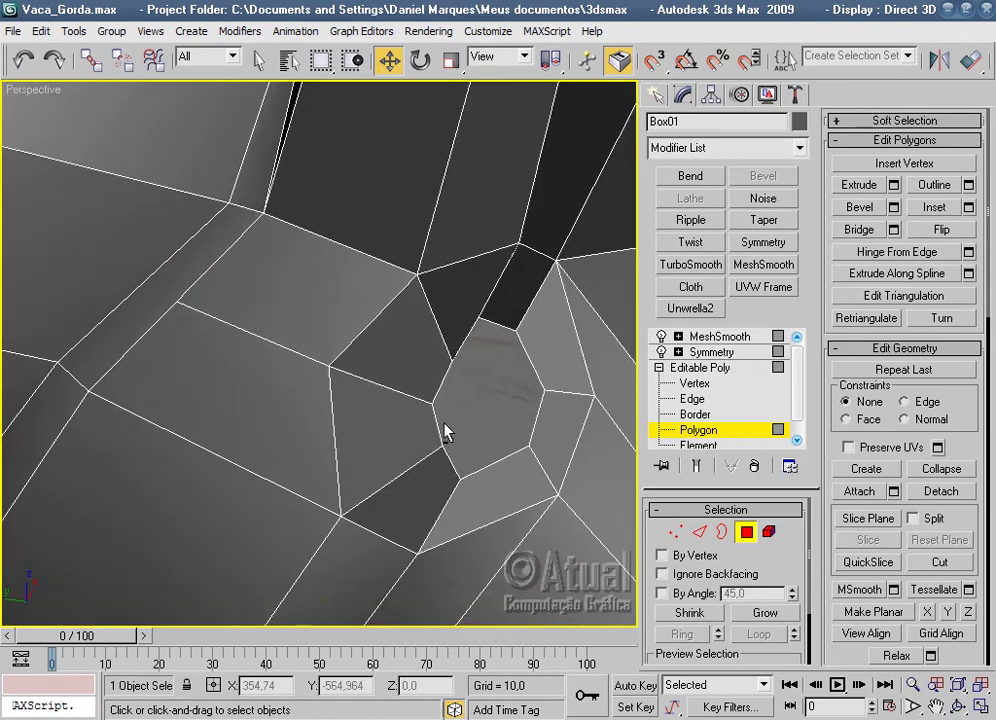
pyautogui.scroll(-2, 445, 432)
pyautogui.moveTo(451, 451)
pyautogui.mouseDown(button='middle')
pyautogui.moveTo(425, 444)
pyautogui.moveTo(480, 522)
pyautogui.mouseUp(button='middle')
# Select the eye hole's open border and zoom to view it head-on.
pyautogui.click(700, 533)
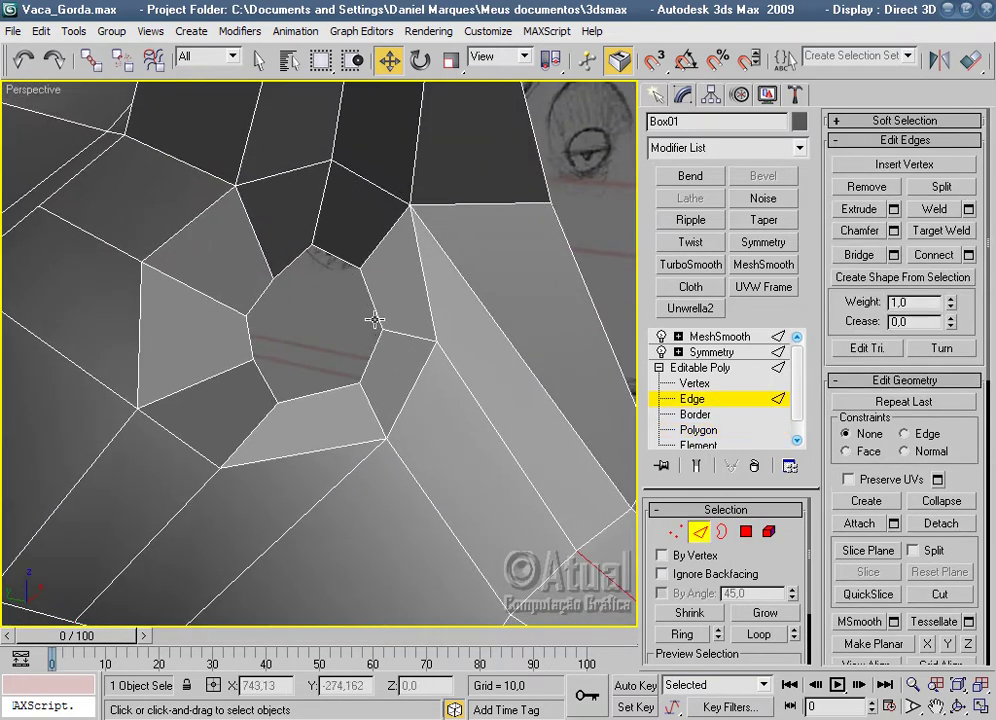
pyautogui.click(375, 318)
pyautogui.click(725, 532)
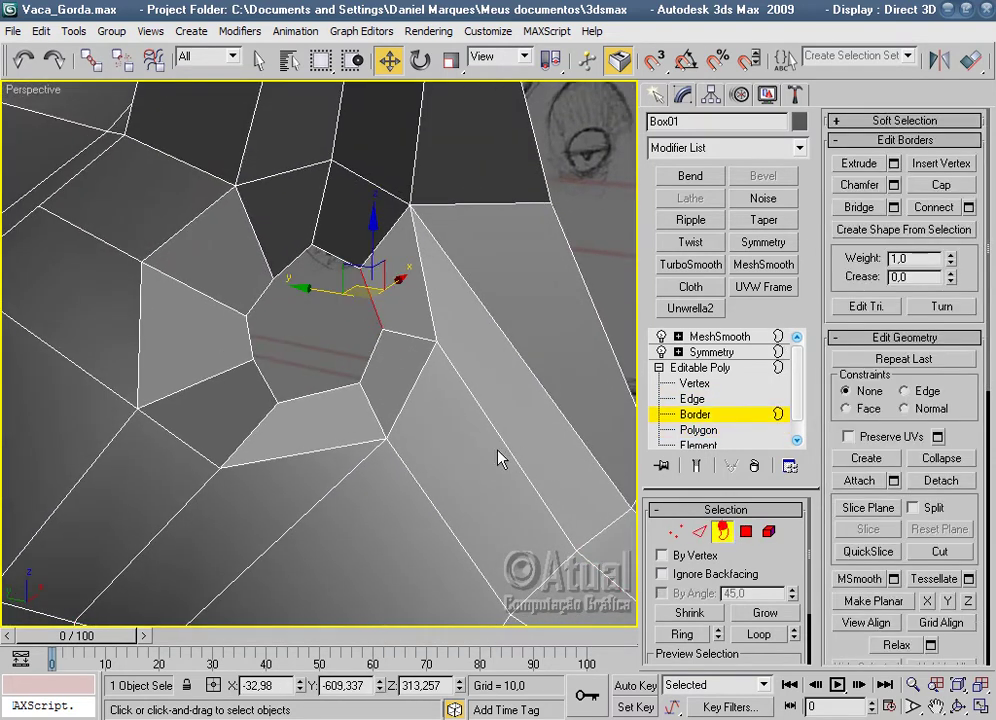
pyautogui.click(368, 353)
pyautogui.moveTo(360, 280); pyautogui.dragTo(416, 524, button='middle')
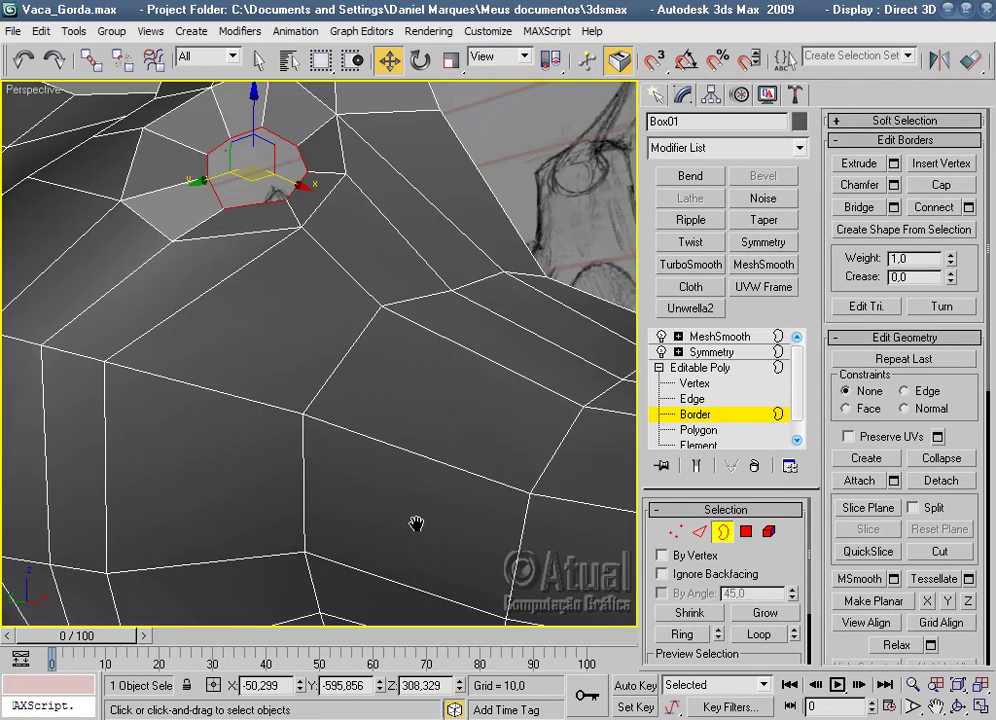
pyautogui.press('z')
pyautogui.moveTo(416, 444)
pyautogui.keyDown('alt'); pyautogui.mouseDown(button='middle')
pyautogui.moveTo(482, 516)
pyautogui.moveTo(408, 490)
pyautogui.moveTo(429, 485)
pyautogui.moveTo(505, 516)
pyautogui.mouseUp(button='middle'); pyautogui.keyUp('alt')
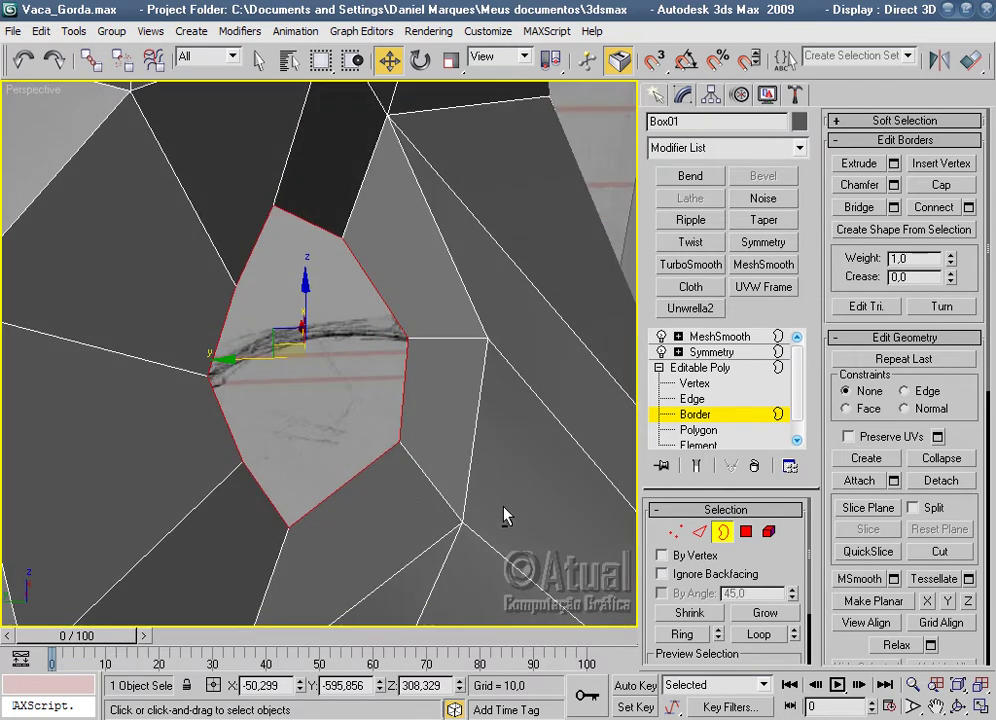
# Select the hole's long left and top edges and shift them up and left.
pyautogui.click(234, 440)
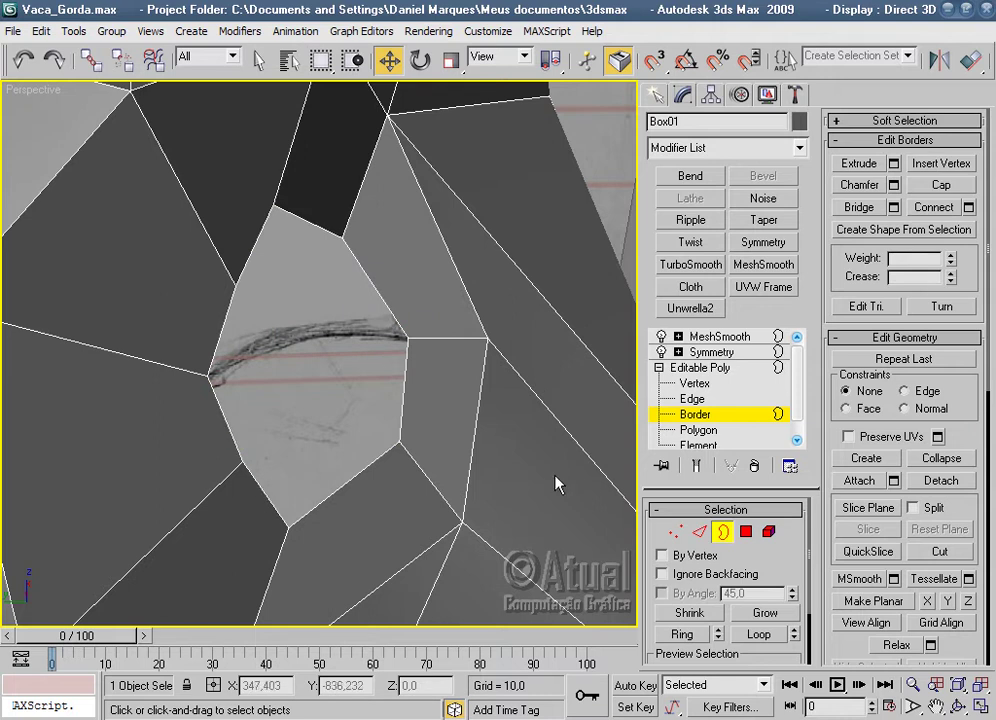
pyautogui.click(697, 530)
pyautogui.click(250, 252)
pyautogui.keyDown('ctrl'); pyautogui.click(298, 214); pyautogui.keyUp('ctrl')
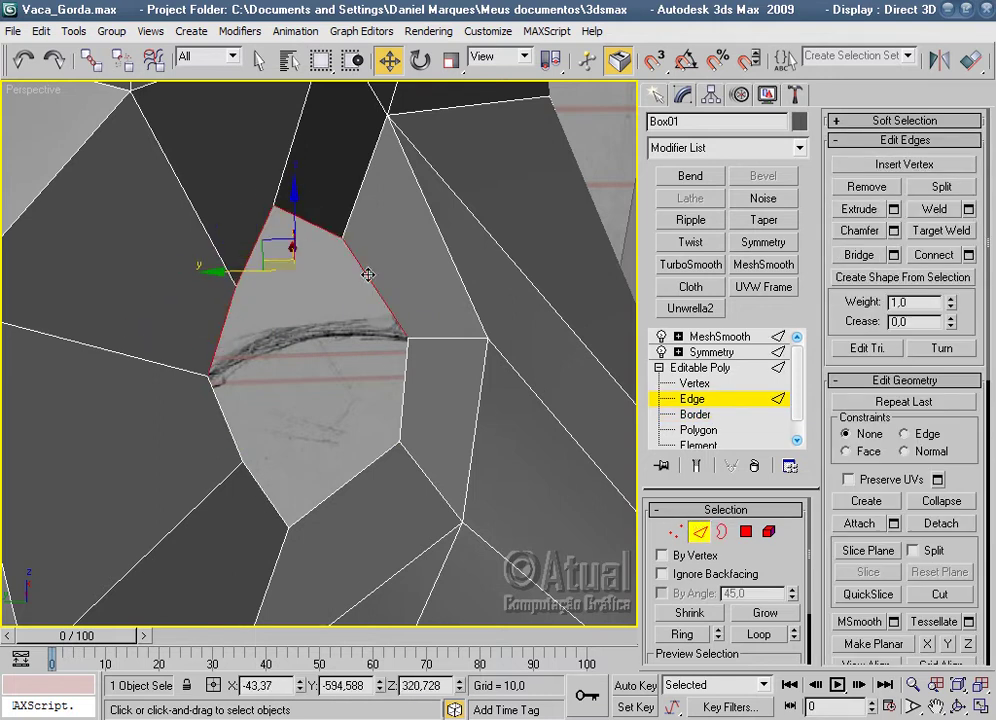
pyautogui.moveTo(396, 329)
pyautogui.keyDown('alt'); pyautogui.mouseDown(button='middle')
pyautogui.moveTo(291, 318)
pyautogui.moveTo(252, 340)
pyautogui.moveTo(420, 338)
pyautogui.mouseUp(button='middle'); pyautogui.keyUp('alt')
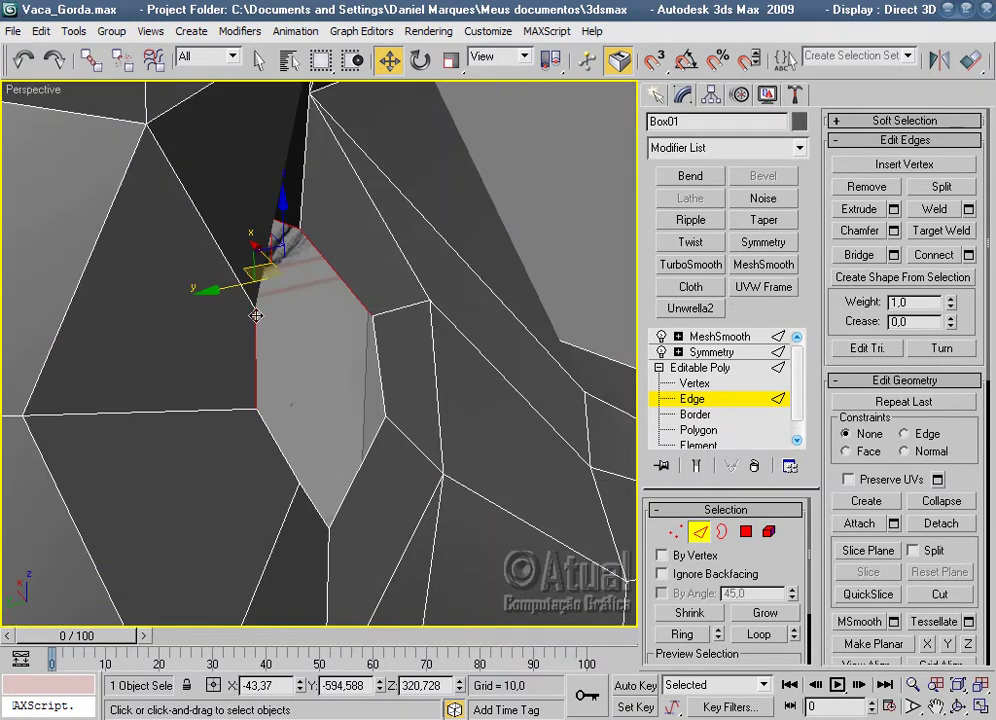
pyautogui.moveTo(232, 285)
pyautogui.keyDown('alt'); pyautogui.mouseDown(button='middle')
pyautogui.moveTo(322, 287)
pyautogui.moveTo(390, 305)
pyautogui.moveTo(258, 291)
pyautogui.moveTo(400, 307)
pyautogui.mouseUp(button='middle'); pyautogui.keyUp('alt')
pyautogui.moveTo(400, 307); pyautogui.dragTo(365, 298)
pyautogui.moveTo(407, 356)
pyautogui.keyDown('alt'); pyautogui.mouseDown(button='middle')
pyautogui.moveTo(378, 318)
pyautogui.moveTo(467, 333)
pyautogui.moveTo(485, 413)
pyautogui.moveTo(372, 362)
pyautogui.mouseUp(button='middle'); pyautogui.keyUp('alt')
pyautogui.moveTo(372, 352); pyautogui.dragTo(356, 329)
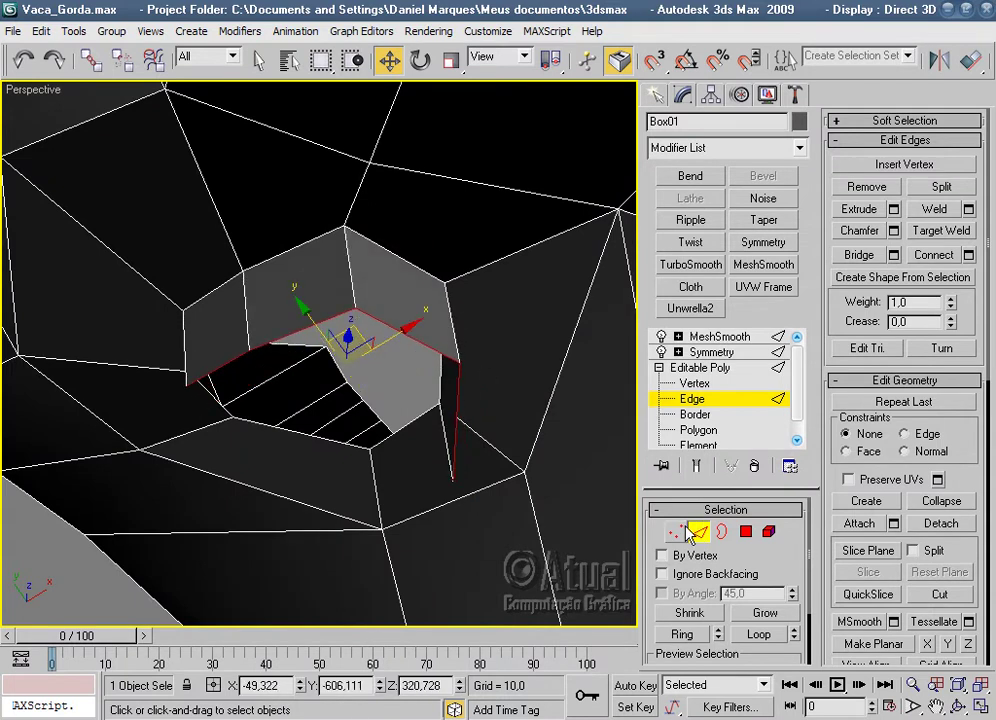
# Reposition several socket-rim vertices, then preview the head with MeshSmooth.
pyautogui.click(677, 532)
pyautogui.keyDown('alt'); pyautogui.moveTo(494, 429); pyautogui.dragTo(365, 368, button='middle'); pyautogui.keyUp('alt')
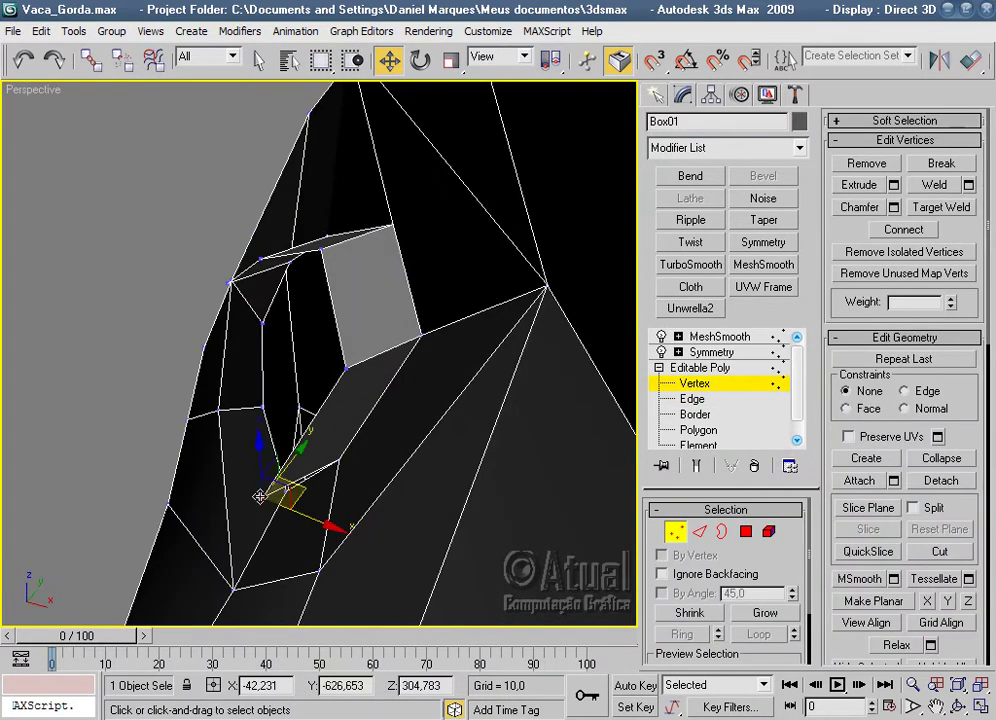
pyautogui.moveTo(366, 447)
pyautogui.keyDown('alt'); pyautogui.mouseDown(button='middle')
pyautogui.moveTo(509, 411)
pyautogui.moveTo(359, 474)
pyautogui.mouseUp(button='middle'); pyautogui.keyUp('alt')
pyautogui.moveTo(304, 409); pyautogui.dragTo(290, 408)
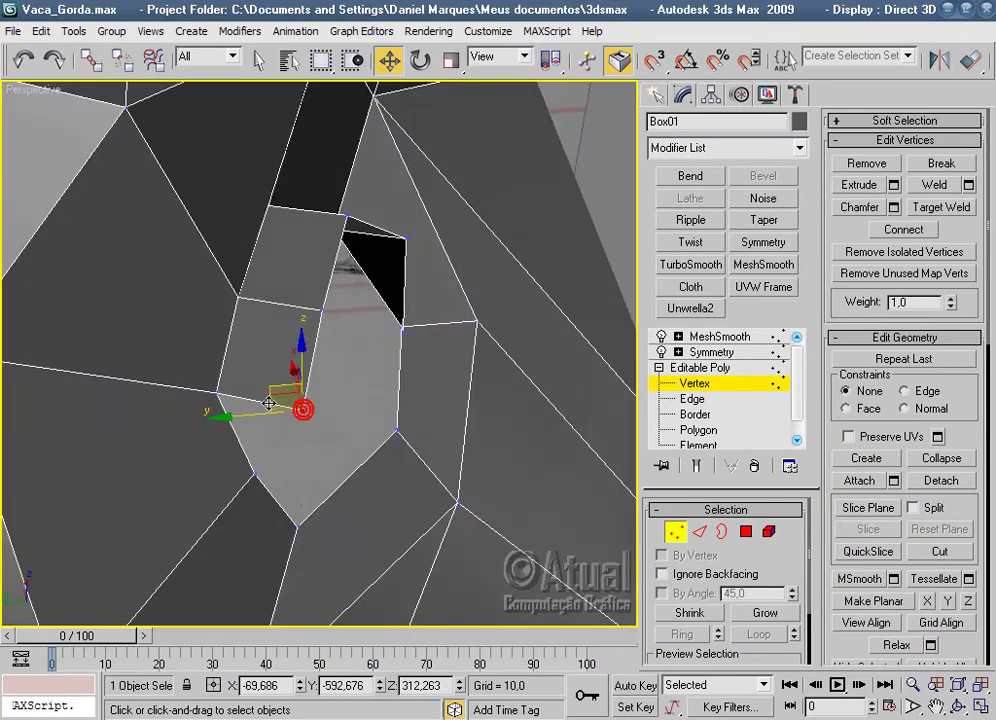
pyautogui.keyDown('alt'); pyautogui.moveTo(290, 408); pyautogui.dragTo(418, 489, button='middle'); pyautogui.keyUp('alt')
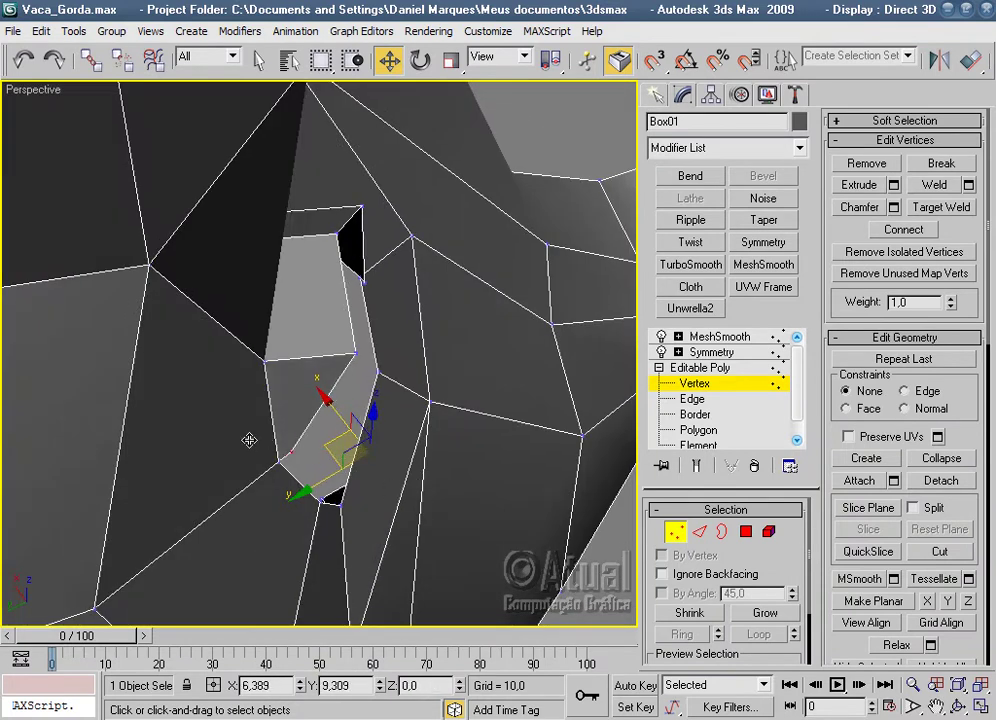
pyautogui.click(289, 461)
pyautogui.moveTo(371, 438)
pyautogui.keyDown('alt'); pyautogui.mouseDown(button='middle')
pyautogui.moveTo(291, 378)
pyautogui.moveTo(397, 315)
pyautogui.mouseUp(button='middle'); pyautogui.keyUp('alt')
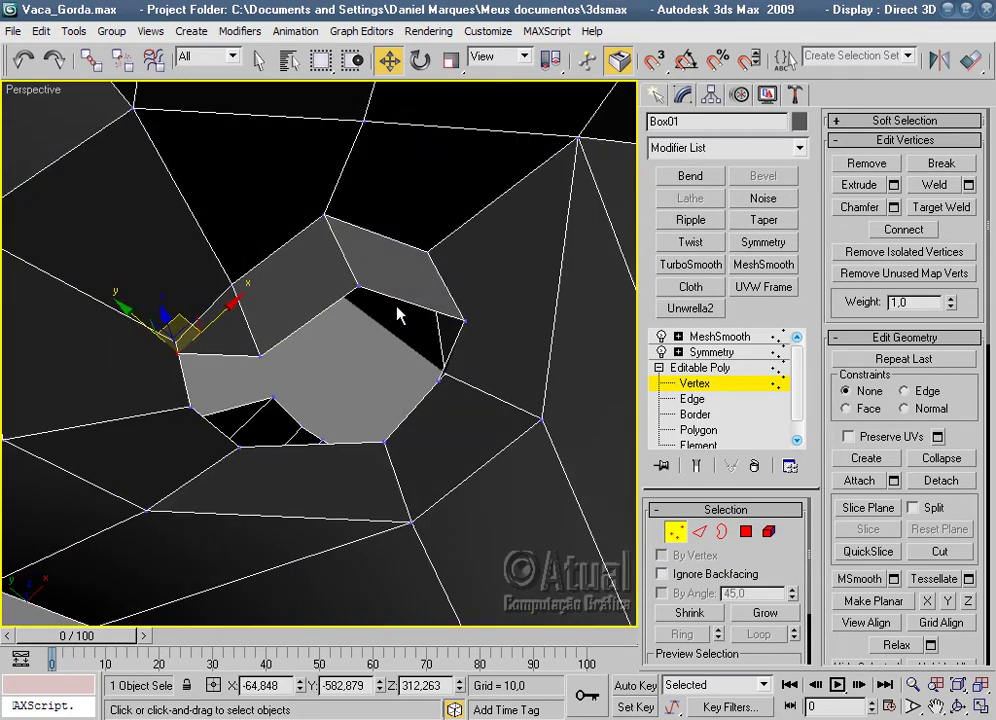
pyautogui.click(358, 287)
pyautogui.moveTo(348, 264)
pyautogui.keyDown('alt'); pyautogui.mouseDown(button='middle')
pyautogui.moveTo(373, 325)
pyautogui.moveTo(447, 356)
pyautogui.moveTo(486, 306)
pyautogui.mouseUp(button='middle'); pyautogui.keyUp('alt')
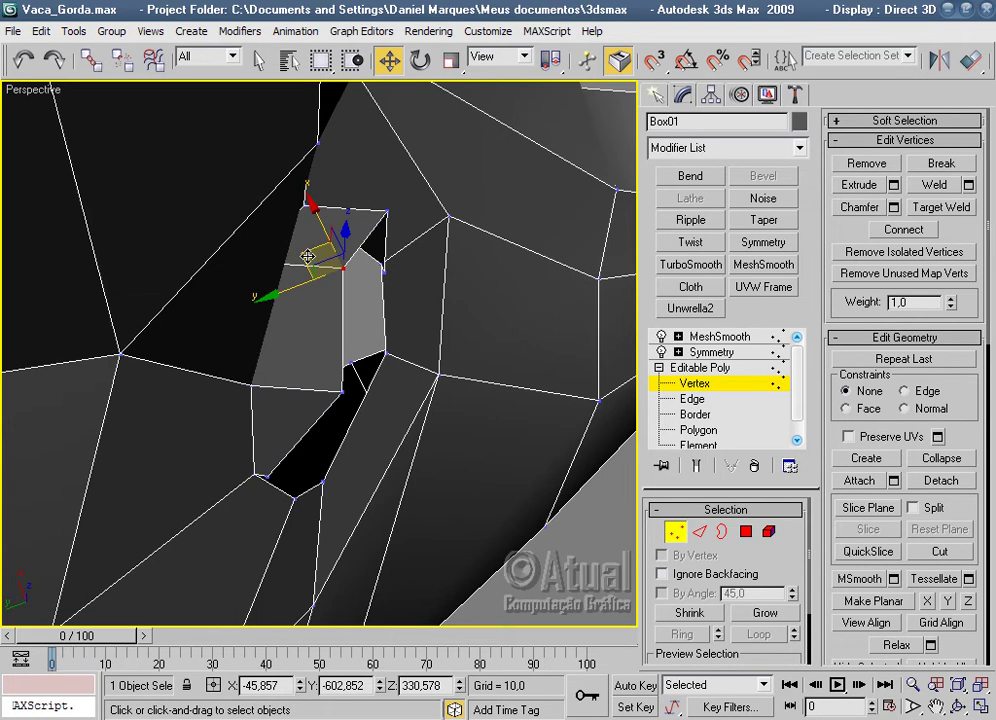
pyautogui.moveTo(307, 257); pyautogui.dragTo(300, 242)
pyautogui.moveTo(385, 285)
pyautogui.keyDown('alt'); pyautogui.mouseDown(button='middle')
pyautogui.moveTo(389, 207)
pyautogui.moveTo(430, 230)
pyautogui.mouseUp(button='middle'); pyautogui.keyUp('alt')
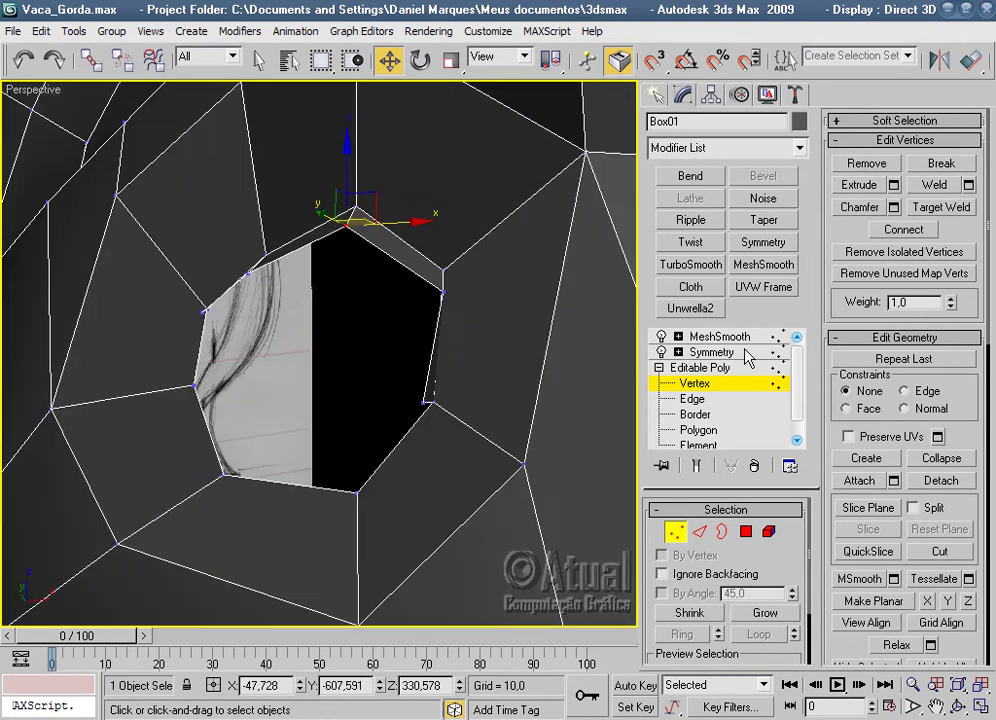
pyautogui.click(738, 337)
pyautogui.scroll(-2, 370, 380)
# Deselect the cow to judge the socket, then reselect it at Vertex level.
pyautogui.scroll(-2, 365, 378)
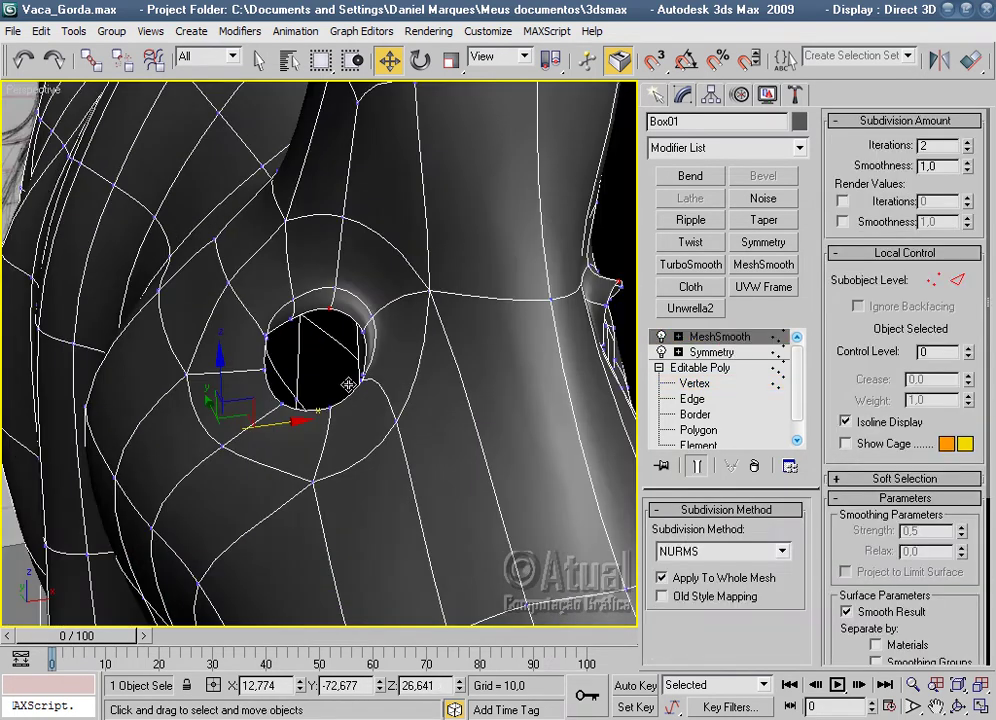
pyautogui.scroll(-3, 348, 385)
pyautogui.click(66, 550)
pyautogui.moveTo(66, 550)
pyautogui.keyDown('alt'); pyautogui.mouseDown(button='middle')
pyautogui.moveTo(333, 489)
pyautogui.moveTo(187, 496)
pyautogui.moveTo(122, 529)
pyautogui.moveTo(167, 578)
pyautogui.moveTo(371, 471)
pyautogui.moveTo(196, 509)
pyautogui.mouseUp(button='middle'); pyautogui.keyUp('alt')
pyautogui.scroll(2, 361, 494)
pyautogui.scroll(3, 405, 441)
pyautogui.click(597, 428)
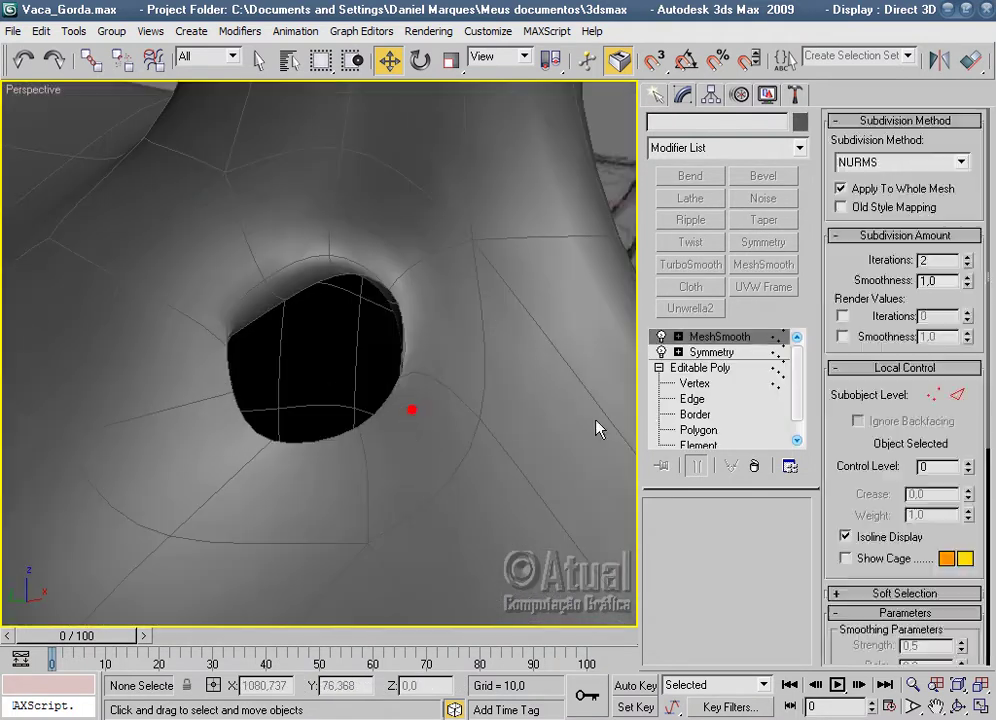
pyautogui.click(696, 384)
pyautogui.moveTo(389, 415)
pyautogui.keyDown('alt'); pyautogui.mouseDown(button='middle')
pyautogui.moveTo(469, 447)
pyautogui.moveTo(398, 382)
pyautogui.moveTo(393, 395)
pyautogui.moveTo(430, 459)
pyautogui.mouseUp(button='middle'); pyautogui.keyUp('alt')
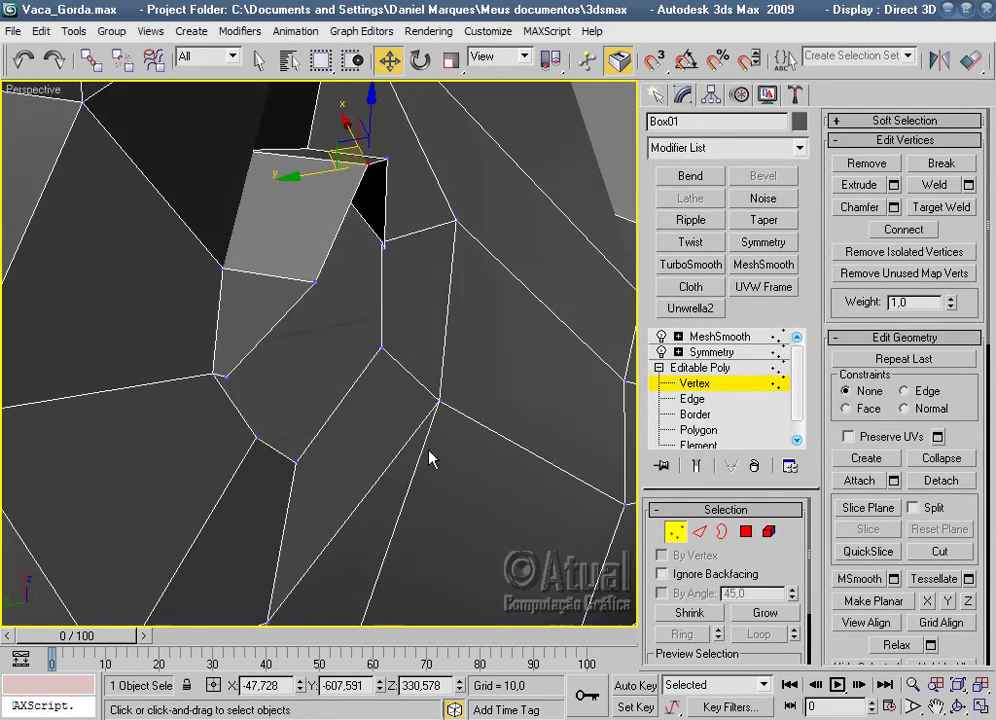
# Shift-drag the lower and vertical rim edges to extrude an inner strip of faces.
pyautogui.click(699, 531)
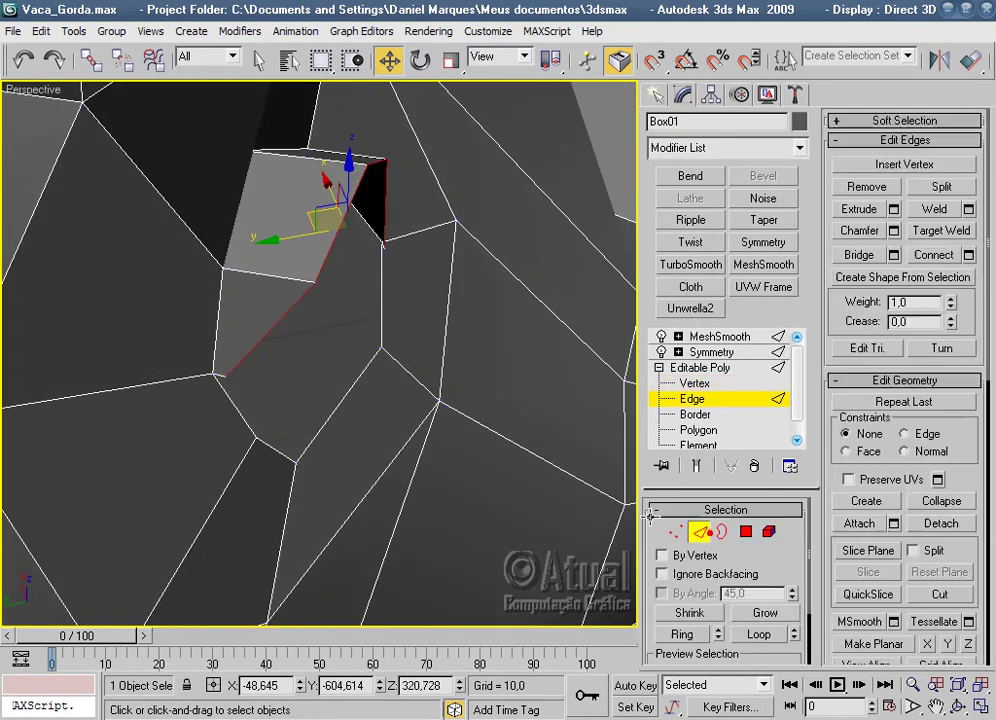
pyautogui.click(334, 404)
pyautogui.keyDown('ctrl'); pyautogui.click(278, 443); pyautogui.keyUp('ctrl')
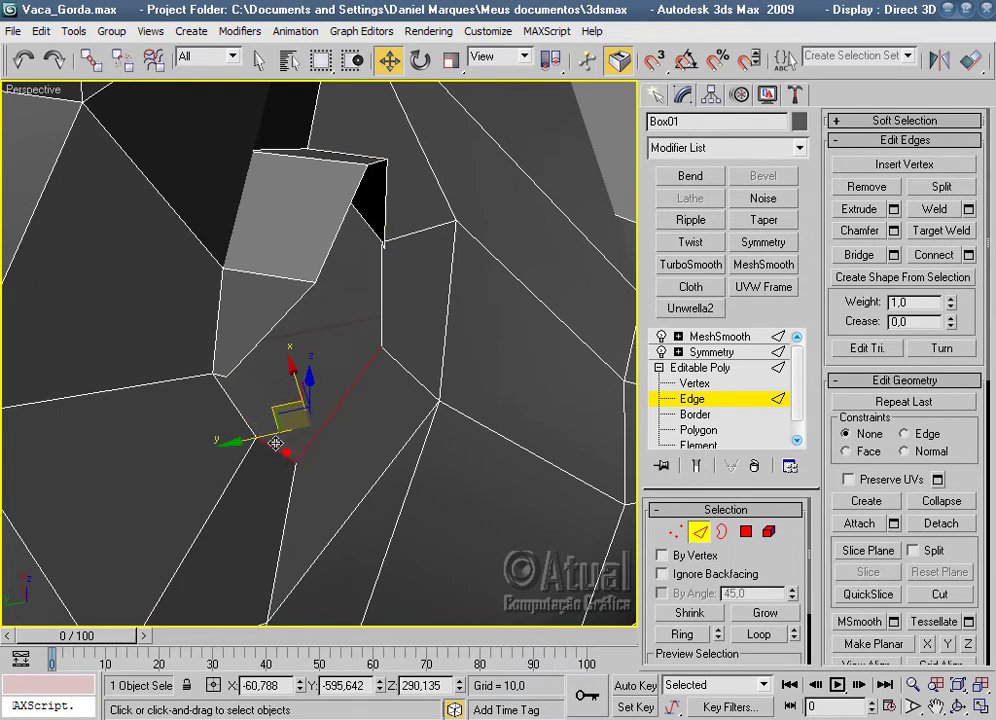
pyautogui.keyDown('ctrl'); pyautogui.click(378, 321); pyautogui.keyUp('ctrl')
pyautogui.keyDown('shift'); pyautogui.moveTo(278, 370); pyautogui.dragTo(284, 378); pyautogui.keyUp('shift')
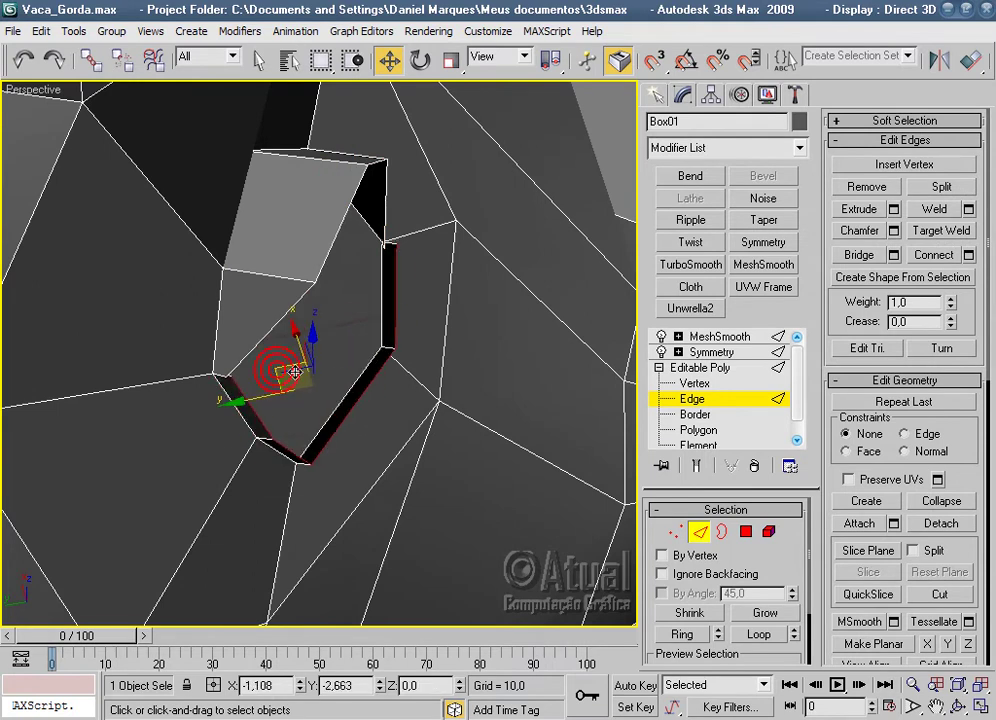
pyautogui.moveTo(290, 375)
pyautogui.keyDown('alt'); pyautogui.mouseDown(button='middle')
pyautogui.moveTo(300, 262)
pyautogui.moveTo(397, 321)
pyautogui.moveTo(680, 425)
pyautogui.mouseUp(button='middle'); pyautogui.keyUp('alt')
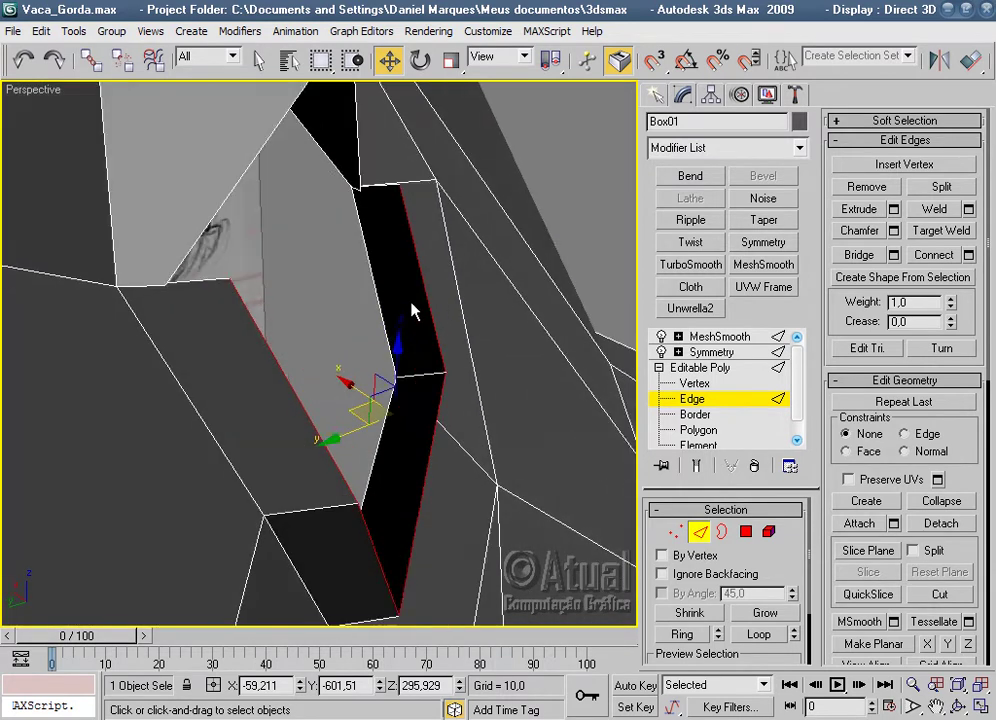
# Target Weld the stray vertex into its neighbour and preview the smoothed mesh.
pyautogui.click(676, 533)
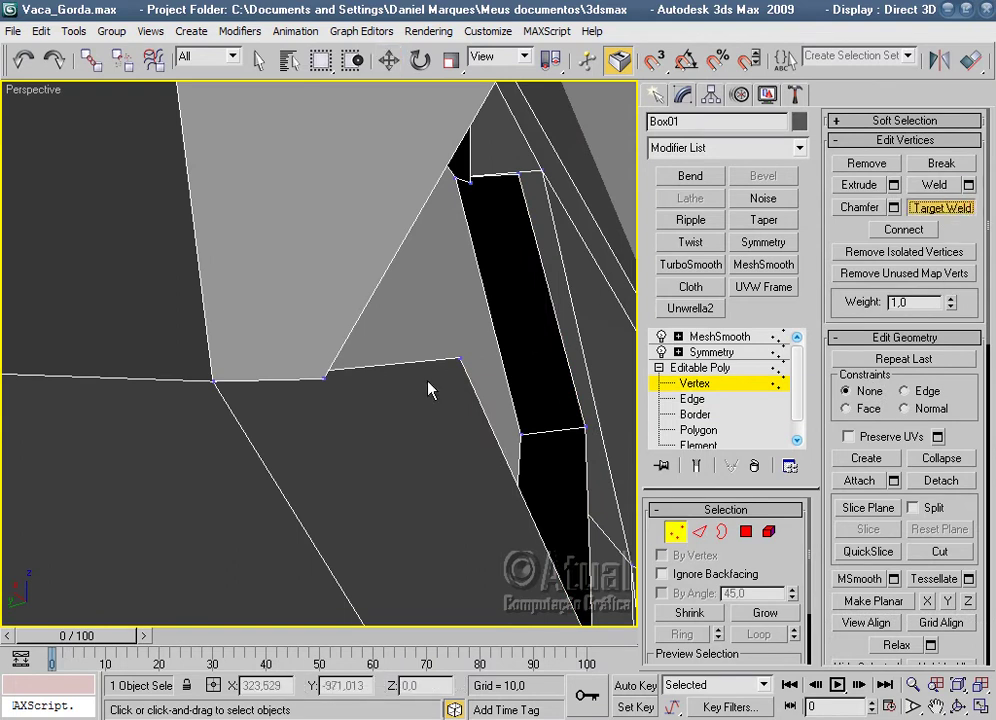
pyautogui.click(324, 378)
pyautogui.moveTo(502, 329)
pyautogui.keyDown('alt'); pyautogui.mouseDown(button='middle')
pyautogui.moveTo(516, 333)
pyautogui.moveTo(400, 367)
pyautogui.moveTo(362, 316)
pyautogui.mouseUp(button='middle'); pyautogui.keyUp('alt')
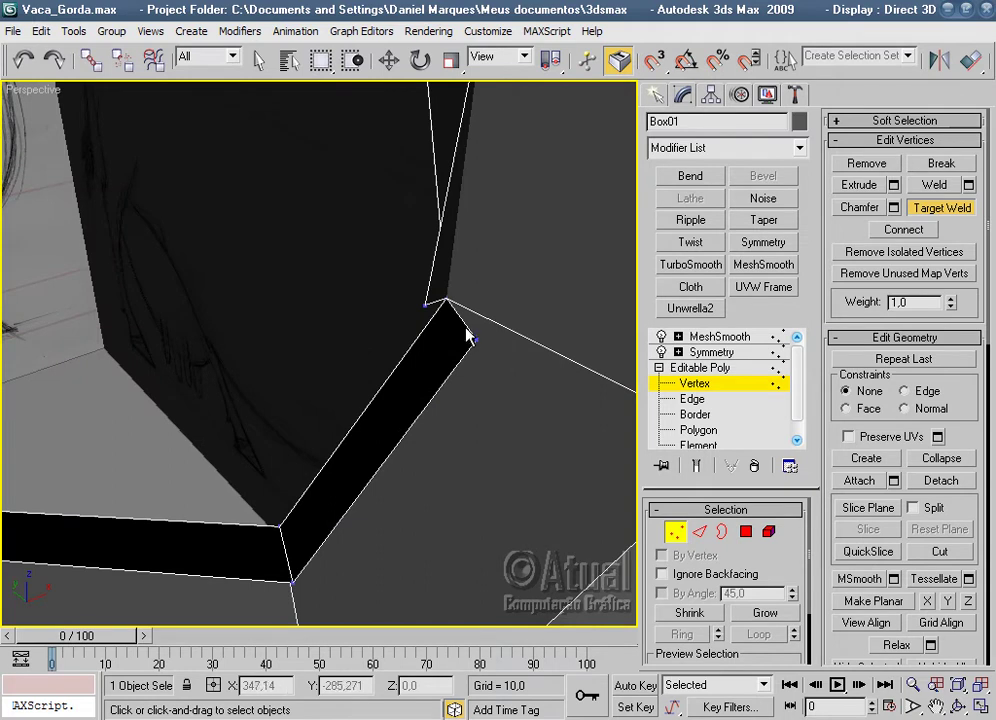
pyautogui.click(428, 306)
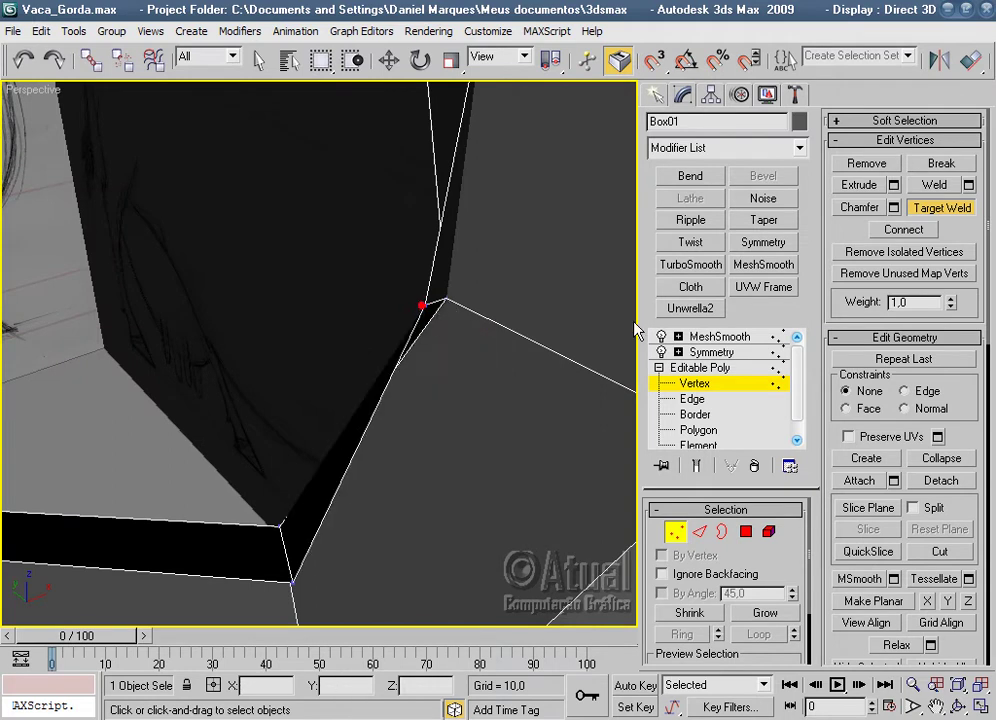
pyautogui.click(957, 206)
pyautogui.moveTo(313, 382)
pyautogui.keyDown('alt'); pyautogui.mouseDown(button='middle')
pyautogui.moveTo(302, 384)
pyautogui.moveTo(405, 394)
pyautogui.moveTo(405, 405)
pyautogui.moveTo(407, 356)
pyautogui.moveTo(291, 349)
pyautogui.moveTo(337, 370)
pyautogui.mouseUp(button='middle'); pyautogui.keyUp('alt')
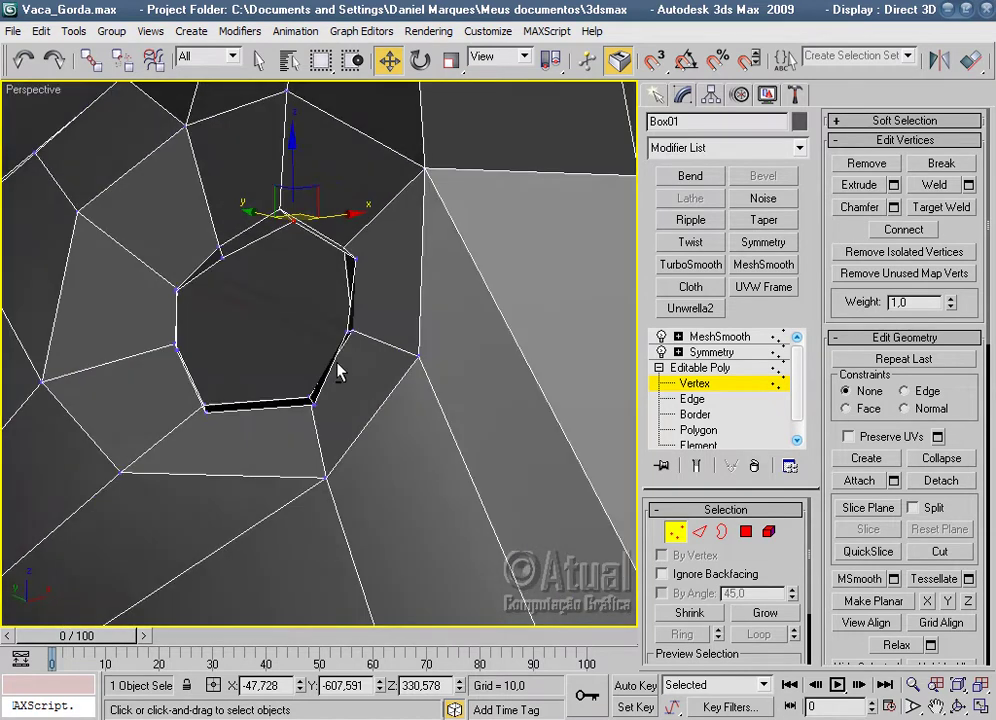
pyautogui.click(700, 334)
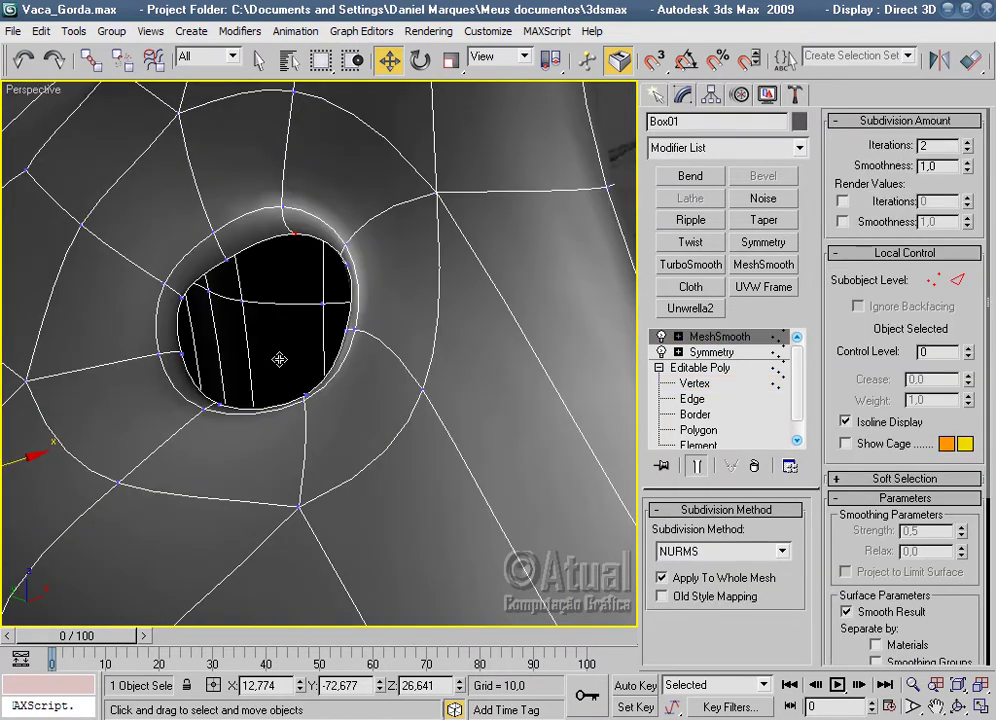
# Deselect the cow to review the head, then reselect it for vertex editing.
pyautogui.scroll(-3, 279, 359)
pyautogui.scroll(-3, 279, 359)
pyautogui.scroll(-4, 279, 359)
pyautogui.click(473, 348)
pyautogui.moveTo(473, 348)
pyautogui.keyDown('alt'); pyautogui.mouseDown(button='middle')
pyautogui.moveTo(322, 345)
pyautogui.moveTo(251, 362)
pyautogui.moveTo(471, 378)
pyautogui.moveTo(528, 405)
pyautogui.mouseUp(button='middle'); pyautogui.keyUp('alt')
pyautogui.scroll(4, 400, 382)
pyautogui.scroll(2, 540, 456)
pyautogui.scroll(2, 474, 425)
pyautogui.scroll(2, 477, 413)
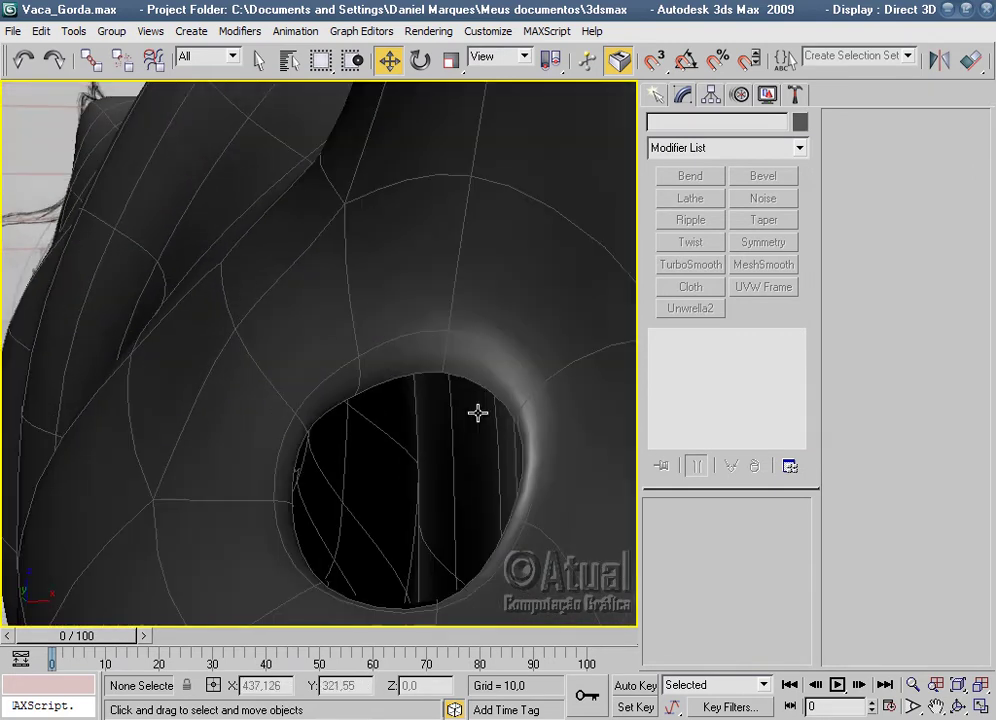
pyautogui.click(477, 413)
pyautogui.click(693, 386)
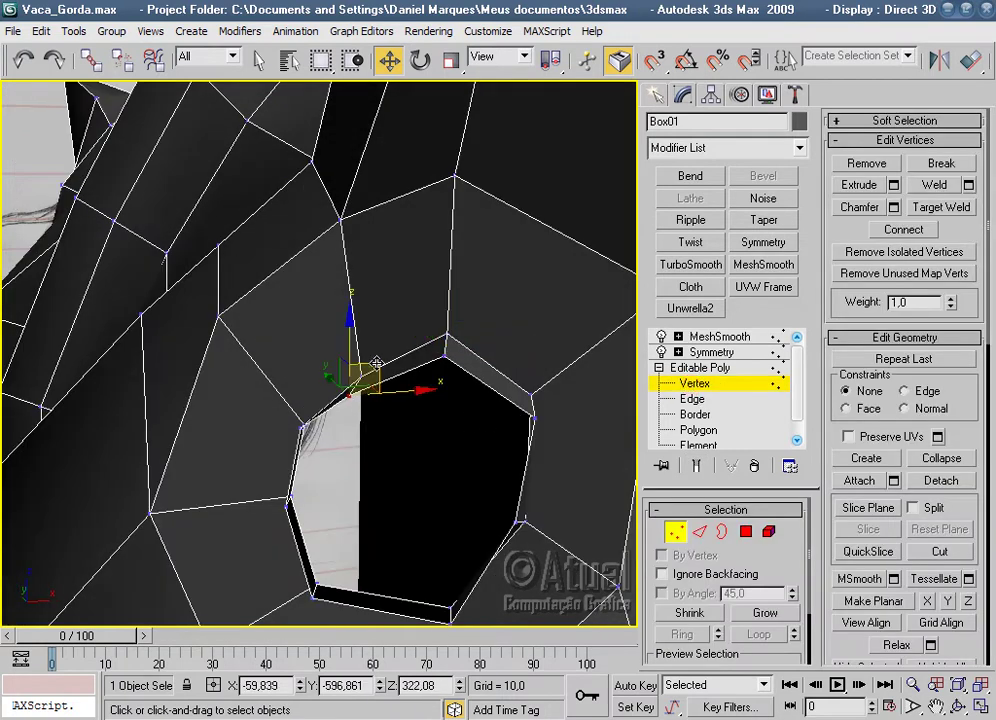
# Move the hole's top-left vertex up and right and pick a lower rim vertex.
pyautogui.moveTo(368, 352); pyautogui.dragTo(458, 320)
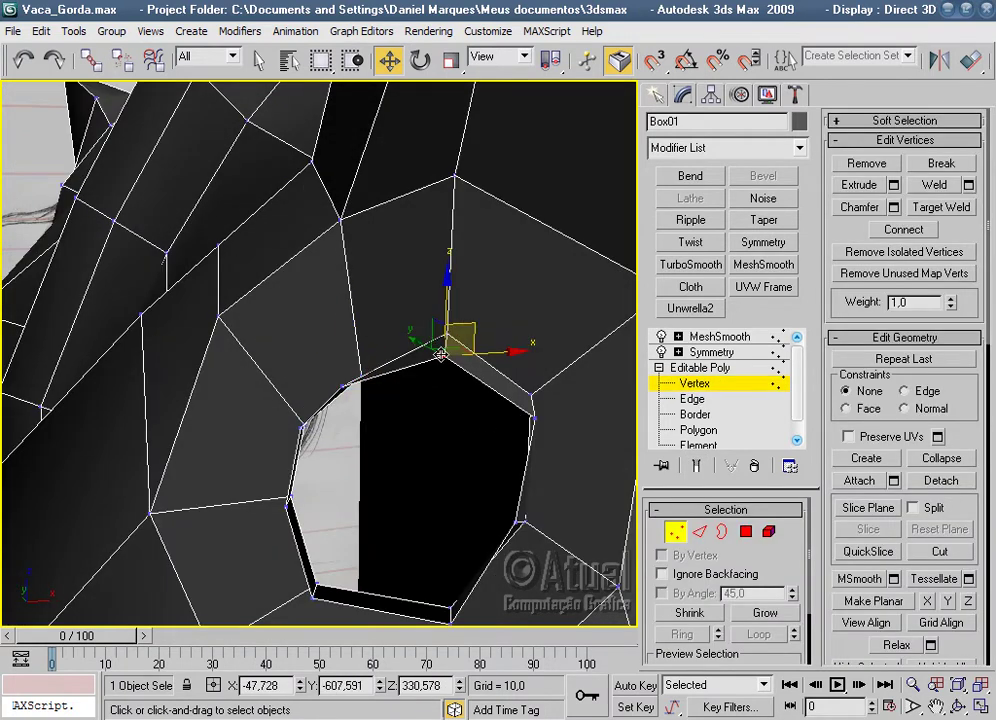
pyautogui.scroll(3, 511, 382)
pyautogui.moveTo(567, 349)
pyautogui.keyDown('alt'); pyautogui.mouseDown(button='middle')
pyautogui.moveTo(502, 450)
pyautogui.moveTo(311, 285)
pyautogui.moveTo(329, 349)
pyautogui.moveTo(387, 395)
pyautogui.mouseUp(button='middle'); pyautogui.keyUp('alt')
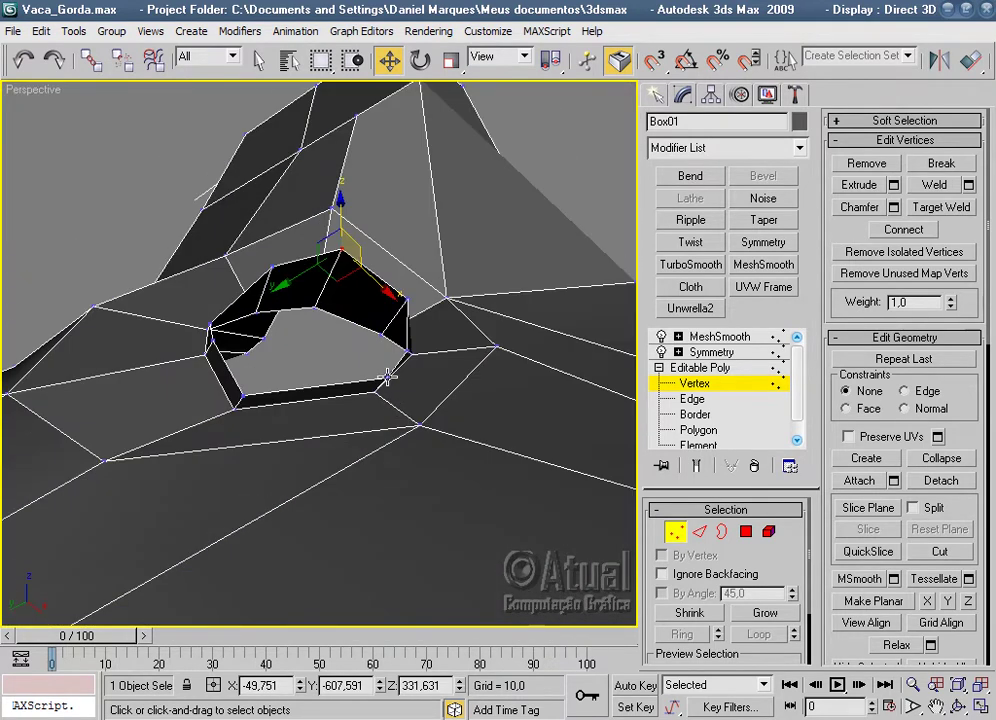
pyautogui.click(387, 377)
pyautogui.moveTo(243, 392)
pyautogui.keyDown('alt'); pyautogui.mouseDown(button='middle')
pyautogui.moveTo(369, 284)
pyautogui.moveTo(327, 338)
pyautogui.moveTo(341, 369)
pyautogui.mouseUp(button='middle'); pyautogui.keyUp('alt')
pyautogui.scroll(4, 341, 359)
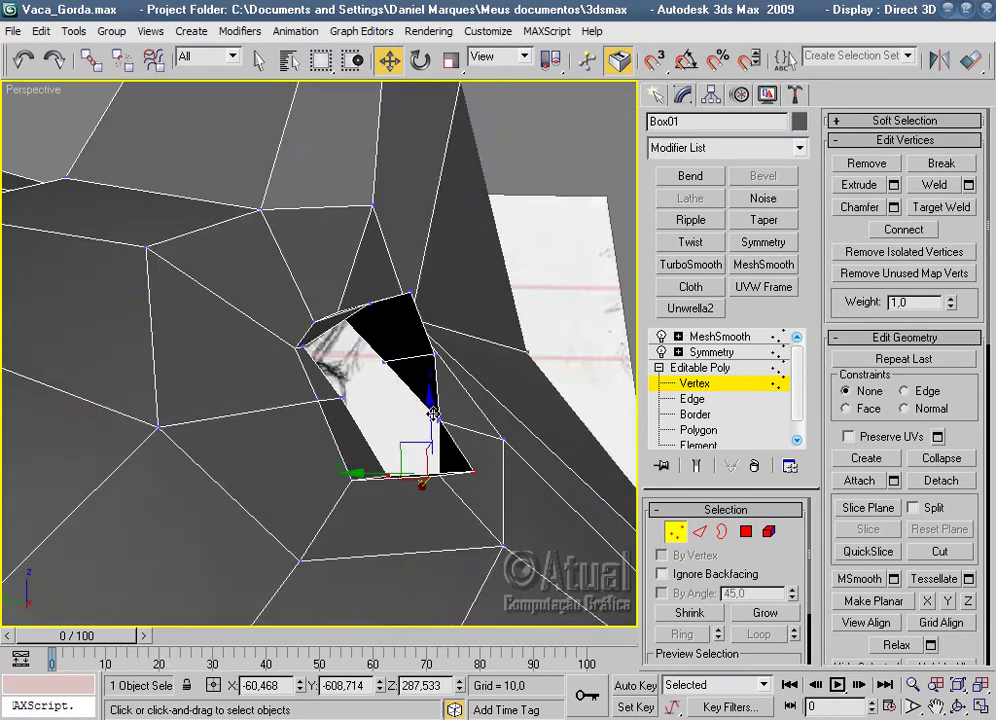
pyautogui.moveTo(420, 420)
pyautogui.keyDown('alt'); pyautogui.mouseDown(button='middle')
pyautogui.moveTo(329, 349)
pyautogui.moveTo(329, 393)
pyautogui.moveTo(440, 412)
pyautogui.moveTo(473, 429)
pyautogui.mouseUp(button='middle'); pyautogui.keyUp('alt')
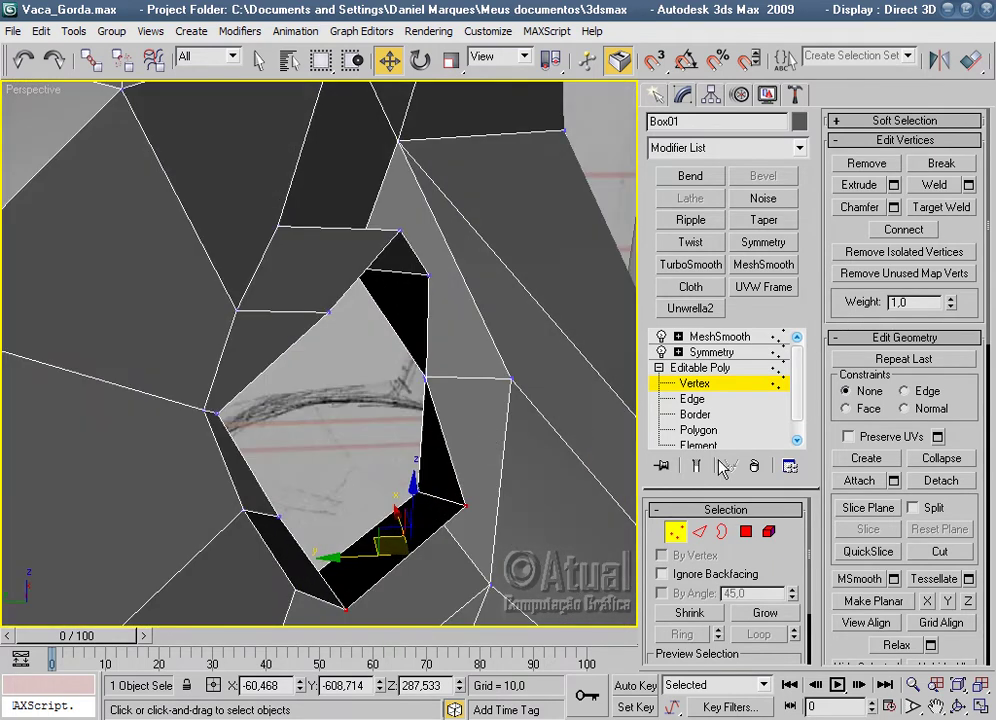
# Scale the inner rim edge loop to 84% and nudge it slightly sideways.
pyautogui.click(701, 532)
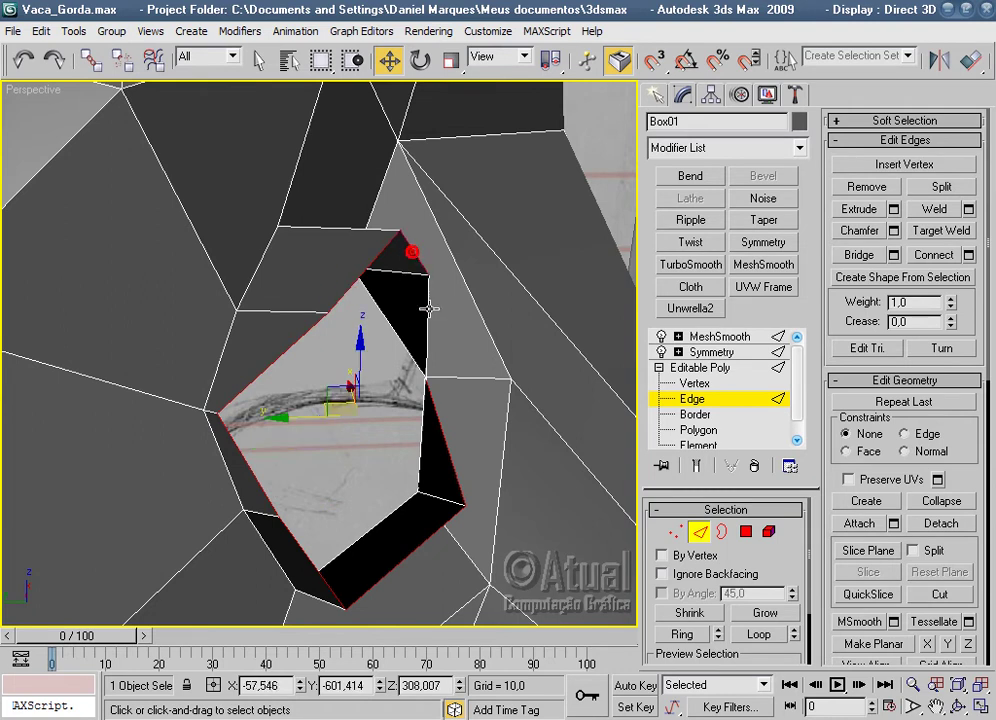
pyautogui.moveTo(475, 321)
pyautogui.keyDown('alt'); pyautogui.mouseDown(button='middle')
pyautogui.moveTo(456, 344)
pyautogui.moveTo(394, 273)
pyautogui.moveTo(430, 230)
pyautogui.mouseUp(button='middle'); pyautogui.keyUp('alt')
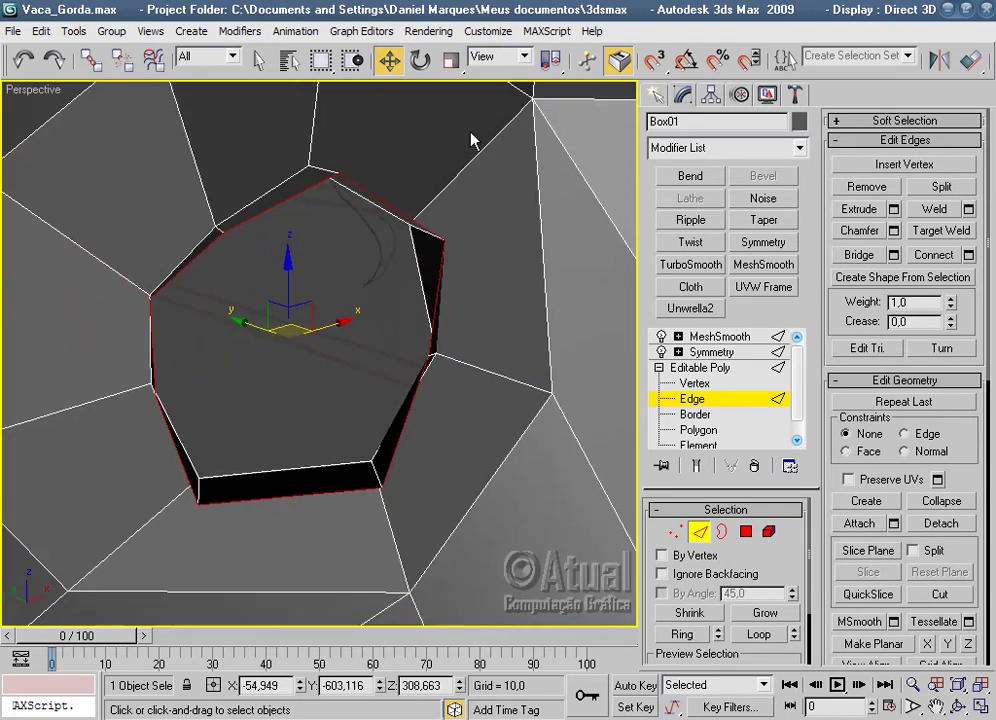
pyautogui.click(451, 60)
pyautogui.moveTo(291, 336)
pyautogui.mouseDown()
pyautogui.moveTo(303, 353)
pyautogui.moveTo(293, 350)
pyautogui.mouseUp()
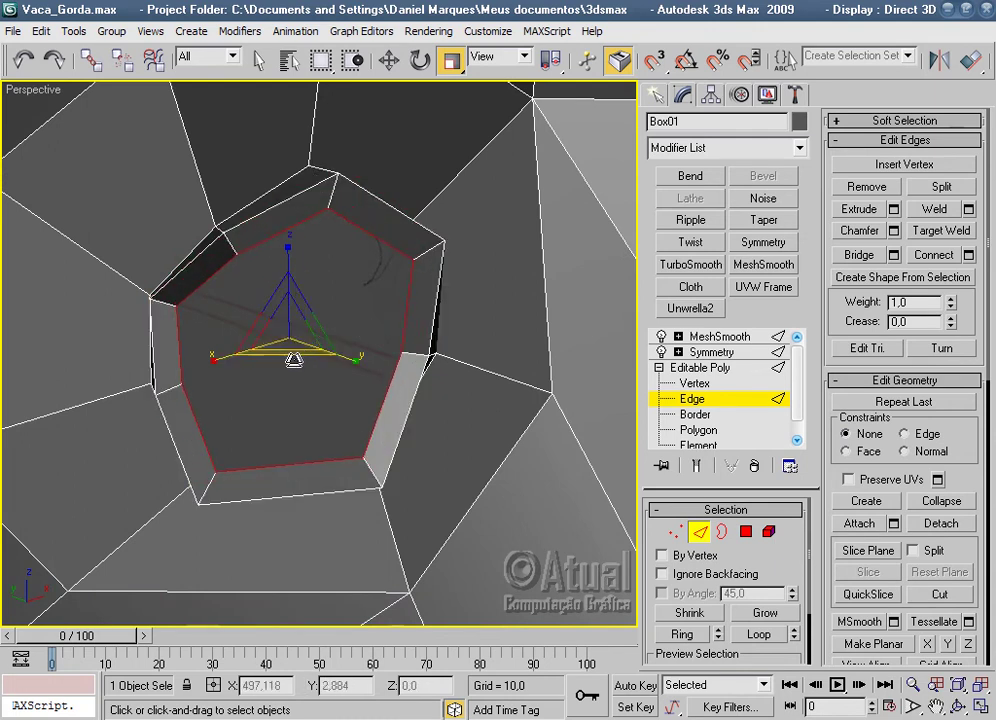
pyautogui.keyDown('alt'); pyautogui.moveTo(293, 348); pyautogui.dragTo(530, 337, button='middle'); pyautogui.keyUp('alt')
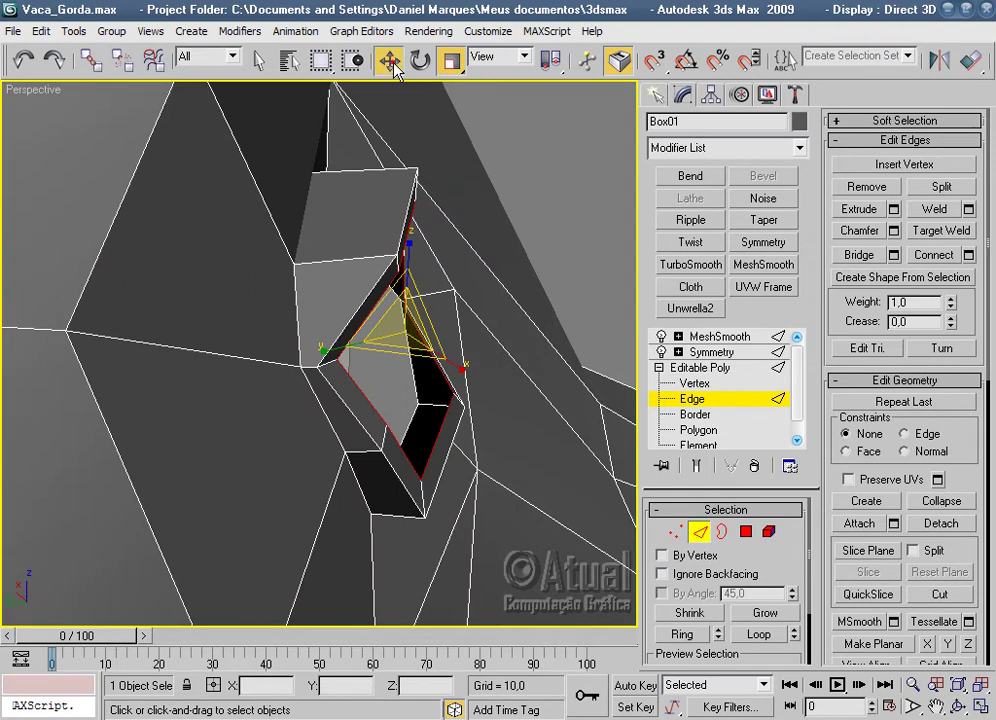
pyautogui.click(392, 64)
pyautogui.moveTo(367, 328); pyautogui.dragTo(380, 328)
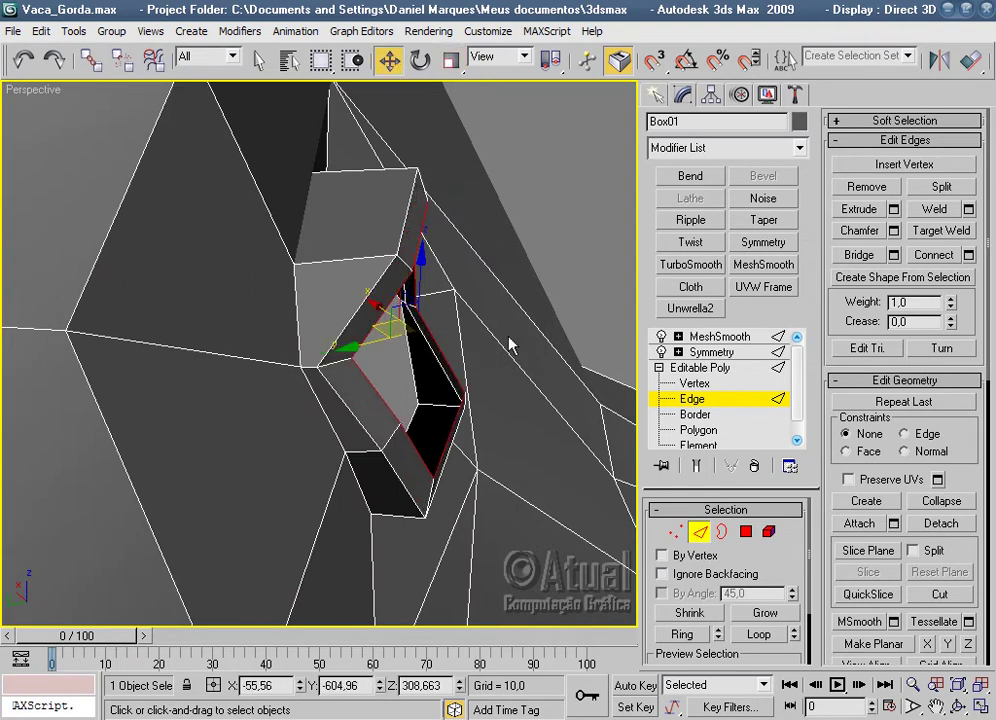
# Select a few left-side rim edges and preview the MeshSmooth result.
pyautogui.keyDown('alt'); pyautogui.moveTo(509, 345); pyautogui.dragTo(187, 331, button='middle'); pyautogui.keyUp('alt')
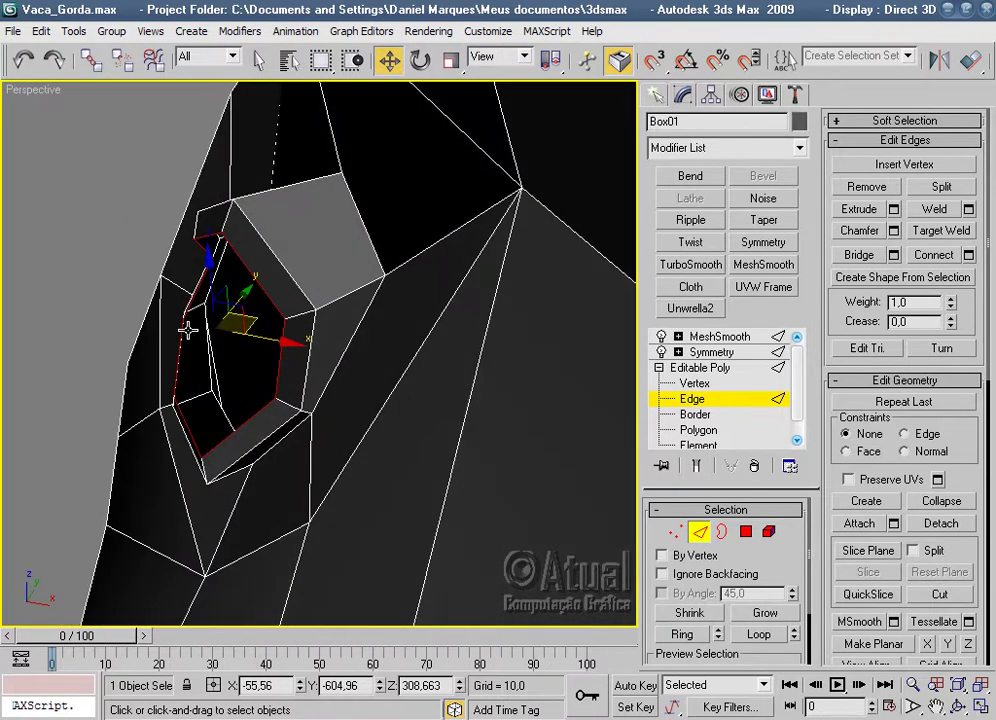
pyautogui.click(251, 317)
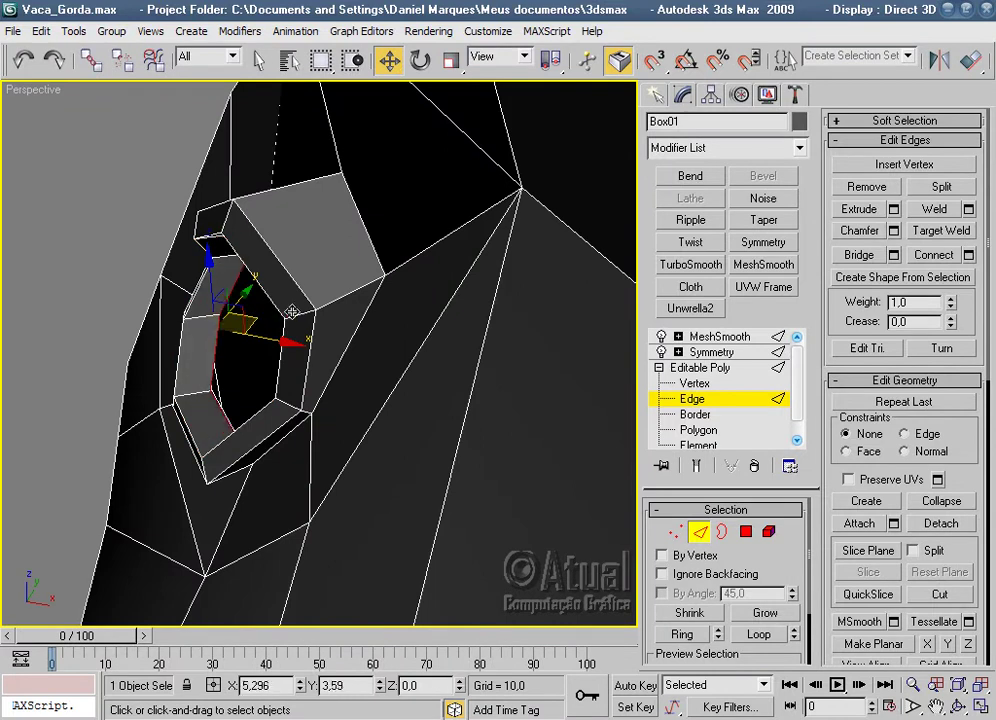
pyautogui.keyDown('alt'); pyautogui.moveTo(291, 312); pyautogui.dragTo(516, 307, button='middle'); pyautogui.keyUp('alt')
pyautogui.click(752, 352)
pyautogui.click(748, 339)
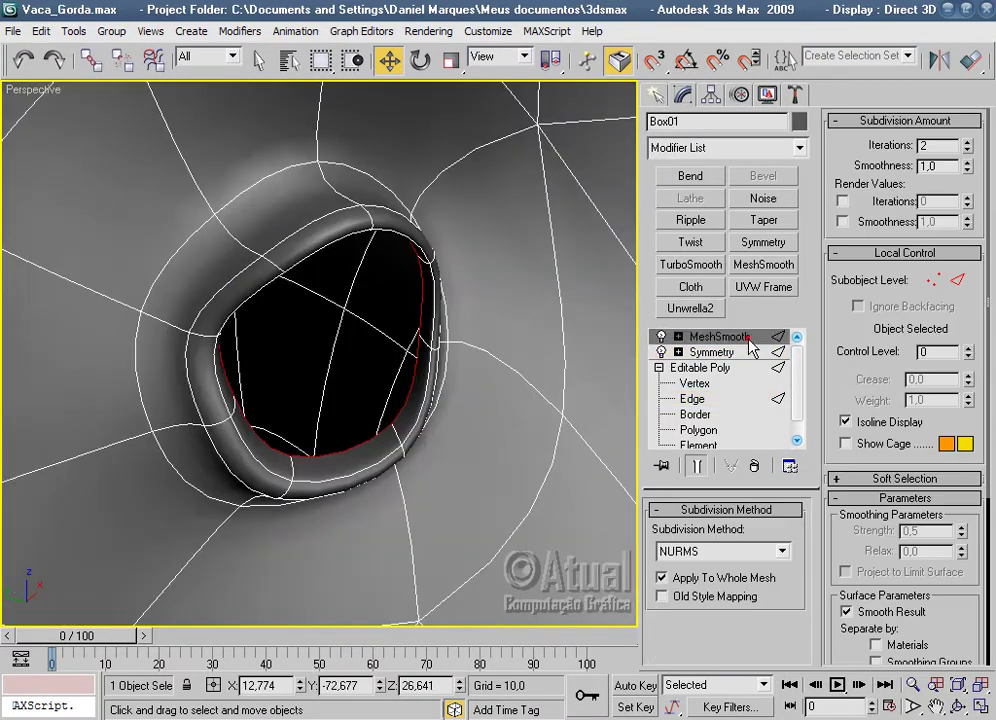
pyautogui.scroll(-2, 308, 380)
pyautogui.scroll(-3, 300, 376)
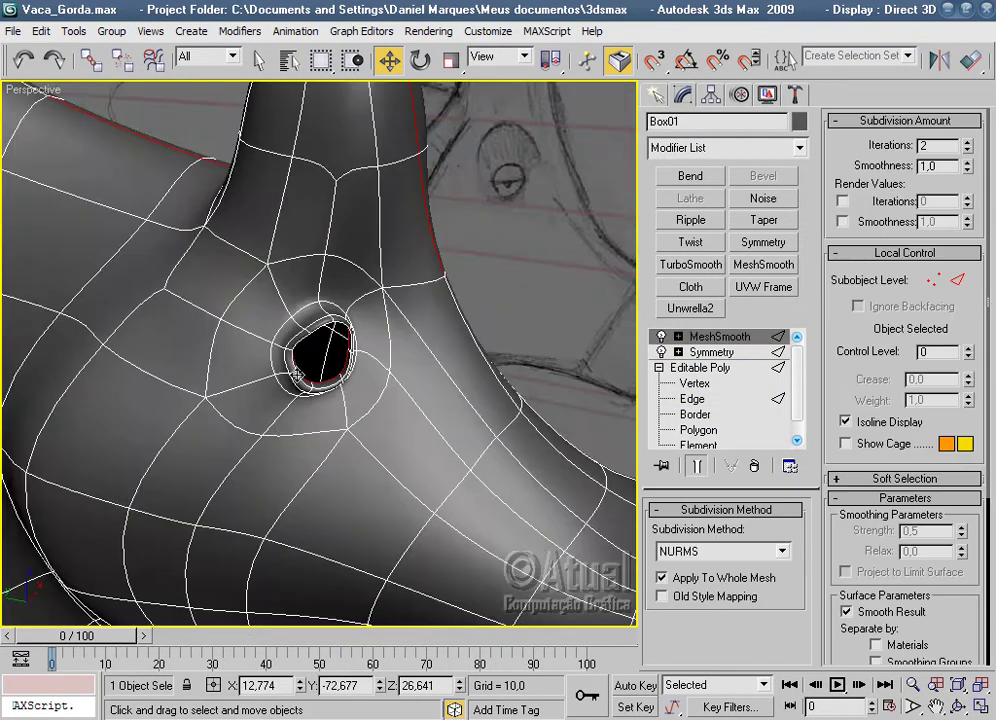
# Deselect to inspect the whole head, then reselect the cow at Vertex level.
pyautogui.click(535, 328)
pyautogui.moveTo(534, 327)
pyautogui.keyDown('alt'); pyautogui.mouseDown(button='middle')
pyautogui.moveTo(416, 267)
pyautogui.moveTo(340, 285)
pyautogui.moveTo(474, 338)
pyautogui.mouseUp(button='middle'); pyautogui.keyUp('alt')
pyautogui.scroll(5, 373, 351)
pyautogui.moveTo(373, 351)
pyautogui.keyDown('alt'); pyautogui.mouseDown(button='middle')
pyautogui.moveTo(467, 360)
pyautogui.moveTo(436, 360)
pyautogui.mouseUp(button='middle'); pyautogui.keyUp('alt')
pyautogui.scroll(4, 436, 360)
pyautogui.click(436, 360)
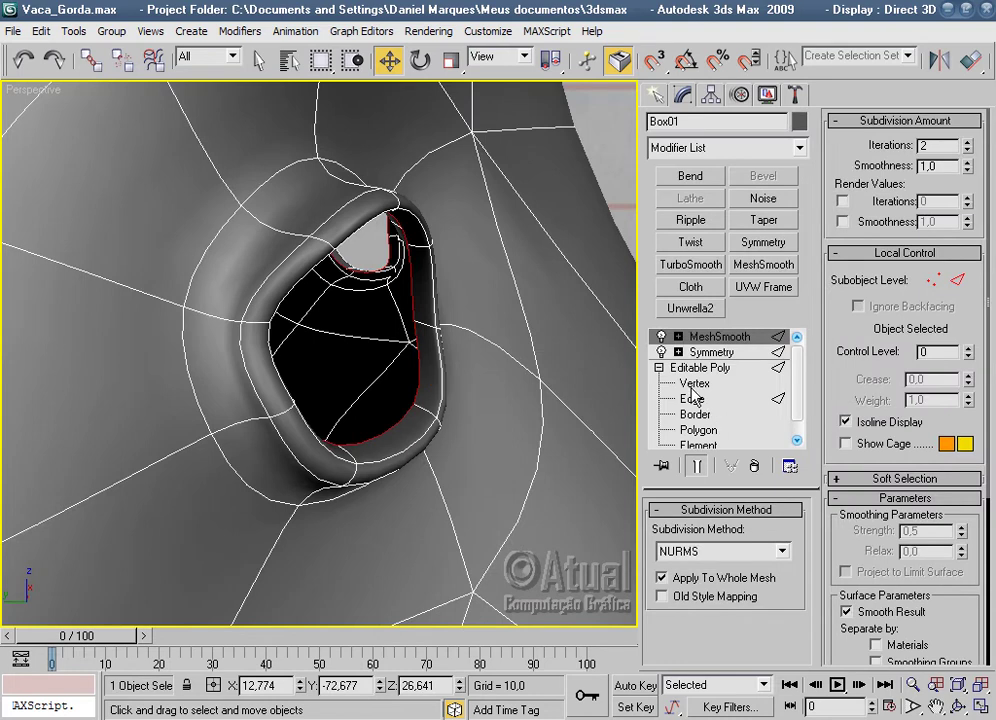
pyautogui.click(694, 384)
pyautogui.moveTo(513, 382)
pyautogui.keyDown('alt'); pyautogui.mouseDown(button='middle')
pyautogui.moveTo(455, 311)
pyautogui.moveTo(586, 466)
pyautogui.mouseUp(button='middle'); pyautogui.keyUp('alt')
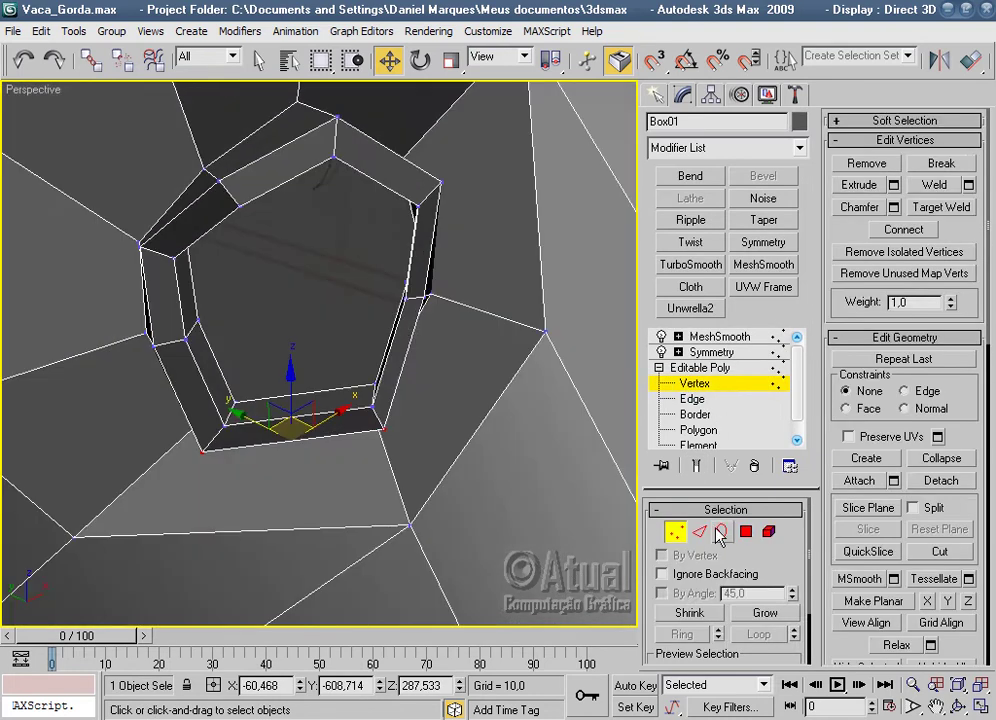
# Switch to Edge level with Select and Uniform Scale, looking into the eye hole.
pyautogui.click(700, 533)
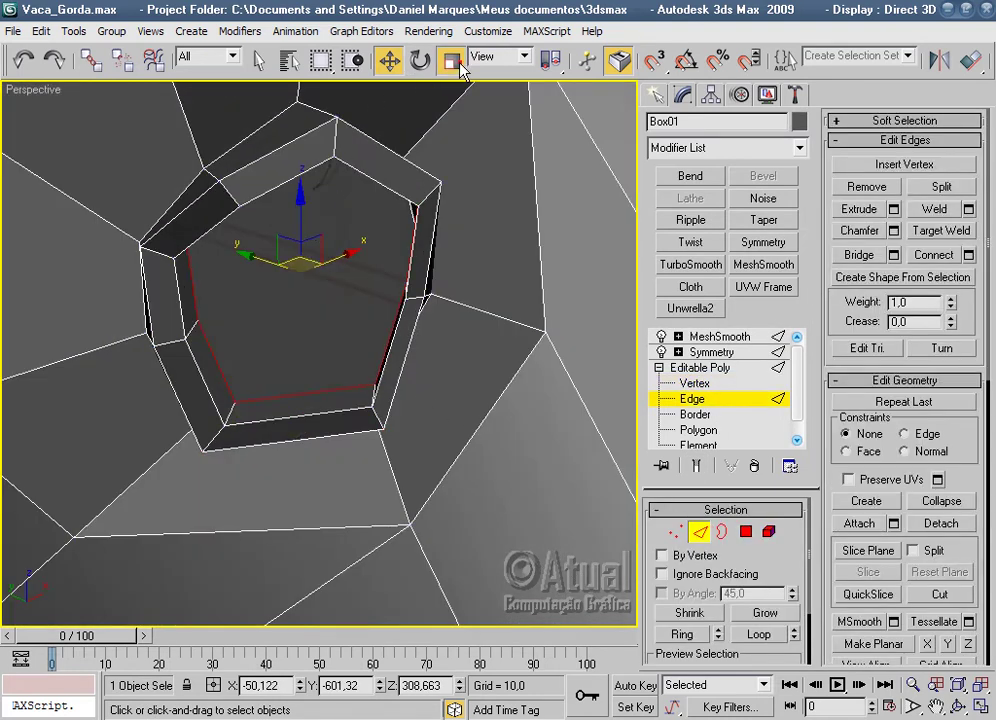
pyautogui.click(451, 61)
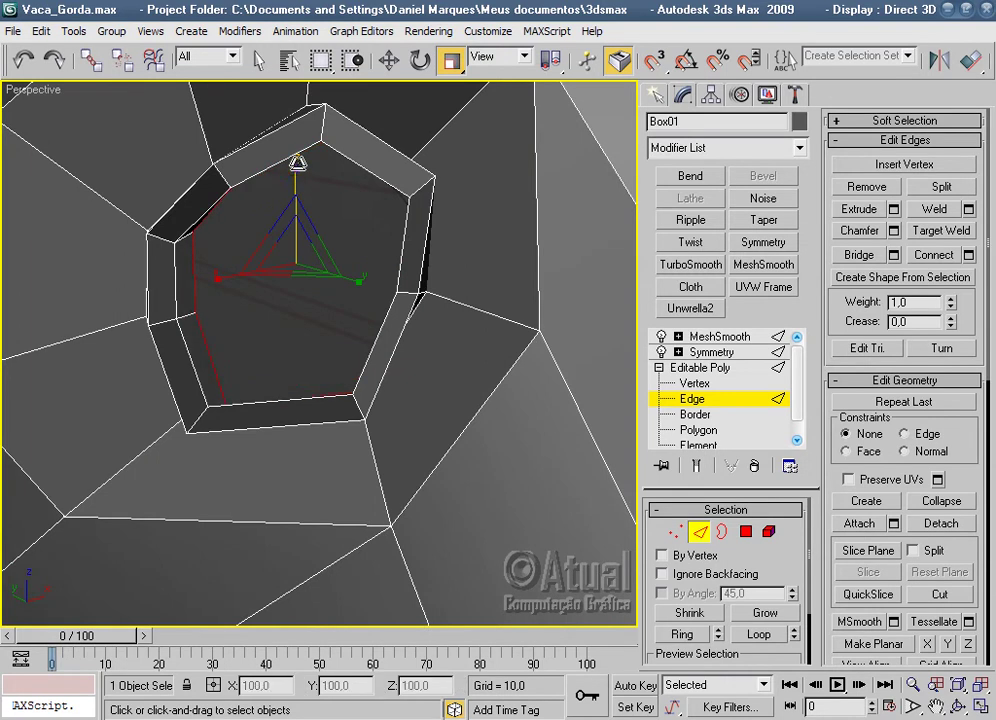
pyautogui.moveTo(285, 300)
pyautogui.keyDown('alt'); pyautogui.mouseDown(button='middle')
pyautogui.moveTo(438, 333)
pyautogui.moveTo(427, 307)
pyautogui.moveTo(378, 262)
pyautogui.moveTo(451, 256)
pyautogui.moveTo(318, 291)
pyautogui.mouseUp(button='middle'); pyautogui.keyUp('alt')
pyautogui.keyDown('alt'); pyautogui.moveTo(385, 265); pyautogui.dragTo(260, 276, button='middle'); pyautogui.keyUp('alt')
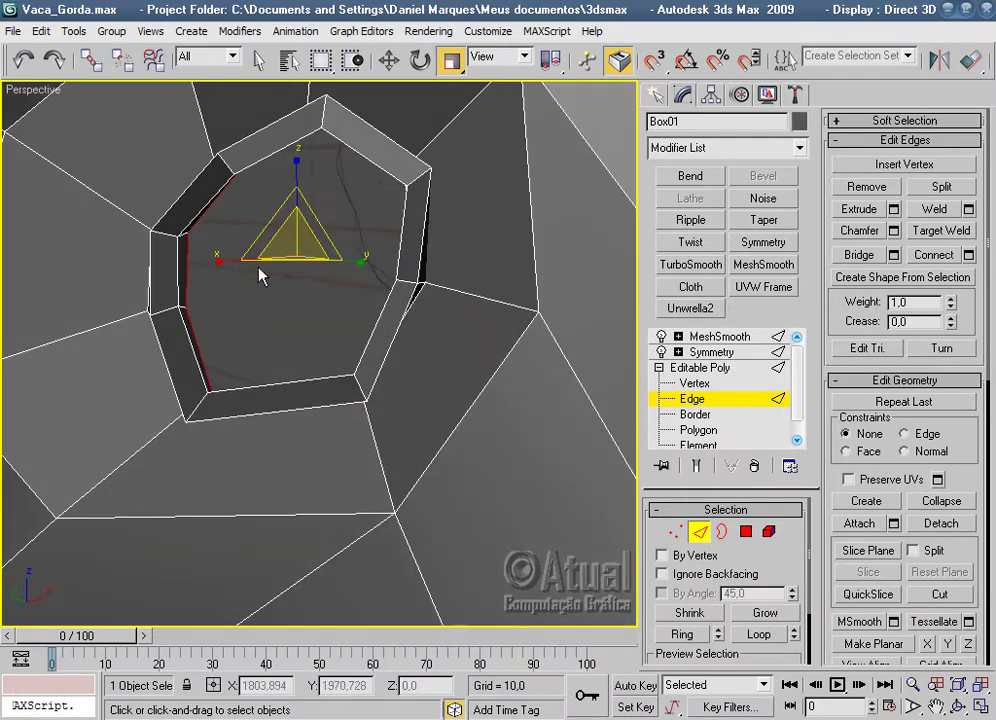
pyautogui.moveTo(290, 165)
pyautogui.keyDown('alt'); pyautogui.mouseDown(button='middle')
pyautogui.moveTo(402, 238)
pyautogui.moveTo(436, 208)
pyautogui.moveTo(331, 329)
pyautogui.moveTo(471, 285)
pyautogui.moveTo(422, 280)
pyautogui.moveTo(430, 282)
pyautogui.mouseUp(button='middle'); pyautogui.keyUp('alt')
# Select the top-left and upper-left rim vertices for moving.
pyautogui.click(676, 530)
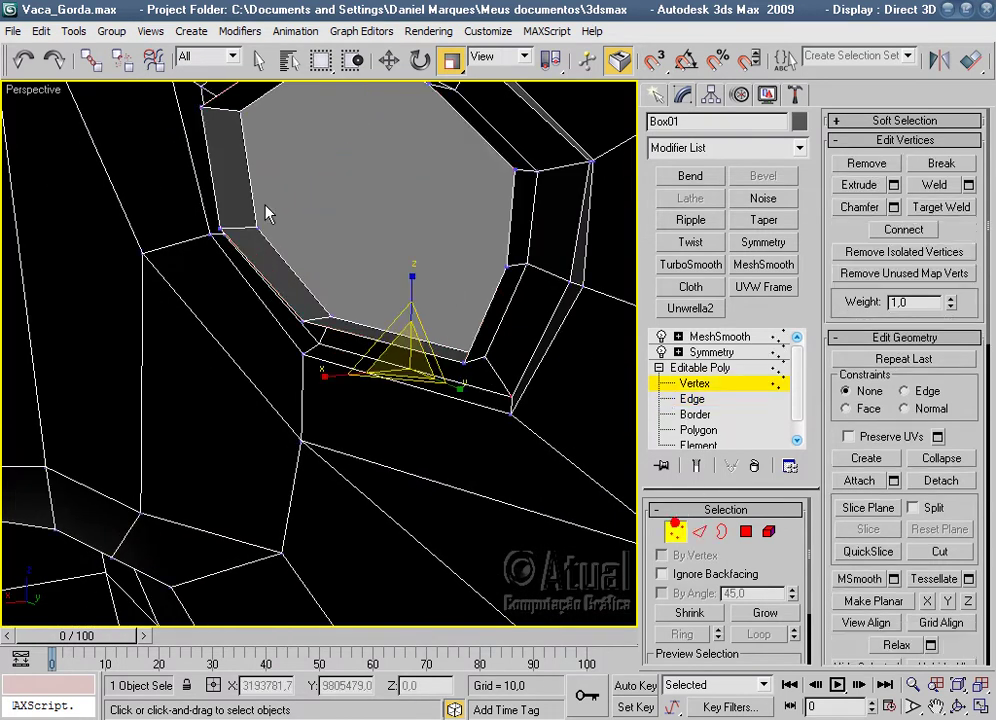
pyautogui.click(203, 106)
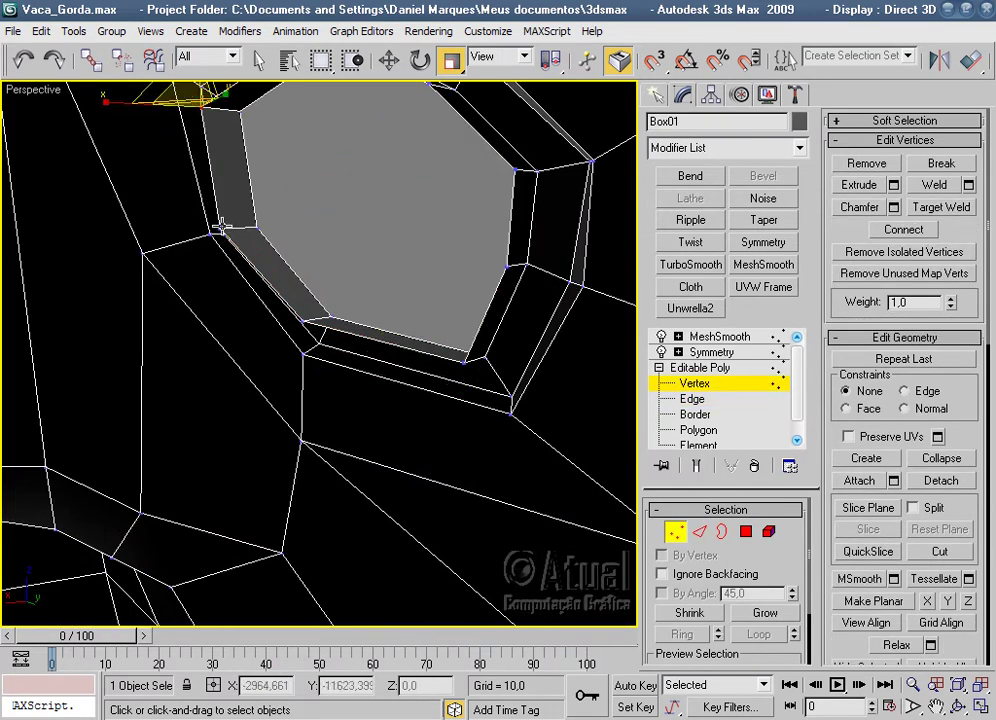
pyautogui.click(221, 226)
pyautogui.click(388, 62)
pyautogui.scroll(-2, 324, 147)
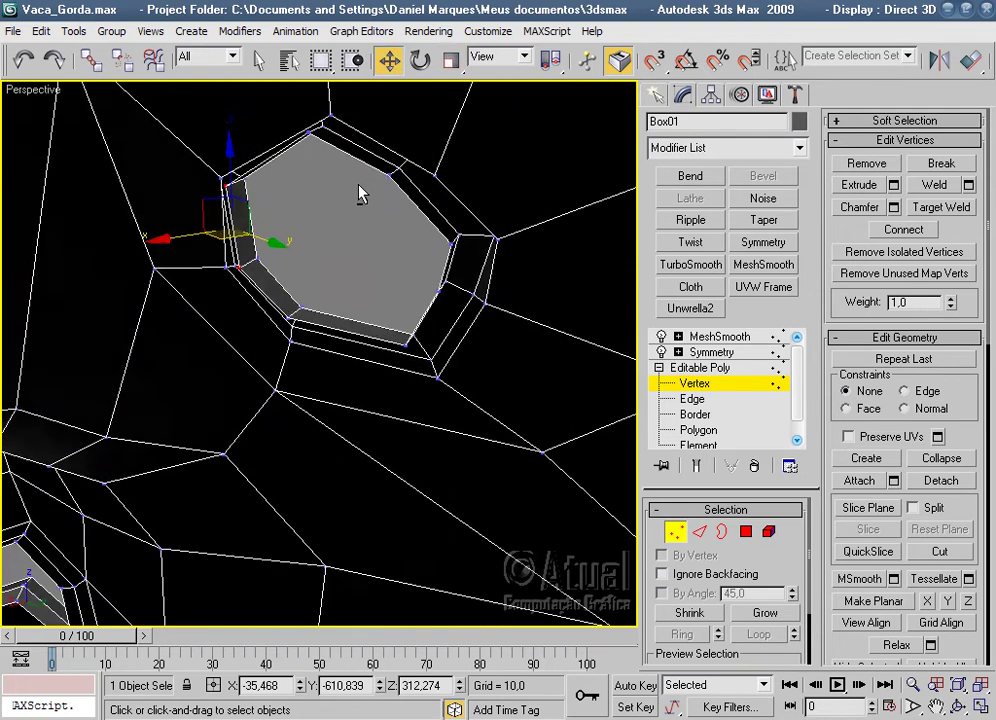
pyautogui.moveTo(233, 245)
pyautogui.keyDown('alt'); pyautogui.mouseDown(button='middle')
pyautogui.moveTo(288, 180)
pyautogui.moveTo(436, 216)
pyautogui.moveTo(411, 256)
pyautogui.moveTo(470, 300)
pyautogui.mouseUp(button='middle'); pyautogui.keyUp('alt')
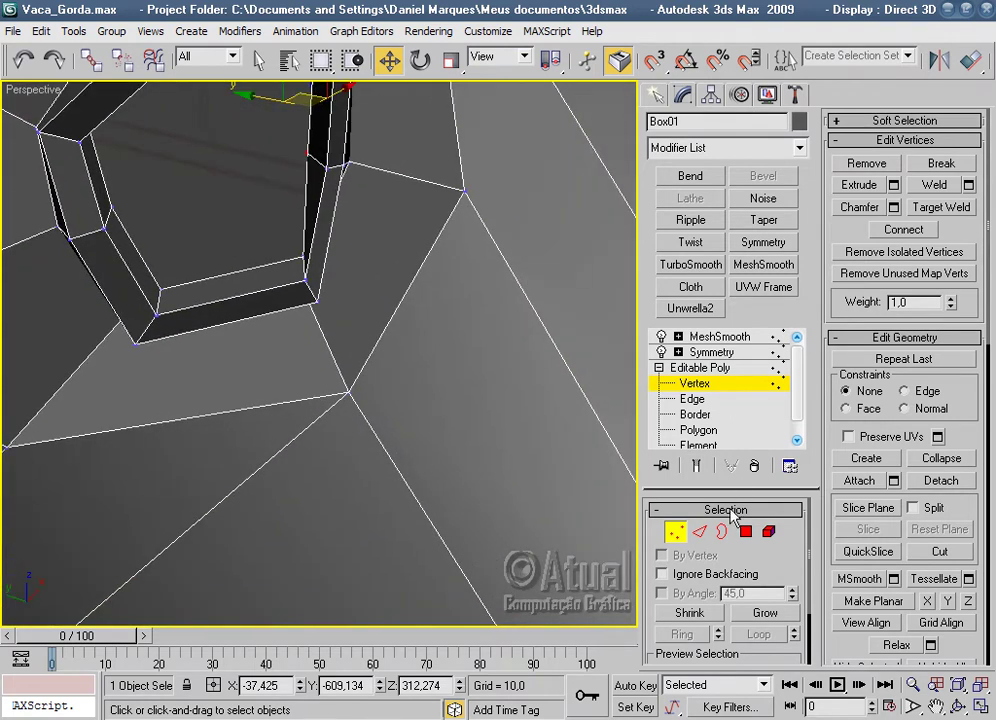
# Select edges on the side and inside of the eye hole.
pyautogui.click(699, 531)
pyautogui.click(302, 268)
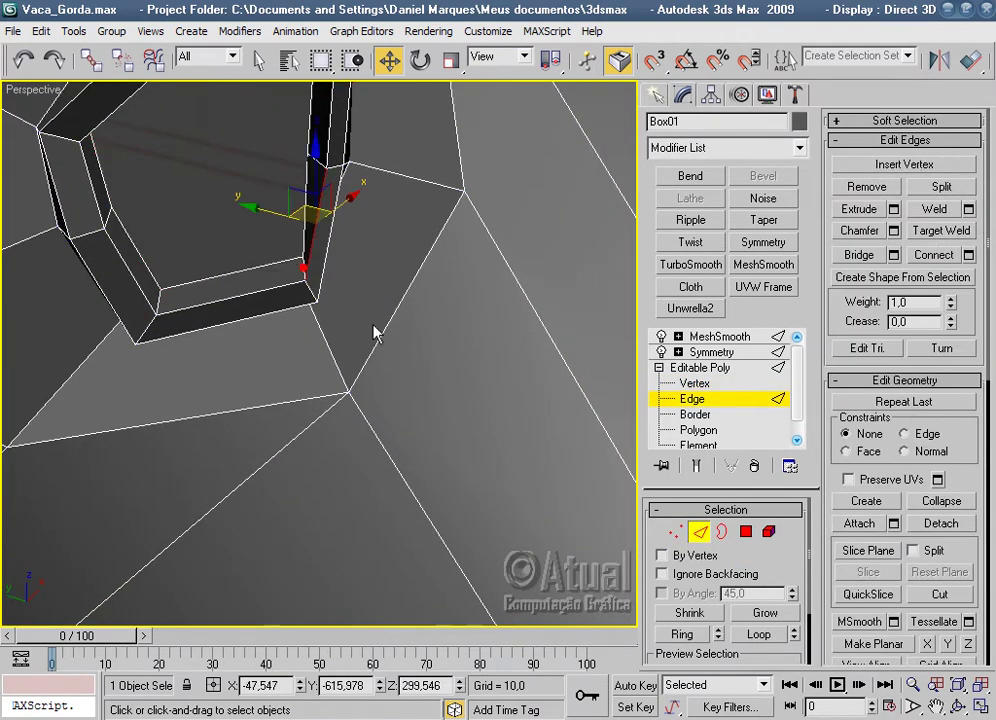
pyautogui.keyDown('alt'); pyautogui.moveTo(385, 494); pyautogui.dragTo(401, 370, button='middle'); pyautogui.keyUp('alt')
pyautogui.click(335, 262)
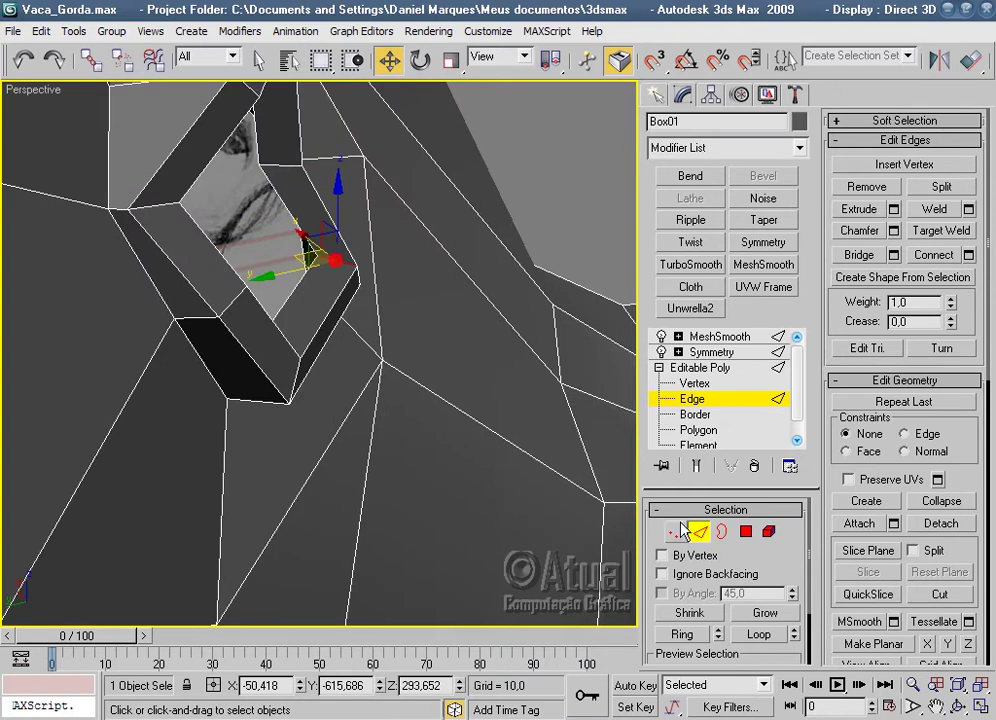
pyautogui.scroll(3, 429, 416)
pyautogui.moveTo(429, 416)
pyautogui.keyDown('alt'); pyautogui.mouseDown(button='middle')
pyautogui.moveTo(456, 318)
pyautogui.moveTo(438, 387)
pyautogui.moveTo(484, 455)
pyautogui.moveTo(498, 437)
pyautogui.mouseUp(button='middle'); pyautogui.keyUp('alt')
# Move the selected rim vertices, then view the smoothed, deselected head from the front.
pyautogui.click(676, 531)
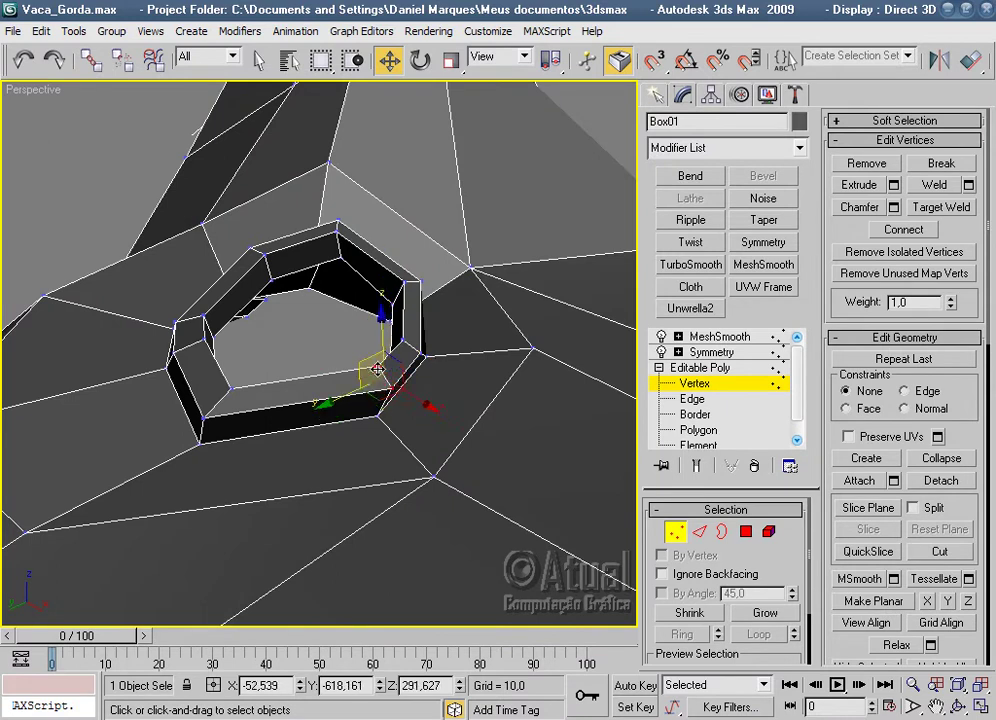
pyautogui.keyDown('ctrl'); pyautogui.click(202, 420); pyautogui.keyUp('ctrl')
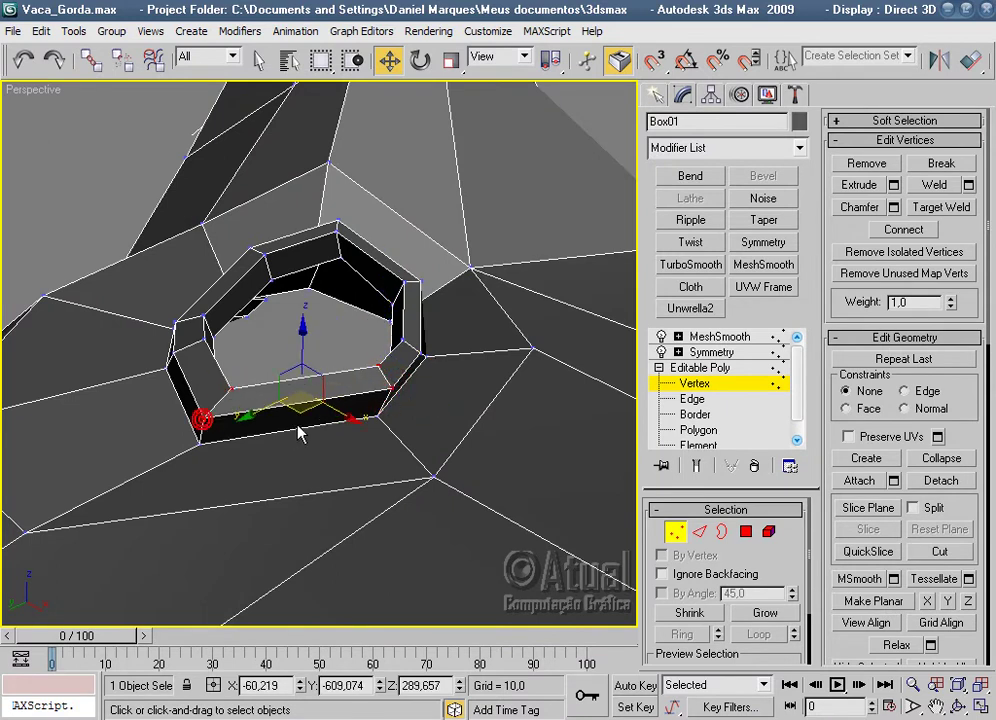
pyautogui.moveTo(298, 432); pyautogui.dragTo(300, 424)
pyautogui.scroll(2, 405, 422)
pyautogui.moveTo(405, 422)
pyautogui.keyDown('alt'); pyautogui.mouseDown(button='middle')
pyautogui.moveTo(520, 492)
pyautogui.moveTo(522, 465)
pyautogui.moveTo(529, 487)
pyautogui.moveTo(335, 468)
pyautogui.moveTo(622, 514)
pyautogui.moveTo(445, 469)
pyautogui.mouseUp(button='middle'); pyautogui.keyUp('alt')
pyautogui.scroll(2, 447, 463)
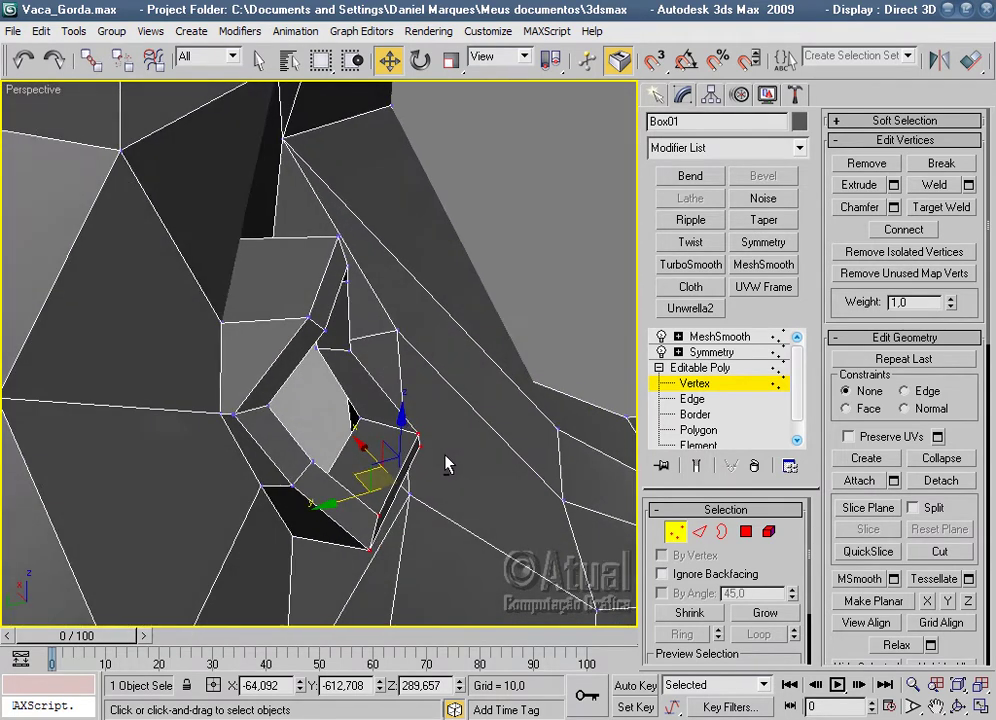
pyautogui.click(725, 336)
pyautogui.click(545, 302)
pyautogui.moveTo(547, 305)
pyautogui.keyDown('alt'); pyautogui.mouseDown(button='middle')
pyautogui.moveTo(365, 265)
pyautogui.moveTo(331, 238)
pyautogui.moveTo(258, 251)
pyautogui.moveTo(300, 293)
pyautogui.moveTo(490, 303)
pyautogui.moveTo(549, 358)
pyautogui.moveTo(467, 347)
pyautogui.moveTo(371, 356)
pyautogui.moveTo(322, 380)
pyautogui.moveTo(273, 362)
pyautogui.mouseUp(button='middle'); pyautogui.keyUp('alt')
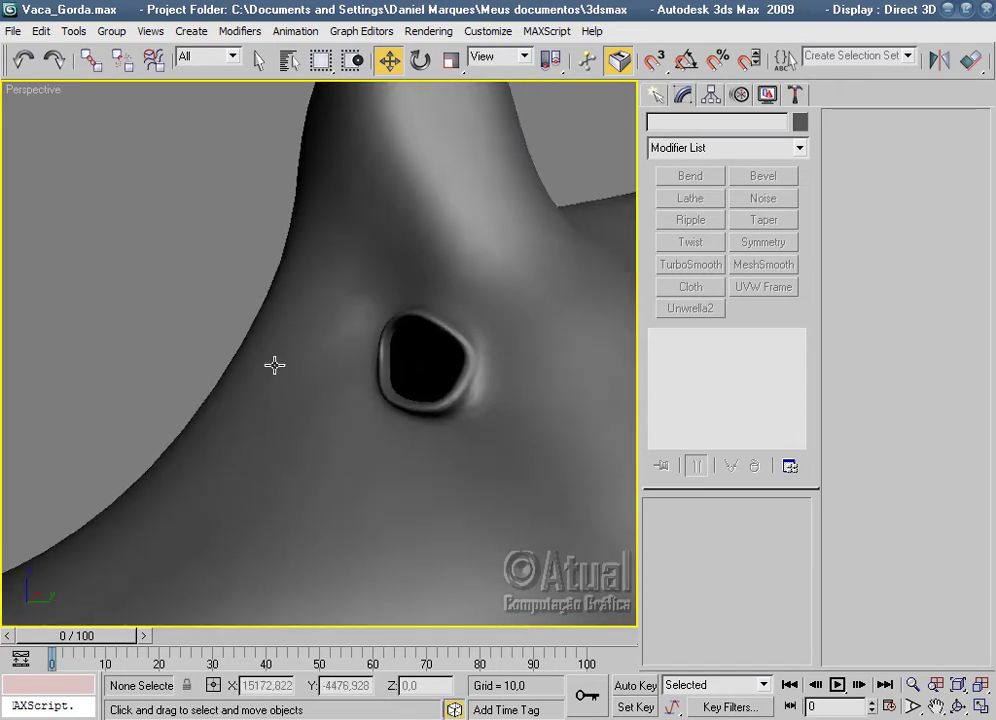
# With edged faces shown at Vertex level, nudge the eye-hole rim vertices right, slightly, and left.
pyautogui.scroll(-5, 271, 389)
pyautogui.moveTo(393, 394)
pyautogui.keyDown('alt'); pyautogui.mouseDown(button='middle')
pyautogui.moveTo(518, 396)
pyautogui.moveTo(469, 436)
pyautogui.moveTo(589, 438)
pyautogui.moveTo(473, 467)
pyautogui.moveTo(396, 445)
pyautogui.moveTo(429, 460)
pyautogui.mouseUp(button='middle'); pyautogui.keyUp('alt')
pyautogui.click(695, 383)
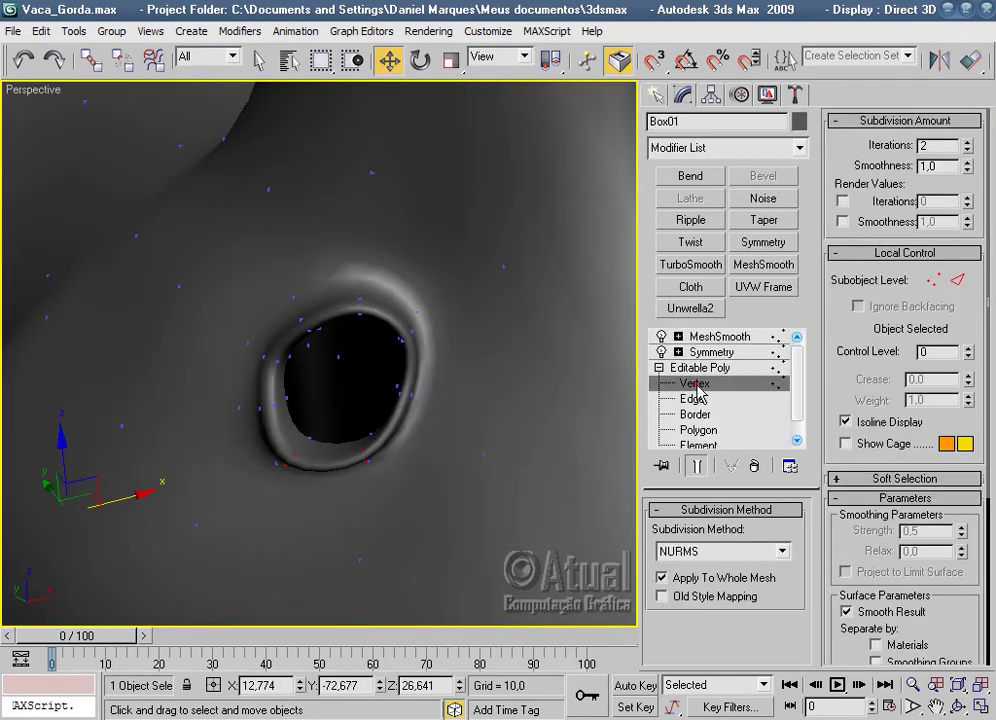
pyautogui.press('F4')
pyautogui.moveTo(449, 440)
pyautogui.keyDown('alt'); pyautogui.mouseDown(button='middle')
pyautogui.moveTo(400, 422)
pyautogui.moveTo(447, 423)
pyautogui.mouseUp(button='middle'); pyautogui.keyUp('alt')
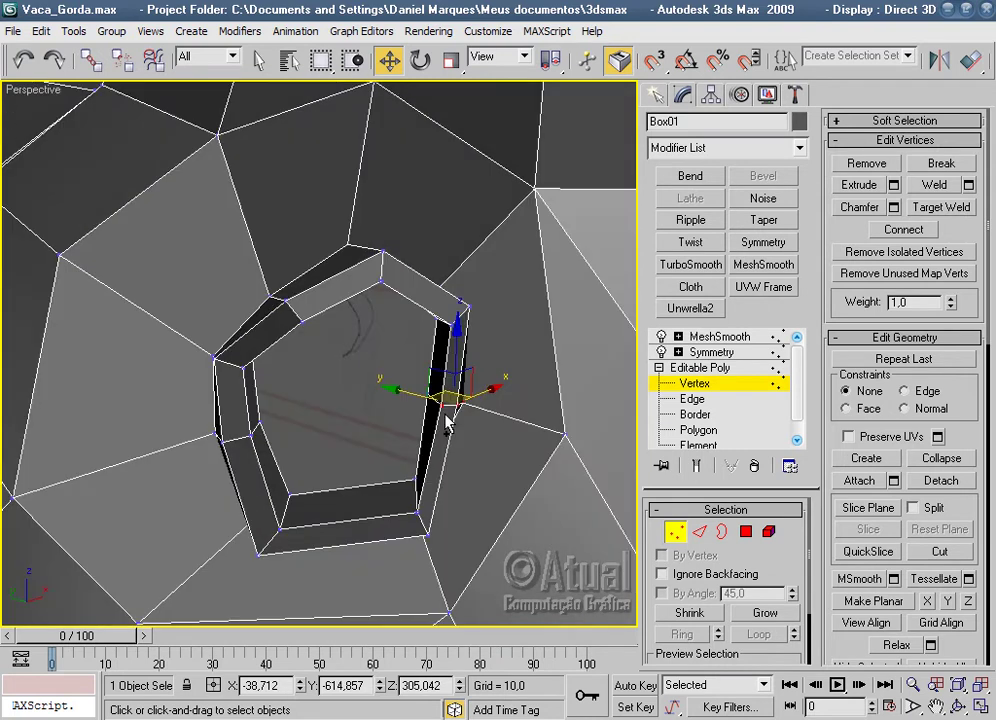
pyautogui.moveTo(448, 396); pyautogui.dragTo(472, 392)
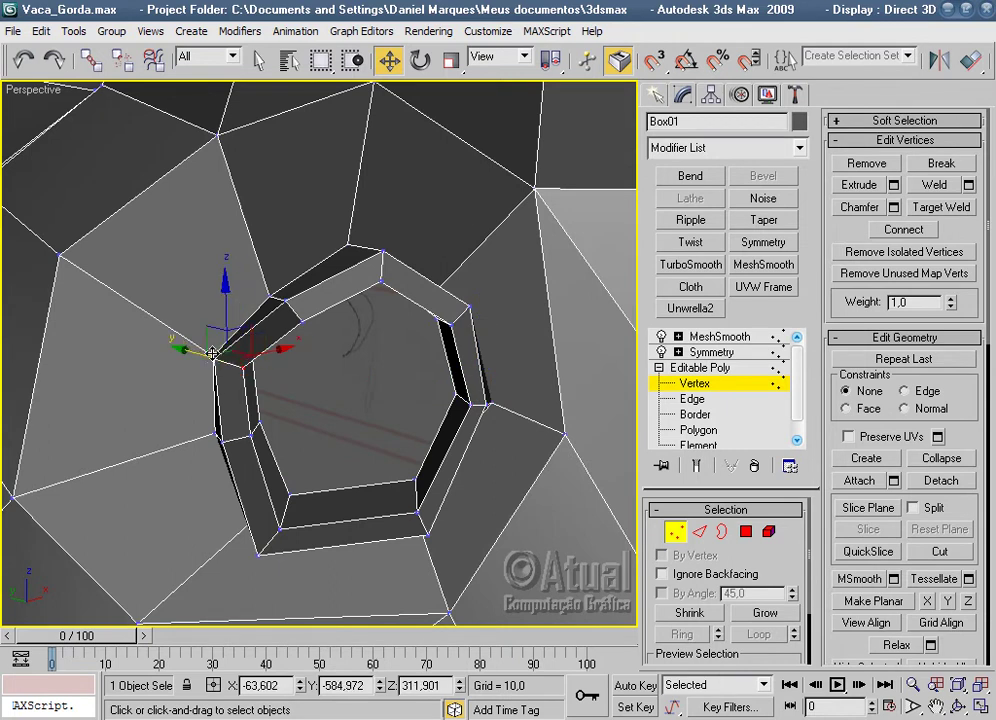
pyautogui.moveTo(237, 377)
pyautogui.keyDown('alt'); pyautogui.mouseDown(button='middle')
pyautogui.moveTo(407, 373)
pyautogui.moveTo(245, 393)
pyautogui.moveTo(333, 375)
pyautogui.moveTo(415, 428)
pyautogui.mouseUp(button='middle'); pyautogui.keyUp('alt')
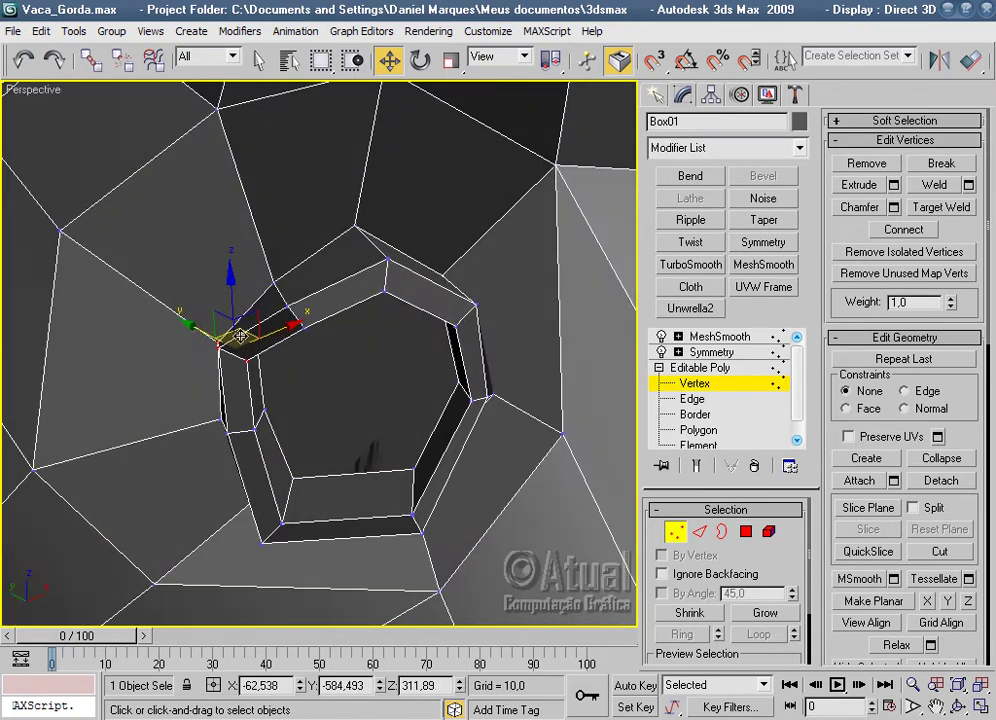
pyautogui.moveTo(240, 336); pyautogui.dragTo(222, 338)
pyautogui.moveTo(378, 383)
pyautogui.keyDown('alt'); pyautogui.mouseDown(button='middle')
pyautogui.moveTo(389, 280)
pyautogui.moveTo(471, 411)
pyautogui.mouseUp(button='middle'); pyautogui.keyUp('alt')
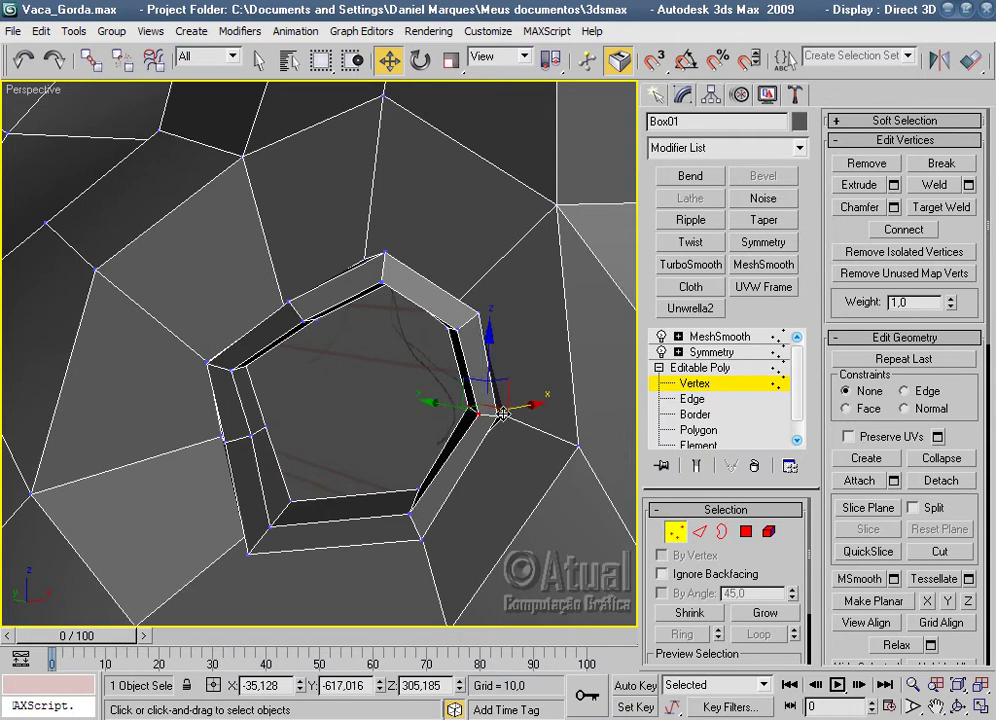
pyautogui.moveTo(483, 410)
pyautogui.keyDown('alt'); pyautogui.mouseDown(button='middle')
pyautogui.moveTo(516, 438)
pyautogui.moveTo(422, 471)
pyautogui.moveTo(541, 481)
pyautogui.moveTo(472, 375)
pyautogui.mouseUp(button='middle'); pyautogui.keyUp('alt')
pyautogui.moveTo(474, 371); pyautogui.dragTo(426, 364)
# Preview the MeshSmooth result and inspect the snout from below and from the side.
pyautogui.click(719, 336)
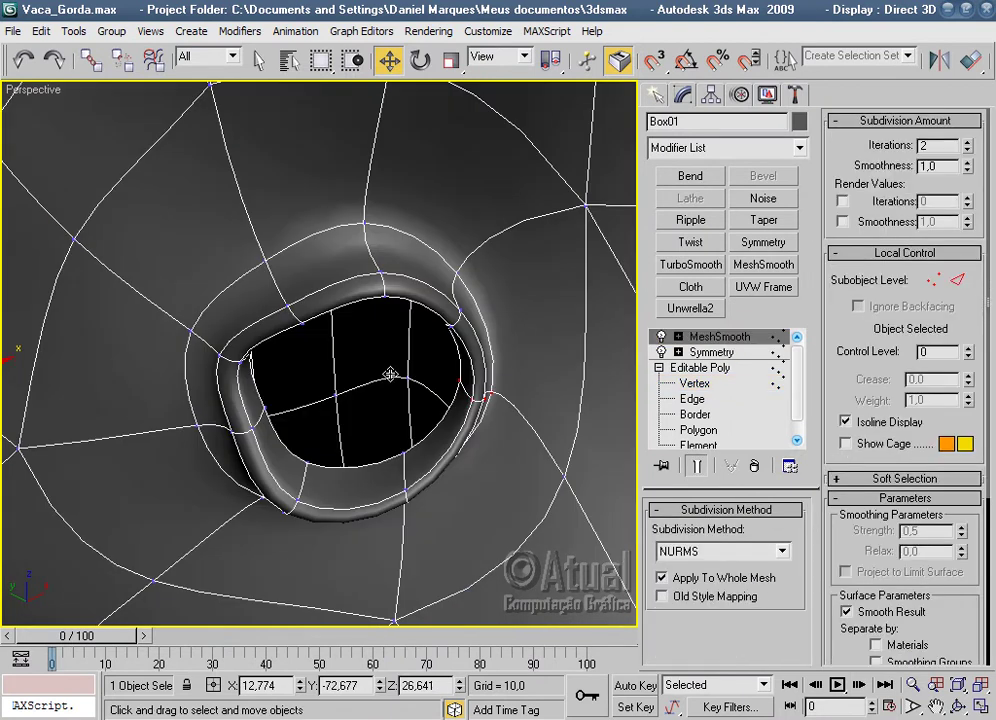
pyautogui.scroll(-3, 391, 380)
pyautogui.scroll(-4, 470, 376)
pyautogui.click(533, 374)
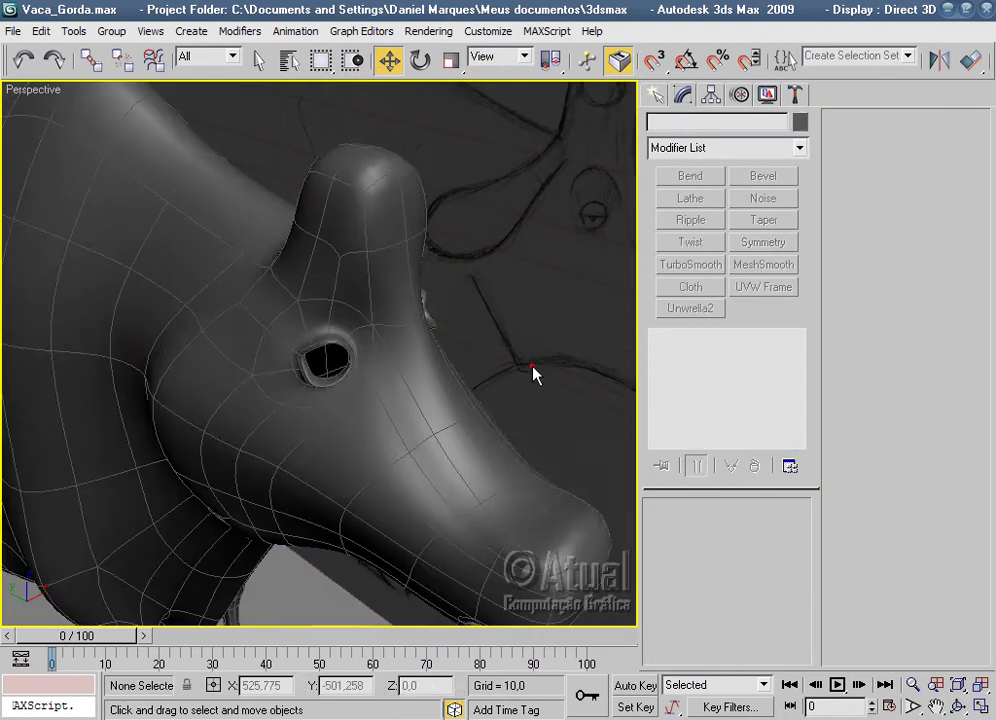
pyautogui.keyDown('alt'); pyautogui.moveTo(533, 374); pyautogui.dragTo(485, 318, button='middle'); pyautogui.keyUp('alt')
pyautogui.press('F4')
pyautogui.moveTo(474, 375)
pyautogui.keyDown('alt'); pyautogui.mouseDown(button='middle')
pyautogui.moveTo(376, 402)
pyautogui.moveTo(478, 409)
pyautogui.moveTo(353, 398)
pyautogui.mouseUp(button='middle'); pyautogui.keyUp('alt')
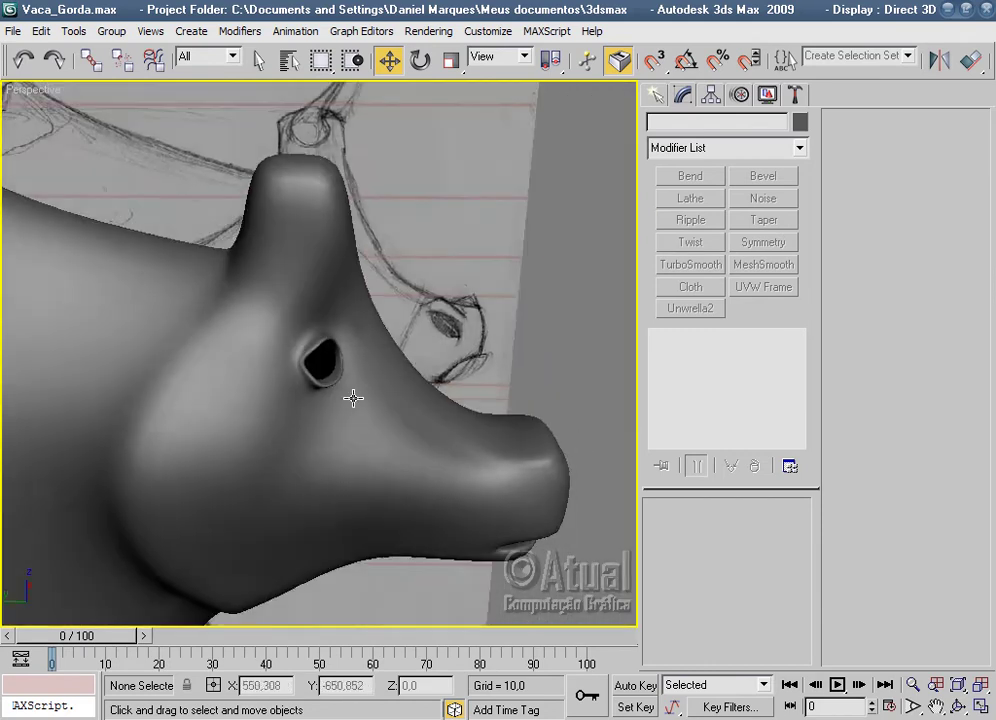
pyautogui.scroll(5, 353, 398)
pyautogui.scroll(1, 396, 407)
# Reselect the cow, show edged faces at Edge level, and select an edge on the eye-hole rim.
pyautogui.click(296, 302)
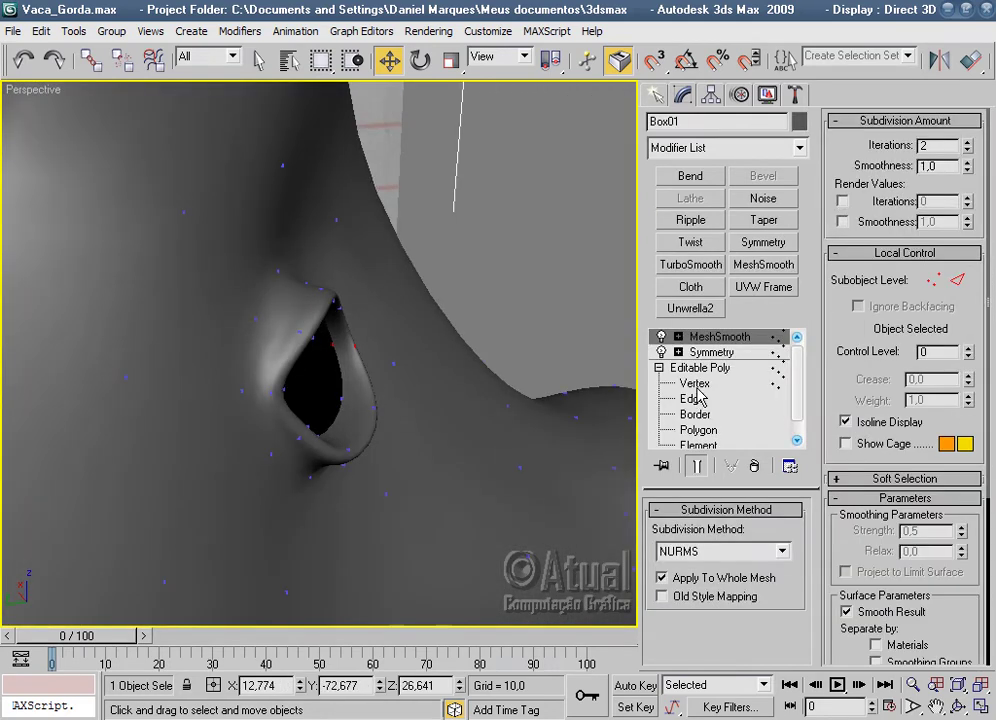
pyautogui.click(696, 384)
pyautogui.press('F4')
pyautogui.scroll(3, 436, 480)
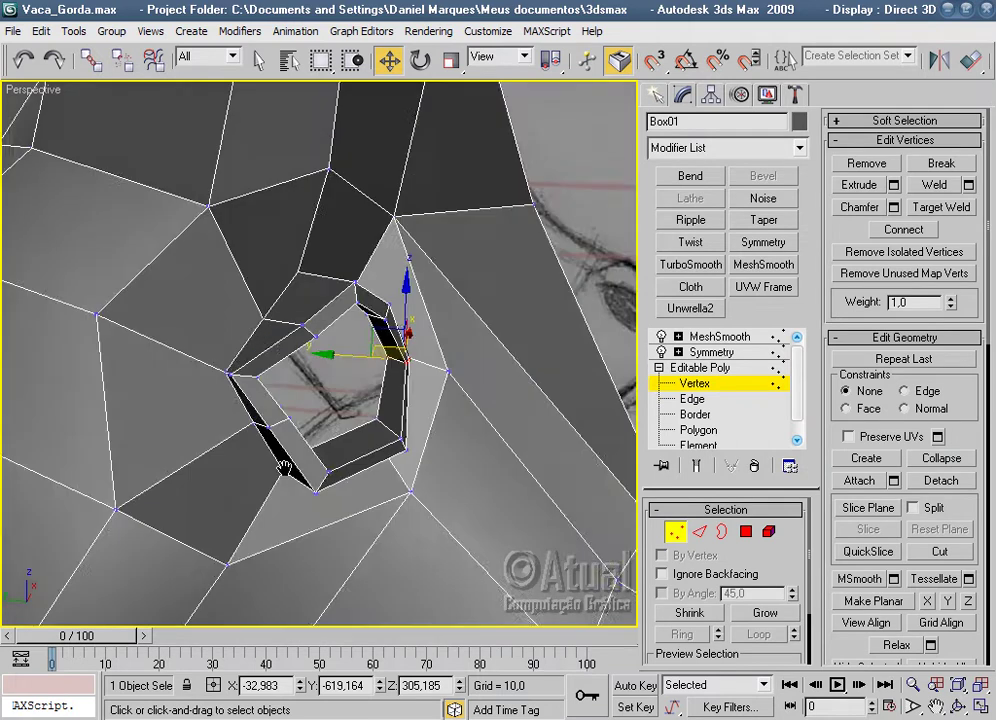
pyautogui.scroll(2, 256, 396)
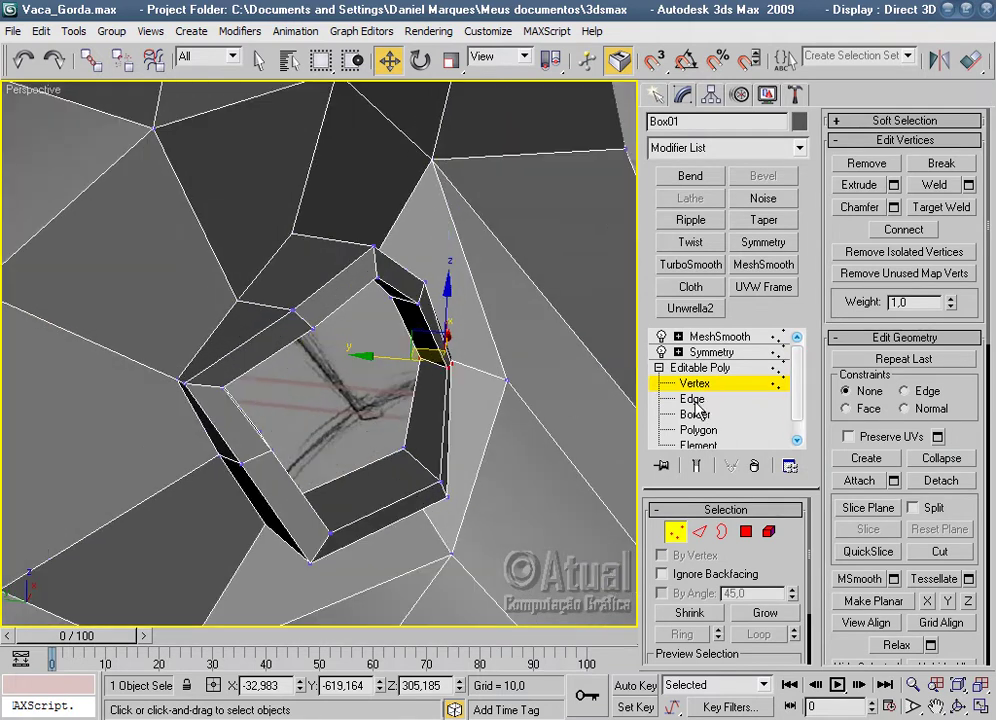
pyautogui.click(695, 400)
pyautogui.click(218, 325)
# Loop-select the eye-hole rim edges and chamfer them by 1.0 with 1 segment.
pyautogui.click(755, 635)
pyautogui.moveTo(480, 510)
pyautogui.keyDown('alt'); pyautogui.mouseDown(button='middle')
pyautogui.moveTo(402, 456)
pyautogui.moveTo(560, 524)
pyautogui.moveTo(580, 505)
pyautogui.mouseUp(button='middle'); pyautogui.keyUp('alt')
pyautogui.click(894, 231)
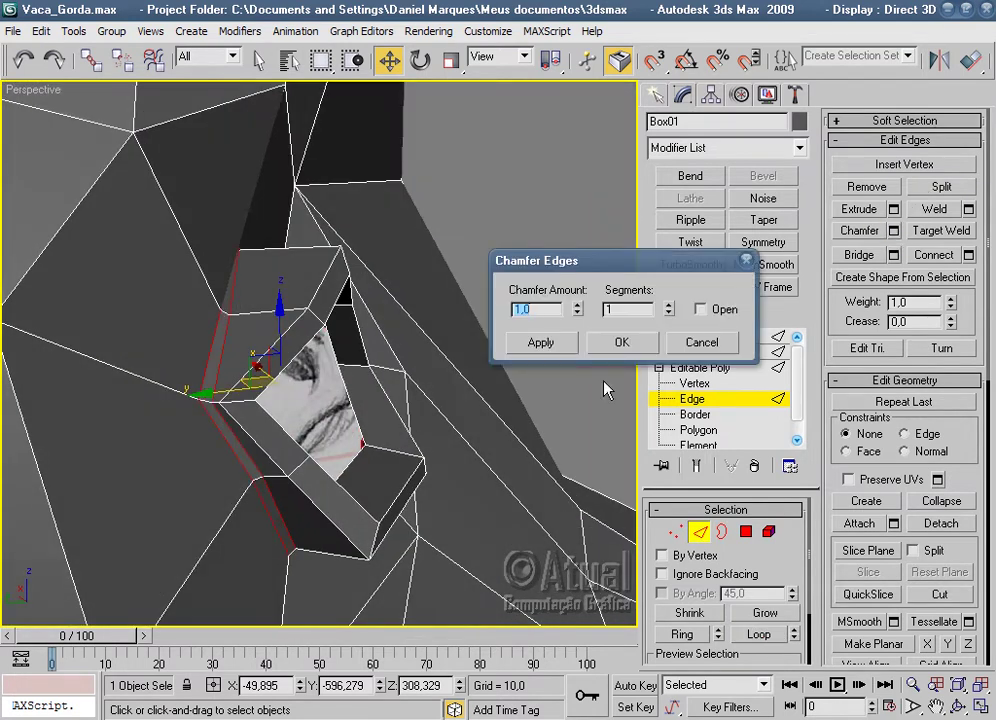
pyautogui.keyDown('alt'); pyautogui.moveTo(605, 390); pyautogui.dragTo(473, 391, button='middle'); pyautogui.keyUp('alt')
pyautogui.click(621, 342)
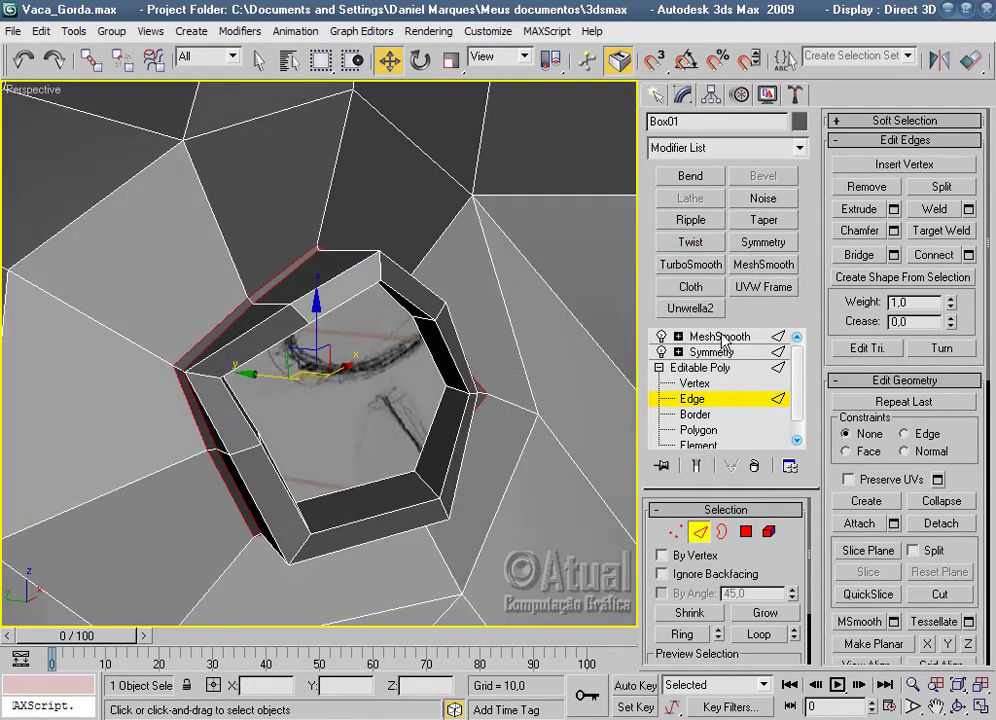
# Preview the chamfered rim under MeshSmooth from a frontal view of the snout.
pyautogui.click(722, 338)
pyautogui.scroll(-4, 400, 413)
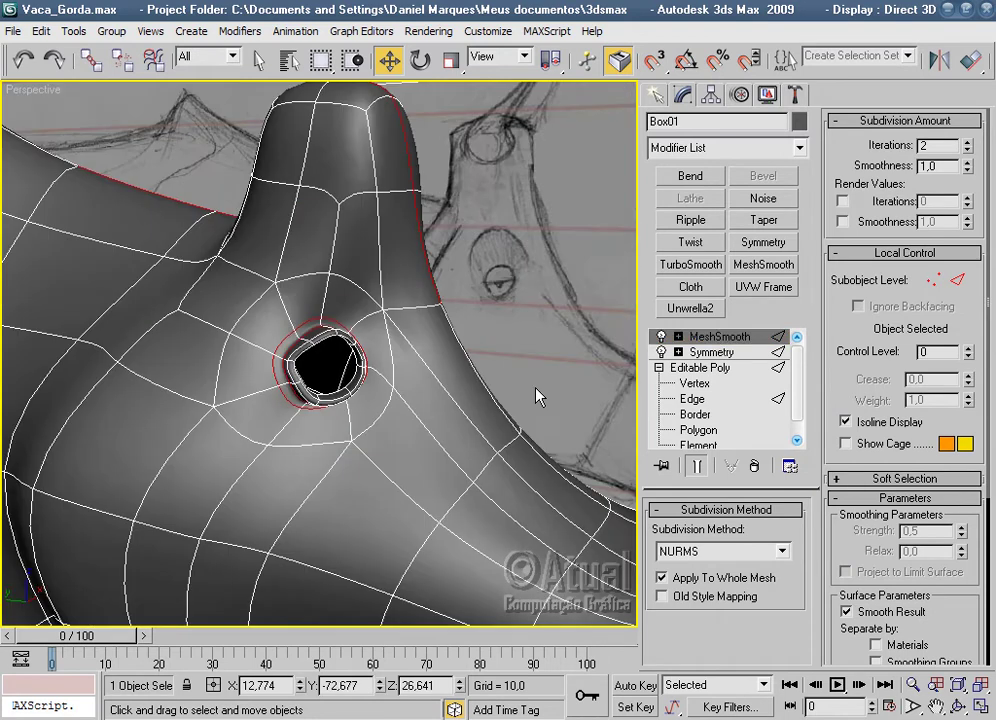
pyautogui.click(537, 396)
pyautogui.moveTo(531, 393)
pyautogui.keyDown('alt'); pyautogui.mouseDown(button='middle')
pyautogui.moveTo(372, 424)
pyautogui.moveTo(440, 429)
pyautogui.mouseUp(button='middle'); pyautogui.keyUp('alt')
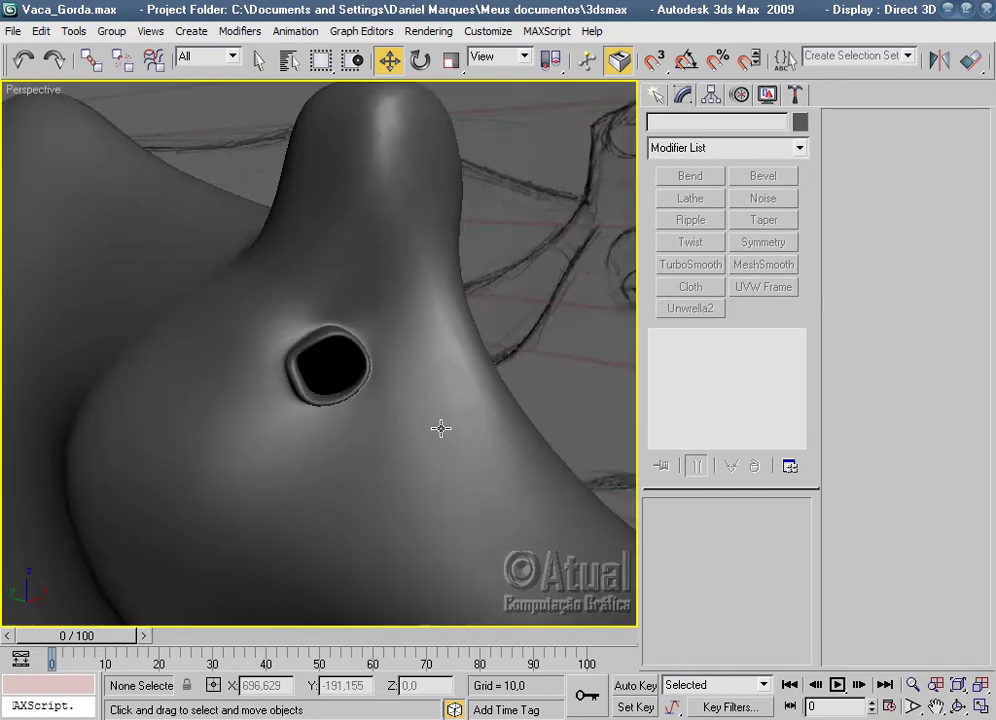
# Reselect the cow at Vertex level and pull a lower eye-hole rim vertex downward.
pyautogui.scroll(4, 443, 428)
pyautogui.click(277, 463)
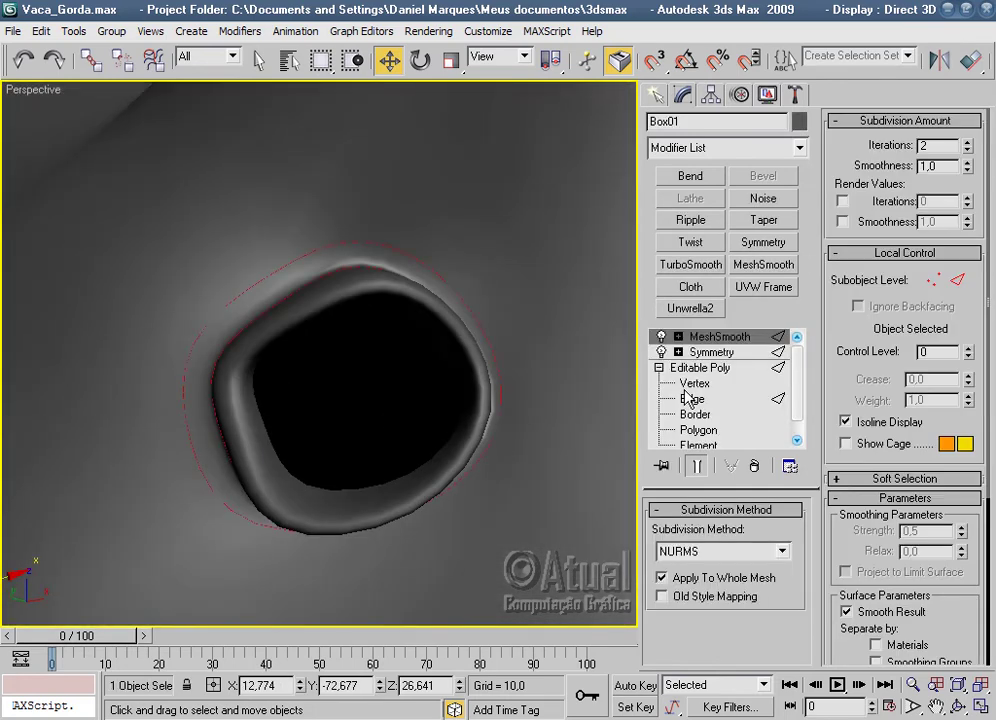
pyautogui.click(694, 383)
pyautogui.keyDown('alt'); pyautogui.moveTo(372, 420); pyautogui.dragTo(358, 409, button='middle'); pyautogui.keyUp('alt')
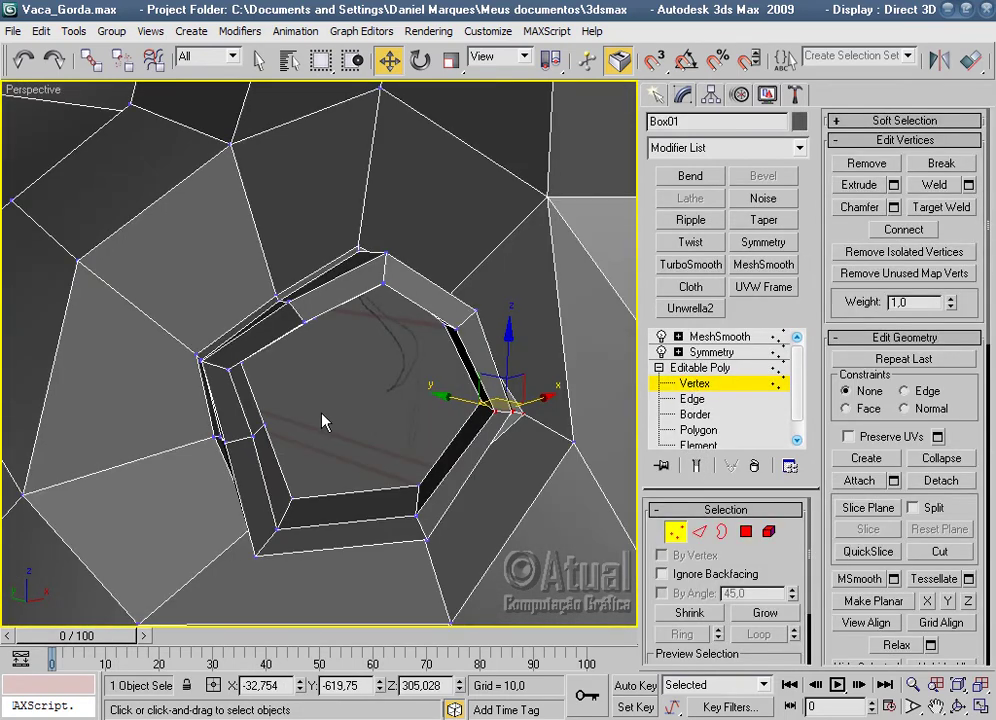
pyautogui.scroll(3, 300, 405)
pyautogui.scroll(2, 265, 388)
pyautogui.scroll(-3, 290, 412)
pyautogui.moveTo(191, 455)
pyautogui.keyDown('alt'); pyautogui.mouseDown(button='middle')
pyautogui.moveTo(400, 444)
pyautogui.moveTo(487, 472)
pyautogui.mouseUp(button='middle'); pyautogui.keyUp('alt')
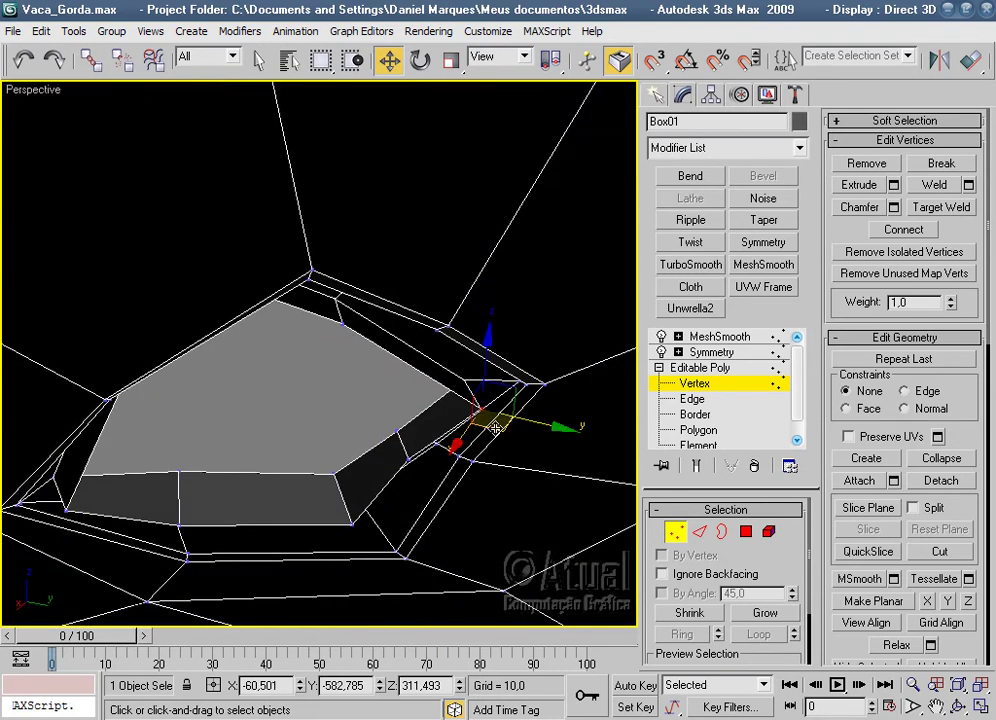
pyautogui.moveTo(503, 418)
pyautogui.mouseDown()
pyautogui.moveTo(512, 414)
pyautogui.moveTo(509, 427)
pyautogui.mouseUp()
pyautogui.moveTo(509, 427)
pyautogui.keyDown('alt'); pyautogui.mouseDown(button='middle')
pyautogui.moveTo(467, 427)
pyautogui.moveTo(408, 490)
pyautogui.moveTo(507, 525)
pyautogui.mouseUp(button='middle'); pyautogui.keyUp('alt')
# Adjust more vertices along the eye-hole edge, orbiting around to check the shape.
pyautogui.scroll(3, 414, 507)
pyautogui.moveTo(414, 507)
pyautogui.keyDown('alt'); pyautogui.mouseDown(button='middle')
pyautogui.moveTo(474, 528)
pyautogui.moveTo(334, 485)
pyautogui.mouseUp(button='middle'); pyautogui.keyUp('alt')
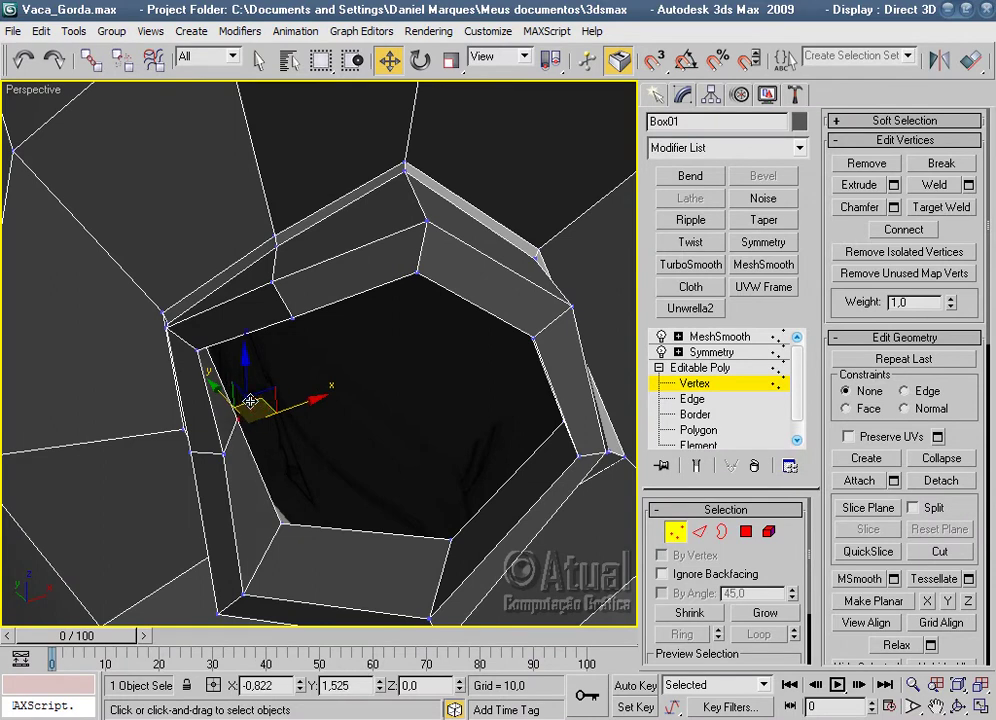
pyautogui.moveTo(250, 401); pyautogui.dragTo(251, 403)
pyautogui.moveTo(329, 429)
pyautogui.keyDown('alt'); pyautogui.mouseDown(button='middle')
pyautogui.moveTo(356, 456)
pyautogui.moveTo(232, 482)
pyautogui.mouseUp(button='middle'); pyautogui.keyUp('alt')
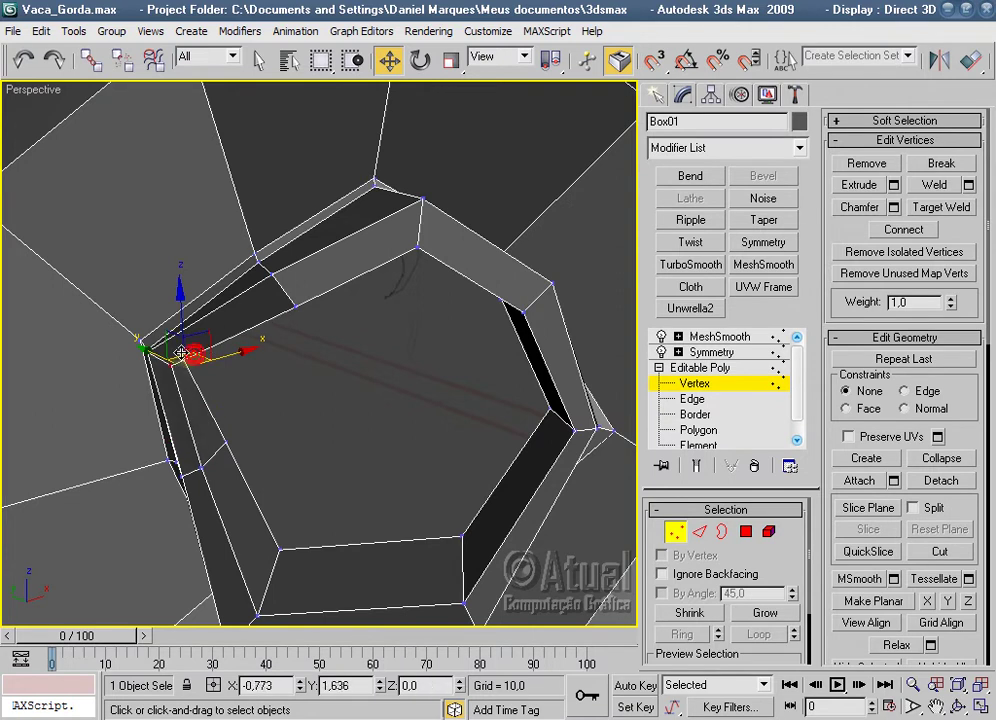
pyautogui.keyDown('alt'); pyautogui.moveTo(404, 399); pyautogui.dragTo(343, 418, button='middle'); pyautogui.keyUp('alt')
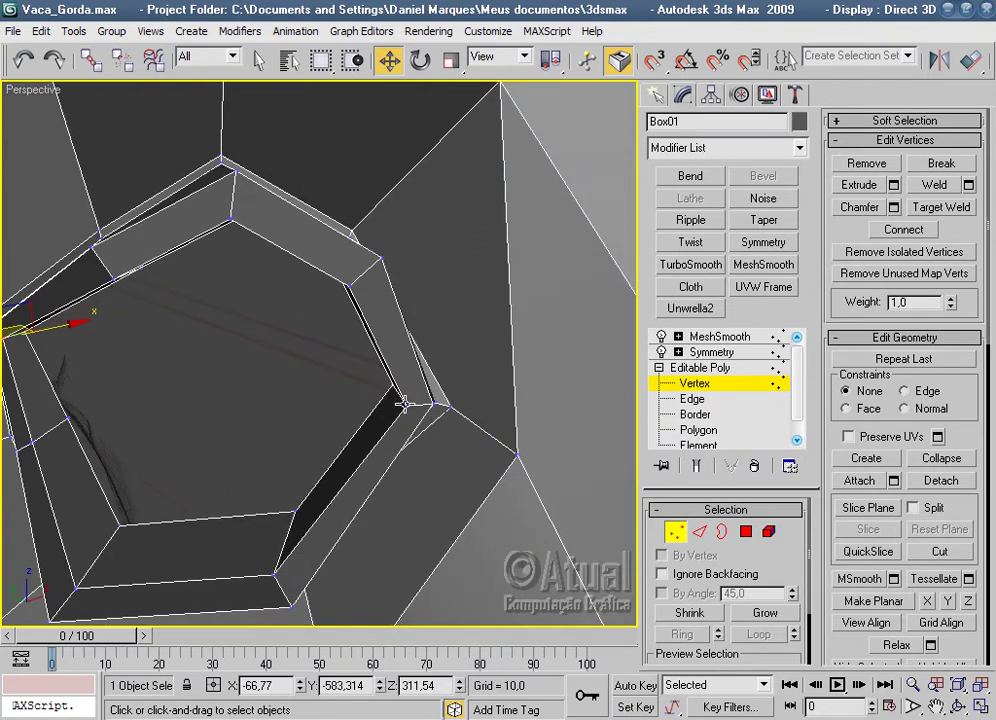
pyautogui.moveTo(403, 396); pyautogui.dragTo(415, 393)
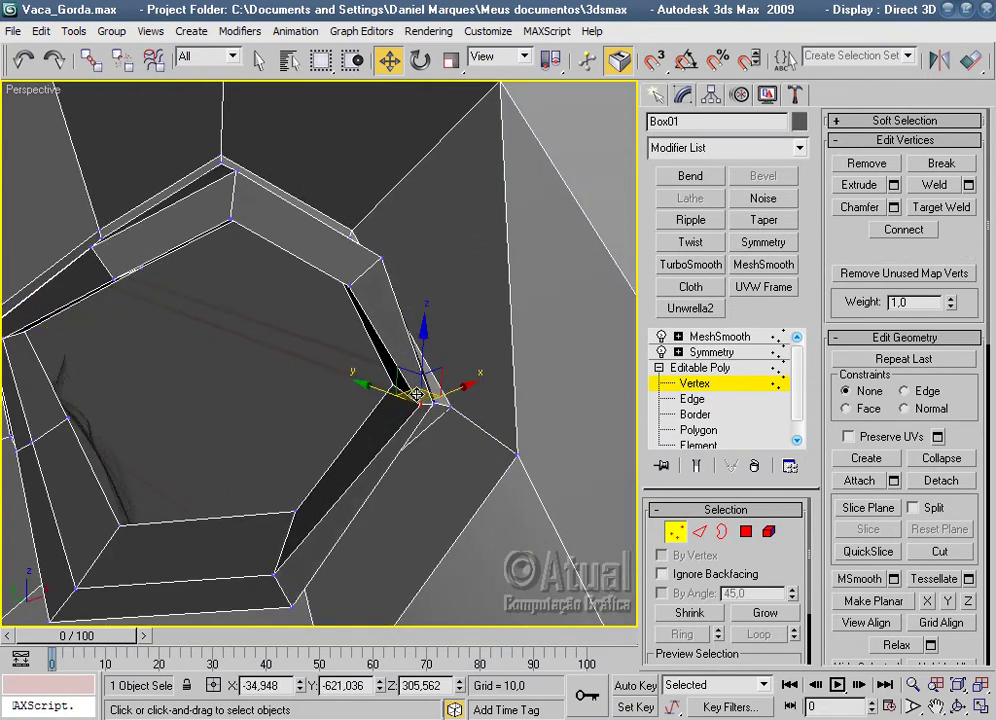
pyautogui.moveTo(390, 387)
pyautogui.keyDown('alt'); pyautogui.mouseDown(button='middle')
pyautogui.moveTo(429, 407)
pyautogui.moveTo(129, 407)
pyautogui.moveTo(189, 432)
pyautogui.moveTo(227, 382)
pyautogui.moveTo(138, 389)
pyautogui.moveTo(488, 408)
pyautogui.mouseUp(button='middle'); pyautogui.keyUp('alt')
# Preview the smoothed eye hole with the model deselected and centred in view.
pyautogui.click(740, 340)
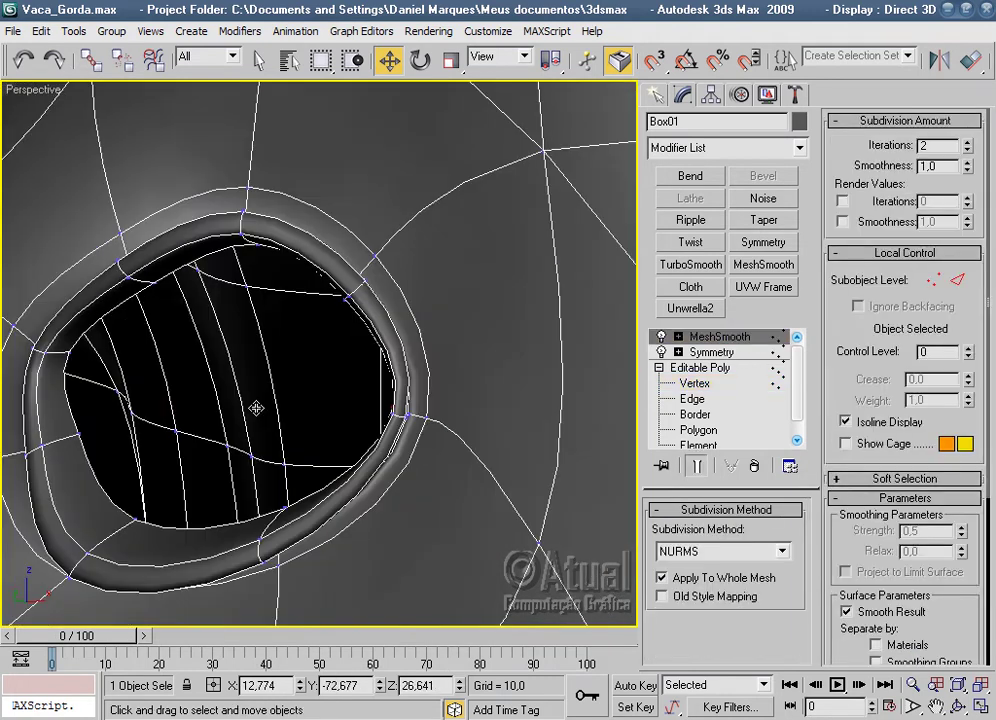
pyautogui.scroll(-3, 256, 407)
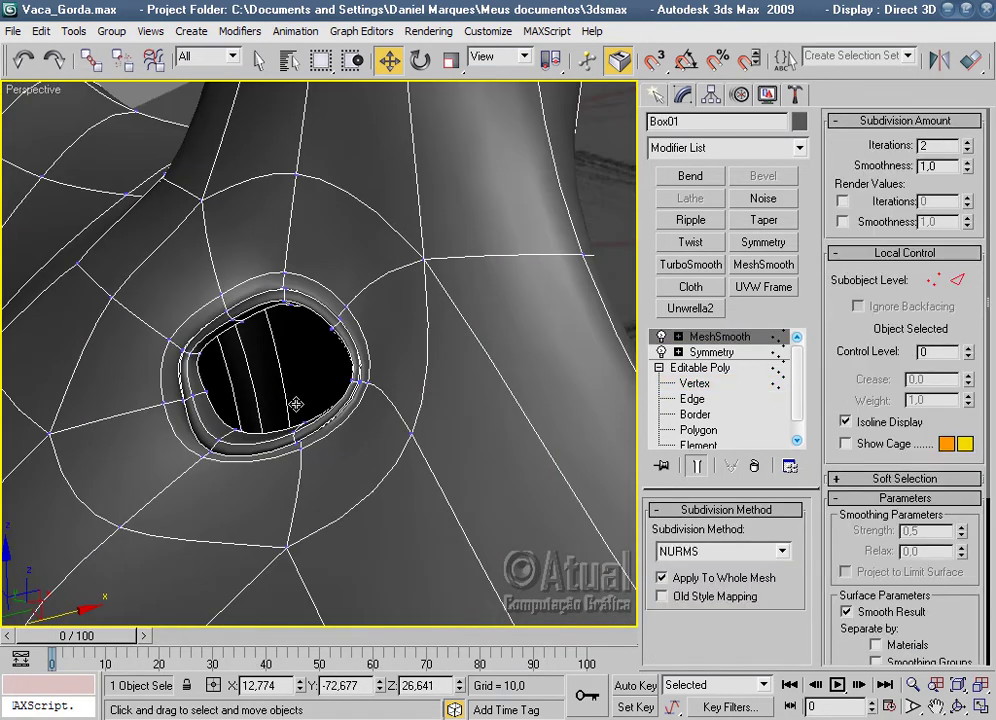
pyautogui.moveTo(320, 444)
pyautogui.keyDown('alt'); pyautogui.mouseDown(button='middle')
pyautogui.moveTo(456, 453)
pyautogui.moveTo(422, 467)
pyautogui.mouseUp(button='middle'); pyautogui.keyUp('alt')
pyautogui.click(568, 383)
pyautogui.moveTo(568, 383)
pyautogui.keyDown('alt'); pyautogui.mouseDown(button='middle')
pyautogui.moveTo(349, 413)
pyautogui.moveTo(287, 438)
pyautogui.moveTo(538, 440)
pyautogui.moveTo(432, 383)
pyautogui.mouseUp(button='middle'); pyautogui.keyUp('alt')
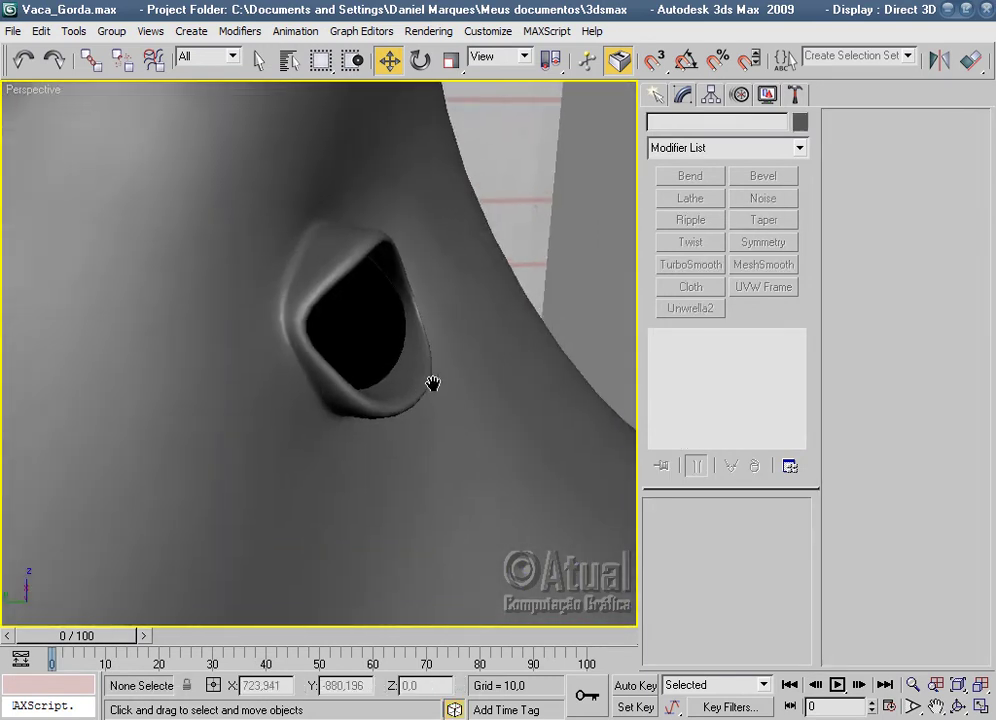
pyautogui.moveTo(388, 291)
pyautogui.keyDown('alt'); pyautogui.mouseDown(button='middle')
pyautogui.moveTo(418, 311)
pyautogui.moveTo(398, 313)
pyautogui.mouseUp(button='middle'); pyautogui.keyUp('alt')
pyautogui.scroll(3, 398, 313)
pyautogui.scroll(3, 400, 360)
# Back at Vertex level, move rim vertices to follow the sketch outline.
pyautogui.click(389, 420)
pyautogui.press('1')
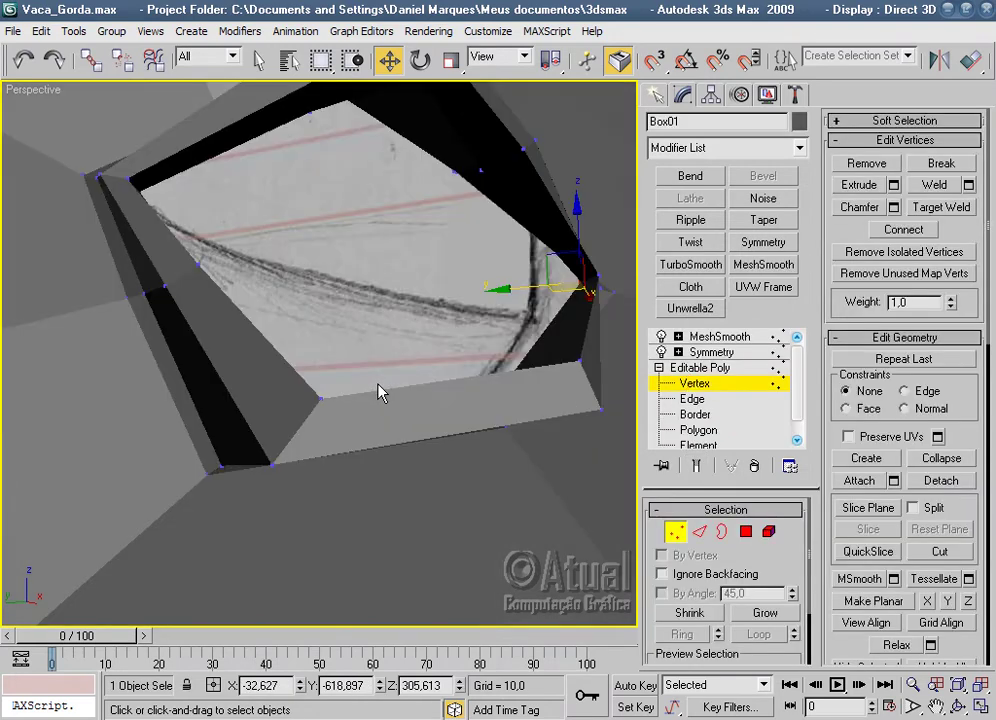
pyautogui.moveTo(378, 392)
pyautogui.keyDown('alt'); pyautogui.mouseDown(button='middle')
pyautogui.moveTo(362, 440)
pyautogui.moveTo(430, 502)
pyautogui.mouseUp(button='middle'); pyautogui.keyUp('alt')
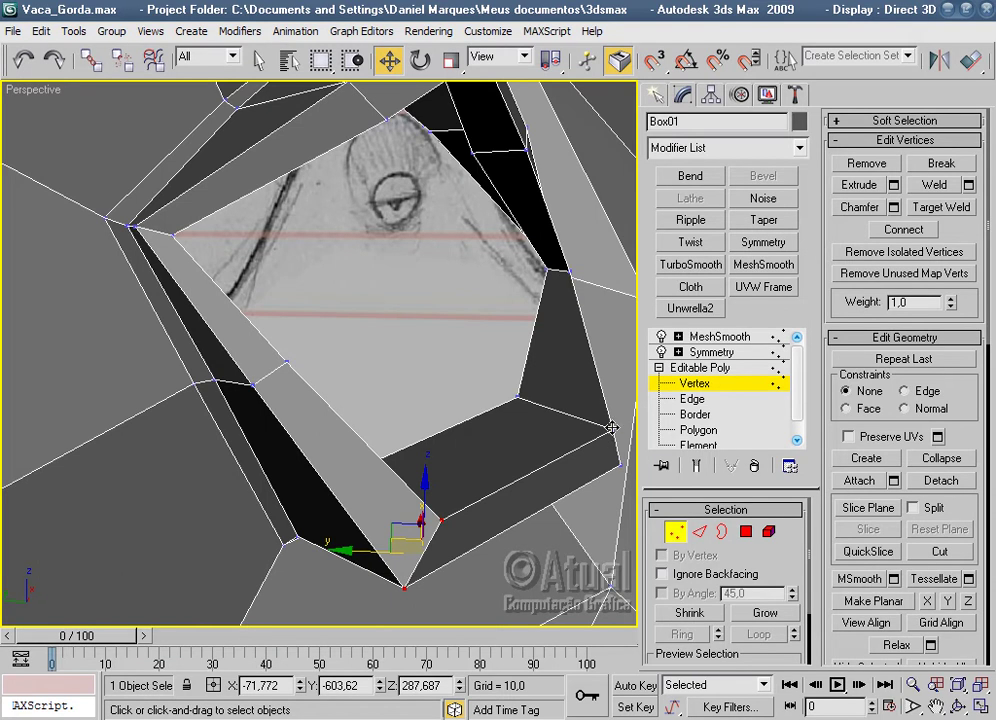
pyautogui.scroll(4, 520, 550)
pyautogui.moveTo(462, 545); pyautogui.dragTo(433, 485)
pyautogui.moveTo(522, 494)
pyautogui.keyDown('alt'); pyautogui.mouseDown(button='middle')
pyautogui.moveTo(429, 422)
pyautogui.moveTo(360, 525)
pyautogui.moveTo(213, 458)
pyautogui.mouseUp(button='middle'); pyautogui.keyUp('alt')
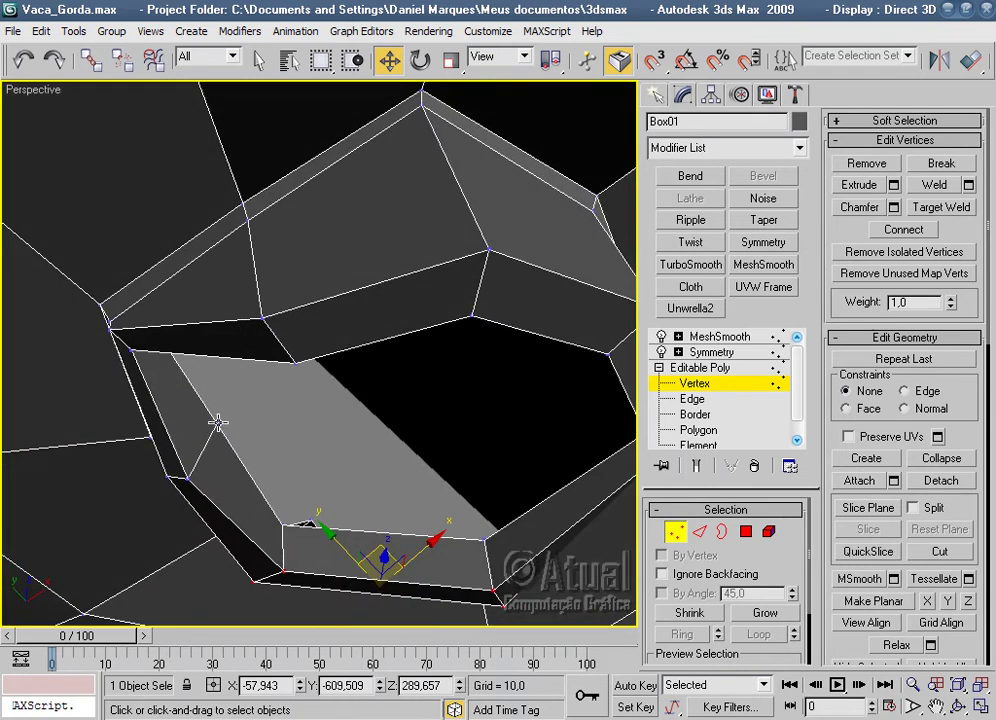
pyautogui.click(214, 422)
pyautogui.moveTo(207, 390); pyautogui.dragTo(193, 393)
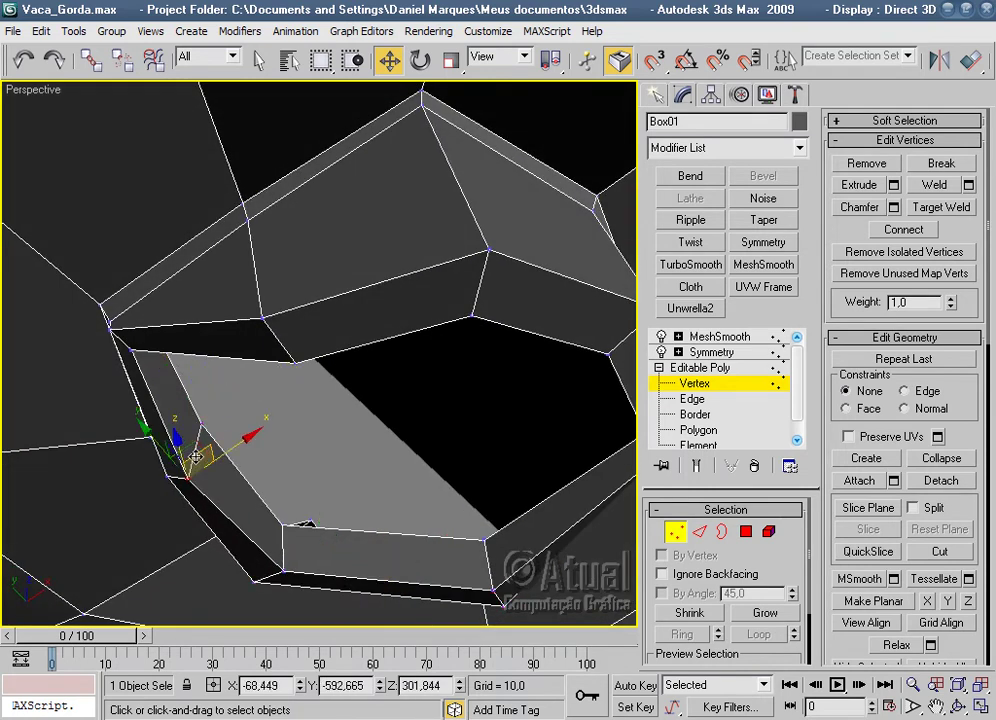
# Fine-tune another rim vertex up-left and along X, checking front-on against the sketch.
pyautogui.moveTo(198, 446); pyautogui.dragTo(200, 444)
pyautogui.moveTo(200, 444)
pyautogui.keyDown('alt'); pyautogui.mouseDown(button='middle')
pyautogui.moveTo(387, 313)
pyautogui.moveTo(387, 507)
pyautogui.moveTo(245, 410)
pyautogui.mouseUp(button='middle'); pyautogui.keyUp('alt')
pyautogui.moveTo(245, 410)
pyautogui.mouseDown()
pyautogui.moveTo(242, 400)
pyautogui.moveTo(266, 430)
pyautogui.mouseUp()
pyautogui.moveTo(409, 438)
pyautogui.keyDown('alt'); pyautogui.mouseDown(button='middle')
pyautogui.moveTo(182, 456)
pyautogui.moveTo(398, 447)
pyautogui.moveTo(420, 466)
pyautogui.moveTo(440, 449)
pyautogui.moveTo(411, 471)
pyautogui.moveTo(405, 560)
pyautogui.moveTo(447, 536)
pyautogui.moveTo(408, 479)
pyautogui.mouseUp(button='middle'); pyautogui.keyUp('alt')
pyautogui.moveTo(448, 482); pyautogui.dragTo(452, 482)
pyautogui.moveTo(451, 481)
pyautogui.keyDown('alt'); pyautogui.mouseDown(button='middle')
pyautogui.moveTo(367, 487)
pyautogui.moveTo(378, 422)
pyautogui.moveTo(503, 412)
pyautogui.moveTo(390, 380)
pyautogui.mouseUp(button='middle'); pyautogui.keyUp('alt')
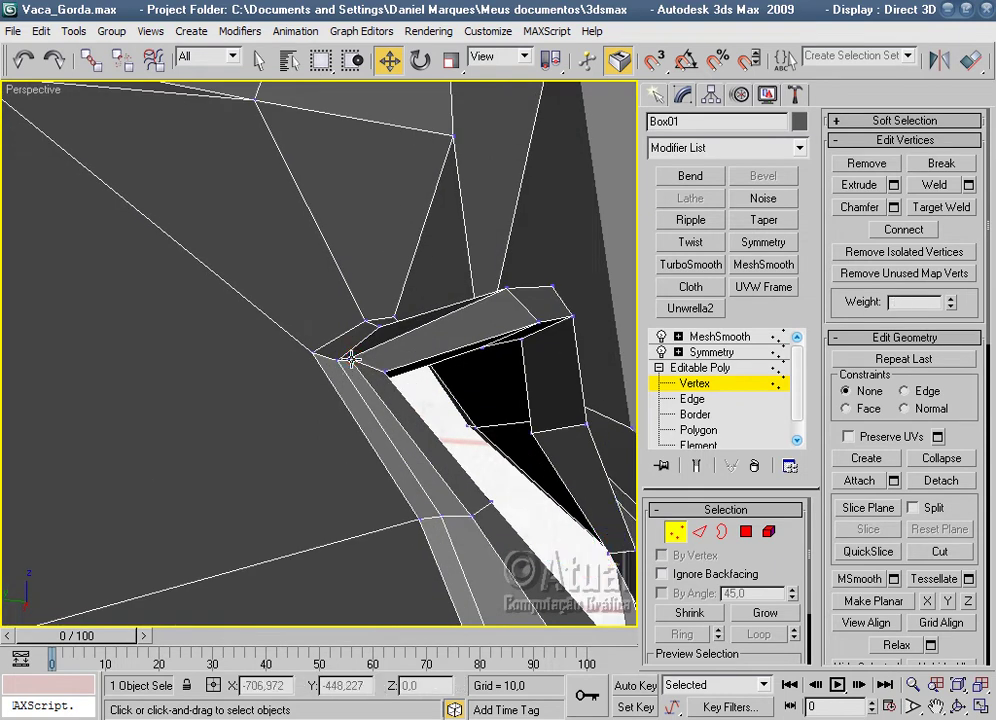
pyautogui.moveTo(315, 369); pyautogui.dragTo(322, 367)
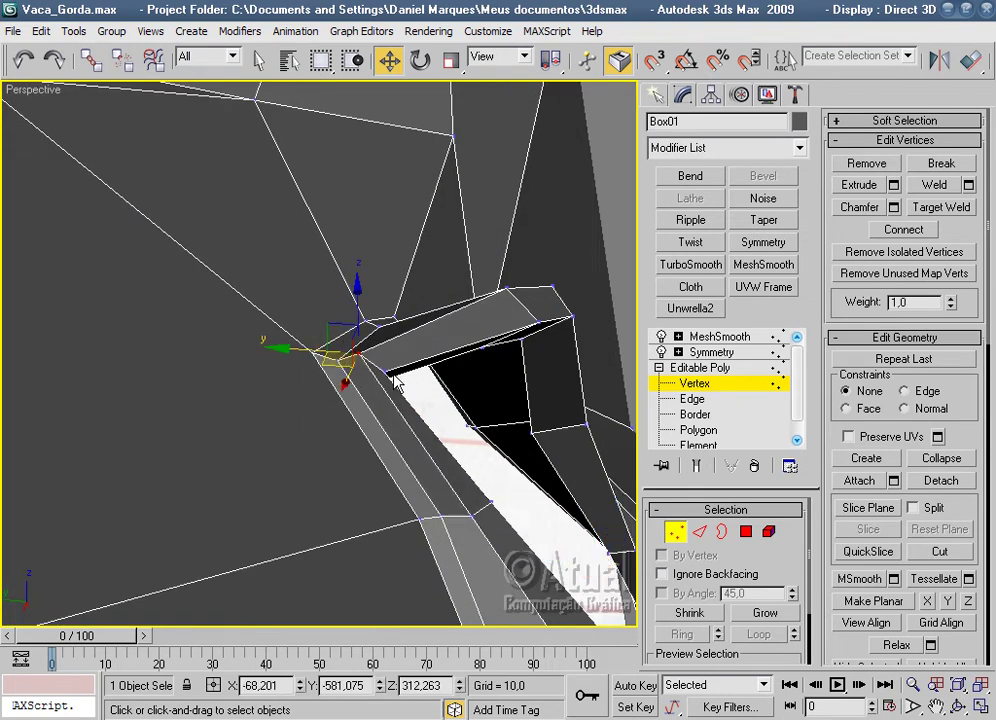
pyautogui.moveTo(358, 381)
pyautogui.keyDown('alt'); pyautogui.mouseDown(button='middle')
pyautogui.moveTo(511, 382)
pyautogui.moveTo(440, 420)
pyautogui.moveTo(365, 405)
pyautogui.mouseUp(button='middle'); pyautogui.keyUp('alt')
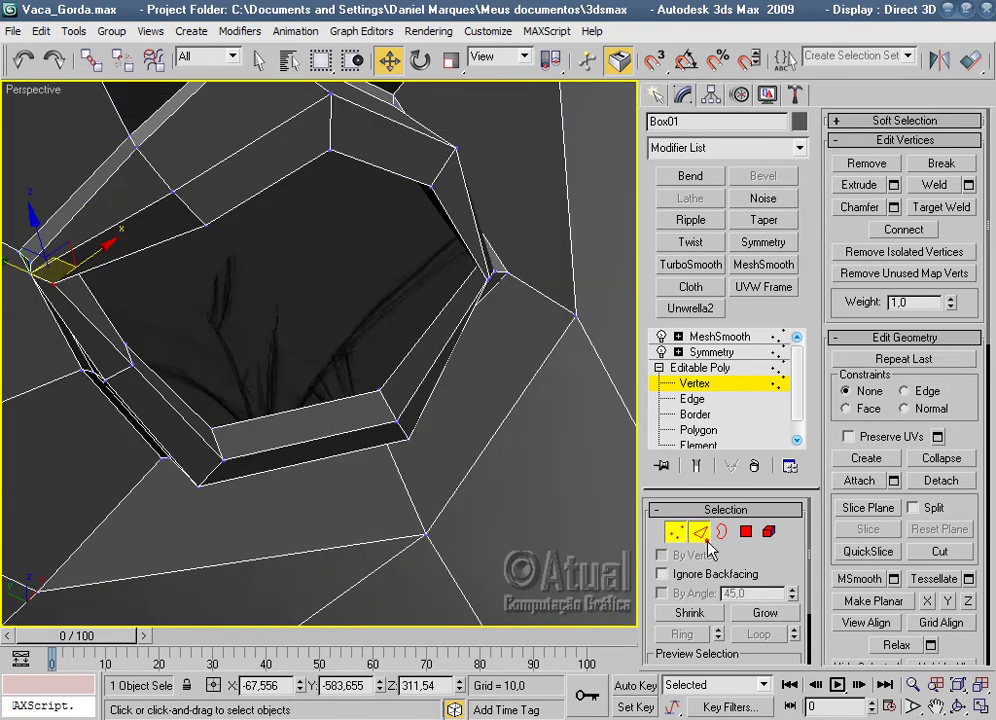
# Add connecting edges around the eye hole with Connect from the quad menu at Edge level.
pyautogui.click(699, 533)
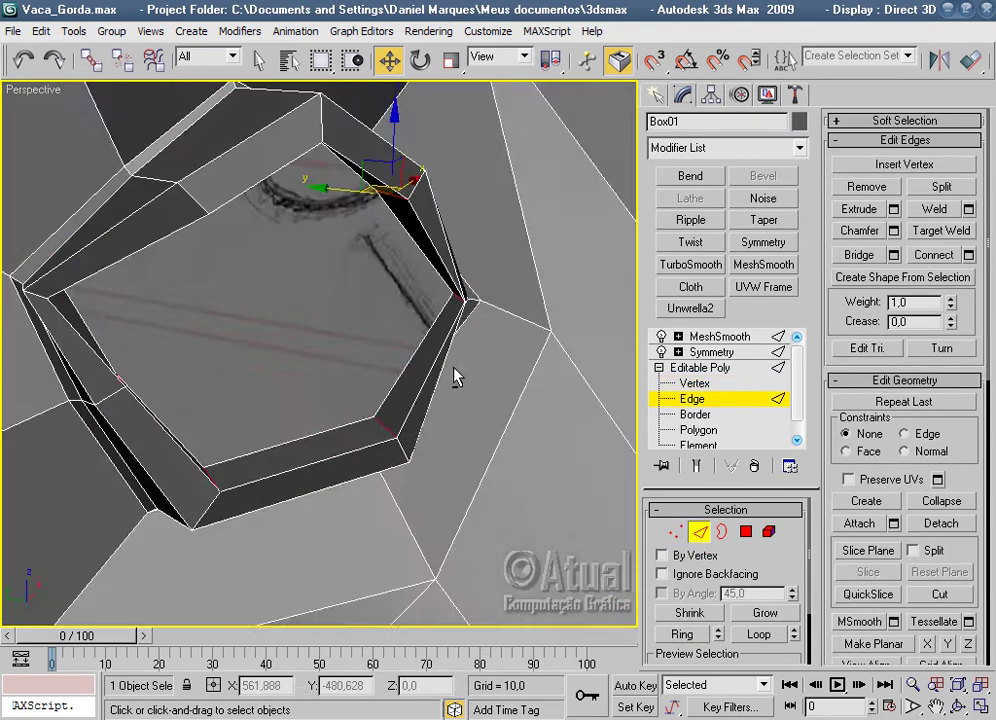
pyautogui.keyDown('alt'); pyautogui.moveTo(453, 378); pyautogui.dragTo(412, 333, button='middle'); pyautogui.keyUp('alt')
pyautogui.rightClick(321, 293)
pyautogui.click(272, 355)
# Check the smoothed eye hole from the side, then reselect the cow at Border level.
pyautogui.click(705, 336)
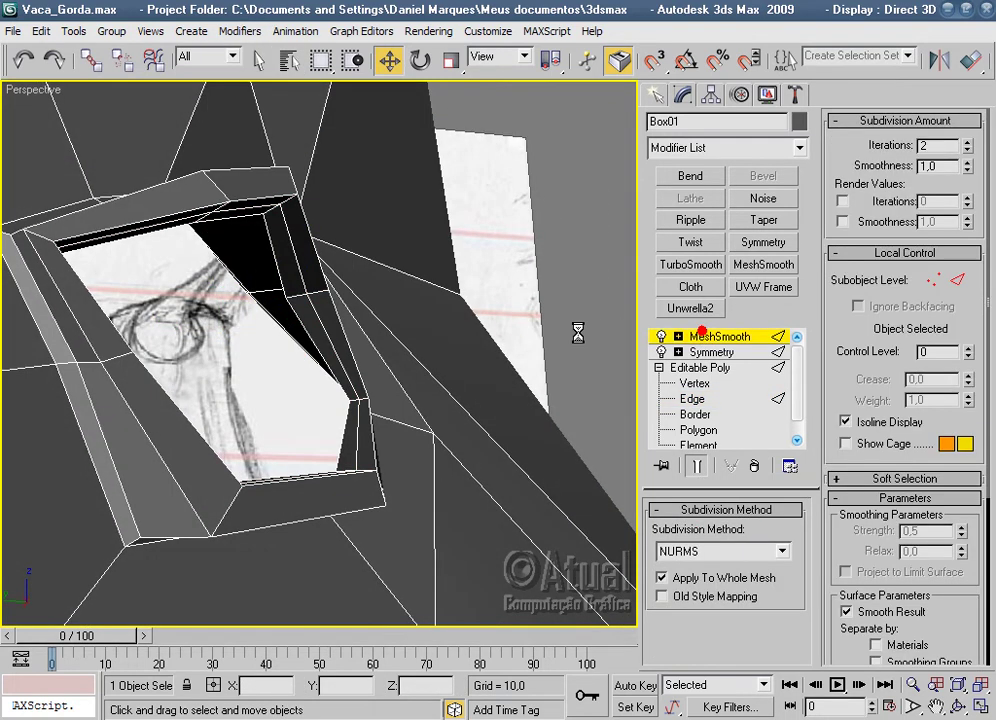
pyautogui.click(529, 340)
pyautogui.scroll(-2, 529, 333)
pyautogui.scroll(5, 355, 420)
pyautogui.moveTo(355, 420)
pyautogui.keyDown('alt'); pyautogui.mouseDown(button='middle')
pyautogui.moveTo(402, 360)
pyautogui.moveTo(416, 407)
pyautogui.moveTo(549, 402)
pyautogui.mouseUp(button='middle'); pyautogui.keyUp('alt')
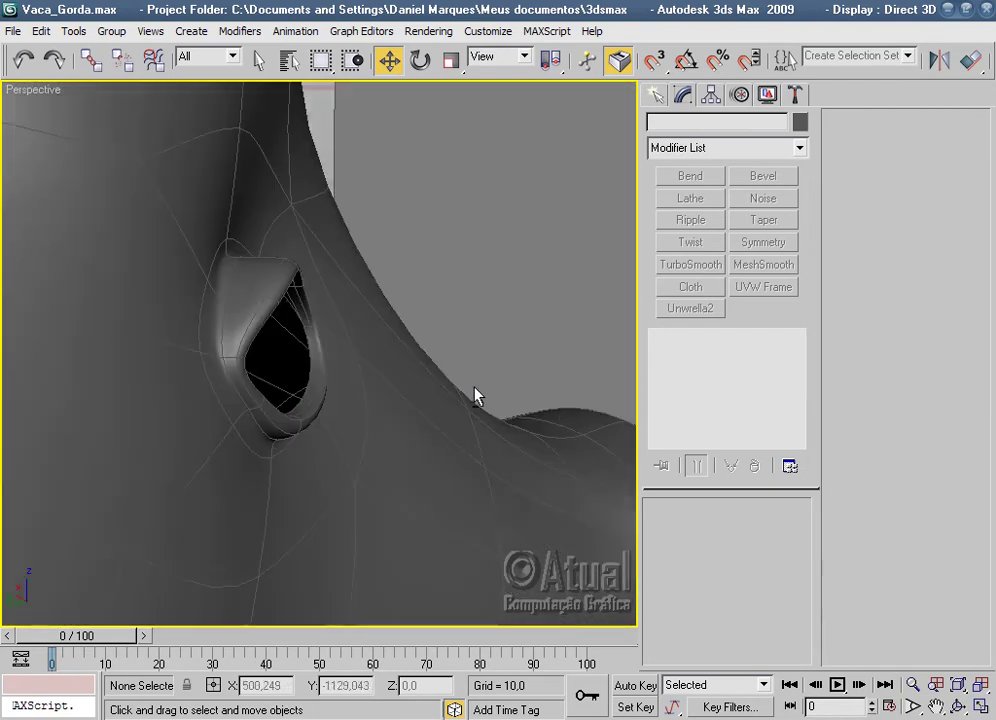
pyautogui.scroll(3, 345, 363)
pyautogui.click(216, 167)
pyautogui.click(693, 383)
pyautogui.moveTo(421, 366)
pyautogui.keyDown('alt'); pyautogui.mouseDown(button='middle')
pyautogui.moveTo(447, 461)
pyautogui.moveTo(216, 400)
pyautogui.moveTo(173, 422)
pyautogui.moveTo(300, 316)
pyautogui.moveTo(289, 194)
pyautogui.moveTo(378, 396)
pyautogui.moveTo(737, 540)
pyautogui.mouseUp(button='middle'); pyautogui.keyUp('alt')
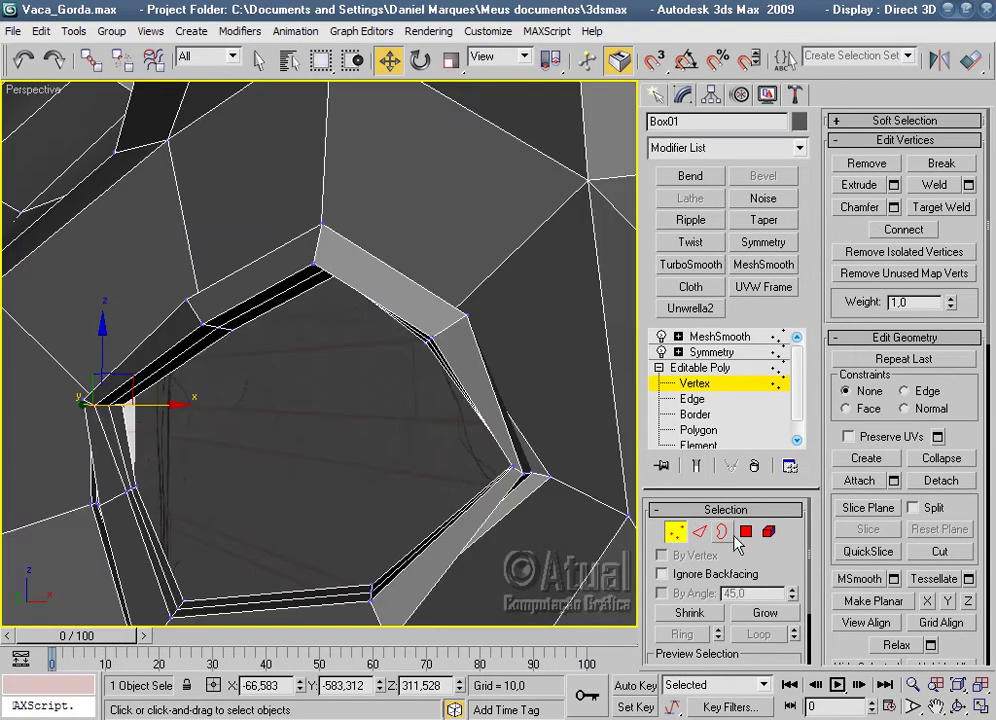
pyautogui.click(719, 533)
# Select the eye hole's open border and pull it inward to deepen the socket wall.
pyautogui.keyDown('alt'); pyautogui.moveTo(462, 545); pyautogui.dragTo(445, 578, button='middle'); pyautogui.keyUp('alt')
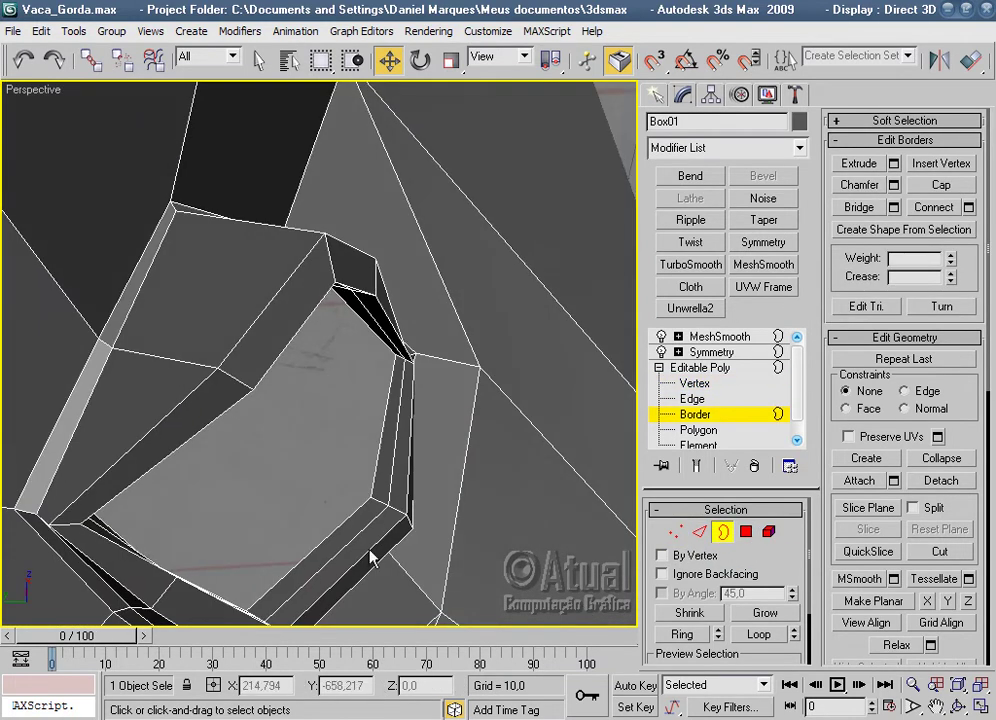
pyautogui.click(343, 524)
pyautogui.moveTo(496, 456)
pyautogui.keyDown('alt'); pyautogui.mouseDown(button='middle')
pyautogui.moveTo(220, 458)
pyautogui.moveTo(429, 464)
pyautogui.moveTo(340, 455)
pyautogui.moveTo(385, 393)
pyautogui.moveTo(387, 262)
pyautogui.moveTo(416, 296)
pyautogui.mouseUp(button='middle'); pyautogui.keyUp('alt')
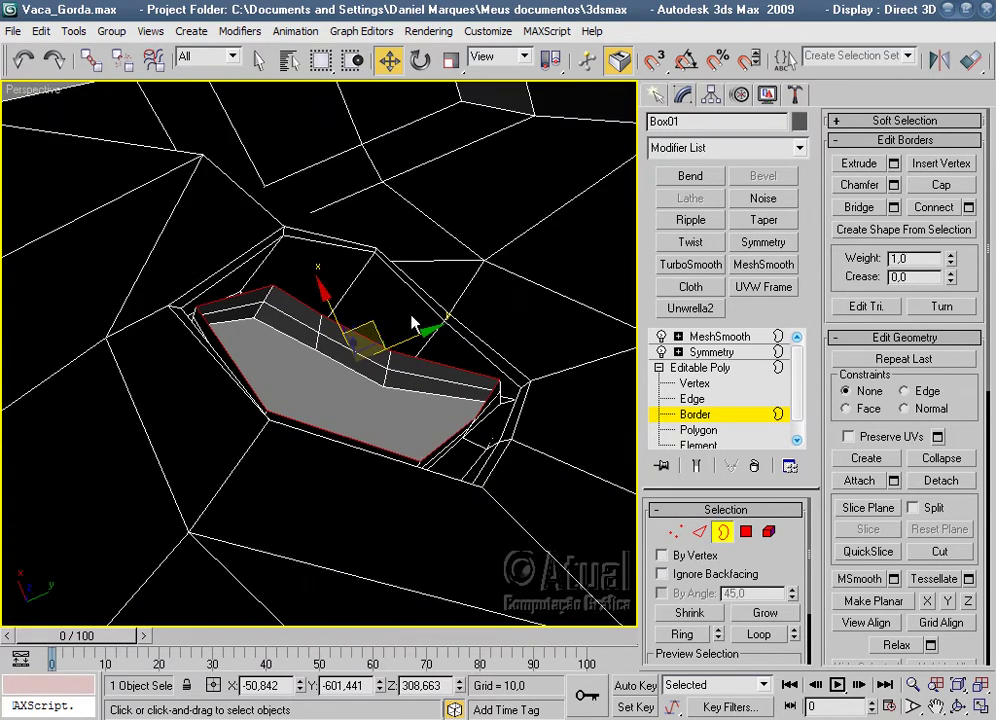
pyautogui.keyDown('shift'); pyautogui.moveTo(369, 328); pyautogui.dragTo(389, 284); pyautogui.keyUp('shift')
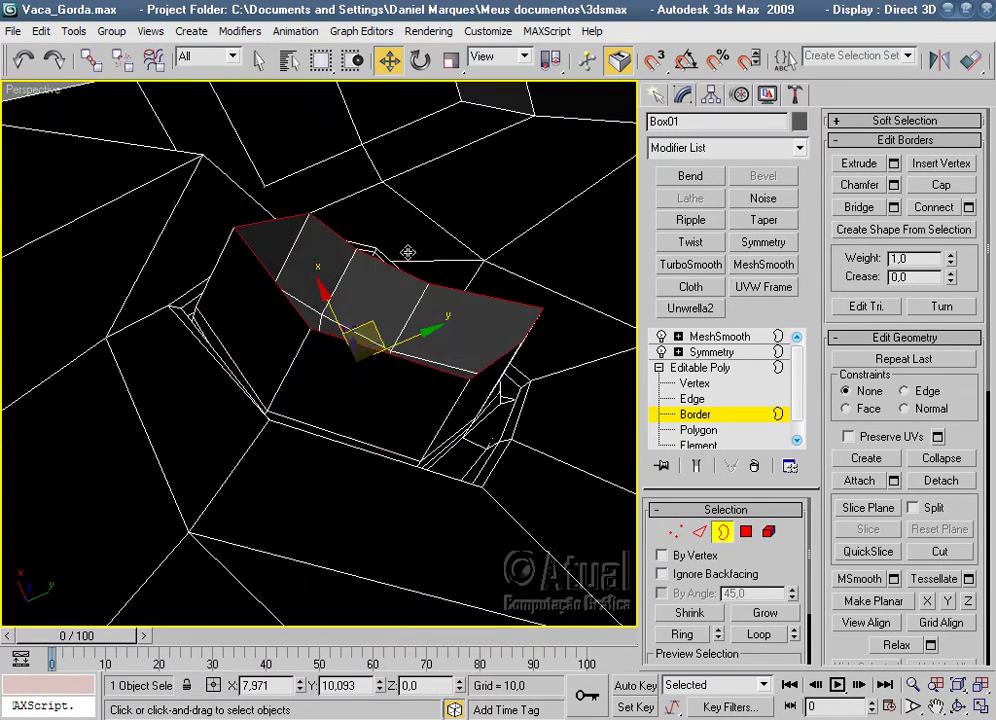
pyautogui.moveTo(395, 283); pyautogui.dragTo(440, 173)
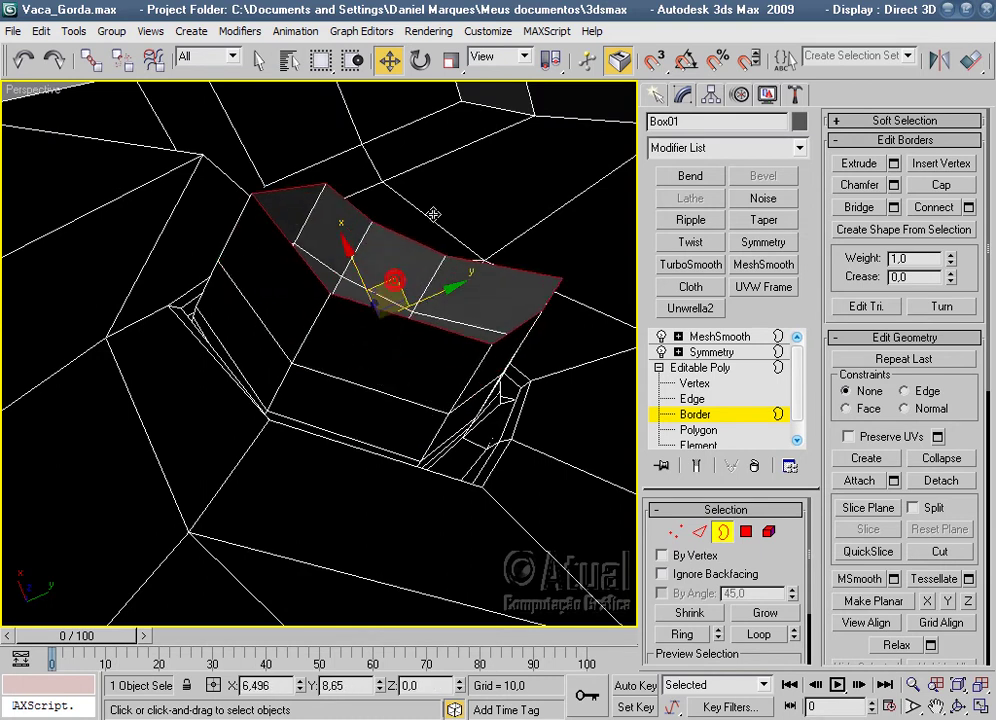
# Scale the border along local Y, then flatten it vertically in screen axes.
pyautogui.click(452, 62)
pyautogui.keyDown('alt'); pyautogui.moveTo(495, 300); pyautogui.dragTo(530, 115, button='middle'); pyautogui.keyUp('alt')
pyautogui.click(525, 58)
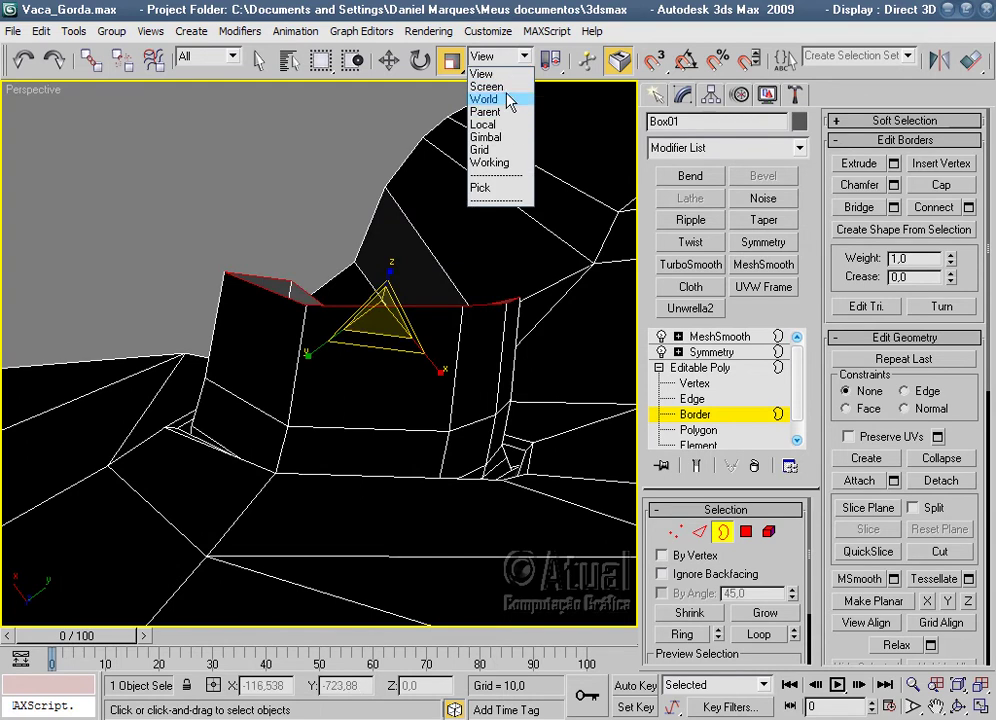
pyautogui.click(487, 124)
pyautogui.moveTo(430, 212)
pyautogui.mouseDown()
pyautogui.moveTo(437, 222)
pyautogui.moveTo(478, 108)
pyautogui.mouseUp()
pyautogui.click(519, 58)
pyautogui.click(505, 92)
pyautogui.moveTo(381, 210); pyautogui.dragTo(376, 362)
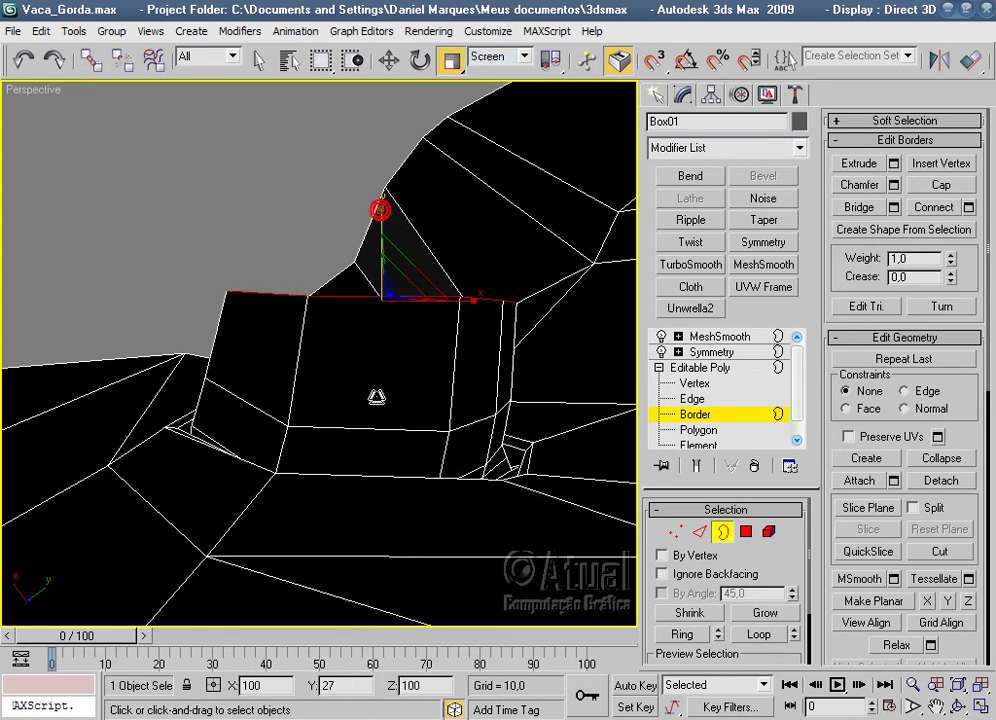
pyautogui.moveTo(396, 222); pyautogui.dragTo(382, 313)
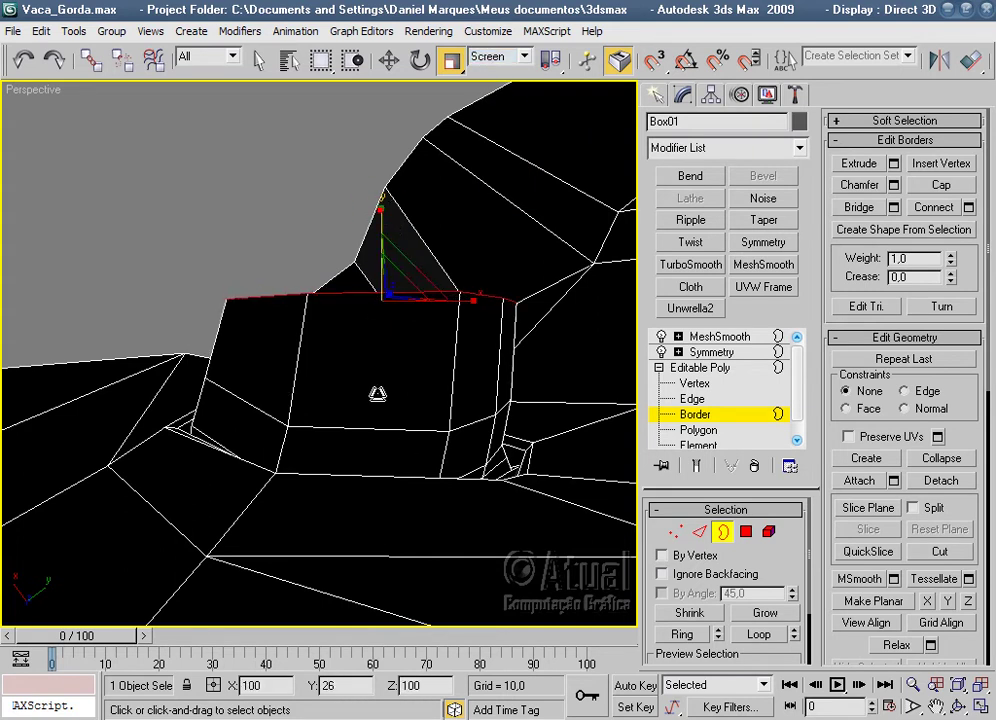
pyautogui.click(523, 56)
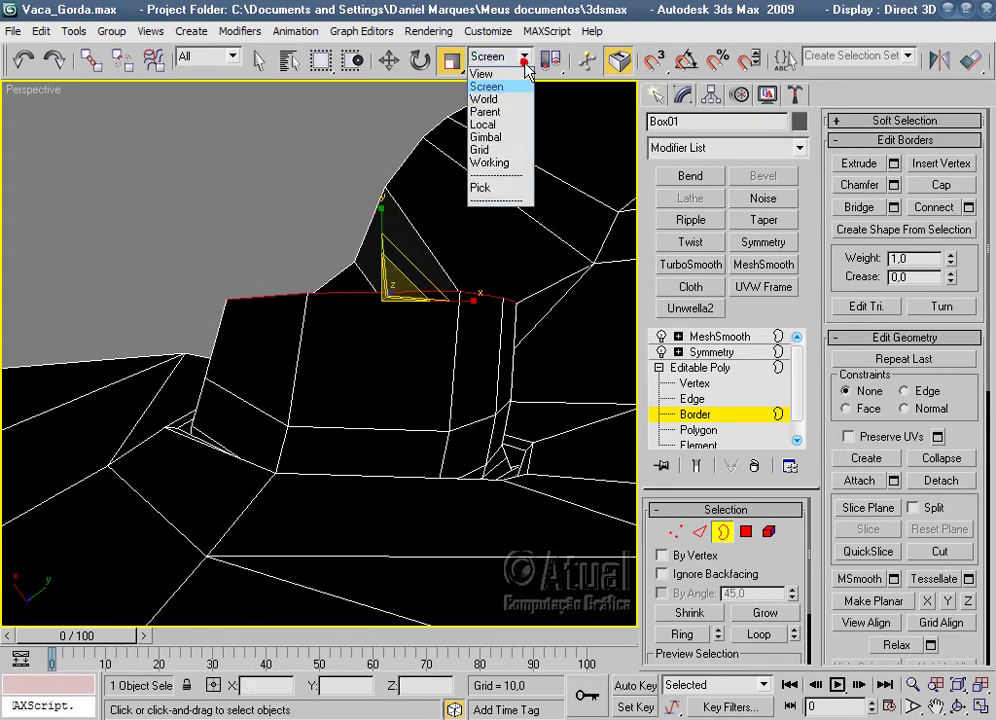
pyautogui.click(508, 74)
# Rotate the border to tilt it the other way, then preview the MeshSmooth result.
pyautogui.moveTo(460, 280)
pyautogui.keyDown('alt'); pyautogui.mouseDown(button='middle')
pyautogui.moveTo(433, 403)
pyautogui.moveTo(462, 345)
pyautogui.moveTo(445, 434)
pyautogui.moveTo(325, 527)
pyautogui.moveTo(507, 476)
pyautogui.moveTo(222, 521)
pyautogui.mouseUp(button='middle'); pyautogui.keyUp('alt')
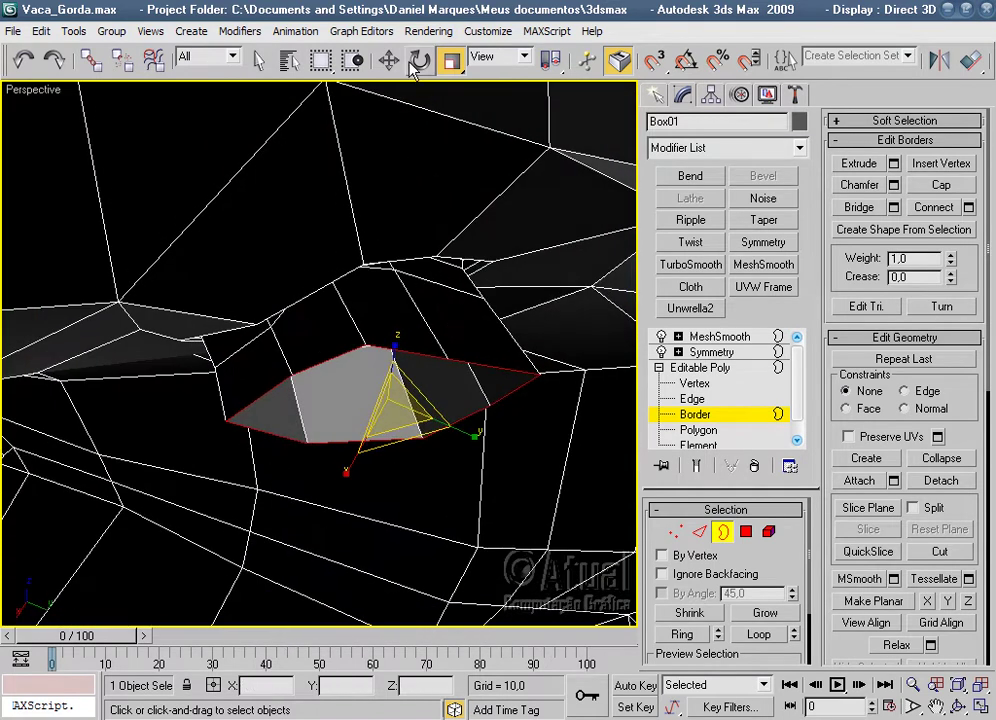
pyautogui.click(420, 60)
pyautogui.keyDown('alt'); pyautogui.moveTo(474, 373); pyautogui.dragTo(420, 508, button='middle'); pyautogui.keyUp('alt')
pyautogui.moveTo(394, 485); pyautogui.dragTo(425, 480)
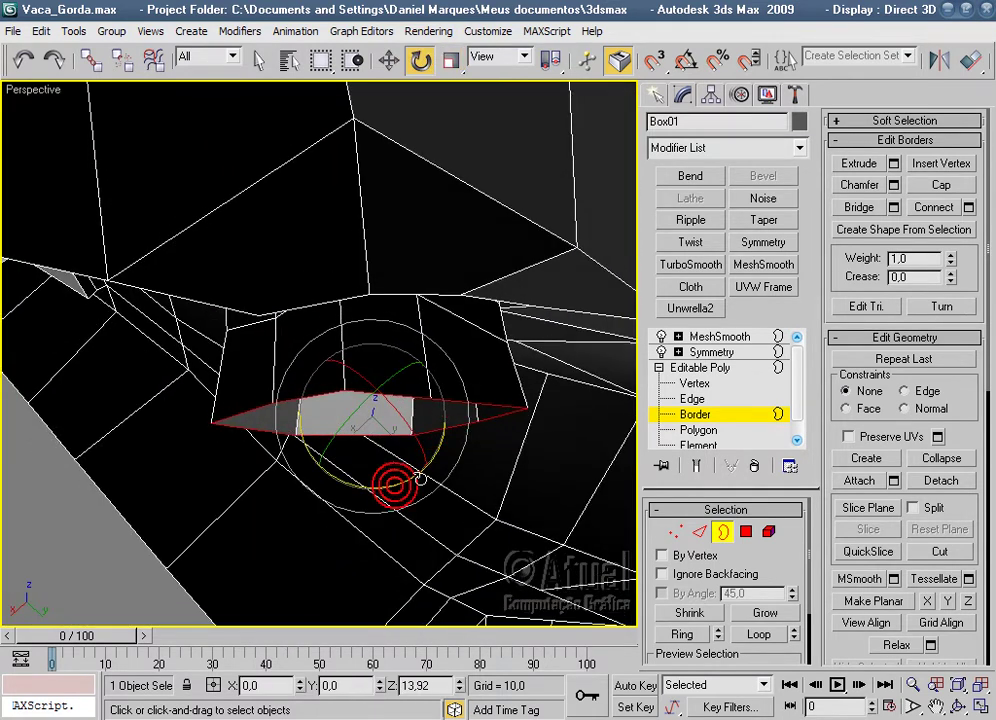
pyautogui.click(391, 63)
pyautogui.moveTo(207, 344)
pyautogui.keyDown('alt'); pyautogui.mouseDown(button='middle')
pyautogui.moveTo(502, 284)
pyautogui.moveTo(191, 551)
pyautogui.moveTo(195, 530)
pyautogui.mouseUp(button='middle'); pyautogui.keyUp('alt')
pyautogui.scroll(-6, 192, 528)
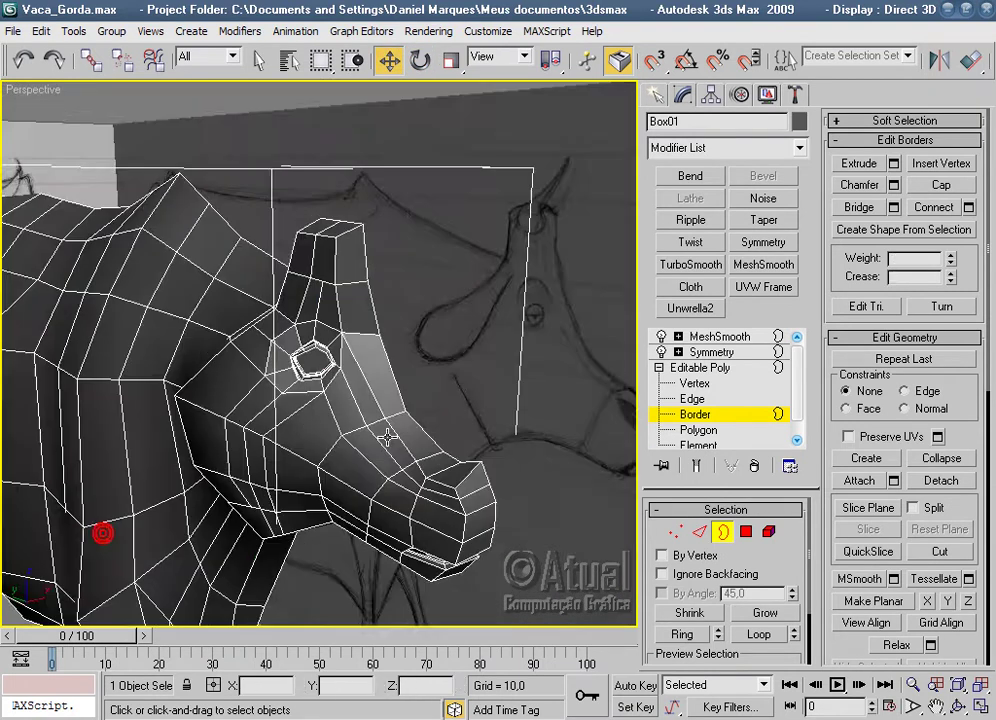
pyautogui.click(712, 338)
# Select the cow mesh at Editable Poly Vertex level and orbit to a side view of the muzzle.
pyautogui.click(556, 548)
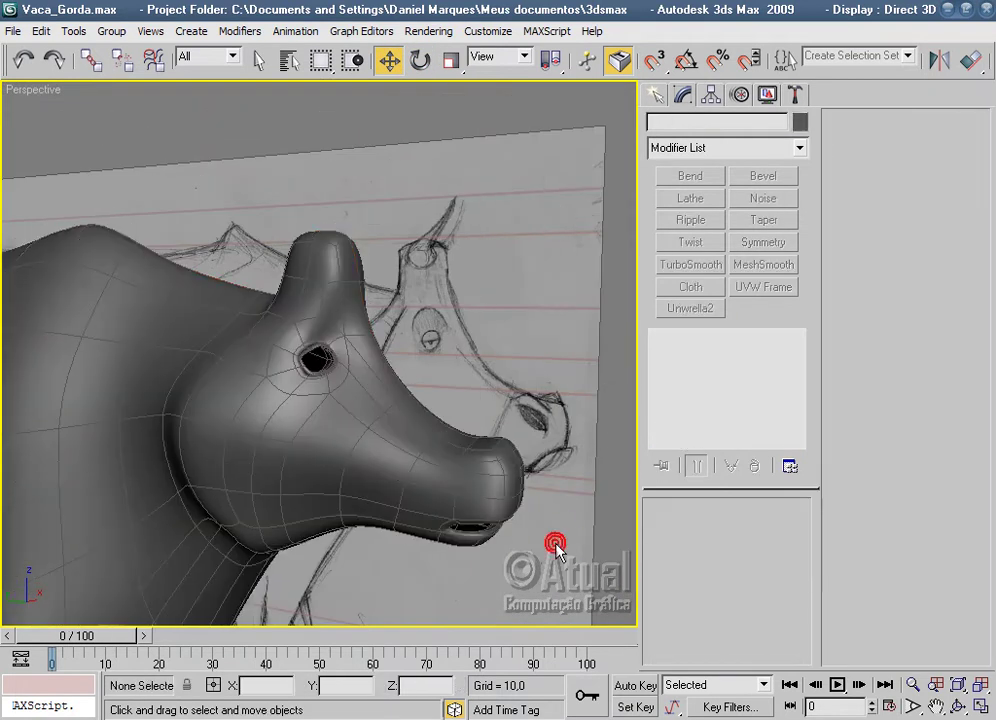
pyautogui.moveTo(556, 549)
pyautogui.keyDown('alt'); pyautogui.mouseDown(button='middle')
pyautogui.moveTo(409, 507)
pyautogui.moveTo(316, 516)
pyautogui.moveTo(458, 476)
pyautogui.moveTo(585, 518)
pyautogui.moveTo(491, 427)
pyautogui.moveTo(477, 456)
pyautogui.mouseUp(button='middle'); pyautogui.keyUp('alt')
pyautogui.click(450, 393)
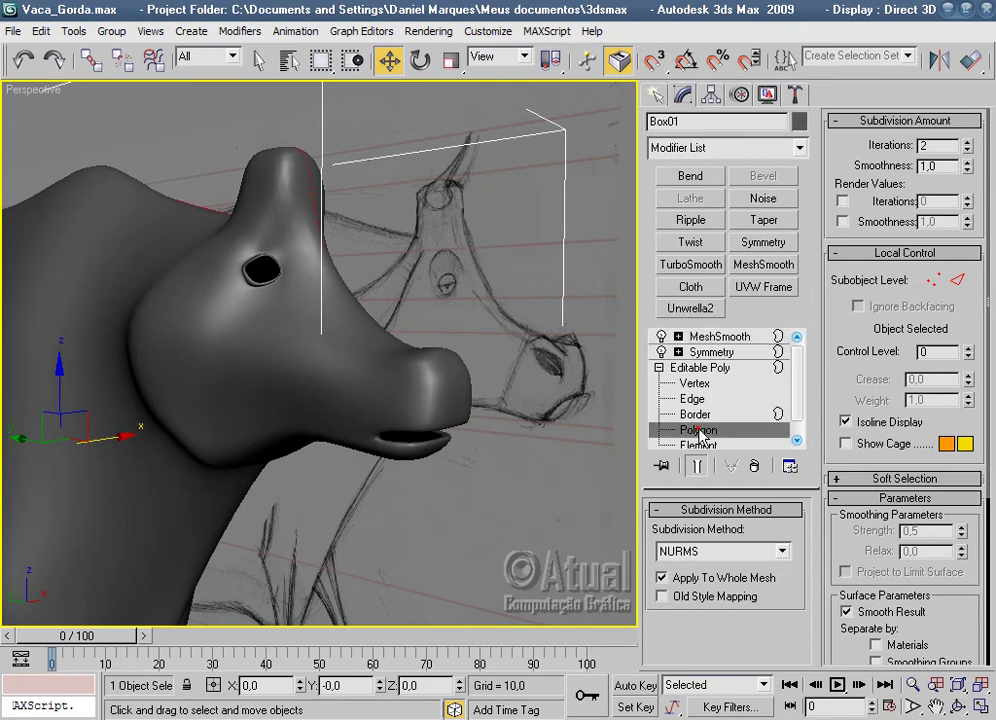
pyautogui.click(698, 430)
pyautogui.click(694, 383)
pyautogui.keyDown('alt'); pyautogui.moveTo(545, 456); pyautogui.dragTo(507, 502, button='middle'); pyautogui.keyUp('alt')
pyautogui.scroll(3, 505, 490)
pyautogui.scroll(3, 490, 472)
pyautogui.scroll(3, 478, 472)
pyautogui.moveTo(478, 455)
pyautogui.keyDown('alt'); pyautogui.mouseDown(button='middle')
pyautogui.moveTo(372, 436)
pyautogui.moveTo(373, 449)
pyautogui.moveTo(556, 349)
pyautogui.moveTo(436, 236)
pyautogui.moveTo(387, 293)
pyautogui.moveTo(373, 378)
pyautogui.mouseUp(button='middle'); pyautogui.keyUp('alt')
pyautogui.scroll(5, 489, 429)
pyautogui.scroll(2, 489, 429)
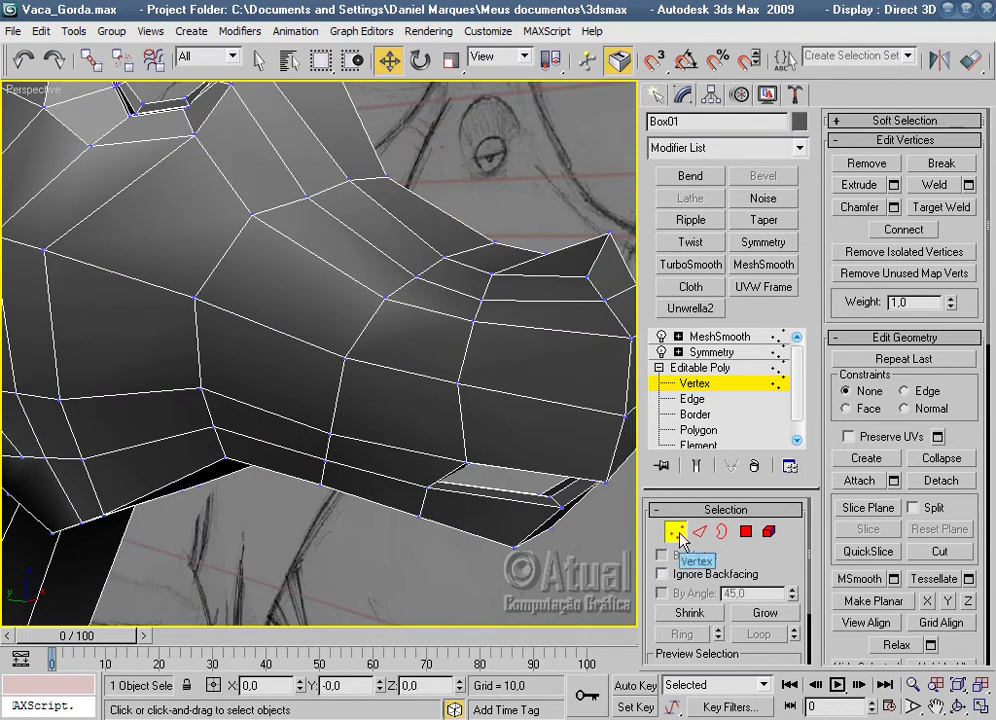
pyautogui.scroll(-2, 537, 521)
pyautogui.moveTo(537, 521)
pyautogui.keyDown('alt'); pyautogui.mouseDown(button='middle')
pyautogui.moveTo(556, 471)
pyautogui.moveTo(420, 436)
pyautogui.moveTo(352, 345)
pyautogui.mouseUp(button='middle'); pyautogui.keyUp('alt')
# In Front view, move three muzzle vertices: left and down, up along Y, and slightly right.
pyautogui.click(372, 343)
pyautogui.press('f')
pyautogui.scroll(-2, 413, 413)
pyautogui.scroll(2, 348, 408)
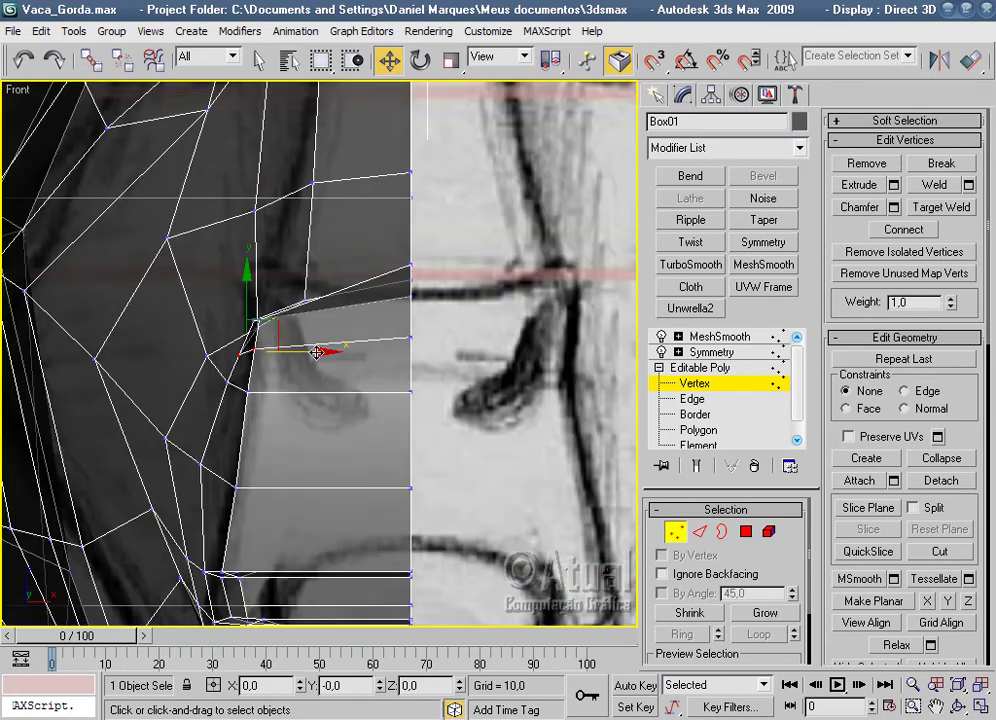
pyautogui.moveTo(309, 353); pyautogui.dragTo(243, 312)
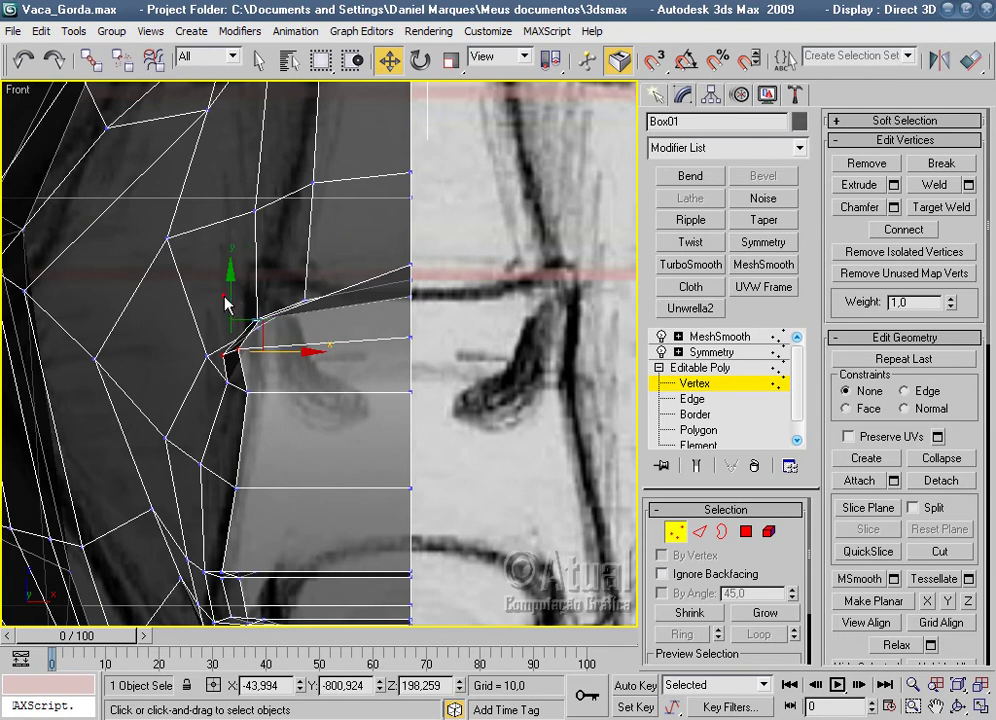
pyautogui.click(223, 297)
pyautogui.click(233, 355)
pyautogui.moveTo(230, 300); pyautogui.dragTo(229, 276)
pyautogui.click(247, 393)
pyautogui.moveTo(278, 396); pyautogui.dragTo(289, 397)
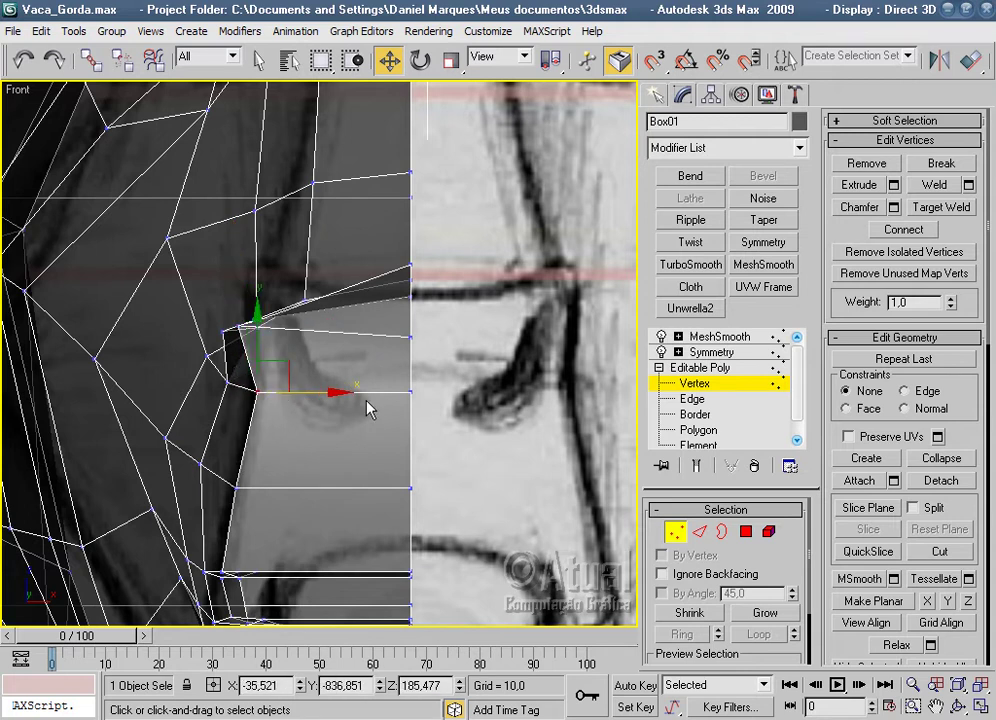
# In Perspective view, shift more muzzle vertices outward along X, up and slightly inward.
pyautogui.press('p')
pyautogui.press('z')
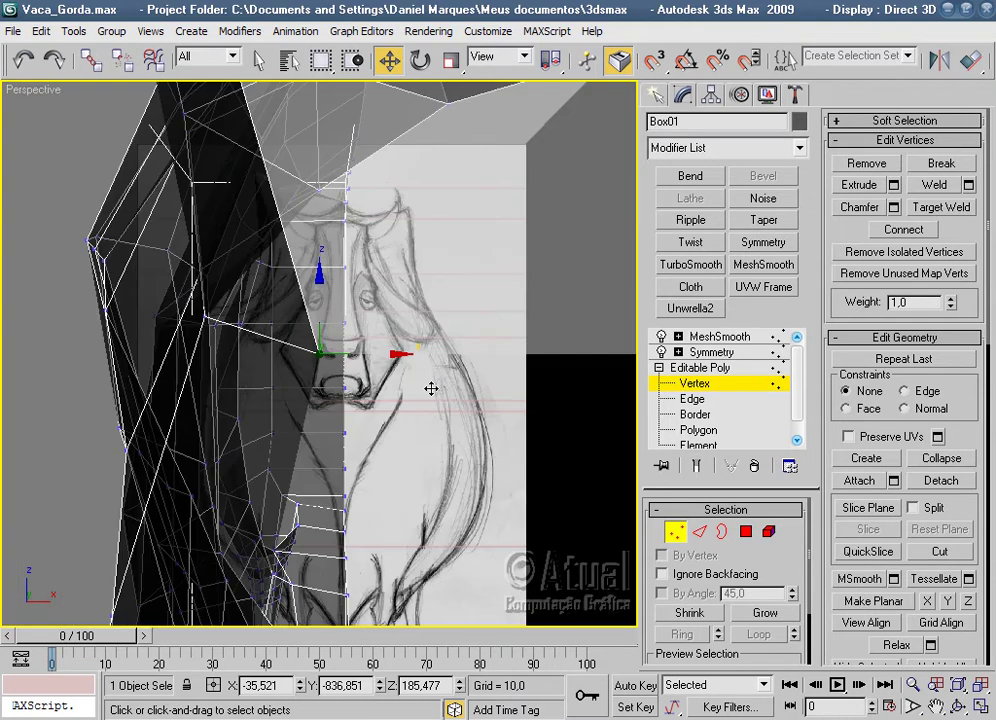
pyautogui.moveTo(467, 440)
pyautogui.keyDown('alt'); pyautogui.mouseDown(button='middle')
pyautogui.moveTo(535, 452)
pyautogui.moveTo(348, 437)
pyautogui.moveTo(400, 409)
pyautogui.moveTo(438, 443)
pyautogui.mouseUp(button='middle'); pyautogui.keyUp('alt')
pyautogui.click(341, 371)
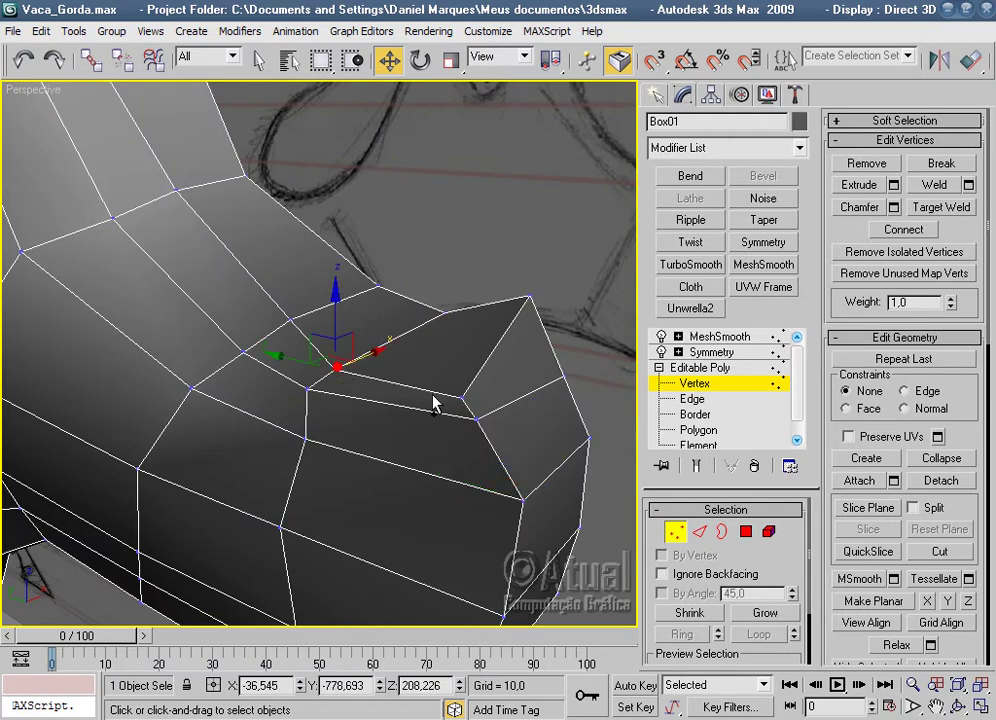
pyautogui.keyDown('alt'); pyautogui.moveTo(463, 397); pyautogui.dragTo(456, 389, button='middle'); pyautogui.keyUp('alt')
pyautogui.moveTo(456, 389); pyautogui.dragTo(444, 418)
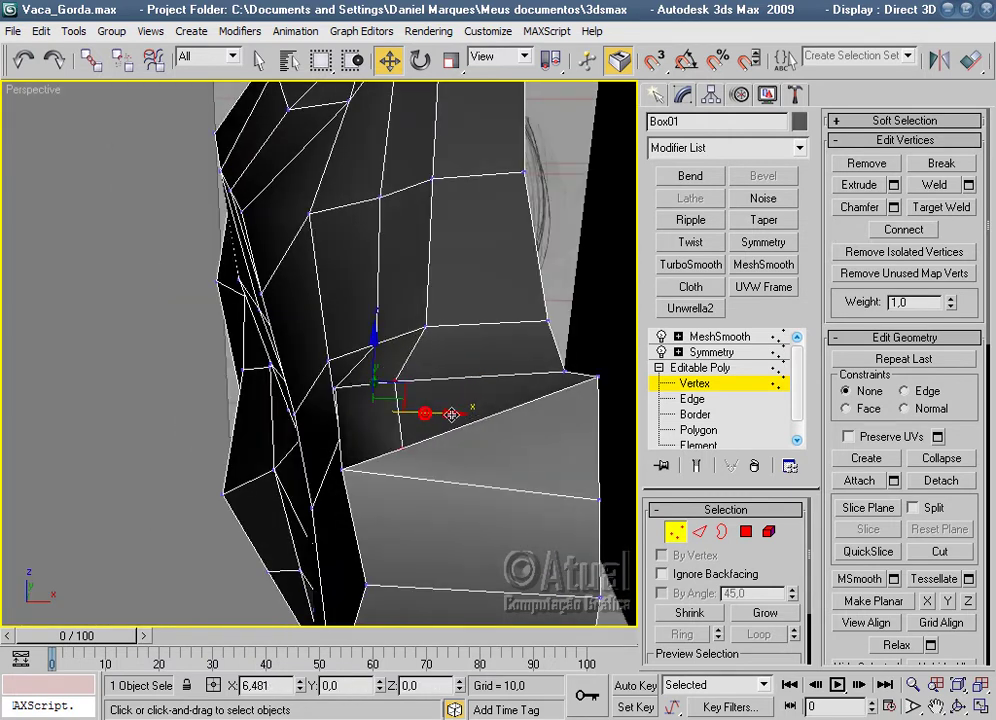
pyautogui.click(337, 389)
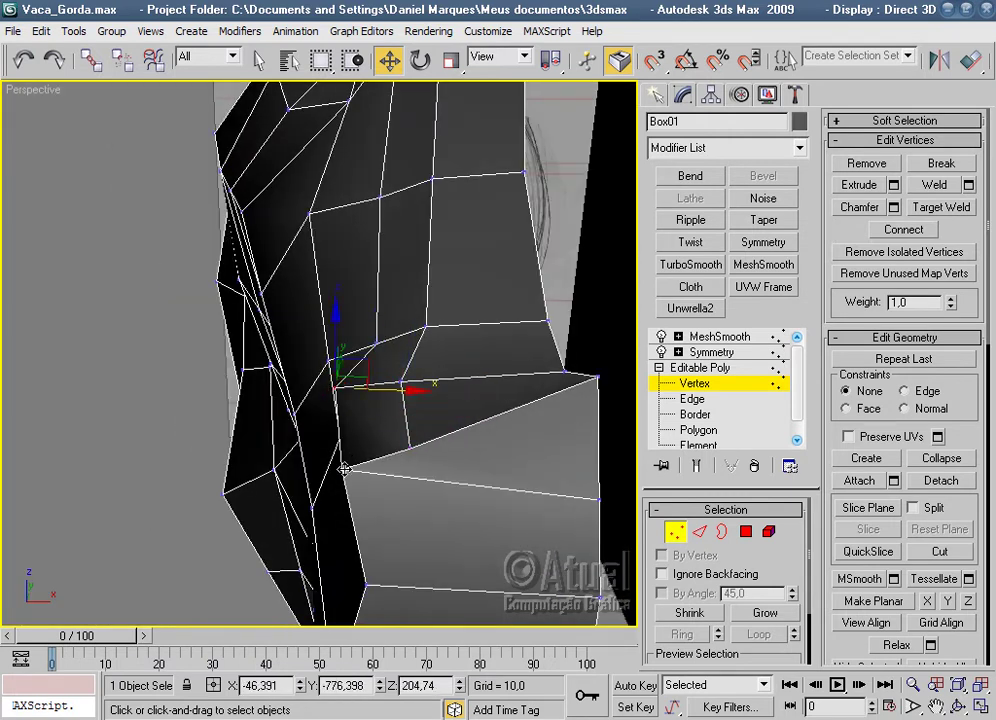
pyautogui.click(343, 467)
pyautogui.moveTo(340, 366); pyautogui.dragTo(341, 356)
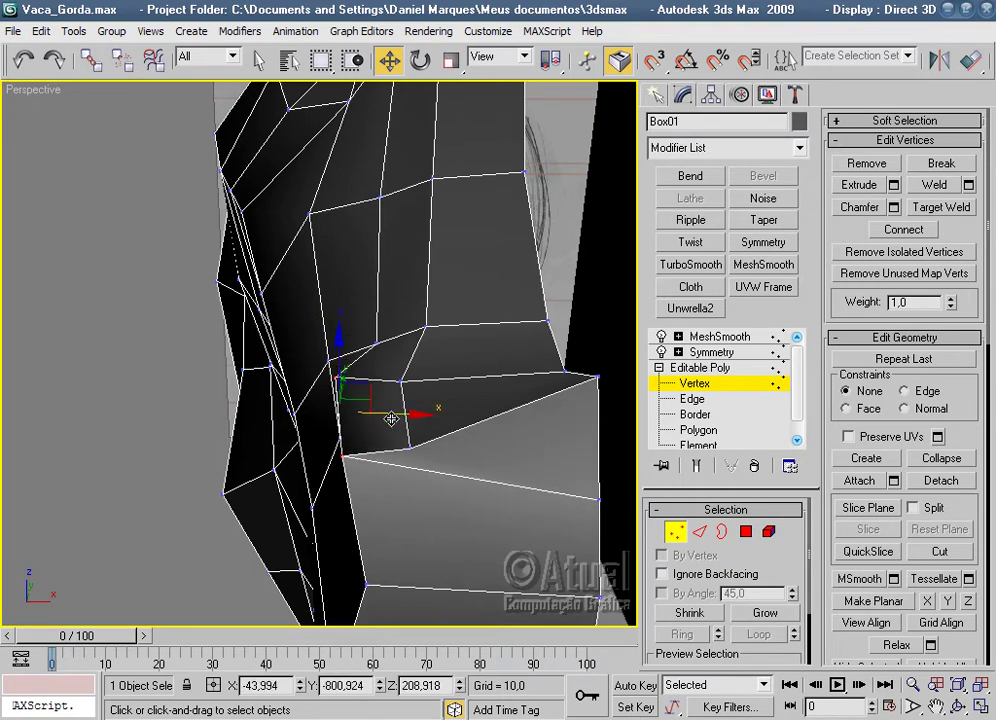
pyautogui.moveTo(385, 405); pyautogui.dragTo(411, 427)
pyautogui.moveTo(411, 427)
pyautogui.keyDown('alt'); pyautogui.mouseDown(button='middle')
pyautogui.moveTo(557, 428)
pyautogui.moveTo(600, 380)
pyautogui.mouseUp(button='middle'); pyautogui.keyUp('alt')
# Show the MeshSmooth result and deselect the cow to review the smoothed head.
pyautogui.click(700, 336)
pyautogui.scroll(-3, 592, 312)
pyautogui.click(527, 431)
pyautogui.moveTo(527, 431)
pyautogui.keyDown('alt'); pyautogui.mouseDown(button='middle')
pyautogui.moveTo(341, 417)
pyautogui.moveTo(596, 429)
pyautogui.moveTo(395, 410)
pyautogui.moveTo(435, 450)
pyautogui.moveTo(428, 511)
pyautogui.mouseUp(button='middle'); pyautogui.keyUp('alt')
pyautogui.scroll(3, 395, 410)
# Move the cheek vertex below the eye socket down and outward, then review the smoothed profile.
pyautogui.click(403, 351)
pyautogui.click(692, 384)
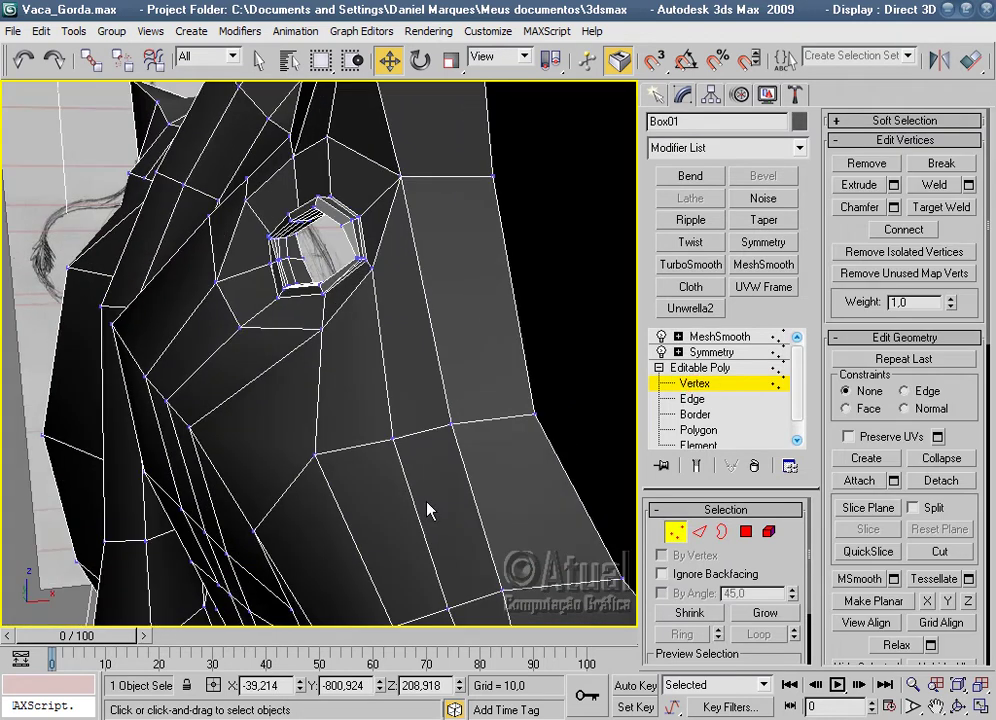
pyautogui.click(389, 435)
pyautogui.moveTo(380, 286); pyautogui.dragTo(397, 305)
pyautogui.click(735, 343)
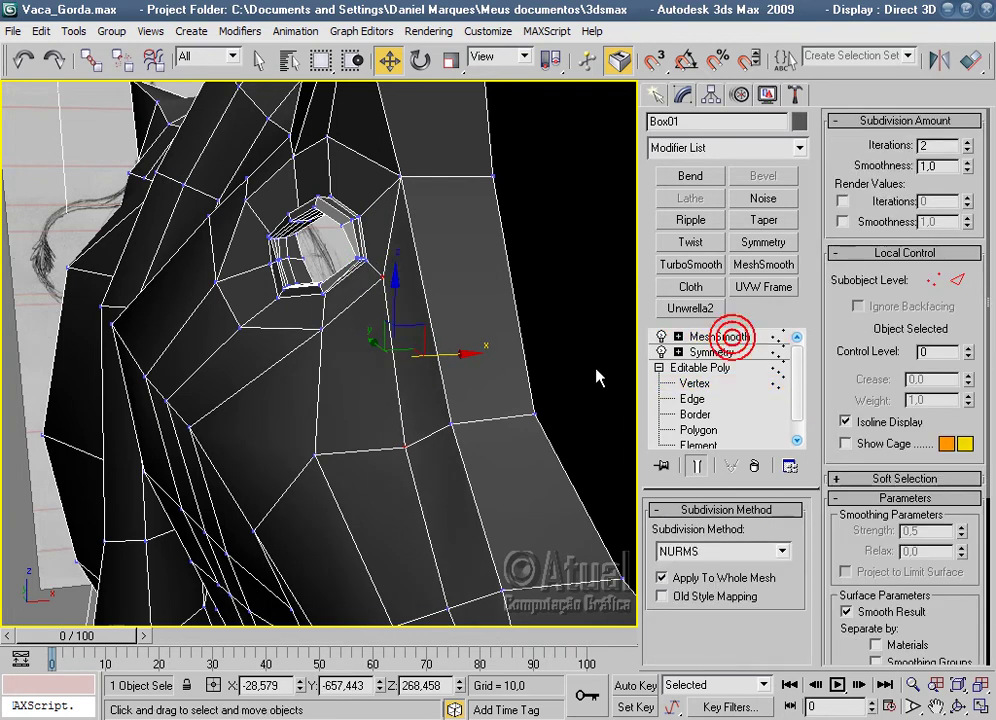
pyautogui.click(614, 333)
pyautogui.scroll(-5, 585, 371)
pyautogui.moveTo(585, 371)
pyautogui.keyDown('alt'); pyautogui.mouseDown(button='middle')
pyautogui.moveTo(529, 422)
pyautogui.moveTo(476, 415)
pyautogui.moveTo(356, 445)
pyautogui.moveTo(350, 415)
pyautogui.moveTo(478, 411)
pyautogui.moveTo(485, 367)
pyautogui.mouseUp(button='middle'); pyautogui.keyUp('alt')
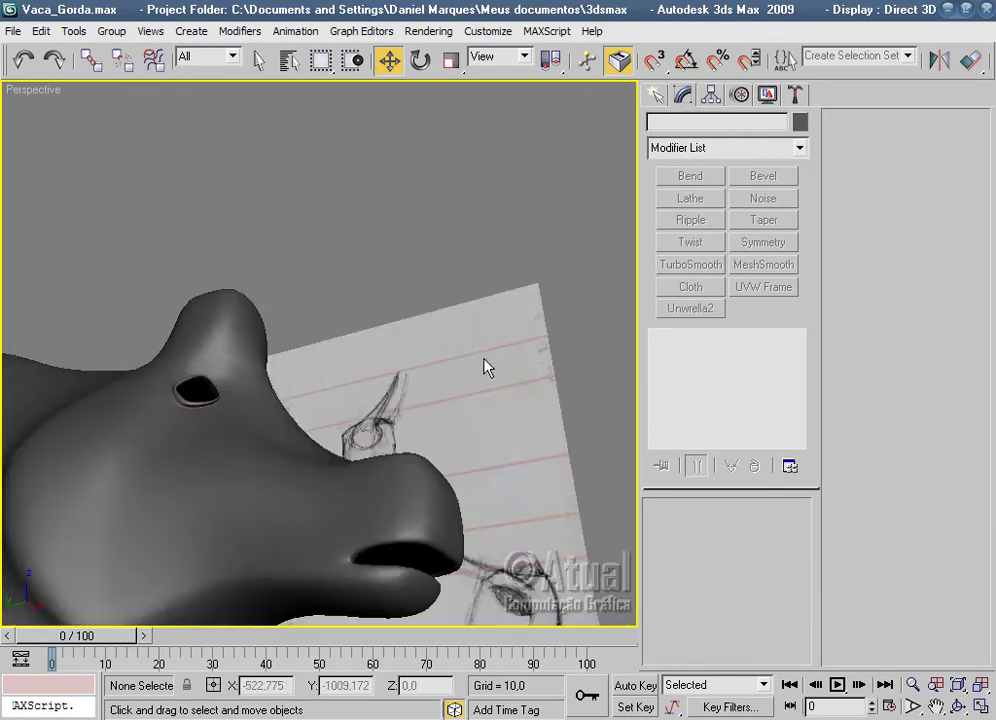
# Select the cow mesh in polygon mode, show wireframe edges, and view the snout from below.
pyautogui.scroll(3, 485, 367)
pyautogui.moveTo(534, 393)
pyautogui.mouseDown(button='middle')
pyautogui.moveTo(575, 409)
pyautogui.moveTo(574, 358)
pyautogui.moveTo(425, 396)
pyautogui.moveTo(480, 376)
pyautogui.moveTo(520, 334)
pyautogui.moveTo(482, 327)
pyautogui.mouseUp(button='middle')
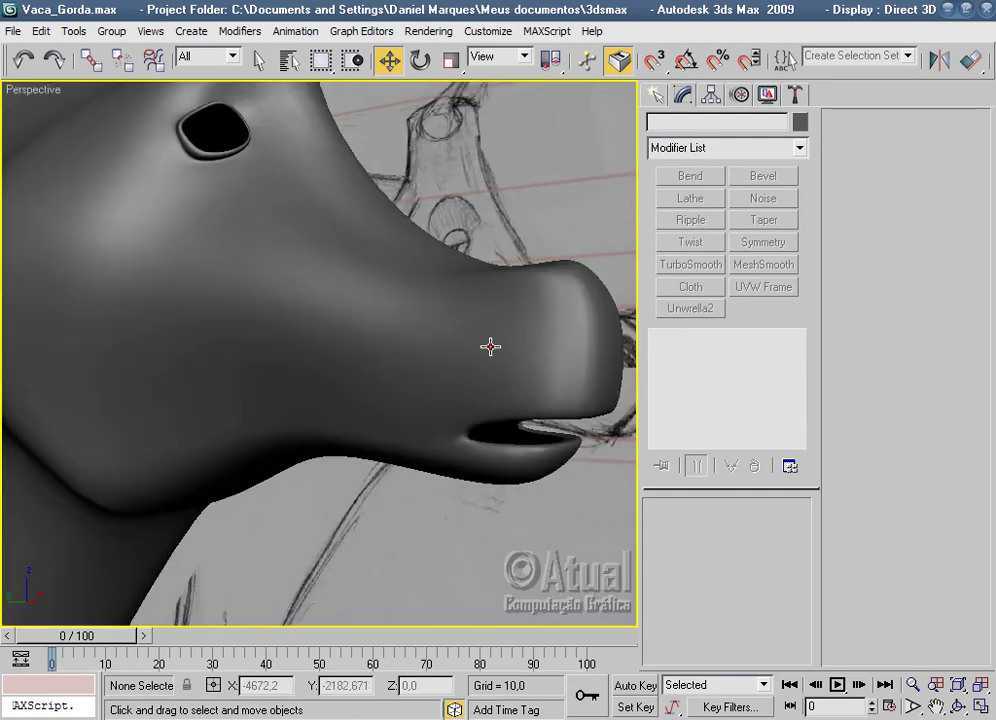
pyautogui.click(485, 345)
pyautogui.click(700, 430)
pyautogui.press('F4')
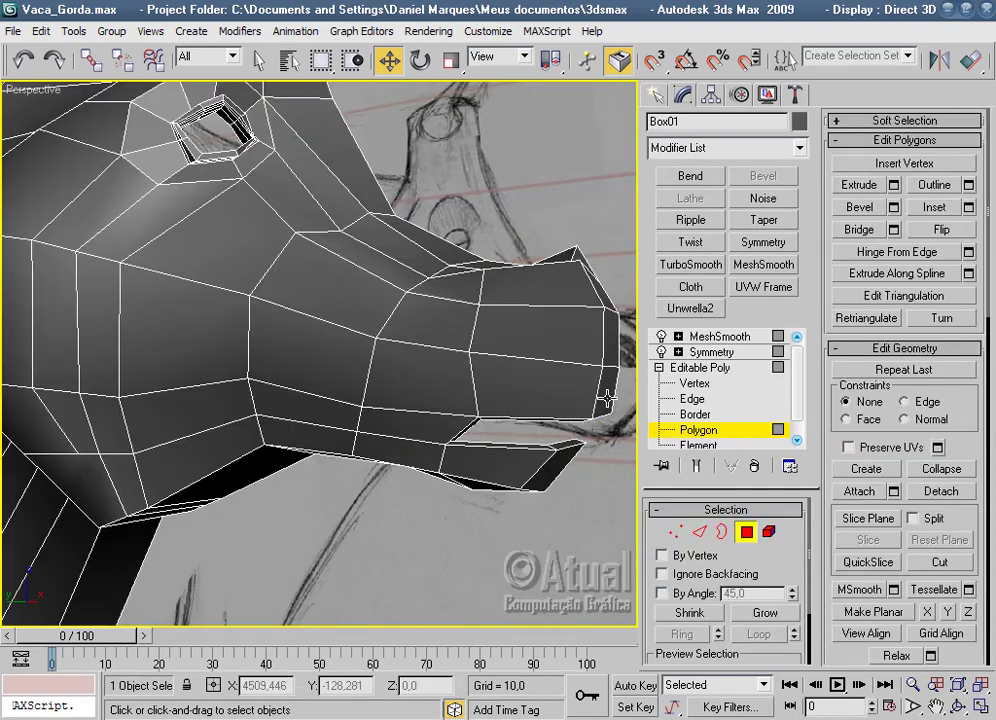
pyautogui.moveTo(470, 457)
pyautogui.keyDown('alt'); pyautogui.mouseDown(button='middle')
pyautogui.moveTo(578, 494)
pyautogui.moveTo(436, 471)
pyautogui.moveTo(389, 330)
pyautogui.mouseUp(button='middle'); pyautogui.keyUp('alt')
# Add a new edge loop around the snout by connecting a ring of snout edges.
pyautogui.click(700, 530)
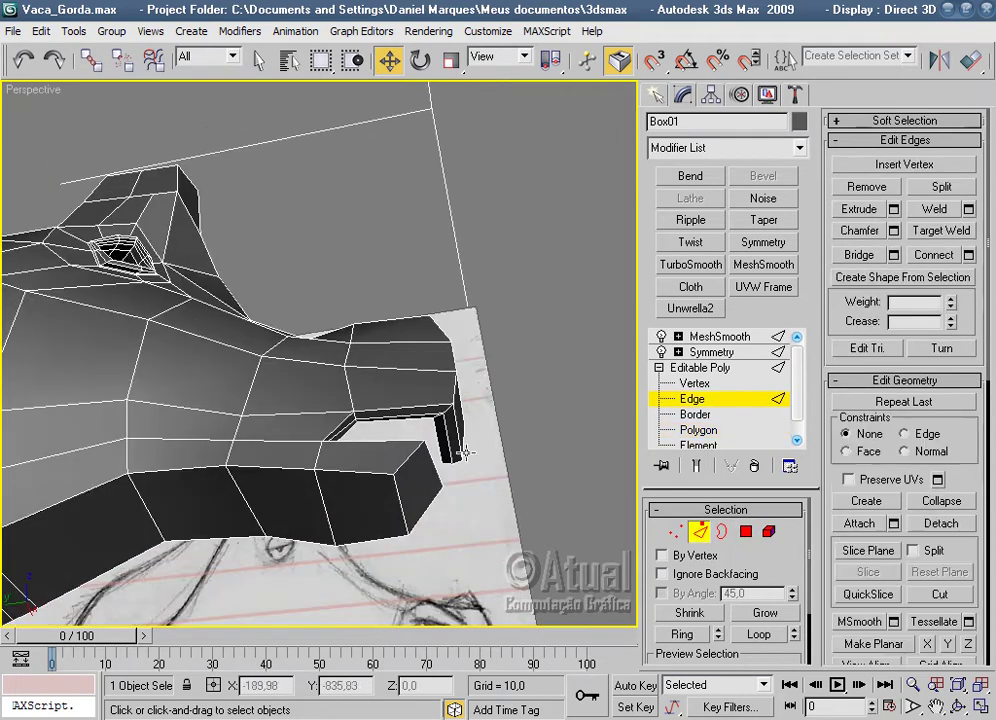
pyautogui.click(415, 405)
pyautogui.click(682, 634)
pyautogui.rightClick(340, 312)
pyautogui.click(415, 466)
pyautogui.moveTo(415, 466)
pyautogui.keyDown('alt'); pyautogui.mouseDown(button='middle')
pyautogui.moveTo(553, 427)
pyautogui.moveTo(534, 511)
pyautogui.moveTo(451, 509)
pyautogui.moveTo(500, 470)
pyautogui.moveTo(540, 490)
pyautogui.mouseUp(button='middle'); pyautogui.keyUp('alt')
pyautogui.click(744, 533)
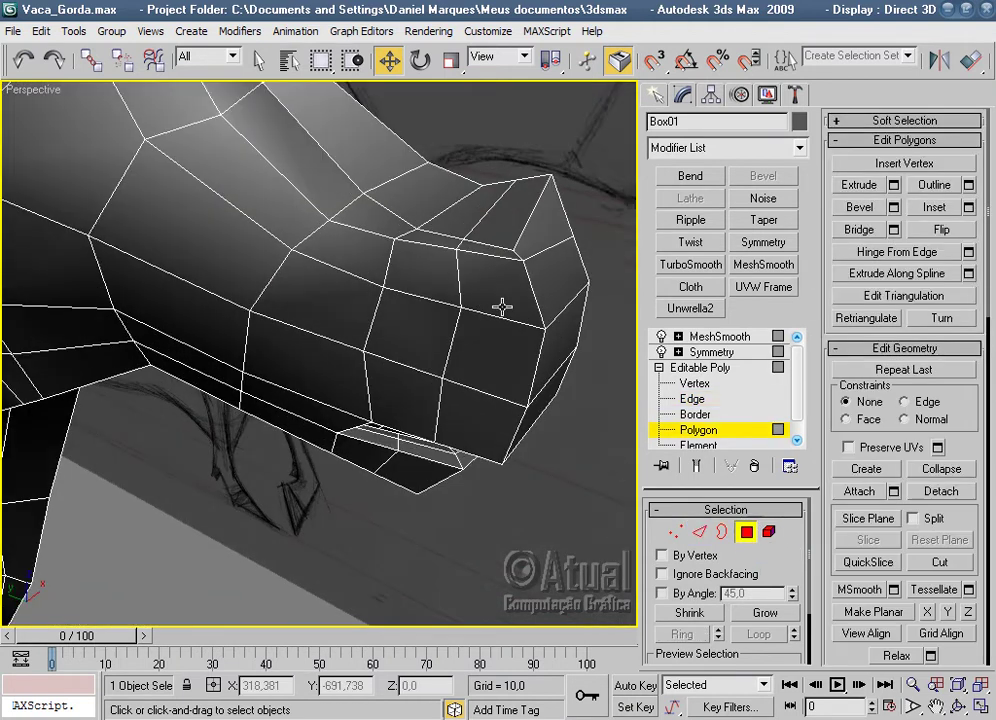
# In Left view, move a muzzle vertex right to follow the sketched nostril outline.
pyautogui.press('l')
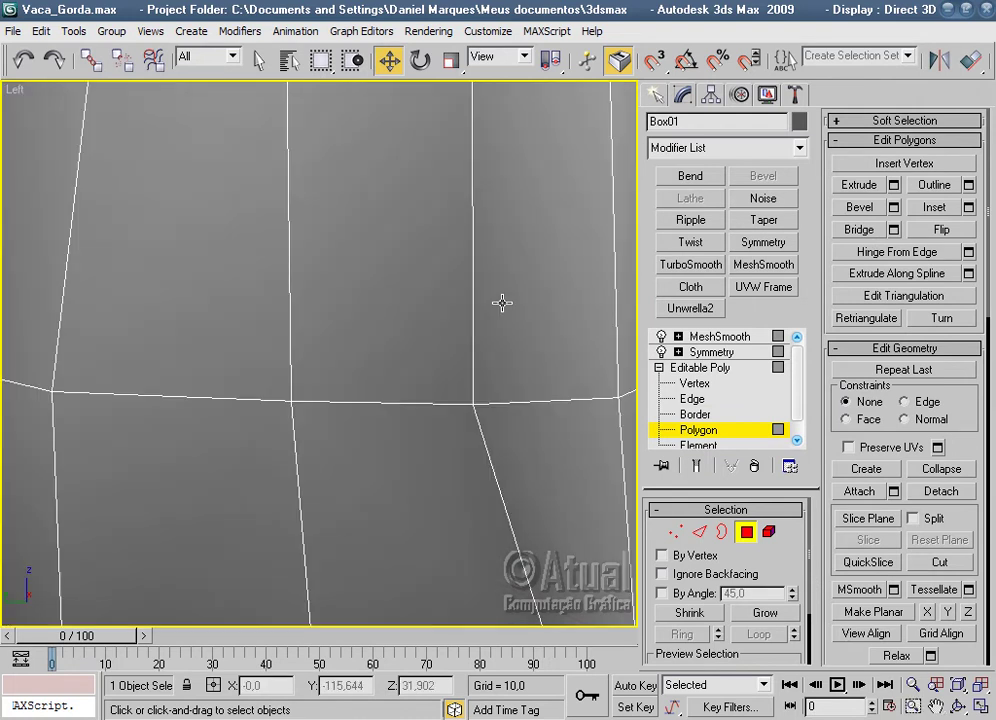
pyautogui.scroll(-2, 338, 455)
pyautogui.scroll(-3, 153, 459)
pyautogui.scroll(3, 153, 459)
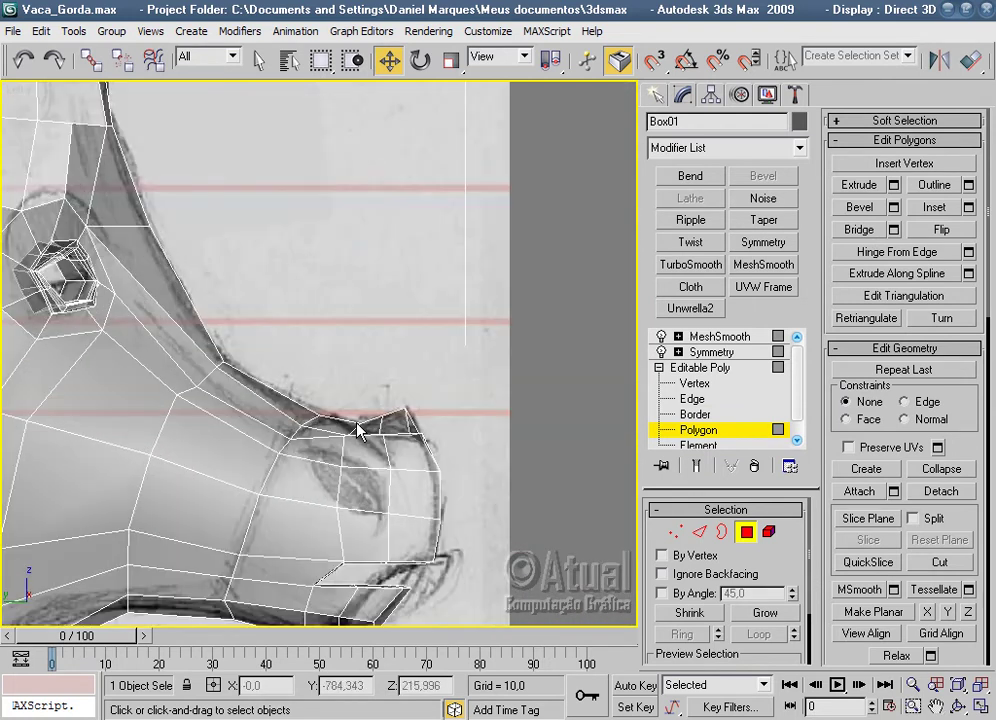
pyautogui.moveTo(356, 422); pyautogui.dragTo(428, 218, button='middle')
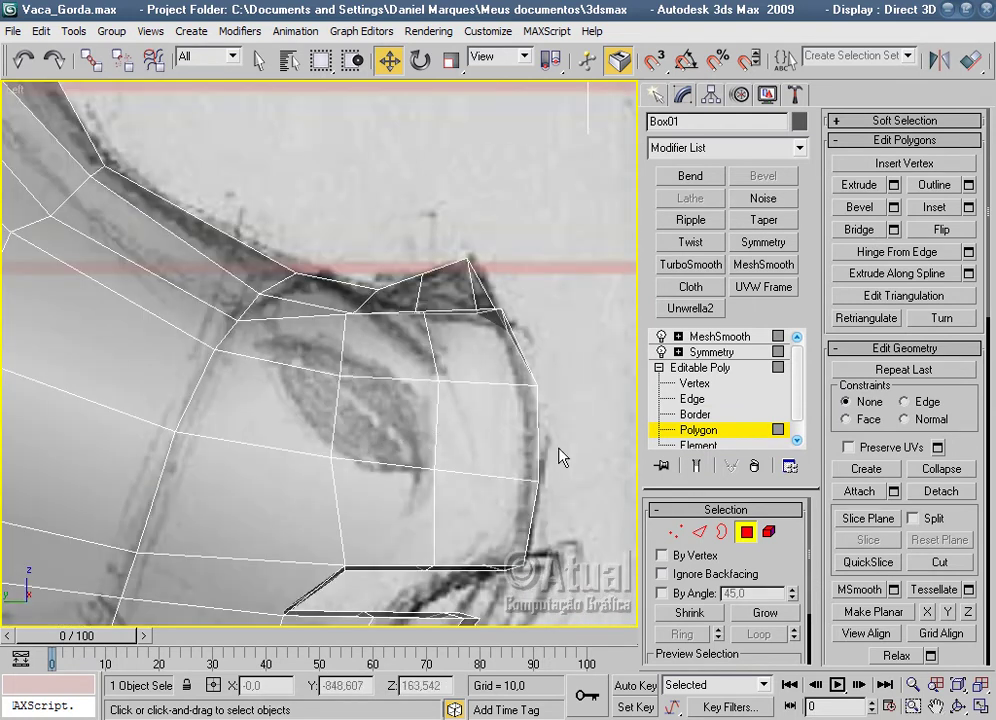
pyautogui.click(676, 535)
pyautogui.click(676, 535)
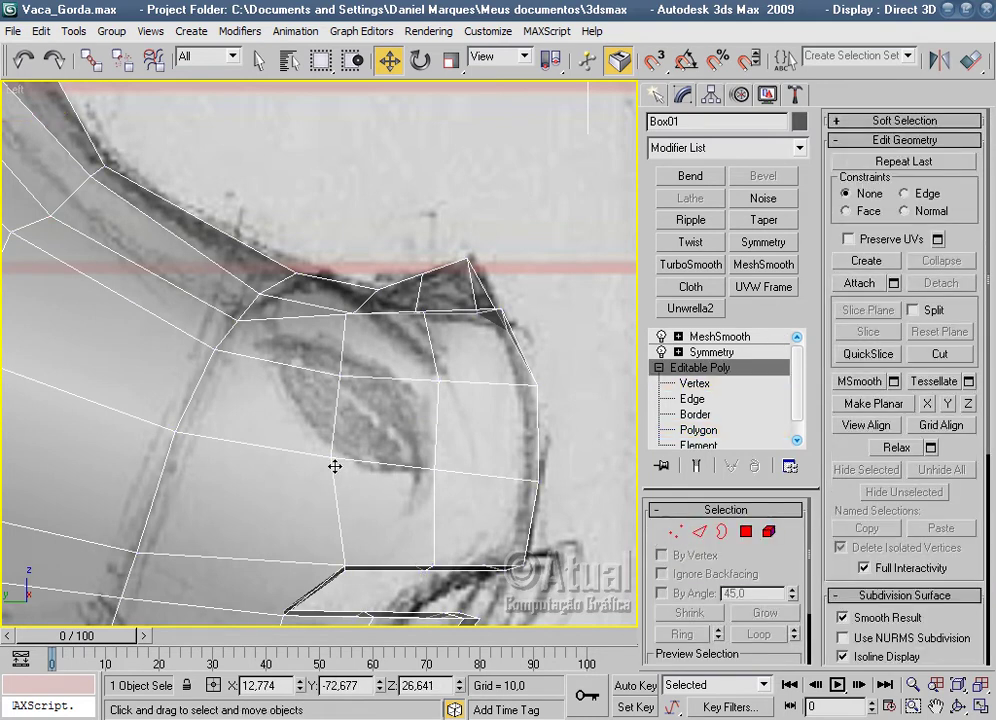
pyautogui.click(677, 533)
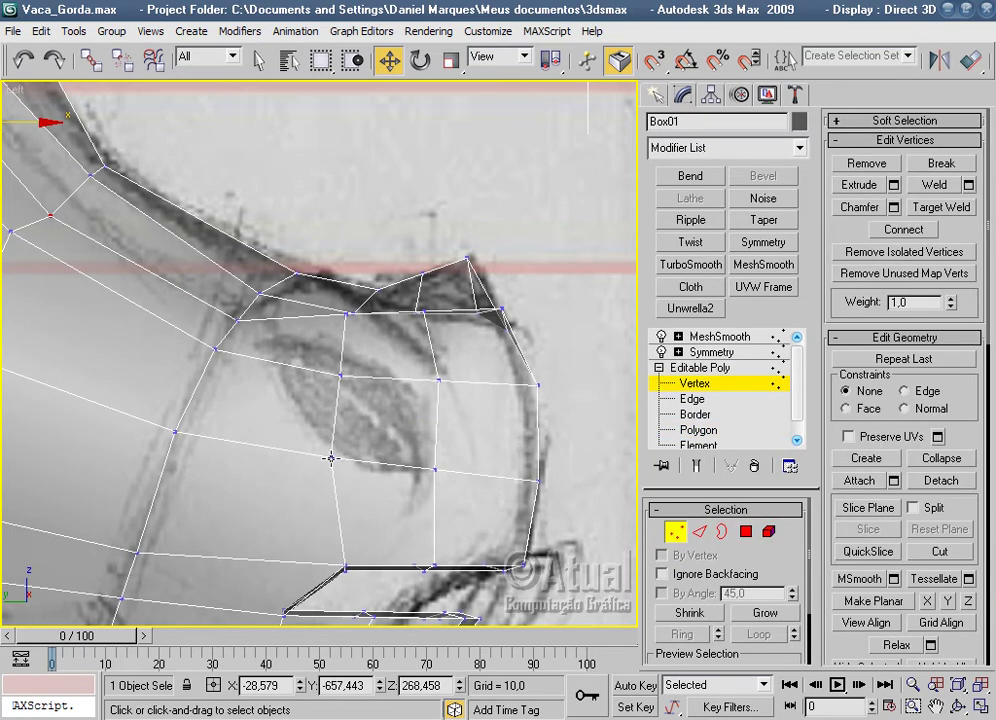
pyautogui.click(331, 459)
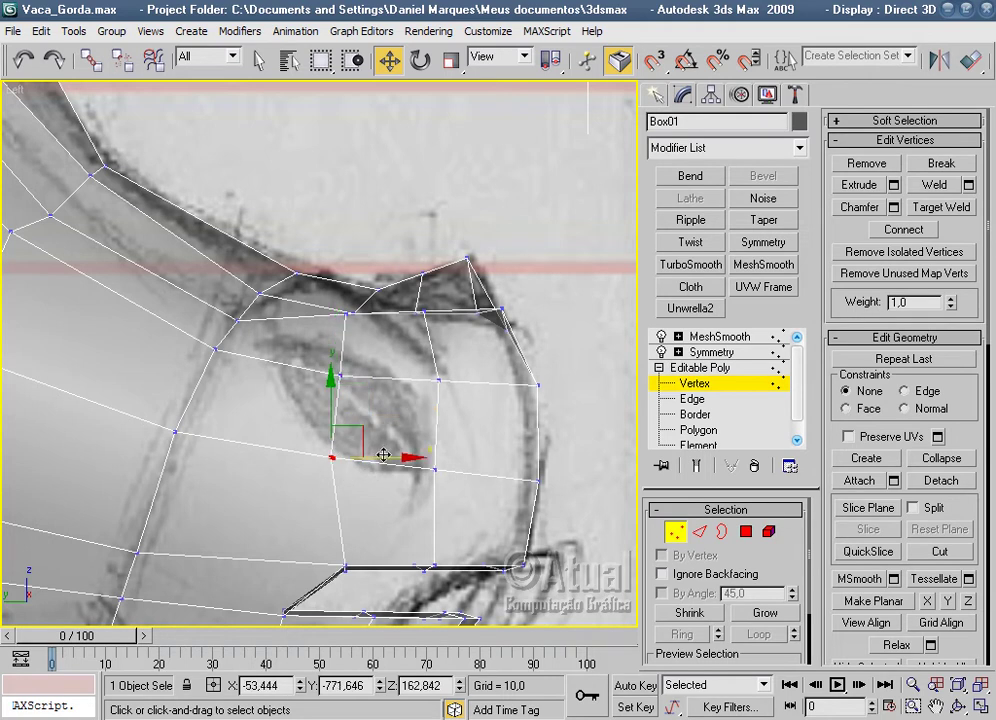
pyautogui.moveTo(384, 455)
pyautogui.mouseDown()
pyautogui.moveTo(414, 458)
pyautogui.moveTo(399, 432)
pyautogui.moveTo(428, 465)
pyautogui.mouseUp()
pyautogui.click(438, 381)
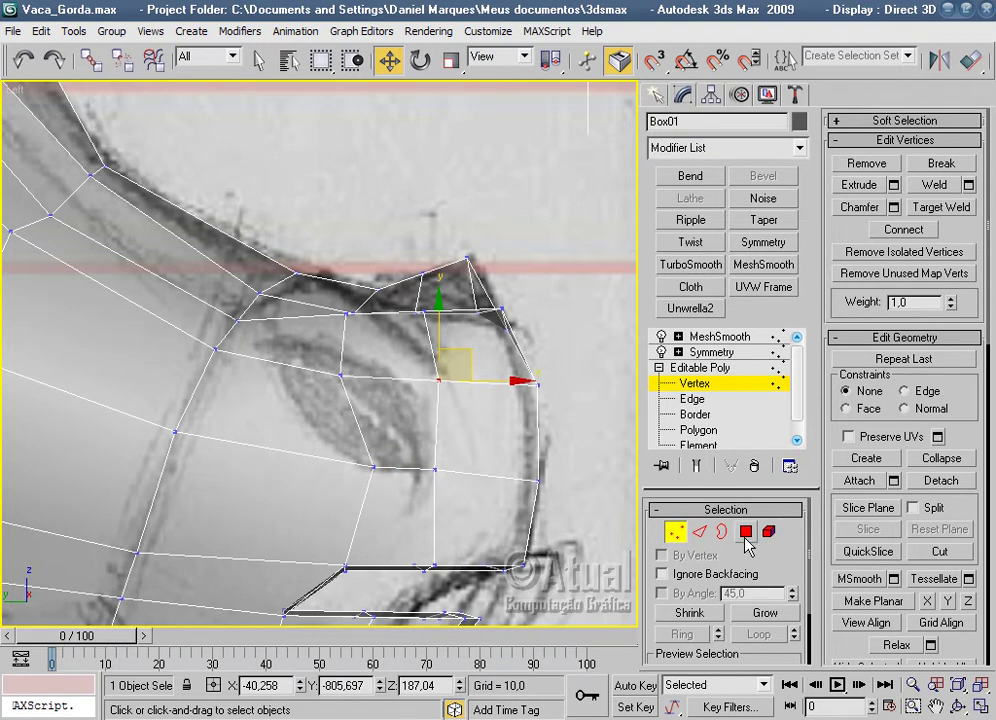
# Move the lower, centre and bottom eye-socket vertices so the socket traces the sketched eye.
pyautogui.click(374, 467)
pyautogui.moveTo(421, 469); pyautogui.dragTo(395, 469)
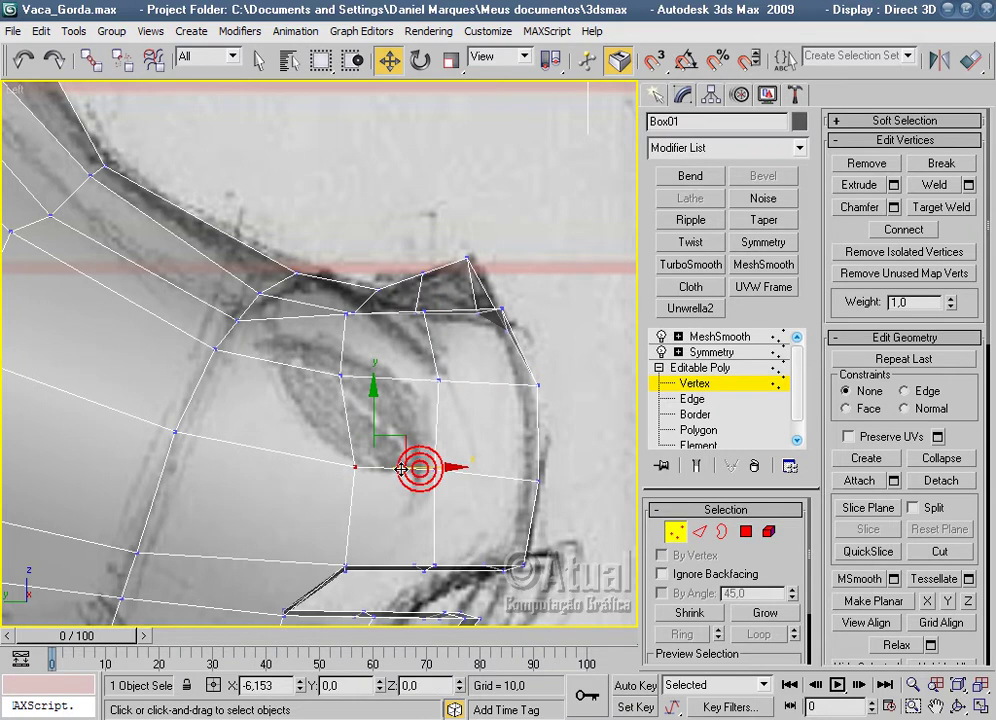
pyautogui.click(440, 381)
pyautogui.moveTo(499, 382); pyautogui.dragTo(503, 382)
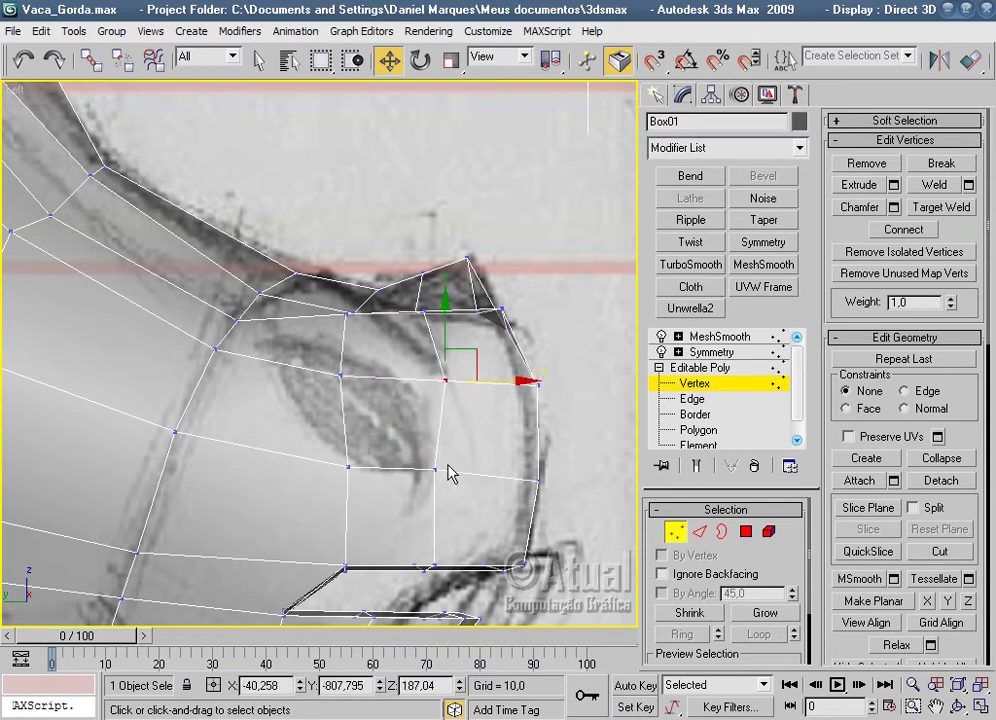
pyautogui.click(435, 467)
pyautogui.moveTo(431, 416); pyautogui.dragTo(500, 484)
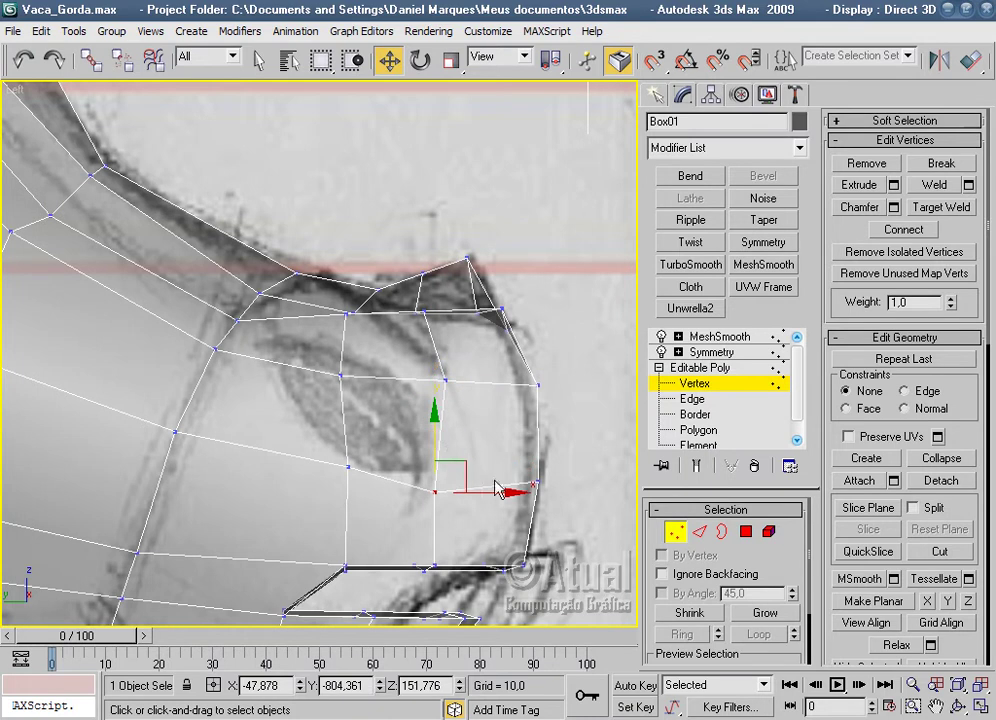
pyautogui.click(22, 60)
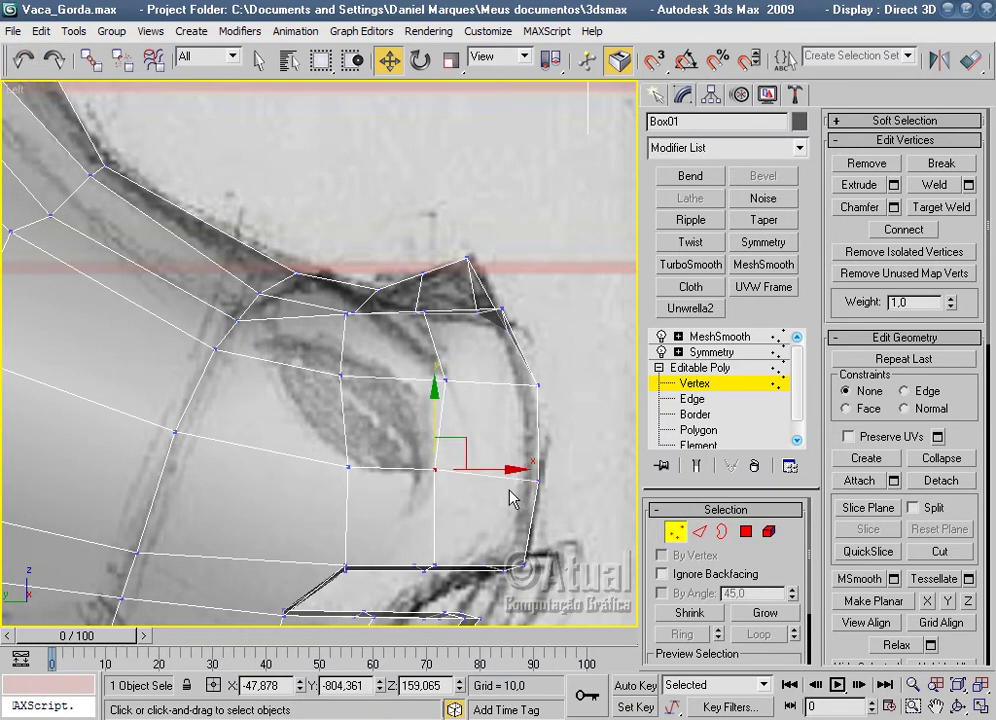
pyautogui.moveTo(497, 471); pyautogui.dragTo(507, 471)
pyautogui.moveTo(446, 416); pyautogui.dragTo(450, 419)
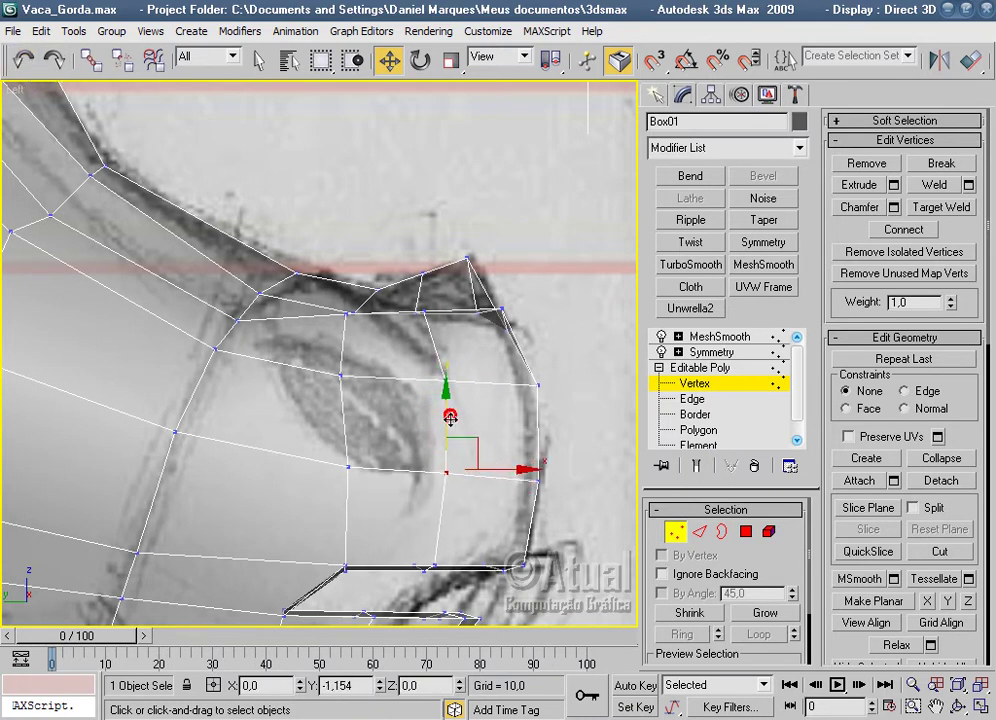
pyautogui.click(745, 531)
# Inset the two eye-socket faces.
pyautogui.click(473, 425)
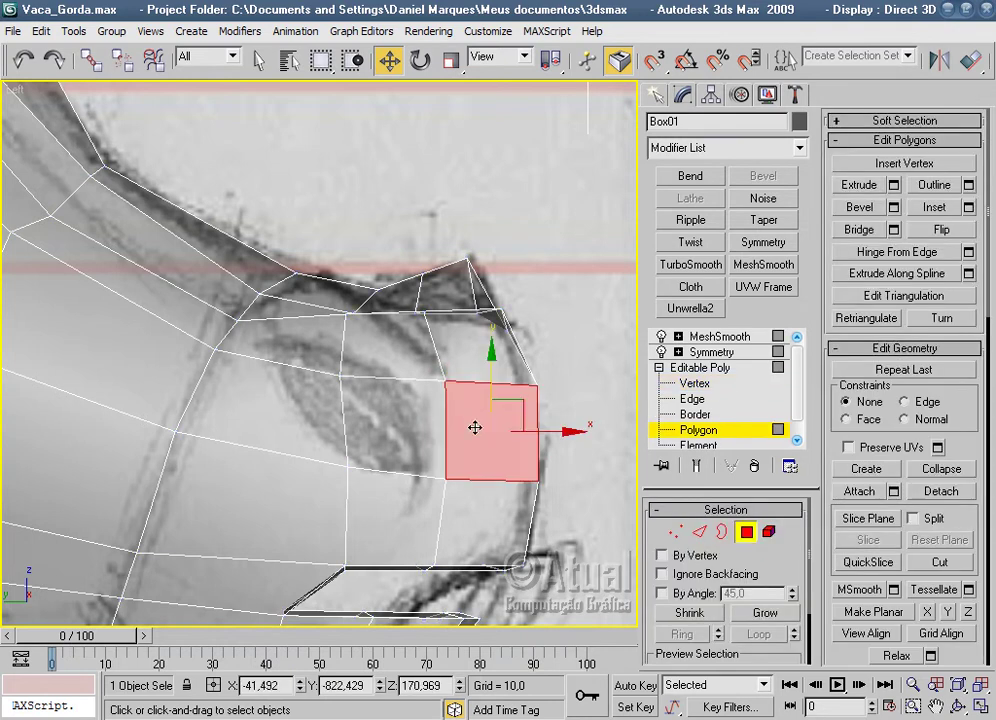
pyautogui.keyDown('ctrl'); pyautogui.click(432, 362); pyautogui.keyUp('ctrl')
pyautogui.keyDown('alt'); pyautogui.moveTo(432, 362); pyautogui.dragTo(416, 469, button='middle'); pyautogui.keyUp('alt')
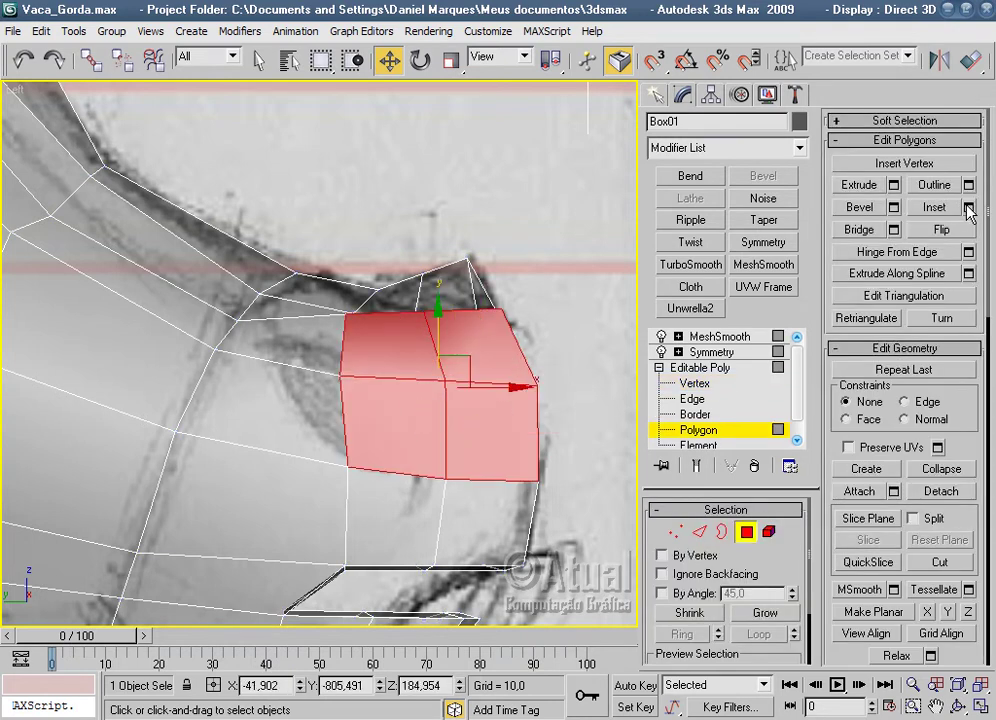
pyautogui.click(968, 207)
pyautogui.moveTo(713, 323); pyautogui.dragTo(724, 361)
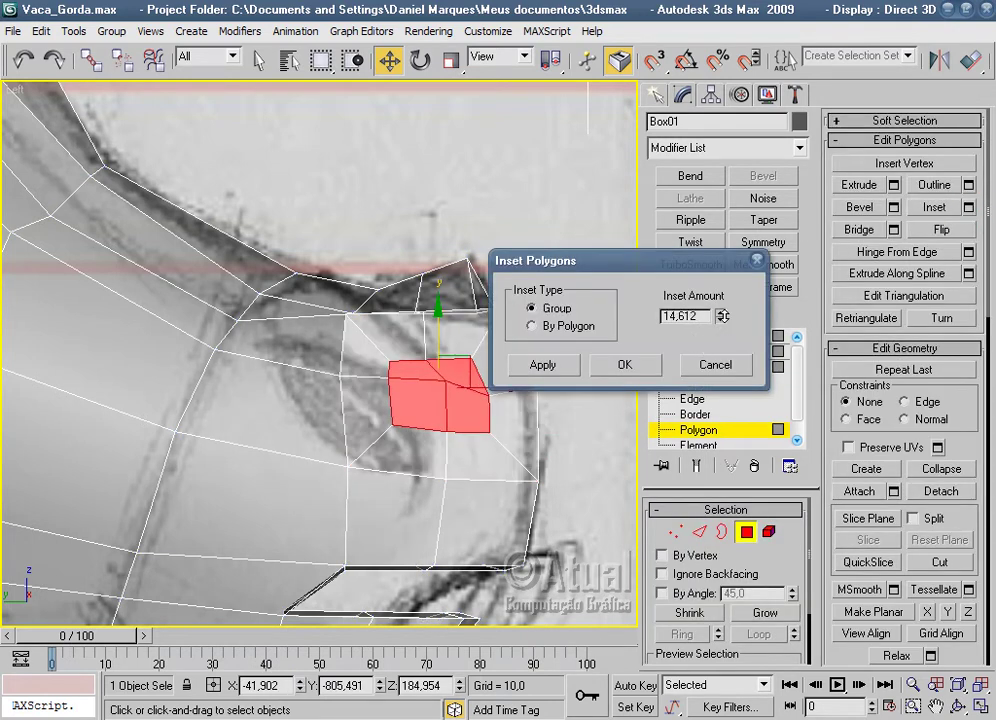
pyautogui.click(724, 361)
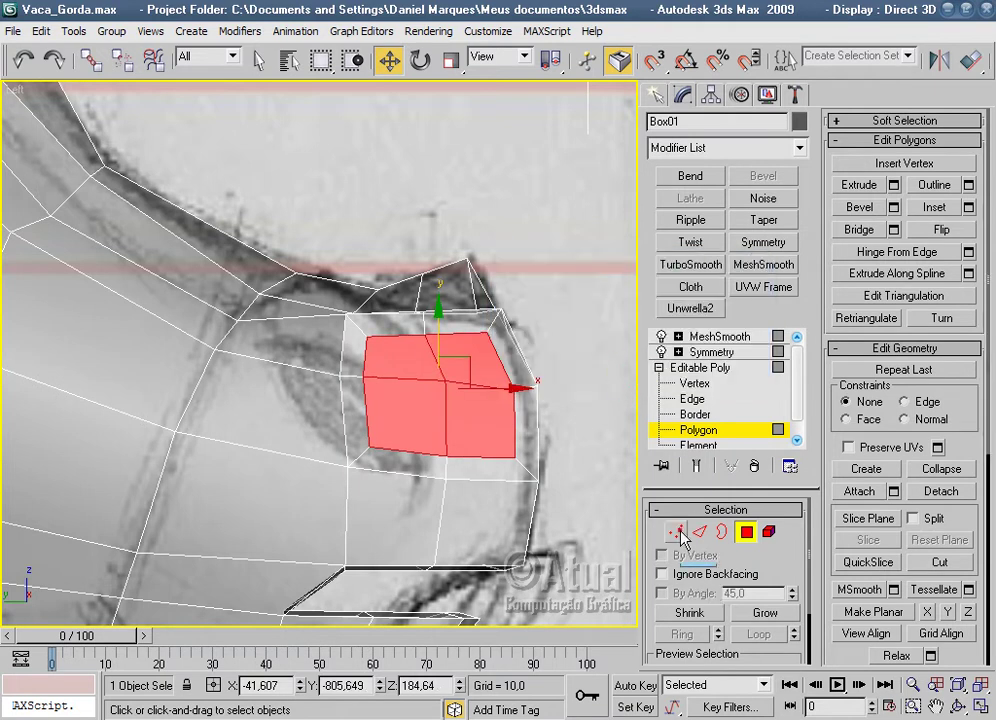
# Move the new inset-ring vertices to follow the sketched eye outline.
pyautogui.click(676, 531)
pyautogui.click(485, 333)
pyautogui.moveTo(529, 331)
pyautogui.mouseDown()
pyautogui.moveTo(380, 345)
pyautogui.moveTo(444, 363)
pyautogui.mouseUp()
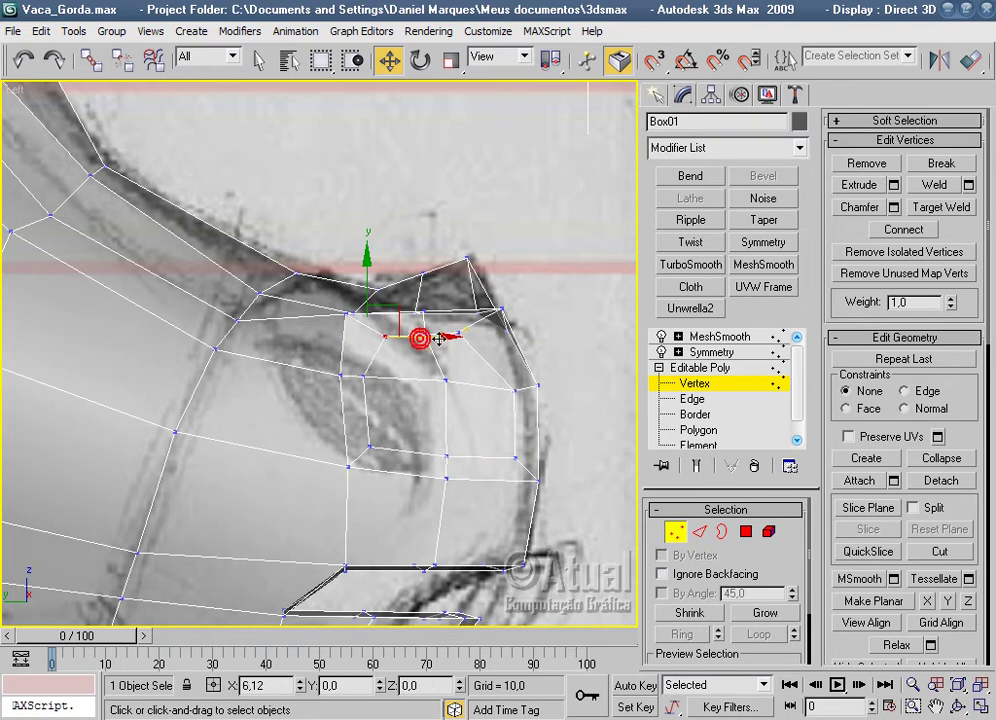
pyautogui.moveTo(366, 376); pyautogui.dragTo(404, 377)
pyautogui.click(513, 389)
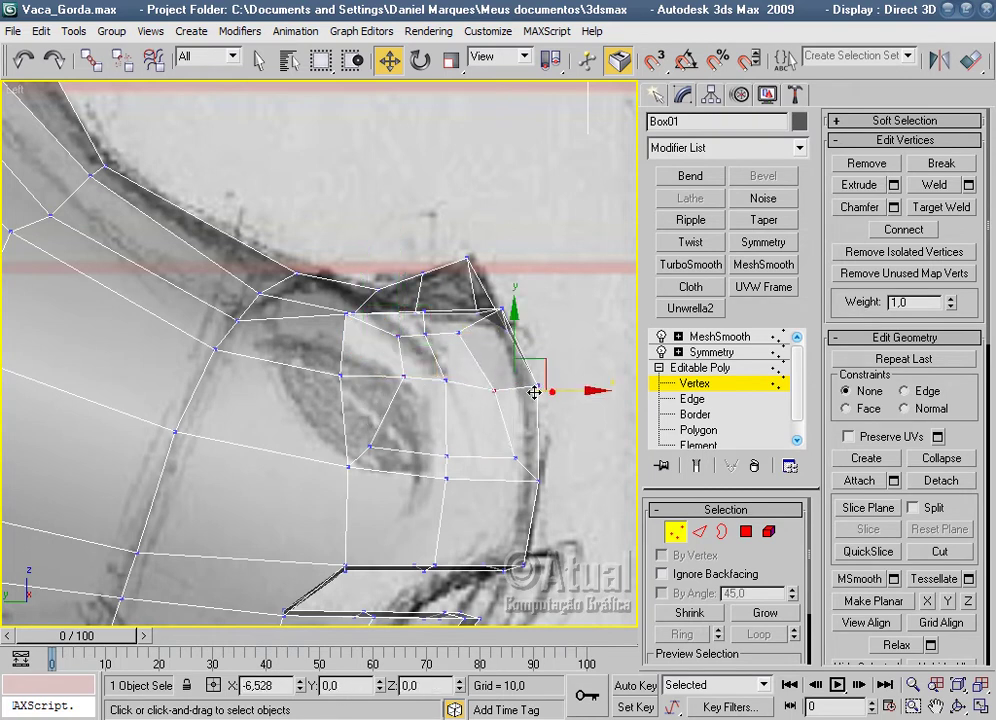
pyautogui.moveTo(516, 389); pyautogui.dragTo(500, 423)
pyautogui.moveTo(369, 447); pyautogui.dragTo(415, 447)
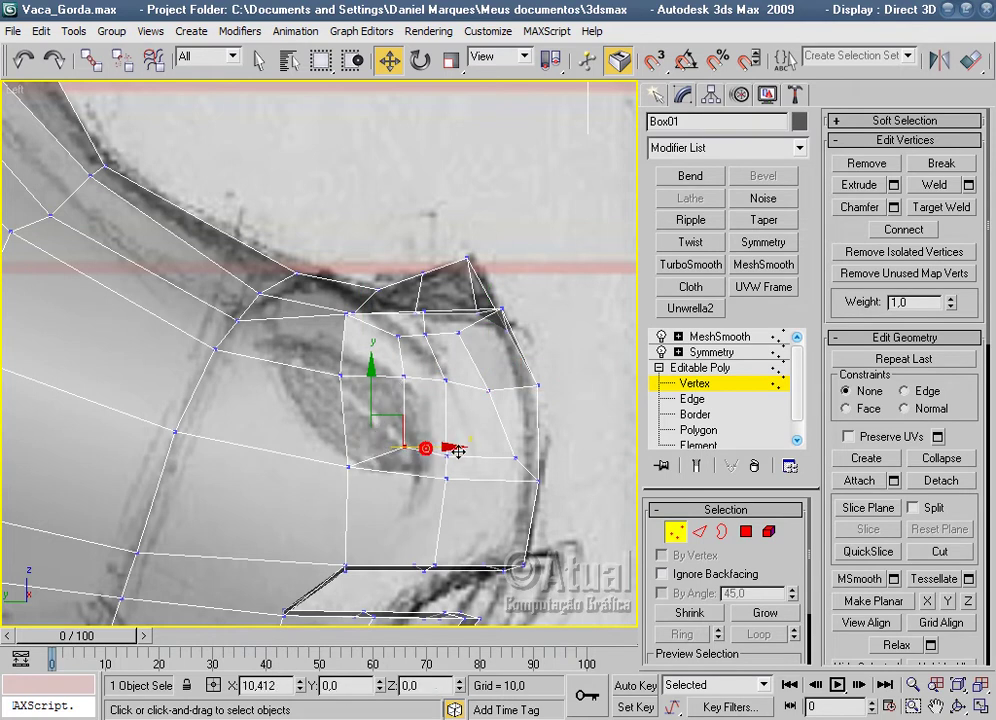
pyautogui.moveTo(516, 457)
pyautogui.mouseDown()
pyautogui.moveTo(481, 457)
pyautogui.moveTo(551, 460)
pyautogui.mouseUp()
pyautogui.hotkey('ctrl', 'z')
# Push the inner eye faces back into the head.
pyautogui.click(745, 531)
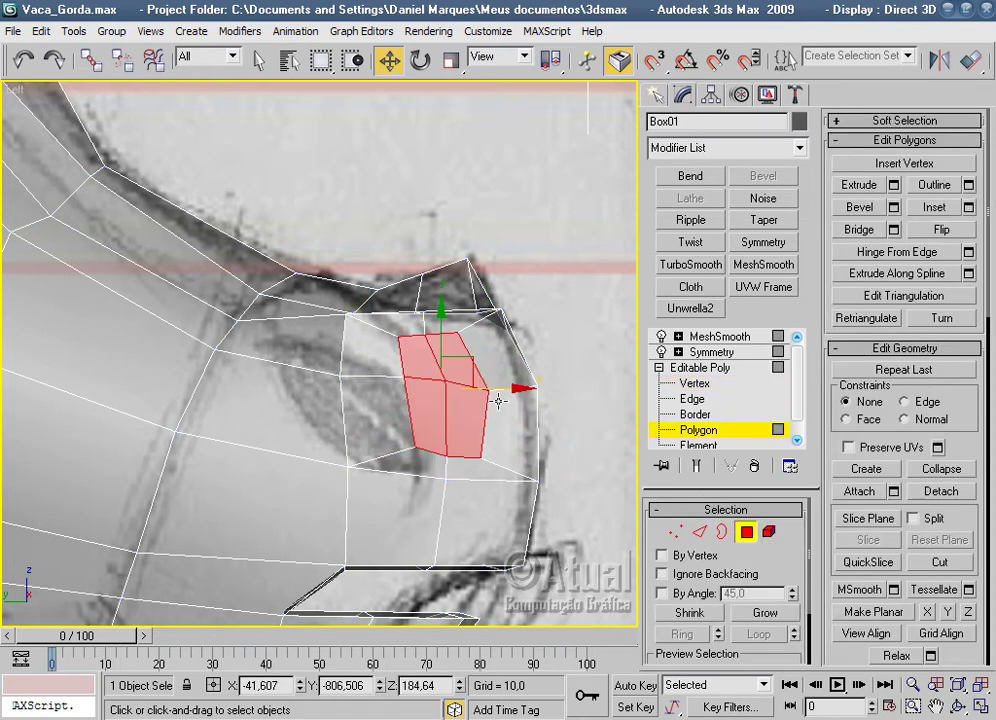
pyautogui.moveTo(492, 392); pyautogui.dragTo(462, 392)
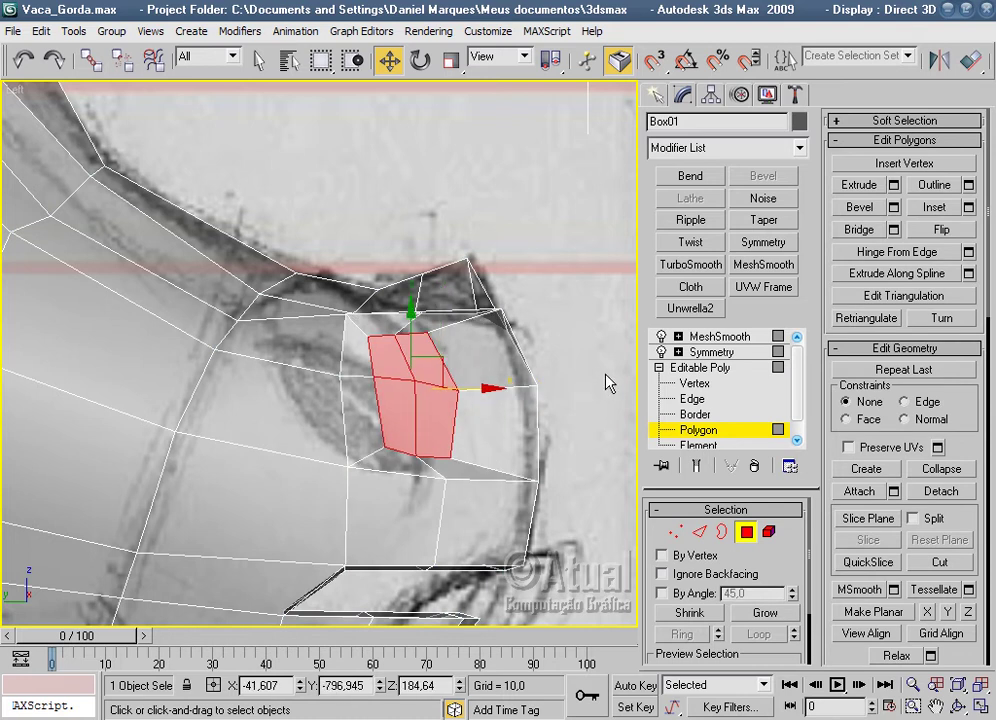
pyautogui.scroll(-1, 590, 370)
pyautogui.moveTo(566, 356)
pyautogui.keyDown('alt'); pyautogui.mouseDown(button='middle')
pyautogui.moveTo(386, 400)
pyautogui.moveTo(409, 340)
pyautogui.mouseUp(button='middle'); pyautogui.keyUp('alt')
# Push the eye faces further into the socket, checking them edge-on.
pyautogui.press('z')
pyautogui.moveTo(370, 344); pyautogui.dragTo(355, 344)
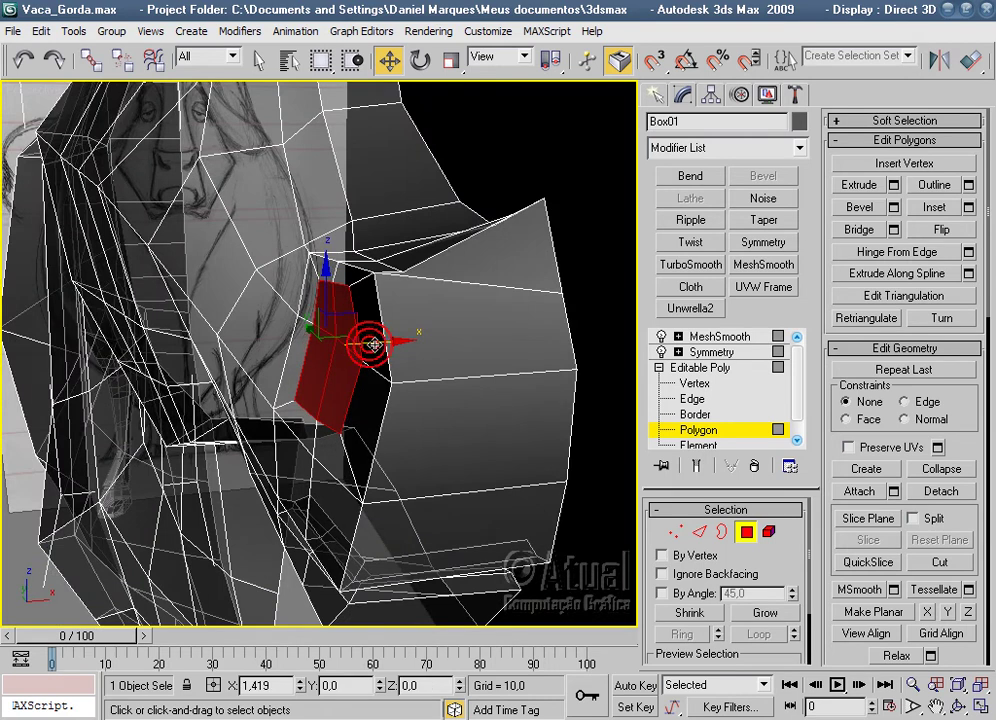
pyautogui.moveTo(462, 362)
pyautogui.keyDown('alt'); pyautogui.mouseDown(button='middle')
pyautogui.moveTo(571, 391)
pyautogui.moveTo(571, 431)
pyautogui.moveTo(303, 333)
pyautogui.mouseUp(button='middle'); pyautogui.keyUp('alt')
pyautogui.moveTo(268, 341); pyautogui.dragTo(262, 341)
pyautogui.moveTo(262, 341)
pyautogui.keyDown('alt'); pyautogui.mouseDown(button='middle')
pyautogui.moveTo(418, 309)
pyautogui.moveTo(289, 198)
pyautogui.moveTo(500, 342)
pyautogui.moveTo(427, 369)
pyautogui.moveTo(494, 349)
pyautogui.moveTo(616, 462)
pyautogui.mouseUp(button='middle'); pyautogui.keyUp('alt')
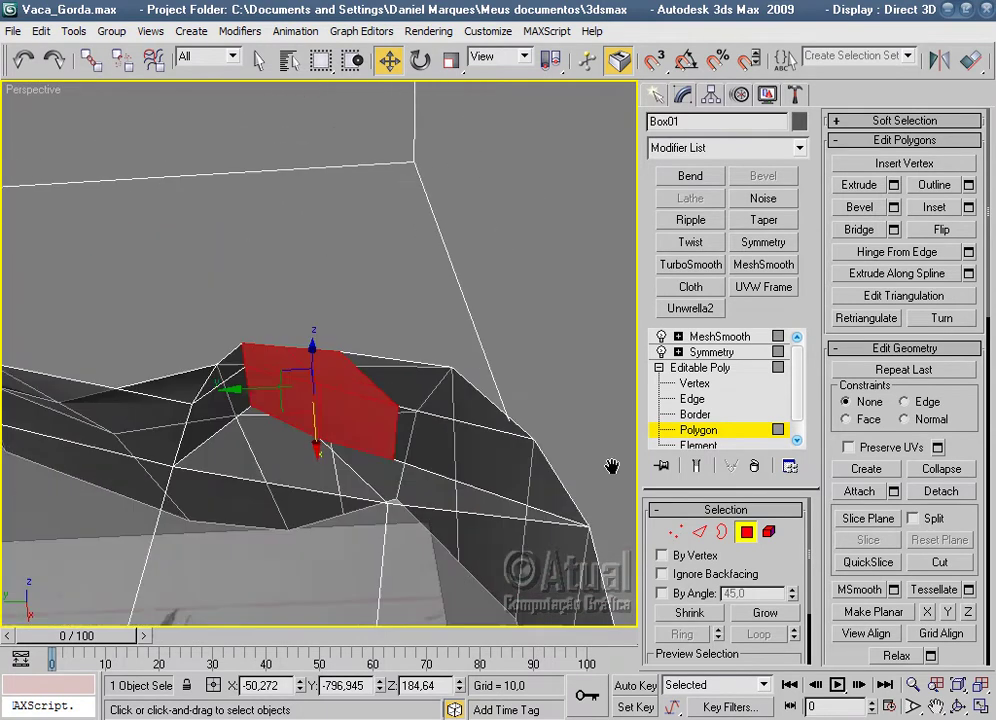
# Reshape the socket rim vertices, moving them inward and nudging them sideways.
pyautogui.click(675, 533)
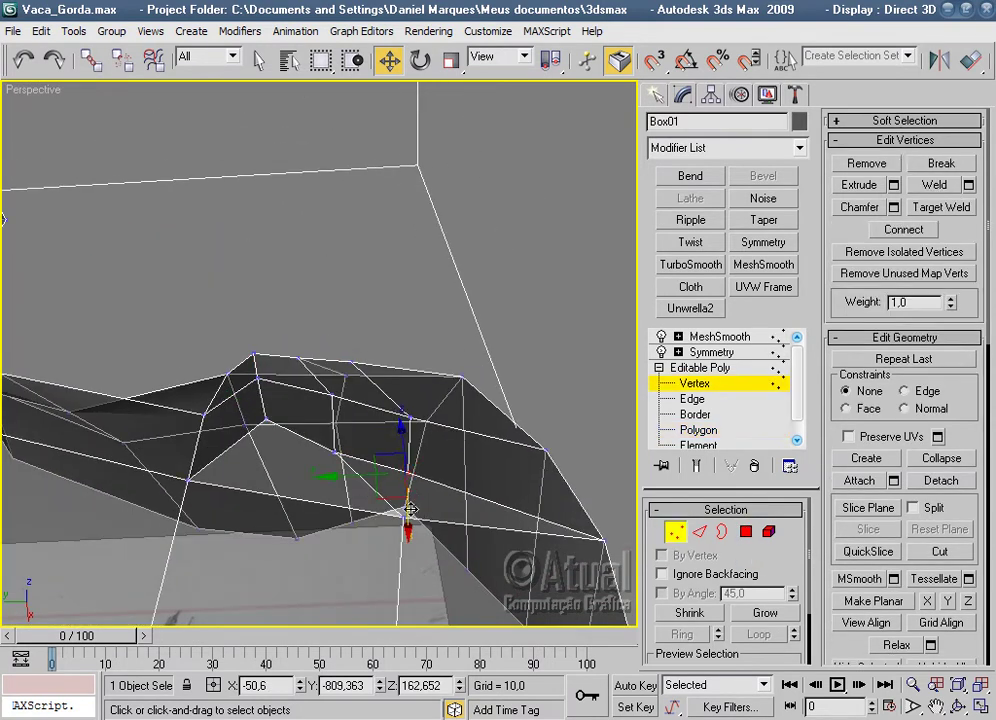
pyautogui.moveTo(410, 507)
pyautogui.mouseDown()
pyautogui.moveTo(333, 450)
pyautogui.moveTo(409, 451)
pyautogui.moveTo(255, 440)
pyautogui.moveTo(270, 432)
pyautogui.mouseUp()
pyautogui.moveTo(498, 434)
pyautogui.keyDown('alt'); pyautogui.mouseDown(button='middle')
pyautogui.moveTo(365, 482)
pyautogui.moveTo(382, 458)
pyautogui.mouseUp(button='middle'); pyautogui.keyUp('alt')
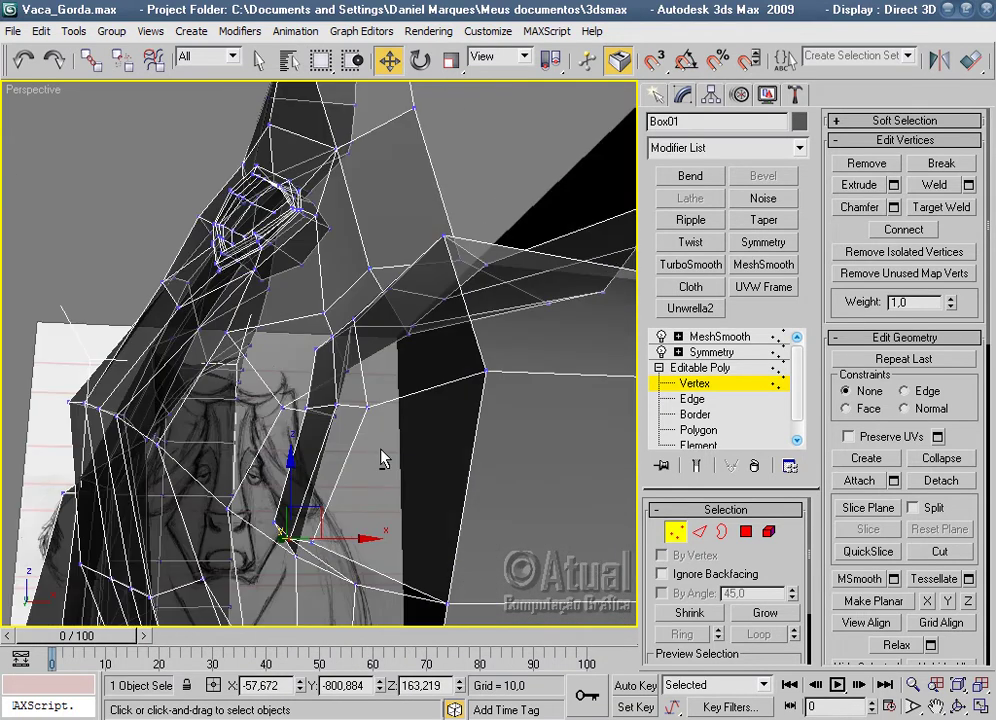
pyautogui.click(368, 409)
pyautogui.moveTo(411, 414); pyautogui.dragTo(343, 412)
pyautogui.click(338, 409)
pyautogui.scroll(5, 320, 405)
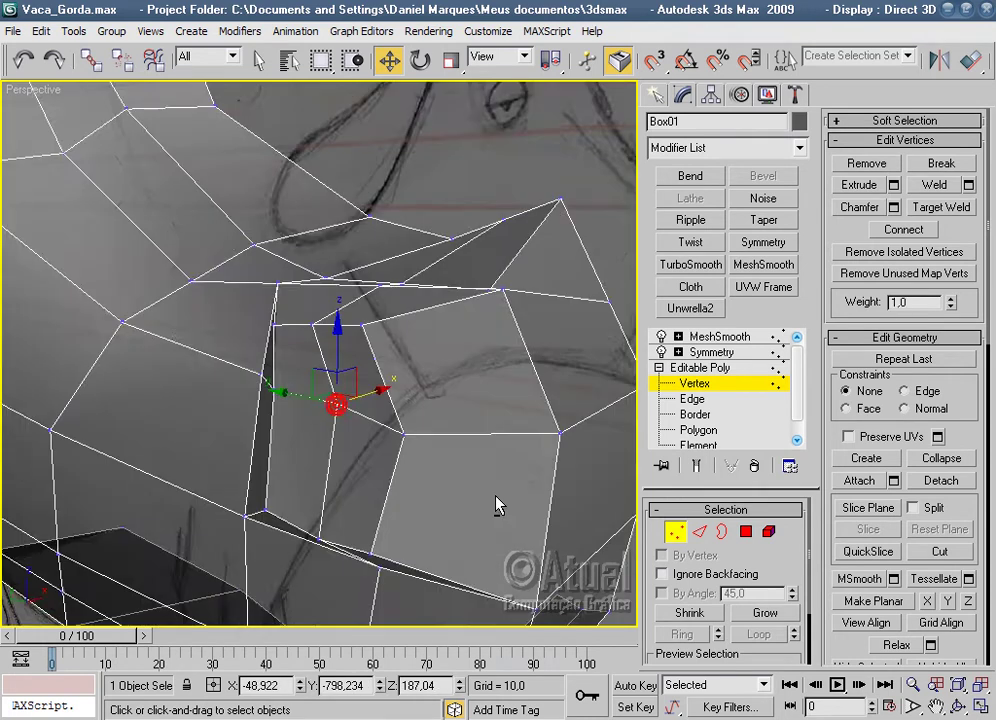
pyautogui.scroll(1, 313, 399)
pyautogui.moveTo(292, 392); pyautogui.dragTo(300, 385)
pyautogui.keyDown('alt'); pyautogui.moveTo(300, 385); pyautogui.dragTo(347, 424, button='middle'); pyautogui.keyUp('alt')
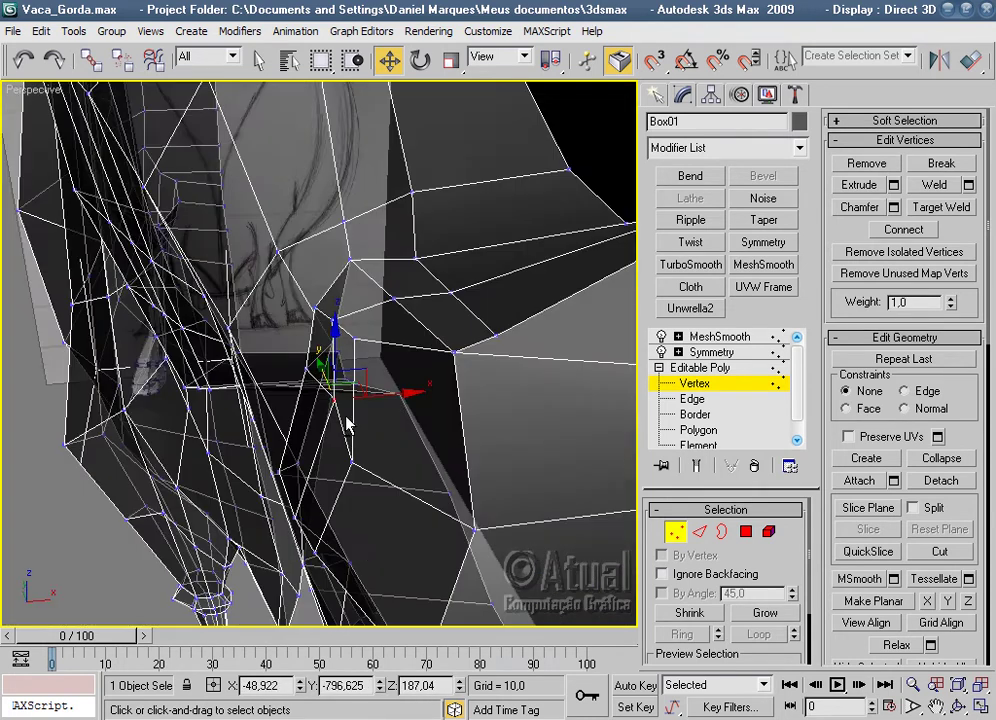
pyautogui.moveTo(384, 396); pyautogui.dragTo(398, 400)
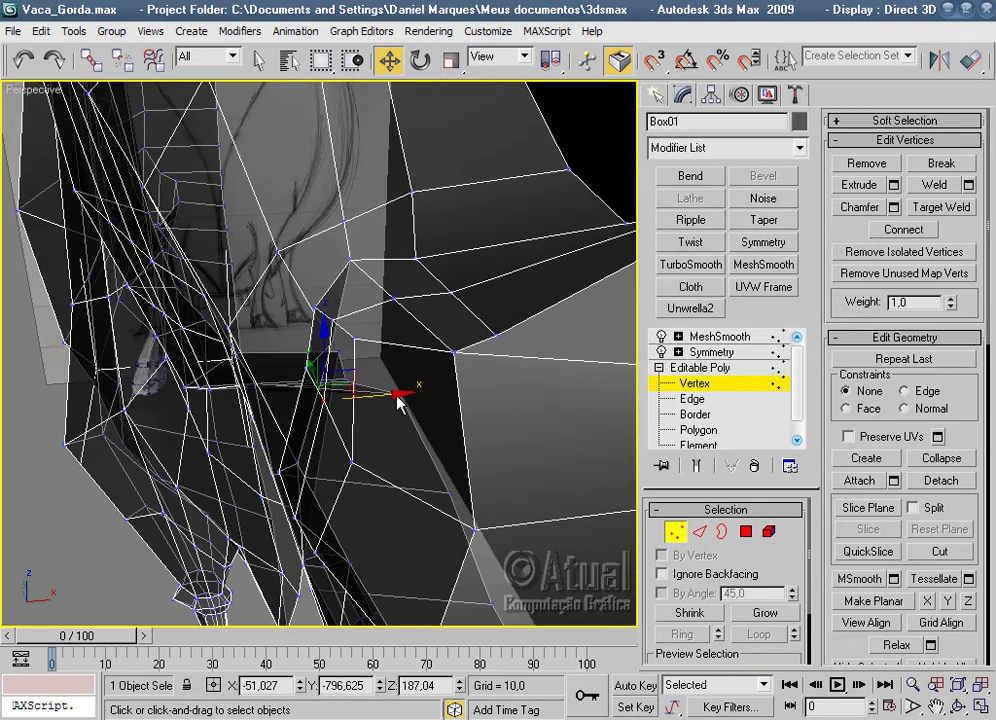
# Select the socket's inner face, nudge it slightly, and zoom in on it.
pyautogui.click(746, 531)
pyautogui.scroll(-5, 560, 405)
pyautogui.moveTo(560, 405)
pyautogui.keyDown('alt'); pyautogui.mouseDown(button='middle')
pyautogui.moveTo(517, 457)
pyautogui.moveTo(353, 395)
pyautogui.mouseUp(button='middle'); pyautogui.keyUp('alt')
pyautogui.moveTo(259, 400); pyautogui.dragTo(245, 300)
pyautogui.moveTo(245, 300)
pyautogui.keyDown('alt'); pyautogui.mouseDown(button='middle')
pyautogui.moveTo(273, 310)
pyautogui.moveTo(267, 262)
pyautogui.moveTo(417, 194)
pyautogui.moveTo(515, 452)
pyautogui.mouseUp(button='middle'); pyautogui.keyUp('alt')
pyautogui.press('z')
# Inset the inner socket face by about 3,175 and delete it to open the eye.
pyautogui.click(969, 208)
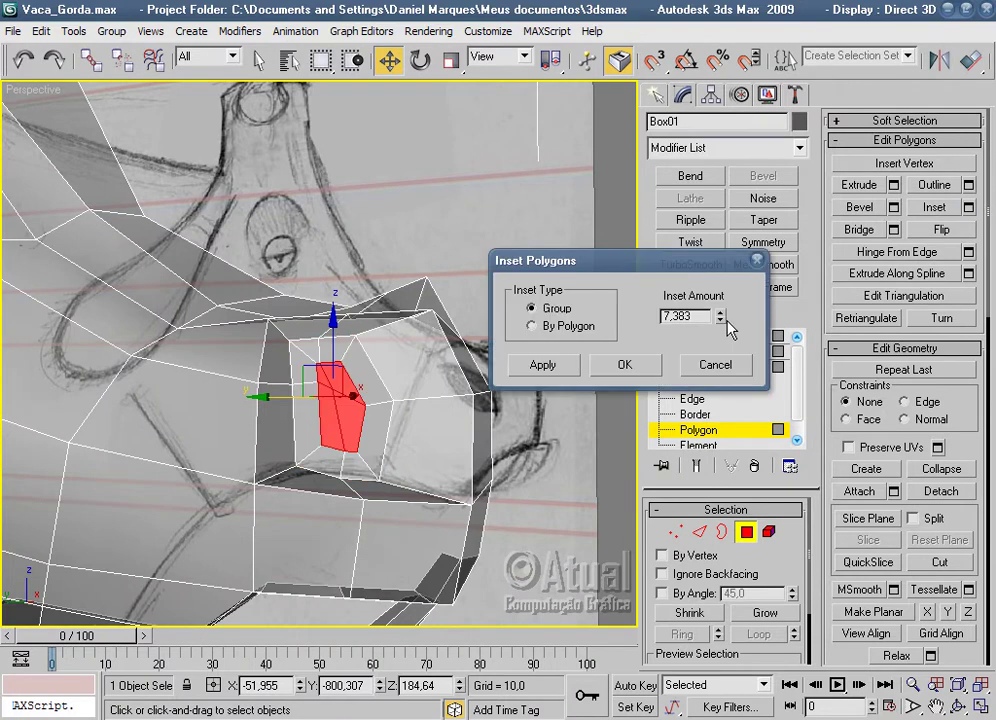
pyautogui.moveTo(719, 316); pyautogui.dragTo(727, 375)
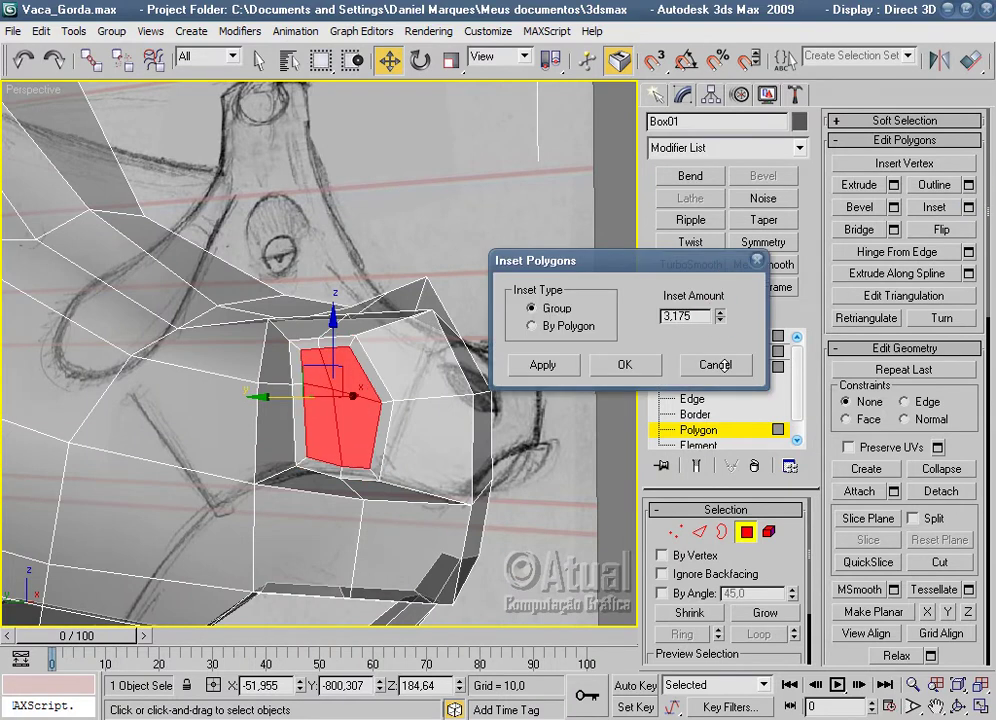
pyautogui.click(630, 374)
pyautogui.moveTo(630, 374)
pyautogui.keyDown('alt'); pyautogui.mouseDown(button='middle')
pyautogui.moveTo(622, 311)
pyautogui.moveTo(367, 407)
pyautogui.moveTo(630, 348)
pyautogui.mouseUp(button='middle'); pyautogui.keyUp('alt')
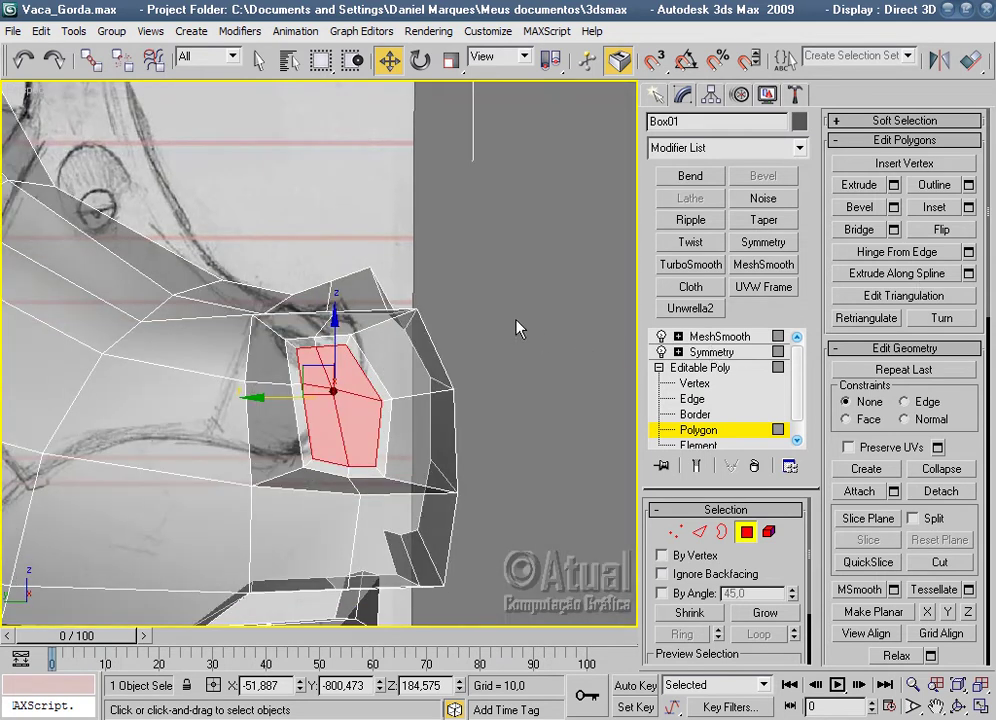
pyautogui.press('Delete')
# Preview the MeshSmooth result of the open eye hole from several angles.
pyautogui.click(715, 336)
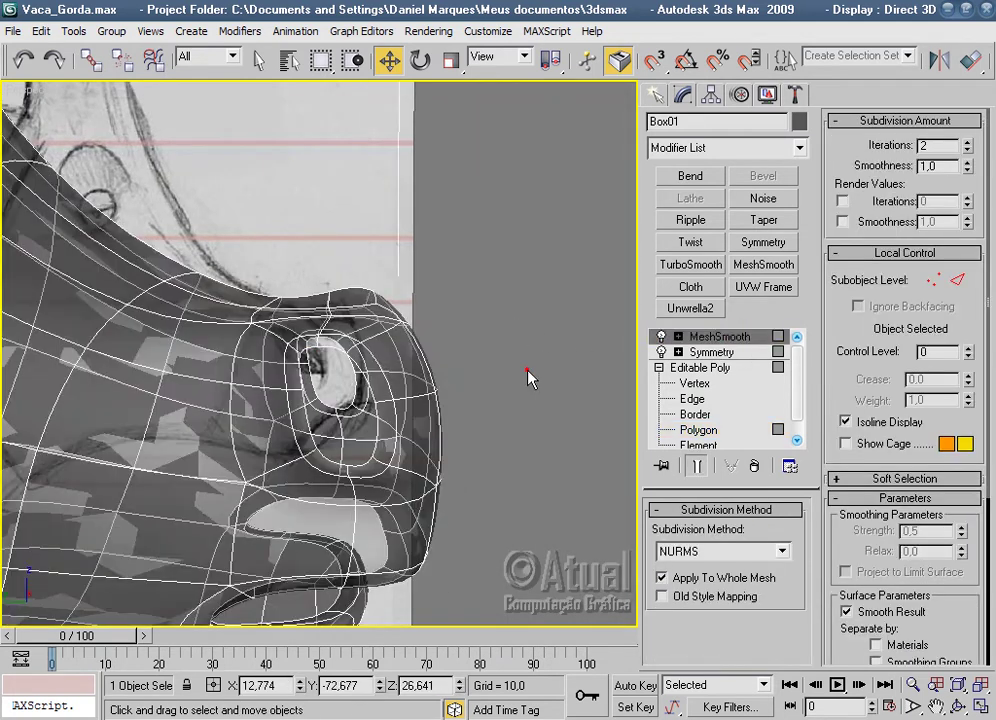
pyautogui.click(529, 375)
pyautogui.click(385, 417)
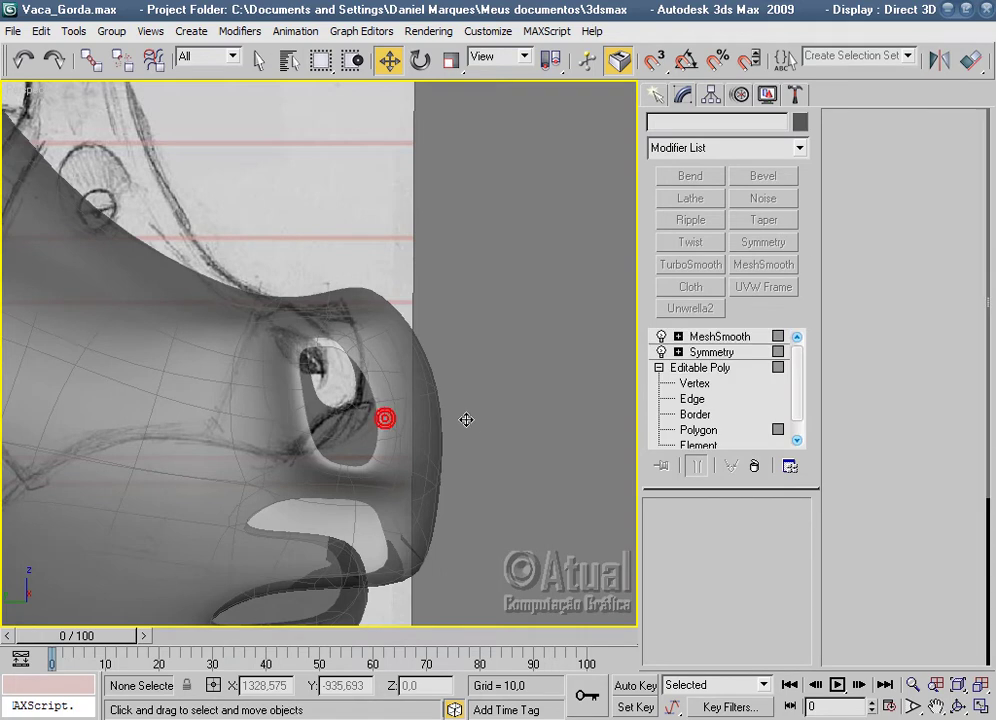
pyautogui.keyDown('alt'); pyautogui.moveTo(467, 427); pyautogui.dragTo(471, 427, button='middle'); pyautogui.keyUp('alt')
pyautogui.click(540, 422)
pyautogui.moveTo(545, 425)
pyautogui.keyDown('alt'); pyautogui.mouseDown(button='middle')
pyautogui.moveTo(480, 436)
pyautogui.moveTo(176, 438)
pyautogui.moveTo(308, 414)
pyautogui.moveTo(436, 407)
pyautogui.moveTo(494, 438)
pyautogui.moveTo(456, 451)
pyautogui.mouseUp(button='middle'); pyautogui.keyUp('alt')
pyautogui.scroll(3, 456, 452)
pyautogui.scroll(2, 456, 452)
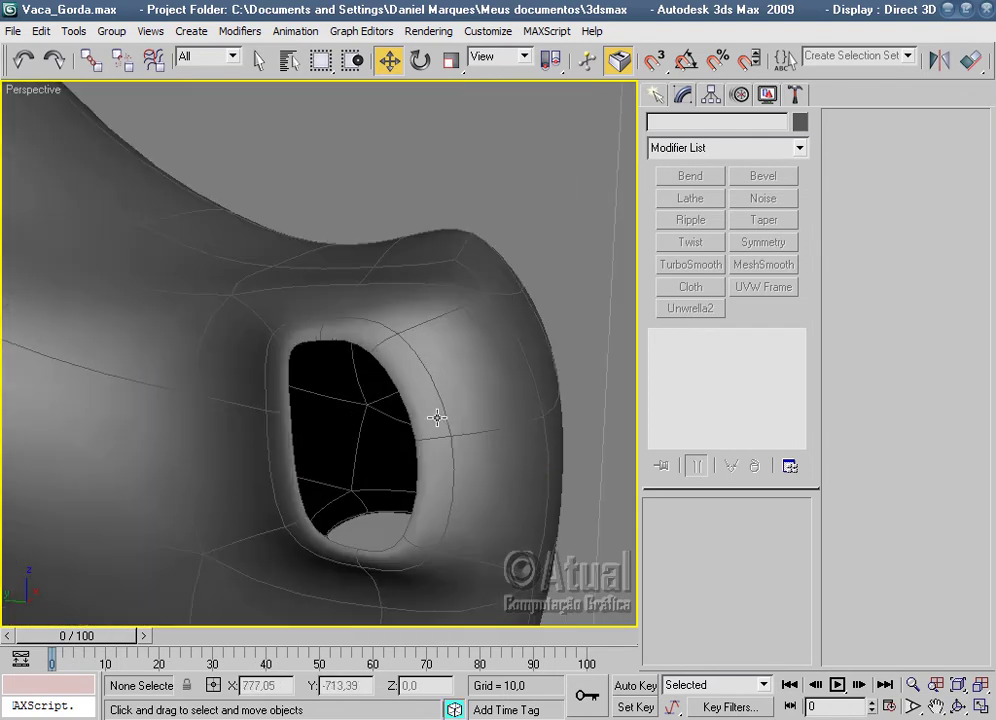
pyautogui.click(373, 415)
pyautogui.click(700, 383)
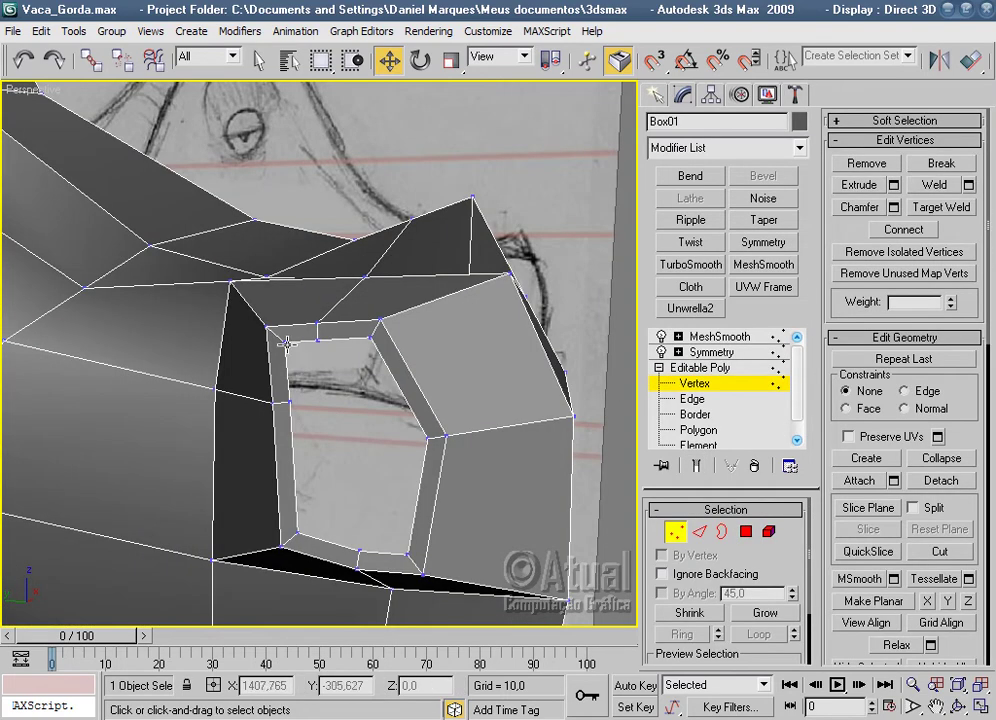
# Move the nostril rim vertices to deepen and reshape the nostril.
pyautogui.click(286, 344)
pyautogui.keyDown('ctrl'); pyautogui.click(370, 340); pyautogui.keyUp('ctrl')
pyautogui.moveTo(327, 283); pyautogui.dragTo(316, 389)
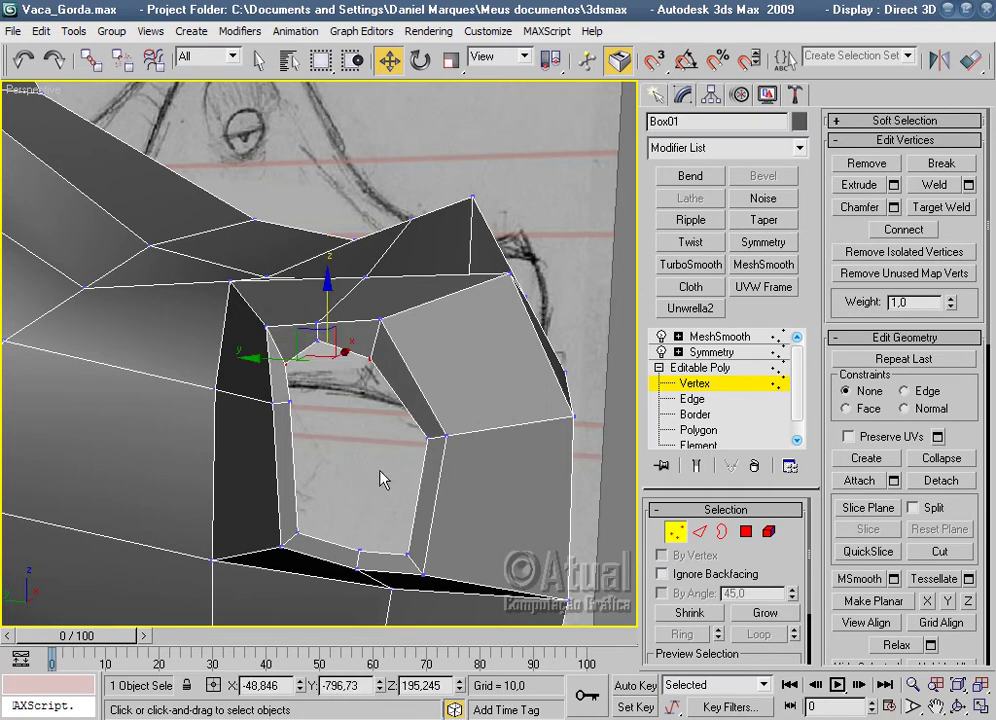
pyautogui.click(409, 556)
pyautogui.click(296, 537)
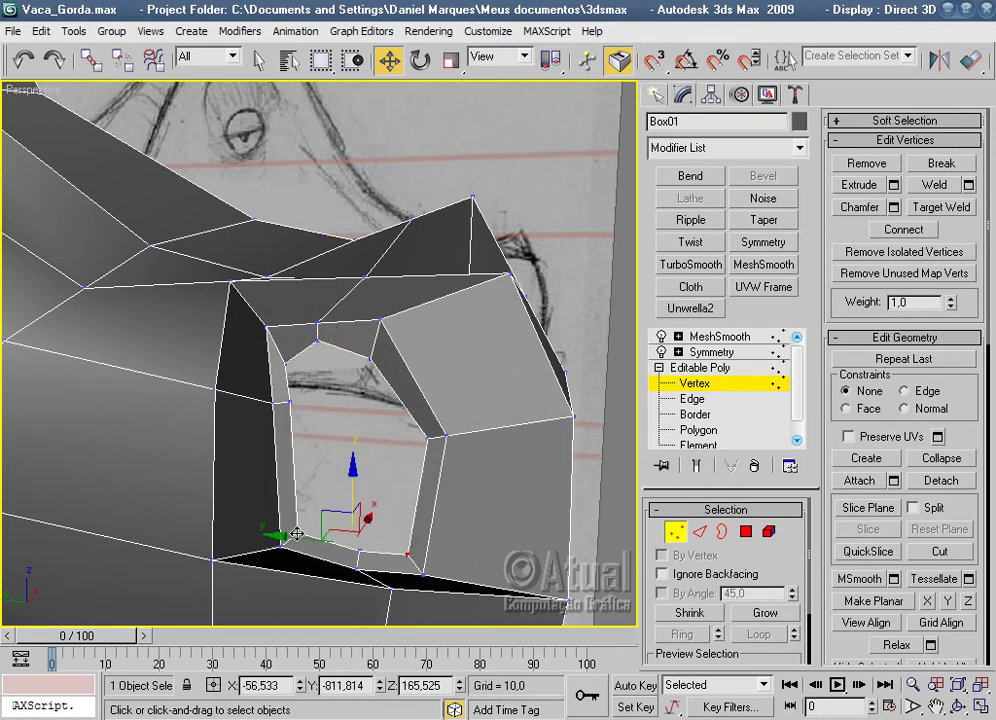
pyautogui.moveTo(296, 537)
pyautogui.mouseDown()
pyautogui.moveTo(355, 525)
pyautogui.moveTo(299, 505)
pyautogui.moveTo(289, 411)
pyautogui.moveTo(270, 411)
pyautogui.moveTo(252, 432)
pyautogui.mouseUp()
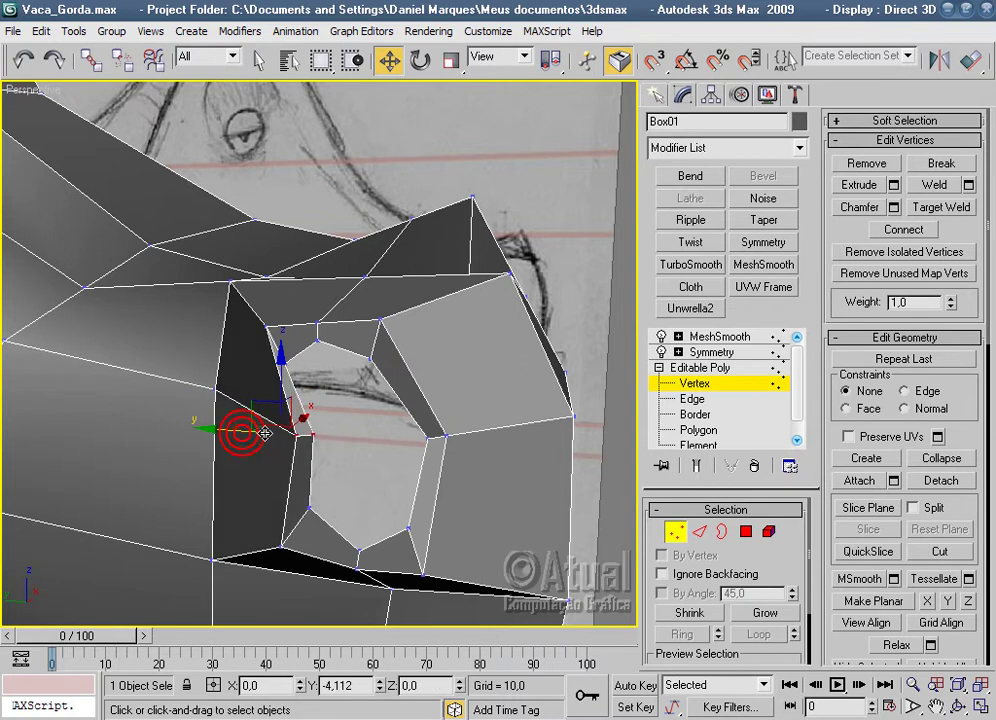
# Nudge more nostril rim vertices sideways and pick its lower corner vertex.
pyautogui.scroll(2, 367, 429)
pyautogui.scroll(2, 279, 384)
pyautogui.click(258, 366)
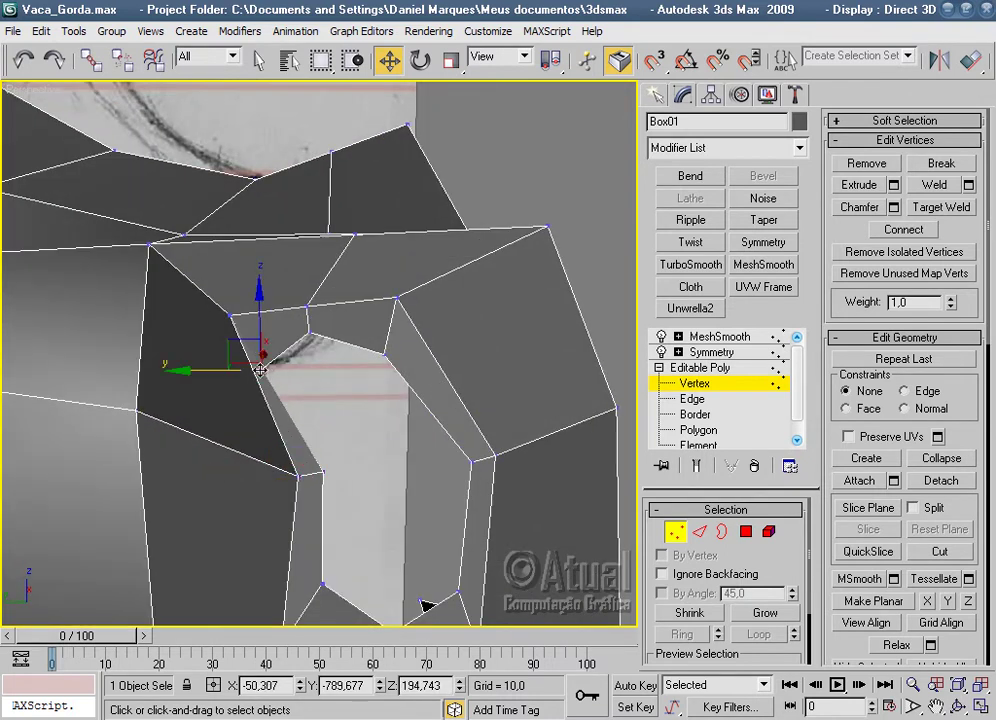
pyautogui.moveTo(256, 364); pyautogui.dragTo(211, 369)
pyautogui.moveTo(340, 385); pyautogui.dragTo(362, 318, button='middle')
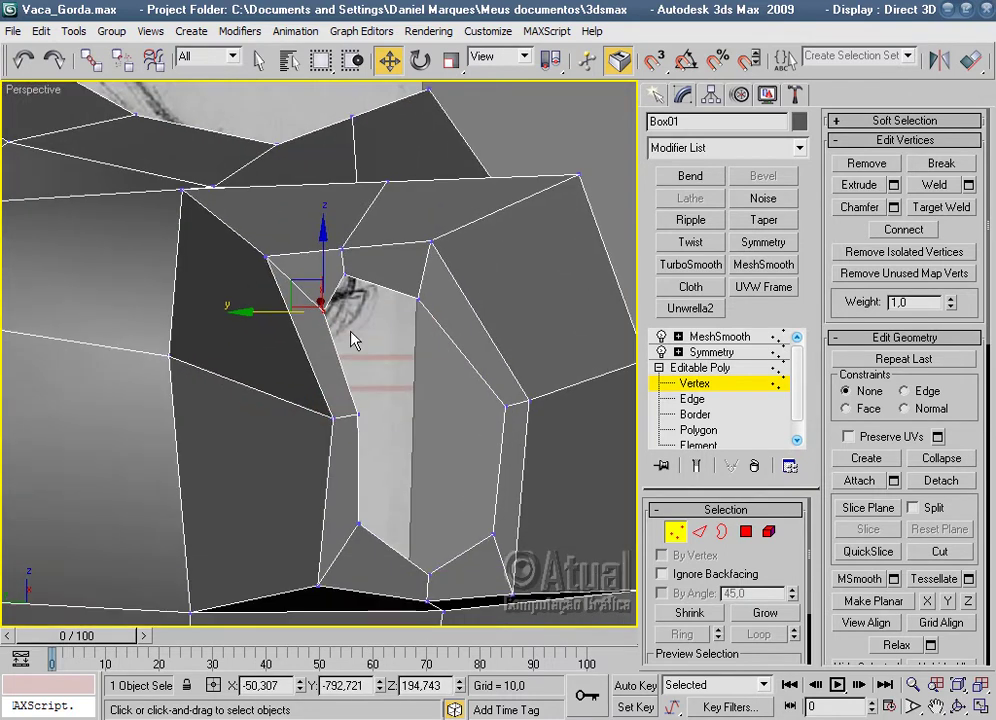
pyautogui.click(331, 414)
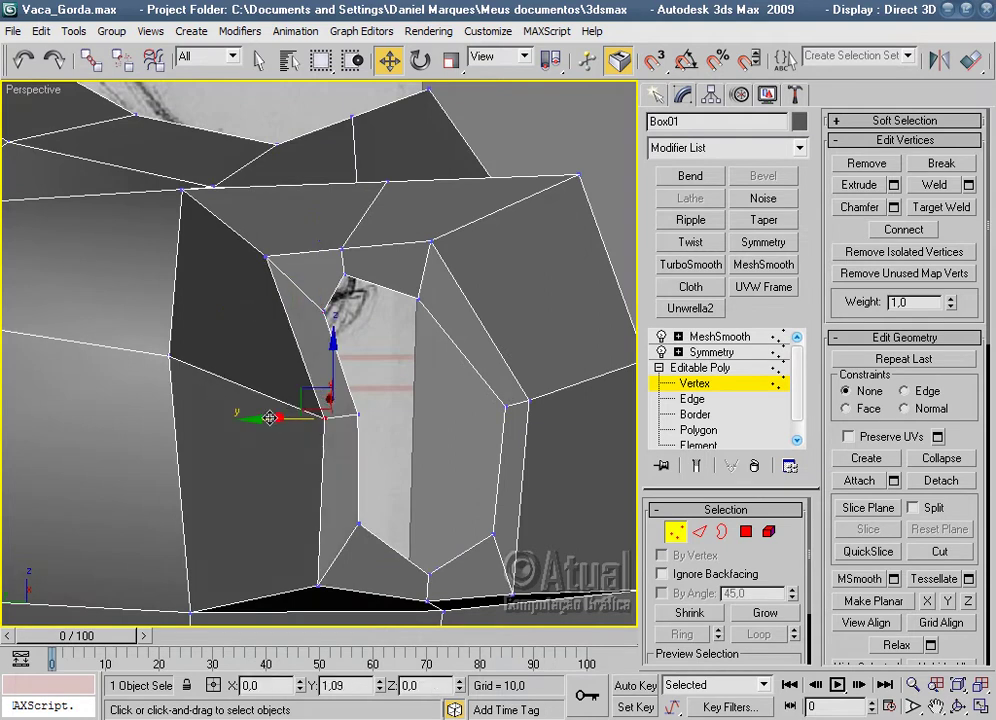
# Check the smoothed snout from another angle.
pyautogui.click(707, 340)
pyautogui.click(589, 207)
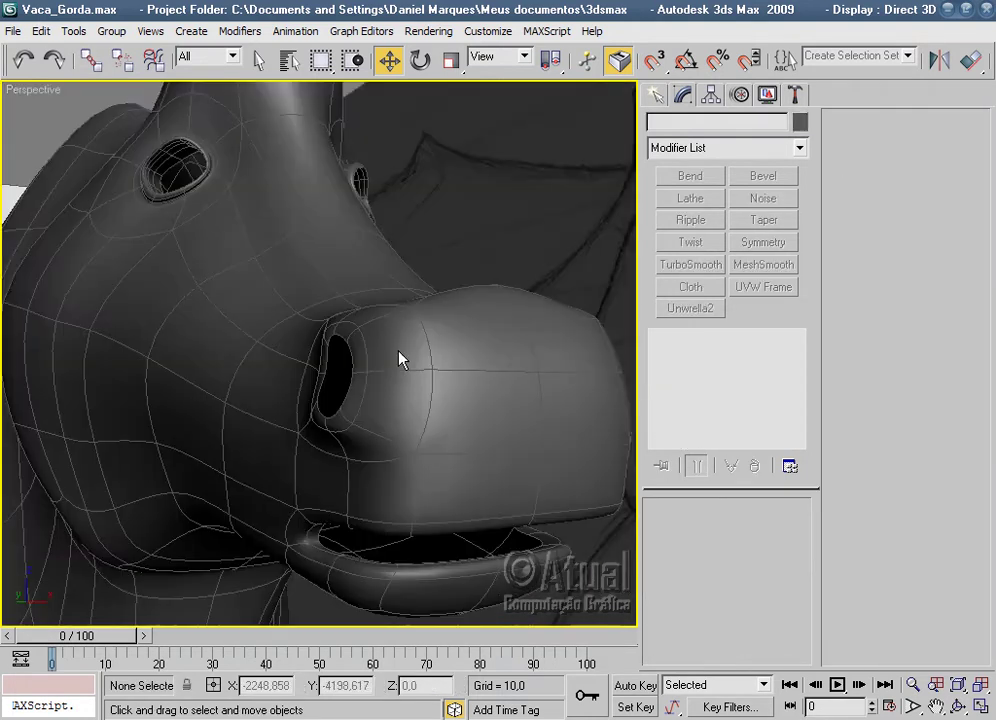
pyautogui.moveTo(399, 358)
pyautogui.keyDown('alt'); pyautogui.mouseDown(button='middle')
pyautogui.moveTo(485, 336)
pyautogui.moveTo(505, 273)
pyautogui.moveTo(456, 378)
pyautogui.moveTo(463, 345)
pyautogui.mouseUp(button='middle'); pyautogui.keyUp('alt')
pyautogui.click(447, 385)
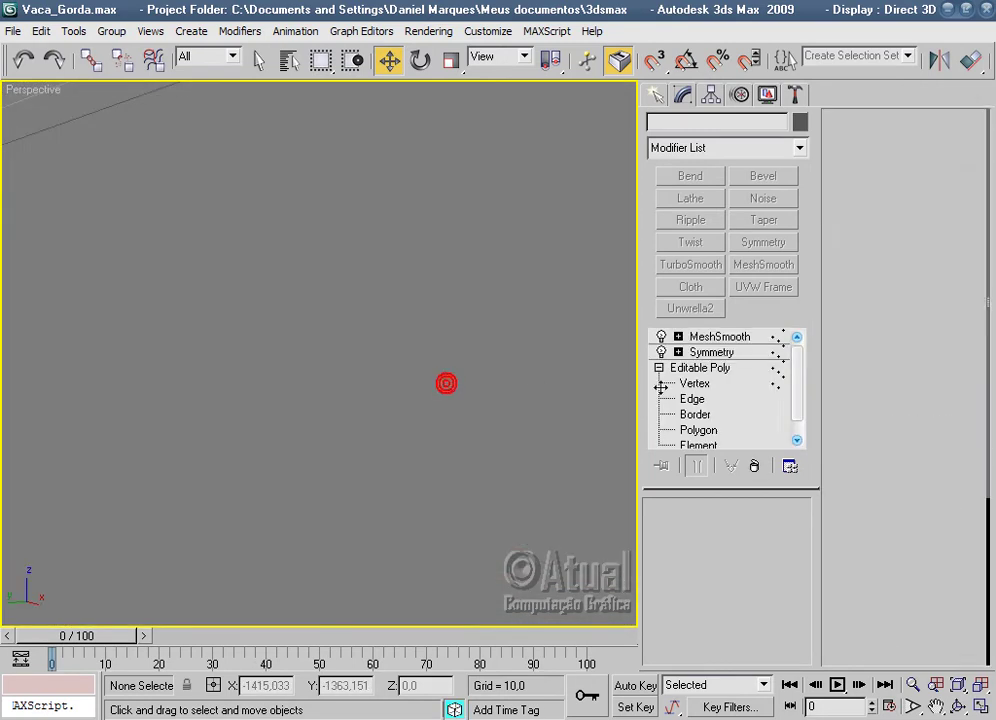
# Select the nostril's open border and Shift-drag it inward to extrude.
pyautogui.click(695, 414)
pyautogui.moveTo(411, 251)
pyautogui.keyDown('alt'); pyautogui.mouseDown(button='middle')
pyautogui.moveTo(460, 349)
pyautogui.moveTo(430, 400)
pyautogui.mouseUp(button='middle'); pyautogui.keyUp('alt')
pyautogui.click(430, 400)
pyautogui.moveTo(436, 327)
pyautogui.keyDown('alt'); pyautogui.mouseDown(button='middle')
pyautogui.moveTo(396, 389)
pyautogui.moveTo(385, 337)
pyautogui.mouseUp(button='middle'); pyautogui.keyUp('alt')
pyautogui.keyDown('shift'); pyautogui.moveTo(362, 340); pyautogui.dragTo(417, 341); pyautogui.keyUp('shift')
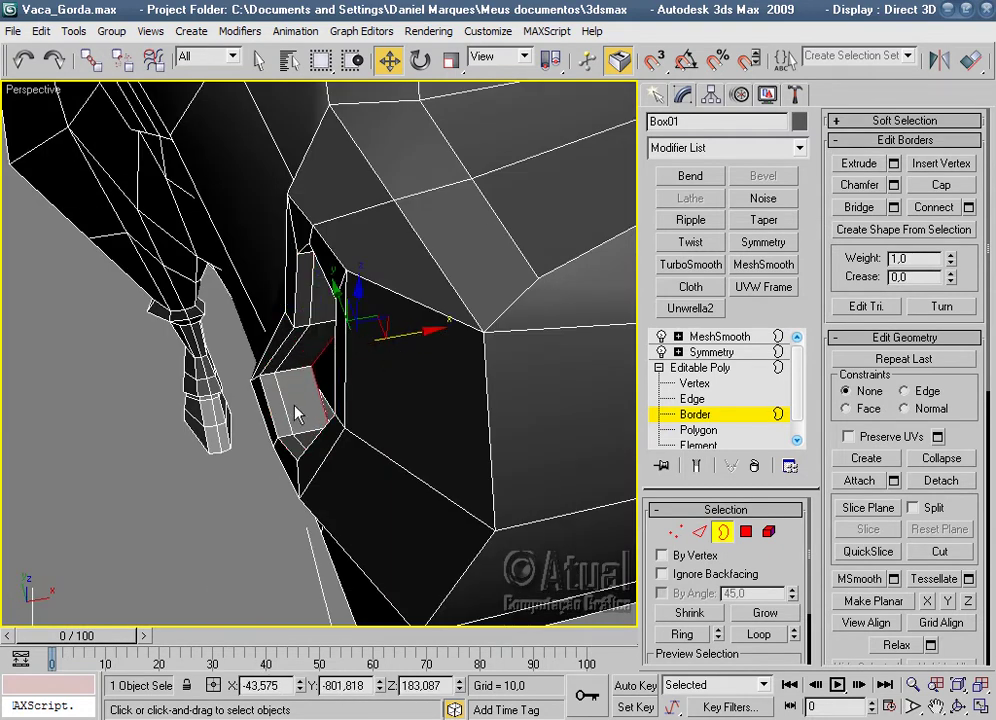
# Select an edge loop inside the nostril and scale it down to about 93%.
pyautogui.click(701, 531)
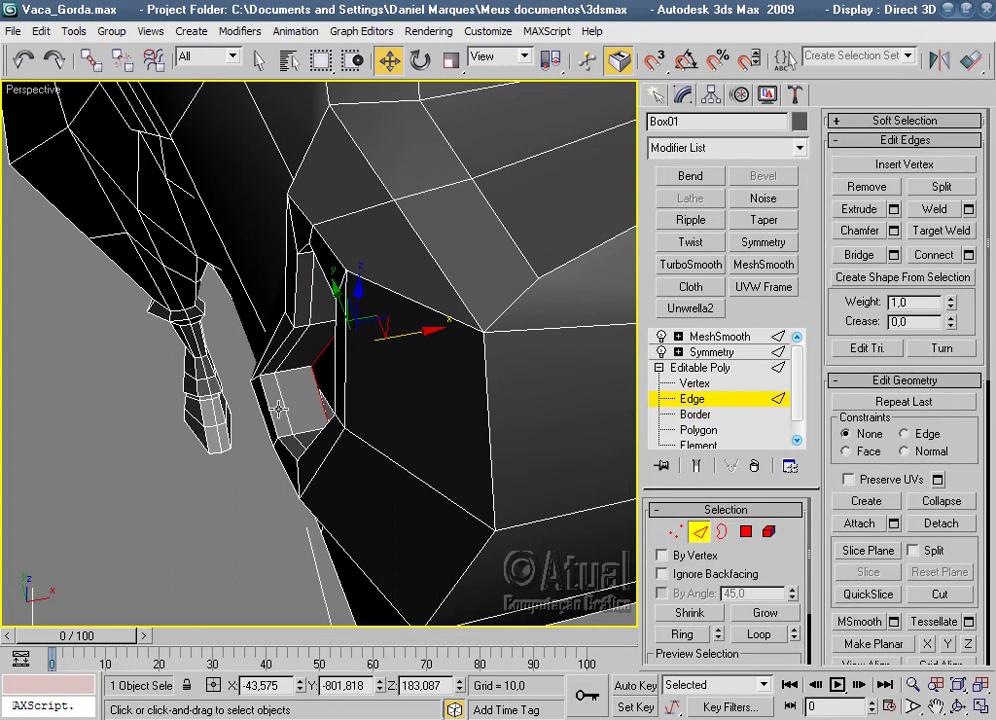
pyautogui.click(281, 408)
pyautogui.click(752, 638)
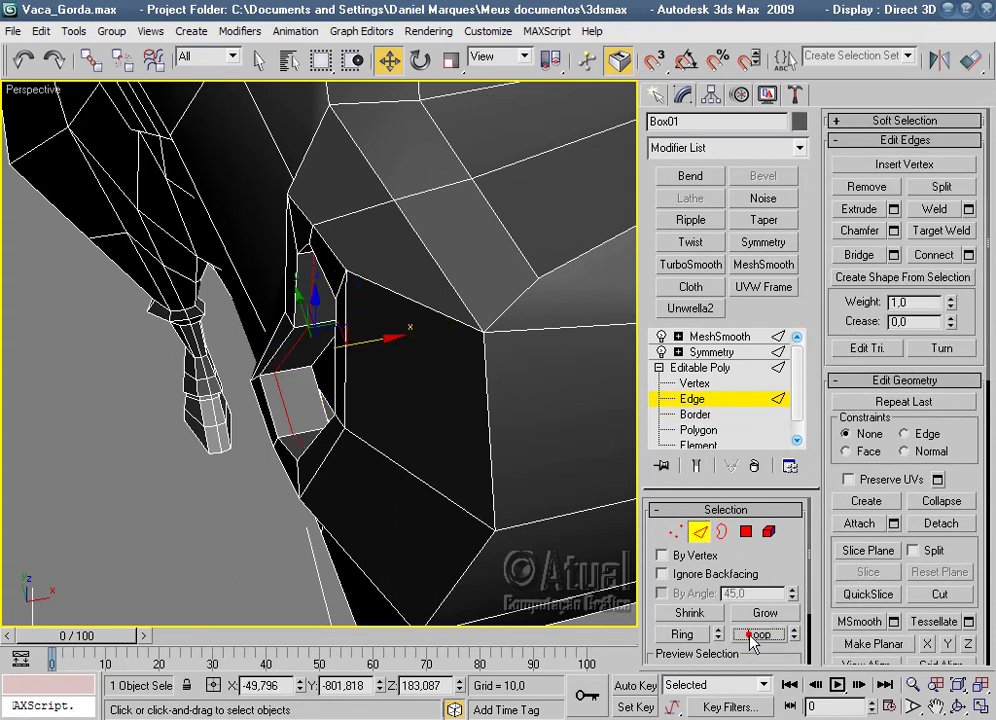
pyautogui.moveTo(437, 458)
pyautogui.keyDown('alt'); pyautogui.mouseDown(button='middle')
pyautogui.moveTo(453, 426)
pyautogui.moveTo(450, 400)
pyautogui.mouseUp(button='middle'); pyautogui.keyUp('alt')
pyautogui.click(451, 60)
pyautogui.moveTo(445, 230)
pyautogui.keyDown('alt'); pyautogui.mouseDown(button='middle')
pyautogui.moveTo(436, 331)
pyautogui.moveTo(357, 385)
pyautogui.moveTo(467, 305)
pyautogui.moveTo(362, 296)
pyautogui.mouseUp(button='middle'); pyautogui.keyUp('alt')
pyautogui.moveTo(362, 296); pyautogui.dragTo(378, 309)
# Scale up the inner nostril rim edge loop and check the smoothed result.
pyautogui.click(338, 443)
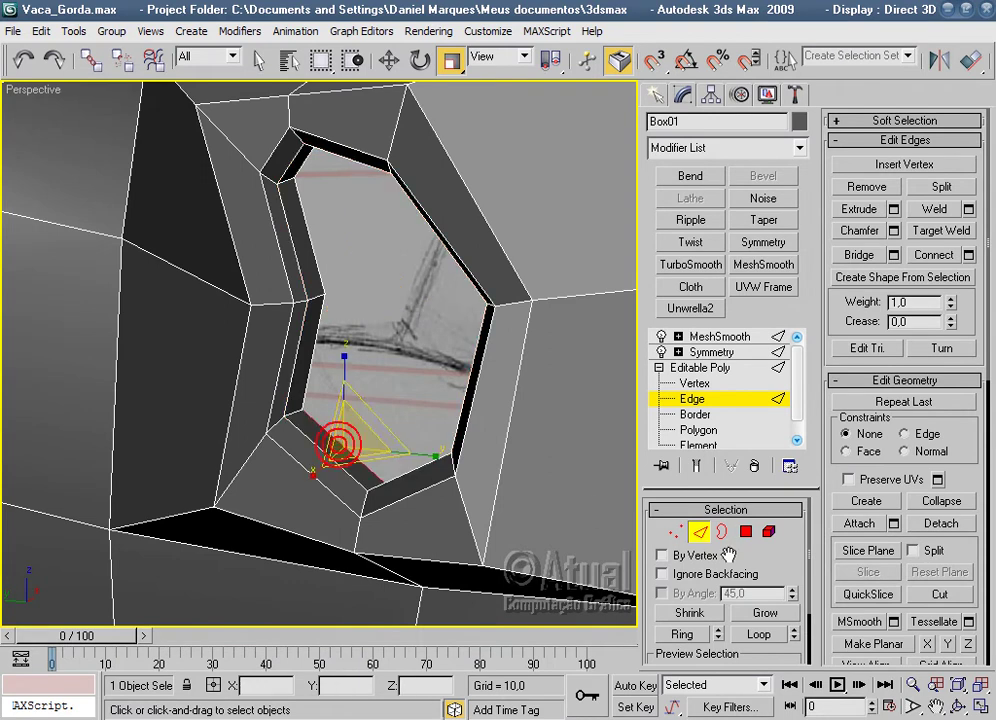
pyautogui.click(756, 635)
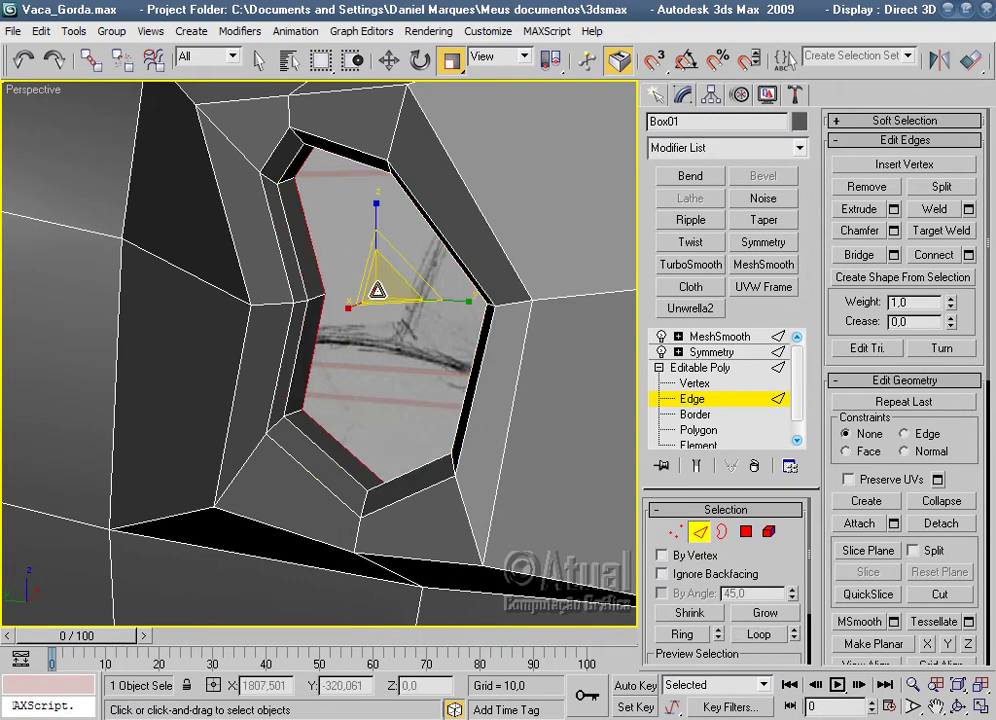
pyautogui.moveTo(378, 293); pyautogui.dragTo(617, 204)
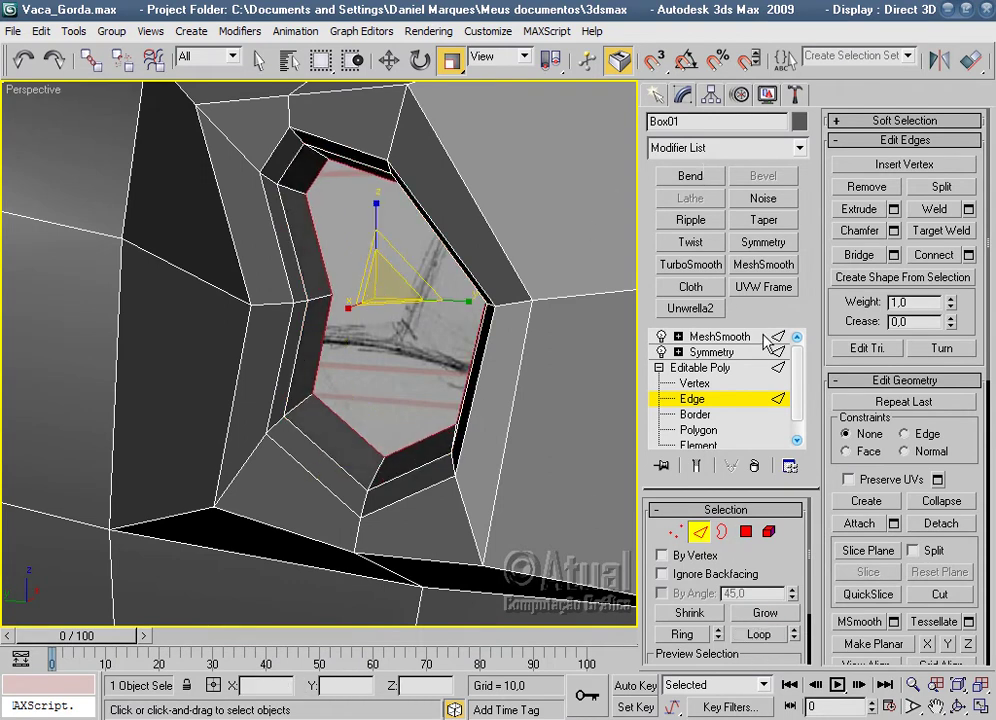
pyautogui.click(758, 337)
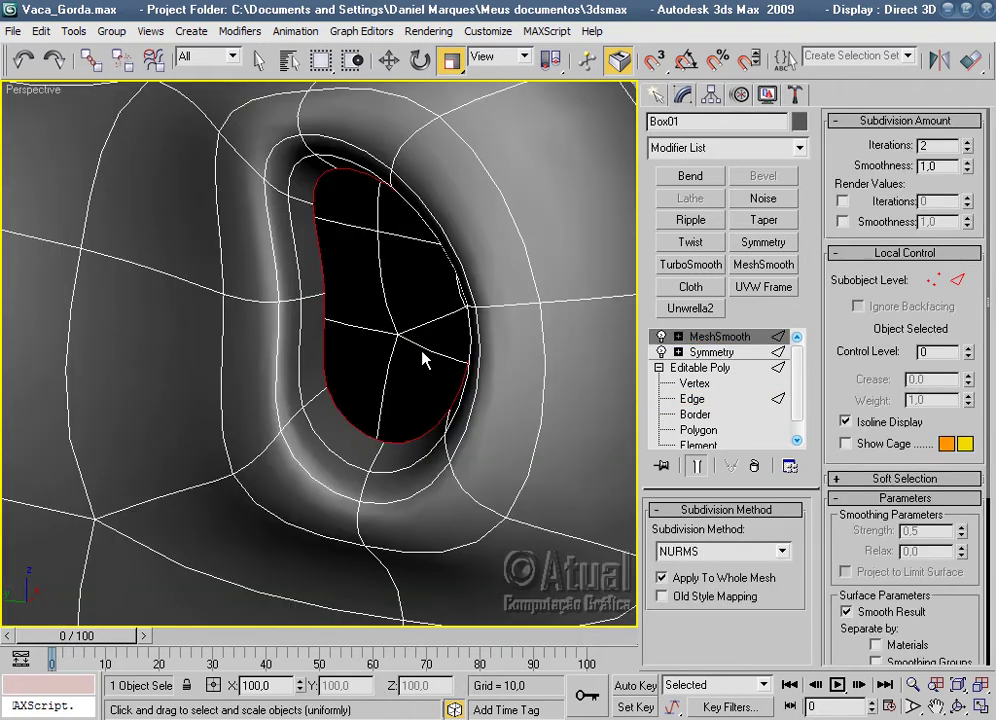
pyautogui.scroll(-3, 424, 360)
pyautogui.click(525, 360)
pyautogui.scroll(3, 500, 410)
pyautogui.moveTo(503, 422)
pyautogui.keyDown('alt'); pyautogui.mouseDown(button='middle')
pyautogui.moveTo(329, 407)
pyautogui.moveTo(385, 367)
pyautogui.moveTo(478, 400)
pyautogui.moveTo(390, 396)
pyautogui.moveTo(540, 378)
pyautogui.moveTo(571, 385)
pyautogui.moveTo(491, 536)
pyautogui.moveTo(400, 500)
pyautogui.moveTo(456, 416)
pyautogui.mouseUp(button='middle'); pyautogui.keyUp('alt')
# Select vertices on the snout from a side view of the nose, then undo.
pyautogui.scroll(3, 456, 416)
pyautogui.click(390, 310)
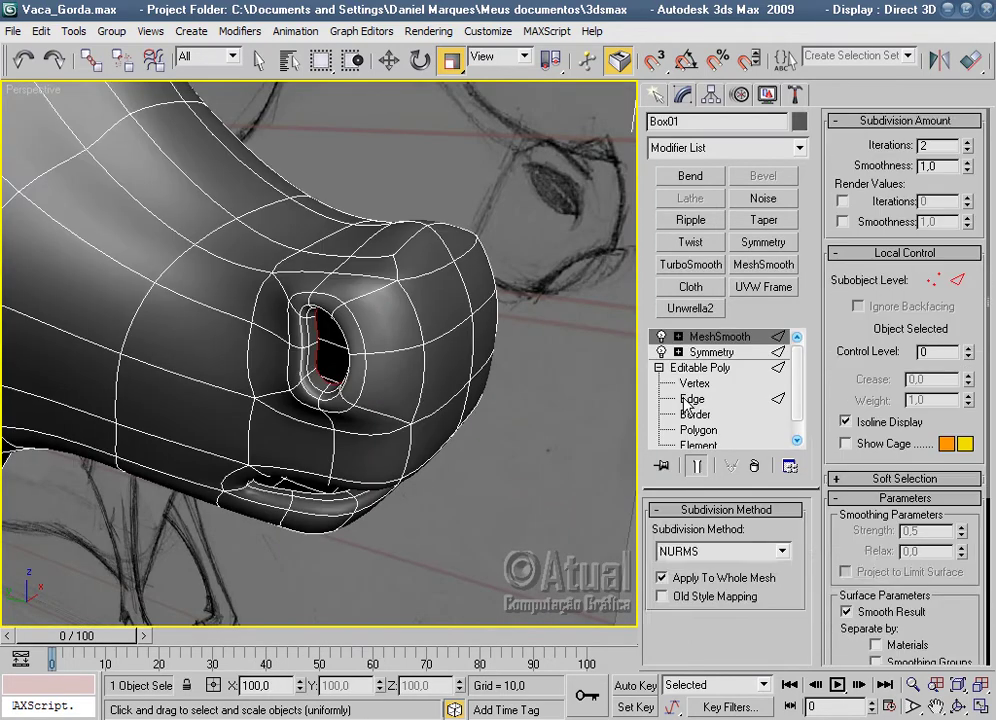
pyautogui.click(694, 383)
pyautogui.moveTo(378, 387)
pyautogui.keyDown('alt'); pyautogui.mouseDown(button='middle')
pyautogui.moveTo(451, 427)
pyautogui.moveTo(258, 412)
pyautogui.mouseUp(button='middle'); pyautogui.keyUp('alt')
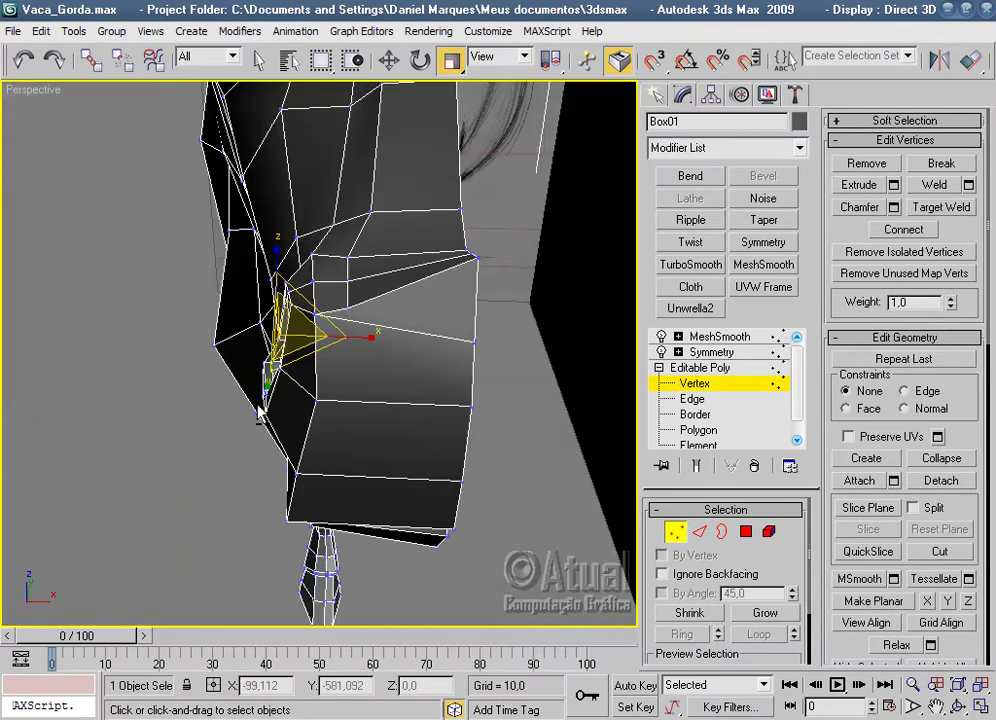
pyautogui.click(352, 282)
pyautogui.click(351, 219)
pyautogui.click(389, 60)
pyautogui.hotkey('shift', 'z')
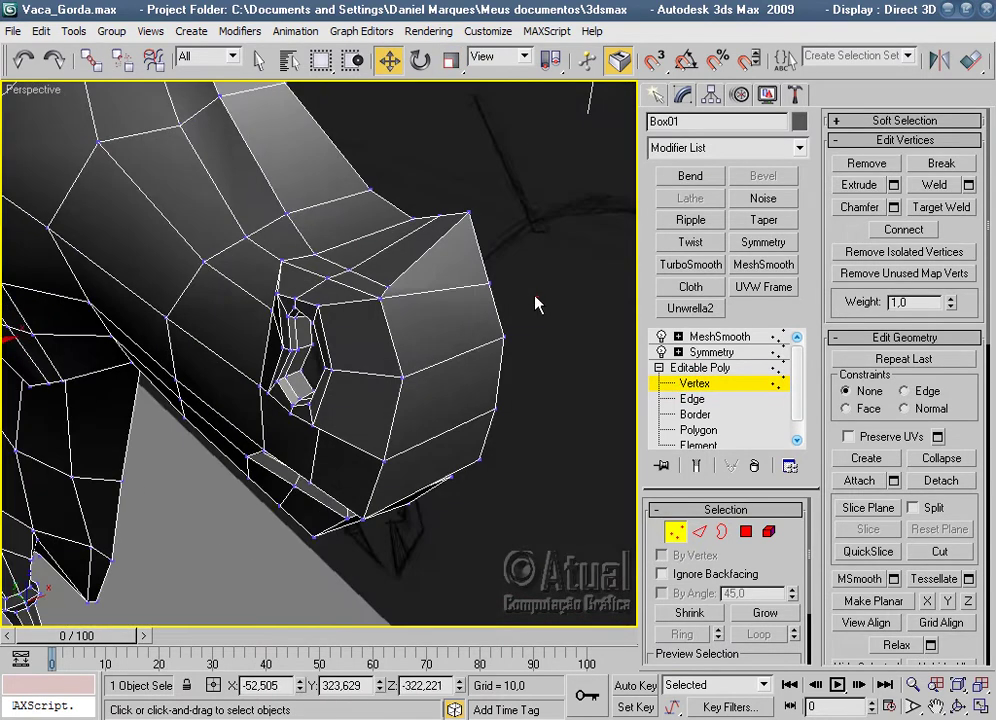
pyautogui.click(25, 60)
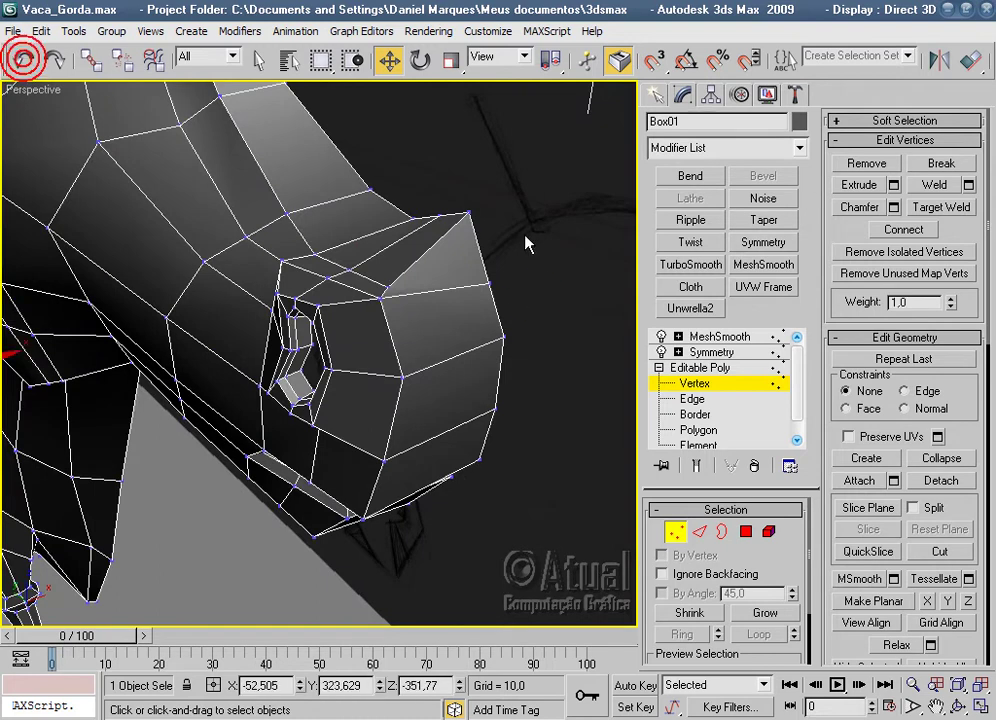
# Raise the upper snout vertex, undo, and raise it again slightly less.
pyautogui.click(351, 266)
pyautogui.moveTo(347, 205); pyautogui.dragTo(348, 180)
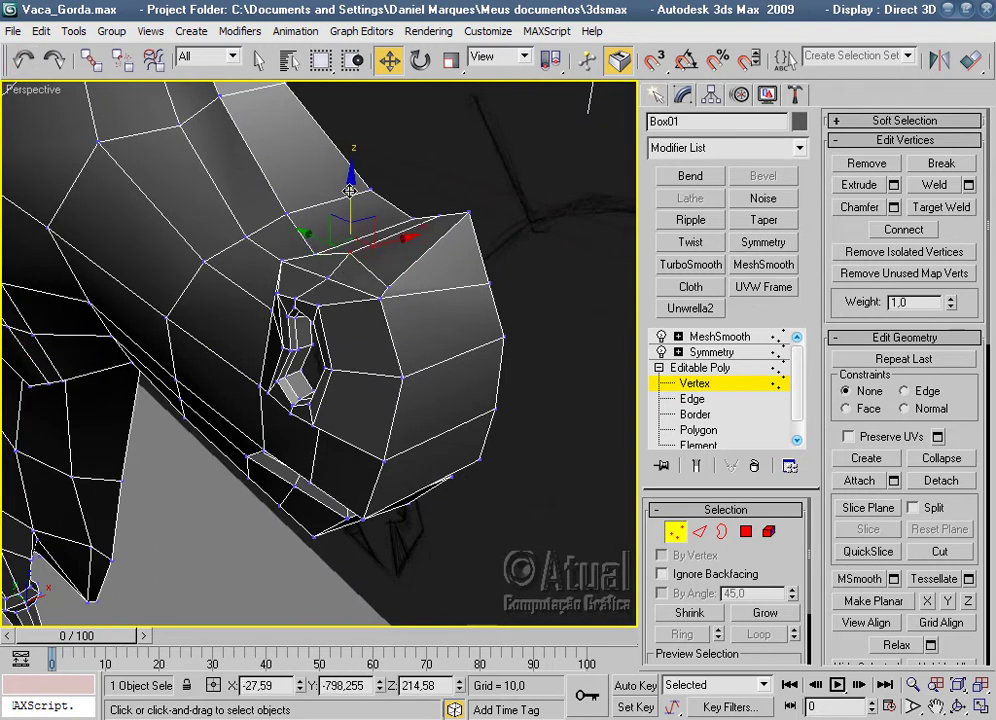
pyautogui.keyDown('alt'); pyautogui.moveTo(348, 180); pyautogui.dragTo(356, 299, button='middle'); pyautogui.keyUp('alt')
pyautogui.hotkey('ctrl', 'z')
pyautogui.moveTo(289, 205); pyautogui.dragTo(289, 185)
pyautogui.hotkey('shift', 'z')
pyautogui.moveTo(512, 265)
pyautogui.keyDown('alt'); pyautogui.mouseDown(button='middle')
pyautogui.moveTo(400, 289)
pyautogui.moveTo(529, 289)
pyautogui.moveTo(389, 280)
pyautogui.moveTo(397, 235)
pyautogui.moveTo(468, 285)
pyautogui.moveTo(447, 351)
pyautogui.moveTo(498, 434)
pyautogui.moveTo(267, 351)
pyautogui.moveTo(303, 270)
pyautogui.moveTo(350, 300)
pyautogui.mouseUp(button='middle'); pyautogui.keyUp('alt')
# Connect a new edge loop around the box on top of the head using an edge ring.
pyautogui.scroll(5, 350, 300)
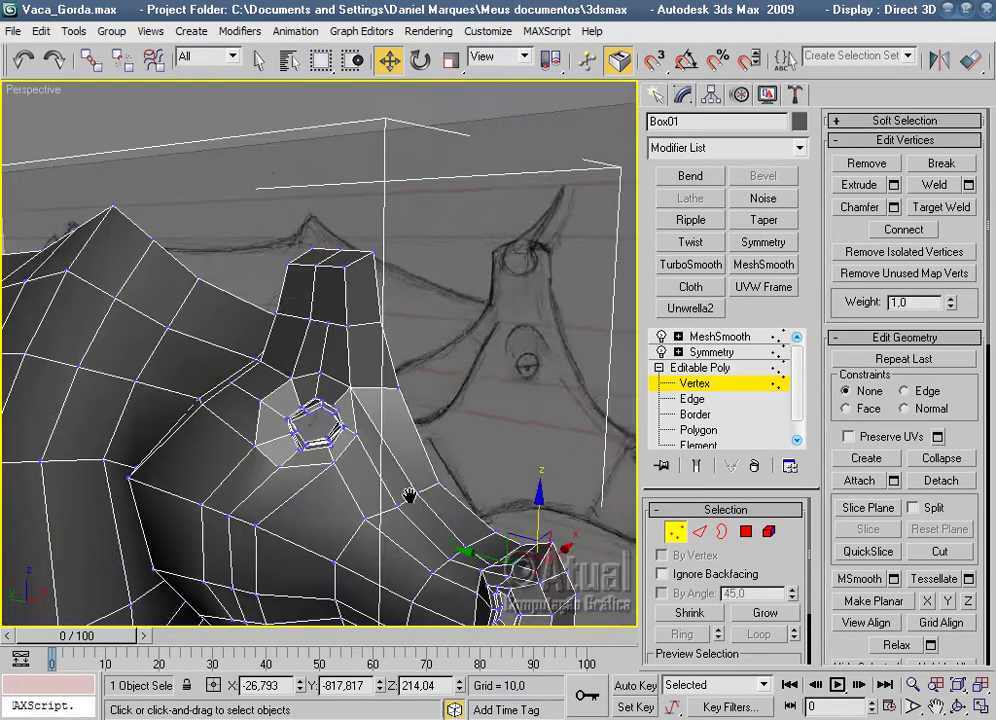
pyautogui.click(700, 531)
pyautogui.click(372, 335)
pyautogui.click(683, 635)
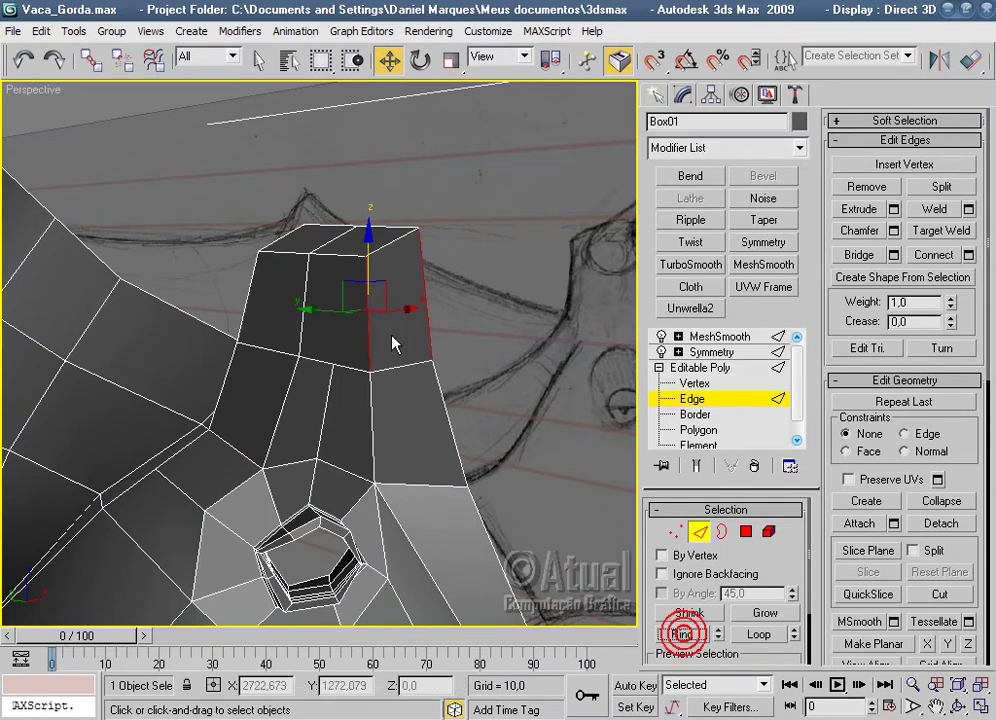
pyautogui.keyDown('alt'); pyautogui.moveTo(300, 377); pyautogui.dragTo(347, 377, button='middle'); pyautogui.keyUp('alt')
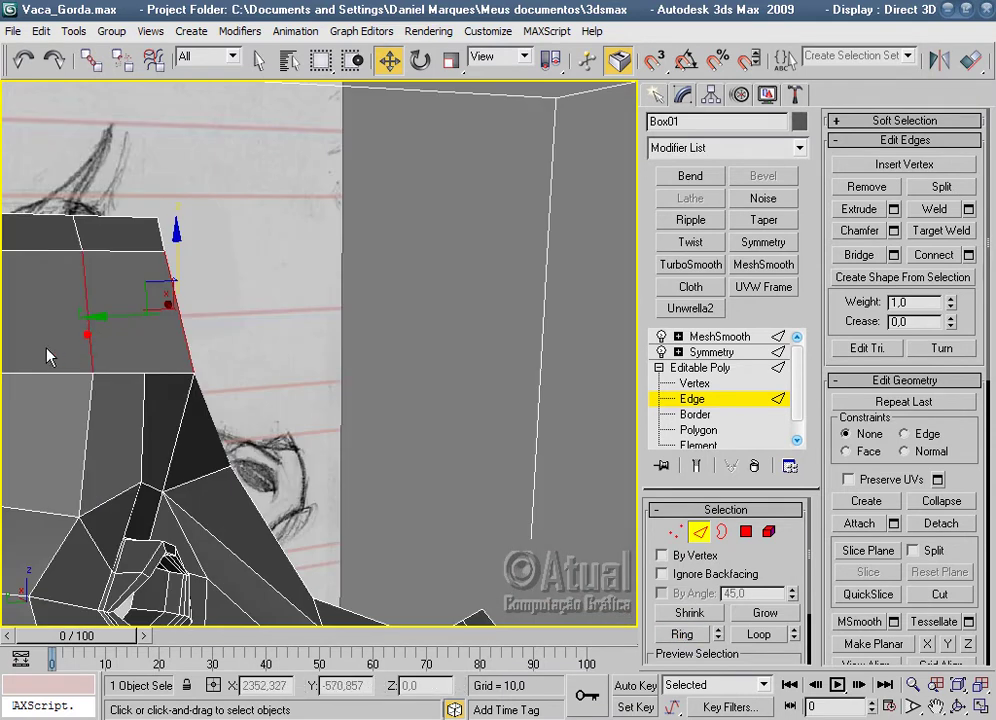
pyautogui.keyDown('alt'); pyautogui.moveTo(53, 357); pyautogui.dragTo(233, 369, button='middle'); pyautogui.keyUp('alt')
pyautogui.click(200, 340)
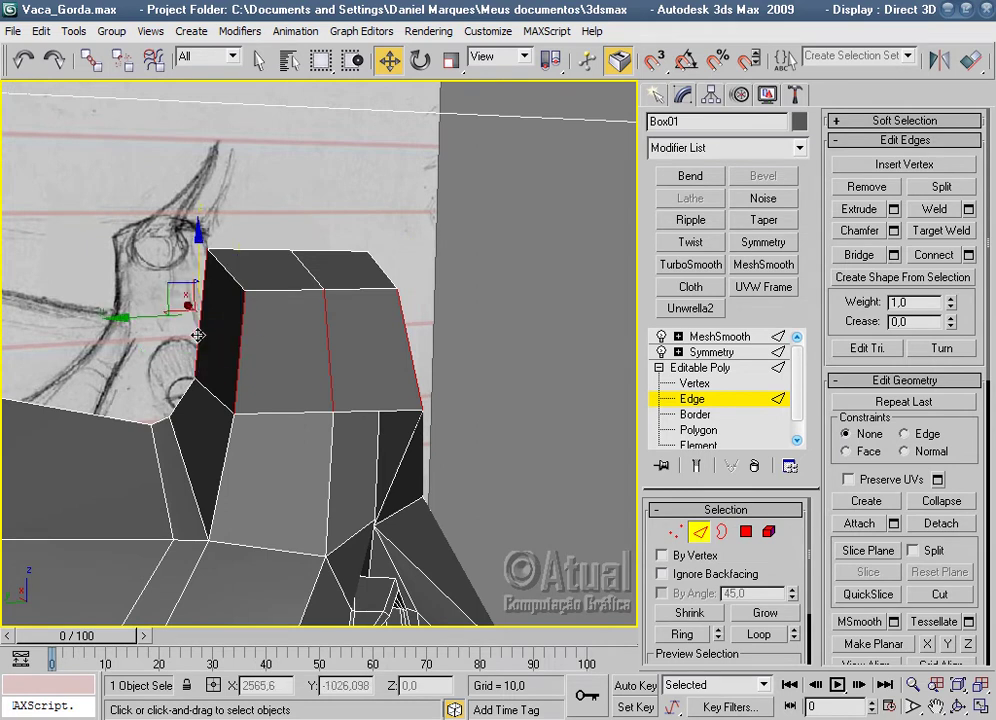
pyautogui.rightClick(182, 325)
pyautogui.click(175, 395)
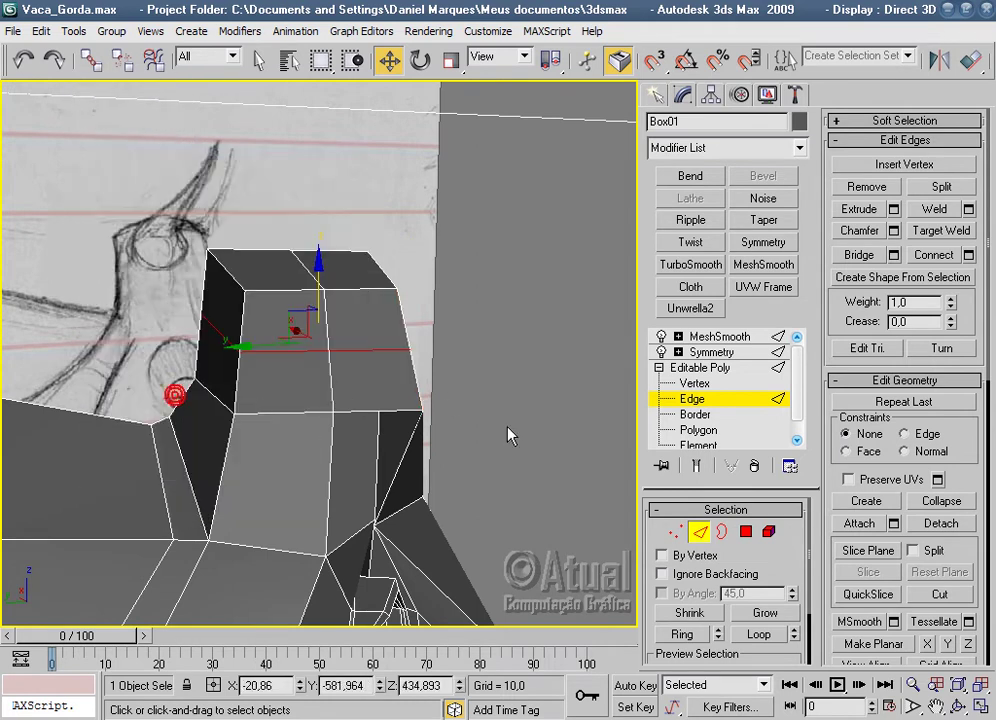
# Inset the box's top faces by 2,879 to form a rim.
pyautogui.click(591, 491)
pyautogui.press('4')
pyautogui.click(360, 350)
pyautogui.keyDown('ctrl'); pyautogui.click(300, 330); pyautogui.keyUp('ctrl')
pyautogui.keyDown('ctrl'); pyautogui.click(306, 363); pyautogui.keyUp('ctrl')
pyautogui.click(968, 207)
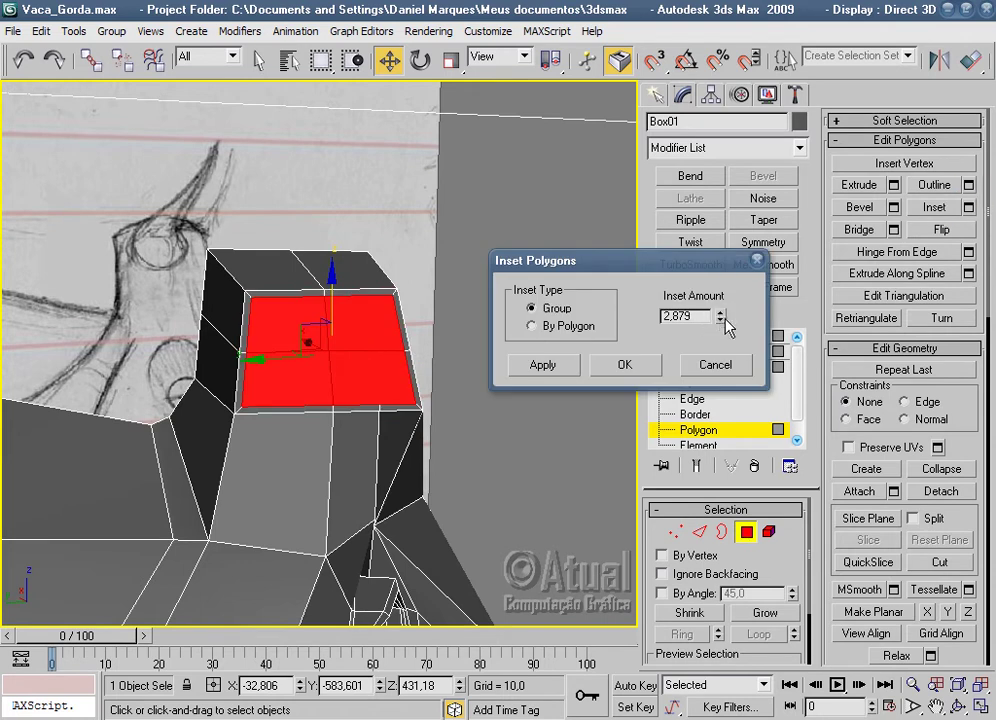
pyautogui.moveTo(718, 298)
pyautogui.mouseDown()
pyautogui.moveTo(718, 153)
pyautogui.moveTo(670, 345)
pyautogui.mouseUp()
pyautogui.click(622, 366)
pyautogui.keyDown('alt'); pyautogui.moveTo(611, 373); pyautogui.dragTo(478, 382, button='middle'); pyautogui.keyUp('alt')
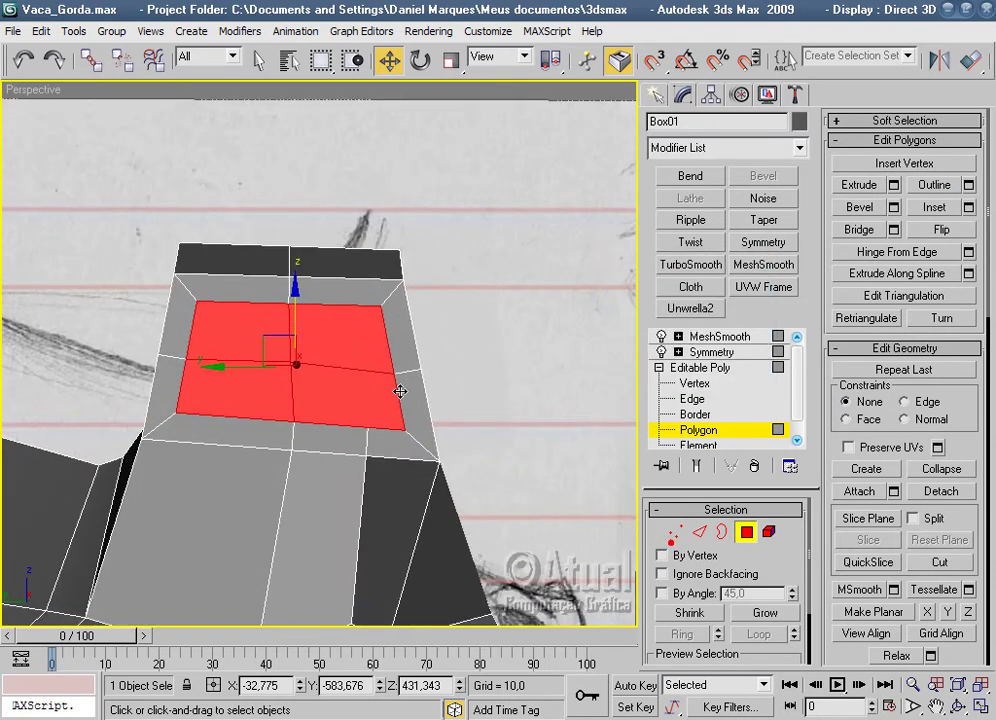
pyautogui.click(678, 531)
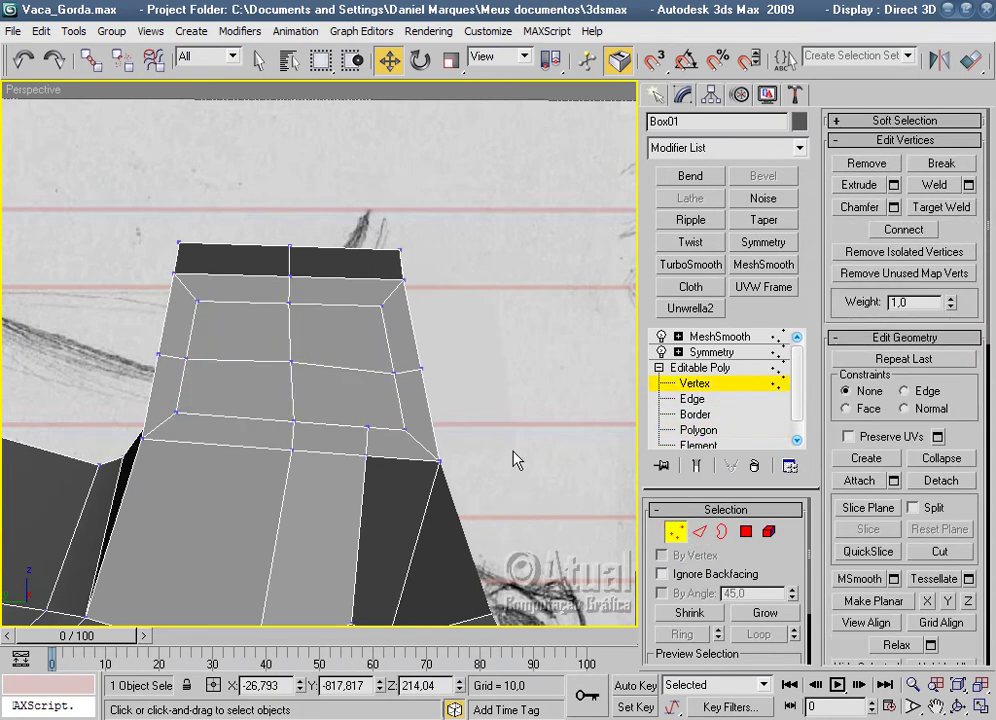
# In the Left view, select four eye-loop vertices and scale them inward horizontally.
pyautogui.press('l')
pyautogui.scroll(-2, 500, 396)
pyautogui.scroll(-3, 402, 442)
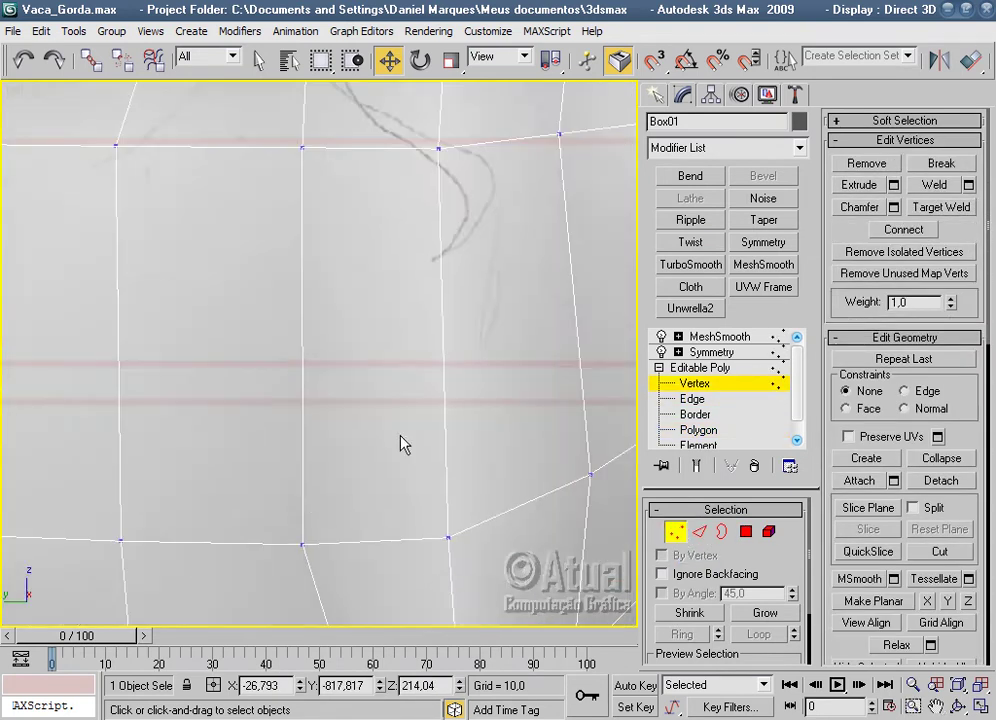
pyautogui.scroll(-5, 401, 360)
pyautogui.scroll(3, 401, 358)
pyautogui.scroll(4, 411, 356)
pyautogui.moveTo(416, 430); pyautogui.dragTo(416, 251, button='middle')
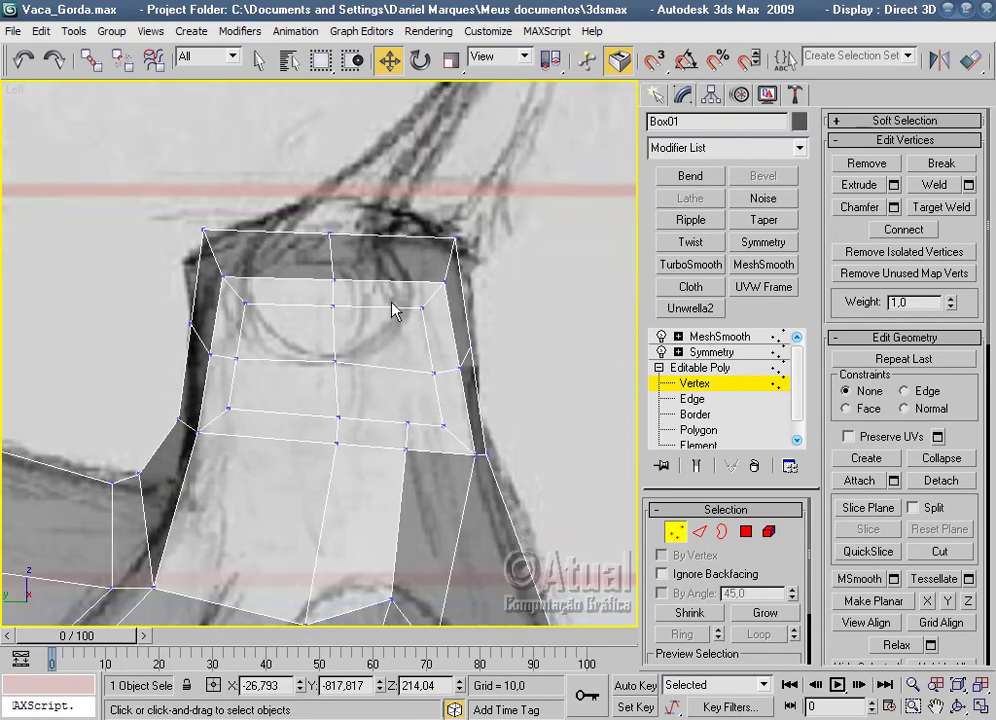
pyautogui.click(419, 306)
pyautogui.keyDown('ctrl'); pyautogui.click(246, 304); pyautogui.keyUp('ctrl')
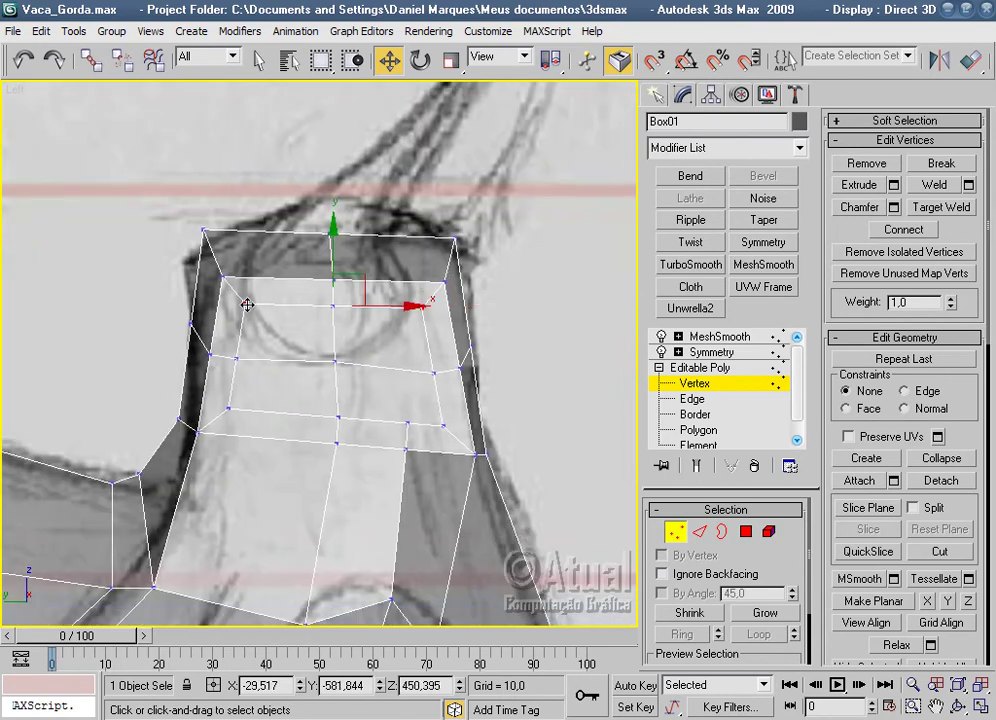
pyautogui.keyDown('ctrl'); pyautogui.click(226, 407); pyautogui.keyUp('ctrl')
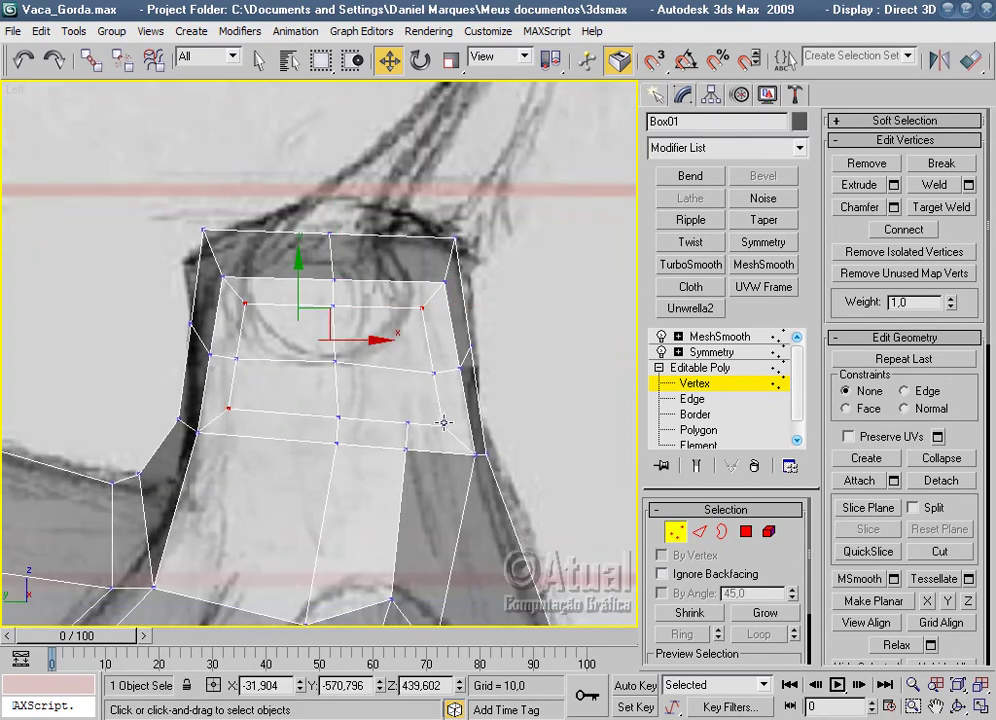
pyautogui.keyDown('ctrl'); pyautogui.click(443, 423); pyautogui.keyUp('ctrl')
pyautogui.click(394, 363)
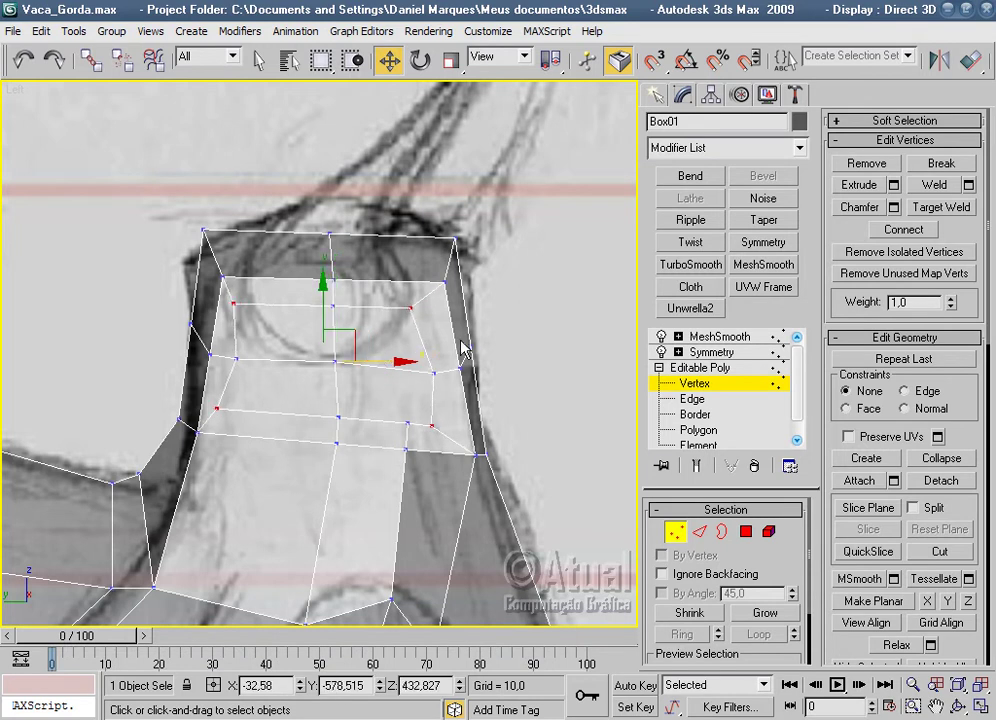
pyautogui.click(450, 62)
pyautogui.moveTo(422, 357); pyautogui.dragTo(405, 358)
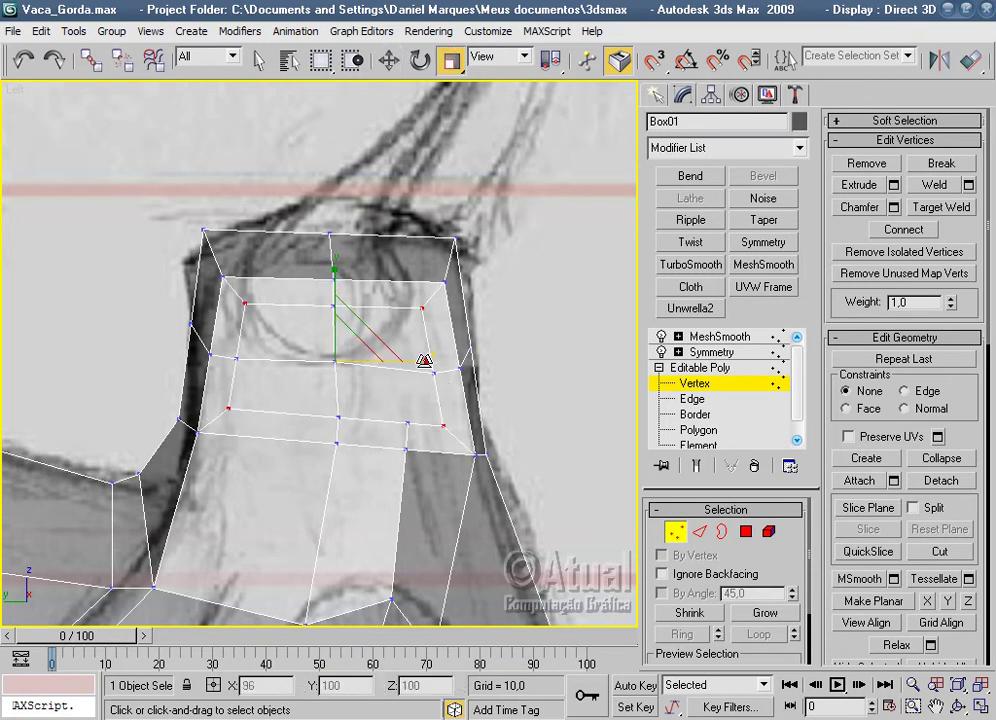
# Move the vertices below the eye left and up toward the sketched eye outline.
pyautogui.click(405, 420)
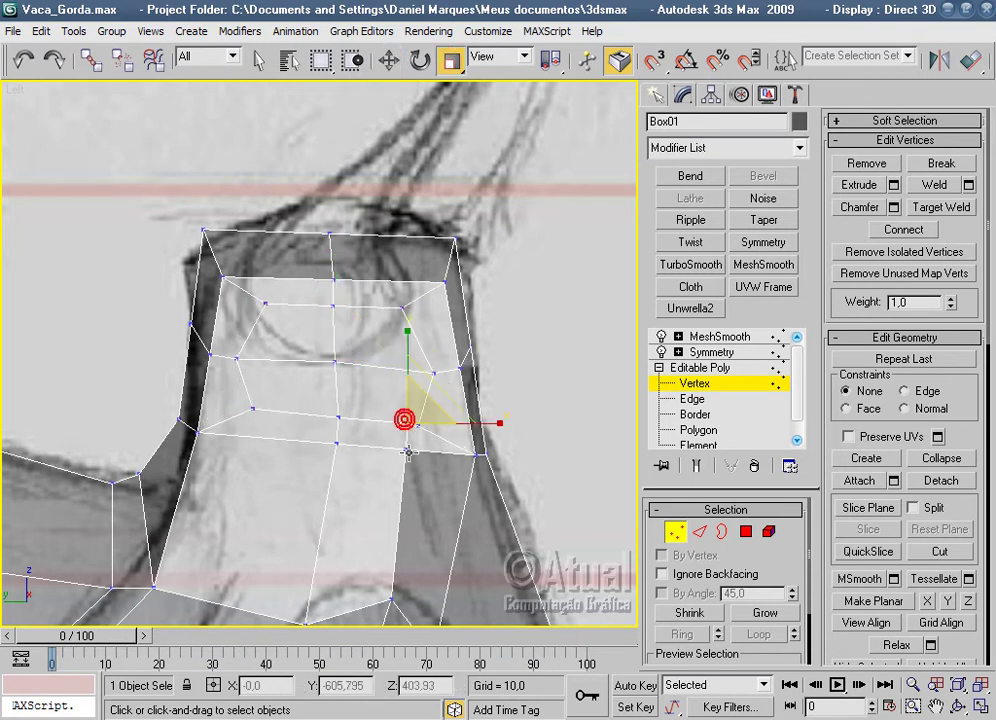
pyautogui.click(405, 449)
pyautogui.click(388, 62)
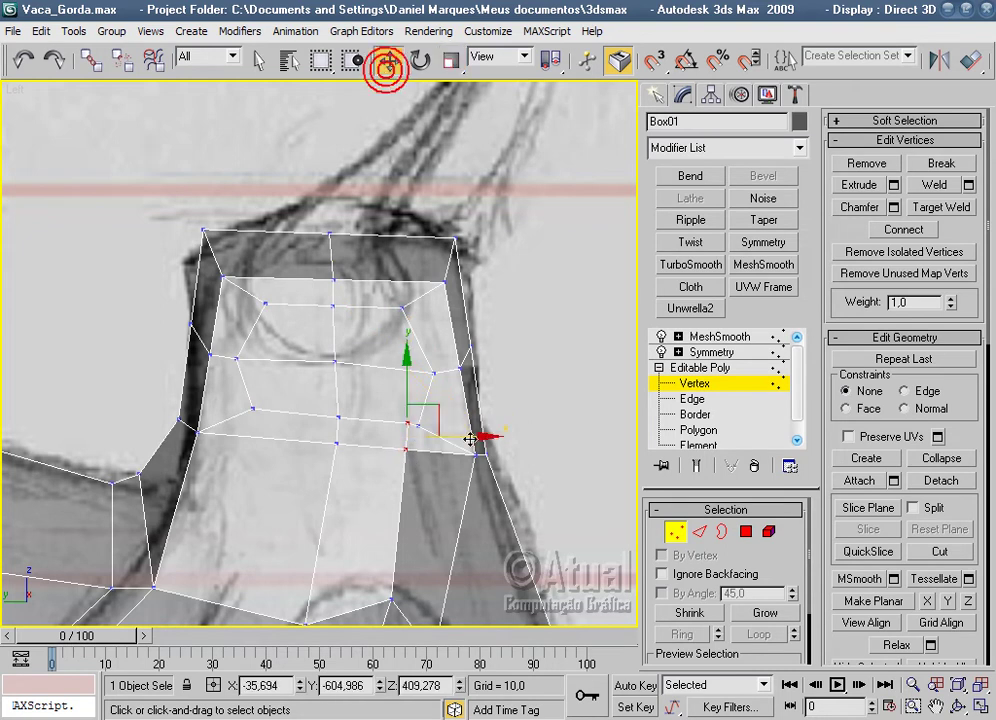
pyautogui.moveTo(467, 441); pyautogui.dragTo(442, 438)
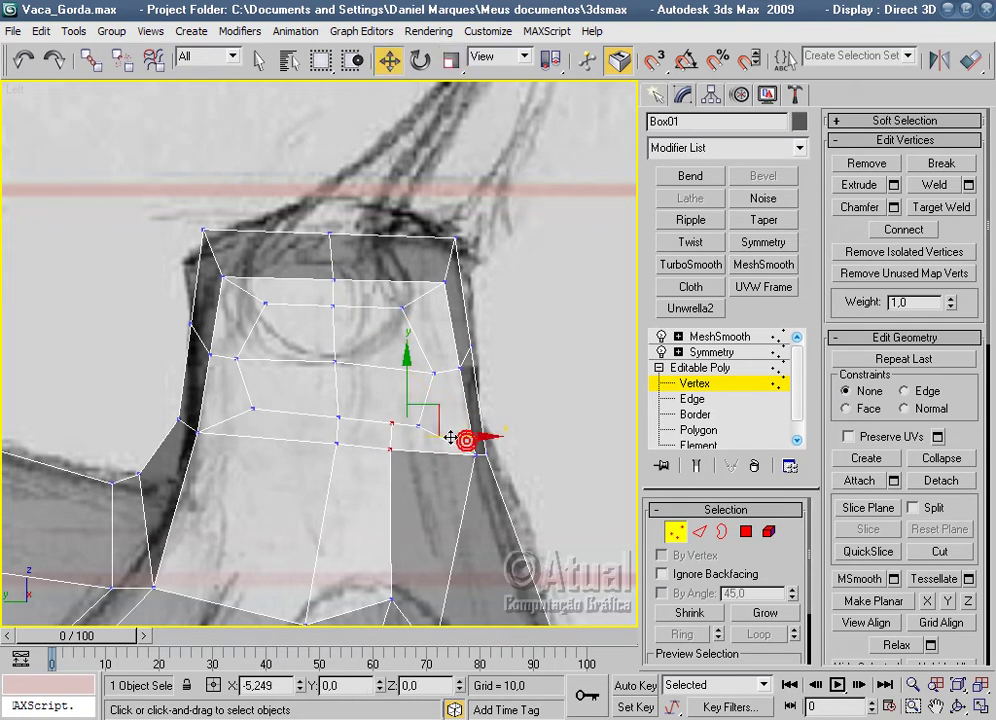
pyautogui.click(380, 451)
pyautogui.moveTo(382, 449); pyautogui.dragTo(416, 427)
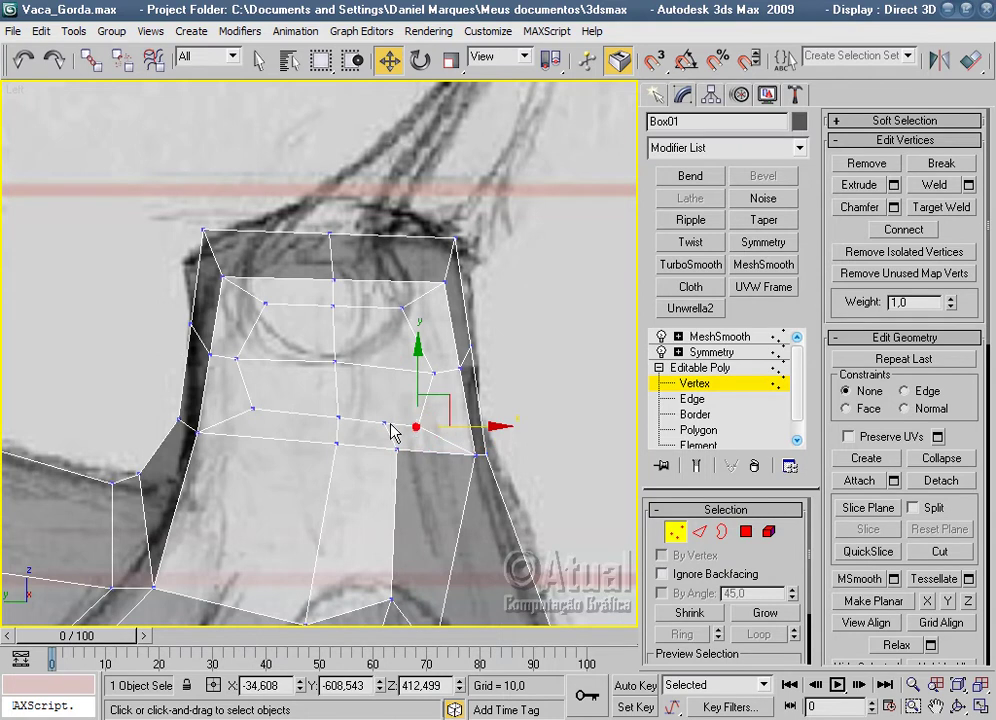
# Select the side eye-loop vertices and scale them inward, undoing an accidental deselection.
pyautogui.keyDown('ctrl'); pyautogui.click(248, 411); pyautogui.keyUp('ctrl')
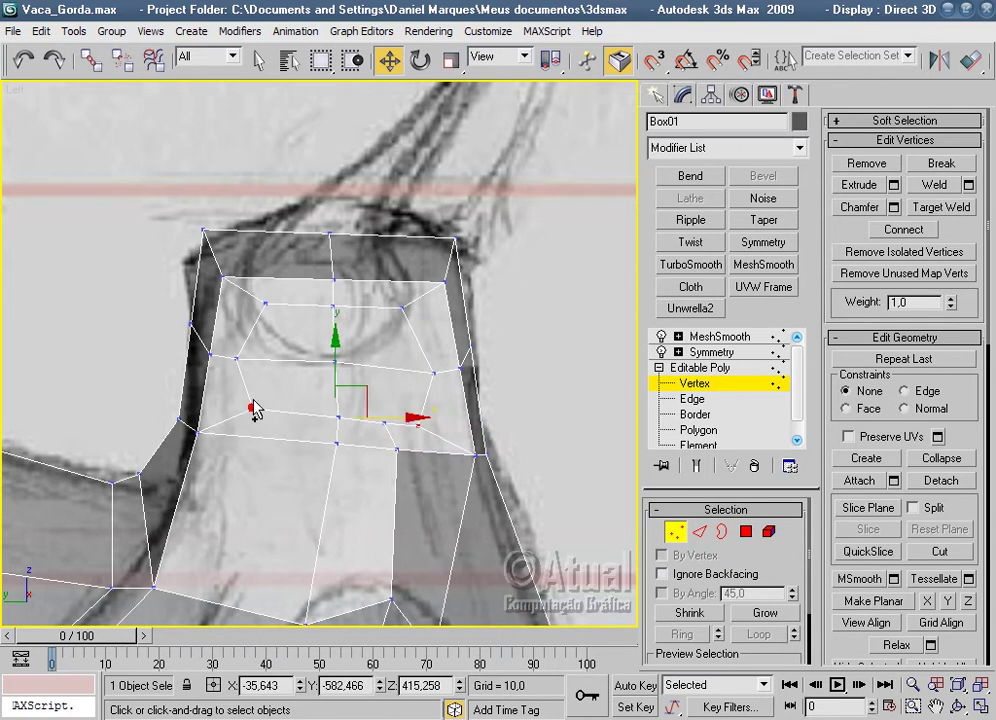
pyautogui.keyDown('ctrl'); pyautogui.click(265, 304); pyautogui.keyUp('ctrl')
pyautogui.keyDown('ctrl'); pyautogui.click(405, 310); pyautogui.keyUp('ctrl')
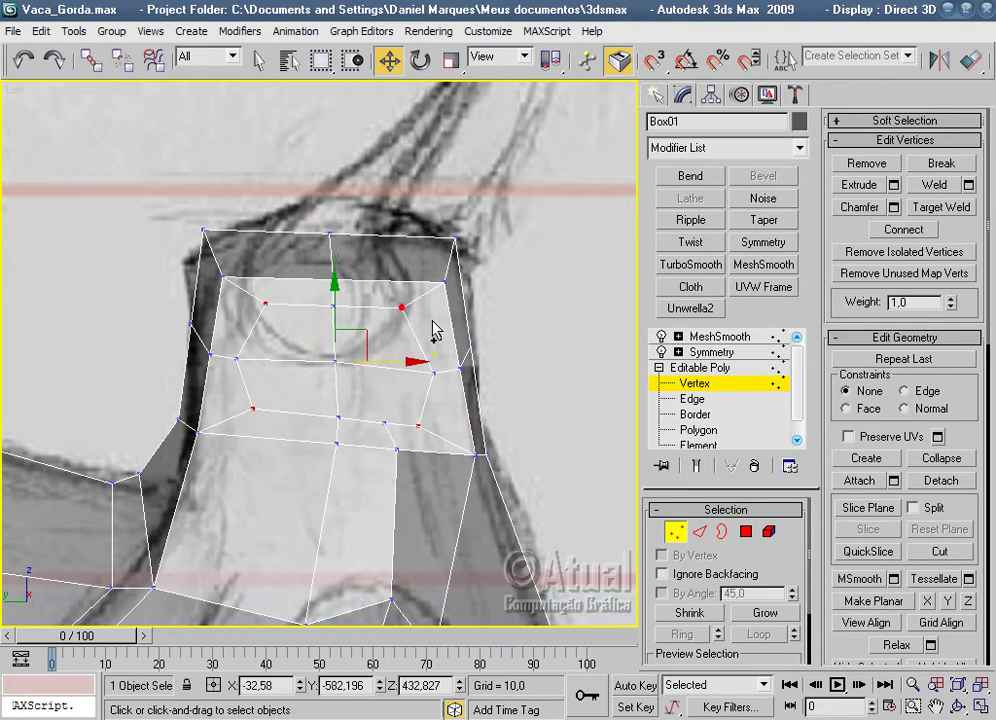
pyautogui.click(450, 60)
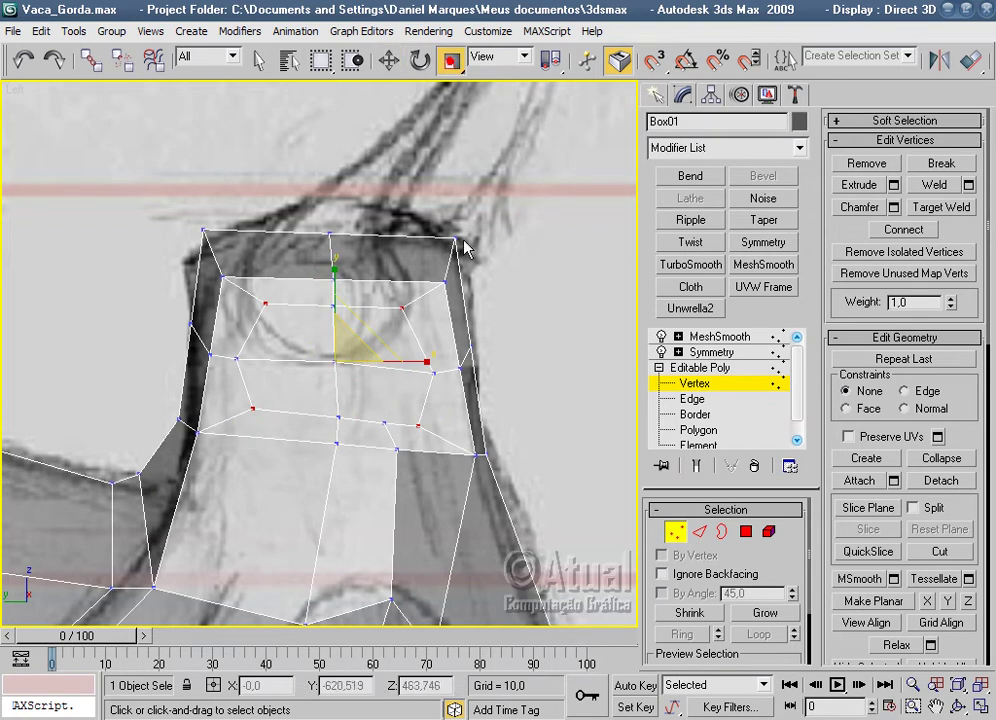
pyautogui.click(425, 370)
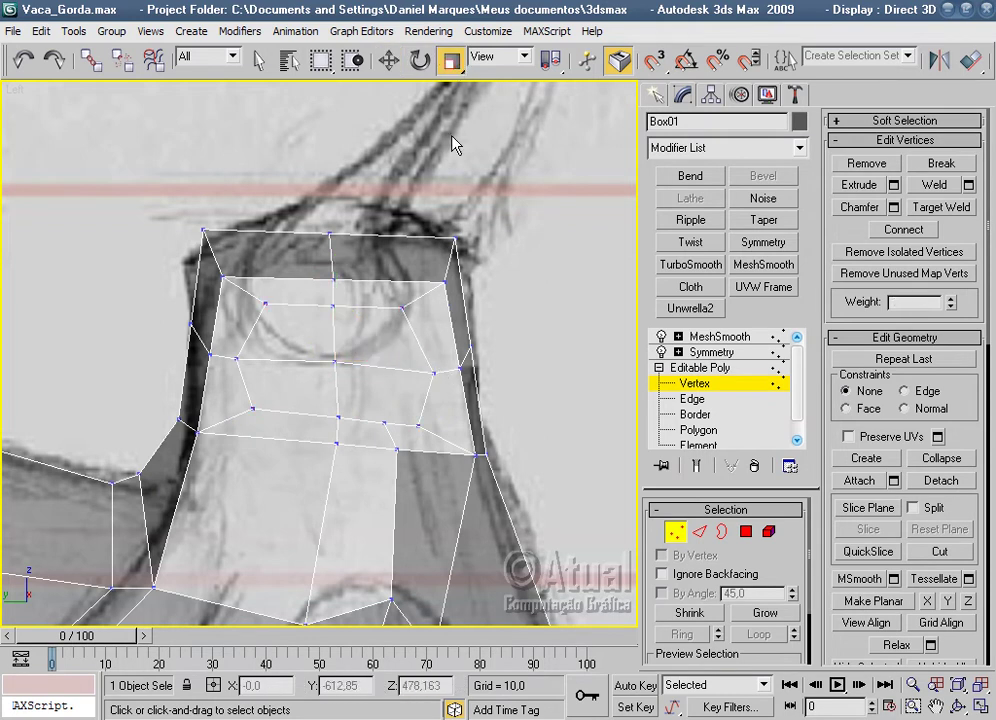
pyautogui.click(21, 64)
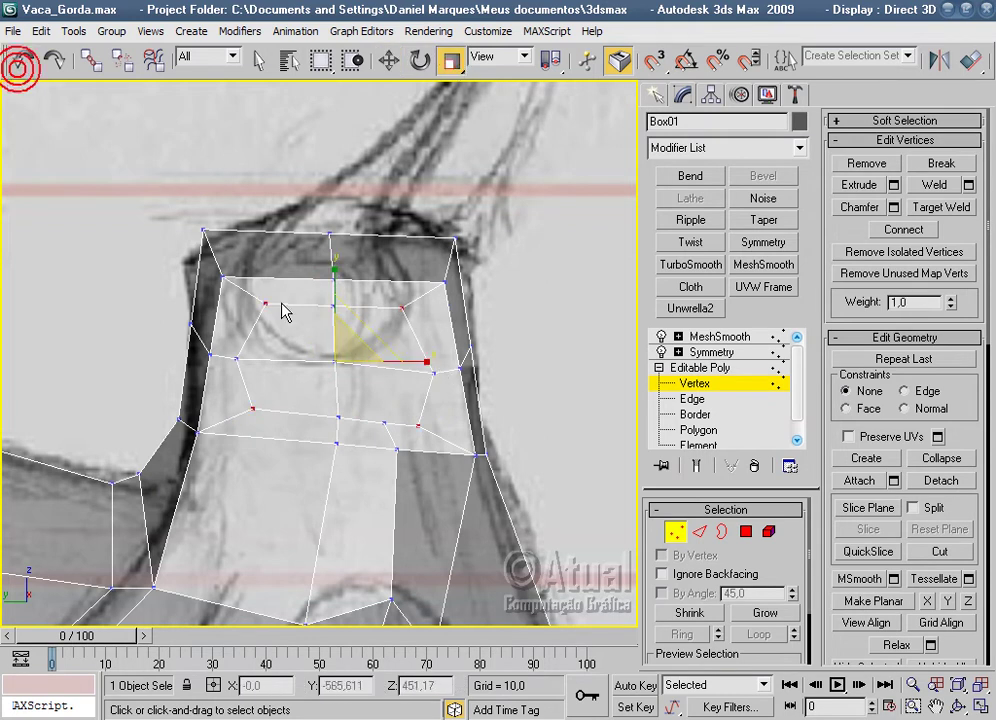
pyautogui.moveTo(412, 358)
pyautogui.mouseDown()
pyautogui.moveTo(256, 376)
pyautogui.moveTo(417, 368)
pyautogui.mouseUp()
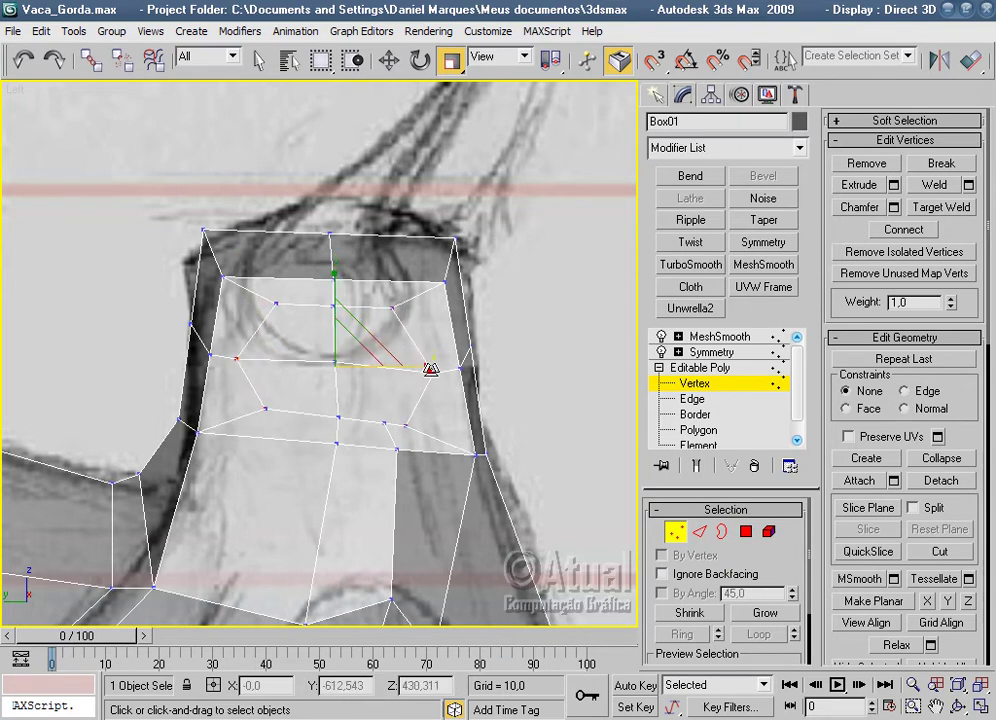
# Select the top, bottom and side eye-loop vertices and squash them together vertically.
pyautogui.click(339, 416)
pyautogui.click(331, 305)
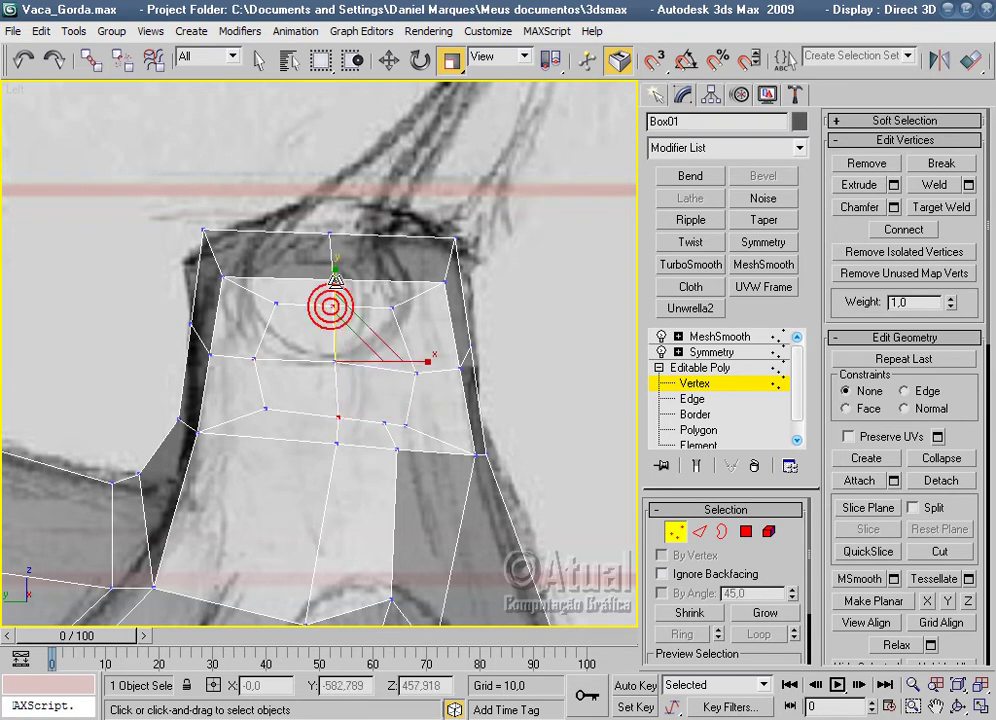
pyautogui.click(274, 302)
pyautogui.keyDown('ctrl'); pyautogui.click(265, 411); pyautogui.keyUp('ctrl')
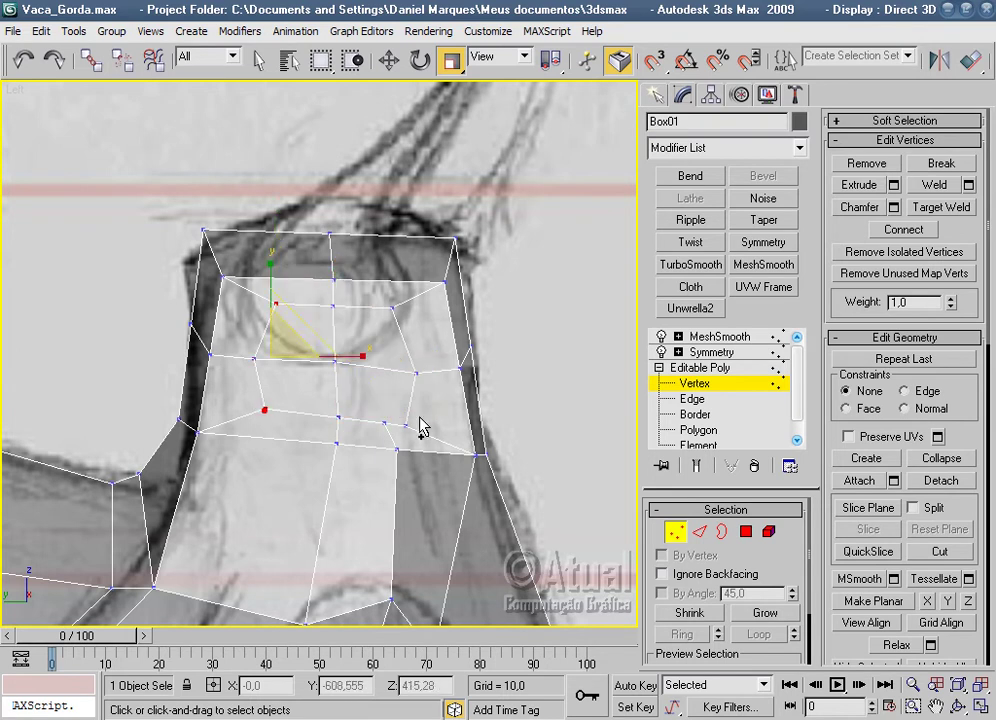
pyautogui.keyDown('ctrl'); pyautogui.click(406, 425); pyautogui.keyUp('ctrl')
pyautogui.keyDown('ctrl'); pyautogui.click(392, 307); pyautogui.keyUp('ctrl')
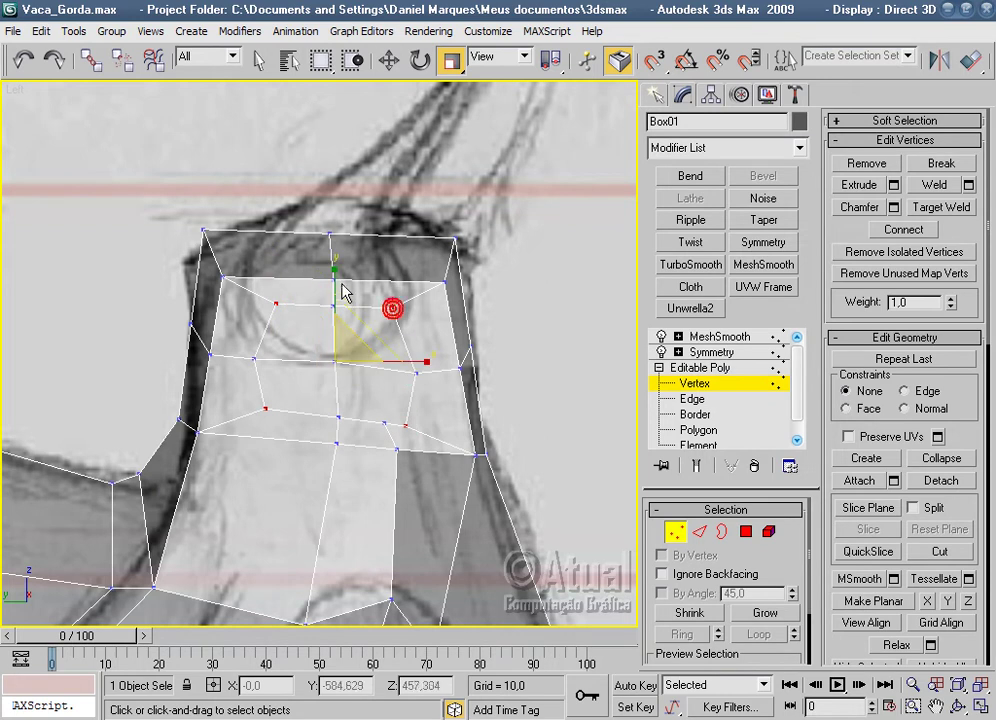
pyautogui.moveTo(337, 277); pyautogui.dragTo(373, 433)
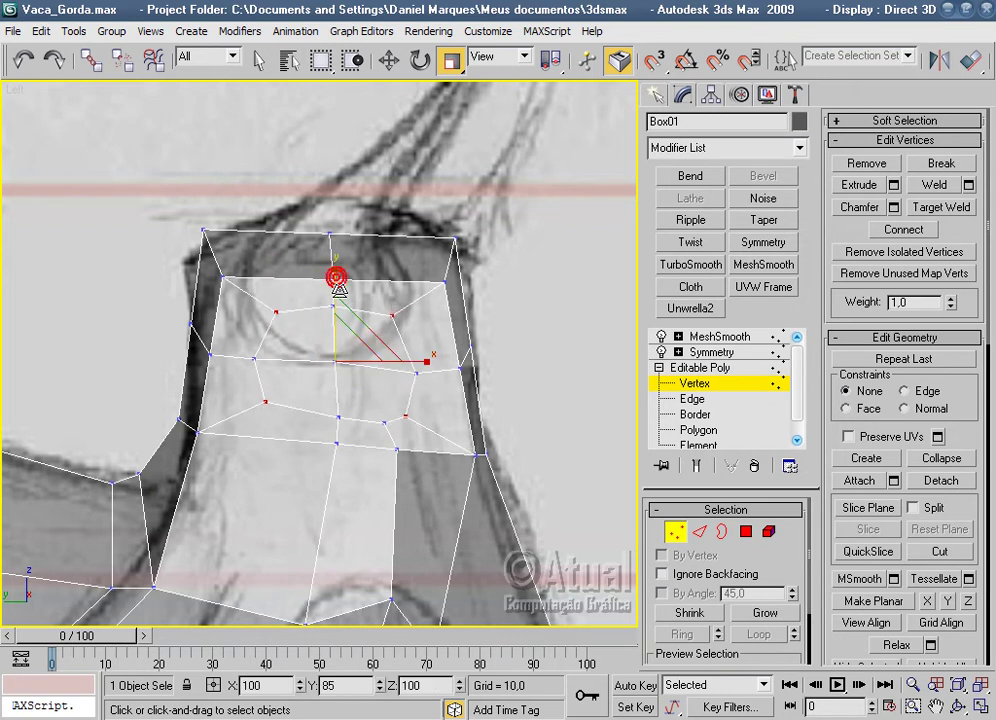
pyautogui.click(338, 412)
pyautogui.keyDown('ctrl'); pyautogui.click(334, 305); pyautogui.keyUp('ctrl')
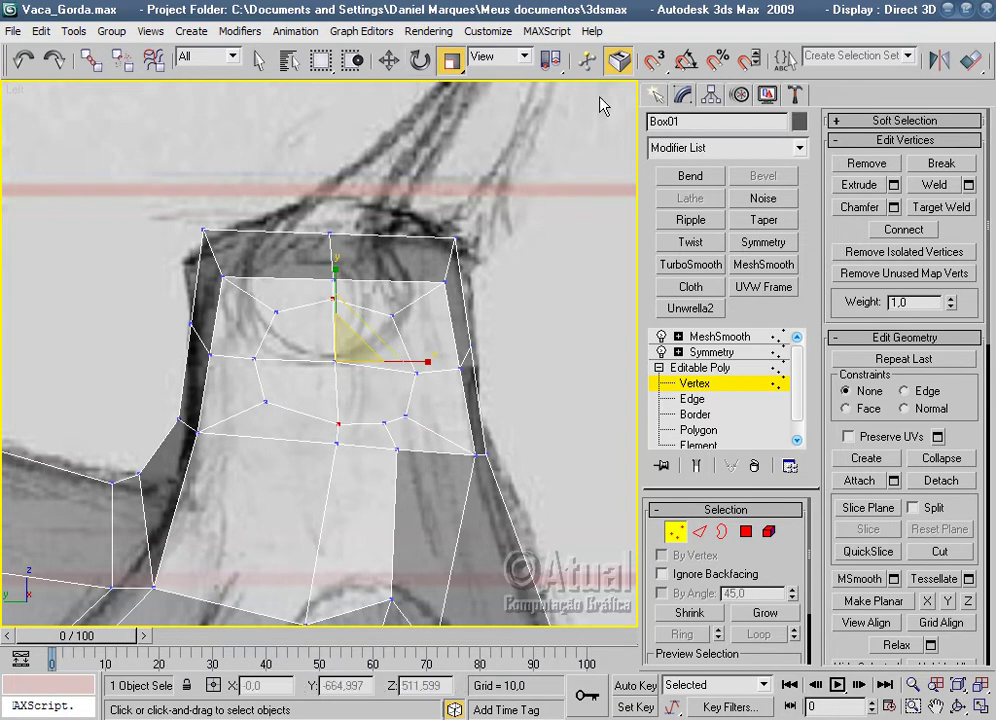
# Remove the extra edge below the eye socket, then delete its leftover vertex.
pyautogui.keyDown('ctrl'); pyautogui.click(742, 533); pyautogui.keyUp('ctrl')
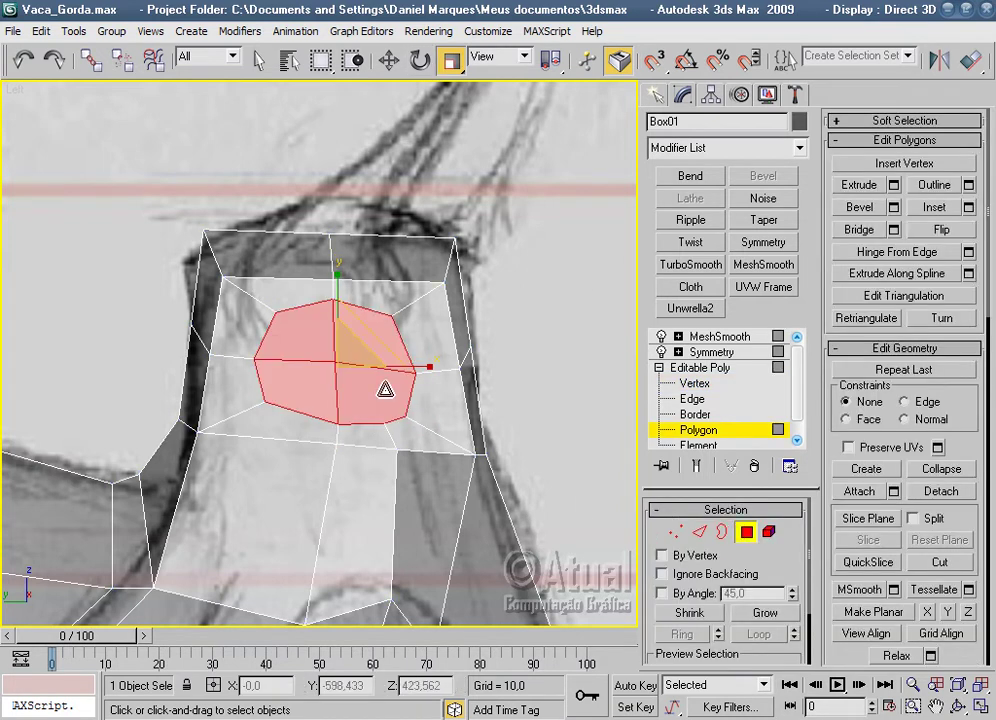
pyautogui.scroll(3, 465, 410)
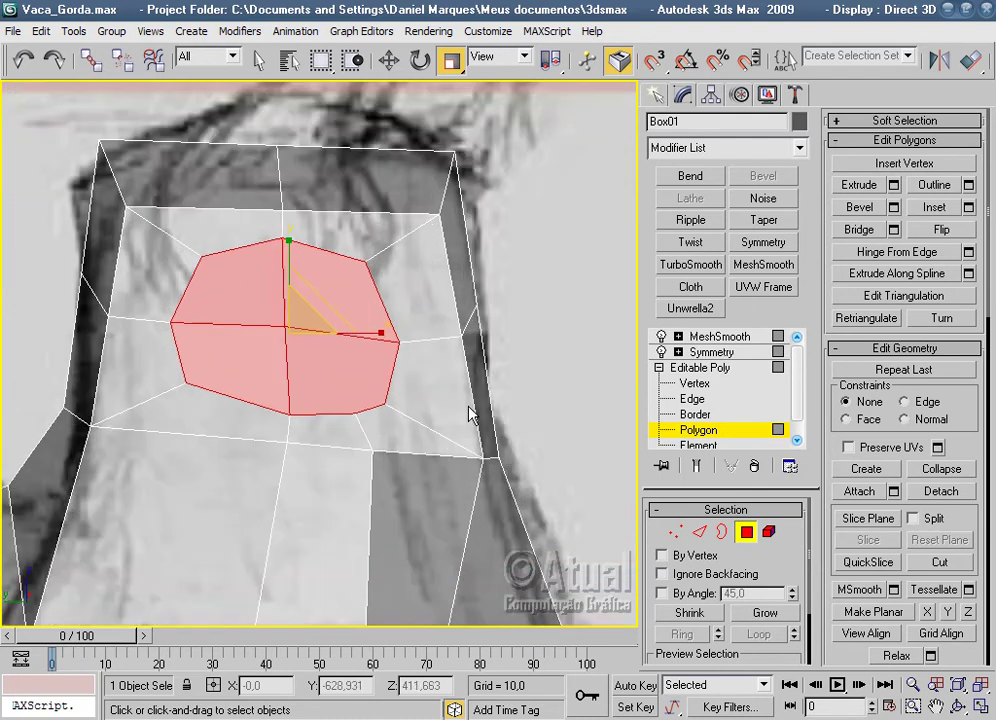
pyautogui.click(519, 438)
pyautogui.click(700, 533)
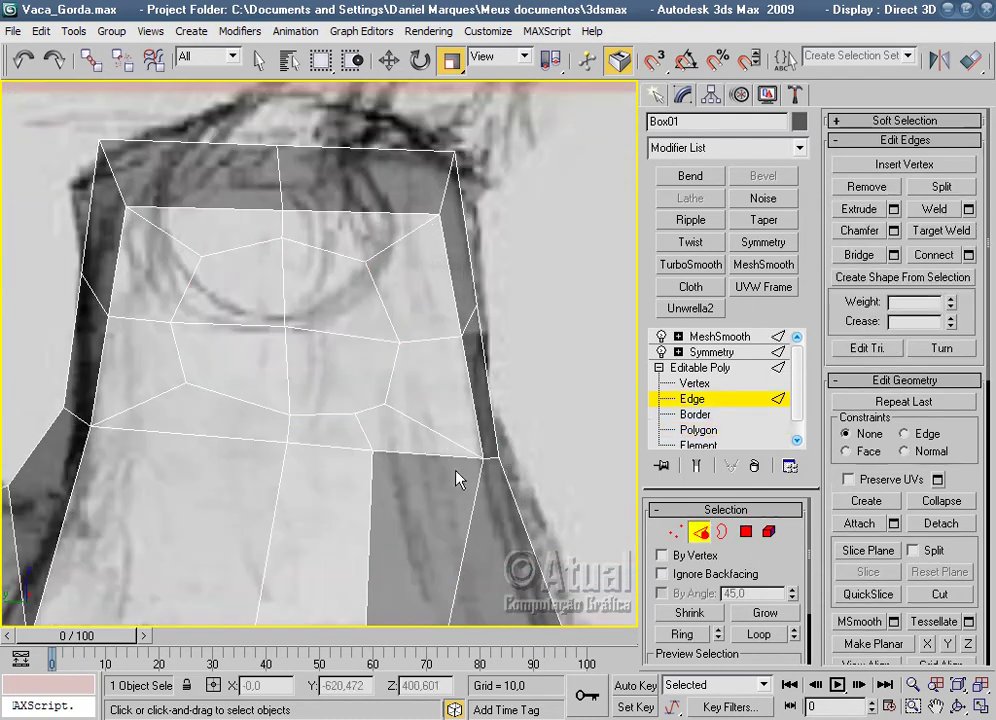
pyautogui.click(365, 434)
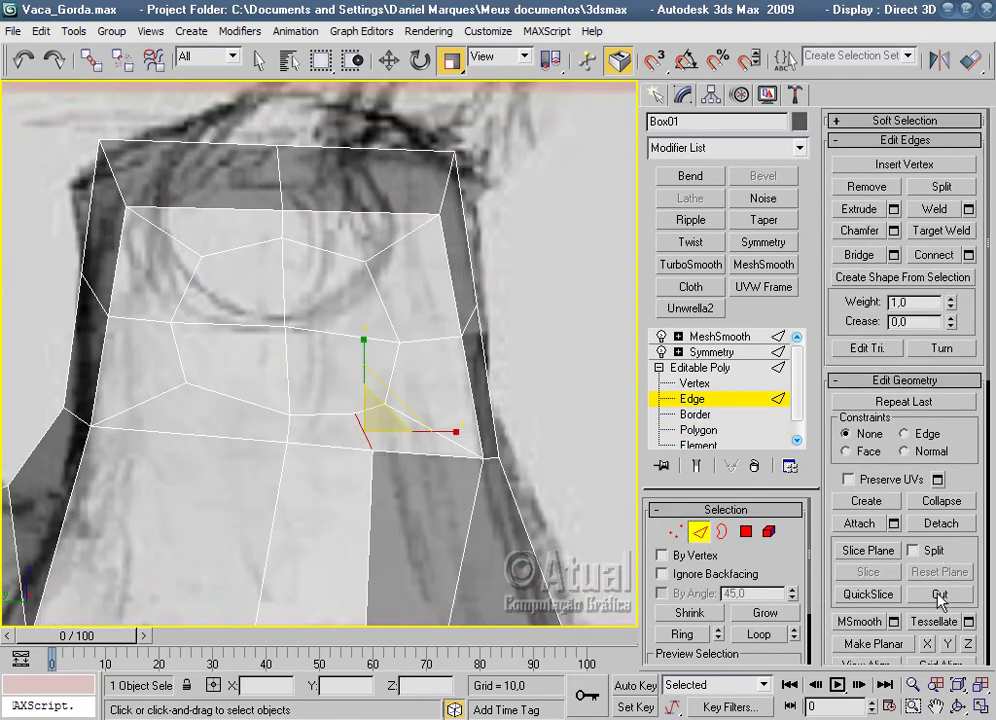
pyautogui.click(875, 188)
pyautogui.click(677, 533)
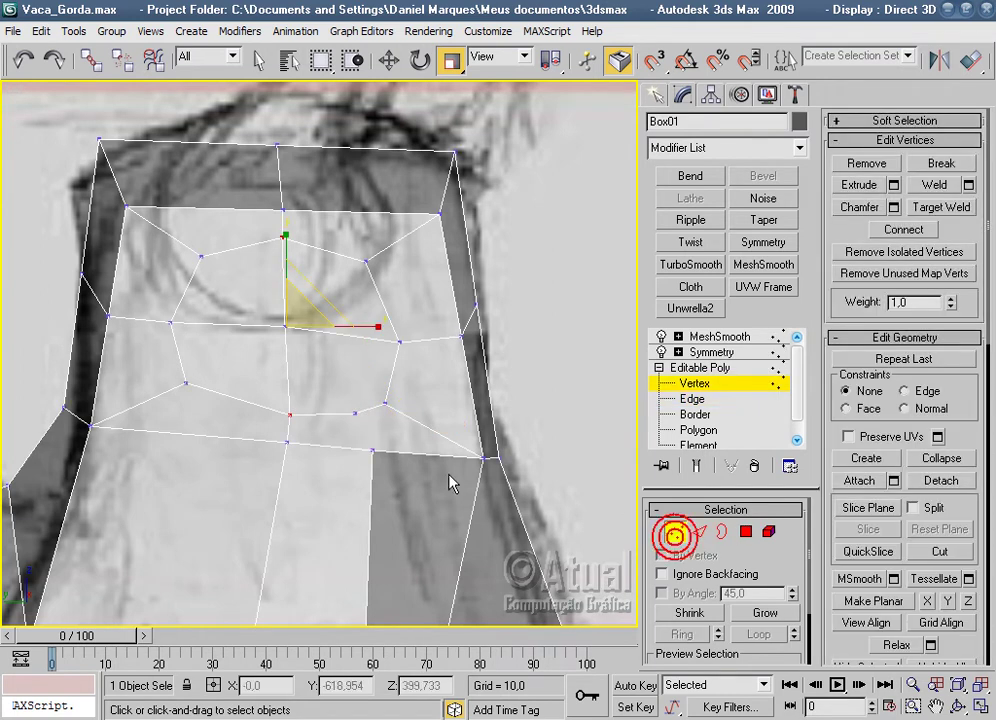
pyautogui.click(354, 410)
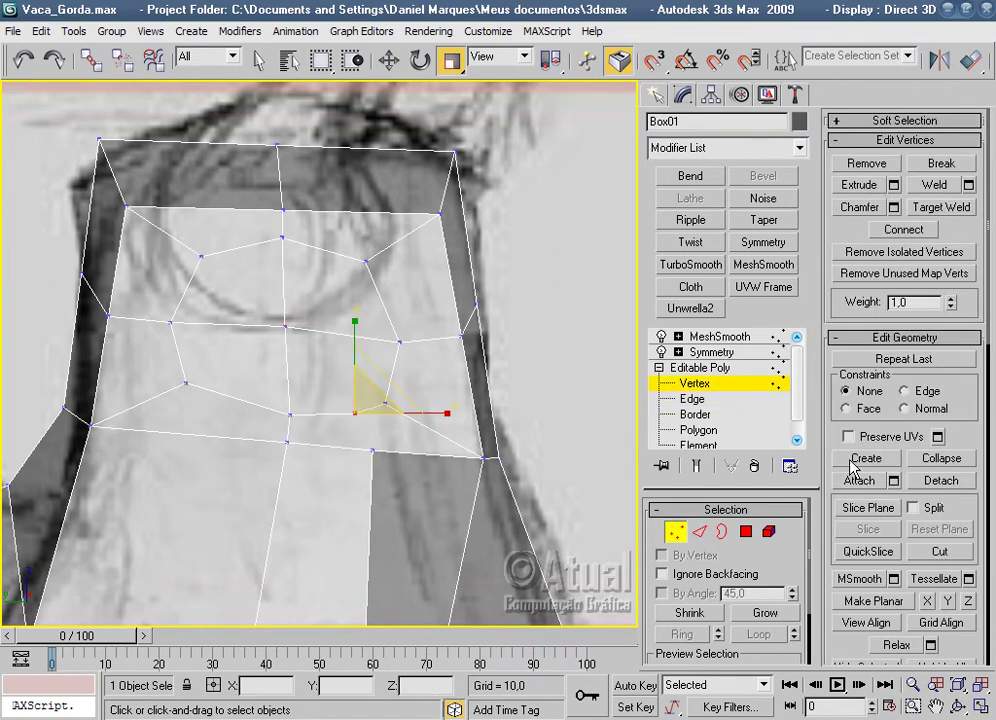
pyautogui.click(864, 163)
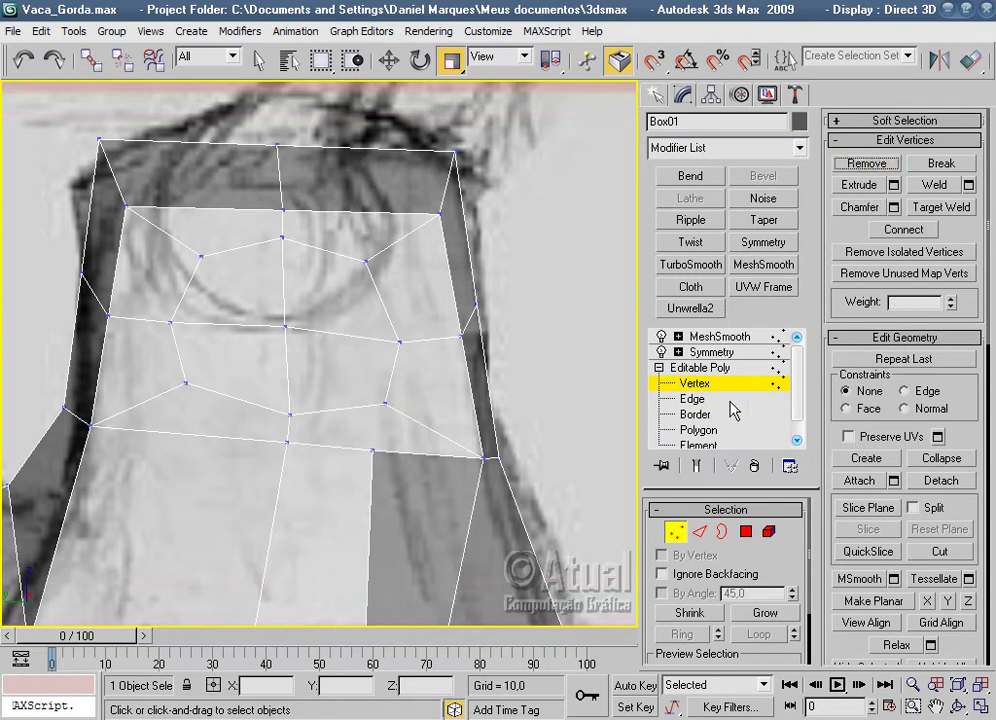
# Select the polygons around the eye socket, then clear the selection.
pyautogui.click(745, 531)
pyautogui.click(364, 378)
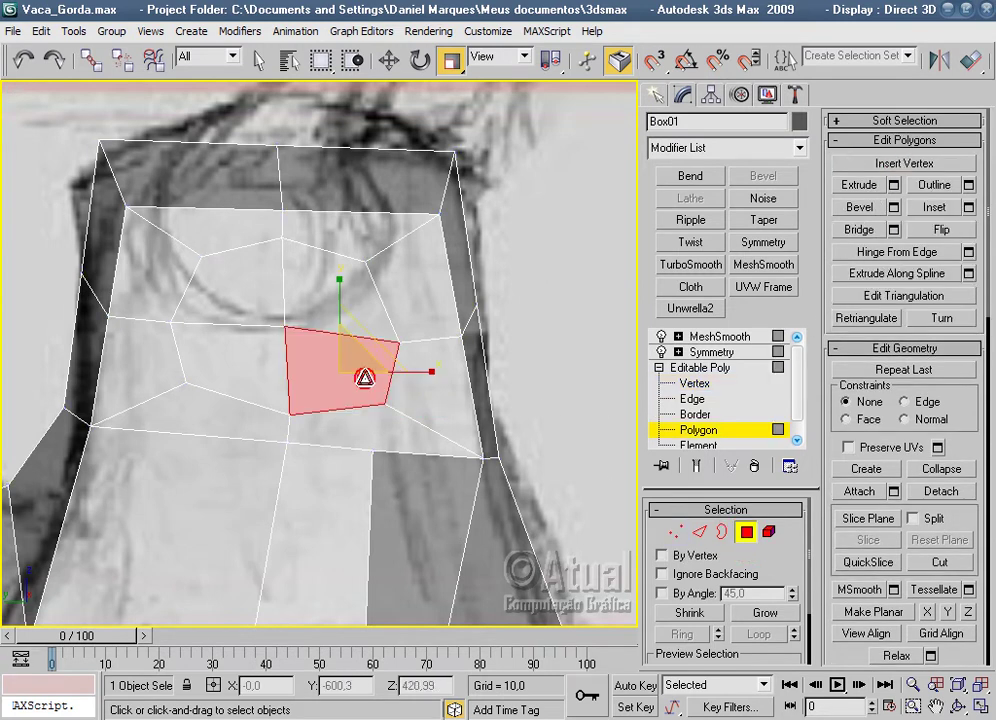
pyautogui.keyDown('ctrl'); pyautogui.click(235, 360); pyautogui.keyUp('ctrl')
pyautogui.keyDown('ctrl'); pyautogui.click(238, 296); pyautogui.keyUp('ctrl')
pyautogui.keyDown('ctrl'); pyautogui.click(321, 299); pyautogui.keyUp('ctrl')
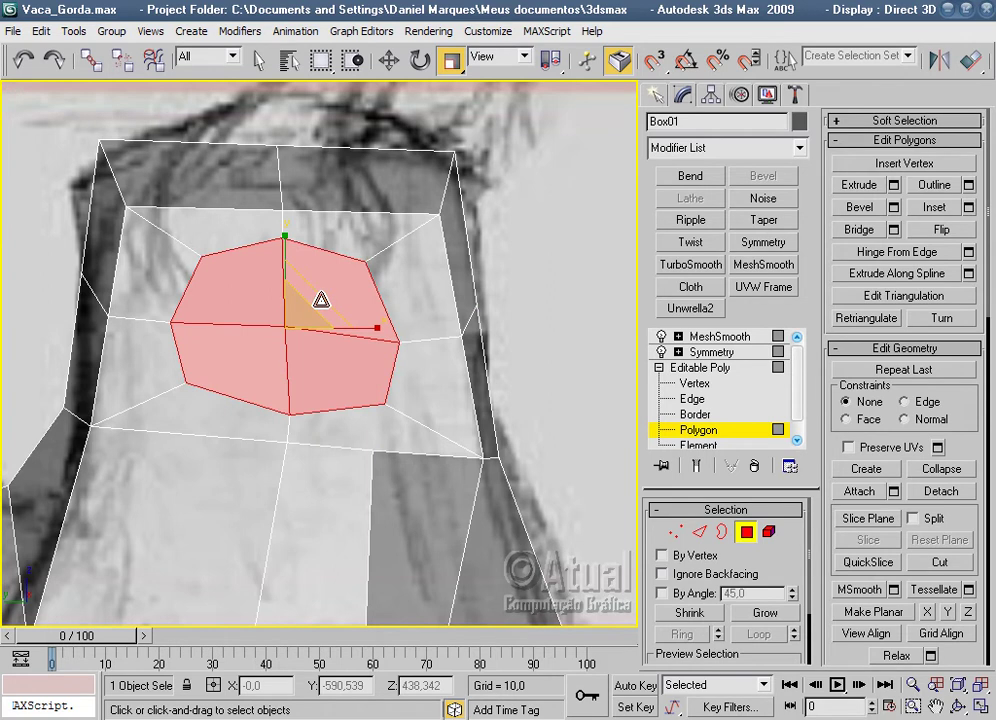
pyautogui.hotkey('ctrl', 'd')
# Show the MeshSmooth result and inspect the head's snout and eye sockets in Perspective.
pyautogui.click(757, 338)
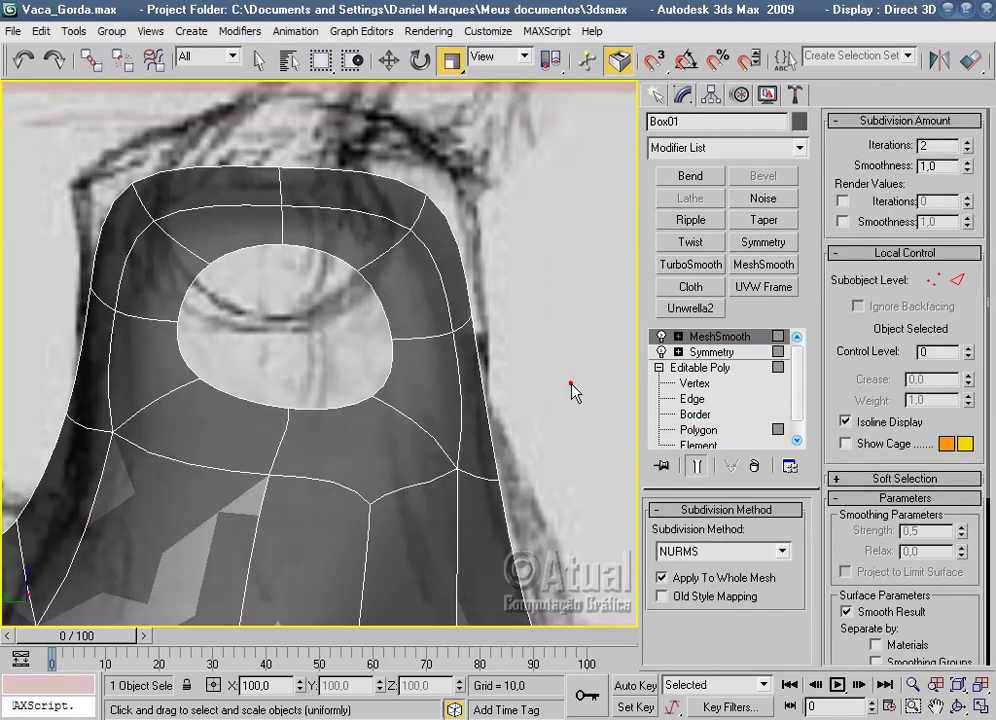
pyautogui.click(571, 389)
pyautogui.click(460, 431)
pyautogui.click(567, 416)
pyautogui.scroll(-5, 560, 447)
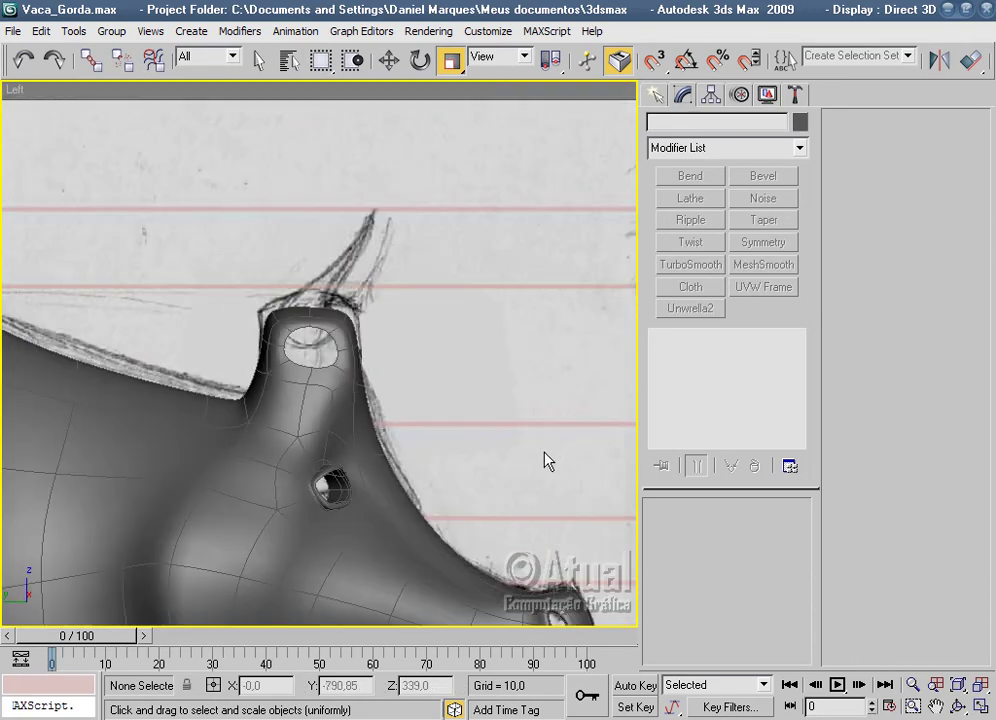
pyautogui.press('p')
pyautogui.moveTo(518, 462)
pyautogui.keyDown('alt'); pyautogui.mouseDown(button='middle')
pyautogui.moveTo(378, 474)
pyautogui.moveTo(349, 502)
pyautogui.moveTo(365, 480)
pyautogui.mouseUp(button='middle'); pyautogui.keyUp('alt')
pyautogui.scroll(5, 397, 424)
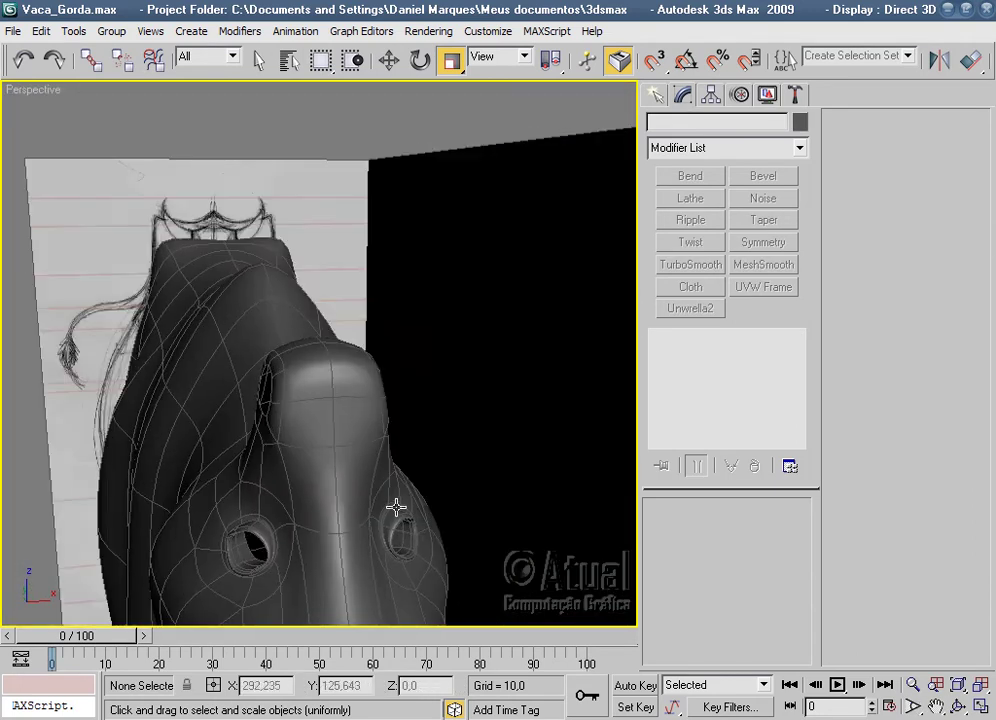
pyautogui.click(311, 471)
pyautogui.click(707, 431)
pyautogui.moveTo(322, 463)
pyautogui.keyDown('alt'); pyautogui.mouseDown(button='middle')
pyautogui.moveTo(529, 478)
pyautogui.moveTo(252, 475)
pyautogui.moveTo(397, 441)
pyautogui.mouseUp(button='middle'); pyautogui.keyUp('alt')
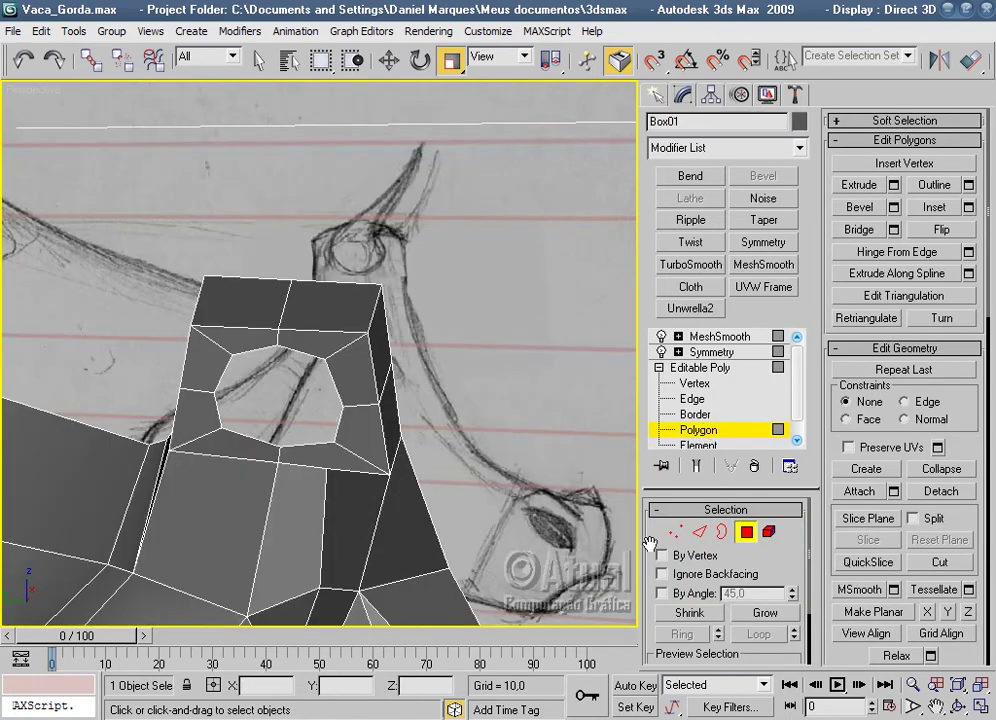
# At Edge level, pick one border edge of the opening and Loop it.
pyautogui.click(700, 534)
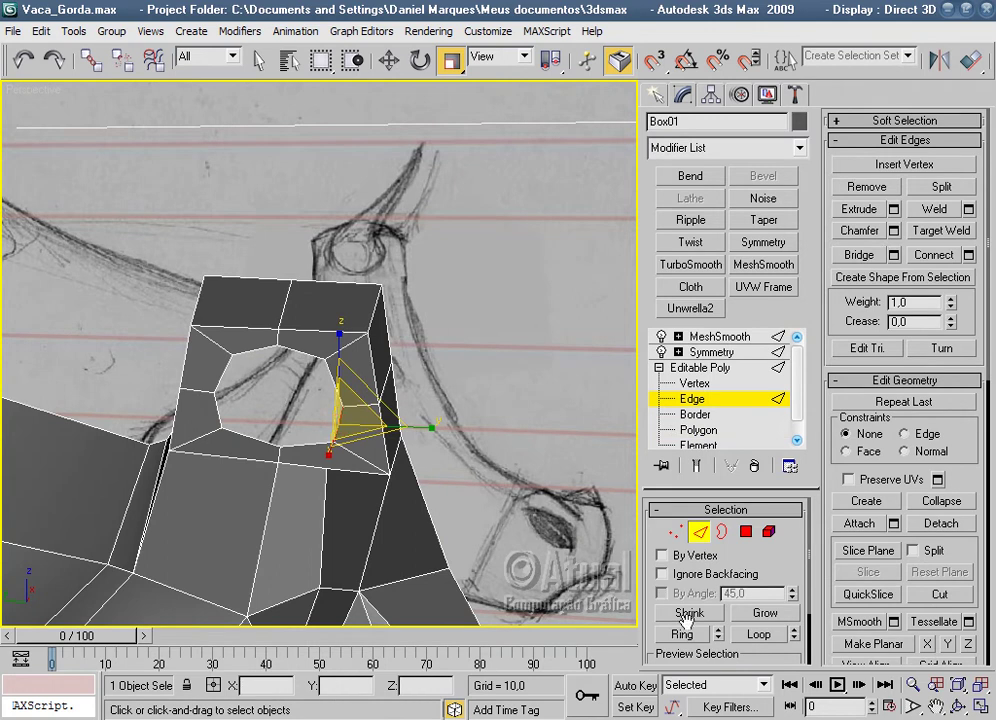
pyautogui.click(689, 635)
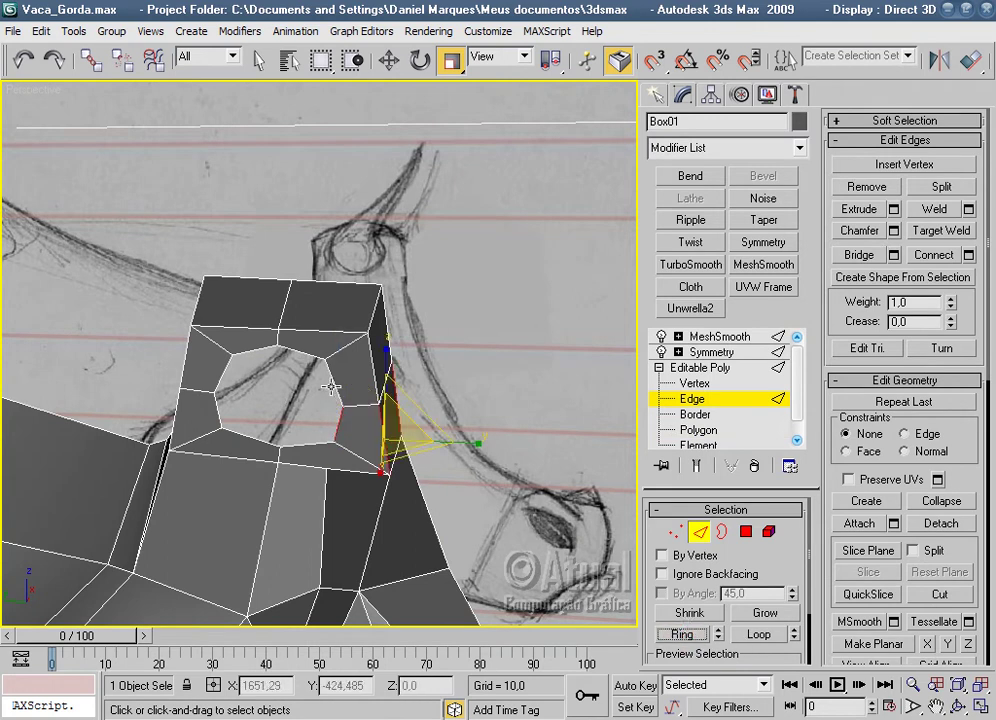
pyautogui.click(330, 387)
pyautogui.click(758, 634)
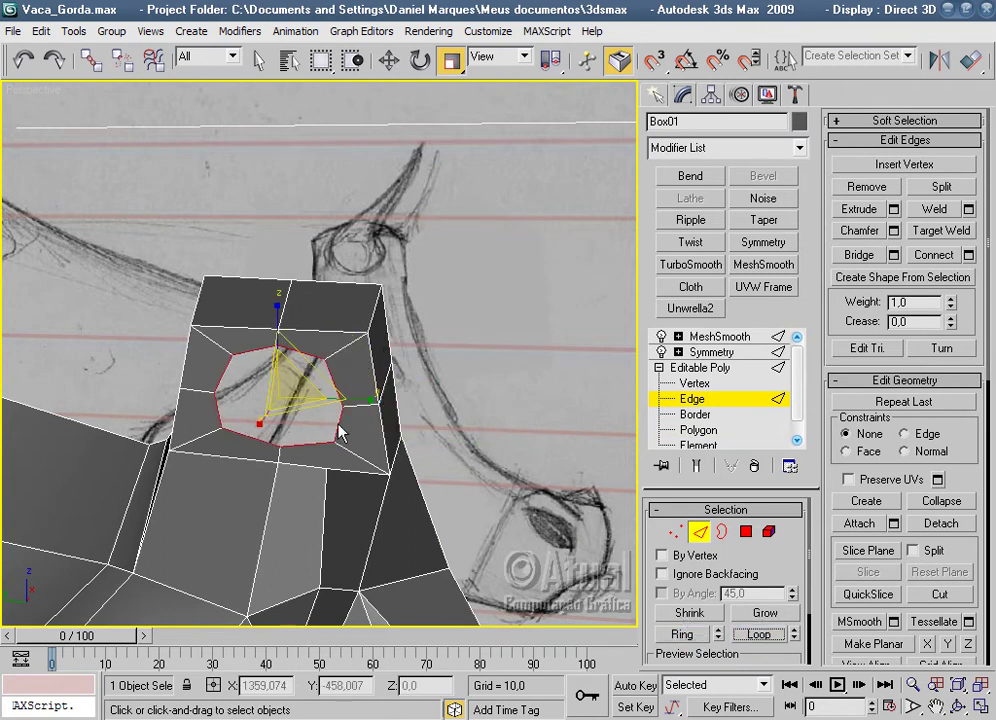
# Frame and zoom the Perspective view onto the selected edge loop, facing the opening.
pyautogui.moveTo(340, 409)
pyautogui.keyDown('alt'); pyautogui.mouseDown(button='middle')
pyautogui.moveTo(333, 400)
pyautogui.moveTo(352, 425)
pyautogui.mouseUp(button='middle'); pyautogui.keyUp('alt')
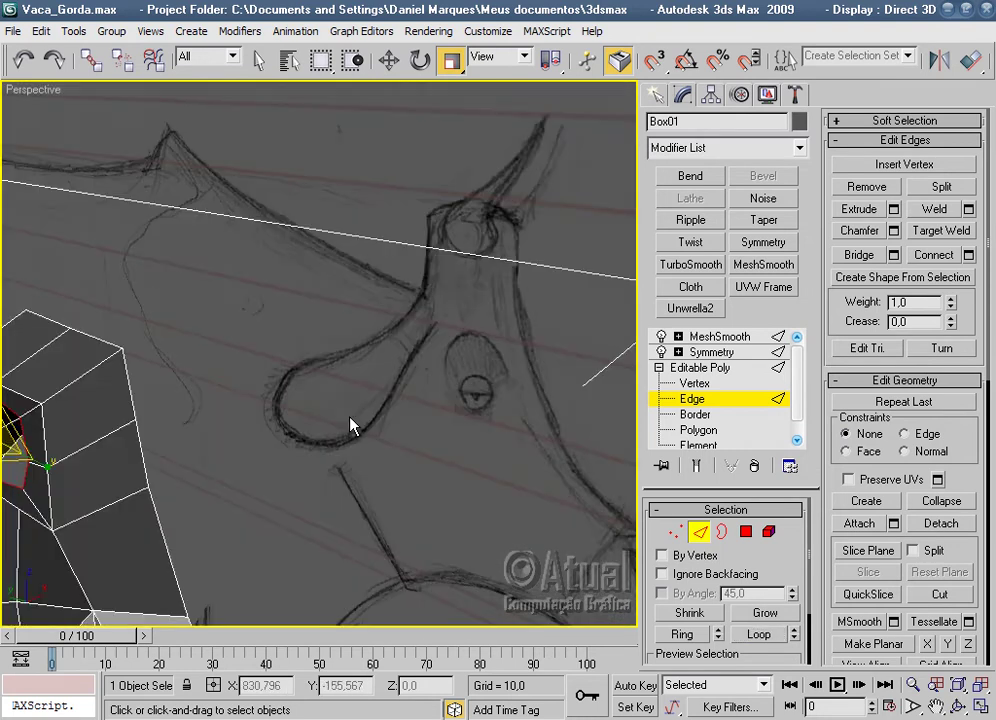
pyautogui.press('f')
pyautogui.scroll(-3, 447, 284)
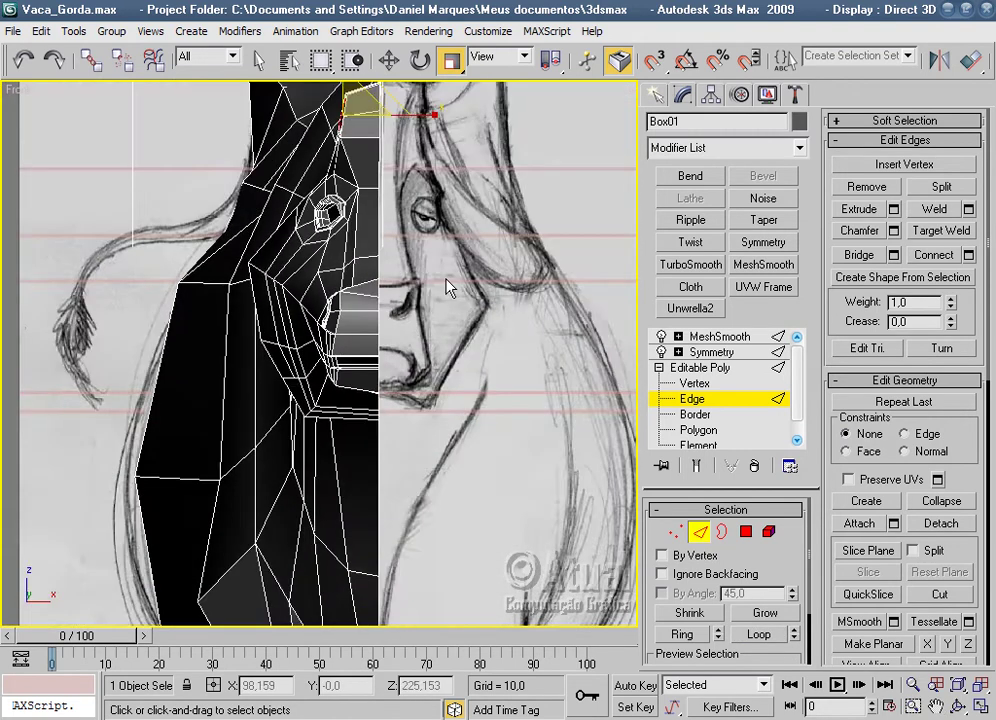
pyautogui.moveTo(447, 284); pyautogui.dragTo(451, 457, button='middle')
pyautogui.scroll(3, 451, 457)
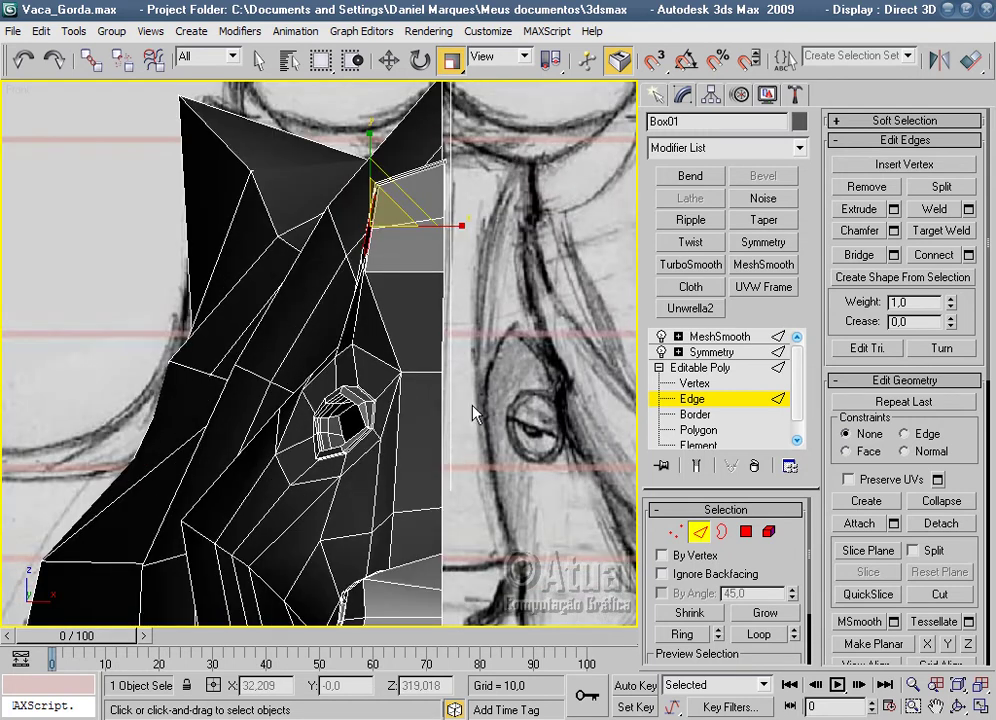
pyautogui.press('p')
pyautogui.scroll(-3, 476, 415)
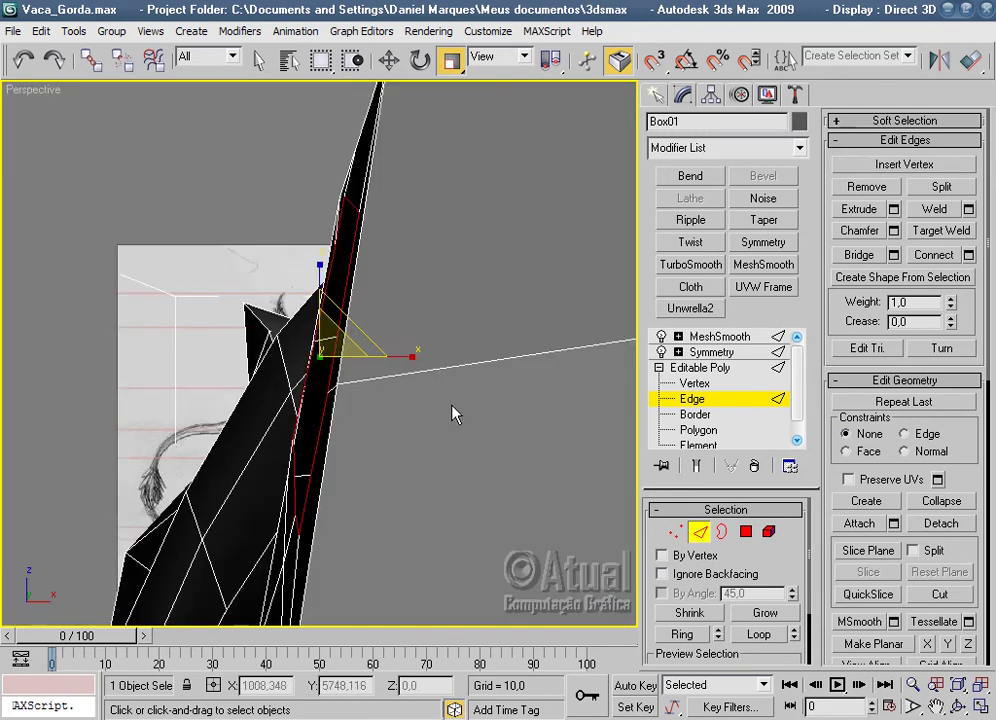
pyautogui.press('z')
pyautogui.keyDown('alt'); pyautogui.moveTo(476, 420); pyautogui.dragTo(529, 423, button='middle'); pyautogui.keyUp('alt')
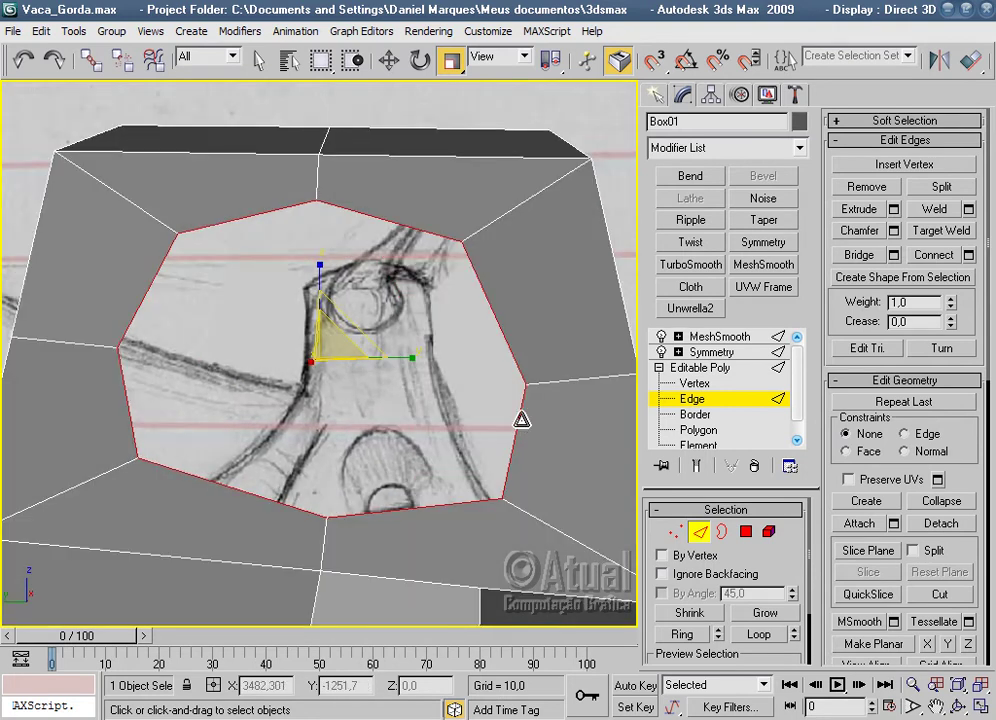
pyautogui.hotkey('shift', 'z')
pyautogui.hotkey('shift', 'z')
pyautogui.hotkey('shift', 'z')
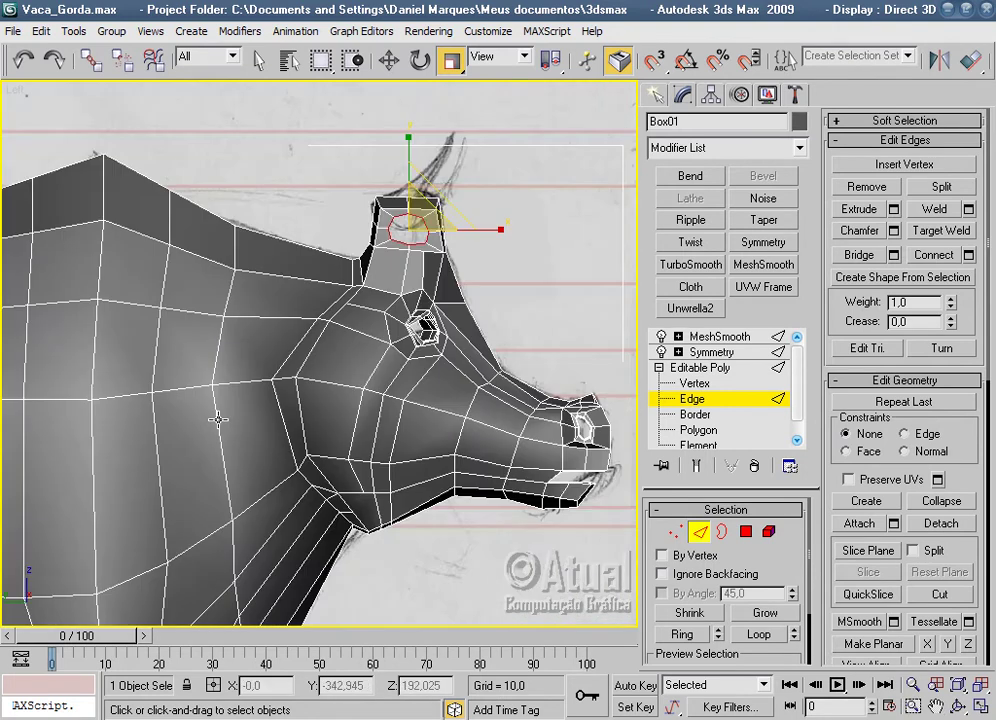
pyautogui.press('z')
pyautogui.scroll(2, 316, 428)
pyautogui.scroll(3, 389, 389)
pyautogui.scroll(2, 389, 340)
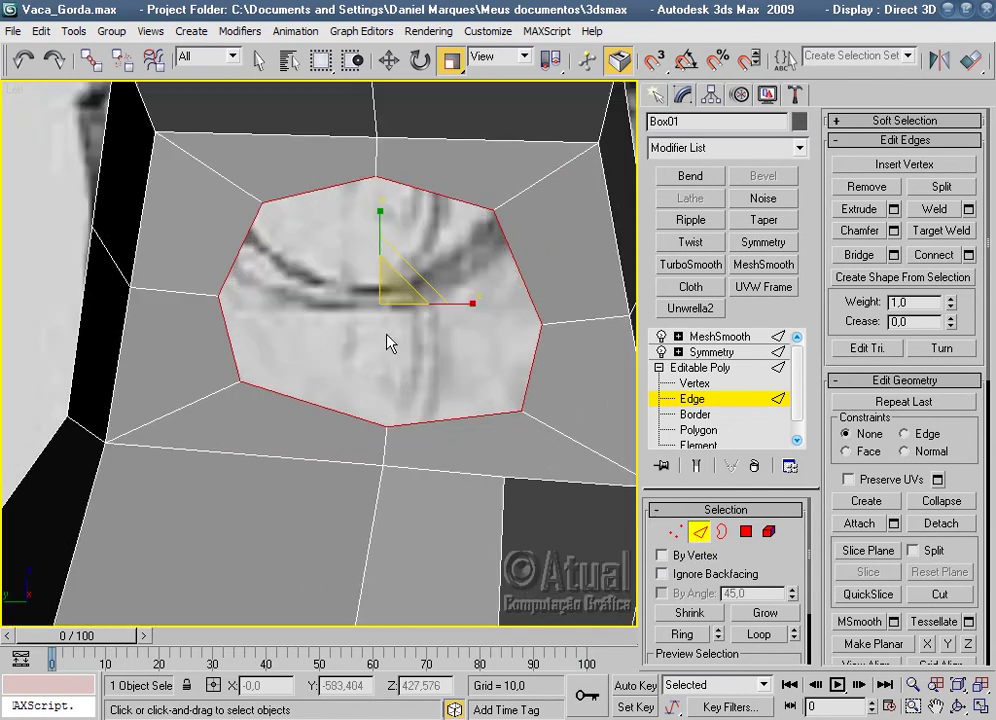
# Shift-scale the edge loop into an inset ring, then shift-move out a new ring.
pyautogui.keyDown('shift'); pyautogui.moveTo(298, 235); pyautogui.dragTo(300, 239); pyautogui.keyUp('shift')
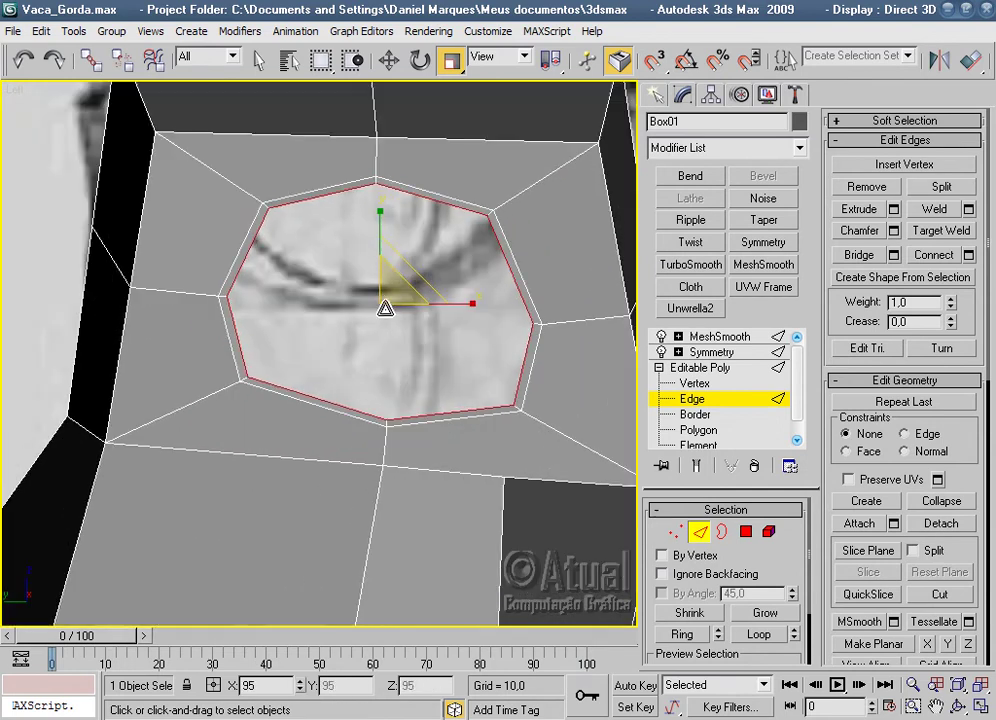
pyautogui.click(392, 62)
pyautogui.scroll(-2, 455, 335)
pyautogui.scroll(6, 225, 362)
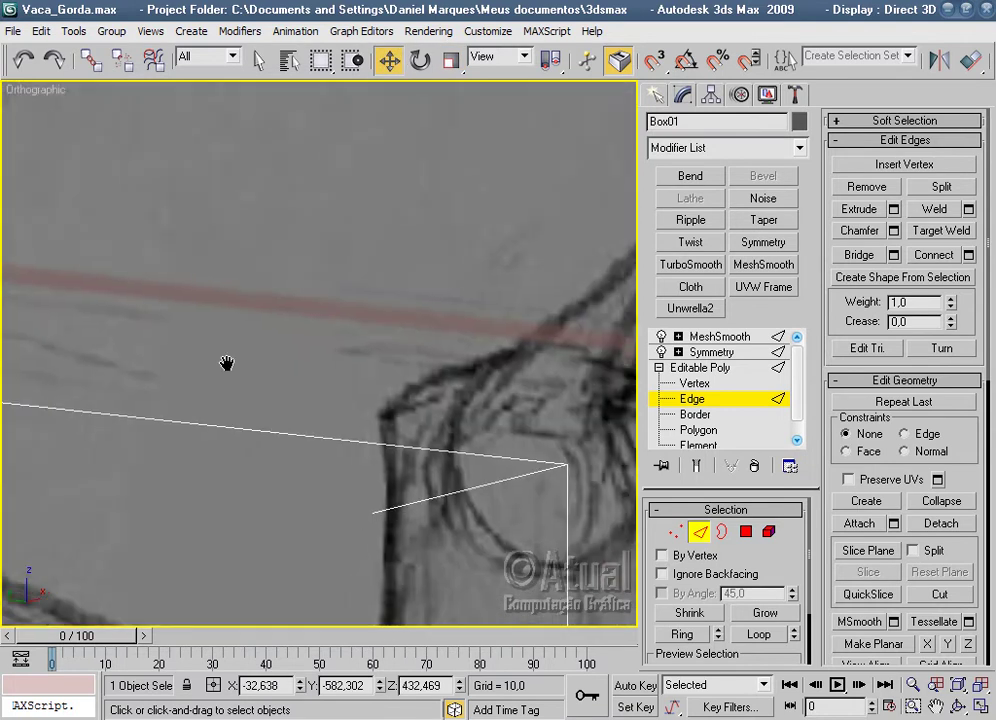
pyautogui.moveTo(225, 362); pyautogui.dragTo(476, 191, button='middle')
pyautogui.scroll(3, 477, 190)
pyautogui.scroll(-3, 477, 190)
pyautogui.scroll(-1, 398, 287)
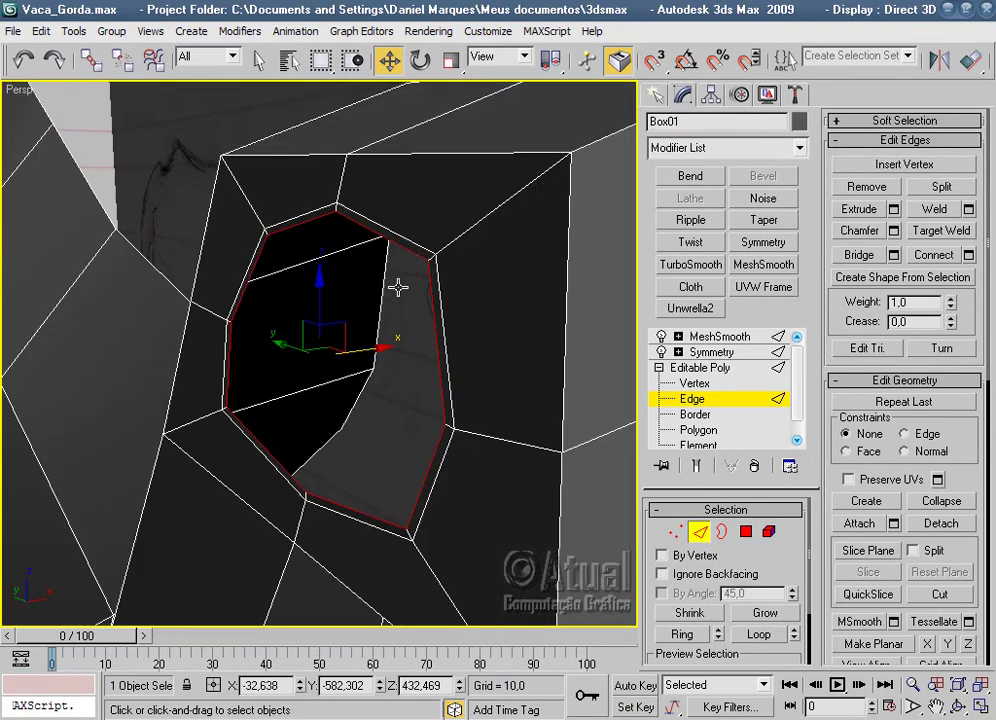
pyautogui.keyDown('shift'); pyautogui.moveTo(369, 351); pyautogui.dragTo(441, 335); pyautogui.keyUp('shift')
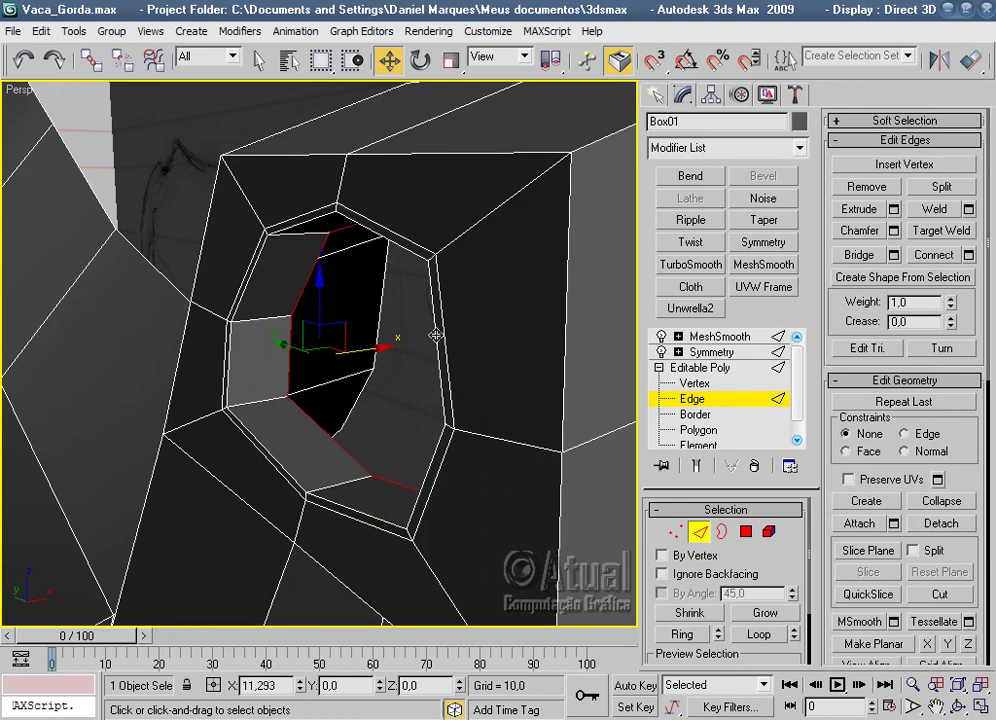
pyautogui.moveTo(441, 335)
pyautogui.keyDown('shift'); pyautogui.mouseDown()
pyautogui.moveTo(396, 344)
pyautogui.moveTo(422, 345)
pyautogui.mouseUp(); pyautogui.keyUp('shift')
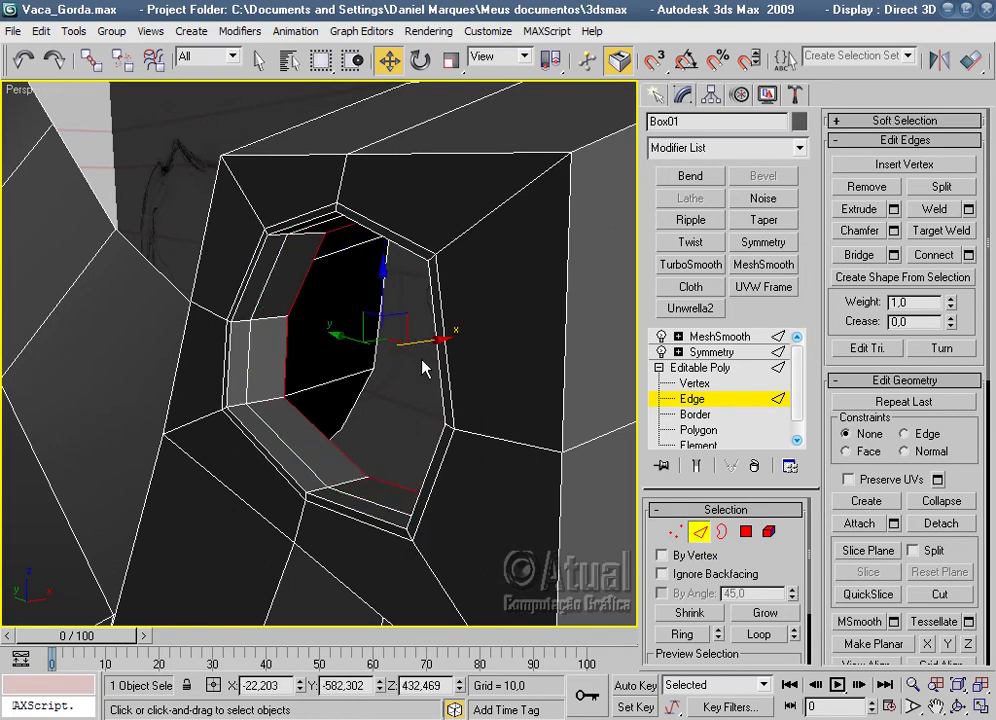
# In the Front view, enlarge the loop and pull it outward into another ring of faces.
pyautogui.press('f')
pyautogui.moveTo(543, 337); pyautogui.dragTo(551, 347, button='middle')
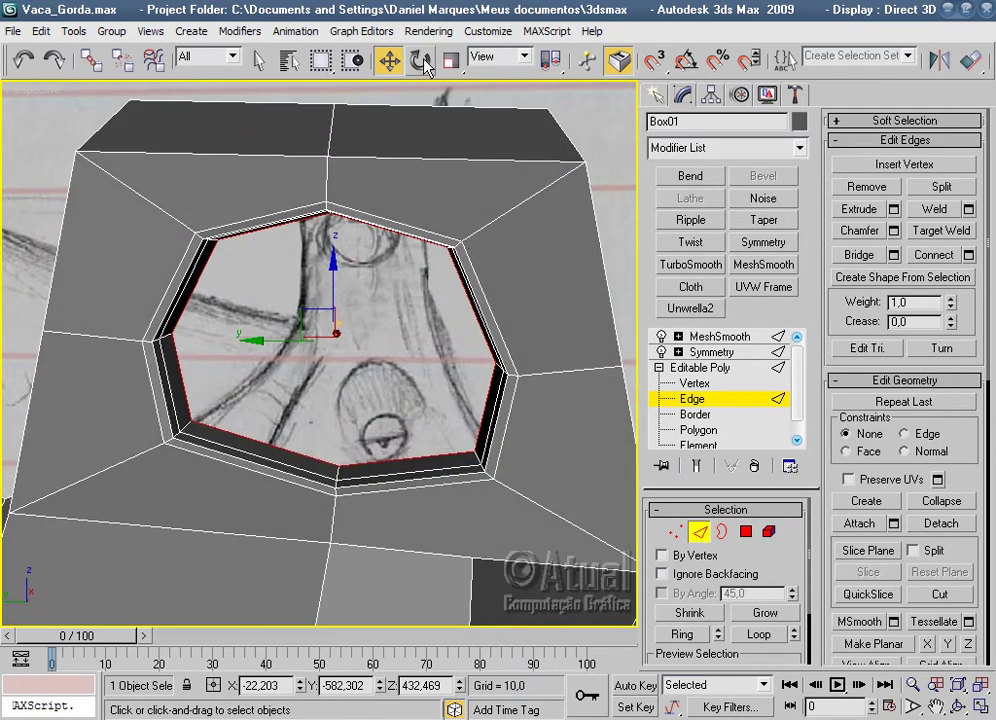
pyautogui.press('r')
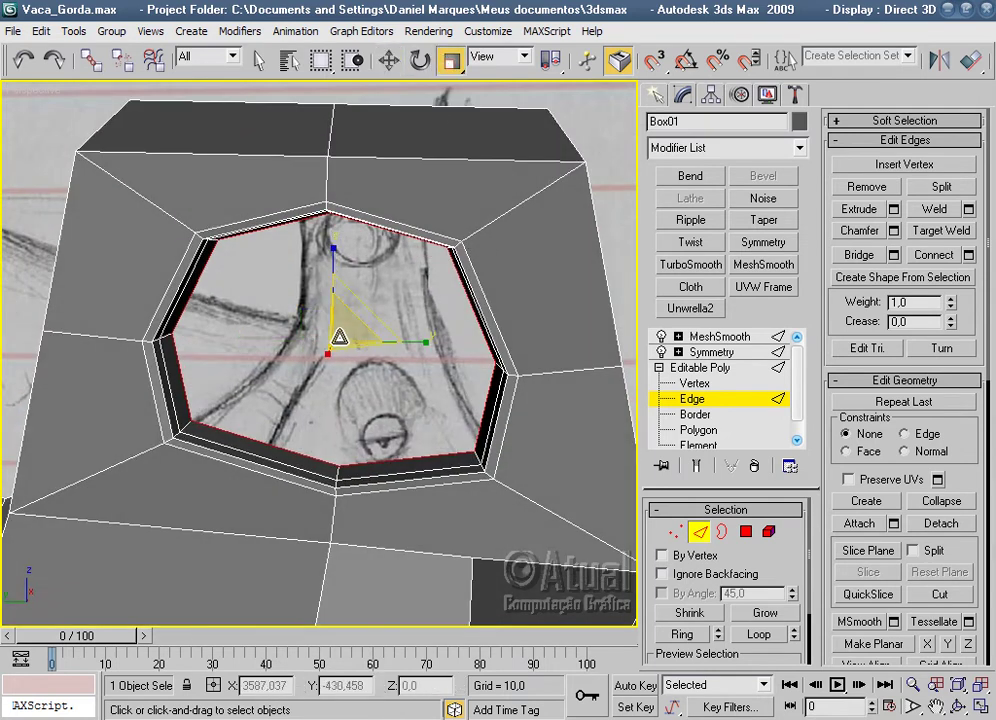
pyautogui.moveTo(340, 336); pyautogui.dragTo(338, 322)
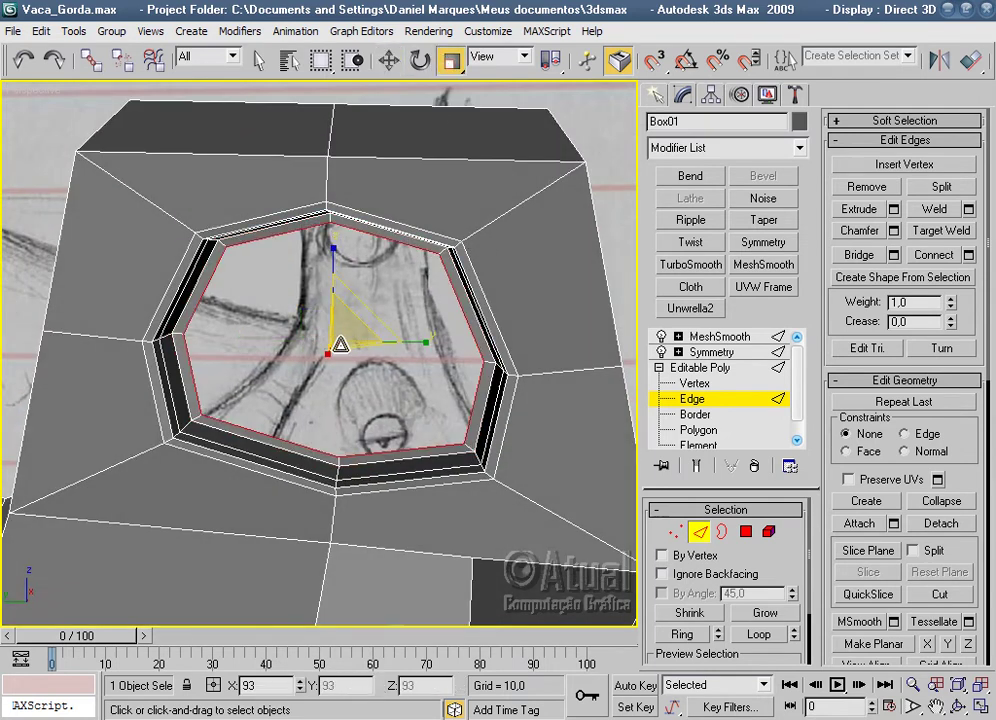
pyautogui.click(389, 60)
pyautogui.scroll(-3, 455, 330)
pyautogui.keyDown('alt'); pyautogui.moveTo(455, 330); pyautogui.dragTo(373, 343, button='middle'); pyautogui.keyUp('alt')
pyautogui.scroll(2, 373, 343)
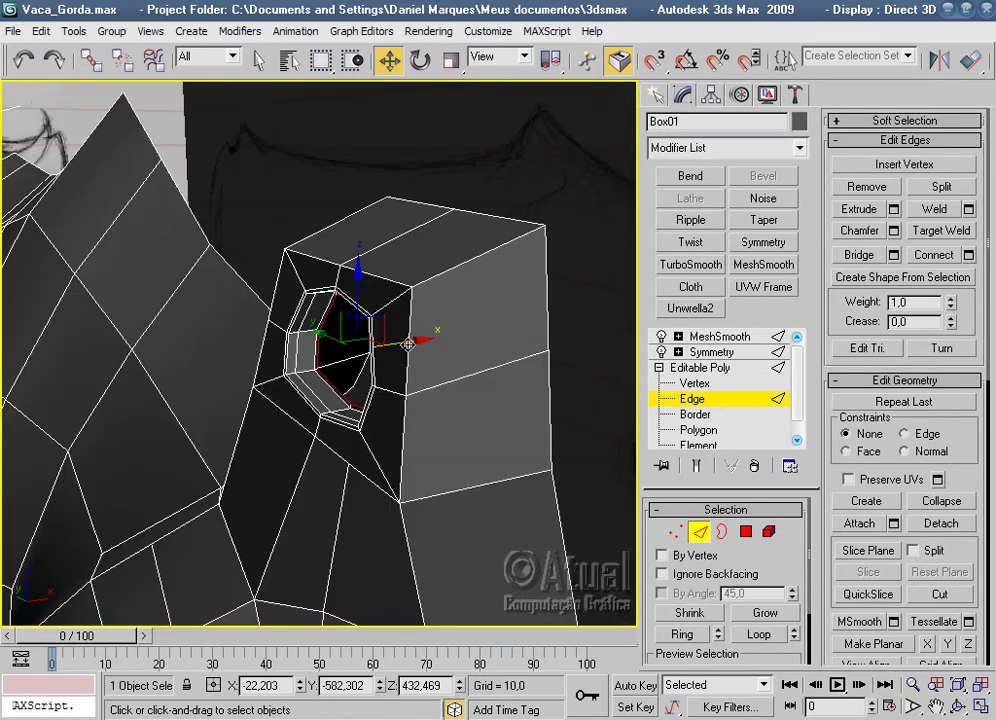
pyautogui.keyDown('shift'); pyautogui.moveTo(409, 342); pyautogui.dragTo(331, 345); pyautogui.keyUp('shift')
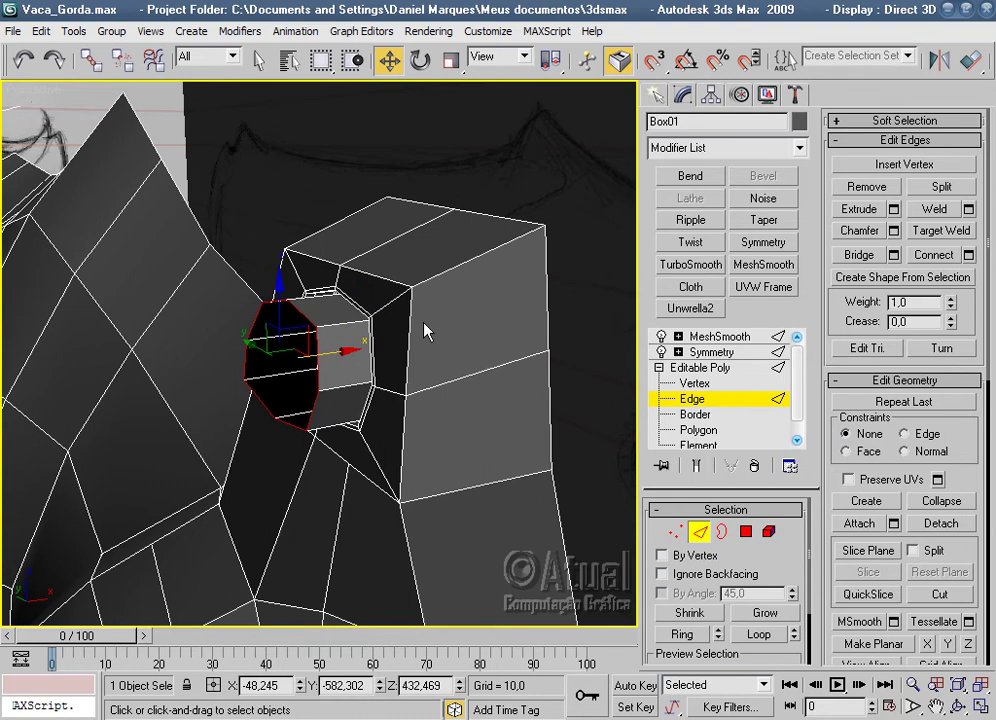
pyautogui.press('f')
pyautogui.moveTo(424, 330); pyautogui.dragTo(459, 446, button='middle')
pyautogui.scroll(3, 457, 400)
pyautogui.moveTo(456, 349); pyautogui.dragTo(456, 471, button='middle')
pyautogui.scroll(4, 432, 272)
# Resize and tilt the horn stub's end loop, then slide it outward to lengthen the horn.
pyautogui.click(451, 61)
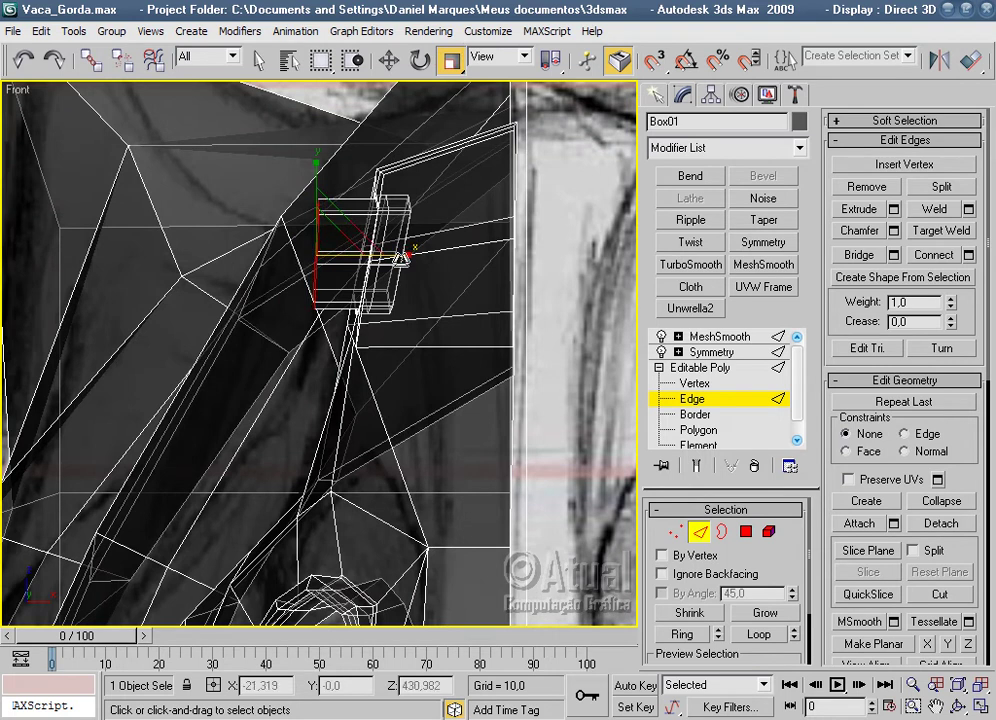
pyautogui.moveTo(402, 251); pyautogui.dragTo(150, 233)
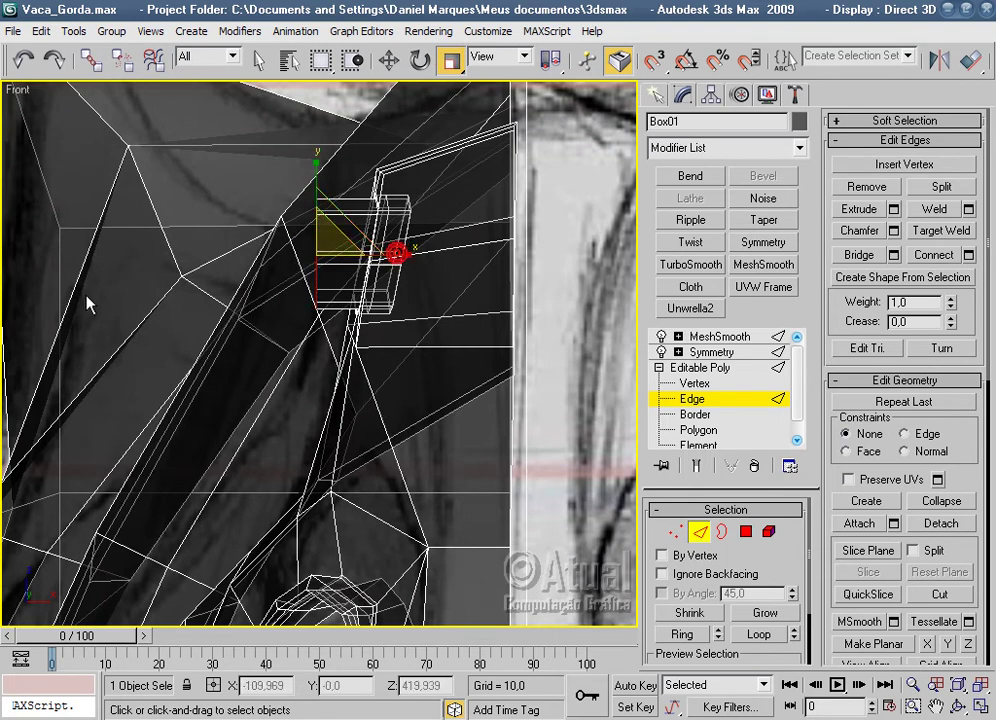
pyautogui.click(390, 60)
pyautogui.moveTo(421, 266); pyautogui.dragTo(403, 291, button='middle')
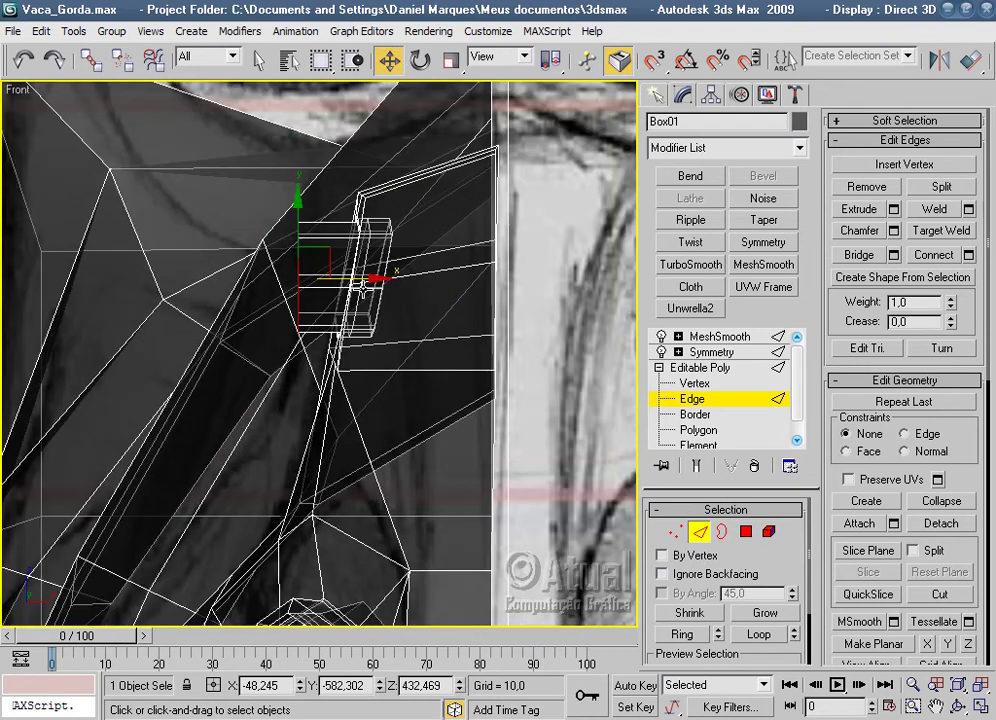
pyautogui.press('e')
pyautogui.moveTo(354, 233); pyautogui.dragTo(366, 116)
pyautogui.click(388, 61)
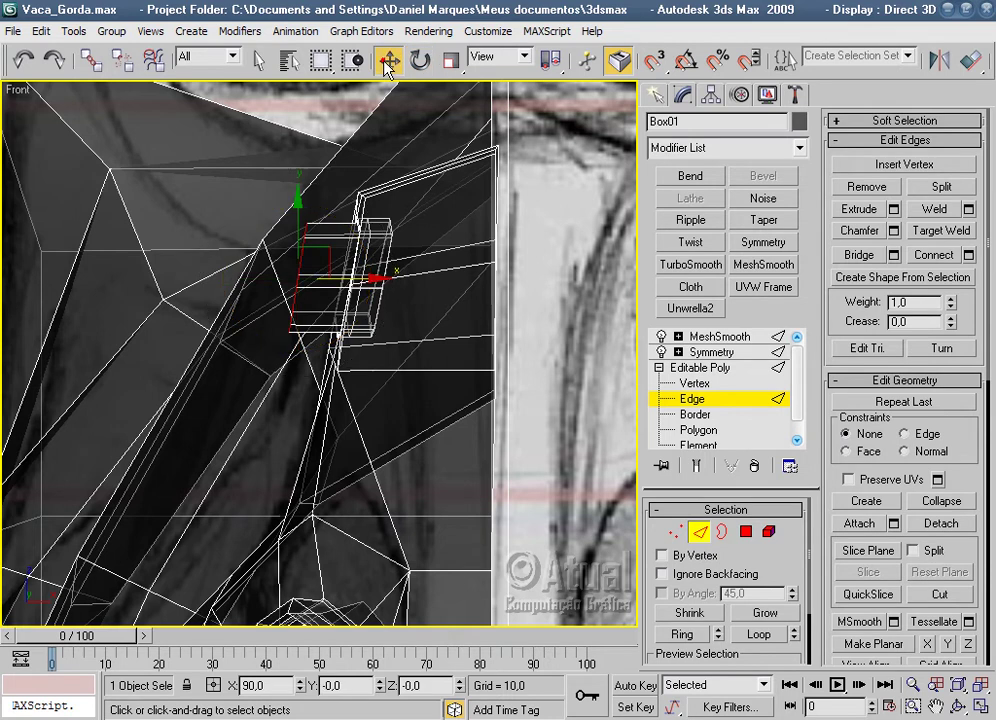
pyautogui.moveTo(359, 278); pyautogui.dragTo(264, 278)
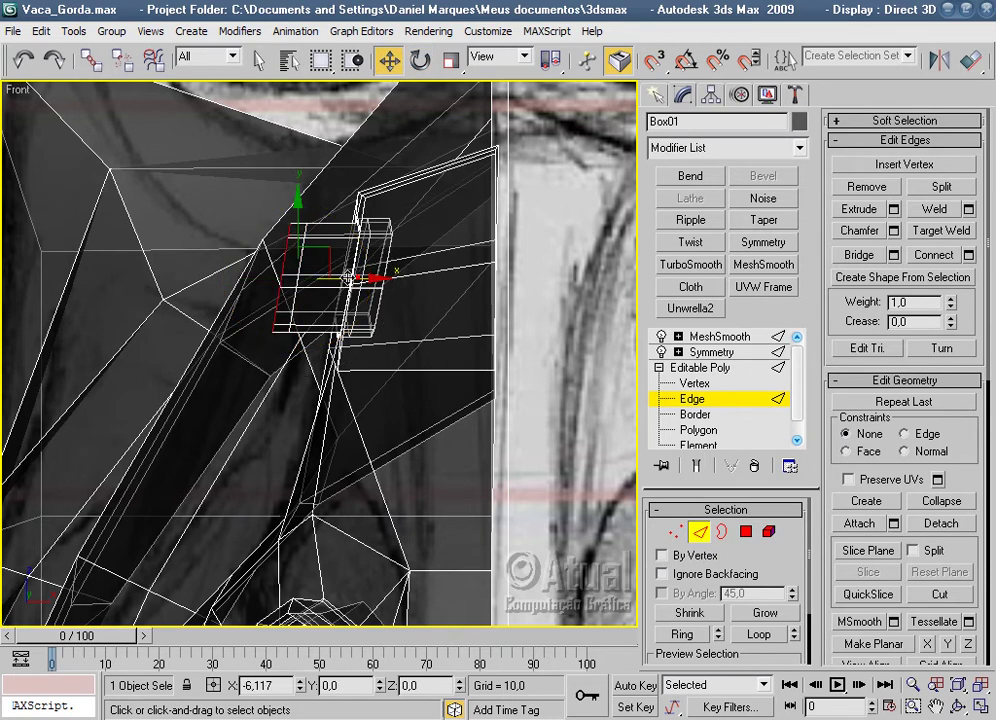
# Rotate the end loop to a slant and move the horn tip up and left.
pyautogui.click(451, 61)
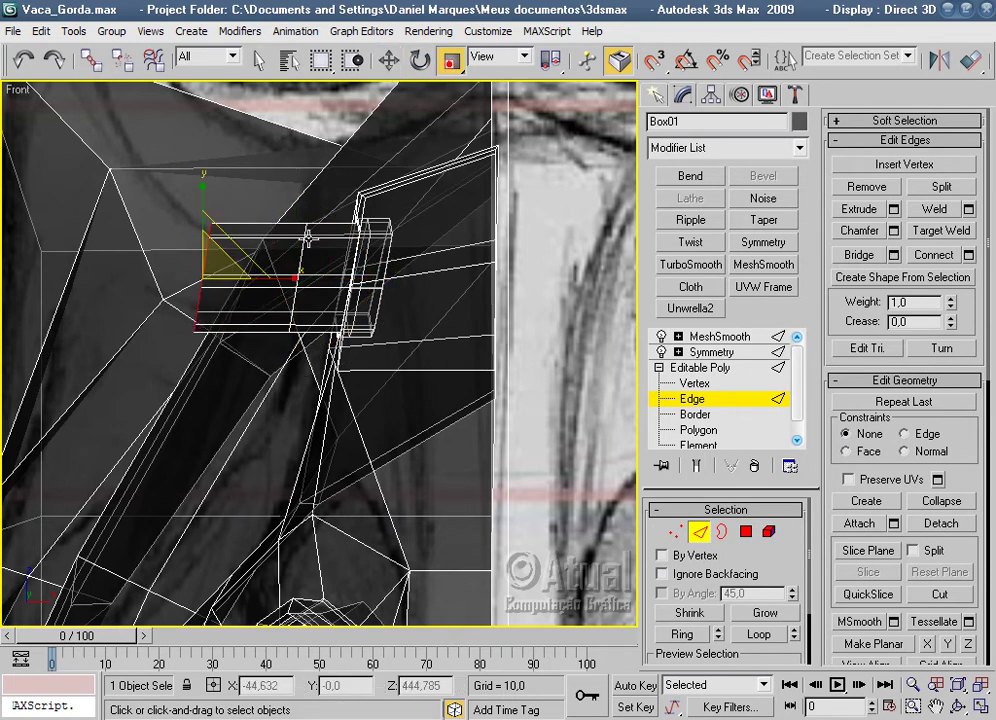
pyautogui.click(420, 61)
pyautogui.moveTo(264, 237); pyautogui.dragTo(220, 175)
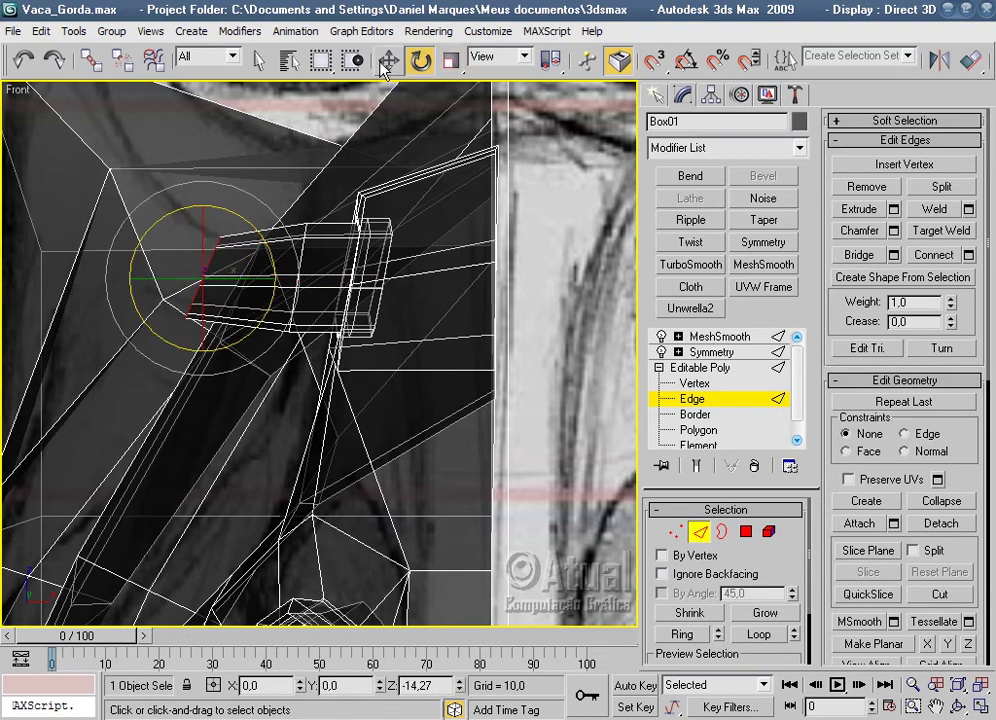
pyautogui.click(391, 61)
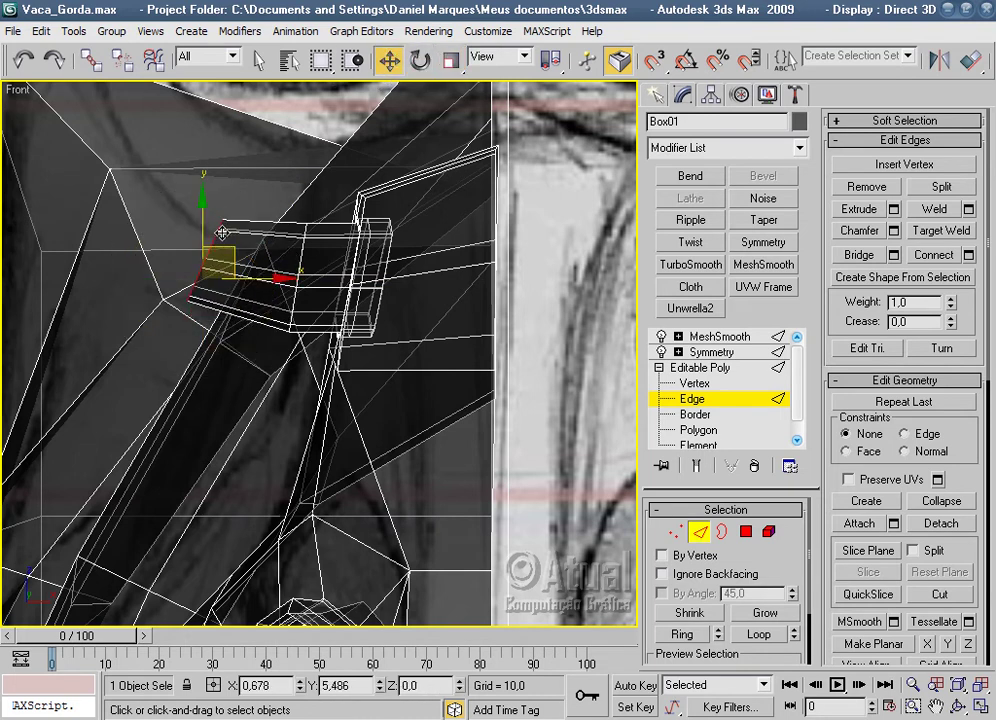
pyautogui.moveTo(224, 233); pyautogui.dragTo(228, 226)
pyautogui.moveTo(322, 222); pyautogui.dragTo(324, 260, button='middle')
pyautogui.moveTo(500, 283)
pyautogui.mouseDown(button='middle')
pyautogui.moveTo(473, 333)
pyautogui.moveTo(352, 323)
pyautogui.mouseUp(button='middle')
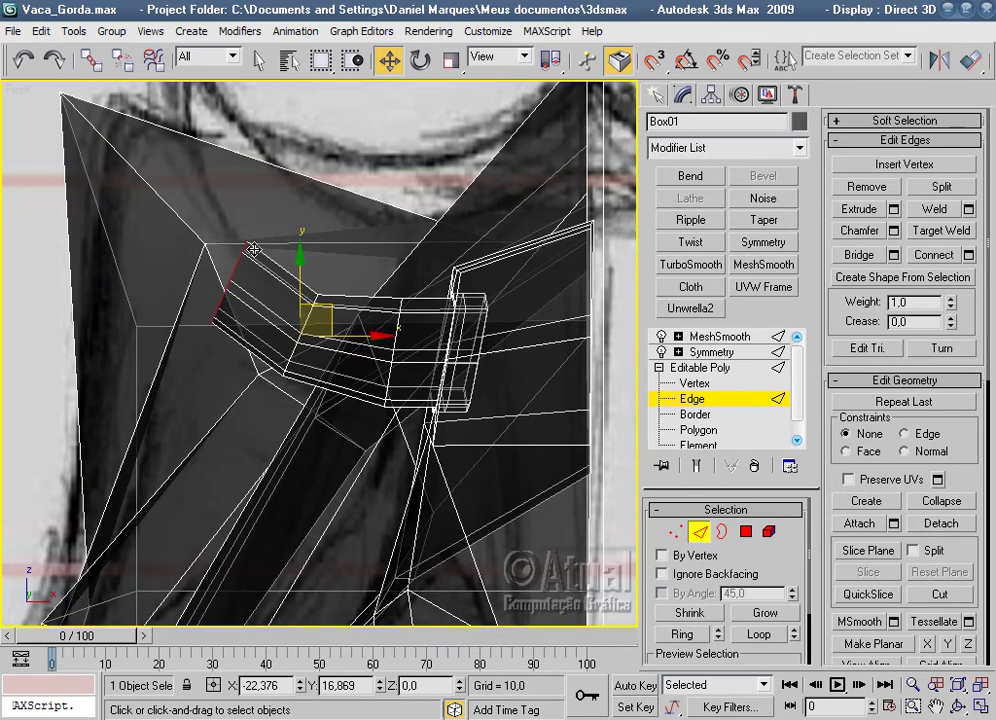
pyautogui.moveTo(325, 303)
pyautogui.mouseDown()
pyautogui.moveTo(258, 266)
pyautogui.moveTo(236, 325)
pyautogui.mouseUp()
# Rotate the horn-tip loop about 10 degrees, then cancel a trial move and return to Scale.
pyautogui.click(452, 60)
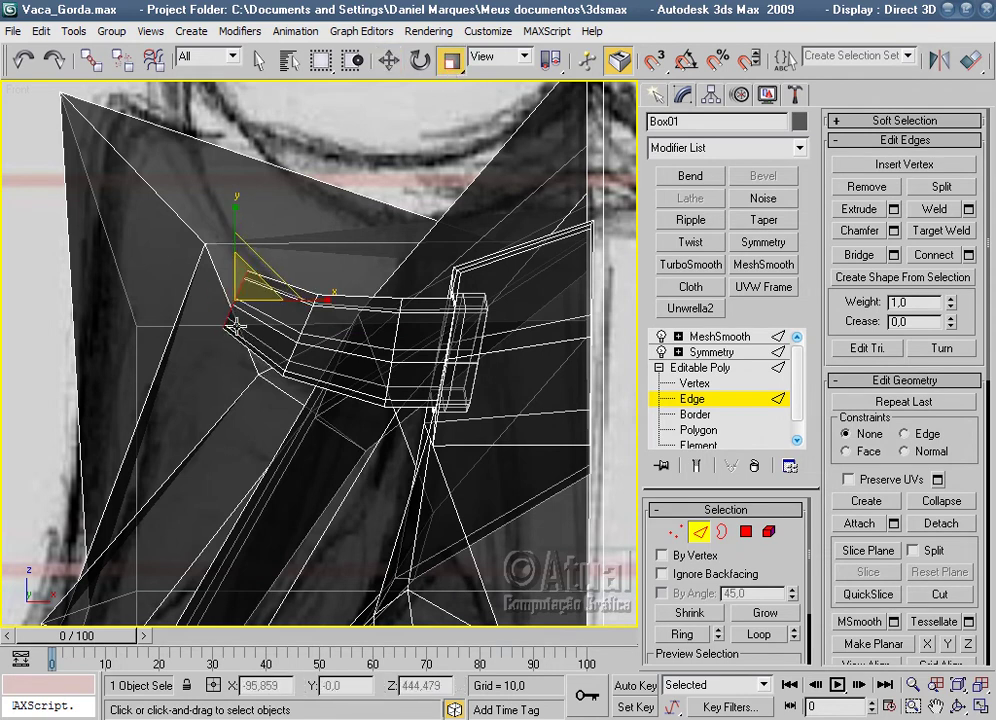
pyautogui.click(420, 62)
pyautogui.moveTo(286, 252); pyautogui.dragTo(344, 278)
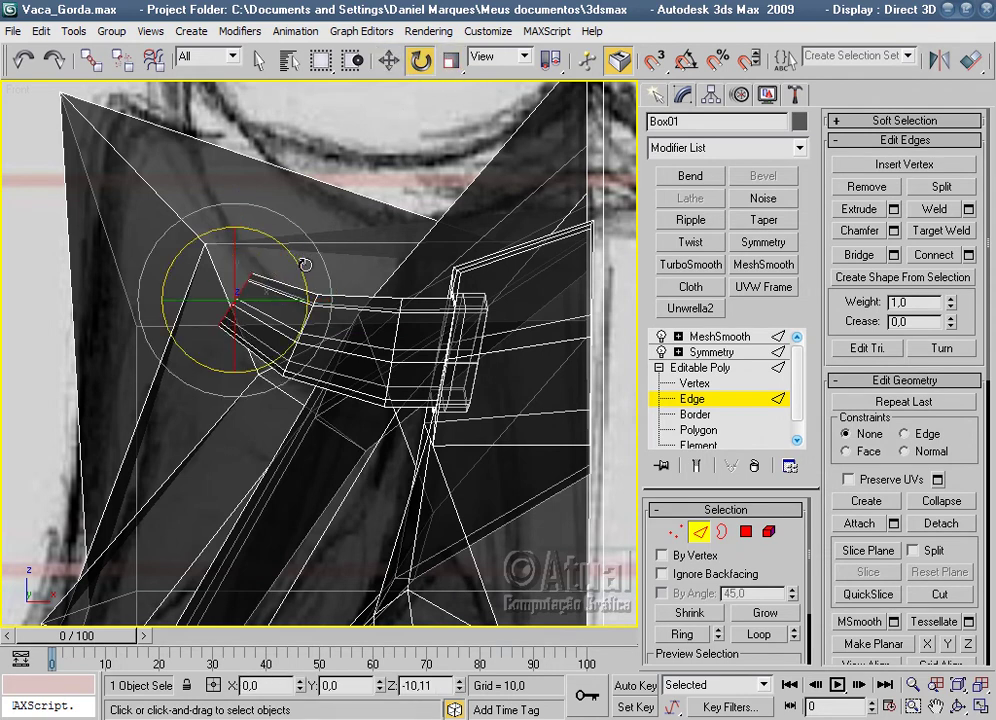
pyautogui.moveTo(344, 278); pyautogui.dragTo(472, 318, button='middle')
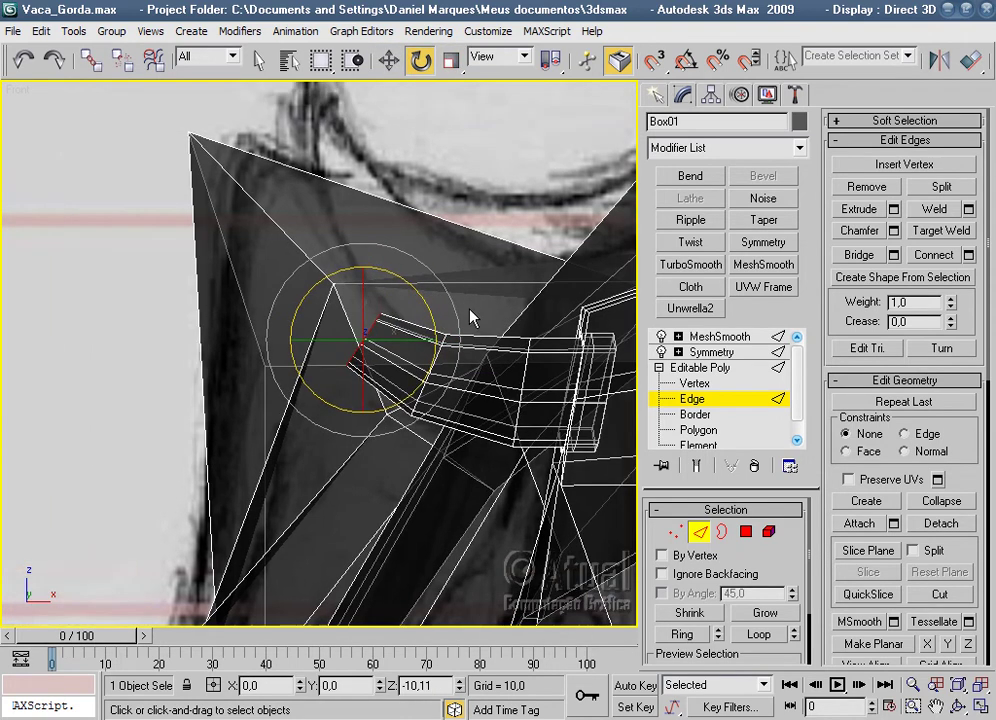
pyautogui.click(390, 64)
pyautogui.moveTo(389, 313); pyautogui.dragTo(318, 251)
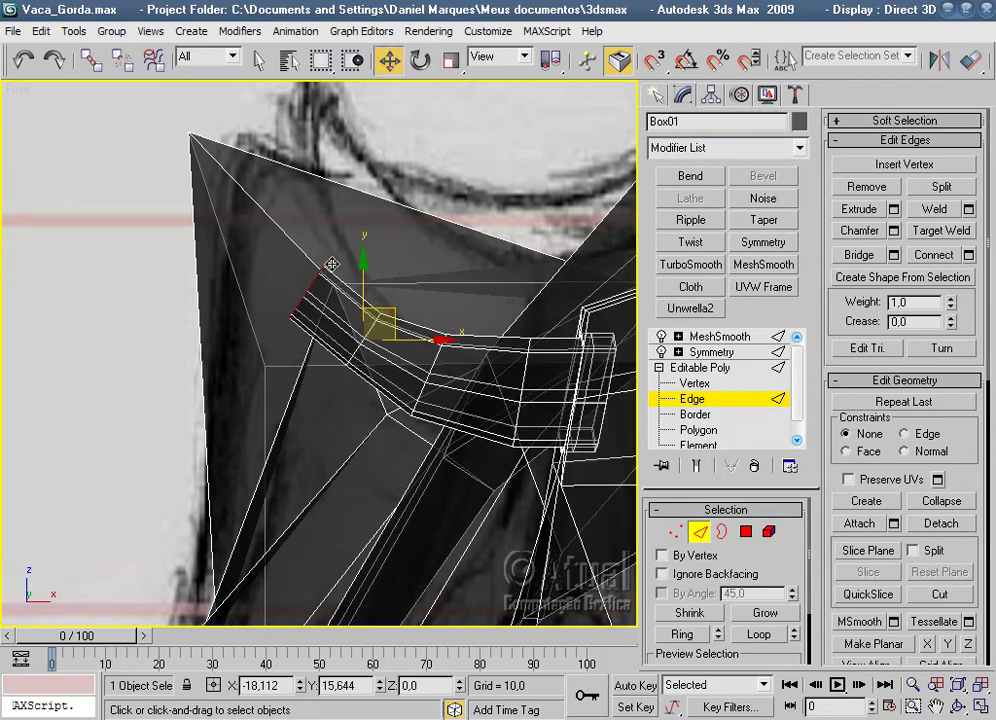
pyautogui.rightClick(318, 251)
pyautogui.click(451, 61)
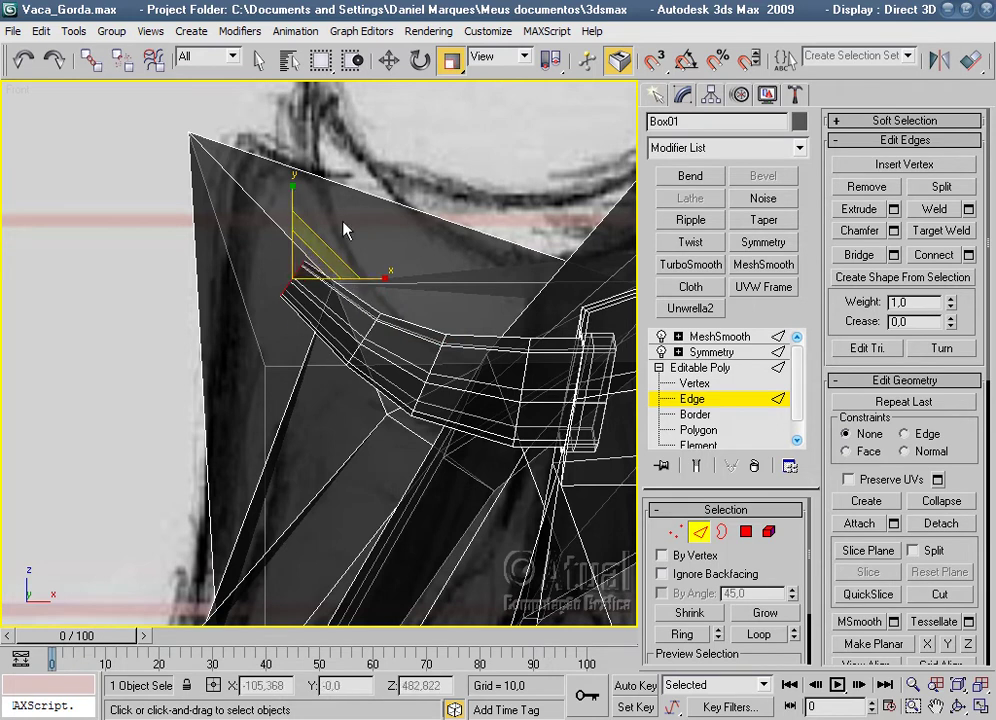
# Rotate the horn-tip edge loop, move it up and right along the sketch, and shrink it.
pyautogui.click(420, 61)
pyautogui.moveTo(345, 228)
pyautogui.mouseDown()
pyautogui.moveTo(357, 233)
pyautogui.moveTo(324, 240)
pyautogui.mouseUp()
pyautogui.press('w')
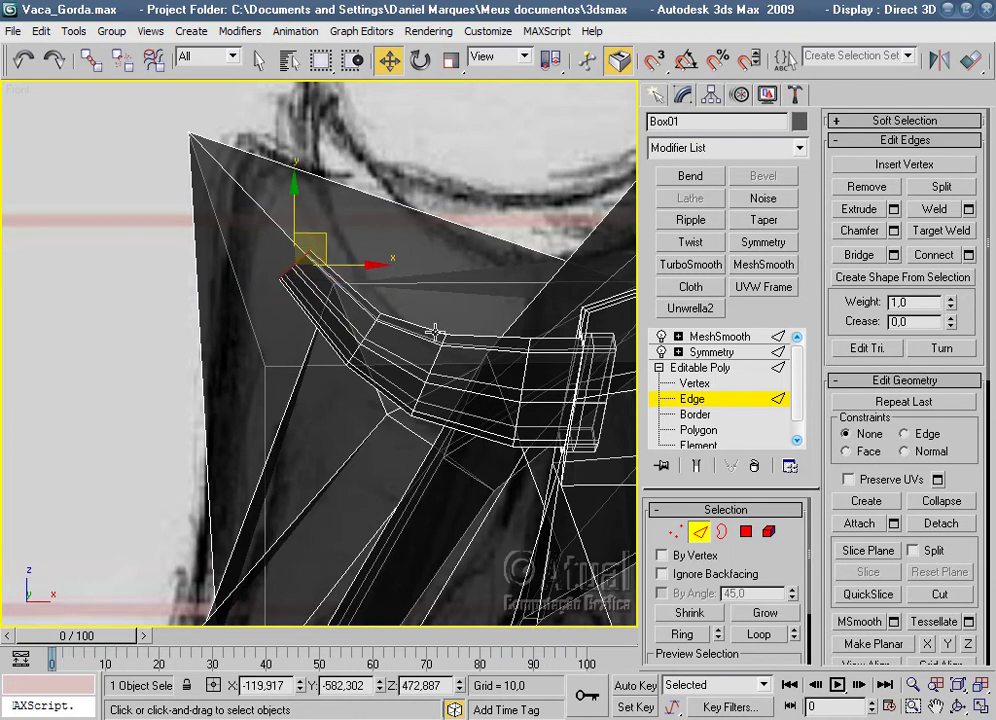
pyautogui.scroll(-1, 440, 330)
pyautogui.moveTo(440, 330)
pyautogui.mouseDown(button='middle')
pyautogui.moveTo(85, 478)
pyautogui.moveTo(458, 264)
pyautogui.mouseUp(button='middle')
pyautogui.scroll(-3, 406, 366)
pyautogui.moveTo(406, 366)
pyautogui.mouseDown(button='middle')
pyautogui.moveTo(444, 329)
pyautogui.moveTo(400, 407)
pyautogui.moveTo(470, 443)
pyautogui.mouseUp(button='middle')
pyautogui.scroll(4, 451, 304)
pyautogui.scroll(2, 451, 304)
pyautogui.scroll(1, 400, 407)
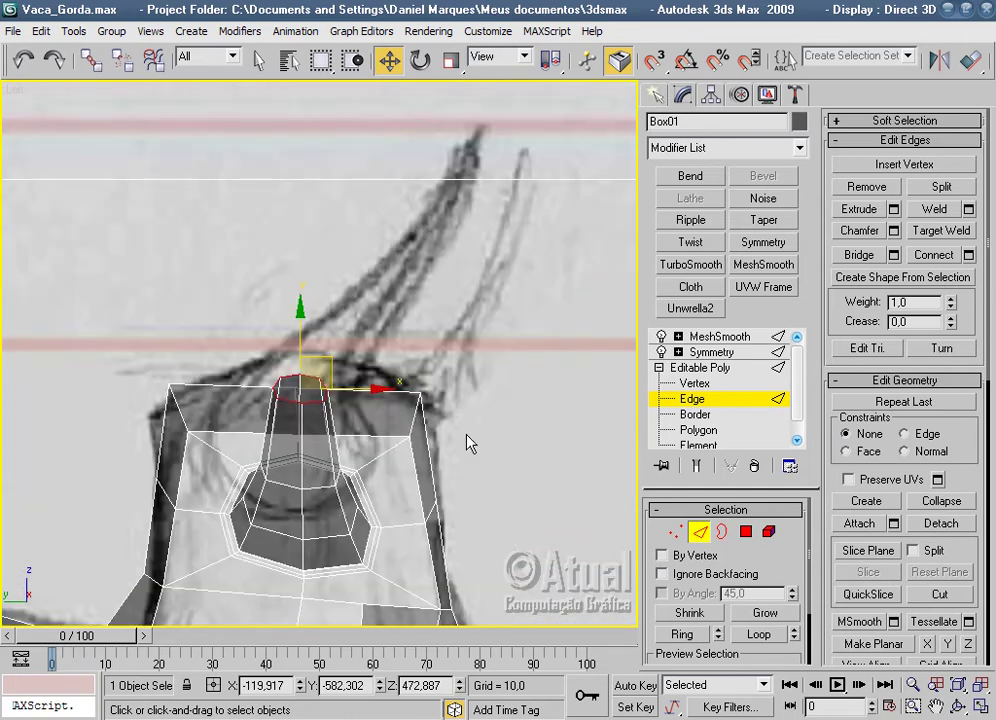
pyautogui.moveTo(330, 358); pyautogui.dragTo(360, 287)
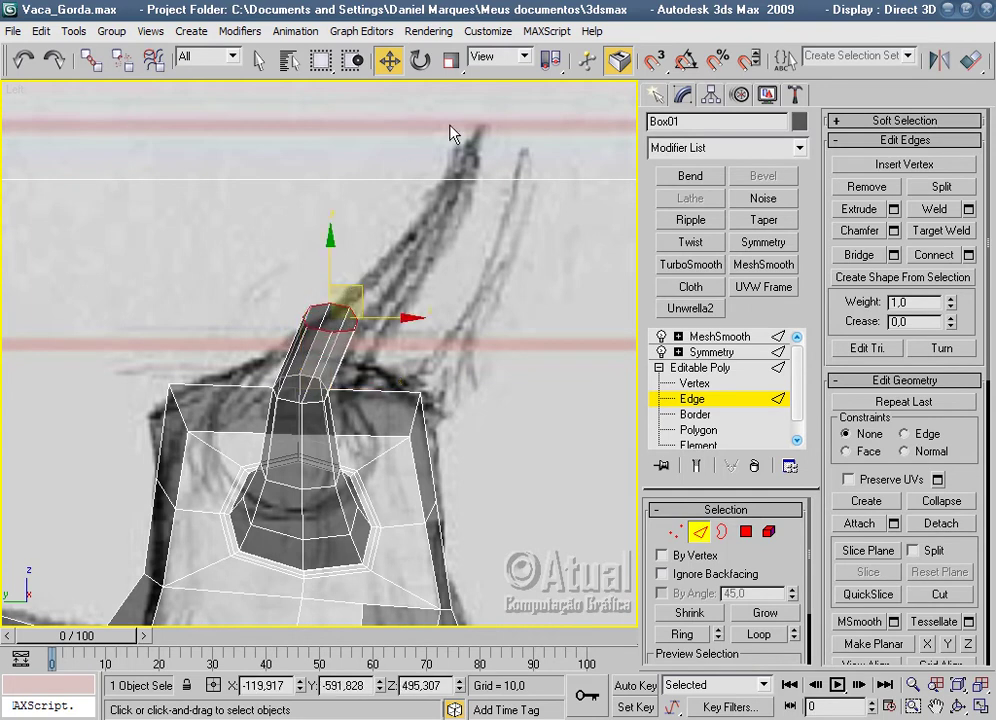
pyautogui.click(450, 60)
pyautogui.moveTo(330, 258)
pyautogui.mouseDown()
pyautogui.moveTo(325, 268)
pyautogui.moveTo(367, 287)
pyautogui.mouseUp()
pyautogui.click(388, 60)
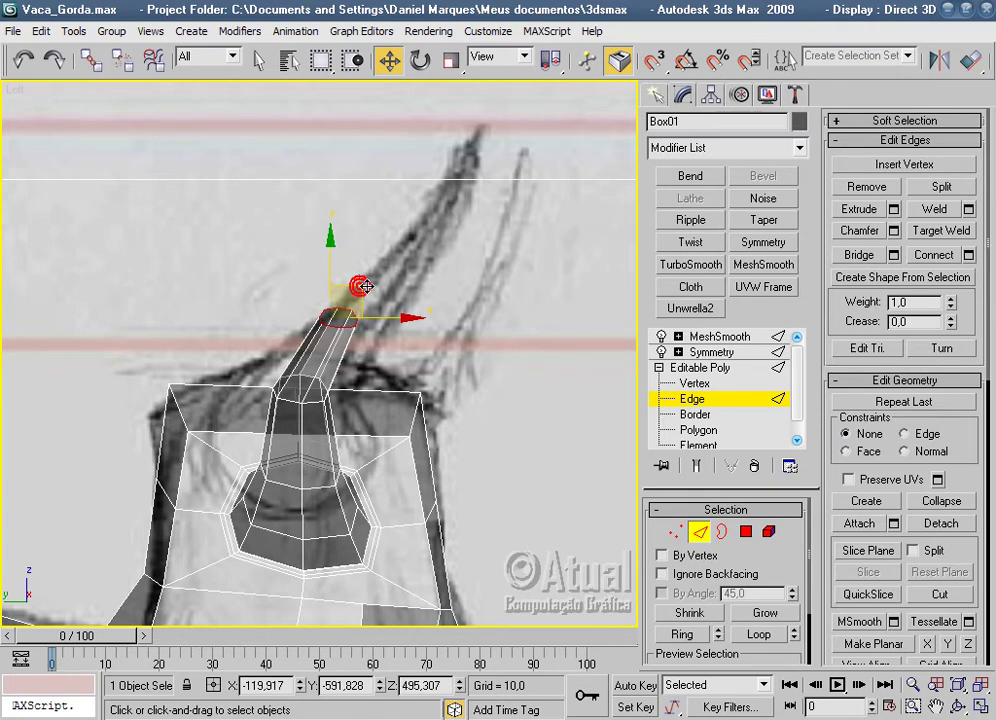
# Level the tip loop, pull it straight up into a new segment, and narrow it.
pyautogui.moveTo(367, 287); pyautogui.dragTo(389, 329, button='middle')
pyautogui.scroll(-3, 407, 416)
pyautogui.scroll(2, 407, 416)
pyautogui.scroll(2, 428, 340)
pyautogui.scroll(1, 428, 340)
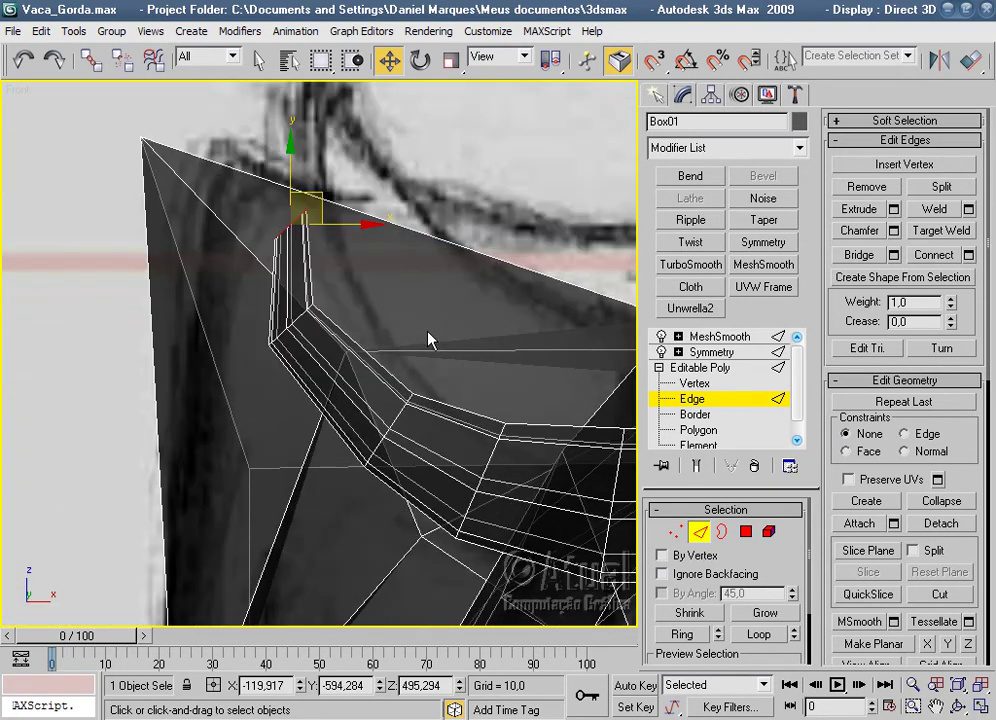
pyautogui.moveTo(327, 213)
pyautogui.mouseDown()
pyautogui.moveTo(288, 214)
pyautogui.moveTo(316, 187)
pyautogui.moveTo(331, 222)
pyautogui.mouseUp()
pyautogui.press('e')
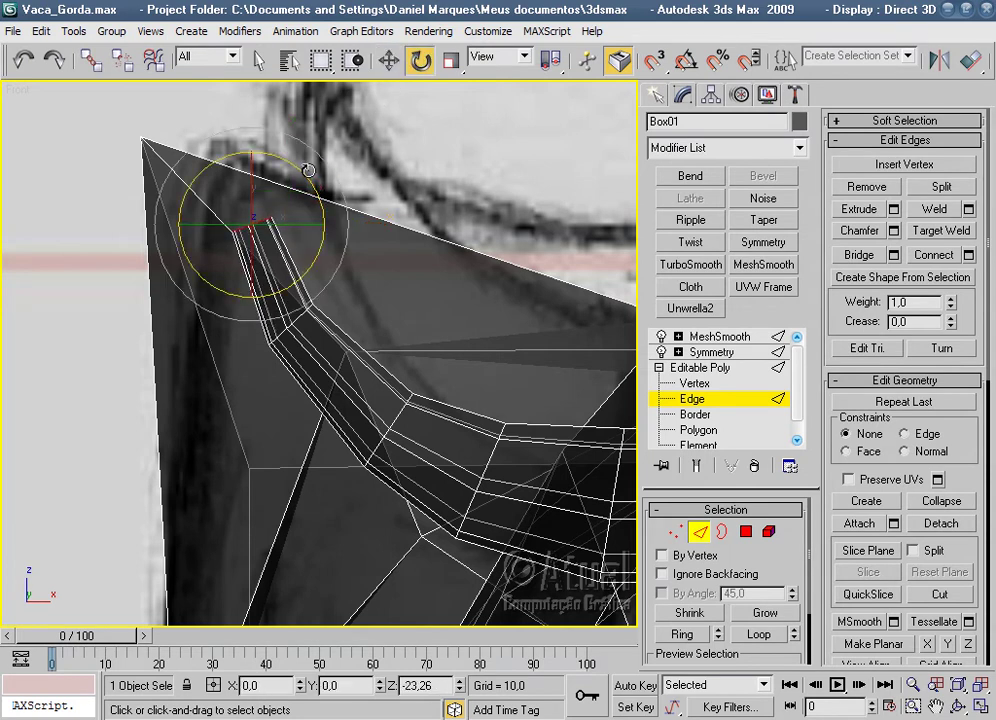
pyautogui.moveTo(307, 175)
pyautogui.mouseDown()
pyautogui.moveTo(322, 196)
pyautogui.moveTo(305, 222)
pyautogui.mouseUp()
pyautogui.click(389, 60)
pyautogui.moveTo(250, 173); pyautogui.dragTo(250, 259, button='middle')
pyautogui.moveTo(266, 249); pyautogui.dragTo(272, 108)
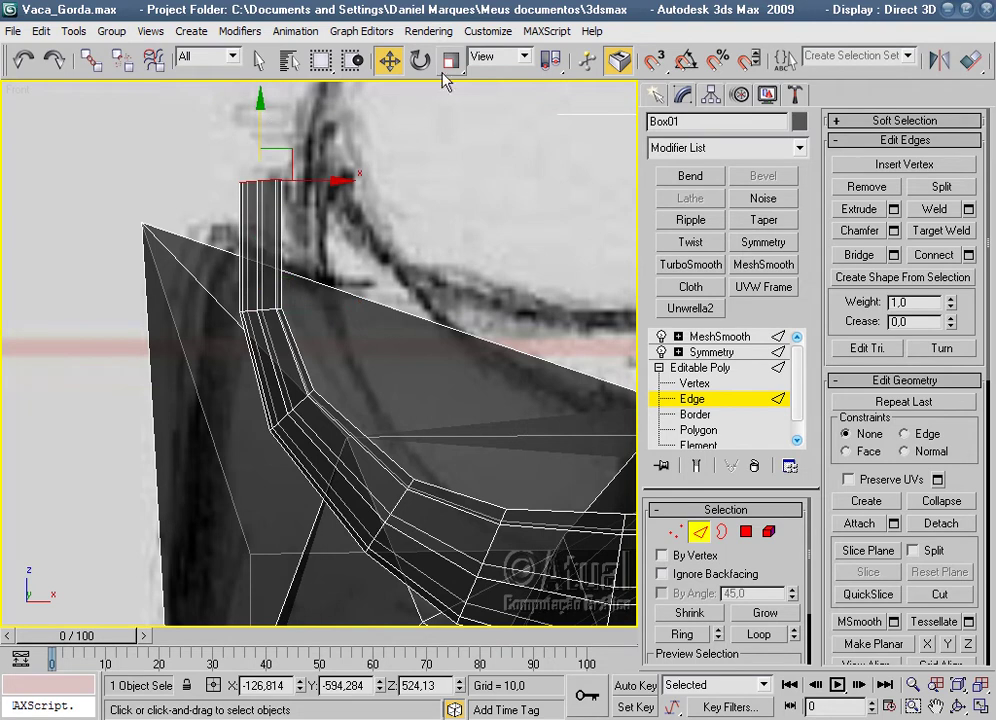
pyautogui.click(451, 60)
pyautogui.moveTo(269, 173); pyautogui.dragTo(274, 263)
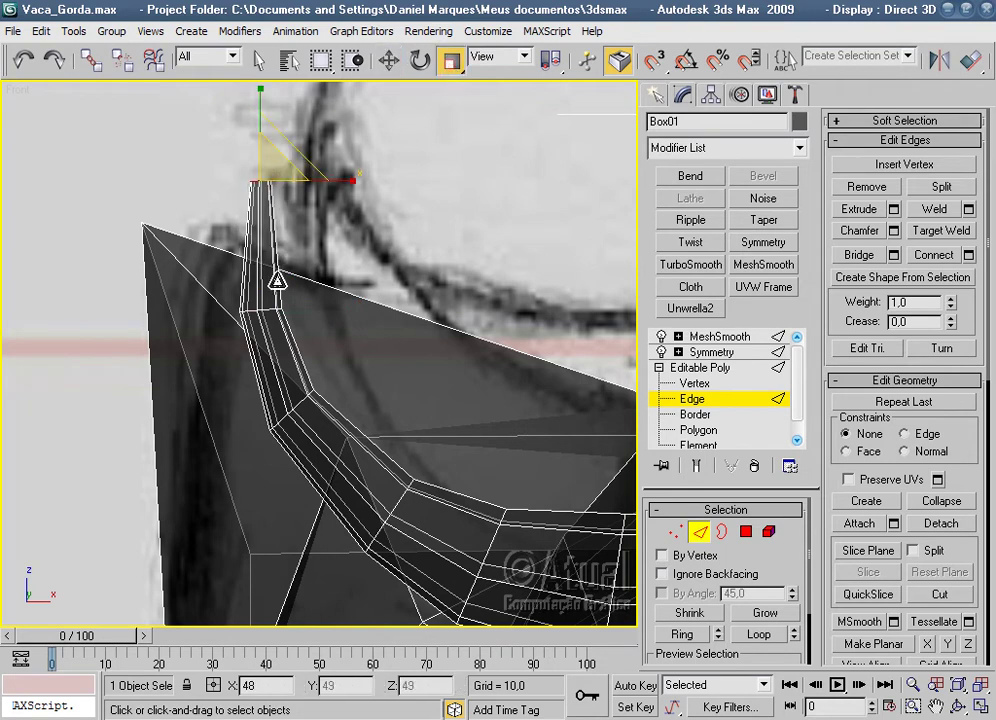
# Orbit the Perspective view to look into the open horn end.
pyautogui.scroll(3, 334, 235)
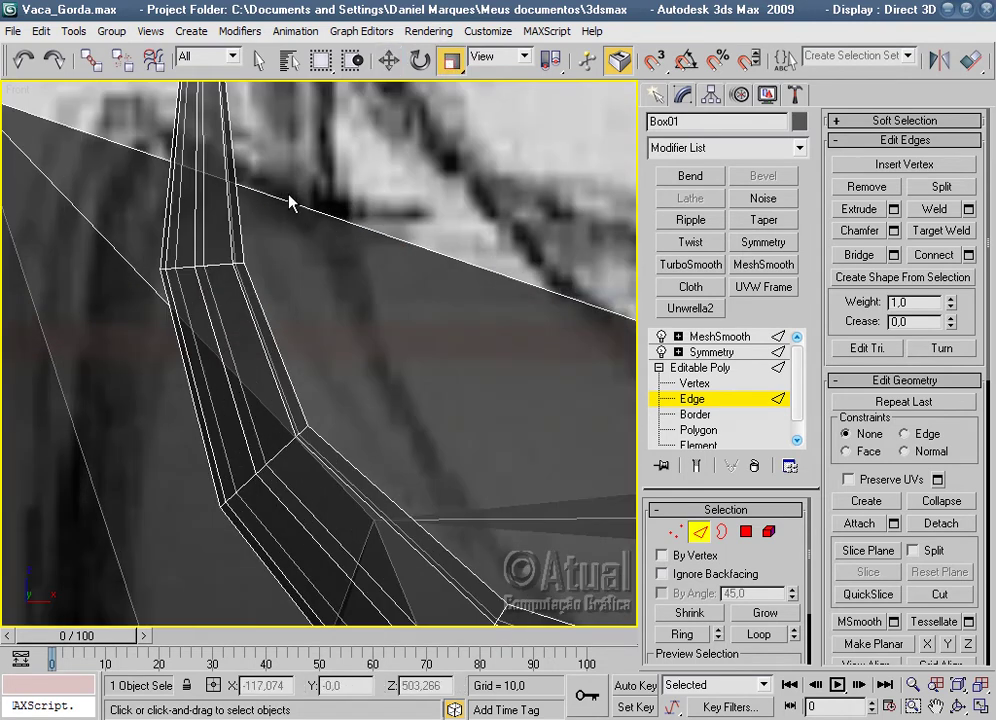
pyautogui.scroll(-5, 289, 203)
pyautogui.scroll(1, 329, 222)
pyautogui.scroll(3, 407, 329)
pyautogui.moveTo(407, 329); pyautogui.dragTo(407, 304, button='middle')
pyautogui.keyDown('alt'); pyautogui.moveTo(400, 359); pyautogui.dragTo(397, 389, button='middle'); pyautogui.keyUp('alt')
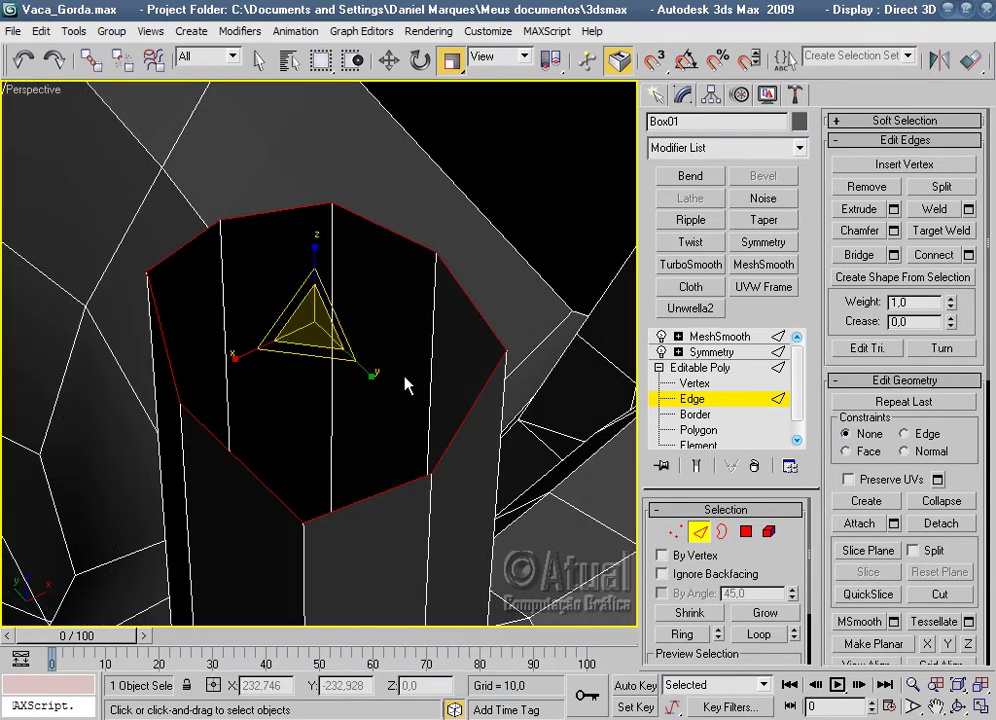
# Cap the open horn end with a new polygon built from its ring vertices.
pyautogui.click(675, 533)
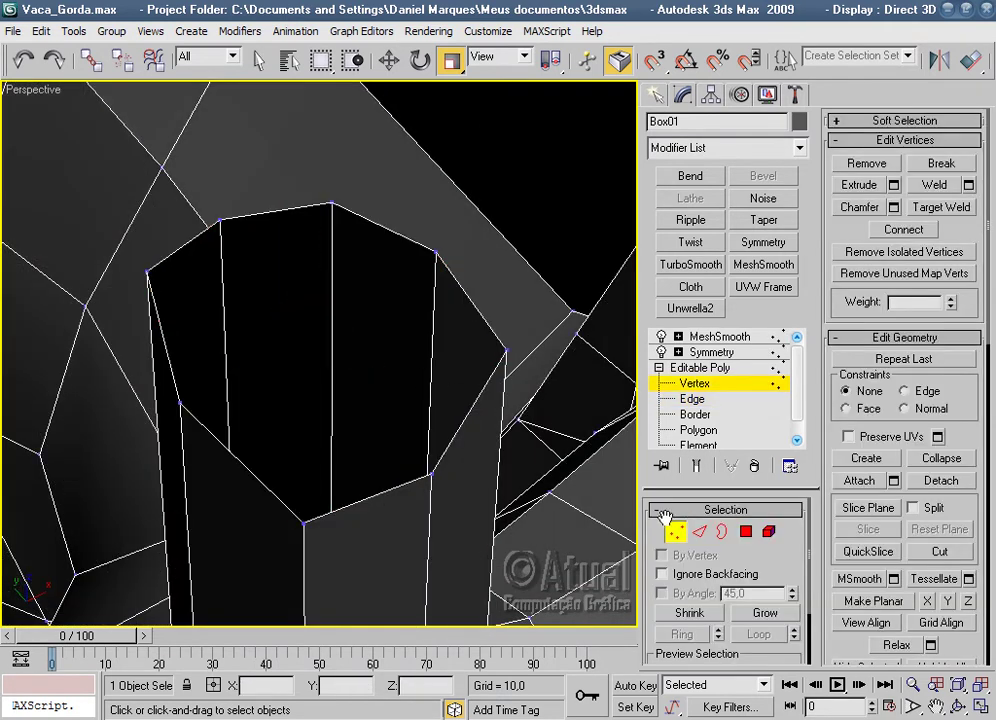
pyautogui.click(747, 533)
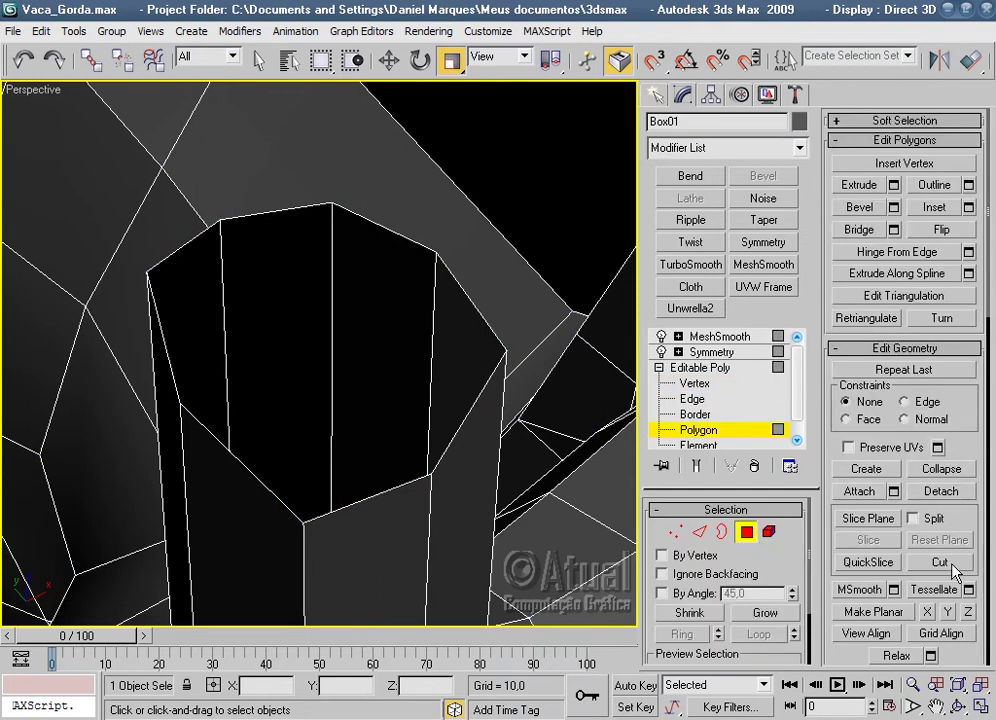
pyautogui.click(852, 470)
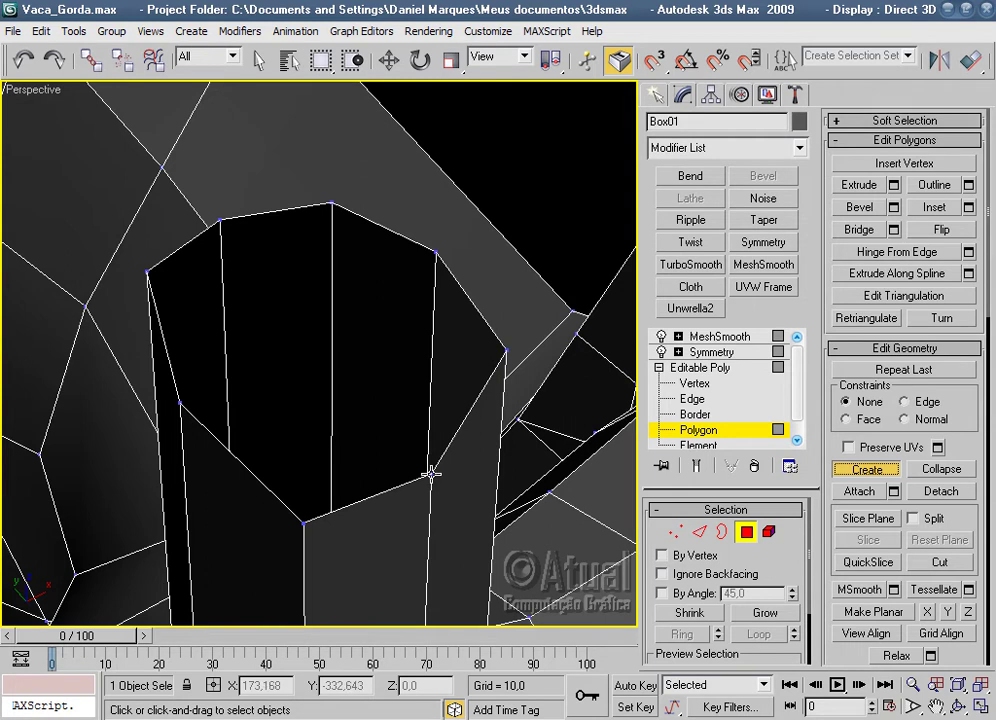
pyautogui.click(303, 521)
pyautogui.click(430, 474)
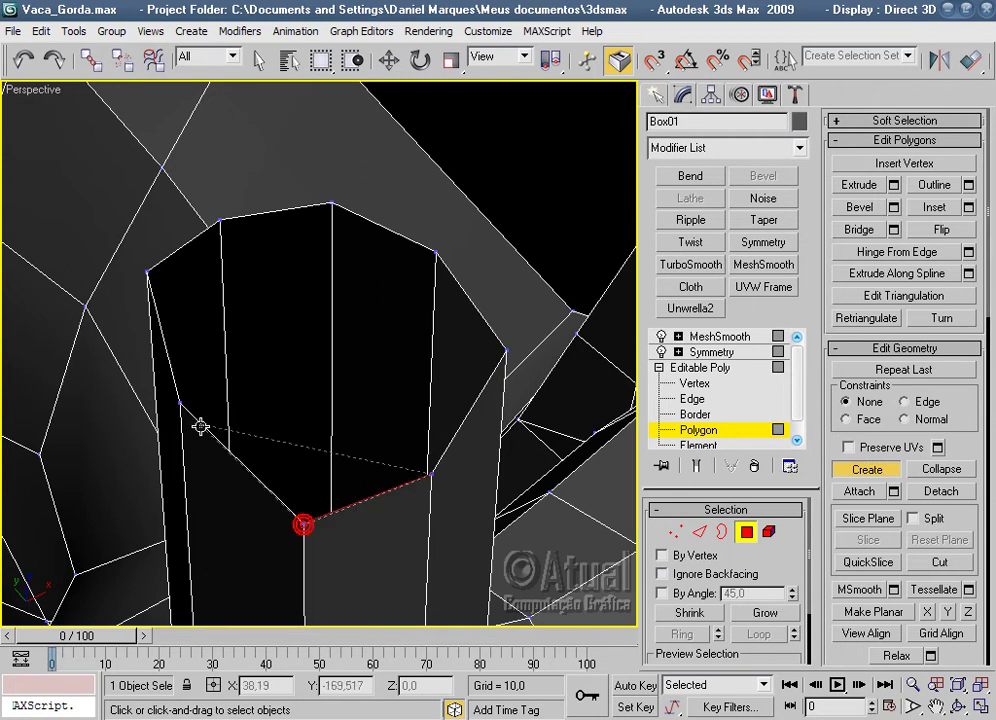
pyautogui.click(178, 404)
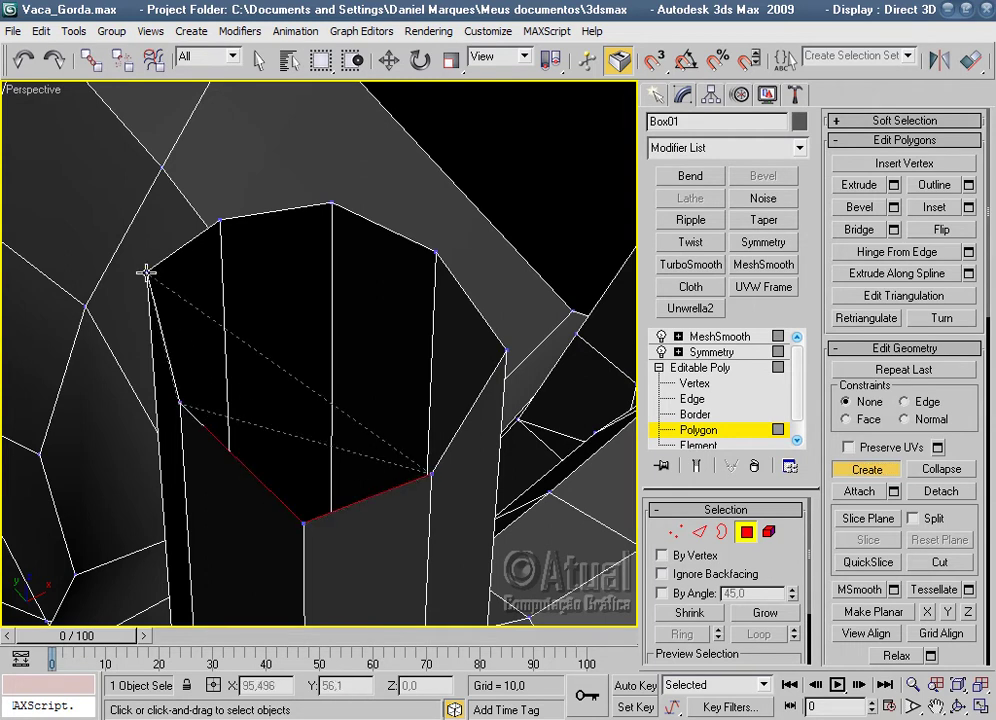
pyautogui.click(330, 204)
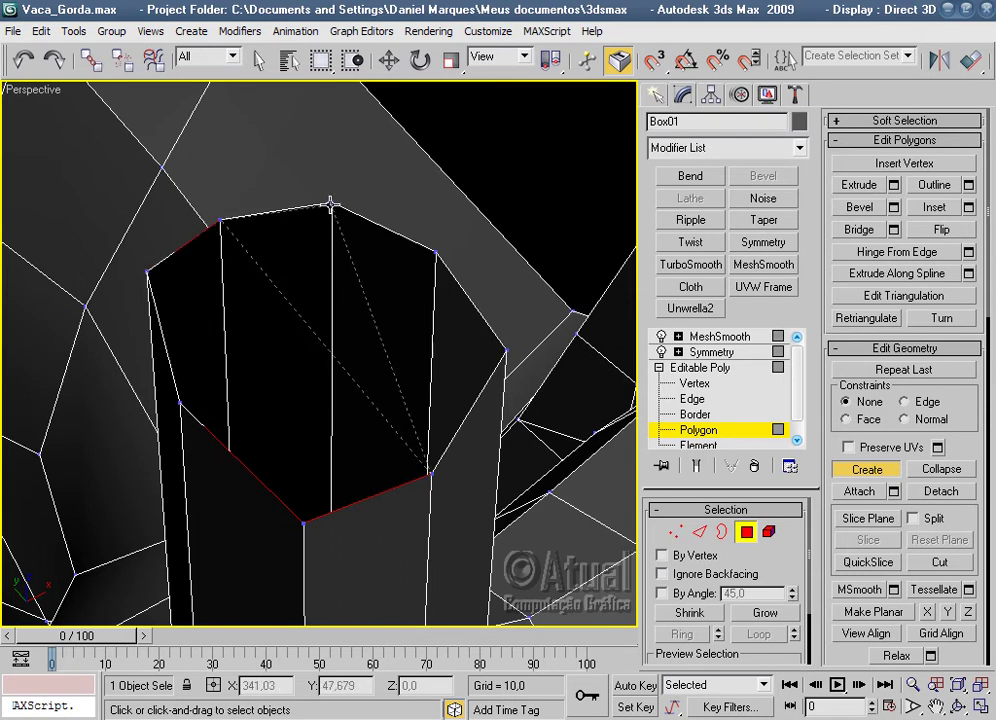
pyautogui.click(436, 250)
pyautogui.click(505, 349)
pyautogui.click(432, 474)
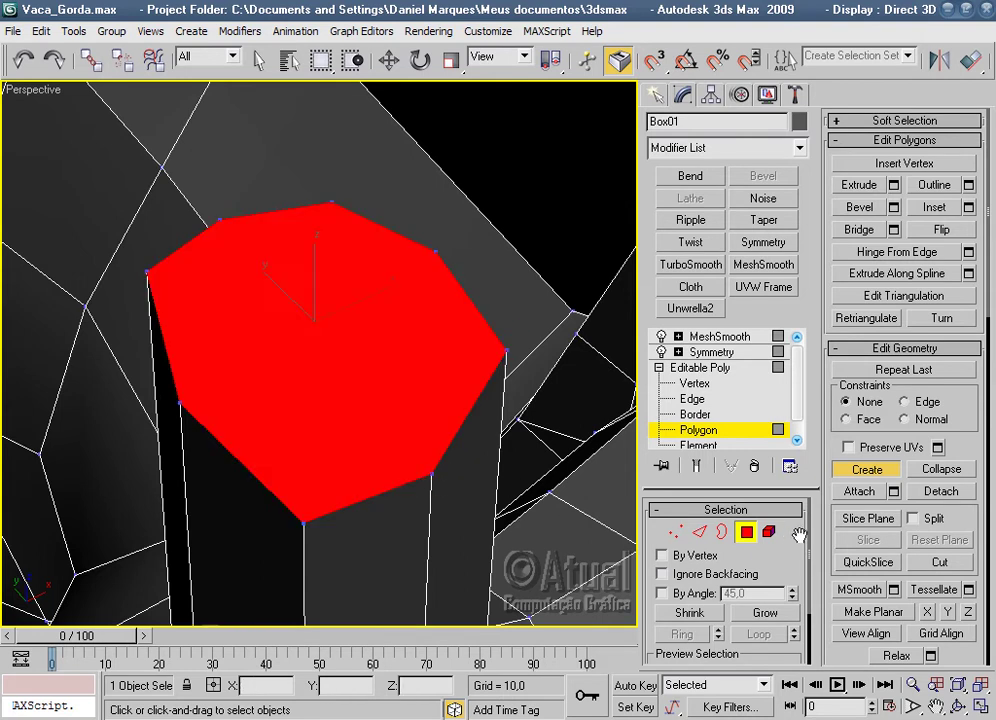
pyautogui.click(855, 474)
# Cut a diagonal edge and an edge to the centre across the cap face.
pyautogui.click(699, 532)
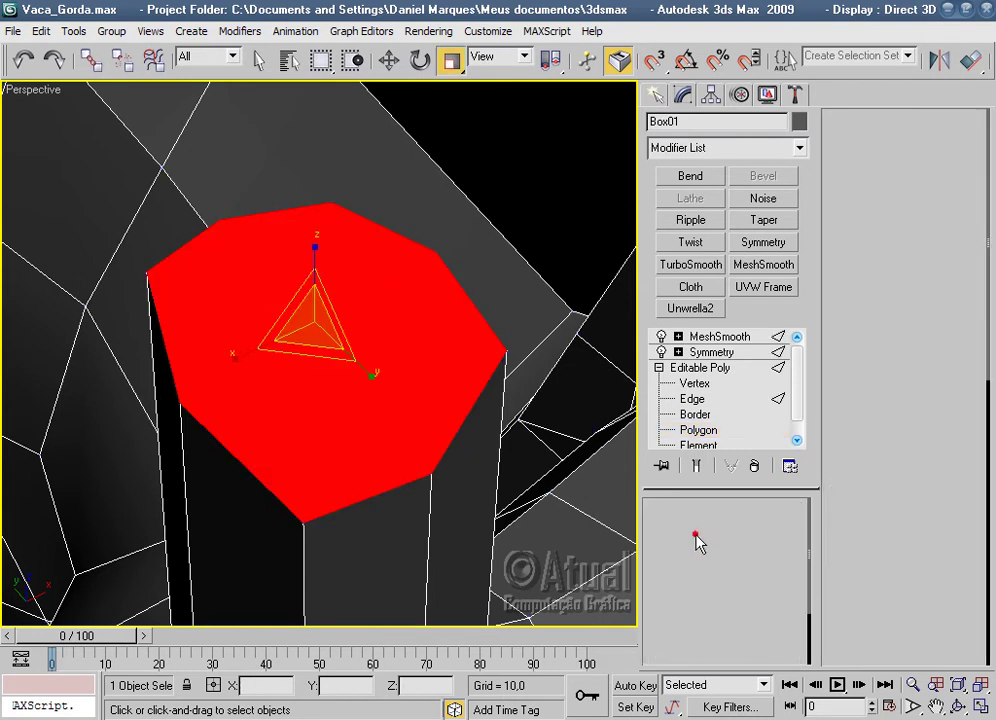
pyautogui.click(938, 593)
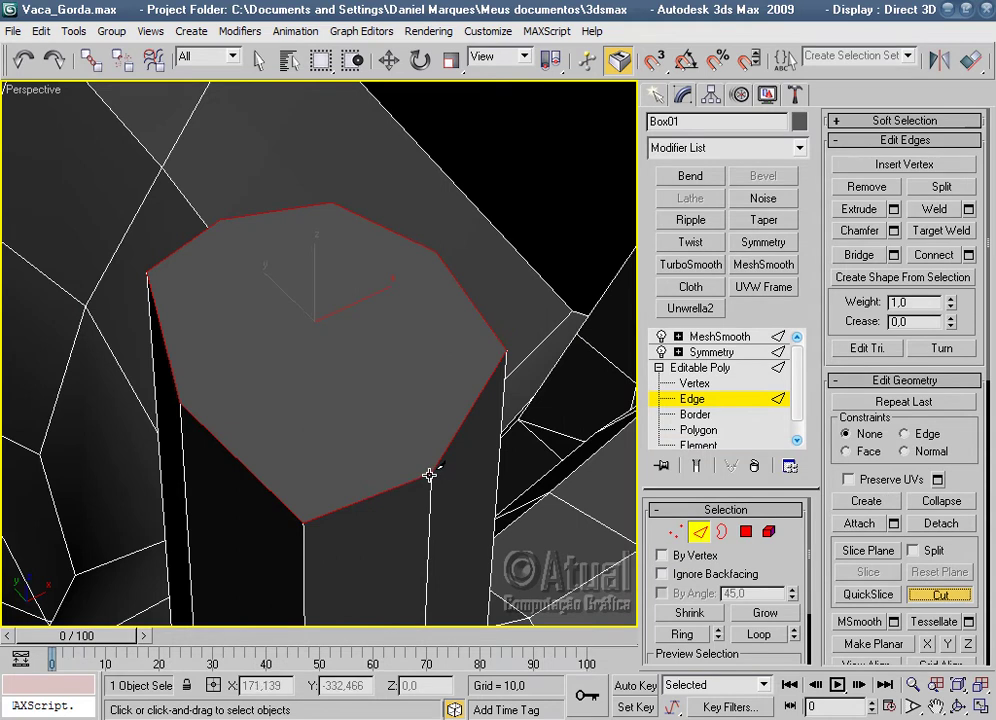
pyautogui.click(432, 474)
pyautogui.click(219, 219)
pyautogui.click(180, 401)
pyautogui.click(318, 337)
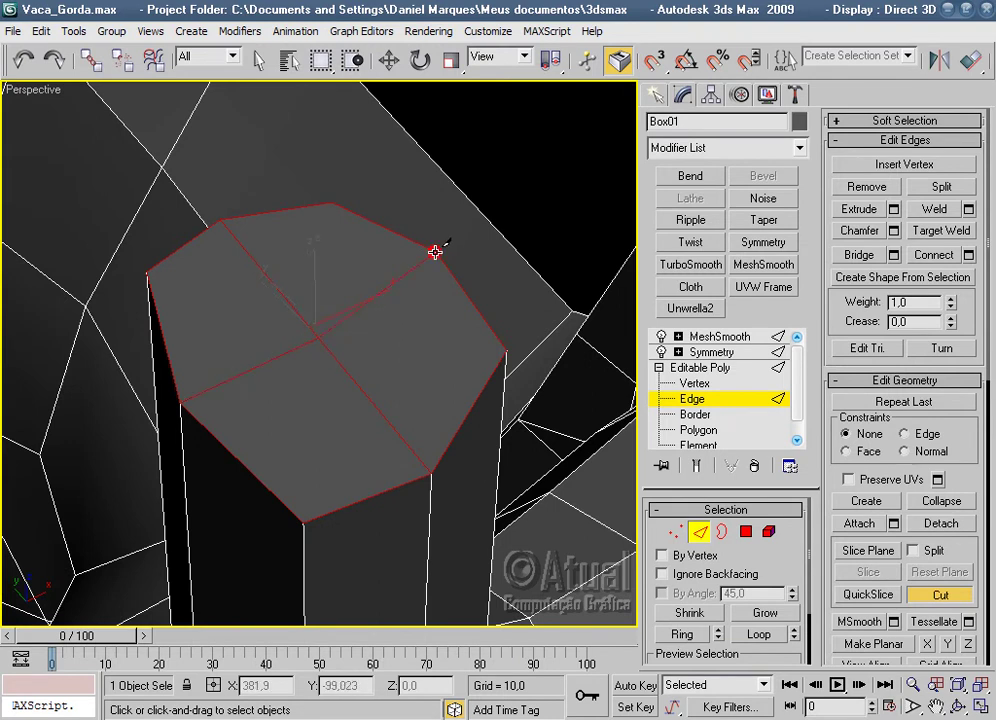
pyautogui.press('r')
# Select every vertex of the cow model at Vertex level.
pyautogui.click(676, 531)
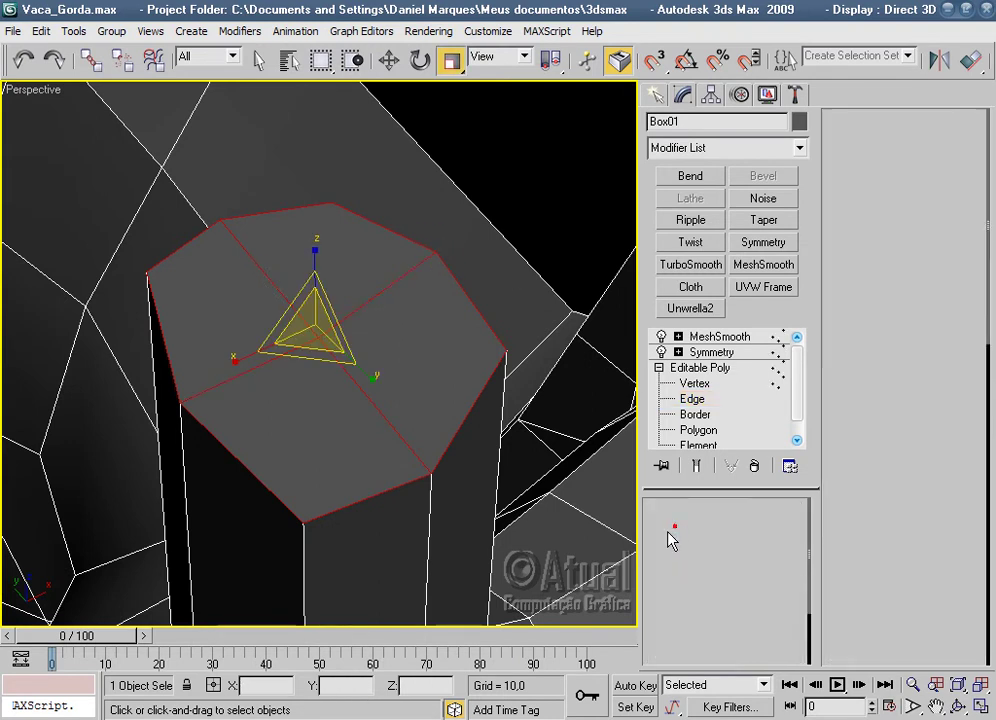
pyautogui.scroll(-3, 582, 516)
pyautogui.scroll(-2, 585, 513)
pyautogui.scroll(-2, 590, 520)
pyautogui.scroll(-3, 590, 520)
pyautogui.moveTo(478, 534); pyautogui.dragTo(55, 200)
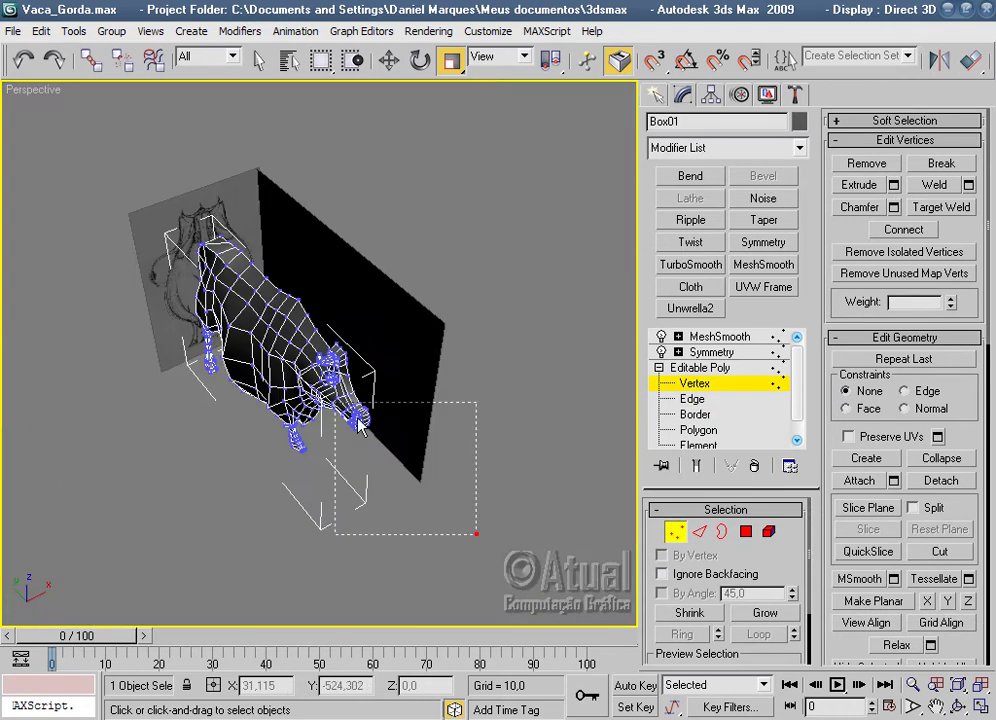
# Weld the selected vertices of the cow model.
pyautogui.click(968, 185)
pyautogui.click(562, 386)
pyautogui.press('t')
pyautogui.scroll(4, 420, 431)
pyautogui.scroll(3, 416, 413)
pyautogui.moveTo(416, 413)
pyautogui.keyDown('alt'); pyautogui.mouseDown(button='middle')
pyautogui.moveTo(502, 476)
pyautogui.moveTo(447, 378)
pyautogui.moveTo(316, 473)
pyautogui.moveTo(326, 374)
pyautogui.moveTo(481, 458)
pyautogui.mouseUp(button='middle'); pyautogui.keyUp('alt')
# In the Left view, slide the horn tip right and nudge mid-horn vertices toward the sketch.
pyautogui.moveTo(254, 396); pyautogui.dragTo(223, 366)
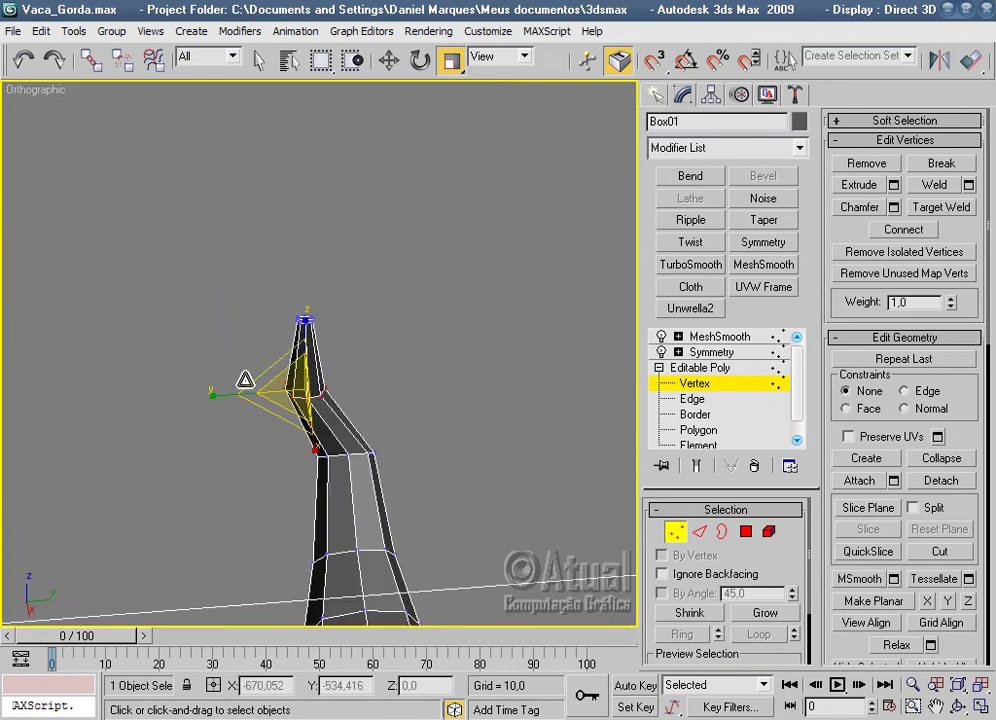
pyautogui.press('l')
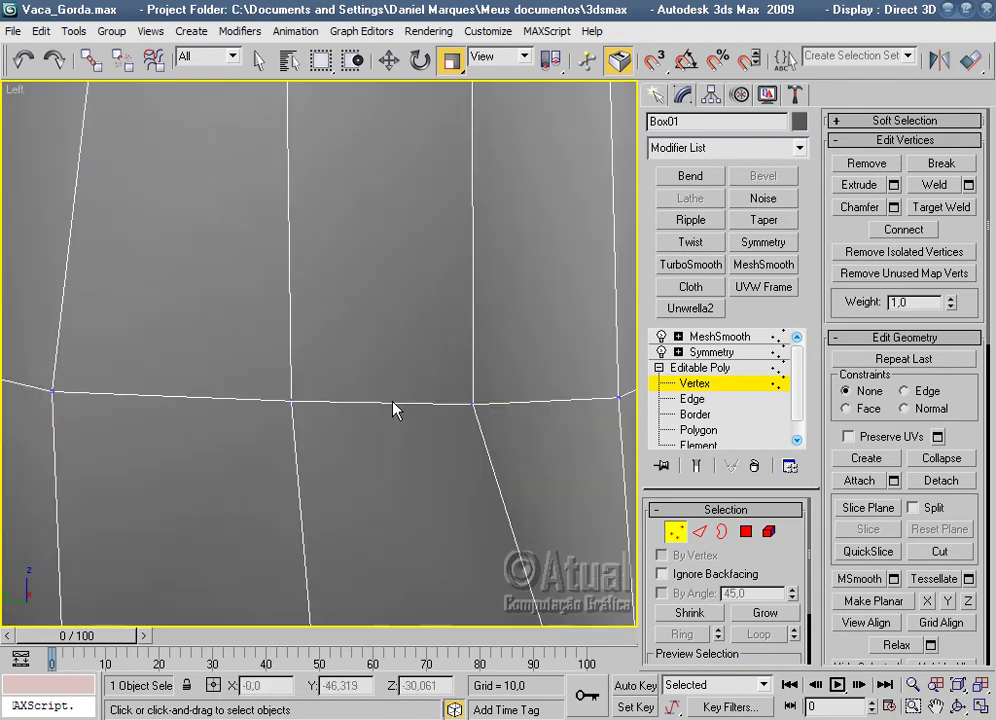
pyautogui.scroll(-2, 396, 407)
pyautogui.scroll(-3, 456, 400)
pyautogui.scroll(-3, 402, 440)
pyautogui.scroll(5, 355, 432)
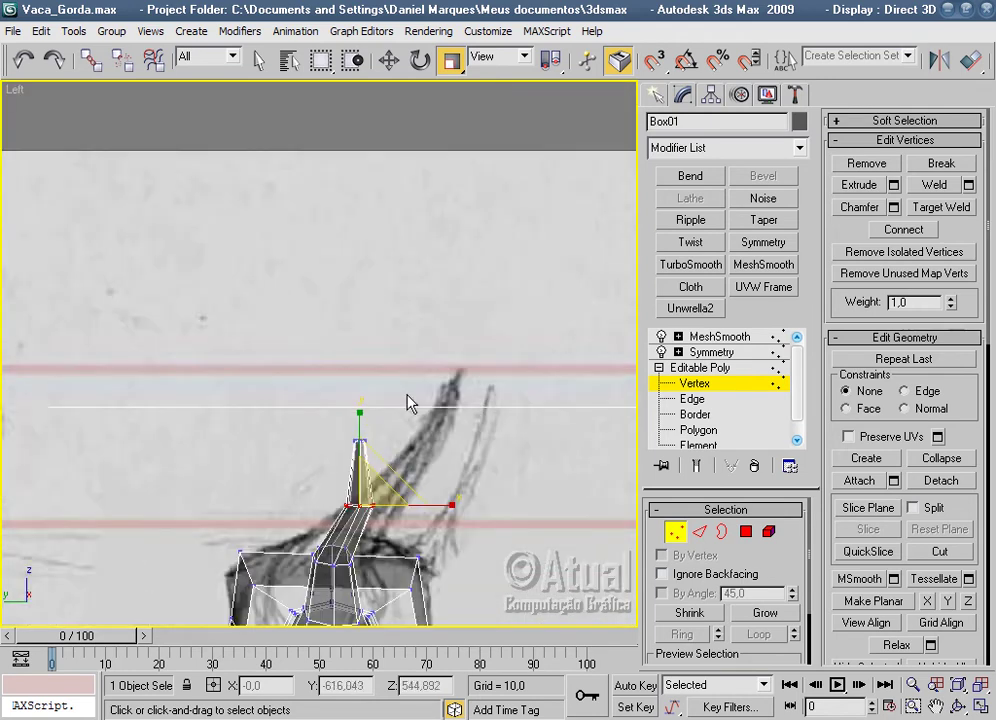
pyautogui.moveTo(407, 402); pyautogui.dragTo(351, 298, button='middle')
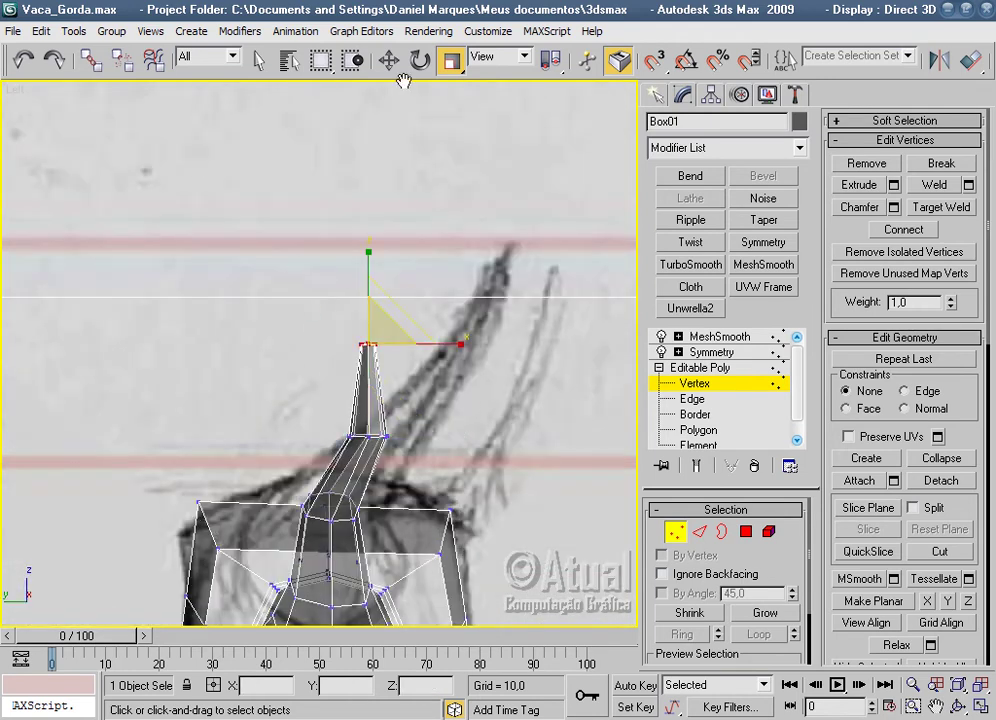
pyautogui.click(390, 61)
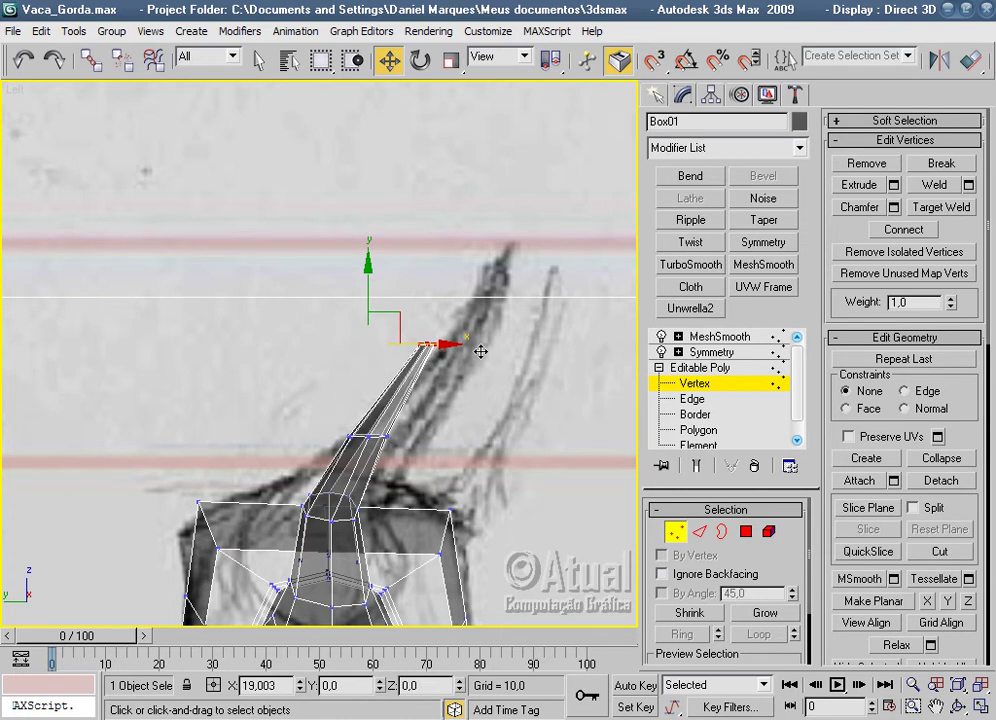
pyautogui.moveTo(440, 347); pyautogui.dragTo(487, 347)
pyautogui.moveTo(350, 432); pyautogui.dragTo(350, 432)
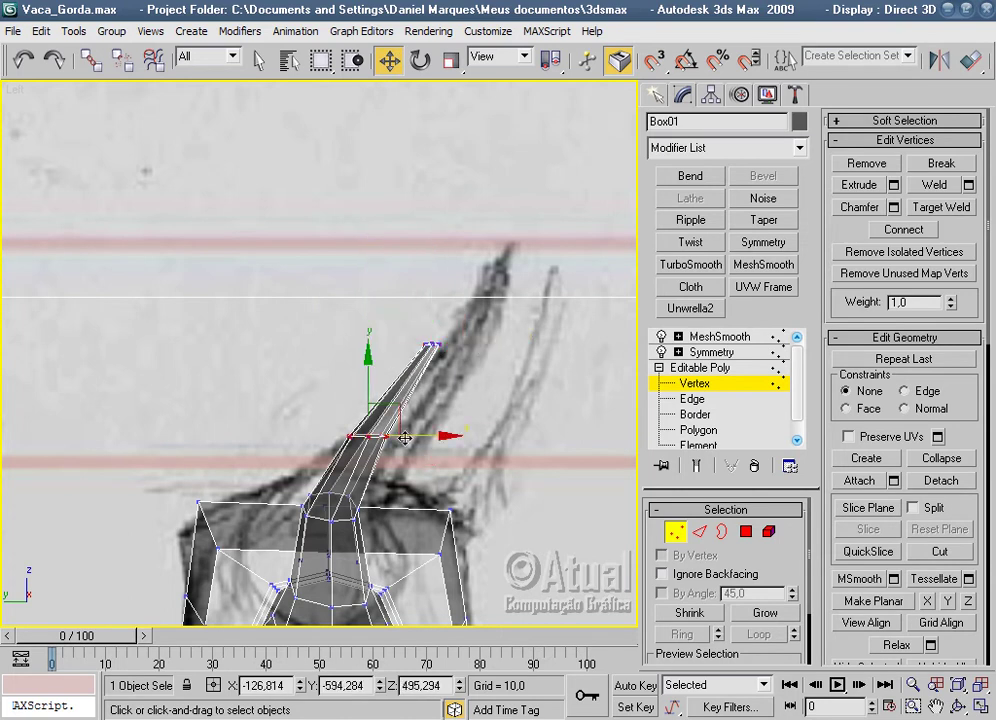
pyautogui.moveTo(393, 305)
pyautogui.mouseDown()
pyautogui.moveTo(440, 352)
pyautogui.moveTo(470, 326)
pyautogui.mouseUp()
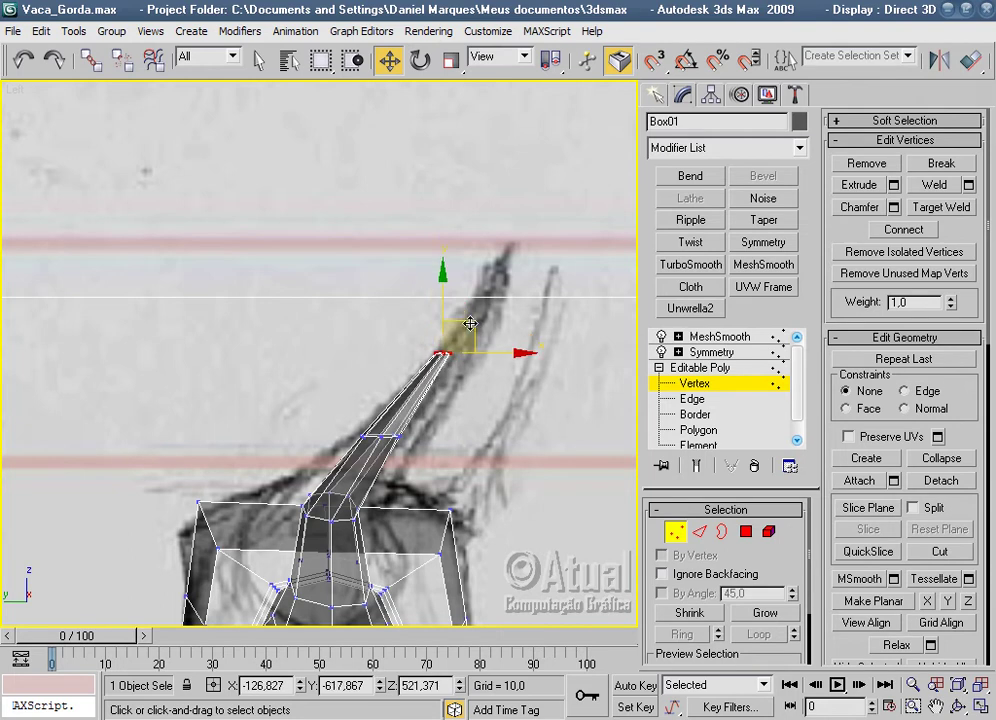
pyautogui.moveTo(504, 391); pyautogui.dragTo(513, 258, button='middle')
# Select vertices around the horn base and the head's top edge in Perspective.
pyautogui.moveTo(405, 405); pyautogui.dragTo(432, 355, button='middle')
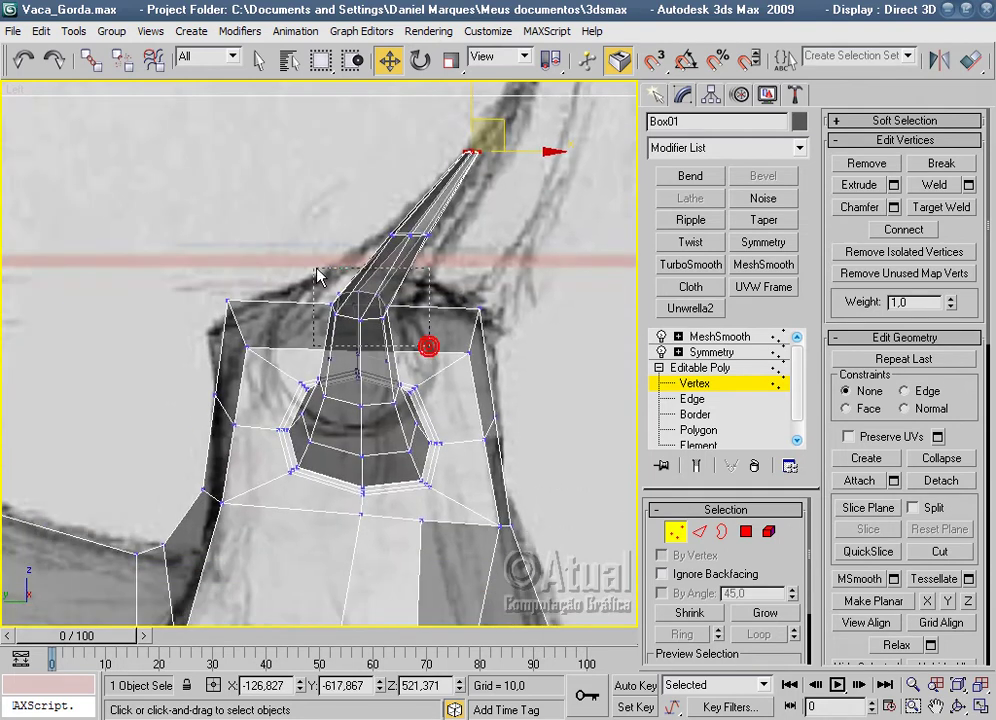
pyautogui.moveTo(320, 278); pyautogui.dragTo(319, 276)
pyautogui.press('p')
pyautogui.moveTo(491, 338)
pyautogui.keyDown('alt'); pyautogui.mouseDown(button='middle')
pyautogui.moveTo(551, 344)
pyautogui.moveTo(387, 373)
pyautogui.mouseUp(button='middle'); pyautogui.keyUp('alt')
pyautogui.scroll(3, 462, 396)
pyautogui.scroll(3, 529, 427)
pyautogui.keyDown('alt'); pyautogui.moveTo(529, 427); pyautogui.dragTo(527, 273, button='middle'); pyautogui.keyUp('alt')
pyautogui.click(491, 255)
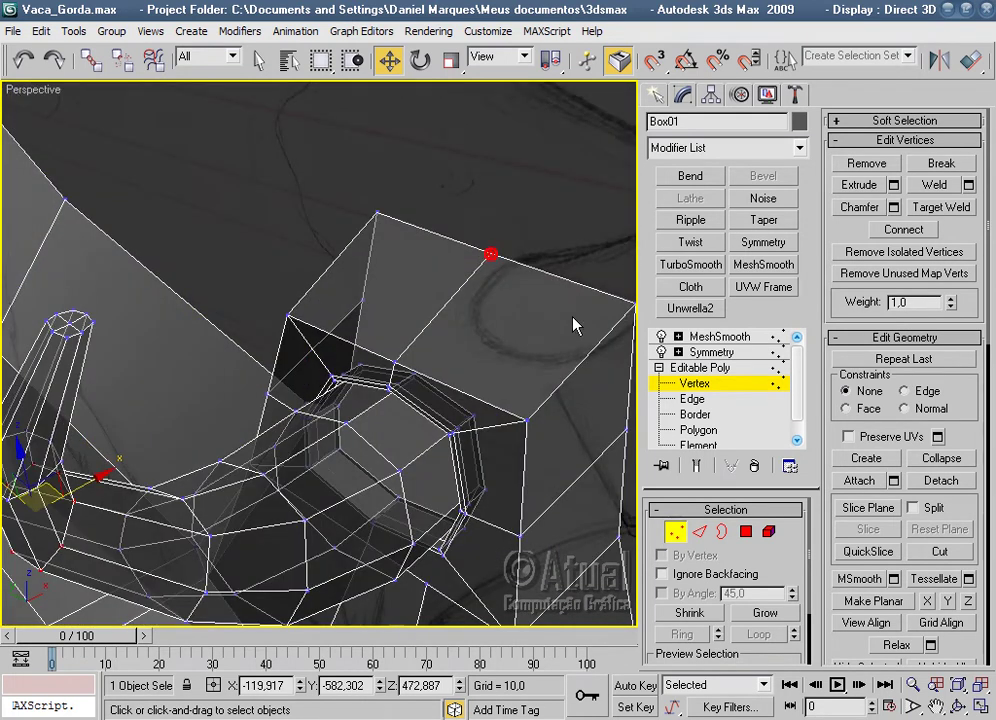
# Shift the horn base ring, upper ring and tip to the right.
pyautogui.scroll(5, 576, 325)
pyautogui.keyDown('alt'); pyautogui.moveTo(549, 329); pyautogui.dragTo(569, 231, button='middle'); pyautogui.keyUp('alt')
pyautogui.scroll(-4, 569, 231)
pyautogui.moveTo(478, 356)
pyautogui.keyDown('alt'); pyautogui.mouseDown(button='middle')
pyautogui.moveTo(328, 283)
pyautogui.moveTo(473, 540)
pyautogui.mouseUp(button='middle'); pyautogui.keyUp('alt')
pyautogui.moveTo(424, 404); pyautogui.dragTo(432, 408)
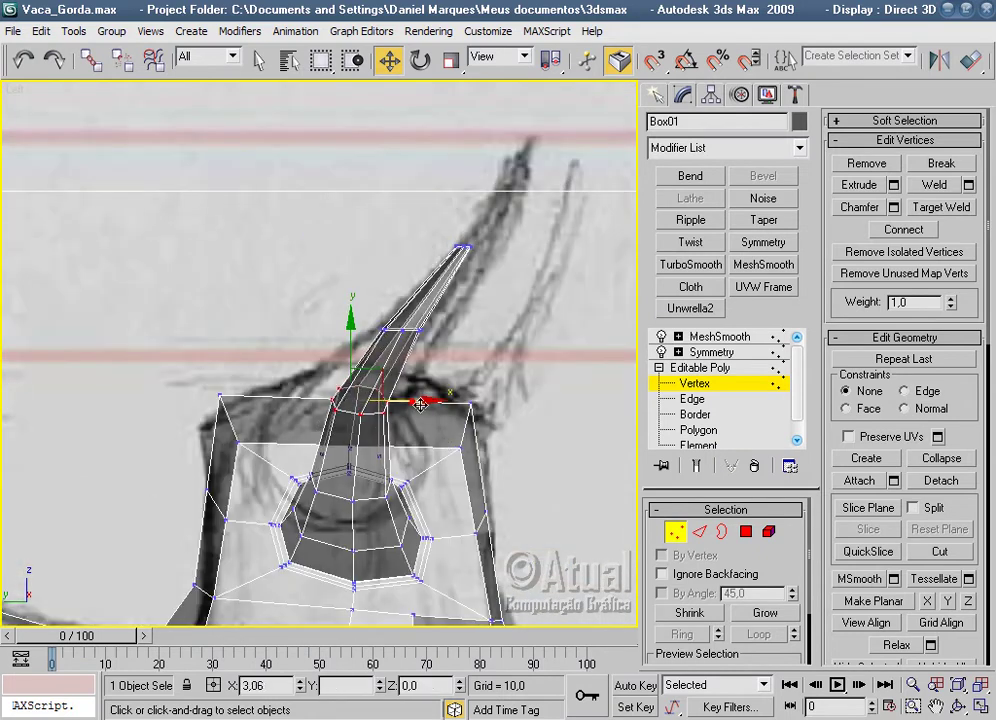
pyautogui.click(471, 362)
pyautogui.moveTo(350, 303); pyautogui.dragTo(448, 368)
pyautogui.moveTo(430, 306); pyautogui.dragTo(442, 306)
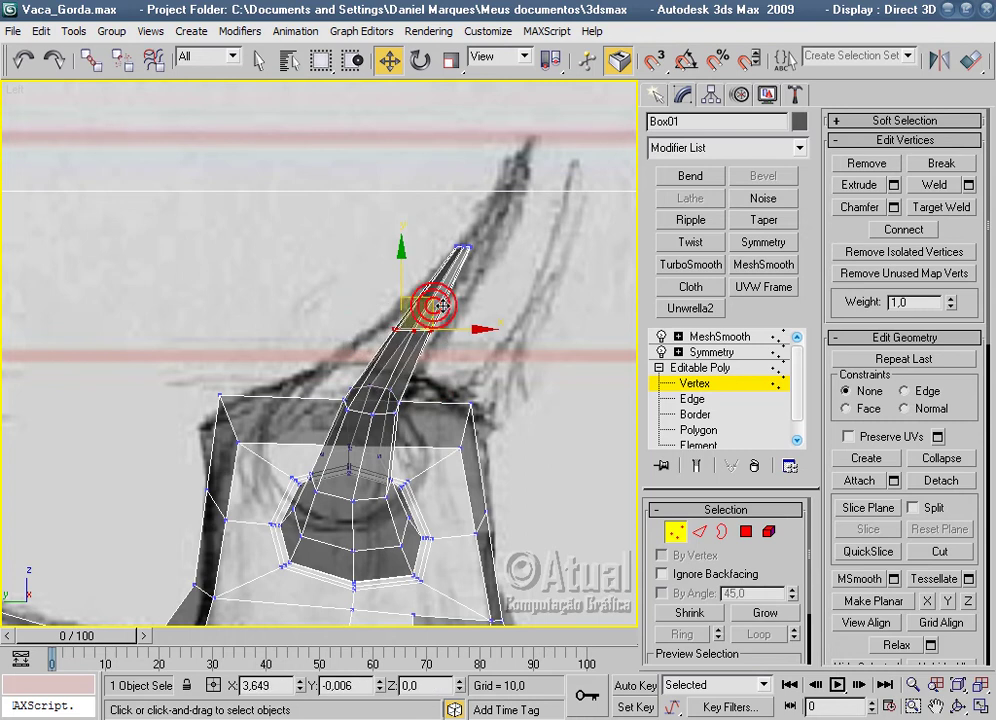
pyautogui.moveTo(438, 207)
pyautogui.mouseDown()
pyautogui.moveTo(488, 258)
pyautogui.moveTo(507, 213)
pyautogui.mouseUp()
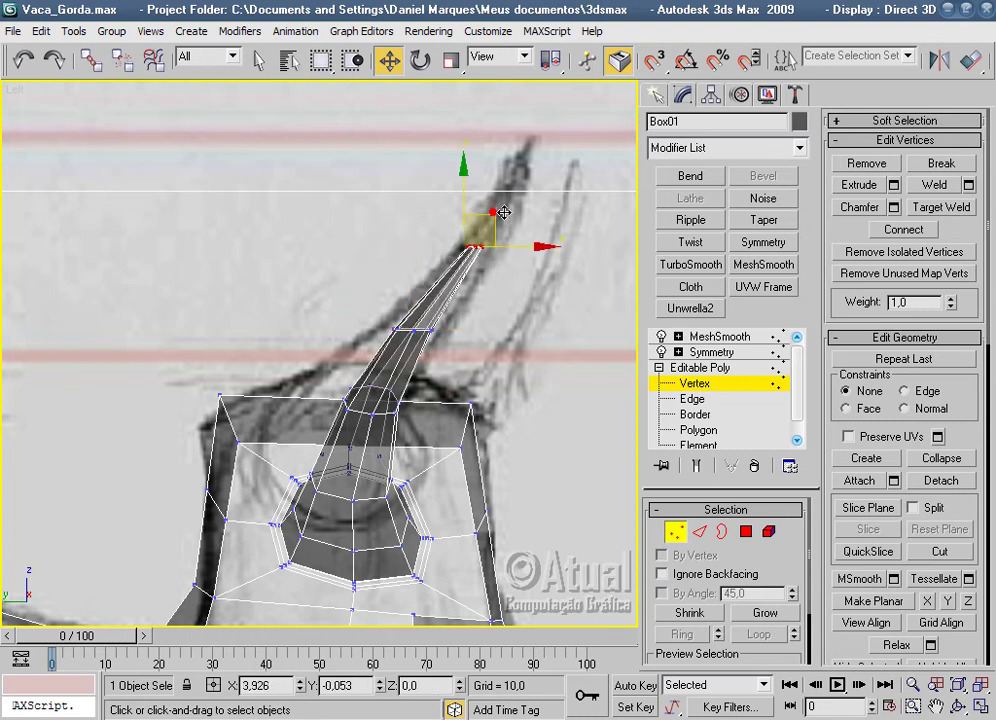
# Rotate the horn tip and mid-horn vertices to bend the horn along the sketch.
pyautogui.press('e')
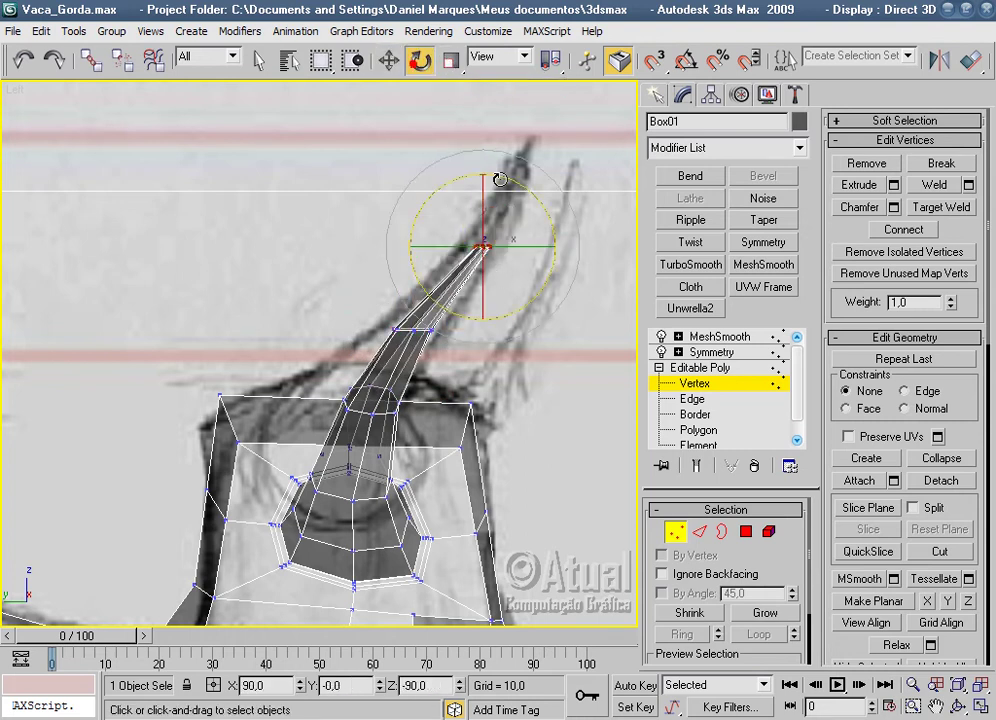
pyautogui.moveTo(557, 240); pyautogui.dragTo(557, 268)
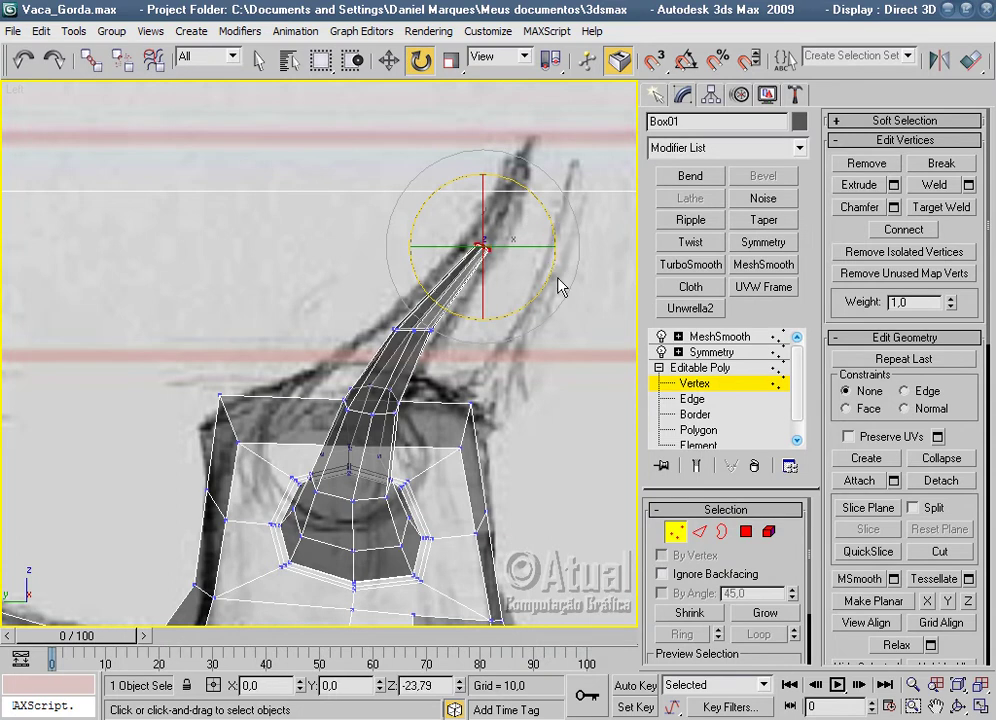
pyautogui.moveTo(476, 358); pyautogui.dragTo(491, 273)
pyautogui.scroll(2, 540, 275)
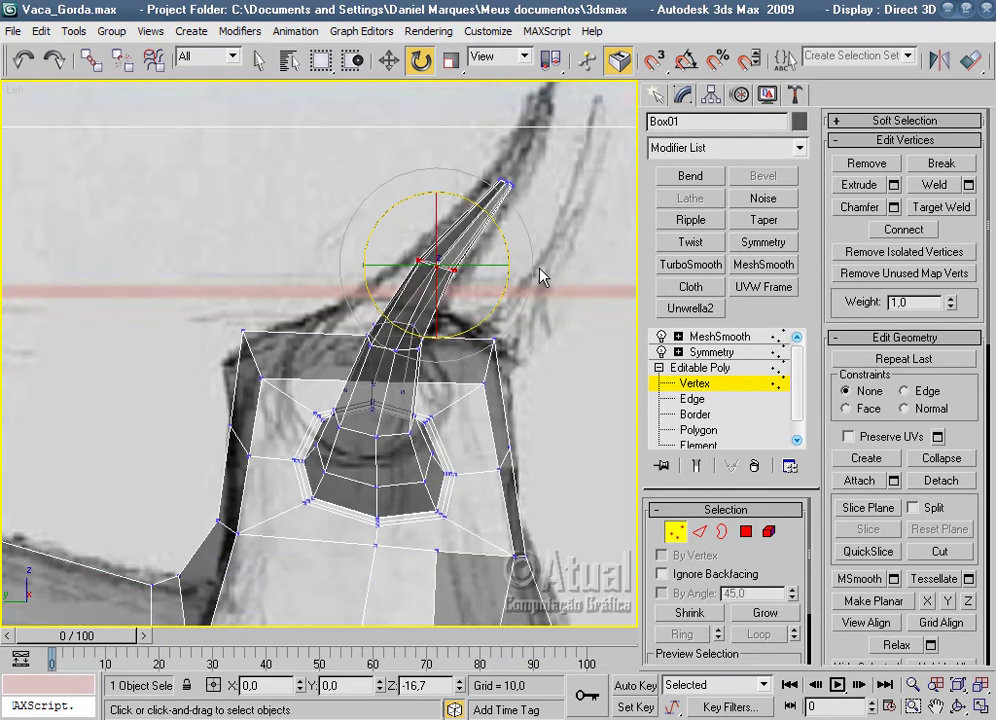
pyautogui.scroll(3, 540, 268)
pyautogui.moveTo(557, 390); pyautogui.dragTo(545, 362)
# Refine the horn bend by rotating its vertices and slightly scaling the base vertices.
pyautogui.press('p')
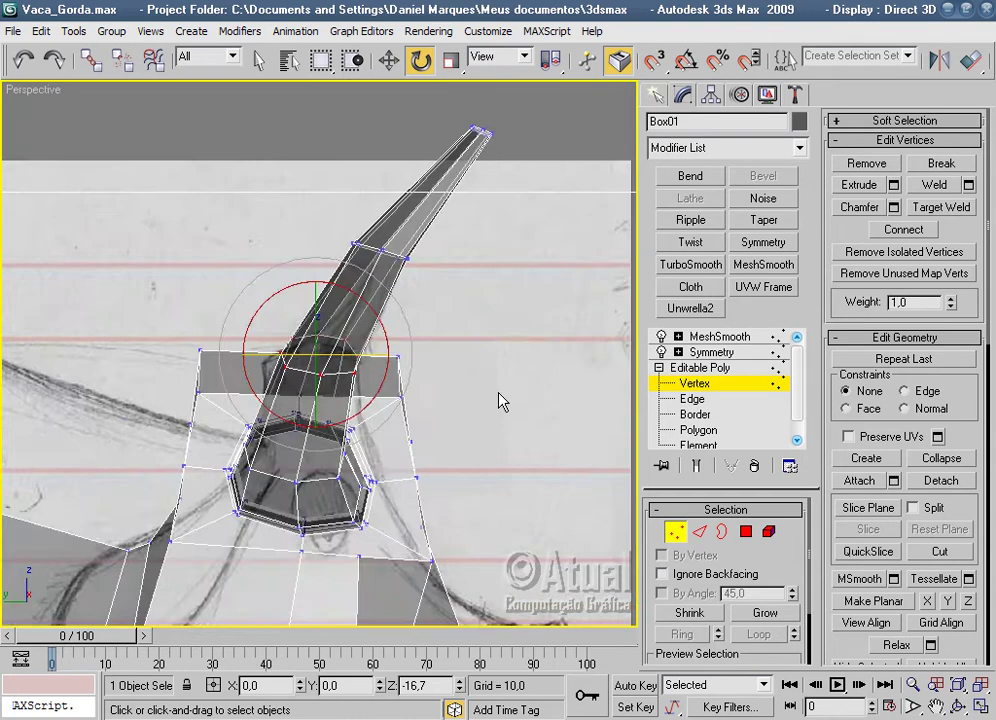
pyautogui.keyDown('alt'); pyautogui.moveTo(502, 402); pyautogui.dragTo(488, 354, button='middle'); pyautogui.keyUp('alt')
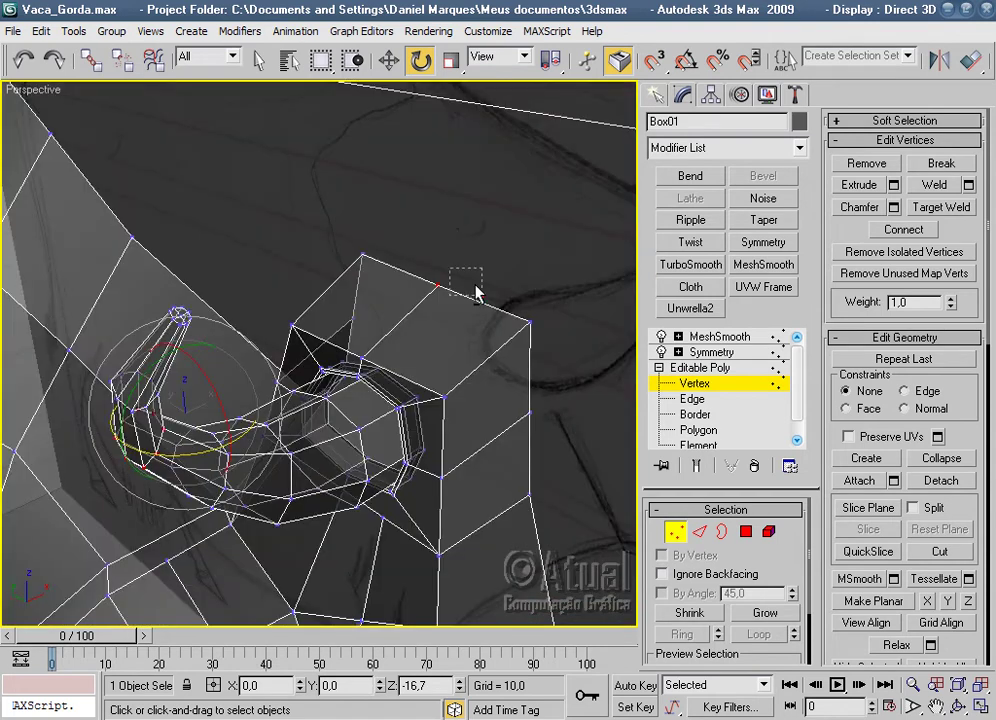
pyautogui.keyDown('alt'); pyautogui.moveTo(416, 427); pyautogui.dragTo(490, 380, button='middle'); pyautogui.keyUp('alt')
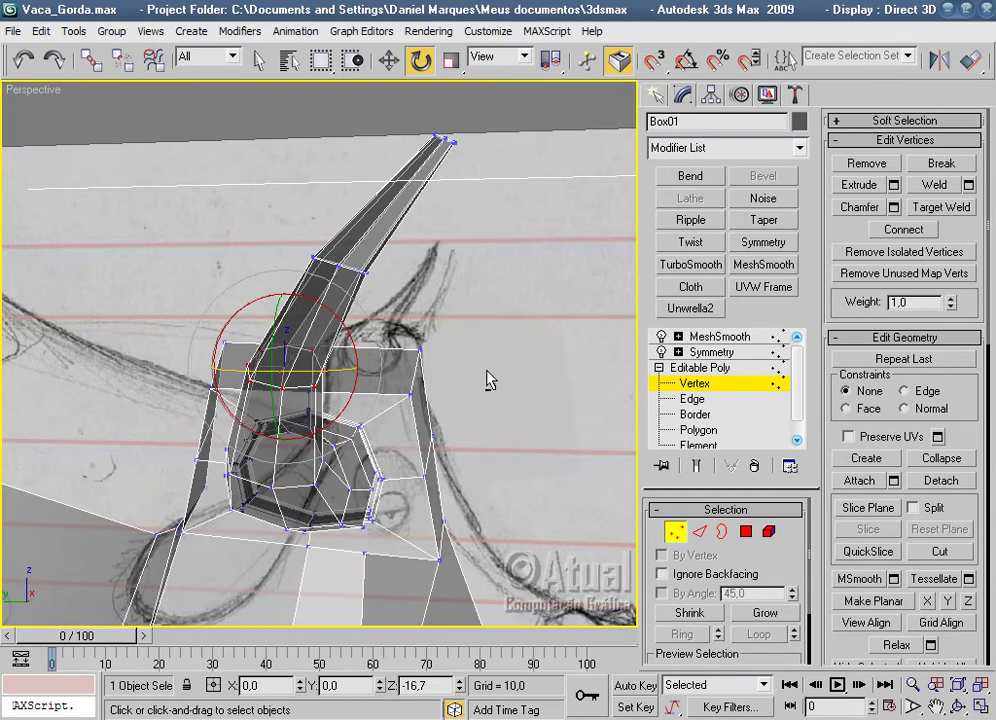
pyautogui.press('l')
pyautogui.scroll(-3, 377, 287)
pyautogui.scroll(-3, 391, 267)
pyautogui.moveTo(356, 247); pyautogui.dragTo(295, 487, button='middle')
pyautogui.scroll(2, 294, 487)
pyautogui.moveTo(384, 444)
pyautogui.keyDown('alt'); pyautogui.mouseDown(button='middle')
pyautogui.moveTo(270, 380)
pyautogui.moveTo(423, 352)
pyautogui.mouseUp(button='middle'); pyautogui.keyUp('alt')
pyautogui.moveTo(423, 352); pyautogui.dragTo(415, 351)
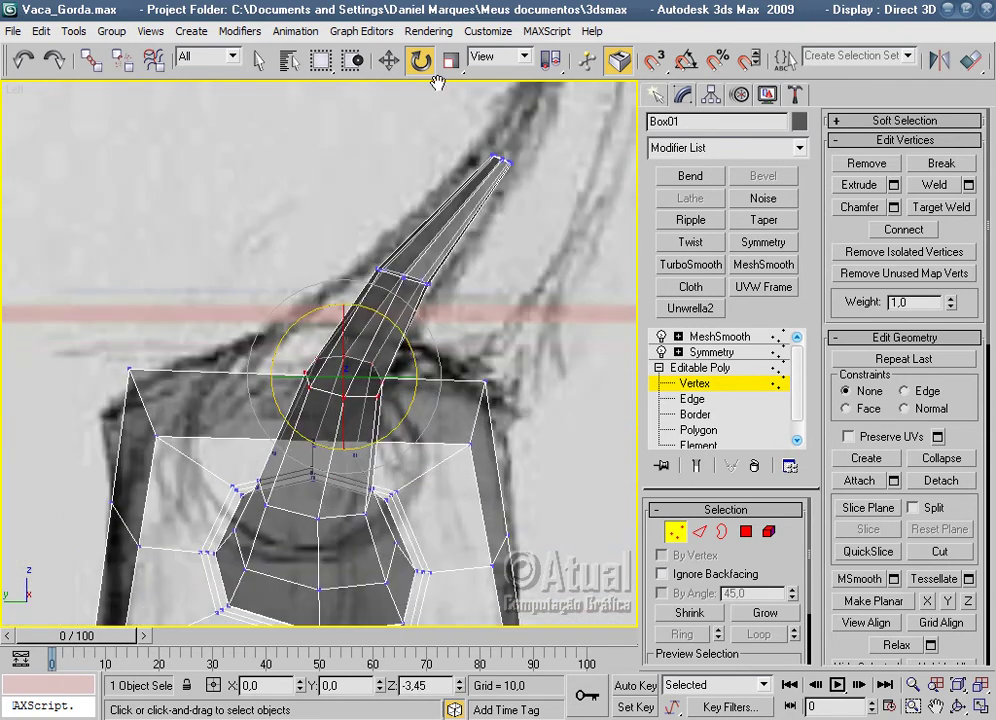
pyautogui.press('r')
pyautogui.moveTo(350, 368); pyautogui.dragTo(350, 366)
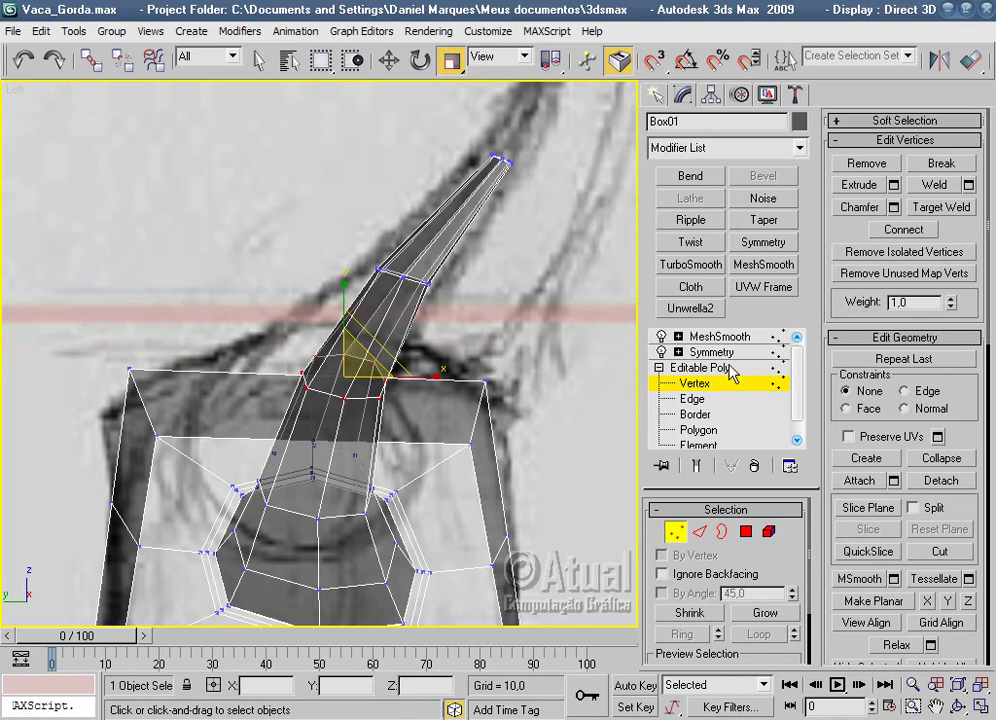
# Insert an edge loop across the horn using Ring and Connect.
pyautogui.click(692, 399)
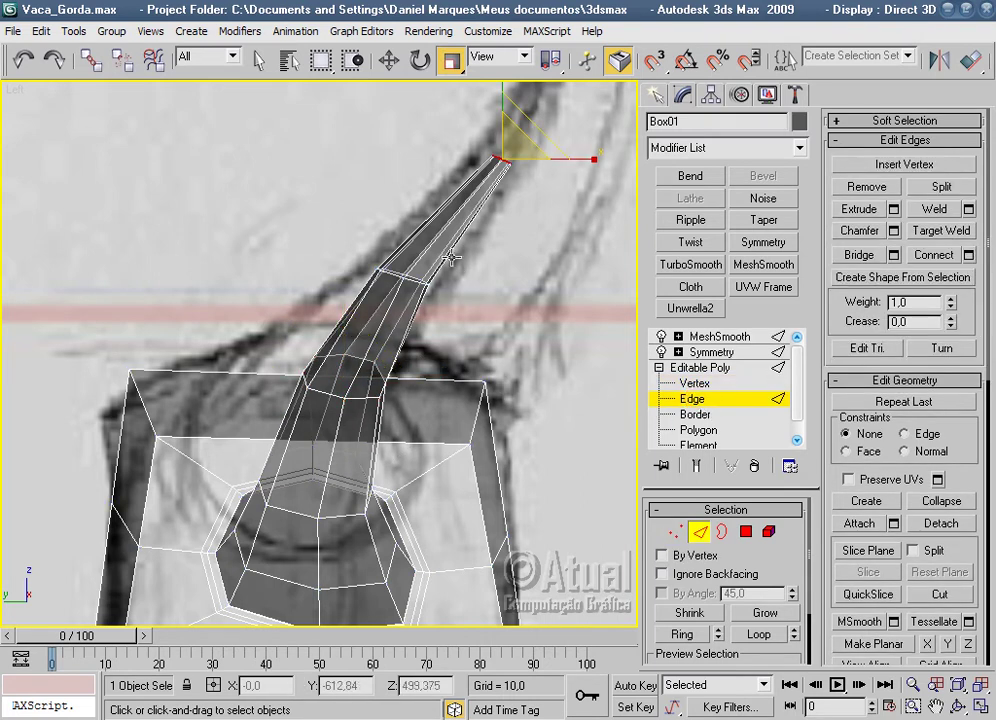
pyautogui.click(437, 236)
pyautogui.click(456, 238)
pyautogui.rightClick(456, 240)
pyautogui.click(440, 315)
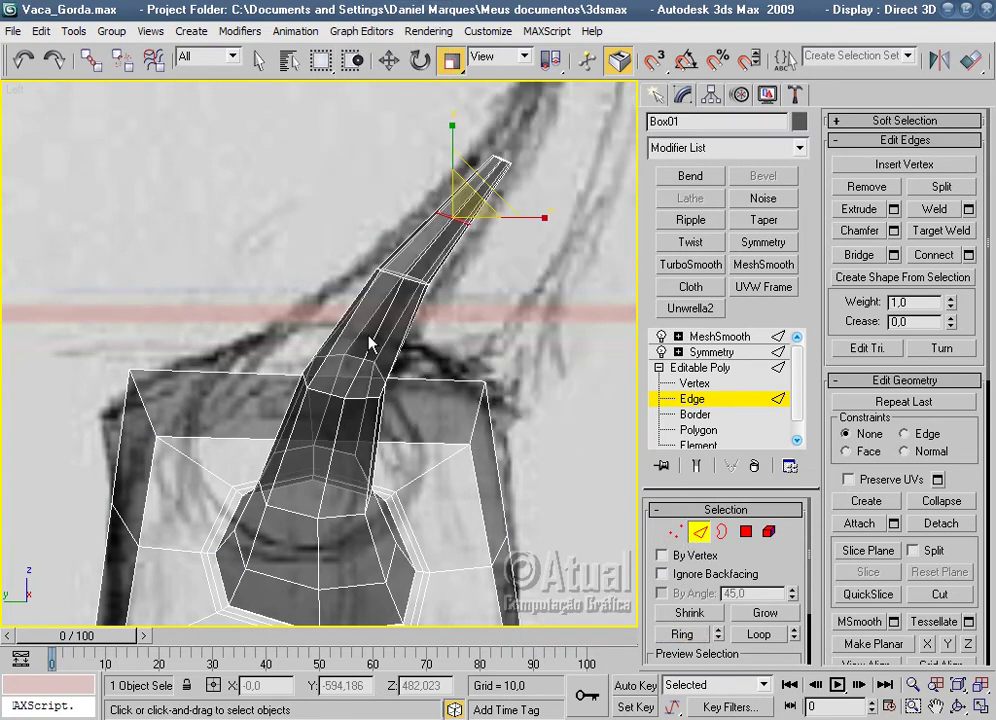
pyautogui.click(396, 366)
pyautogui.click(682, 634)
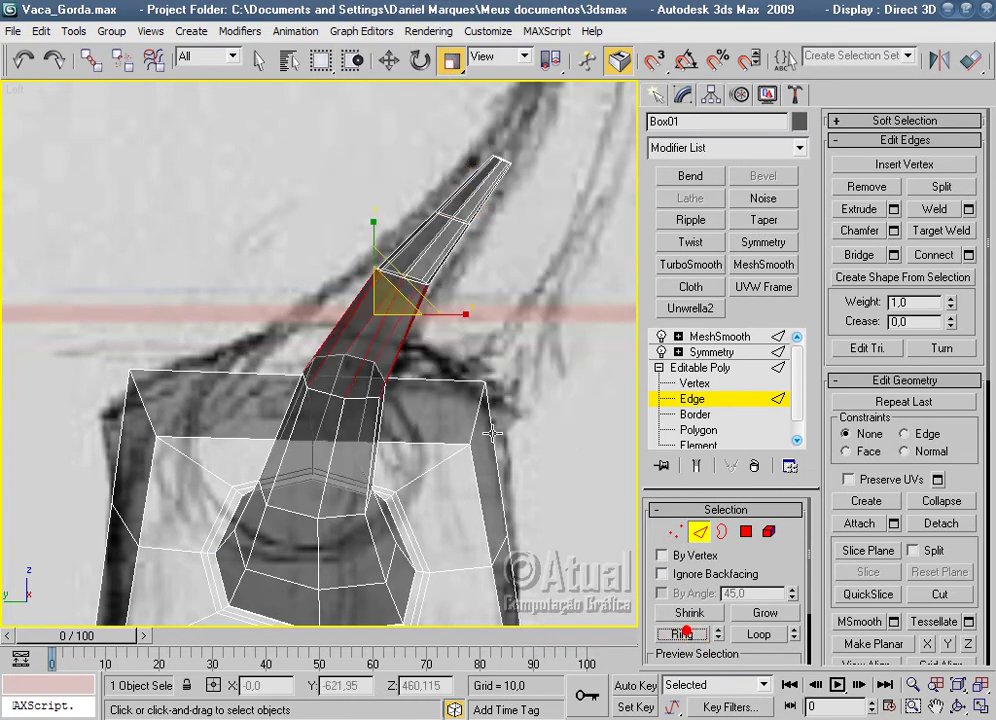
pyautogui.rightClick(372, 347)
pyautogui.click(360, 426)
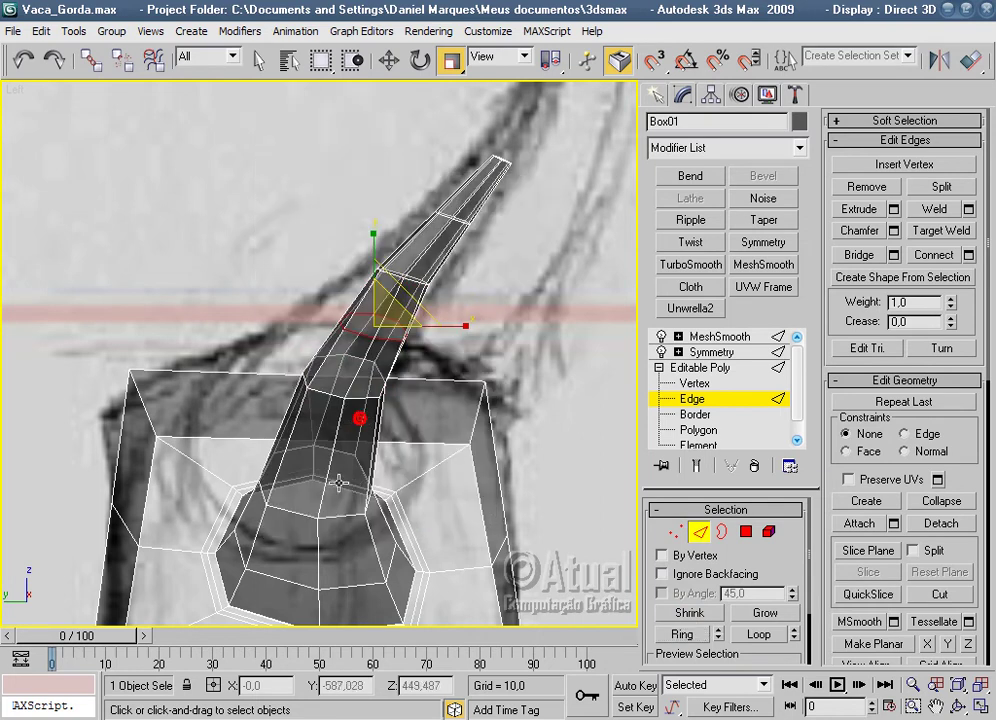
# Connect the lower horn's edge ring with a new loop, then select the horn tip vertex.
pyautogui.click(678, 635)
pyautogui.rightClick(328, 463)
pyautogui.click(305, 525)
pyautogui.click(541, 409)
pyautogui.click(676, 531)
pyautogui.click(440, 318)
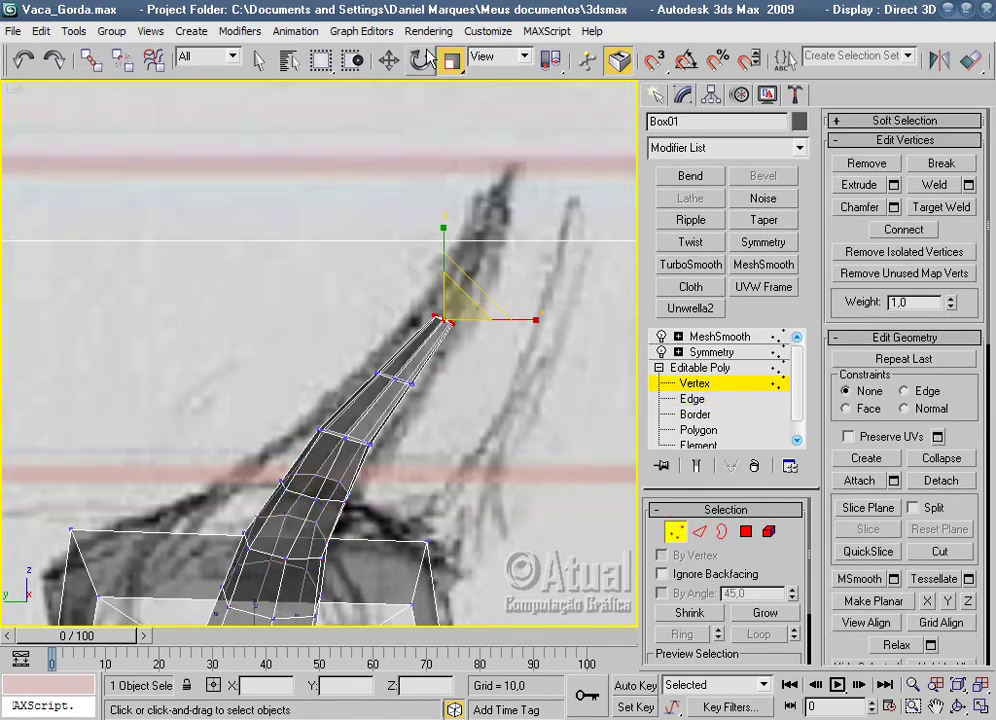
# Move the horn tip, mid-horn pair and lower vertex row up-right along the sketch.
pyautogui.click(390, 62)
pyautogui.moveTo(467, 291); pyautogui.dragTo(497, 245)
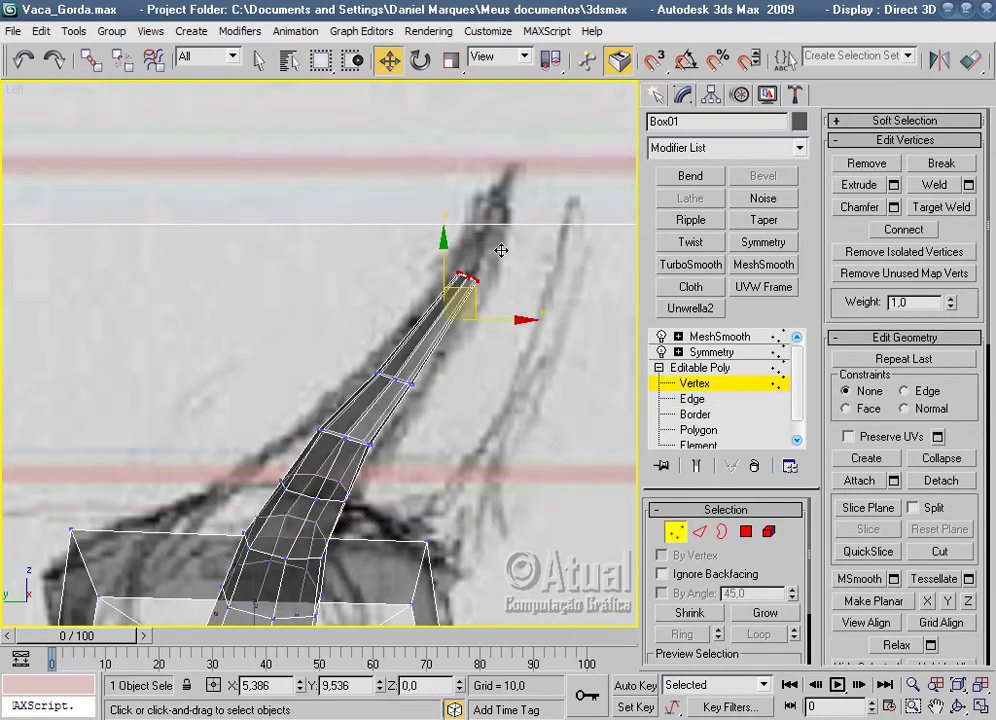
pyautogui.moveTo(378, 358)
pyautogui.mouseDown()
pyautogui.moveTo(441, 323)
pyautogui.moveTo(434, 336)
pyautogui.mouseUp()
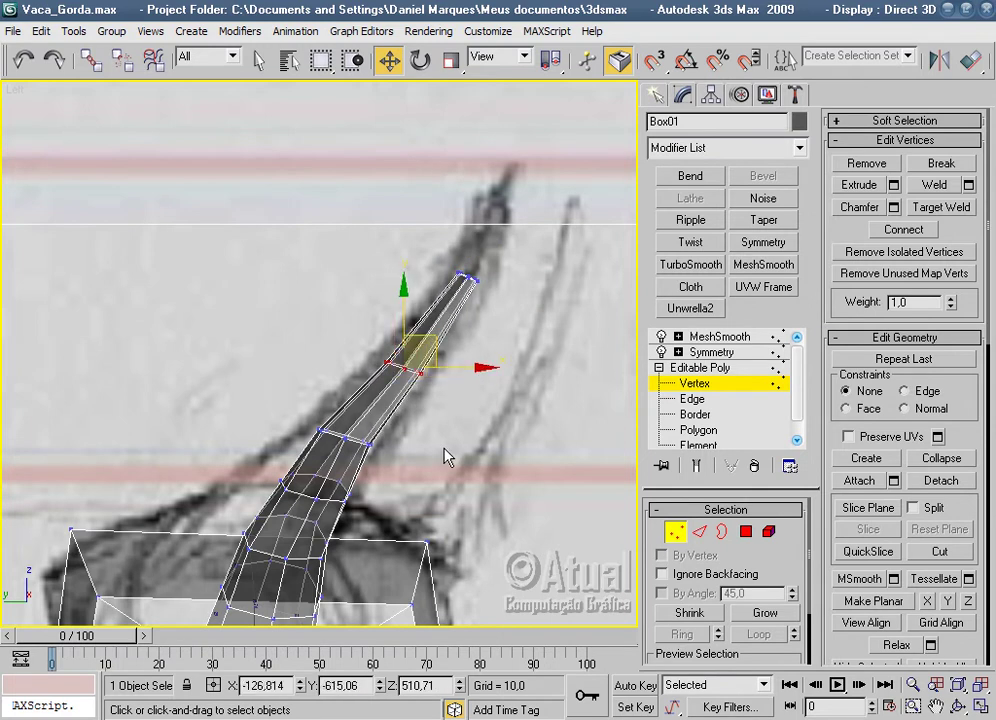
pyautogui.moveTo(366, 448); pyautogui.dragTo(301, 413)
pyautogui.moveTo(379, 405); pyautogui.dragTo(395, 398)
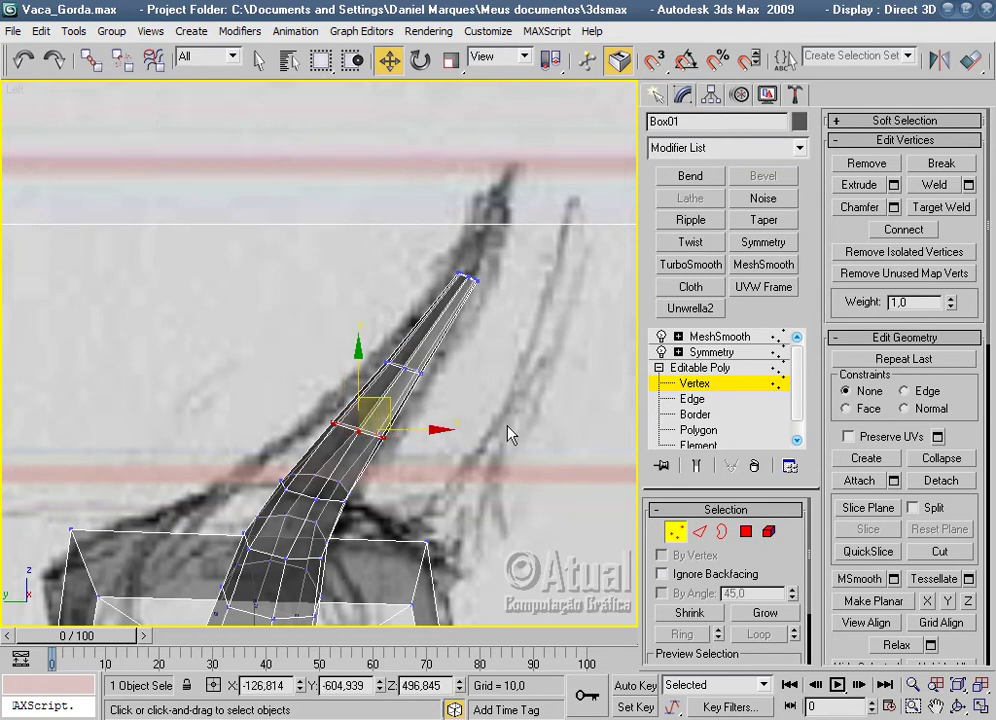
# Turn on MeshSmooth and deselect to view the smoothed cow head with curved horns.
pyautogui.scroll(-2, 520, 423)
pyautogui.press('z')
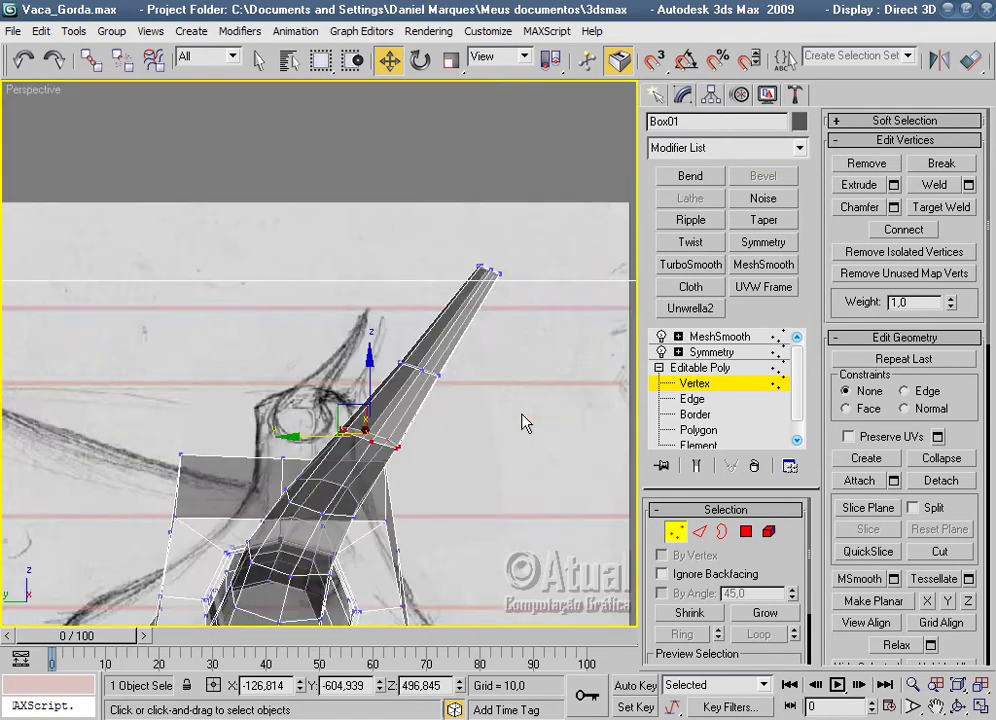
pyautogui.hotkey('shift', 'z')
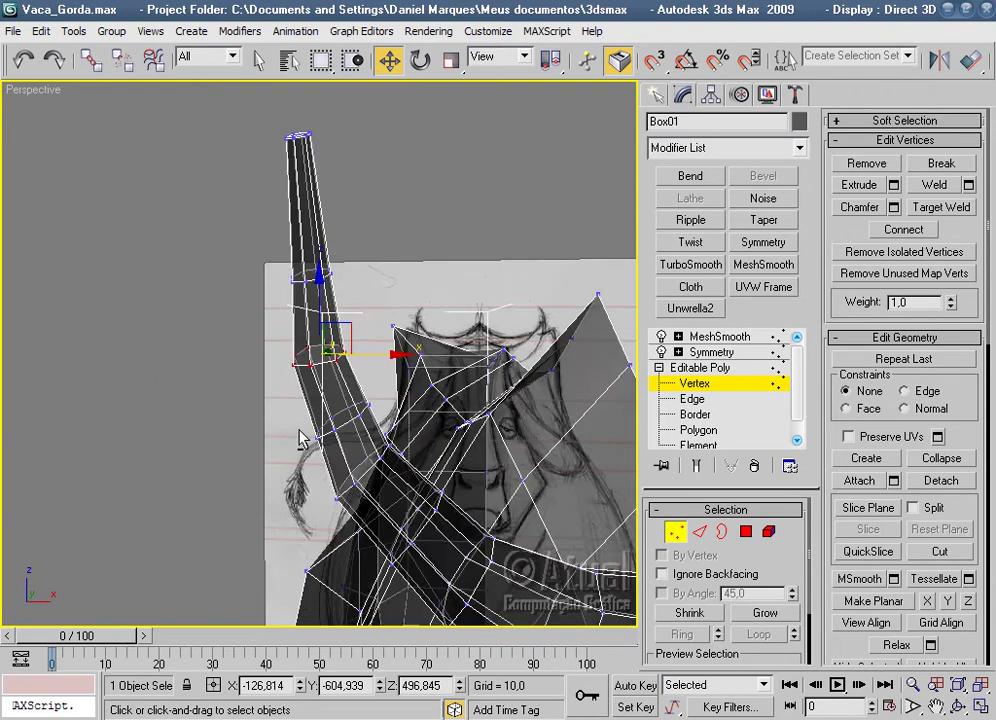
pyautogui.hotkey('shift', 'z')
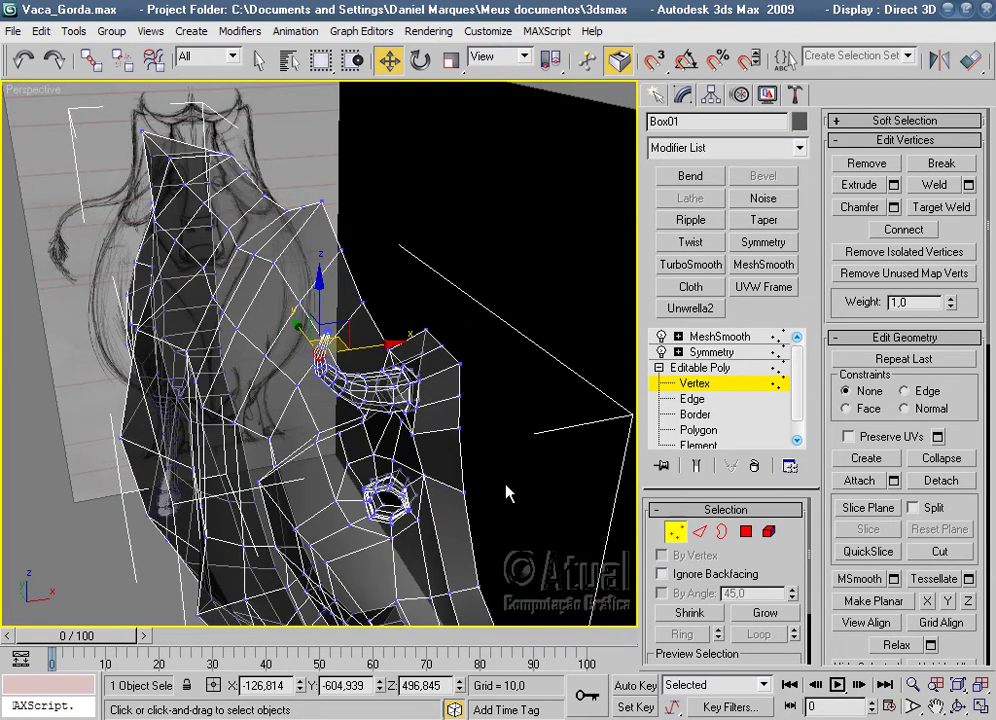
pyautogui.click(718, 336)
pyautogui.click(485, 255)
pyautogui.hotkey('shift', 'z')
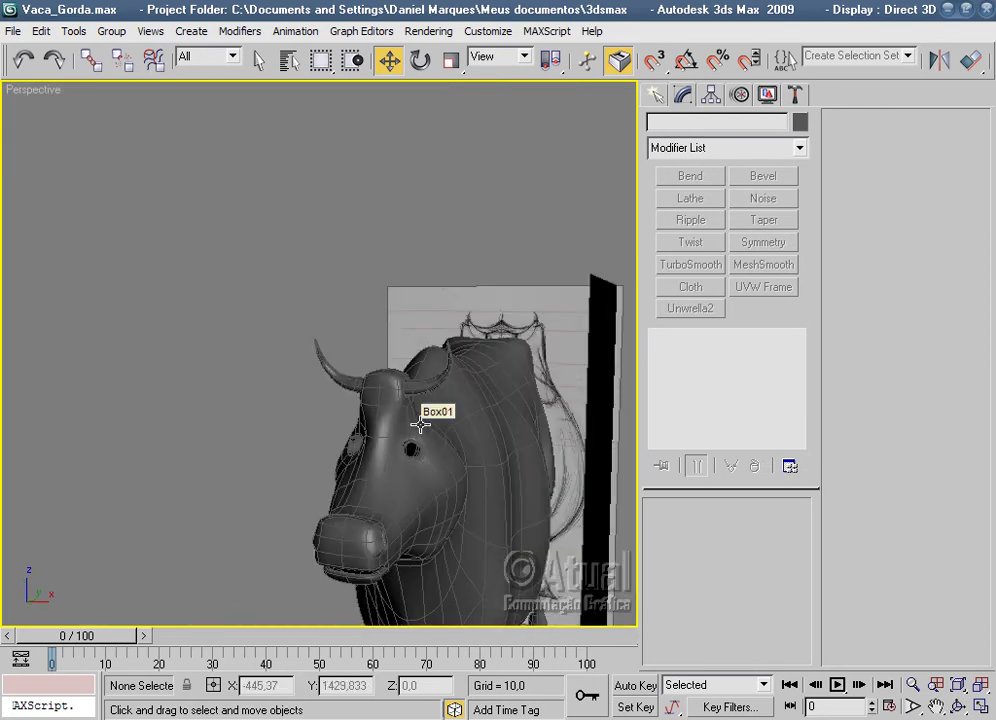
# Restore earlier viewpoints, select the cow head, exit vertex editing and show wireframe edges.
pyautogui.hotkey('shift', 'z')
pyautogui.hotkey('shift', 'z')
pyautogui.hotkey('shift', 'z')
pyautogui.hotkey('shift', 'z')
pyautogui.hotkey('shift', 'z')
pyautogui.hotkey('shift', 'z')
pyautogui.hotkey('shift', 'z')
pyautogui.hotkey('shift', 'z')
pyautogui.hotkey('shift', 'z')
pyautogui.hotkey('shift', 'z')
pyautogui.hotkey('shift', 'z')
pyautogui.hotkey('shift', 'z')
pyautogui.hotkey('shift', 'z')
pyautogui.hotkey('shift', 'z')
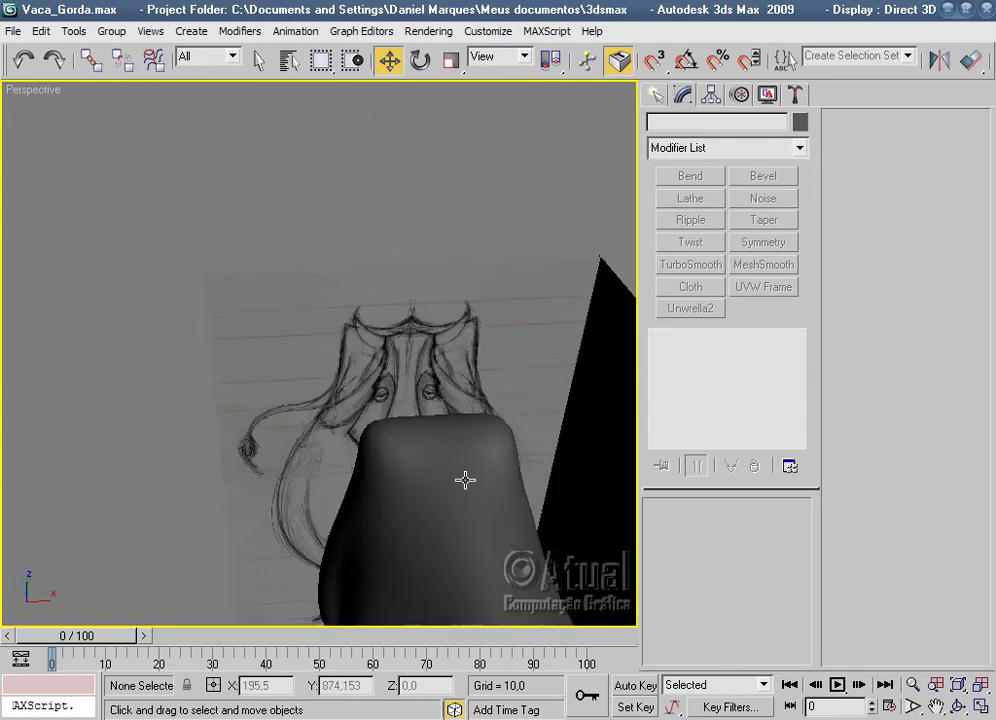
pyautogui.hotkey('shift', 'z')
pyautogui.click(377, 305)
pyautogui.press('1')
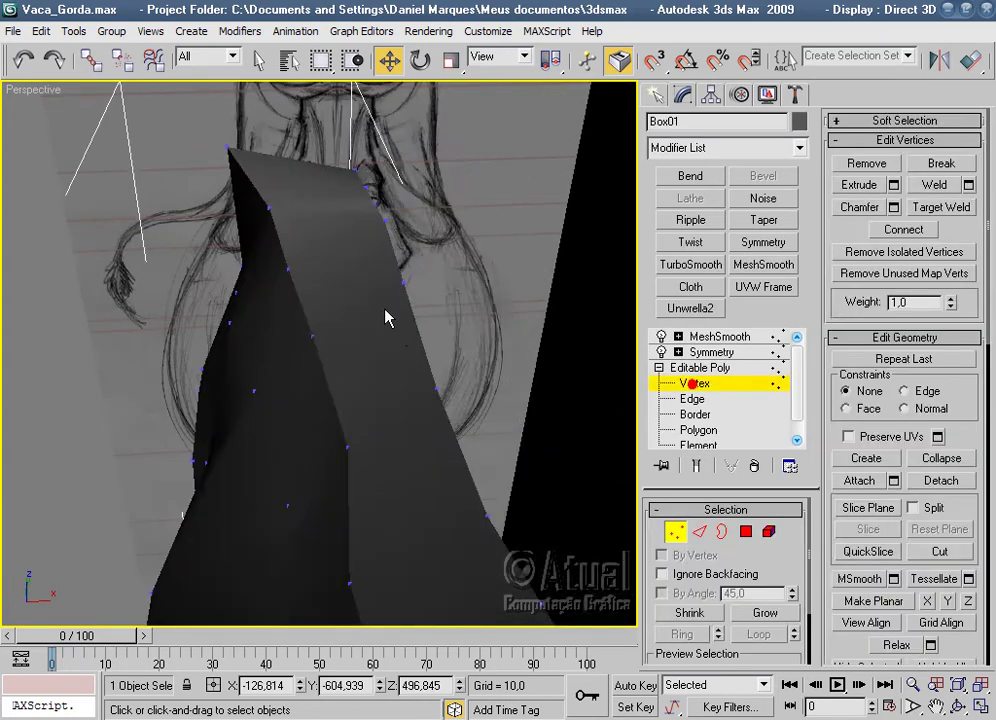
pyautogui.moveTo(478, 344); pyautogui.dragTo(414, 448, button='middle')
pyautogui.press('F4')
pyautogui.scroll(3, 407, 340)
pyautogui.scroll(3, 560, 343)
# Orbit, pan and zoom the view onto the cow's head.
pyautogui.moveTo(560, 343)
pyautogui.keyDown('alt'); pyautogui.mouseDown(button='middle')
pyautogui.moveTo(373, 162)
pyautogui.moveTo(396, 316)
pyautogui.moveTo(441, 397)
pyautogui.mouseUp(button='middle'); pyautogui.keyUp('alt')
pyautogui.scroll(-5, 534, 367)
pyautogui.moveTo(534, 367)
pyautogui.keyDown('alt'); pyautogui.mouseDown(button='middle')
pyautogui.moveTo(411, 405)
pyautogui.moveTo(271, 362)
pyautogui.moveTo(389, 351)
pyautogui.moveTo(380, 190)
pyautogui.moveTo(378, 378)
pyautogui.moveTo(284, 396)
pyautogui.mouseUp(button='middle'); pyautogui.keyUp('alt')
pyautogui.scroll(4, 411, 405)
pyautogui.scroll(5, 285, 396)
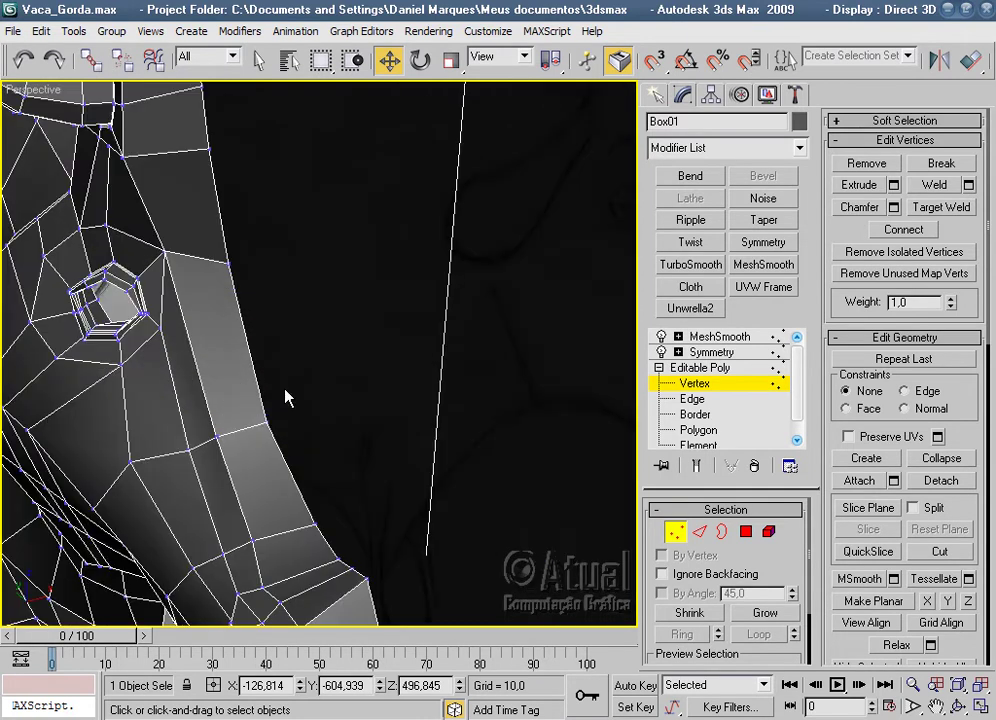
pyautogui.scroll(-3, 389, 356)
pyautogui.scroll(-2, 438, 356)
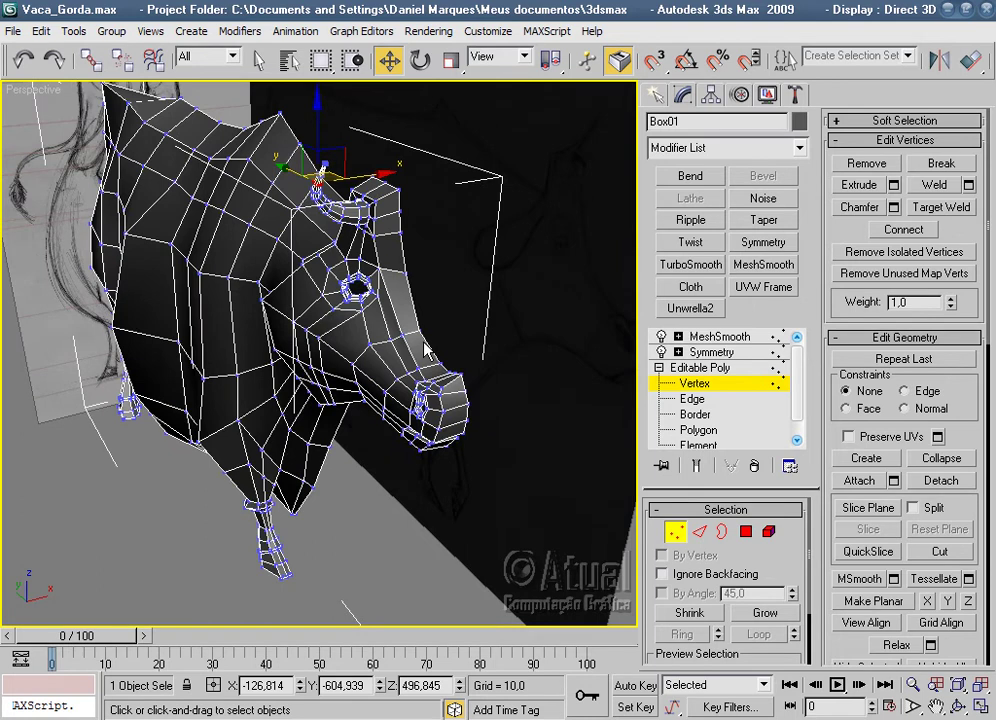
# Zoom in on the eye socket in Left view and bring up the Create panel.
pyautogui.press('l')
pyautogui.scroll(-2, 445, 451)
pyautogui.scroll(-2, 422, 378)
pyautogui.scroll(-2, 474, 460)
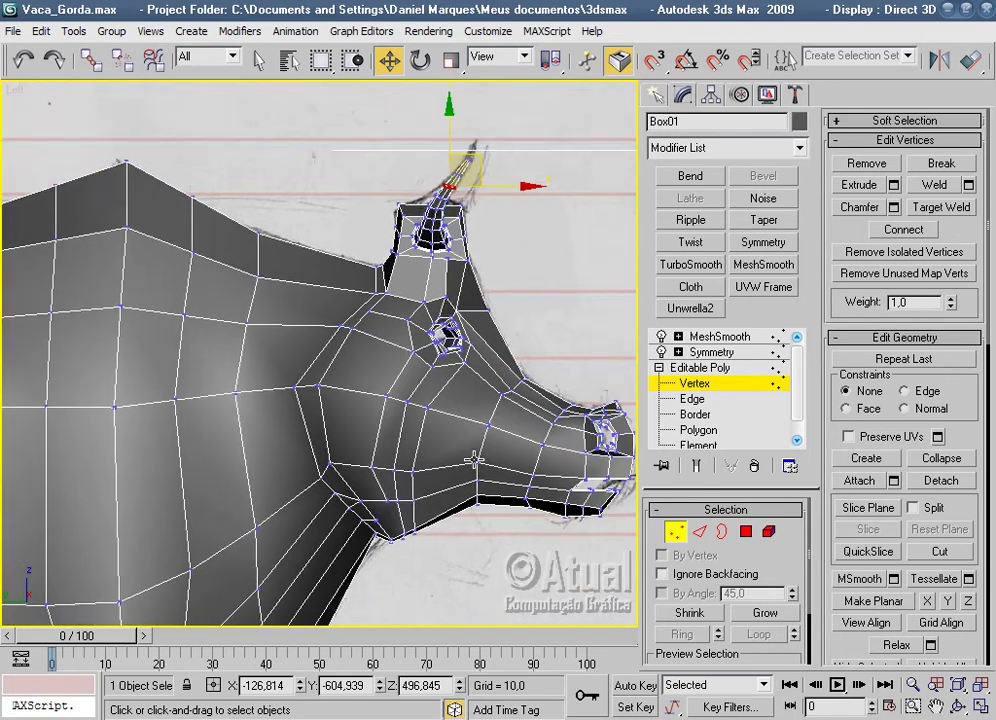
pyautogui.scroll(2, 474, 460)
pyautogui.scroll(2, 458, 427)
pyautogui.scroll(2, 445, 474)
pyautogui.scroll(1, 456, 469)
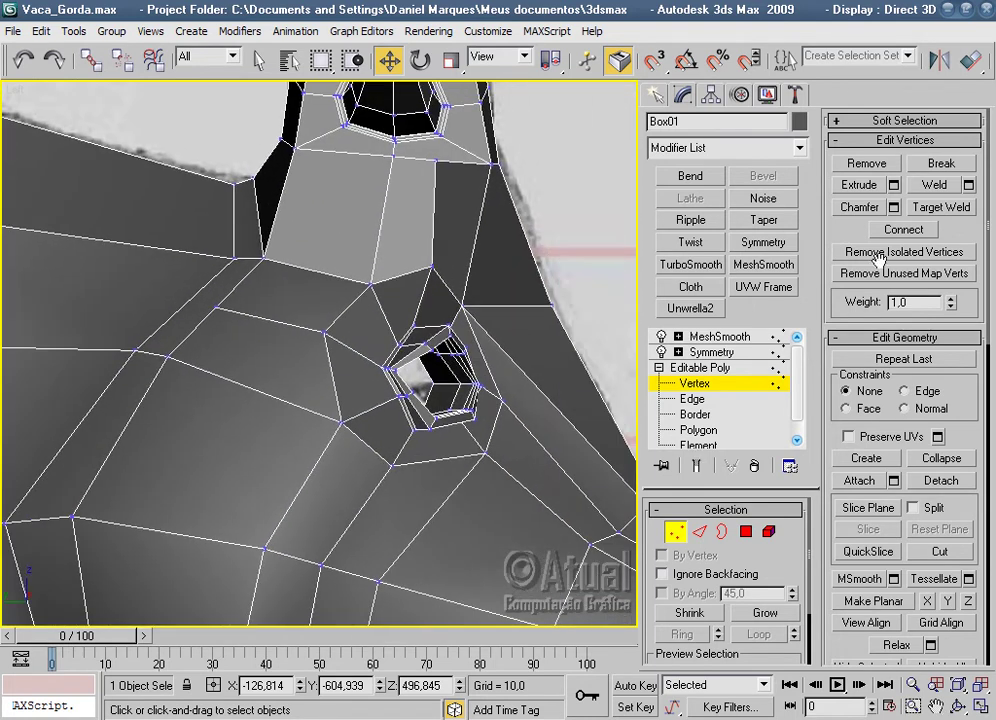
pyautogui.click(652, 94)
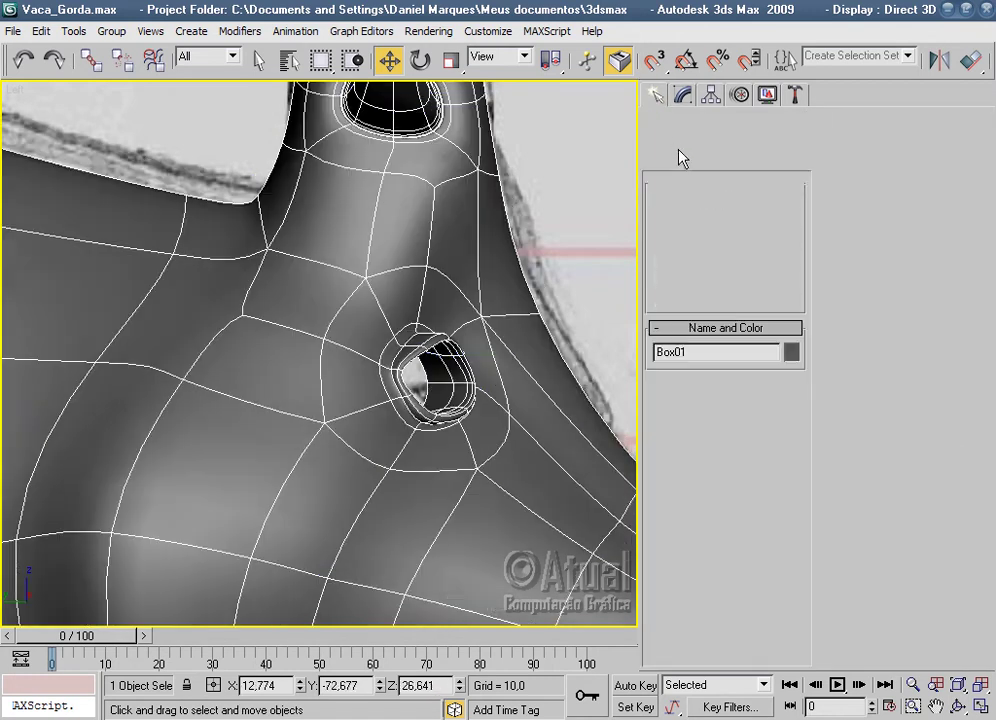
# Create a sphere and move it over the eye socket, aligning it in Front view.
pyautogui.click(696, 244)
pyautogui.scroll(-1, 540, 290)
pyautogui.moveTo(540, 296); pyautogui.dragTo(509, 266)
pyautogui.click(399, 61)
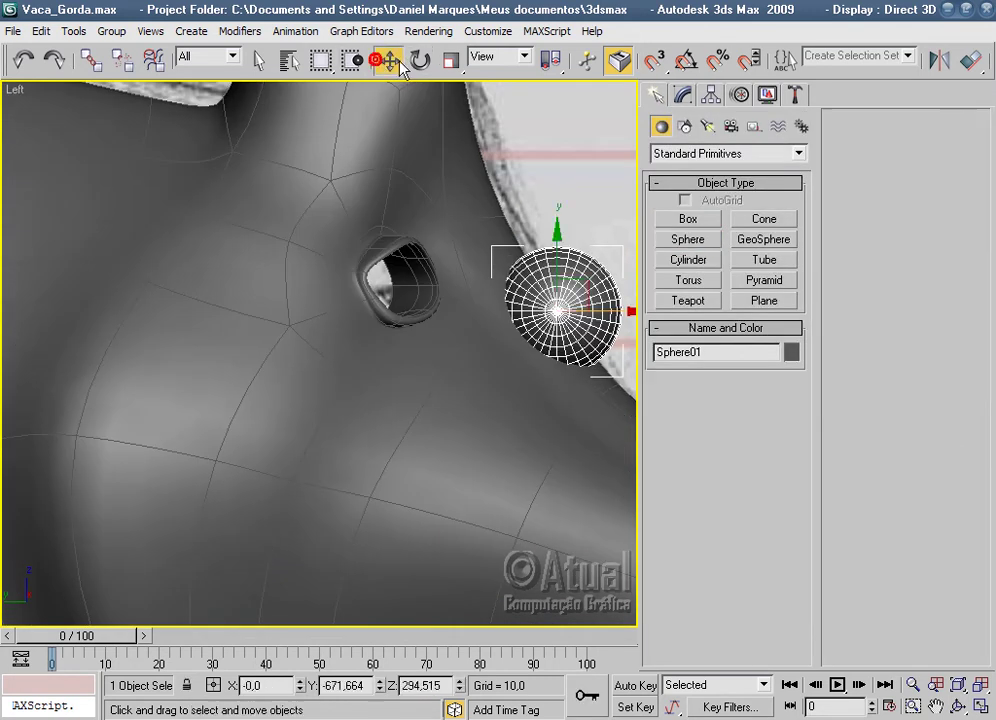
pyautogui.moveTo(590, 282); pyautogui.dragTo(420, 256)
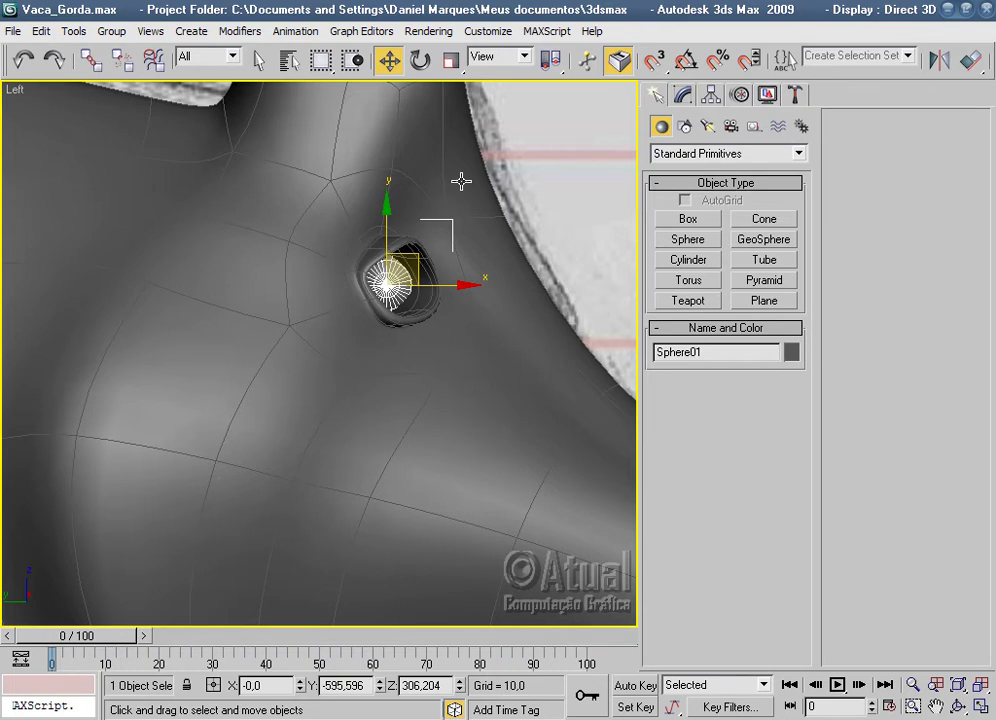
pyautogui.press('f')
pyautogui.scroll(-3, 393, 367)
pyautogui.moveTo(393, 367)
pyautogui.mouseDown(button='middle')
pyautogui.moveTo(411, 544)
pyautogui.moveTo(506, 515)
pyautogui.mouseUp(button='middle')
pyautogui.moveTo(440, 391); pyautogui.dragTo(343, 398)
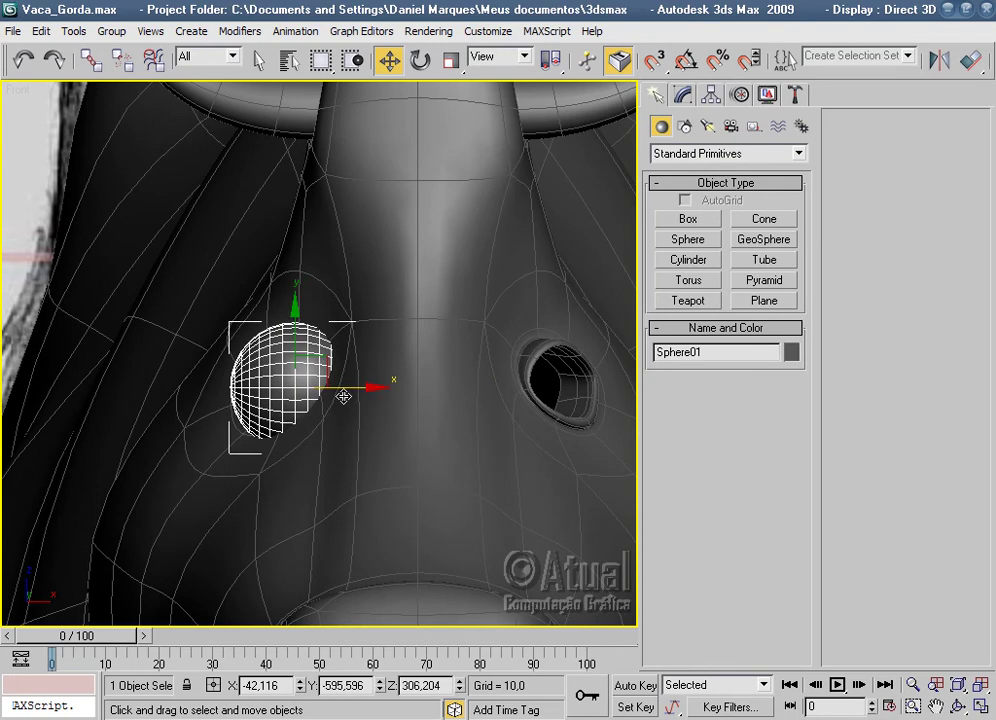
# Frame the sphere in Perspective view and shrink its radius to 17.893.
pyautogui.press('p')
pyautogui.press('z')
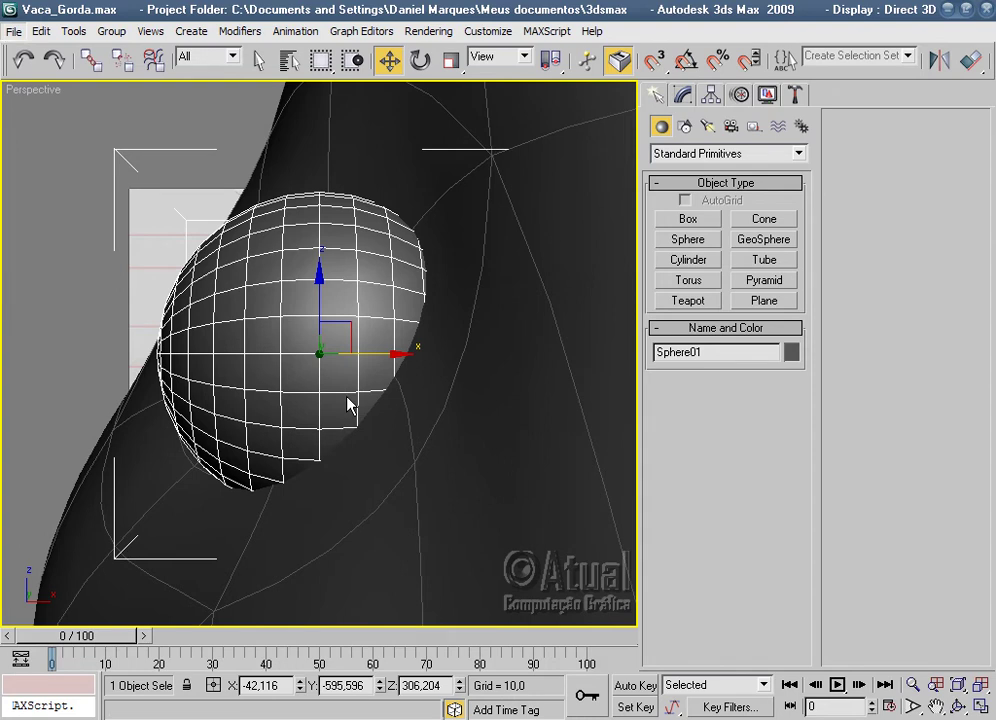
pyautogui.moveTo(360, 493)
pyautogui.keyDown('alt'); pyautogui.mouseDown(button='middle')
pyautogui.moveTo(453, 472)
pyautogui.moveTo(356, 514)
pyautogui.mouseUp(button='middle'); pyautogui.keyUp('alt')
pyautogui.scroll(-5, 453, 472)
pyautogui.scroll(3, 355, 508)
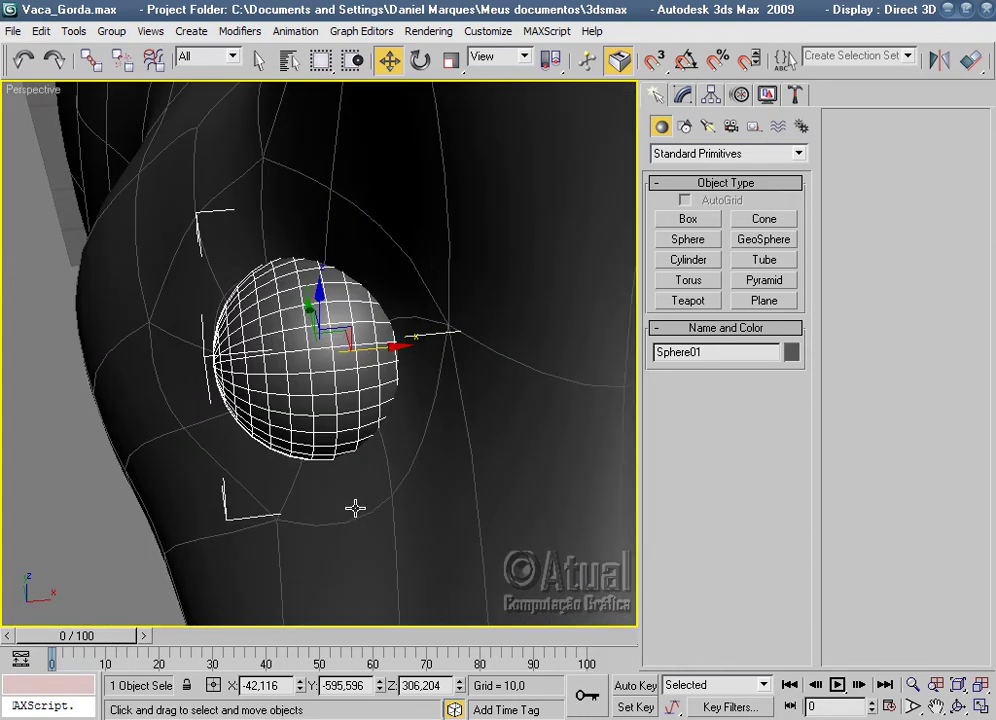
pyautogui.click(685, 98)
pyautogui.moveTo(779, 538); pyautogui.dragTo(779, 585)
pyautogui.keyDown('alt'); pyautogui.moveTo(427, 493); pyautogui.dragTo(505, 475, button='middle'); pyautogui.keyUp('alt')
pyautogui.scroll(2, 505, 475)
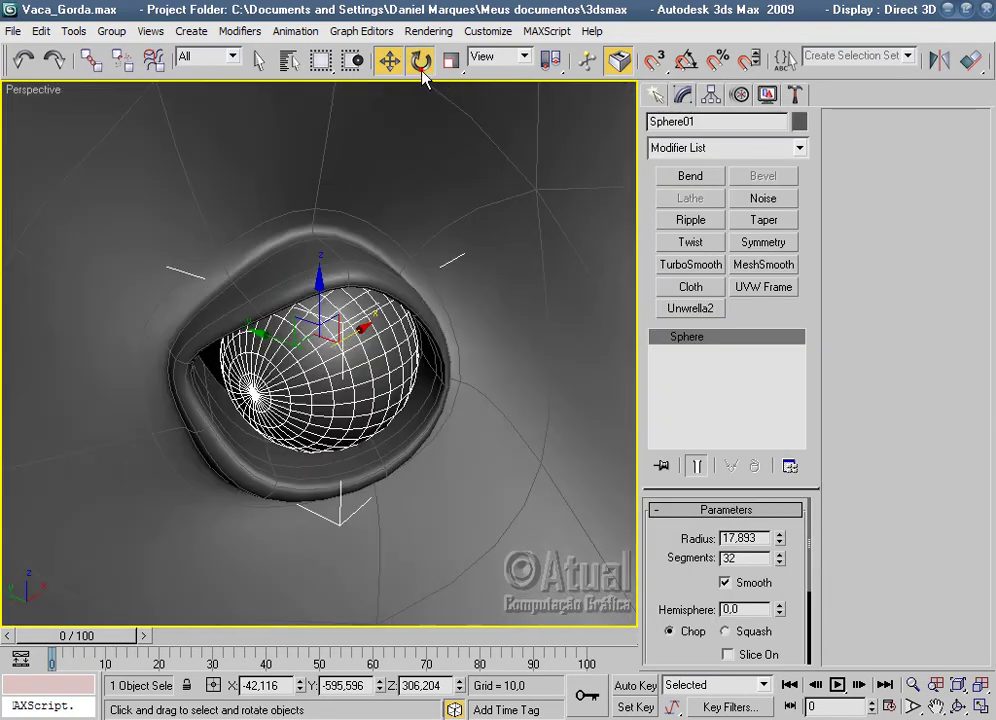
# Rotate the eyeball sphere about its vertical axis and shift it left in the socket.
pyautogui.click(421, 64)
pyautogui.moveTo(313, 393); pyautogui.dragTo(418, 395)
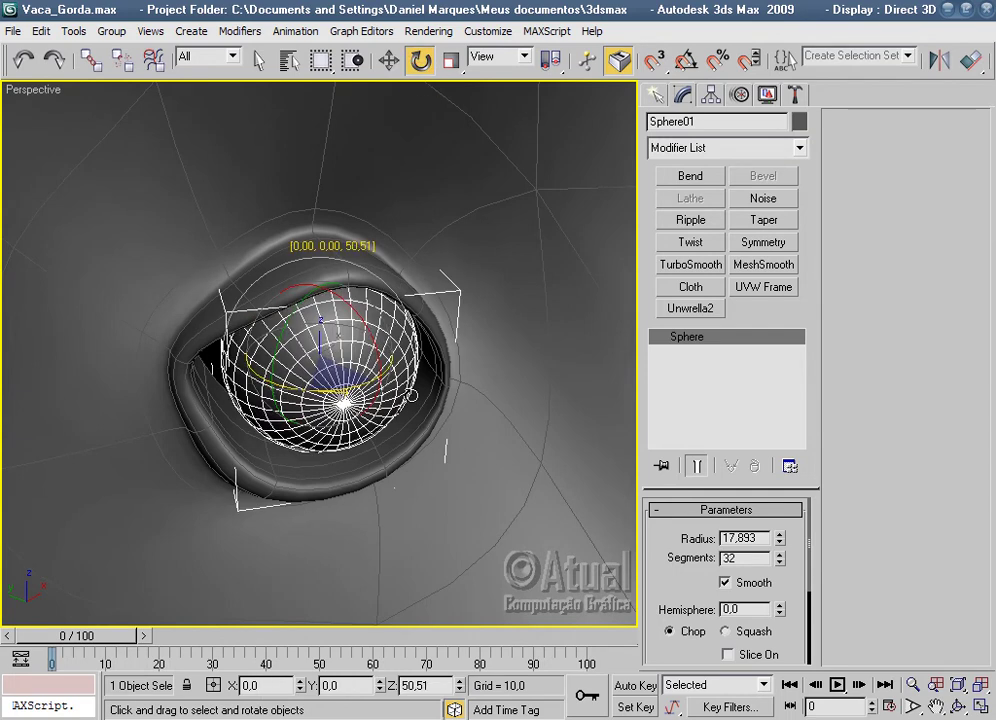
pyautogui.click(389, 62)
pyautogui.moveTo(330, 290)
pyautogui.keyDown('alt'); pyautogui.mouseDown(button='middle')
pyautogui.moveTo(360, 270)
pyautogui.moveTo(321, 348)
pyautogui.mouseUp(button='middle'); pyautogui.keyUp('alt')
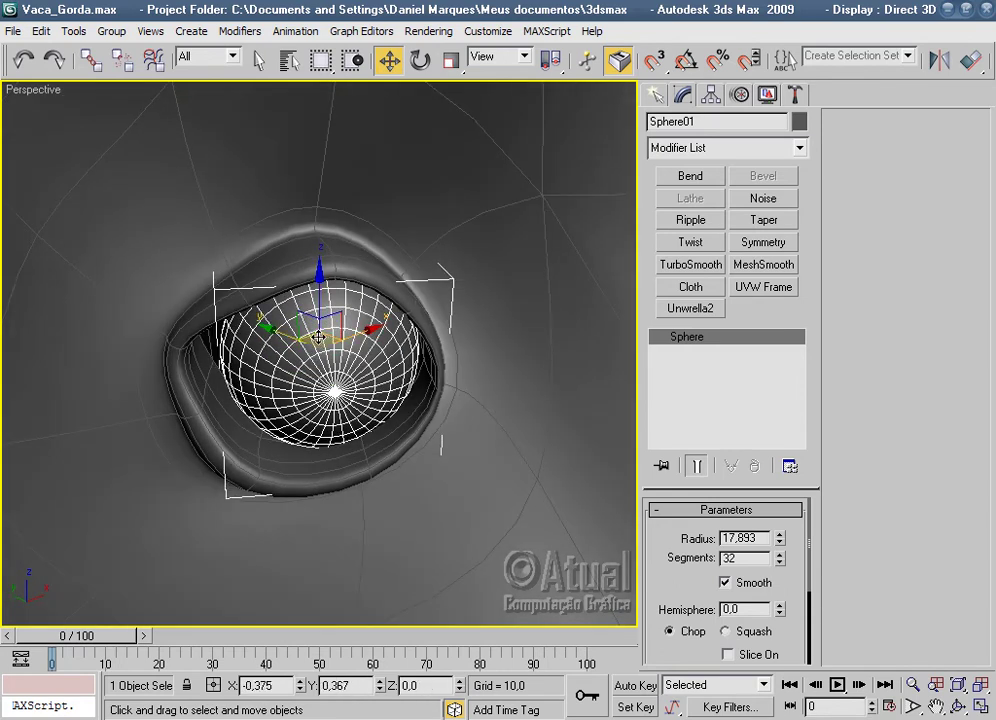
pyautogui.moveTo(320, 338); pyautogui.dragTo(306, 337)
# Enlarge the sphere to radius 19.325, raise it, then edit the head's vertices.
pyautogui.moveTo(780, 540); pyautogui.dragTo(781, 527)
pyautogui.moveTo(625, 488)
pyautogui.keyDown('alt'); pyautogui.mouseDown(button='middle')
pyautogui.moveTo(509, 378)
pyautogui.moveTo(529, 378)
pyautogui.moveTo(257, 433)
pyautogui.moveTo(140, 378)
pyautogui.moveTo(236, 449)
pyautogui.moveTo(409, 418)
pyautogui.moveTo(569, 422)
pyautogui.moveTo(342, 333)
pyautogui.mouseUp(button='middle'); pyautogui.keyUp('alt')
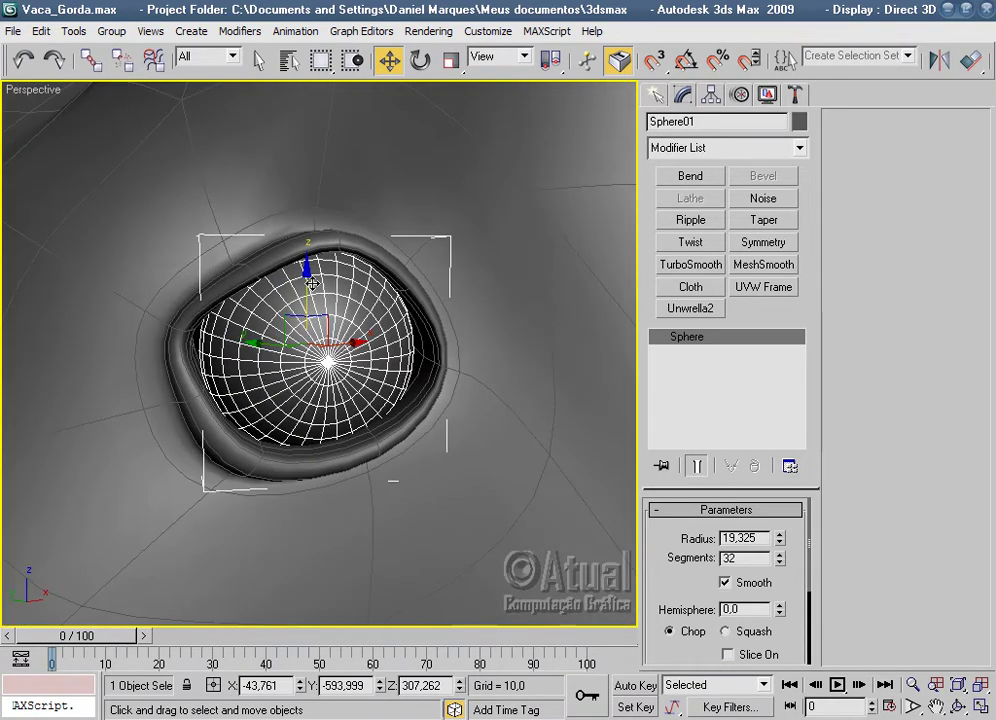
pyautogui.moveTo(311, 284); pyautogui.dragTo(313, 276)
pyautogui.moveTo(313, 276)
pyautogui.keyDown('alt'); pyautogui.mouseDown(button='middle')
pyautogui.moveTo(480, 365)
pyautogui.moveTo(489, 413)
pyautogui.moveTo(420, 352)
pyautogui.mouseUp(button='middle'); pyautogui.keyUp('alt')
pyautogui.click(480, 365)
pyautogui.click(693, 383)
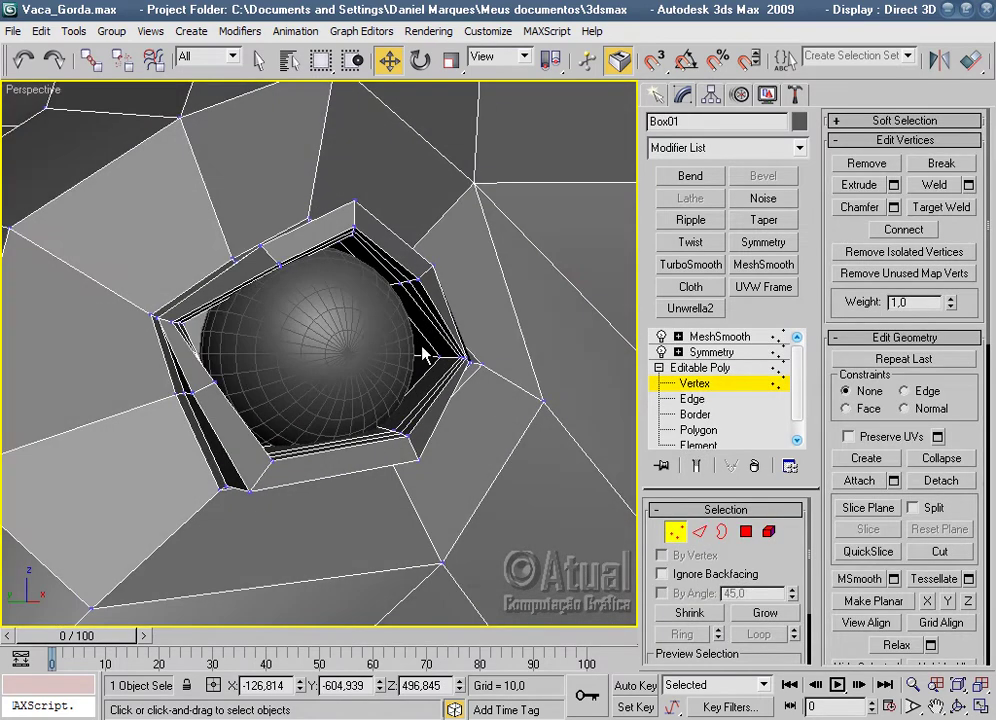
# Pull several eye-socket rim vertices in toward the eyeball.
pyautogui.keyDown('alt'); pyautogui.moveTo(443, 395); pyautogui.dragTo(425, 383, button='middle'); pyautogui.keyUp('alt')
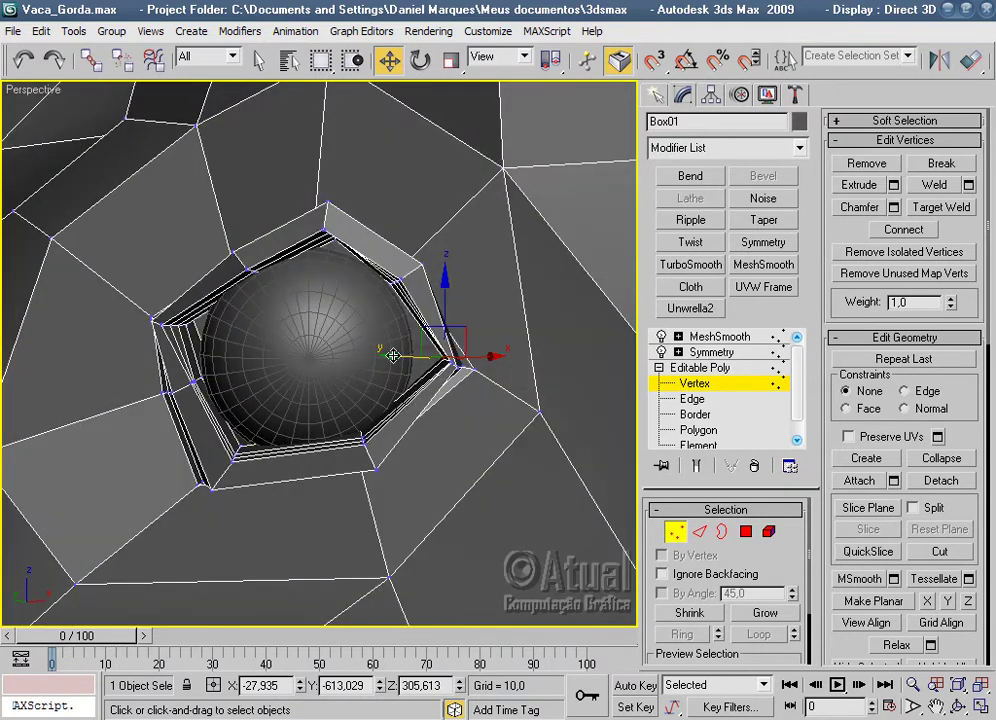
pyautogui.moveTo(393, 355); pyautogui.dragTo(378, 355)
pyautogui.moveTo(522, 389)
pyautogui.keyDown('alt'); pyautogui.mouseDown(button='middle')
pyautogui.moveTo(322, 407)
pyautogui.moveTo(260, 400)
pyautogui.moveTo(232, 418)
pyautogui.mouseUp(button='middle'); pyautogui.keyUp('alt')
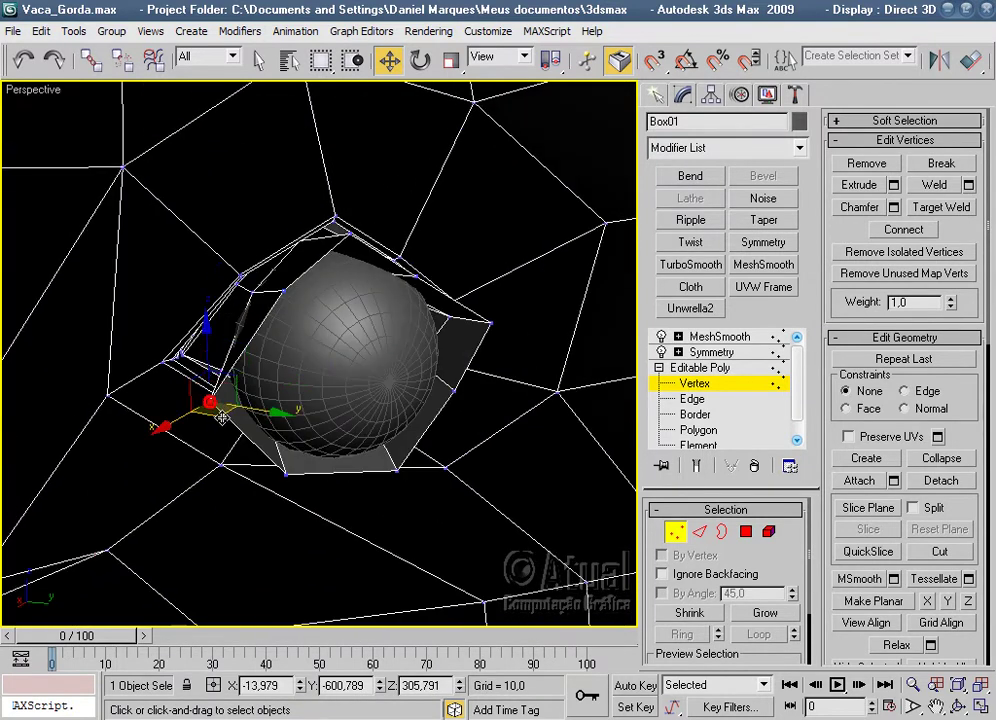
pyautogui.moveTo(210, 401); pyautogui.dragTo(204, 397)
pyautogui.moveTo(204, 397)
pyautogui.keyDown('alt'); pyautogui.mouseDown(button='middle')
pyautogui.moveTo(370, 422)
pyautogui.moveTo(456, 358)
pyautogui.mouseUp(button='middle'); pyautogui.keyUp('alt')
pyautogui.click(456, 358)
pyautogui.moveTo(456, 358); pyautogui.dragTo(400, 377)
pyautogui.keyDown('alt'); pyautogui.moveTo(400, 377); pyautogui.dragTo(507, 442, button='middle'); pyautogui.keyUp('alt')
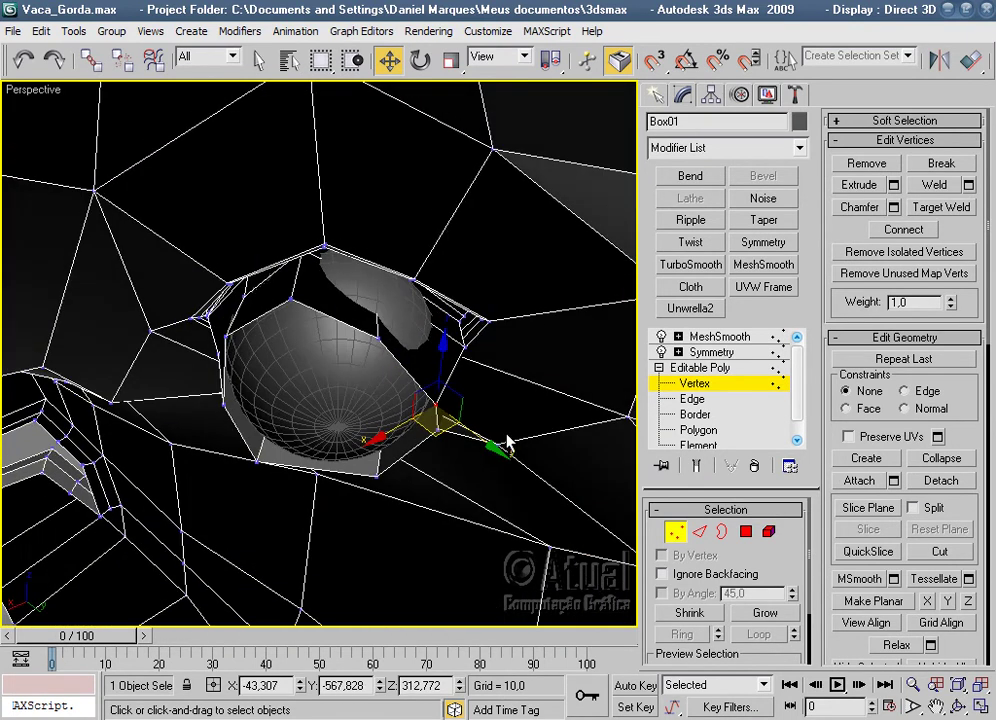
pyautogui.click(456, 357)
pyautogui.moveTo(456, 357); pyautogui.dragTo(447, 370)
pyautogui.moveTo(440, 370)
pyautogui.keyDown('alt'); pyautogui.mouseDown(button='middle')
pyautogui.moveTo(474, 356)
pyautogui.moveTo(474, 318)
pyautogui.moveTo(327, 233)
pyautogui.mouseUp(button='middle'); pyautogui.keyUp('alt')
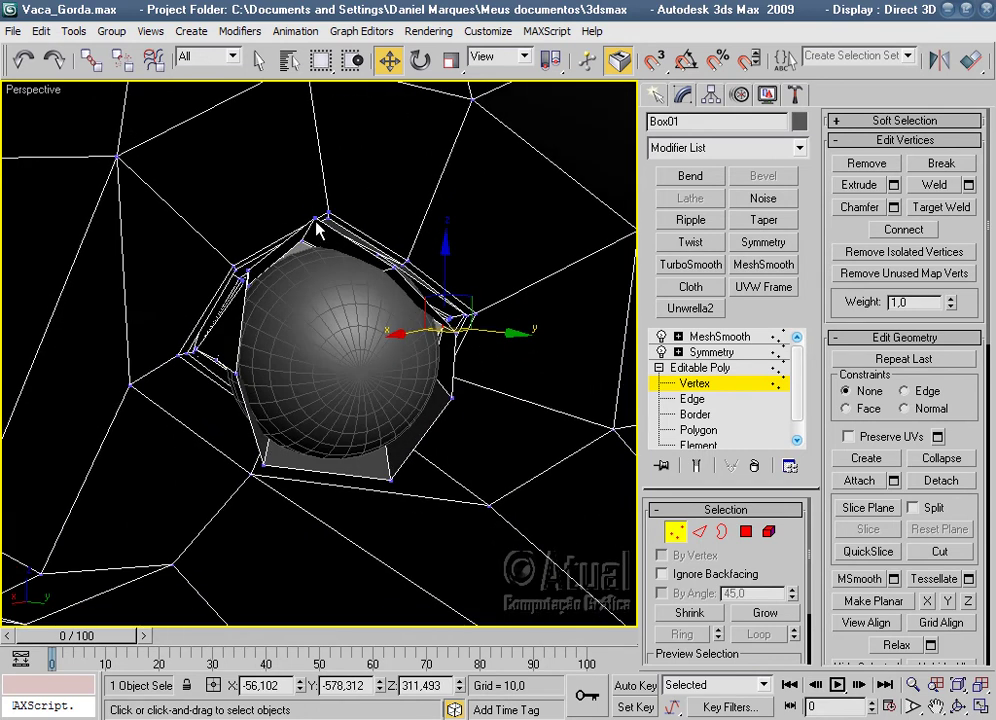
pyautogui.click(318, 230)
# Lower the top rim vertices, raise one slightly, then clear the selection.
pyautogui.keyDown('alt'); pyautogui.moveTo(378, 309); pyautogui.dragTo(458, 289, button='middle'); pyautogui.keyUp('alt')
pyautogui.moveTo(384, 175); pyautogui.dragTo(384, 193)
pyautogui.click(327, 275)
pyautogui.moveTo(327, 216); pyautogui.dragTo(327, 238)
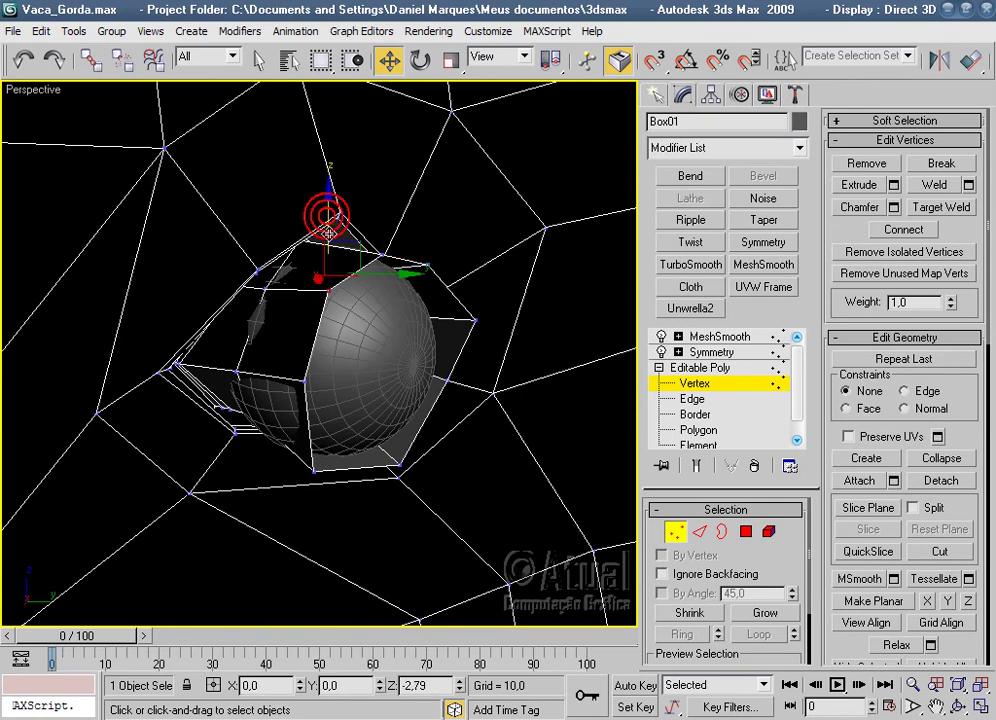
pyautogui.keyDown('alt'); pyautogui.moveTo(327, 238); pyautogui.dragTo(329, 270, button='middle'); pyautogui.keyUp('alt')
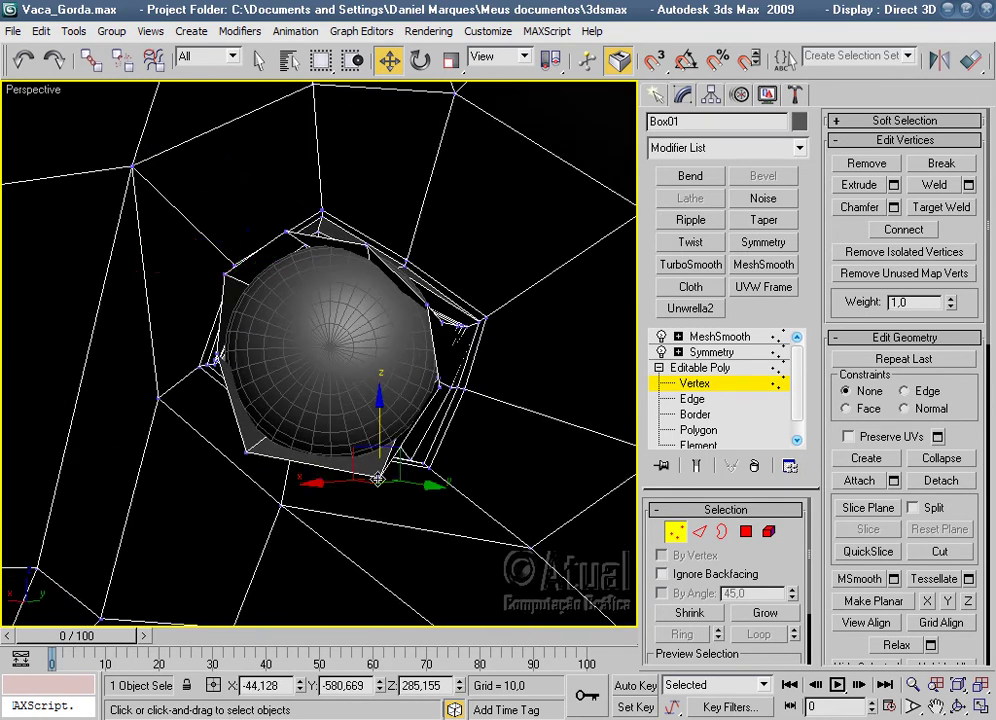
pyautogui.moveTo(377, 431); pyautogui.dragTo(377, 416)
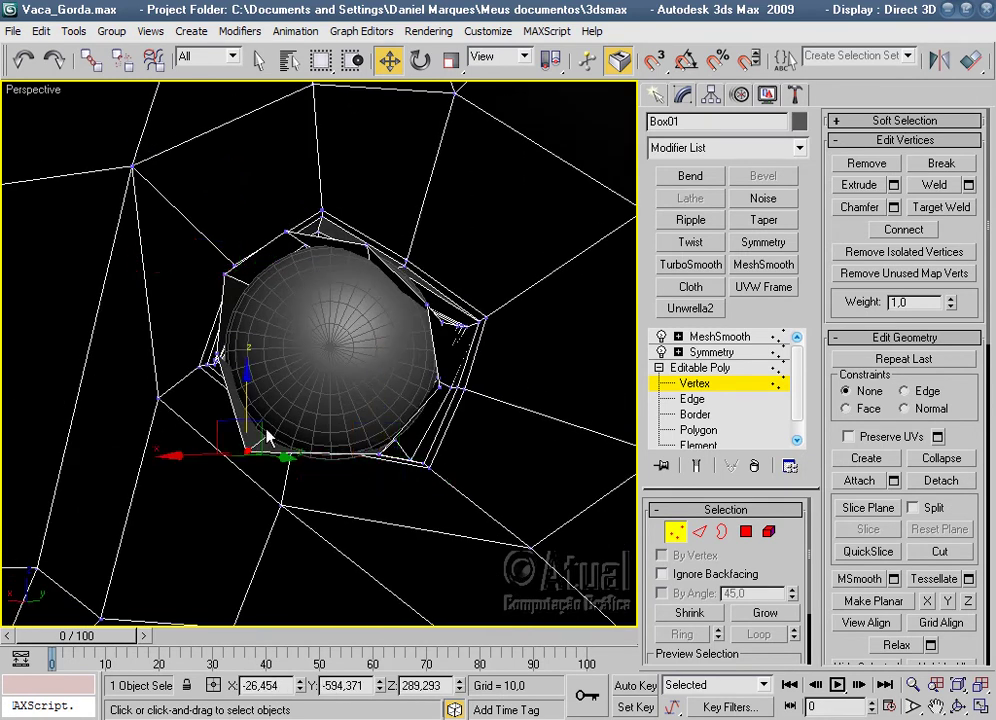
pyautogui.click(244, 453)
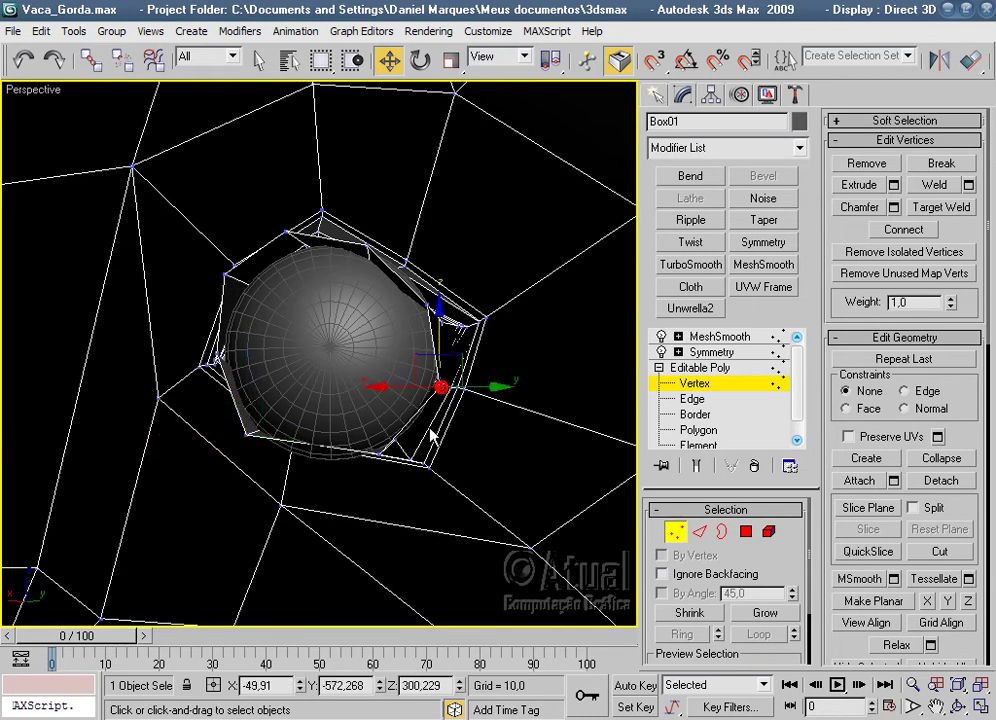
# Orbit around the eyeball and view the head's MeshSmooth result.
pyautogui.keyDown('alt'); pyautogui.moveTo(422, 438); pyautogui.dragTo(116, 422, button='middle'); pyautogui.keyUp('alt')
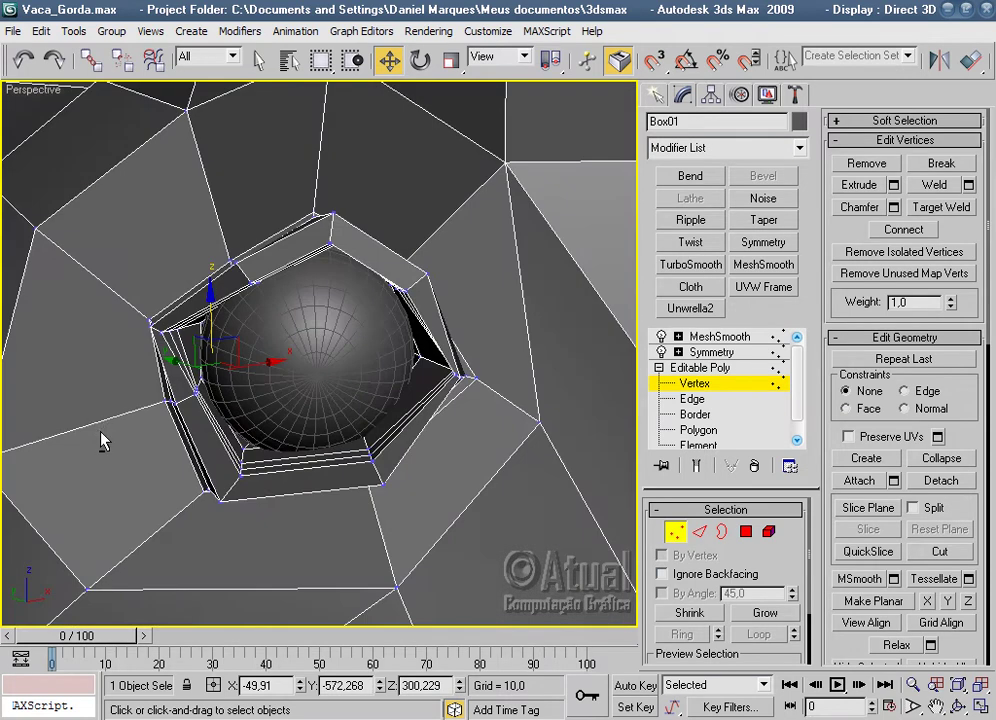
pyautogui.moveTo(100, 438); pyautogui.dragTo(300, 424, button='middle')
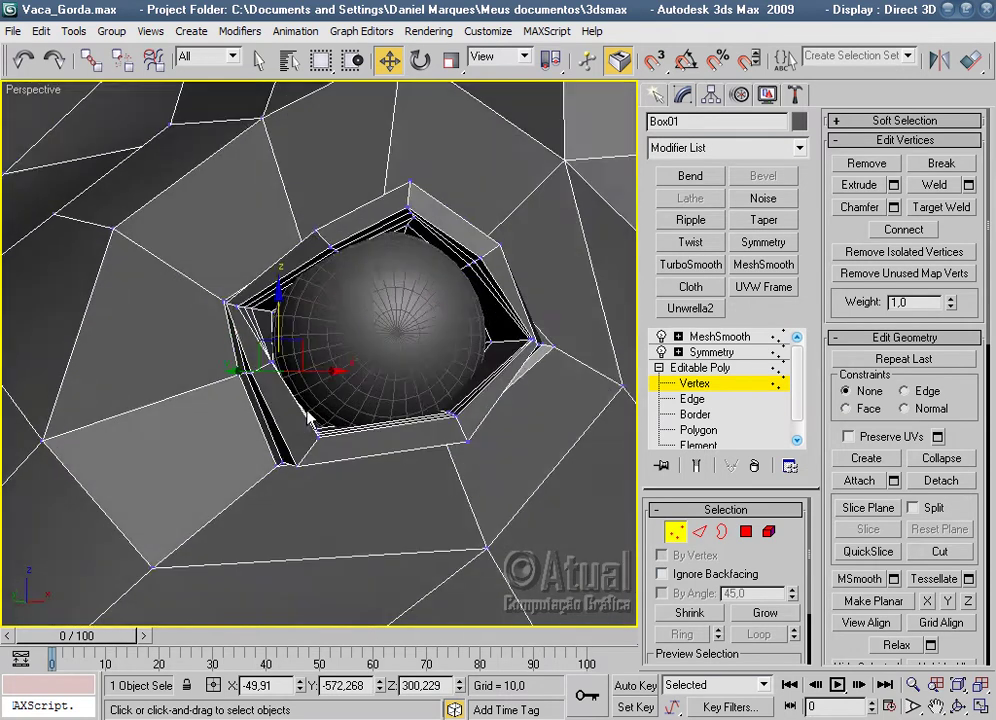
pyautogui.scroll(3, 300, 423)
pyautogui.scroll(3, 322, 444)
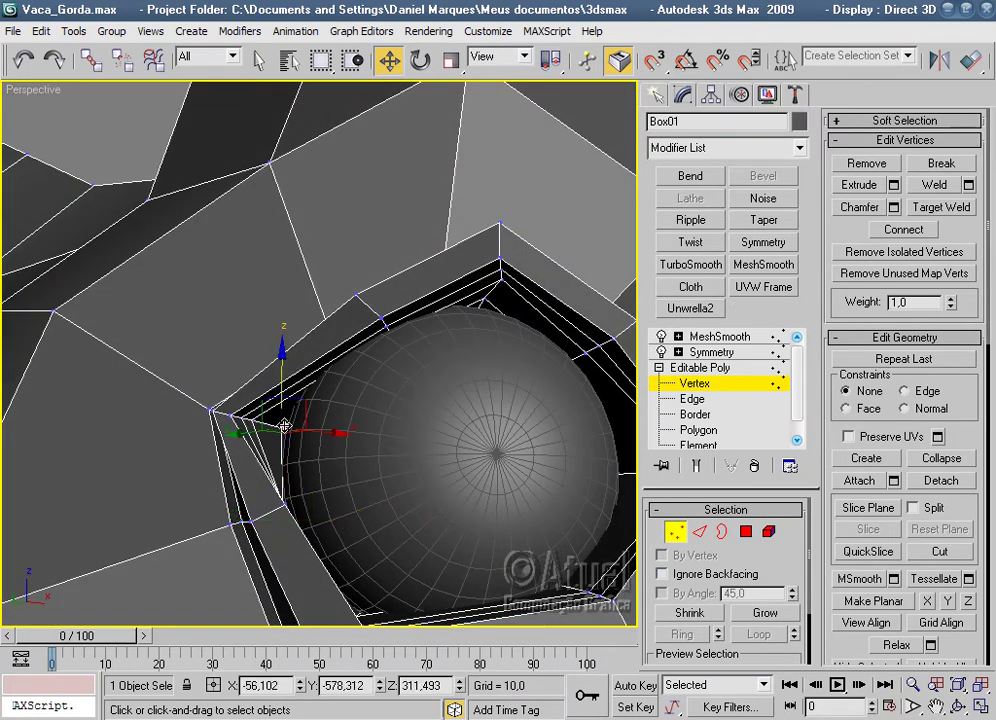
pyautogui.moveTo(319, 437)
pyautogui.keyDown('alt'); pyautogui.mouseDown(button='middle')
pyautogui.moveTo(356, 484)
pyautogui.moveTo(373, 474)
pyautogui.mouseUp(button='middle'); pyautogui.keyUp('alt')
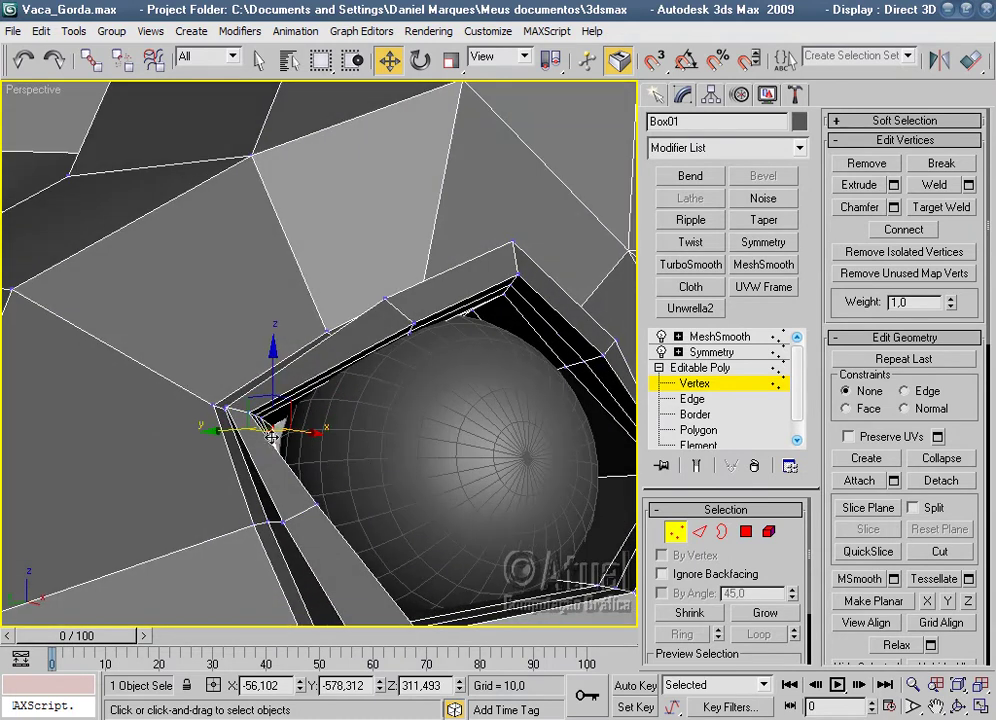
pyautogui.moveTo(310, 432)
pyautogui.keyDown('alt'); pyautogui.mouseDown(button='middle')
pyautogui.moveTo(285, 411)
pyautogui.moveTo(340, 547)
pyautogui.moveTo(337, 534)
pyautogui.mouseUp(button='middle'); pyautogui.keyUp('alt')
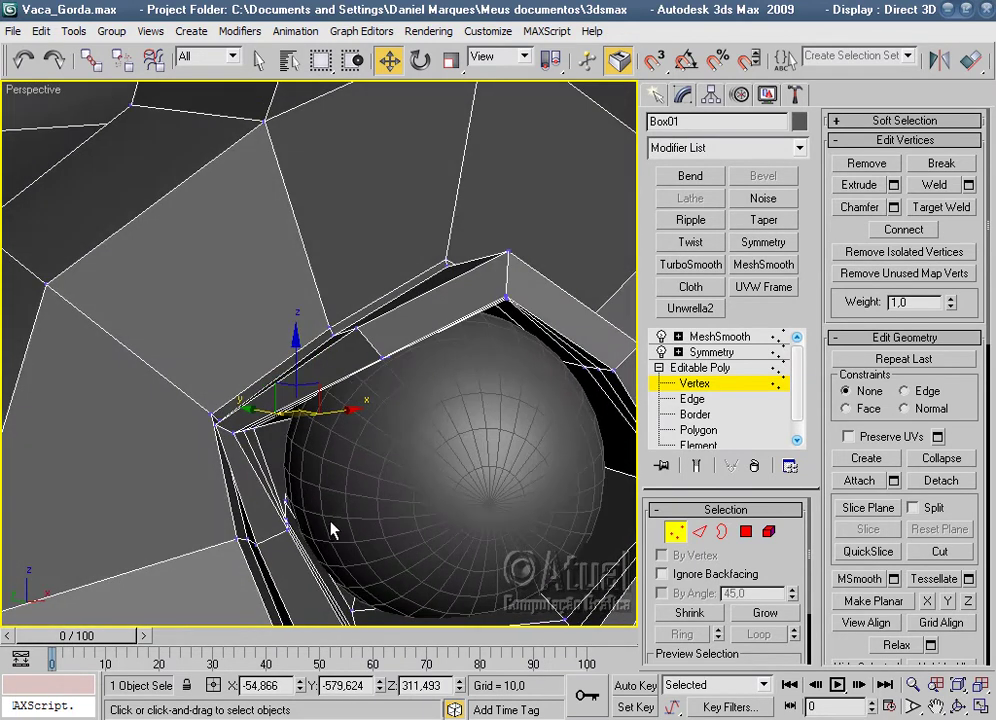
pyautogui.moveTo(286, 500)
pyautogui.keyDown('alt'); pyautogui.mouseDown(button='middle')
pyautogui.moveTo(329, 507)
pyautogui.moveTo(316, 480)
pyautogui.moveTo(338, 505)
pyautogui.moveTo(320, 495)
pyautogui.mouseUp(button='middle'); pyautogui.keyUp('alt')
pyautogui.moveTo(392, 540)
pyautogui.keyDown('alt'); pyautogui.mouseDown(button='middle')
pyautogui.moveTo(396, 596)
pyautogui.moveTo(316, 528)
pyautogui.mouseUp(button='middle'); pyautogui.keyUp('alt')
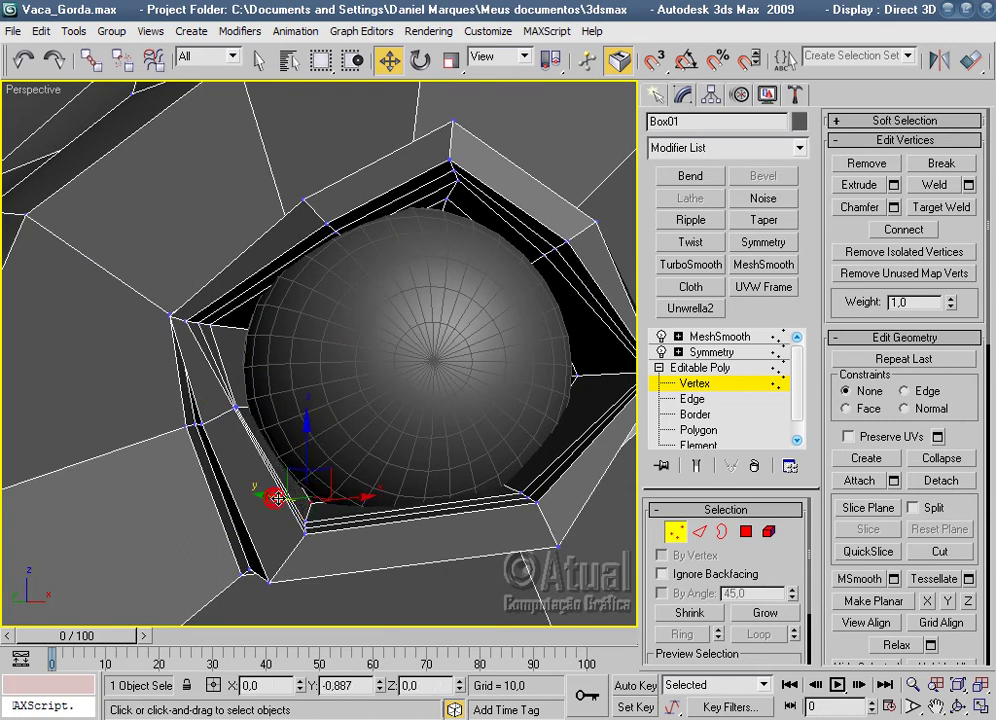
pyautogui.moveTo(273, 497)
pyautogui.keyDown('alt'); pyautogui.mouseDown(button='middle')
pyautogui.moveTo(334, 507)
pyautogui.moveTo(327, 520)
pyautogui.moveTo(340, 510)
pyautogui.mouseUp(button='middle'); pyautogui.keyUp('alt')
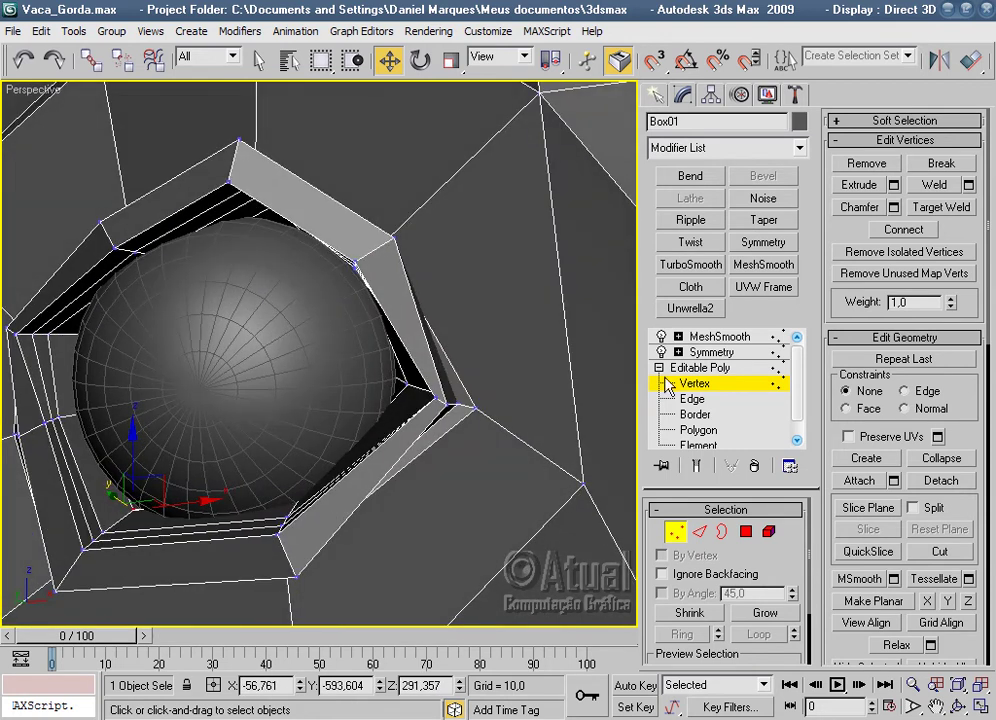
pyautogui.click(719, 336)
pyautogui.scroll(-3, 483, 362)
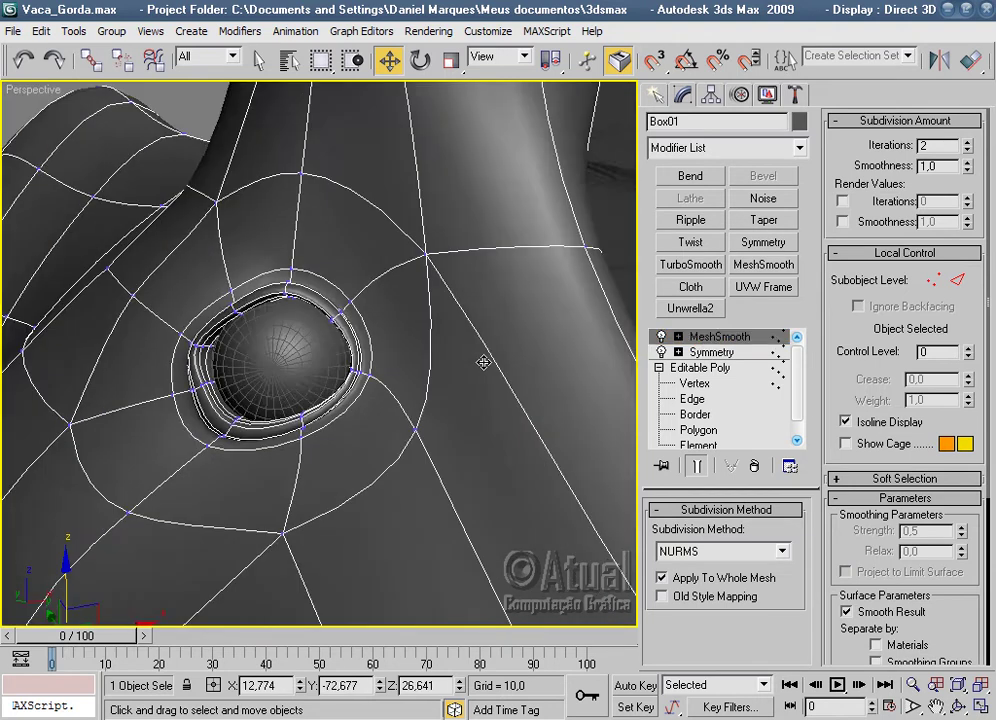
pyautogui.scroll(-4, 540, 333)
# Inspect the shaded eye area, then reselect the cow head at vertex level.
pyautogui.click(536, 340)
pyautogui.press('F4')
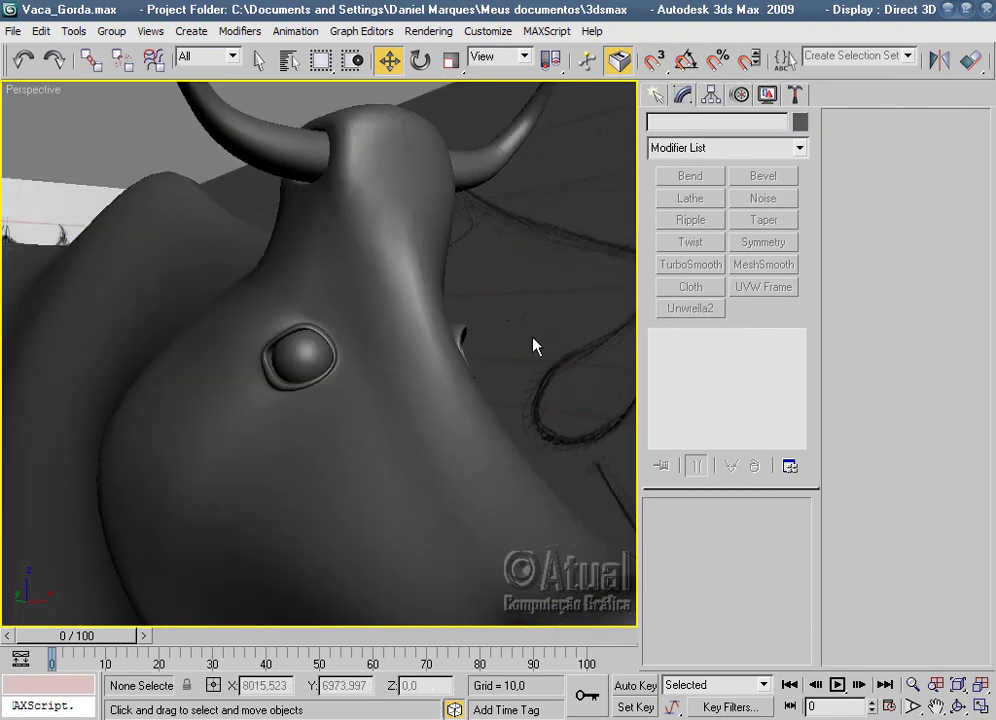
pyautogui.moveTo(398, 447)
pyautogui.keyDown('alt'); pyautogui.mouseDown(button='middle')
pyautogui.moveTo(504, 487)
pyautogui.moveTo(516, 525)
pyautogui.moveTo(278, 473)
pyautogui.moveTo(338, 451)
pyautogui.moveTo(447, 477)
pyautogui.moveTo(329, 476)
pyautogui.moveTo(311, 493)
pyautogui.moveTo(498, 483)
pyautogui.moveTo(507, 473)
pyautogui.moveTo(522, 498)
pyautogui.moveTo(476, 487)
pyautogui.mouseUp(button='middle'); pyautogui.keyUp('alt')
pyautogui.scroll(5, 447, 477)
pyautogui.click(429, 440)
pyautogui.press('1')
pyautogui.scroll(3, 311, 493)
# Select the socket rim vertices and pull them closer around the eyeball.
pyautogui.moveTo(520, 461); pyautogui.dragTo(441, 390)
pyautogui.keyDown('alt'); pyautogui.moveTo(527, 466); pyautogui.dragTo(540, 477, button='middle'); pyautogui.keyUp('alt')
pyautogui.moveTo(450, 407); pyautogui.dragTo(461, 440)
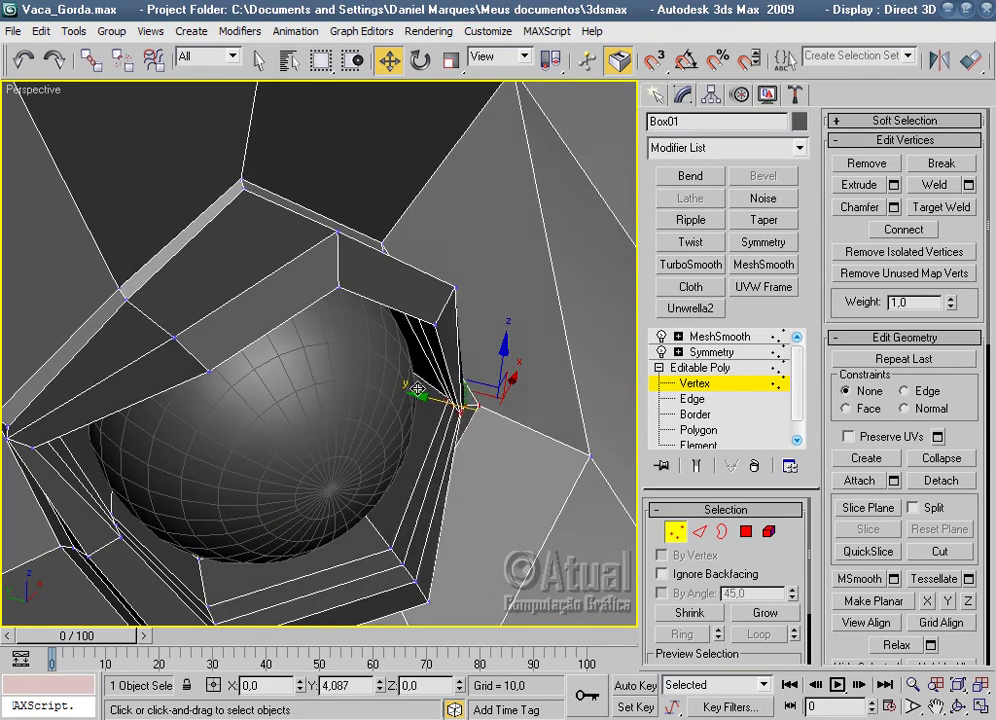
pyautogui.moveTo(461, 440)
pyautogui.keyDown('alt'); pyautogui.mouseDown(button='middle')
pyautogui.moveTo(411, 416)
pyautogui.moveTo(333, 433)
pyautogui.moveTo(340, 444)
pyautogui.moveTo(472, 425)
pyautogui.moveTo(324, 378)
pyautogui.moveTo(324, 322)
pyautogui.moveTo(427, 344)
pyautogui.mouseUp(button='middle'); pyautogui.keyUp('alt')
pyautogui.scroll(-3, 436, 407)
pyautogui.scroll(-5, 436, 407)
pyautogui.moveTo(436, 407)
pyautogui.keyDown('alt'); pyautogui.mouseDown(button='middle')
pyautogui.moveTo(478, 494)
pyautogui.moveTo(409, 380)
pyautogui.moveTo(356, 494)
pyautogui.moveTo(588, 549)
pyautogui.mouseUp(button='middle'); pyautogui.keyUp('alt')
pyautogui.scroll(5, 588, 549)
pyautogui.scroll(3, 565, 520)
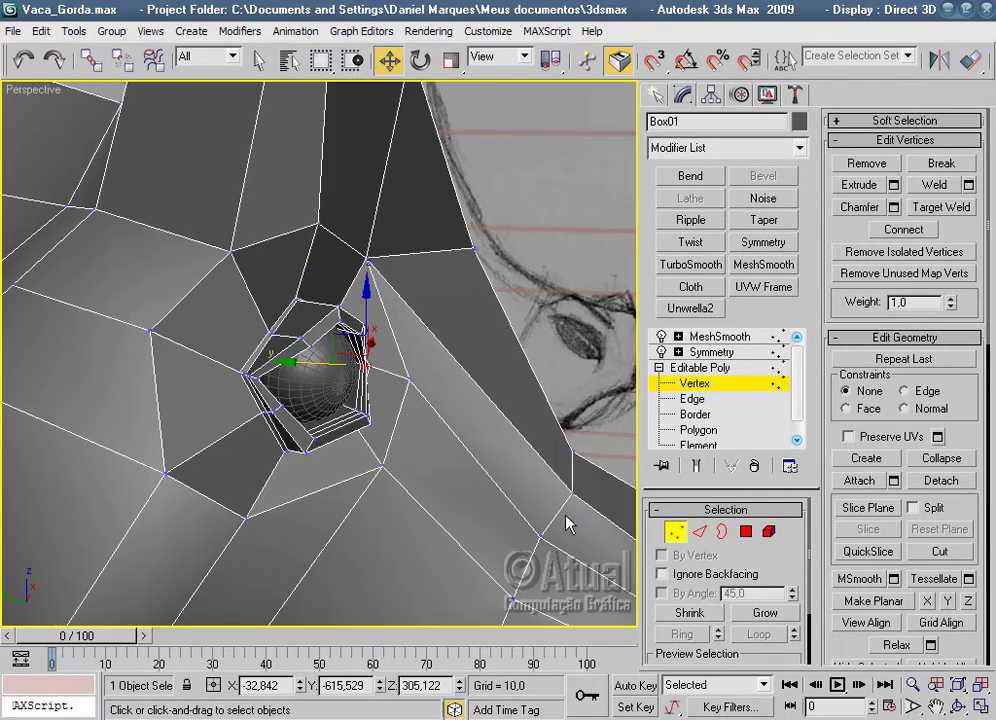
pyautogui.scroll(2, 473, 503)
pyautogui.moveTo(453, 522)
pyautogui.keyDown('alt'); pyautogui.mouseDown(button='middle')
pyautogui.moveTo(373, 398)
pyautogui.moveTo(437, 511)
pyautogui.moveTo(445, 500)
pyautogui.moveTo(460, 514)
pyautogui.moveTo(438, 560)
pyautogui.moveTo(389, 578)
pyautogui.moveTo(249, 594)
pyautogui.moveTo(355, 532)
pyautogui.mouseUp(button='middle'); pyautogui.keyUp('alt')
pyautogui.moveTo(337, 490)
pyautogui.mouseDown()
pyautogui.moveTo(365, 476)
pyautogui.moveTo(363, 485)
pyautogui.moveTo(364, 472)
pyautogui.mouseUp()
pyautogui.moveTo(364, 472)
pyautogui.keyDown('alt'); pyautogui.mouseDown(button='middle')
pyautogui.moveTo(507, 438)
pyautogui.moveTo(370, 530)
pyautogui.moveTo(378, 318)
pyautogui.moveTo(385, 413)
pyautogui.mouseUp(button='middle'); pyautogui.keyUp('alt')
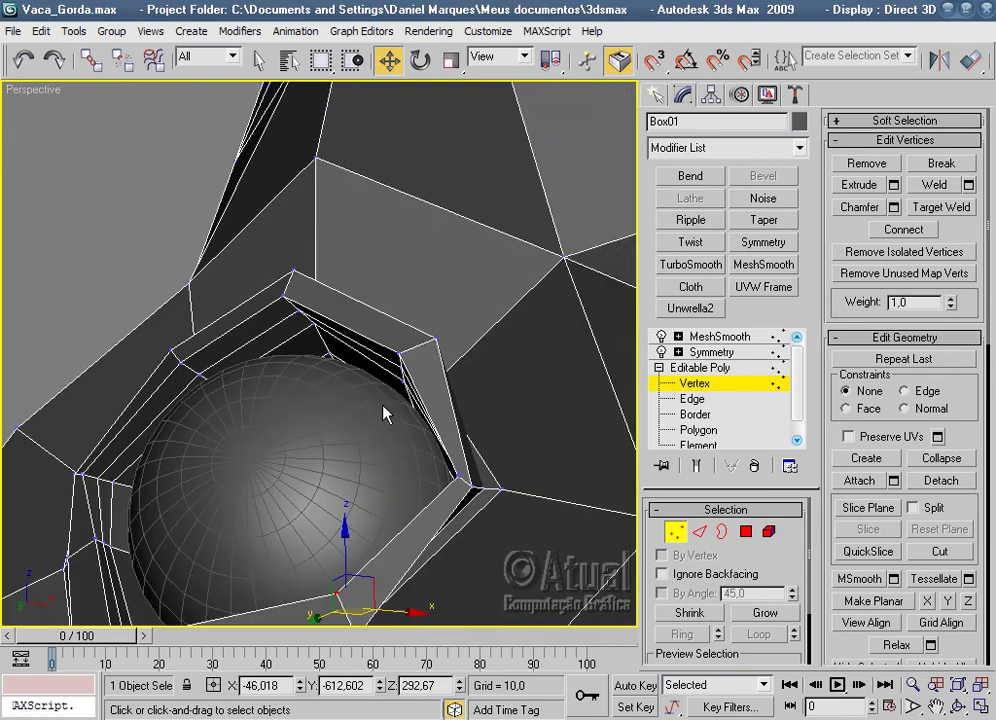
# Pull the side rim vertex up and outward, and shift the upper socket vertex sideways.
pyautogui.click(396, 354)
pyautogui.moveTo(467, 391)
pyautogui.keyDown('alt'); pyautogui.mouseDown(button='middle')
pyautogui.moveTo(400, 435)
pyautogui.moveTo(385, 418)
pyautogui.moveTo(382, 529)
pyautogui.moveTo(531, 377)
pyautogui.moveTo(502, 411)
pyautogui.moveTo(478, 472)
pyautogui.mouseUp(button='middle'); pyautogui.keyUp('alt')
pyautogui.moveTo(468, 467); pyautogui.dragTo(555, 456)
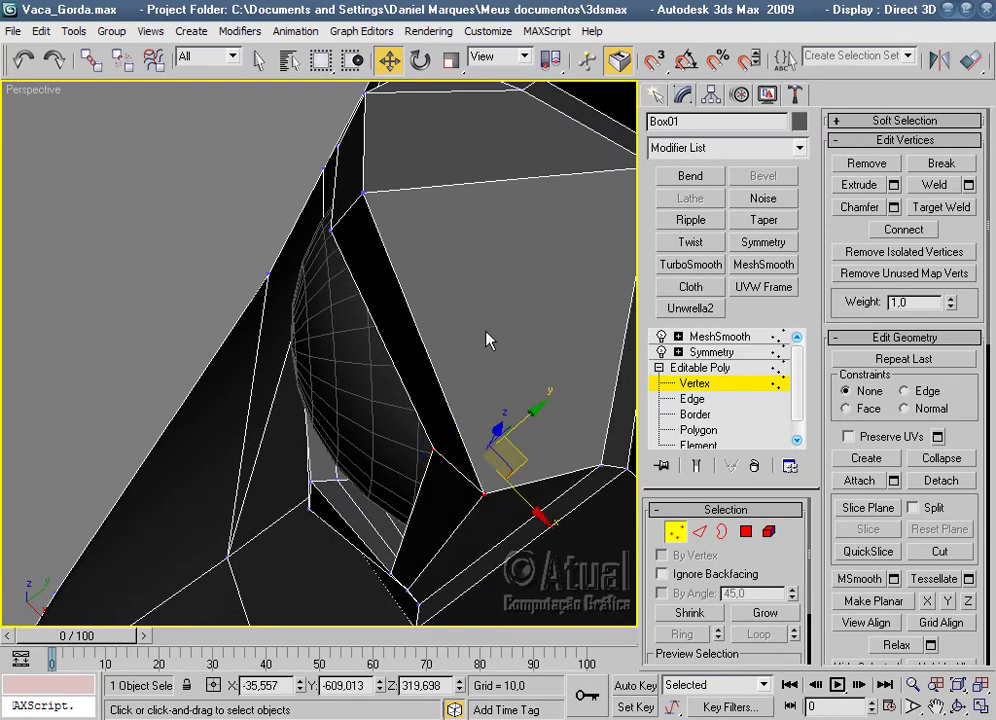
pyautogui.click(365, 192)
pyautogui.moveTo(381, 226)
pyautogui.mouseDown()
pyautogui.moveTo(389, 216)
pyautogui.moveTo(405, 224)
pyautogui.mouseUp()
# Preview the smoothed head, compare both eye sockets, then return to vertex editing.
pyautogui.click(737, 345)
pyautogui.click(149, 322)
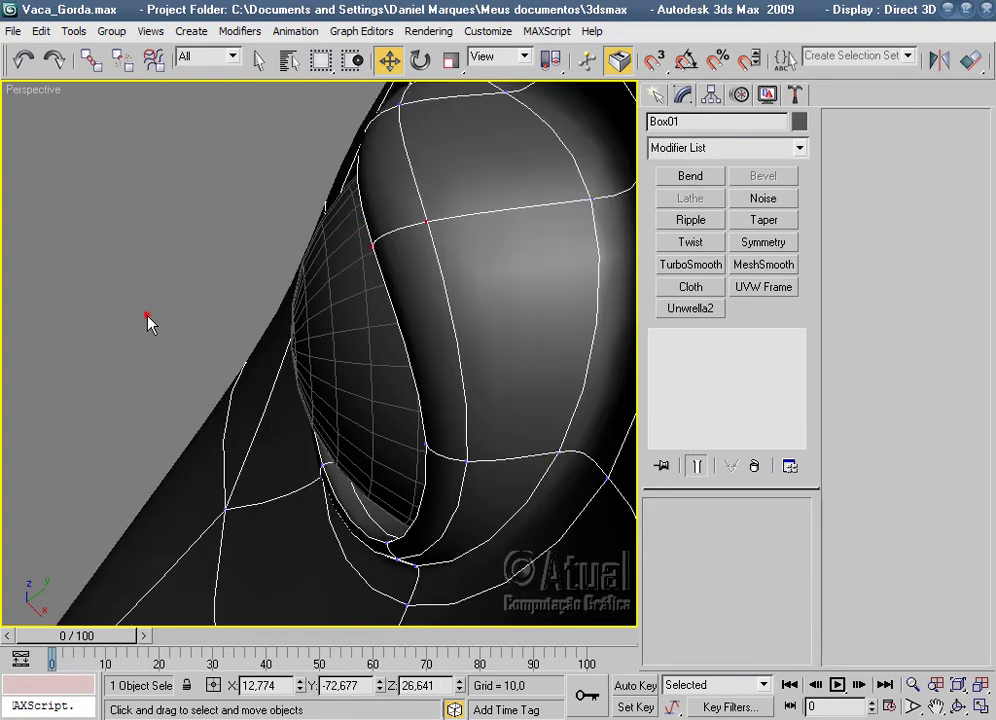
pyautogui.moveTo(226, 437)
pyautogui.keyDown('alt'); pyautogui.mouseDown(button='middle')
pyautogui.moveTo(474, 336)
pyautogui.moveTo(460, 296)
pyautogui.moveTo(598, 350)
pyautogui.mouseUp(button='middle'); pyautogui.keyUp('alt')
pyautogui.keyDown('alt'); pyautogui.moveTo(470, 288); pyautogui.dragTo(462, 292, button='middle'); pyautogui.keyUp('alt')
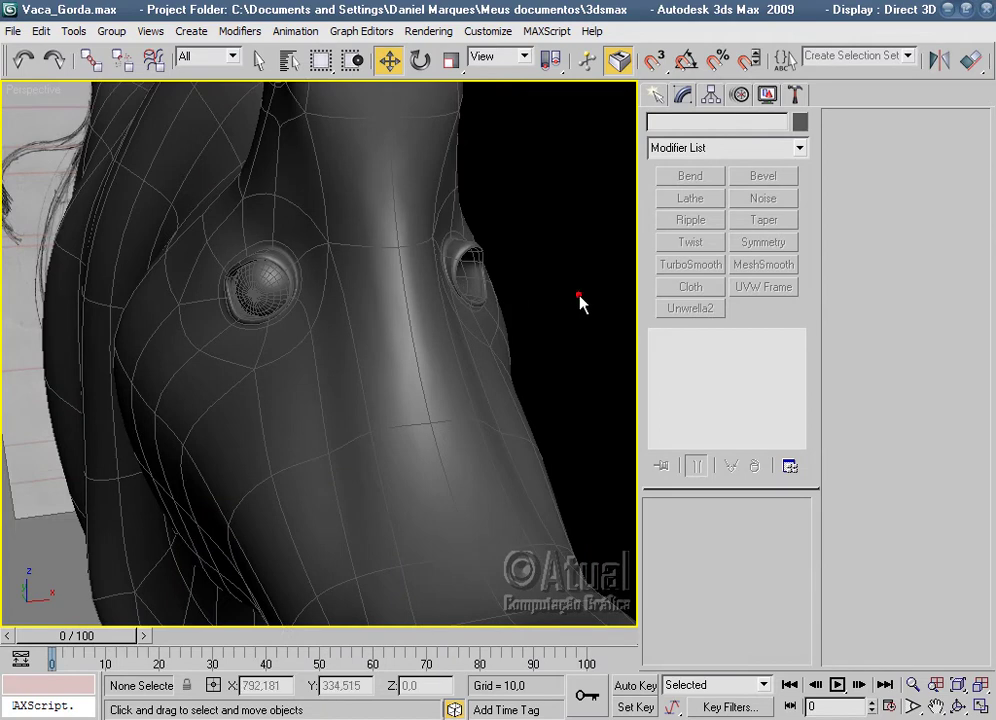
pyautogui.moveTo(583, 305)
pyautogui.keyDown('alt'); pyautogui.mouseDown(button='middle')
pyautogui.moveTo(385, 385)
pyautogui.moveTo(500, 349)
pyautogui.moveTo(538, 414)
pyautogui.moveTo(280, 349)
pyautogui.moveTo(429, 476)
pyautogui.moveTo(345, 449)
pyautogui.mouseUp(button='middle'); pyautogui.keyUp('alt')
pyautogui.click(345, 450)
pyautogui.click(694, 383)
# Raise the selected socket rim vertices while orbiting closely around the eye hole.
pyautogui.moveTo(491, 438)
pyautogui.keyDown('alt'); pyautogui.mouseDown(button='middle')
pyautogui.moveTo(291, 451)
pyautogui.moveTo(306, 436)
pyautogui.moveTo(371, 420)
pyautogui.mouseUp(button='middle'); pyautogui.keyUp('alt')
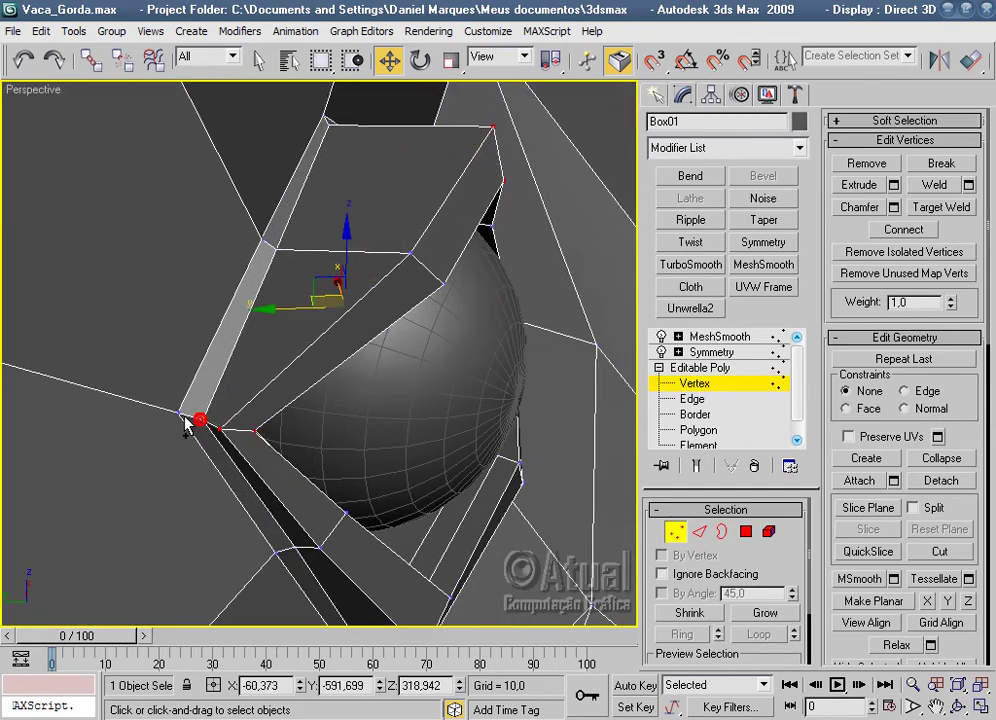
pyautogui.moveTo(357, 420)
pyautogui.keyDown('alt'); pyautogui.mouseDown(button='middle')
pyautogui.moveTo(225, 400)
pyautogui.moveTo(419, 533)
pyautogui.mouseUp(button='middle'); pyautogui.keyUp('alt')
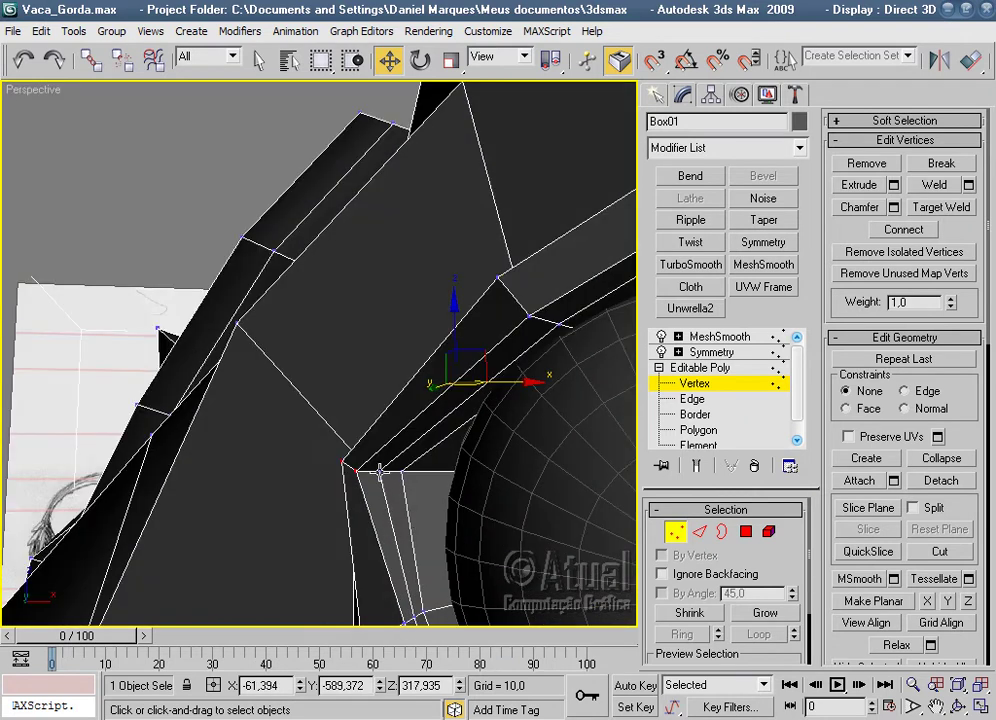
pyautogui.moveTo(402, 470)
pyautogui.keyDown('alt'); pyautogui.mouseDown(button='middle')
pyautogui.moveTo(507, 507)
pyautogui.moveTo(498, 498)
pyautogui.moveTo(529, 473)
pyautogui.moveTo(726, 500)
pyautogui.mouseUp(button='middle'); pyautogui.keyUp('alt')
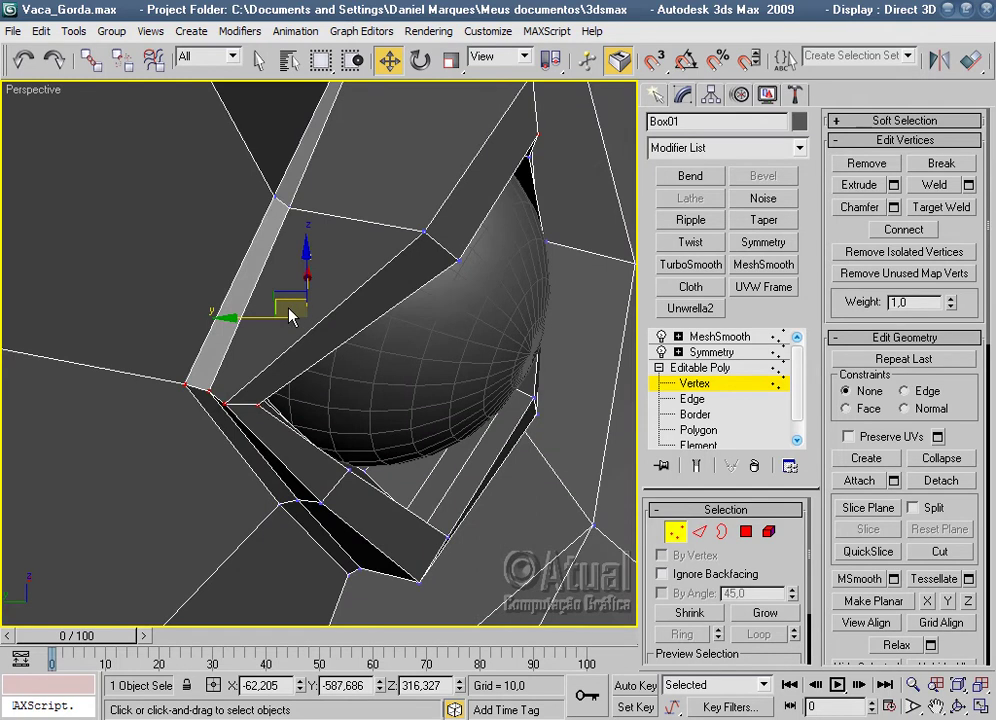
pyautogui.keyDown('alt'); pyautogui.moveTo(289, 315); pyautogui.dragTo(362, 398, button='middle'); pyautogui.keyUp('alt')
pyautogui.moveTo(240, 267)
pyautogui.mouseDown()
pyautogui.moveTo(229, 285)
pyautogui.moveTo(233, 229)
pyautogui.mouseUp()
pyautogui.moveTo(233, 229)
pyautogui.keyDown('alt'); pyautogui.mouseDown(button='middle')
pyautogui.moveTo(438, 349)
pyautogui.moveTo(240, 280)
pyautogui.moveTo(262, 233)
pyautogui.moveTo(355, 275)
pyautogui.moveTo(293, 261)
pyautogui.mouseUp(button='middle'); pyautogui.keyUp('alt')
pyautogui.moveTo(468, 371)
pyautogui.keyDown('alt'); pyautogui.mouseDown(button='middle')
pyautogui.moveTo(444, 420)
pyautogui.moveTo(466, 426)
pyautogui.mouseUp(button='middle'); pyautogui.keyUp('alt')
pyautogui.scroll(2, 533, 389)
pyautogui.scroll(2, 596, 413)
pyautogui.moveTo(596, 412)
pyautogui.keyDown('alt'); pyautogui.mouseDown(button='middle')
pyautogui.moveTo(462, 549)
pyautogui.moveTo(368, 494)
pyautogui.mouseUp(button='middle'); pyautogui.keyUp('alt')
pyautogui.moveTo(341, 381)
pyautogui.keyDown('alt'); pyautogui.mouseDown(button='middle')
pyautogui.moveTo(373, 345)
pyautogui.moveTo(380, 311)
pyautogui.moveTo(362, 311)
pyautogui.moveTo(303, 413)
pyautogui.mouseUp(button='middle'); pyautogui.keyUp('alt')
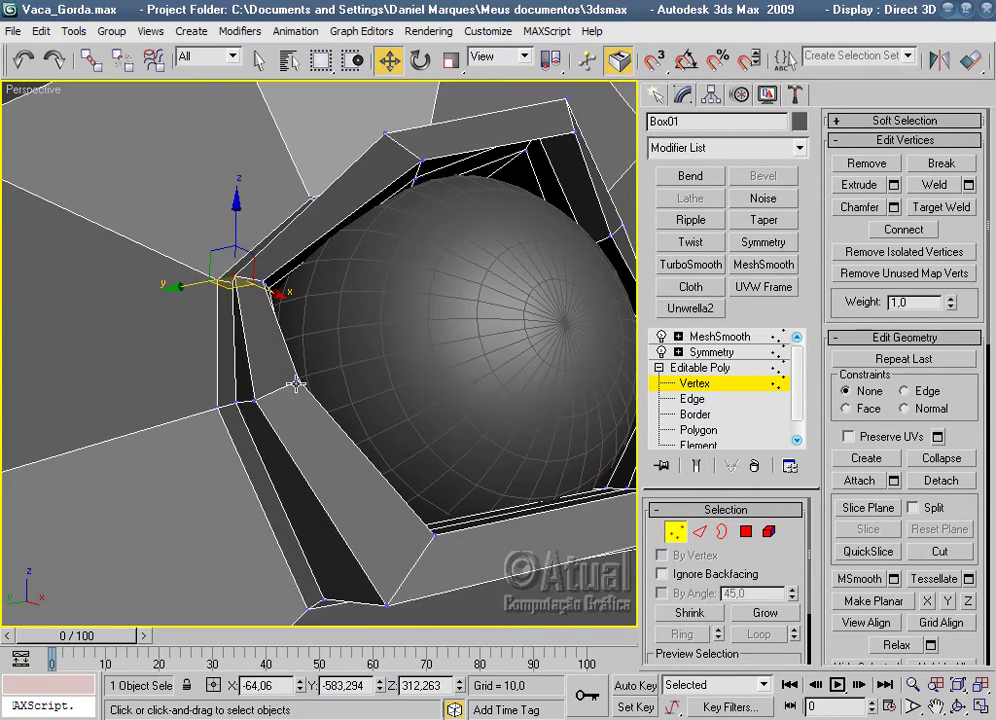
pyautogui.moveTo(357, 452)
pyautogui.keyDown('alt'); pyautogui.mouseDown(button='middle')
pyautogui.moveTo(409, 433)
pyautogui.moveTo(457, 331)
pyautogui.moveTo(548, 360)
pyautogui.mouseUp(button='middle'); pyautogui.keyUp('alt')
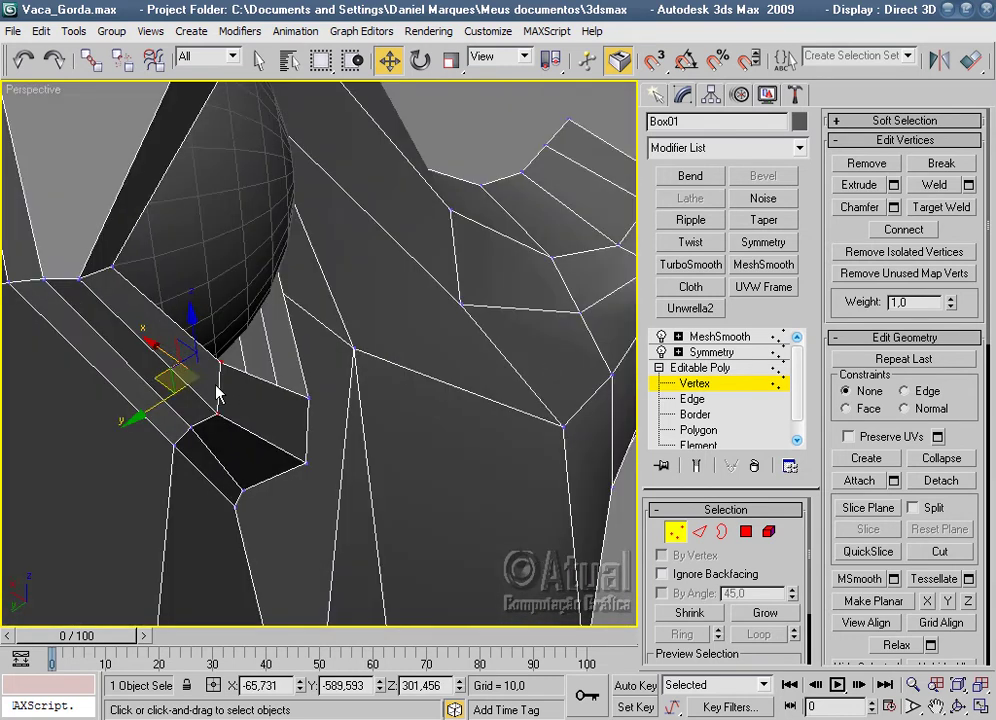
# Nudge individual rim vertices toward the eyeball to tighten the socket fit.
pyautogui.moveTo(159, 376); pyautogui.dragTo(152, 364)
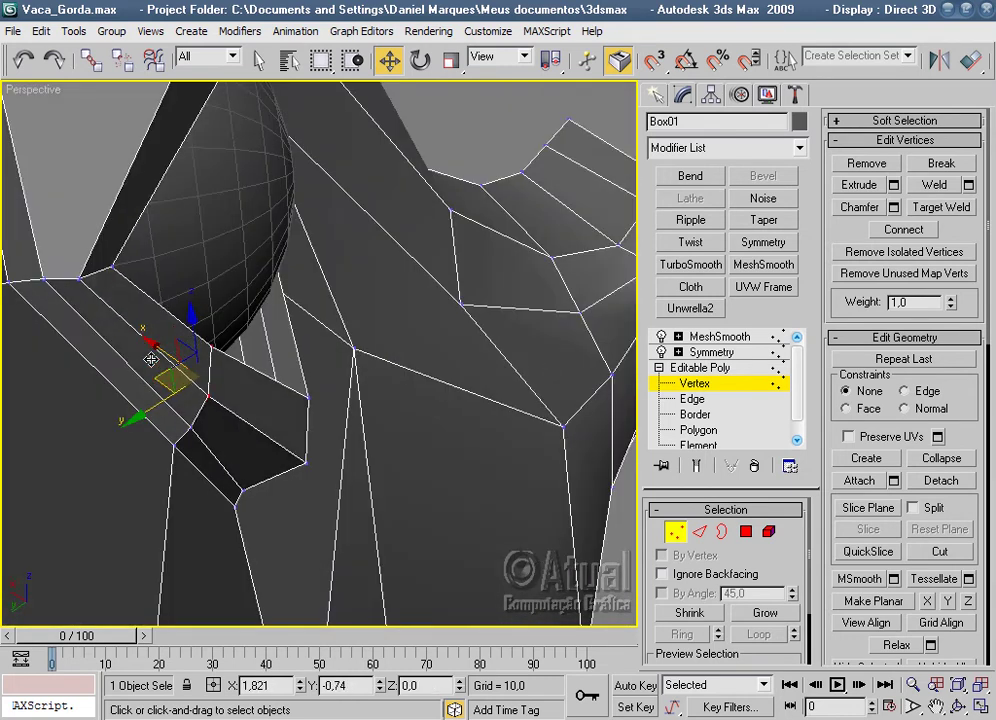
pyautogui.keyDown('alt'); pyautogui.moveTo(320, 413); pyautogui.dragTo(297, 418, button='middle'); pyautogui.keyUp('alt')
pyautogui.moveTo(364, 505); pyautogui.dragTo(370, 498)
pyautogui.keyDown('alt'); pyautogui.moveTo(478, 455); pyautogui.dragTo(338, 485, button='middle'); pyautogui.keyUp('alt')
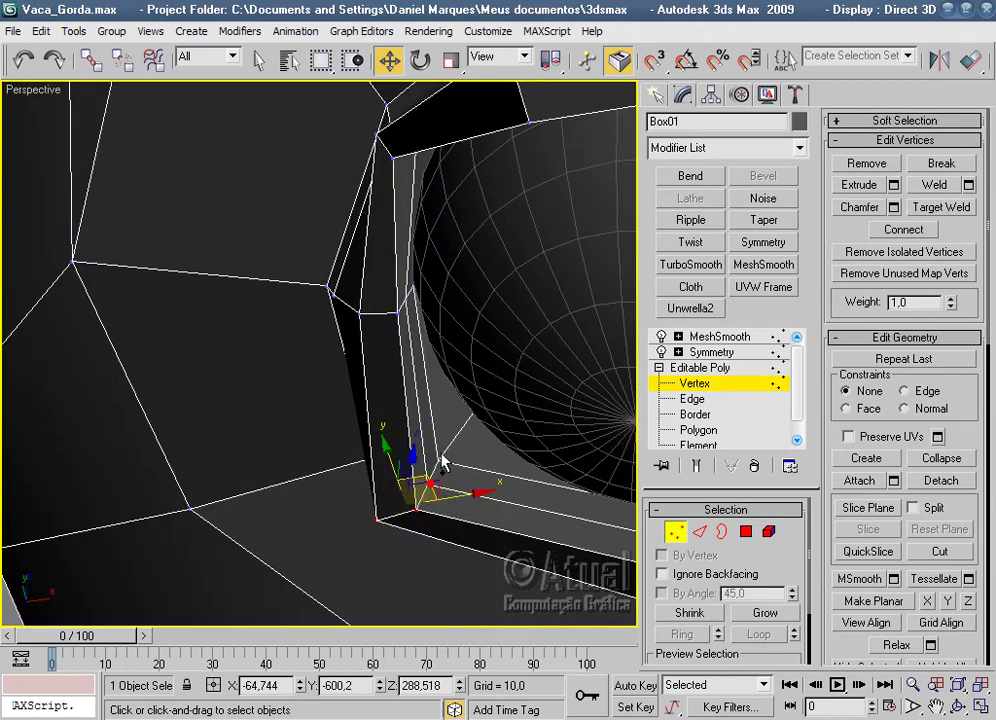
pyautogui.moveTo(438, 455); pyautogui.dragTo(440, 462)
pyautogui.keyDown('alt'); pyautogui.moveTo(440, 462); pyautogui.dragTo(421, 518, button='middle'); pyautogui.keyUp('alt')
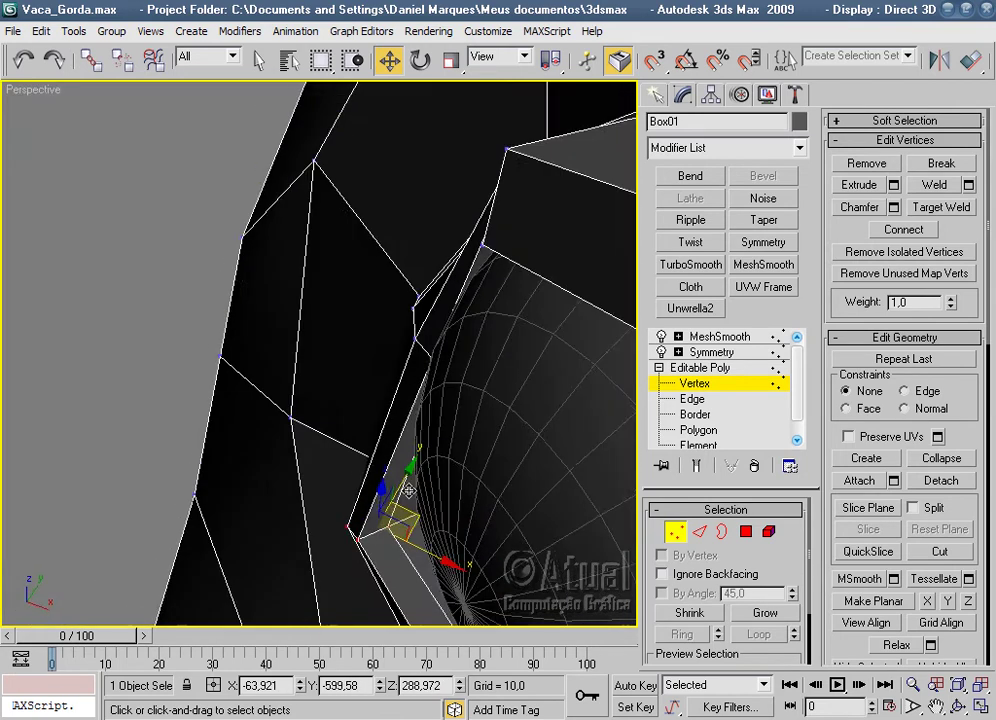
pyautogui.moveTo(421, 518); pyautogui.dragTo(447, 518)
pyautogui.moveTo(447, 518)
pyautogui.keyDown('alt'); pyautogui.mouseDown(button='middle')
pyautogui.moveTo(567, 422)
pyautogui.moveTo(541, 468)
pyautogui.moveTo(426, 478)
pyautogui.moveTo(456, 489)
pyautogui.moveTo(422, 471)
pyautogui.moveTo(476, 440)
pyautogui.moveTo(446, 406)
pyautogui.moveTo(466, 410)
pyautogui.mouseUp(button='middle'); pyautogui.keyUp('alt')
pyautogui.moveTo(500, 358); pyautogui.dragTo(502, 345)
# Adjust the rim band and its corner vertices to close the gap around the eyeball.
pyautogui.keyDown('alt'); pyautogui.moveTo(502, 345); pyautogui.dragTo(530, 527, button='middle'); pyautogui.keyUp('alt')
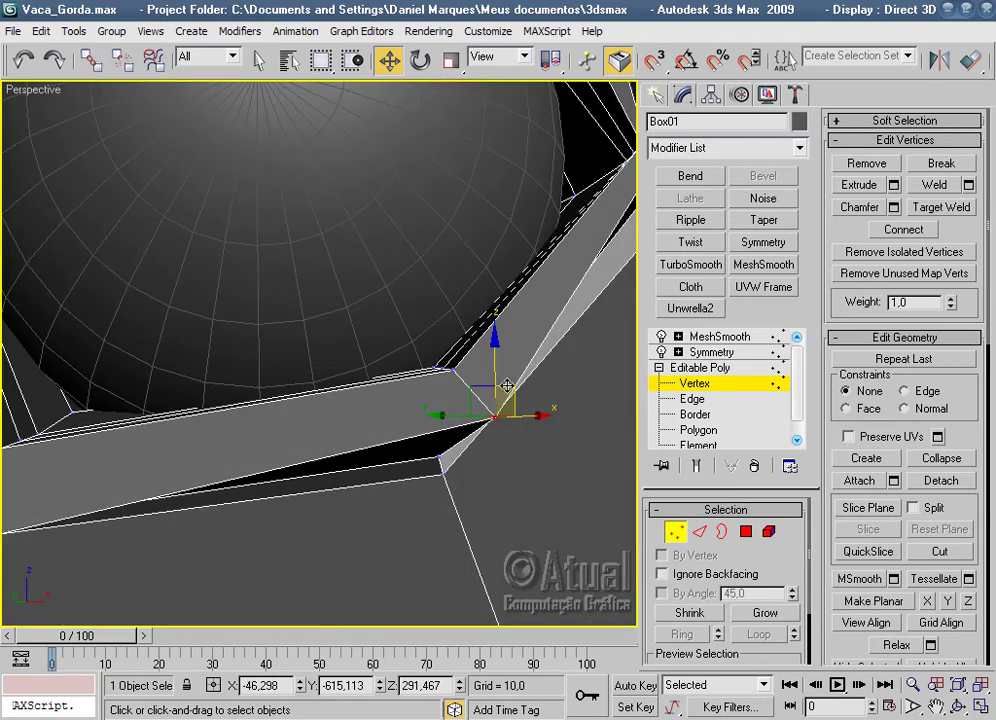
pyautogui.moveTo(492, 420)
pyautogui.keyDown('alt'); pyautogui.mouseDown(button='middle')
pyautogui.moveTo(478, 511)
pyautogui.moveTo(464, 482)
pyautogui.mouseUp(button='middle'); pyautogui.keyUp('alt')
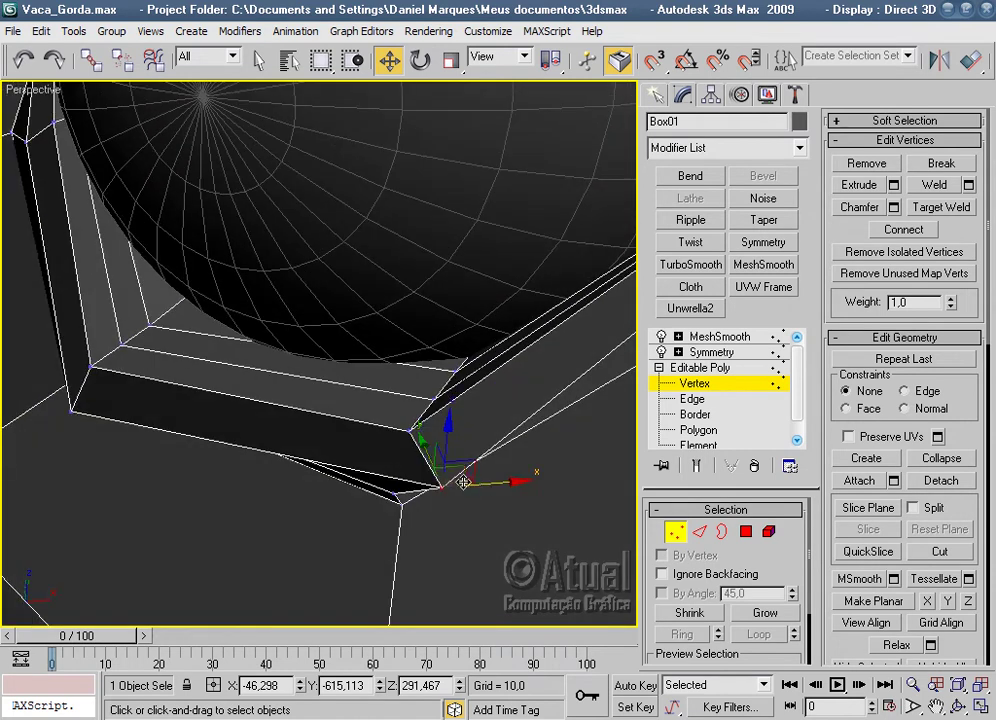
pyautogui.moveTo(461, 474); pyautogui.dragTo(455, 475)
pyautogui.moveTo(485, 438)
pyautogui.keyDown('alt'); pyautogui.mouseDown(button='middle')
pyautogui.moveTo(517, 332)
pyautogui.moveTo(416, 500)
pyautogui.moveTo(380, 501)
pyautogui.moveTo(296, 445)
pyautogui.mouseUp(button='middle'); pyautogui.keyUp('alt')
pyautogui.moveTo(297, 442); pyautogui.dragTo(297, 433)
pyautogui.keyDown('alt'); pyautogui.moveTo(291, 460); pyautogui.dragTo(527, 378, button='middle'); pyautogui.keyUp('alt')
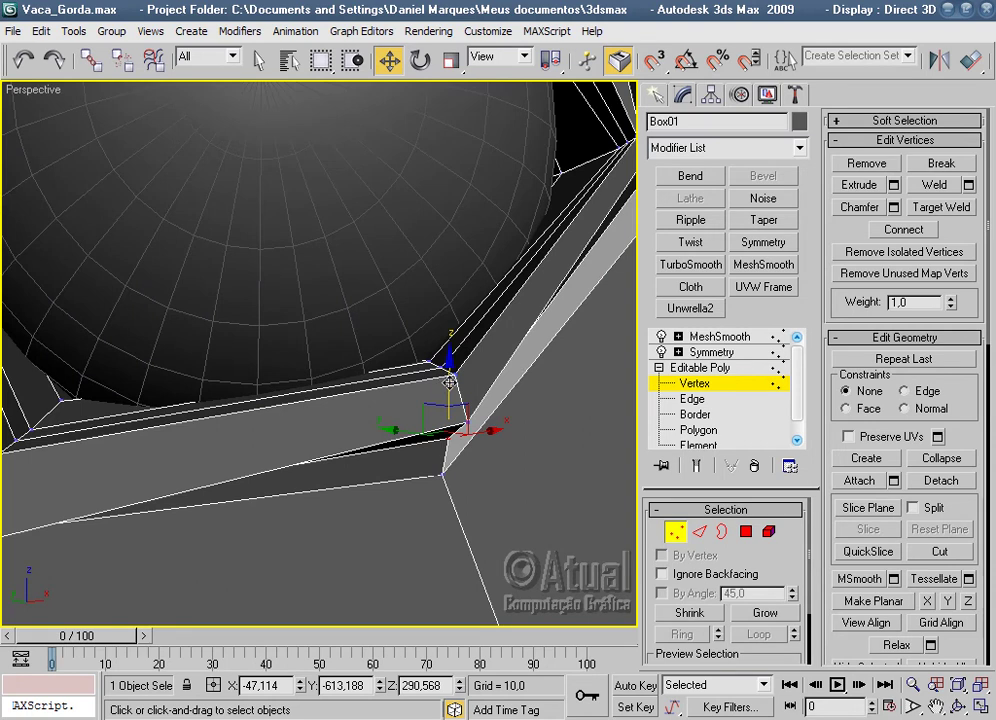
pyautogui.moveTo(450, 382); pyautogui.dragTo(460, 398)
pyautogui.keyDown('alt'); pyautogui.moveTo(268, 510); pyautogui.dragTo(340, 458, button='middle'); pyautogui.keyUp('alt')
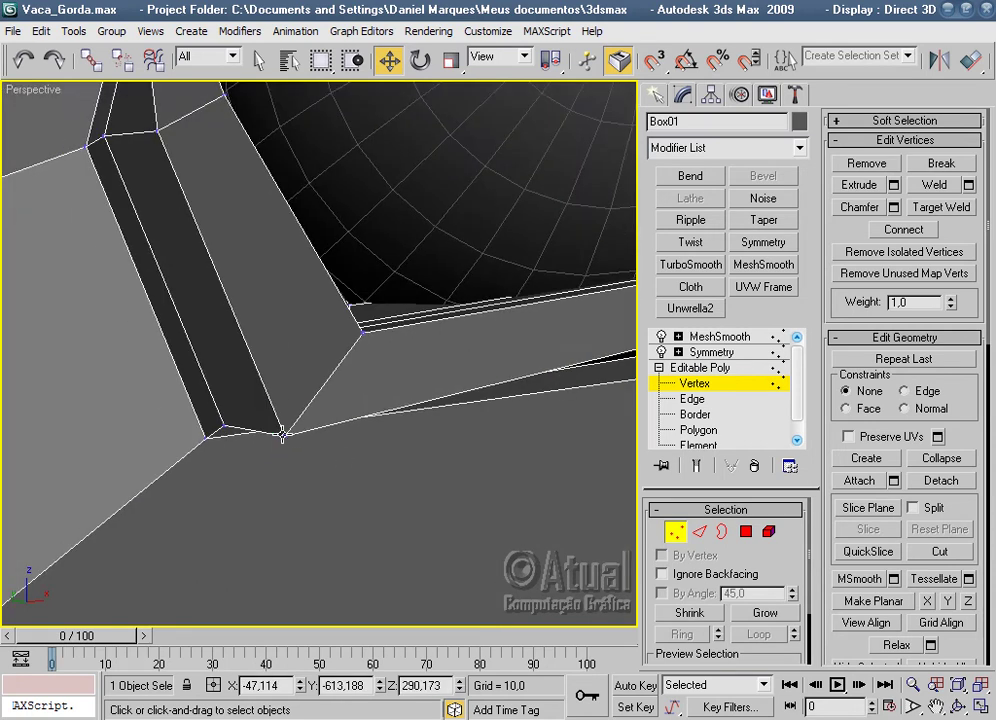
pyautogui.moveTo(285, 391); pyautogui.dragTo(285, 350)
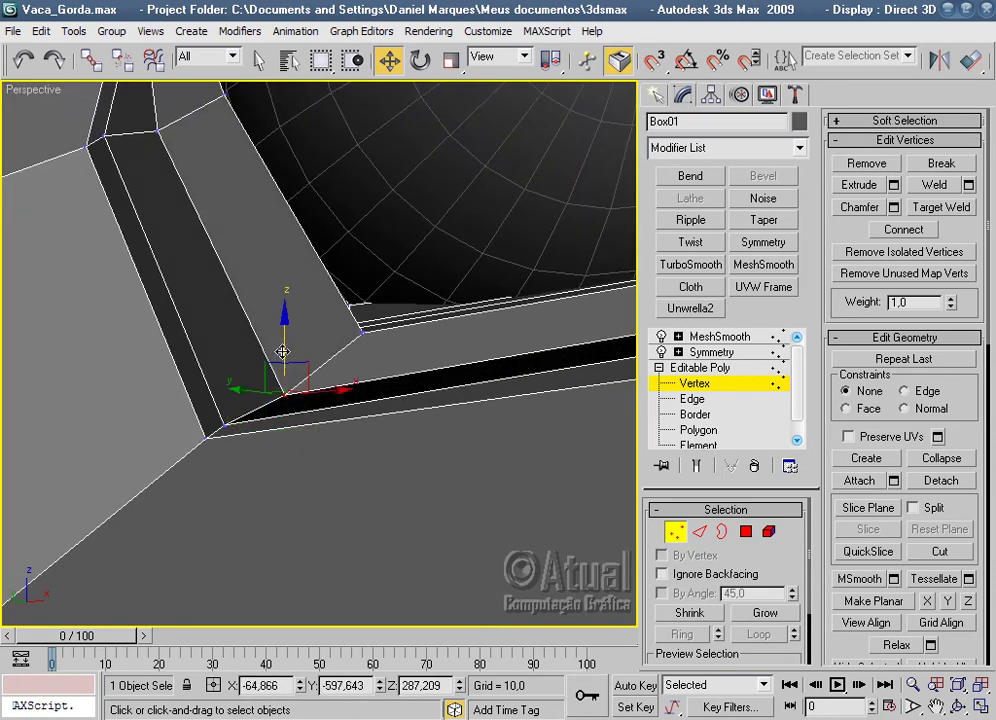
pyautogui.moveTo(194, 421); pyautogui.dragTo(202, 421)
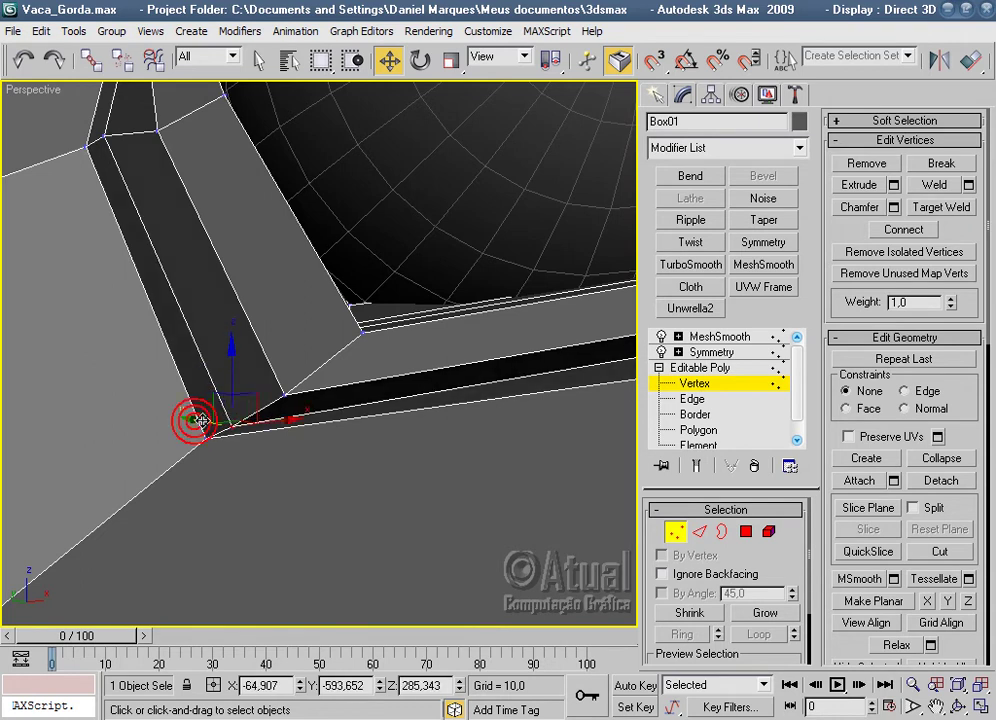
pyautogui.moveTo(232, 380); pyautogui.dragTo(451, 387)
# Preview the smoothed head from the front, then reselect it for vertex editing.
pyautogui.click(707, 338)
pyautogui.scroll(-3, 382, 473)
pyautogui.scroll(-3, 382, 473)
pyautogui.scroll(-3, 382, 473)
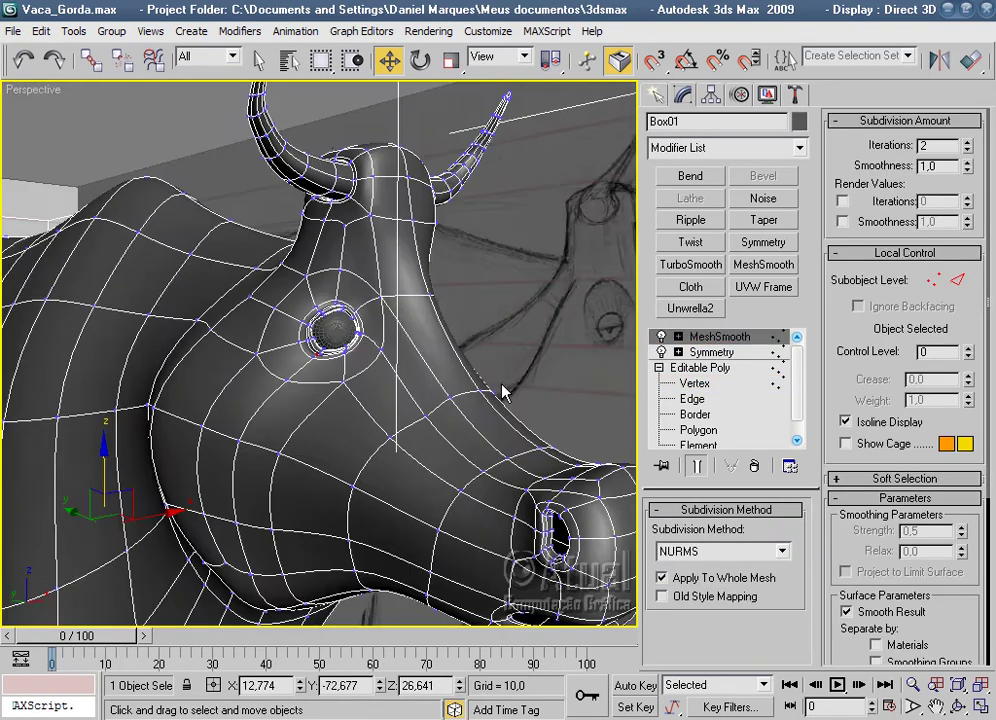
pyautogui.click(503, 392)
pyautogui.moveTo(493, 405)
pyautogui.keyDown('alt'); pyautogui.mouseDown(button='middle')
pyautogui.moveTo(434, 522)
pyautogui.moveTo(349, 462)
pyautogui.moveTo(460, 378)
pyautogui.mouseUp(button='middle'); pyautogui.keyUp('alt')
pyautogui.scroll(3, 513, 445)
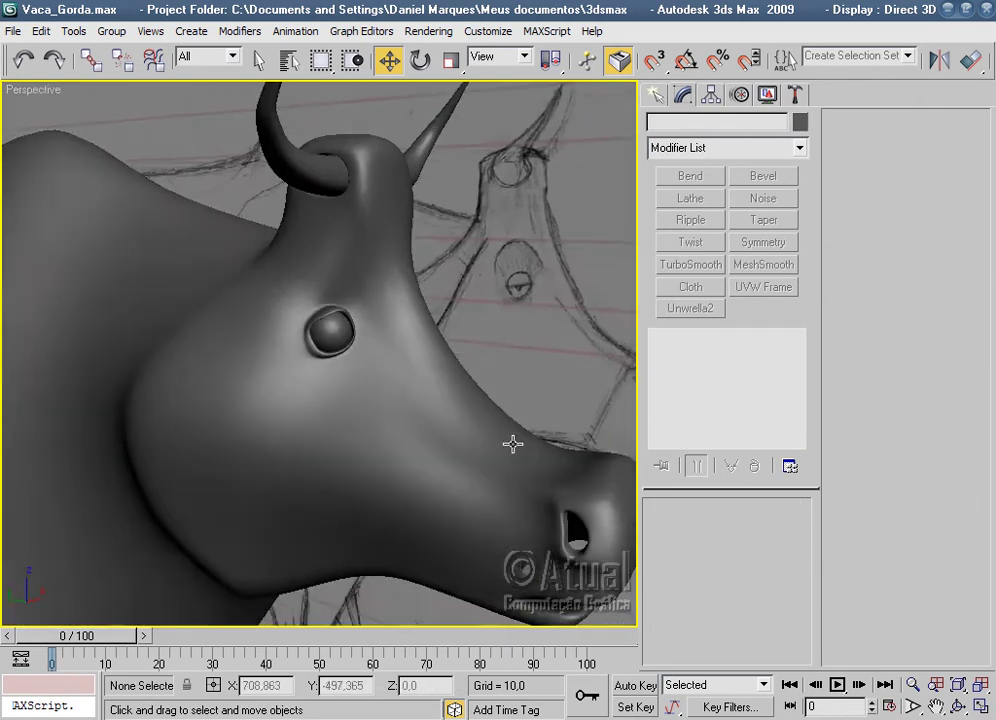
pyautogui.scroll(3, 367, 413)
pyautogui.click(367, 418)
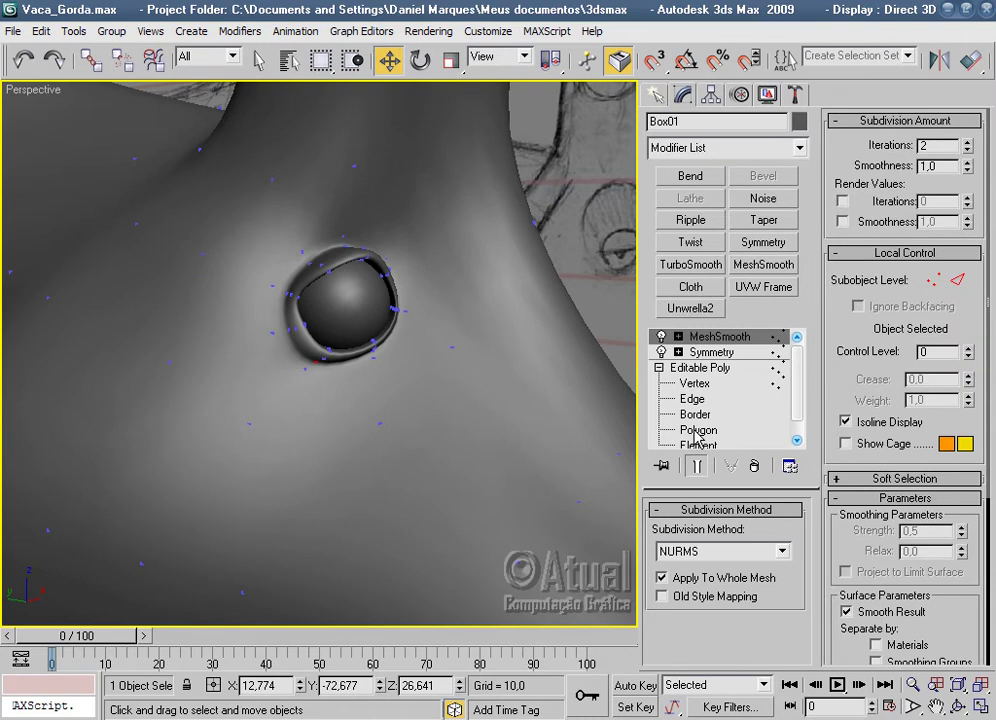
pyautogui.click(693, 382)
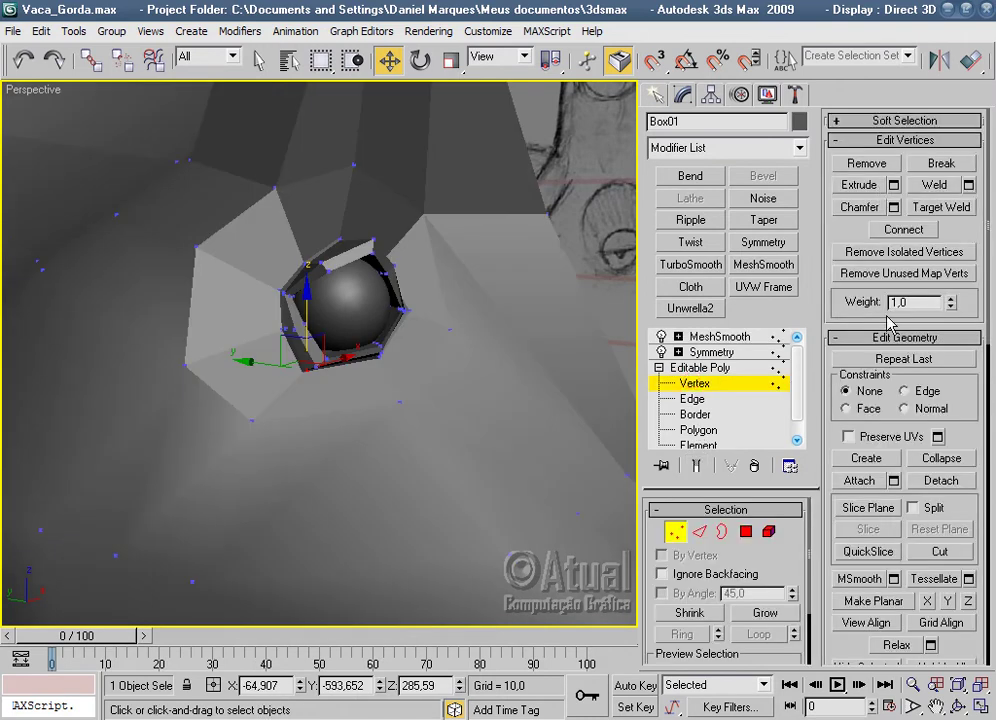
# Cancel an accidental Attach, clear the vertex selection and show edges on the shading.
pyautogui.click(875, 486)
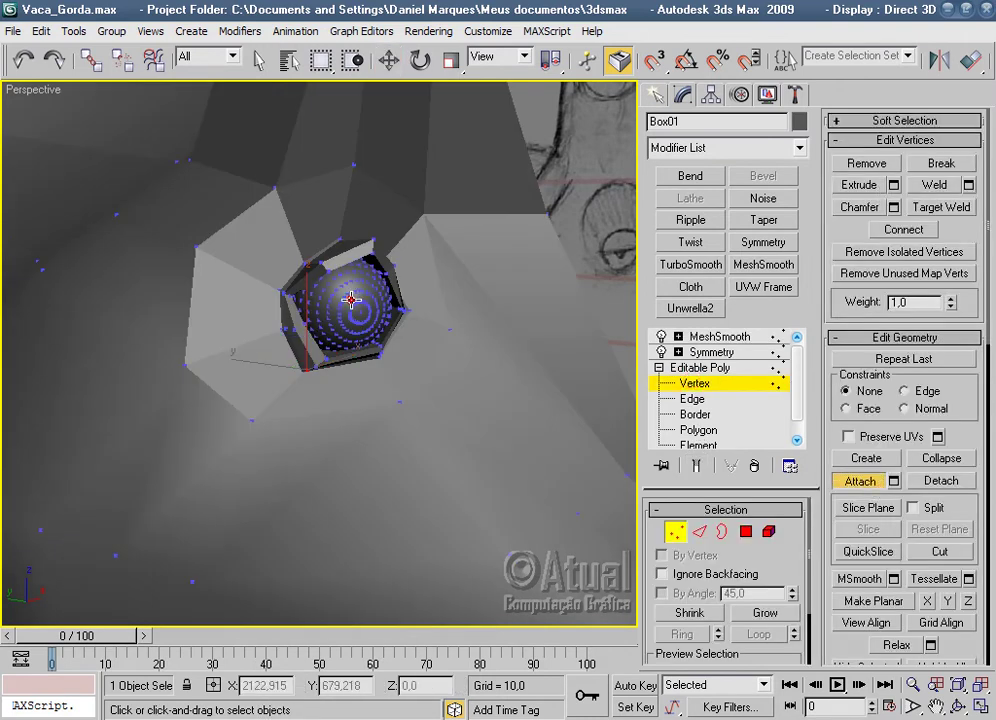
pyautogui.click(855, 481)
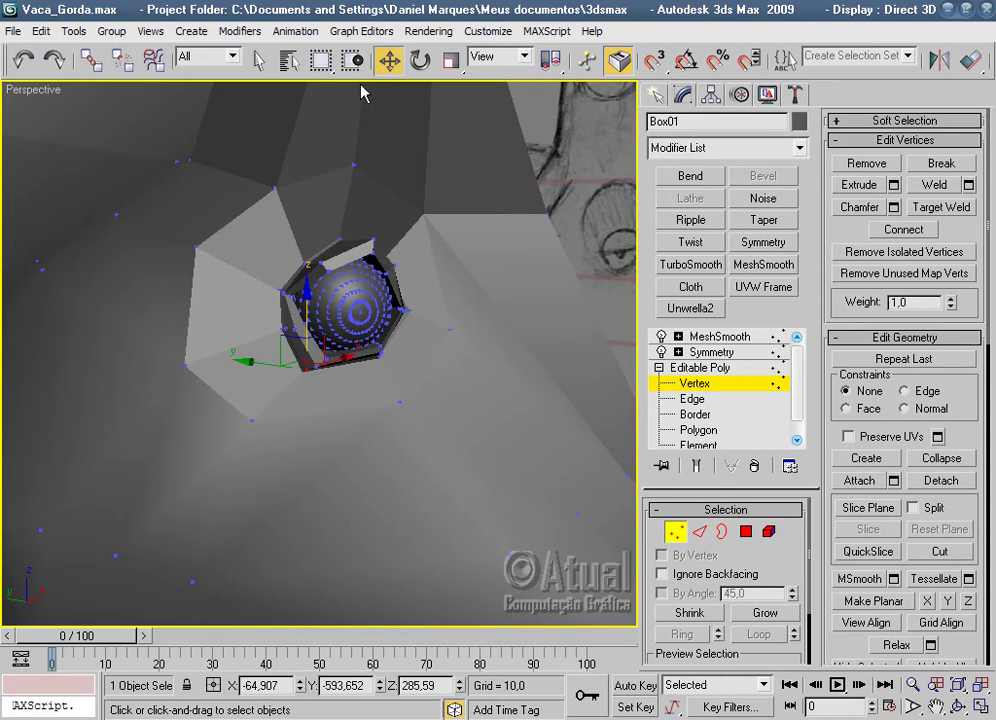
pyautogui.click(583, 278)
pyautogui.press('F4')
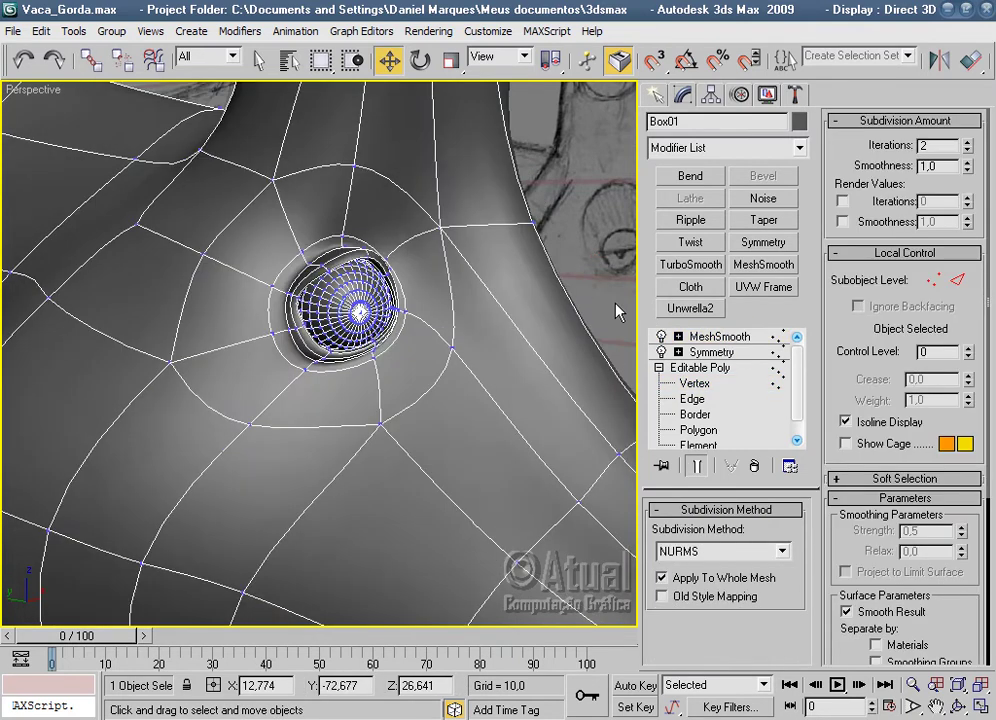
# Orbit beneath the head to bring the nostril into view and reselect the cow mesh.
pyautogui.click(571, 373)
pyautogui.scroll(-5, 547, 407)
pyautogui.scroll(-2, 545, 410)
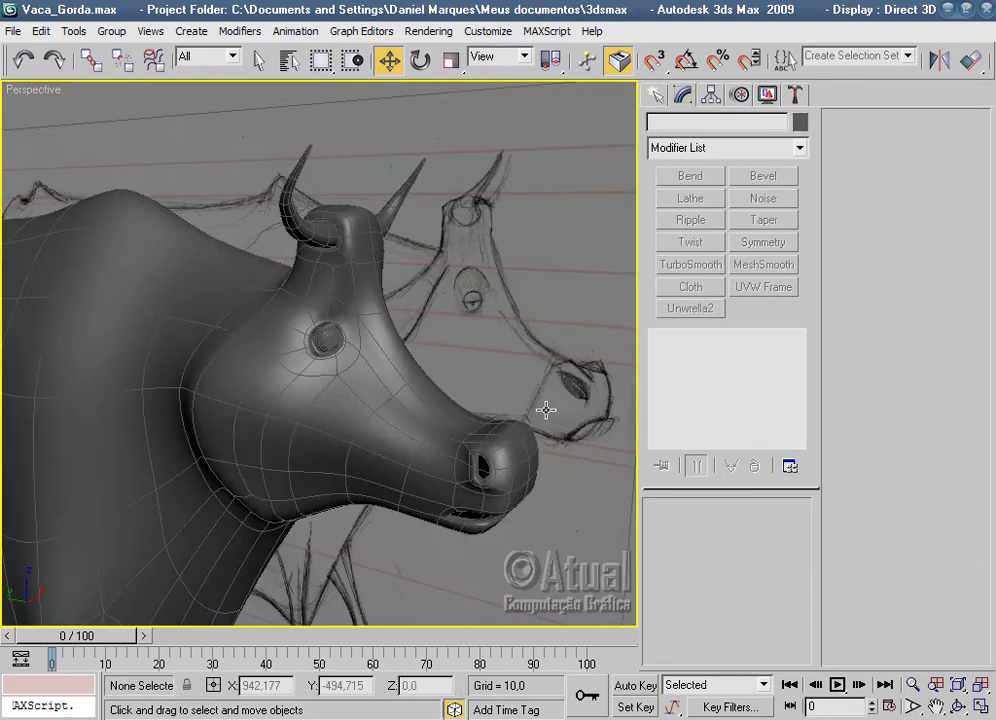
pyautogui.moveTo(546, 409)
pyautogui.keyDown('alt'); pyautogui.mouseDown(button='middle')
pyautogui.moveTo(534, 471)
pyautogui.moveTo(578, 482)
pyautogui.moveTo(511, 485)
pyautogui.moveTo(300, 450)
pyautogui.moveTo(331, 398)
pyautogui.moveTo(448, 392)
pyautogui.mouseUp(button='middle'); pyautogui.keyUp('alt')
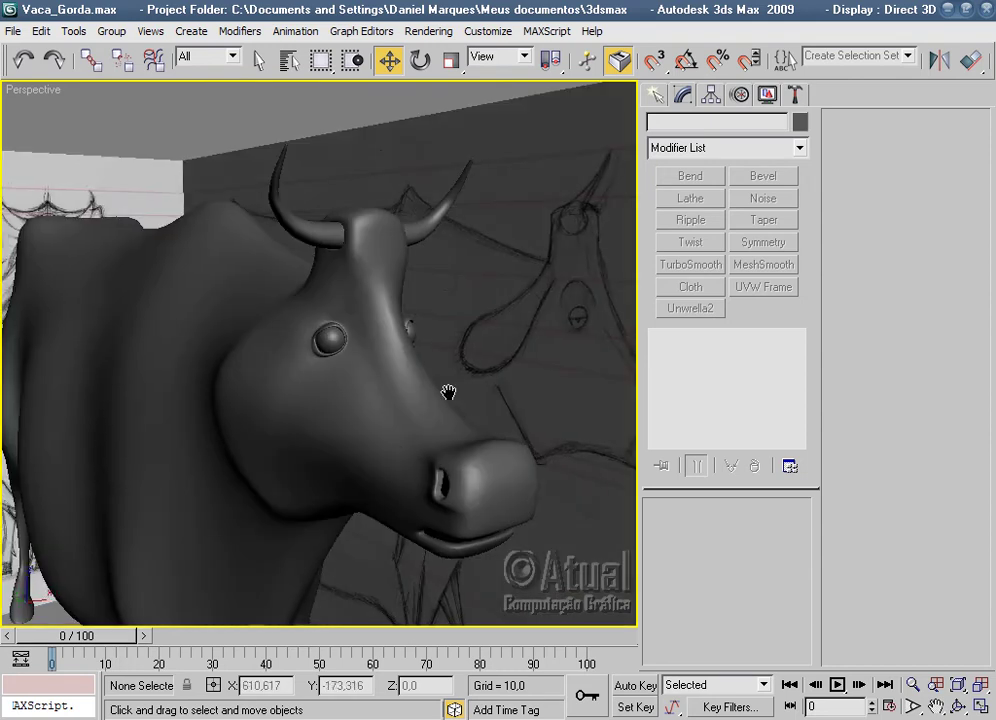
pyautogui.moveTo(343, 343)
pyautogui.keyDown('alt'); pyautogui.mouseDown(button='middle')
pyautogui.moveTo(411, 465)
pyautogui.moveTo(193, 469)
pyautogui.moveTo(397, 371)
pyautogui.moveTo(545, 469)
pyautogui.moveTo(480, 498)
pyautogui.mouseUp(button='middle'); pyautogui.keyUp('alt')
pyautogui.scroll(4, 480, 497)
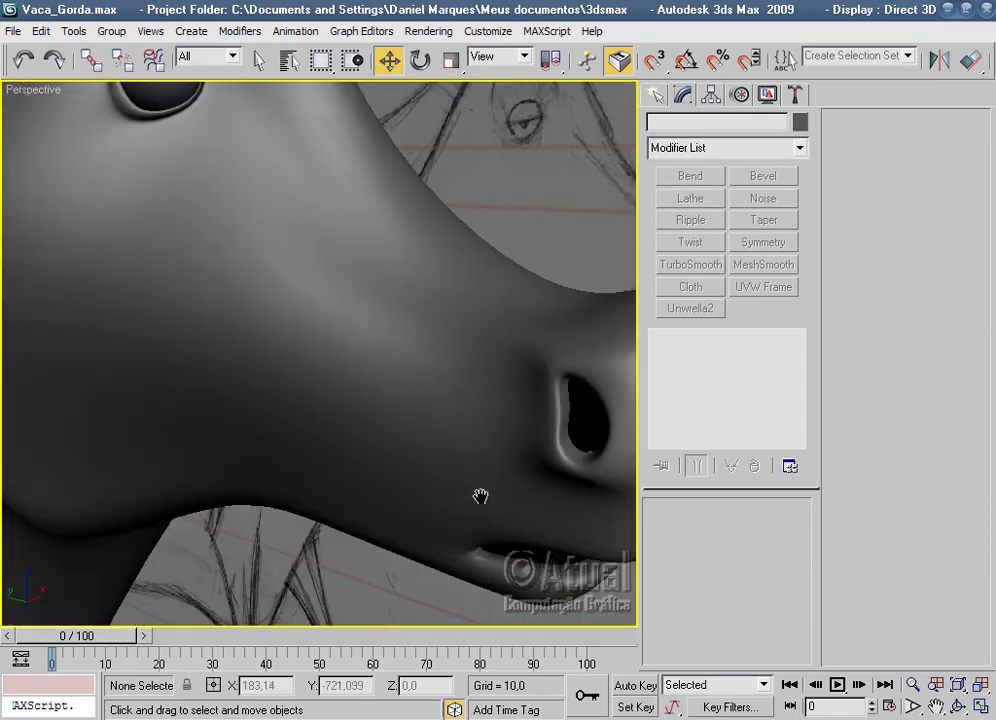
pyautogui.click(522, 468)
# Select the nostril's open border at Border level and shift it slightly sideways.
pyautogui.click(690, 399)
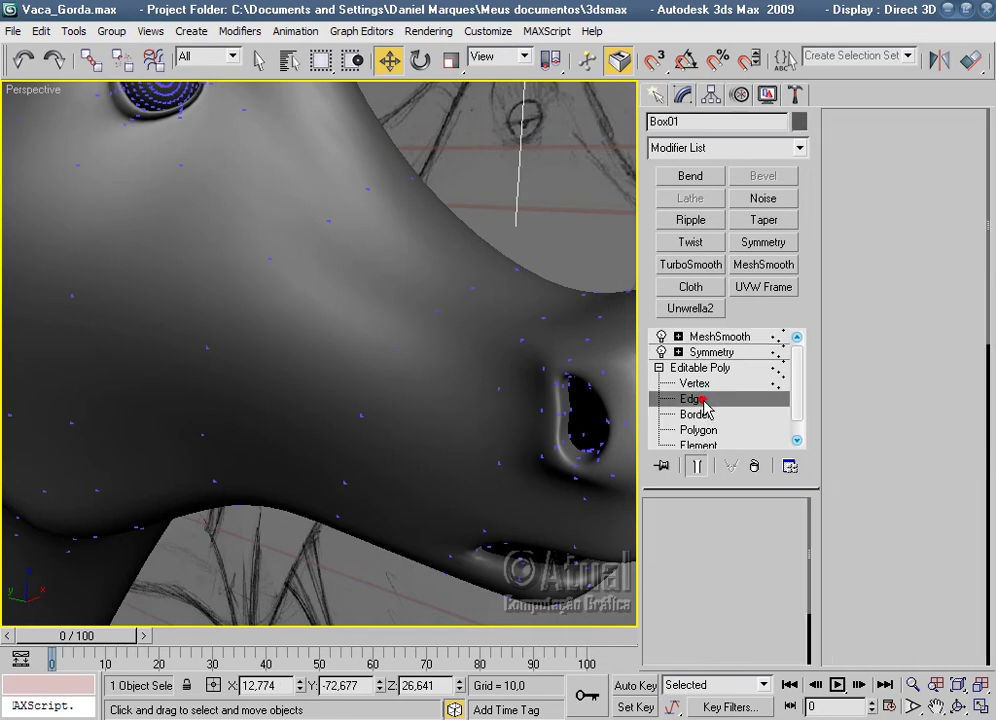
pyautogui.keyDown('alt'); pyautogui.moveTo(538, 500); pyautogui.dragTo(712, 530, button='middle'); pyautogui.keyUp('alt')
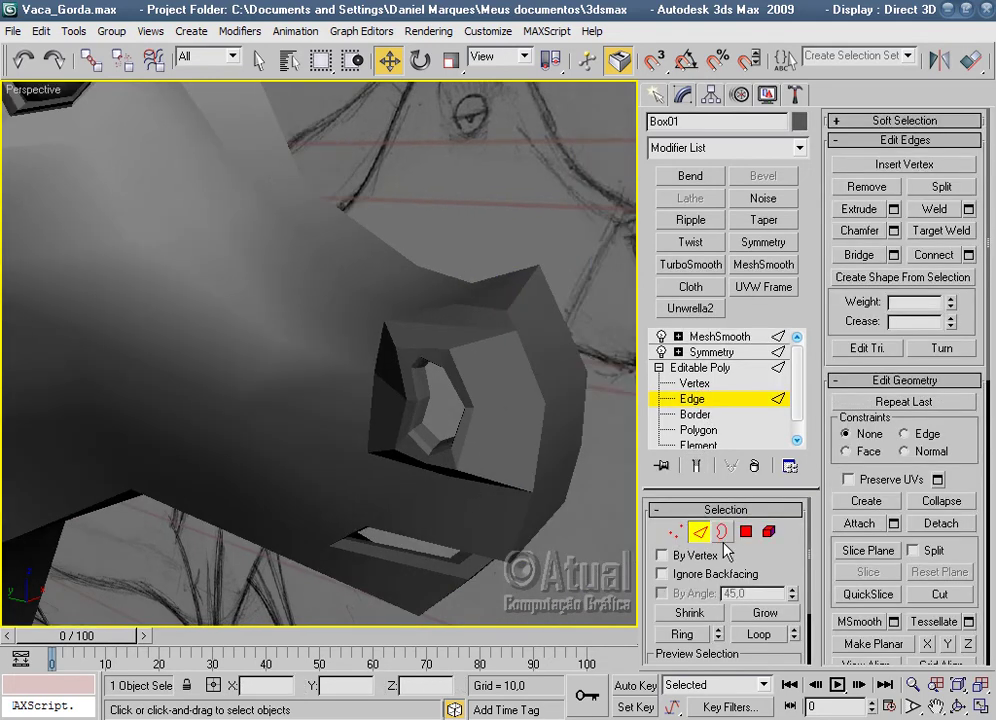
pyautogui.click(722, 535)
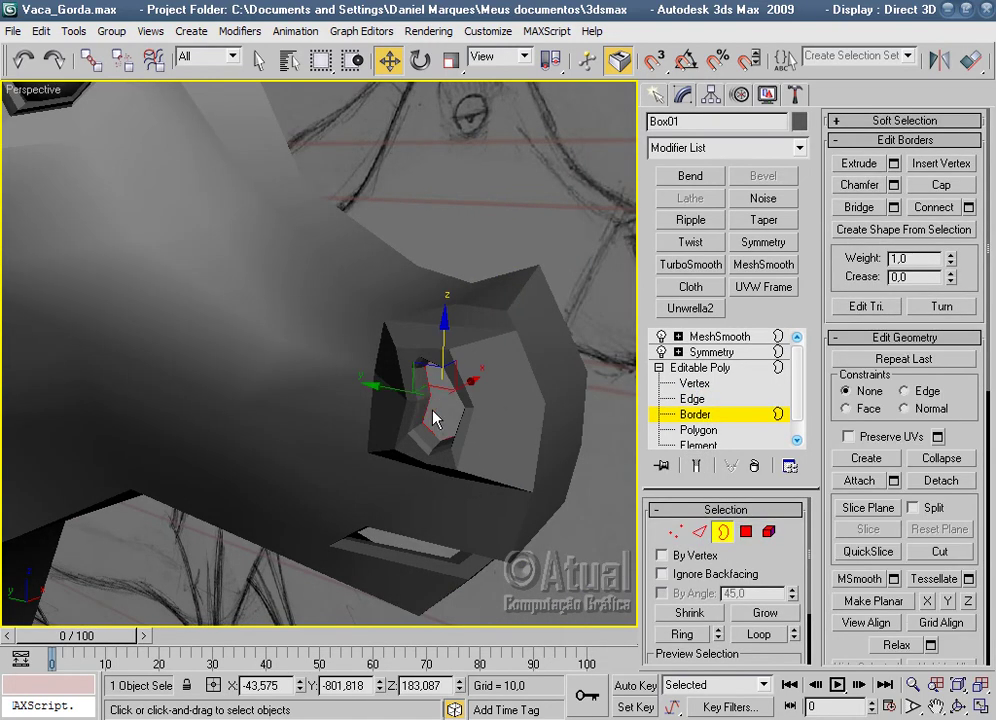
pyautogui.scroll(-3, 434, 418)
pyautogui.moveTo(465, 445)
pyautogui.keyDown('alt'); pyautogui.mouseDown(button='middle')
pyautogui.moveTo(333, 478)
pyautogui.moveTo(514, 473)
pyautogui.moveTo(405, 360)
pyautogui.mouseUp(button='middle'); pyautogui.keyUp('alt')
pyautogui.scroll(3, 514, 473)
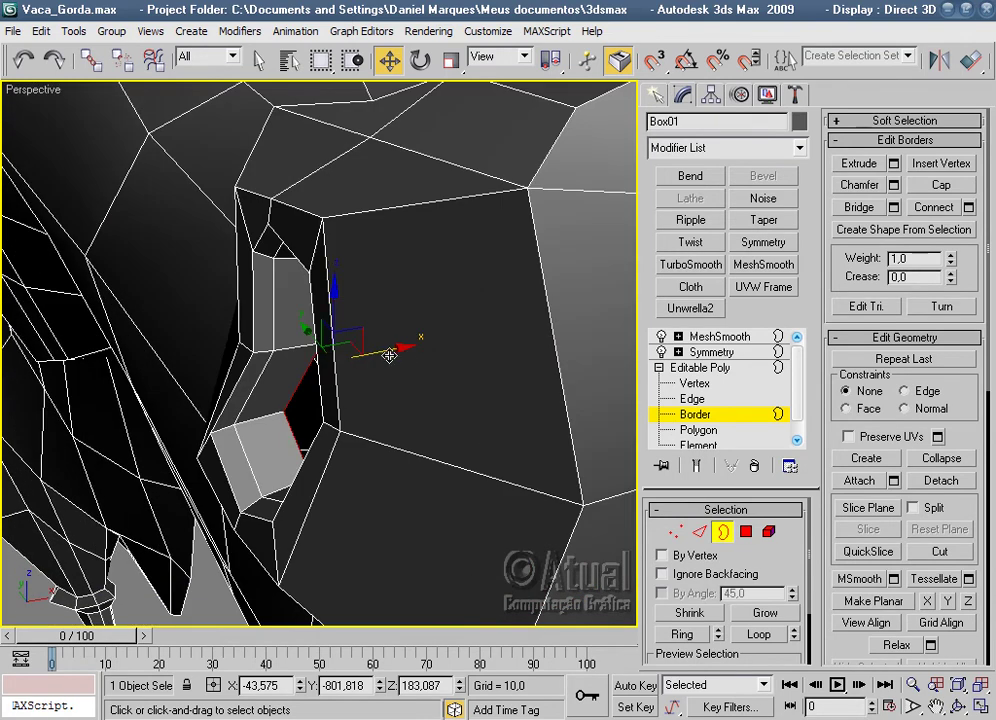
pyautogui.moveTo(556, 396)
pyautogui.keyDown('alt'); pyautogui.mouseDown(button='middle')
pyautogui.moveTo(362, 451)
pyautogui.moveTo(369, 416)
pyautogui.moveTo(458, 505)
pyautogui.moveTo(467, 478)
pyautogui.moveTo(540, 478)
pyautogui.moveTo(514, 435)
pyautogui.mouseUp(button='middle'); pyautogui.keyUp('alt')
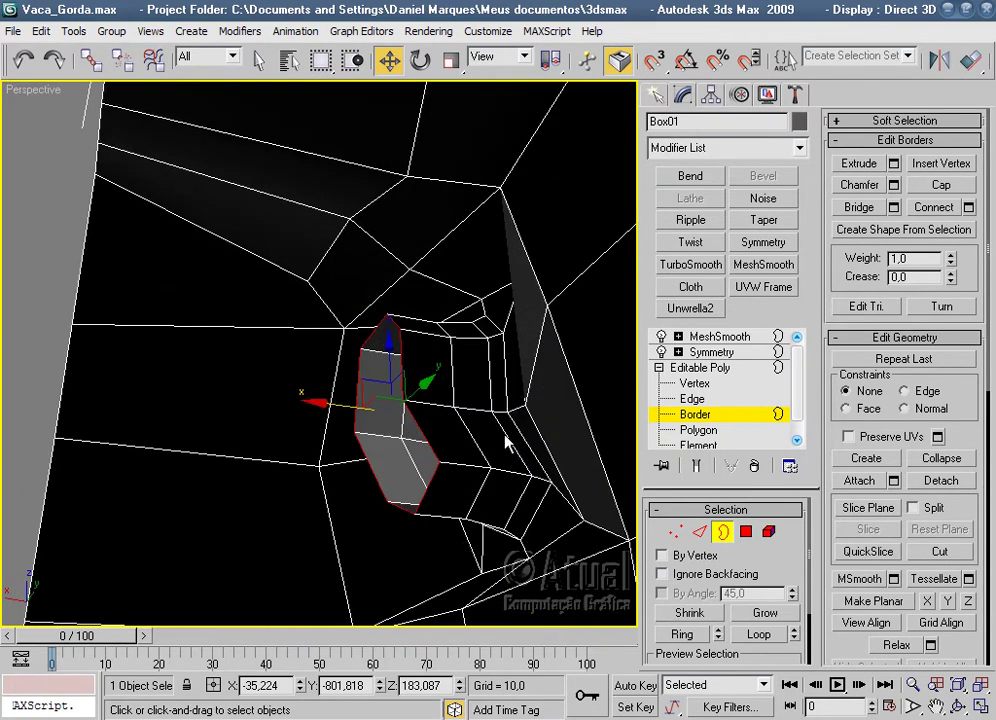
pyautogui.moveTo(346, 408); pyautogui.dragTo(329, 397)
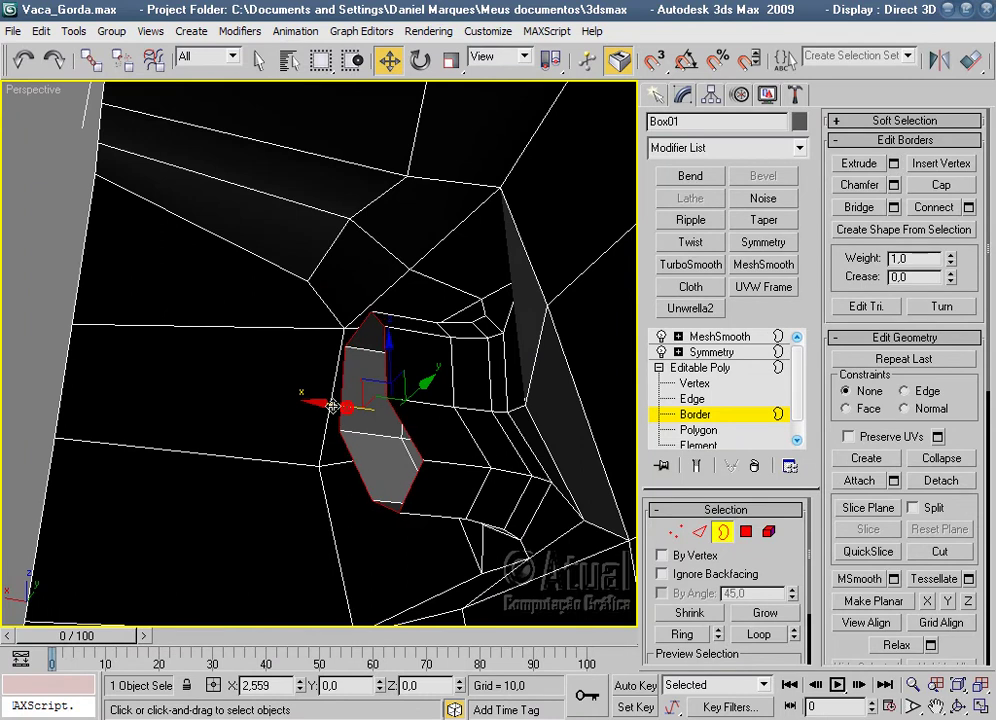
# Squash the nostril border narrower, tilt it, and stretch it along Y.
pyautogui.click(450, 60)
pyautogui.scroll(-5, 520, 329)
pyautogui.scroll(5, 520, 329)
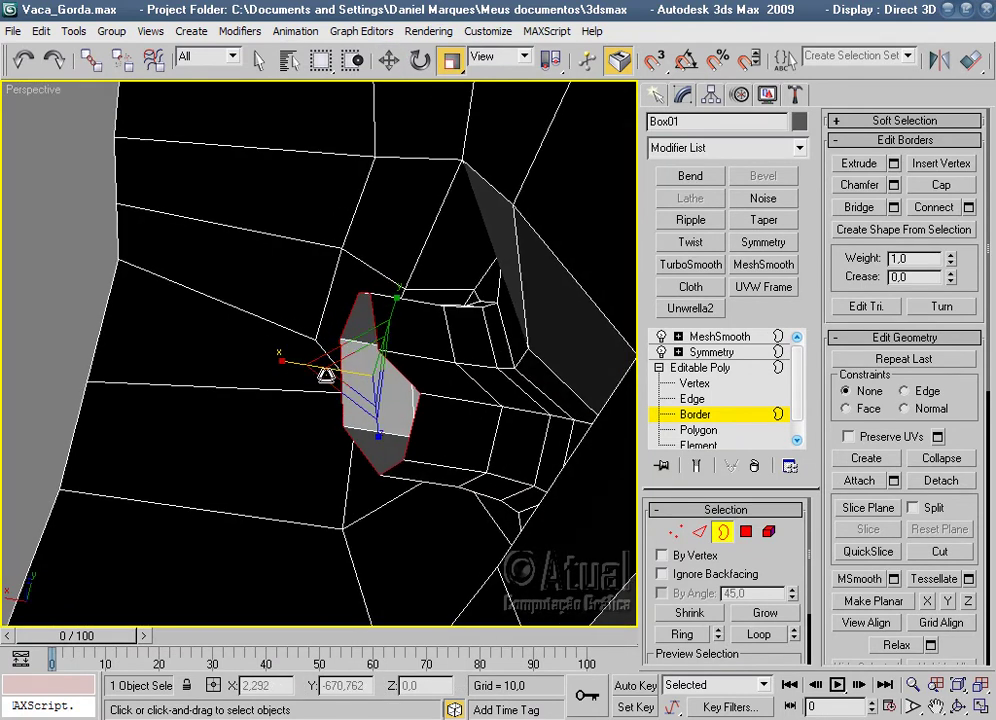
pyautogui.moveTo(289, 360); pyautogui.dragTo(411, 393)
pyautogui.moveTo(296, 362)
pyautogui.mouseDown()
pyautogui.moveTo(284, 359)
pyautogui.moveTo(436, 416)
pyautogui.moveTo(291, 356)
pyautogui.mouseUp()
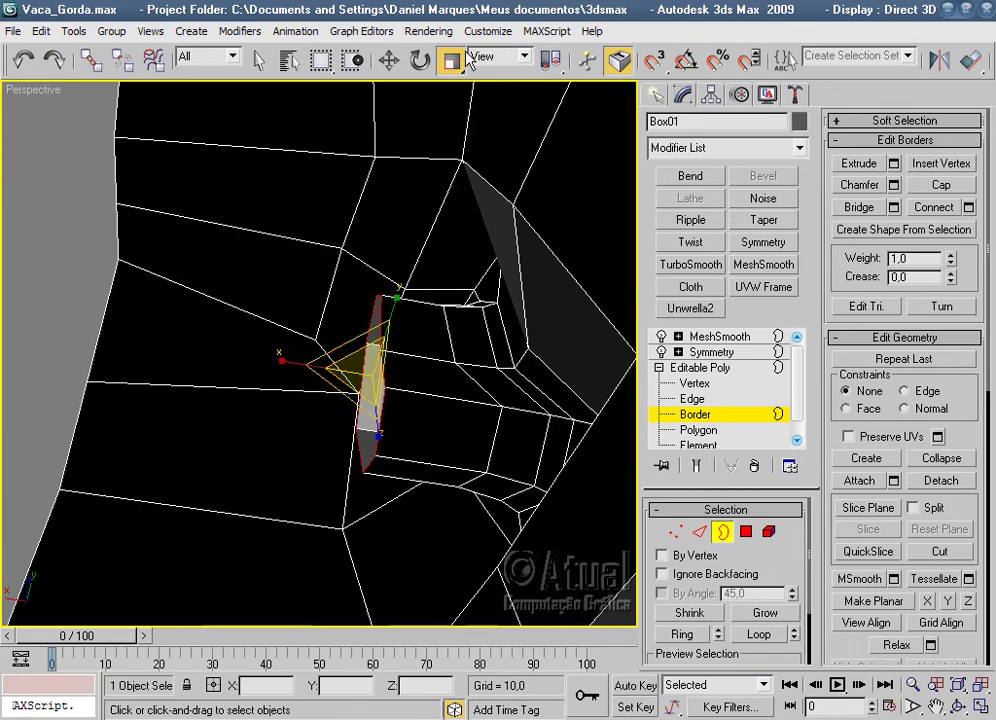
pyautogui.click(421, 63)
pyautogui.moveTo(417, 318); pyautogui.dragTo(447, 340)
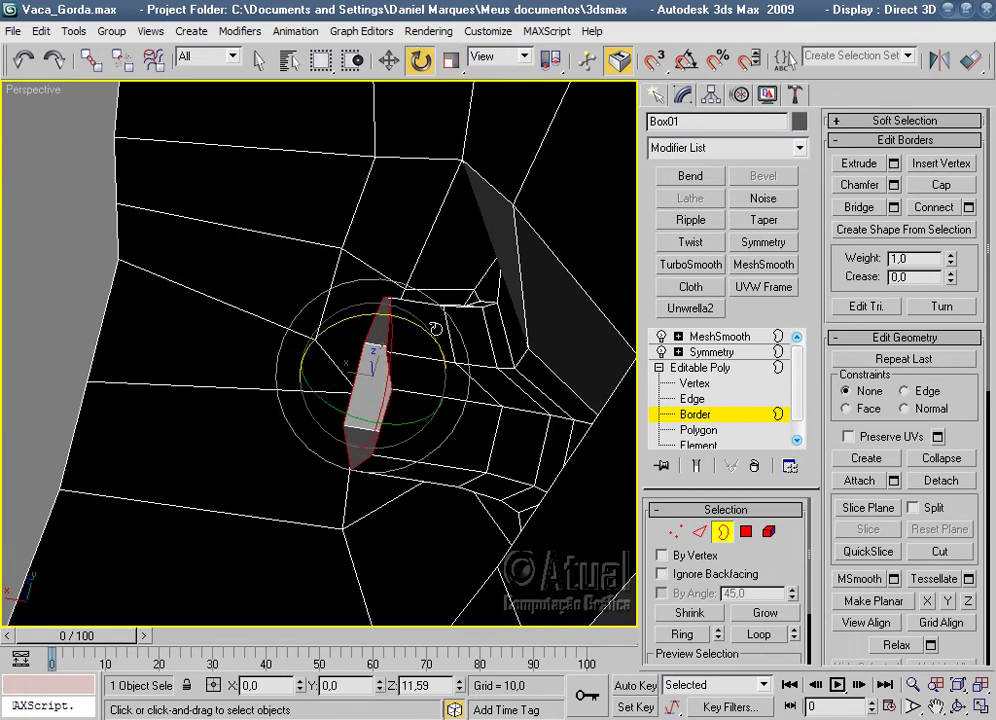
pyautogui.moveTo(447, 340)
pyautogui.keyDown('alt'); pyautogui.mouseDown(button='middle')
pyautogui.moveTo(531, 458)
pyautogui.moveTo(467, 399)
pyautogui.moveTo(583, 470)
pyautogui.mouseUp(button='middle'); pyautogui.keyUp('alt')
pyautogui.click(452, 63)
pyautogui.moveTo(415, 430); pyautogui.dragTo(462, 430)
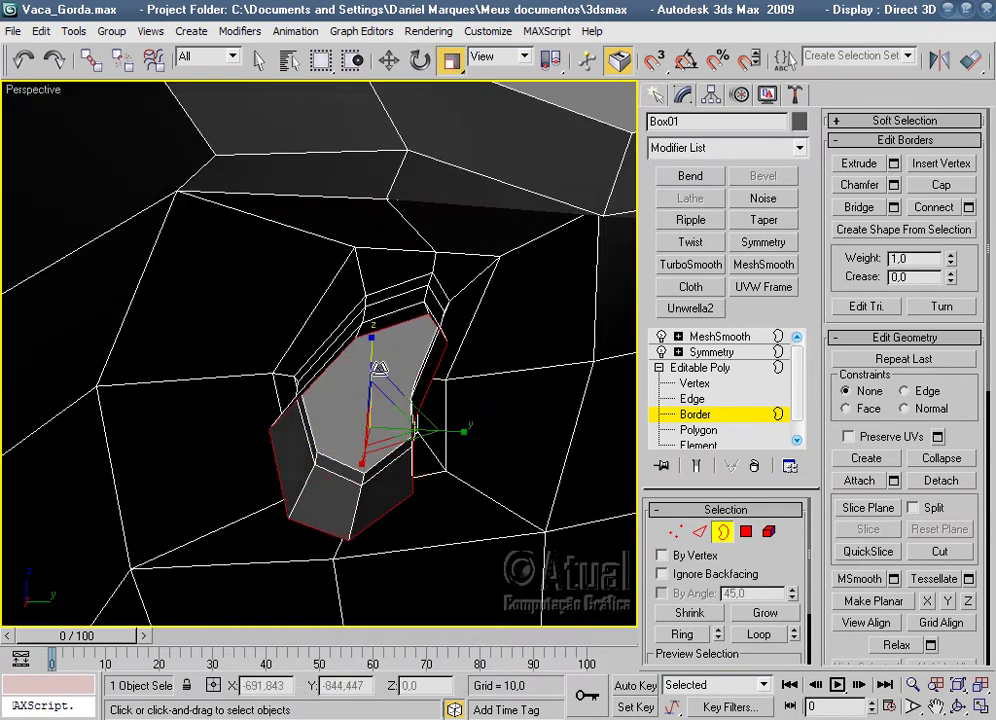
# Nudge the nostril border along Y and re-examine the opening from new angles.
pyautogui.press('w')
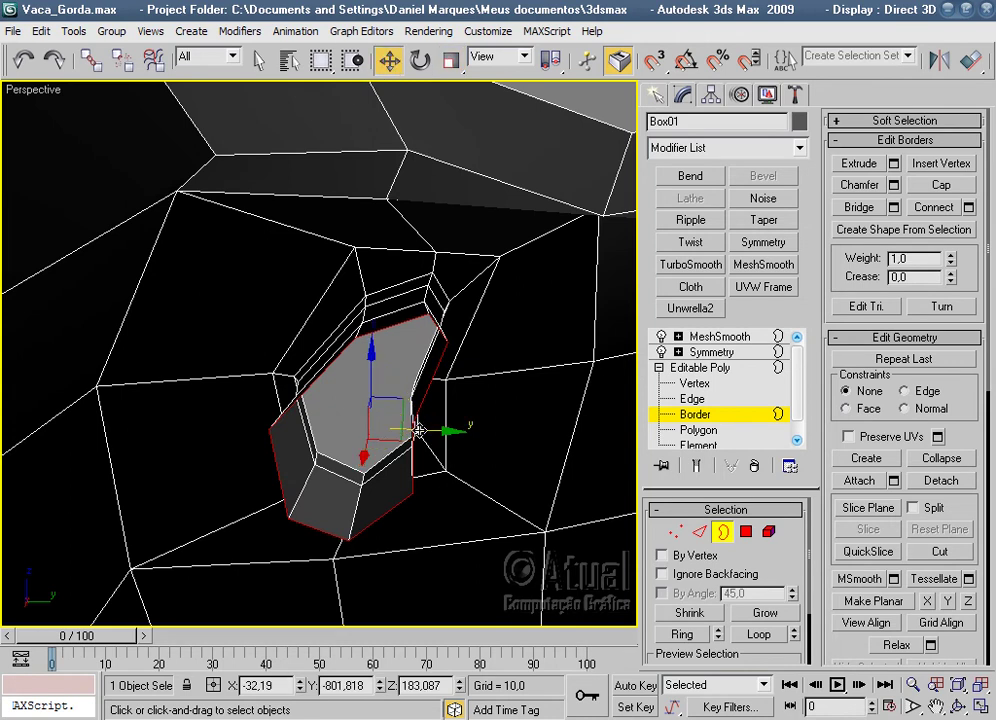
pyautogui.keyDown('shift'); pyautogui.moveTo(385, 426); pyautogui.dragTo(395, 428); pyautogui.keyUp('shift')
pyautogui.moveTo(395, 428)
pyautogui.keyDown('alt'); pyautogui.mouseDown(button='middle')
pyautogui.moveTo(458, 346)
pyautogui.moveTo(378, 349)
pyautogui.moveTo(418, 413)
pyautogui.moveTo(443, 335)
pyautogui.moveTo(507, 340)
pyautogui.moveTo(396, 380)
pyautogui.moveTo(391, 358)
pyautogui.moveTo(309, 335)
pyautogui.moveTo(378, 345)
pyautogui.mouseUp(button='middle'); pyautogui.keyUp('alt')
pyautogui.scroll(5, 472, 378)
pyautogui.scroll(-5, 472, 378)
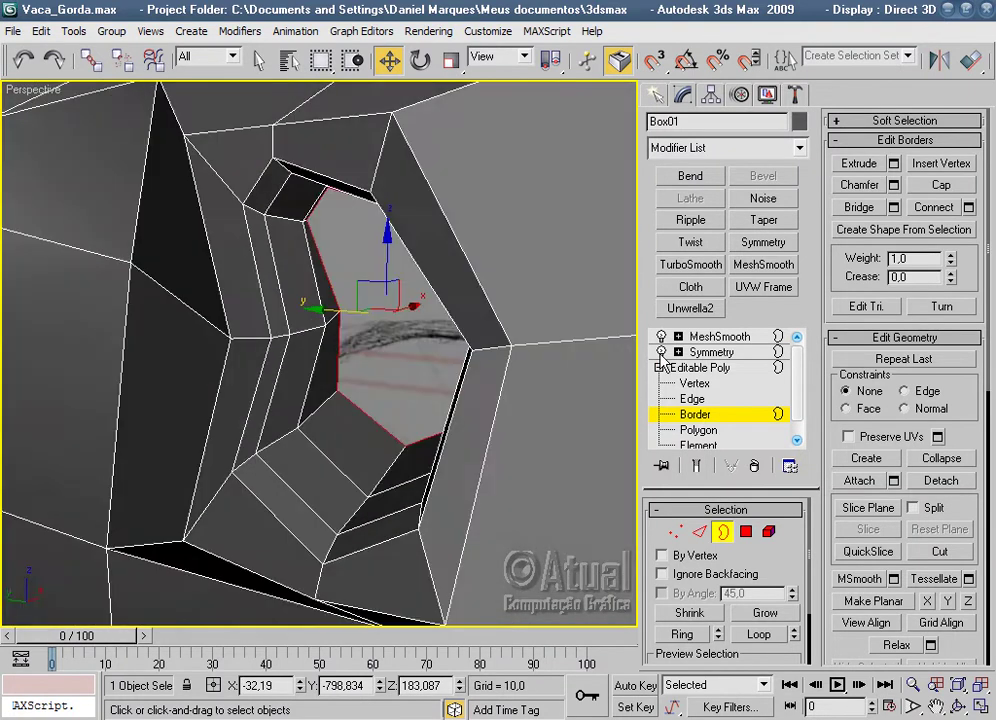
pyautogui.moveTo(472, 378)
pyautogui.keyDown('alt'); pyautogui.mouseDown(button='middle')
pyautogui.moveTo(551, 416)
pyautogui.moveTo(293, 391)
pyautogui.moveTo(336, 433)
pyautogui.mouseUp(button='middle'); pyautogui.keyUp('alt')
# Shrink the border loop uniformly and Shift-drag it inward to deepen the nostril.
pyautogui.press('r')
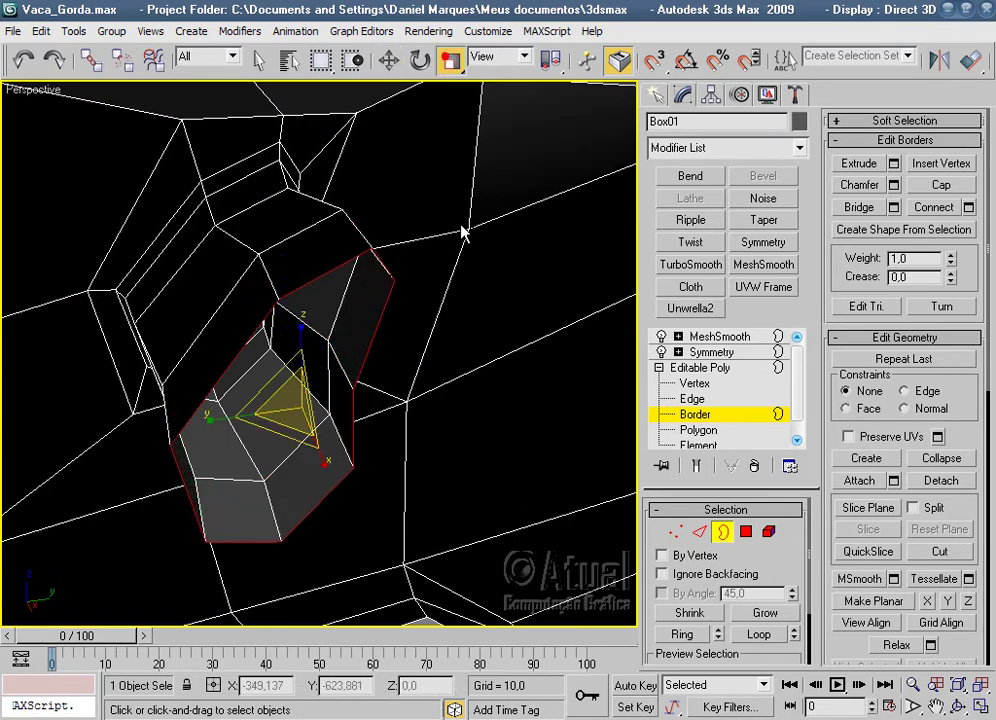
pyautogui.keyDown('alt'); pyautogui.moveTo(350, 110); pyautogui.dragTo(421, 361, button='middle'); pyautogui.keyUp('alt')
pyautogui.moveTo(233, 393); pyautogui.dragTo(258, 442)
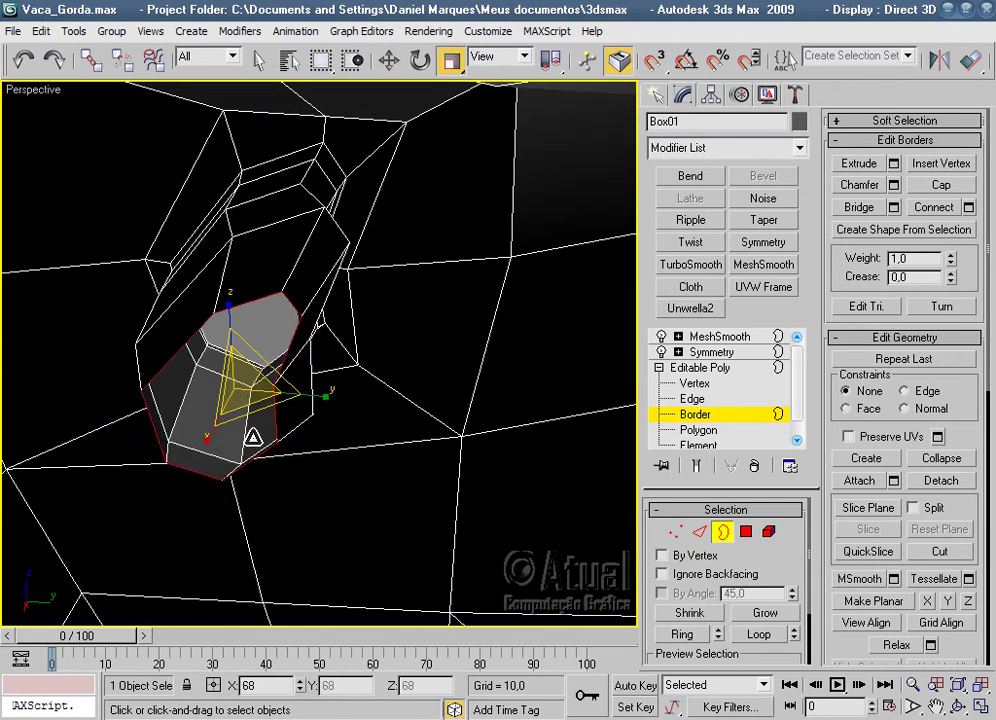
pyautogui.press('w')
pyautogui.keyDown('shift'); pyautogui.moveTo(287, 393); pyautogui.dragTo(356, 401); pyautogui.keyUp('shift')
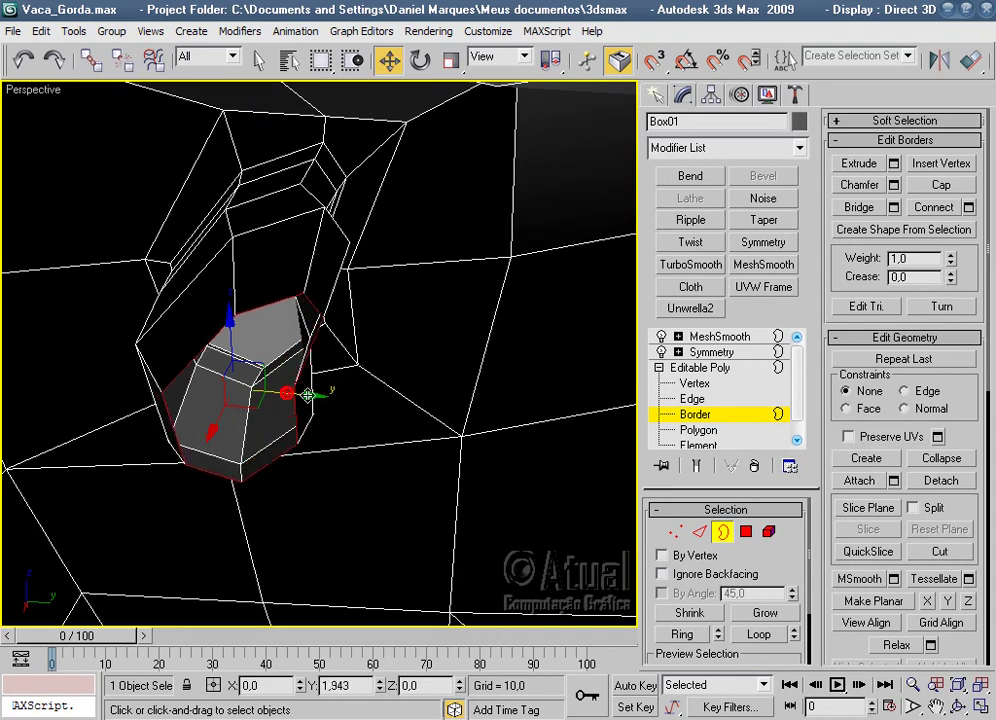
pyautogui.moveTo(356, 401)
pyautogui.keyDown('alt'); pyautogui.mouseDown(button='middle')
pyautogui.moveTo(363, 318)
pyautogui.moveTo(402, 369)
pyautogui.moveTo(566, 377)
pyautogui.moveTo(442, 440)
pyautogui.moveTo(478, 440)
pyautogui.moveTo(378, 465)
pyautogui.mouseUp(button='middle'); pyautogui.keyUp('alt')
pyautogui.scroll(2, 378, 465)
pyautogui.scroll(2, 400, 469)
pyautogui.scroll(2, 387, 473)
pyautogui.scroll(2, 397, 445)
pyautogui.scroll(2, 440, 430)
# Using Polygon-level Create, pick the lower-right, lower-left, left and top-left nostril rim corners.
pyautogui.click(695, 383)
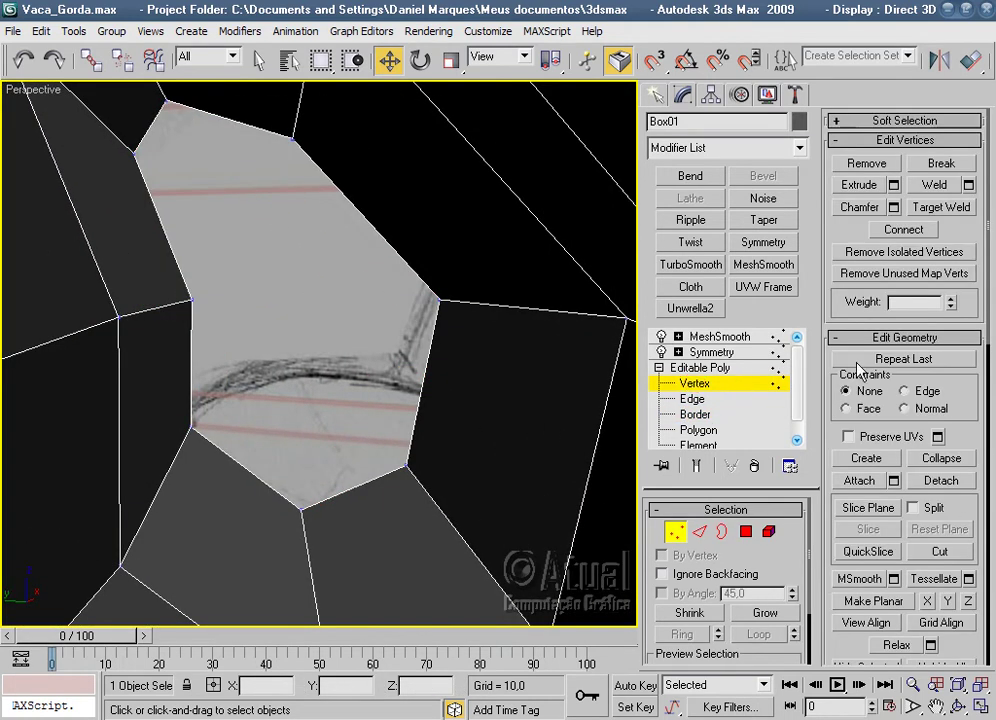
pyautogui.click(747, 533)
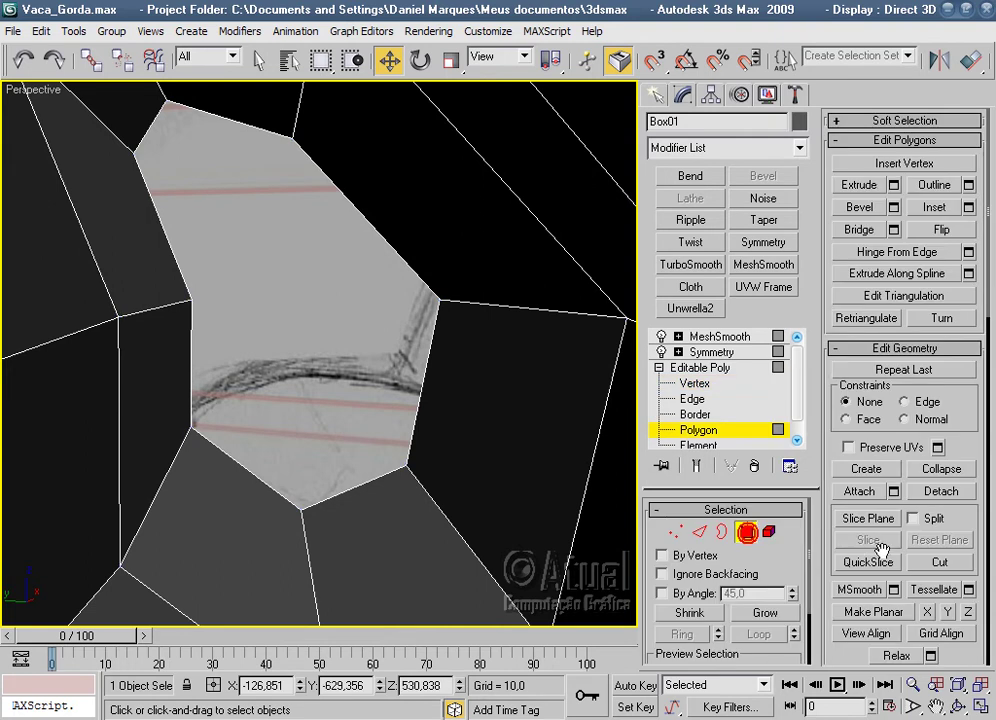
pyautogui.click(871, 472)
pyautogui.click(405, 464)
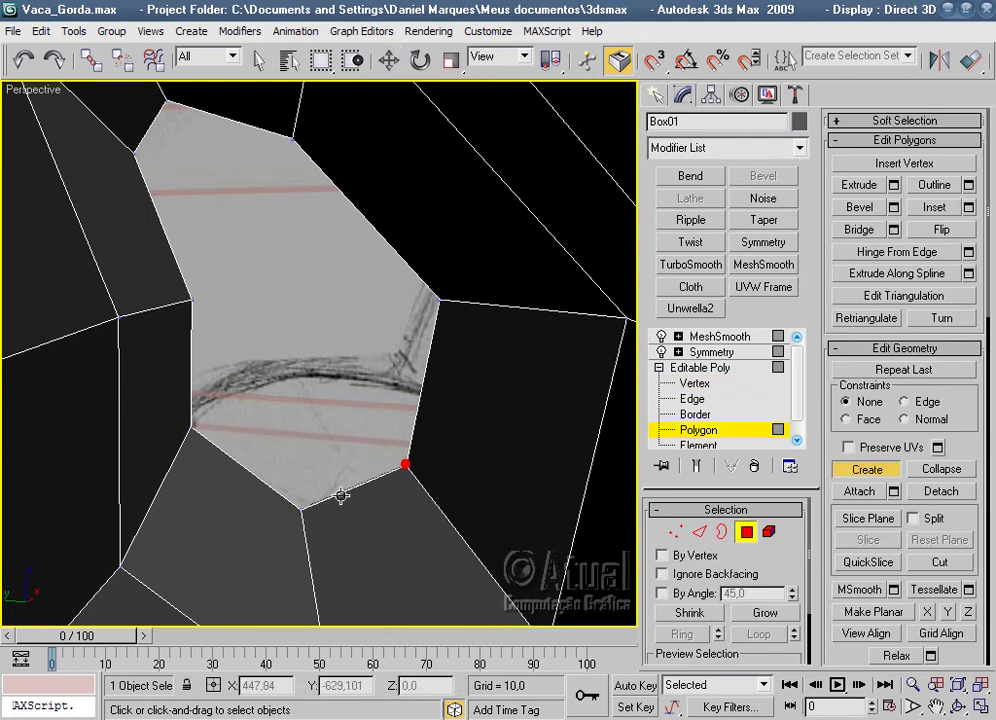
pyautogui.click(191, 431)
pyautogui.click(192, 298)
pyautogui.click(133, 155)
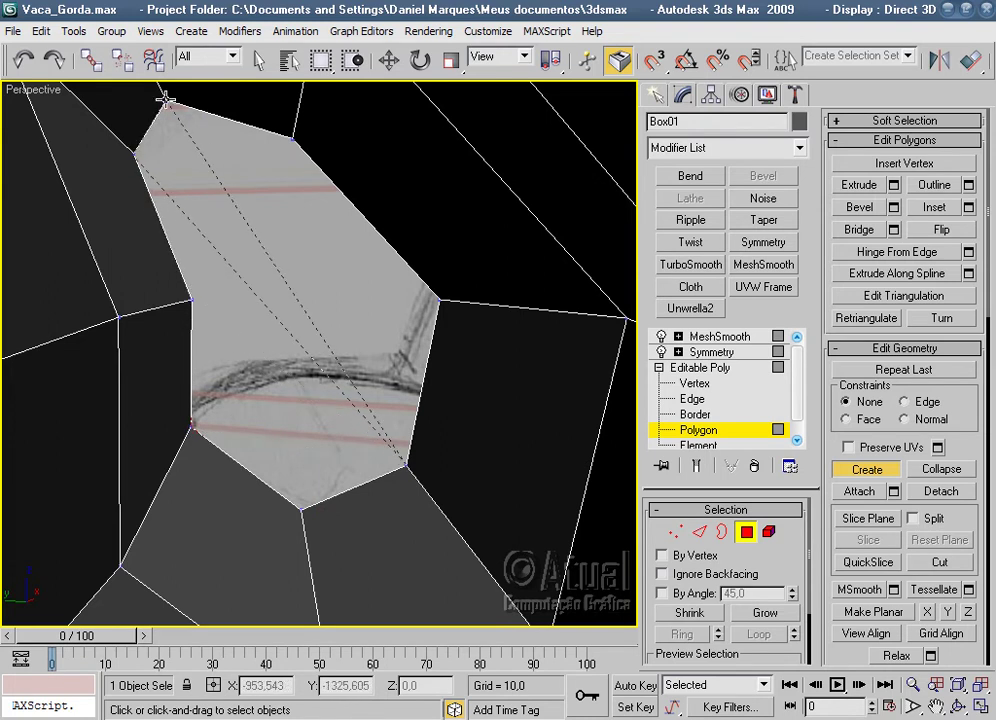
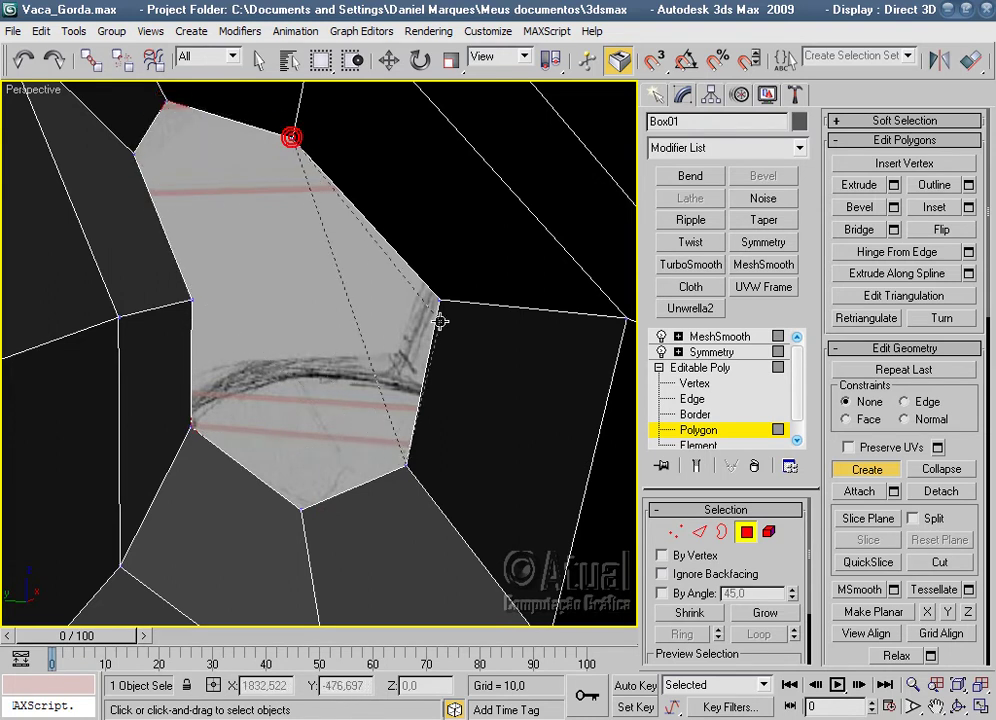
# Close the new polygon capping the hole, then cut an edge across the face at Edge level.
pyautogui.click(407, 465)
pyautogui.click(867, 471)
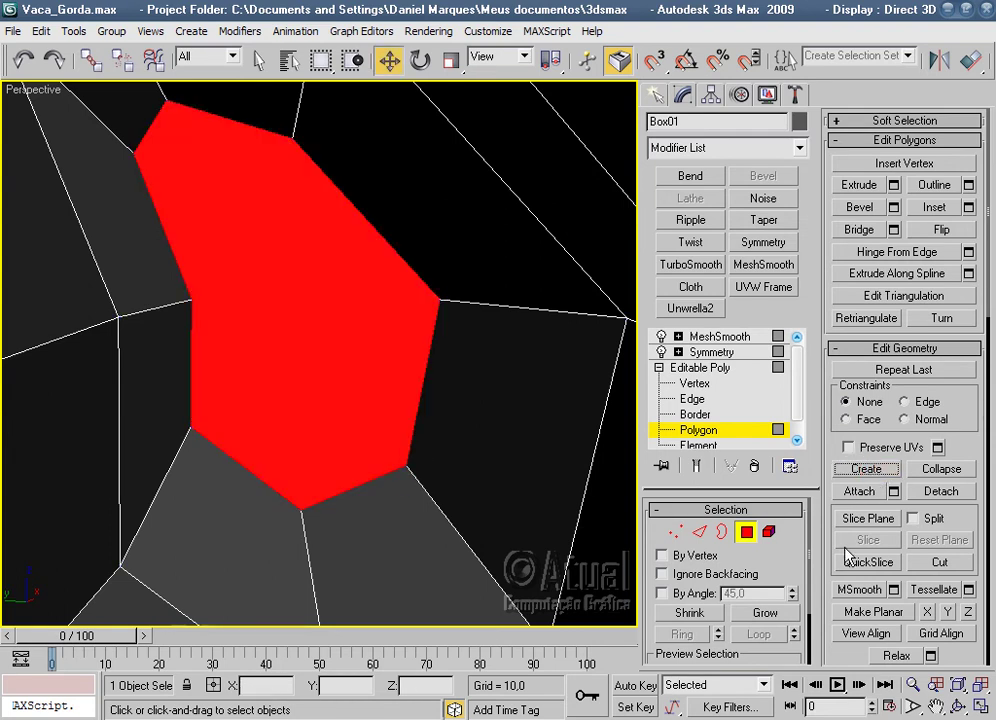
pyautogui.press('2')
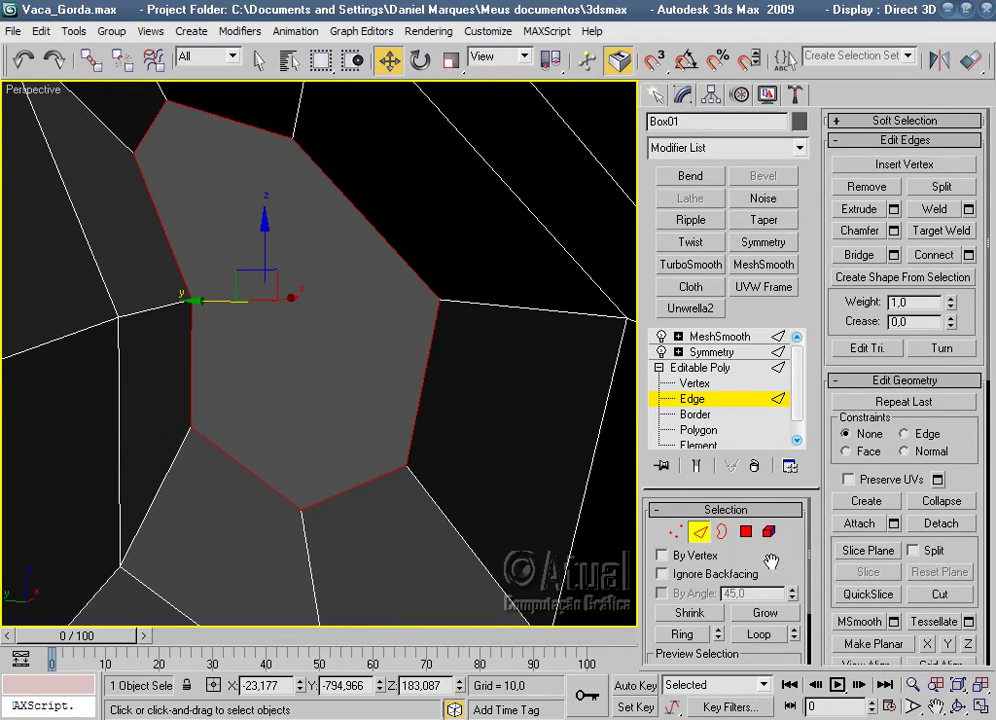
pyautogui.click(930, 595)
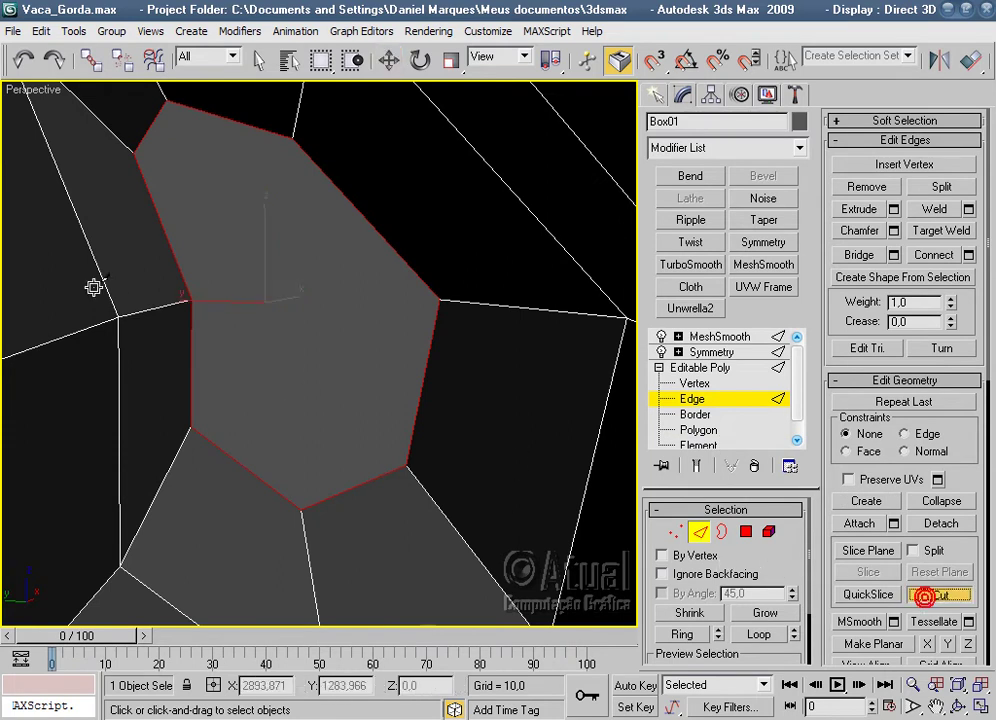
pyautogui.click(190, 300)
pyautogui.click(440, 300)
pyautogui.click(440, 300)
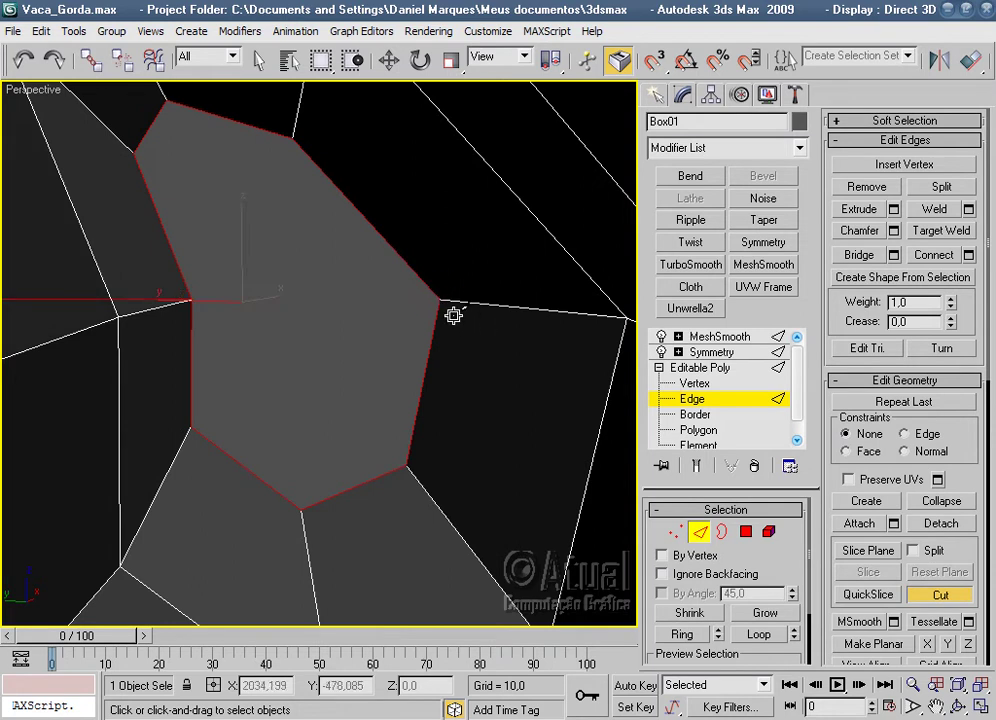
pyautogui.rightClick(405, 357)
pyautogui.click(23, 60)
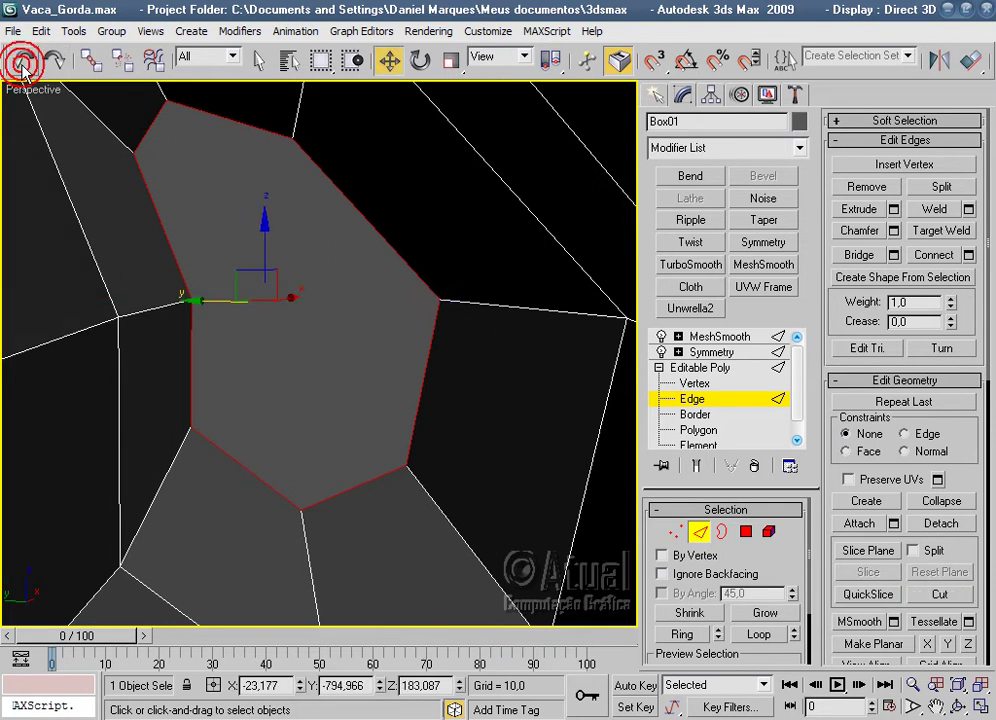
pyautogui.click(23, 60)
pyautogui.click(54, 60)
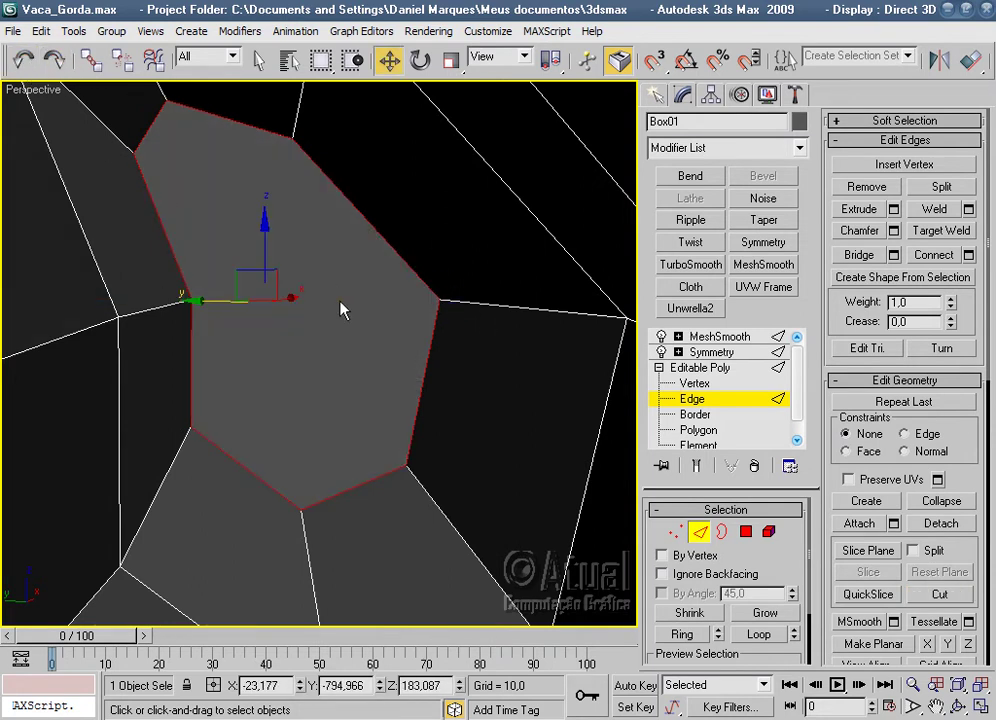
pyautogui.click(339, 303)
# Box-select every vertex of the cow and weld them.
pyautogui.press('1')
pyautogui.scroll(-3, 382, 460)
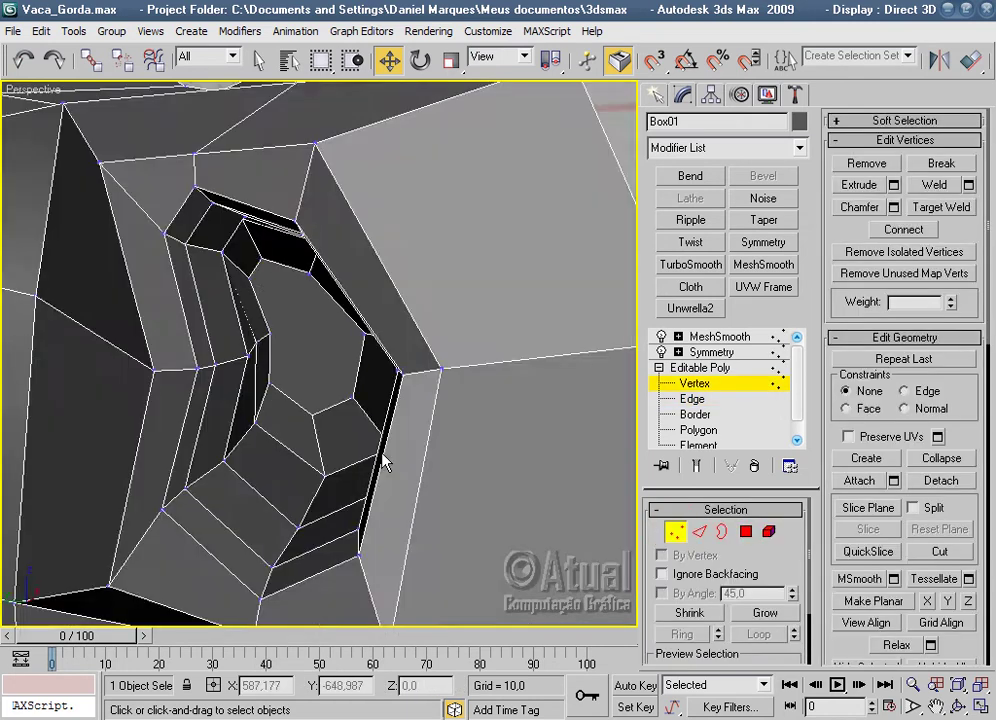
pyautogui.scroll(-3, 389, 507)
pyautogui.scroll(-2, 297, 470)
pyautogui.moveTo(297, 470); pyautogui.dragTo(467, 470, button='middle')
pyautogui.moveTo(535, 550); pyautogui.dragTo(150, 230)
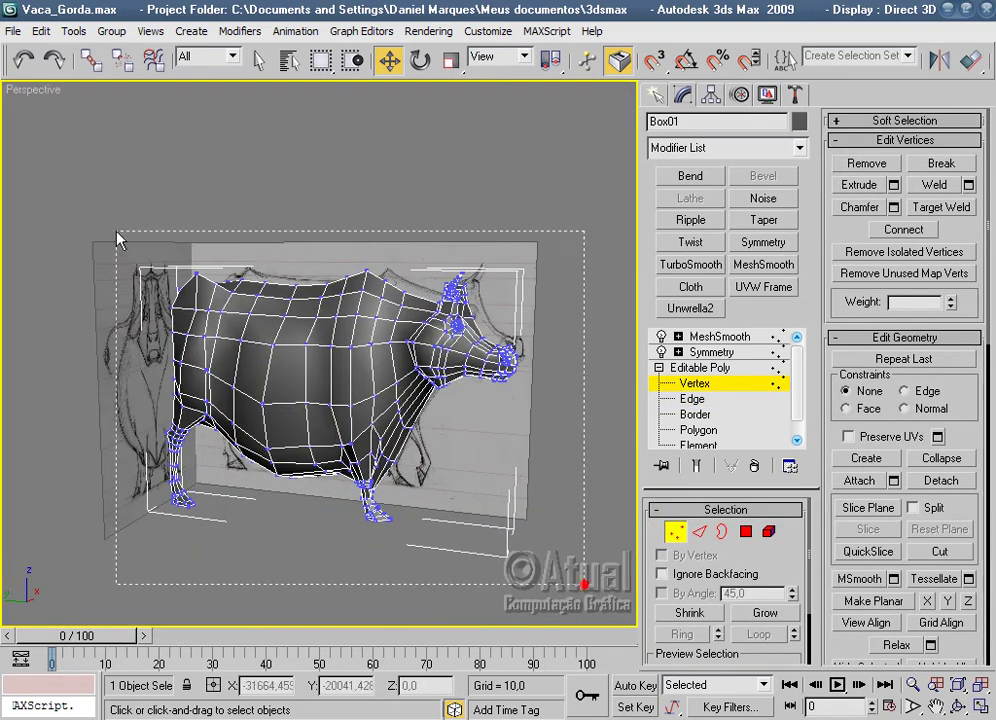
pyautogui.click(968, 186)
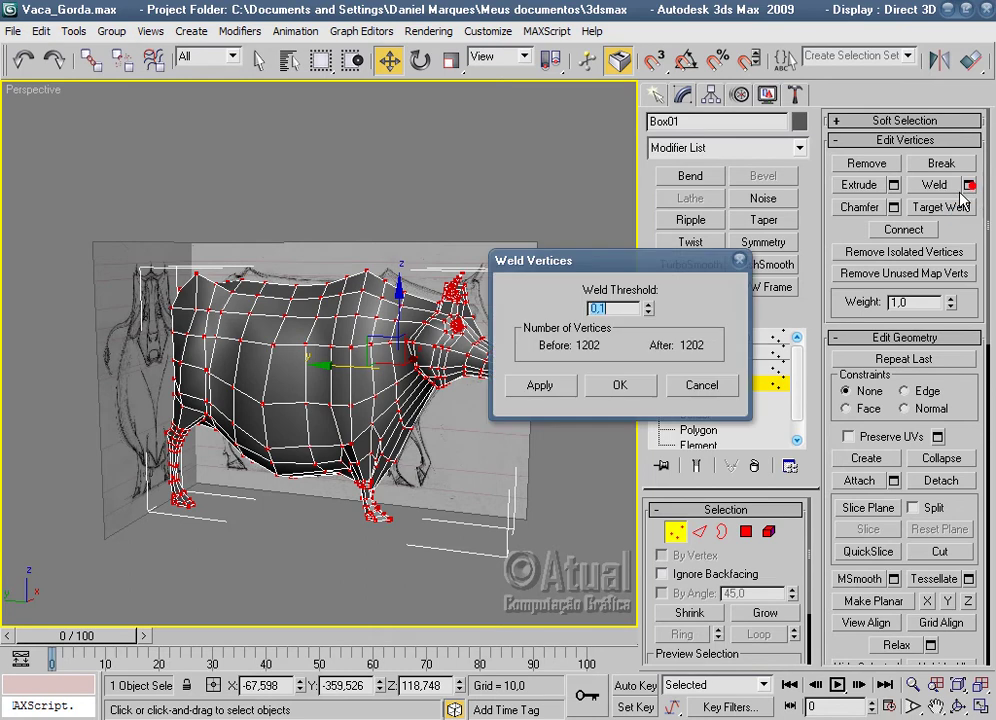
pyautogui.click(620, 385)
# Zoom to the nostril polygon and cut a horizontal edge across it.
pyautogui.scroll(6, 502, 420)
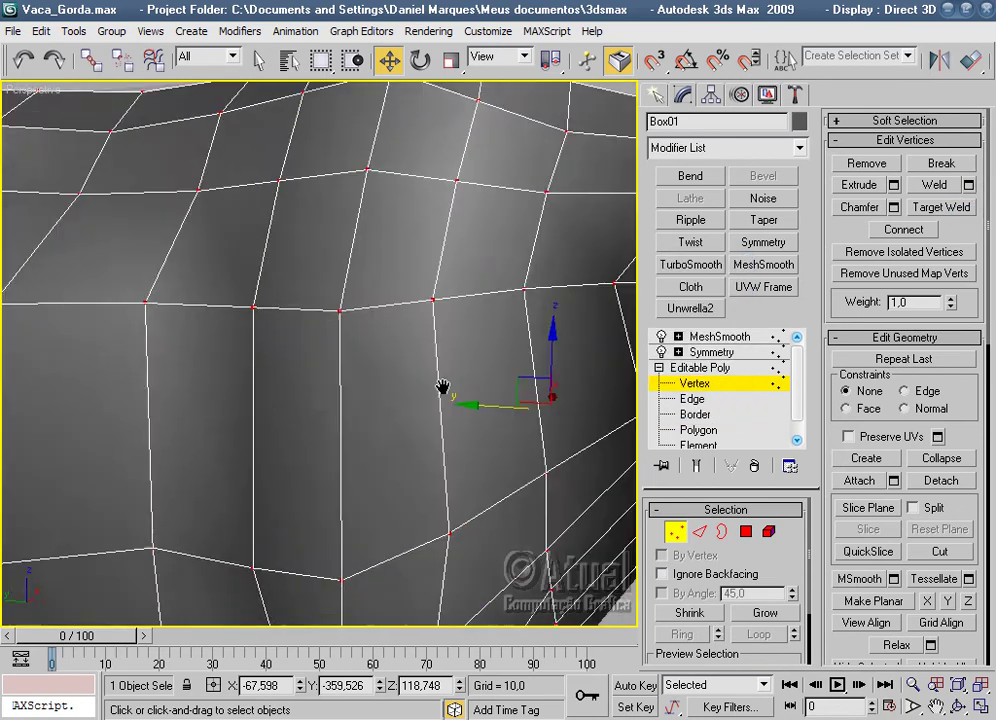
pyautogui.scroll(-3, 594, 381)
pyautogui.scroll(5, 440, 340)
pyautogui.moveTo(440, 340)
pyautogui.mouseDown(button='middle')
pyautogui.moveTo(418, 227)
pyautogui.moveTo(398, 461)
pyautogui.mouseUp(button='middle')
pyautogui.scroll(2, 398, 461)
pyautogui.scroll(2, 272, 338)
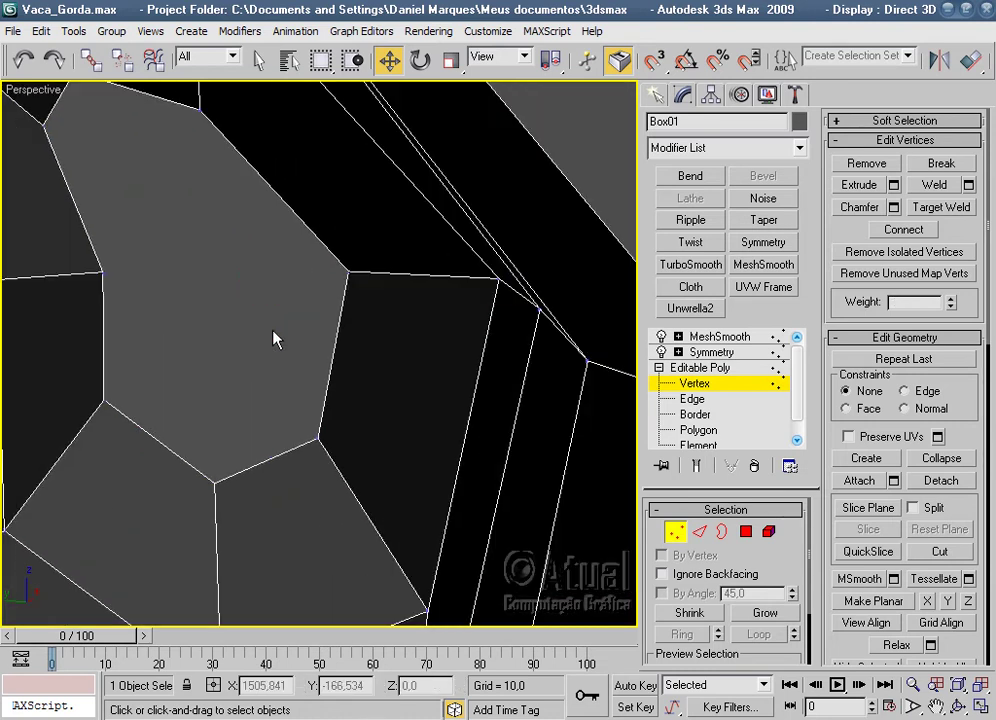
pyautogui.moveTo(272, 338); pyautogui.dragTo(341, 369, button='middle')
pyautogui.scroll(1, 341, 369)
pyautogui.scroll(2, 410, 417)
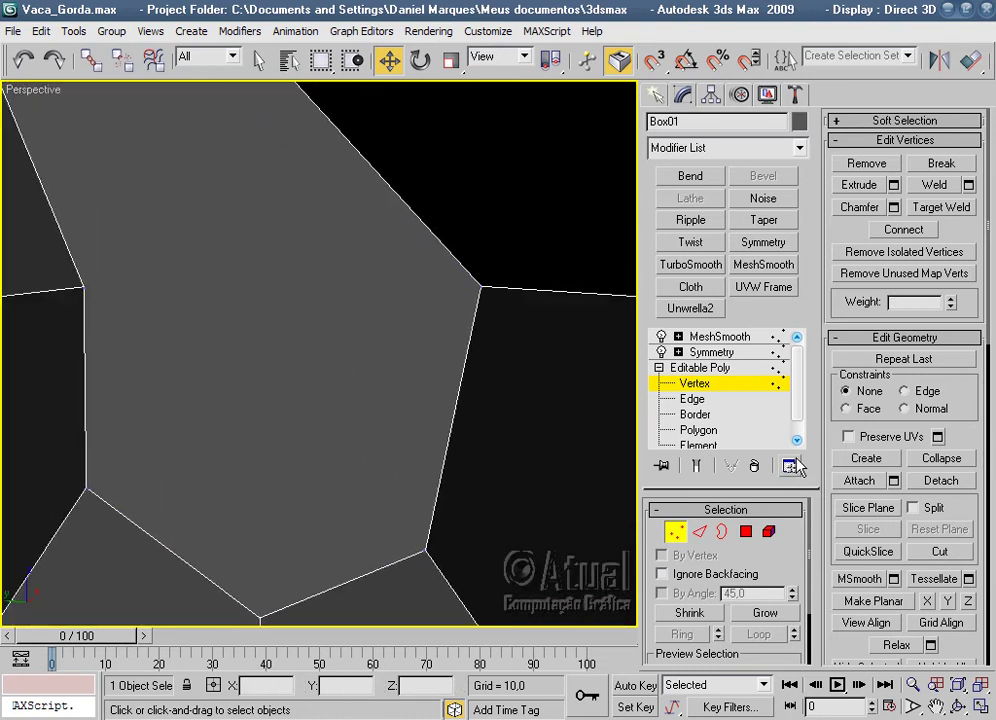
pyautogui.click(693, 400)
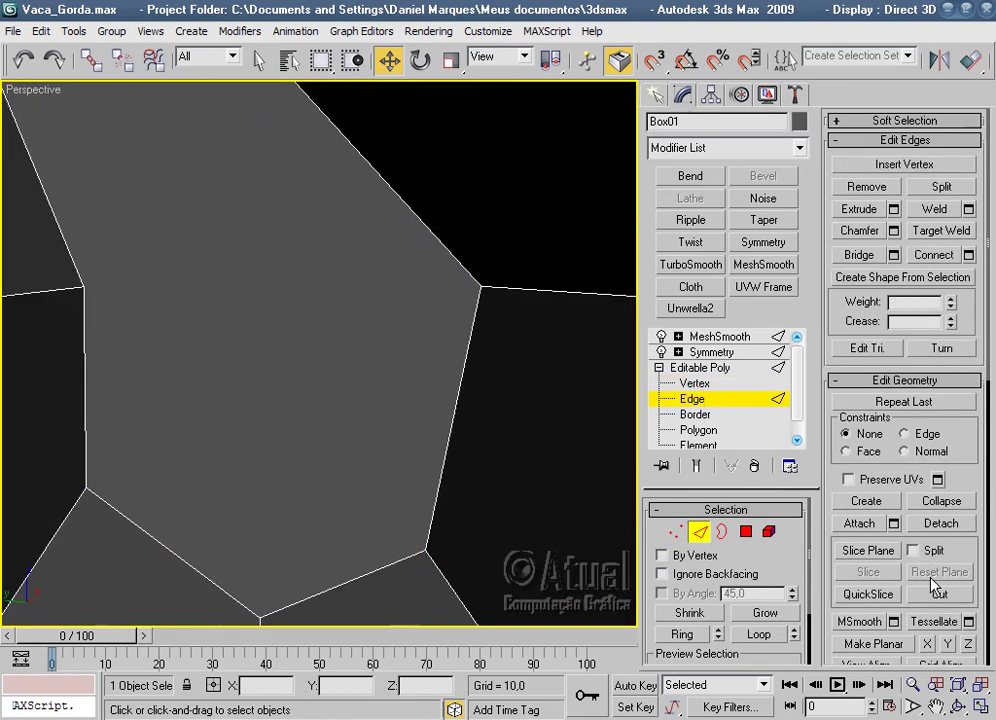
pyautogui.click(940, 594)
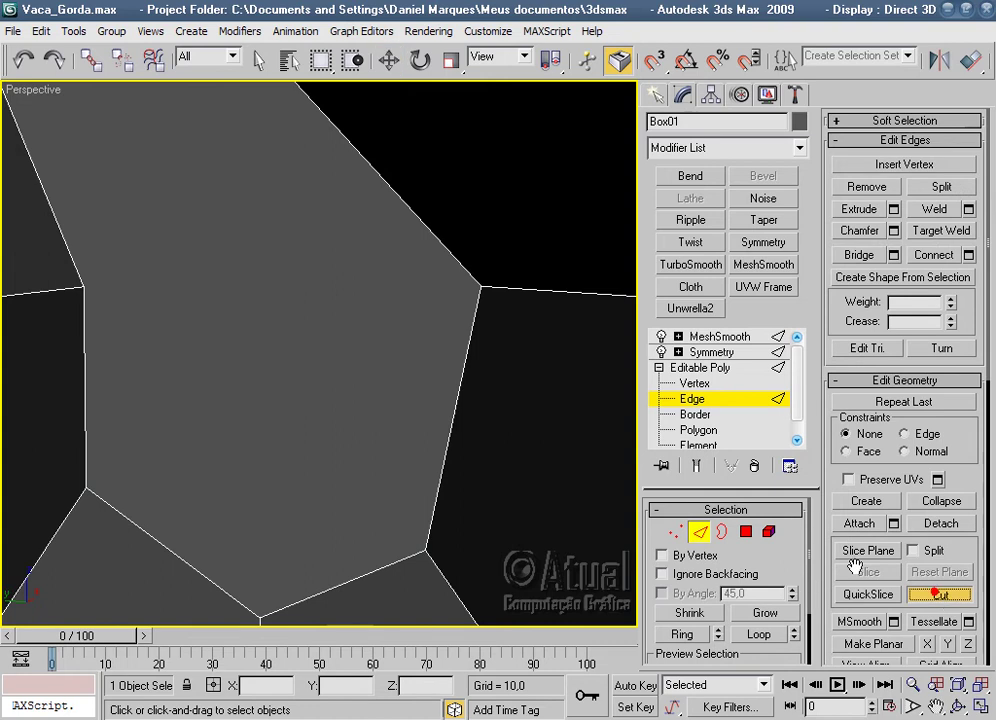
pyautogui.click(83, 288)
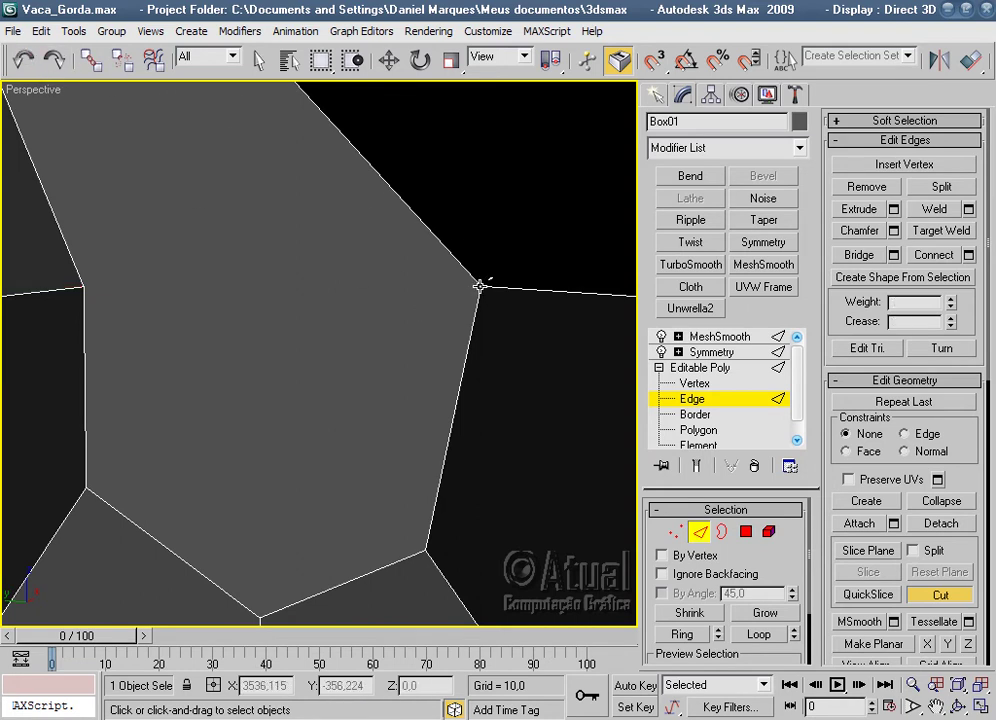
pyautogui.click(479, 286)
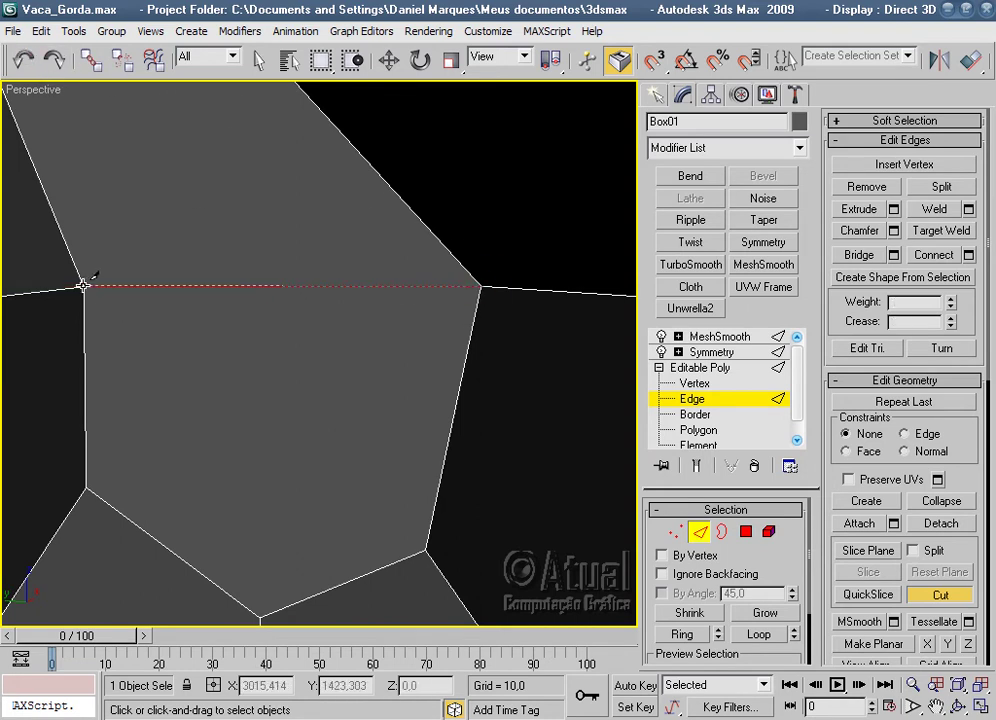
pyautogui.click(84, 288)
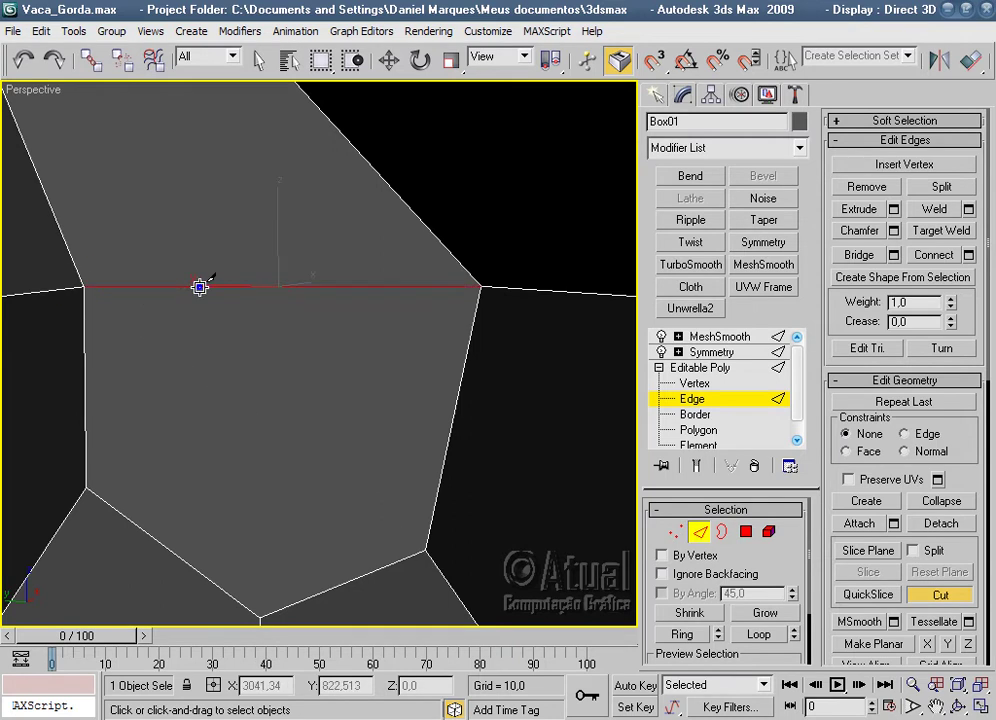
pyautogui.click(925, 596)
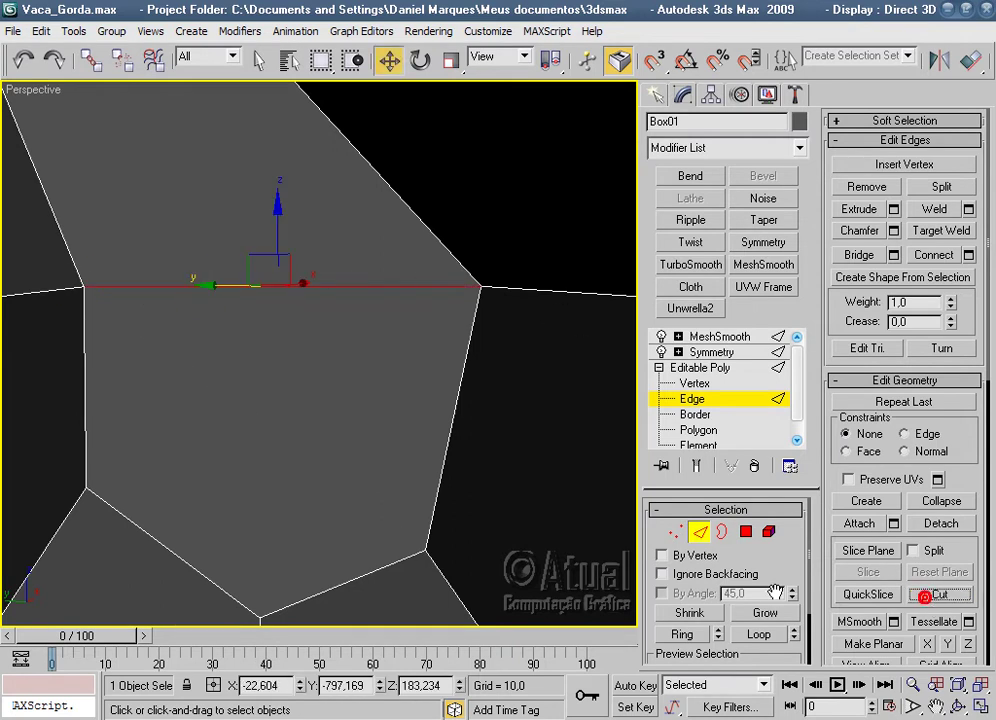
# Cut a vertical edge from the polygon's bottom edge up to the top vertex.
pyautogui.click(675, 533)
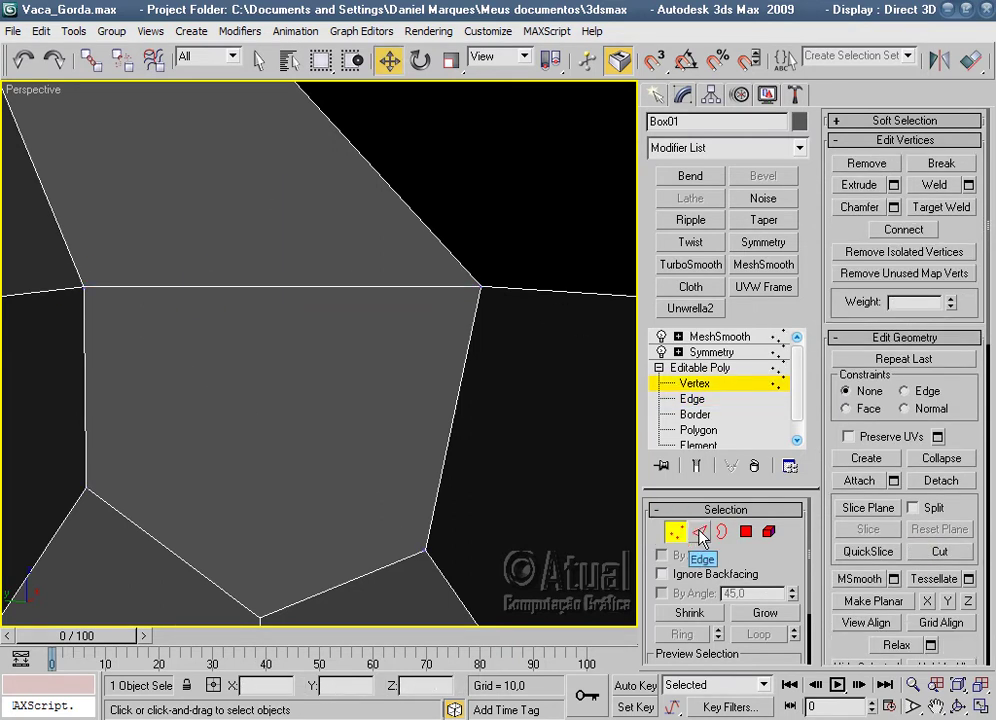
pyautogui.click(699, 531)
pyautogui.click(938, 595)
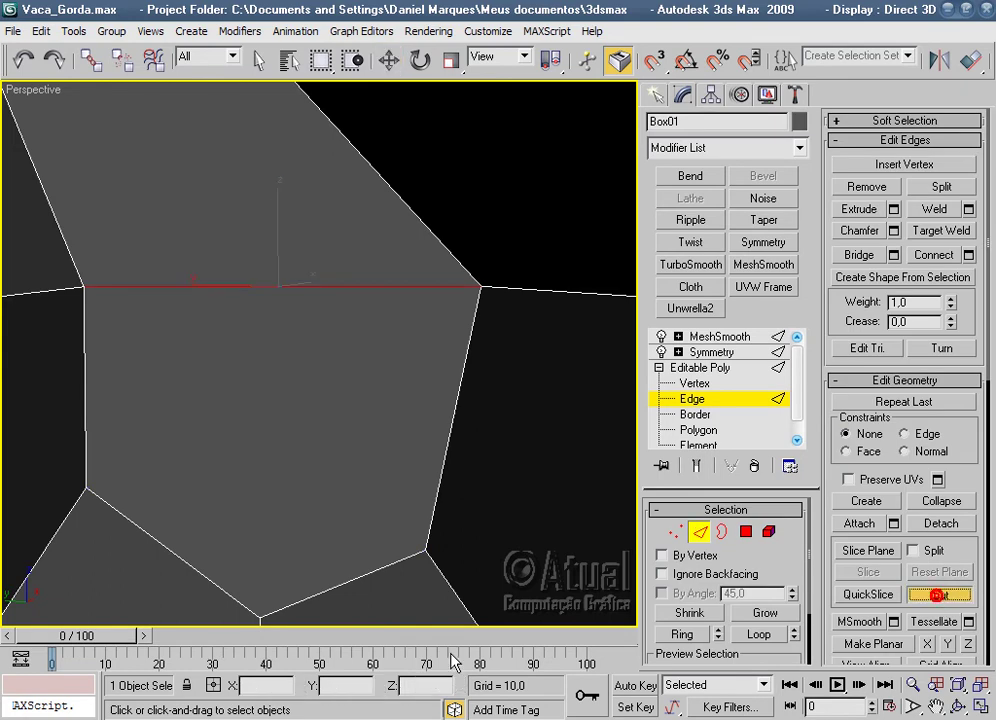
pyautogui.click(260, 617)
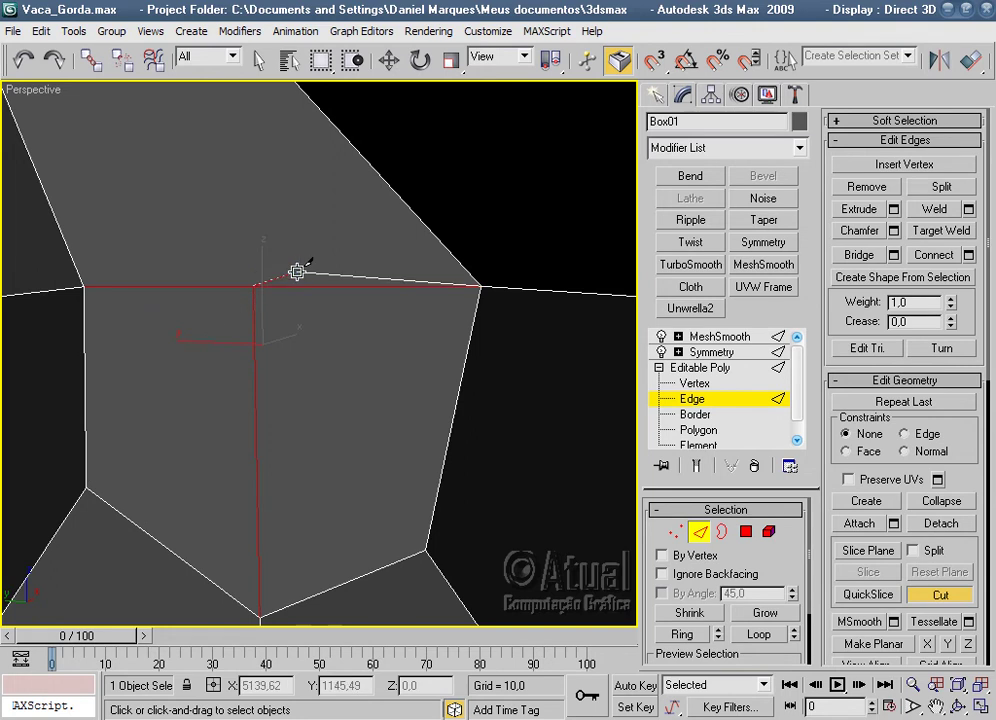
pyautogui.moveTo(322, 238); pyautogui.dragTo(568, 470, button='middle')
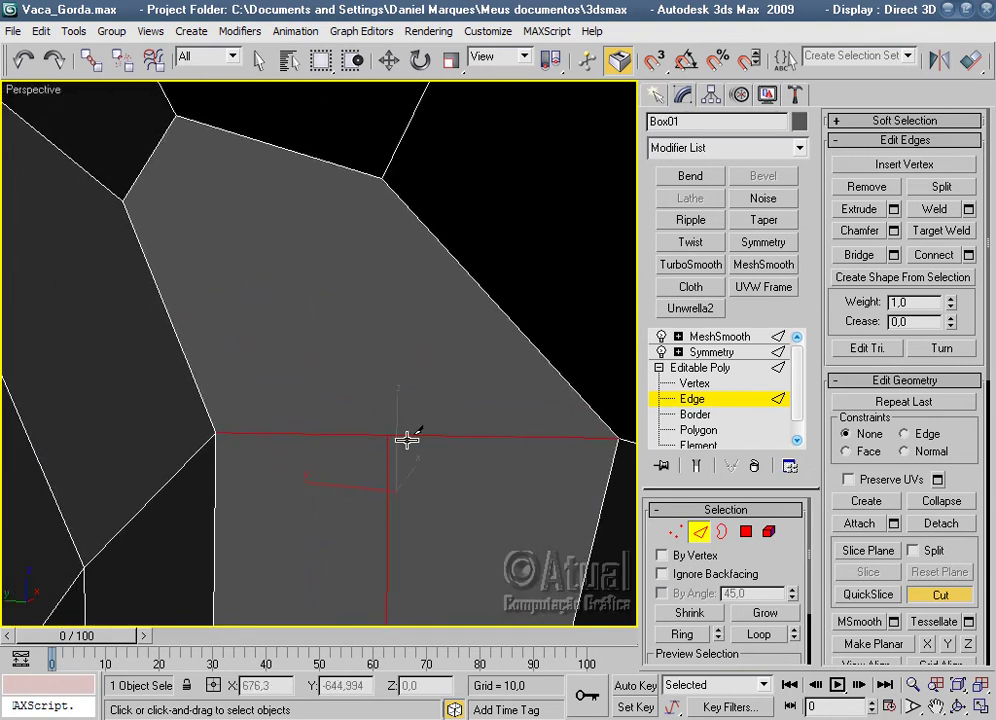
pyautogui.click(386, 435)
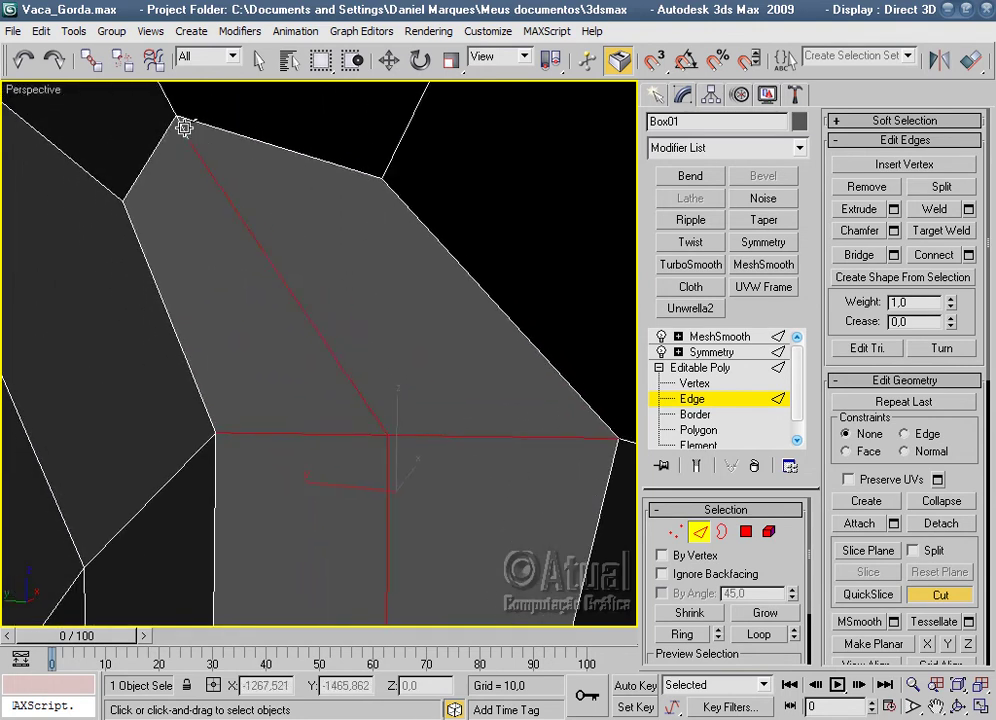
pyautogui.click(176, 115)
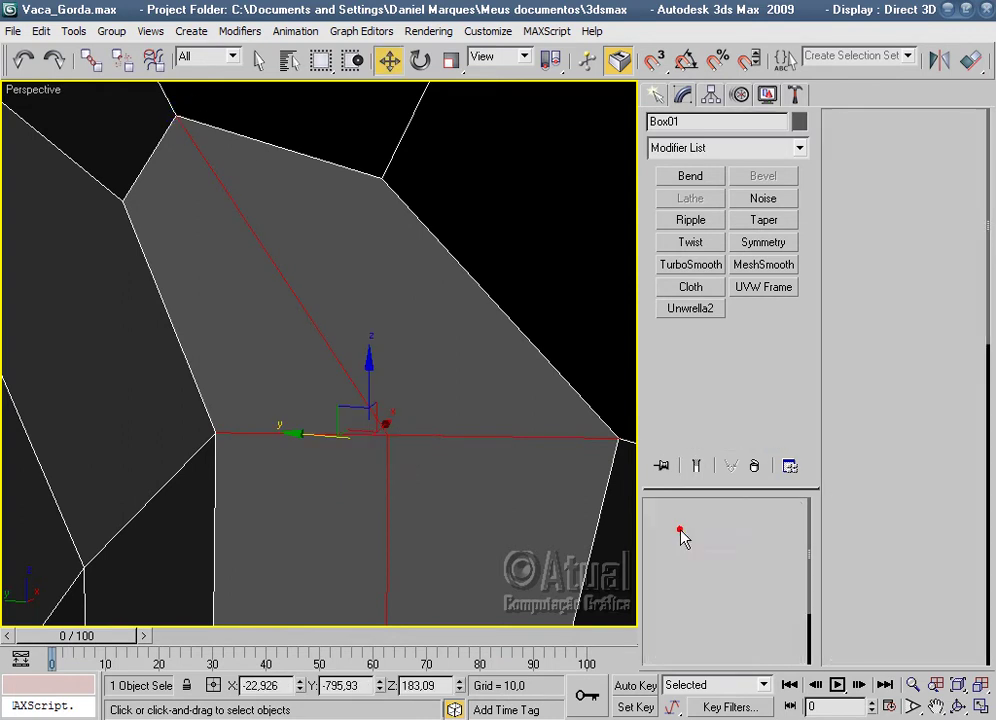
# Select all the cow's vertices again, weld them, and clear the selection.
pyautogui.scroll(-5, 345, 484)
pyautogui.scroll(-3, 351, 489)
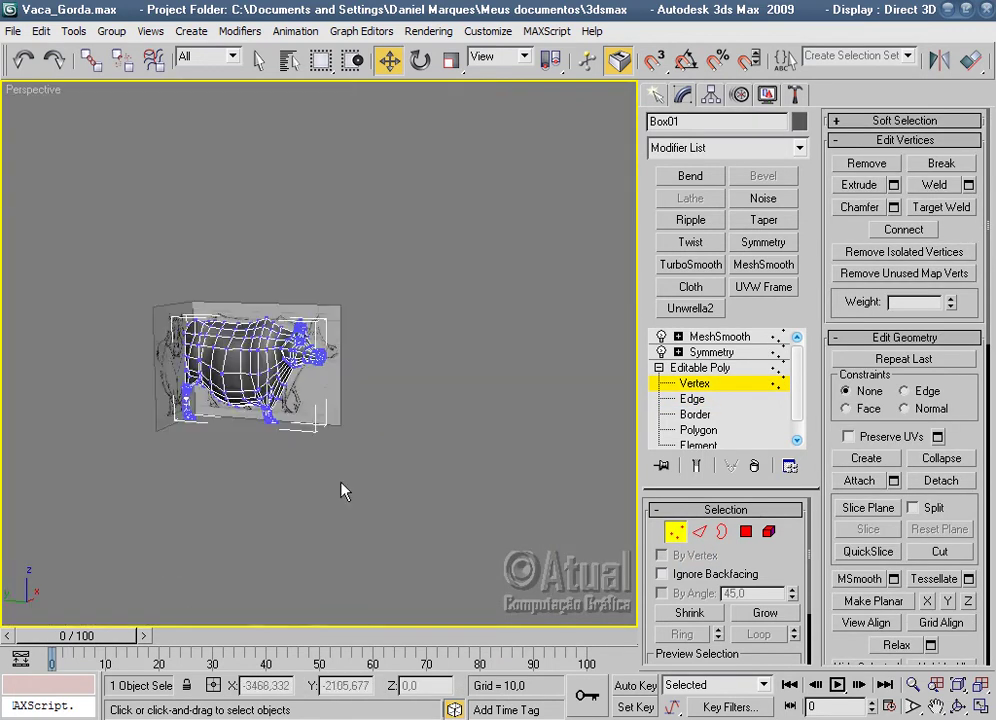
pyautogui.moveTo(462, 492); pyautogui.dragTo(200, 285)
pyautogui.click(968, 186)
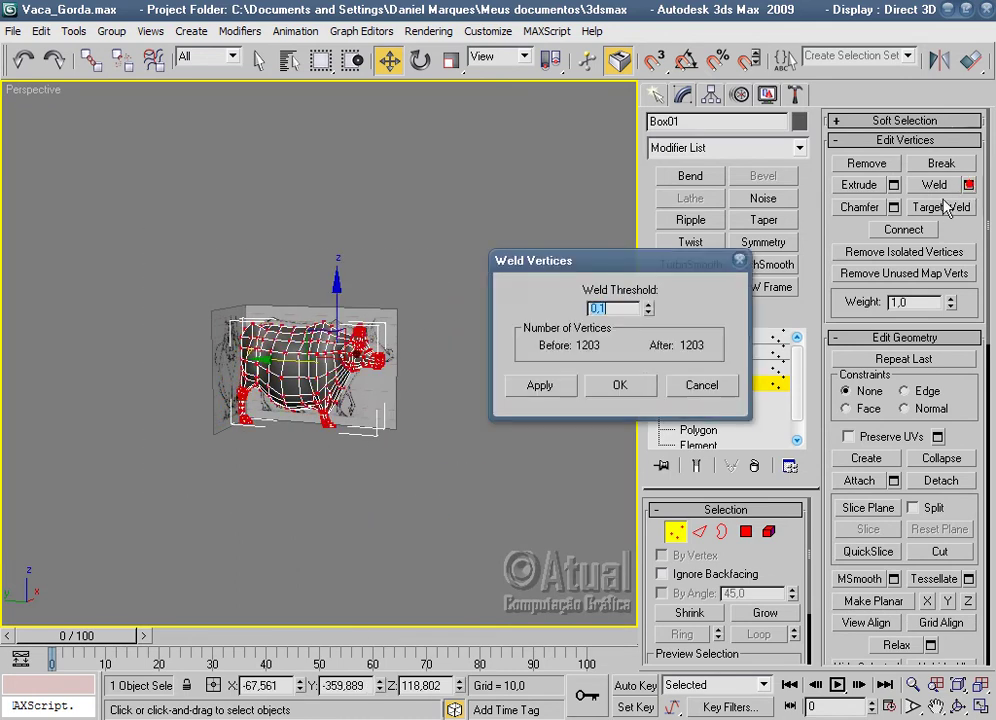
pyautogui.click(645, 390)
pyautogui.click(507, 404)
# Display the MeshSmooth result and orbit to three-quarter views of the smoothed cow.
pyautogui.scroll(8, 507, 396)
pyautogui.click(718, 337)
pyautogui.click(575, 535)
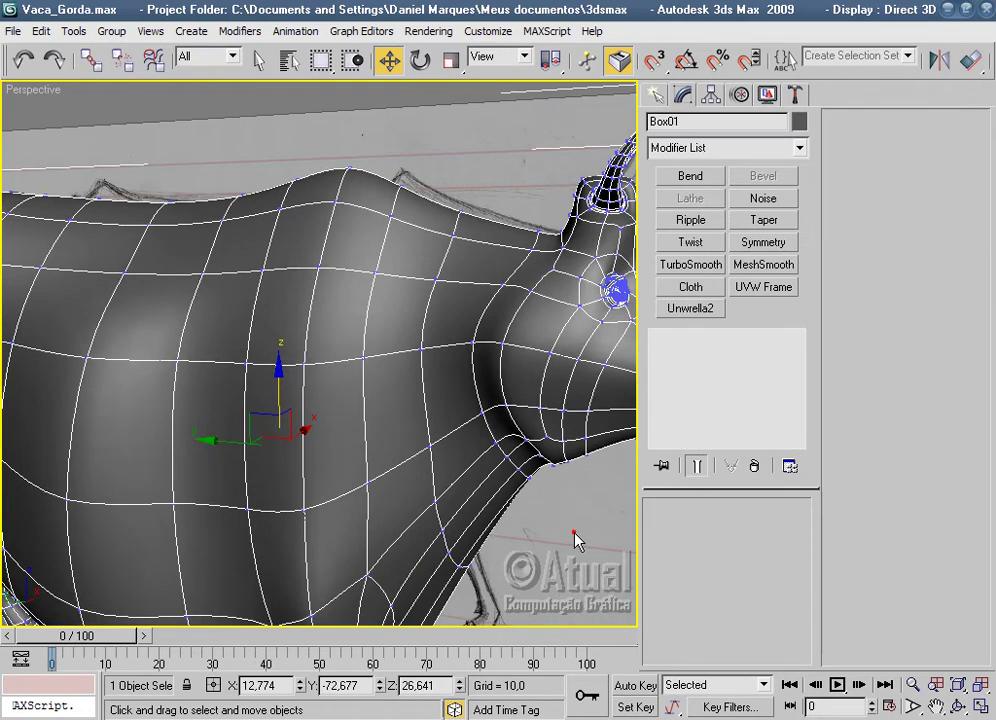
pyautogui.scroll(-4, 497, 514)
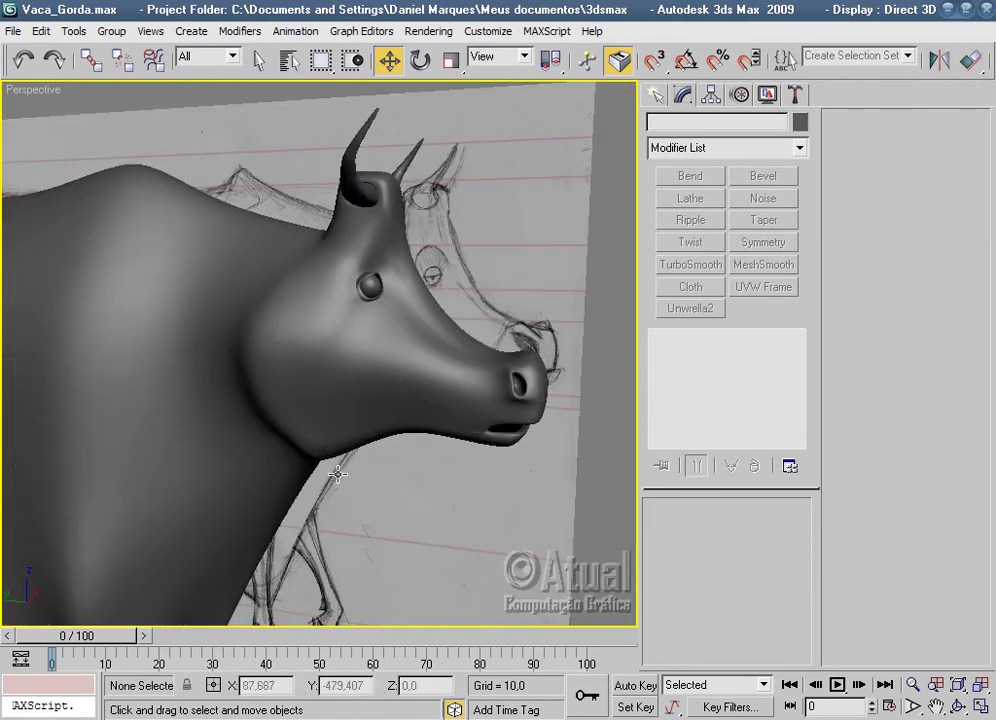
pyautogui.moveTo(484, 491)
pyautogui.keyDown('alt'); pyautogui.mouseDown(button='middle')
pyautogui.moveTo(422, 489)
pyautogui.moveTo(441, 422)
pyautogui.moveTo(188, 395)
pyautogui.moveTo(318, 396)
pyautogui.mouseUp(button='middle'); pyautogui.keyUp('alt')
pyautogui.scroll(5, 99, 284)
pyautogui.scroll(-3, 489, 400)
pyautogui.scroll(2, 458, 402)
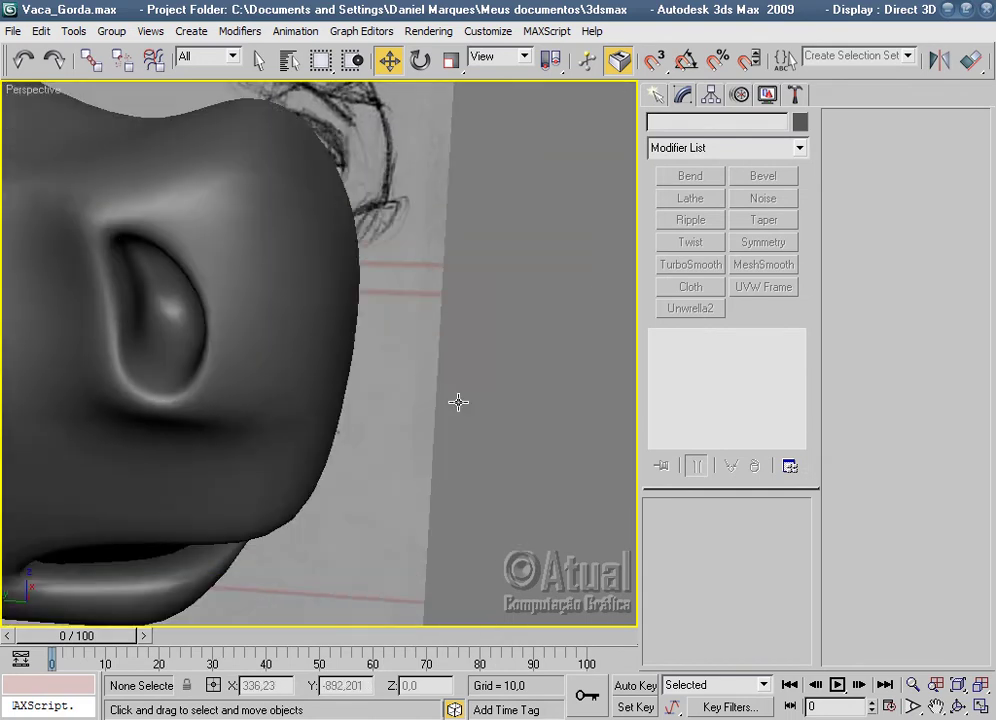
pyautogui.scroll(-3, 344, 407)
pyautogui.scroll(-3, 342, 404)
pyautogui.scroll(-2, 462, 382)
pyautogui.moveTo(462, 382)
pyautogui.mouseDown(button='middle')
pyautogui.moveTo(278, 340)
pyautogui.moveTo(220, 362)
pyautogui.moveTo(162, 356)
pyautogui.moveTo(438, 462)
pyautogui.moveTo(562, 471)
pyautogui.moveTo(440, 333)
pyautogui.moveTo(469, 287)
pyautogui.moveTo(432, 379)
pyautogui.mouseUp(button='middle')
pyautogui.scroll(5, 432, 379)
pyautogui.scroll(-5, 400, 354)
pyautogui.moveTo(540, 367)
pyautogui.keyDown('alt'); pyautogui.mouseDown(button='middle')
pyautogui.moveTo(502, 478)
pyautogui.moveTo(347, 500)
pyautogui.moveTo(460, 528)
pyautogui.mouseUp(button='middle'); pyautogui.keyUp('alt')
pyautogui.scroll(5, 396, 436)
# Select the cow, collapse the stack to Symmetry, then undo the collapse.
pyautogui.rightClick(397, 440)
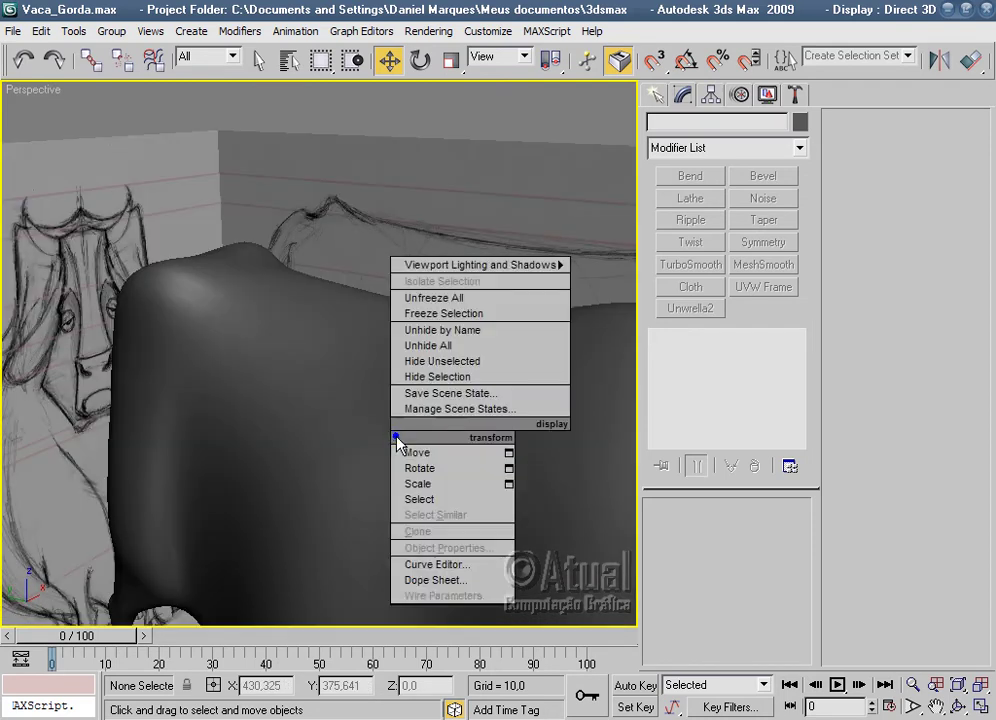
pyautogui.click(329, 404)
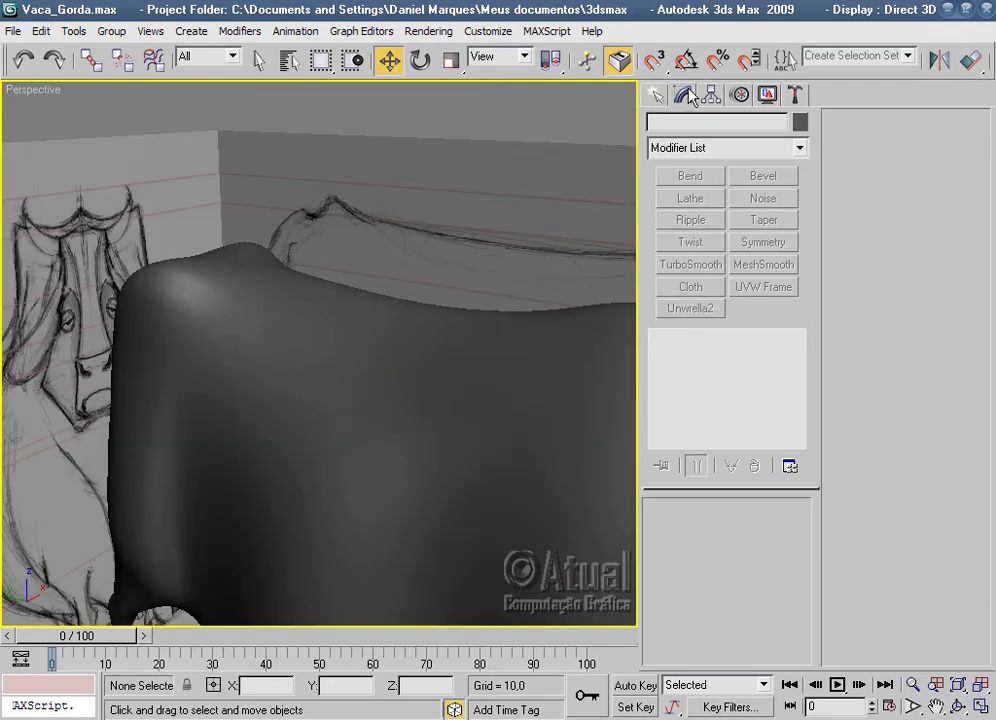
pyautogui.click(653, 100)
pyautogui.click(691, 218)
pyautogui.click(556, 378)
pyautogui.click(682, 95)
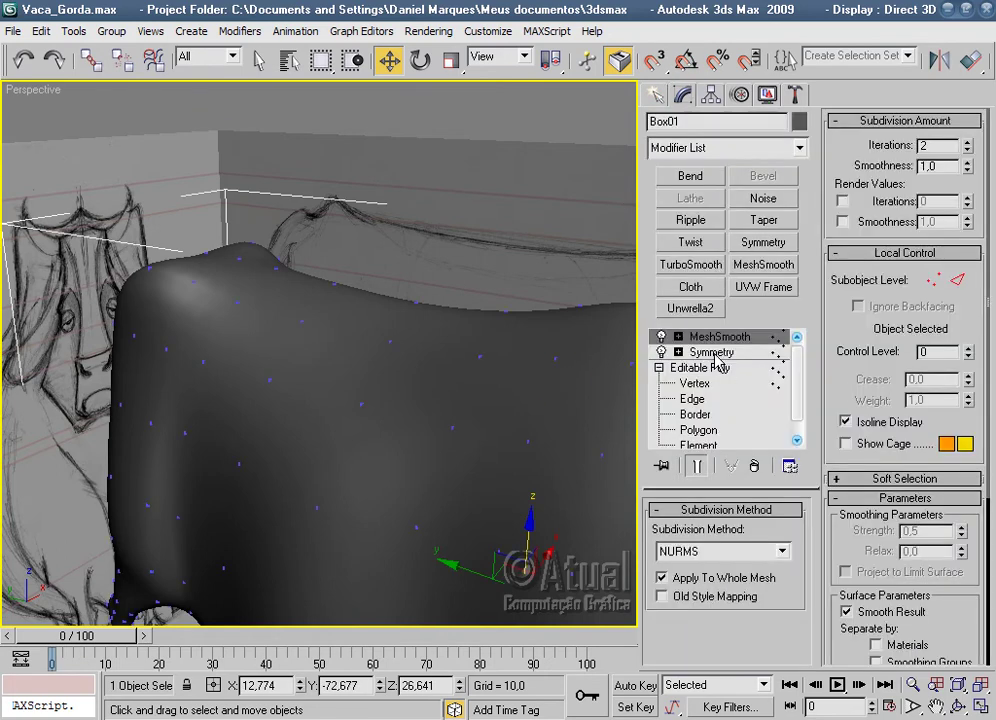
pyautogui.rightClick(708, 355)
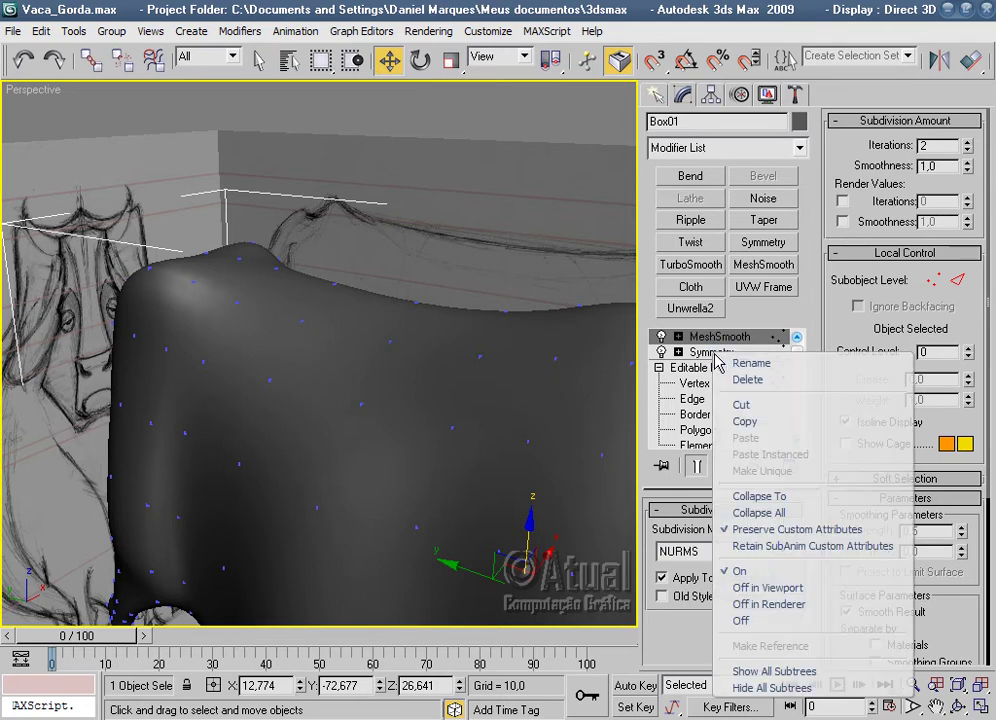
pyautogui.click(774, 494)
pyautogui.click(587, 452)
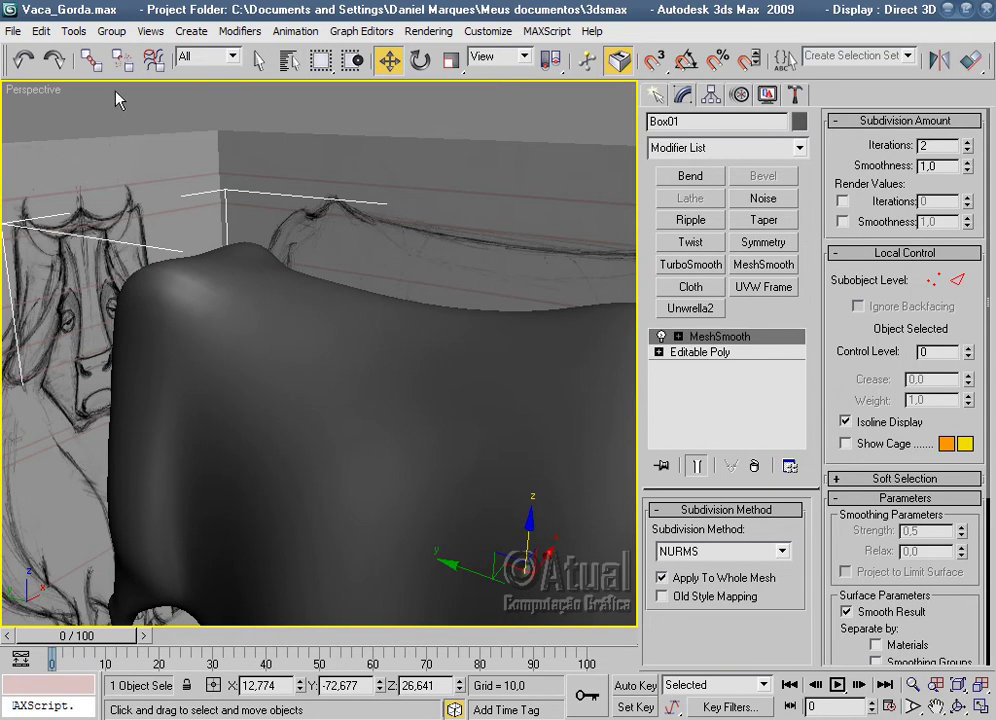
pyautogui.click(20, 64)
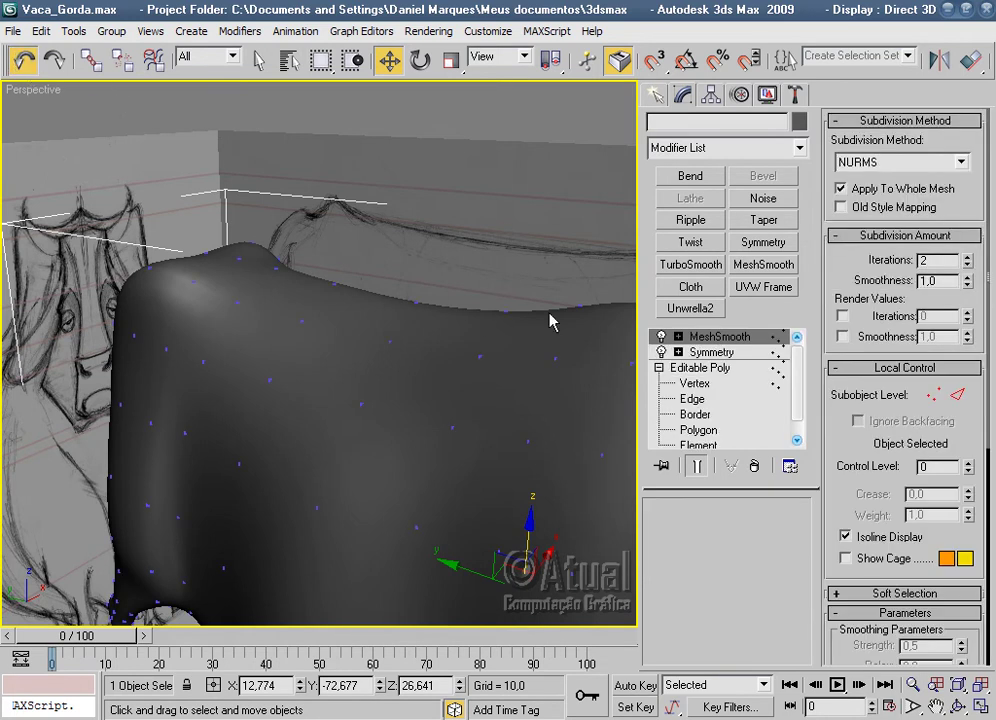
# At Vertex level, switch to the Left view and enable See-Through with Alt+X.
pyautogui.click(680, 382)
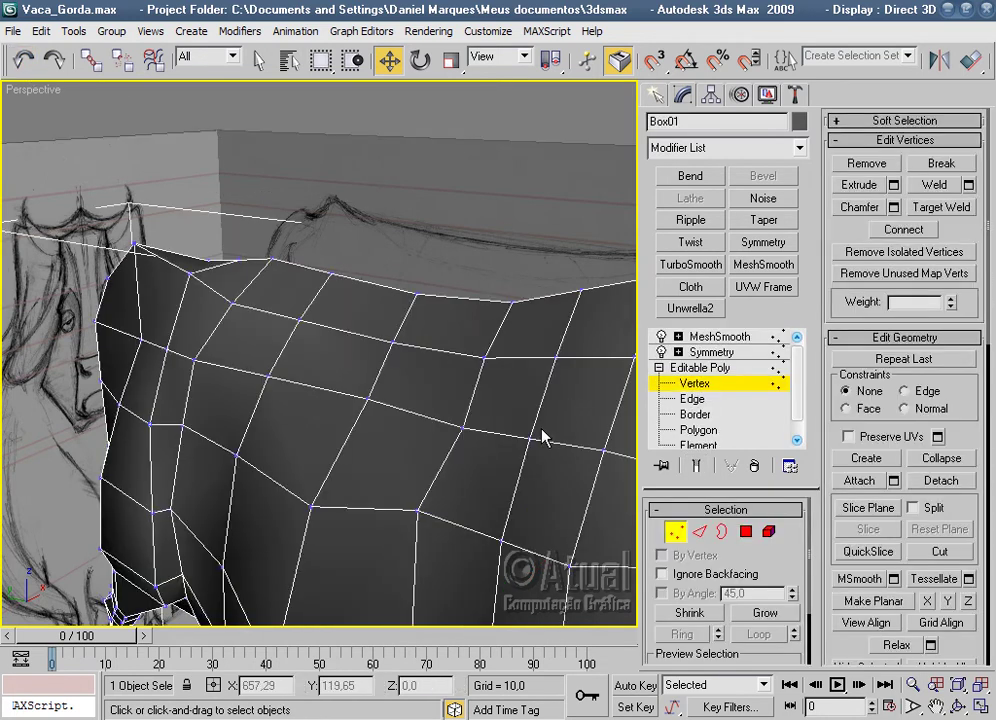
pyautogui.scroll(-5, 541, 434)
pyautogui.scroll(-3, 290, 370)
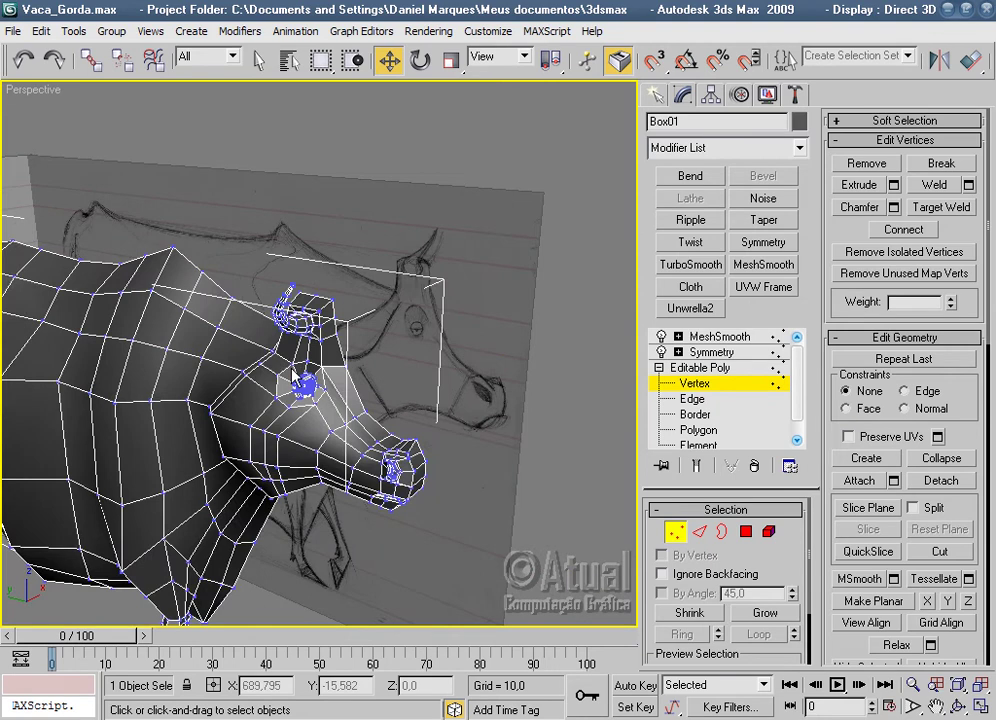
pyautogui.press('l')
pyautogui.scroll(-1, 276, 433)
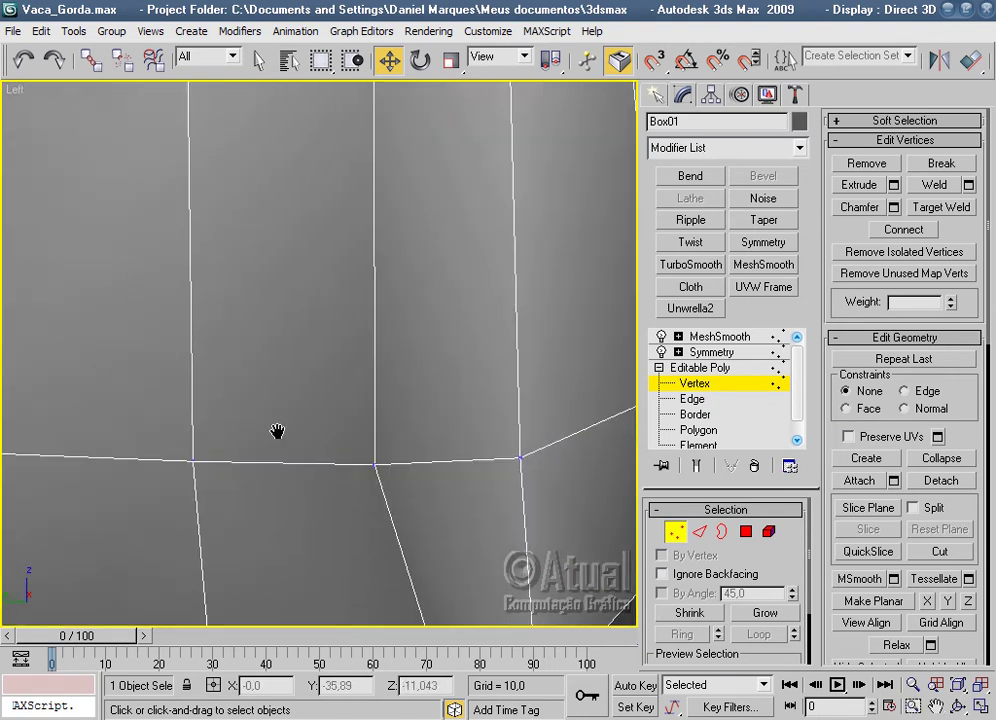
pyautogui.scroll(-1, 193, 467)
pyautogui.scroll(-2, 447, 411)
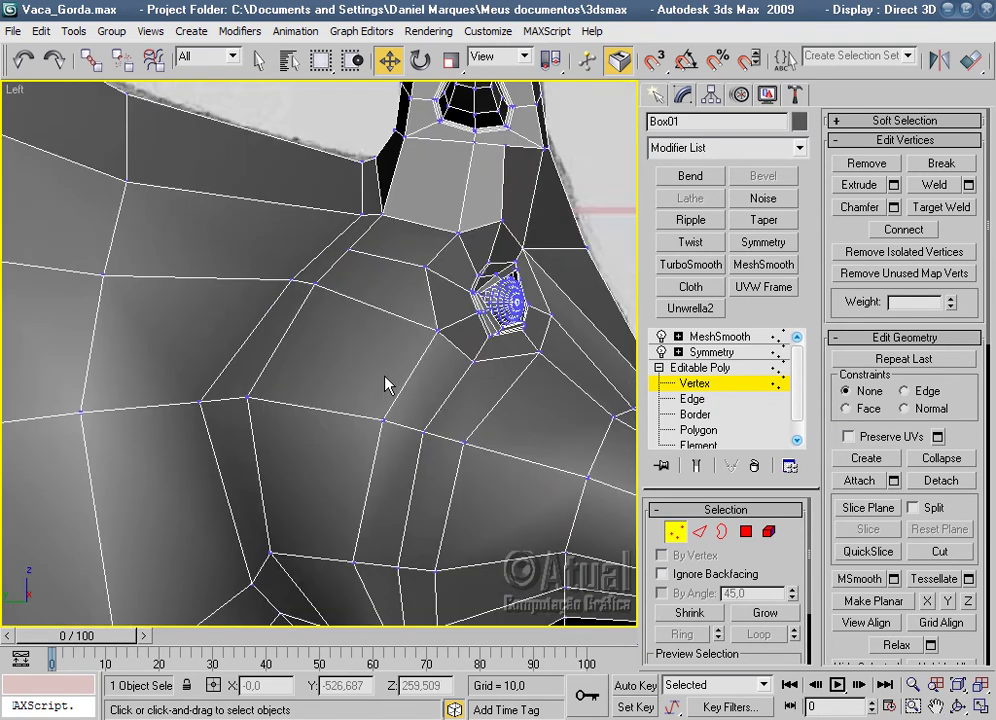
pyautogui.hotkey('alt', 'x')
pyautogui.scroll(2, 500, 382)
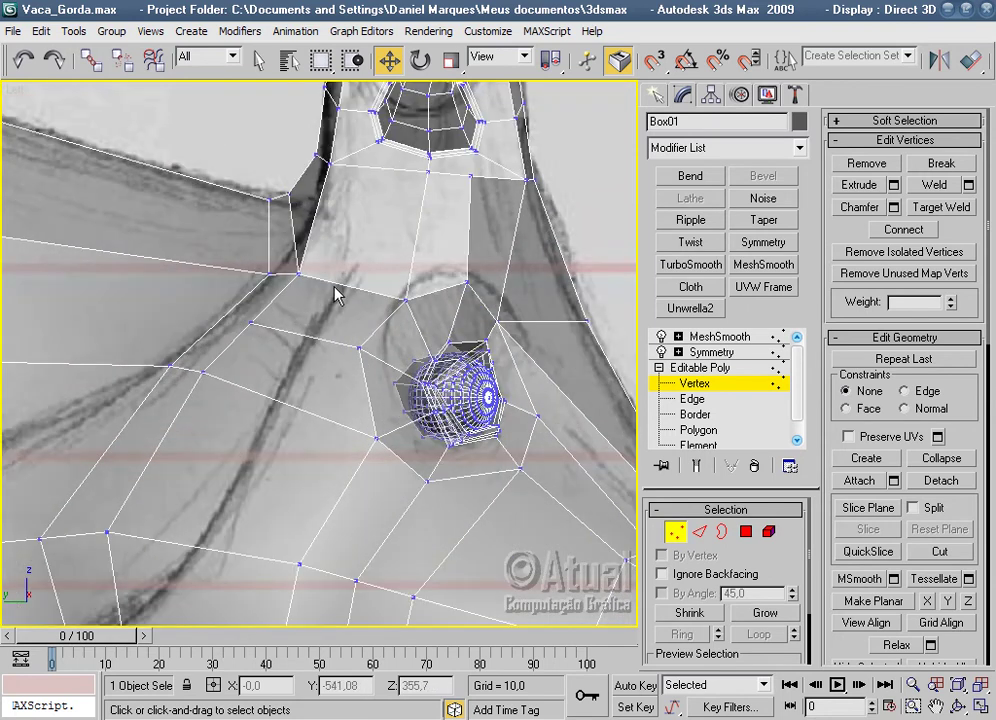
pyautogui.moveTo(337, 277); pyautogui.dragTo(456, 327, button='middle')
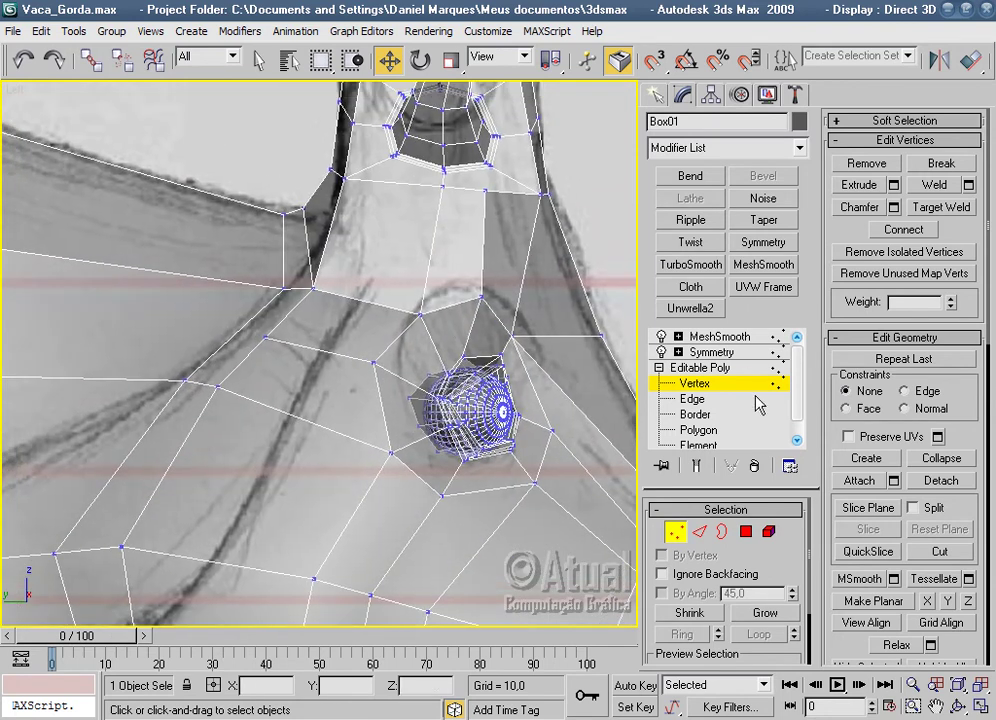
# Select an edge ring below the horn and connect it with a new edge loop.
pyautogui.click(700, 532)
pyautogui.click(483, 255)
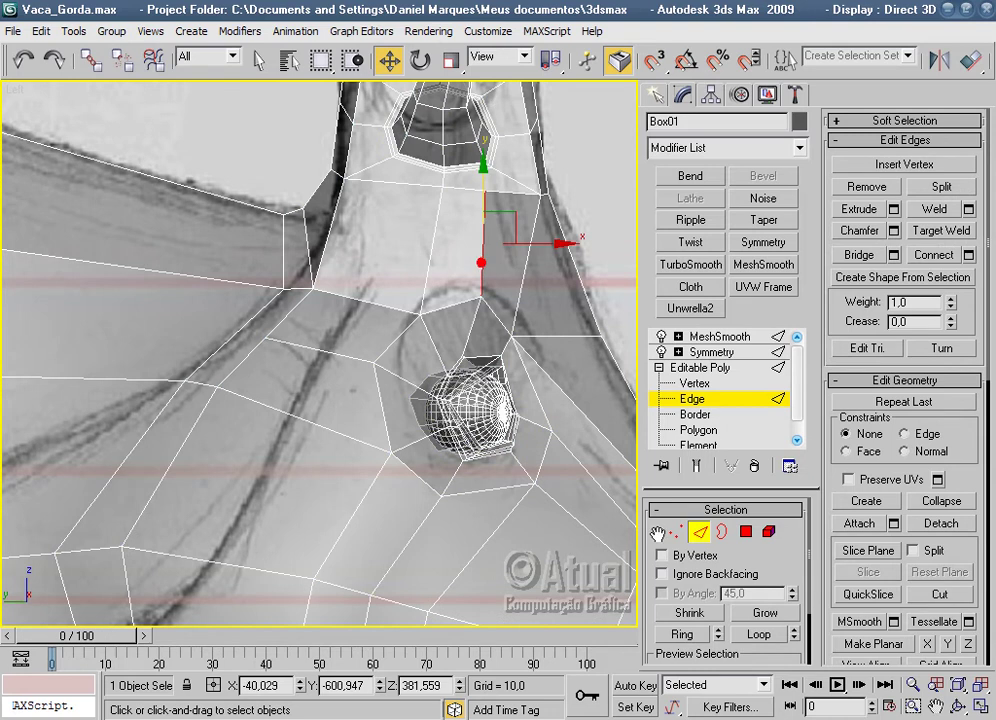
pyautogui.click(686, 632)
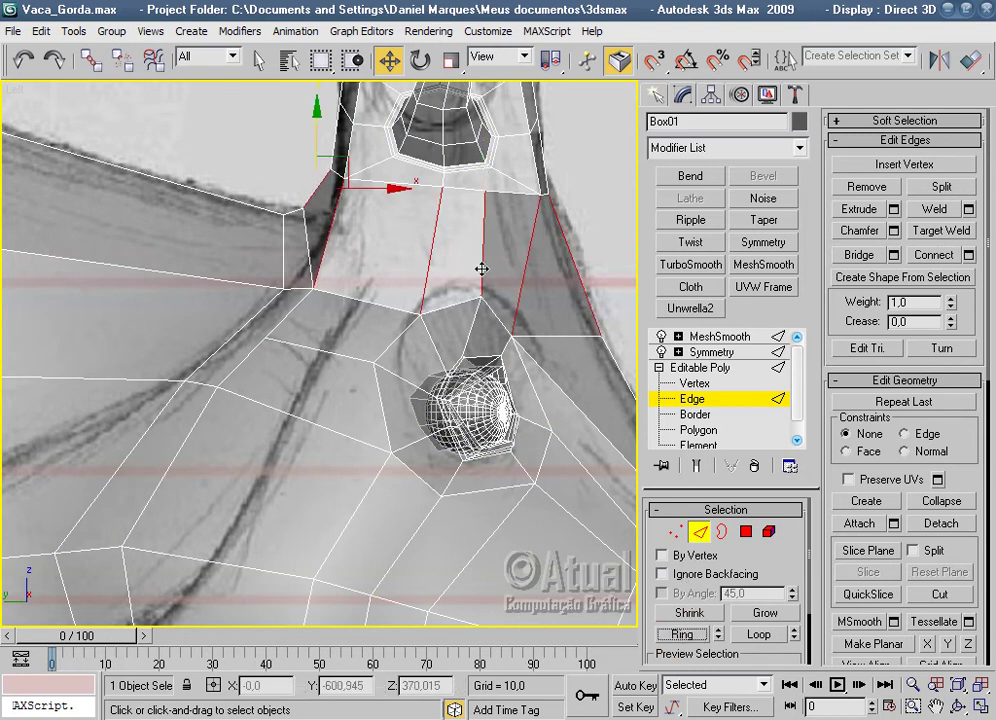
pyautogui.rightClick(481, 270)
pyautogui.click(462, 333)
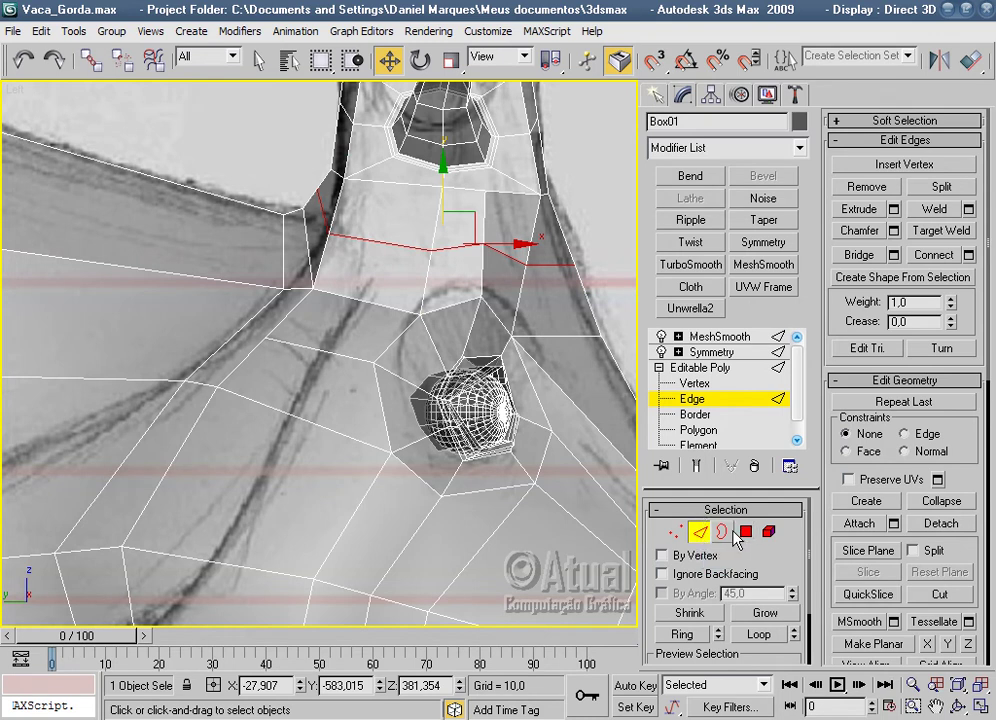
# Inset the two polygons below the horn.
pyautogui.click(746, 532)
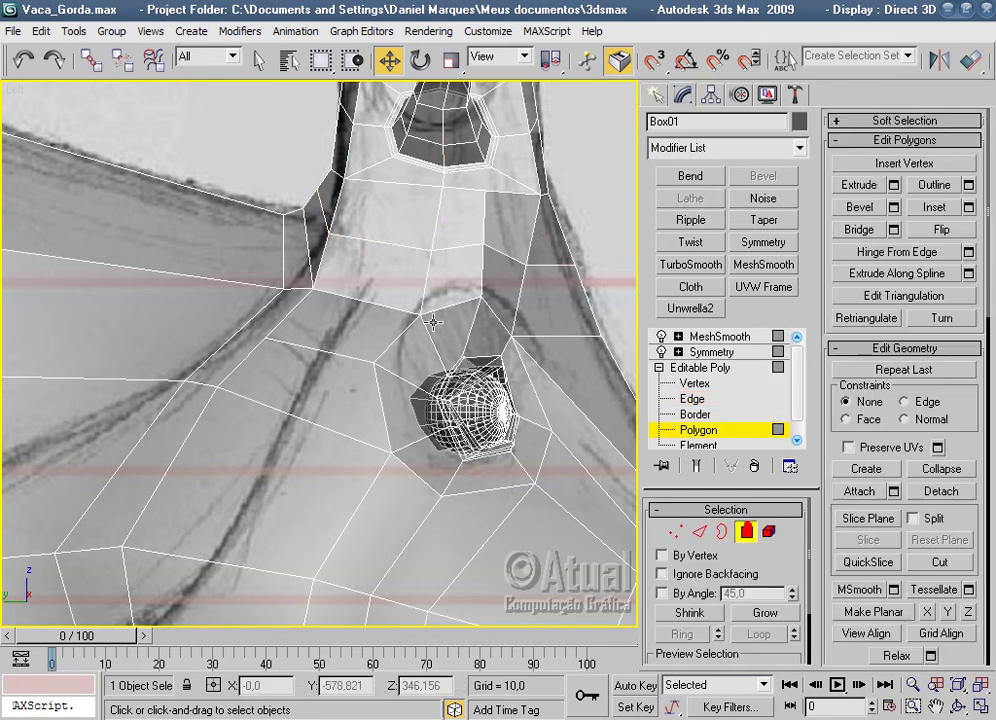
pyautogui.click(398, 269)
pyautogui.keyDown('ctrl'); pyautogui.click(406, 224); pyautogui.keyUp('ctrl')
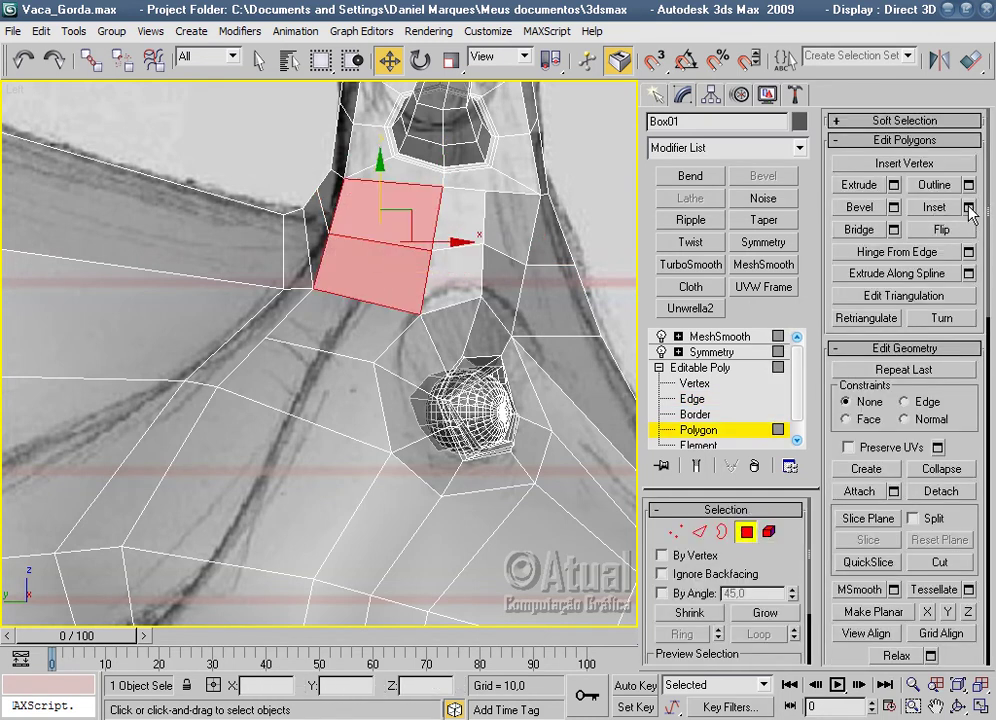
pyautogui.click(968, 207)
pyautogui.click(625, 364)
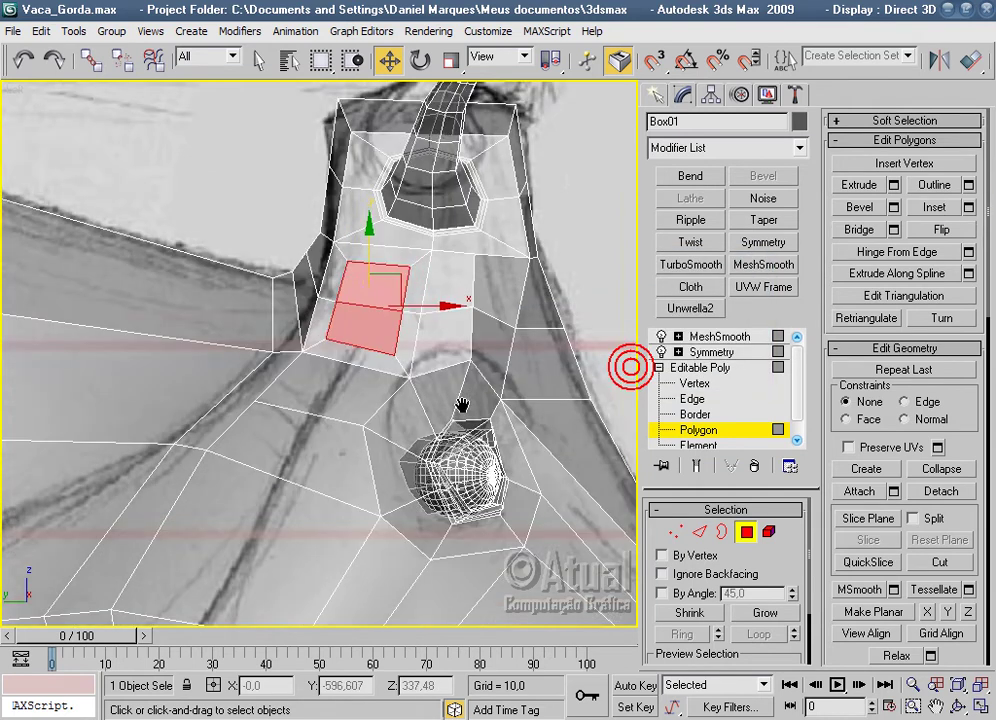
# Lower the two upper inset vertices and raise the two lower ones.
pyautogui.click(672, 528)
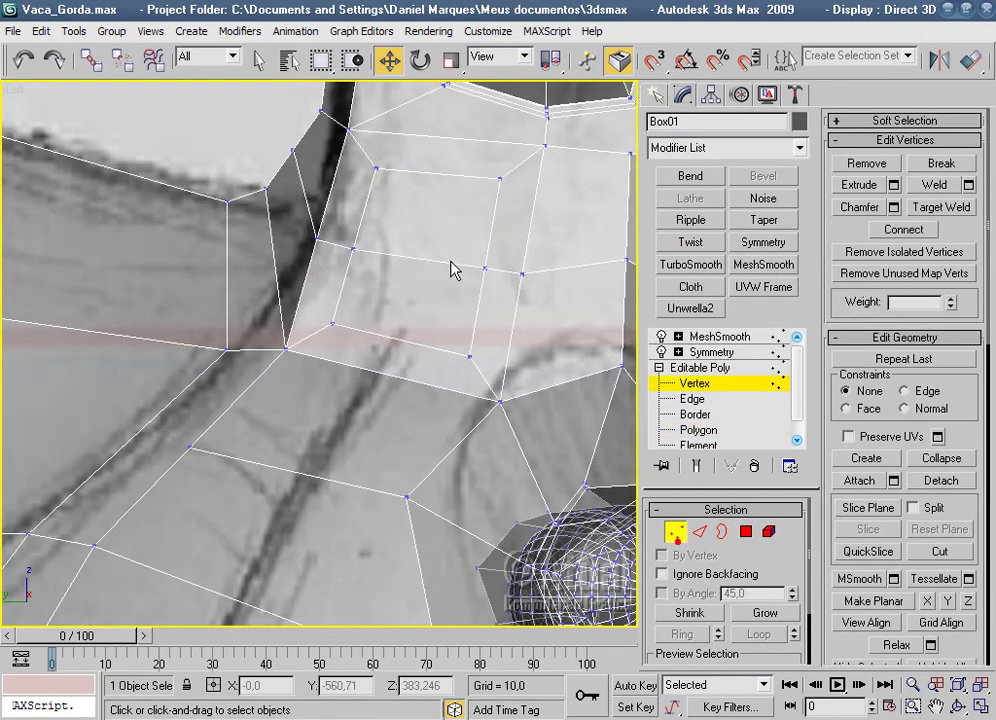
pyautogui.click(377, 169)
pyautogui.keyDown('ctrl'); pyautogui.click(502, 175); pyautogui.keyUp('ctrl')
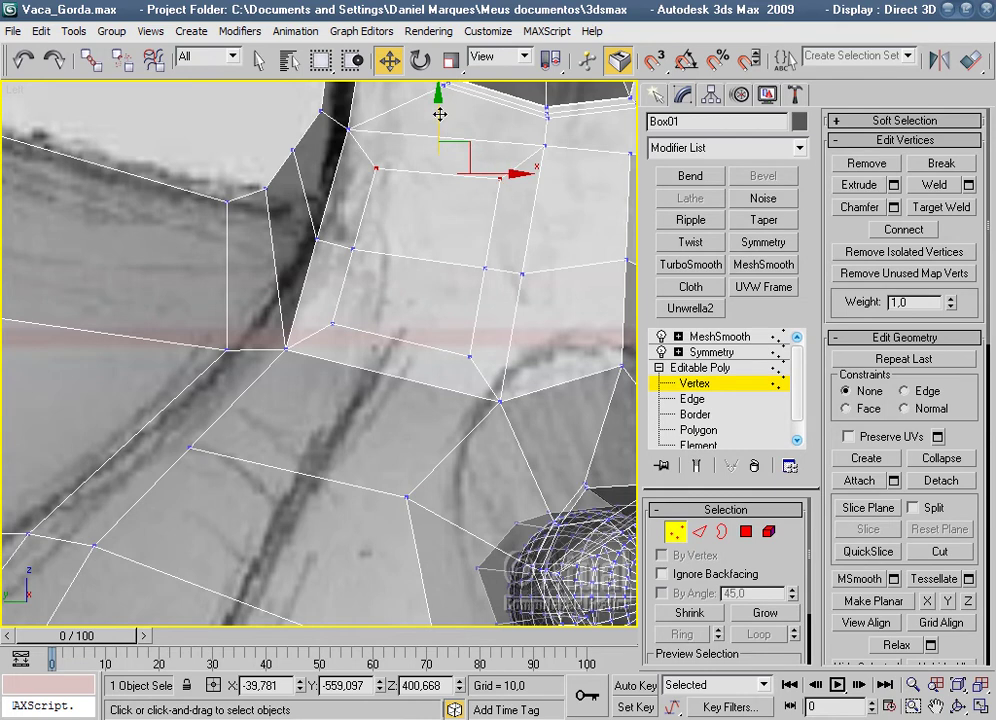
pyautogui.moveTo(442, 111); pyautogui.dragTo(459, 171)
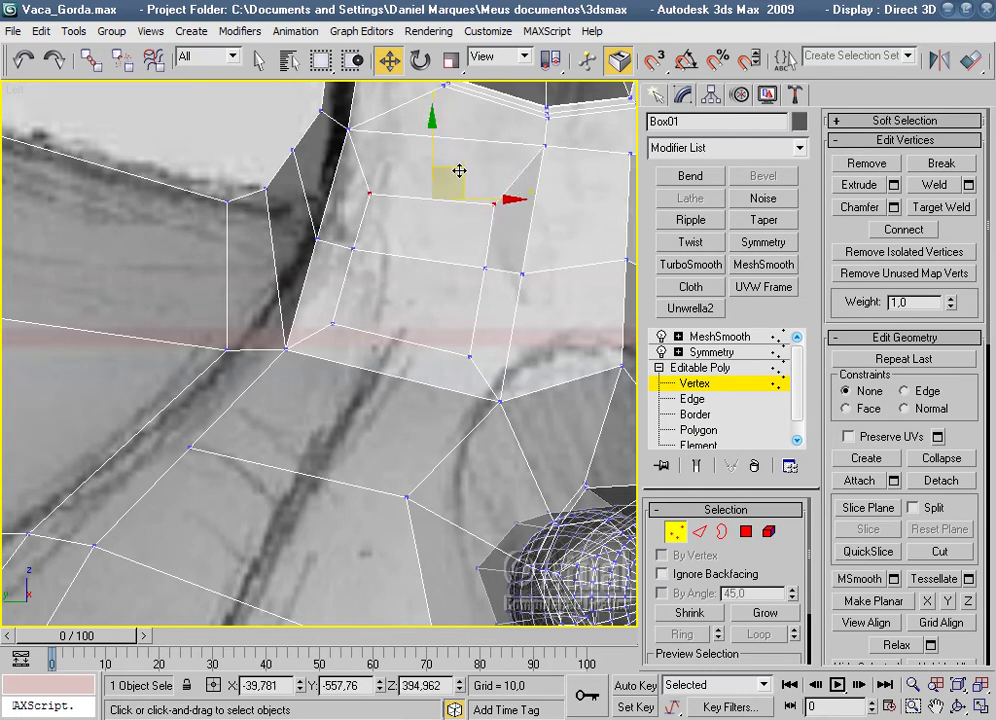
pyautogui.click(471, 354)
pyautogui.keyDown('ctrl'); pyautogui.click(332, 325); pyautogui.keyUp('ctrl')
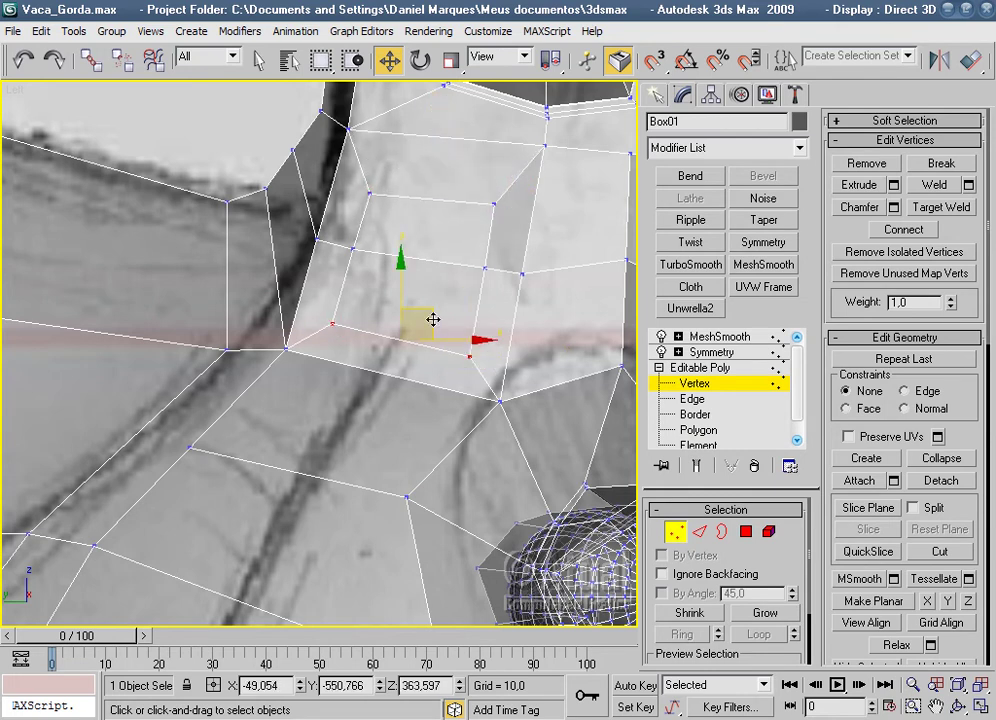
pyautogui.moveTo(433, 319); pyautogui.dragTo(433, 297)
# Scale the two side inset vertices apart horizontally, then orbit around the head.
pyautogui.click(354, 247)
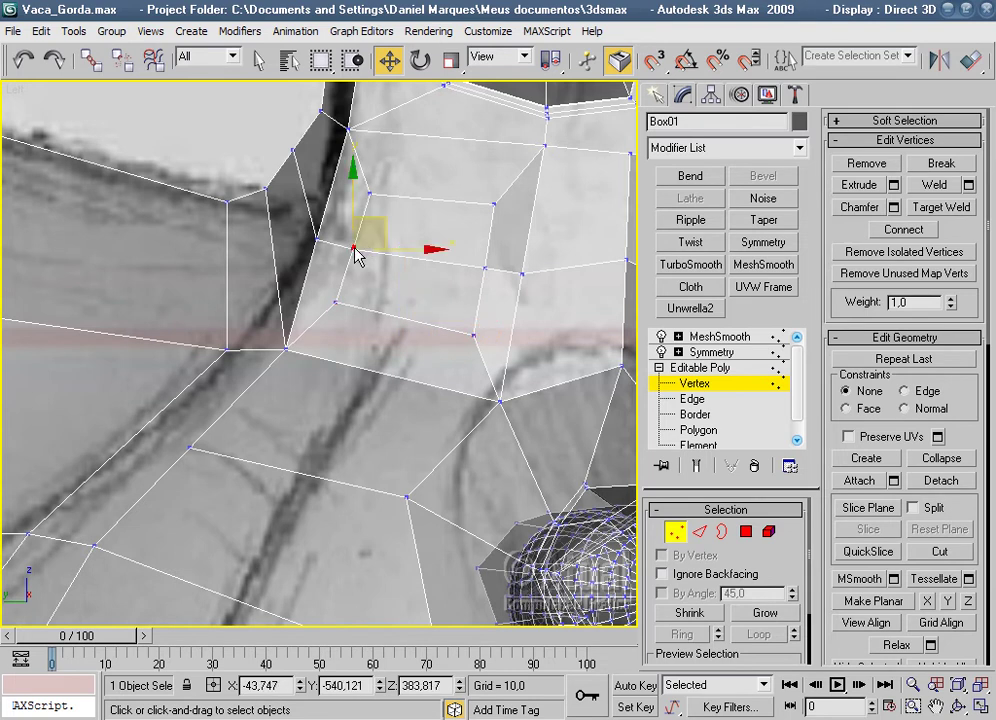
pyautogui.keyDown('ctrl'); pyautogui.click(483, 268); pyautogui.keyUp('ctrl')
pyautogui.click(452, 62)
pyautogui.moveTo(482, 259); pyautogui.dragTo(509, 260)
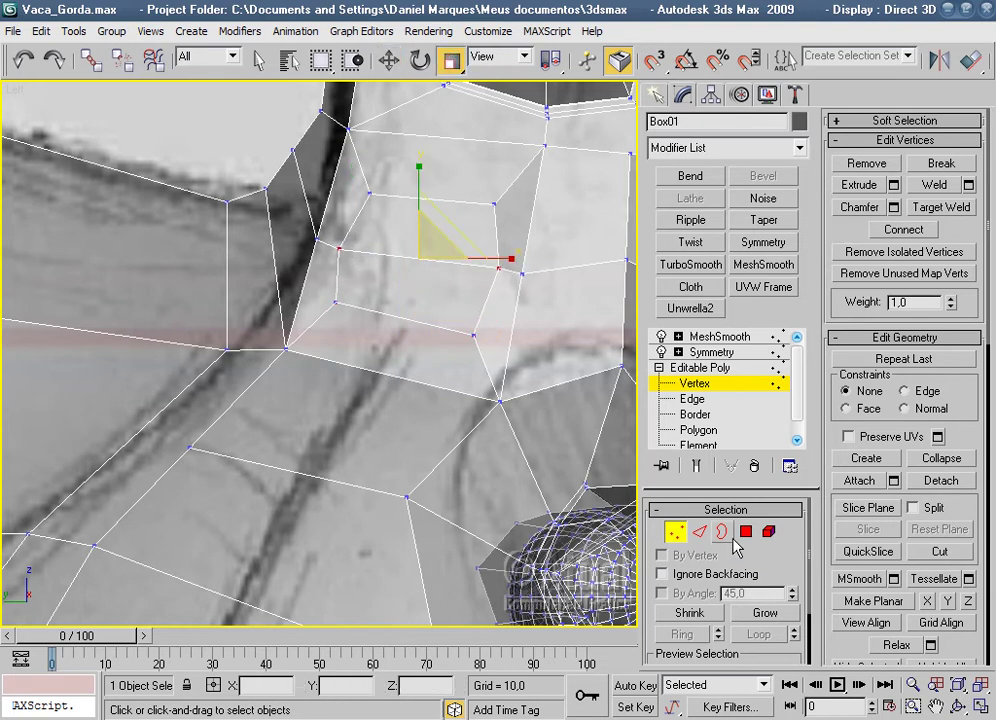
pyautogui.click(745, 531)
pyautogui.moveTo(451, 391)
pyautogui.keyDown('alt'); pyautogui.mouseDown(button='middle')
pyautogui.moveTo(457, 326)
pyautogui.moveTo(511, 316)
pyautogui.mouseUp(button='middle'); pyautogui.keyUp('alt')
pyautogui.scroll(-3, 511, 316)
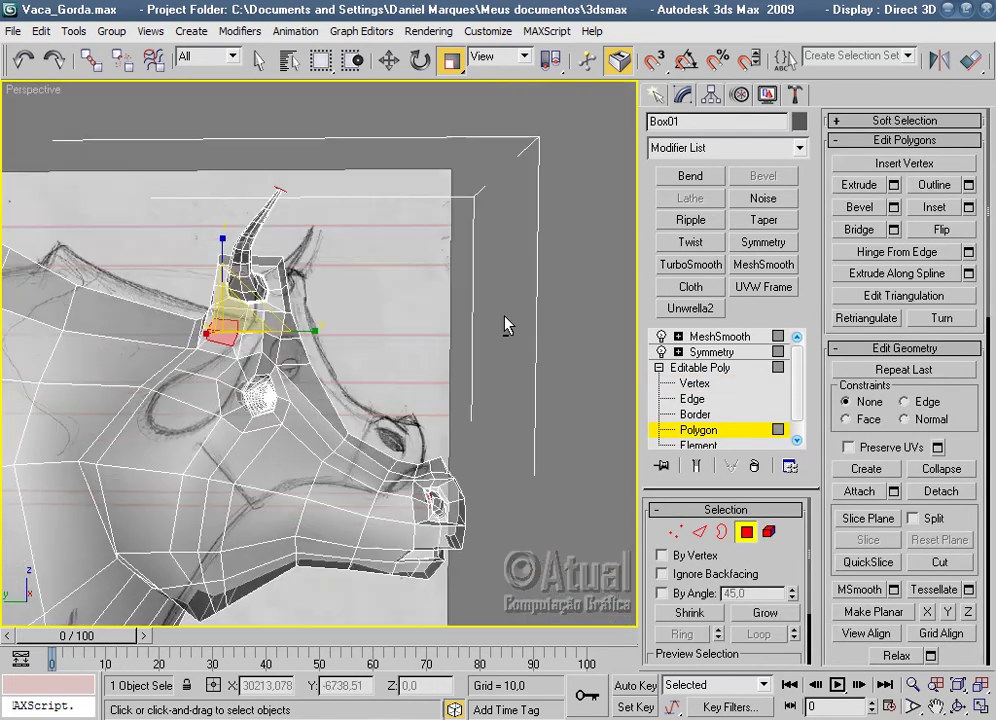
pyautogui.scroll(5, 450, 340)
pyautogui.click(390, 62)
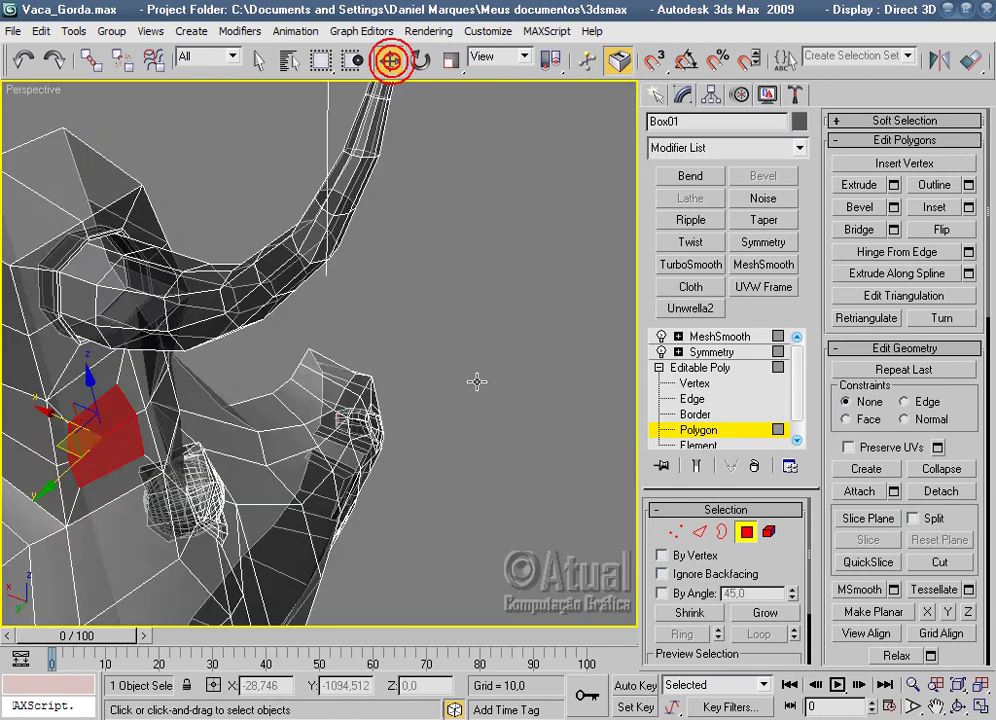
pyautogui.moveTo(378, 416)
pyautogui.keyDown('alt'); pyautogui.mouseDown(button='middle')
pyautogui.moveTo(407, 296)
pyautogui.moveTo(316, 445)
pyautogui.mouseUp(button='middle'); pyautogui.keyUp('alt')
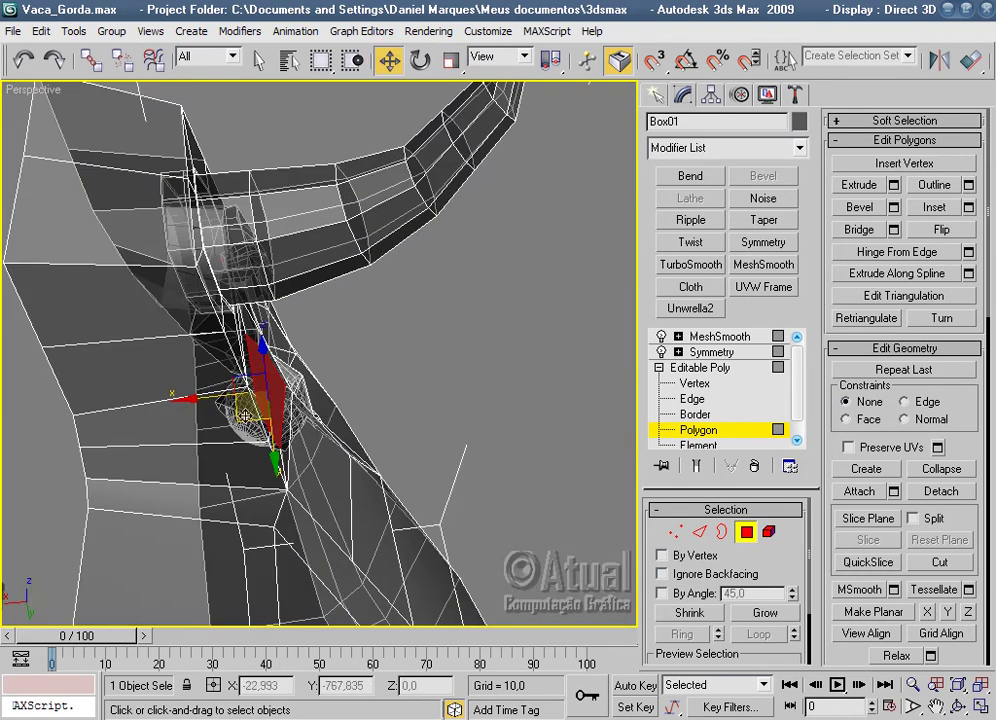
pyautogui.moveTo(245, 415)
pyautogui.keyDown('alt'); pyautogui.mouseDown(button='middle')
pyautogui.moveTo(393, 378)
pyautogui.moveTo(297, 340)
pyautogui.moveTo(349, 262)
pyautogui.moveTo(333, 333)
pyautogui.moveTo(276, 345)
pyautogui.moveTo(366, 347)
pyautogui.moveTo(571, 483)
pyautogui.mouseUp(button='middle'); pyautogui.keyUp('alt')
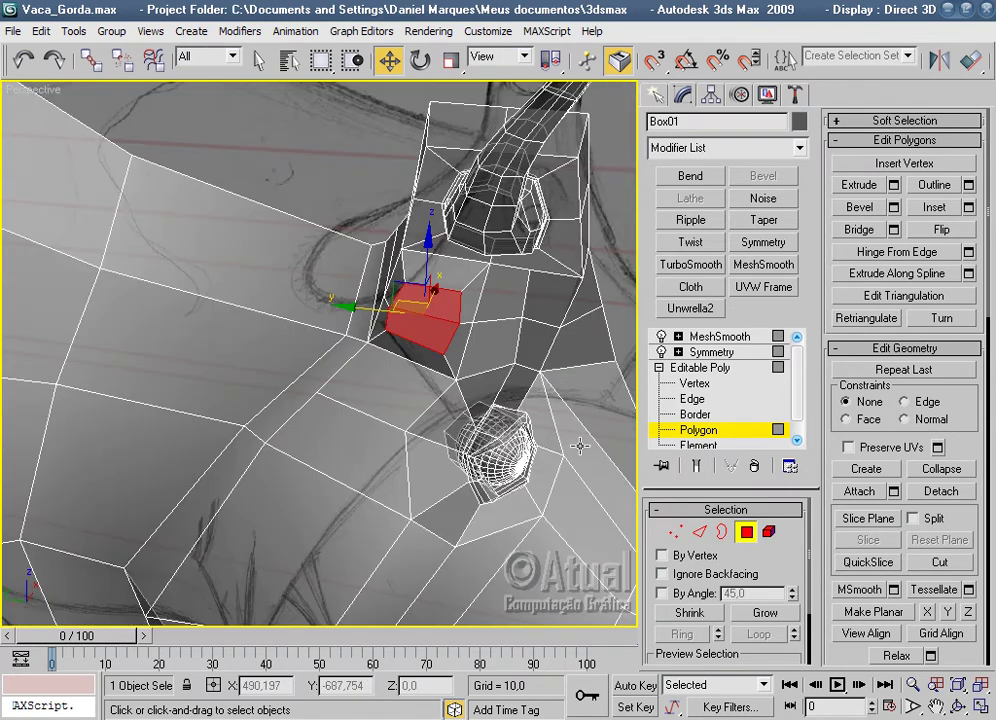
pyautogui.scroll(5, 579, 446)
pyautogui.scroll(-5, 520, 460)
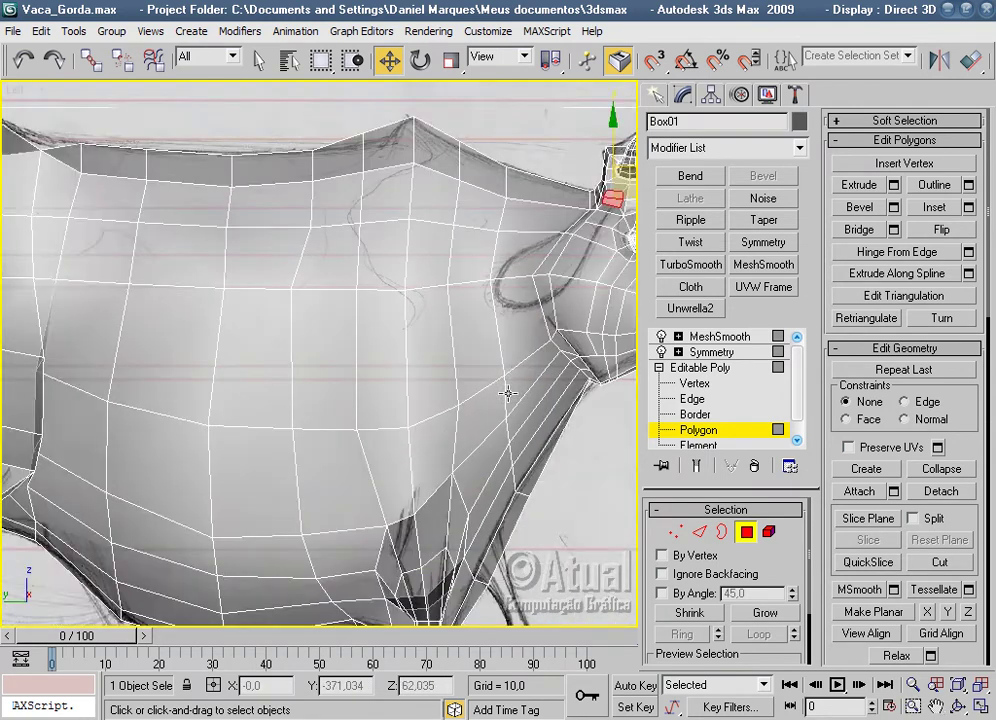
pyautogui.scroll(5, 474, 471)
pyautogui.scroll(-3, 474, 471)
pyautogui.scroll(1, 355, 457)
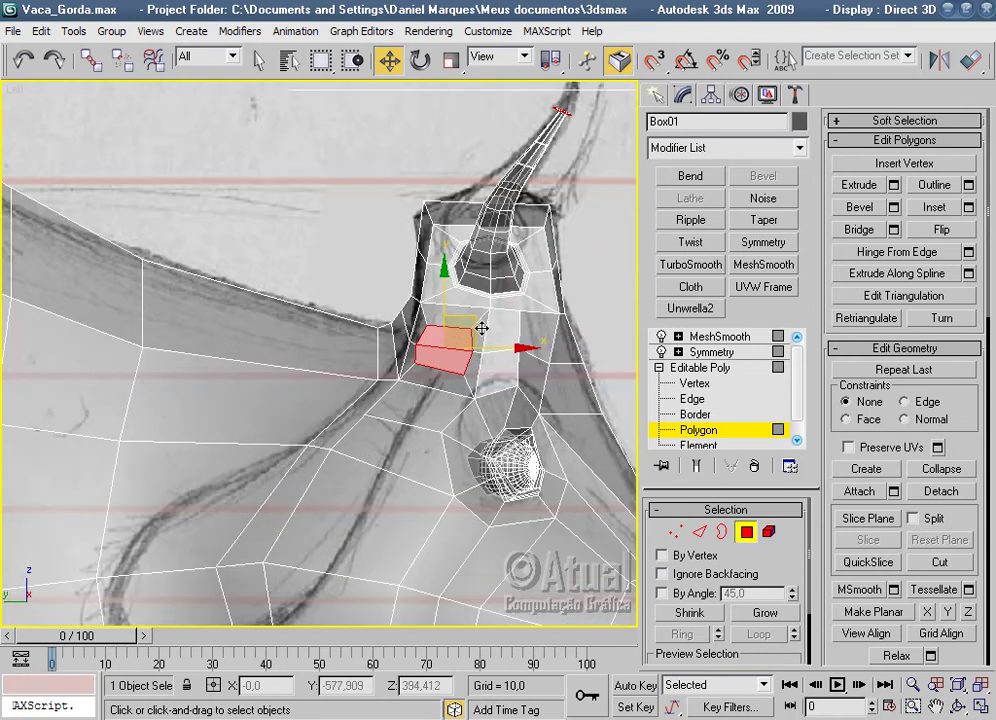
# Shift the chest polygon left, extrude it outward, and move it down.
pyautogui.moveTo(472, 316); pyautogui.dragTo(455, 318)
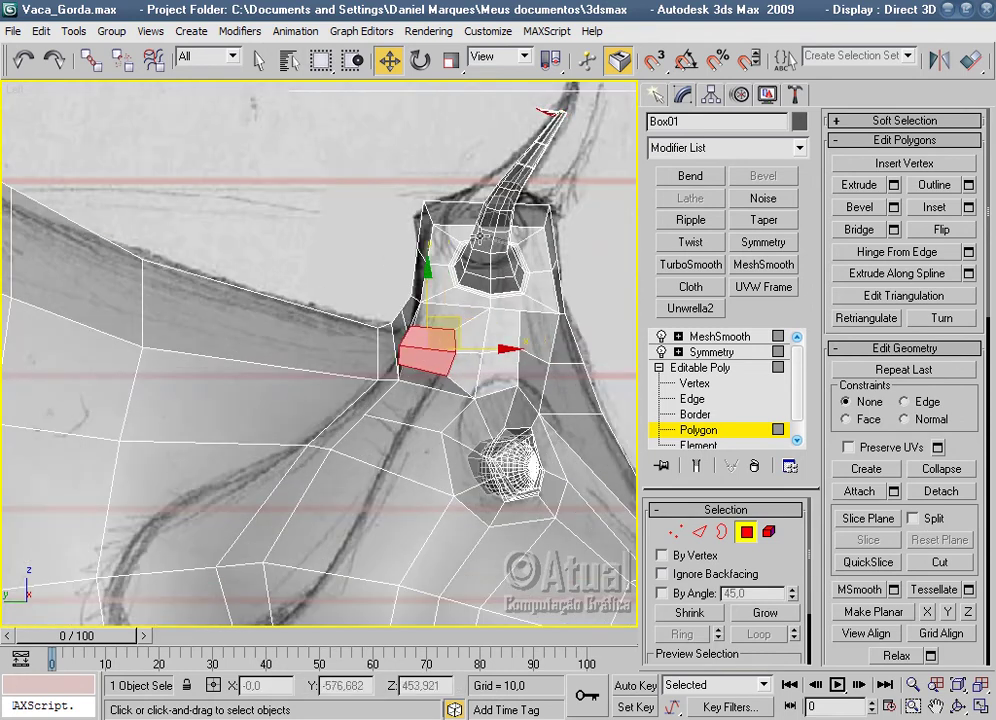
pyautogui.click(894, 185)
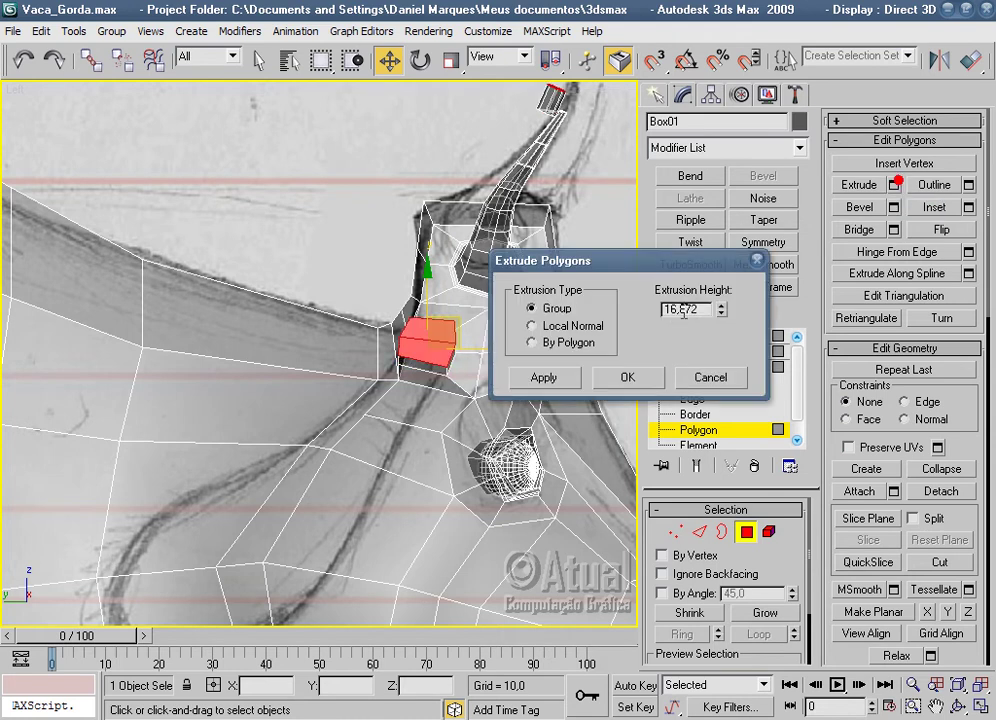
pyautogui.moveTo(720, 311); pyautogui.dragTo(727, 118)
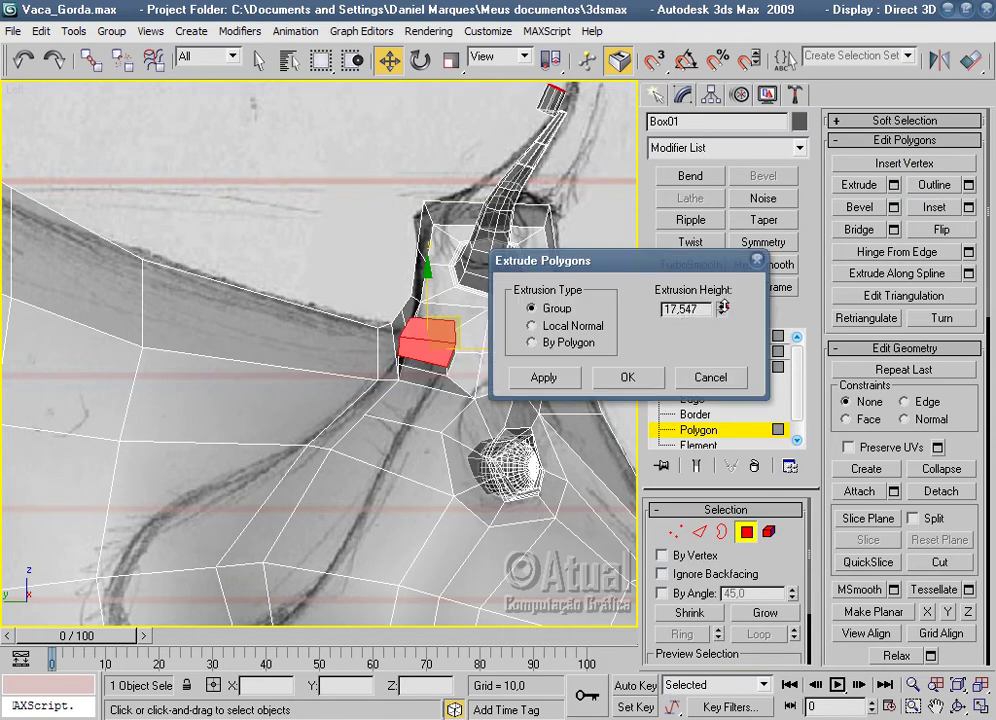
pyautogui.click(627, 377)
pyautogui.moveTo(432, 333); pyautogui.dragTo(427, 354)
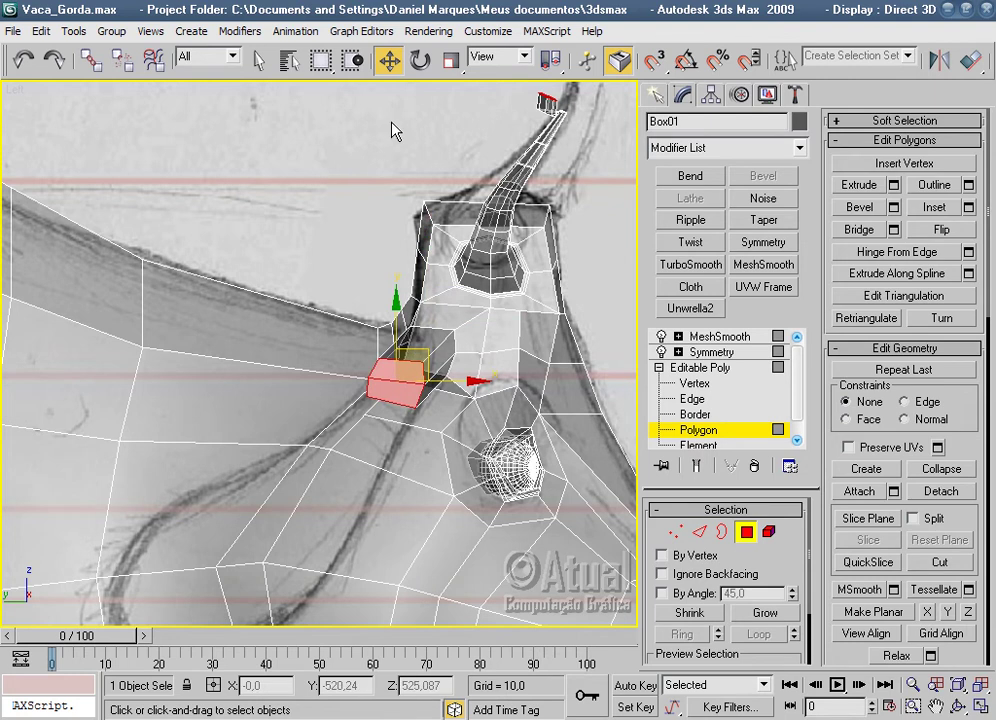
# Undo repeatedly to return the chest to its pre-extrusion state.
pyautogui.click(18, 62)
pyautogui.click(18, 62)
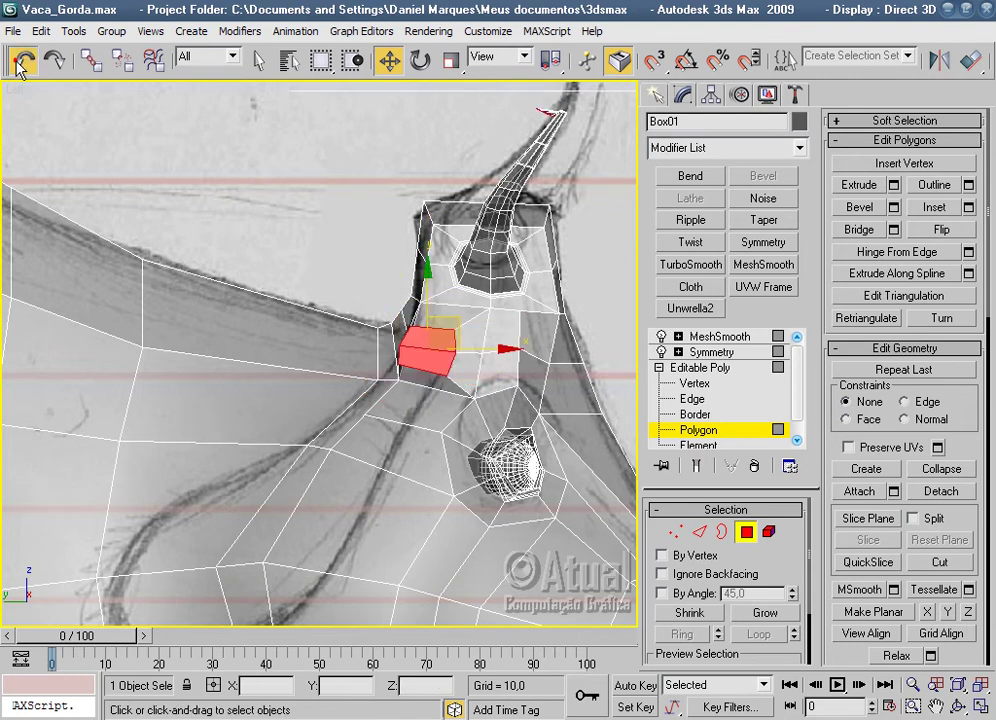
pyautogui.click(18, 62)
pyautogui.click(18, 62)
pyautogui.click(18, 62)
pyautogui.click(18, 62)
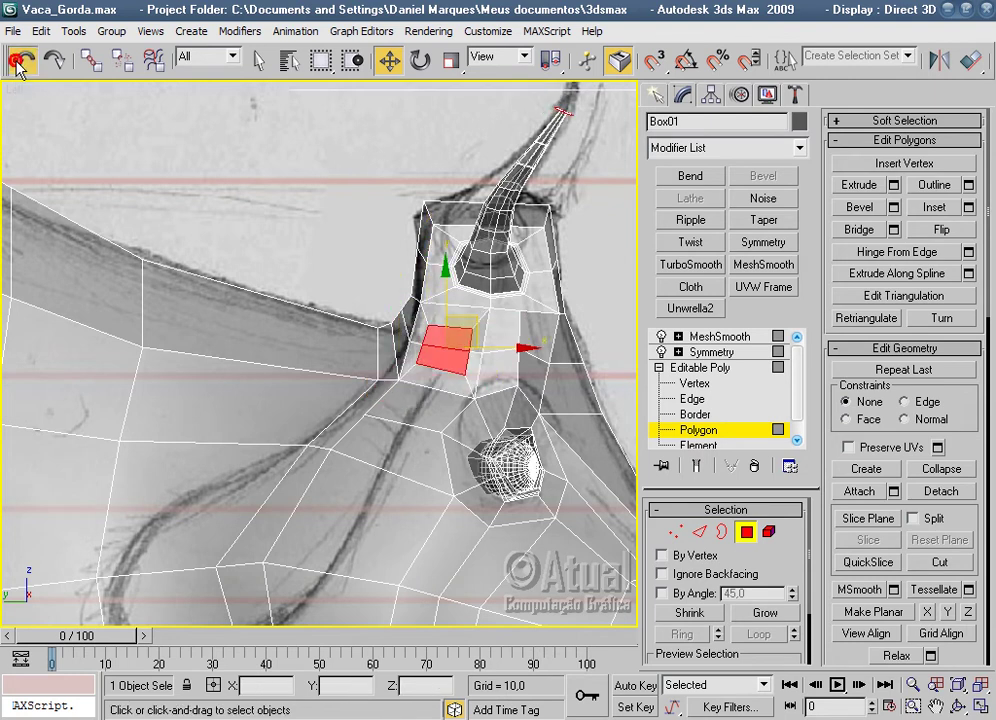
pyautogui.click(18, 62)
pyautogui.click(18, 62)
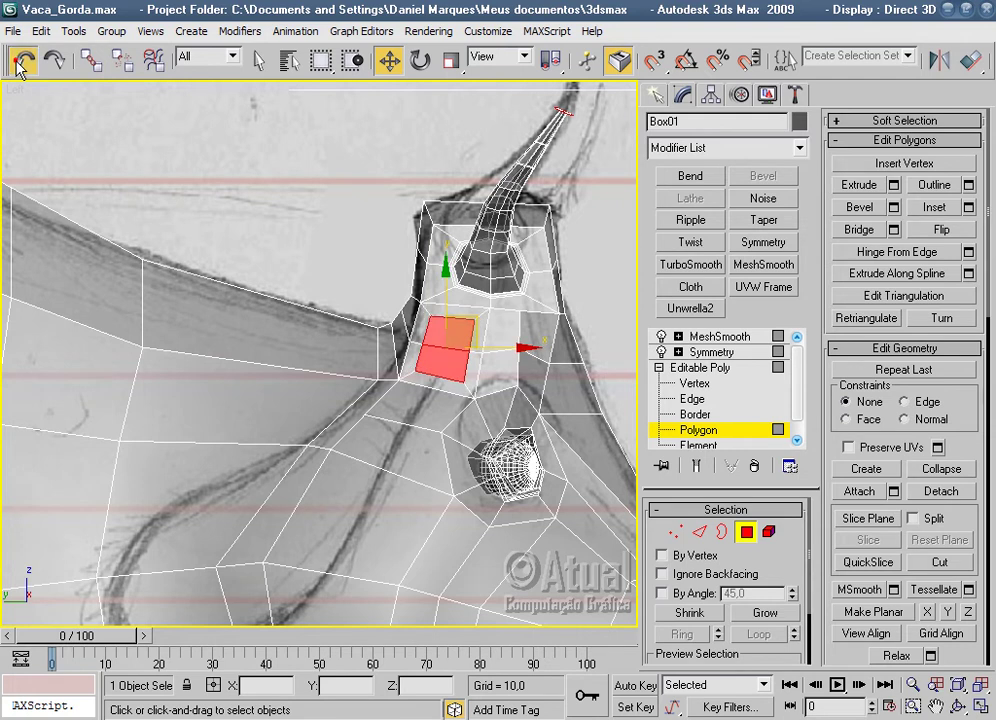
pyautogui.click(18, 62)
pyautogui.click(18, 62)
pyautogui.click(18, 62)
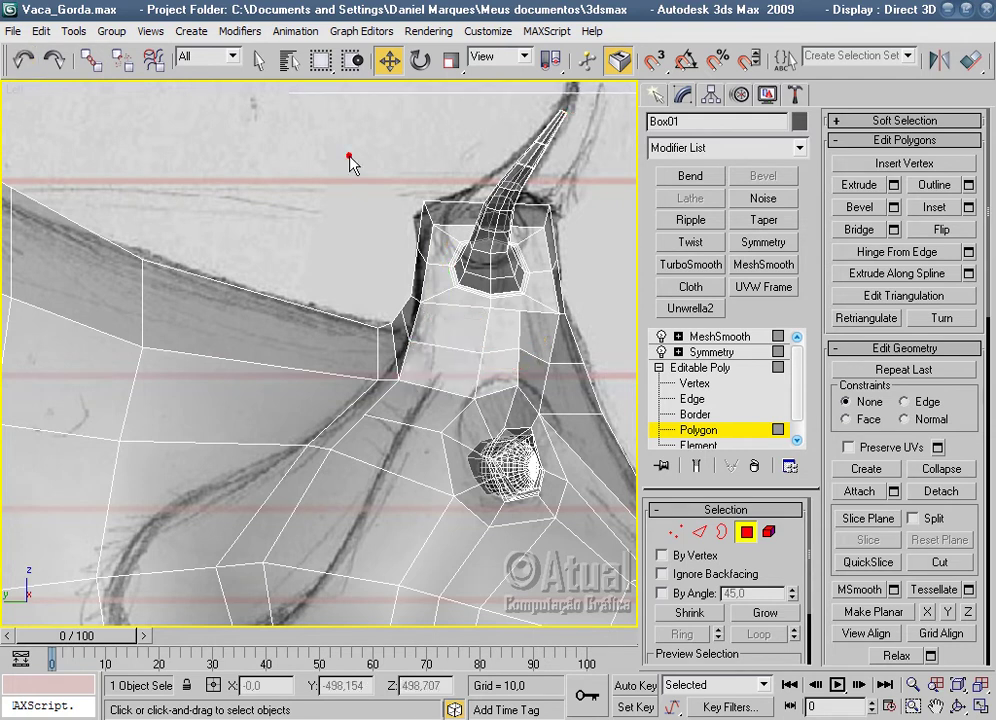
# Inset the lower chest quad and adjacent upper quad with amount 8,407.
pyautogui.click(456, 377)
pyautogui.keyDown('ctrl'); pyautogui.click(460, 332); pyautogui.keyUp('ctrl')
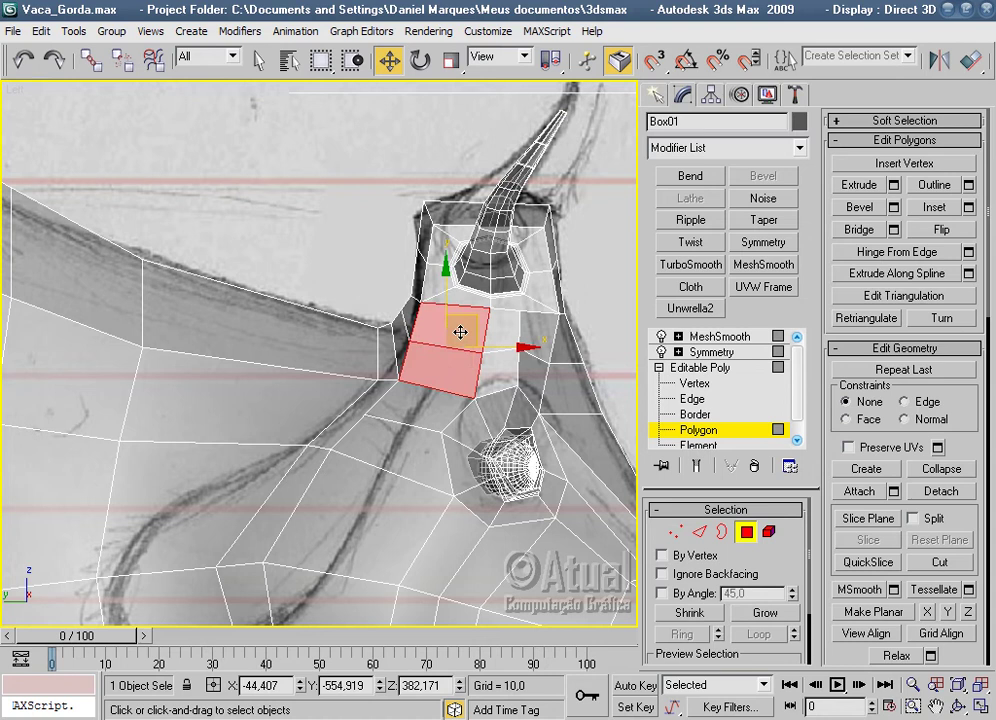
pyautogui.click(968, 208)
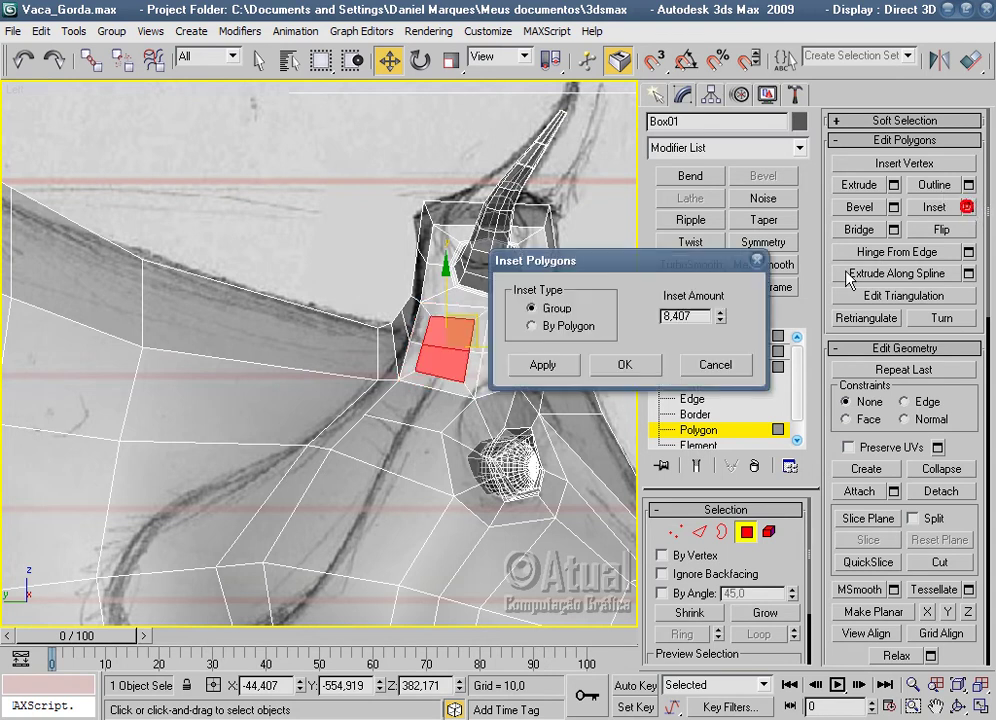
pyautogui.click(622, 366)
pyautogui.scroll(2, 489, 345)
pyautogui.moveTo(489, 345); pyautogui.dragTo(372, 625, button='middle')
pyautogui.moveTo(440, 542)
pyautogui.mouseDown(button='middle')
pyautogui.moveTo(516, 371)
pyautogui.moveTo(600, 288)
pyautogui.mouseUp(button='middle')
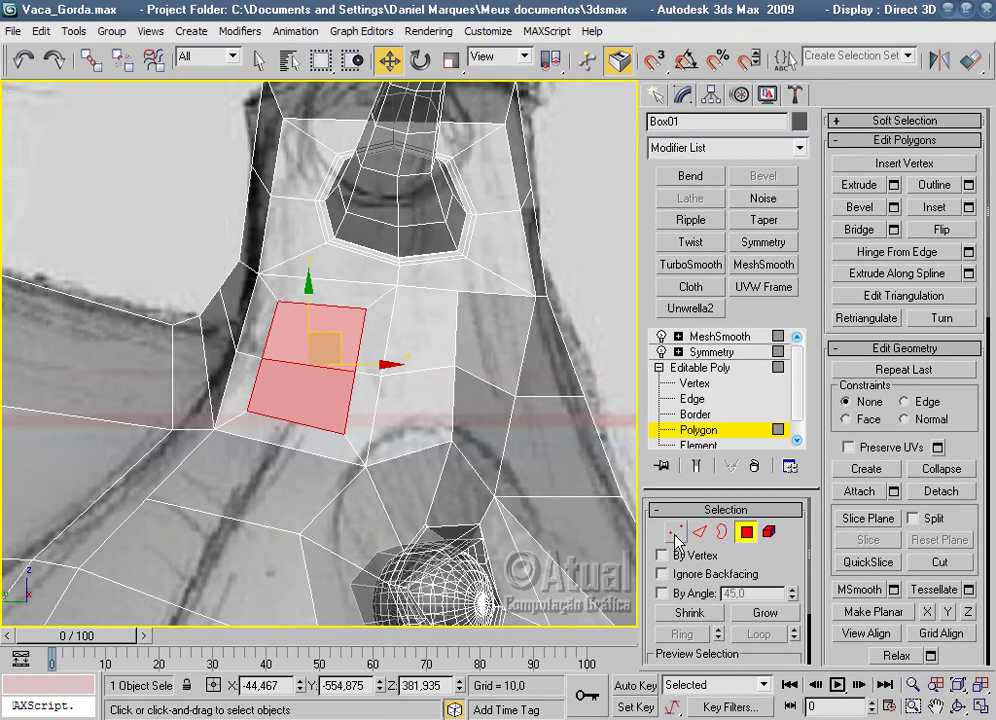
pyautogui.click(676, 532)
# Move a vertex beside the inset to start reshaping the chest, then clear the selection.
pyautogui.click(277, 299)
pyautogui.moveTo(333, 282); pyautogui.dragTo(335, 296)
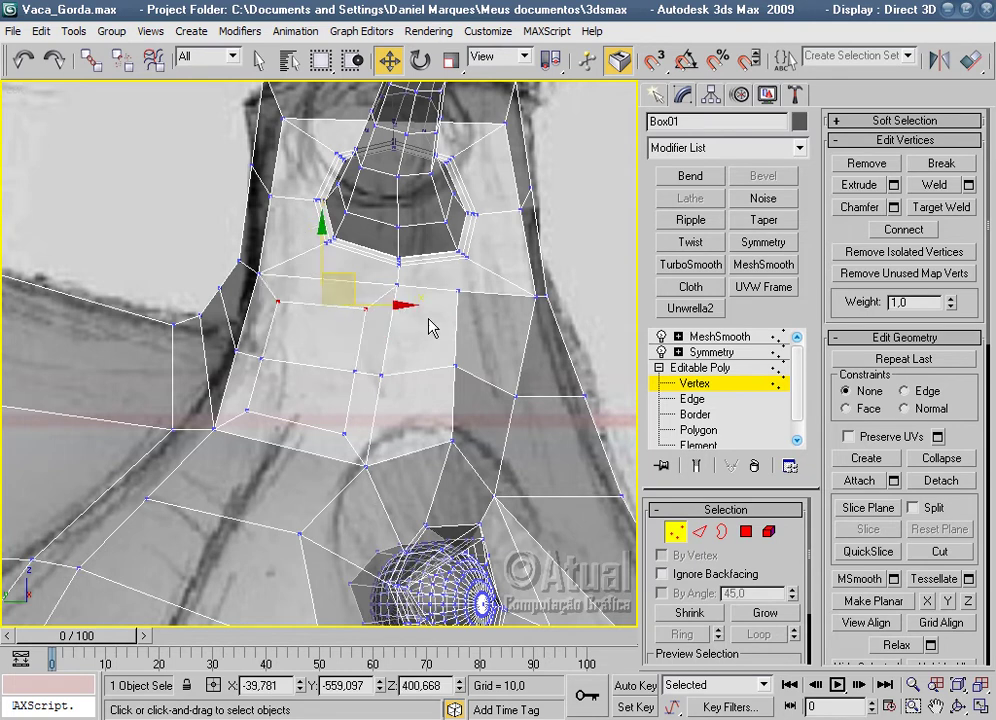
pyautogui.scroll(5, 429, 327)
pyautogui.scroll(-5, 429, 330)
pyautogui.moveTo(429, 333); pyautogui.dragTo(465, 247, button='middle')
pyautogui.scroll(5, 465, 247)
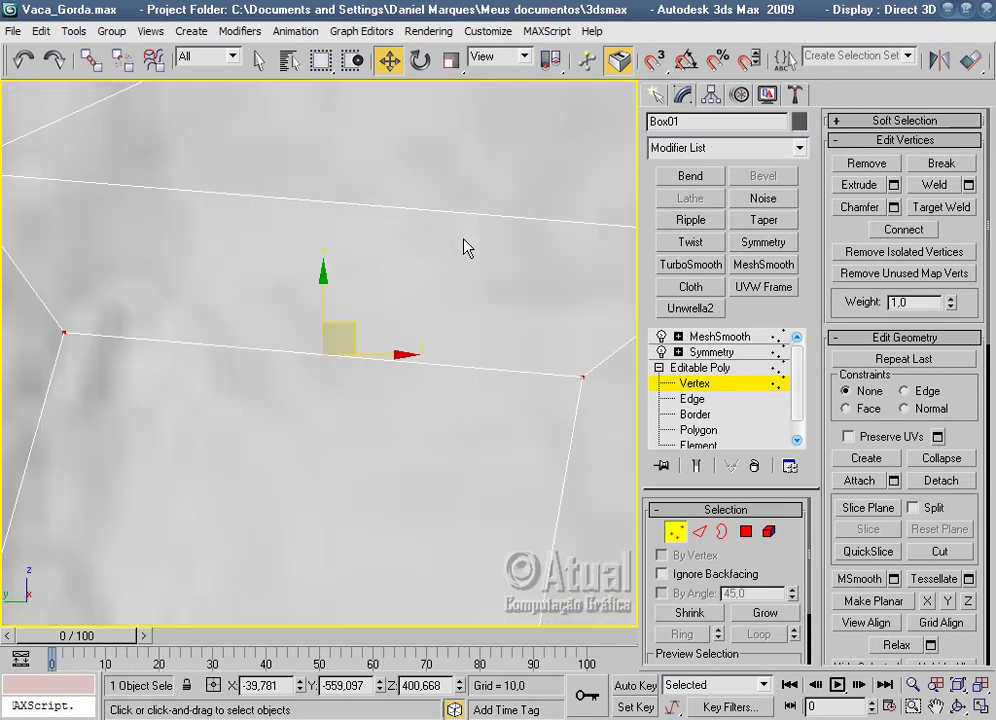
pyautogui.scroll(-4, 465, 247)
pyautogui.scroll(-2, 465, 247)
pyautogui.click(206, 253)
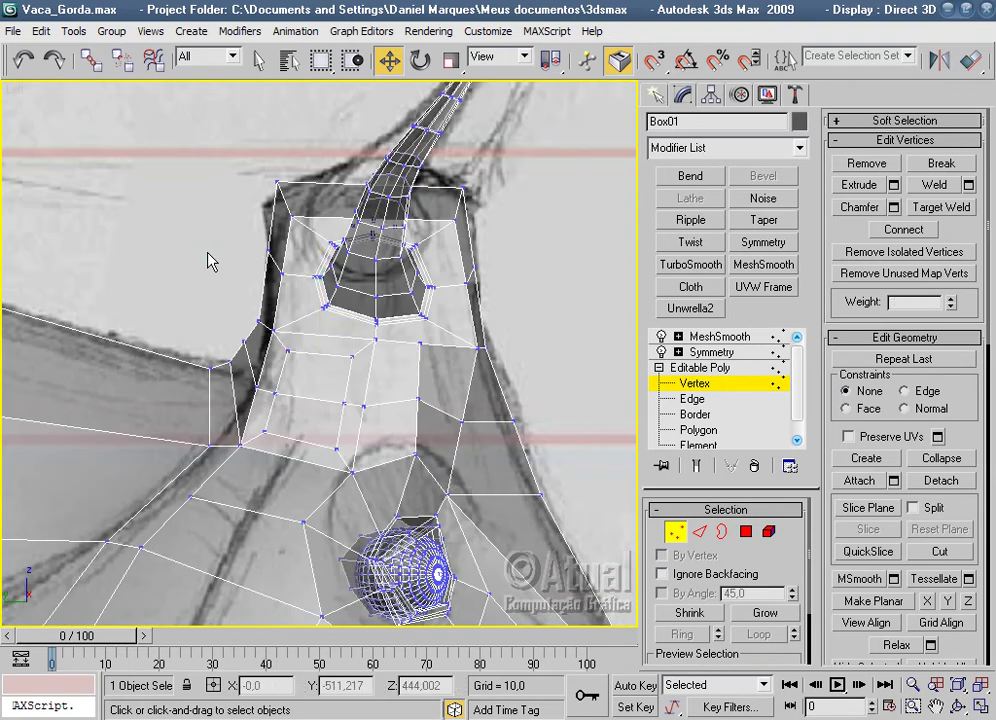
# Lower the two upper inset vertices and raise the two lower inset vertices slightly.
pyautogui.scroll(2, 382, 276)
pyautogui.scroll(2, 382, 275)
pyautogui.scroll(2, 440, 345)
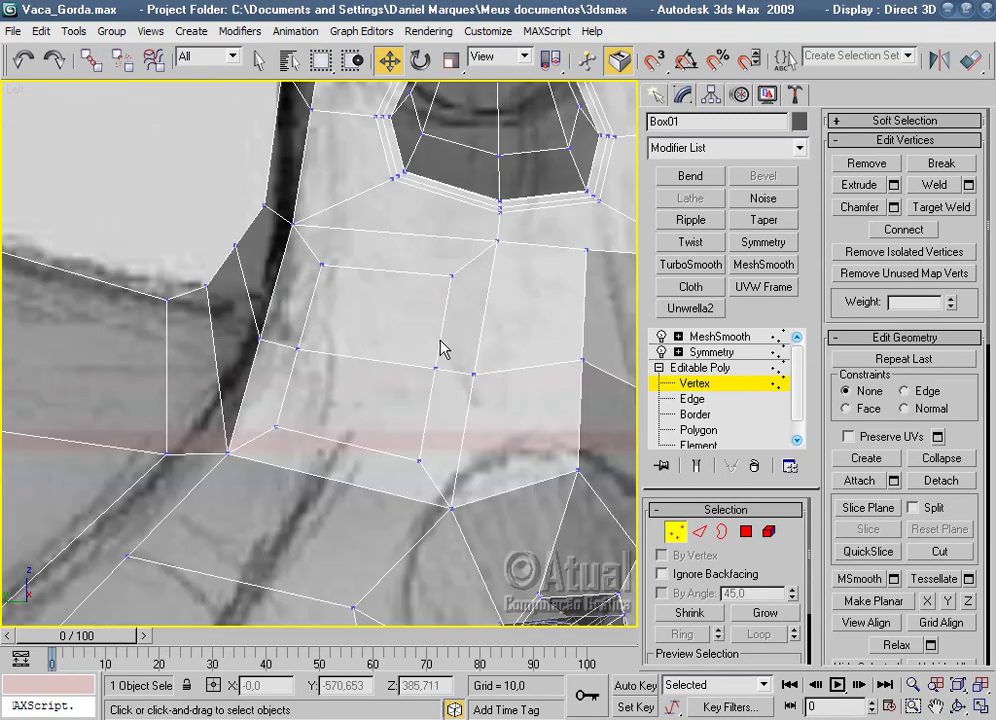
pyautogui.click(452, 276)
pyautogui.keyDown('ctrl'); pyautogui.click(317, 266); pyautogui.keyUp('ctrl')
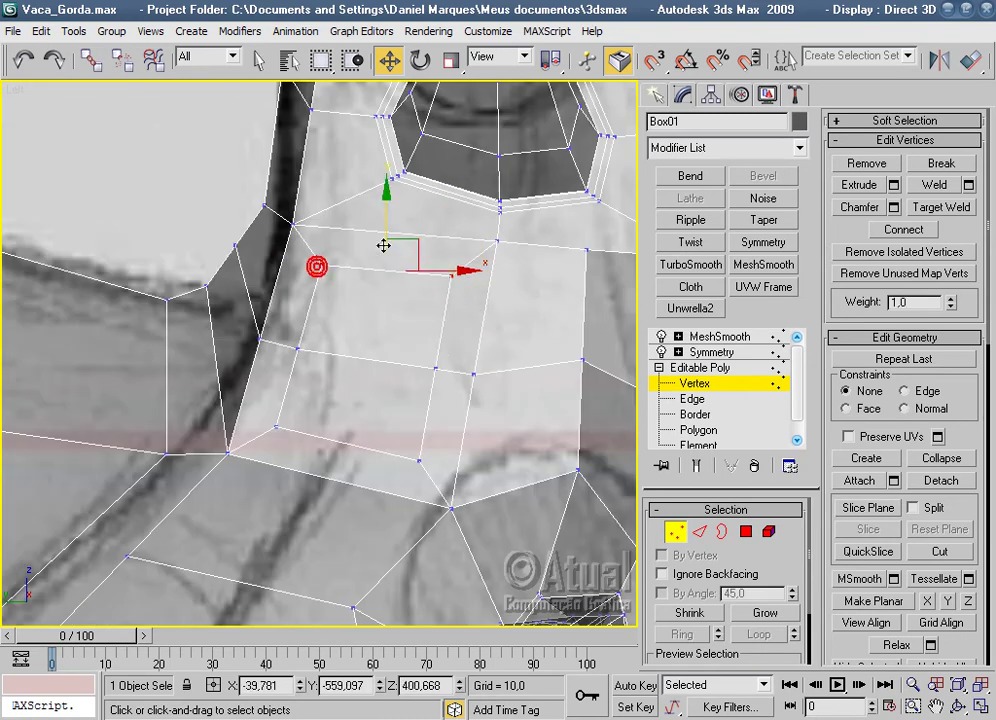
pyautogui.moveTo(409, 240); pyautogui.dragTo(397, 280)
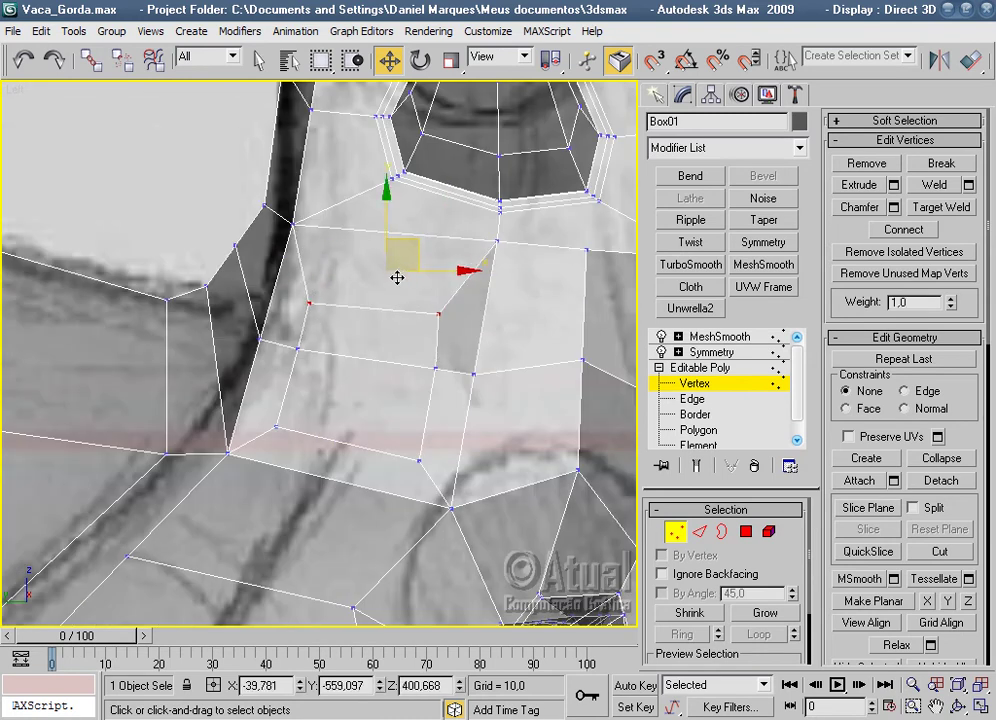
pyautogui.click(419, 460)
pyautogui.keyDown('ctrl'); pyautogui.click(275, 428); pyautogui.keyUp('ctrl')
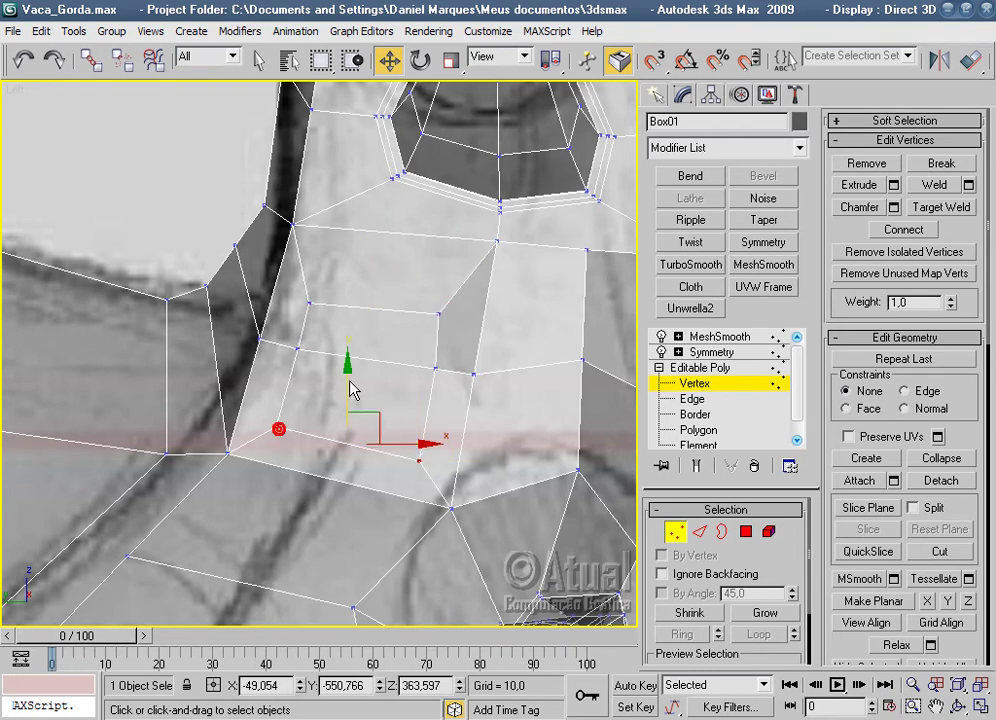
pyautogui.moveTo(362, 366); pyautogui.dragTo(384, 411)
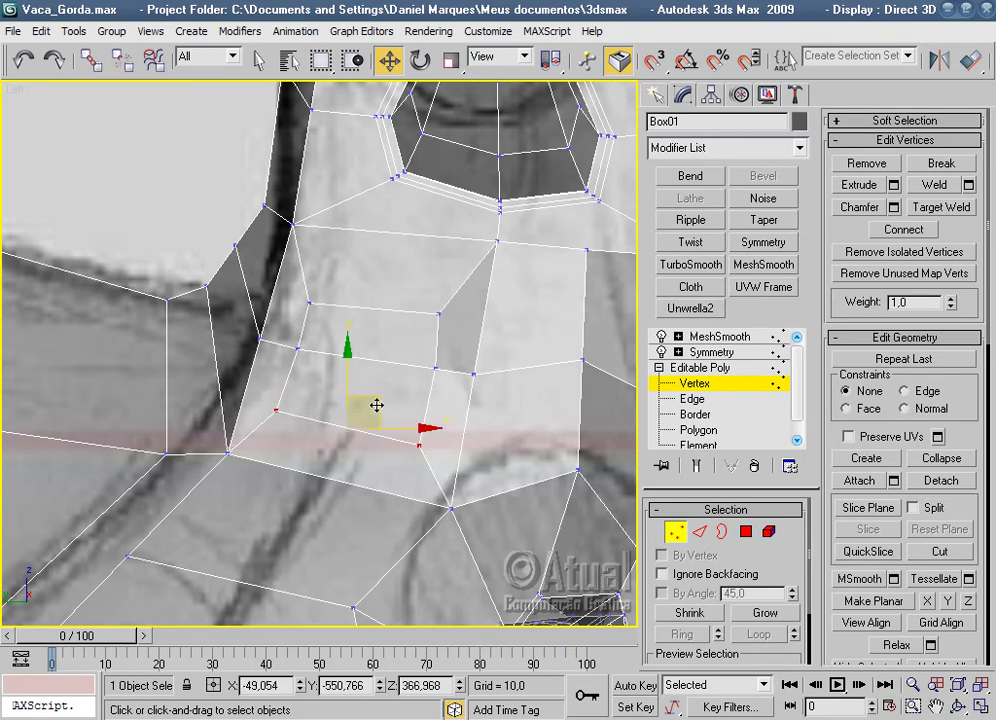
# Scale the middle vertex pair of the inset and nudge it slightly upward.
pyautogui.click(434, 369)
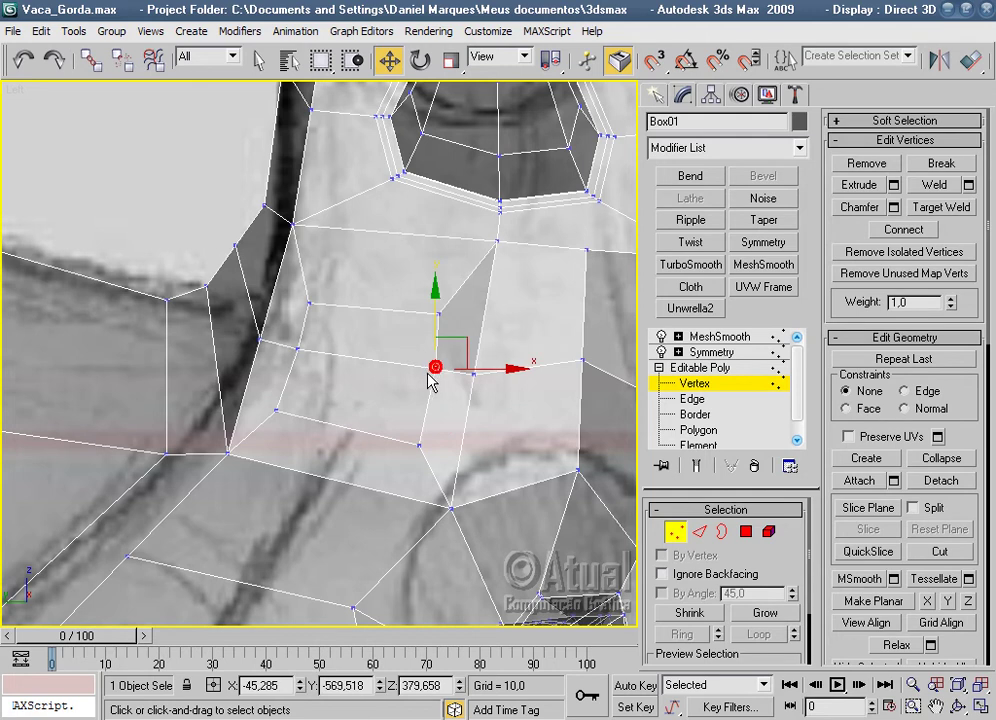
pyautogui.keyDown('ctrl'); pyautogui.click(298, 349); pyautogui.keyUp('ctrl')
pyautogui.click(451, 60)
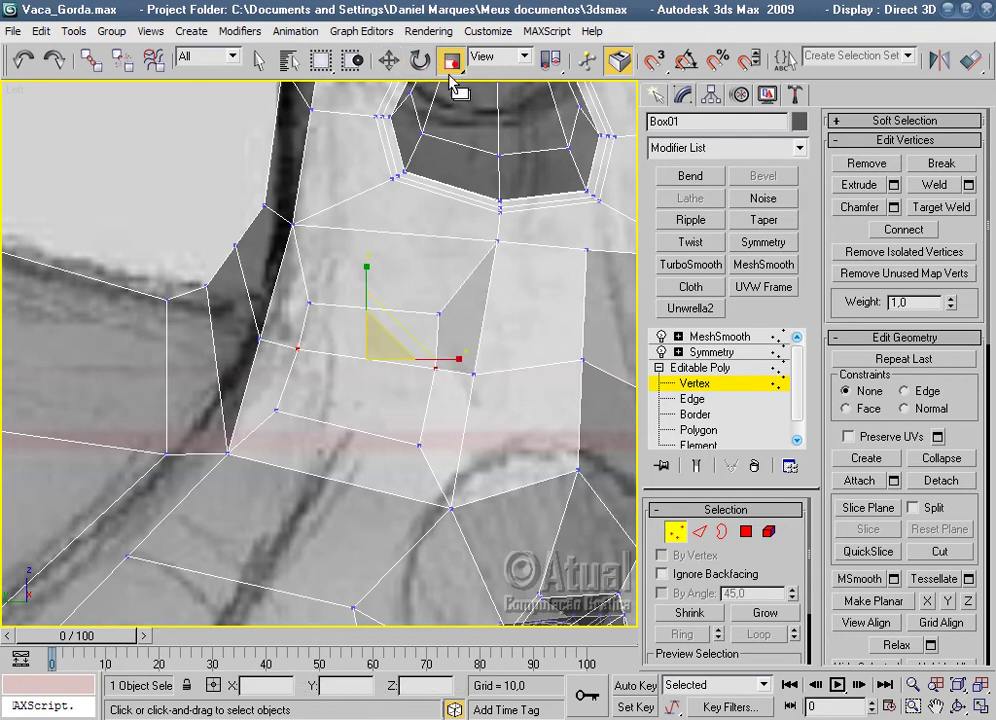
pyautogui.moveTo(451, 362); pyautogui.dragTo(325, 316)
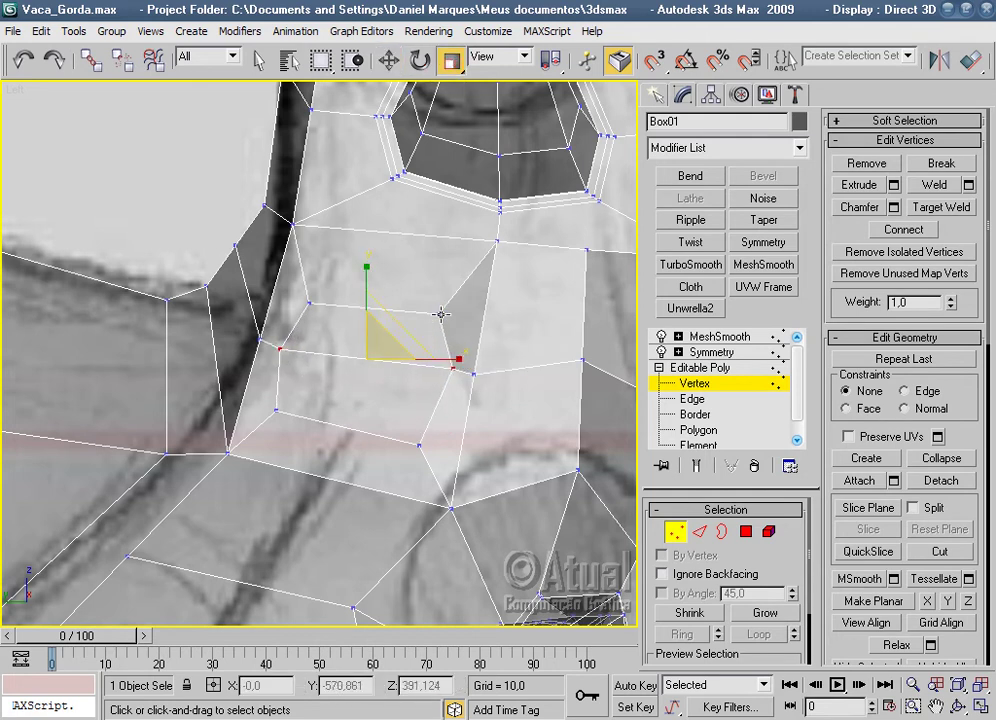
pyautogui.click(389, 60)
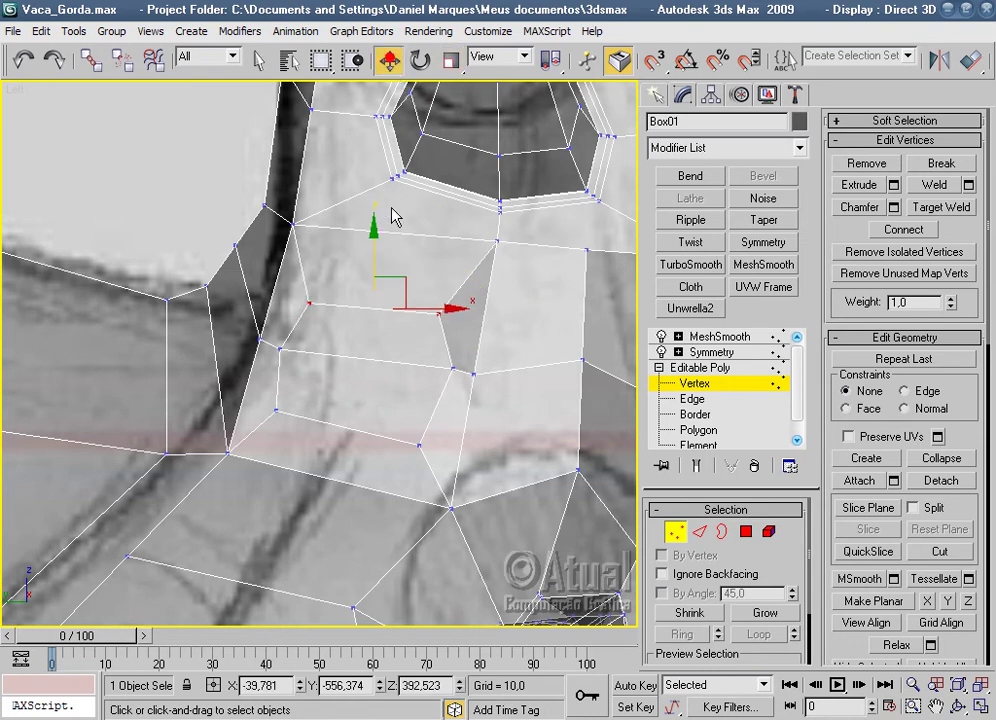
pyautogui.moveTo(374, 232); pyautogui.dragTo(376, 222)
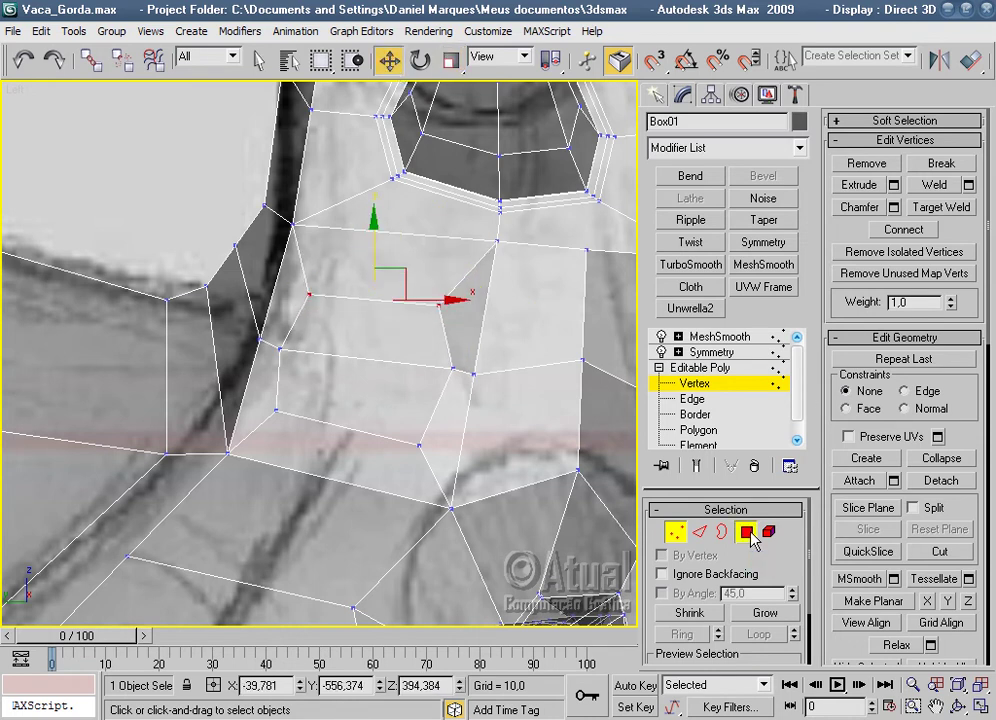
pyautogui.click(745, 531)
# In Perspective view, shift the two inset chest polygons sideways along X.
pyautogui.press('p')
pyautogui.moveTo(530, 413)
pyautogui.keyDown('alt'); pyautogui.mouseDown(button='middle')
pyautogui.moveTo(548, 389)
pyautogui.moveTo(394, 385)
pyautogui.mouseUp(button='middle'); pyautogui.keyUp('alt')
pyautogui.scroll(-5, 549, 387)
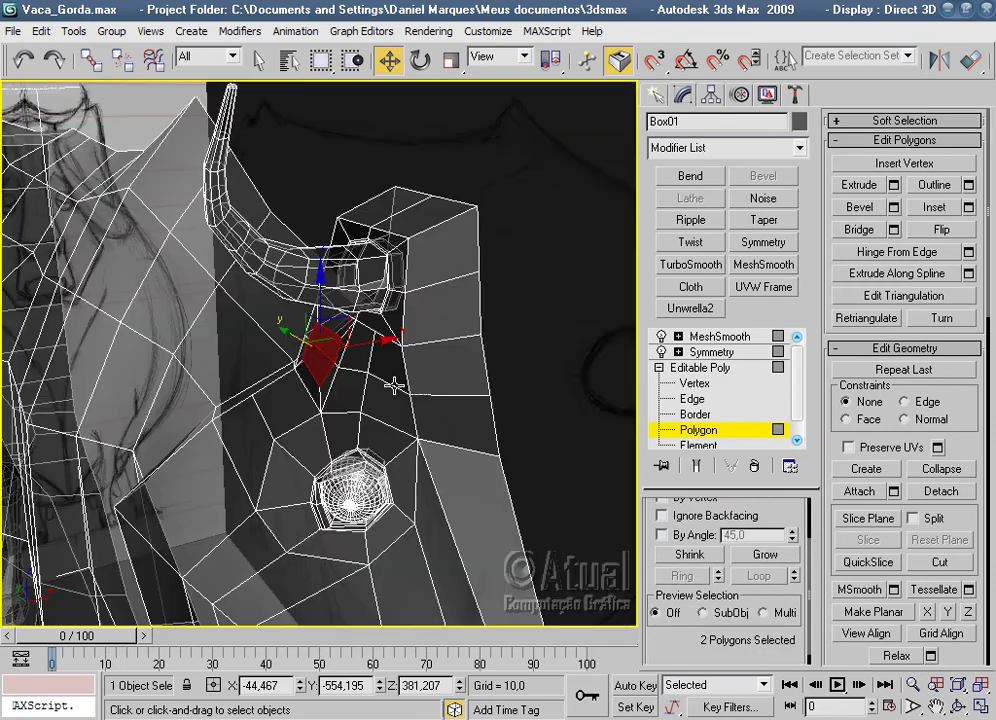
pyautogui.moveTo(374, 344); pyautogui.dragTo(326, 375)
pyautogui.keyDown('alt'); pyautogui.moveTo(387, 402); pyautogui.dragTo(381, 157, button='middle'); pyautogui.keyUp('alt')
# Rotate the chest polygons slightly around Z, then shift them left and lower in Left view.
pyautogui.click(420, 62)
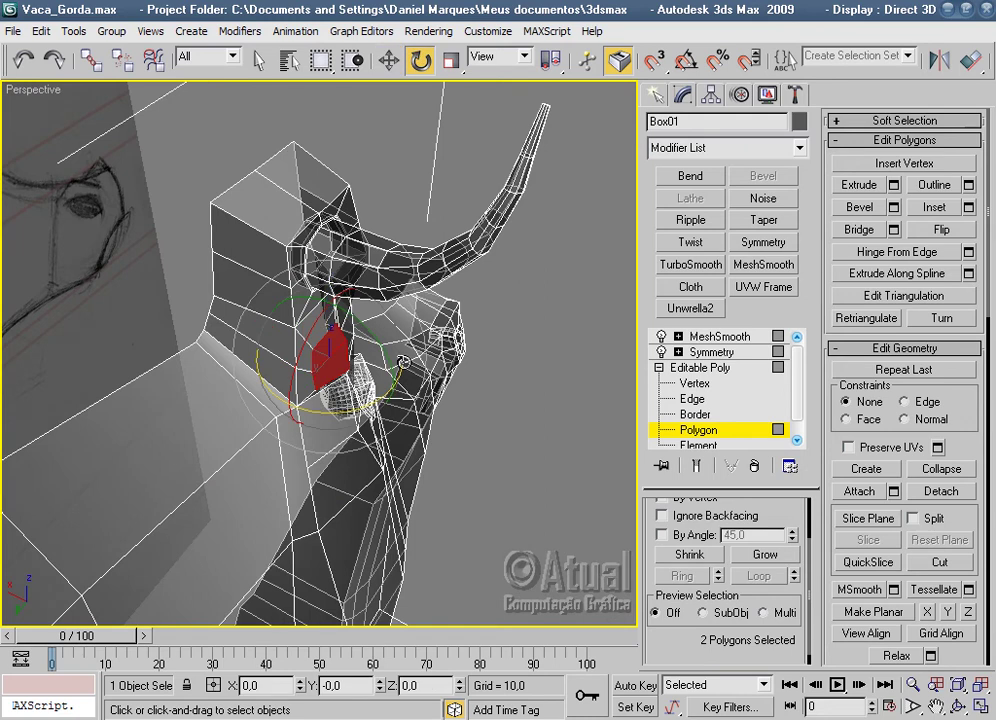
pyautogui.moveTo(374, 398); pyautogui.dragTo(361, 398)
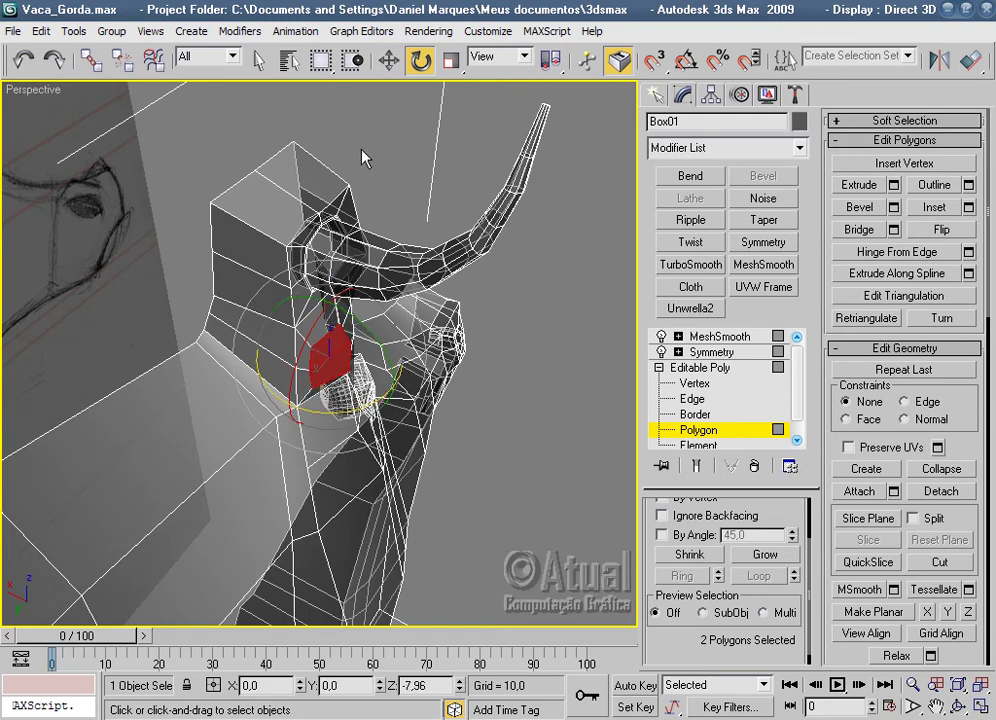
pyautogui.click(395, 64)
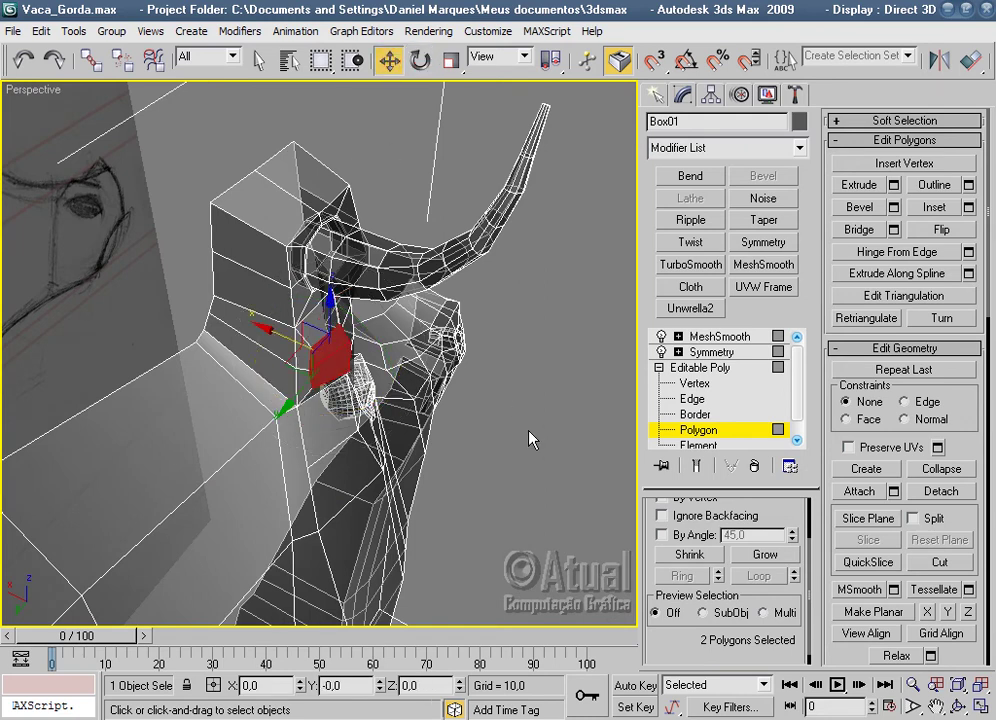
pyautogui.press('l')
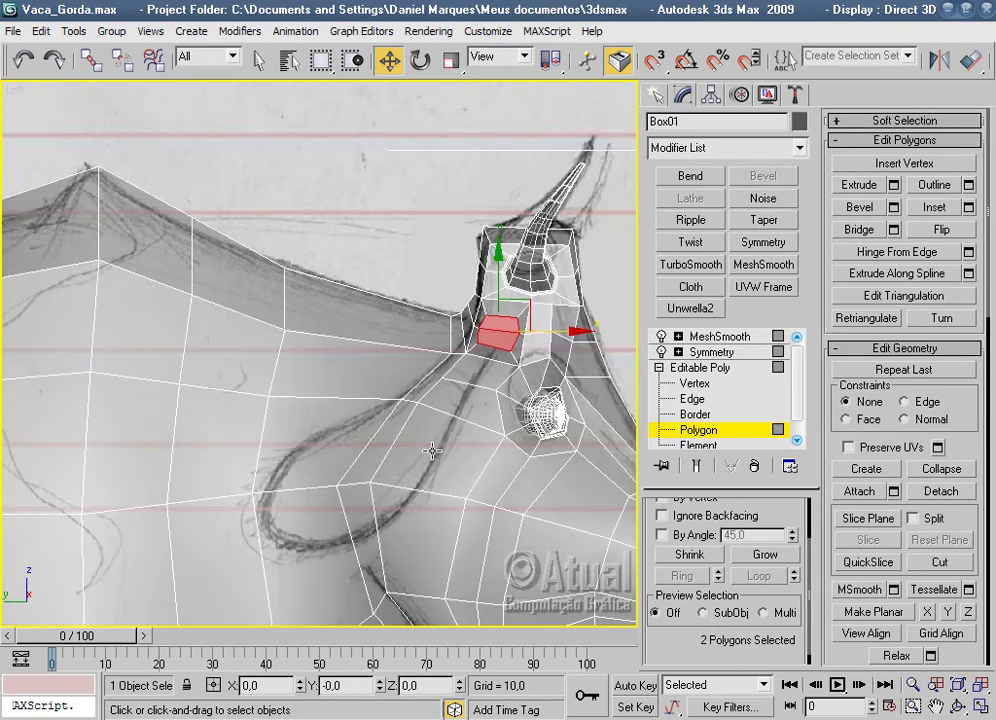
pyautogui.scroll(2, 503, 381)
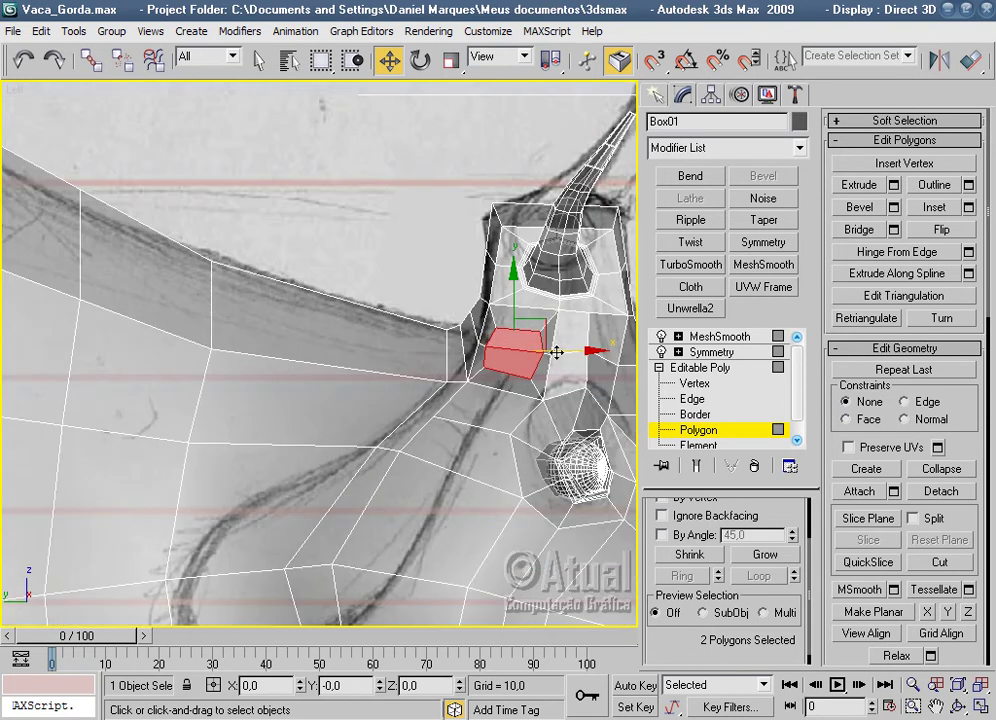
pyautogui.moveTo(556, 352); pyautogui.dragTo(548, 342)
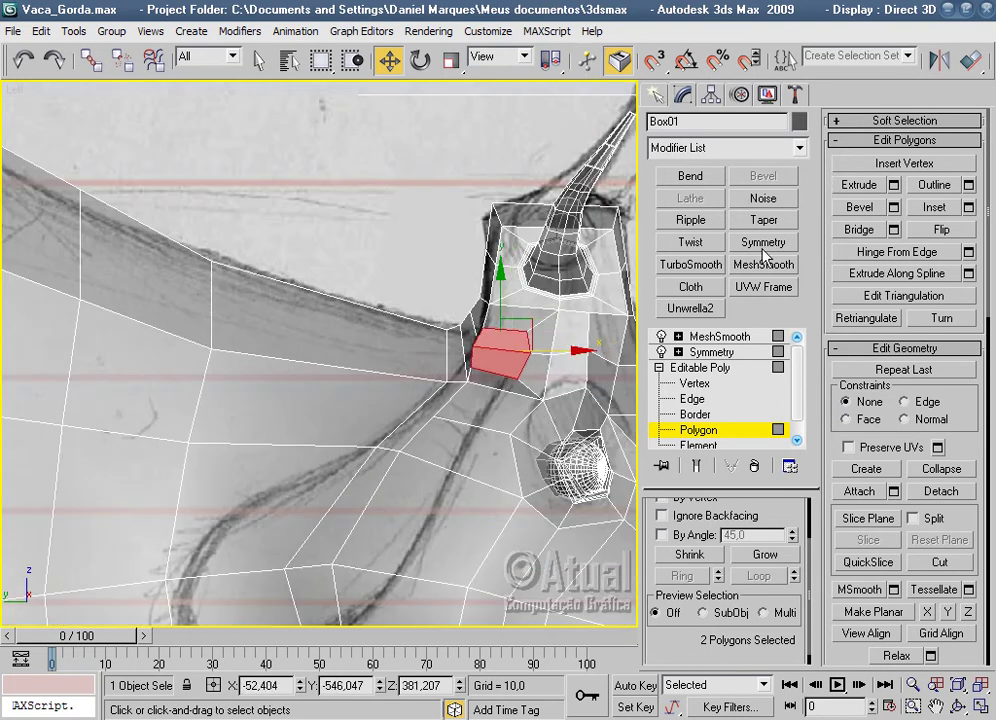
pyautogui.moveTo(500, 296); pyautogui.dragTo(501, 304)
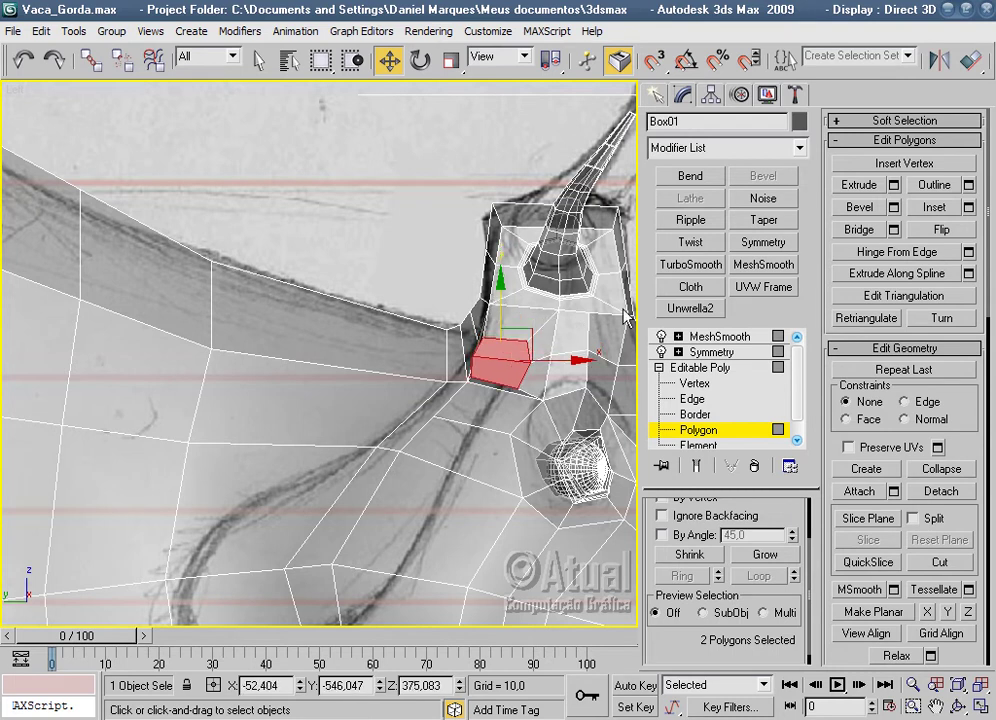
# Extrude the two chest polygons outward by 29.02 and move the new block down.
pyautogui.click(894, 185)
pyautogui.moveTo(722, 313); pyautogui.dragTo(722, 270)
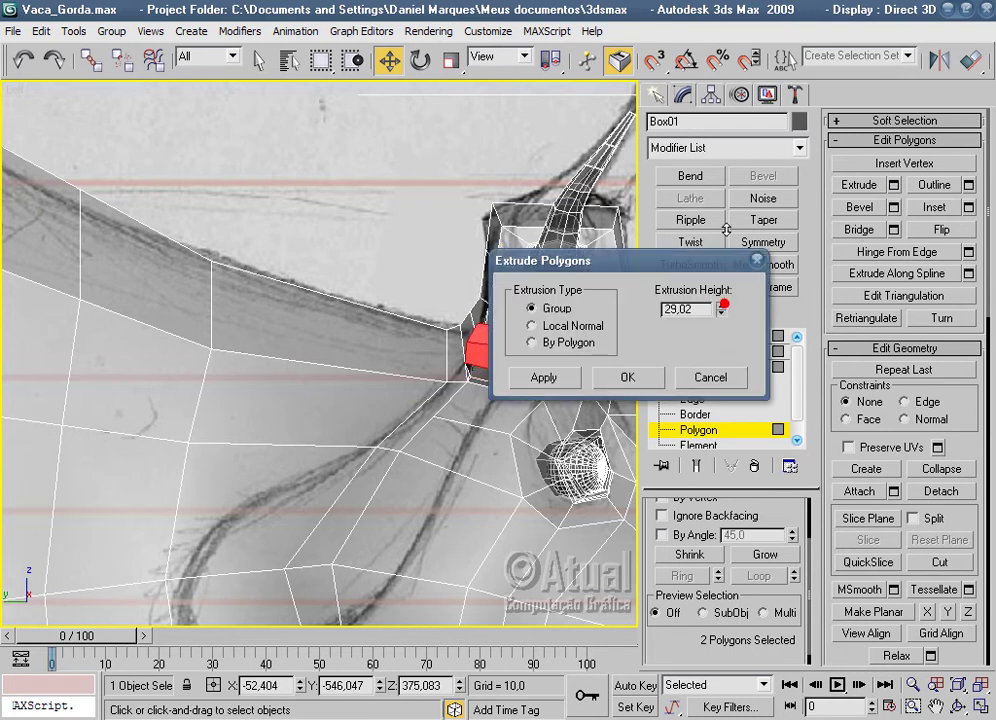
pyautogui.click(627, 377)
pyautogui.moveTo(514, 325)
pyautogui.mouseDown()
pyautogui.moveTo(510, 392)
pyautogui.moveTo(512, 367)
pyautogui.moveTo(499, 358)
pyautogui.moveTo(472, 270)
pyautogui.mouseUp()
pyautogui.click(452, 60)
# Widen the two chest polygons along X with Uniform Scale.
pyautogui.click(389, 60)
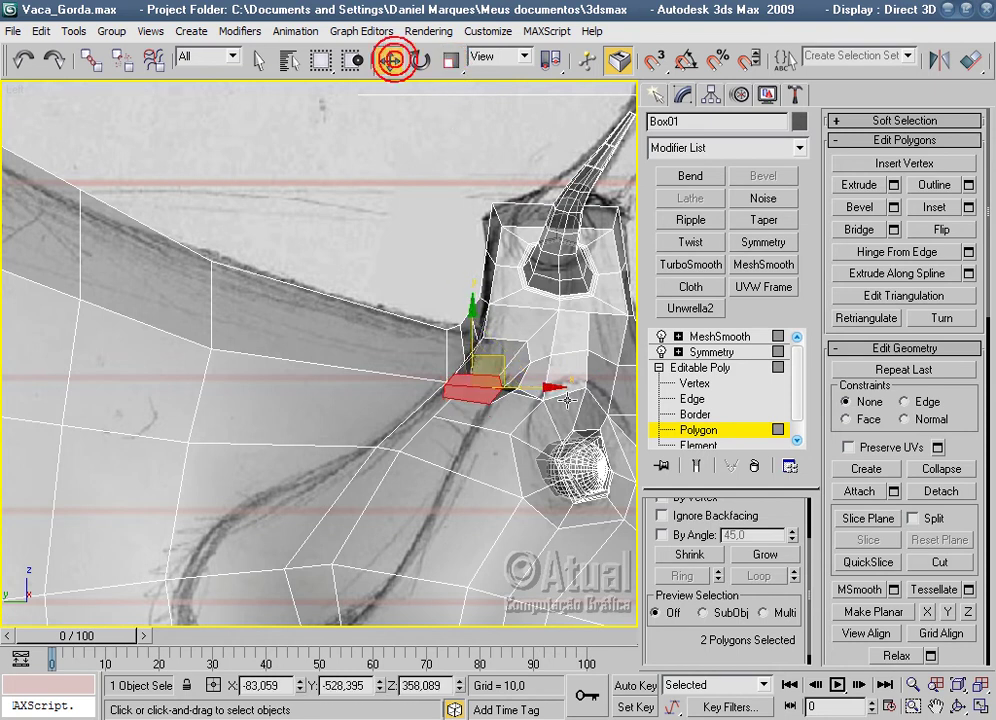
pyautogui.click(452, 60)
pyautogui.moveTo(555, 388); pyautogui.dragTo(578, 390)
pyautogui.press('w')
pyautogui.scroll(-2, 413, 118)
pyautogui.moveTo(500, 330); pyautogui.dragTo(548, 366, button='middle')
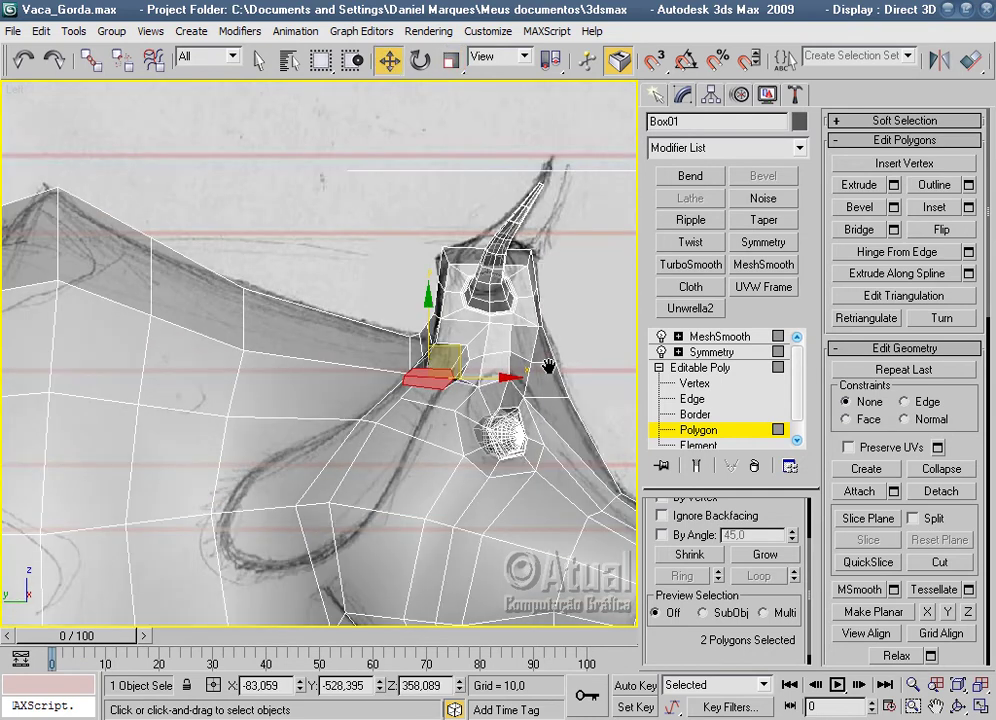
# In Front view, nudge the chest polygons and tilt them around Z.
pyautogui.press('f')
pyautogui.scroll(-3, 547, 405)
pyautogui.scroll(2, 420, 425)
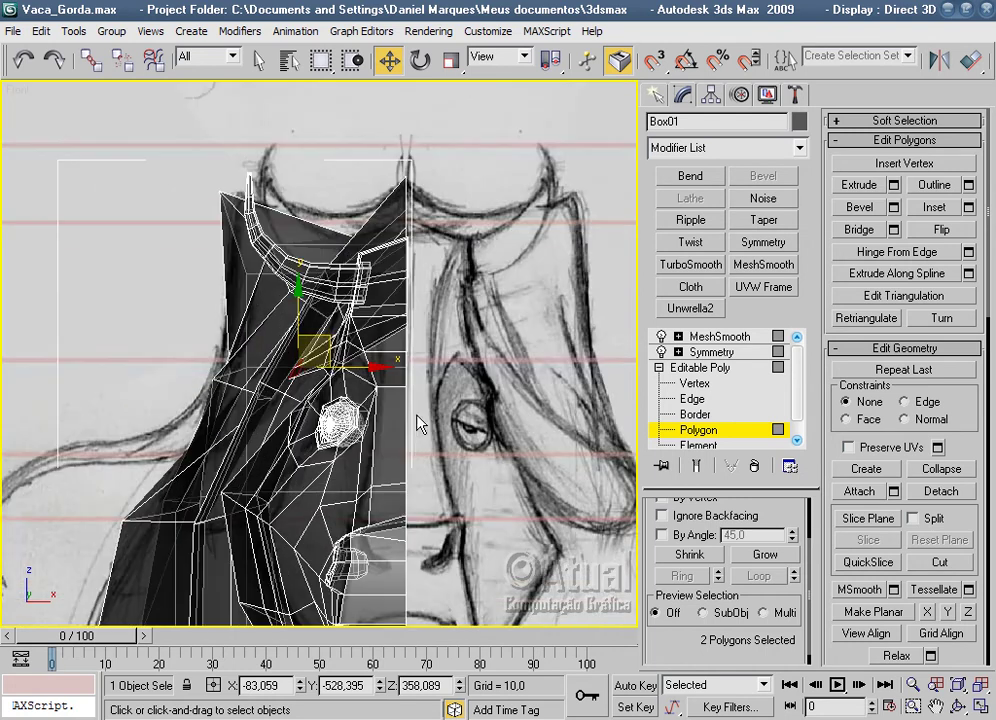
pyautogui.moveTo(418, 424); pyautogui.dragTo(505, 313, button='middle')
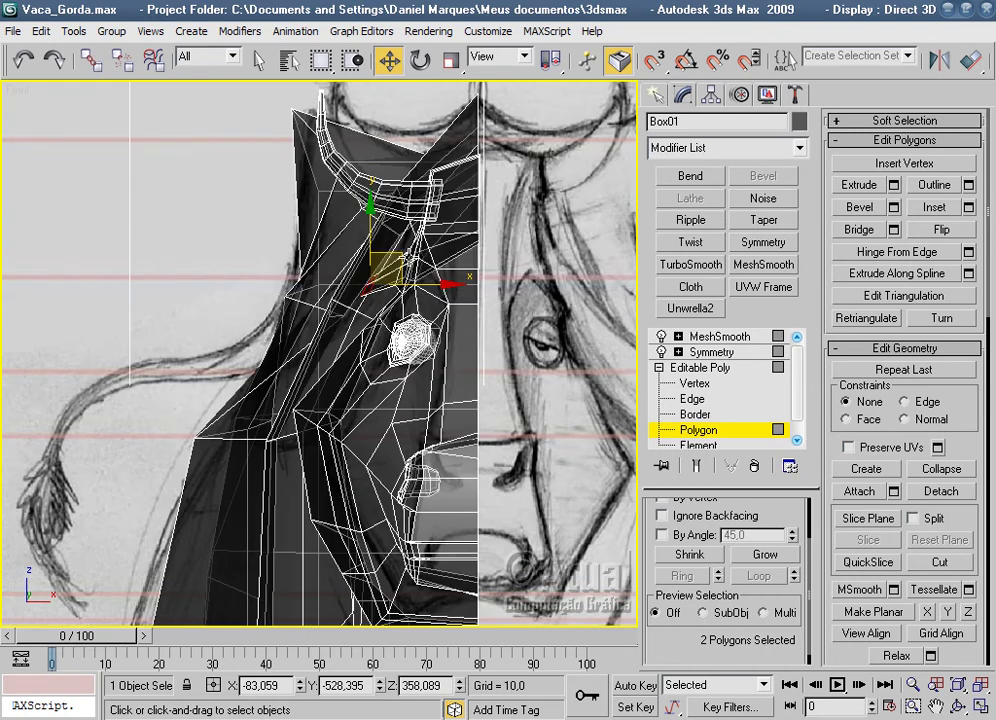
pyautogui.moveTo(394, 258); pyautogui.dragTo(397, 249)
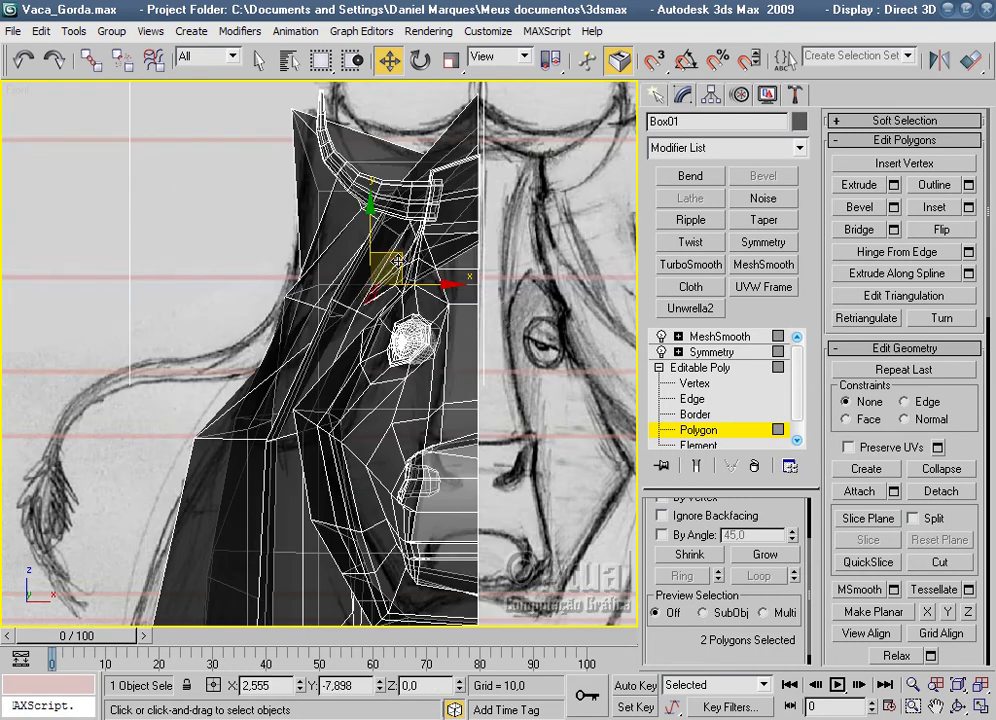
pyautogui.click(419, 60)
pyautogui.moveTo(335, 188); pyautogui.dragTo(318, 151)
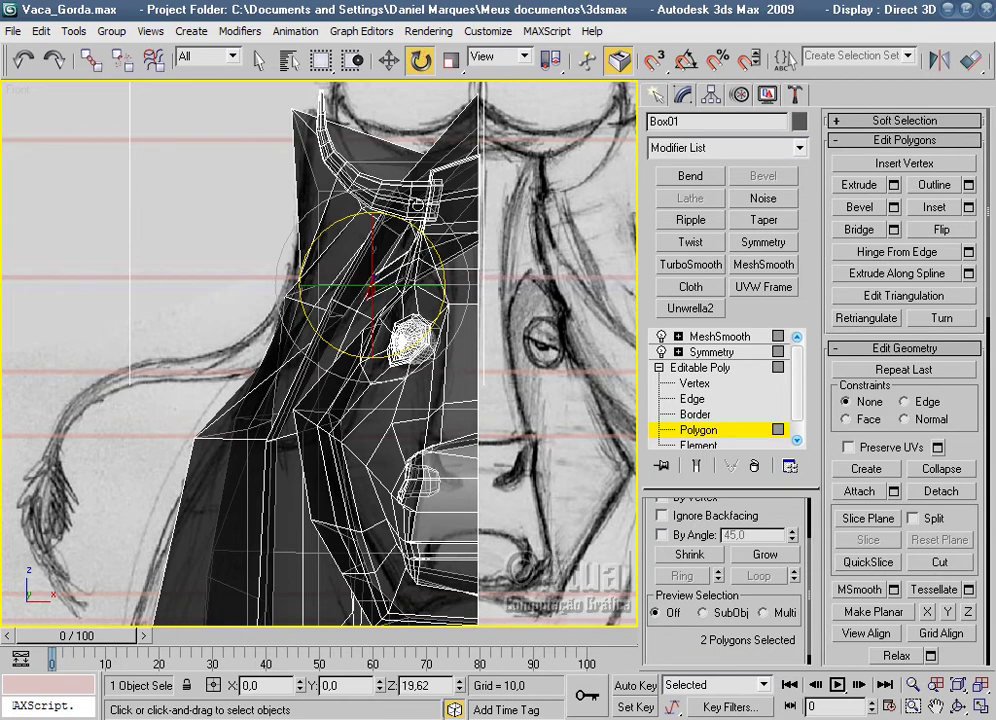
pyautogui.press('w')
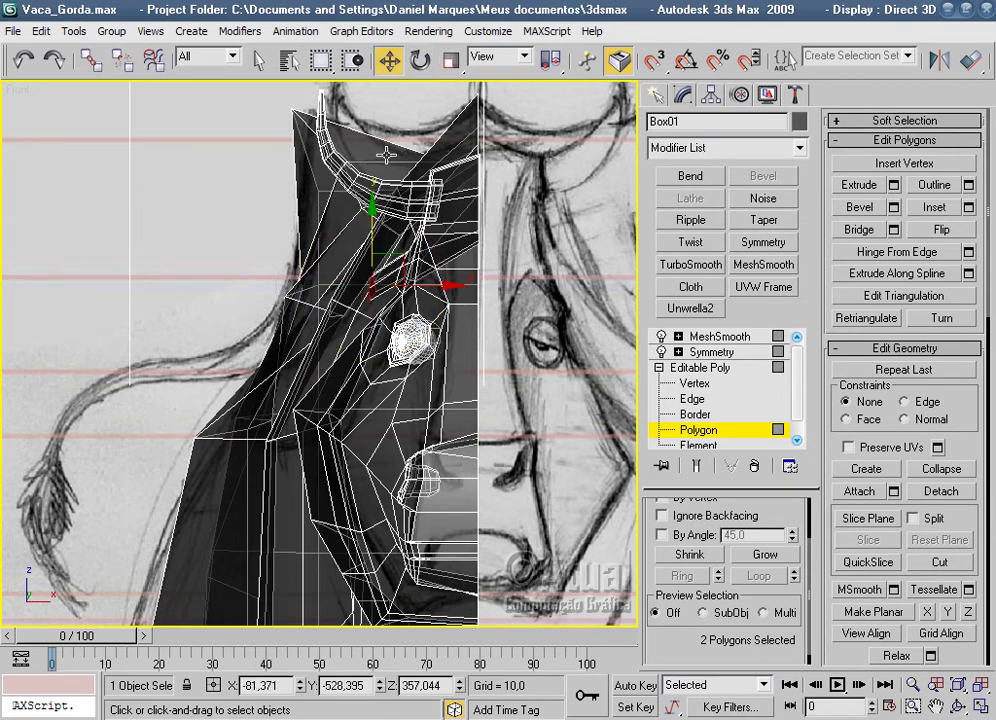
# Rotate the polygons further to about 20 degrees to match the sketch and lower them slightly.
pyautogui.click(420, 60)
pyautogui.scroll(3, 405, 428)
pyautogui.scroll(2, 405, 428)
pyautogui.scroll(2, 405, 428)
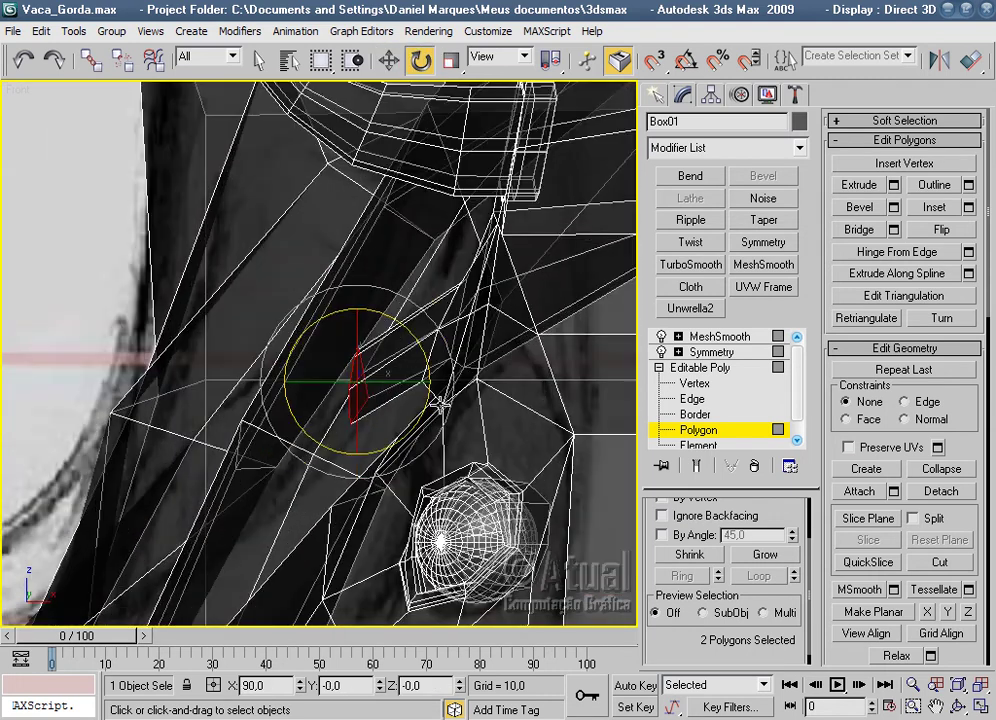
pyautogui.moveTo(429, 404); pyautogui.dragTo(437, 370)
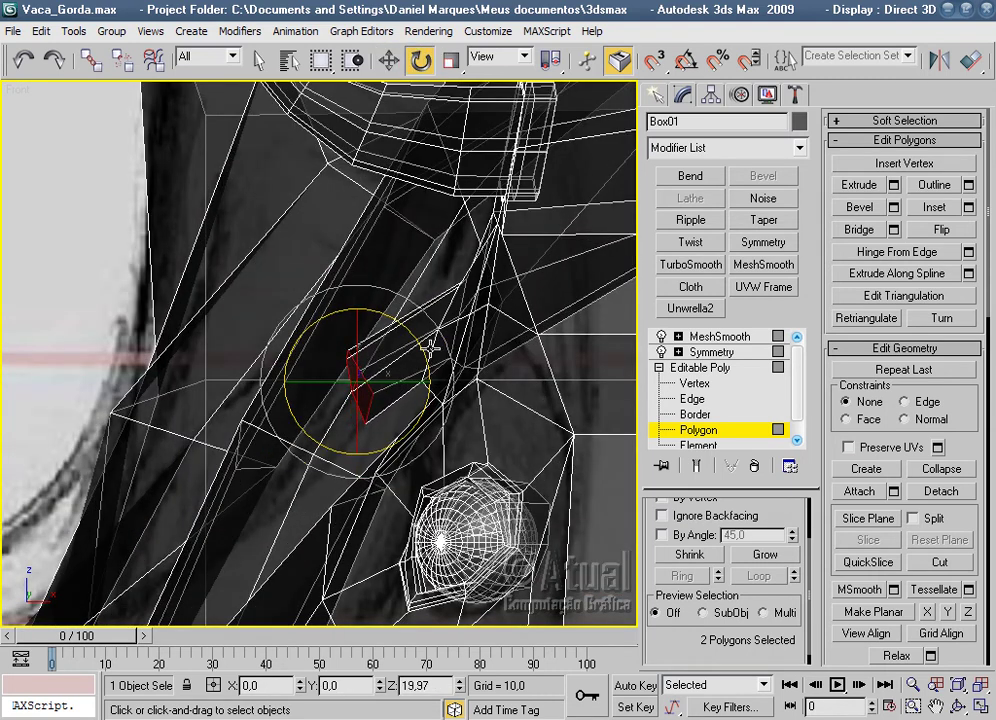
pyautogui.click(392, 62)
pyautogui.moveTo(360, 323); pyautogui.dragTo(406, 363)
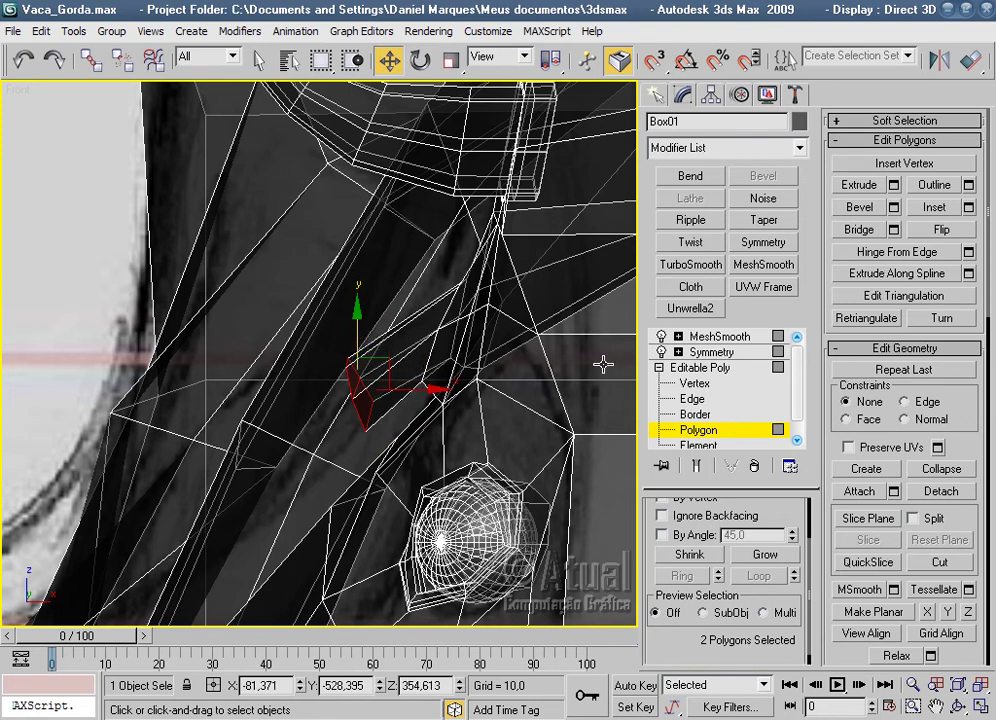
pyautogui.scroll(-3, 603, 364)
pyautogui.scroll(-2, 591, 391)
pyautogui.scroll(-3, 551, 411)
# Extrude the two chest polygons outward with an Extrusion Height of about 115.
pyautogui.scroll(3, 389, 476)
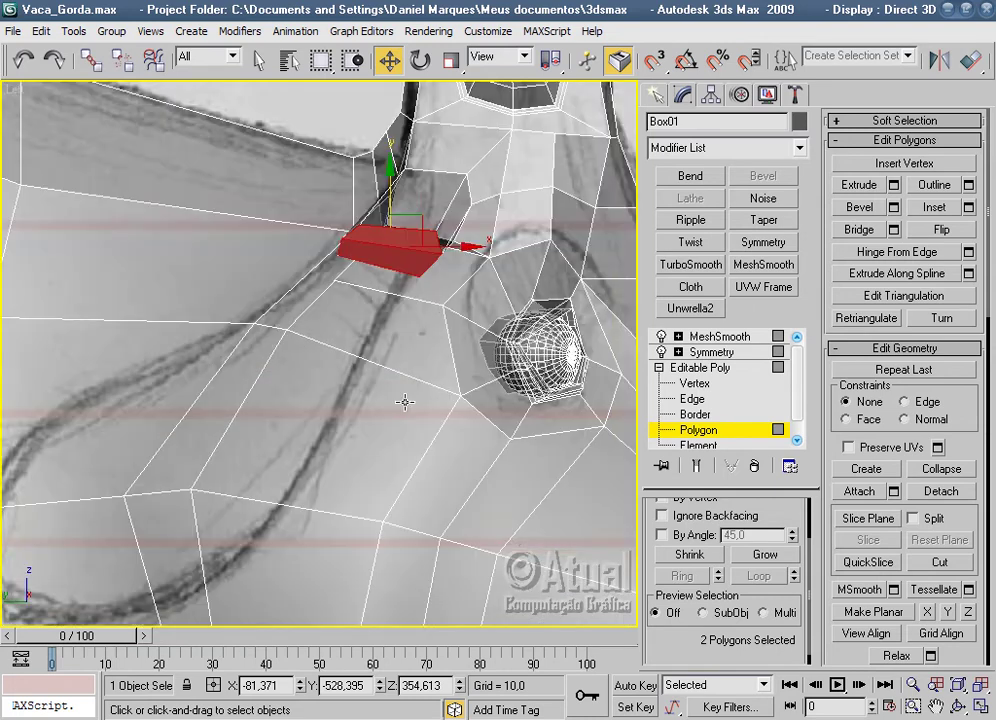
pyautogui.moveTo(405, 402); pyautogui.dragTo(451, 427, button='middle')
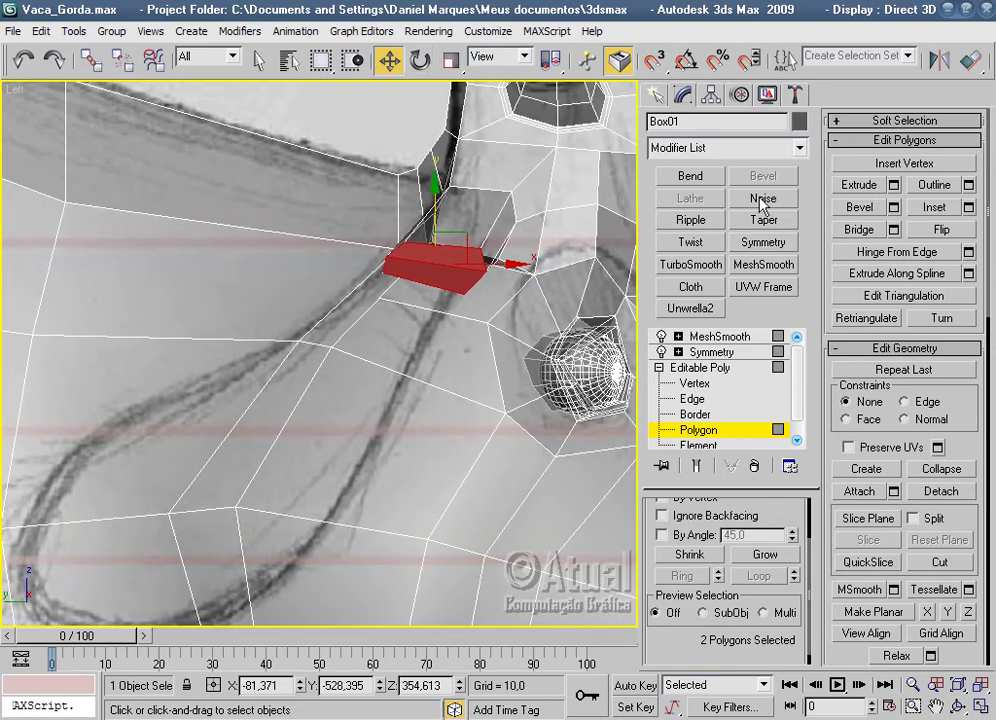
pyautogui.click(893, 186)
pyautogui.moveTo(722, 313)
pyautogui.mouseDown()
pyautogui.moveTo(725, 333)
pyautogui.moveTo(683, 308)
pyautogui.mouseUp()
pyautogui.press('Return')
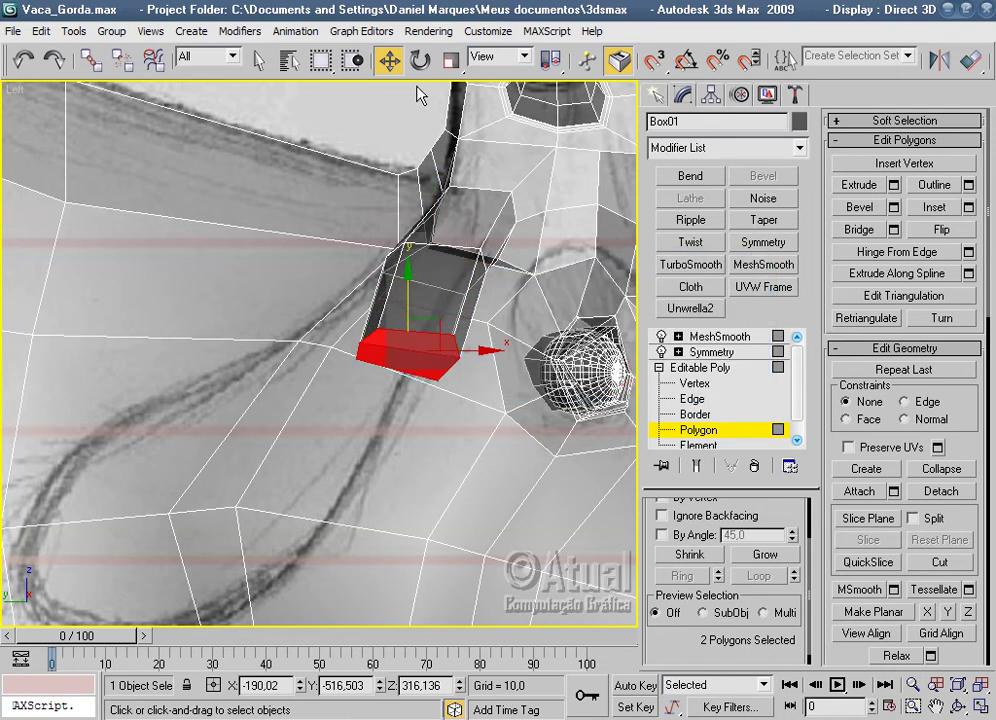
# Widen the extruded end, slide it left, then narrow it slightly.
pyautogui.click(451, 60)
pyautogui.moveTo(493, 353); pyautogui.dragTo(540, 350)
pyautogui.click(387, 60)
pyautogui.moveTo(457, 297); pyautogui.dragTo(397, 307)
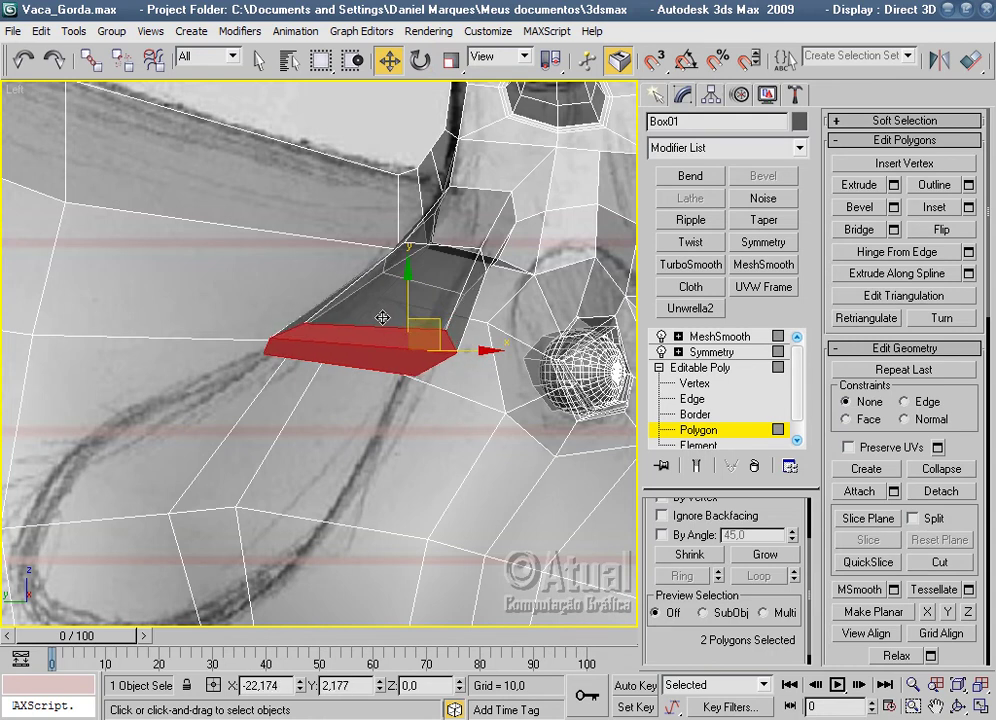
pyautogui.click(451, 60)
pyautogui.moveTo(435, 338)
pyautogui.mouseDown()
pyautogui.moveTo(420, 340)
pyautogui.moveTo(427, 347)
pyautogui.mouseUp()
pyautogui.click(387, 60)
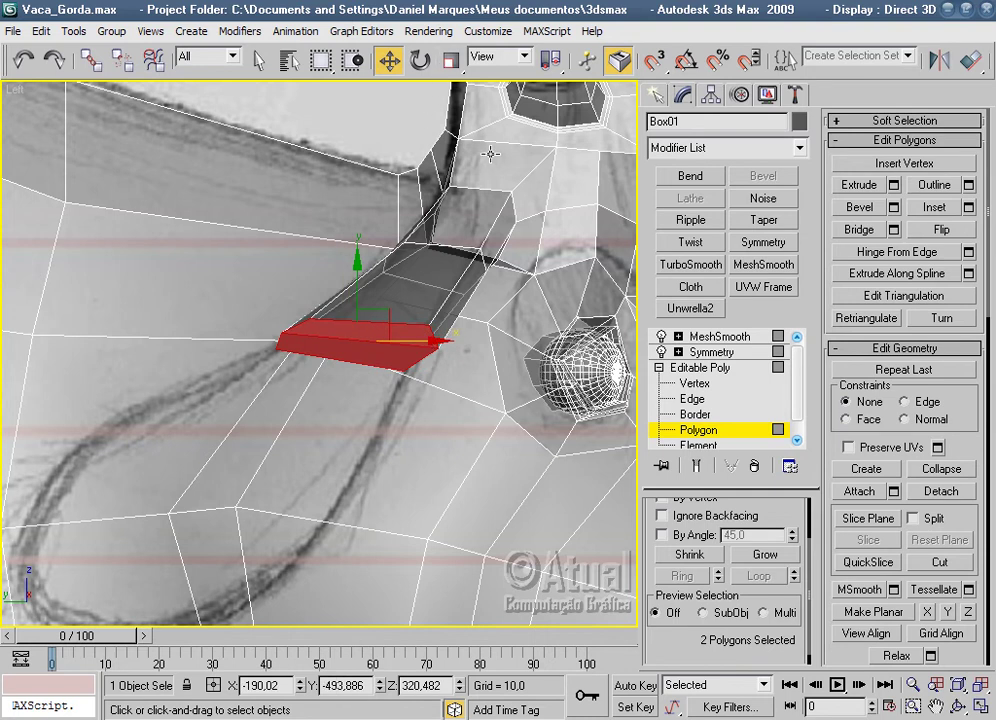
# In Front view, move the extruded end down and right and tilt it to follow the sketch.
pyautogui.scroll(-2, 490, 157)
pyautogui.press('f')
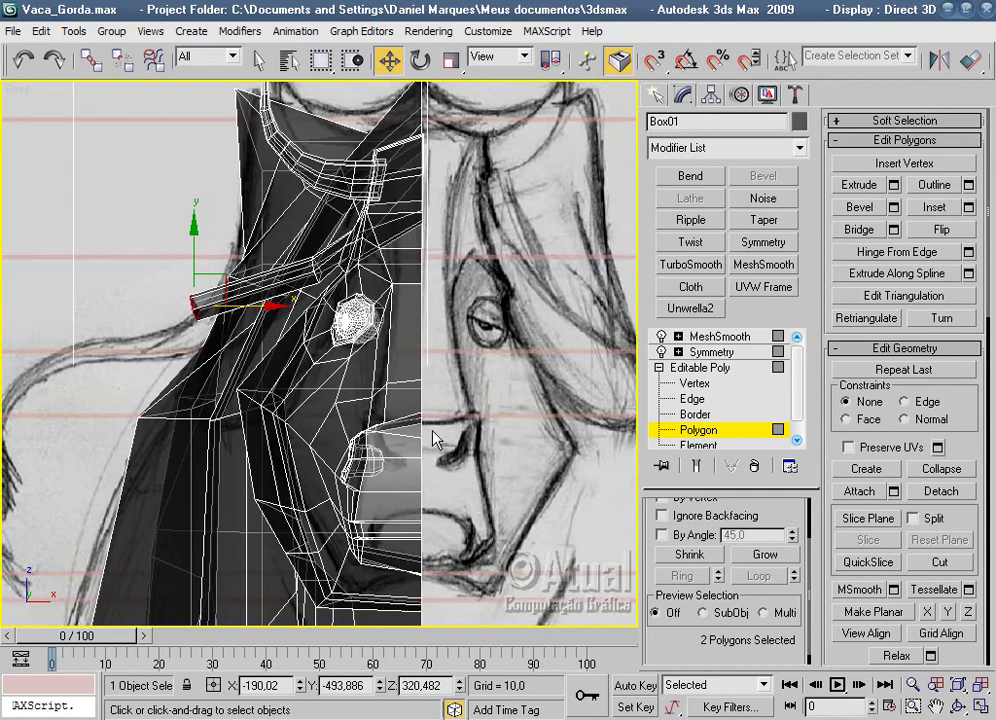
pyautogui.scroll(2, 470, 467)
pyautogui.moveTo(486, 392); pyautogui.dragTo(527, 474, button='middle')
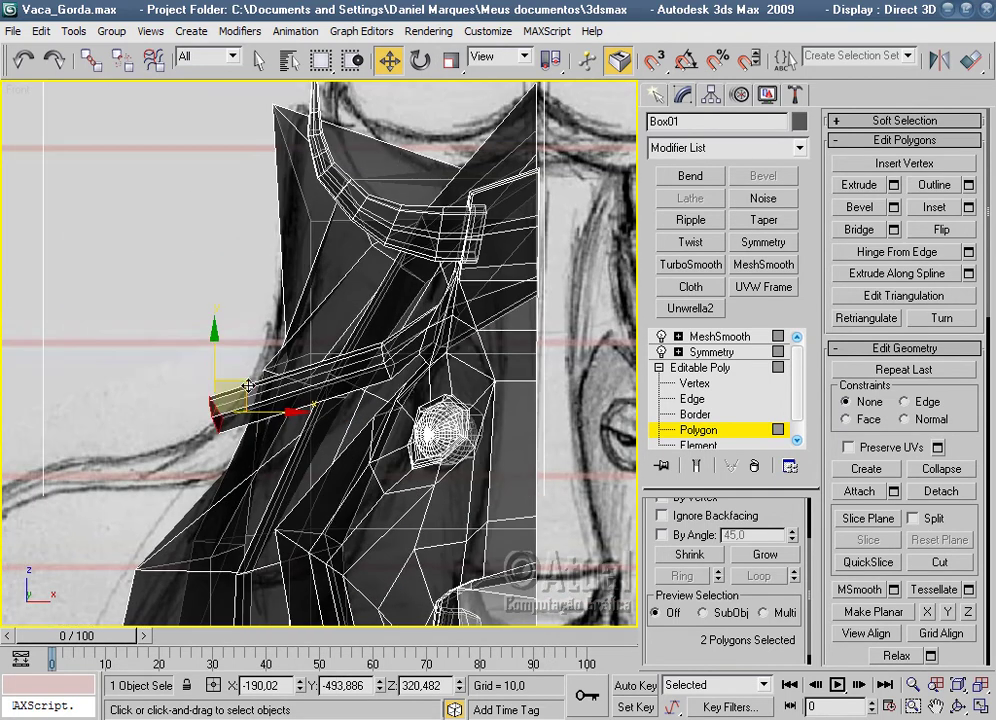
pyautogui.moveTo(246, 384); pyautogui.dragTo(278, 428)
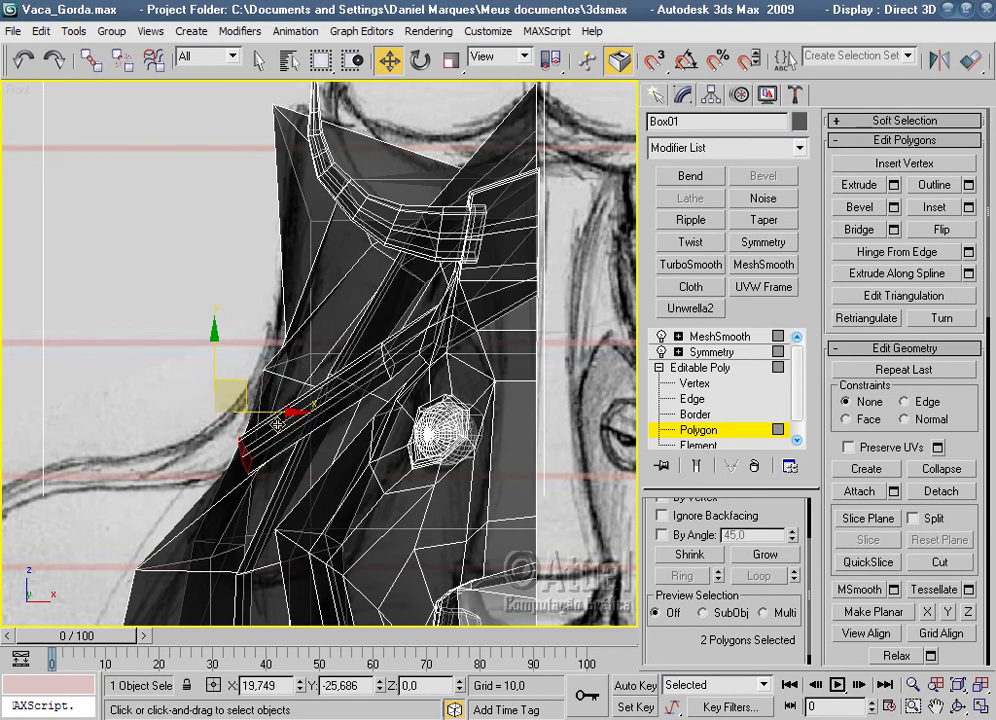
pyautogui.click(421, 60)
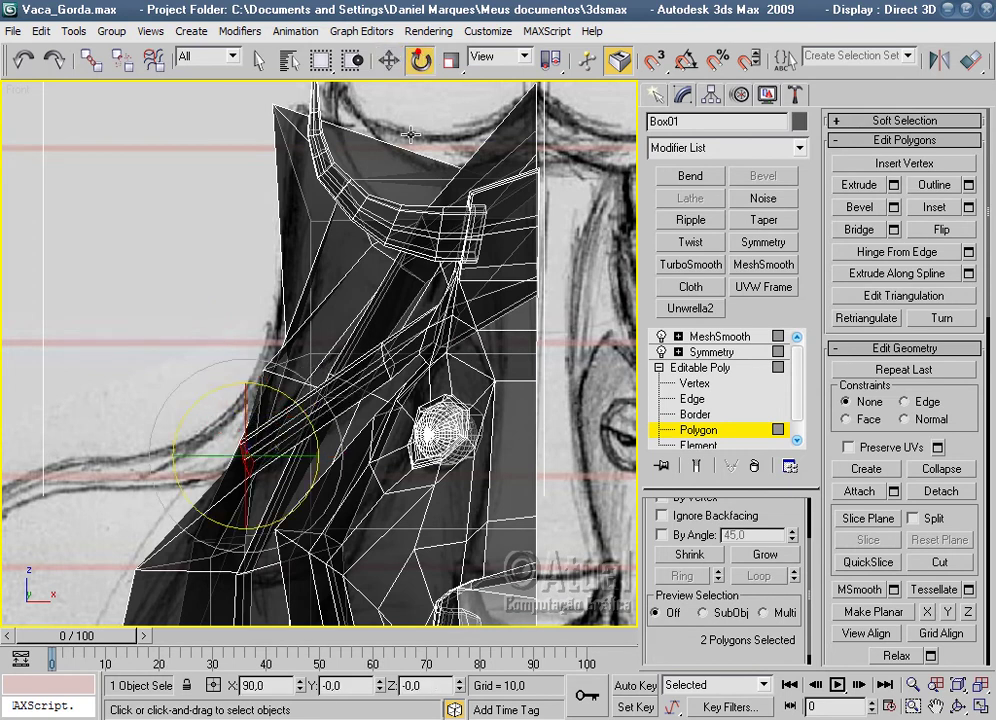
pyautogui.moveTo(303, 411); pyautogui.dragTo(300, 392)
pyautogui.press('w')
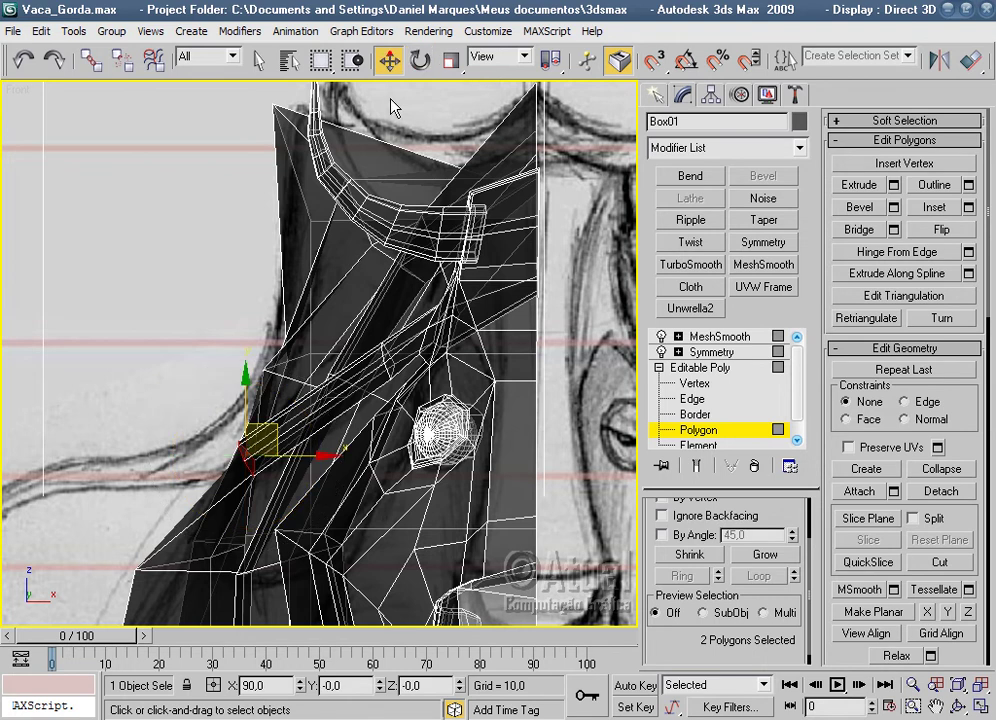
pyautogui.moveTo(278, 428); pyautogui.dragTo(268, 452)
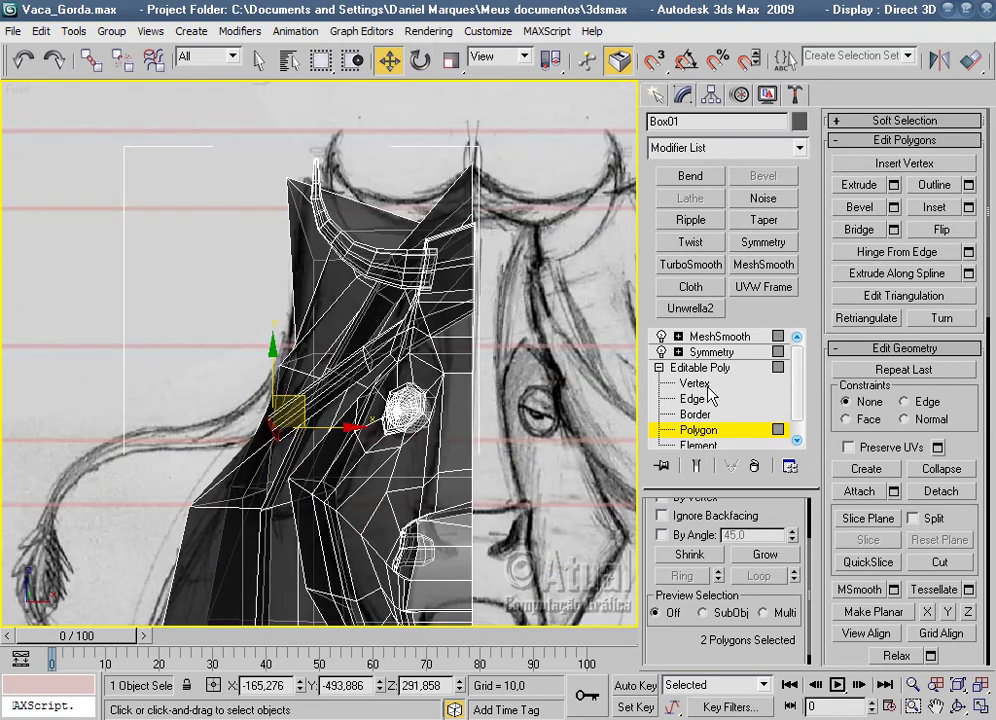
pyautogui.press('z')
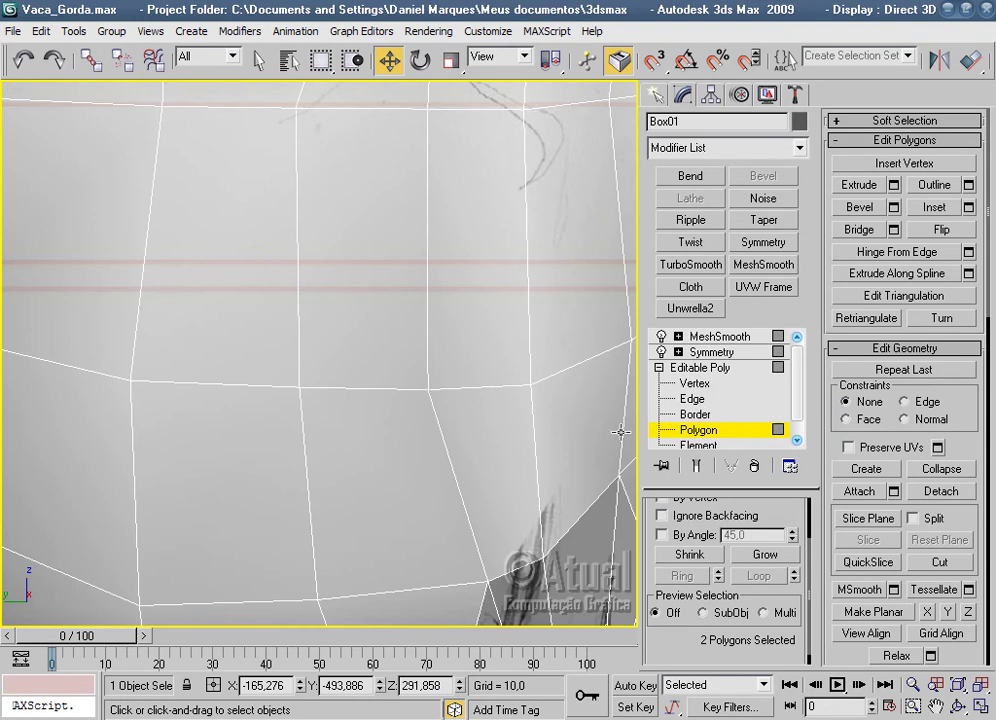
pyautogui.scroll(-3, 511, 433)
pyautogui.scroll(-5, 420, 460)
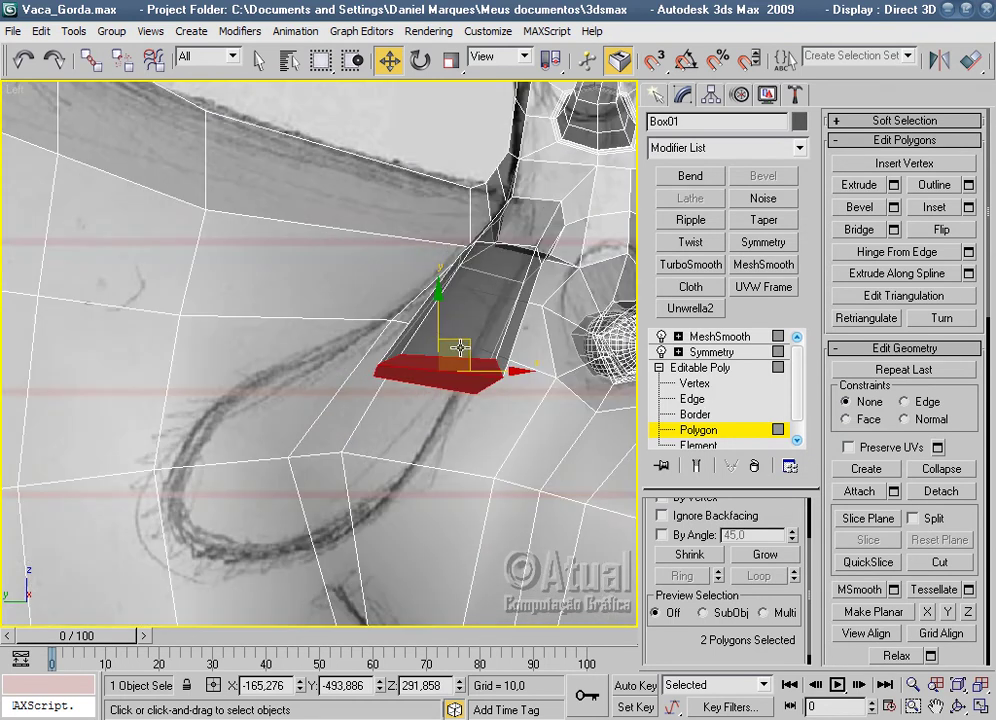
# Shift the end up and left and extrude it a further 202.776 into a long column.
pyautogui.moveTo(479, 342); pyautogui.dragTo(446, 337)
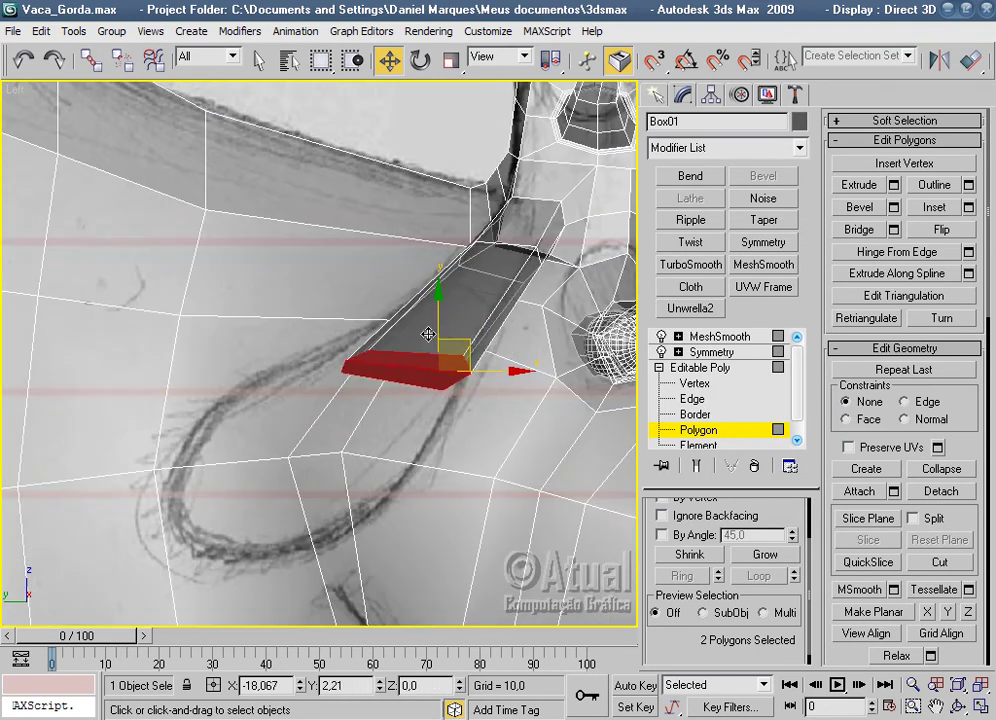
pyautogui.click(893, 185)
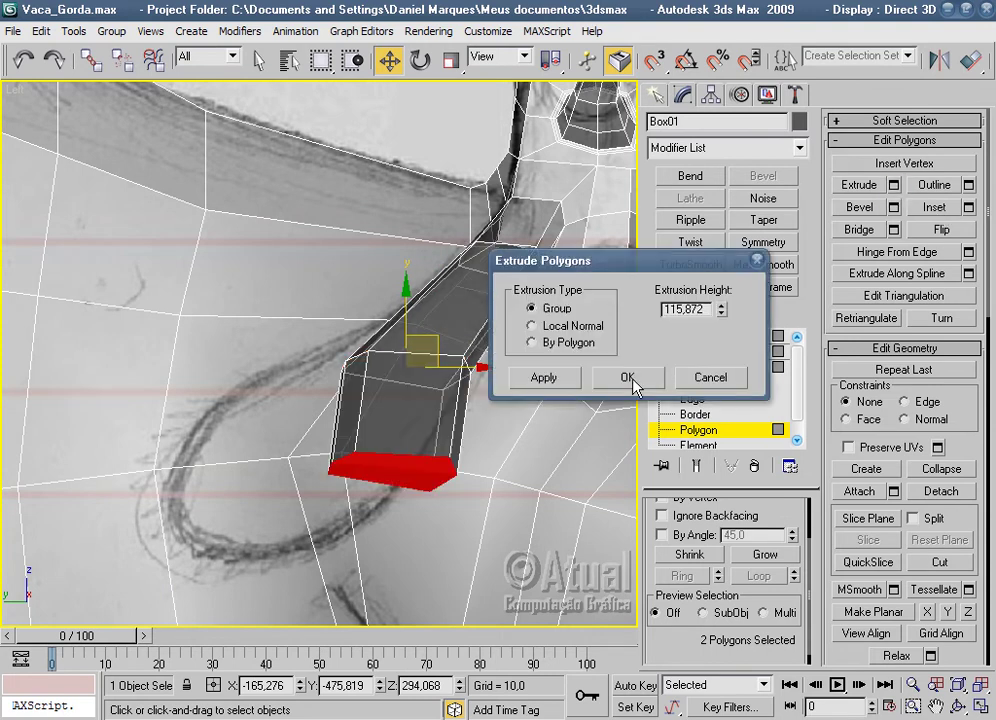
pyautogui.moveTo(721, 310); pyautogui.dragTo(721, 280)
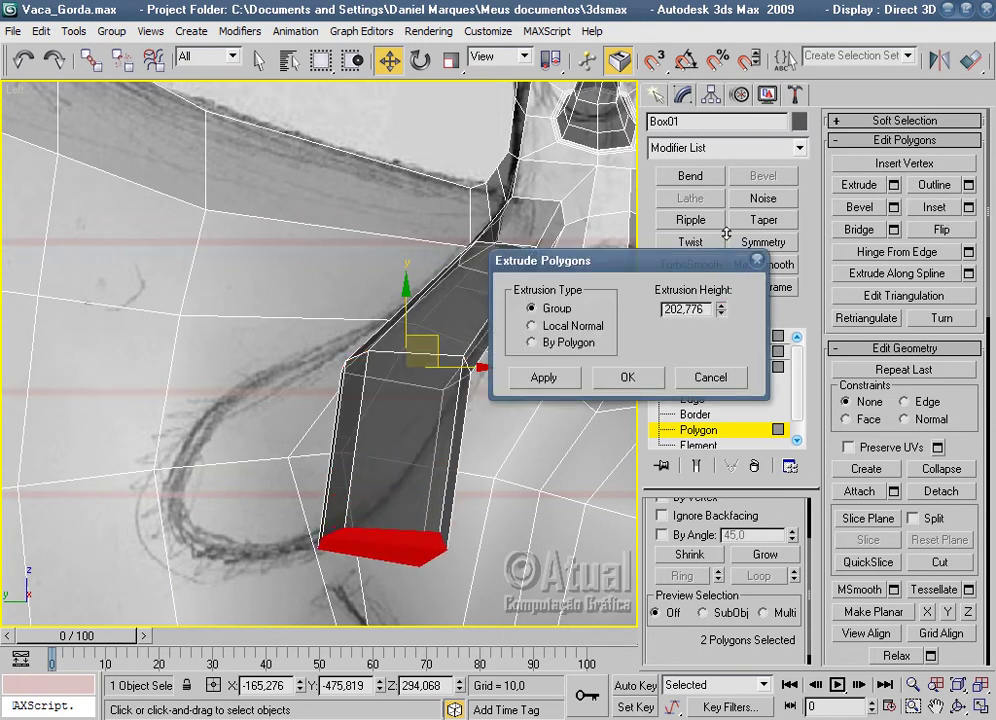
pyautogui.click(636, 378)
# Undo a stray face move, then move, scale and slide the column's end down along the sketch.
pyautogui.moveTo(400, 518); pyautogui.dragTo(330, 503)
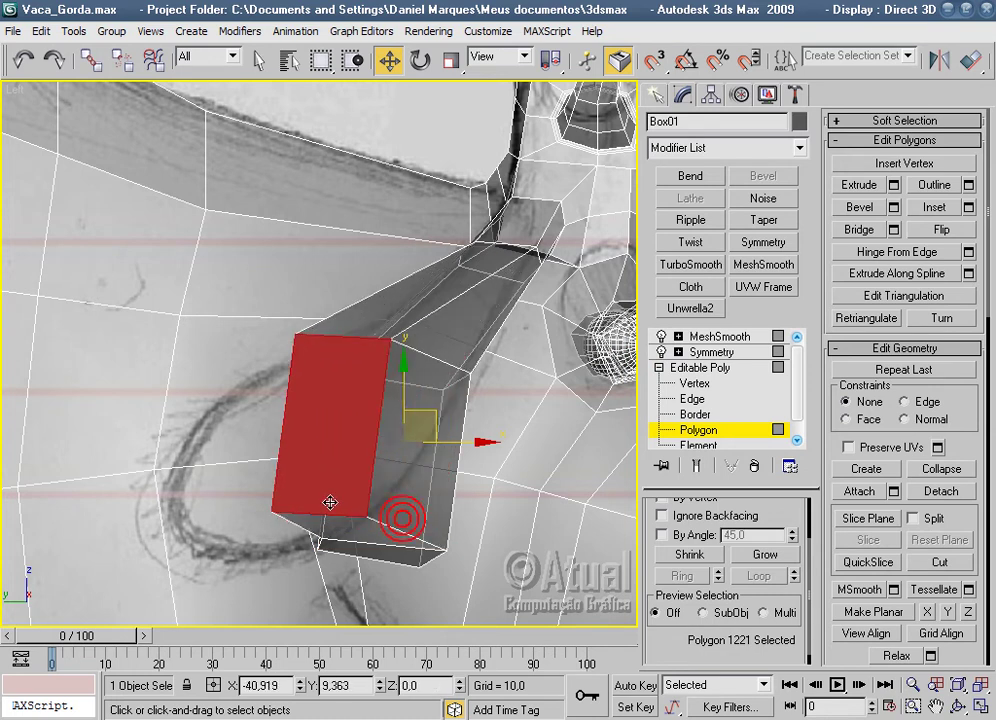
pyautogui.click(24, 58)
pyautogui.click(24, 58)
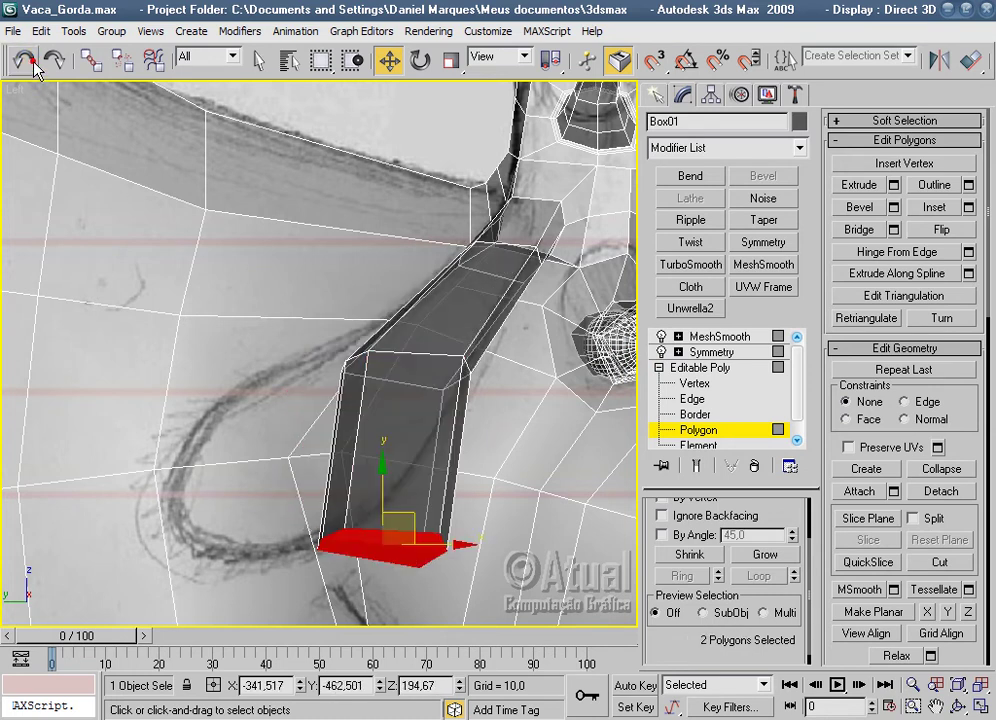
pyautogui.moveTo(408, 516)
pyautogui.mouseDown()
pyautogui.moveTo(308, 466)
pyautogui.moveTo(367, 490)
pyautogui.moveTo(292, 487)
pyautogui.mouseUp()
pyautogui.click(450, 60)
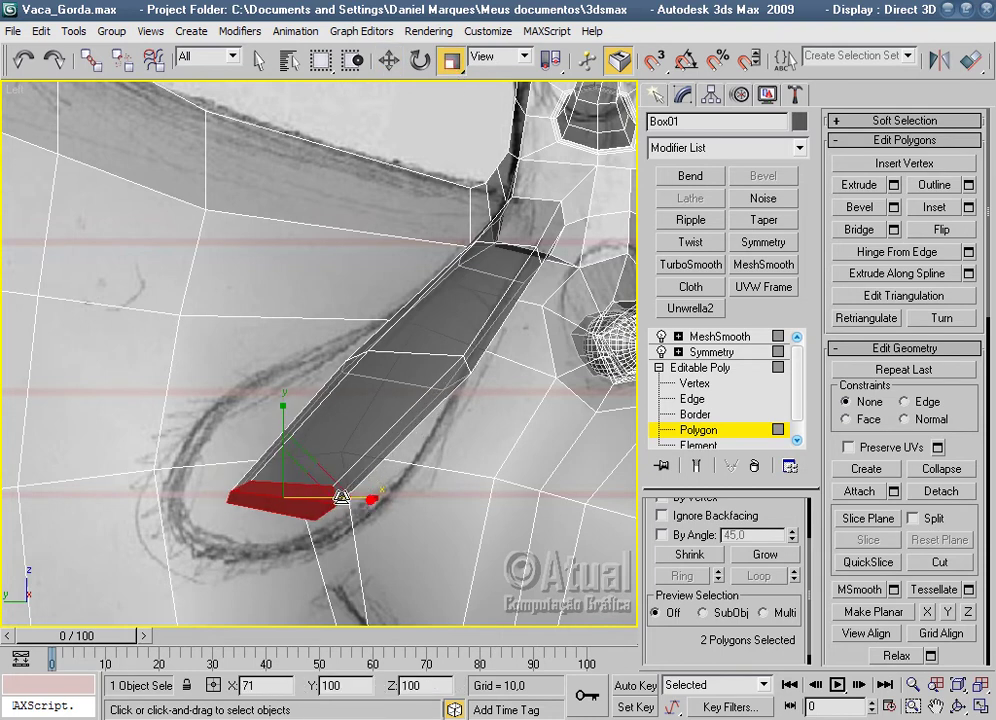
pyautogui.press('w')
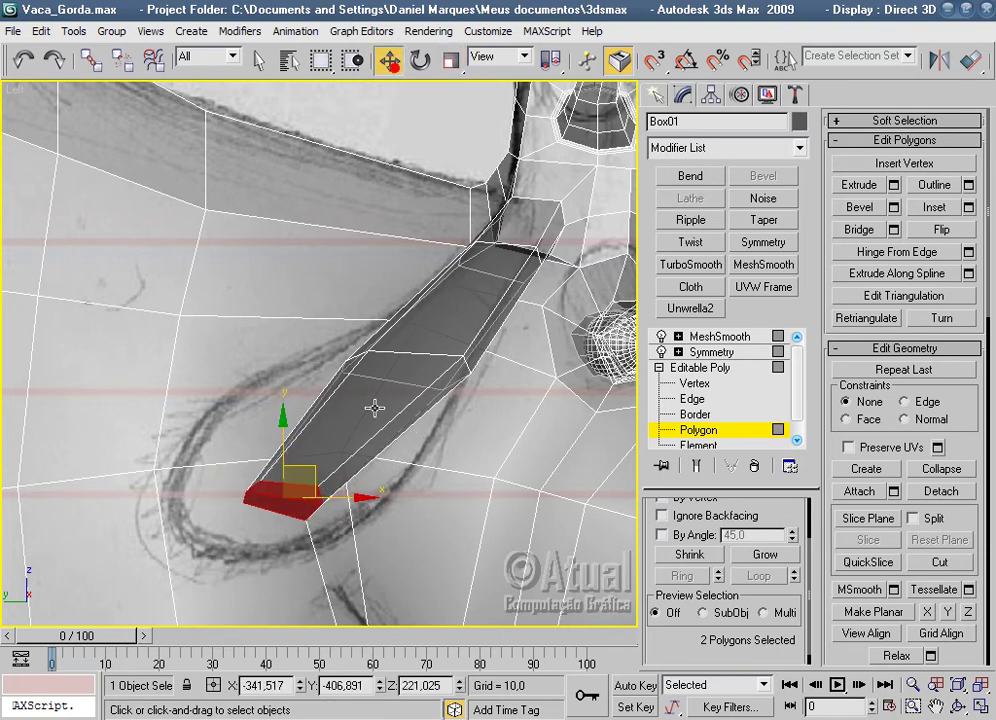
pyautogui.moveTo(298, 452); pyautogui.dragTo(249, 494)
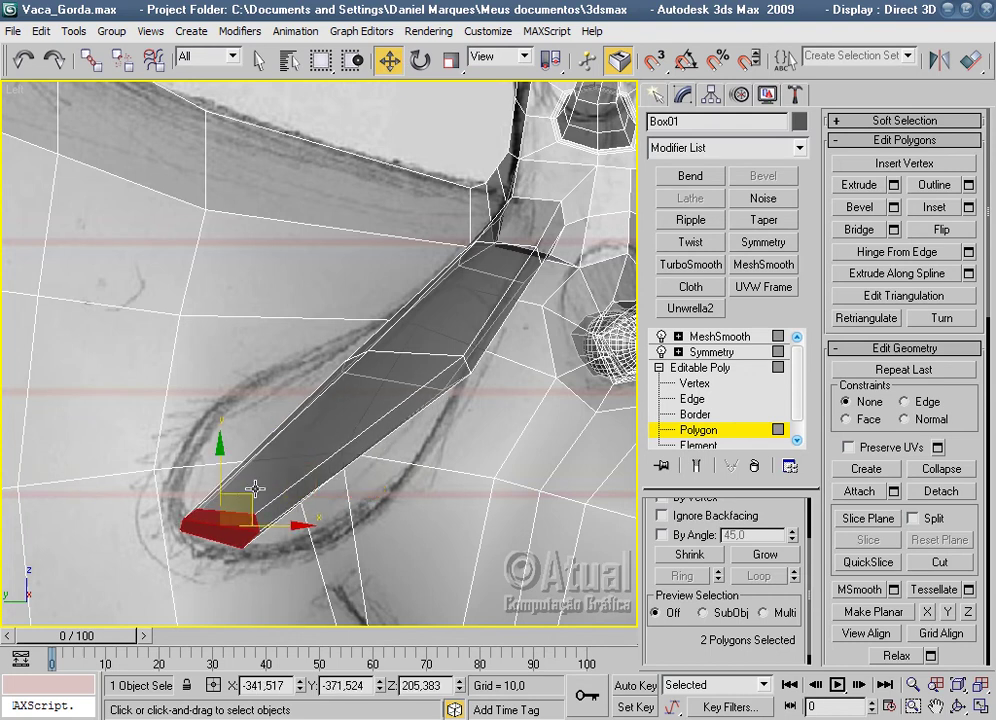
# Select a ring of lengthwise edges on the column and Connect them into new edge loops.
pyautogui.click(695, 386)
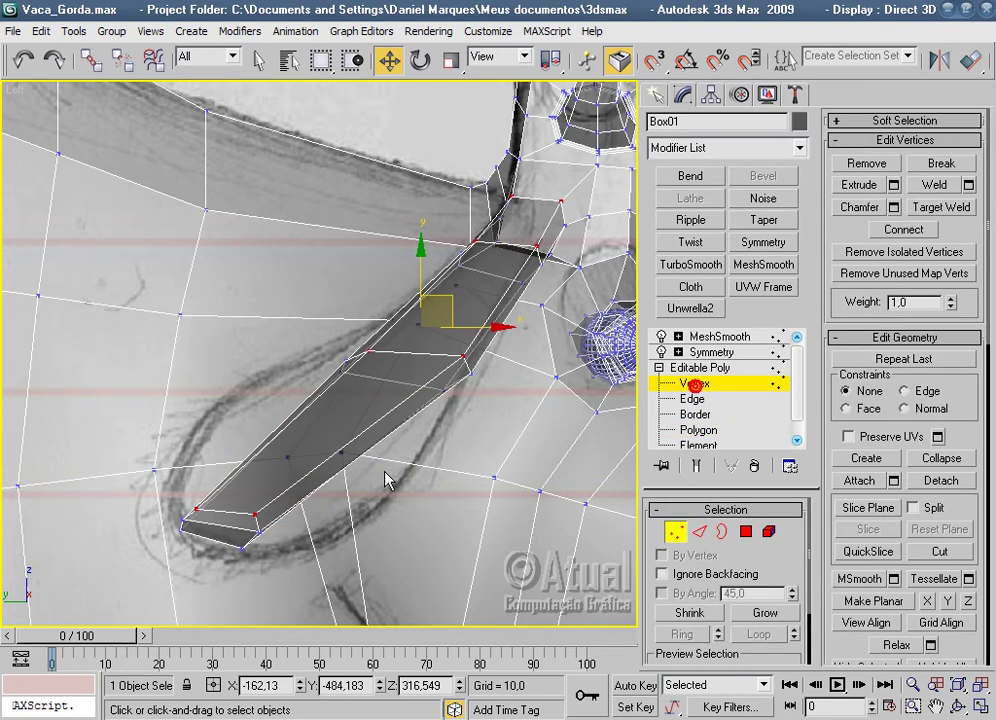
pyautogui.click(366, 428)
pyautogui.click(698, 533)
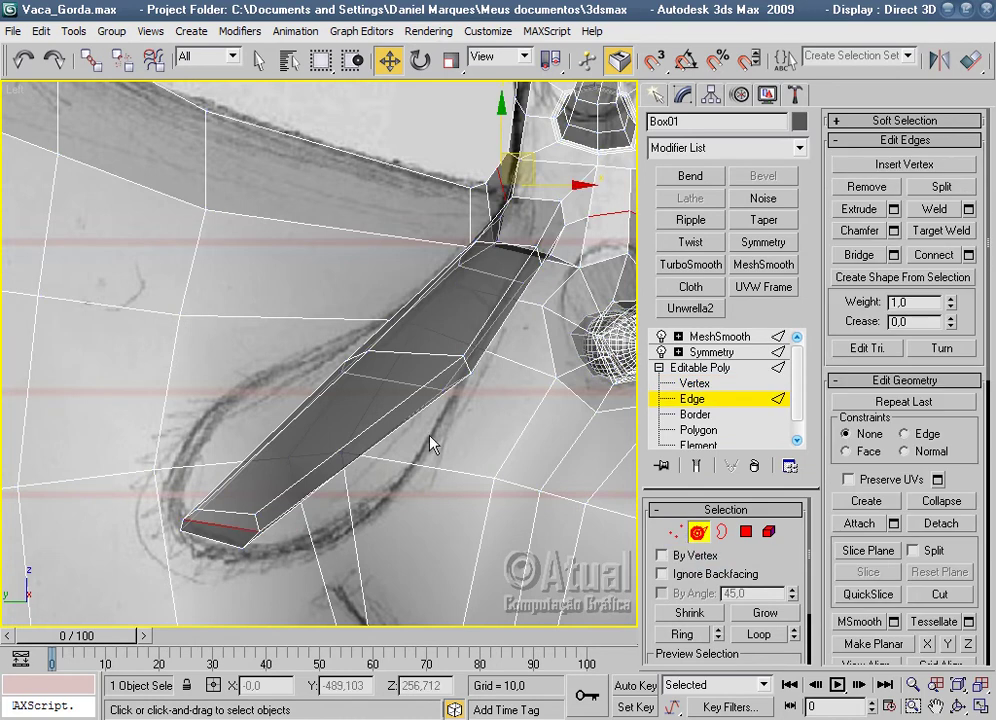
pyautogui.click(419, 388)
pyautogui.click(488, 320)
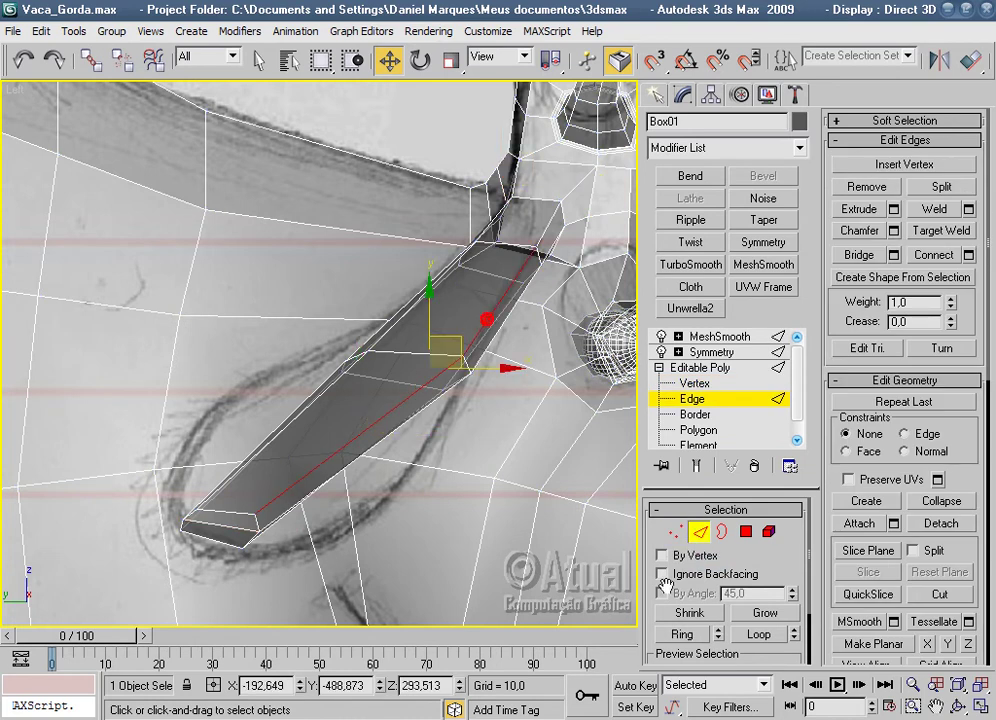
pyautogui.click(682, 634)
pyautogui.rightClick(500, 381)
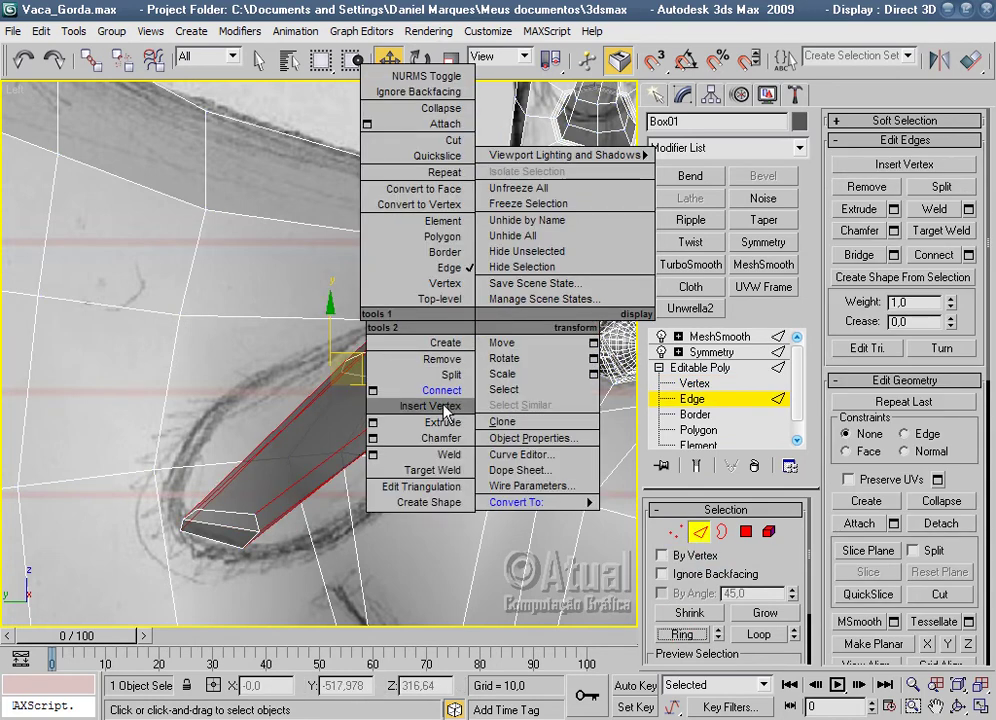
pyautogui.click(447, 390)
pyautogui.click(676, 531)
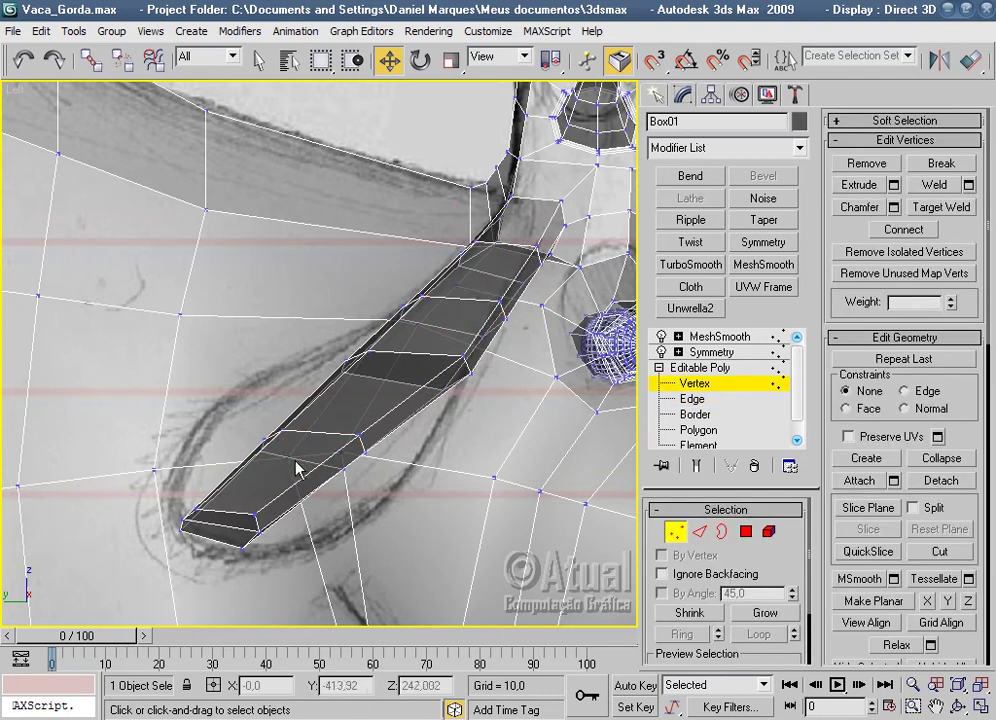
# Pull the strip's tip vertices outward to widen its end toward the sketch.
pyautogui.scroll(3, 305, 462)
pyautogui.click(268, 461)
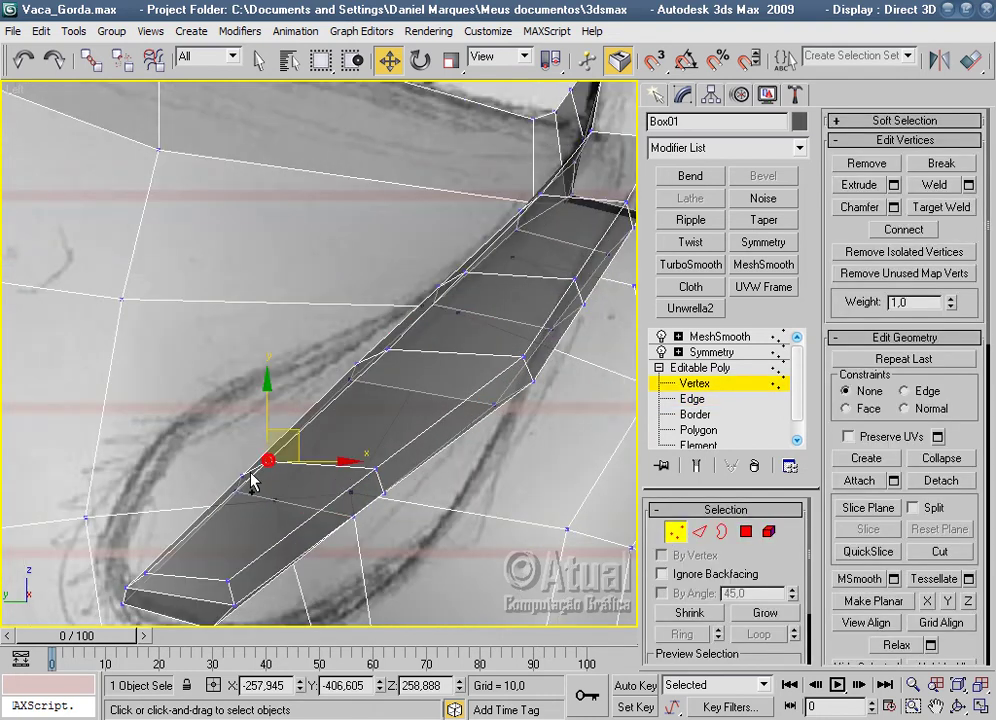
pyautogui.click(239, 485)
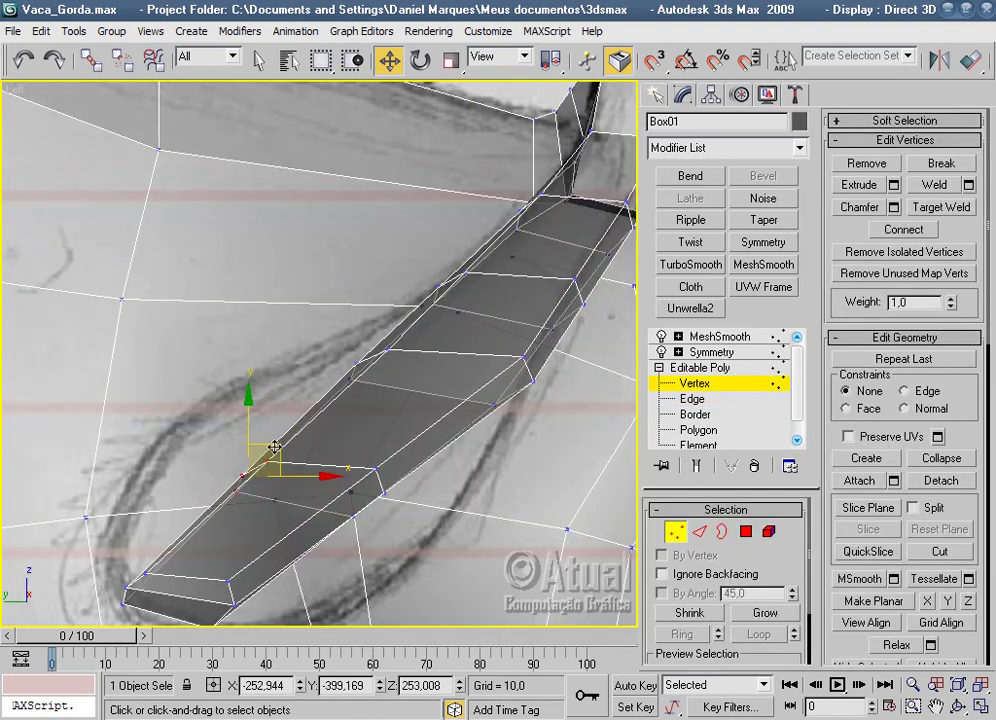
pyautogui.moveTo(273, 447); pyautogui.dragTo(187, 403)
pyautogui.click(376, 465)
pyautogui.moveTo(381, 489); pyautogui.dragTo(381, 493)
pyautogui.keyDown('alt'); pyautogui.moveTo(356, 511); pyautogui.dragTo(421, 395, button='middle'); pyautogui.keyUp('alt')
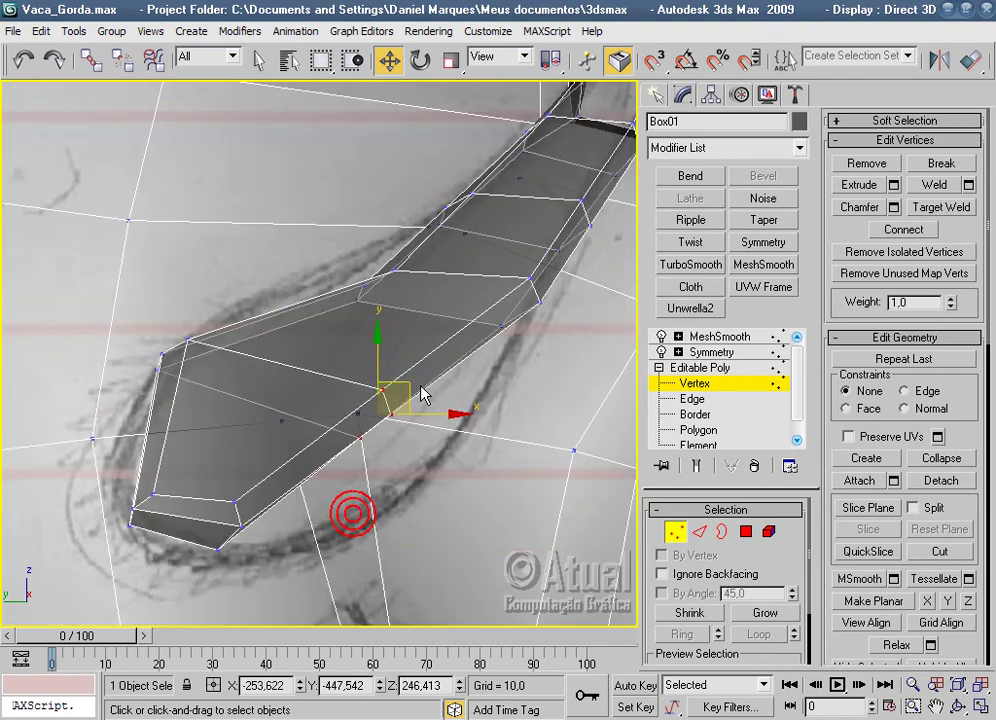
pyautogui.moveTo(407, 385); pyautogui.dragTo(395, 402)
# Move an upper-edge vertex up-left and lower a tip vertex to match the sketch outline.
pyautogui.scroll(2, 509, 456)
pyautogui.scroll(5, 431, 465)
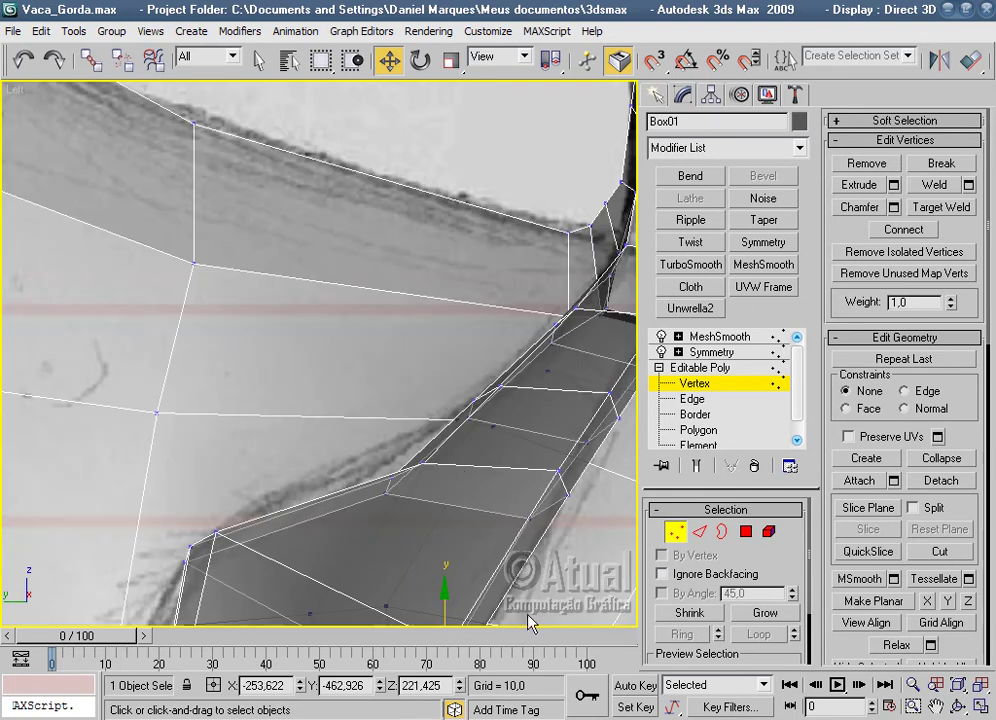
pyautogui.click(423, 460)
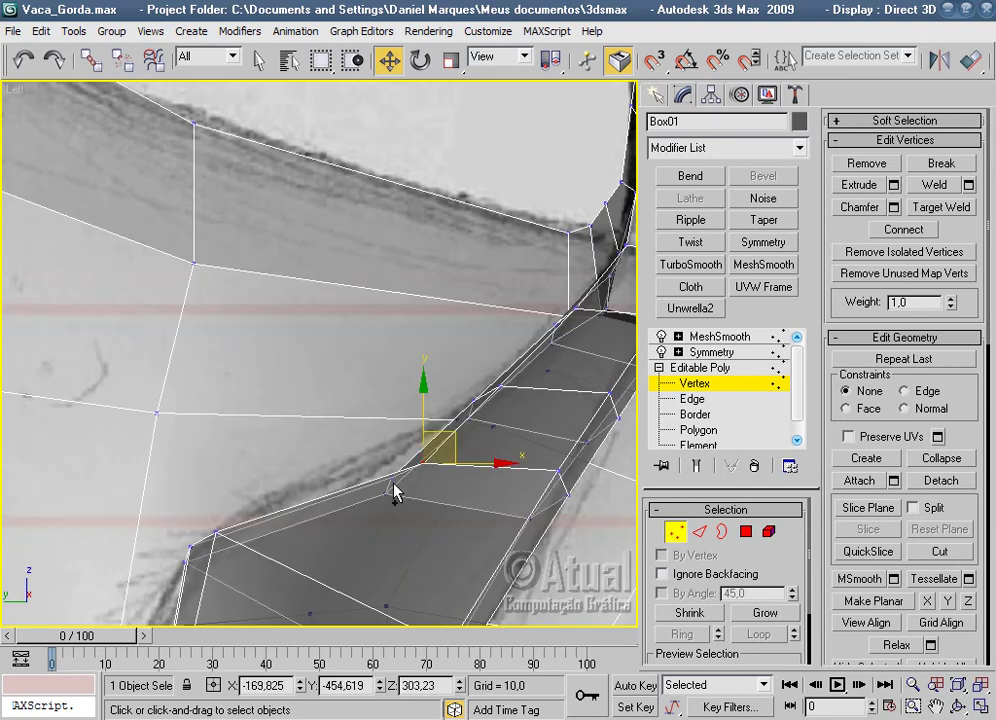
pyautogui.click(389, 479)
pyautogui.moveTo(405, 468); pyautogui.dragTo(379, 450)
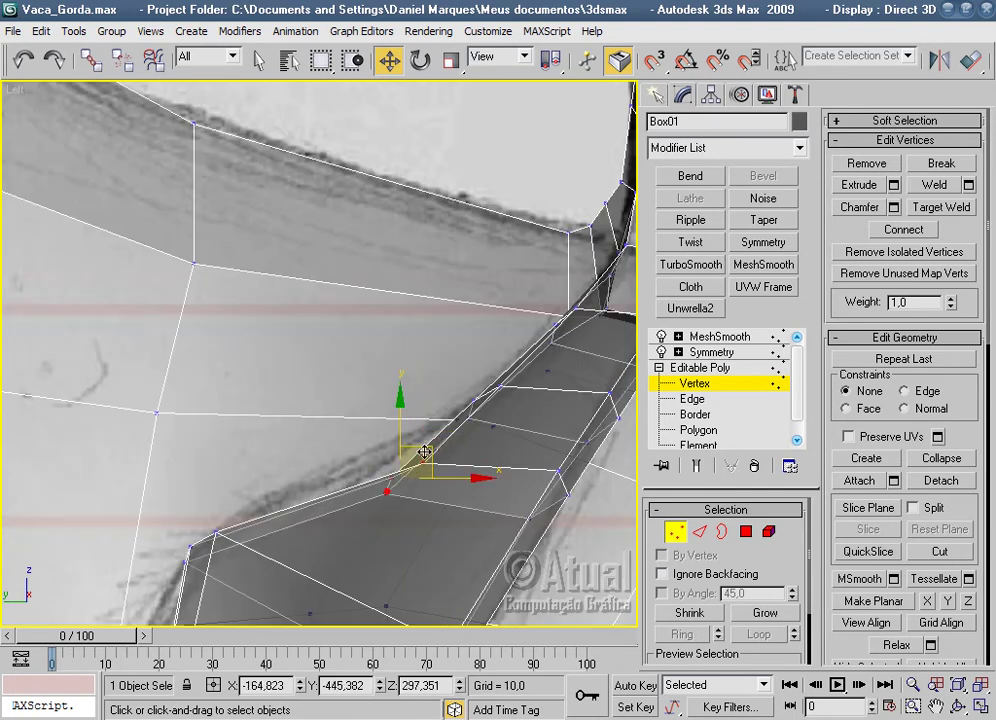
pyautogui.scroll(-3, 548, 476)
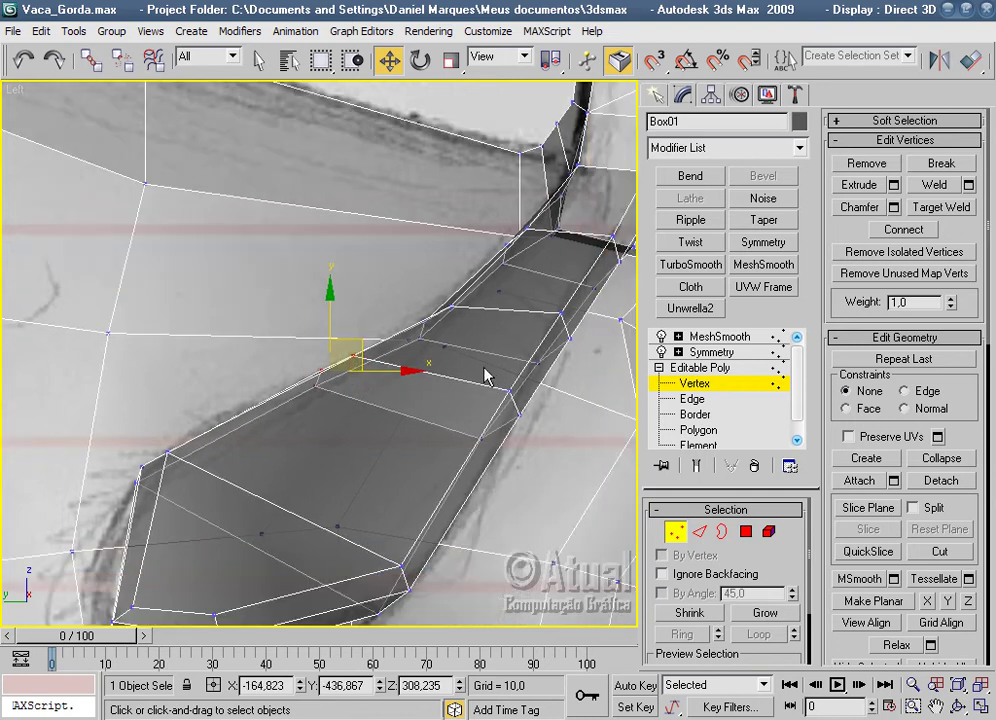
pyautogui.scroll(-2, 485, 373)
pyautogui.scroll(2, 382, 511)
pyautogui.click(371, 447)
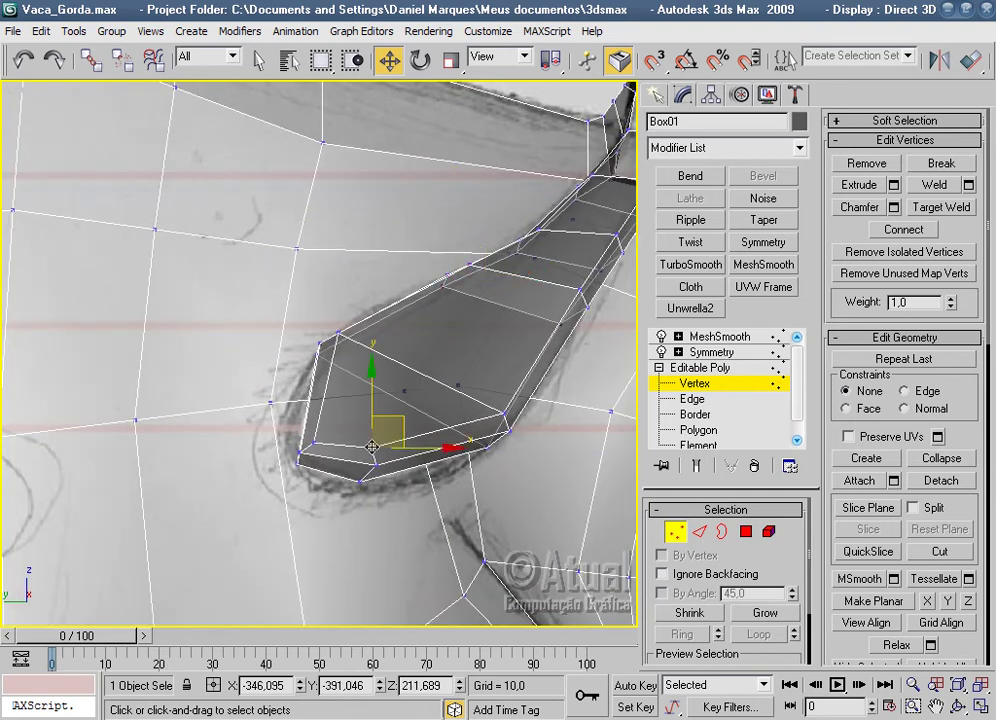
pyautogui.moveTo(379, 461)
pyautogui.mouseDown()
pyautogui.moveTo(365, 504)
pyautogui.moveTo(386, 449)
pyautogui.mouseUp()
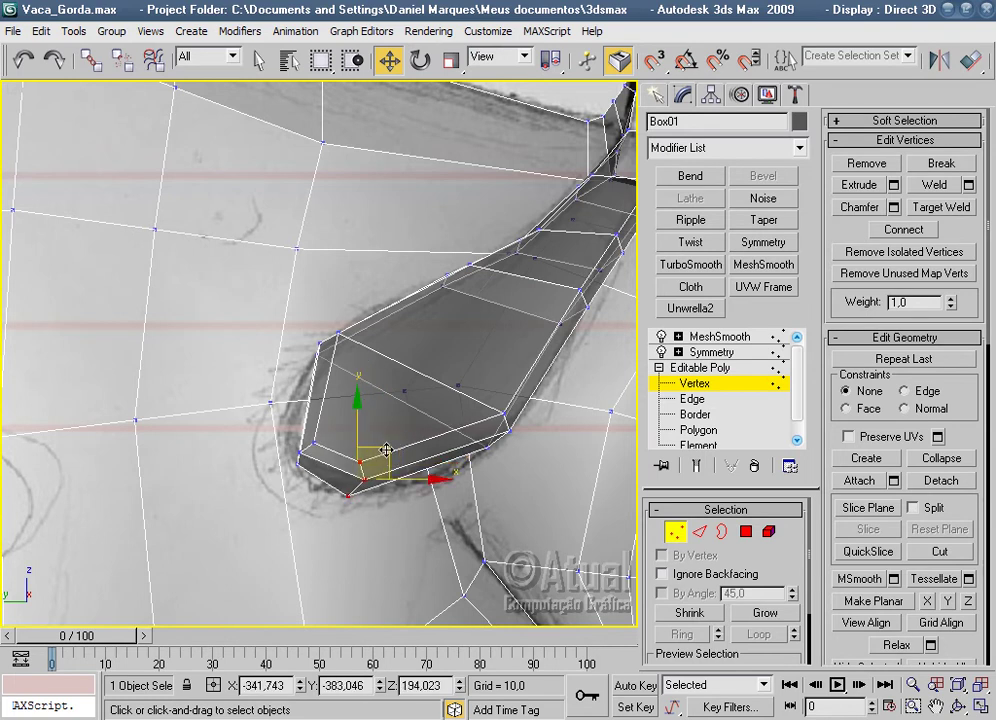
# Round the strip's tip by moving its leftmost tip vertices onto the sketch outline.
pyautogui.click(315, 440)
pyautogui.moveTo(302, 452); pyautogui.dragTo(286, 475)
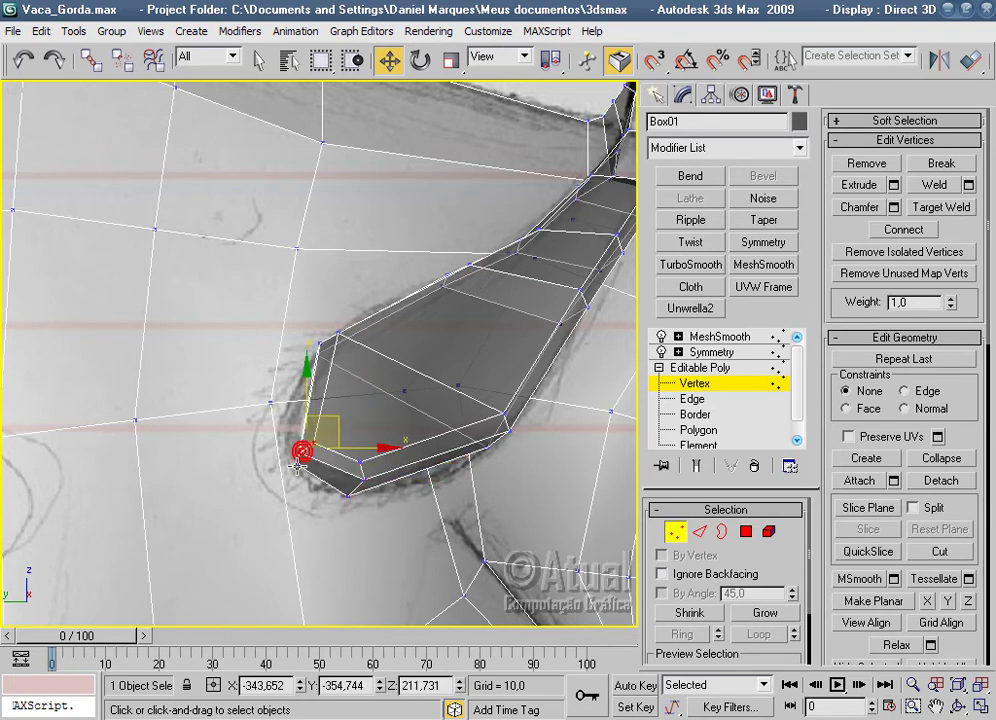
pyautogui.moveTo(328, 424); pyautogui.dragTo(305, 406)
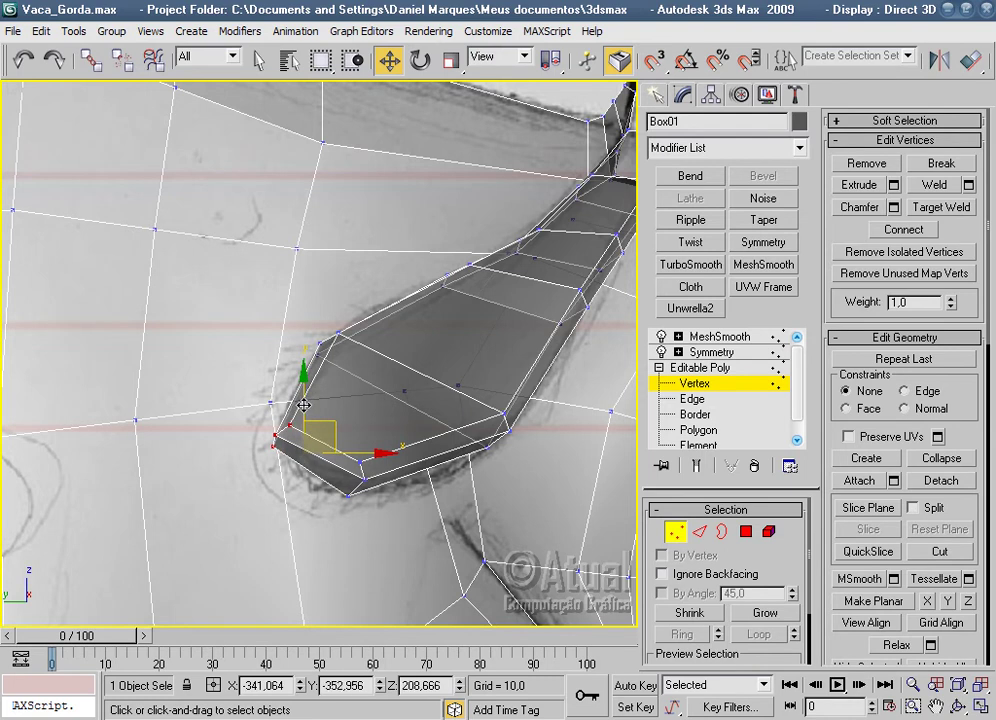
pyautogui.click(362, 461)
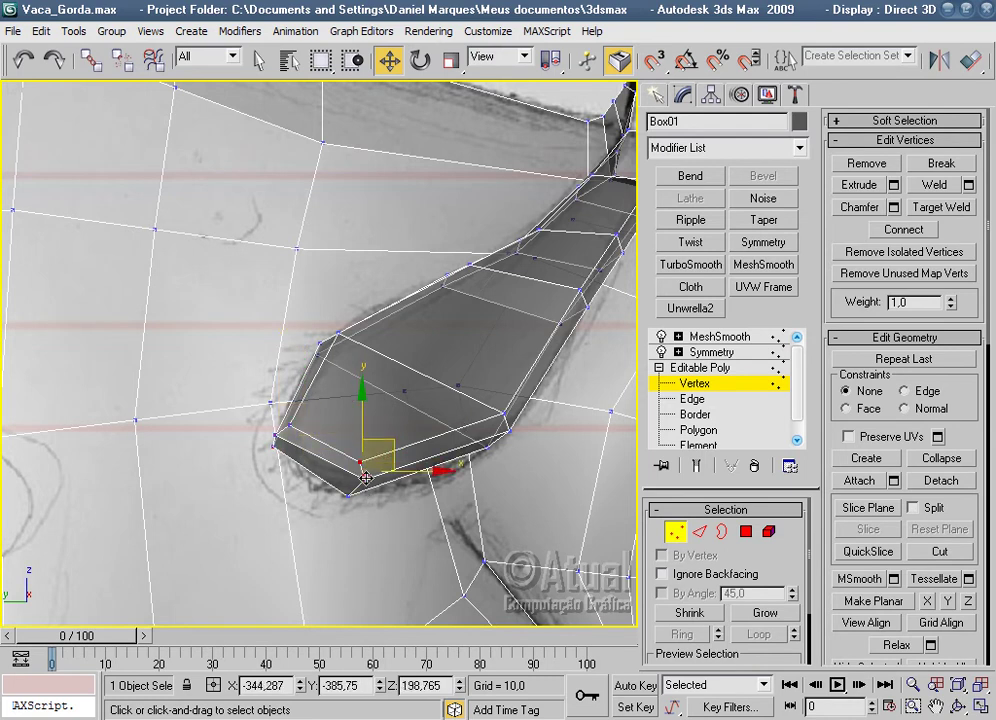
pyautogui.moveTo(374, 463)
pyautogui.mouseDown()
pyautogui.moveTo(366, 458)
pyautogui.moveTo(384, 444)
pyautogui.mouseUp()
pyautogui.moveTo(381, 445); pyautogui.dragTo(413, 512, button='middle')
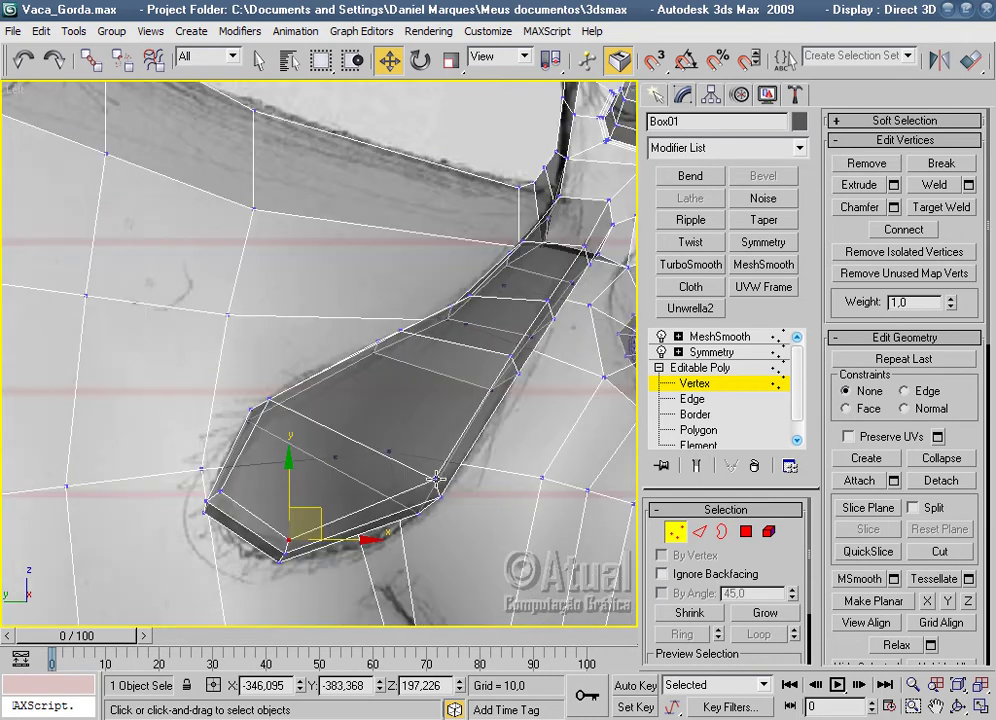
pyautogui.click(436, 481)
pyautogui.moveTo(436, 479); pyautogui.dragTo(440, 486)
# Adjust the upper-edge vertices along the strip toward its base.
pyautogui.keyDown('alt'); pyautogui.moveTo(440, 486); pyautogui.dragTo(475, 513, button='middle'); pyautogui.keyUp('alt')
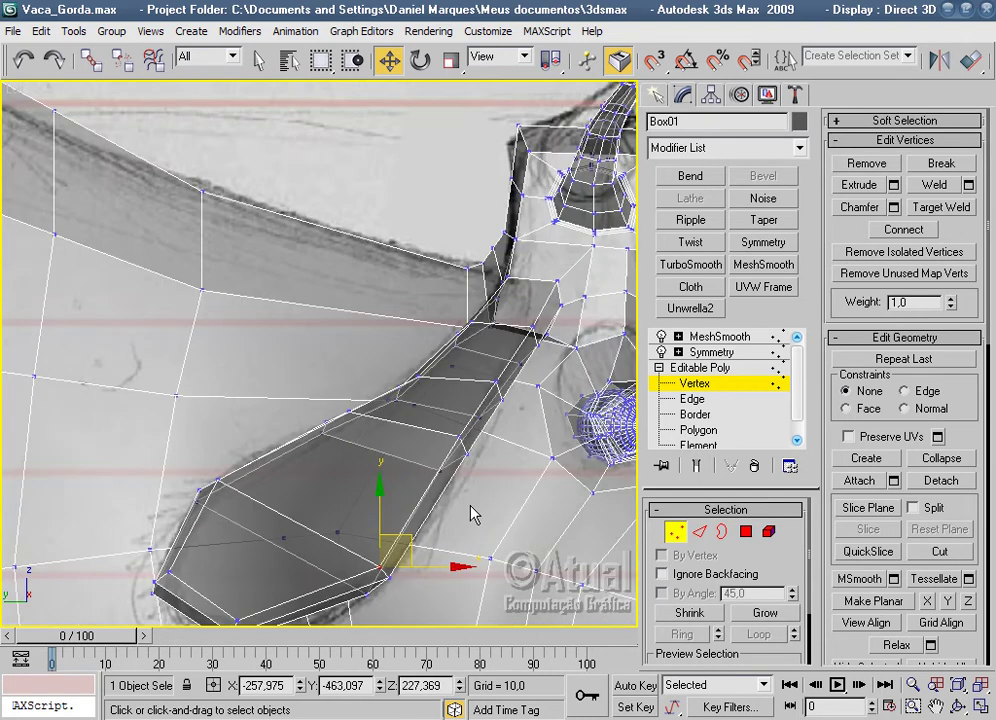
pyautogui.scroll(2, 474, 513)
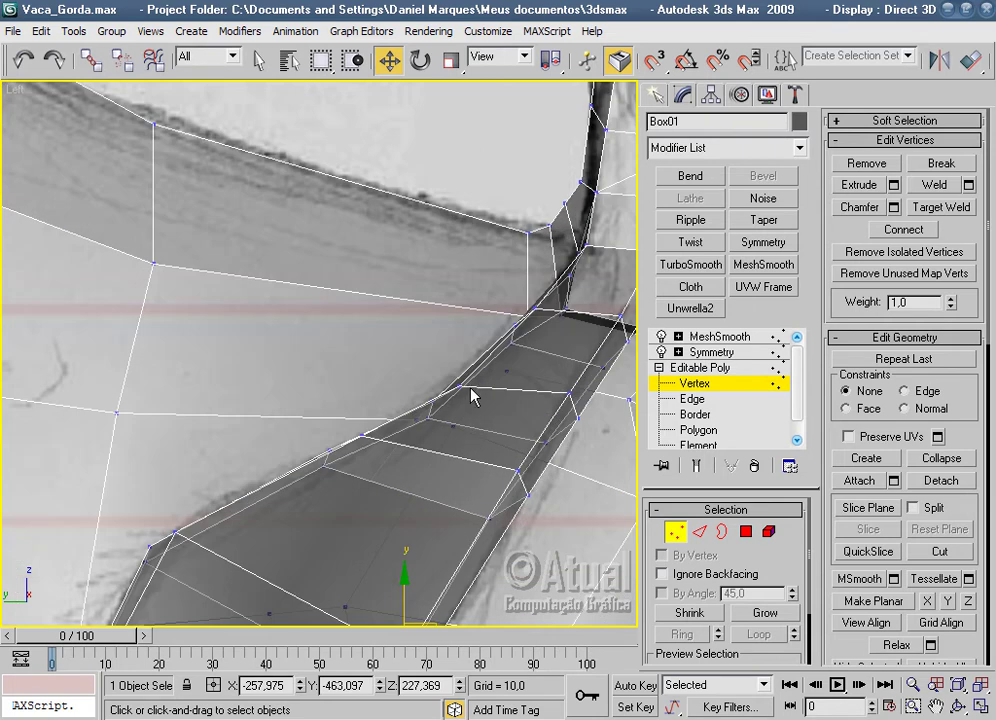
pyautogui.scroll(1, 548, 490)
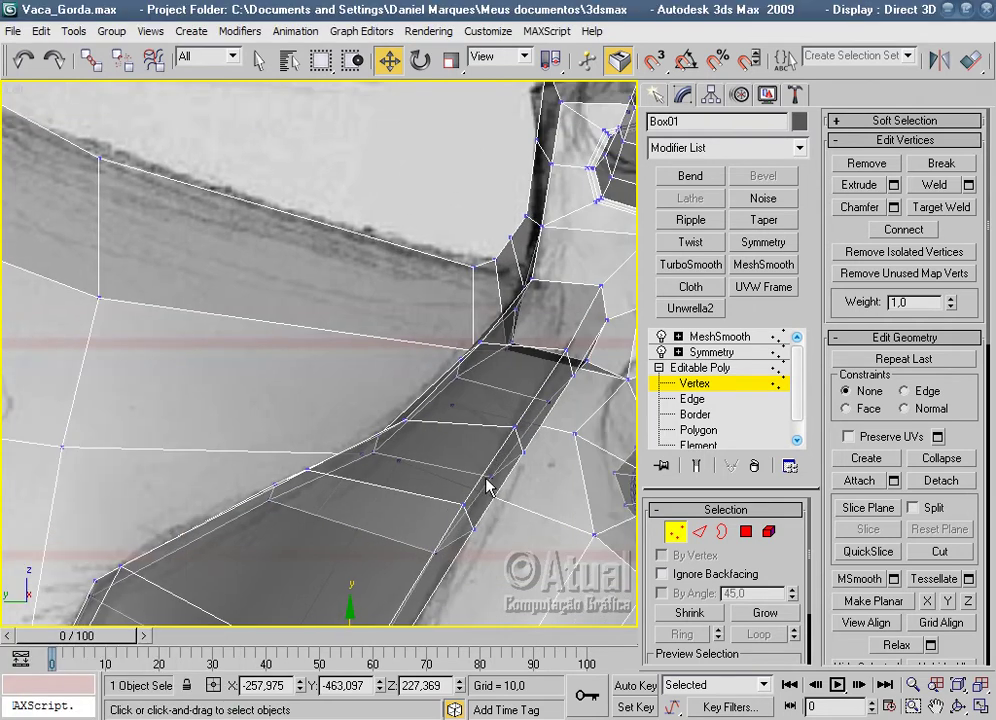
pyautogui.scroll(2, 489, 455)
pyautogui.scroll(2, 520, 440)
pyautogui.click(351, 395)
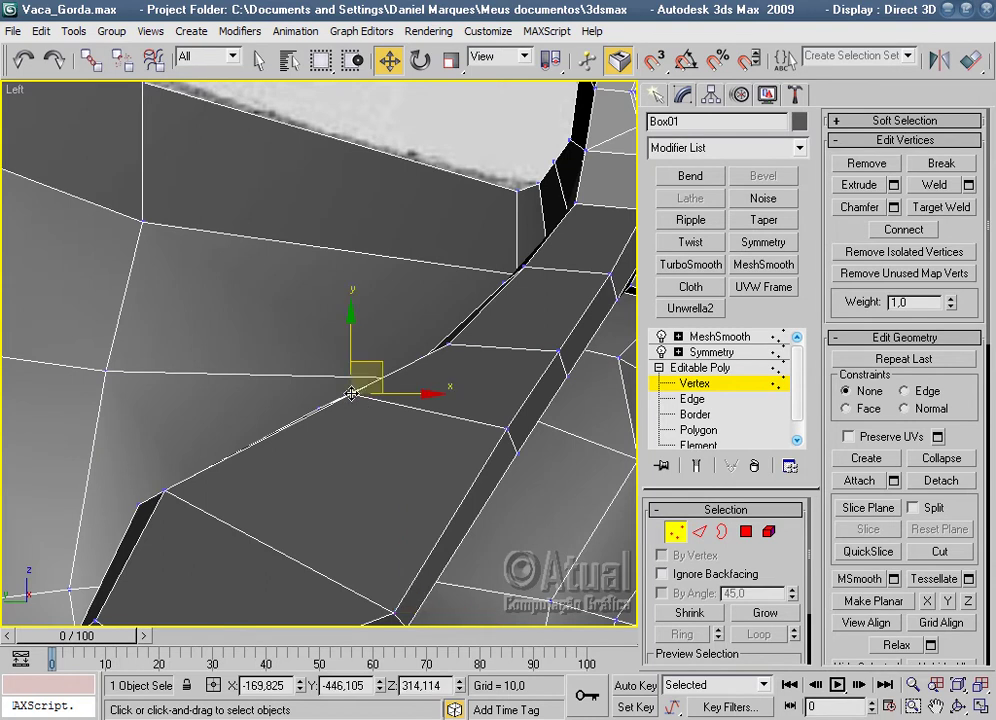
pyautogui.moveTo(390, 378); pyautogui.dragTo(410, 383)
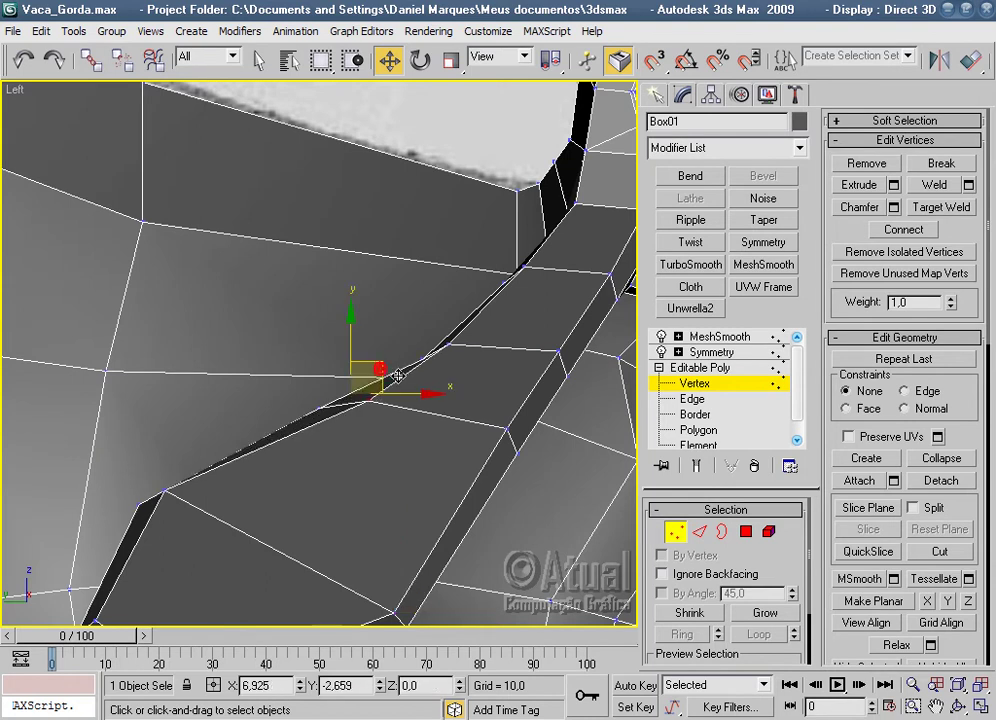
pyautogui.click(448, 345)
pyautogui.click(477, 315)
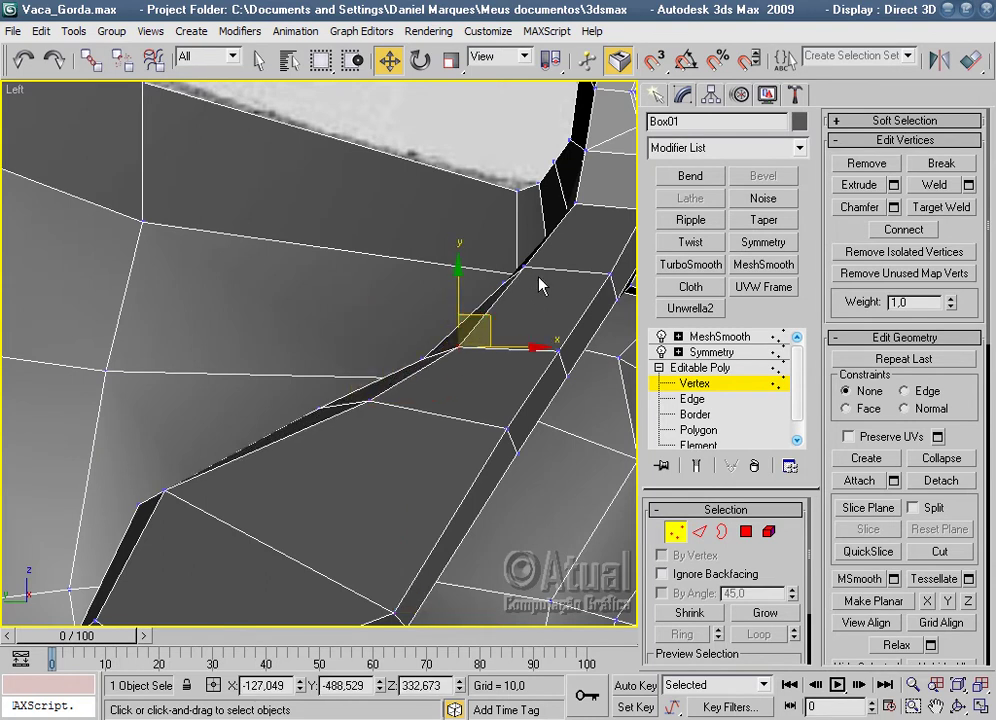
pyautogui.click(522, 262)
pyautogui.moveTo(527, 262); pyautogui.dragTo(591, 266)
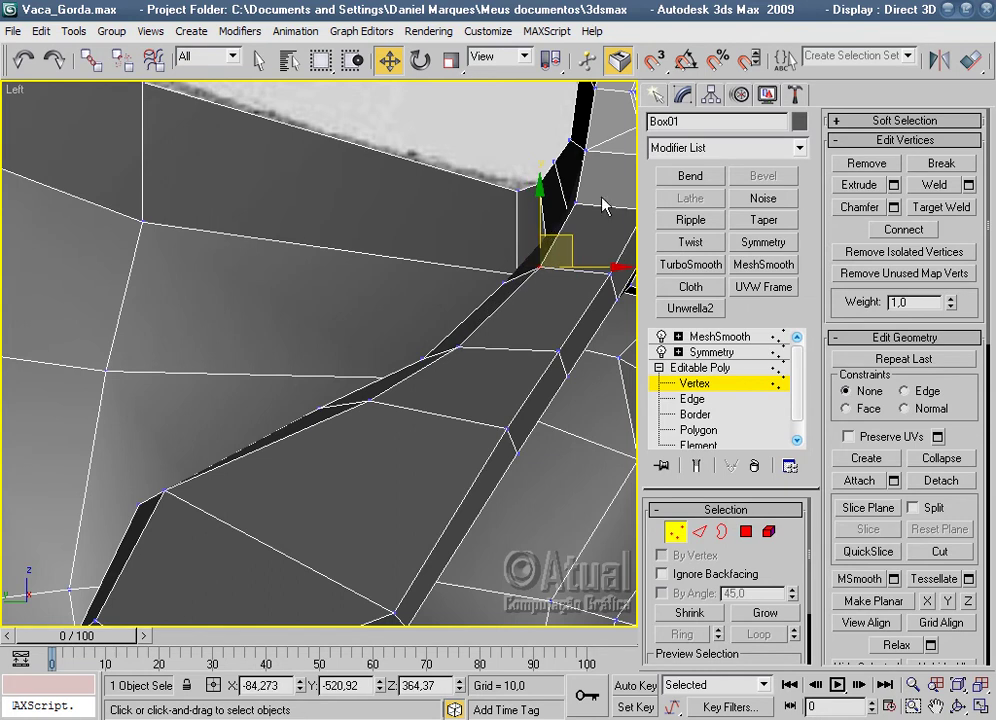
# Move a vertex on the strip's upper edge to straighten that edge.
pyautogui.click(570, 205)
pyautogui.moveTo(622, 316)
pyautogui.keyDown('alt'); pyautogui.mouseDown(button='middle')
pyautogui.moveTo(470, 372)
pyautogui.moveTo(379, 381)
pyautogui.mouseUp(button='middle'); pyautogui.keyUp('alt')
pyautogui.click(191, 373)
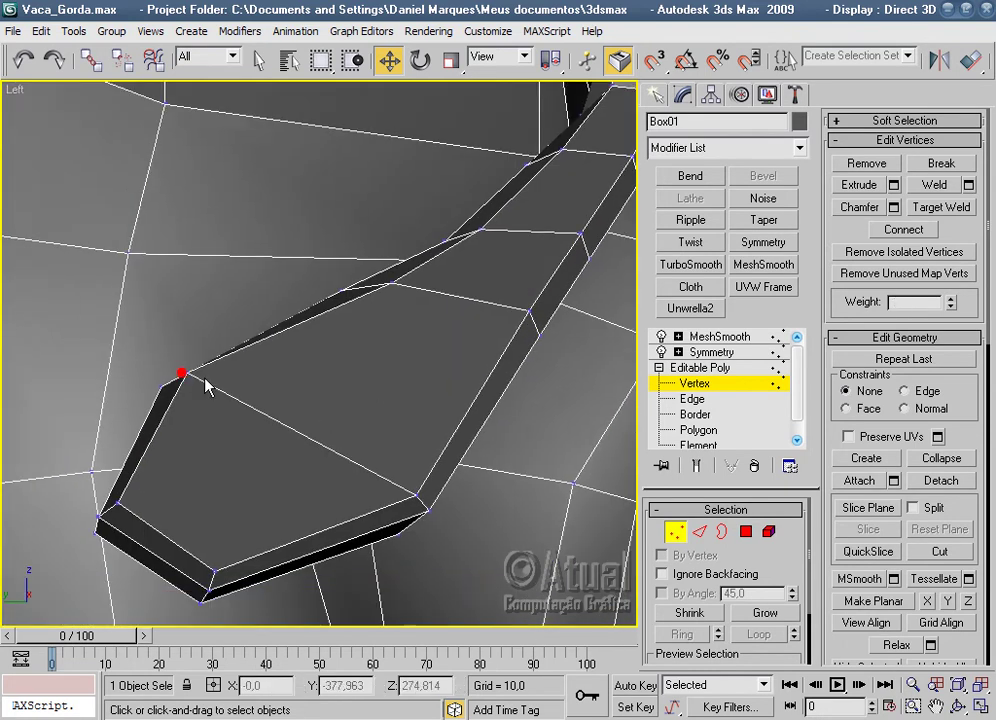
pyautogui.click(208, 357)
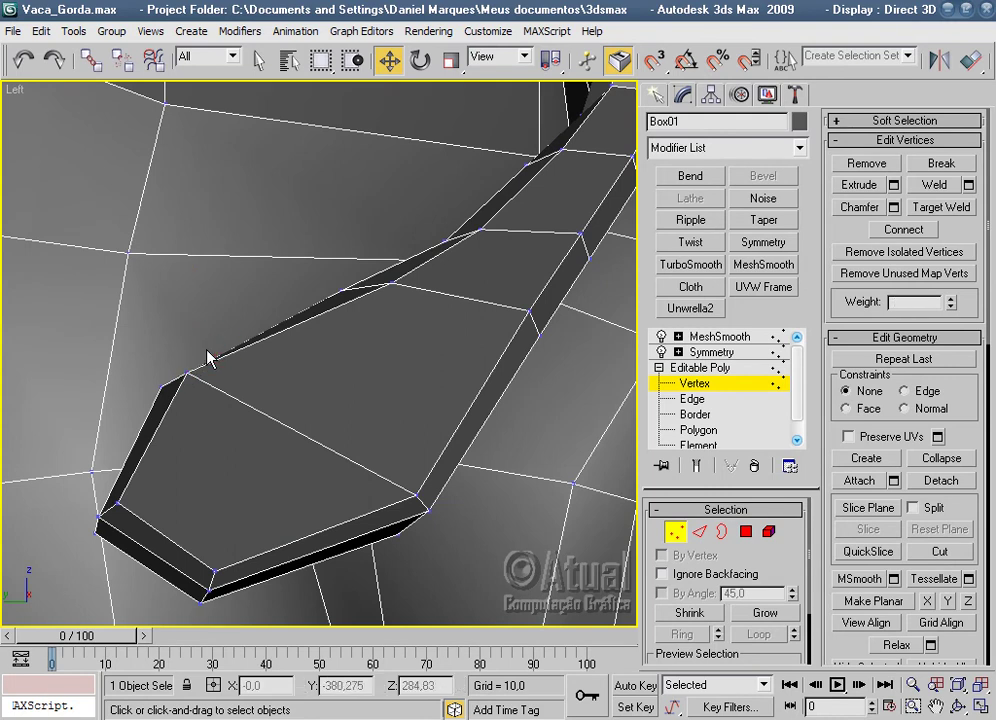
pyautogui.moveTo(186, 371); pyautogui.dragTo(197, 381)
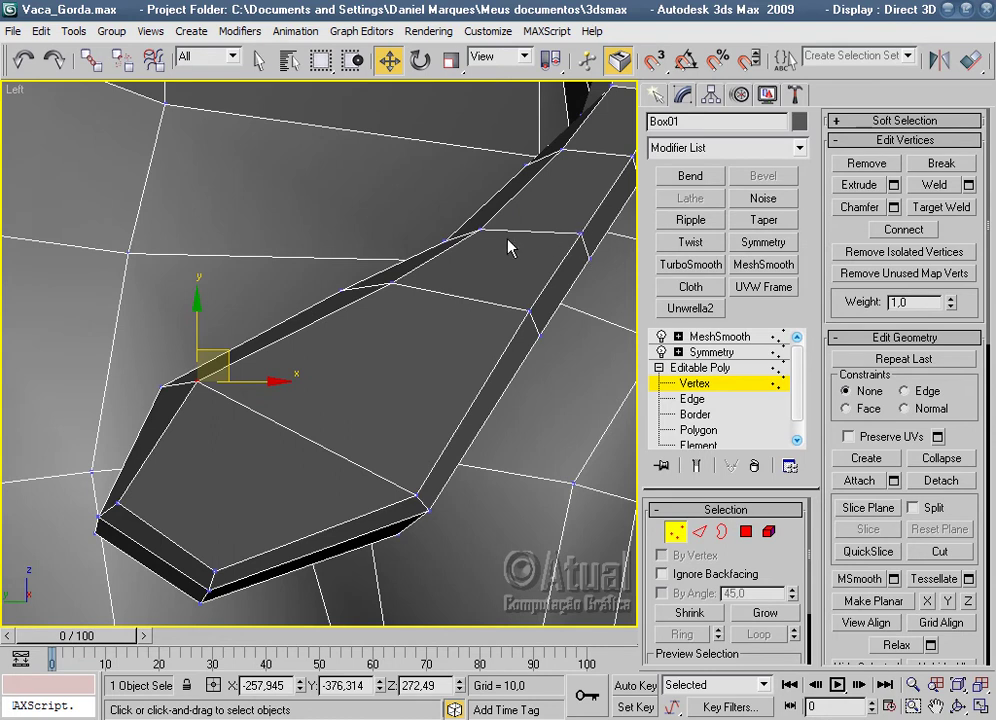
pyautogui.click(482, 230)
# In a perspective view close to the neck junction, nudge the selected horn-base vertex.
pyautogui.press('p')
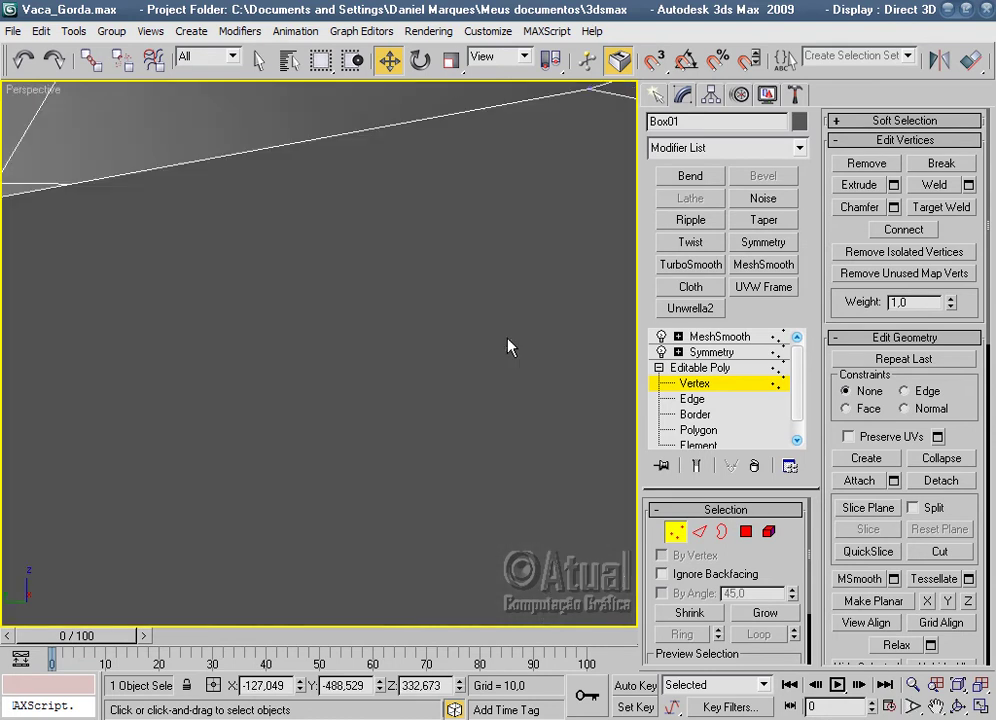
pyautogui.press('z')
pyautogui.scroll(3, 540, 409)
pyautogui.scroll(-2, 372, 424)
pyautogui.scroll(-2, 372, 424)
pyautogui.scroll(4, 372, 424)
pyautogui.scroll(-3, 380, 440)
pyautogui.scroll(2, 370, 463)
pyautogui.moveTo(370, 463)
pyautogui.keyDown('alt'); pyautogui.mouseDown(button='middle')
pyautogui.moveTo(349, 402)
pyautogui.moveTo(278, 340)
pyautogui.moveTo(270, 347)
pyautogui.mouseUp(button='middle'); pyautogui.keyUp('alt')
pyautogui.moveTo(279, 297)
pyautogui.keyDown('alt'); pyautogui.mouseDown(button='middle')
pyautogui.moveTo(402, 378)
pyautogui.moveTo(507, 573)
pyautogui.moveTo(393, 529)
pyautogui.moveTo(327, 478)
pyautogui.mouseUp(button='middle'); pyautogui.keyUp('alt')
pyautogui.scroll(2, 328, 452)
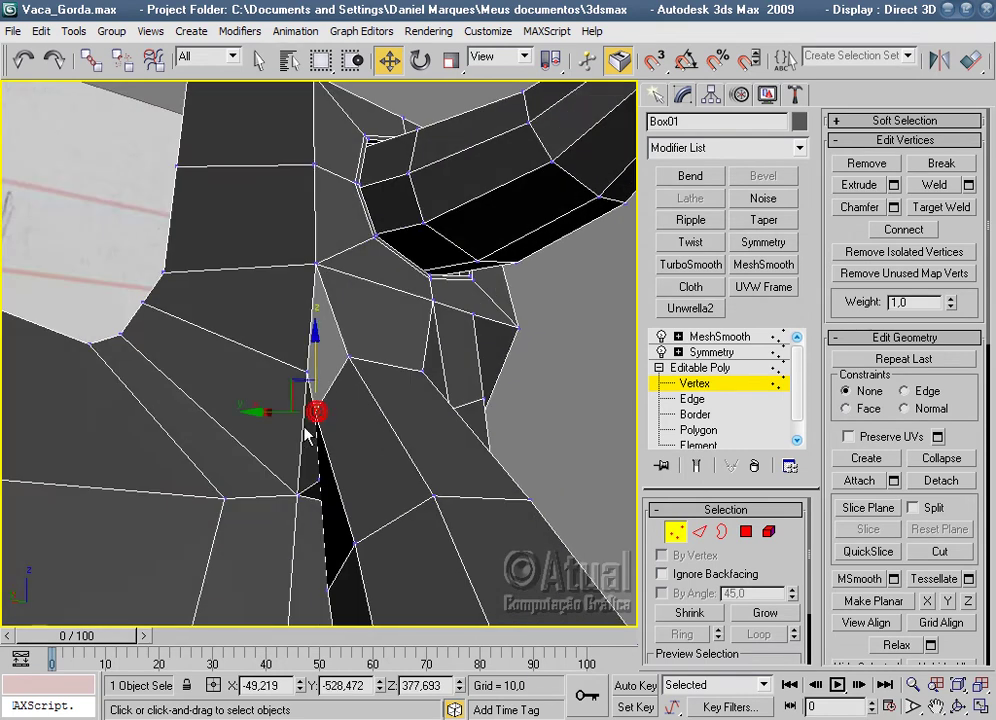
pyautogui.keyDown('alt'); pyautogui.moveTo(280, 413); pyautogui.dragTo(283, 490, button='middle'); pyautogui.keyUp('alt')
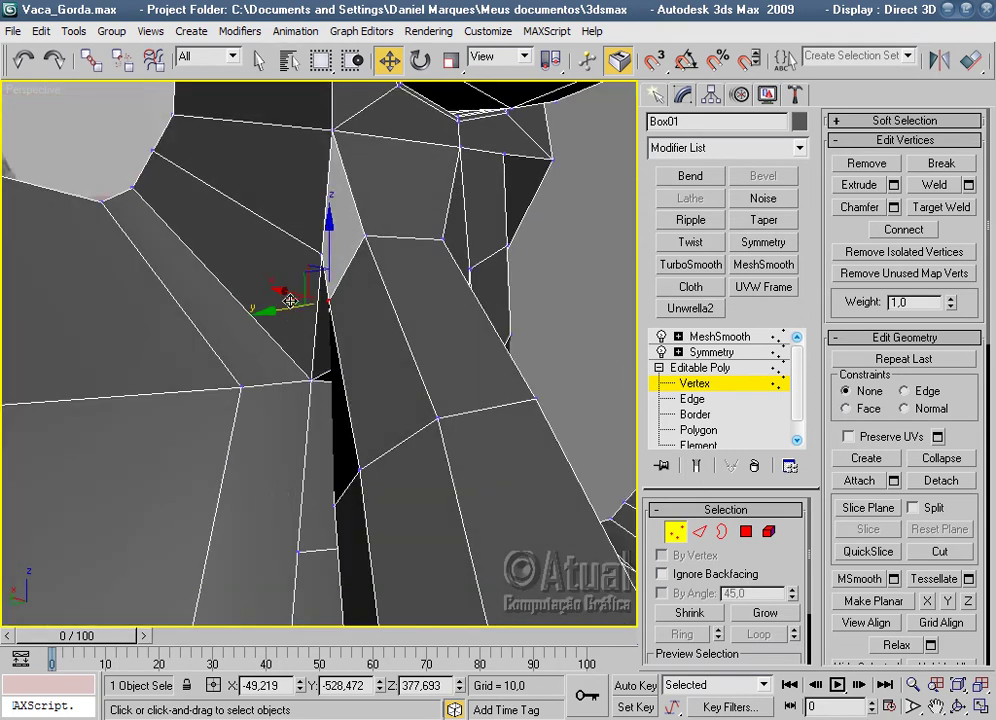
pyautogui.moveTo(296, 301); pyautogui.dragTo(292, 305)
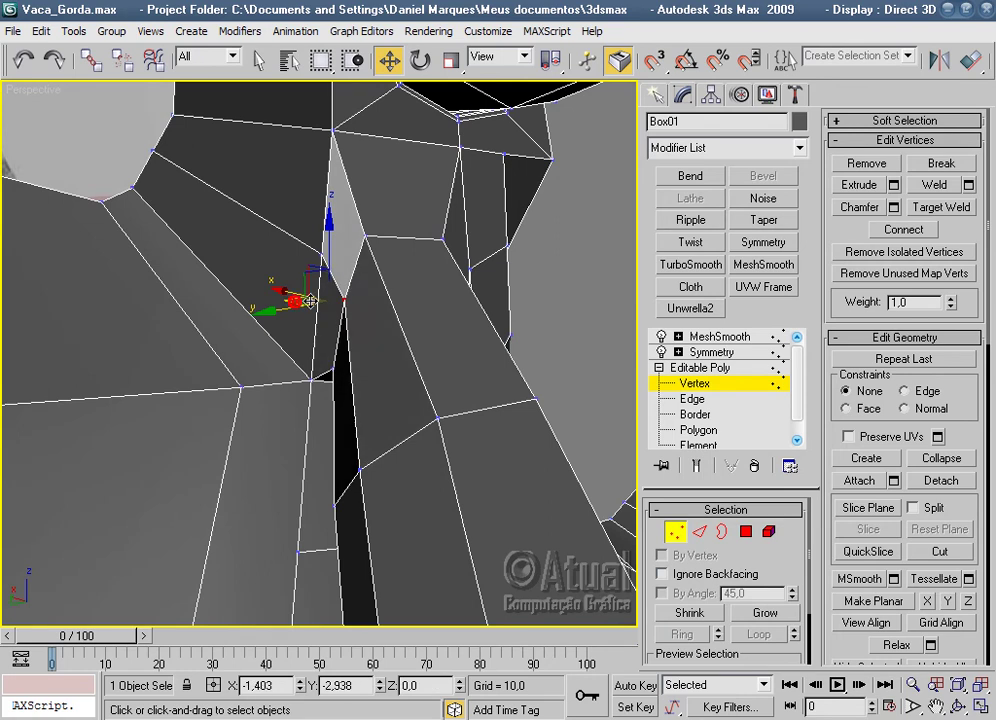
pyautogui.moveTo(300, 310)
pyautogui.keyDown('alt'); pyautogui.mouseDown(button='middle')
pyautogui.moveTo(407, 349)
pyautogui.moveTo(396, 538)
pyautogui.moveTo(416, 509)
pyautogui.moveTo(423, 544)
pyautogui.mouseUp(button='middle'); pyautogui.keyUp('alt')
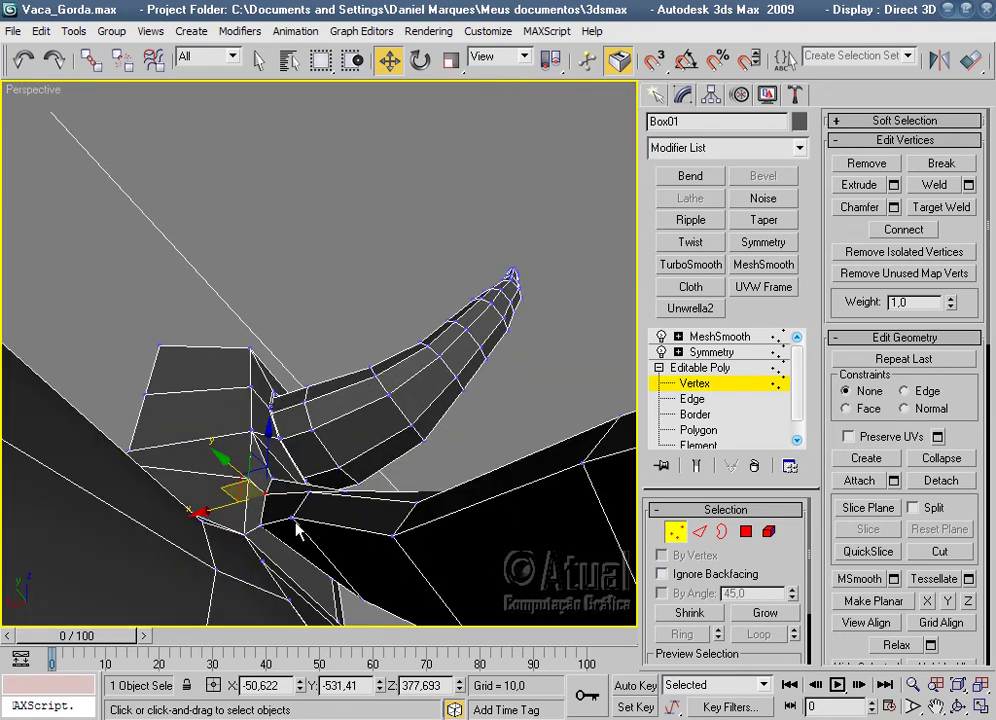
# Pull the horn-base vertex into place where the column meets the neck.
pyautogui.moveTo(288, 514)
pyautogui.mouseDown()
pyautogui.moveTo(262, 527)
pyautogui.moveTo(262, 500)
pyautogui.mouseUp()
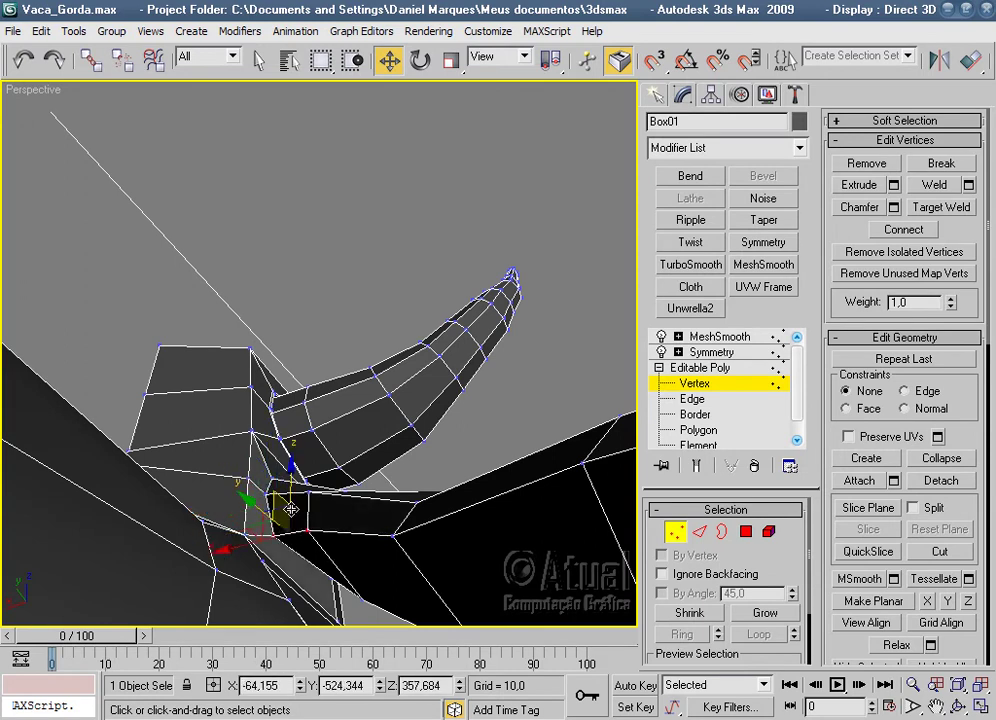
pyautogui.scroll(3, 382, 468)
pyautogui.scroll(-1, 455, 508)
pyautogui.moveTo(455, 508)
pyautogui.keyDown('alt'); pyautogui.mouseDown(button='middle')
pyautogui.moveTo(480, 529)
pyautogui.moveTo(451, 496)
pyautogui.moveTo(529, 502)
pyautogui.moveTo(556, 489)
pyautogui.moveTo(493, 516)
pyautogui.moveTo(480, 510)
pyautogui.mouseUp(button='middle'); pyautogui.keyUp('alt')
pyautogui.moveTo(480, 510)
pyautogui.mouseDown()
pyautogui.moveTo(471, 521)
pyautogui.moveTo(429, 518)
pyautogui.moveTo(438, 516)
pyautogui.mouseUp()
pyautogui.moveTo(536, 502)
pyautogui.keyDown('alt'); pyautogui.mouseDown(button='middle')
pyautogui.moveTo(440, 612)
pyautogui.moveTo(480, 547)
pyautogui.moveTo(338, 500)
pyautogui.moveTo(373, 537)
pyautogui.moveTo(567, 549)
pyautogui.moveTo(602, 529)
pyautogui.moveTo(569, 476)
pyautogui.moveTo(632, 432)
pyautogui.moveTo(629, 400)
pyautogui.moveTo(772, 522)
pyautogui.mouseUp(button='middle'); pyautogui.keyUp('alt')
# At Edge level, select a ring of edges running along the ridge and horn.
pyautogui.click(700, 532)
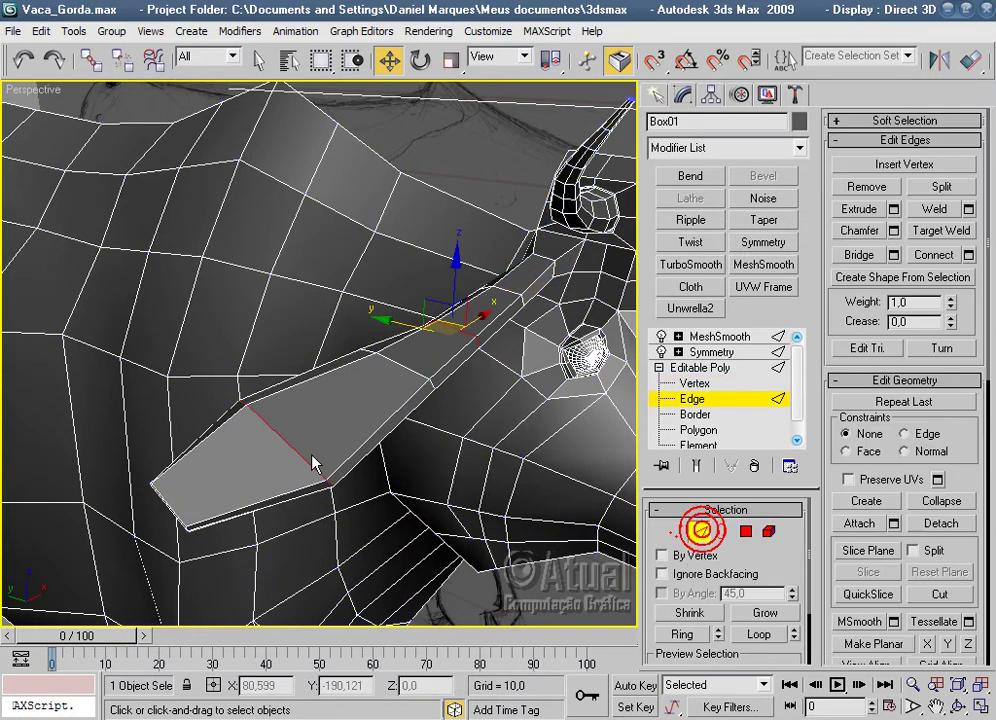
pyautogui.click(299, 455)
pyautogui.click(688, 635)
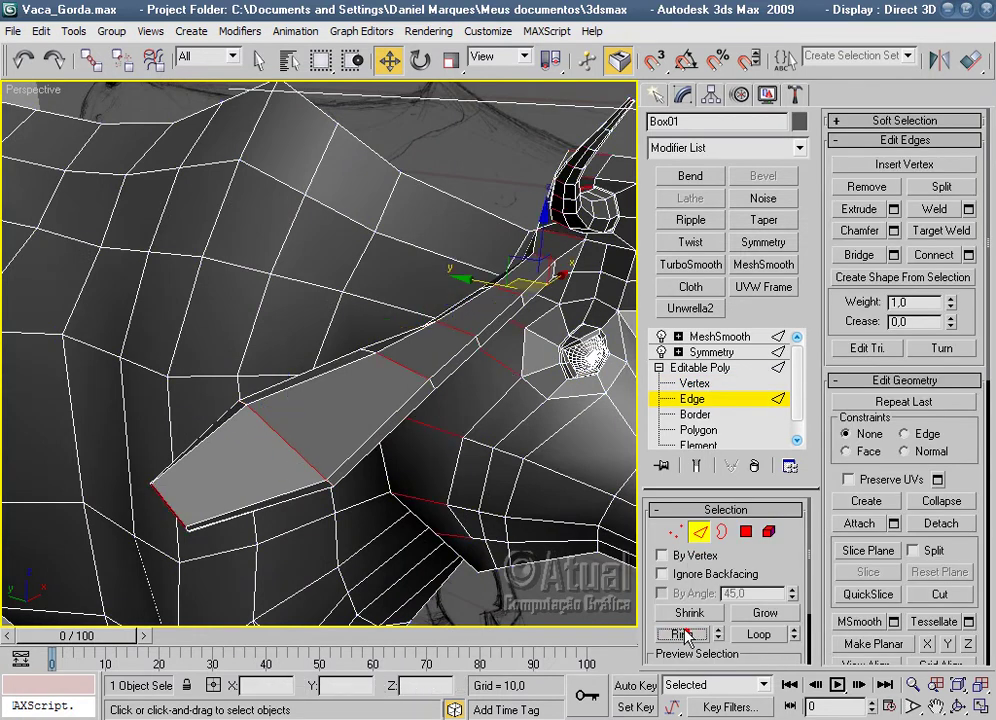
pyautogui.scroll(-3, 484, 517)
pyautogui.moveTo(484, 517)
pyautogui.keyDown('alt'); pyautogui.mouseDown(button='middle')
pyautogui.moveTo(484, 410)
pyautogui.moveTo(423, 563)
pyautogui.mouseUp(button='middle'); pyautogui.keyUp('alt')
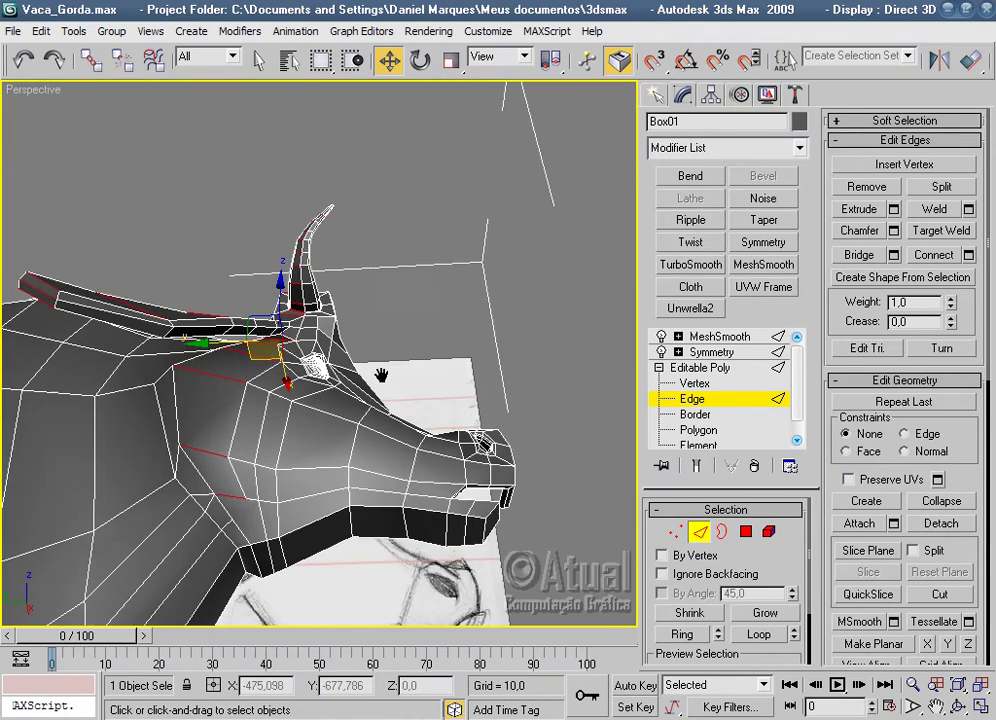
pyautogui.press('z')
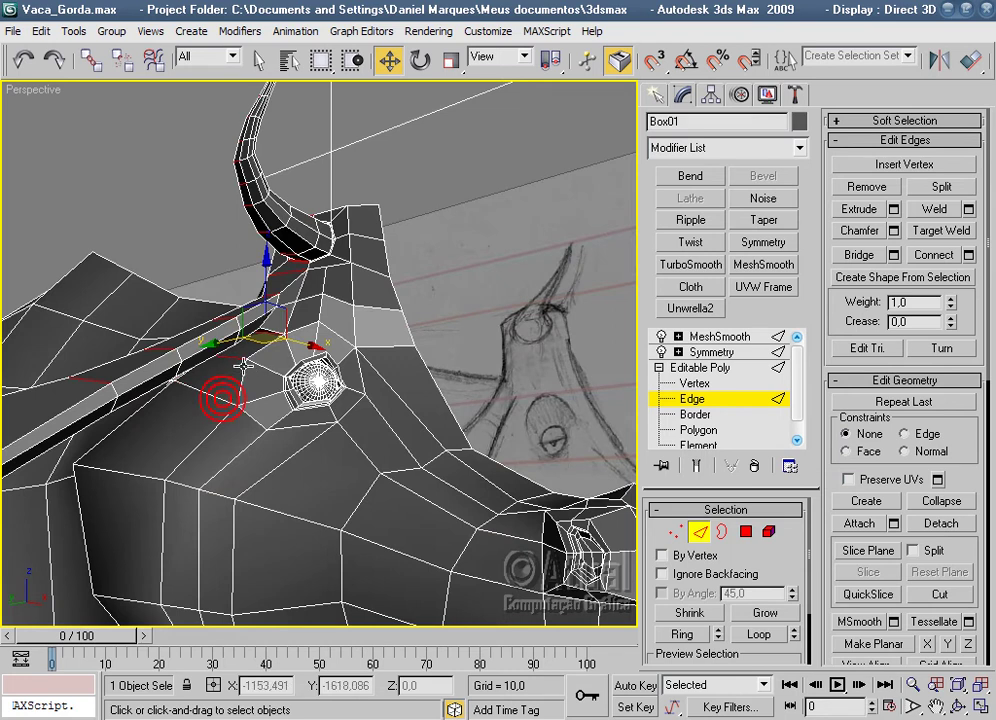
pyautogui.keyDown('alt'); pyautogui.moveTo(262, 365); pyautogui.dragTo(243, 356, button='middle'); pyautogui.keyUp('alt')
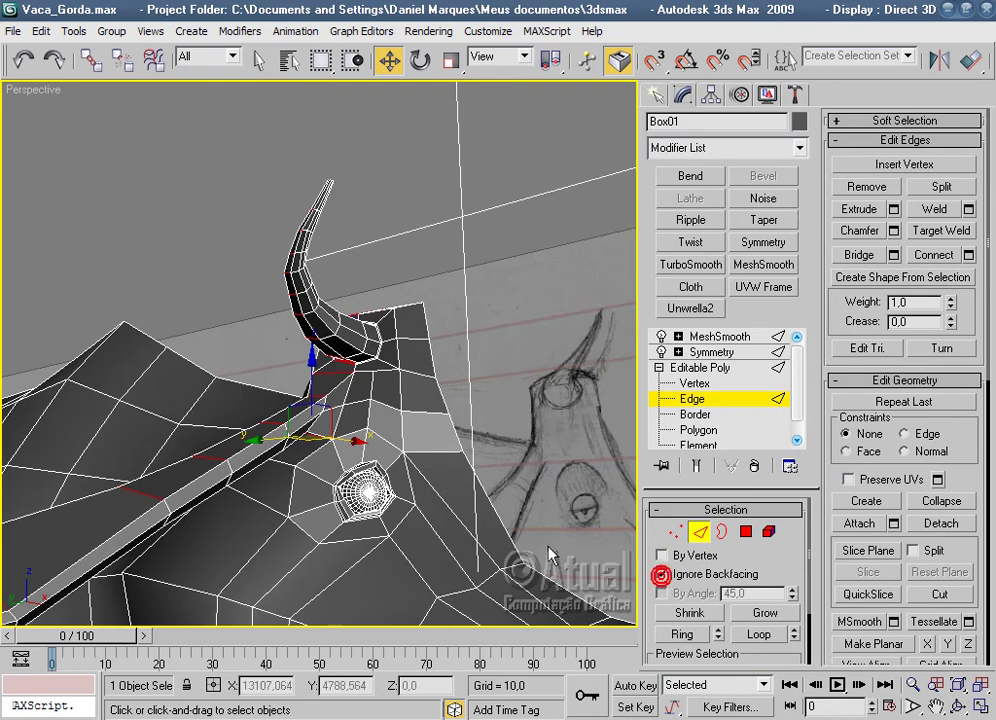
pyautogui.scroll(2, 542, 518)
pyautogui.scroll(5, 469, 556)
pyautogui.moveTo(469, 556)
pyautogui.keyDown('alt'); pyautogui.mouseDown(button='middle')
pyautogui.moveTo(553, 291)
pyautogui.moveTo(468, 383)
pyautogui.moveTo(536, 387)
pyautogui.moveTo(471, 429)
pyautogui.moveTo(517, 408)
pyautogui.moveTo(556, 333)
pyautogui.mouseUp(button='middle'); pyautogui.keyUp('alt')
pyautogui.scroll(-3, 556, 333)
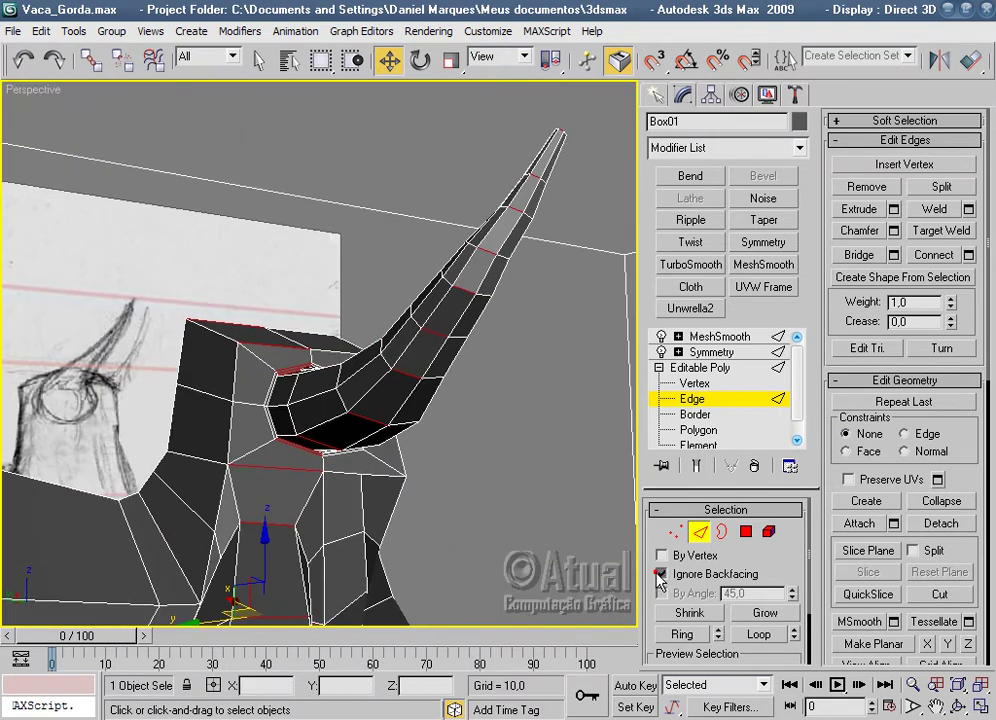
# Turn off Ignore Backfacing for edge selection.
pyautogui.click(660, 574)
pyautogui.scroll(-1, 651, 569)
pyautogui.moveTo(560, 500)
pyautogui.keyDown('alt'); pyautogui.mouseDown(button='middle')
pyautogui.moveTo(527, 471)
pyautogui.moveTo(527, 418)
pyautogui.moveTo(507, 449)
pyautogui.moveTo(466, 385)
pyautogui.moveTo(445, 422)
pyautogui.moveTo(474, 458)
pyautogui.moveTo(499, 309)
pyautogui.mouseUp(button='middle'); pyautogui.keyUp('alt')
# Connect the horn-base edge ring to add a new edge loop.
pyautogui.scroll(3, 474, 458)
pyautogui.scroll(1, 404, 459)
pyautogui.moveTo(392, 470)
pyautogui.keyDown('alt'); pyautogui.mouseDown(button='middle')
pyautogui.moveTo(449, 453)
pyautogui.moveTo(342, 440)
pyautogui.moveTo(556, 434)
pyautogui.moveTo(288, 214)
pyautogui.moveTo(373, 296)
pyautogui.moveTo(238, 260)
pyautogui.moveTo(394, 281)
pyautogui.mouseUp(button='middle'); pyautogui.keyUp('alt')
pyautogui.scroll(3, 247, 300)
pyautogui.scroll(-2, 394, 281)
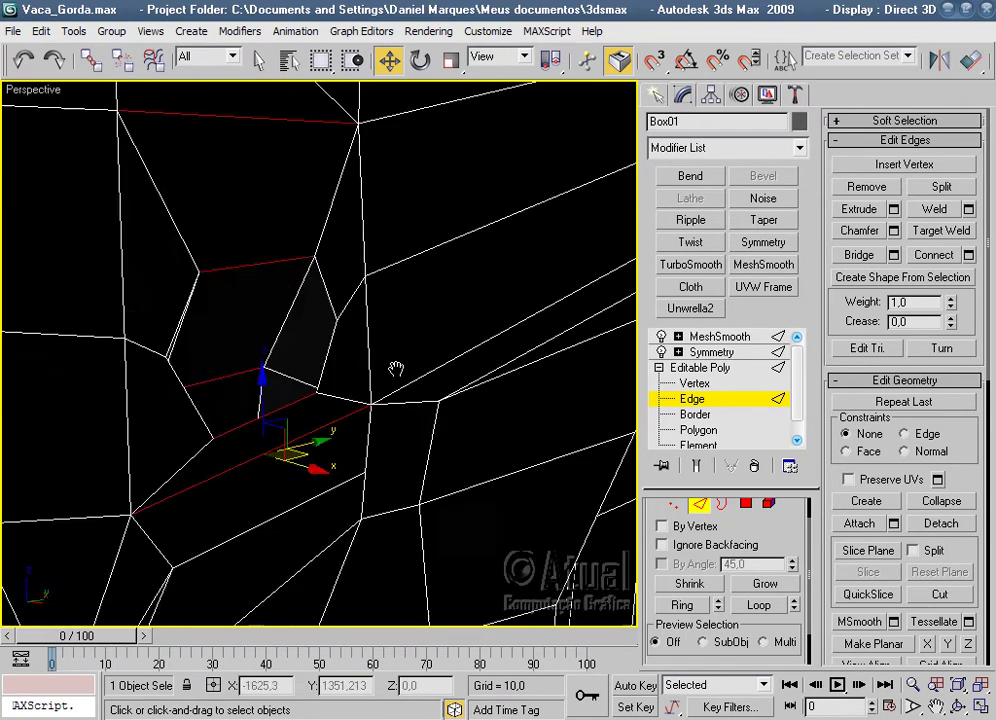
pyautogui.scroll(-2, 329, 378)
pyautogui.moveTo(329, 378)
pyautogui.keyDown('alt'); pyautogui.mouseDown(button='middle')
pyautogui.moveTo(638, 356)
pyautogui.moveTo(160, 338)
pyautogui.moveTo(451, 284)
pyautogui.moveTo(450, 253)
pyautogui.mouseUp(button='middle'); pyautogui.keyUp('alt')
pyautogui.rightClick(199, 290)
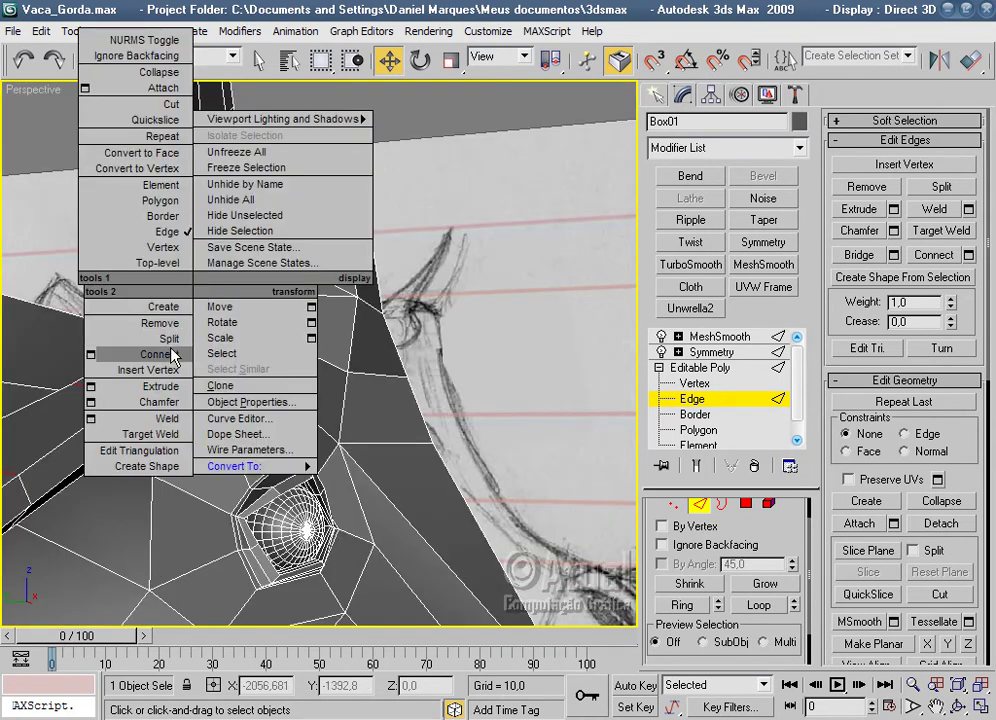
pyautogui.click(174, 355)
# Slide the new loop's vertices slightly along their edges into place.
pyautogui.press('1')
pyautogui.moveTo(517, 389)
pyautogui.keyDown('alt'); pyautogui.mouseDown(button='middle')
pyautogui.moveTo(493, 311)
pyautogui.moveTo(390, 370)
pyautogui.moveTo(511, 393)
pyautogui.moveTo(407, 280)
pyautogui.mouseUp(button='middle'); pyautogui.keyUp('alt')
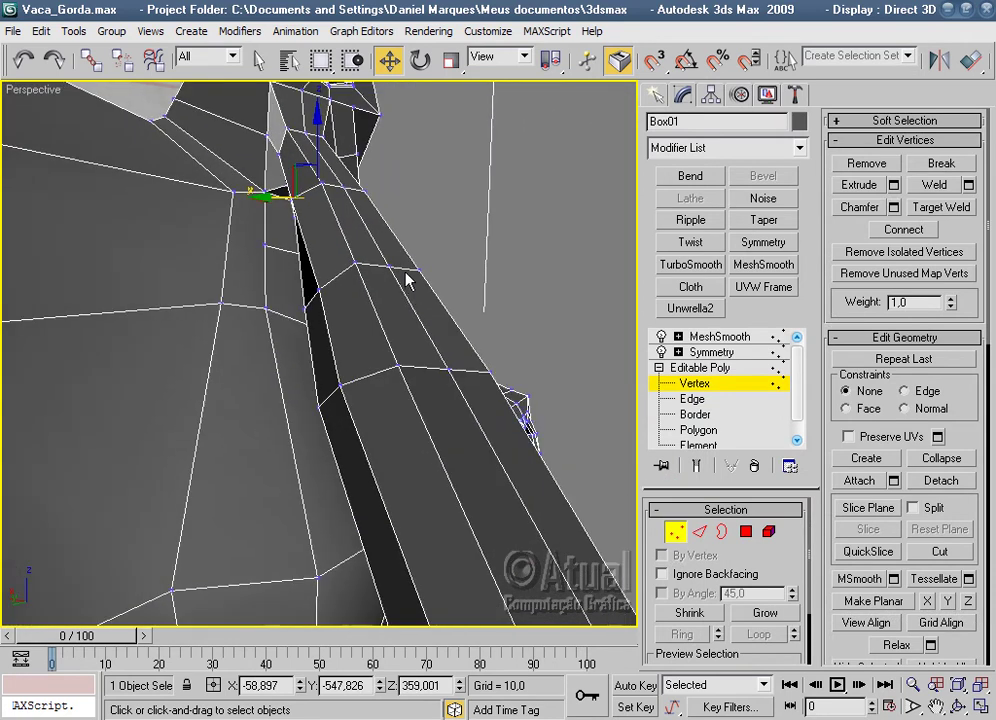
pyautogui.keyDown('ctrl'); pyautogui.click(445, 371); pyautogui.keyUp('ctrl')
pyautogui.keyDown('alt'); pyautogui.moveTo(442, 345); pyautogui.dragTo(528, 390, button='middle'); pyautogui.keyUp('alt')
pyautogui.moveTo(510, 351); pyautogui.dragTo(521, 356)
pyautogui.click(362, 212)
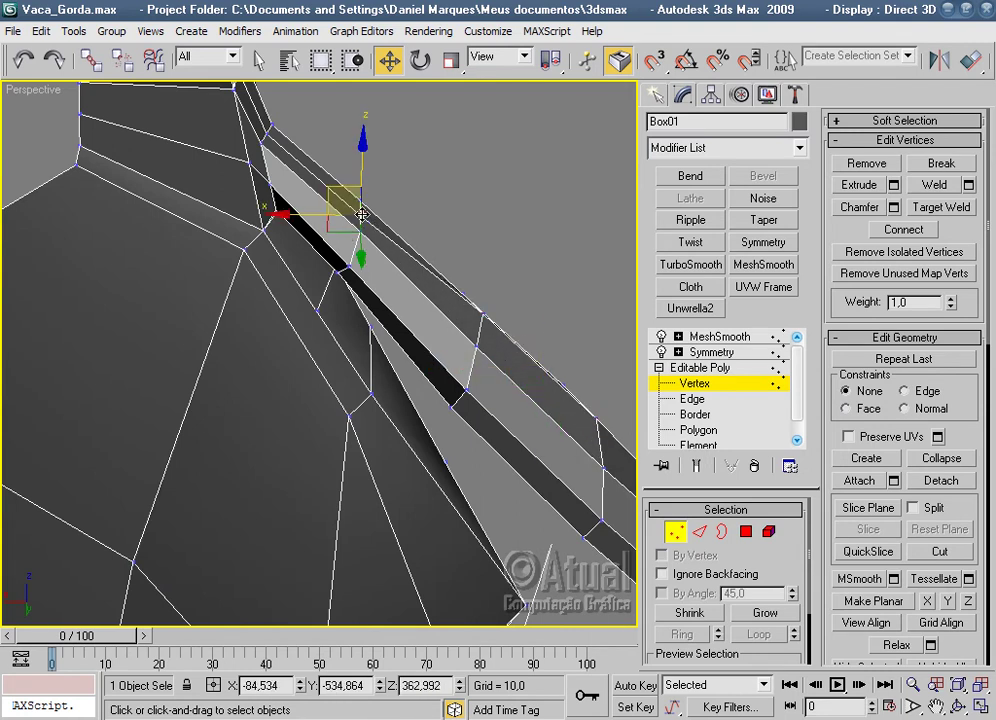
pyautogui.moveTo(335, 190); pyautogui.dragTo(345, 195)
pyautogui.scroll(3, 505, 330)
# Return to the MeshSmooth level and deselect to view the whole smoothed cow.
pyautogui.click(714, 336)
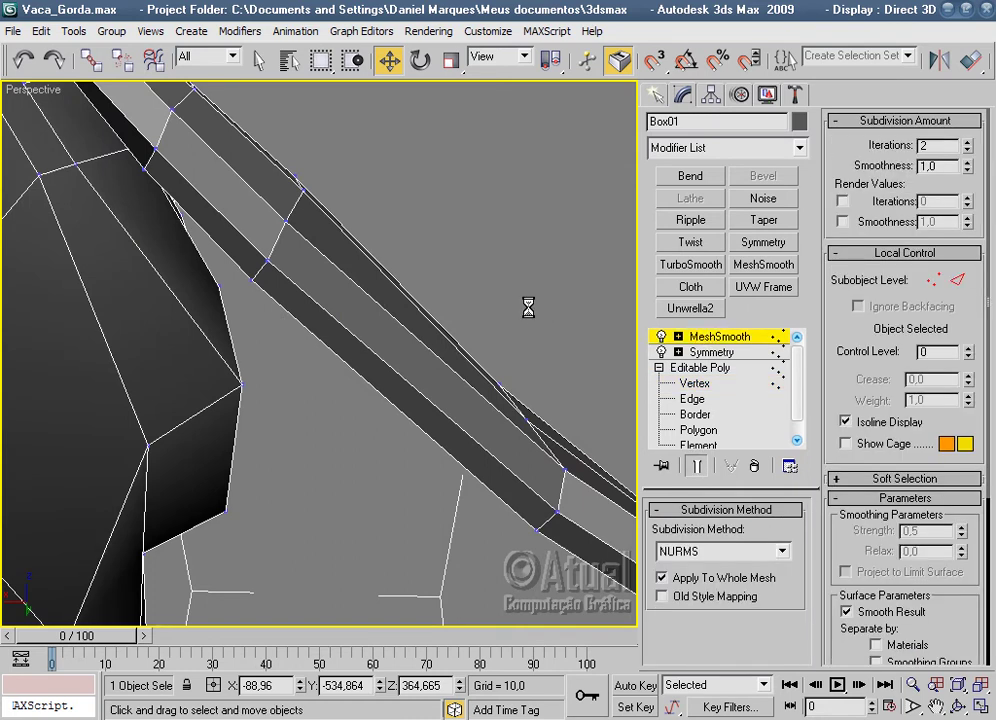
pyautogui.click(530, 314)
pyautogui.scroll(-5, 530, 314)
pyautogui.moveTo(530, 314)
pyautogui.keyDown('alt'); pyautogui.mouseDown(button='middle')
pyautogui.moveTo(305, 338)
pyautogui.moveTo(190, 295)
pyautogui.moveTo(151, 338)
pyautogui.moveTo(382, 378)
pyautogui.moveTo(396, 487)
pyautogui.moveTo(493, 342)
pyautogui.moveTo(309, 295)
pyautogui.moveTo(289, 269)
pyautogui.moveTo(237, 334)
pyautogui.moveTo(345, 354)
pyautogui.moveTo(378, 338)
pyautogui.moveTo(418, 371)
pyautogui.mouseUp(button='middle'); pyautogui.keyUp('alt')
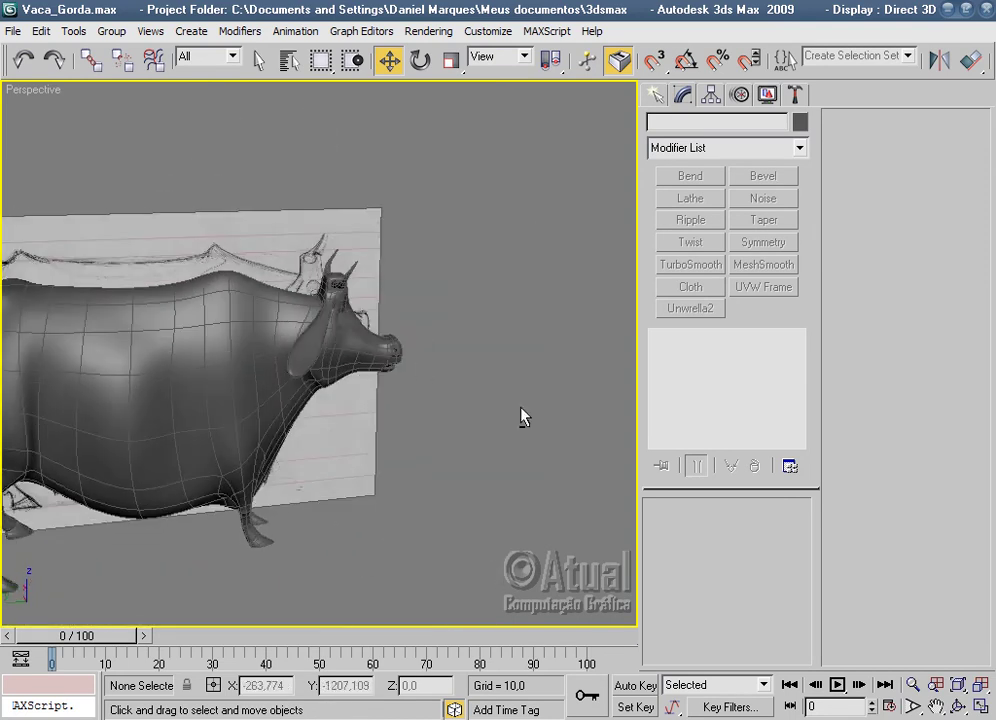
# At Polygon level, select the four flat end polygons of the ear.
pyautogui.scroll(3, 522, 416)
pyautogui.moveTo(462, 451)
pyautogui.keyDown('alt'); pyautogui.mouseDown(button='middle')
pyautogui.moveTo(438, 322)
pyautogui.moveTo(413, 402)
pyautogui.moveTo(338, 453)
pyautogui.moveTo(498, 494)
pyautogui.moveTo(471, 614)
pyautogui.moveTo(491, 472)
pyautogui.mouseUp(button='middle'); pyautogui.keyUp('alt')
pyautogui.click(491, 472)
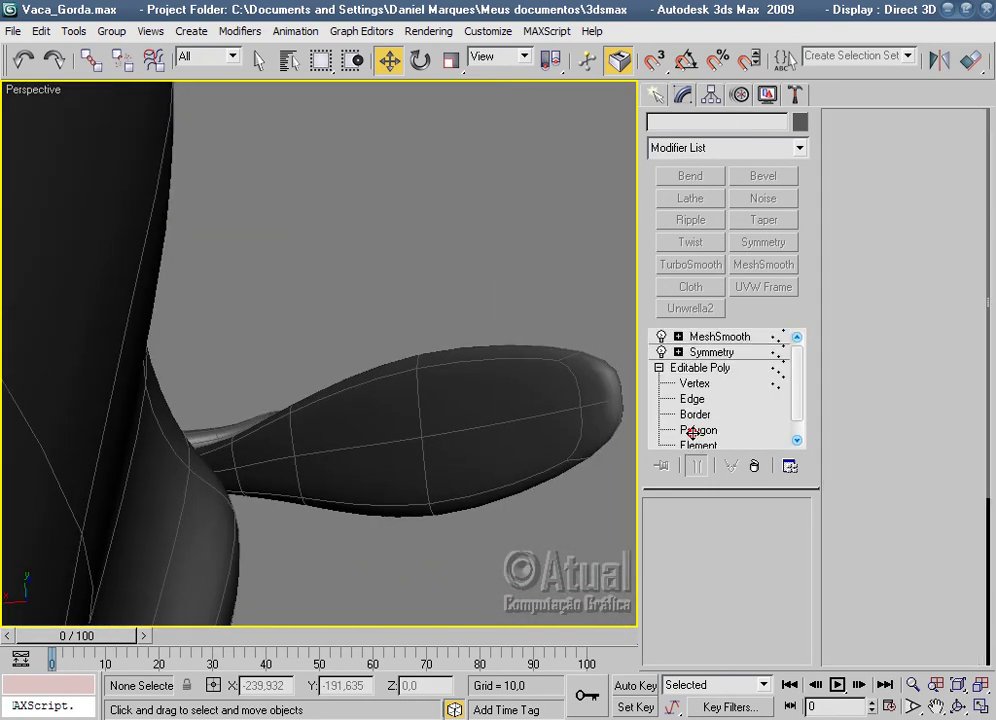
pyautogui.click(698, 430)
pyautogui.click(483, 437)
pyautogui.keyDown('ctrl'); pyautogui.click(470, 385); pyautogui.keyUp('ctrl')
pyautogui.keyDown('ctrl'); pyautogui.click(300, 450); pyautogui.keyUp('ctrl')
pyautogui.keyDown('ctrl'); pyautogui.click(290, 420); pyautogui.keyUp('ctrl')
pyautogui.moveTo(264, 451)
pyautogui.keyDown('alt'); pyautogui.mouseDown(button='middle')
pyautogui.moveTo(330, 451)
pyautogui.moveTo(271, 451)
pyautogui.mouseUp(button='middle'); pyautogui.keyUp('alt')
pyautogui.keyDown('ctrl'); pyautogui.click(193, 345); pyautogui.keyUp('ctrl')
pyautogui.scroll(3, 320, 360)
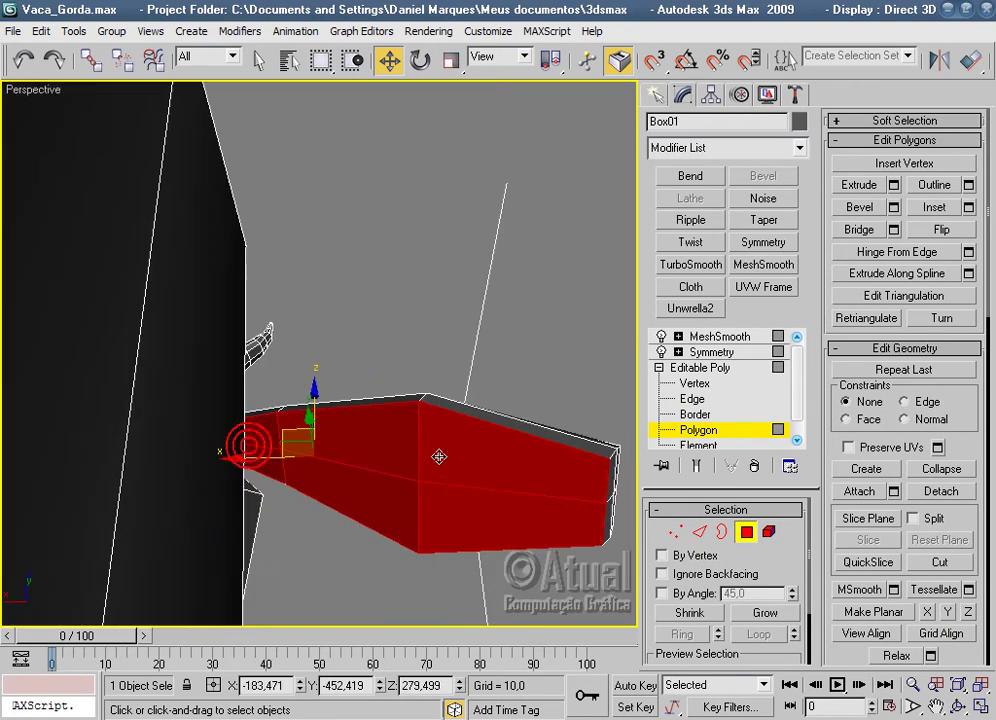
pyautogui.keyDown('alt'); pyautogui.moveTo(438, 456); pyautogui.dragTo(389, 373, button='middle'); pyautogui.keyUp('alt')
pyautogui.scroll(2, 392, 375)
# Inset the selected ear polygons by 8,407.
pyautogui.rightClick(392, 375)
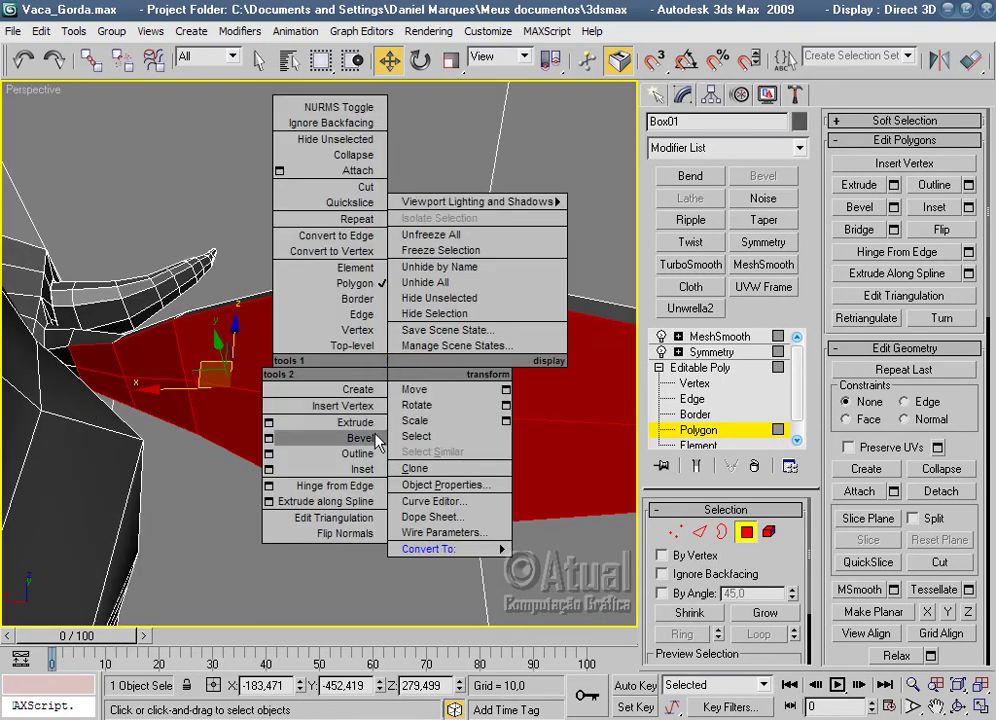
pyautogui.click(968, 208)
pyautogui.click(968, 208)
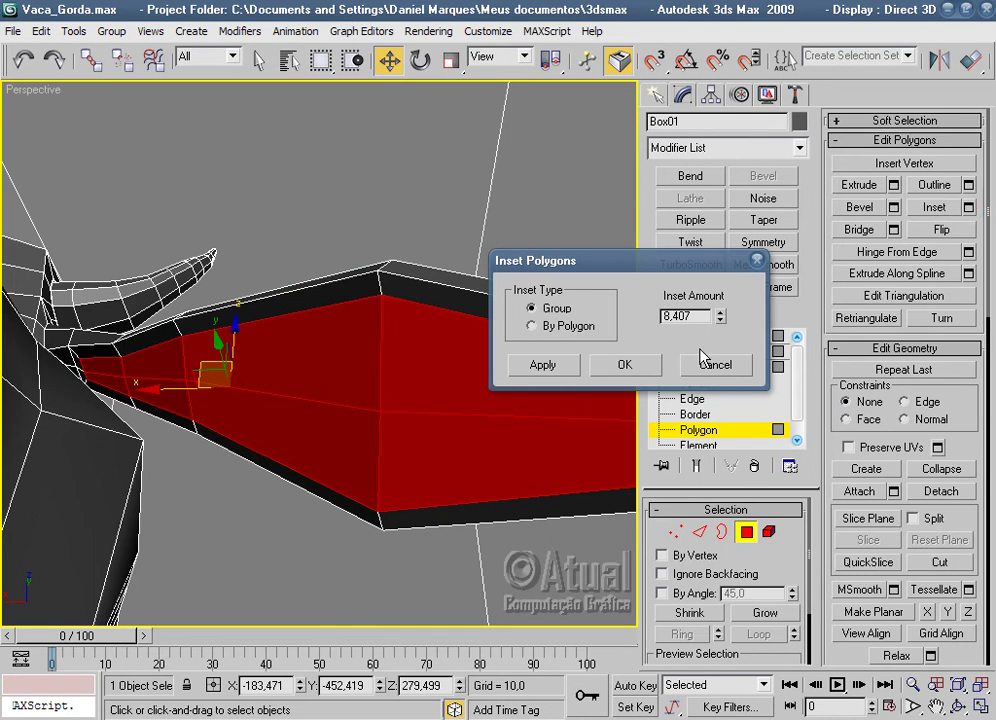
pyautogui.click(624, 364)
pyautogui.moveTo(560, 380)
pyautogui.keyDown('alt'); pyautogui.mouseDown(button='middle')
pyautogui.moveTo(445, 462)
pyautogui.moveTo(431, 254)
pyautogui.mouseUp(button='middle'); pyautogui.keyUp('alt')
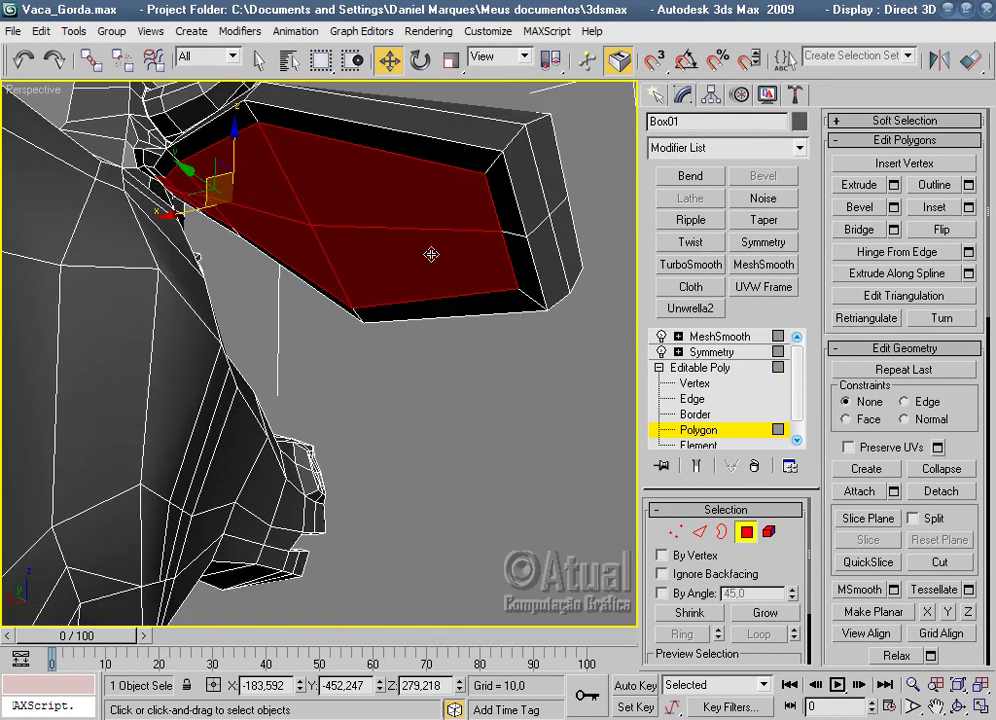
pyautogui.keyDown('alt'); pyautogui.moveTo(303, 169); pyautogui.dragTo(280, 204, button='middle'); pyautogui.keyUp('alt')
# Sink the inset polygons slightly lower on Z, cancelling a second inset.
pyautogui.moveTo(224, 120); pyautogui.dragTo(304, 170)
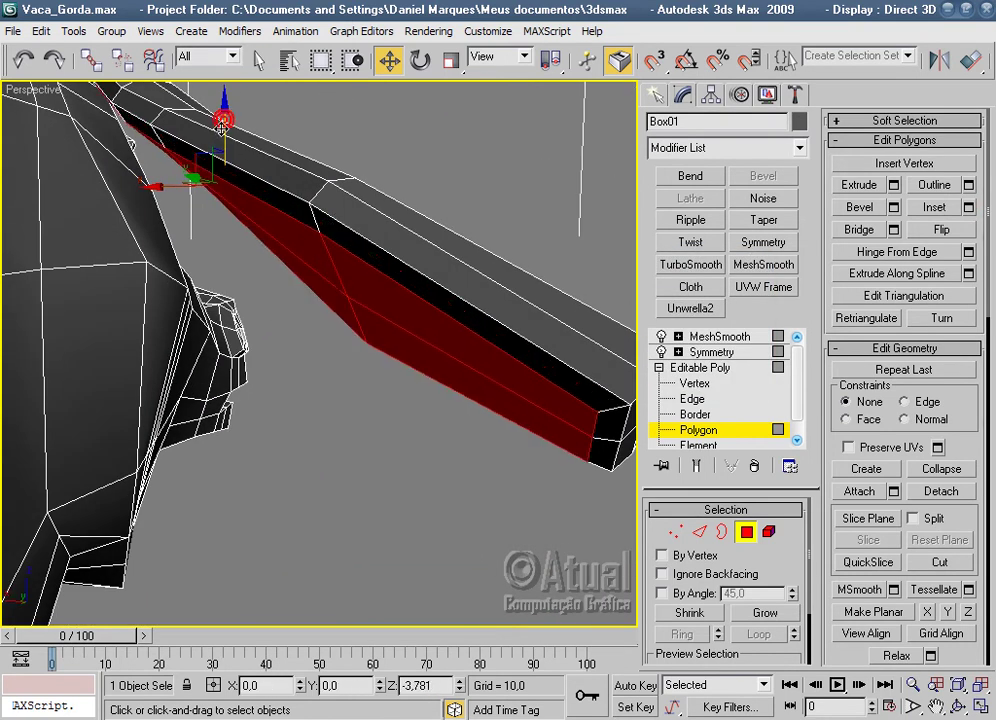
pyautogui.moveTo(304, 170)
pyautogui.keyDown('alt'); pyautogui.mouseDown(button='middle')
pyautogui.moveTo(322, 98)
pyautogui.moveTo(296, 163)
pyautogui.mouseUp(button='middle'); pyautogui.keyUp('alt')
pyautogui.moveTo(259, 221)
pyautogui.keyDown('alt'); pyautogui.mouseDown(button='middle')
pyautogui.moveTo(422, 149)
pyautogui.moveTo(482, 338)
pyautogui.moveTo(436, 408)
pyautogui.mouseUp(button='middle'); pyautogui.keyUp('alt')
pyautogui.moveTo(244, 276); pyautogui.dragTo(251, 267)
pyautogui.moveTo(251, 267)
pyautogui.keyDown('alt'); pyautogui.mouseDown(button='middle')
pyautogui.moveTo(451, 358)
pyautogui.moveTo(428, 397)
pyautogui.moveTo(327, 356)
pyautogui.moveTo(310, 295)
pyautogui.mouseUp(button='middle'); pyautogui.keyUp('alt')
pyautogui.keyDown('alt'); pyautogui.moveTo(430, 284); pyautogui.dragTo(787, 355, button='middle'); pyautogui.keyUp('alt')
pyautogui.moveTo(595, 298)
pyautogui.keyDown('alt'); pyautogui.mouseDown(button='middle')
pyautogui.moveTo(542, 342)
pyautogui.moveTo(450, 262)
pyautogui.mouseUp(button='middle'); pyautogui.keyUp('alt')
pyautogui.click(967, 207)
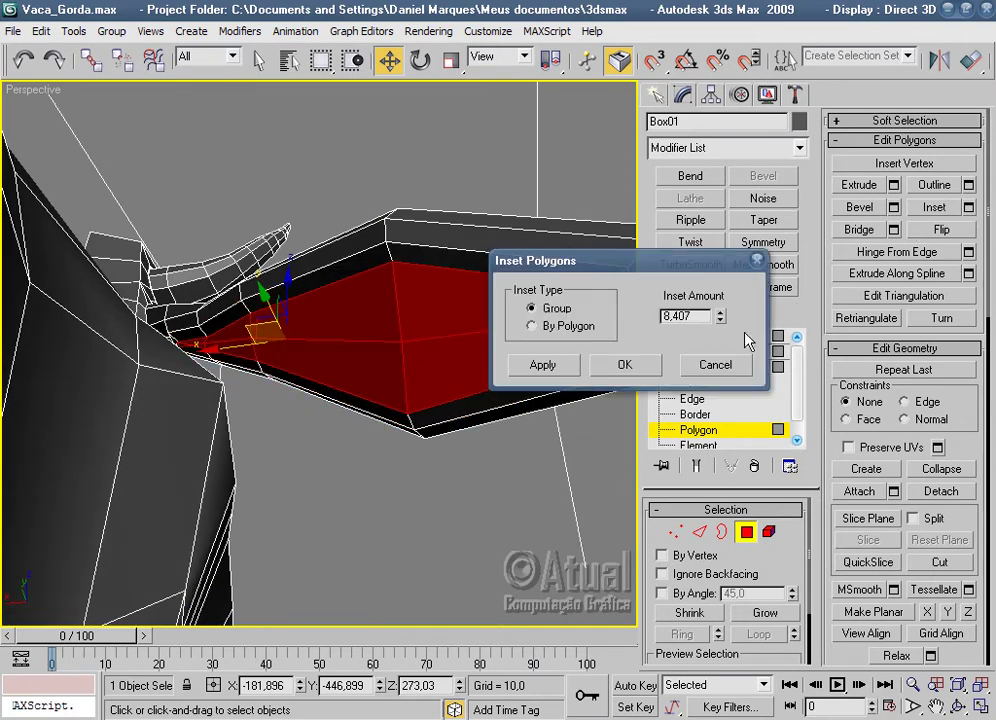
pyautogui.click(713, 366)
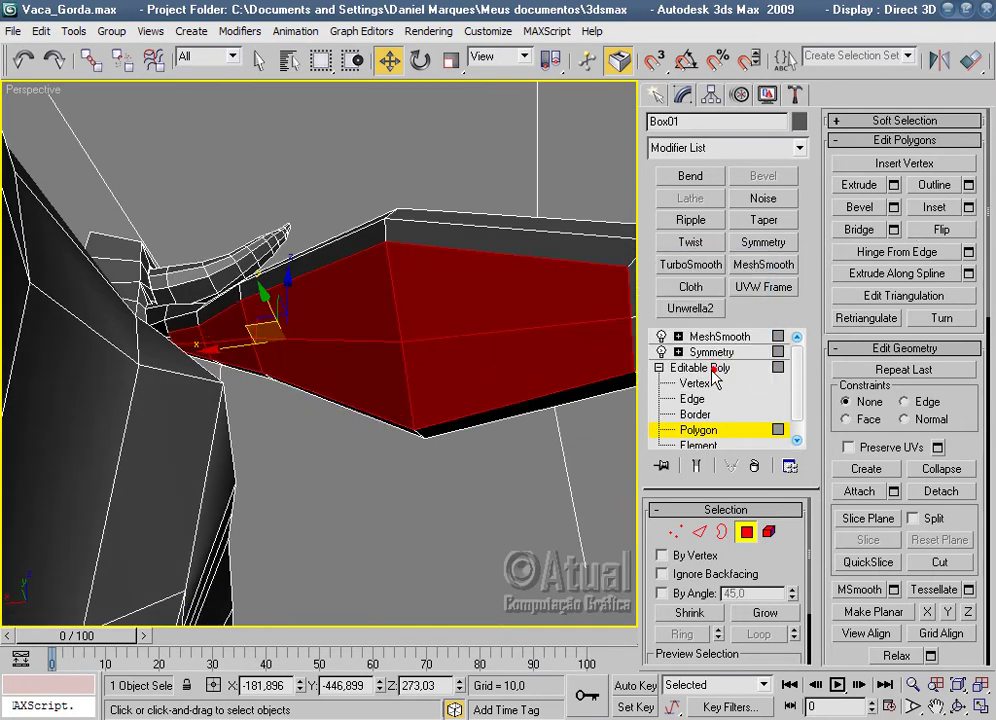
# Bevel the ear's inset end polygons to height -11,026 and outline -1,792.
pyautogui.click(894, 207)
pyautogui.moveTo(721, 311)
pyautogui.mouseDown()
pyautogui.moveTo(722, 353)
pyautogui.moveTo(708, 383)
pyautogui.mouseUp()
pyautogui.moveTo(719, 360); pyautogui.dragTo(719, 400)
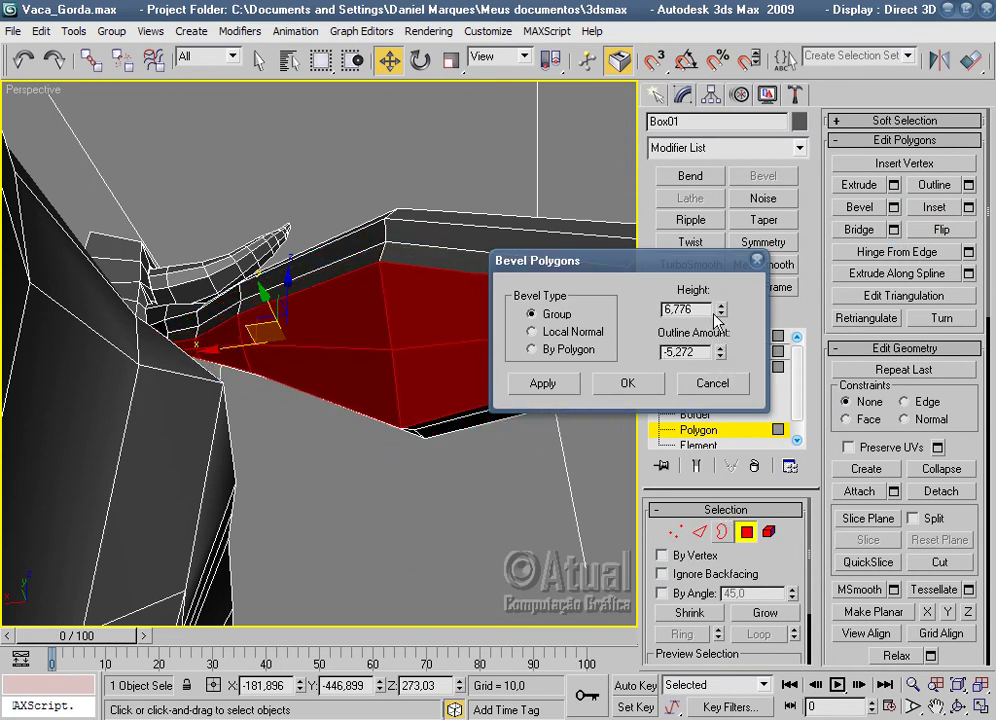
pyautogui.moveTo(721, 310); pyautogui.dragTo(725, 500)
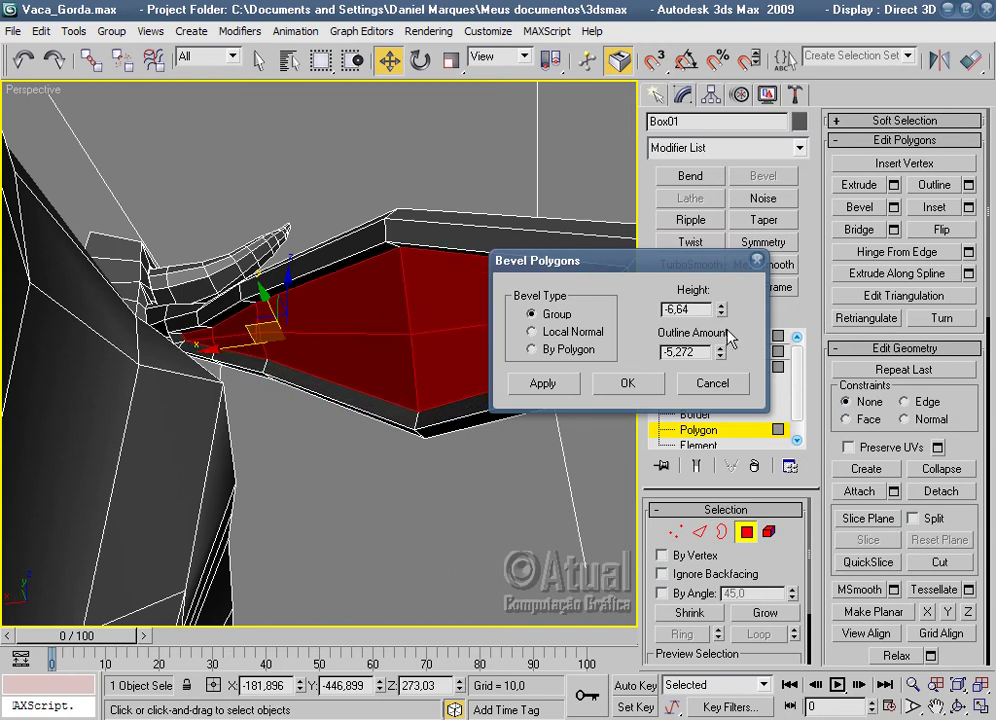
pyautogui.moveTo(722, 311)
pyautogui.mouseDown()
pyautogui.moveTo(722, 300)
pyautogui.moveTo(721, 314)
pyautogui.mouseUp()
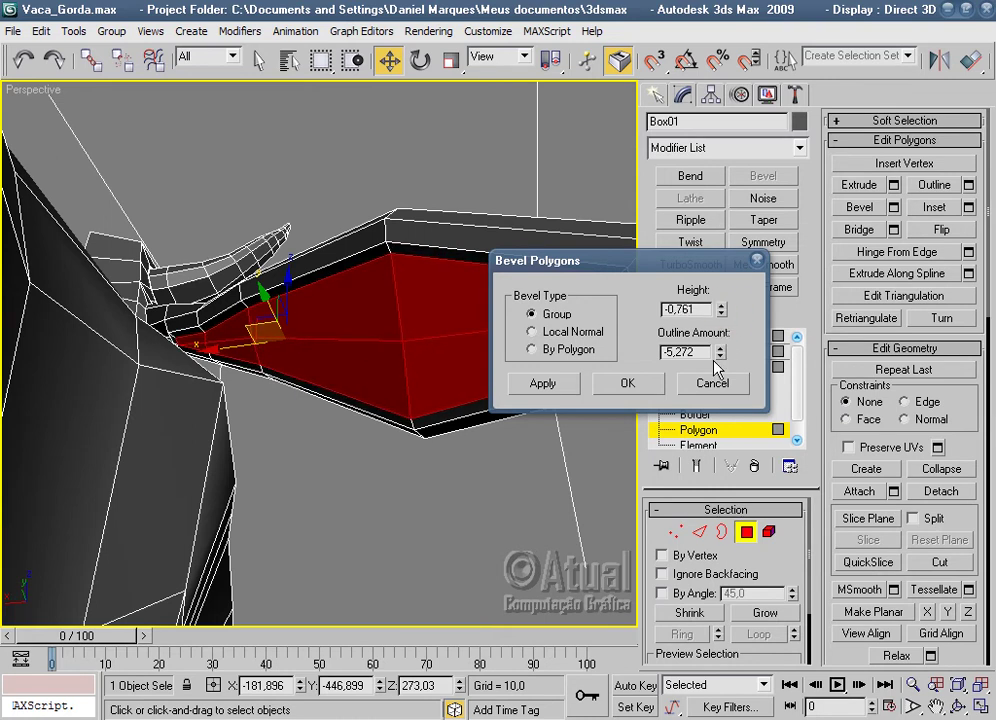
pyautogui.moveTo(726, 358)
pyautogui.mouseDown()
pyautogui.moveTo(726, 285)
pyautogui.moveTo(721, 345)
pyautogui.moveTo(723, 316)
pyautogui.moveTo(734, 446)
pyautogui.mouseUp()
pyautogui.moveTo(335, 562)
pyautogui.mouseDown(button='middle')
pyautogui.moveTo(288, 572)
pyautogui.moveTo(338, 422)
pyautogui.moveTo(285, 527)
pyautogui.moveTo(196, 467)
pyautogui.mouseUp(button='middle')
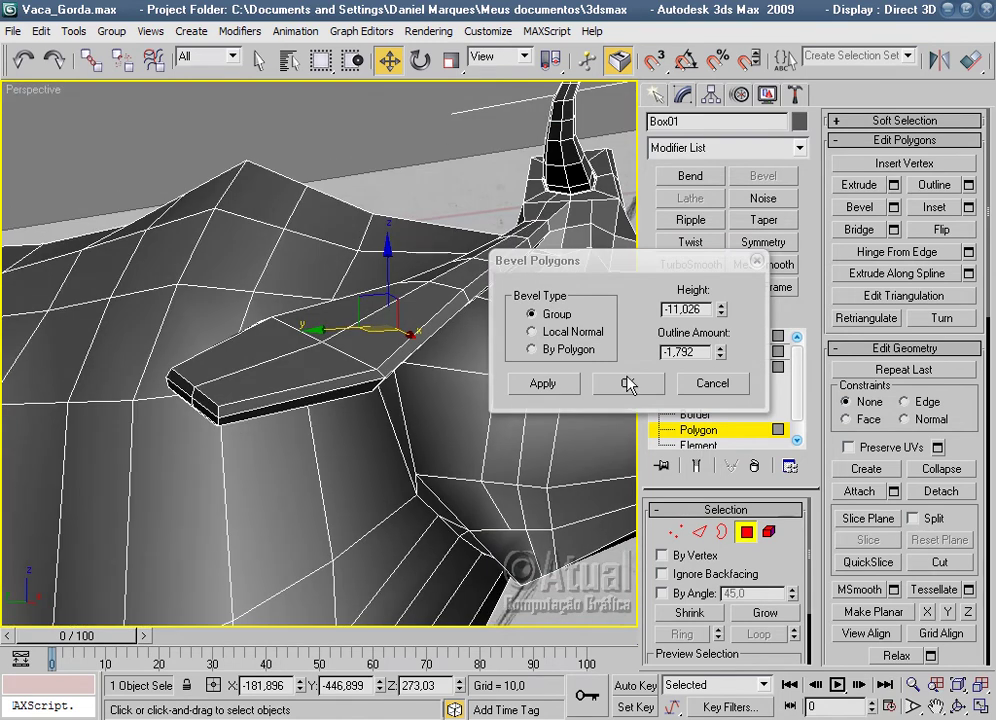
pyautogui.click(628, 383)
pyautogui.moveTo(628, 383)
pyautogui.keyDown('alt'); pyautogui.mouseDown(button='middle')
pyautogui.moveTo(445, 355)
pyautogui.moveTo(349, 431)
pyautogui.moveTo(538, 524)
pyautogui.mouseUp(button='middle'); pyautogui.keyUp('alt')
pyautogui.scroll(2, 516, 453)
pyautogui.scroll(2, 516, 453)
pyautogui.scroll(2, 516, 453)
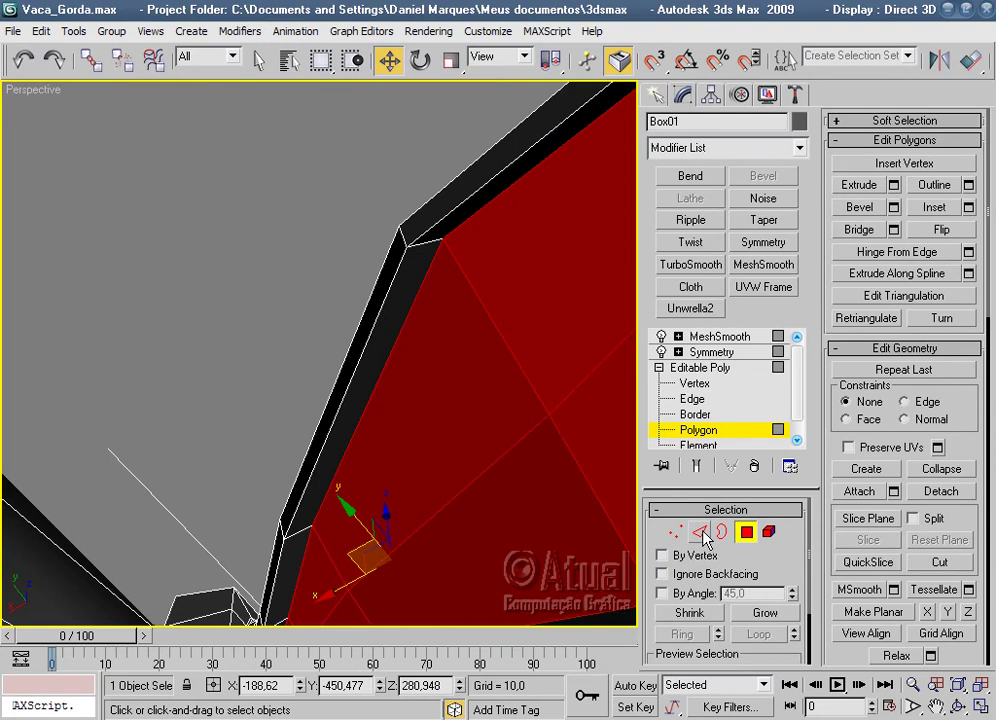
# Select an edge ring at the ear's bevel corner and connect it with a new edge loop.
pyautogui.click(704, 540)
pyautogui.click(428, 242)
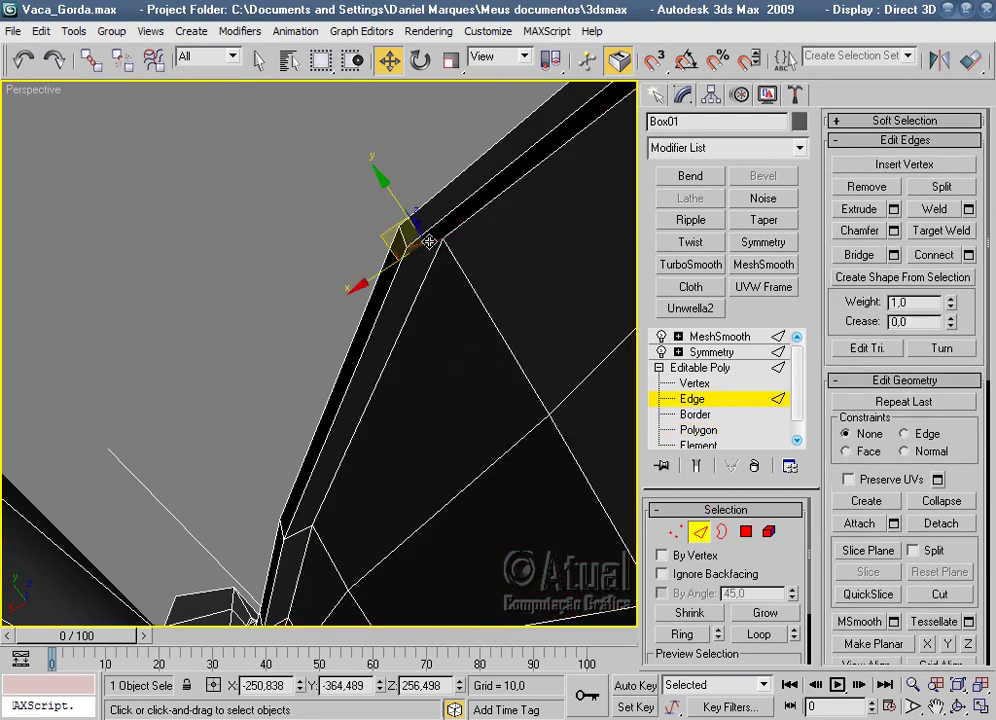
pyautogui.click(678, 635)
pyautogui.rightClick(425, 243)
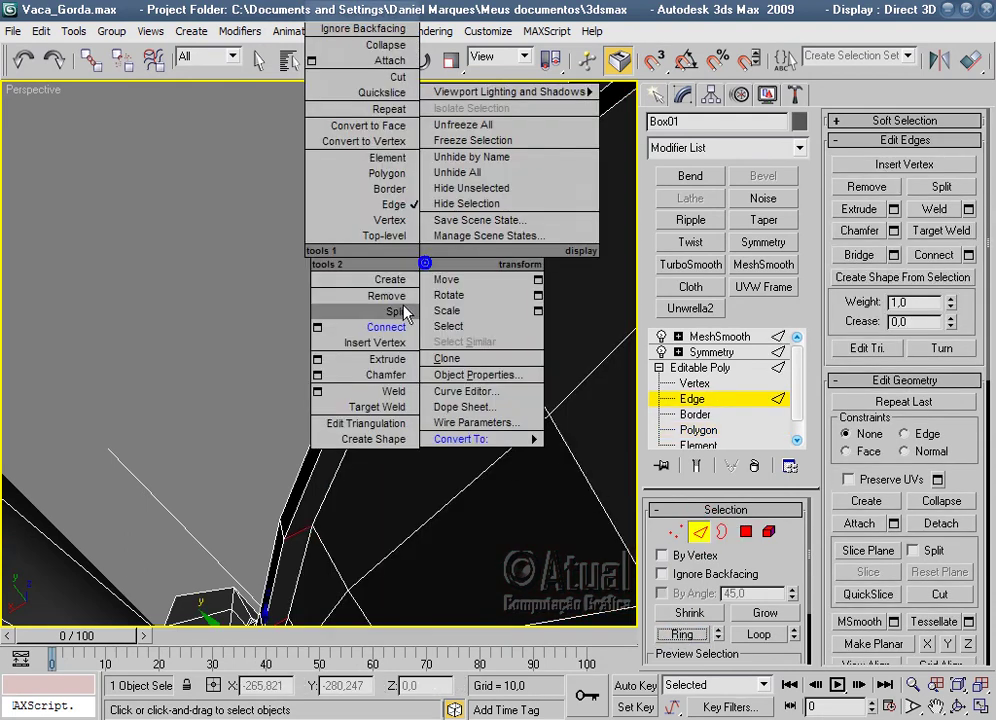
pyautogui.click(357, 326)
pyautogui.click(711, 337)
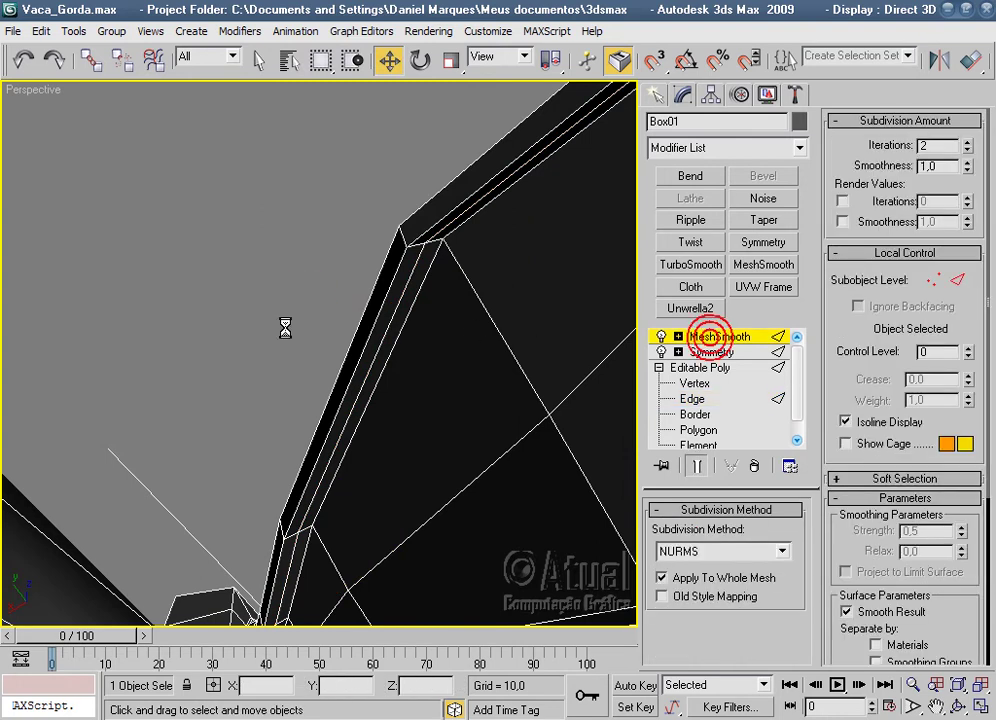
# Inspect the smoothed ear from several angles, then select the cow model.
pyautogui.scroll(-3, 265, 338)
pyautogui.click(263, 336)
pyautogui.scroll(-3, 265, 338)
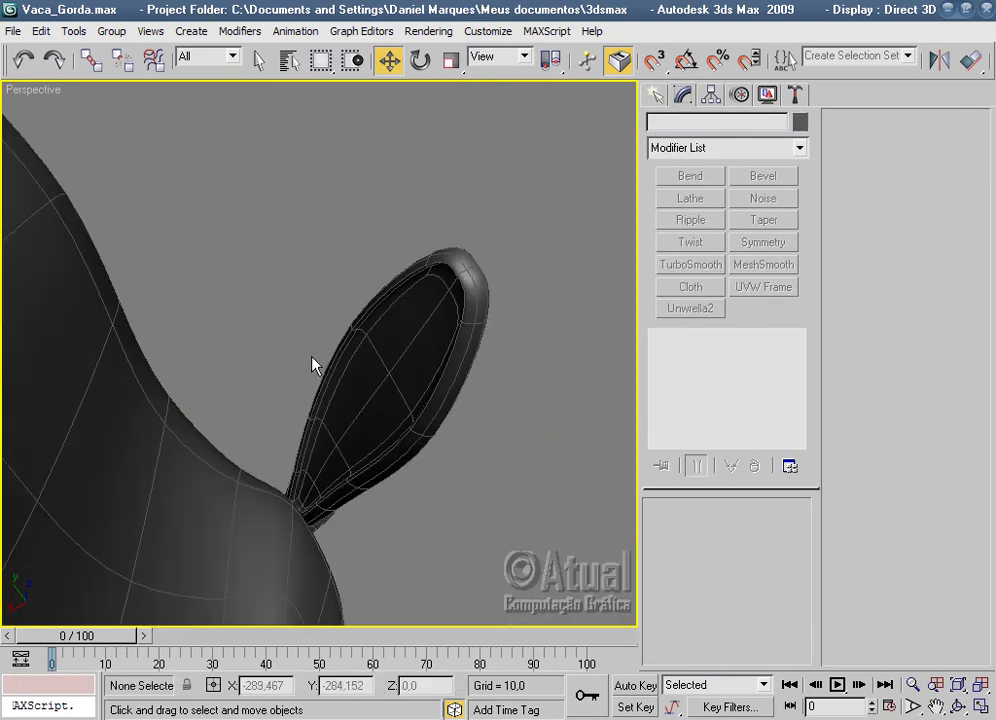
pyautogui.moveTo(549, 462)
pyautogui.keyDown('alt'); pyautogui.mouseDown(button='middle')
pyautogui.moveTo(462, 458)
pyautogui.moveTo(589, 507)
pyautogui.moveTo(581, 444)
pyautogui.moveTo(620, 502)
pyautogui.moveTo(338, 540)
pyautogui.moveTo(325, 594)
pyautogui.mouseUp(button='middle'); pyautogui.keyUp('alt')
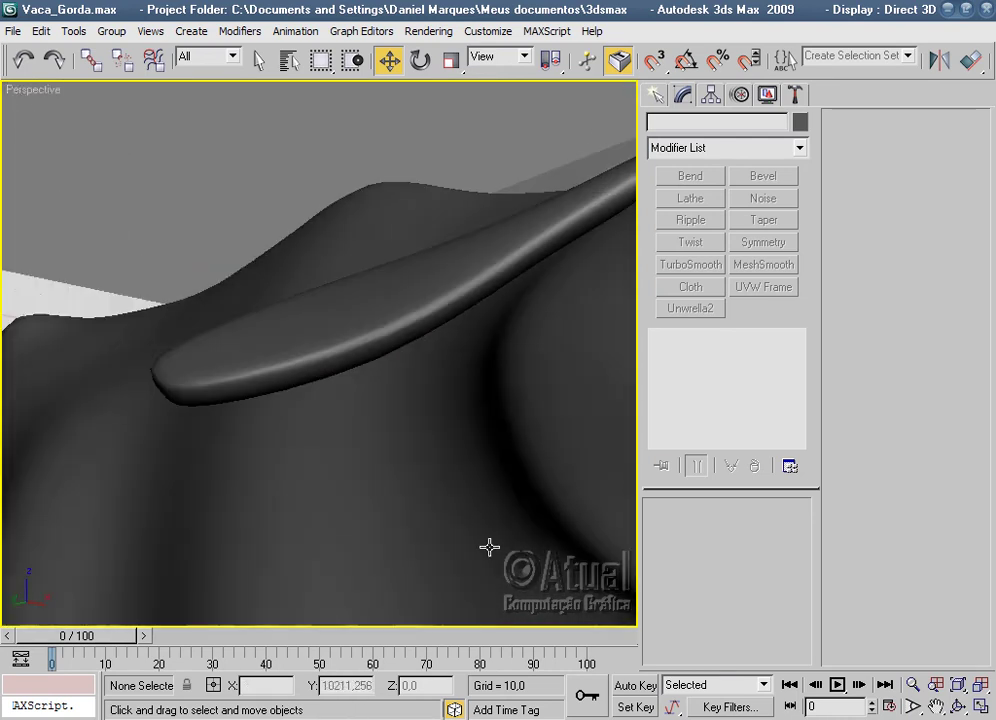
pyautogui.scroll(-5, 562, 489)
pyautogui.moveTo(551, 438)
pyautogui.keyDown('alt'); pyautogui.mouseDown(button='middle')
pyautogui.moveTo(511, 511)
pyautogui.moveTo(629, 540)
pyautogui.moveTo(504, 549)
pyautogui.moveTo(391, 485)
pyautogui.moveTo(436, 462)
pyautogui.moveTo(447, 281)
pyautogui.moveTo(545, 467)
pyautogui.moveTo(505, 516)
pyautogui.mouseUp(button='middle'); pyautogui.keyUp('alt')
pyautogui.scroll(5, 465, 358)
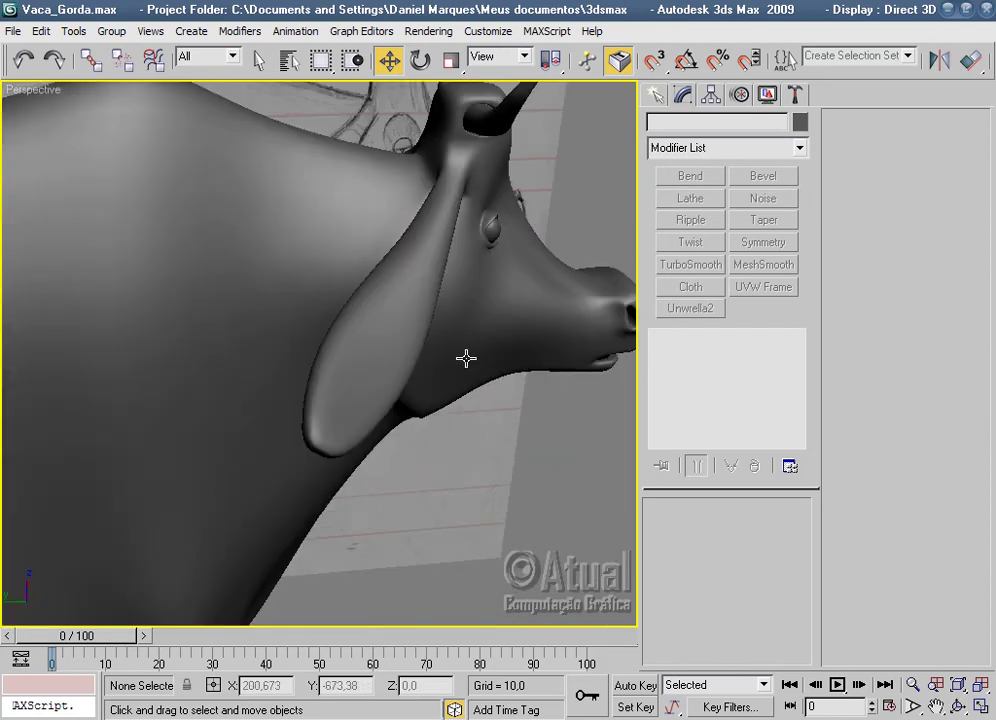
pyautogui.click(465, 358)
# Enter Vertex level with edged faces shown and frame the head and ear in Left view.
pyautogui.click(694, 383)
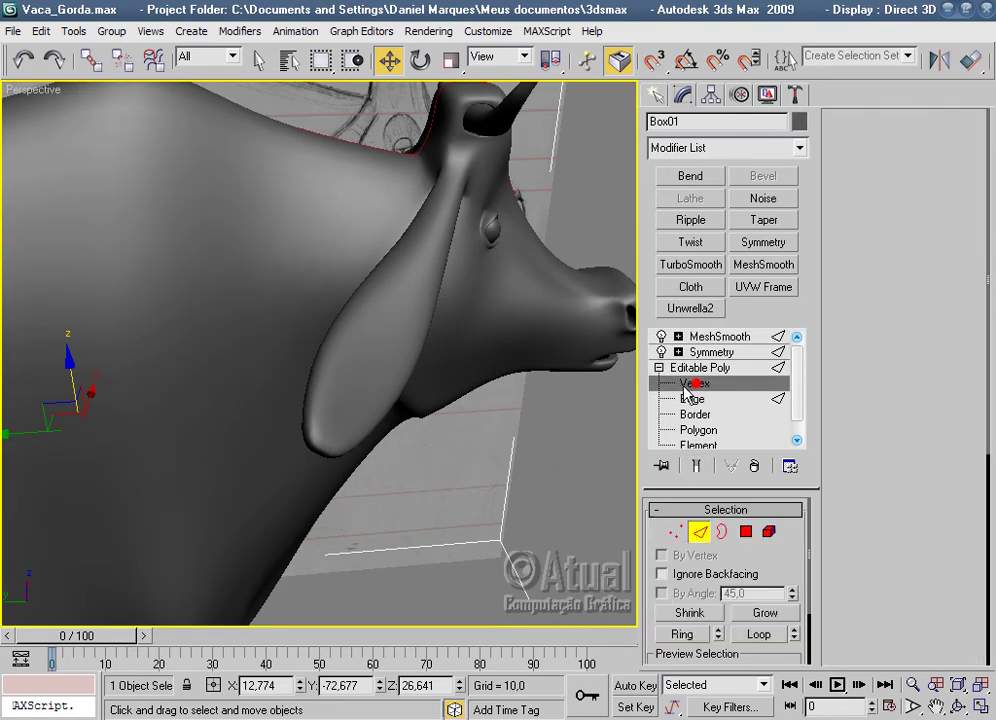
pyautogui.press('F4')
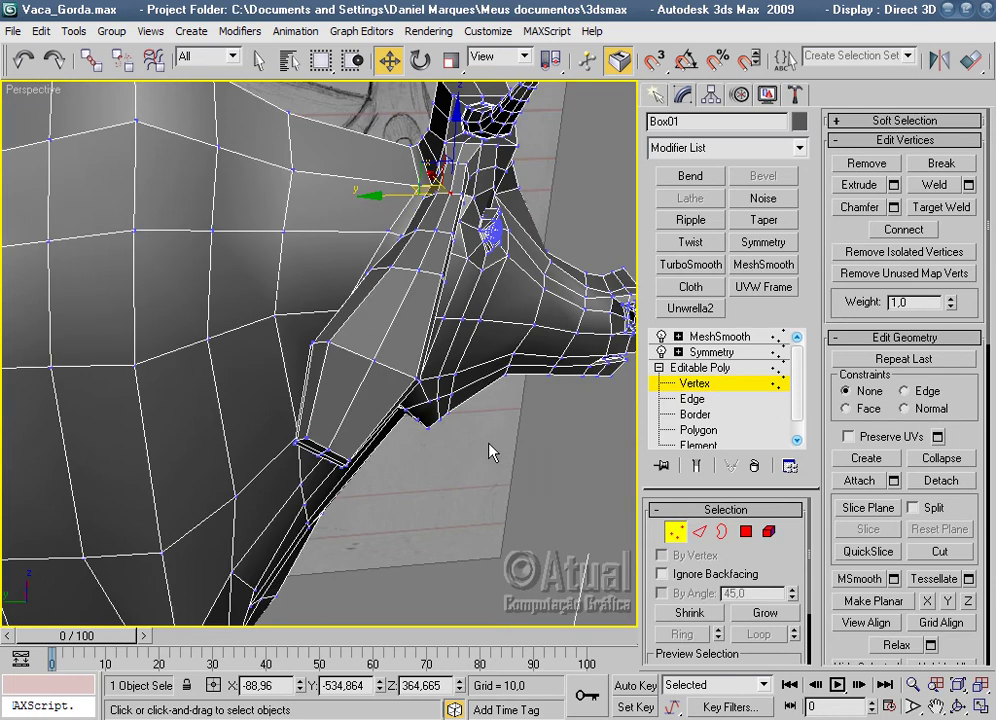
pyautogui.press('l')
pyautogui.scroll(-5, 324, 508)
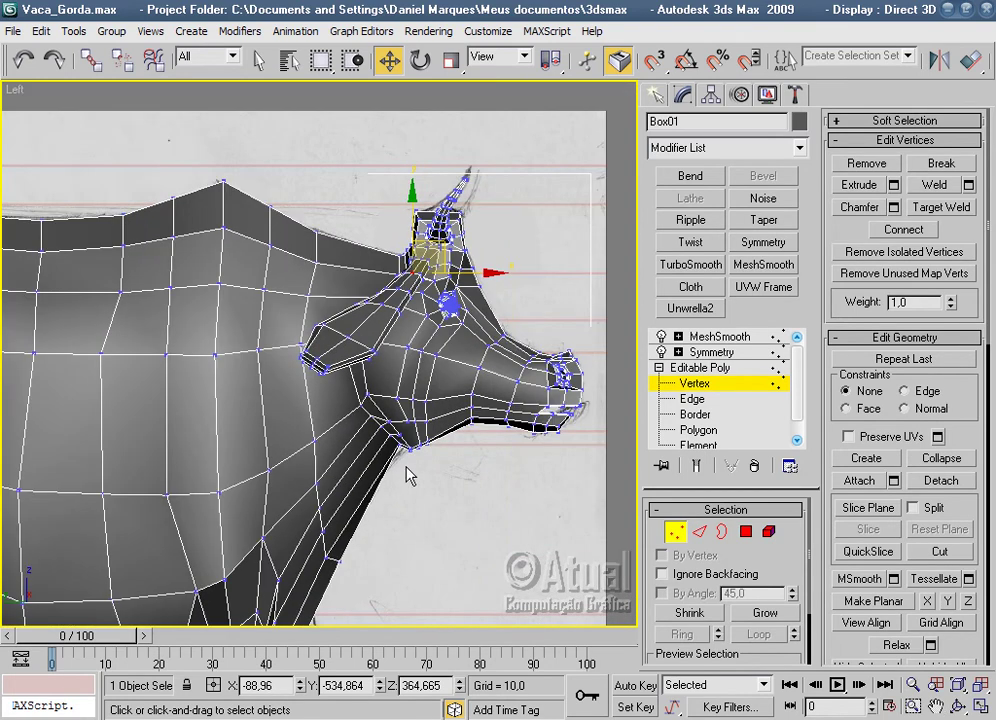
pyautogui.scroll(2, 408, 477)
pyautogui.moveTo(447, 469); pyautogui.dragTo(427, 529, button='middle')
pyautogui.scroll(2, 427, 529)
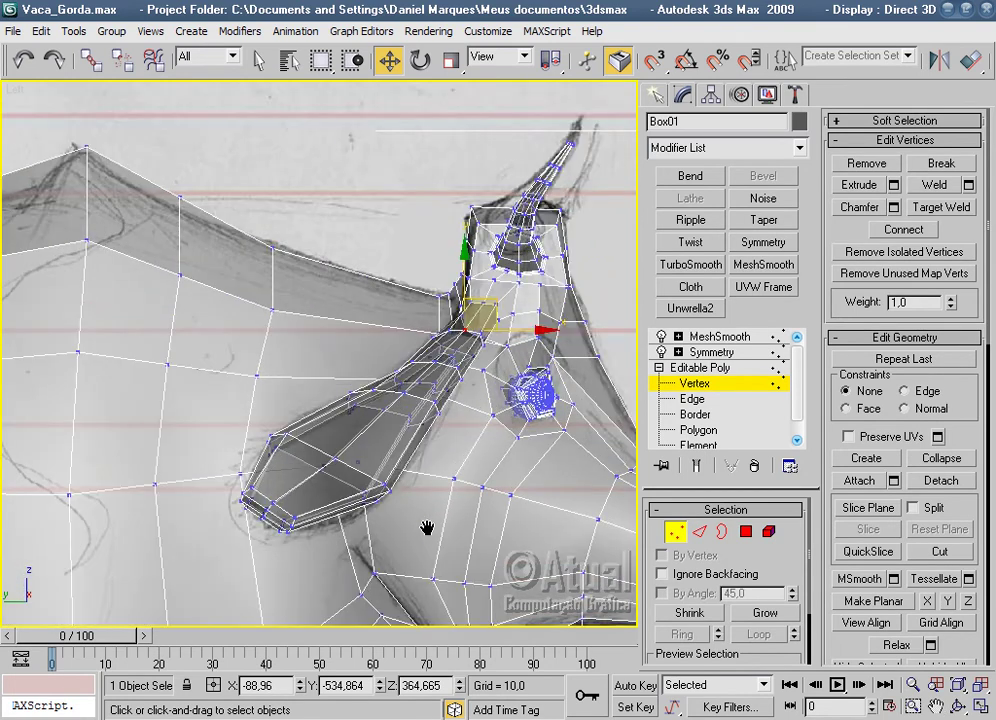
# Switch to Front view and zoom in on the ear.
pyautogui.press('f')
pyautogui.scroll(-3, 371, 413)
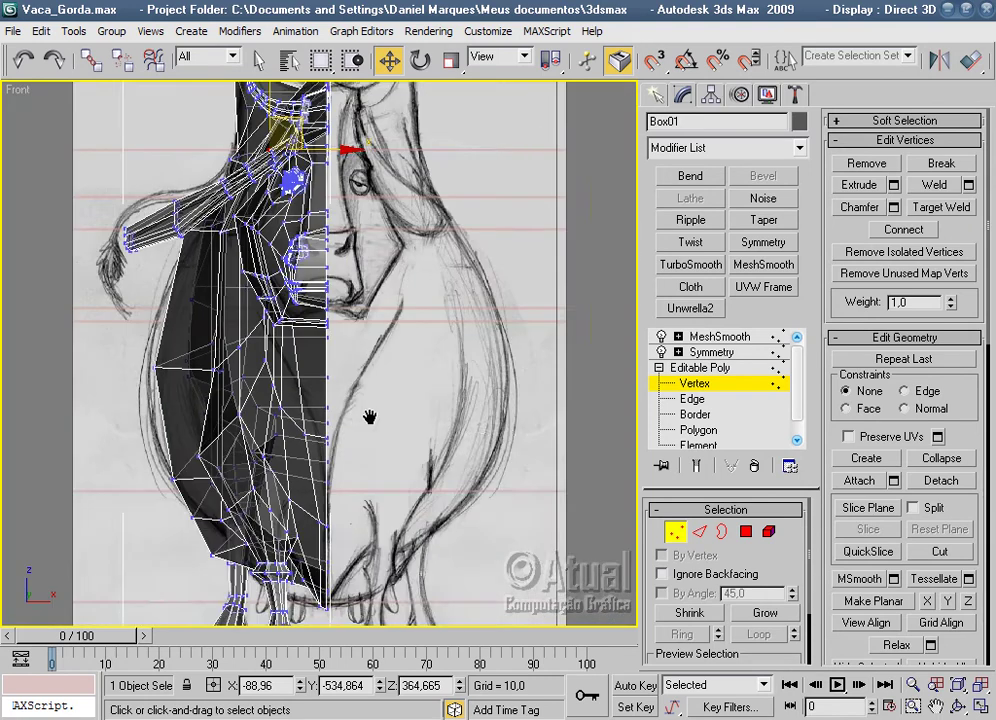
pyautogui.scroll(-2, 413, 542)
pyautogui.scroll(2, 407, 485)
pyautogui.scroll(2, 455, 420)
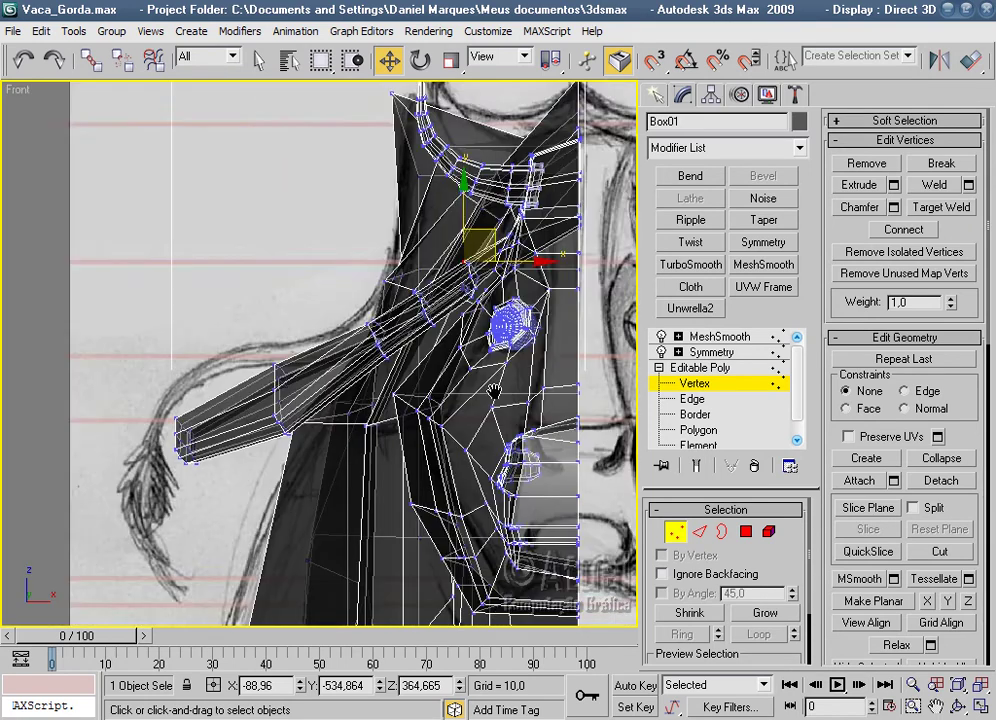
pyautogui.scroll(2, 505, 348)
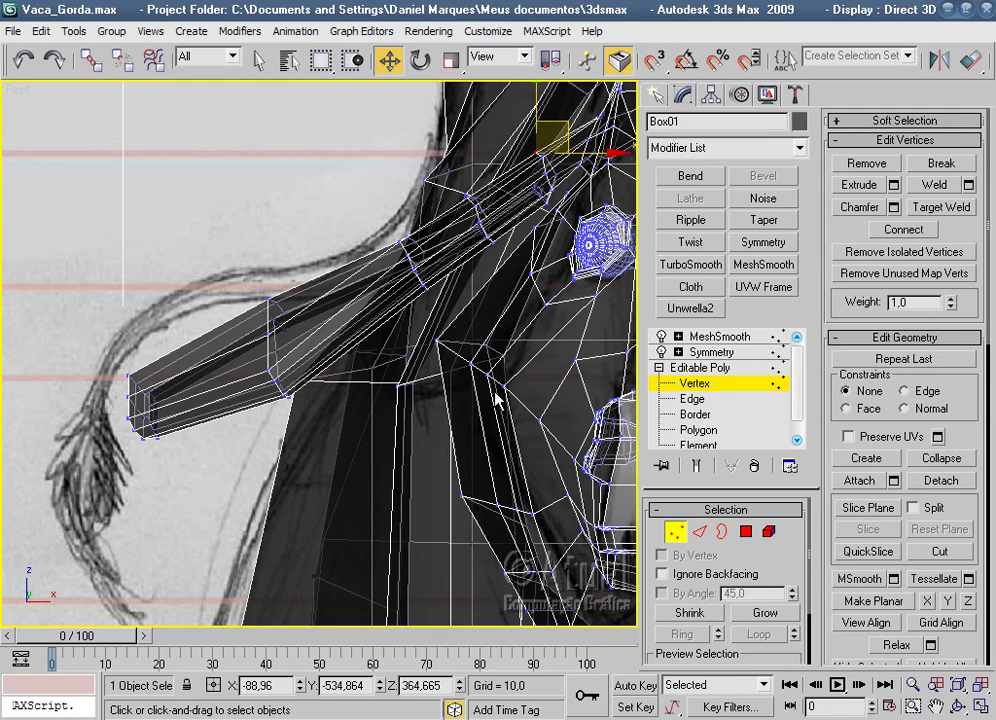
pyautogui.scroll(-3, 540, 412)
pyautogui.scroll(-1, 570, 400)
pyautogui.scroll(-1, 595, 390)
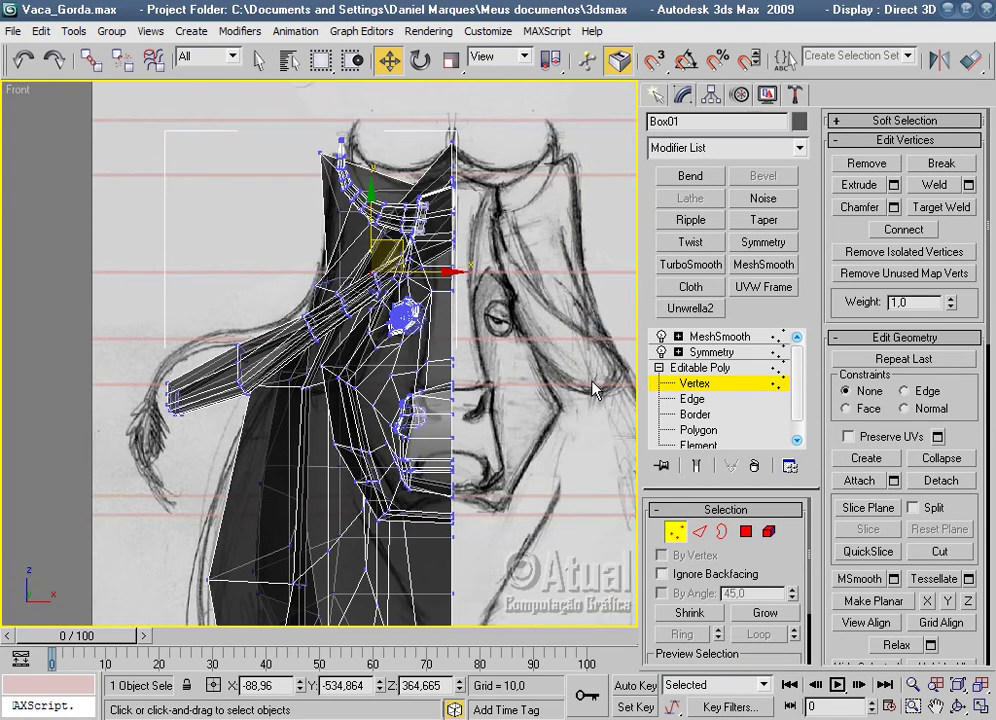
# Marquee-select the ear-tip vertices and return to Perspective view.
pyautogui.moveTo(205, 430); pyautogui.dragTo(225, 424)
pyautogui.scroll(2, 250, 410)
pyautogui.moveTo(195, 275); pyautogui.dragTo(245, 405)
pyautogui.press('p')
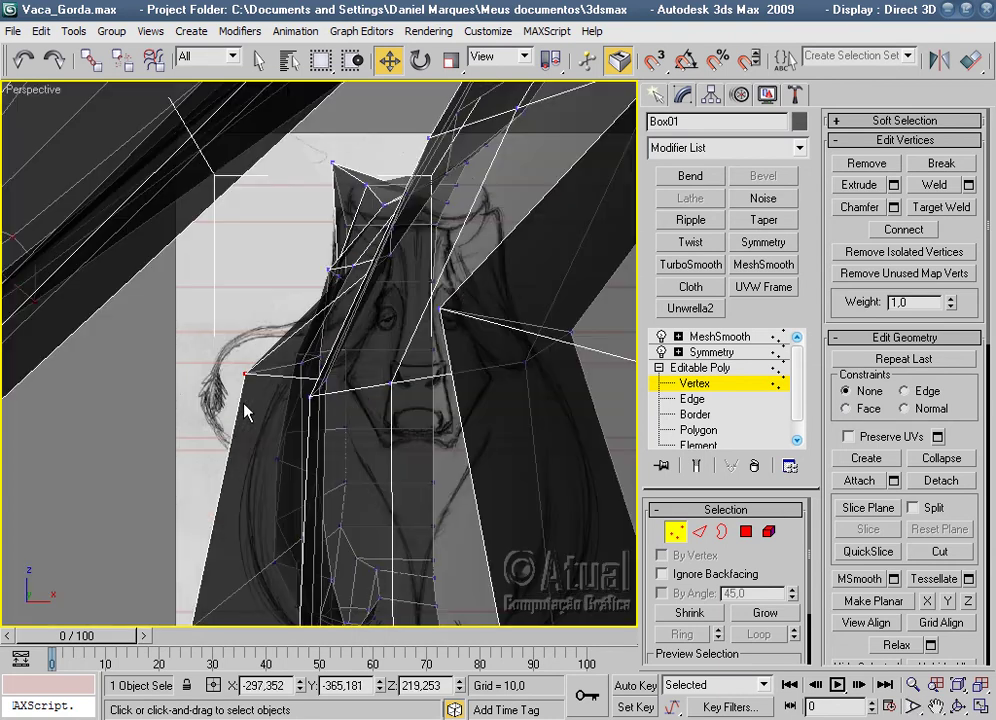
pyautogui.scroll(-3, 245, 410)
pyautogui.scroll(-3, 434, 462)
# Frame the ear in Front view, keeping the ear-tip vertices selected.
pyautogui.scroll(-3, 430, 463)
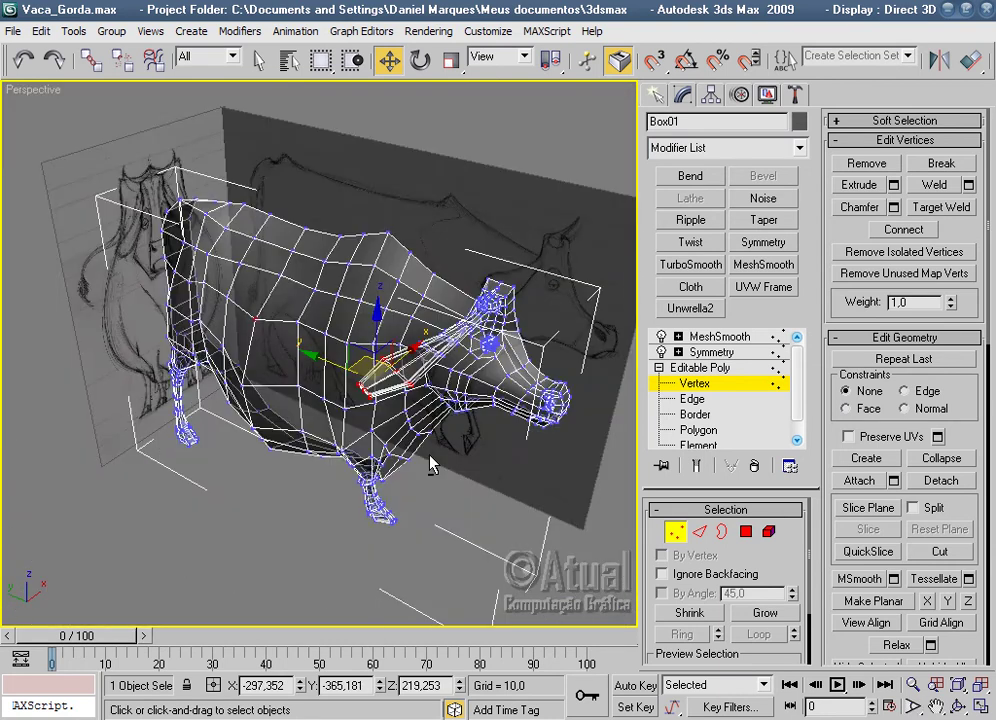
pyautogui.keyDown('alt'); pyautogui.moveTo(430, 463); pyautogui.dragTo(258, 388, button='middle'); pyautogui.keyUp('alt')
pyautogui.moveTo(362, 436)
pyautogui.keyDown('alt'); pyautogui.mouseDown(button='middle')
pyautogui.moveTo(465, 296)
pyautogui.moveTo(465, 273)
pyautogui.moveTo(322, 487)
pyautogui.moveTo(565, 487)
pyautogui.moveTo(394, 498)
pyautogui.mouseUp(button='middle'); pyautogui.keyUp('alt')
pyautogui.press('f')
pyautogui.scroll(-3, 391, 476)
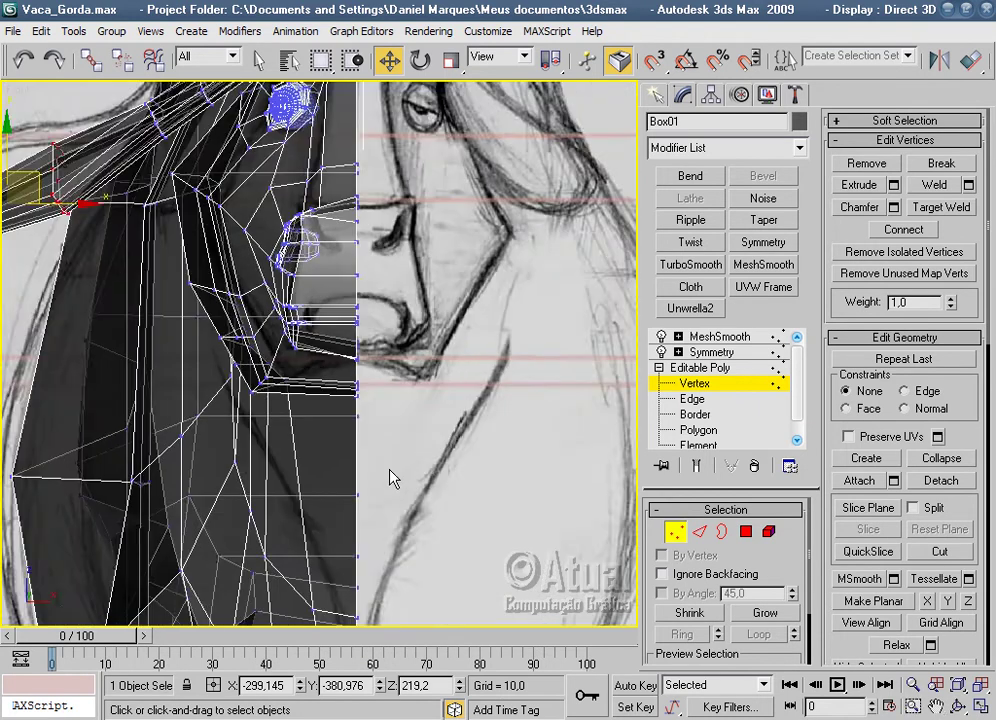
pyautogui.scroll(-3, 567, 463)
pyautogui.moveTo(496, 426); pyautogui.dragTo(518, 476, button='middle')
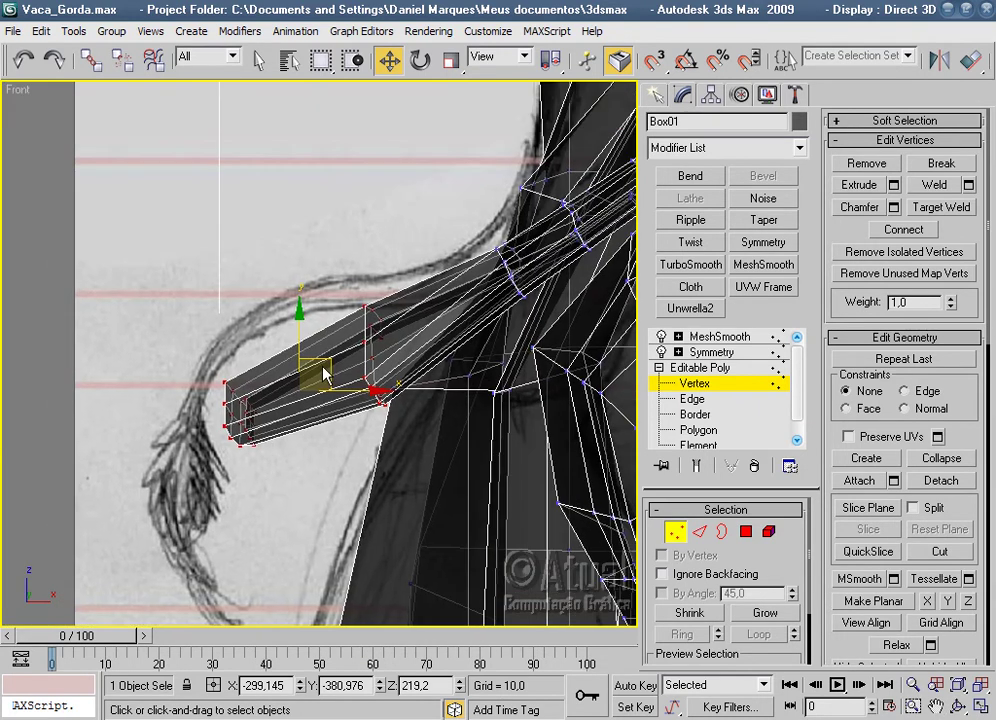
pyautogui.click(328, 369)
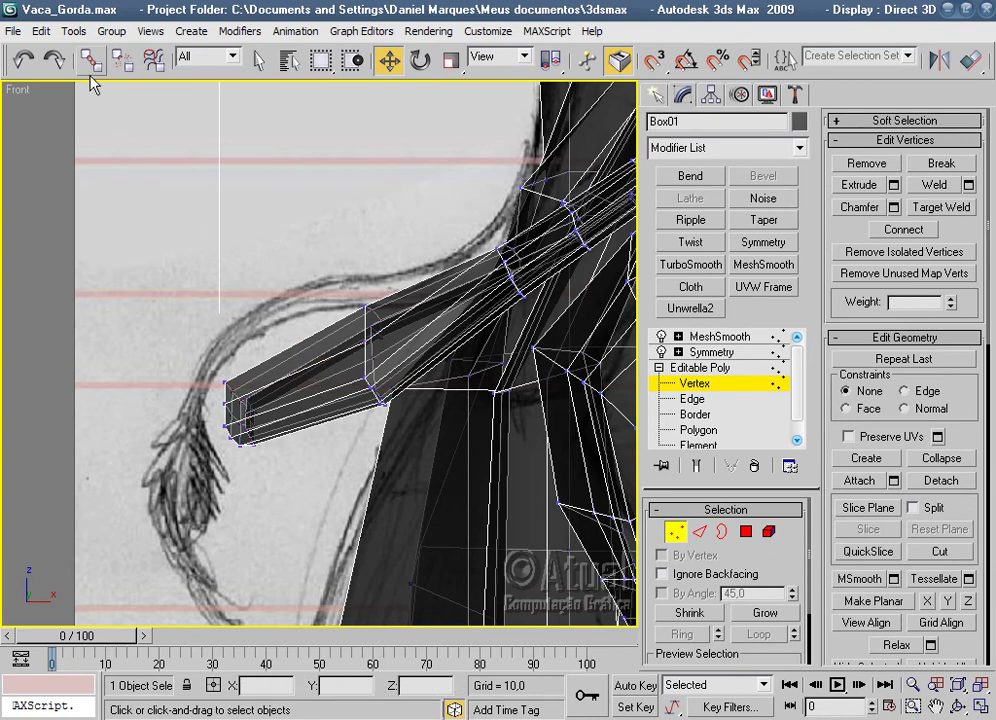
pyautogui.click(22, 60)
pyautogui.click(22, 60)
# Move the ear-tip vertices inward toward the head to shorten the ear.
pyautogui.moveTo(327, 356)
pyautogui.mouseDown()
pyautogui.moveTo(373, 336)
pyautogui.moveTo(366, 323)
pyautogui.moveTo(365, 331)
pyautogui.mouseUp()
pyautogui.moveTo(242, 325); pyautogui.dragTo(333, 464)
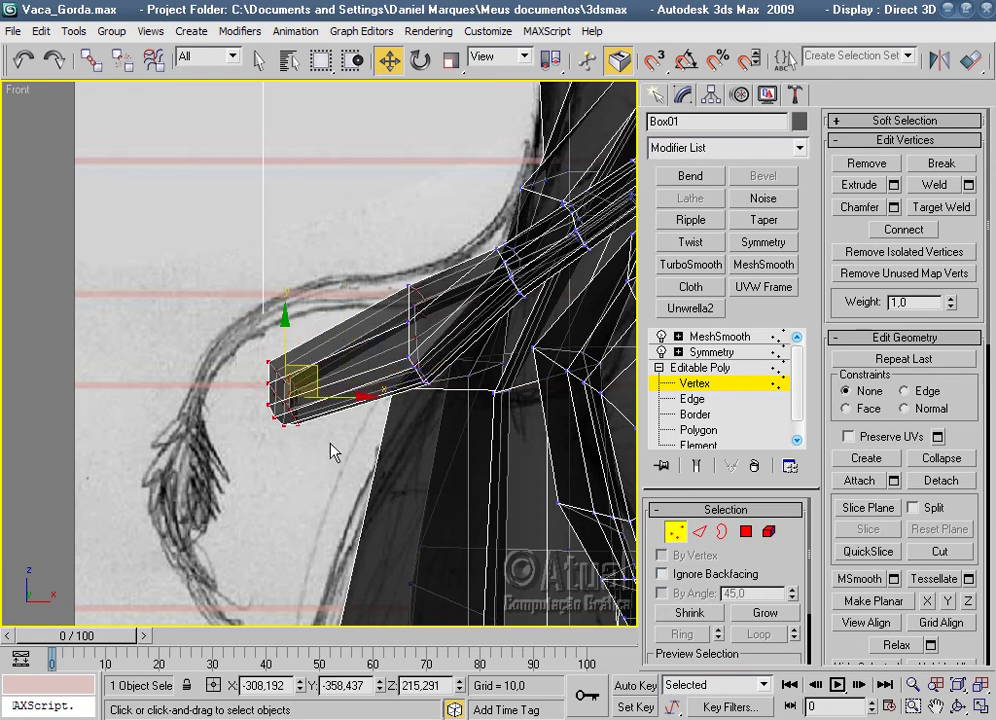
pyautogui.moveTo(303, 380); pyautogui.dragTo(338, 369)
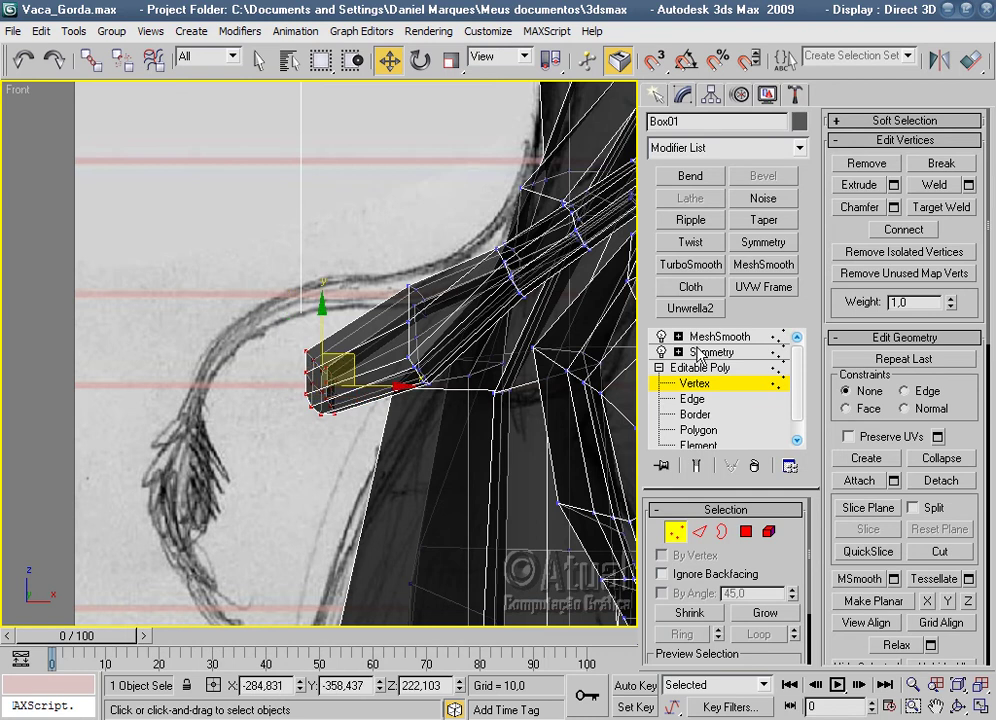
# Preview the MeshSmooth result and orbit around the cow to check the ear.
pyautogui.click(712, 337)
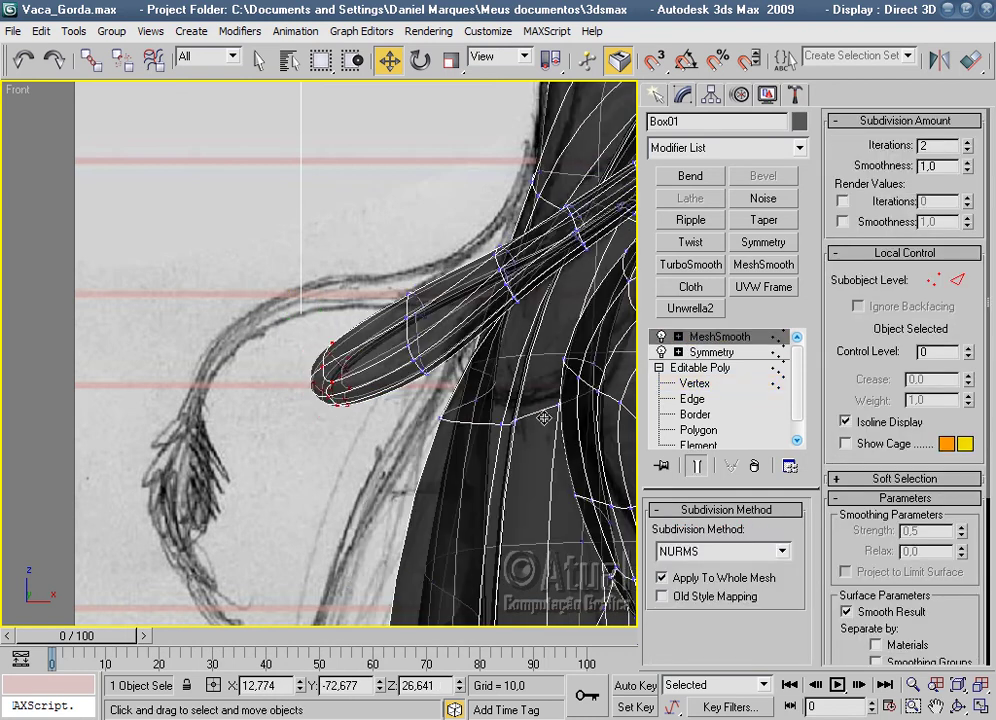
pyautogui.click(222, 413)
pyautogui.scroll(-3, 287, 440)
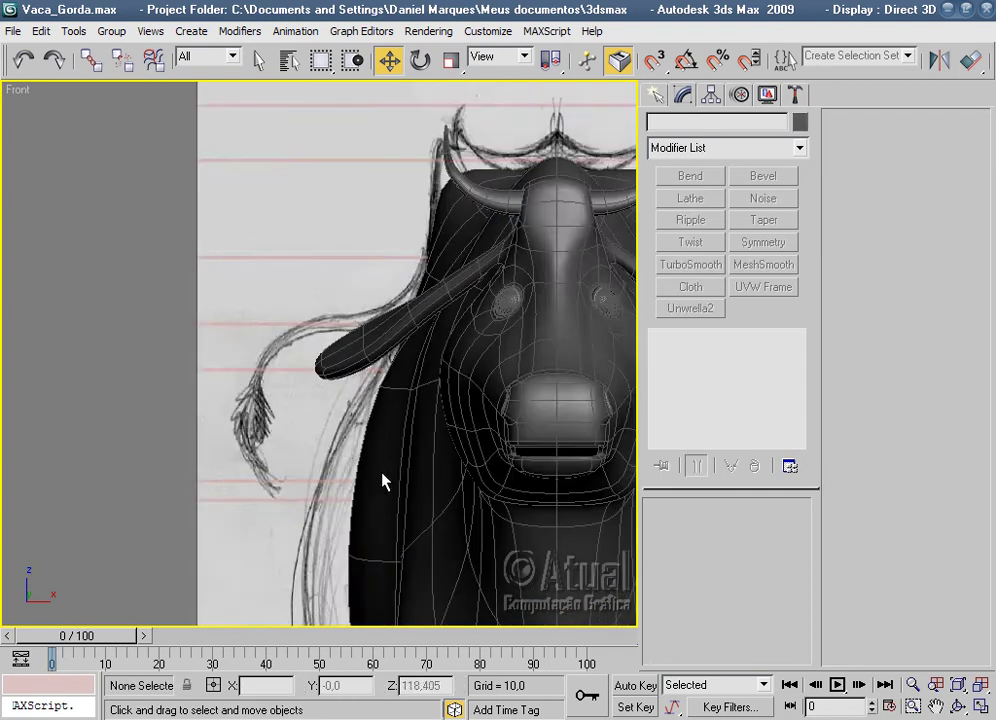
pyautogui.keyDown('alt'); pyautogui.moveTo(356, 466); pyautogui.dragTo(536, 529, button='middle'); pyautogui.keyUp('alt')
pyautogui.scroll(-3, 513, 509)
pyautogui.moveTo(402, 505)
pyautogui.keyDown('alt'); pyautogui.mouseDown(button='middle')
pyautogui.moveTo(474, 505)
pyautogui.moveTo(411, 249)
pyautogui.moveTo(307, 462)
pyautogui.moveTo(382, 489)
pyautogui.moveTo(631, 407)
pyautogui.mouseUp(button='middle'); pyautogui.keyUp('alt')
# Collapse the cow's Symmetry modifier into its Editable Poly.
pyautogui.click(499, 379)
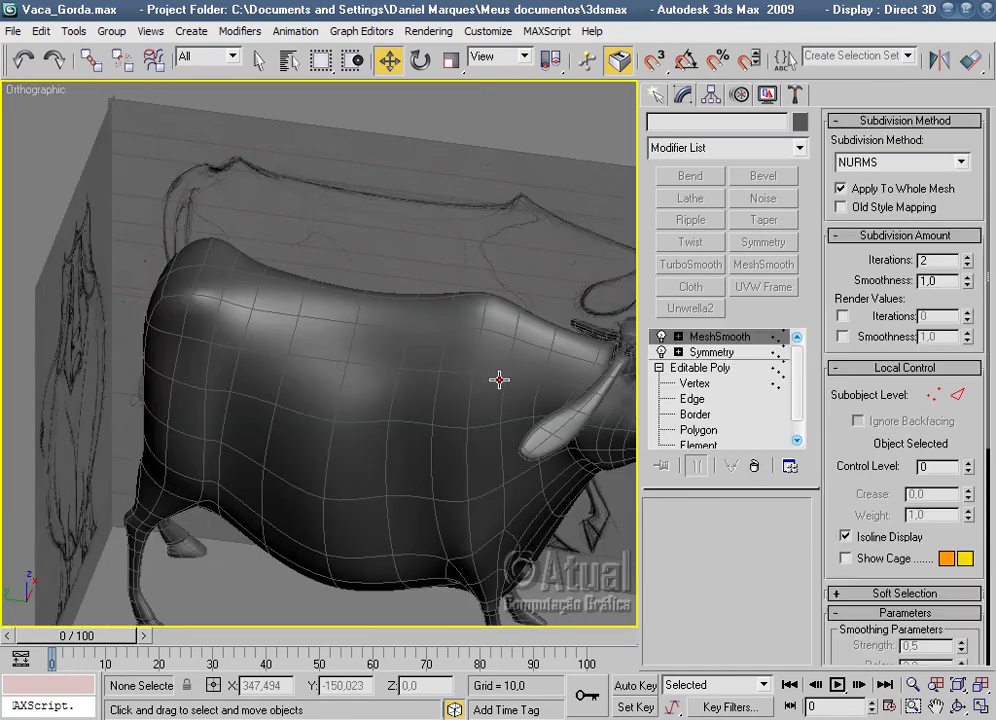
pyautogui.click(714, 352)
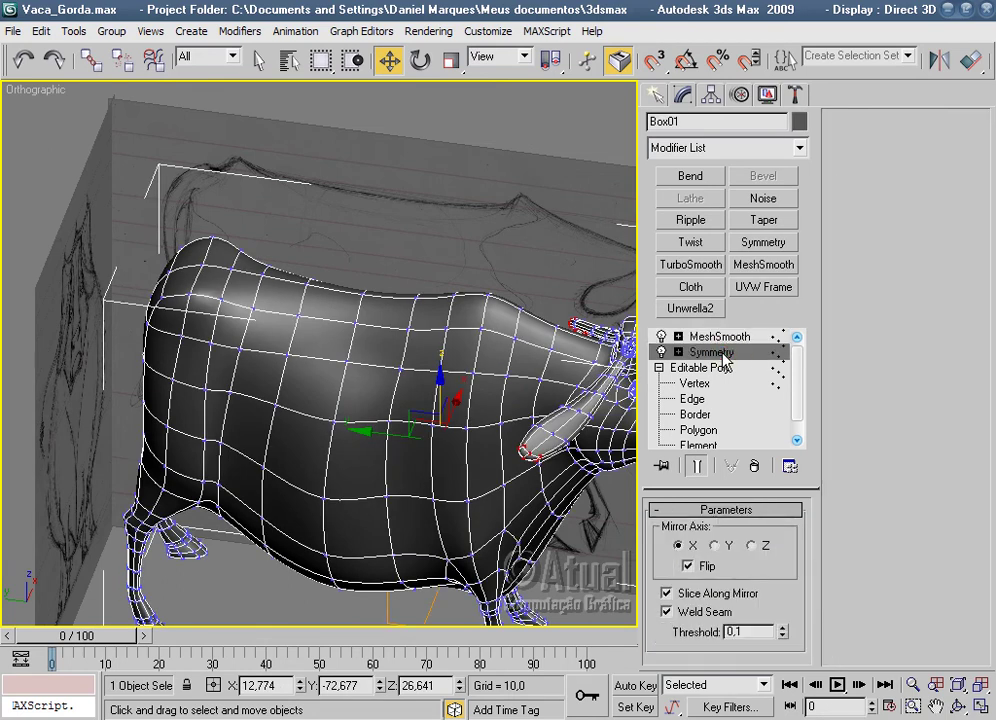
pyautogui.rightClick(727, 362)
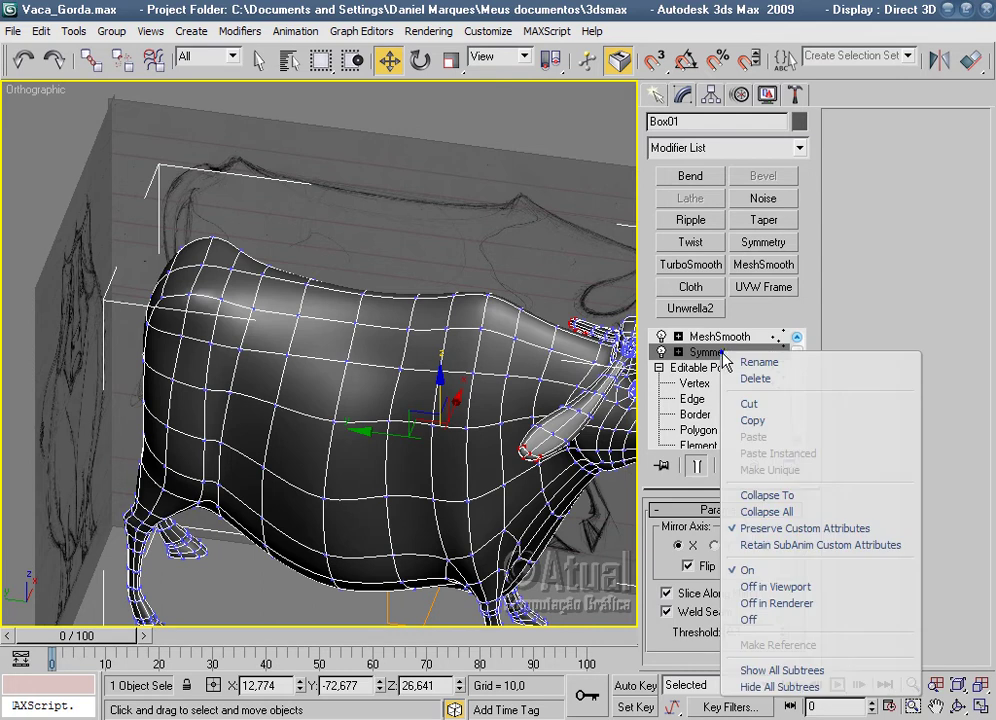
pyautogui.click(718, 499)
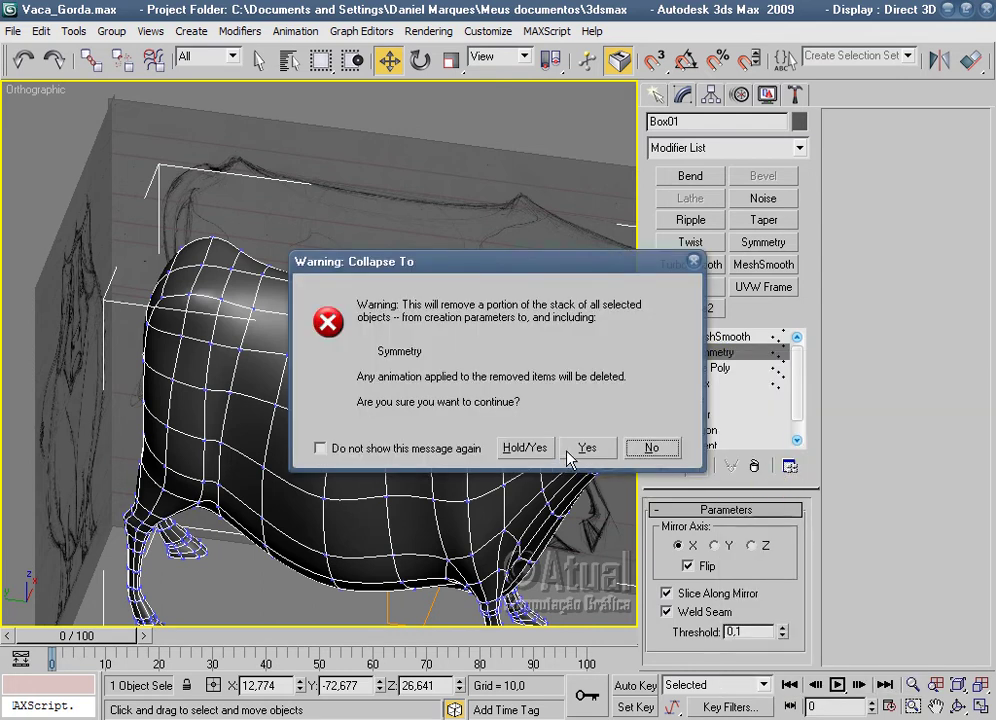
pyautogui.click(585, 448)
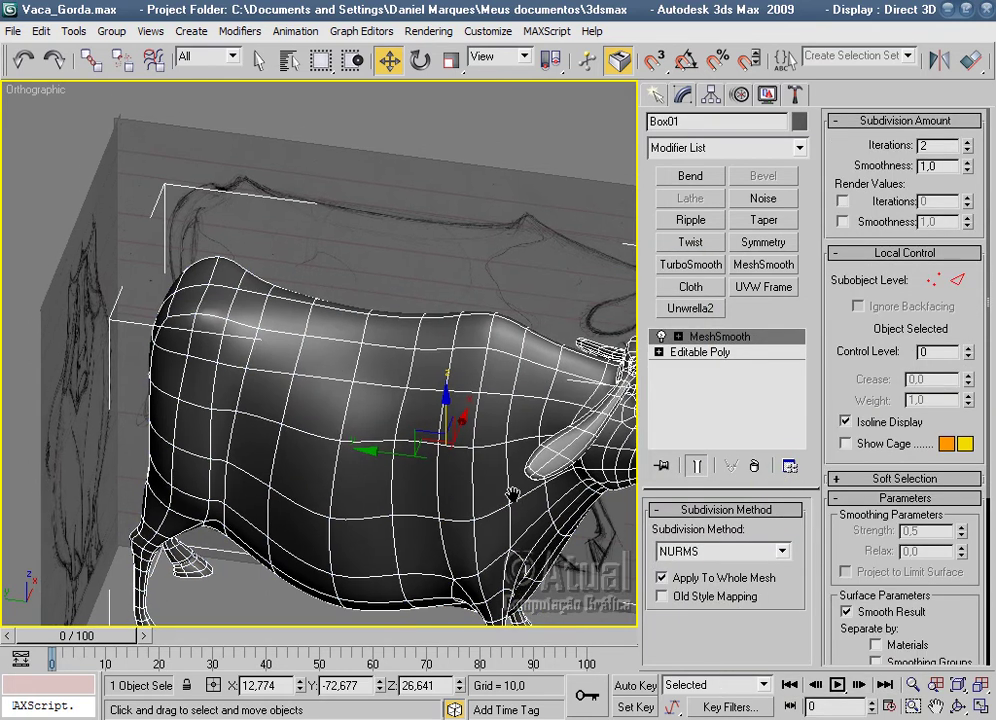
# Unfreeze all reference planes and hide the side reference plane.
pyautogui.scroll(-3, 582, 470)
pyautogui.scroll(-2, 582, 470)
pyautogui.click(580, 466)
pyautogui.rightClick(561, 366)
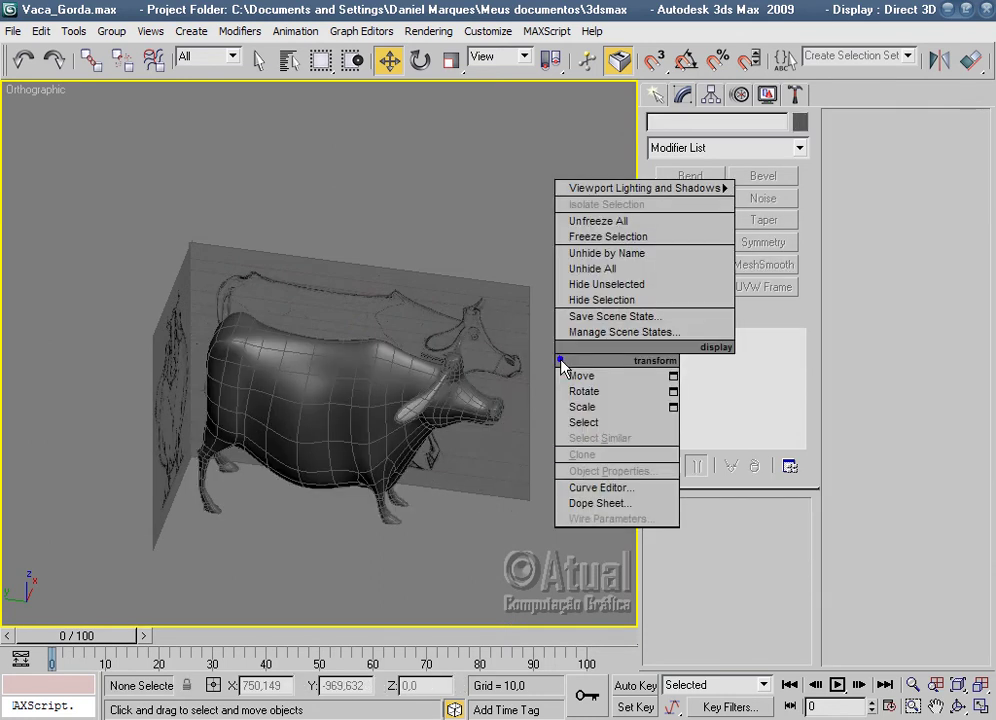
pyautogui.click(597, 220)
pyautogui.click(483, 301)
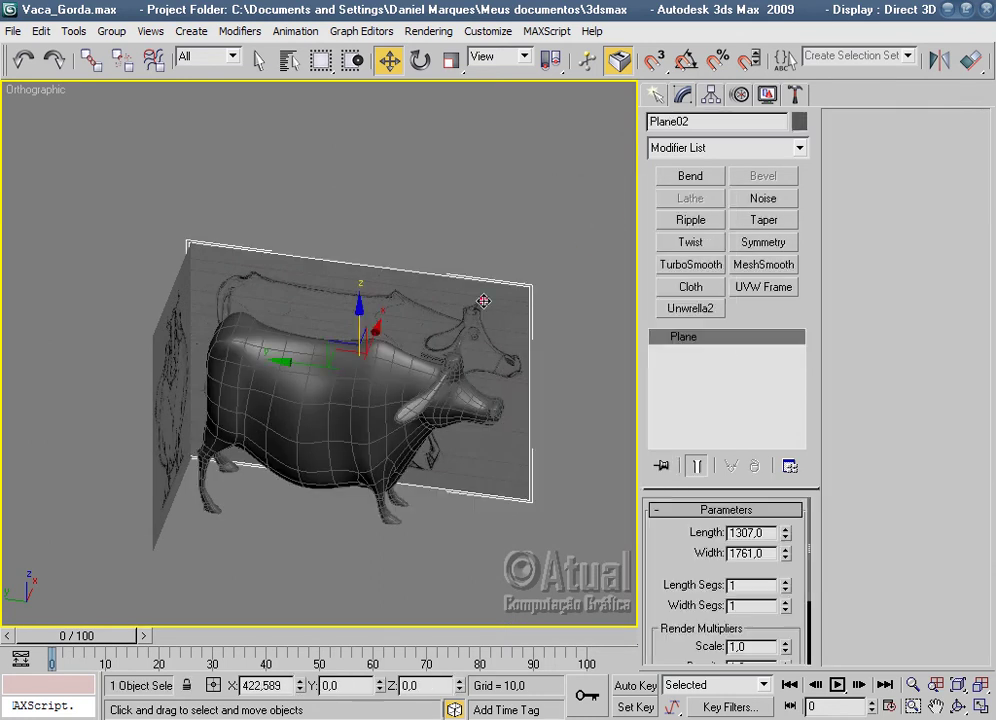
pyautogui.click(156, 334)
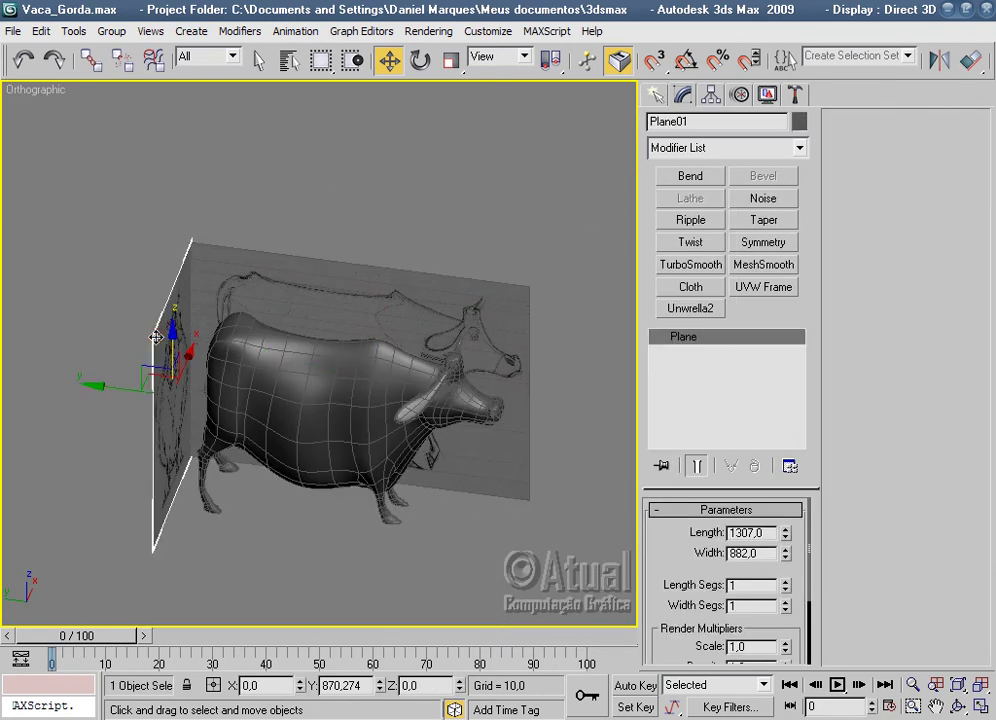
pyautogui.press('Delete')
# Freeze the background reference plane and reselect the cow.
pyautogui.rightClick(234, 278)
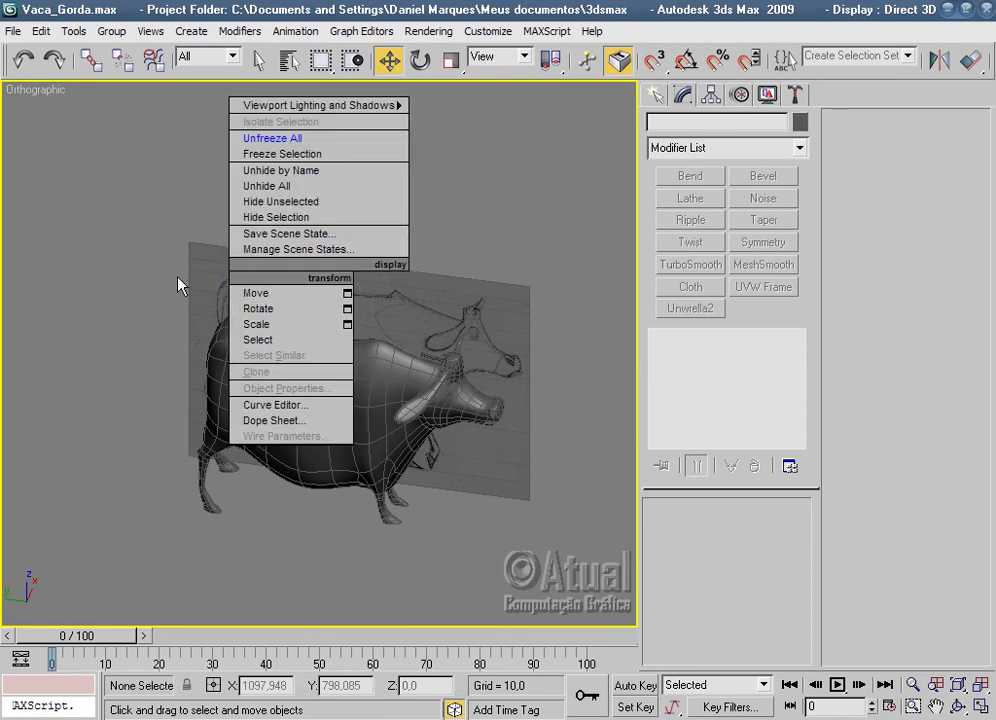
pyautogui.click(198, 271)
pyautogui.click(198, 271)
pyautogui.rightClick(198, 271)
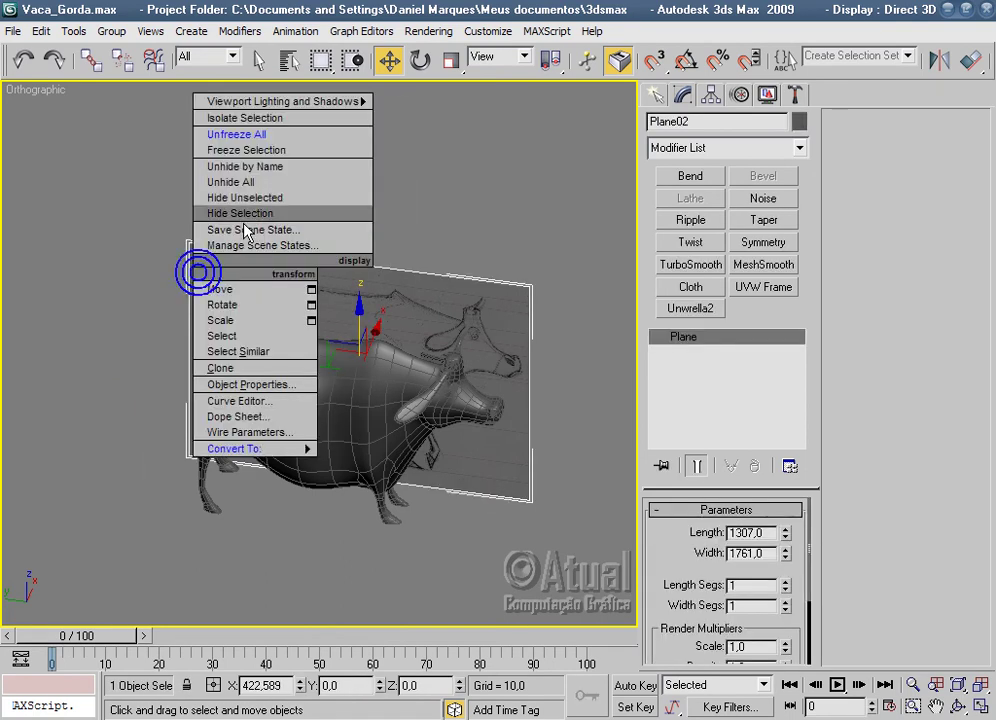
pyautogui.click(268, 150)
pyautogui.click(311, 447)
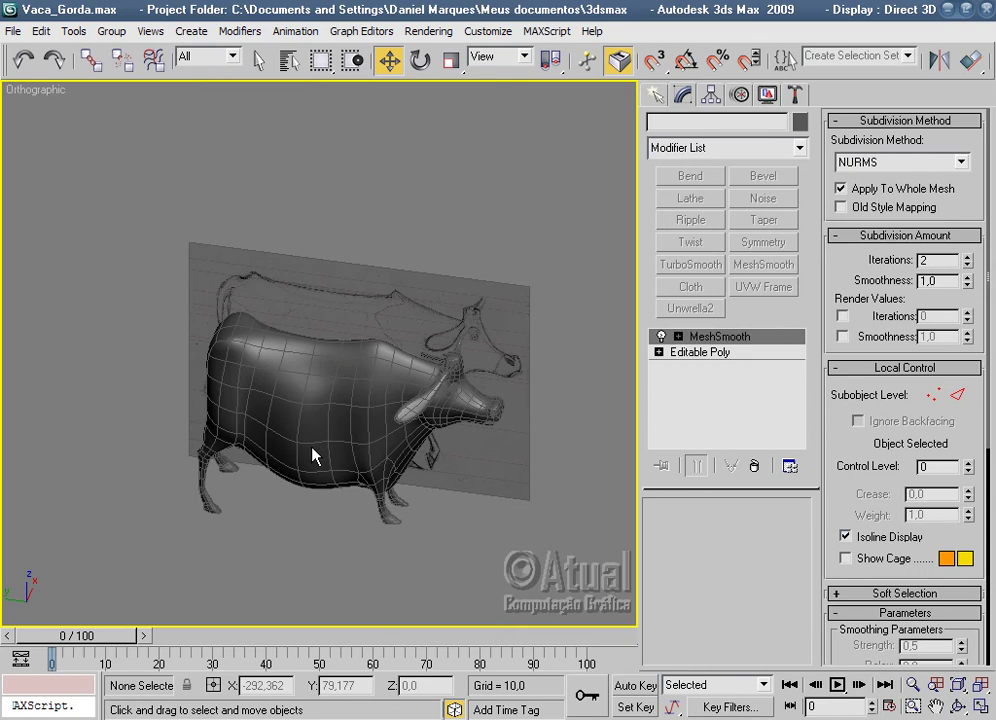
# Enter the Editable Poly vertex level and orbit to view the cow's underside.
pyautogui.press('p')
pyautogui.moveTo(433, 371)
pyautogui.keyDown('alt'); pyautogui.mouseDown(button='middle')
pyautogui.moveTo(458, 378)
pyautogui.moveTo(476, 429)
pyautogui.moveTo(402, 460)
pyautogui.mouseUp(button='middle'); pyautogui.keyUp('alt')
pyautogui.scroll(5, 481, 465)
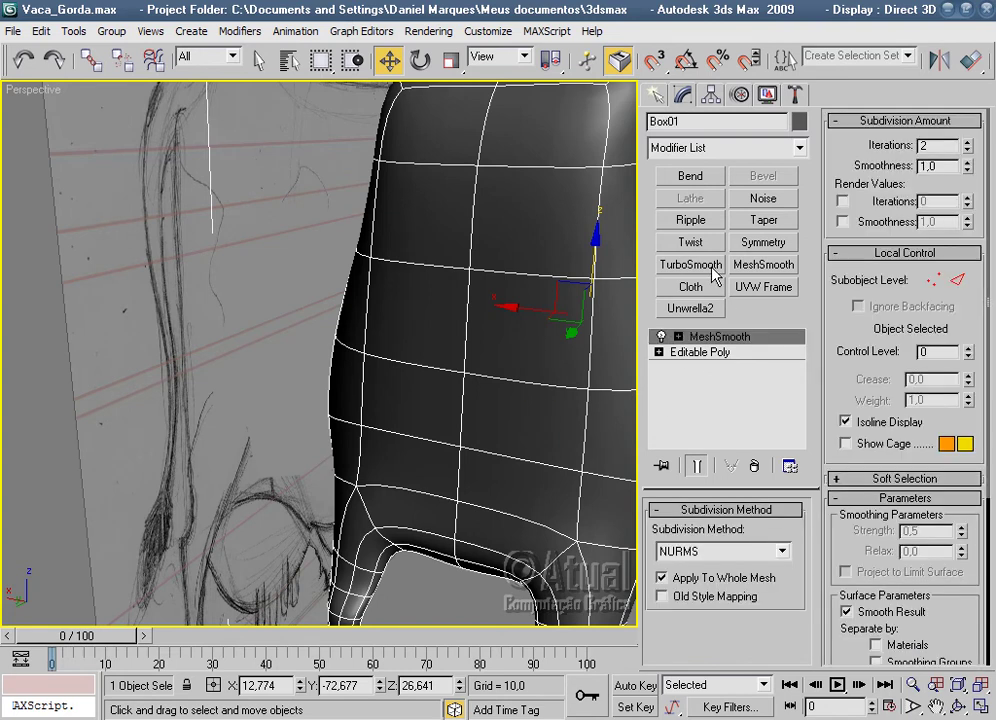
pyautogui.click(659, 352)
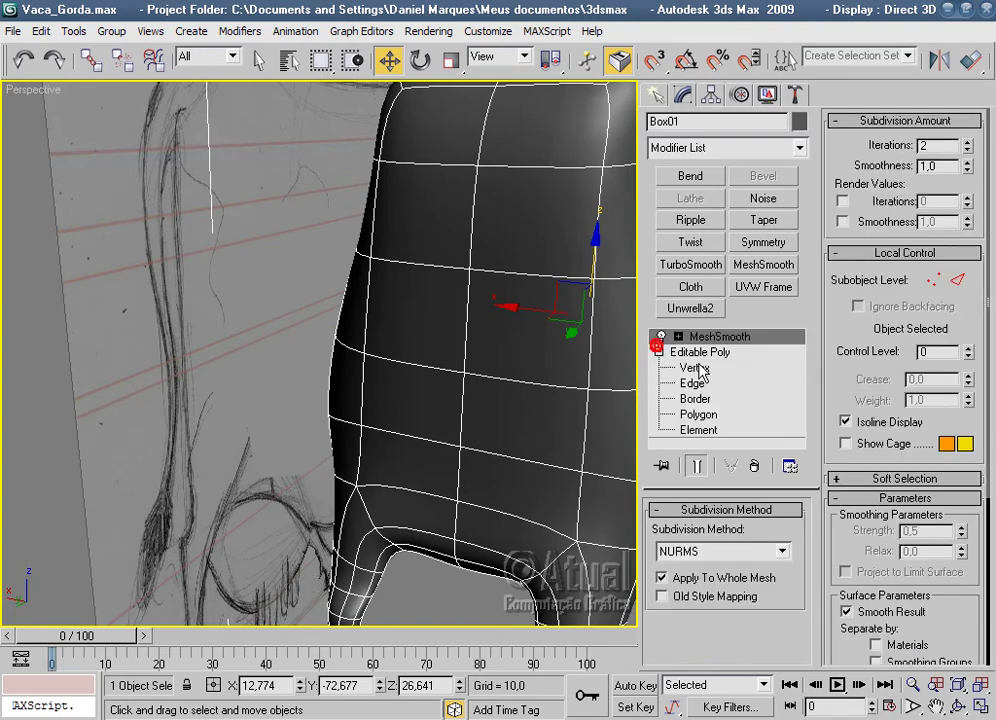
pyautogui.click(694, 368)
pyautogui.scroll(-2, 514, 489)
pyautogui.scroll(-2, 462, 416)
pyautogui.scroll(3, 462, 416)
pyautogui.keyDown('alt'); pyautogui.moveTo(462, 416); pyautogui.dragTo(499, 422, button='middle'); pyautogui.keyUp('alt')
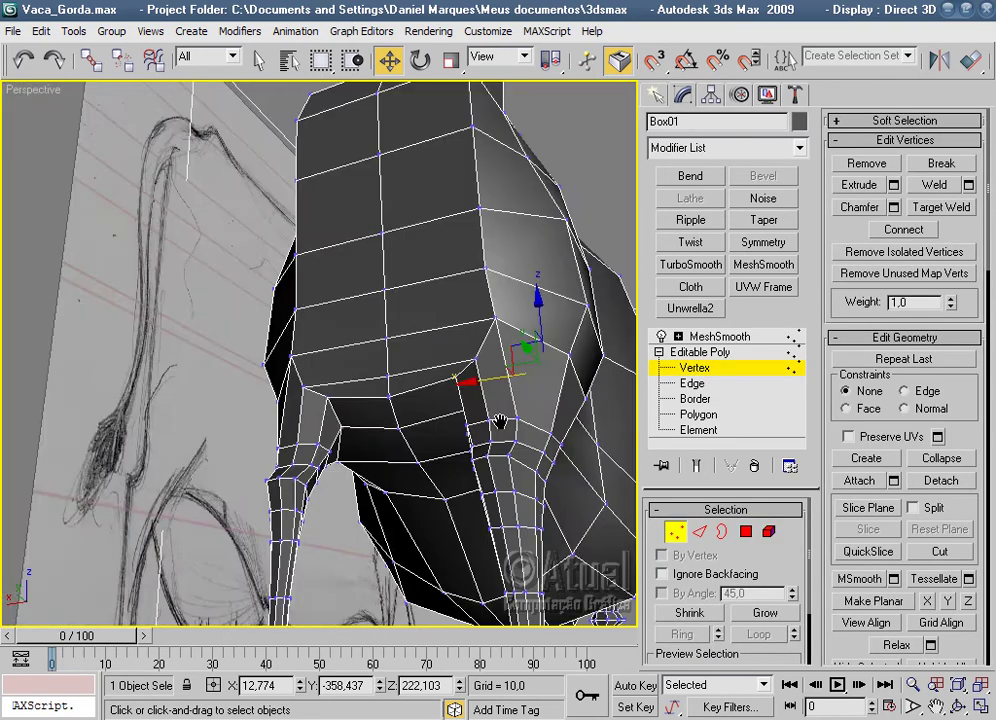
pyautogui.keyDown('alt'); pyautogui.moveTo(397, 372); pyautogui.dragTo(430, 405, button='middle'); pyautogui.keyUp('alt')
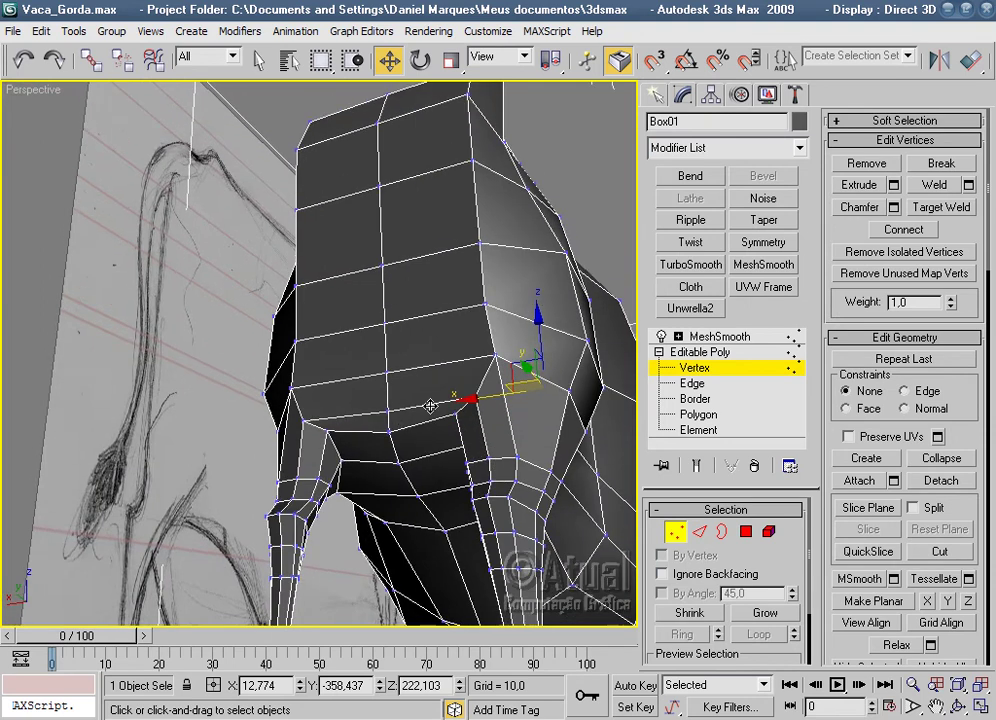
# Pull an underside vertex down to deepen the belly and shift a chest vertex.
pyautogui.click(388, 372)
pyautogui.moveTo(387, 411); pyautogui.dragTo(387, 432)
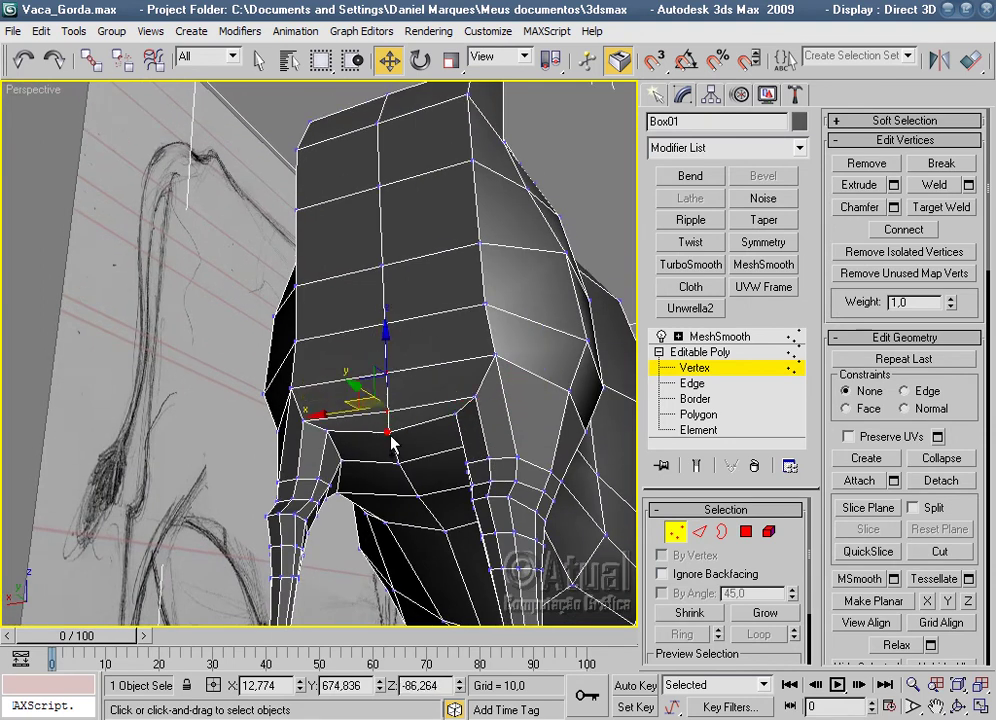
pyautogui.keyDown('alt'); pyautogui.moveTo(398, 466); pyautogui.dragTo(348, 345, button='middle'); pyautogui.keyUp('alt')
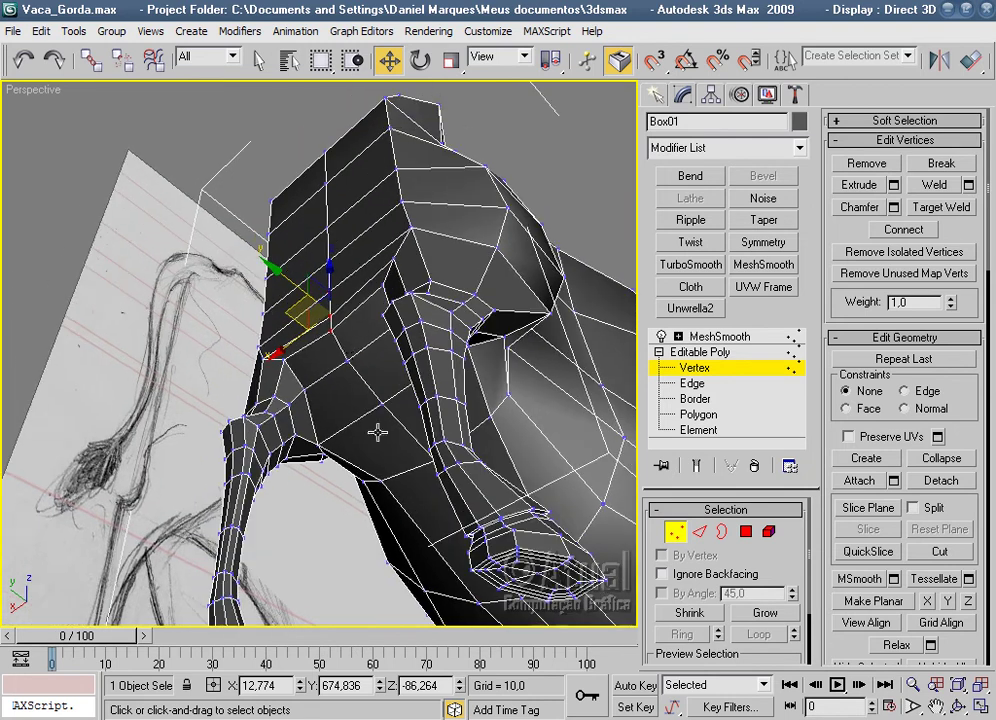
pyautogui.click(347, 359)
pyautogui.moveTo(298, 296)
pyautogui.mouseDown()
pyautogui.moveTo(355, 362)
pyautogui.moveTo(352, 330)
pyautogui.moveTo(323, 303)
pyautogui.mouseUp()
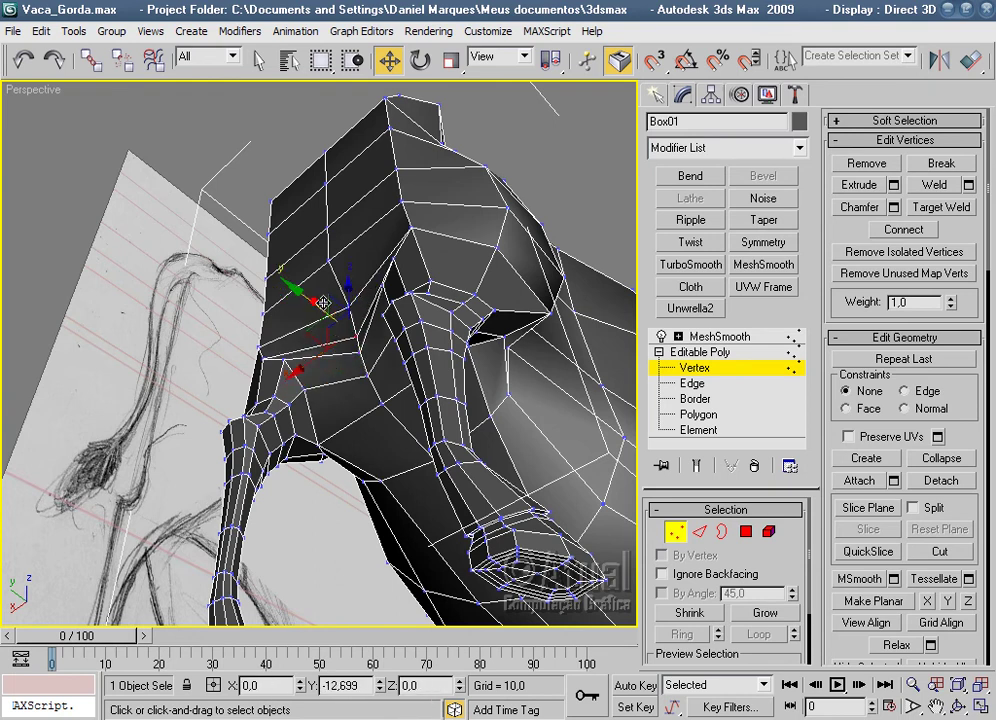
# Preview the smoothed cow, then reselect it and orbit above the body.
pyautogui.click(714, 337)
pyautogui.click(565, 208)
pyautogui.moveTo(565, 208)
pyautogui.keyDown('alt'); pyautogui.mouseDown(button='middle')
pyautogui.moveTo(511, 304)
pyautogui.moveTo(564, 435)
pyautogui.moveTo(557, 572)
pyautogui.mouseUp(button='middle'); pyautogui.keyUp('alt')
pyautogui.scroll(-5, 511, 314)
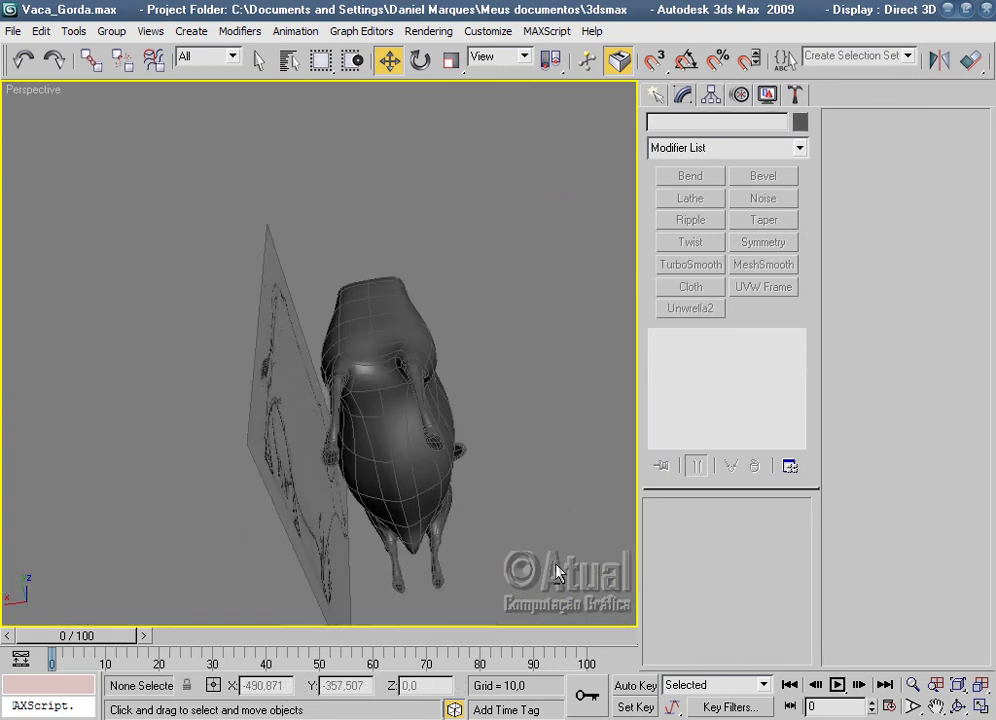
pyautogui.moveTo(510, 487)
pyautogui.keyDown('alt'); pyautogui.mouseDown(button='middle')
pyautogui.moveTo(531, 549)
pyautogui.moveTo(465, 305)
pyautogui.moveTo(491, 306)
pyautogui.moveTo(438, 331)
pyautogui.mouseUp(button='middle'); pyautogui.keyUp('alt')
pyautogui.scroll(5, 420, 350)
pyautogui.click(405, 373)
pyautogui.click(701, 414)
pyautogui.scroll(-5, 497, 383)
pyautogui.keyDown('alt'); pyautogui.moveTo(497, 383); pyautogui.dragTo(501, 424, button='middle'); pyautogui.keyUp('alt')
pyautogui.scroll(5, 500, 423)
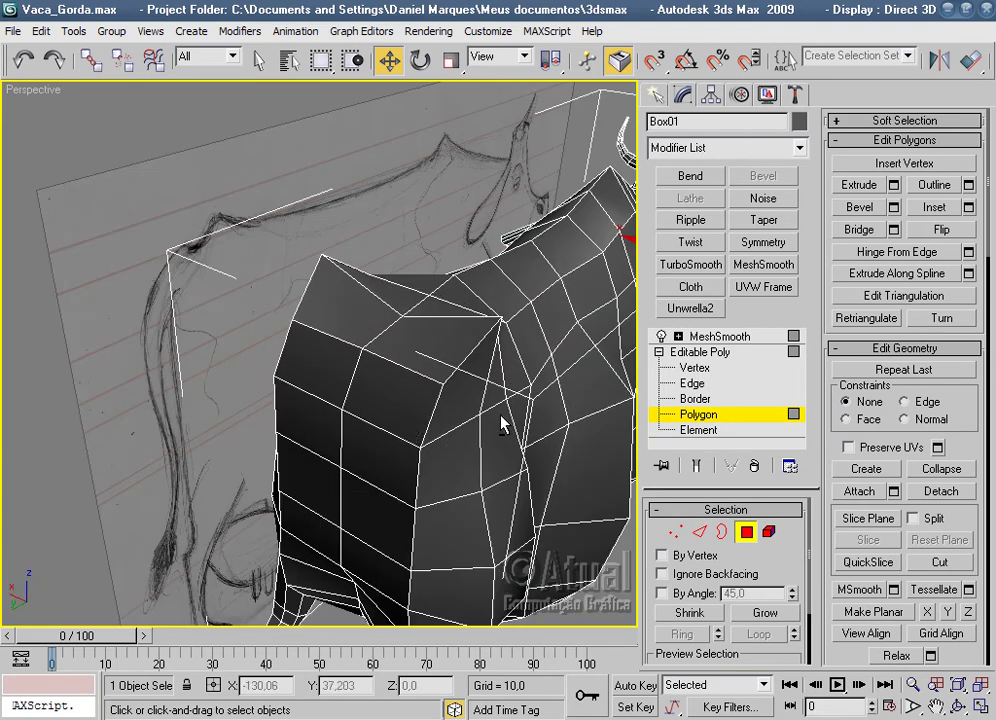
pyautogui.keyDown('alt'); pyautogui.moveTo(391, 480); pyautogui.dragTo(600, 500, button='middle'); pyautogui.keyUp('alt')
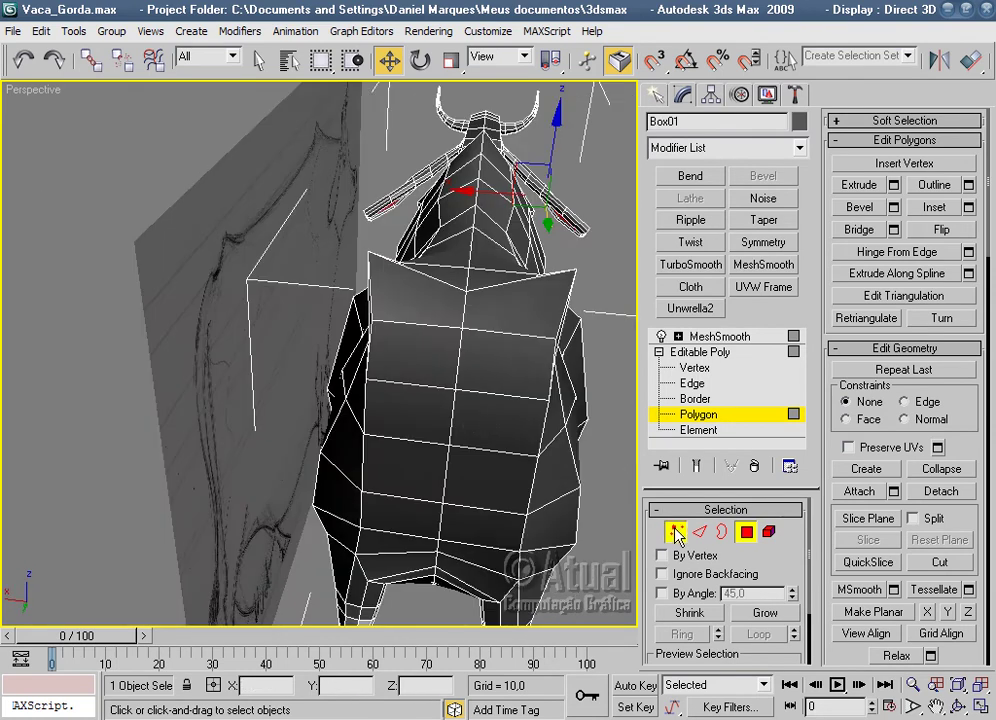
# Pull a side body vertex down and select several chest vertices.
pyautogui.click(676, 532)
pyautogui.click(366, 381)
pyautogui.moveTo(371, 447); pyautogui.dragTo(365, 436)
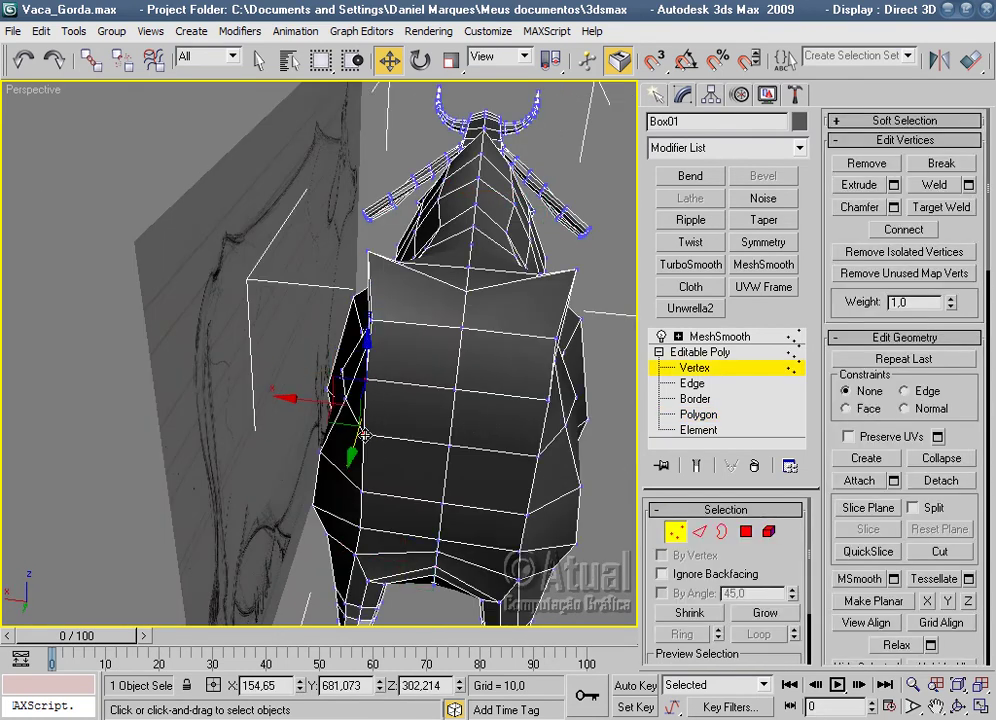
pyautogui.click(366, 492)
pyautogui.keyDown('ctrl'); pyautogui.click(526, 515); pyautogui.keyUp('ctrl')
pyautogui.keyDown('ctrl'); pyautogui.click(537, 456); pyautogui.keyUp('ctrl')
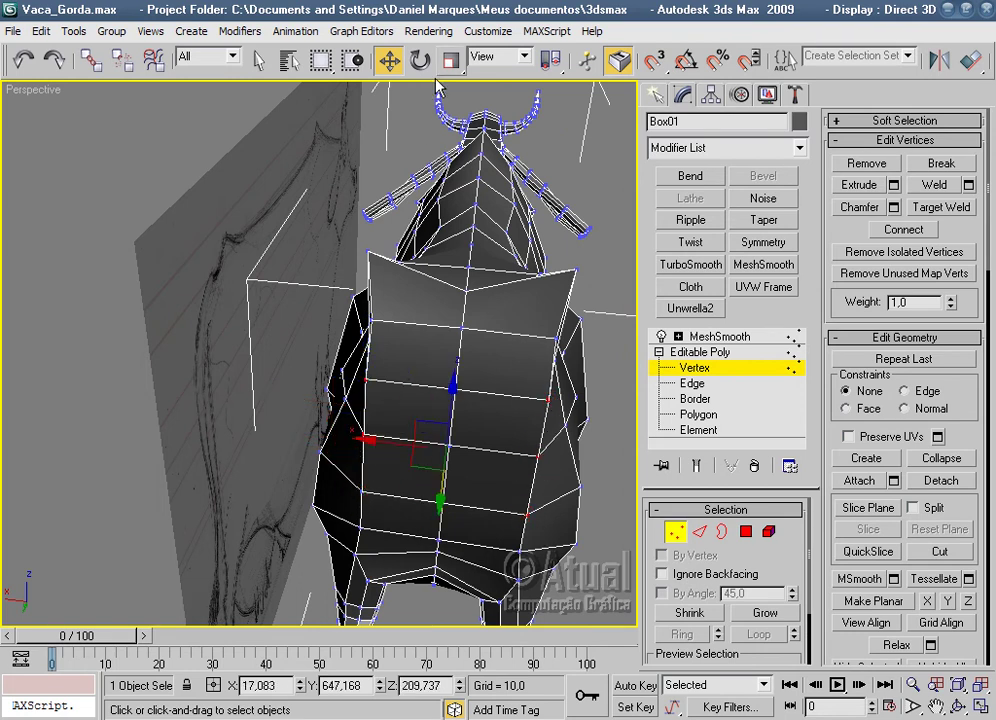
# Scale the selected chest vertices along X to 76% width.
pyautogui.press('r')
pyautogui.moveTo(517, 450); pyautogui.dragTo(505, 454)
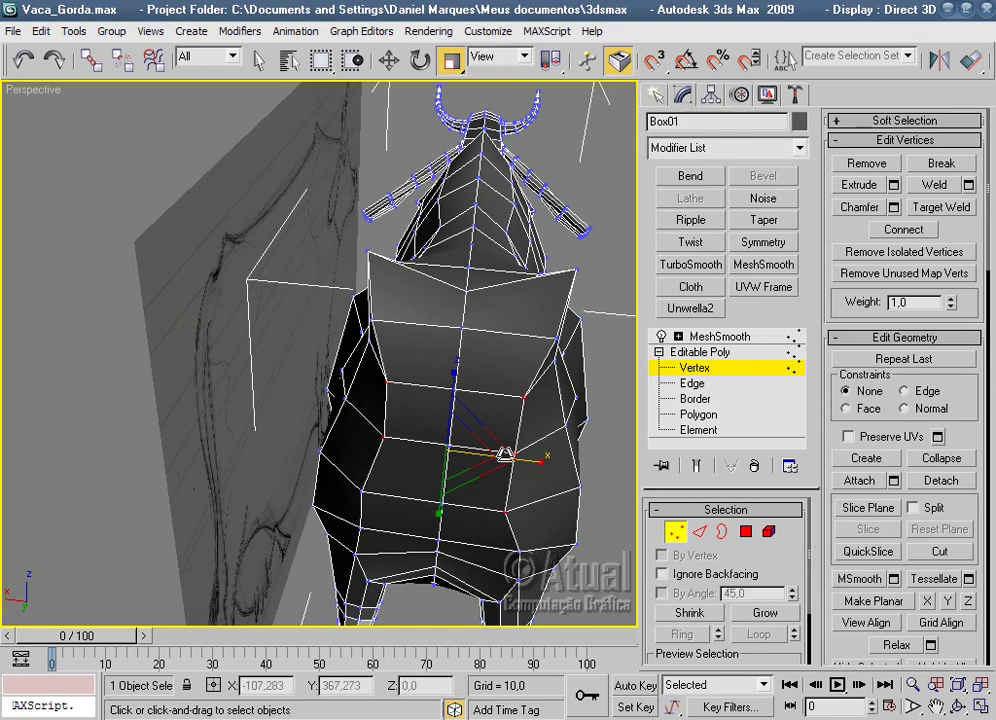
pyautogui.click(25, 60)
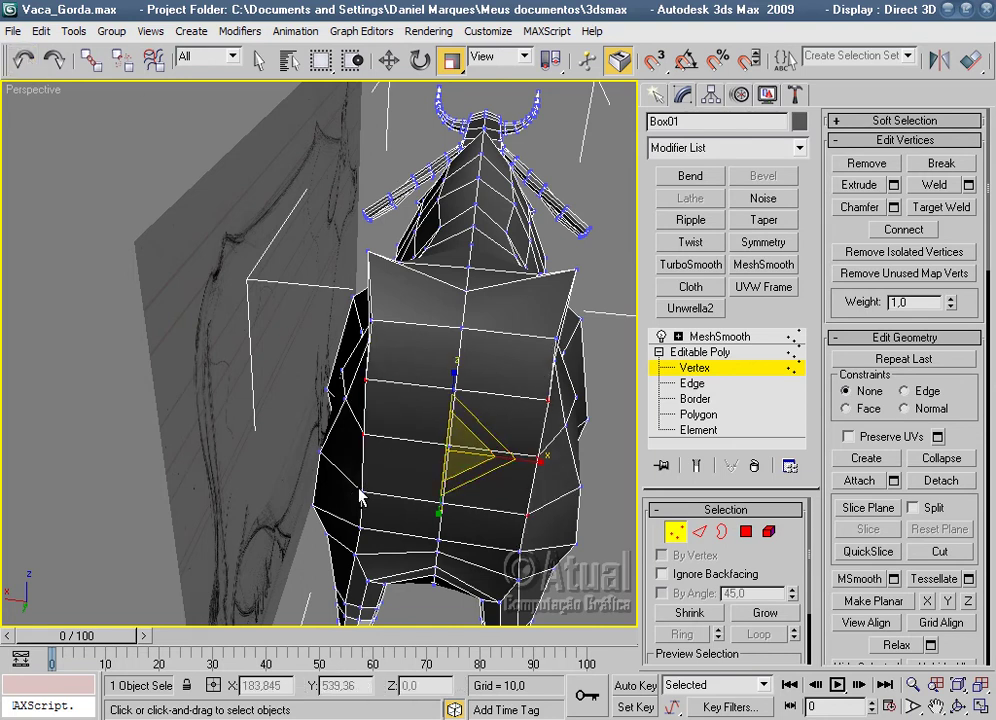
pyautogui.hotkey('ctrl', 'z')
pyautogui.moveTo(503, 514)
pyautogui.keyDown('alt'); pyautogui.mouseDown(button='middle')
pyautogui.moveTo(525, 347)
pyautogui.moveTo(491, 218)
pyautogui.moveTo(573, 529)
pyautogui.moveTo(487, 510)
pyautogui.mouseUp(button='middle'); pyautogui.keyUp('alt')
pyautogui.scroll(-5, 498, 250)
pyautogui.scroll(6, 573, 529)
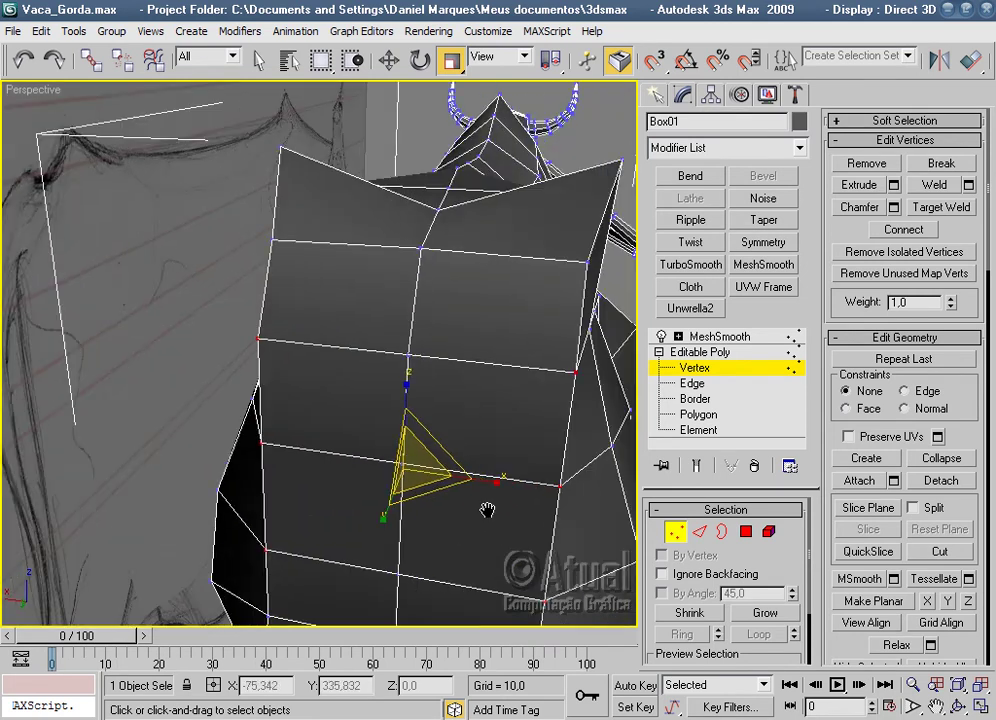
pyautogui.scroll(-5, 487, 510)
pyautogui.moveTo(445, 416)
pyautogui.mouseDown()
pyautogui.moveTo(431, 432)
pyautogui.moveTo(537, 531)
pyautogui.mouseUp()
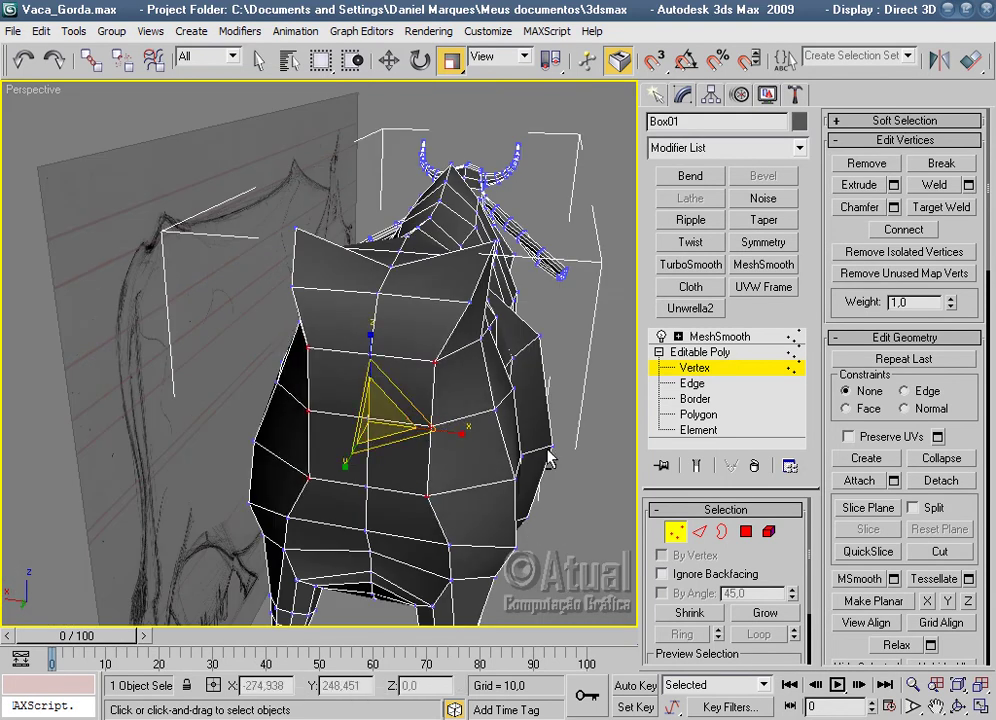
pyautogui.keyDown('alt'); pyautogui.moveTo(559, 433); pyautogui.dragTo(463, 484, button='middle'); pyautogui.keyUp('alt')
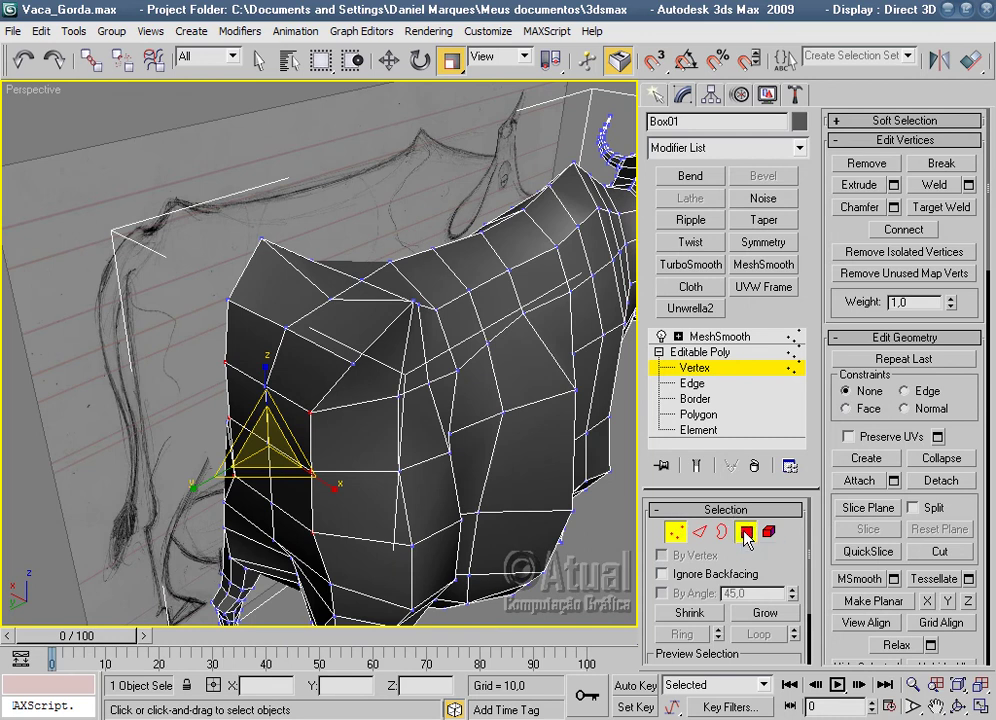
# Inset the selected chest polygons by an amount of 17,188.
pyautogui.click(746, 531)
pyautogui.click(290, 365)
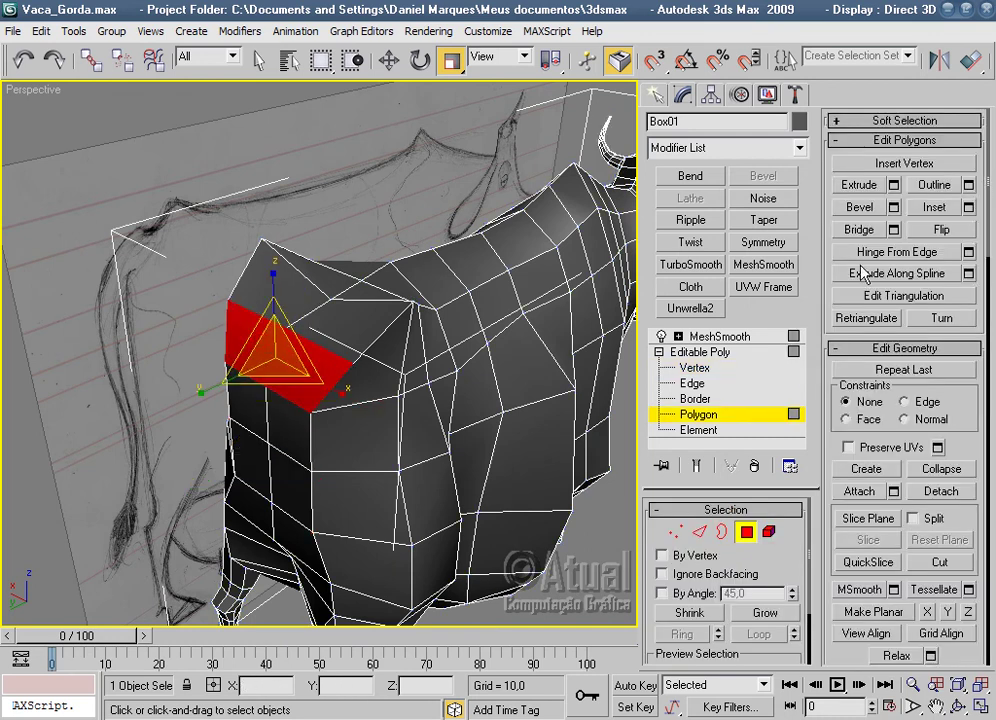
pyautogui.click(968, 207)
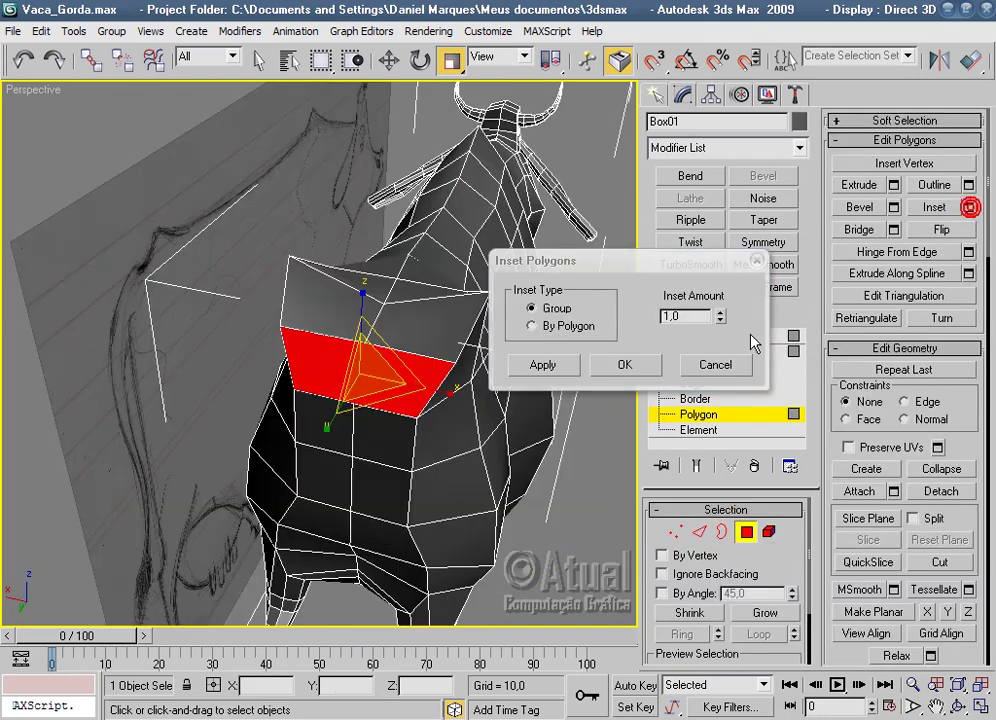
pyautogui.moveTo(721, 316); pyautogui.dragTo(721, 290)
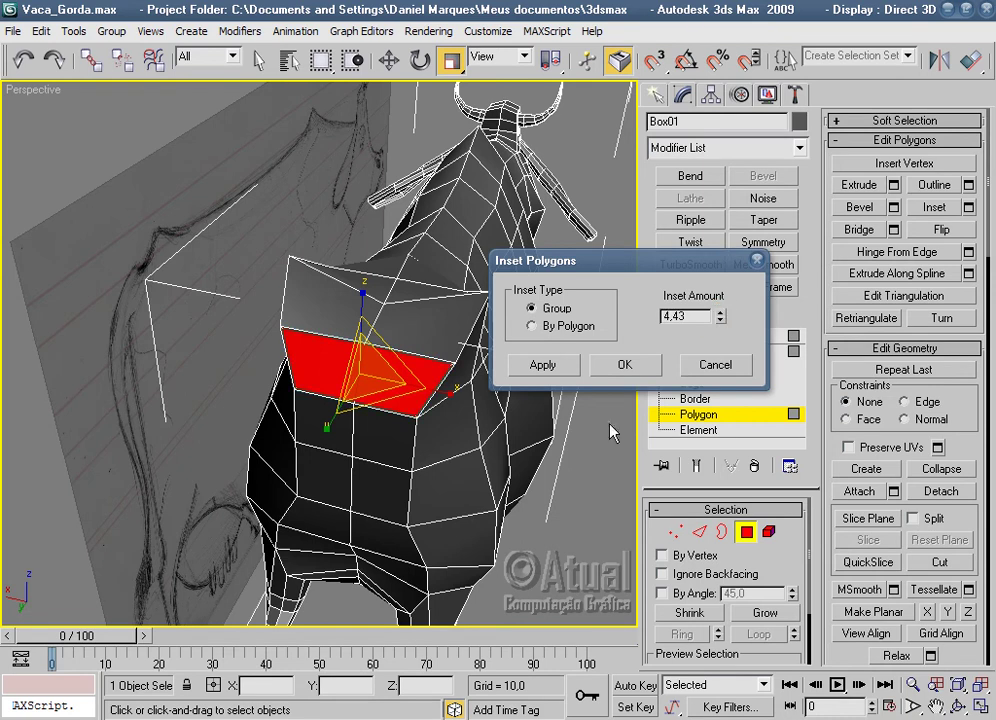
pyautogui.moveTo(727, 281); pyautogui.dragTo(676, 143)
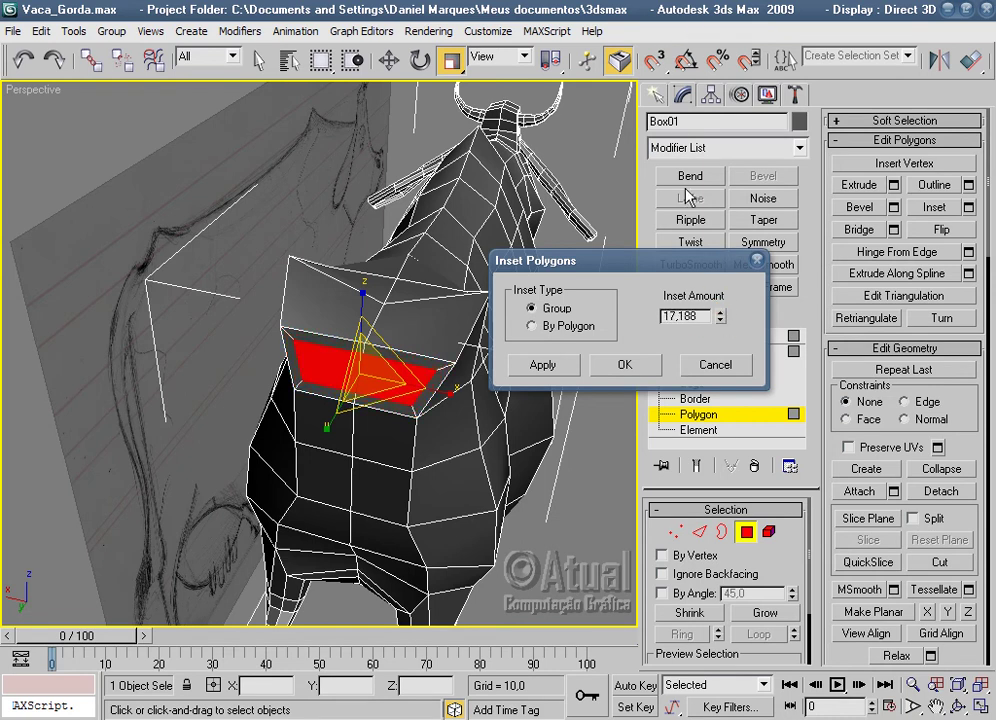
pyautogui.click(624, 364)
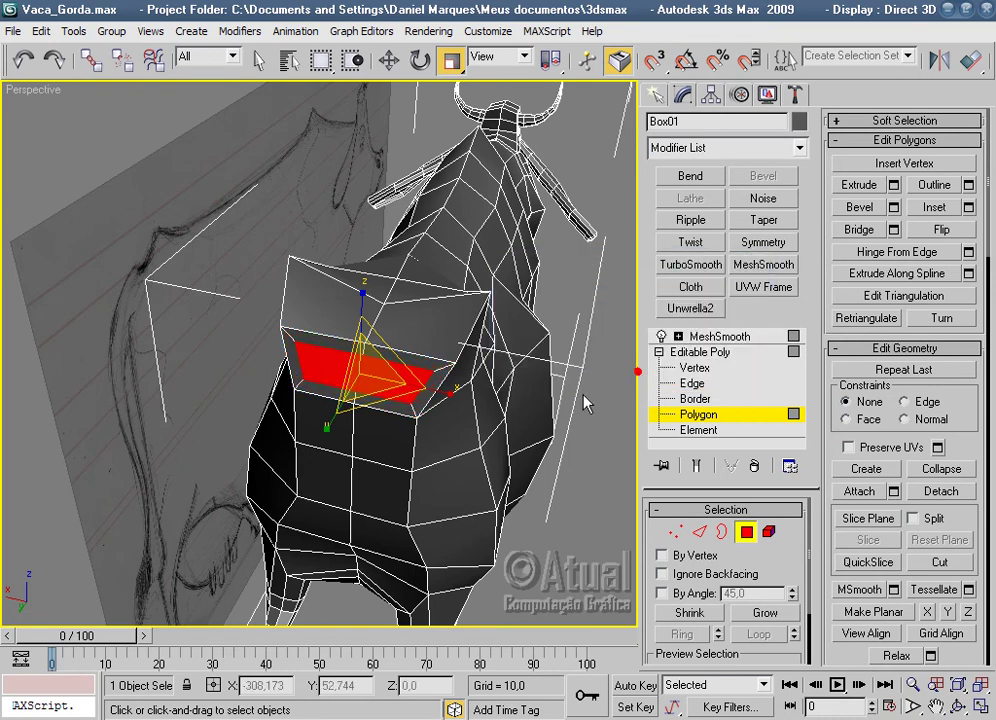
# In Back view, scale the inset centre face along X to about 51% width.
pyautogui.press('v')
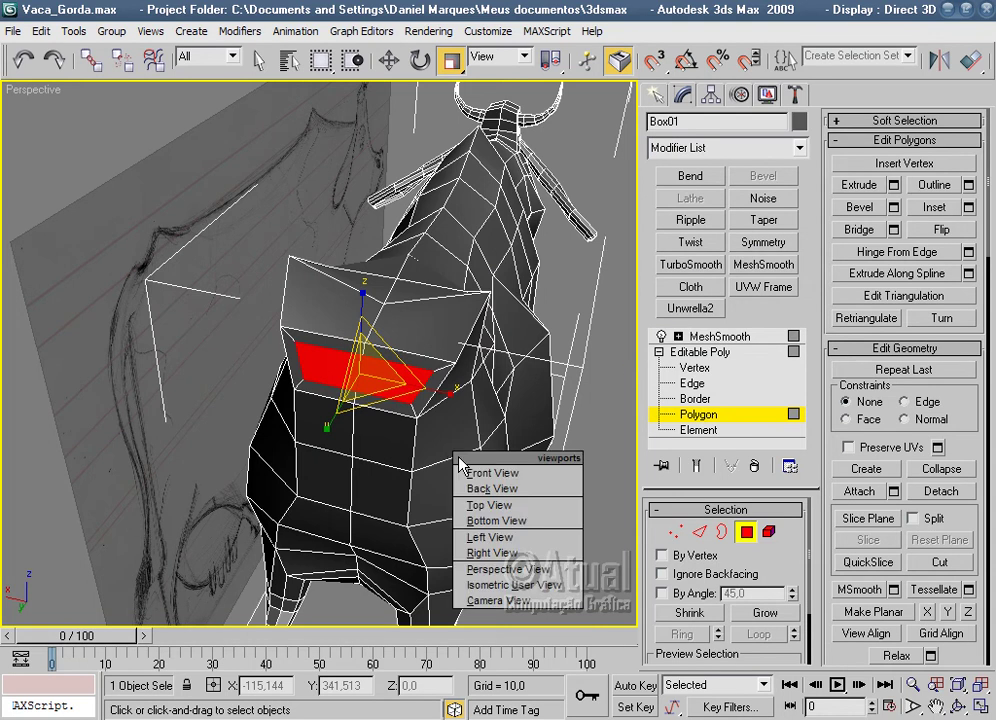
pyautogui.click(492, 488)
pyautogui.scroll(-3, 438, 550)
pyautogui.scroll(2, 441, 551)
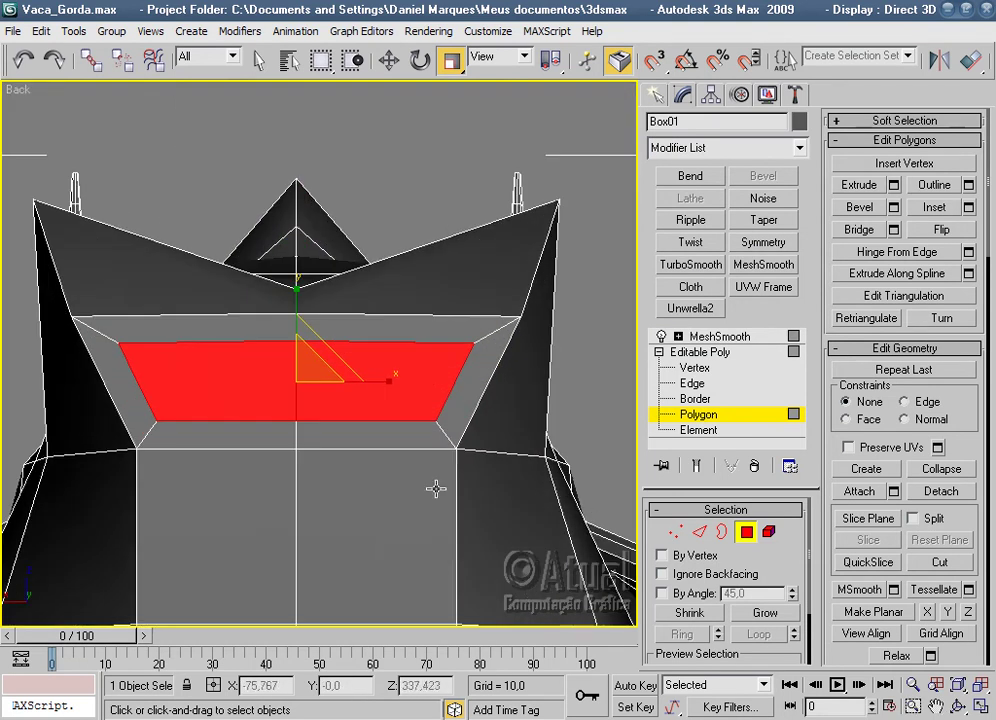
pyautogui.moveTo(363, 382); pyautogui.dragTo(238, 389)
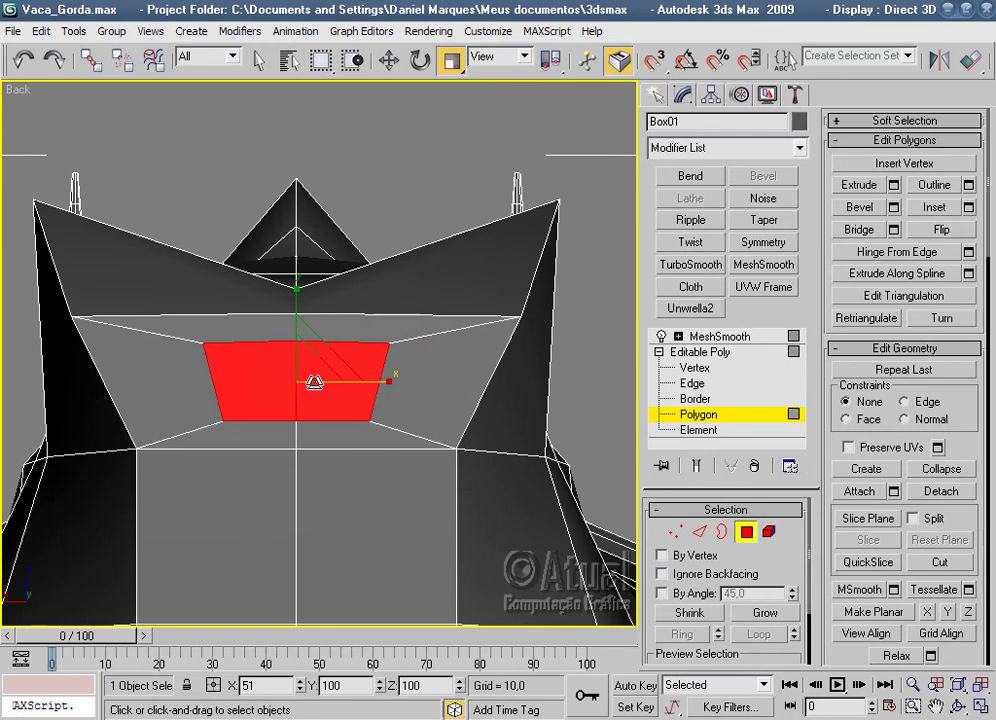
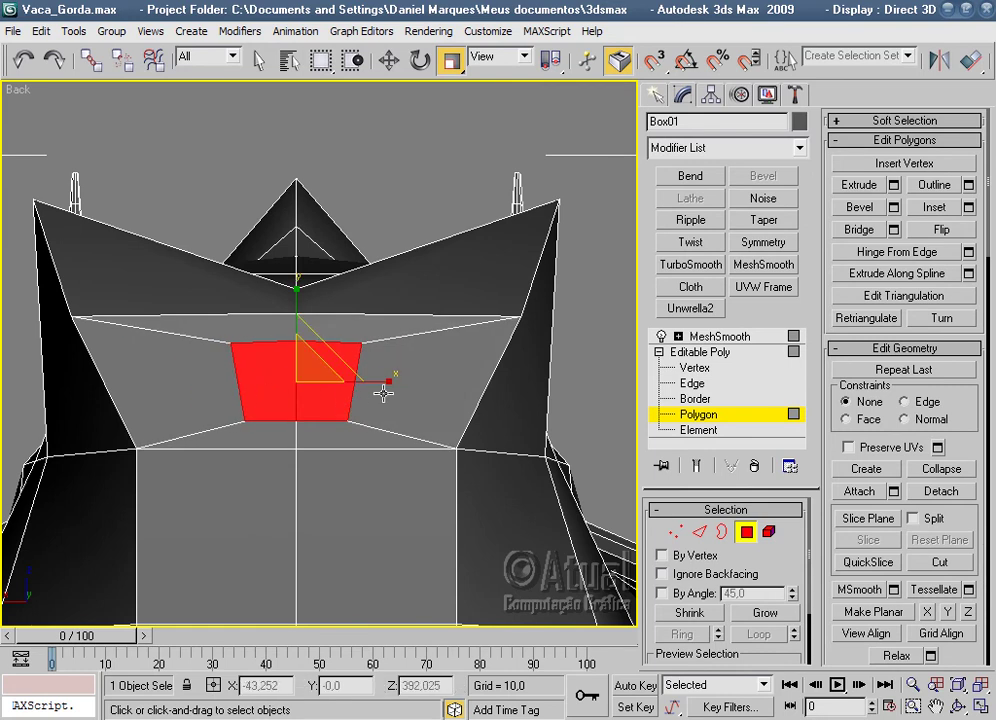
# Shrink the head polygon slightly and inspect it from angled perspective views.
pyautogui.moveTo(295, 291); pyautogui.dragTo(292, 297)
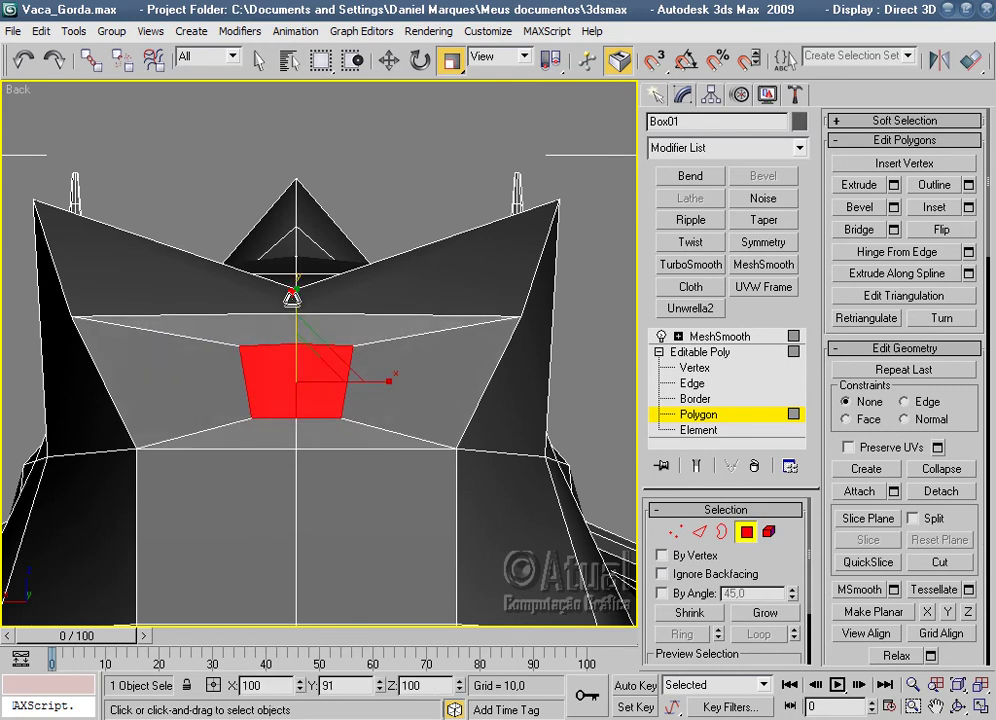
pyautogui.click(386, 62)
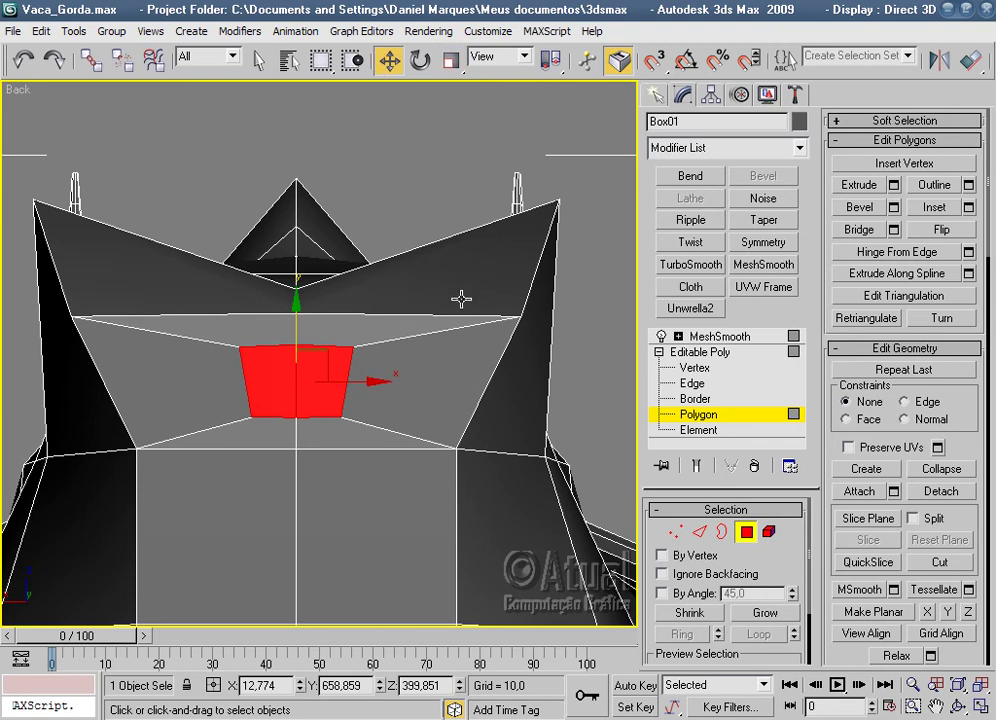
pyautogui.press('p')
pyautogui.press('z')
pyautogui.scroll(-3, 462, 295)
pyautogui.moveTo(462, 295)
pyautogui.keyDown('alt'); pyautogui.mouseDown(button='middle')
pyautogui.moveTo(393, 393)
pyautogui.moveTo(274, 371)
pyautogui.mouseUp(button='middle'); pyautogui.keyUp('alt')
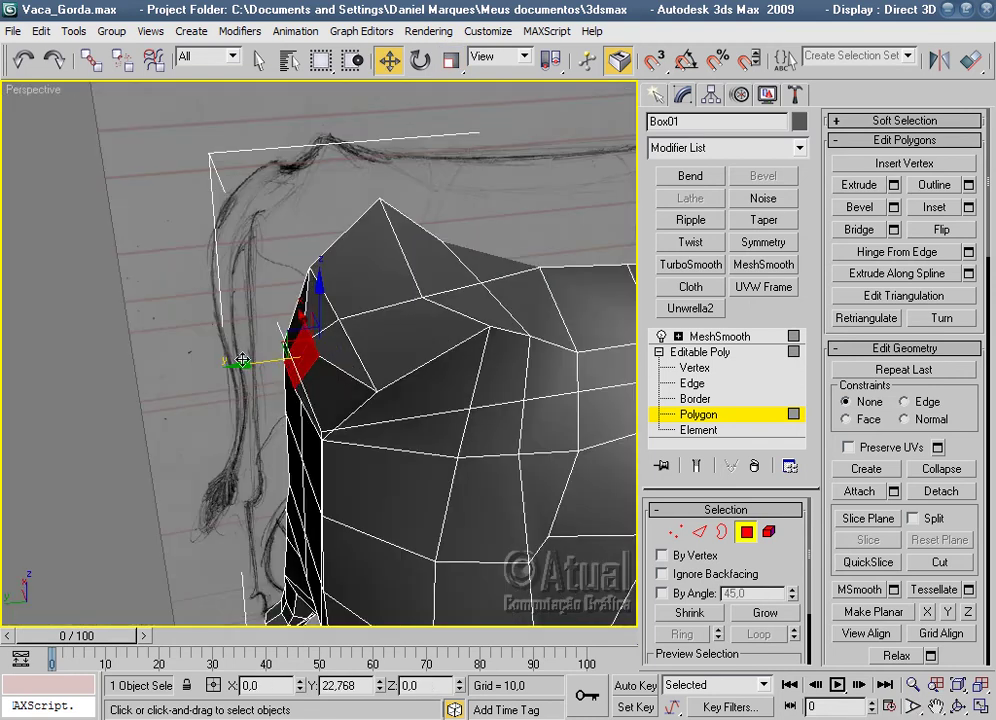
pyautogui.keyDown('alt'); pyautogui.moveTo(418, 360); pyautogui.dragTo(403, 307, button='middle'); pyautogui.keyUp('alt')
pyautogui.moveTo(383, 389)
pyautogui.keyDown('alt'); pyautogui.mouseDown(button='middle')
pyautogui.moveTo(427, 216)
pyautogui.moveTo(460, 291)
pyautogui.moveTo(437, 116)
pyautogui.mouseUp(button='middle'); pyautogui.keyUp('alt')
# Tilt the polygon to match the horn sketch and move it left toward the horn.
pyautogui.click(421, 62)
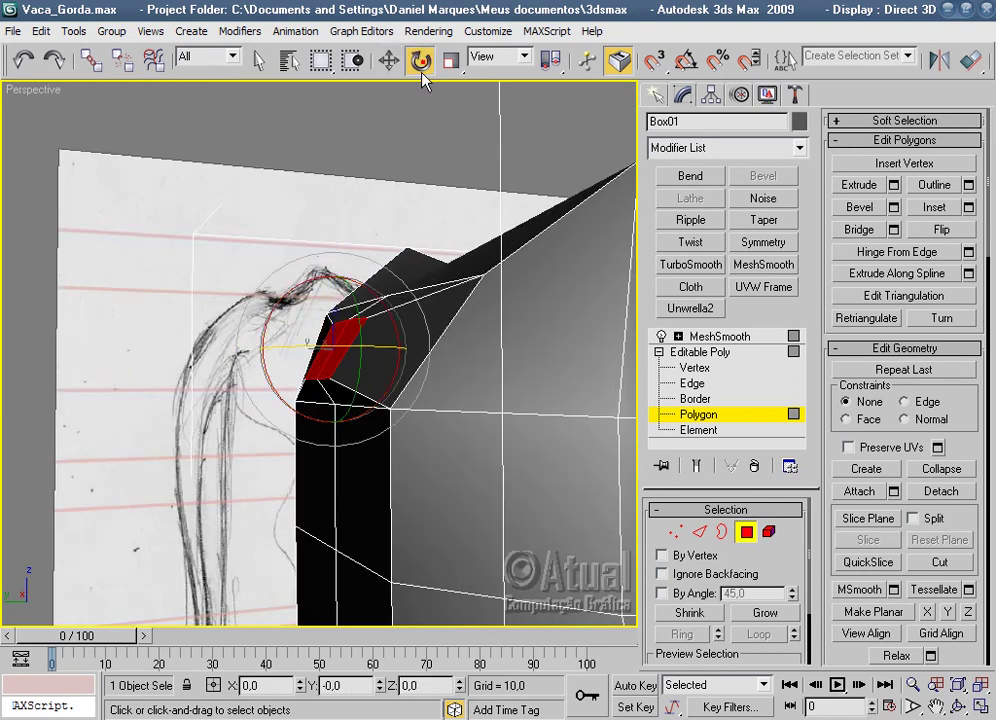
pyautogui.press('z')
pyautogui.moveTo(402, 318); pyautogui.dragTo(397, 297)
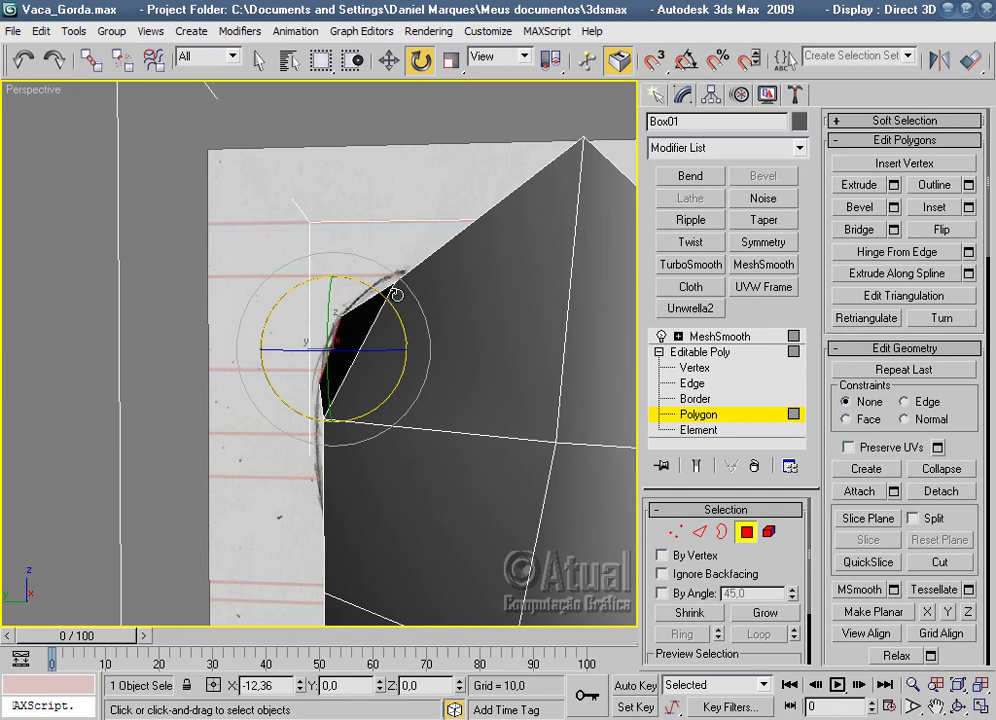
pyautogui.click(389, 60)
pyautogui.moveTo(325, 345); pyautogui.dragTo(263, 350)
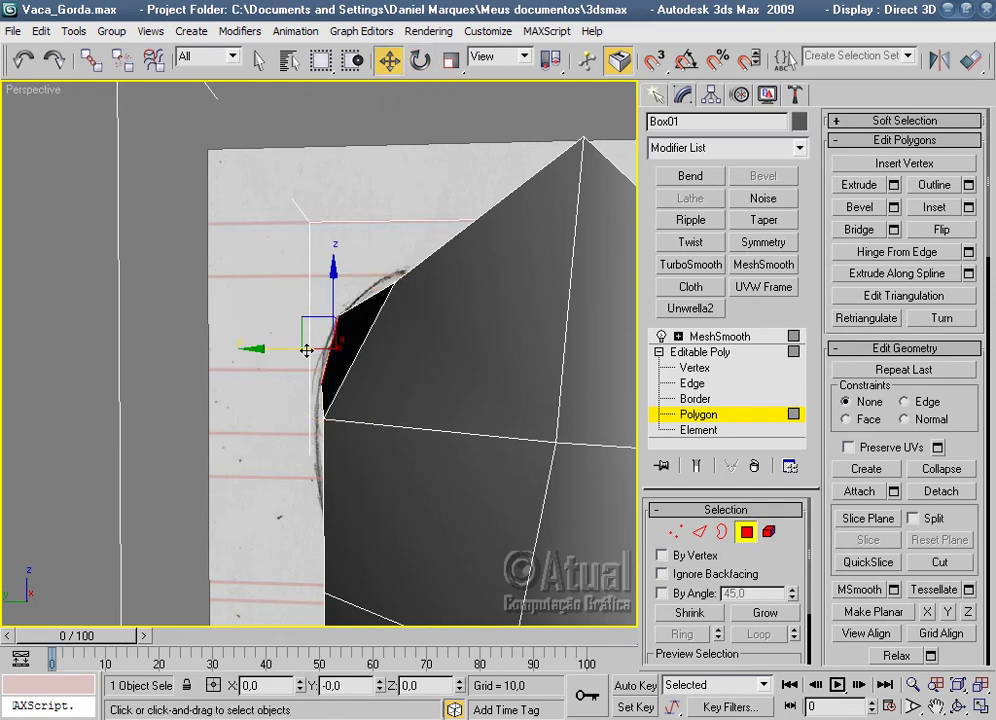
pyautogui.scroll(-5, 263, 350)
pyautogui.moveTo(530, 362); pyautogui.dragTo(570, 364, button='middle')
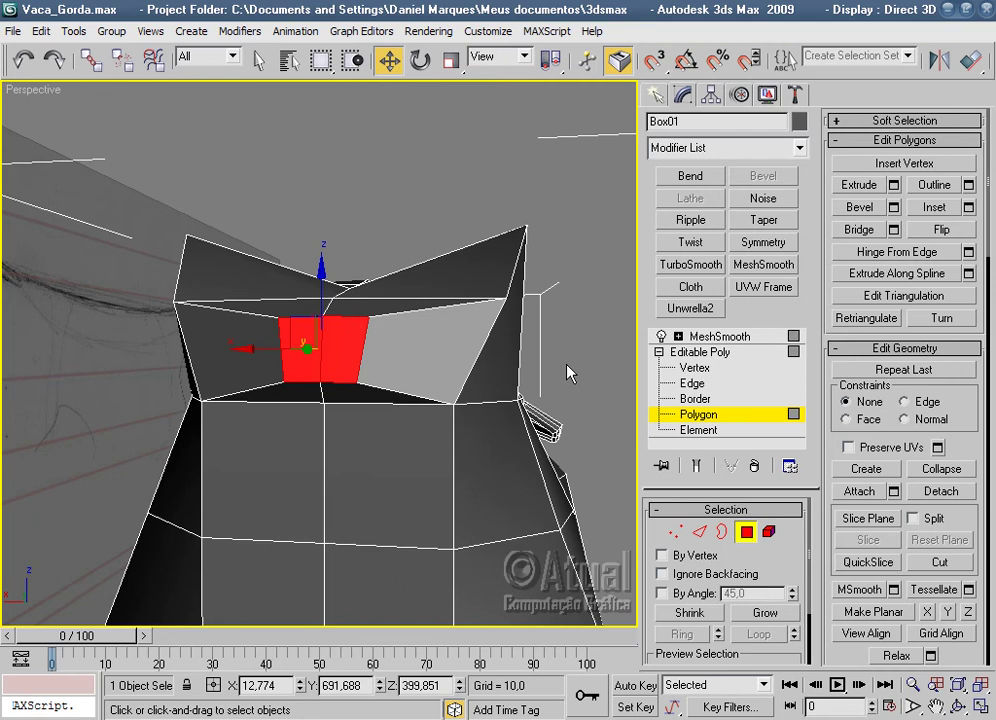
# Raise the polygon higher on the head toward the horn sketch, checking in Left and Perspective.
pyautogui.press('l')
pyautogui.scroll(-2, 527, 400)
pyautogui.scroll(-5, 527, 400)
pyautogui.scroll(4, 475, 414)
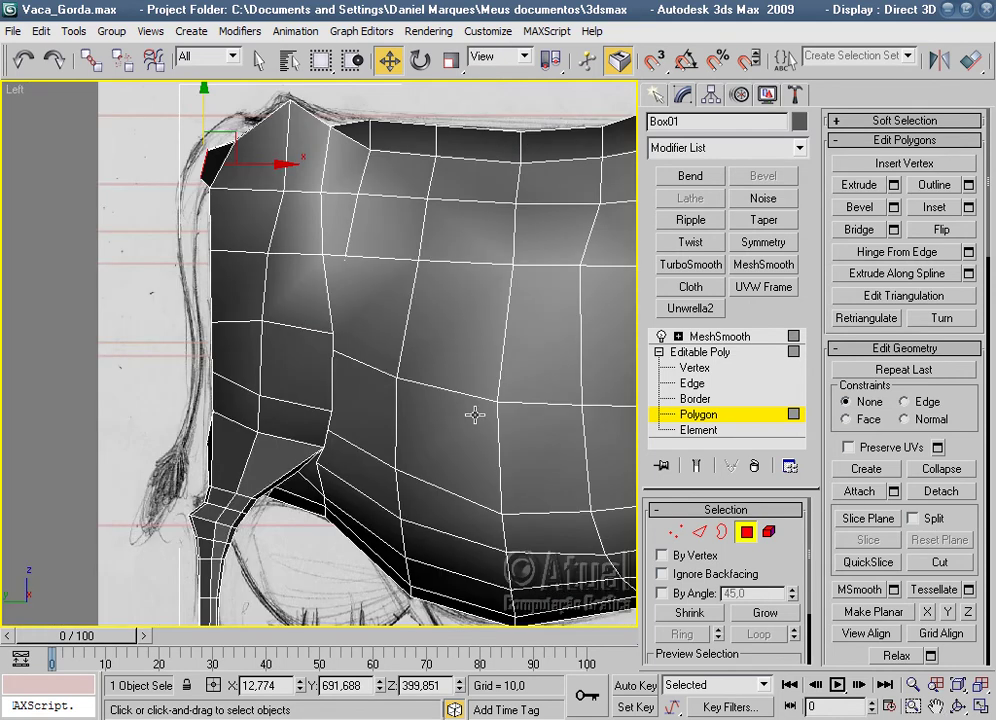
pyautogui.scroll(2, 322, 311)
pyautogui.scroll(1, 462, 411)
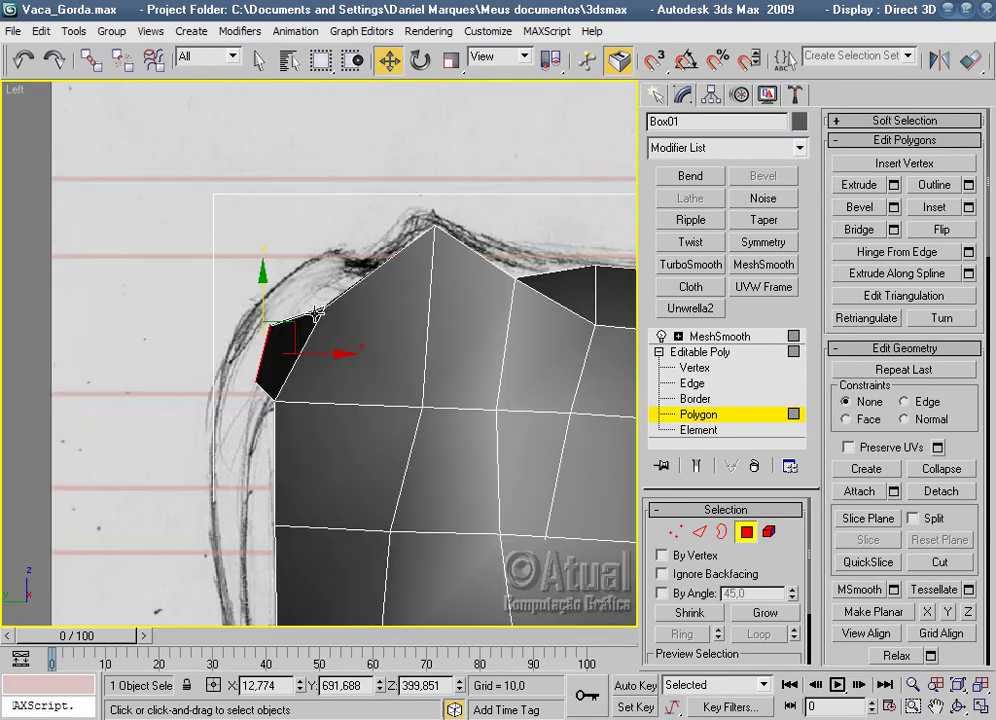
pyautogui.moveTo(278, 327); pyautogui.dragTo(301, 311)
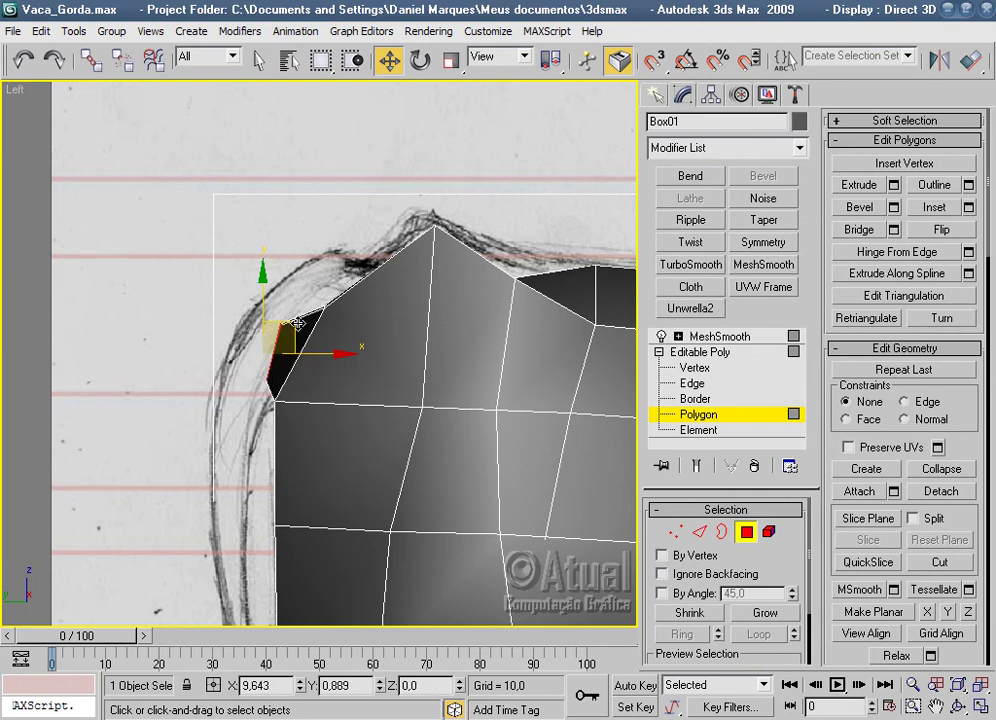
pyautogui.scroll(-1, 447, 324)
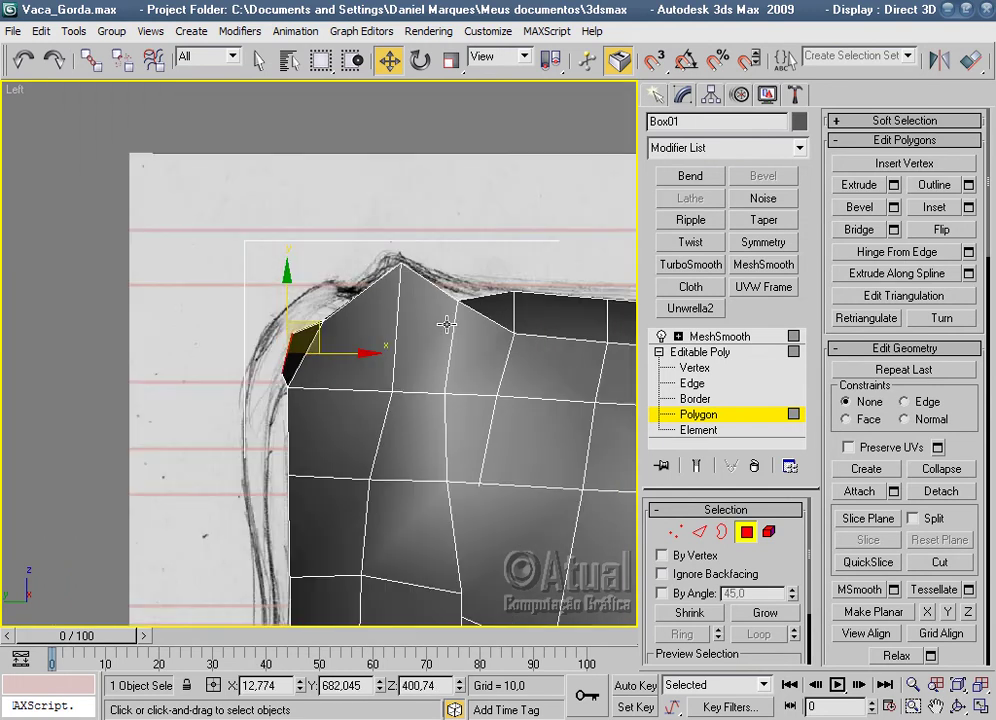
pyautogui.press('p')
pyautogui.moveTo(447, 324)
pyautogui.keyDown('alt'); pyautogui.mouseDown(button='middle')
pyautogui.moveTo(434, 340)
pyautogui.moveTo(531, 371)
pyautogui.moveTo(531, 389)
pyautogui.moveTo(444, 410)
pyautogui.moveTo(478, 382)
pyautogui.moveTo(582, 356)
pyautogui.moveTo(491, 352)
pyautogui.moveTo(331, 290)
pyautogui.mouseUp(button='middle'); pyautogui.keyUp('alt')
pyautogui.moveTo(318, 292)
pyautogui.mouseDown()
pyautogui.moveTo(323, 248)
pyautogui.moveTo(312, 268)
pyautogui.mouseUp()
# In the Left view, rotate the polygon along the horn curve and nudge it onto the sketch.
pyautogui.press('l')
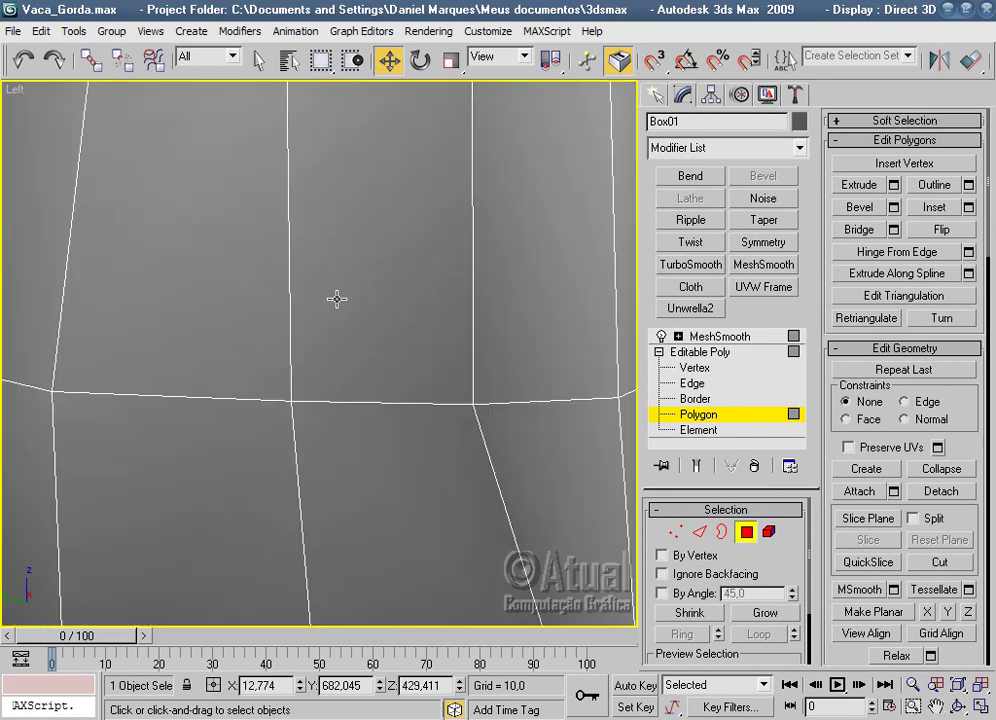
pyautogui.scroll(-2, 422, 398)
pyautogui.scroll(-3, 505, 487)
pyautogui.scroll(-2, 480, 465)
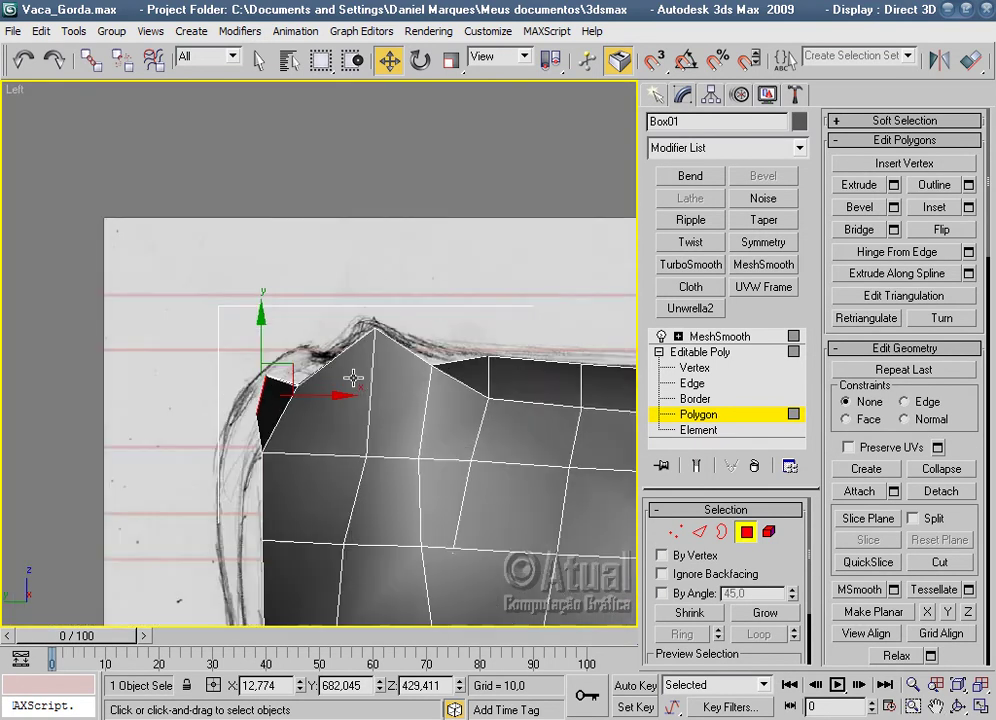
pyautogui.scroll(2, 348, 343)
pyautogui.scroll(2, 355, 389)
pyautogui.click(420, 60)
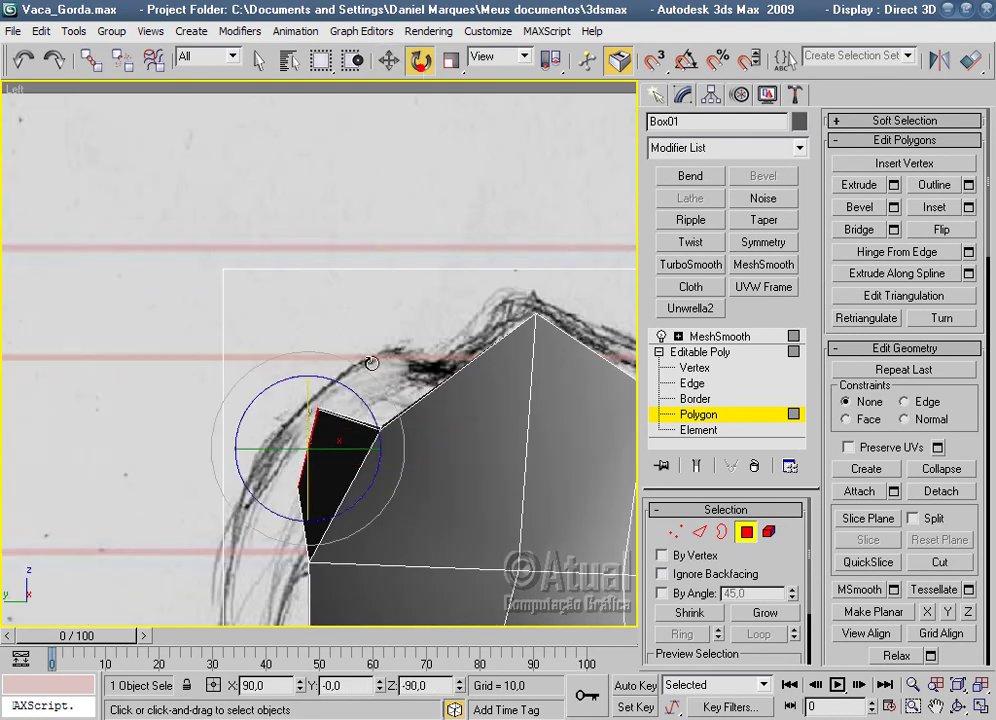
pyautogui.moveTo(384, 445)
pyautogui.mouseDown()
pyautogui.moveTo(377, 418)
pyautogui.moveTo(342, 385)
pyautogui.mouseUp()
pyautogui.moveTo(335, 314); pyautogui.dragTo(335, 121, button='middle')
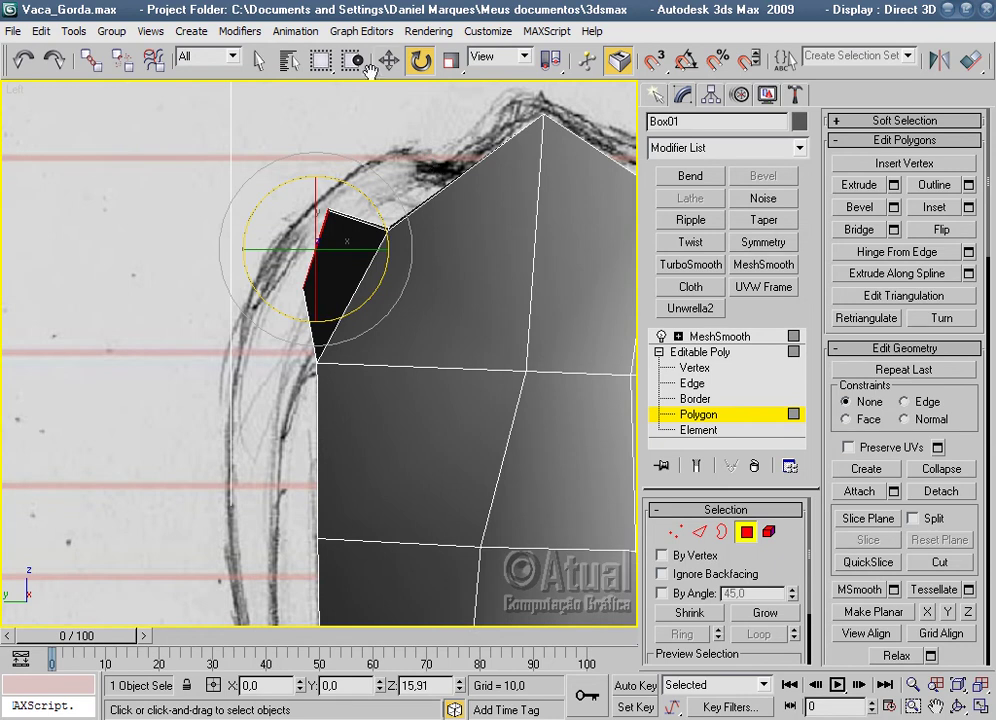
pyautogui.press('w')
pyautogui.moveTo(333, 229); pyautogui.dragTo(330, 280)
# Extrude the polygon 26,5 units and shift the new face slightly left and down.
pyautogui.click(893, 185)
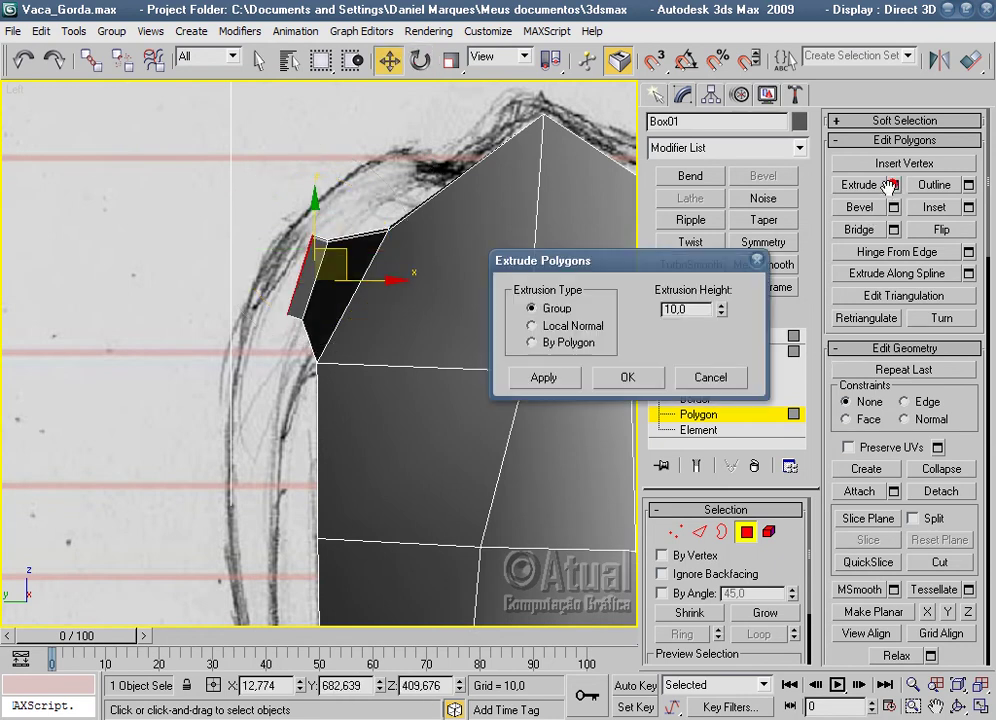
pyautogui.moveTo(722, 311); pyautogui.dragTo(720, 300)
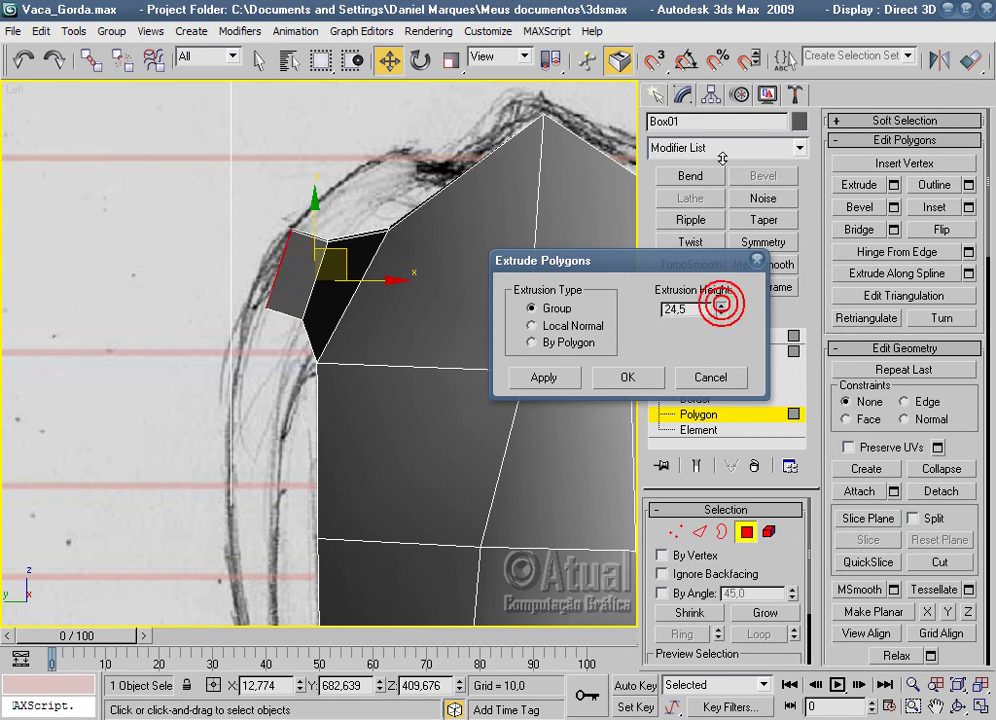
pyautogui.click(628, 377)
pyautogui.click(420, 63)
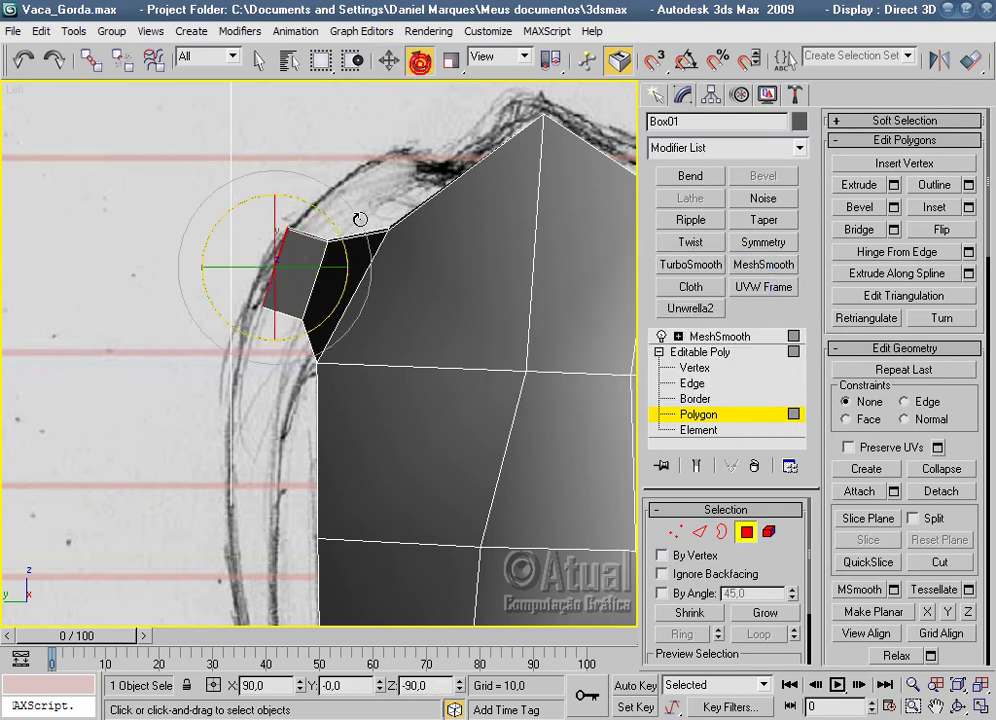
pyautogui.press('w')
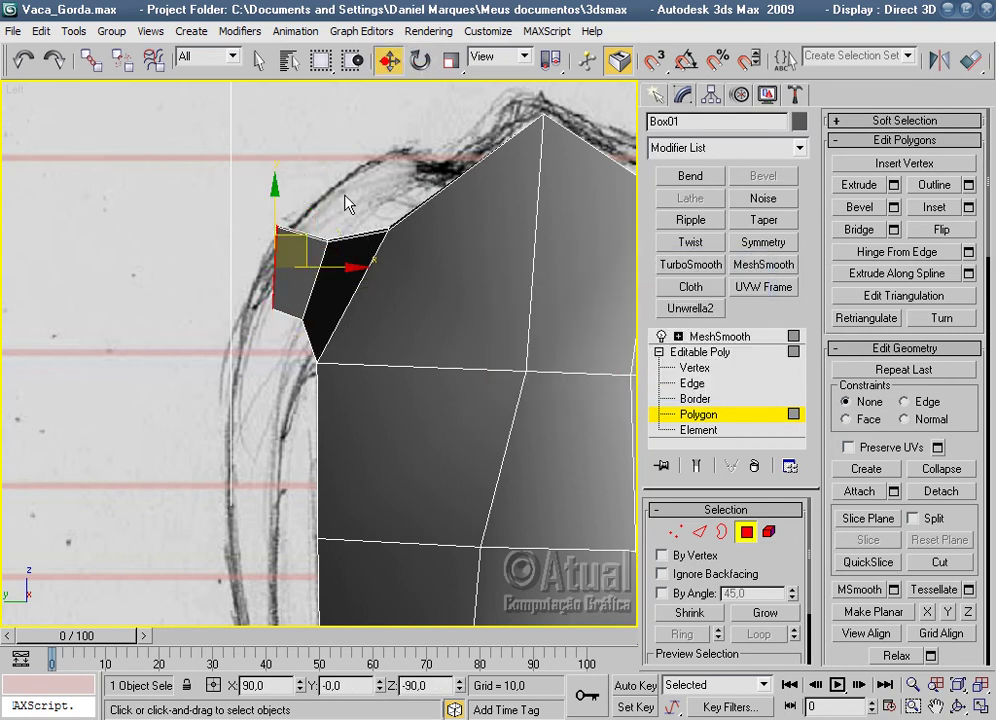
pyautogui.moveTo(299, 241); pyautogui.dragTo(292, 256)
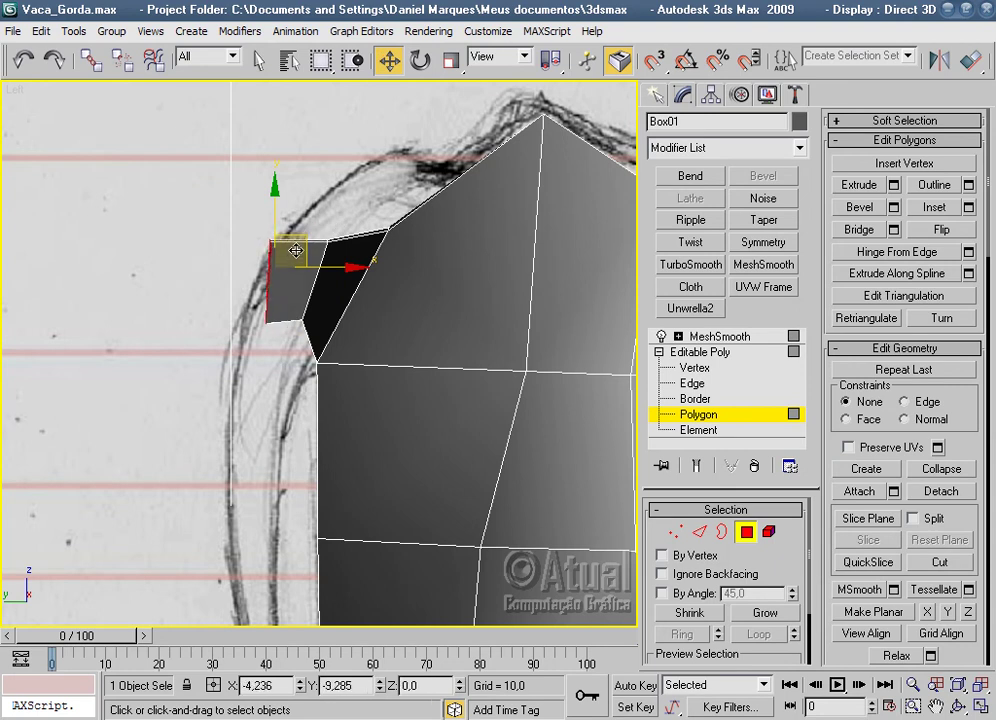
# Move the horn segment's top and lower vertices to follow the sketched horn outline.
pyautogui.click(676, 533)
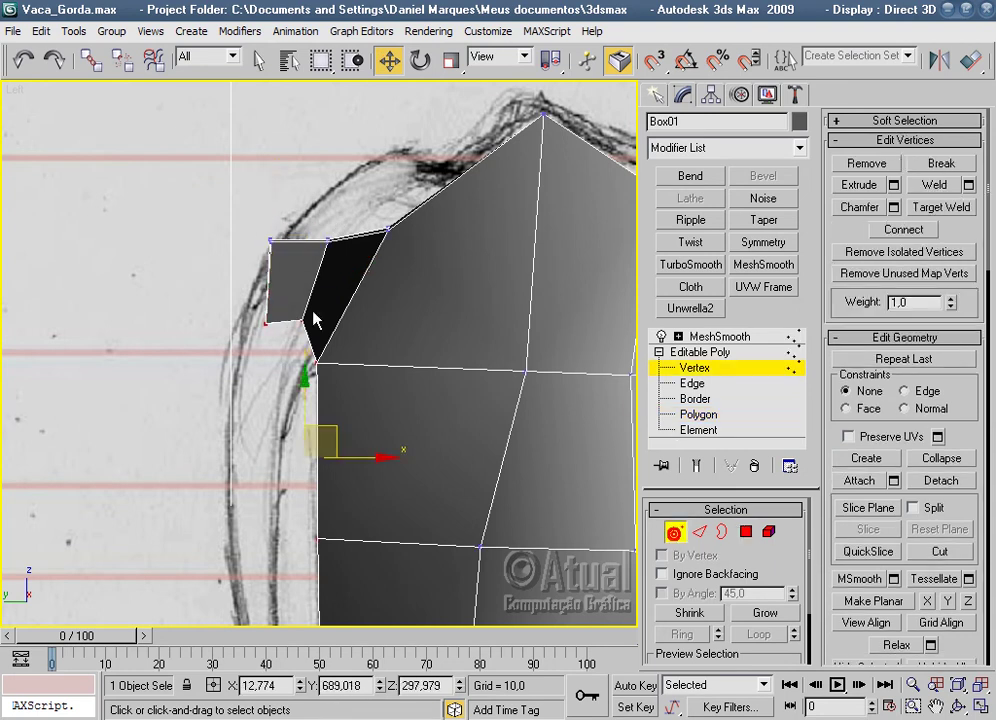
pyautogui.moveTo(290, 299); pyautogui.dragTo(320, 343)
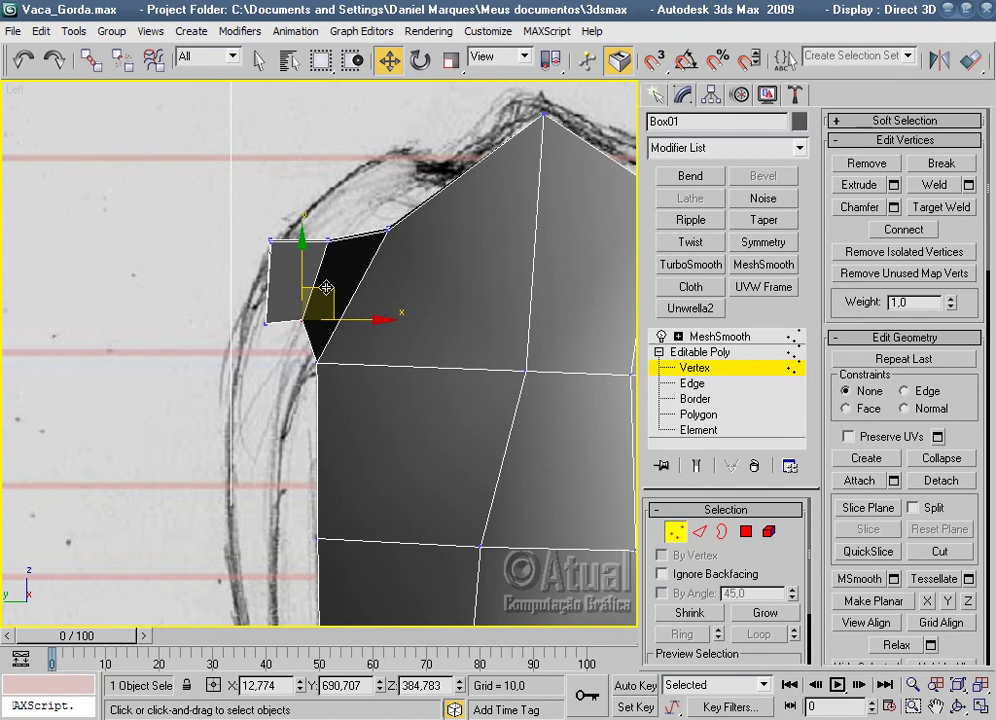
pyautogui.moveTo(326, 288); pyautogui.dragTo(331, 318)
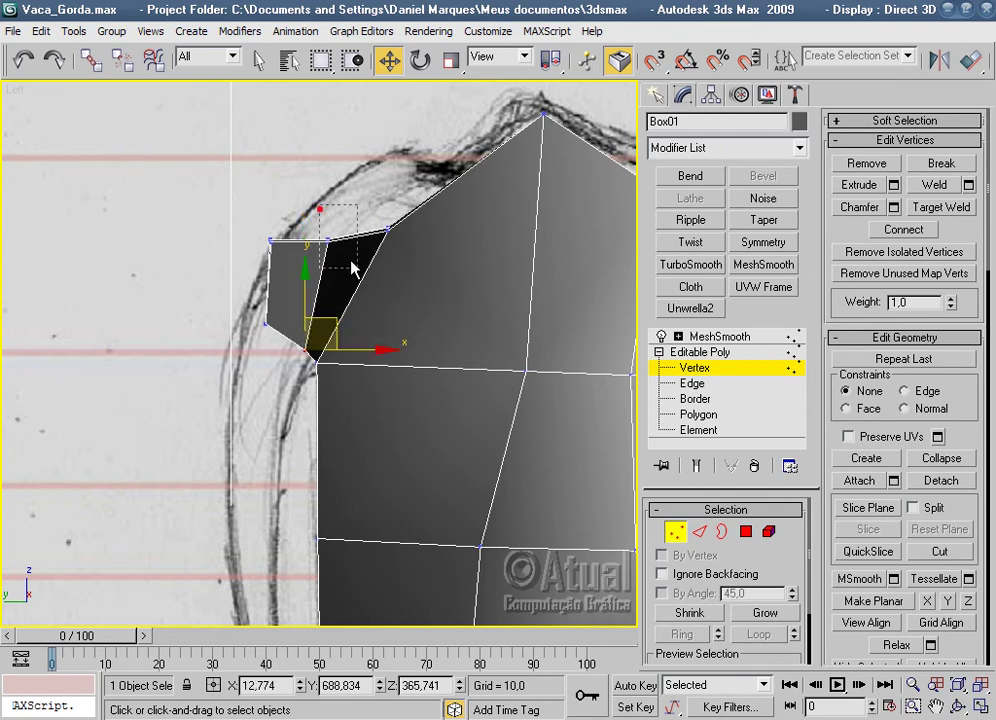
pyautogui.moveTo(338, 253); pyautogui.dragTo(340, 250)
pyautogui.moveTo(349, 207); pyautogui.dragTo(347, 186)
pyautogui.click(263, 213)
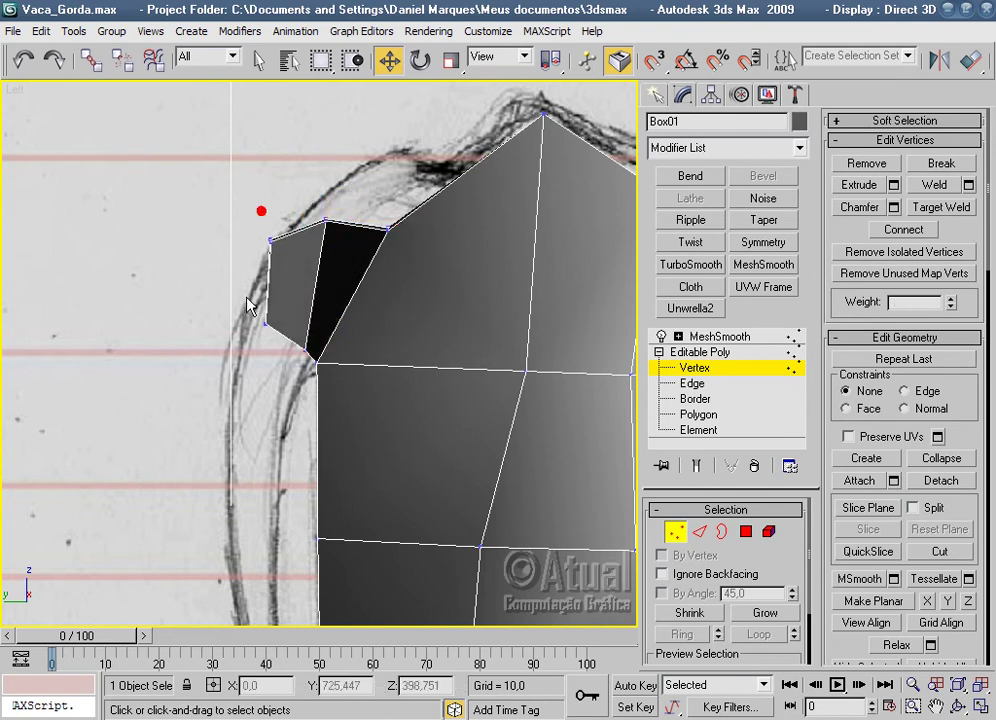
pyautogui.click(265, 323)
pyautogui.moveTo(270, 318); pyautogui.dragTo(281, 356)
pyautogui.moveTo(244, 201)
pyautogui.mouseDown()
pyautogui.moveTo(296, 247)
pyautogui.moveTo(276, 256)
pyautogui.mouseUp()
# Extrude the face again with a greater height to create the second horn segment.
pyautogui.click(746, 533)
pyautogui.click(892, 186)
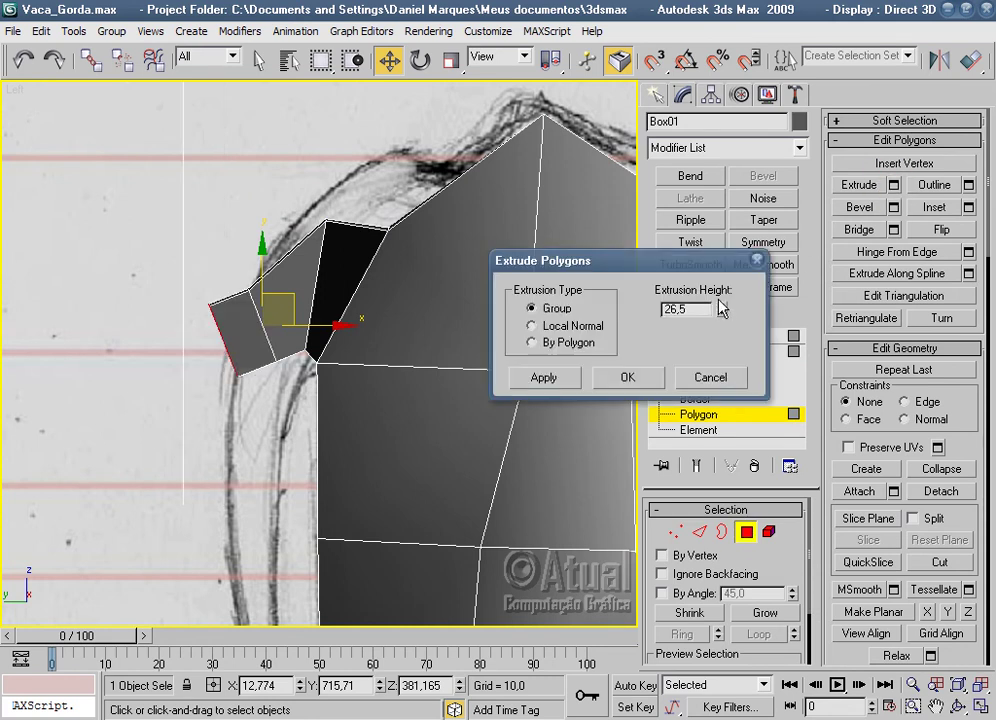
pyautogui.moveTo(716, 308); pyautogui.dragTo(716, 270)
pyautogui.click(630, 380)
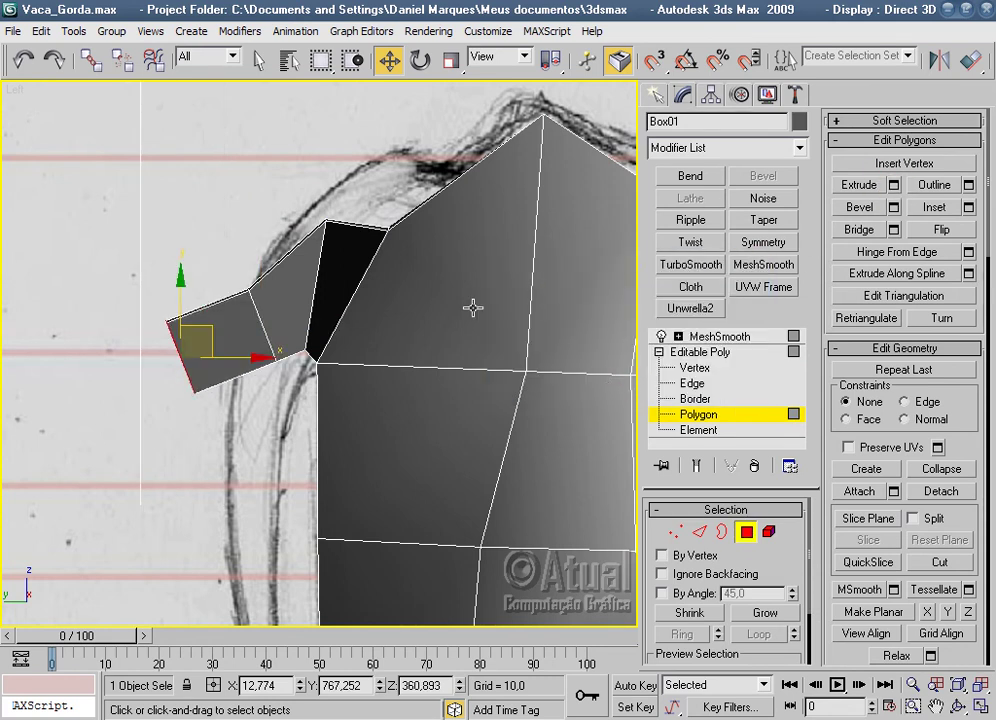
# Move the new segment's tip and corner vertices onto the sketch so the horn curves downward.
pyautogui.click(668, 531)
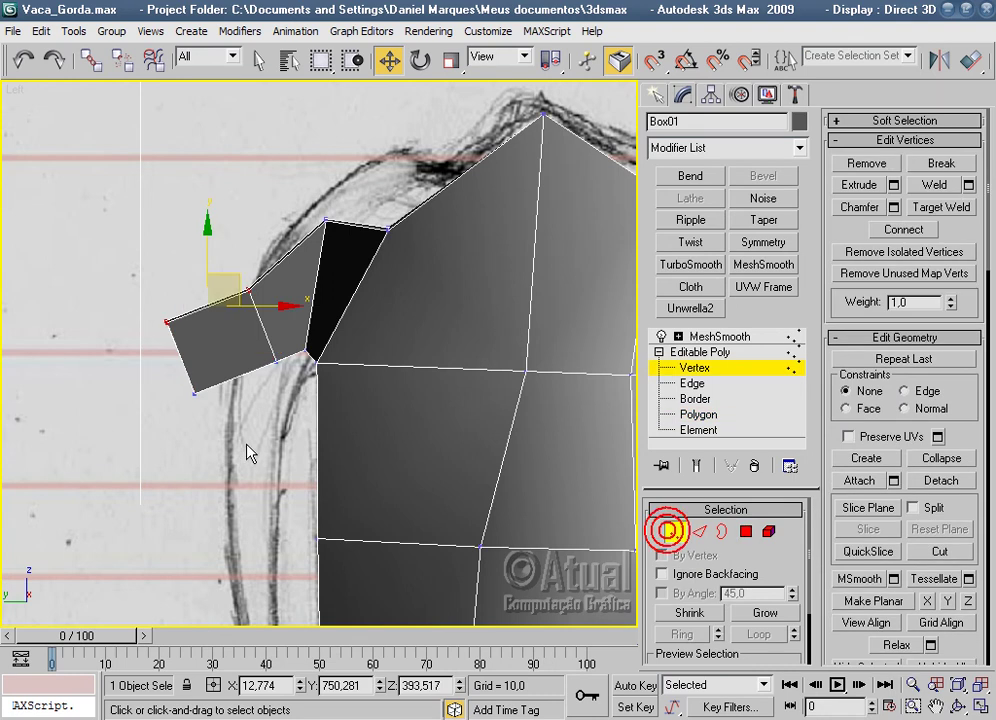
pyautogui.click(194, 393)
pyautogui.moveTo(225, 368); pyautogui.dragTo(298, 395)
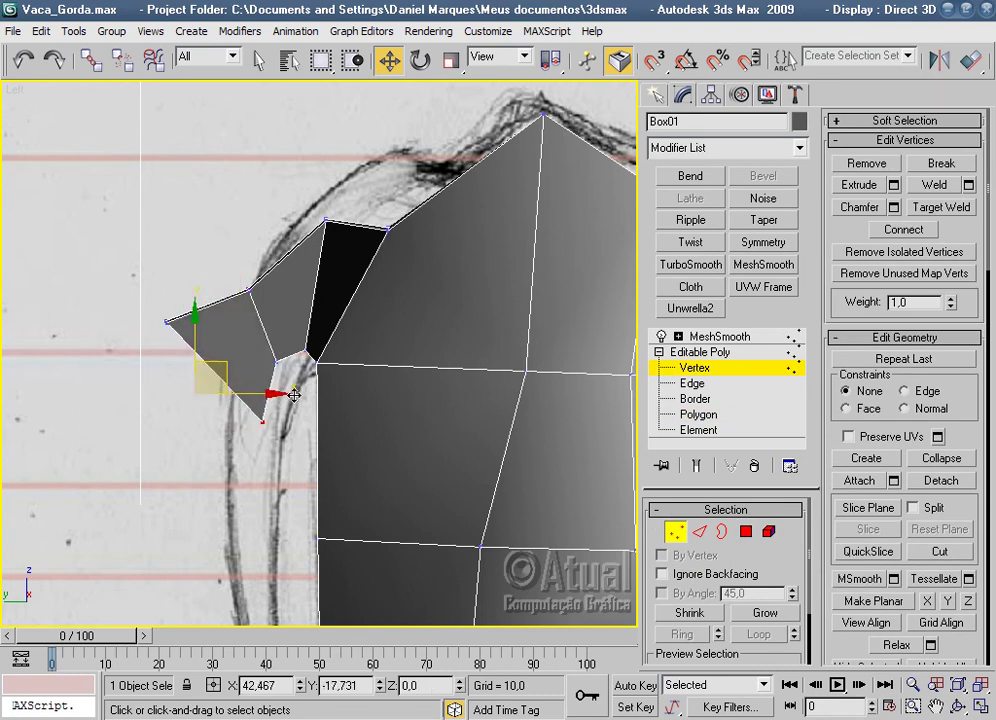
pyautogui.click(166, 321)
pyautogui.moveTo(197, 290); pyautogui.dragTo(245, 380)
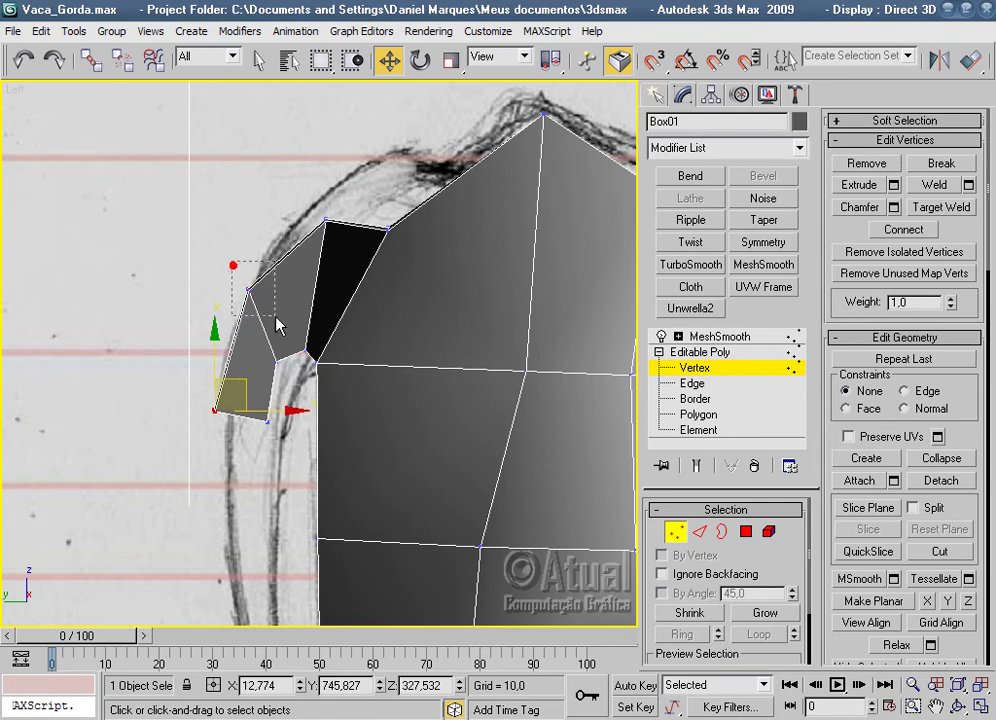
pyautogui.click(247, 290)
pyautogui.moveTo(247, 290); pyautogui.dragTo(229, 317)
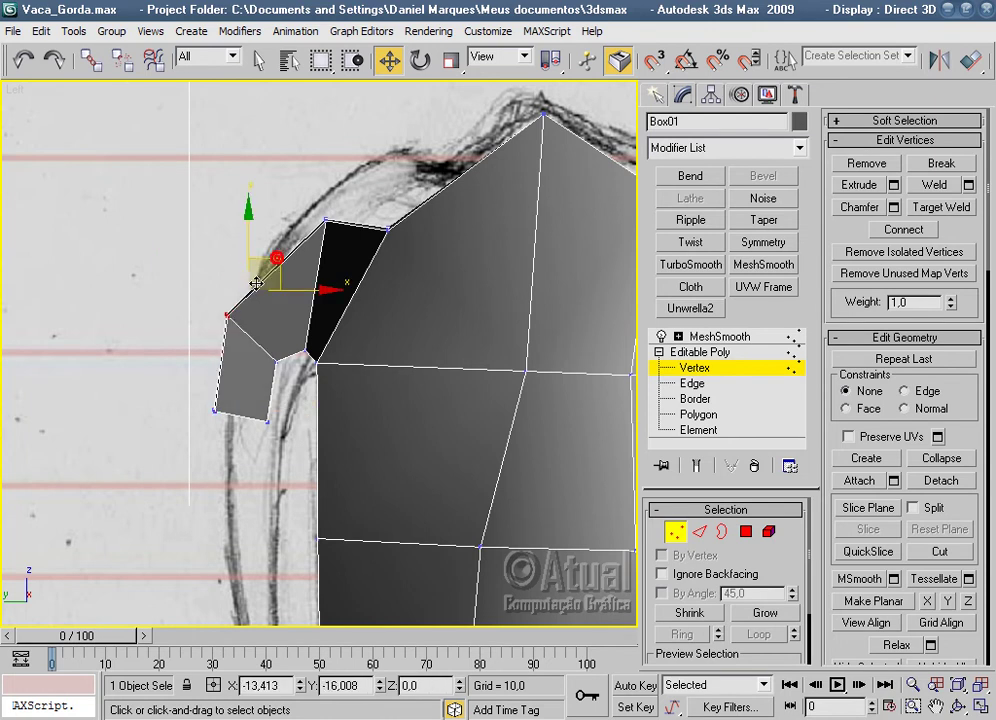
pyautogui.click(284, 379)
pyautogui.moveTo(302, 331); pyautogui.dragTo(314, 341)
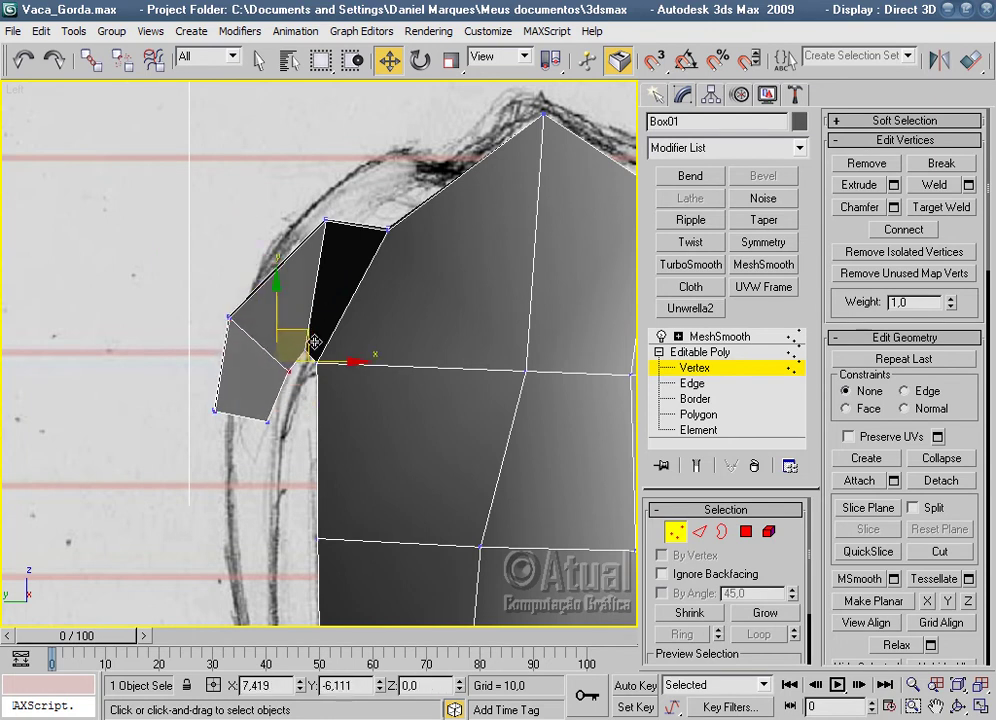
pyautogui.moveTo(251, 418)
pyautogui.mouseDown()
pyautogui.moveTo(265, 420)
pyautogui.moveTo(236, 421)
pyautogui.moveTo(250, 393)
pyautogui.mouseUp()
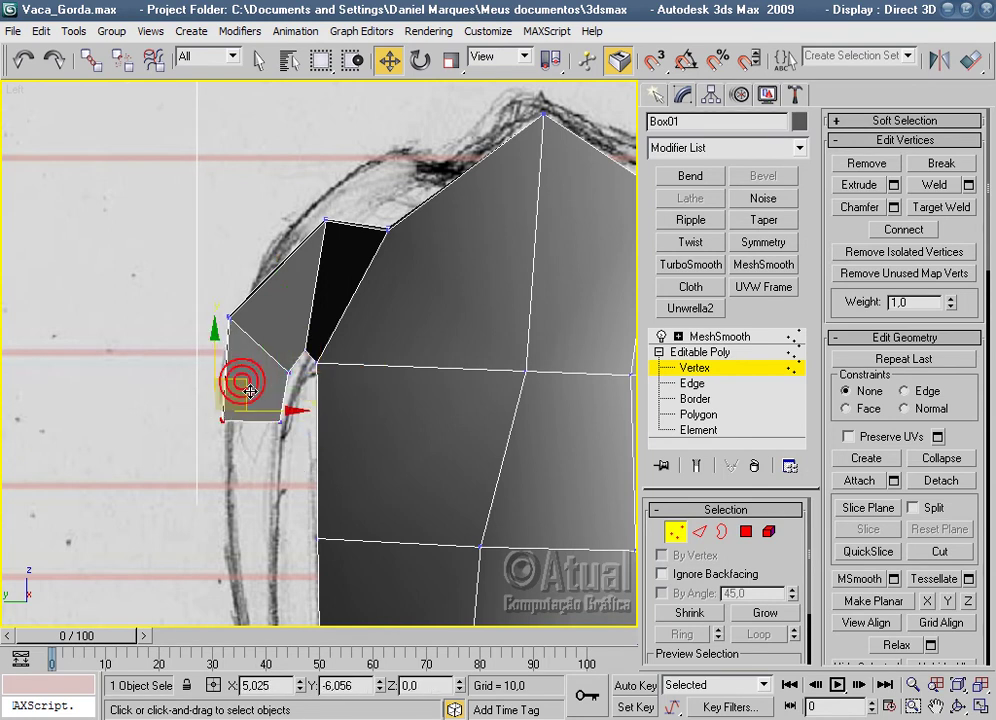
pyautogui.moveTo(235, 321); pyautogui.dragTo(233, 341)
# Add an edge loop across the stub by ring-selecting an edge and using Connect.
pyautogui.click(708, 533)
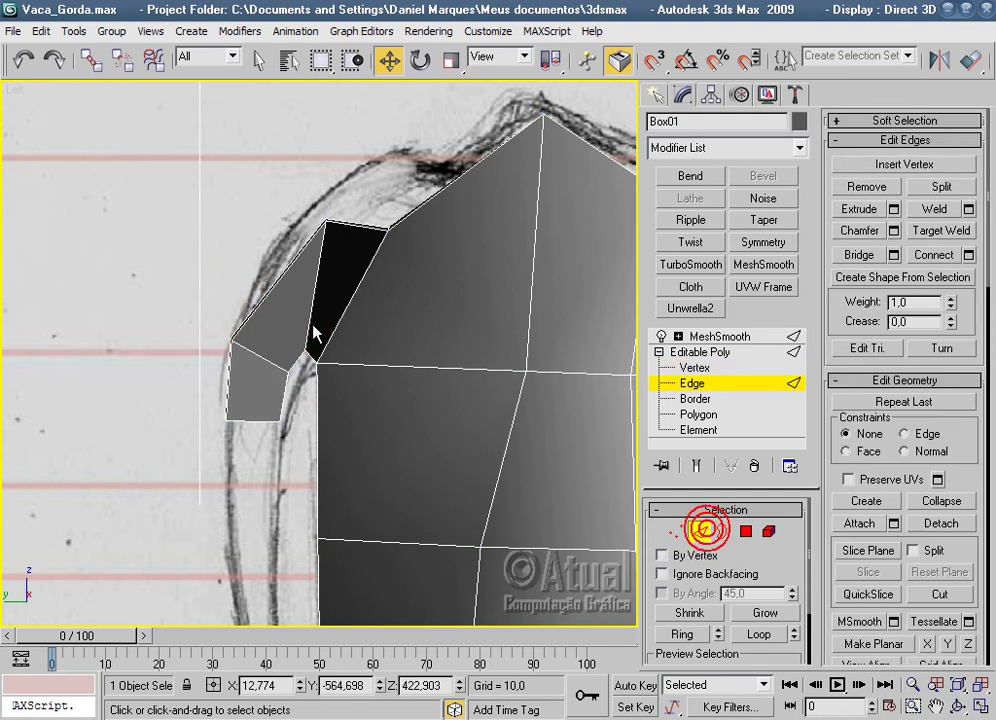
pyautogui.click(273, 296)
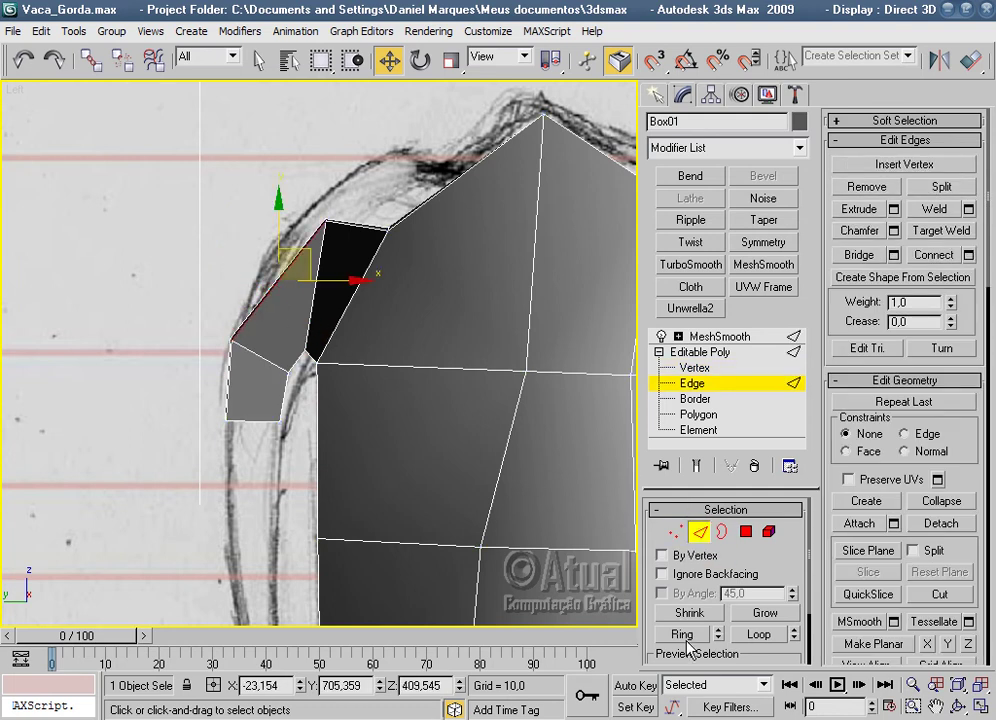
pyautogui.click(684, 640)
pyautogui.rightClick(270, 292)
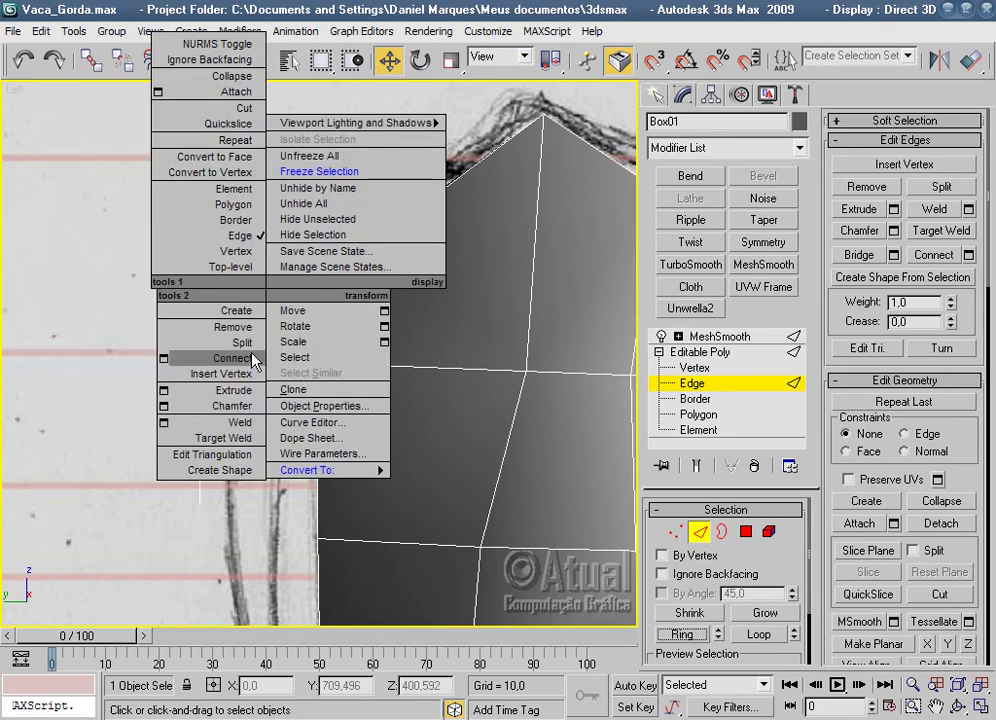
pyautogui.click(255, 345)
# Move the stub's upper-left, top and inner-corner vertices to fit the sketch.
pyautogui.click(676, 532)
pyautogui.moveTo(262, 250); pyautogui.dragTo(281, 231)
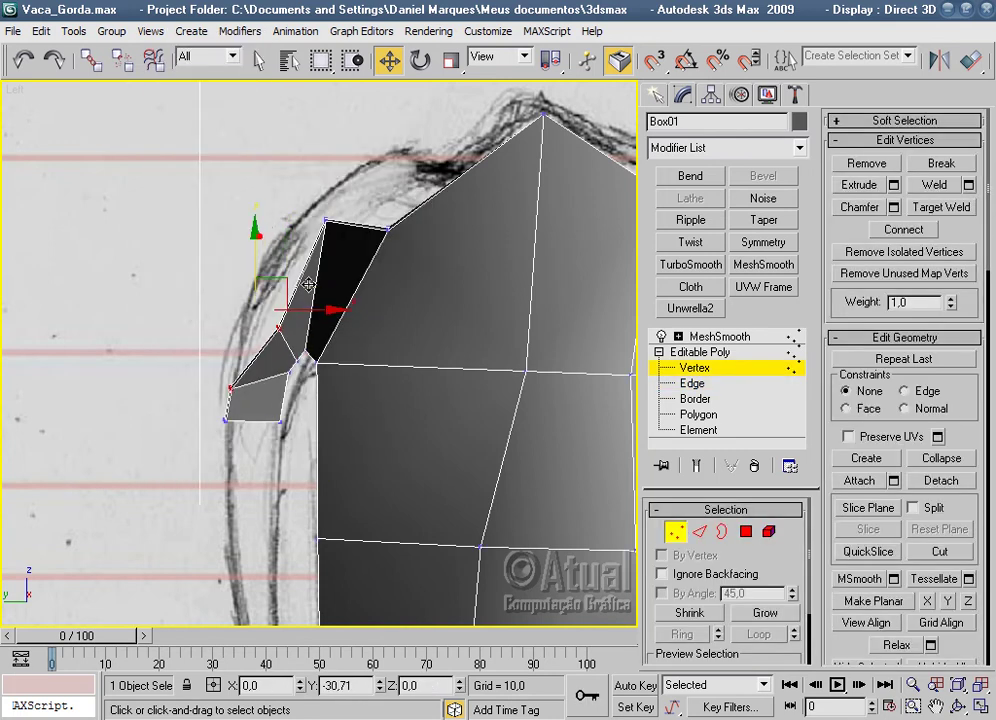
pyautogui.click(24, 60)
pyautogui.moveTo(138, 182)
pyautogui.mouseDown()
pyautogui.moveTo(290, 290)
pyautogui.moveTo(288, 240)
pyautogui.mouseUp()
pyautogui.click(326, 220)
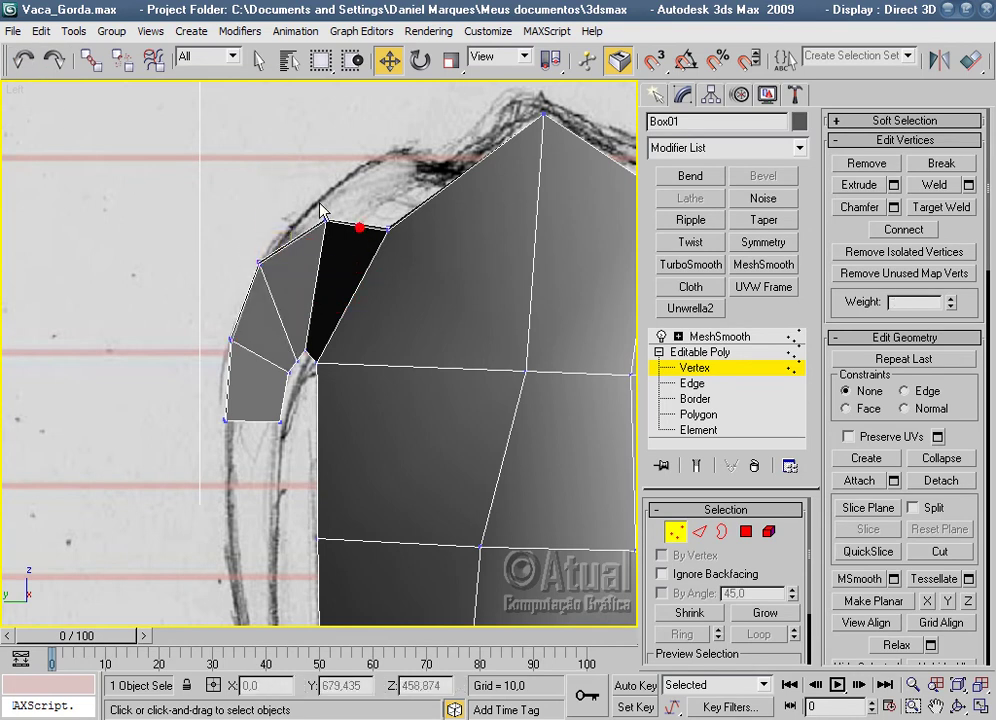
pyautogui.moveTo(354, 192); pyautogui.dragTo(339, 185)
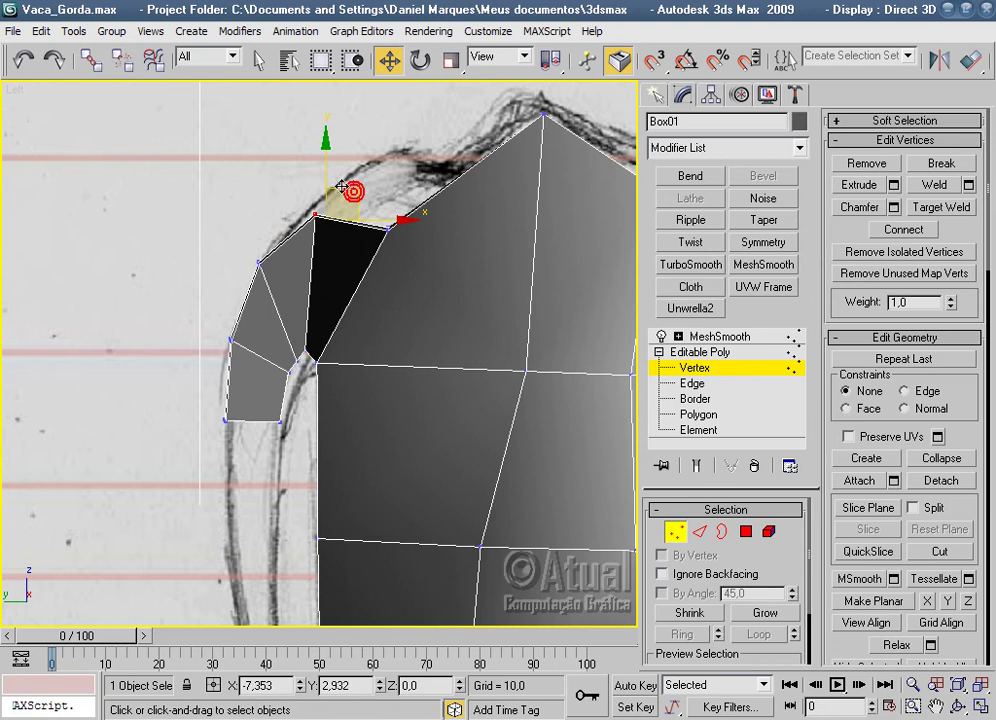
pyautogui.click(311, 345)
pyautogui.moveTo(327, 323); pyautogui.dragTo(328, 331)
# Adjust the stub's left-side, upper-left and inner vertices to hug the sketched outline.
pyautogui.click(231, 340)
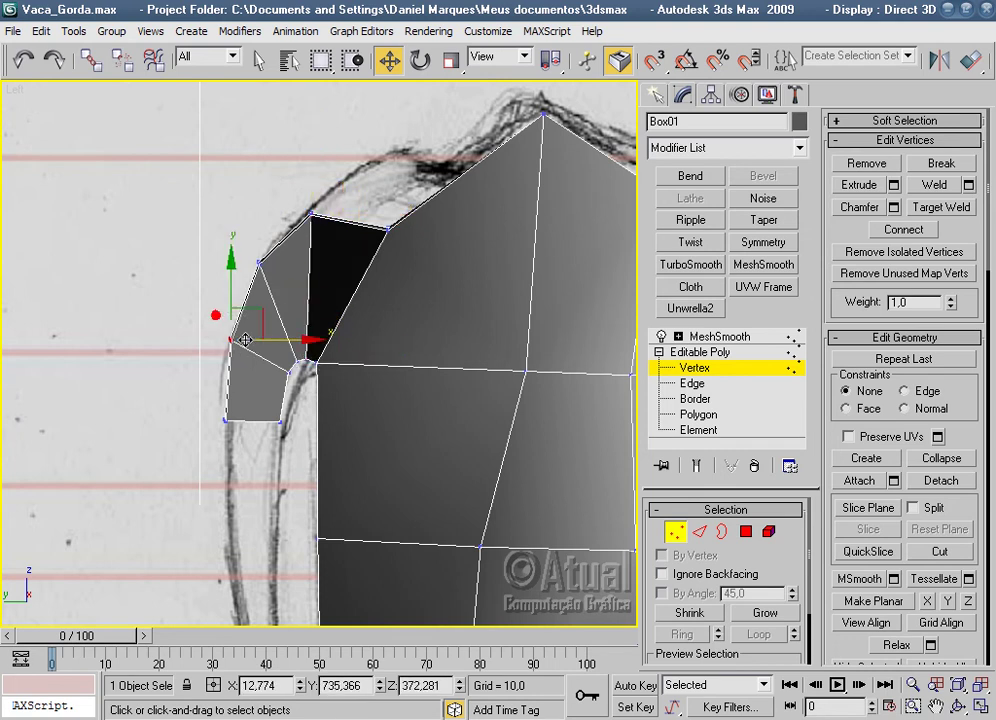
pyautogui.moveTo(236, 338); pyautogui.dragTo(234, 361)
pyautogui.click(259, 263)
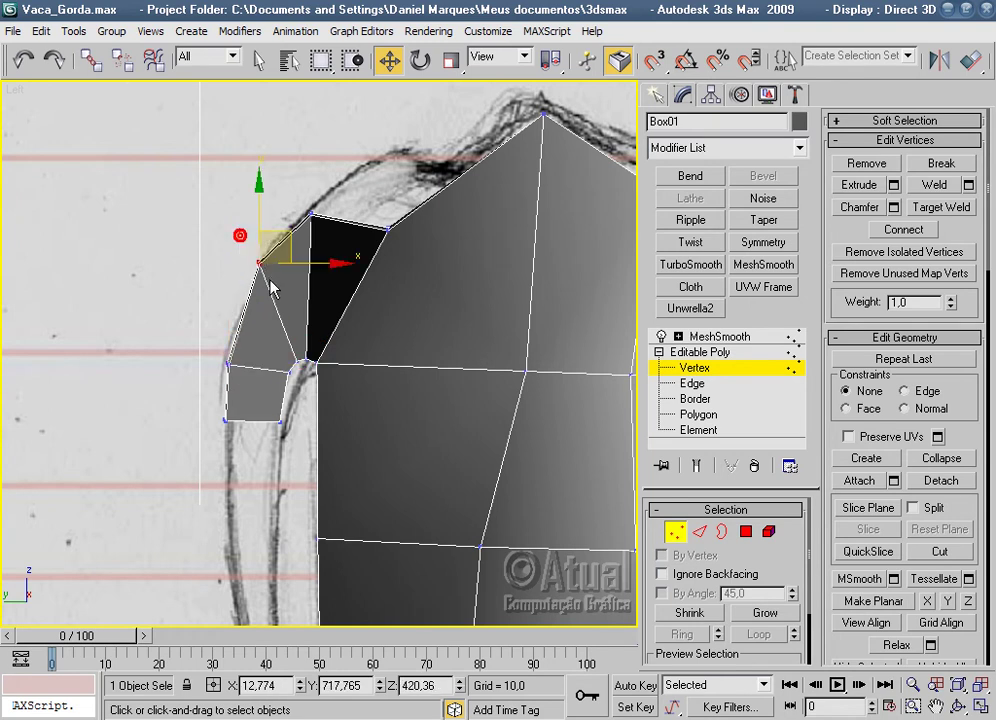
pyautogui.moveTo(260, 264); pyautogui.dragTo(245, 291)
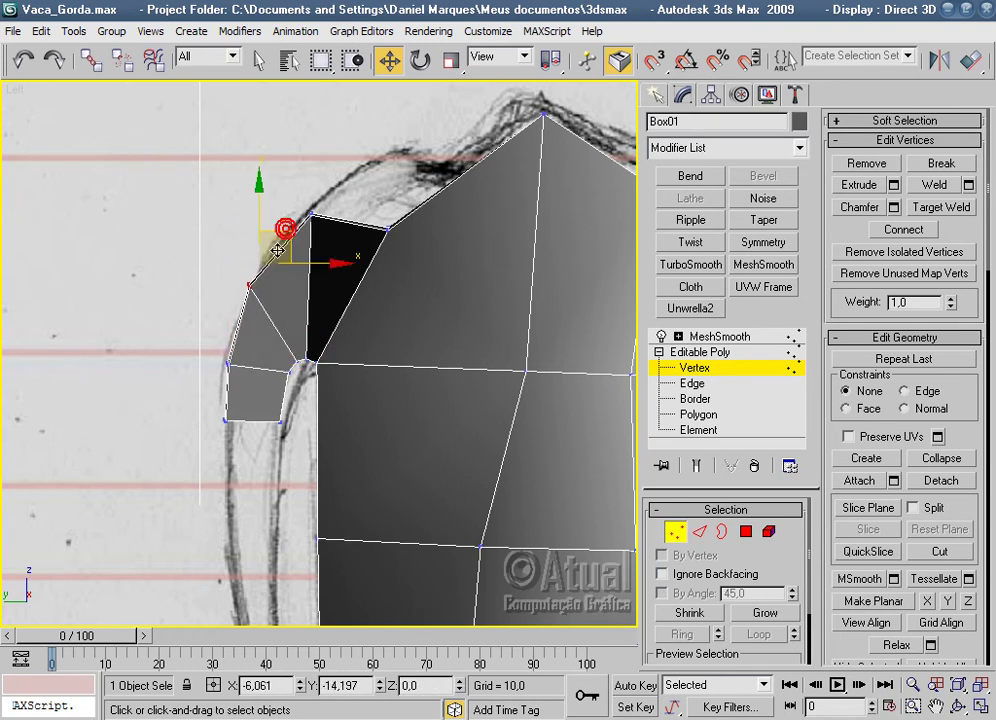
pyautogui.click(297, 367)
pyautogui.moveTo(319, 343); pyautogui.dragTo(326, 357)
pyautogui.click(286, 420)
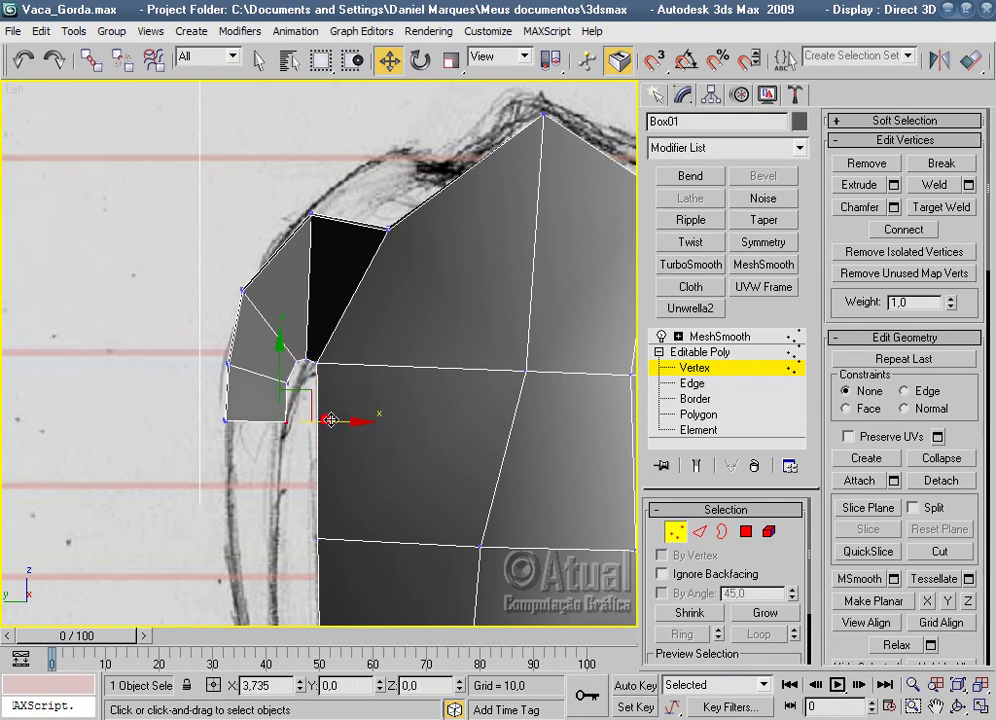
pyautogui.click(271, 372)
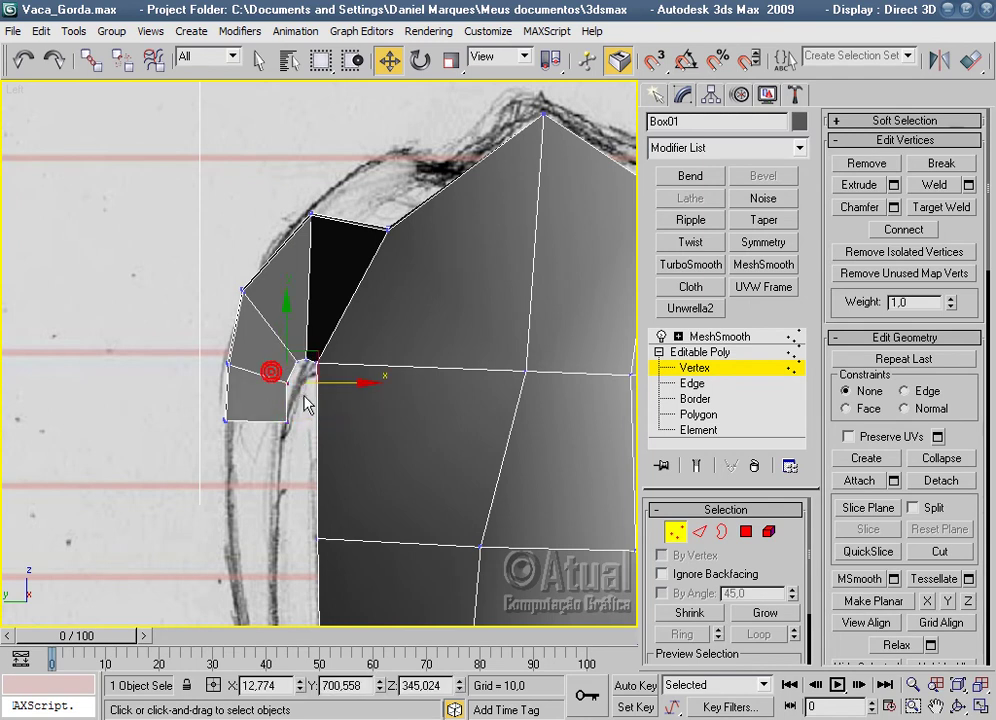
pyautogui.moveTo(305, 372)
pyautogui.mouseDown()
pyautogui.moveTo(330, 383)
pyautogui.moveTo(293, 362)
pyautogui.moveTo(318, 339)
pyautogui.moveTo(316, 350)
pyautogui.mouseUp()
pyautogui.click(281, 345)
# Scale down the leg stub's bottom face and frame it with the sketched leg in the Left view.
pyautogui.click(746, 531)
pyautogui.moveTo(445, 495); pyautogui.dragTo(408, 400, button='middle')
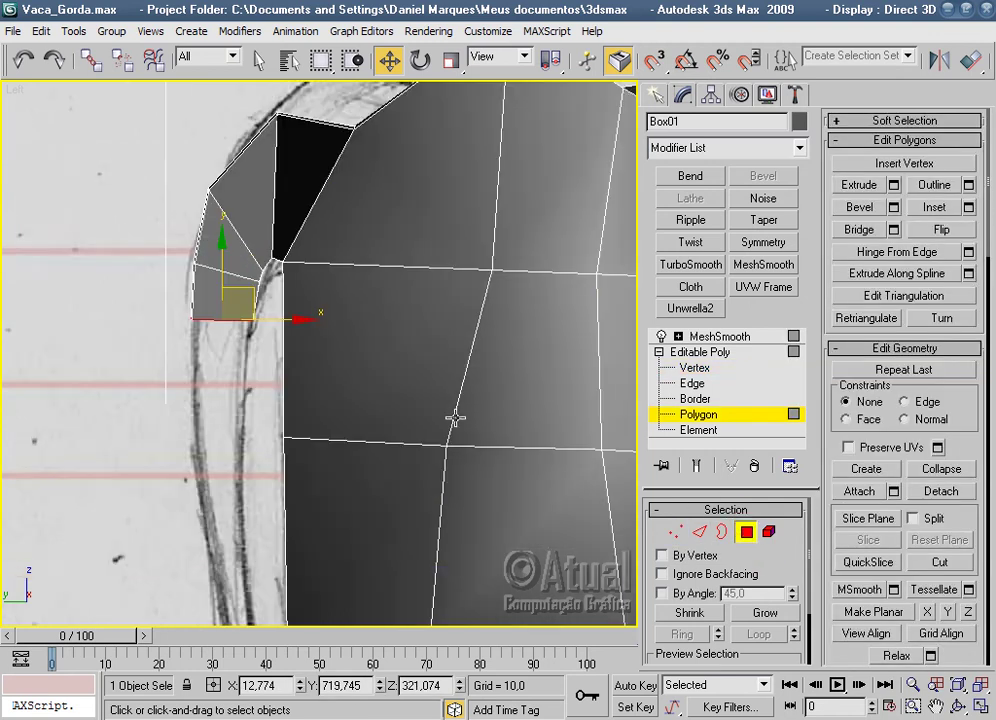
pyautogui.scroll(-2, 500, 483)
pyautogui.press('p')
pyautogui.moveTo(504, 471)
pyautogui.keyDown('alt'); pyautogui.mouseDown(button='middle')
pyautogui.moveTo(451, 466)
pyautogui.moveTo(531, 489)
pyautogui.moveTo(571, 427)
pyautogui.moveTo(560, 400)
pyautogui.mouseUp(button='middle'); pyautogui.keyUp('alt')
pyautogui.click(455, 62)
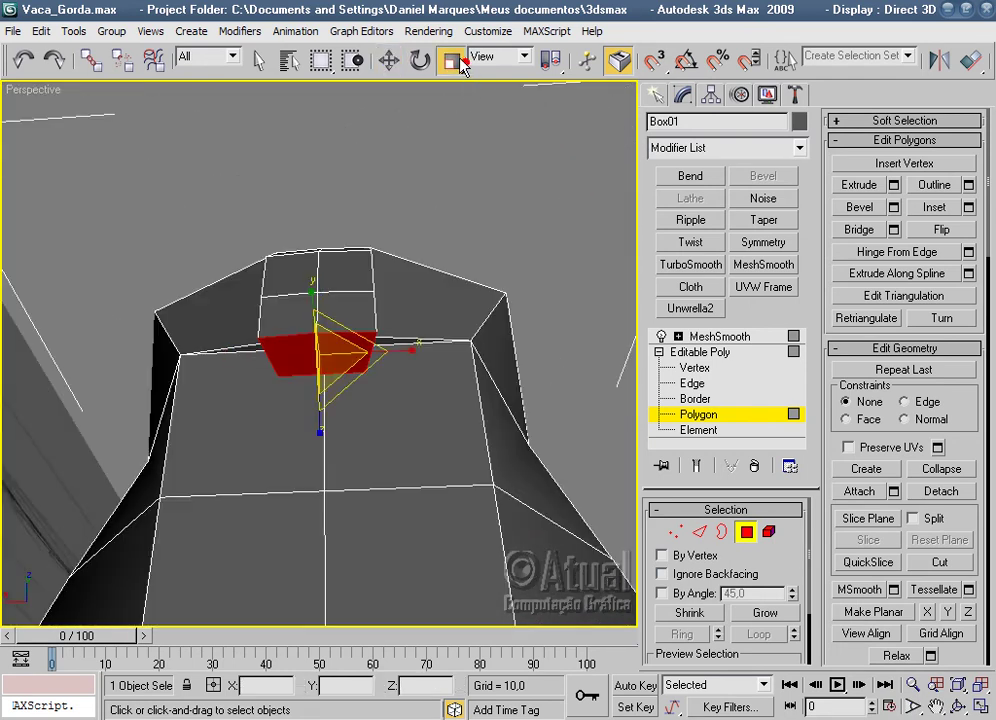
pyautogui.moveTo(401, 327); pyautogui.dragTo(396, 351)
pyautogui.moveTo(422, 380)
pyautogui.keyDown('alt'); pyautogui.mouseDown(button='middle')
pyautogui.moveTo(364, 450)
pyautogui.moveTo(515, 454)
pyautogui.mouseUp(button='middle'); pyautogui.keyUp('alt')
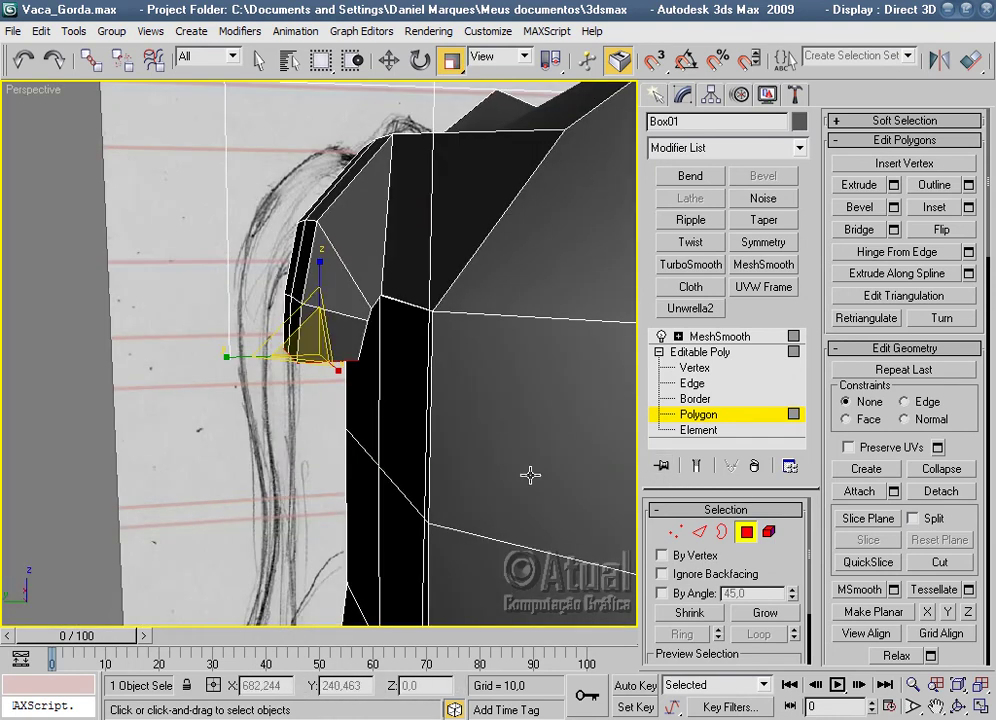
pyautogui.press('l')
pyautogui.scroll(-3, 285, 473)
pyautogui.scroll(2, 462, 462)
pyautogui.moveTo(462, 462)
pyautogui.mouseDown(button='middle')
pyautogui.moveTo(384, 337)
pyautogui.moveTo(524, 467)
pyautogui.mouseUp(button='middle')
# Extrude the bottom face downward repeatedly at 55,385, finishing with a 37,108 extrusion.
pyautogui.click(894, 185)
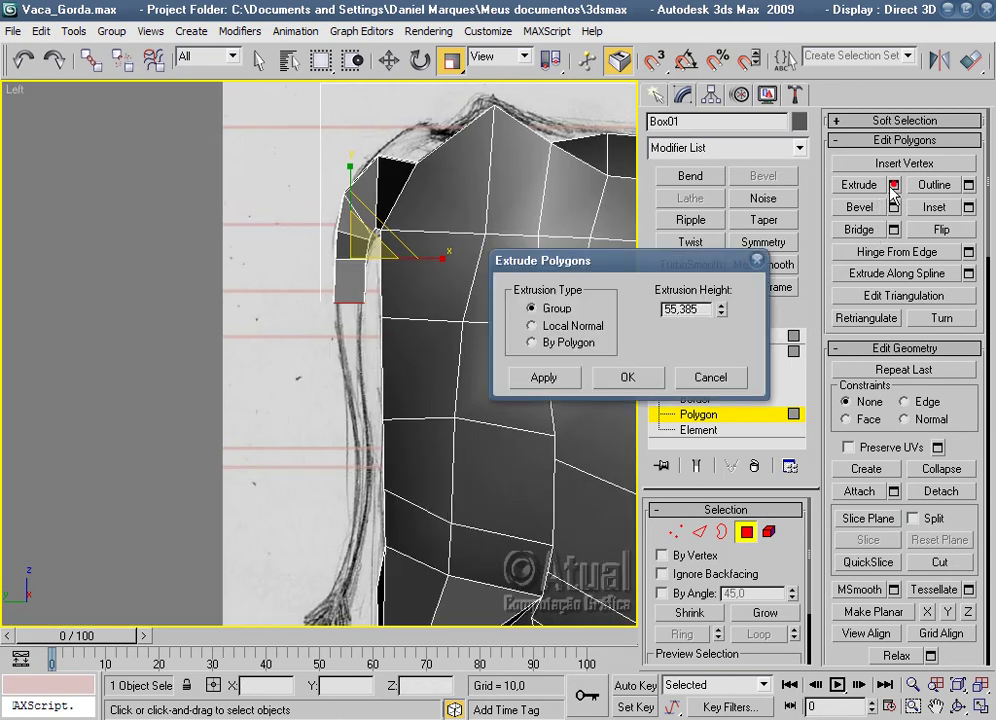
pyautogui.click(545, 377)
pyautogui.click(560, 381)
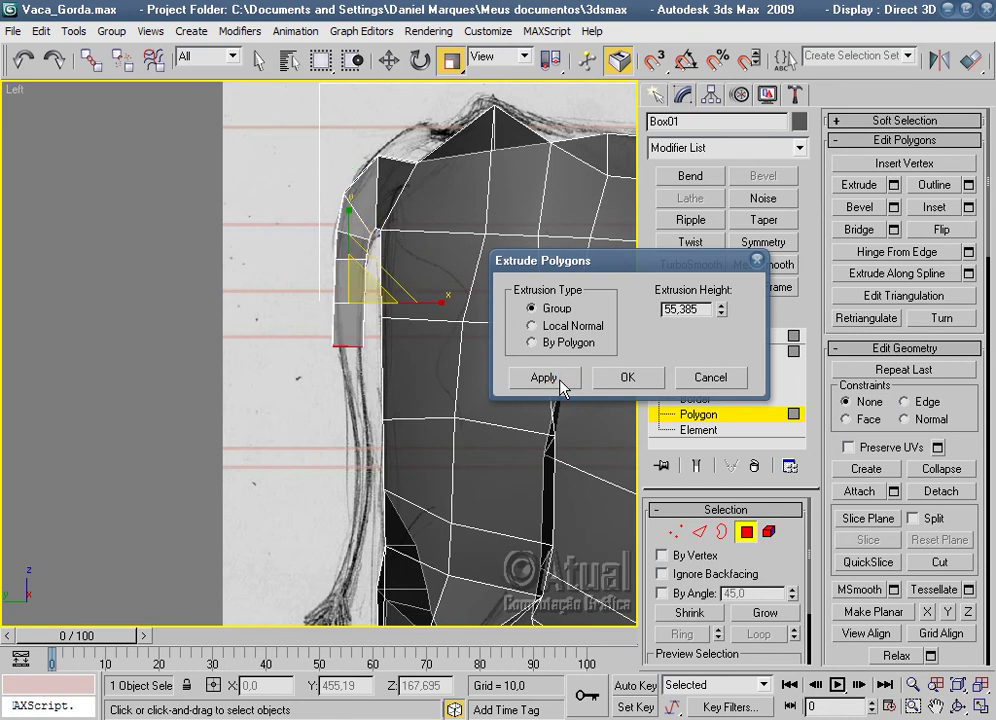
pyautogui.click(560, 381)
pyautogui.click(560, 381)
pyautogui.click(560, 381)
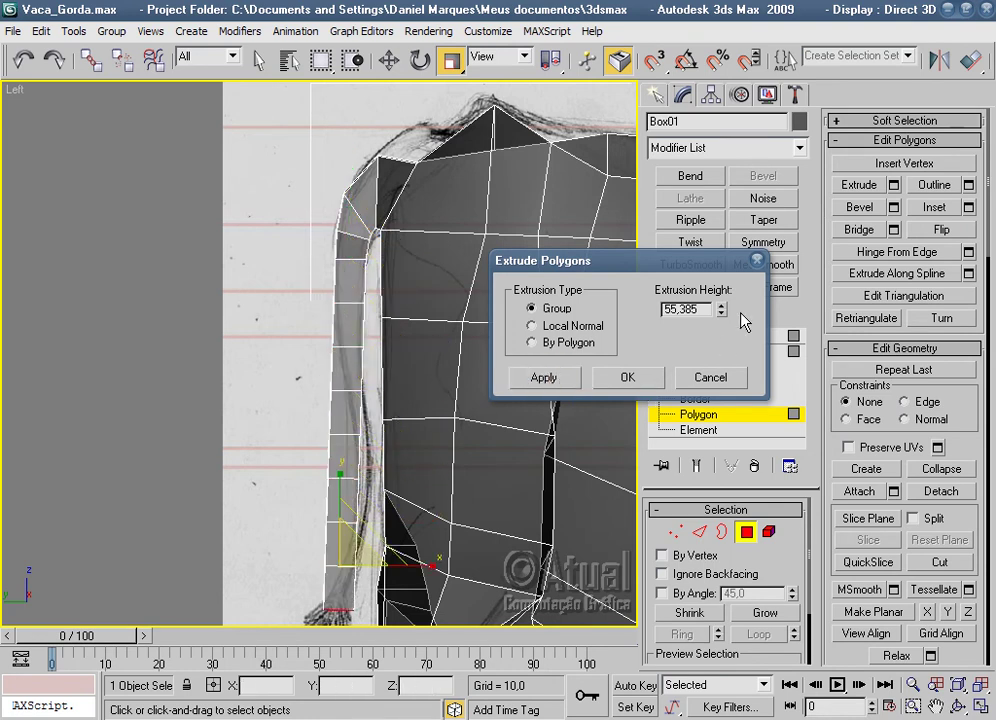
pyautogui.moveTo(725, 338); pyautogui.dragTo(711, 300)
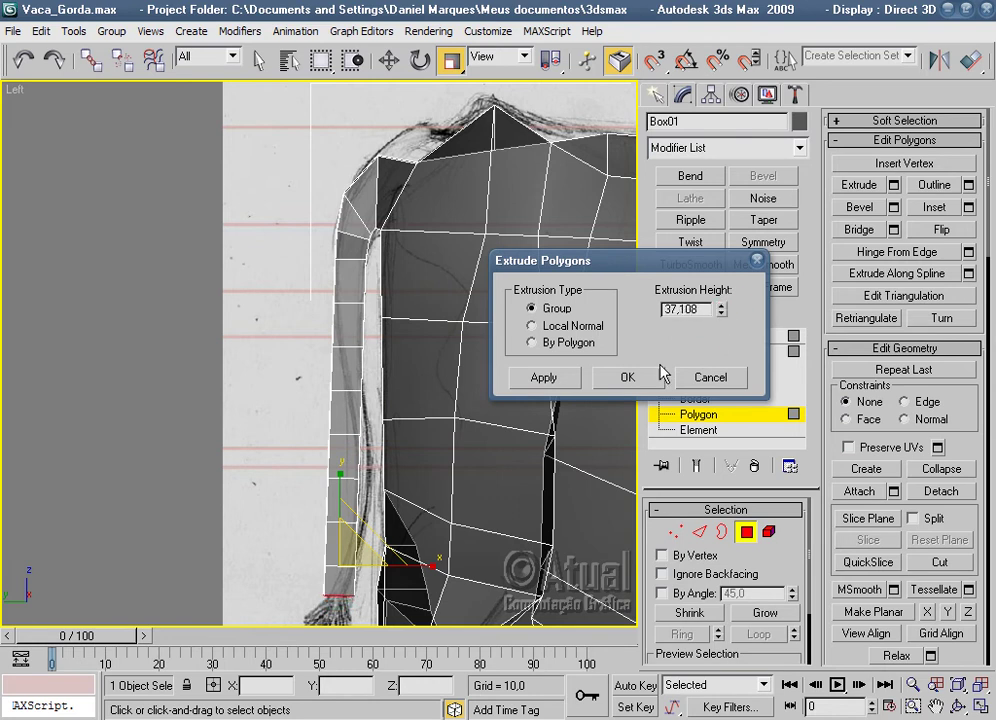
pyautogui.click(640, 380)
pyautogui.click(676, 531)
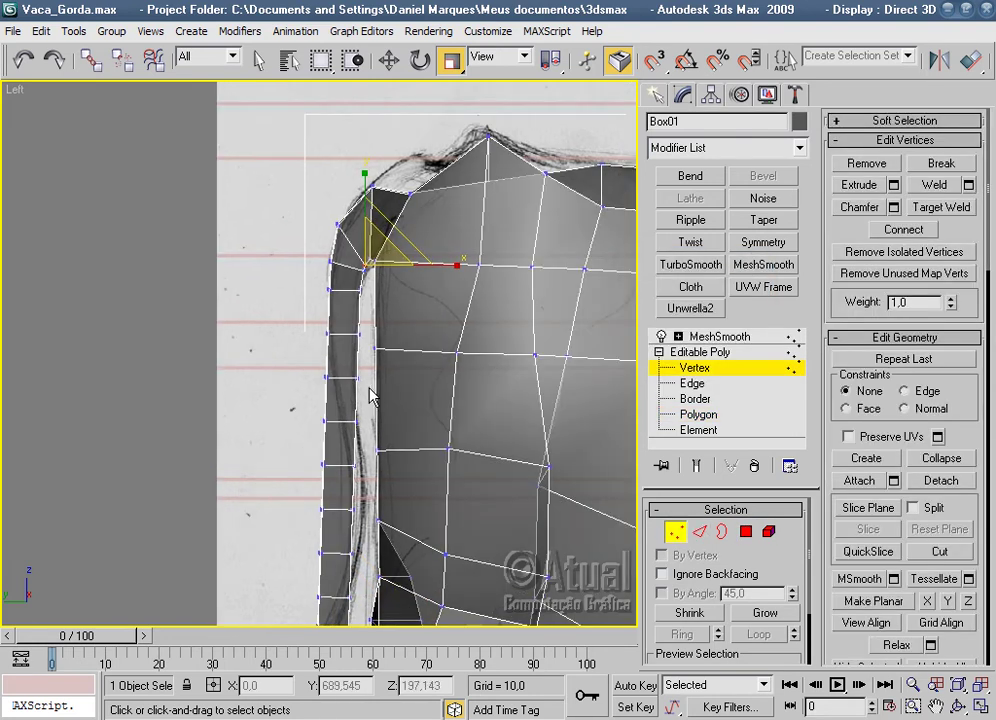
# Narrow the upper and lower leg vertices to trace the sketched leg.
pyautogui.moveTo(297, 370); pyautogui.dragTo(297, 368)
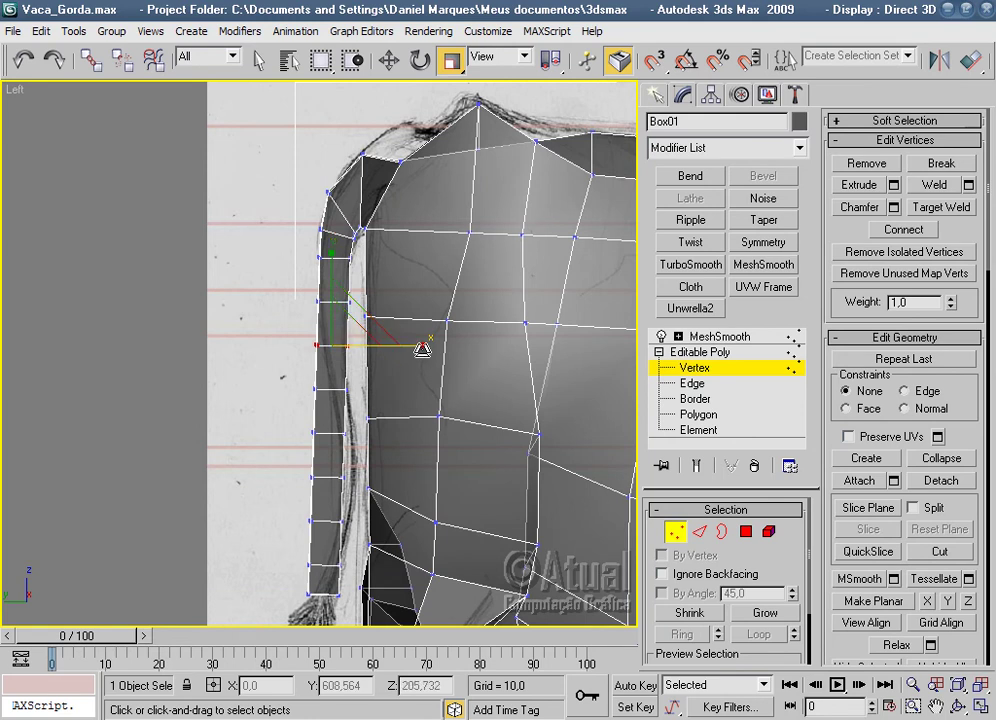
pyautogui.moveTo(420, 342)
pyautogui.mouseDown()
pyautogui.moveTo(377, 380)
pyautogui.moveTo(300, 382)
pyautogui.mouseUp()
pyautogui.moveTo(400, 389); pyautogui.dragTo(364, 384)
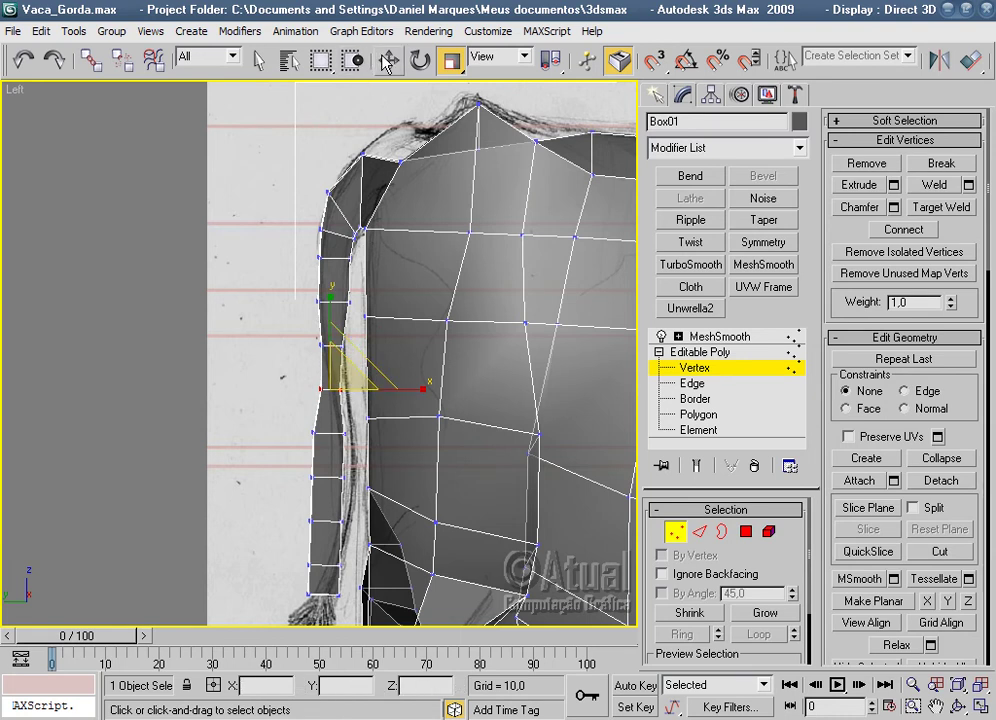
pyautogui.press('w')
pyautogui.moveTo(378, 389); pyautogui.dragTo(414, 277, button='middle')
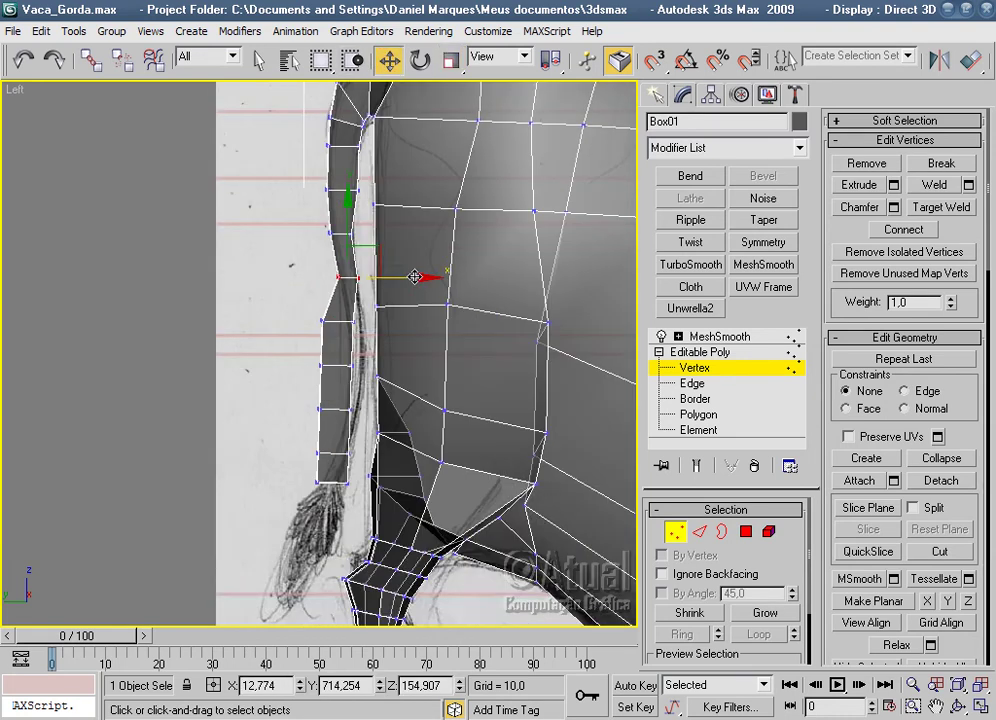
pyautogui.scroll(3, 330, 262)
pyautogui.scroll(2, 330, 262)
# Scale the knee vertices narrower and shift them sideways onto the leg sketch.
pyautogui.moveTo(307, 238); pyautogui.dragTo(345, 275)
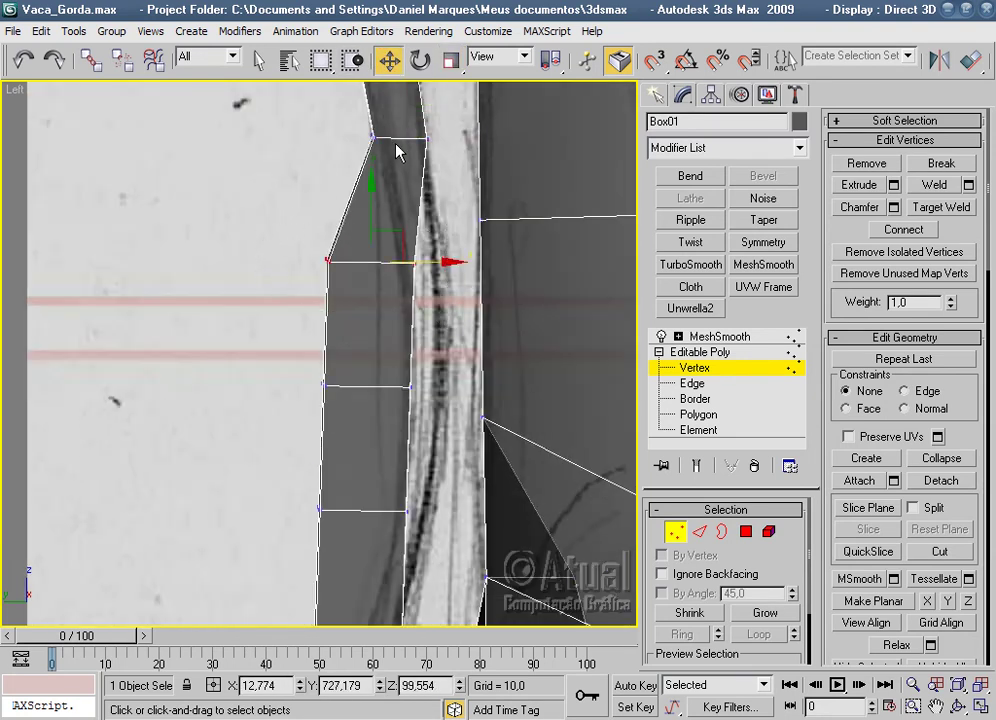
pyautogui.click(451, 61)
pyautogui.moveTo(455, 265); pyautogui.dragTo(445, 315)
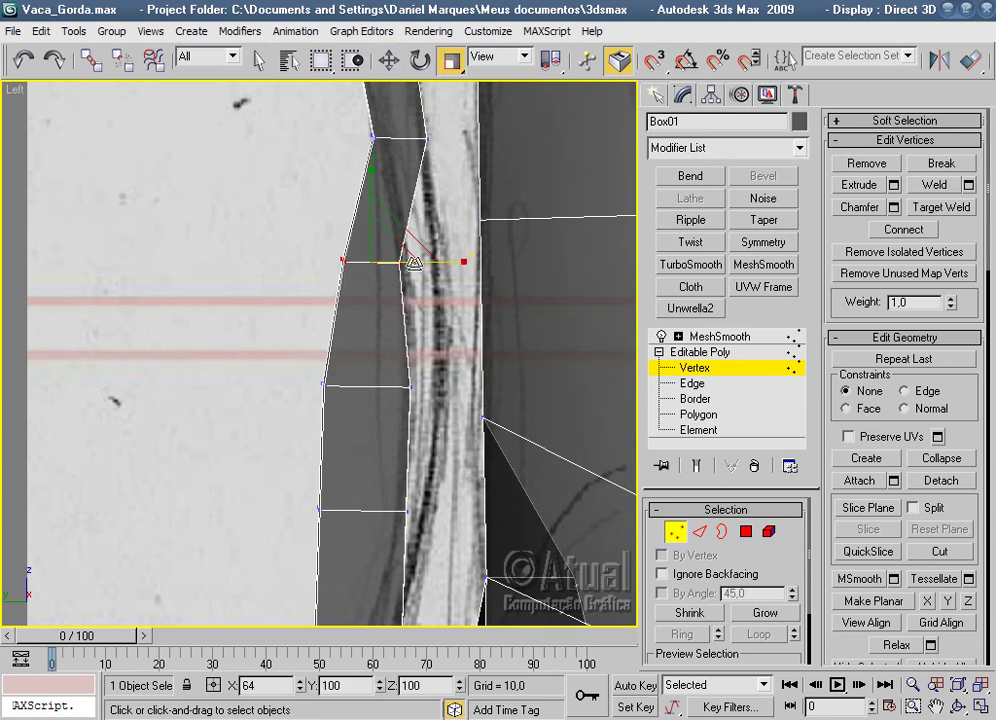
pyautogui.moveTo(445, 315); pyautogui.dragTo(422, 367, button='middle')
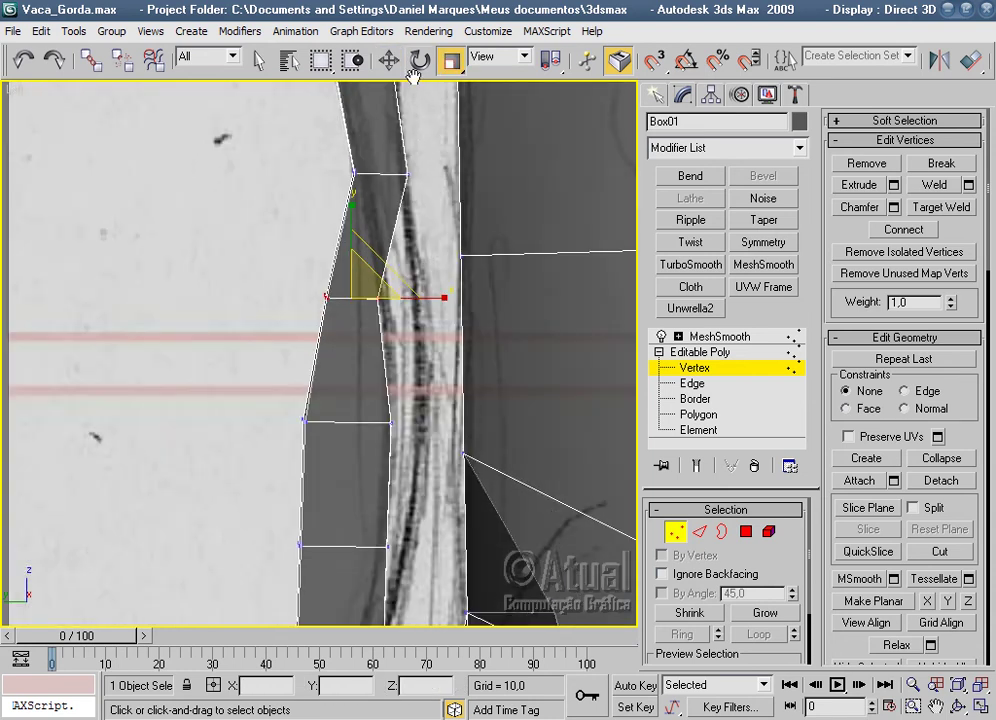
pyautogui.click(389, 61)
pyautogui.moveTo(408, 299); pyautogui.dragTo(449, 298)
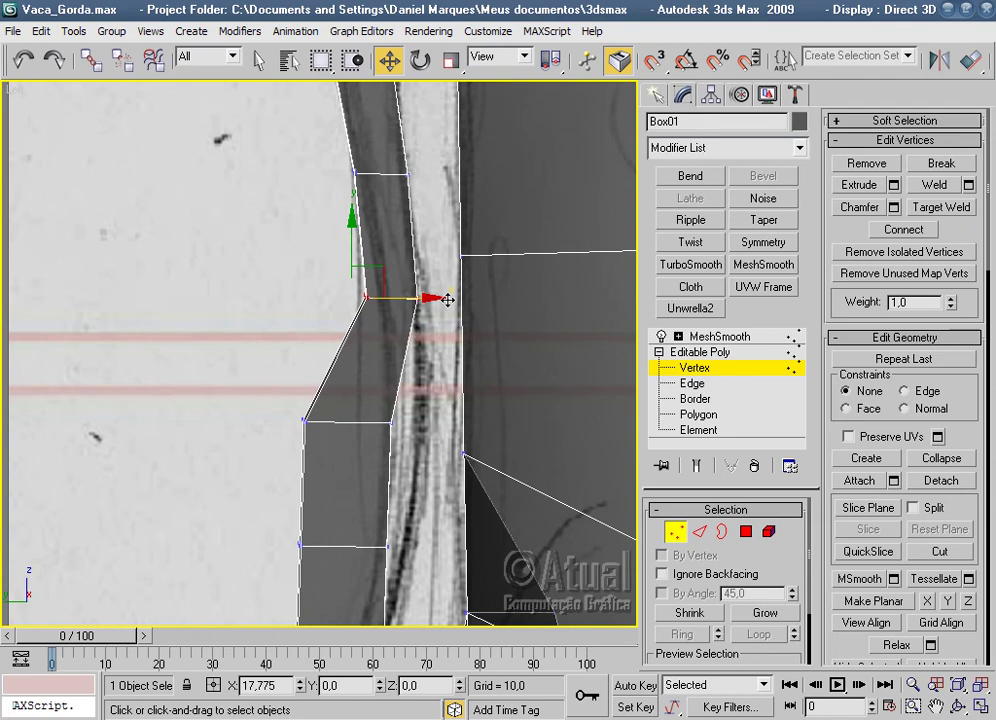
pyautogui.scroll(-2, 449, 300)
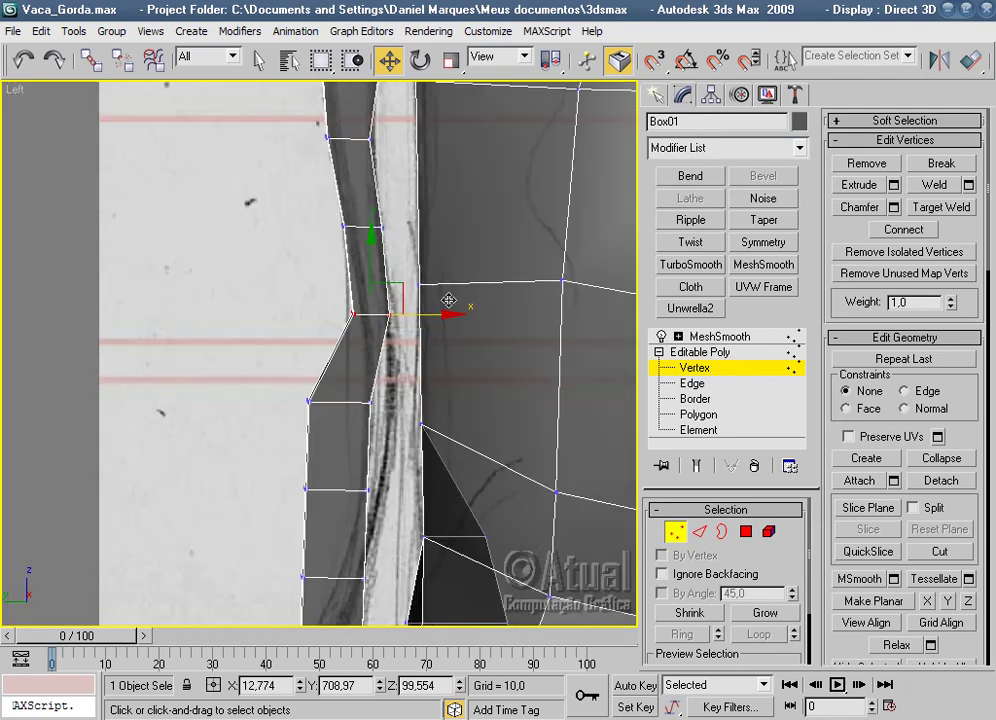
pyautogui.press('p')
pyautogui.moveTo(447, 296)
pyautogui.keyDown('alt'); pyautogui.mouseDown(button='middle')
pyautogui.moveTo(396, 349)
pyautogui.moveTo(493, 349)
pyautogui.moveTo(443, 400)
pyautogui.moveTo(598, 443)
pyautogui.mouseUp(button='middle'); pyautogui.keyUp('alt')
pyautogui.click(451, 61)
pyautogui.moveTo(438, 360)
pyautogui.mouseDown()
pyautogui.moveTo(388, 352)
pyautogui.moveTo(443, 360)
pyautogui.mouseUp()
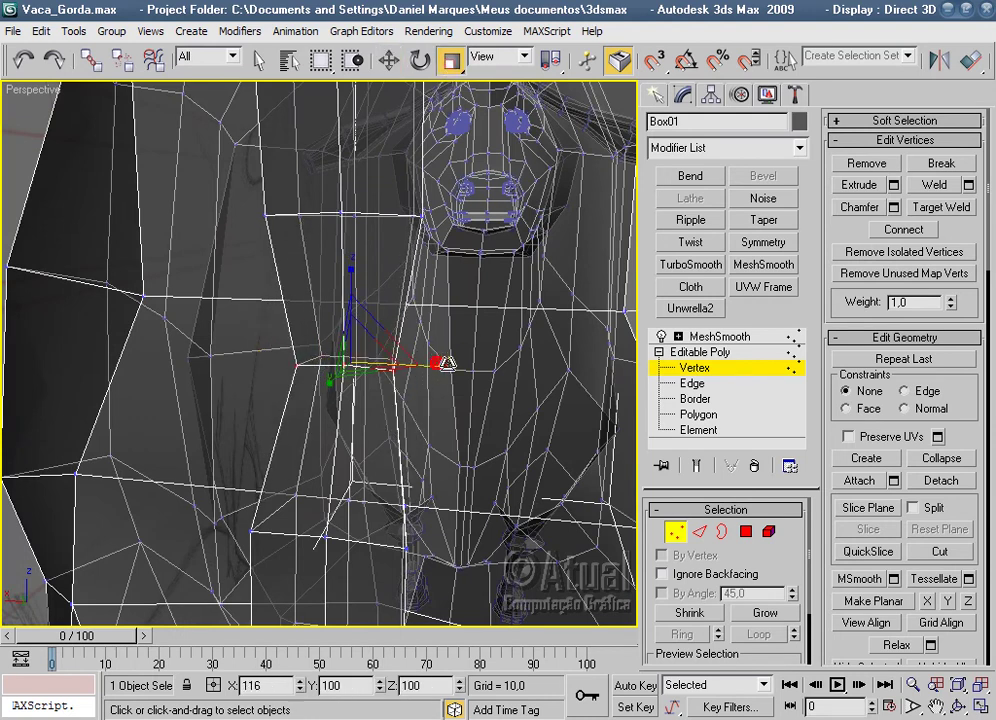
# In Left view, narrow the first tail vertex pair and move it onto the sketch outline.
pyautogui.press('l')
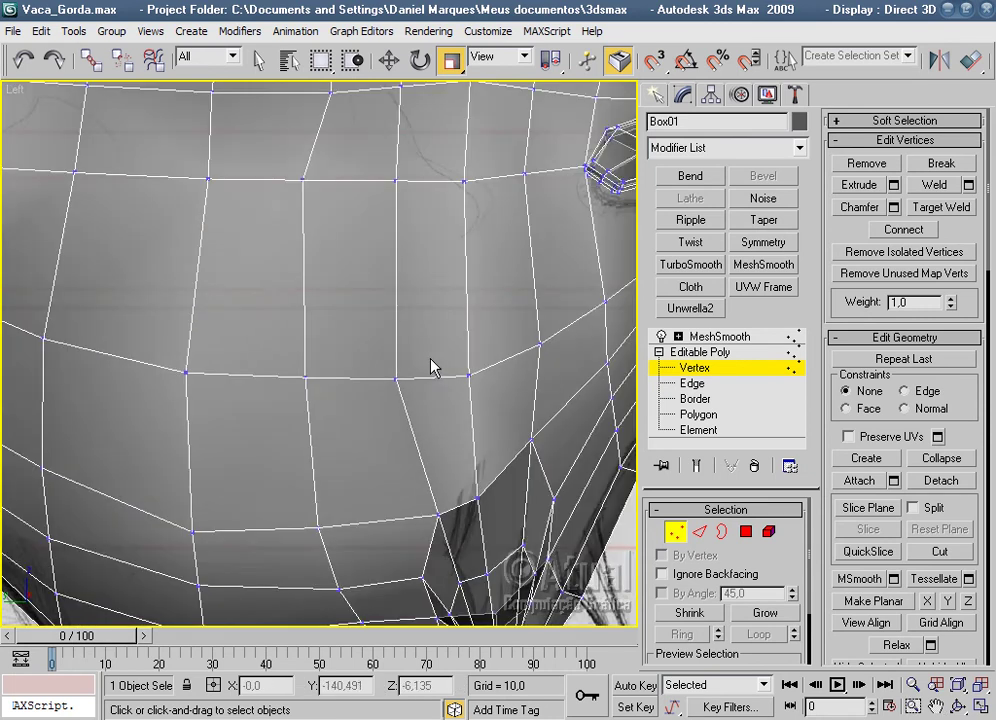
pyautogui.scroll(-5, 432, 365)
pyautogui.scroll(3, 512, 363)
pyautogui.scroll(2, 378, 351)
pyautogui.scroll(2, 373, 405)
pyautogui.scroll(1, 356, 367)
pyautogui.moveTo(398, 347); pyautogui.dragTo(375, 352)
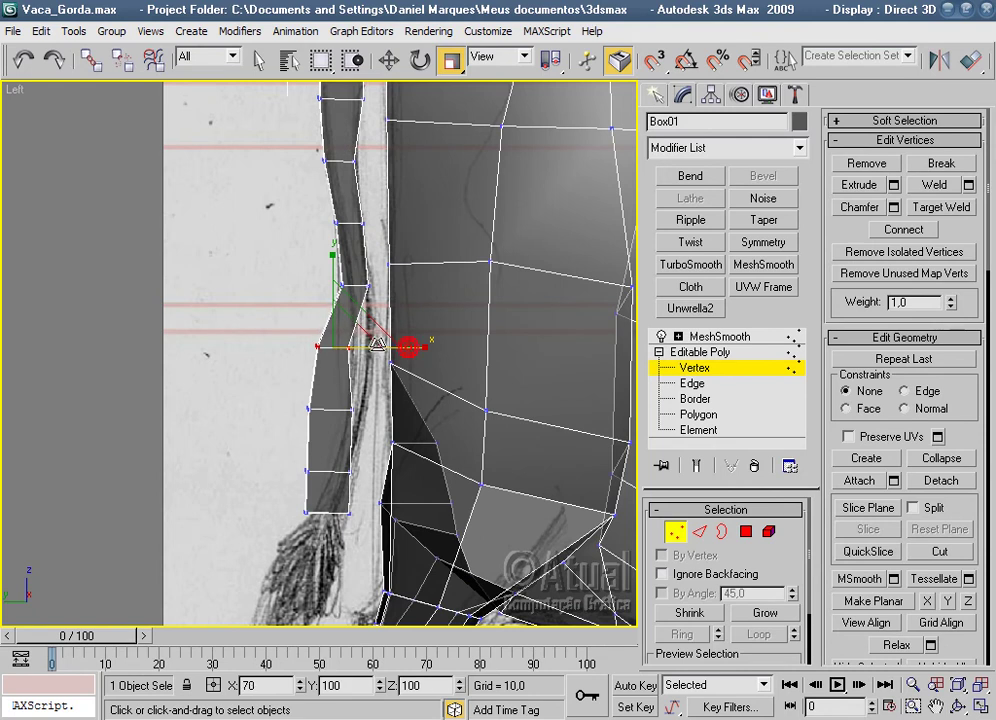
pyautogui.click(388, 60)
pyautogui.scroll(2, 418, 242)
pyautogui.moveTo(392, 346); pyautogui.dragTo(431, 349)
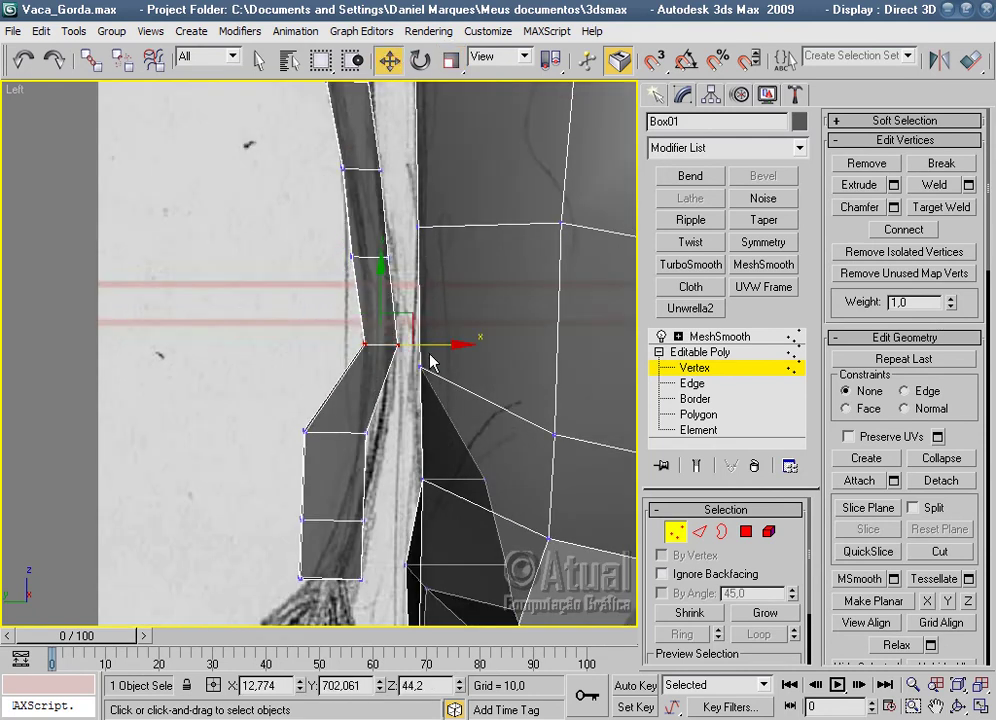
pyautogui.moveTo(431, 349); pyautogui.dragTo(422, 272, button='middle')
# Move the two middle tail vertices right onto the sketch and rescale them slightly.
pyautogui.moveTo(375, 377); pyautogui.dragTo(247, 333)
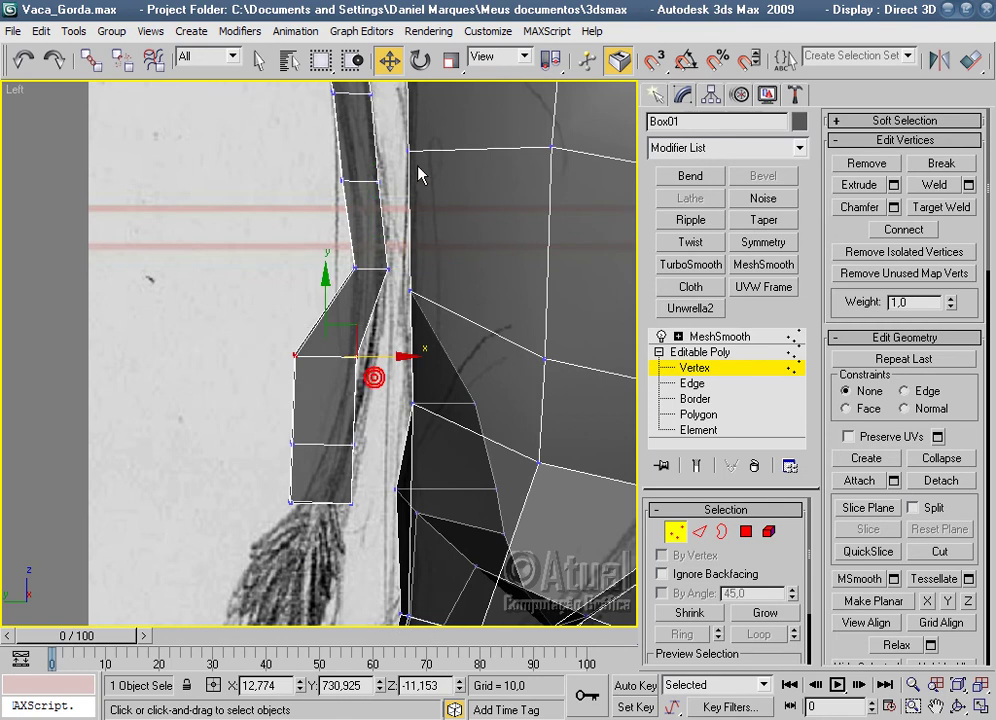
pyautogui.click(451, 60)
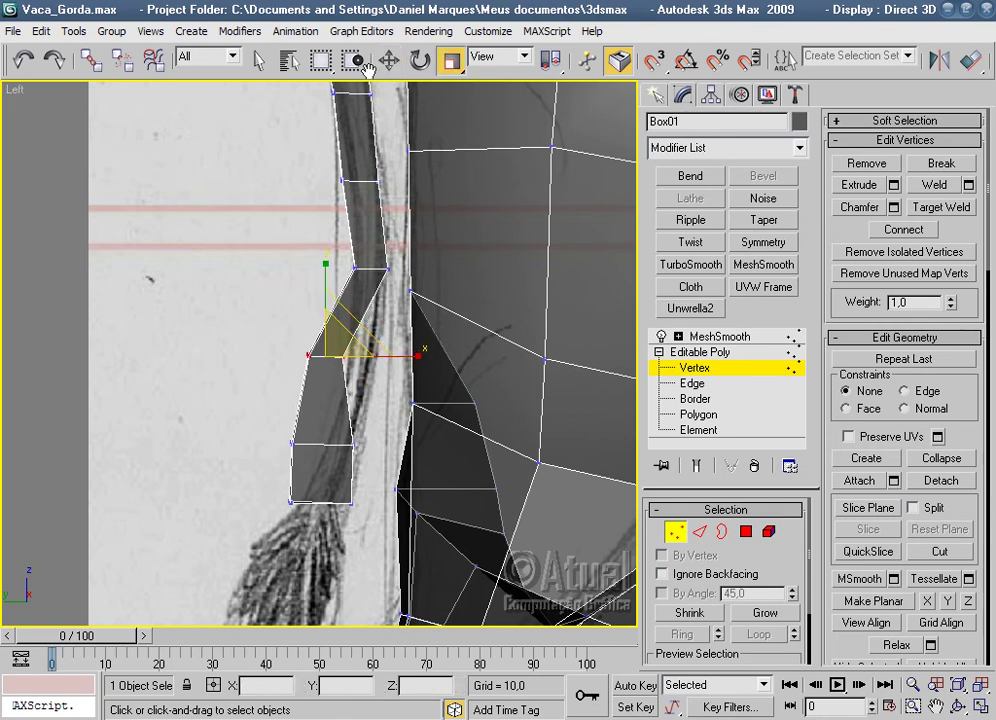
pyautogui.click(389, 61)
pyautogui.moveTo(377, 373); pyautogui.dragTo(408, 130)
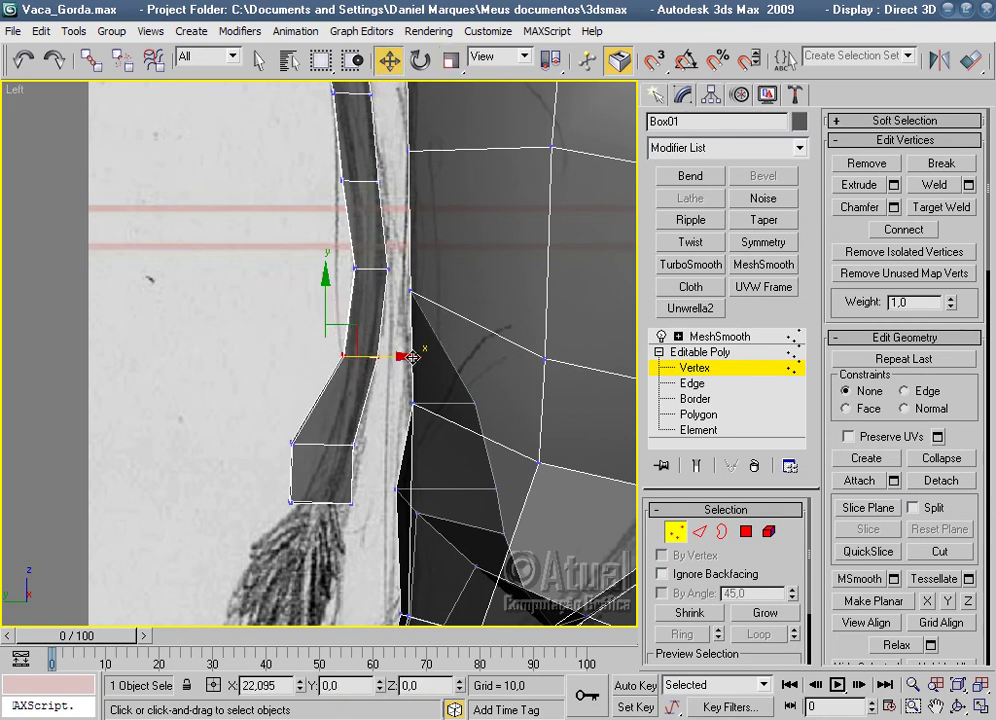
pyautogui.click(450, 64)
pyautogui.moveTo(440, 355); pyautogui.dragTo(408, 283)
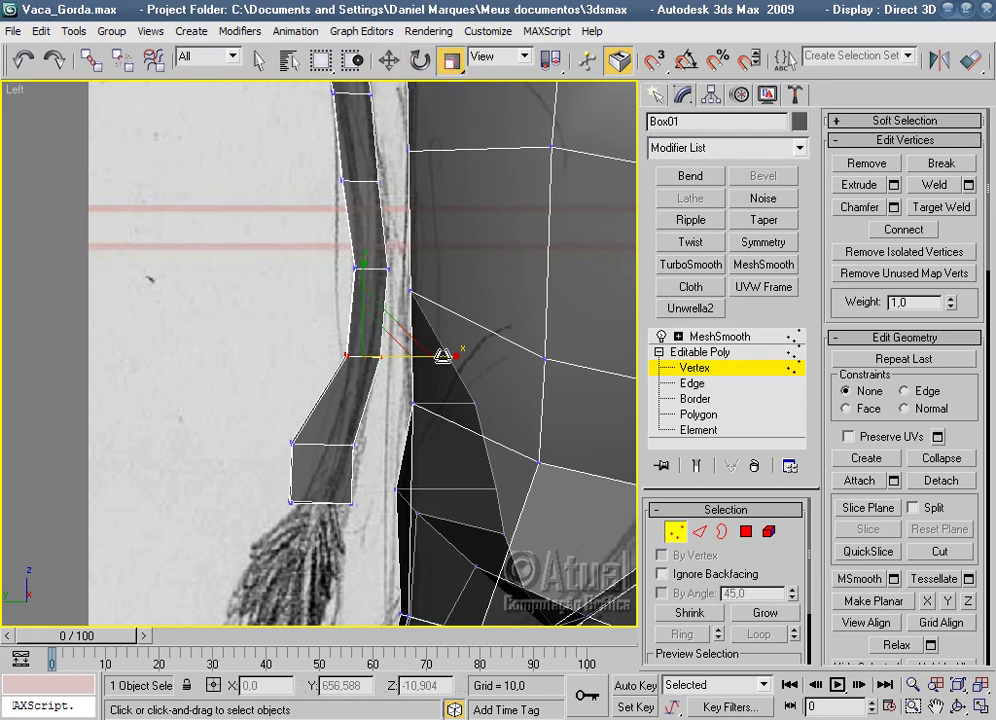
# Narrow the lower tail vertex pair inward and shift it right onto the sketch.
pyautogui.click(381, 278)
pyautogui.moveTo(363, 403); pyautogui.dragTo(366, 342, button='middle')
pyautogui.moveTo(246, 364); pyautogui.dragTo(246, 364)
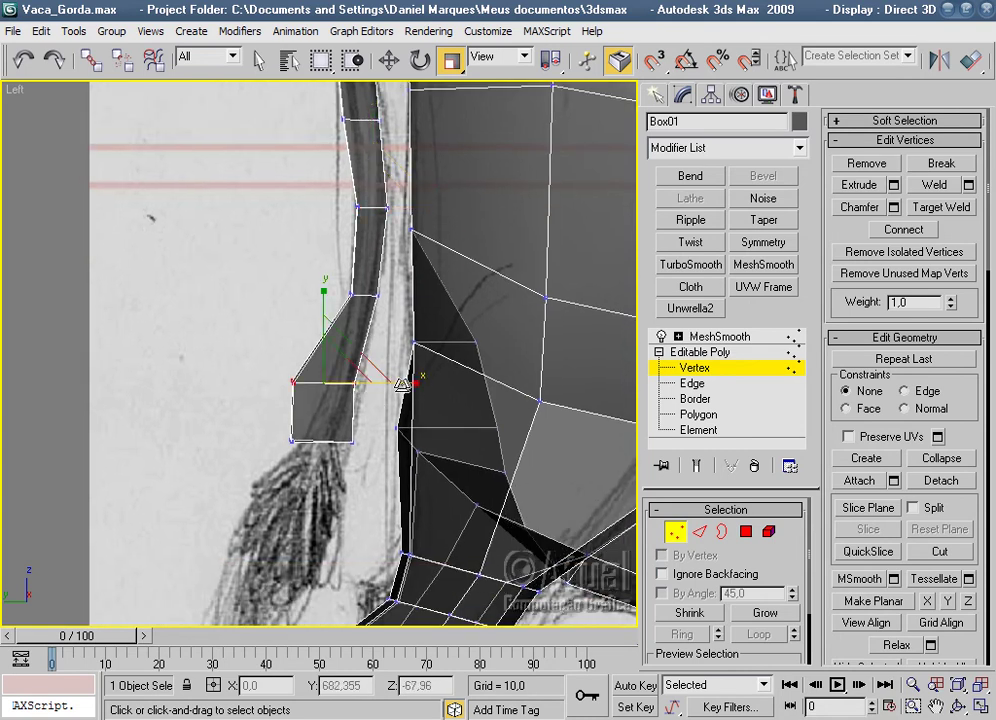
pyautogui.moveTo(340, 365); pyautogui.dragTo(347, 272)
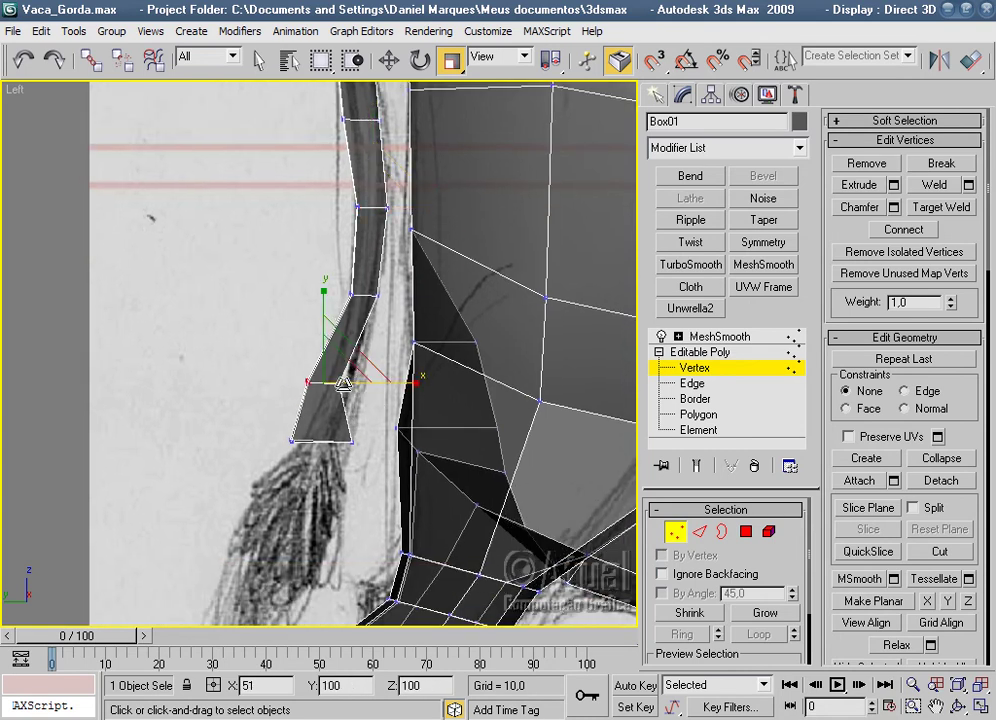
pyautogui.click(389, 60)
pyautogui.moveTo(378, 384); pyautogui.dragTo(400, 384)
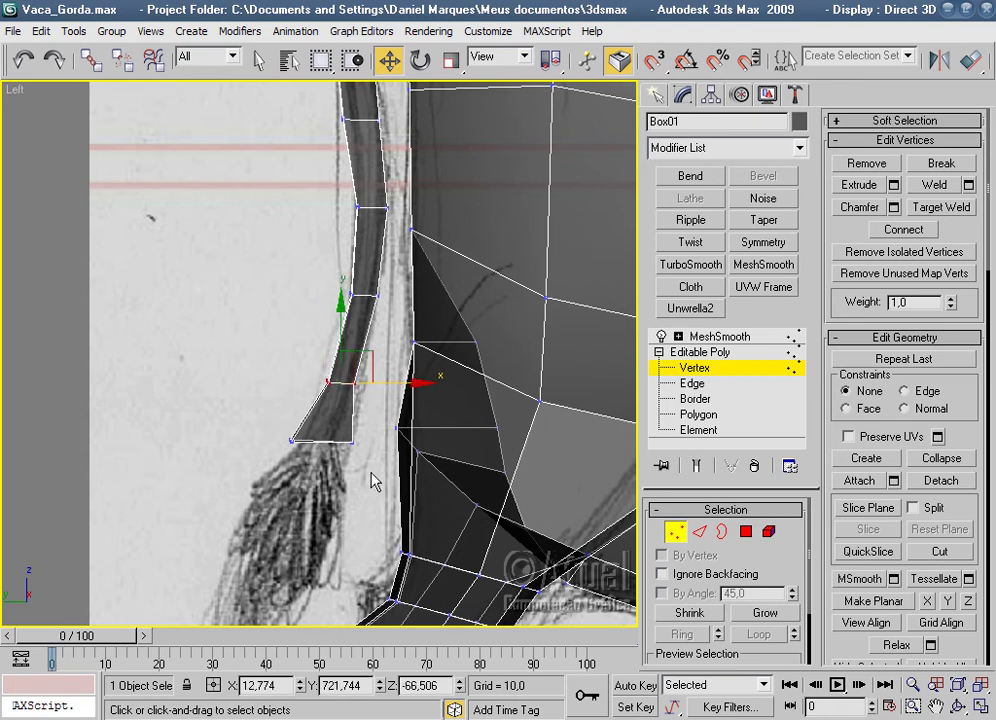
# Narrow the bottom two tail vertices just above the hair tuft.
pyautogui.moveTo(265, 430); pyautogui.dragTo(262, 427)
pyautogui.click(455, 62)
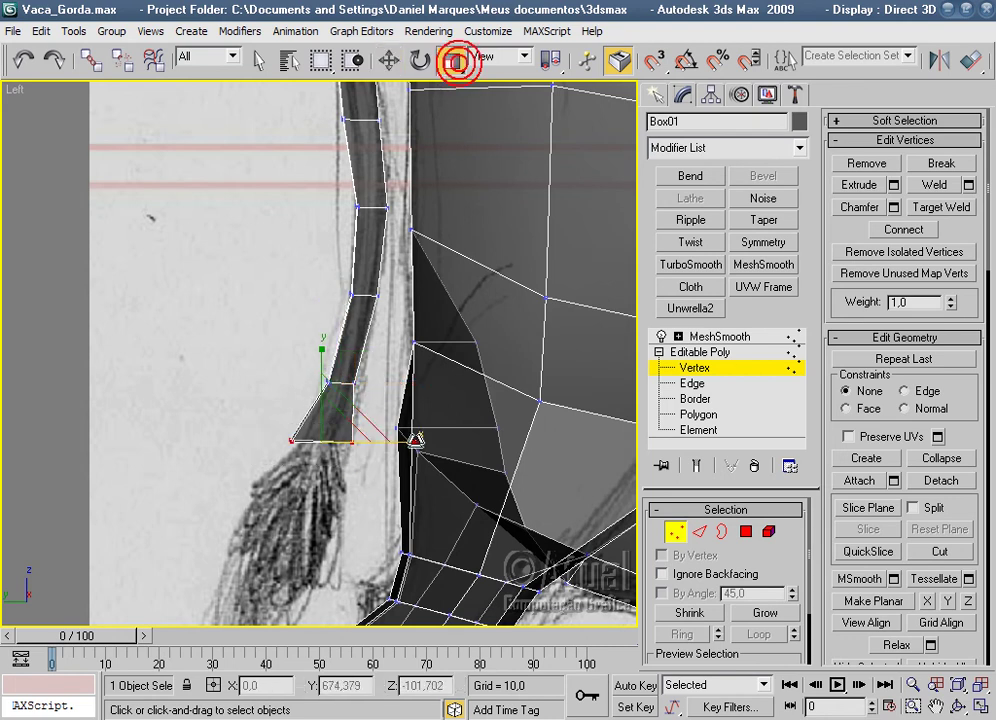
pyautogui.moveTo(402, 438); pyautogui.dragTo(289, 440)
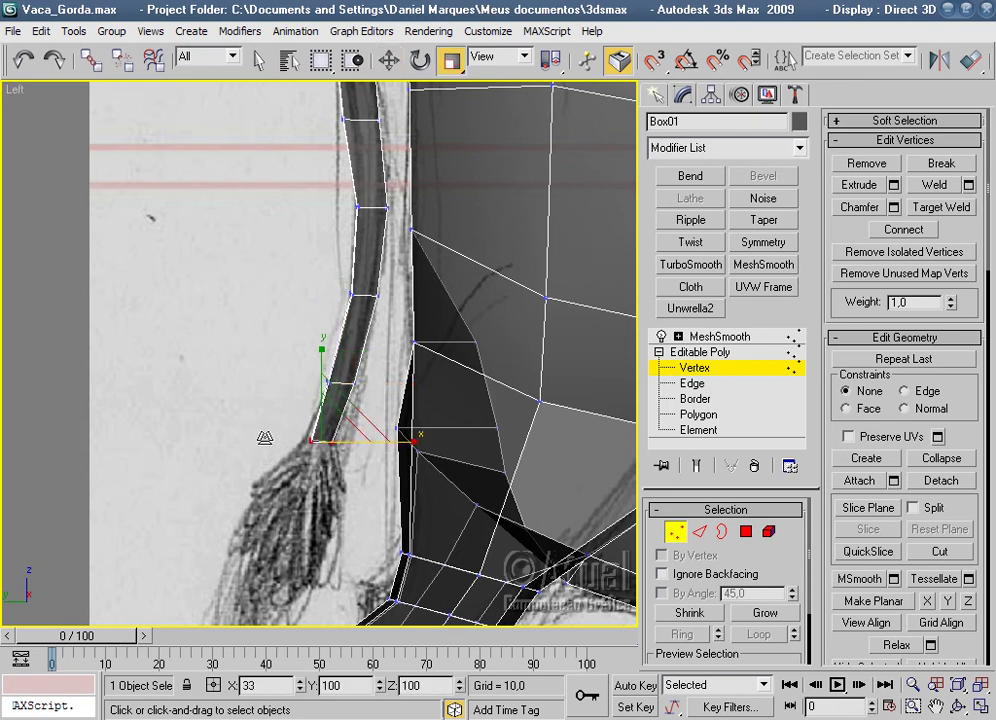
pyautogui.scroll(1, 440, 470)
pyautogui.scroll(2, 433, 455)
pyautogui.scroll(-2, 436, 327)
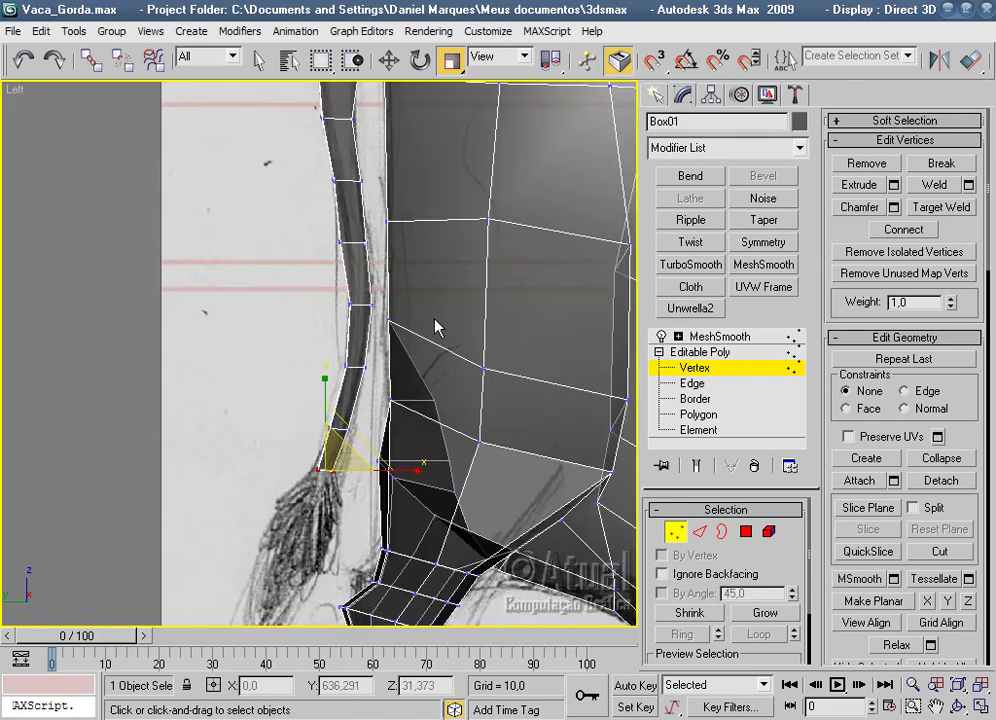
pyautogui.scroll(1, 389, 427)
pyautogui.moveTo(433, 452); pyautogui.dragTo(365, 415)
# Nudge the selected tail vertices right and rotate the pair higher up slightly.
pyautogui.press('w')
pyautogui.moveTo(440, 431); pyautogui.dragTo(446, 425)
pyautogui.moveTo(336, 338); pyautogui.dragTo(337, 336)
pyautogui.click(419, 60)
pyautogui.moveTo(454, 319); pyautogui.dragTo(453, 303)
# Shift the upper tail vertex pair slightly right and select the pair near the tail's top.
pyautogui.moveTo(322, 235); pyautogui.dragTo(420, 290)
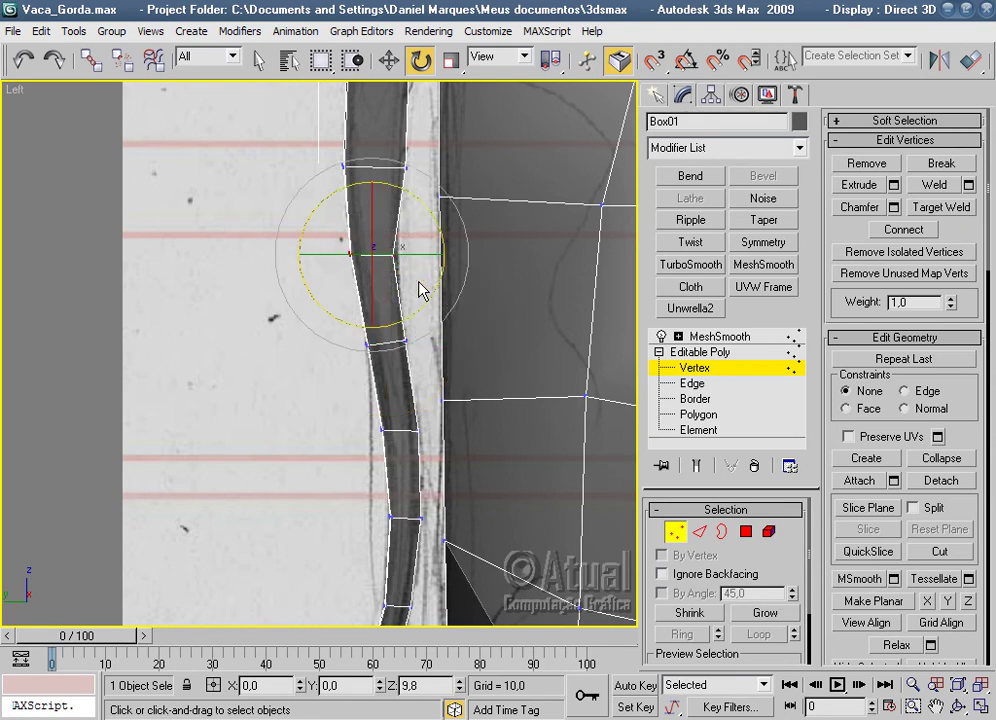
pyautogui.click(389, 60)
pyautogui.moveTo(429, 256); pyautogui.dragTo(436, 258)
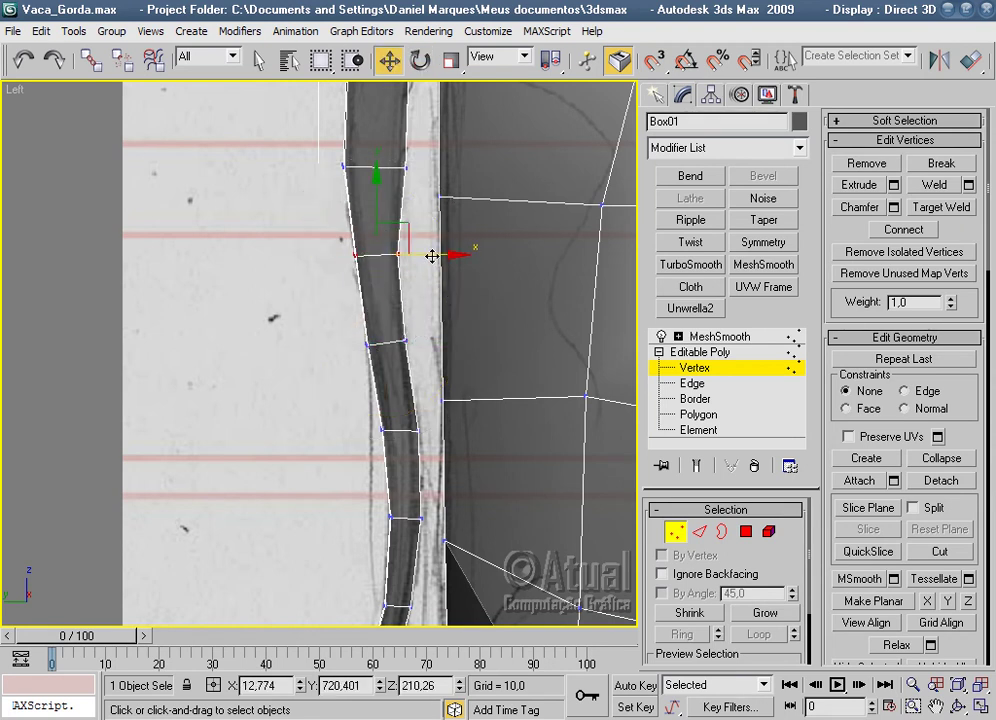
pyautogui.moveTo(436, 258); pyautogui.dragTo(388, 357, button='middle')
pyautogui.moveTo(419, 357); pyautogui.dragTo(309, 318)
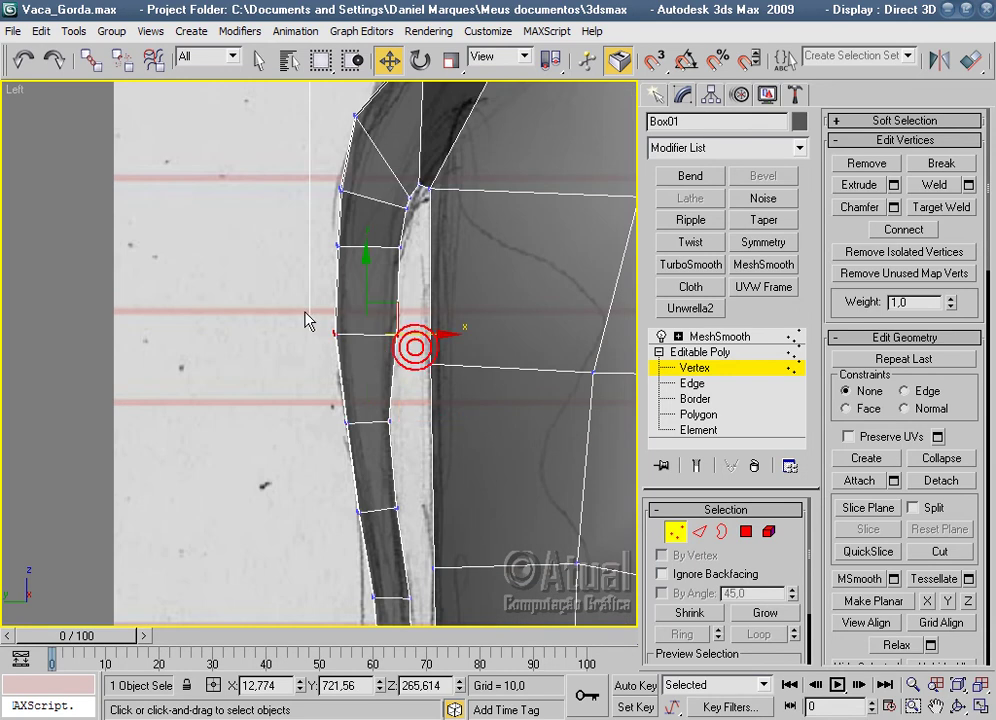
pyautogui.click(451, 60)
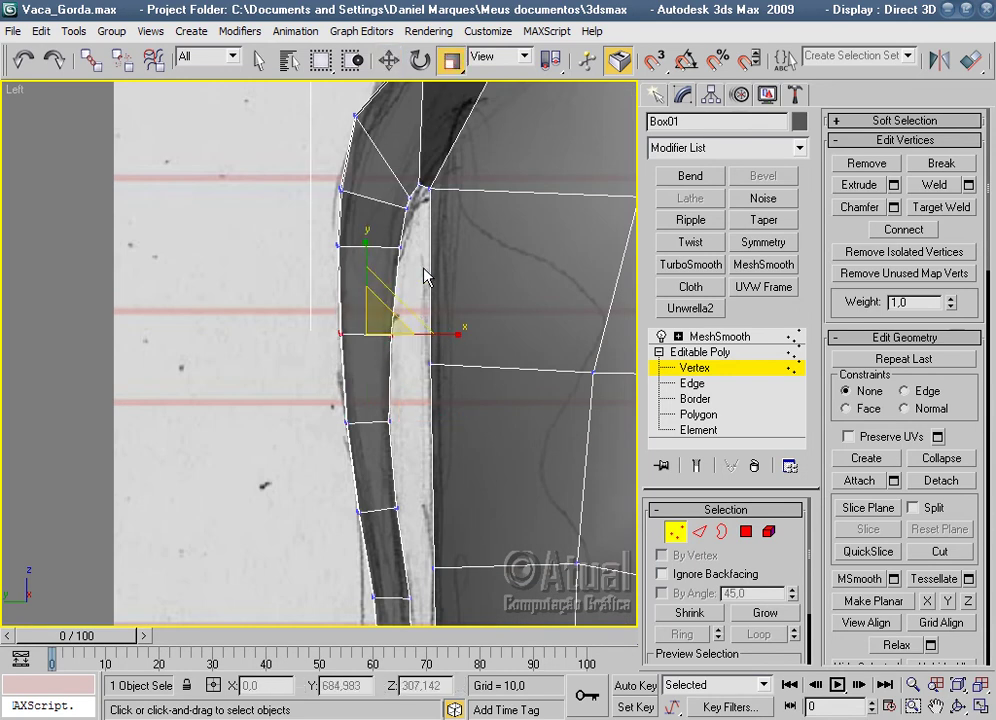
pyautogui.moveTo(422, 278); pyautogui.dragTo(402, 149, button='middle')
pyautogui.moveTo(414, 462); pyautogui.dragTo(419, 366, button='middle')
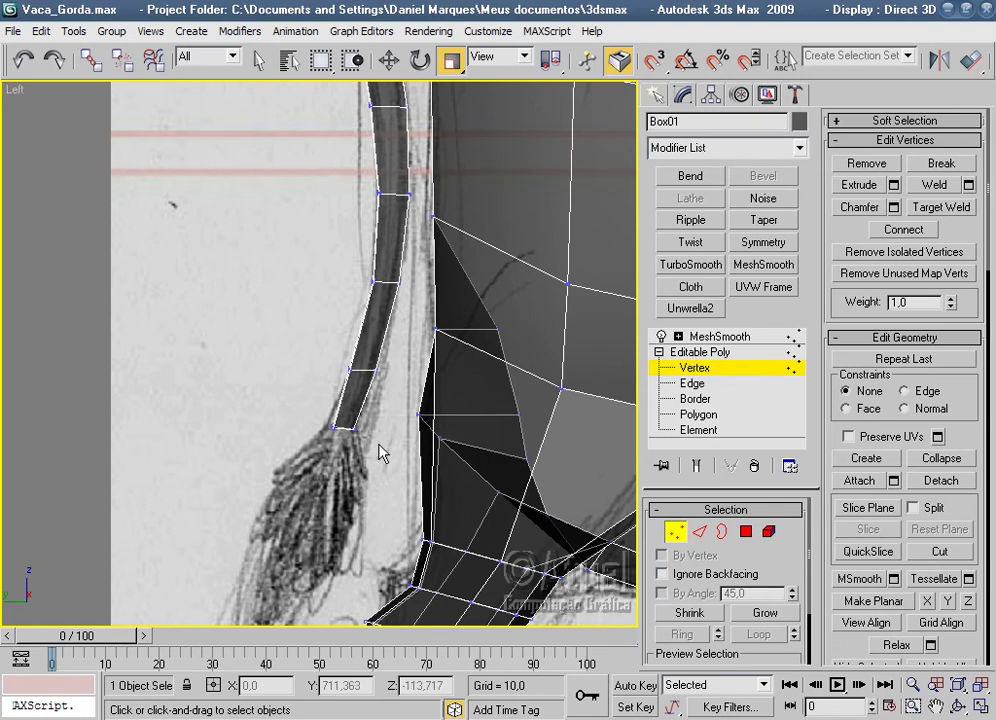
# Select the vertices at the tail's end and orbit to inspect the tail at an angle.
pyautogui.moveTo(380, 452); pyautogui.dragTo(316, 413)
pyautogui.click(417, 61)
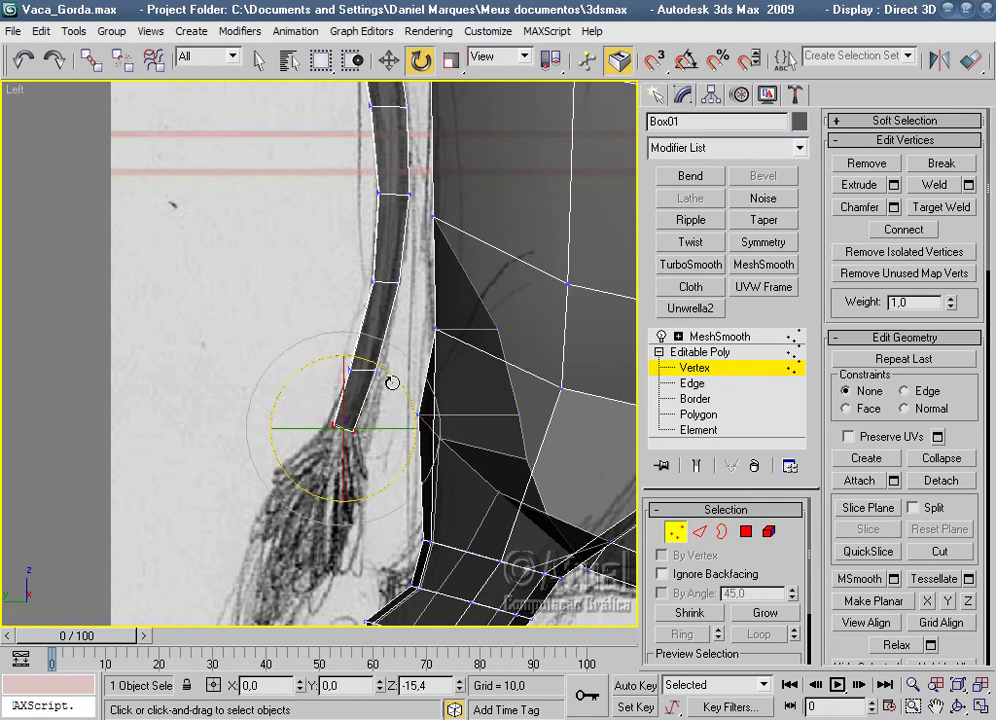
pyautogui.click(307, 311)
pyautogui.moveTo(382, 385); pyautogui.dragTo(384, 386)
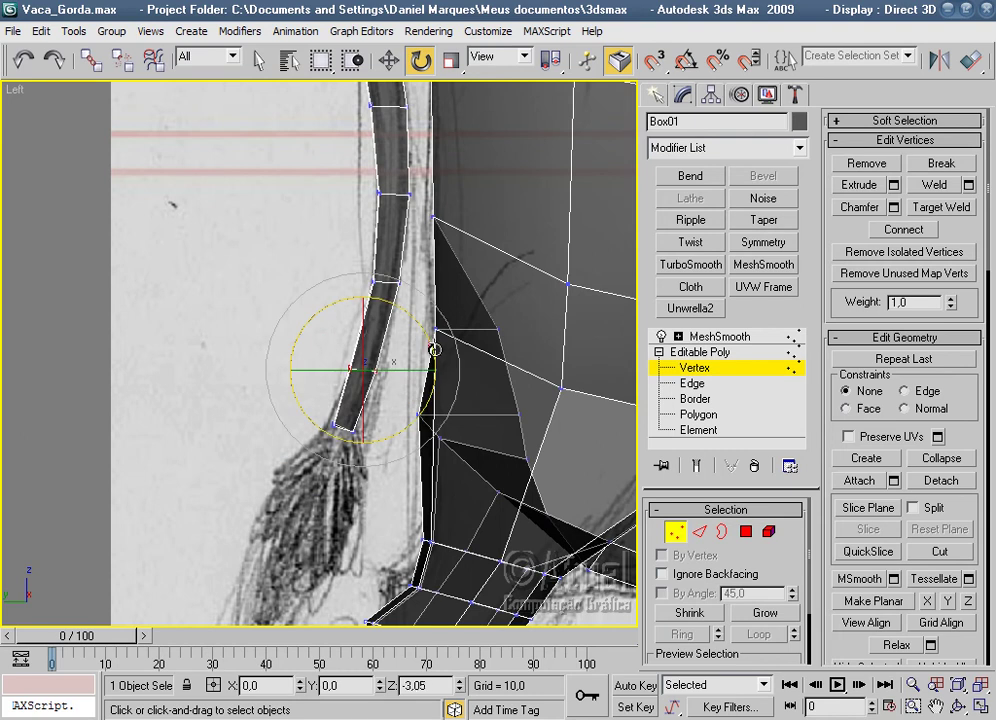
pyautogui.click(450, 62)
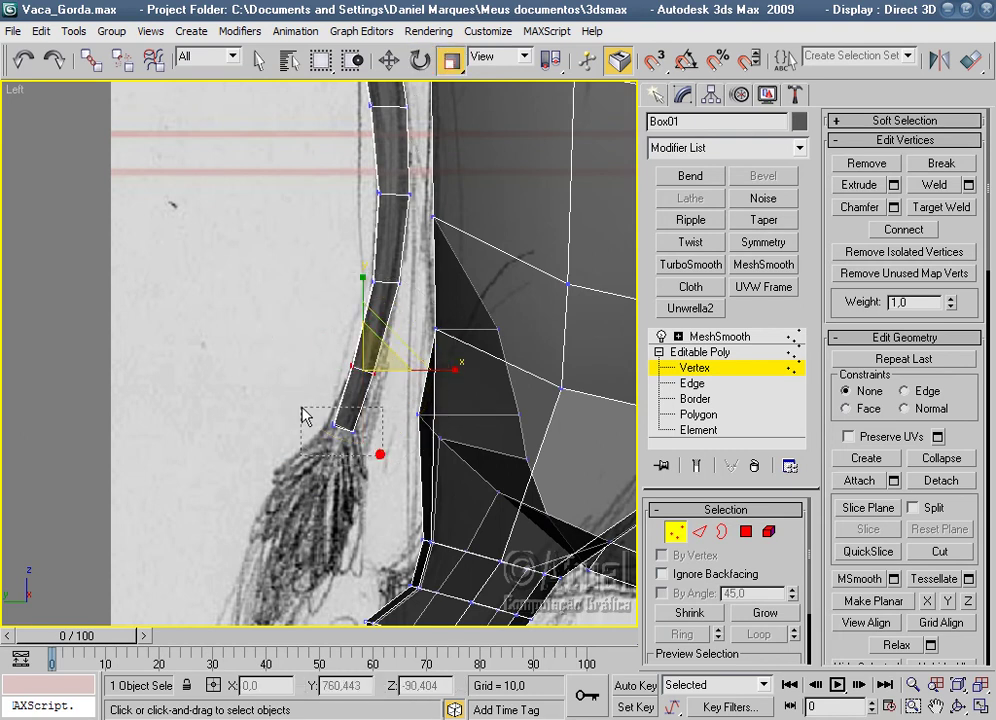
pyautogui.moveTo(316, 420); pyautogui.dragTo(306, 416)
pyautogui.moveTo(305, 416); pyautogui.dragTo(300, 407, button='middle')
pyautogui.scroll(-2, 352, 450)
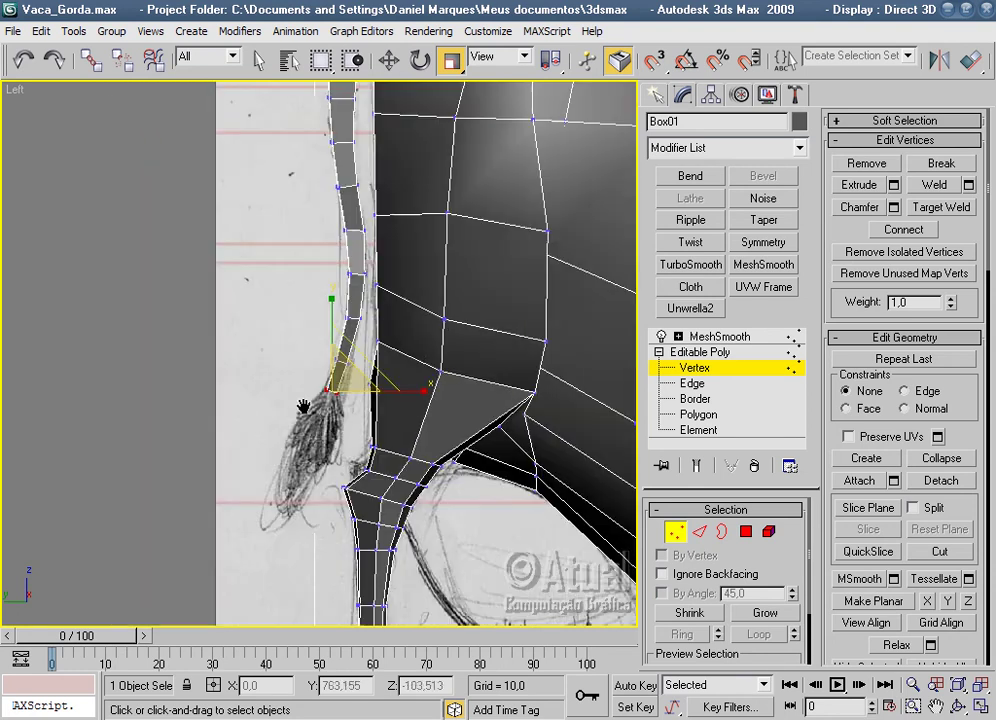
pyautogui.keyDown('alt'); pyautogui.moveTo(396, 476); pyautogui.dragTo(487, 489, button='middle'); pyautogui.keyUp('alt')
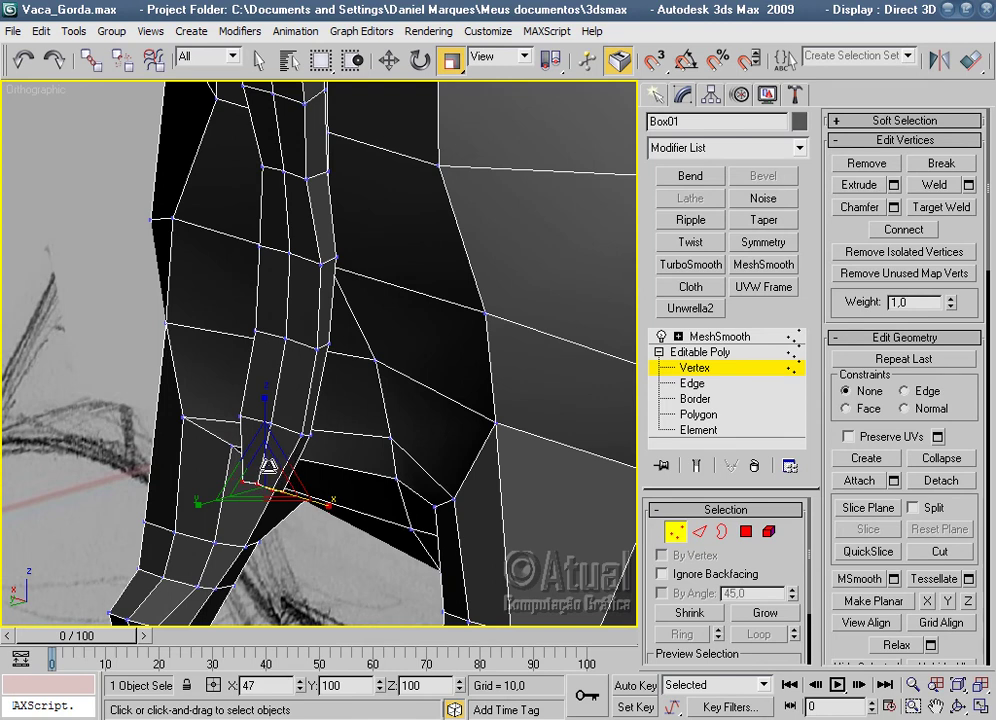
# Back in Left view, select a vertex at the tail's upper end.
pyautogui.press('l')
pyautogui.scroll(-2, 262, 467)
pyautogui.scroll(-3, 276, 456)
pyautogui.scroll(4, 229, 427)
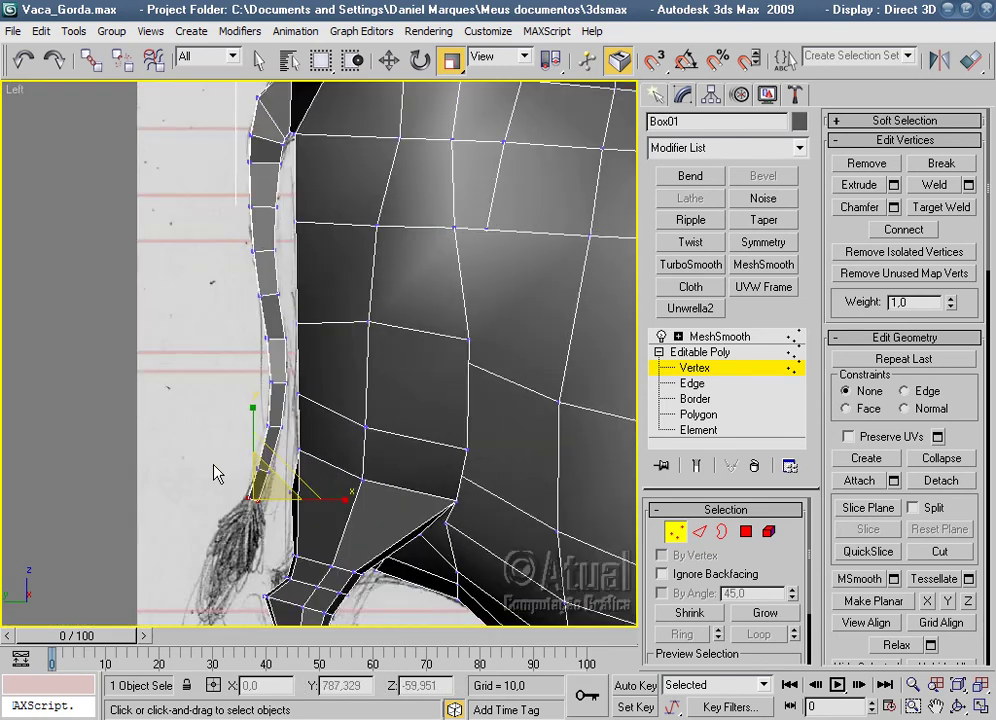
pyautogui.moveTo(289, 300); pyautogui.dragTo(260, 343, button='middle')
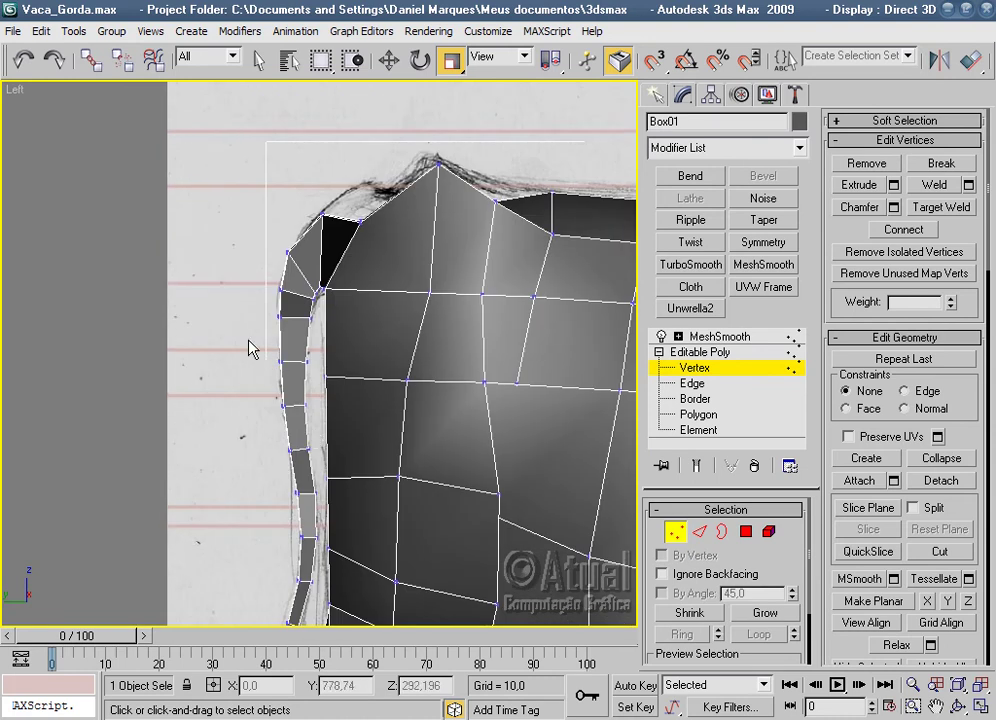
pyautogui.moveTo(320, 379); pyautogui.dragTo(313, 385)
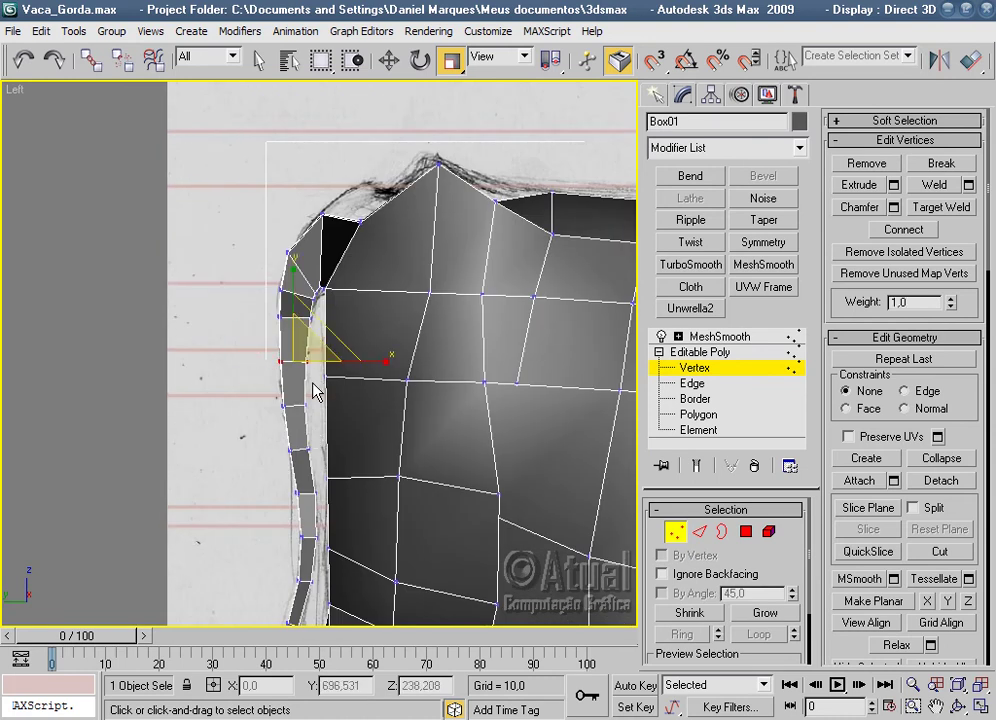
# In Perspective view, move the selected vertex to reshape the tail's base against the leg.
pyautogui.press('p')
pyautogui.scroll(5, 318, 391)
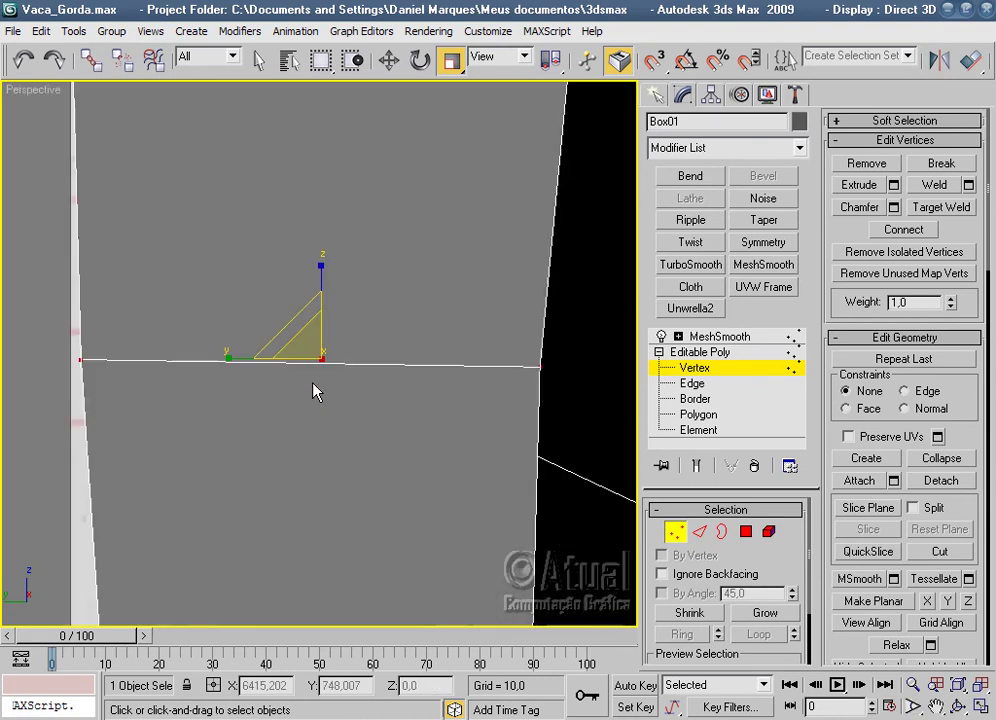
pyautogui.scroll(-3, 373, 413)
pyautogui.scroll(2, 370, 417)
pyautogui.keyDown('alt'); pyautogui.moveTo(370, 417); pyautogui.dragTo(473, 442, button='middle'); pyautogui.keyUp('alt')
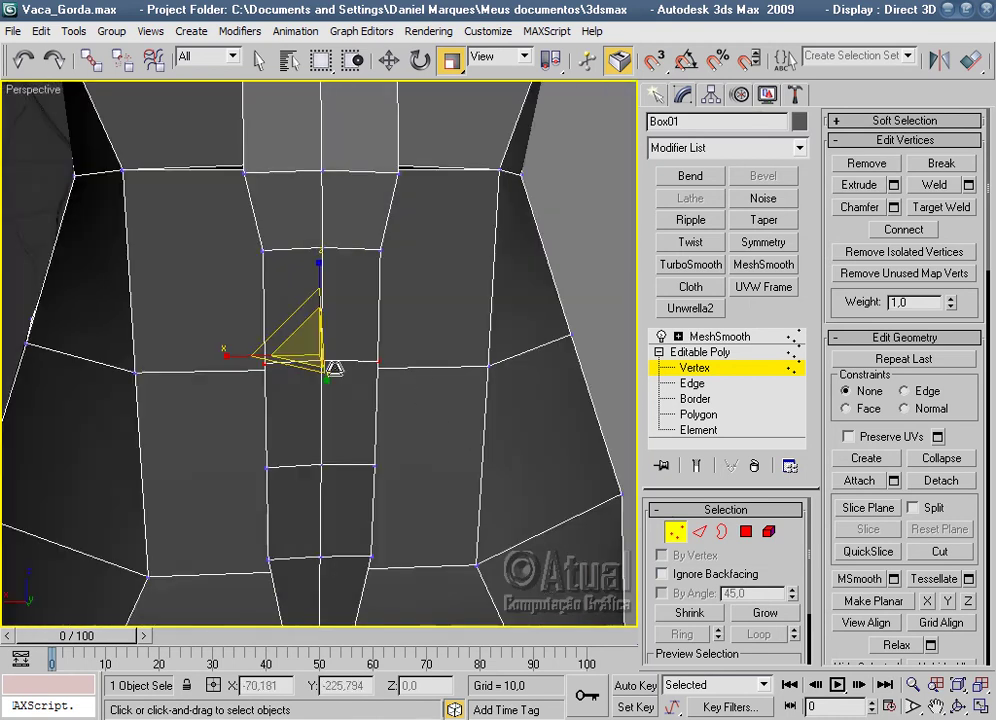
pyautogui.moveTo(467, 429)
pyautogui.keyDown('alt'); pyautogui.mouseDown(button='middle')
pyautogui.moveTo(277, 412)
pyautogui.moveTo(262, 472)
pyautogui.mouseUp(button='middle'); pyautogui.keyUp('alt')
pyautogui.moveTo(336, 470)
pyautogui.keyDown('alt'); pyautogui.mouseDown(button='middle')
pyautogui.moveTo(422, 540)
pyautogui.moveTo(400, 478)
pyautogui.moveTo(356, 460)
pyautogui.moveTo(413, 511)
pyautogui.moveTo(320, 300)
pyautogui.moveTo(283, 320)
pyautogui.mouseUp(button='middle'); pyautogui.keyUp('alt')
pyautogui.moveTo(175, 313)
pyautogui.keyDown('alt'); pyautogui.mouseDown(button='middle')
pyautogui.moveTo(173, 300)
pyautogui.moveTo(382, 422)
pyautogui.moveTo(333, 373)
pyautogui.mouseUp(button='middle'); pyautogui.keyUp('alt')
pyautogui.moveTo(312, 359); pyautogui.dragTo(270, 352)
# Orbit around the leg and tail to compare them with the reference sketch.
pyautogui.moveTo(270, 352)
pyautogui.keyDown('alt'); pyautogui.mouseDown(button='middle')
pyautogui.moveTo(305, 382)
pyautogui.moveTo(213, 357)
pyautogui.moveTo(157, 328)
pyautogui.mouseUp(button='middle'); pyautogui.keyUp('alt')
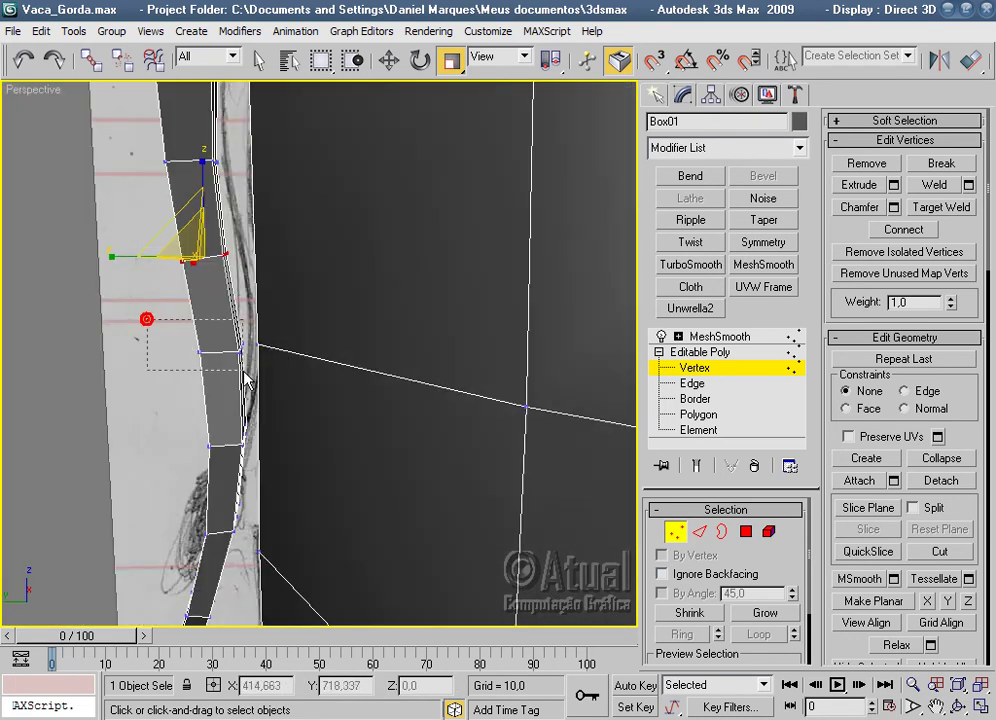
pyautogui.keyDown('alt'); pyautogui.moveTo(243, 378); pyautogui.dragTo(356, 422, button='middle'); pyautogui.keyUp('alt')
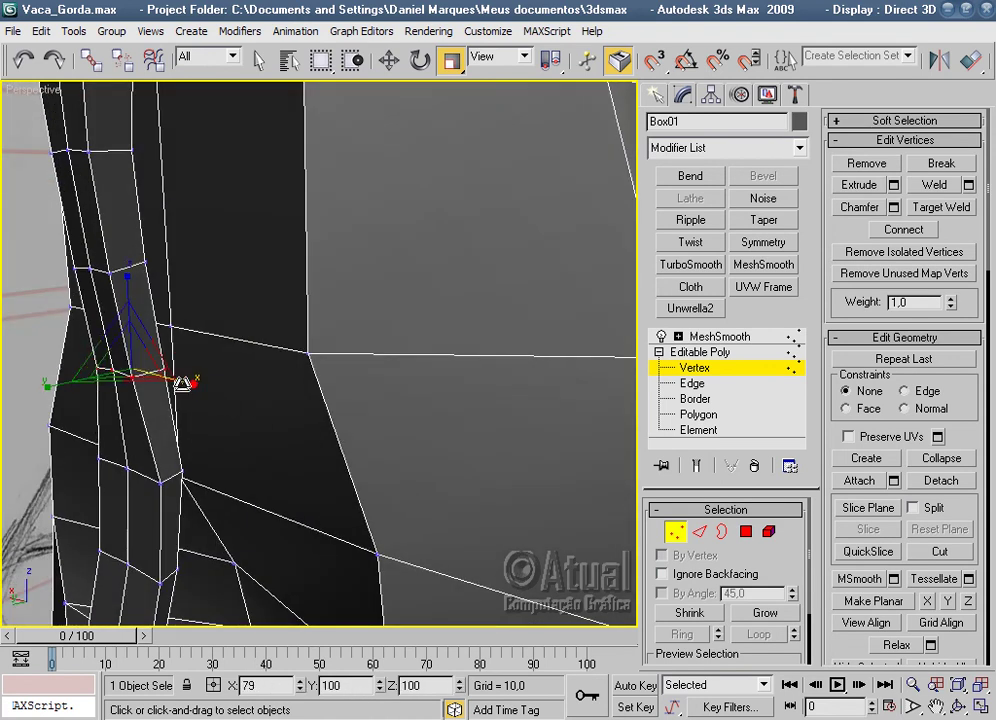
pyautogui.moveTo(186, 385)
pyautogui.keyDown('alt'); pyautogui.mouseDown(button='middle')
pyautogui.moveTo(367, 260)
pyautogui.moveTo(278, 327)
pyautogui.mouseUp(button='middle'); pyautogui.keyUp('alt')
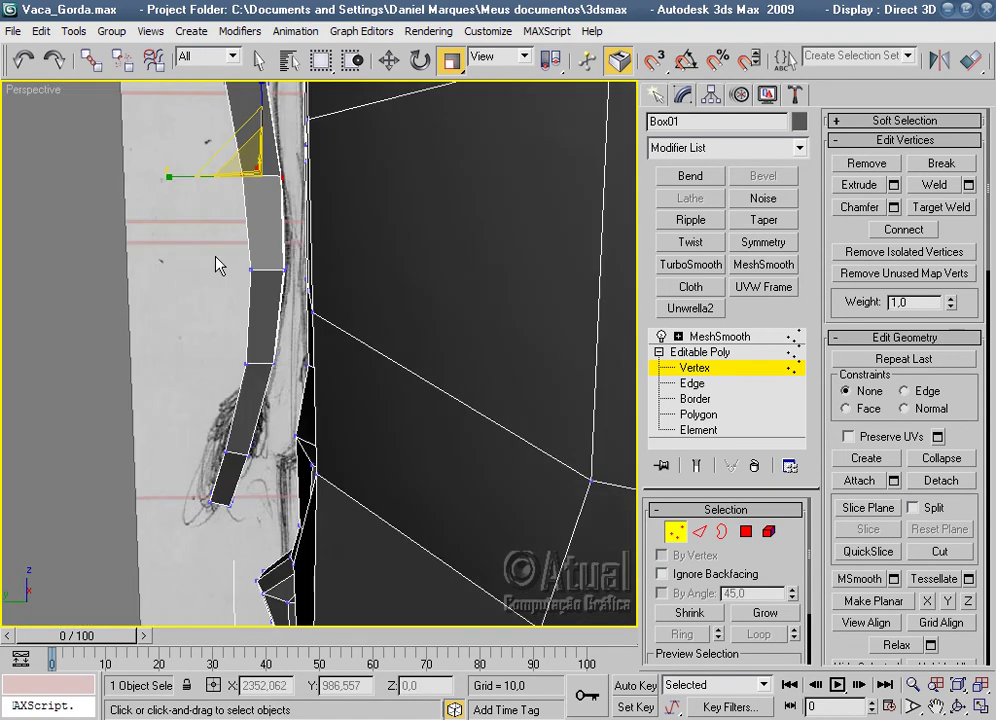
pyautogui.moveTo(231, 267)
pyautogui.keyDown('alt'); pyautogui.mouseDown(button='middle')
pyautogui.moveTo(373, 371)
pyautogui.moveTo(240, 286)
pyautogui.mouseUp(button='middle'); pyautogui.keyUp('alt')
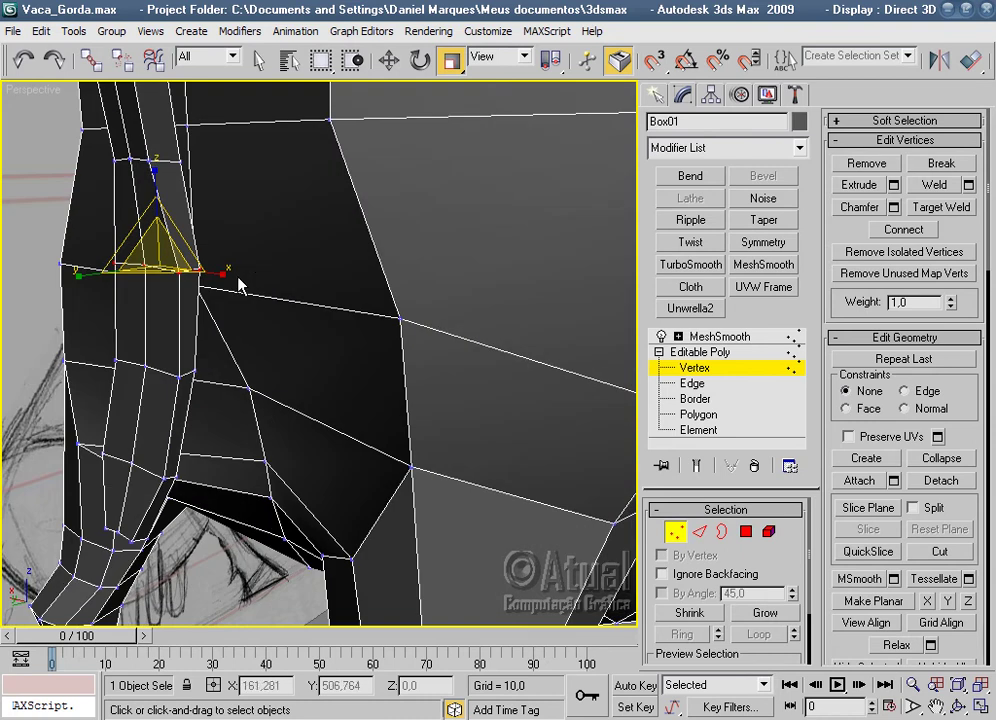
pyautogui.moveTo(269, 351)
pyautogui.keyDown('alt'); pyautogui.mouseDown(button='middle')
pyautogui.moveTo(293, 378)
pyautogui.moveTo(207, 307)
pyautogui.moveTo(230, 350)
pyautogui.moveTo(200, 373)
pyautogui.mouseUp(button='middle'); pyautogui.keyUp('alt')
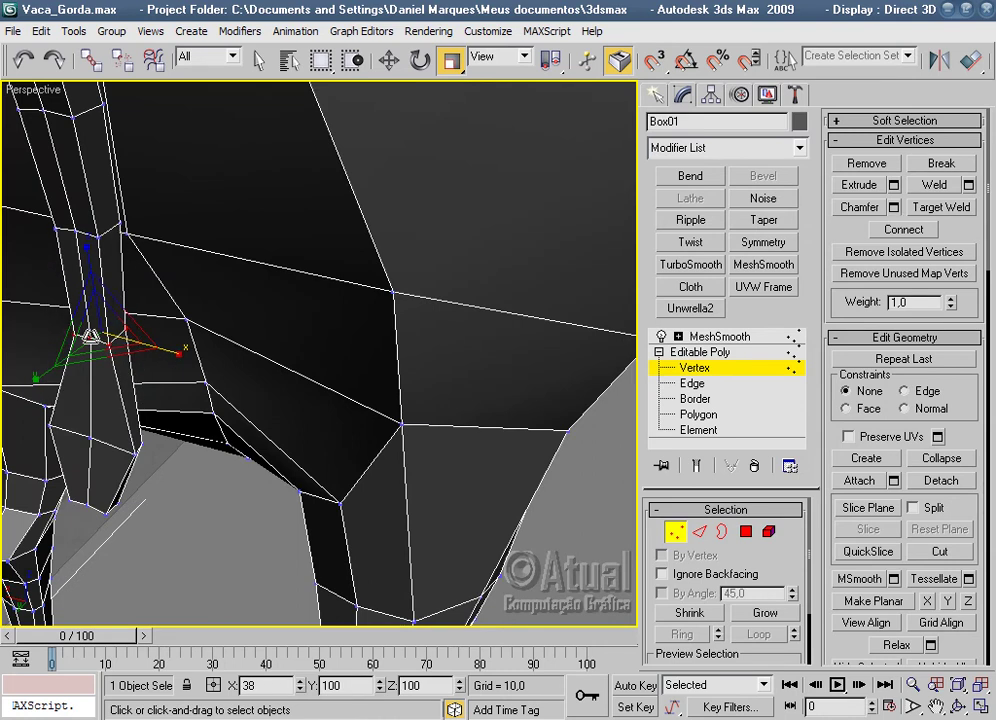
pyautogui.moveTo(285, 400)
pyautogui.keyDown('alt'); pyautogui.mouseDown(button='middle')
pyautogui.moveTo(243, 370)
pyautogui.moveTo(465, 382)
pyautogui.mouseUp(button='middle'); pyautogui.keyUp('alt')
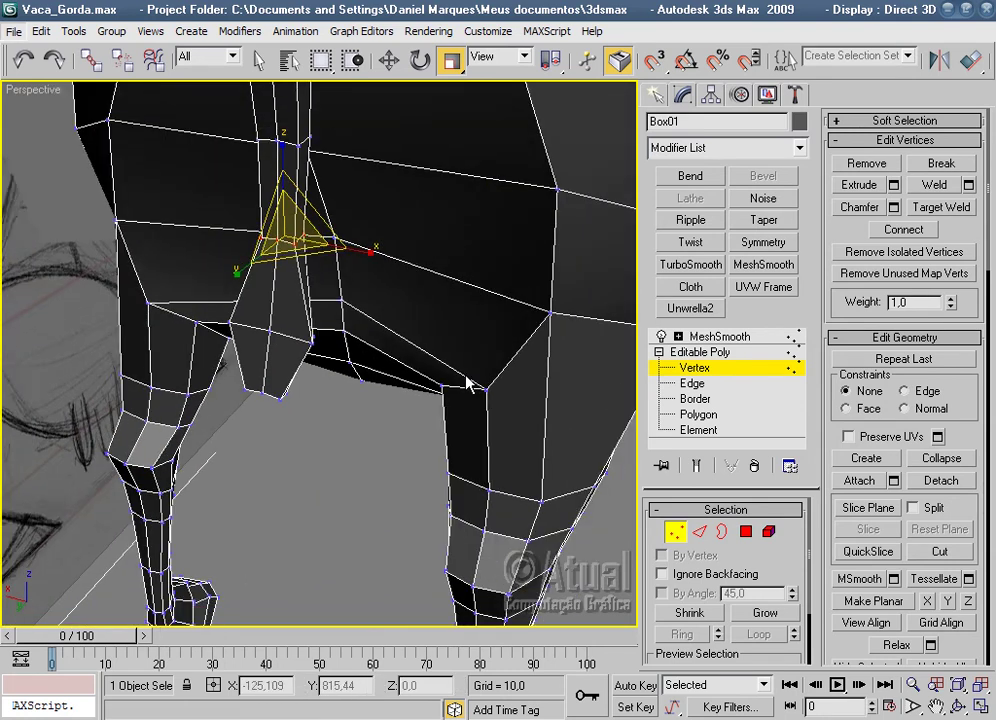
pyautogui.moveTo(333, 311)
pyautogui.keyDown('alt'); pyautogui.mouseDown(button='middle')
pyautogui.moveTo(385, 294)
pyautogui.moveTo(402, 309)
pyautogui.moveTo(351, 295)
pyautogui.mouseUp(button='middle'); pyautogui.keyUp('alt')
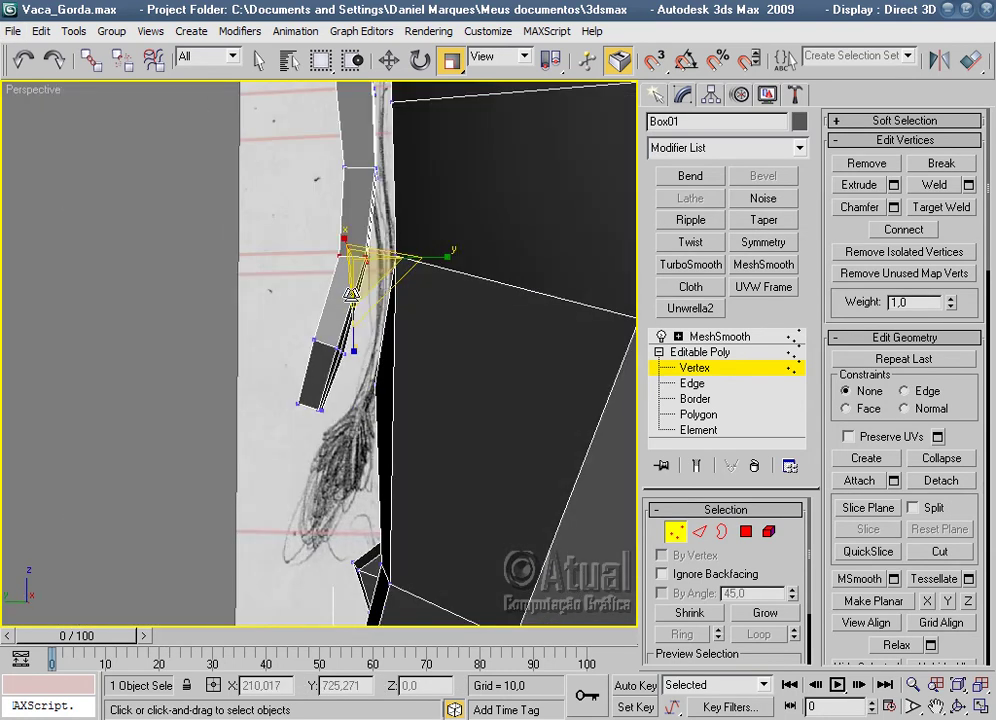
pyautogui.keyDown('alt'); pyautogui.moveTo(358, 370); pyautogui.dragTo(418, 427, button='middle'); pyautogui.keyUp('alt')
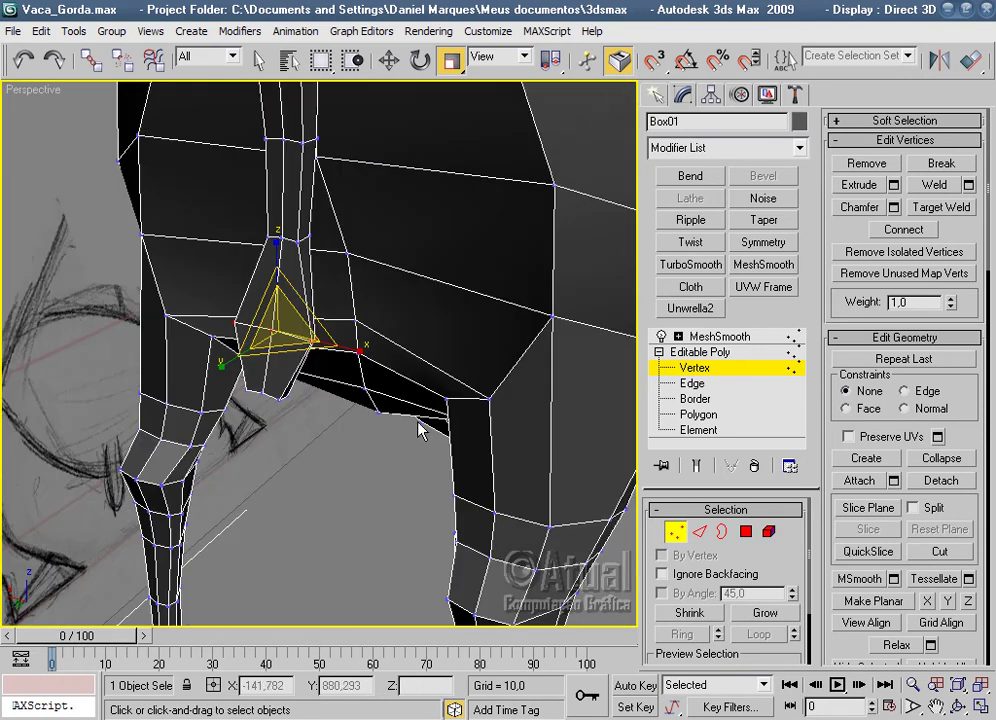
pyautogui.moveTo(278, 270)
pyautogui.keyDown('alt'); pyautogui.mouseDown(button='middle')
pyautogui.moveTo(422, 389)
pyautogui.moveTo(302, 370)
pyautogui.mouseUp(button='middle'); pyautogui.keyUp('alt')
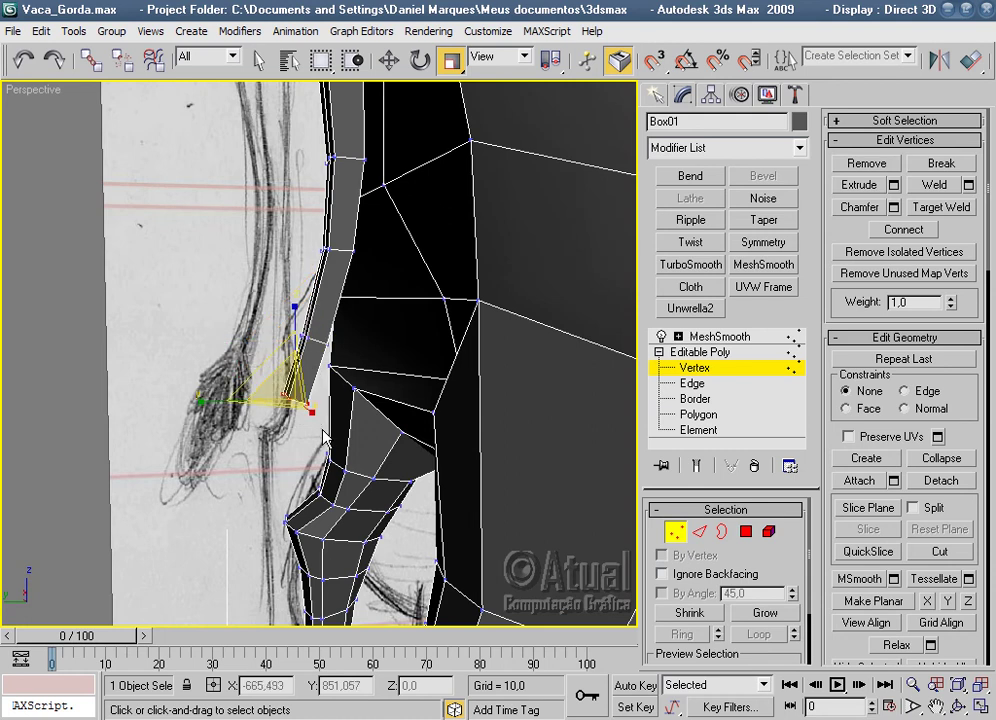
pyautogui.keyDown('alt'); pyautogui.moveTo(324, 433); pyautogui.dragTo(416, 478, button='middle'); pyautogui.keyUp('alt')
pyautogui.moveTo(320, 410)
pyautogui.keyDown('alt'); pyautogui.mouseDown(button='middle')
pyautogui.moveTo(440, 382)
pyautogui.moveTo(489, 453)
pyautogui.moveTo(567, 352)
pyautogui.moveTo(362, 351)
pyautogui.moveTo(471, 480)
pyautogui.moveTo(441, 309)
pyautogui.moveTo(396, 378)
pyautogui.moveTo(529, 396)
pyautogui.moveTo(482, 382)
pyautogui.moveTo(459, 431)
pyautogui.mouseUp(button='middle'); pyautogui.keyUp('alt')
pyautogui.scroll(-3, 489, 453)
# Select the upper tail vertices with Ignore Backfacing enabled.
pyautogui.scroll(5, 459, 431)
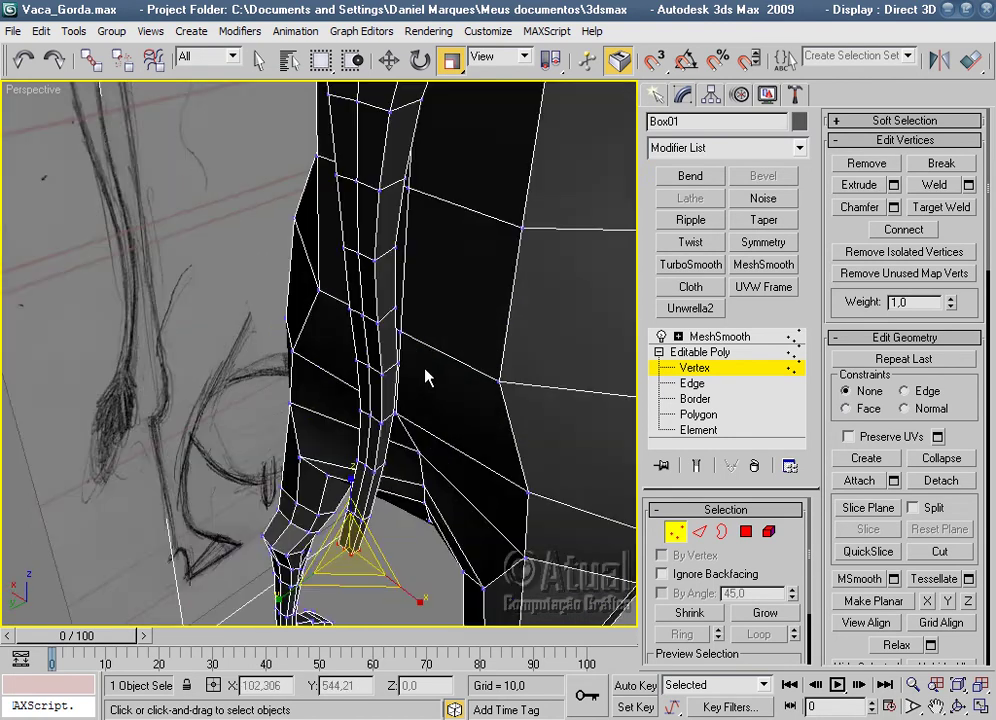
pyautogui.scroll(3, 427, 378)
pyautogui.click(393, 205)
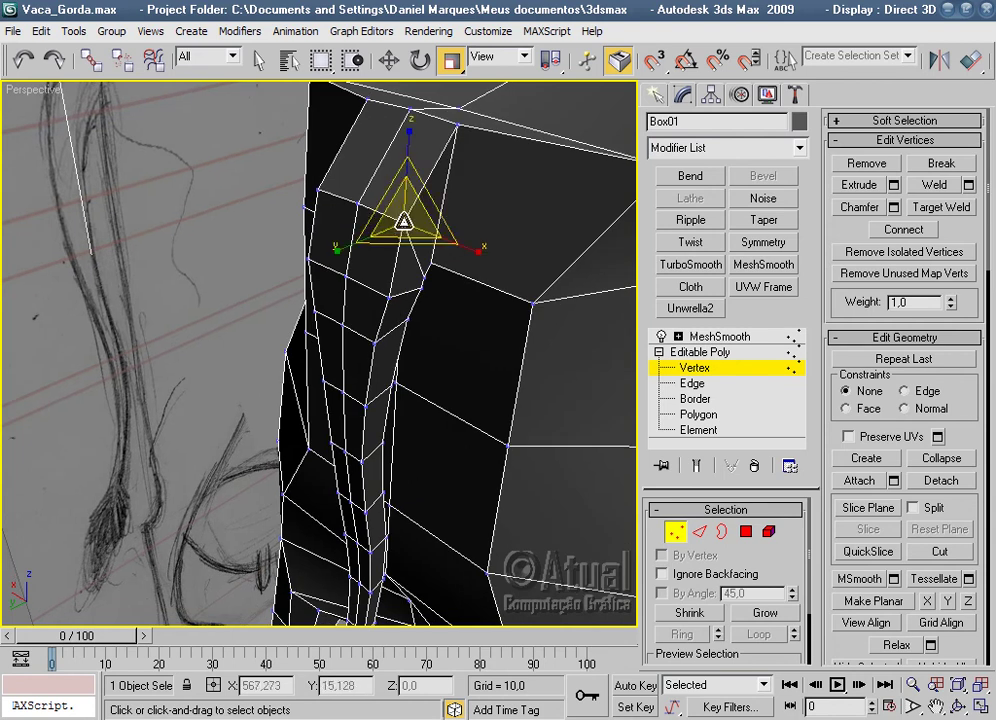
pyautogui.click(318, 188)
pyautogui.click(310, 260)
pyautogui.moveTo(385, 285)
pyautogui.keyDown('alt'); pyautogui.mouseDown(button='middle')
pyautogui.moveTo(436, 216)
pyautogui.moveTo(413, 254)
pyautogui.mouseUp(button='middle'); pyautogui.keyUp('alt')
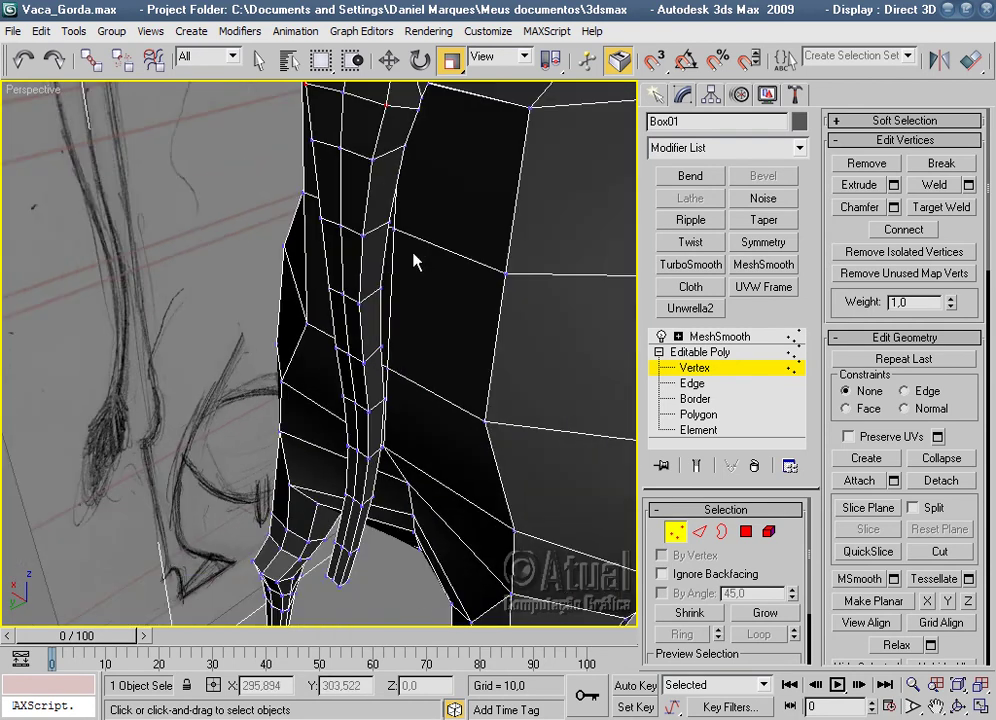
pyautogui.keyDown('ctrl'); pyautogui.click(372, 160); pyautogui.keyUp('ctrl')
pyautogui.keyDown('ctrl'); pyautogui.click(313, 143); pyautogui.keyUp('ctrl')
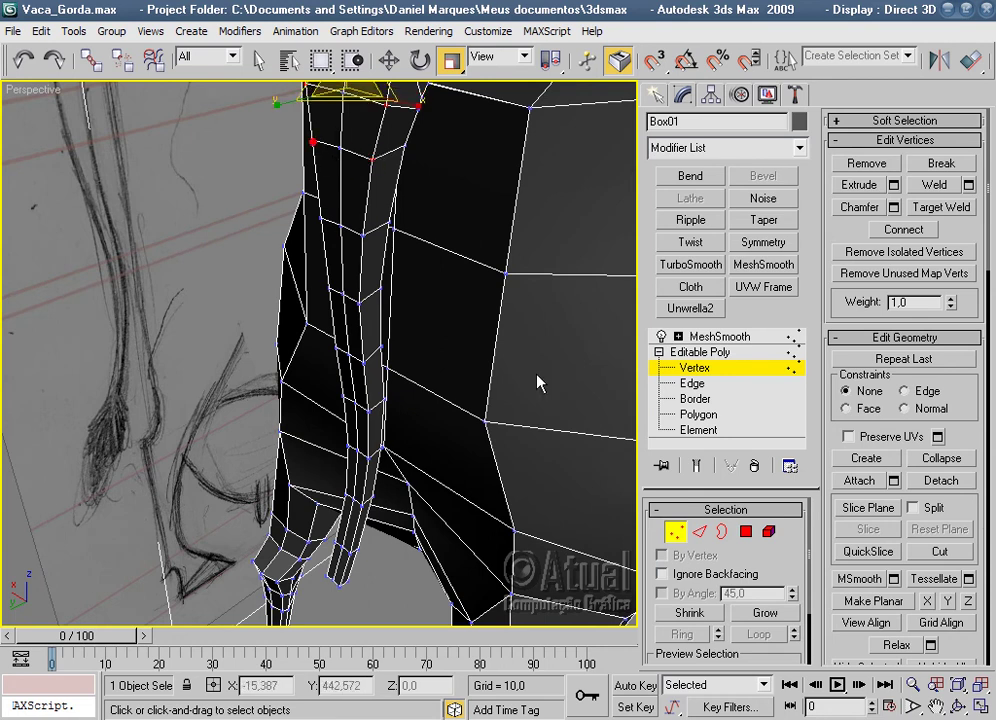
pyautogui.click(662, 573)
# Add the tail vertices further down the strip to the selection.
pyautogui.keyDown('ctrl'); pyautogui.click(363, 233); pyautogui.keyUp('ctrl')
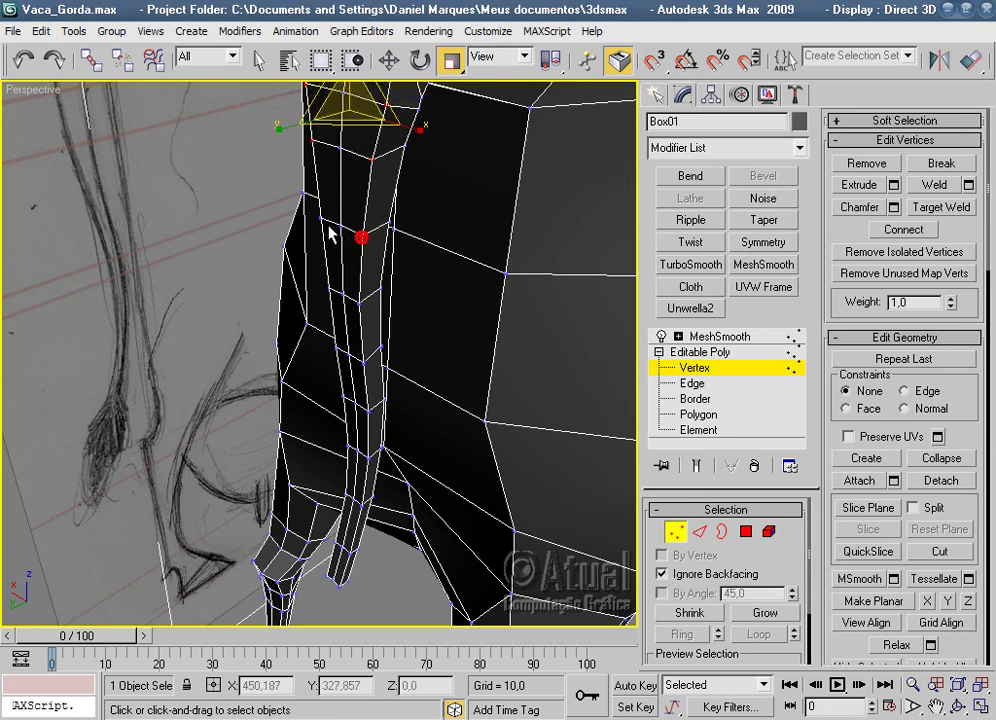
pyautogui.keyDown('ctrl'); pyautogui.click(322, 218); pyautogui.keyUp('ctrl')
pyautogui.keyDown('ctrl'); pyautogui.click(362, 303); pyautogui.keyUp('ctrl')
pyautogui.keyDown('ctrl'); pyautogui.click(329, 289); pyautogui.keyUp('ctrl')
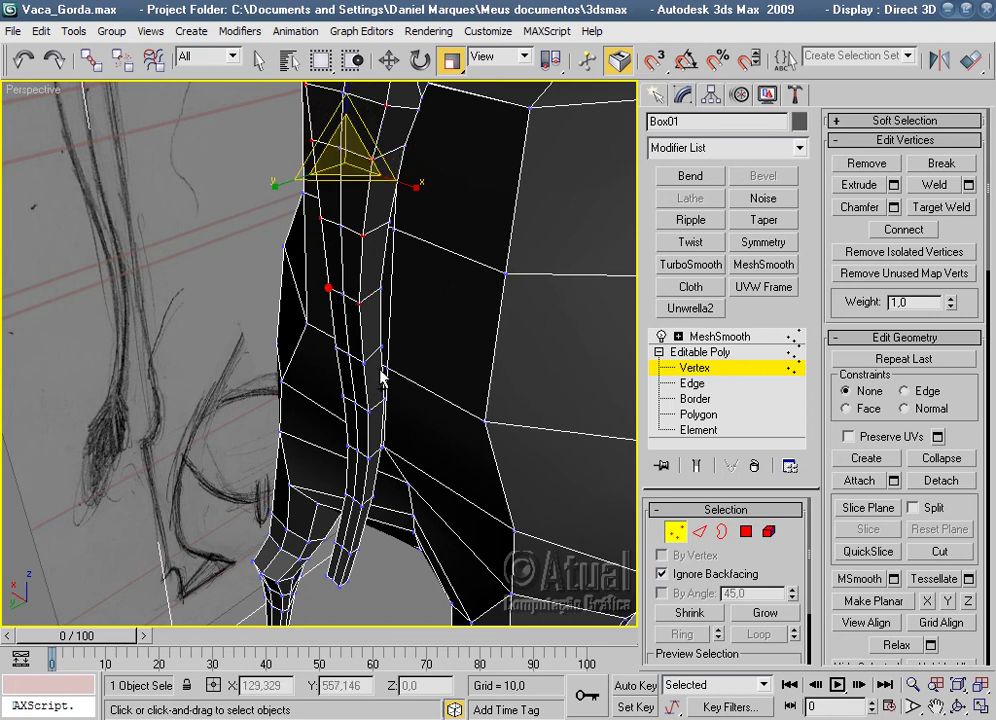
pyautogui.keyDown('ctrl'); pyautogui.click(364, 358); pyautogui.keyUp('ctrl')
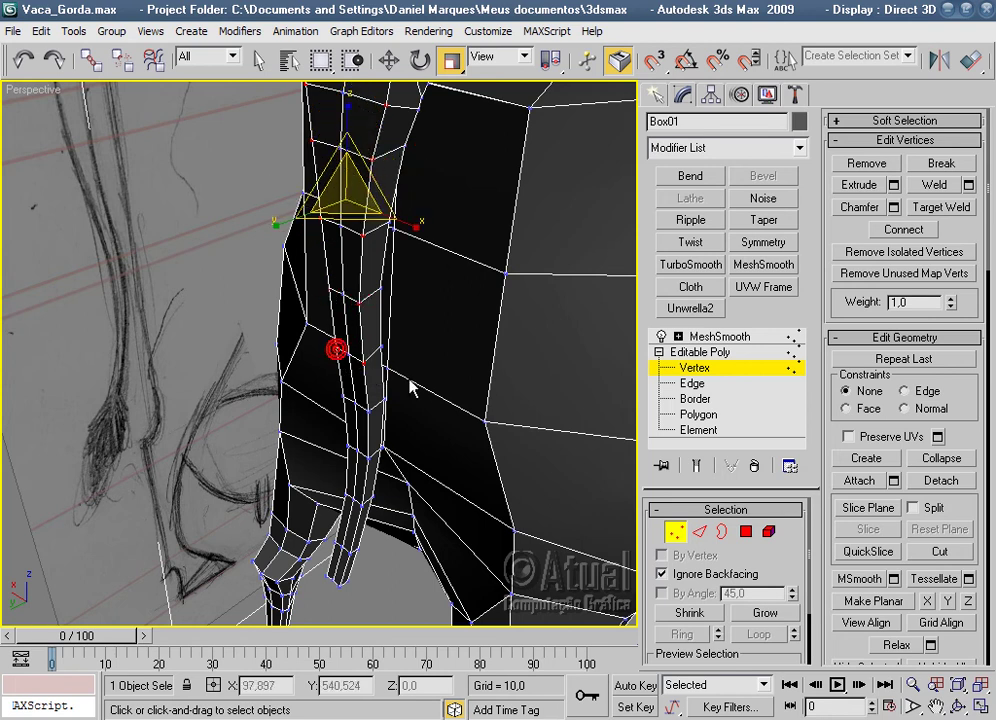
pyautogui.scroll(3, 409, 387)
pyautogui.scroll(3, 440, 290)
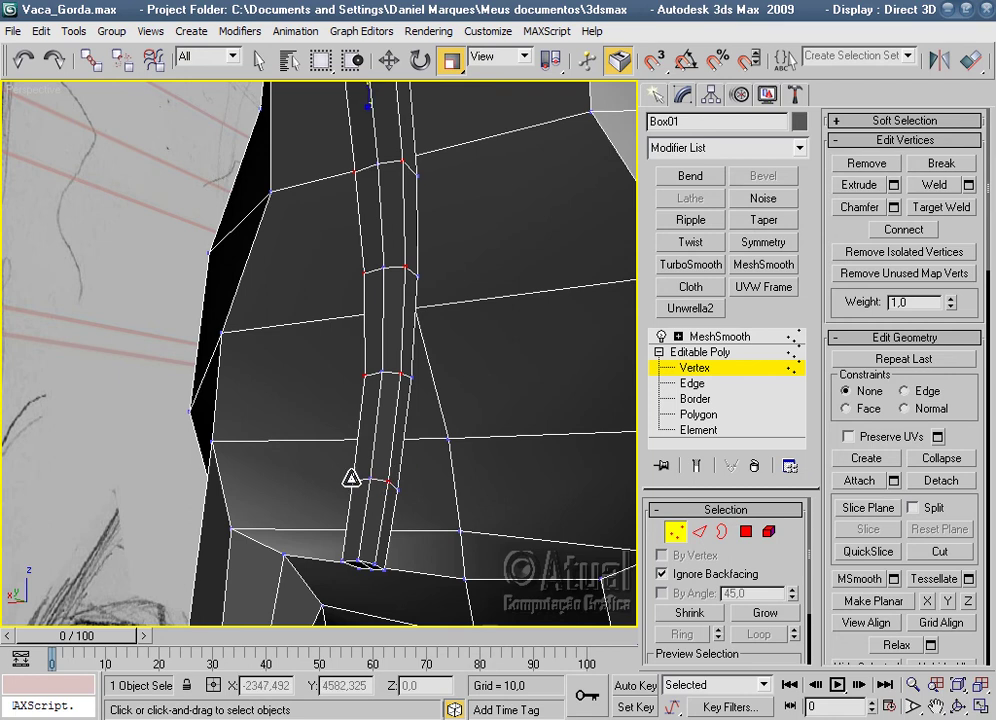
pyautogui.click(339, 557)
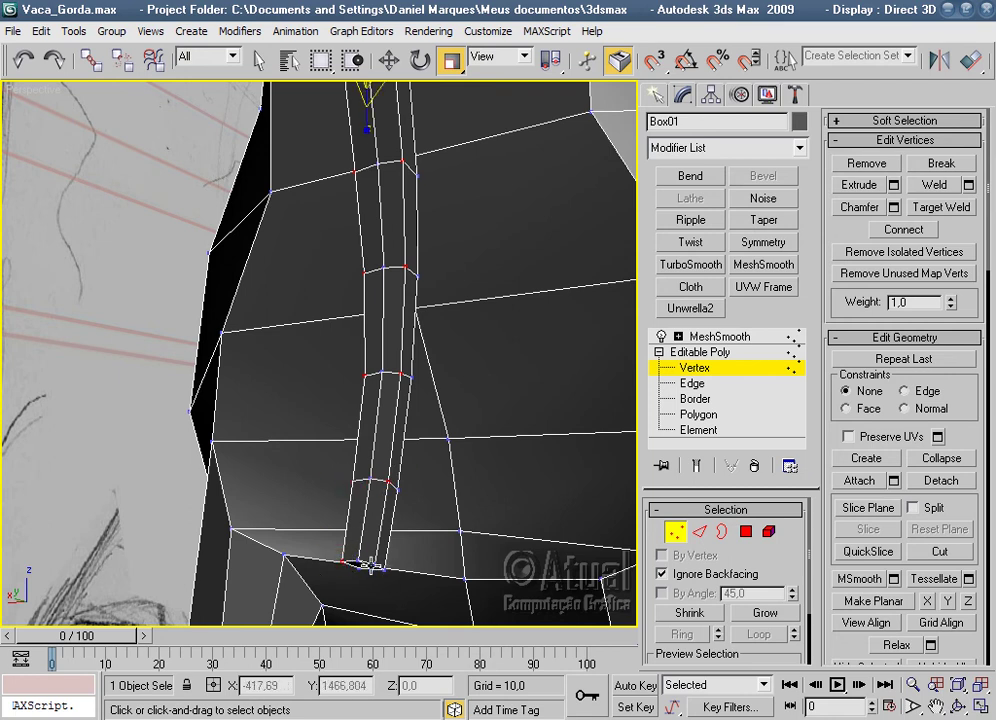
# Move the selected tail vertices along Y into line with the body, then enter Polygon level.
pyautogui.keyDown('alt'); pyautogui.moveTo(451, 471); pyautogui.dragTo(482, 328, button='middle'); pyautogui.keyUp('alt')
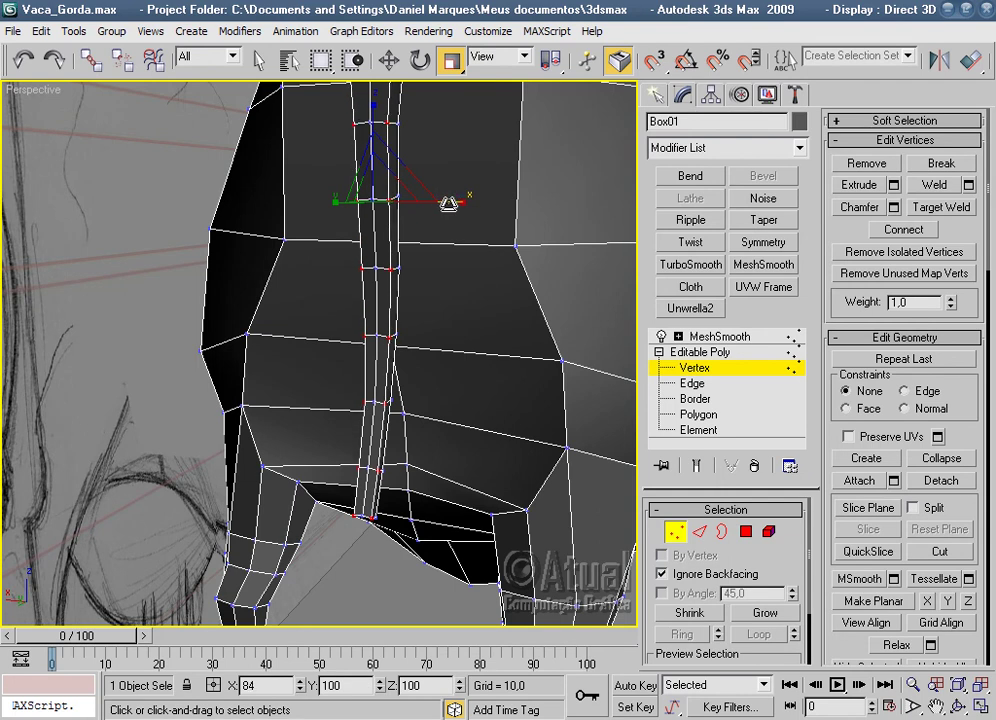
pyautogui.moveTo(460, 229)
pyautogui.keyDown('alt'); pyautogui.mouseDown(button='middle')
pyautogui.moveTo(436, 203)
pyautogui.moveTo(527, 382)
pyautogui.mouseUp(button='middle'); pyautogui.keyUp('alt')
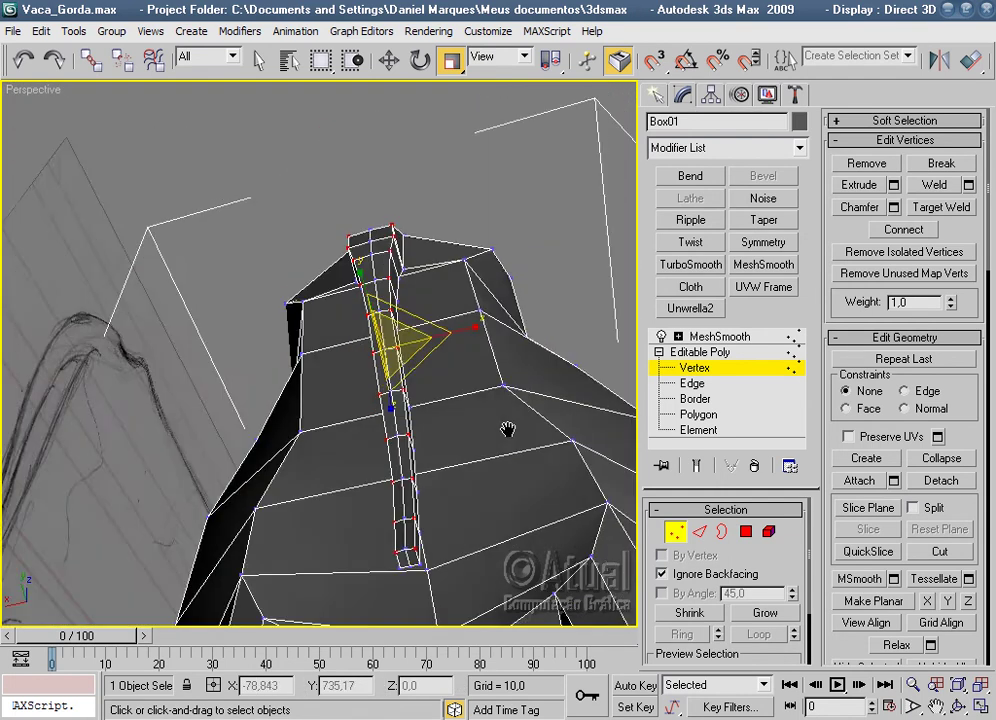
pyautogui.click(389, 62)
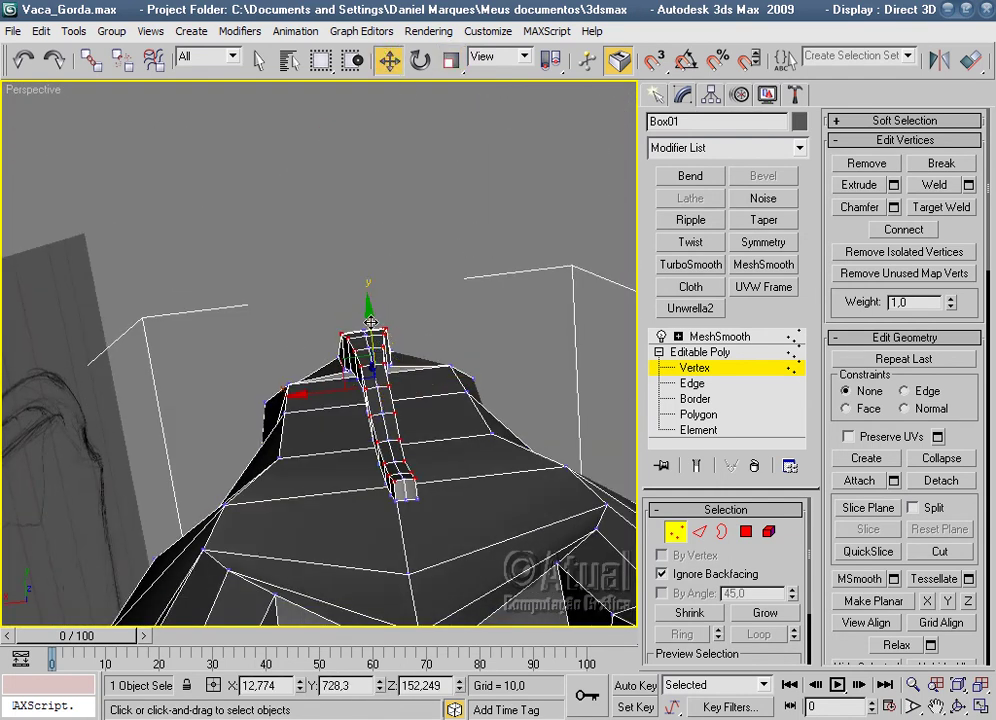
pyautogui.moveTo(371, 322); pyautogui.dragTo(371, 335)
pyautogui.moveTo(371, 335)
pyautogui.keyDown('alt'); pyautogui.mouseDown(button='middle')
pyautogui.moveTo(554, 492)
pyautogui.moveTo(393, 462)
pyautogui.moveTo(436, 464)
pyautogui.moveTo(378, 351)
pyautogui.moveTo(455, 455)
pyautogui.moveTo(460, 300)
pyautogui.mouseUp(button='middle'); pyautogui.keyUp('alt')
pyautogui.click(747, 533)
# In Left view, extrude the tail-tip face twice (37,108 units) into the sketched tuft, then return to Vertex mode.
pyautogui.keyDown('alt'); pyautogui.moveTo(560, 530); pyautogui.dragTo(482, 537, button='middle'); pyautogui.keyUp('alt')
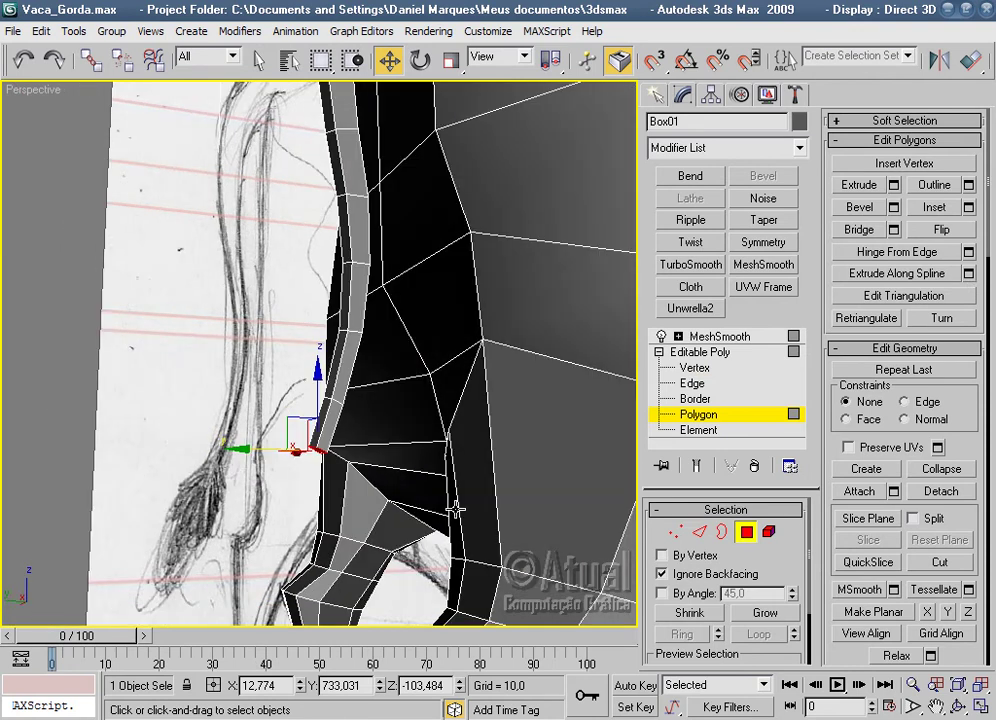
pyautogui.press('l')
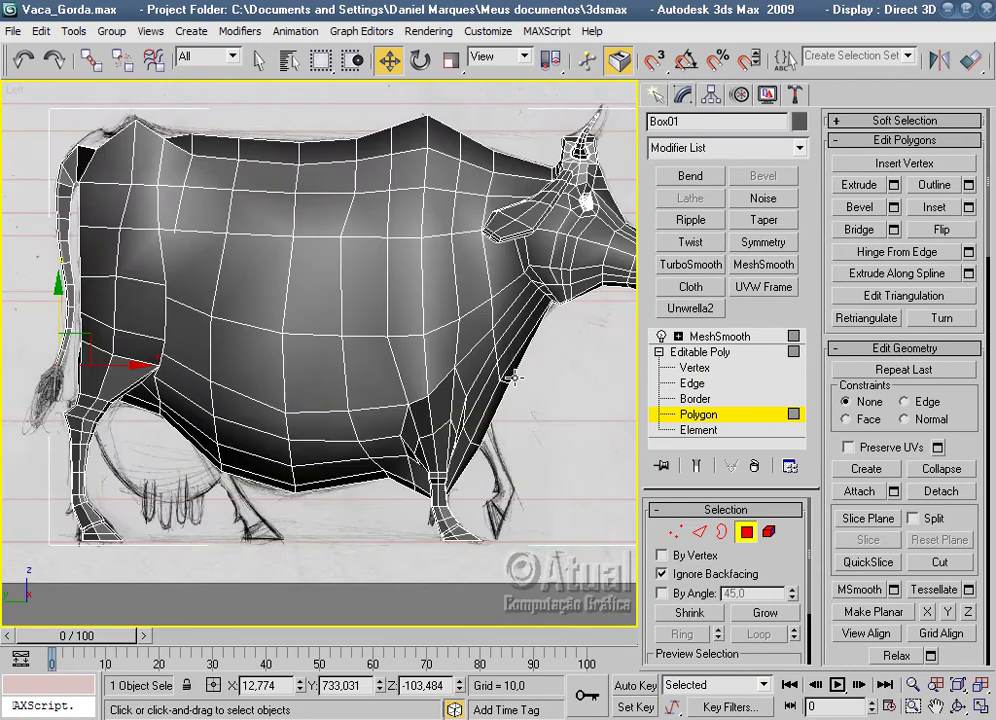
pyautogui.scroll(3, 432, 372)
pyautogui.scroll(2, 432, 372)
pyautogui.moveTo(432, 372); pyautogui.dragTo(445, 462, button='middle')
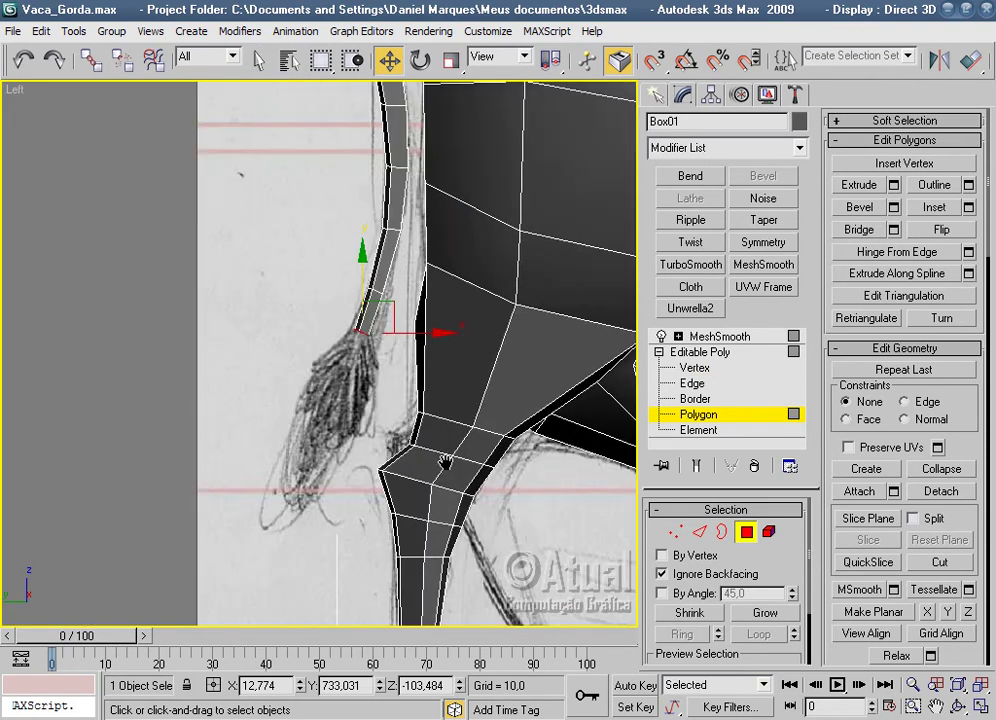
pyautogui.click(893, 186)
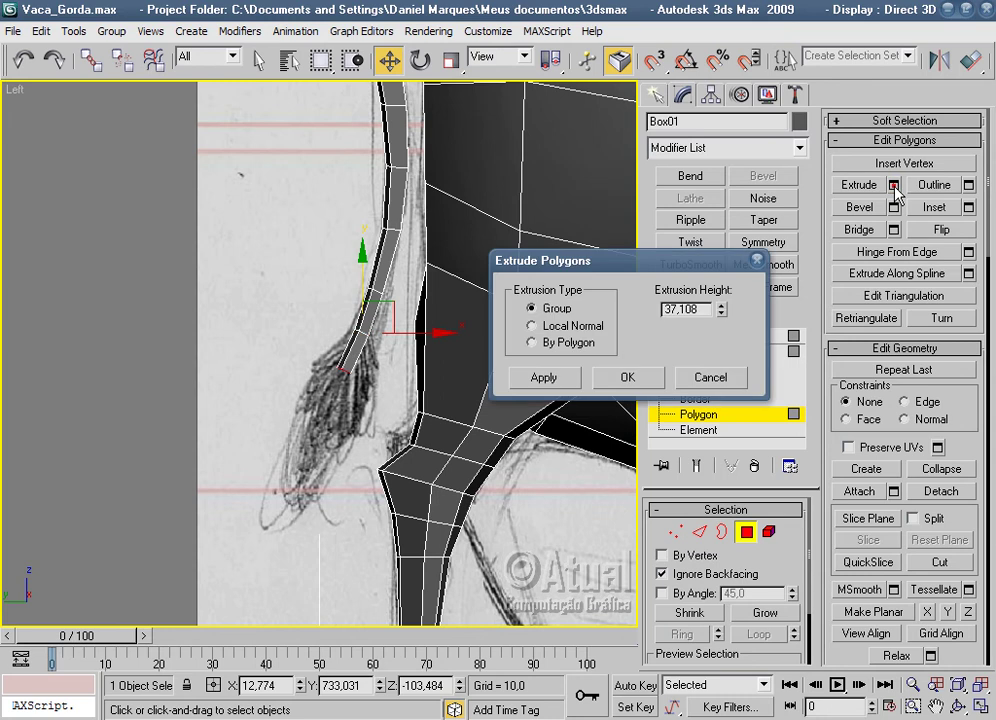
pyautogui.click(567, 380)
pyautogui.click(567, 380)
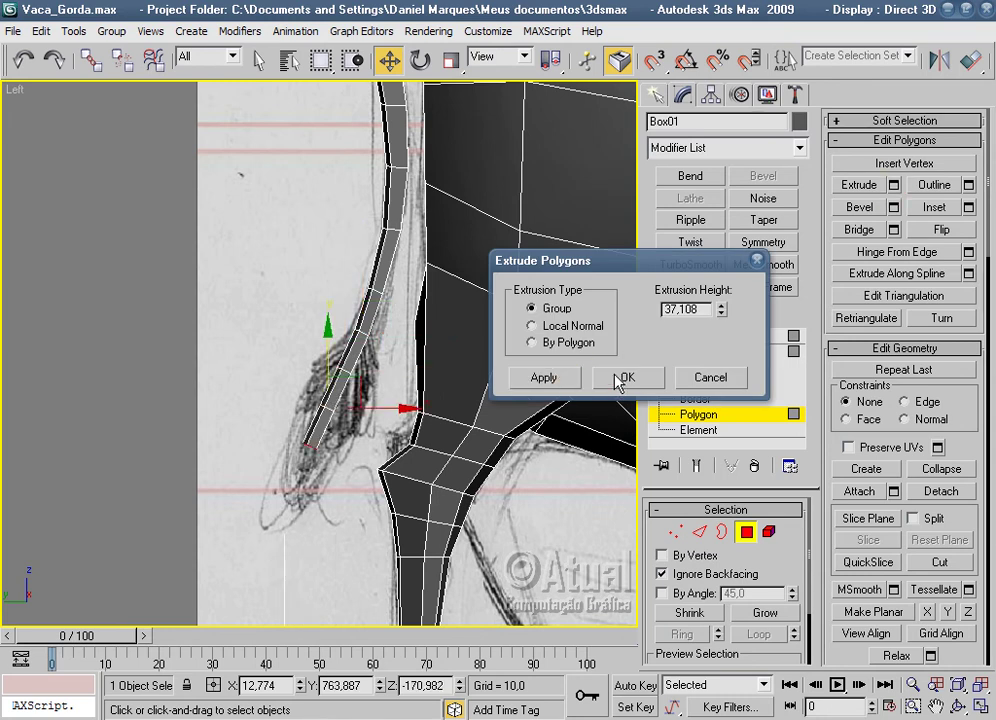
pyautogui.click(620, 379)
pyautogui.press('1')
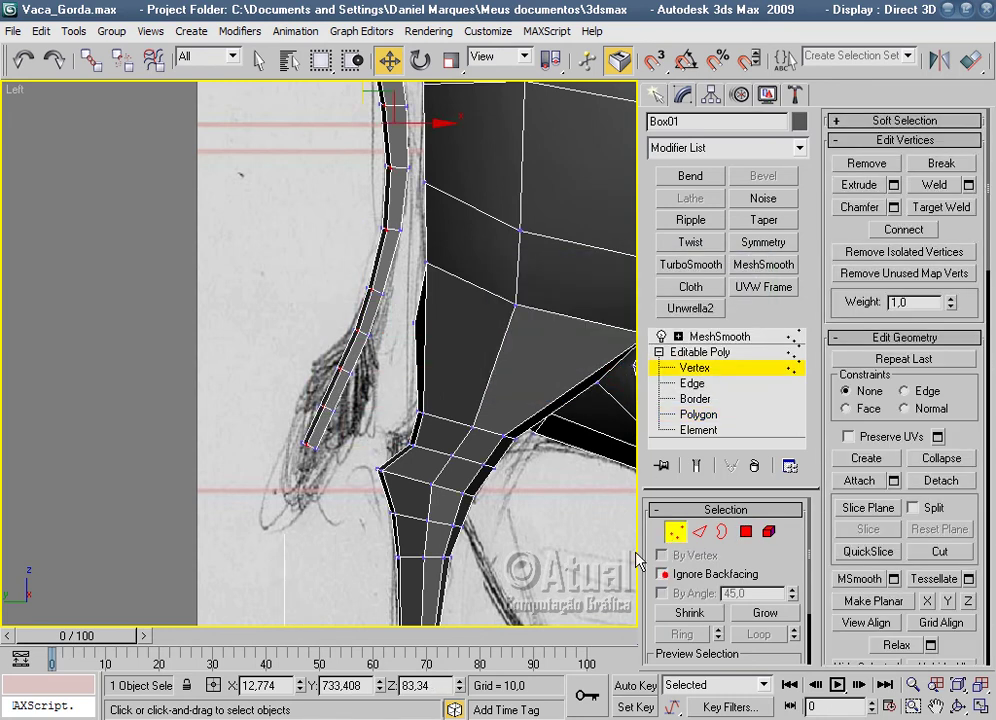
pyautogui.click(370, 333)
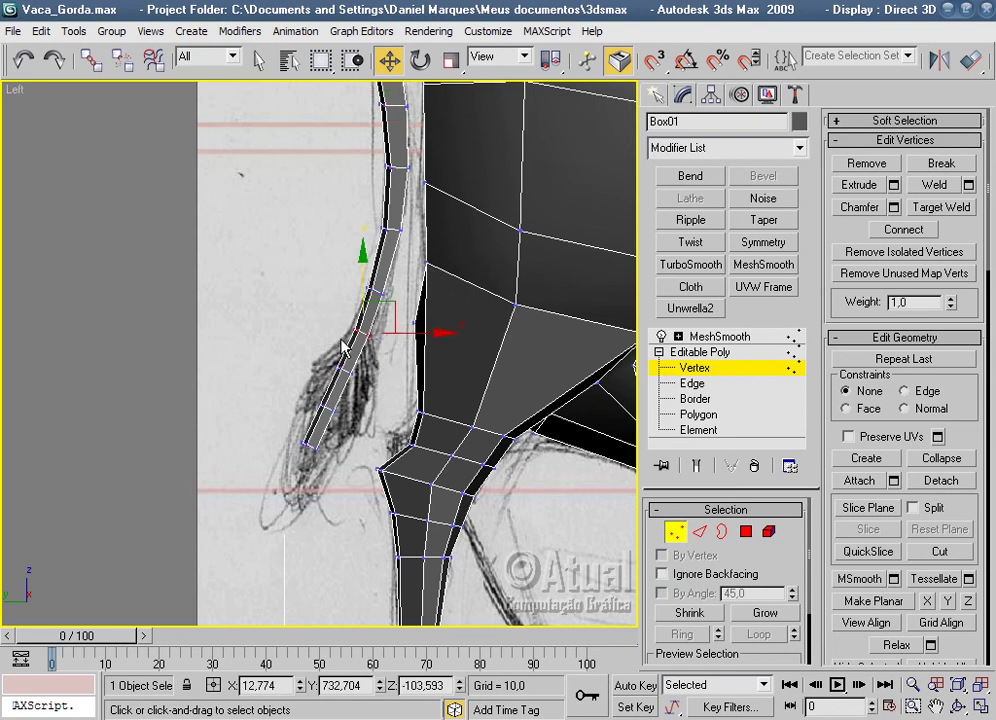
# In Perspective, orbit the new tail section against the sketch and select the tail-tip vertex.
pyautogui.press('p')
pyautogui.press('z')
pyautogui.scroll(-5, 427, 415)
pyautogui.scroll(-3, 430, 418)
pyautogui.scroll(-3, 427, 415)
pyautogui.moveTo(440, 429)
pyautogui.mouseDown(button='middle')
pyautogui.moveTo(356, 345)
pyautogui.moveTo(400, 367)
pyautogui.mouseUp(button='middle')
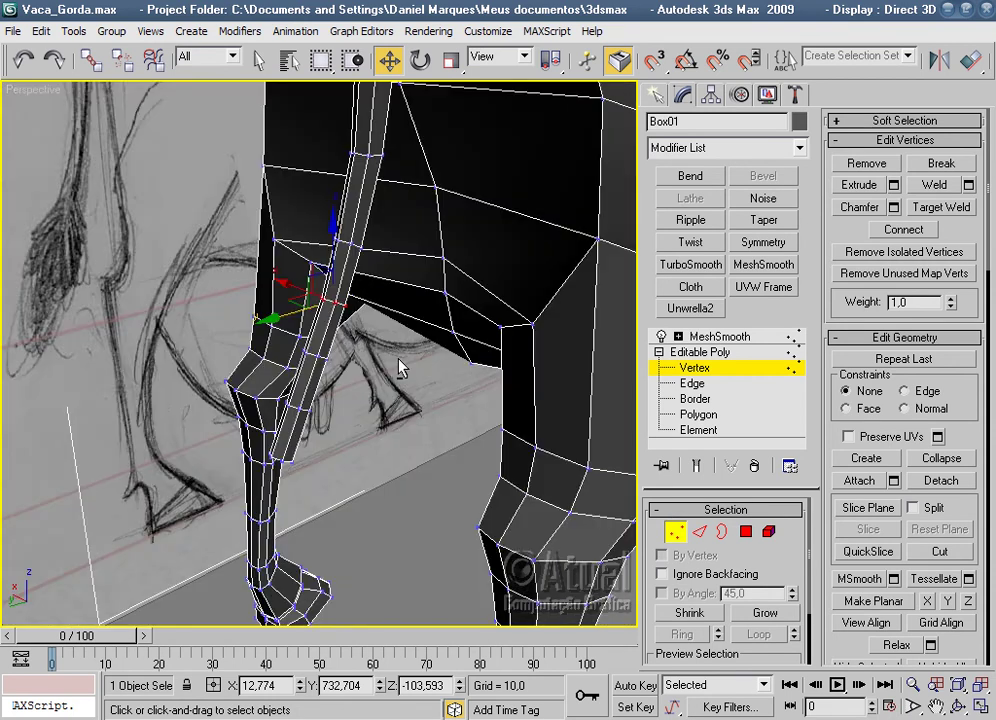
pyautogui.click(449, 61)
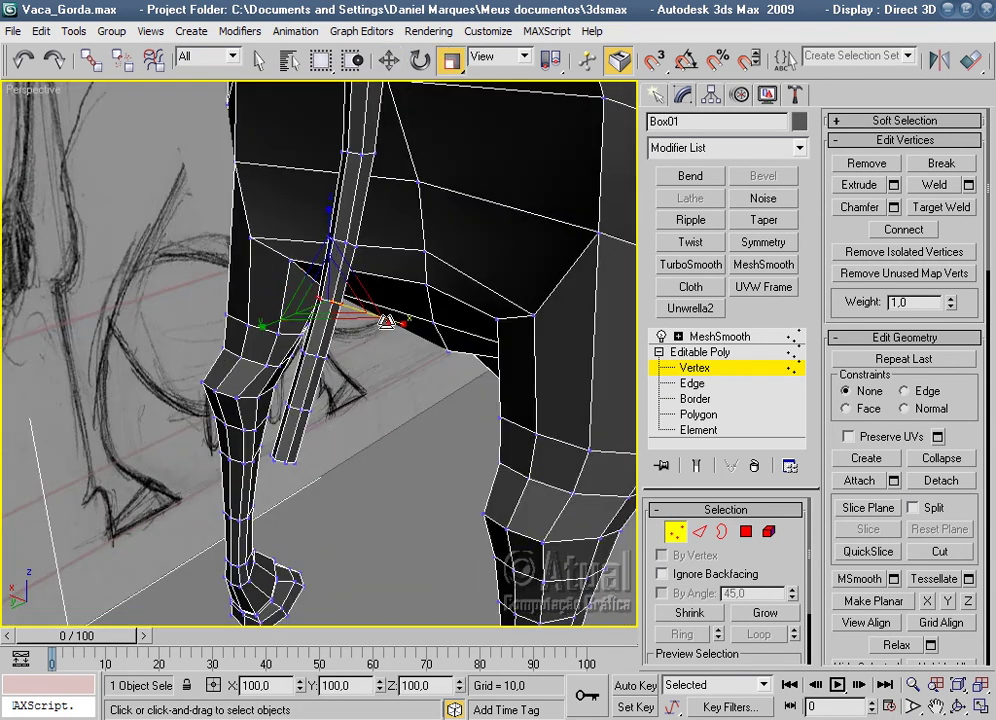
pyautogui.moveTo(388, 322)
pyautogui.keyDown('alt'); pyautogui.mouseDown(button='middle')
pyautogui.moveTo(300, 390)
pyautogui.moveTo(345, 392)
pyautogui.mouseUp(button='middle'); pyautogui.keyUp('alt')
pyautogui.moveTo(287, 343)
pyautogui.keyDown('alt'); pyautogui.mouseDown(button='middle')
pyautogui.moveTo(372, 400)
pyautogui.moveTo(380, 418)
pyautogui.moveTo(342, 448)
pyautogui.mouseUp(button='middle'); pyautogui.keyUp('alt')
pyautogui.moveTo(281, 395)
pyautogui.keyDown('alt'); pyautogui.mouseDown(button='middle')
pyautogui.moveTo(327, 435)
pyautogui.moveTo(289, 400)
pyautogui.mouseUp(button='middle'); pyautogui.keyUp('alt')
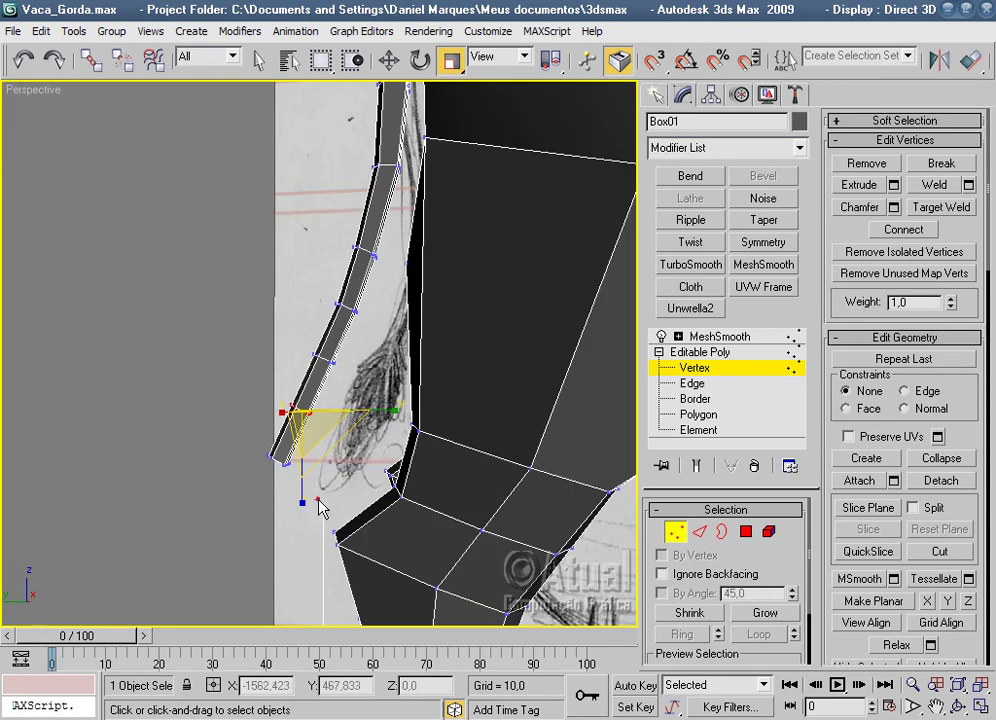
pyautogui.keyDown('alt'); pyautogui.moveTo(320, 510); pyautogui.dragTo(281, 440, button='middle'); pyautogui.keyUp('alt')
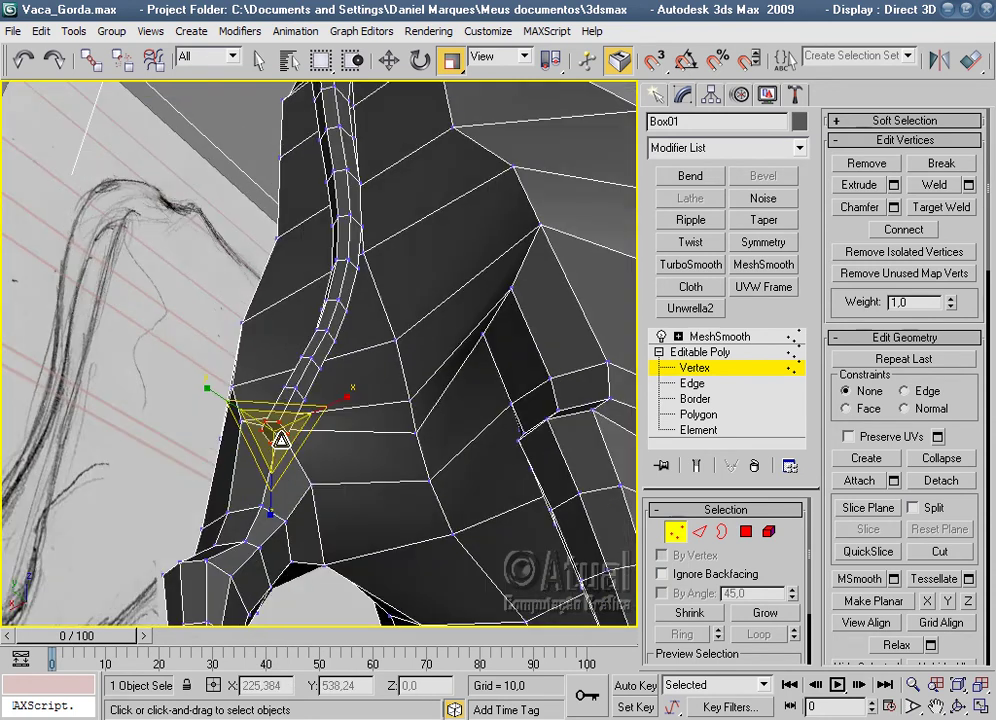
pyautogui.moveTo(235, 370)
pyautogui.keyDown('alt'); pyautogui.mouseDown(button='middle')
pyautogui.moveTo(292, 418)
pyautogui.moveTo(292, 358)
pyautogui.mouseUp(button='middle'); pyautogui.keyUp('alt')
pyautogui.click(318, 360)
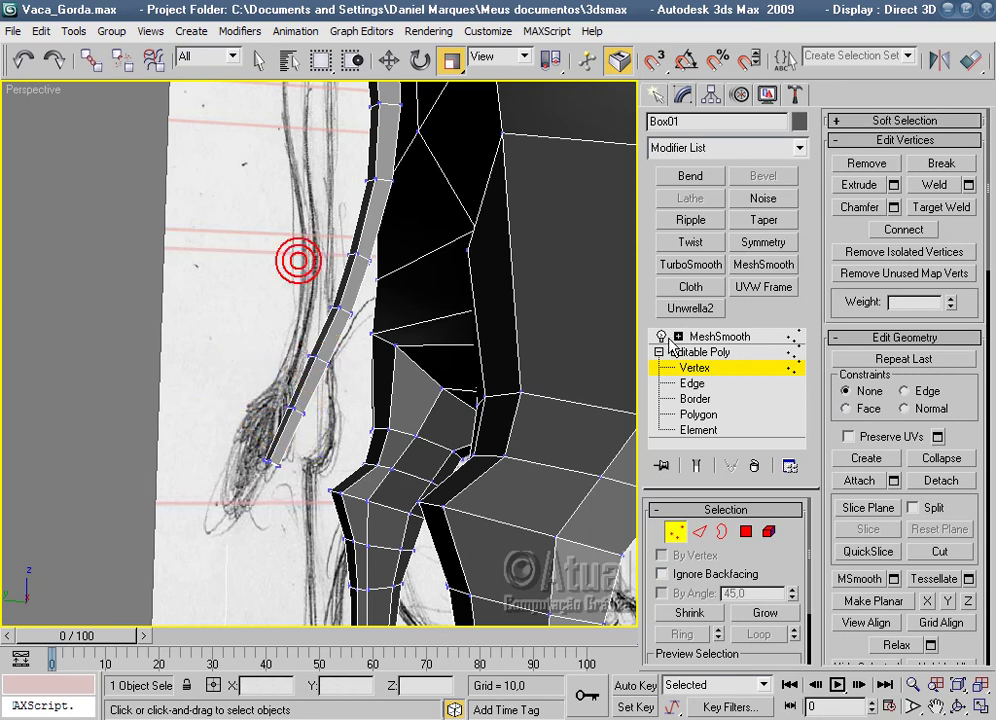
# Show the MeshSmooth result and orbit around the deselected cow to inspect it.
pyautogui.click(700, 337)
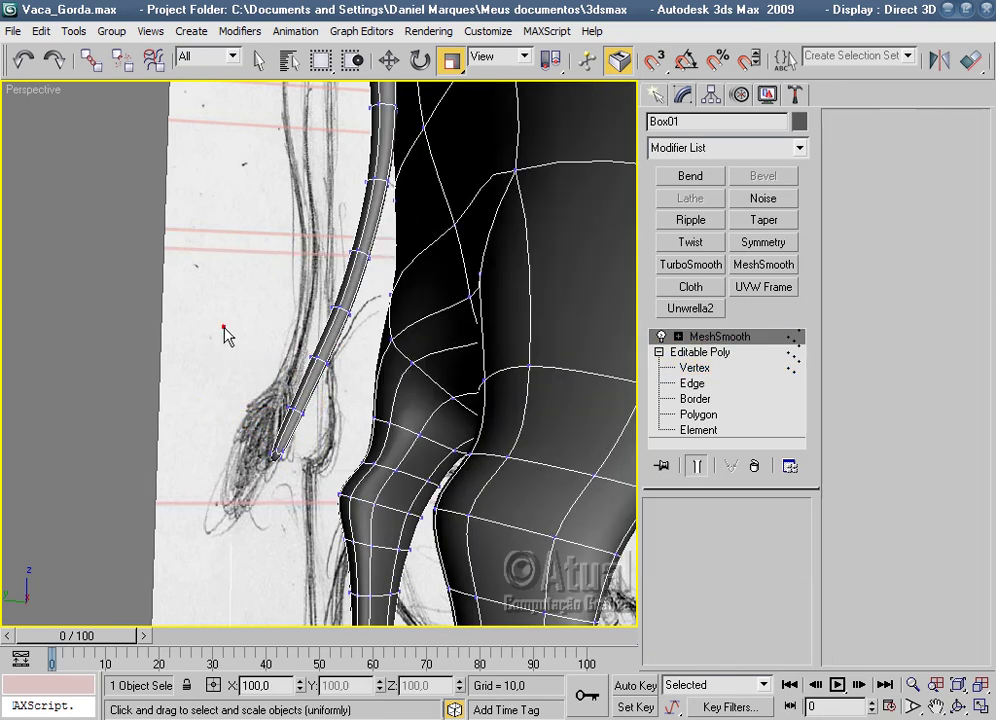
pyautogui.click(222, 333)
pyautogui.moveTo(222, 333)
pyautogui.keyDown('alt'); pyautogui.mouseDown(button='middle')
pyautogui.moveTo(505, 502)
pyautogui.moveTo(562, 463)
pyautogui.moveTo(498, 476)
pyautogui.moveTo(495, 445)
pyautogui.mouseUp(button='middle'); pyautogui.keyUp('alt')
pyautogui.keyDown('alt'); pyautogui.moveTo(480, 401); pyautogui.dragTo(482, 420, button='middle'); pyautogui.keyUp('alt')
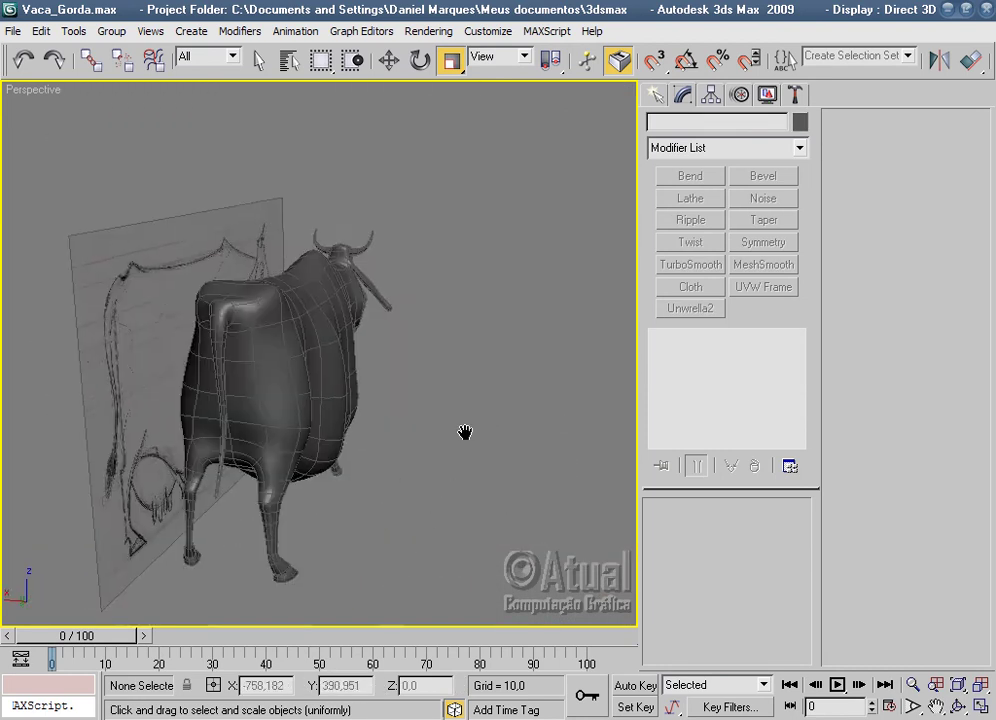
pyautogui.scroll(3, 347, 411)
pyautogui.scroll(2, 452, 398)
pyautogui.scroll(3, 438, 487)
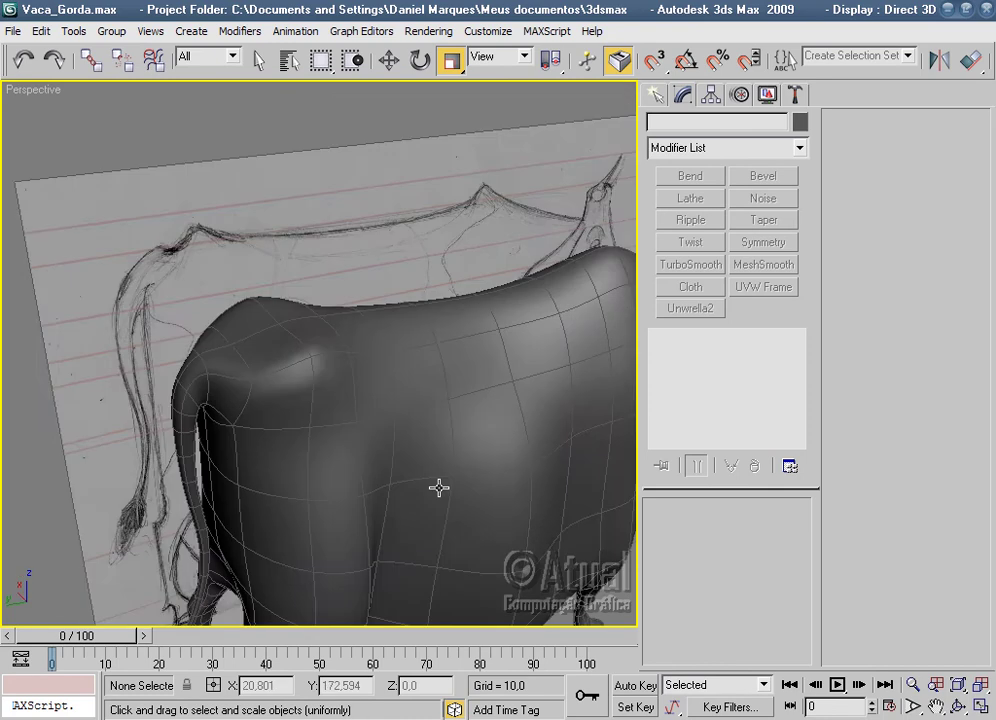
# Reselect Box01 and return to Editable Poly Vertex level around the back.
pyautogui.click(344, 440)
pyautogui.click(694, 368)
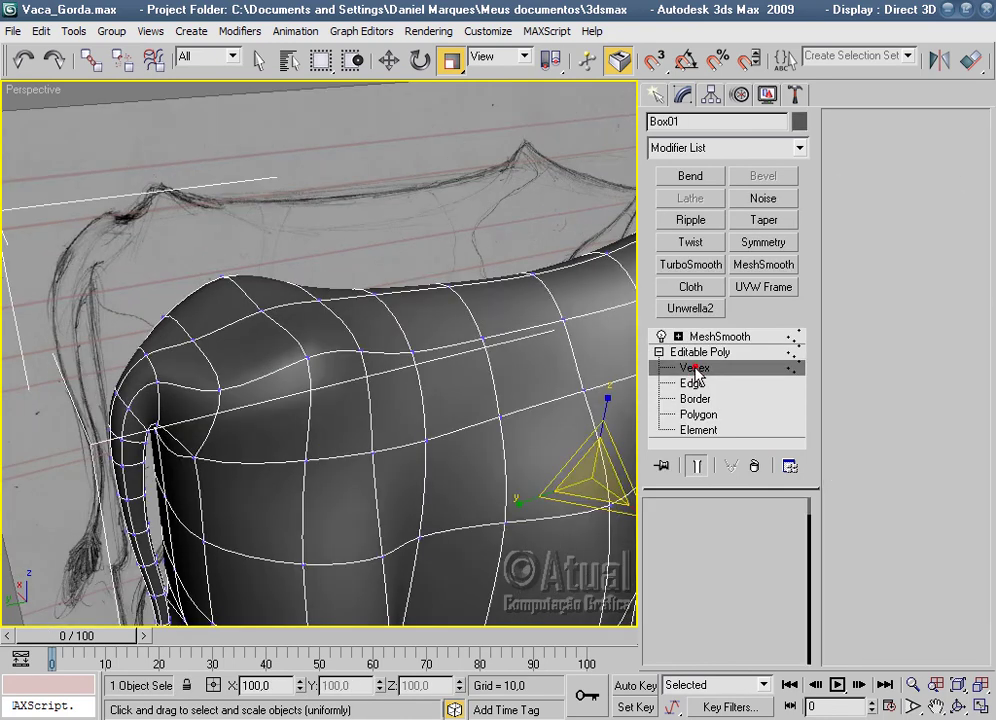
pyautogui.scroll(5, 407, 433)
pyautogui.moveTo(590, 469)
pyautogui.keyDown('alt'); pyautogui.mouseDown(button='middle')
pyautogui.moveTo(511, 475)
pyautogui.moveTo(280, 458)
pyautogui.moveTo(450, 467)
pyautogui.moveTo(360, 471)
pyautogui.moveTo(447, 491)
pyautogui.moveTo(535, 462)
pyautogui.moveTo(500, 420)
pyautogui.mouseUp(button='middle'); pyautogui.keyUp('alt')
pyautogui.scroll(-3, 493, 469)
# Orbit to a rear view and select the two peak vertices on the cage's upper ridge.
pyautogui.scroll(-3, 451, 382)
pyautogui.moveTo(451, 382)
pyautogui.keyDown('alt'); pyautogui.mouseDown(button='middle')
pyautogui.moveTo(471, 456)
pyautogui.moveTo(467, 510)
pyautogui.moveTo(402, 482)
pyautogui.moveTo(371, 440)
pyautogui.moveTo(531, 467)
pyautogui.mouseUp(button='middle'); pyautogui.keyUp('alt')
pyautogui.scroll(3, 467, 510)
pyautogui.click(383, 433)
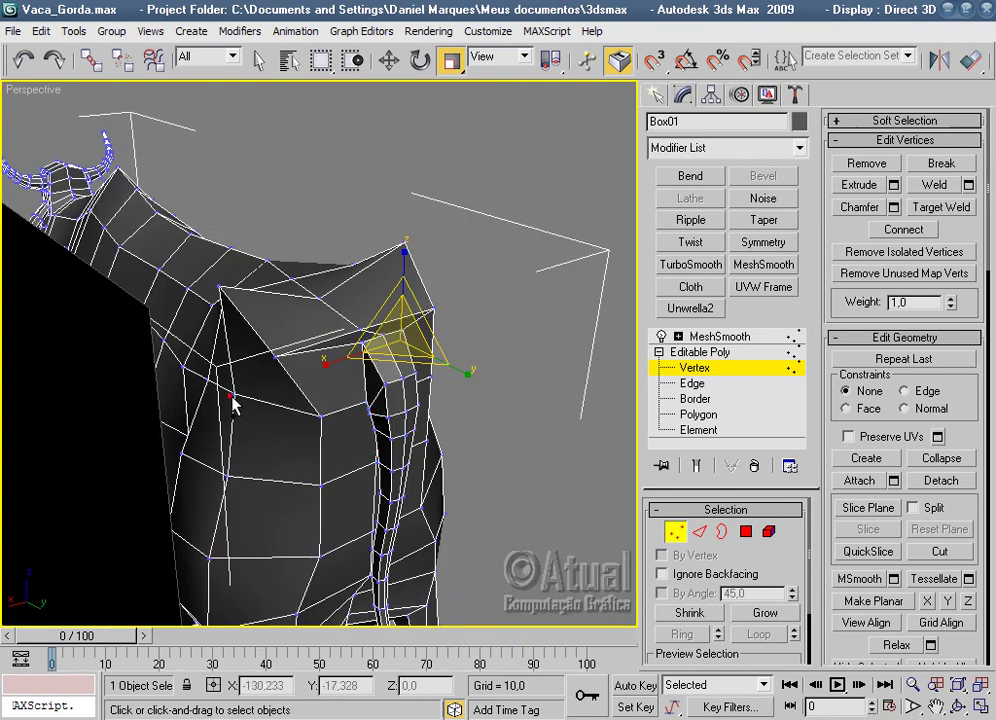
pyautogui.moveTo(230, 396)
pyautogui.keyDown('alt'); pyautogui.mouseDown(button='middle')
pyautogui.moveTo(418, 411)
pyautogui.moveTo(400, 384)
pyautogui.moveTo(237, 362)
pyautogui.mouseUp(button='middle'); pyautogui.keyUp('alt')
pyautogui.scroll(3, 447, 384)
pyautogui.click(195, 297)
pyautogui.keyDown('ctrl'); pyautogui.click(417, 270); pyautogui.keyUp('ctrl')
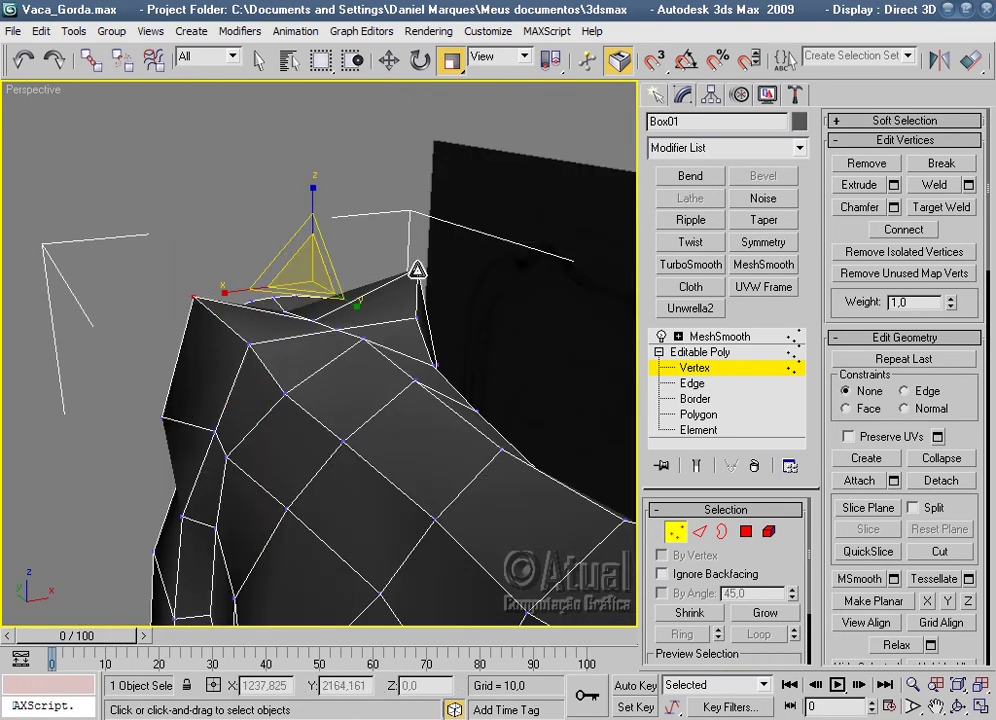
# Scale the two peak vertices apart and raise them higher in Z.
pyautogui.moveTo(221, 291); pyautogui.dragTo(367, 100)
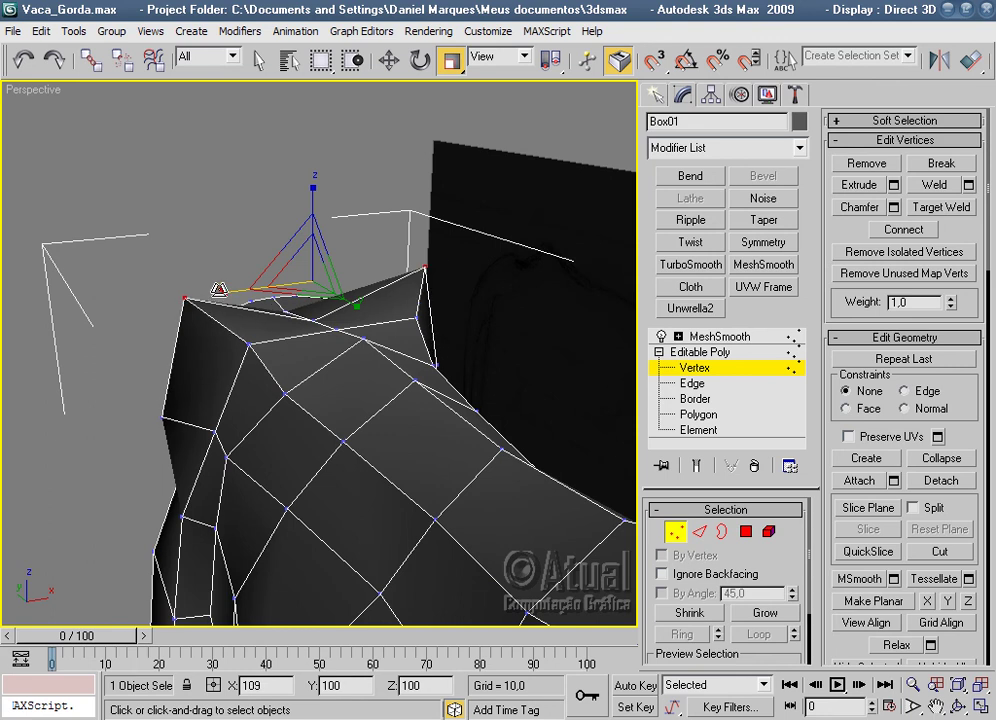
pyautogui.click(389, 60)
pyautogui.moveTo(309, 208); pyautogui.dragTo(309, 189)
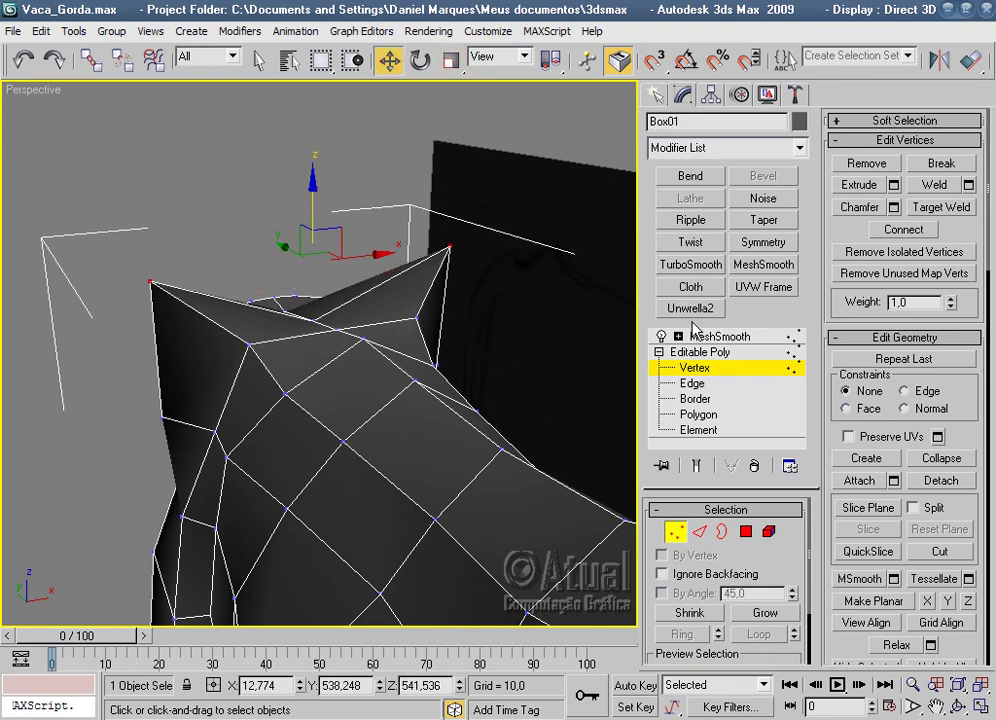
# Turn on MeshSmooth and orbit around the deselected cow to check the raised hip blending into the rump.
pyautogui.click(715, 338)
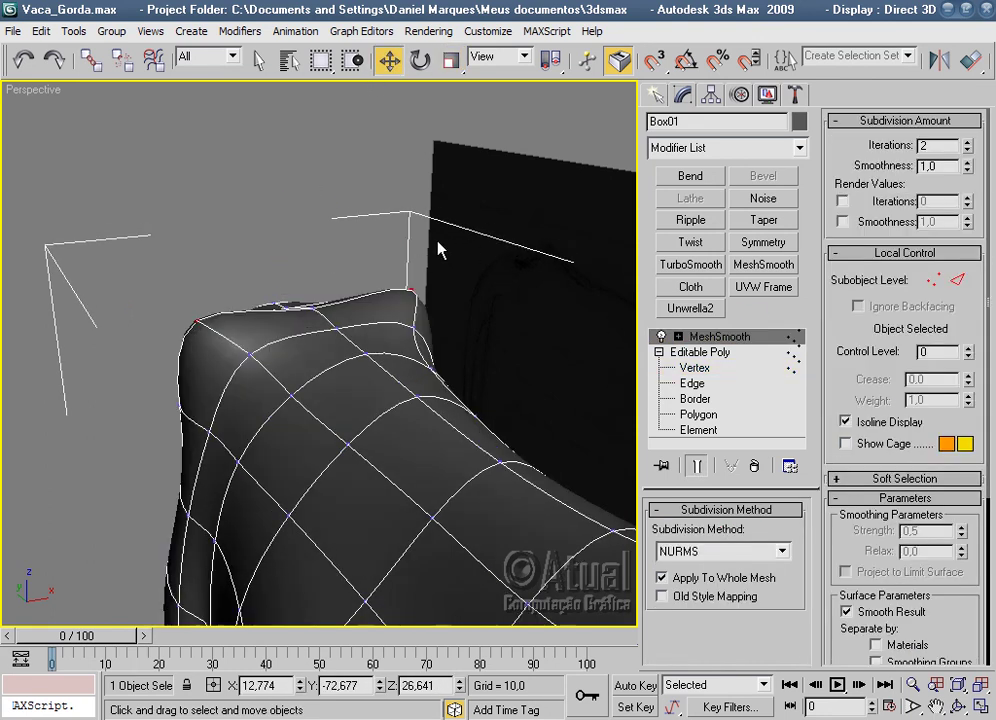
pyautogui.click(450, 263)
pyautogui.moveTo(406, 429)
pyautogui.keyDown('alt'); pyautogui.mouseDown(button='middle')
pyautogui.moveTo(327, 434)
pyautogui.moveTo(507, 422)
pyautogui.moveTo(419, 413)
pyautogui.mouseUp(button='middle'); pyautogui.keyUp('alt')
pyautogui.keyDown('alt'); pyautogui.moveTo(558, 428); pyautogui.dragTo(436, 429, button='middle'); pyautogui.keyUp('alt')
pyautogui.scroll(3, 436, 429)
pyautogui.moveTo(369, 449)
pyautogui.keyDown('alt'); pyautogui.mouseDown(button='middle')
pyautogui.moveTo(422, 423)
pyautogui.moveTo(454, 465)
pyautogui.mouseUp(button='middle'); pyautogui.keyUp('alt')
pyautogui.scroll(-3, 362, 333)
pyautogui.moveTo(362, 333)
pyautogui.keyDown('alt'); pyautogui.mouseDown(button='middle')
pyautogui.moveTo(413, 465)
pyautogui.moveTo(352, 462)
pyautogui.moveTo(547, 447)
pyautogui.moveTo(371, 438)
pyautogui.mouseUp(button='middle'); pyautogui.keyUp('alt')
pyautogui.scroll(4, 371, 436)
pyautogui.scroll(4, 371, 436)
# Select Box01 at Edge level with edged faces (F4) showing, framing the mouth.
pyautogui.click(418, 362)
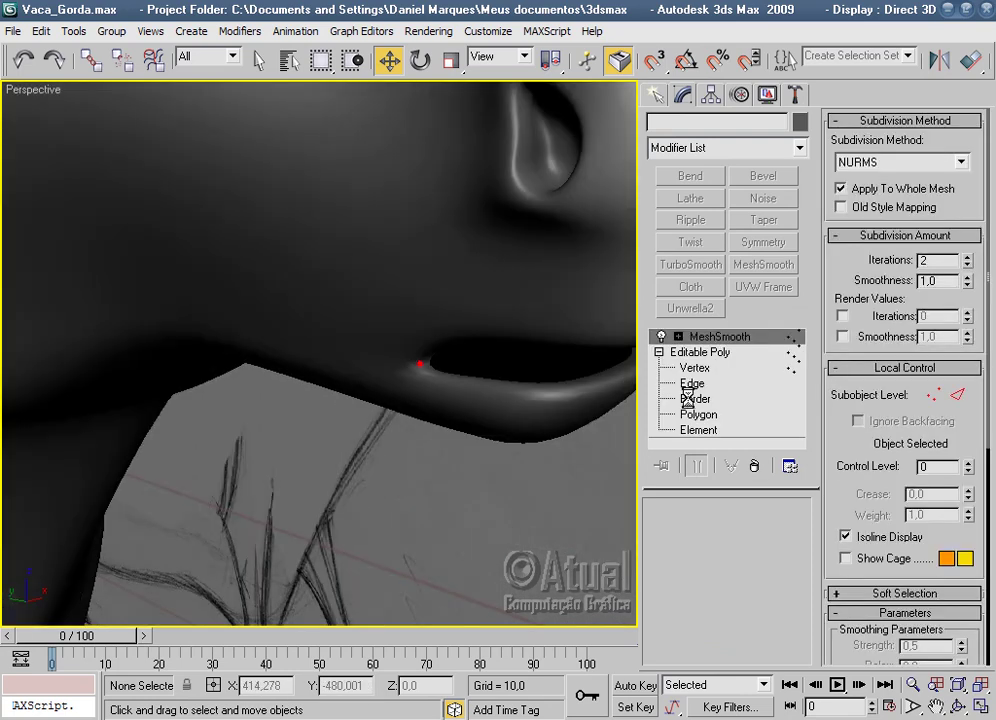
pyautogui.click(693, 383)
pyautogui.press('F4')
pyautogui.scroll(3, 575, 436)
pyautogui.scroll(-4, 565, 438)
pyautogui.scroll(-2, 573, 442)
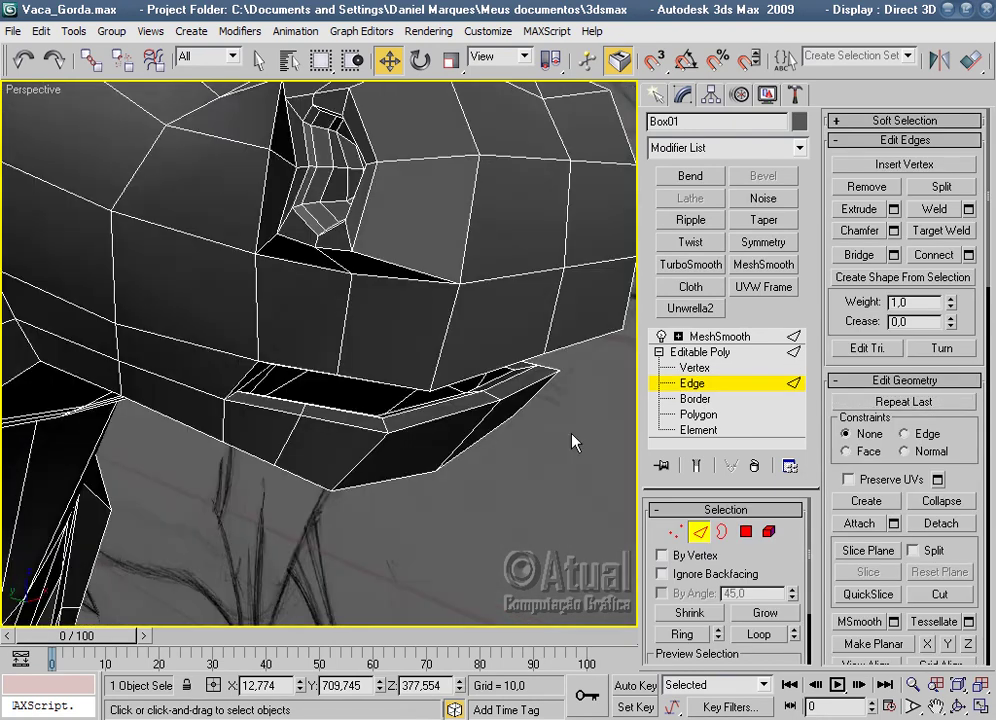
pyautogui.moveTo(573, 442); pyautogui.dragTo(489, 378, button='middle')
# Switch to Border mode and orbit around the jaw onto the mouth-opening border.
pyautogui.press('3')
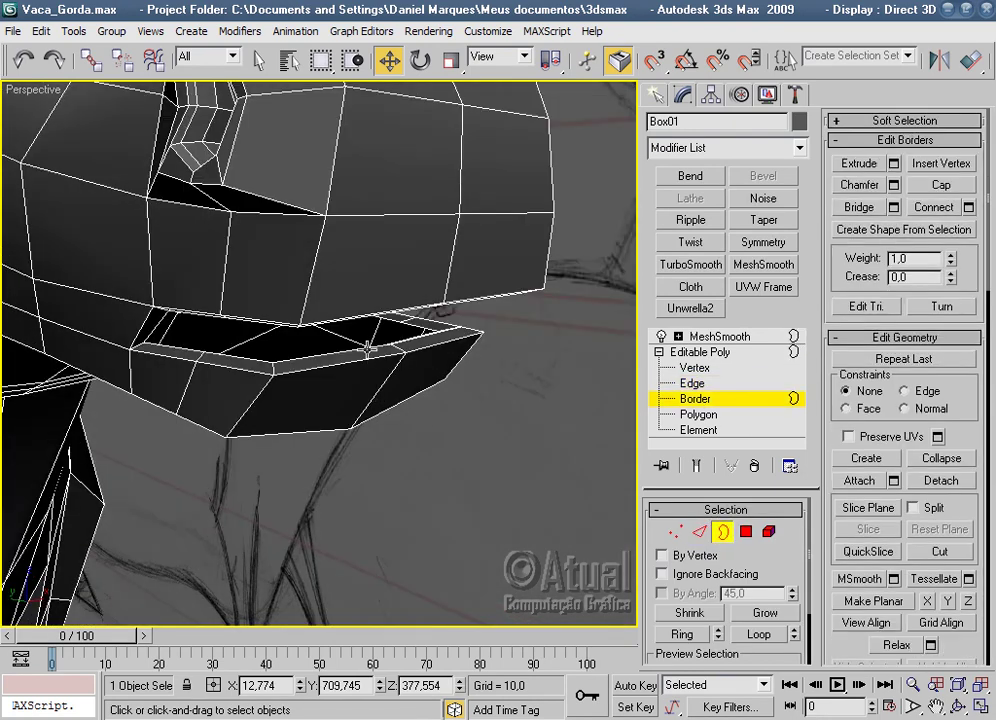
pyautogui.scroll(3, 366, 347)
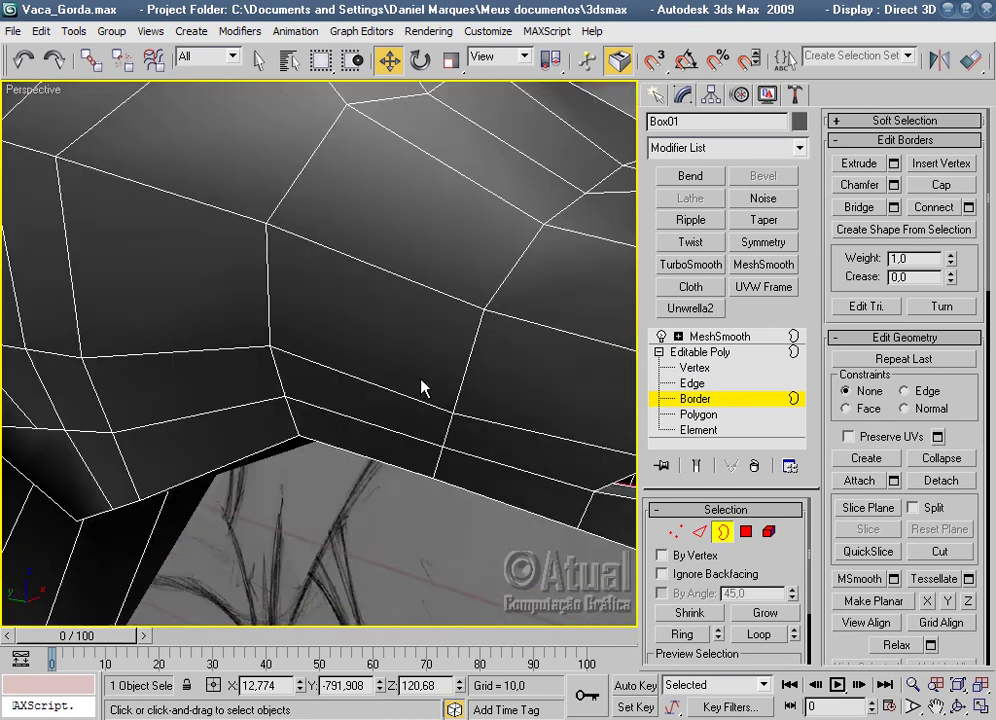
pyautogui.scroll(-3, 422, 389)
pyautogui.moveTo(422, 389); pyautogui.dragTo(501, 395, button='middle')
pyautogui.scroll(-5, 507, 401)
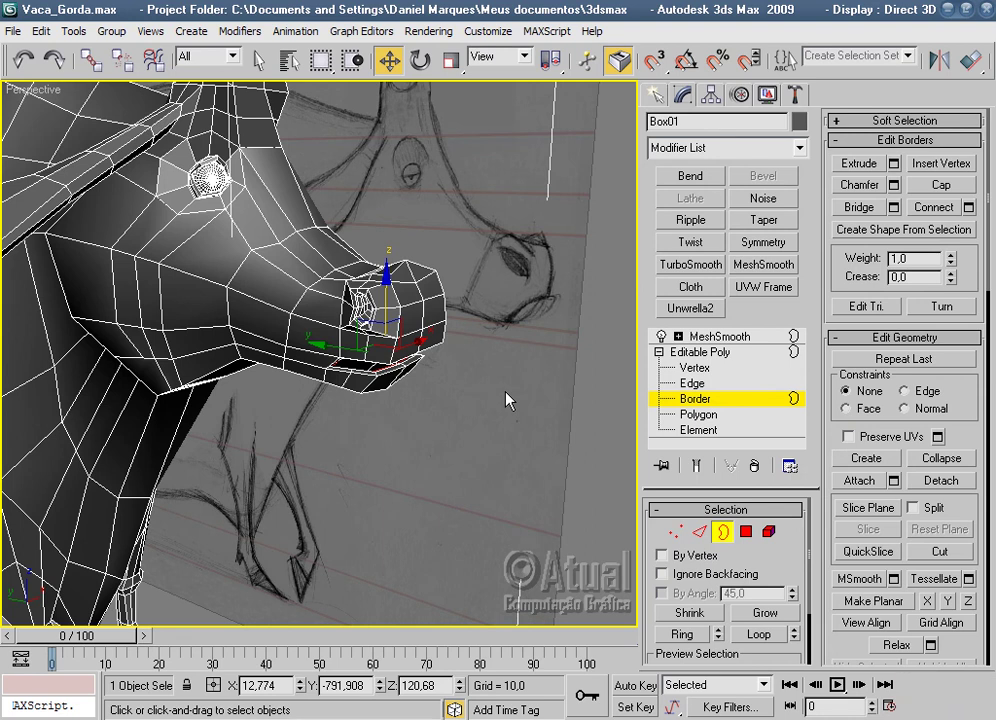
pyautogui.scroll(3, 506, 400)
pyautogui.scroll(3, 389, 407)
pyautogui.scroll(-1, 300, 400)
pyautogui.moveTo(298, 400)
pyautogui.keyDown('alt'); pyautogui.mouseDown(button='middle')
pyautogui.moveTo(271, 378)
pyautogui.moveTo(241, 383)
pyautogui.mouseUp(button='middle'); pyautogui.keyUp('alt')
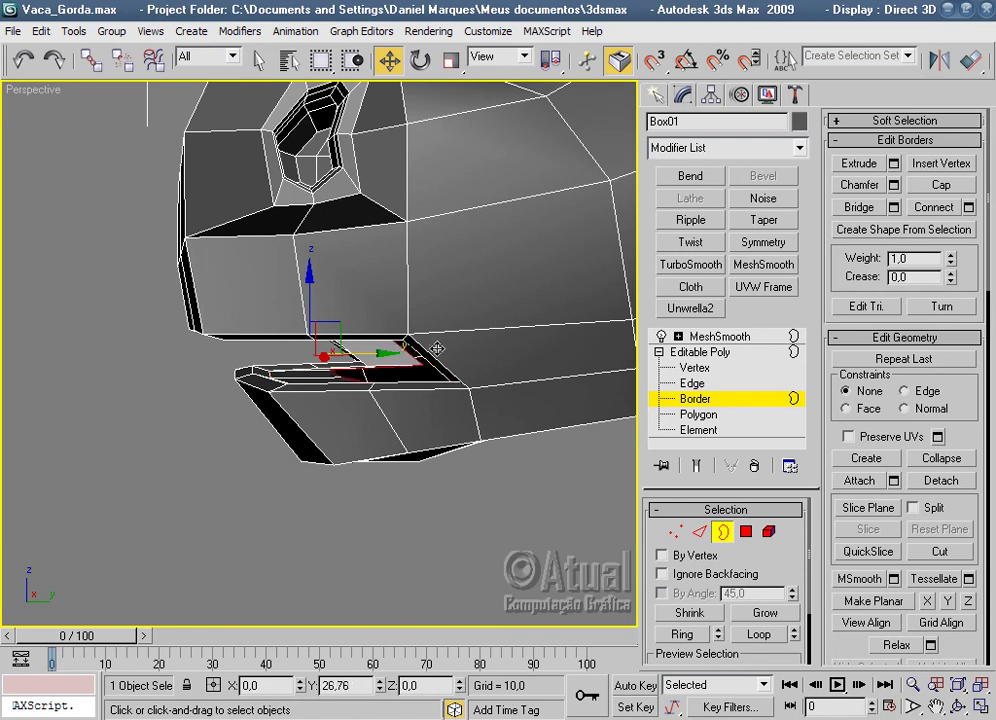
pyautogui.moveTo(425, 350)
pyautogui.keyDown('alt'); pyautogui.mouseDown(button='middle')
pyautogui.moveTo(423, 416)
pyautogui.moveTo(549, 407)
pyautogui.moveTo(612, 425)
pyautogui.moveTo(298, 422)
pyautogui.moveTo(169, 400)
pyautogui.moveTo(342, 432)
pyautogui.mouseUp(button='middle'); pyautogui.keyUp('alt')
pyautogui.scroll(2, 608, 418)
pyautogui.scroll(-3, 438, 438)
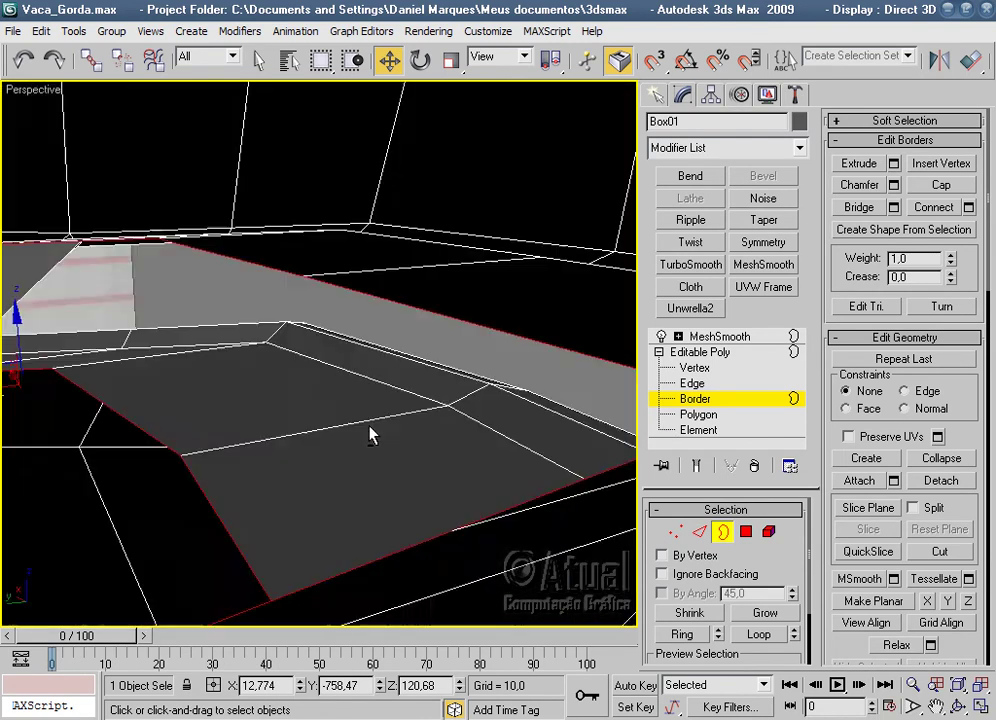
pyautogui.scroll(-4, 438, 438)
pyautogui.moveTo(438, 438)
pyautogui.keyDown('alt'); pyautogui.mouseDown(button='middle')
pyautogui.moveTo(497, 485)
pyautogui.moveTo(456, 500)
pyautogui.moveTo(445, 462)
pyautogui.moveTo(400, 438)
pyautogui.mouseUp(button='middle'); pyautogui.keyUp('alt')
# Scale the mouth border strip taller in Z.
pyautogui.scroll(3, 372, 443)
pyautogui.scroll(-4, 370, 443)
pyautogui.click(451, 61)
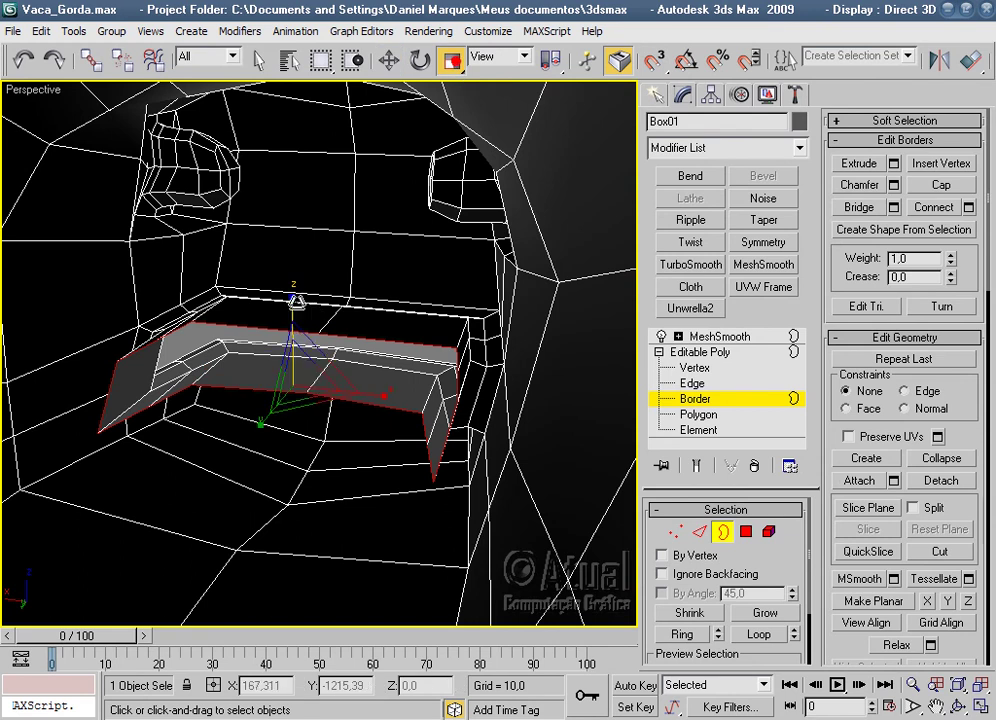
pyautogui.moveTo(289, 302); pyautogui.dragTo(298, 228)
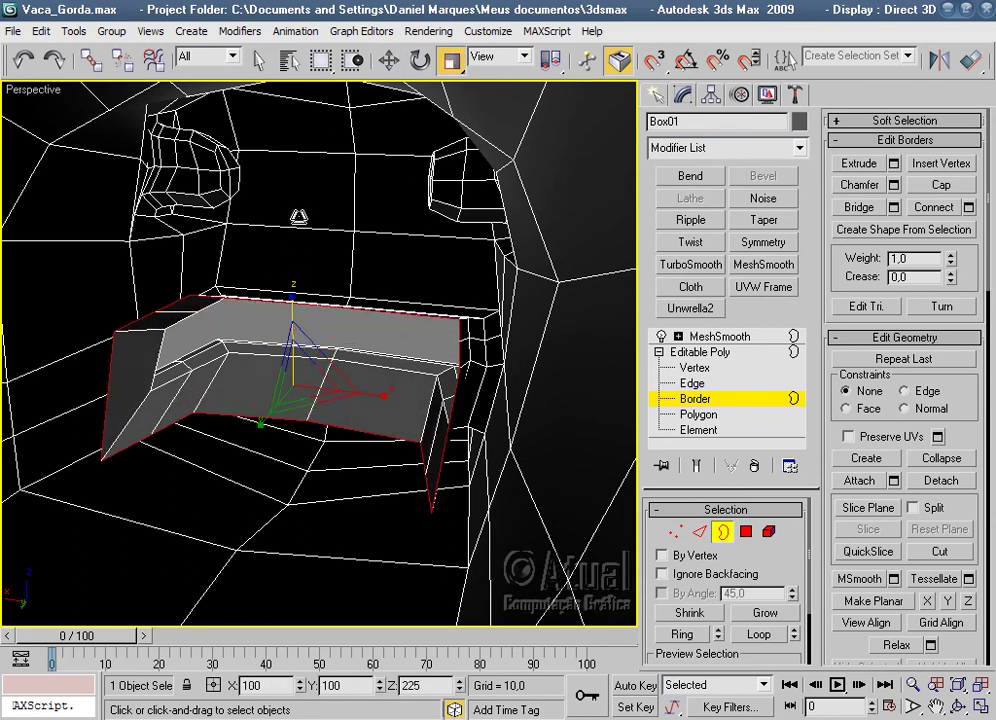
pyautogui.moveTo(310, 400)
pyautogui.keyDown('alt'); pyautogui.mouseDown(button='middle')
pyautogui.moveTo(355, 418)
pyautogui.moveTo(380, 333)
pyautogui.mouseUp(button='middle'); pyautogui.keyUp('alt')
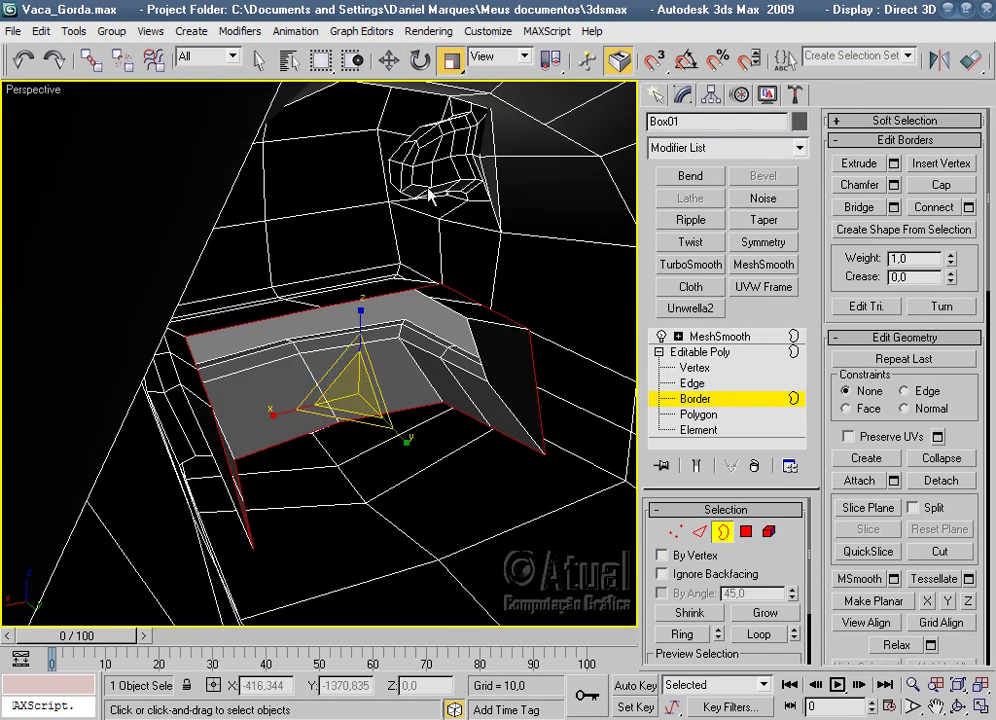
# Squash the border strip along its depth (Y) and move it back in Y.
pyautogui.click(389, 61)
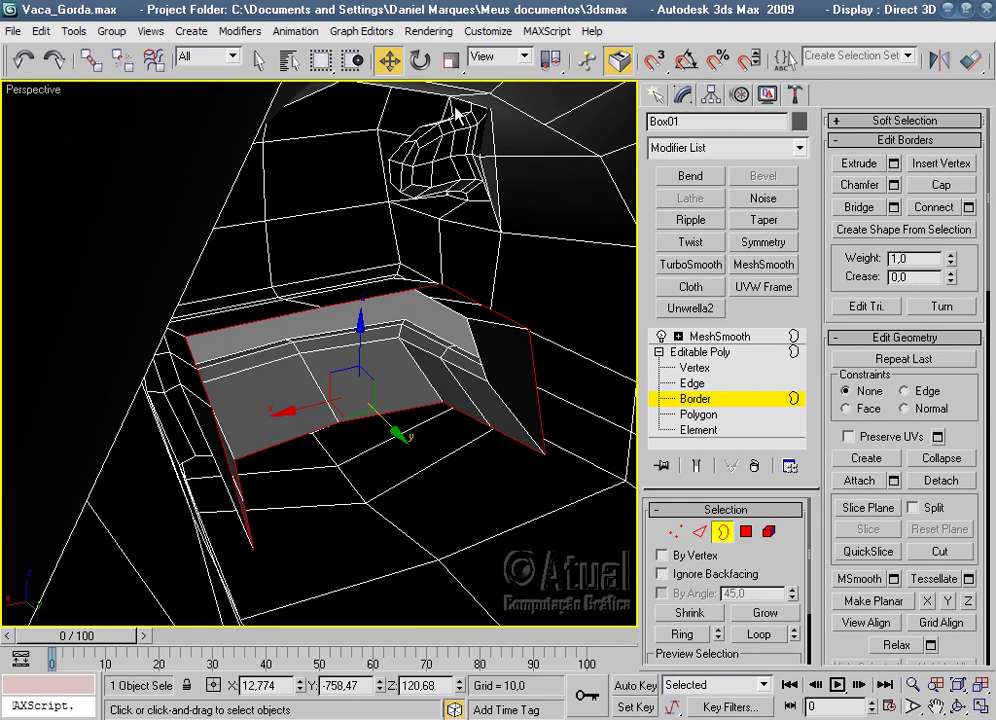
pyautogui.click(451, 61)
pyautogui.moveTo(407, 438)
pyautogui.mouseDown()
pyautogui.moveTo(451, 391)
pyautogui.moveTo(387, 311)
pyautogui.mouseUp()
pyautogui.moveTo(473, 462)
pyautogui.keyDown('alt'); pyautogui.mouseDown(button='middle')
pyautogui.moveTo(407, 416)
pyautogui.moveTo(340, 436)
pyautogui.moveTo(381, 458)
pyautogui.mouseUp(button='middle'); pyautogui.keyUp('alt')
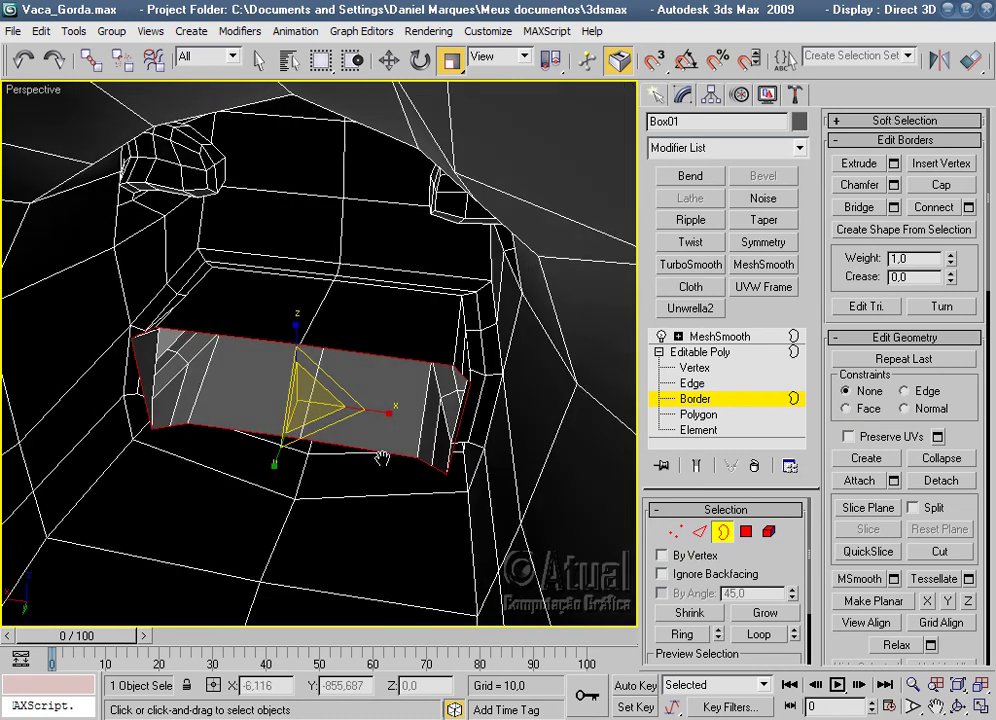
pyautogui.click(389, 61)
pyautogui.moveTo(278, 439); pyautogui.dragTo(249, 525)
pyautogui.moveTo(249, 525)
pyautogui.keyDown('alt'); pyautogui.mouseDown(button='middle')
pyautogui.moveTo(389, 413)
pyautogui.moveTo(400, 382)
pyautogui.mouseUp(button='middle'); pyautogui.keyUp('alt')
# Widen the strip slightly, inspect the mouth from above and the side, then enable MeshSmooth.
pyautogui.click(450, 61)
pyautogui.moveTo(356, 322)
pyautogui.mouseDown()
pyautogui.moveTo(345, 289)
pyautogui.moveTo(361, 289)
pyautogui.moveTo(363, 326)
pyautogui.mouseUp()
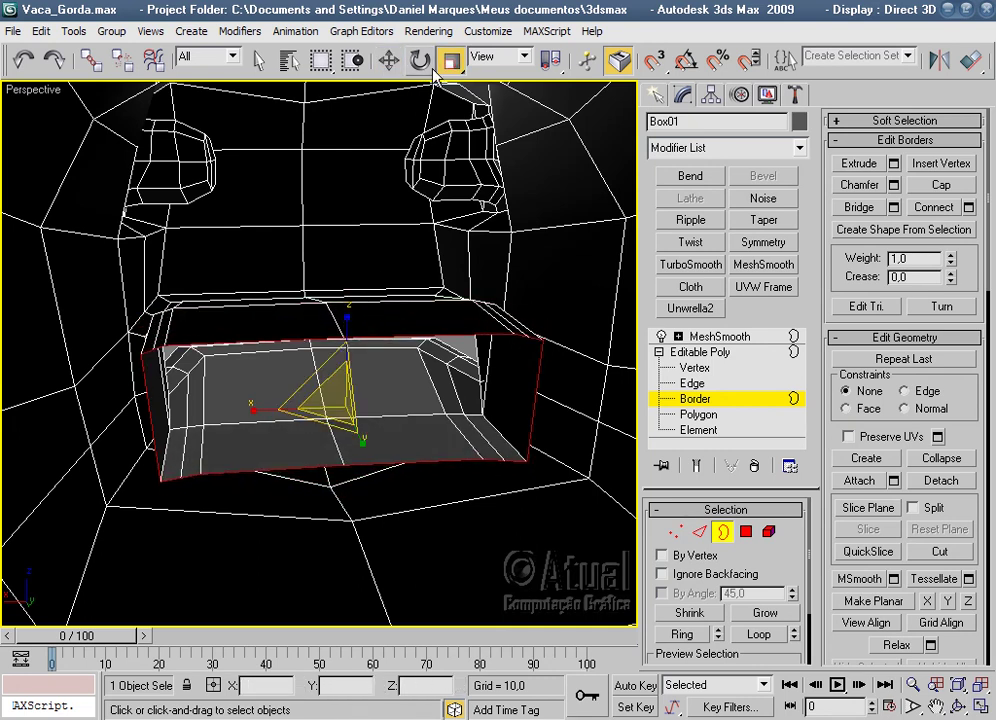
pyautogui.click(389, 61)
pyautogui.moveTo(396, 100)
pyautogui.keyDown('alt'); pyautogui.mouseDown(button='middle')
pyautogui.moveTo(389, 418)
pyautogui.moveTo(481, 141)
pyautogui.mouseUp(button='middle'); pyautogui.keyUp('alt')
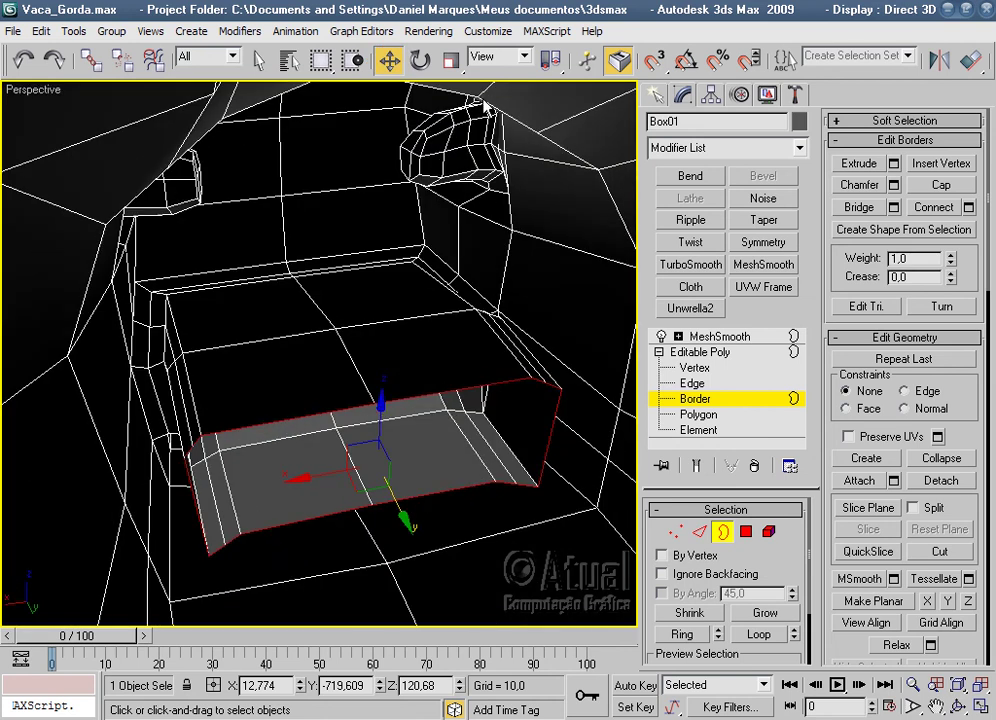
pyautogui.click(452, 63)
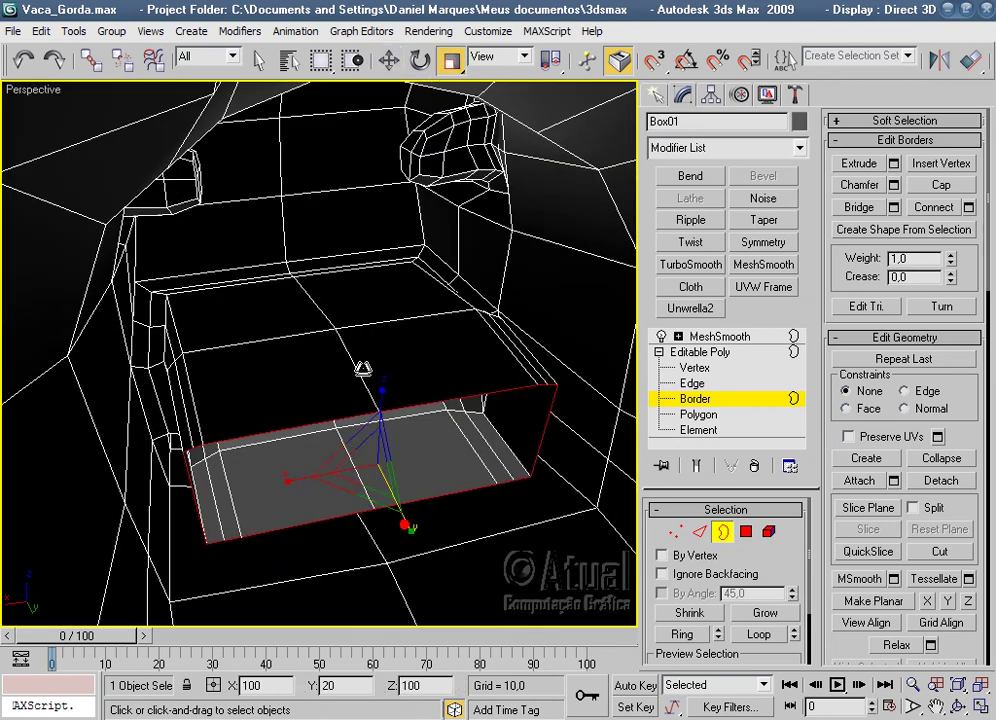
pyautogui.click(400, 518)
pyautogui.moveTo(466, 478)
pyautogui.keyDown('alt'); pyautogui.mouseDown(button='middle')
pyautogui.moveTo(400, 411)
pyautogui.moveTo(416, 465)
pyautogui.moveTo(387, 475)
pyautogui.moveTo(456, 456)
pyautogui.moveTo(512, 322)
pyautogui.moveTo(533, 453)
pyautogui.moveTo(469, 473)
pyautogui.mouseUp(button='middle'); pyautogui.keyUp('alt')
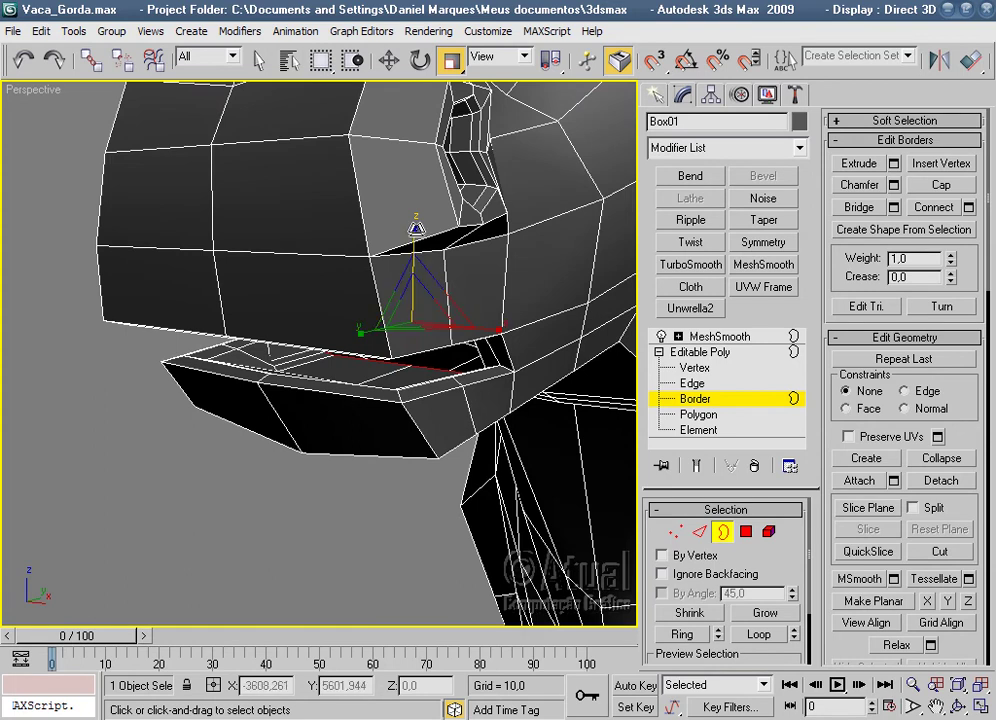
pyautogui.moveTo(447, 311)
pyautogui.keyDown('alt'); pyautogui.mouseDown(button='middle')
pyautogui.moveTo(510, 338)
pyautogui.moveTo(448, 338)
pyautogui.mouseUp(button='middle'); pyautogui.keyUp('alt')
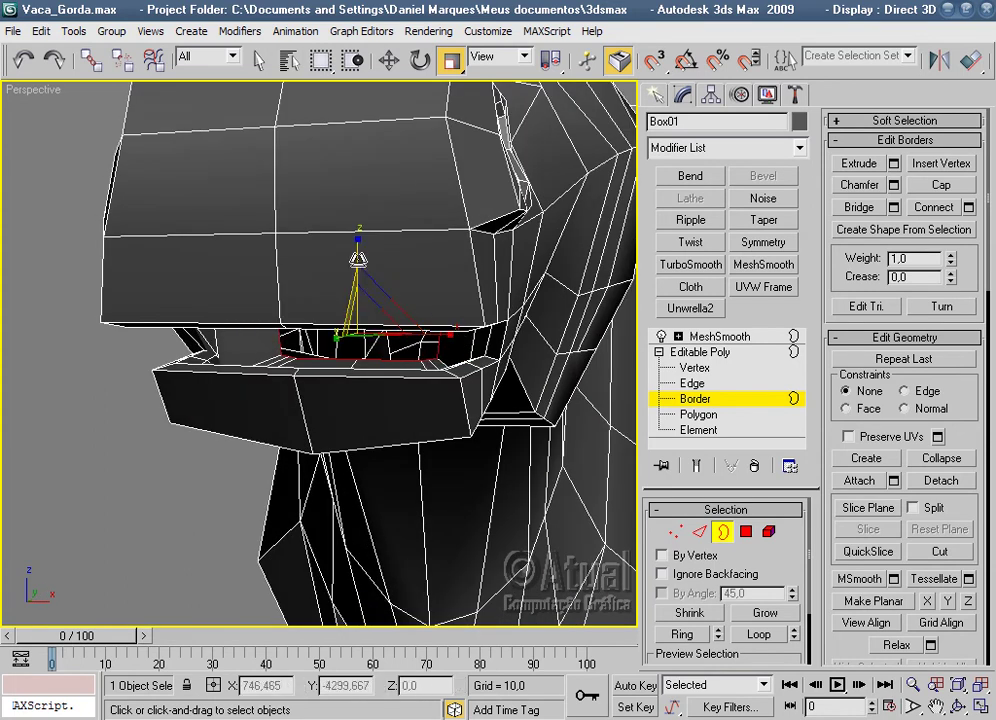
pyautogui.click(720, 336)
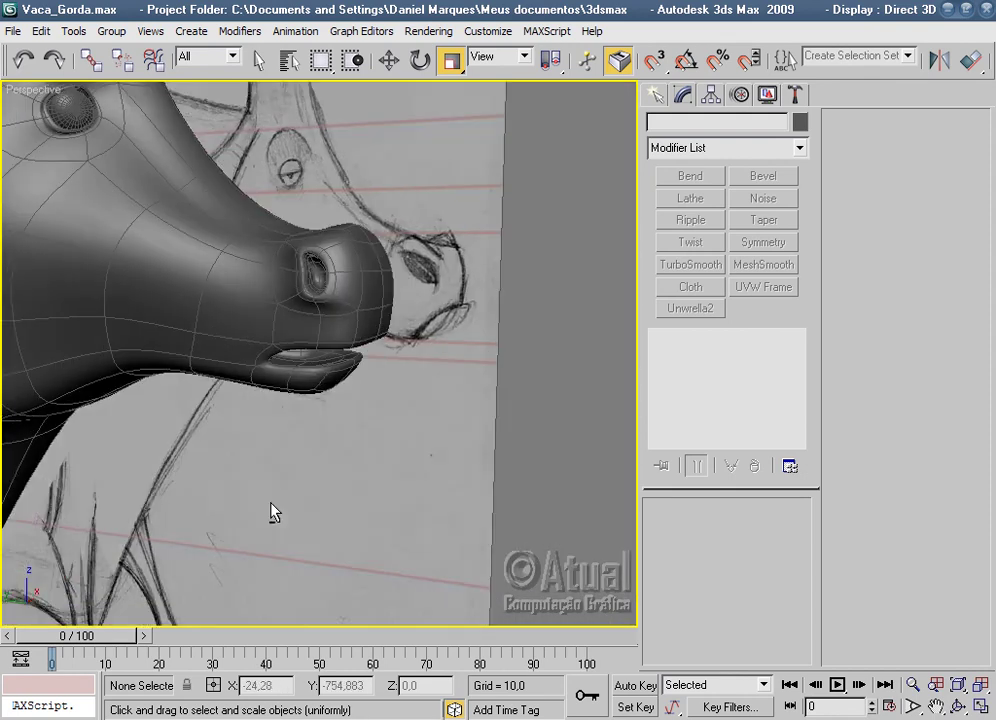
pyautogui.scroll(-5, 462, 455)
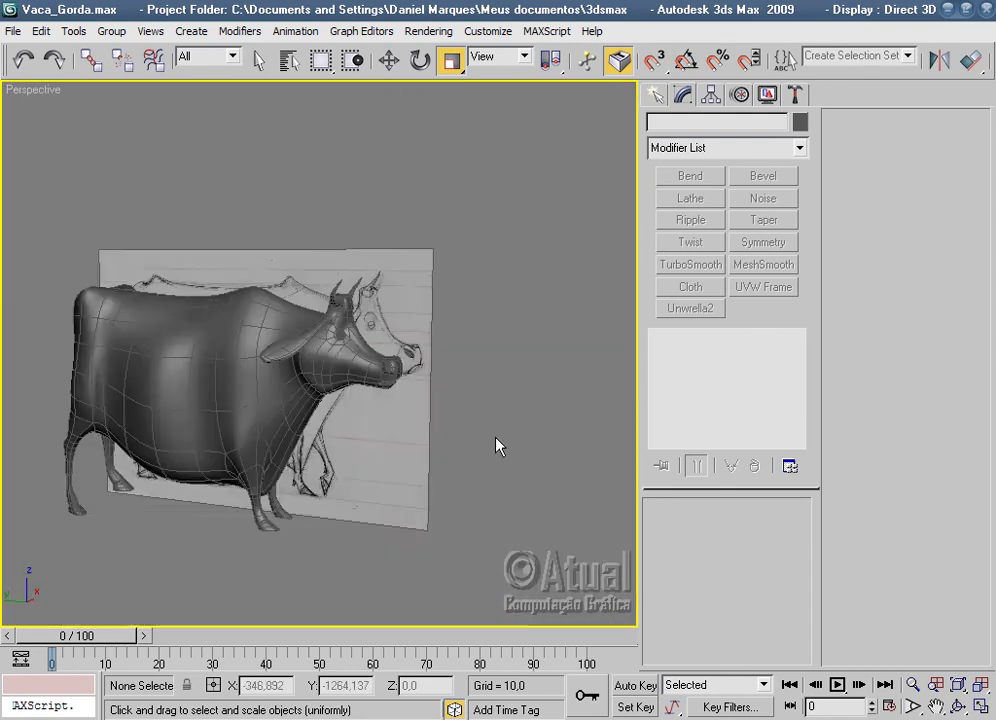
pyautogui.keyDown('alt'); pyautogui.moveTo(496, 445); pyautogui.dragTo(462, 481, button='middle'); pyautogui.keyUp('alt')
pyautogui.rightClick(538, 396)
pyautogui.click(574, 251)
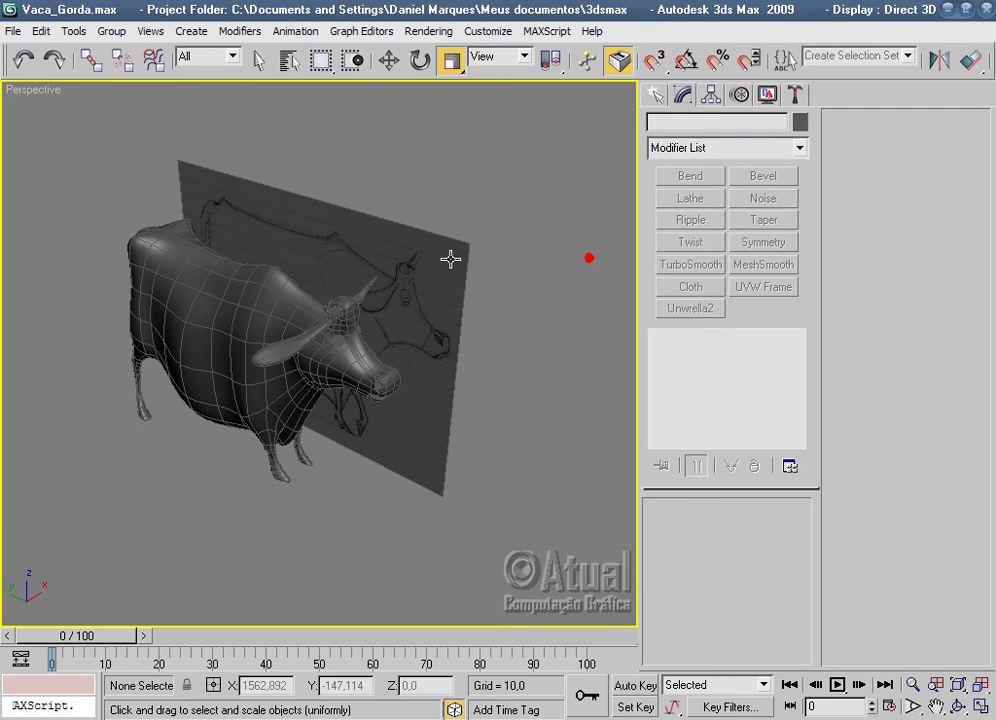
pyautogui.click(445, 258)
pyautogui.rightClick(445, 258)
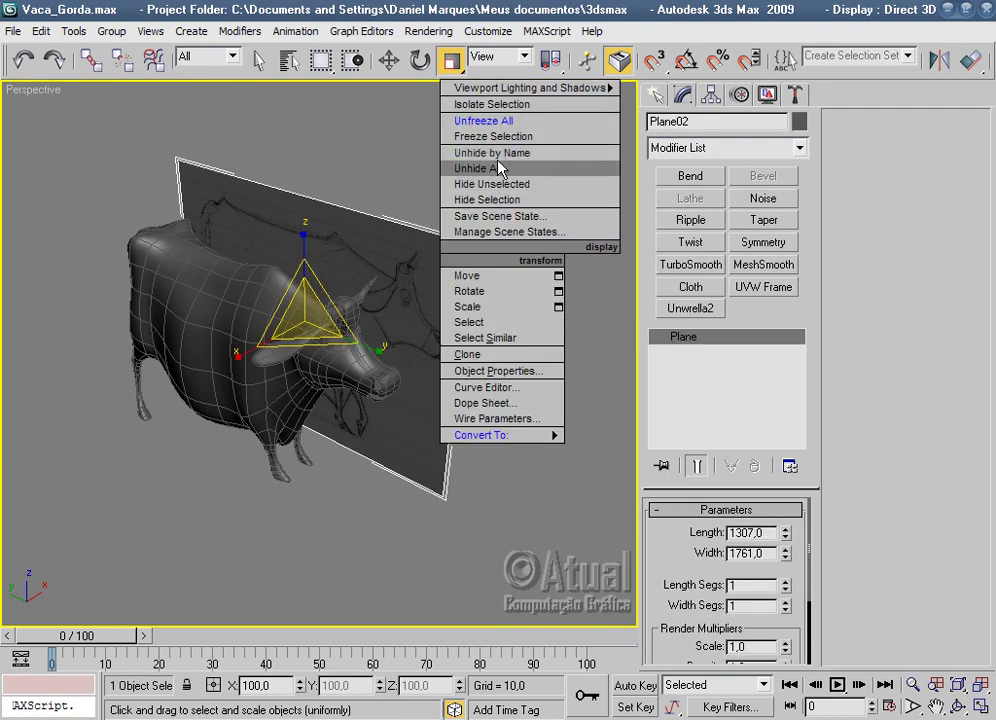
pyautogui.click(487, 200)
pyautogui.moveTo(451, 360)
pyautogui.keyDown('alt'); pyautogui.mouseDown(button='middle')
pyautogui.moveTo(431, 478)
pyautogui.moveTo(300, 445)
pyautogui.moveTo(297, 455)
pyautogui.moveTo(365, 408)
pyautogui.mouseUp(button='middle'); pyautogui.keyUp('alt')
pyautogui.press('F4')
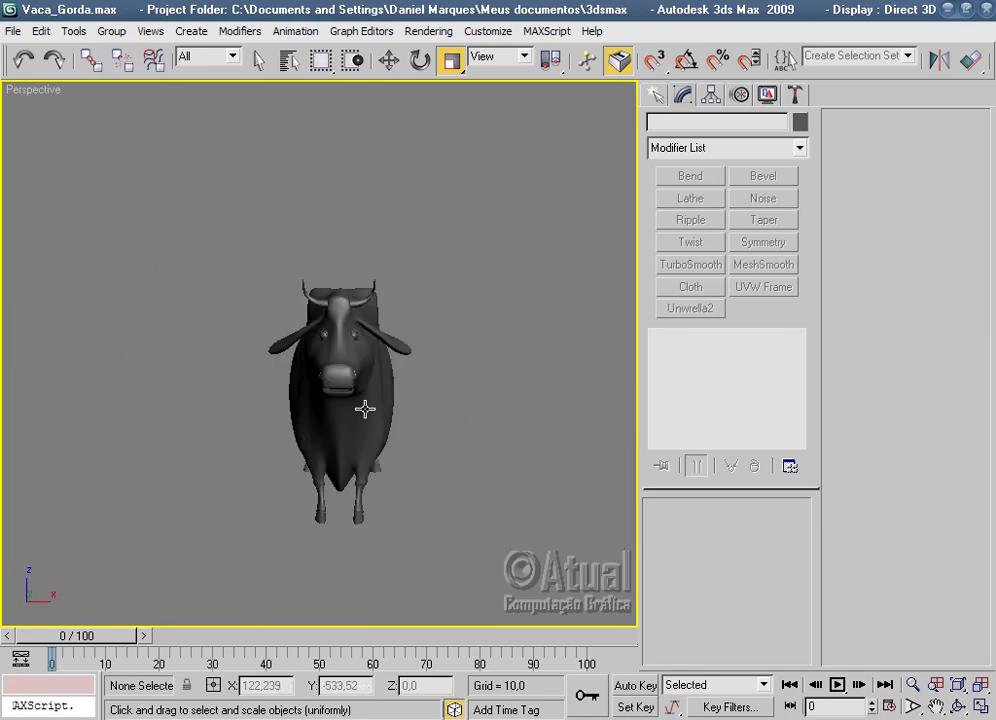
pyautogui.click(365, 408)
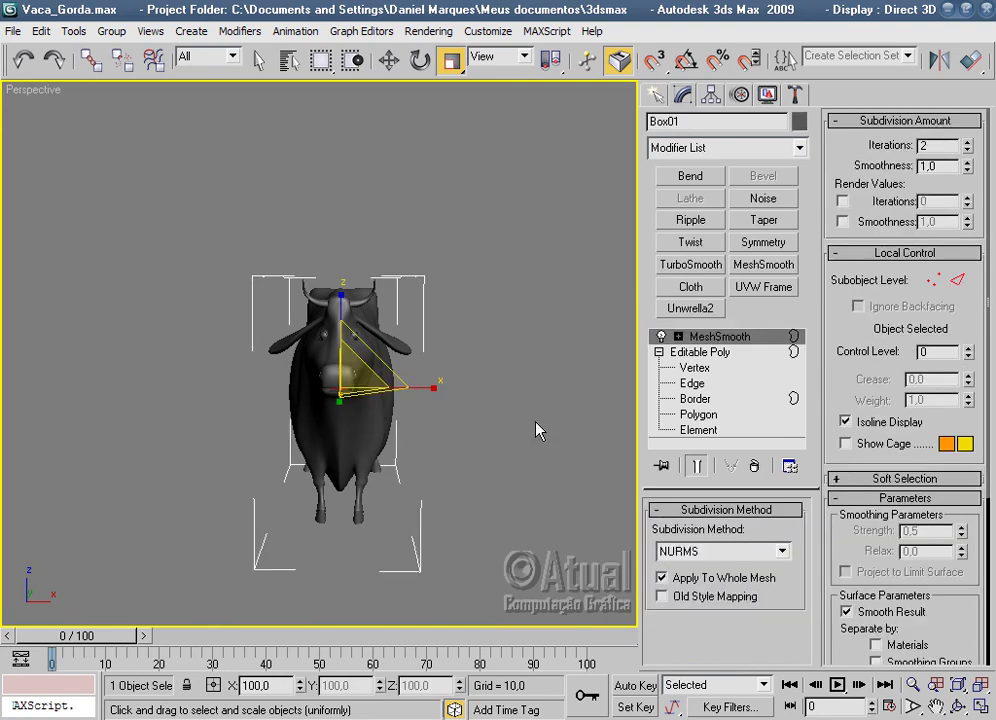
pyautogui.click(657, 95)
pyautogui.click(518, 390)
pyautogui.moveTo(458, 469)
pyautogui.keyDown('alt'); pyautogui.mouseDown(button='middle')
pyautogui.moveTo(491, 511)
pyautogui.moveTo(437, 495)
pyautogui.moveTo(543, 470)
pyautogui.mouseUp(button='middle'); pyautogui.keyUp('alt')
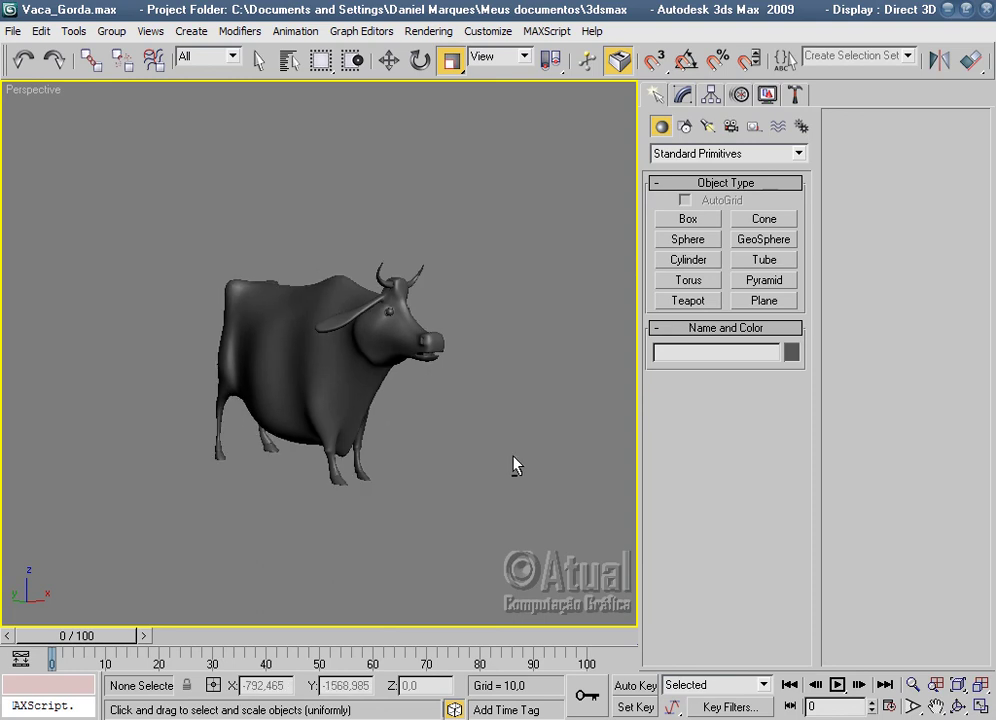
pyautogui.moveTo(476, 436)
pyautogui.keyDown('alt'); pyautogui.mouseDown(button='middle')
pyautogui.moveTo(460, 462)
pyautogui.moveTo(474, 452)
pyautogui.moveTo(468, 470)
pyautogui.mouseUp(button='middle'); pyautogui.keyUp('alt')
pyautogui.moveTo(512, 240)
pyautogui.keyDown('alt'); pyautogui.mouseDown(button='middle')
pyautogui.moveTo(469, 458)
pyautogui.moveTo(514, 411)
pyautogui.moveTo(625, 393)
pyautogui.moveTo(468, 432)
pyautogui.moveTo(278, 436)
pyautogui.moveTo(225, 407)
pyautogui.moveTo(442, 376)
pyautogui.moveTo(569, 437)
pyautogui.mouseUp(button='middle'); pyautogui.keyUp('alt')
pyautogui.rightClick(401, 419)
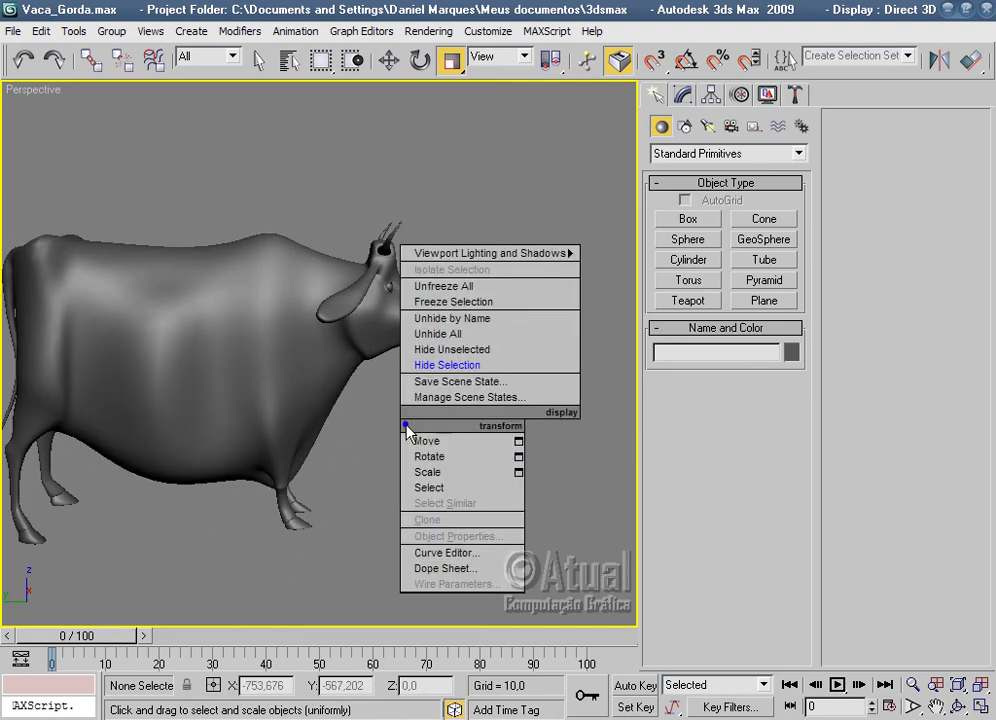
pyautogui.click(488, 334)
pyautogui.keyDown('alt'); pyautogui.moveTo(525, 427); pyautogui.dragTo(409, 445, button='middle'); pyautogui.keyUp('alt')
pyautogui.click(547, 208)
pyautogui.rightClick(548, 208)
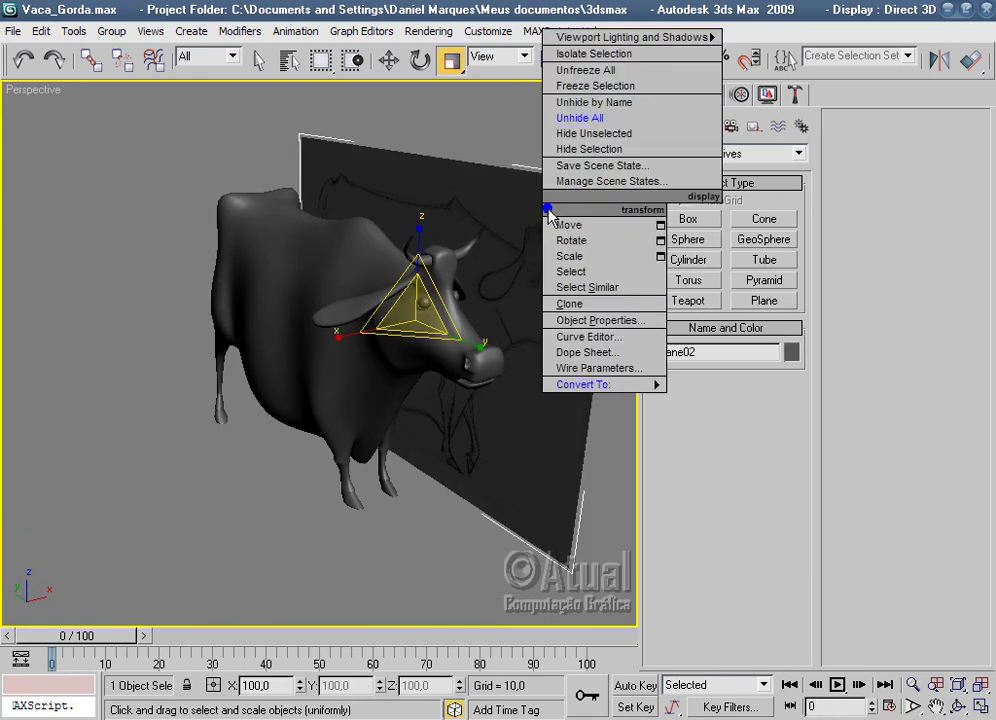
pyautogui.click(605, 87)
pyautogui.press('F4')
pyautogui.moveTo(333, 489)
pyautogui.keyDown('alt'); pyautogui.mouseDown(button='middle')
pyautogui.moveTo(442, 507)
pyautogui.moveTo(503, 468)
pyautogui.mouseUp(button='middle'); pyautogui.keyUp('alt')
# Select the cow at Polygon level and pick two polygons under the belly.
pyautogui.click(392, 363)
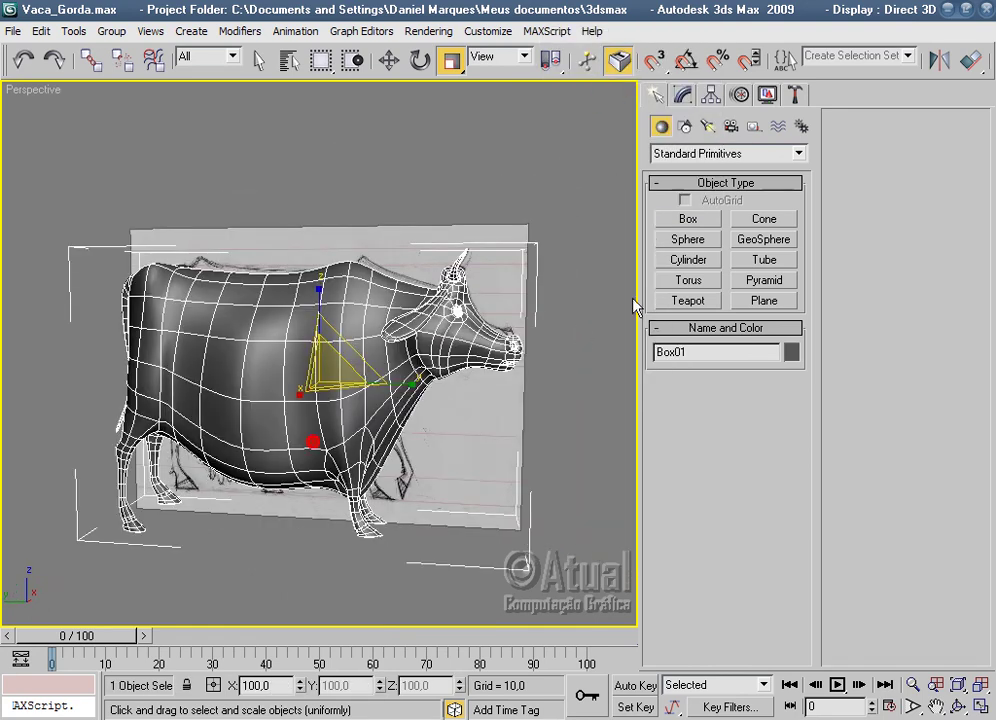
pyautogui.click(685, 97)
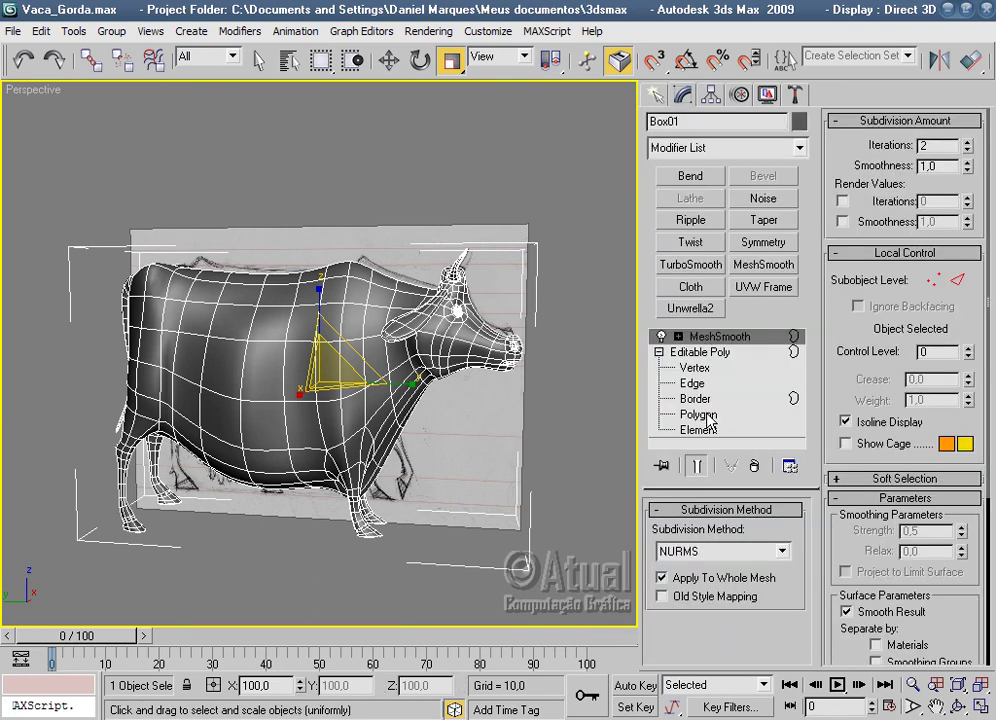
pyautogui.click(705, 413)
pyautogui.keyDown('alt'); pyautogui.moveTo(385, 380); pyautogui.dragTo(385, 417, button='middle'); pyautogui.keyUp('alt')
pyautogui.scroll(3, 385, 417)
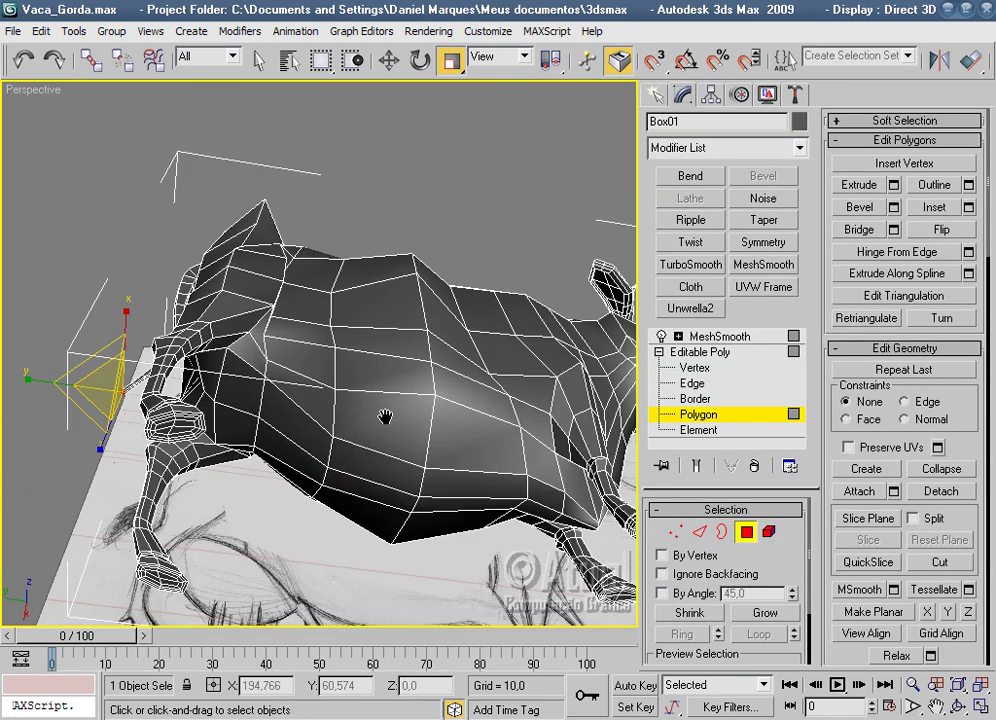
pyautogui.scroll(5, 385, 417)
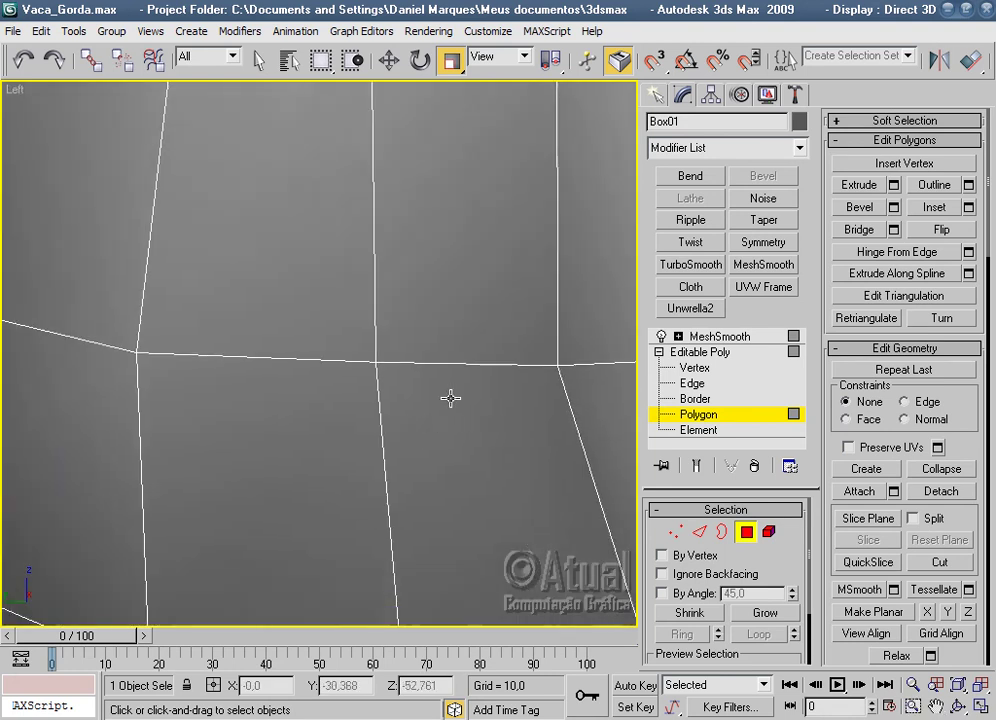
pyautogui.keyDown('alt'); pyautogui.moveTo(449, 398); pyautogui.dragTo(351, 460, button='middle'); pyautogui.keyUp('alt')
pyautogui.scroll(3, 546, 405)
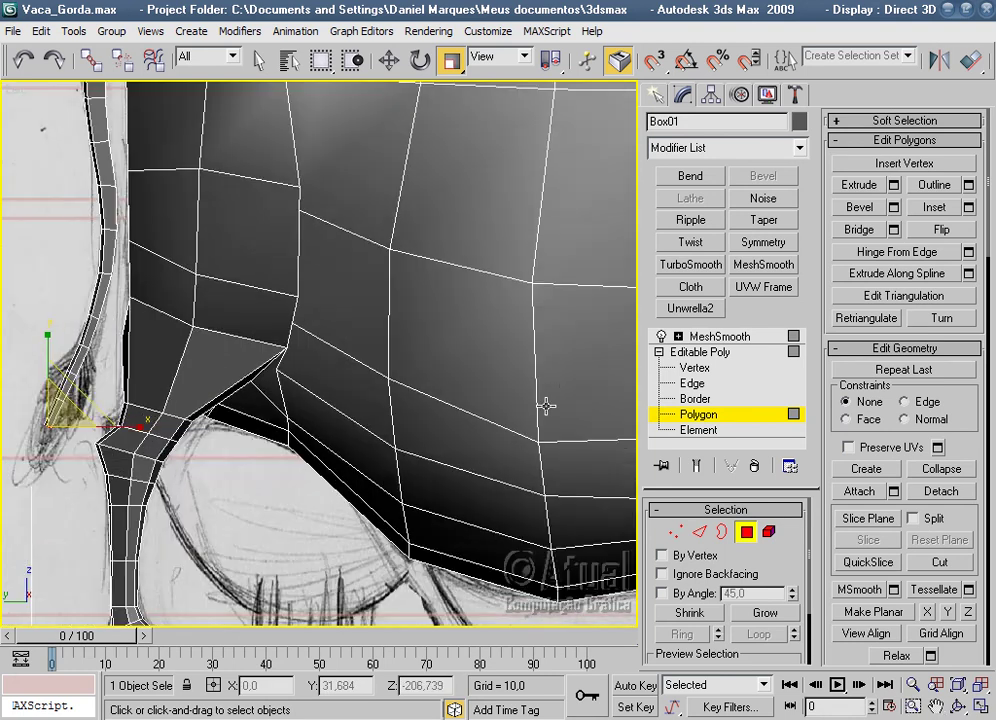
pyautogui.click(340, 484)
pyautogui.keyDown('ctrl'); pyautogui.click(267, 433); pyautogui.keyUp('ctrl')
# In the Left view, extrude the selected belly polygons with a height of about 59.
pyautogui.moveTo(333, 507)
pyautogui.keyDown('alt'); pyautogui.mouseDown(button='middle')
pyautogui.moveTo(322, 494)
pyautogui.moveTo(400, 387)
pyautogui.moveTo(256, 370)
pyautogui.moveTo(245, 454)
pyautogui.moveTo(356, 531)
pyautogui.moveTo(494, 500)
pyautogui.moveTo(355, 464)
pyautogui.moveTo(411, 456)
pyautogui.mouseUp(button='middle'); pyautogui.keyUp('alt')
pyautogui.scroll(3, 625, 548)
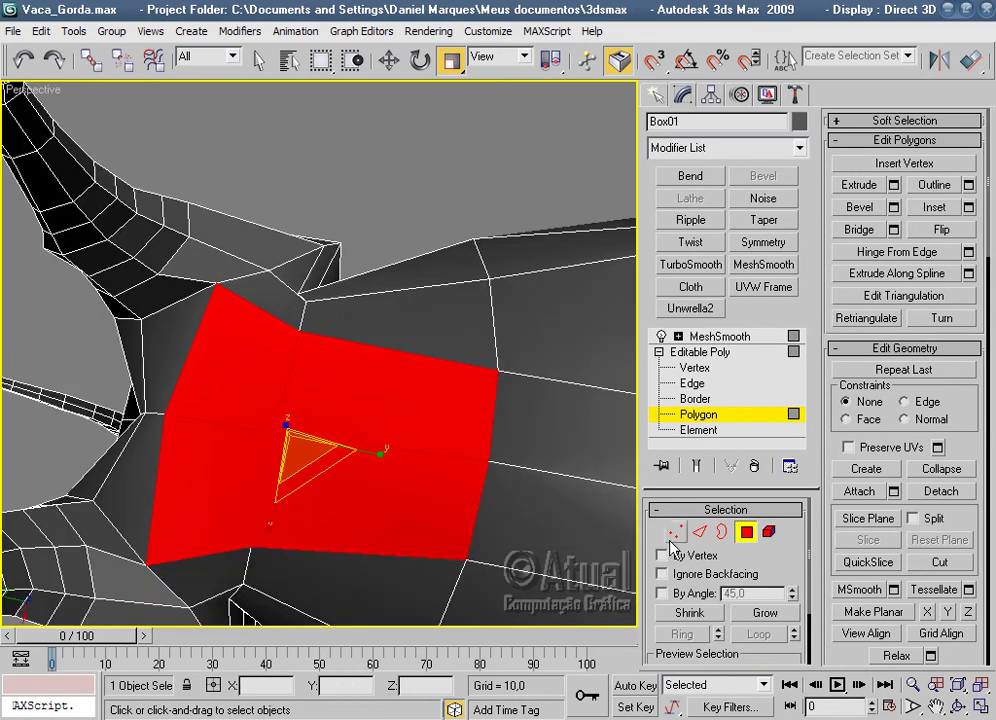
pyautogui.moveTo(361, 494)
pyautogui.keyDown('alt'); pyautogui.mouseDown(button='middle')
pyautogui.moveTo(411, 540)
pyautogui.moveTo(516, 553)
pyautogui.moveTo(405, 518)
pyautogui.moveTo(444, 566)
pyautogui.moveTo(369, 260)
pyautogui.mouseUp(button='middle'); pyautogui.keyUp('alt')
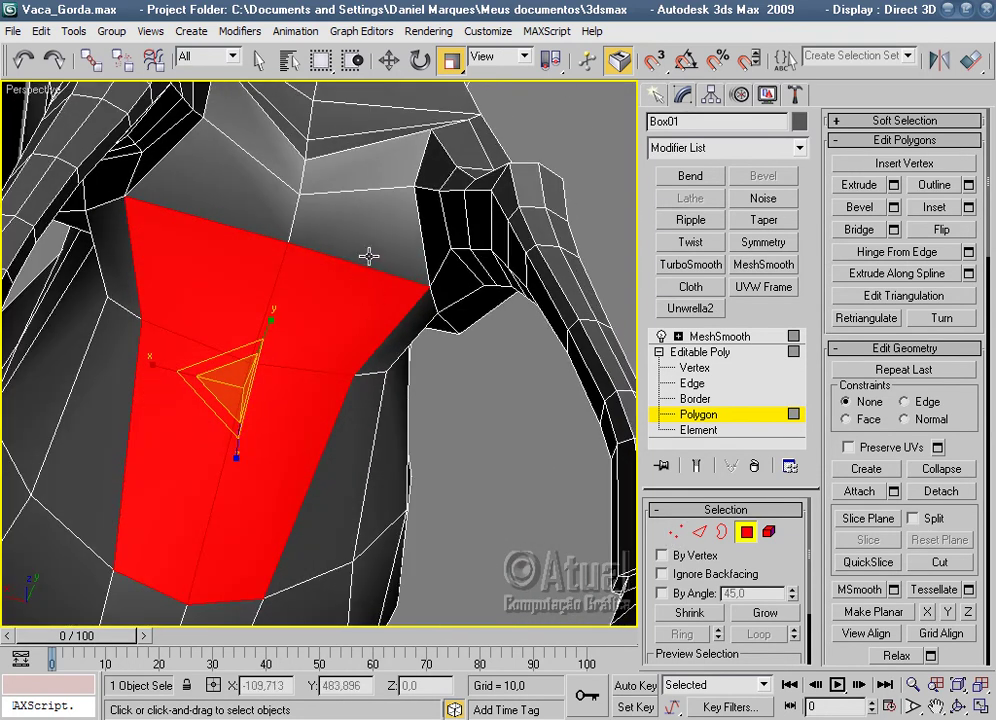
pyautogui.scroll(-5, 430, 410)
pyautogui.moveTo(430, 410)
pyautogui.keyDown('alt'); pyautogui.mouseDown(button='middle')
pyautogui.moveTo(258, 416)
pyautogui.moveTo(272, 414)
pyautogui.moveTo(408, 512)
pyautogui.mouseUp(button='middle'); pyautogui.keyUp('alt')
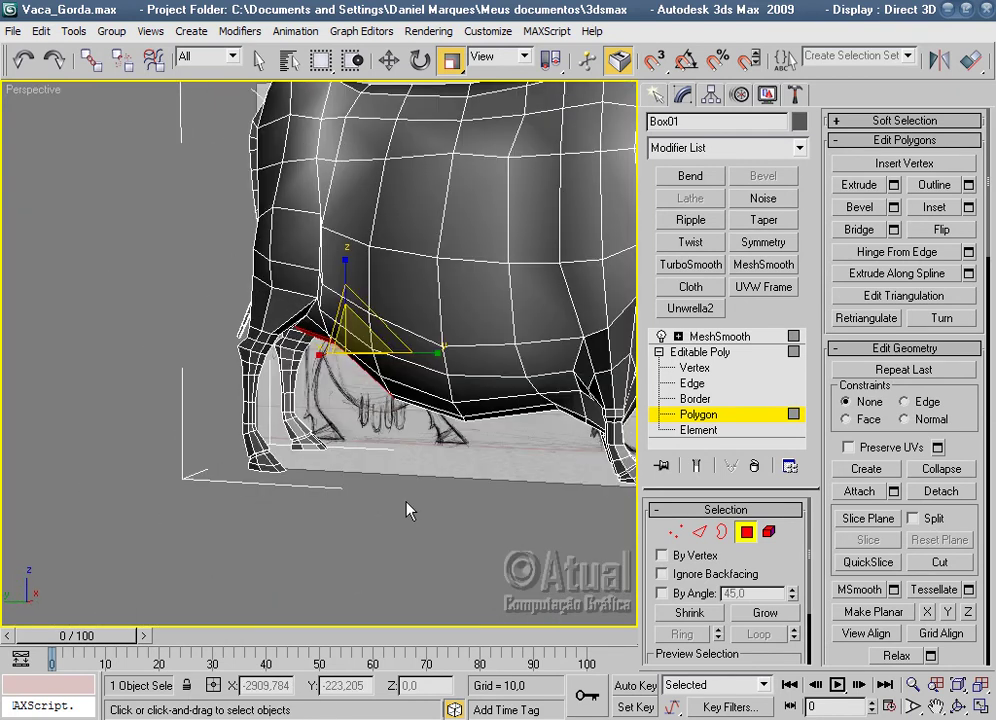
pyautogui.press('l')
pyautogui.scroll(-3, 389, 465)
pyautogui.scroll(-2, 380, 457)
pyautogui.scroll(-3, 380, 457)
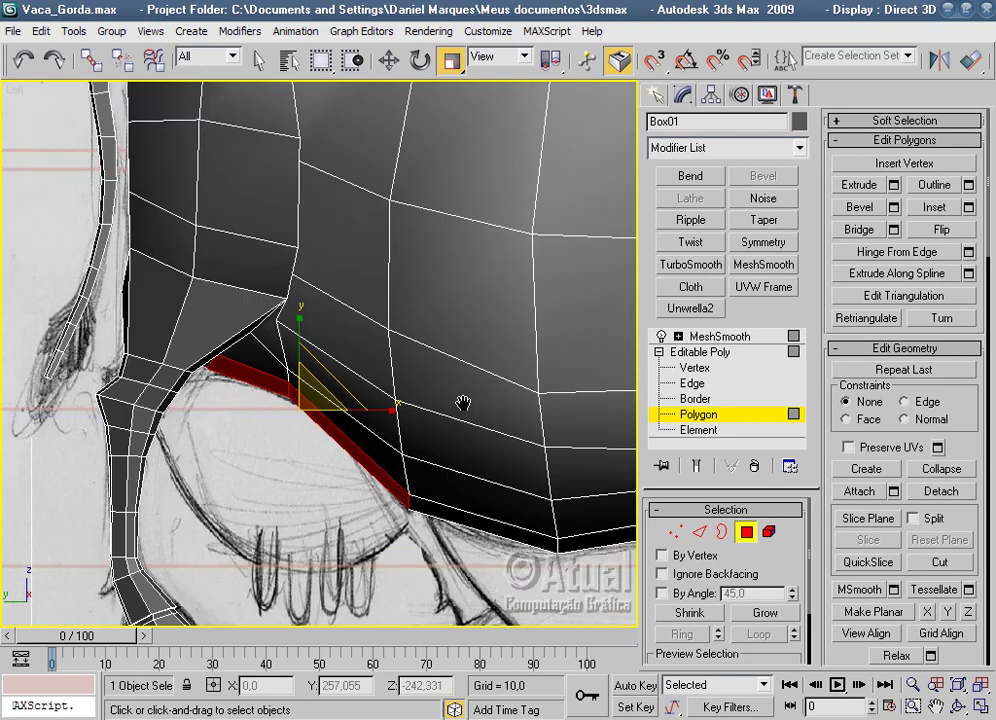
pyautogui.click(891, 187)
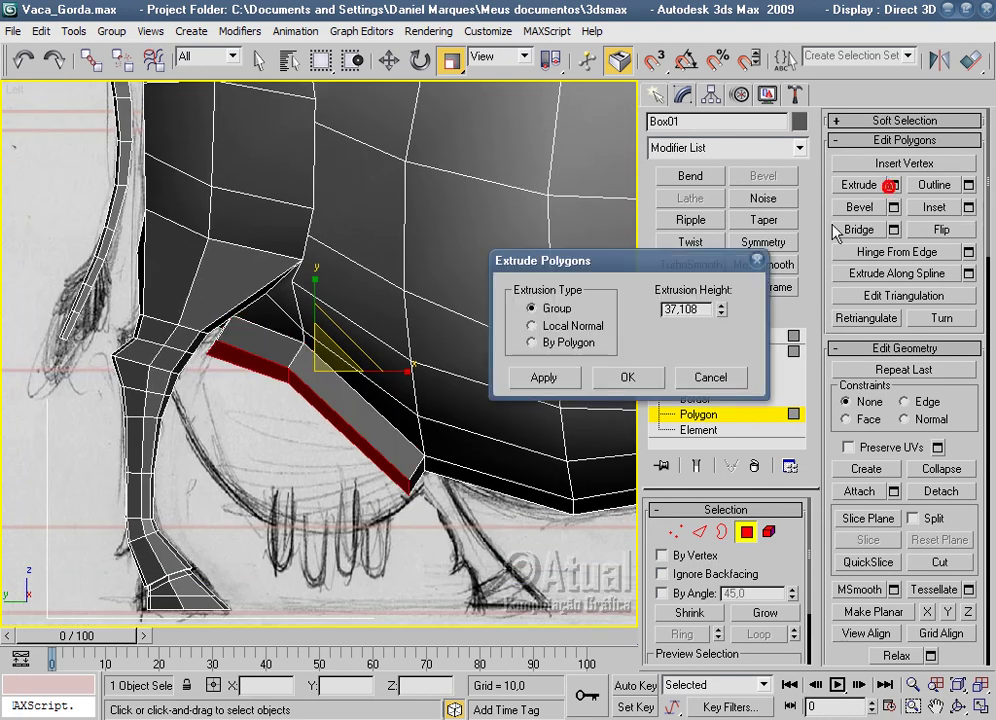
pyautogui.moveTo(721, 309); pyautogui.dragTo(721, 280)
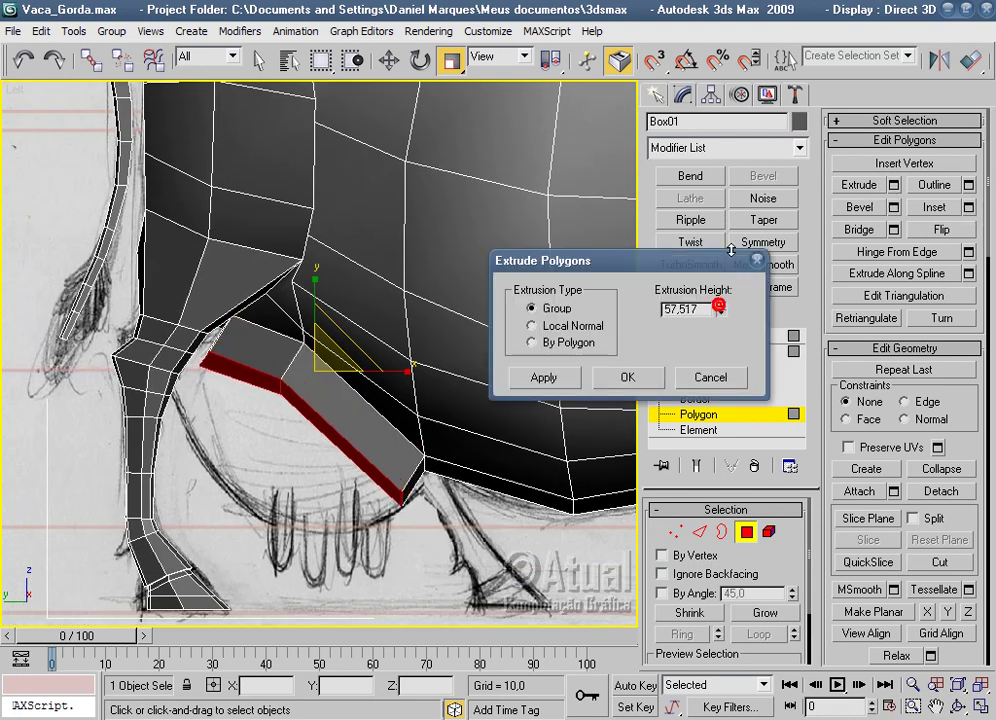
pyautogui.click(627, 377)
# Flatten the extruded polygons vertically and lower them to the sketch's udder line.
pyautogui.click(389, 60)
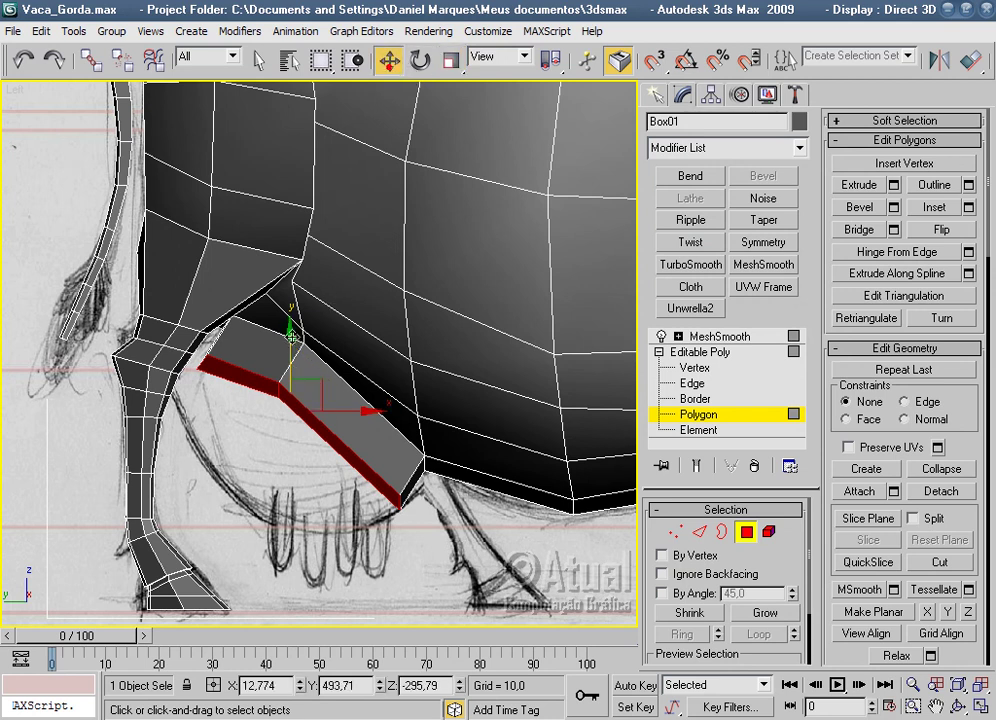
pyautogui.moveTo(290, 345); pyautogui.dragTo(291, 462)
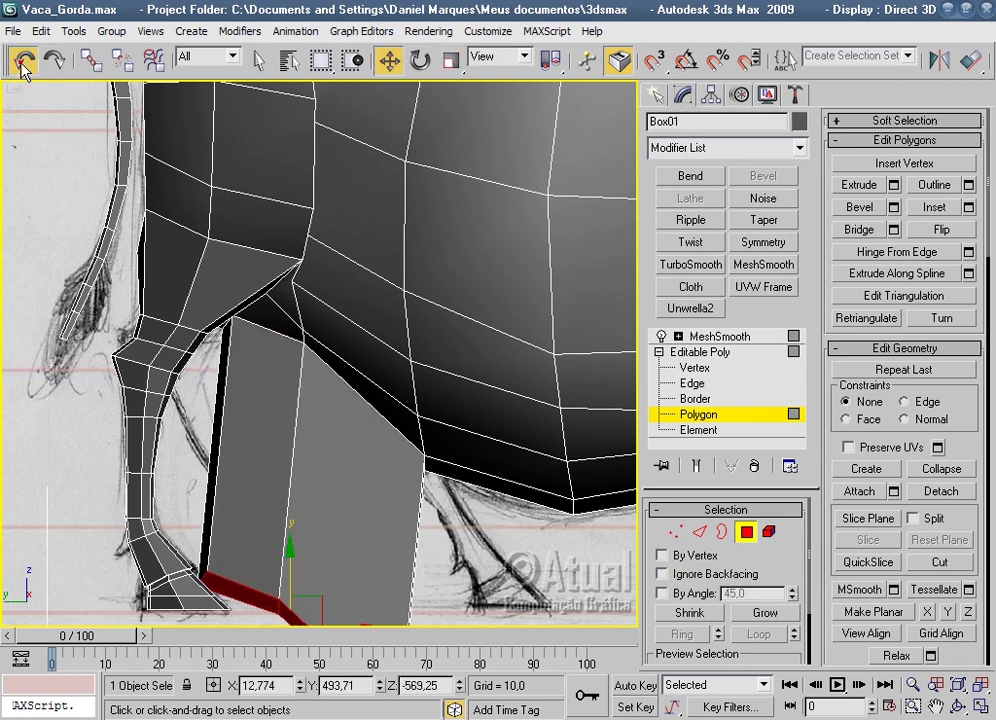
pyautogui.click(22, 62)
pyautogui.click(450, 61)
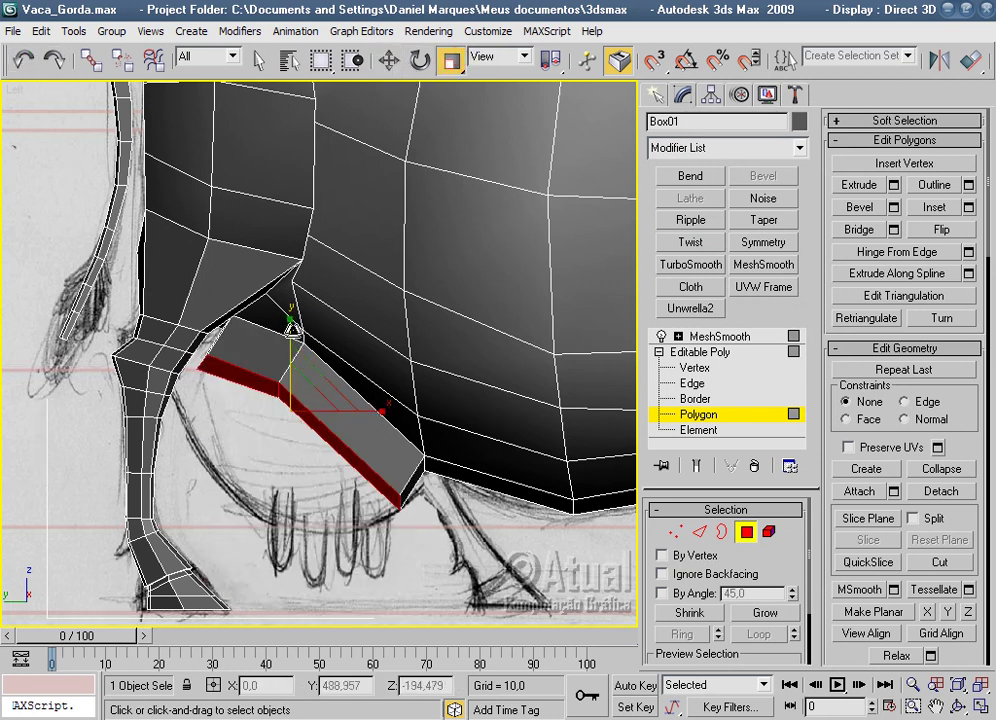
pyautogui.moveTo(289, 275); pyautogui.dragTo(296, 427)
pyautogui.moveTo(283, 322); pyautogui.dragTo(310, 445)
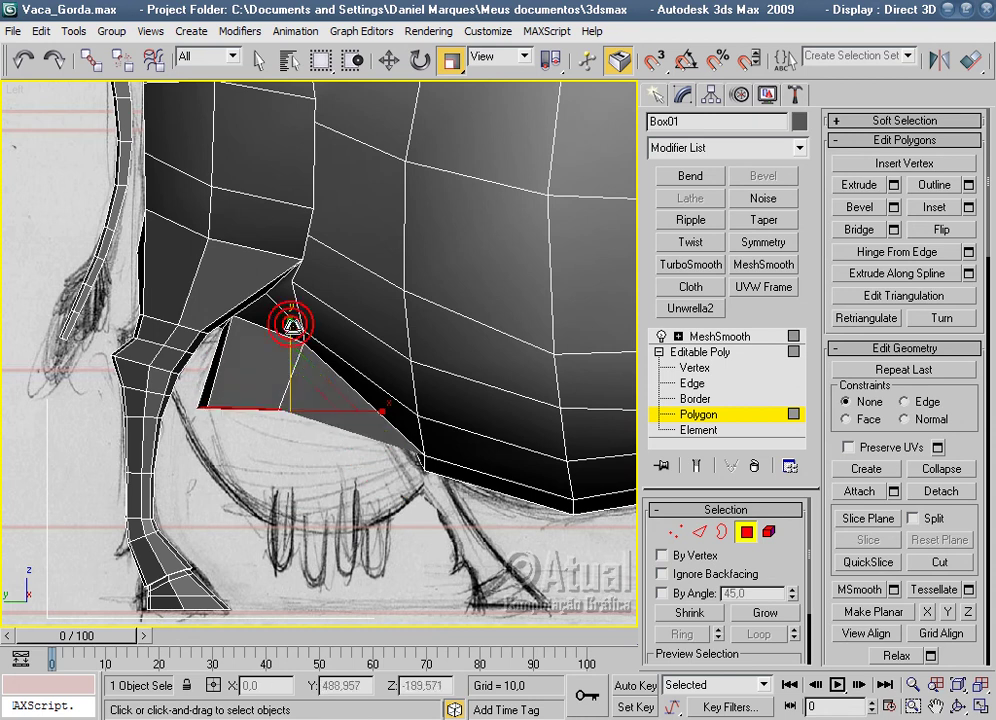
pyautogui.click(389, 61)
pyautogui.moveTo(290, 390)
pyautogui.mouseDown()
pyautogui.moveTo(316, 497)
pyautogui.moveTo(343, 472)
pyautogui.mouseUp()
pyautogui.click(452, 62)
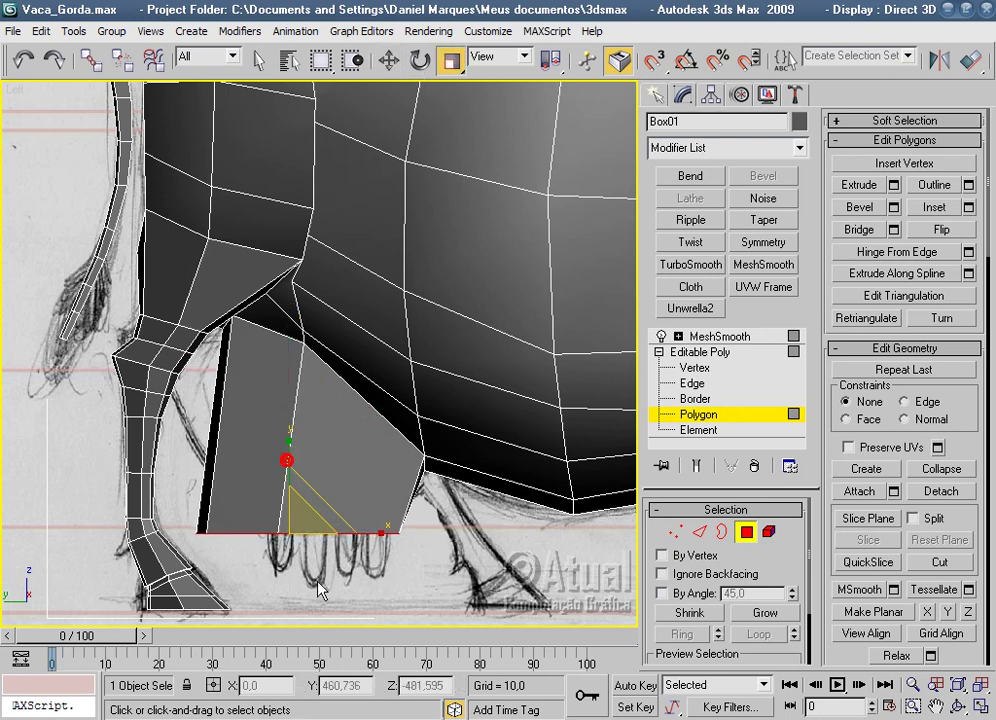
# Add an edge across the udder block, enable See-Through (Alt+X), and go to Vertex level.
pyautogui.click(699, 533)
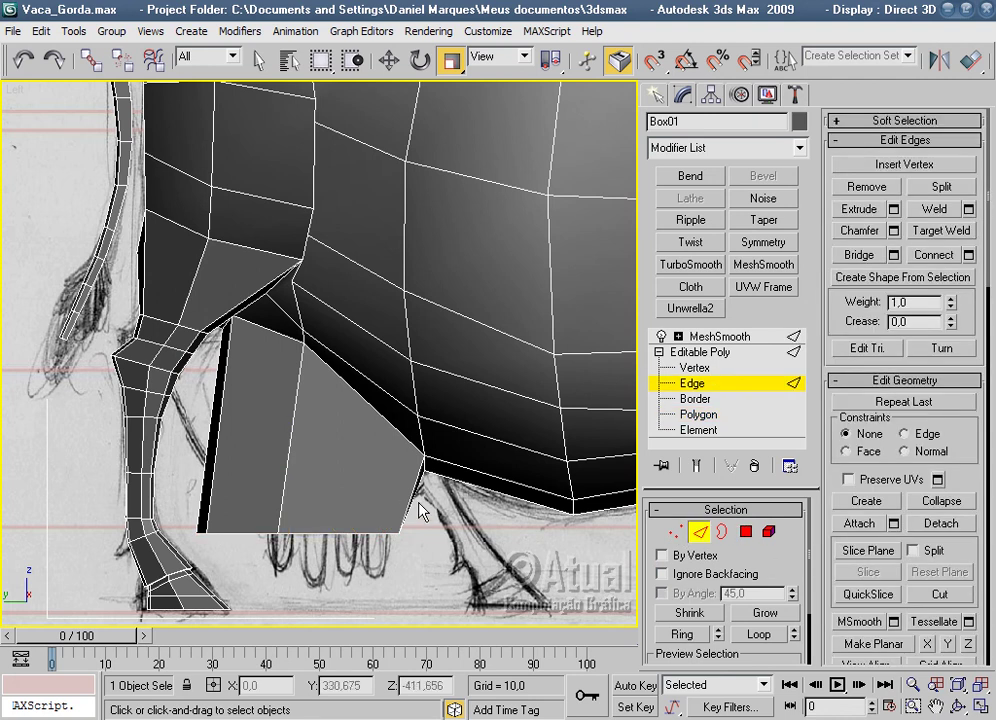
pyautogui.rightClick(294, 433)
pyautogui.click(294, 433)
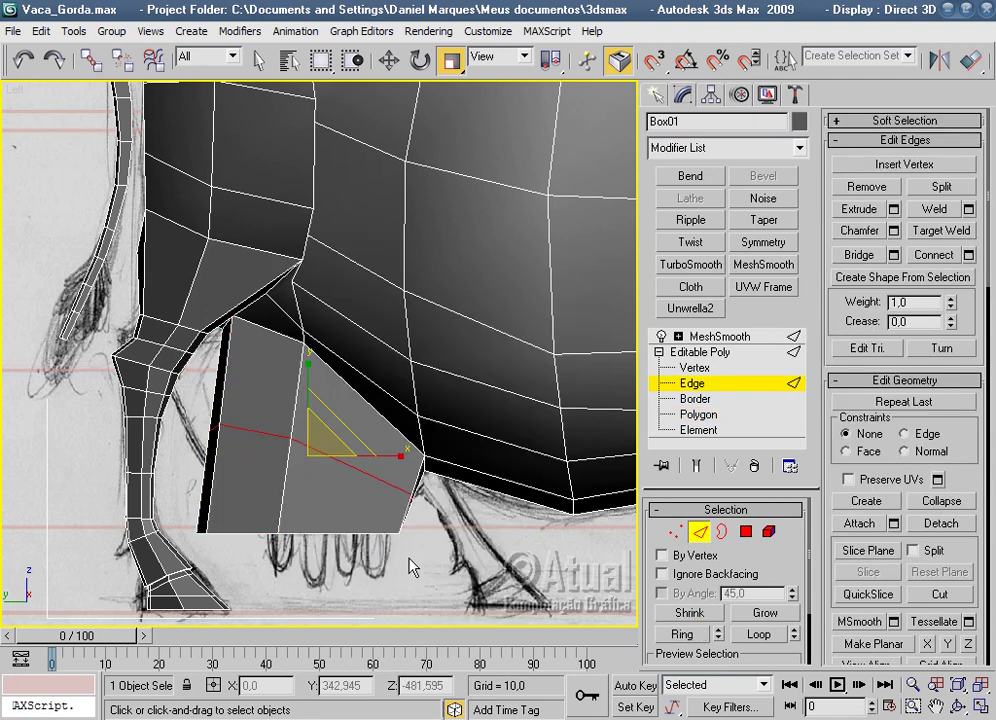
pyautogui.hotkey('alt', 'x')
pyautogui.click(676, 531)
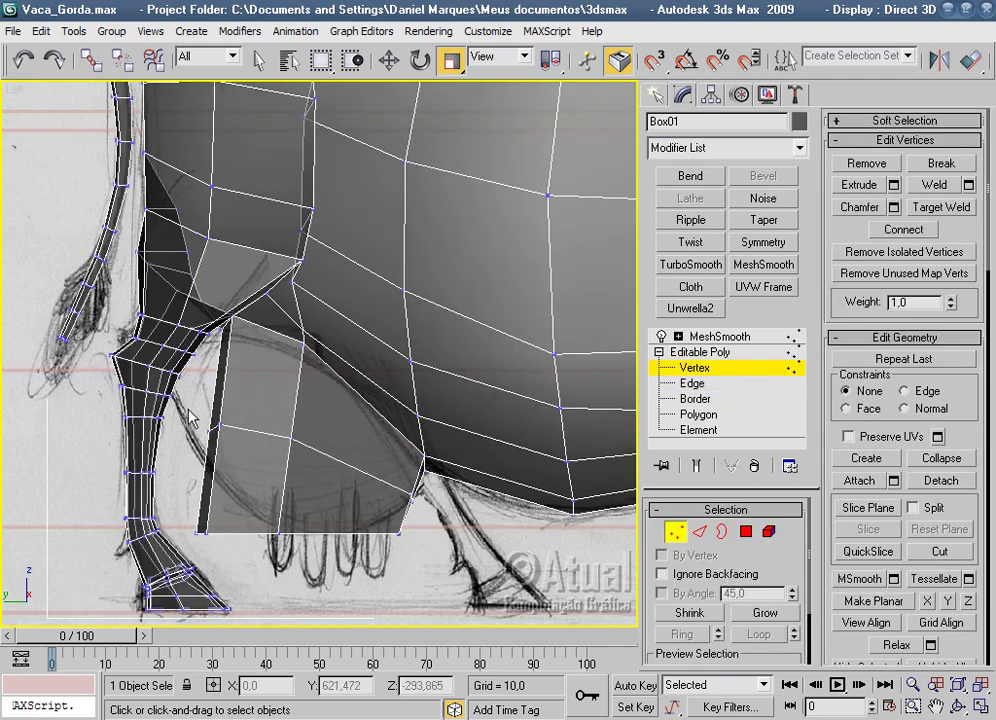
# Pull the udder block's corner vertices inward onto the sketched udder outline.
pyautogui.click(389, 61)
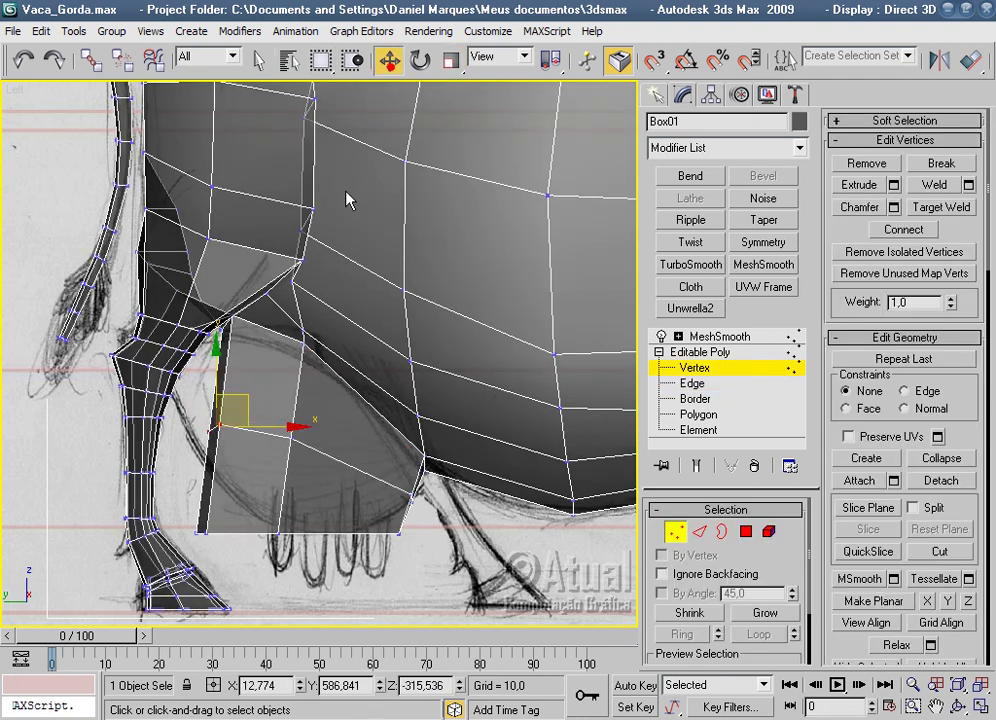
pyautogui.moveTo(242, 397)
pyautogui.mouseDown()
pyautogui.moveTo(205, 535)
pyautogui.moveTo(247, 453)
pyautogui.mouseUp()
pyautogui.click(199, 530)
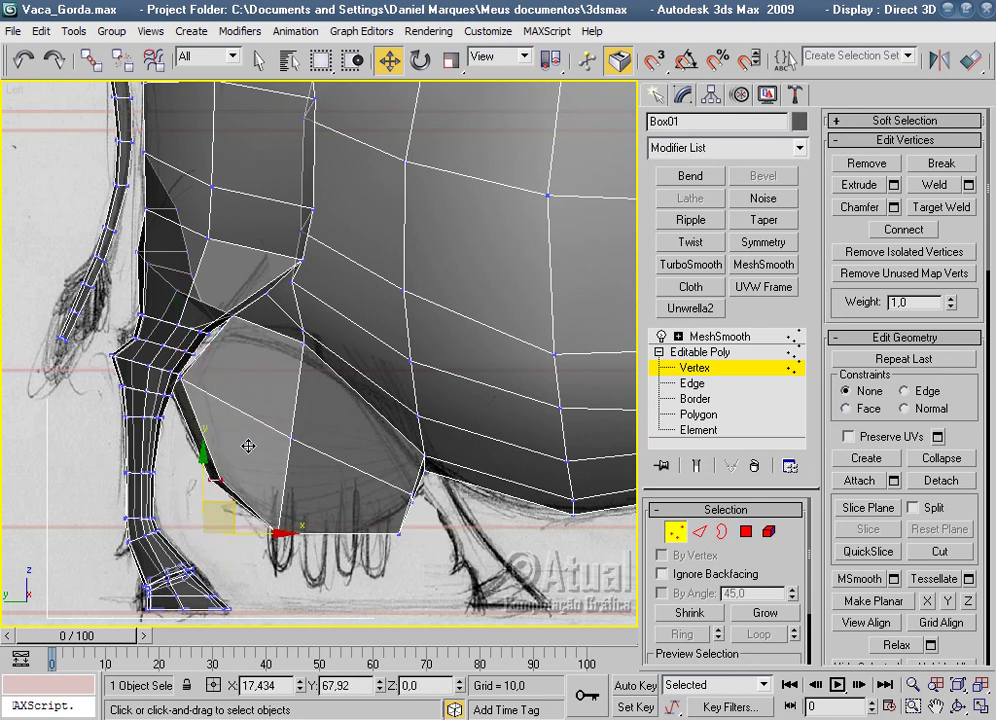
pyautogui.moveTo(392, 533); pyautogui.dragTo(405, 495)
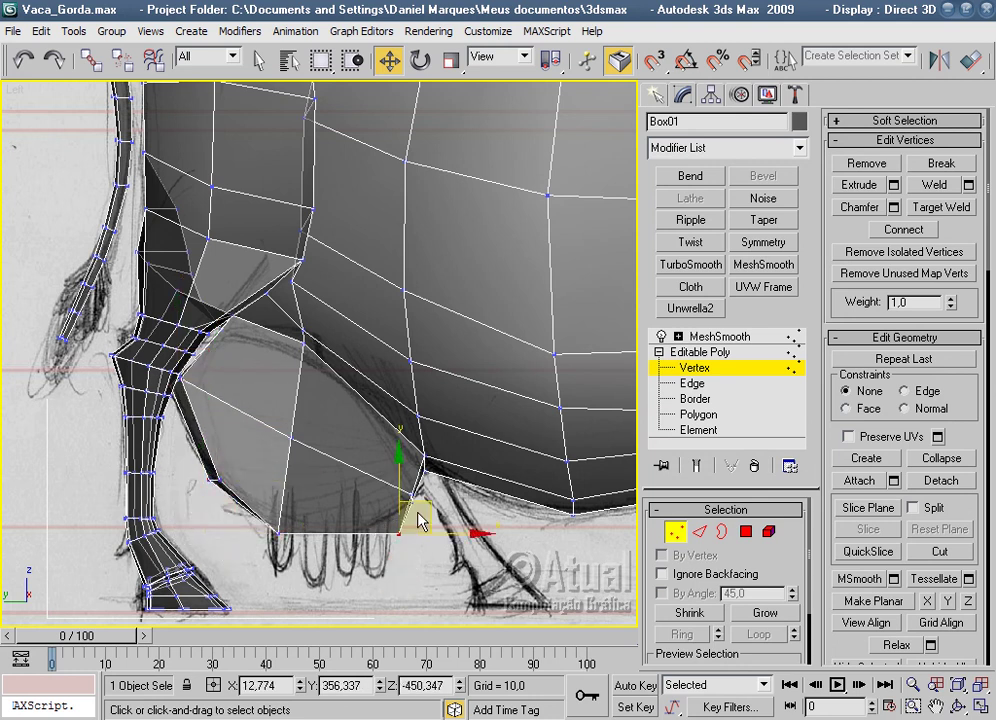
pyautogui.click(280, 530)
pyautogui.moveTo(323, 498); pyautogui.dragTo(312, 498)
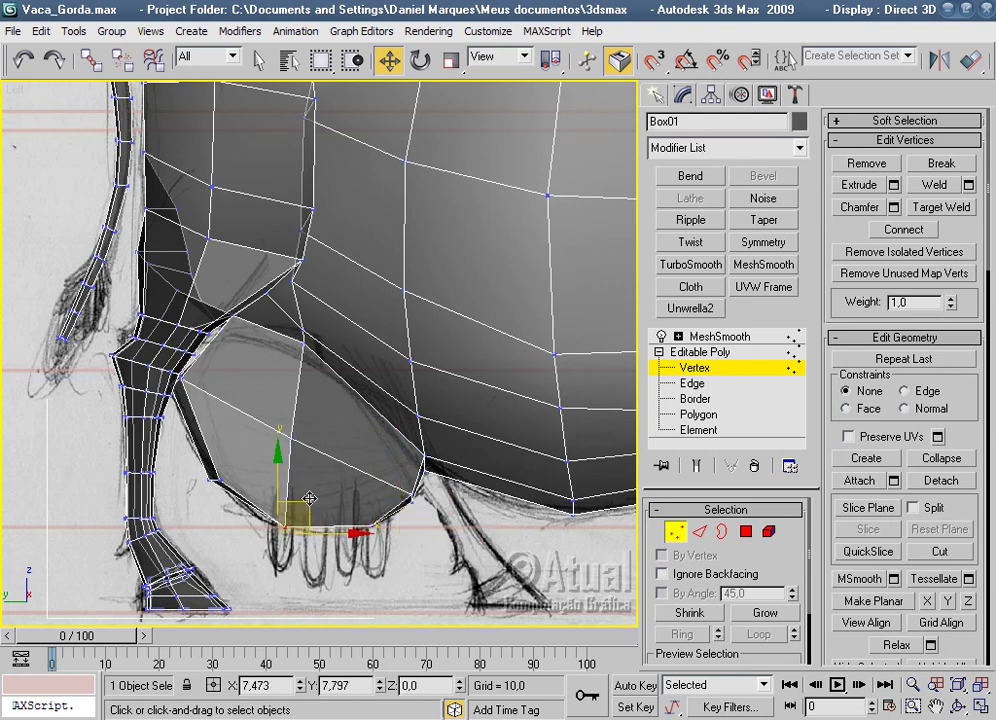
pyautogui.scroll(-2, 388, 533)
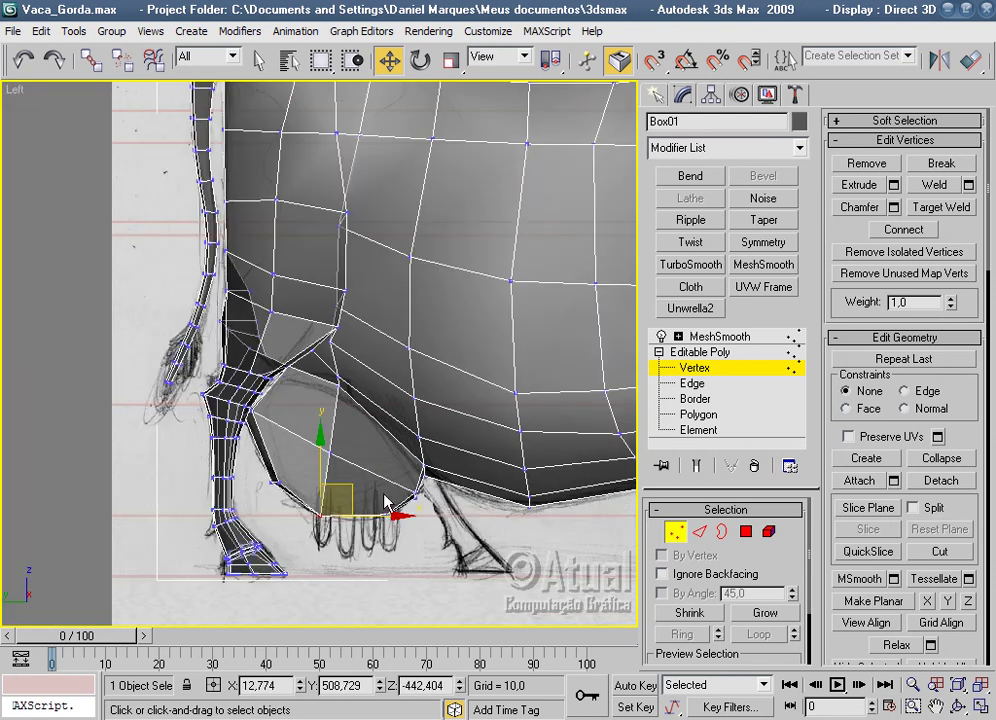
# Switch to Perspective, frame the selection, and orbit to the underside from the front.
pyautogui.press('p')
pyautogui.press('z')
pyautogui.keyDown('alt'); pyautogui.moveTo(300, 432); pyautogui.dragTo(473, 485, button='middle'); pyautogui.keyUp('alt')
# Scale the selected underbelly vertices and move them along Y.
pyautogui.scroll(2, 467, 515)
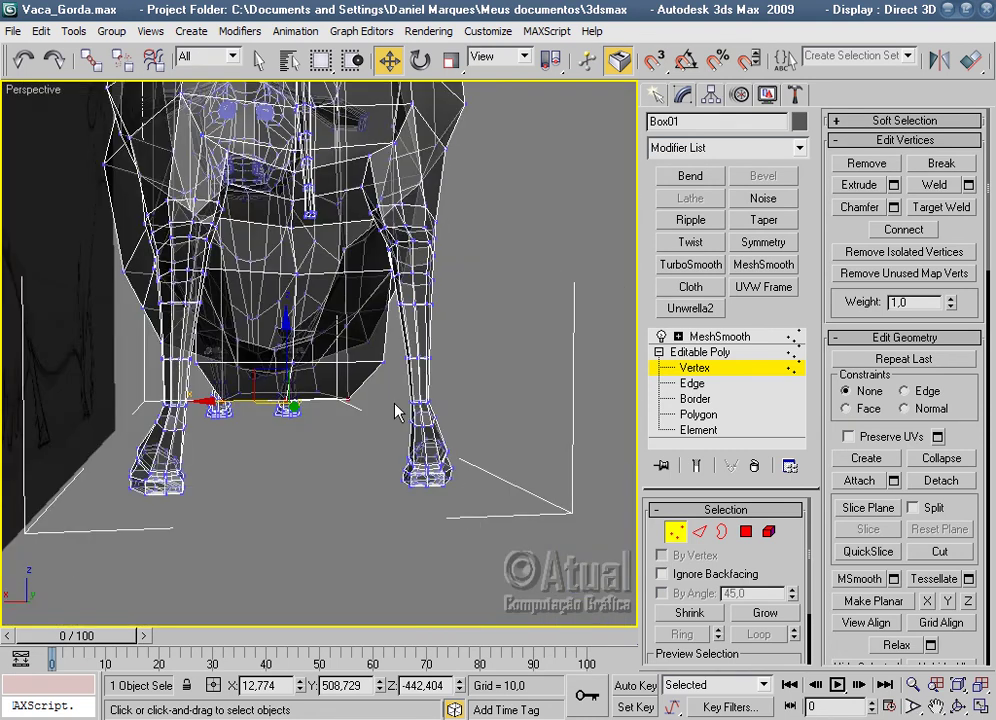
pyautogui.scroll(2, 467, 515)
pyautogui.scroll(2, 404, 522)
pyautogui.click(496, 414)
pyautogui.moveTo(3, 438)
pyautogui.keyDown('alt'); pyautogui.mouseDown(button='middle')
pyautogui.moveTo(98, 402)
pyautogui.moveTo(82, 440)
pyautogui.moveTo(240, 378)
pyautogui.moveTo(370, 125)
pyautogui.mouseUp(button='middle'); pyautogui.keyUp('alt')
pyautogui.click(449, 61)
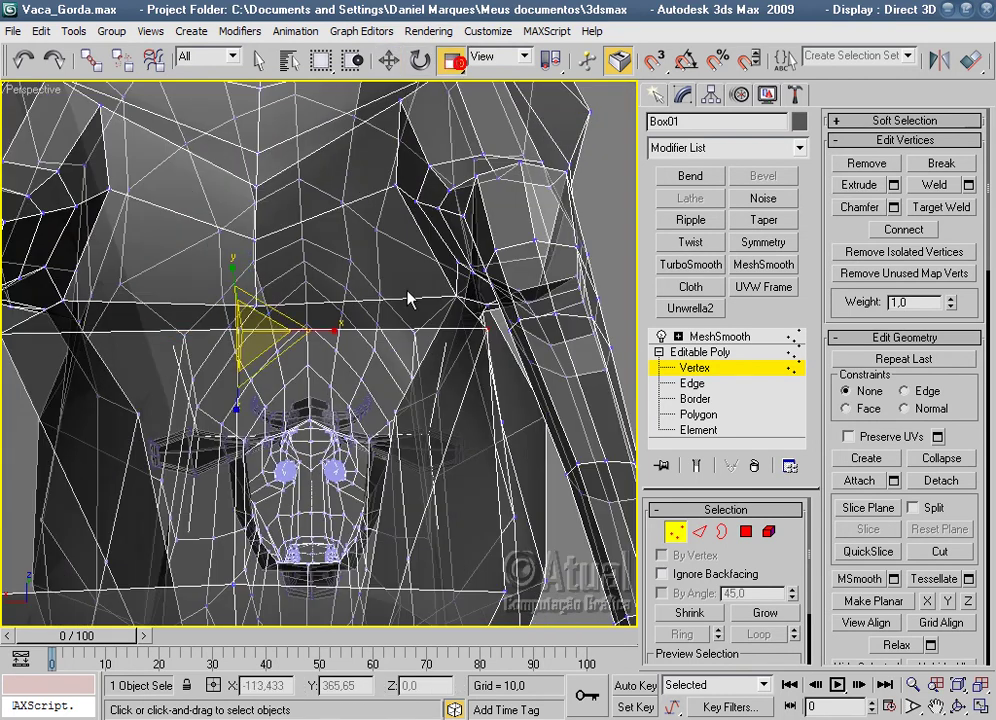
pyautogui.click(322, 329)
pyautogui.press('w')
pyautogui.moveTo(215, 290)
pyautogui.keyDown('alt'); pyautogui.mouseDown(button='middle')
pyautogui.moveTo(333, 333)
pyautogui.moveTo(270, 412)
pyautogui.mouseUp(button='middle'); pyautogui.keyUp('alt')
pyautogui.moveTo(157, 428); pyautogui.dragTo(120, 445)
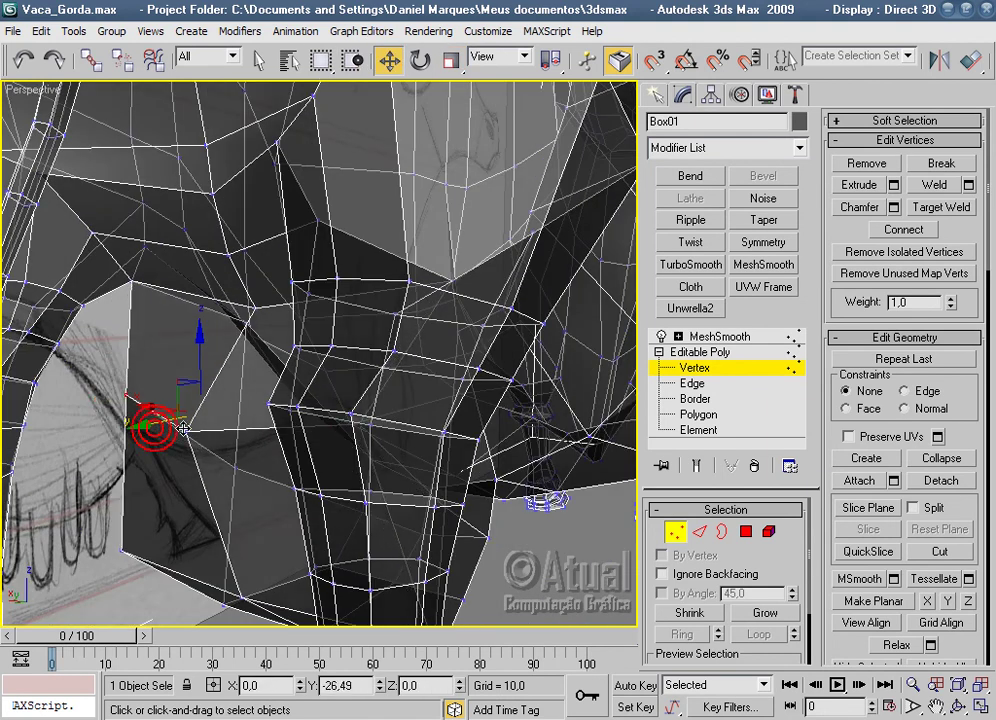
pyautogui.moveTo(345, 462)
pyautogui.mouseDown(button='middle')
pyautogui.moveTo(253, 297)
pyautogui.moveTo(623, 350)
pyautogui.mouseUp(button='middle')
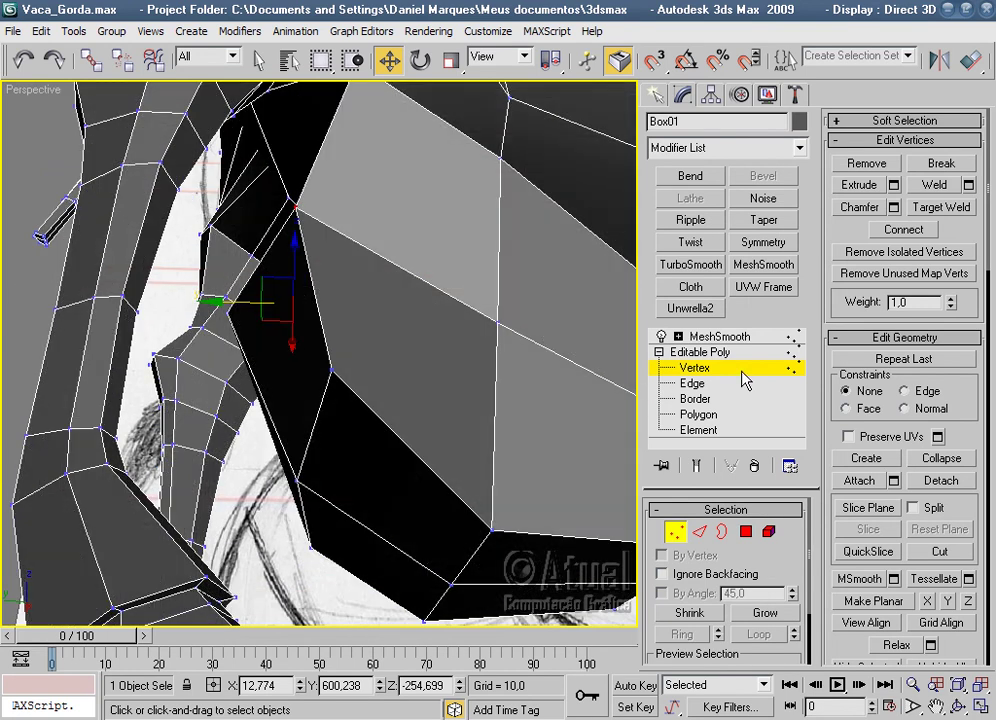
# Turn on MeshSmooth and orbit around the deselected cow to check the rounded udder bulge.
pyautogui.click(745, 334)
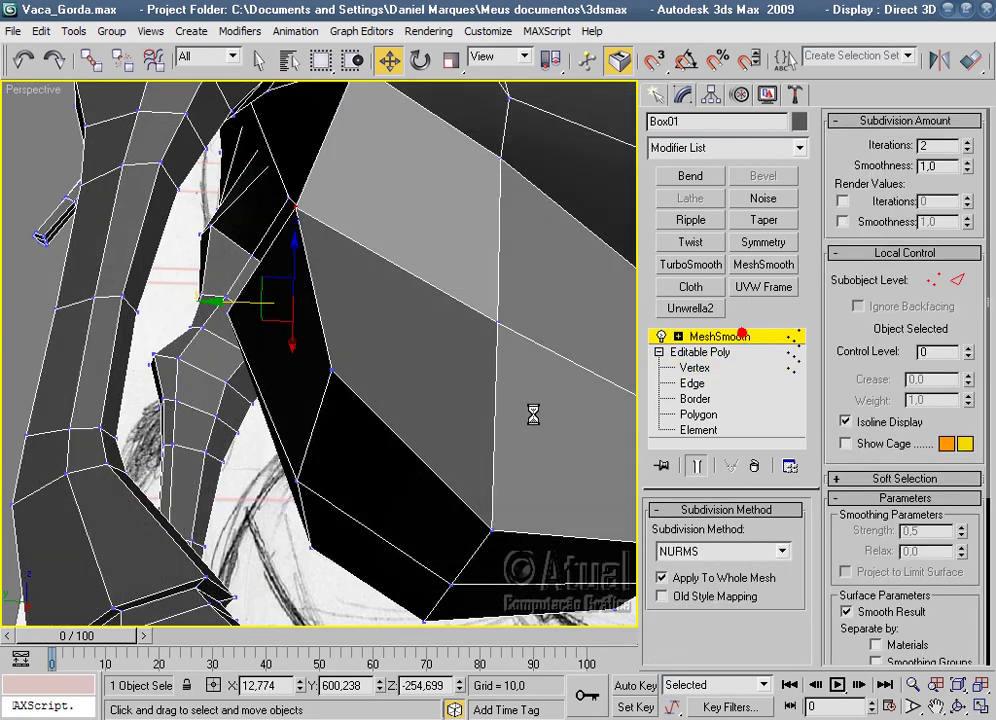
pyautogui.click(262, 508)
pyautogui.scroll(-5, 262, 504)
pyautogui.scroll(-5, 300, 500)
pyautogui.moveTo(402, 493)
pyautogui.keyDown('alt'); pyautogui.mouseDown(button='middle')
pyautogui.moveTo(400, 574)
pyautogui.moveTo(324, 513)
pyautogui.moveTo(360, 514)
pyautogui.moveTo(325, 434)
pyautogui.mouseUp(button='middle'); pyautogui.keyUp('alt')
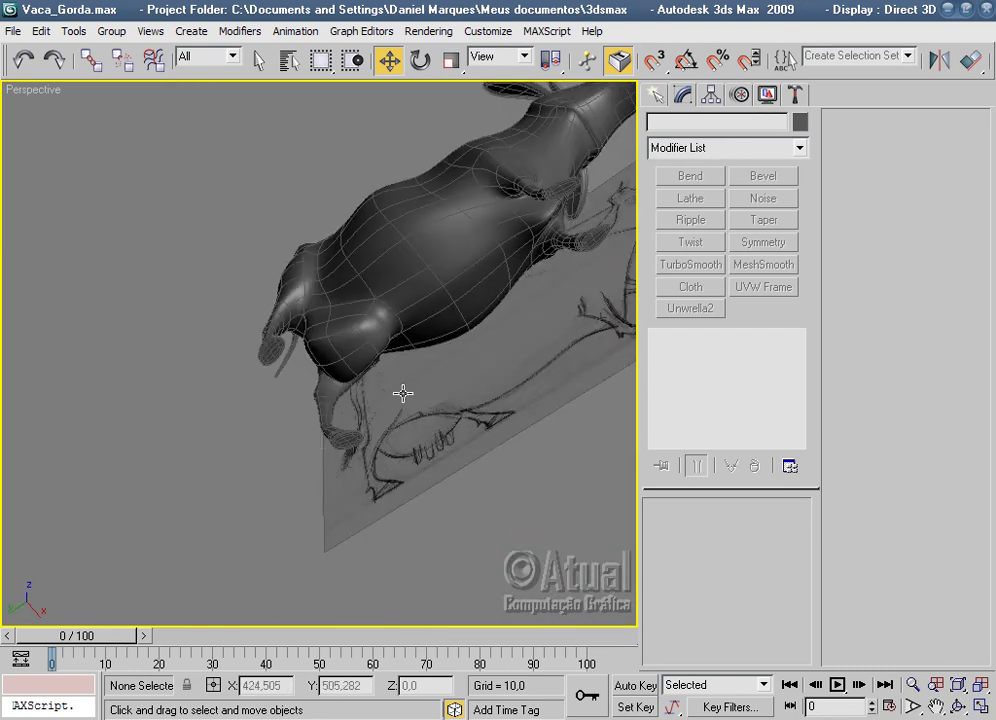
pyautogui.moveTo(411, 398)
pyautogui.keyDown('alt'); pyautogui.mouseDown(button='middle')
pyautogui.moveTo(423, 492)
pyautogui.moveTo(474, 520)
pyautogui.moveTo(482, 427)
pyautogui.mouseUp(button='middle'); pyautogui.keyUp('alt')
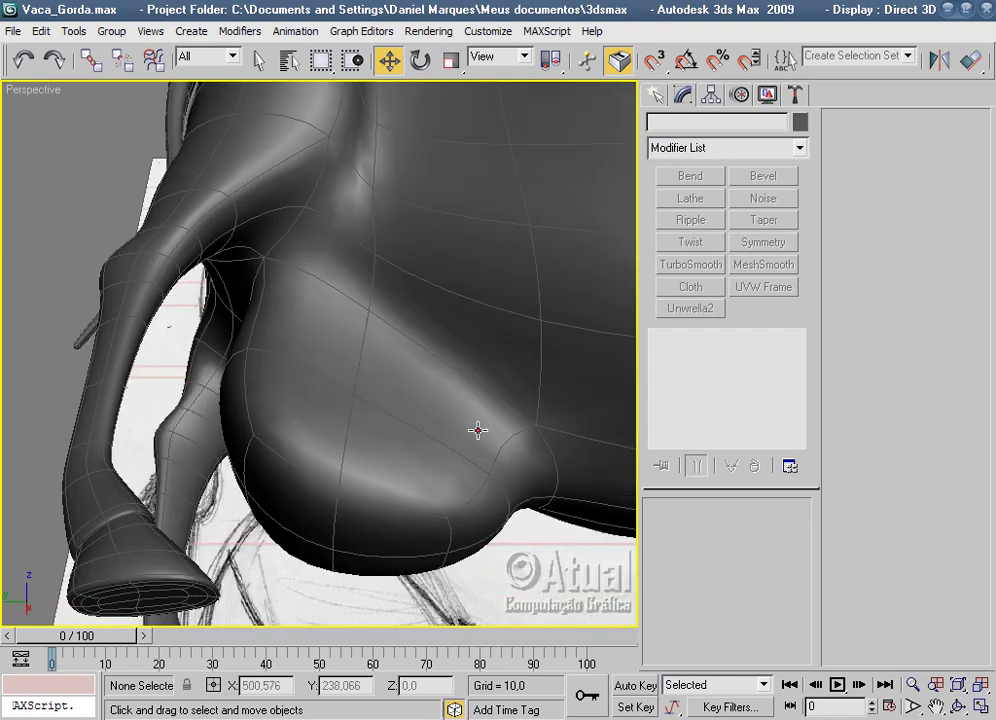
# Reselect the cow at Vertex level and select a vertex on the udder.
pyautogui.click(478, 424)
pyautogui.click(695, 368)
pyautogui.moveTo(357, 406)
pyautogui.keyDown('alt'); pyautogui.mouseDown(button='middle')
pyautogui.moveTo(402, 409)
pyautogui.moveTo(411, 293)
pyautogui.moveTo(451, 493)
pyautogui.moveTo(445, 405)
pyautogui.moveTo(450, 467)
pyautogui.mouseUp(button='middle'); pyautogui.keyUp('alt')
pyautogui.click(380, 458)
pyautogui.moveTo(500, 433)
pyautogui.keyDown('alt'); pyautogui.mouseDown(button='middle')
pyautogui.moveTo(516, 540)
pyautogui.moveTo(484, 213)
pyautogui.mouseUp(button='middle'); pyautogui.keyUp('alt')
pyautogui.click(451, 60)
# Scale the udder's top-edge vertices apart to widen the udder cage.
pyautogui.moveTo(344, 367)
pyautogui.mouseDown()
pyautogui.moveTo(345, 350)
pyautogui.moveTo(308, 348)
pyautogui.mouseUp()
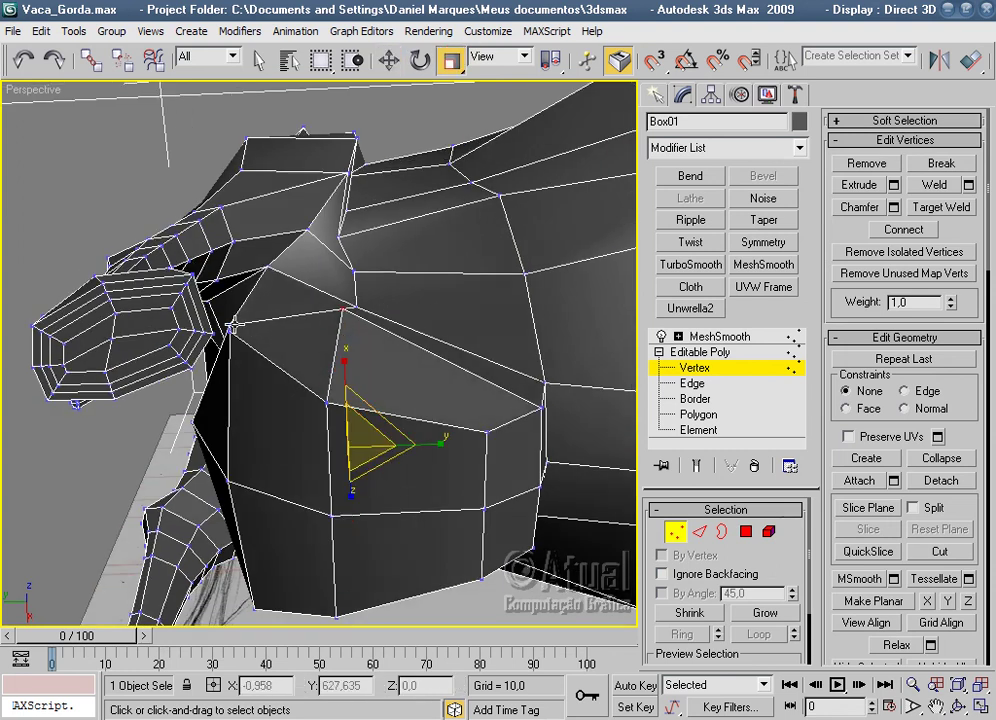
pyautogui.scroll(3, 440, 372)
pyautogui.moveTo(440, 372)
pyautogui.keyDown('alt'); pyautogui.mouseDown(button='middle')
pyautogui.moveTo(396, 278)
pyautogui.moveTo(352, 306)
pyautogui.mouseUp(button='middle'); pyautogui.keyUp('alt')
pyautogui.click(348, 295)
pyautogui.keyDown('ctrl'); pyautogui.click(508, 348); pyautogui.keyUp('ctrl')
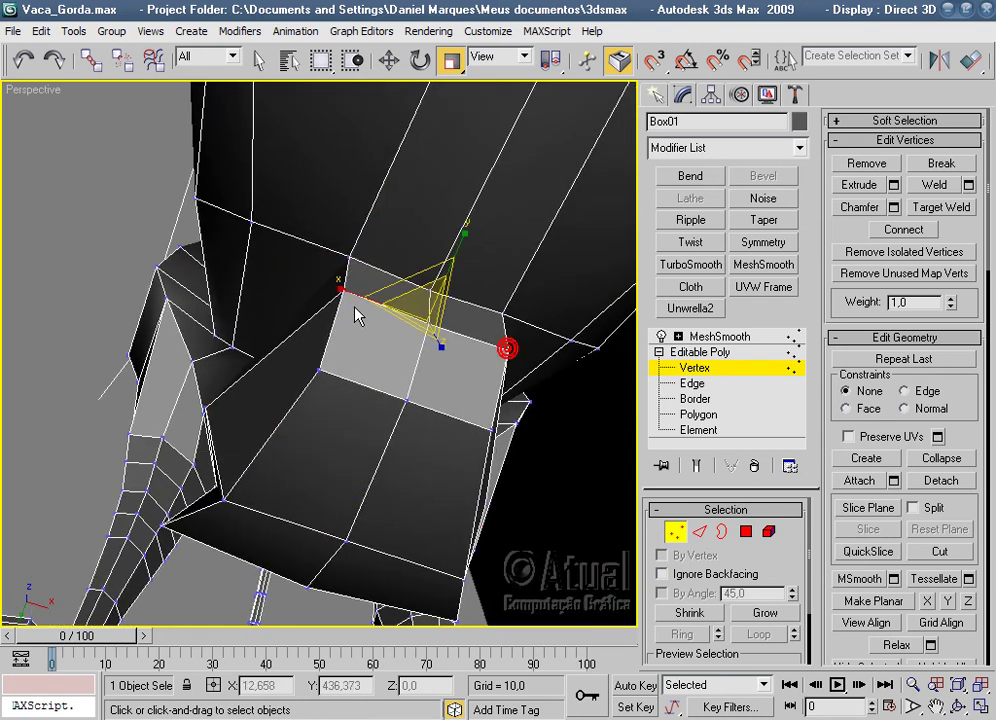
pyautogui.moveTo(275, 291); pyautogui.dragTo(330, 288)
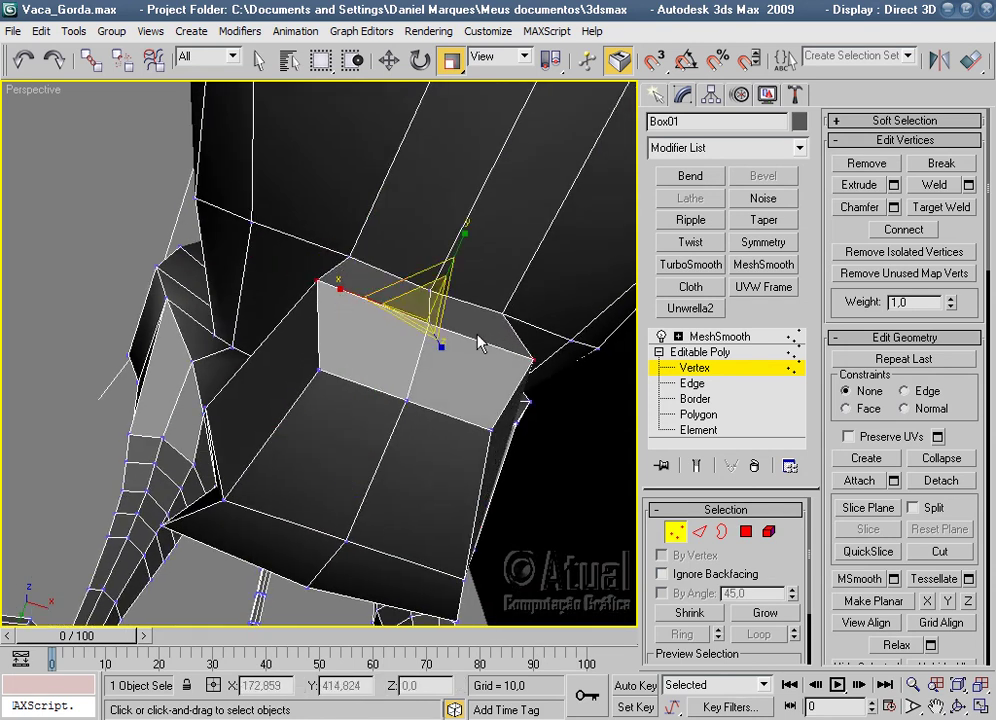
# Move the udder top's two opposite corner vertices up and left.
pyautogui.click(389, 60)
pyautogui.keyDown('alt'); pyautogui.moveTo(430, 270); pyautogui.dragTo(476, 258, button='middle'); pyautogui.keyUp('alt')
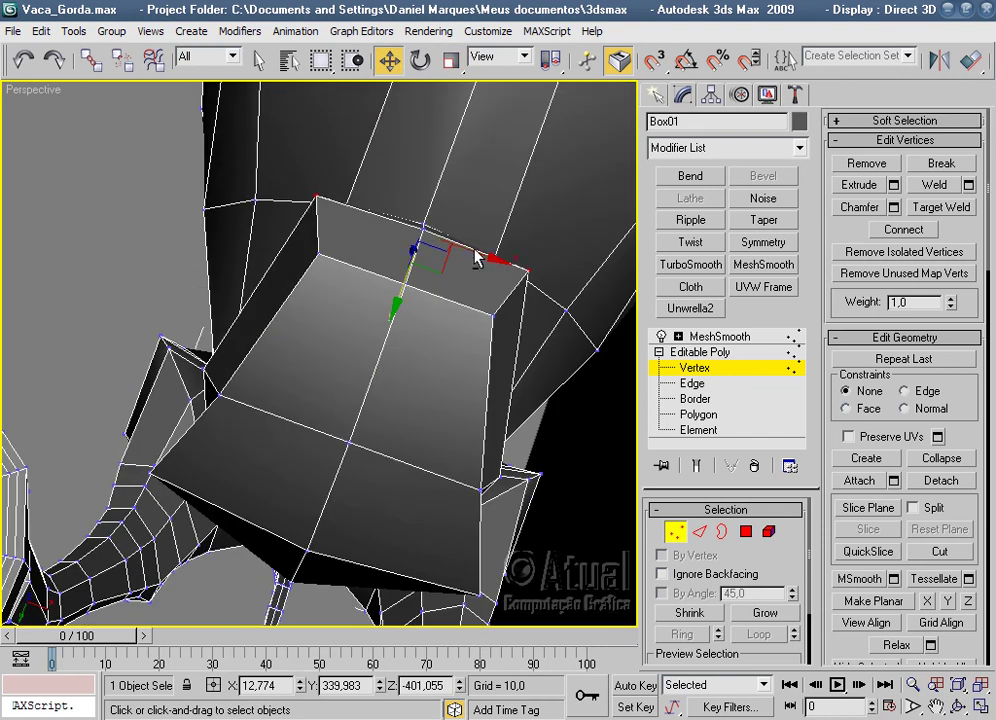
pyautogui.click(525, 272)
pyautogui.keyDown('ctrl'); pyautogui.click(316, 193); pyautogui.keyUp('ctrl')
pyautogui.moveTo(399, 290); pyautogui.dragTo(331, 262)
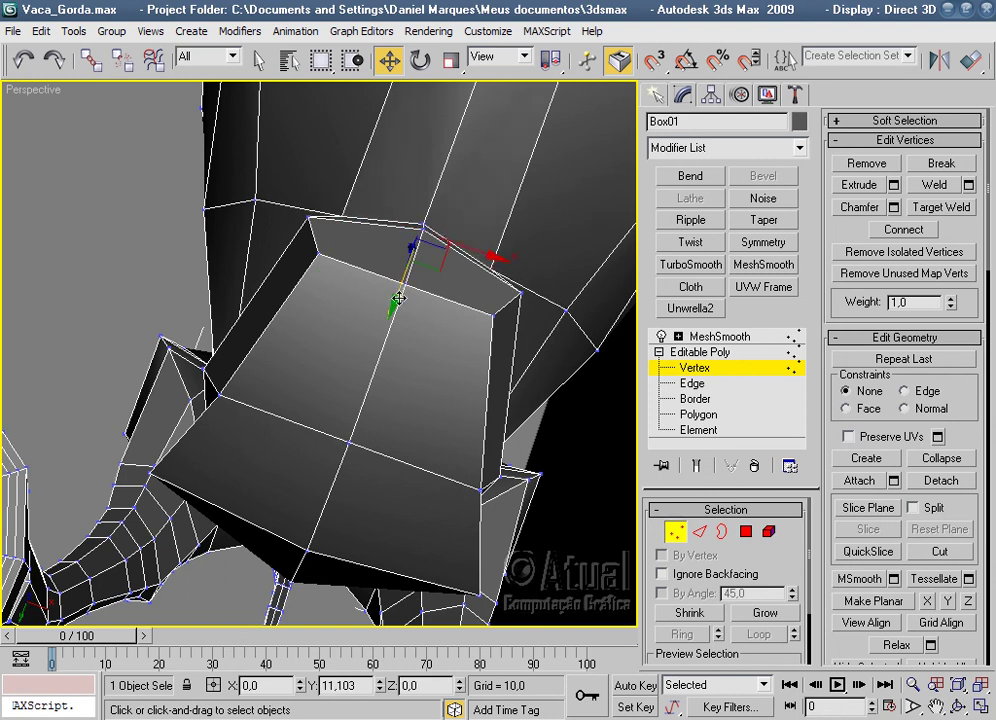
pyautogui.moveTo(399, 290); pyautogui.dragTo(401, 264)
# Lower the belly-centre vertex slightly.
pyautogui.moveTo(401, 264)
pyautogui.keyDown('alt'); pyautogui.mouseDown(button='middle')
pyautogui.moveTo(412, 333)
pyautogui.moveTo(300, 311)
pyautogui.moveTo(362, 372)
pyautogui.moveTo(356, 360)
pyautogui.moveTo(429, 336)
pyautogui.moveTo(353, 407)
pyautogui.moveTo(291, 438)
pyautogui.mouseUp(button='middle'); pyautogui.keyUp('alt')
pyautogui.scroll(2, 353, 407)
pyautogui.click(101, 262)
pyautogui.moveTo(541, 318); pyautogui.dragTo(540, 304)
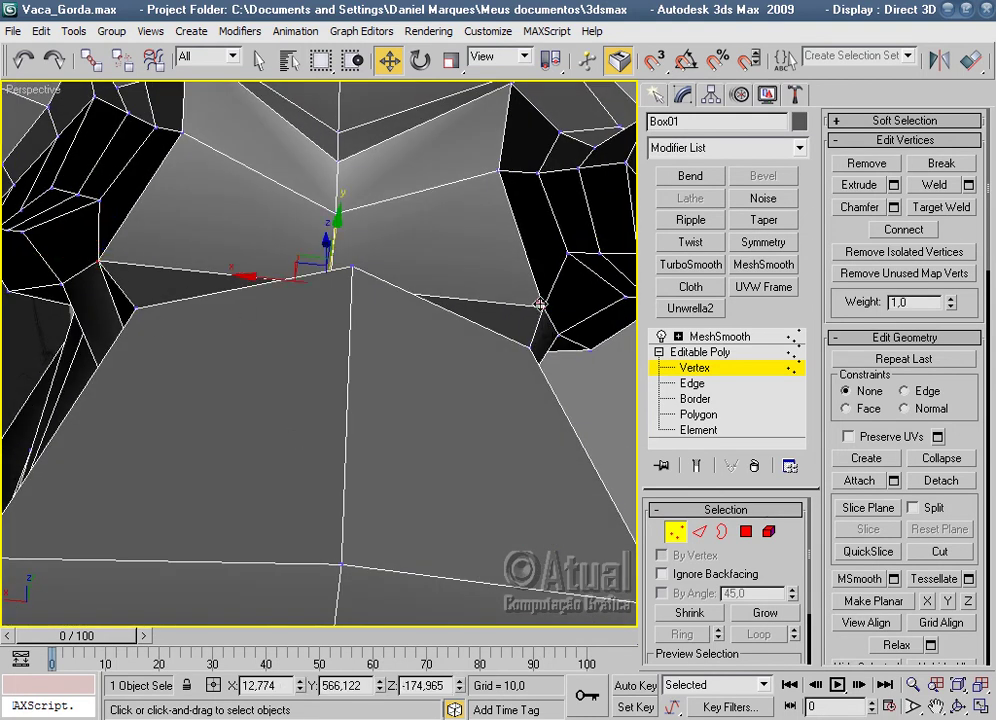
pyautogui.click(450, 64)
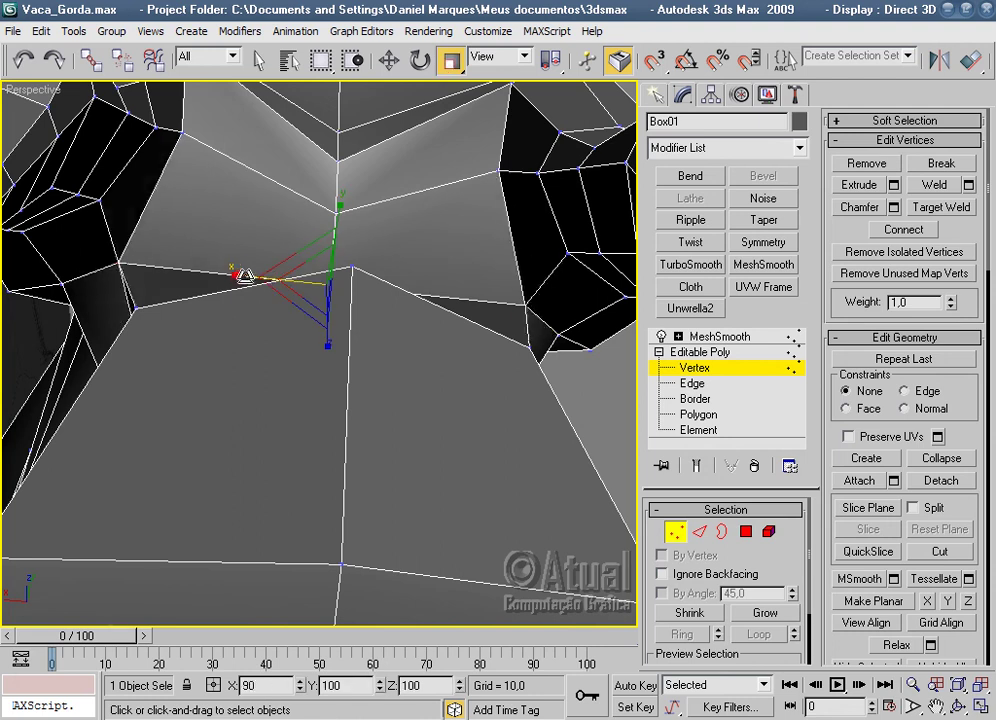
pyautogui.click(388, 61)
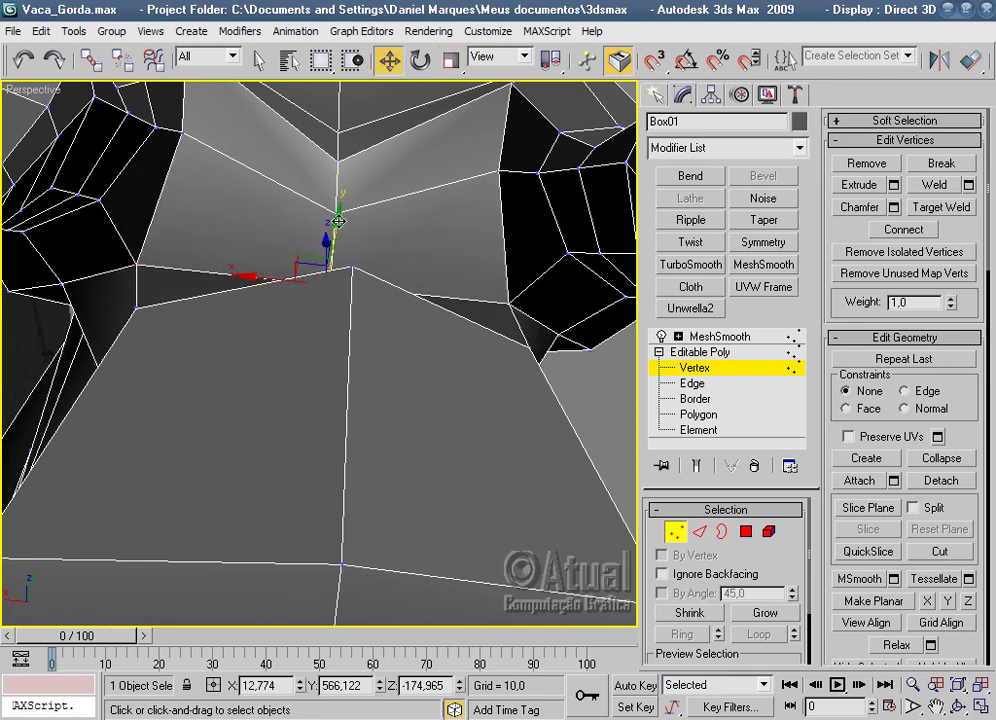
pyautogui.moveTo(339, 218); pyautogui.dragTo(339, 229)
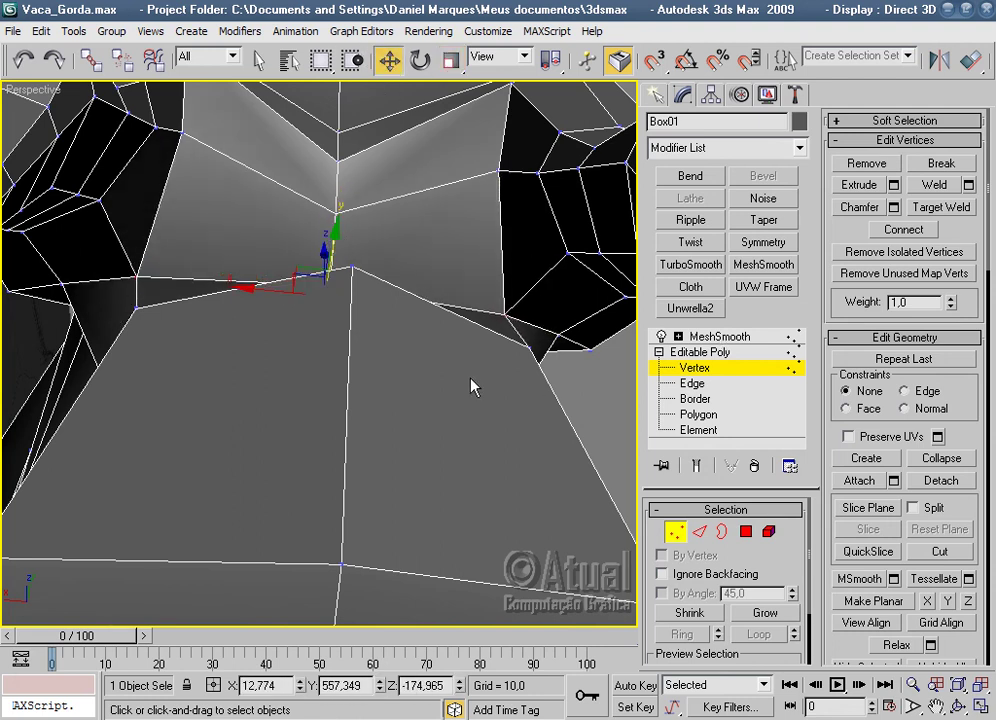
# Preview the MeshSmooth result in a close side view of the leg and udder.
pyautogui.scroll(-5, 474, 387)
pyautogui.moveTo(373, 418)
pyautogui.keyDown('alt'); pyautogui.mouseDown(button='middle')
pyautogui.moveTo(369, 507)
pyautogui.moveTo(231, 478)
pyautogui.moveTo(356, 402)
pyautogui.moveTo(371, 382)
pyautogui.moveTo(367, 396)
pyautogui.moveTo(378, 364)
pyautogui.moveTo(311, 262)
pyautogui.mouseUp(button='middle'); pyautogui.keyUp('alt')
pyautogui.scroll(3, 231, 478)
pyautogui.click(304, 257)
pyautogui.moveTo(282, 436)
pyautogui.keyDown('alt'); pyautogui.mouseDown(button='middle')
pyautogui.moveTo(373, 433)
pyautogui.moveTo(474, 378)
pyautogui.moveTo(411, 396)
pyautogui.moveTo(425, 316)
pyautogui.moveTo(487, 471)
pyautogui.mouseUp(button='middle'); pyautogui.keyUp('alt')
pyautogui.click(721, 337)
pyautogui.moveTo(458, 204)
pyautogui.keyDown('alt'); pyautogui.mouseDown(button='middle')
pyautogui.moveTo(473, 316)
pyautogui.moveTo(516, 344)
pyautogui.moveTo(458, 308)
pyautogui.moveTo(393, 193)
pyautogui.moveTo(318, 231)
pyautogui.moveTo(462, 167)
pyautogui.moveTo(447, 343)
pyautogui.moveTo(456, 267)
pyautogui.moveTo(533, 376)
pyautogui.mouseUp(button='middle'); pyautogui.keyUp('alt')
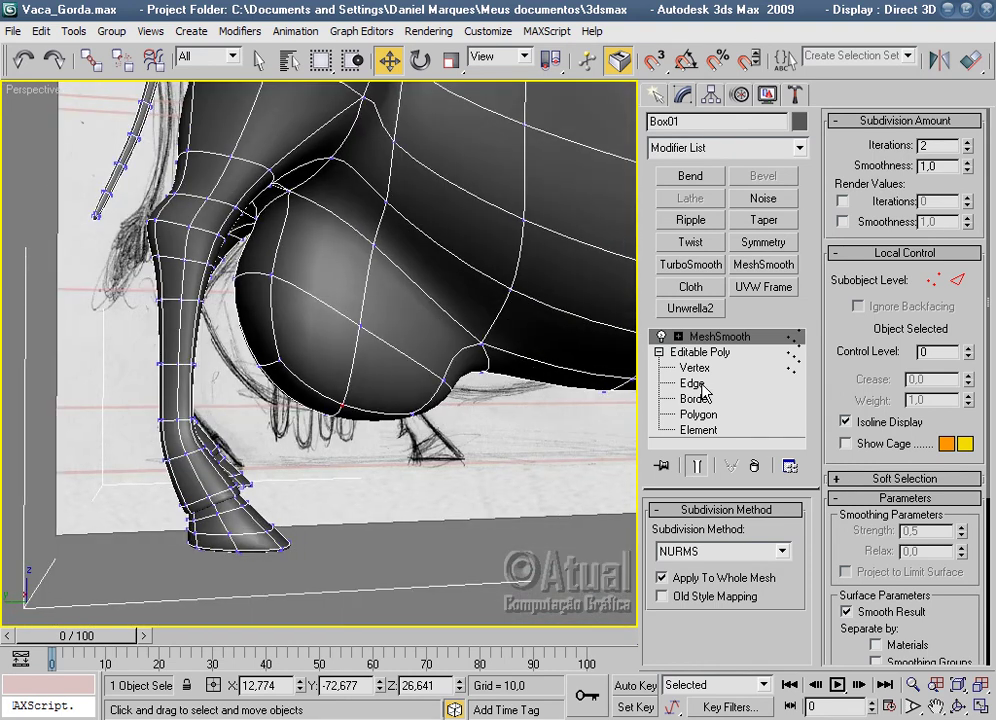
# At Edge level, pull the udder's upper and lower edges downward and to the left.
pyautogui.click(700, 384)
pyautogui.click(444, 312)
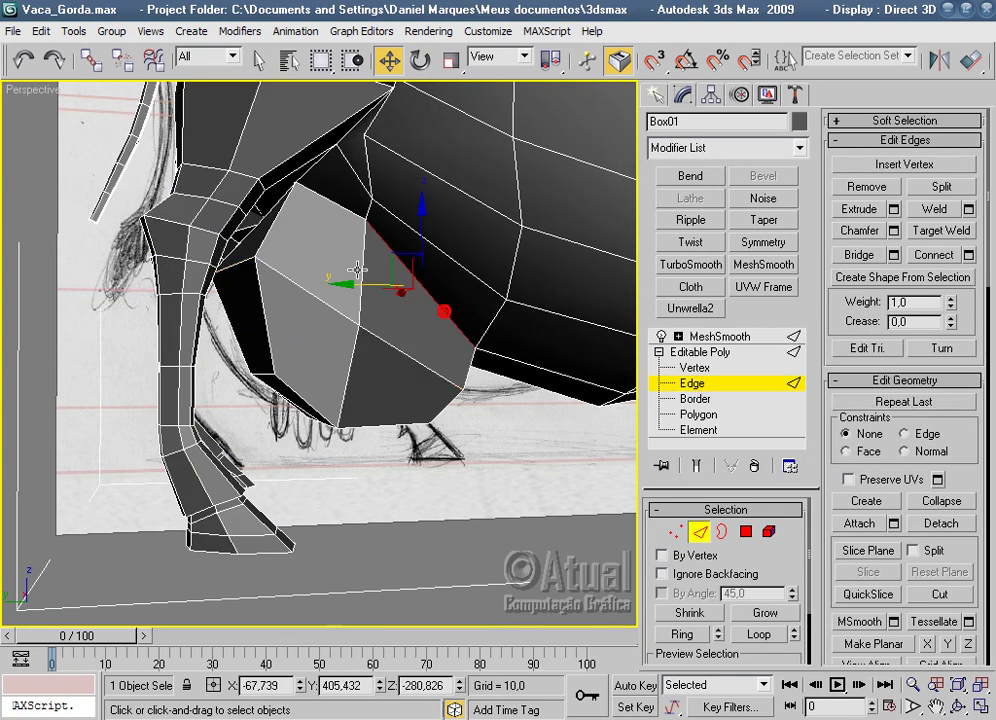
pyautogui.click(342, 207)
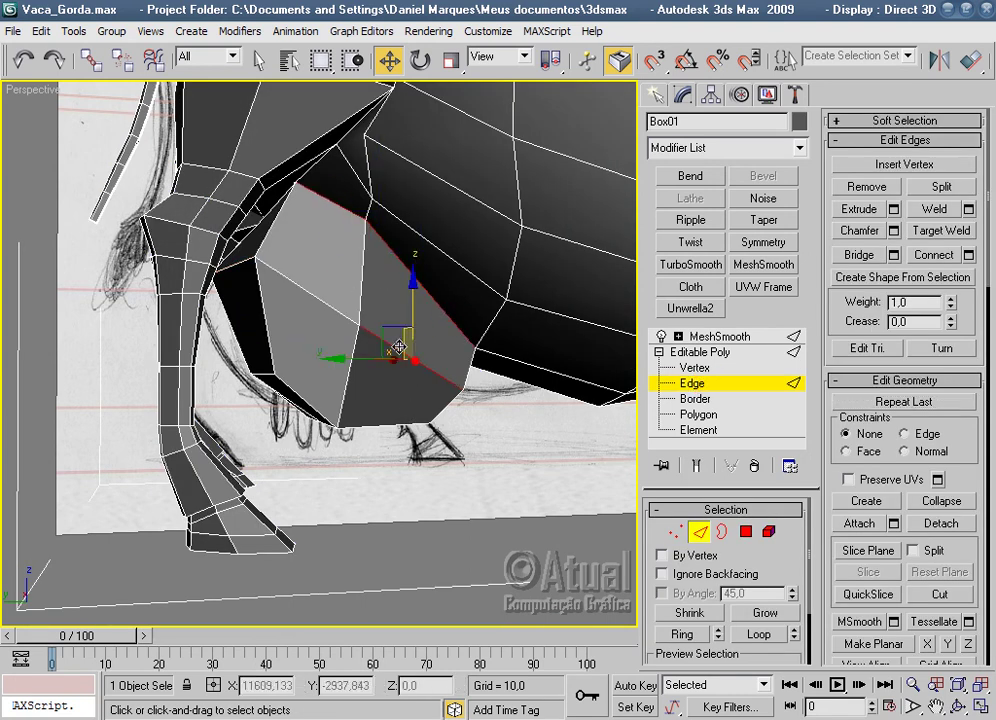
pyautogui.keyDown('ctrl'); pyautogui.click(338, 310); pyautogui.keyUp('ctrl')
pyautogui.moveTo(337, 312); pyautogui.dragTo(327, 411)
pyautogui.moveTo(377, 427)
pyautogui.keyDown('alt'); pyautogui.mouseDown(button='middle')
pyautogui.moveTo(311, 427)
pyautogui.moveTo(378, 427)
pyautogui.moveTo(371, 422)
pyautogui.mouseUp(button='middle'); pyautogui.keyUp('alt')
pyautogui.moveTo(361, 253); pyautogui.dragTo(280, 265)
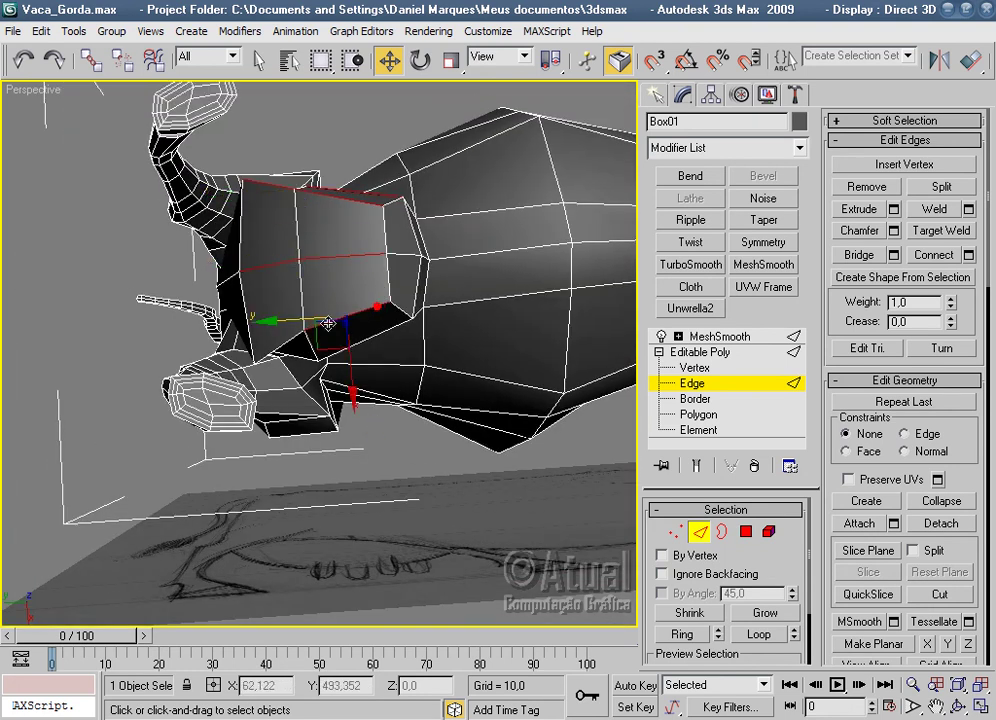
pyautogui.moveTo(355, 316)
pyautogui.keyDown('alt'); pyautogui.mouseDown(button='middle')
pyautogui.moveTo(445, 300)
pyautogui.moveTo(449, 318)
pyautogui.moveTo(380, 343)
pyautogui.moveTo(340, 420)
pyautogui.moveTo(373, 402)
pyautogui.mouseUp(button='middle'); pyautogui.keyUp('alt')
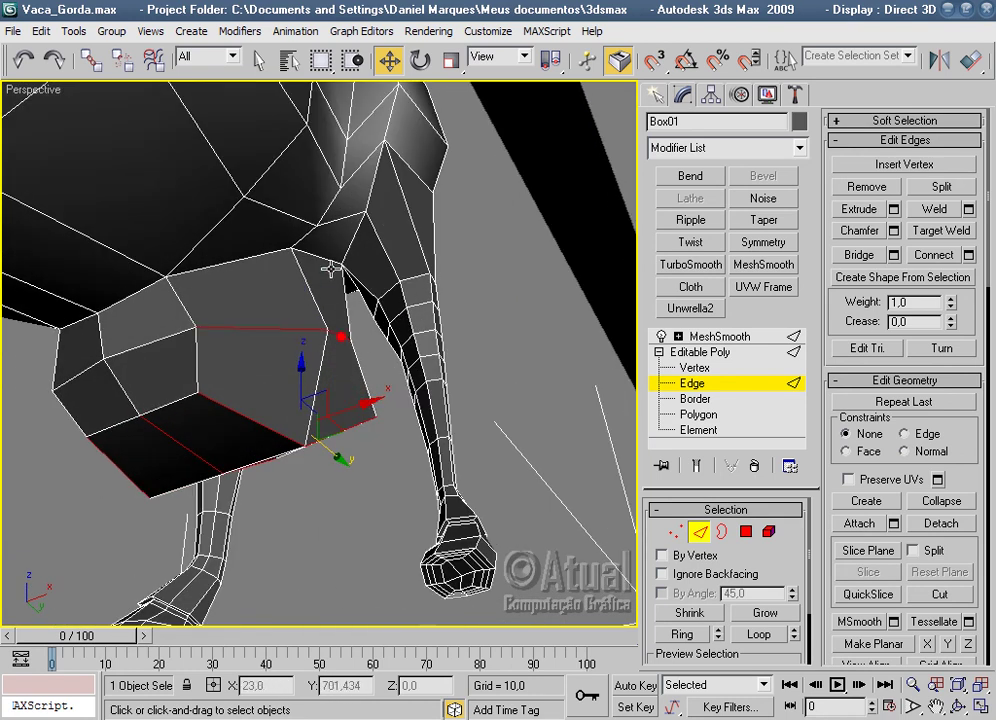
# Connect the udder's edge ring into a new loop and review the smoothed udder.
pyautogui.click(251, 259)
pyautogui.keyDown('alt'); pyautogui.moveTo(173, 350); pyautogui.dragTo(246, 287, button='middle'); pyautogui.keyUp('alt')
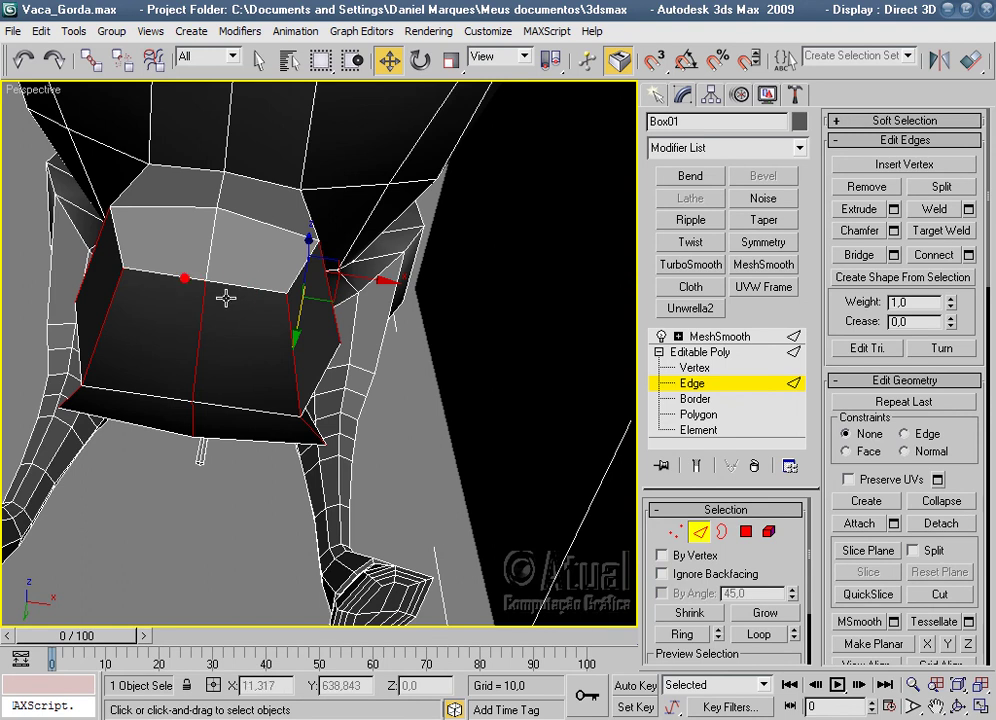
pyautogui.keyDown('alt'); pyautogui.moveTo(216, 294); pyautogui.dragTo(449, 333, button='middle'); pyautogui.keyUp('alt')
pyautogui.rightClick(481, 279)
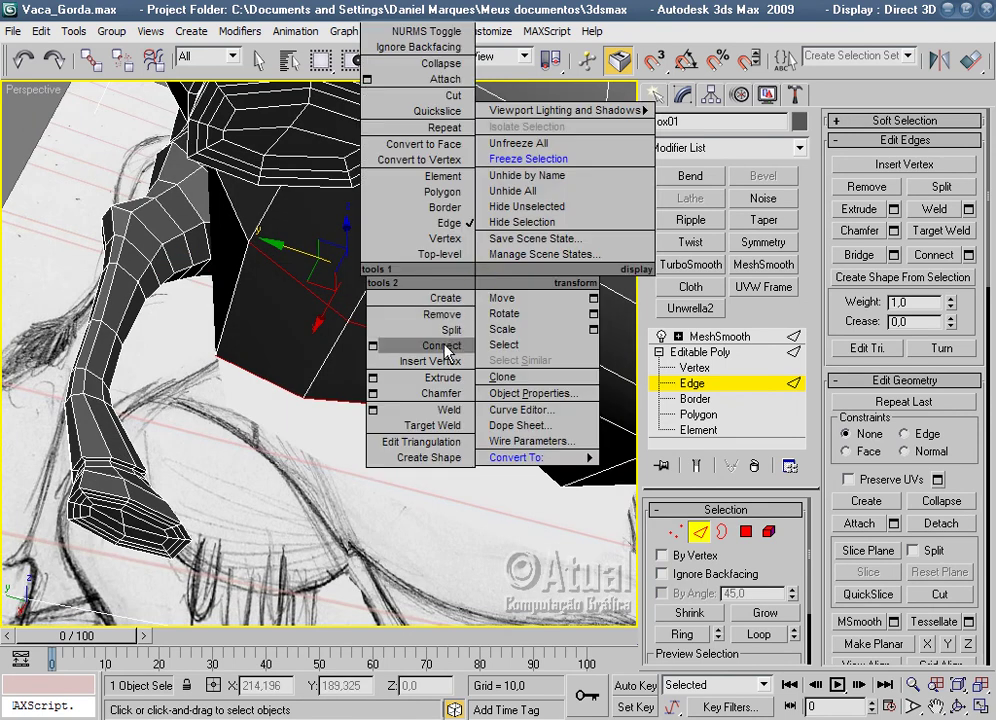
pyautogui.click(441, 345)
pyautogui.click(720, 336)
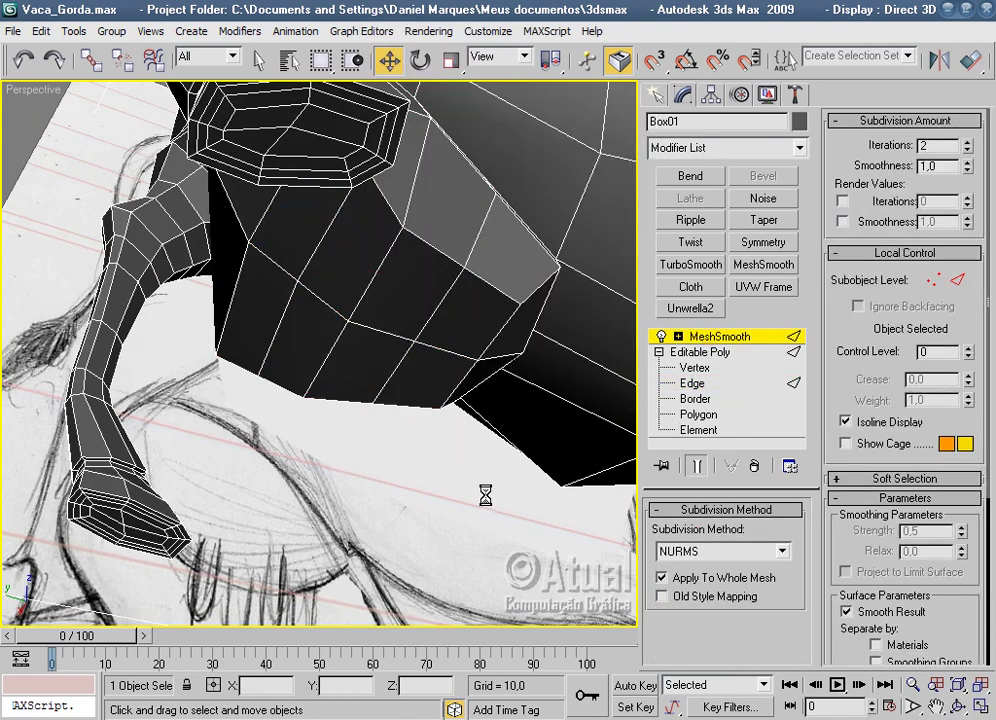
pyautogui.click(462, 489)
pyautogui.moveTo(462, 489)
pyautogui.keyDown('alt'); pyautogui.mouseDown(button='middle')
pyautogui.moveTo(474, 461)
pyautogui.moveTo(409, 551)
pyautogui.moveTo(440, 507)
pyautogui.moveTo(408, 505)
pyautogui.mouseUp(button='middle'); pyautogui.keyUp('alt')
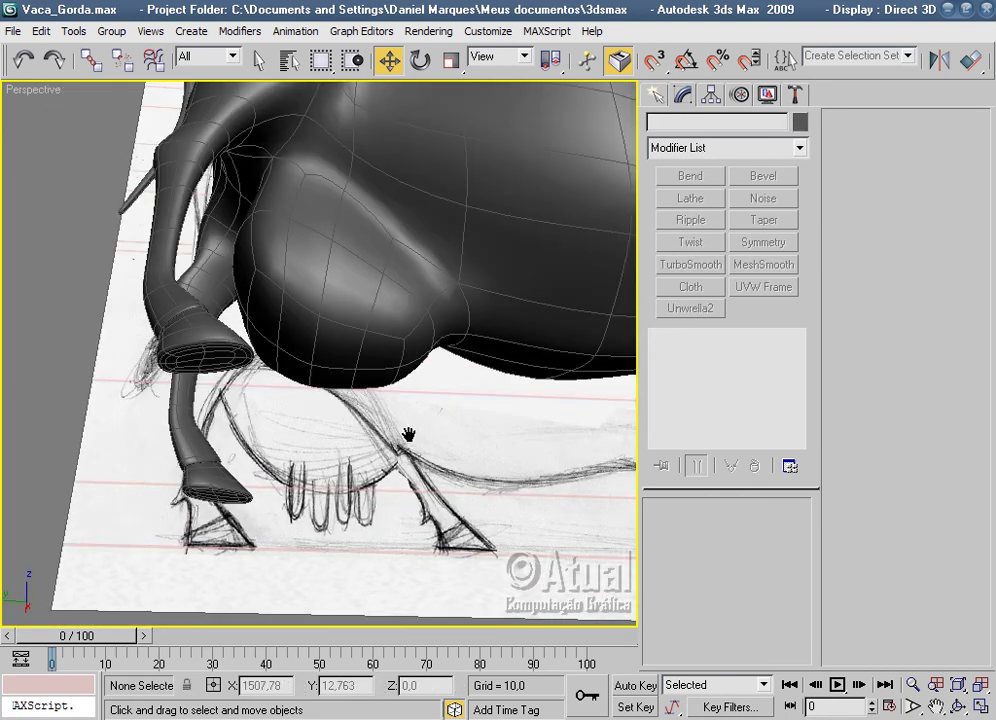
# Reselect the cow at Edge level, inspect it from below, and turn off Cut.
pyautogui.scroll(5, 415, 421)
pyautogui.scroll(2, 345, 531)
pyautogui.click(363, 436)
pyautogui.click(691, 386)
pyautogui.keyDown('alt'); pyautogui.moveTo(528, 521); pyautogui.dragTo(443, 512, button='middle'); pyautogui.keyUp('alt')
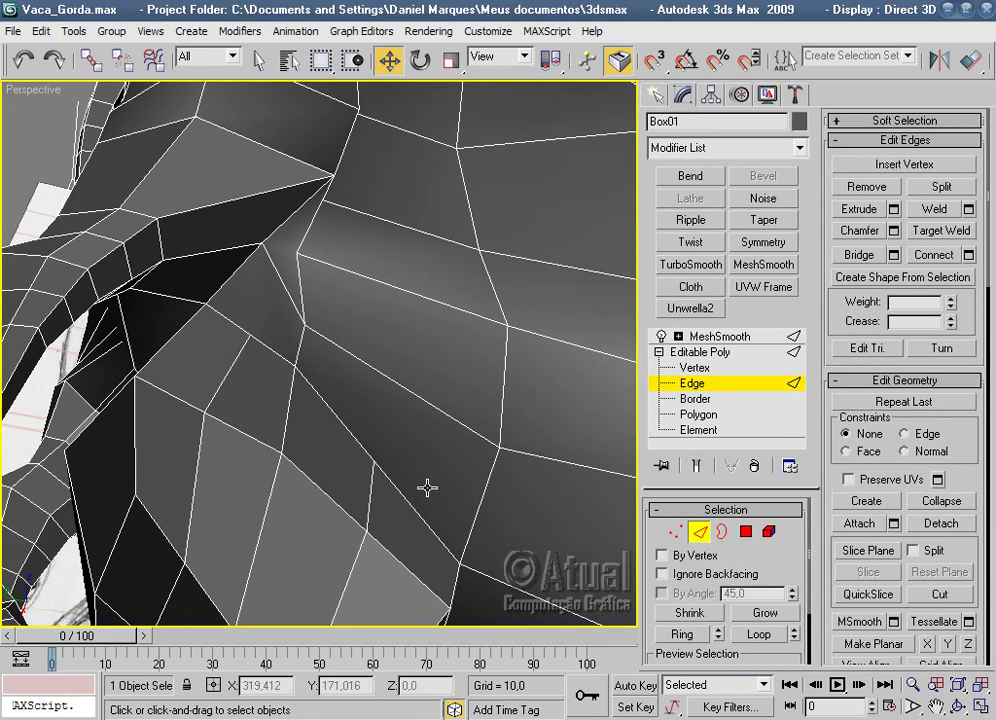
pyautogui.keyDown('alt'); pyautogui.moveTo(376, 443); pyautogui.dragTo(458, 515, button='middle'); pyautogui.keyUp('alt')
pyautogui.scroll(-2, 457, 513)
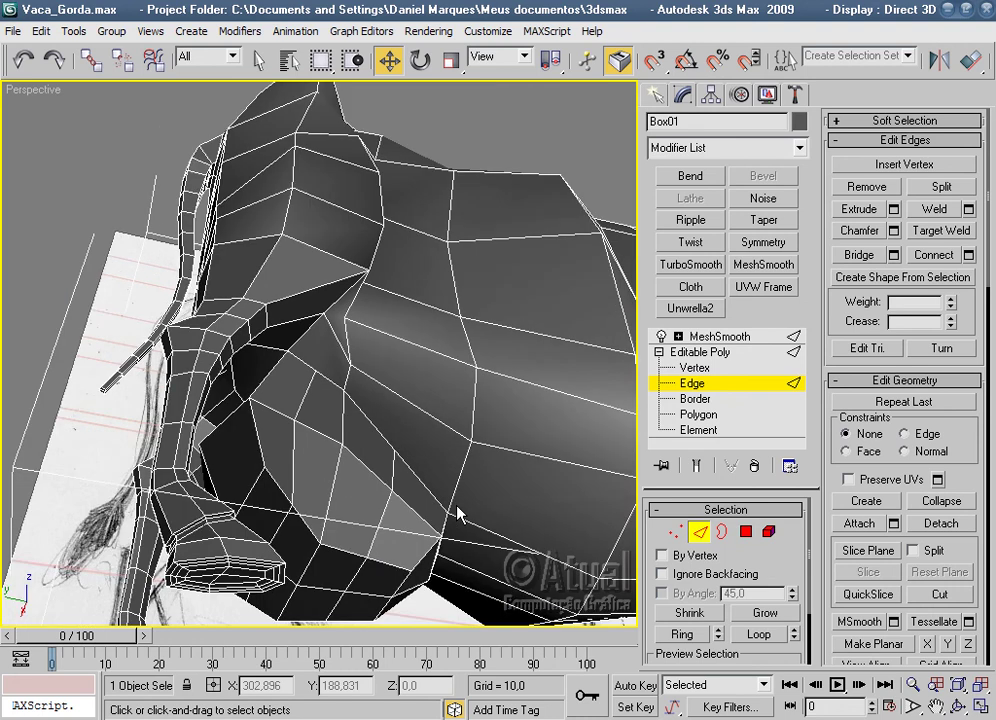
pyautogui.scroll(2, 422, 451)
pyautogui.scroll(2, 422, 451)
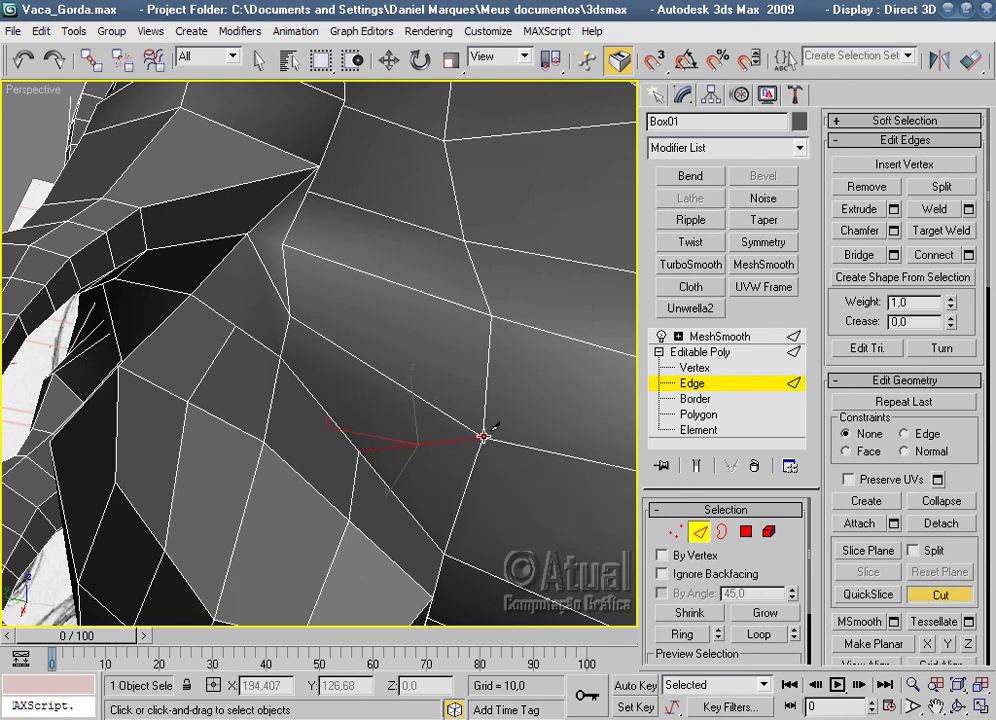
pyautogui.scroll(-5, 414, 497)
pyautogui.moveTo(389, 484)
pyautogui.keyDown('alt'); pyautogui.mouseDown(button='middle')
pyautogui.moveTo(376, 307)
pyautogui.moveTo(405, 451)
pyautogui.mouseUp(button='middle'); pyautogui.keyUp('alt')
pyautogui.scroll(2, 400, 460)
pyautogui.scroll(2, 360, 420)
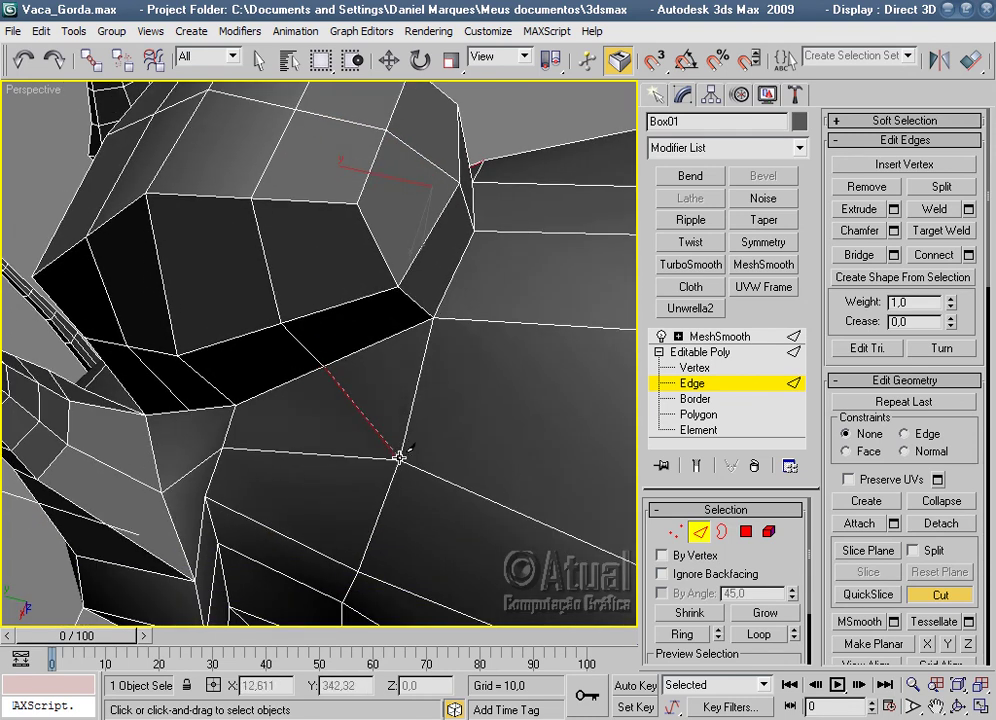
pyautogui.click(928, 600)
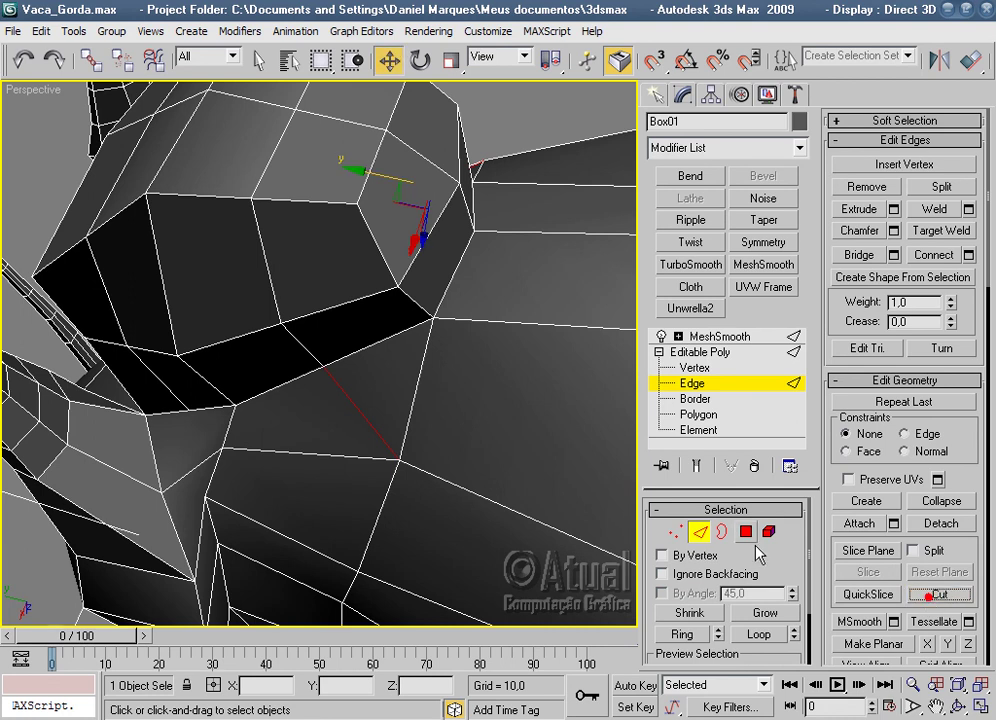
# Select all of the cow's vertices and weld them.
pyautogui.click(677, 533)
pyautogui.scroll(-4, 471, 450)
pyautogui.scroll(-4, 471, 450)
pyautogui.moveTo(471, 450)
pyautogui.keyDown('alt'); pyautogui.mouseDown(button='middle')
pyautogui.moveTo(445, 630)
pyautogui.moveTo(522, 511)
pyautogui.mouseUp(button='middle'); pyautogui.keyUp('alt')
pyautogui.moveTo(584, 458); pyautogui.dragTo(147, 216)
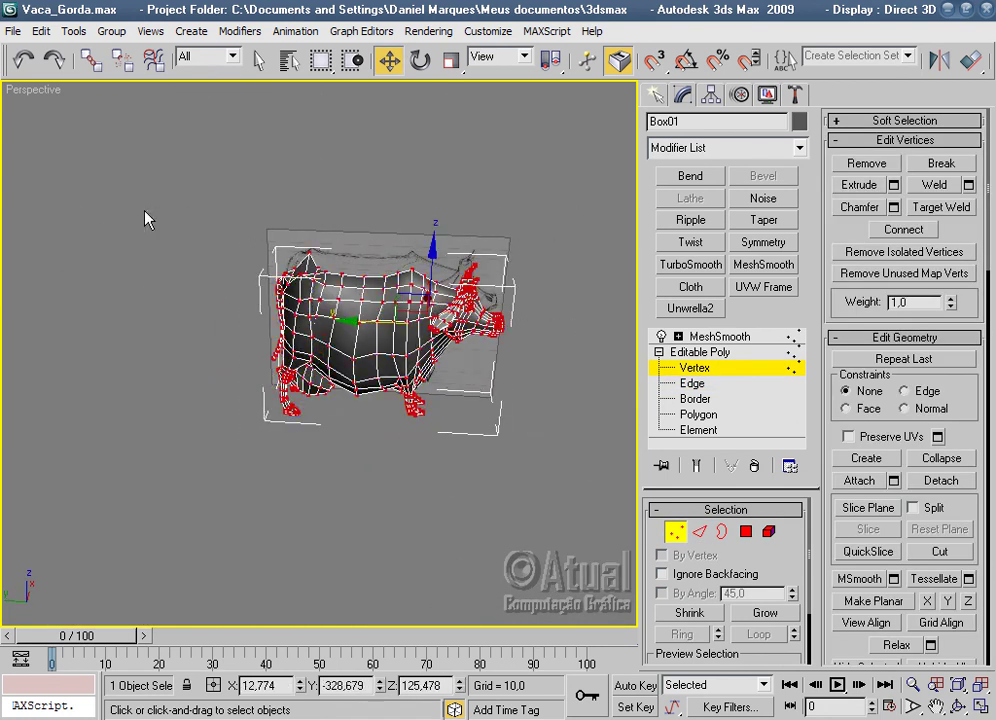
pyautogui.click(968, 185)
pyautogui.click(493, 296)
pyautogui.click(407, 332)
# Check the smoothed cow from below with wireframe edges hidden.
pyautogui.scroll(5, 407, 332)
pyautogui.click(752, 337)
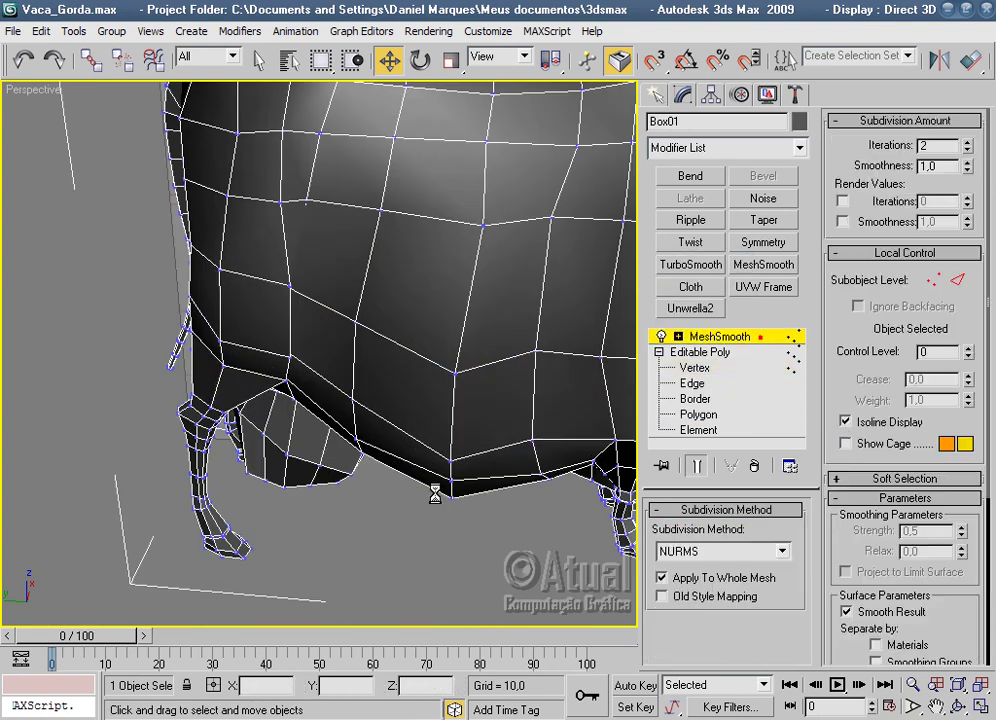
pyautogui.scroll(-3, 425, 520)
pyautogui.click(418, 511)
pyautogui.press('F4')
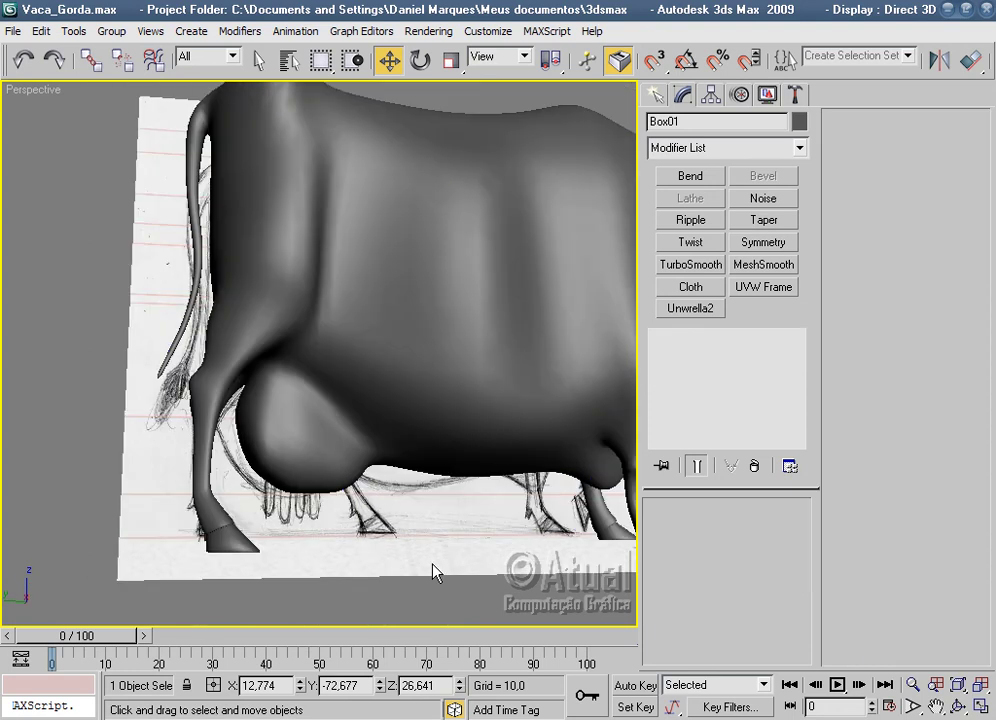
pyautogui.click(456, 562)
pyautogui.moveTo(456, 562)
pyautogui.keyDown('alt'); pyautogui.mouseDown(button='middle')
pyautogui.moveTo(389, 380)
pyautogui.moveTo(531, 498)
pyautogui.moveTo(596, 516)
pyautogui.moveTo(460, 553)
pyautogui.moveTo(420, 507)
pyautogui.mouseUp(button='middle'); pyautogui.keyUp('alt')
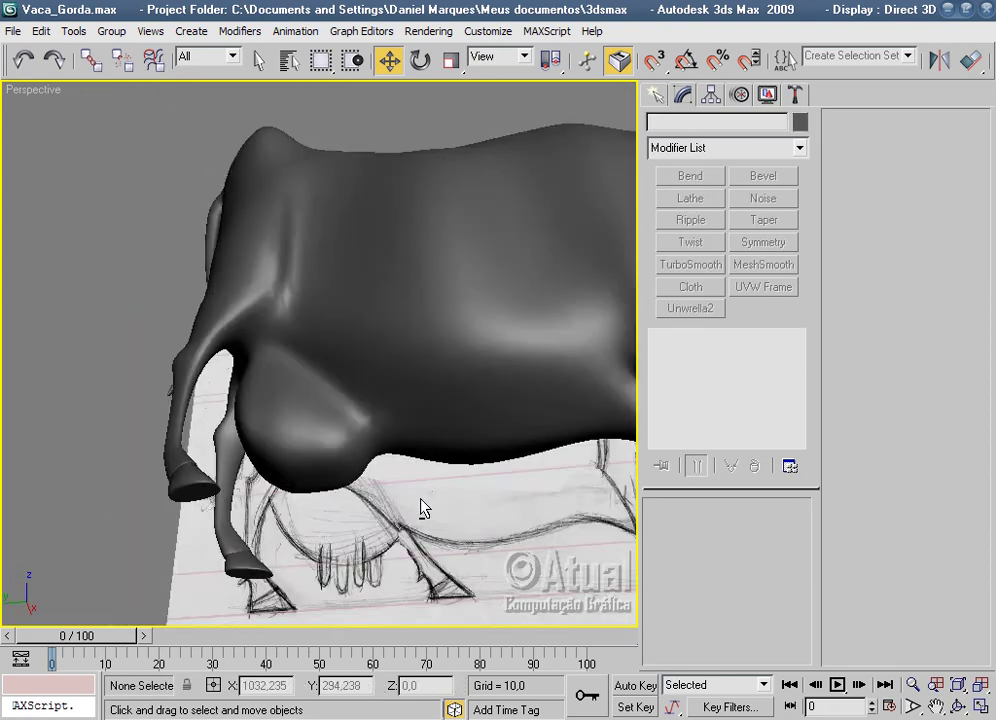
pyautogui.scroll(5, 405, 479)
# Return to vertex editing on the cow, viewing the leg and body cage up close.
pyautogui.click(405, 479)
pyautogui.click(697, 368)
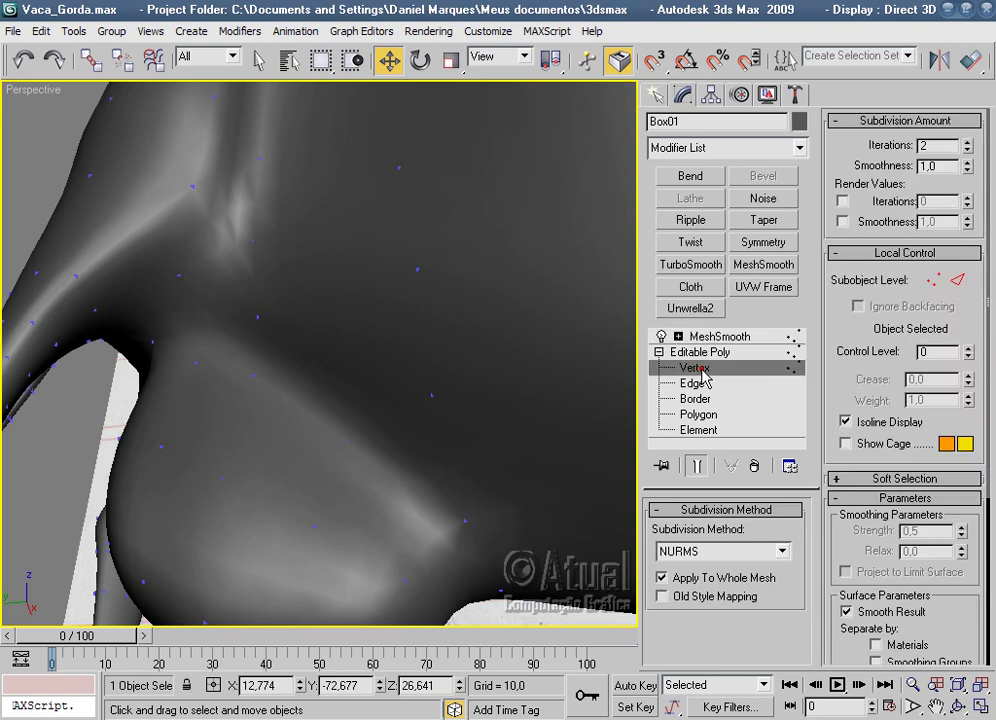
pyautogui.moveTo(499, 390)
pyautogui.keyDown('alt'); pyautogui.mouseDown(button='middle')
pyautogui.moveTo(514, 411)
pyautogui.moveTo(447, 445)
pyautogui.moveTo(466, 433)
pyautogui.mouseUp(button='middle'); pyautogui.keyUp('alt')
pyautogui.scroll(3, 402, 416)
pyautogui.scroll(3, 465, 422)
pyautogui.scroll(-5, 460, 413)
pyautogui.moveTo(550, 512)
pyautogui.keyDown('alt'); pyautogui.mouseDown(button='middle')
pyautogui.moveTo(502, 494)
pyautogui.moveTo(582, 333)
pyautogui.moveTo(571, 326)
pyautogui.mouseUp(button='middle'); pyautogui.keyUp('alt')
pyautogui.scroll(2, 505, 490)
pyautogui.scroll(2, 556, 335)
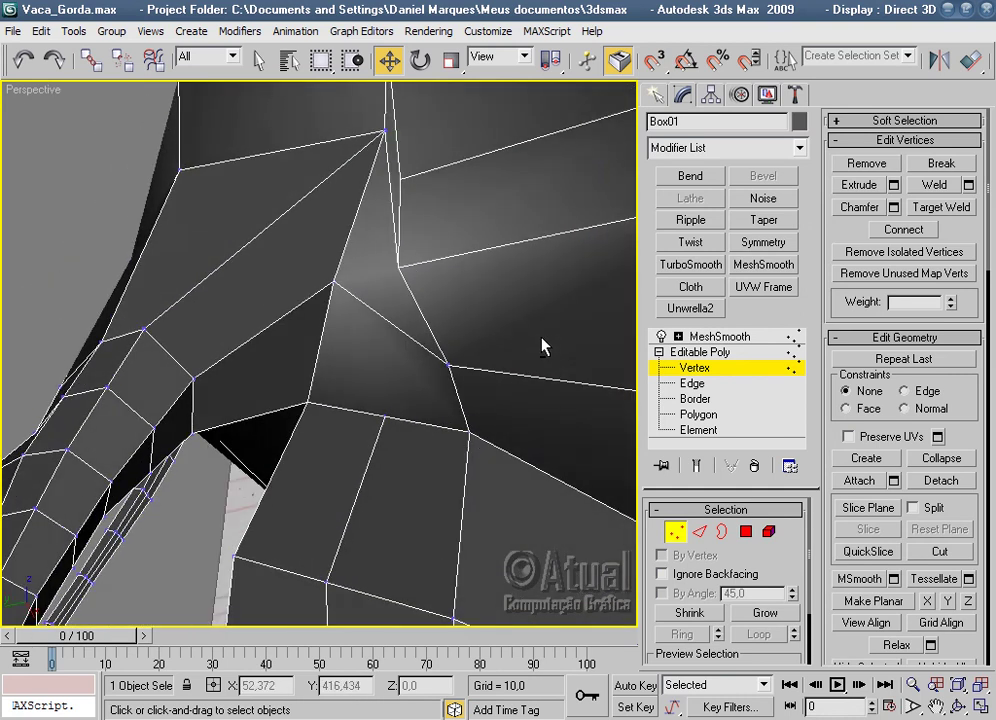
pyautogui.scroll(3, 542, 345)
# Cut a new edge across the body polygon near the leg.
pyautogui.click(699, 532)
pyautogui.moveTo(516, 498)
pyautogui.mouseDown(button='middle')
pyautogui.moveTo(436, 547)
pyautogui.moveTo(434, 585)
pyautogui.moveTo(446, 541)
pyautogui.mouseUp(button='middle')
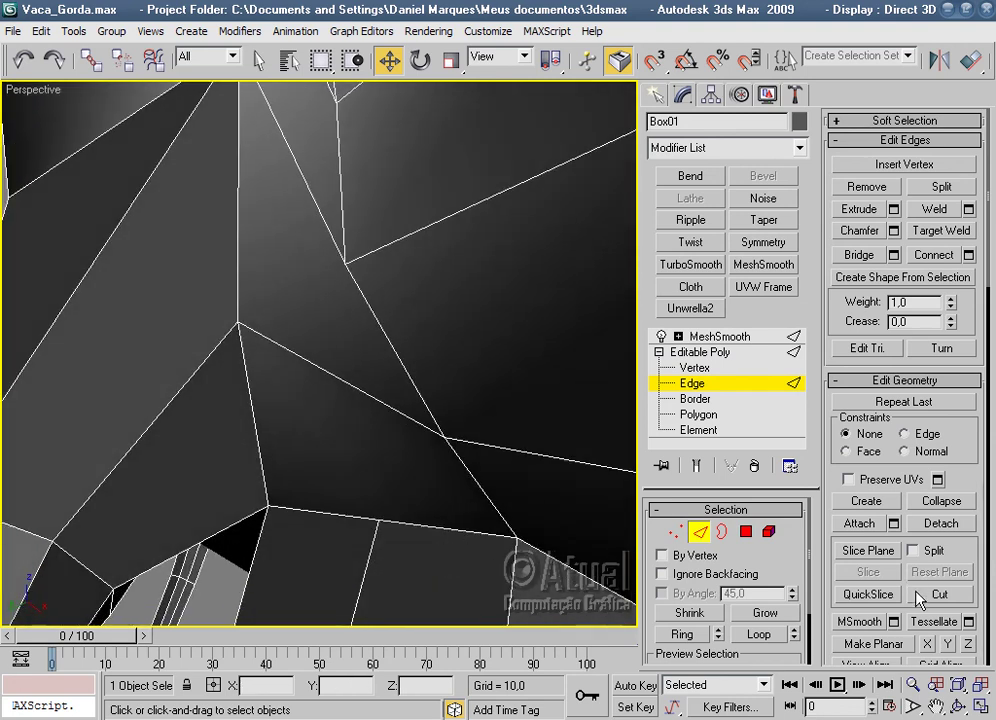
pyautogui.click(376, 520)
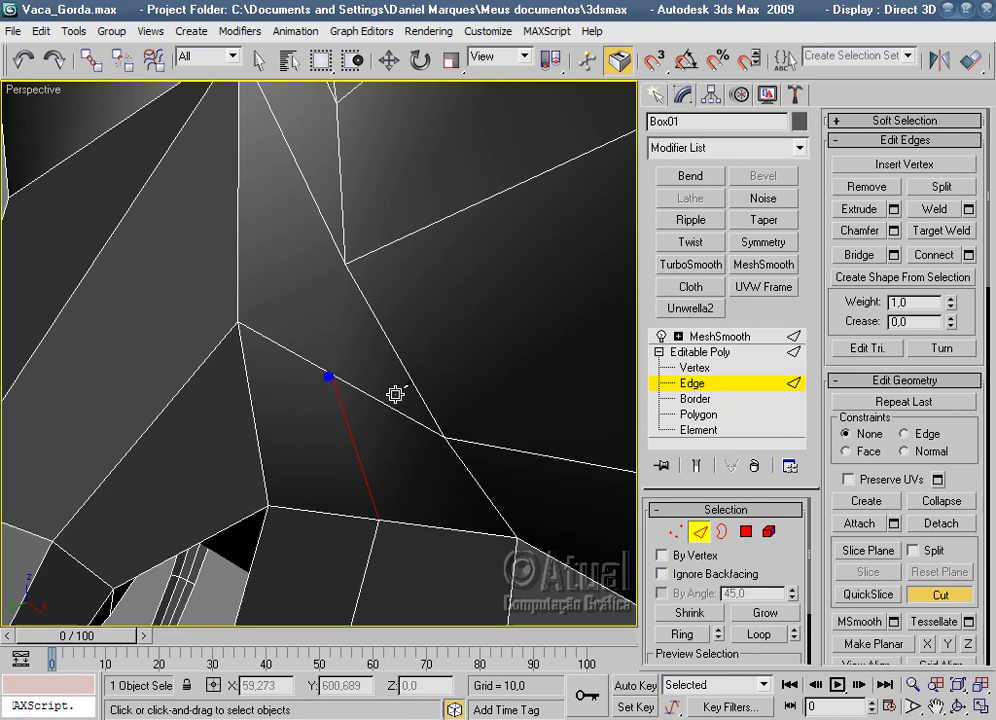
pyautogui.moveTo(396, 380); pyautogui.dragTo(342, 455, button='middle')
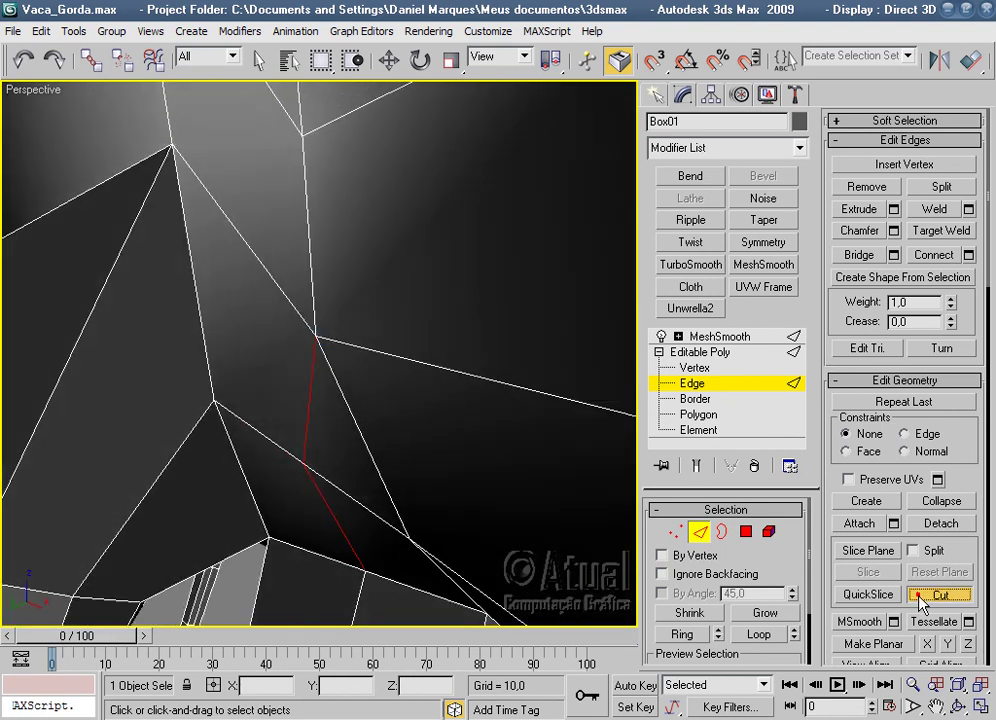
# Select all of the cow's vertices for welding.
pyautogui.click(677, 531)
pyautogui.scroll(-8, 455, 527)
pyautogui.scroll(-8, 455, 527)
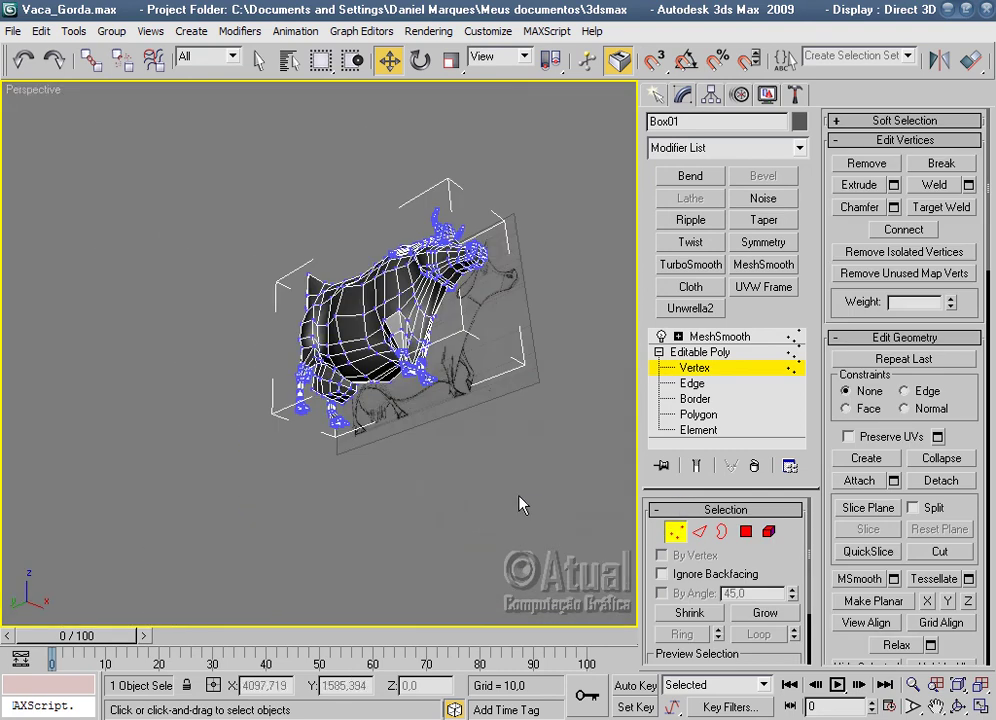
pyautogui.moveTo(292, 205); pyautogui.dragTo(222, 173)
# Confirm the vertex weld at threshold 0,1 and show the MeshSmooth result.
pyautogui.click(968, 185)
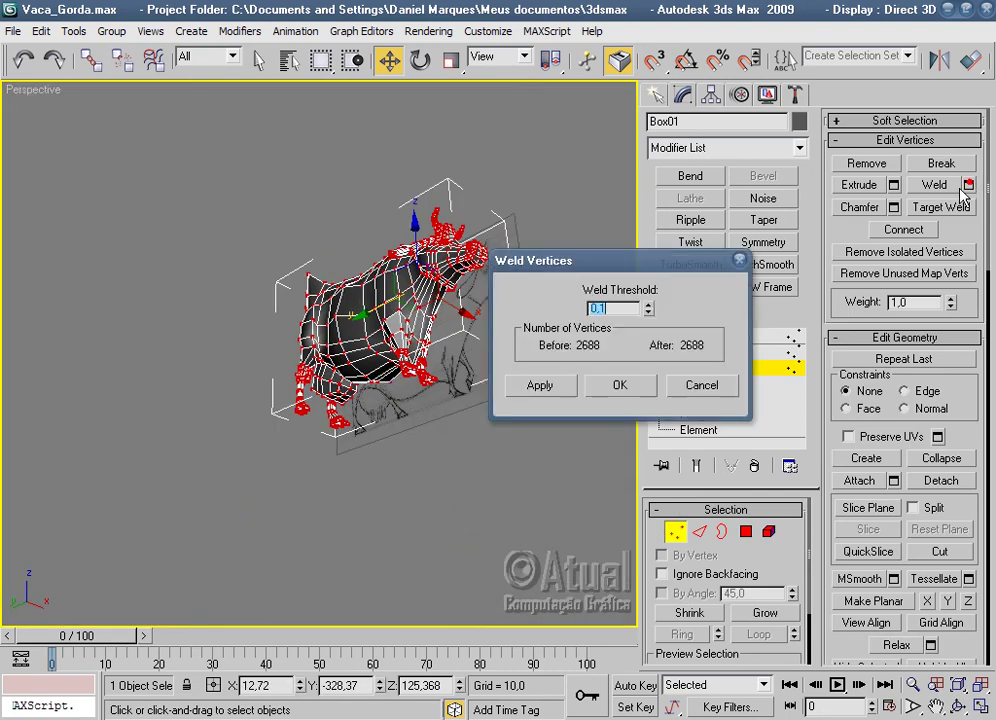
pyautogui.click(620, 385)
pyautogui.scroll(5, 509, 422)
pyautogui.scroll(3, 509, 422)
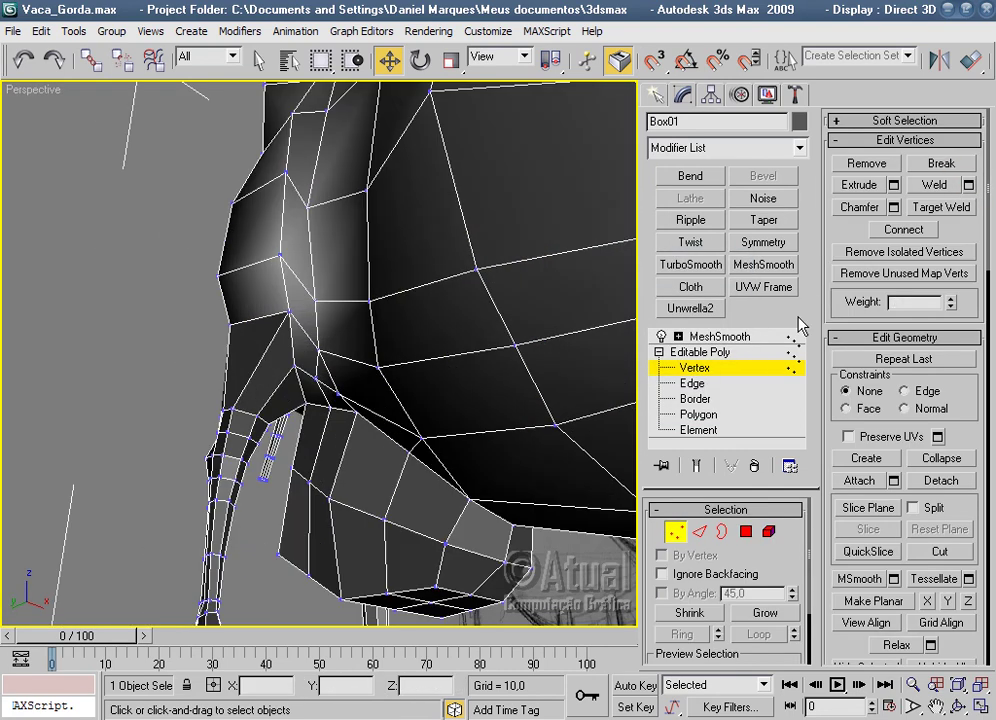
pyautogui.click(743, 340)
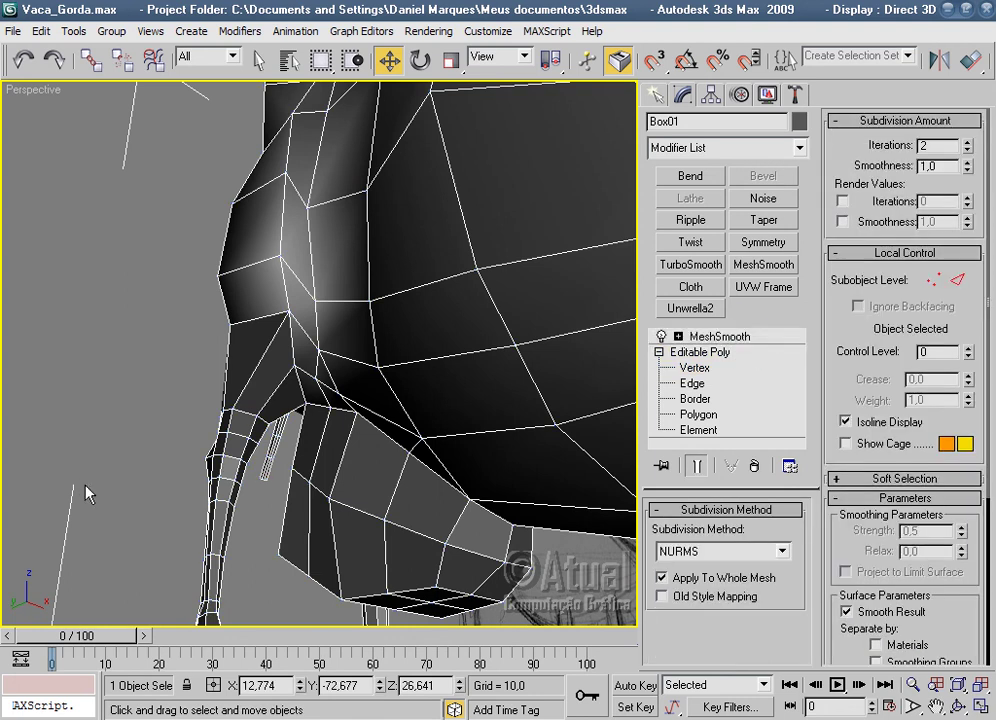
# Orbit around the deselected smoothed cow to inspect its underside and side.
pyautogui.click(173, 489)
pyautogui.scroll(-3, 320, 440)
pyautogui.scroll(-2, 300, 470)
pyautogui.scroll(-3, 295, 487)
pyautogui.moveTo(295, 487); pyautogui.dragTo(476, 455, button='middle')
pyautogui.moveTo(475, 352)
pyautogui.keyDown('alt'); pyautogui.mouseDown(button='middle')
pyautogui.moveTo(416, 382)
pyautogui.moveTo(400, 411)
pyautogui.moveTo(241, 429)
pyautogui.mouseUp(button='middle'); pyautogui.keyUp('alt')
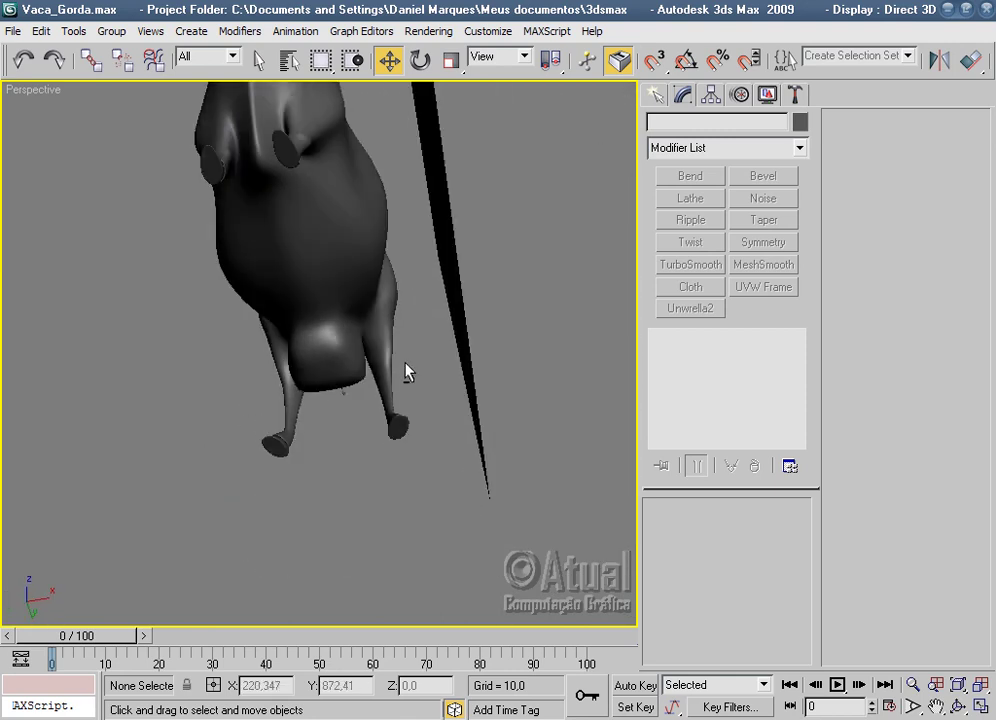
pyautogui.moveTo(407, 372)
pyautogui.keyDown('alt'); pyautogui.mouseDown(button='middle')
pyautogui.moveTo(534, 420)
pyautogui.moveTo(641, 375)
pyautogui.moveTo(622, 307)
pyautogui.moveTo(460, 398)
pyautogui.moveTo(407, 378)
pyautogui.moveTo(507, 474)
pyautogui.mouseUp(button='middle'); pyautogui.keyUp('alt')
pyautogui.scroll(2, 411, 436)
# Reselect the cow at Polygon level with wireframe edges, facing the muzzle front.
pyautogui.click(411, 436)
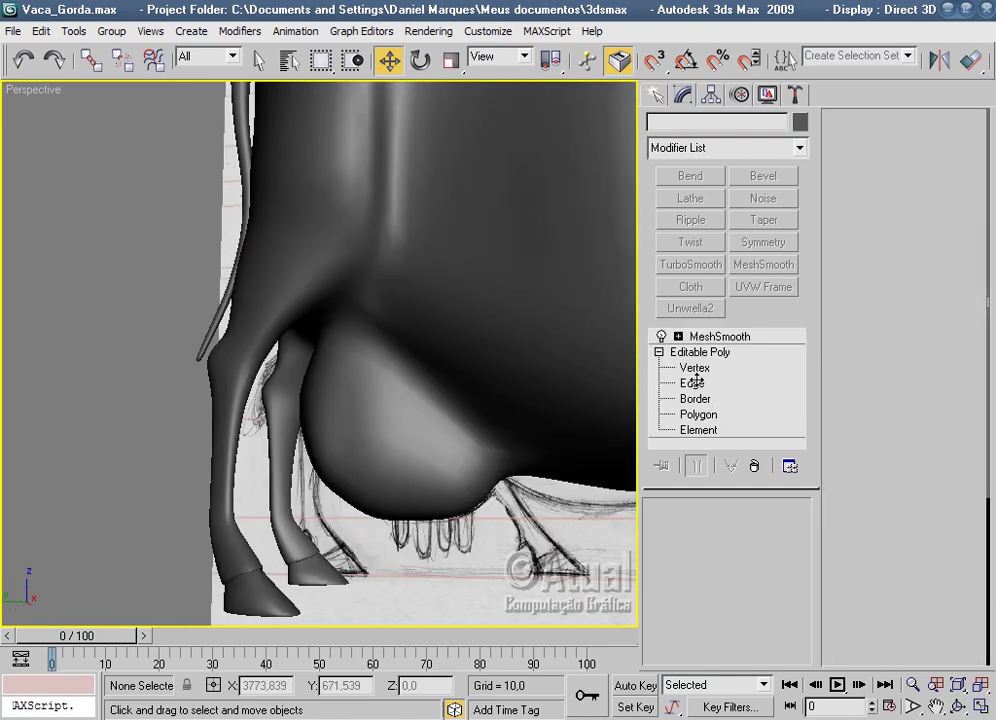
pyautogui.click(697, 414)
pyautogui.press('F4')
pyautogui.keyDown('alt'); pyautogui.moveTo(527, 497); pyautogui.dragTo(475, 318, button='middle'); pyautogui.keyUp('alt')
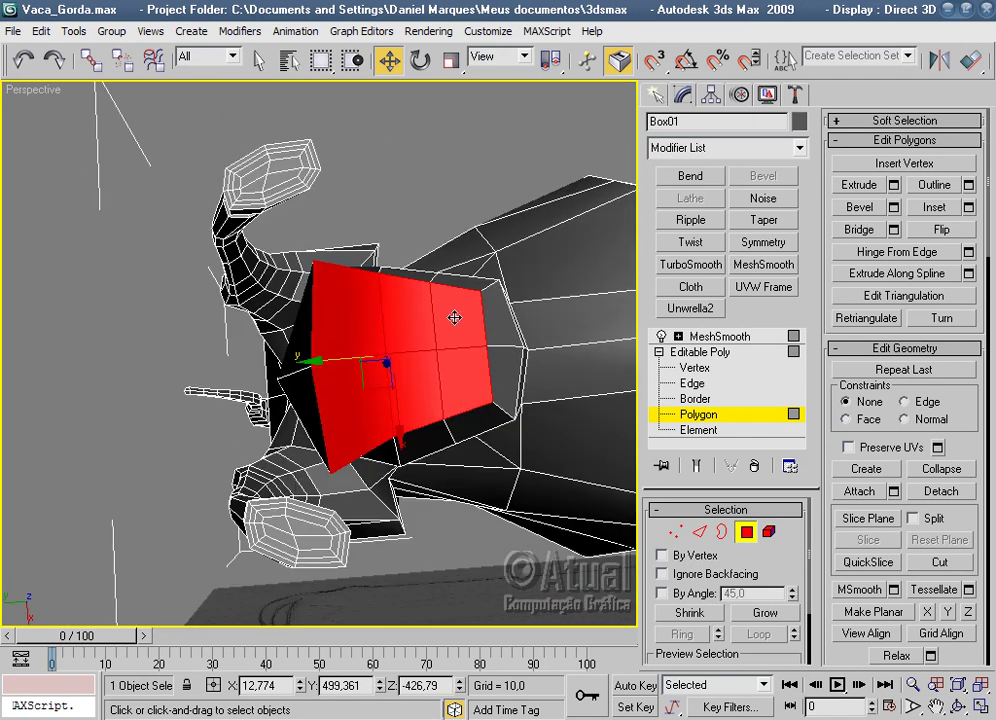
# Inset the top two muzzle-front polygons by about 21.55.
pyautogui.click(454, 318)
pyautogui.keyDown('ctrl'); pyautogui.click(404, 319); pyautogui.keyUp('ctrl')
pyautogui.scroll(3, 493, 377)
pyautogui.moveTo(437, 331); pyautogui.dragTo(456, 440, button='middle')
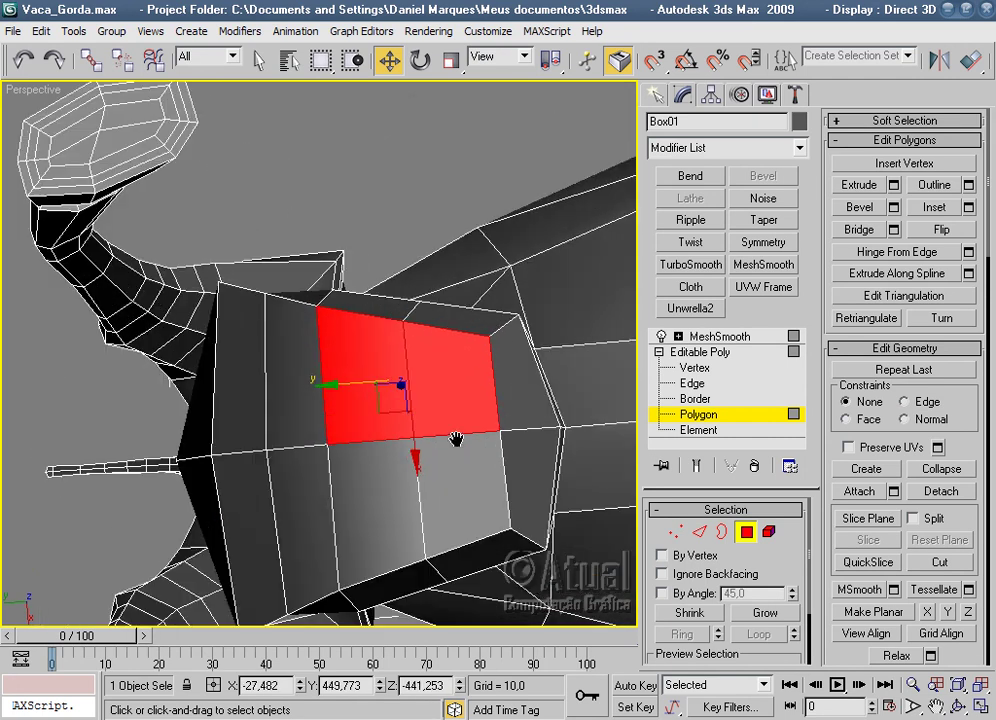
pyautogui.click(969, 207)
pyautogui.moveTo(720, 320); pyautogui.dragTo(722, 298)
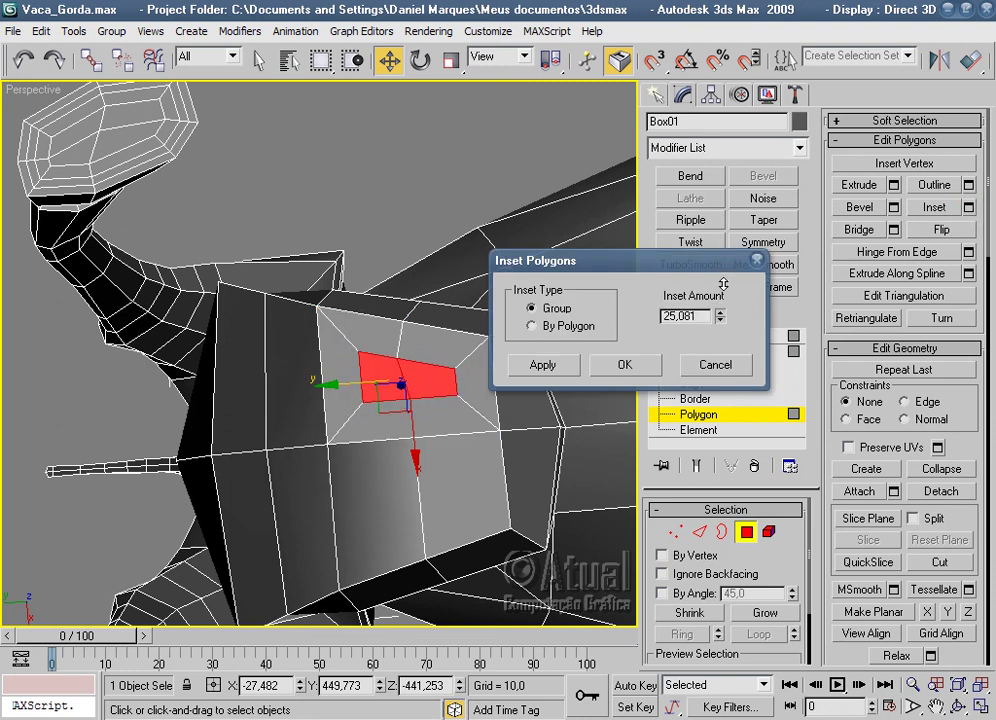
pyautogui.click(622, 375)
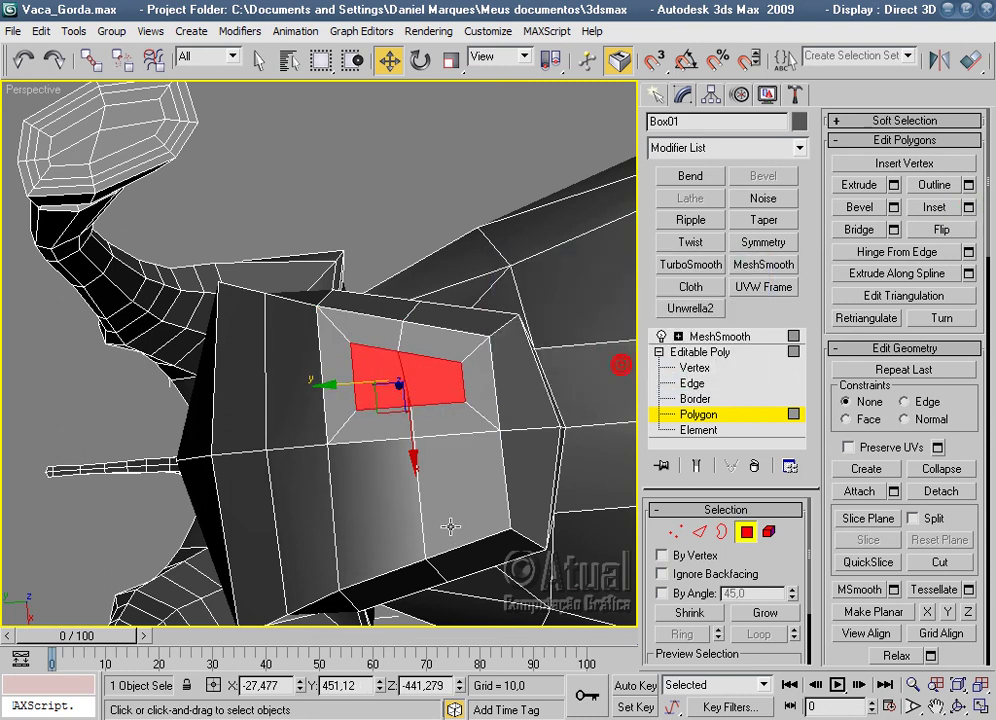
# Inset the lower pair of muzzle-front polygons by the same amount.
pyautogui.click(451, 527)
pyautogui.keyDown('ctrl'); pyautogui.click(378, 524); pyautogui.keyUp('ctrl')
pyautogui.click(969, 207)
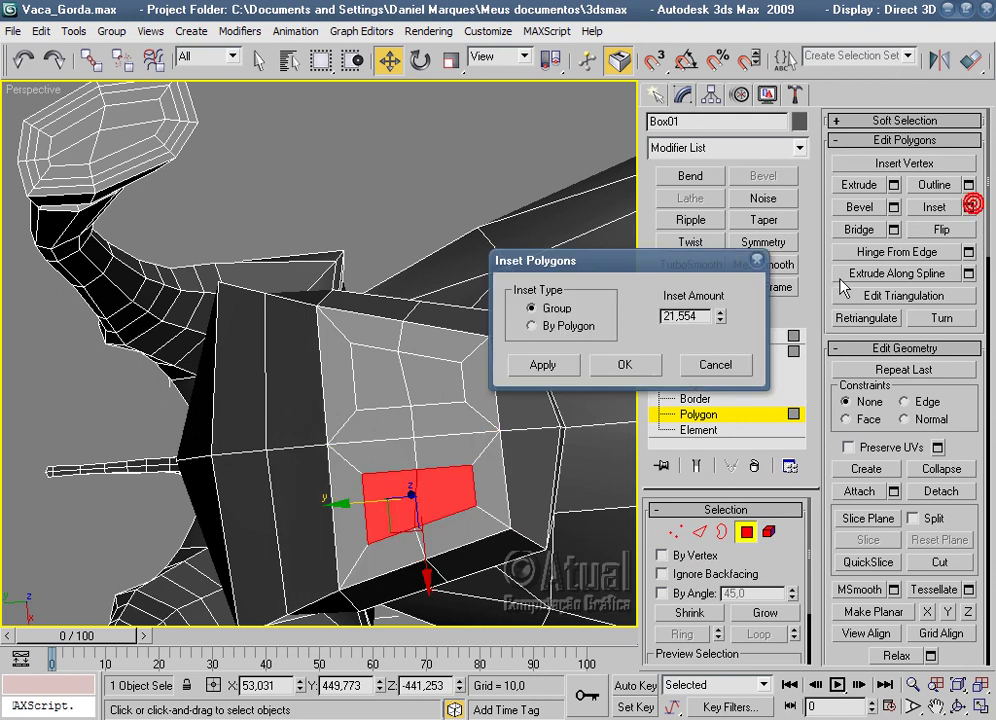
pyautogui.click(648, 366)
# Inset the two side polygons of the head with the same amount.
pyautogui.click(234, 387)
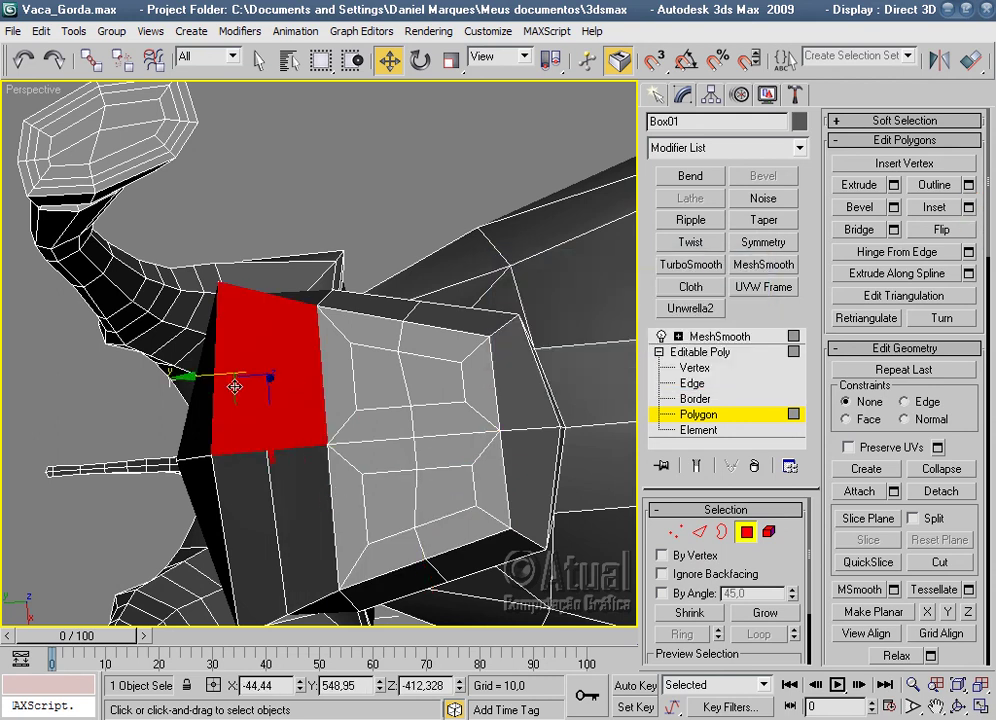
pyautogui.click(969, 207)
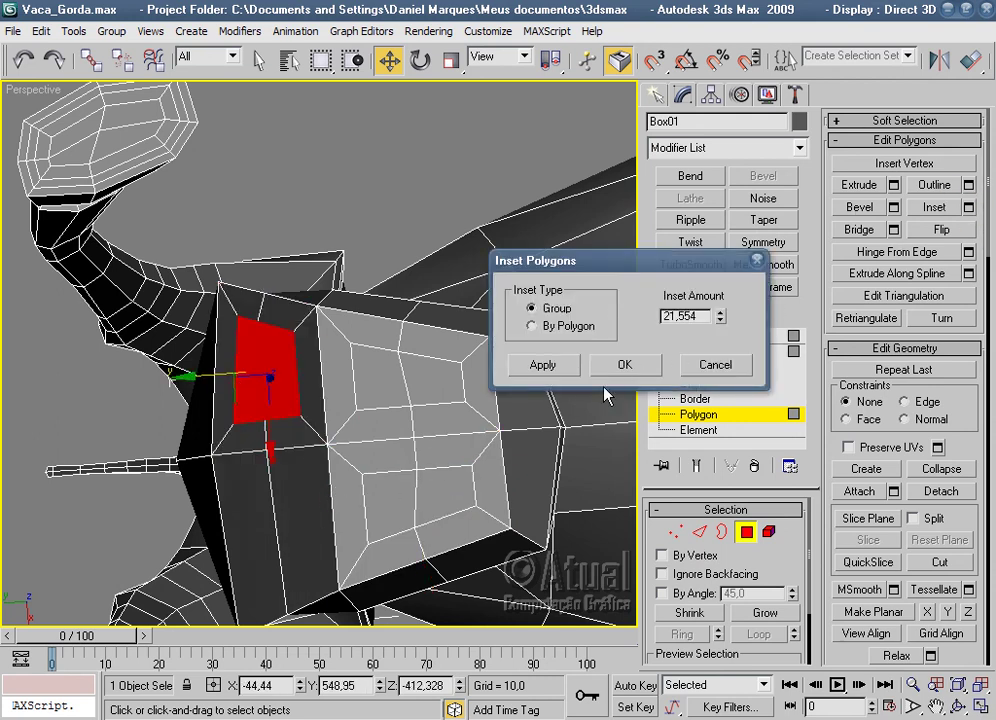
pyautogui.click(624, 364)
pyautogui.click(280, 500)
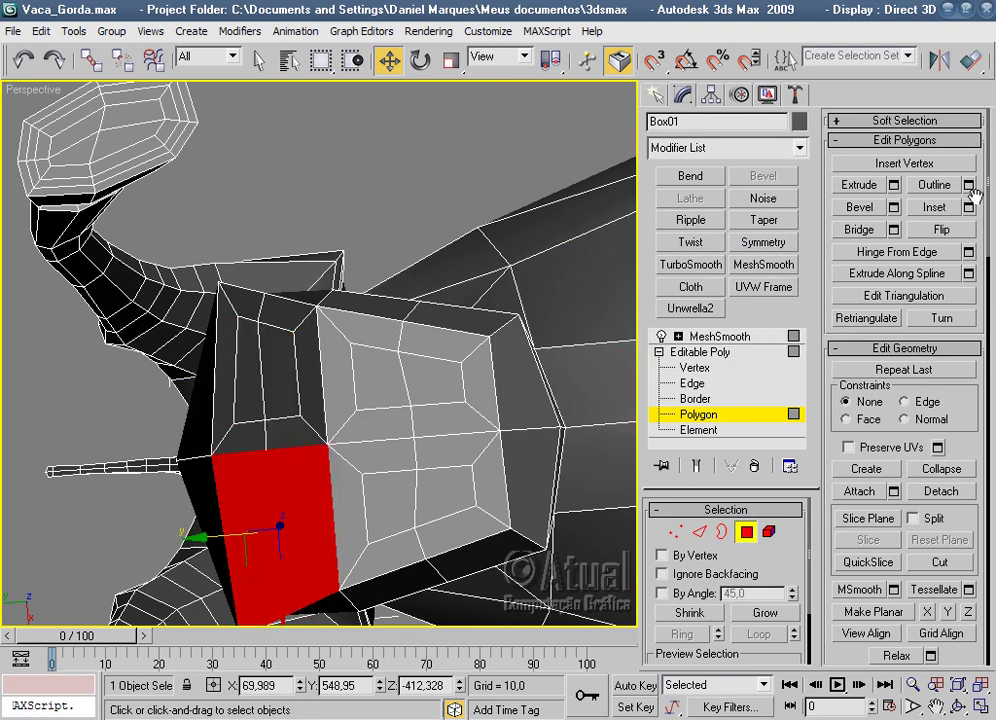
pyautogui.click(969, 207)
pyautogui.click(630, 366)
pyautogui.keyDown('alt'); pyautogui.moveTo(440, 356); pyautogui.dragTo(465, 338, button='middle'); pyautogui.keyUp('alt')
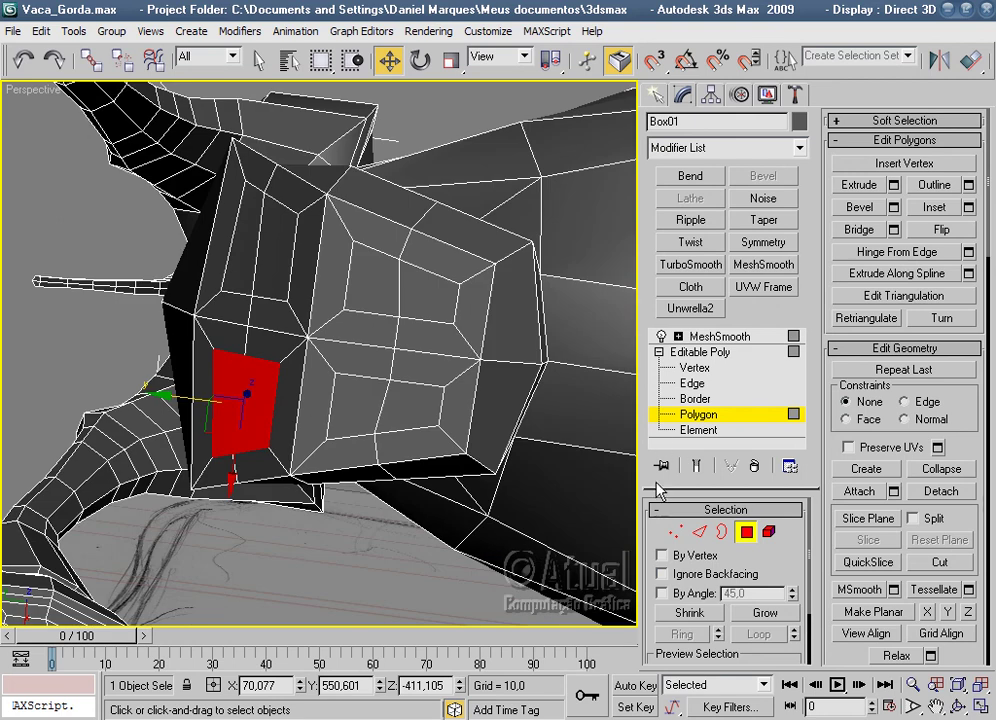
pyautogui.click(678, 532)
# Select the inset-ring udder vertices, trial-scale them, then undo the attempt.
pyautogui.click(457, 284)
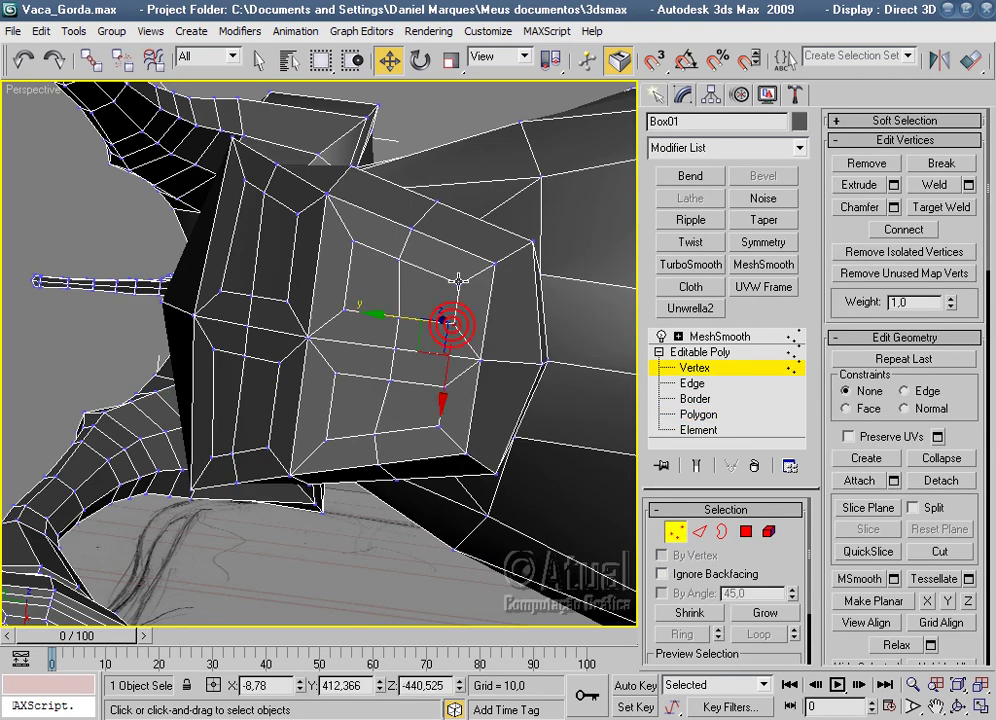
pyautogui.keyDown('ctrl'); pyautogui.click(350, 302); pyautogui.keyUp('ctrl')
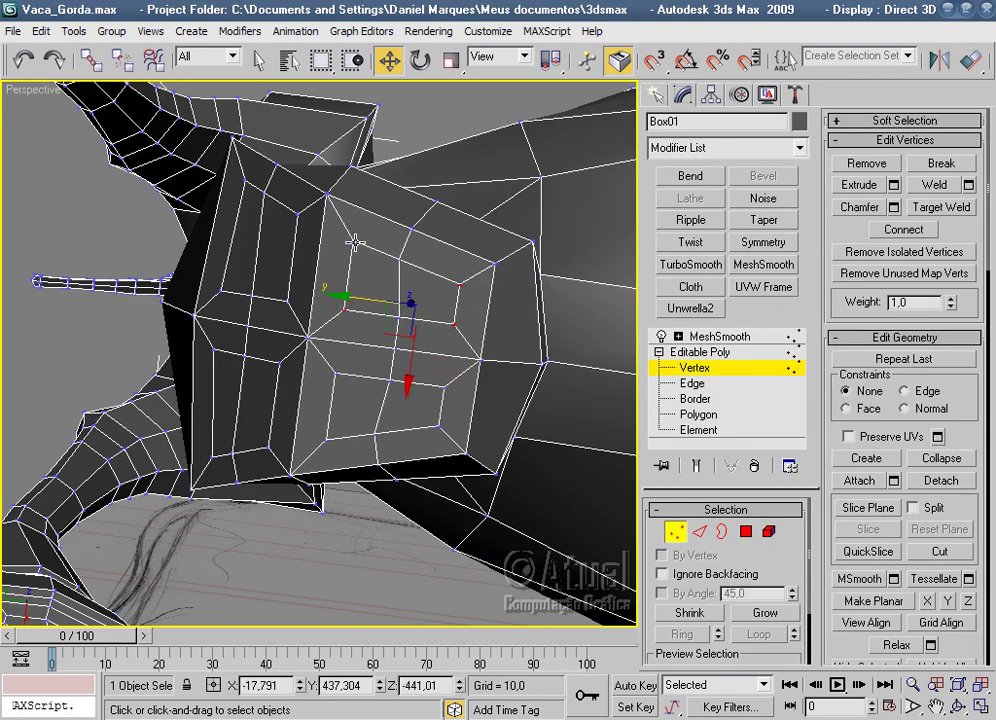
pyautogui.keyDown('ctrl'); pyautogui.click(355, 243); pyautogui.keyUp('ctrl')
pyautogui.click(452, 61)
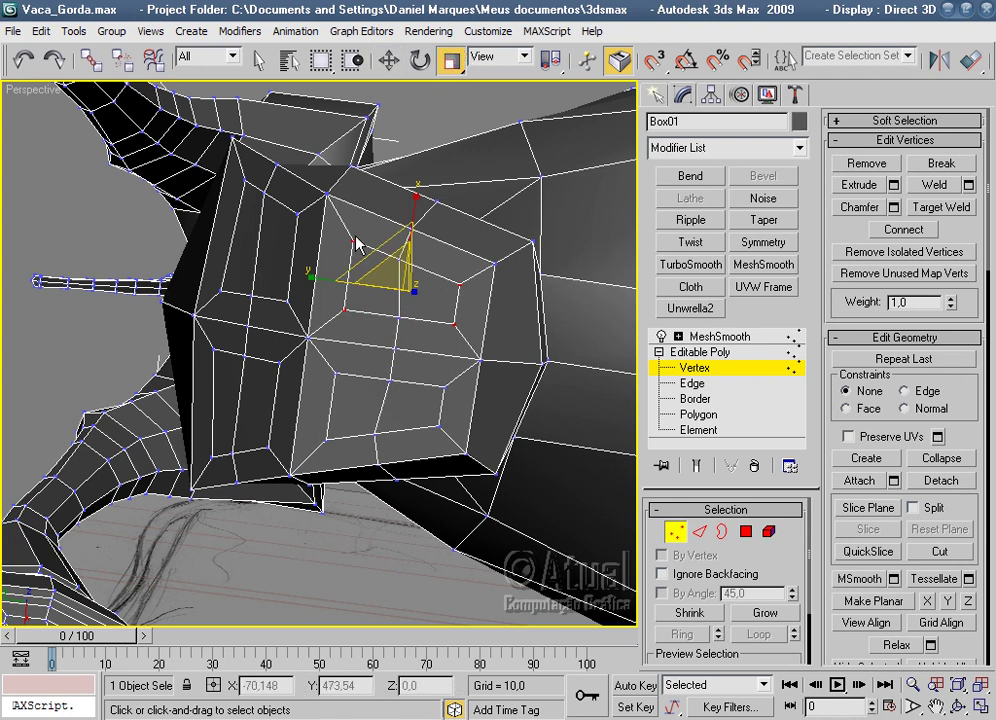
pyautogui.moveTo(319, 279)
pyautogui.mouseDown()
pyautogui.moveTo(330, 278)
pyautogui.moveTo(345, 385)
pyautogui.mouseUp()
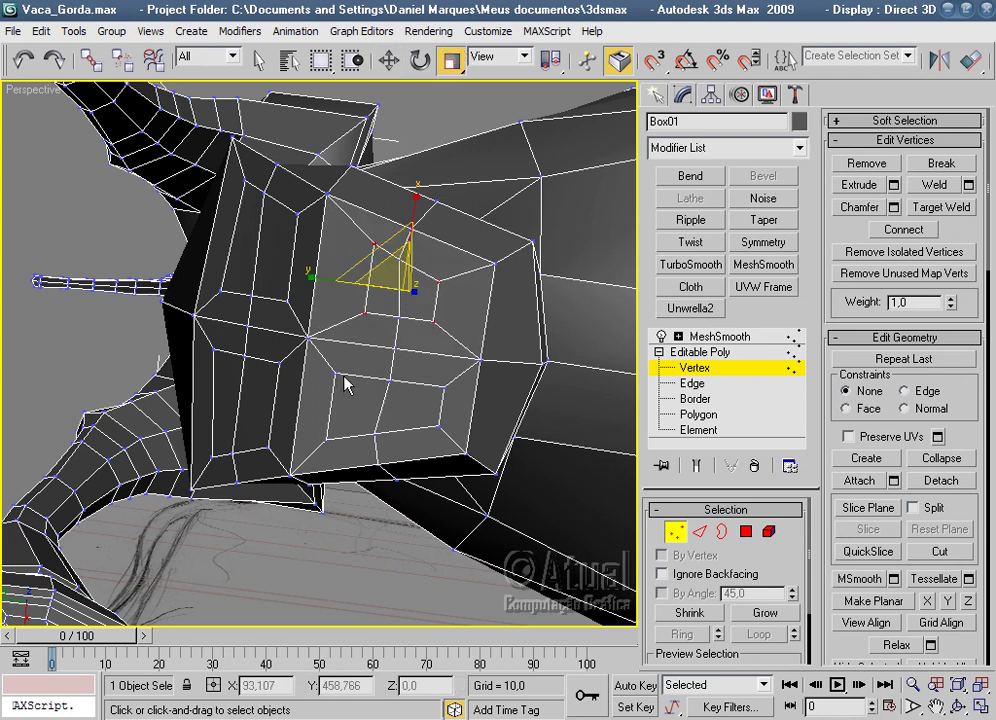
pyautogui.click(22, 62)
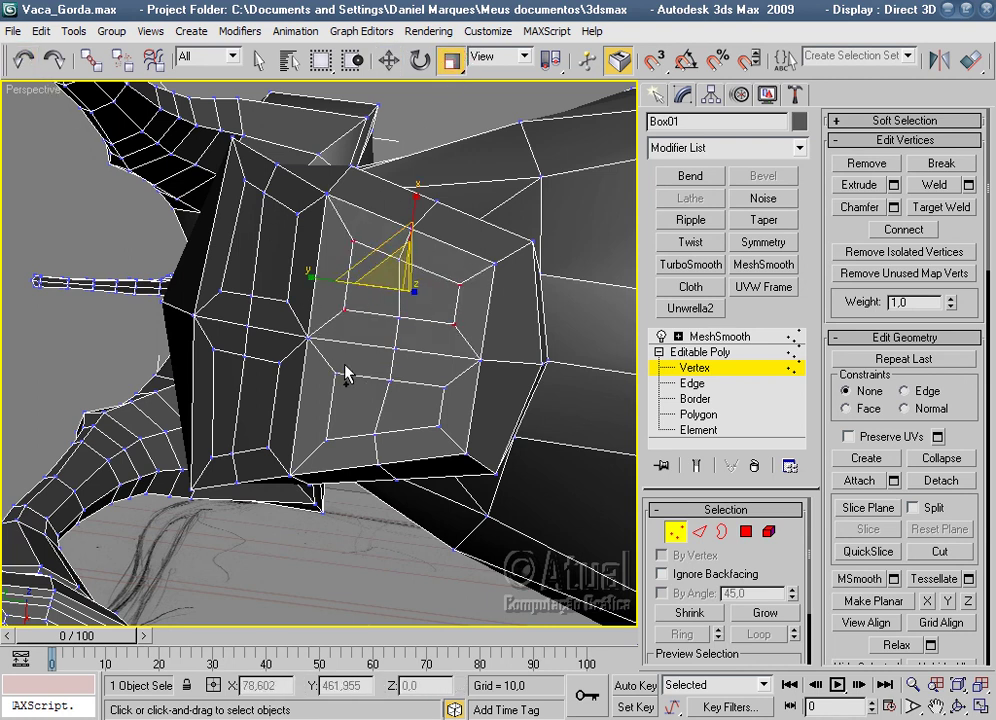
pyautogui.keyDown('ctrl'); pyautogui.click(329, 437); pyautogui.keyUp('ctrl')
pyautogui.keyDown('ctrl'); pyautogui.click(440, 425); pyautogui.keyUp('ctrl')
pyautogui.keyDown('ctrl'); pyautogui.click(440, 388); pyautogui.keyUp('ctrl')
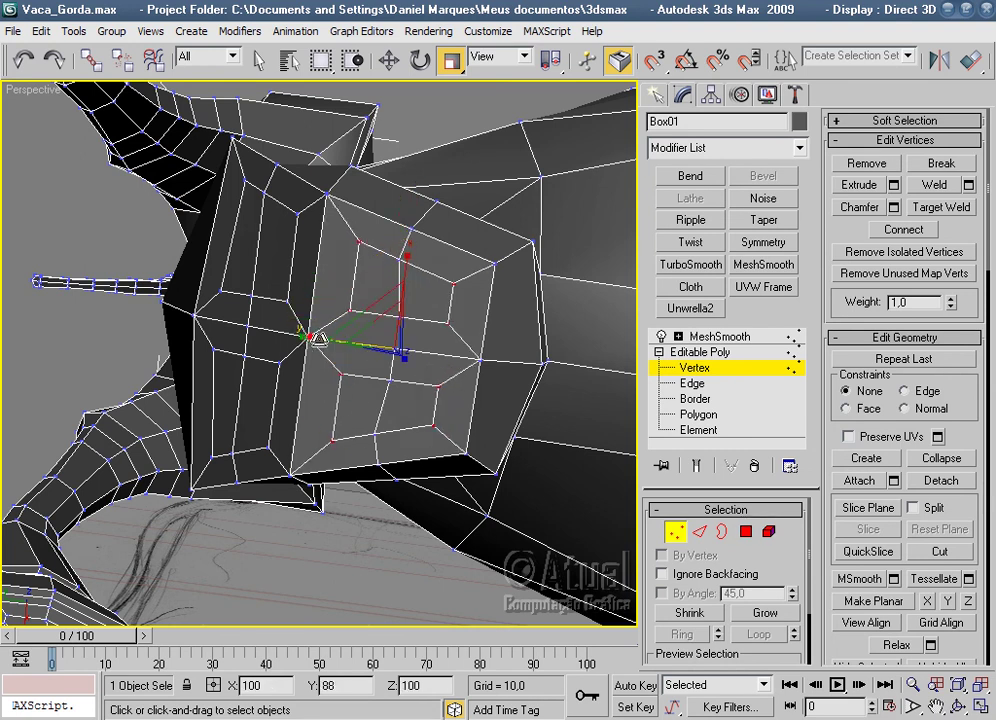
pyautogui.keyDown('alt'); pyautogui.moveTo(367, 349); pyautogui.dragTo(430, 288, button='middle'); pyautogui.keyUp('alt')
pyautogui.hotkey('ctrl', 'z')
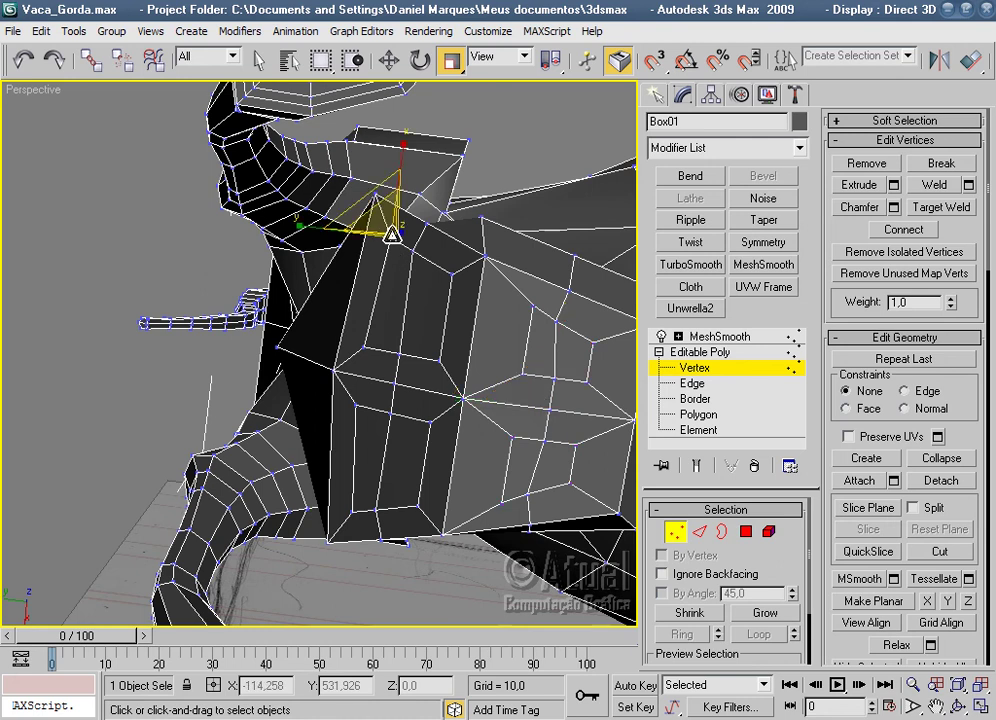
# Scale the reselected inner-ring vertices to 75% width and move them upward.
pyautogui.keyDown('ctrl'); pyautogui.click(440, 360); pyautogui.keyUp('ctrl')
pyautogui.keyDown('ctrl'); pyautogui.click(360, 347); pyautogui.keyUp('ctrl')
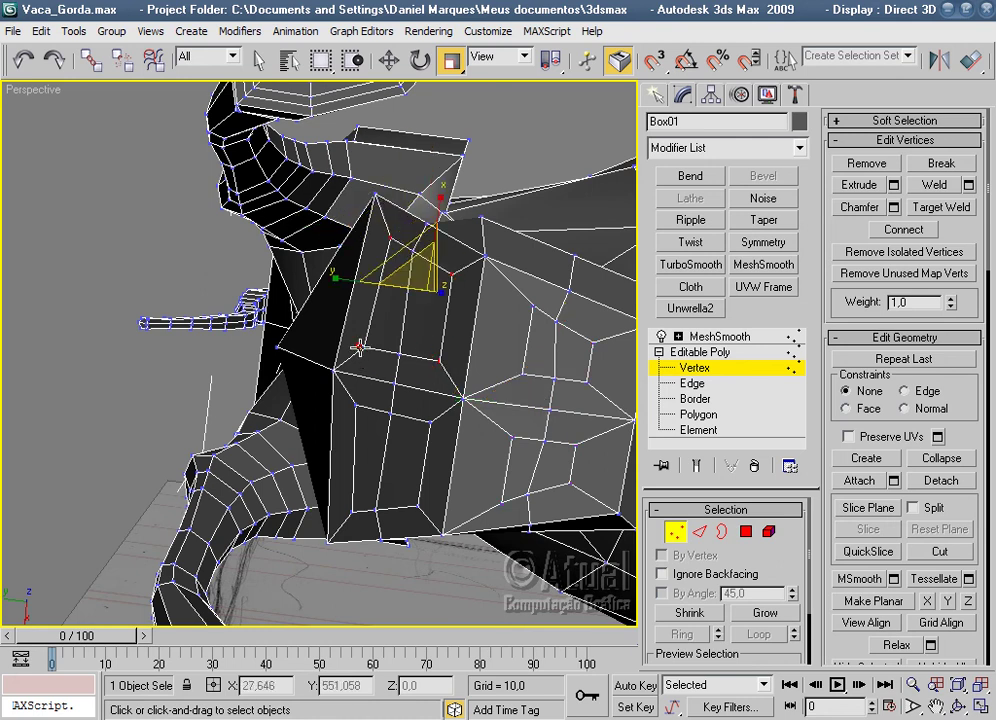
pyautogui.keyDown('ctrl'); pyautogui.click(356, 405); pyautogui.keyUp('ctrl')
pyautogui.keyDown('ctrl'); pyautogui.click(430, 421); pyautogui.keyUp('ctrl')
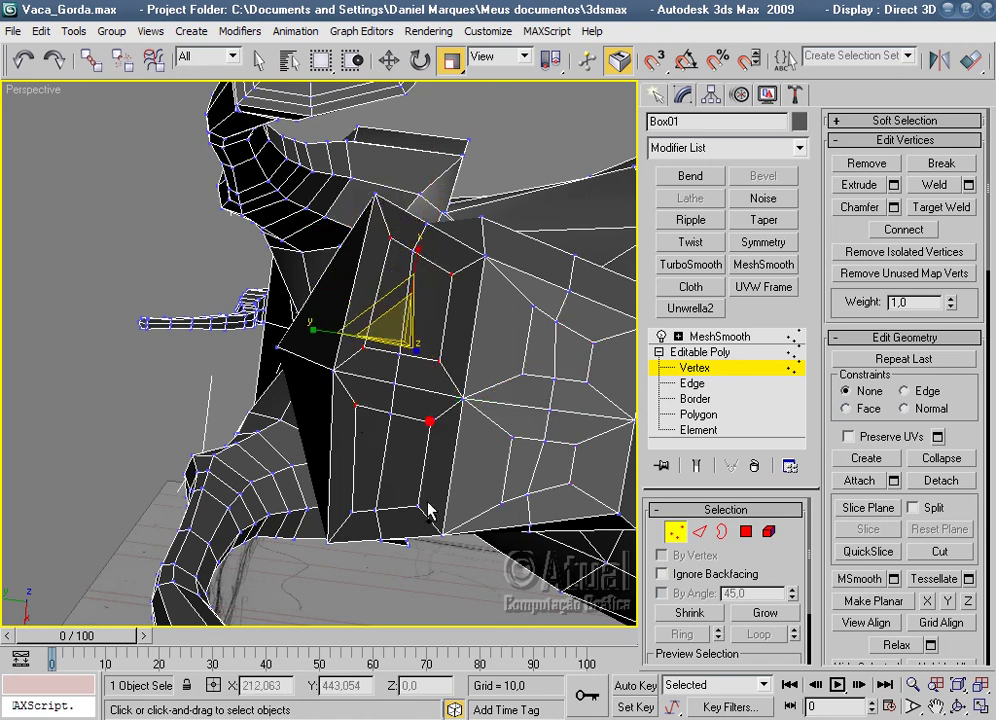
pyautogui.moveTo(432, 508); pyautogui.dragTo(421, 503)
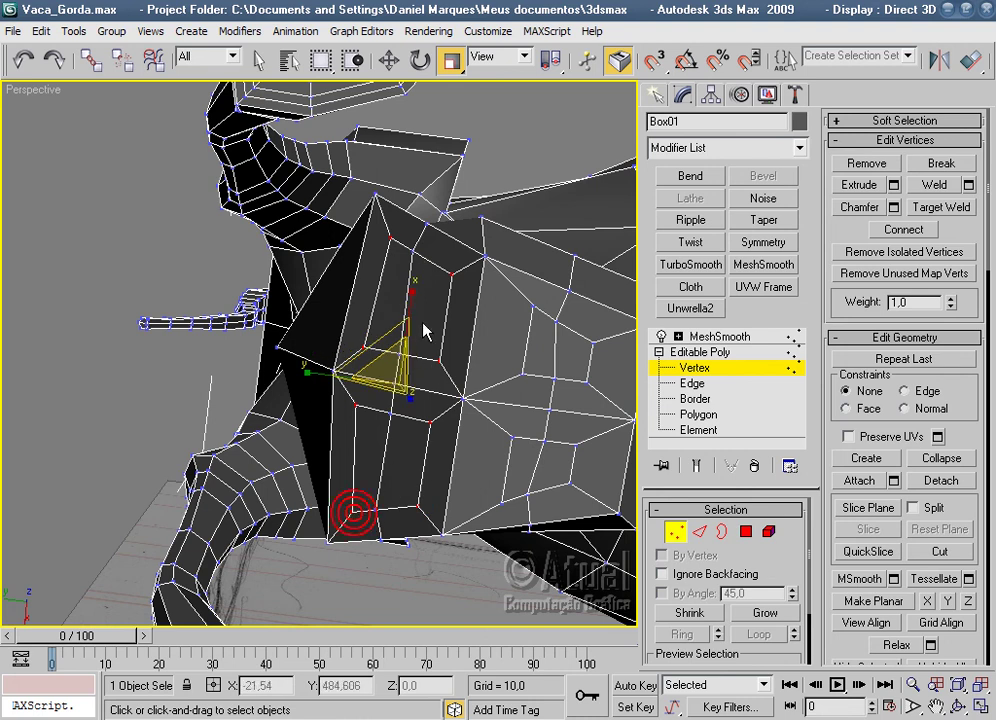
pyautogui.moveTo(411, 296); pyautogui.dragTo(390, 522)
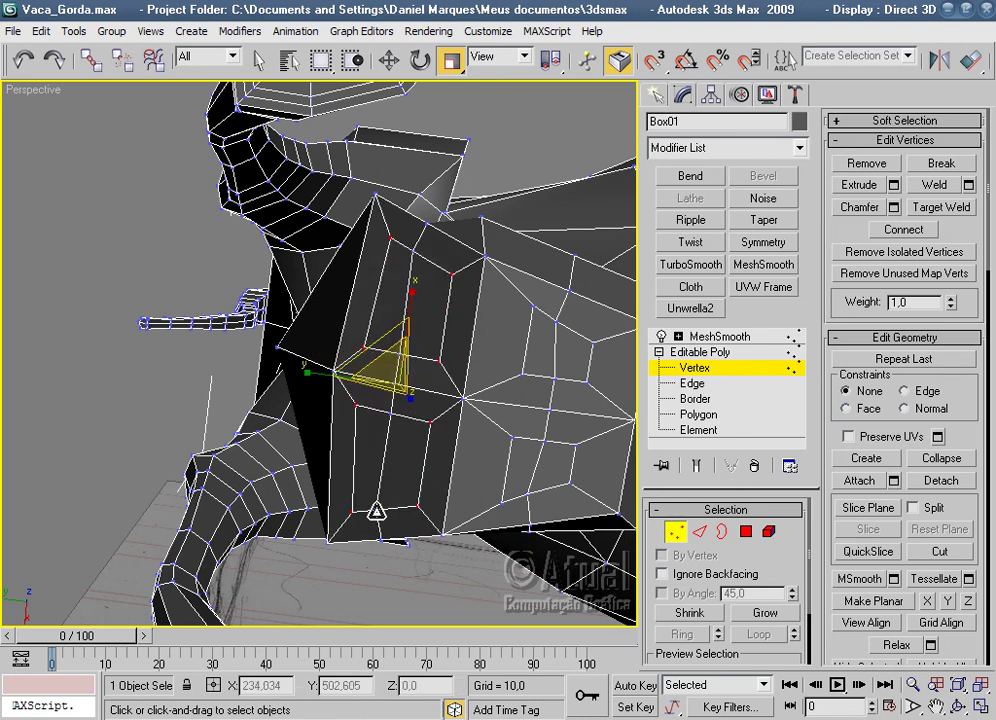
pyautogui.moveTo(389, 411)
pyautogui.mouseDown()
pyautogui.moveTo(407, 307)
pyautogui.moveTo(407, 318)
pyautogui.mouseUp()
pyautogui.click(389, 60)
pyautogui.click(134, 288)
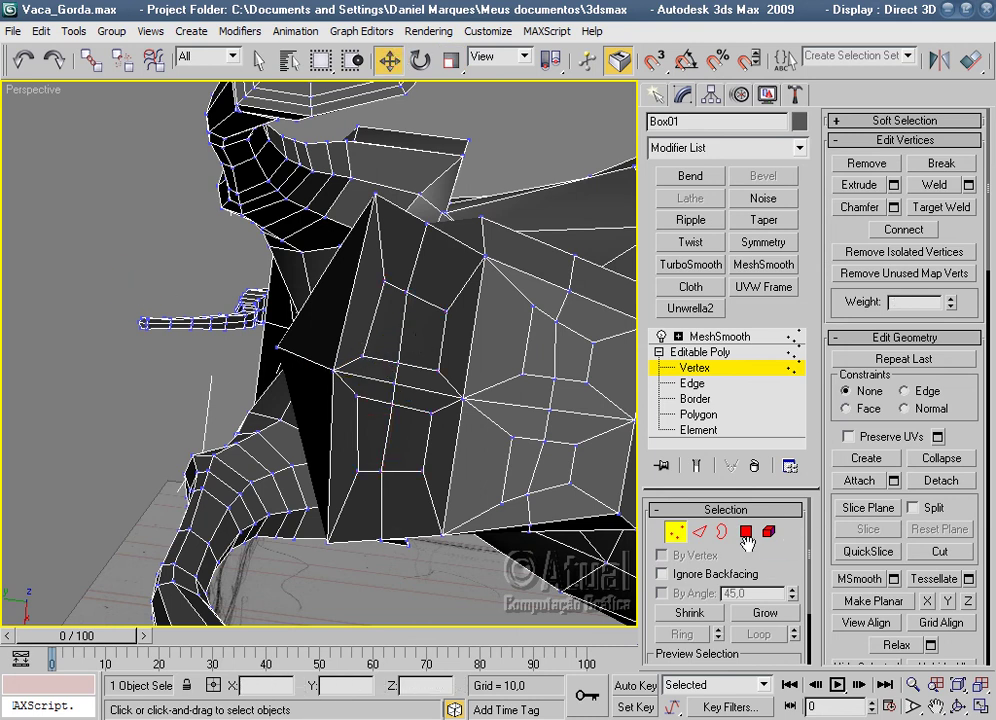
# At Polygon level, slide the lower udder face further down the udder.
pyautogui.click(750, 533)
pyautogui.click(394, 445)
pyautogui.click(414, 335)
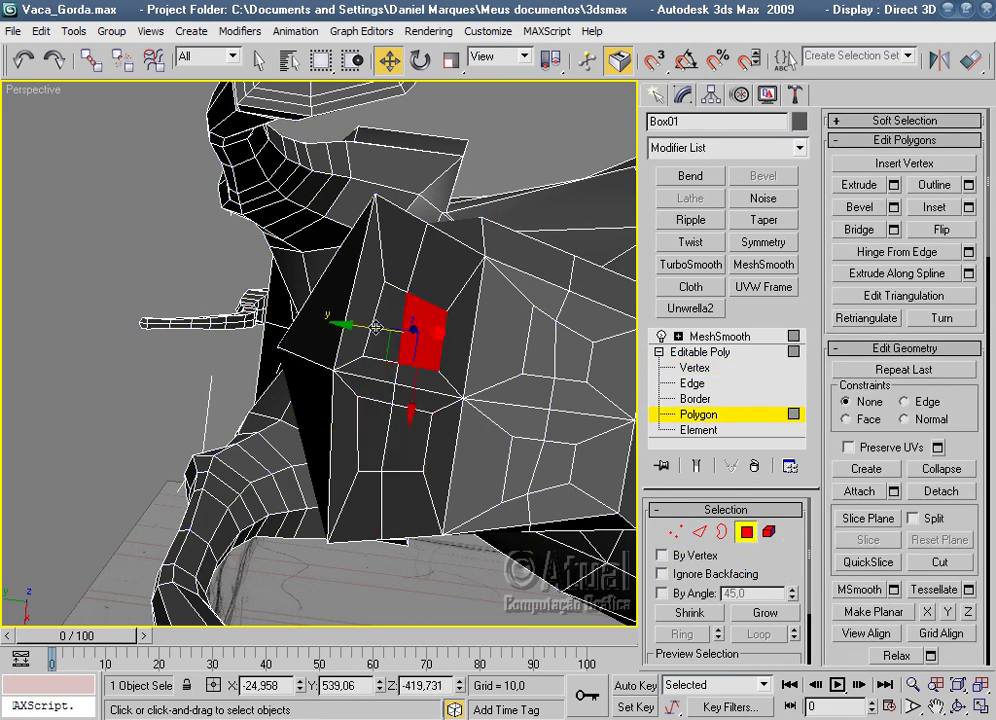
pyautogui.keyDown('ctrl'); pyautogui.click(402, 438); pyautogui.keyUp('ctrl')
pyautogui.click(450, 64)
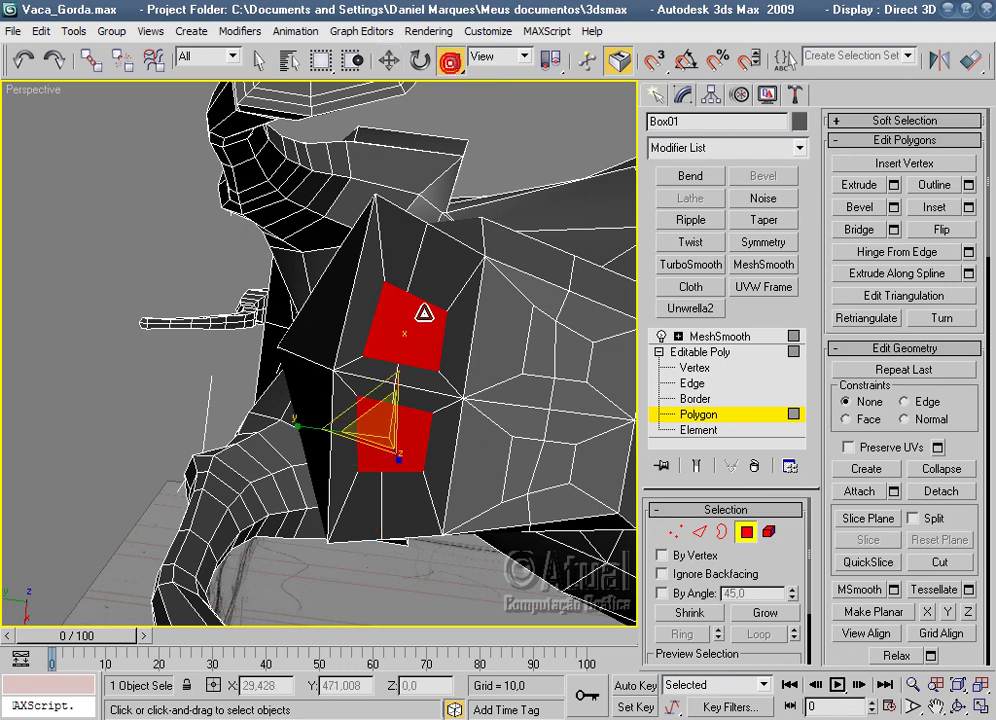
pyautogui.moveTo(396, 362); pyautogui.dragTo(400, 345)
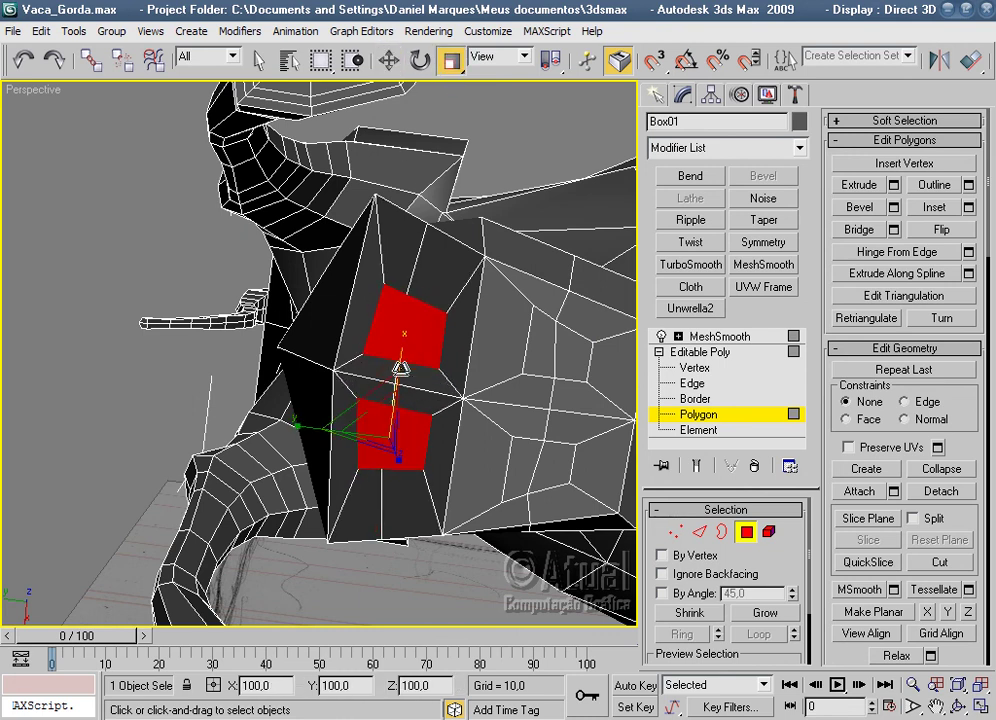
pyautogui.click(390, 62)
pyautogui.click(400, 311)
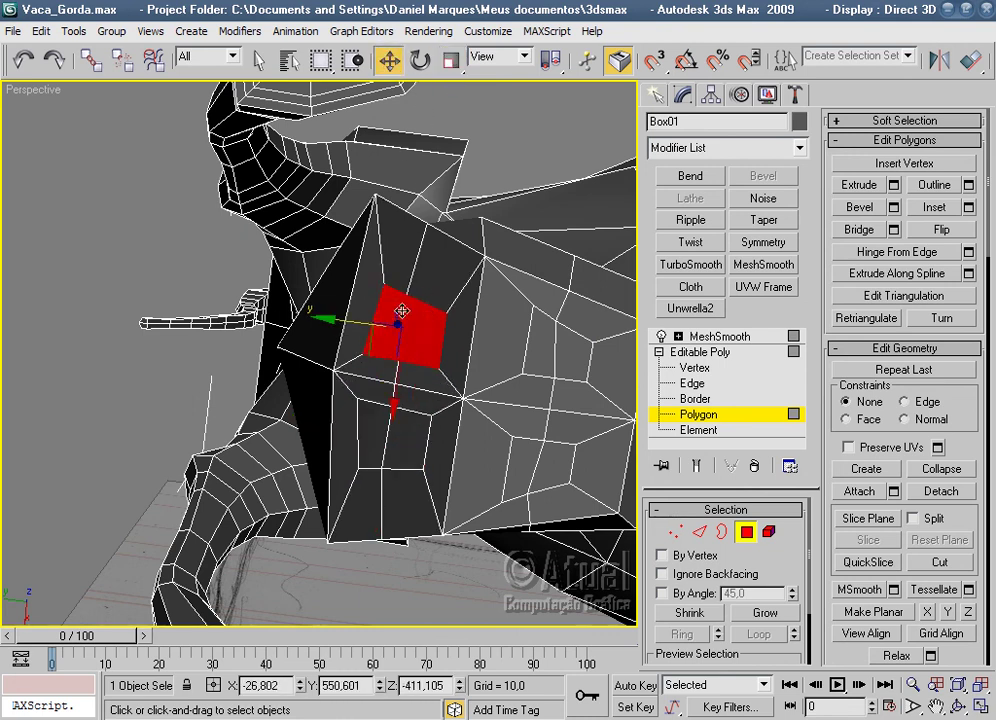
pyautogui.moveTo(395, 387); pyautogui.dragTo(383, 523)
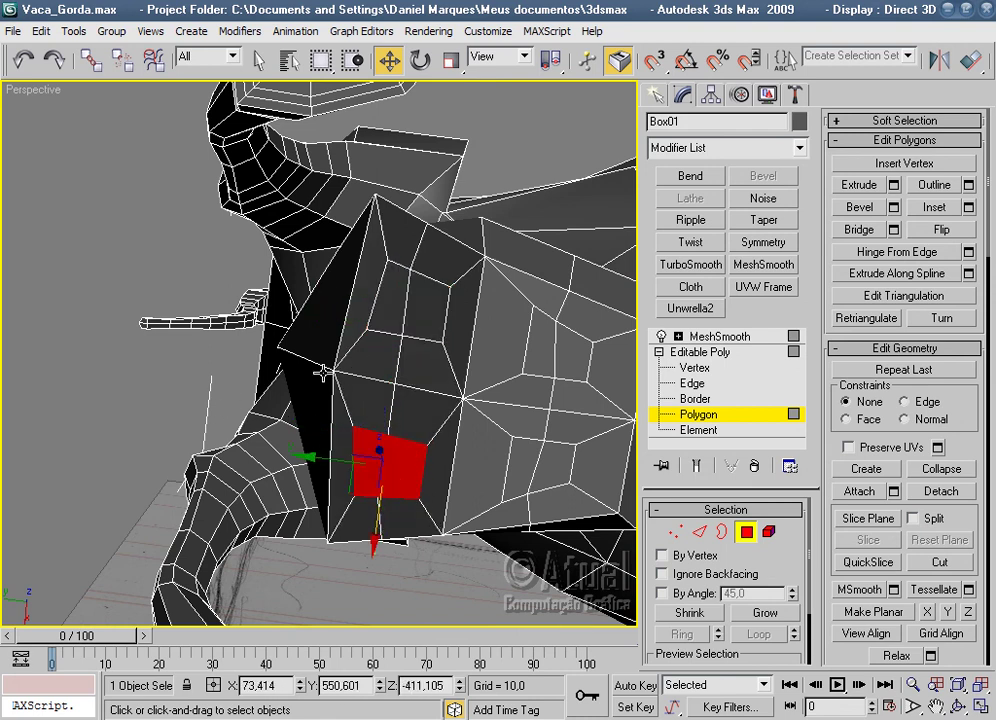
# Select the four udder faces where the teats will be extruded.
pyautogui.keyDown('ctrl'); pyautogui.click(410, 300); pyautogui.keyUp('ctrl')
pyautogui.keyDown('ctrl'); pyautogui.click(585, 355); pyautogui.keyUp('ctrl')
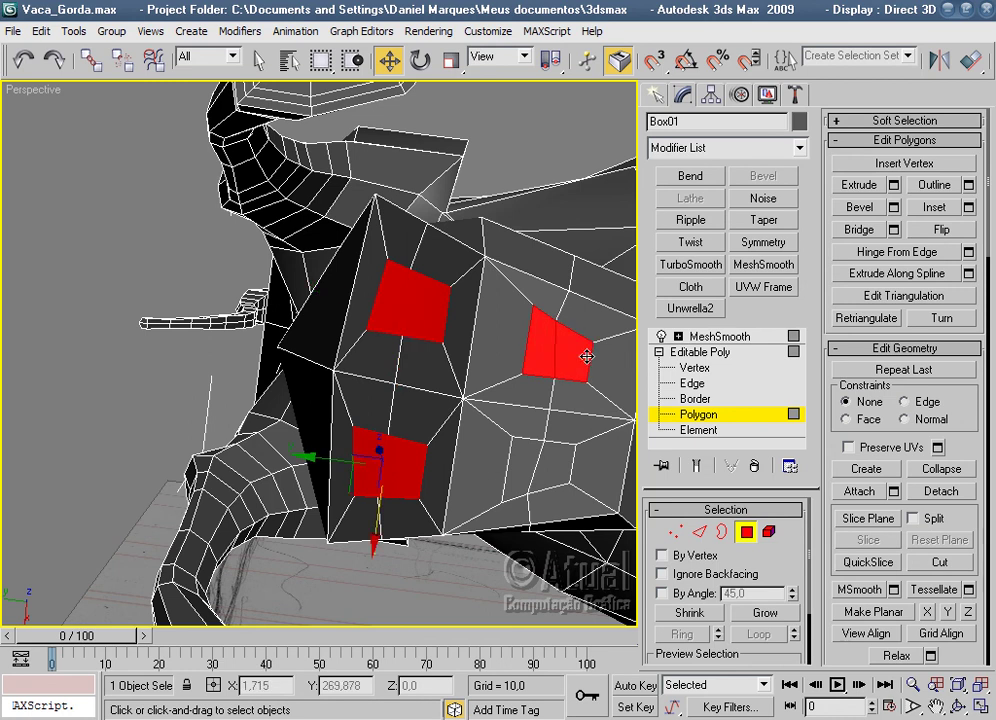
pyautogui.keyDown('ctrl'); pyautogui.click(553, 464); pyautogui.keyUp('ctrl')
pyautogui.moveTo(553, 464)
pyautogui.keyDown('alt'); pyautogui.mouseDown(button='middle')
pyautogui.moveTo(468, 400)
pyautogui.moveTo(437, 390)
pyautogui.moveTo(432, 411)
pyautogui.mouseUp(button='middle'); pyautogui.keyUp('alt')
pyautogui.scroll(5, 432, 411)
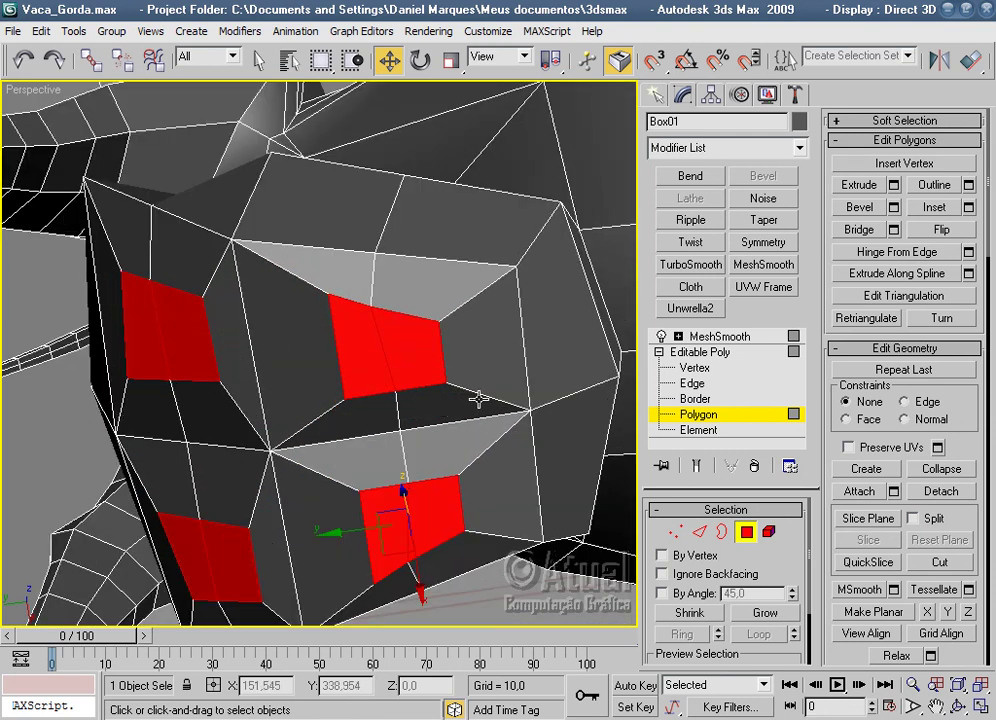
pyautogui.click(673, 533)
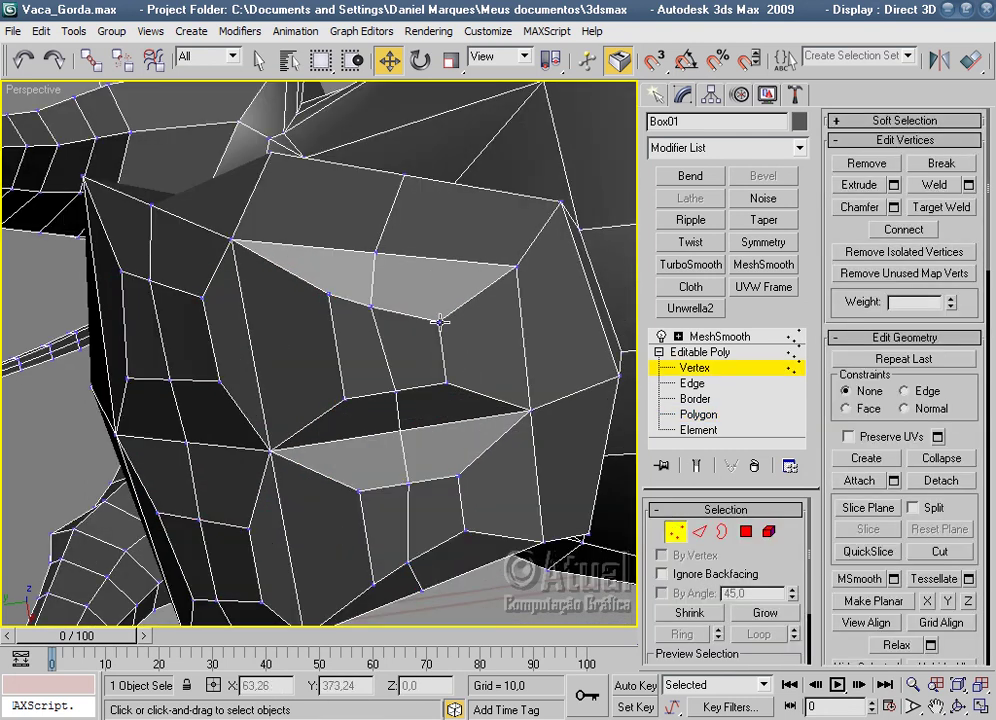
# Nudge the light-face vertex and two lower udder vertices along X and Y.
pyautogui.click(369, 306)
pyautogui.moveTo(369, 306)
pyautogui.mouseDown()
pyautogui.moveTo(440, 322)
pyautogui.moveTo(446, 361)
pyautogui.mouseUp()
pyautogui.keyDown('alt'); pyautogui.moveTo(446, 353); pyautogui.dragTo(424, 434, button='middle'); pyautogui.keyUp('alt')
pyautogui.click(420, 430)
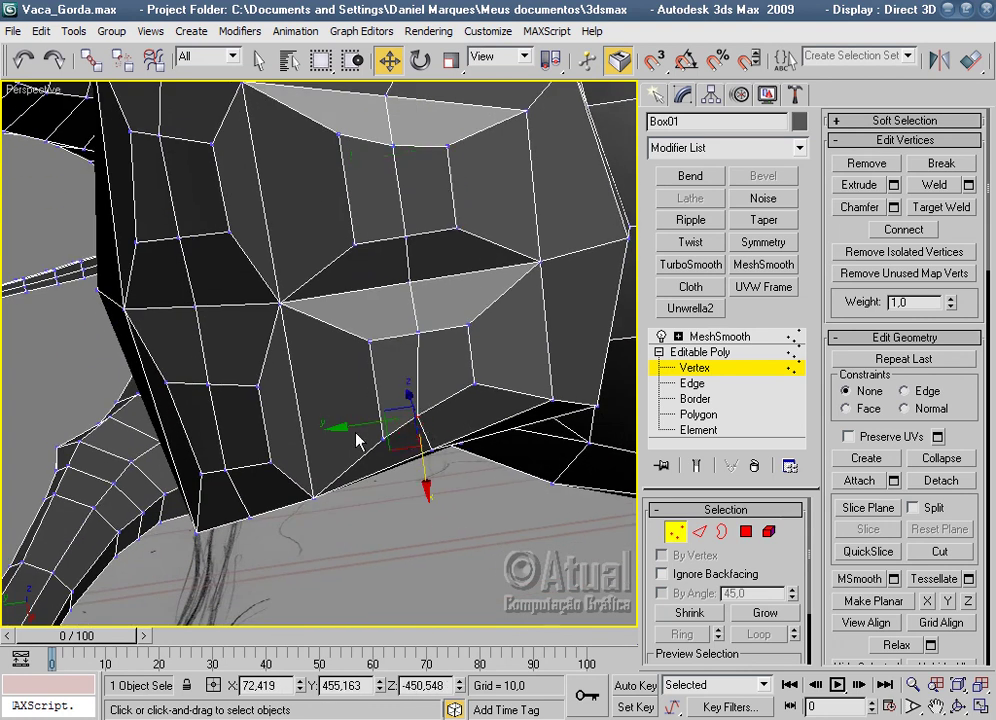
pyautogui.moveTo(364, 426); pyautogui.dragTo(380, 420)
pyautogui.click(471, 383)
pyautogui.moveTo(477, 415); pyautogui.dragTo(479, 440)
pyautogui.keyDown('alt'); pyautogui.moveTo(479, 440); pyautogui.dragTo(474, 373, button='middle'); pyautogui.keyUp('alt')
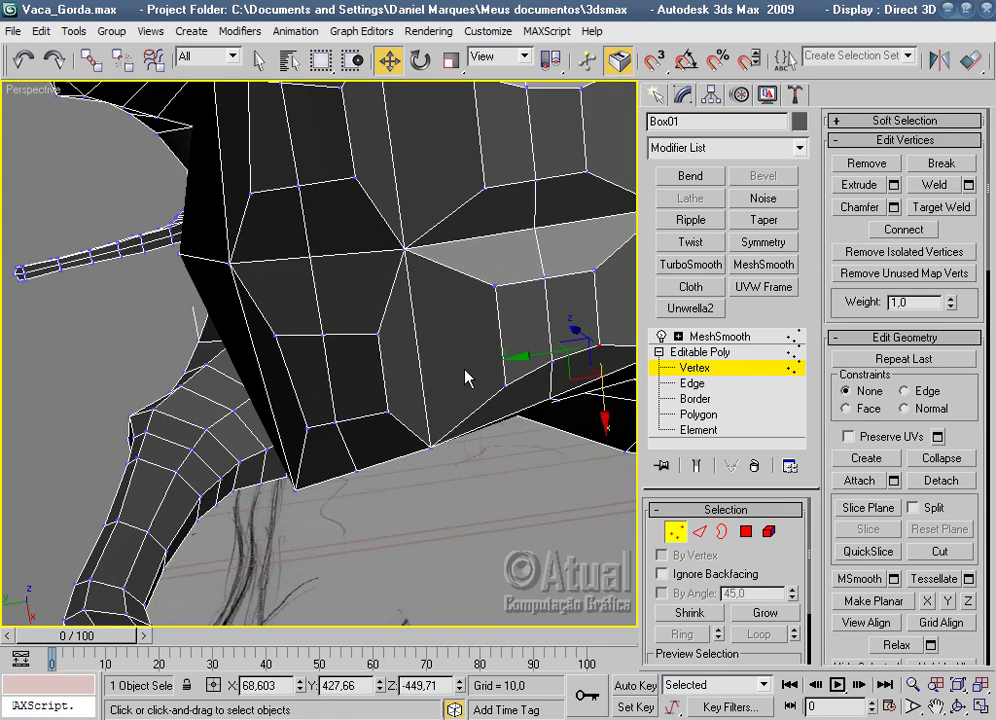
# Adjust more upper and lower udder vertices to even out the teat faces.
pyautogui.click(307, 426)
pyautogui.moveTo(318, 432)
pyautogui.mouseDown()
pyautogui.moveTo(296, 430)
pyautogui.moveTo(290, 393)
pyautogui.mouseUp()
pyautogui.click(277, 338)
pyautogui.keyDown('alt'); pyautogui.moveTo(290, 393); pyautogui.dragTo(337, 297, button='middle'); pyautogui.keyUp('alt')
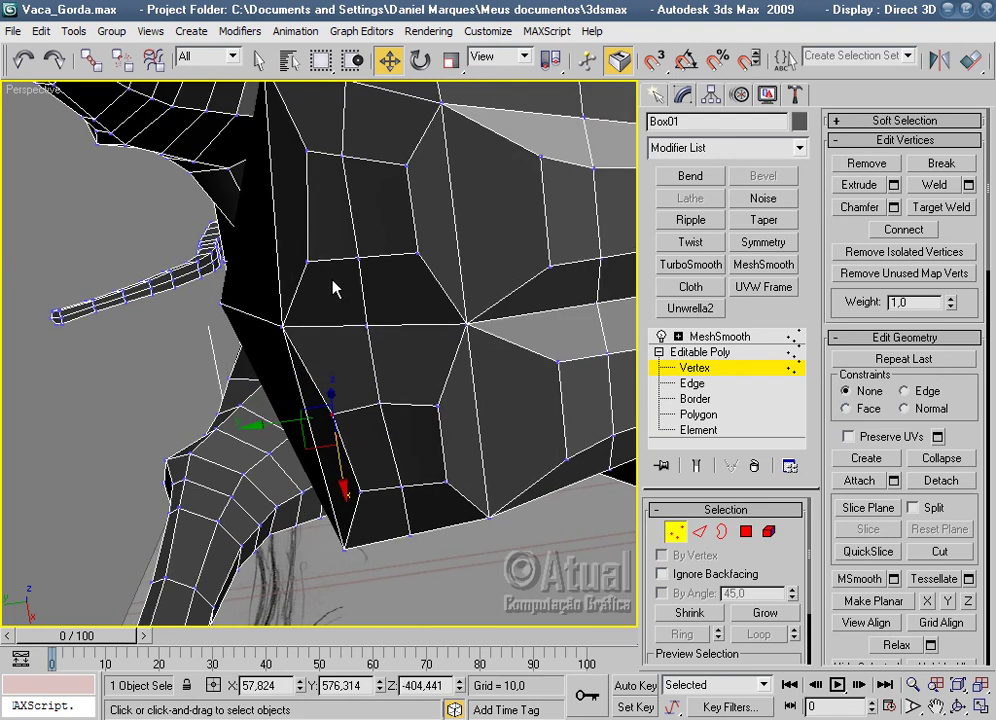
pyautogui.click(341, 156)
pyautogui.moveTo(272, 162)
pyautogui.mouseDown()
pyautogui.moveTo(300, 165)
pyautogui.moveTo(304, 250)
pyautogui.mouseUp()
pyautogui.moveTo(418, 268)
pyautogui.keyDown('alt'); pyautogui.mouseDown(button='middle')
pyautogui.moveTo(494, 204)
pyautogui.moveTo(504, 335)
pyautogui.moveTo(390, 365)
pyautogui.mouseUp(button='middle'); pyautogui.keyUp('alt')
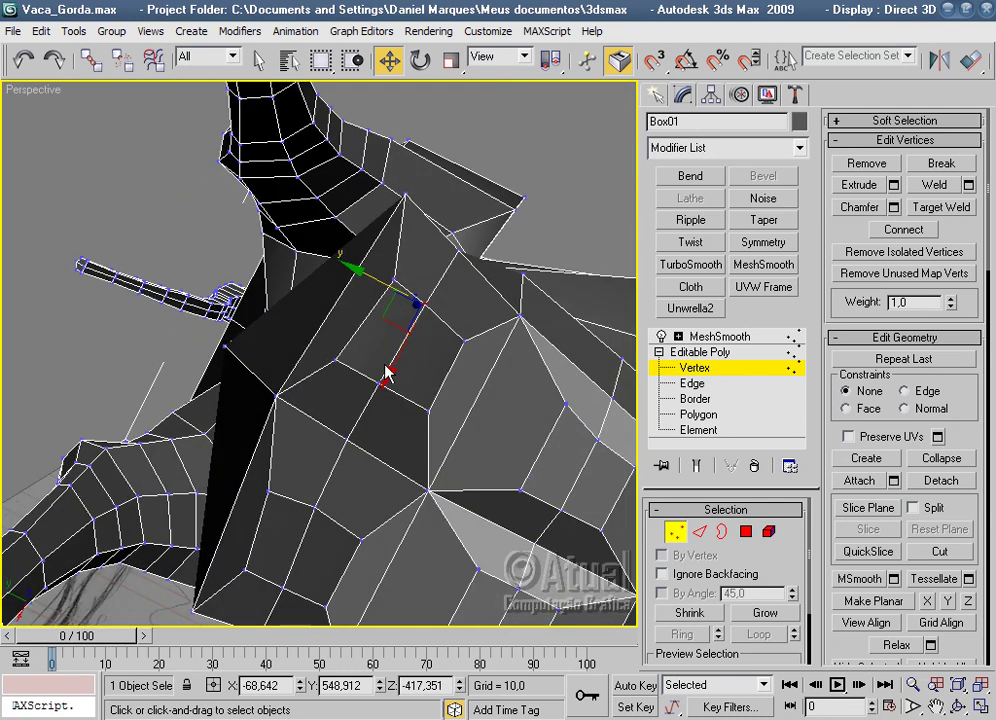
pyautogui.click(340, 347)
pyautogui.moveTo(342, 350); pyautogui.dragTo(447, 416)
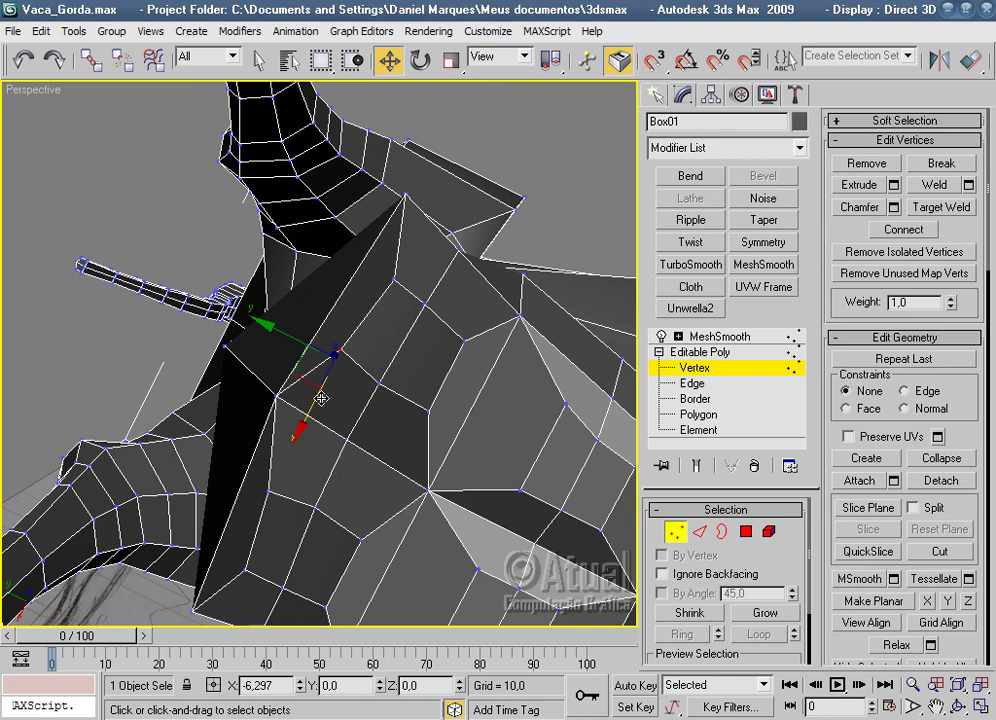
pyautogui.keyDown('alt'); pyautogui.moveTo(470, 360); pyautogui.dragTo(452, 259, button='middle'); pyautogui.keyUp('alt')
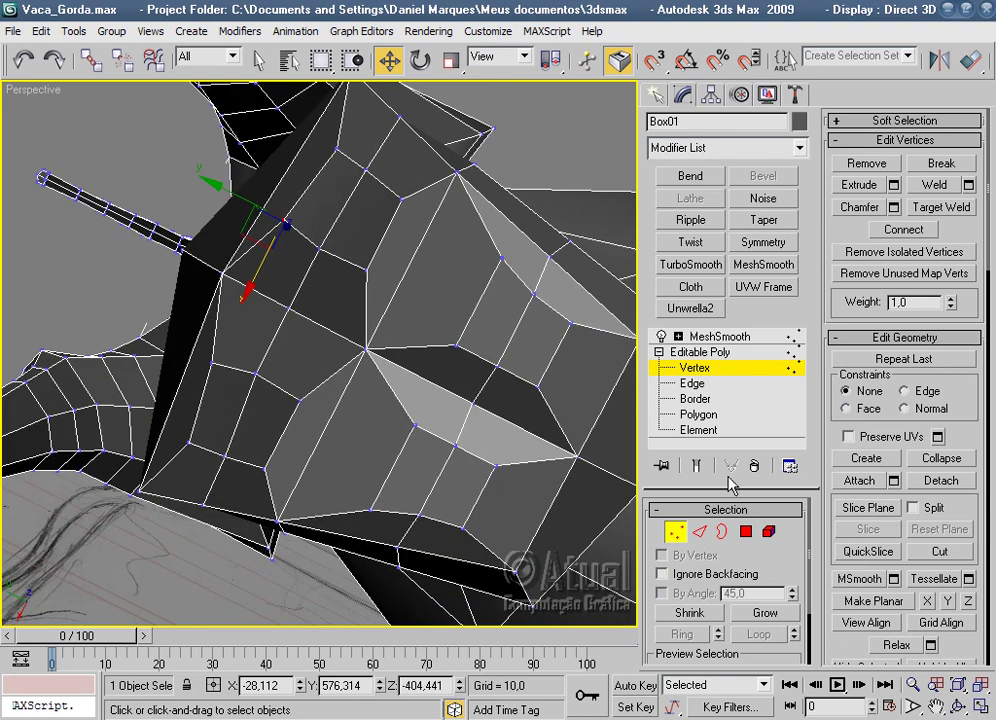
pyautogui.click(692, 414)
# In the Left view, extrude the four teat faces by 35,401 and shrink the tips slightly.
pyautogui.scroll(-3, 520, 379)
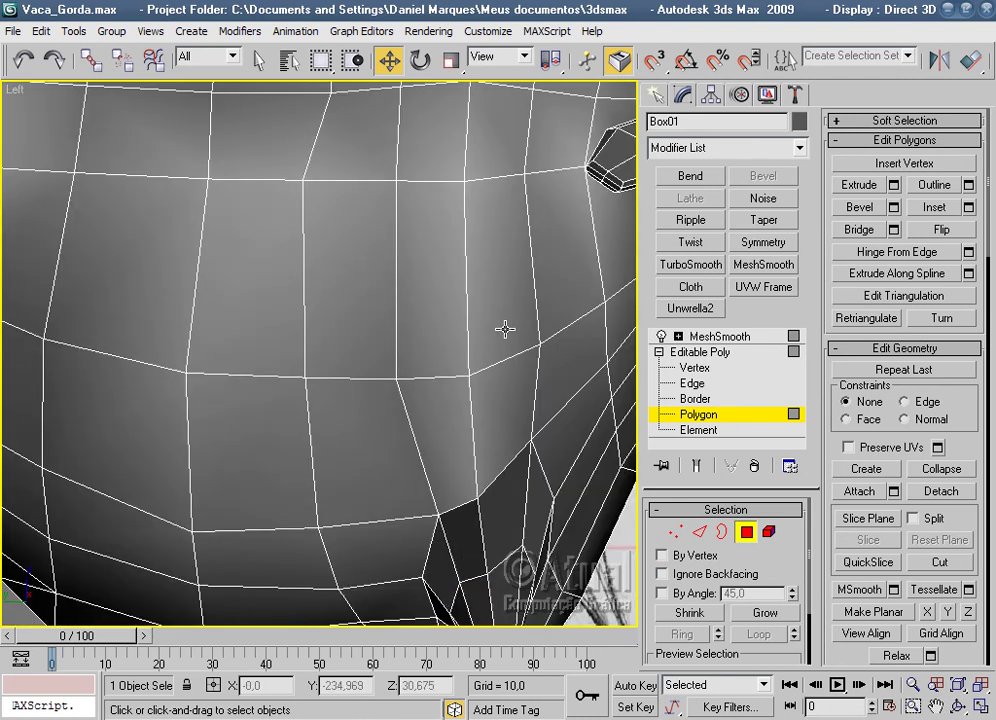
pyautogui.press('l')
pyautogui.scroll(4, 468, 283)
pyautogui.scroll(2, 468, 283)
pyautogui.moveTo(468, 283); pyautogui.dragTo(436, 232, button='middle')
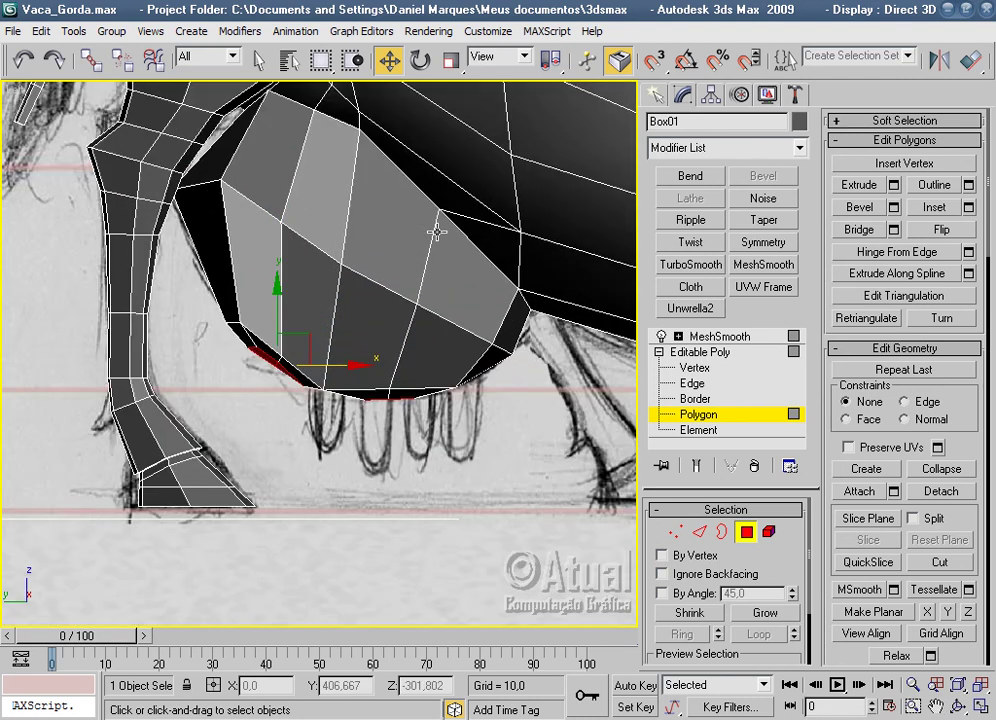
pyautogui.click(893, 185)
pyautogui.moveTo(721, 310); pyautogui.dragTo(729, 382)
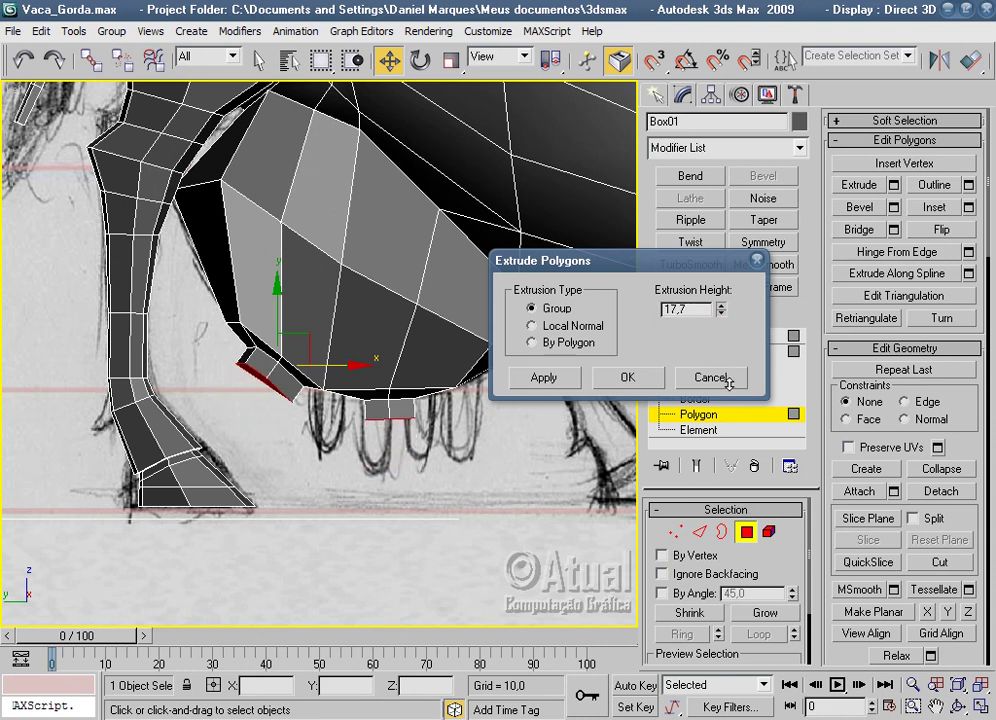
pyautogui.click(628, 377)
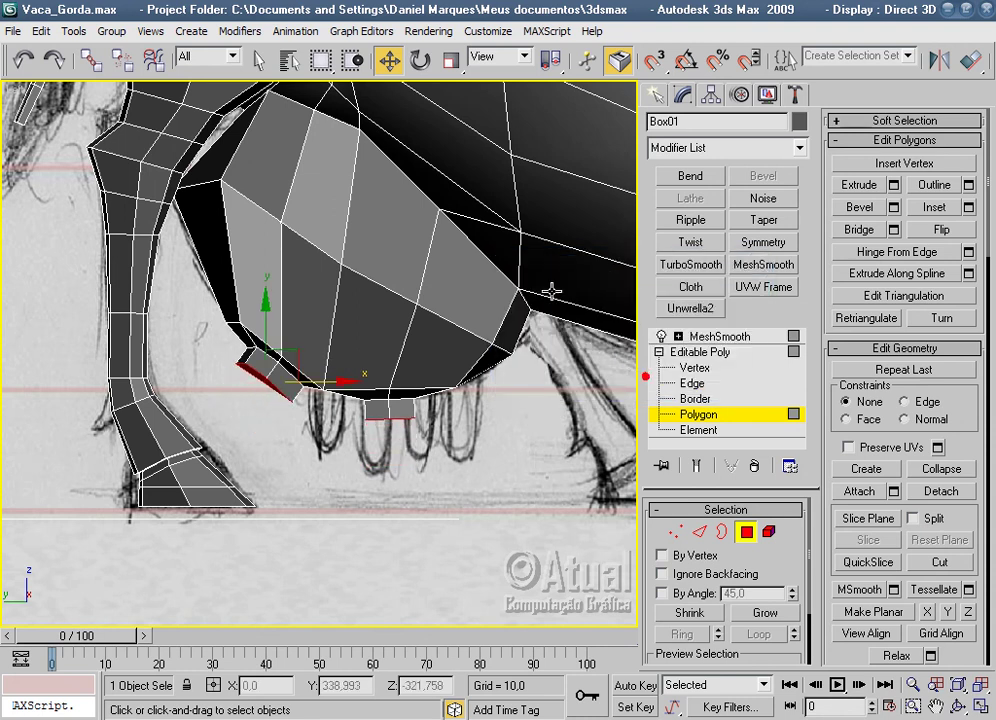
pyautogui.press('r')
pyautogui.moveTo(343, 381); pyautogui.dragTo(352, 380)
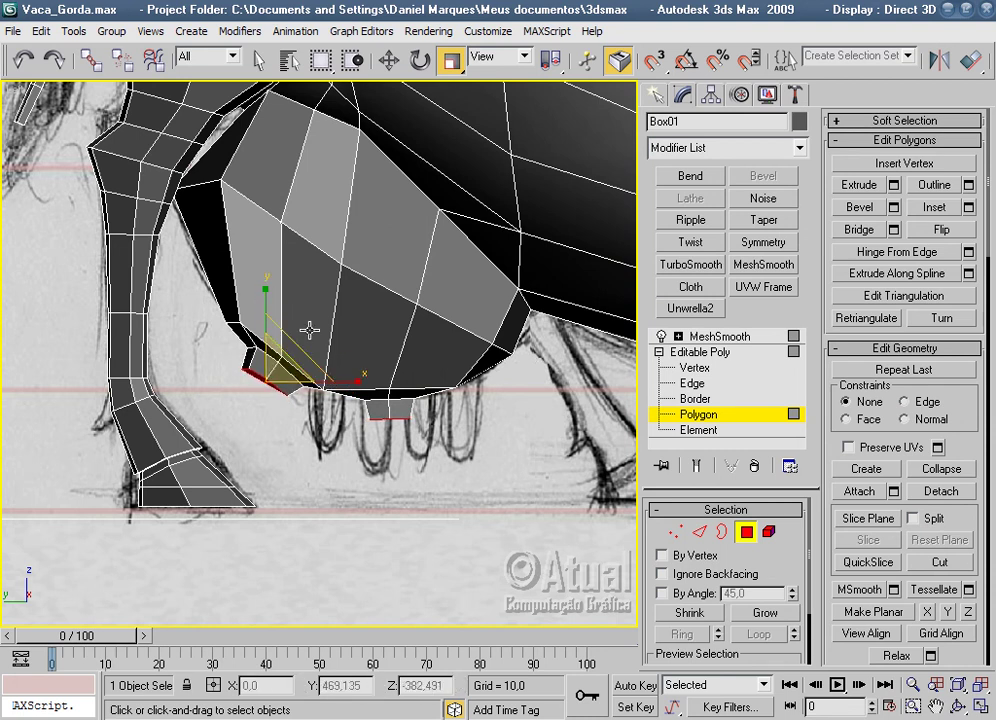
# Extrude the teats twice more, the last at 23,365, and taper the tips to 81%.
pyautogui.click(893, 186)
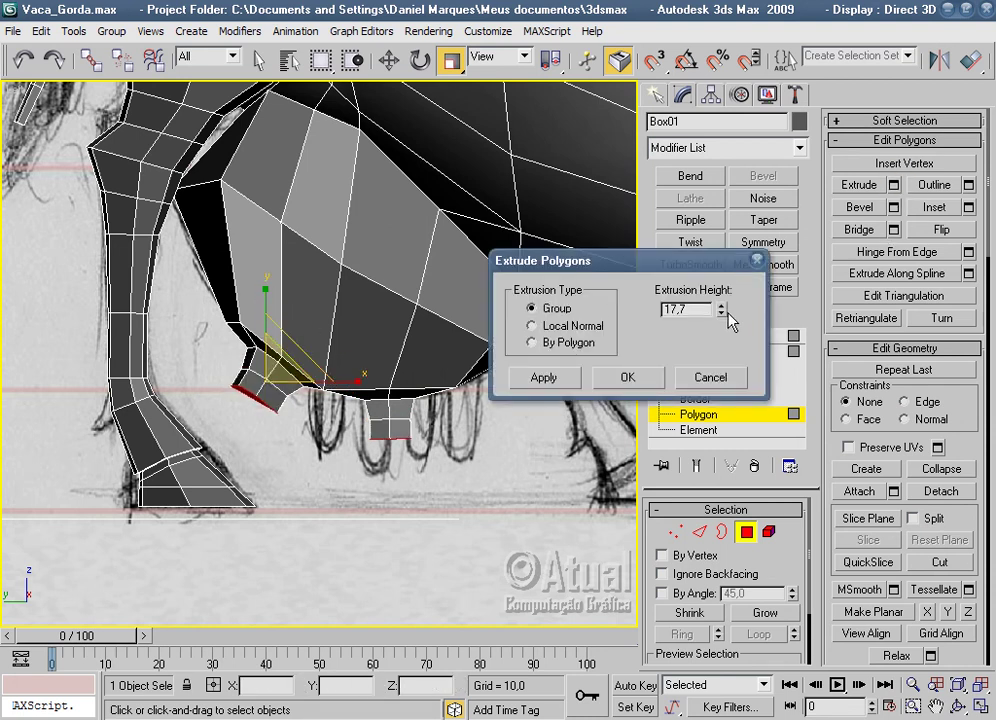
pyautogui.click(634, 382)
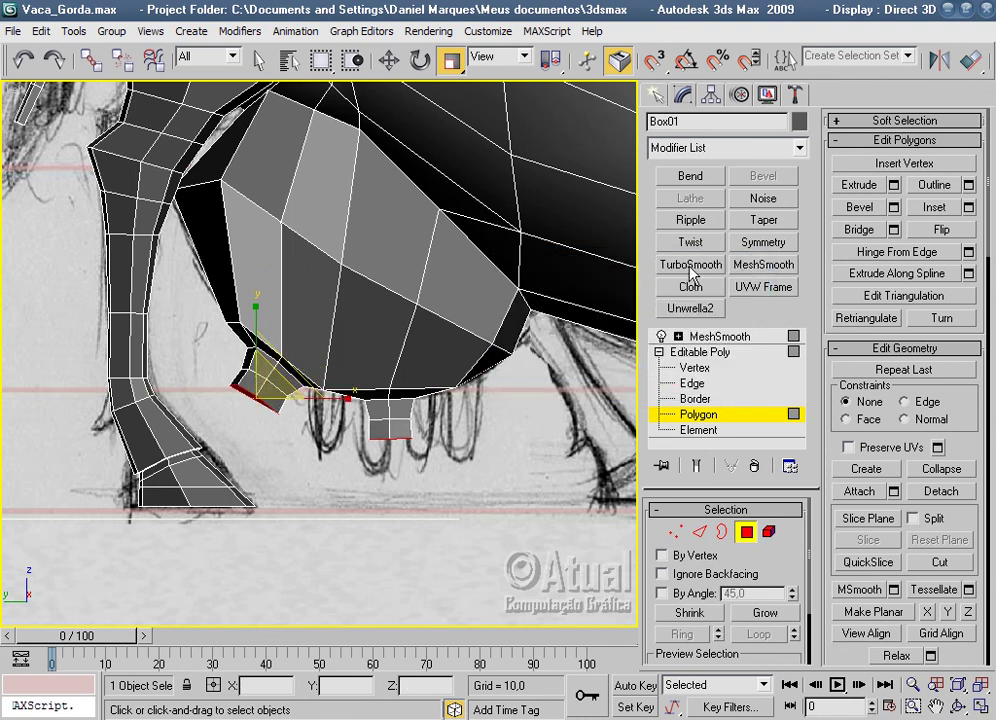
pyautogui.click(893, 186)
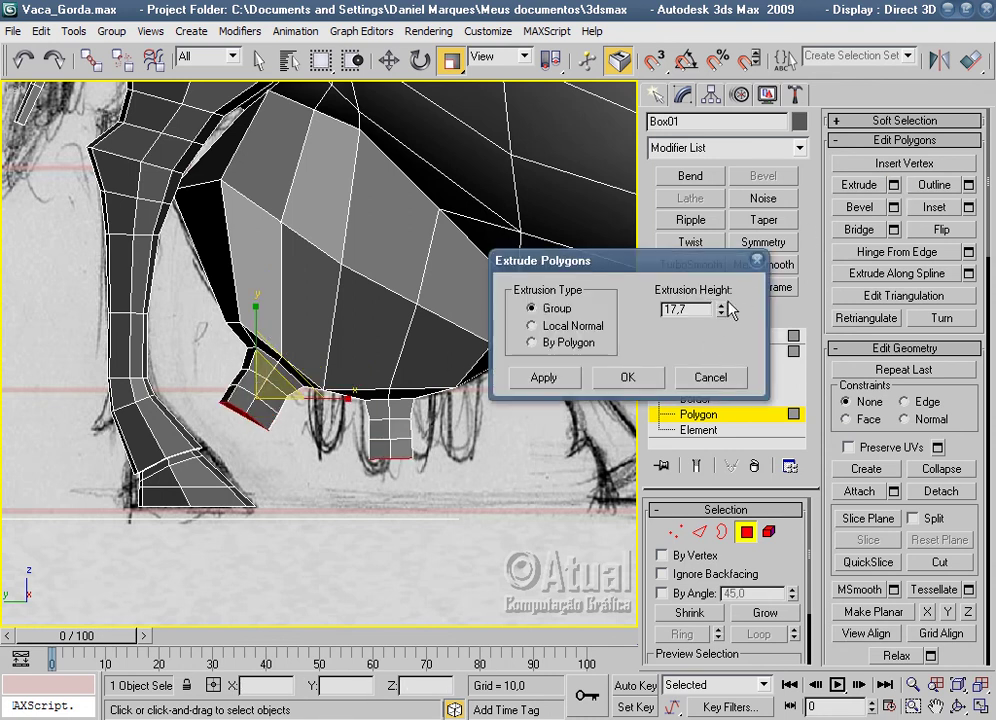
pyautogui.moveTo(721, 310); pyautogui.dragTo(721, 290)
pyautogui.click(627, 377)
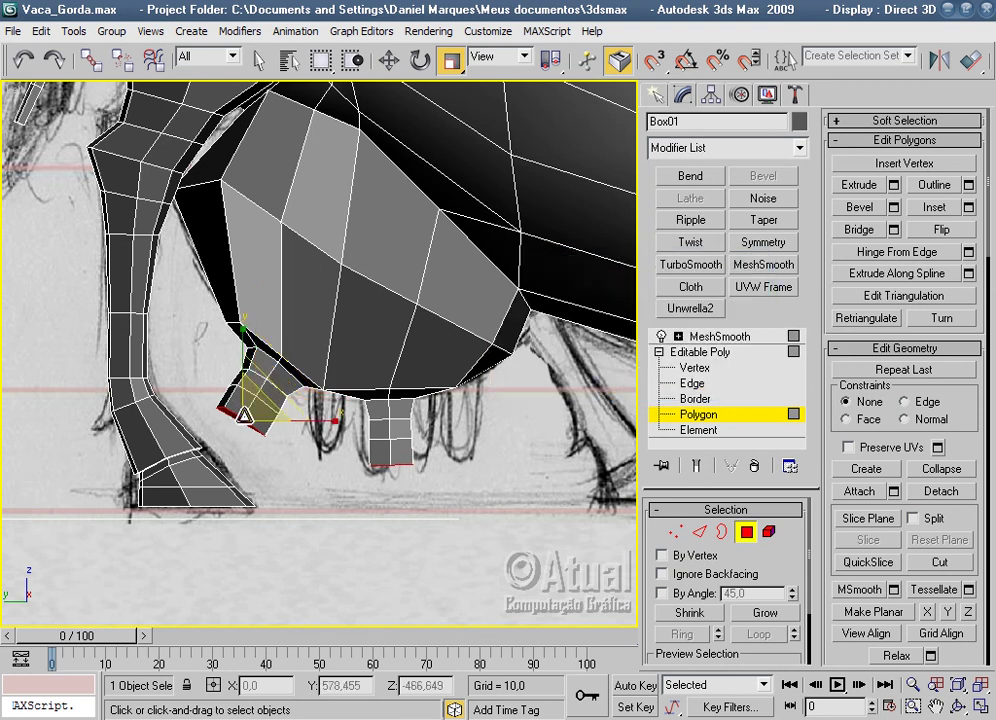
pyautogui.moveTo(244, 414); pyautogui.dragTo(244, 440)
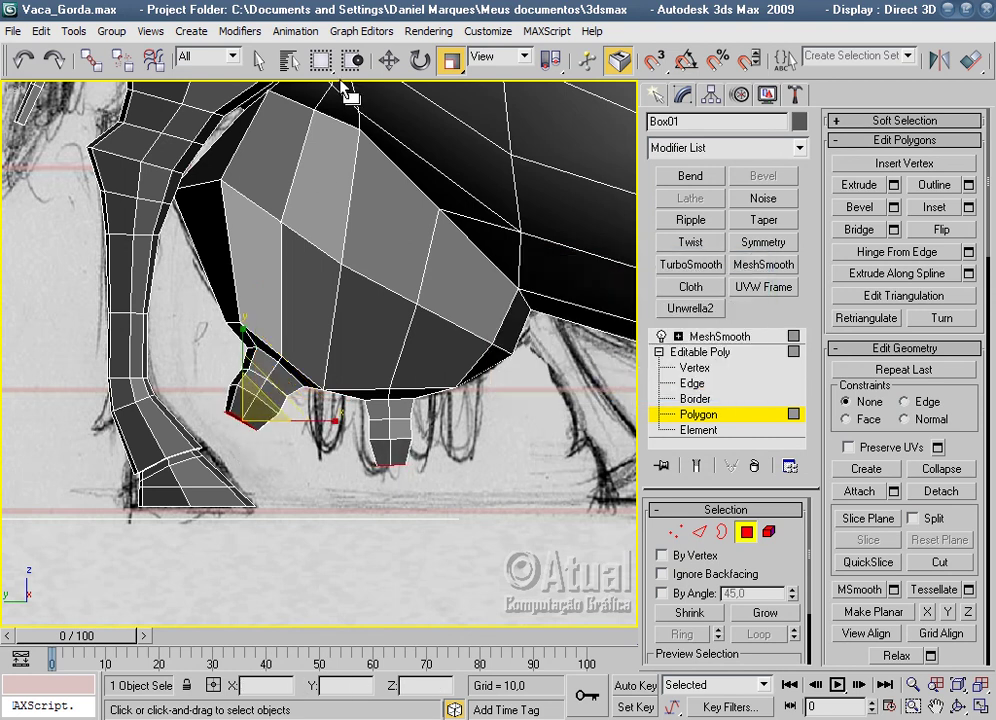
pyautogui.click(390, 60)
pyautogui.click(557, 441)
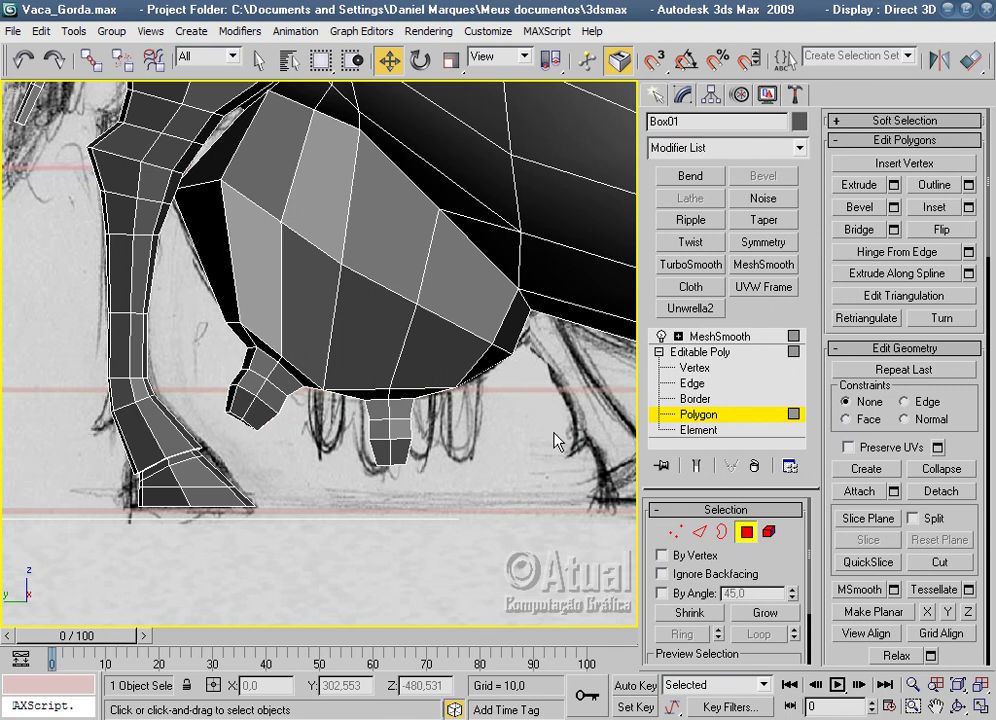
# Switch to Perspective and orbit to a close, low view of the cow's back and head.
pyautogui.press('p')
pyautogui.scroll(-5, 489, 467)
pyautogui.moveTo(489, 467)
pyautogui.keyDown('alt'); pyautogui.mouseDown(button='middle')
pyautogui.moveTo(474, 285)
pyautogui.moveTo(488, 478)
pyautogui.moveTo(405, 378)
pyautogui.moveTo(525, 485)
pyautogui.moveTo(167, 403)
pyautogui.moveTo(482, 428)
pyautogui.mouseUp(button='middle'); pyautogui.keyUp('alt')
pyautogui.scroll(5, 474, 285)
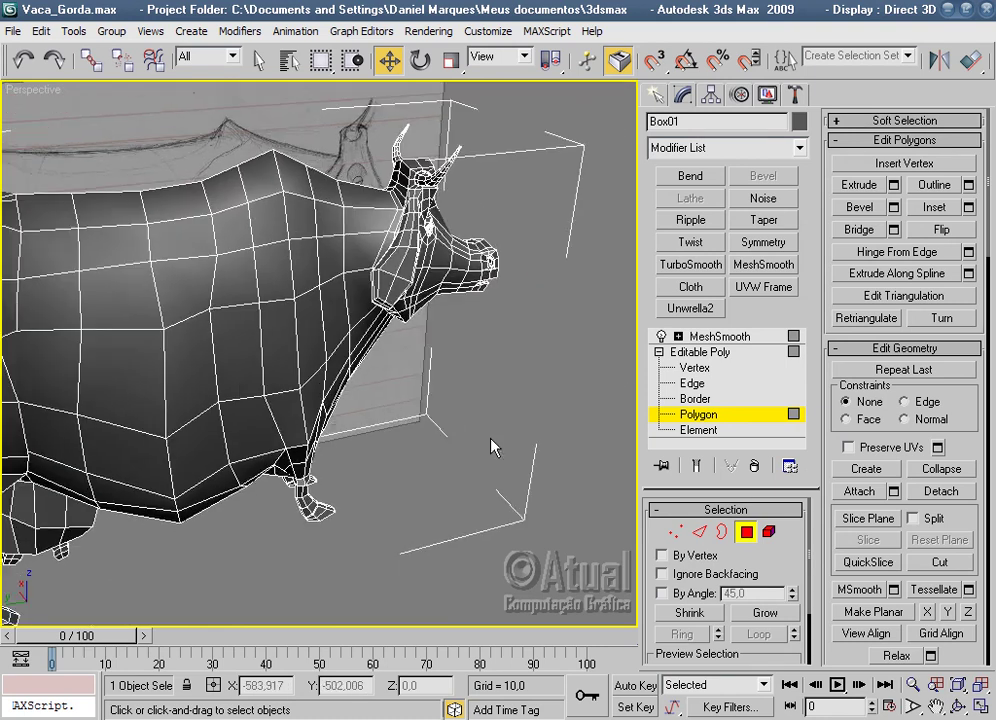
pyautogui.rightClick(482, 428)
pyautogui.click(541, 303)
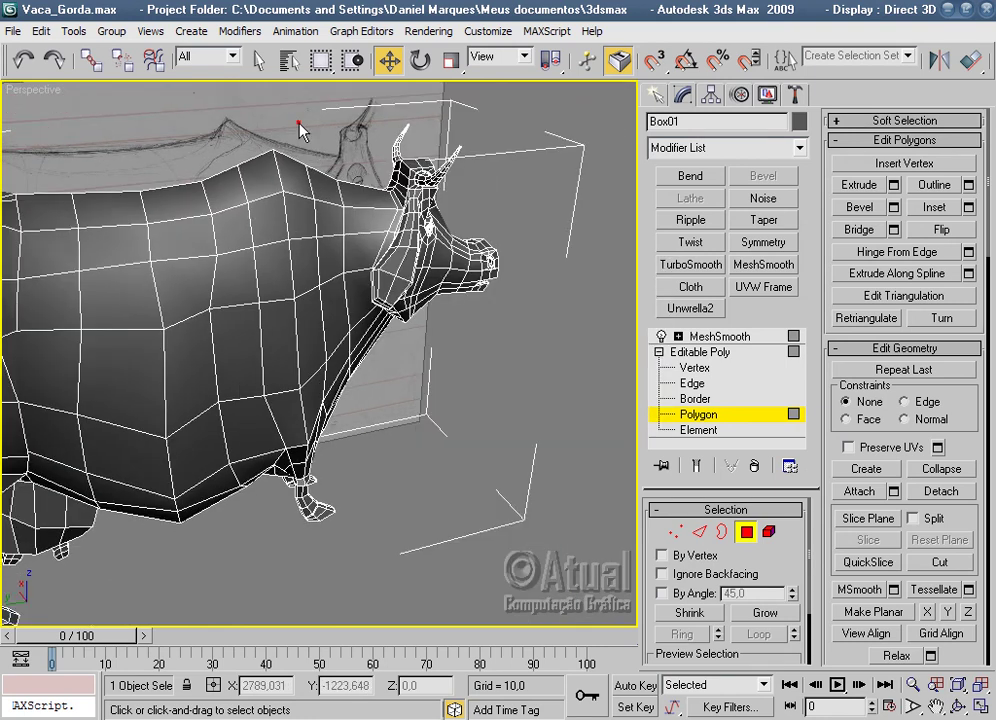
pyautogui.keyDown('alt'); pyautogui.moveTo(540, 296); pyautogui.dragTo(300, 125, button='middle'); pyautogui.keyUp('alt')
# Select the reference image plane Plane02 and hide it.
pyautogui.click(655, 95)
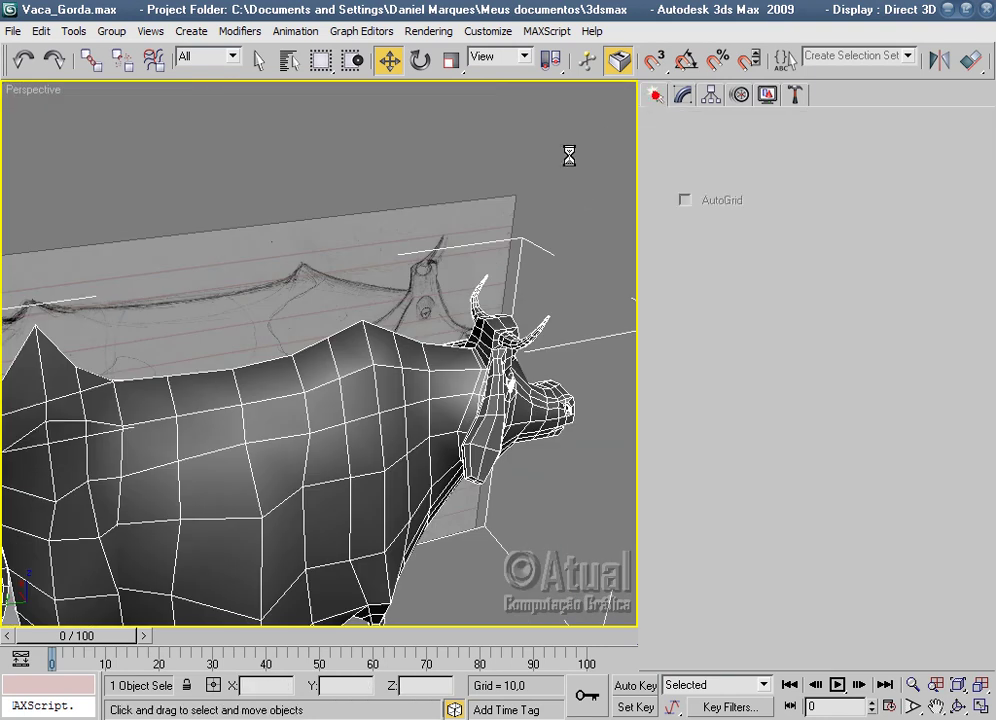
pyautogui.click(509, 207)
pyautogui.click(509, 208)
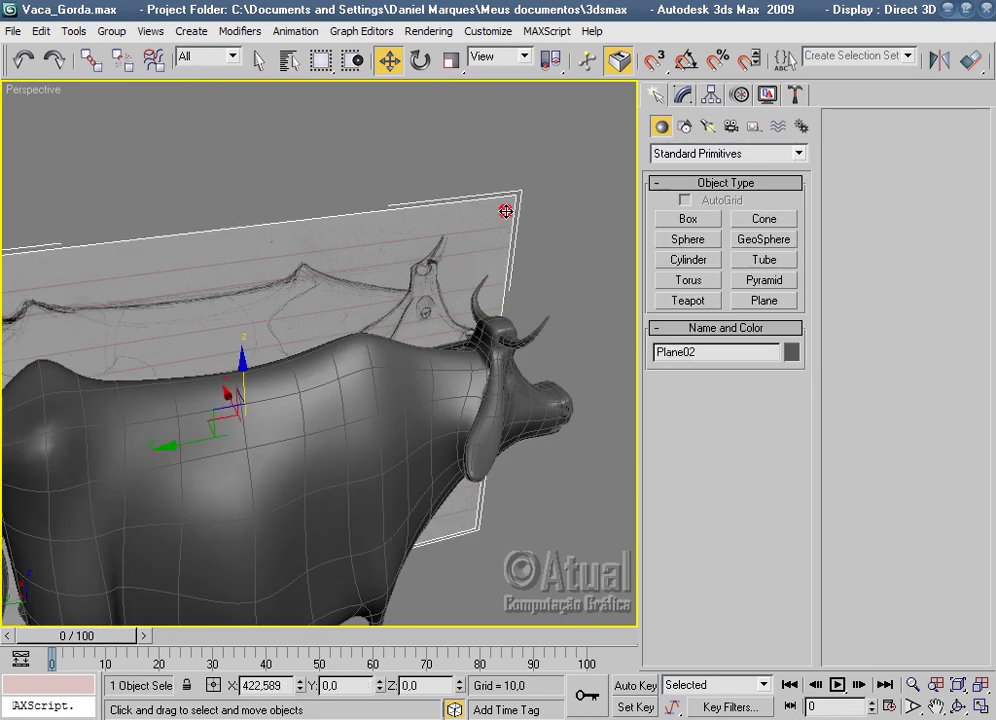
pyautogui.rightClick(506, 213)
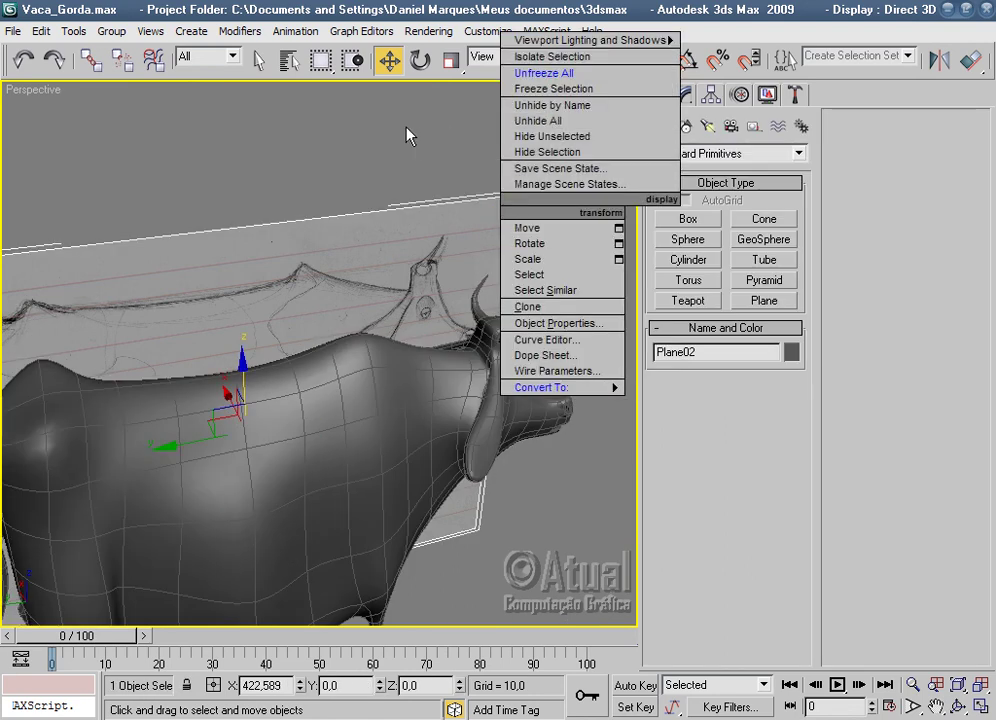
pyautogui.click(387, 157)
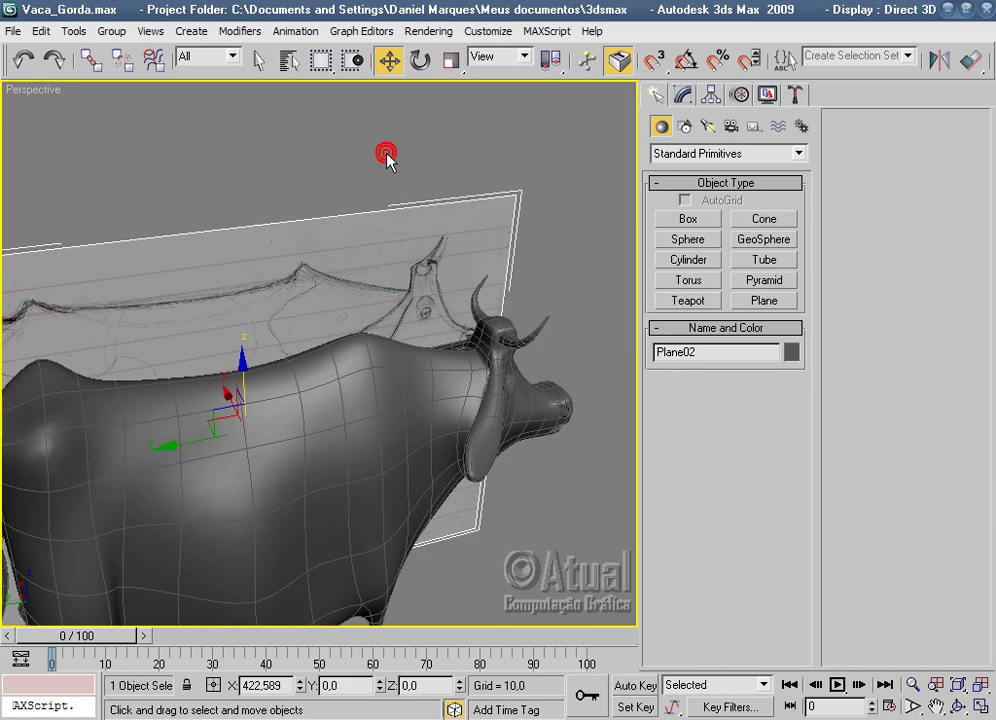
pyautogui.press('Delete')
# Select the cow and enter Edge level in its Modify panel.
pyautogui.scroll(-5, 431, 302)
pyautogui.moveTo(418, 427)
pyautogui.keyDown('alt'); pyautogui.mouseDown(button='middle')
pyautogui.moveTo(418, 231)
pyautogui.moveTo(281, 378)
pyautogui.mouseUp(button='middle'); pyautogui.keyUp('alt')
pyautogui.scroll(5, 236, 386)
pyautogui.moveTo(471, 407)
pyautogui.keyDown('alt'); pyautogui.mouseDown(button='middle')
pyautogui.moveTo(500, 369)
pyautogui.moveTo(258, 398)
pyautogui.moveTo(321, 432)
pyautogui.mouseUp(button='middle'); pyautogui.keyUp('alt')
pyautogui.scroll(3, 400, 490)
pyautogui.scroll(3, 411, 505)
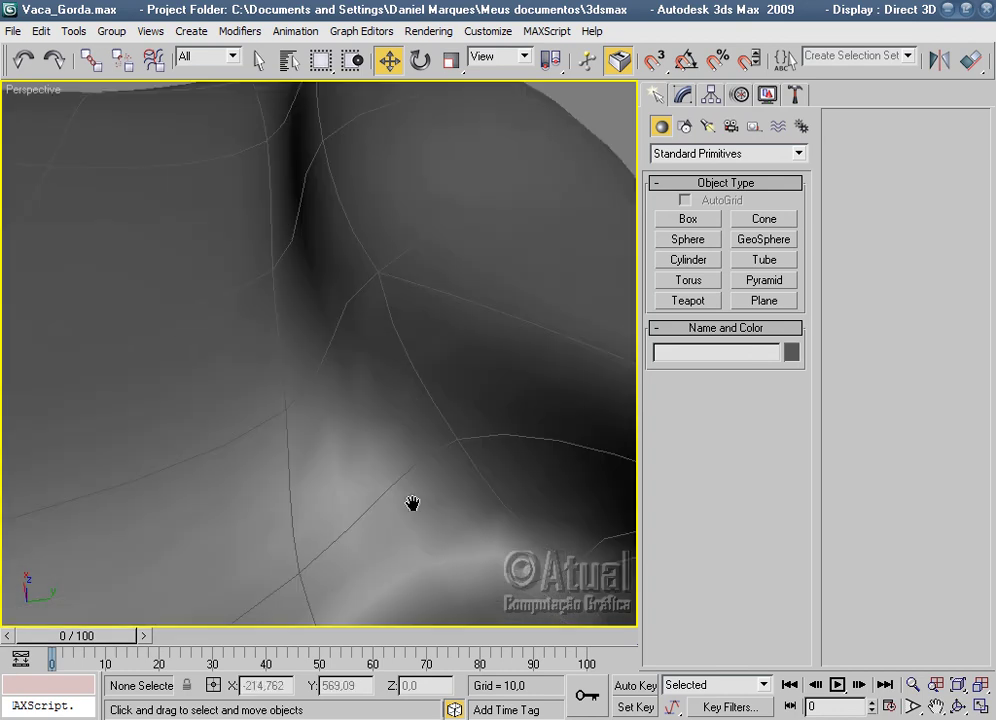
pyautogui.click(470, 472)
pyautogui.click(684, 95)
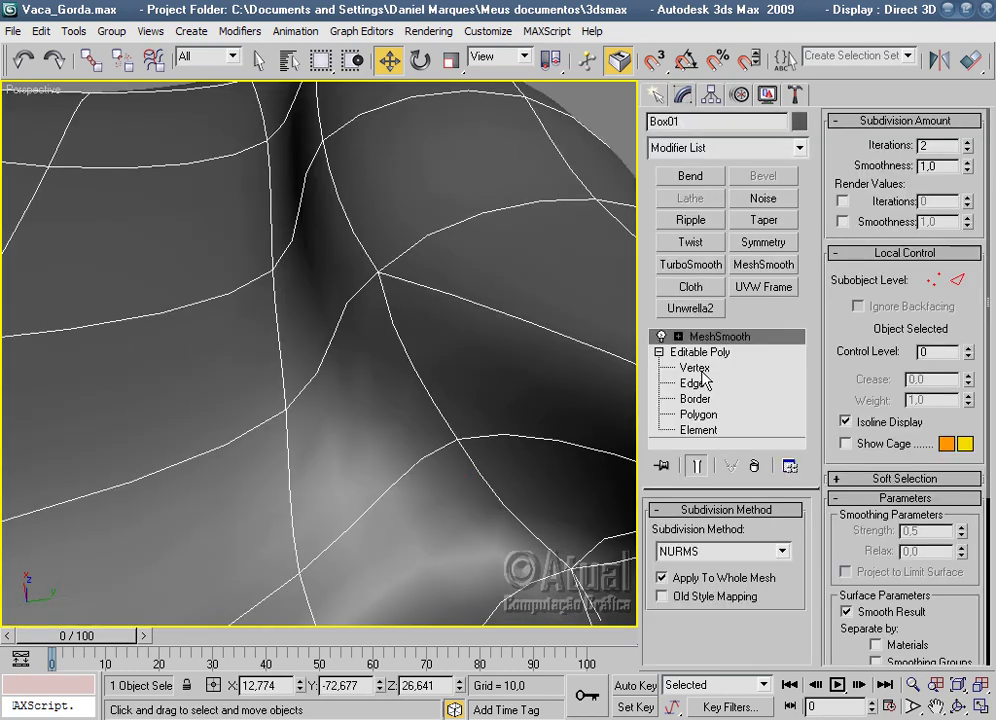
pyautogui.click(692, 384)
# Cut an edge from a lower udder edge through a midpoint to the leg-junction vertex.
pyautogui.scroll(-3, 402, 444)
pyautogui.scroll(-3, 280, 422)
pyautogui.keyDown('alt'); pyautogui.moveTo(181, 393); pyautogui.dragTo(484, 382, button='middle'); pyautogui.keyUp('alt')
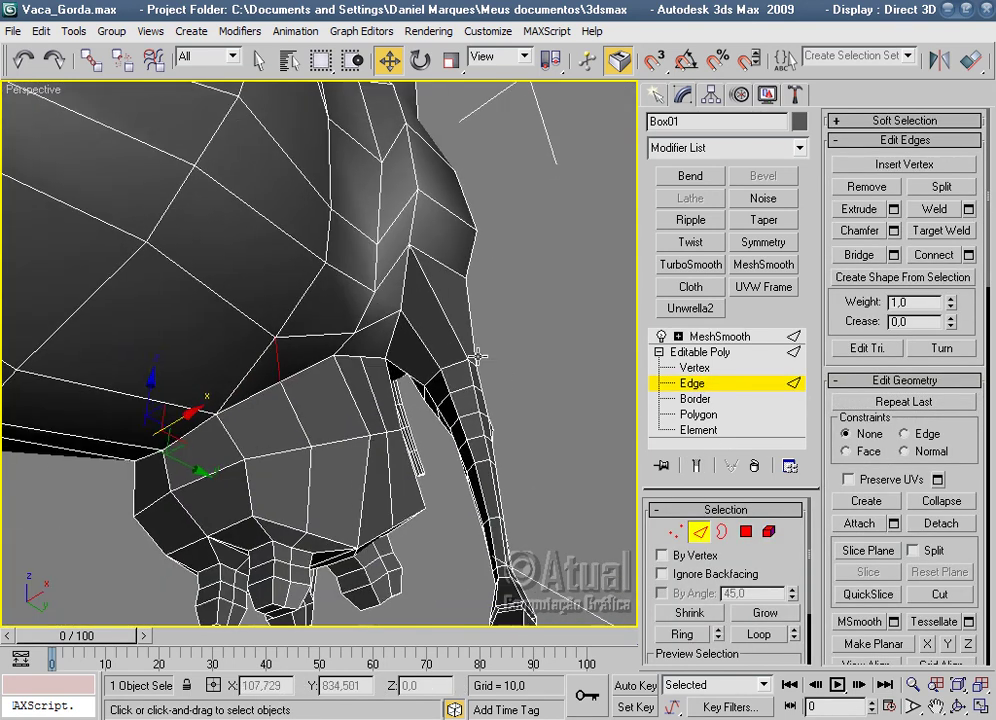
pyautogui.scroll(3, 484, 382)
pyautogui.scroll(2, 440, 437)
pyautogui.scroll(2, 410, 440)
pyautogui.scroll(2, 400, 437)
pyautogui.scroll(2, 407, 438)
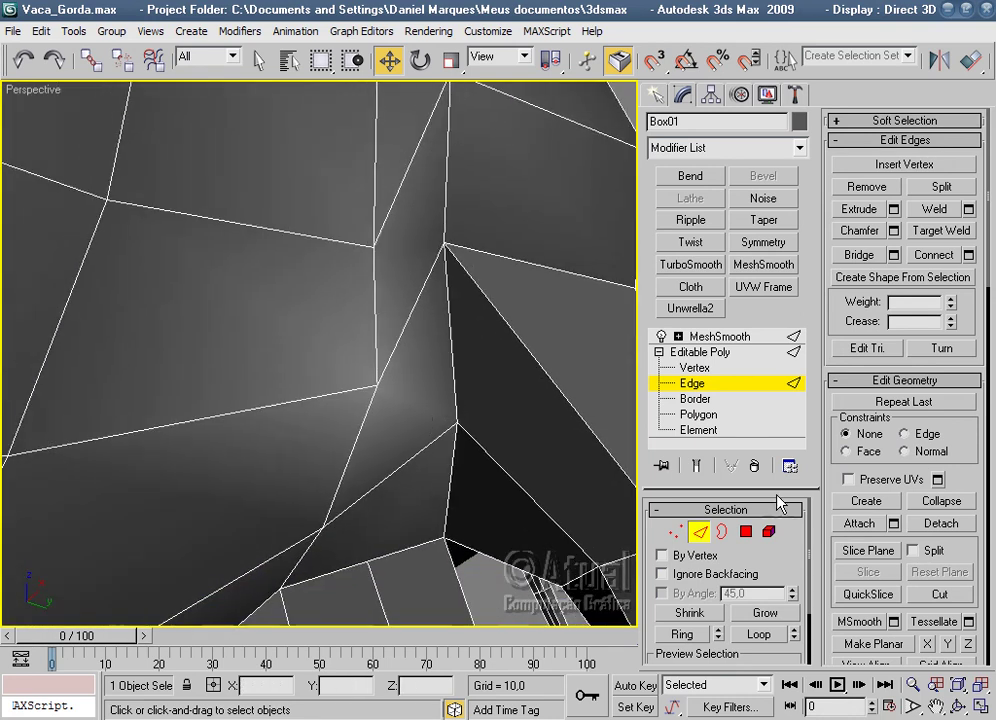
pyautogui.click(940, 595)
pyautogui.click(368, 561)
pyautogui.click(405, 462)
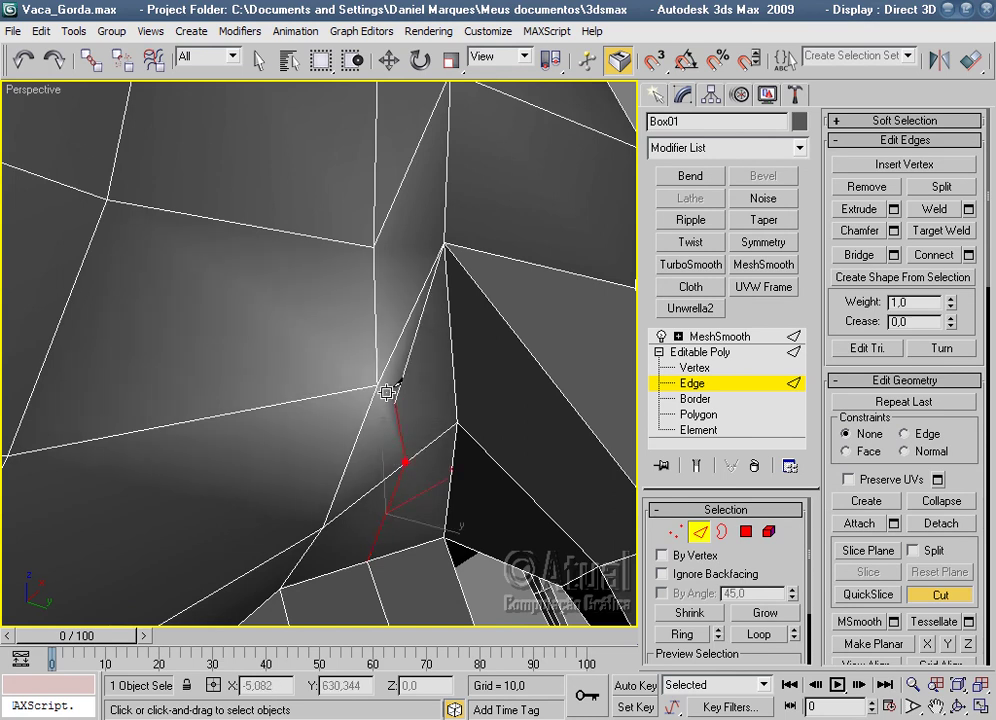
pyautogui.click(376, 384)
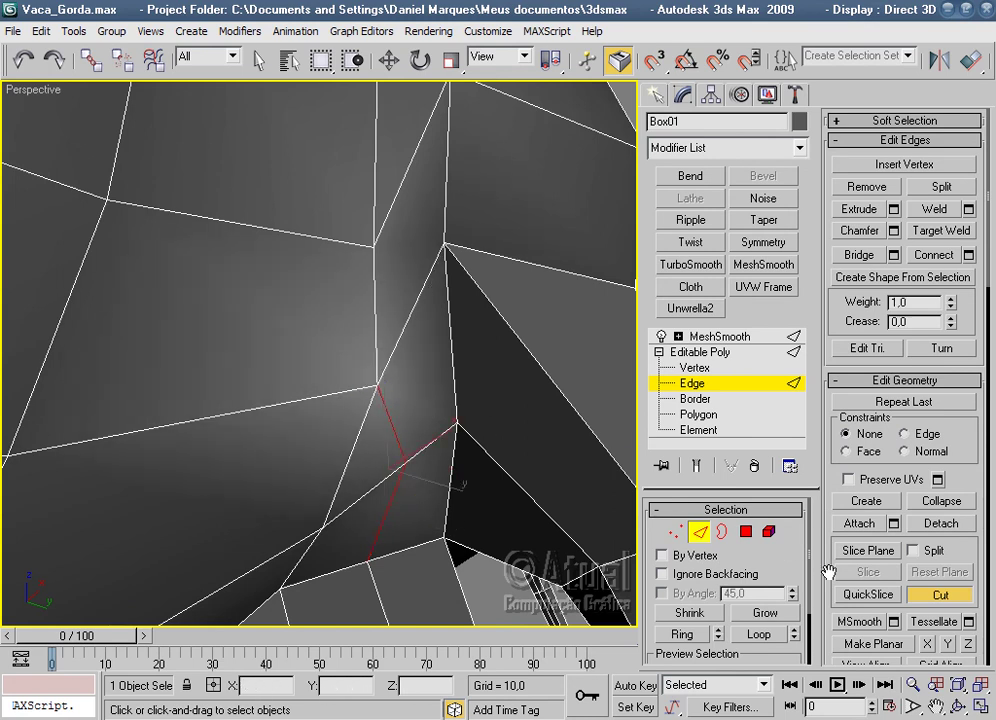
# At Vertex level, marquee-select all the cow's vertices and weld them.
pyautogui.press('w')
pyautogui.press('1')
pyautogui.scroll(-10, 487, 529)
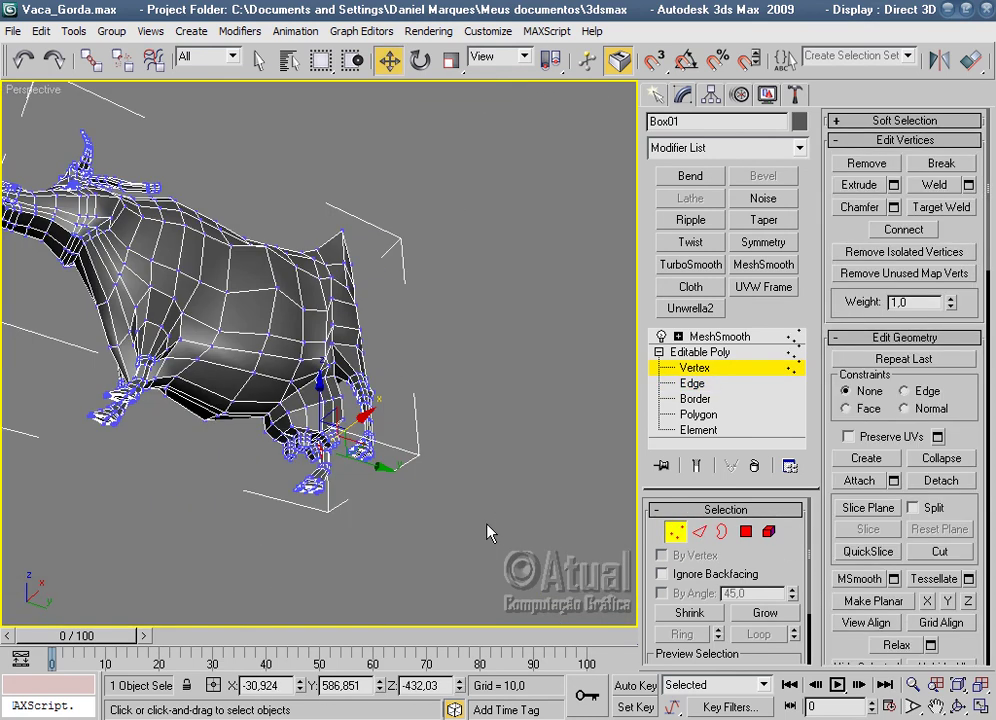
pyautogui.scroll(-5, 470, 510)
pyautogui.moveTo(264, 311); pyautogui.dragTo(180, 240)
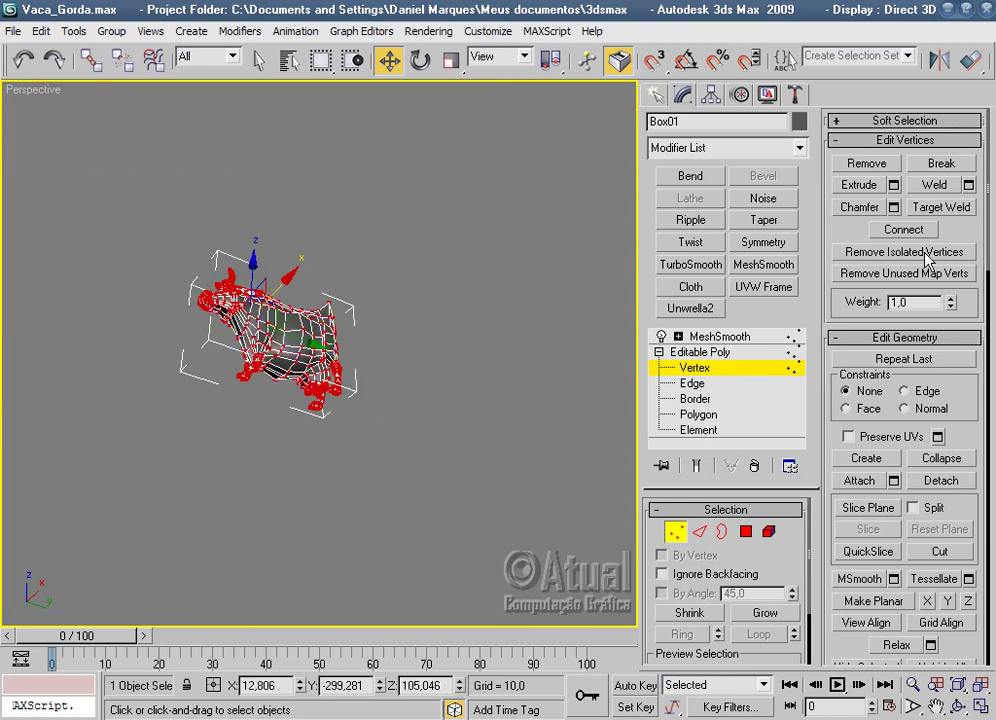
pyautogui.click(970, 185)
pyautogui.click(615, 385)
pyautogui.click(489, 422)
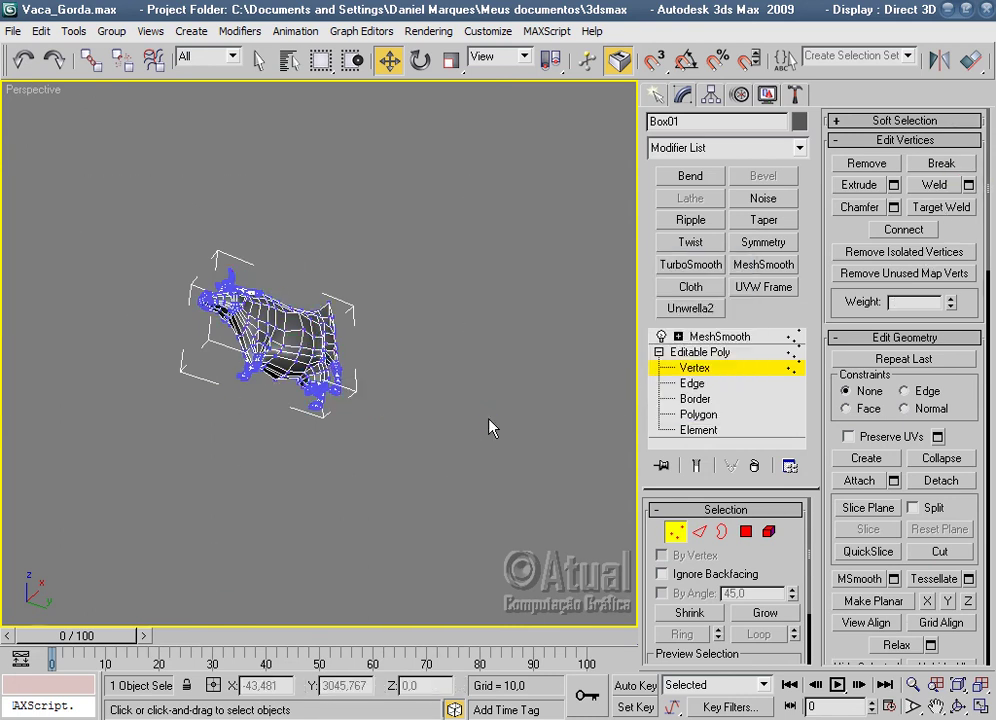
pyautogui.moveTo(489, 427)
pyautogui.keyDown('alt'); pyautogui.mouseDown(button='middle')
pyautogui.moveTo(511, 510)
pyautogui.moveTo(471, 478)
pyautogui.mouseUp(button='middle'); pyautogui.keyUp('alt')
# Deselect the cow, orbit toward a side angle, and quick-render the Perspective view.
pyautogui.click(655, 94)
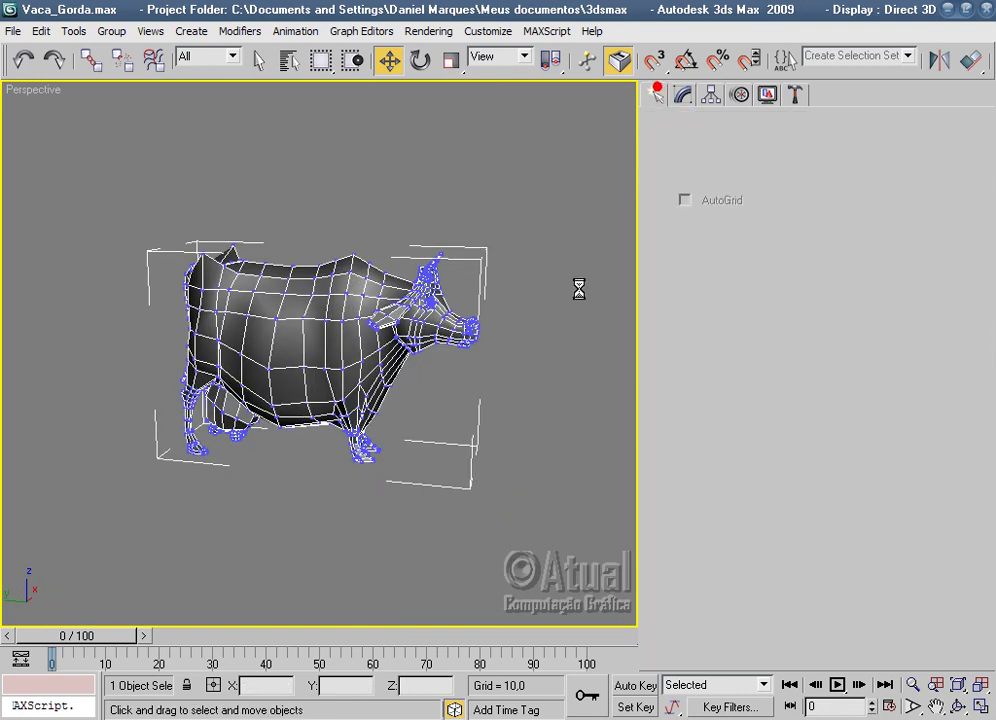
pyautogui.moveTo(485, 438)
pyautogui.keyDown('alt'); pyautogui.mouseDown(button='middle')
pyautogui.moveTo(485, 462)
pyautogui.moveTo(483, 453)
pyautogui.mouseUp(button='middle'); pyautogui.keyUp('alt')
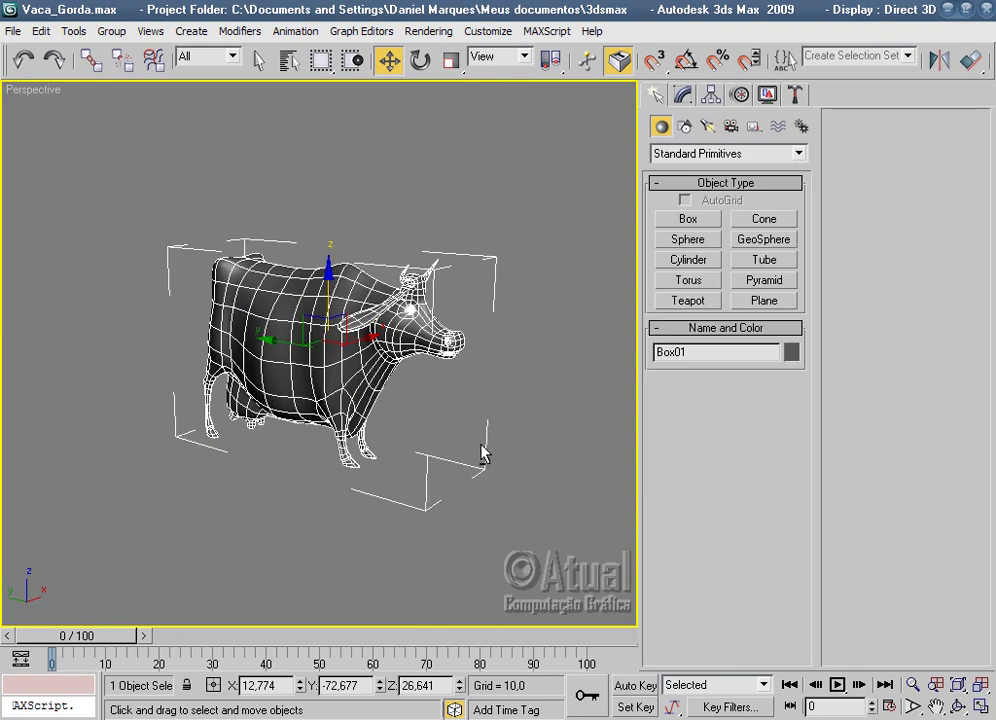
pyautogui.click(488, 522)
pyautogui.moveTo(425, 525)
pyautogui.keyDown('alt'); pyautogui.mouseDown(button='middle')
pyautogui.moveTo(594, 453)
pyautogui.moveTo(493, 465)
pyautogui.moveTo(585, 456)
pyautogui.moveTo(589, 351)
pyautogui.moveTo(436, 465)
pyautogui.moveTo(335, 503)
pyautogui.moveTo(460, 480)
pyautogui.moveTo(340, 500)
pyautogui.moveTo(50, 500)
pyautogui.moveTo(356, 498)
pyautogui.moveTo(529, 480)
pyautogui.moveTo(469, 488)
pyautogui.moveTo(489, 494)
pyautogui.moveTo(471, 465)
pyautogui.moveTo(529, 474)
pyautogui.moveTo(496, 476)
pyautogui.mouseUp(button='middle'); pyautogui.keyUp('alt')
pyautogui.scroll(2, 529, 469)
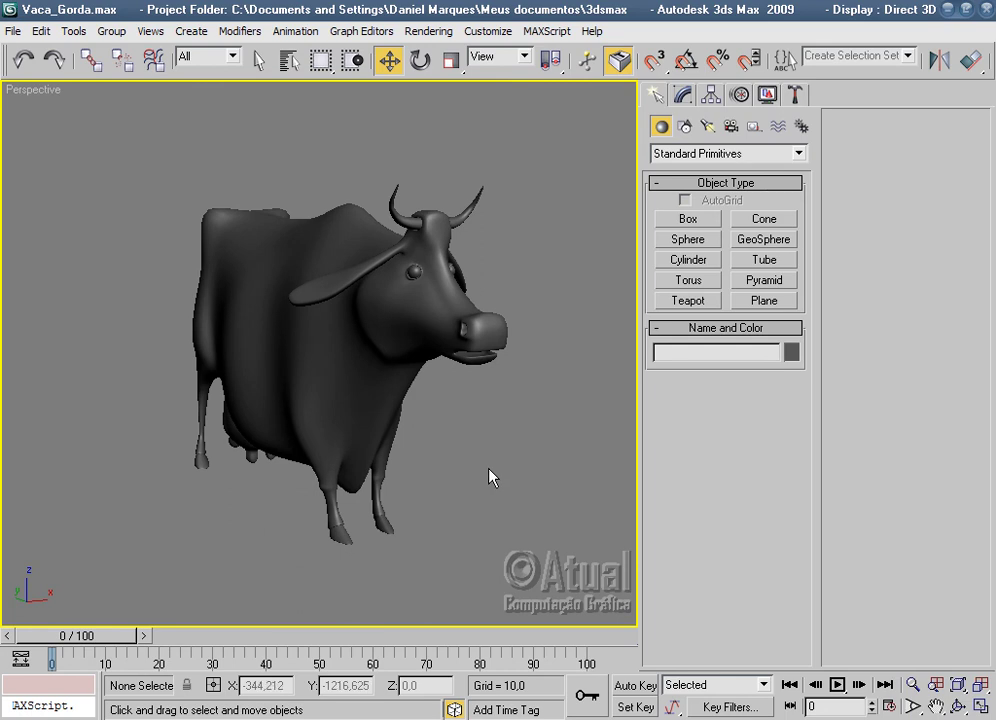
pyautogui.hotkey('shift', 'q')
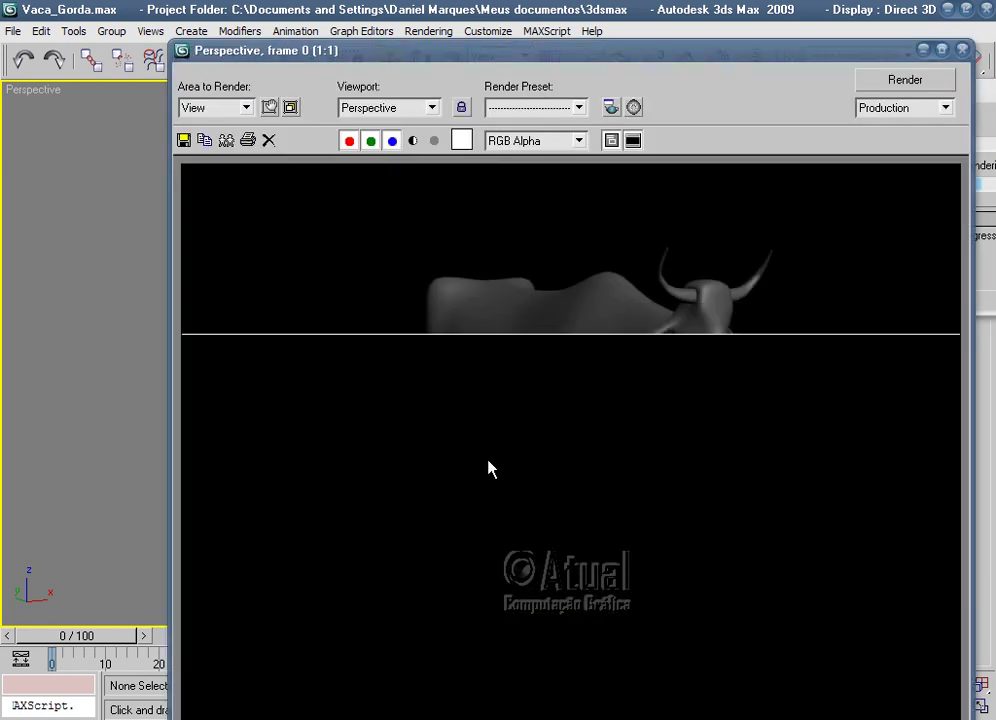